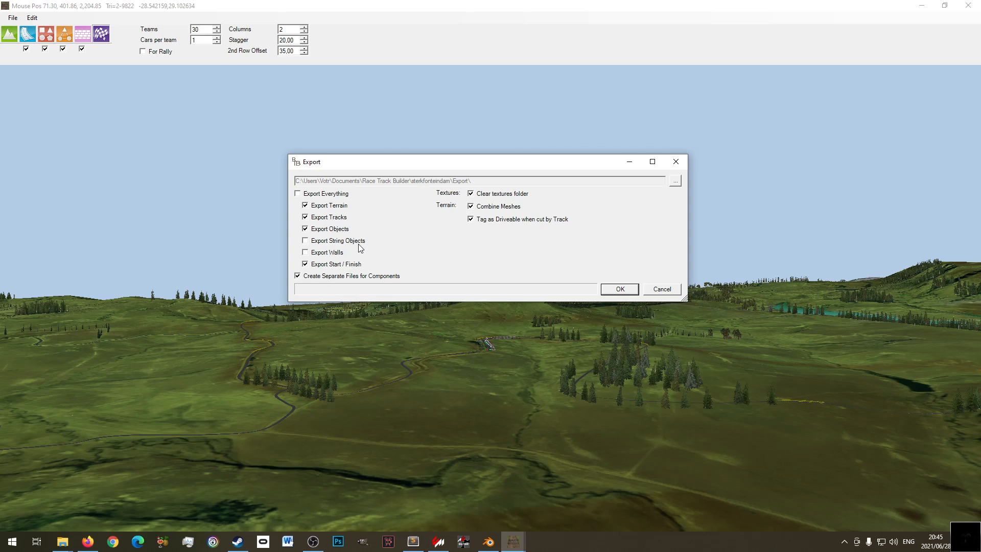
- Review the component export options for the track, then dismiss the export settings without exporting
left_click(326, 241)
left_click(660, 291)
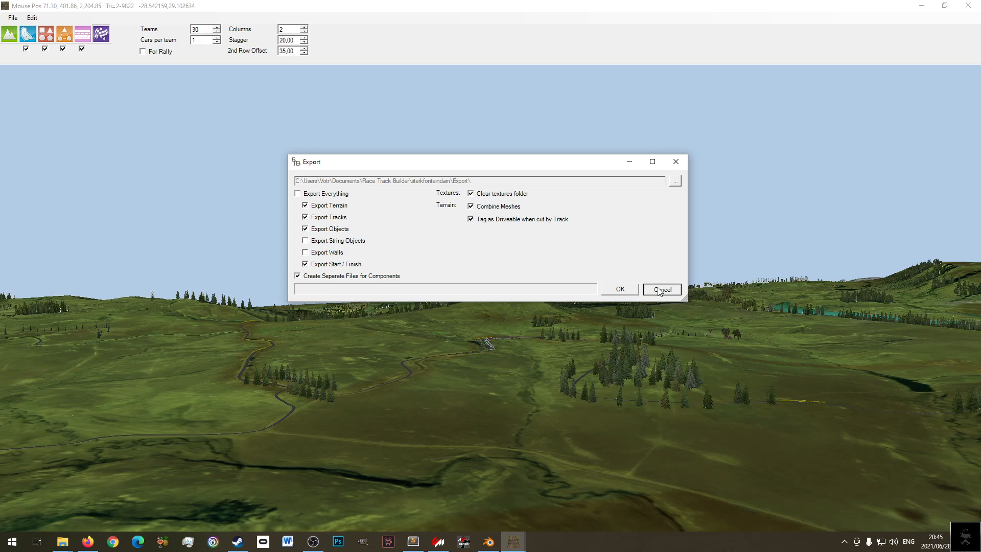
left_click(660, 290)
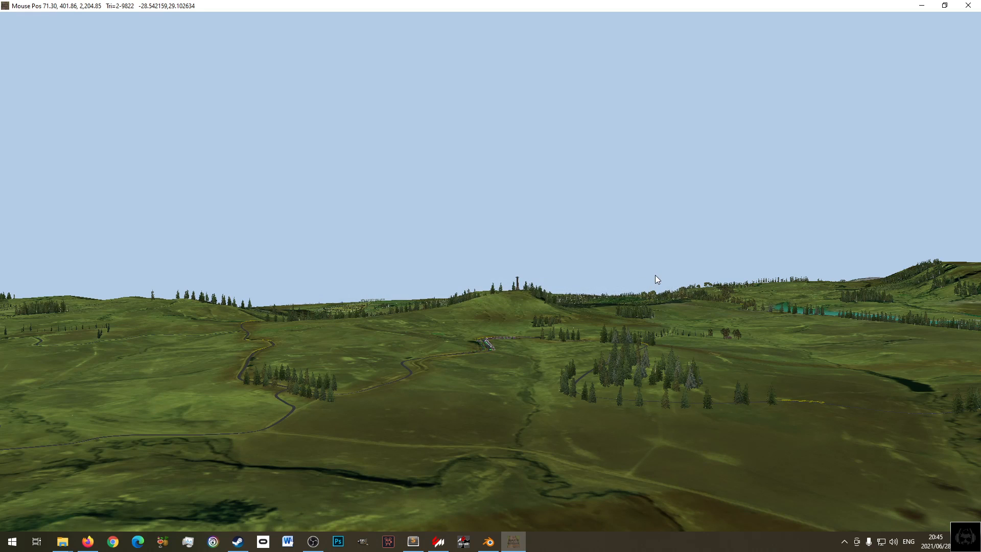
- Examine the track terrain from the dam and surrounding valley through to the starting grid on the road
right_click_drag(484, 292, 882, 358)
right_click_drag(581, 241, 597, 434)
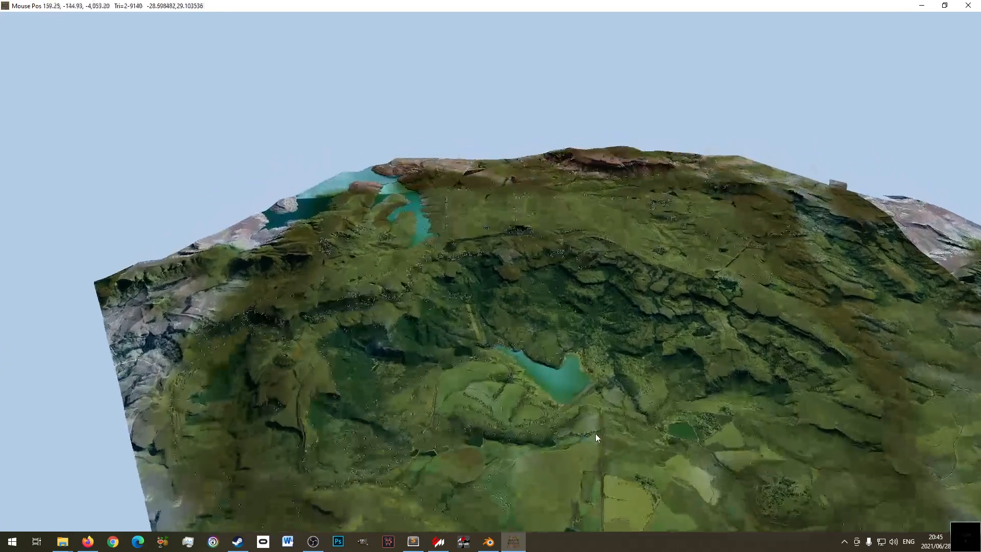
right_click_drag(582, 370, 604, 297)
scroll(618, 385, "up", 3)
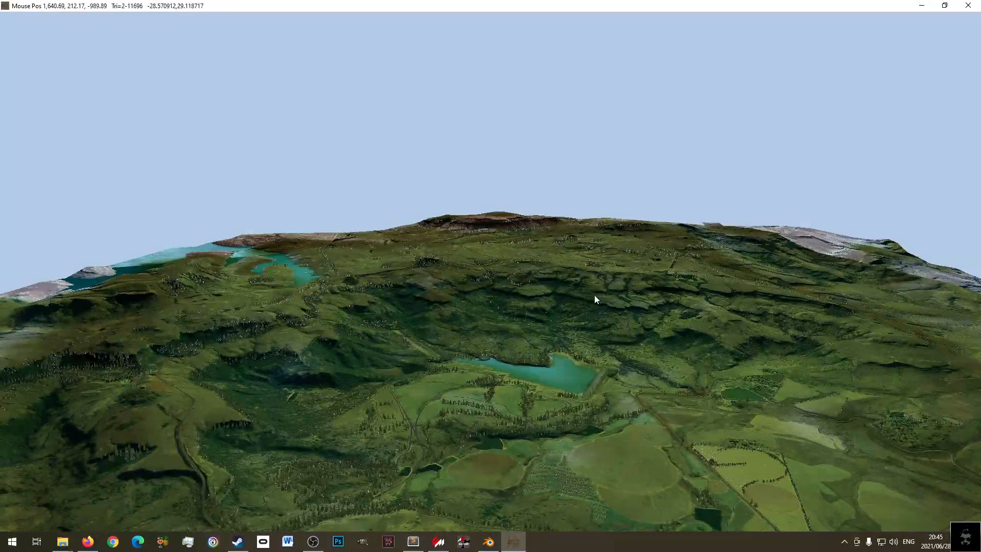
scroll(537, 321, "up", 3)
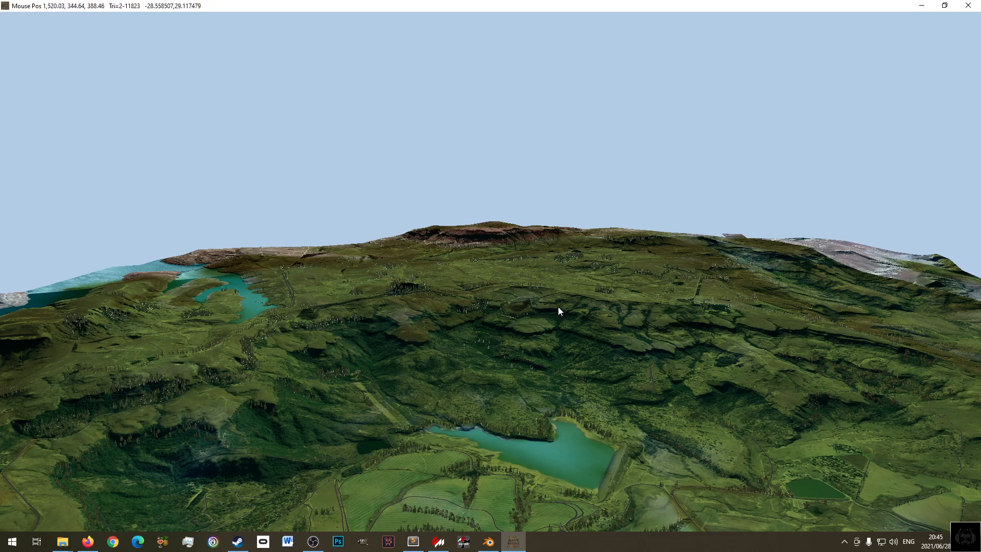
scroll(643, 434, "down", 5)
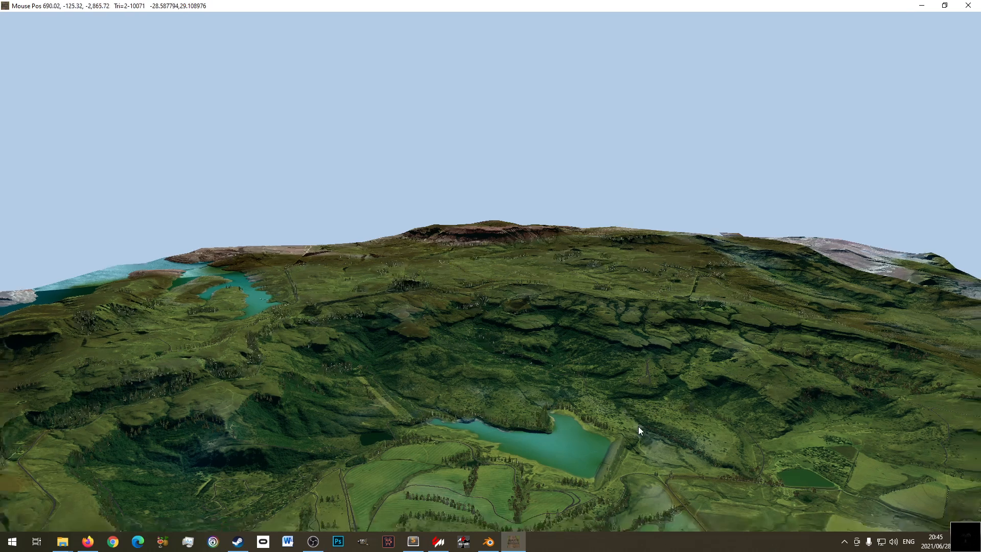
scroll(551, 317, "up", 4)
middle_click_drag(684, 375, 638, 392)
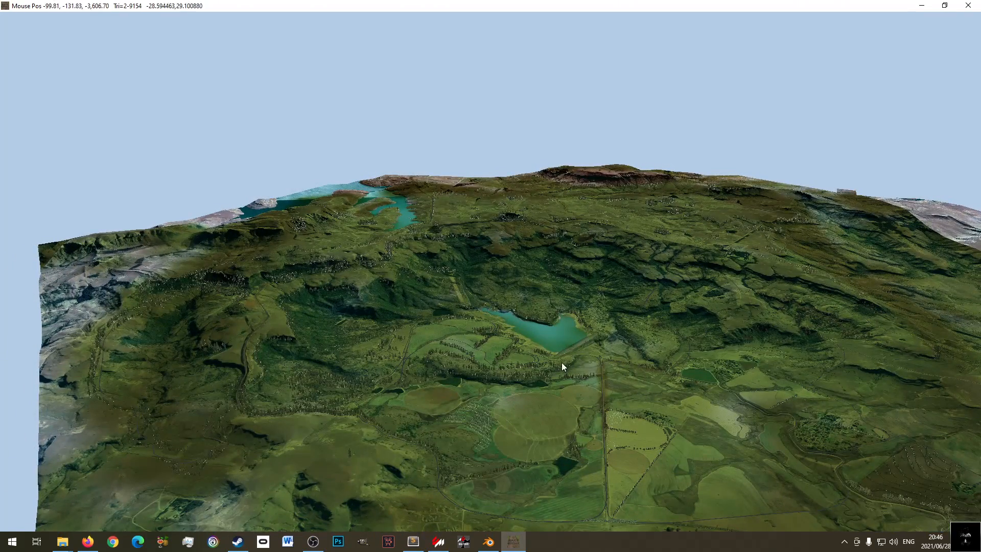
middle_click_drag(567, 364, 526, 336)
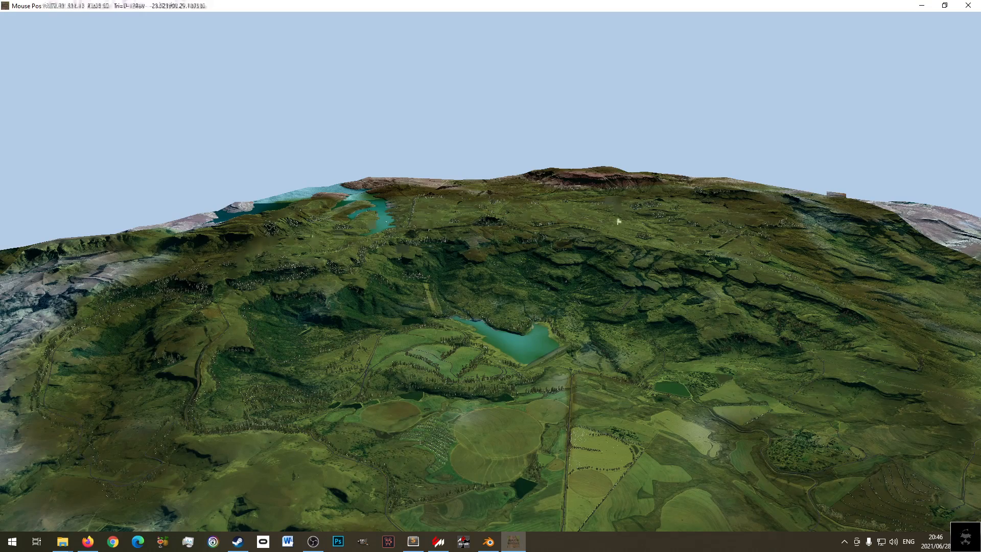
middle_click_drag(829, 296, 728, 302)
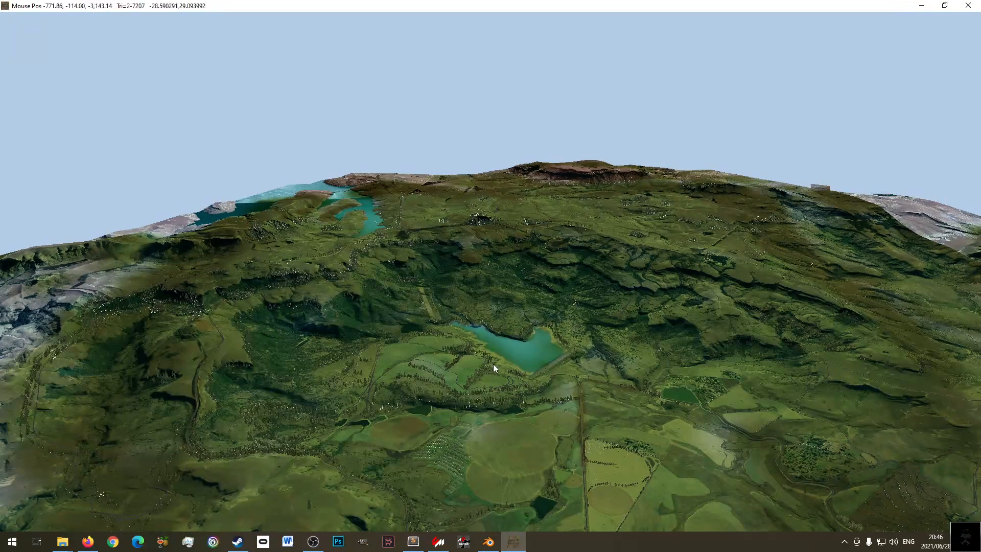
middle_click_drag(592, 343, 534, 375)
scroll(490, 339, "up", 2)
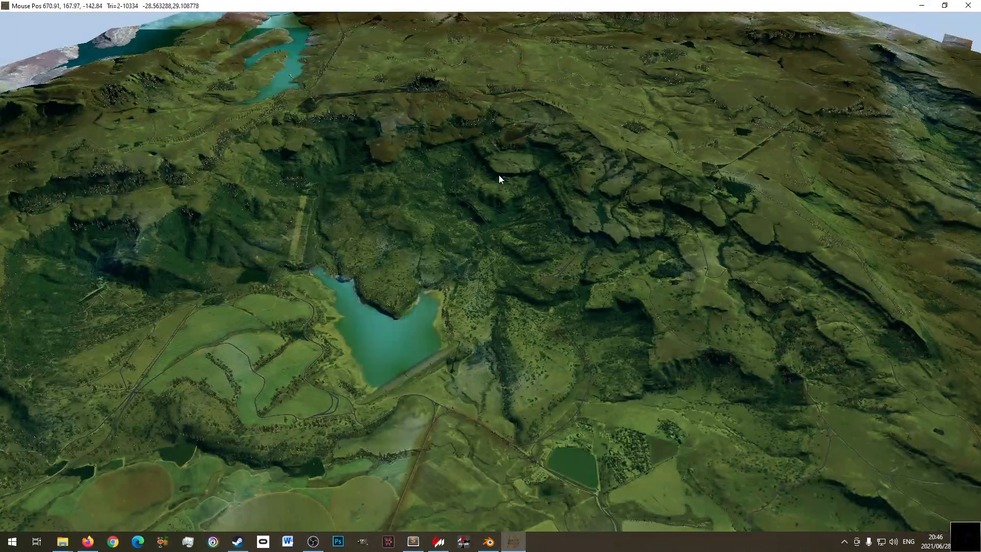
middle_click_drag(498, 175, 503, 246)
middle_click_drag(442, 144, 434, 286)
scroll(409, 242, "up", 5)
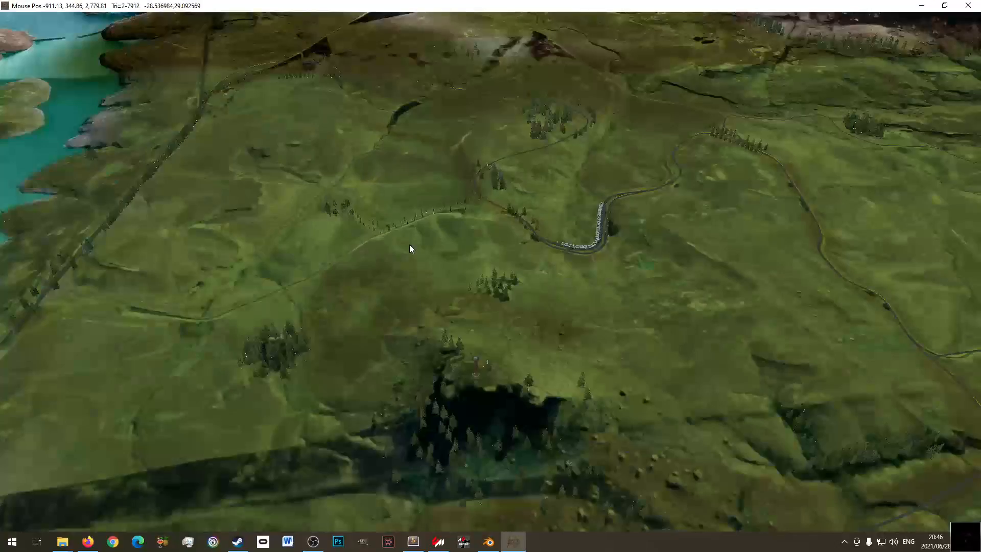
scroll(605, 216, "up", 5)
- Switch to File Explorer and show the sterkfonteindam and sterkfonteindam_sample track folders side by side, selecting models_reaperpeek.ini in the first
left_click(64, 540)
left_click(41, 498)
left_click(67, 541)
left_click(100, 497)
left_click(788, 408)
left_click(160, 274)
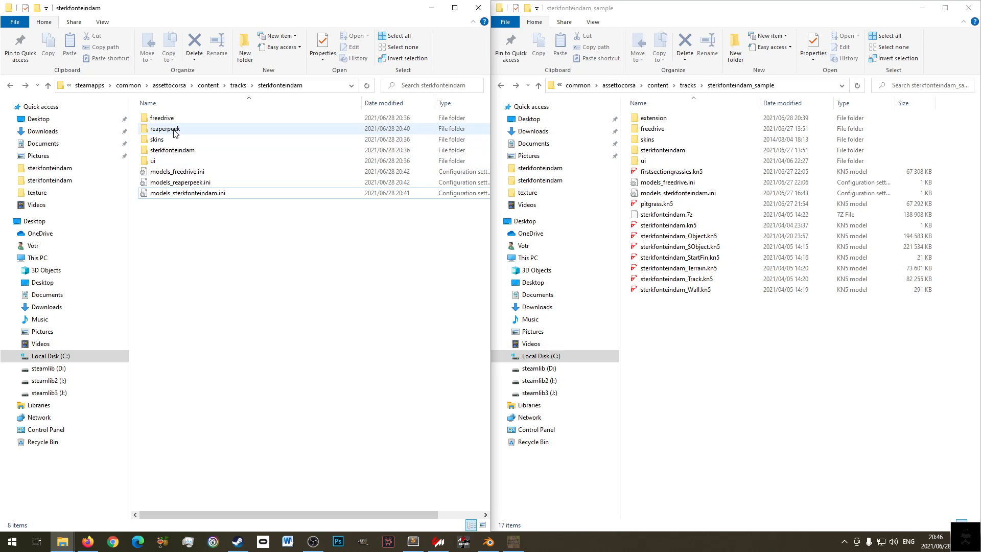
left_click(196, 184)
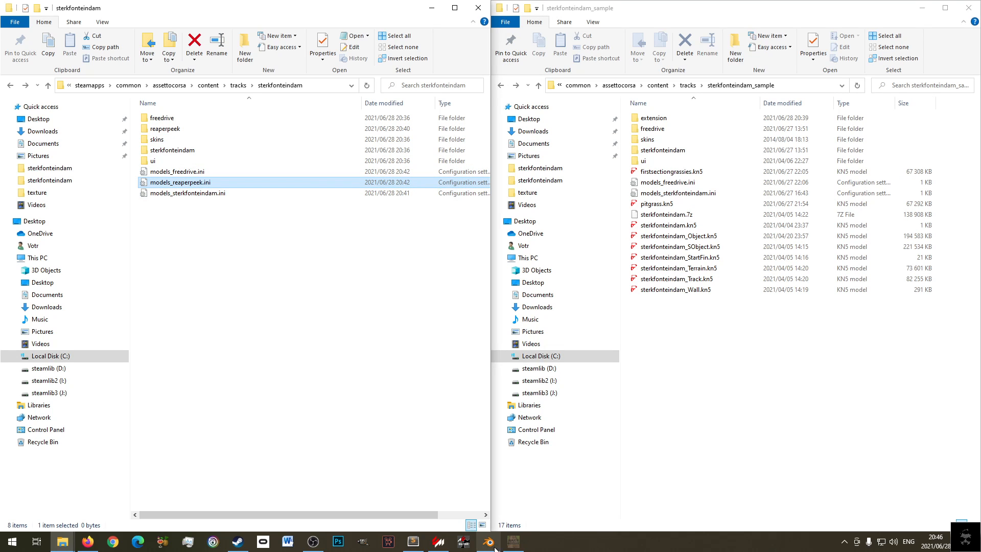
- Switch to Content Manager, review the Sterkfonteindam track's layouts in the track selector, cancel the selection and minimize the window
left_click(439, 542)
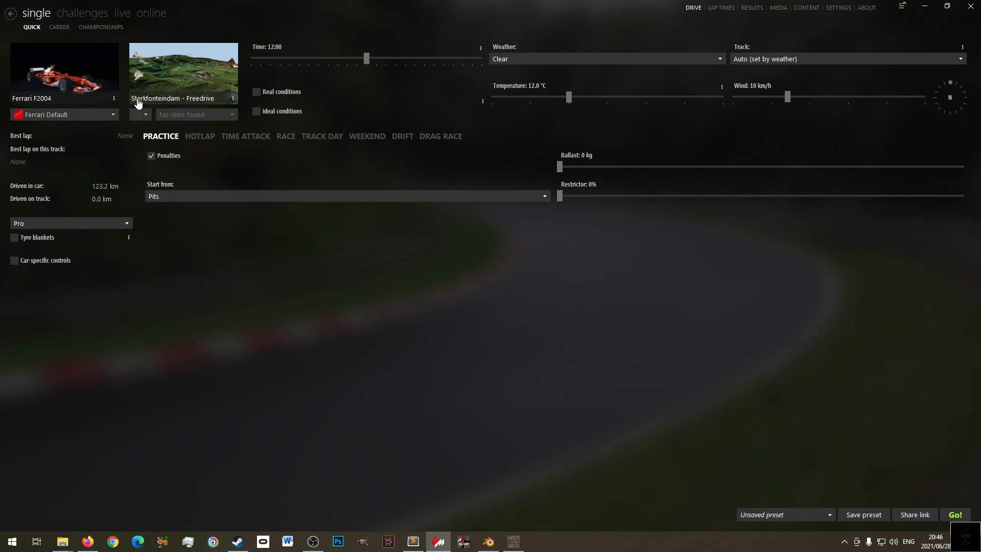
left_click(171, 74)
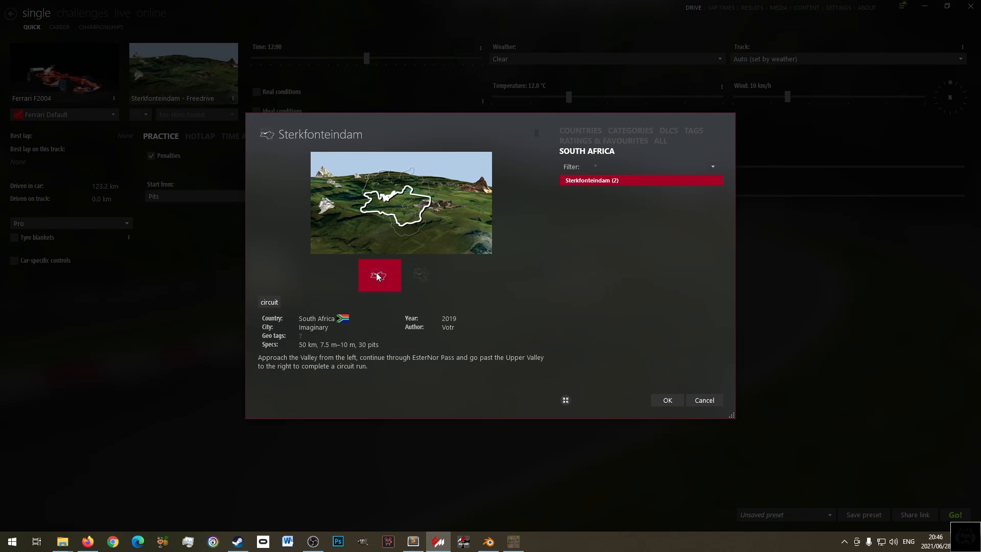
left_click(703, 401)
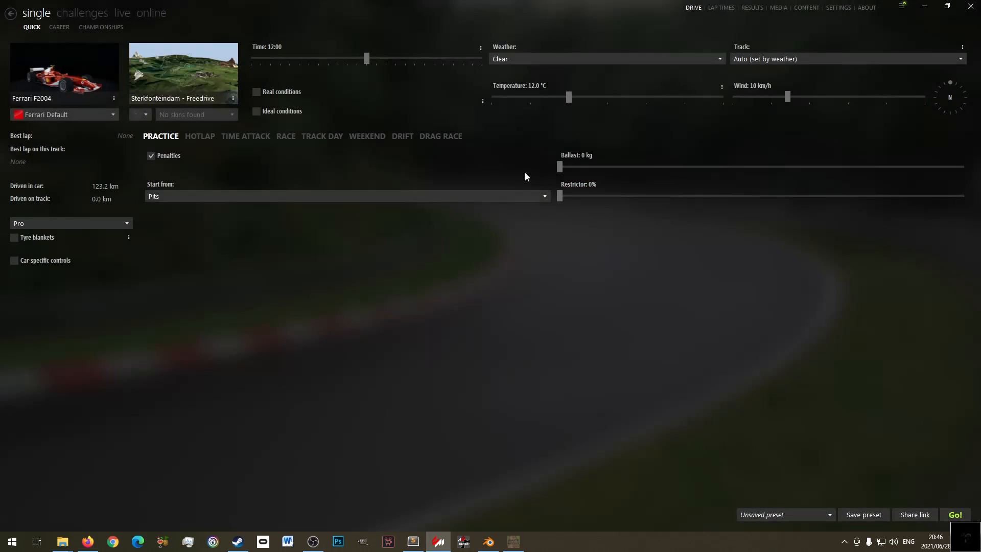
left_click(925, 6)
- Select all the KN5 model files in the sterkfonteindam_sample folder, including pitgrass.kn5 and firstsectiongrassies.kn5
left_click(265, 287)
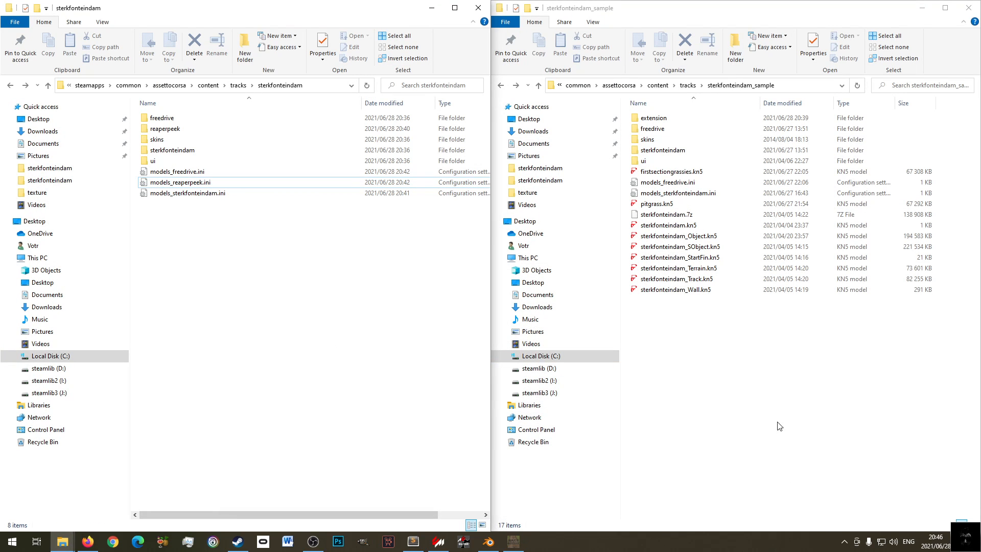
left_click_drag(704, 303, 690, 224)
left_click(665, 204, "ctrl")
left_click(670, 172, "ctrl")
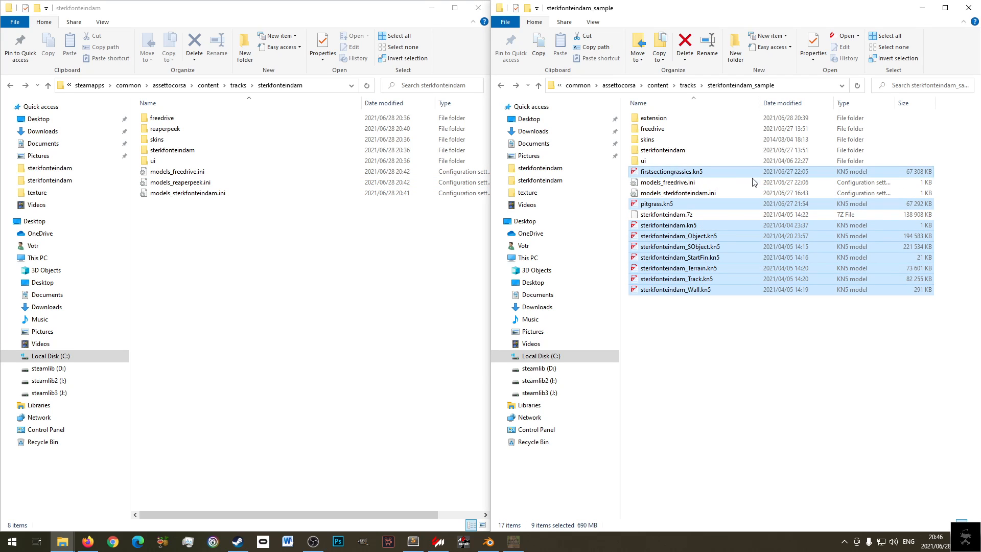
- Switch to Race Track Builder to review its export settings, briefly show ksEditor, and close the export settings without exporting
left_click(513, 542)
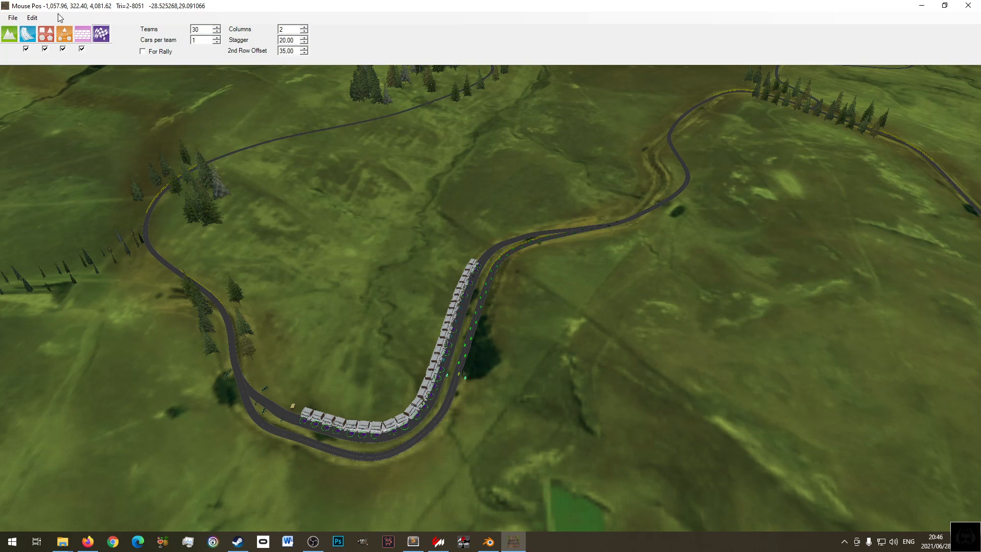
left_click(12, 17)
left_click(45, 99)
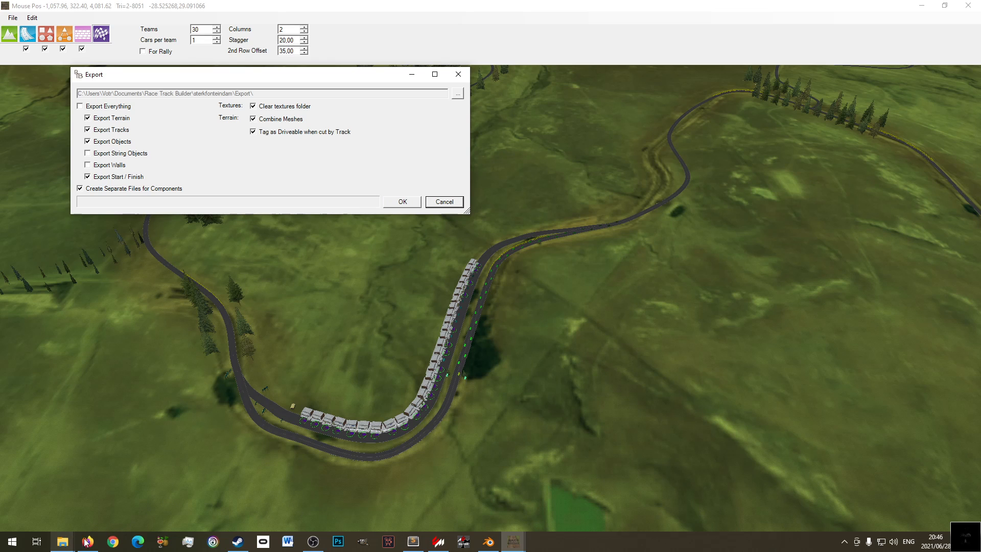
left_click(463, 543)
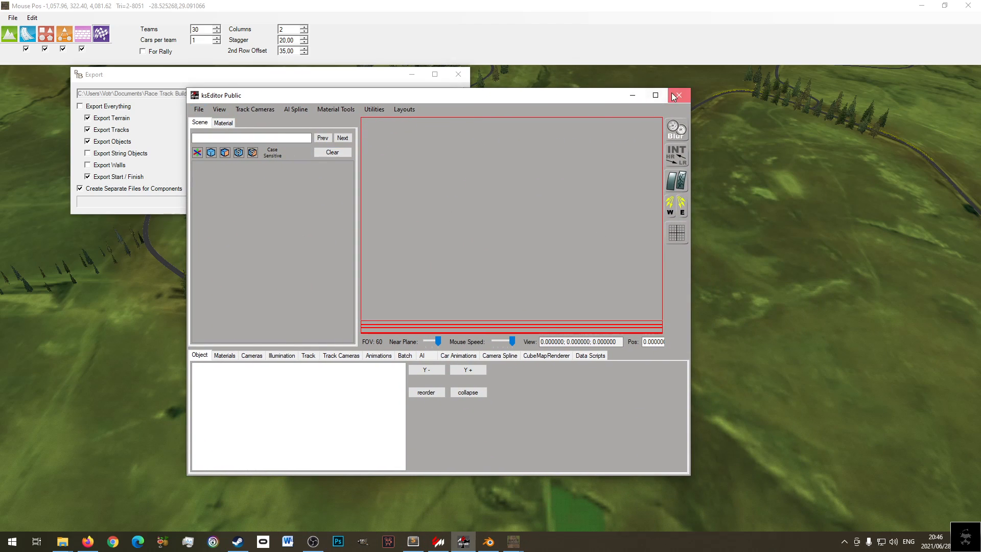
left_click(633, 95)
left_click(439, 203)
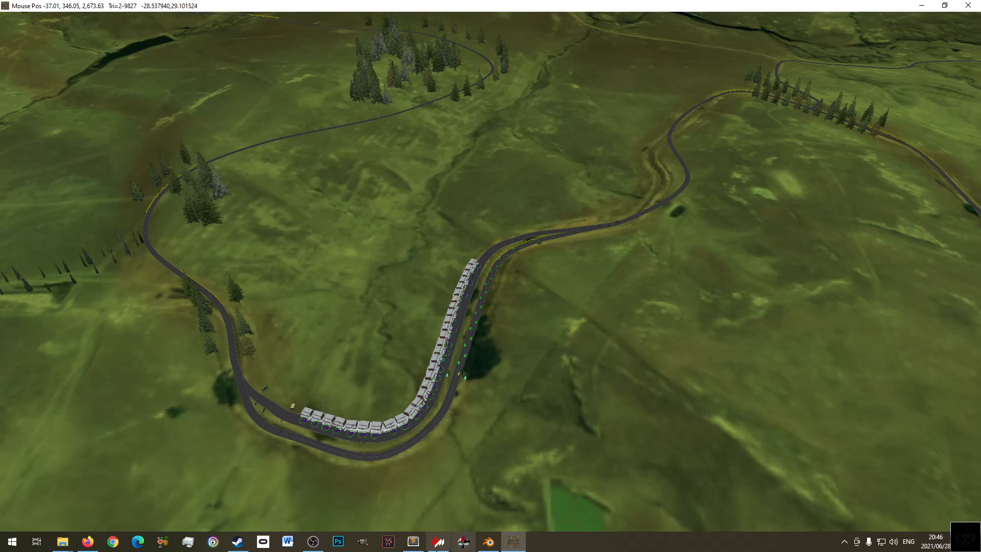
- Switch to ksEditor and bring up the Open FBX file browser for the sterkfonteindam export folder
left_click(464, 542)
left_click(181, 94)
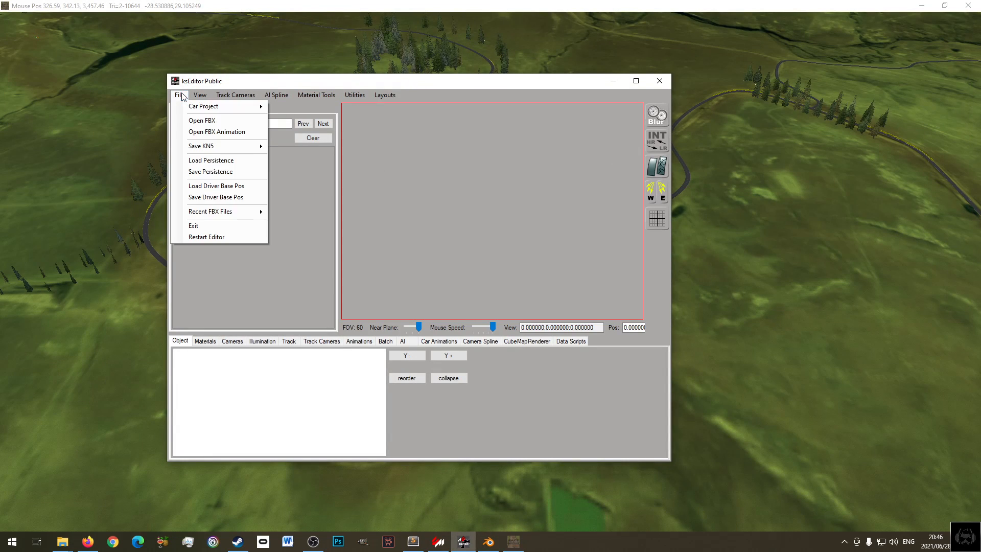
left_click(209, 121)
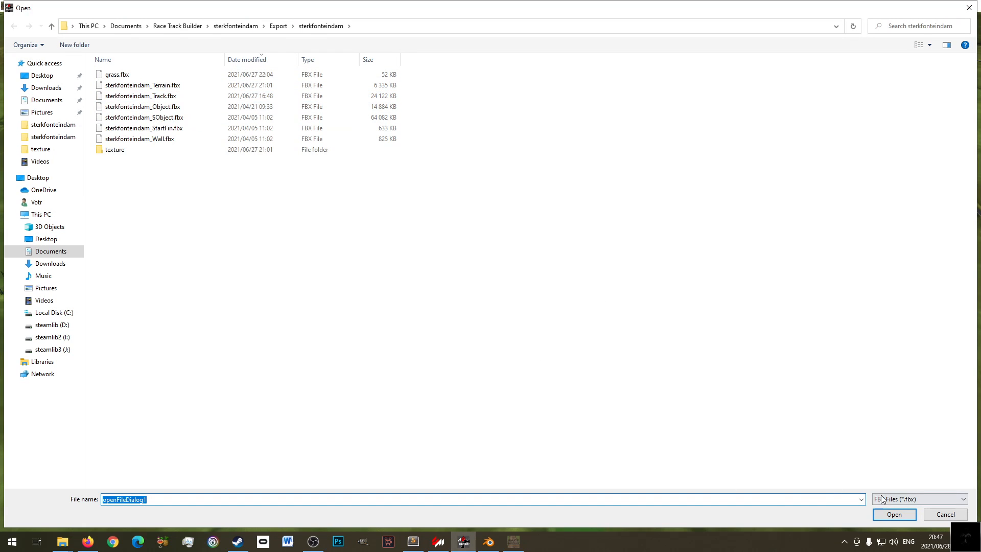
left_click(939, 517)
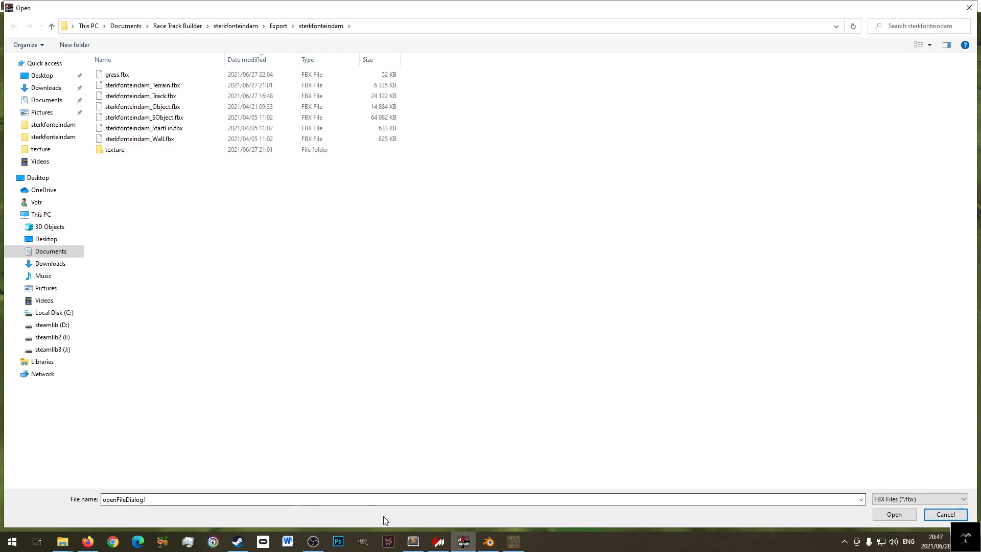
- Switch back to File Explorer and show both the sterkfonteindam_sample and sterkfonteindam track folders again
left_click(515, 546)
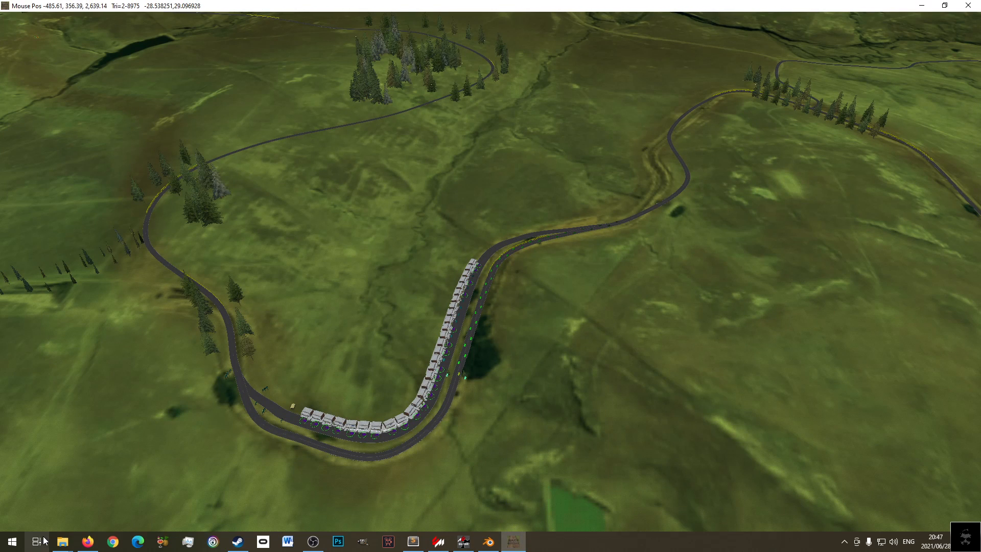
left_click(62, 540)
left_click(105, 517)
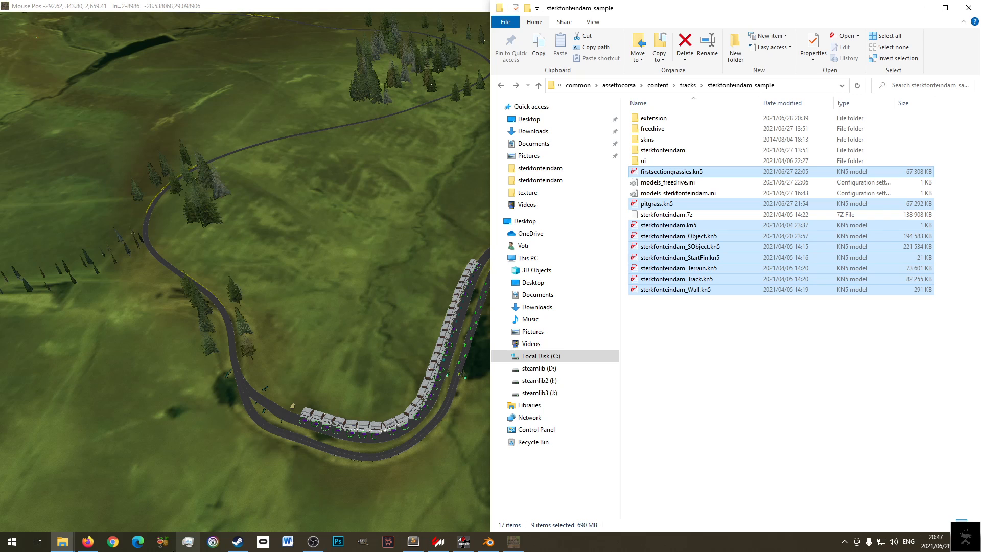
left_click(67, 546)
left_click(59, 489)
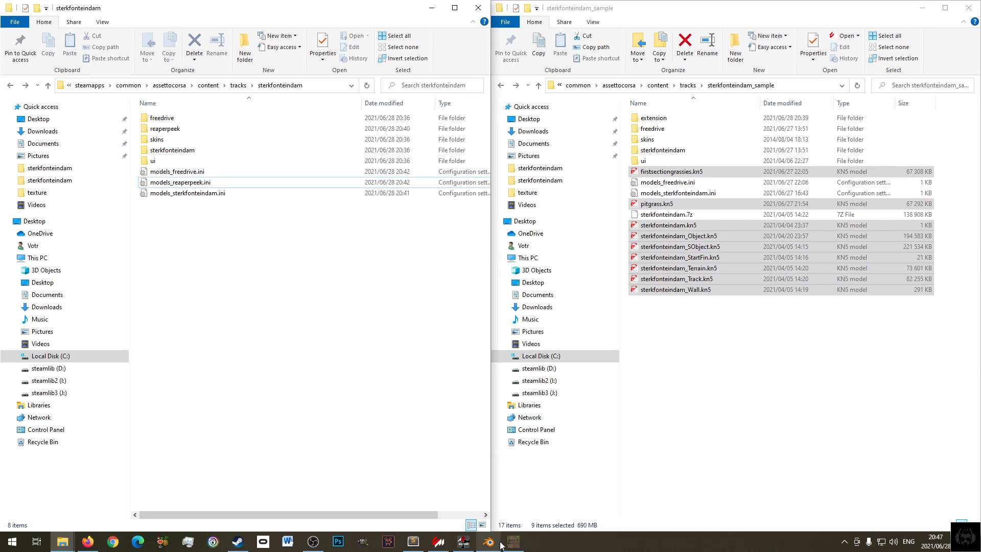
- Return to ksEditor's FBX file browser and look through the exported files from grass.fbx to sterkfonteindam_Wall.fbx
left_click(474, 544)
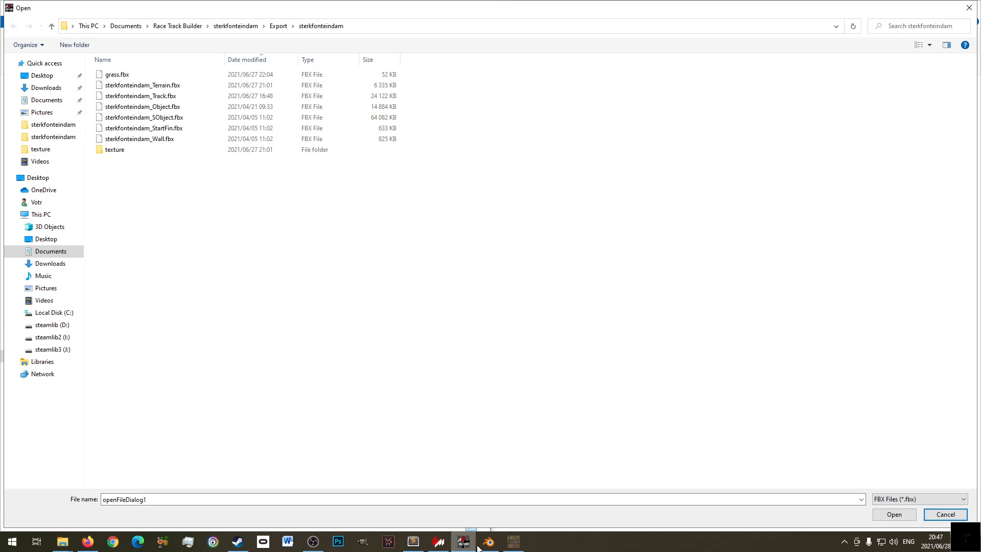
left_click(119, 76)
left_click(120, 86)
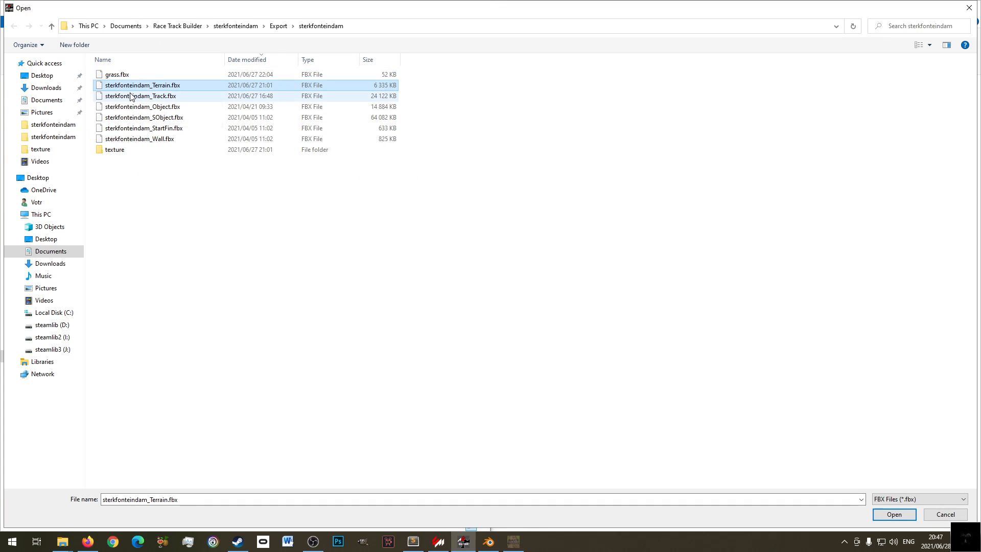
left_click(129, 97)
left_click(138, 108)
left_click(138, 117)
left_click(141, 128)
left_click(142, 139)
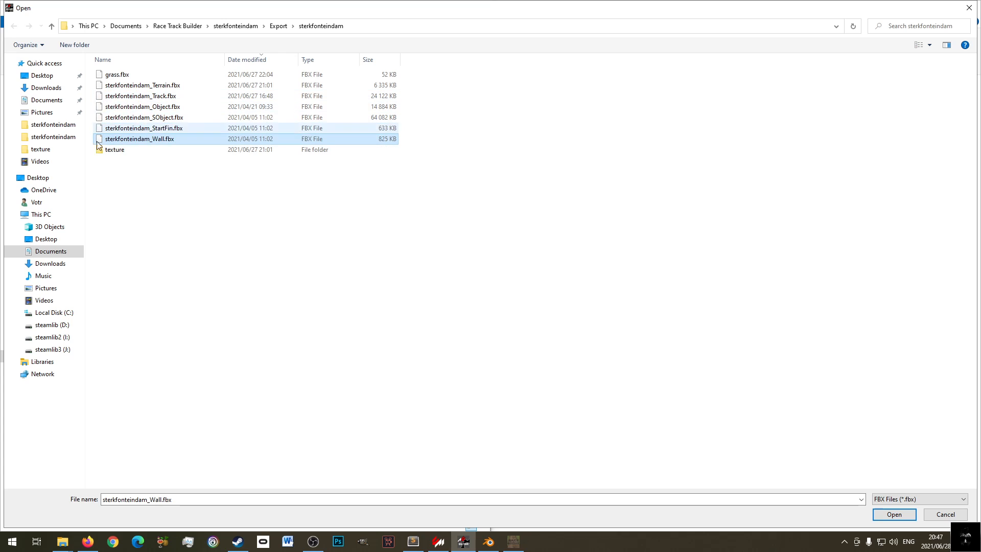
left_click(947, 515)
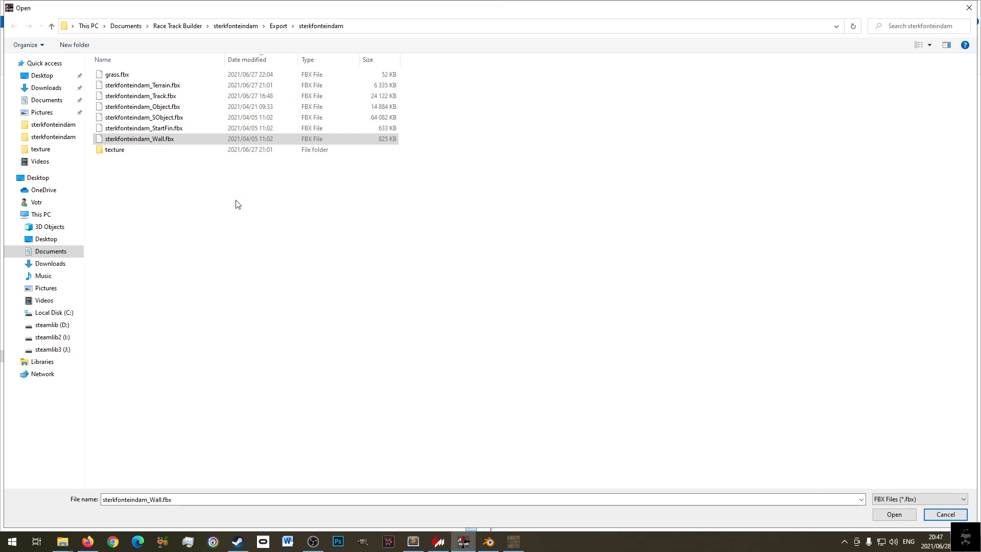
- Open sterkfonteindam_Terrain.fbx and bring up the KN5 save dialog, selecting firstsectiongrassies.kn5 in the export folder
double_click(163, 87)
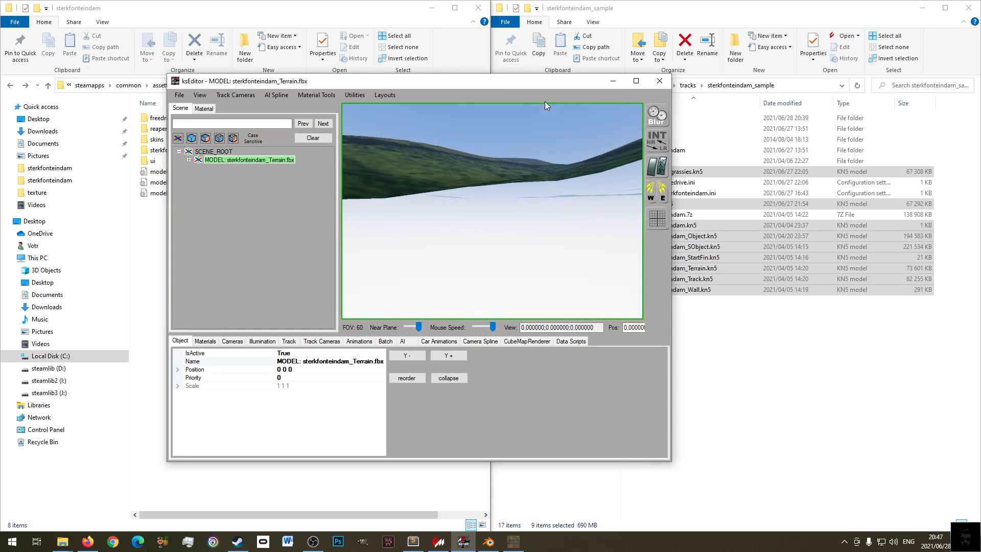
left_click(179, 95)
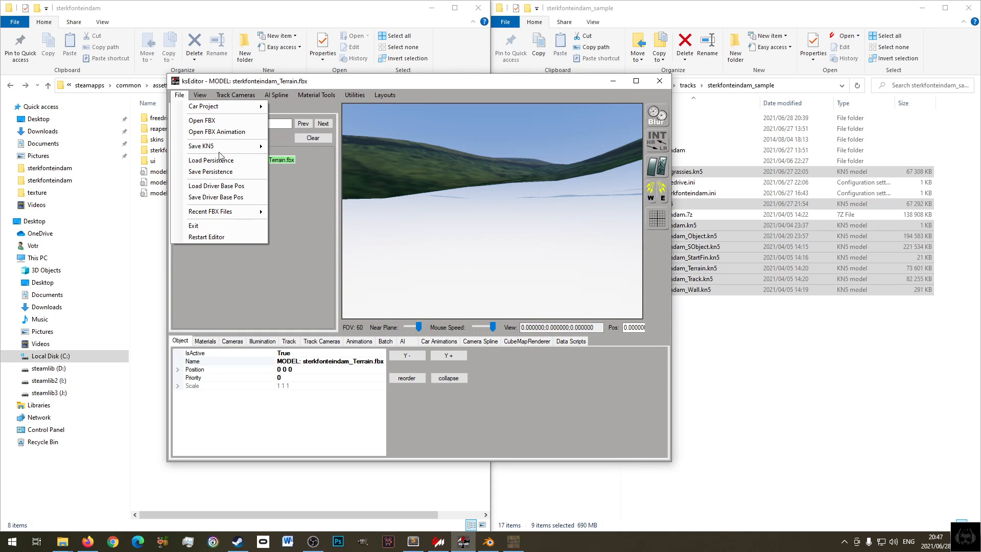
mouse_move(220, 147)
left_click(294, 170)
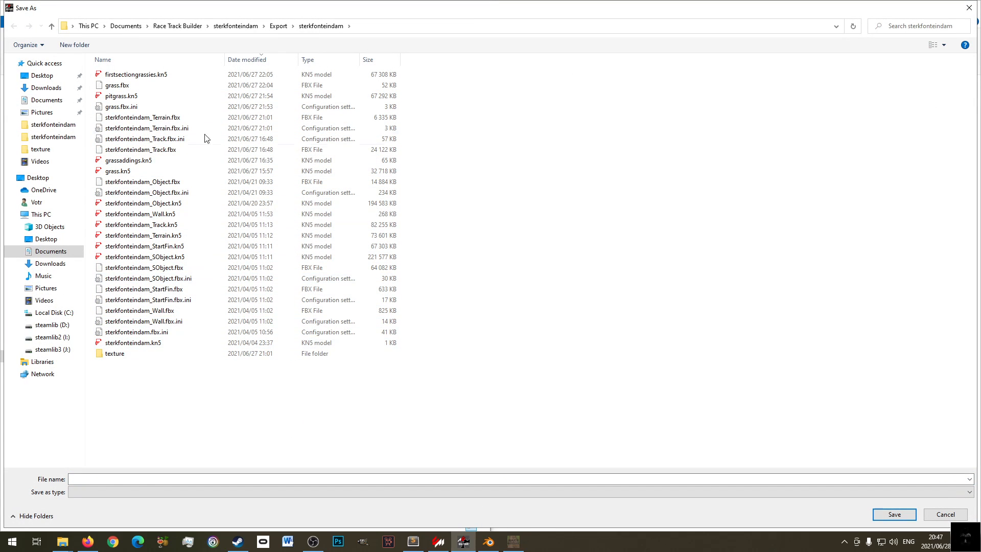
left_click(243, 75)
- Open a new maximized File Explorer window and go to the Race Track Builder folder in Documents
middle_click(62, 546)
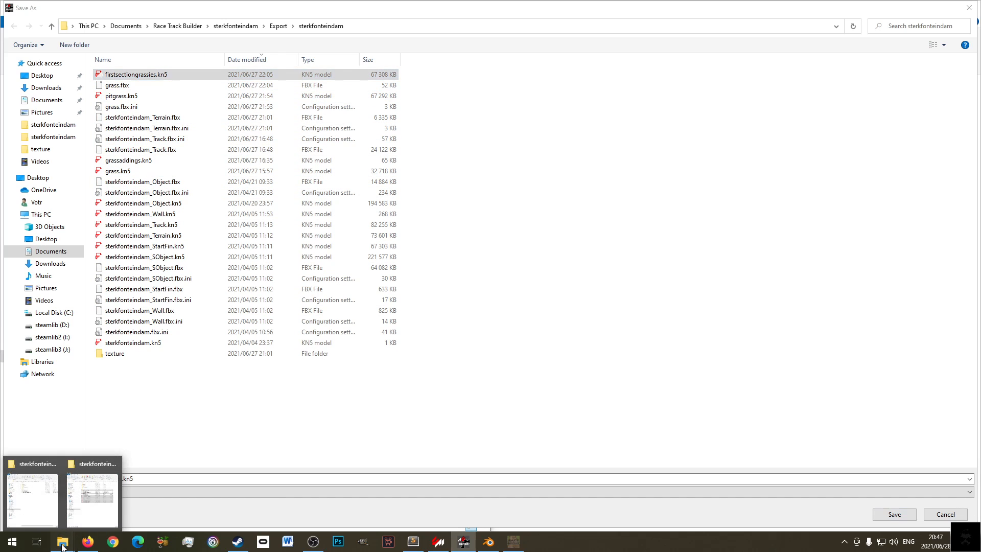
left_click_drag(511, 114, 437, 1)
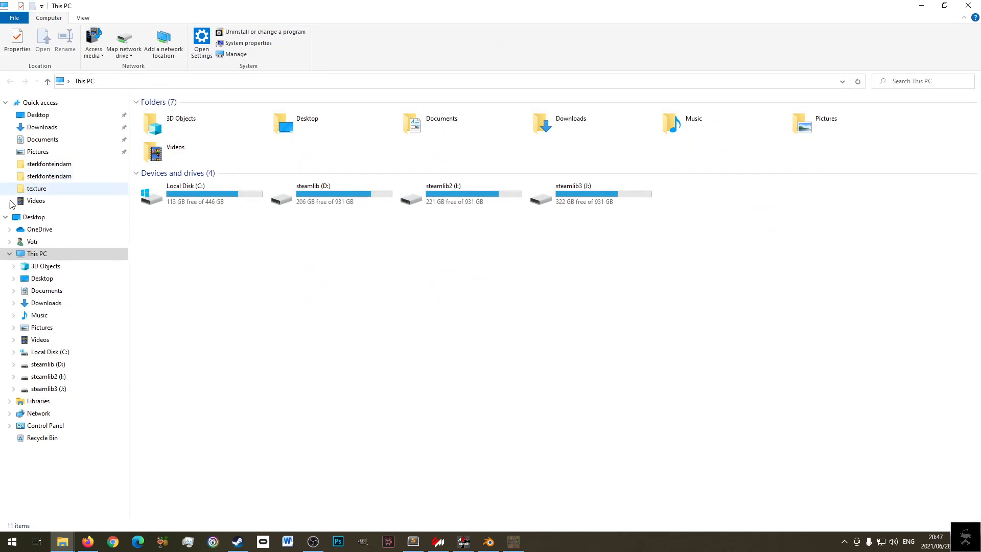
left_click(45, 290)
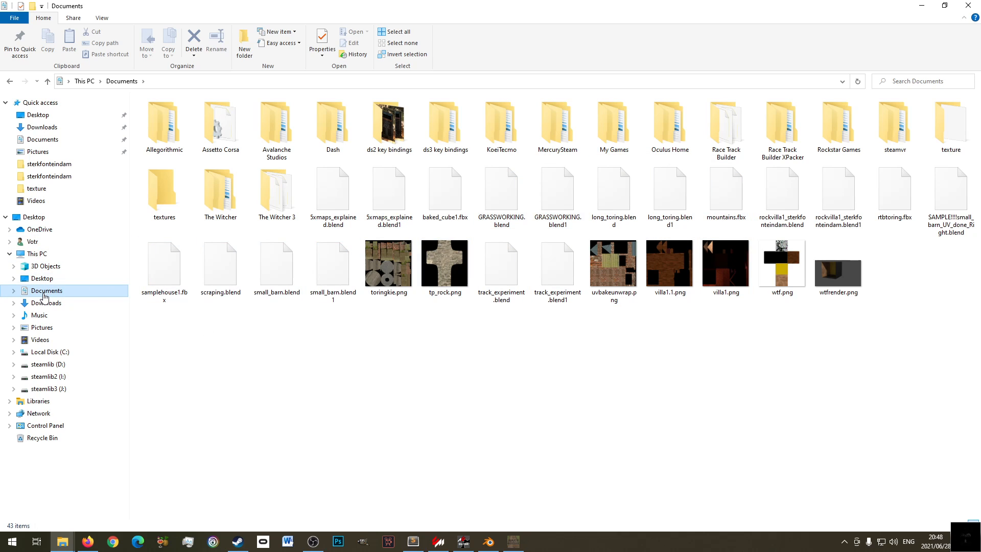
double_click(717, 121)
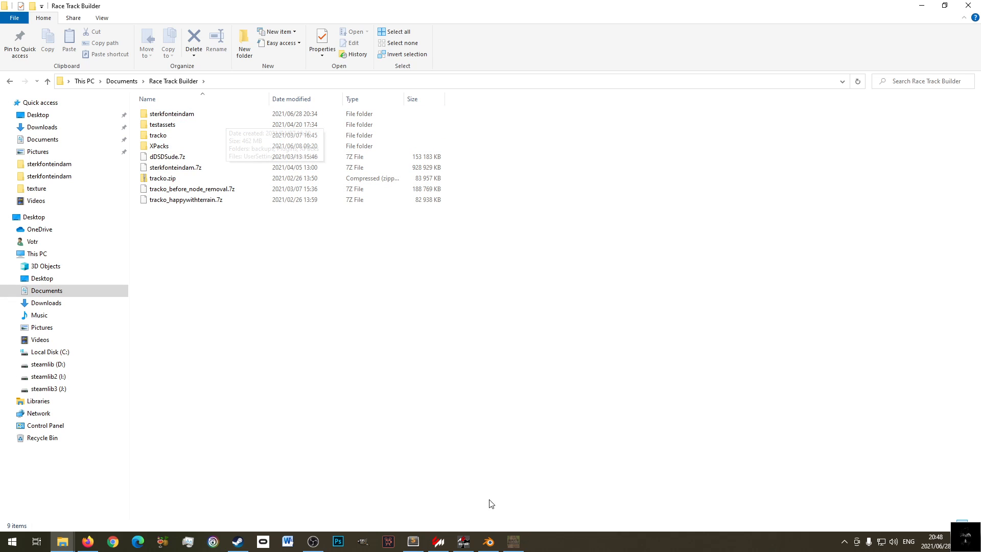
- Switch to Race Track Builder, view the Create New or Open Venue dialog, then close it and minimize the program
left_click(513, 542)
left_click(12, 17)
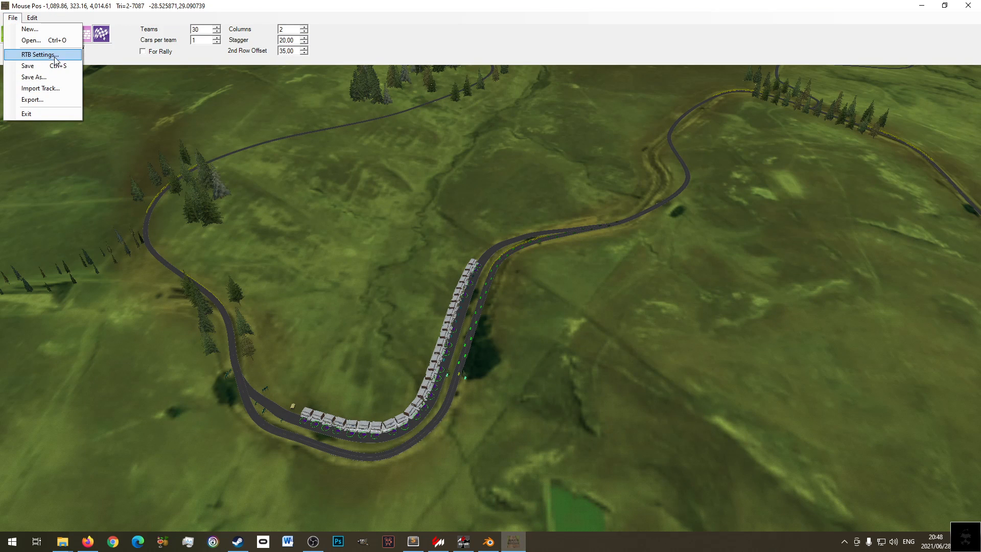
left_click(48, 41)
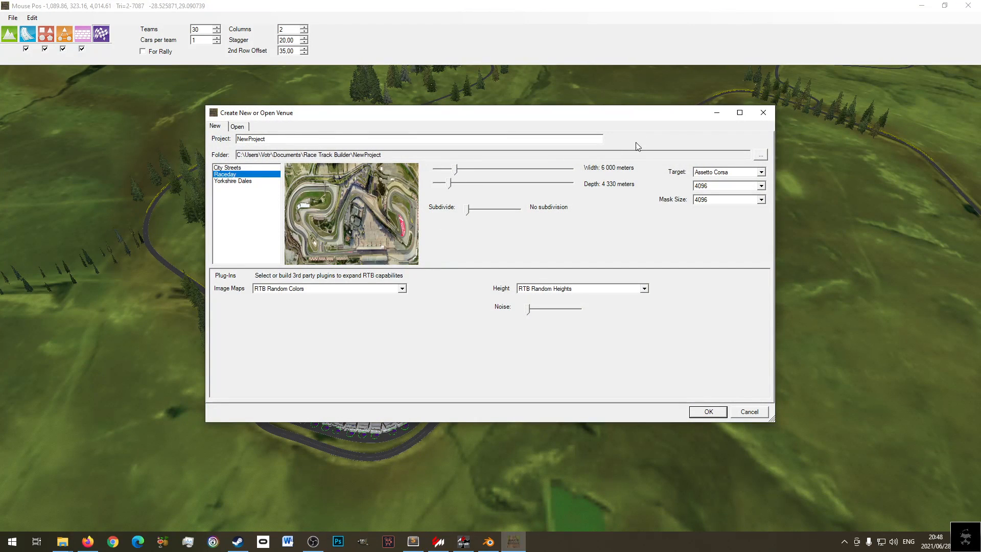
left_click(763, 113)
left_click(922, 5)
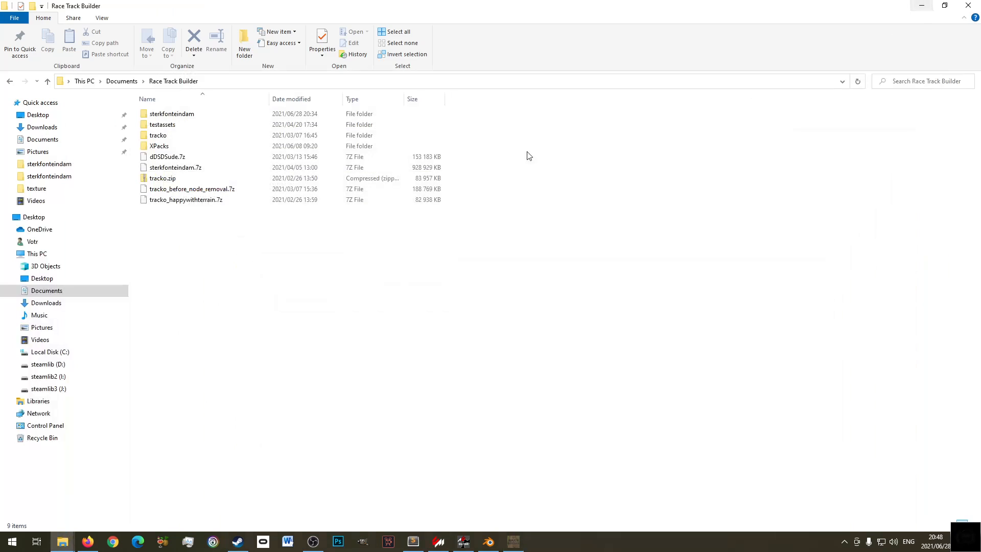
- In File Explorer, browse from the sterkfonteindam project folder through Export into its sterkfonteindam subfolder
left_click(159, 116)
left_click(156, 129)
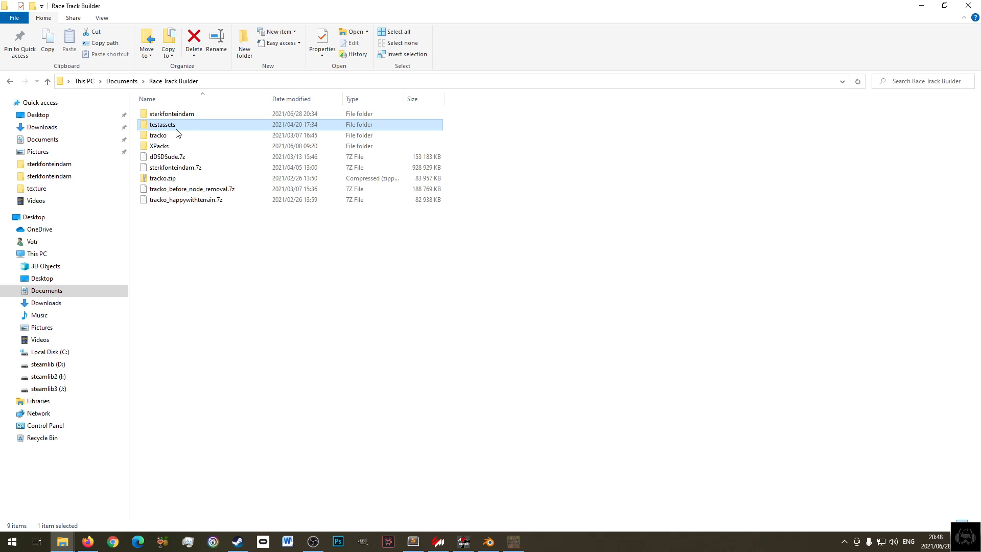
left_click(177, 135)
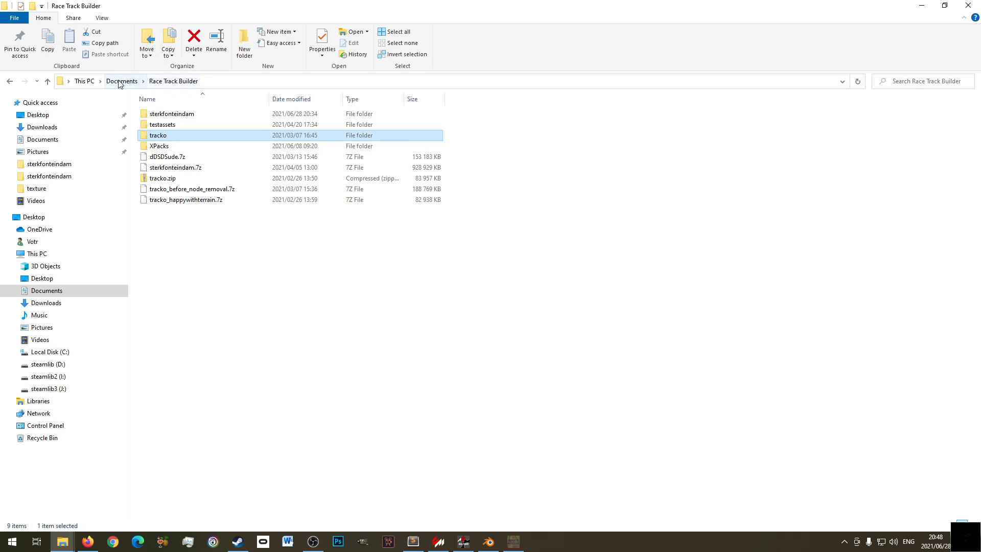
left_click(199, 116)
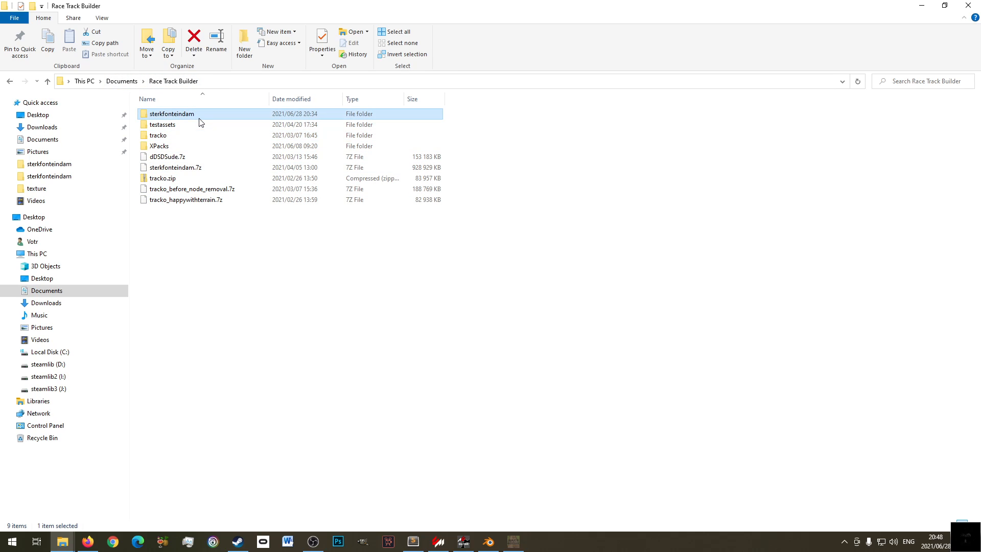
double_click(195, 118)
left_click(193, 116)
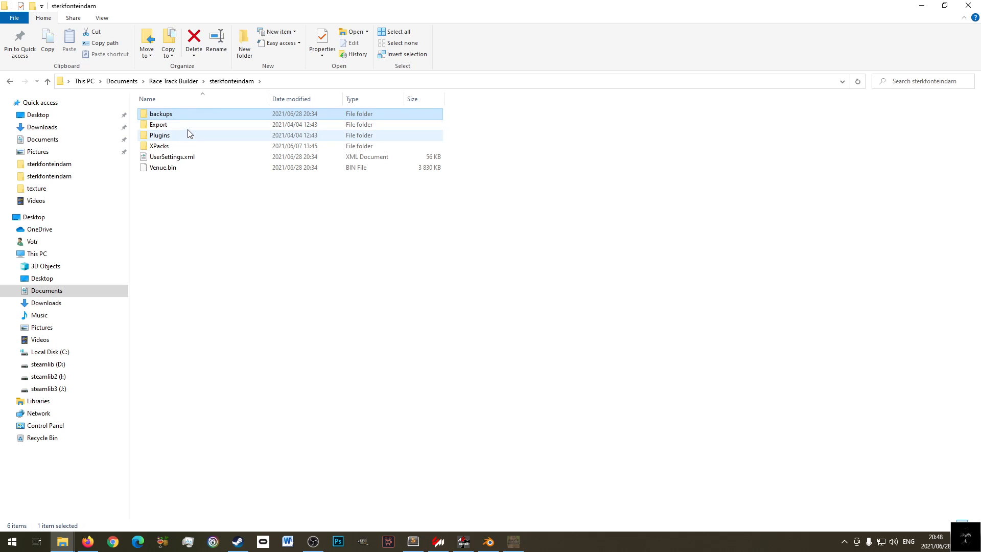
left_click(189, 127)
double_click(189, 128)
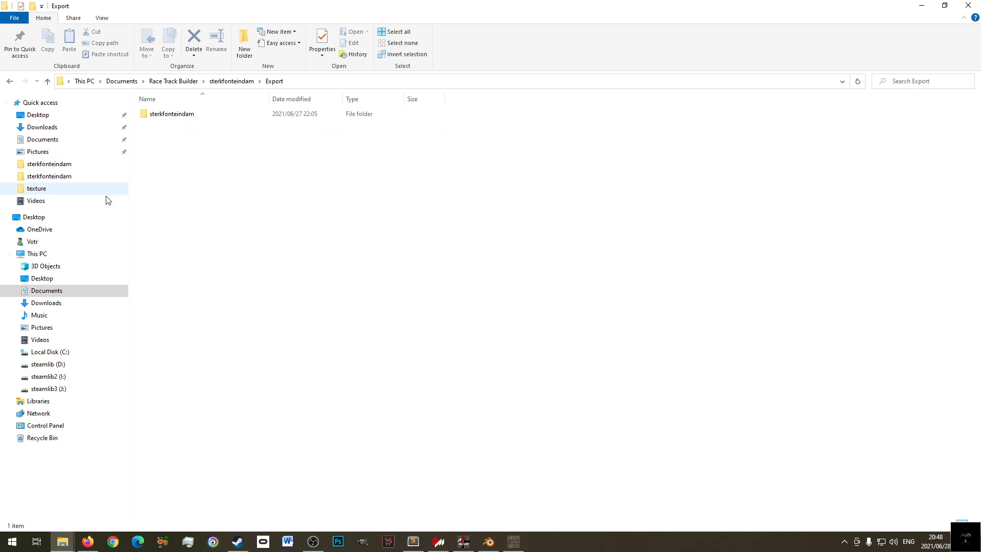
left_click(192, 115)
double_click(192, 115)
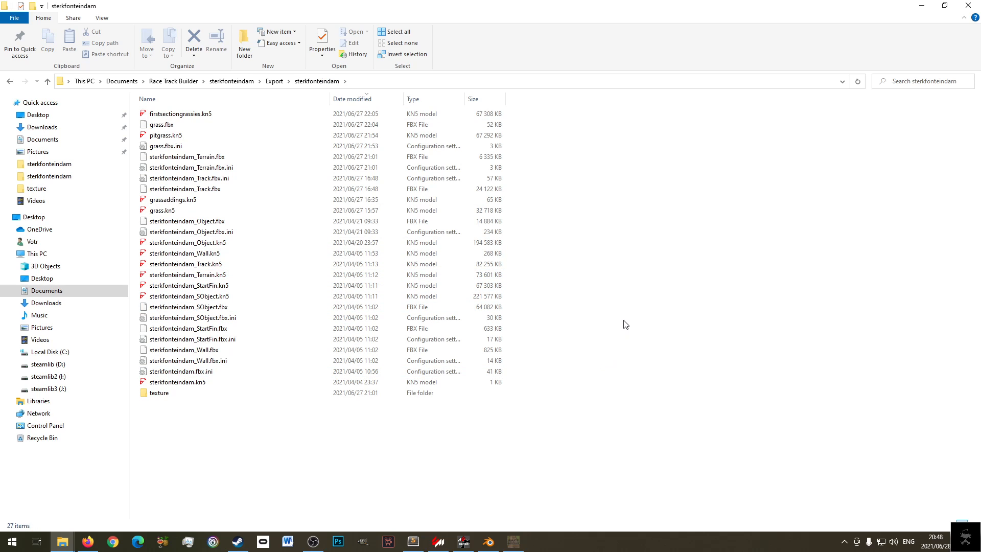
key("alt+Left")
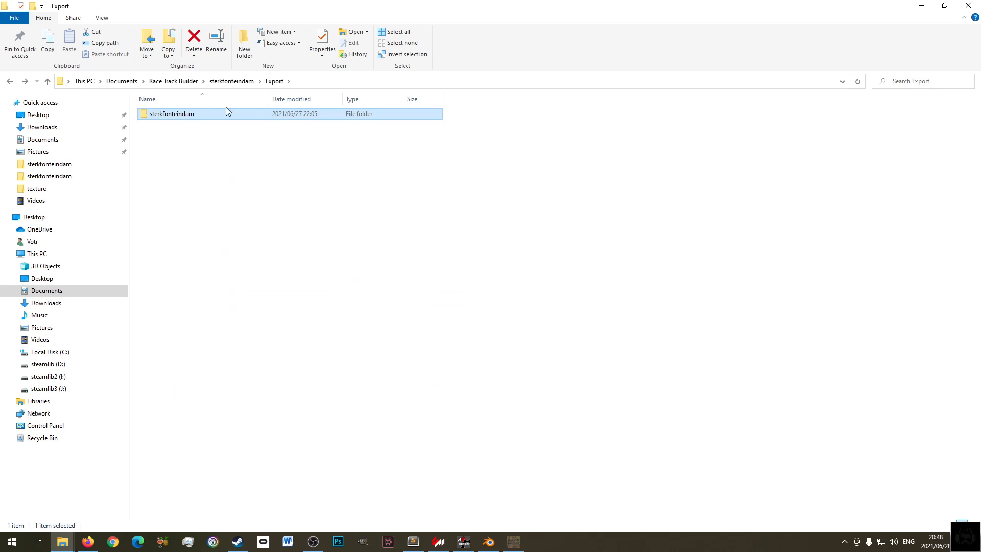
double_click(157, 116)
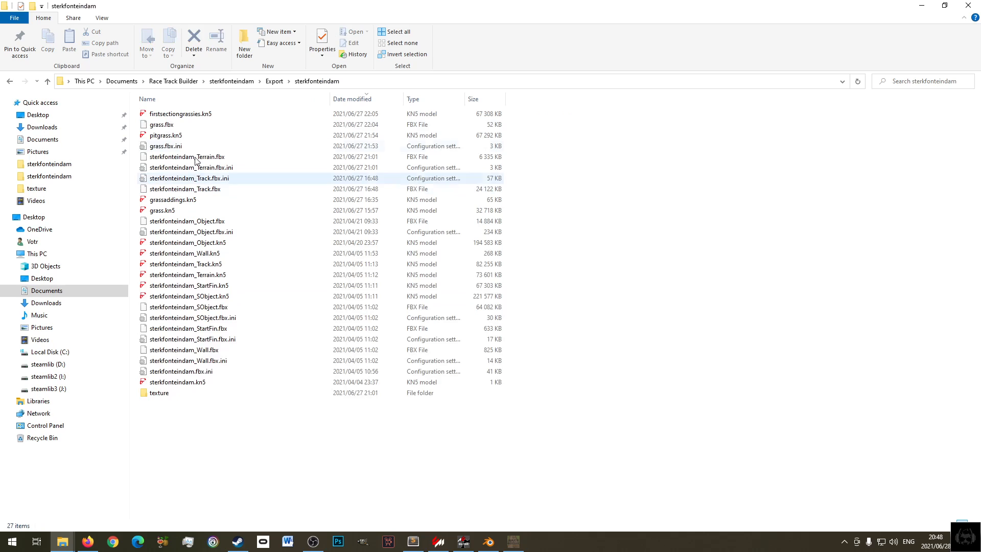
- Sort the exported files by type and select all the FBX files together with their .fbx.ini configuration files
left_click(418, 98)
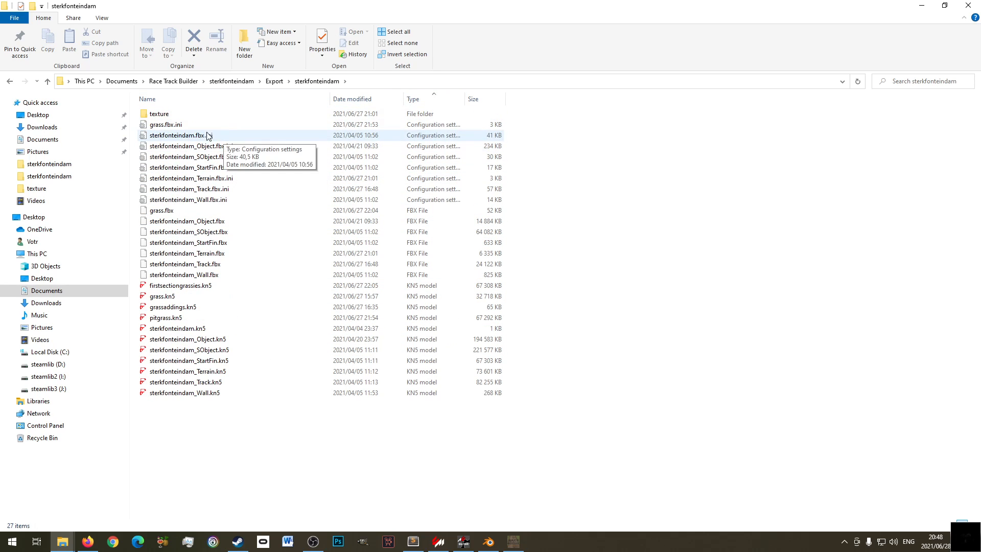
left_click(205, 225)
left_click(183, 212)
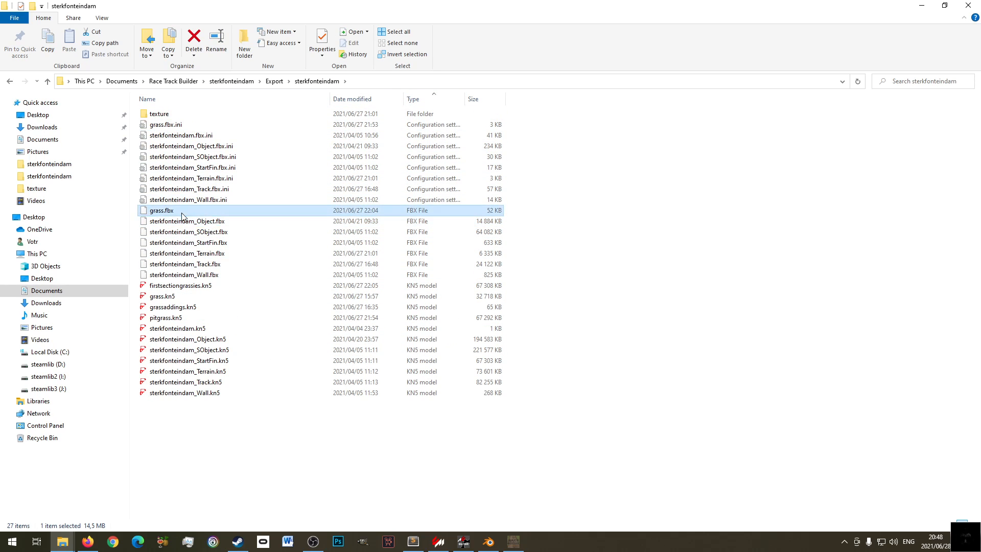
left_click(222, 276, "shift")
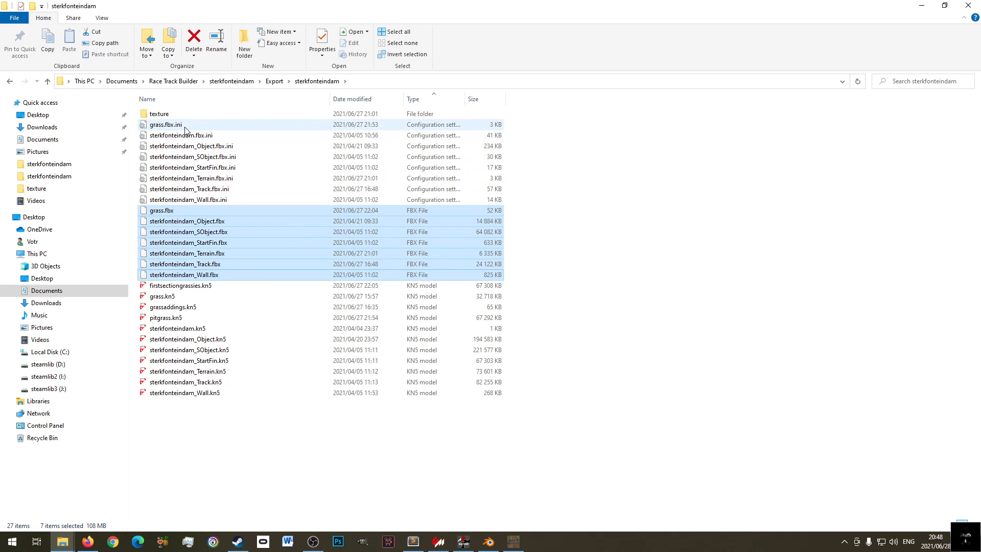
left_click(215, 124)
left_click(240, 275, "shift")
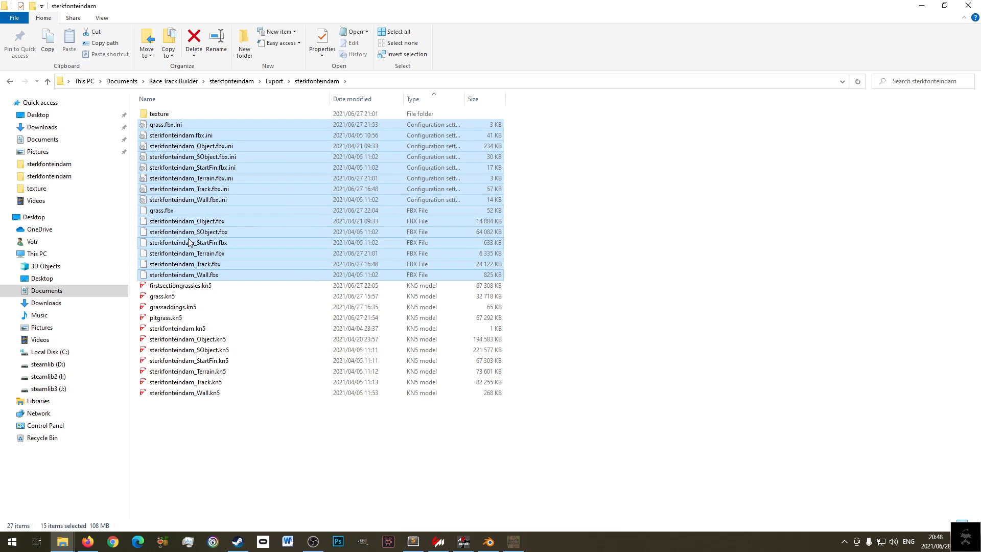
- Switch to Race Track Builder, review the export settings again, and cancel without exporting
left_click(512, 543)
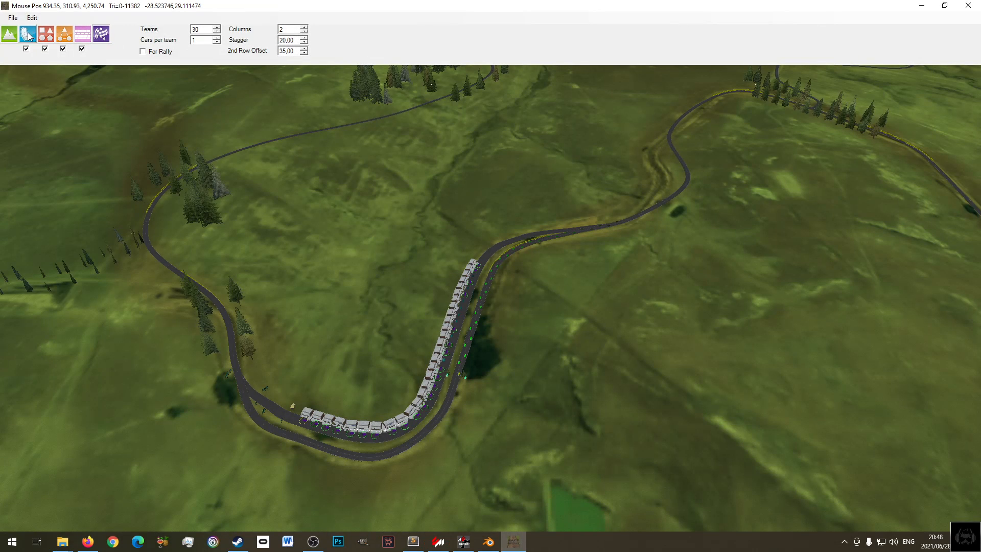
left_click(13, 17)
left_click(32, 100)
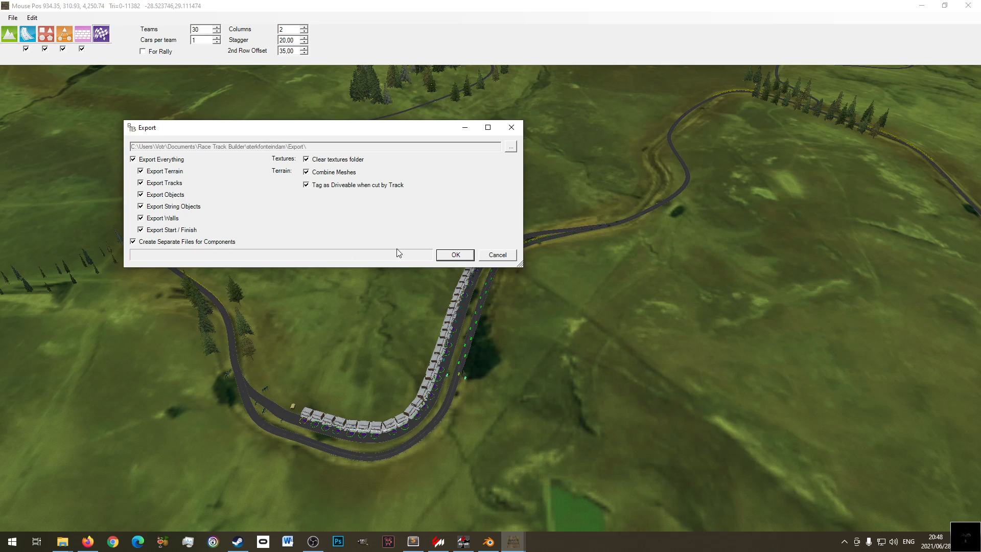
left_click(497, 254)
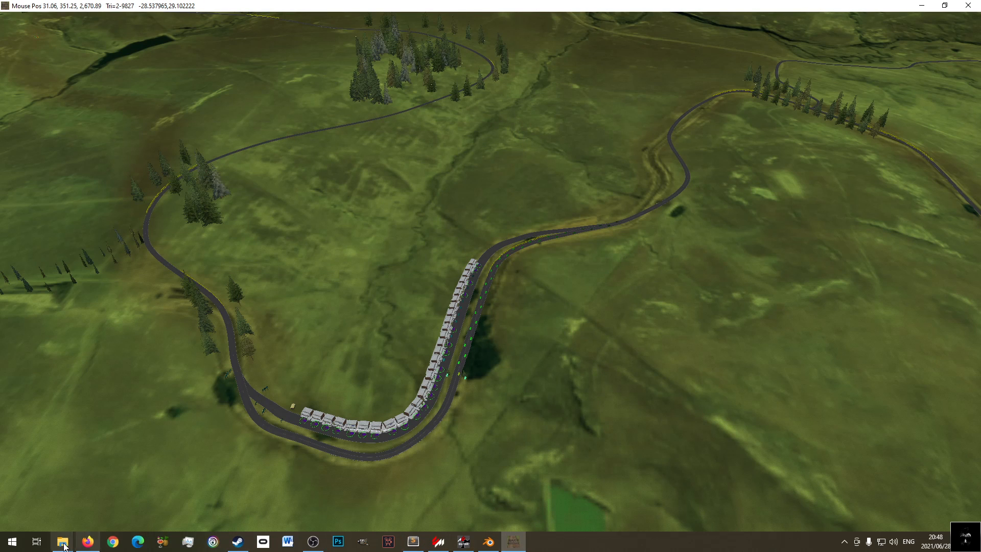
- Return to the export folder in File Explorer and select the group from grass.fbx.ini to sterkfonteindam_Wall.fbx again
mouse_move(62, 540)
left_click(63, 497)
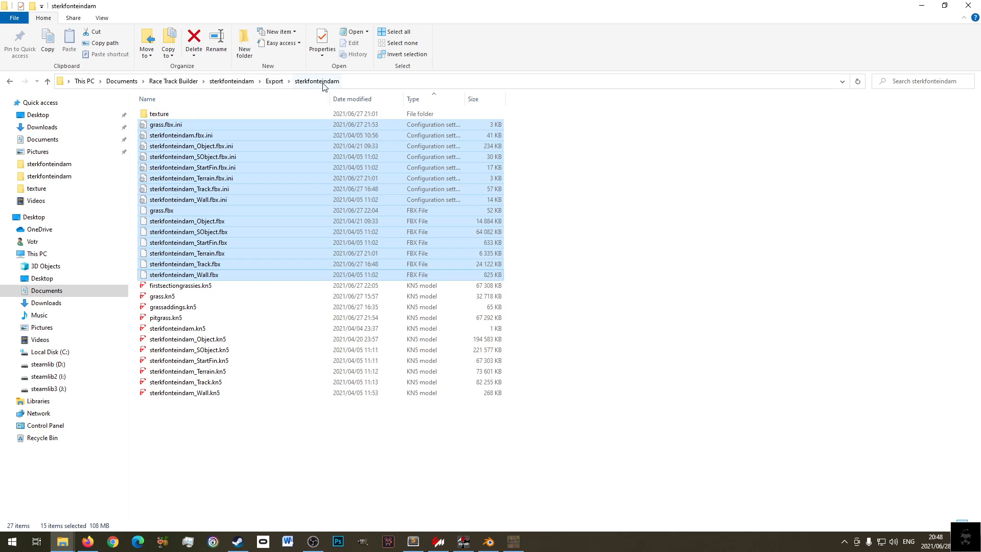
left_click(647, 217)
left_click_drag(540, 123, 143, 276)
- In ksEditor's Save As dialog, sort by type, try saving as sterkfonteindam_Terrain.fbx, decline replacing it, and cancel the dialog
left_click(463, 542)
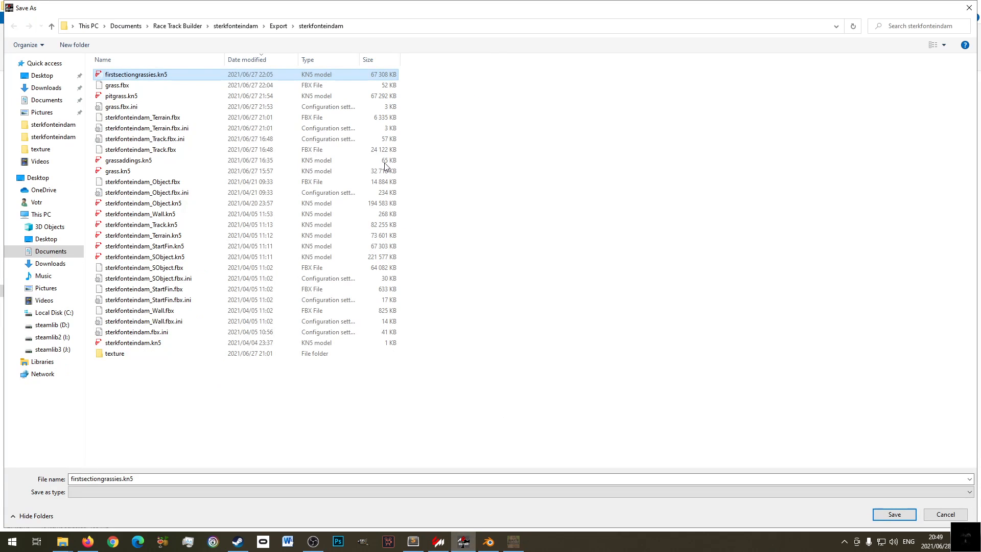
left_click(320, 56)
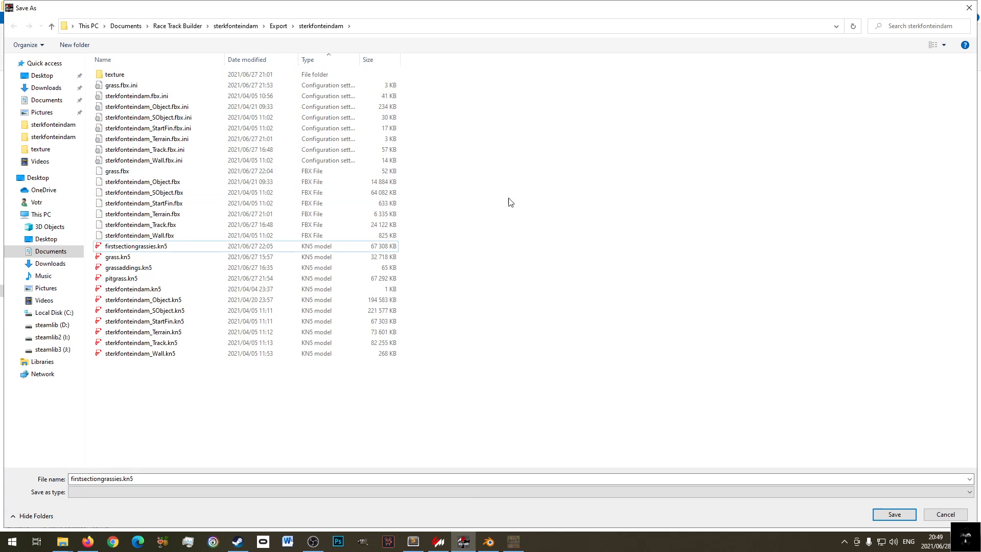
left_click(142, 182)
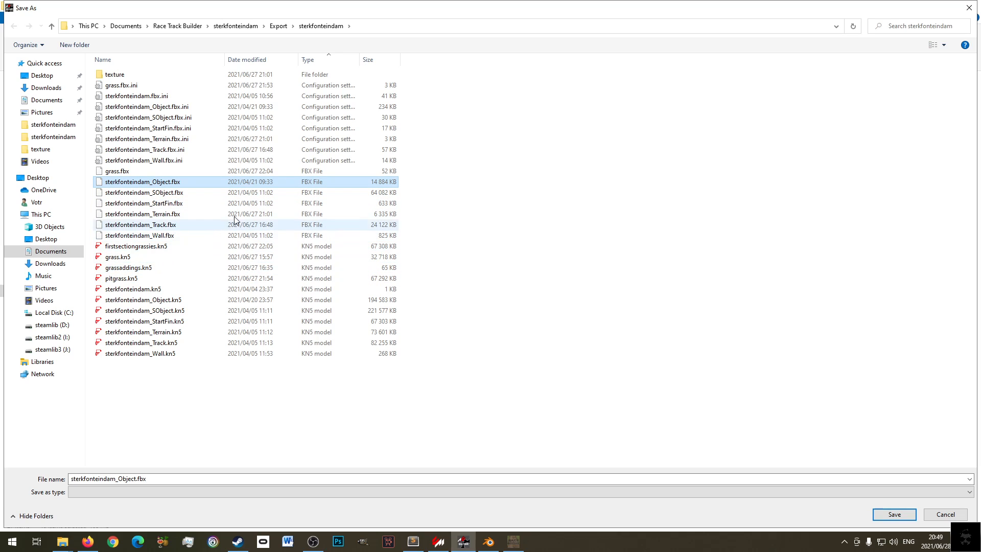
left_click(173, 216)
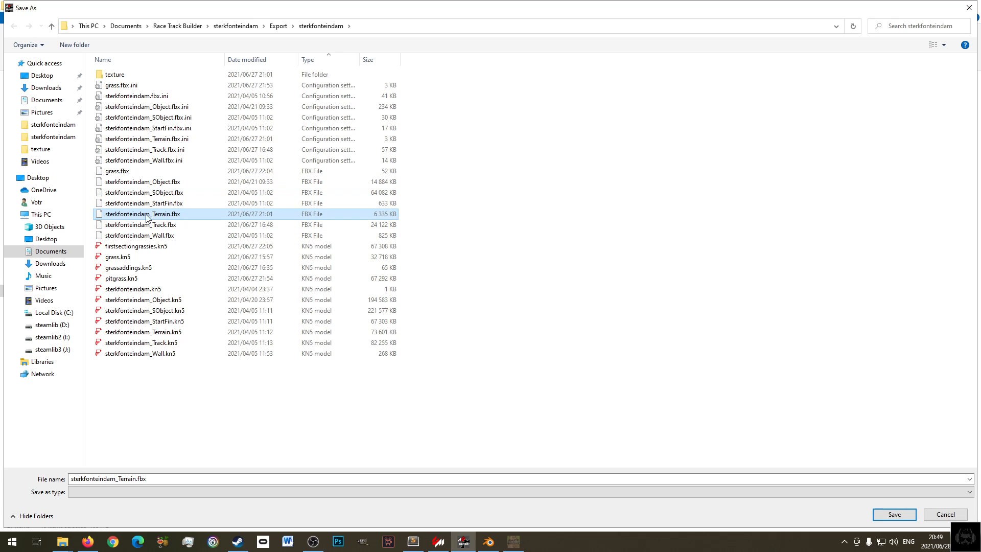
double_click(167, 215)
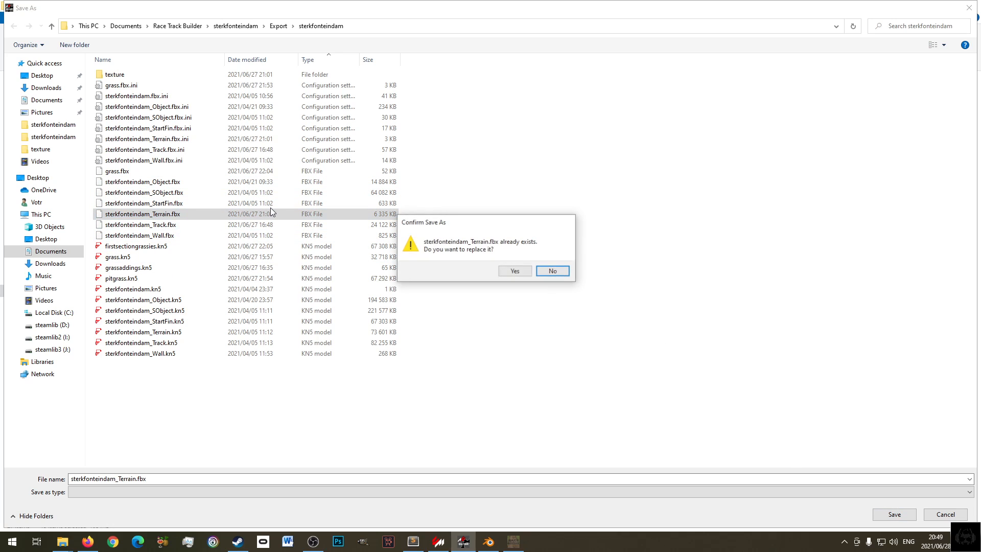
left_click(566, 271)
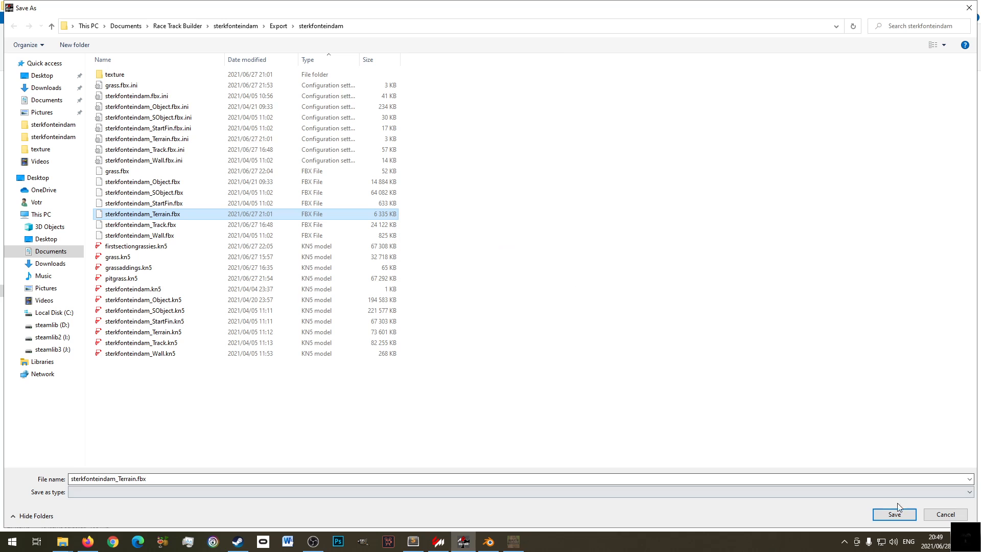
left_click(938, 515)
- Start a KN5 save of the terrain model in ksEditor, name it sterkfonteindam_Terrain.kn5, and cancel the save
left_click_drag(485, 82, 529, 95)
left_click(224, 109)
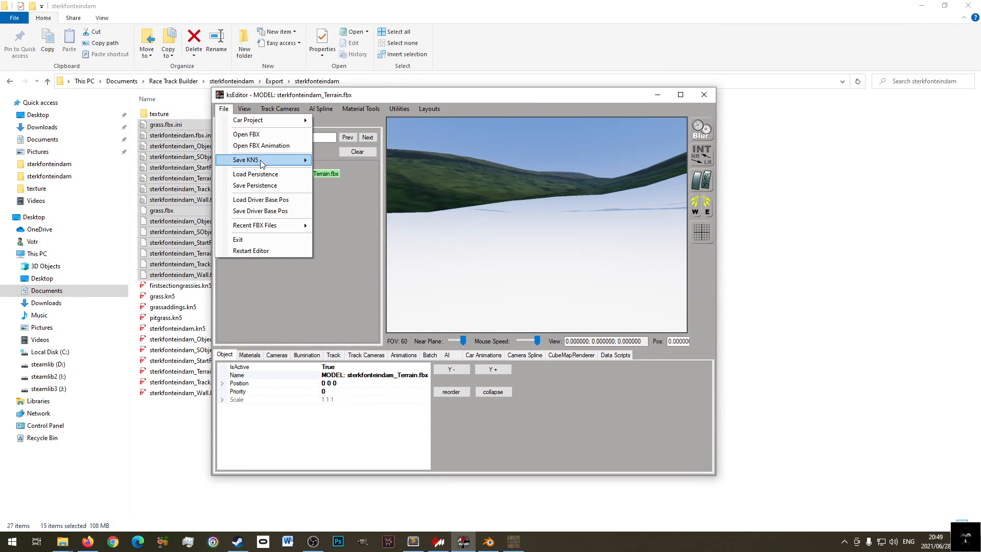
mouse_move(286, 160)
left_click(354, 183)
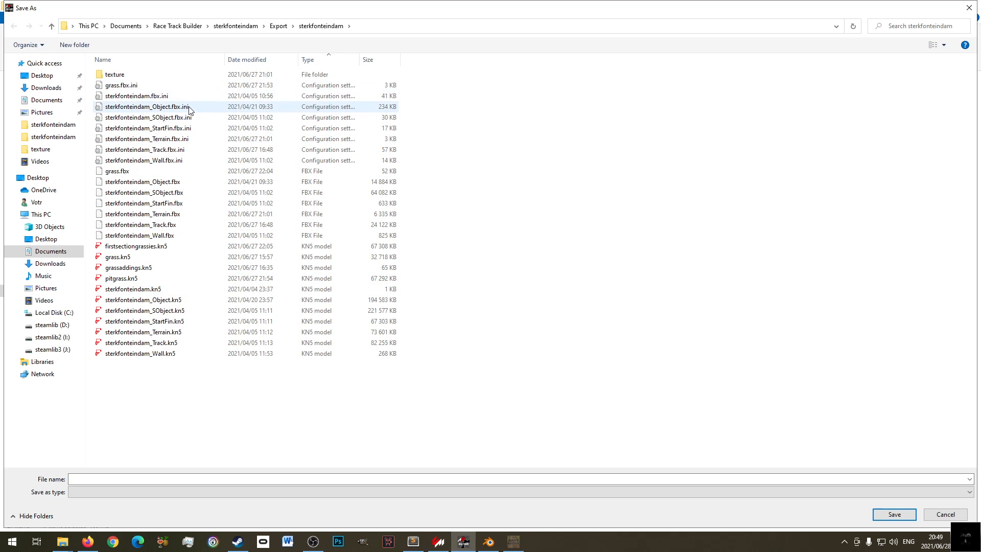
left_click(193, 140)
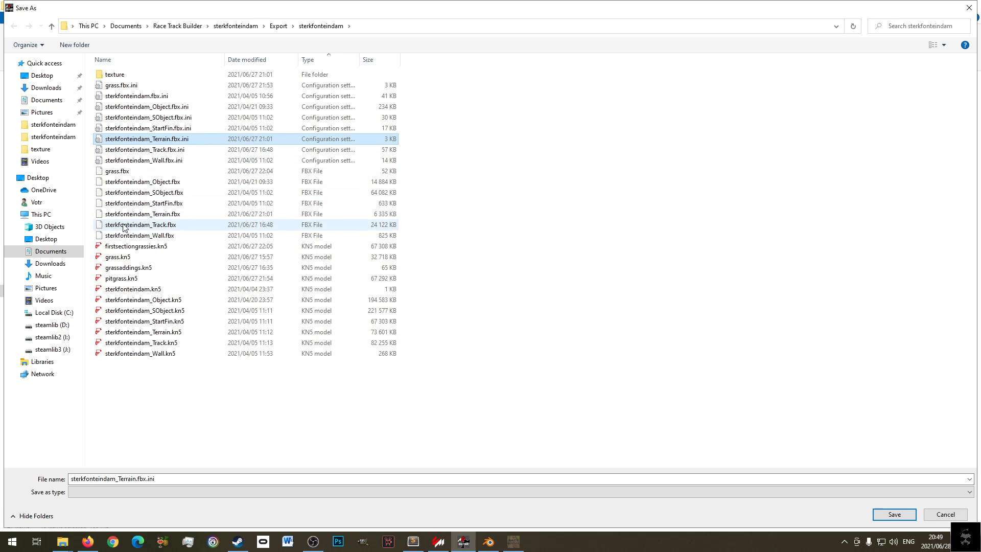
left_click(171, 215)
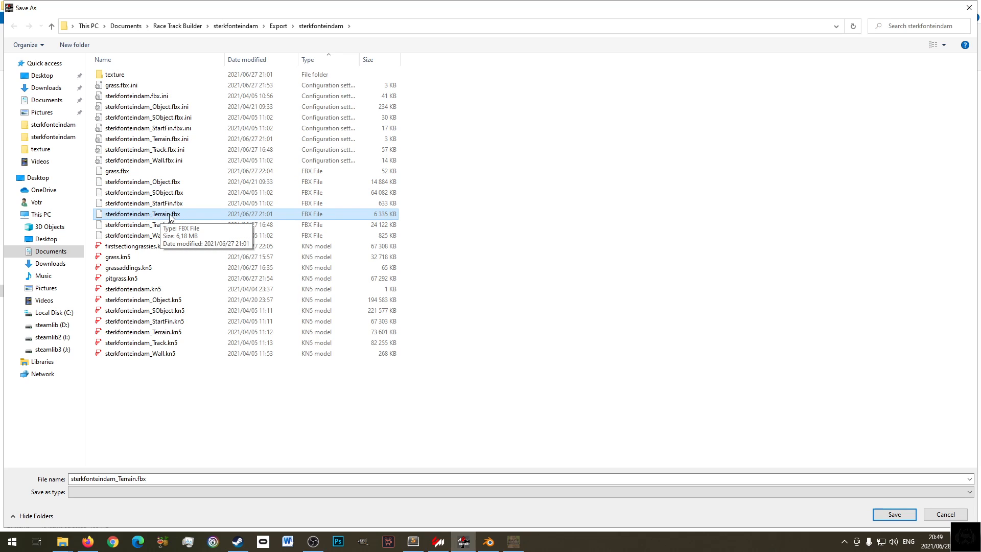
left_click(145, 479)
left_click(145, 480)
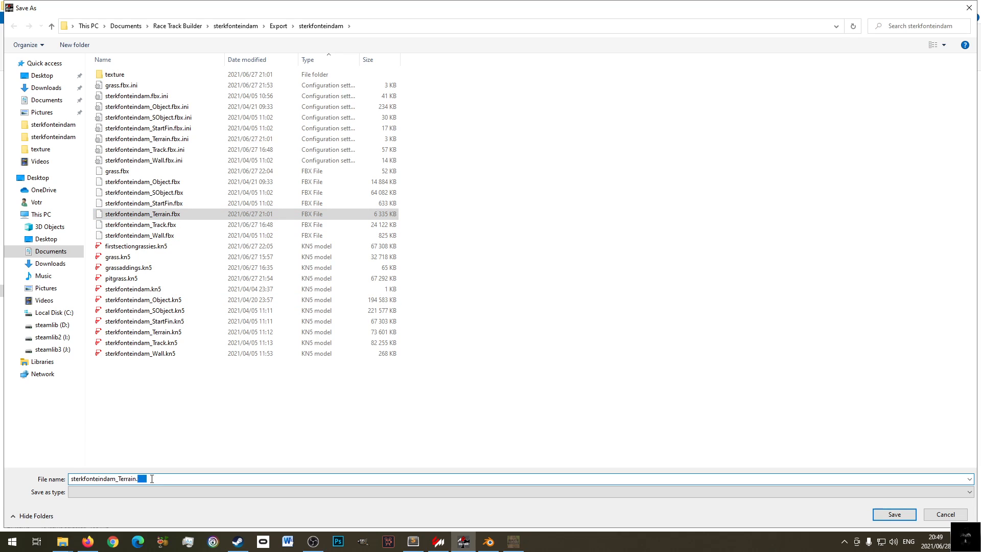
type("kn5")
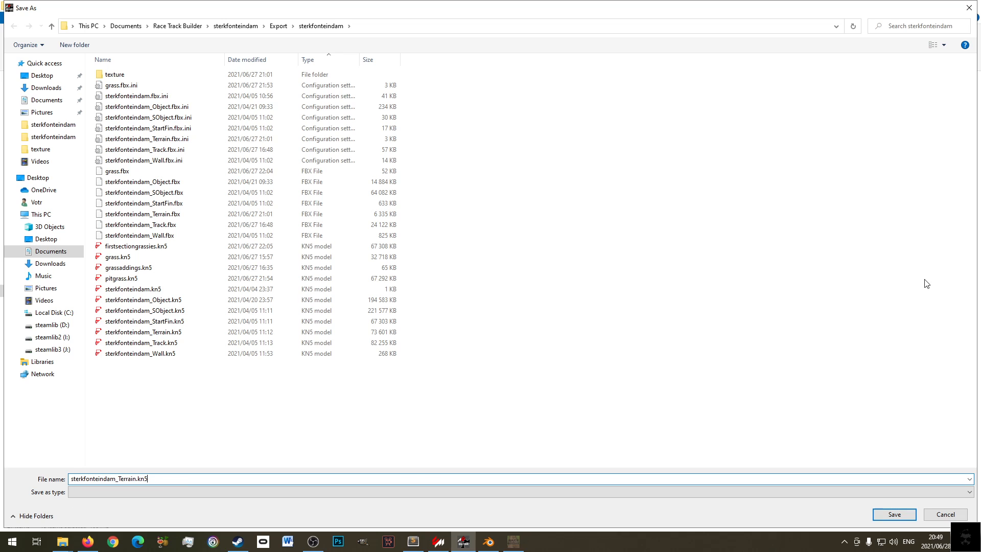
left_click(945, 515)
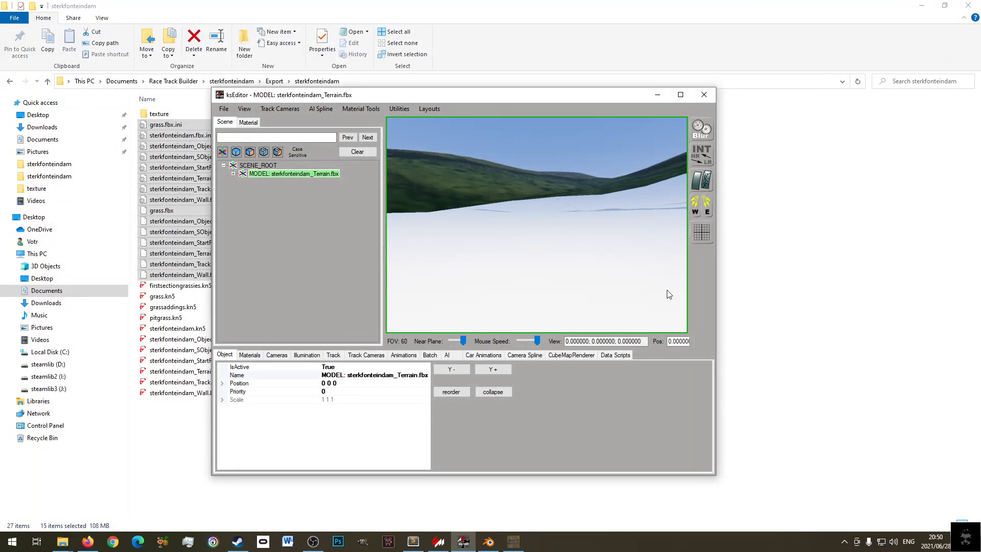
- Return to the export folder in File Explorer and copy sterkfonteindam_Terrain.kn5
left_click(710, 99)
left_click(683, 232)
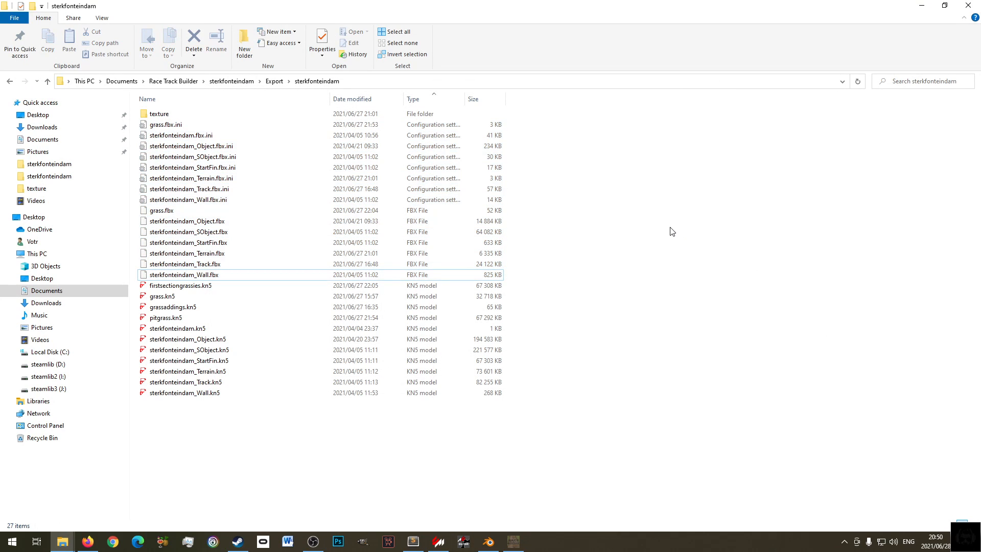
right_click(175, 338)
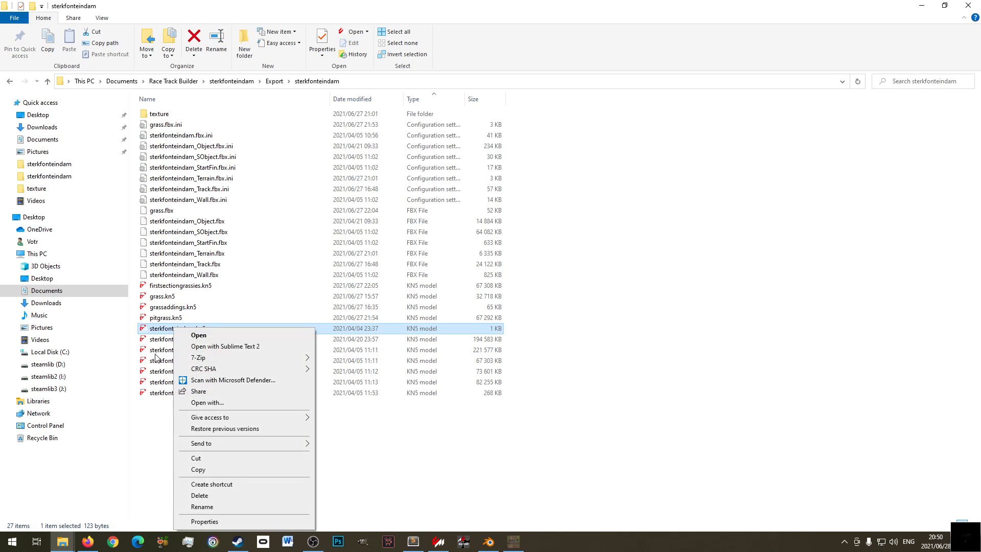
left_click(166, 350)
left_click(204, 374)
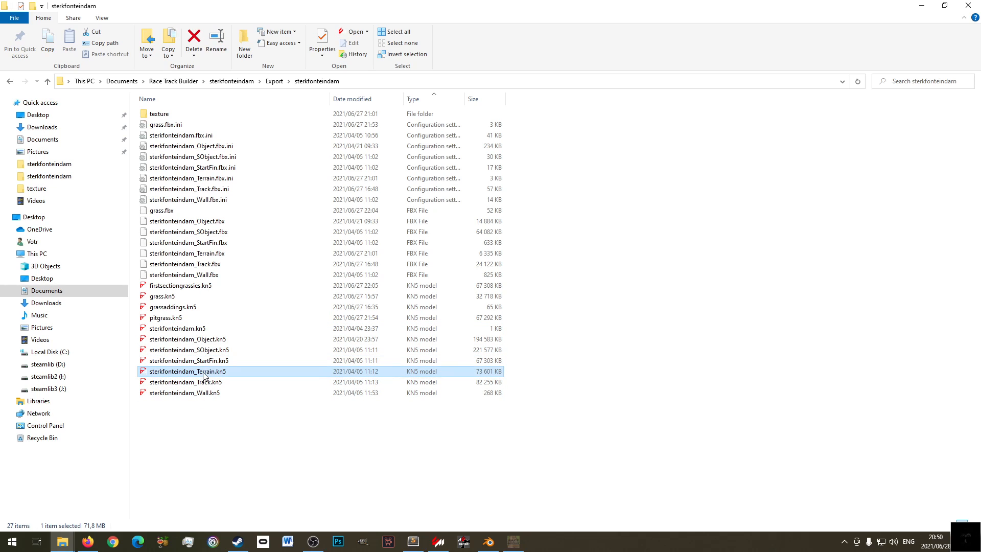
right_click(203, 373)
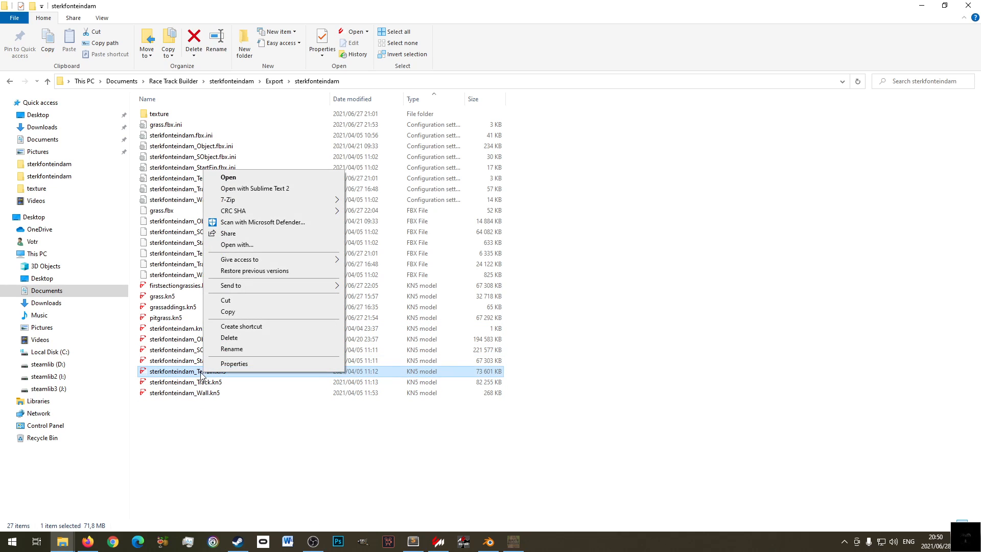
left_click(254, 312)
- Bring up the Assetto Corsa track folders sterkfonteindam and sterkfonteindam_sample side by side
left_click(64, 546)
left_click(171, 493)
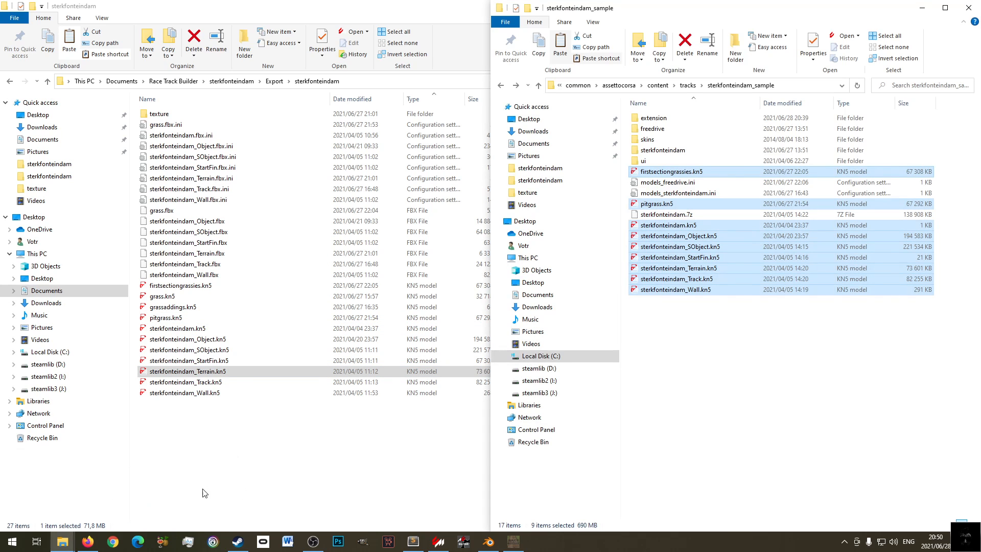
left_click(800, 436)
left_click(62, 542)
left_click(23, 489)
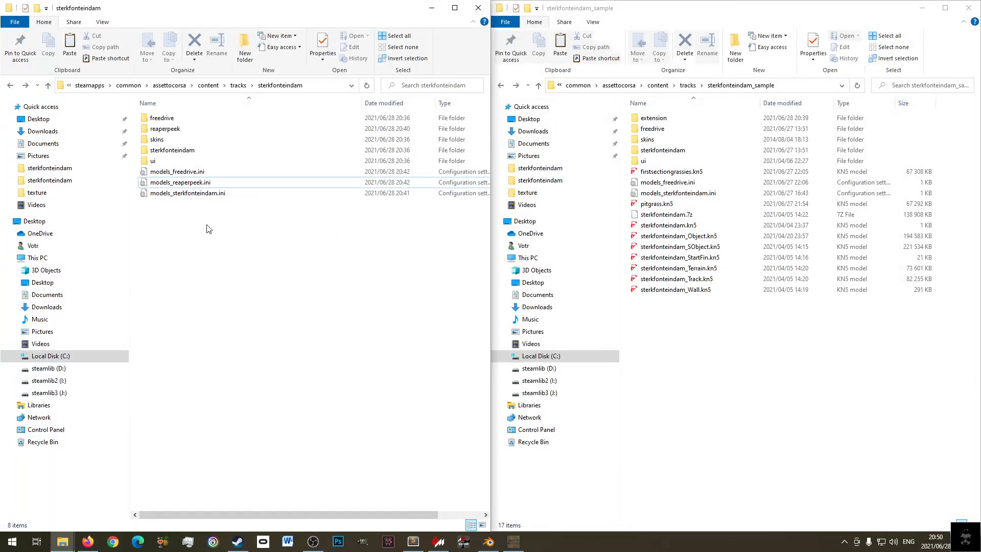
- Try to paste the copied terrain KN5 file into the sterkfonteindam_sample folder, then cancel without replacing the existing file
right_click(215, 297)
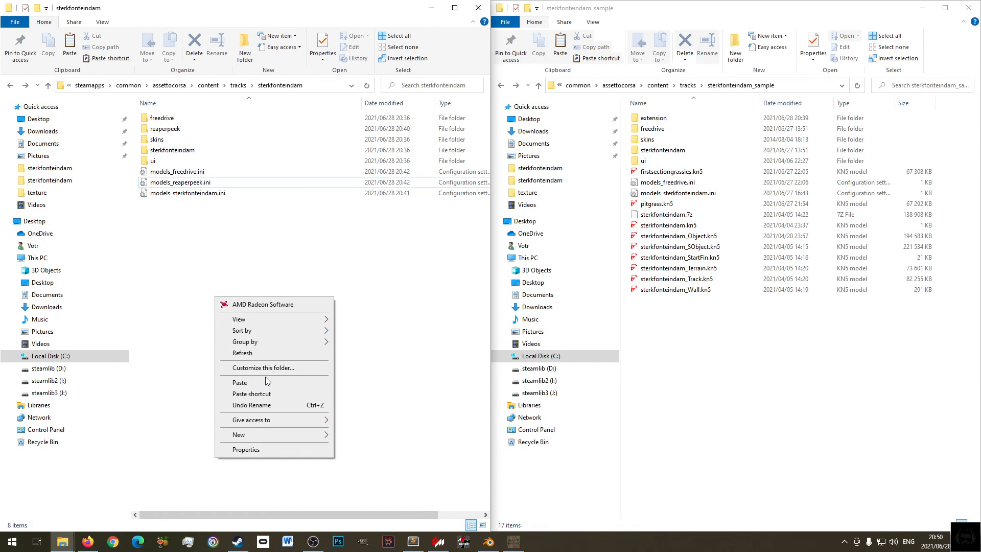
left_click(367, 305)
left_click(757, 387)
right_click(710, 374)
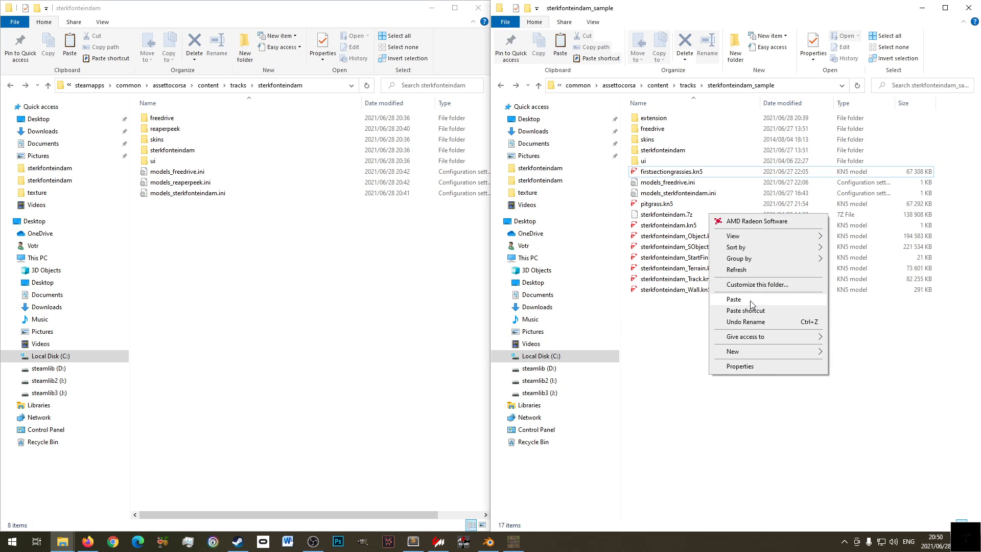
left_click(734, 299)
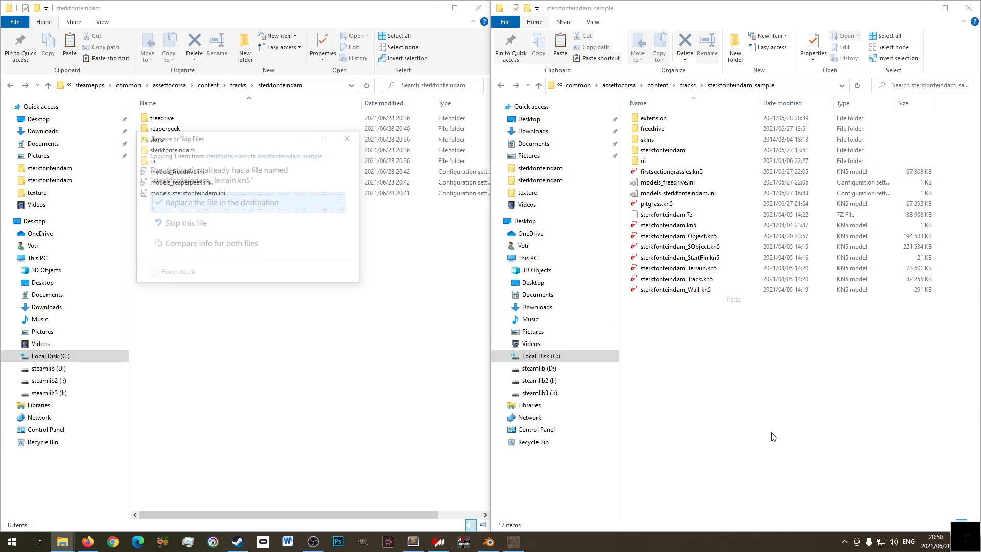
left_click(344, 133)
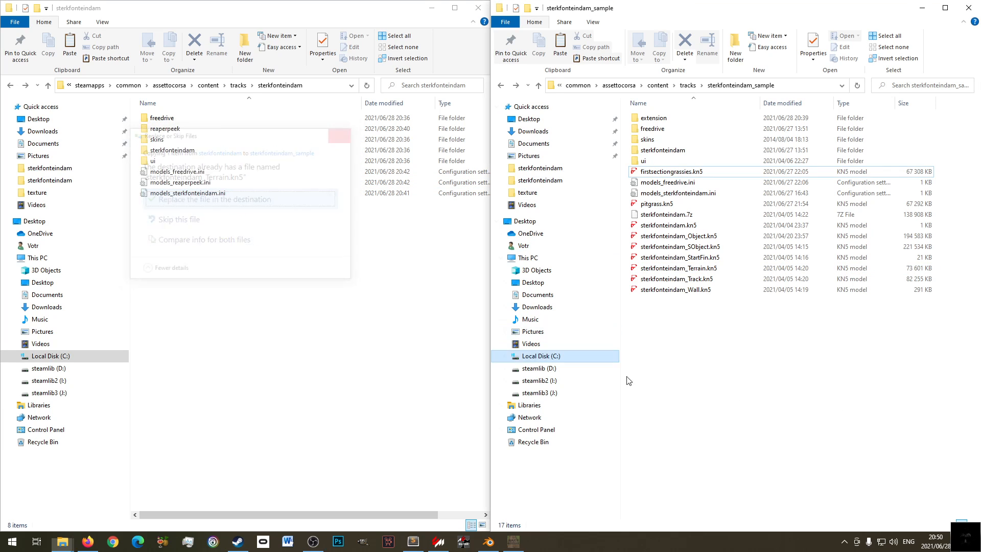
- Examine the terrain KN5 file, models_freedrive.ini and models_sterkfonteindam.ini in the sterkfonteindam_sample folder
left_click(710, 269)
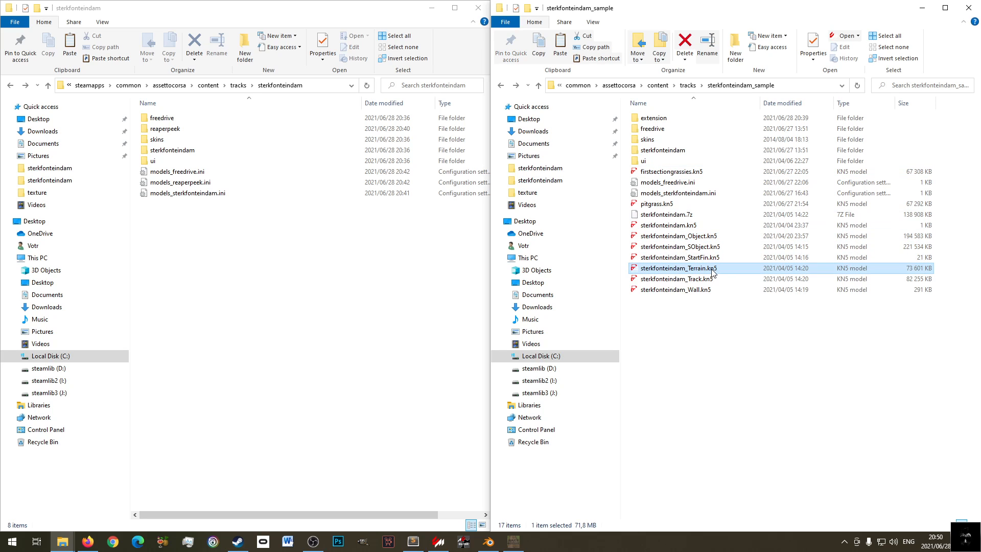
left_click(707, 193)
left_click(683, 184)
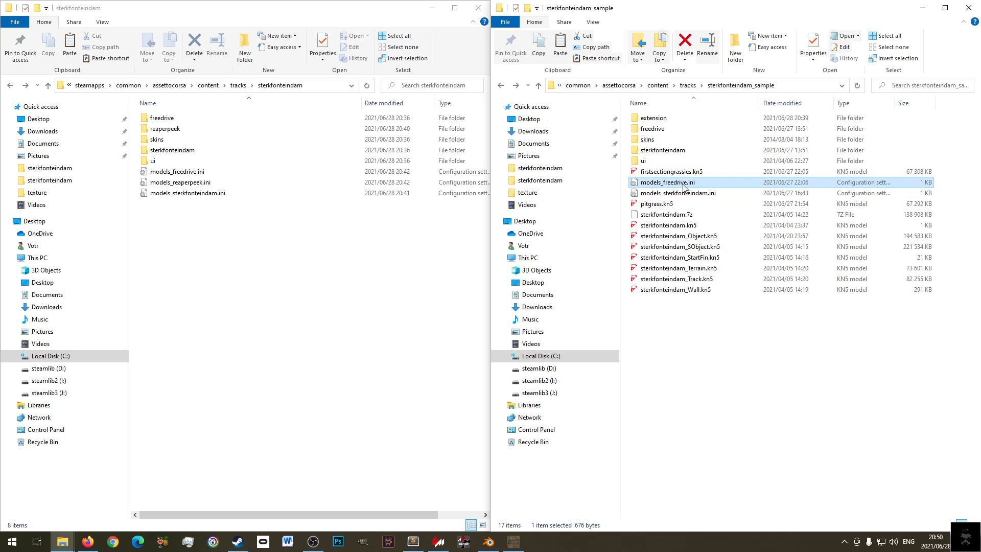
left_click(683, 194)
left_click(679, 185)
left_click(681, 191)
left_click(676, 183)
left_click(677, 193)
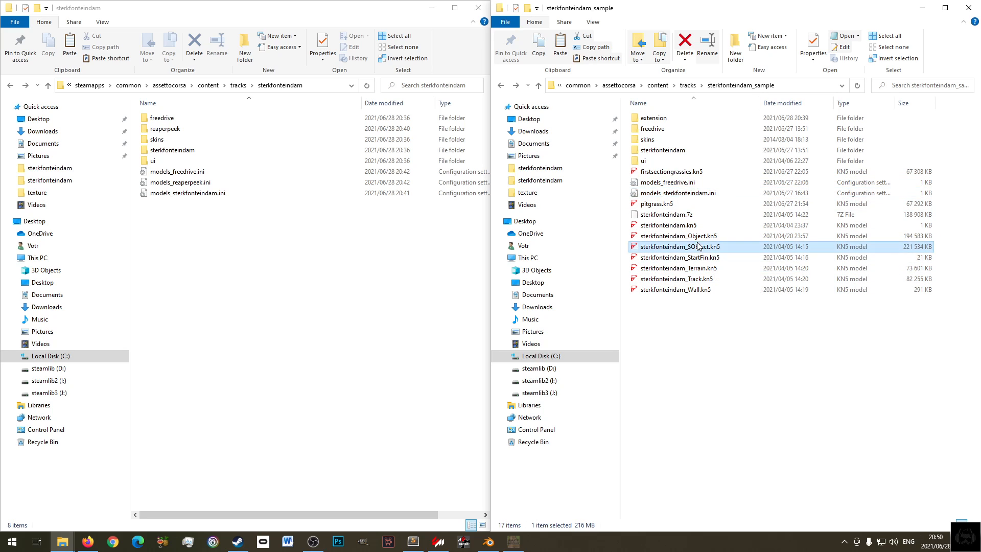
left_click(676, 184)
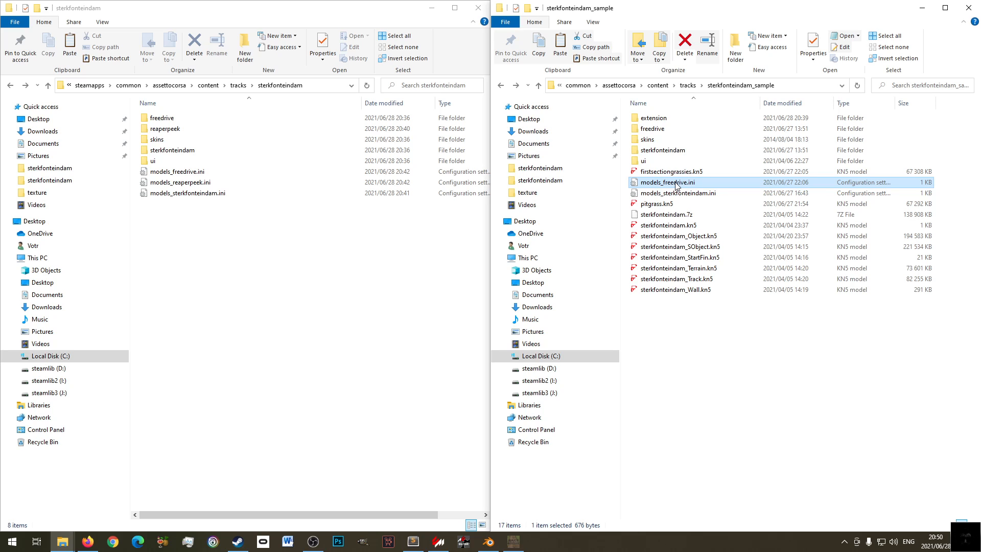
left_click(292, 290)
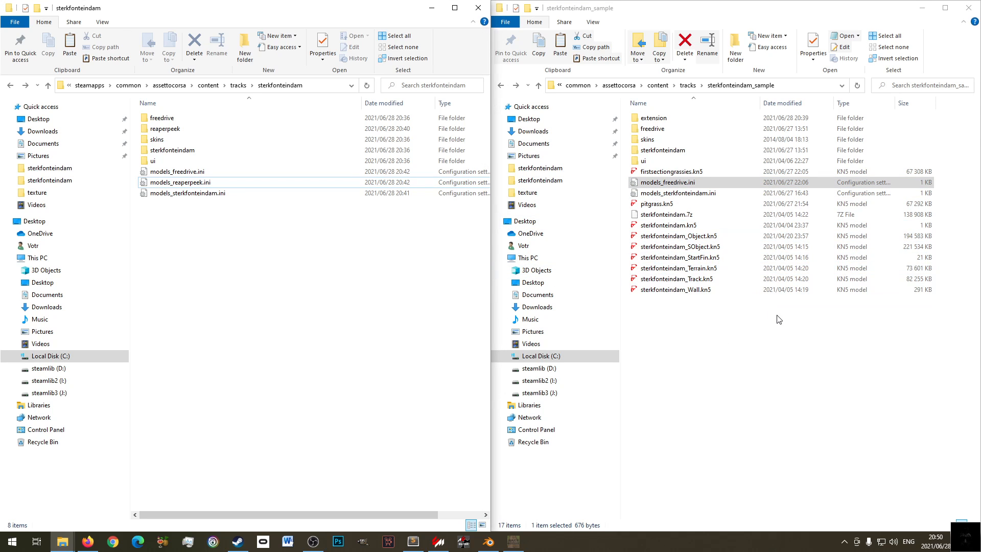
- Look through the sample track's ui folder and its freedrive subfolder, then return to the track folders
left_click(659, 163)
double_click(659, 118)
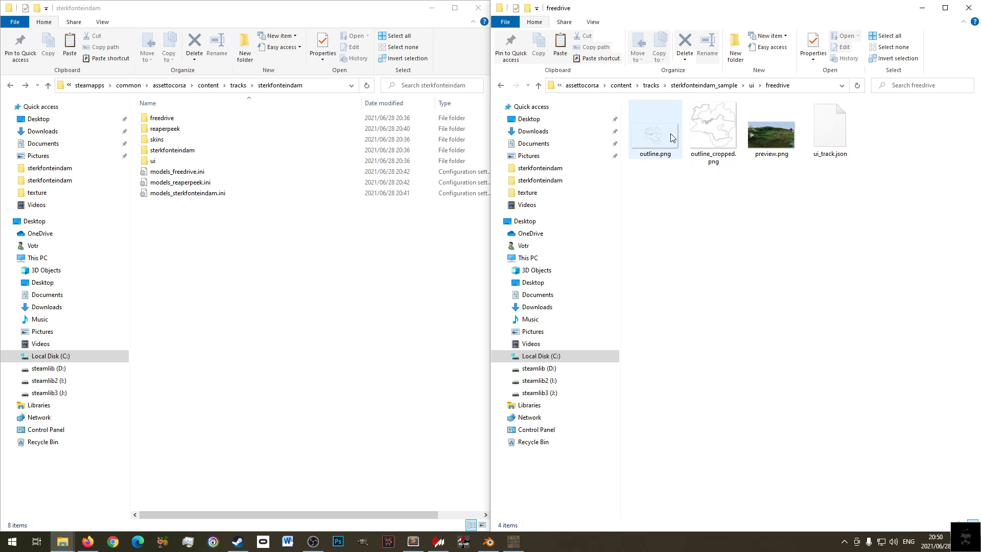
key("alt+Left")
key("alt+Left")
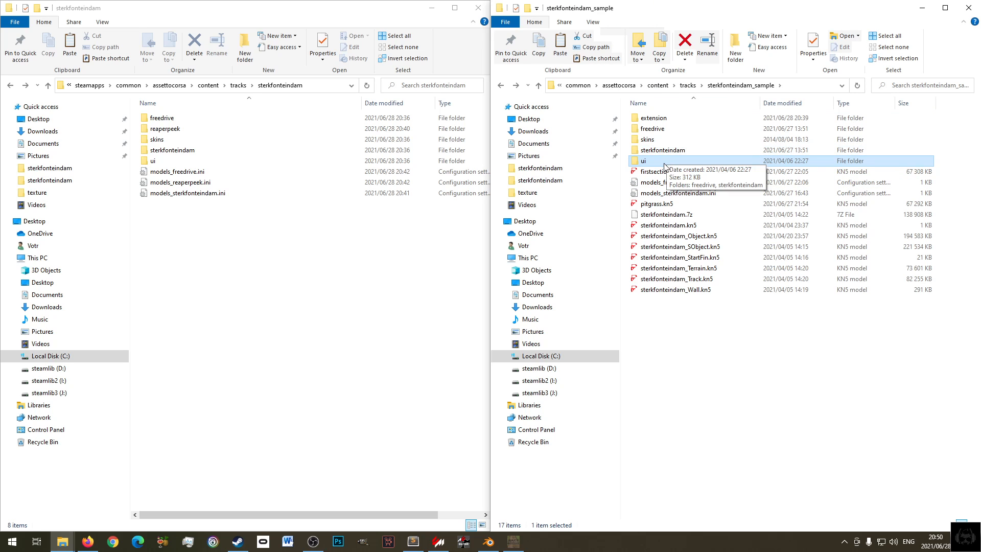
double_click(668, 161)
left_click(664, 122)
key("alt+Left")
left_click(277, 294)
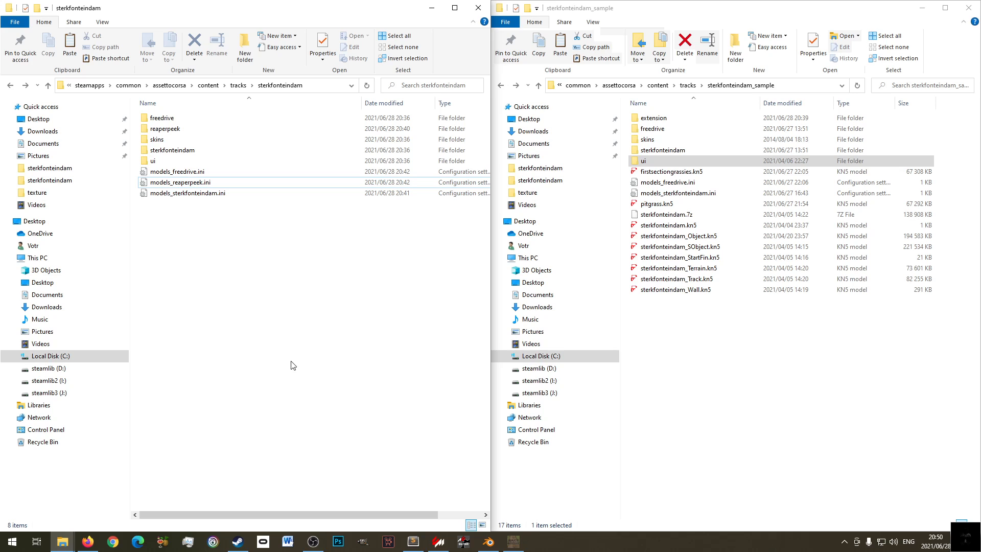
- Compare the freedrive, reaperpeek and sterkfonteindam layout folders of the new track with the sample's freedrive folder
left_click(179, 151)
left_click(177, 129, "ctrl")
left_click(176, 119, "ctrl")
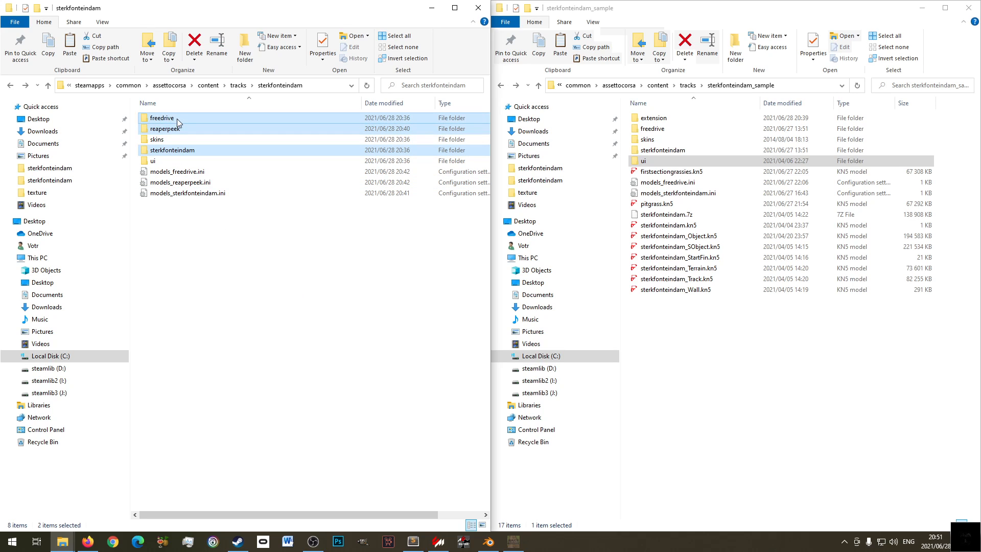
left_click(280, 309)
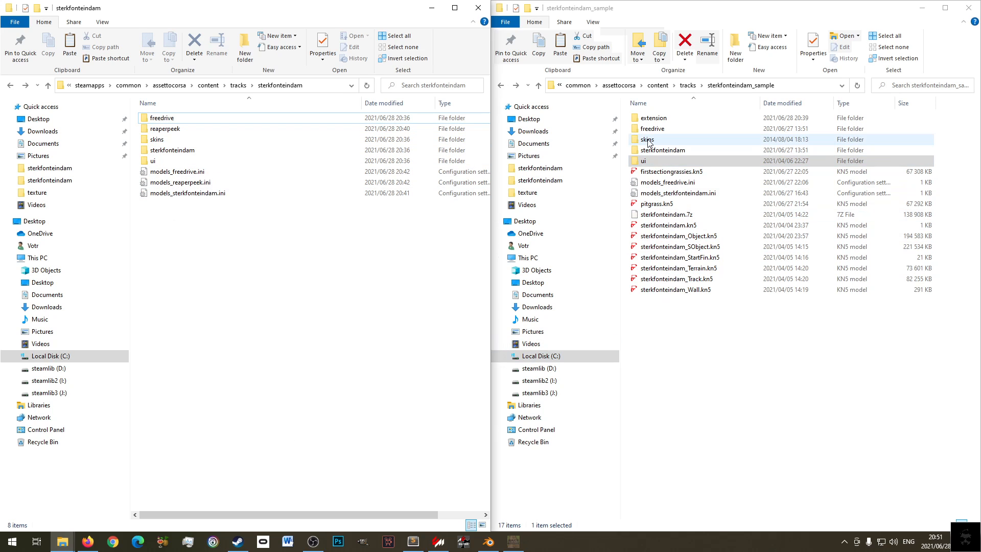
left_click(685, 128)
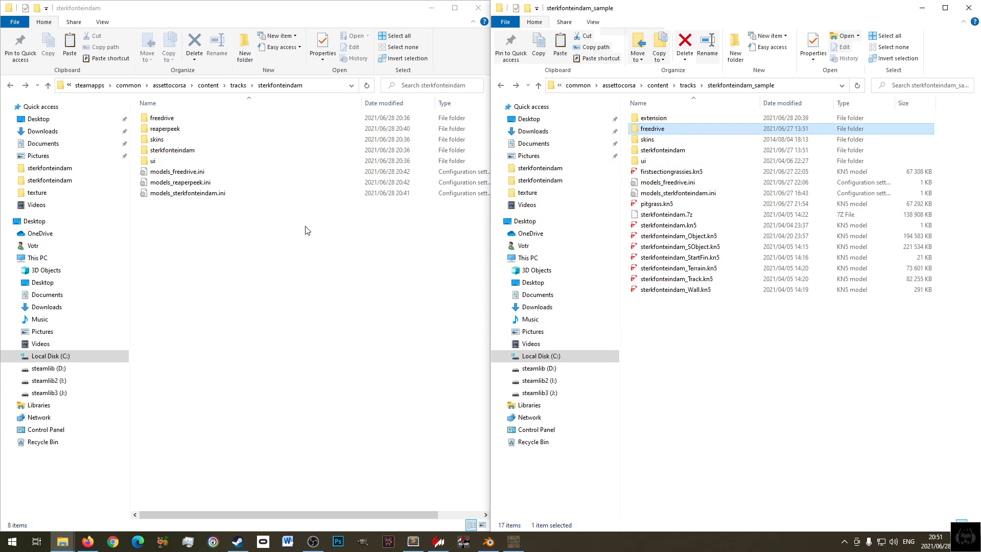
left_click(307, 276)
- Create a folder named sterkfonteindam inside the sterkfonteindam track's ui folder
left_click(171, 162)
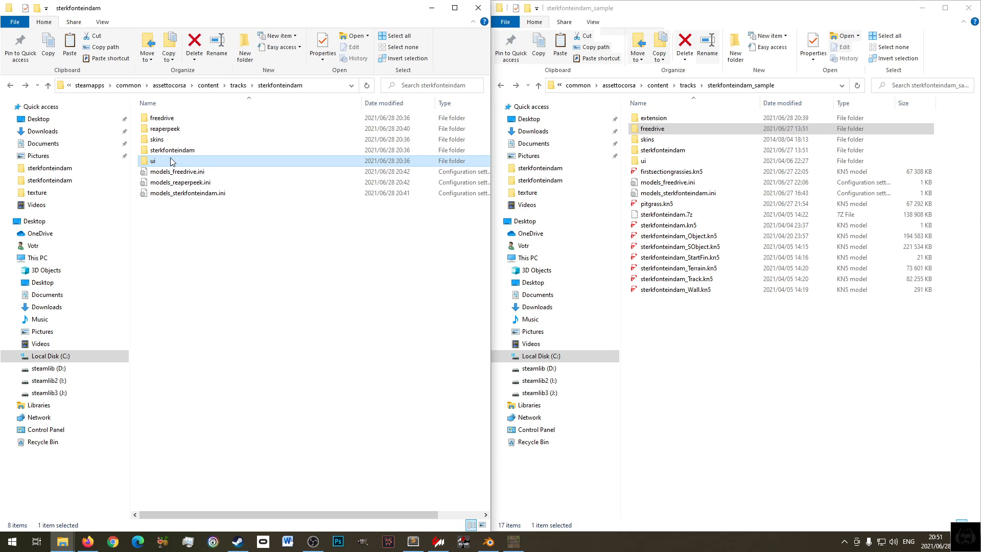
double_click(172, 161)
right_click(237, 270)
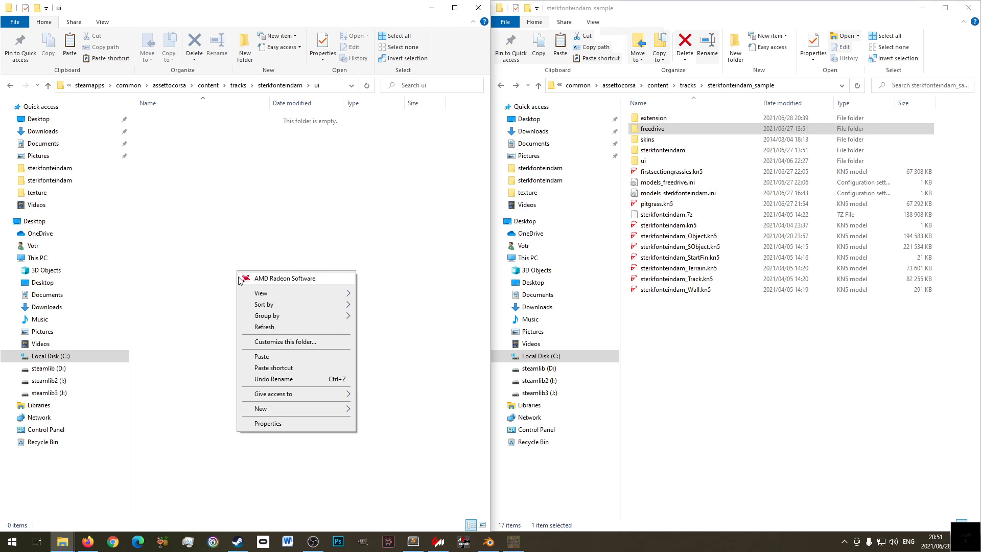
left_click(241, 55)
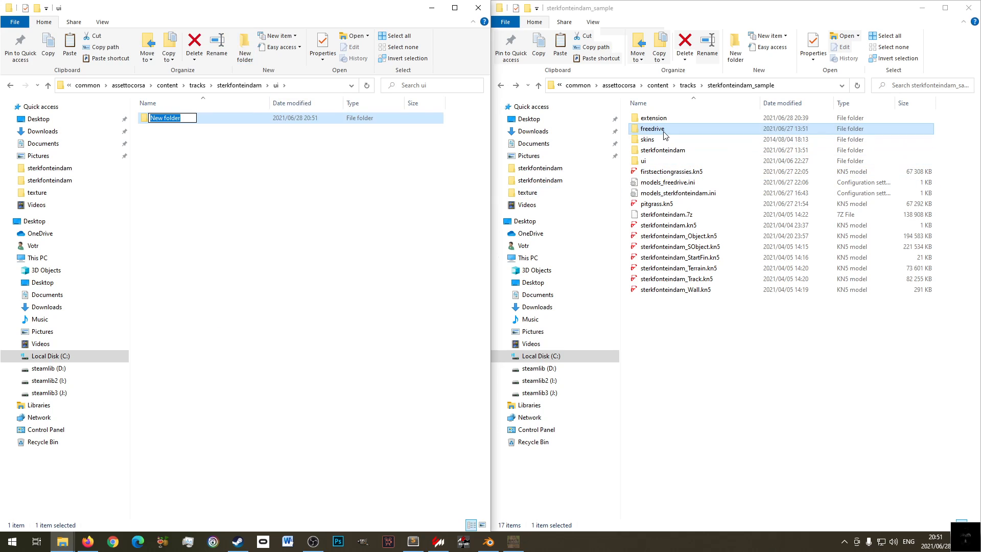
type("sterko")
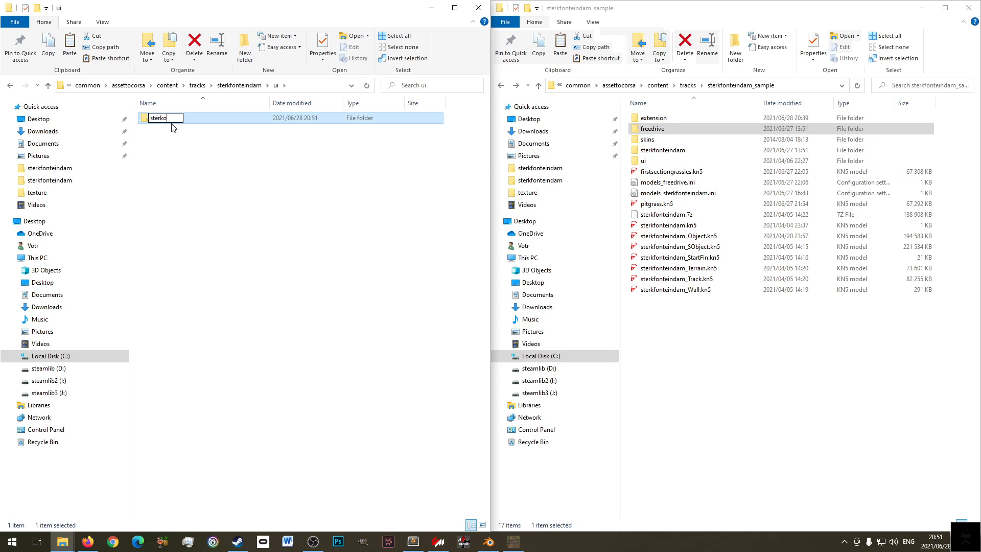
type("onteindam")
key("Return")
- Create folders named reaperpeek and freedrive inside the sterkfonteindam track's ui folder
key("ctrl+shift+n")
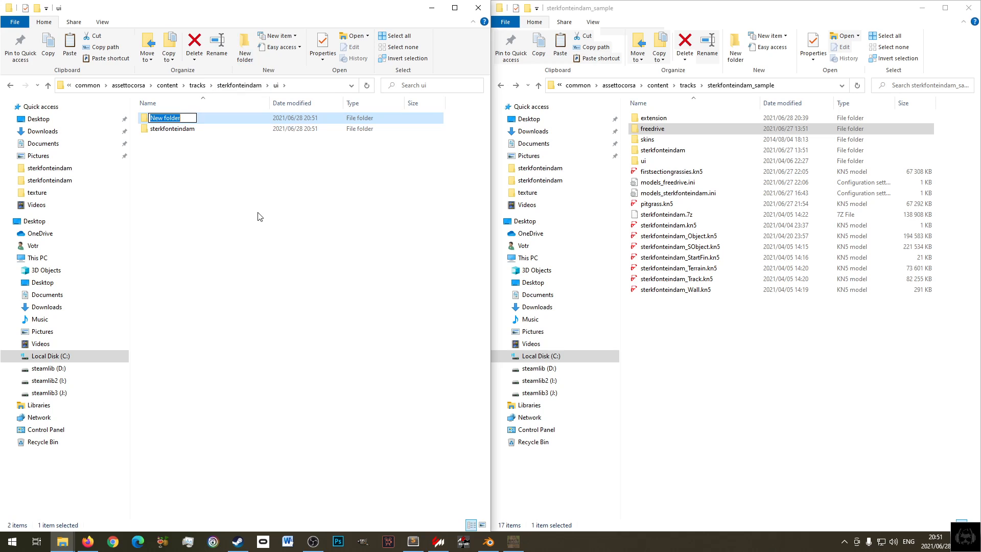
type("reaperpeek")
key("Return")
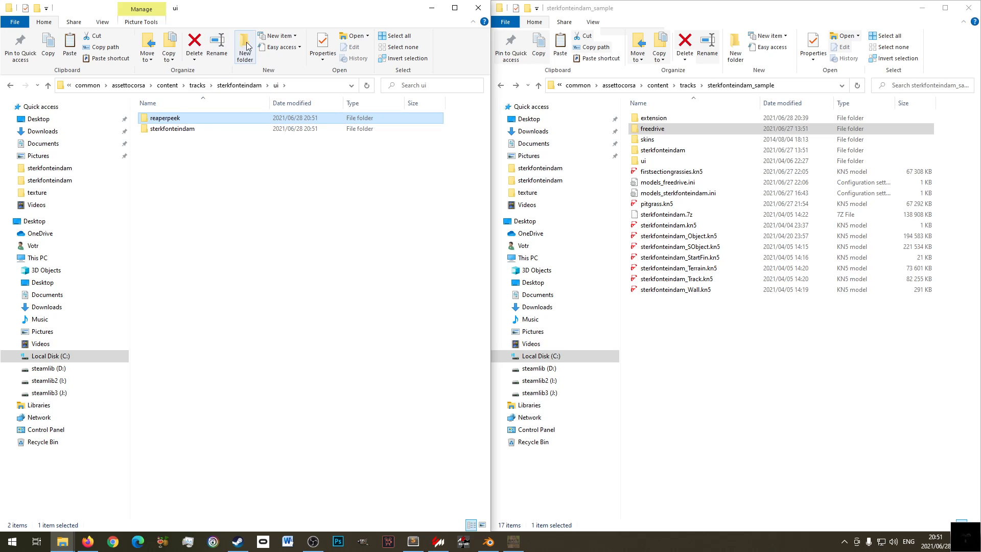
left_click(245, 47)
type("freedrive")
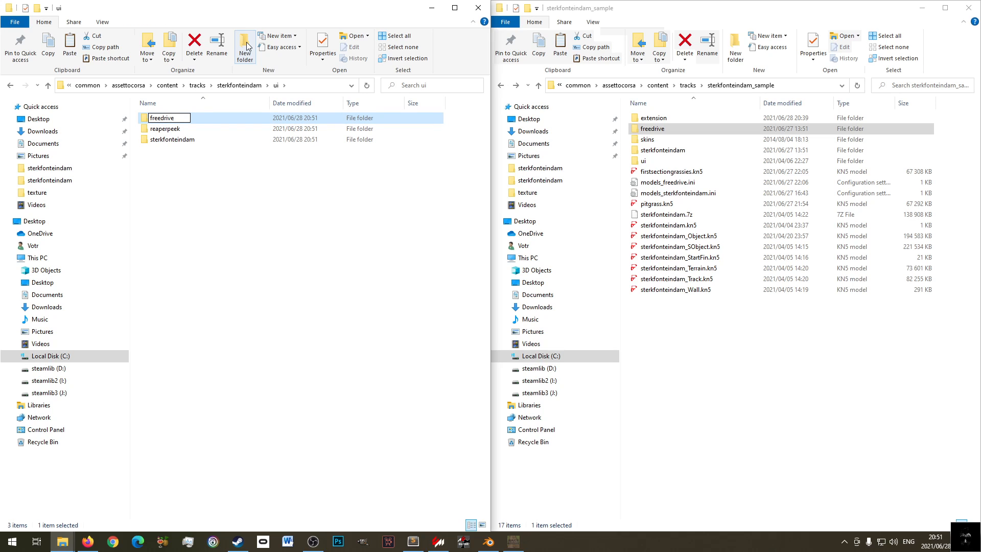
key("Return")
- Look into the sample track's freedrive and ui folders and return to the sterkfonteindam_sample folder
double_click(660, 129)
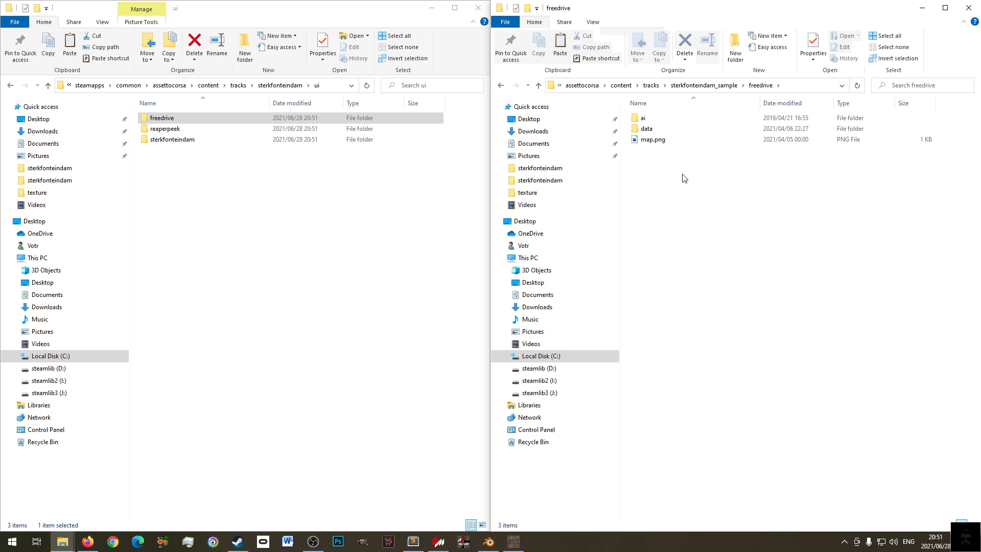
key("alt+Left")
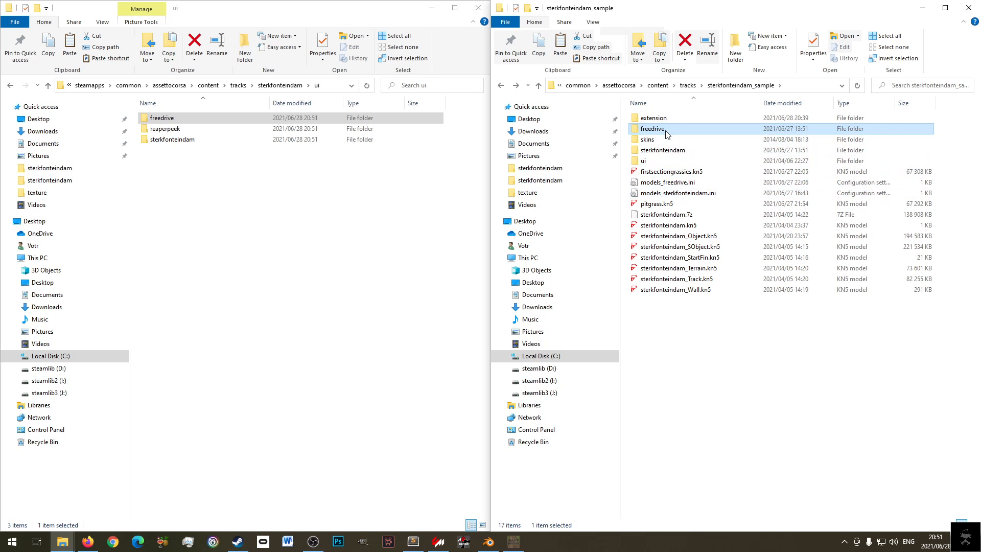
double_click(665, 161)
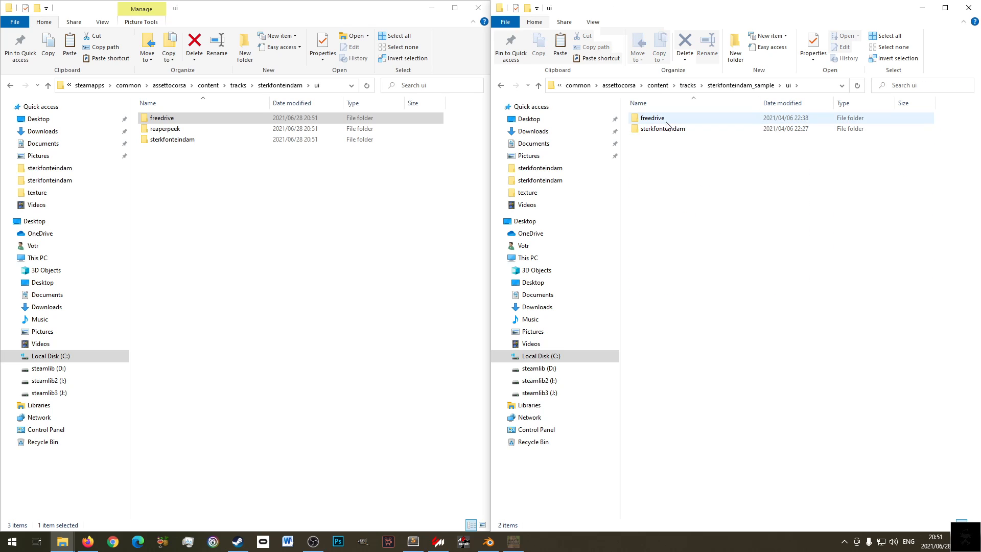
left_click(281, 207)
left_click(731, 213)
key("alt+Left")
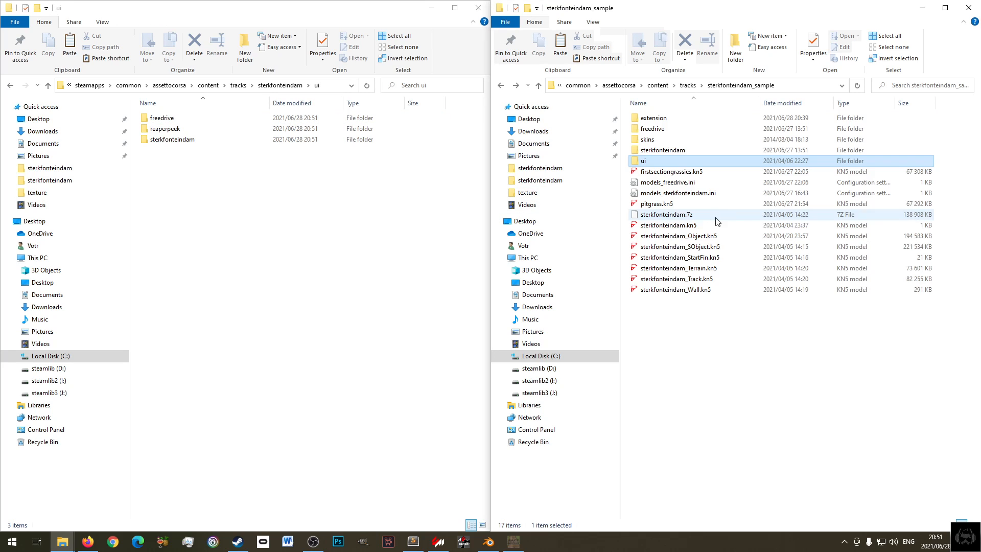
- Review the freedrive, reaperpeek and sterkfonteindam layout subfolders in the new track's ui folder
left_click(180, 188)
left_click(172, 119)
left_click(177, 129, "ctrl")
left_click(175, 143, "ctrl")
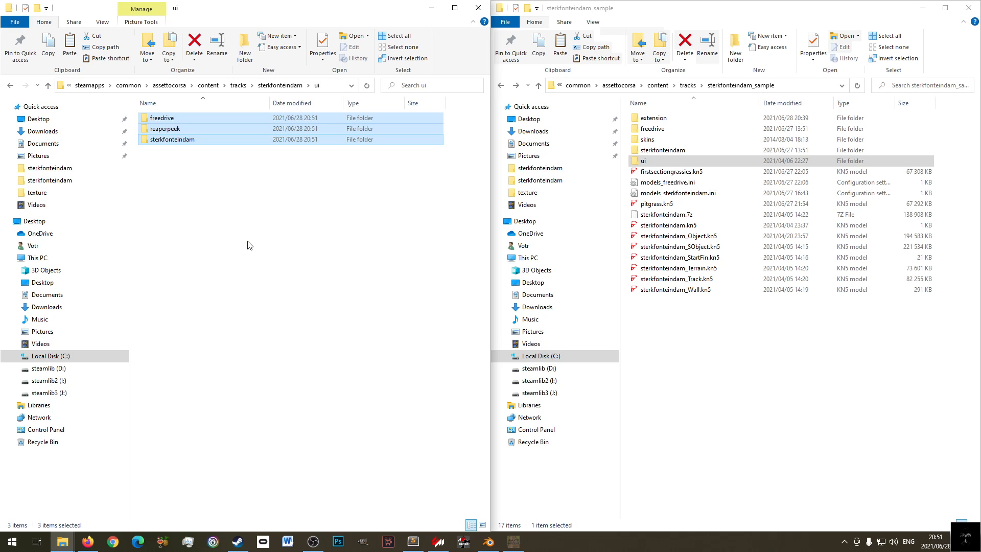
left_click(232, 127)
left_click(225, 141)
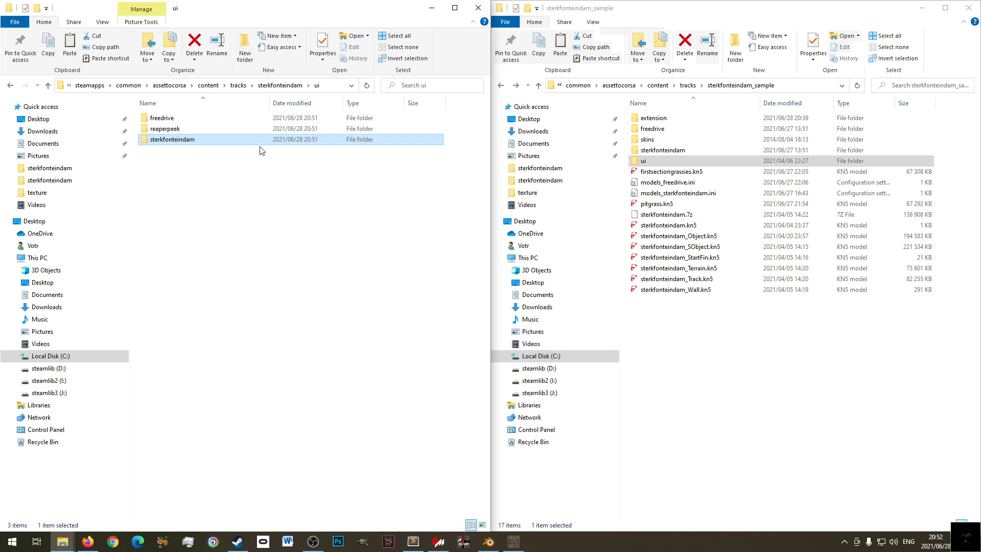
left_click(273, 212)
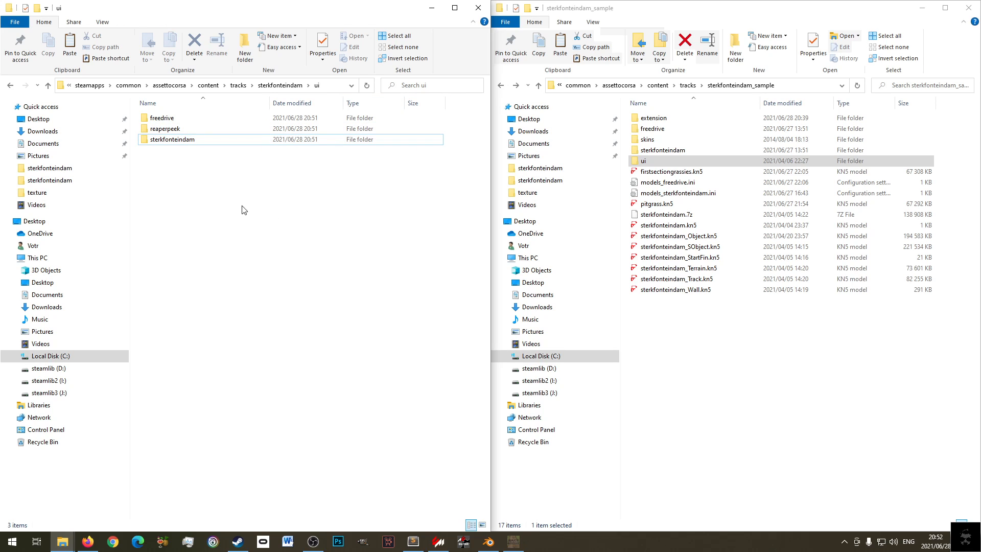
left_click(173, 128)
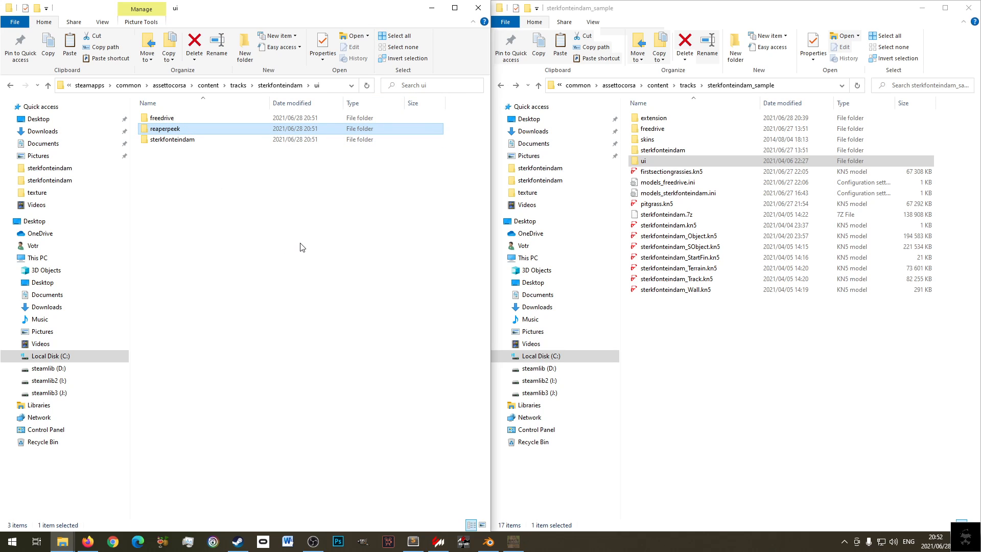
left_click(302, 248)
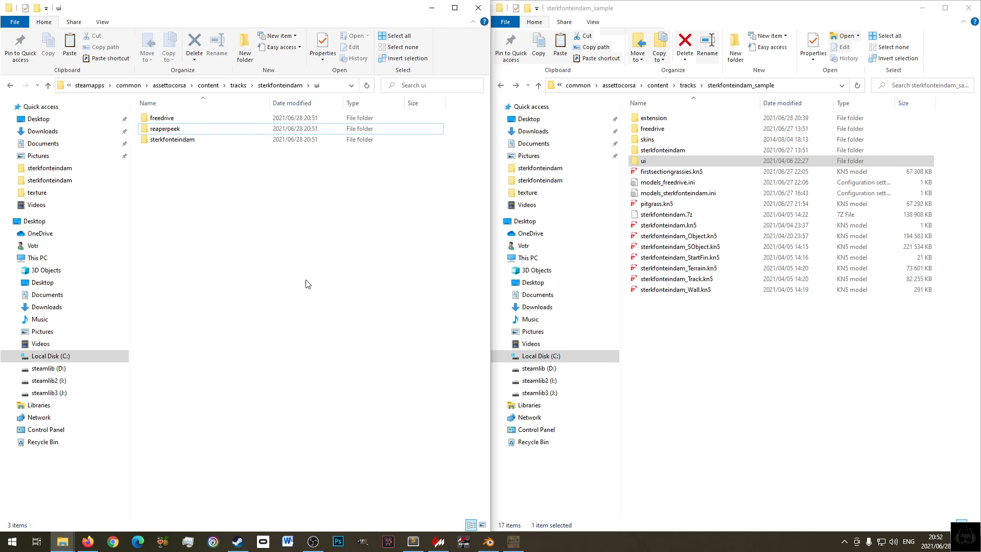
left_click(173, 140)
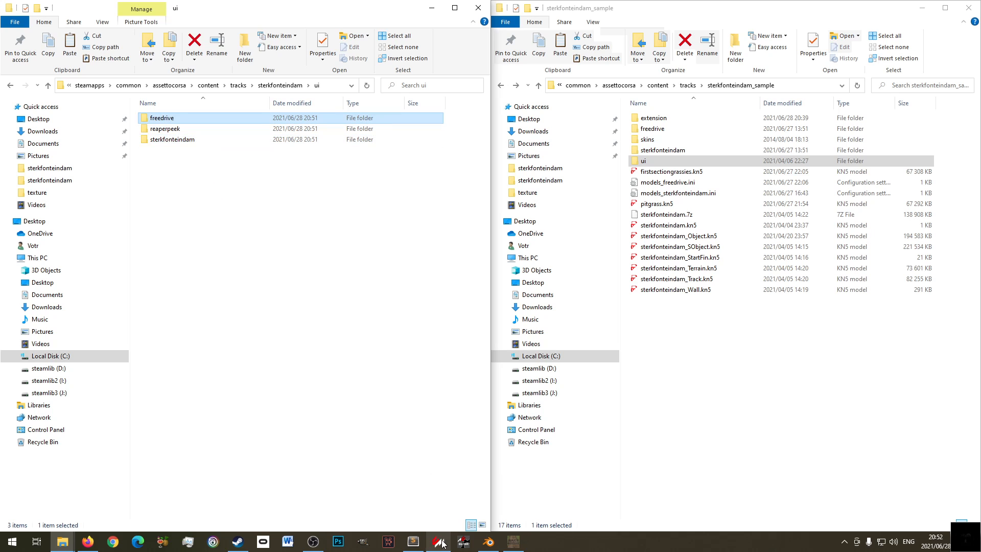
- Switch to Content Manager, inspect Sterkfonteindam's Freedrive layout in the track selection, cancel the selection and return to the folders
left_click(439, 541)
left_click(168, 77)
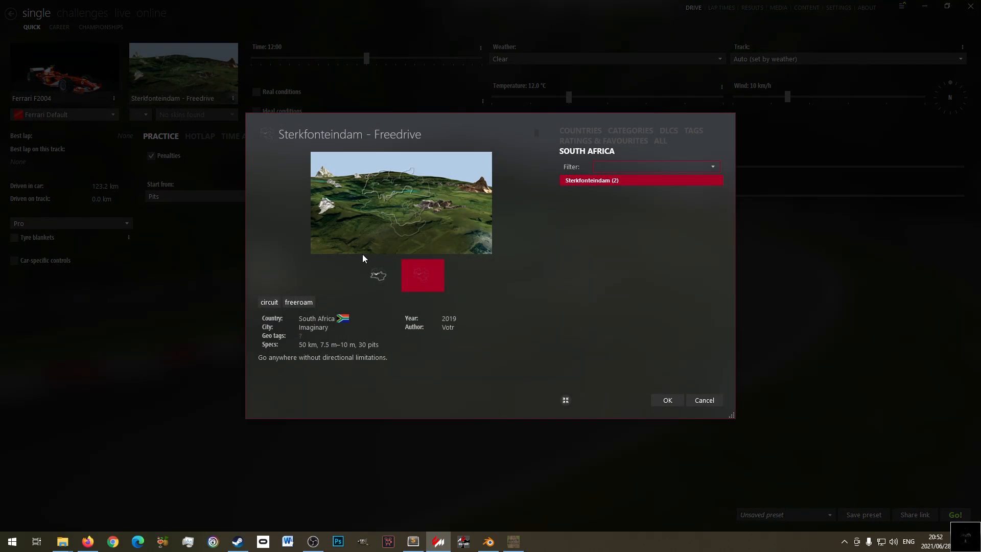
left_click(422, 276)
left_click(698, 401)
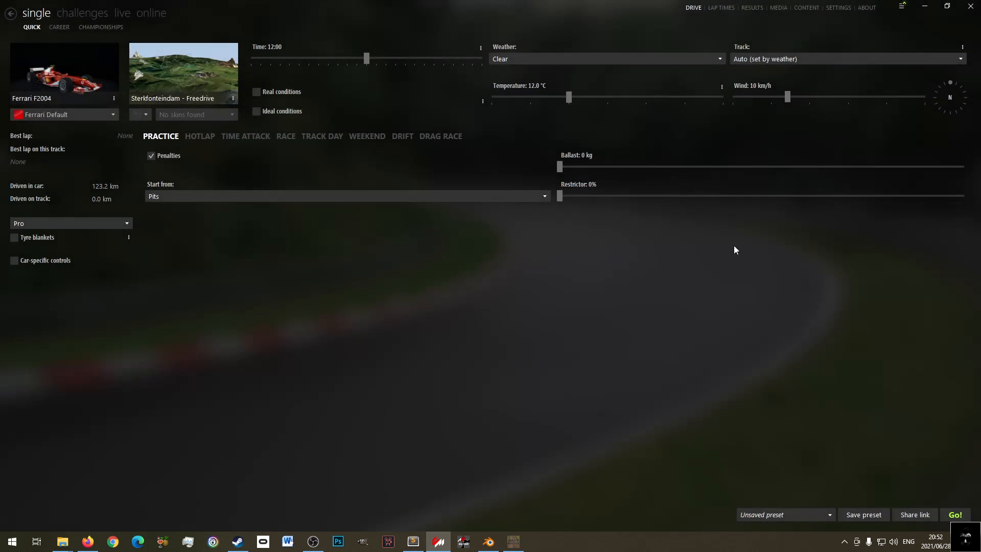
left_click(923, 11)
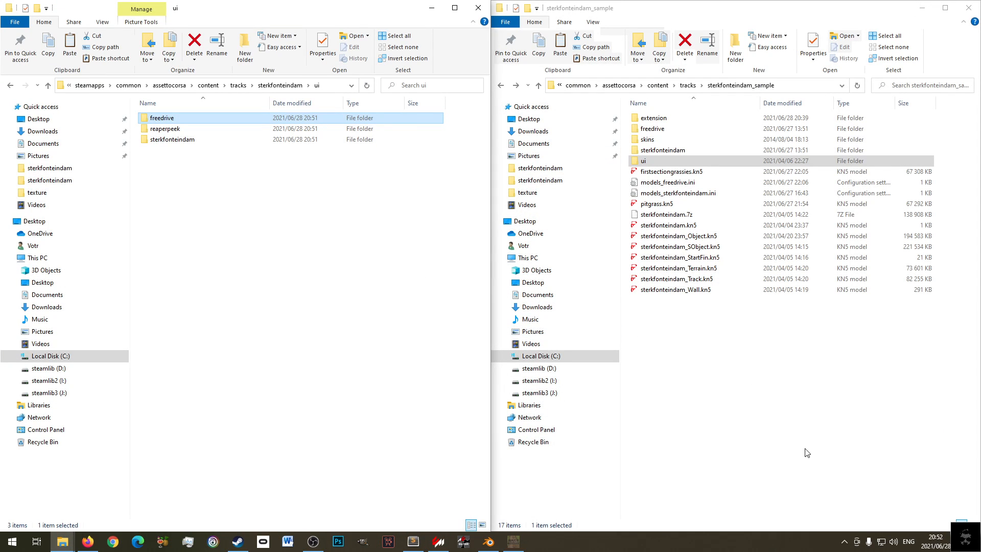
mouse_move(515, 548)
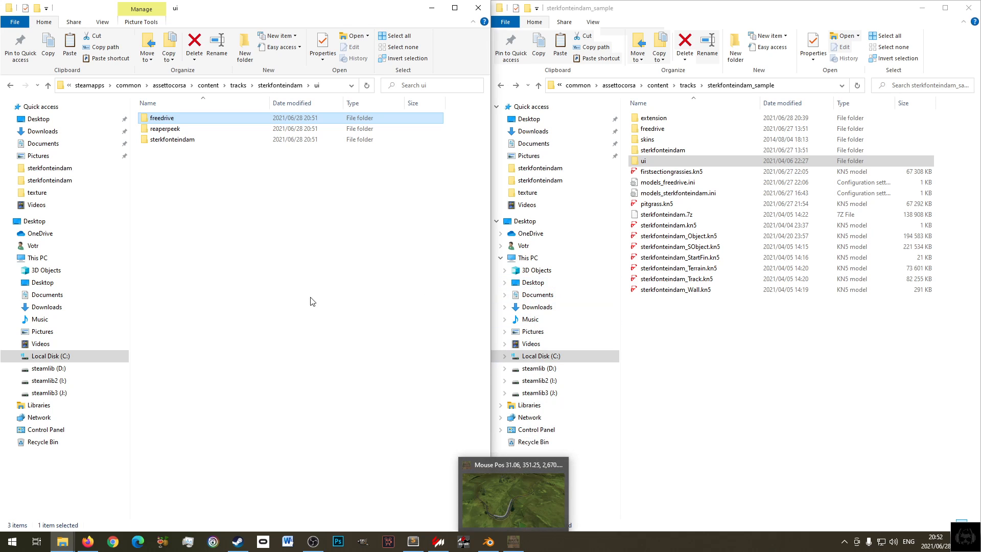
- Examine outline.png, outline_cropped.png, preview.png and ui_track.json in the freedrive subfolder of the sample's ui folder
left_click(228, 215)
double_click(652, 160)
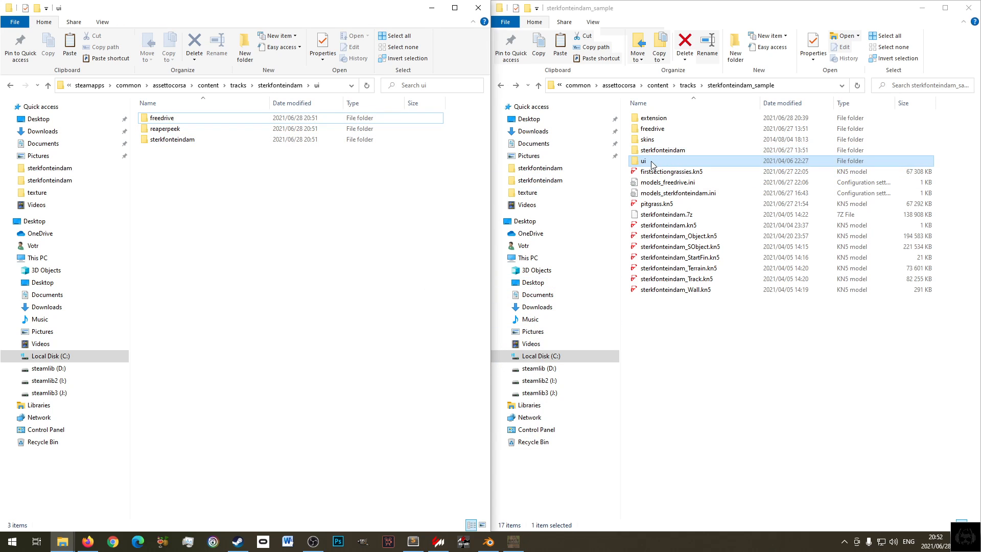
double_click(652, 118)
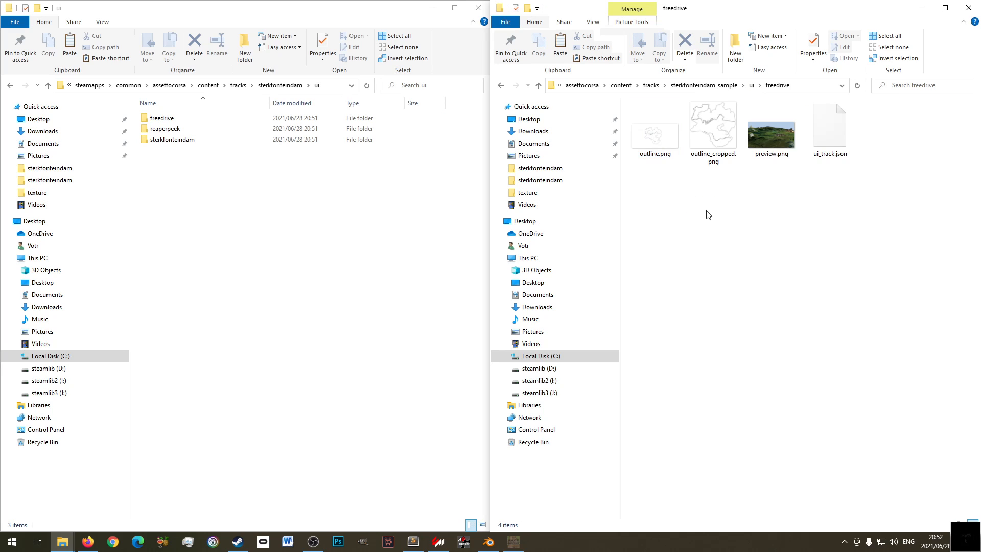
left_click(659, 143)
left_click(707, 145)
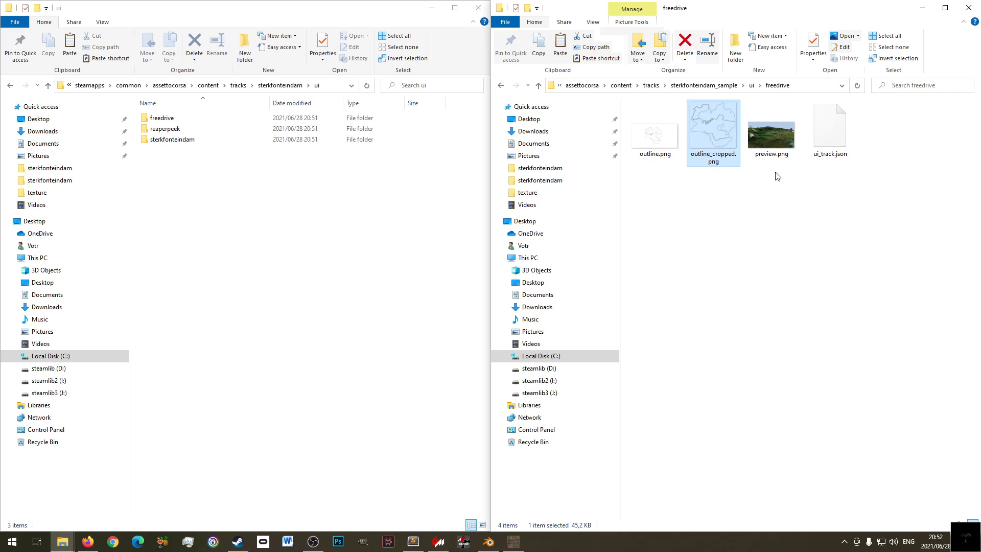
left_click(851, 130)
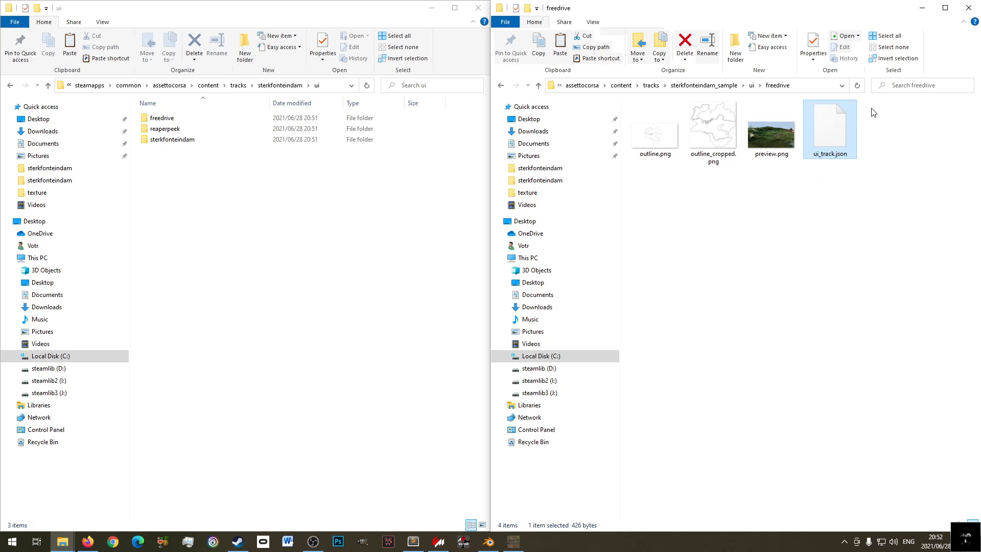
left_click(766, 147)
left_click(727, 139)
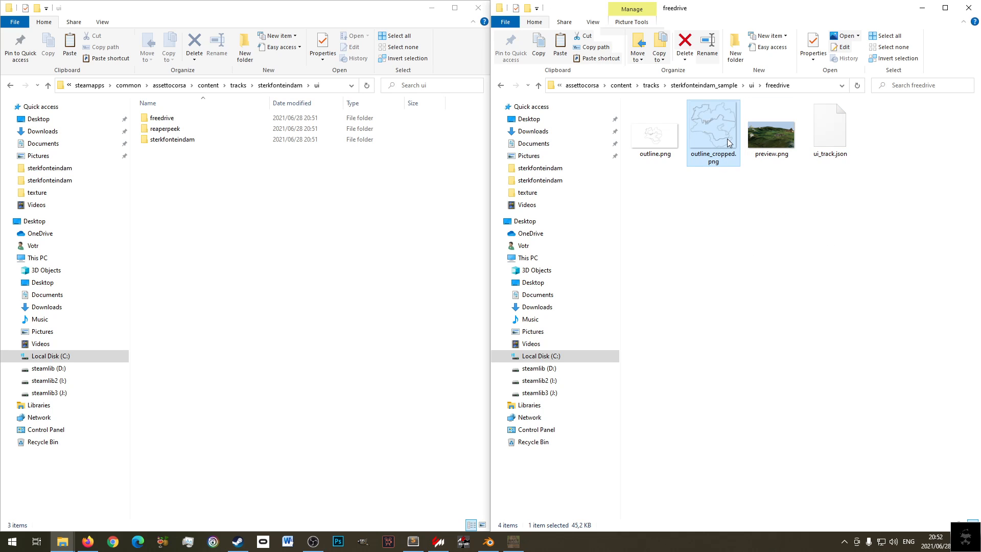
left_click(678, 136)
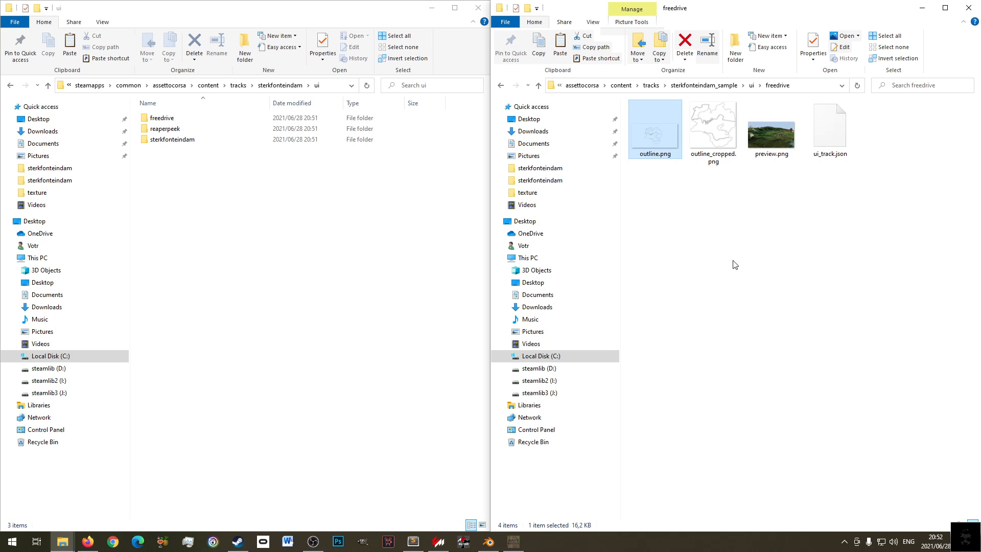
key("BackSpace")
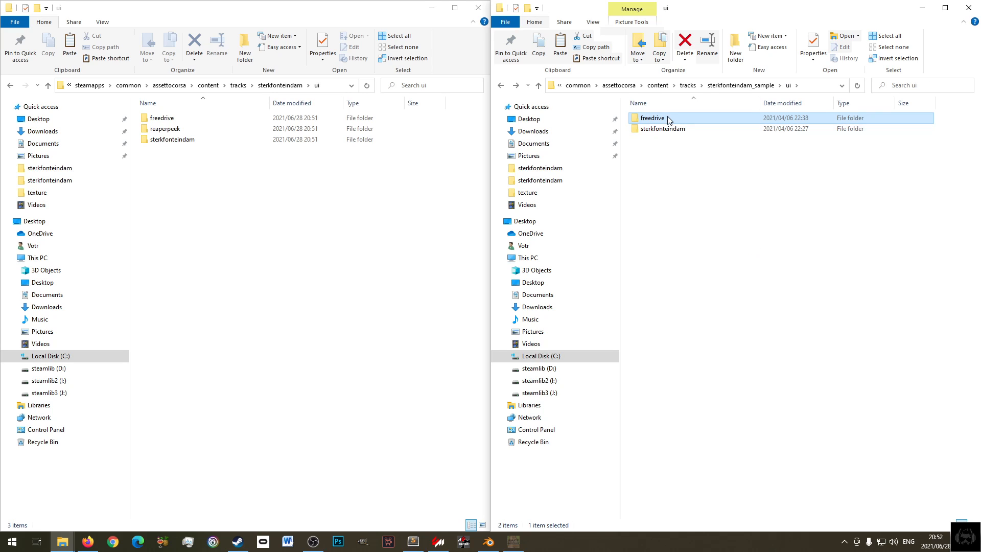
- Examine the files in the sterkfonteindam subfolder of the sample's ui folder and return to the sterkfonteindam_sample folder
double_click(664, 129)
left_click(829, 141)
left_click(785, 142)
left_click(733, 142)
left_click(641, 142)
key("BackSpace")
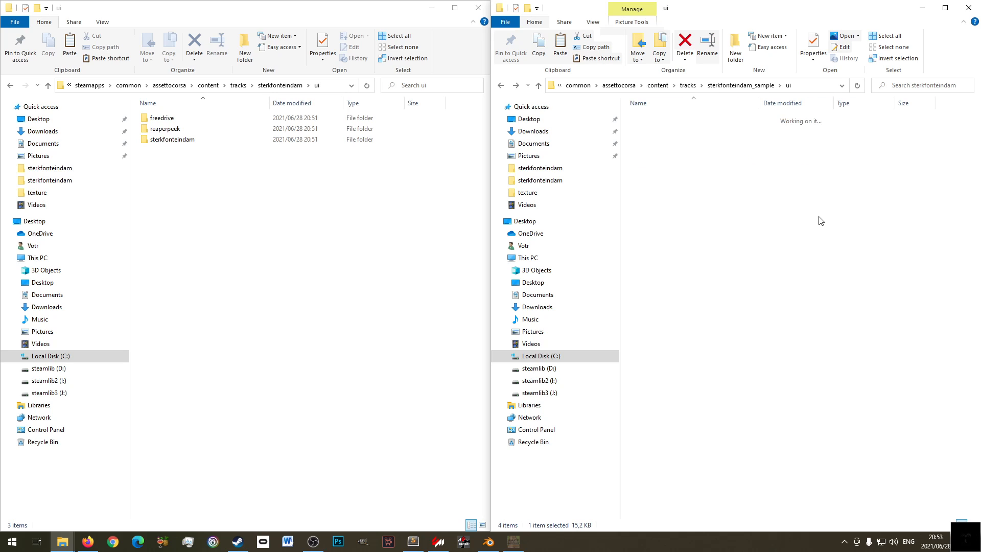
key("BackSpace")
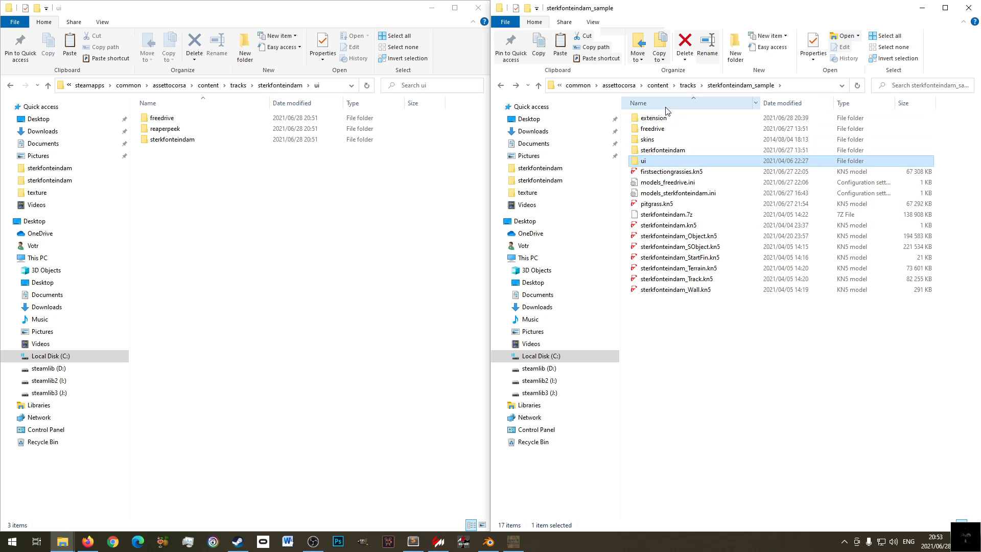
- Check the new track's main folder and open the ui folders of both tracks for comparison
left_click(656, 130)
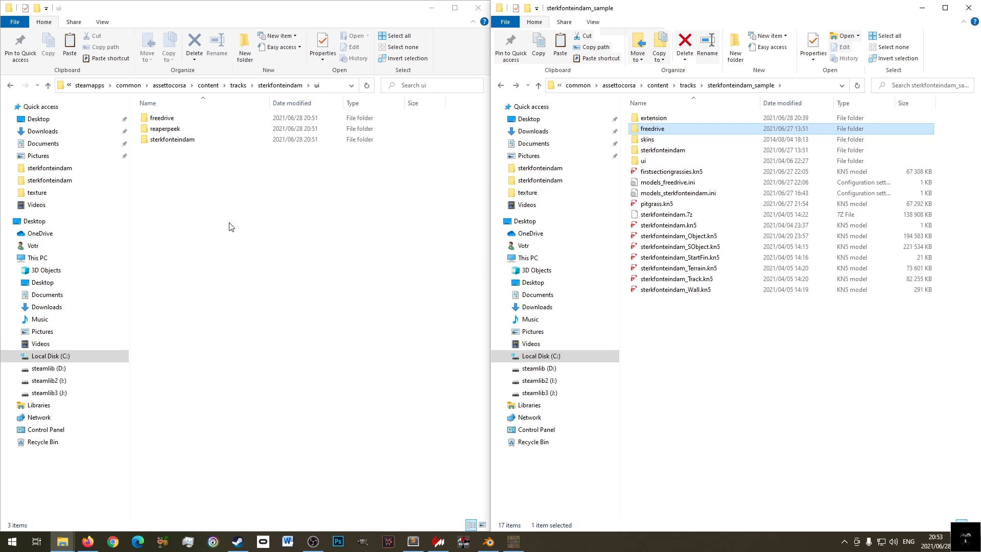
left_click(181, 275)
key("BackSpace")
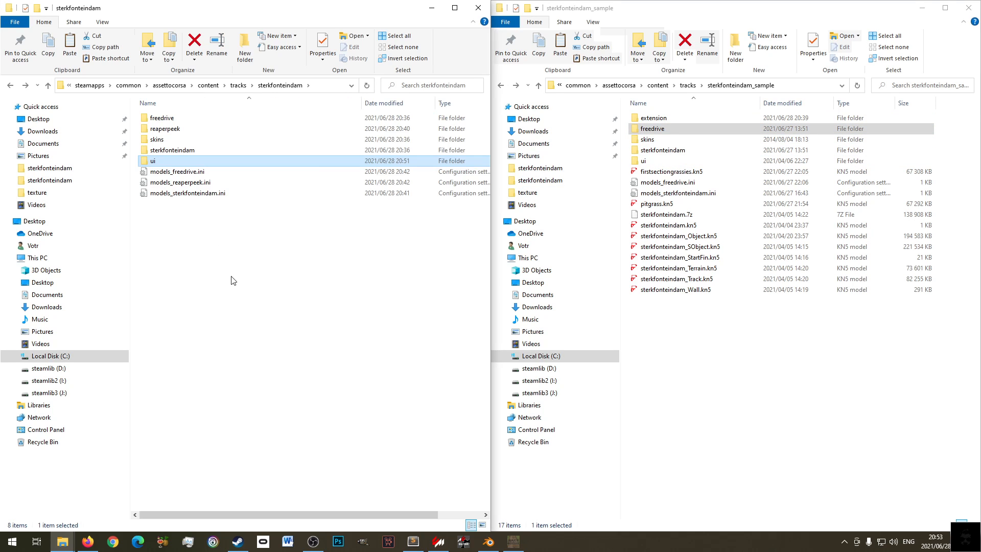
double_click(180, 162)
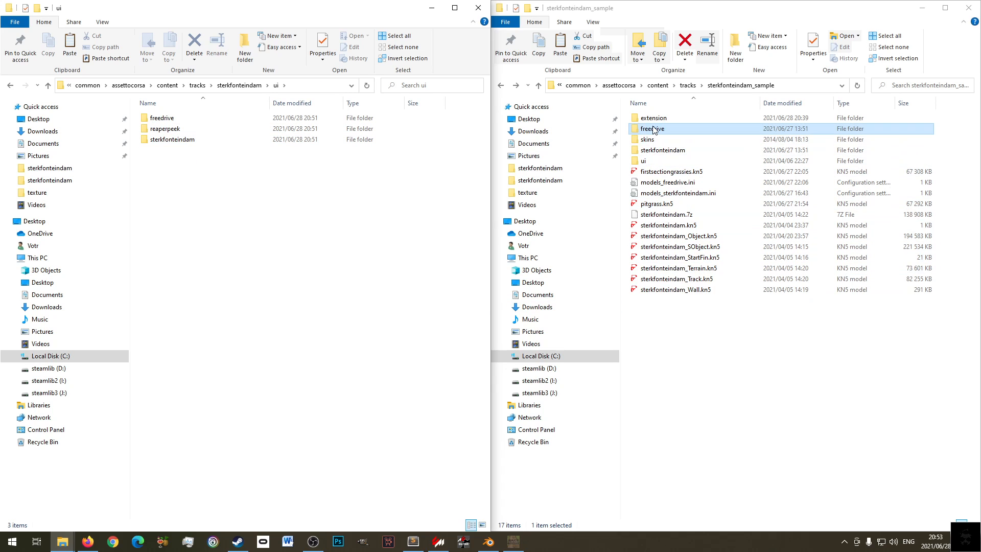
left_click(657, 162)
double_click(657, 162)
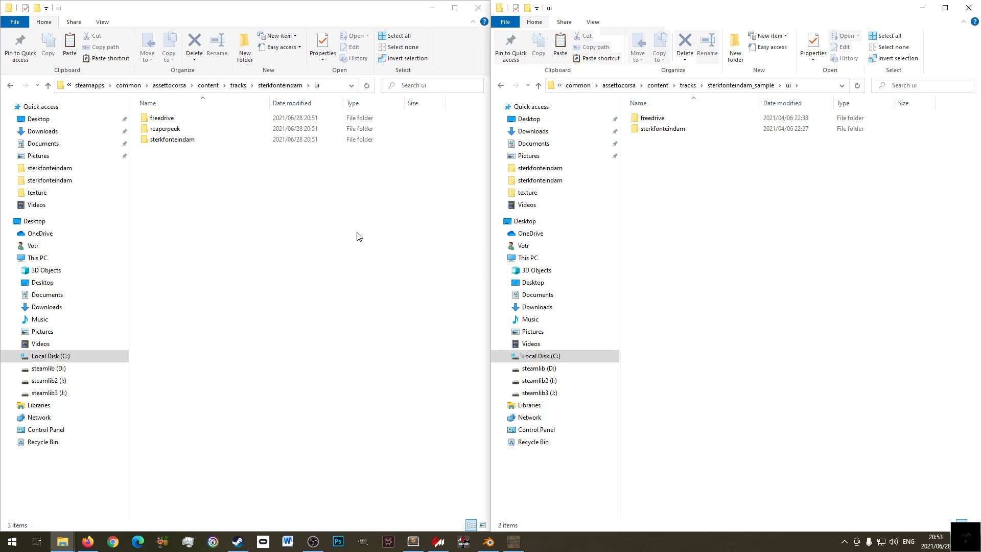
- Switch to Sublime Text, create a new empty file and start saving it under a new name
left_click(413, 541)
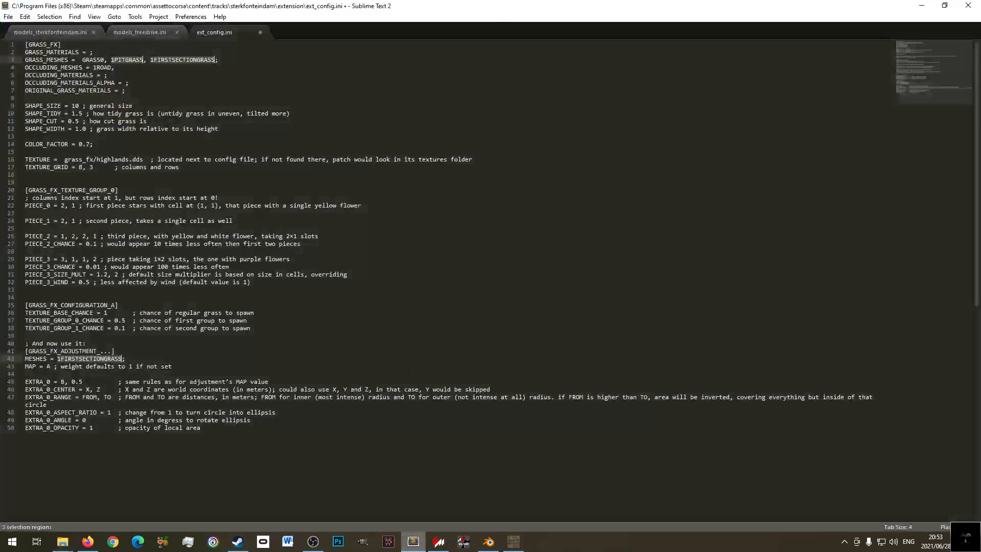
double_click(334, 34)
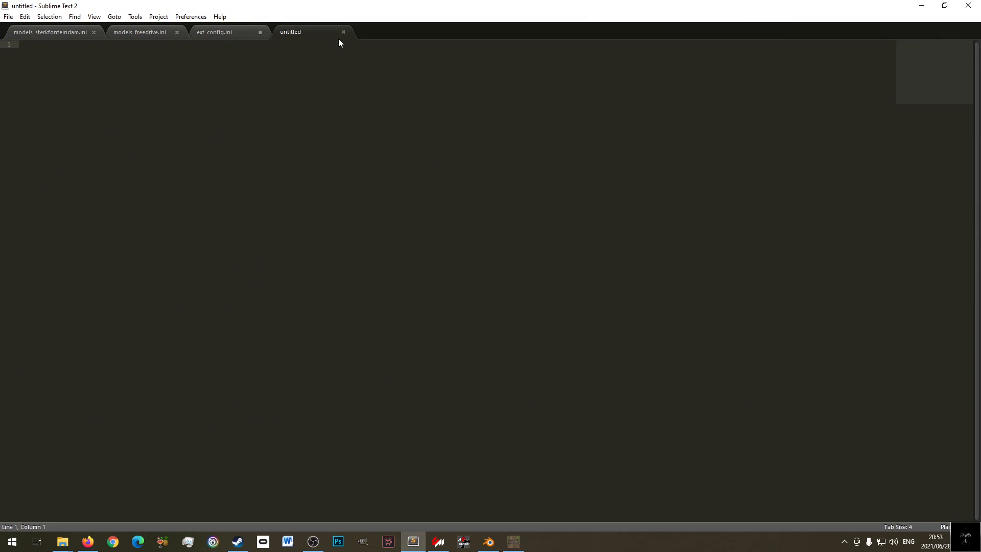
left_click(9, 17)
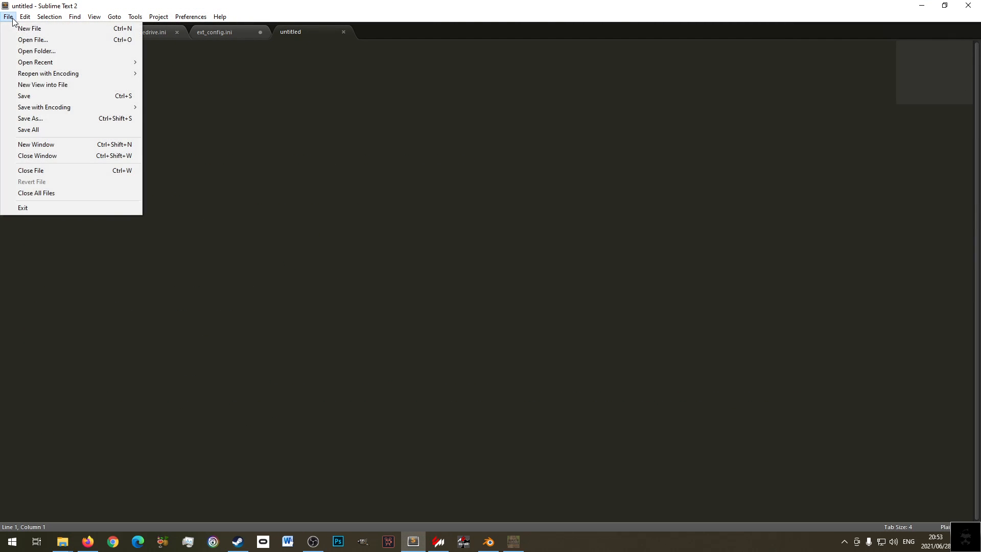
left_click(56, 118)
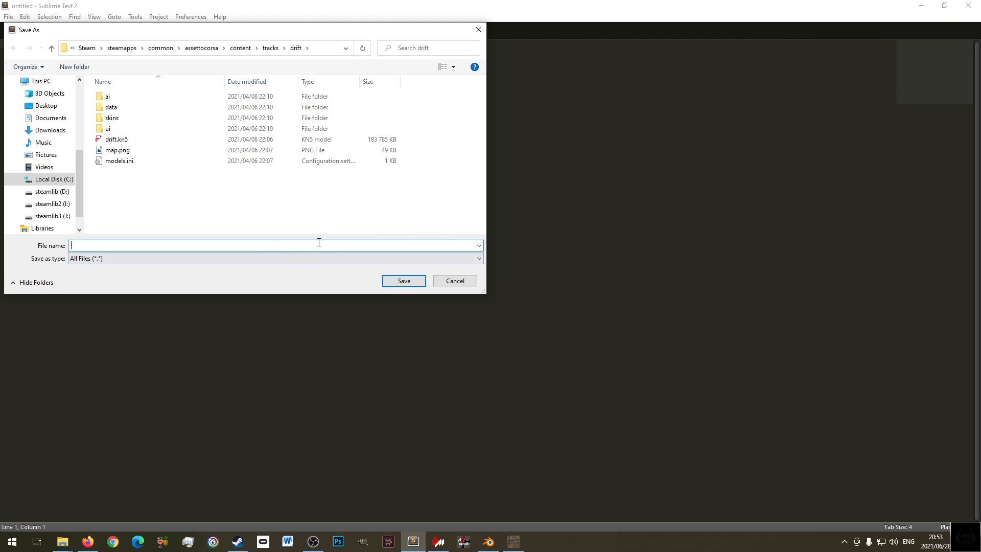
double_click(280, 36)
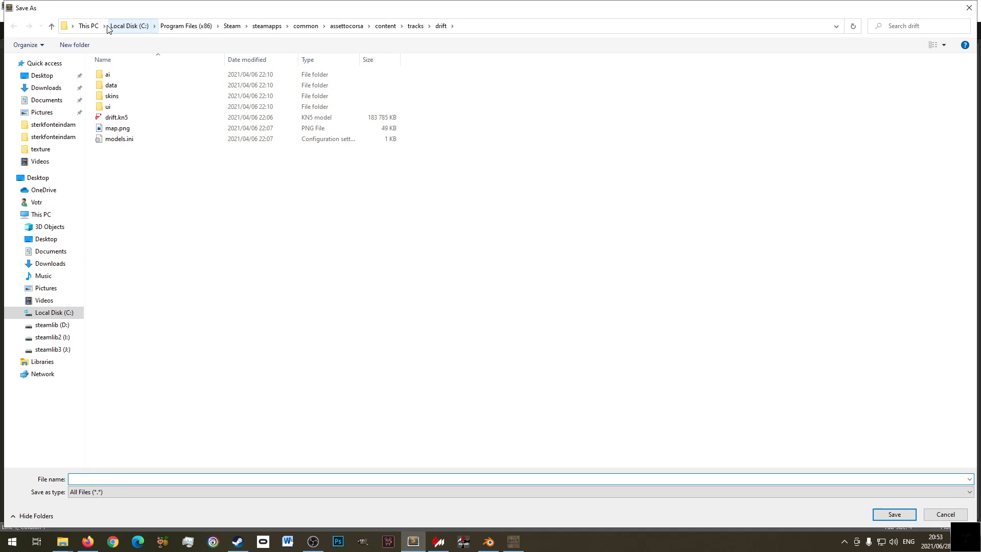
- Set the save location to the sterkfonteindam folder in Steam\steamapps\common\assettocorsa\content\tracks under Program Files (x86)
left_click(169, 28)
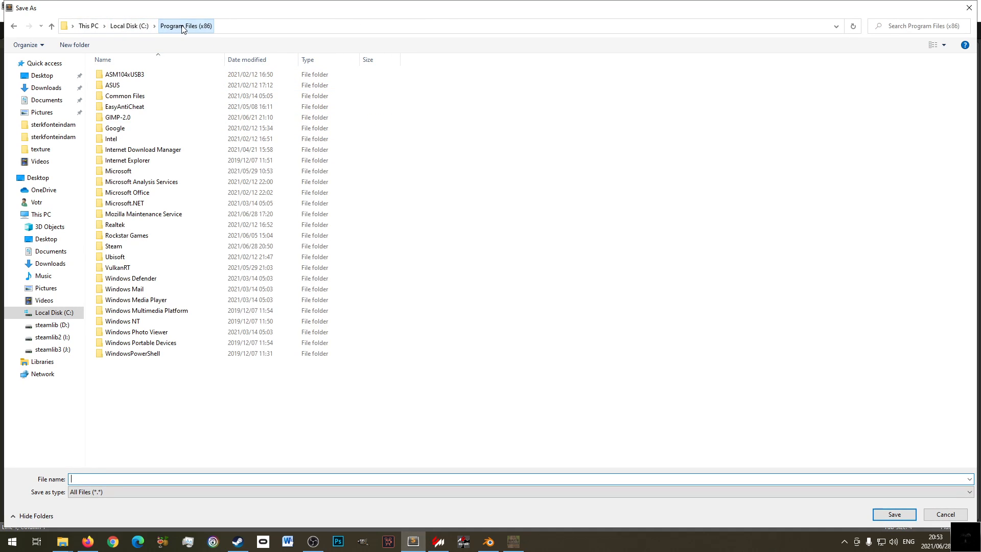
double_click(143, 247)
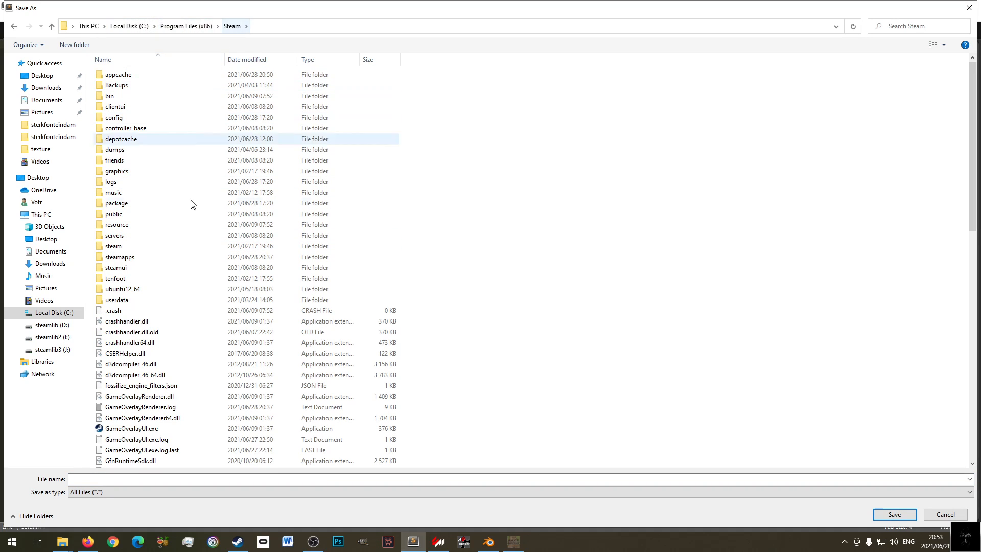
double_click(123, 257)
double_click(119, 77)
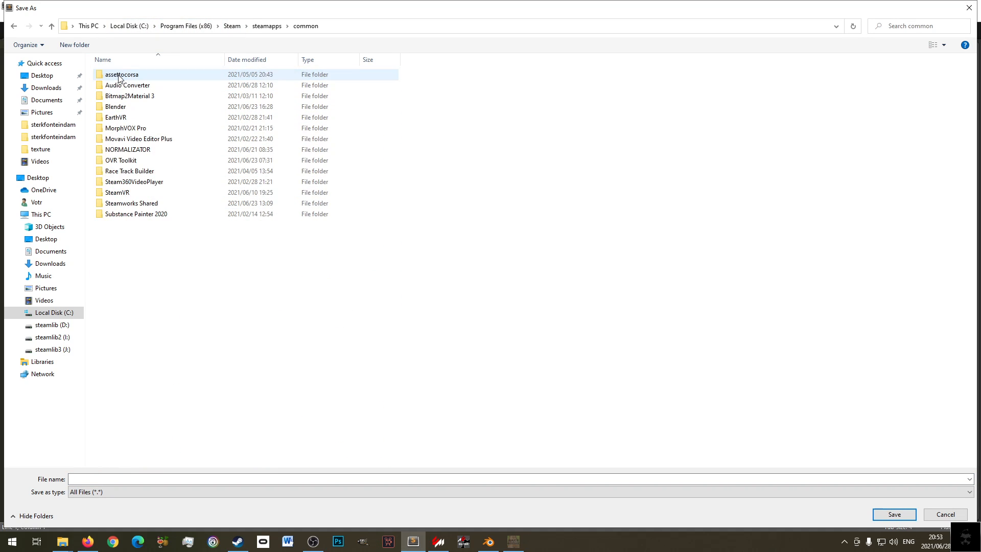
double_click(117, 76)
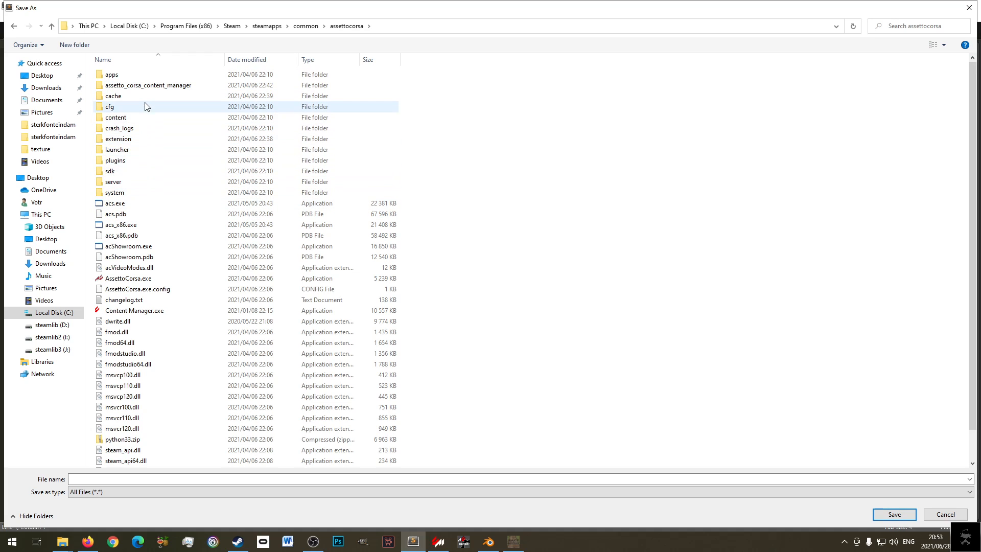
double_click(139, 117)
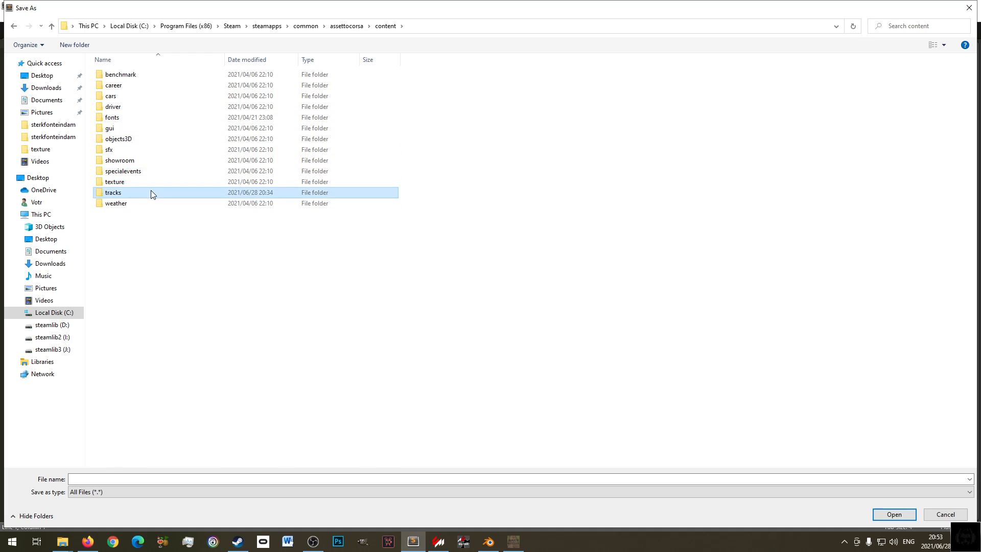
double_click(153, 193)
left_click(149, 292)
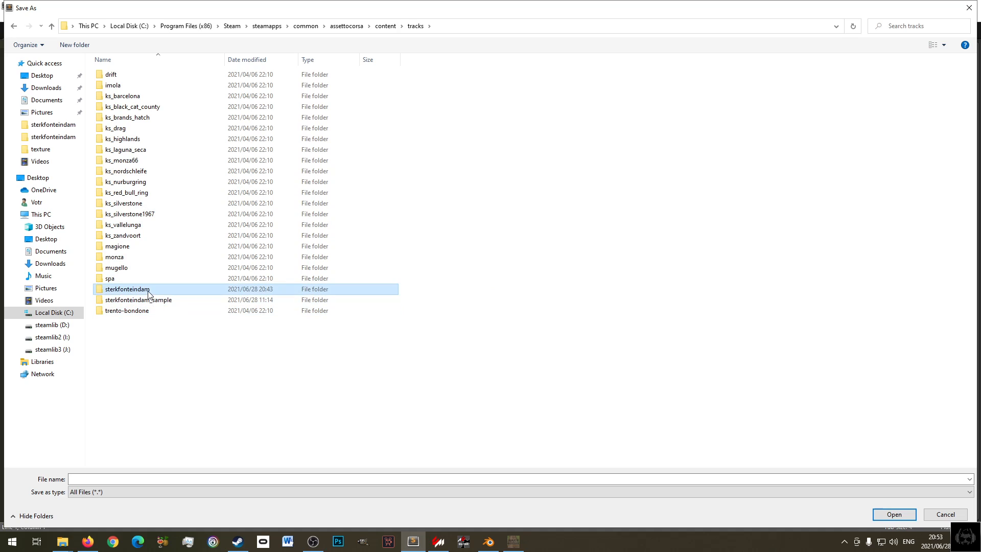
double_click(178, 291)
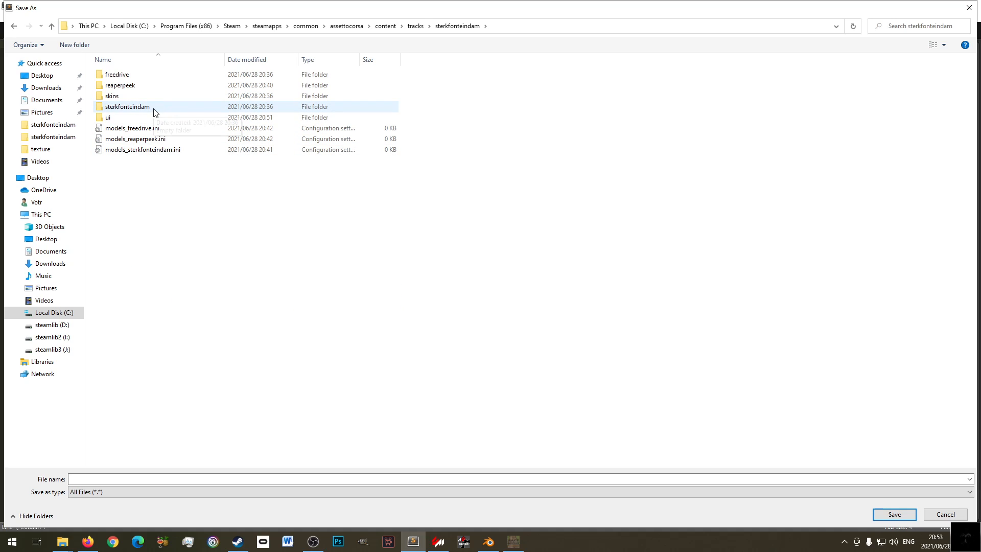
- Switch to File Explorer, check the new track's main folder and open the sterkfonteindam subfolder of its ui folder
left_click(62, 541)
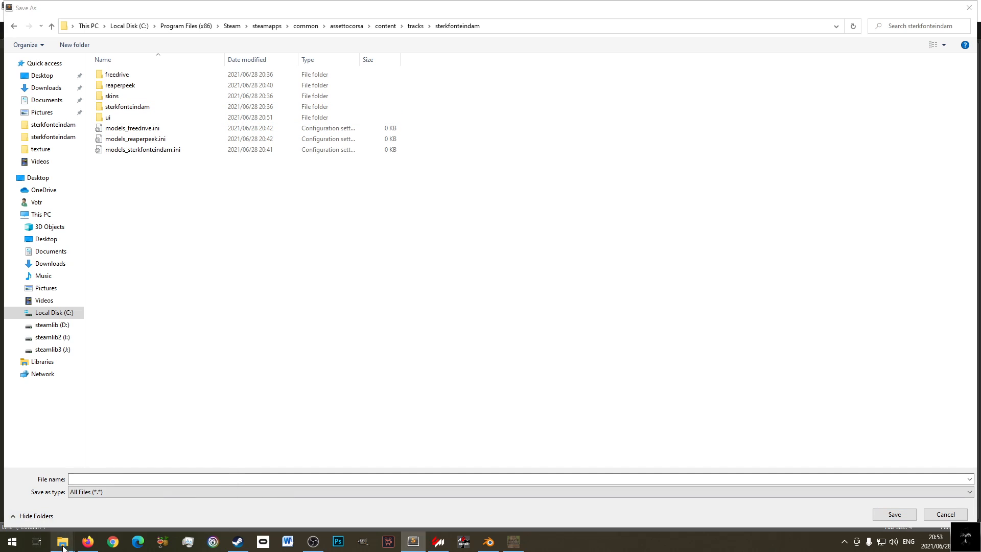
mouse_move(62, 541)
left_click(90, 490)
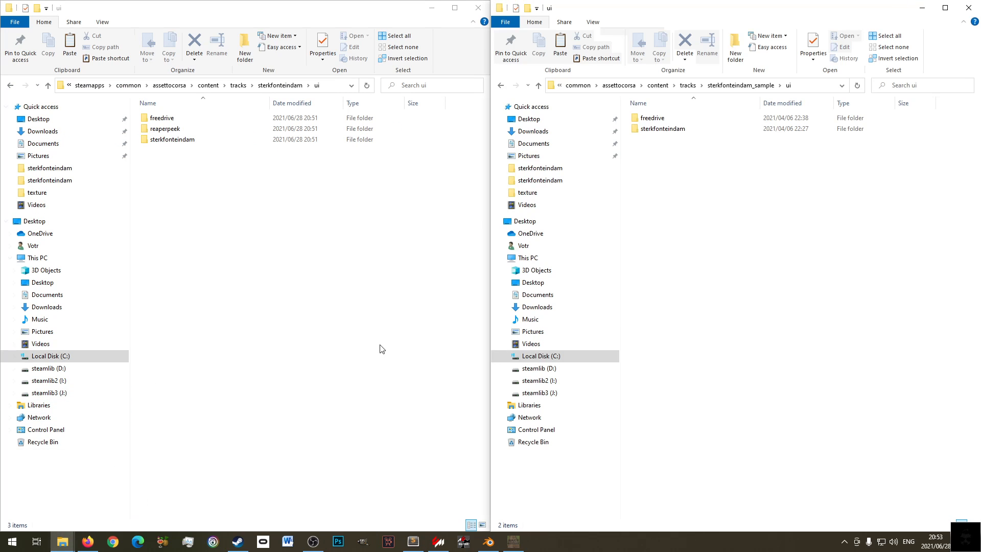
key("BackSpace")
double_click(688, 160)
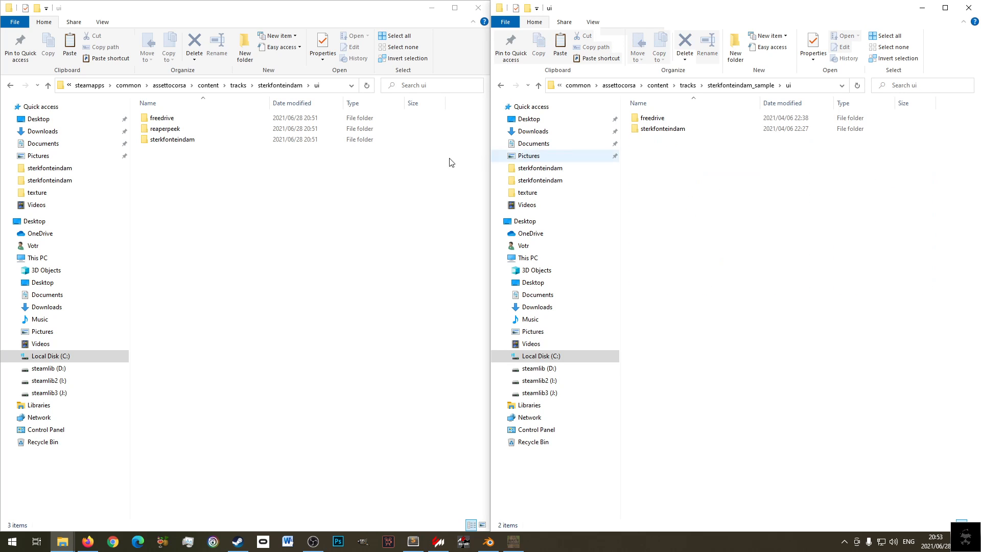
left_click(228, 224)
key("BackSpace")
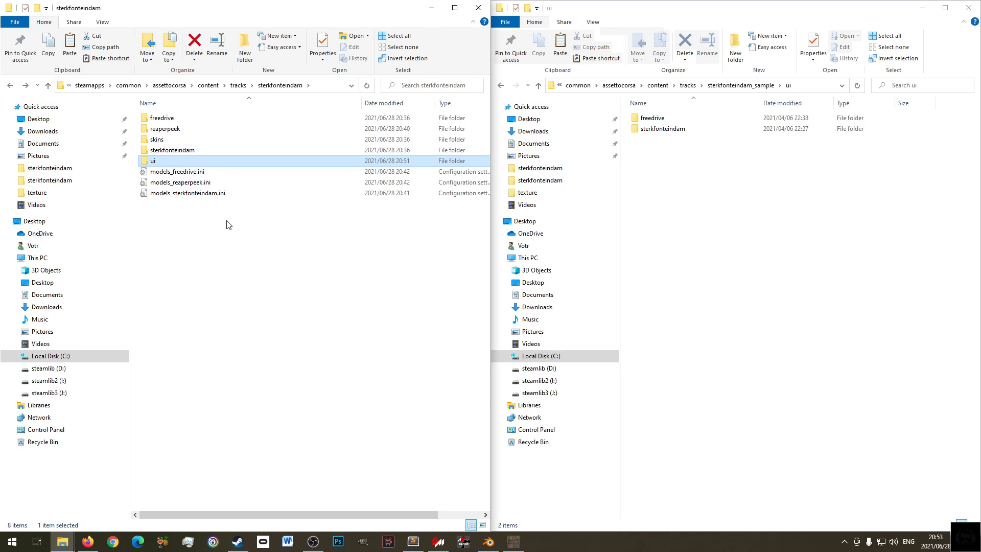
double_click(159, 160)
left_click(181, 141)
double_click(182, 142)
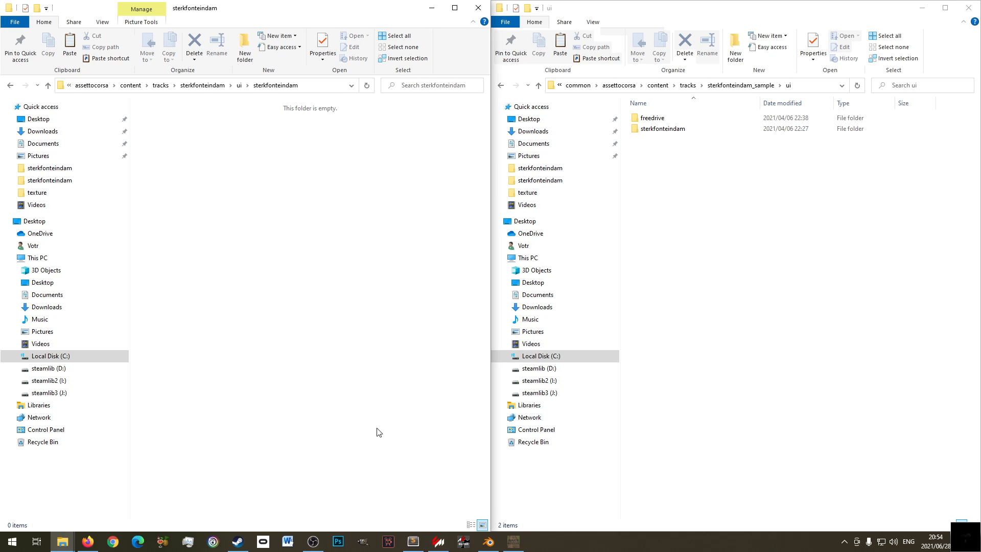
- Close the folder window showing Race Track Builder's sterkfonteindam export files
left_click(63, 541)
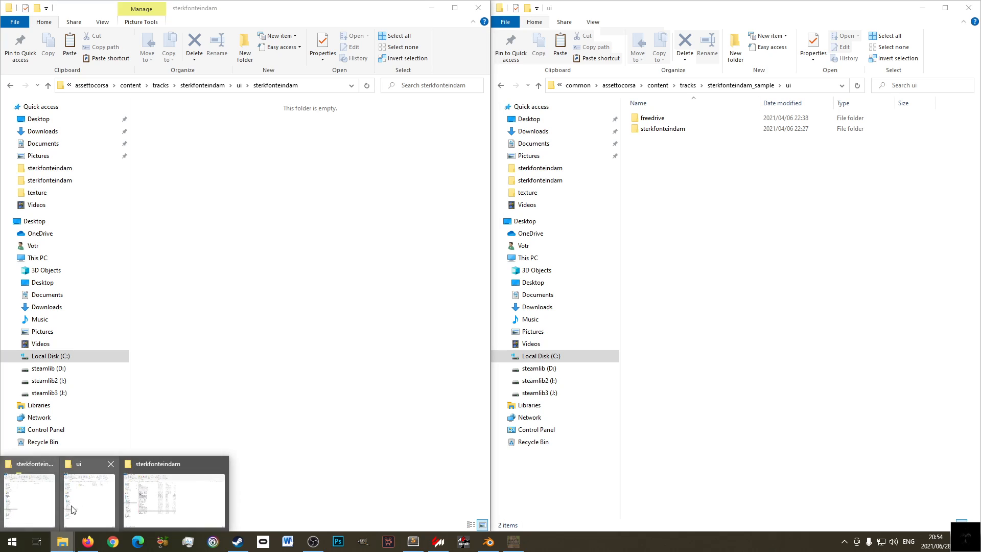
left_click(163, 503)
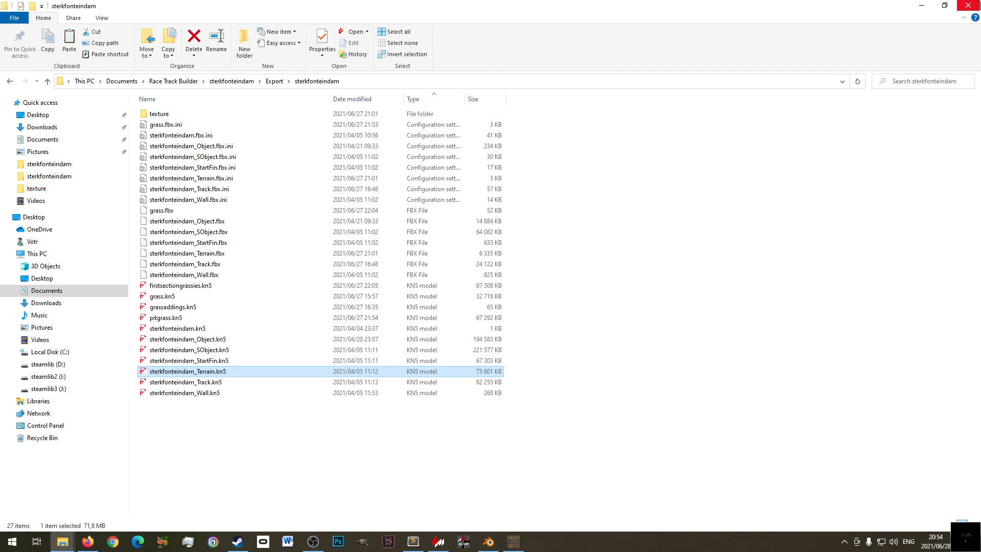
left_click(969, 5)
left_click(670, 265)
left_click(250, 266)
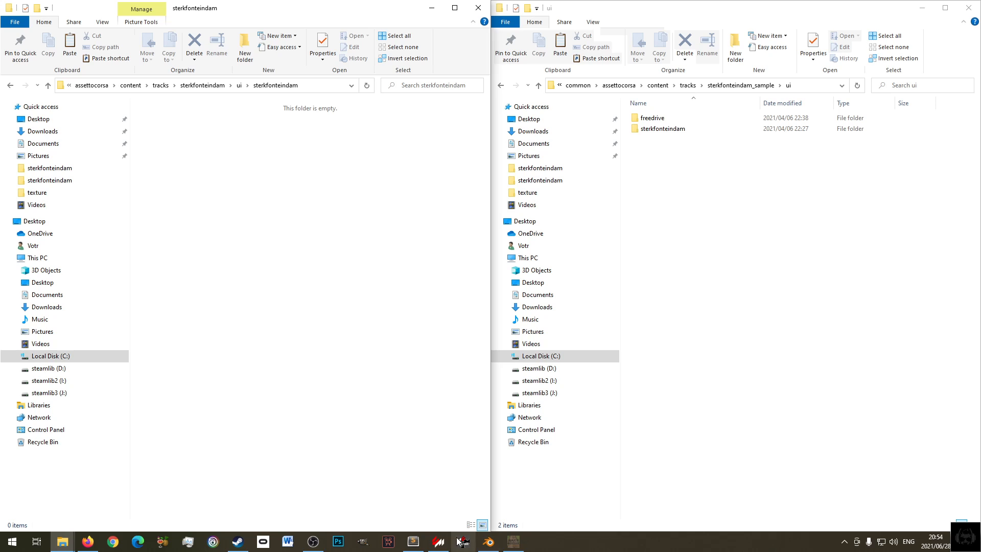
- Return to Sublime Text's save dialog and set the location to the new track's ui\sterkfonteindam folder
left_click(414, 541)
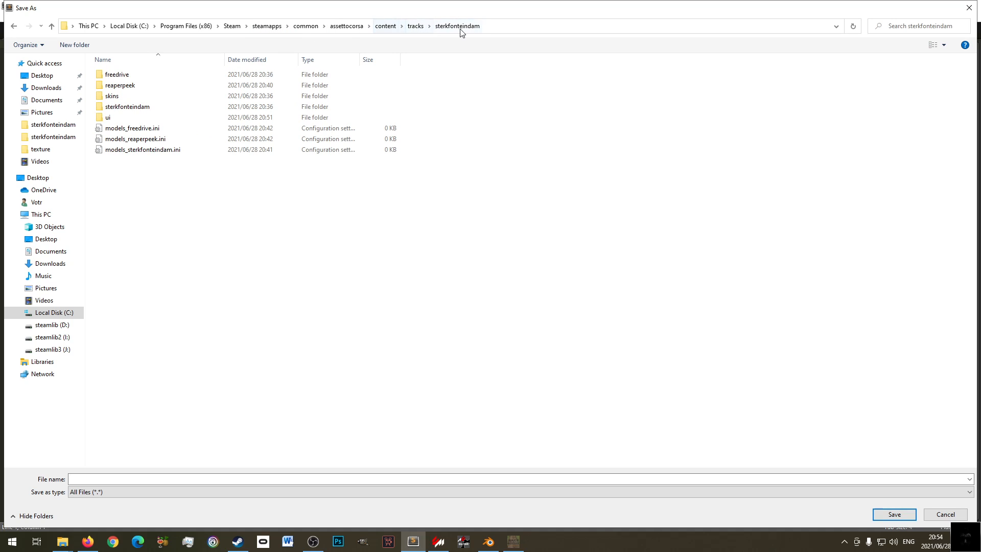
double_click(135, 107)
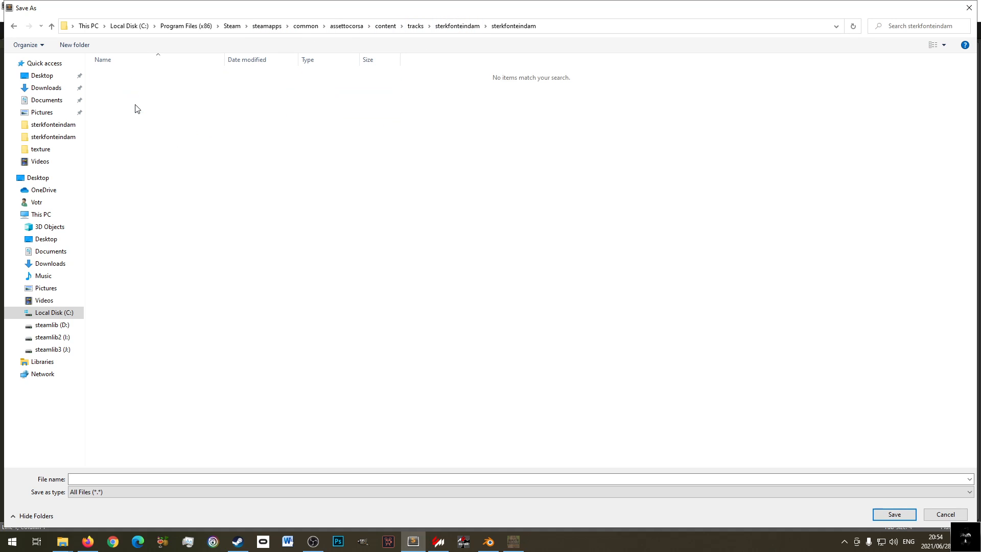
key("alt+Left")
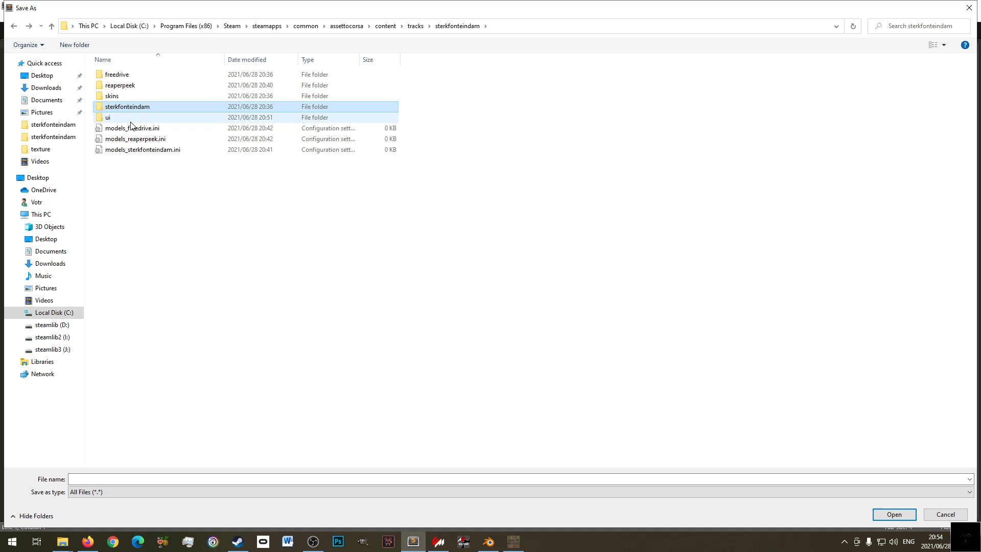
double_click(130, 116)
double_click(145, 96)
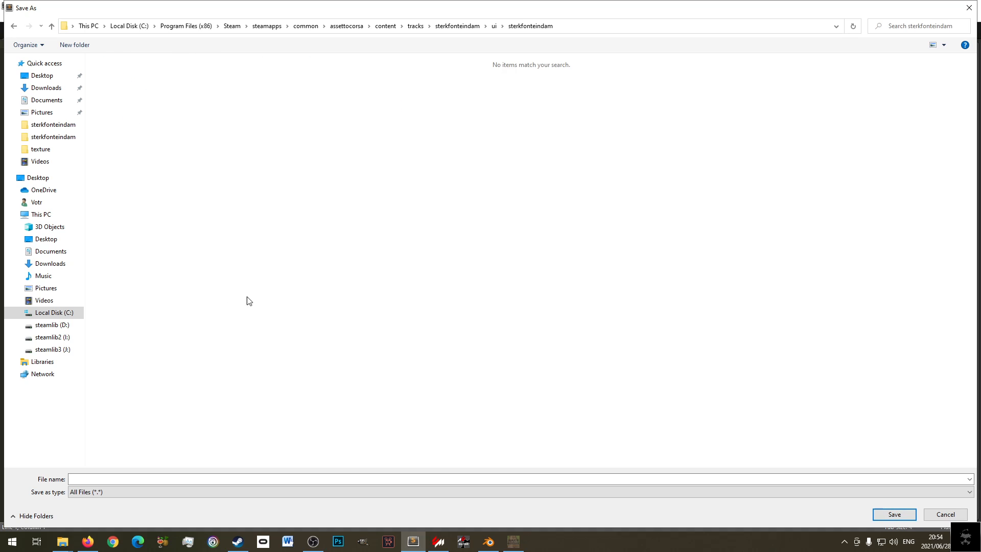
- Check the file names in the sample's ui\sterkfonteindam folder and save the empty file as ui_track.json
left_click(140, 480)
mouse_move(62, 541)
left_click(100, 496)
double_click(663, 128)
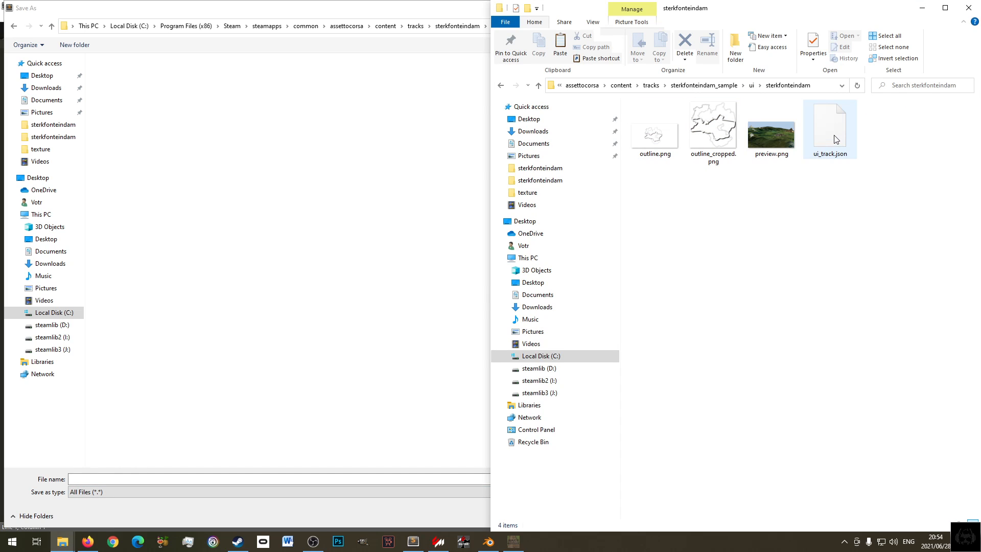
left_click(166, 479)
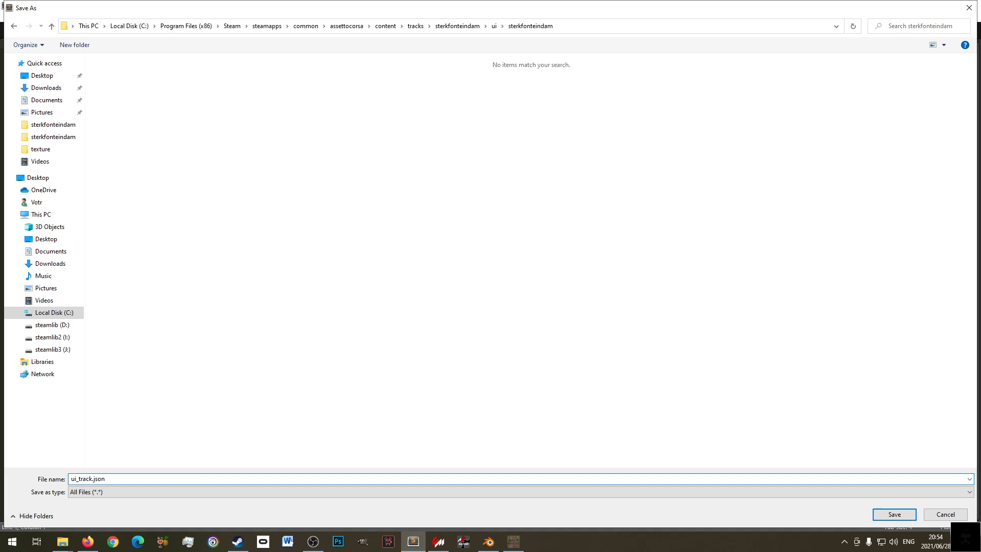
key("Return")
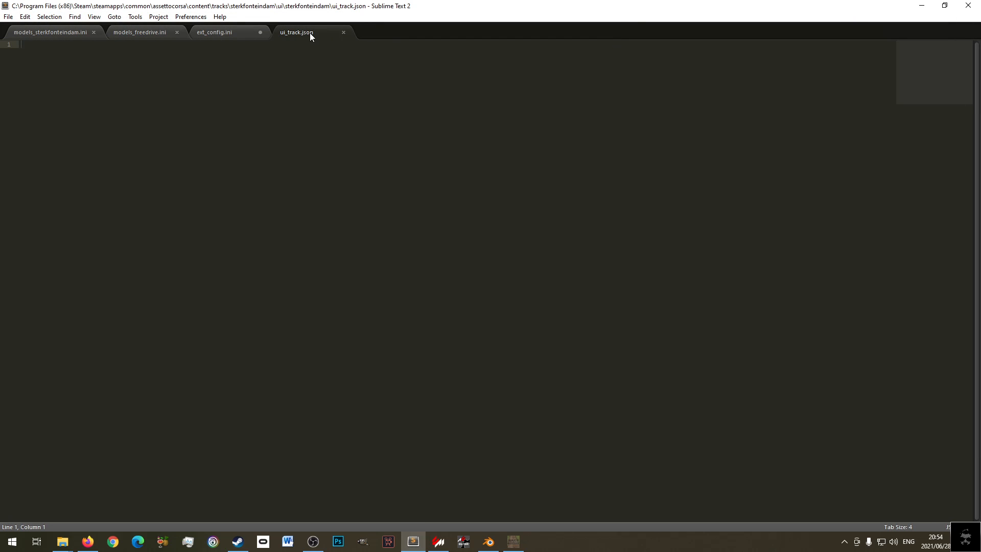
- Switch to File Explorer and compare the ui\sterkfonteindam folders of the new track and the sample
mouse_move(62, 542)
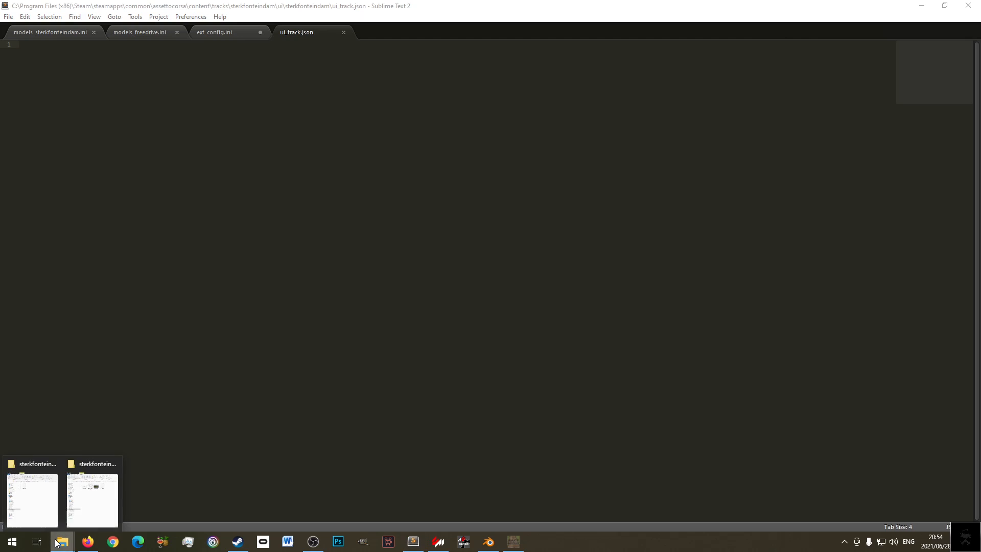
left_click(46, 516)
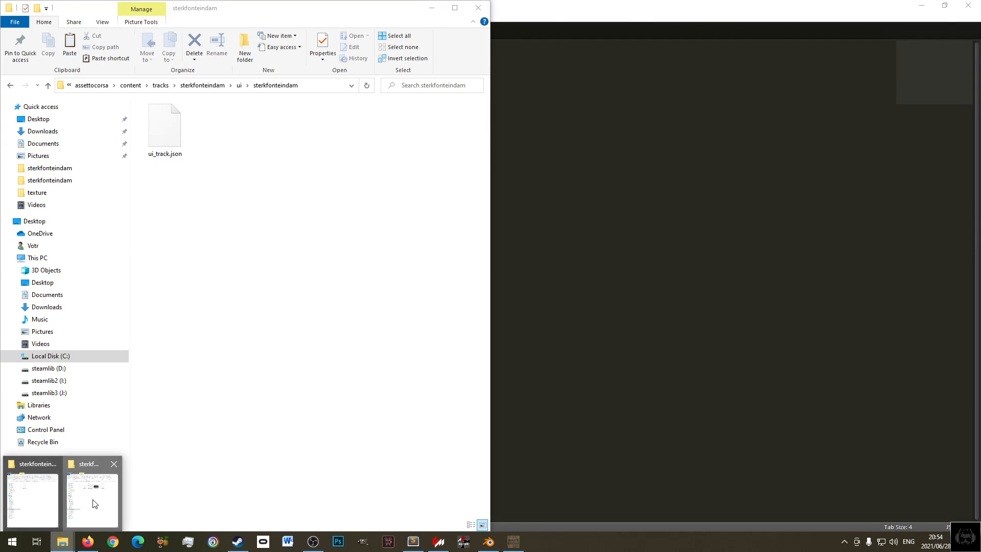
left_click(94, 501)
left_click(174, 137)
left_click(362, 212)
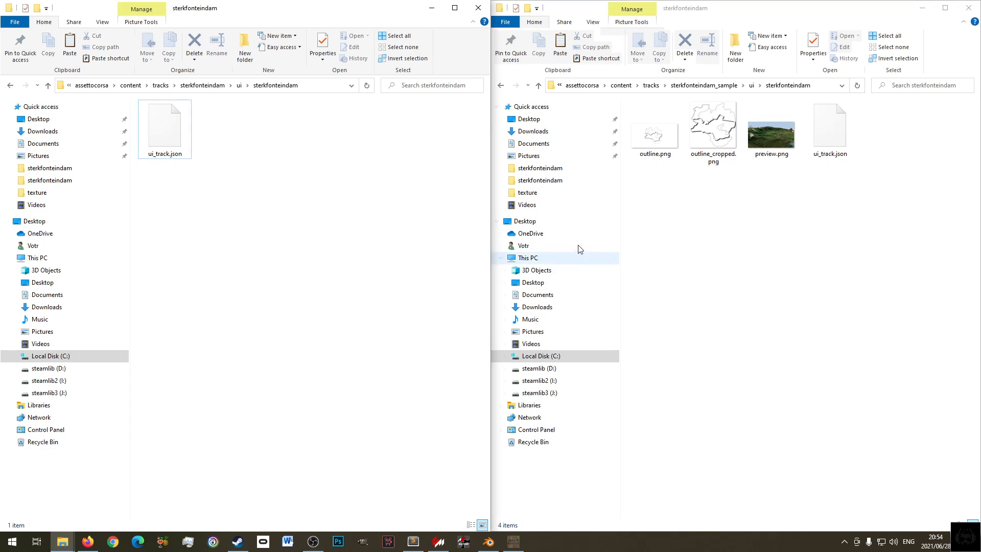
- Check the details of preview.png in the sample's ui\sterkfonteindam folder and open the image in Paint
left_click(778, 158)
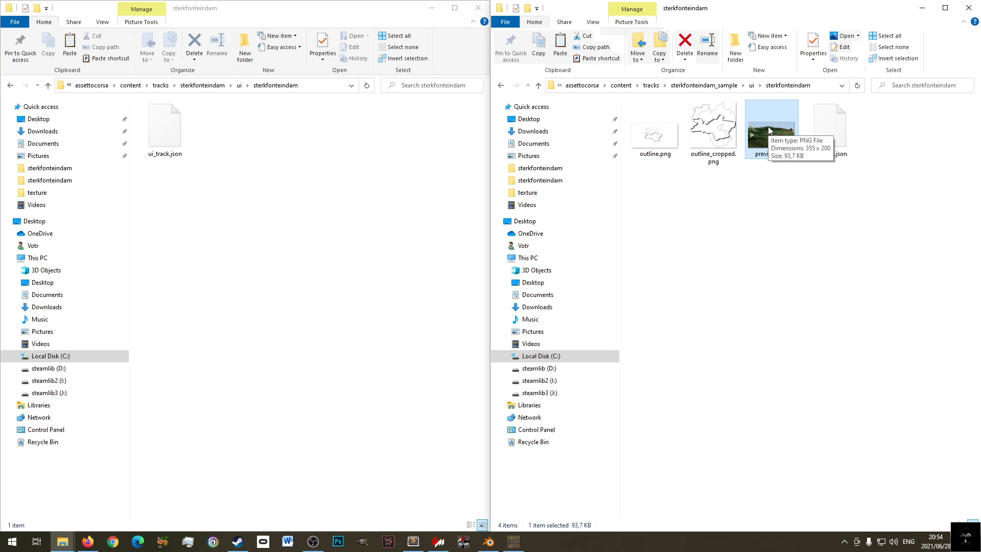
left_click_drag(771, 131, 778, 158)
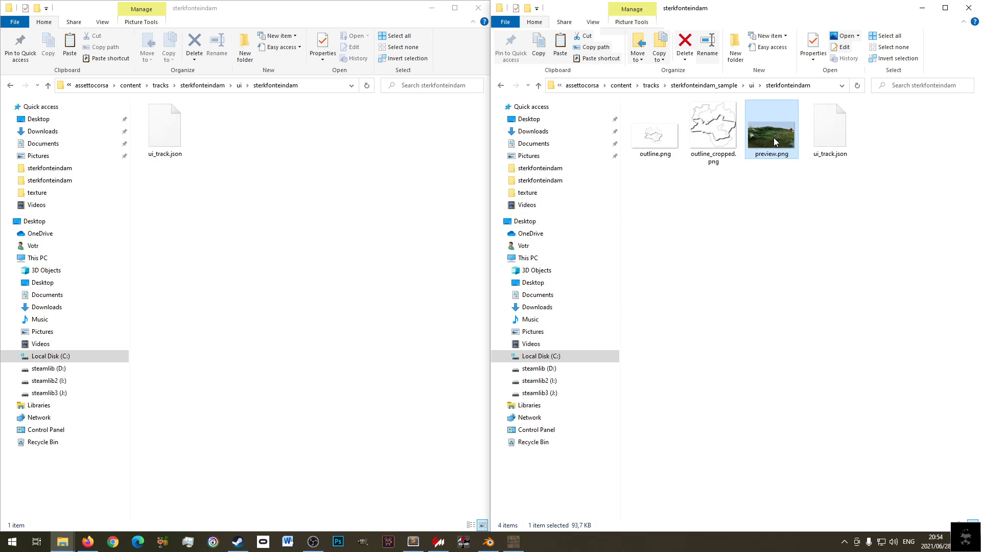
right_click(775, 142)
left_click(430, 205)
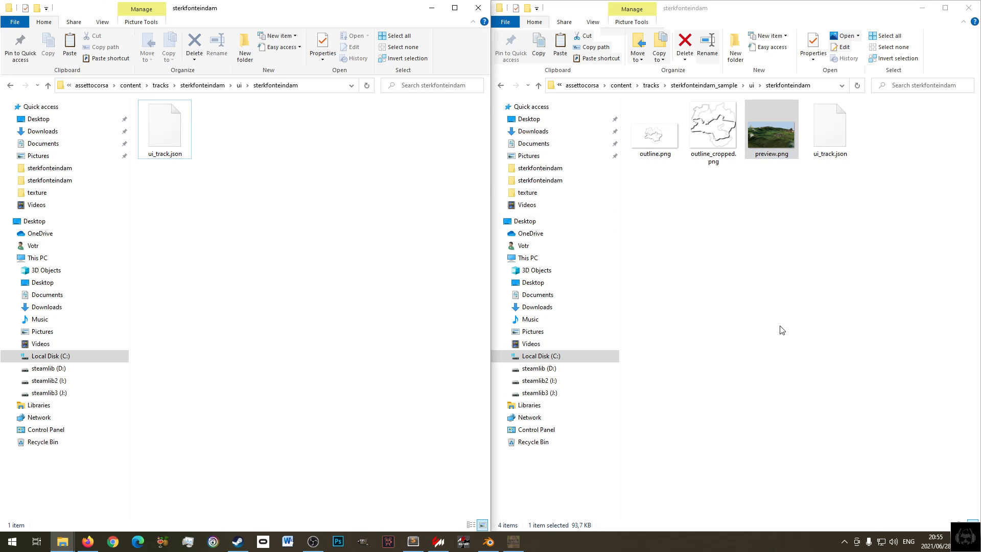
right_click(777, 145)
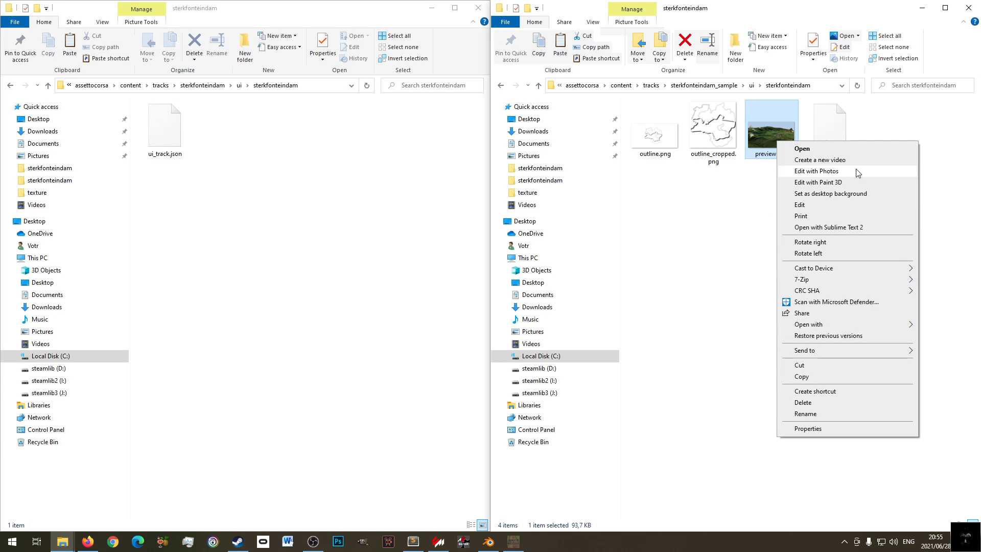
left_click(848, 204)
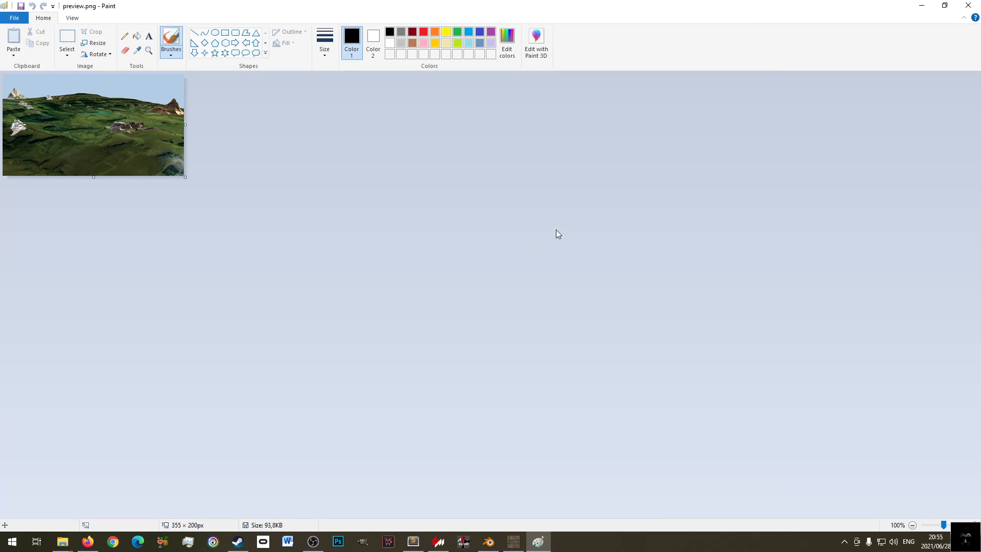
- Start saving a copy of the preview image and browse to C:\Program Files (x86)\Steam\steamapps\common\assettocorsa
left_click(23, 18)
left_click(55, 102)
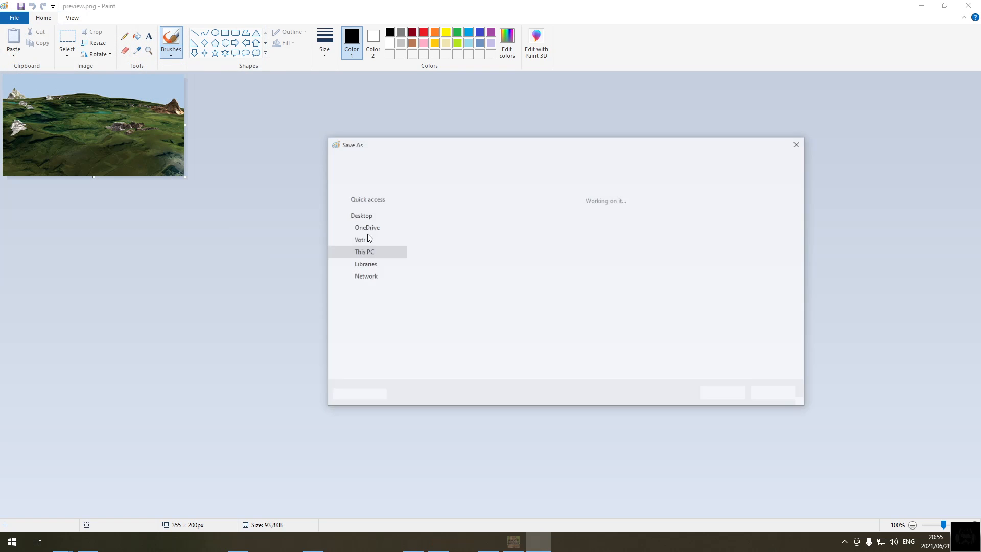
left_click(374, 293)
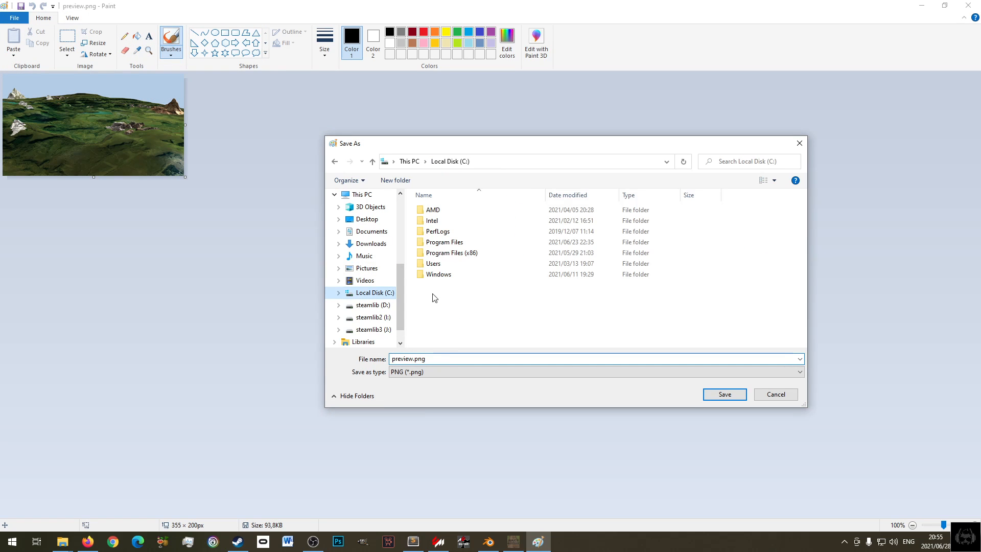
double_click(459, 254)
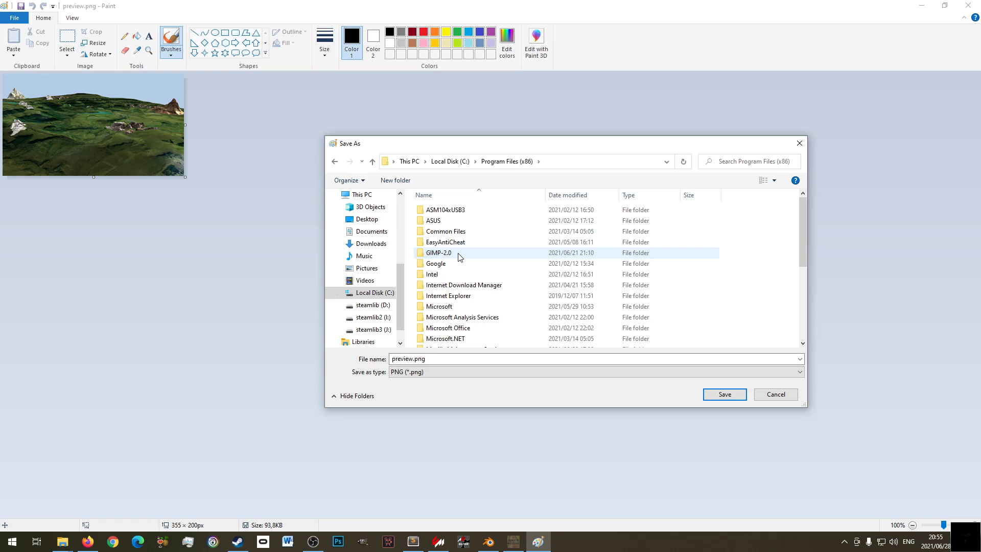
scroll(491, 334, "down", 3)
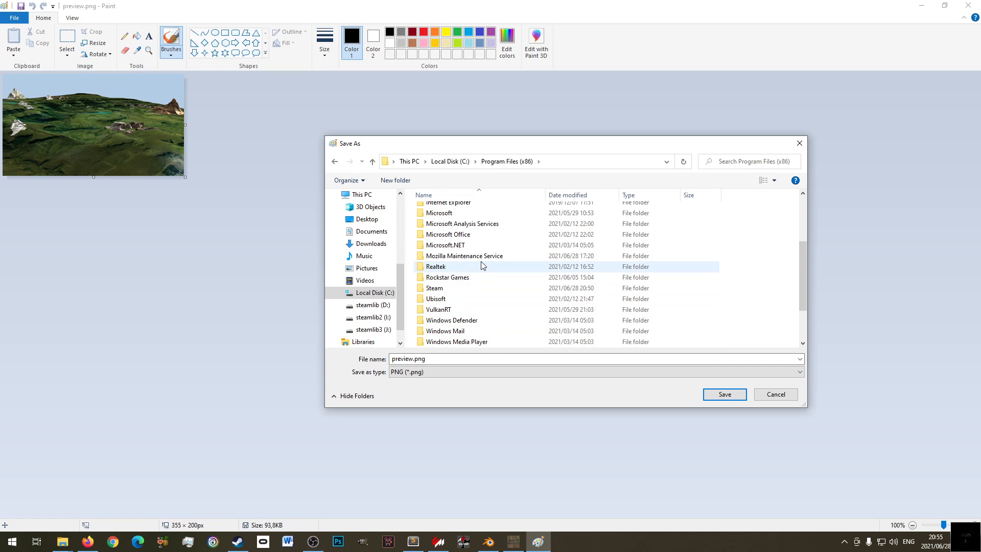
double_click(466, 288)
scroll(498, 311, "down", 3)
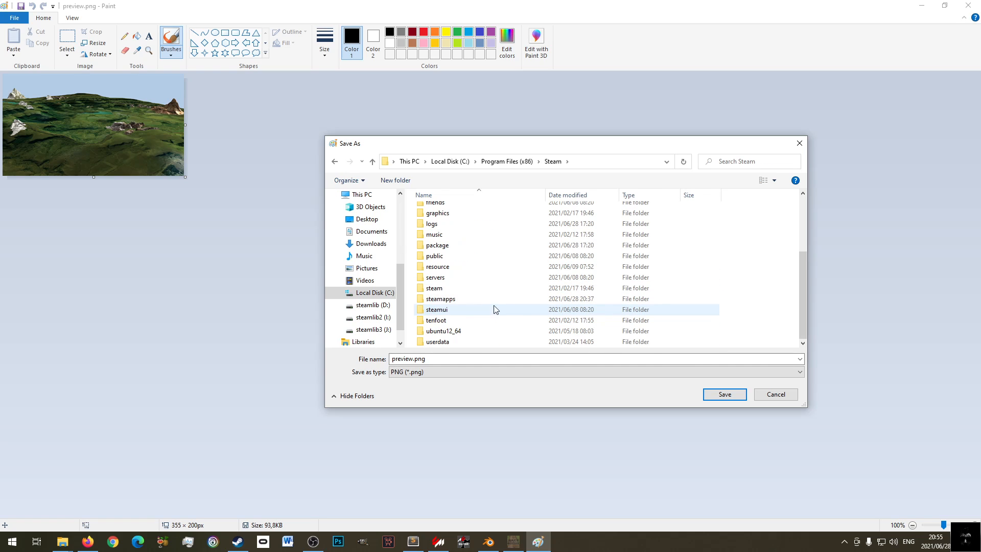
double_click(492, 298)
double_click(456, 210)
double_click(456, 211)
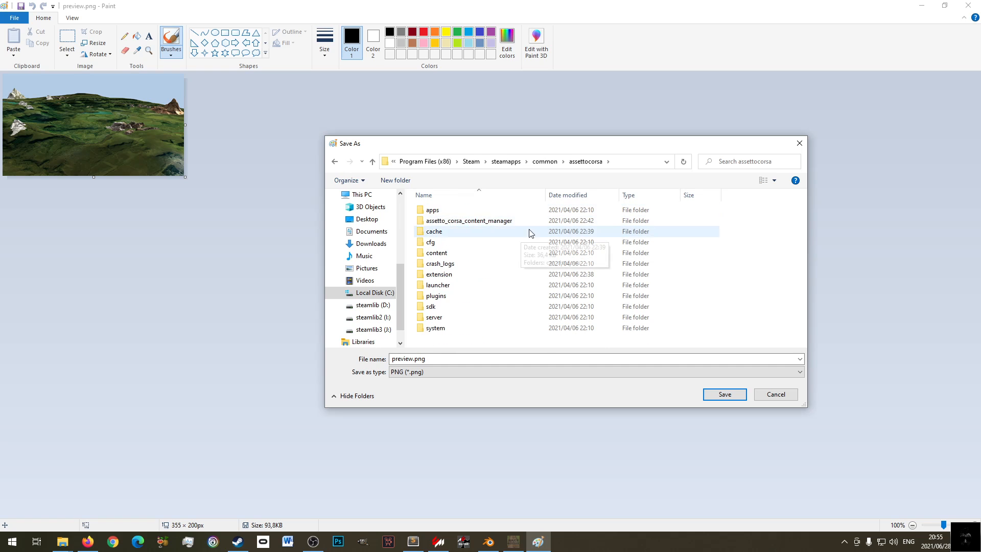
- Save the image as preview.png in content\tracks\sterkfonteindam\ui\sterkfonteindam and close Paint
double_click(492, 253)
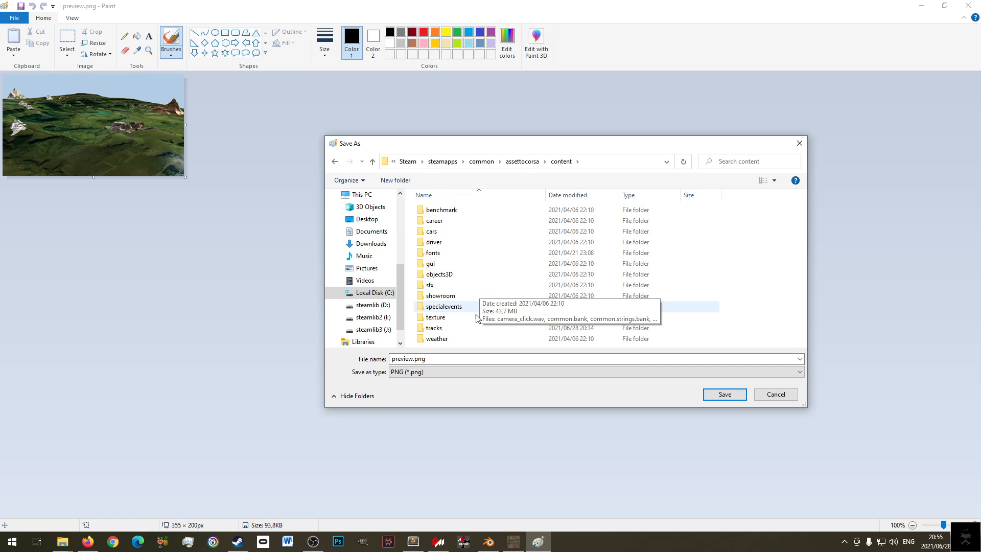
double_click(465, 328)
scroll(480, 312, "down", 3)
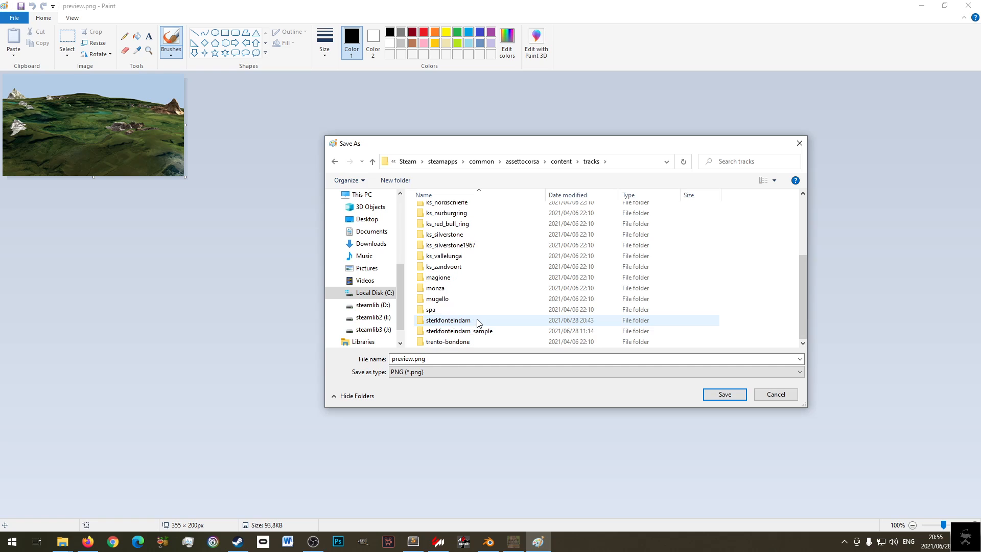
double_click(477, 323)
double_click(446, 253)
left_click(459, 233)
double_click(459, 232)
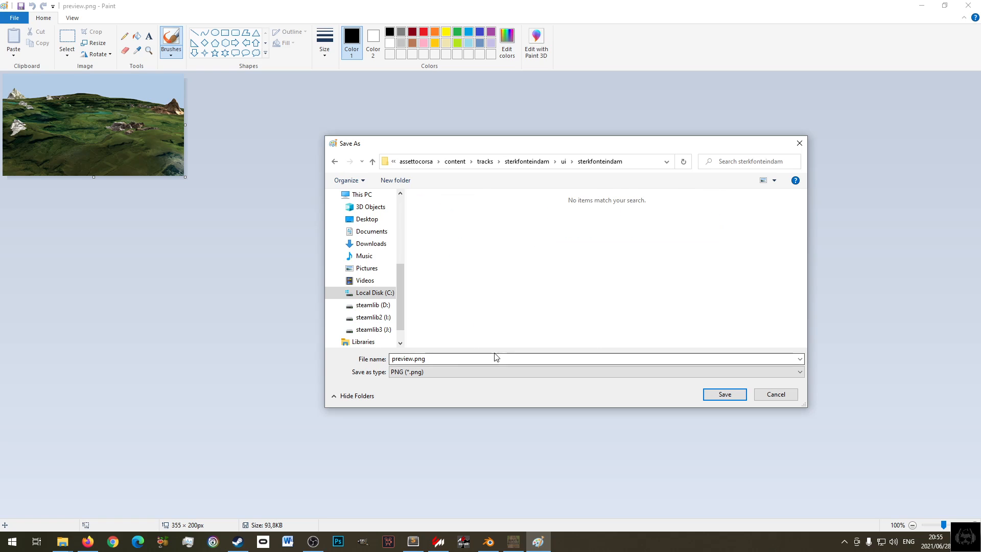
left_click(520, 363)
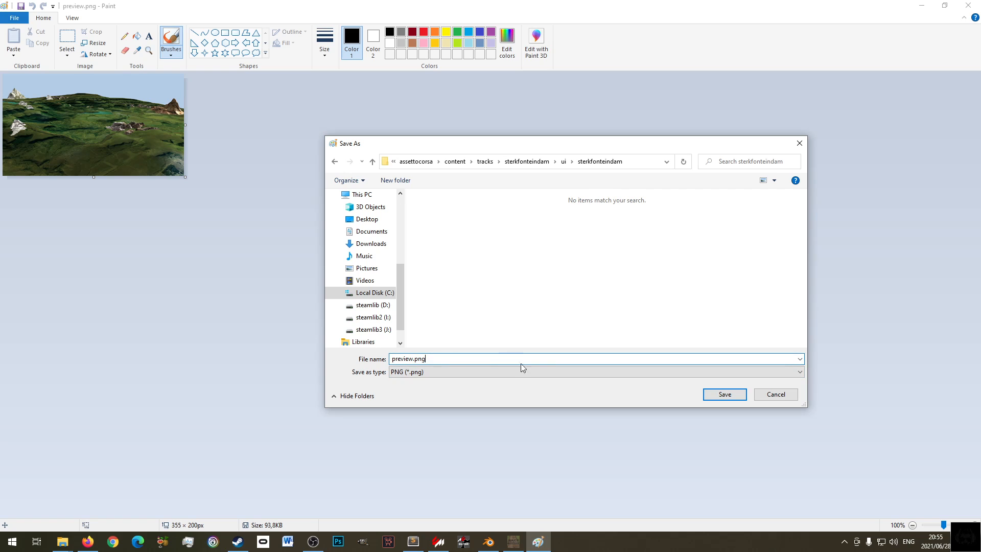
left_click(722, 395)
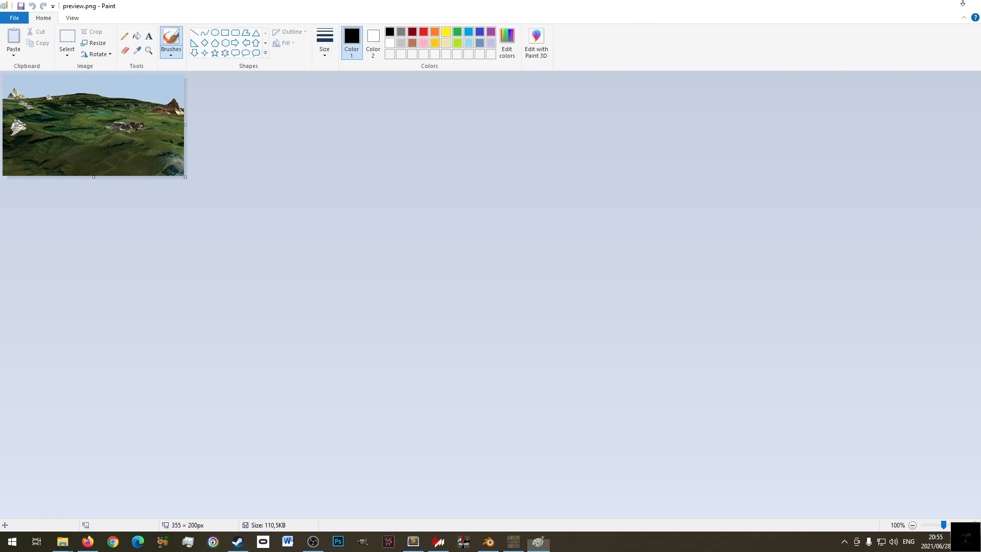
left_click(967, 3)
- Open the copied preview.png from the new track's ui\sterkfonteindam folder for editing in Paint
left_click(164, 151)
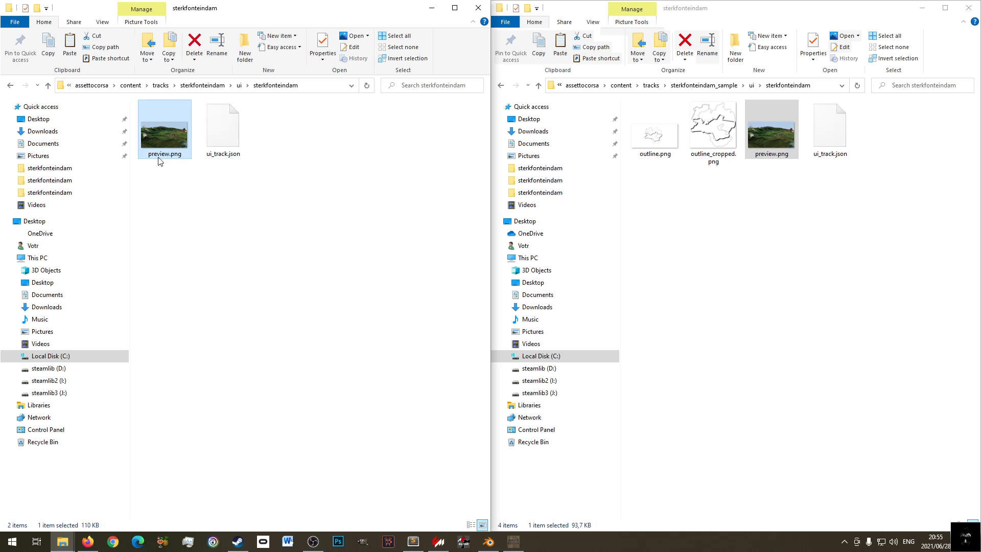
right_click(163, 143)
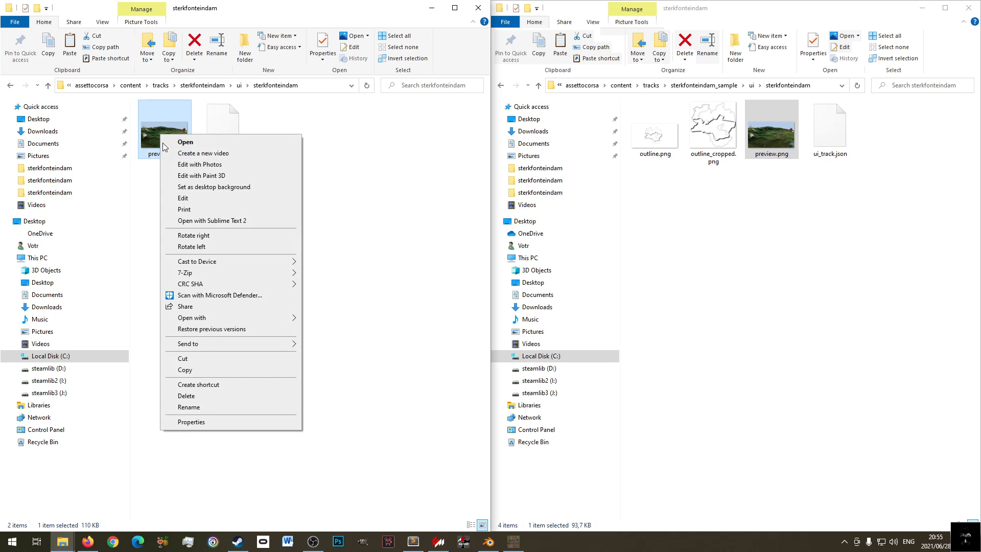
left_click(239, 198)
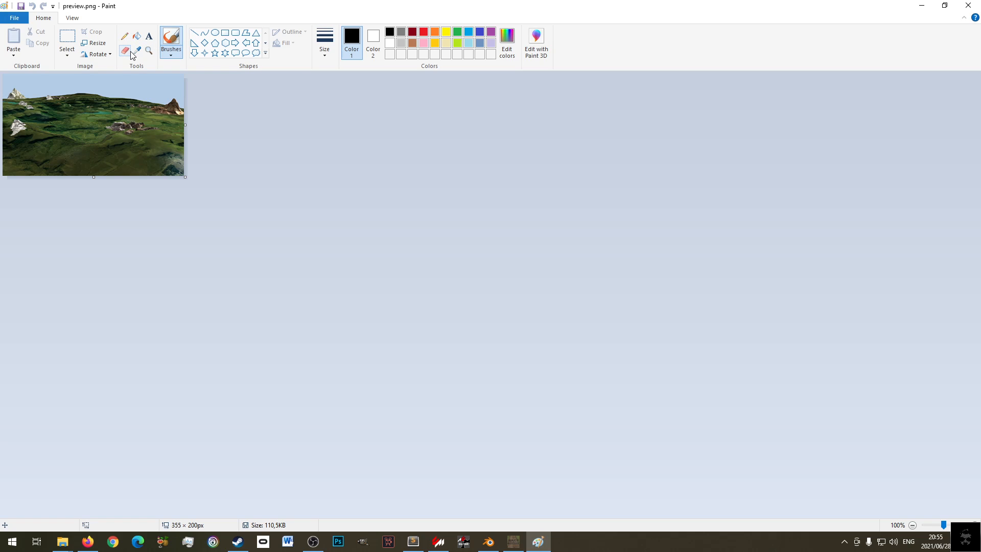
- Scribble across the middle of the image with the thickest black pencil and undo the strokes
left_click(137, 36)
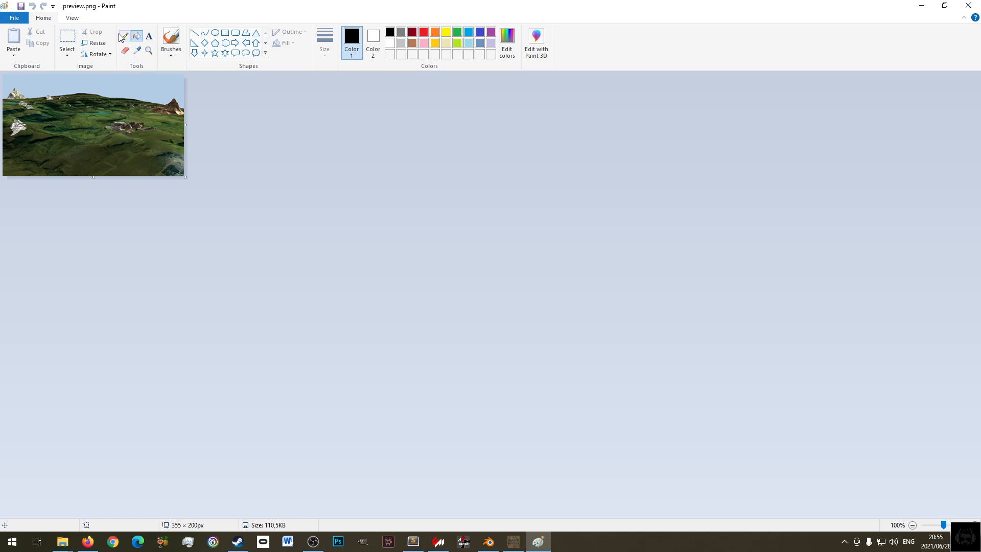
left_click(124, 37)
left_click(323, 41)
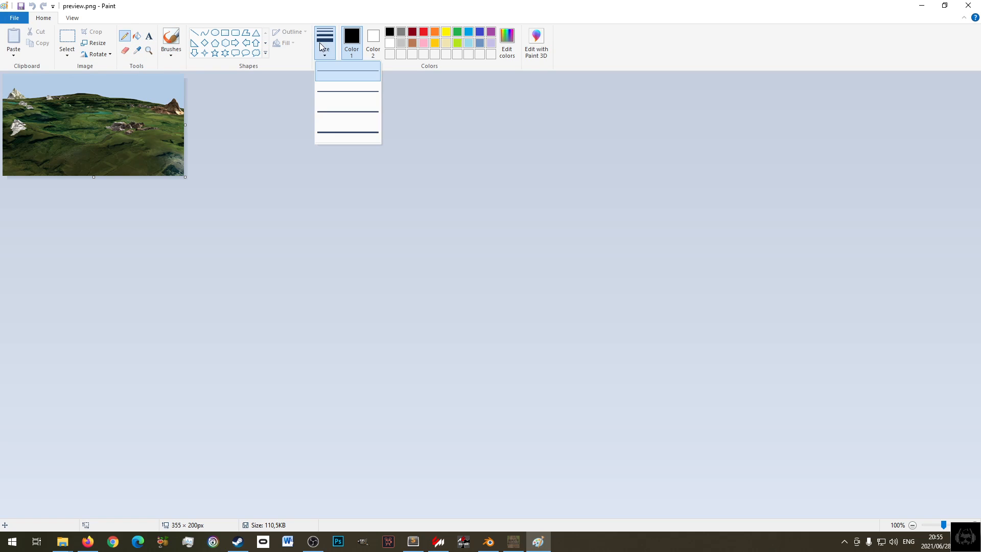
left_click(342, 132)
mouse_move(129, 144)
left_mouse_down()
mouse_move(110, 121)
mouse_move(40, 123)
mouse_move(20, 138)
mouse_move(15, 121)
mouse_move(147, 132)
left_mouse_up()
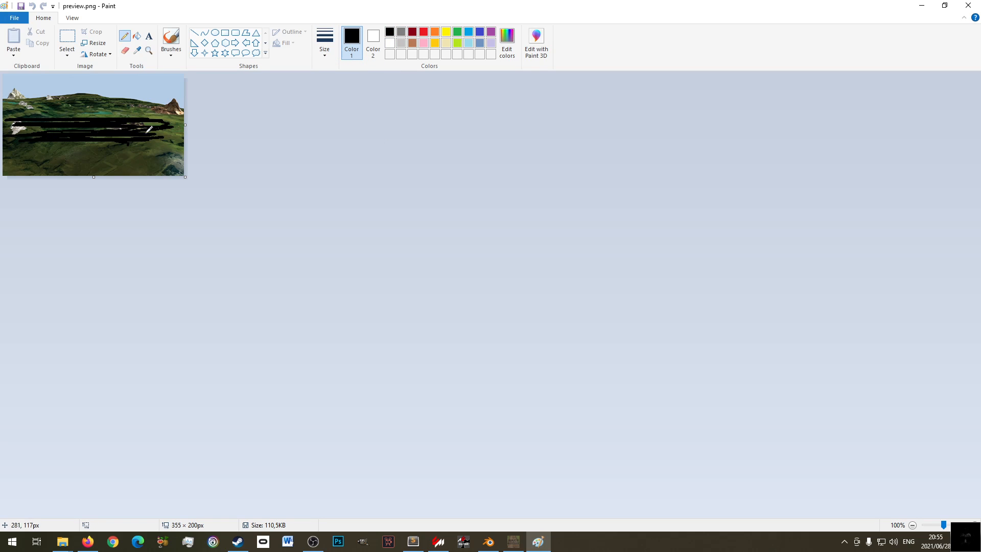
key("ctrl+z")
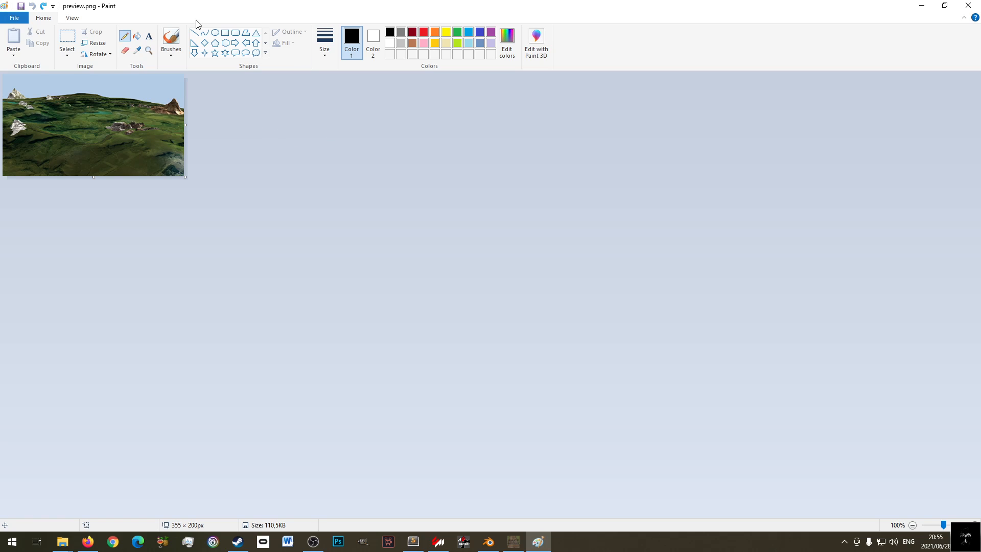
- Add the text "Sterkfonteindam" to the preview image with the Text tool
left_click(148, 36)
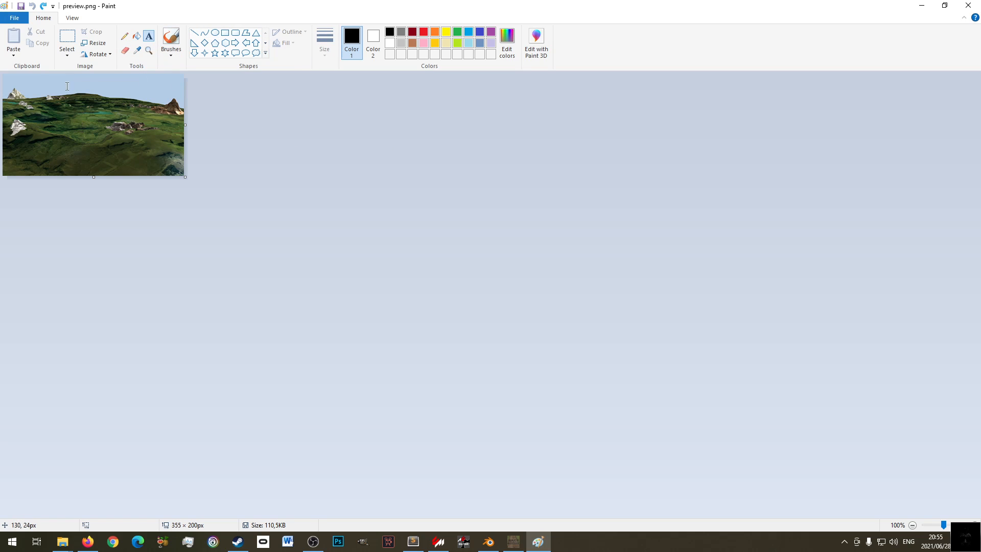
left_click(20, 115)
type("Sterk")
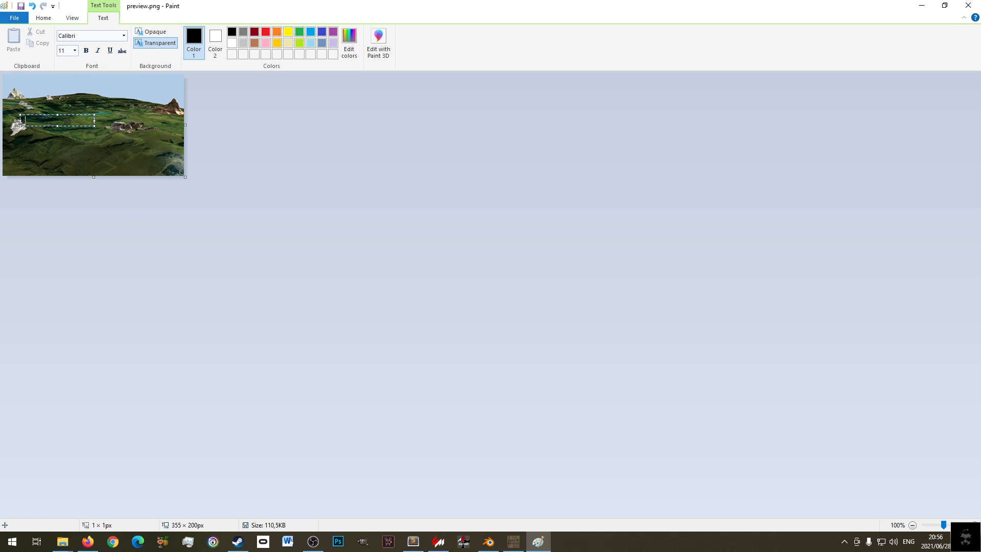
type("fonteindam")
- Make the Sterkfonteindam text white at size 26 and enlarge its text box to about 299 × 121 px
left_click_drag(76, 121, 22, 122)
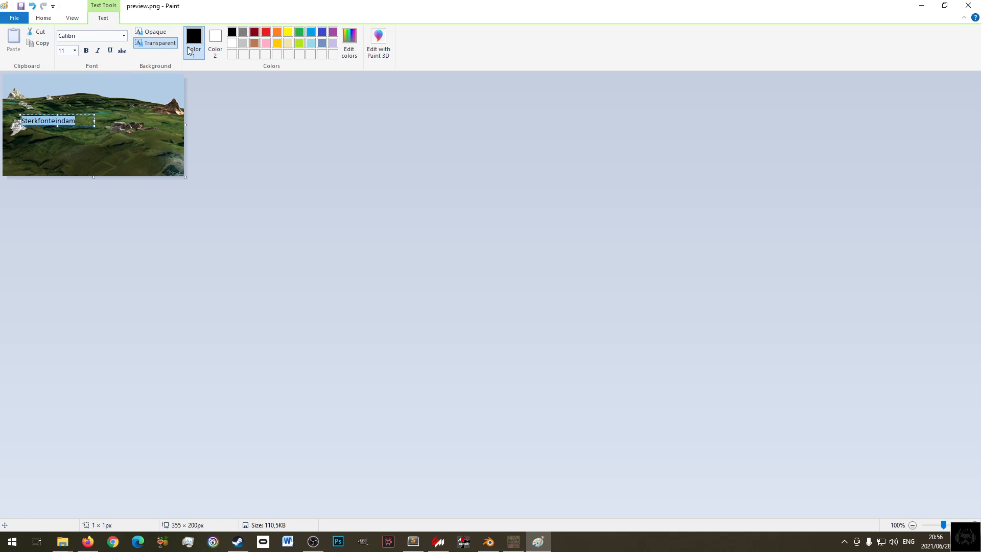
left_click(232, 42)
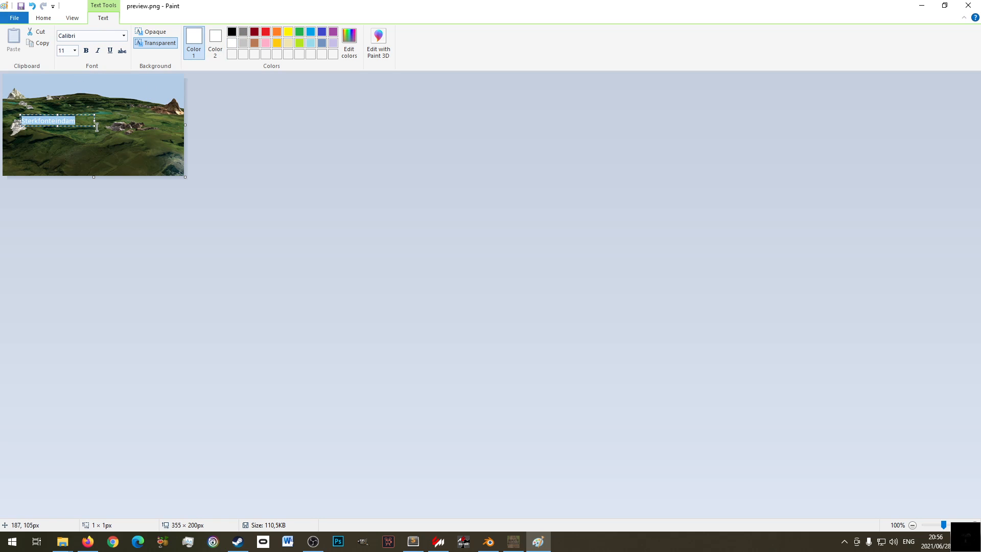
left_click_drag(95, 126, 171, 175)
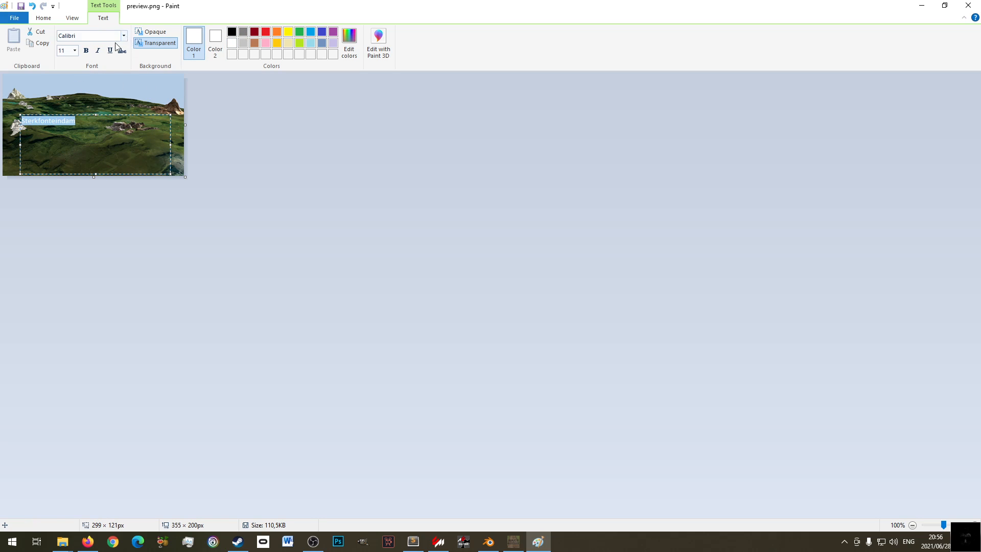
left_click(75, 50)
left_click(68, 157)
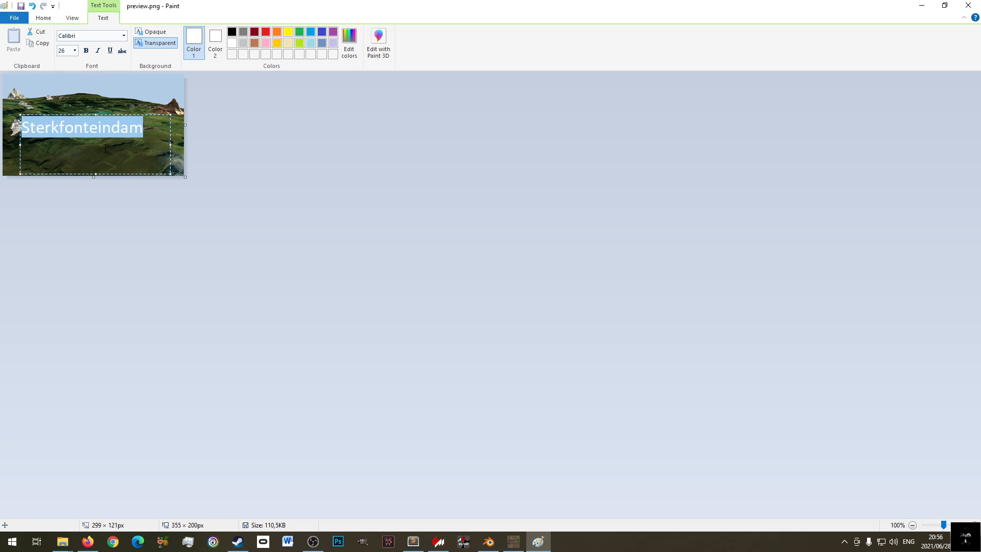
- Shrink the text box to about 53 px high, place the title near the image's lower edge, and save preview.png
left_click(139, 127)
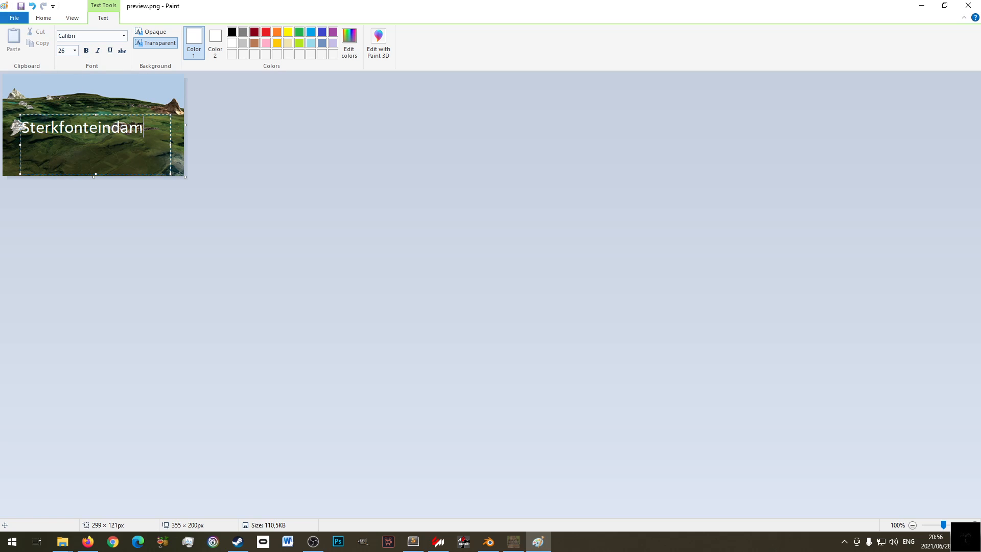
left_click_drag(128, 115, 142, 118)
left_click_drag(111, 177, 111, 142)
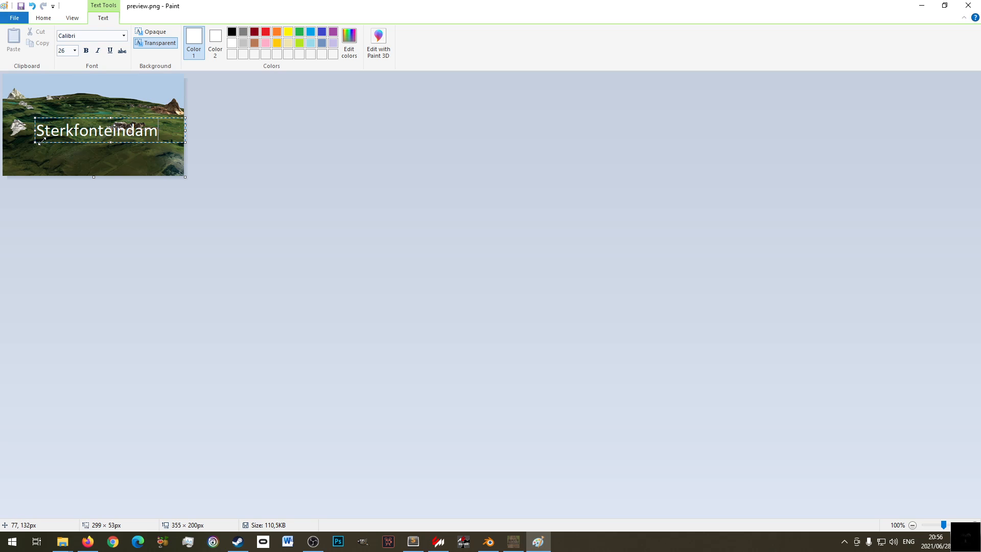
left_click_drag(62, 143, 61, 172)
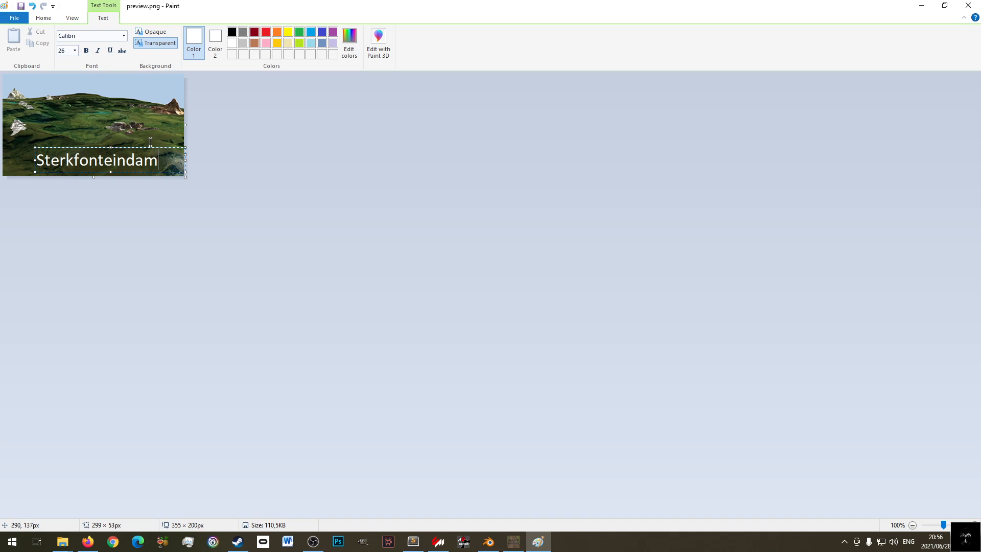
key("ctrl+z")
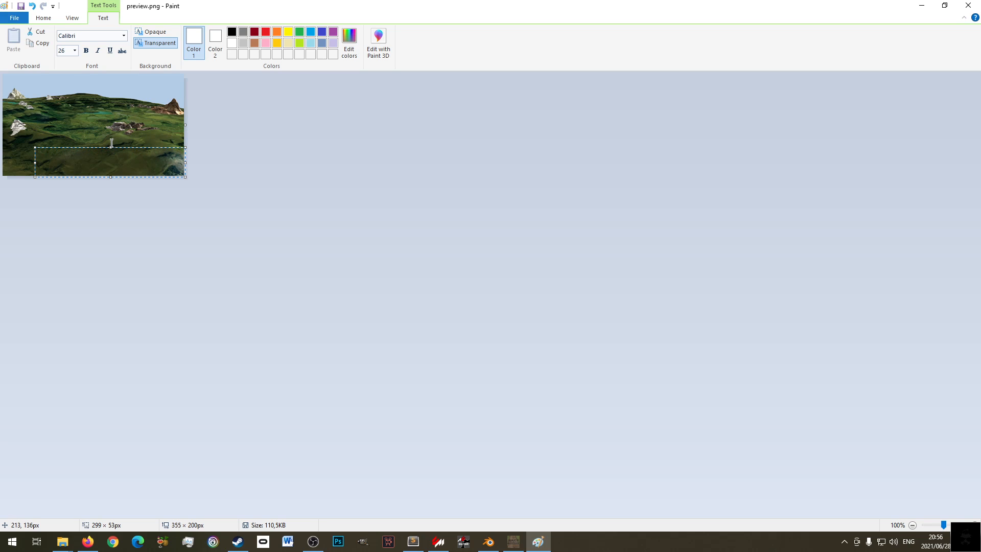
key("ctrl+z")
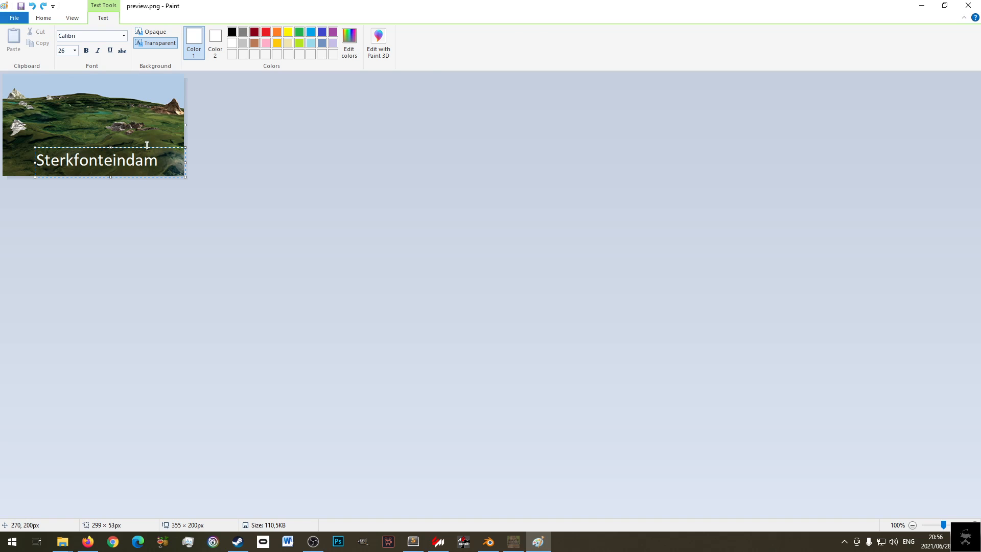
left_click(138, 128)
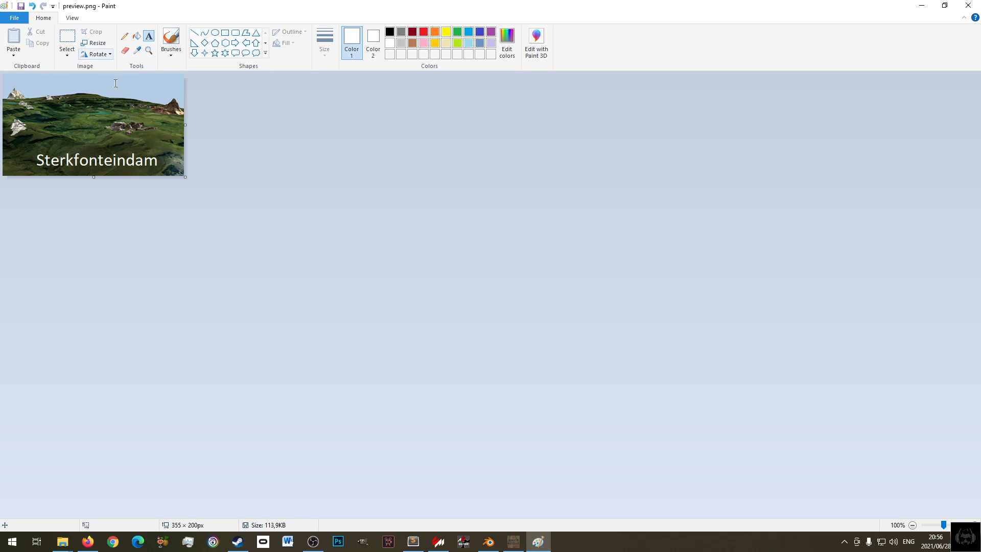
- Close Paint and check the edited preview.png of the new track in the Photos viewer
left_click(945, 6)
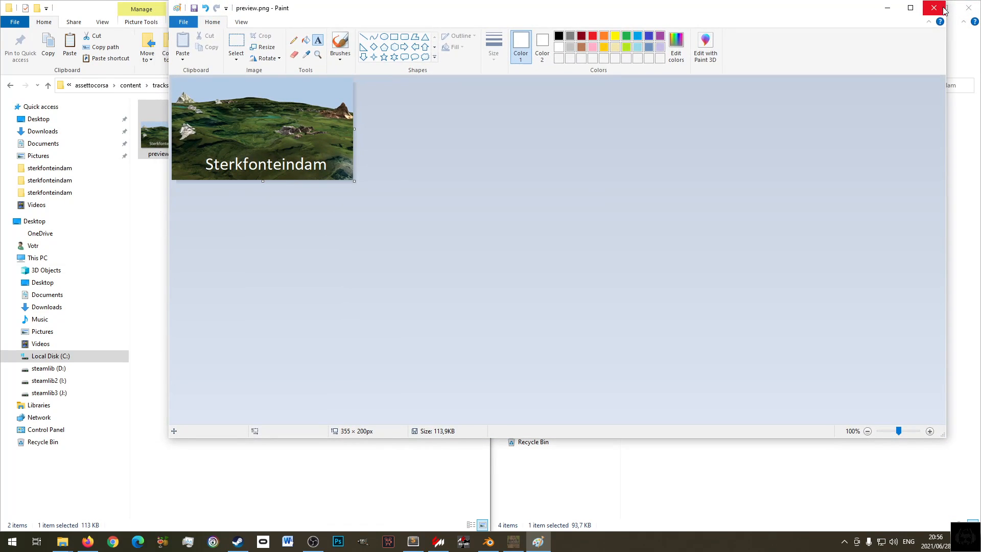
left_click(968, 6)
double_click(163, 131)
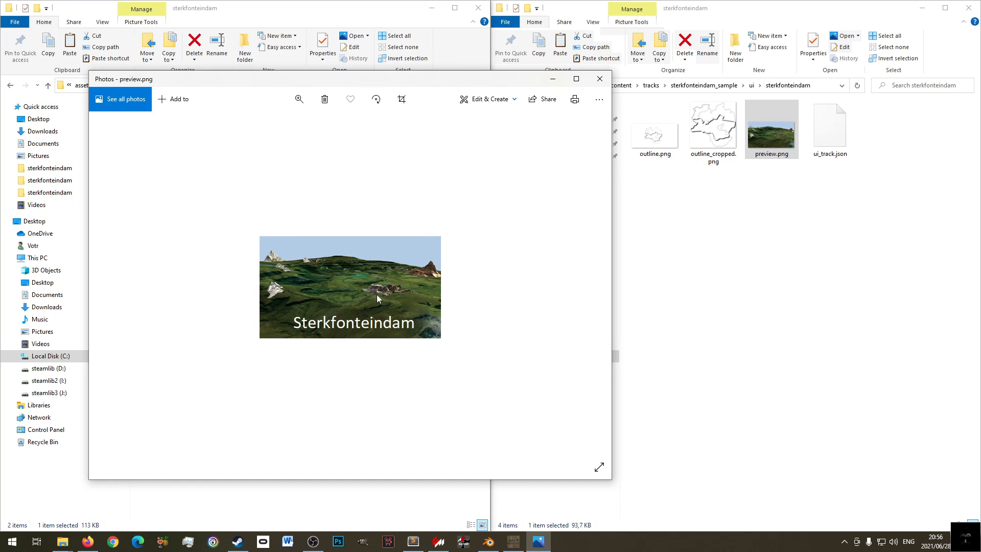
left_click(600, 79)
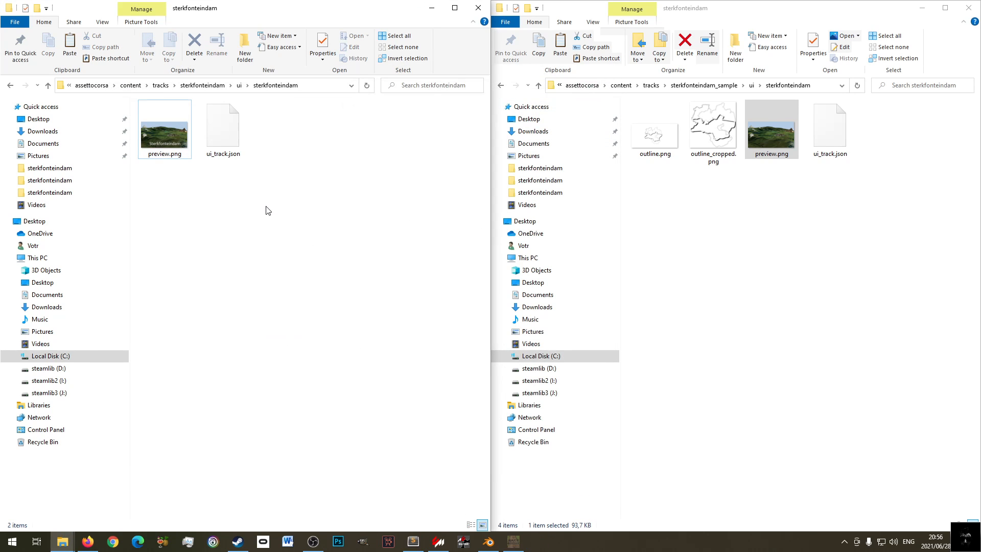
- Examine outline.png and outline_cropped.png in the sample's ui\sterkfonteindam folder
left_click(659, 143)
left_click(716, 135)
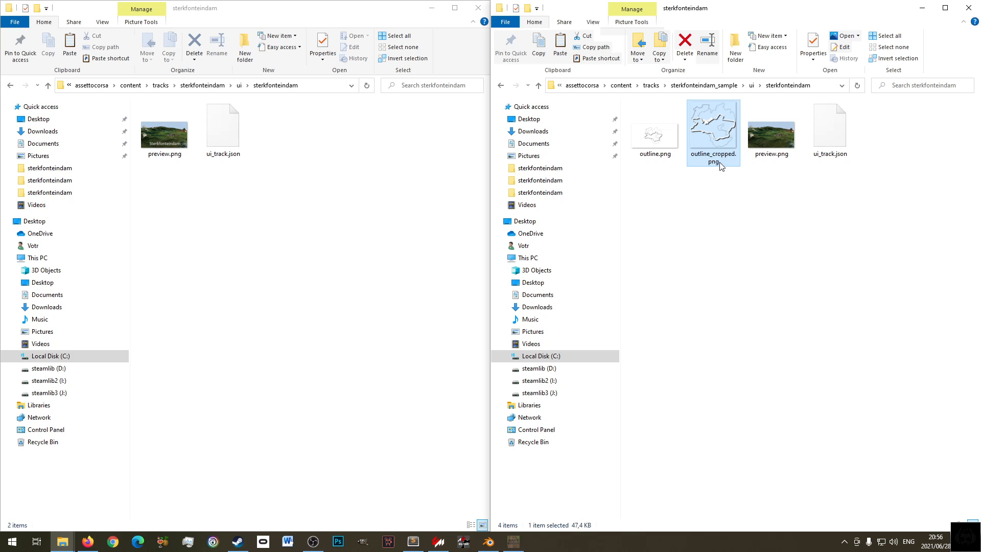
left_click(662, 128)
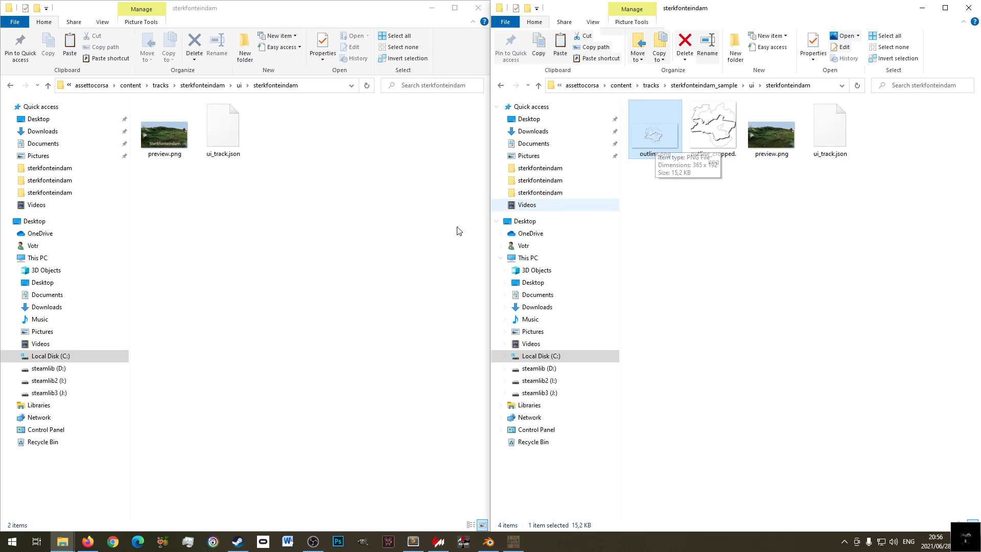
left_click(279, 279)
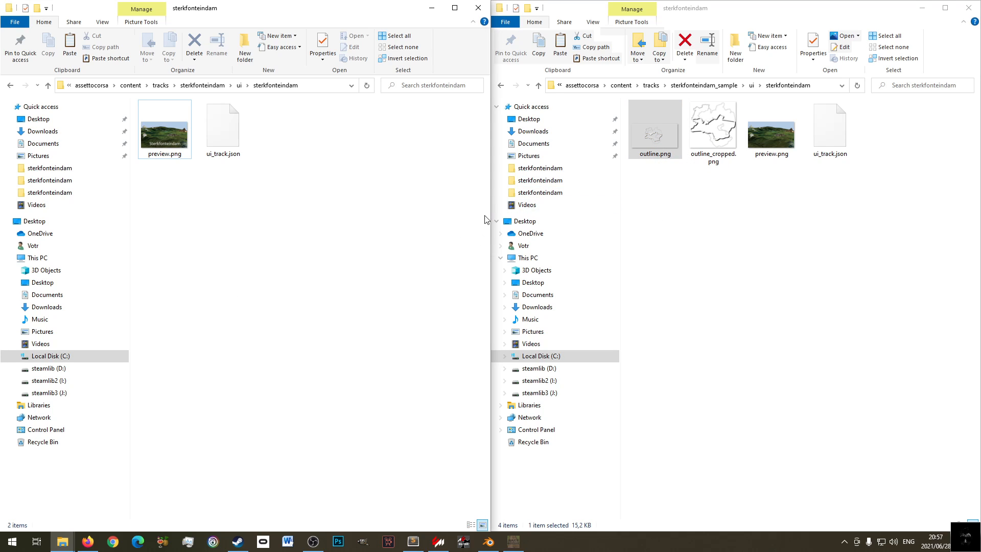
left_click_drag(723, 189, 656, 134)
left_click(278, 218)
left_click_drag(270, 173, 231, 138)
key("alt+Up")
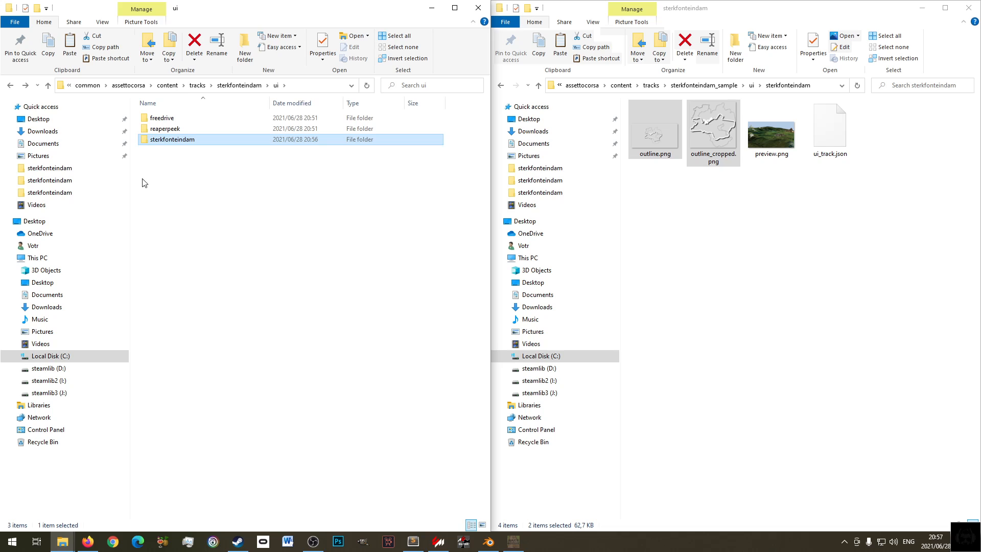
left_click(738, 269)
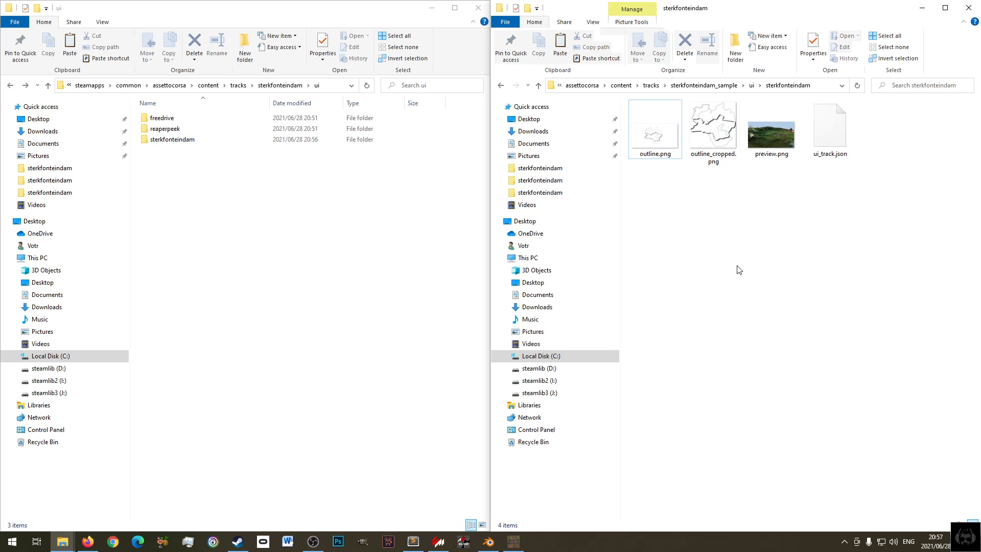
key("alt+Left")
double_click(684, 130)
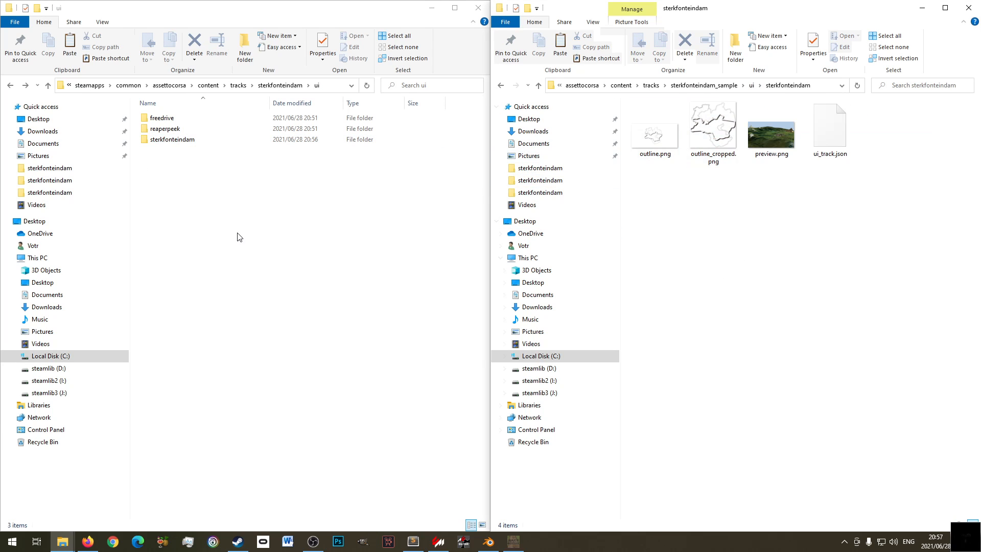
- Open the new track's empty ui_track.json from its ui\sterkfonteindam folder in Sublime Text
left_click(217, 184)
left_click(174, 140)
double_click(175, 140)
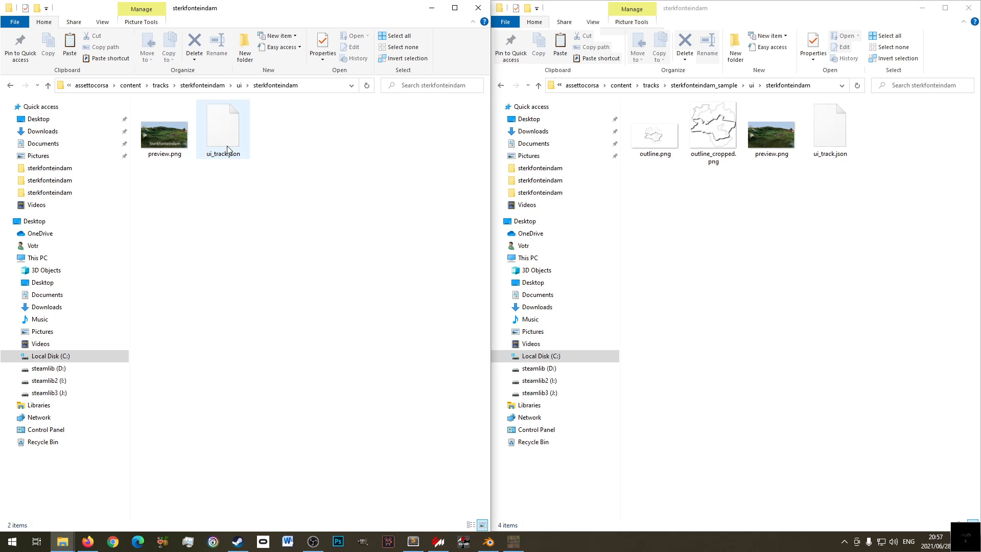
right_click(221, 137)
left_click(286, 155)
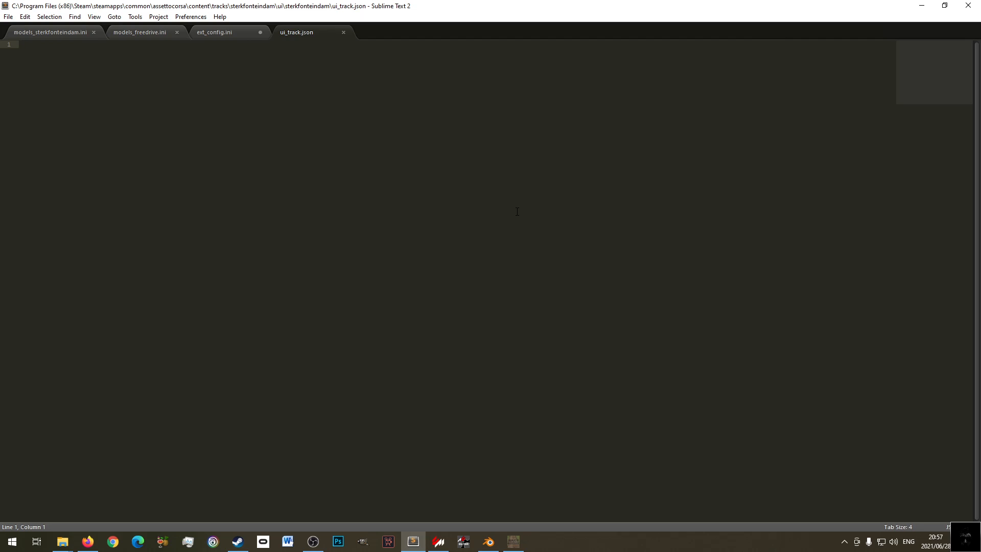
- Close the empty ui_track.json and reopen it from the recently opened files
middle_click(308, 33)
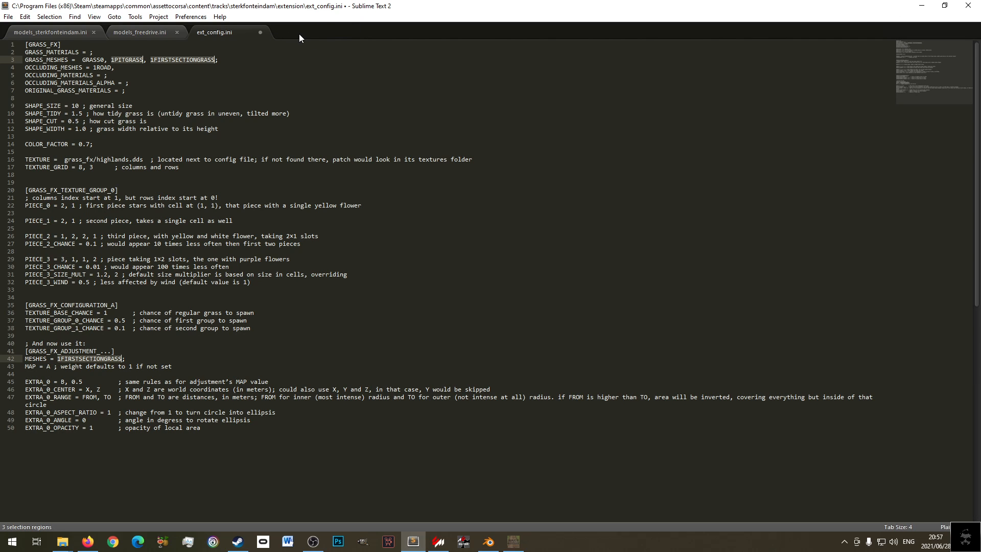
left_click(8, 17)
mouse_move(77, 60)
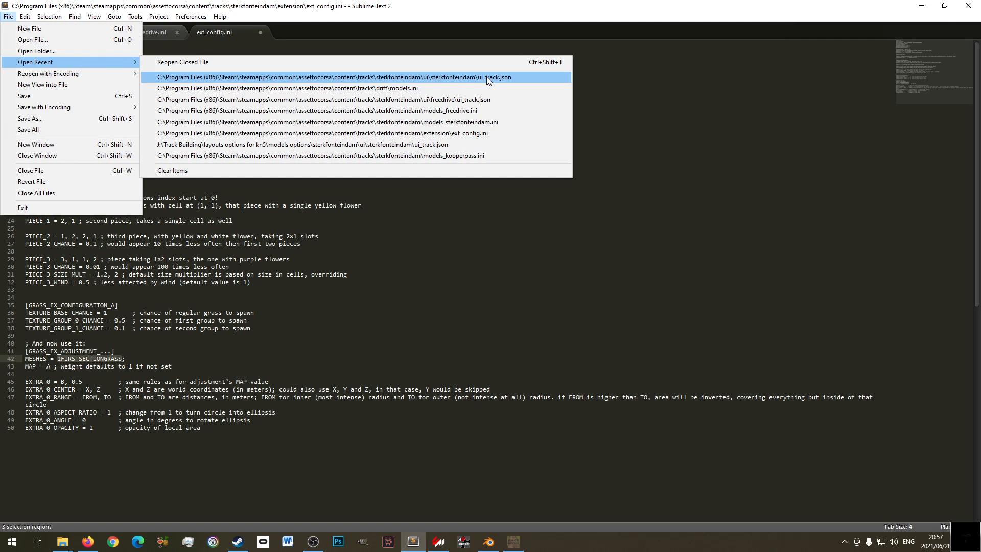
left_click(535, 77)
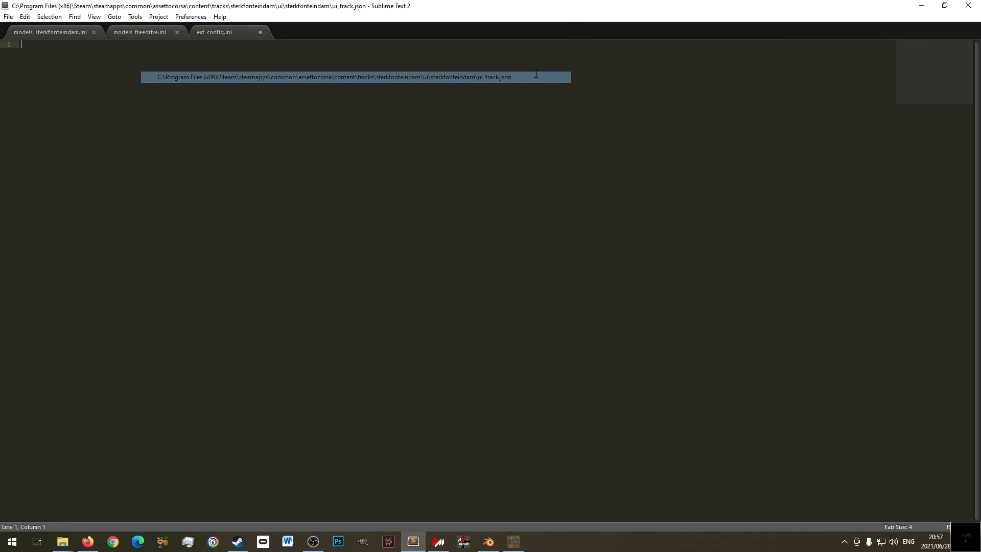
- Open ui_track.json from the sample track's ui\sterkfonteindam folder in Sublime Text
left_click(921, 3)
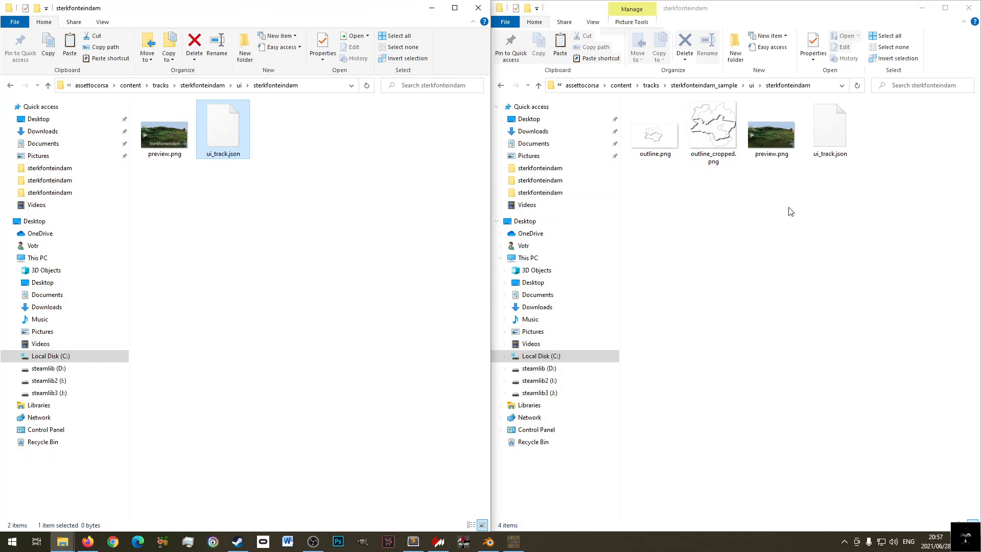
left_click(820, 142)
right_click(833, 132)
left_click(868, 150)
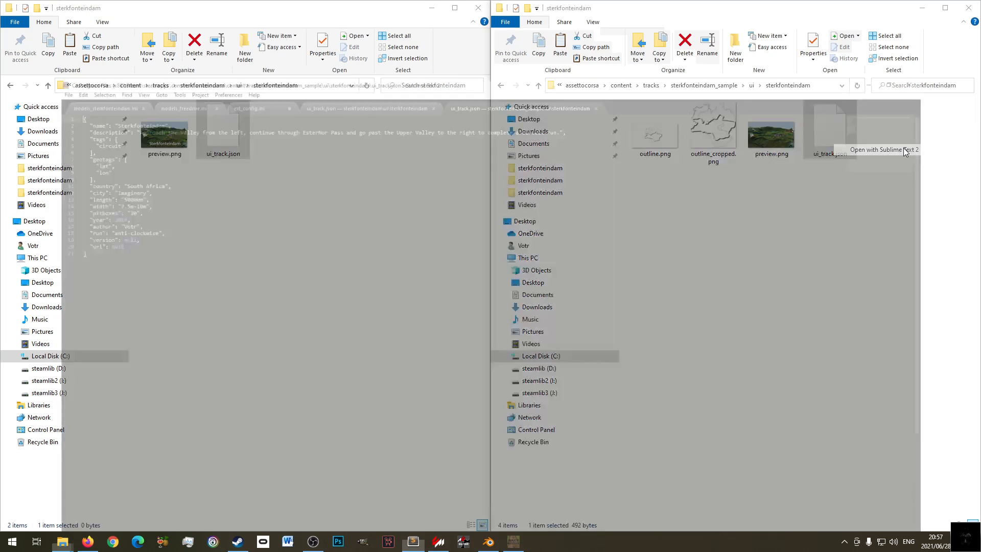
- Copy the sample file's entire JSON content, close that file, and paste the content into the new track's ui_track.json
left_click_drag(166, 204, 25, 43)
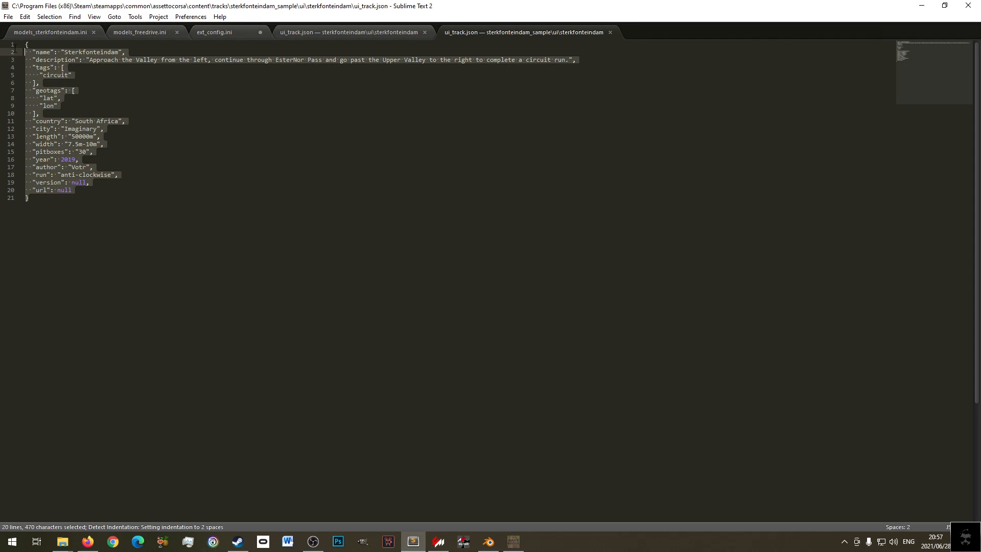
right_click(75, 56)
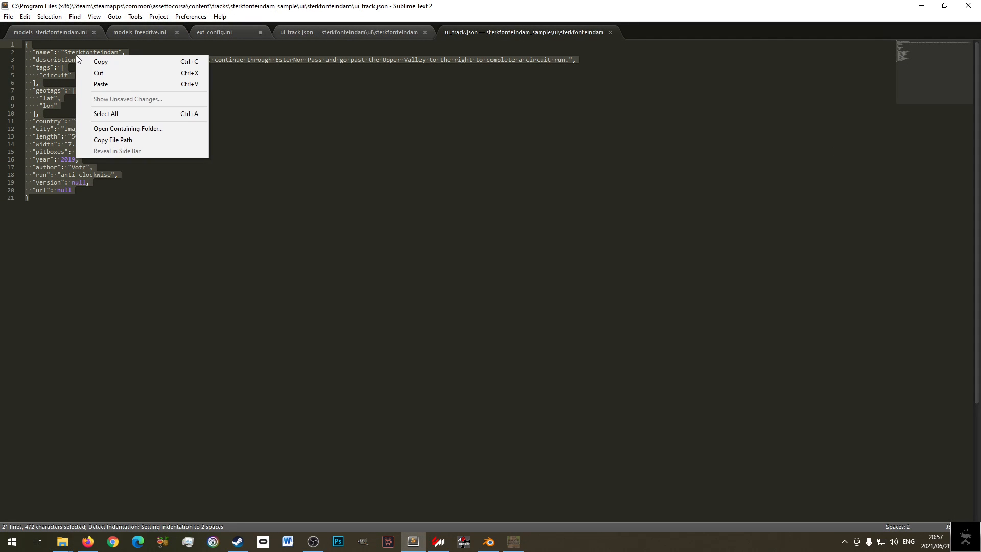
left_click(119, 62)
middle_click(544, 32)
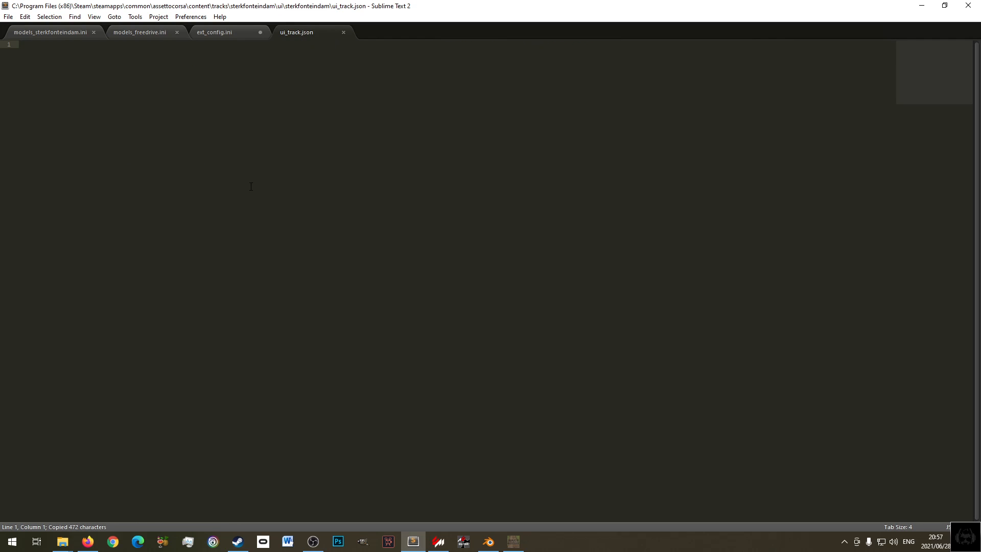
key("ctrl+v")
left_click(291, 141)
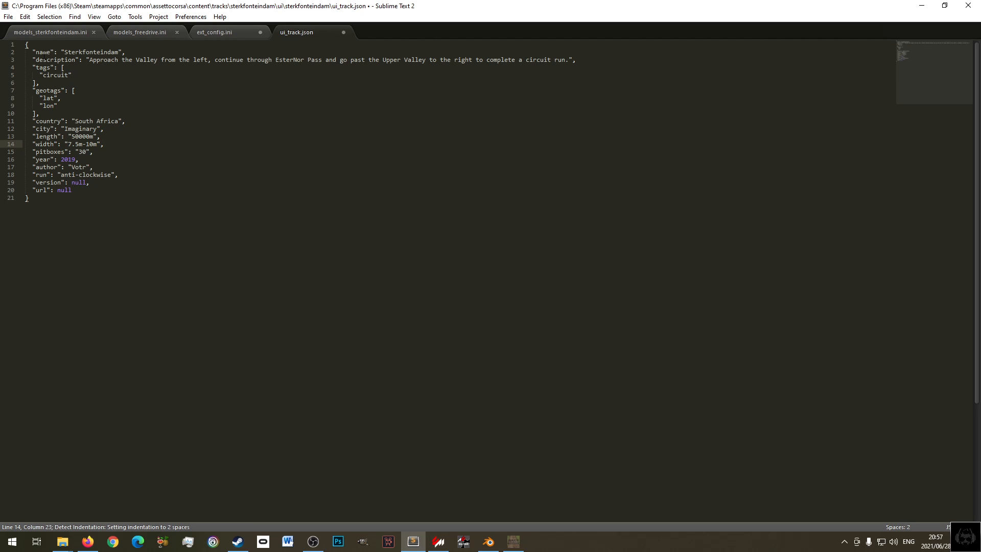
- Review the pasted JSON block in ui_track.json from its opening brace to its closing brace
left_click(40, 45)
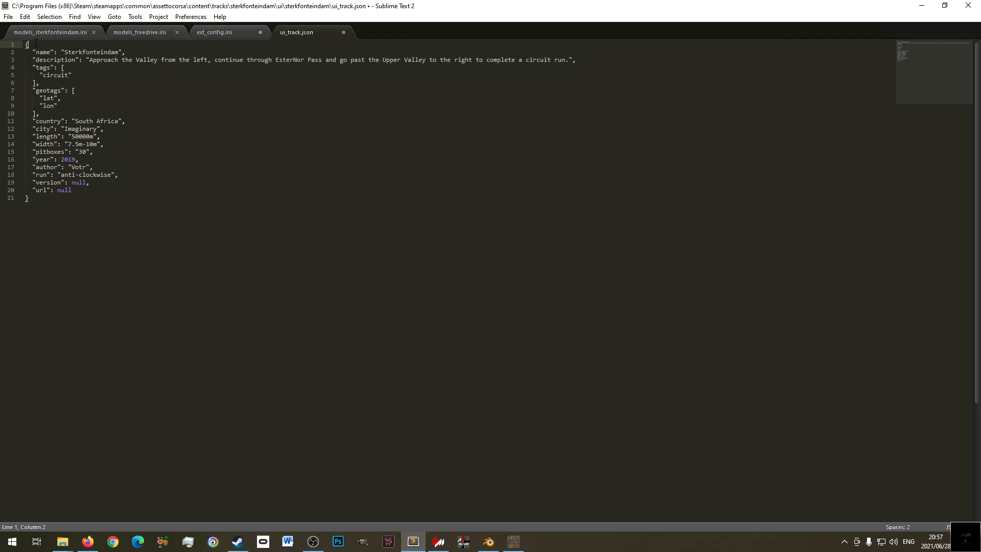
left_click_drag(29, 51, 84, 52)
left_click(96, 208)
left_click_drag(90, 201, 12, 42)
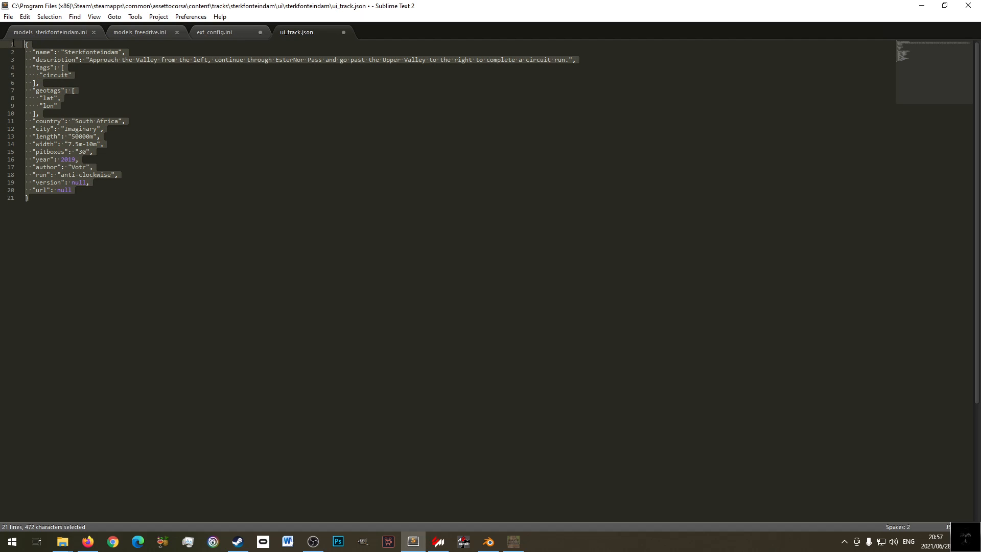
left_click(194, 169)
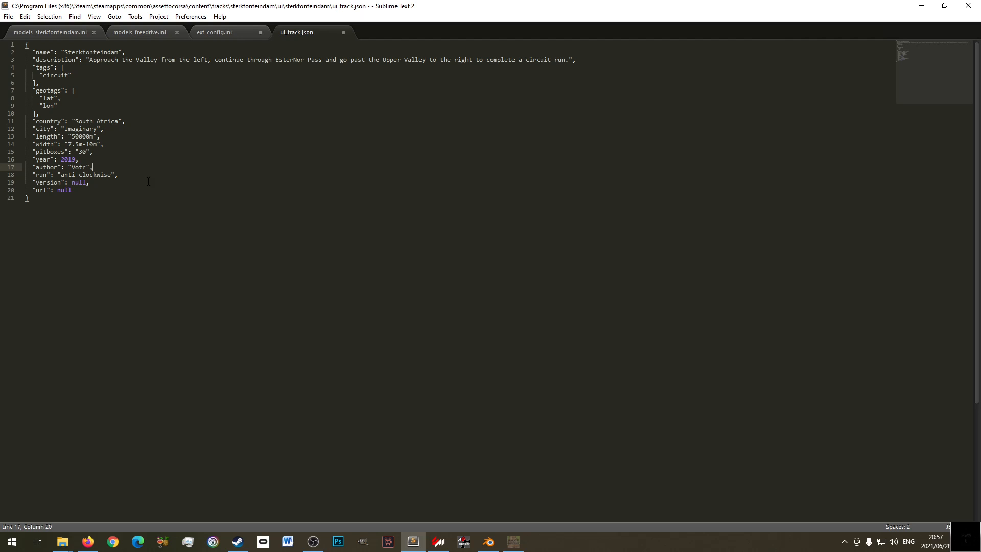
left_click_drag(43, 46, 18, 41)
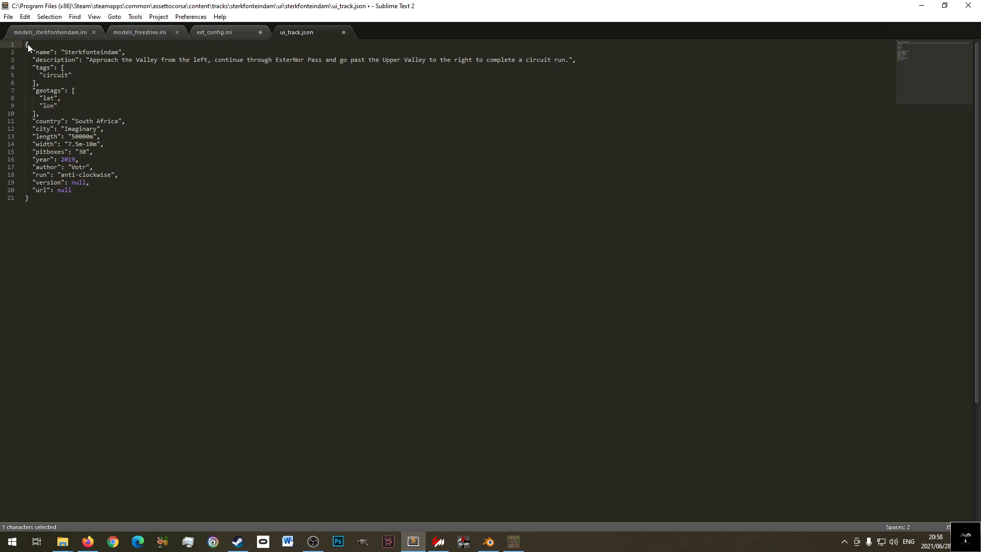
- Start a second JSON block with its own pair of curly braces, one blank line below the pasted block
left_click(45, 201)
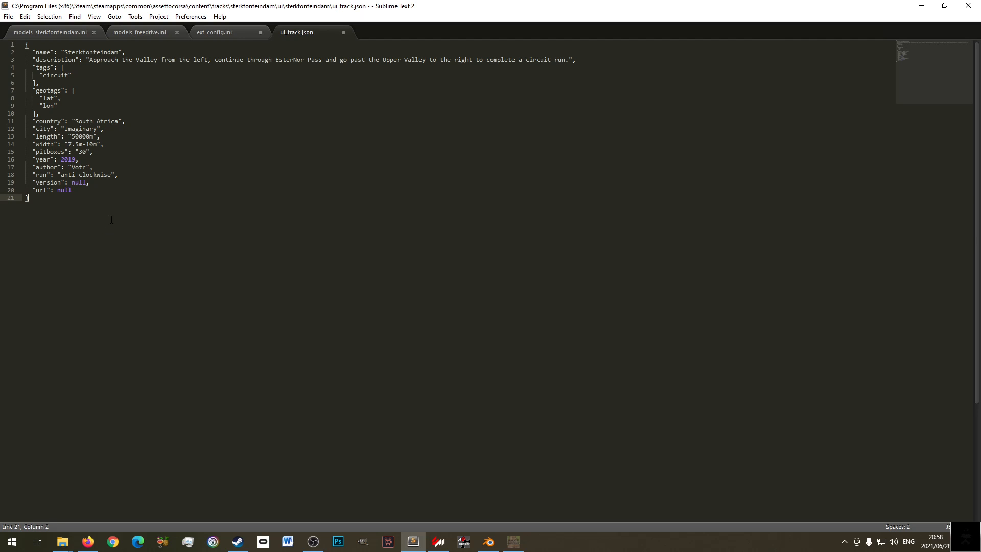
key("Return")
key("Return")
type("{")
key("Return")
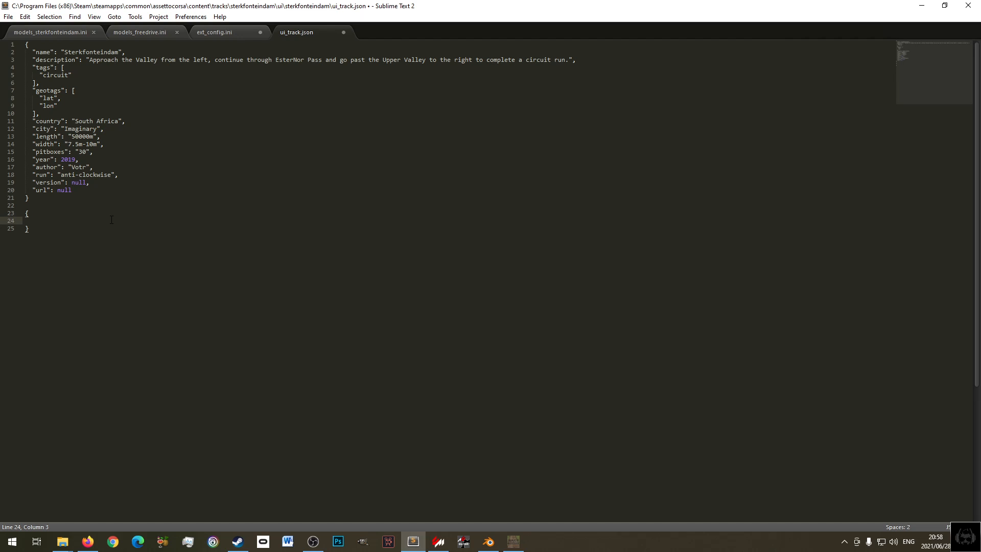
- Add the entry "name": "Sterkfonteindam", inside the second block and save the file
type("\"name")
type("Sterk")
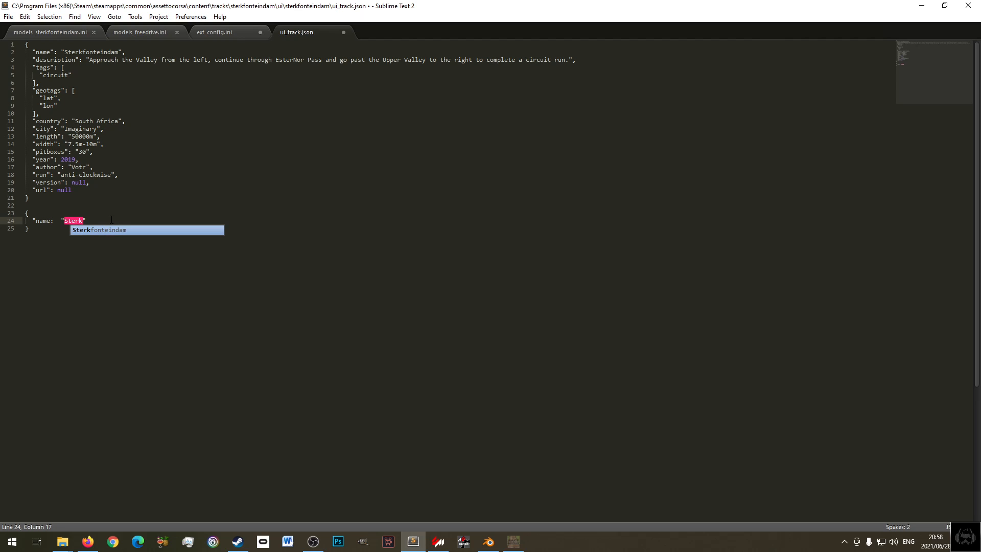
key("Return")
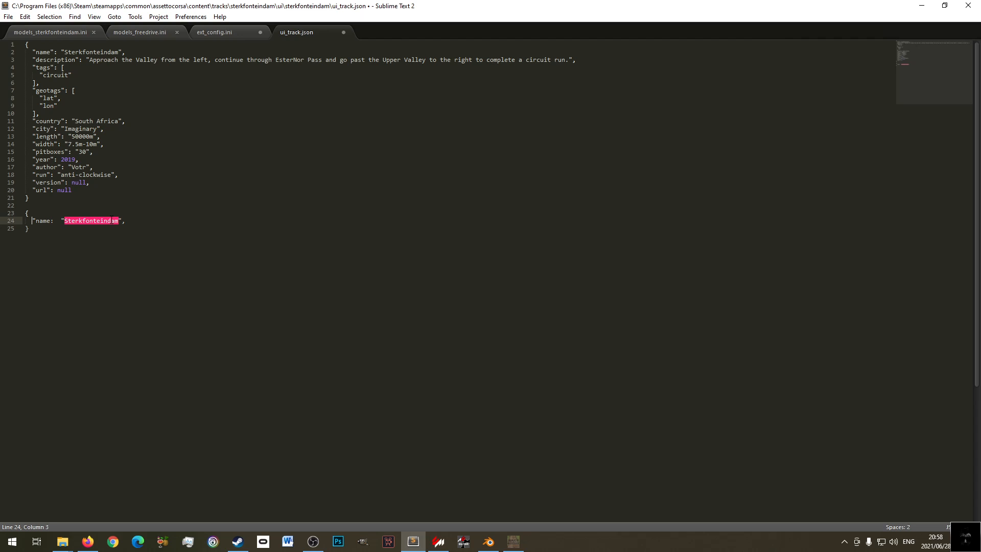
type("\"")
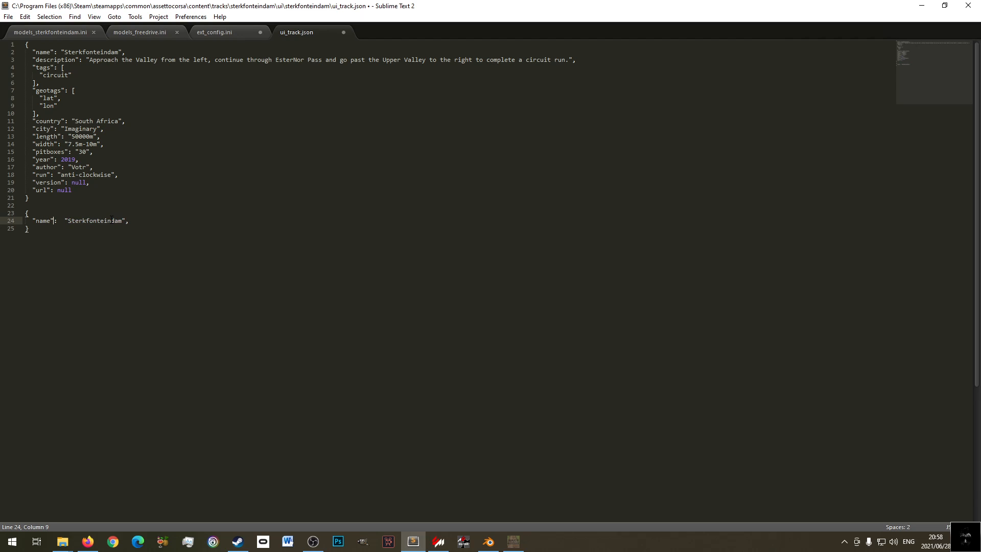
key("ctrl+s")
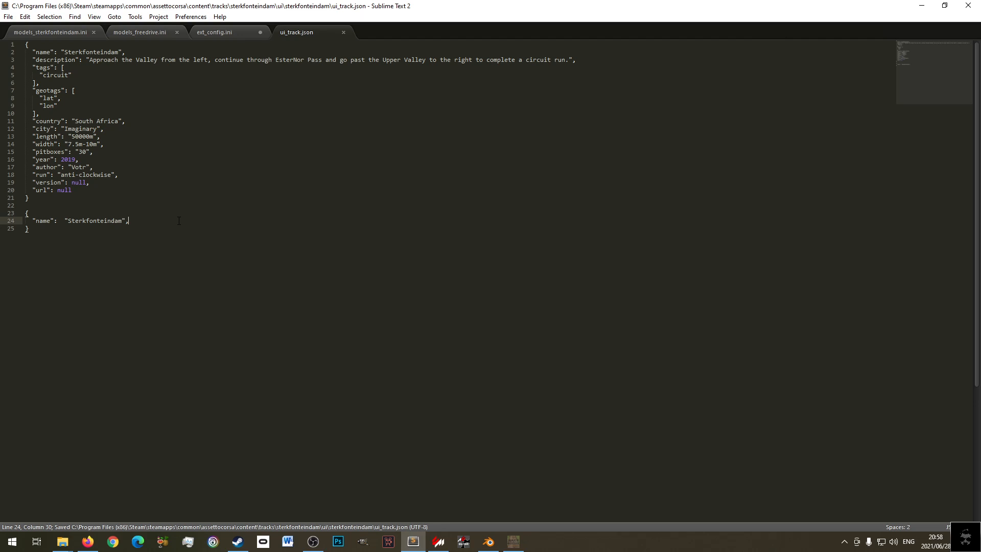
- Add a "description": key below the name entry and pad the name value with extra spaces
key("Return")
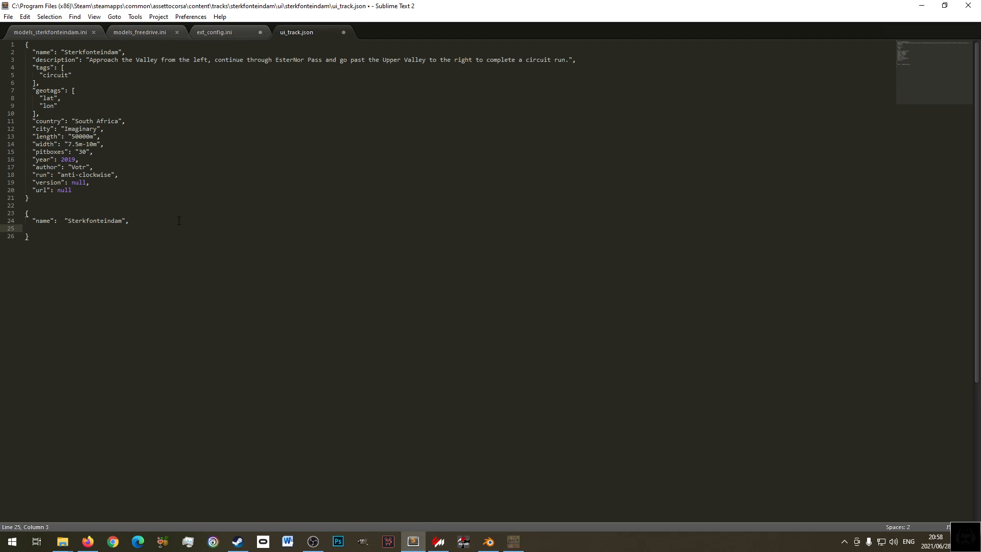
type("description")
key("Right")
key("Delete")
key("End")
key("Up")
key("Home")
key("Right")
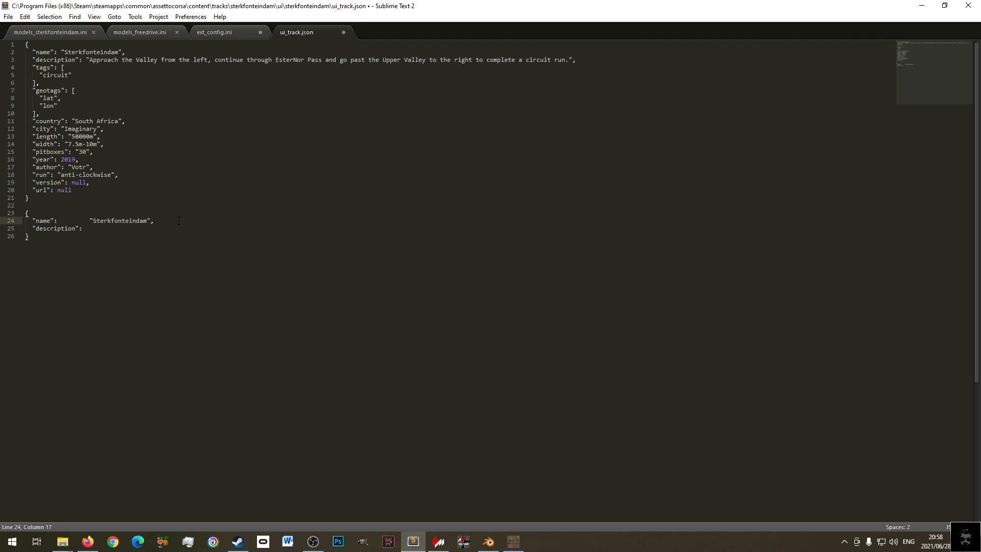
- Remove the extra spaces before "Sterkfonteindam" in the second block, leaving a single space after the name key
key("BackSpace")
key("BackSpace")
key("BackSpace")
key("BackSpace")
key("BackSpace")
key("BackSpace")
key("BackSpace")
key("BackSpace")
key("BackSpace")
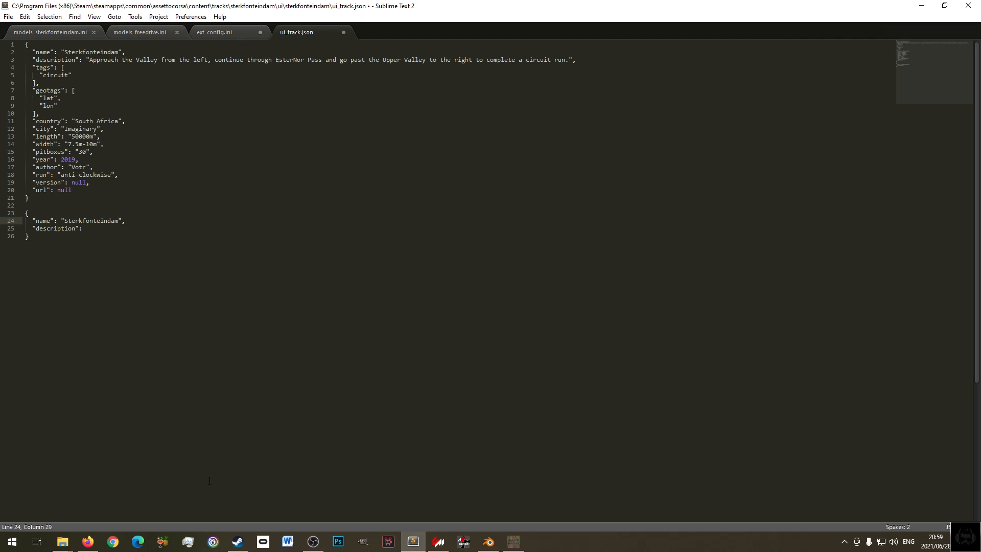
- Switch to Firefox, search Google for "text editors" in a new tab, view the results full-window, and close that tab
left_click(88, 541)
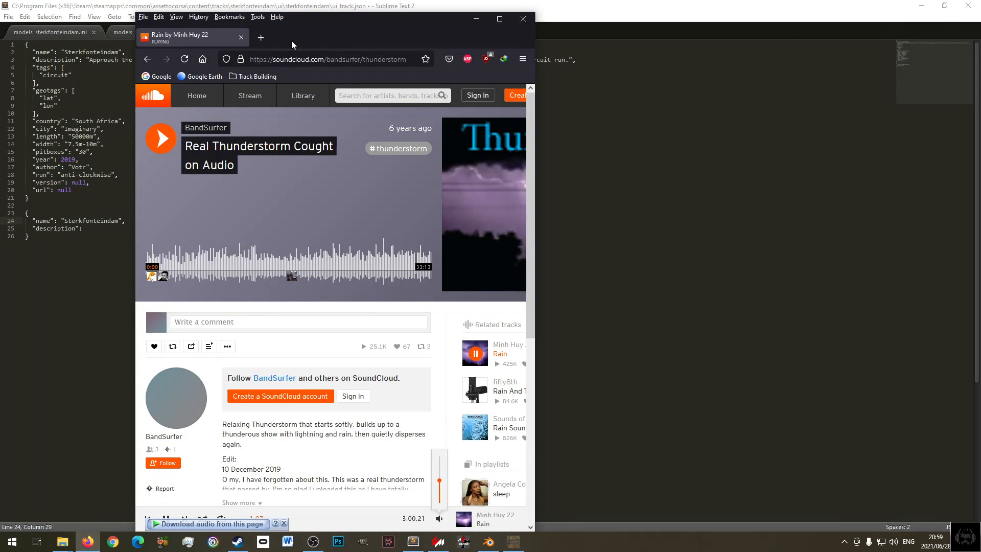
left_click(261, 38)
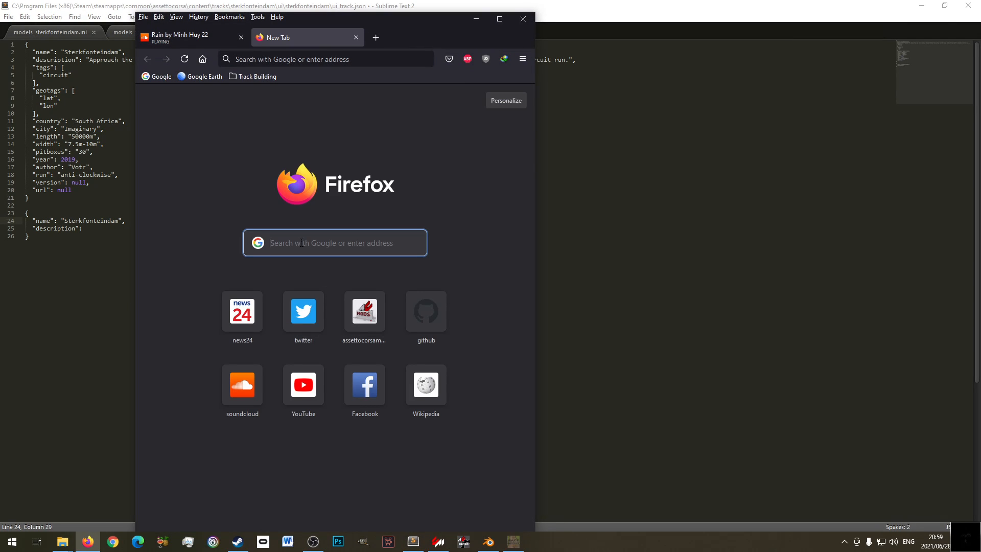
type("text e")
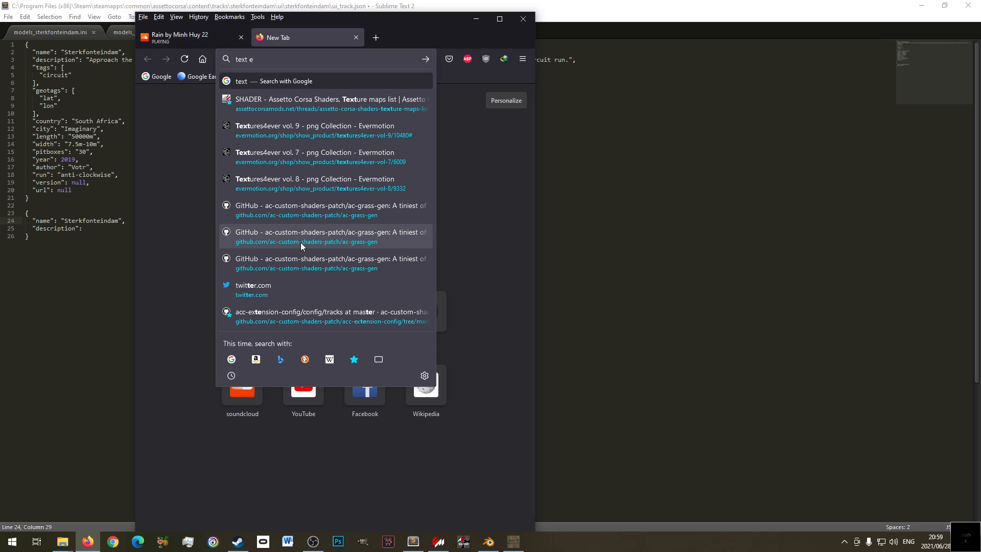
type("ditors")
key("Return")
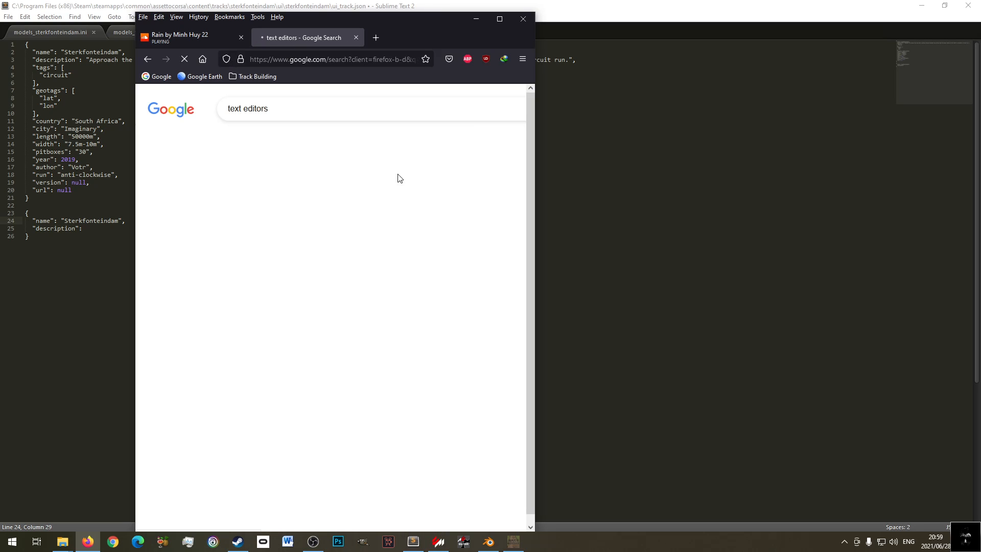
left_click(500, 19)
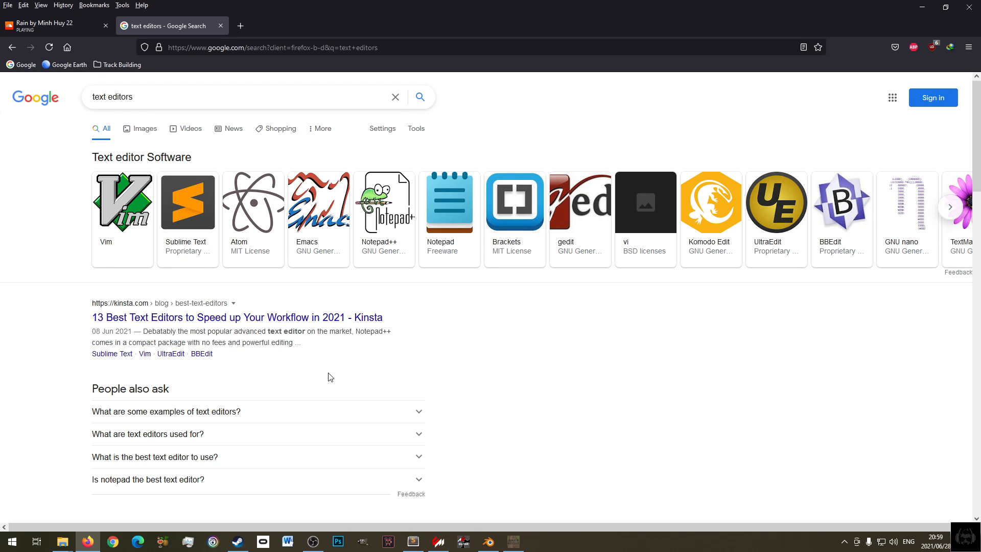
middle_click(154, 29)
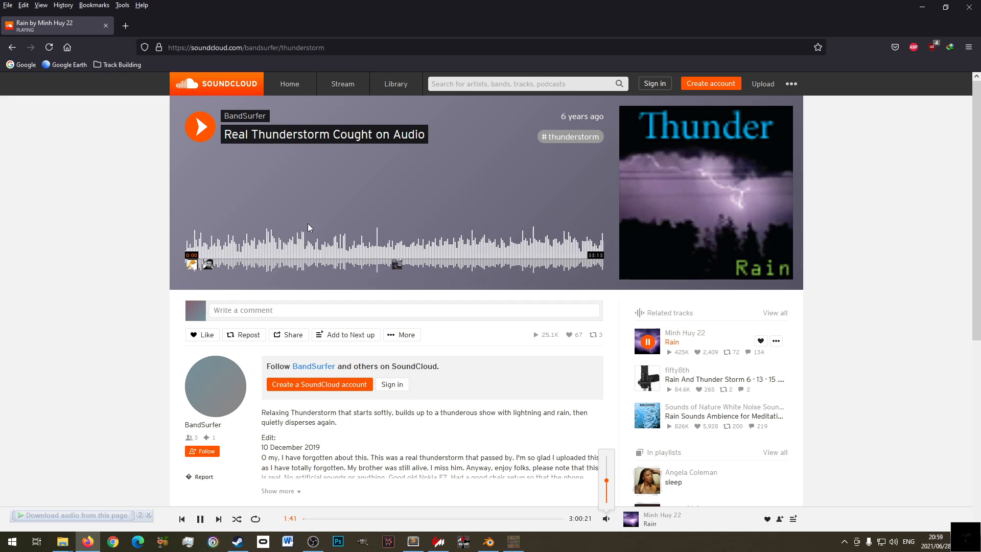
scroll(434, 335, "down", 4)
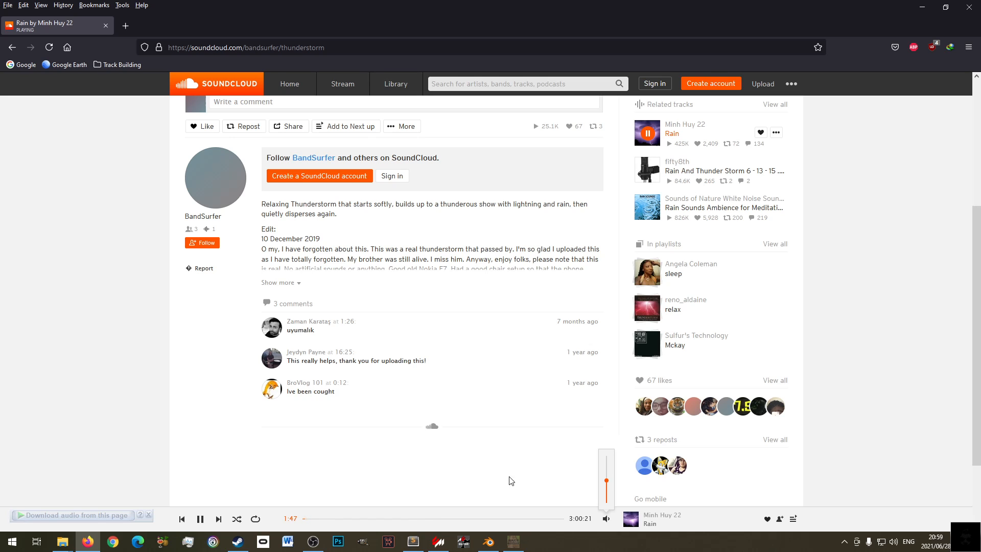
- Return to Sublime Text and delete the unfinished second block with the name and description keys from ui_track.json
scroll(439, 296, "up", 4)
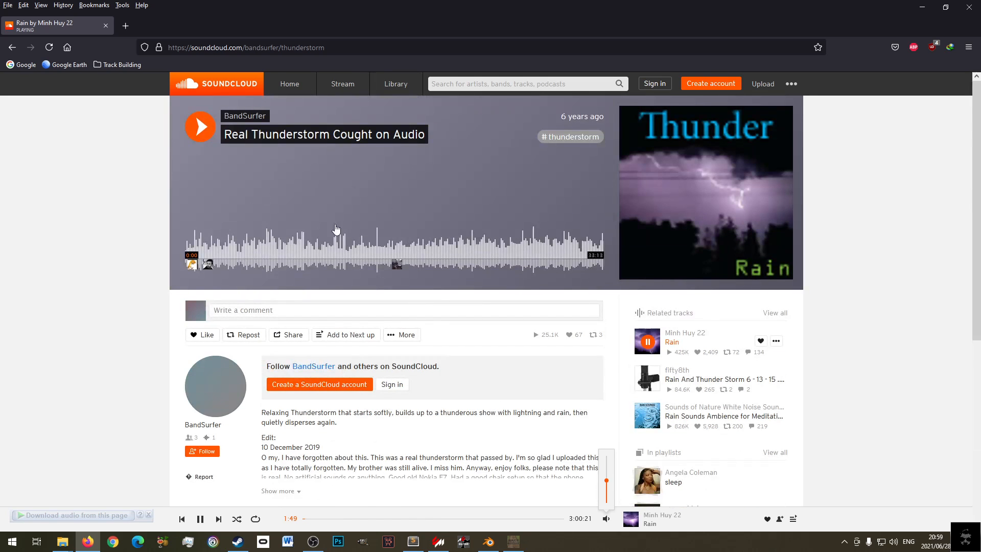
left_click(923, 7)
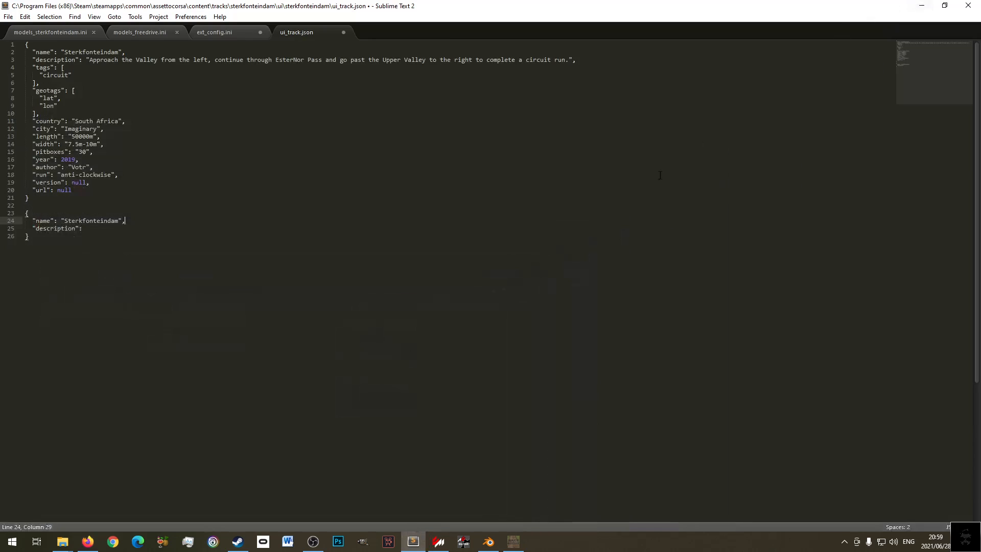
left_click(147, 76)
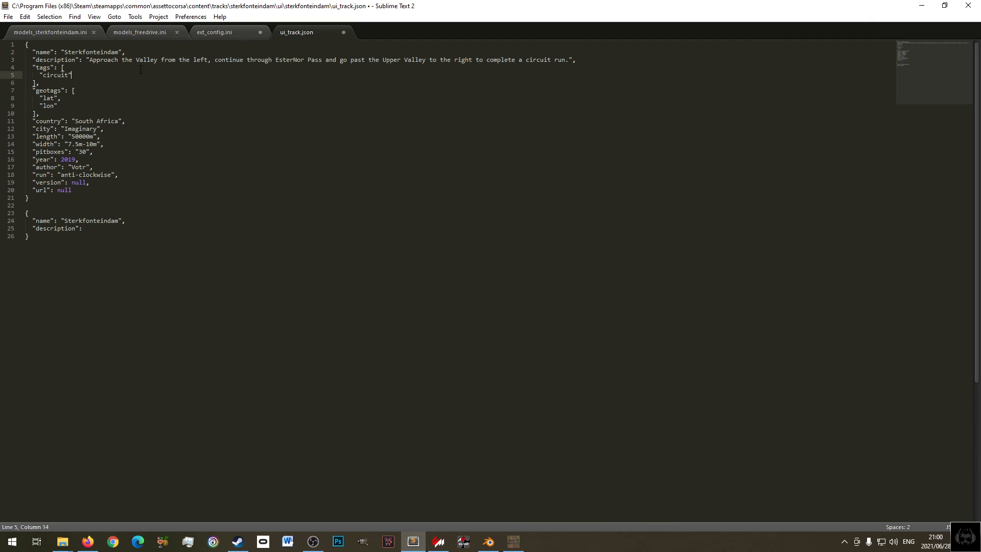
left_click(90, 228)
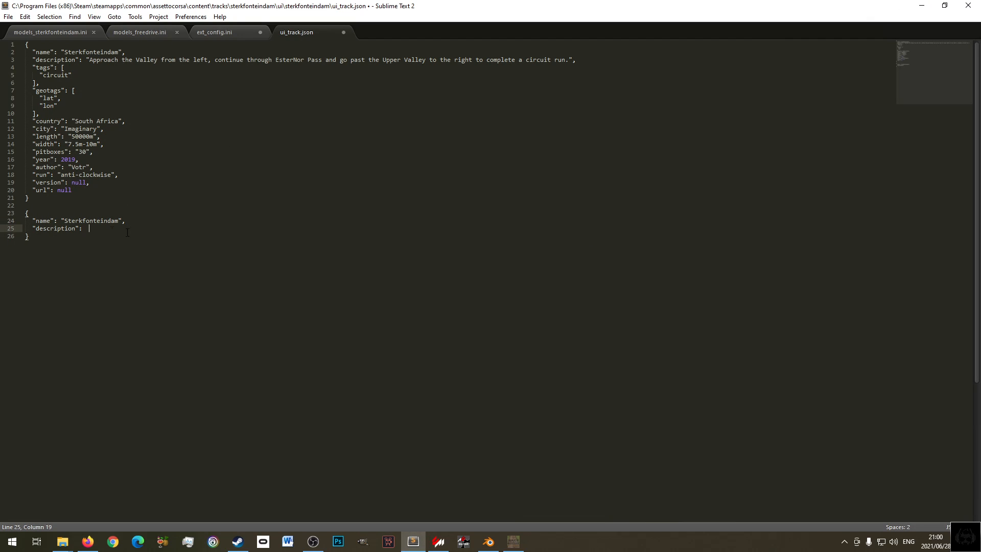
left_click_drag(26, 205, 101, 244)
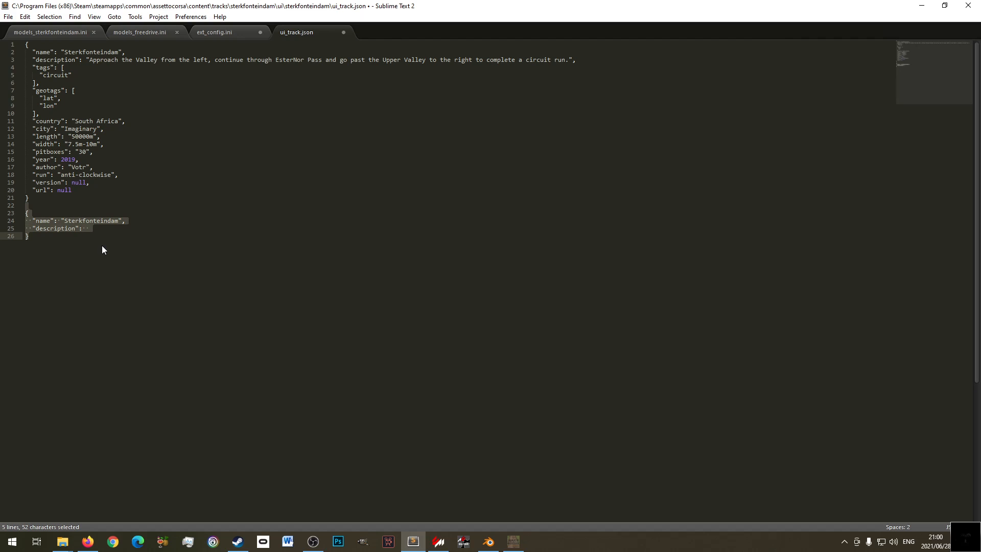
key("BackSpace")
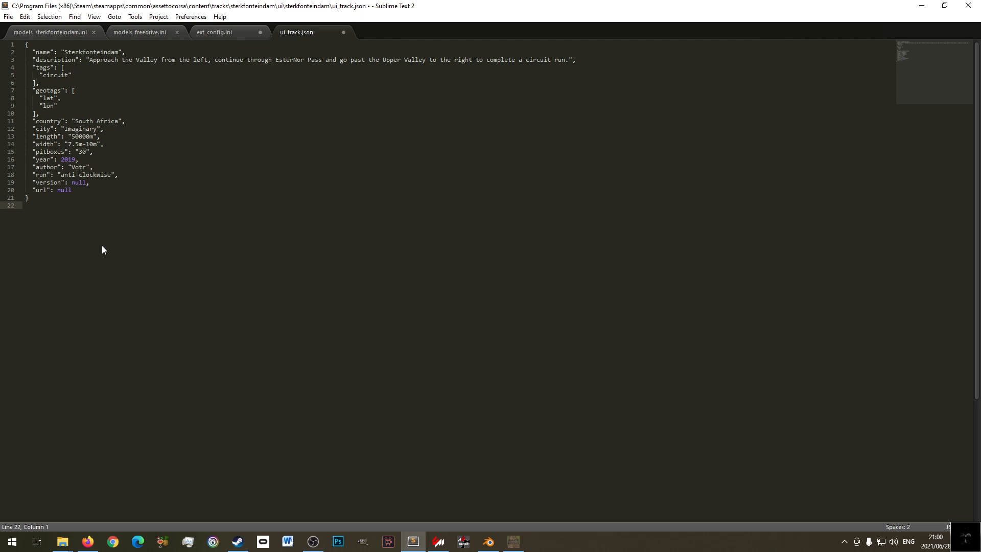
- Go through the name, description, tags and geotags entries of ui_track.json
left_click(103, 84)
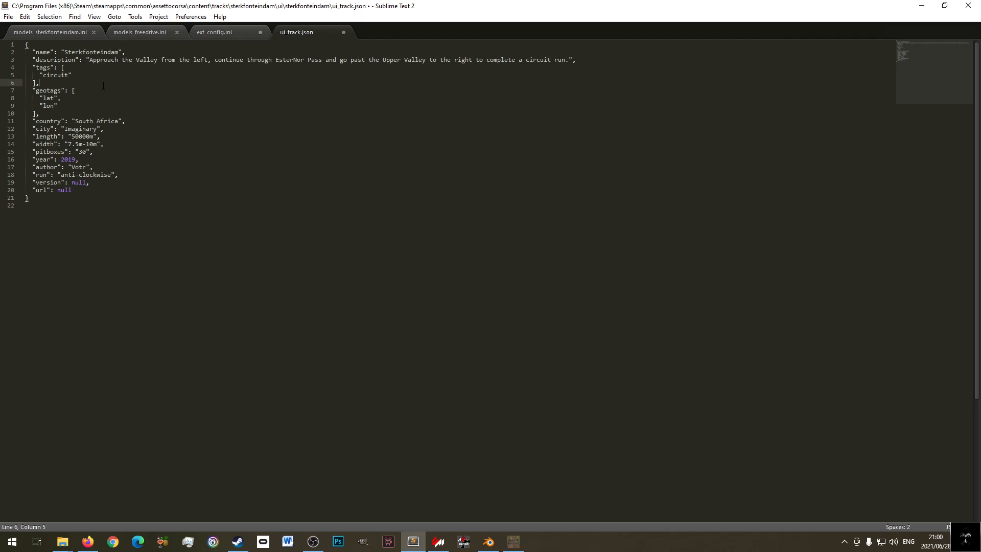
left_click(93, 52)
left_click(62, 60)
left_click(40, 68)
double_click(56, 75)
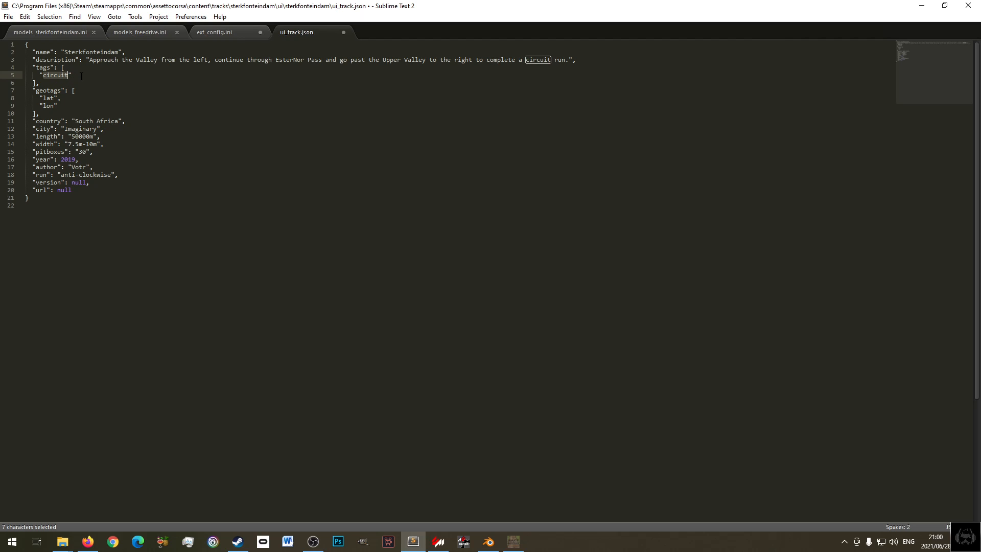
left_click(81, 76)
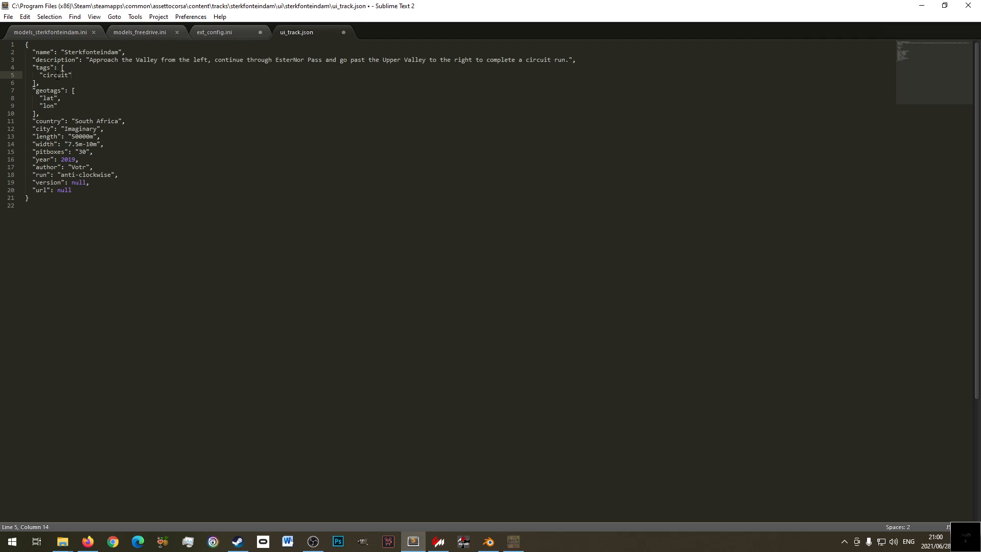
double_click(56, 75)
left_click(79, 96)
left_click(54, 92)
left_click(51, 98)
left_click(53, 105)
left_click(69, 101)
- Switch to Race Track Builder, check the coordinates in the Venue Properties, and cancel out of them
left_click(514, 542)
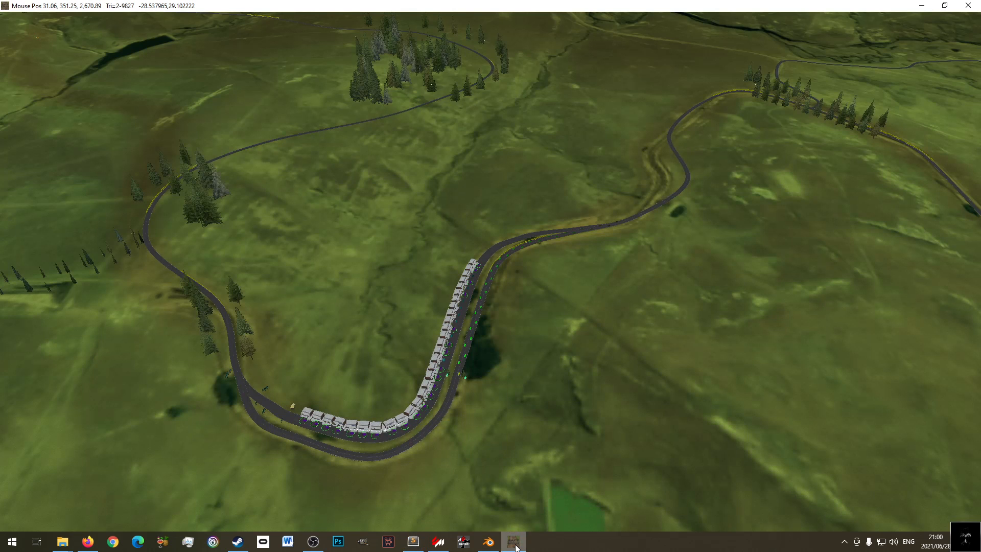
left_click(32, 18)
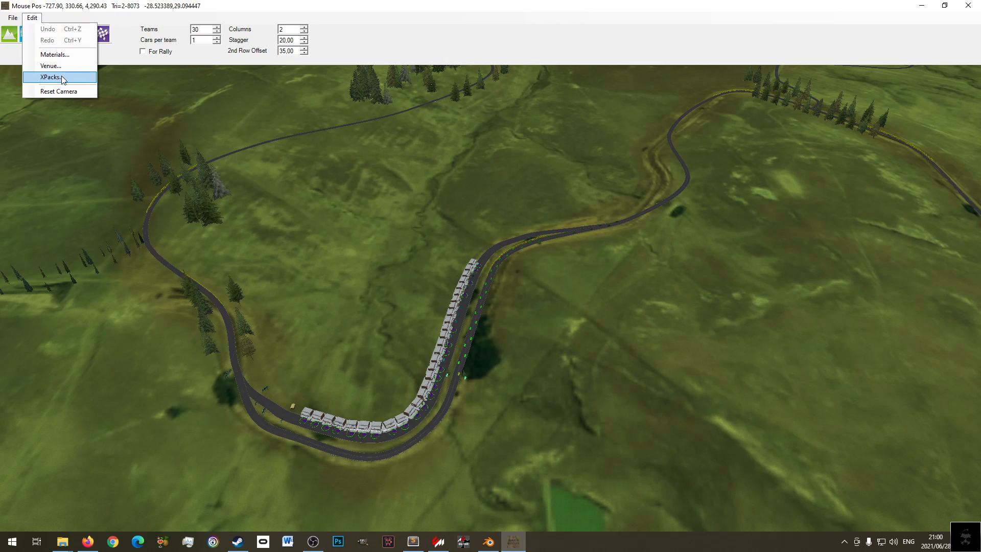
left_click(75, 66)
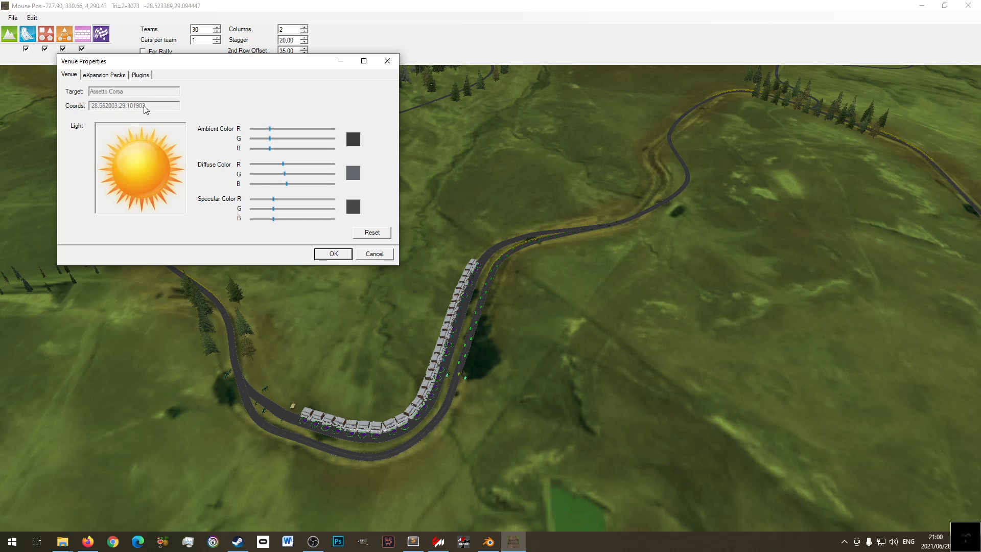
left_click(373, 255)
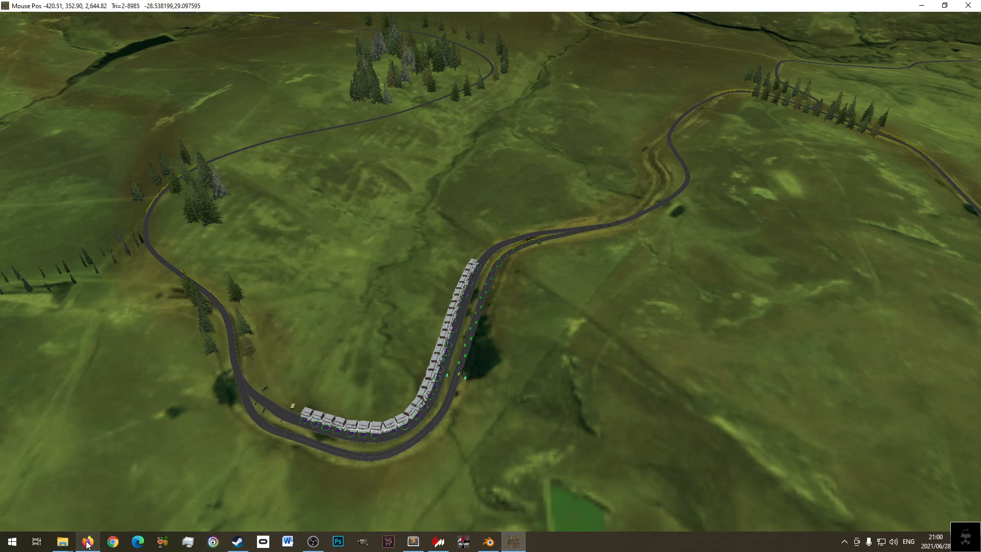
- Survey the venue's terrain and roads from several viewpoints to examine the landscape and the latitude and longitude read-out
left_click(517, 545)
left_click(517, 544)
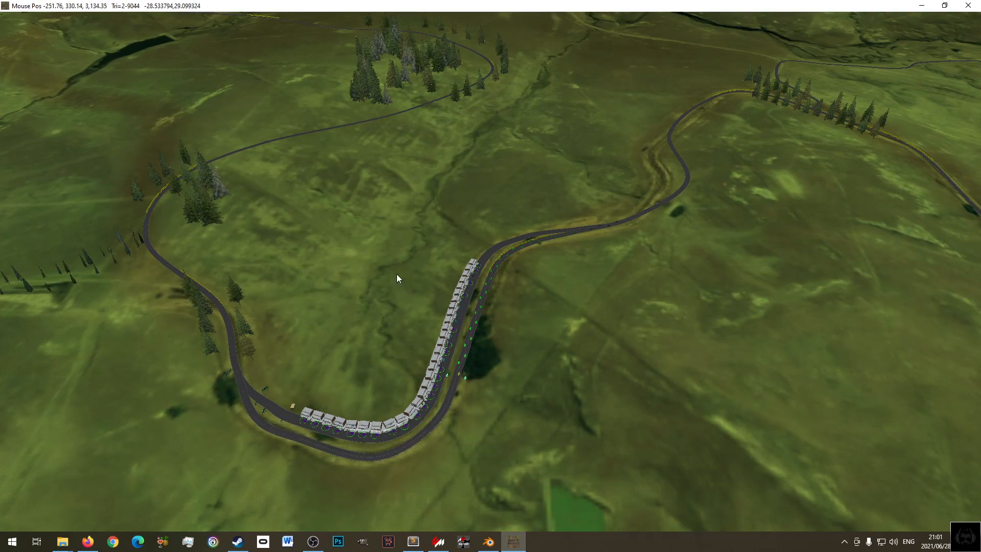
middle_click_drag(482, 389, 706, 293)
middle_click_drag(525, 384, 607, 390)
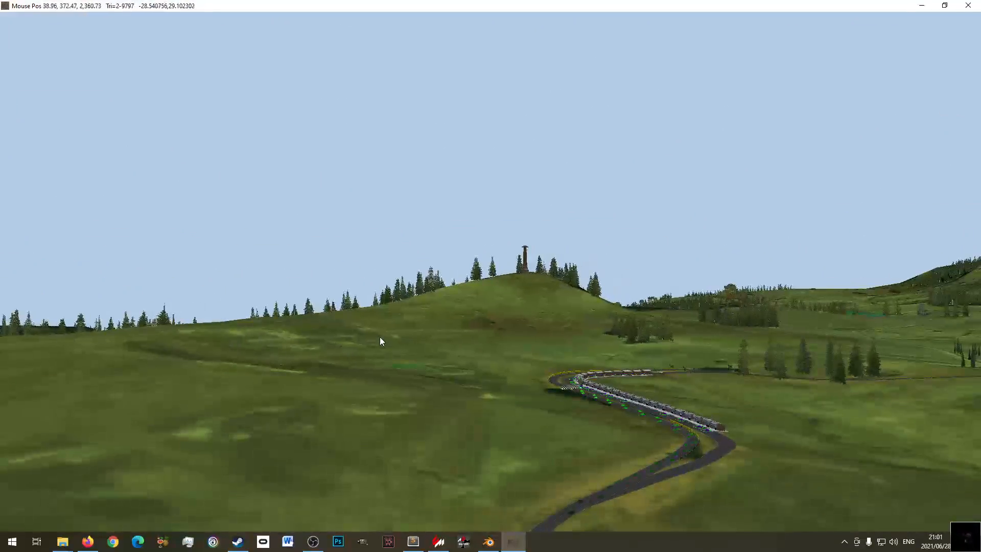
right_click_drag(379, 339, 477, 436)
mouse_move(491, 353)
right_mouse_down()
mouse_move(504, 391)
mouse_move(430, 384)
mouse_move(376, 415)
mouse_move(529, 482)
right_mouse_up()
middle_click_drag(529, 483, 602, 448)
right_click_drag(633, 415, 486, 407)
right_click_drag(665, 409, 582, 399)
right_click_drag(705, 383, 557, 380)
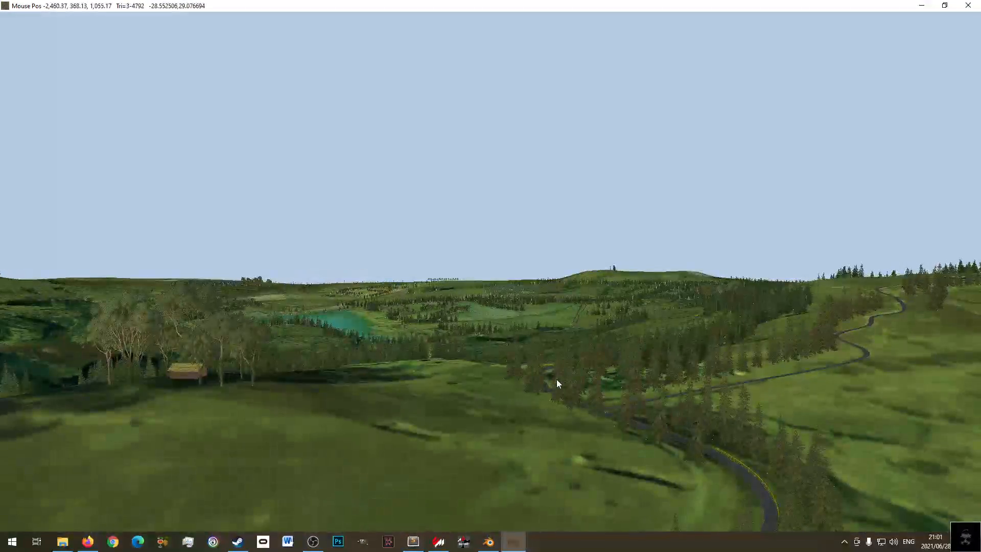
middle_click_drag(556, 379, 634, 382)
right_click_drag(326, 396, 669, 377)
middle_click_drag(559, 345, 440, 351)
right_click_drag(608, 335, 511, 323)
middle_click_drag(360, 298, 479, 318)
middle_click_drag(540, 274, 564, 413)
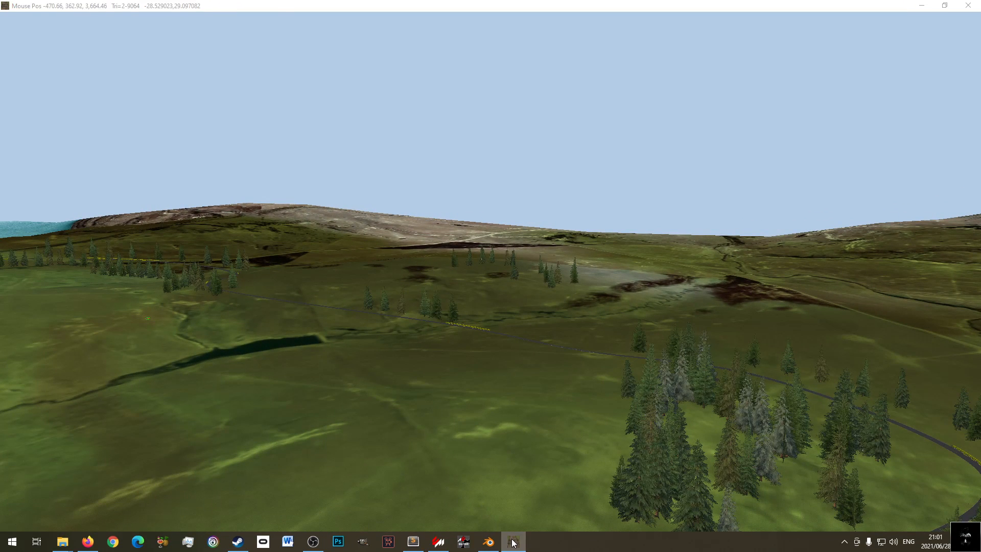
- Return to Sublime Text and check the lat and lon lines of the geotags entry
left_click(513, 543)
left_click(132, 128)
left_click(68, 101)
left_click(78, 106)
left_click(88, 100)
left_click(89, 105)
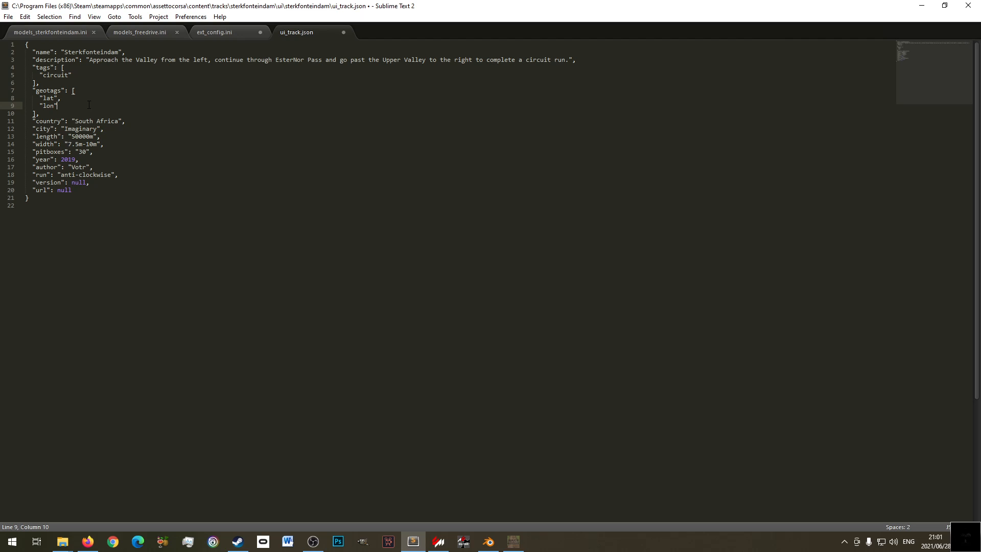
- Review the country, city, length and width entries in ui_track.json
left_click(46, 121)
left_click(79, 128)
left_click(71, 129)
left_click(78, 136)
key("Right")
key("Right")
key("Right")
key("Right")
key("Right")
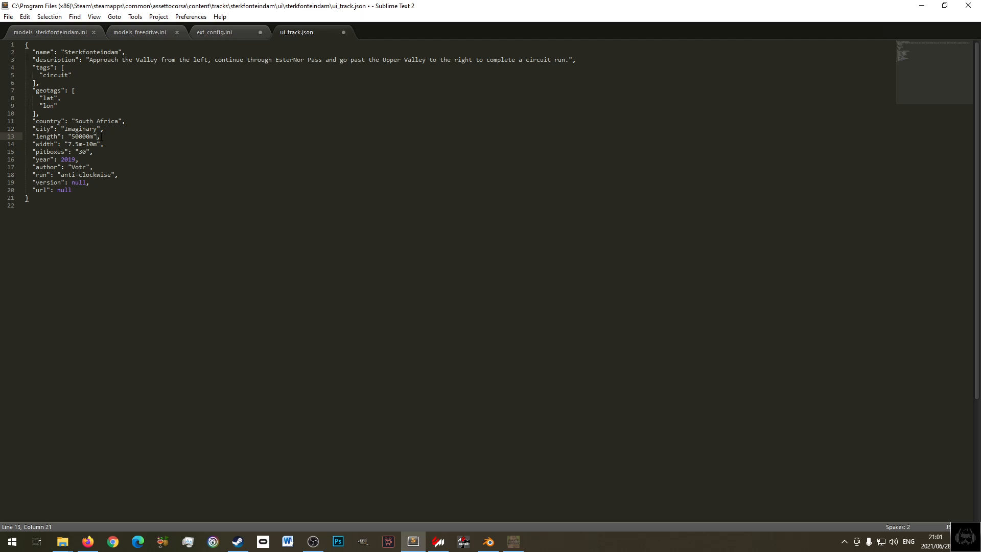
left_click(42, 144)
left_click(67, 144)
- Switch to Race Track Builder, bring a stretch of road into close view and select it in track editing mode
left_click(517, 549)
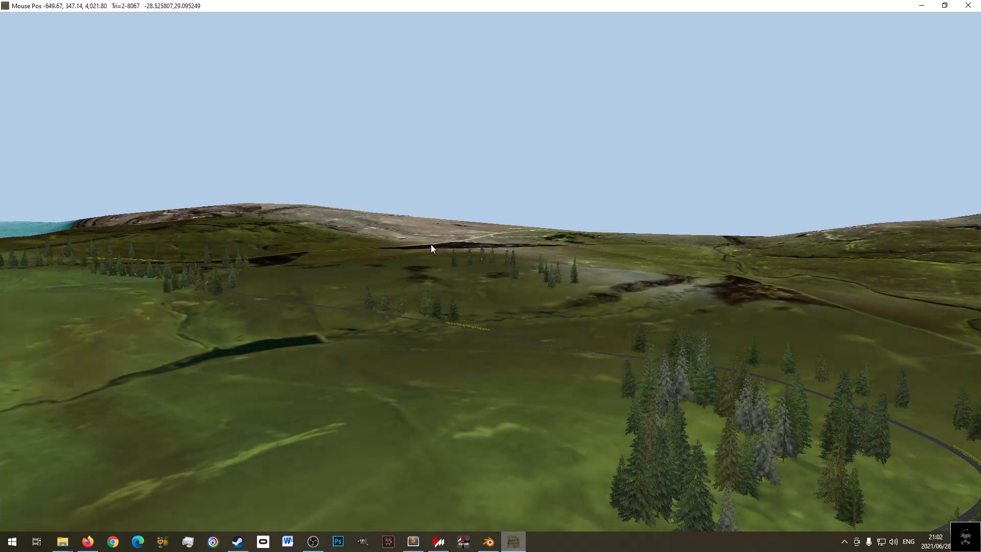
right_click_drag(386, 301, 392, 322)
middle_click_drag(392, 323, 591, 479)
right_click_drag(590, 480, 443, 382)
scroll(570, 418, "up", 8)
scroll(443, 383, "up", 2)
scroll(445, 383, "up", 2)
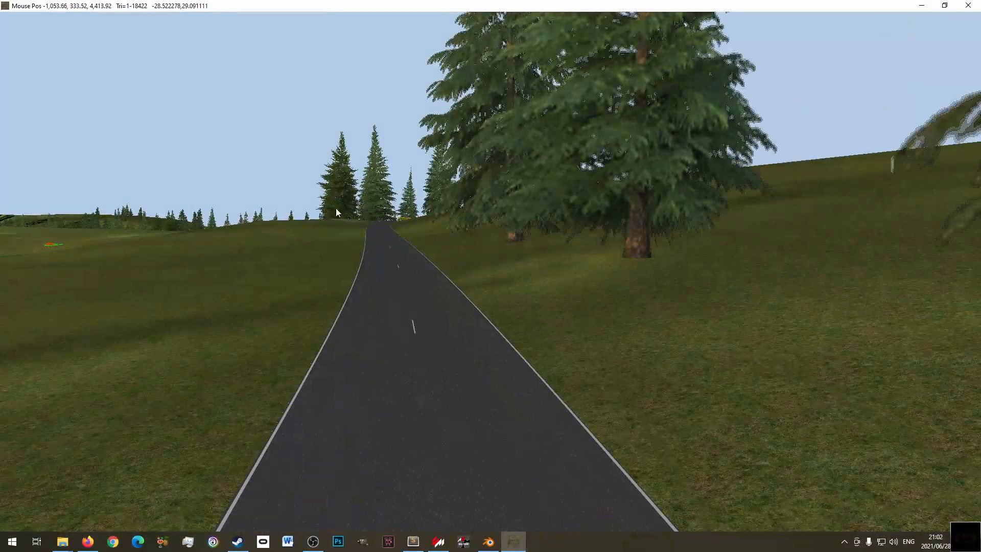
mouse_move(72, 43)
left_click(24, 35)
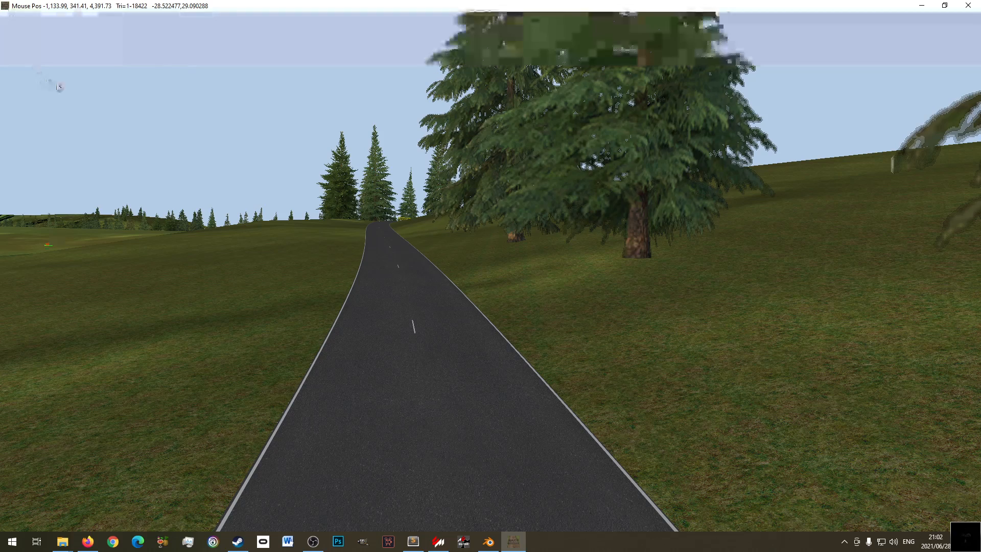
left_click(177, 37)
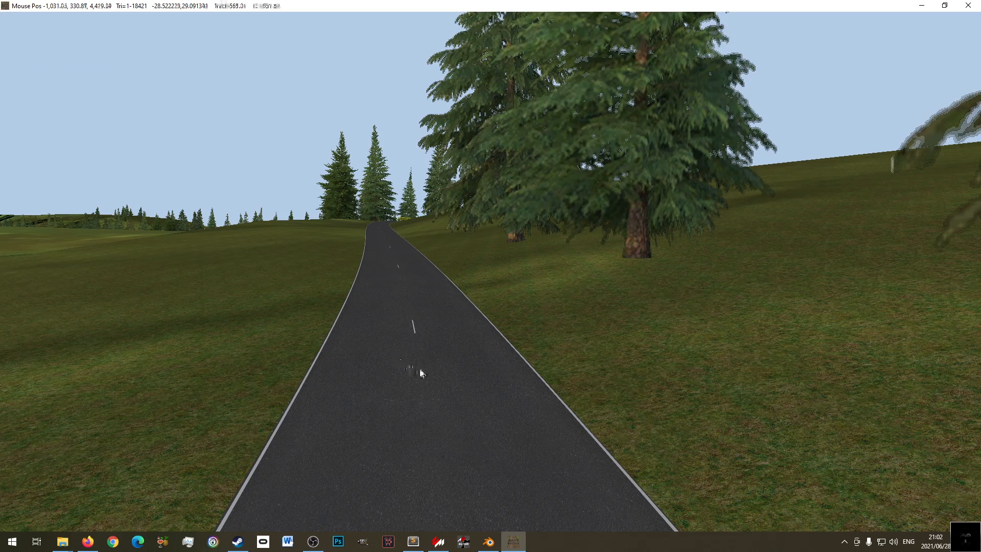
left_click(426, 333)
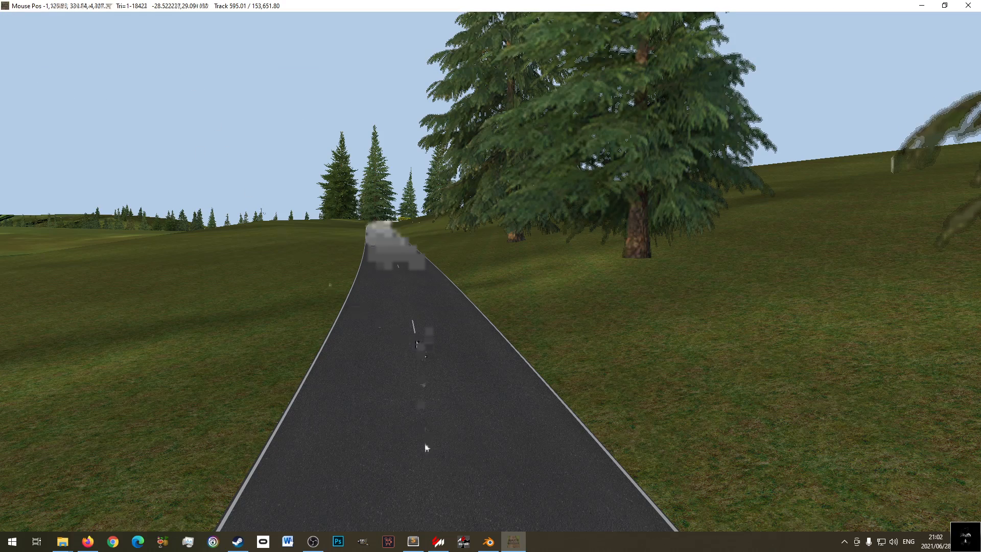
- Show the cross-section points of the selected road beside the DO NOT CROSS barrier
scroll(382, 356, "up", 3)
scroll(362, 407, "down", 4)
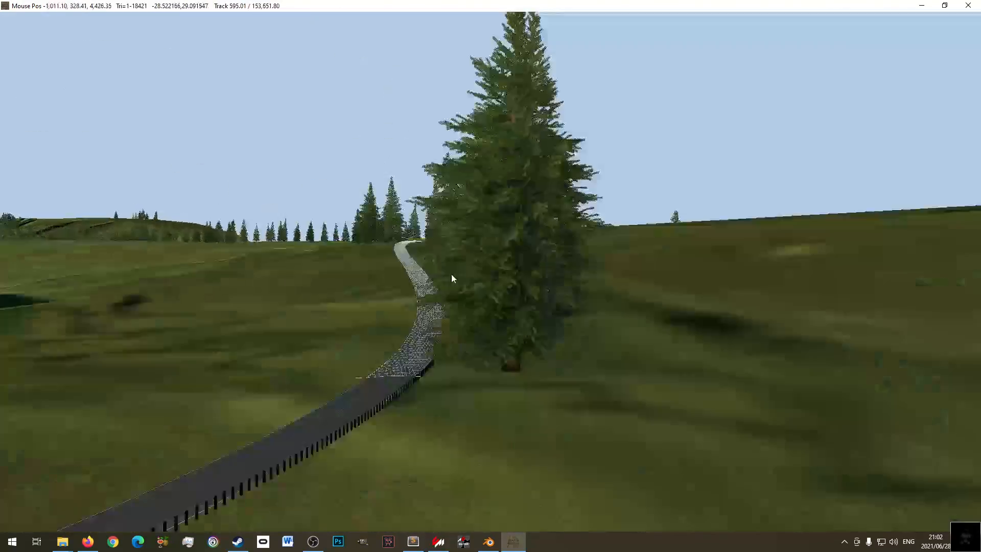
scroll(481, 350, "up", 2)
middle_click_drag(480, 351, 446, 417)
scroll(446, 417, "up", 4)
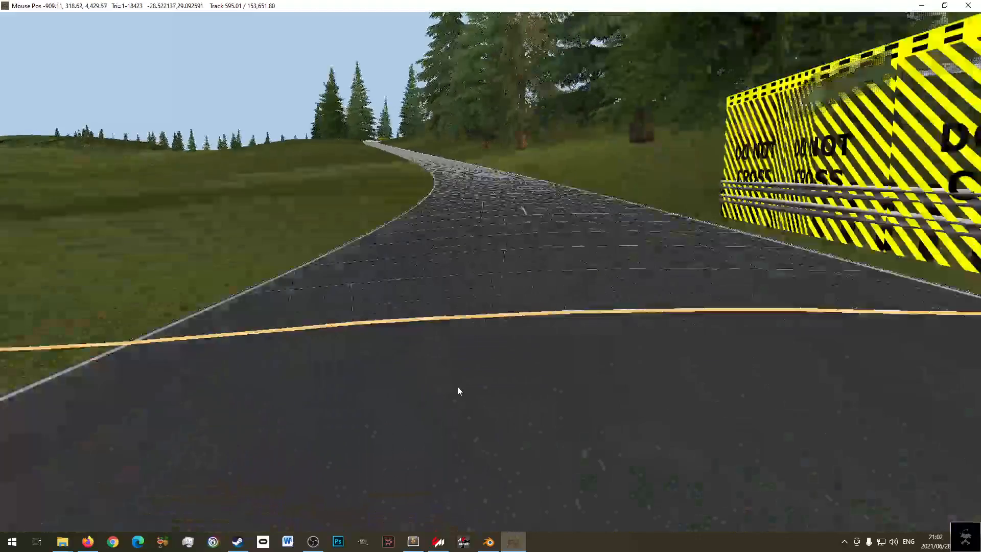
left_click(493, 331)
scroll(514, 368, "down", 4)
scroll(501, 393, "up", 5)
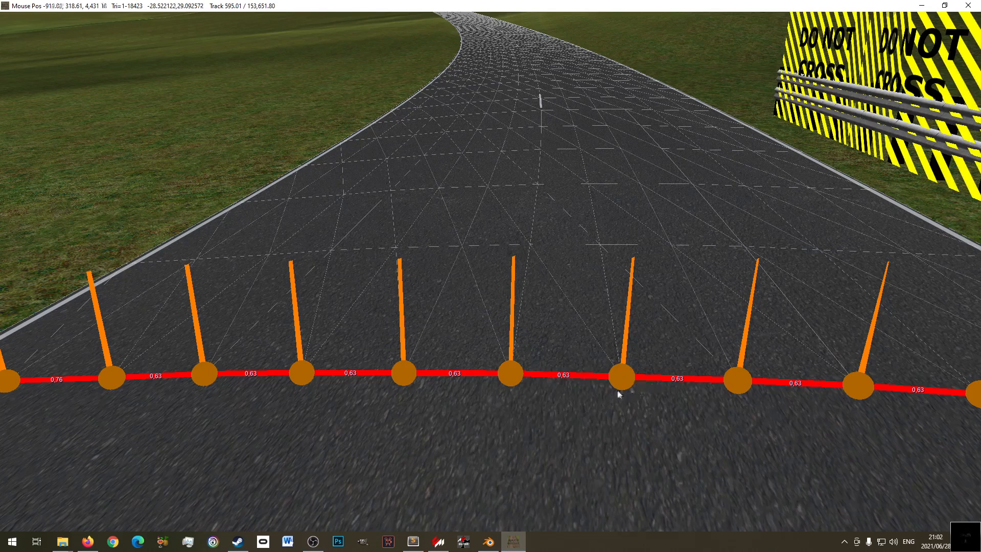
scroll(544, 345, "down", 4)
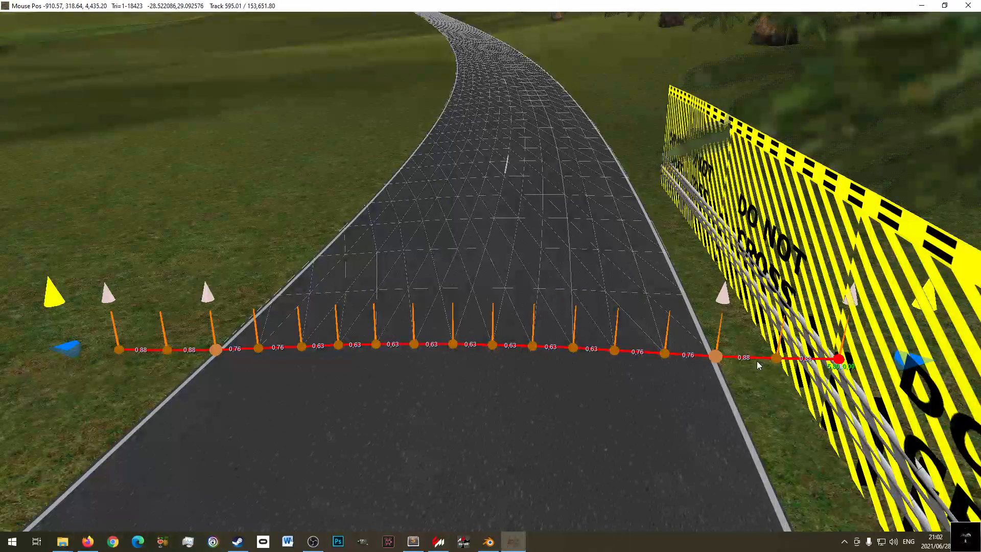
- Check the road's width by inspecting the offsets of the cross-section's centre point and both edge points
left_click(715, 356)
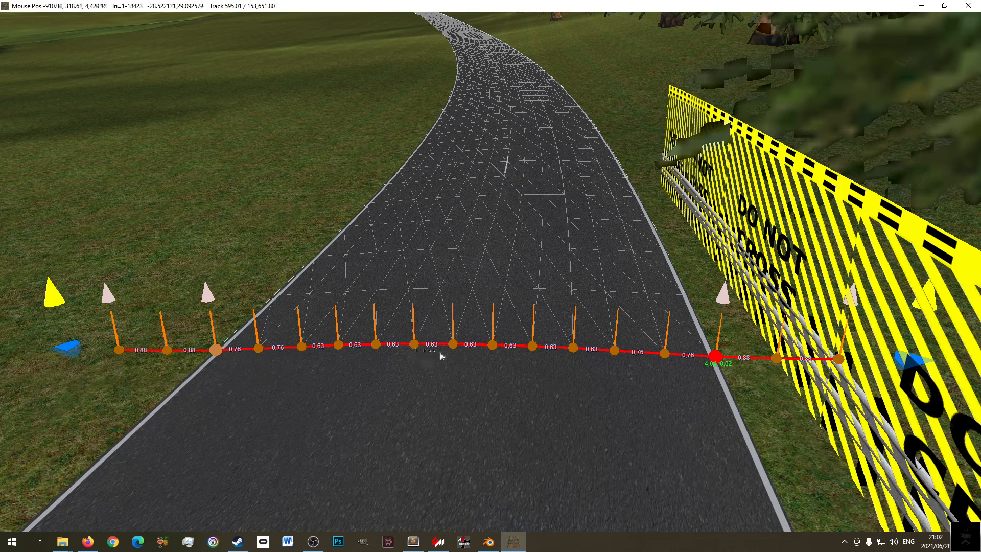
left_click(453, 345)
left_click(715, 358)
left_click(454, 348)
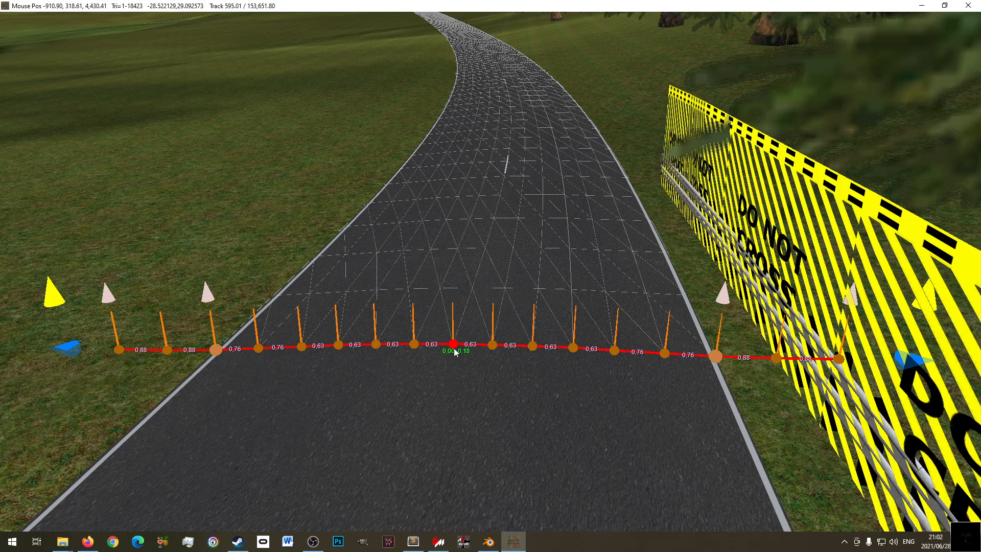
left_click(215, 352)
left_click(714, 359)
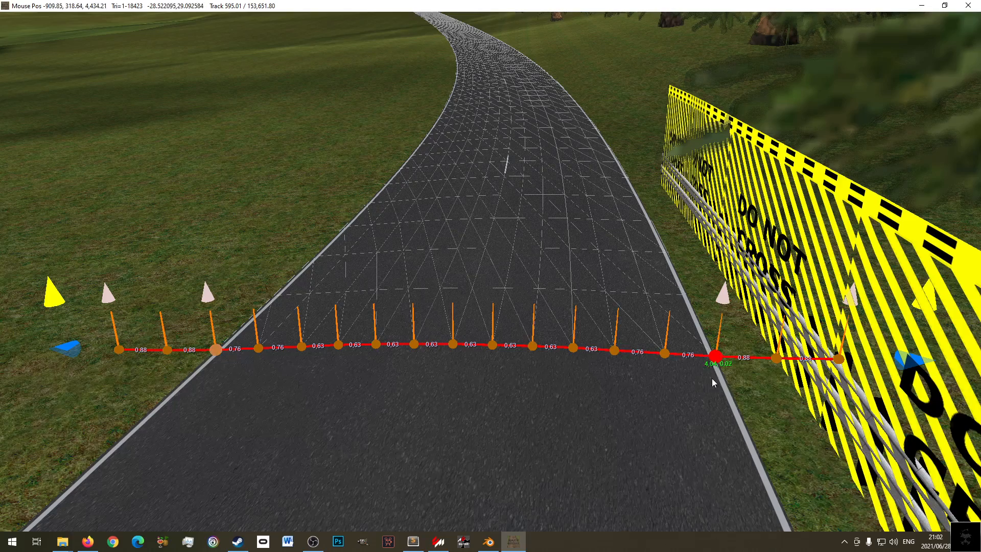
left_click(452, 344)
mouse_move(464, 351)
middle_mouse_down()
mouse_move(470, 318)
mouse_move(477, 340)
mouse_move(458, 359)
middle_mouse_up()
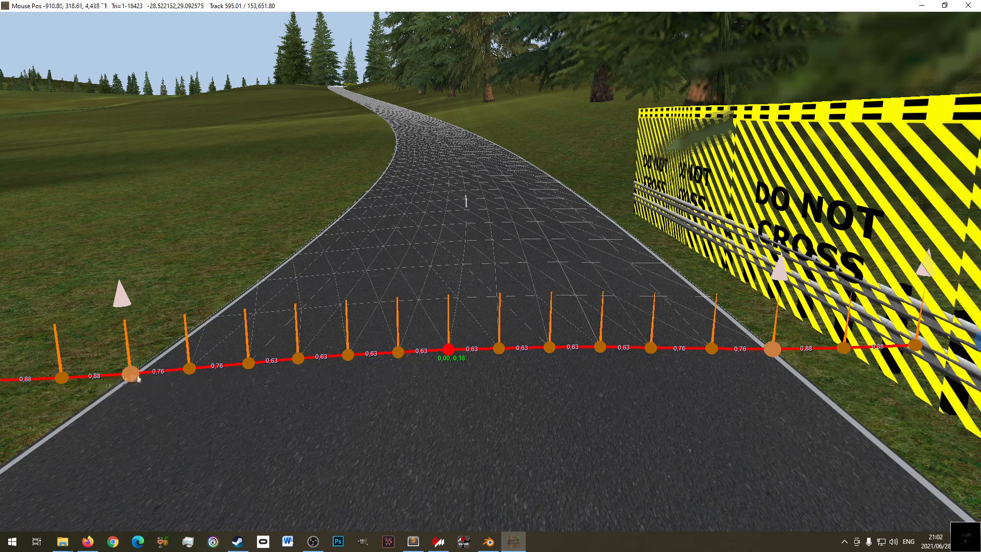
left_click(132, 376)
left_click(774, 351)
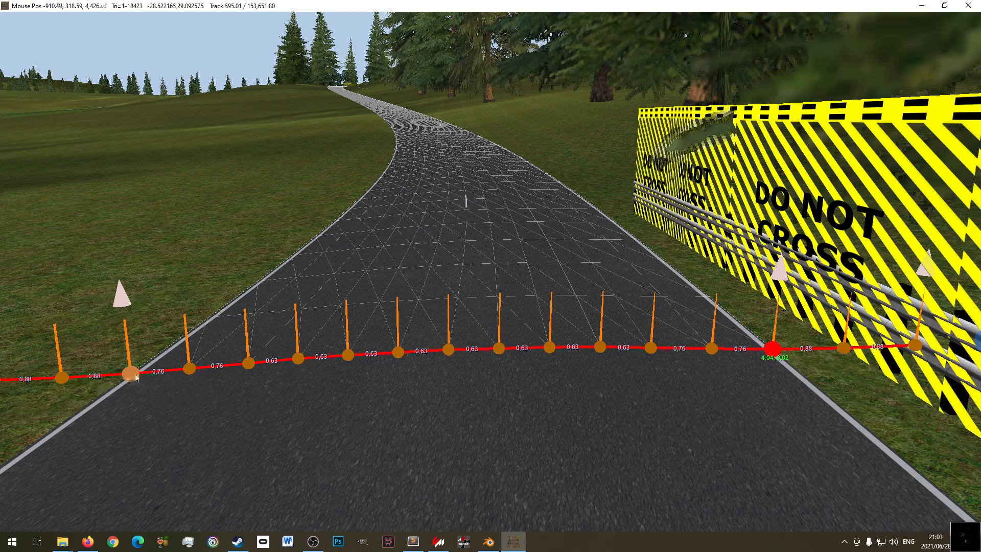
- Try to move the centre point of the road's cross-section slightly and undo the move
middle_click_drag(550, 410, 547, 368)
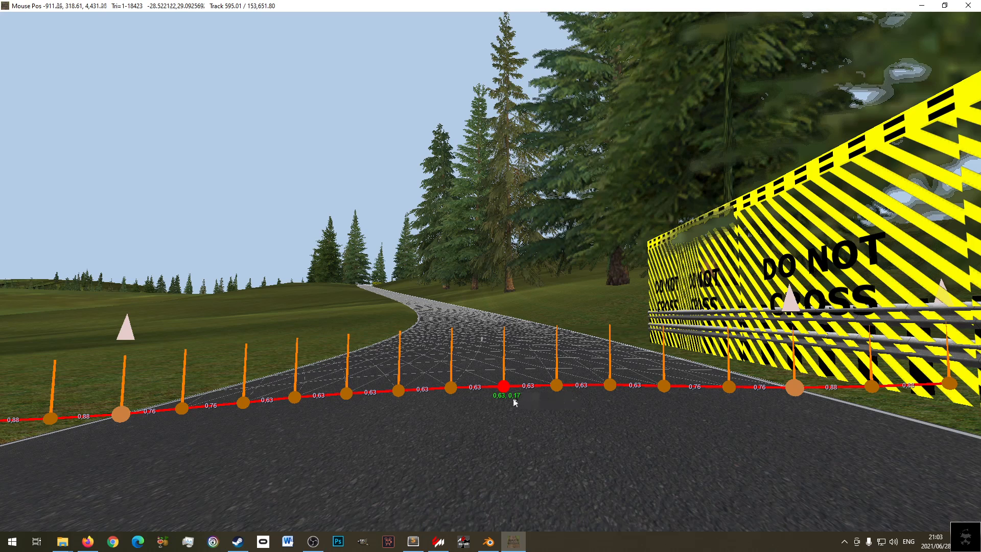
mouse_move(456, 392)
left_mouse_down()
mouse_move(460, 416)
mouse_move(456, 403)
left_mouse_up()
key("ctrl+z")
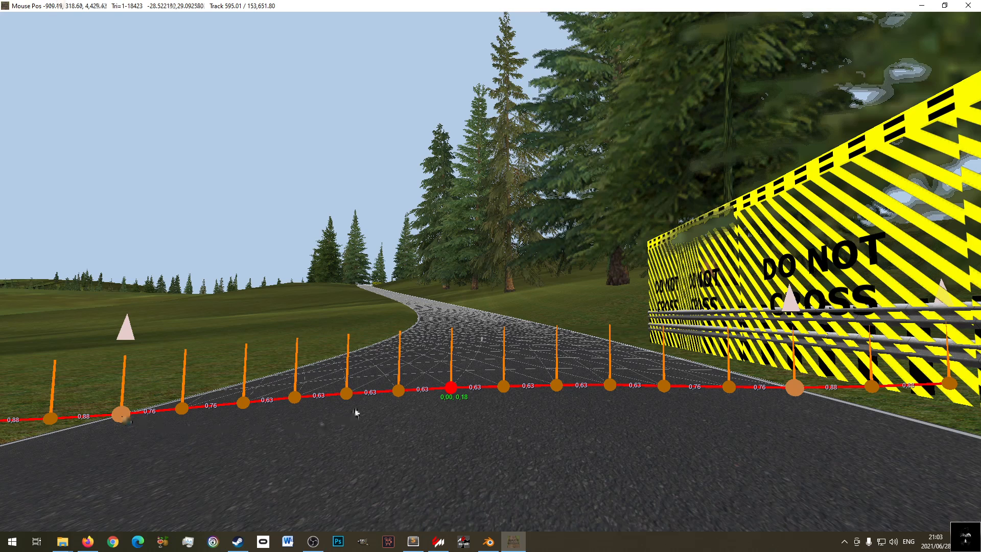
- Inspect the offsets of the cross-section's centre point, its neighbouring point and both road edge points
left_click(398, 391)
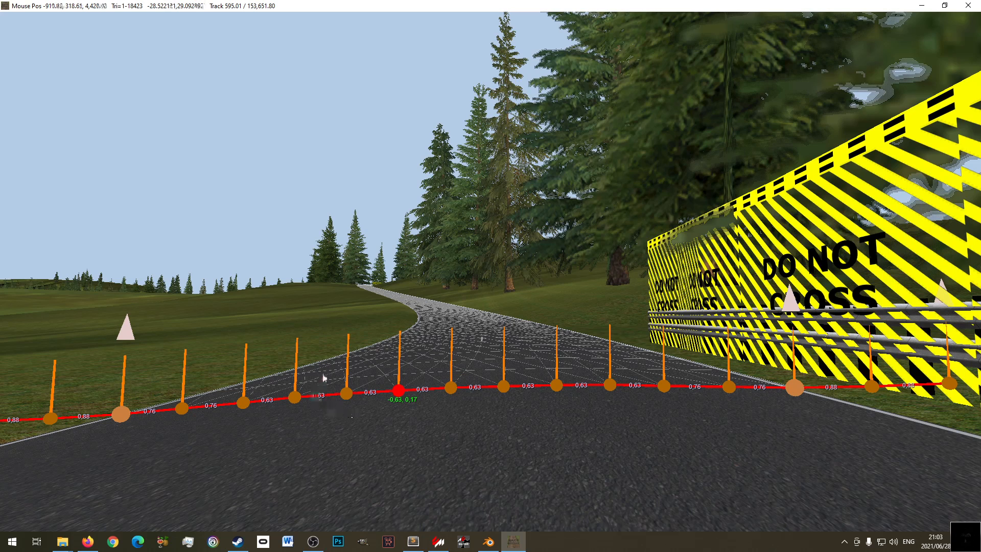
left_click(451, 388)
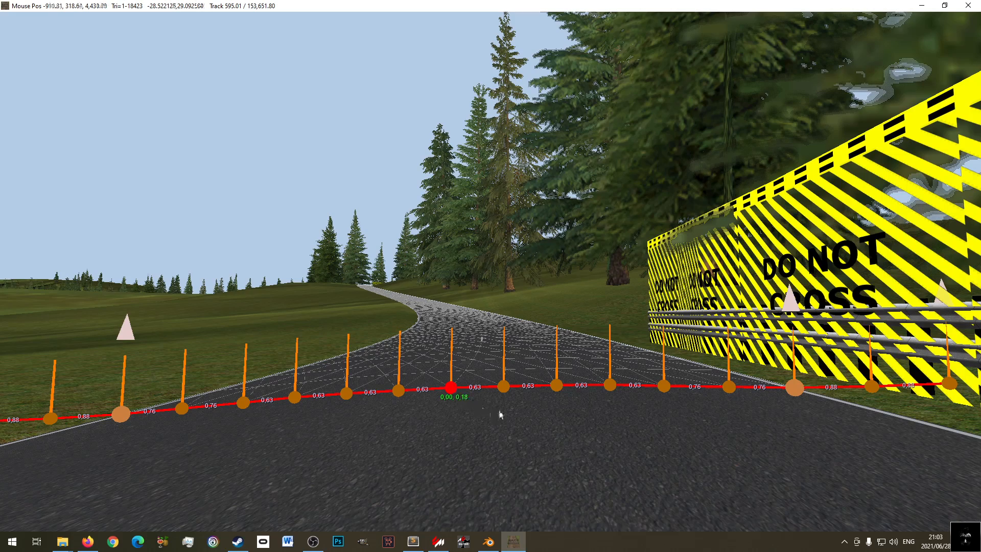
middle_click_drag(500, 412, 476, 401)
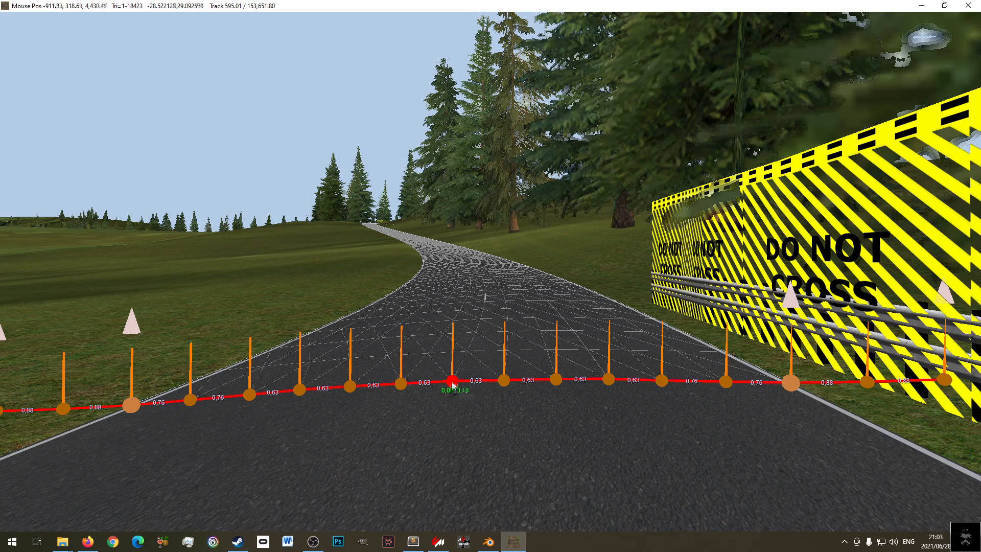
left_click(133, 405)
left_click(792, 383, "ctrl")
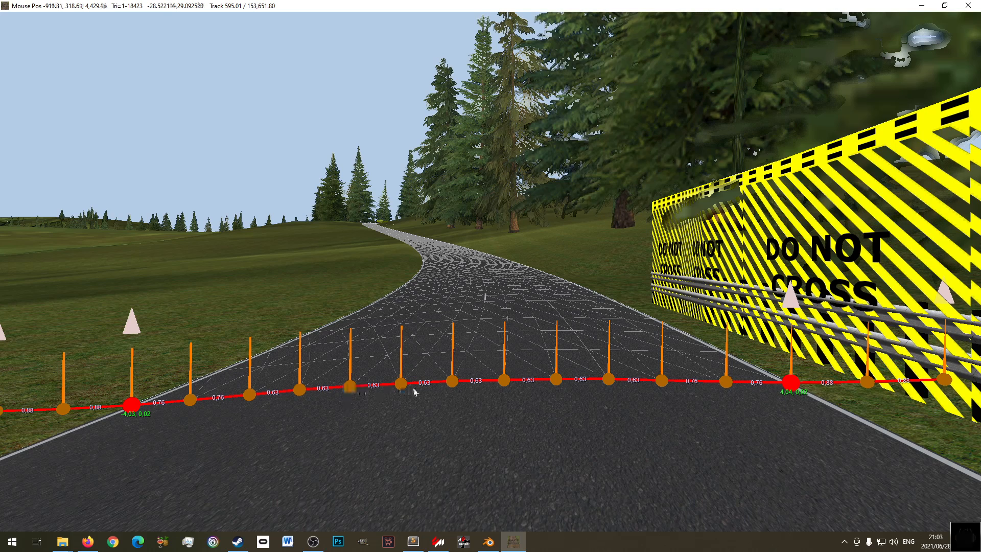
left_click(452, 383)
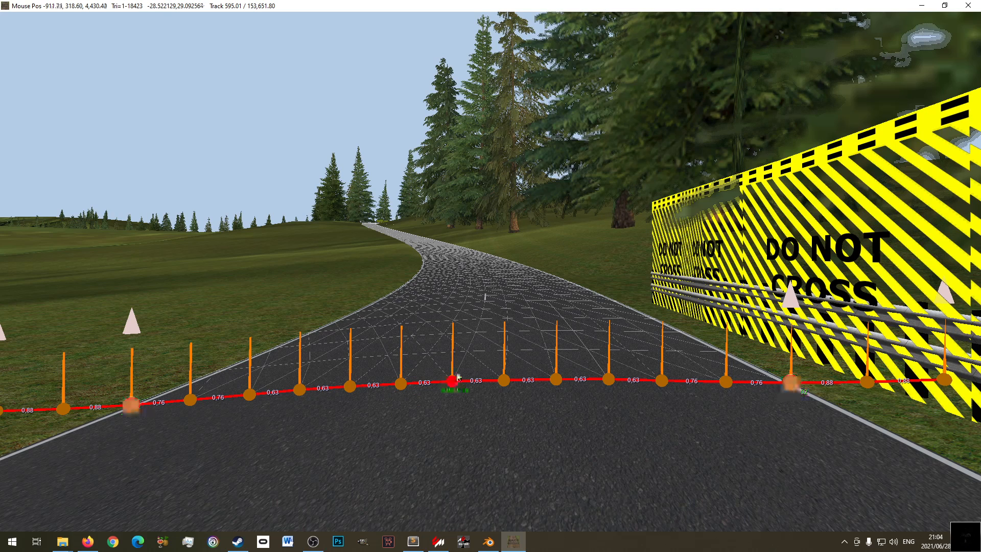
middle_click_drag(504, 411, 503, 423)
right_click_drag(497, 400, 437, 403)
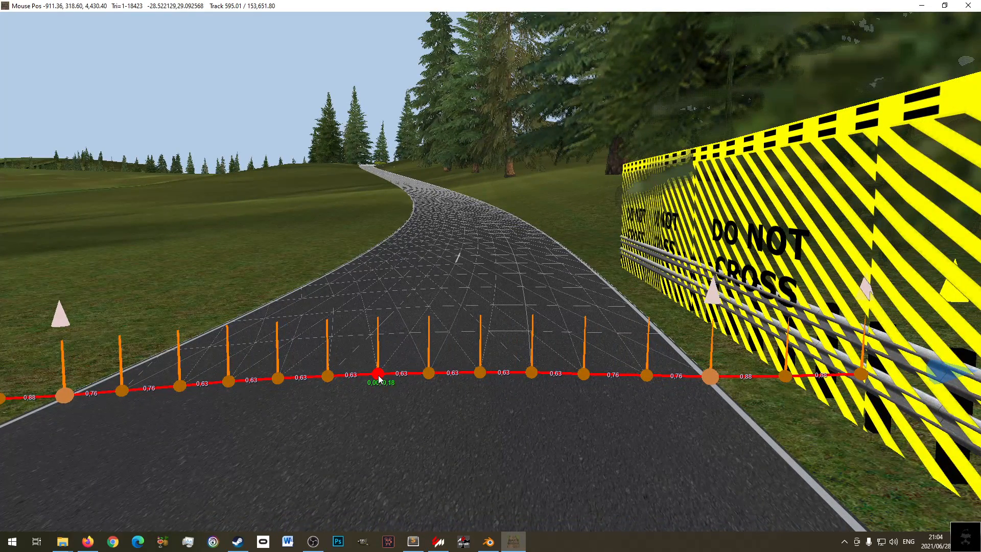
- Try deleting the three cross-section points beside the centre on the barrier side and move the next point to an offset of 1,38
left_click(429, 373)
left_click(480, 372, "shift")
left_click(532, 373, "shift")
key("Delete")
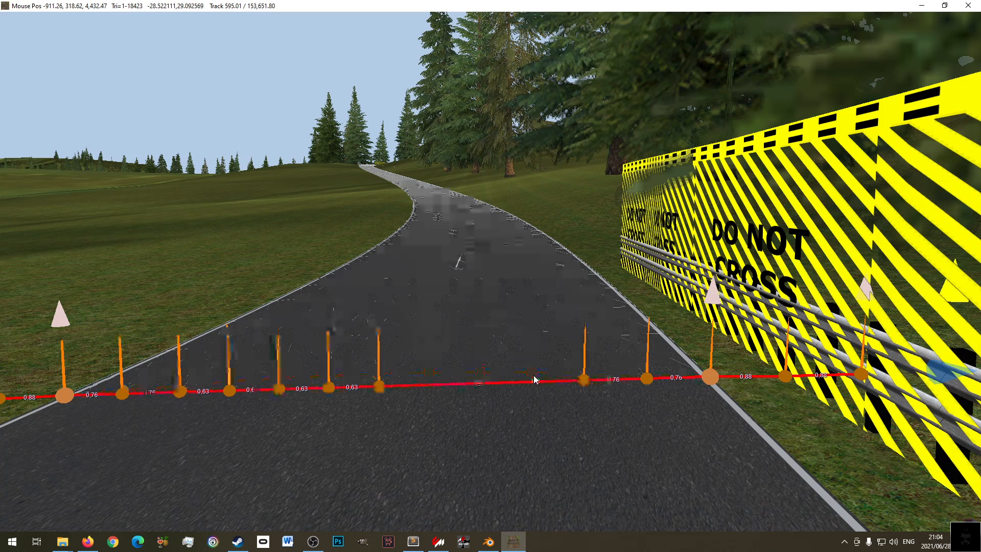
mouse_move(535, 366)
middle_mouse_down()
mouse_move(532, 348)
mouse_move(535, 368)
middle_mouse_up()
left_click_drag(584, 381, 491, 384)
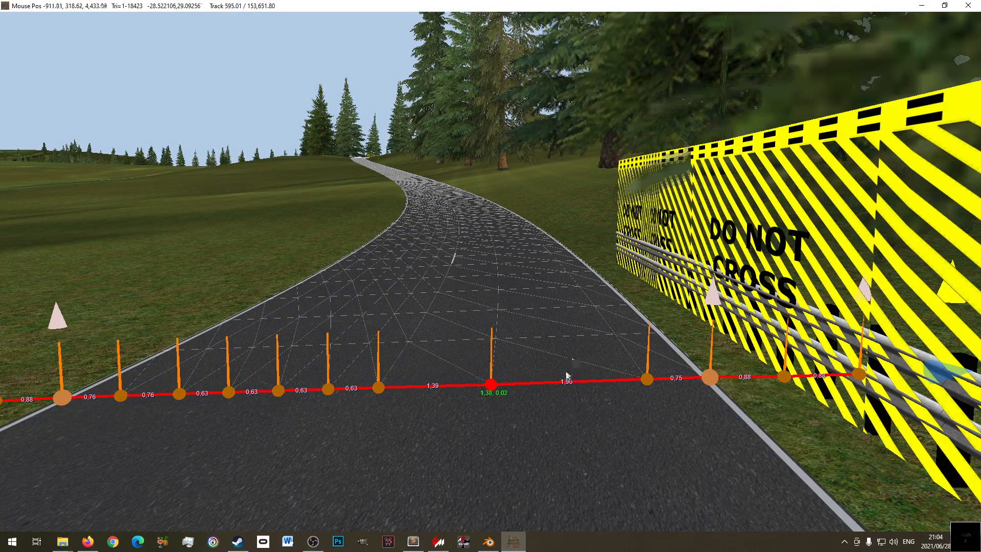
- Try adding points along the cross-section on both sides of the moved point and undo all the cross-section edits
left_click(612, 381)
left_click(550, 383)
left_click(433, 387)
left_click_drag(434, 390, 442, 385)
key("ctrl+z")
key("ctrl+z")
key("ctrl+z")
key("ctrl+z")
key("ctrl+z")
key("ctrl+z")
key("ctrl+z")
key("ctrl+z")
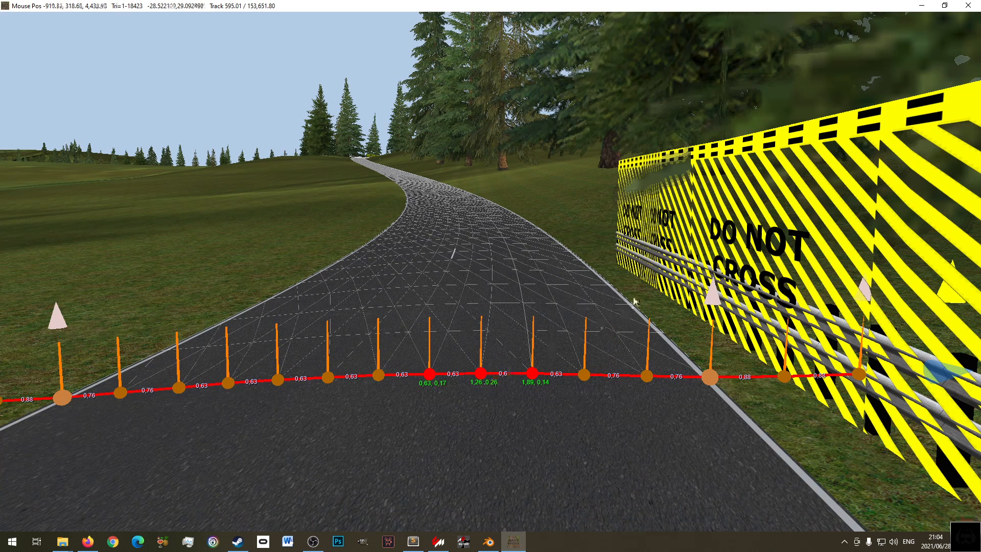
- Close the cross-section's point display and look over the surrounding road and terrain from a distance
mouse_move(533, 445)
middle_mouse_down()
mouse_move(543, 401)
mouse_move(523, 445)
middle_mouse_up()
scroll(523, 449, "down", 5)
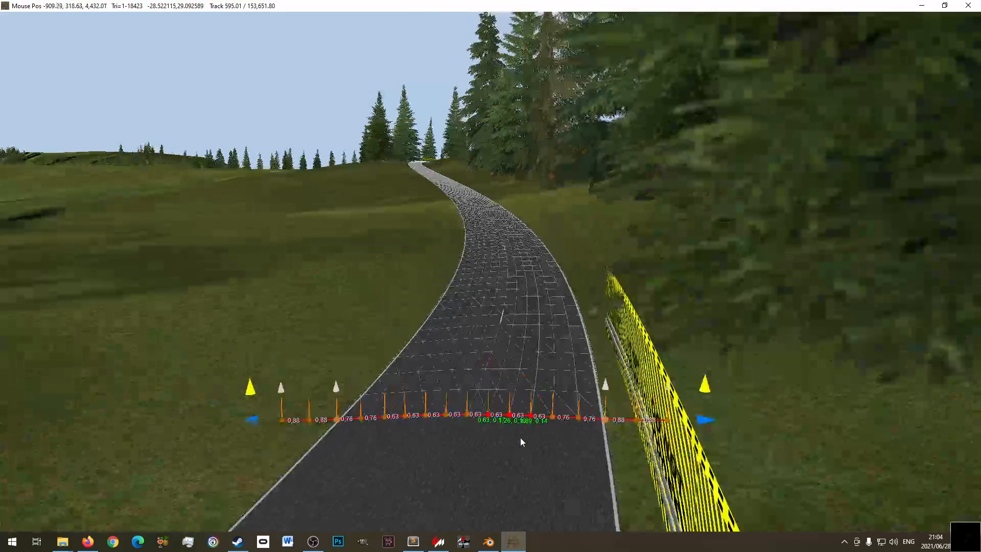
left_click(505, 438)
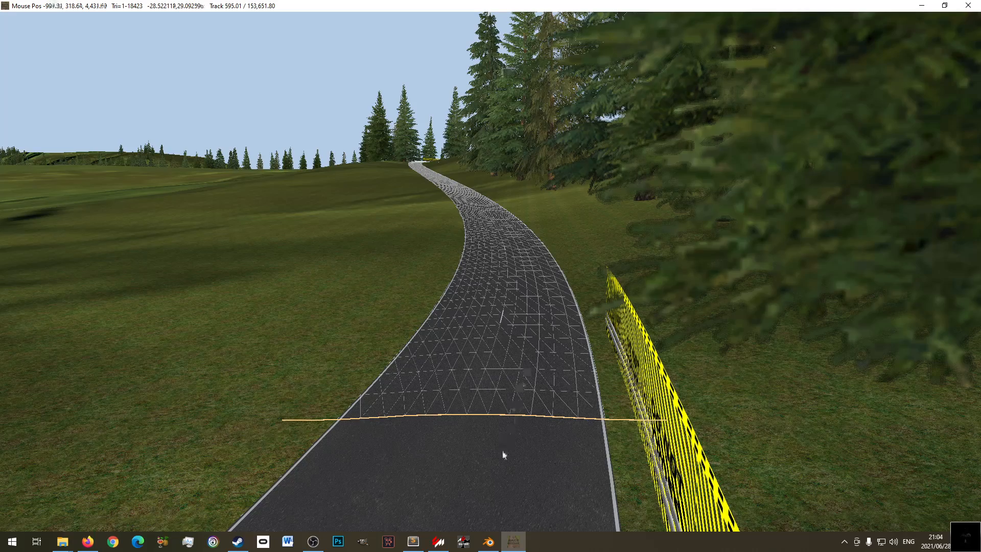
scroll(499, 443, "down", 5)
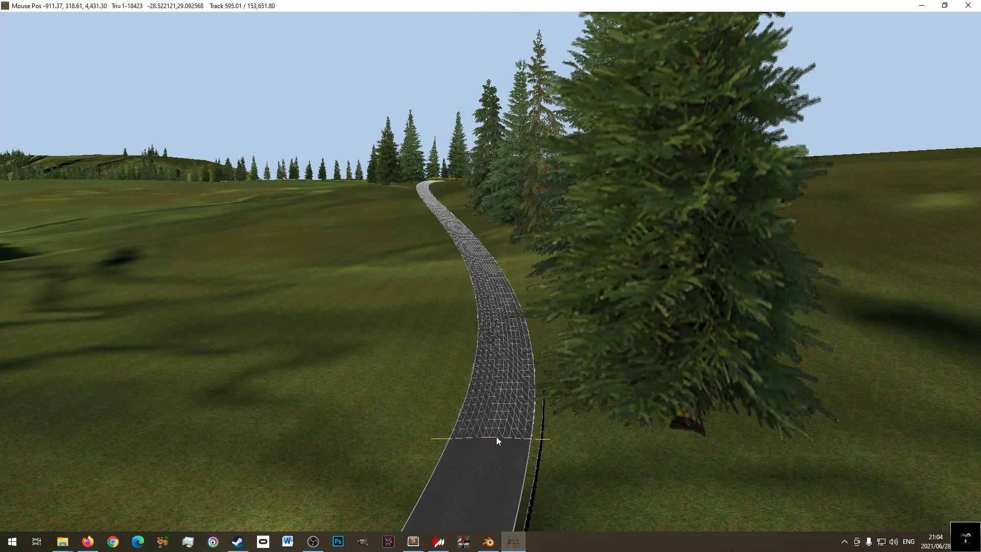
scroll(394, 330, "down", 5)
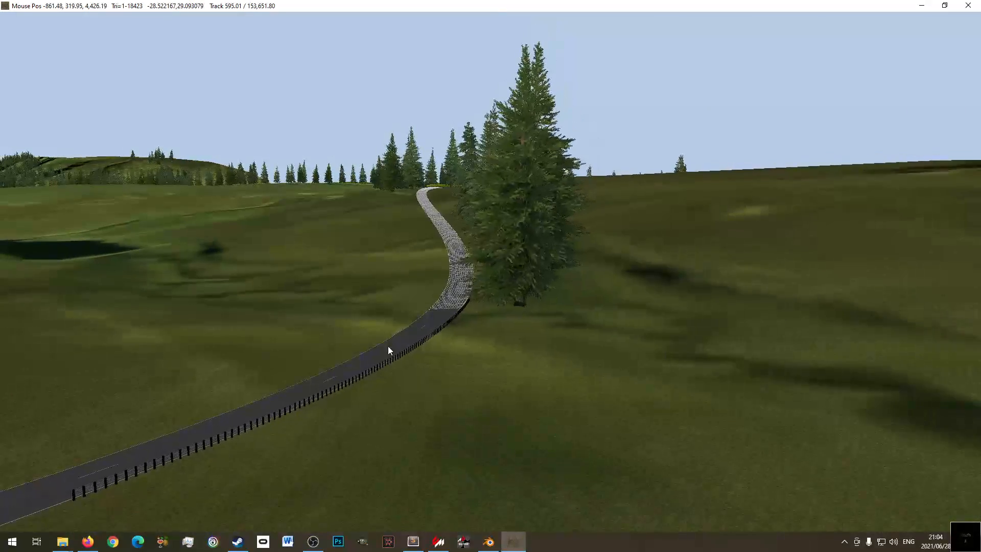
scroll(388, 346, "down", 4)
scroll(386, 365, "up", 4)
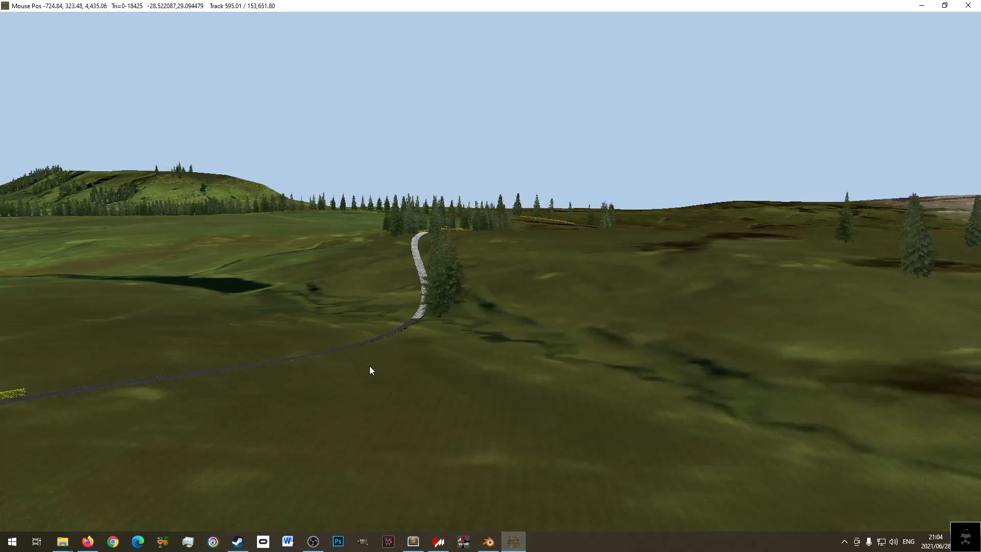
right_click_drag(387, 321, 382, 378)
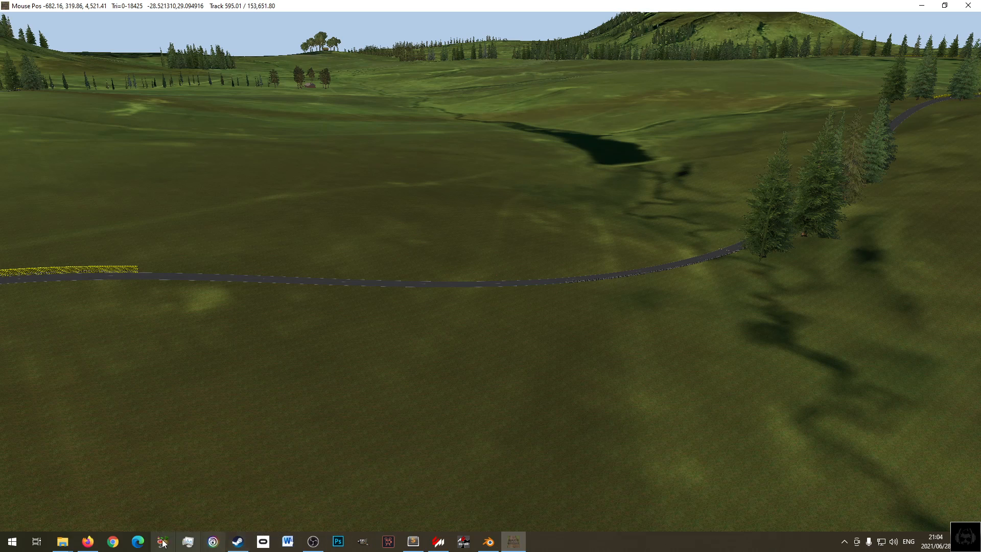
- Switch to File Explorer and show the ui folders of the sterkfonteindam track and the sterkfonteindam_sample track side by side
left_click(63, 542)
left_click(49, 515)
left_click(62, 542)
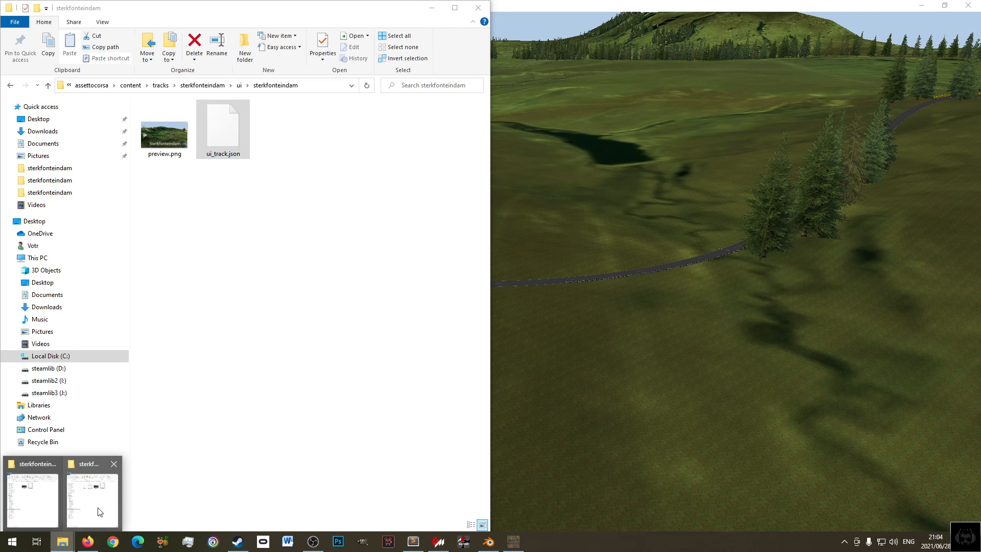
left_click(96, 511)
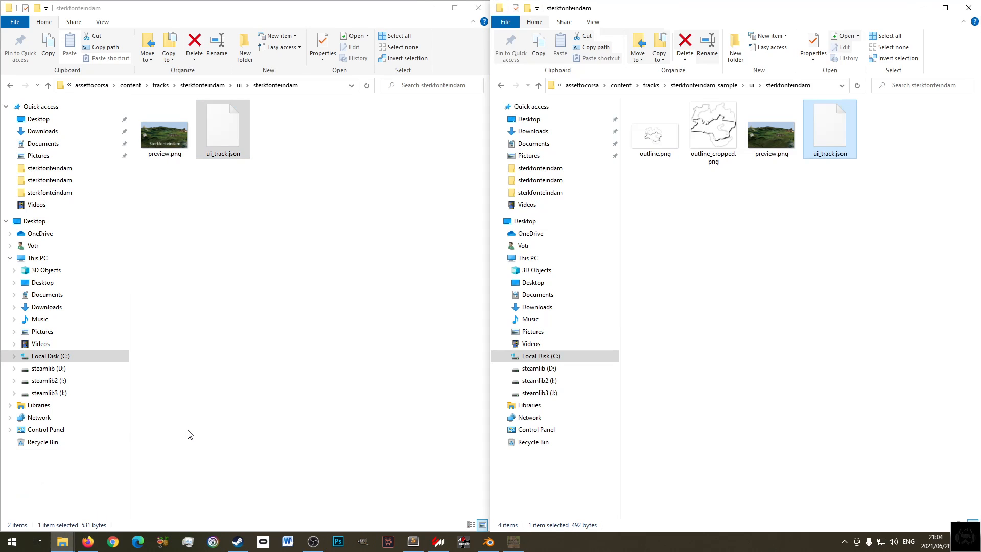
- Switch to ui_track.json in Sublime Text and review the width and pitboxes entries
left_click(420, 542)
left_click(142, 111)
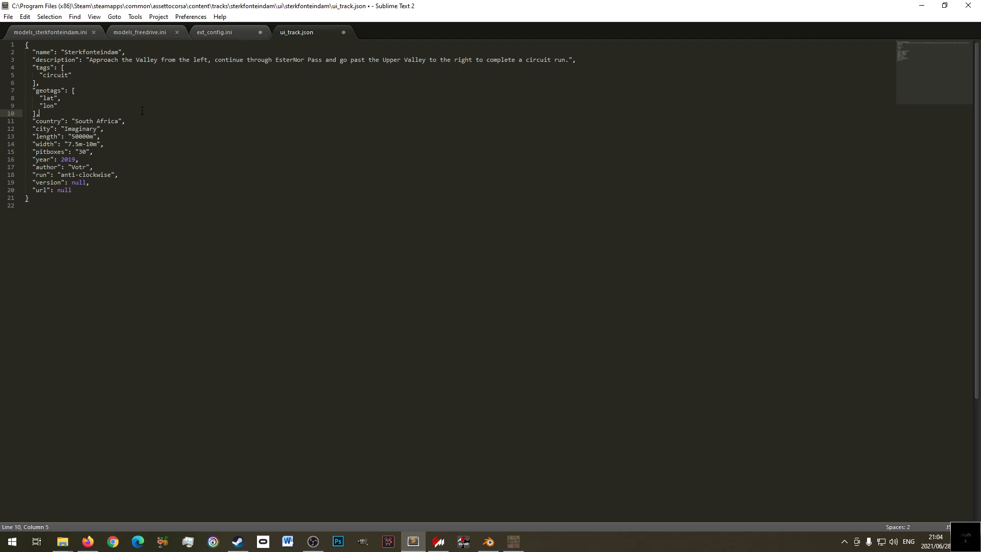
left_click(107, 144)
left_click_drag(107, 144, 36, 144)
left_click_drag(93, 151, 76, 152)
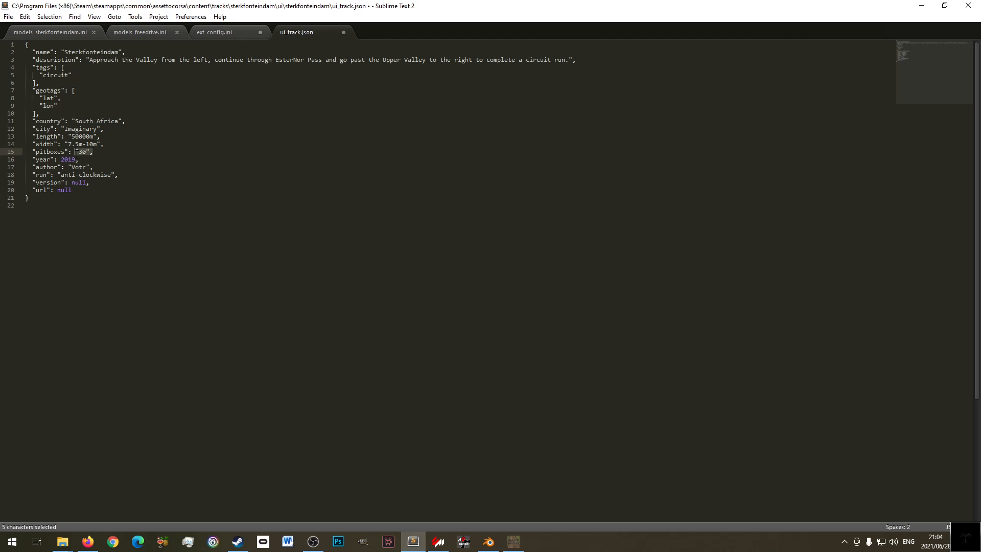
- View the track's surroundings in Race Track Builder and return to the name entry of ui_track.json in Sublime Text
left_click(514, 542)
right_click_drag(352, 275, 465, 204)
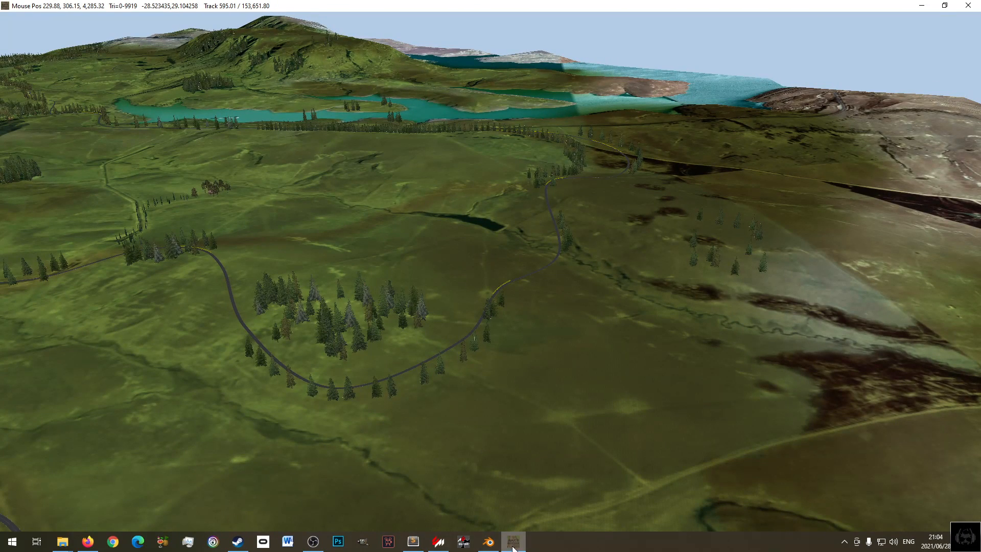
left_click(413, 542)
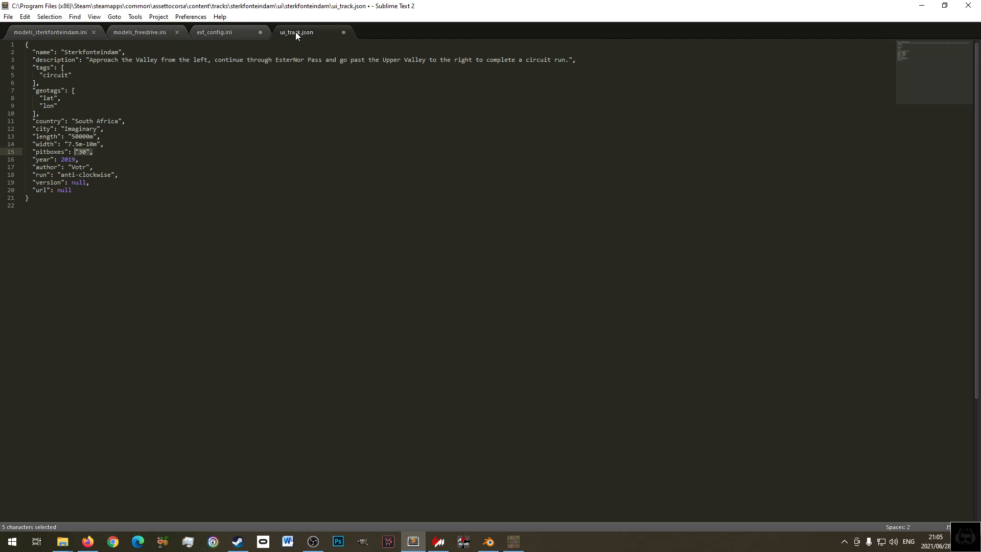
left_click(93, 52)
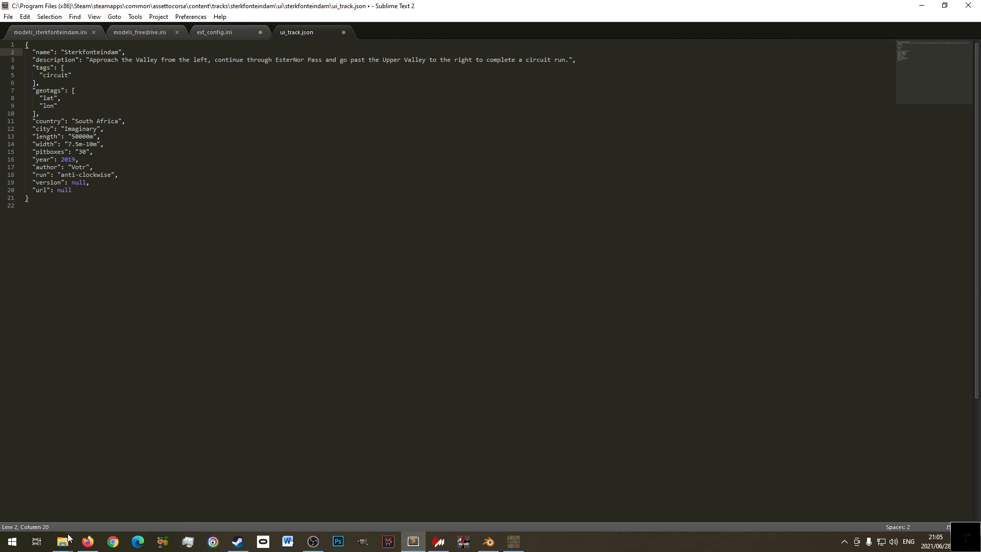
- Check the sterkfonteindam ui folder holding preview.png and ui_track.json in File Explorer
mouse_move(62, 541)
left_click(33, 498)
left_click(147, 354)
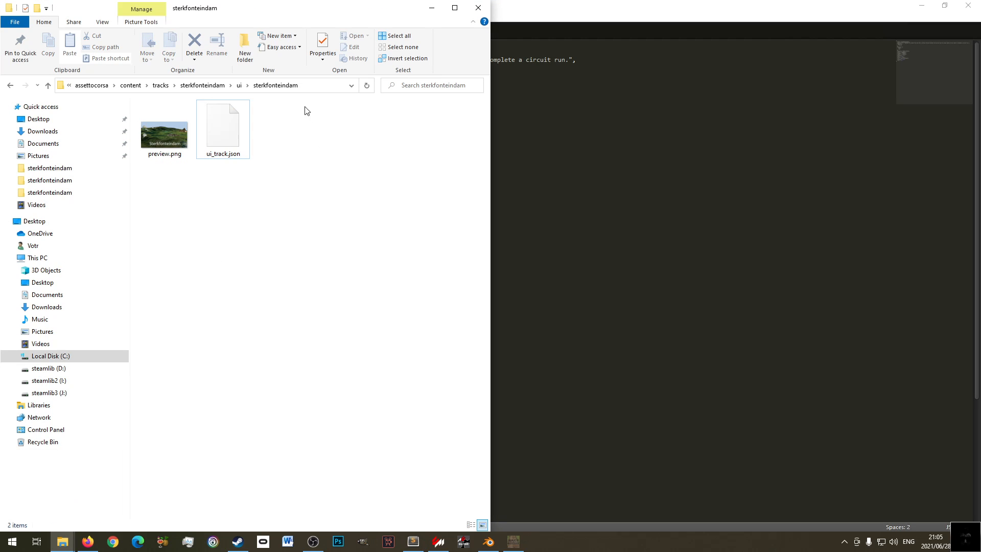
left_click(581, 5)
- Switch to Race Track Builder, bring the row of pit buildings into view and activate the mode that shows pit boxes and starting grid
left_click(513, 541)
right_click_drag(551, 237, 500, 323)
scroll(498, 323, "down", 5)
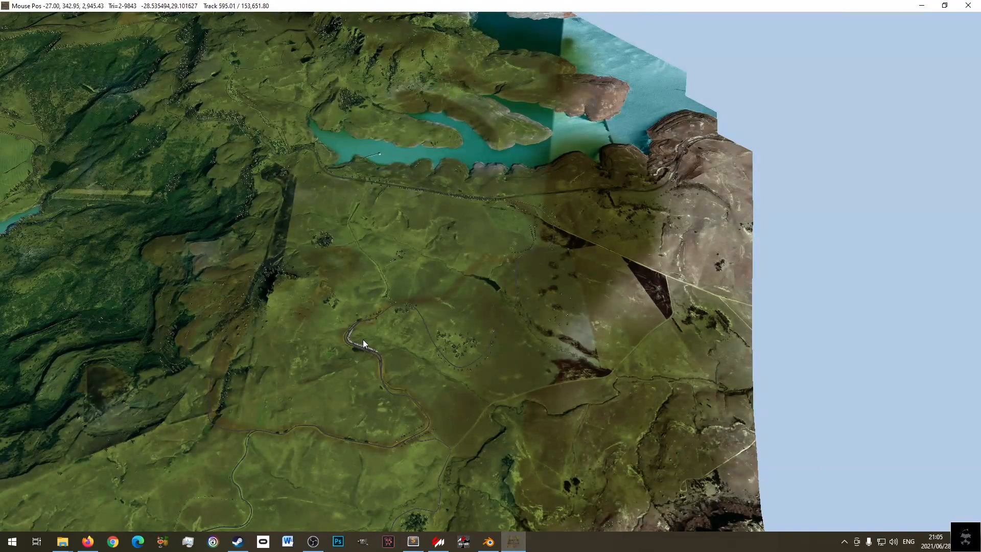
scroll(345, 338, "up", 8)
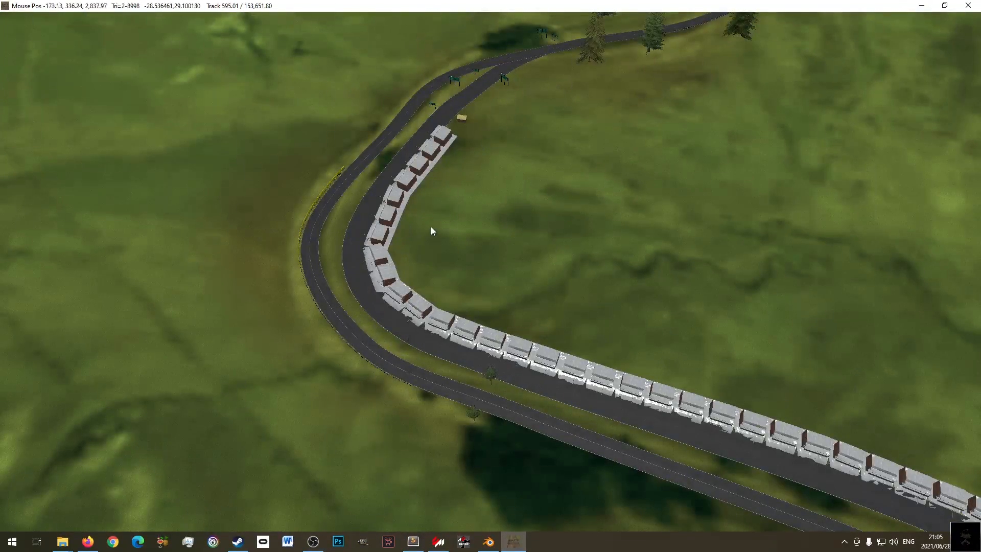
middle_click_drag(388, 150, 381, 223)
right_click_drag(414, 301, 479, 313)
mouse_move(268, 2)
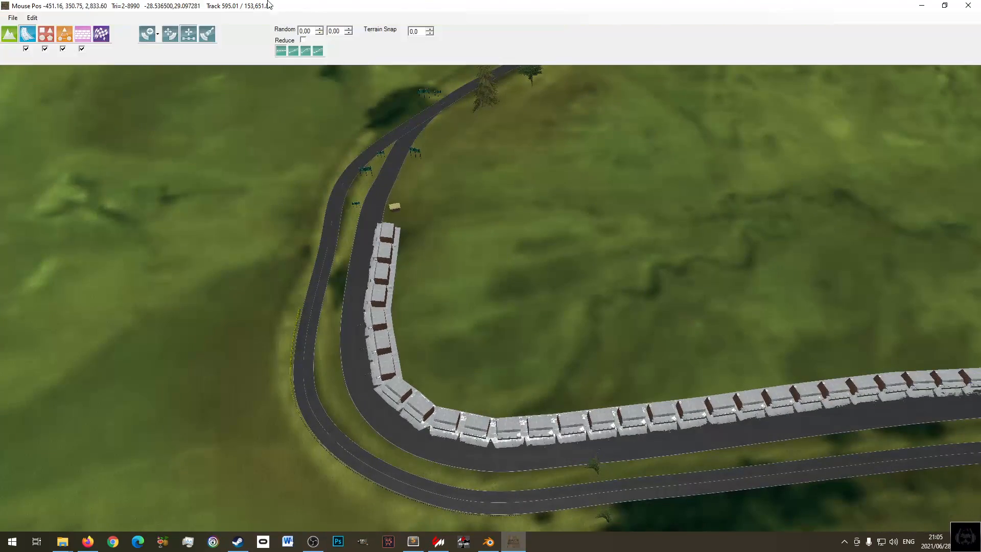
left_click(100, 37)
middle_click_drag(348, 227, 287, 156)
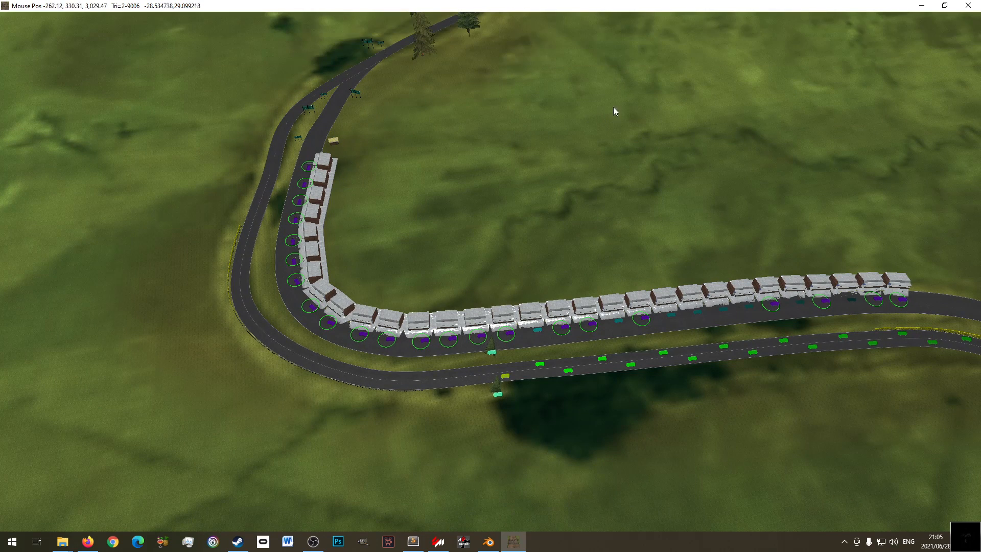
- Examine the Teams, Cars per team, Columns, Stagger and 2nd Row Offset settings together with the starting grid behind the start line
mouse_move(266, 29)
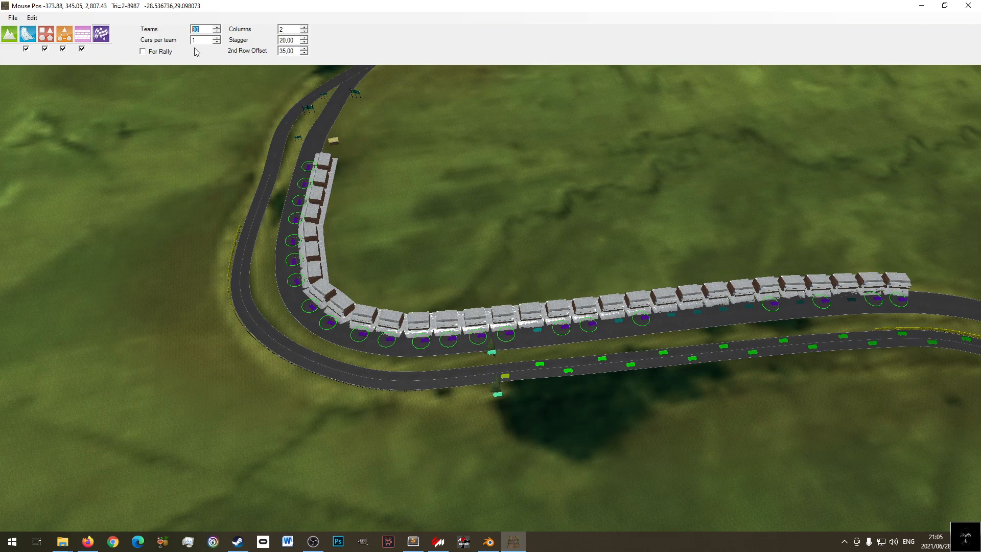
left_click(202, 40)
left_click(298, 38)
middle_click_drag(764, 348, 454, 380)
right_click_drag(825, 386, 442, 223)
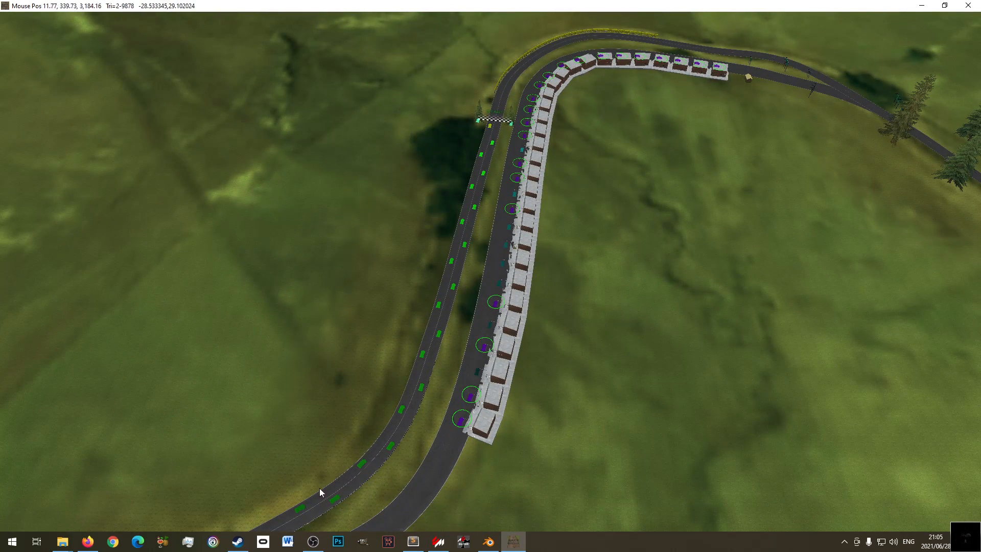
right_click_drag(499, 139, 496, 215)
middle_click_drag(496, 215, 480, 185)
mouse_move(258, 41)
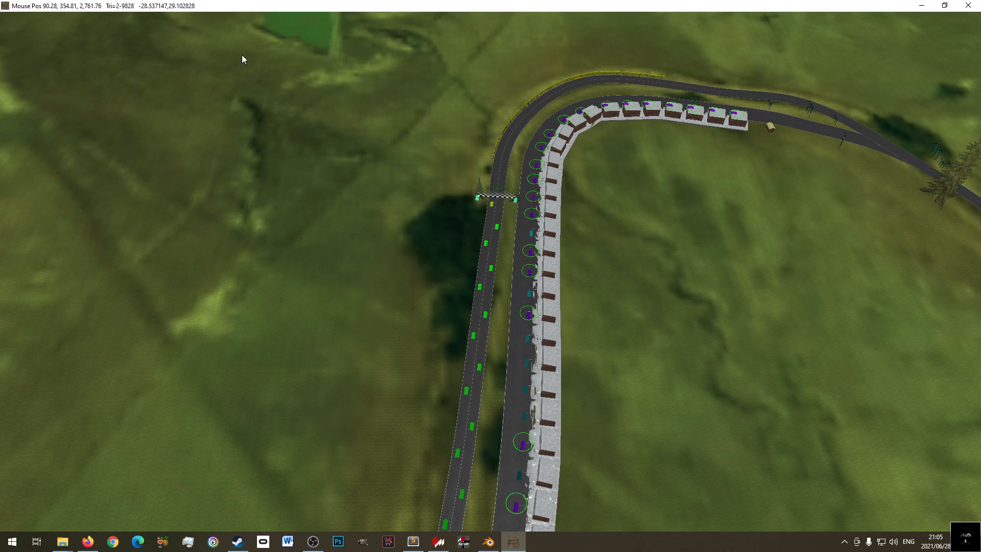
mouse_move(160, 50)
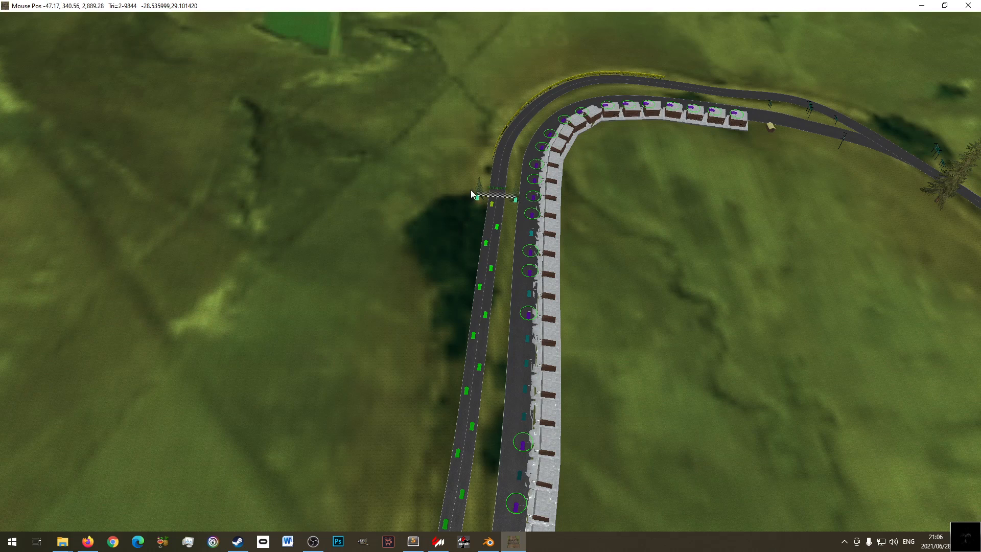
- Examine the pit lane from the start line around the bend to the road signs and small hut at its junction
right_click_drag(471, 191, 374, 260)
middle_click_drag(374, 260, 516, 269)
right_click_drag(408, 223, 404, 244)
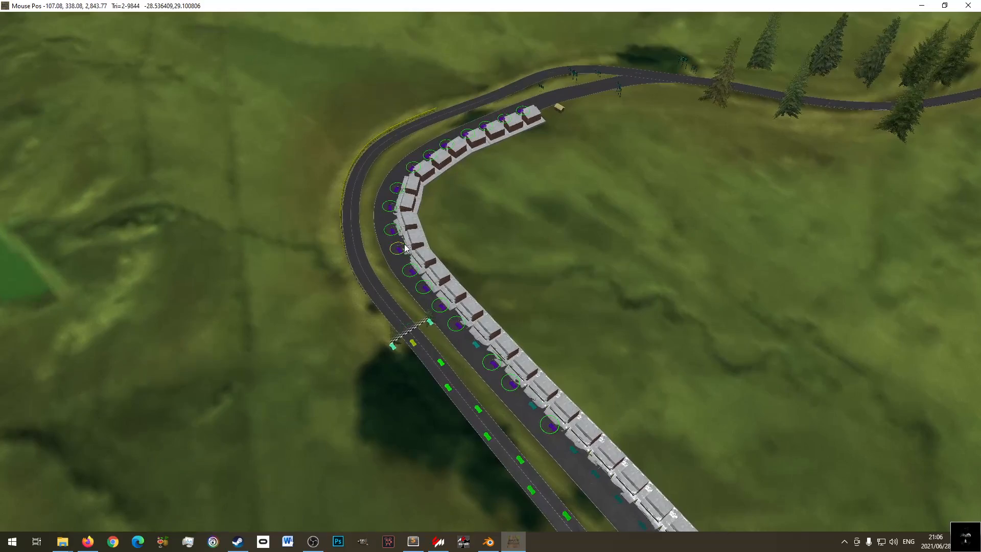
middle_click_drag(438, 218, 645, 302)
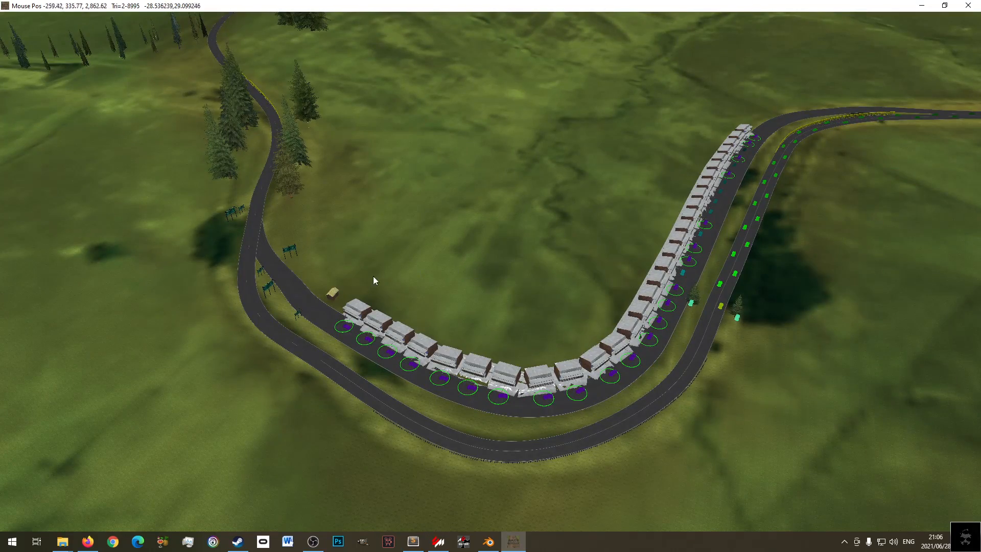
scroll(380, 277, "up", 3)
middle_click_drag(342, 285, 478, 231)
scroll(496, 271, "up", 4)
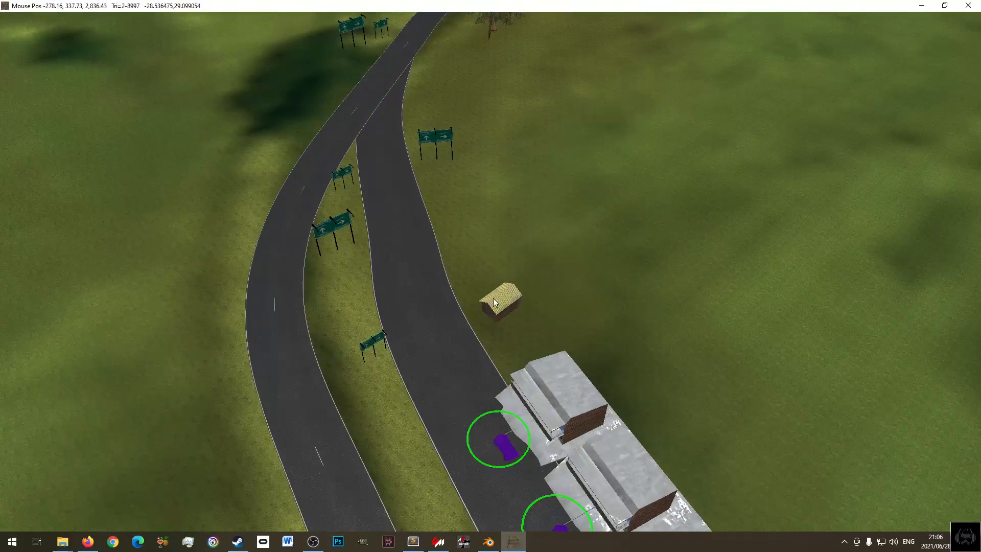
scroll(565, 345, "down", 6)
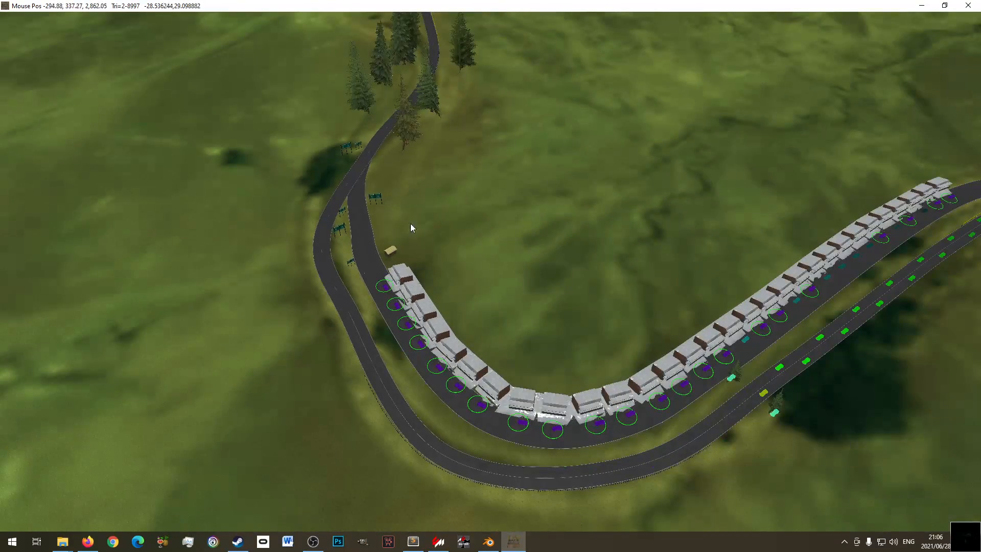
- Check the Cars per team setting above the pit lane, and go over the pitboxes and year entries of ui_track.json in Sublime Text
middle_click_drag(499, 276, 539, 253)
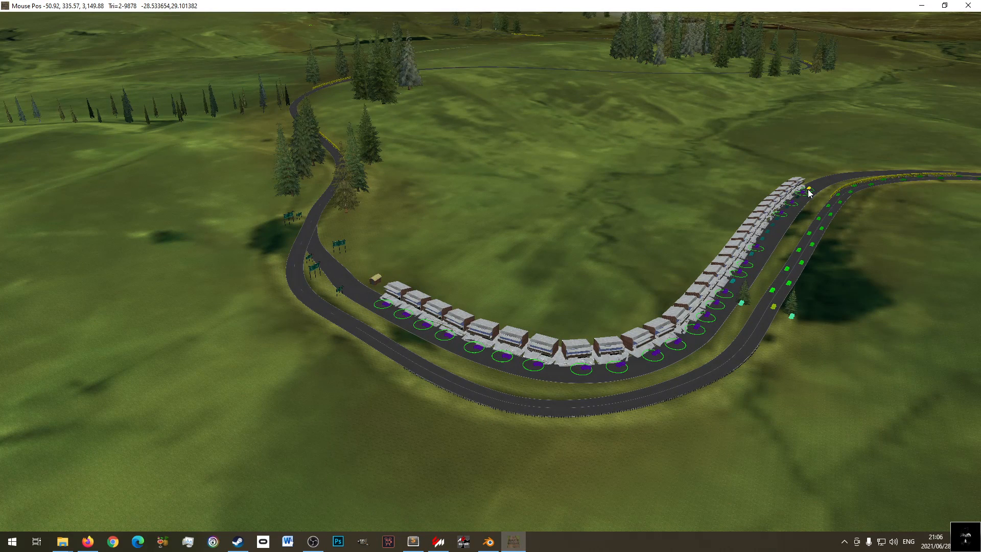
mouse_move(248, 4)
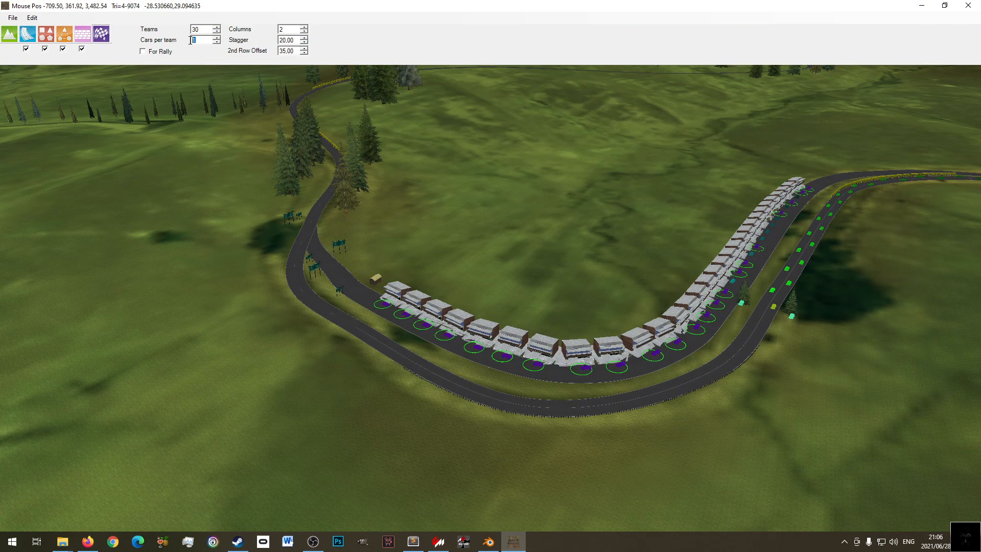
left_click(413, 541)
left_click_drag(93, 152, 32, 152)
left_click(84, 159)
left_click_drag(110, 162, 32, 159)
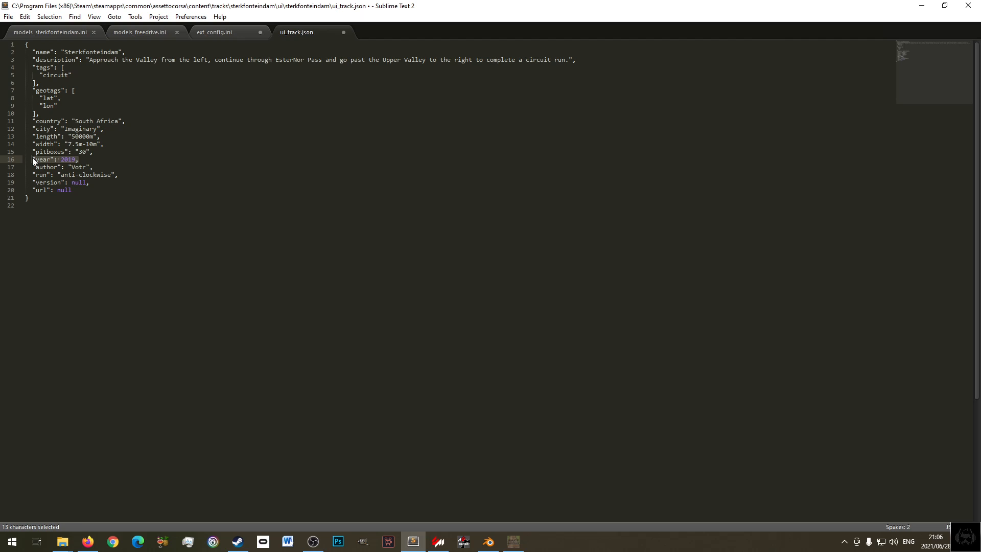
left_click_drag(100, 160, 42, 159)
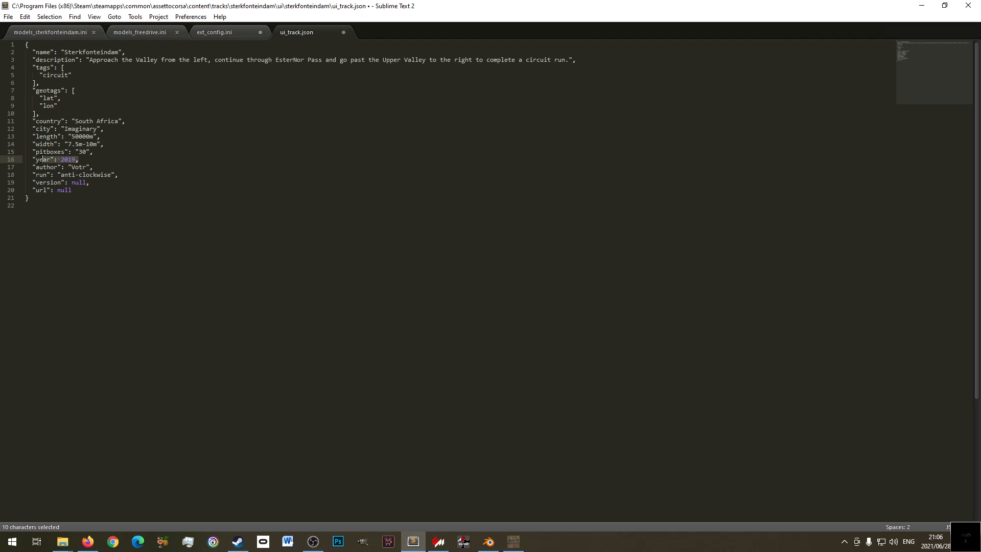
- Go over the author and run entries of ui_track.json, highlighting the run direction value
left_click(109, 163)
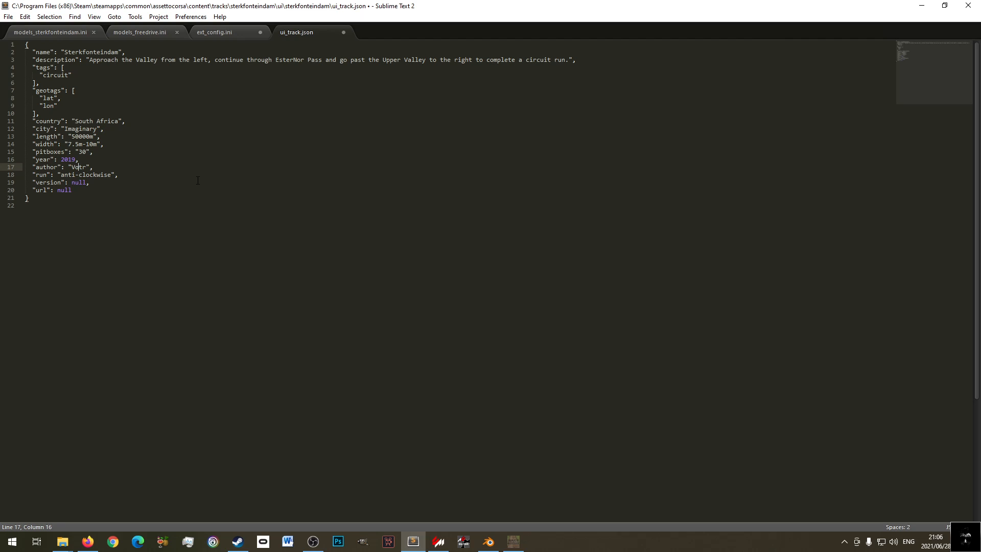
left_click(140, 175)
left_click(94, 52)
left_click(93, 175)
left_click_drag(60, 175, 101, 175)
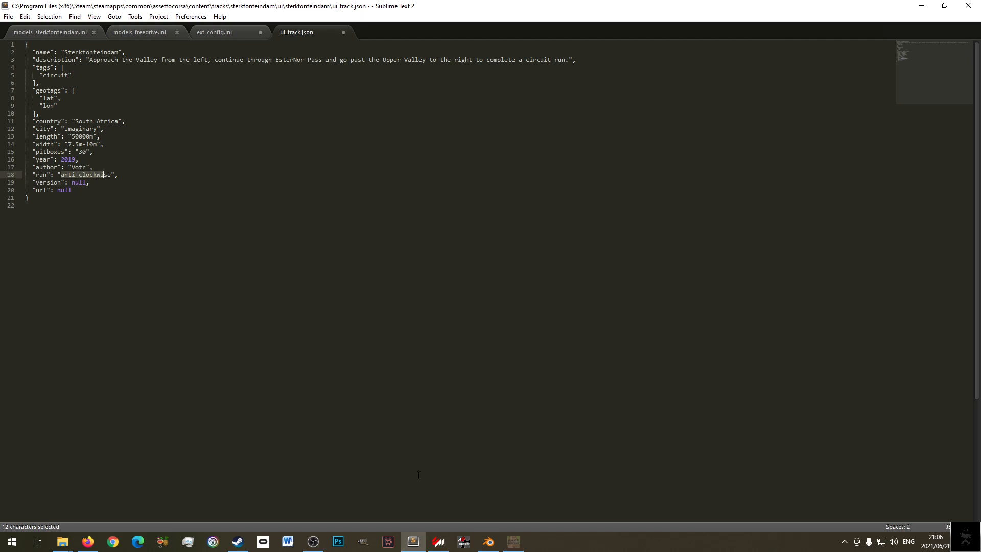
- Switch to Race Track Builder and examine the circuit's running direction from above, across the whole terrain and around the pit buildings
left_click(514, 542)
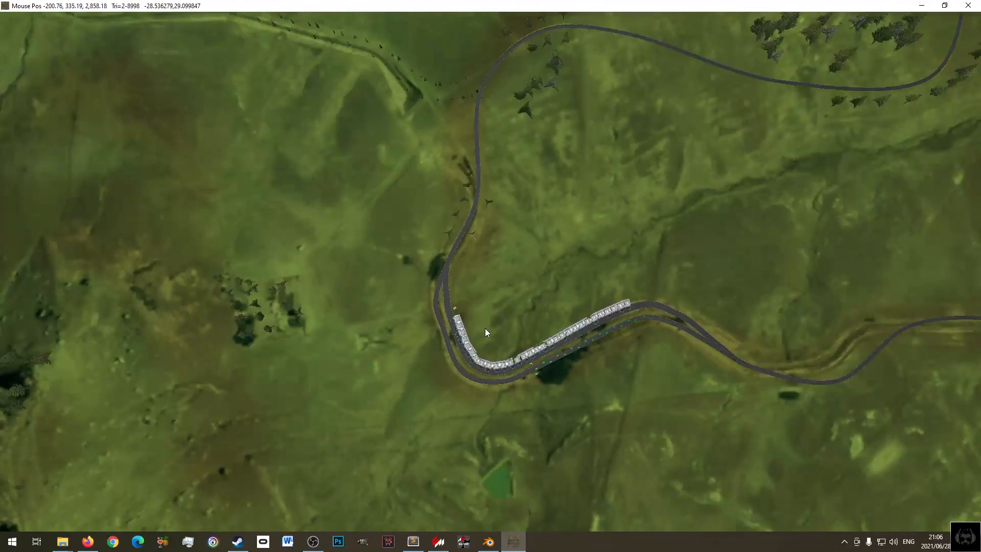
scroll(485, 328, "down", 5)
middle_click_drag(547, 348, 332, 327)
scroll(594, 281, "up", 7)
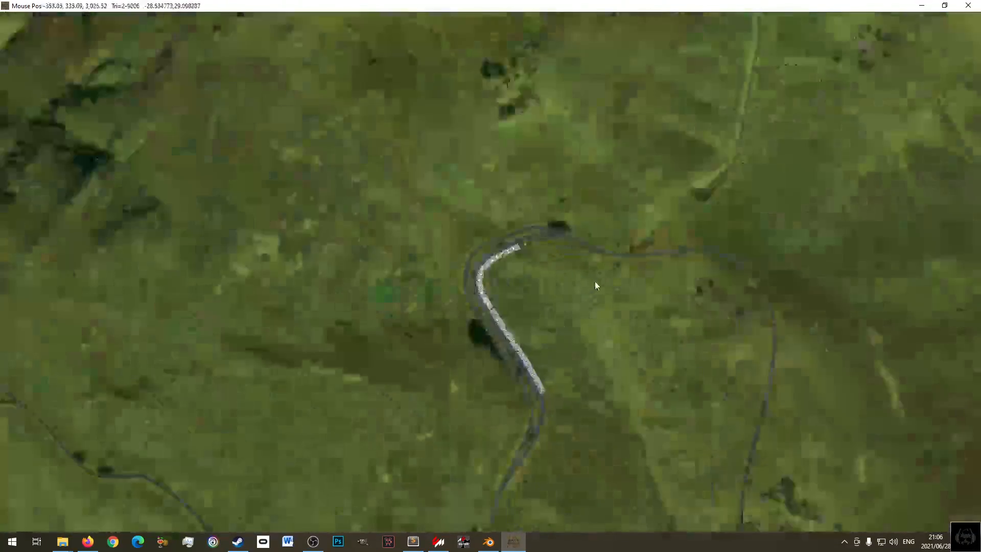
scroll(533, 218, "down", 6)
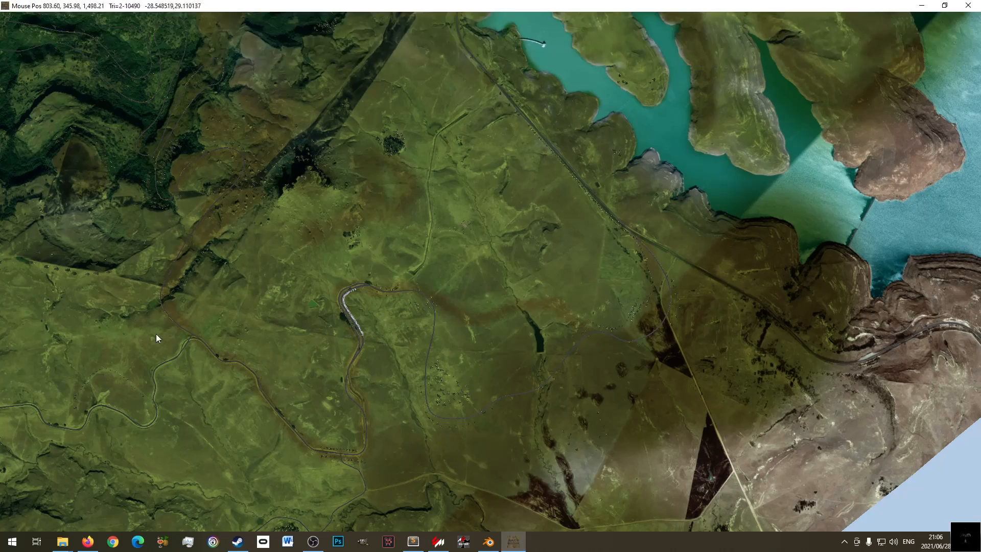
scroll(307, 199, "down", 5)
scroll(285, 226, "up", 3)
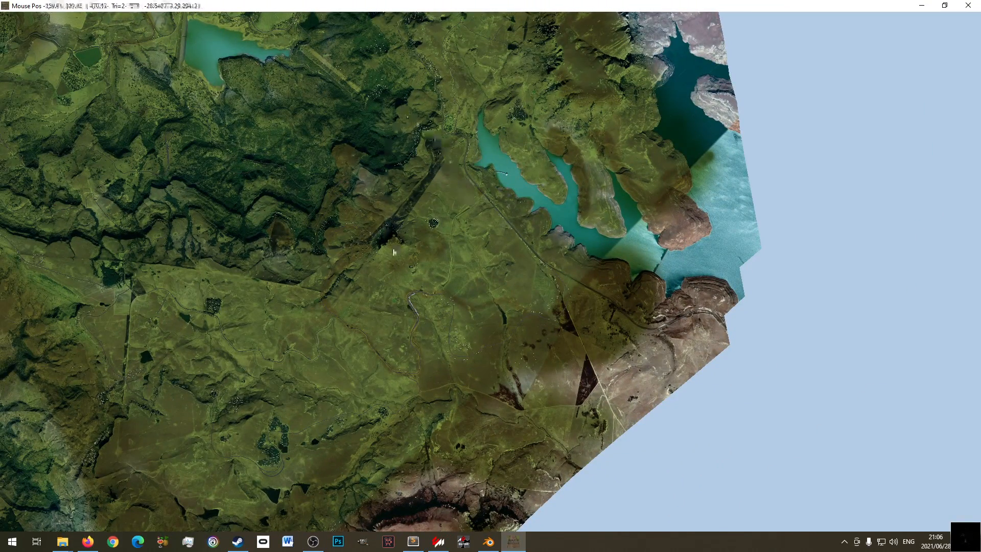
scroll(419, 332, "up", 5)
scroll(419, 332, "up", 3)
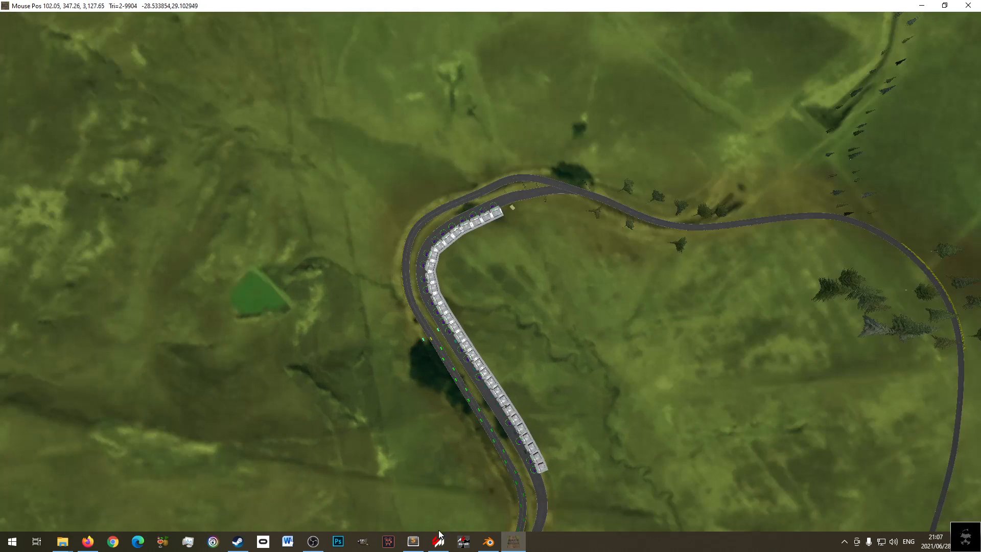
- Switch to Sublime Text, go over the version and url entries of ui_track.json and glance at ext_config.ini
left_click(414, 542)
left_click(106, 182)
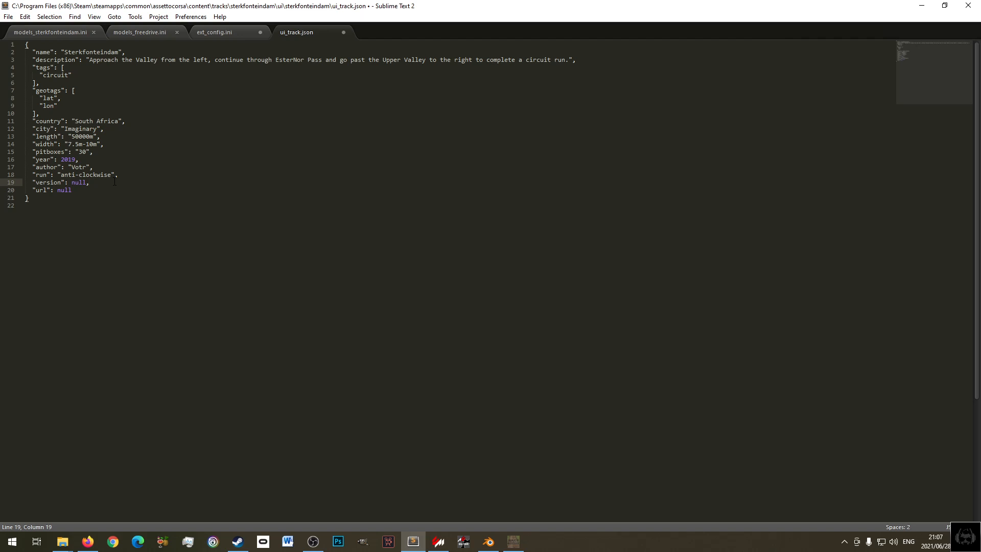
left_click(114, 191)
left_click(228, 33)
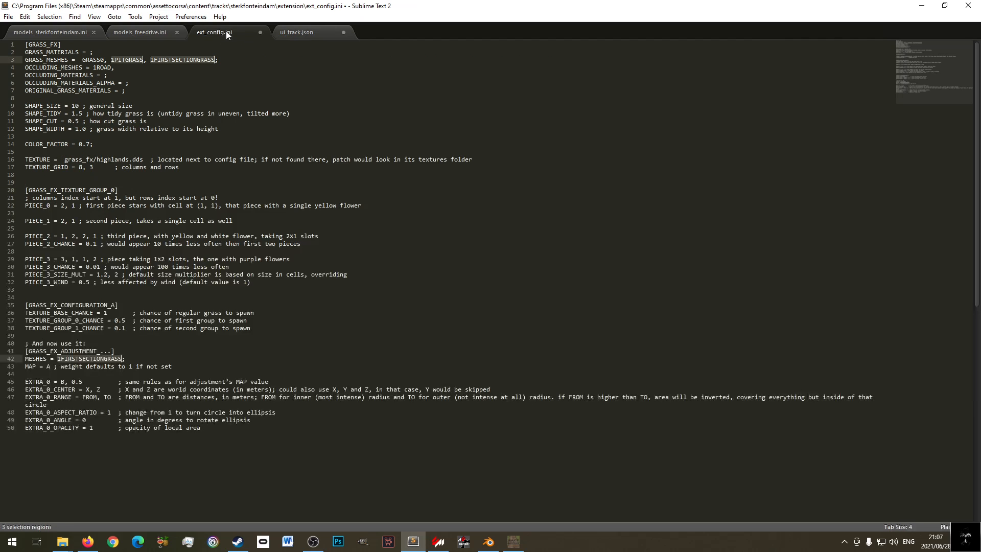
left_click(306, 32)
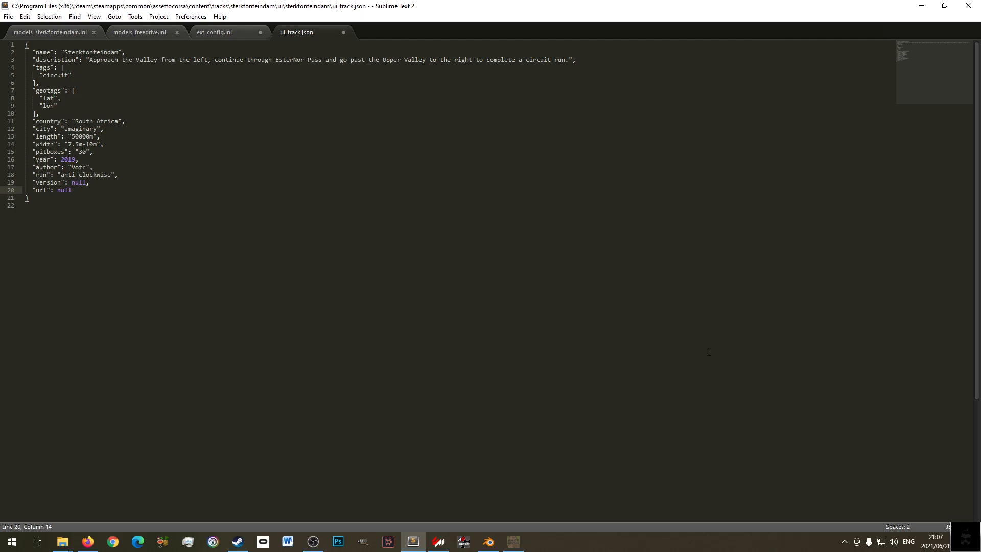
- Switch to Race Track Builder and view the start line, starting grid and pit row at an angle
left_click(515, 544)
scroll(476, 266, "up", 5)
middle_click_drag(474, 266, 453, 144)
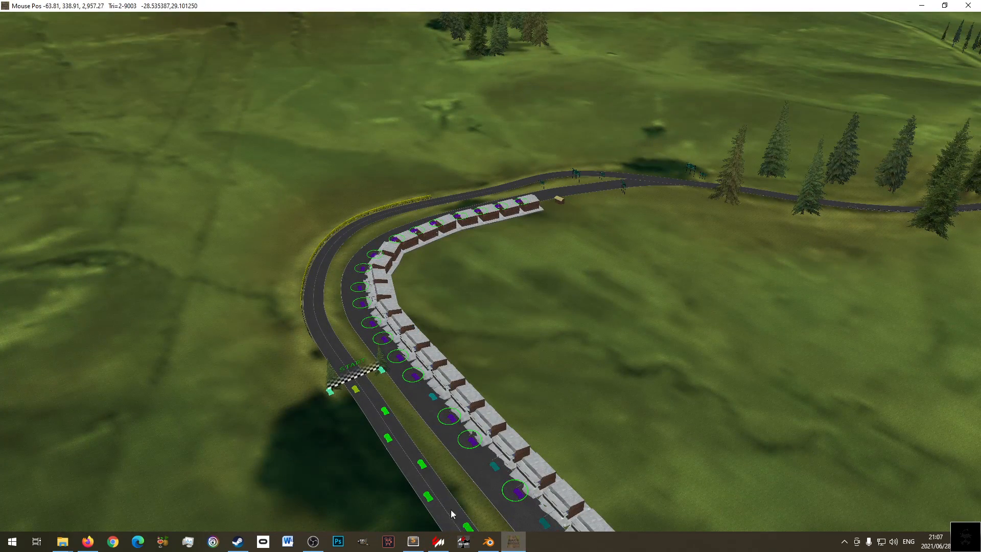
- Switch to File Explorer and go up from the sterkfonteindam folder to its parent ui folder
mouse_move(62, 542)
left_click(34, 491)
left_click(222, 159)
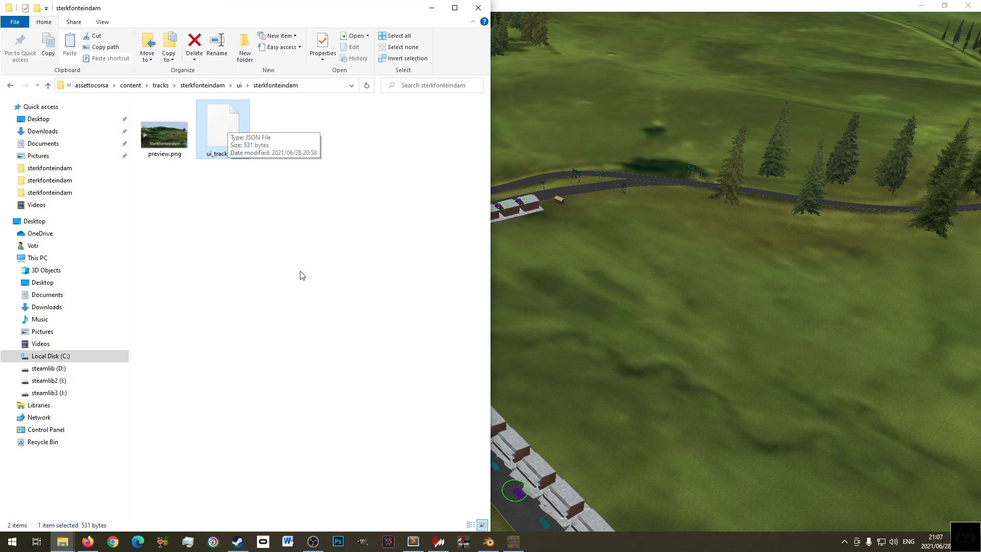
key("BackSpace")
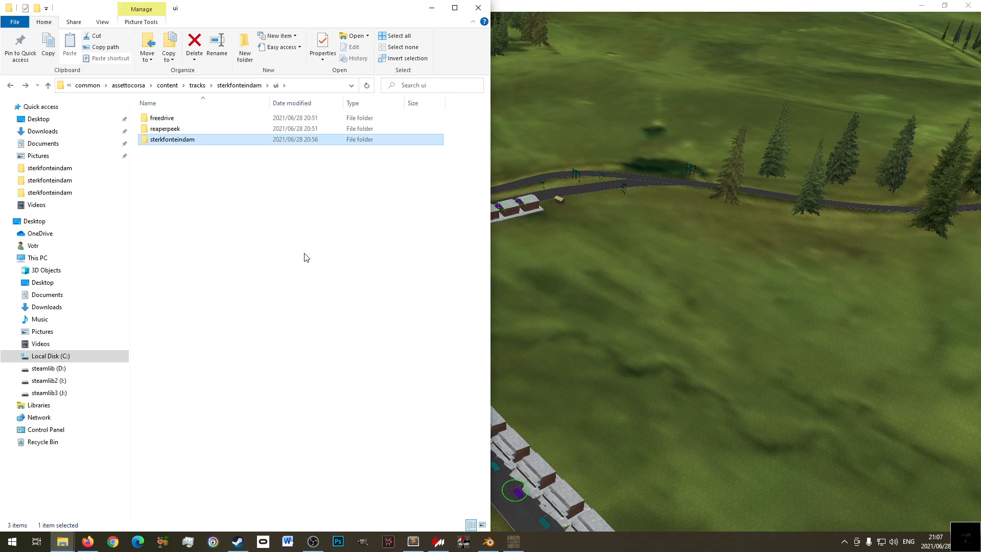
- Copy preview.png and ui_track.json from the sterkfonteindam ui folder into the reaperpeek folder
left_click(162, 130)
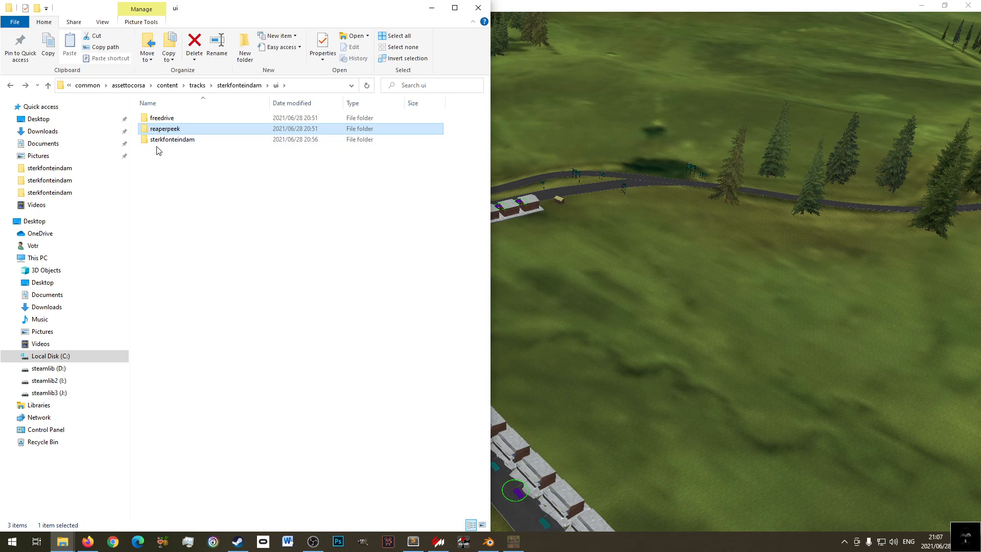
double_click(161, 139)
left_click_drag(274, 175, 155, 137)
right_click(155, 137)
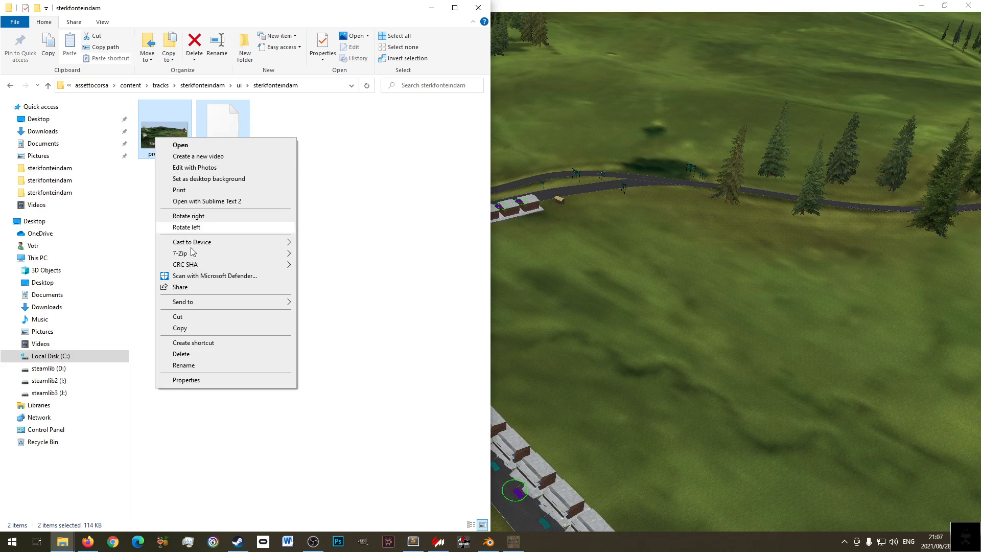
left_click(177, 329)
key("alt+Left")
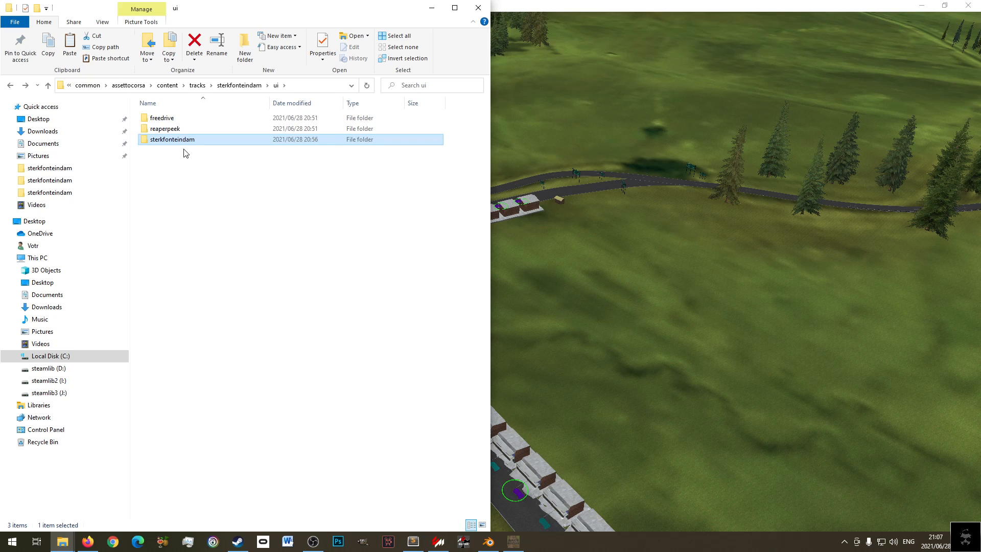
double_click(165, 128)
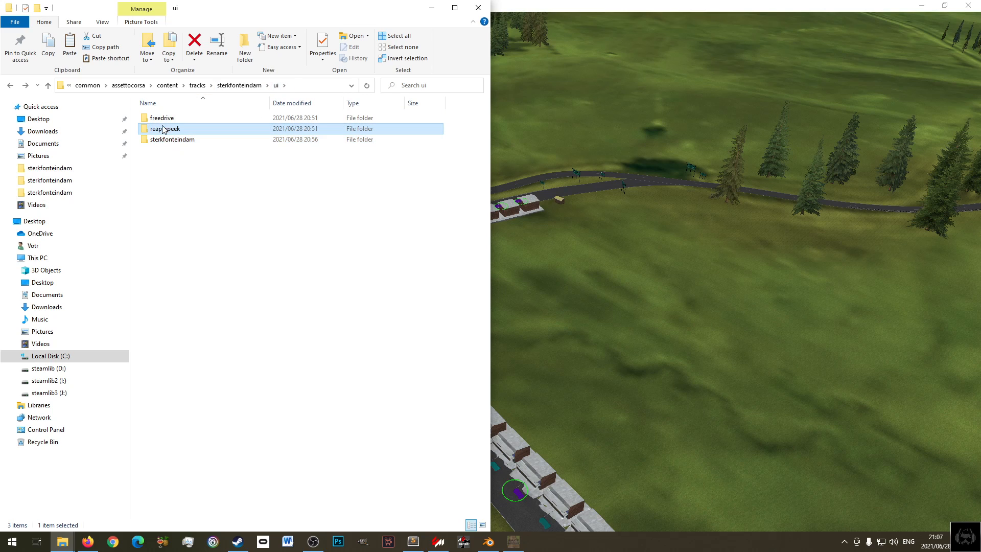
right_click(223, 232)
left_click(249, 314)
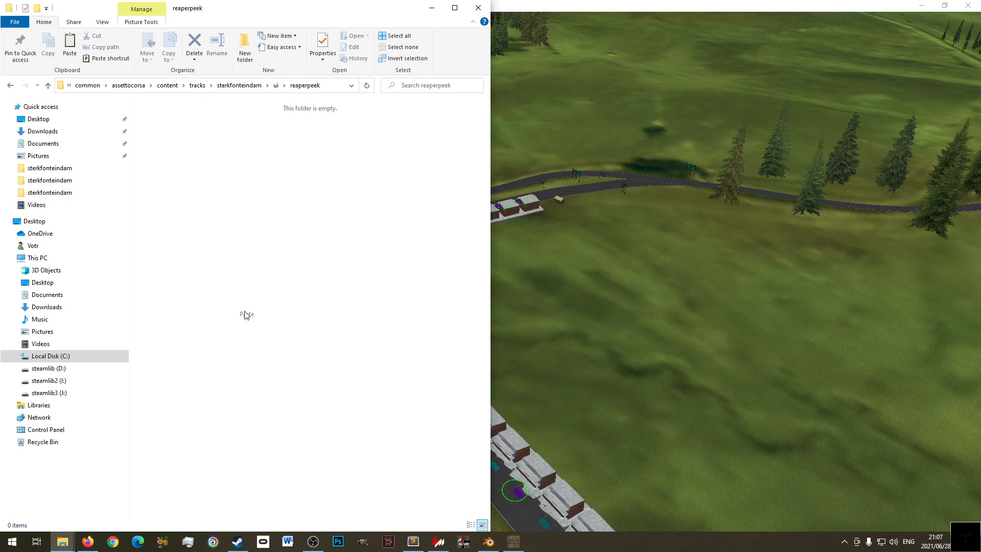
- Check the copied preview.png in Paint, close it and delete that image from the reaperpeek folder
right_click(167, 138)
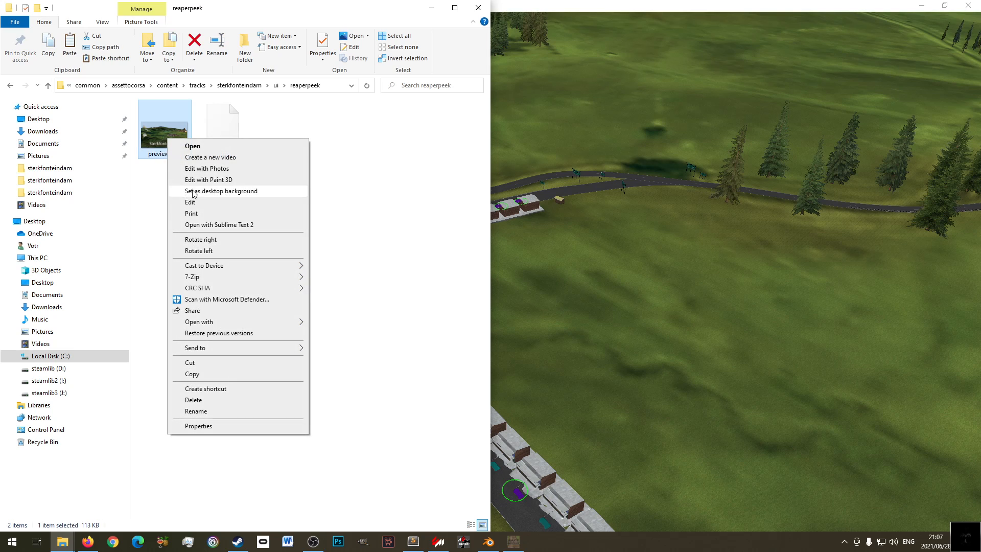
left_click(217, 204)
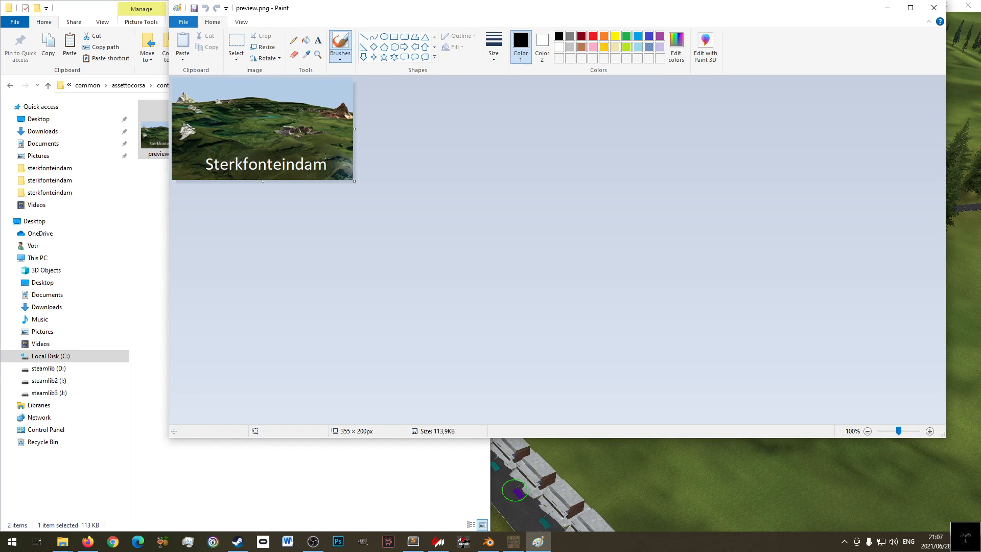
left_click(934, 8)
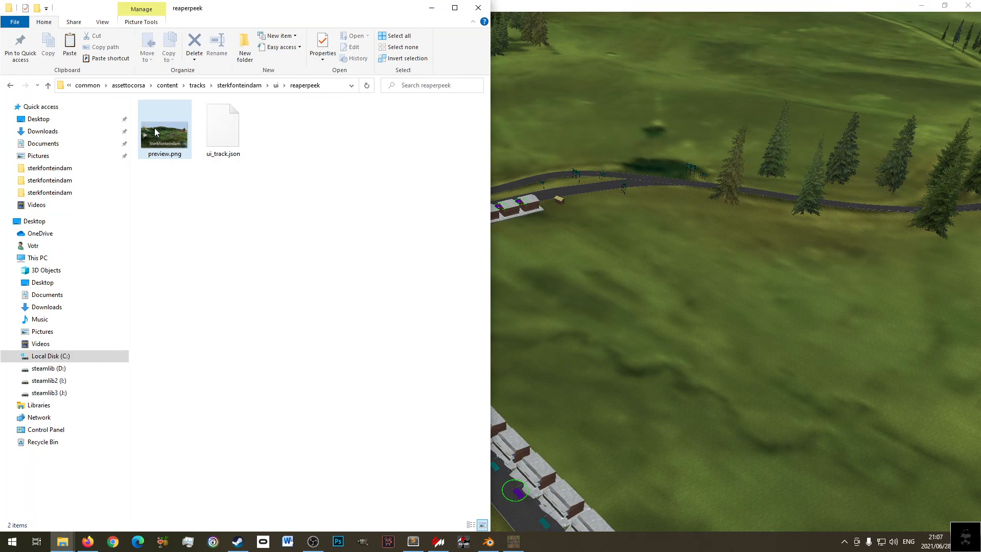
key("Delete")
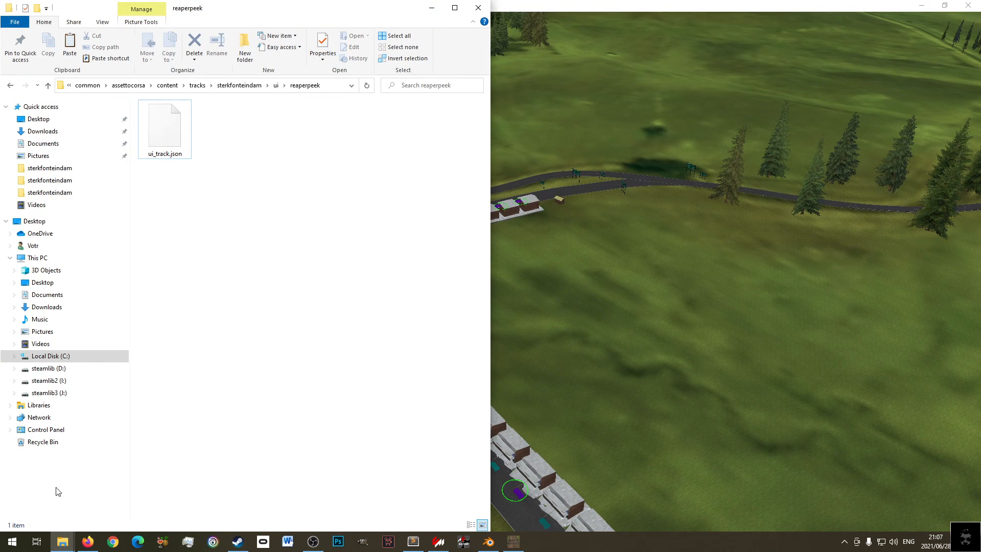
- Bring up the sterkfonteindam_sample track's ui folder and open its untitled preview.png in Paint
mouse_move(62, 534)
left_click(215, 476)
right_click_drag(780, 134, 253, 157)
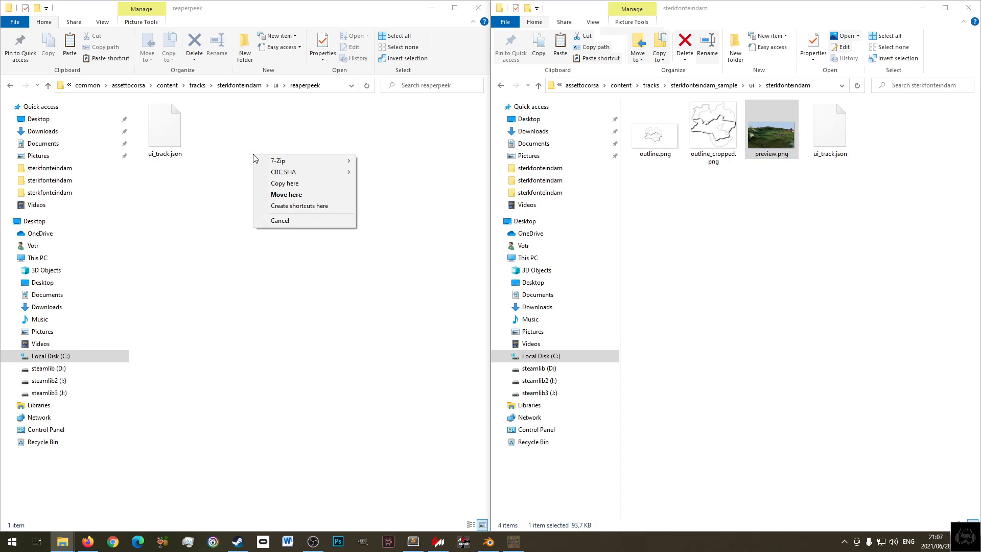
left_click(767, 143)
right_click(769, 147)
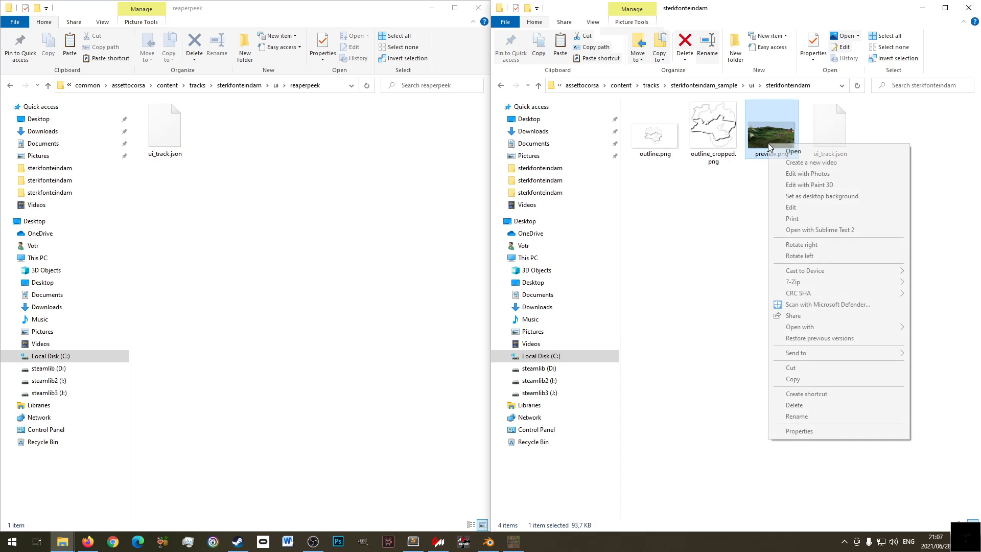
left_click(829, 207)
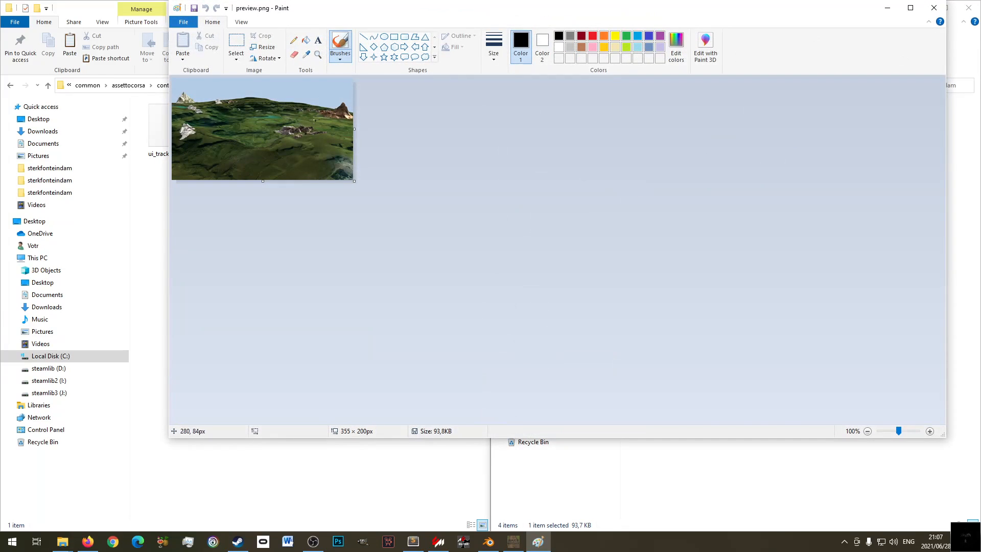
- Save the image as preview.png in the sterkfonteindam track's ui\reaperpeek folder, check the file there and return to Paint
left_click(183, 22)
left_click(228, 102)
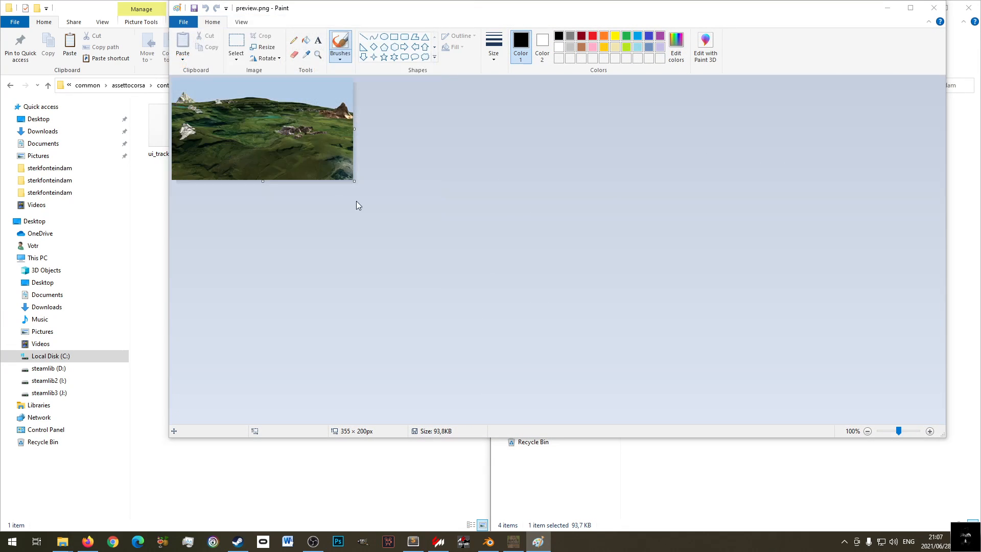
left_click(375, 26)
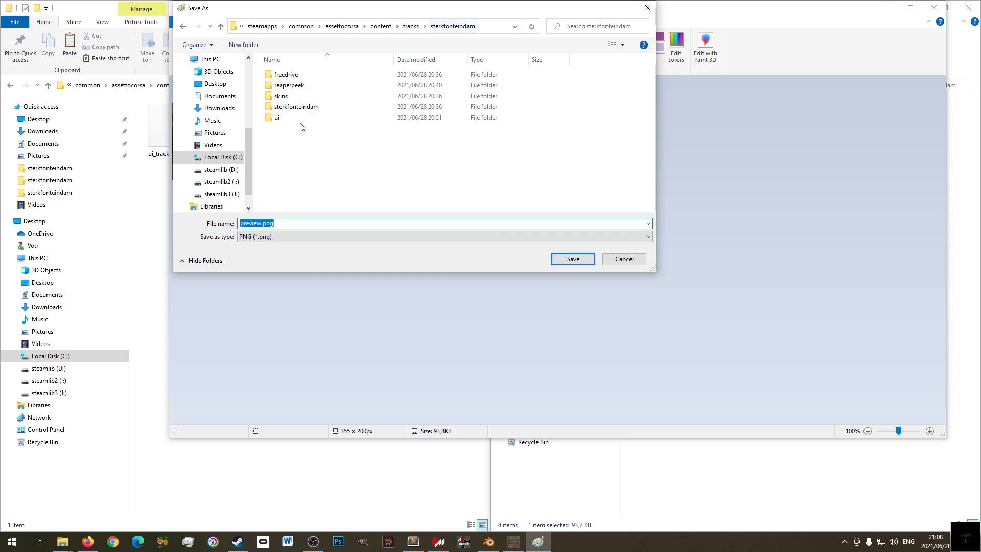
left_click(282, 118)
double_click(282, 119)
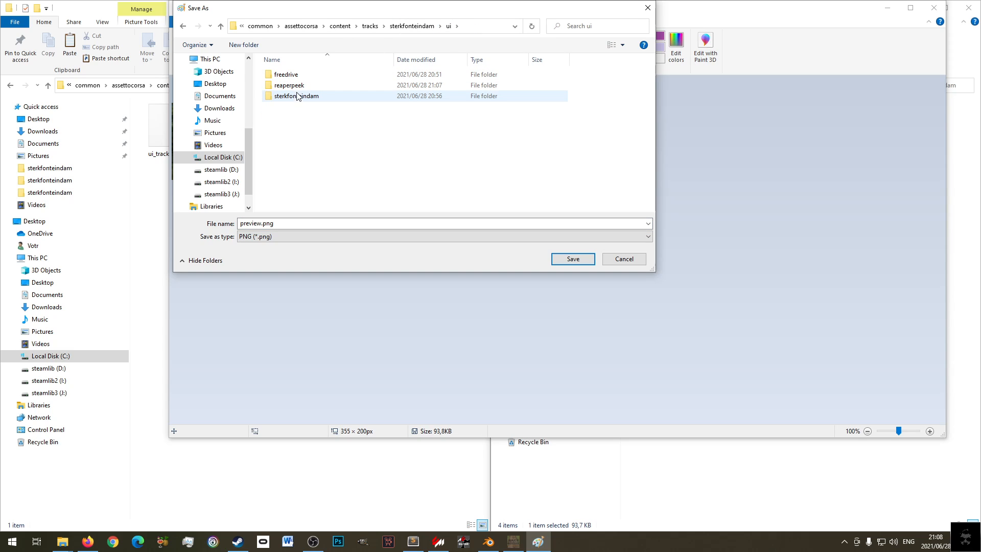
double_click(289, 85)
left_click(573, 259)
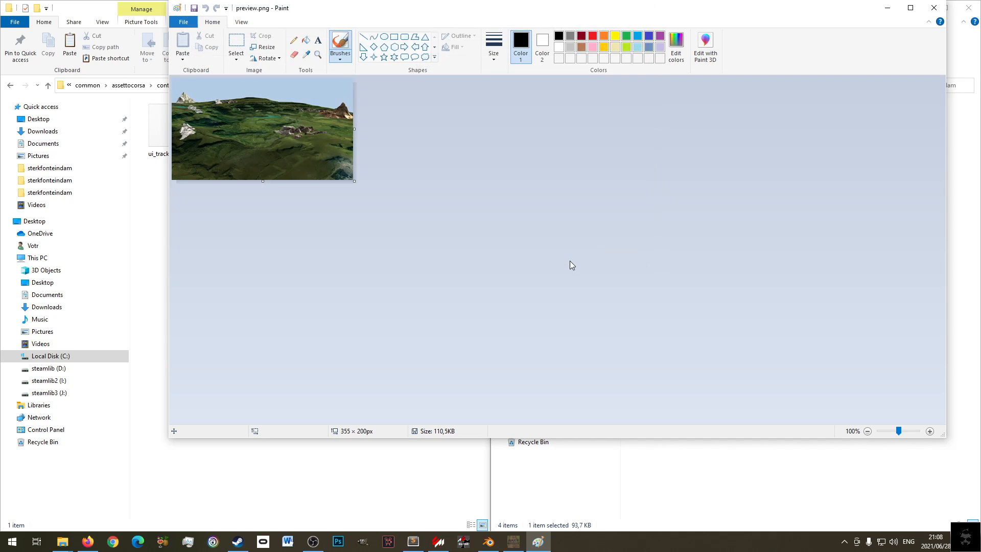
left_click(148, 188)
left_click(165, 130)
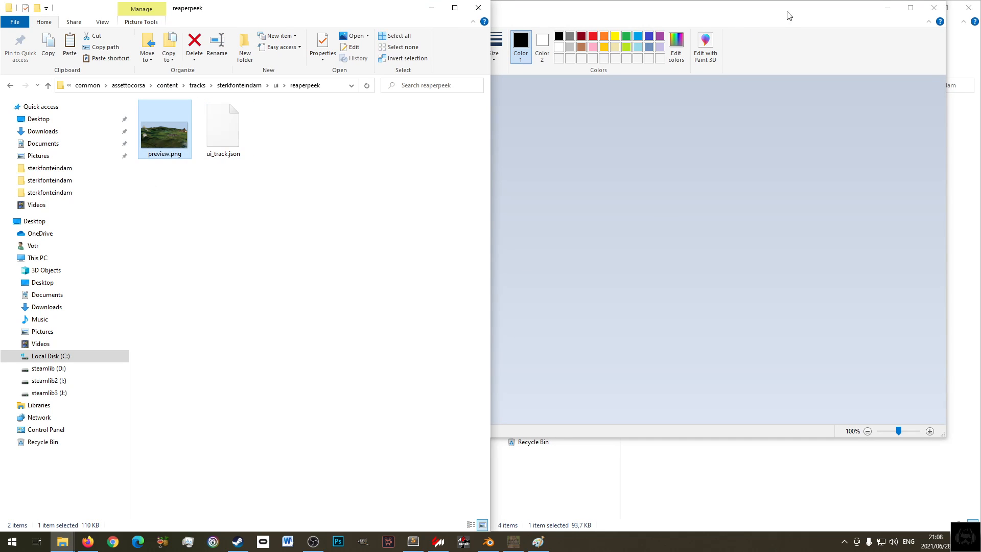
left_click(781, 20)
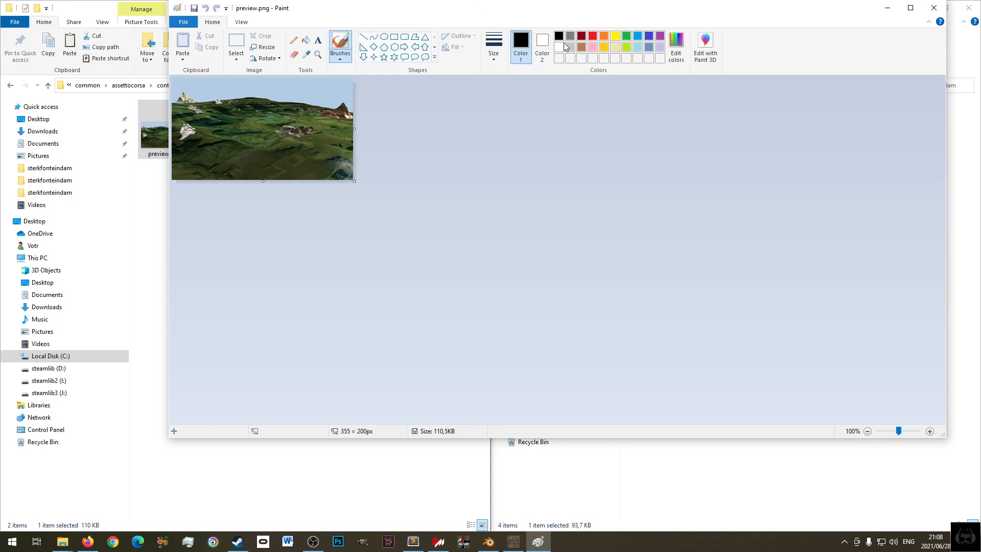
- Save another copy of the image as preview.png in the sterkfonteindam track's ui\freedrive folder and close Paint
left_click(183, 21)
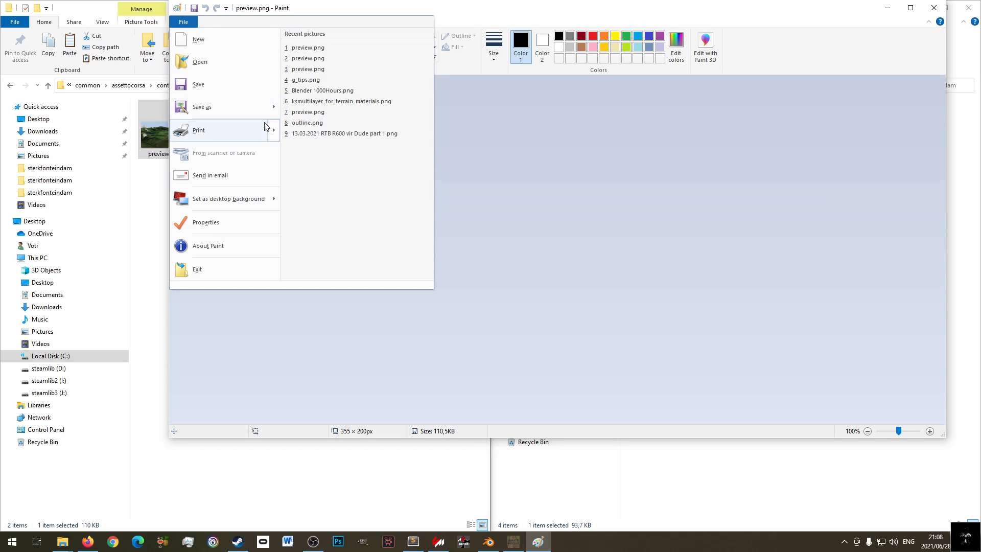
mouse_move(258, 107)
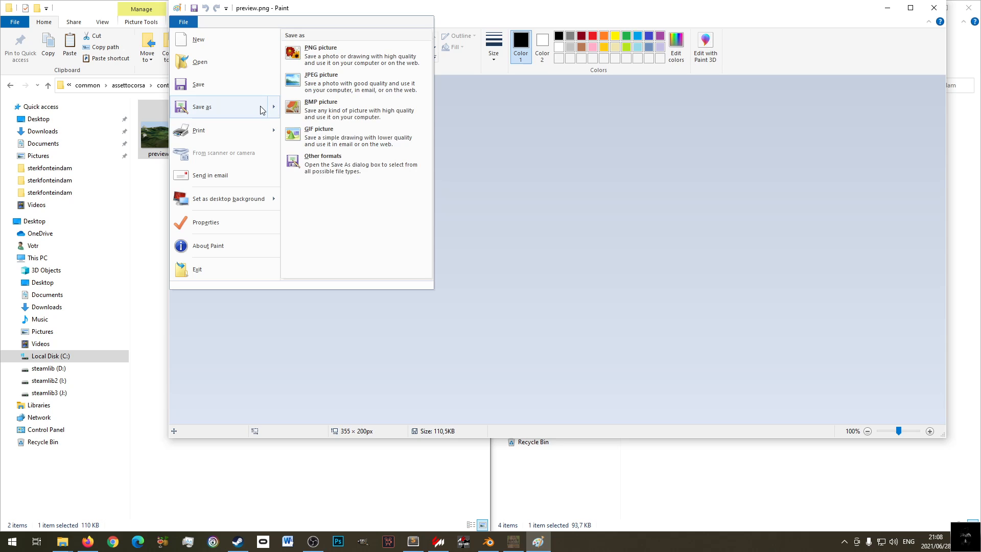
left_click(232, 105)
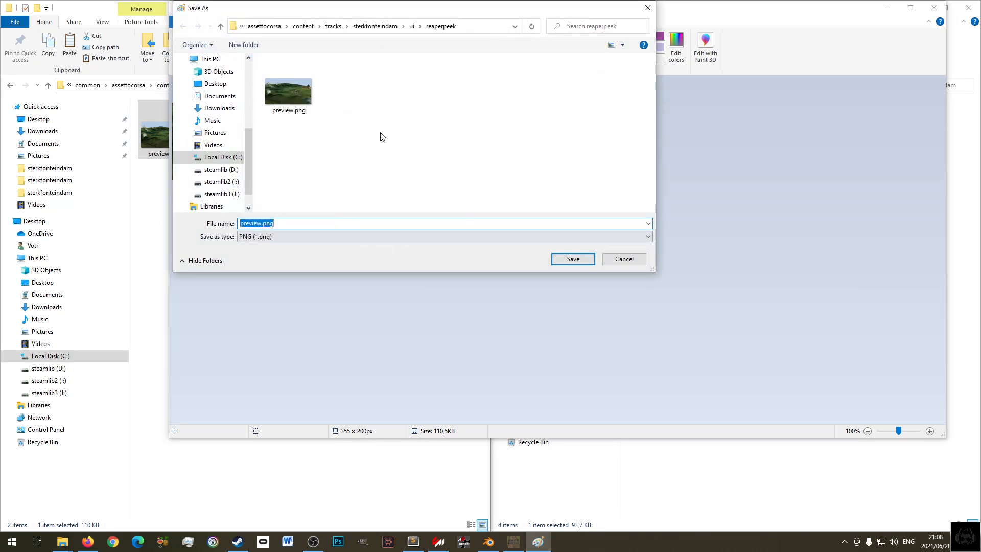
left_click(411, 26)
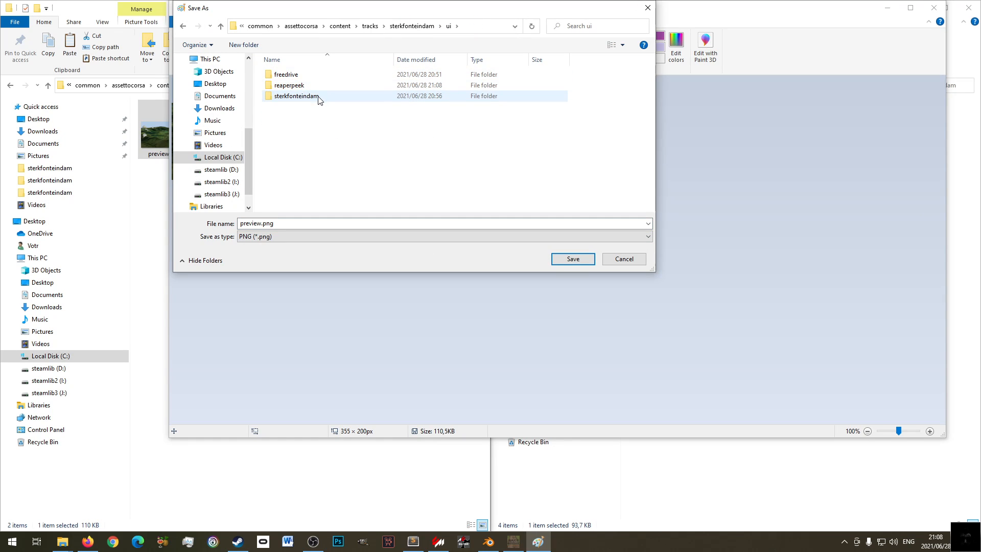
double_click(307, 76)
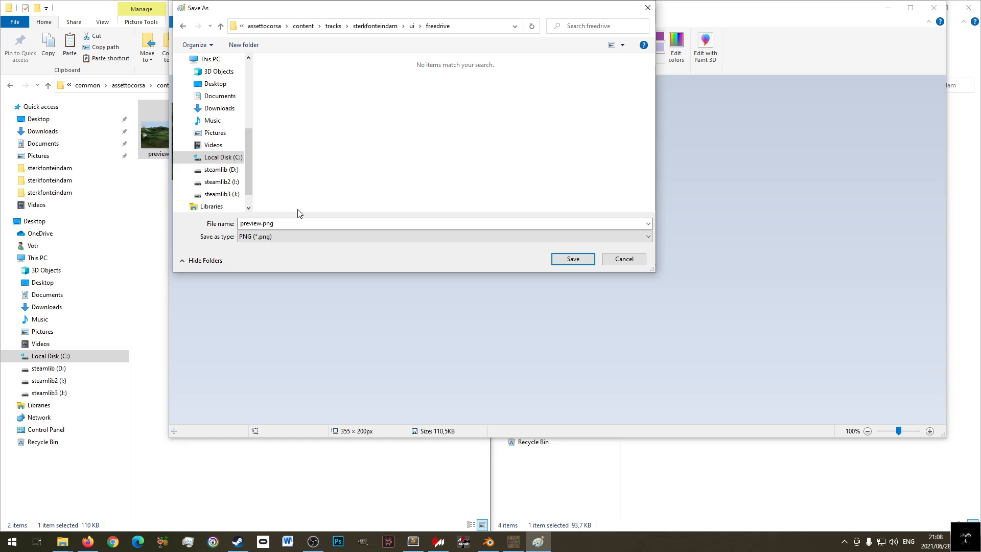
left_click(573, 259)
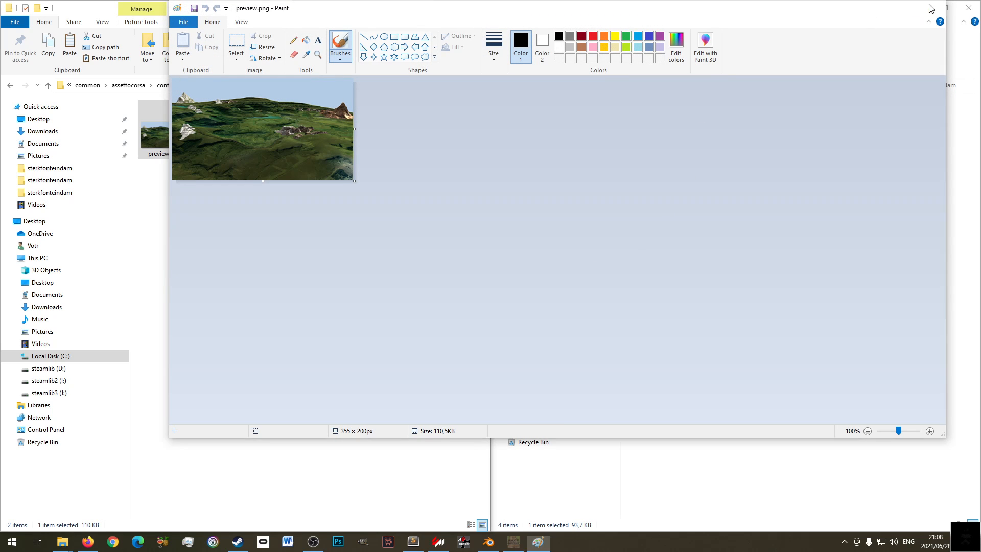
left_click(931, 8)
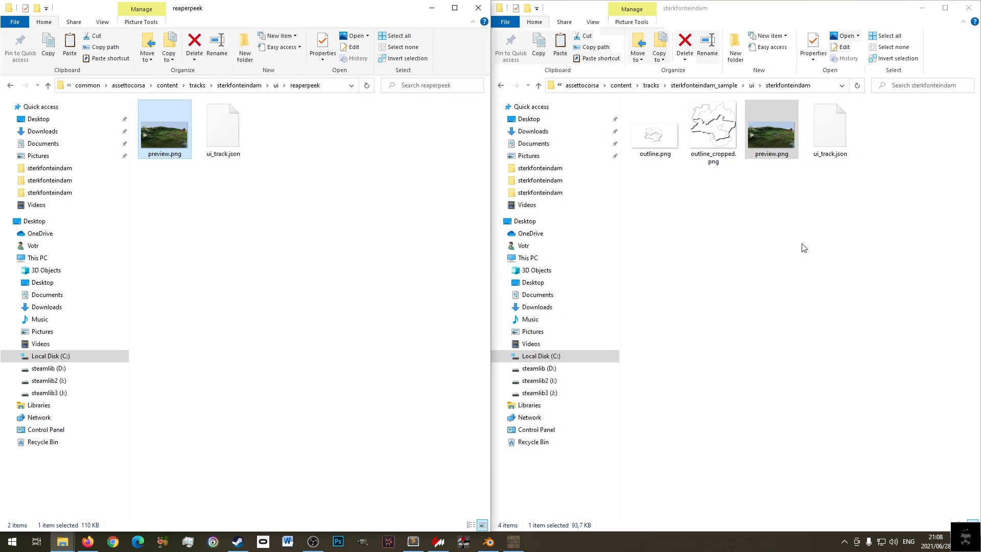
- Go back up to the sterkfonteindam_sample track folder and select its ui folder
left_click(795, 282)
key("alt+Left")
key("alt+Up")
left_click(657, 163)
left_click(672, 162)
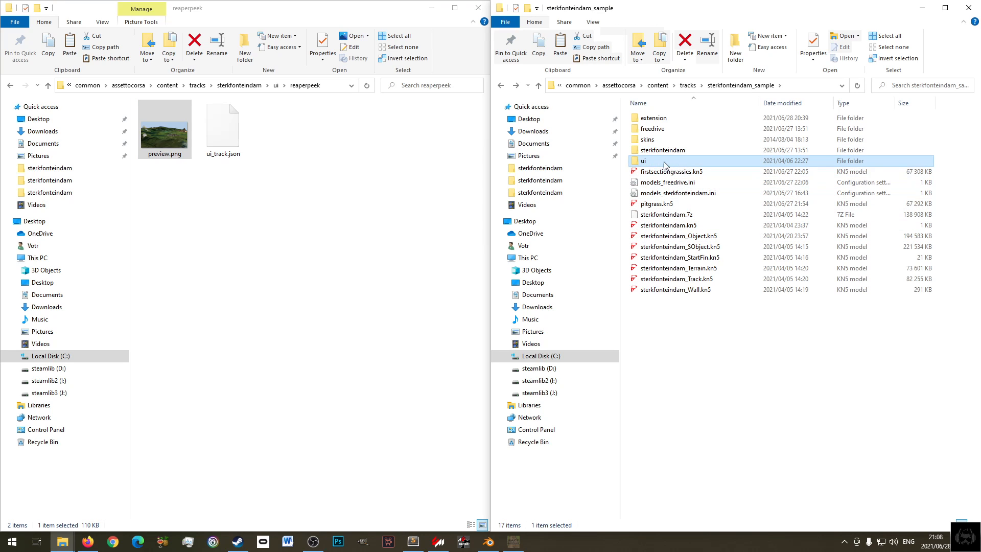
- Open ui_track.json from the sterkfonteindam track's ui\sterkfonteindam folder in Sublime Text 2
left_click(275, 190)
key("alt+Up")
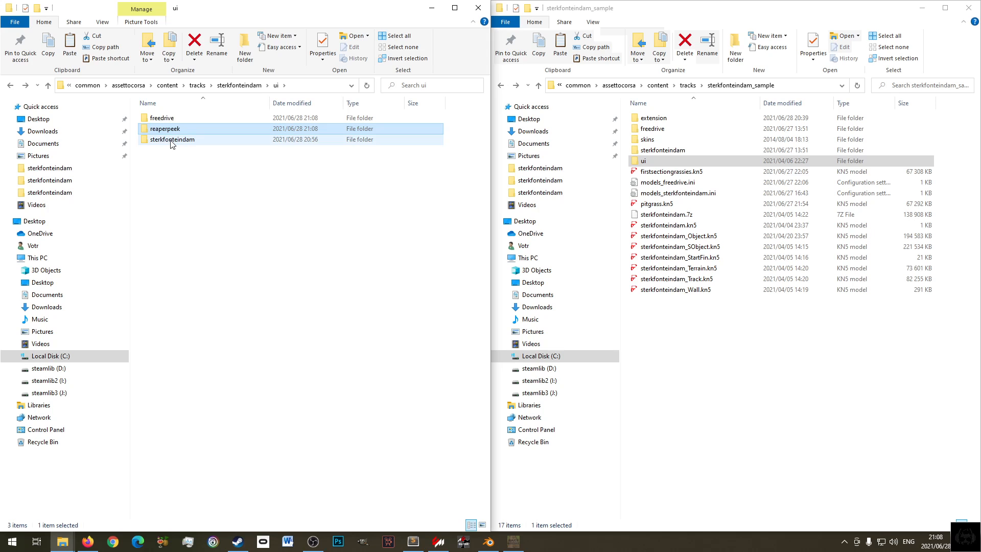
double_click(180, 144)
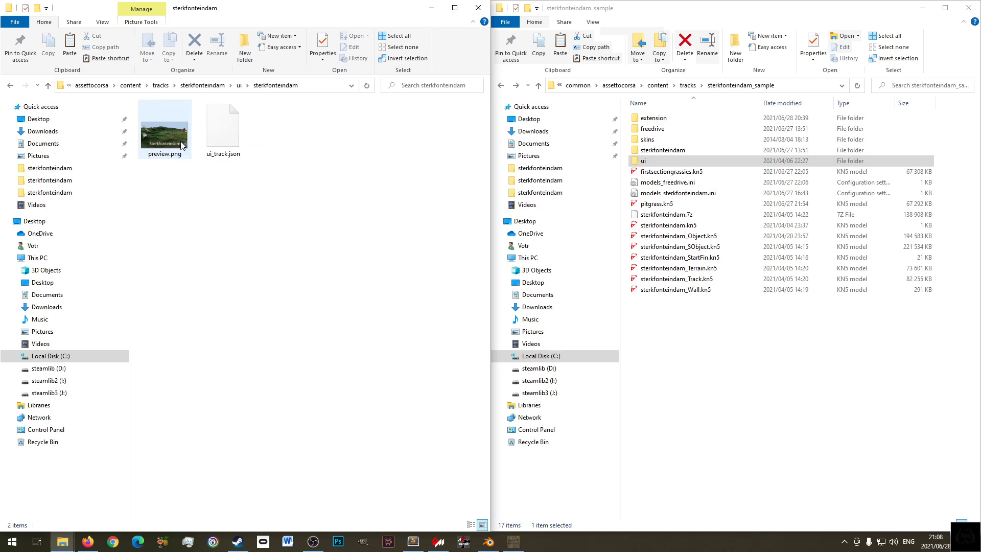
right_click(229, 131)
left_click(280, 150)
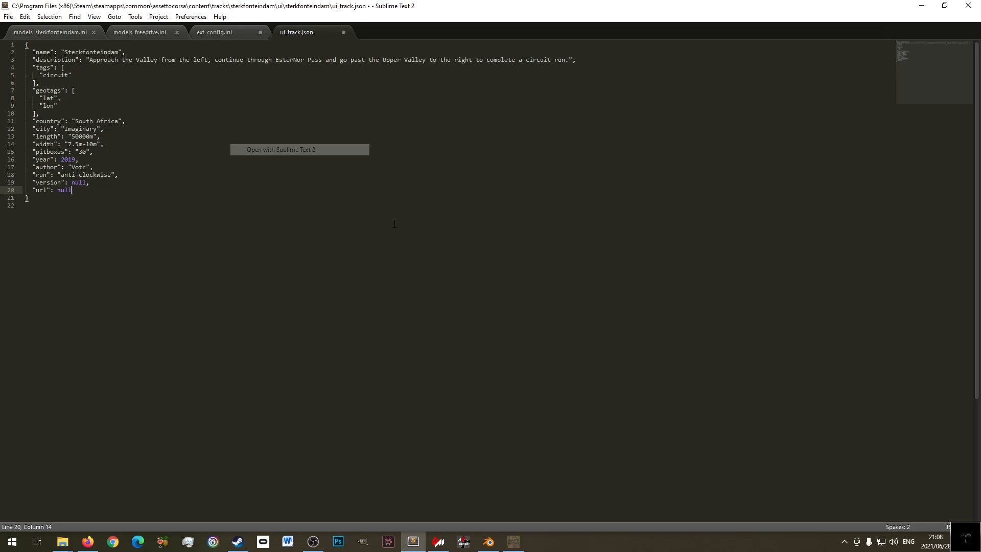
- Open preview.png from the track's ui\freedrive folder for editing in Paint
left_click(125, 91)
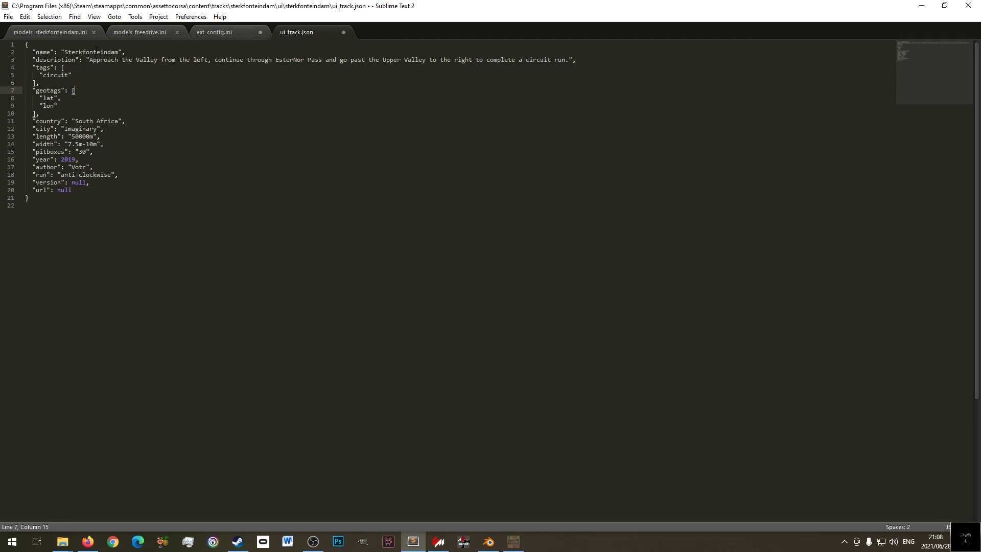
left_click(926, 11)
key("BackSpace")
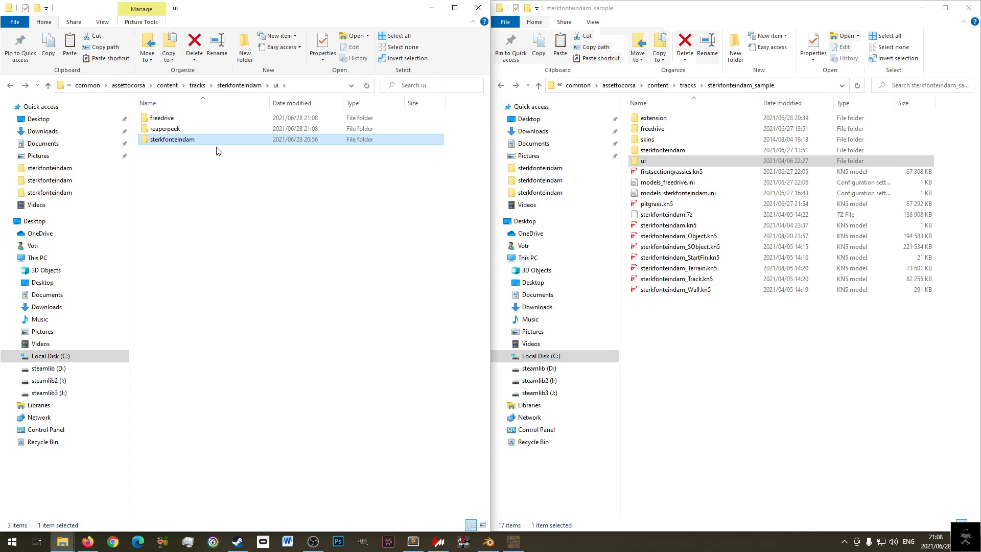
double_click(162, 118)
left_click(151, 124)
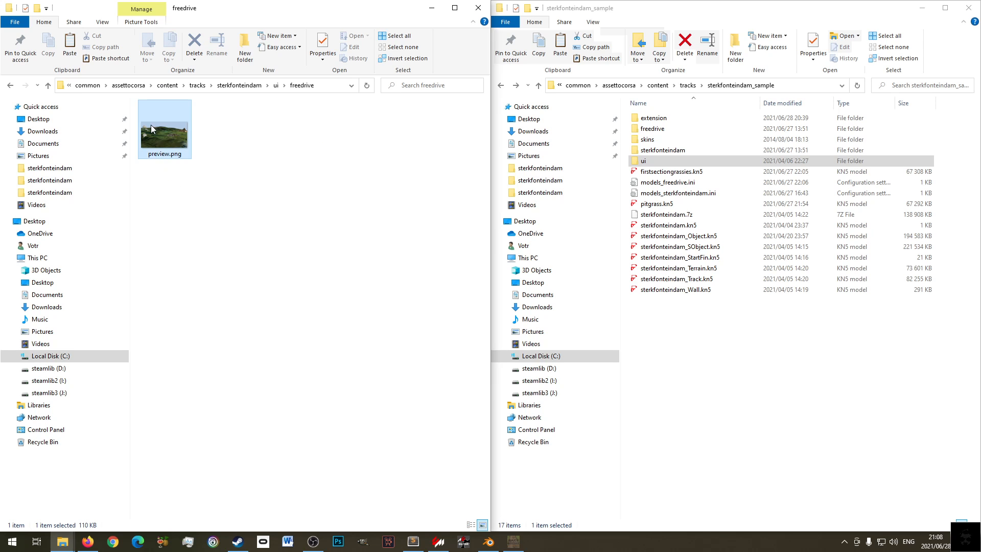
right_click(151, 125)
left_click(187, 189)
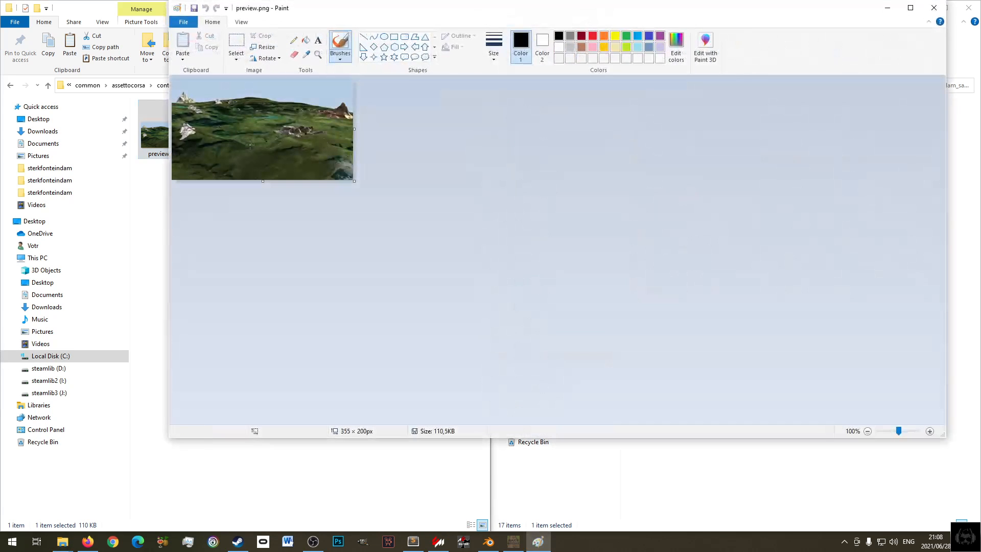
- Add the text "FREEDRIVE" across the lower part of the preview picture
left_click(318, 40)
left_click(204, 149)
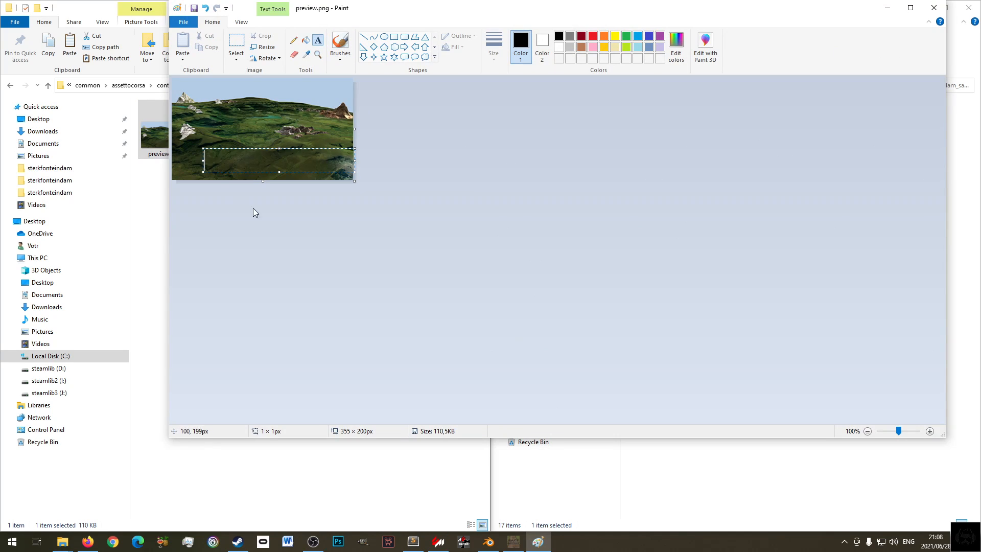
type("f")
key("BackSpace")
type("FREEDDRIVE")
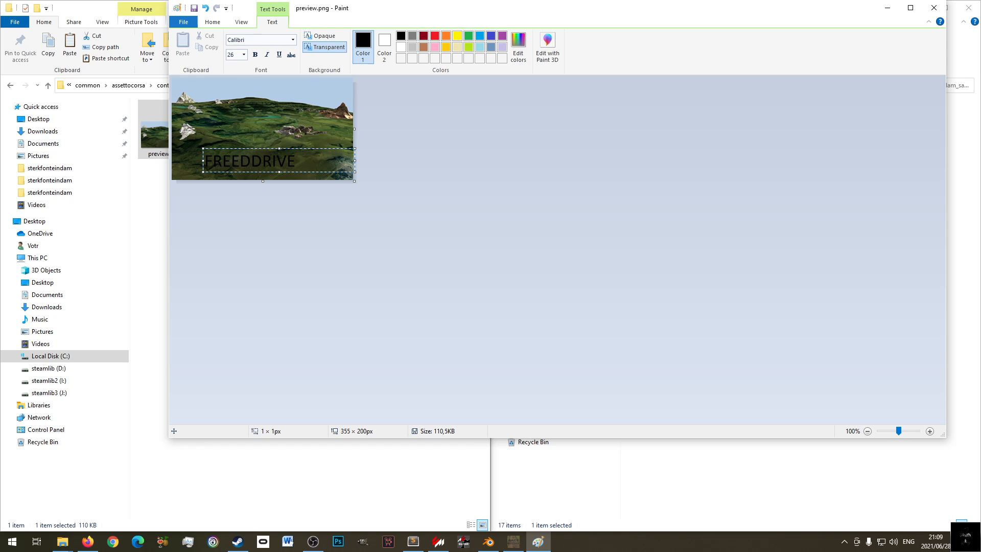
key("Left")
key("Left")
key("Left")
key("Left")
key("Left")
key("Delete")
key("End")
- Recolour the FREEDRIVE text white and centre it near the picture's lower edge
left_click_drag(285, 161, 204, 161)
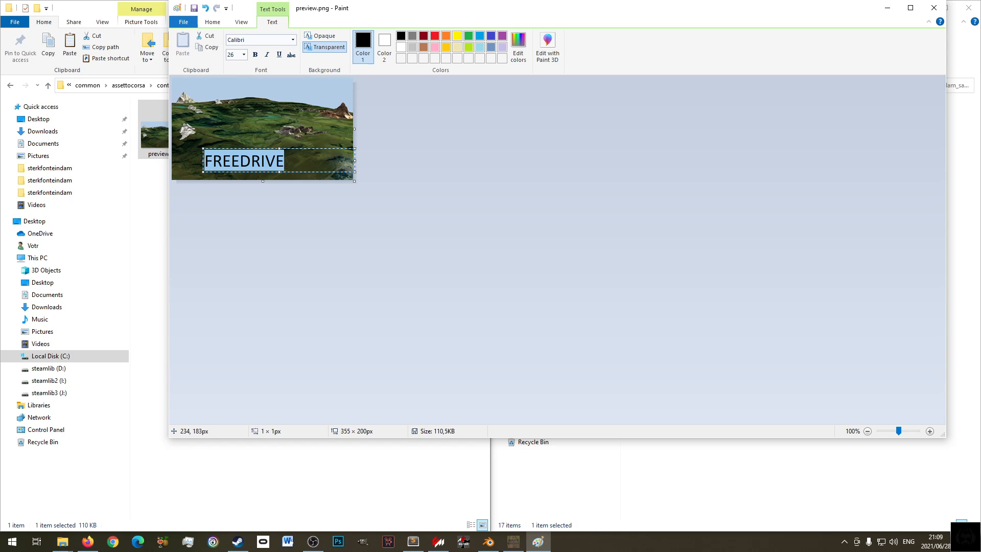
left_click(401, 47)
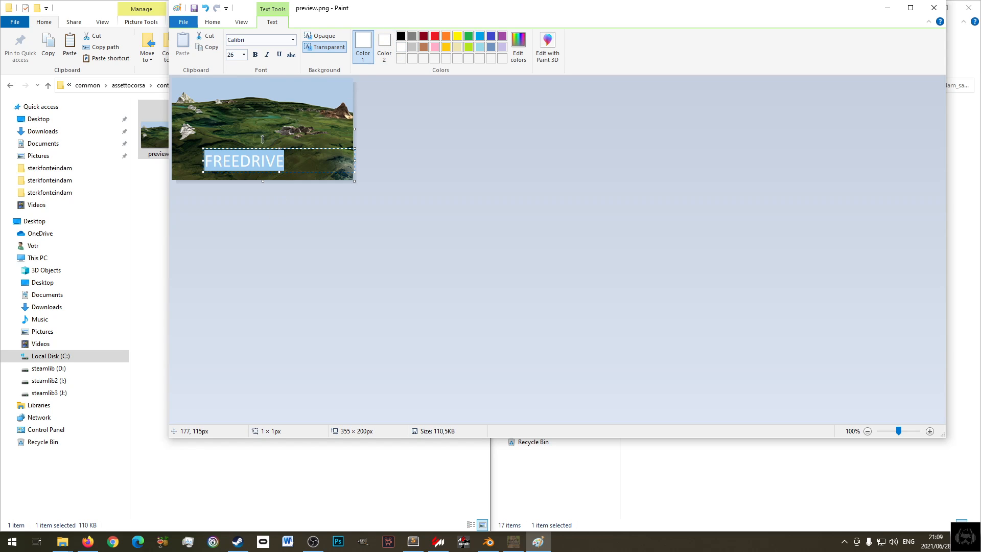
left_click(311, 157)
left_click_drag(265, 147, 265, 146)
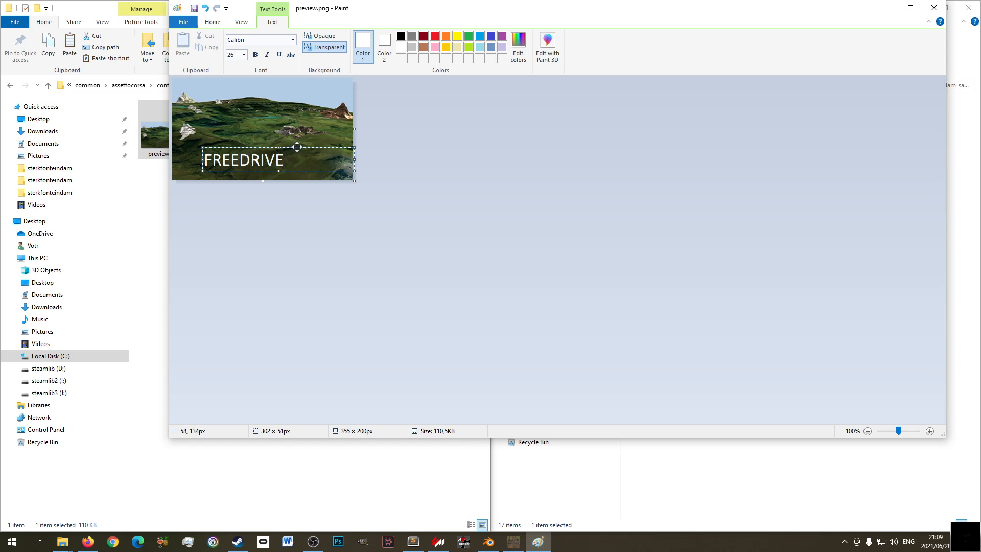
left_click_drag(203, 159, 251, 151)
left_click(310, 130)
- Save the captioned preview.png, close Paint and check the picture in the freedrive folder
left_click(194, 8)
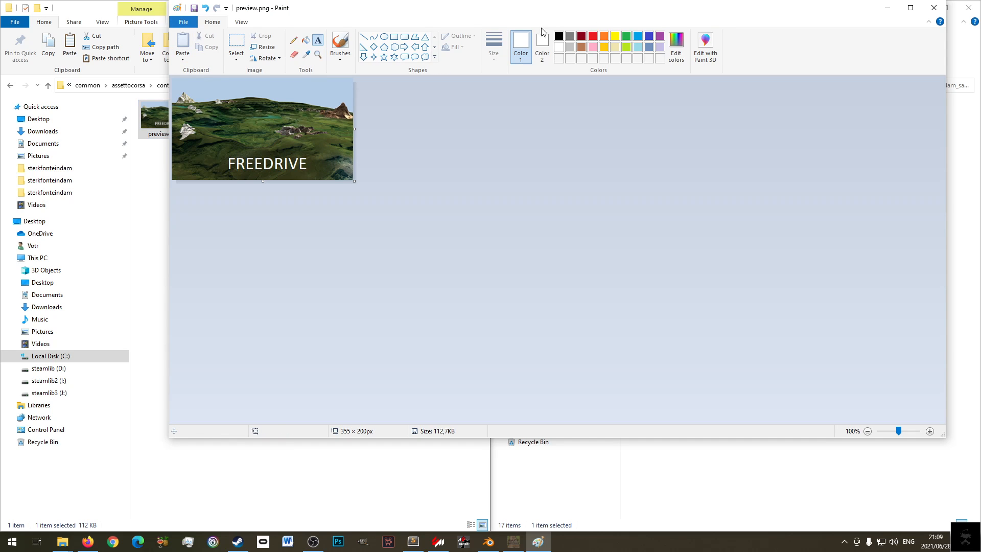
left_click(934, 8)
left_click(308, 209)
key("alt+Left")
key("alt+Right")
left_click(174, 141)
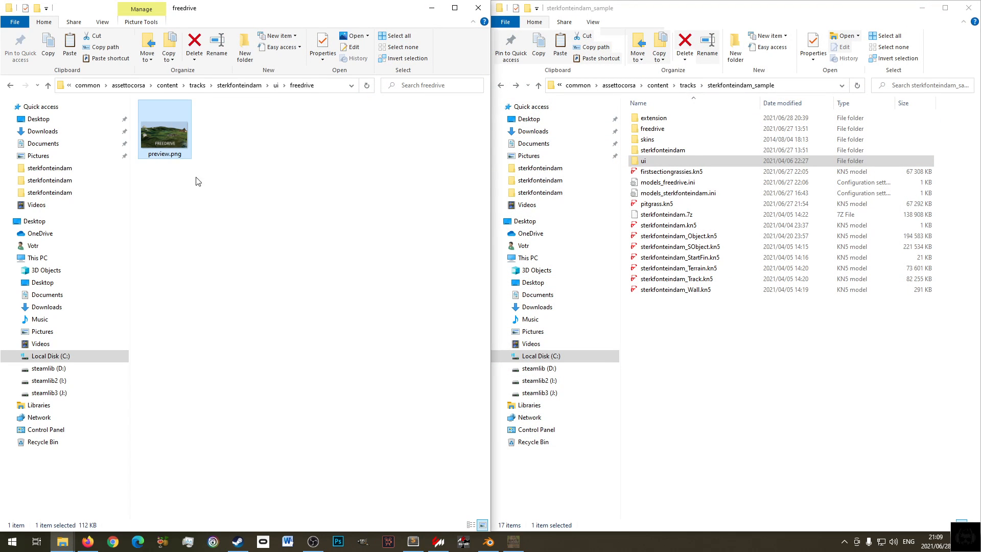
- Copy ui_track.json from the ui\sterkfonteindam folder into the ui\freedrive folder
key("alt+Left")
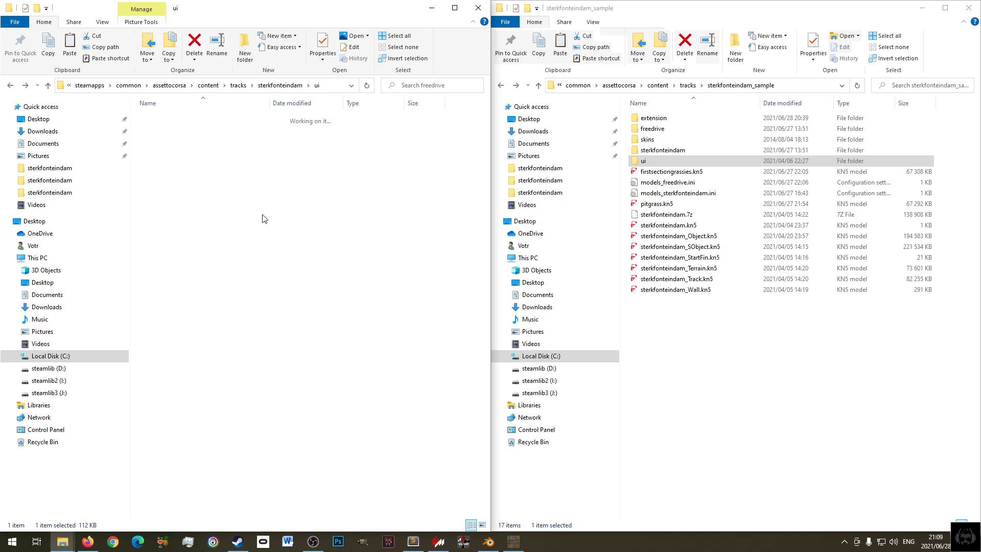
double_click(171, 140)
right_click(222, 148)
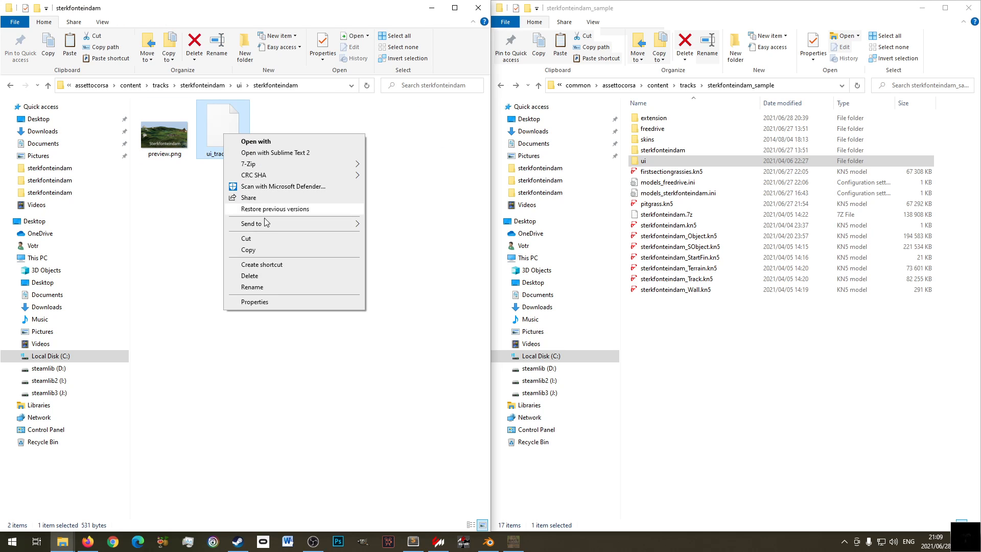
left_click(274, 246)
key("alt+Left")
double_click(199, 129)
key("alt+Left")
double_click(163, 118)
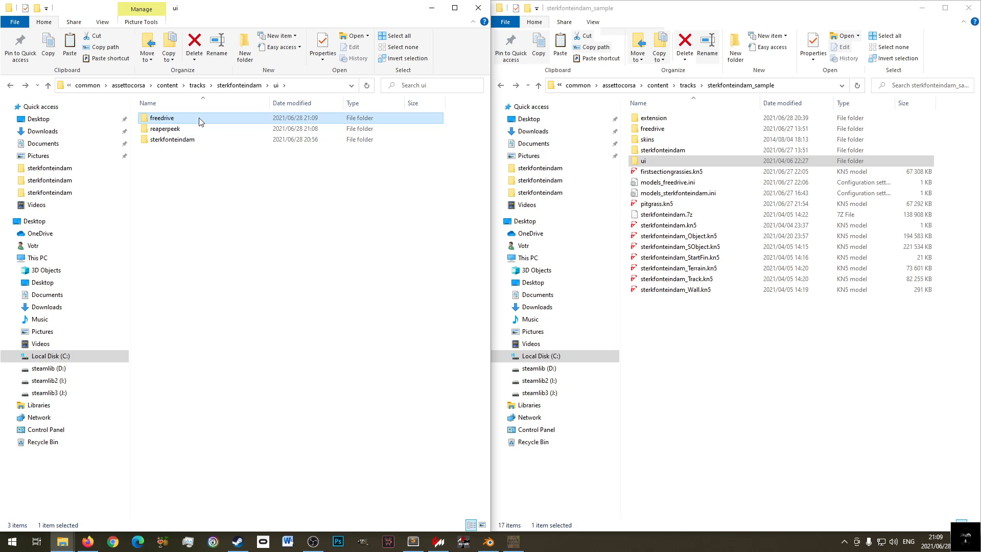
right_click(235, 163)
left_click(287, 258)
right_click(225, 132)
left_click(278, 150)
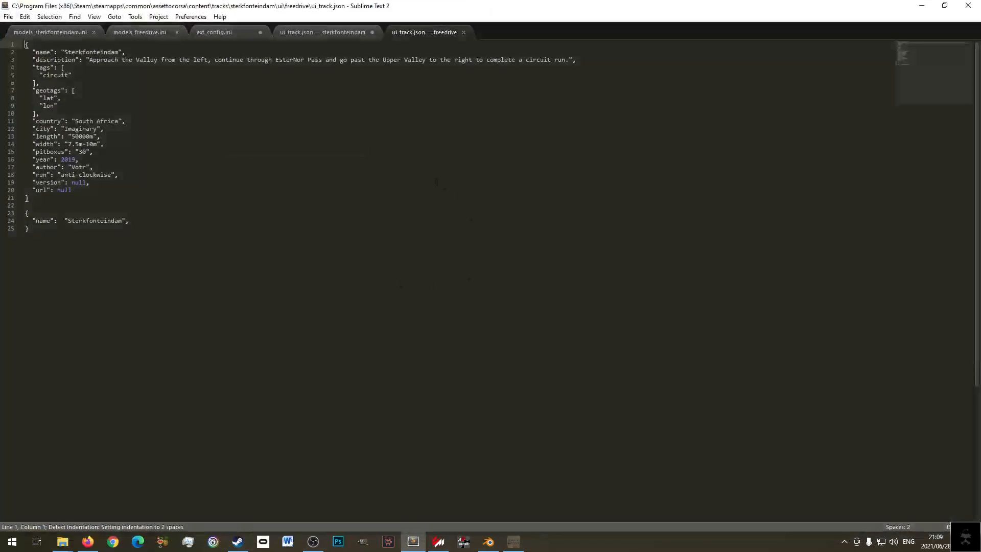
double_click(90, 52)
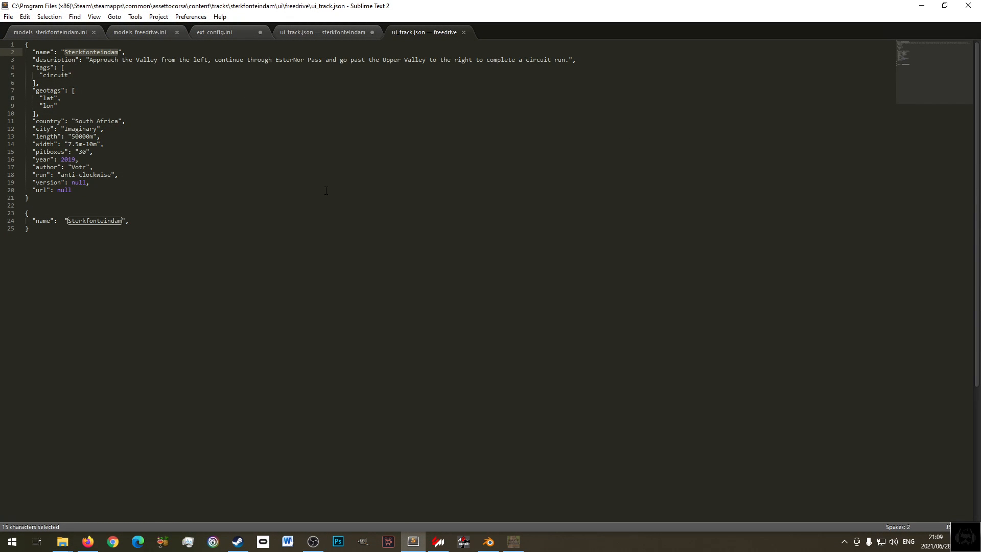
middle_click(419, 28)
- Save the sterkfonteindam ui_track.json and copy its entire JSON block
left_click(177, 213)
left_click(112, 183)
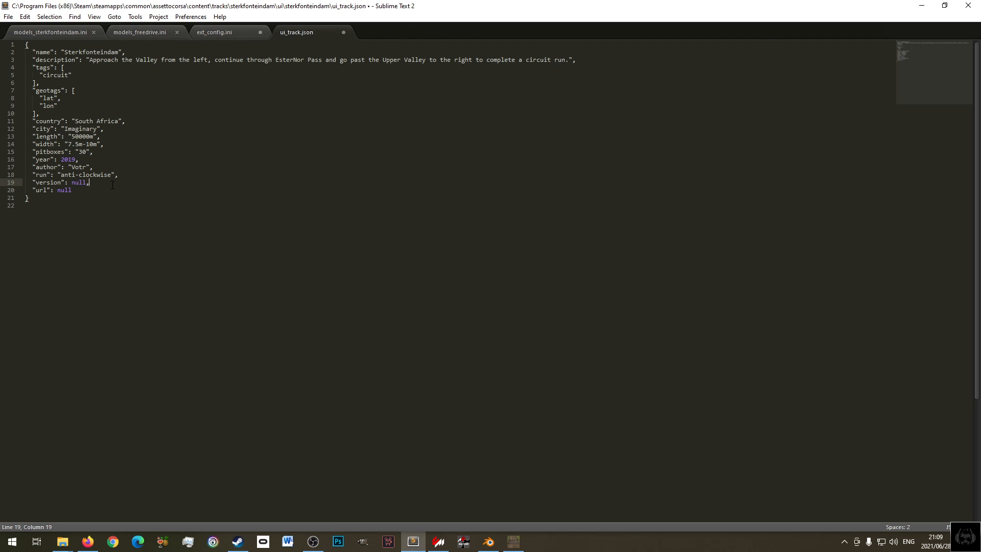
key("ctrl+s")
left_click(177, 199)
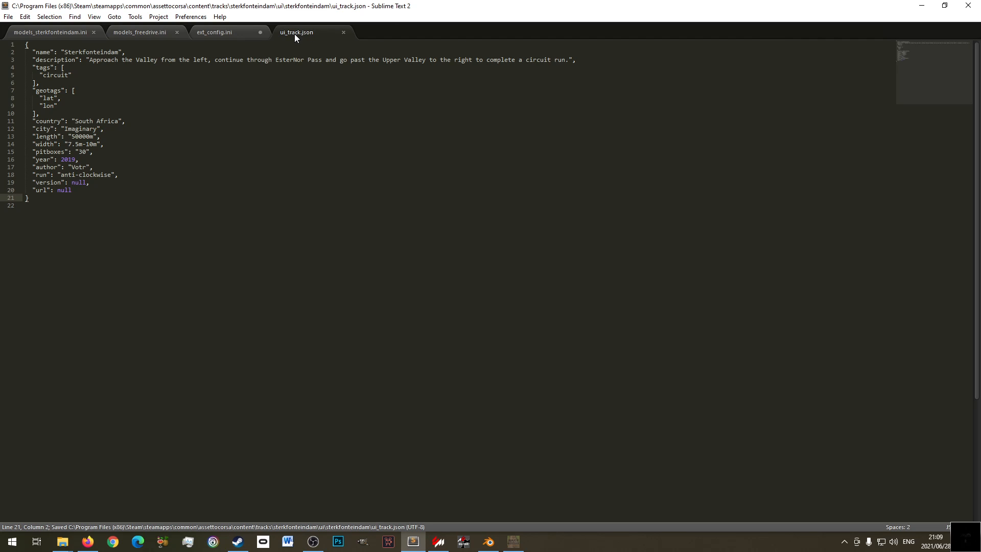
left_click_drag(25, 197, 25, 44)
right_click(44, 66)
left_click(72, 74)
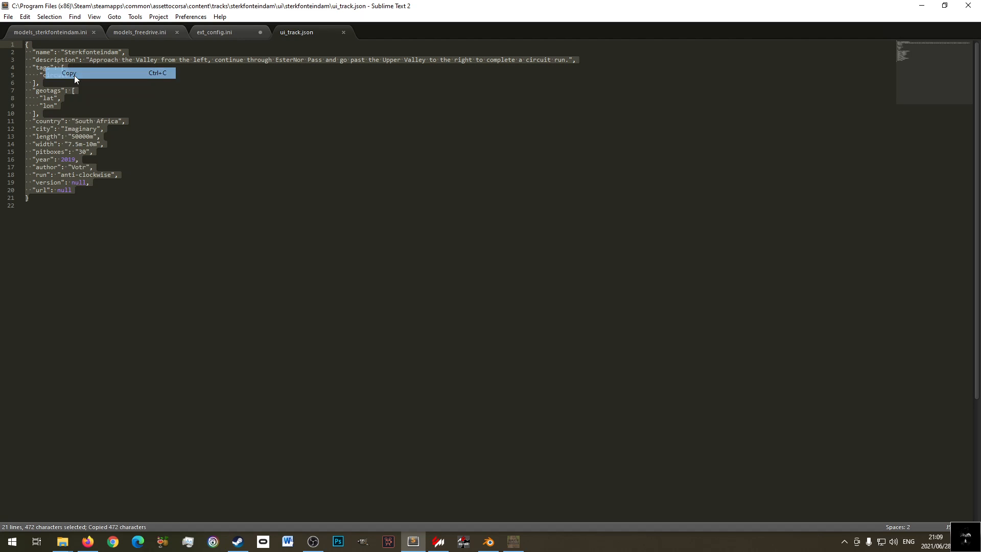
- Open ui_track.json from the ui\freedrive folder in Sublime Text 2
mouse_move(62, 542)
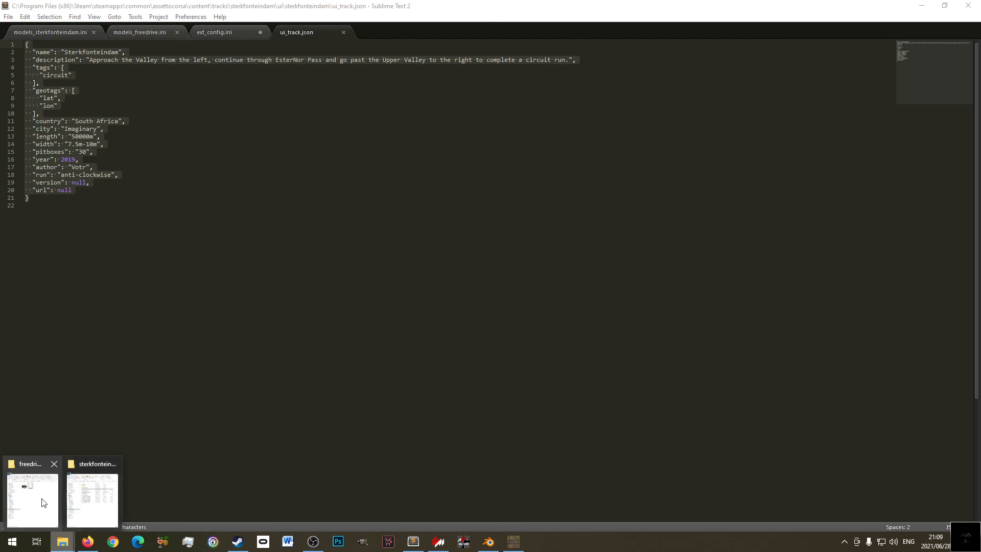
left_click(44, 504)
key("alt+Left")
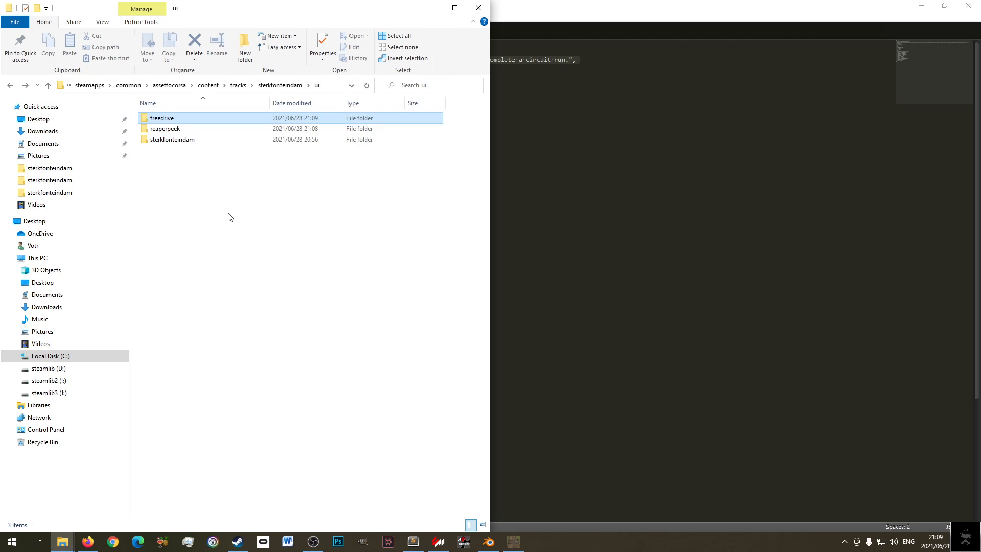
double_click(164, 119)
right_click(225, 126)
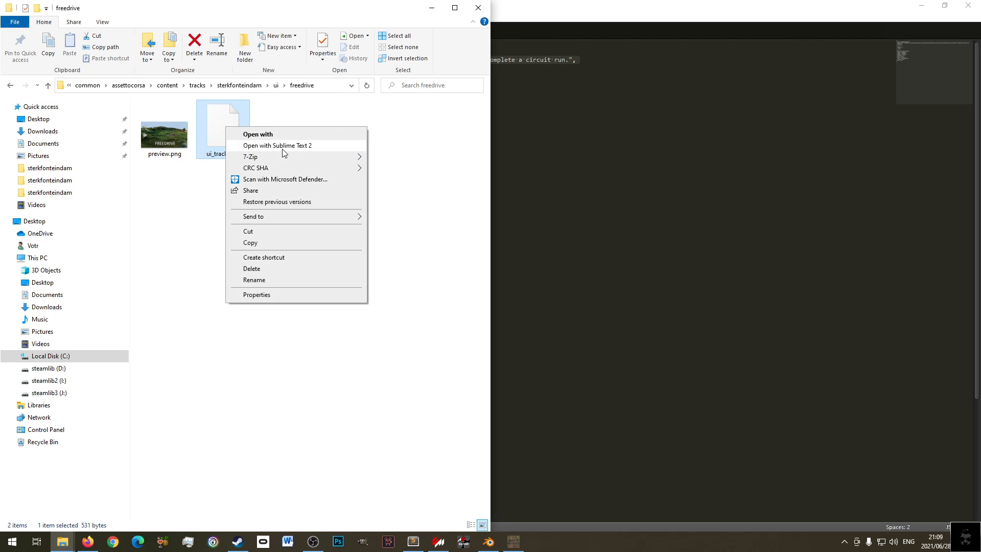
left_click(279, 145)
- Delete the extra block holding only a name entry after the main JSON object in the freedrive file
left_click_drag(33, 204, 172, 289)
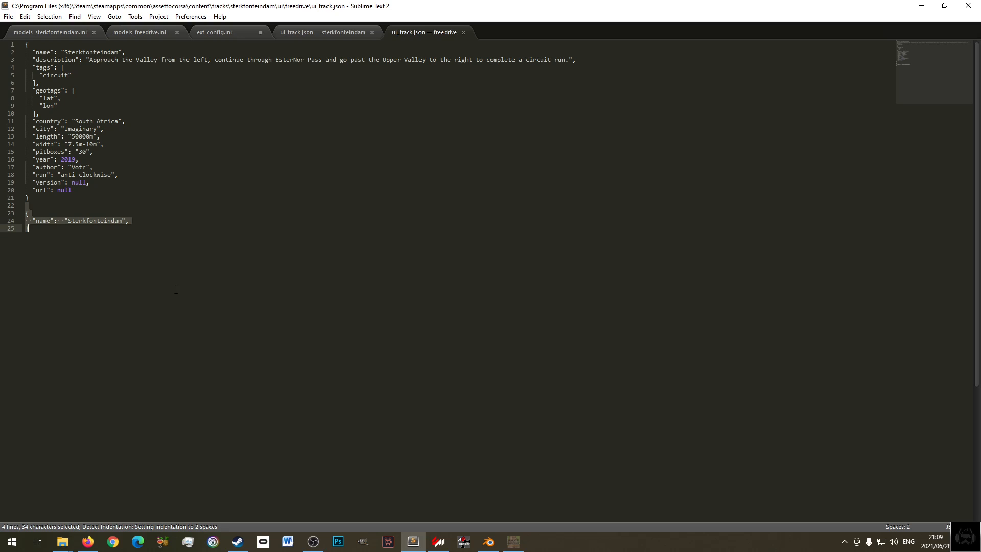
key("BackSpace")
key("BackSpace")
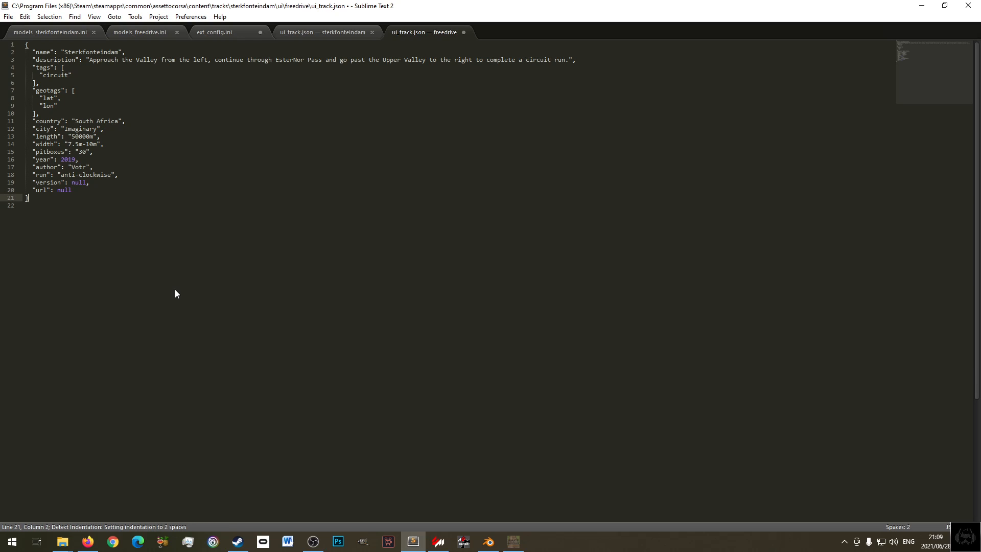
- Set the track name to "FreeDrive" in the freedrive ui_track.json and save the file
double_click(90, 52)
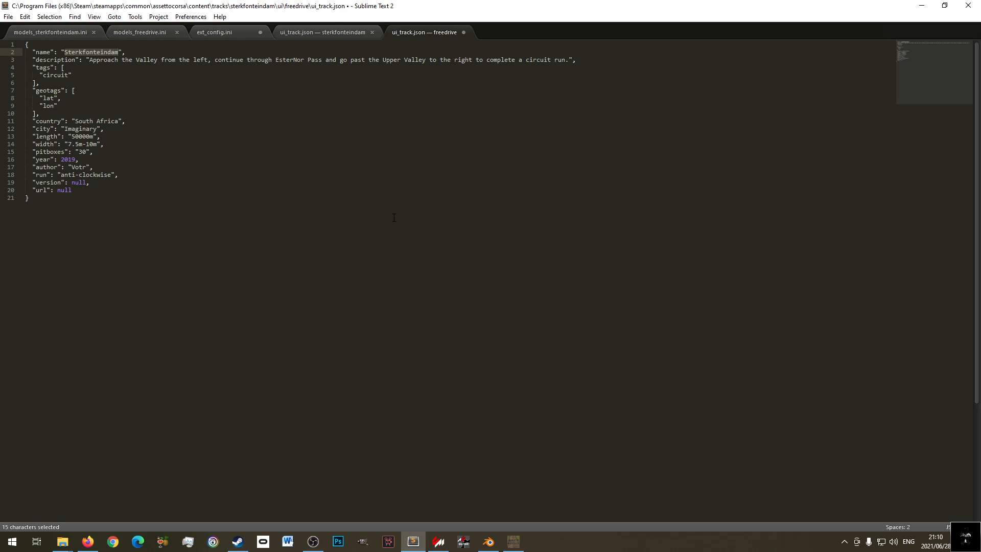
type("FreeDrive")
key("ctrl+s")
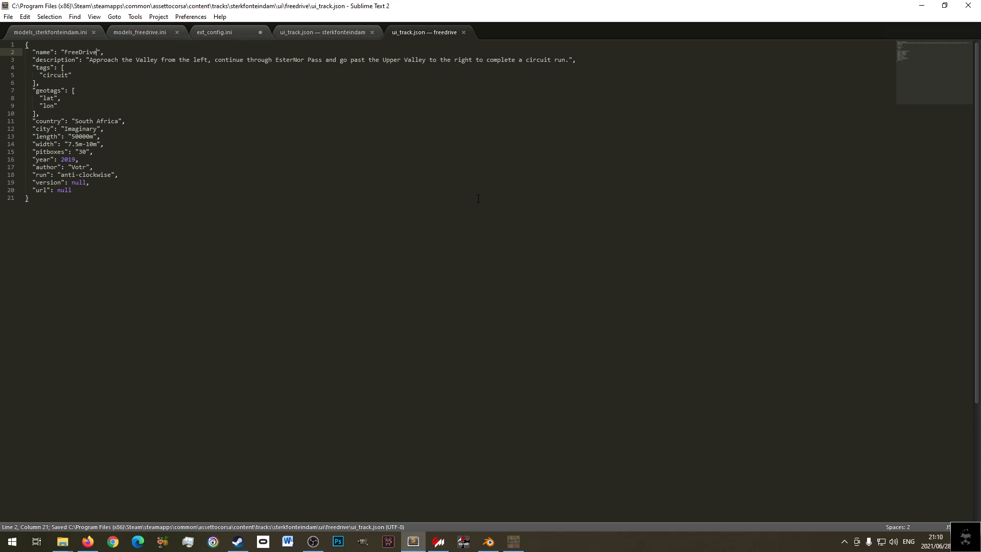
- Replace the description with "Freedrive, Drive whereverr you want in any direction you want." and save the file
left_click_drag(89, 60, 566, 59)
type("Frredr")
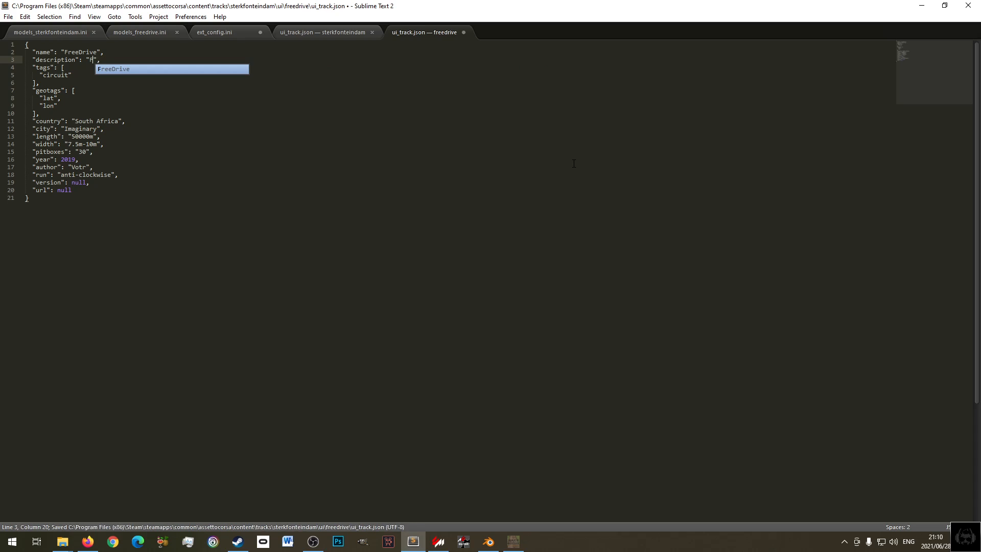
type("ive,")
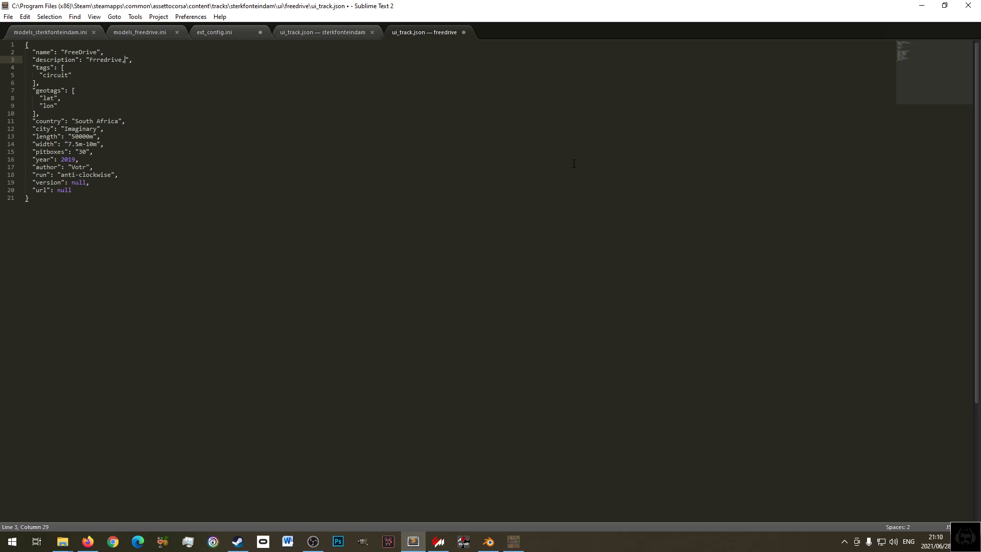
type(" Drive whe")
type("reverr you wa")
type("nt in any di")
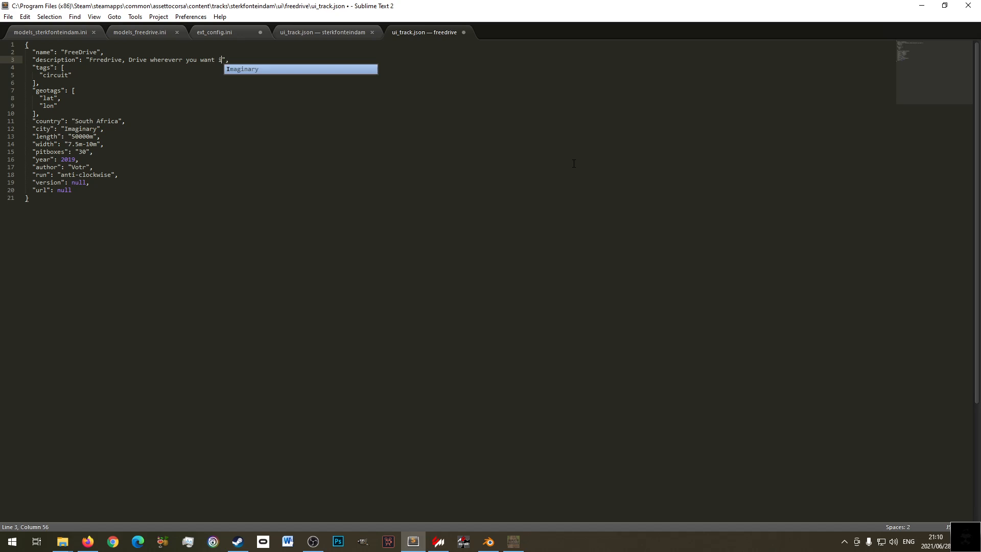
type("rectio")
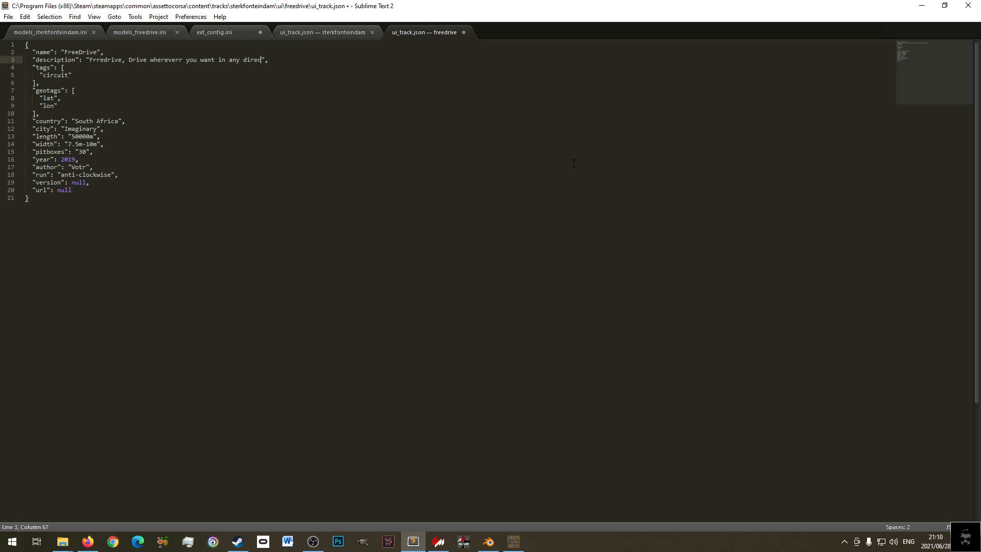
type("n you want.")
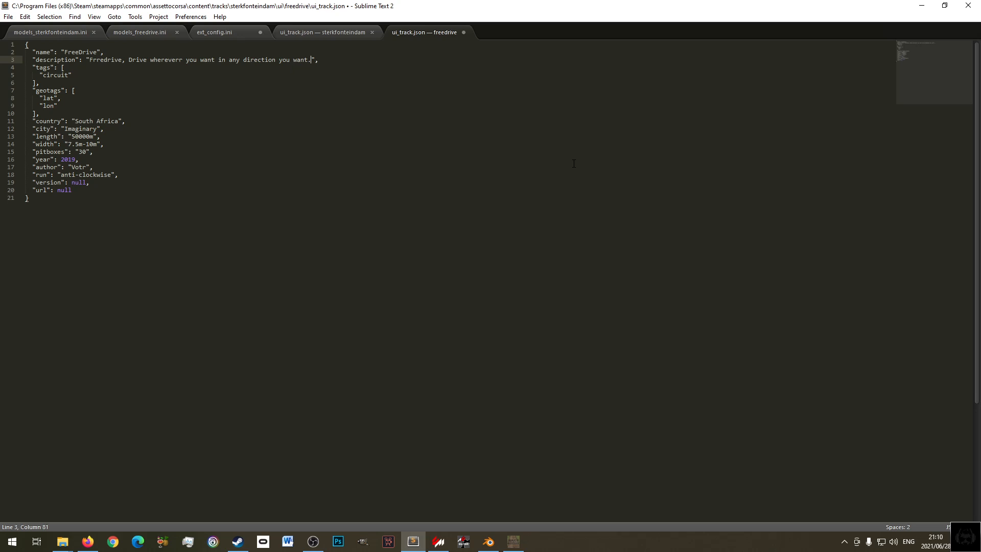
key("ctrl+s")
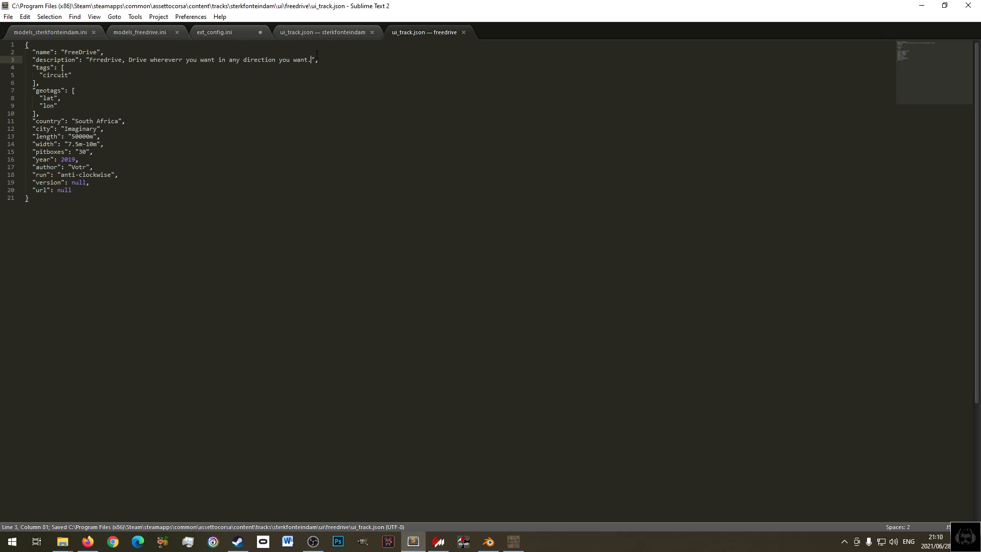
key("BackSpace")
type("e")
key("ctrl+s")
- Change the "circuit" tag to "freedrive" and save the file
left_click(99, 78)
double_click(57, 76)
type("free")
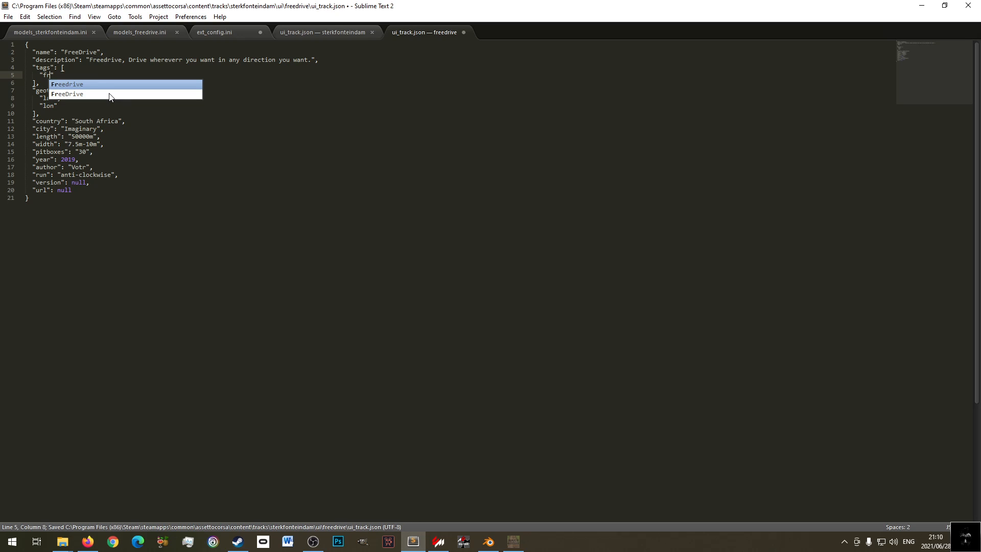
type("drive")
key("ctrl+s")
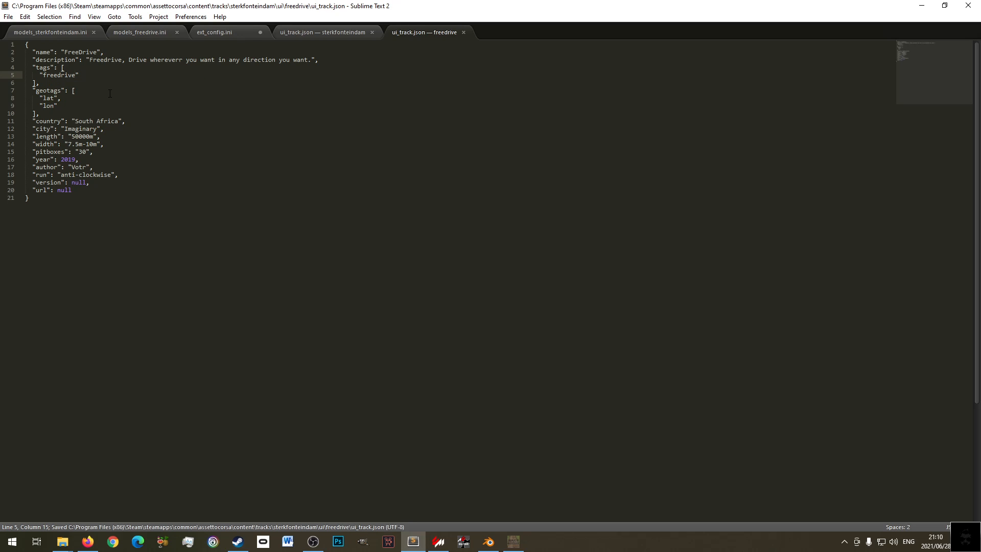
- Review the geotags, country, city and length entries of the freedrive track file
left_click(113, 98)
left_click(92, 106)
left_click(97, 97)
left_click(96, 111)
left_click(96, 106)
left_click(160, 122)
left_click(82, 128)
double_click(81, 137)
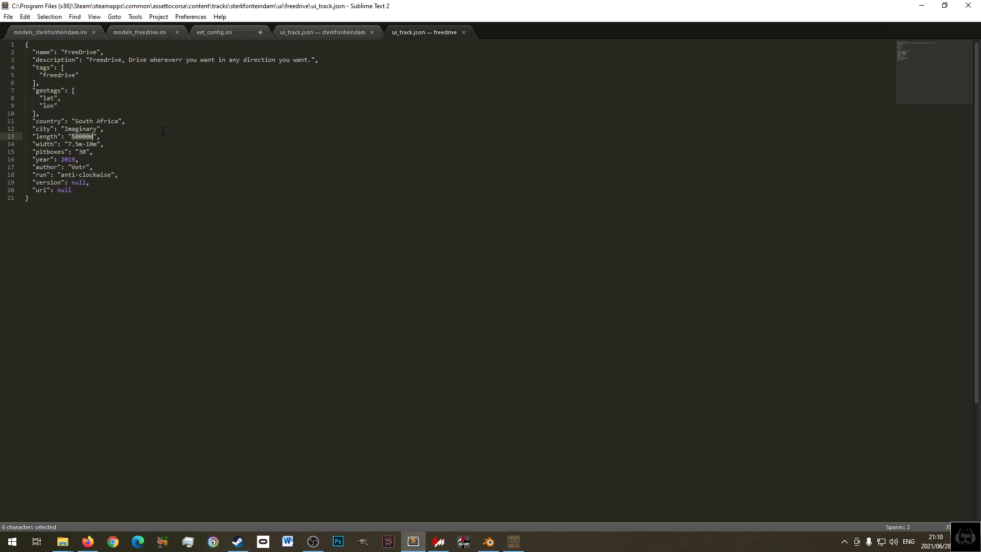
- Review the width, pitboxes, year, author and run entries of the freedrive track file
left_click(118, 144)
double_click(70, 144)
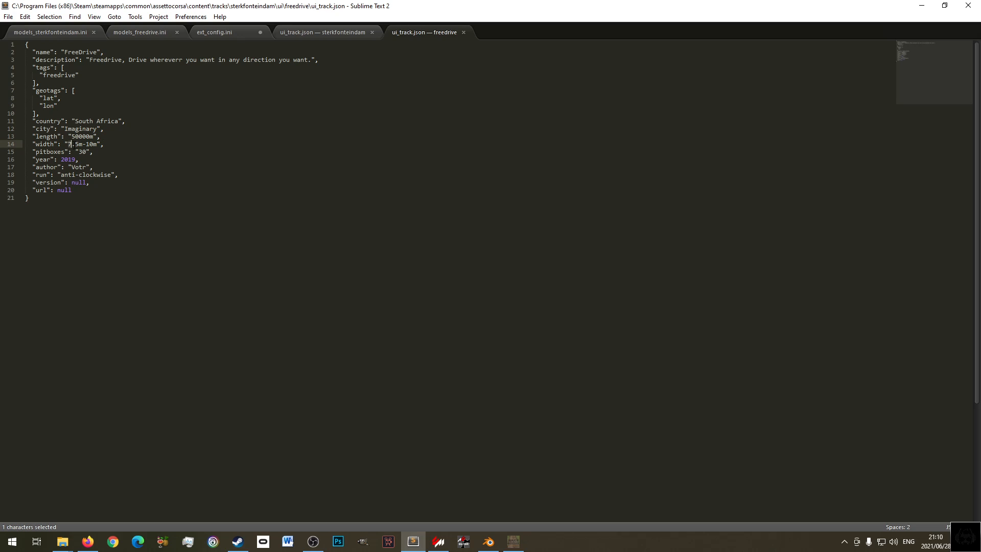
left_click(148, 145)
left_click(172, 153)
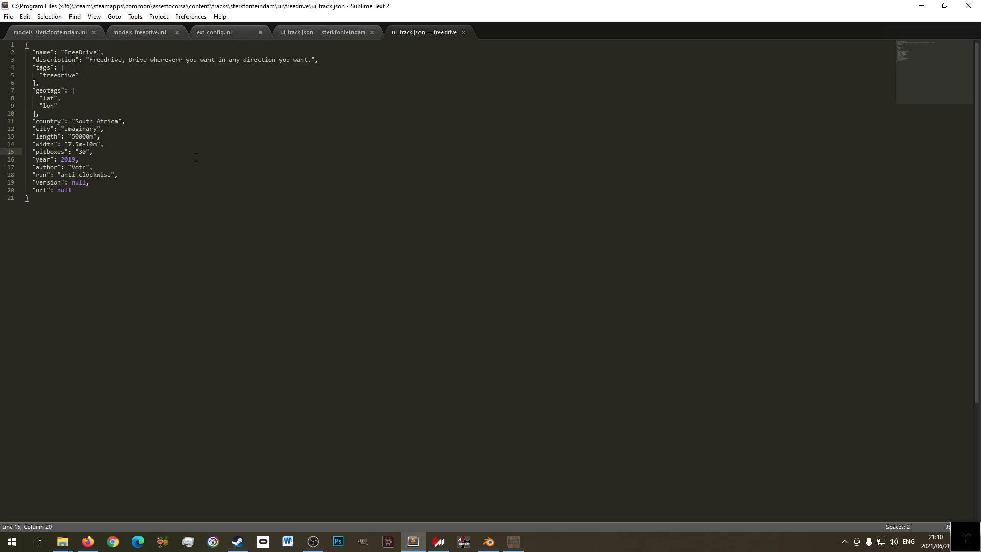
left_click(106, 146)
left_click(115, 160)
left_click(127, 168)
left_click(144, 177)
double_click(95, 174)
left_click(125, 175)
left_click_drag(61, 175, 112, 175)
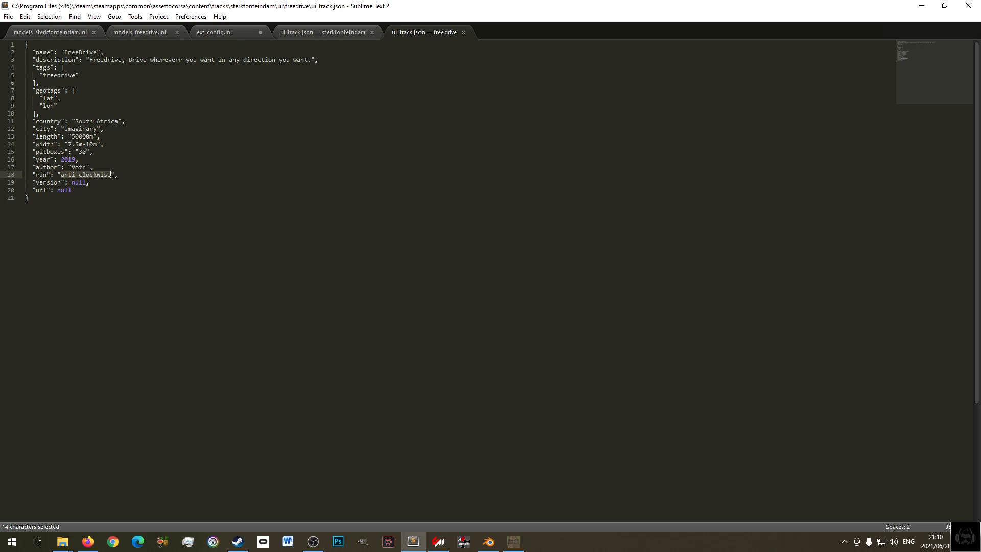
left_click(173, 175)
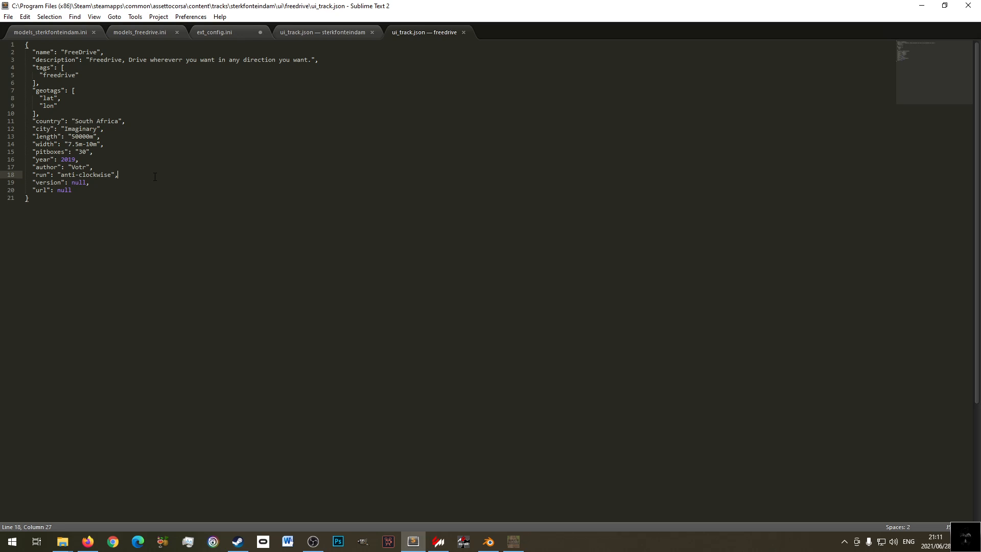
- Clear the "anti-clockwise" run value in the freedrive ui_track.json, leaving empty quotes, and save the file
left_click(62, 174)
left_click_drag(61, 174, 112, 175)
key("Delete")
key("ctrl+s")
left_click(149, 157)
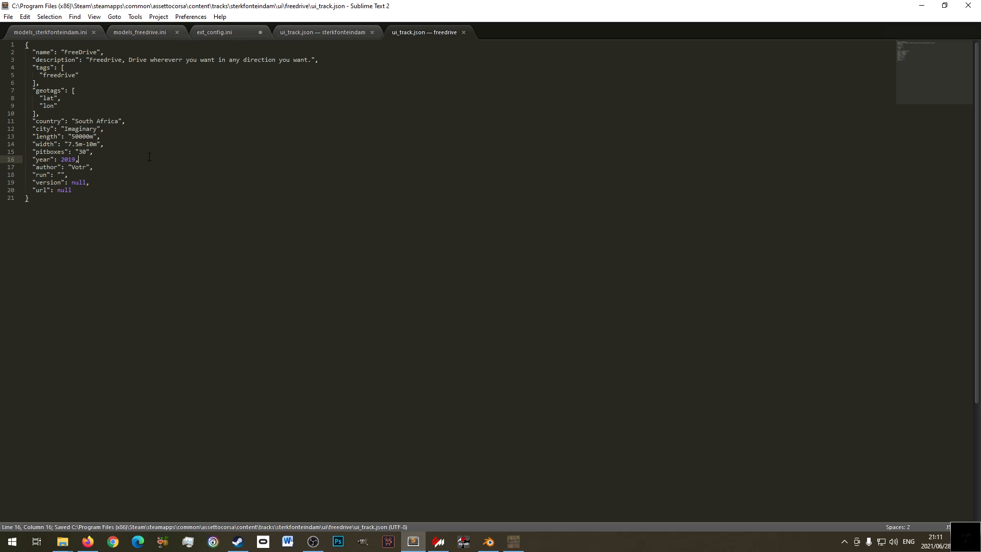
double_click(541, 29)
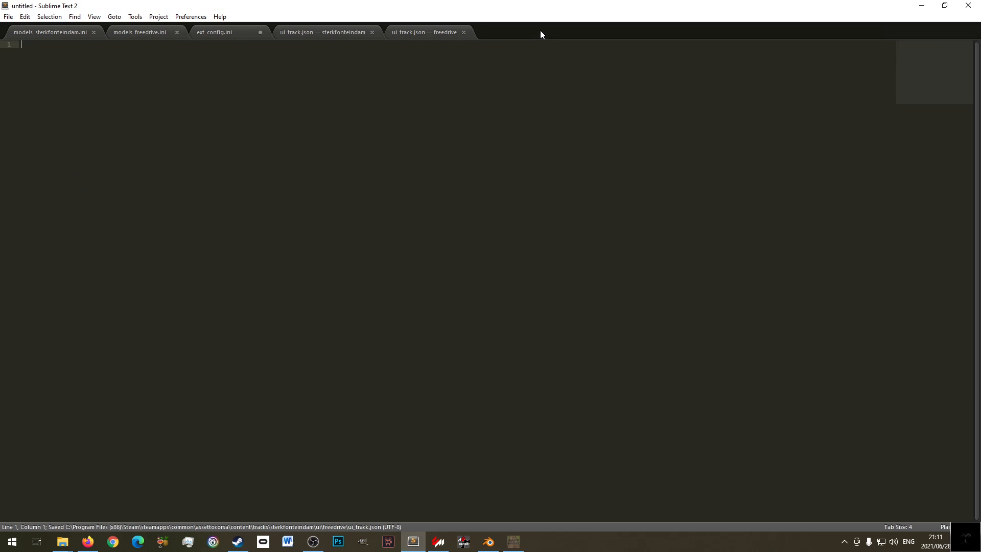
left_click(420, 32)
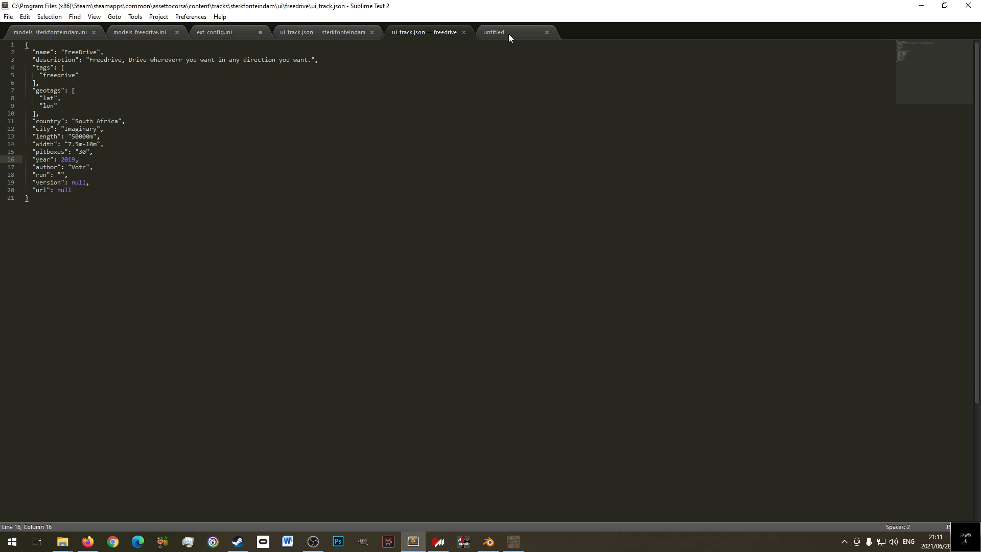
left_click(547, 32)
- Switch to File Explorer and open preview.png from the track's ui\reaperpeek folder for editing in Paint
left_click(63, 541)
left_click(33, 508)
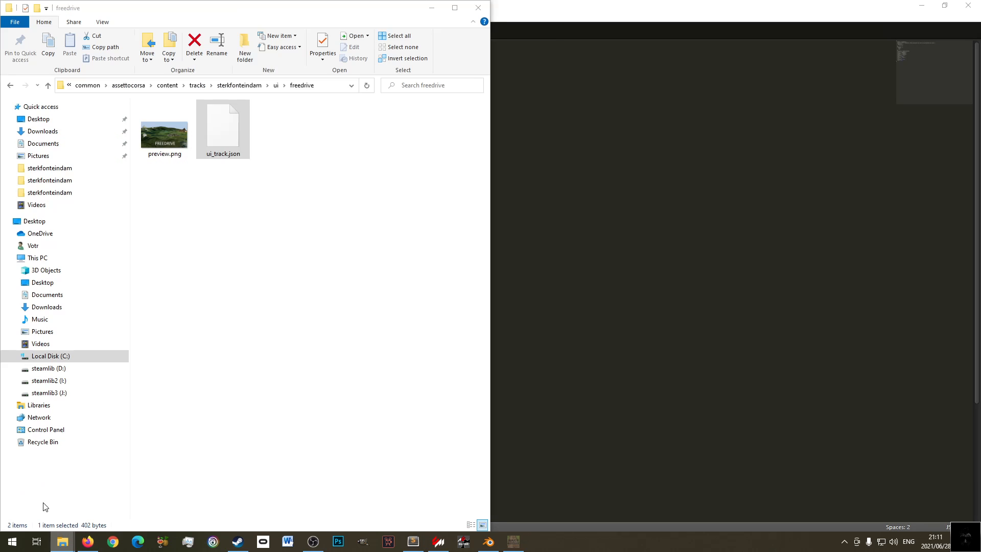
key("alt+Up")
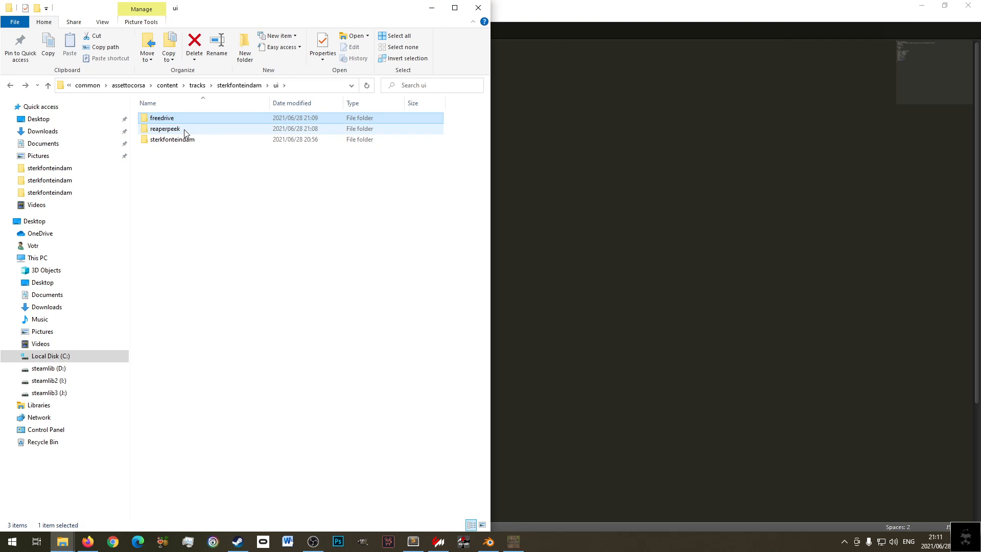
left_click(174, 131)
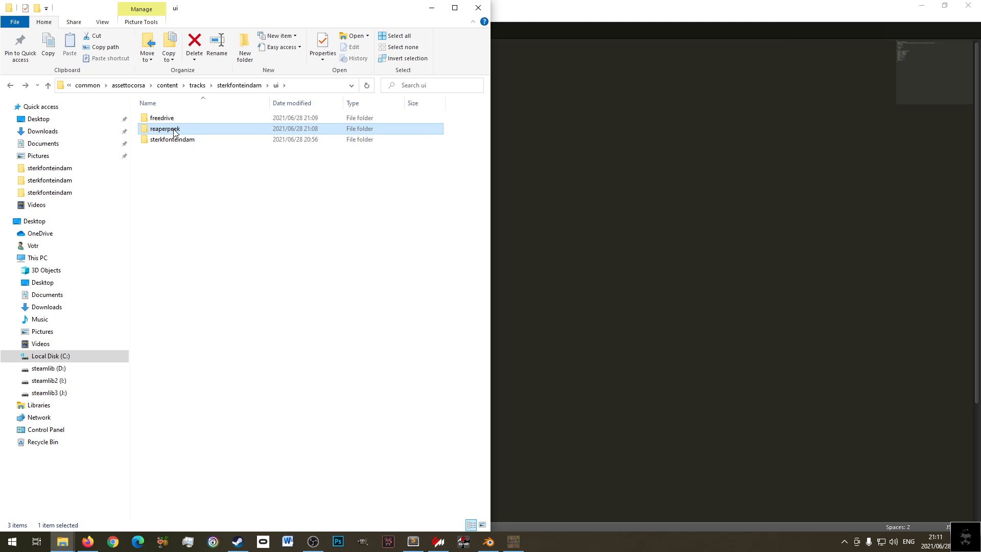
double_click(174, 130)
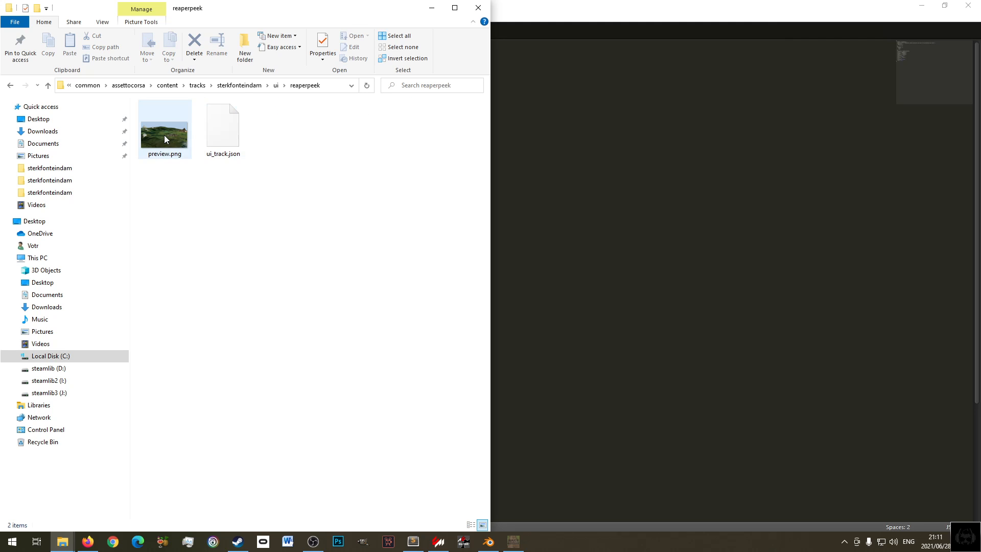
right_click(166, 136)
left_click(196, 200)
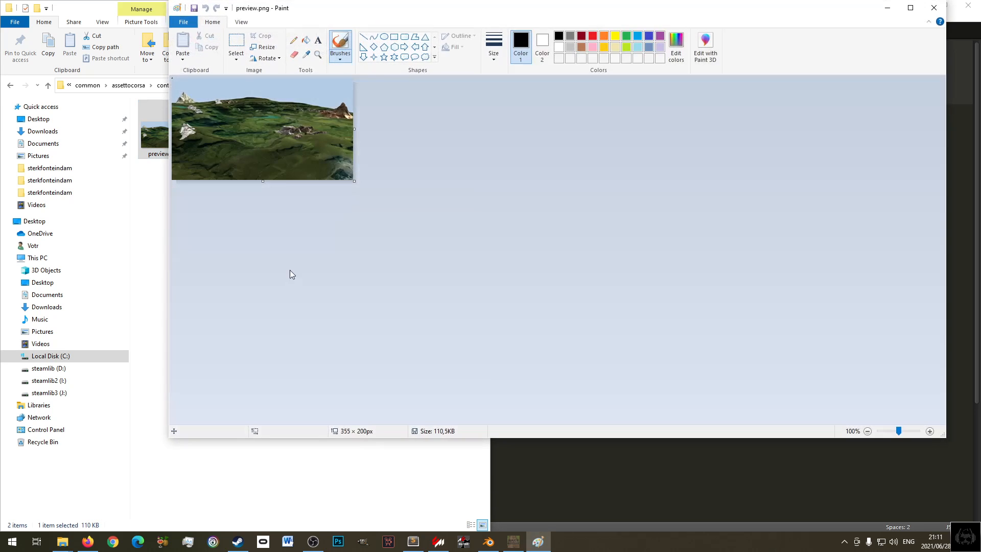
left_click(318, 40)
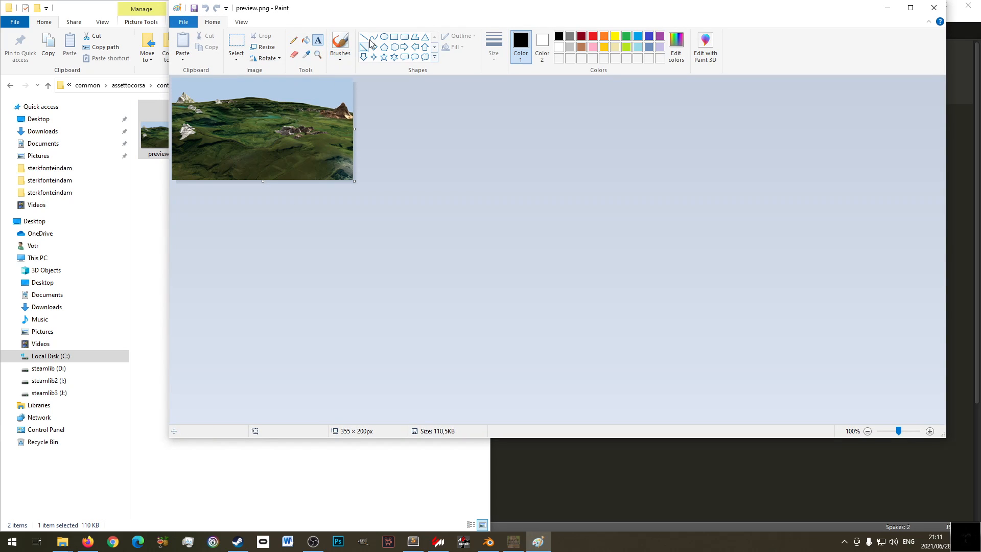
left_click(549, 45)
left_click(212, 148)
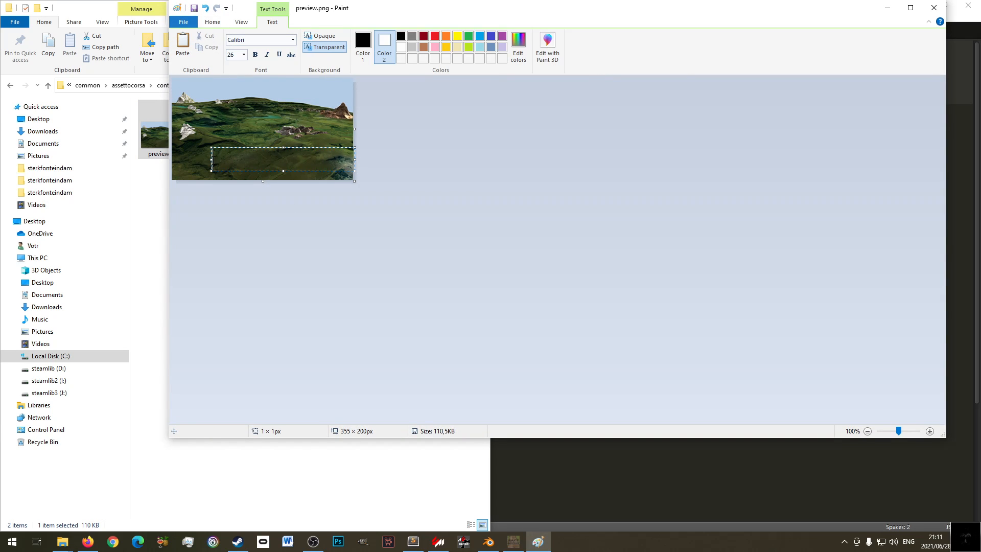
type("Reaperpeek")
left_click_drag(301, 160, 212, 160)
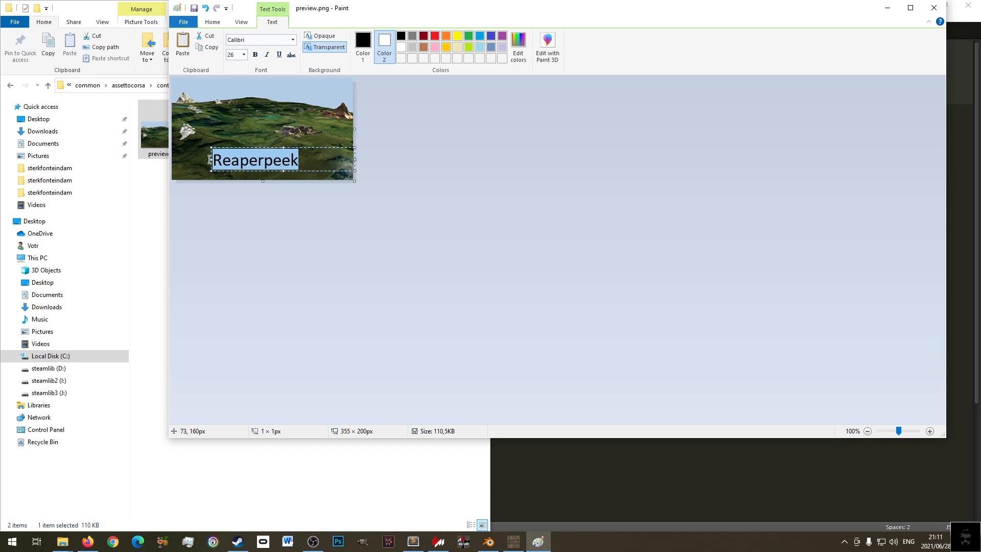
left_click_drag(210, 160, 270, 160)
left_click_drag(334, 143, 239, 162)
left_click(301, 155)
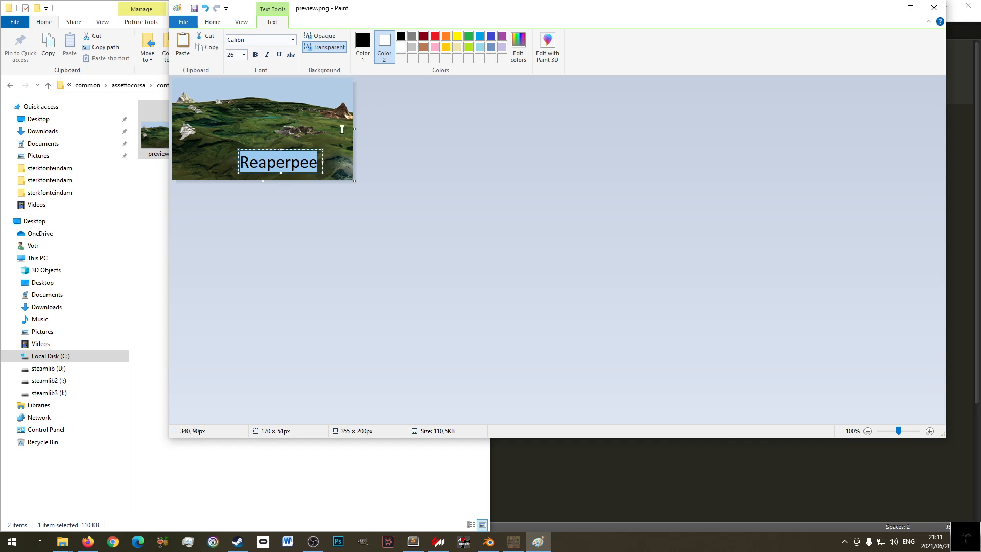
left_click(319, 163)
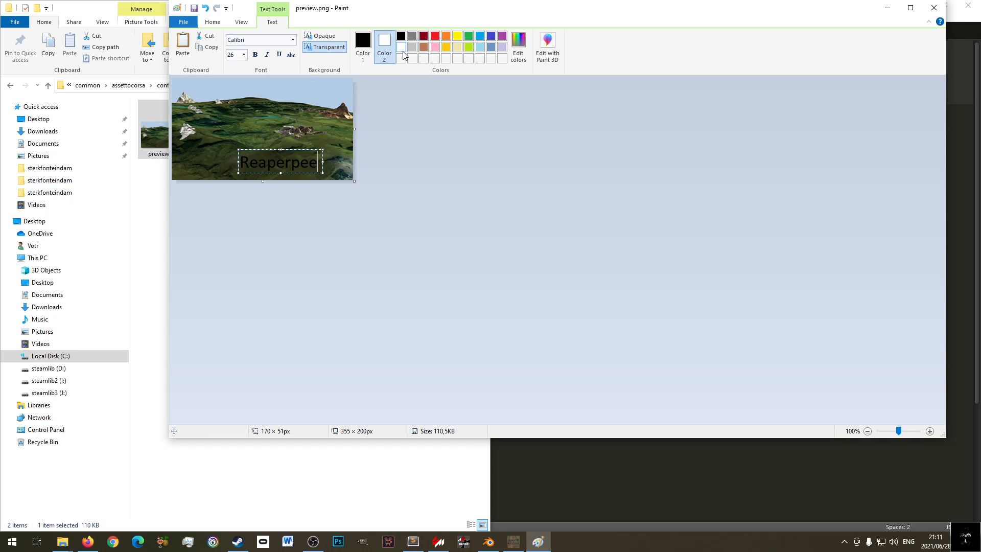
left_click(363, 49)
left_click(384, 52)
left_click(293, 161)
key("Escape")
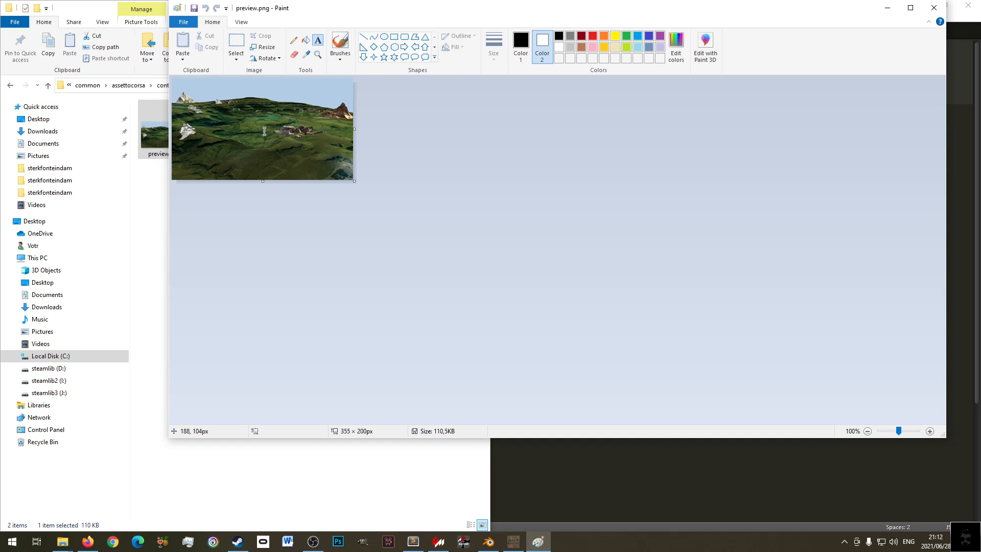
left_click_drag(199, 151, 355, 174)
type("Re")
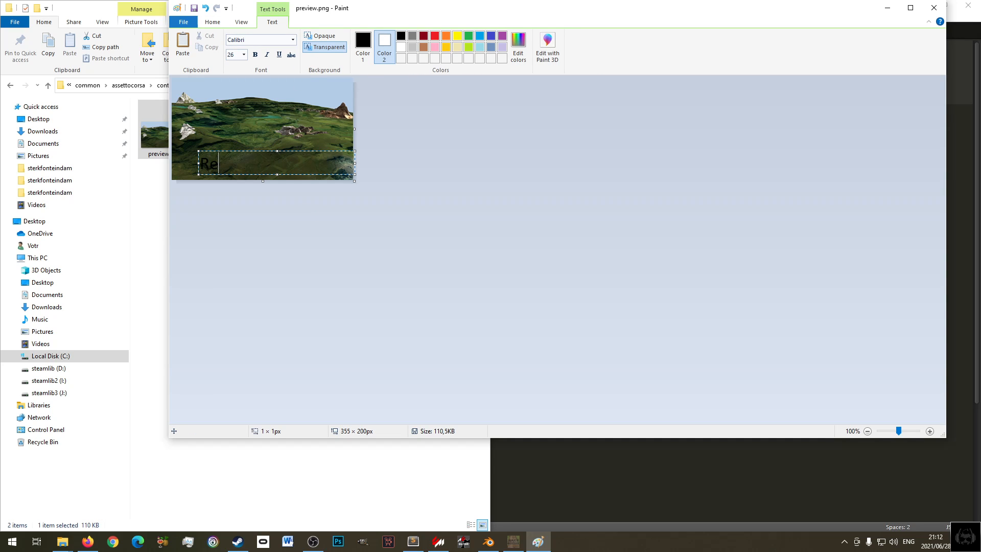
type("aperpeek")
key("ctrl+a")
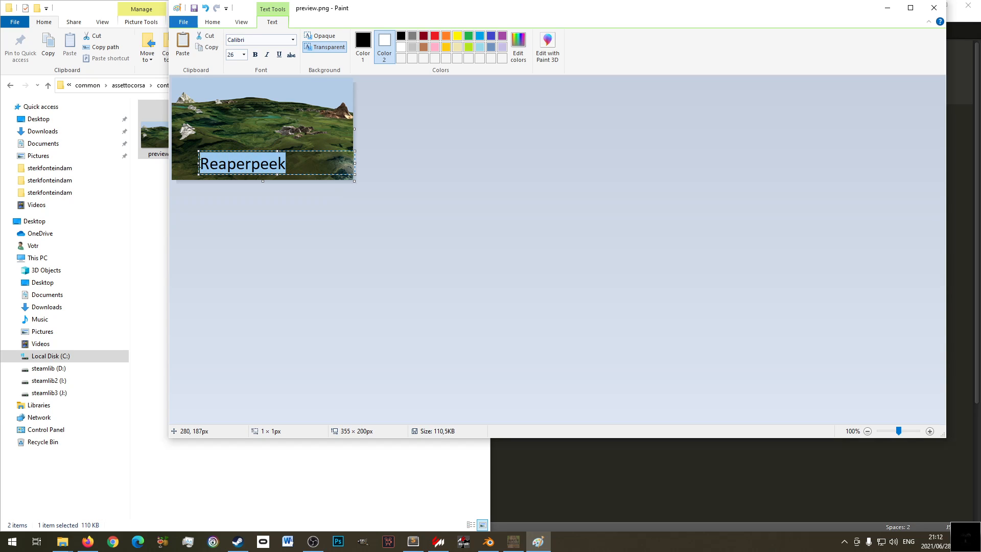
left_click_drag(269, 163, 277, 163)
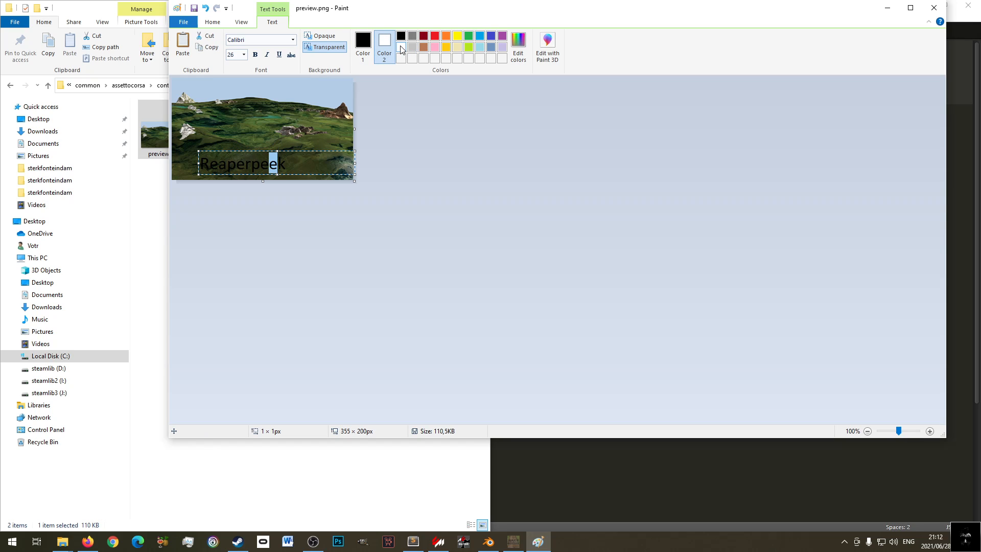
left_click(413, 37)
left_click(424, 47)
left_click(305, 163)
left_click_drag(306, 163, 189, 164)
key("Escape")
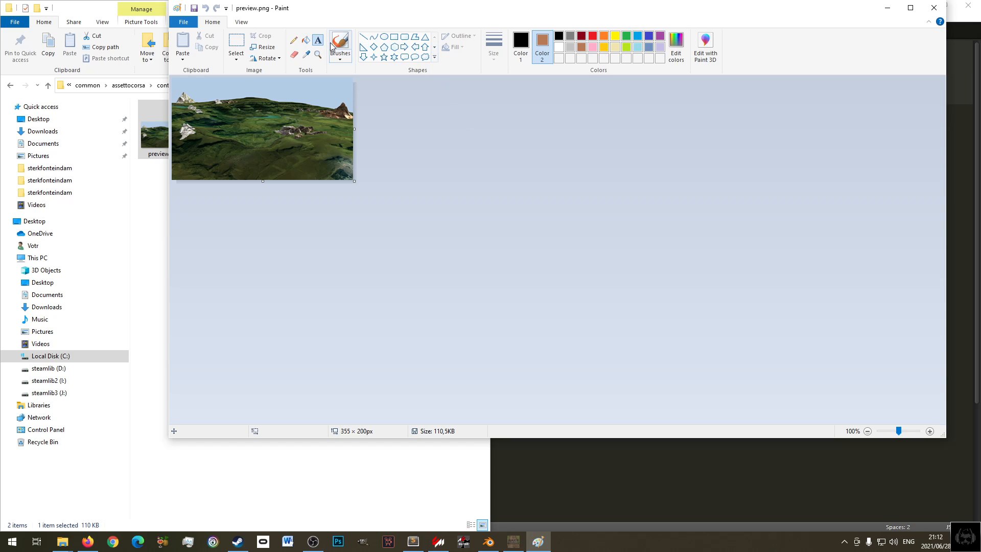
- Set the foreground colour to white and add the text "Reaperpeek" near the lower edge of the preview image
left_click(559, 47)
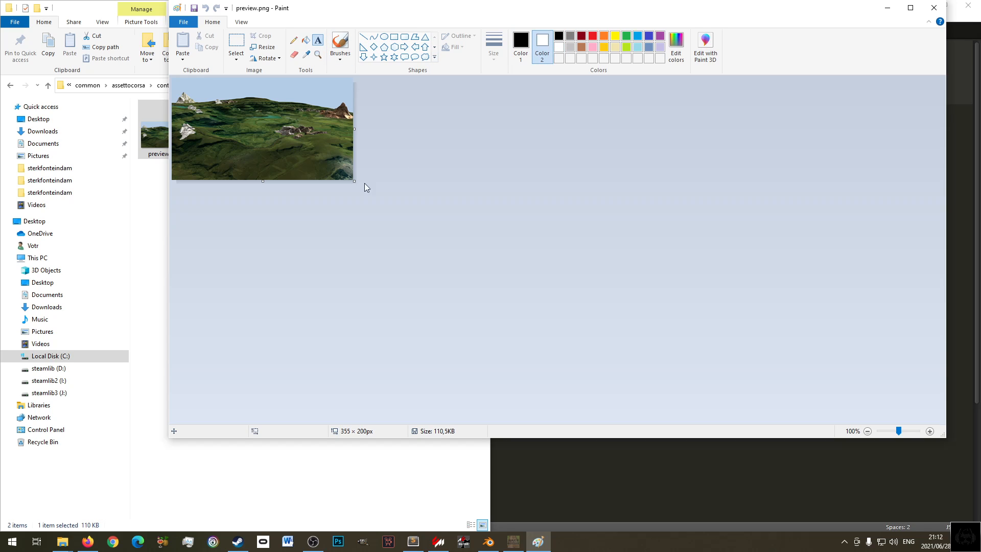
left_click(520, 46)
left_click(559, 47)
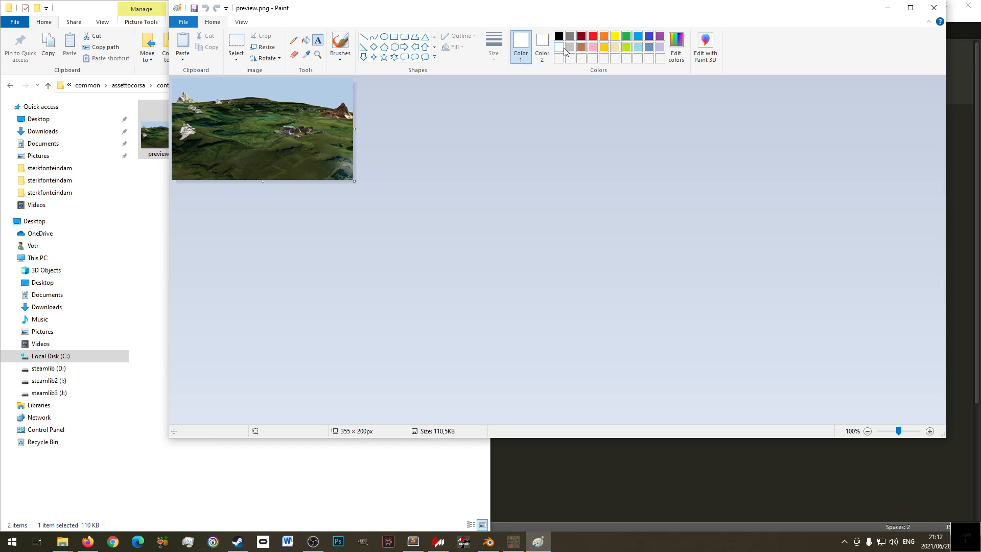
left_click(215, 163)
type("R")
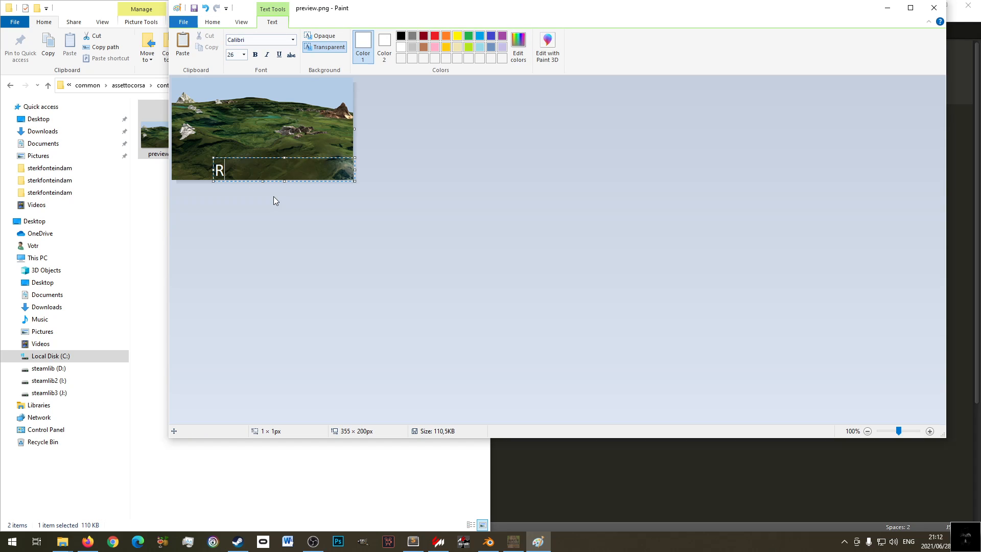
type("eaperpeel")
key("BackSpace")
type("k")
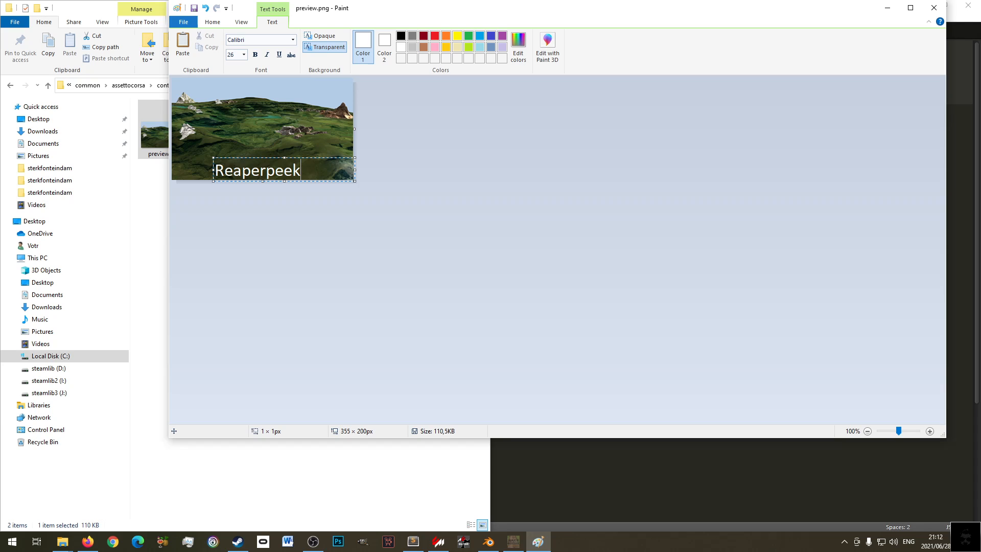
- Move the caption so it sits centred slightly above the image's lower edge, then save and close the image
left_click_drag(213, 169, 261, 146)
left_click(282, 128)
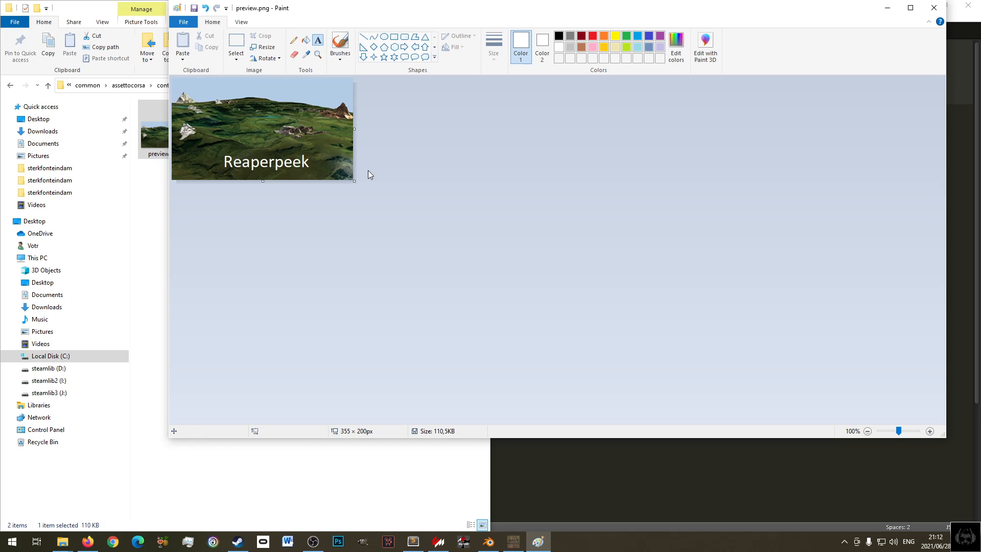
key("ctrl+s")
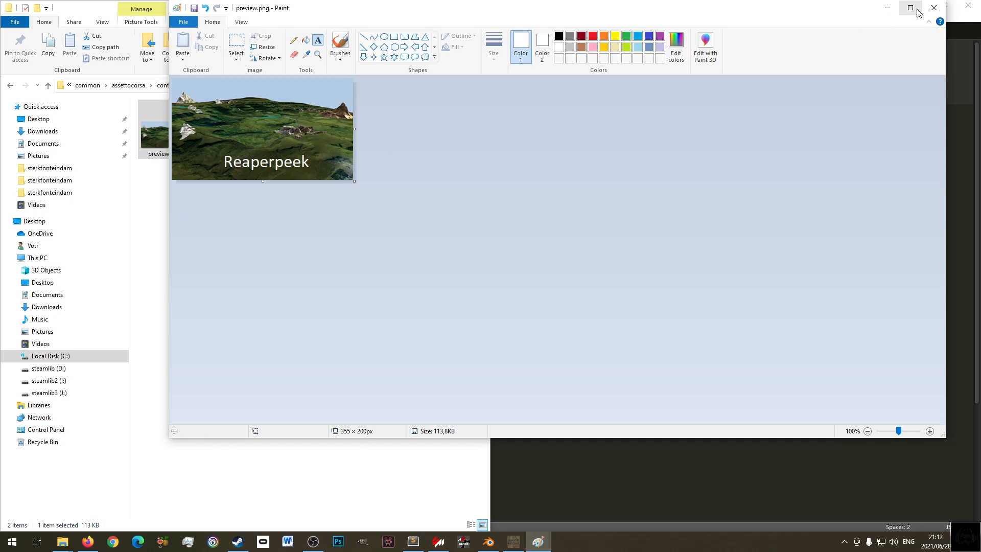
left_click(934, 8)
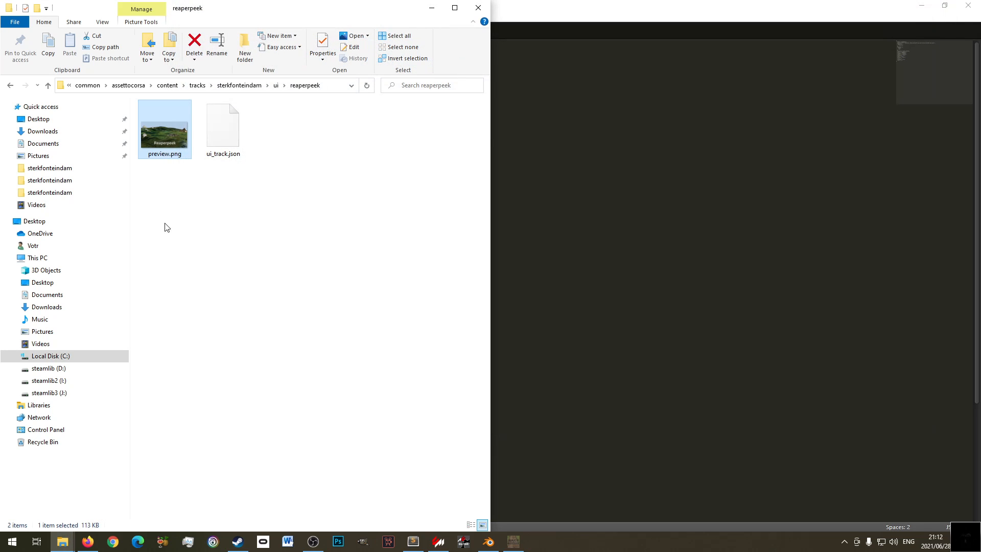
- Open the reaperpeek folder's ui_track.json in Sublime Text, set the track name to "Reaperpeek" and save the file
right_click(225, 133)
left_click(307, 151)
double_click(84, 52)
type("Reaper")
key("BackSpace")
type("rpeek\\\",")
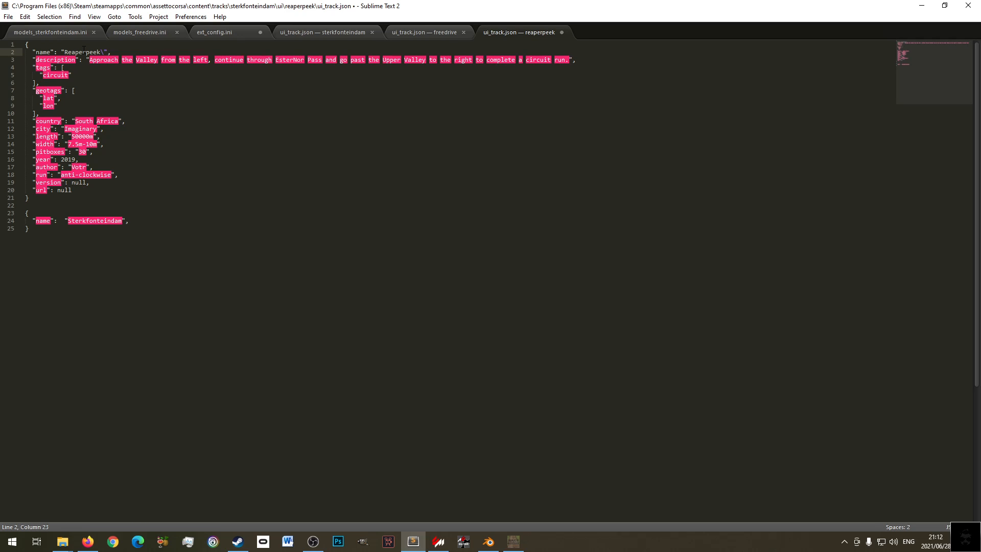
key("BackSpace")
key("ctrl+s")
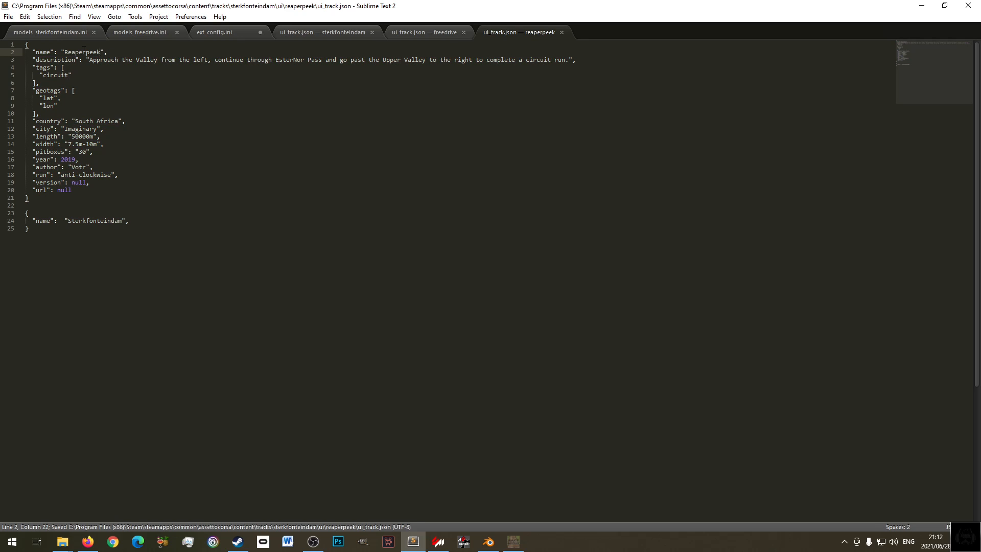
- Delete the extra block with the "Sterkfonteindam" name at the end of the reaperpeek track file and save it
left_click_drag(48, 208, 170, 255)
key("BackSpace")
key("BackSpace")
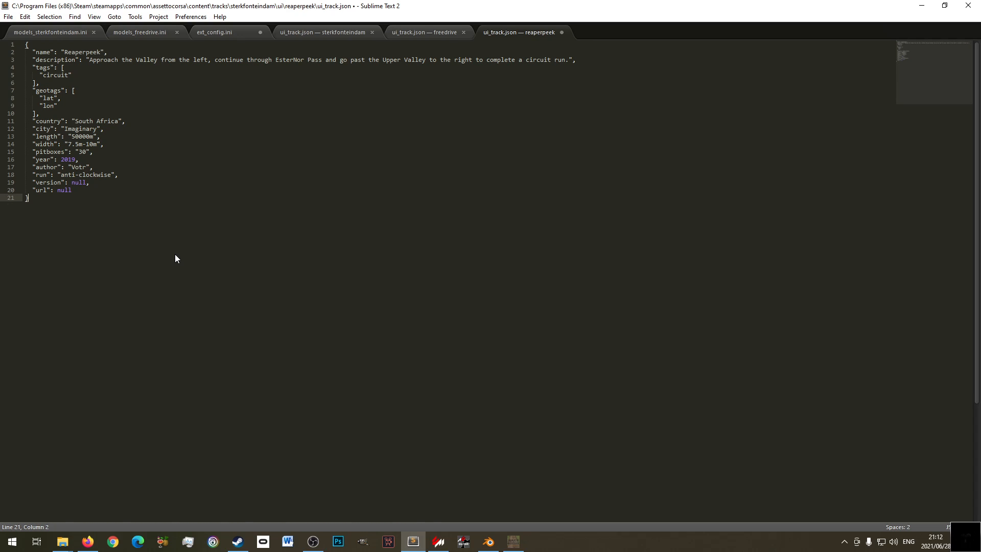
key("ctrl+s")
- Replace the reaperpeek track's description with "Reaperpeek, the race to go." and save the file
left_click(200, 169)
left_click(140, 60)
left_click_drag(91, 63, 568, 60)
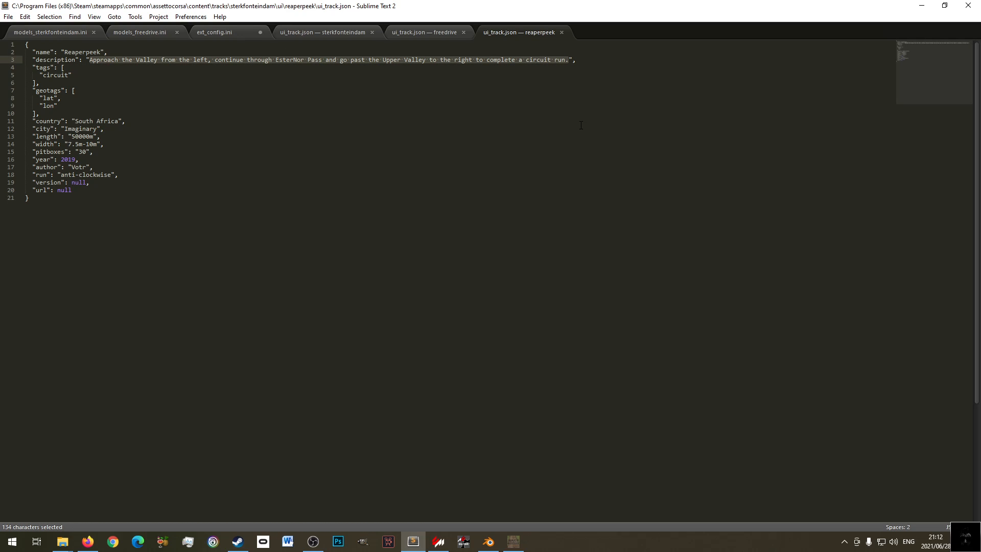
type("Reaperpeek, Ex")
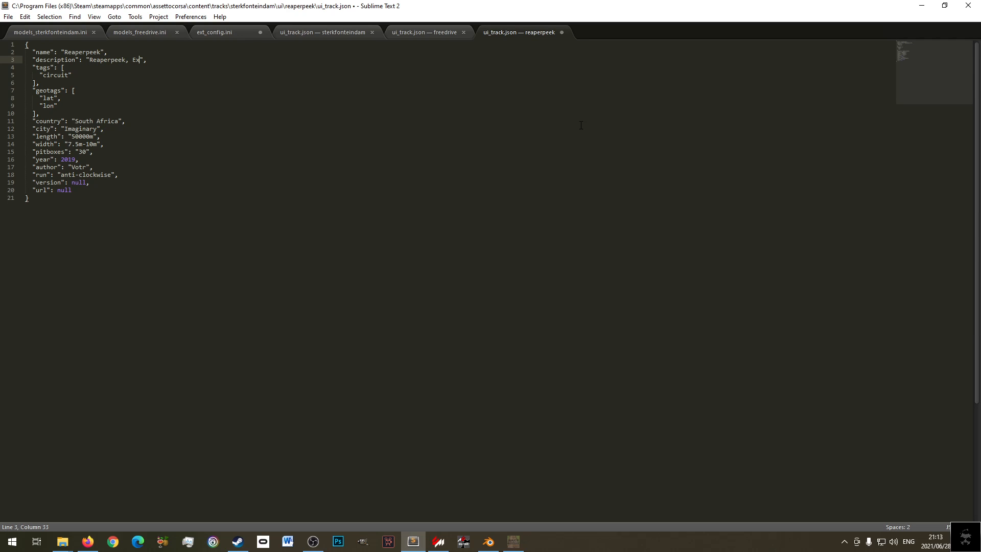
key("BackSpace")
key("BackSpace")
type("the race to go.")
key("ctrl+s")
left_click(123, 81)
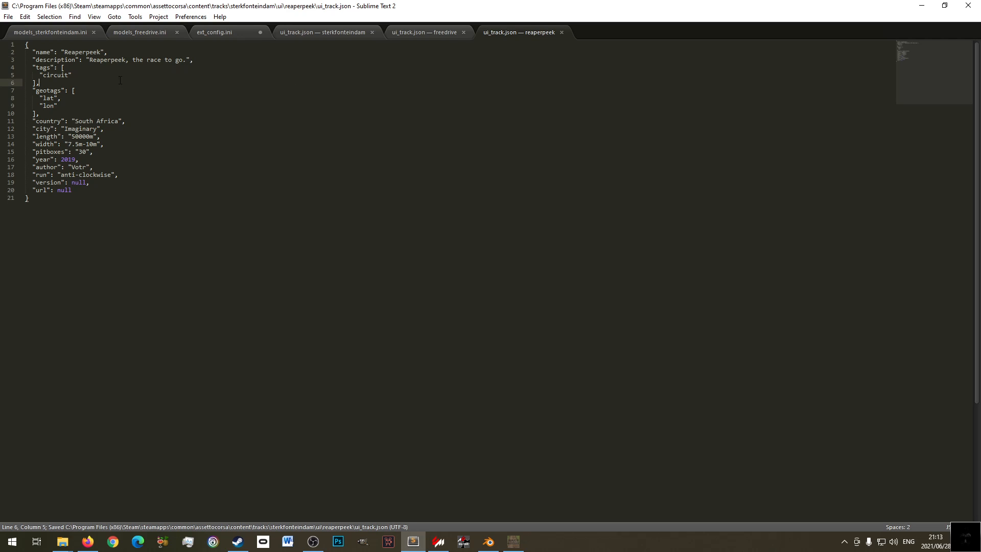
- Replace the "circuit" tag in the reaperpeek track file with "Rally" and save the file
double_click(60, 76)
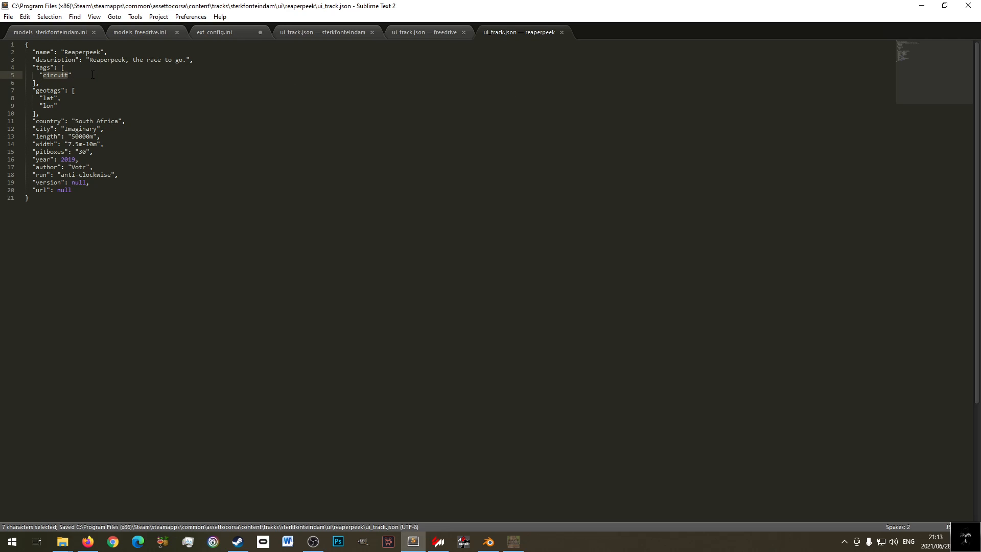
left_click(92, 75)
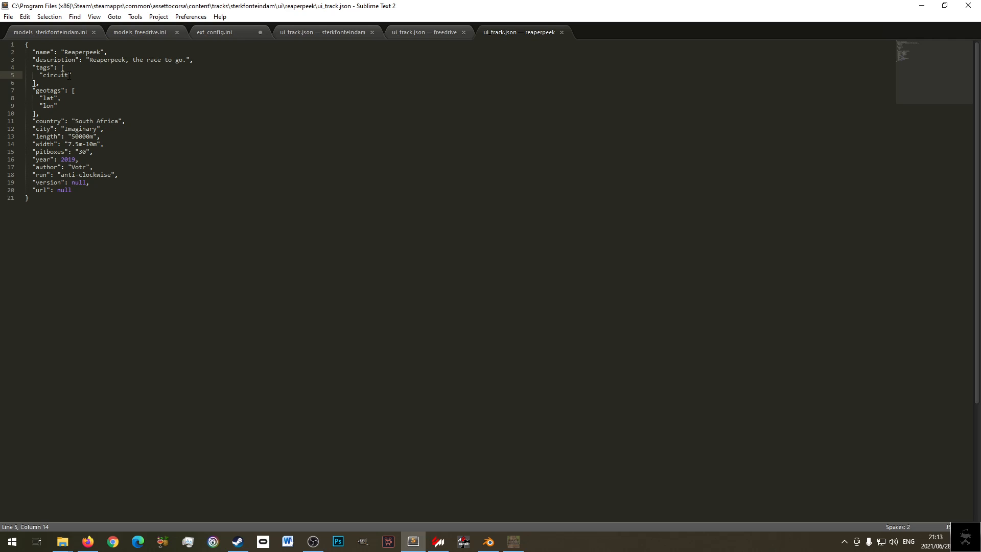
double_click(47, 76)
type("Rally")
key("ctrl+s")
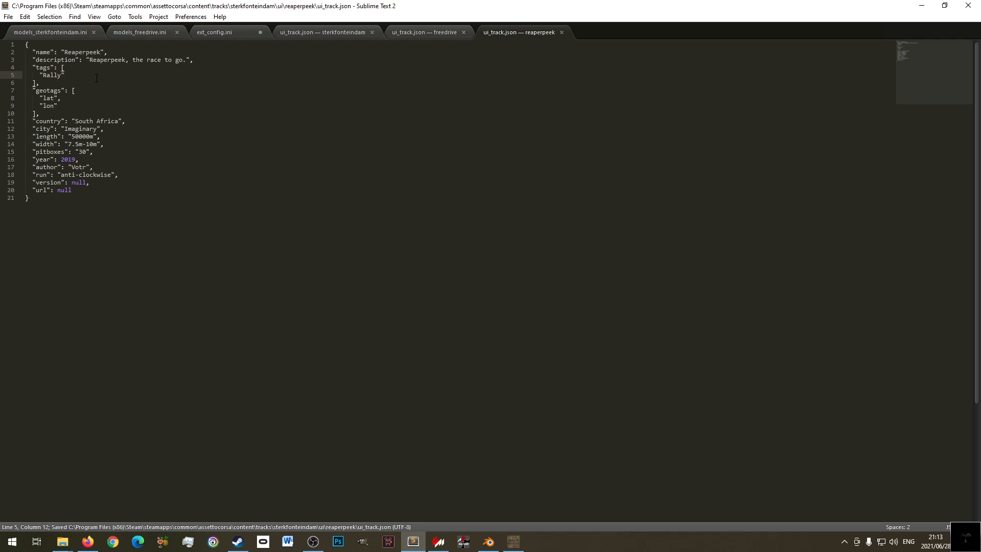
- Set the reaperpeek track's length to "10000m"
left_click(86, 97)
left_click(81, 108)
left_click(135, 121)
left_click(133, 137)
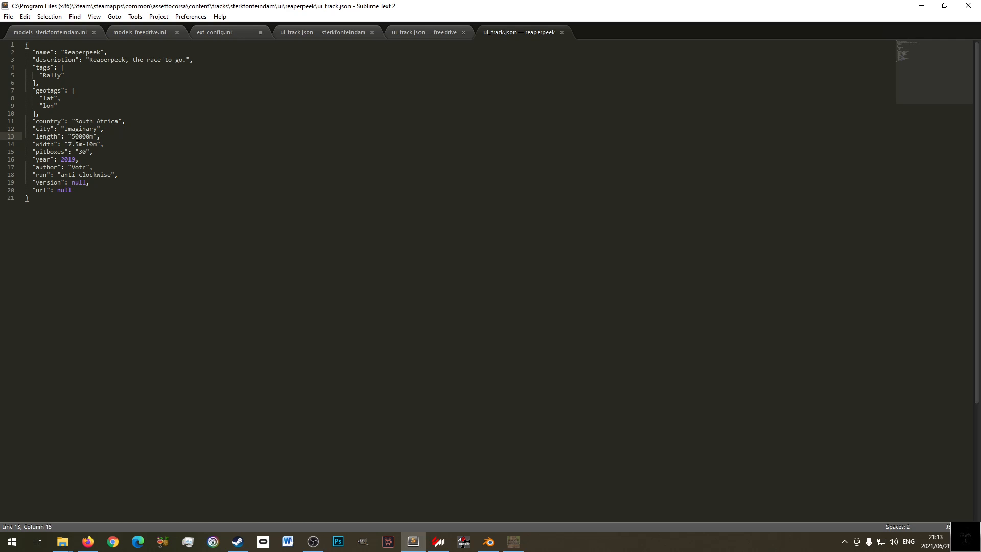
left_click_drag(72, 137, 90, 135)
left_click(100, 137)
left_click_drag(73, 136, 94, 137)
key("Left")
key("shift+Right")
key("shift+Right")
key("shift+Right")
key("shift+Right")
key("shift+Right")
type("10")
type("100")
key("Delete")
type("0")
- Set the reaperpeek track's pitboxes to "24" and save the file
left_click(106, 145)
left_click(98, 153)
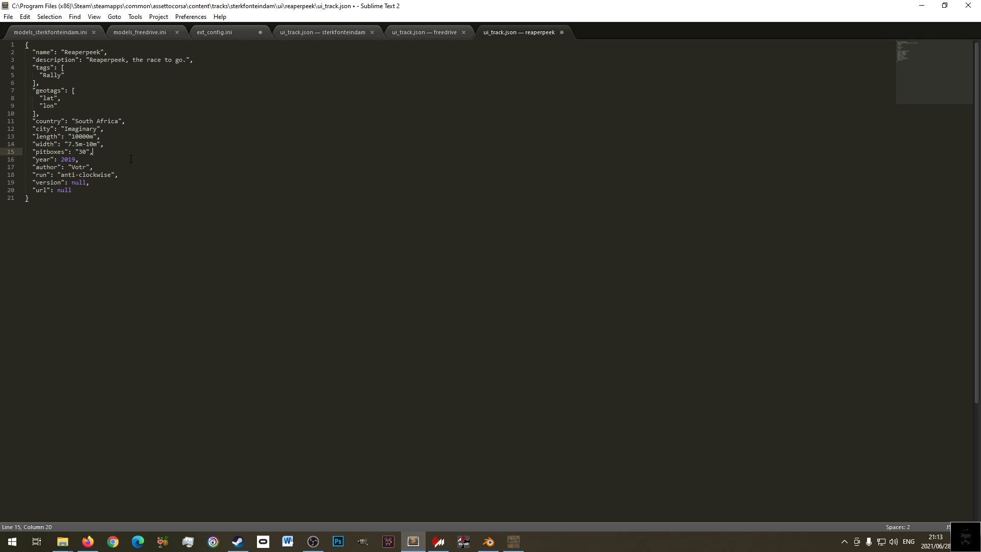
double_click(82, 152)
type("24")
key("ctrl+s")
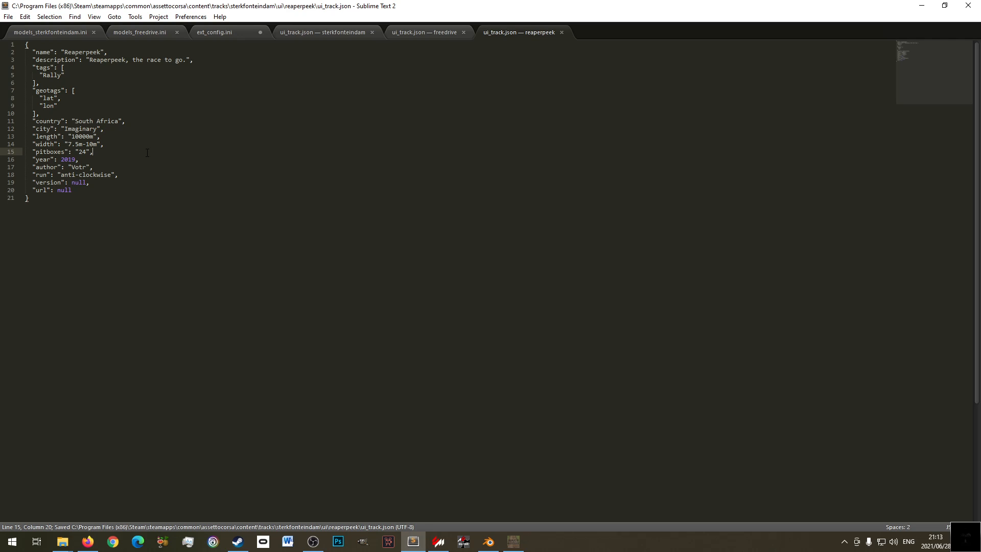
left_click(88, 53)
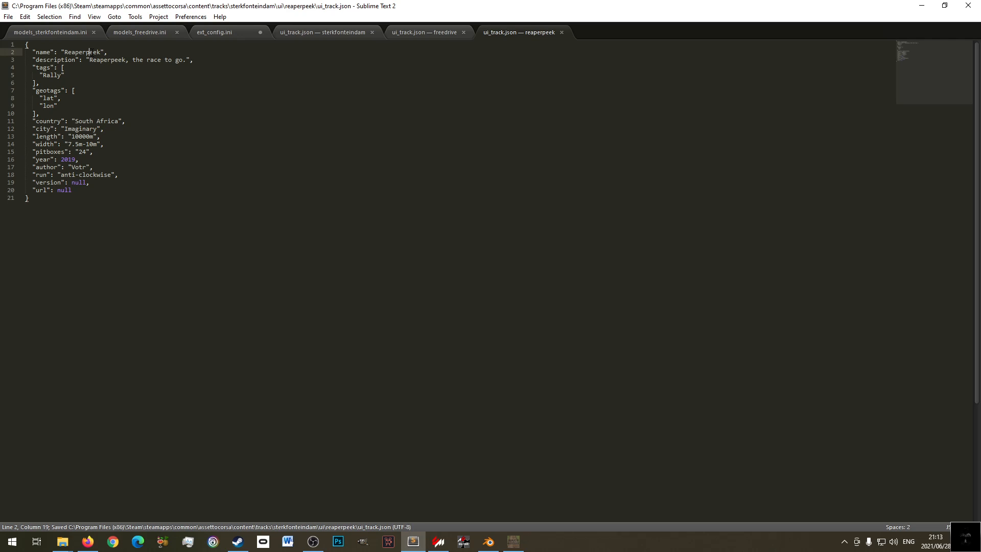
left_click(89, 53)
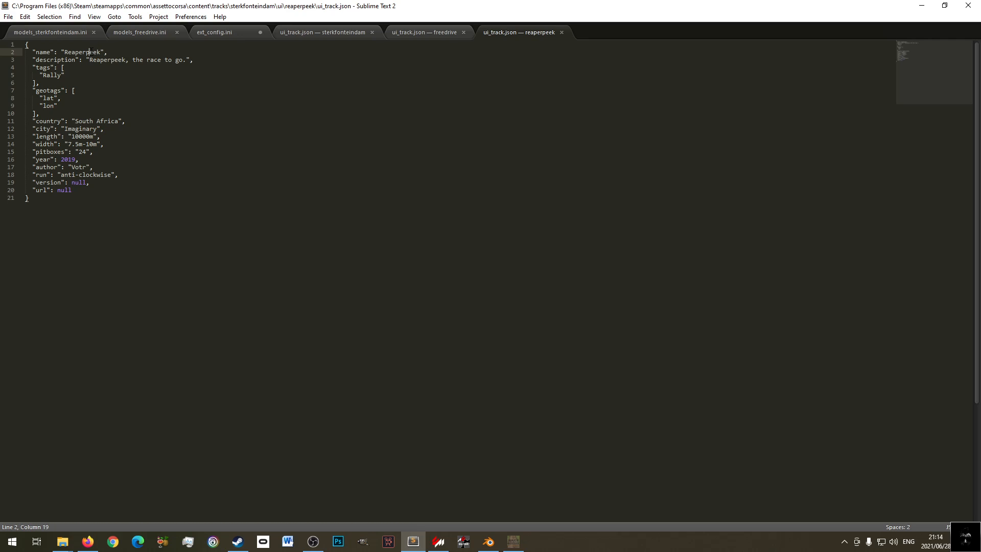
key("ctrl+s")
- Change the reaperpeek track's run direction to "clockwise" and save the file
left_click(96, 152)
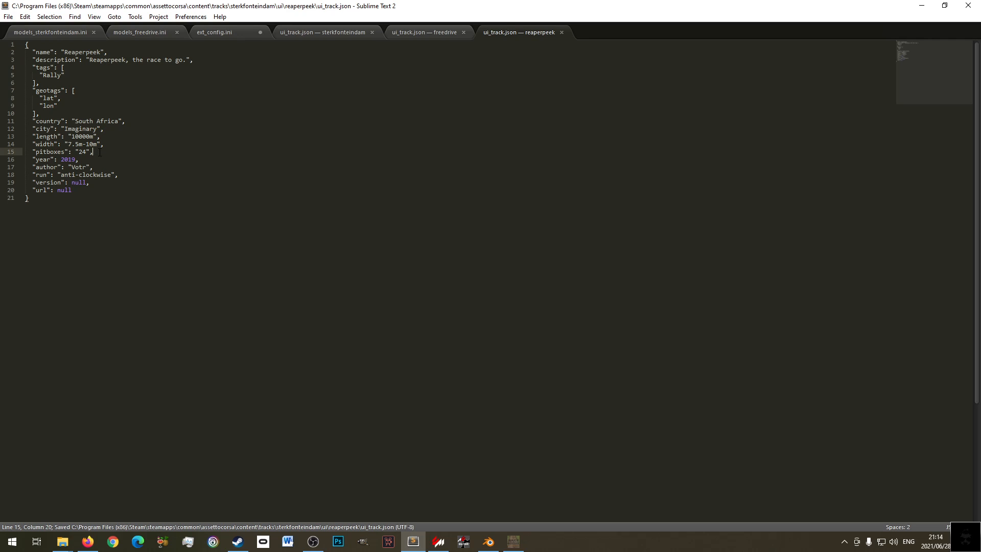
left_click(112, 162)
left_click(126, 167)
left_click(134, 175)
left_click_drag(60, 175, 111, 175)
left_click(72, 176)
key("shift+Right")
key("shift+Right")
key("shift+Right")
key("shift+Right")
key("shift+Right")
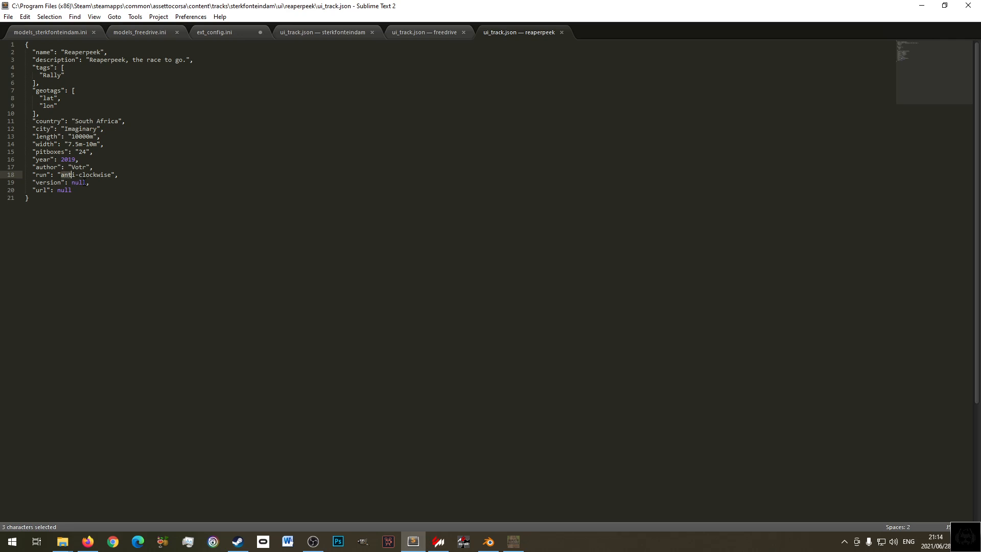
key("Delete")
key("ctrl+s")
left_click(104, 185)
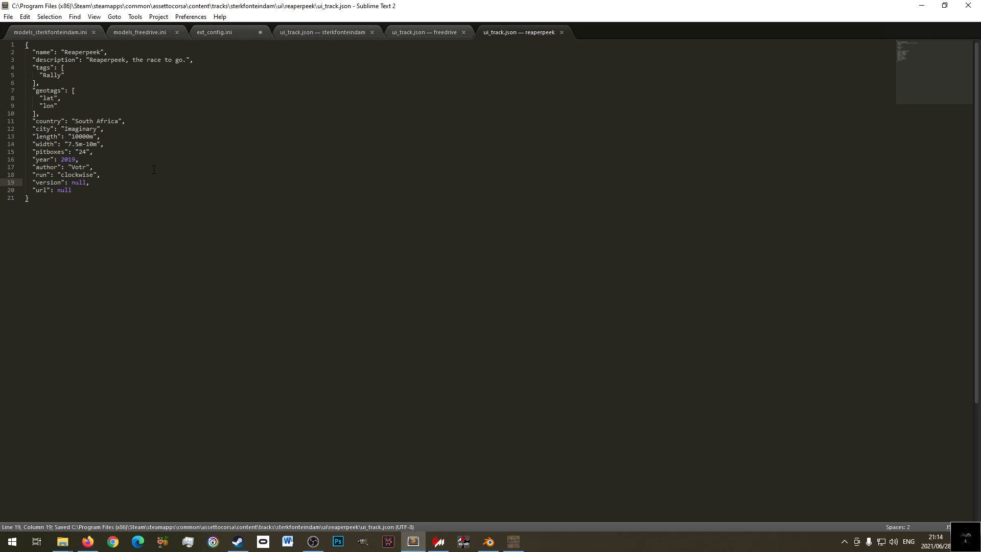
- Look through the open files and close models_sterkfonteindam.ini and models_freedrive.ini
left_click(138, 33)
left_click(52, 35)
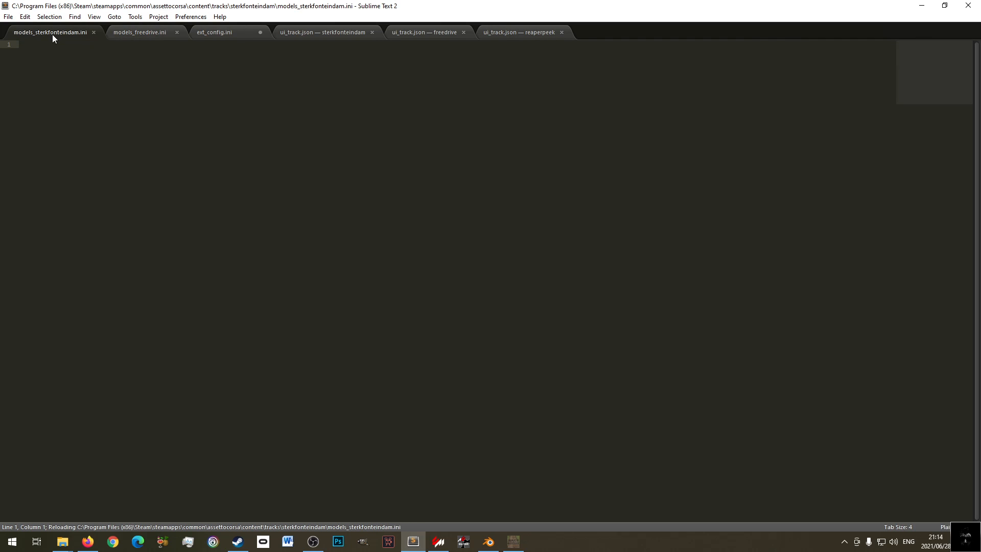
left_click(245, 31)
left_click(329, 31)
left_click(419, 32)
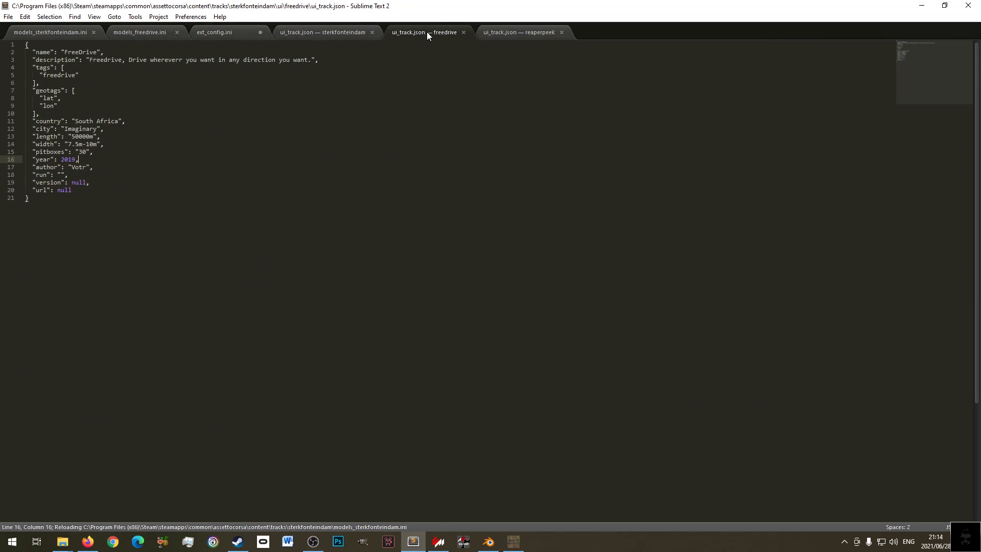
left_click(525, 32)
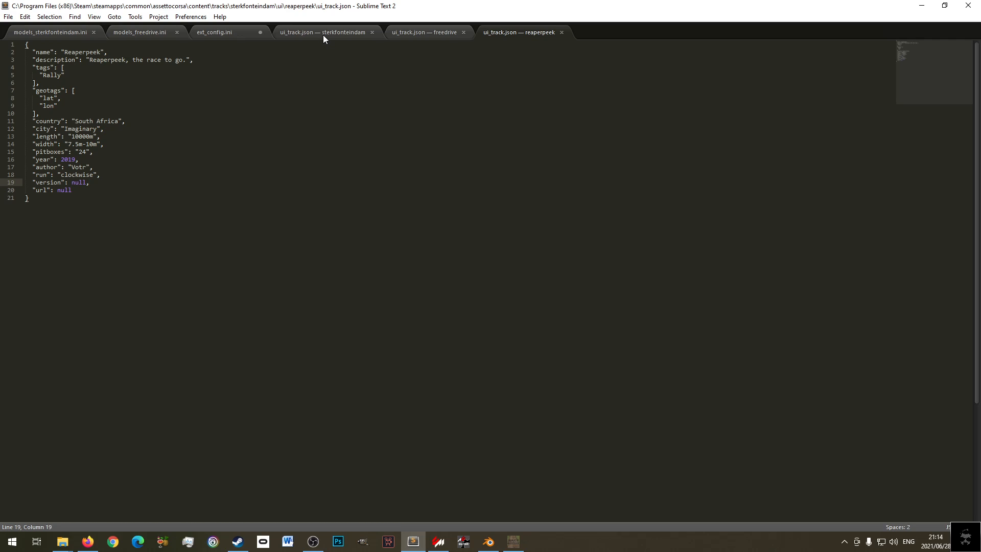
middle_click(66, 34)
middle_click(66, 33)
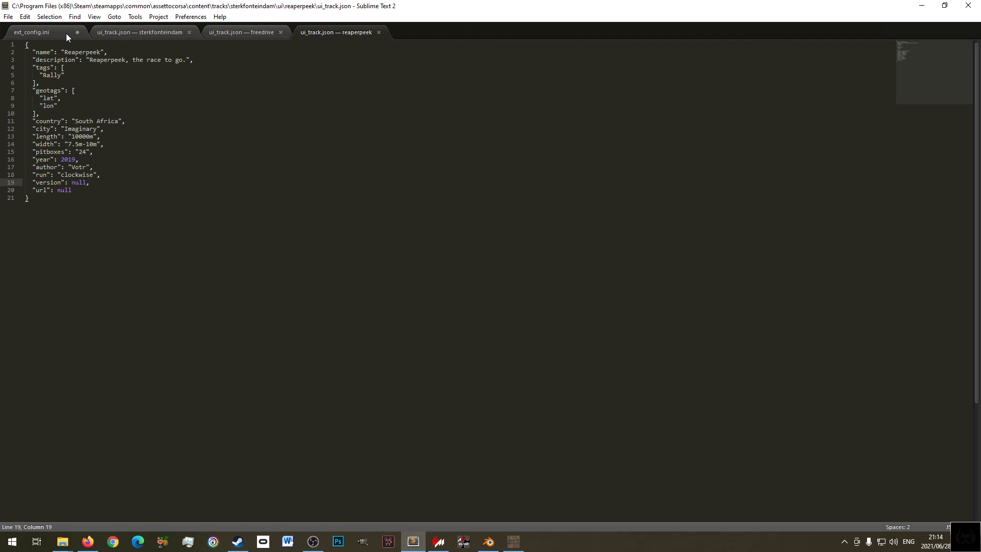
- Set the run direction in the freedrive track file to "anti-clockwise" and save the file
left_click(133, 31)
left_click(248, 32)
key("Down")
key("Down")
key("Left")
key("Left")
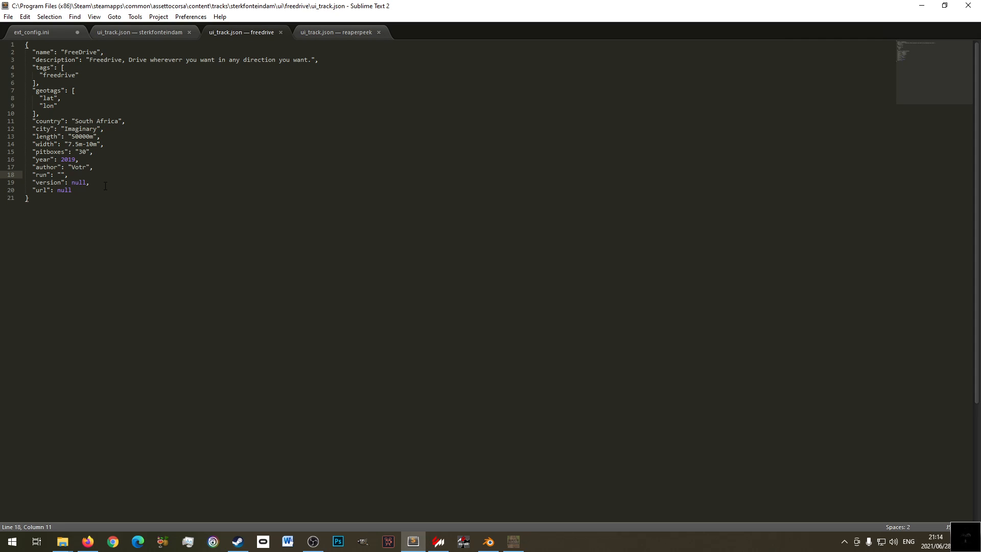
type("clock")
type("wise")
type("an")
type("ti")
type("-")
key("ctrl+s")
key("Up")
key("Up")
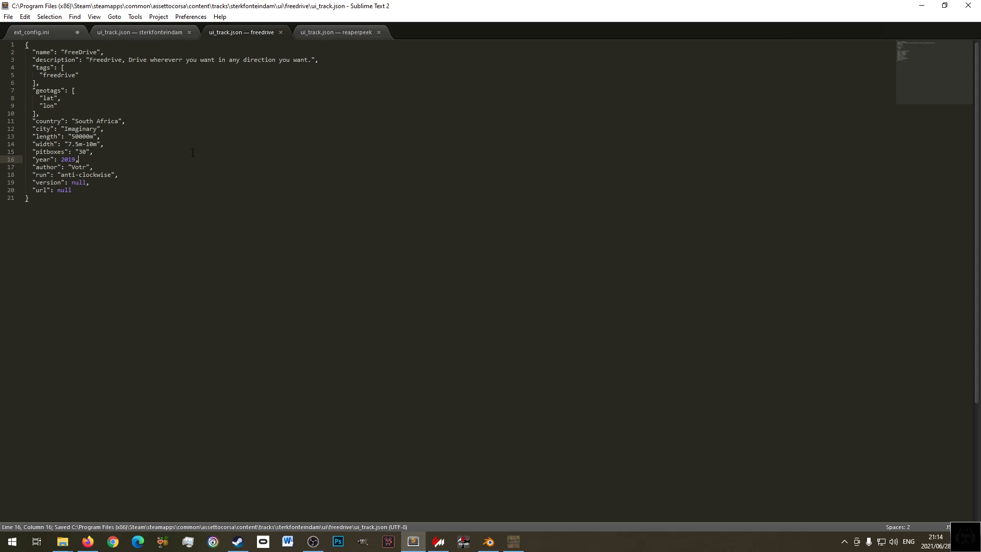
- Switch to File Explorer and show the ui folders of sterkfonteindam_sample and sterkfonteindam side by side
left_click(348, 36)
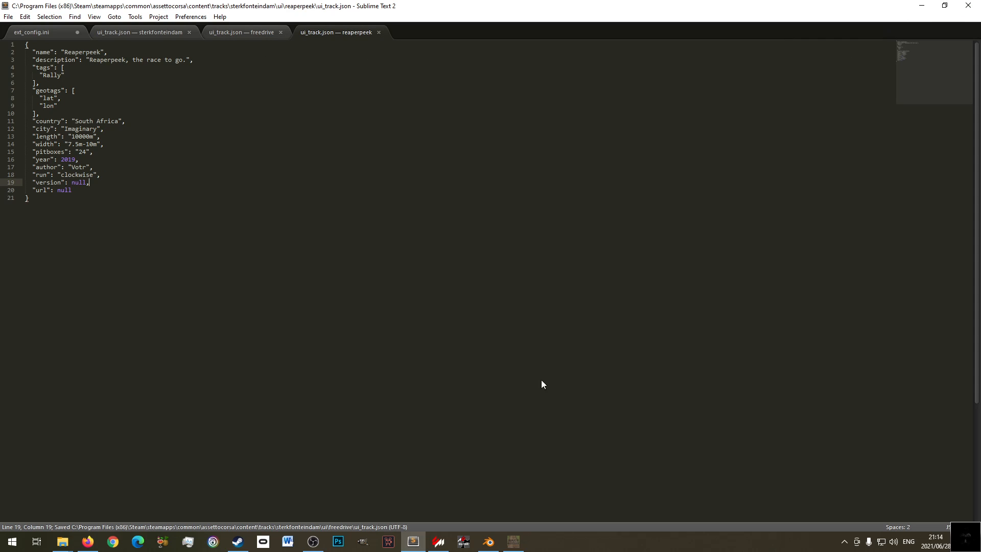
mouse_move(62, 541)
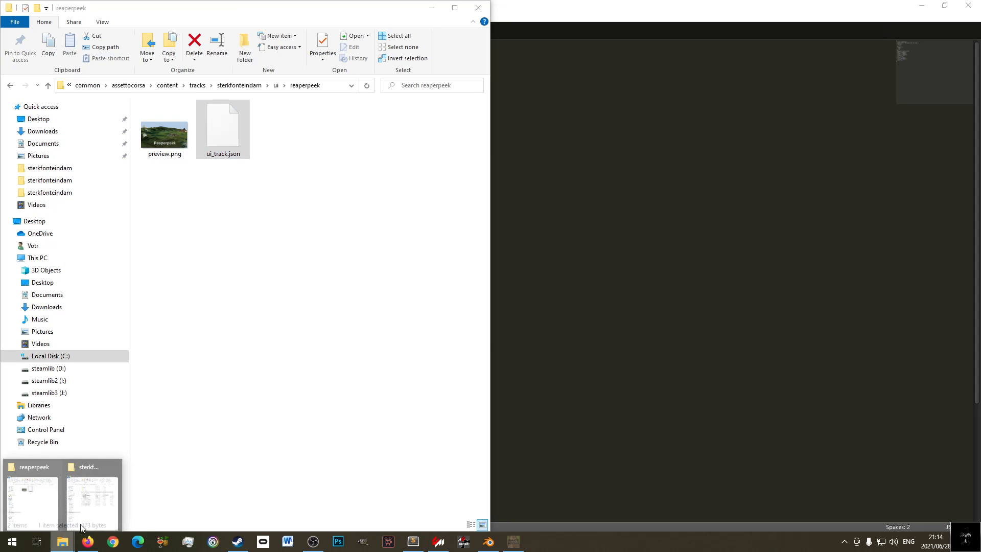
left_click(77, 527)
left_click(327, 291)
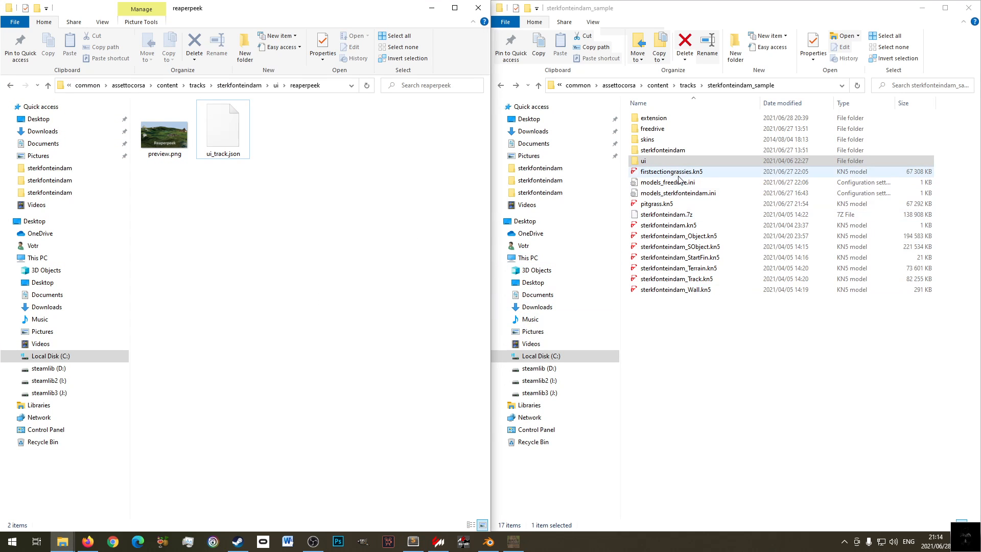
left_click(663, 162)
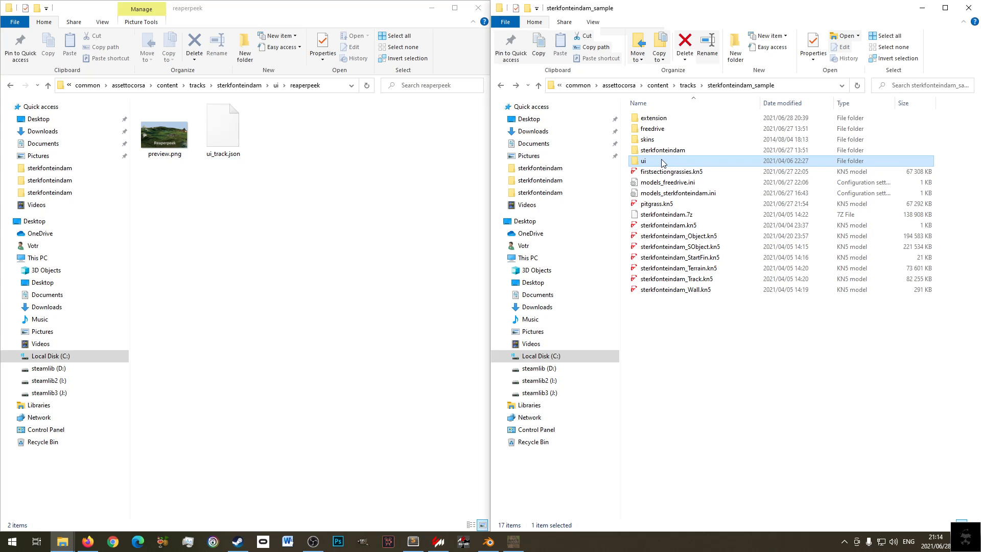
double_click(663, 163)
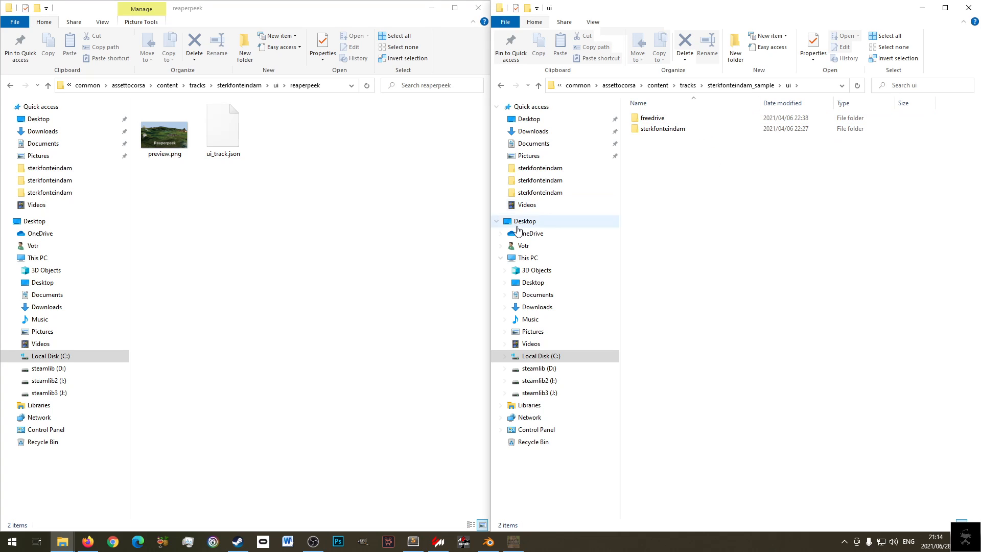
left_click(285, 269)
key("BackSpace")
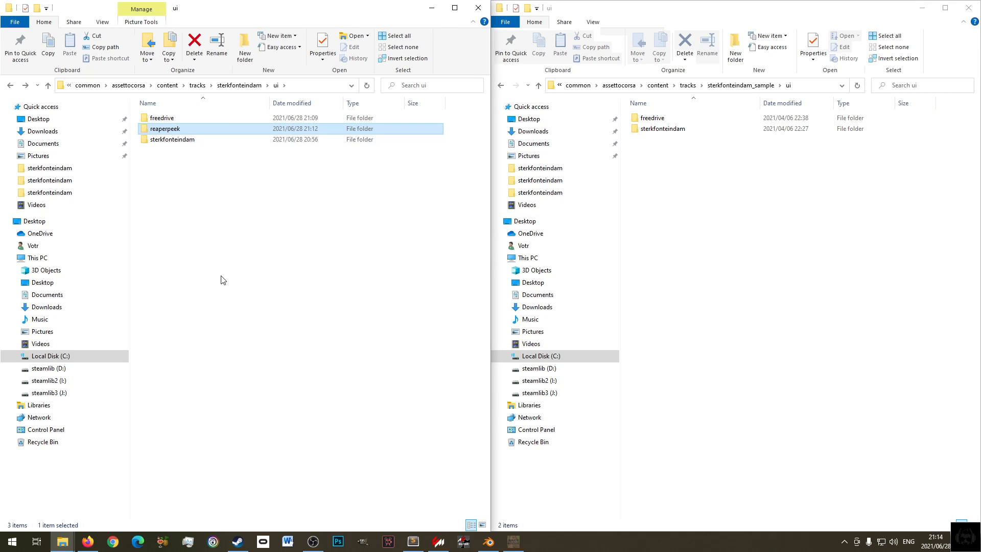
- Switch to Content Manager, check the three-layout Sterkfonteindam track's FreeDrive and Reaperpeek entries, then cancel the track selection and minimize the window
left_click(437, 542)
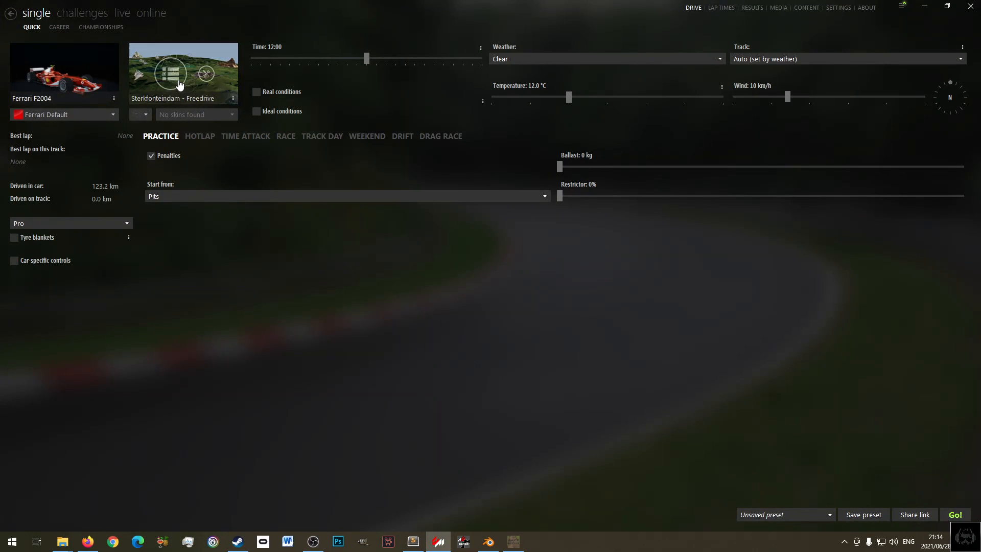
left_click(179, 80)
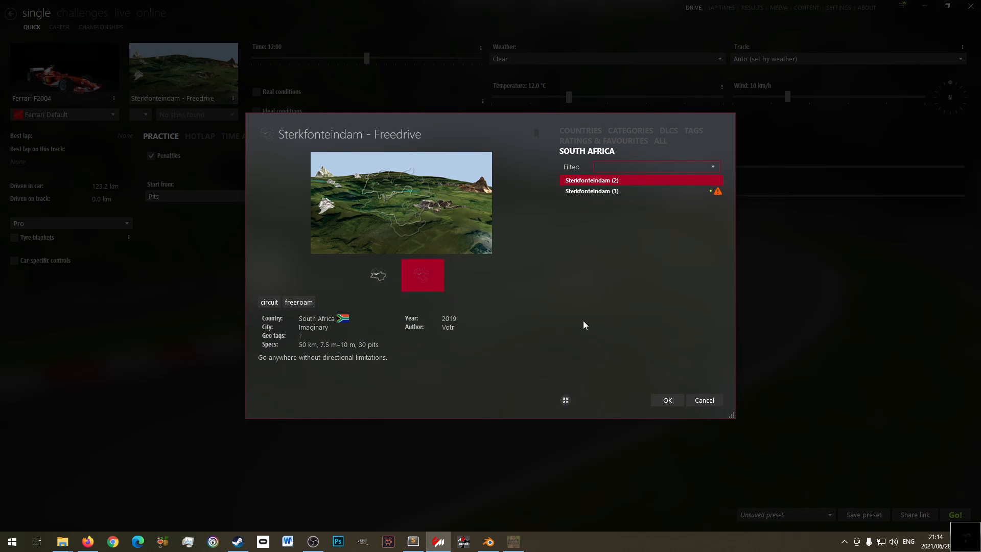
left_click(591, 191)
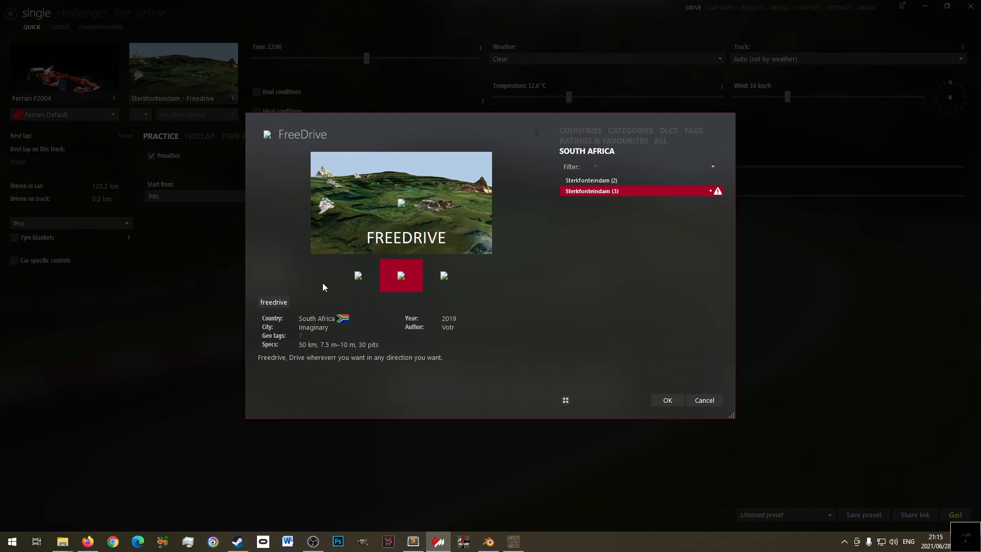
left_click(401, 278)
left_click(446, 280)
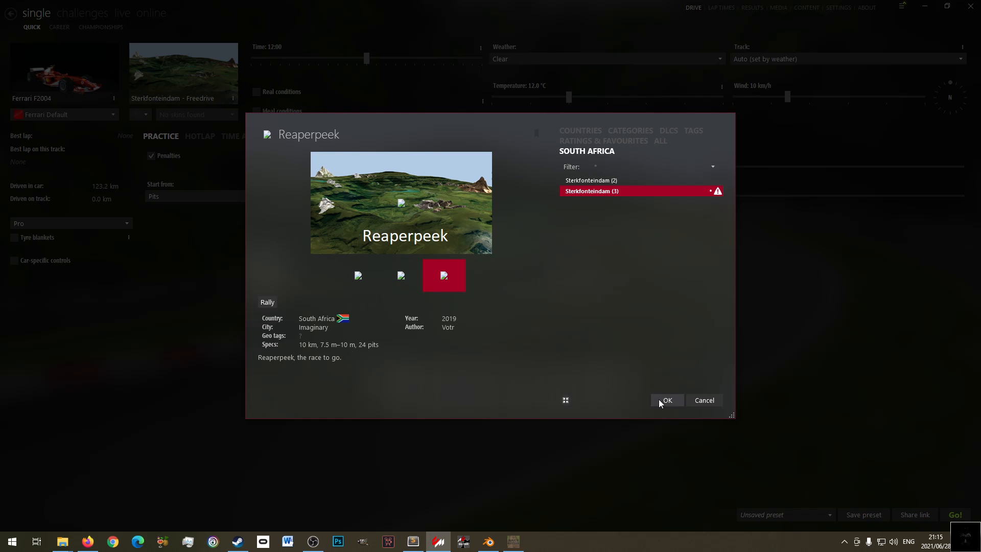
left_click(703, 401)
left_click(925, 6)
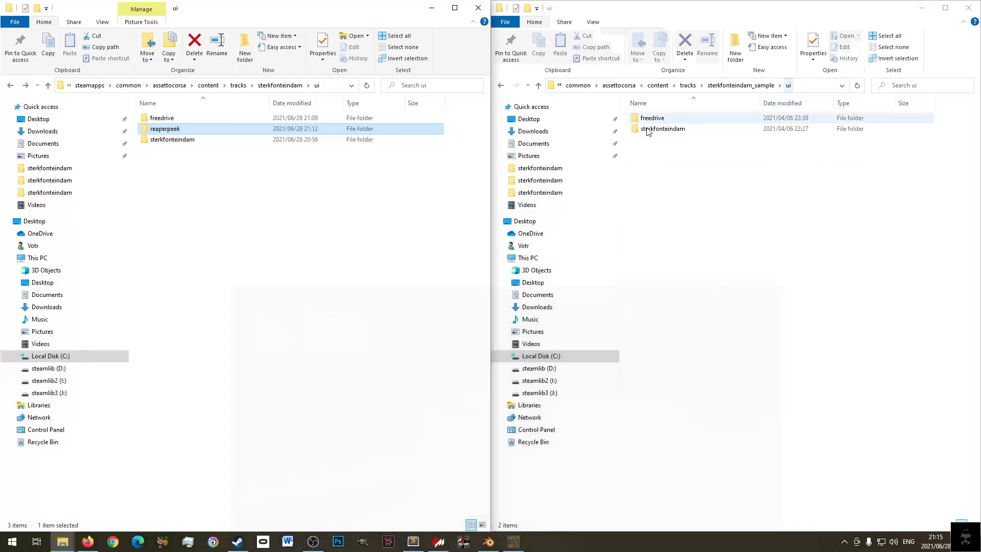
- Return to the main sterkfonteindam and sterkfonteindam_sample track folders in the two File Explorer windows
key("alt+Left")
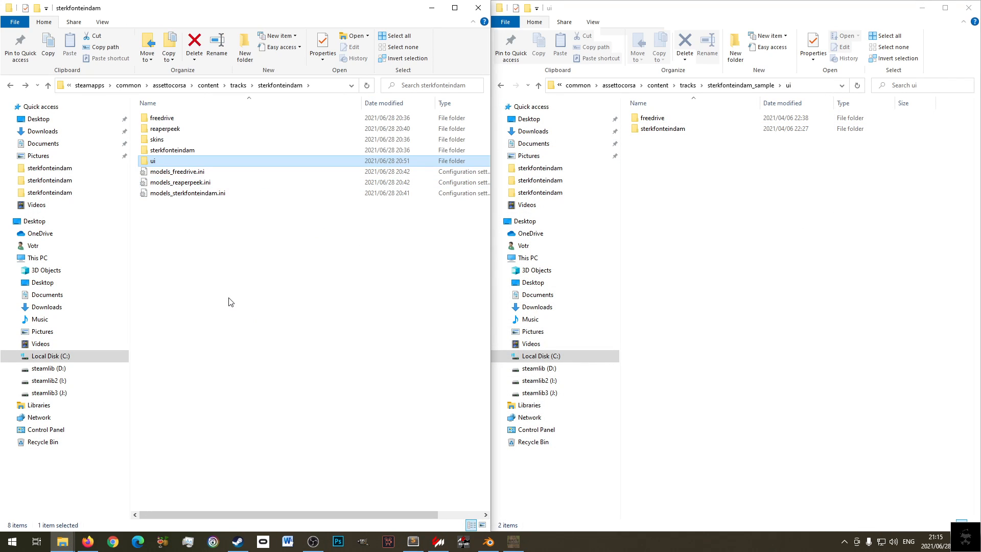
left_click(231, 299)
left_click(693, 265)
key("alt+Left")
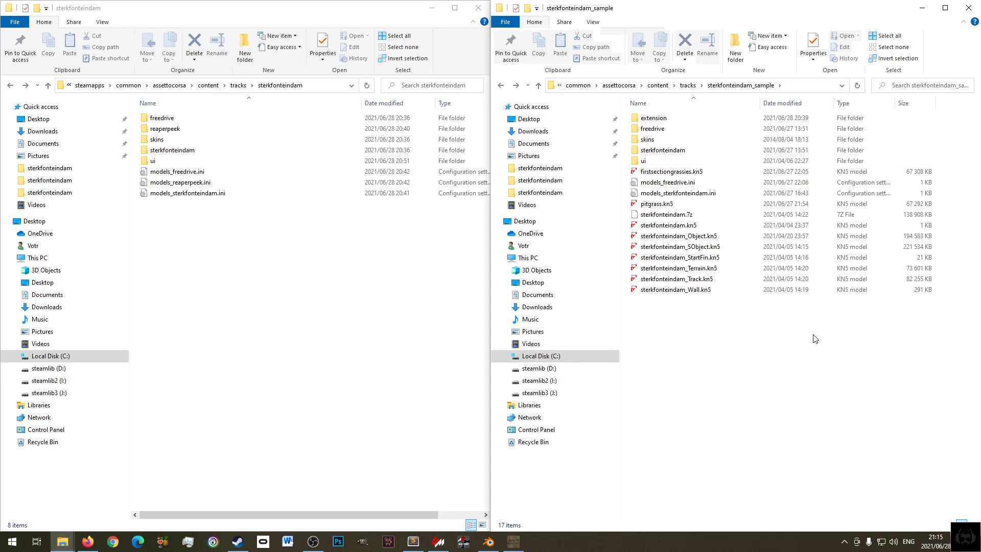
- Examine the track's sterkfonteindam, reaperpeek, freedrive and skins folders, then open ui's freedrive folder and select ui_track.json
left_click(174, 150)
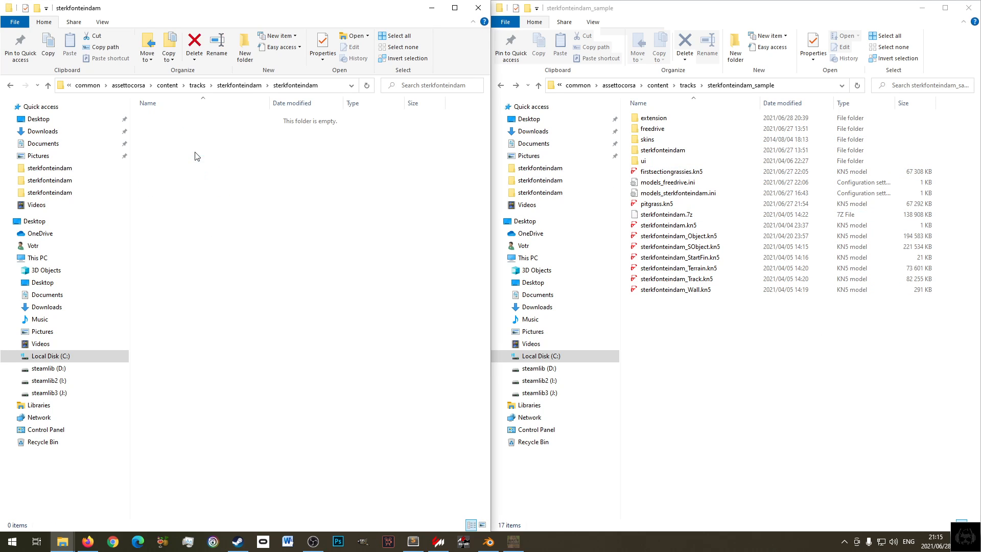
double_click(179, 129)
key("alt+Left")
double_click(200, 124)
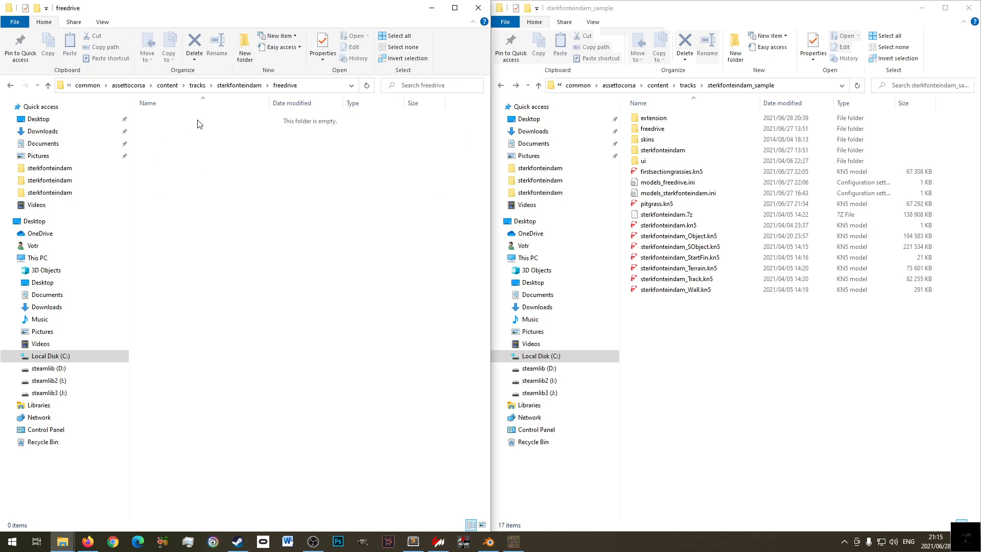
key("alt+Left")
double_click(175, 141)
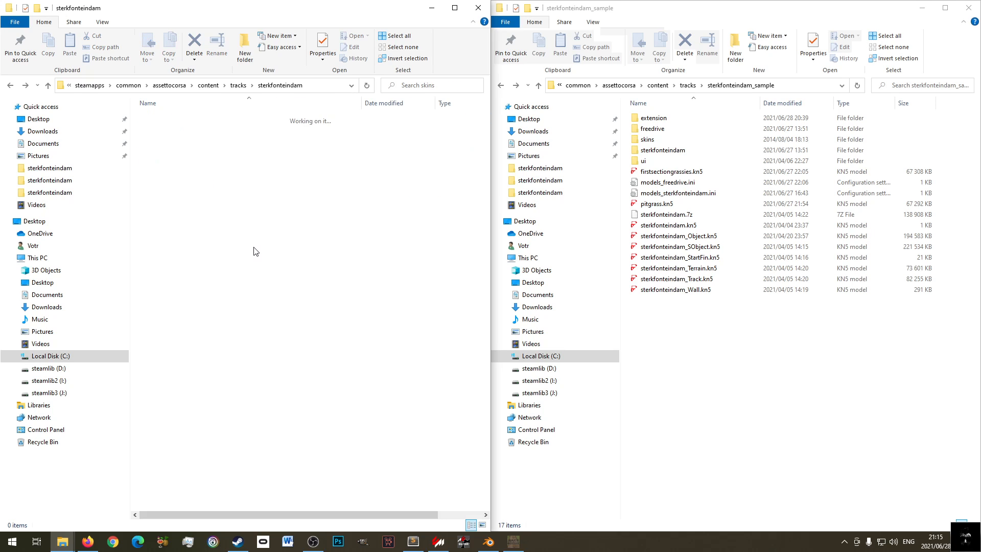
key("alt+Left")
left_click(161, 162)
double_click(163, 162)
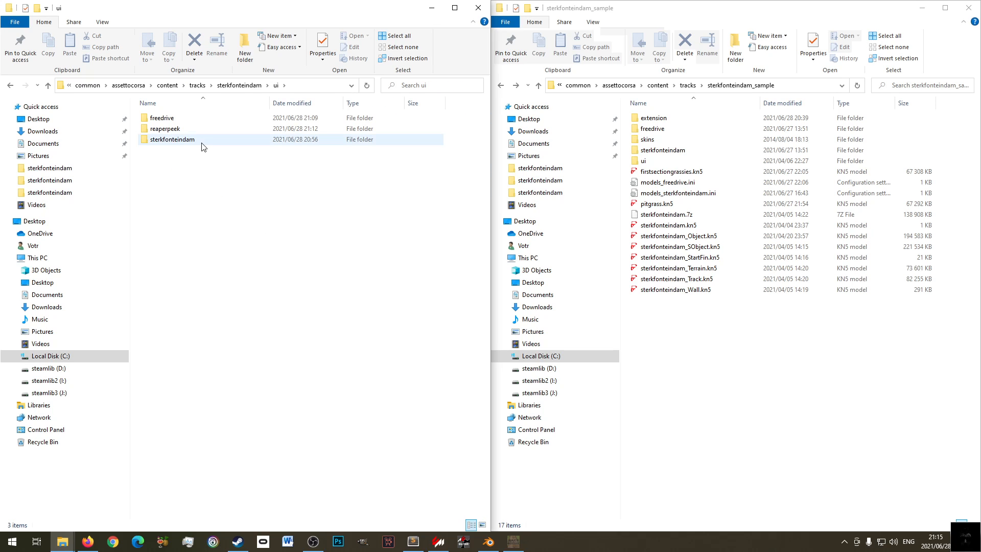
double_click(188, 121)
left_click(230, 129)
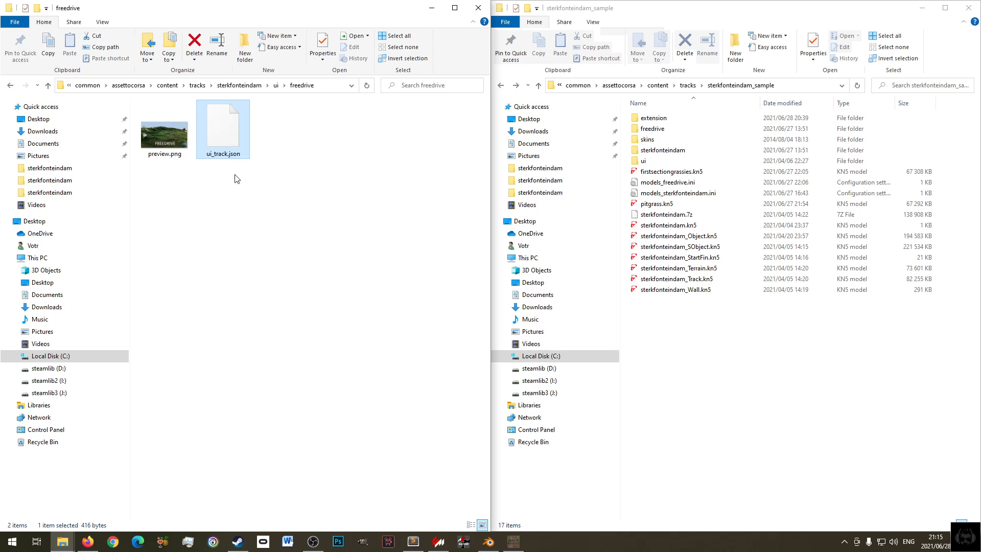
- Return to the main sterkfonteindam track folder and select sterkfonteindam_Wall.kn5 in the sterkfonteindam_sample folder
key("alt+Left")
key("alt+Left")
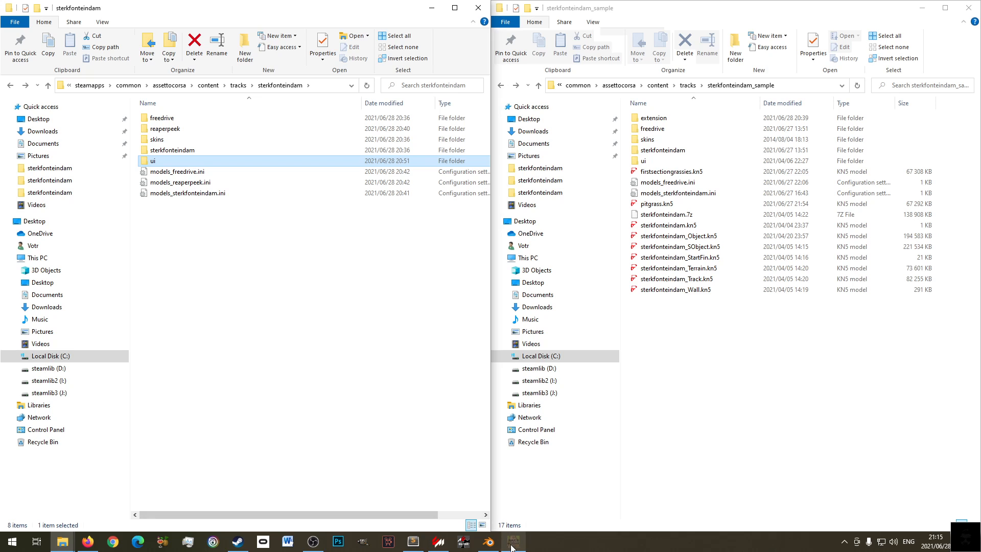
left_click(731, 335)
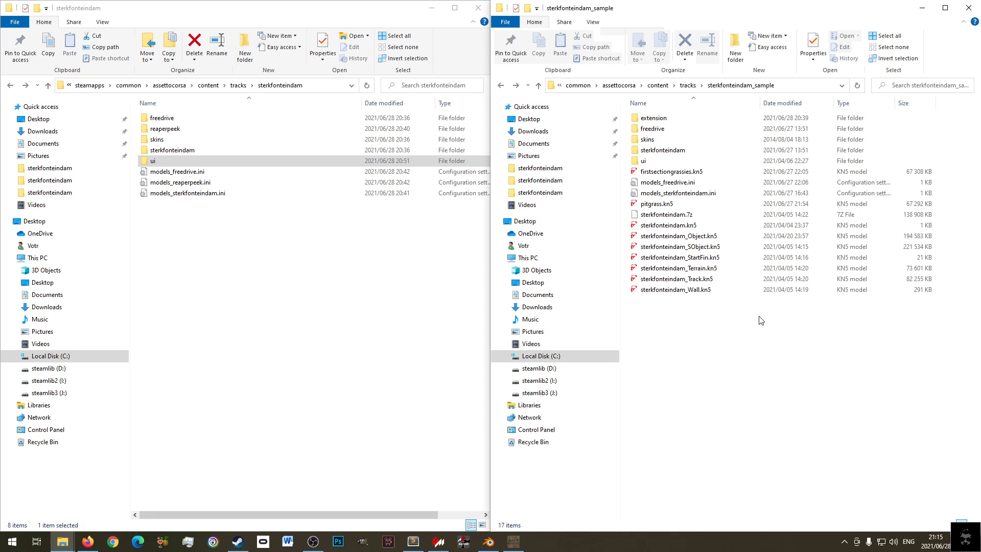
left_click(699, 290)
- Switch to Race Track Builder, change to object editing mode and examine the whole track area
left_click(511, 544)
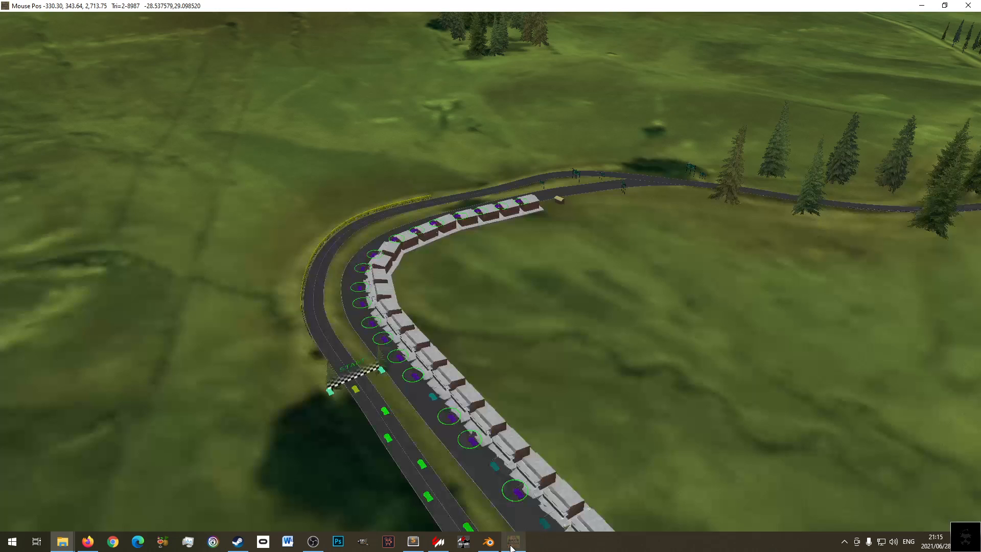
mouse_move(166, 31)
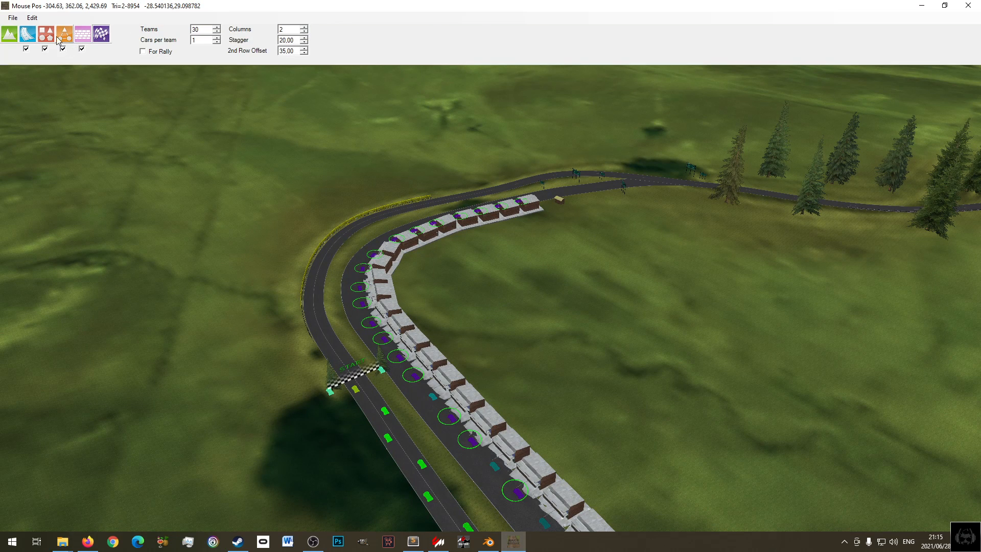
left_click(47, 35)
left_click(158, 34)
left_click(166, 52)
left_click(172, 35)
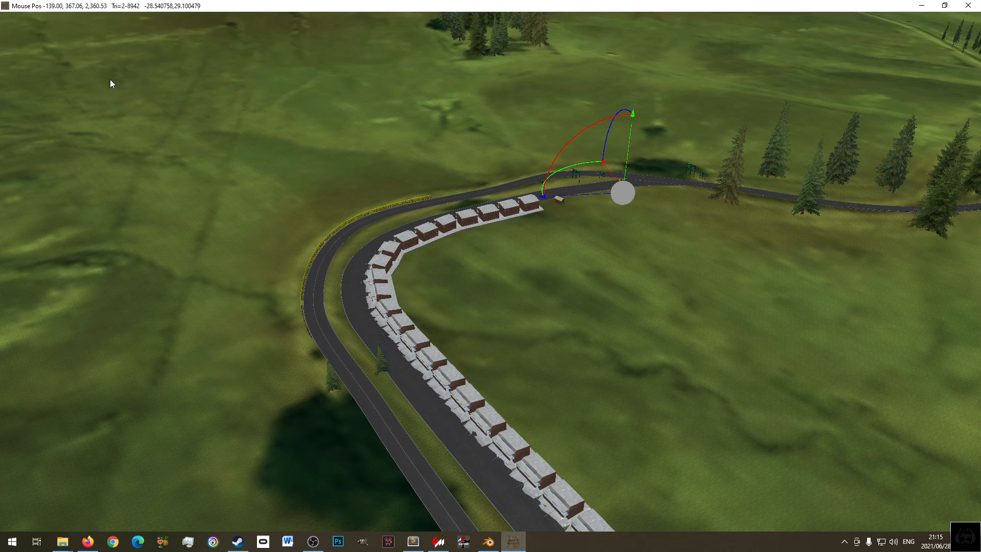
scroll(449, 326, "down", 5)
scroll(431, 319, "down", 4)
mouse_move(483, 309)
middle_mouse_down()
mouse_move(423, 302)
mouse_move(491, 306)
middle_mouse_up()
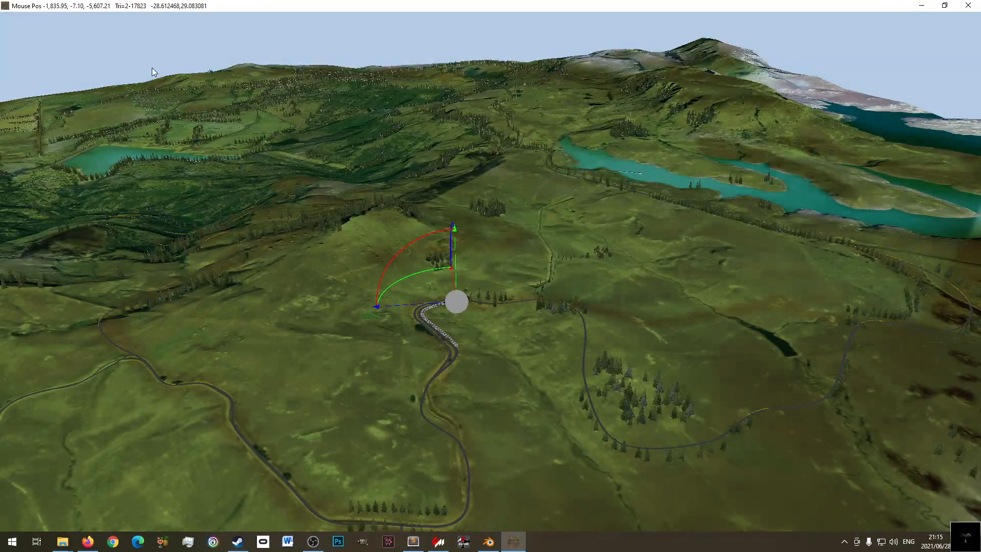
left_click(12, 18)
left_click(42, 98)
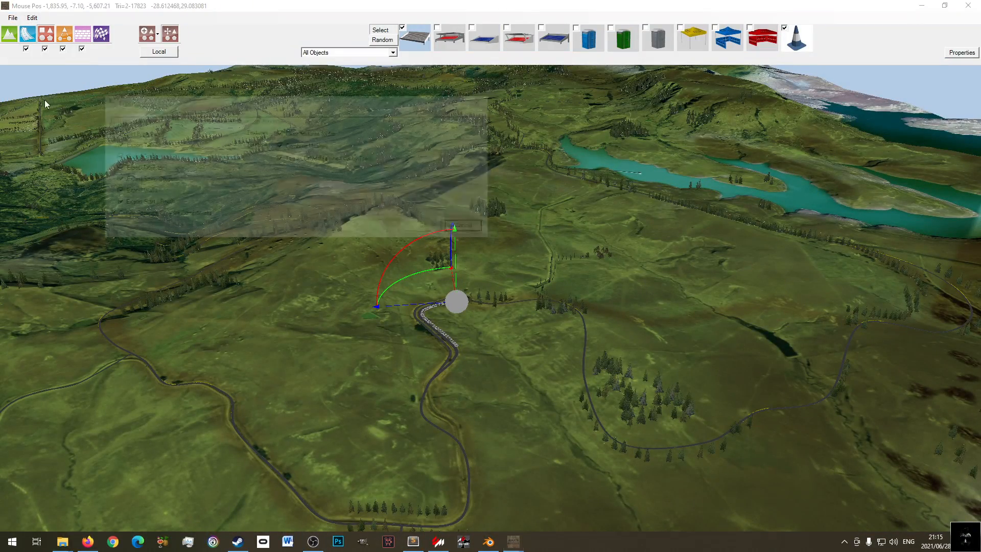
left_click(478, 228)
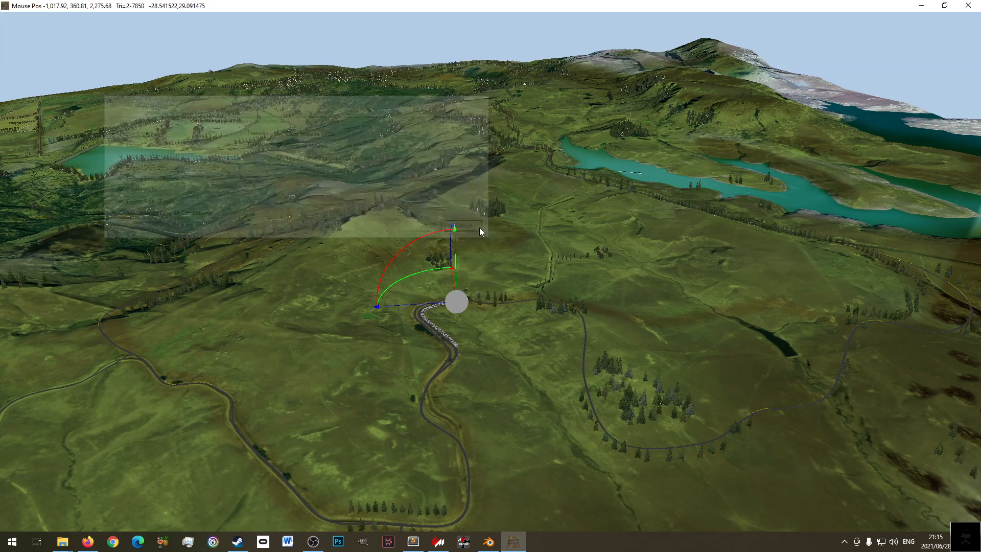
- Open Race Track Builder's Export\sterkfonteindam folder in a new File Explorer window
mouse_move(62, 541)
left_click(49, 502)
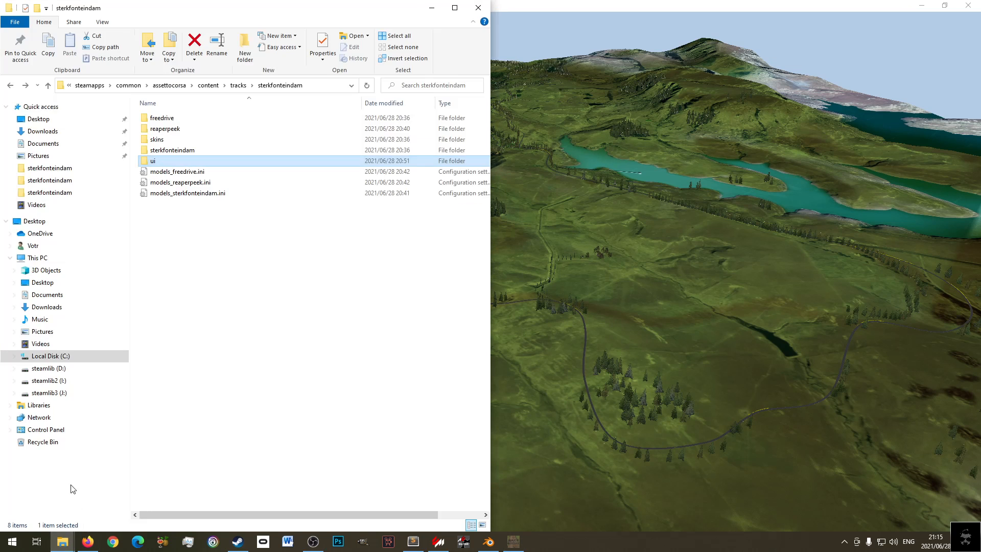
left_click(258, 241)
middle_click(64, 546)
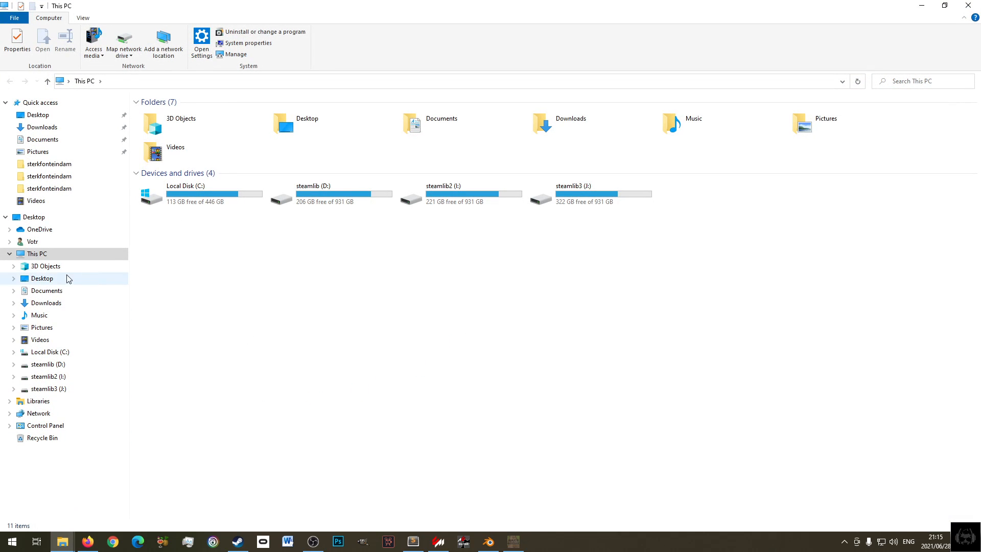
left_click(52, 188)
left_click(53, 176)
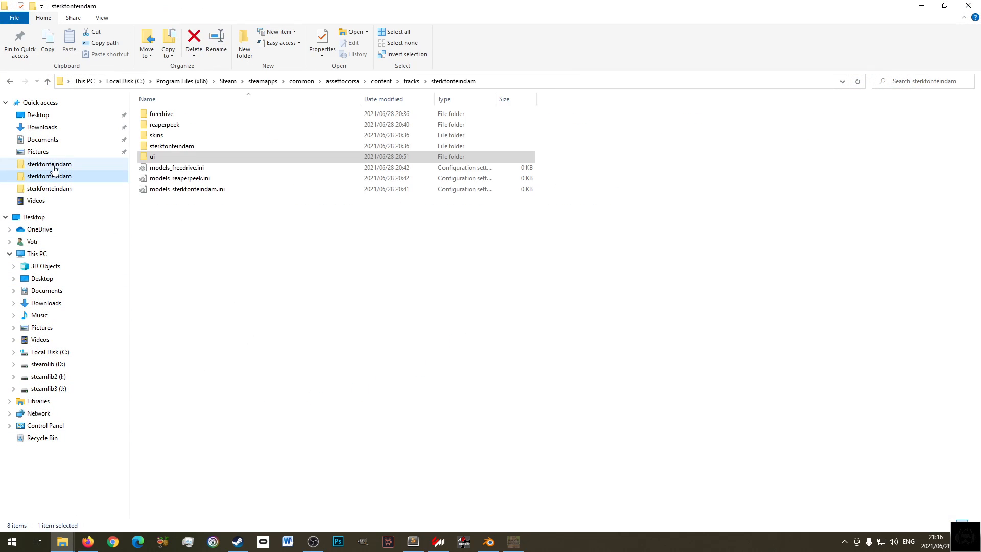
left_click(51, 164)
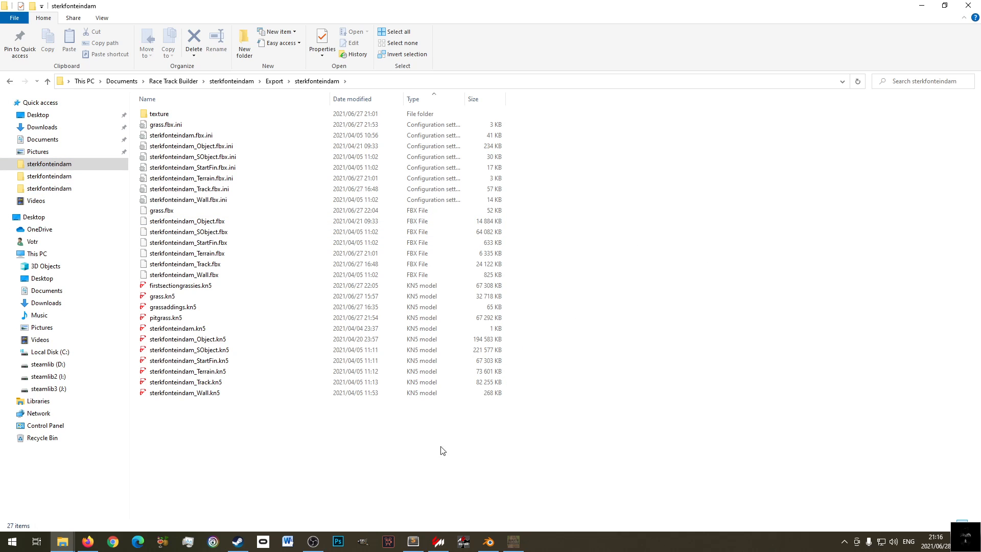
- Delete all old FBX, INI and KN5 export files, keeping only the texture folder, and refresh the folder
left_click_drag(656, 456, 155, 128)
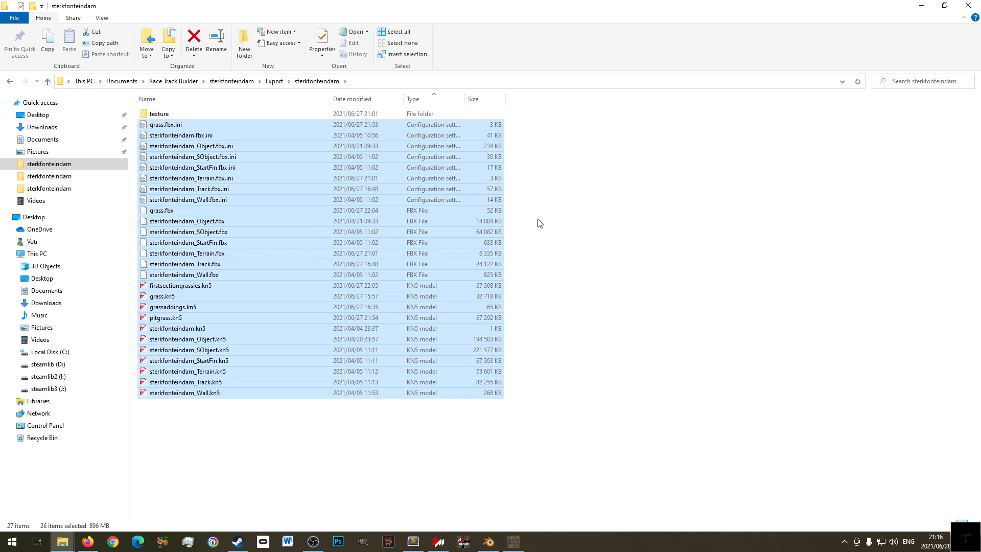
key("Delete")
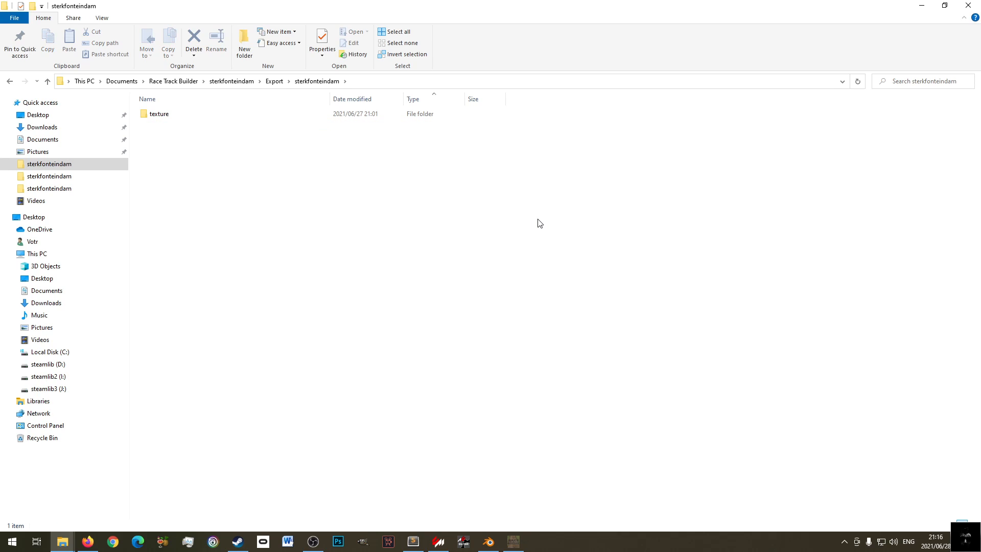
right_click(364, 251)
left_click(420, 307)
- Switch to Race Track Builder, save the track project, then return to the export folder and refresh it
left_click(514, 541)
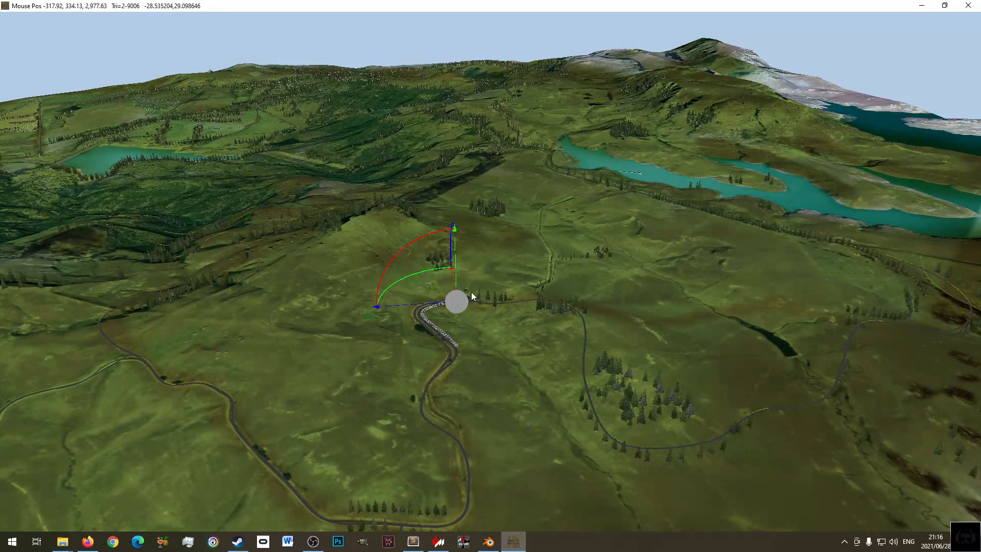
key("ctrl+s")
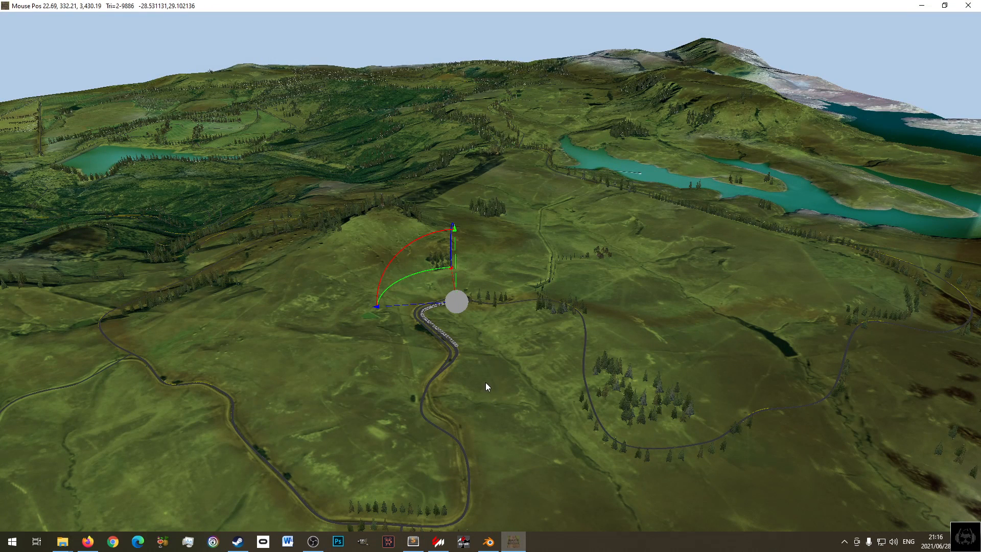
left_click(516, 542)
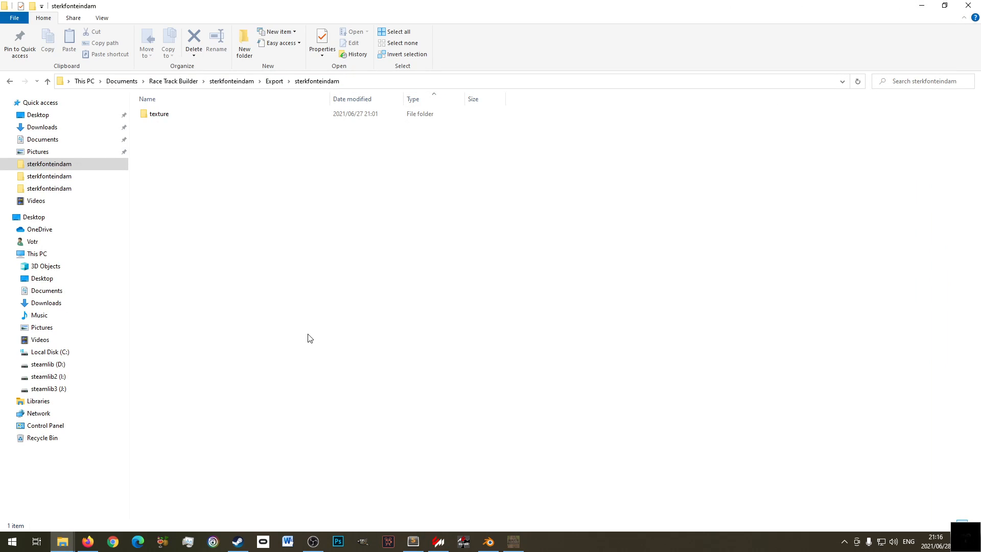
right_click(342, 328)
left_click(368, 379)
- Close Race Track Builder and the File Explorer window showing the export folder
left_click(513, 542)
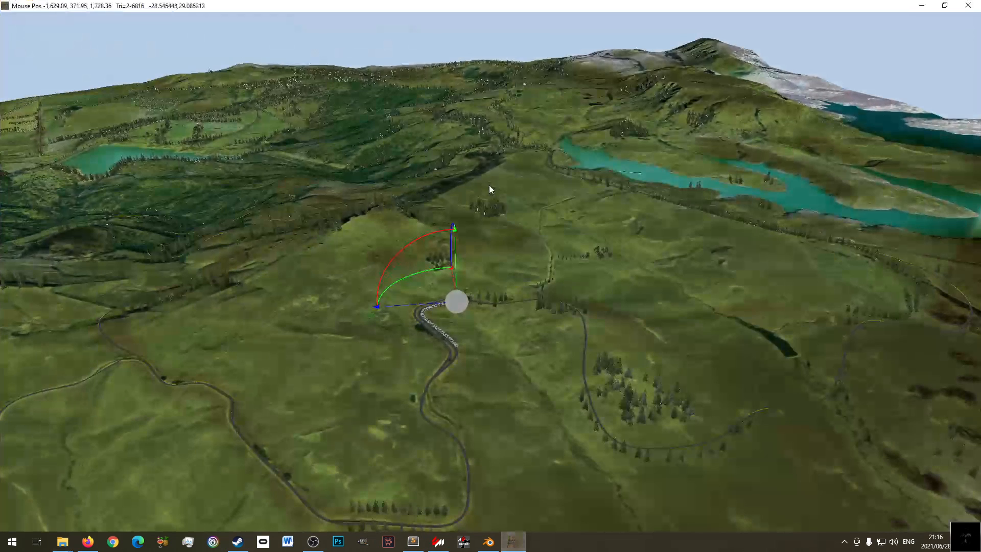
left_click(968, 6)
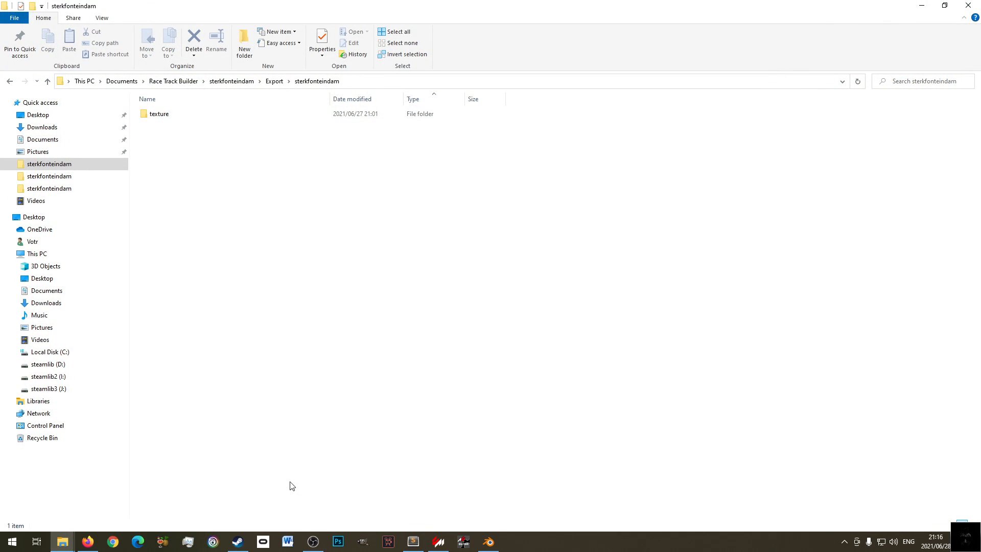
left_click(968, 6)
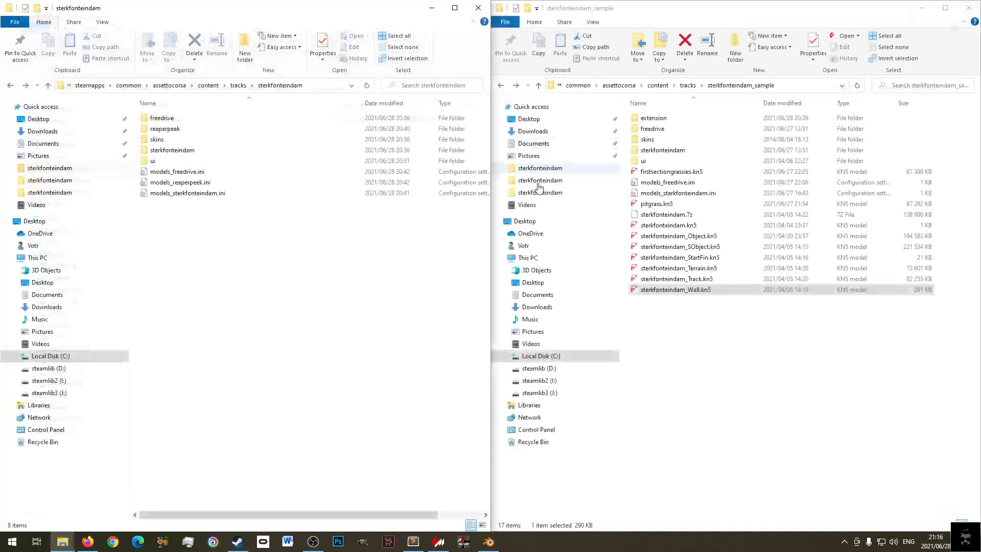
left_click(716, 368)
- Open Documents\Race Track Builder\sterkfonteindam\Export\sterkfonteindam in a new window and place it beside the Assetto Corsa track folder
middle_click(63, 542)
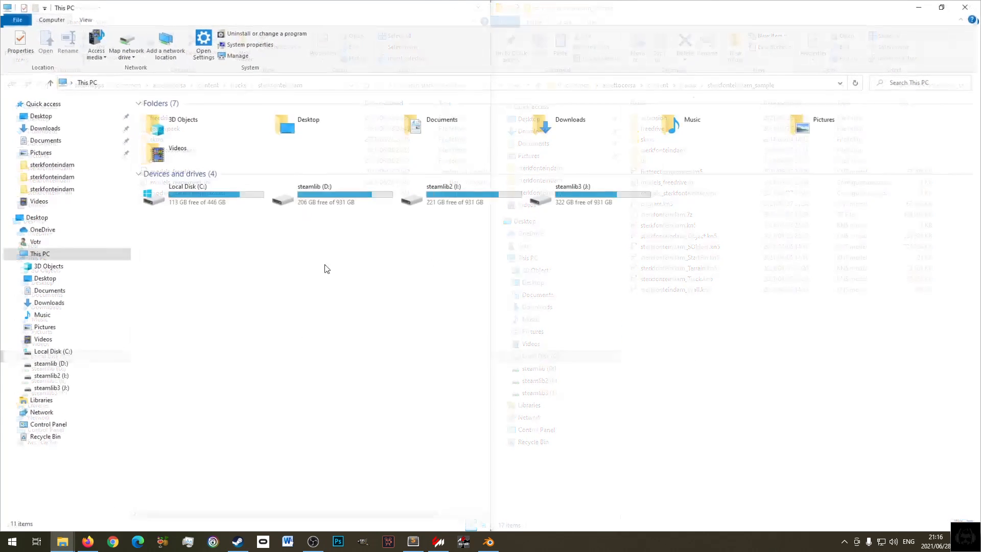
left_click(49, 291)
double_click(728, 126)
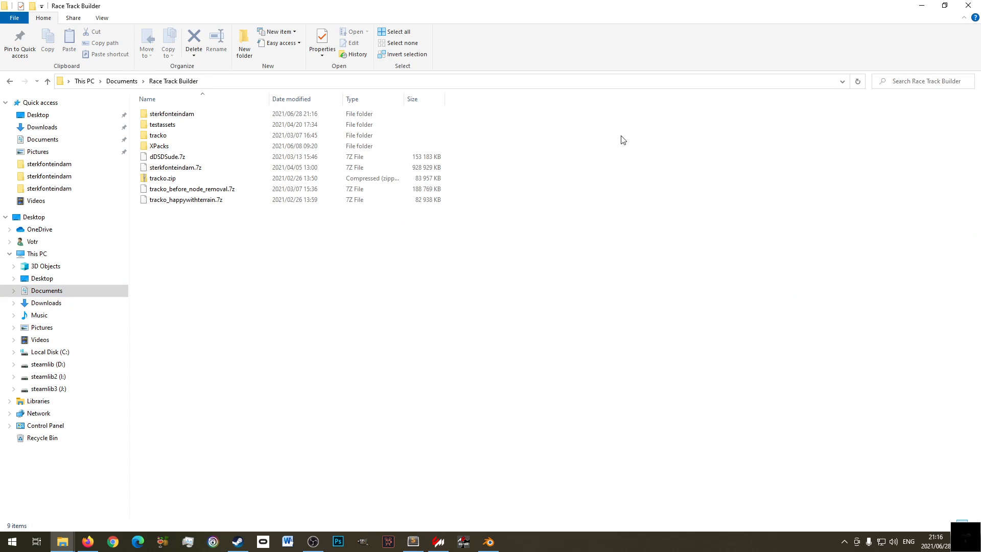
left_click(175, 115)
double_click(175, 116)
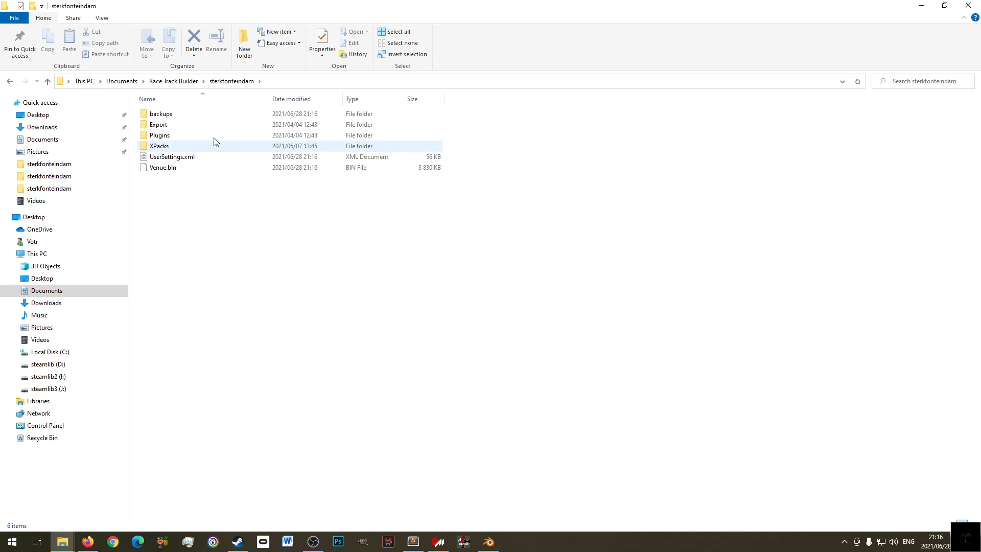
left_click(203, 125)
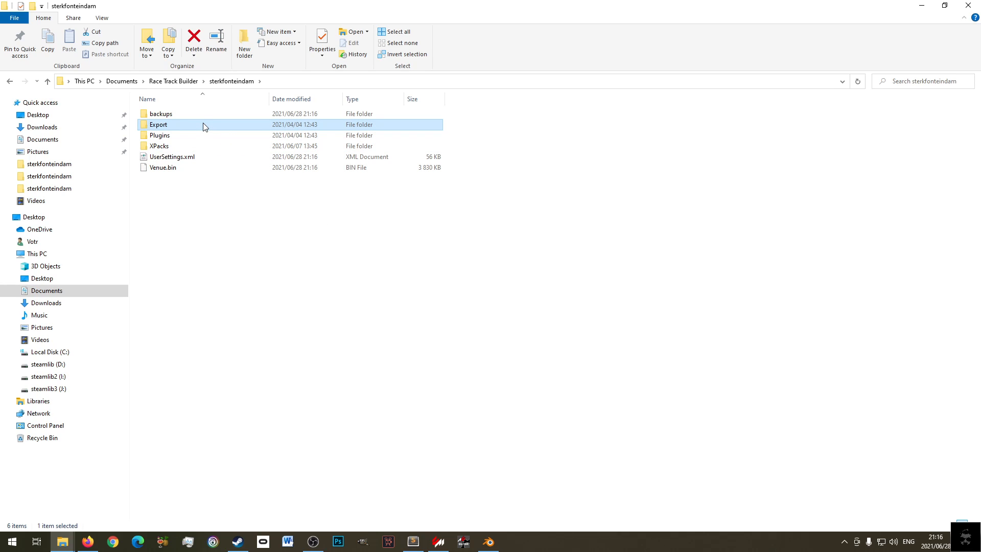
double_click(203, 125)
double_click(171, 115)
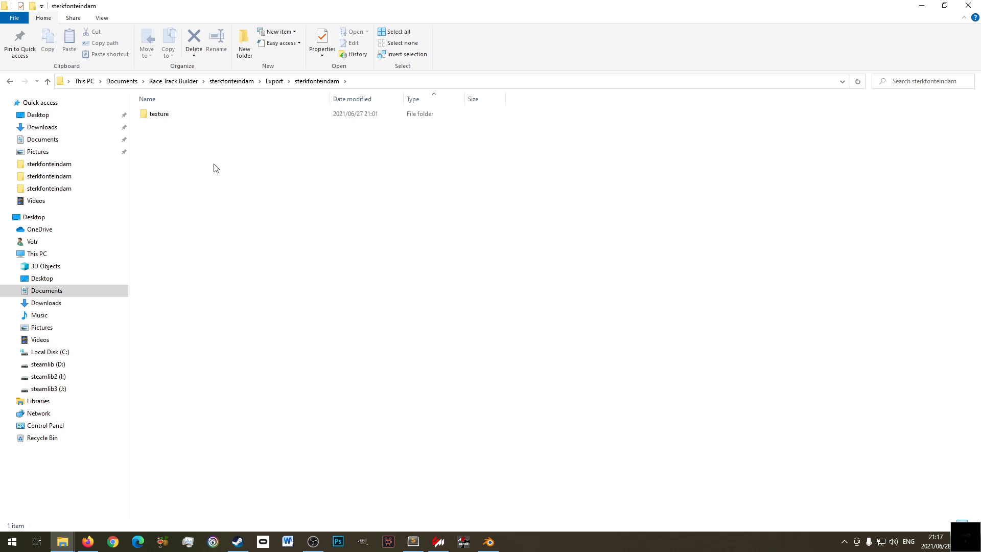
left_click_drag(420, 3, 979, 66)
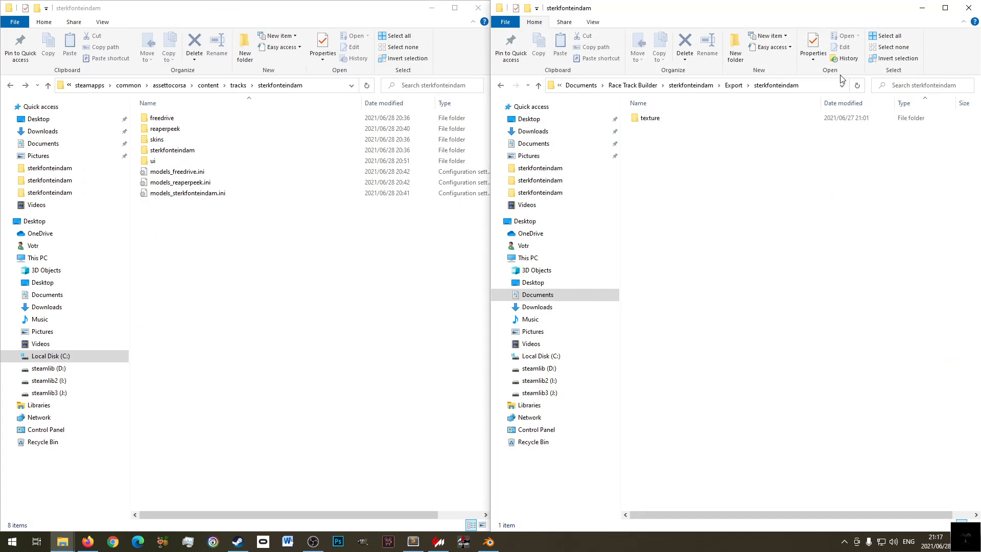
left_click_drag(764, 10, 978, 131)
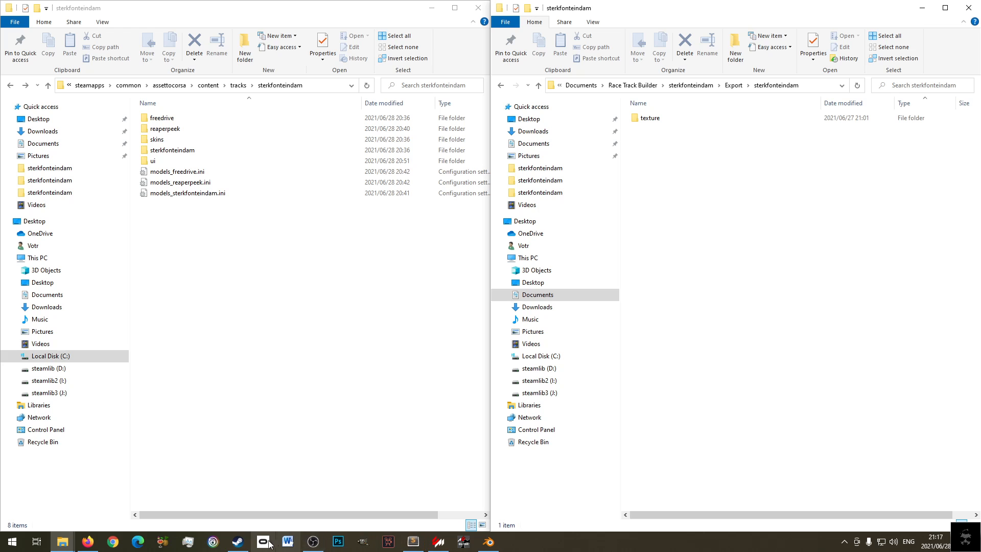
- Launch Race Track Builder from the Steam library and open the existing sterkfonteindam venue
left_click(238, 541)
left_click(225, 225)
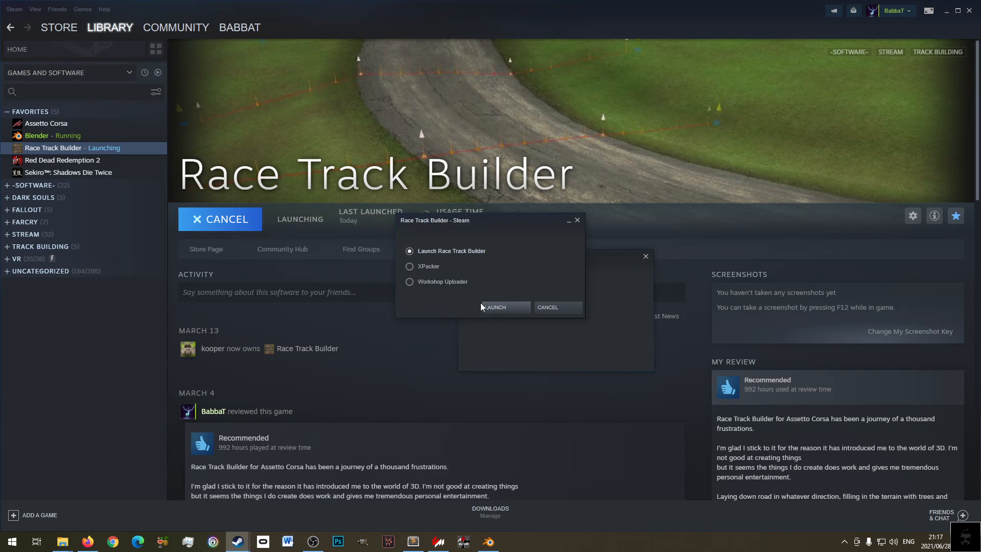
left_click(507, 306)
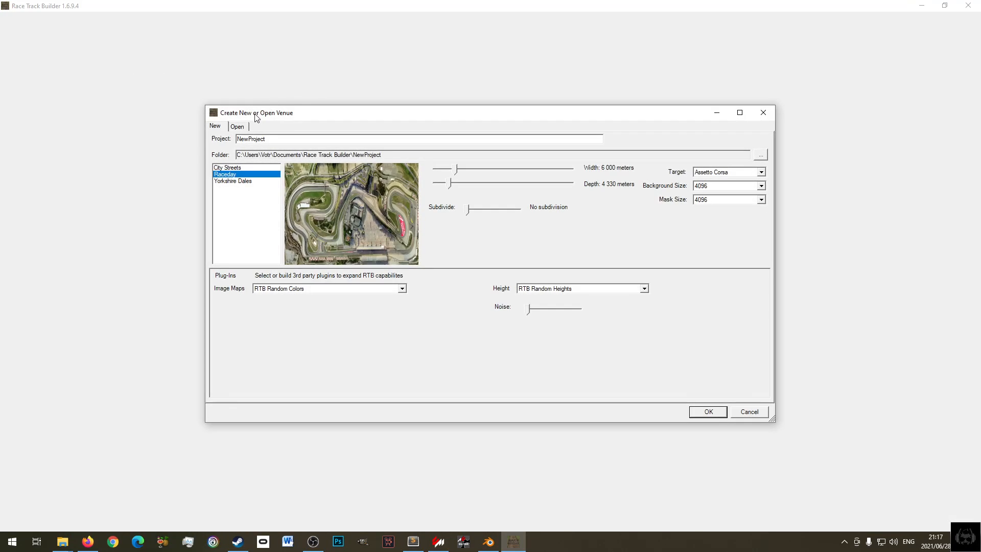
left_click(242, 127)
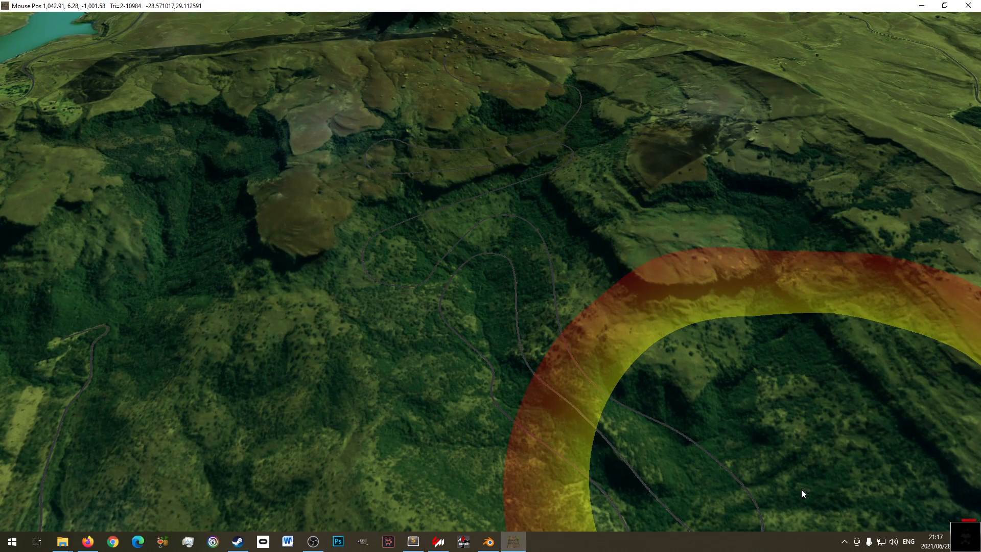
- Switch to File Explorer, check the exported texture folder, then go back up to the Export folder
left_click(68, 545)
left_click(138, 505)
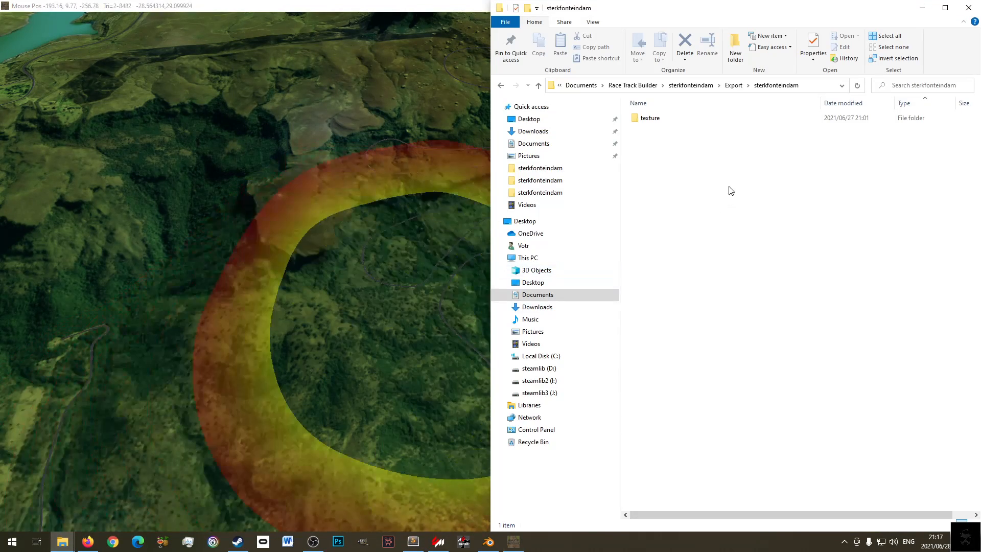
double_click(656, 119)
key("alt+Left")
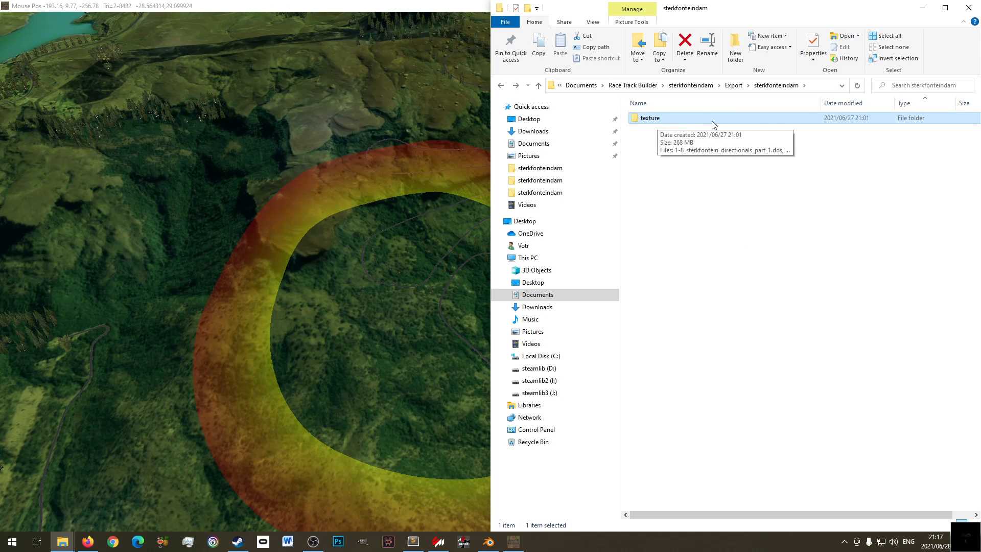
key("alt+Left")
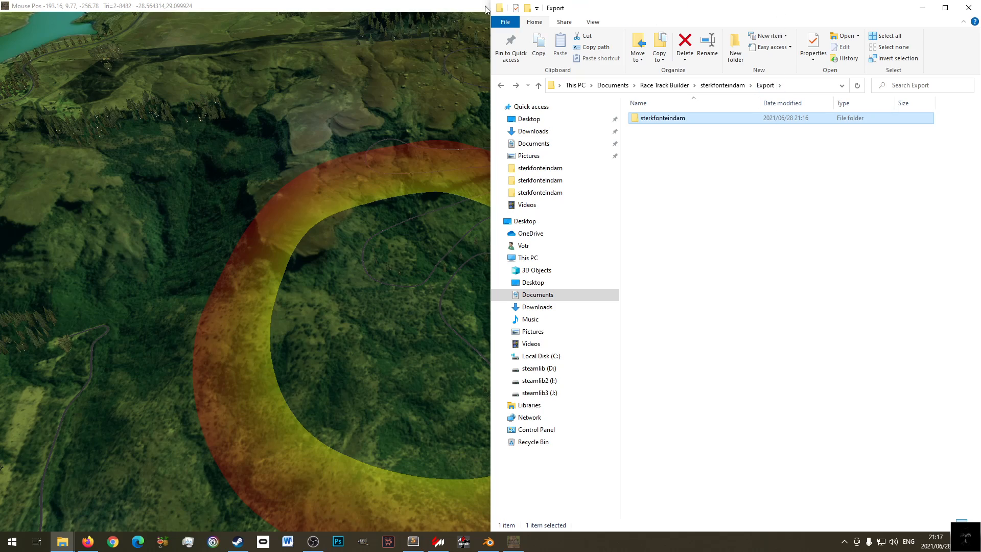
left_click(485, 9)
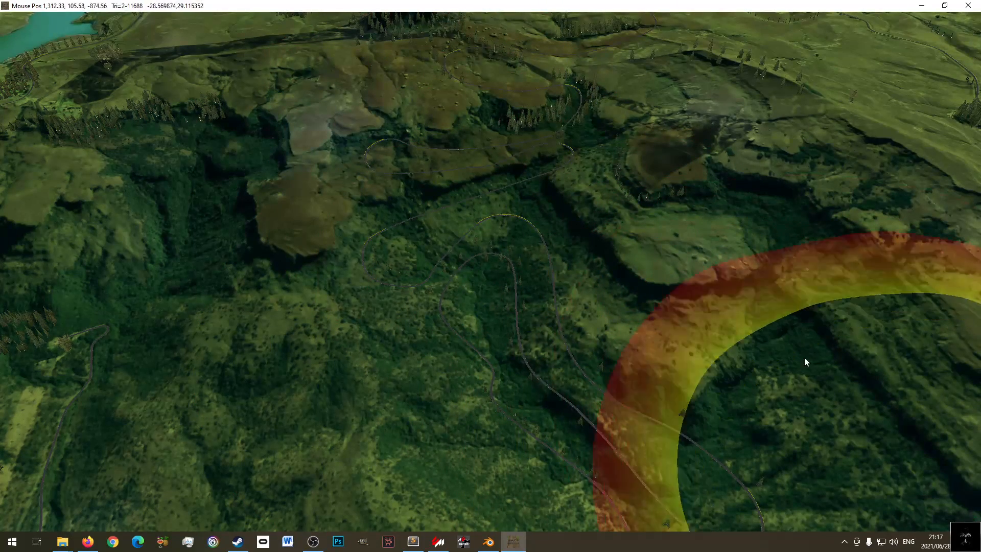
left_click(12, 18)
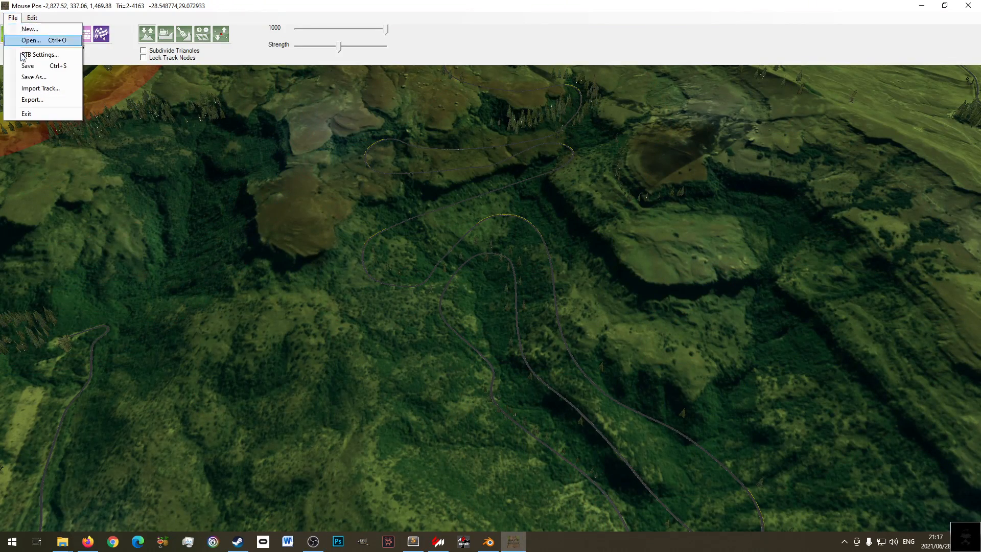
left_click(32, 100)
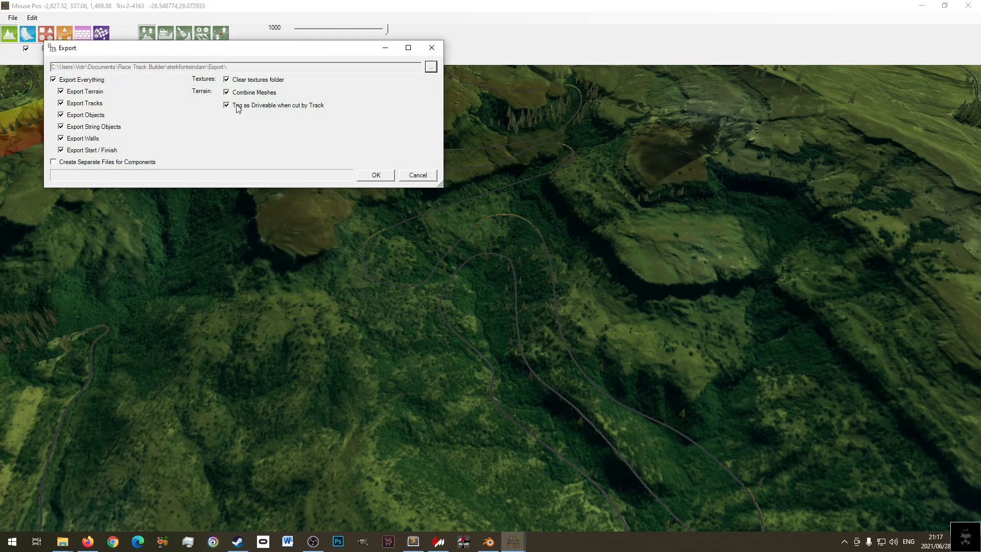
left_click(418, 175)
- Place Race Track Builder beside the Export folder window and open the venue's export settings
mouse_move(543, 9)
left_mouse_down()
mouse_move(458, 111)
mouse_move(269, 132)
mouse_move(264, 96)
mouse_move(251, 86)
mouse_move(979, 41)
left_mouse_up()
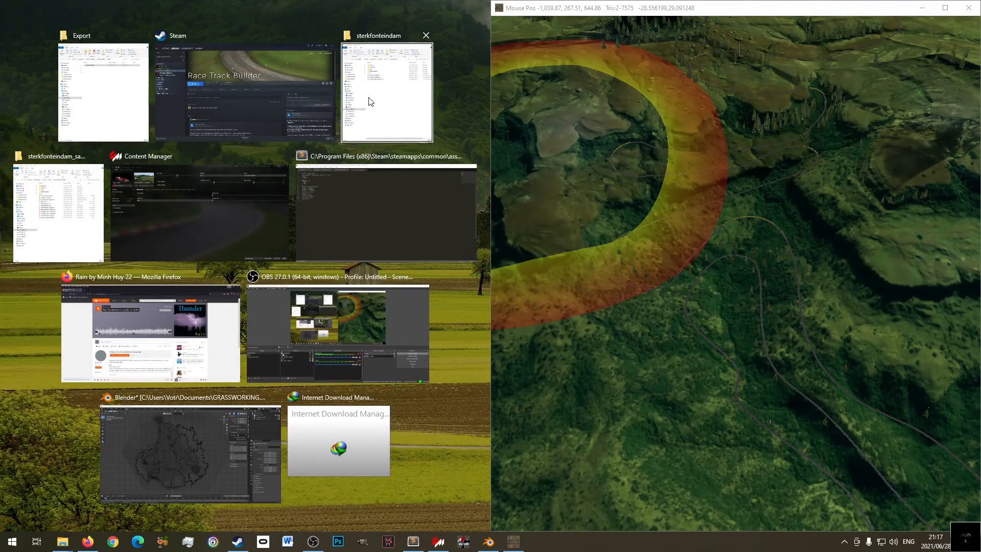
left_click(108, 103)
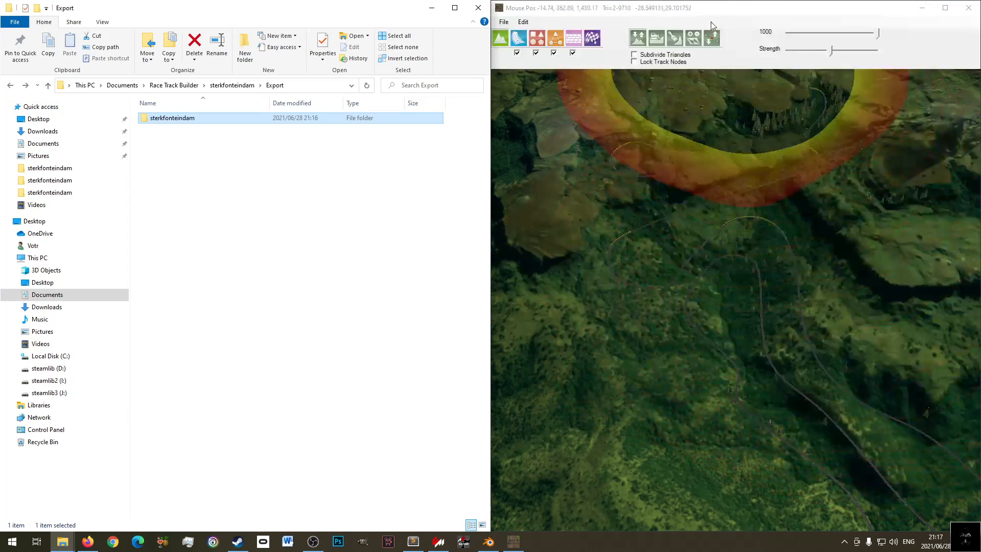
left_click(681, 6)
left_click(504, 22)
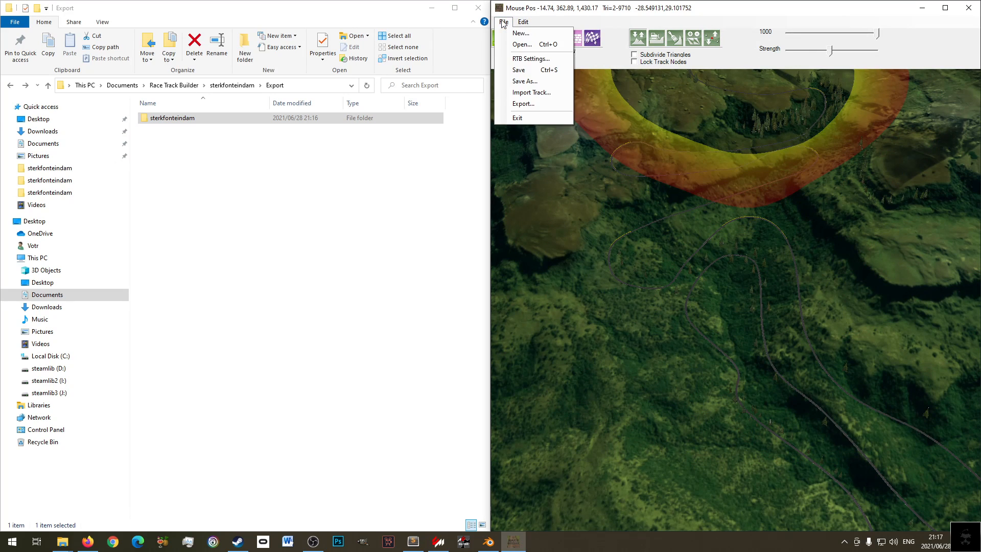
left_click(520, 103)
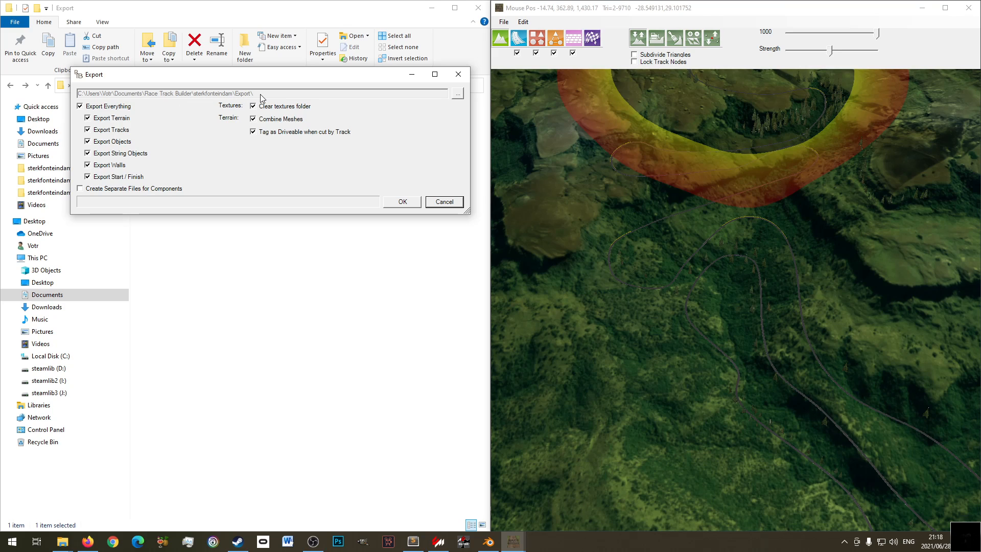
left_click_drag(273, 79, 264, 197)
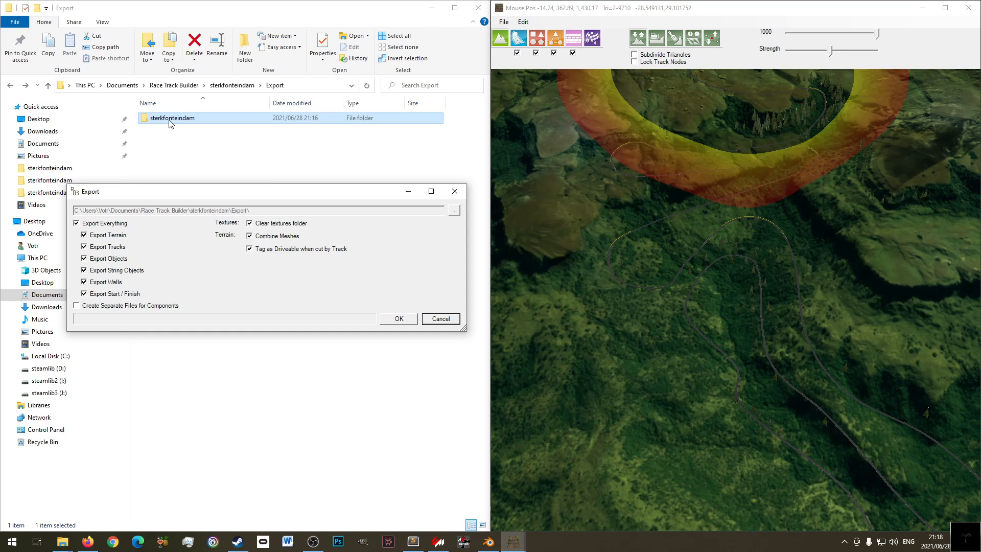
- Open the sterkfonteindam export folder and export everything from Race Track Builder with Create Separate Files for Components enabled
double_click(170, 120)
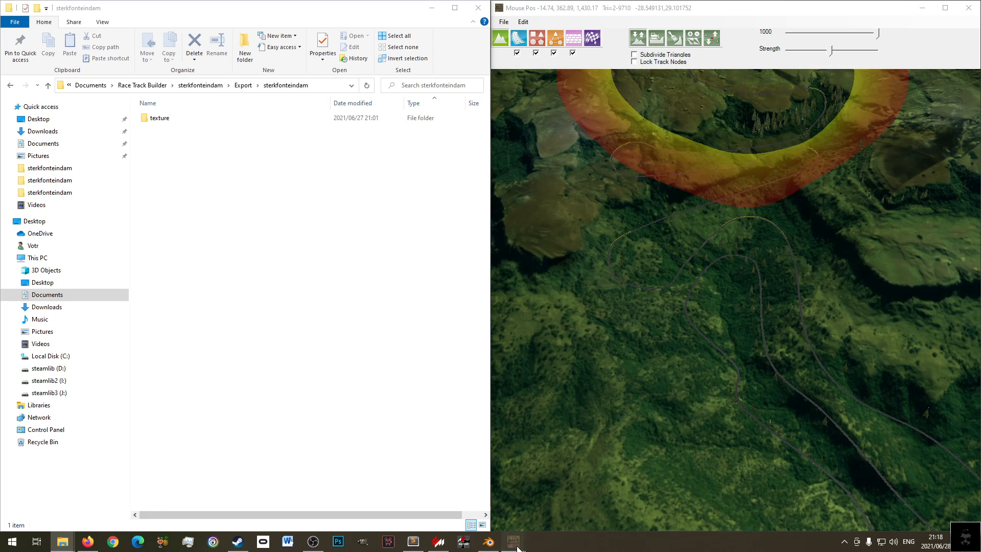
mouse_move(516, 543)
left_click(555, 503)
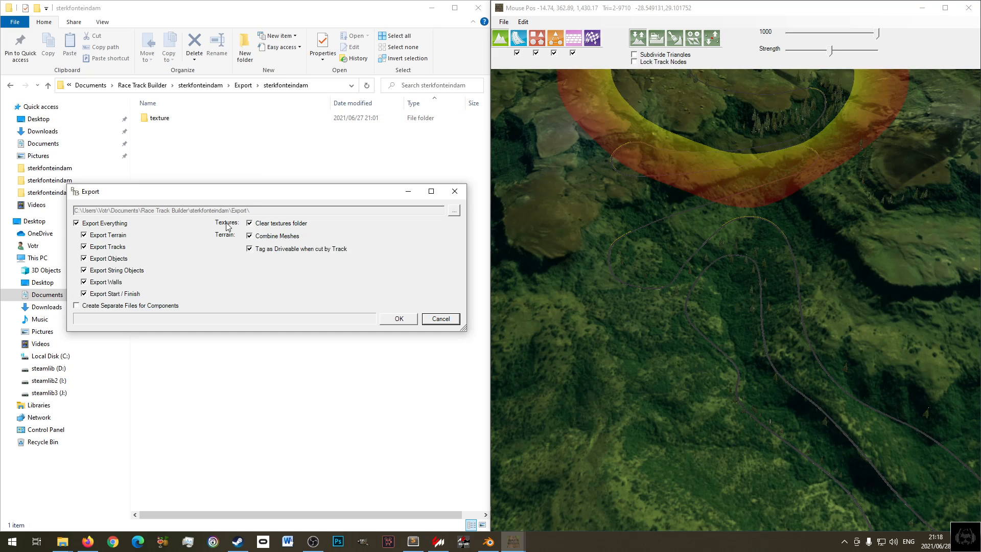
left_click(95, 307)
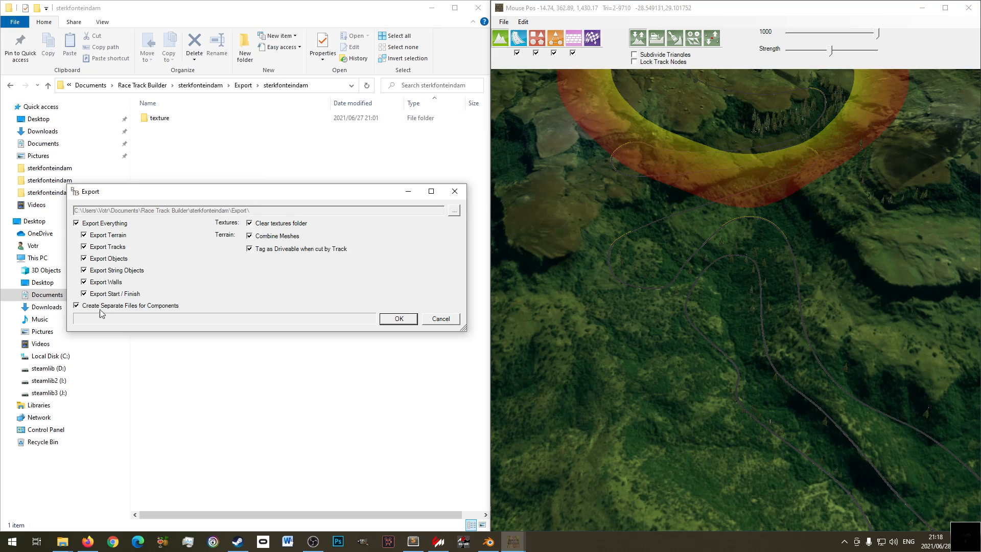
left_click(398, 319)
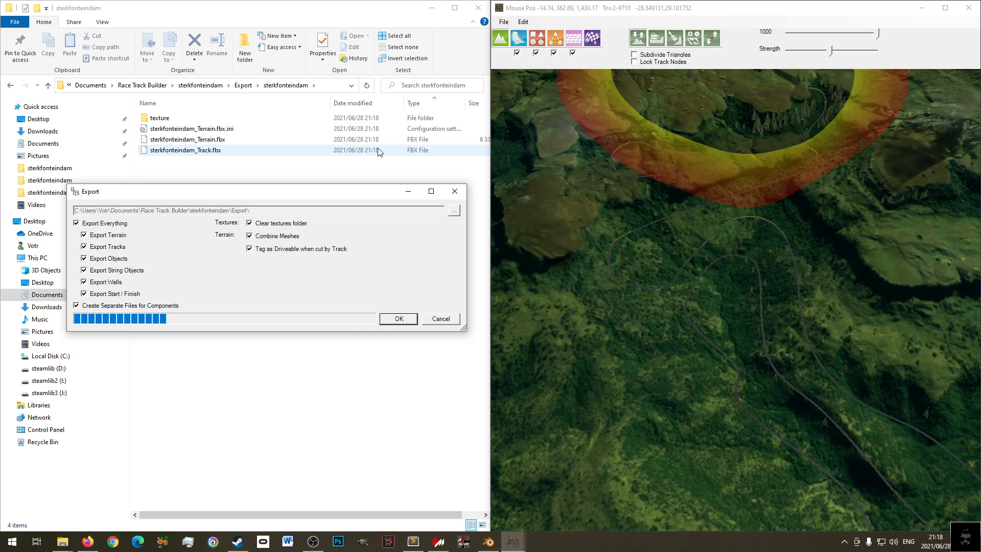
left_click_drag(345, 199, 352, 268)
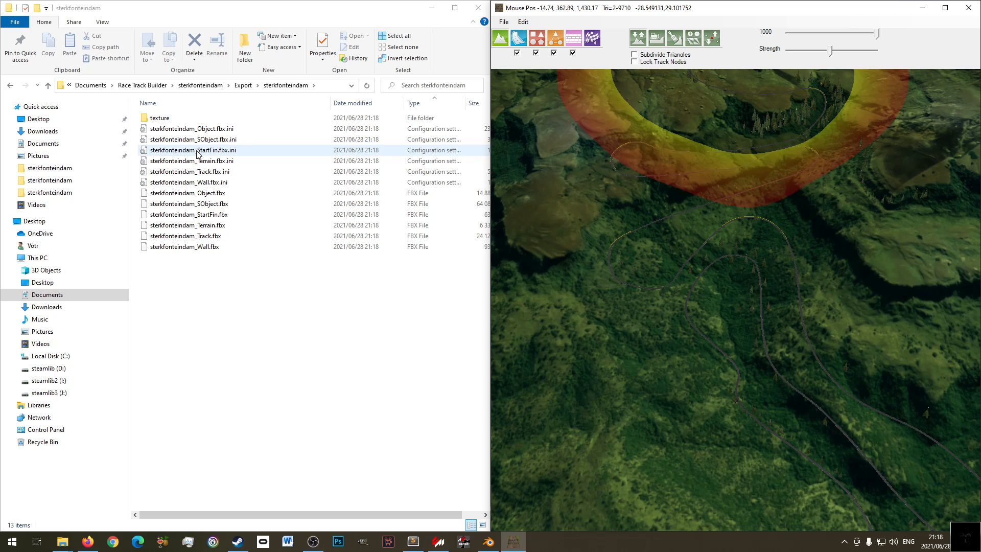
- Minimize Race Track Builder and Steam, and check the grass KN5 models in the sterkfonteindam_sample track folder beside the exported files
left_click_drag(735, 12, 215, 1)
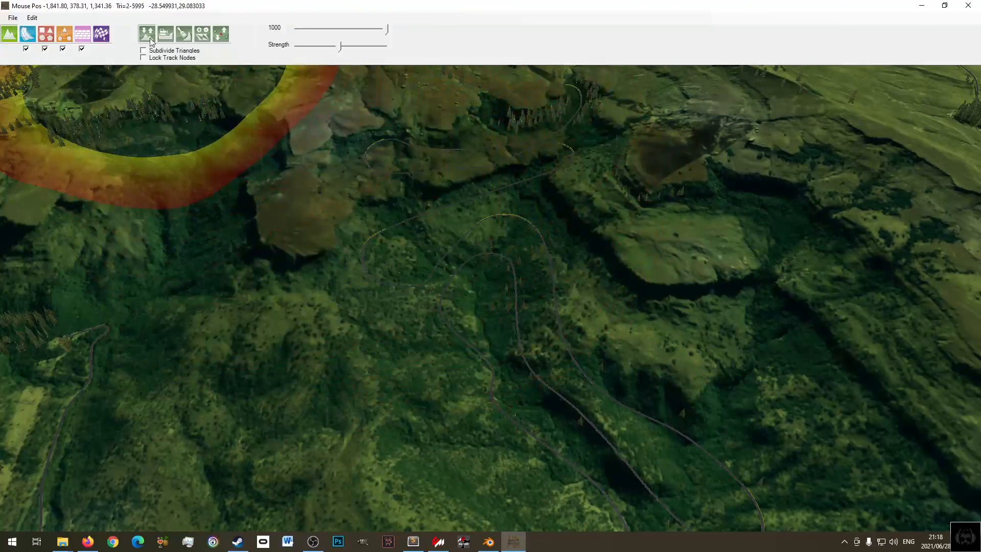
left_click(922, 6)
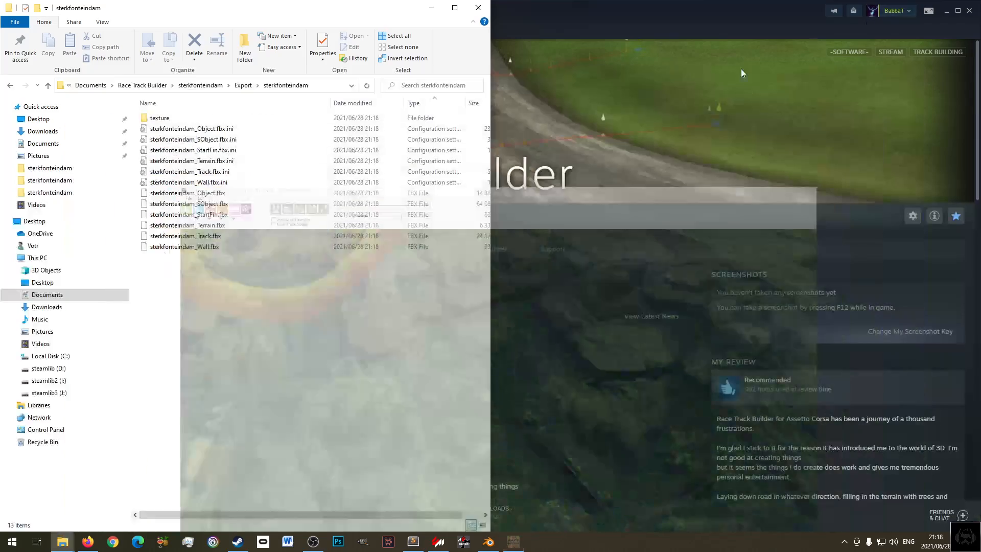
left_click(957, 11)
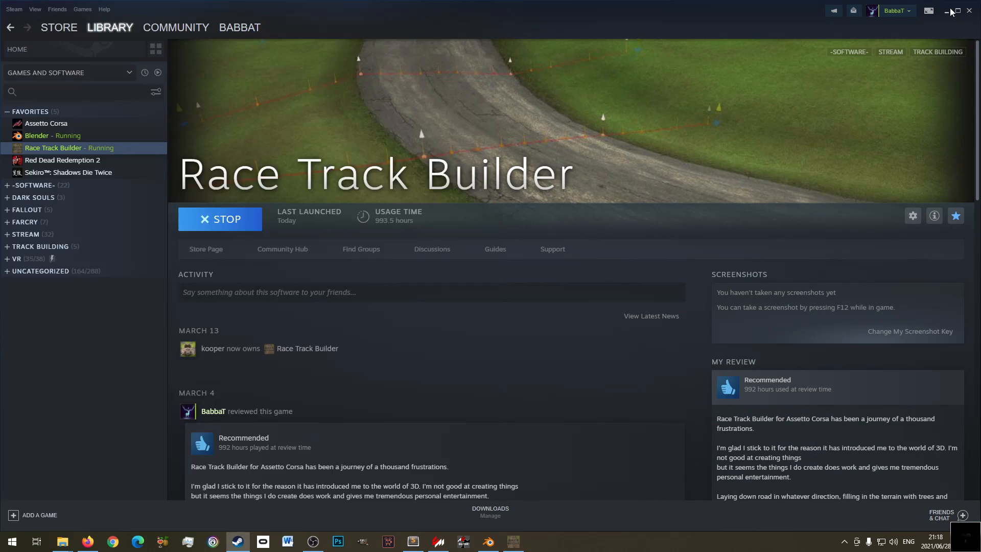
left_click(947, 9)
left_click(729, 384)
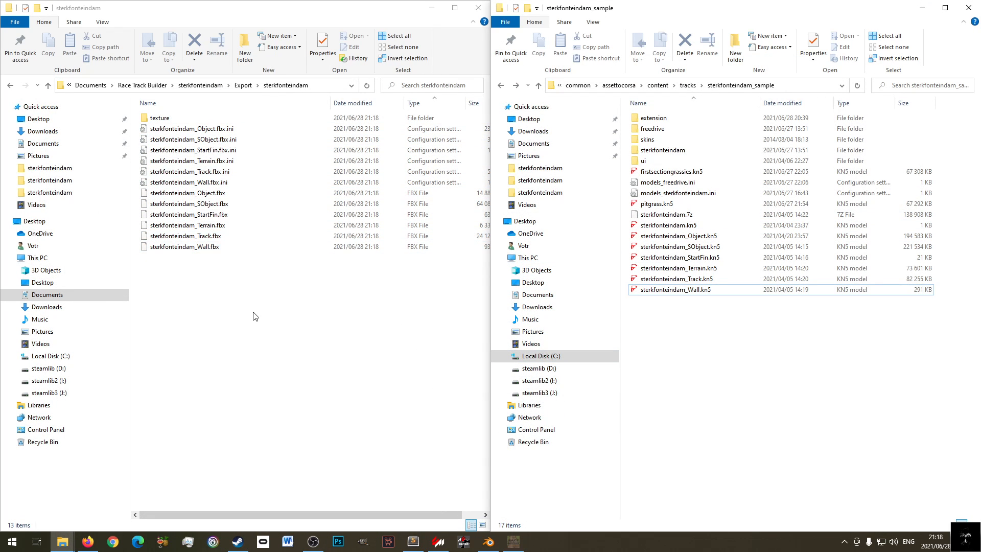
left_click(694, 173)
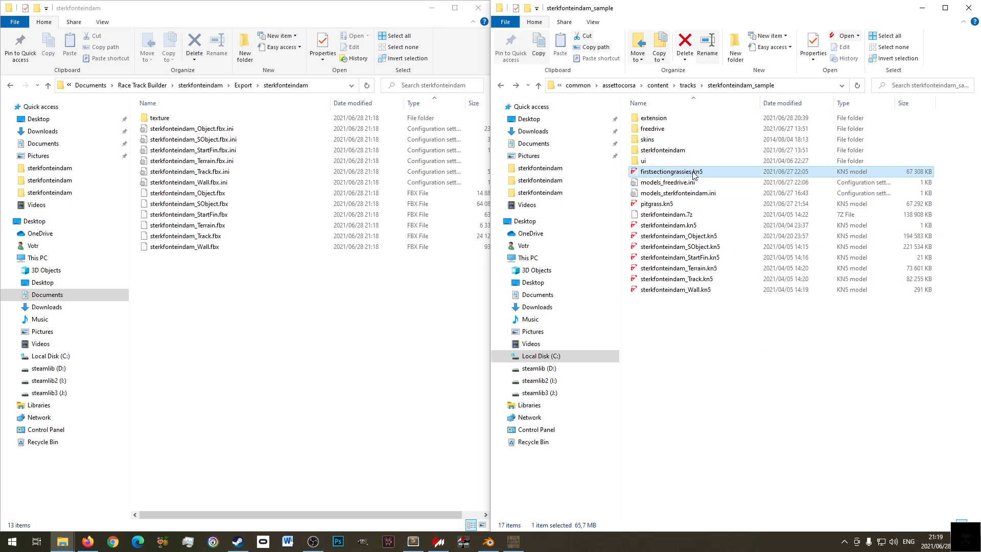
left_click(671, 207)
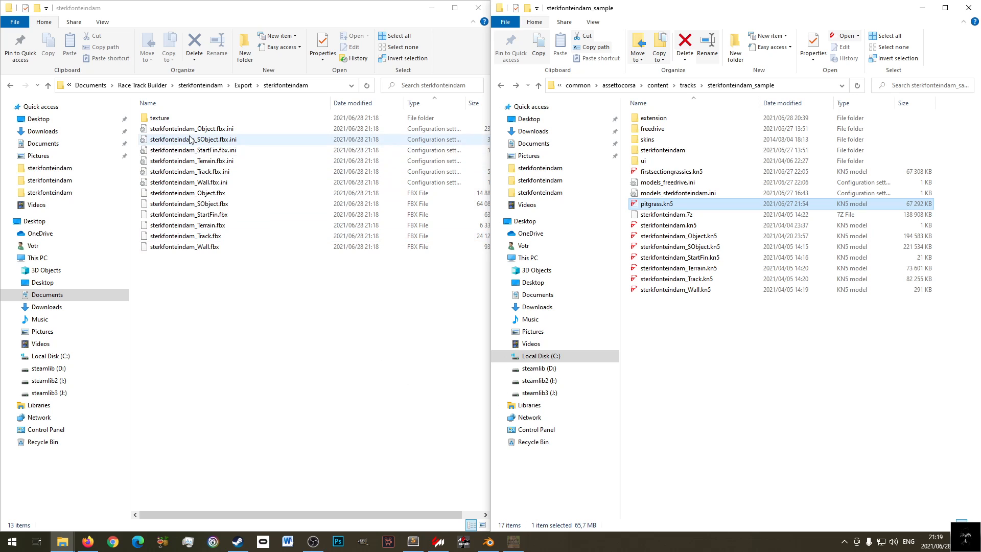
- Switch to ksEditor and open sterkfonteindam_Object.fbx from the export folder
left_click(464, 542)
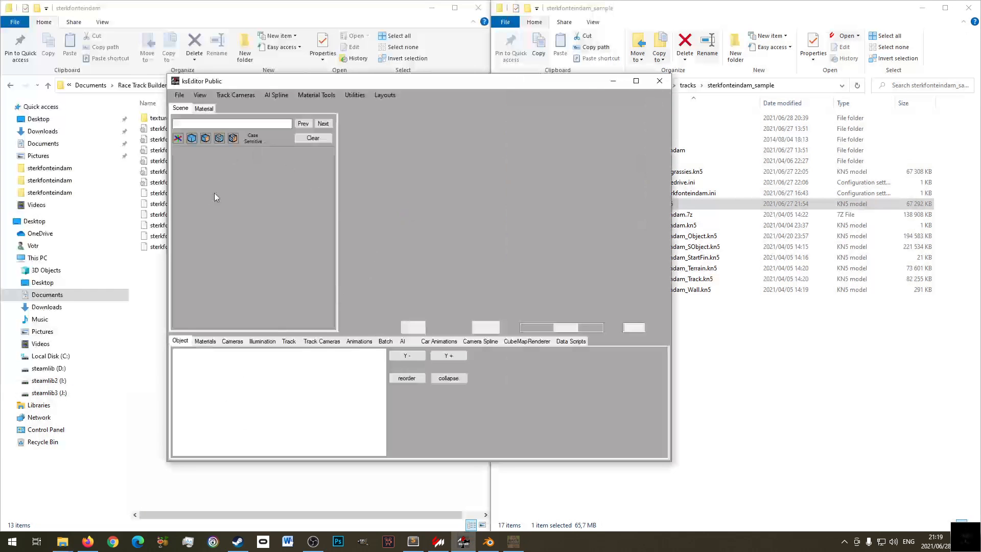
left_click(180, 95)
left_click(237, 118)
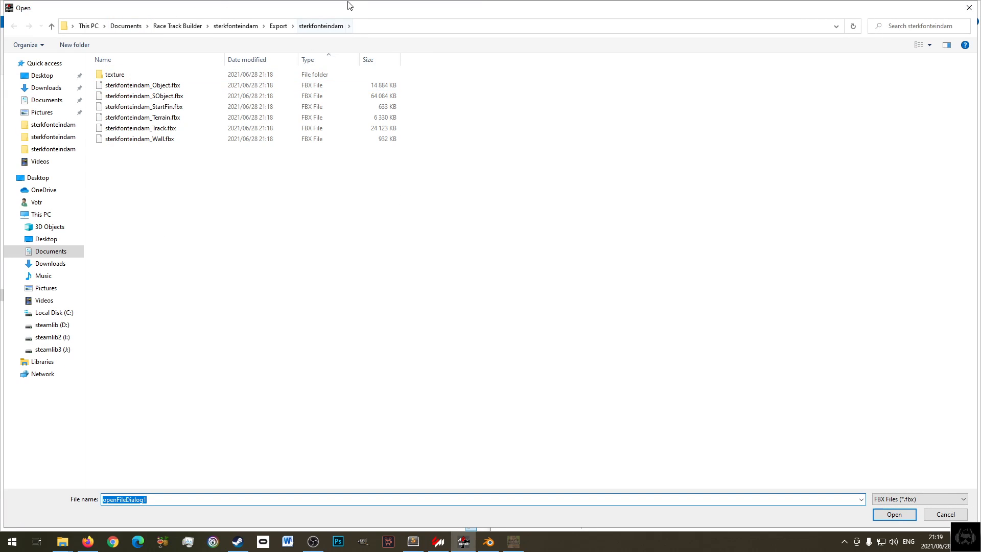
left_click_drag(387, 11, 552, 137)
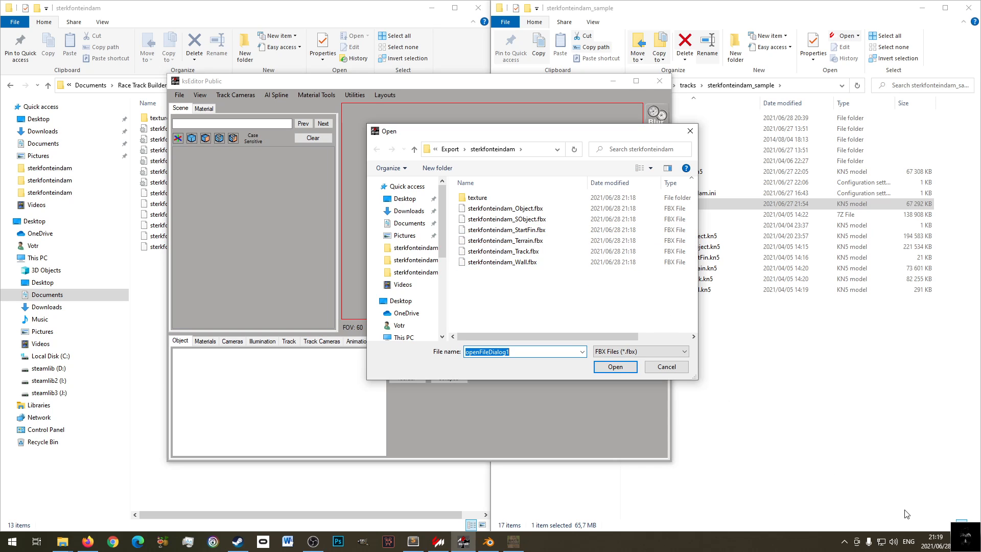
left_click_drag(629, 132, 522, 104)
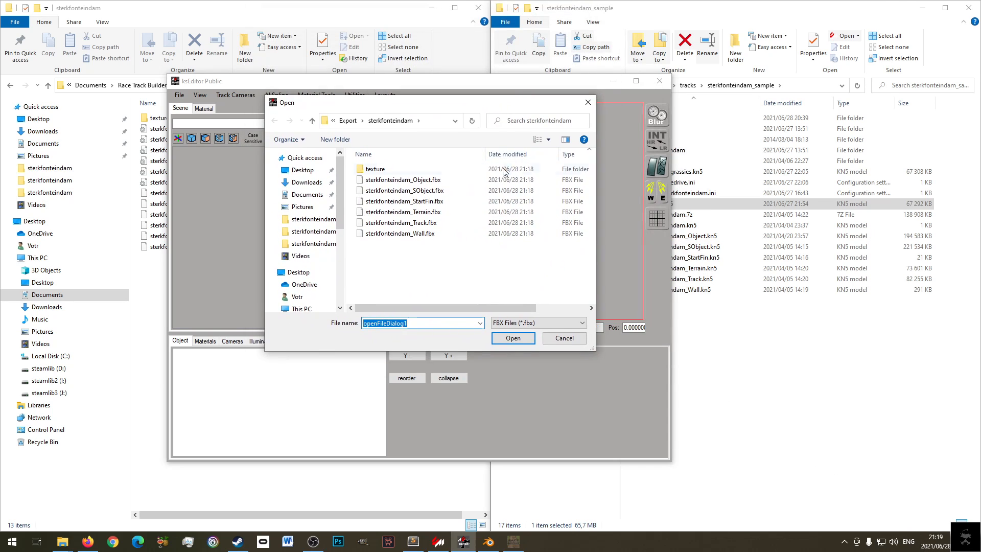
left_click(421, 190)
left_click(420, 180)
left_click(417, 191)
left_click(412, 181)
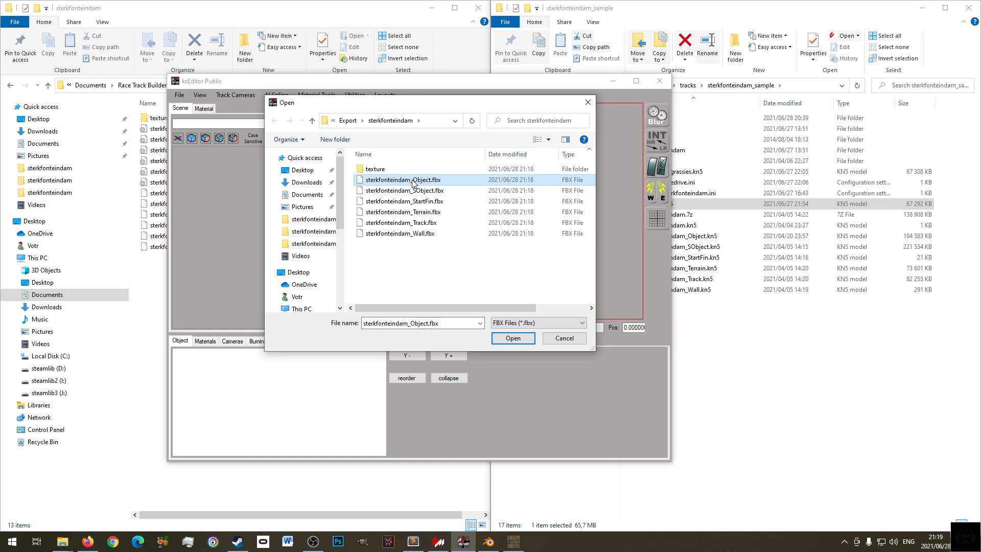
left_click(506, 341)
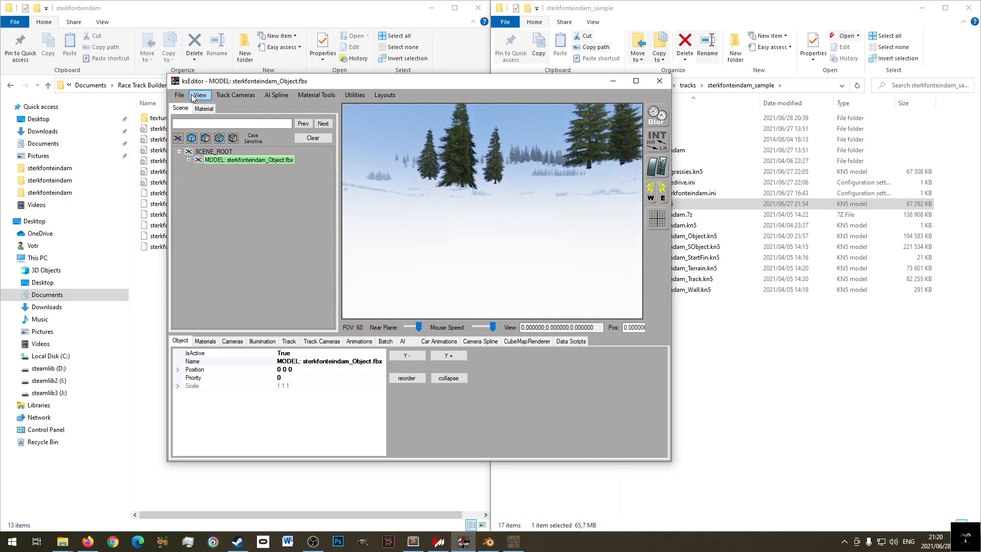
- Load sterkfonteindam_StartFin.fbx into the same scene as the Object model, then close the editor
left_click(181, 97)
left_click(311, 80)
left_click_drag(358, 88, 525, 84)
left_click(414, 165)
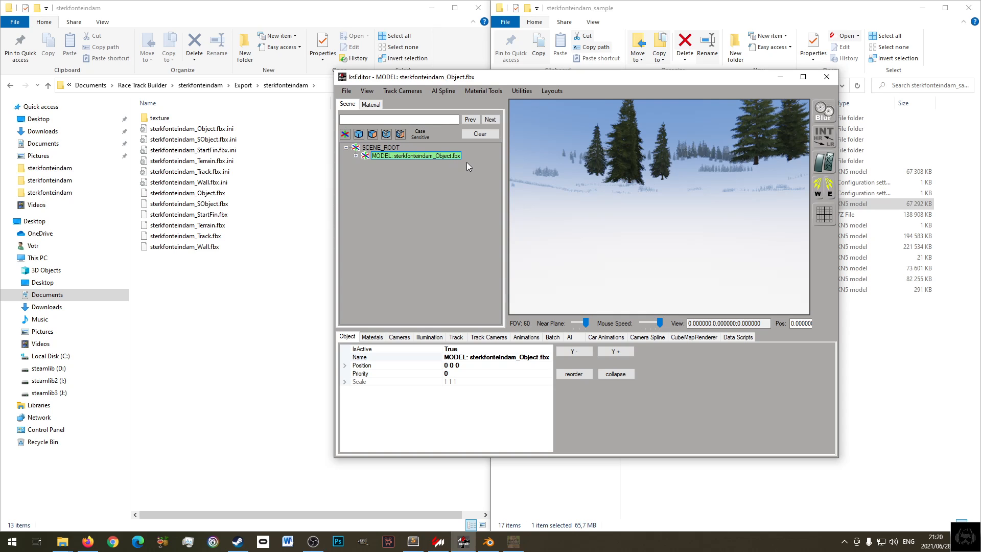
left_click(346, 90)
left_click(376, 128)
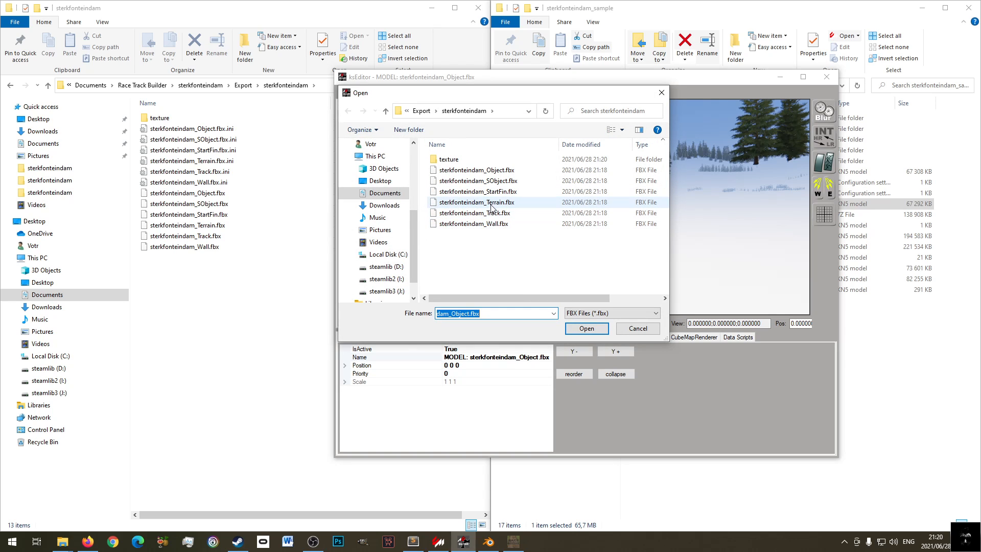
double_click(491, 203)
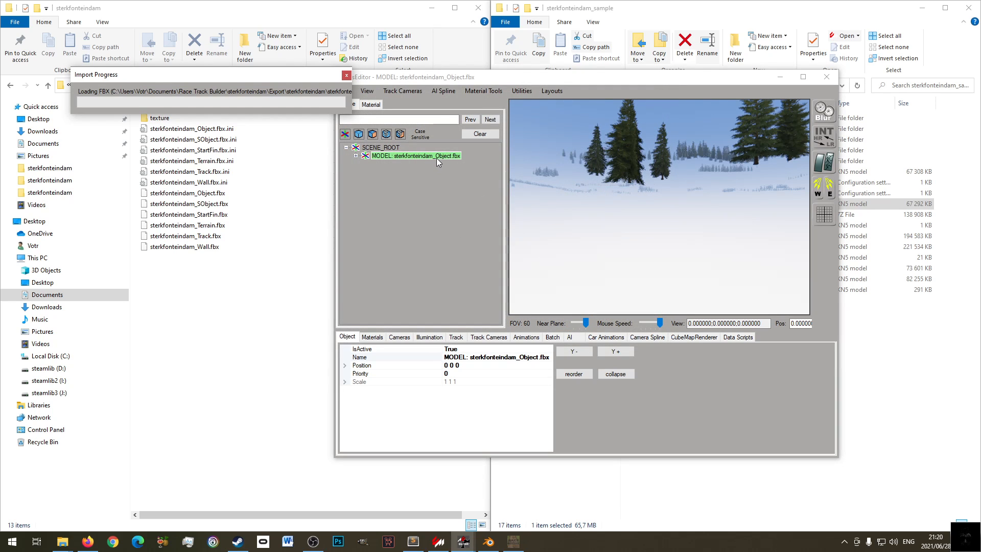
left_click(415, 162)
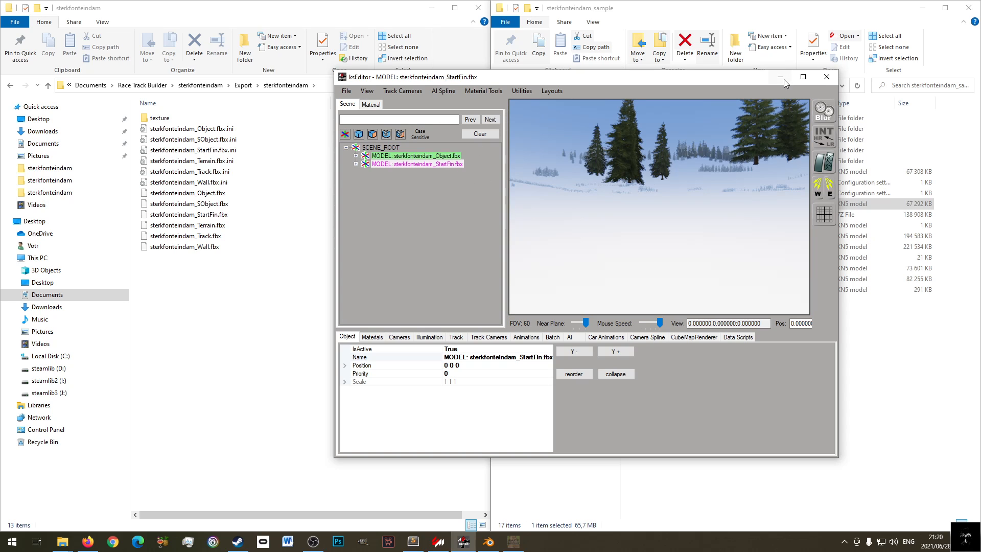
left_click(827, 76)
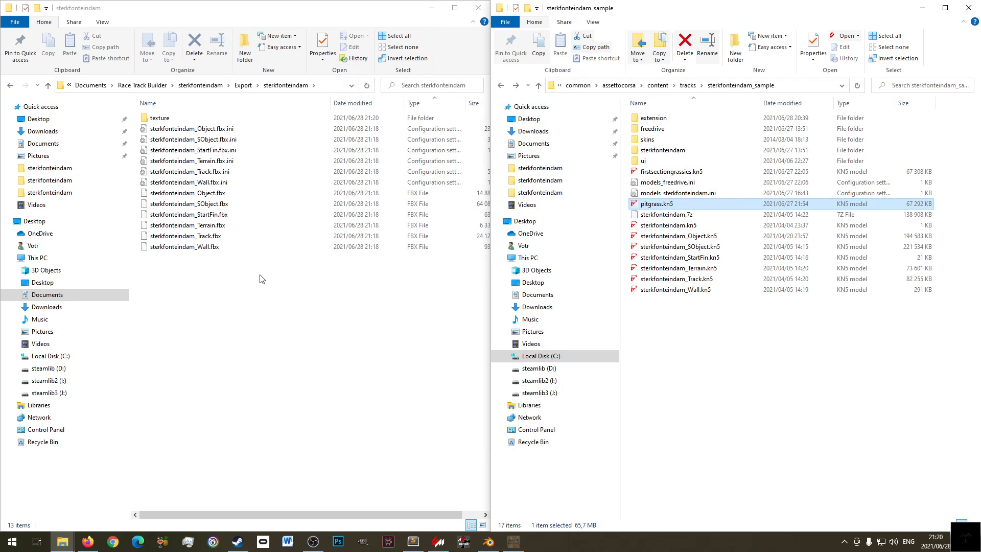
- Relaunch ksEditor and load only sterkfonteindam_Object.fbx into an empty scene
left_click(464, 544)
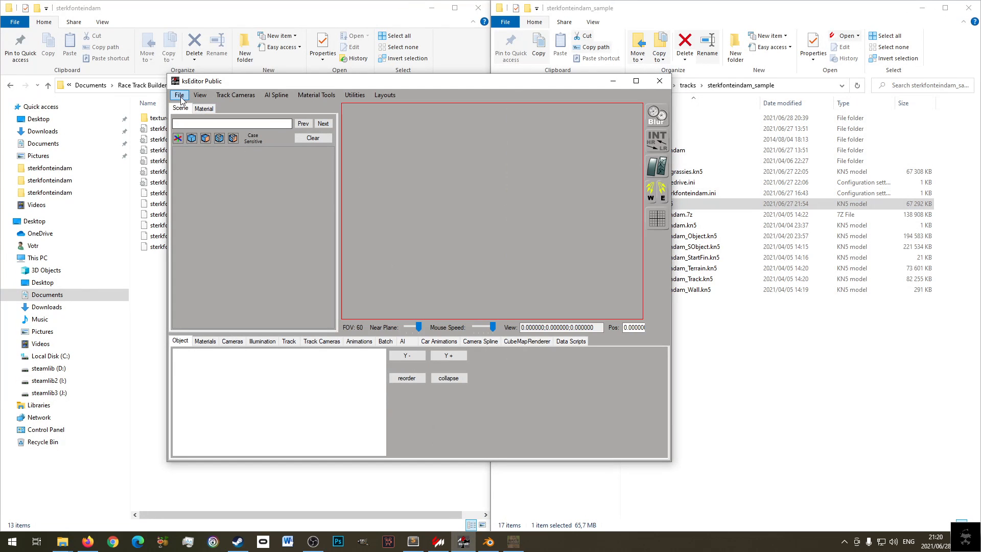
left_click(180, 96)
left_click(217, 124)
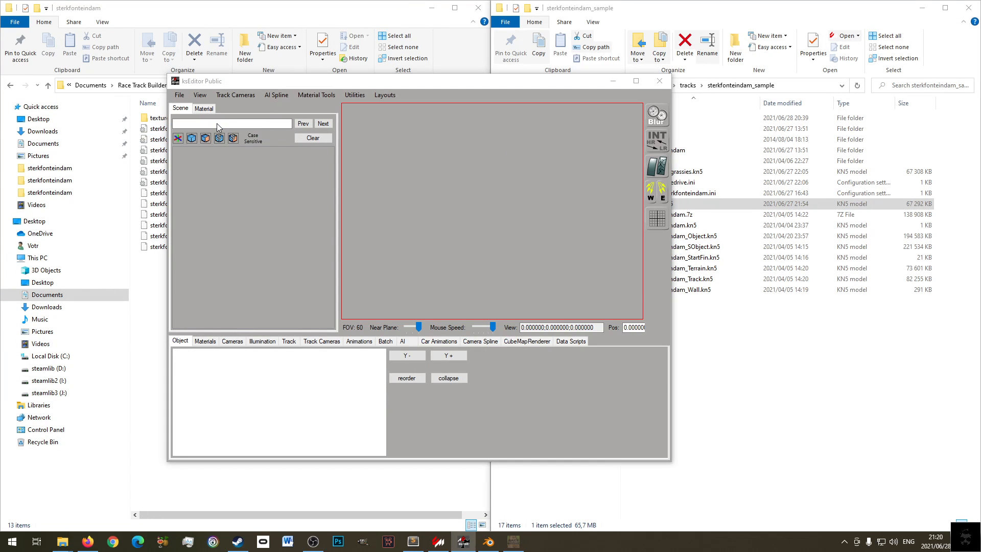
left_click(324, 175)
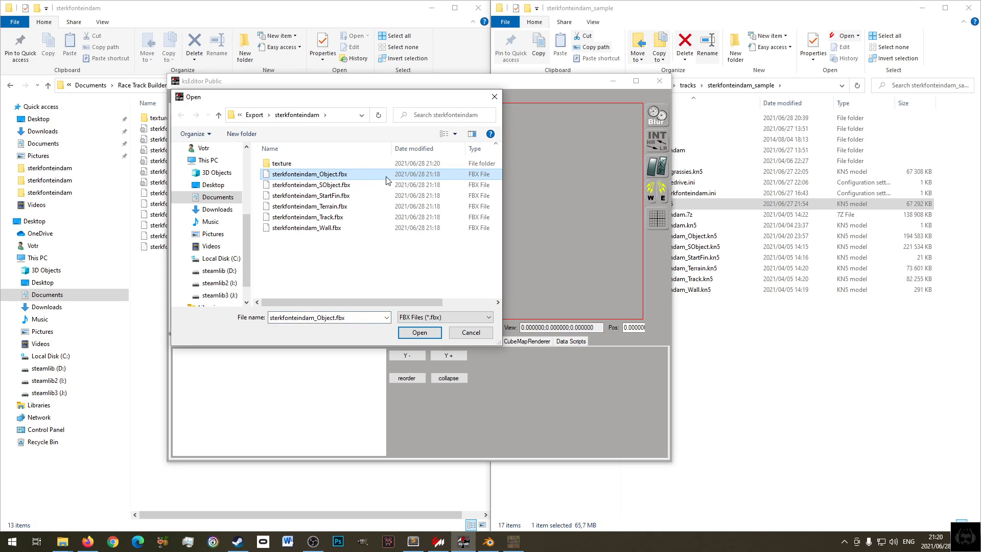
double_click(341, 176)
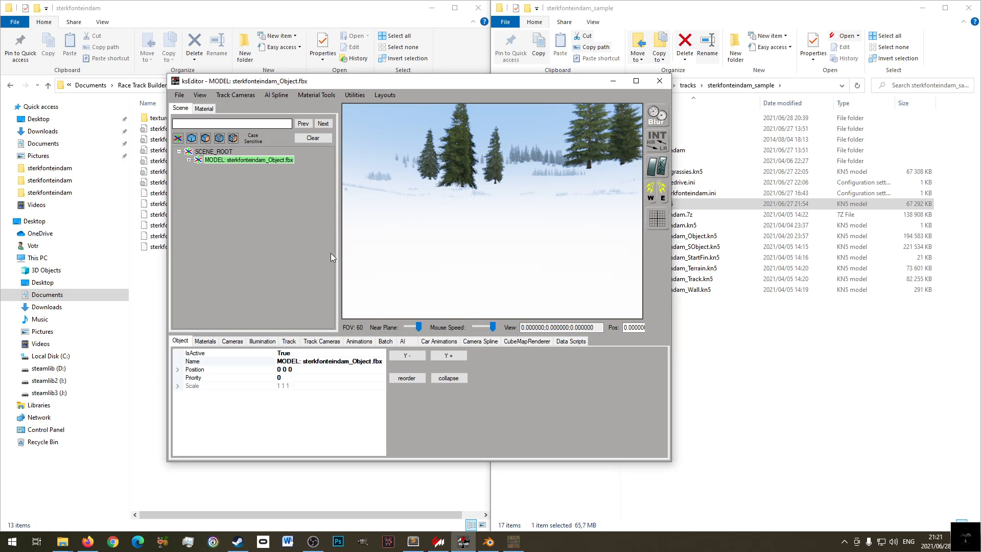
left_click(178, 100)
mouse_move(235, 169)
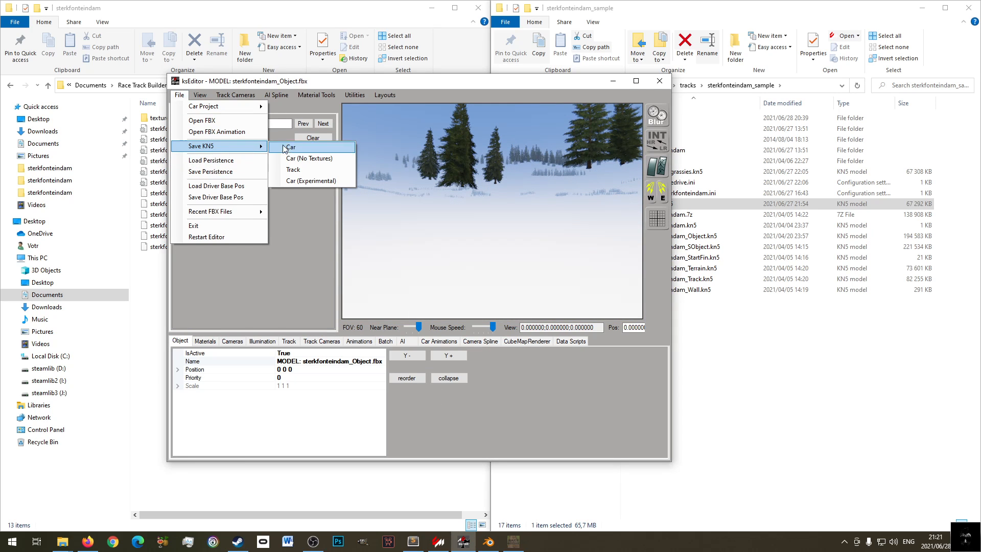
left_click(302, 171)
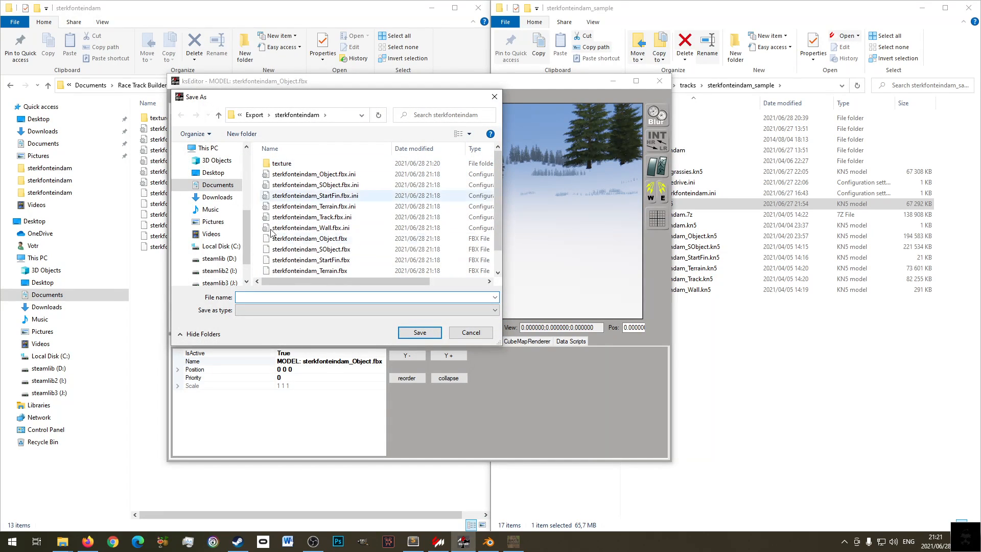
left_click_drag(497, 344, 558, 443)
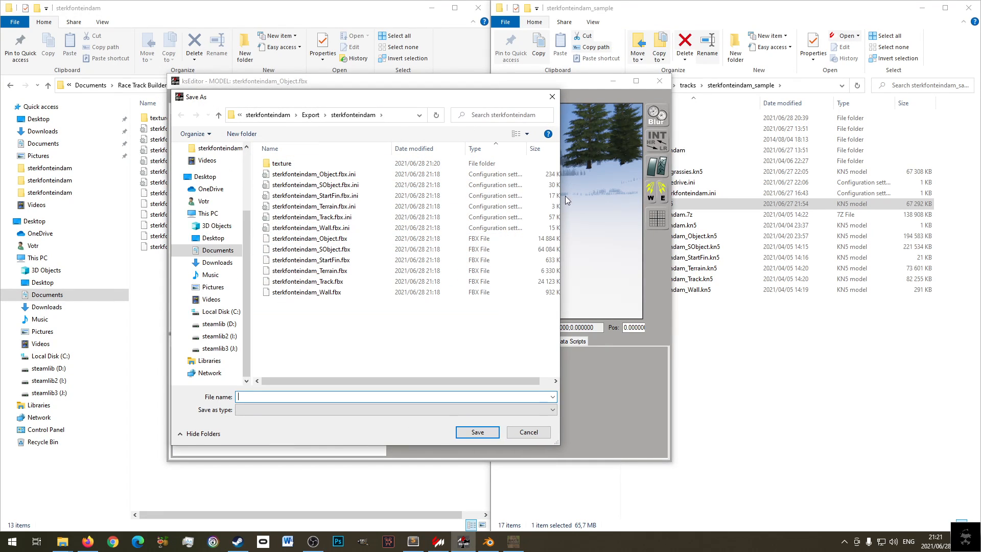
left_click(545, 97)
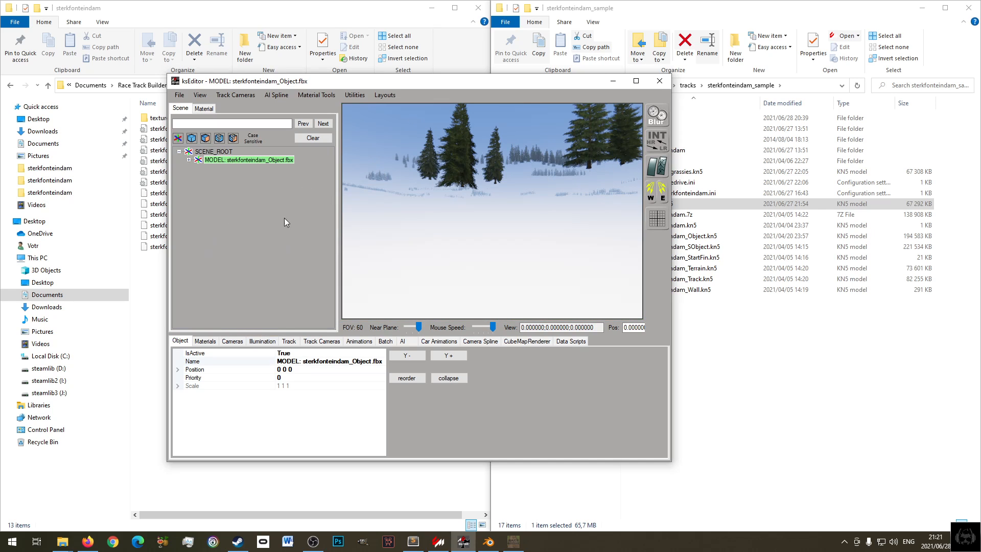
- Select the large pine tree in the viewport and examine its material settings and diffuse texture
left_click(464, 158)
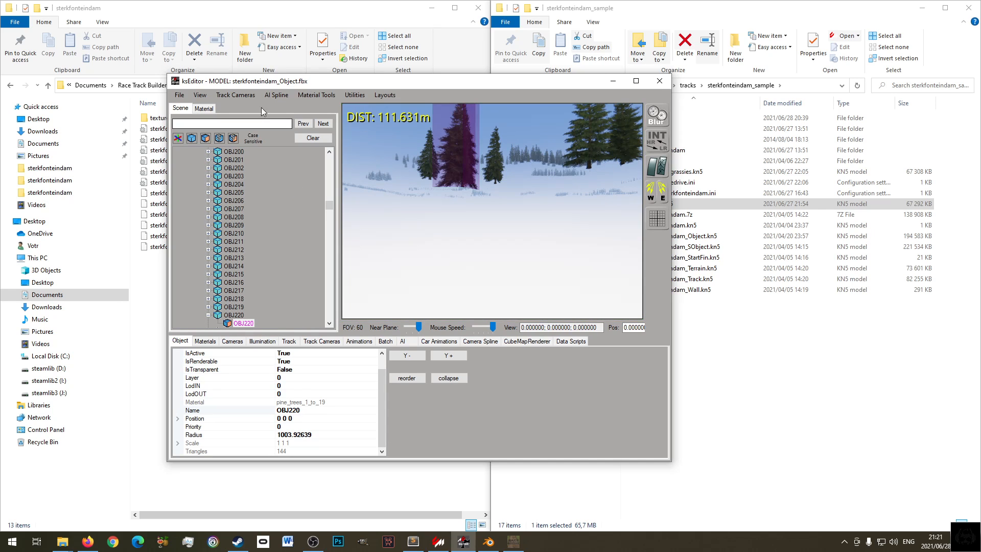
left_click(204, 109)
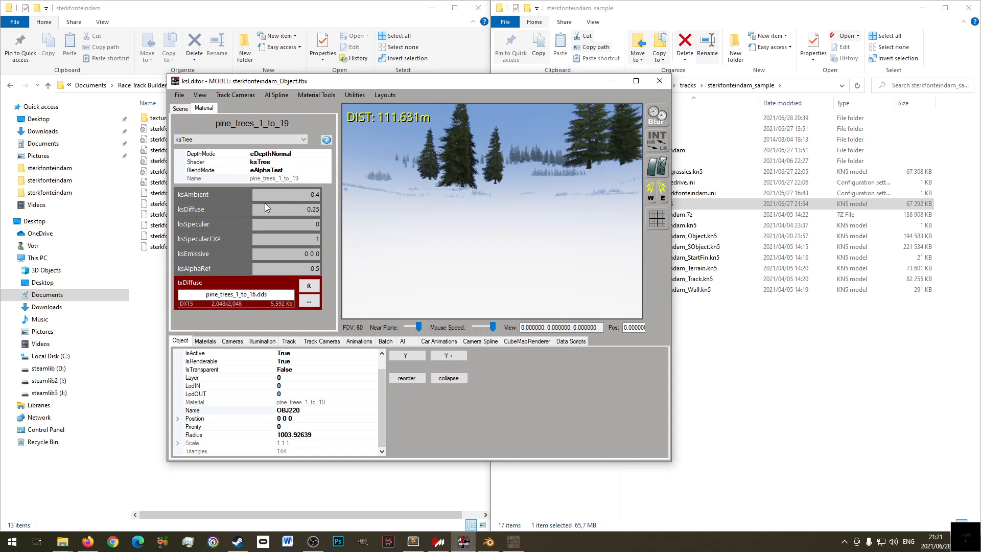
left_click_drag(308, 194, 321, 205)
key("Tab")
key("Tab")
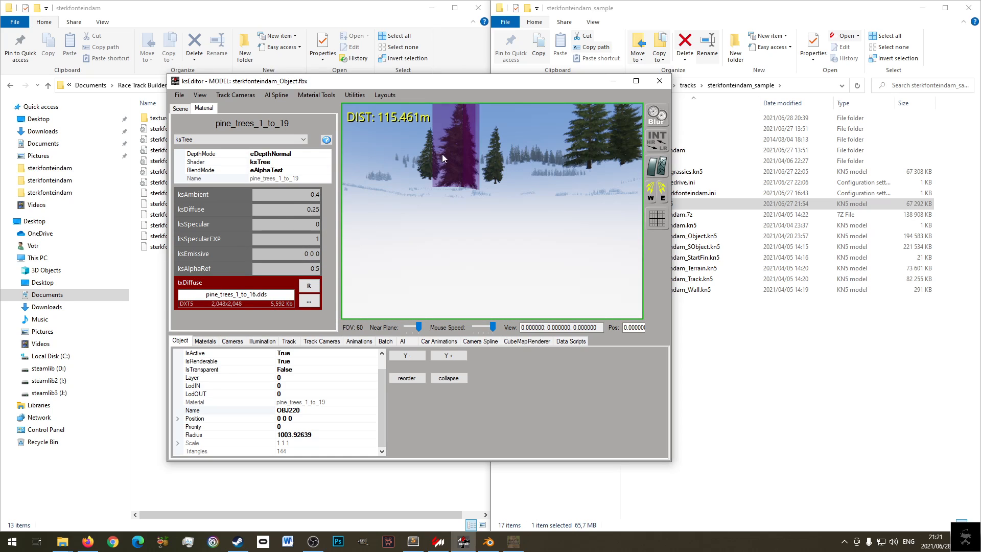
left_click(180, 108)
- Save the Object model as sterkfonteindam_Object.kn5 in the sterkfonteindam export folder
left_click(177, 95)
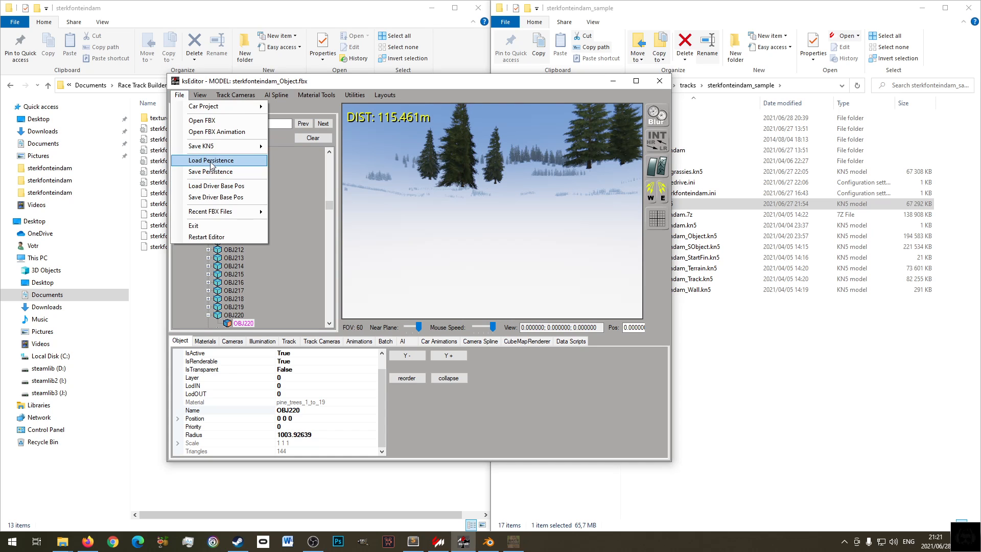
mouse_move(219, 147)
left_click(291, 148)
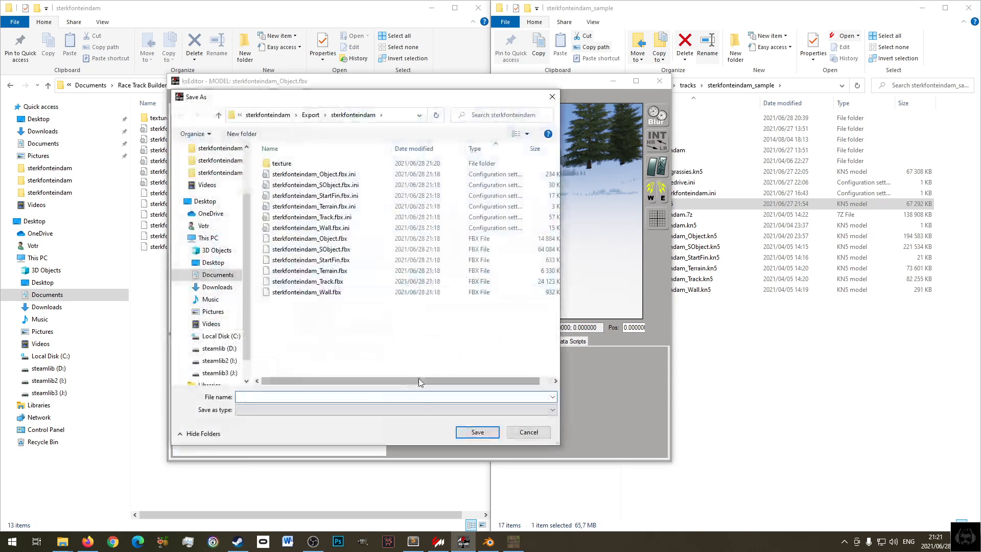
left_click(347, 175)
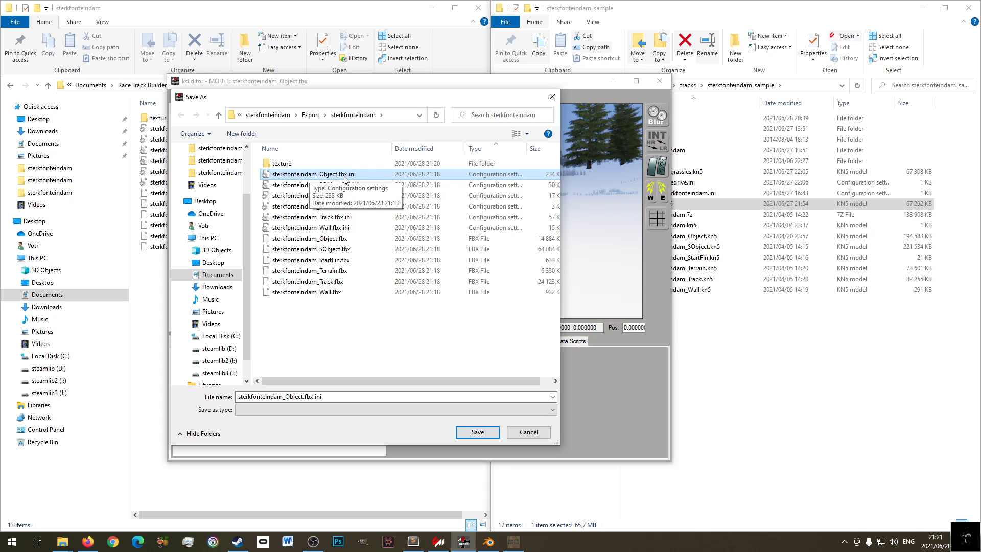
left_click(304, 396)
left_click_drag(303, 397, 384, 398)
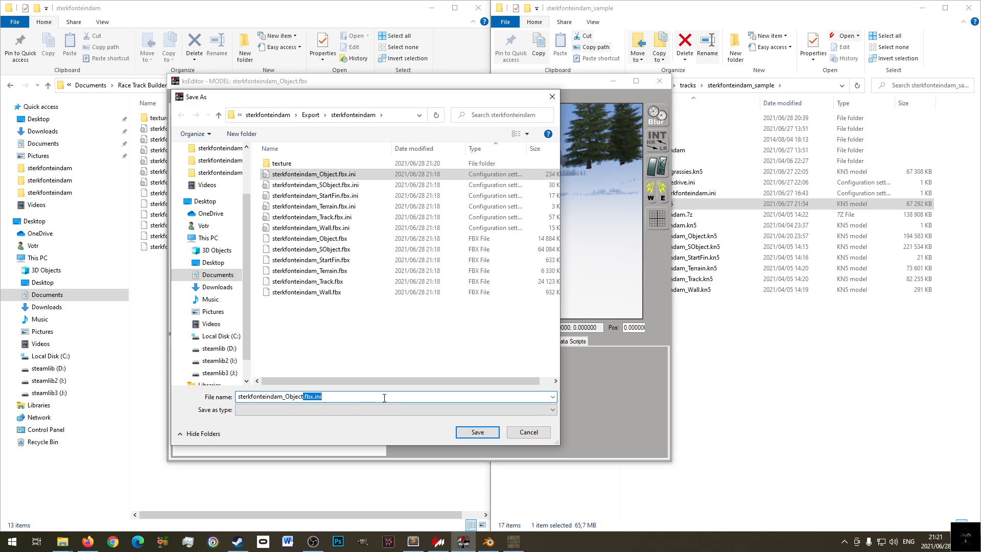
left_click(336, 398)
left_click_drag(336, 398, 212, 397)
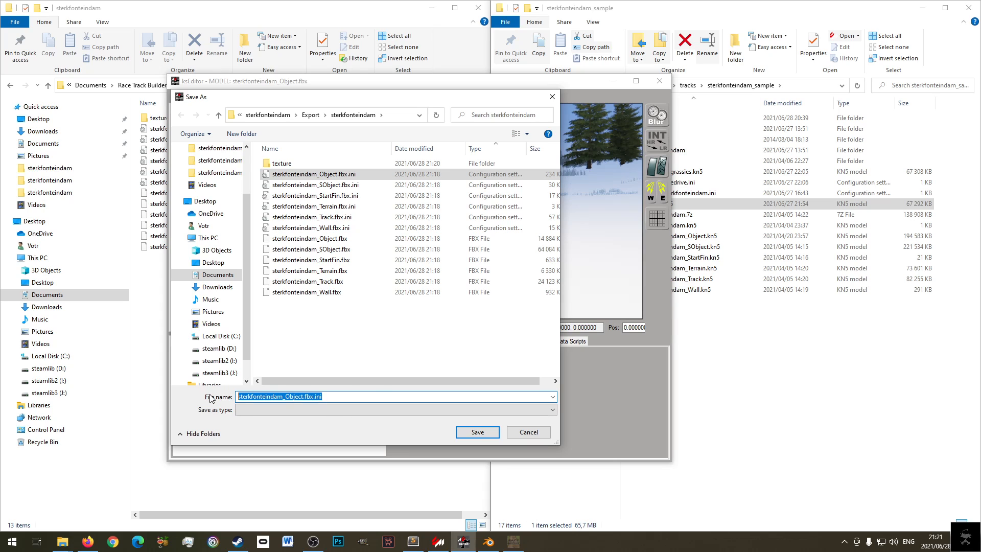
left_click(340, 397)
left_click_drag(305, 397, 346, 398)
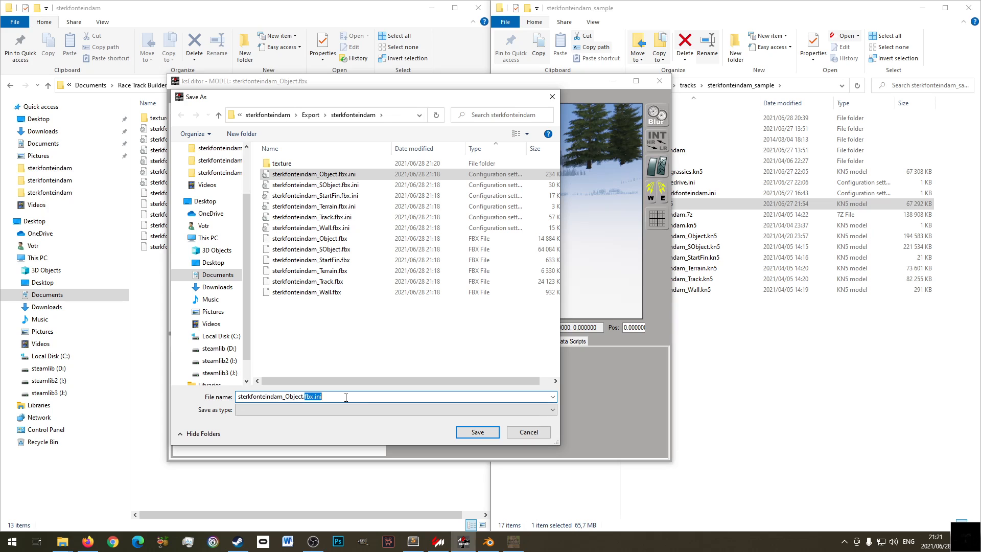
type("kn5")
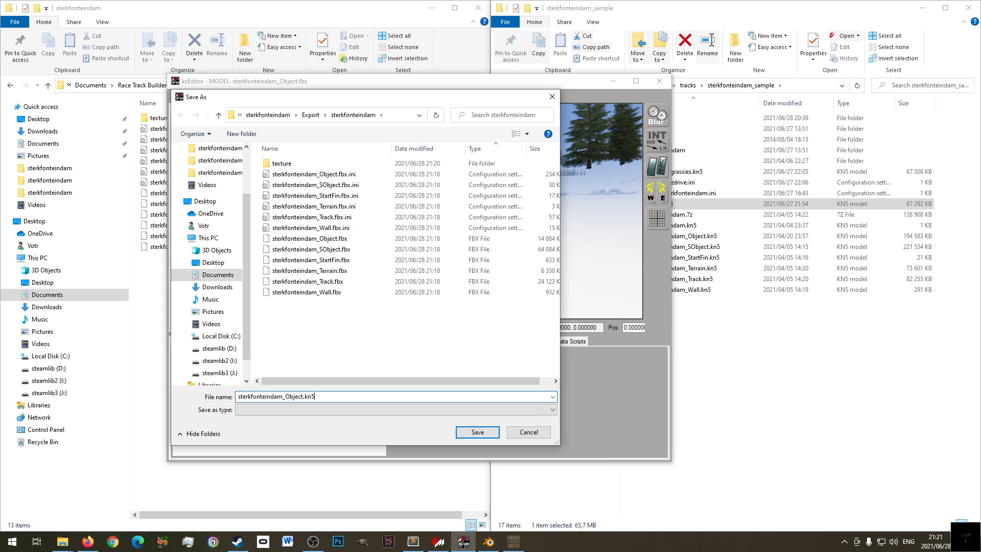
key("Return")
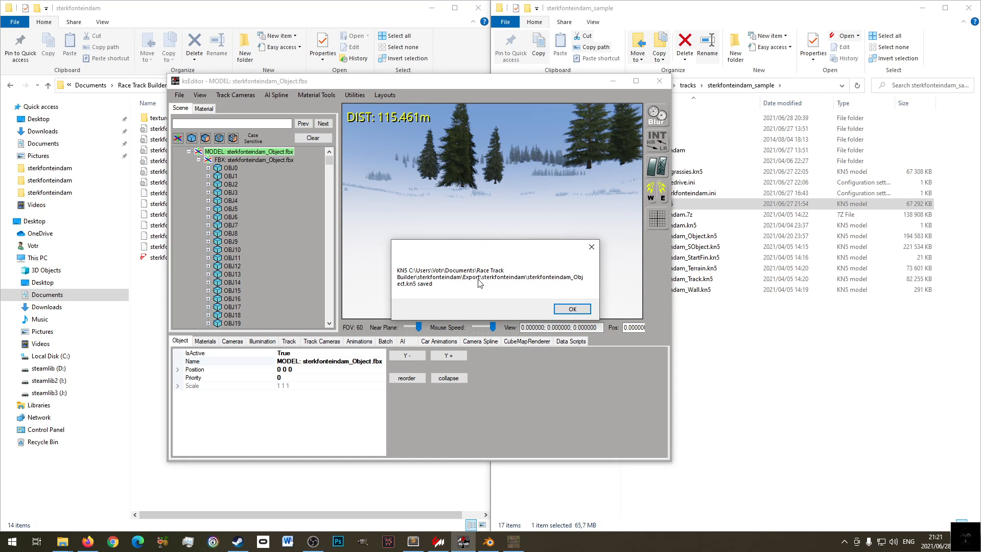
left_click(573, 309)
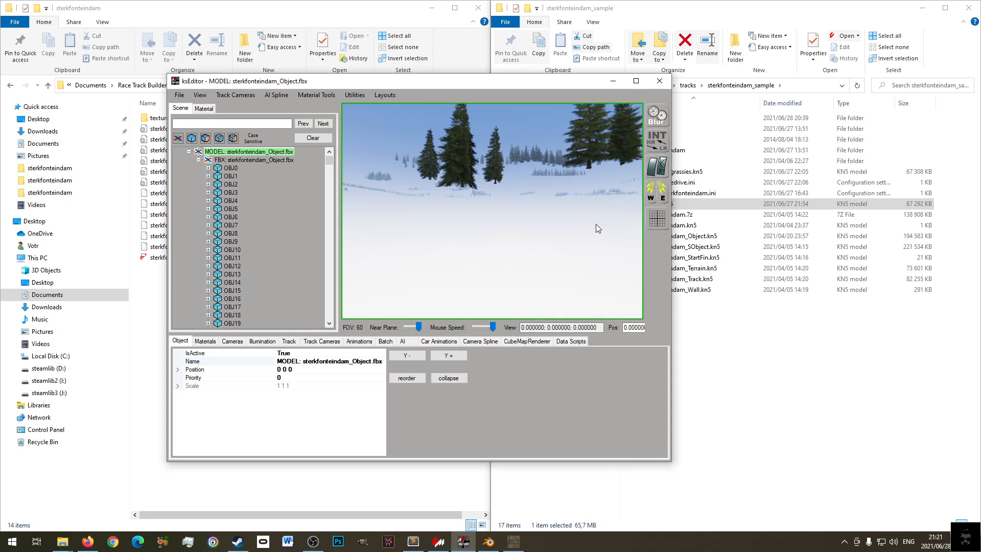
- Restart ksEditor with an empty scene and load sterkfonteindam_SObject.fbx
left_click(652, 82)
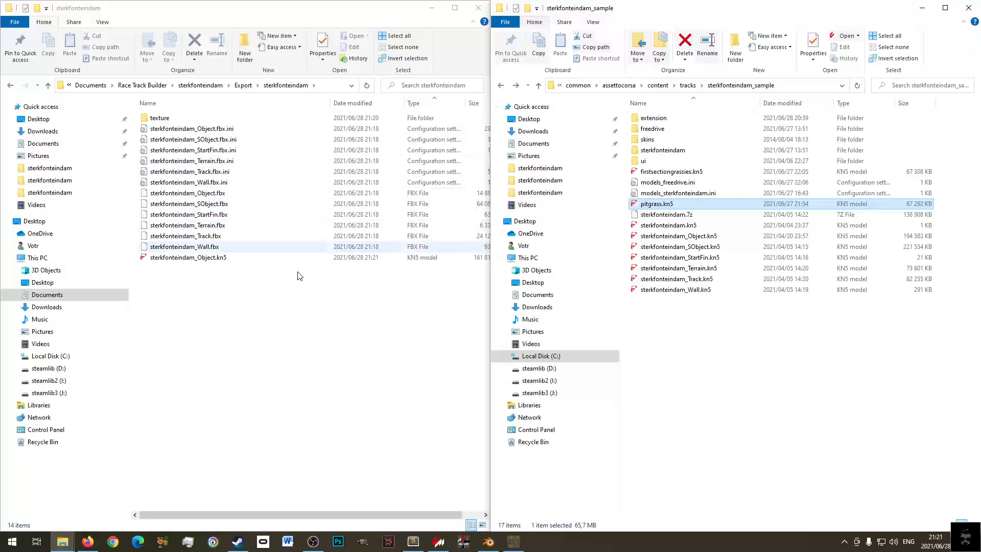
left_click(213, 260)
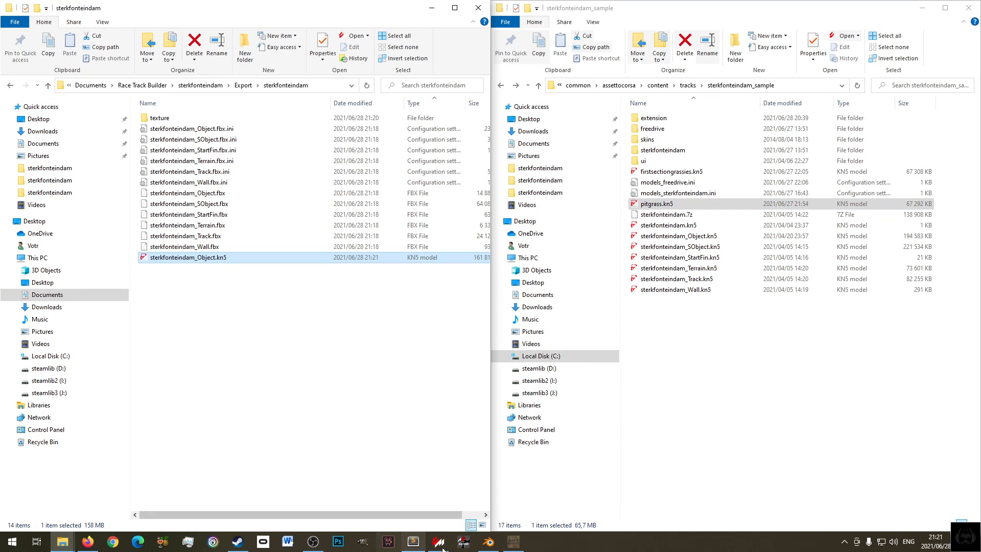
left_click(463, 541)
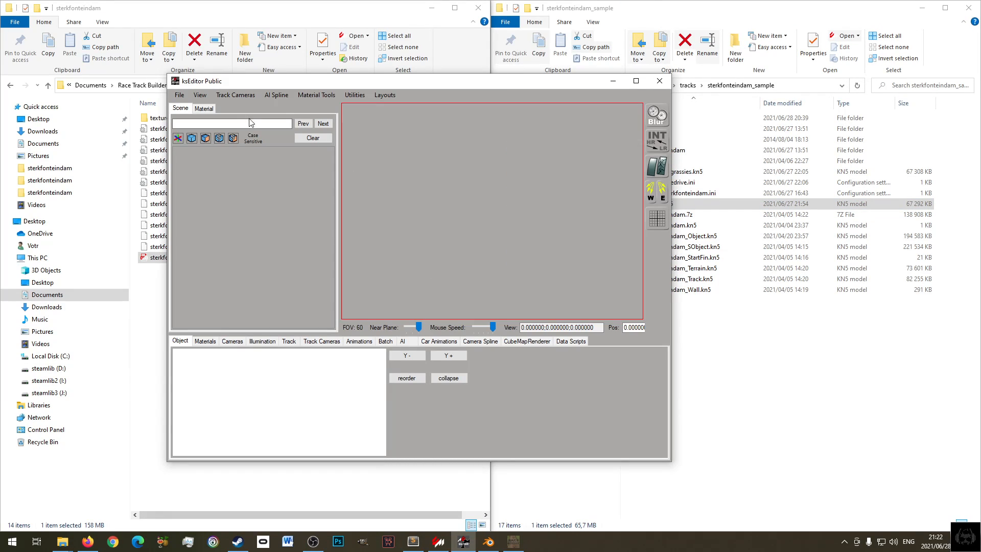
left_click(179, 95)
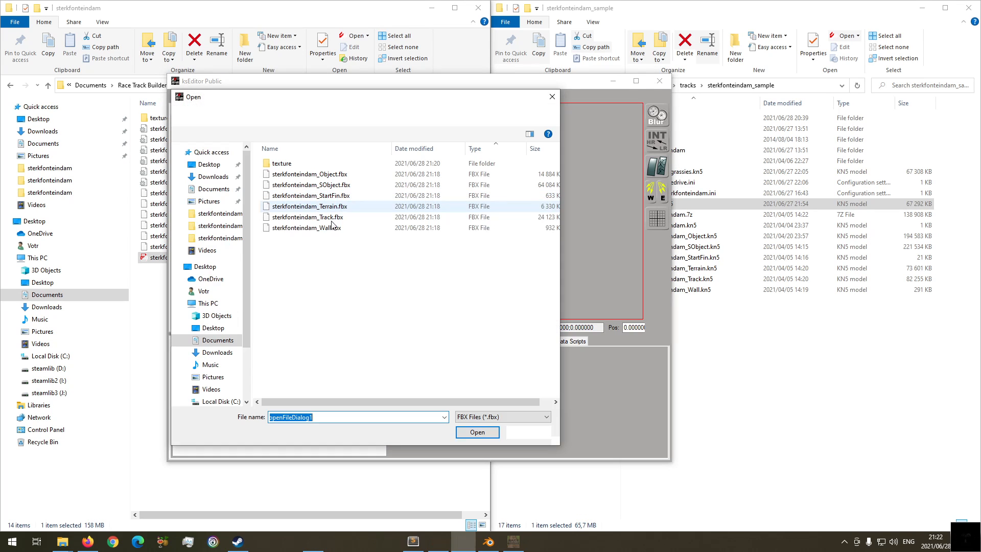
double_click(330, 185)
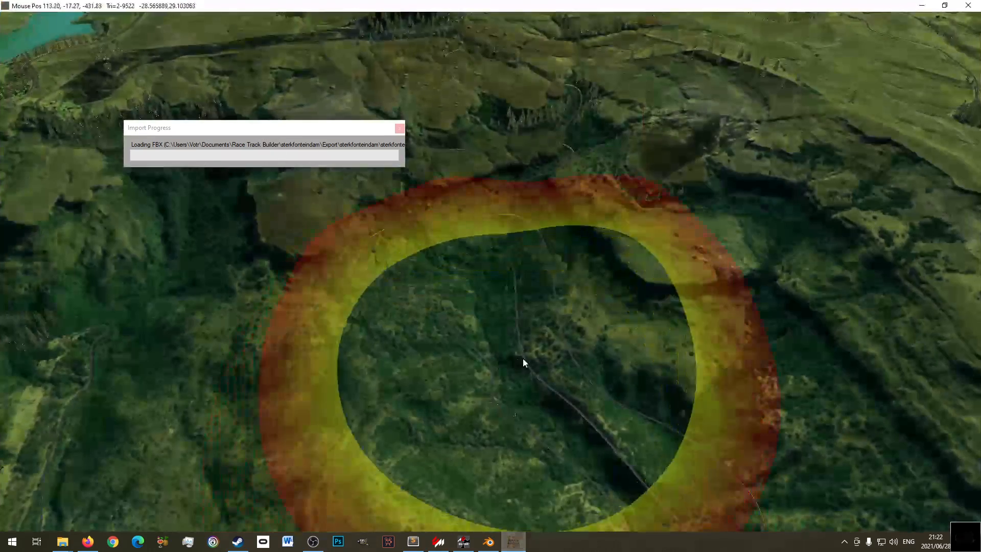
- Switch to Race Track Builder and examine the yellow DO NOT CROSS wall along the outside of the road bend
mouse_move(478, 276)
right_mouse_down()
mouse_move(476, 300)
mouse_move(518, 381)
right_mouse_up()
right_click_drag(451, 311, 453, 392)
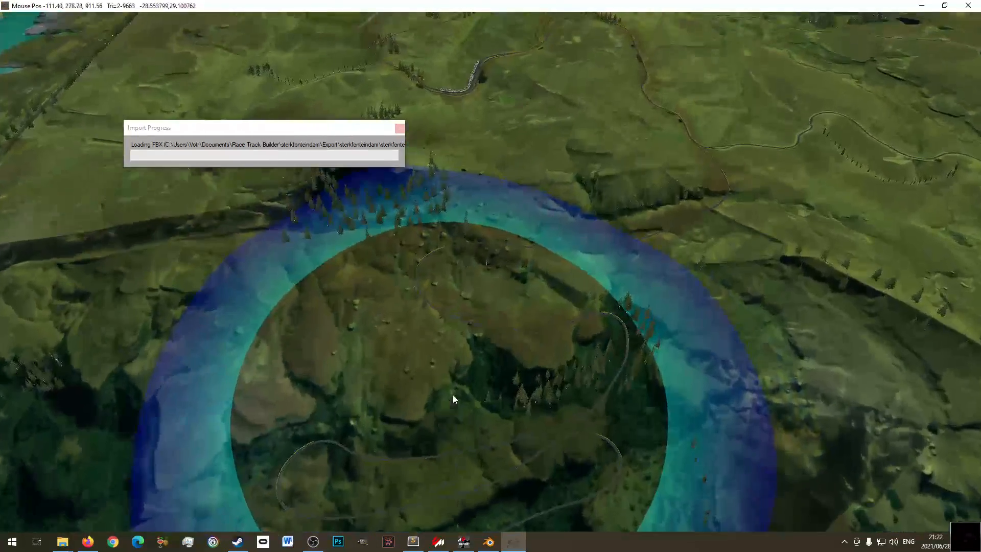
scroll(444, 392, "up", 2)
right_click_drag(251, 299, 599, 262)
middle_click_drag(599, 262, 511, 259)
scroll(518, 226, "up", 6)
right_click_drag(418, 208, 577, 312)
scroll(578, 311, "up", 2)
middle_click_drag(382, 327, 232, 265)
right_click_drag(154, 281, 305, 317)
scroll(304, 317, "up", 6)
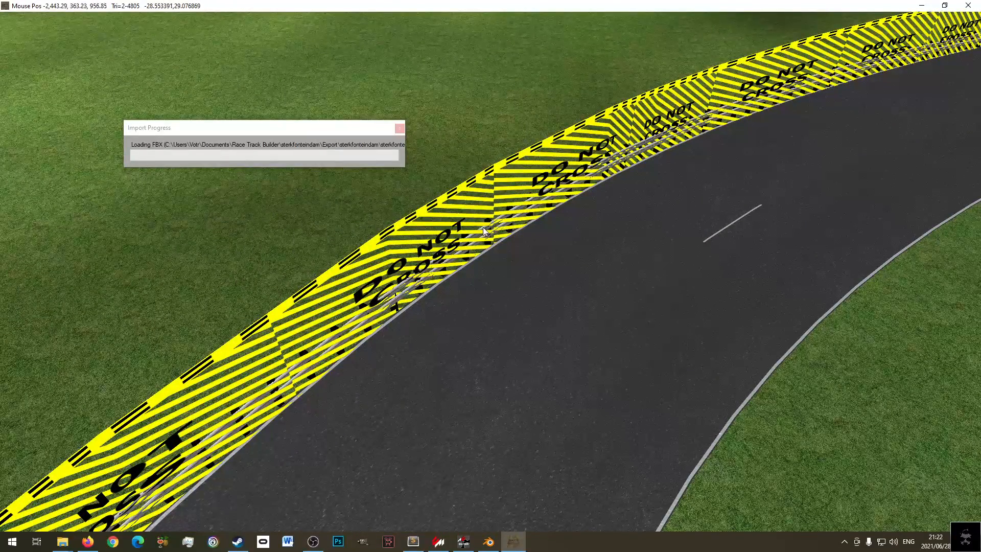
middle_click_drag(498, 377, 521, 265)
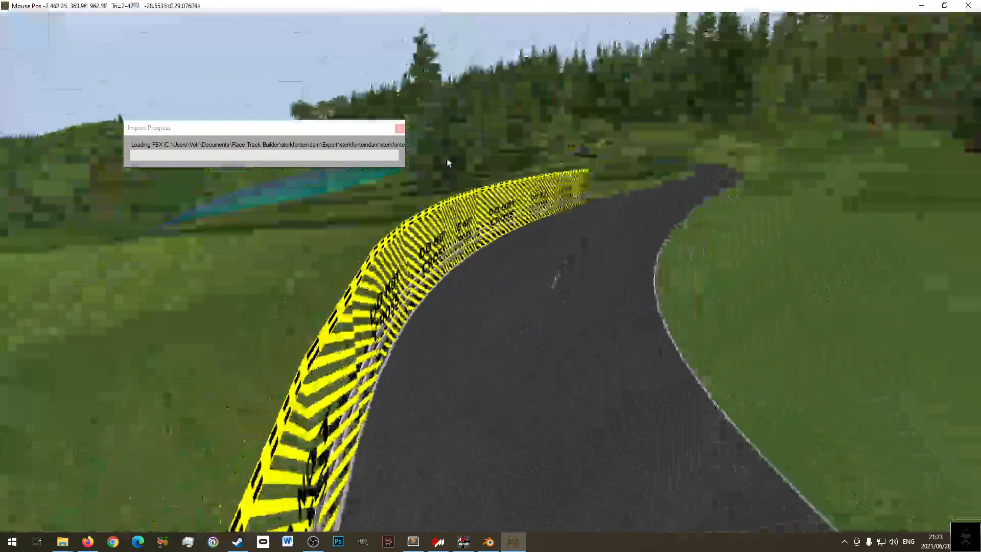
- Draw a straight-line string of grass objects along the road with four placed points using String Objects
left_click(65, 35)
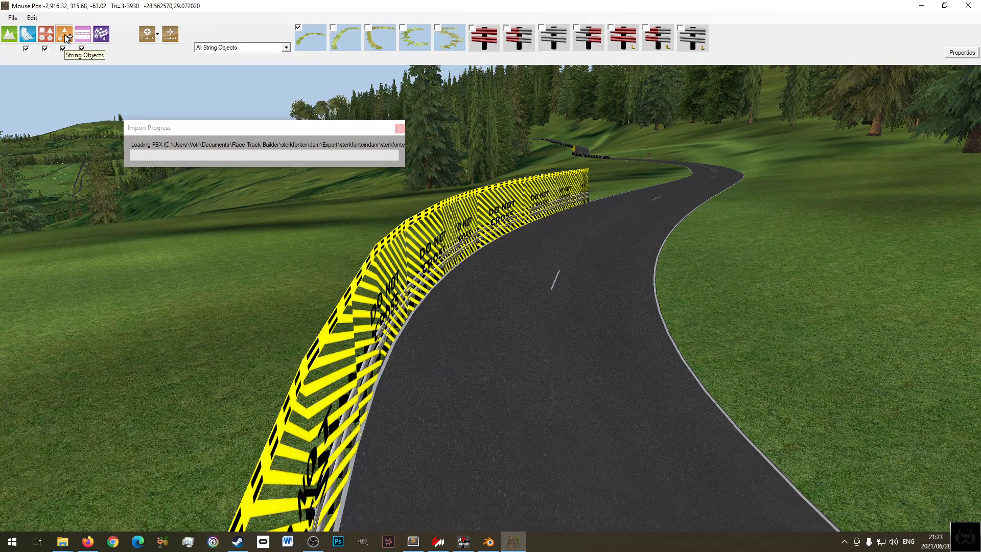
middle_click_drag(613, 264, 532, 285)
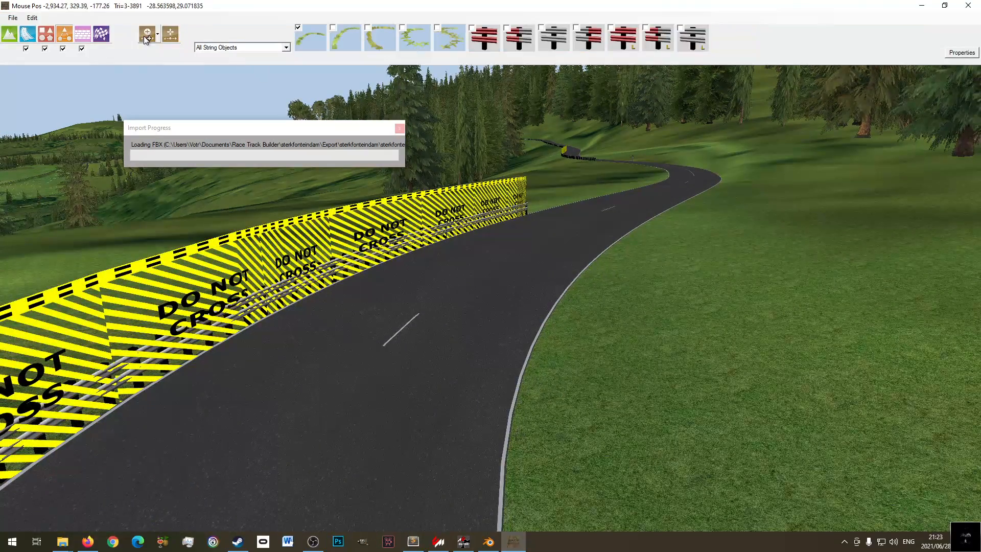
left_click(146, 38)
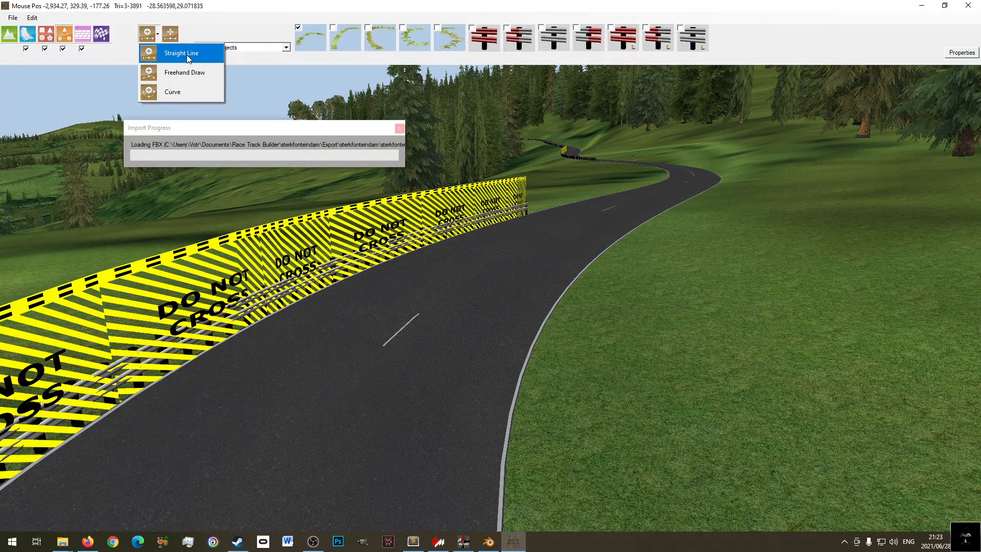
left_click(187, 56)
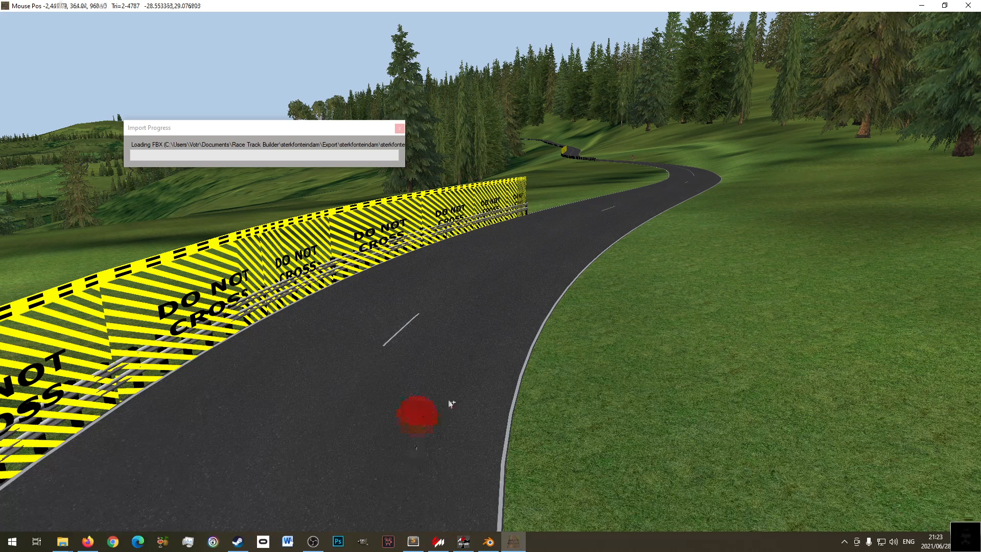
left_click(417, 415)
left_click(461, 345)
left_click(581, 245)
left_click(643, 228)
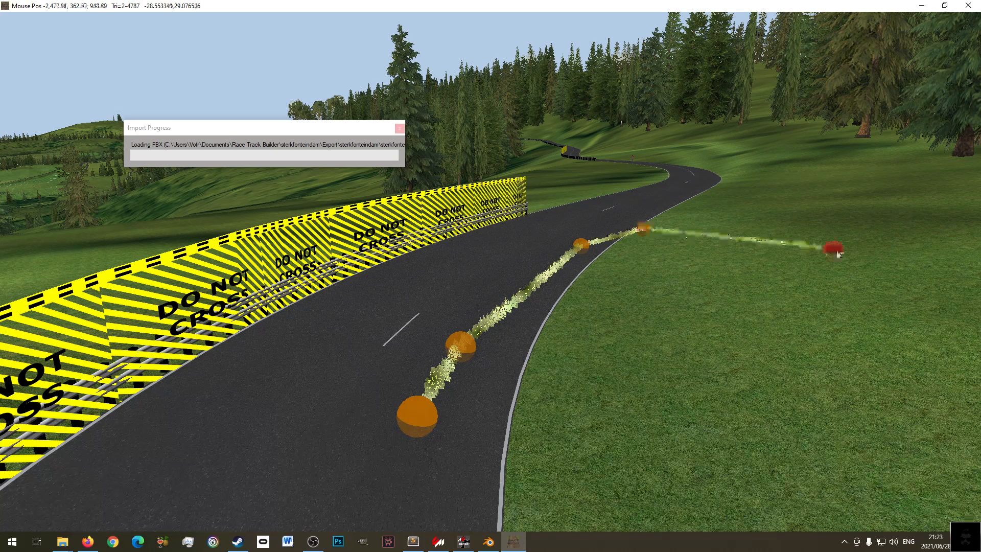
- Delete the points of the newly drawn string object from the road
key("Delete")
key("Delete")
key("Delete")
key("Delete")
key("Delete")
mouse_move(69, 11)
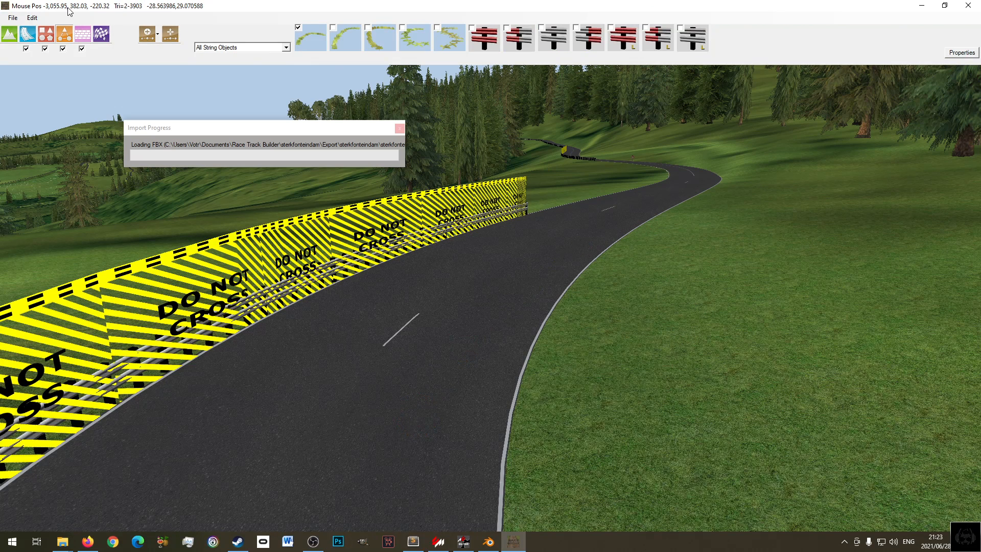
left_click(46, 35)
left_click(145, 36)
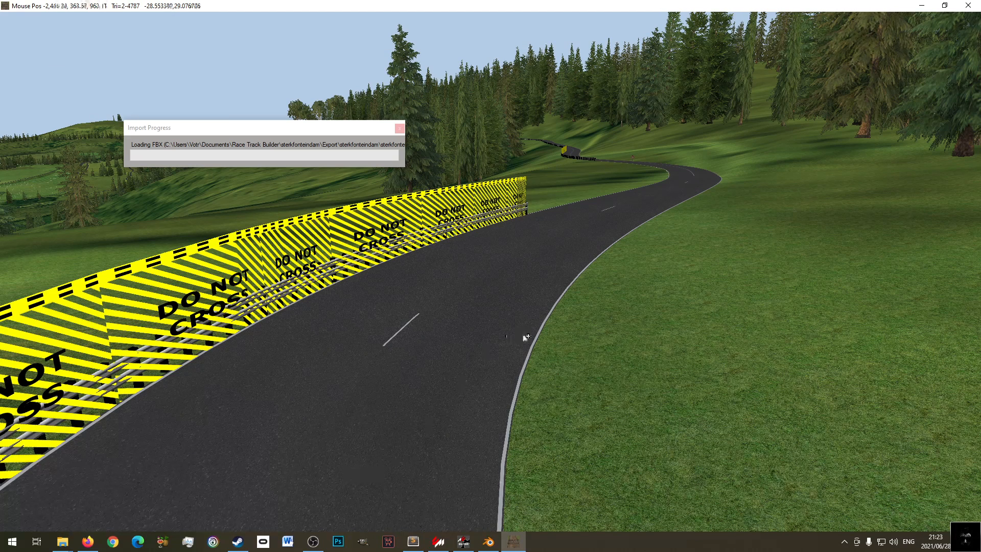
- Select the yellow DO NOT CROSS wall beside the road and examine its chain of control points
mouse_move(90, 42)
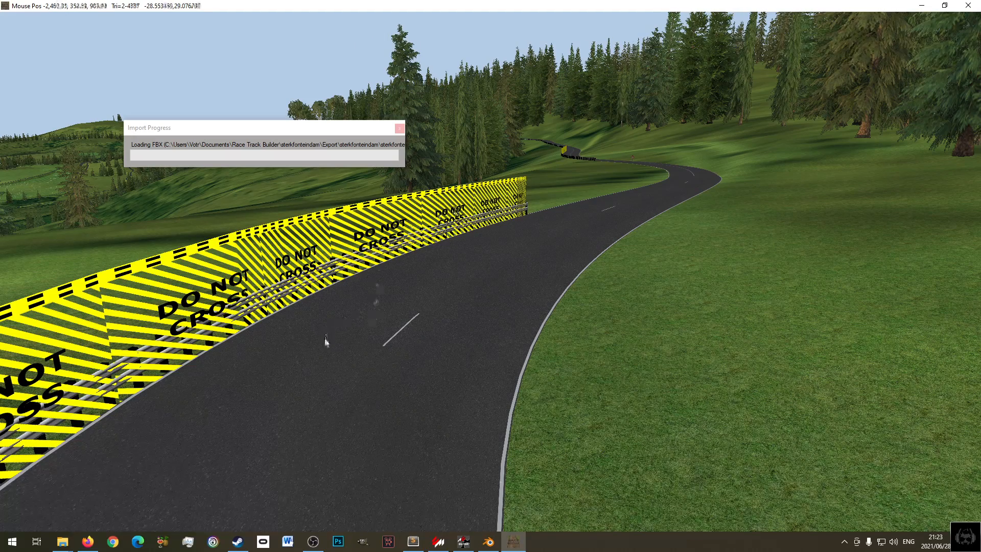
right_click_drag(327, 339, 432, 339)
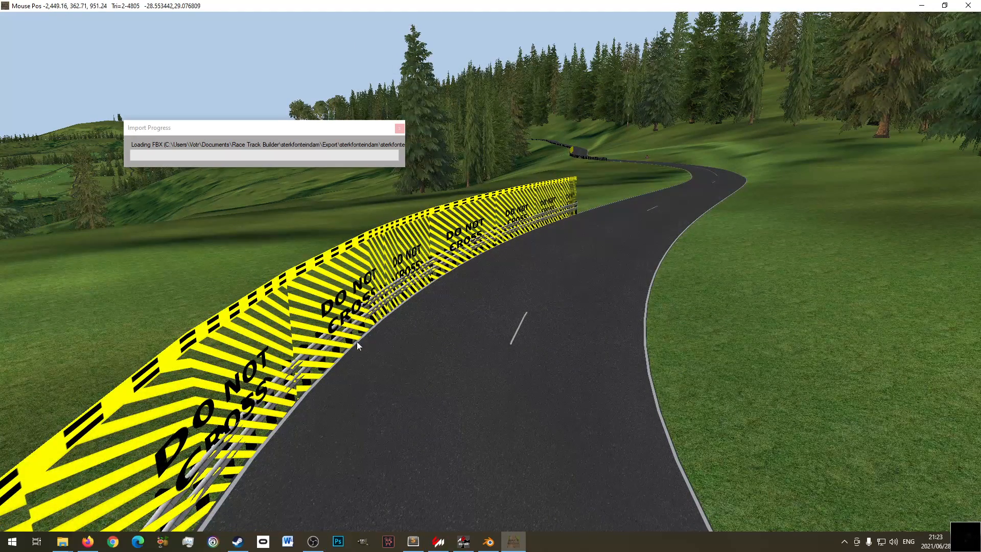
left_click(331, 337)
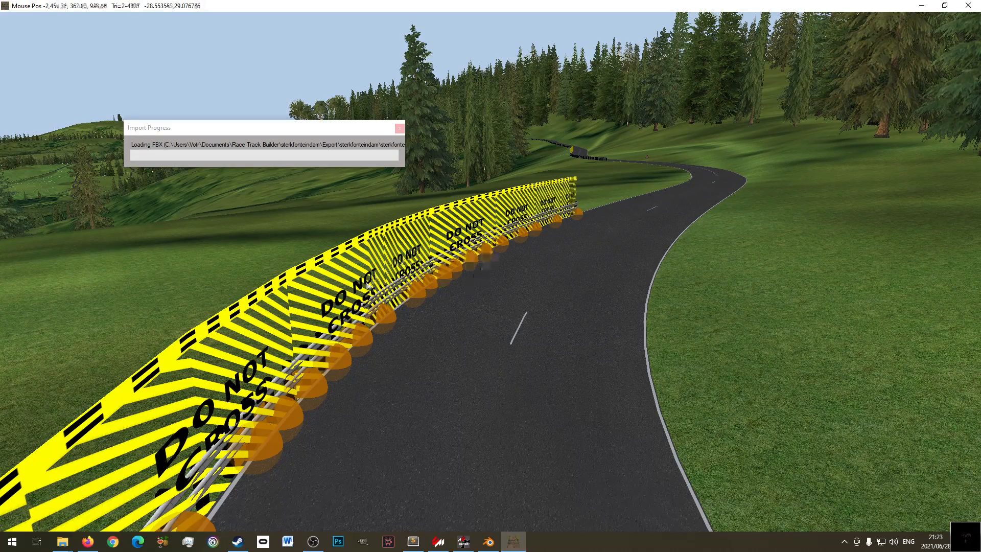
right_click_drag(415, 292, 423, 267)
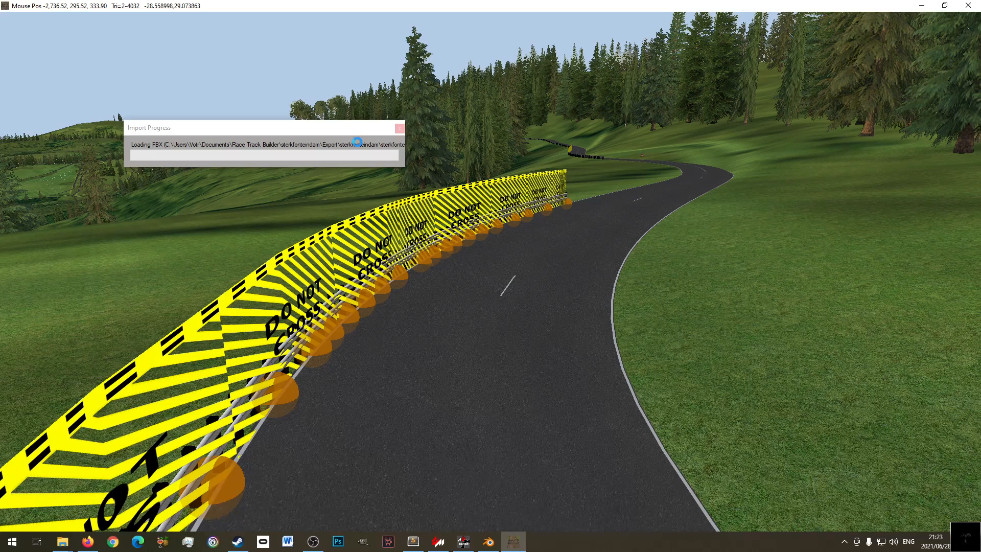
- Examine the yellow DO NOT CROSS wall and its control points along the winding road
middle_click_drag(482, 324, 342, 327)
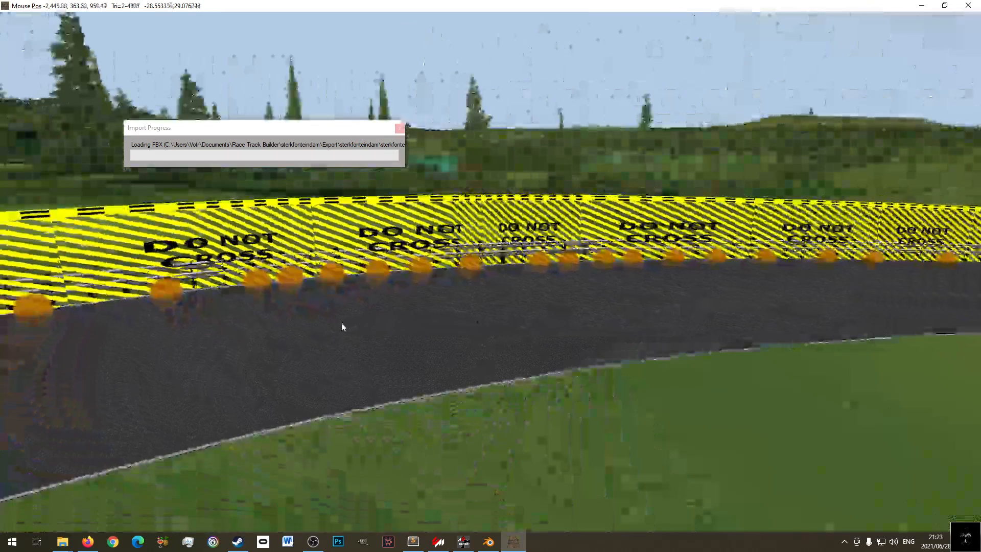
scroll(343, 328, "down", 3)
middle_click_drag(199, 319, 433, 270)
middle_click_drag(608, 234, 502, 281)
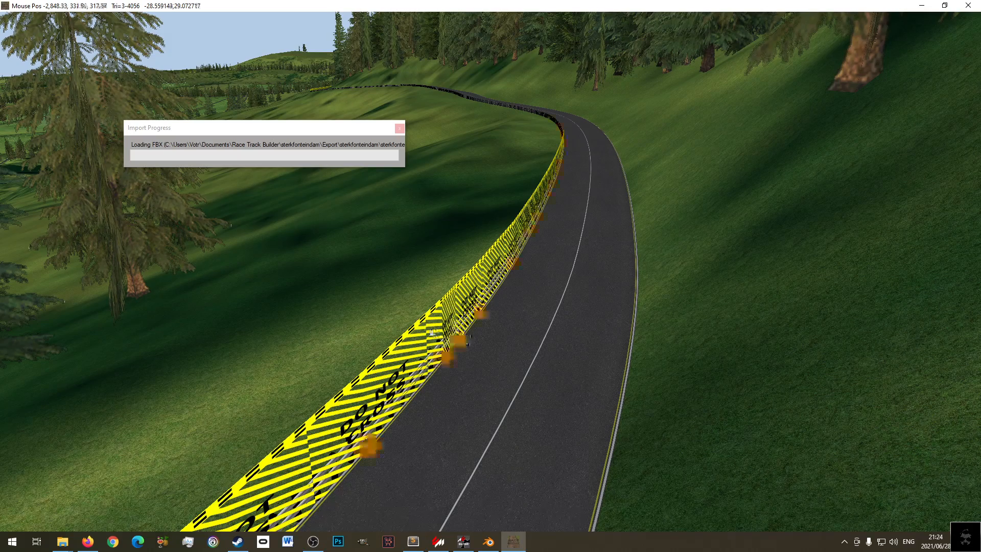
right_click_drag(586, 200, 545, 321)
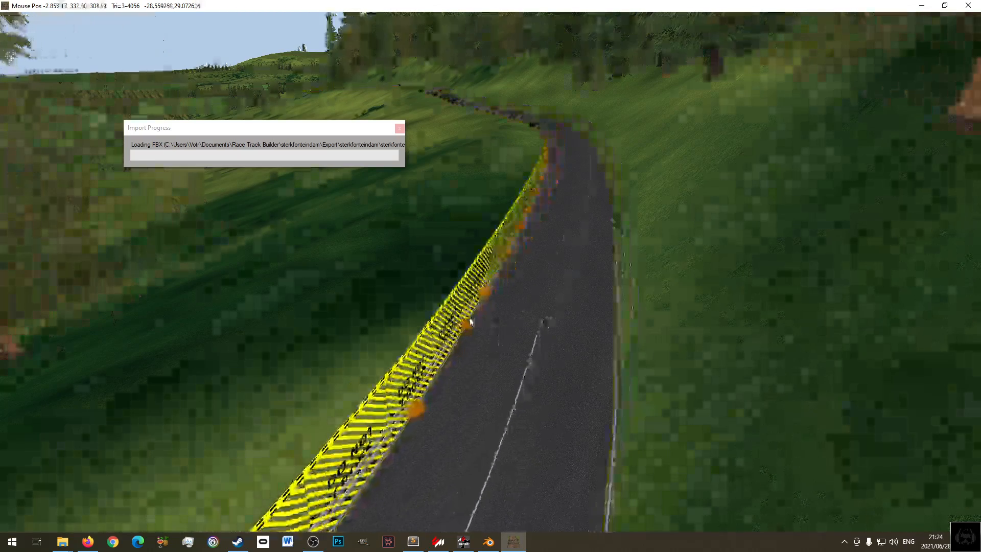
- Try restricting the export to String Objects and Walls, and leave the export options without exporting
left_click(13, 18)
left_click(29, 101)
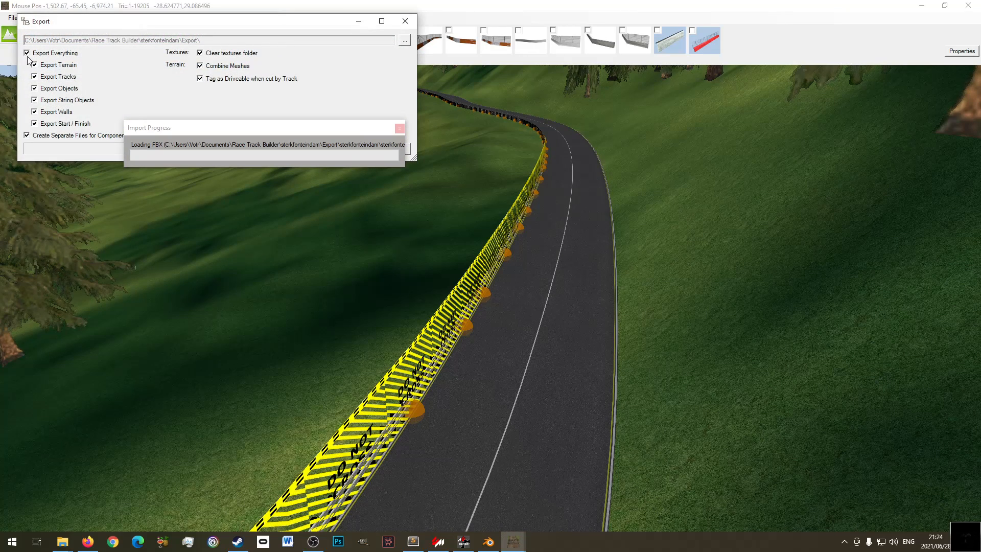
left_click_drag(95, 15, 288, 241)
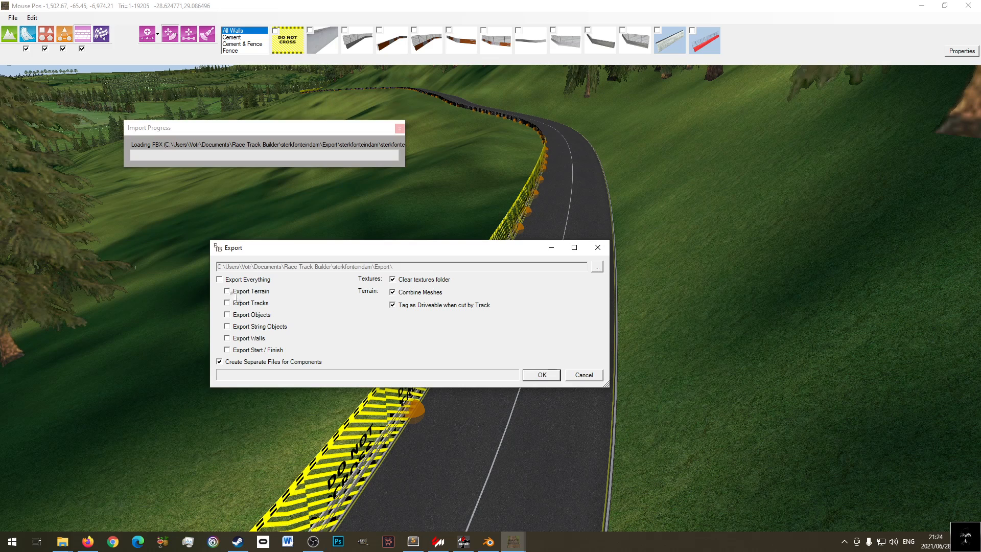
left_click(242, 327)
left_click(582, 375)
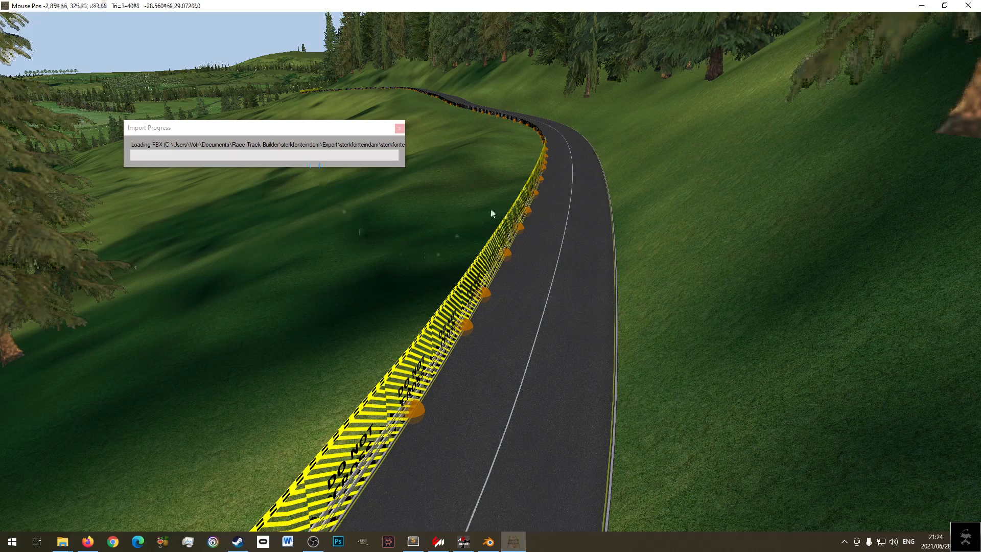
double_click(548, 10)
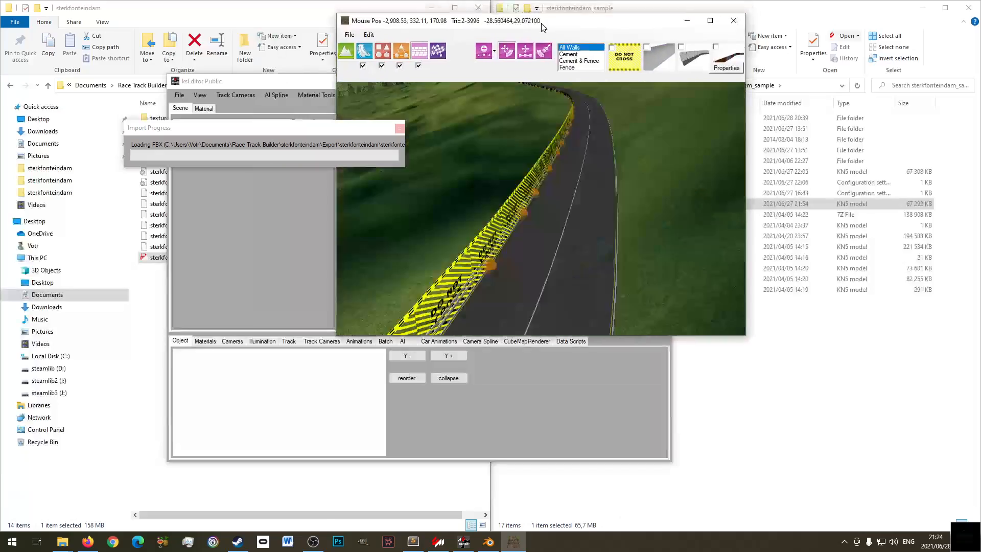
left_click_drag(570, 24, 560, 1)
scroll(551, 291, "up", 1)
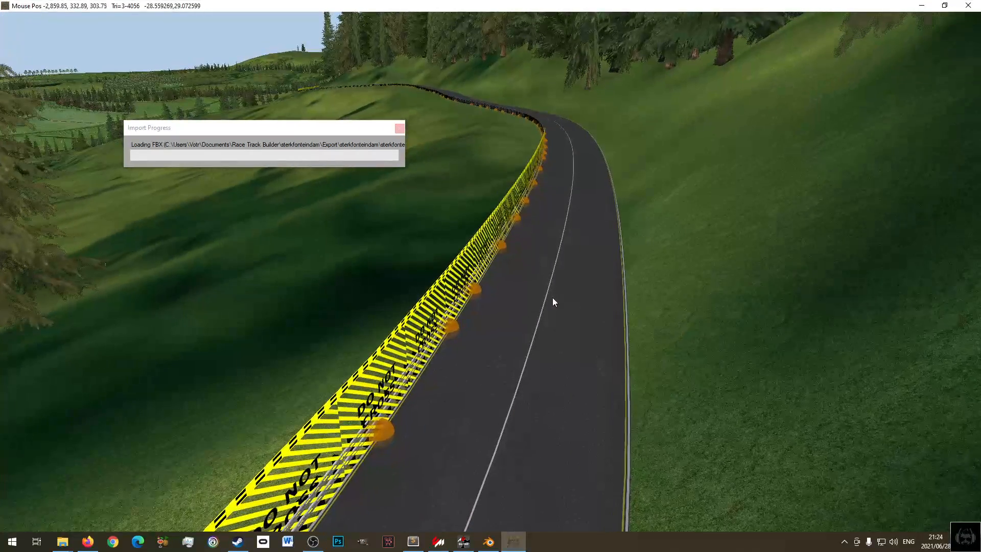
middle_click_drag(551, 291, 551, 204)
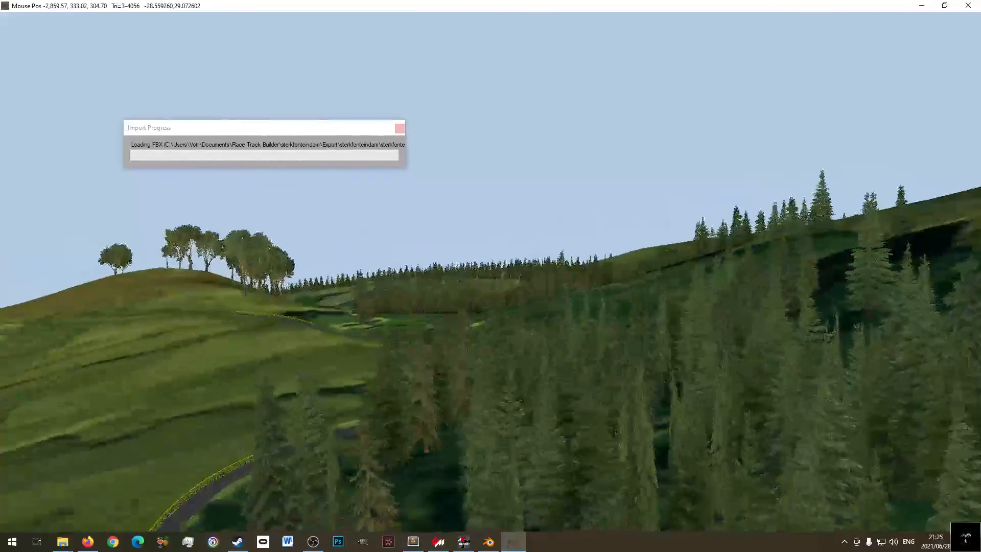
- View the GRASSWORKING terrain in Blender and the Reaperpeek ui_track.json in Sublime Text
mouse_move(494, 544)
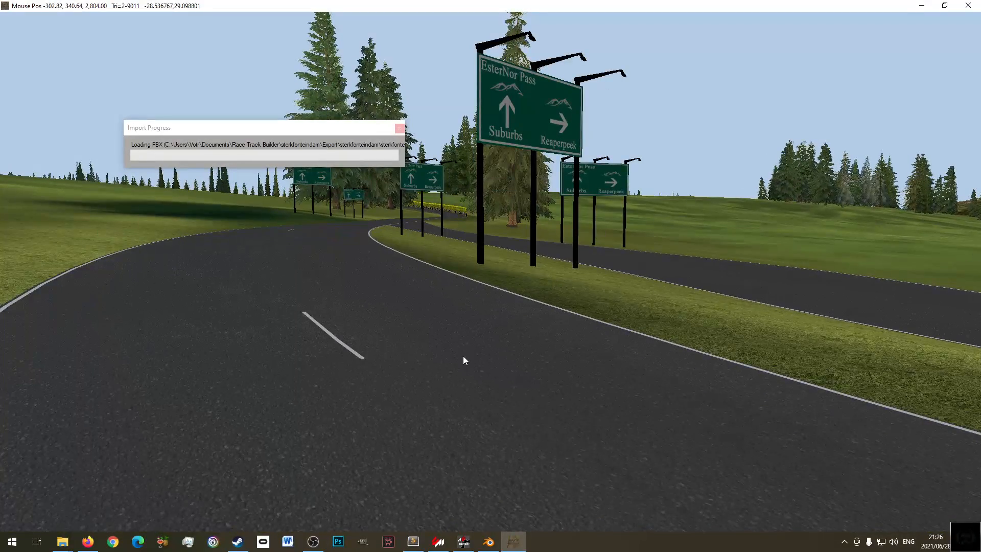
left_click(488, 543)
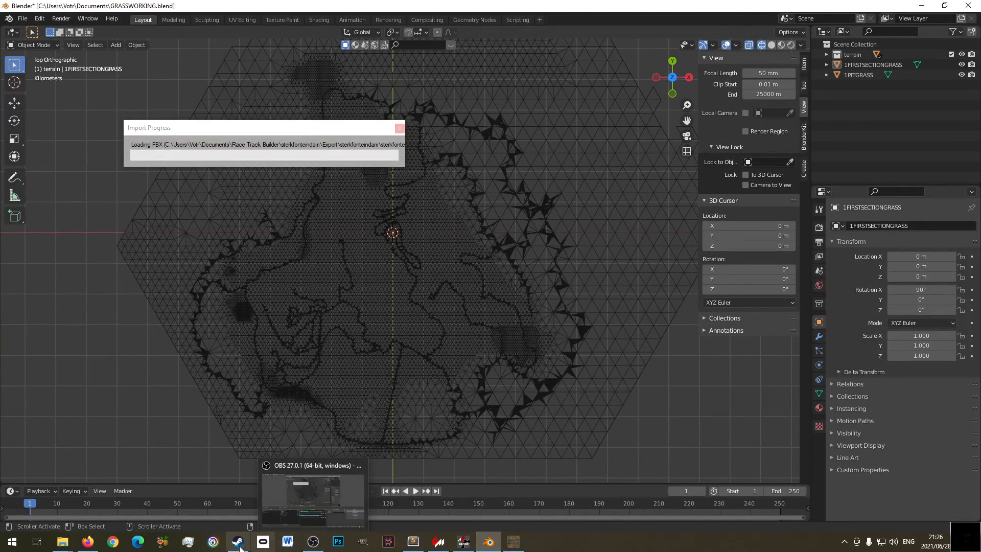
left_click(922, 6)
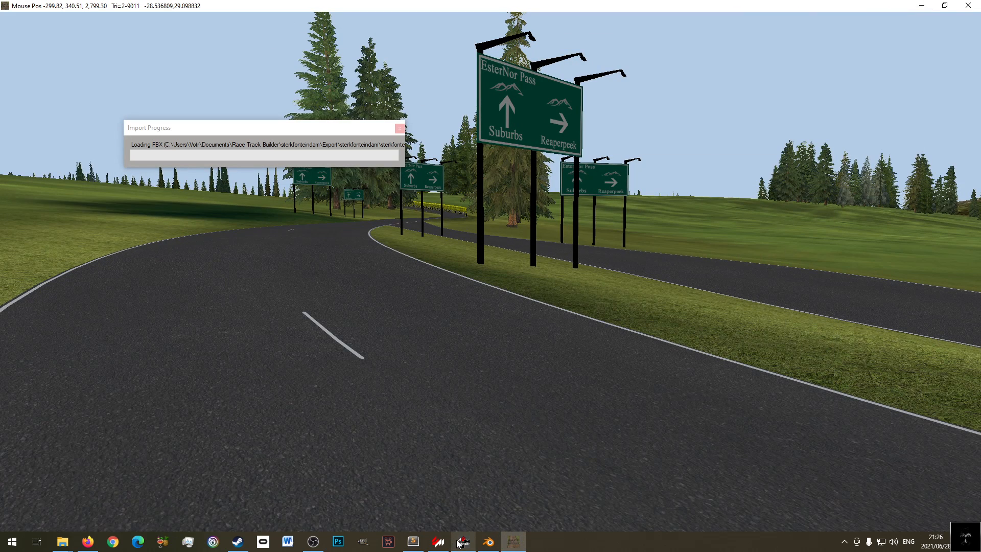
mouse_move(458, 545)
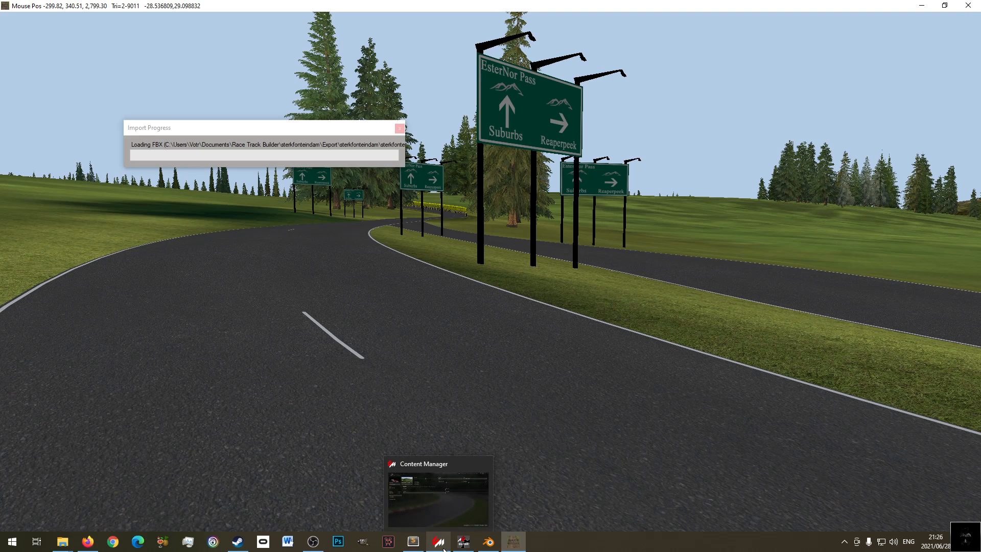
left_click(418, 549)
left_click(137, 199)
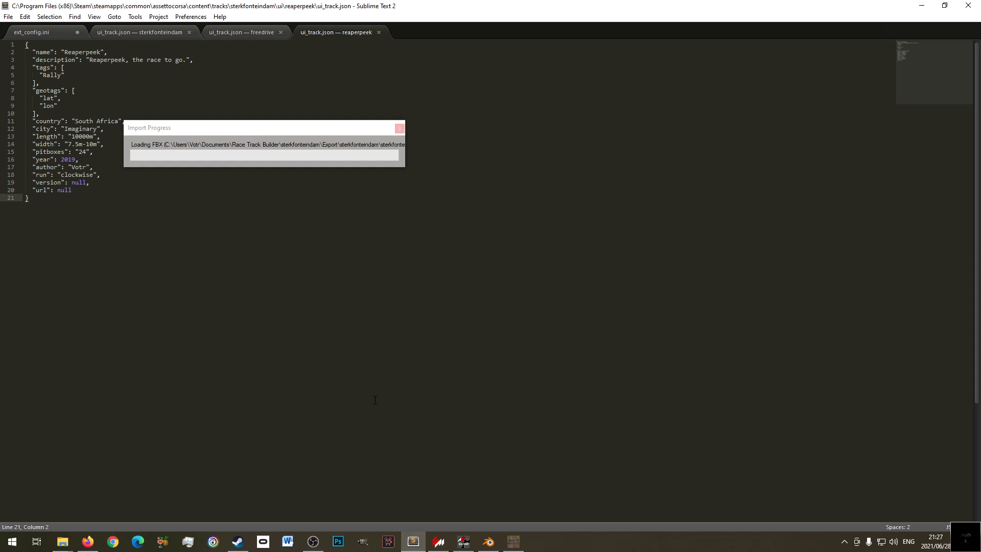
- Switch to Steam and search the Race Track Builder discussions for "string wall"
left_click(237, 542)
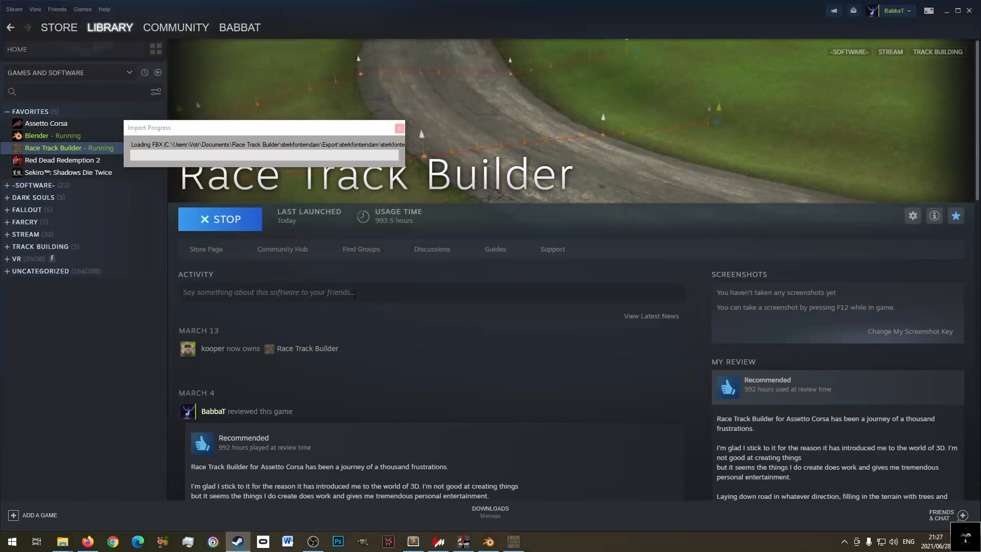
left_click(432, 249)
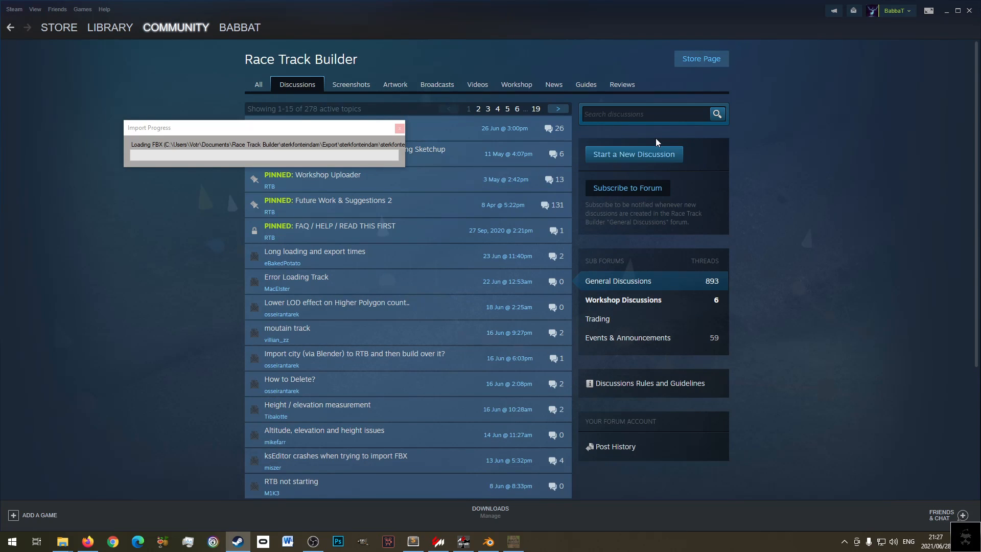
type("string wall")
key("Return")
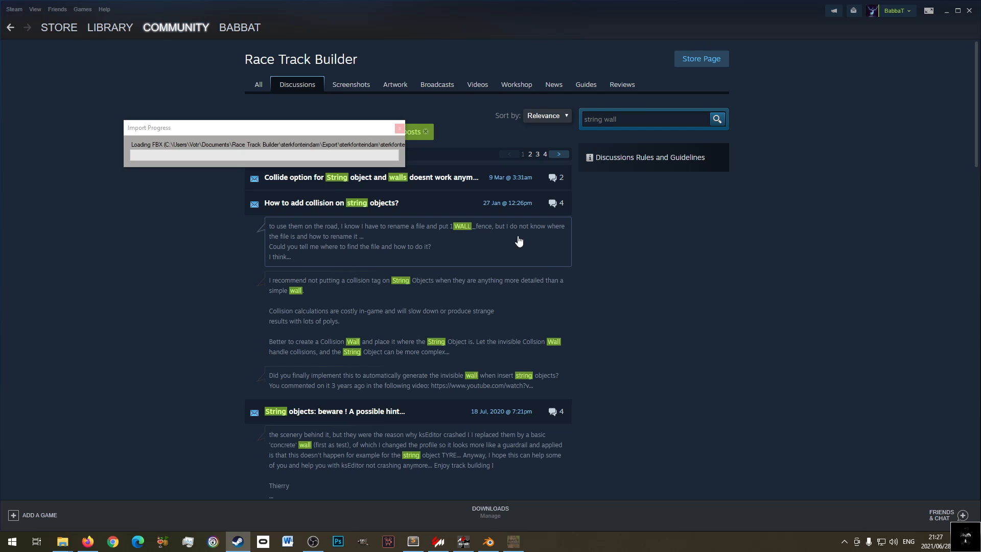
- Find and open the discussion "SOLVED: Cannot Export Collide Wall" in the search results
scroll(655, 314, "down", 5)
scroll(666, 310, "down", 7)
scroll(666, 310, "down", 3)
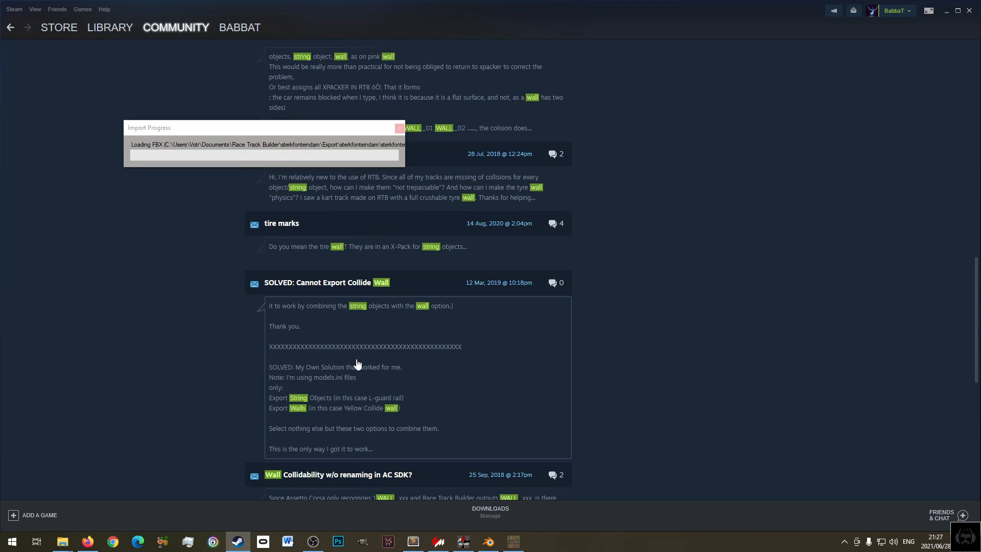
left_click(461, 368)
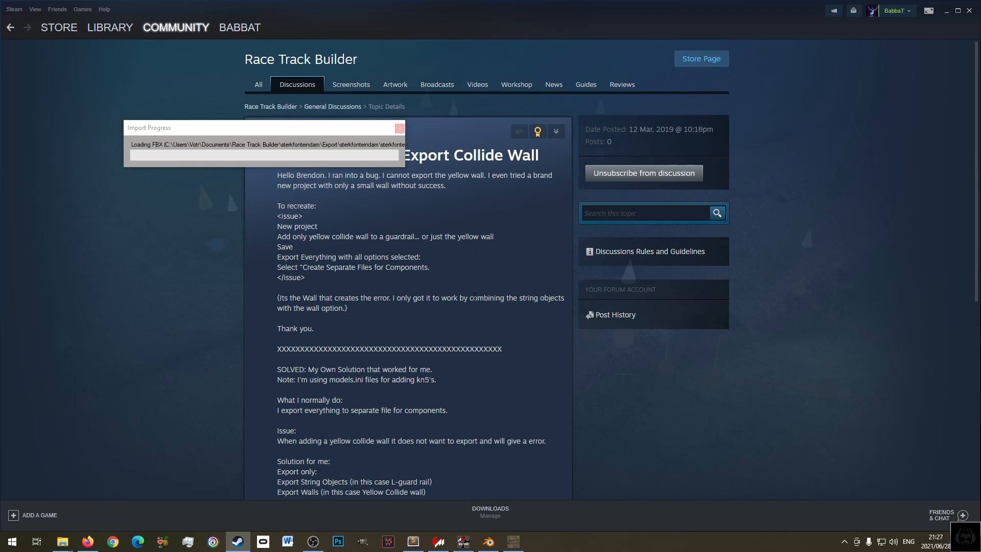
- Read the thread's solution on exporting only String Objects and Walls together, highlighting its key phrases
left_click_drag(513, 16, 548, 97)
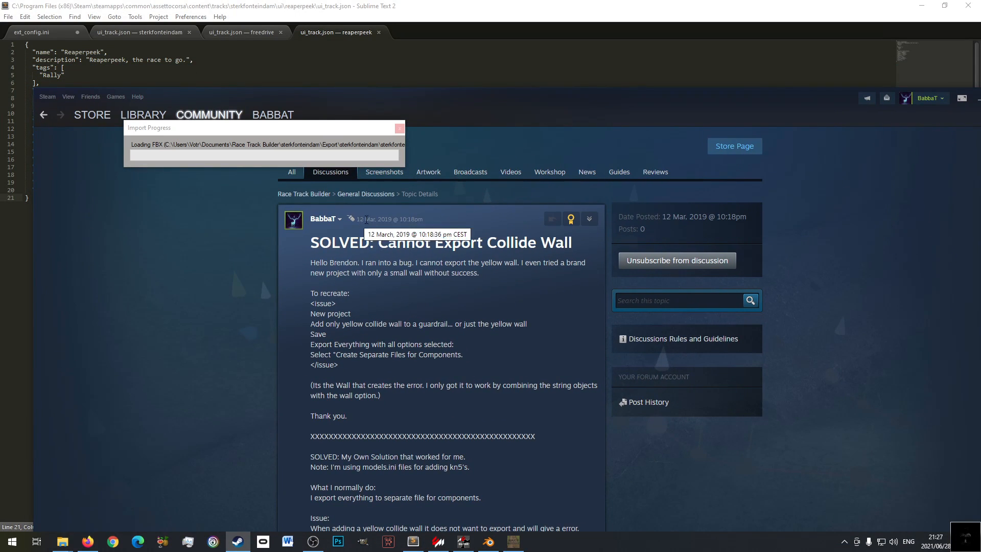
double_click(519, 107)
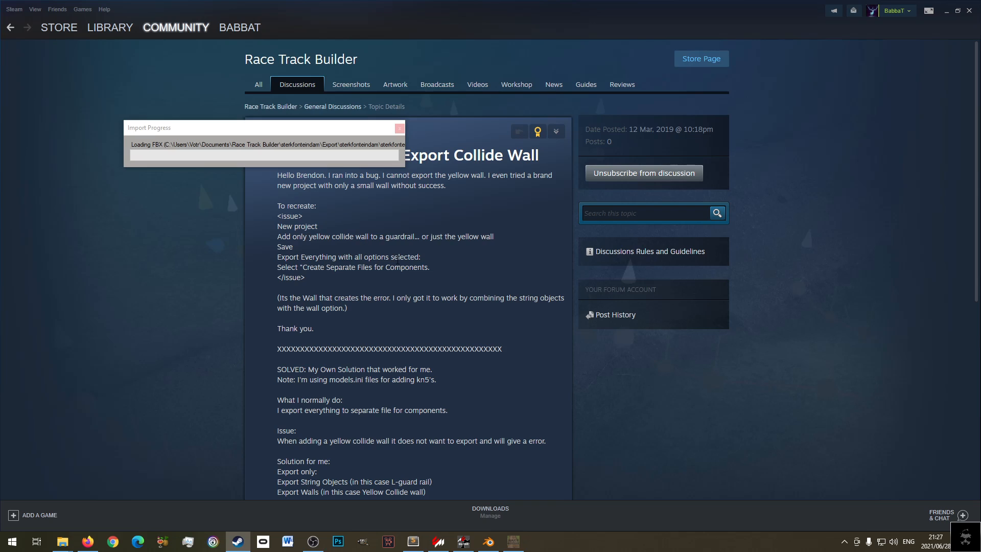
scroll(398, 260, "down", 3)
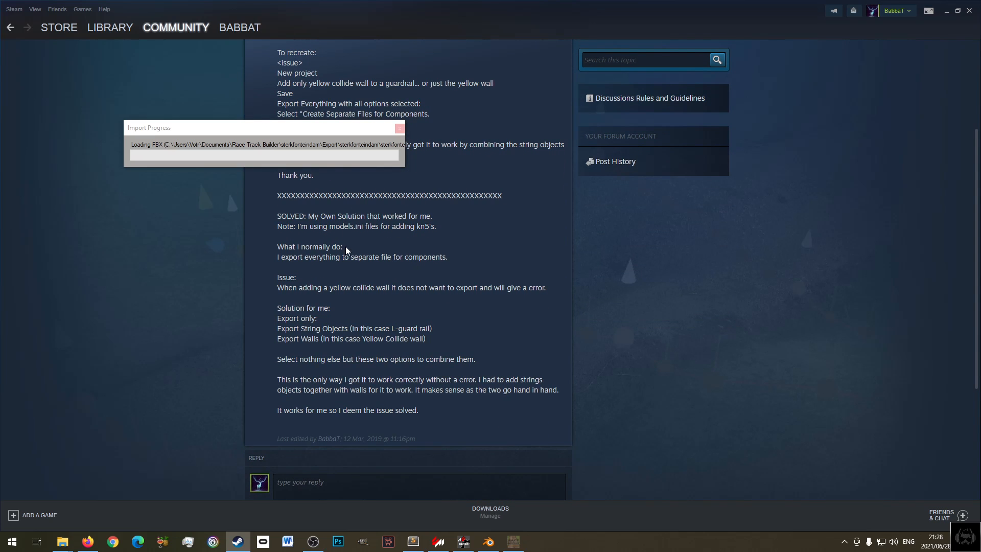
left_click_drag(342, 258, 429, 260)
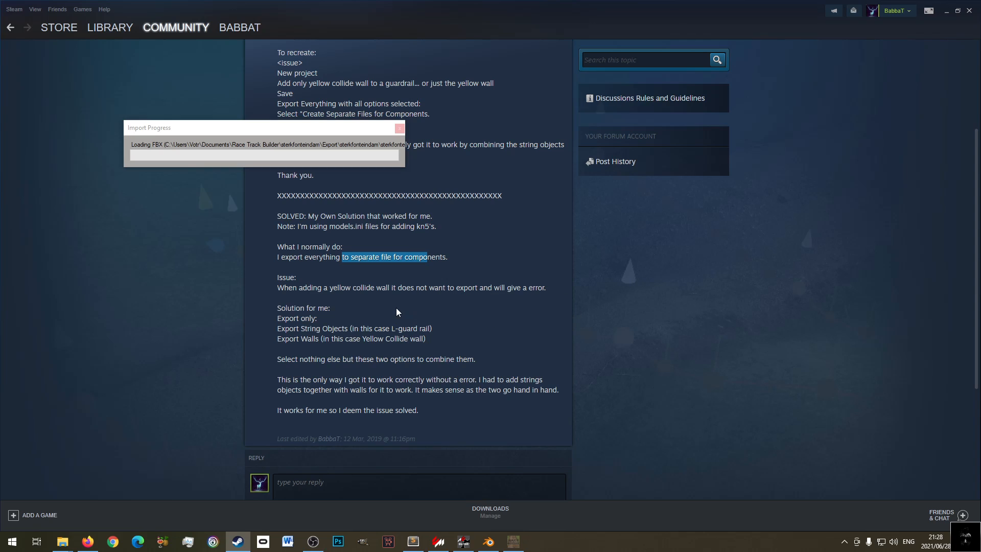
left_click_drag(332, 310, 306, 330)
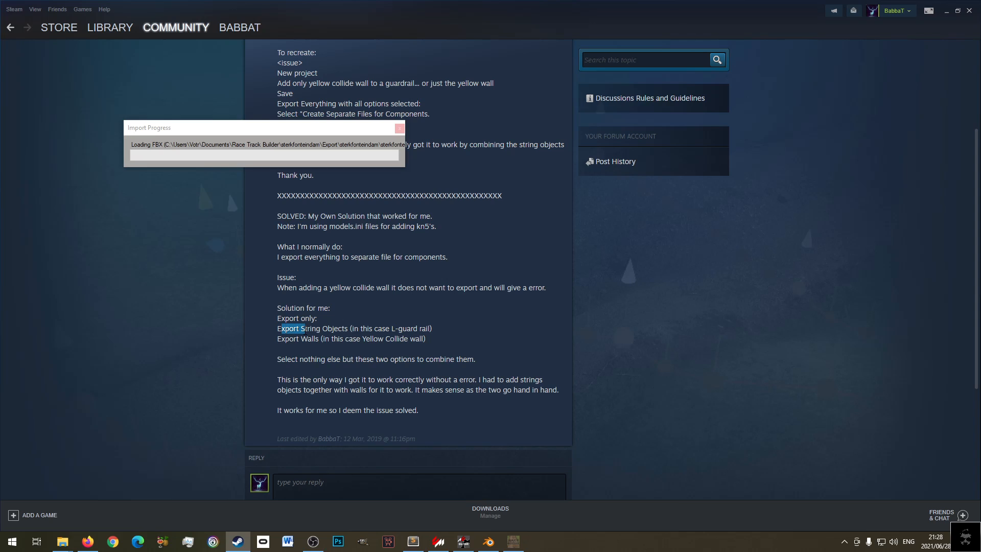
left_click_drag(387, 329, 438, 333)
left_click_drag(285, 339, 400, 340)
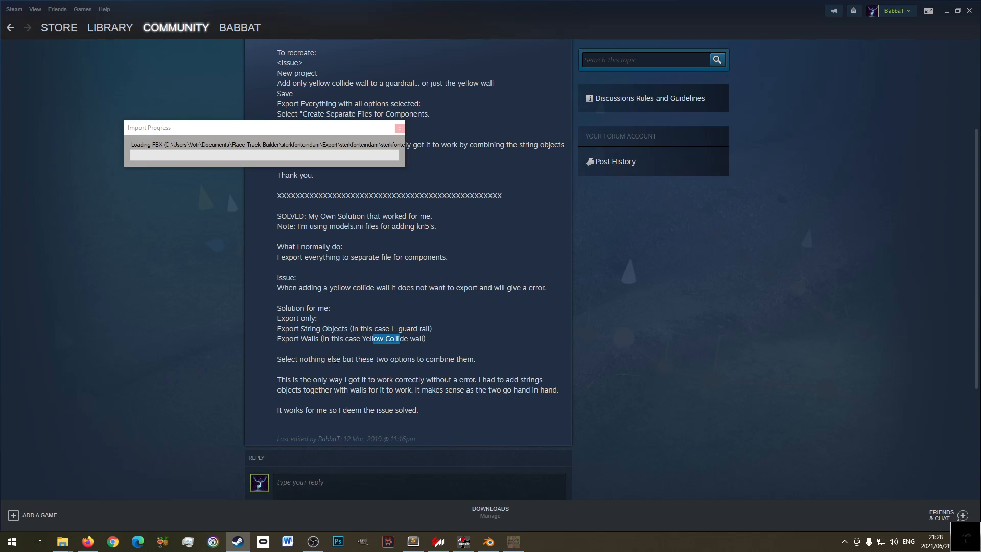
left_click_drag(480, 360, 408, 359)
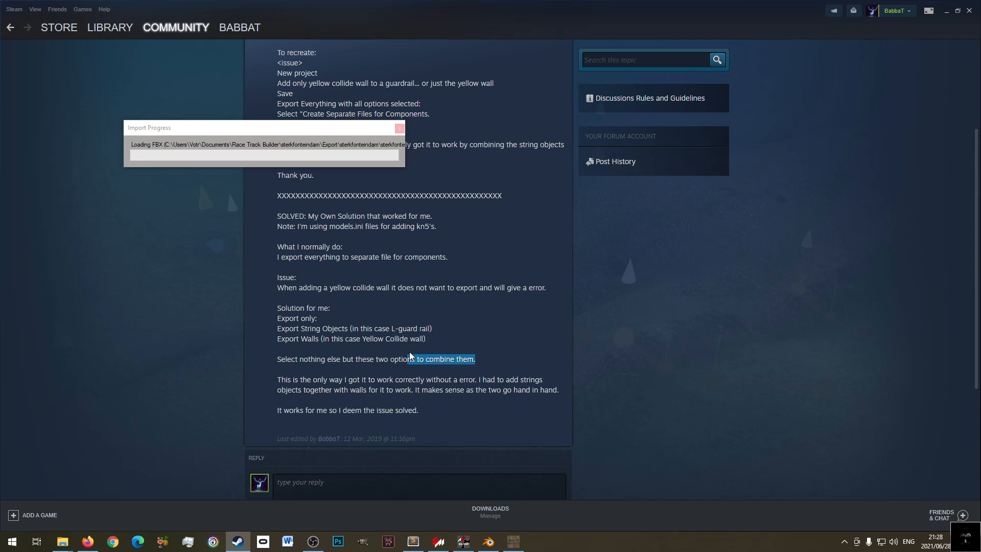
- In Race Track Builder's export options, turn off String Objects, Walls and Create Separate Files for Components
left_click(514, 542)
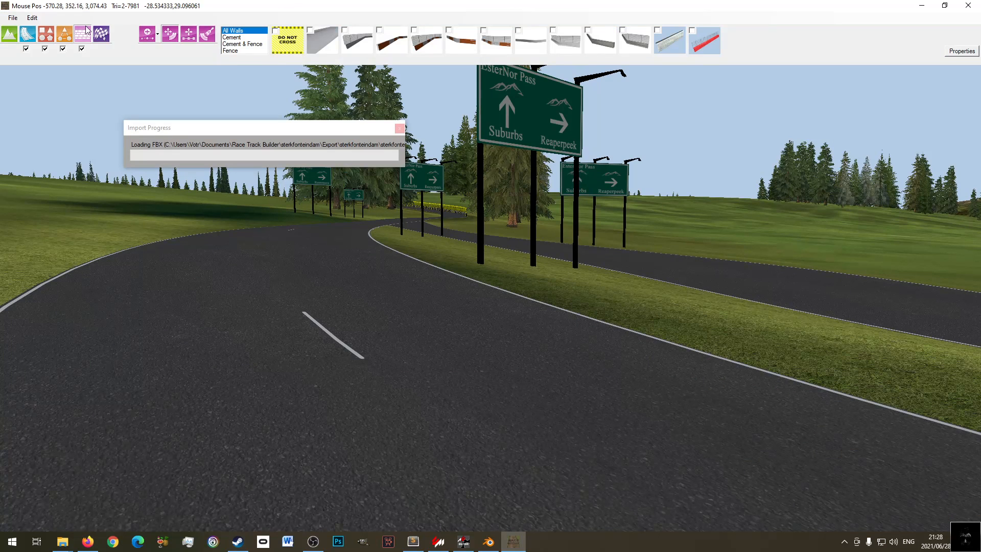
left_click(13, 23)
left_click(33, 101)
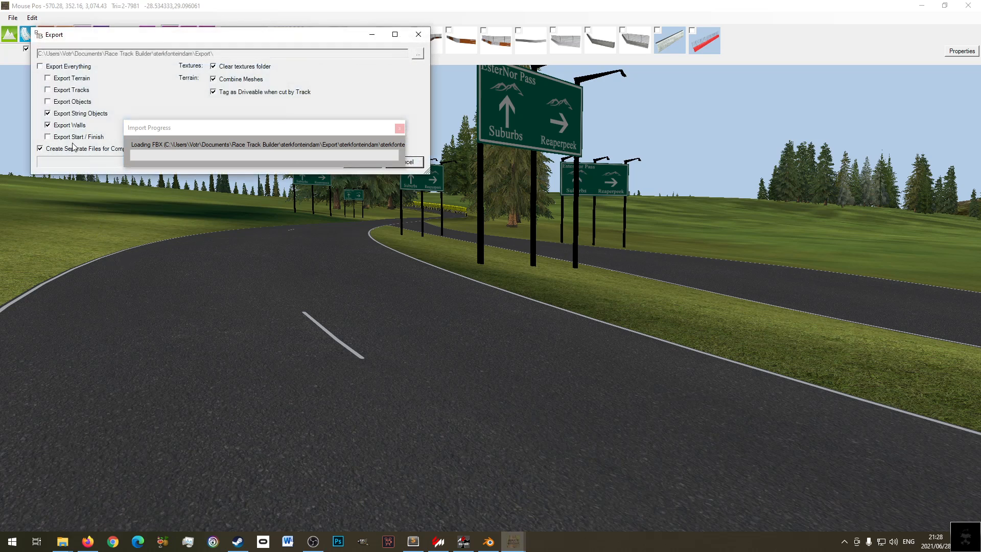
left_click(49, 152)
left_click_drag(92, 39, 130, 238)
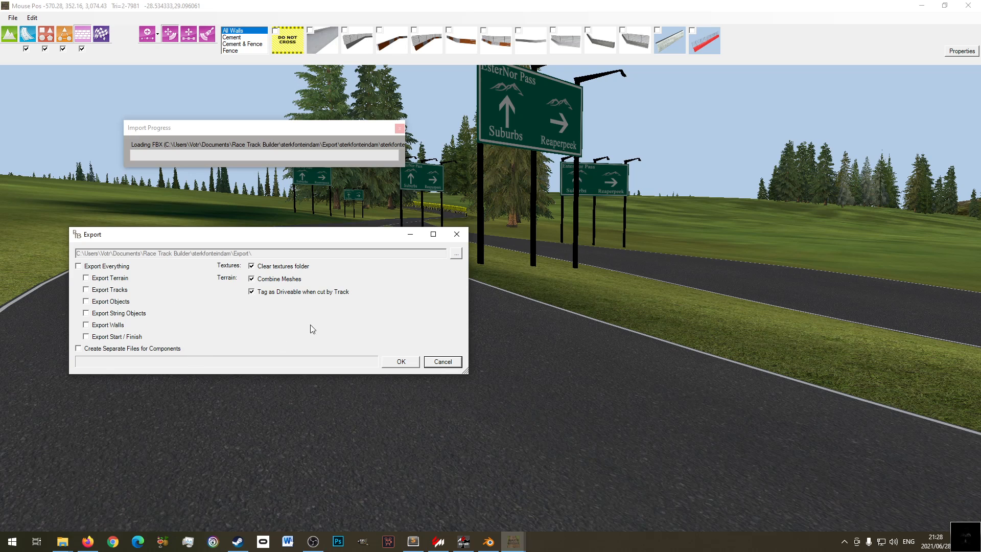
- Check the files in the sterkfonteindam export folder, and run the export from Race Track Builder
left_click(62, 542)
left_click(159, 508)
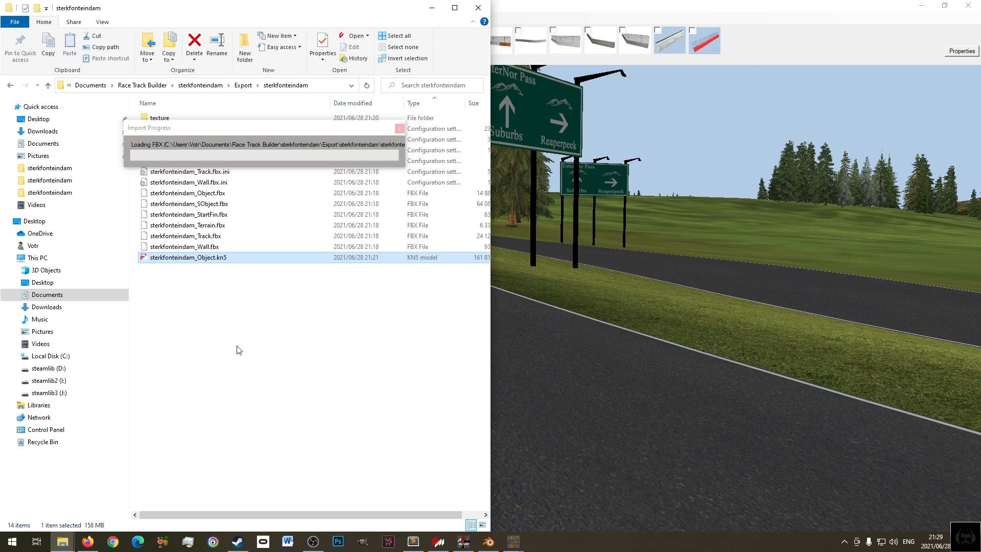
mouse_move(514, 540)
left_click(522, 515)
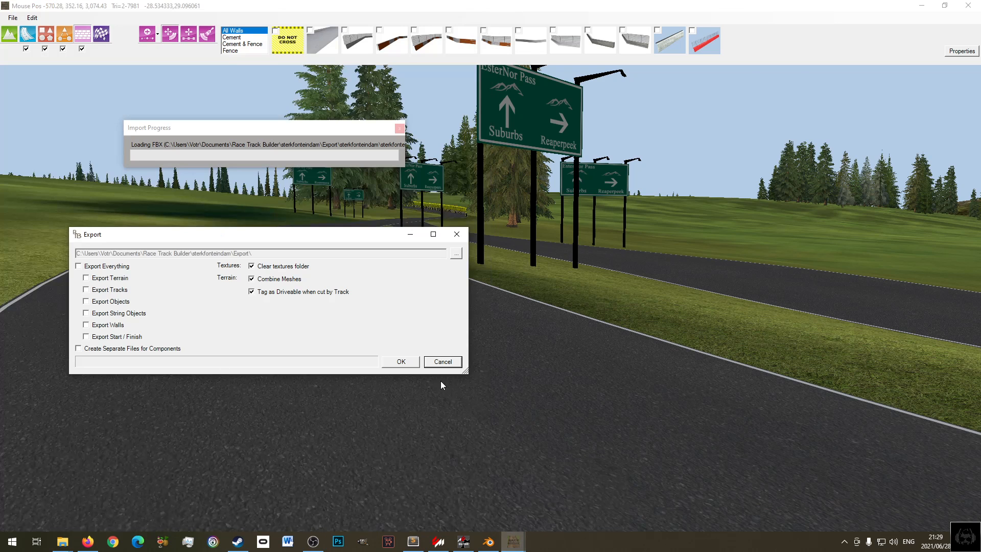
left_click(395, 364)
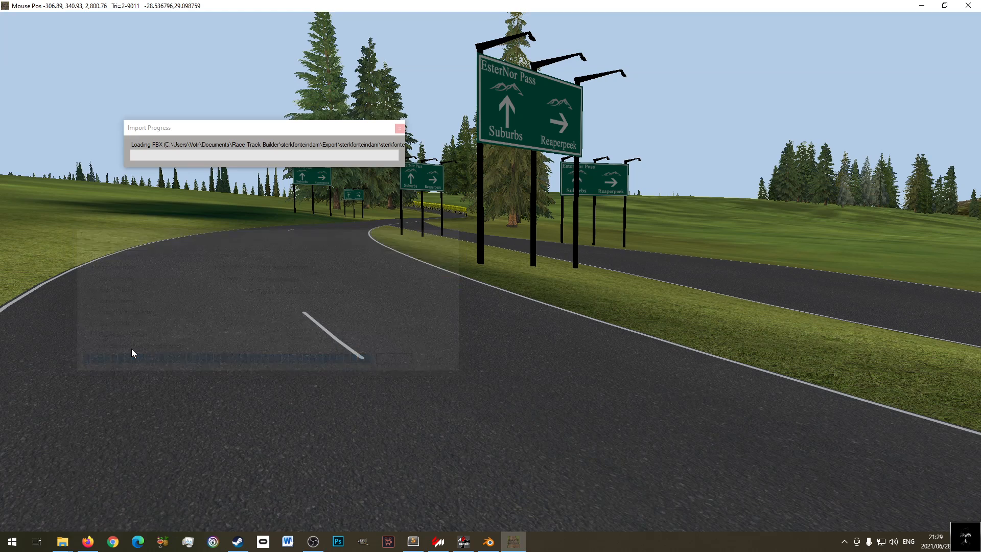
- Bring the sterkfonteindam export folder's window forward and select sterkfonteindam.fbx.ini to inspect the newly exported files
mouse_move(63, 541)
left_click(56, 505)
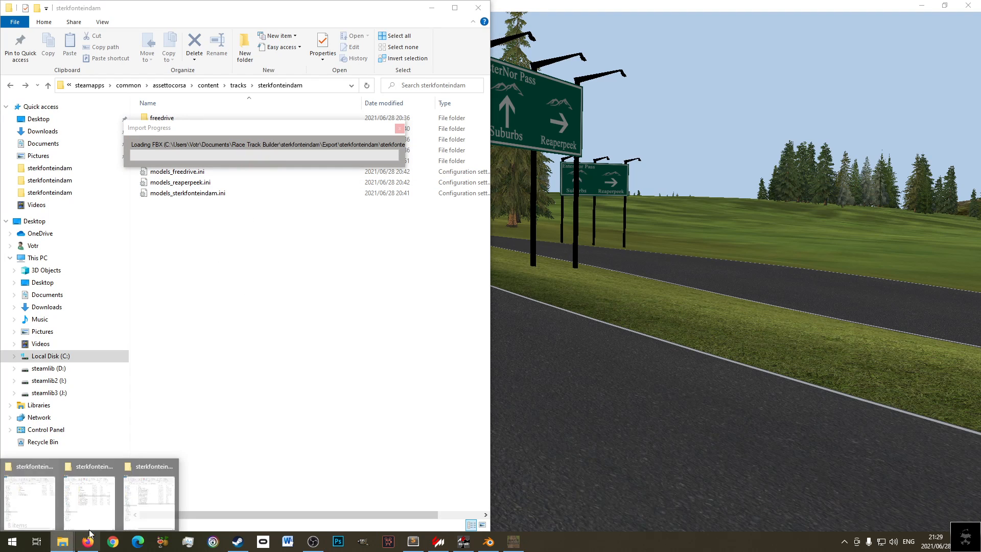
left_click(89, 498)
left_click_drag(331, 26, 565, 200)
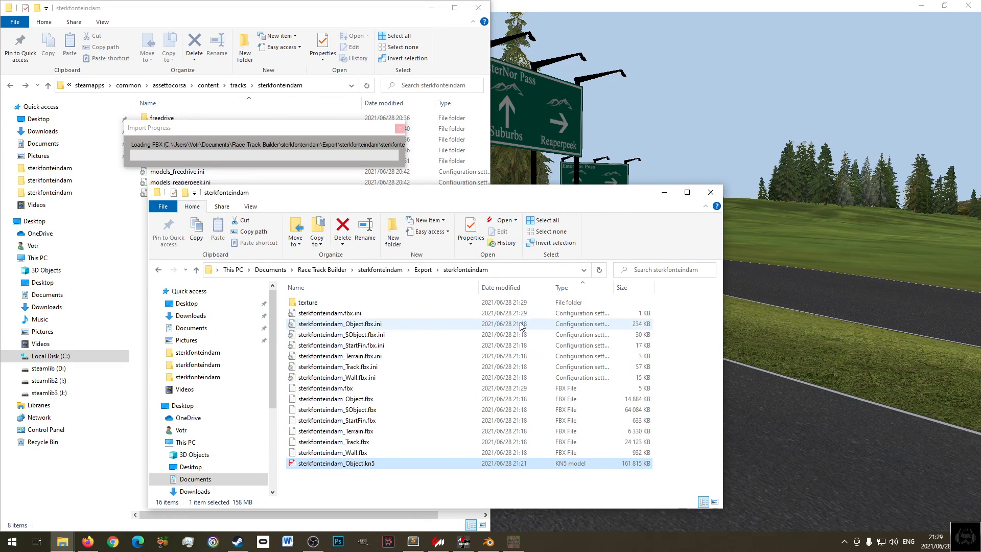
left_click(611, 313)
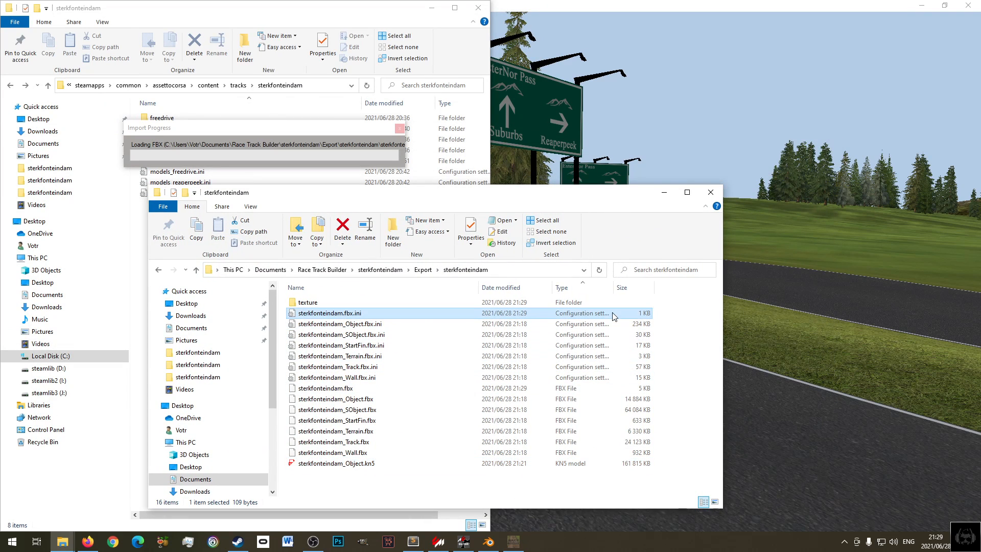
left_click(333, 314)
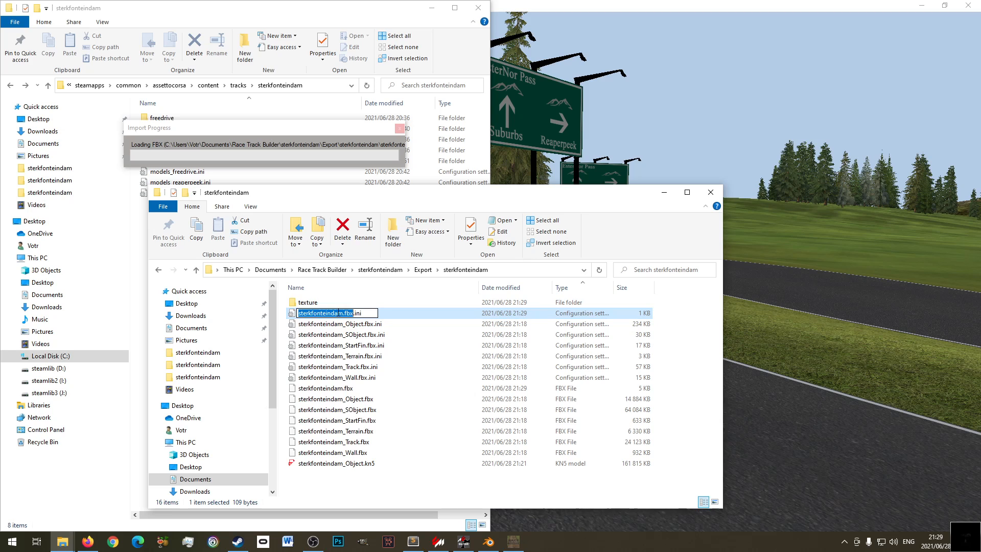
left_click(383, 317)
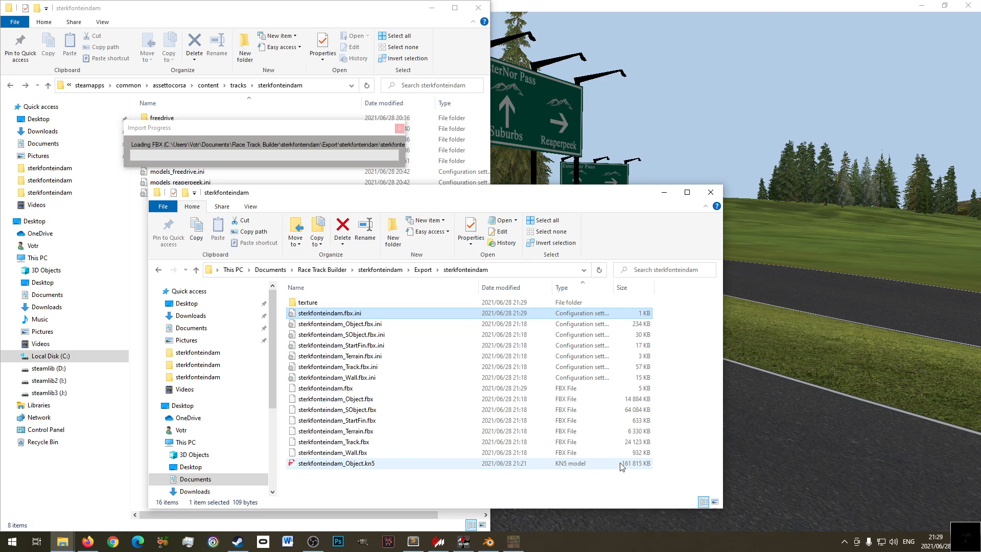
left_click(616, 548)
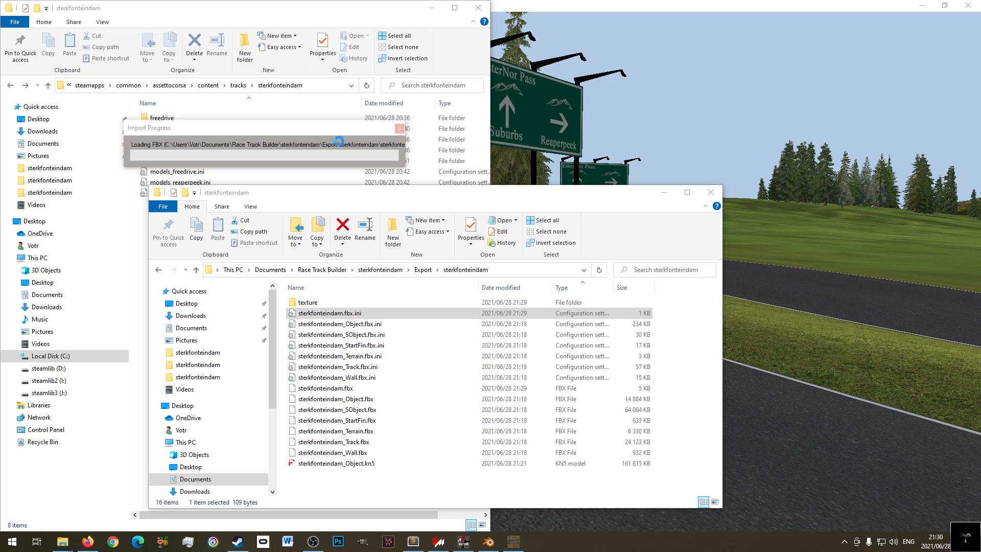
- Move the stalled FBX import progress window aside, close it, and force the unresponsive ksEditor to quit
left_click_drag(324, 132, 436, 205)
left_click(507, 201)
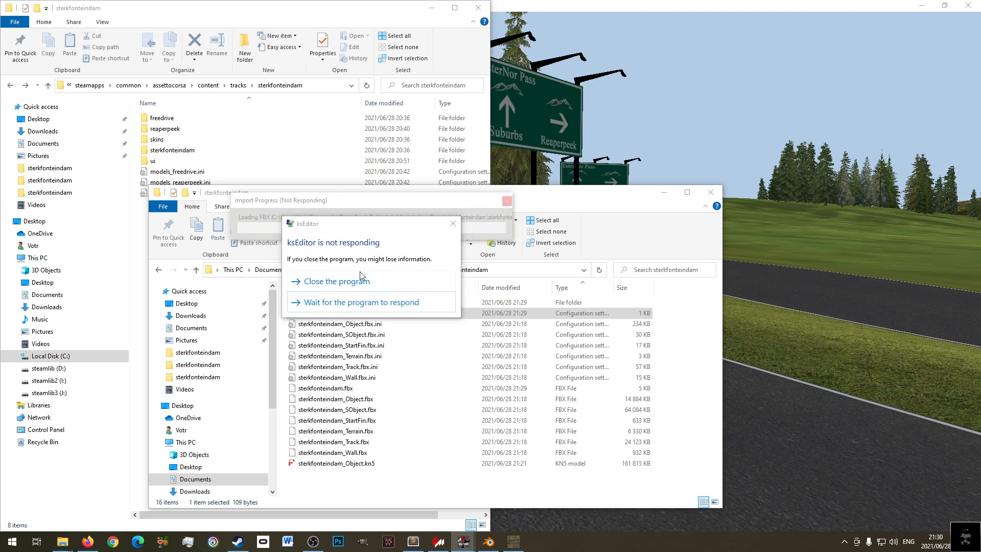
left_click(353, 282)
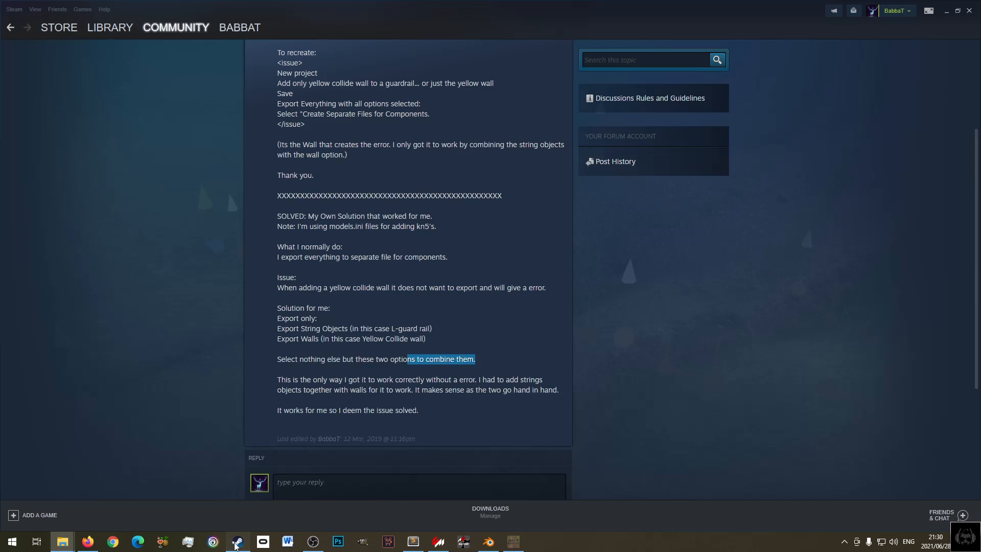
- Switch to Steam to reread the forum thread's solution for exporting collide walls and highlight part of its title
left_click(238, 542)
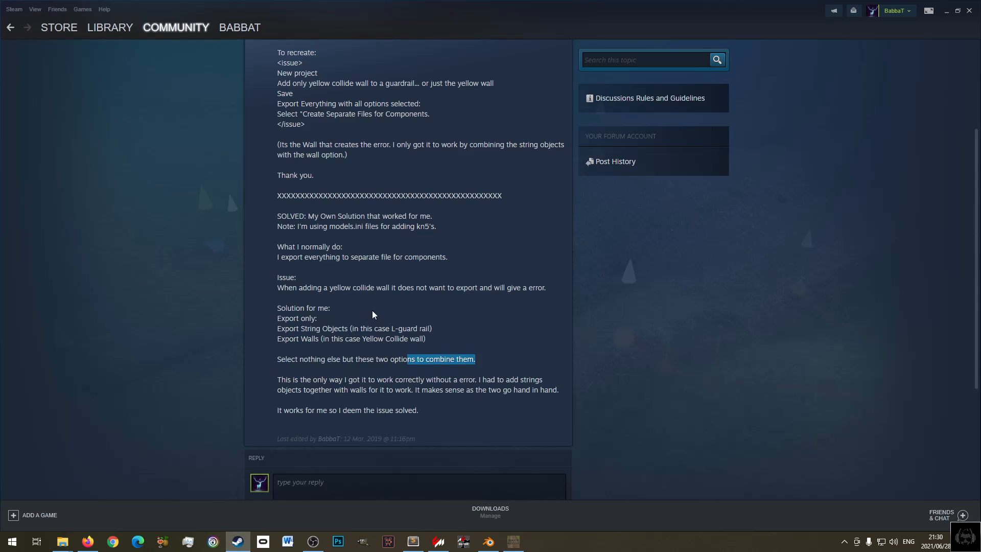
left_click(354, 340)
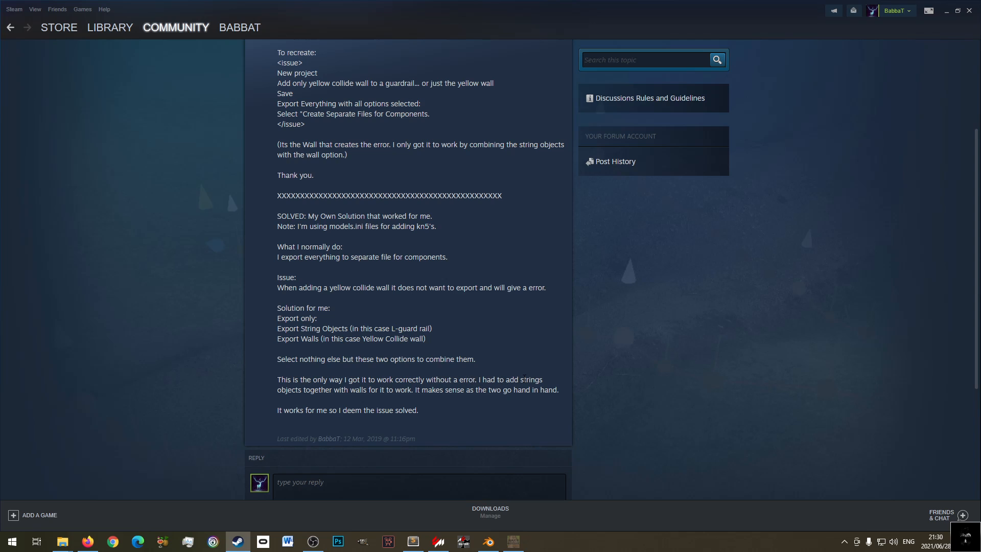
scroll(471, 342, "up", 3)
left_click_drag(341, 163, 501, 157)
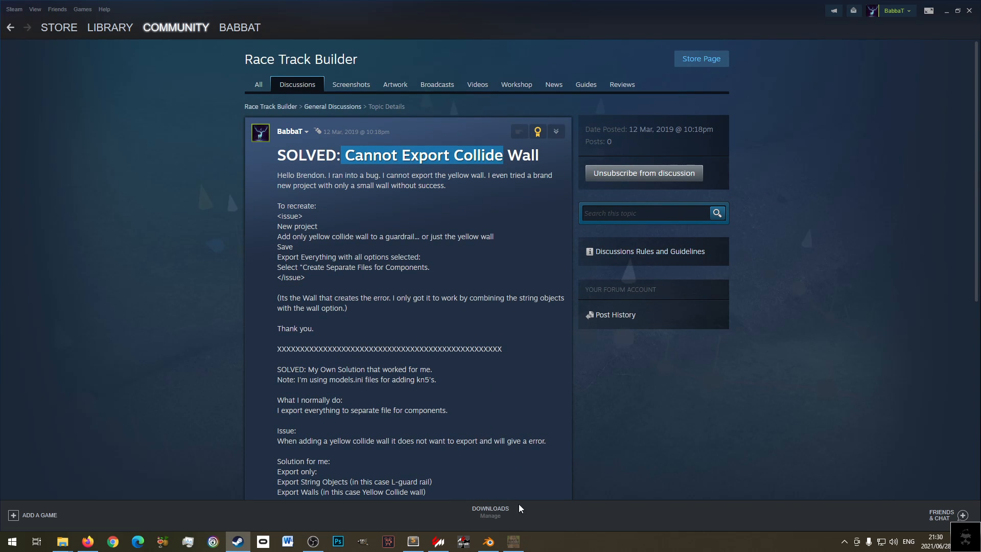
- Bring the track, sample and export folder windows forward, with the sterkfonteindam export folder in front
left_click(513, 541)
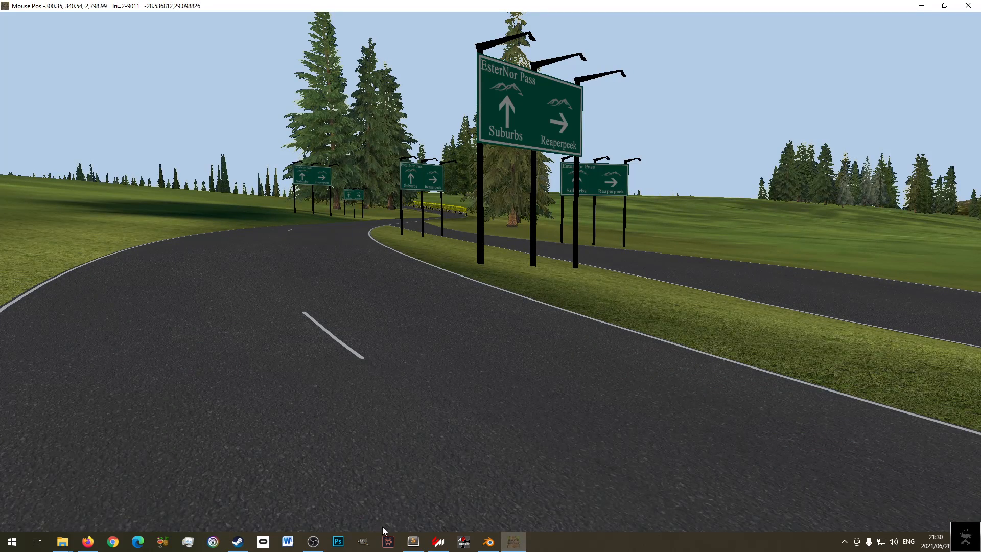
left_click(63, 536)
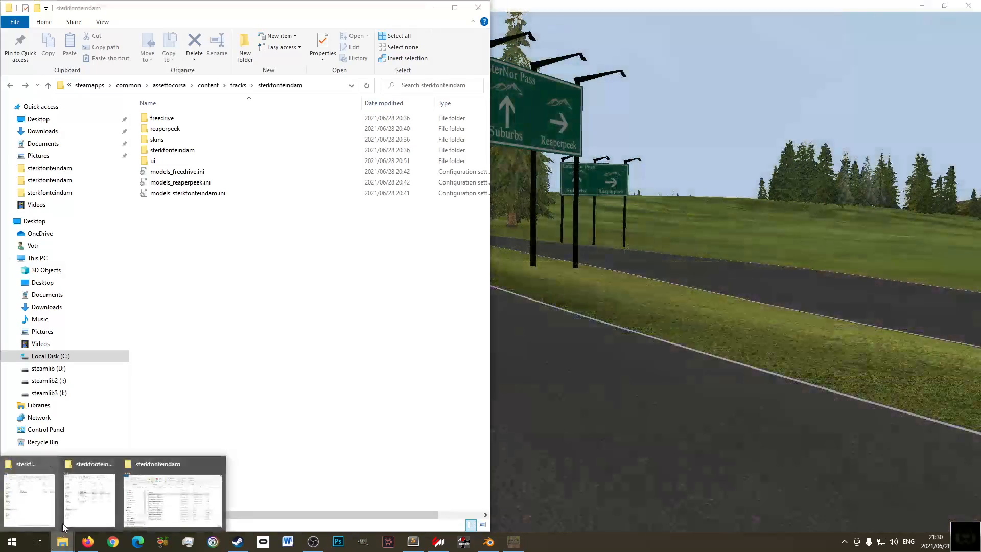
left_click(100, 493)
left_click(220, 273)
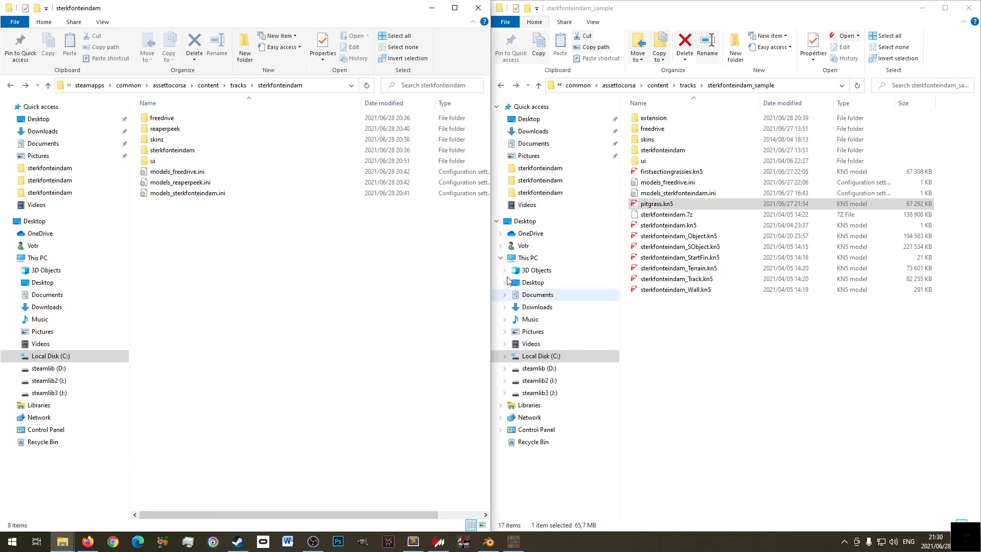
left_click(63, 541)
left_click(177, 491)
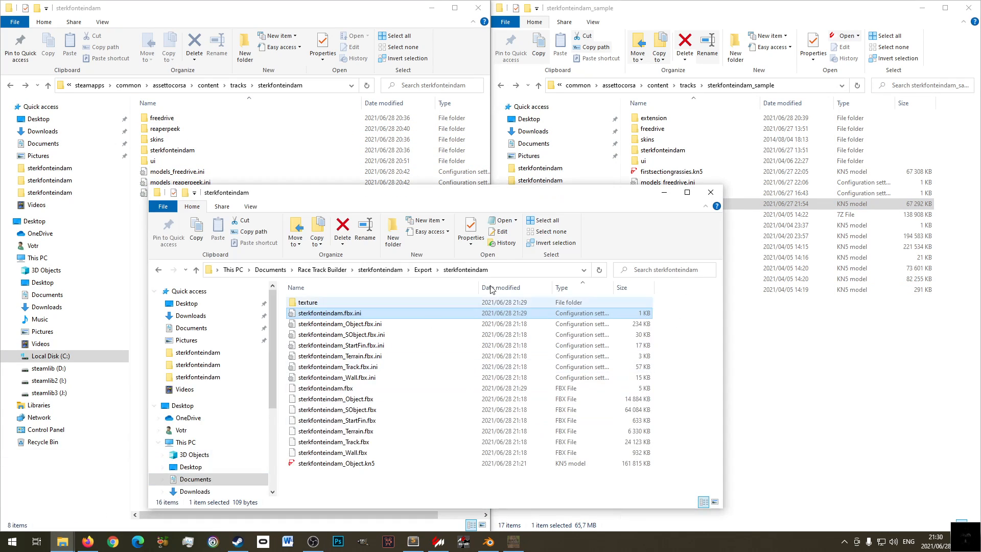
- Delete sterkfonteindam_SObject.fbx.ini and sterkfonteindam_Wall.fbx.ini from the sterkfonteindam export folder
left_click(348, 464)
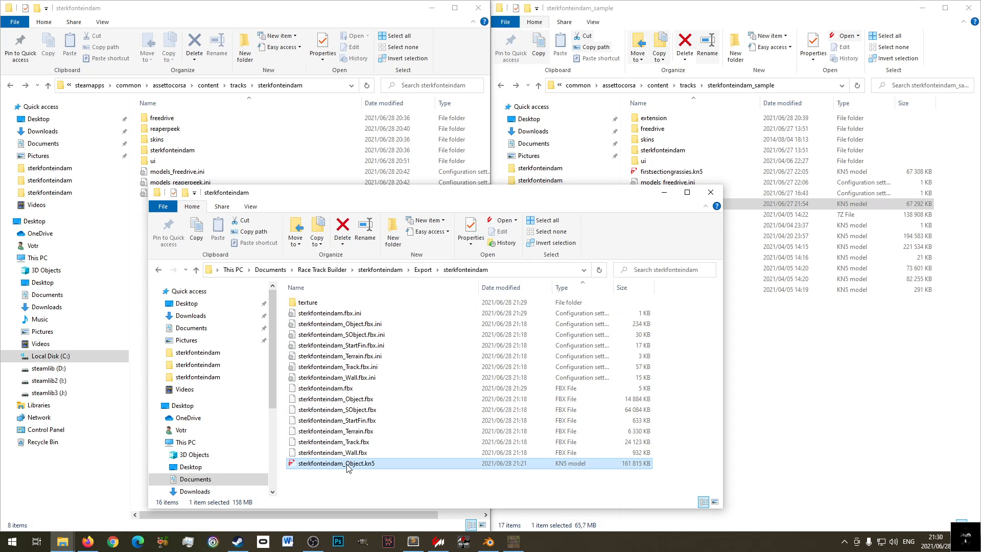
left_click(376, 378)
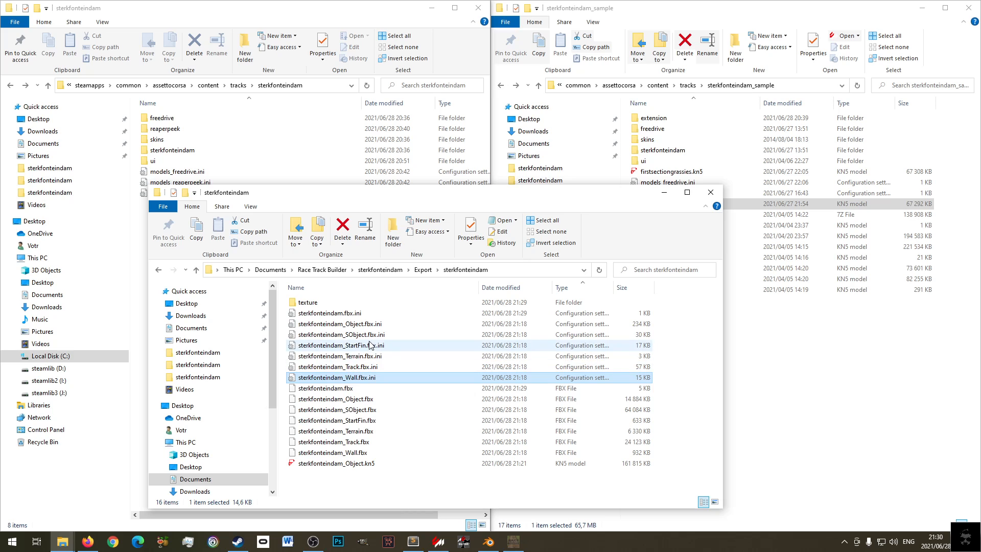
left_click(371, 335)
left_click(370, 379, "ctrl")
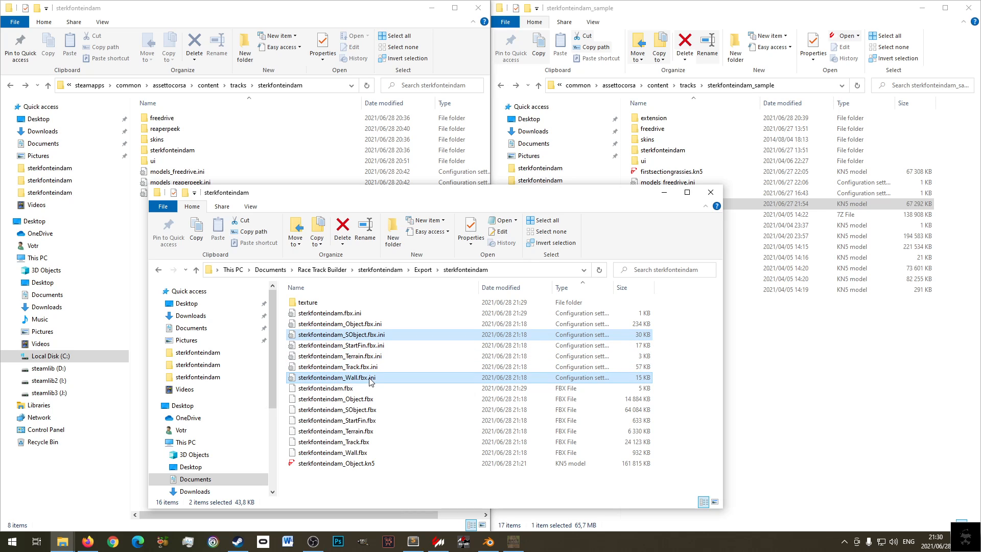
key("Delete")
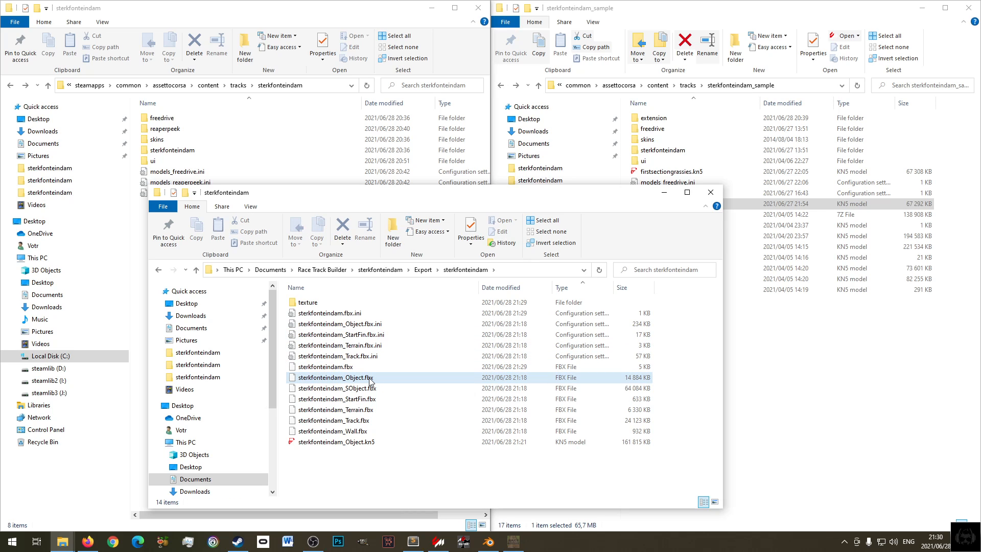
- Switch to Race Track Builder and rerun the track export
left_click(513, 542)
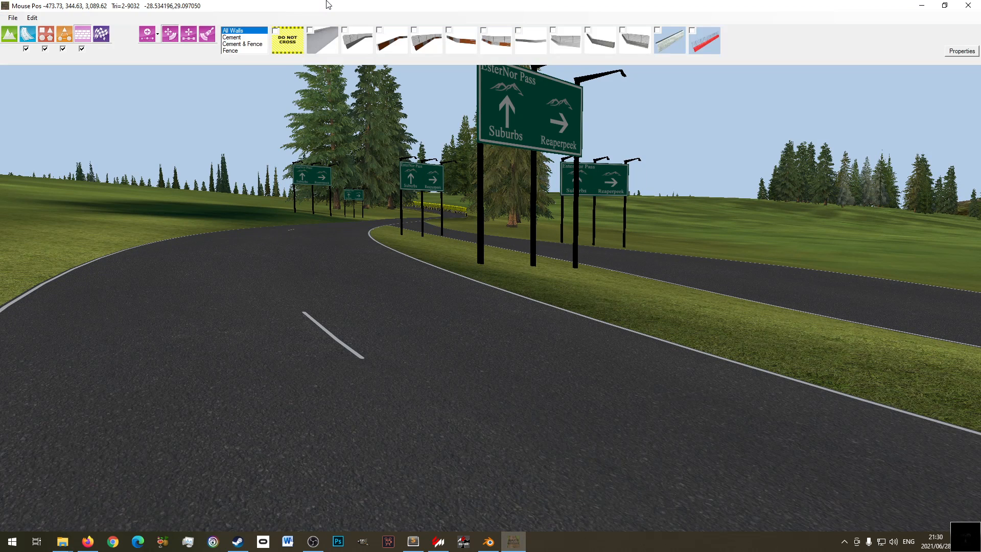
left_click(12, 18)
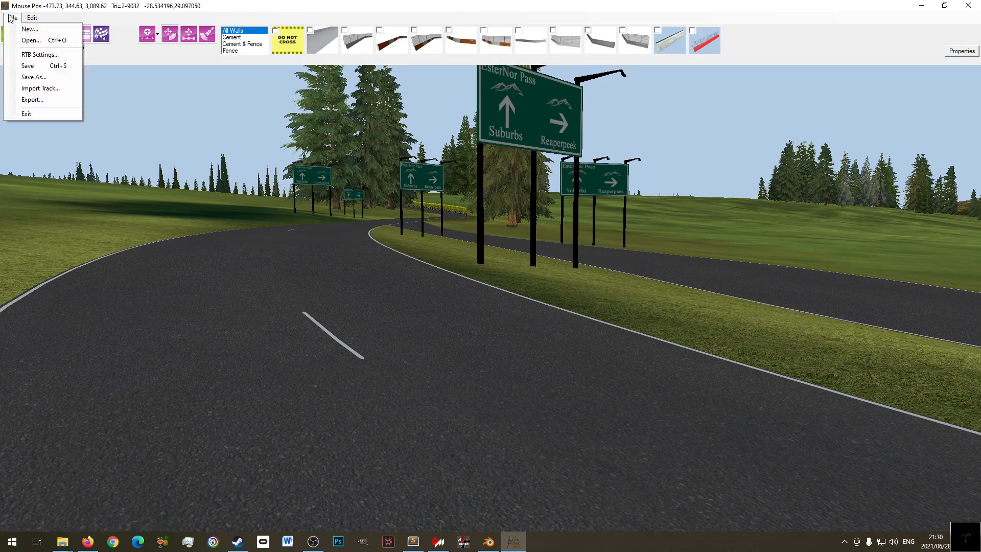
left_click(31, 99)
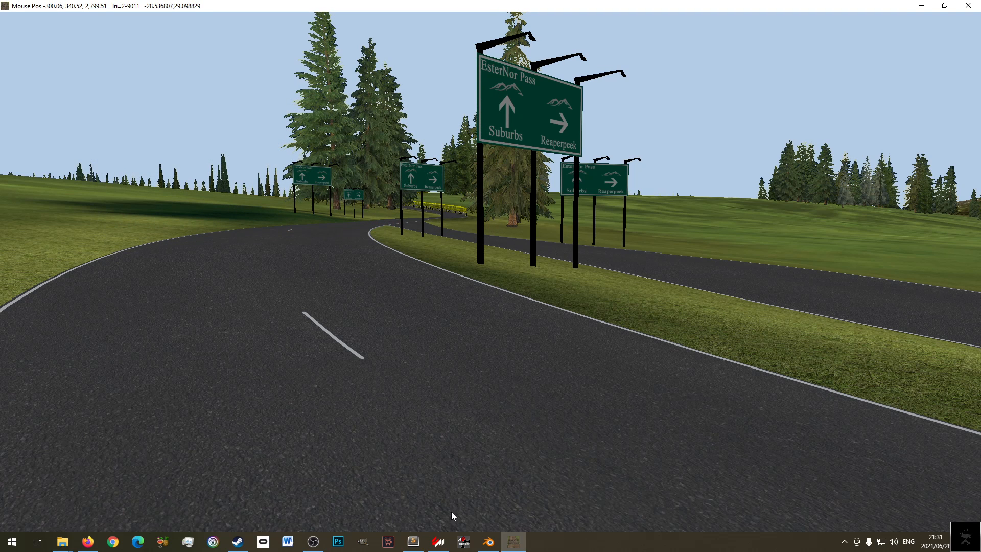
- Close Content Manager, switch to ksEditor and open sterkfonteindam.fbx from the export folder
left_click(438, 542)
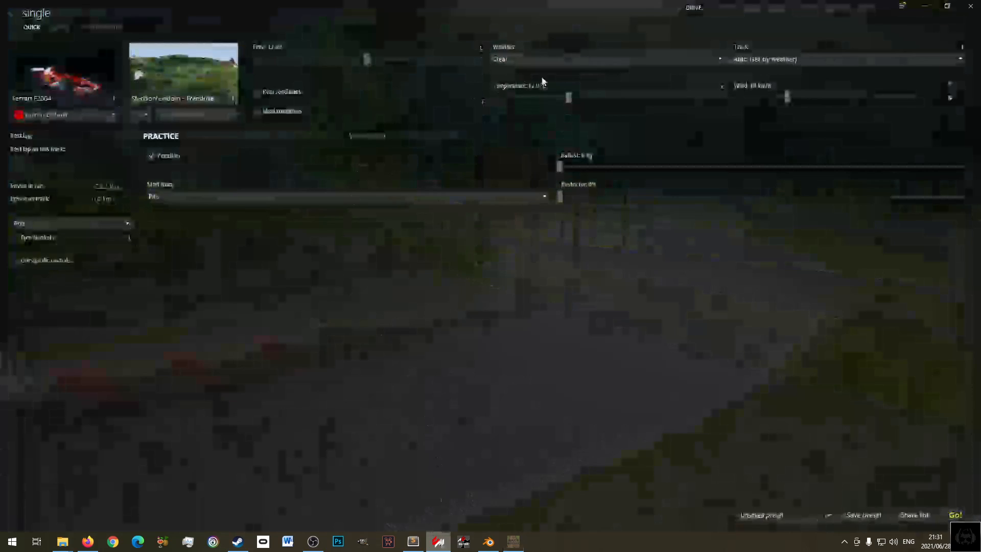
left_click(967, 6)
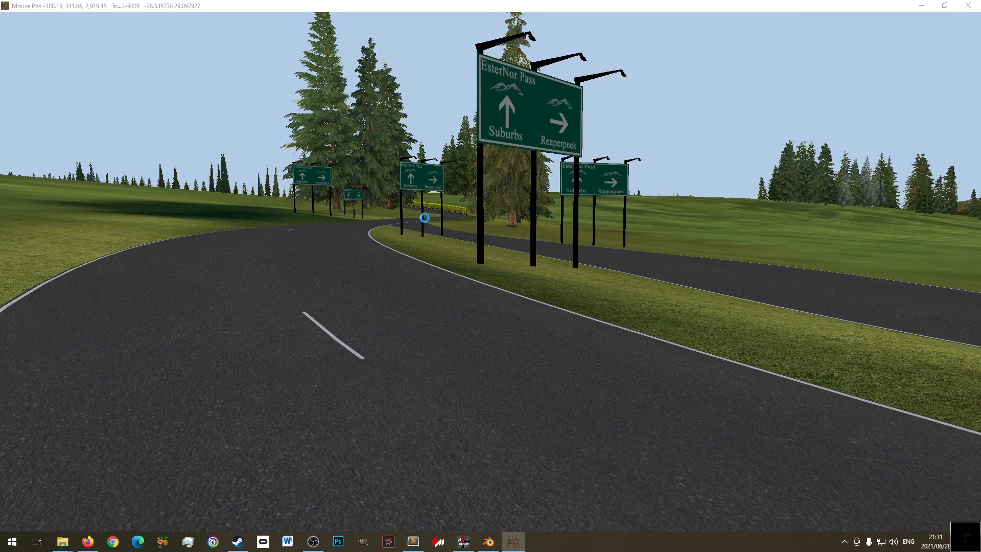
left_click(464, 541)
left_click(180, 95)
left_click(191, 118)
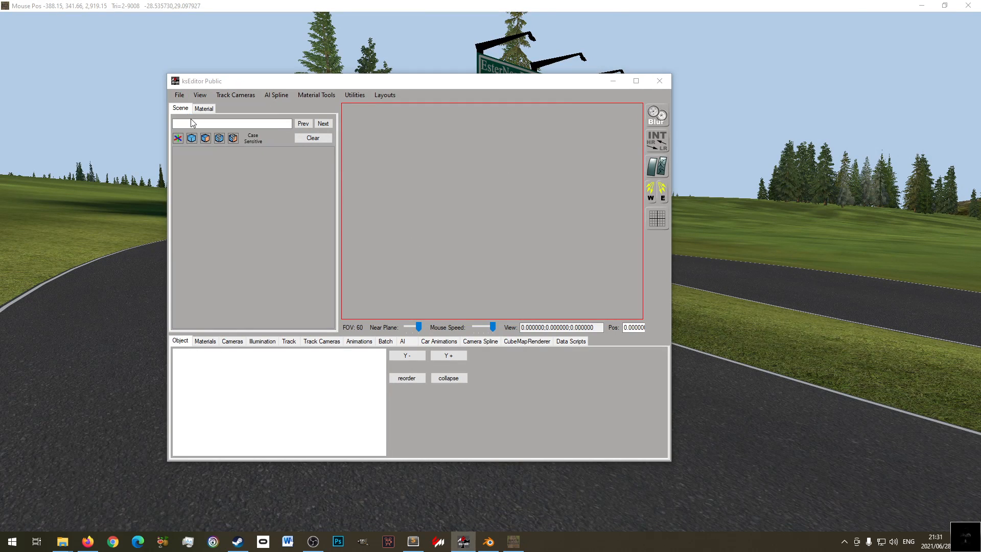
left_click(313, 176)
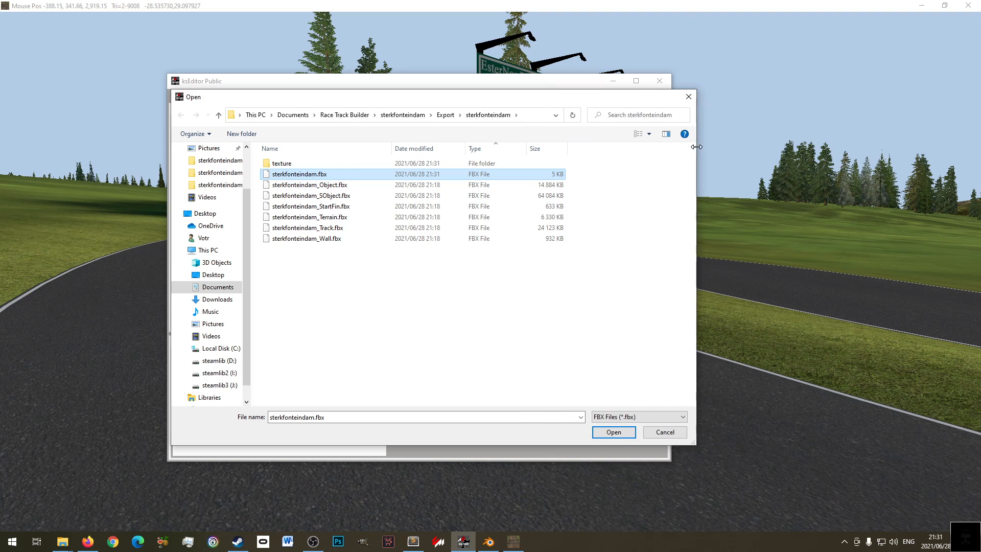
double_click(315, 176)
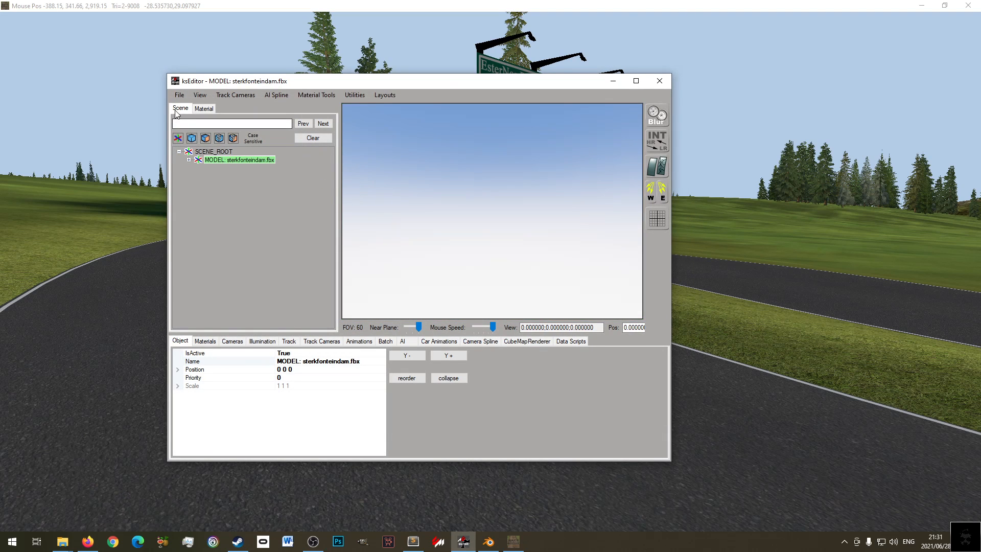
- Save the loaded model as a KN5 file named sterkfonteindam in the export folder
left_click(179, 95)
mouse_move(224, 146)
left_click(306, 169)
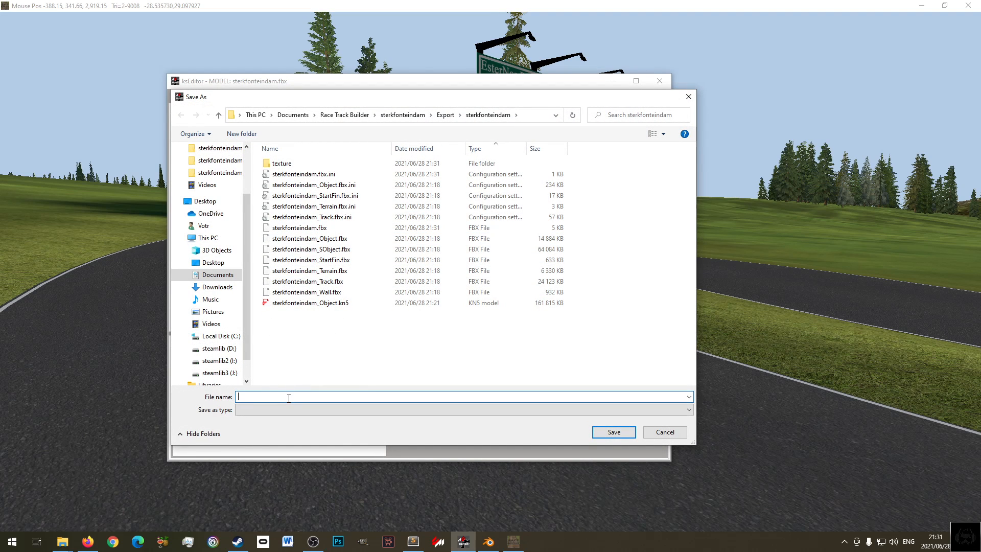
type("sterkfonteindam")
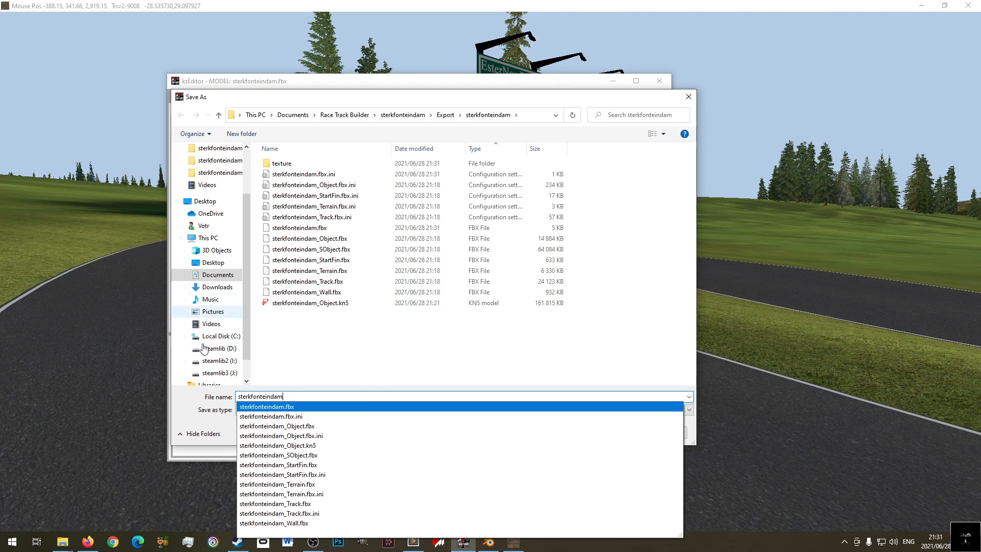
left_click(355, 357)
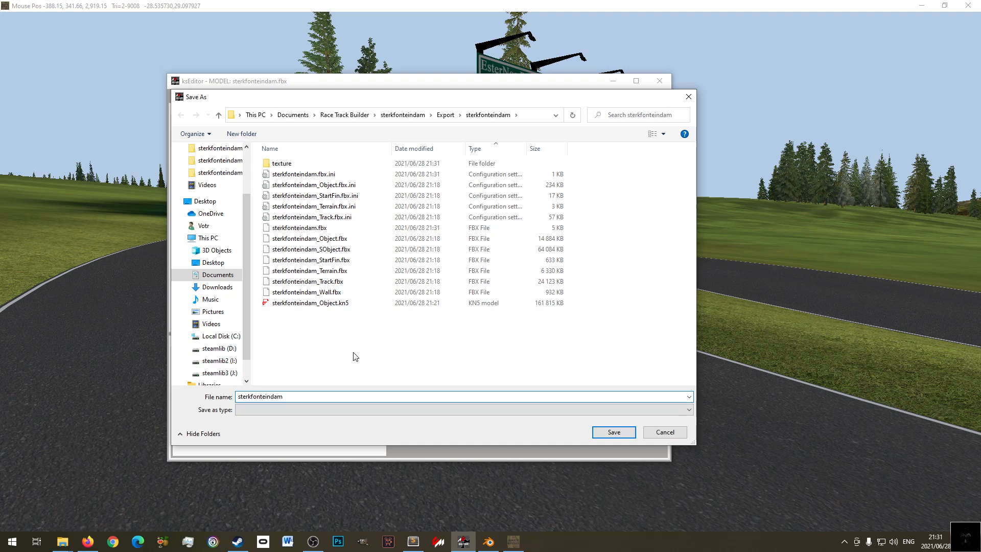
left_click(613, 433)
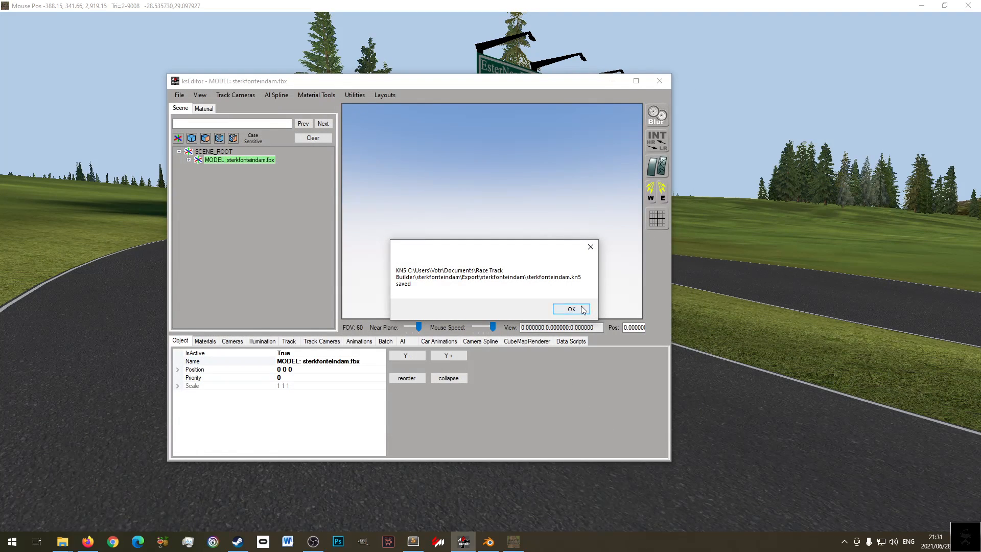
left_click(569, 308)
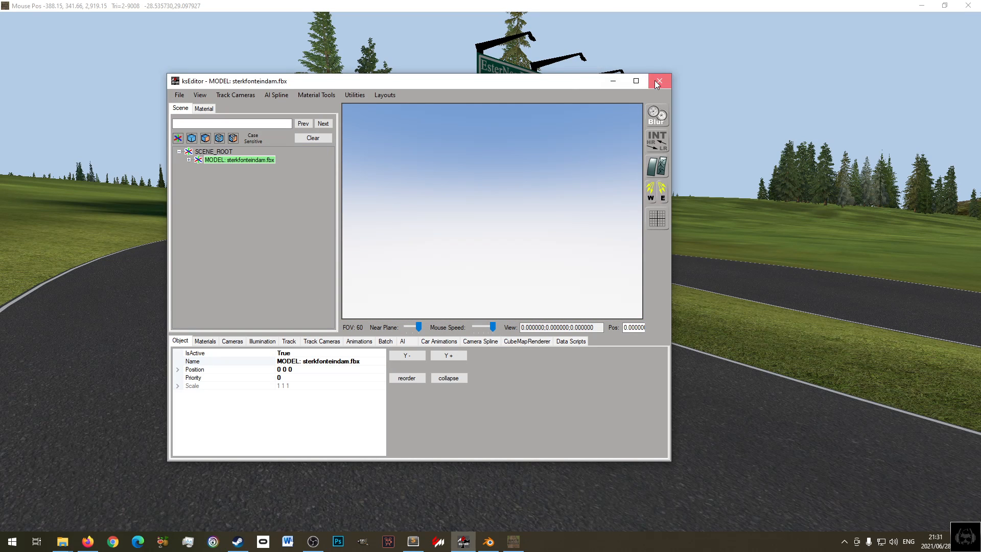
- Restart ksEditor and open sterkfonteindam_StartFin.fbx from the export folder
left_click(660, 81)
left_click(465, 543)
left_click(179, 95)
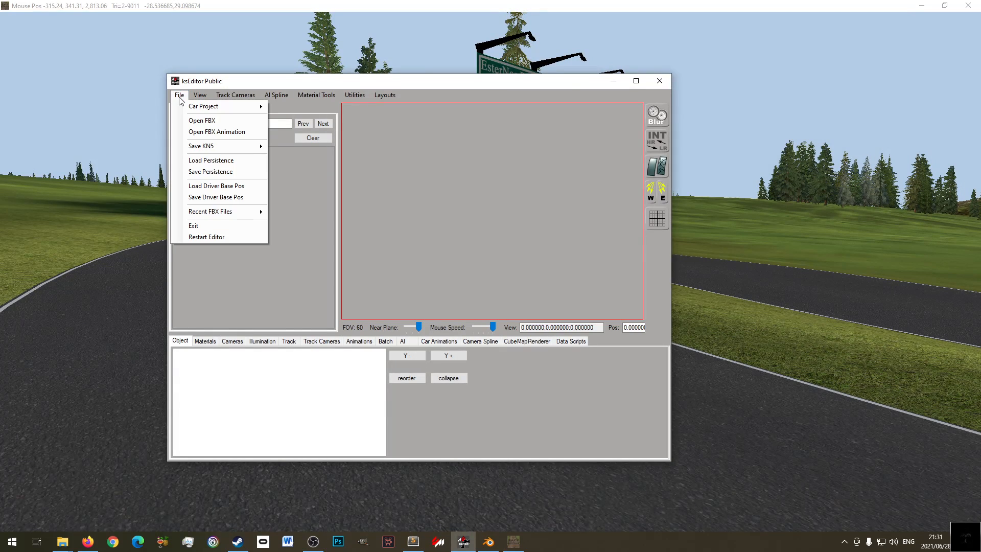
left_click(207, 121)
left_click(347, 184)
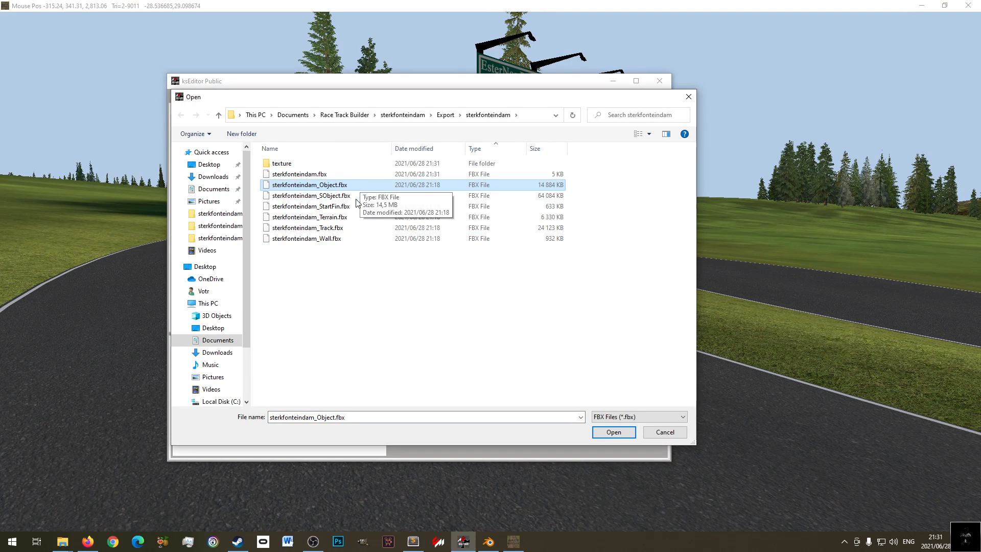
left_click(347, 195)
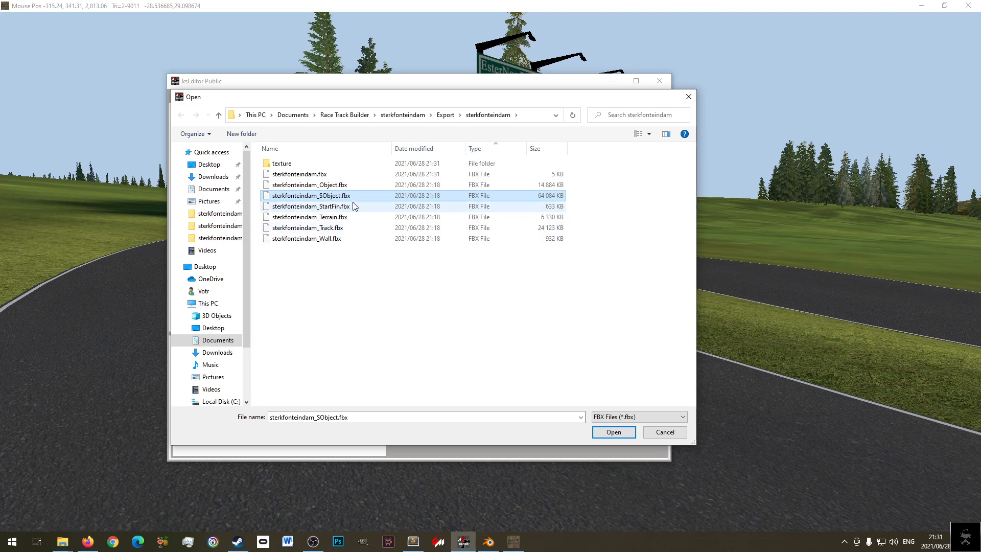
left_click(340, 207)
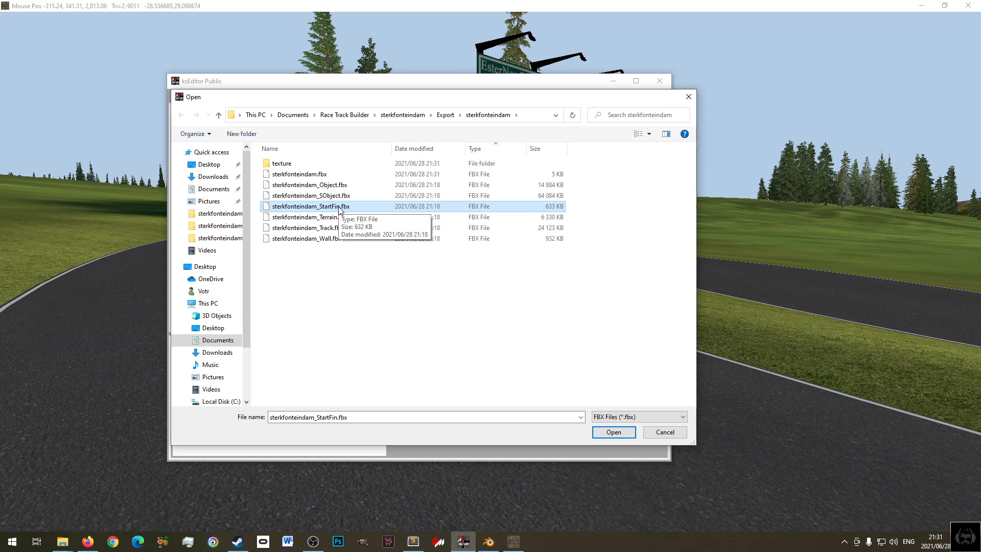
double_click(339, 208)
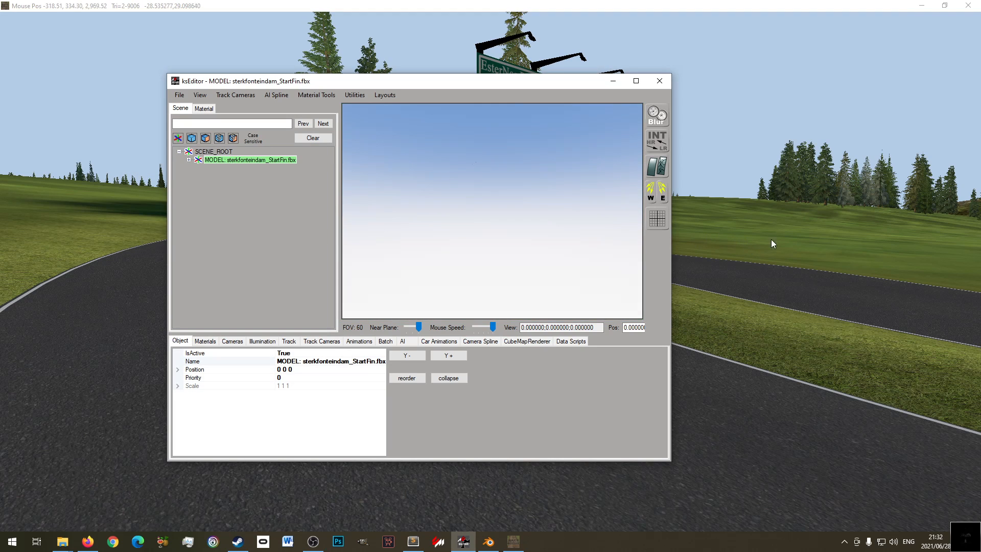
mouse_move(62, 543)
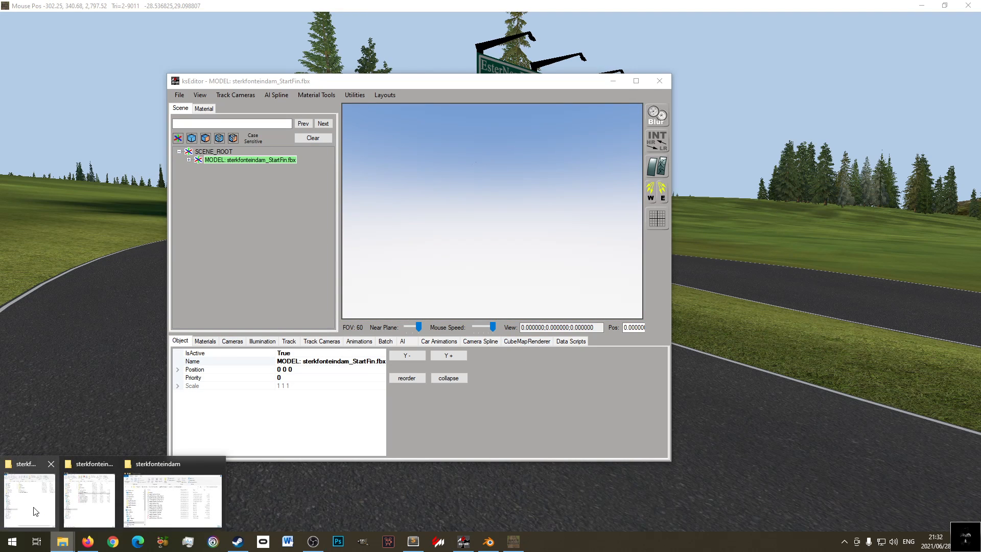
- Open the texture folder inside the sterkfonteindam export folder and examine its images, selecting GoogleMap.png
left_click(89, 493)
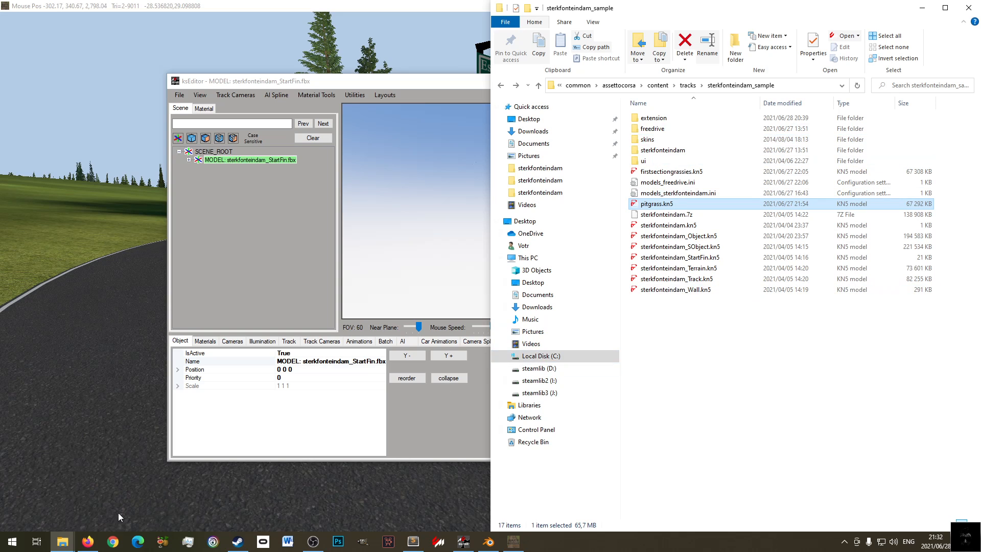
left_click(54, 542)
left_click(164, 495)
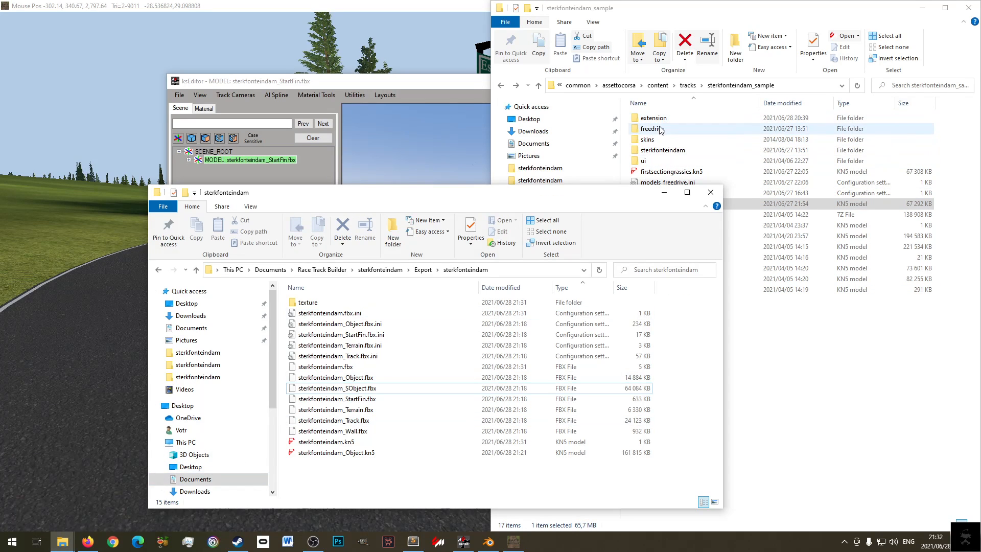
double_click(308, 302)
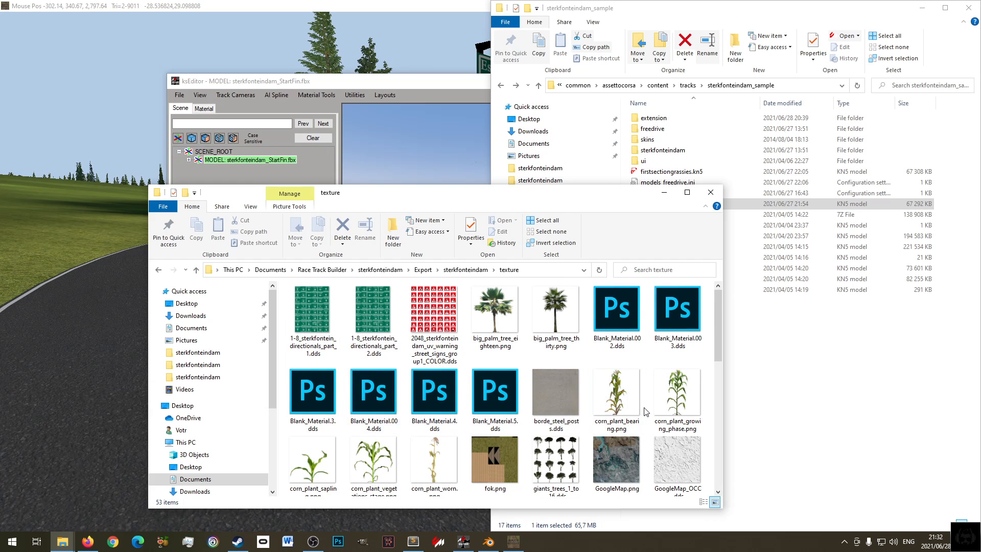
scroll(629, 401, "down", 1)
left_click(616, 375)
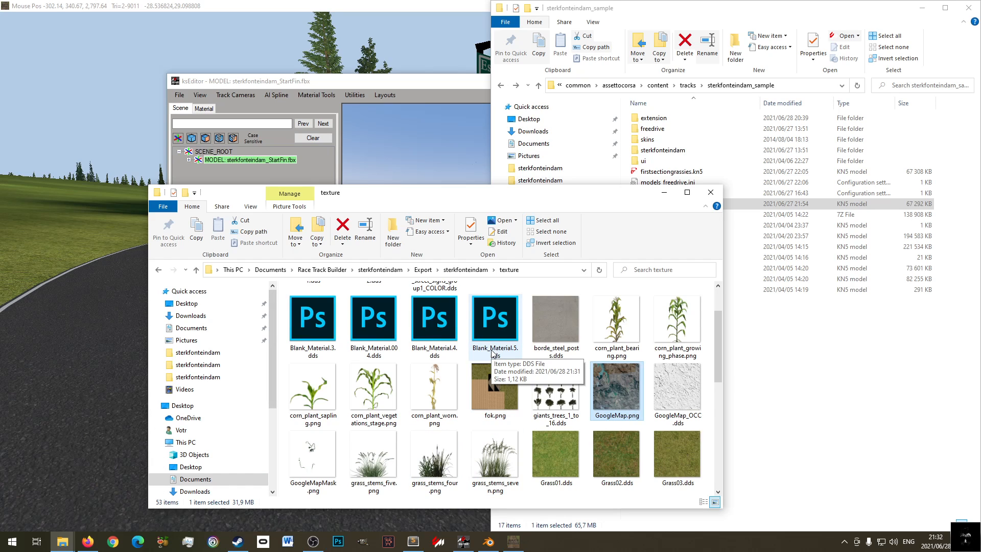
- Compare the layout subfolders of the sterkfonteindam_sample and sterkfonteindam track folders
left_click(662, 129)
mouse_move(70, 546)
left_click(38, 500)
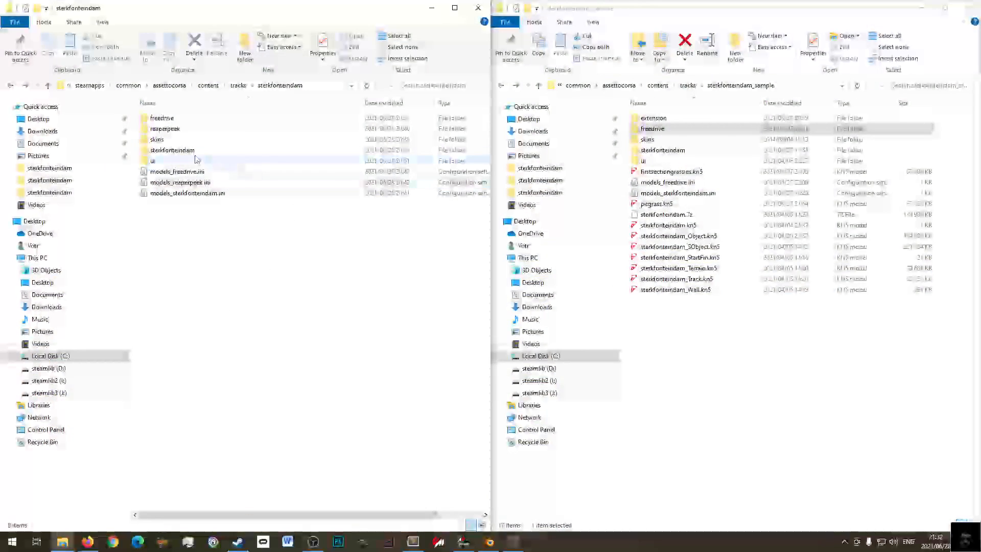
left_click(181, 129)
left_click(187, 151)
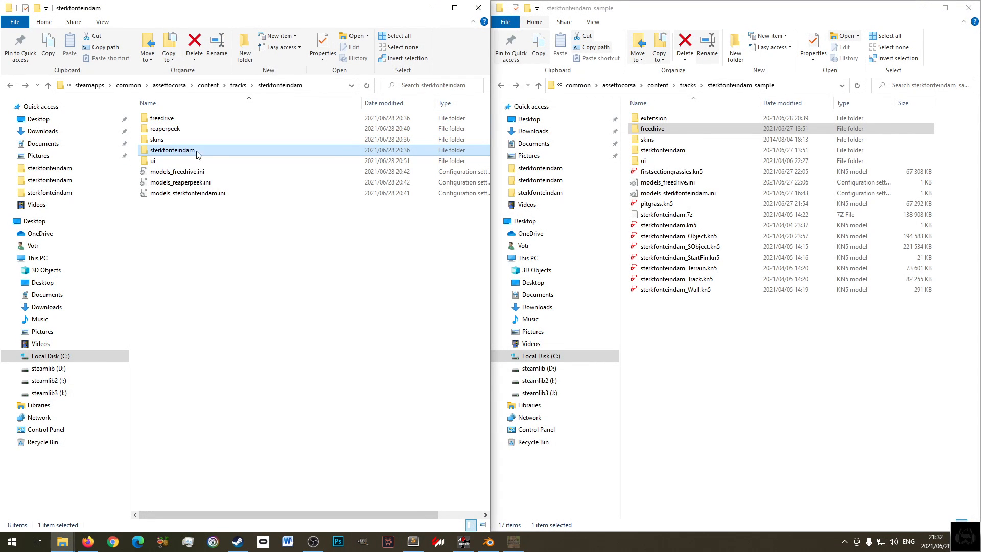
- Switch to ksEditor and select sterkfonteindam_StartFin.fbx in the file-open dialog
left_click(464, 542)
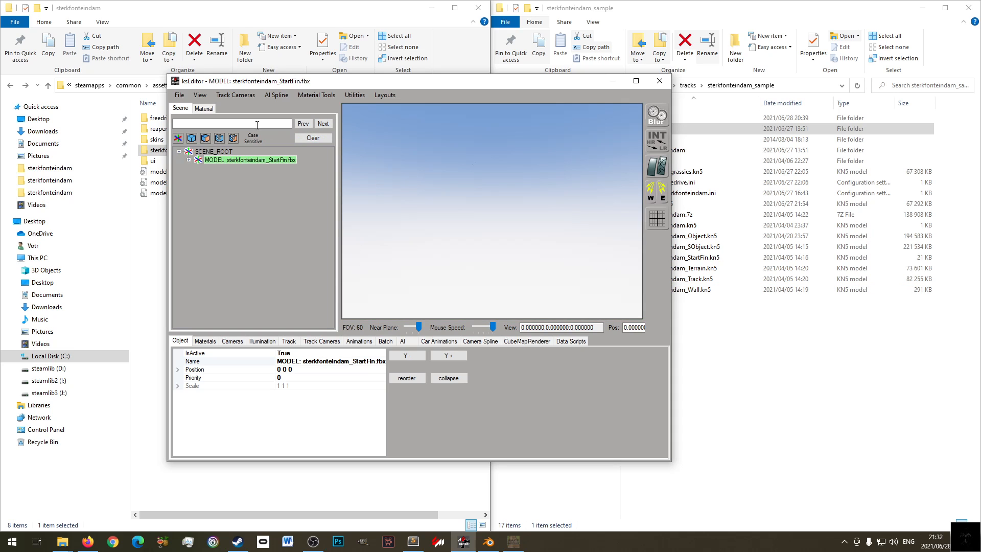
left_click(179, 95)
left_click(197, 120)
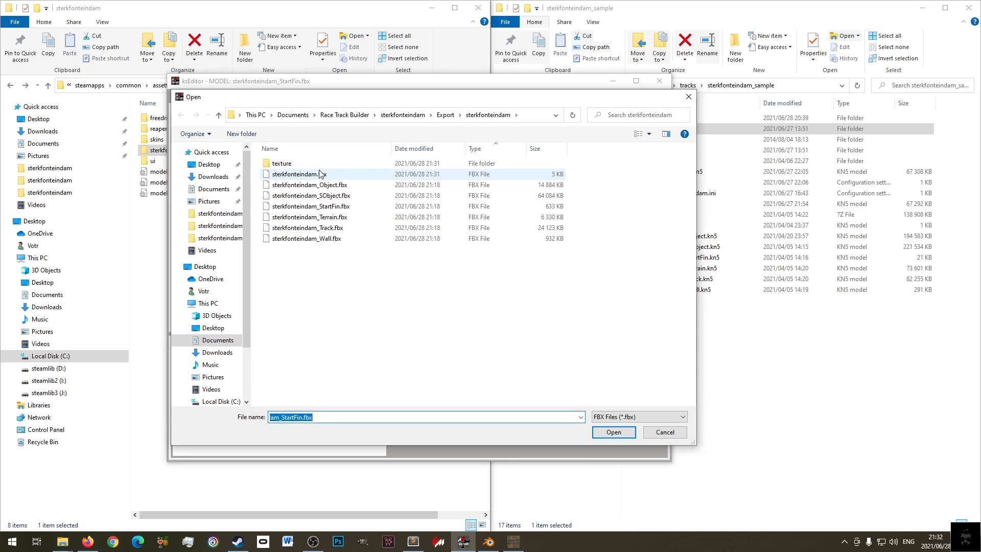
left_click(313, 206)
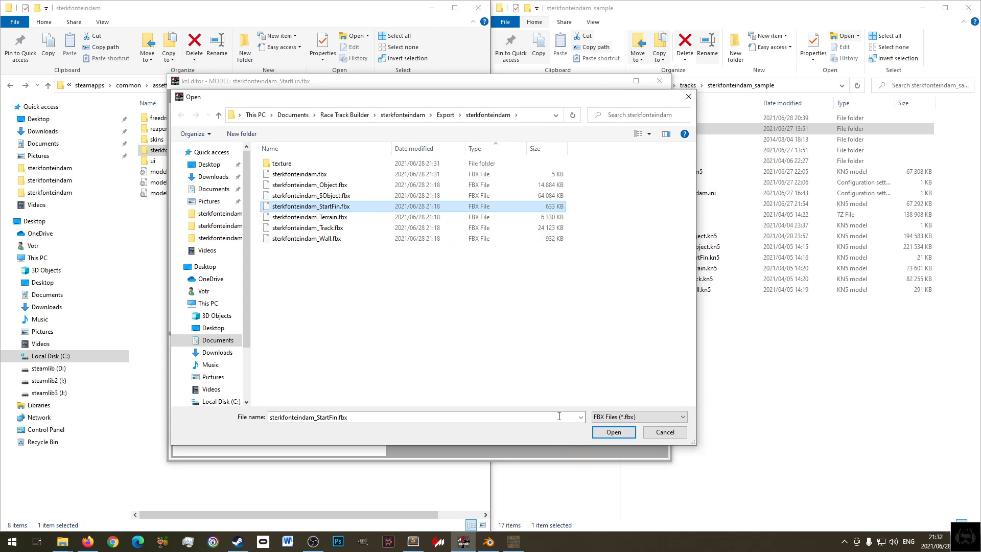
- Switch to Race Track Builder and examine the pit lane and pit buildings from above
left_click(517, 541)
middle_click_drag(401, 324, 328, 450)
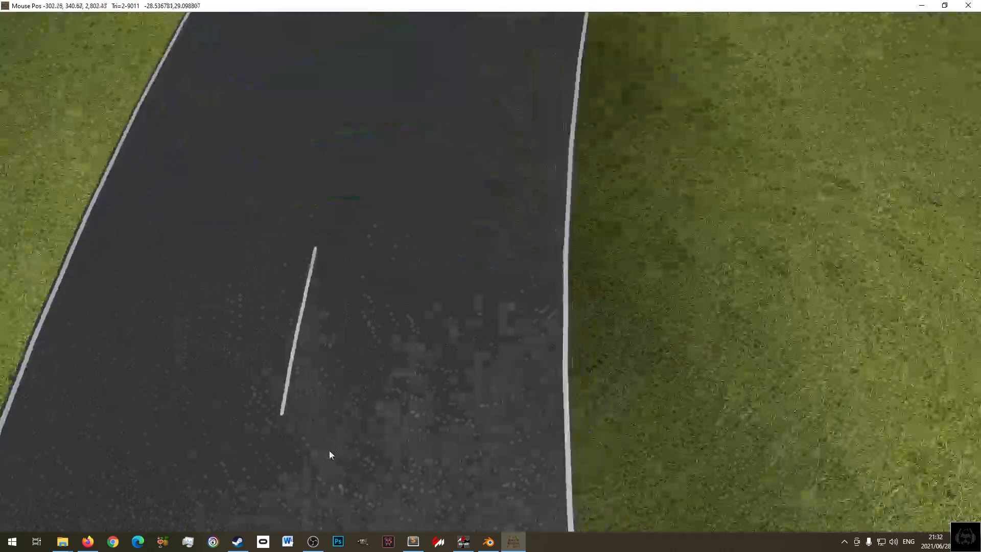
scroll(382, 409, "down", 5)
scroll(384, 409, "down", 1)
right_click_drag(542, 447, 401, 198)
scroll(402, 199, "down", 1)
scroll(401, 378, "down", 4)
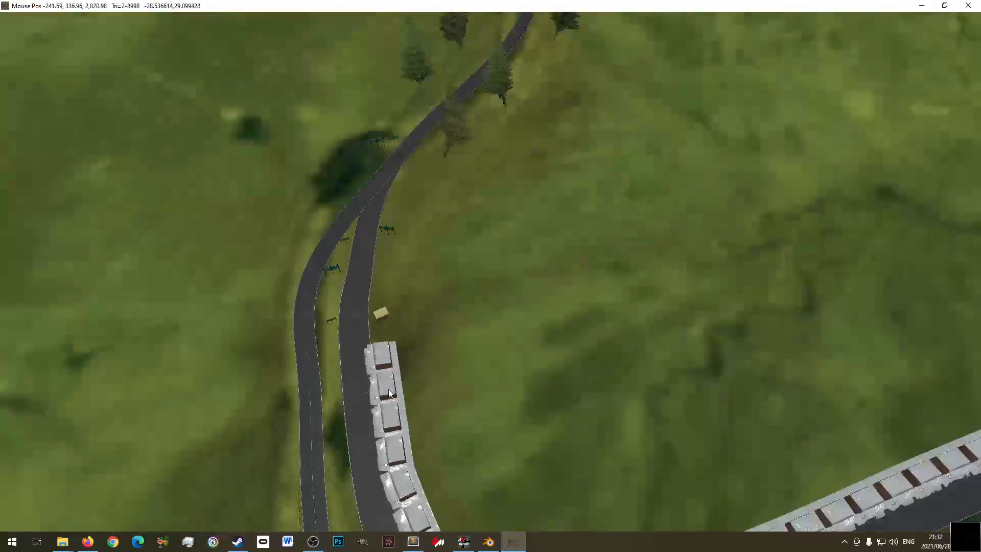
right_click_drag(404, 401, 350, 222)
scroll(349, 221, "down", 1)
middle_click_drag(403, 274, 388, 314)
scroll(388, 313, "down", 3)
right_click_drag(434, 340, 586, 369)
scroll(548, 358, "up", 5)
right_click_drag(400, 155, 467, 297)
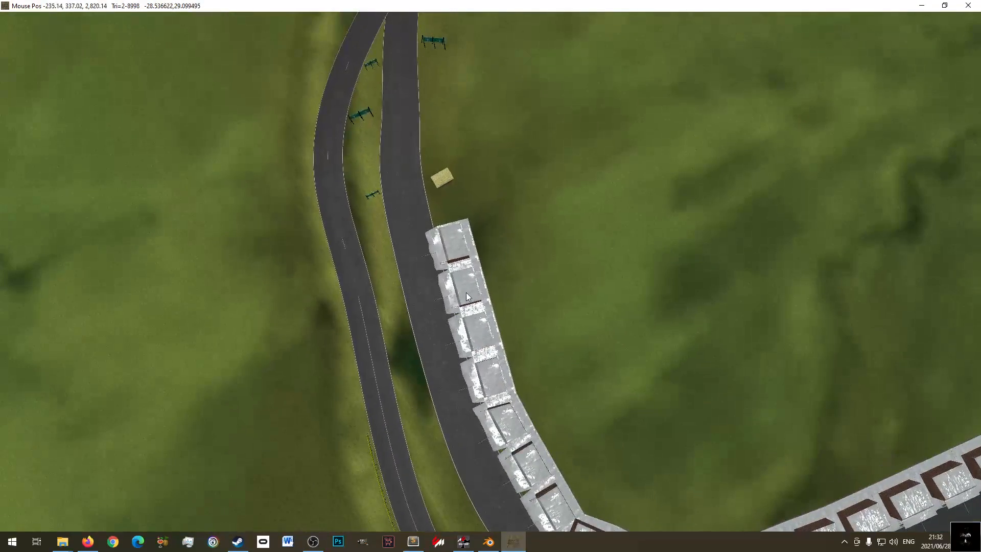
right_click_drag(455, 264, 455, 201)
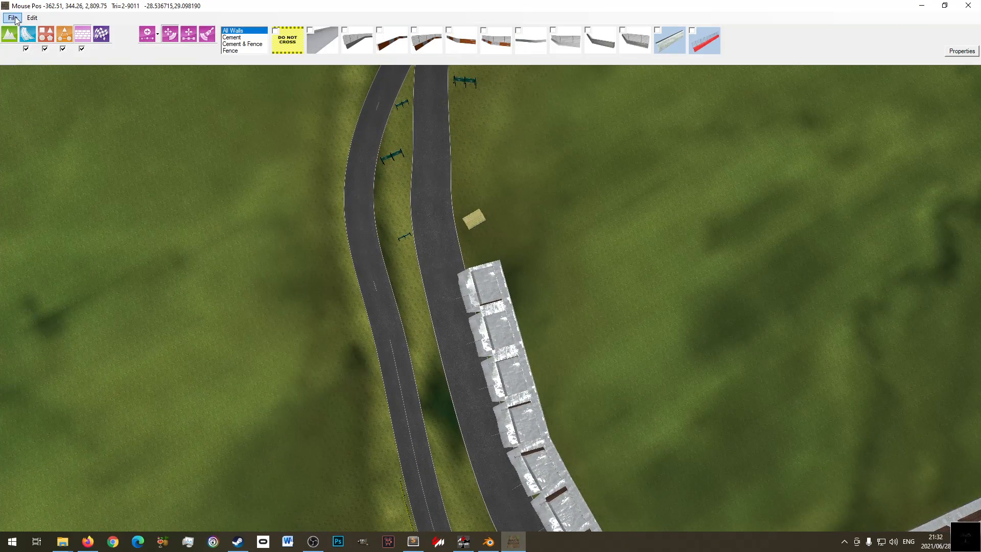
- Activate the start/finish editing mode to display the car positions beside the pit buildings
left_click(13, 17)
left_click(407, 22)
left_click(101, 35)
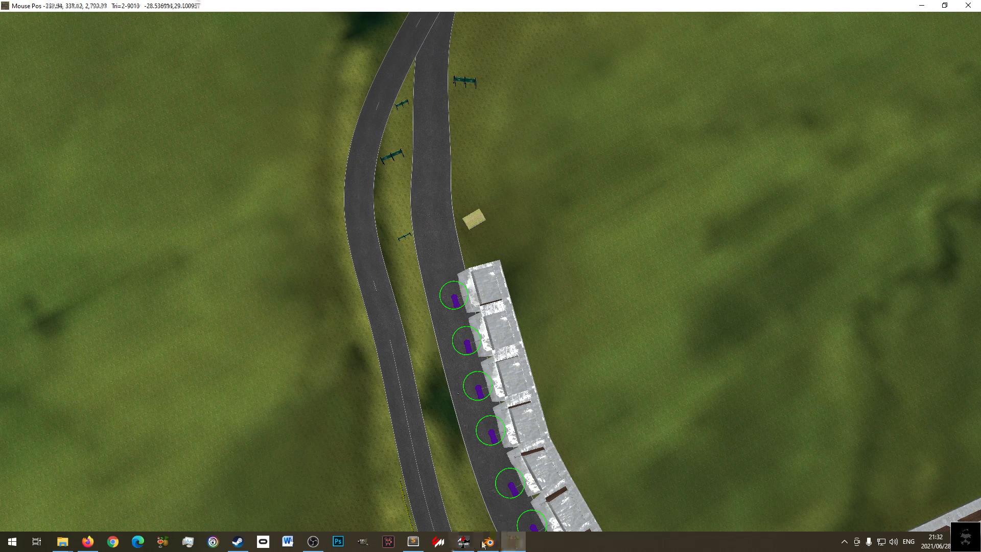
left_click(425, 543)
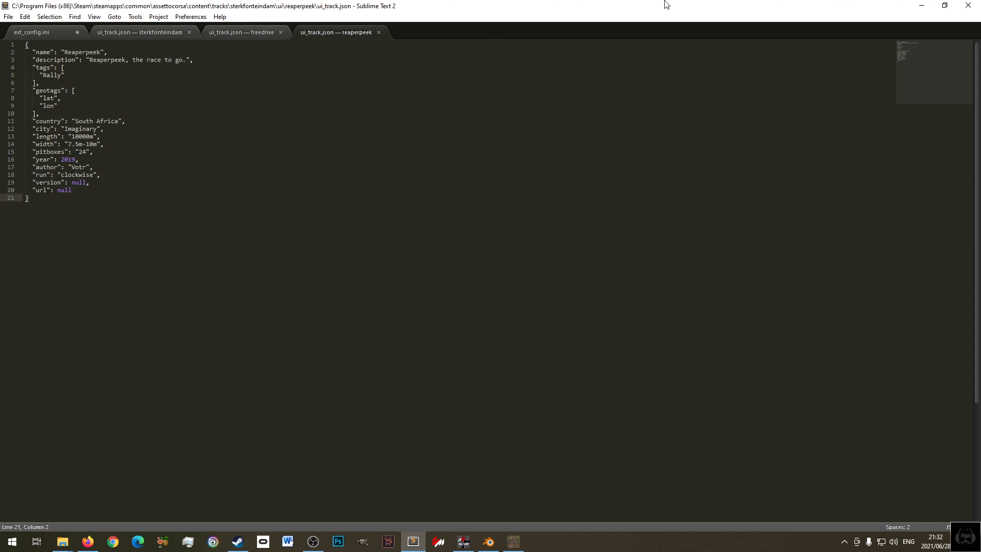
key("alt+Tab")
- Switch to File Explorer and review the sterkfonteindam track folder, the sample folder and the exported textures
mouse_move(62, 541)
left_click(47, 514)
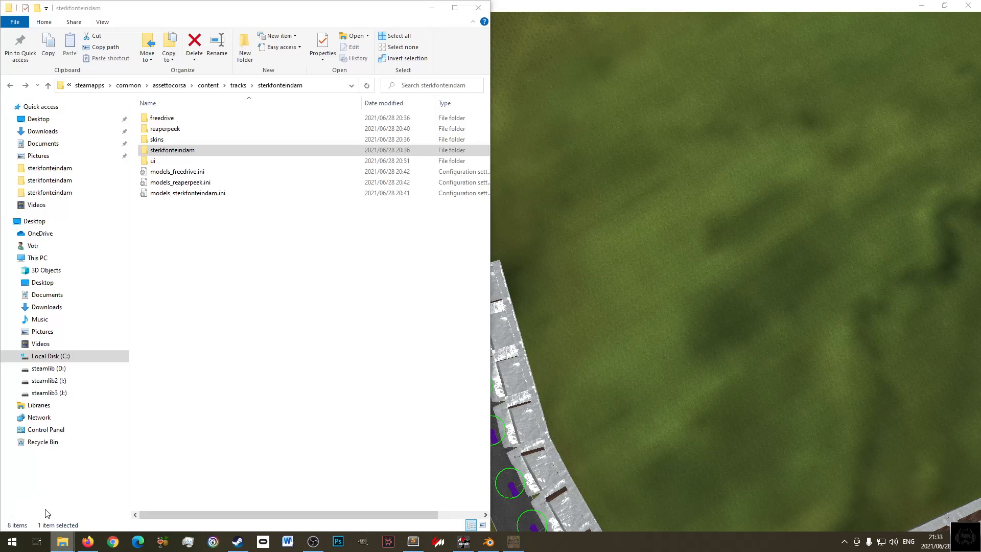
left_click(82, 511)
left_click(139, 498)
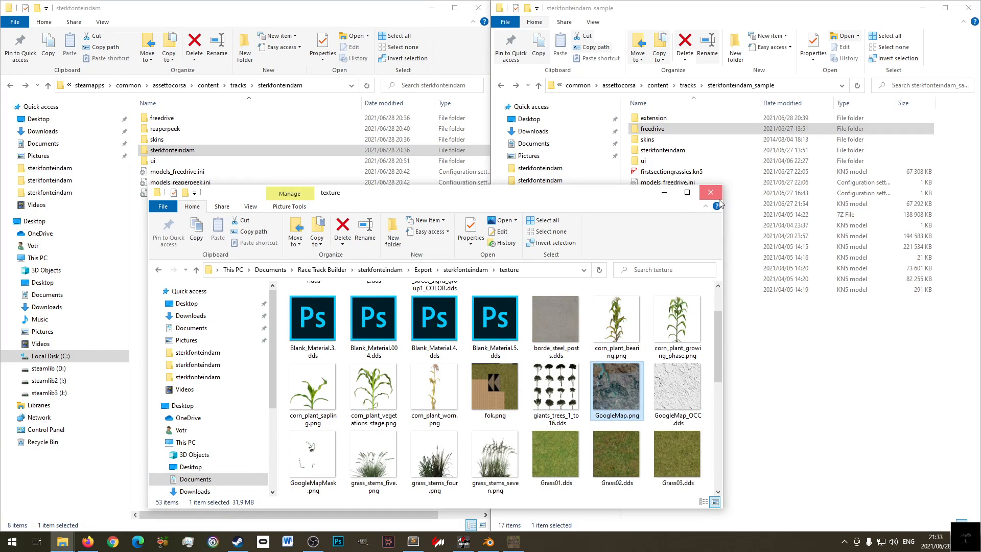
left_click(846, 327)
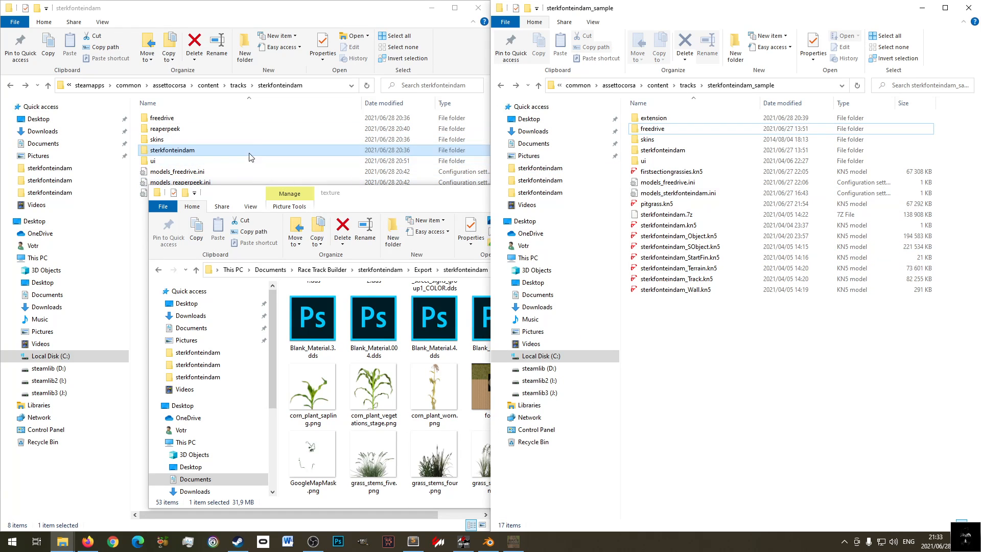
left_click(222, 173)
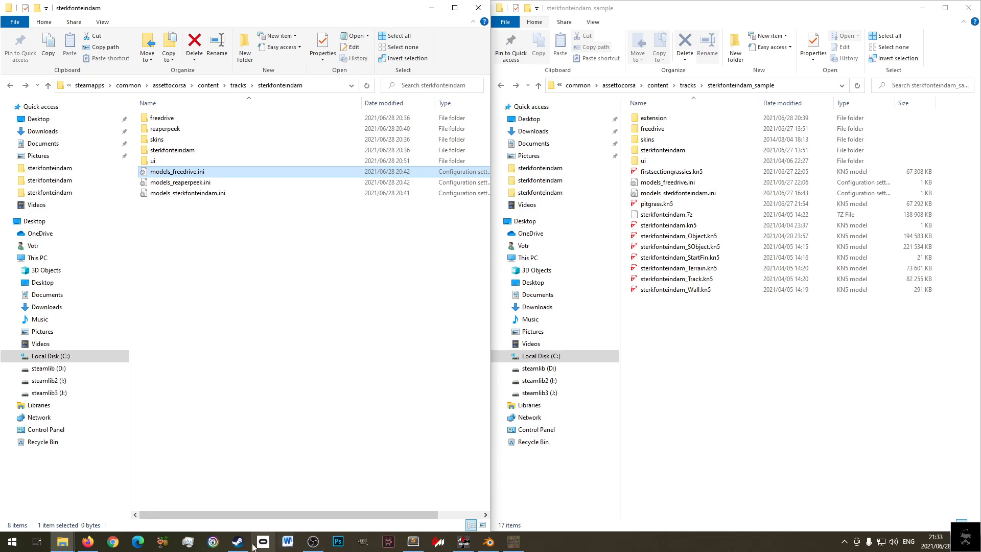
left_click(90, 543)
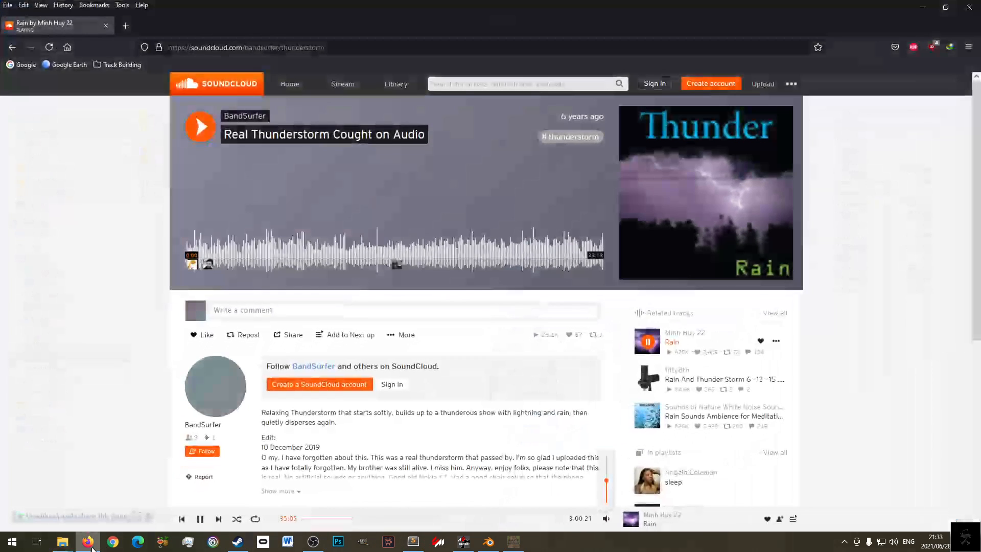
left_click(89, 542)
left_click(87, 543)
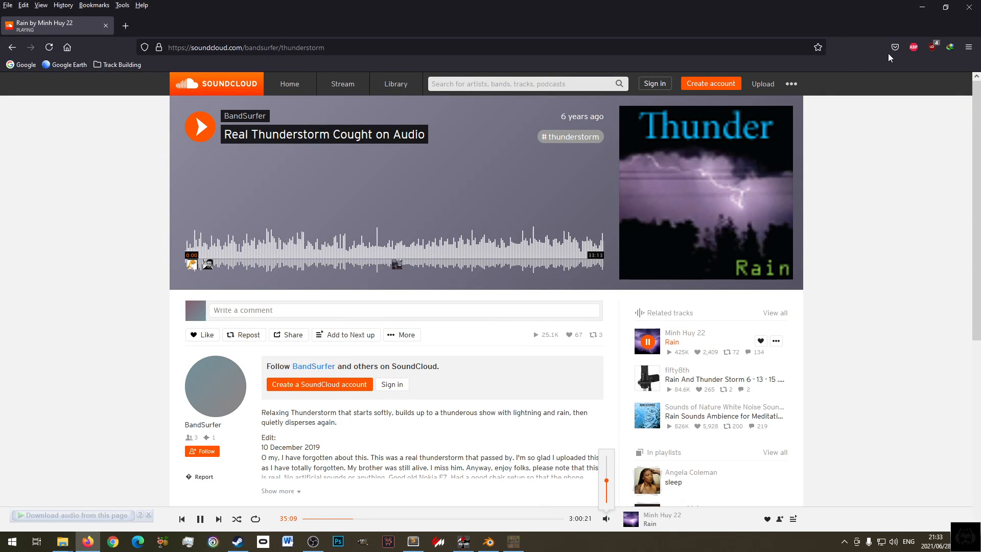
left_click(932, 8)
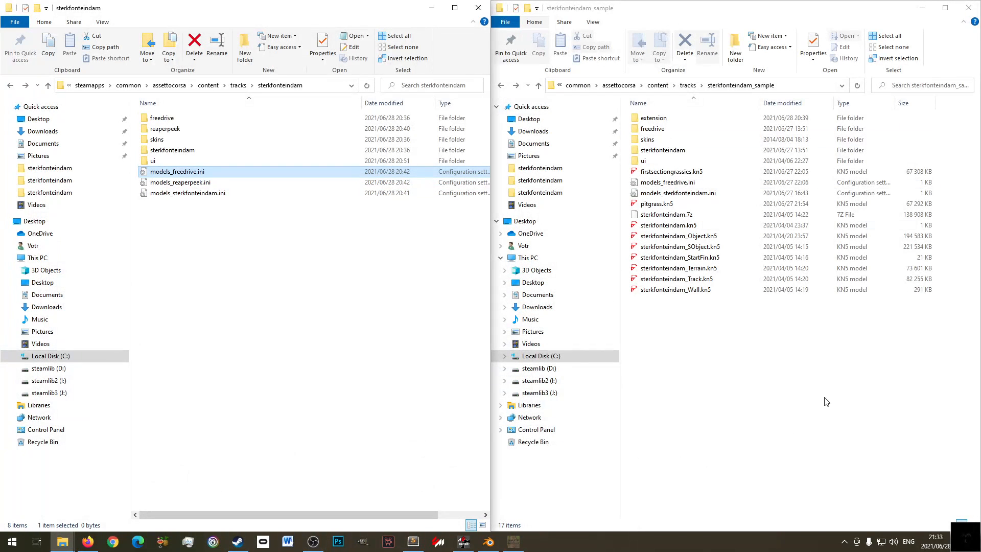
- Inspect the car positions along the pit buildings in Race Track Builder, and return to both track folders in File Explorer
left_click(513, 541)
mouse_move(12, 19)
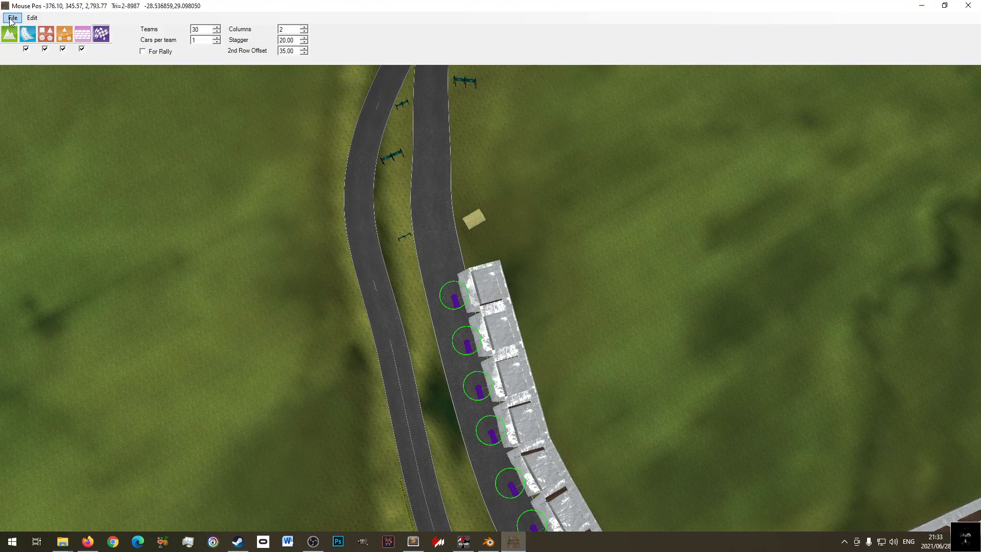
right_click_drag(496, 370, 429, 300)
middle_click_drag(496, 378, 494, 297)
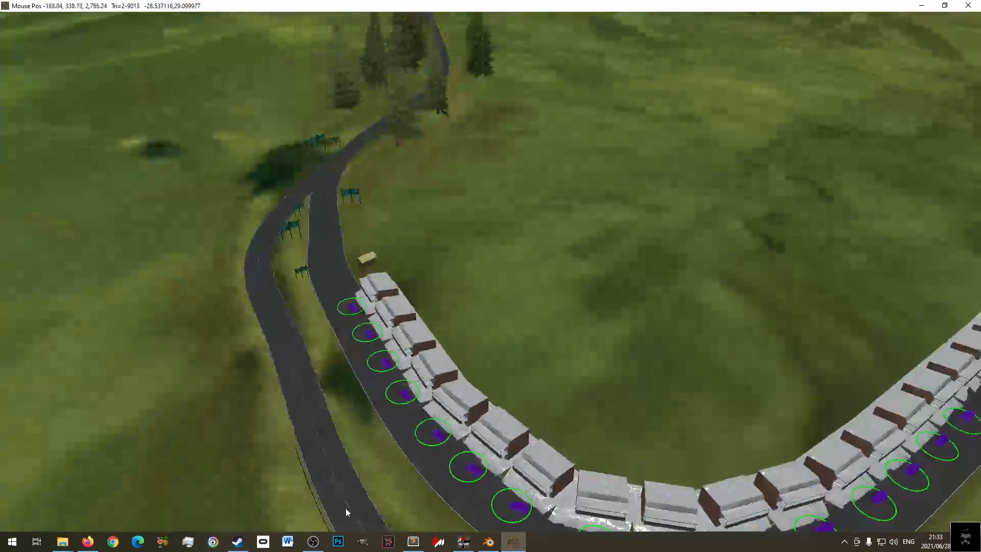
mouse_move(62, 542)
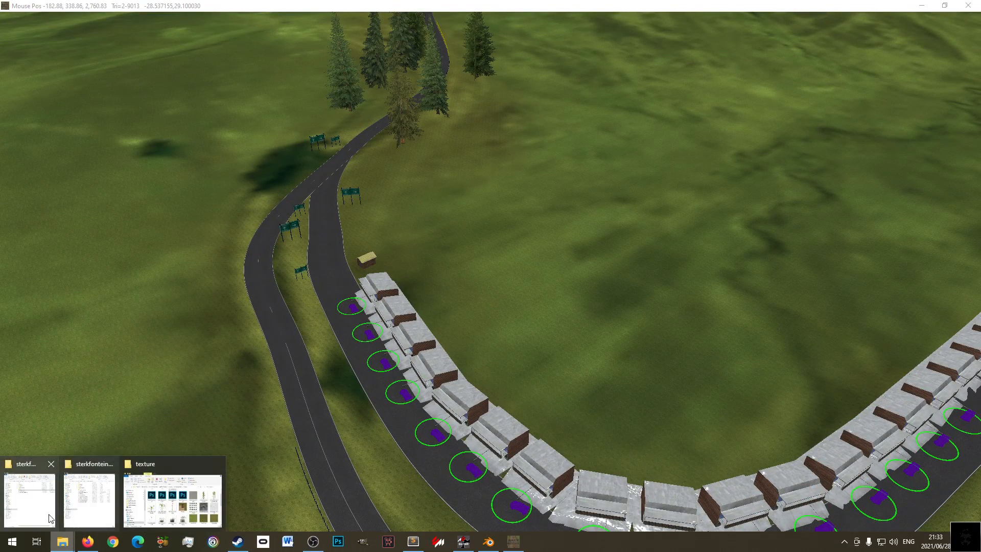
left_click(51, 518)
left_click(89, 500)
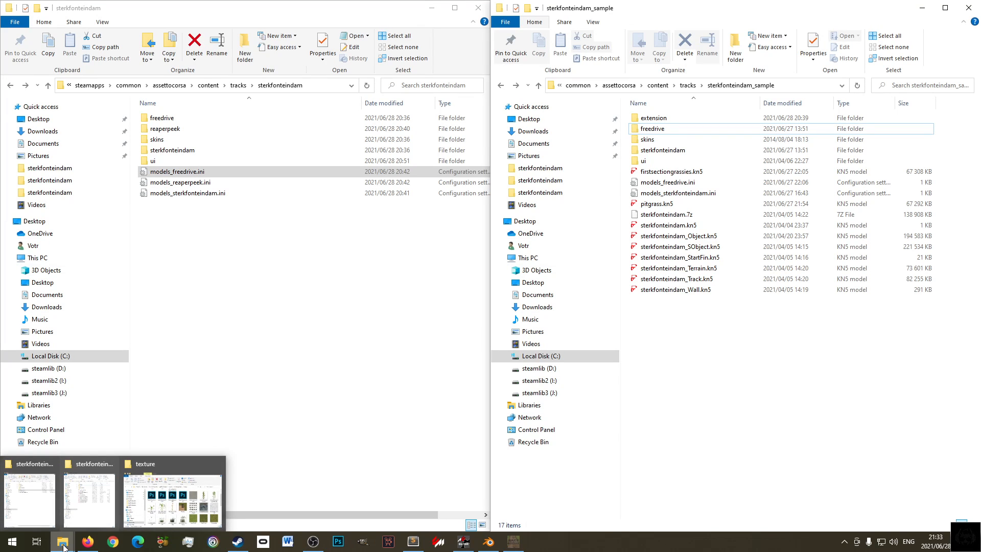
- Restart ksEditor to clear the duplicate model and open sterkfonteindam_StartFin.fbx from the export folder
left_click(463, 541)
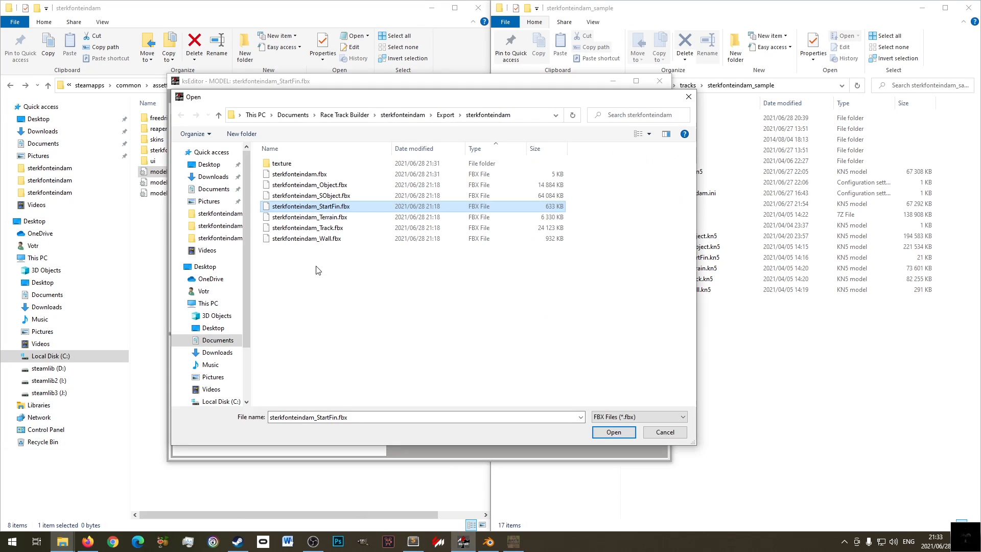
double_click(346, 206)
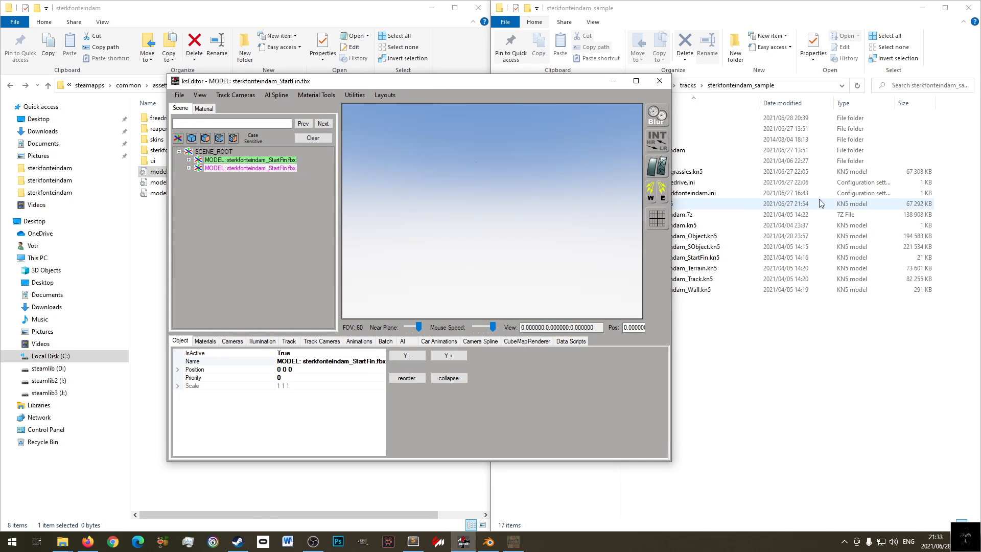
left_click(663, 81)
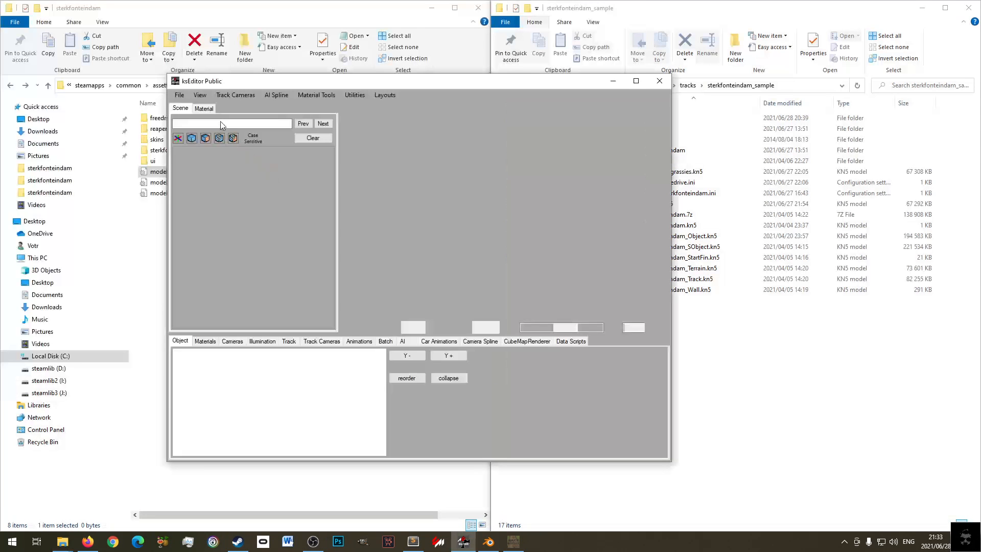
left_click(182, 97)
left_click(198, 121)
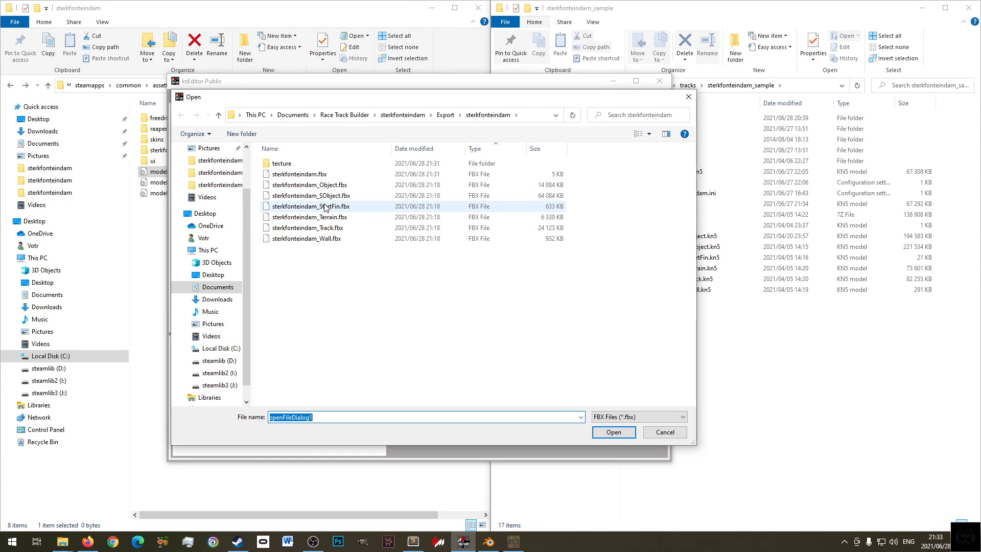
double_click(326, 206)
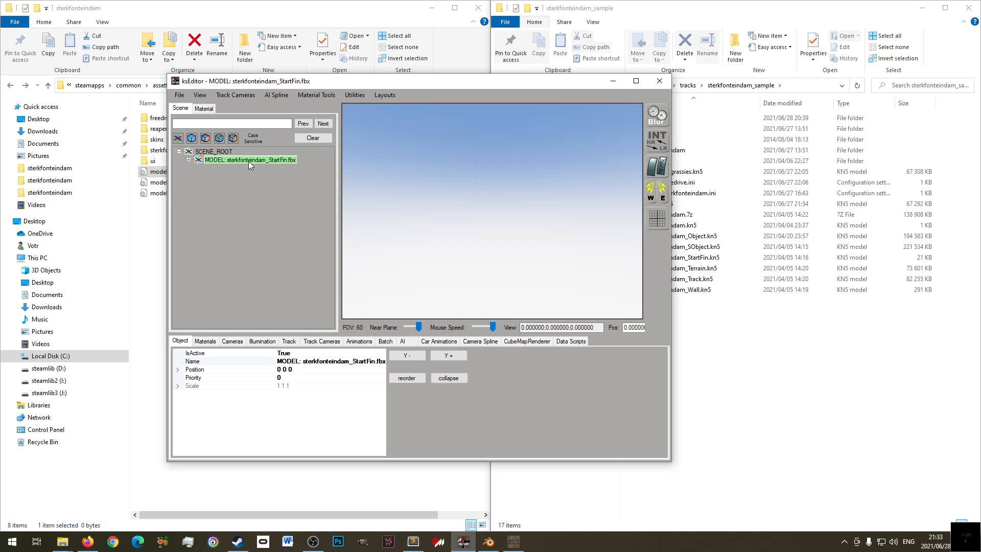
- Examine the StartFin model's node hierarchy and its material settings in ksEditor
left_click(204, 108)
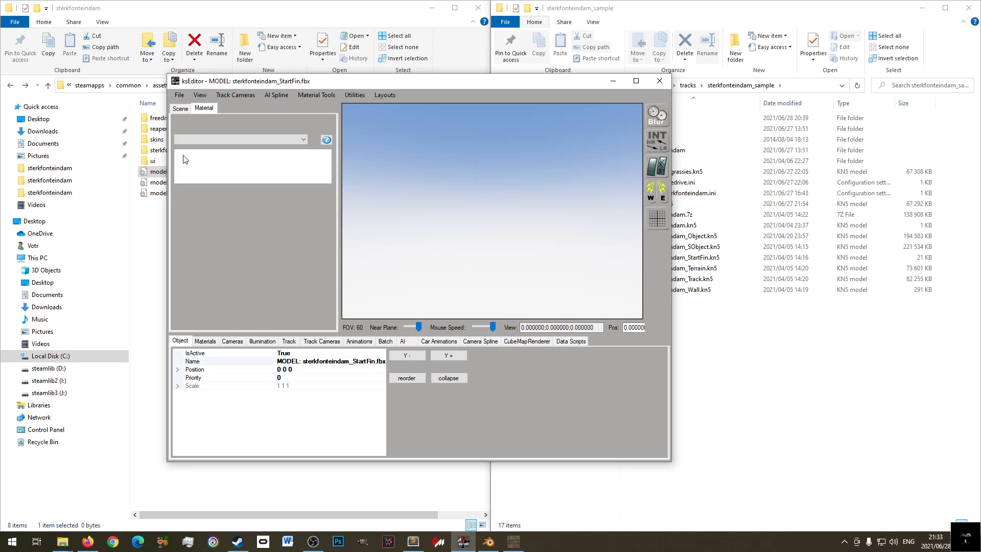
left_click(179, 108)
left_click(189, 160)
left_click(235, 168)
left_click(198, 168)
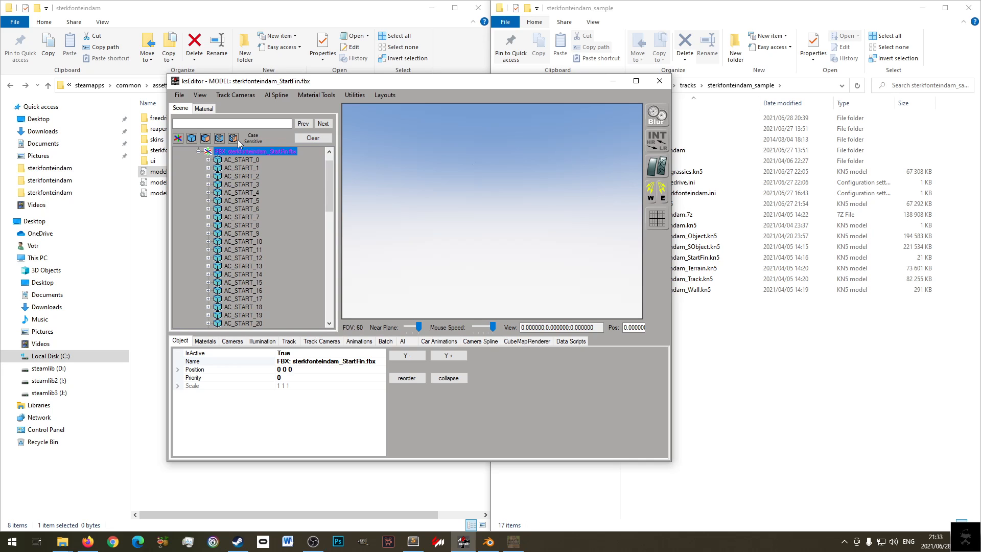
left_click(205, 109)
left_click(182, 109)
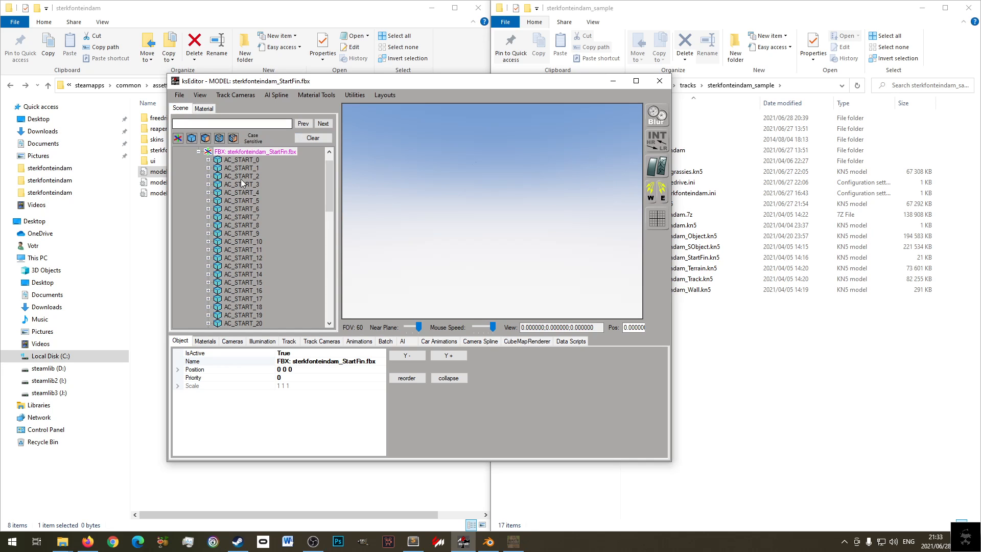
left_click(198, 152)
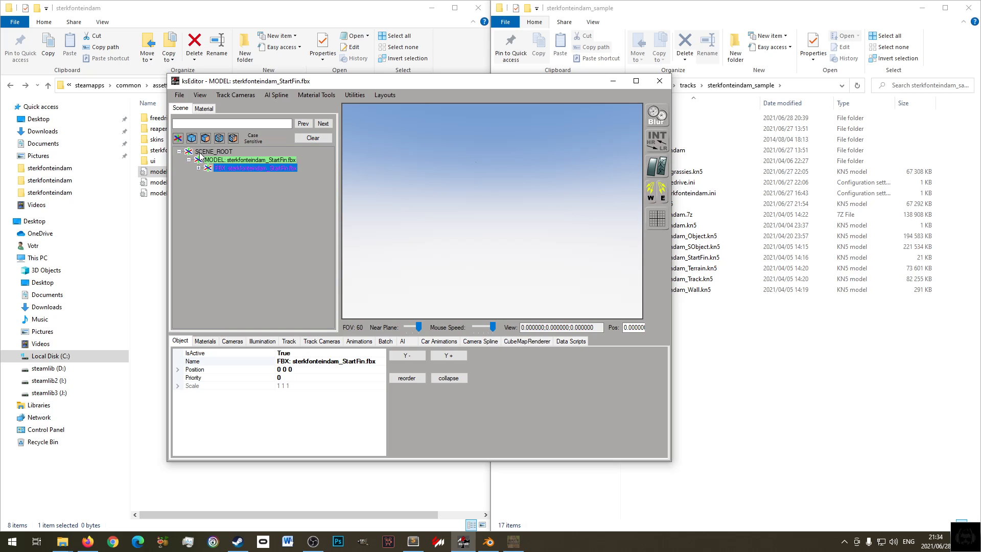
- Inspect the FBX node of the StartFin model, its AC_START nodes and the textures listed under the Background material
left_click(241, 160)
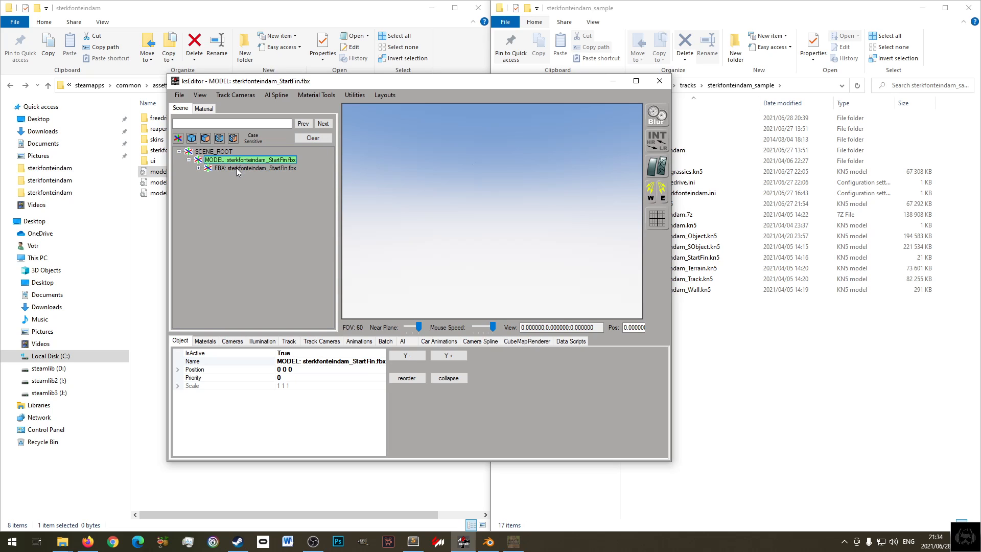
left_click(238, 169)
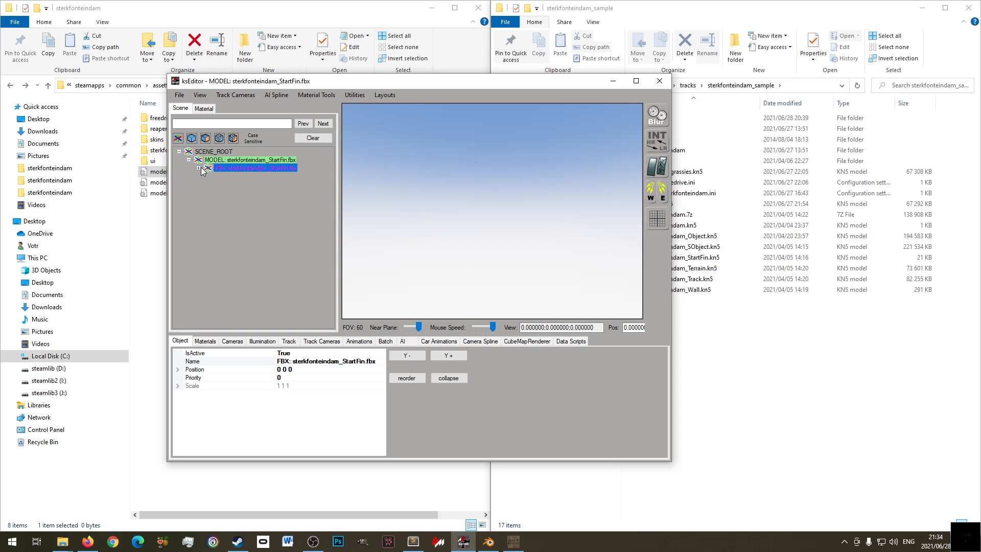
left_click(198, 168)
left_click(241, 169)
mouse_move(329, 175)
left_mouse_down()
mouse_move(330, 296)
mouse_move(328, 176)
left_mouse_up()
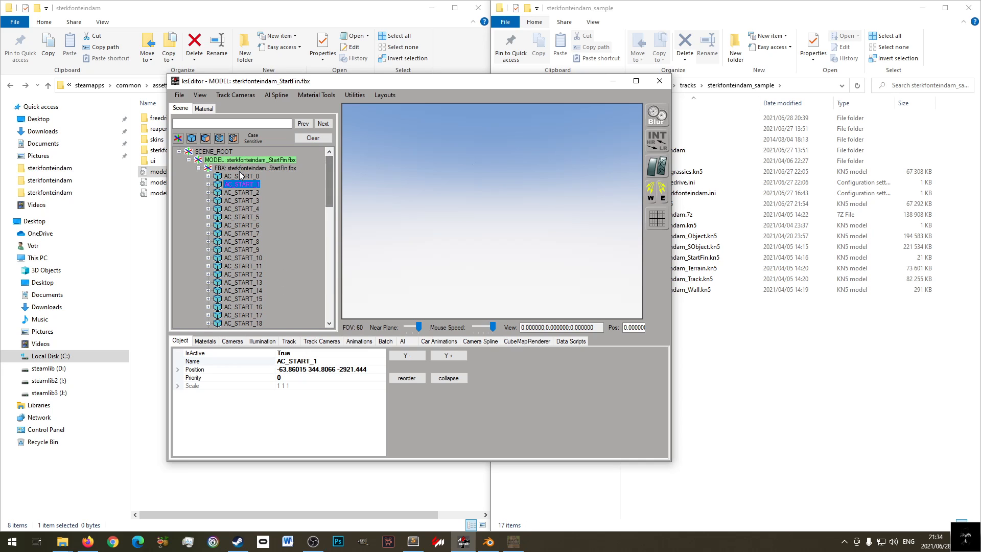
left_click(239, 170)
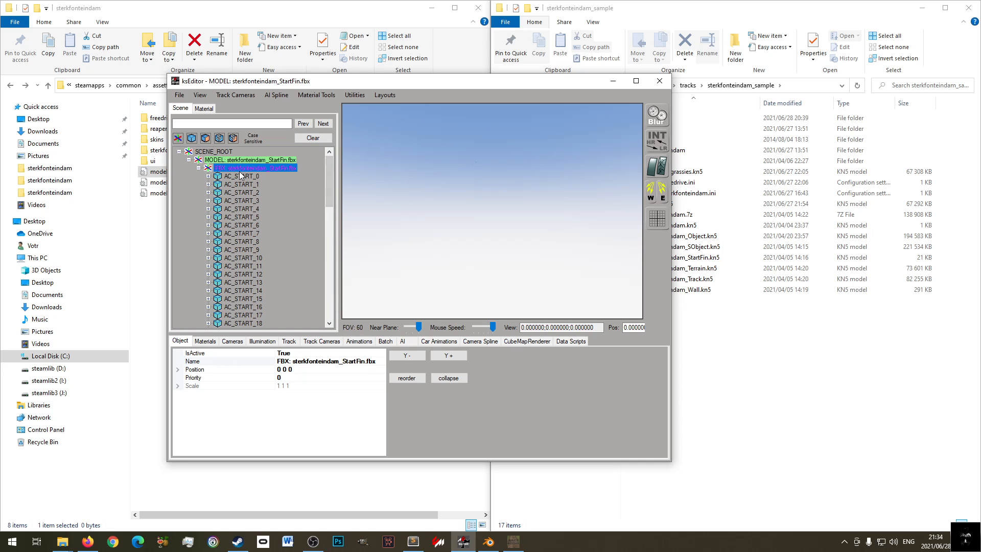
left_click(205, 341)
left_click(190, 362)
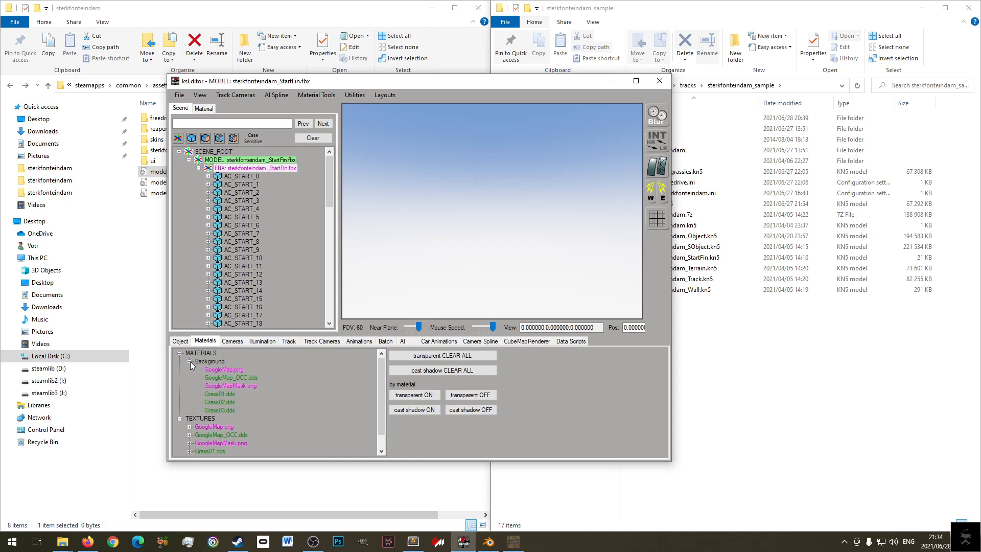
left_click(208, 362)
left_click(251, 192)
left_click(216, 362)
left_click(260, 207)
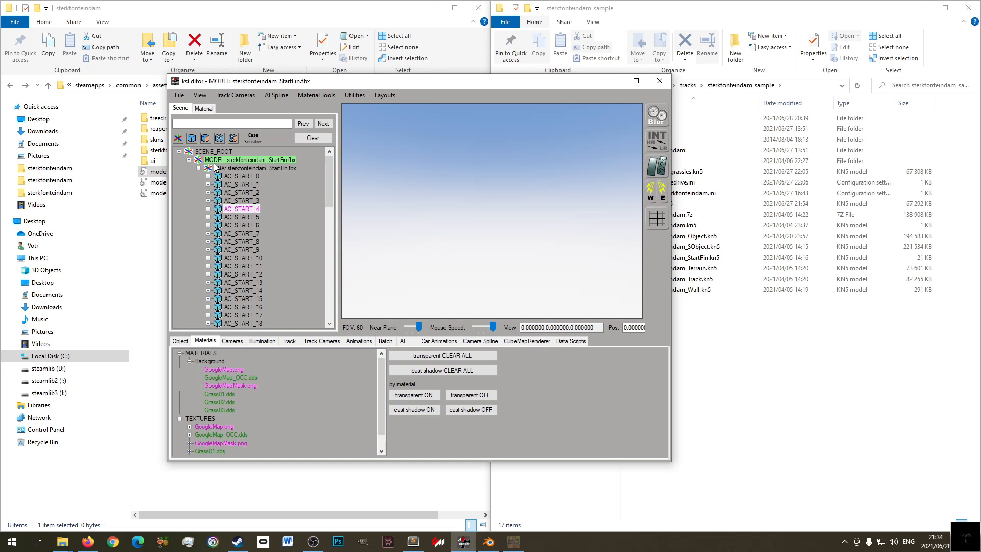
- Review the StartFin nodes from AC_START through AC_PIT, AC_HOTLAP_START and AC_TIME, and collapse the model hierarchy
left_click(198, 168)
left_click(198, 168)
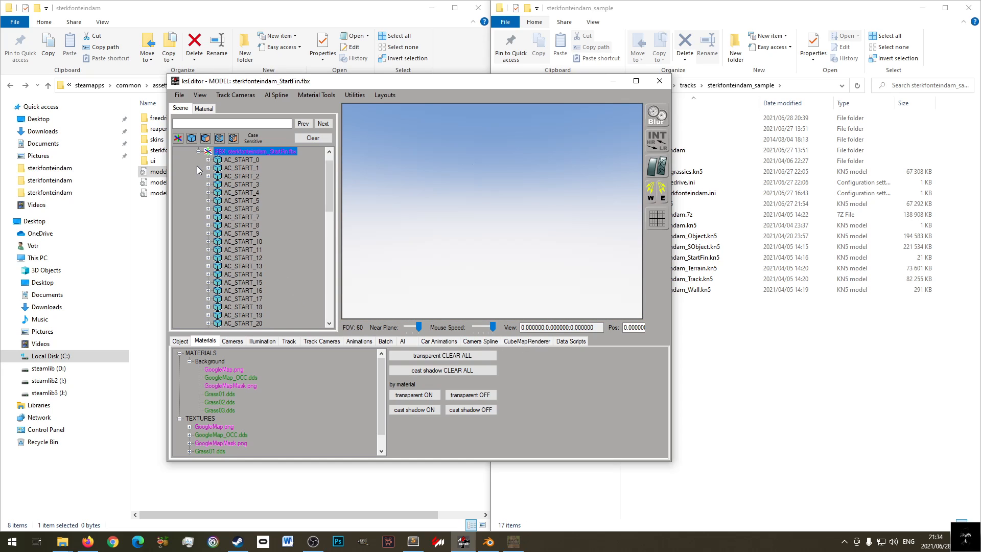
scroll(254, 250, "down", 15)
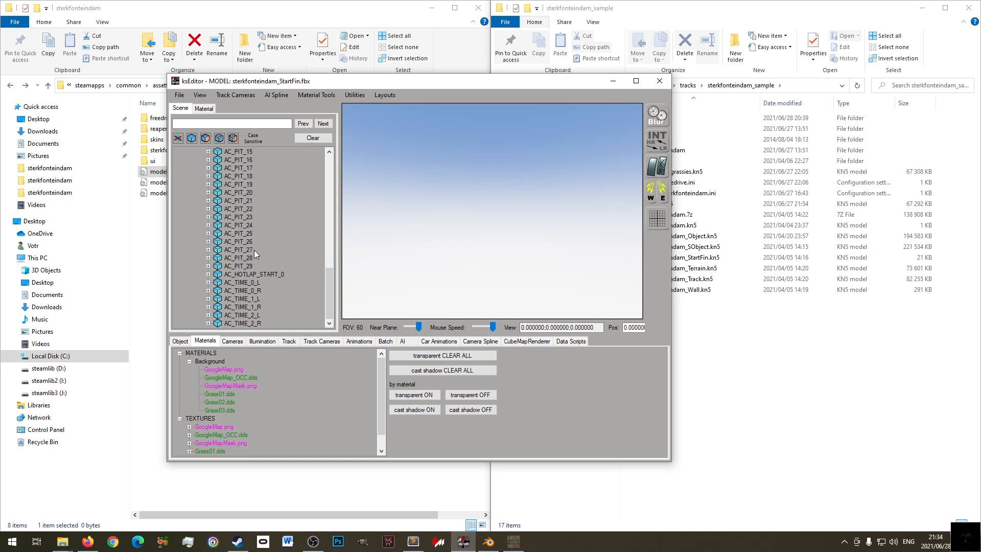
left_click(246, 271)
scroll(244, 271, "up", 15)
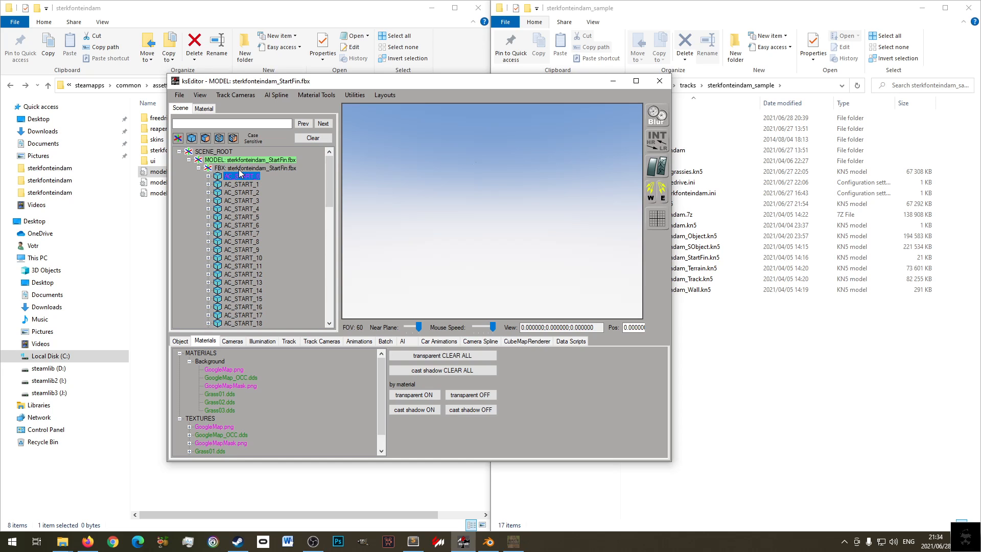
left_click(241, 169)
left_click(199, 168)
left_click(189, 160)
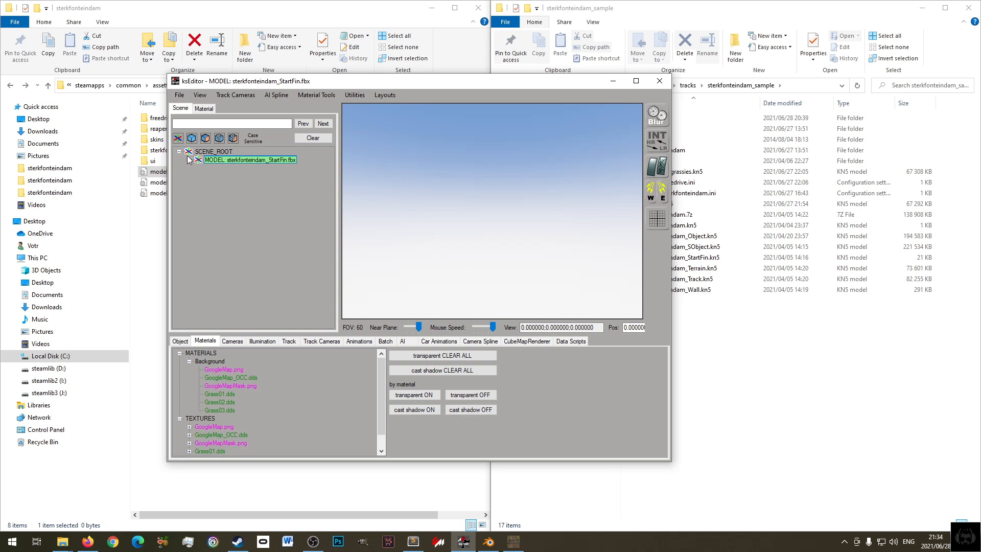
- Restart ksEditor with an empty scene and reopen sterkfonteindam_StartFin.fbx from the export folder
left_click(658, 83)
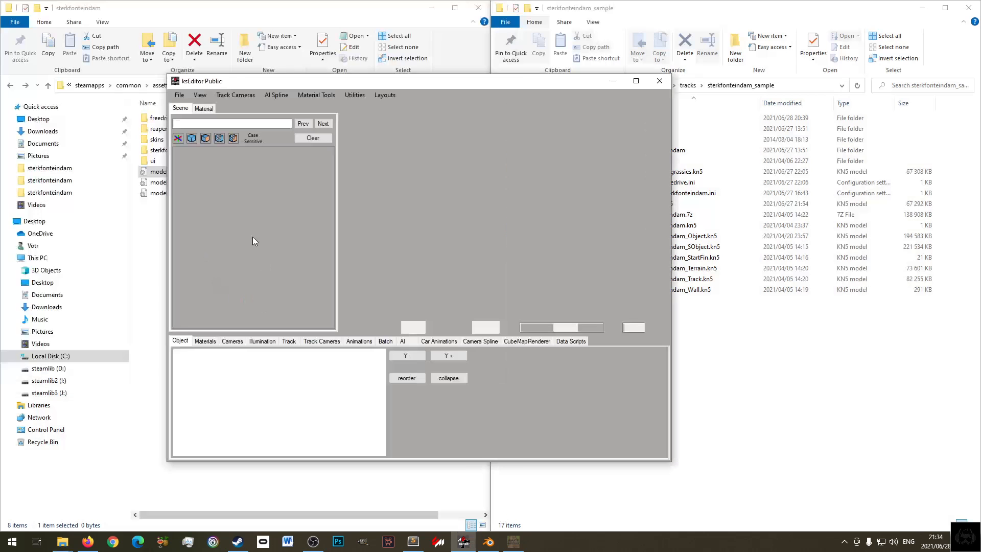
left_click(180, 95)
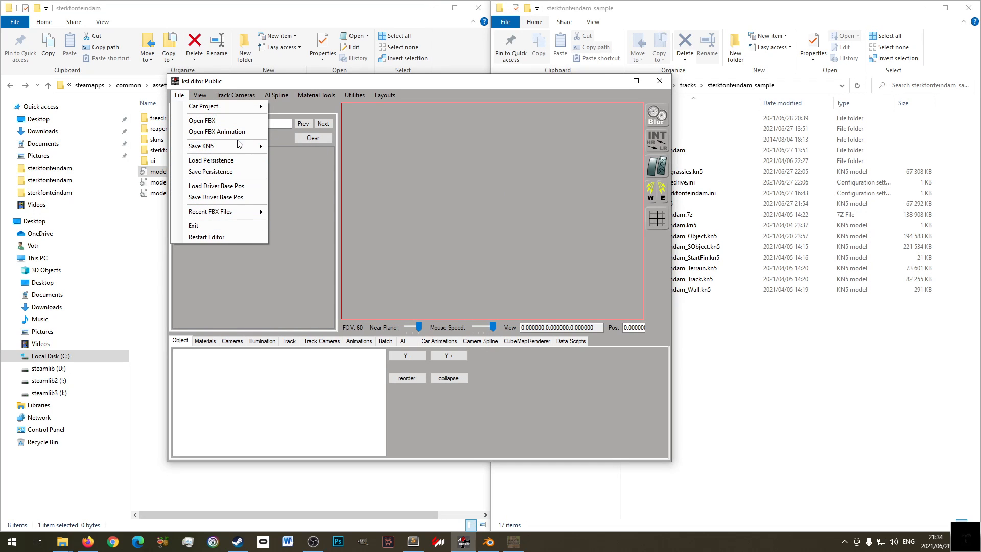
left_click(240, 121)
double_click(325, 217)
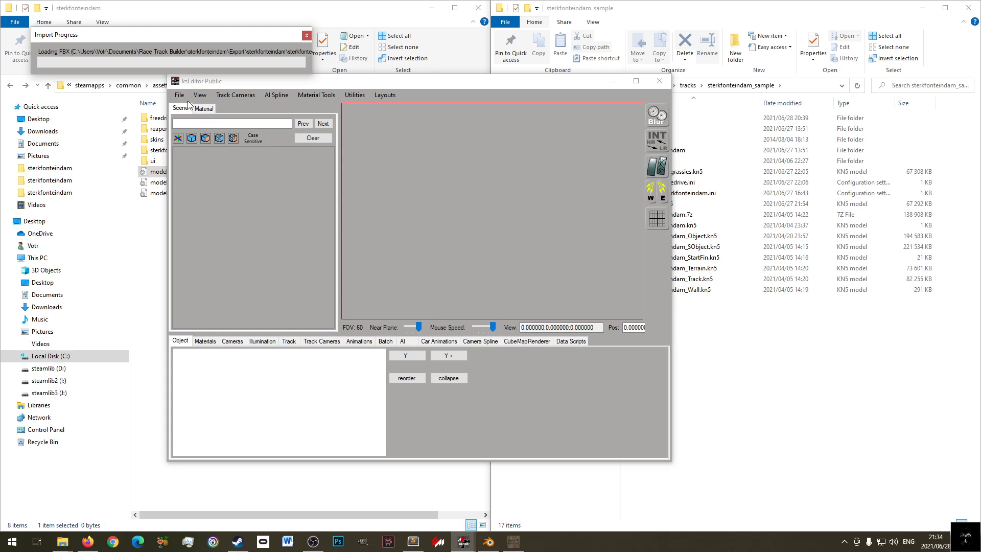
- Save the StartFin model as a track KN5 named sterkfonteindam_StartFin.kn5 in the export folder
left_click(179, 95)
mouse_move(225, 146)
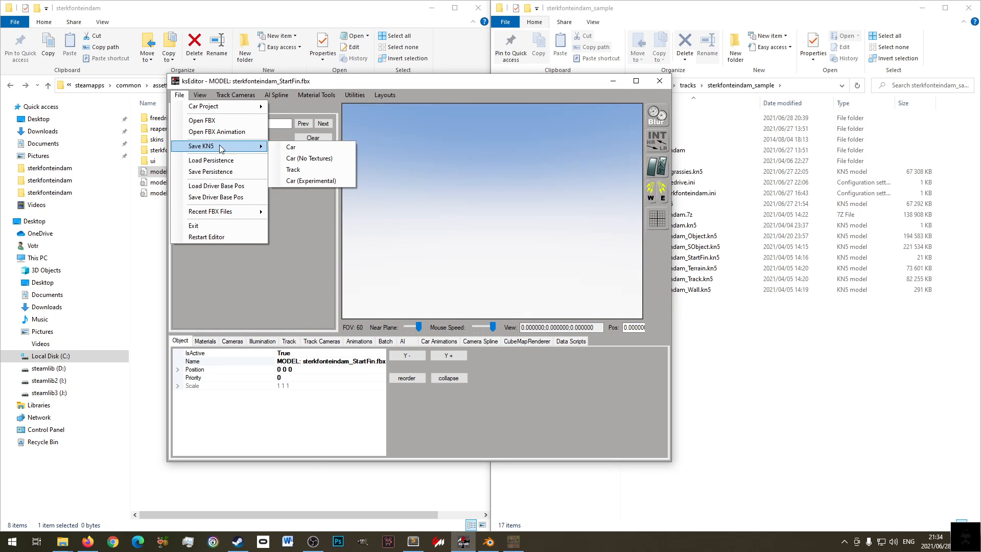
left_click(311, 168)
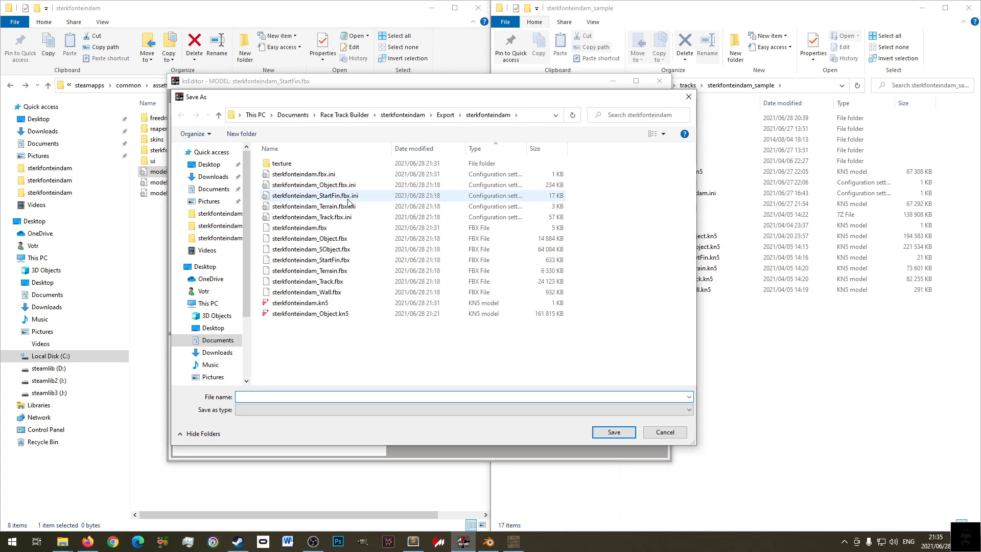
left_click(313, 259)
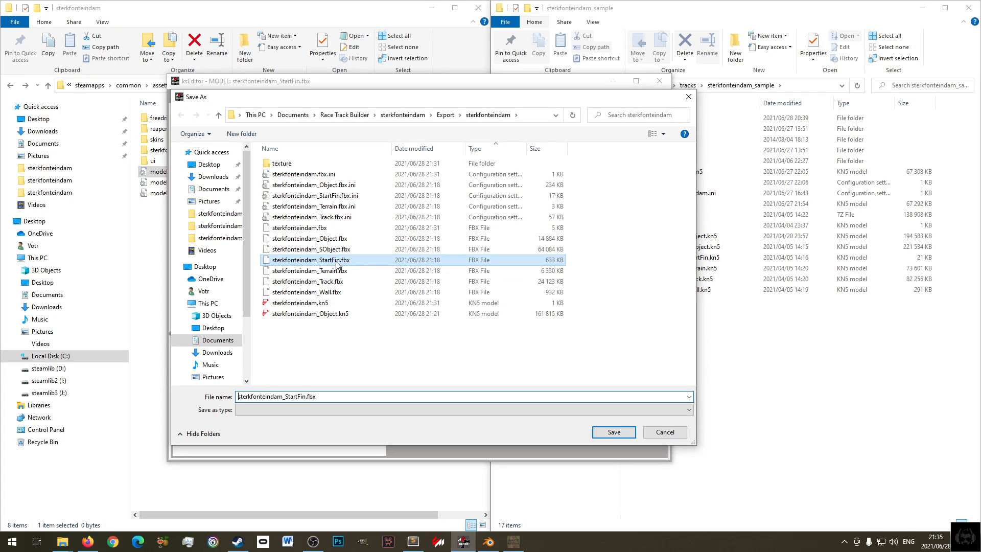
left_click(321, 397)
double_click(310, 397)
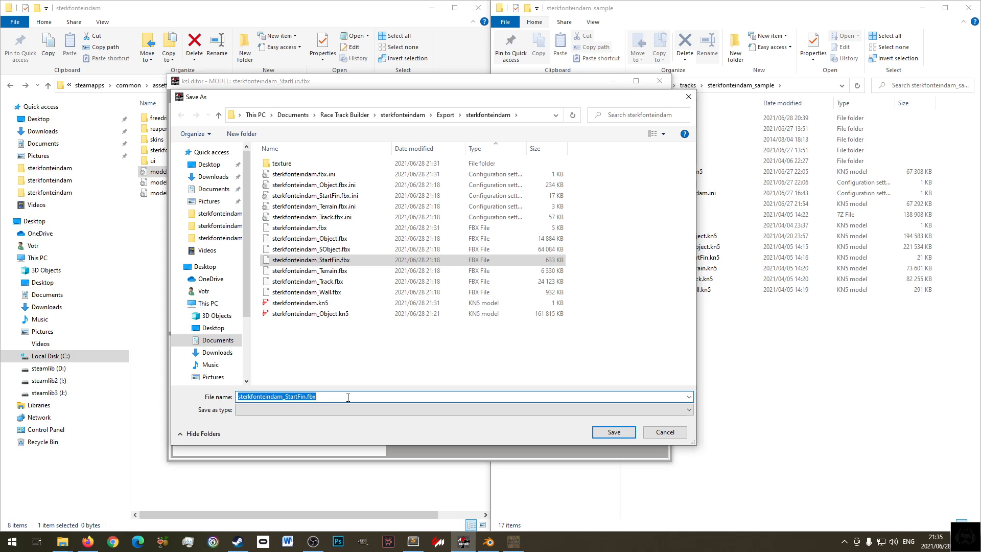
key("End")
key("BackSpace")
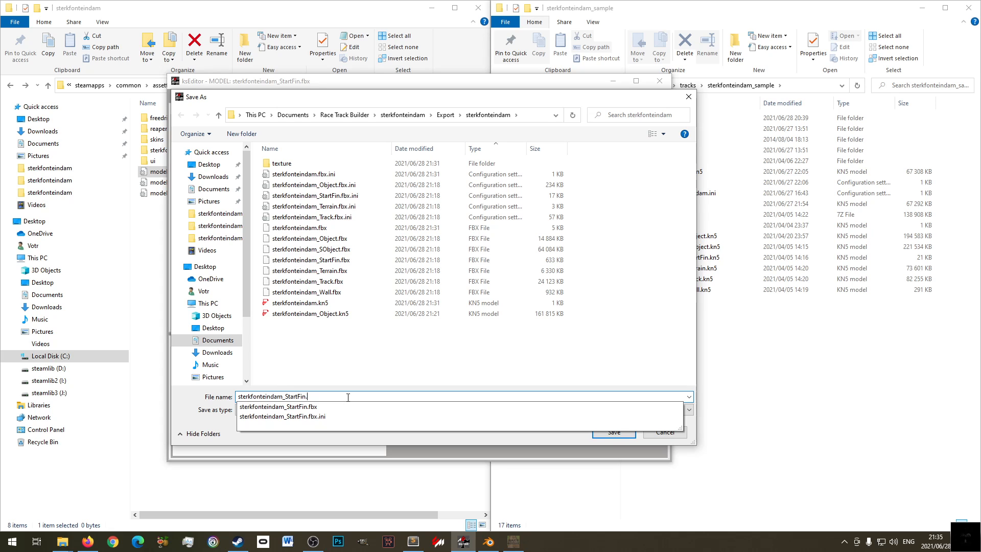
type("k")
type("5")
key("Return")
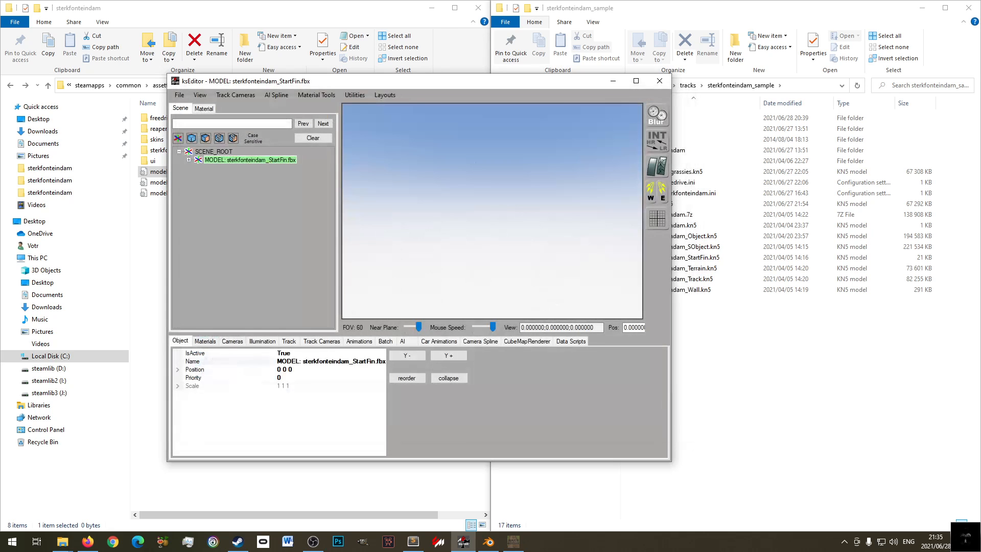
left_click(573, 310)
- Restart ksEditor with an empty scene and open sterkfonteindam_Terrain.fbx
left_click(660, 82)
left_click(463, 541)
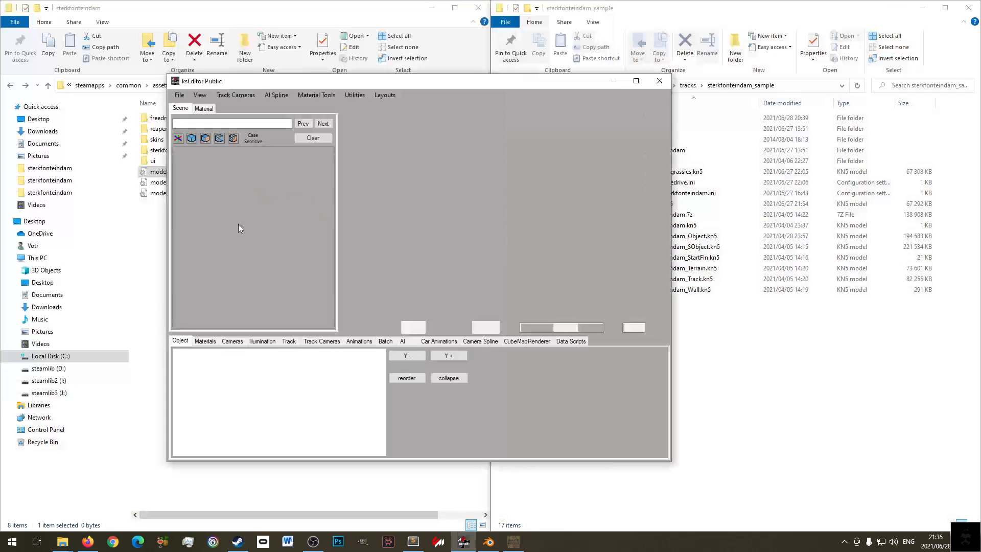
left_click(179, 95)
left_click(202, 121)
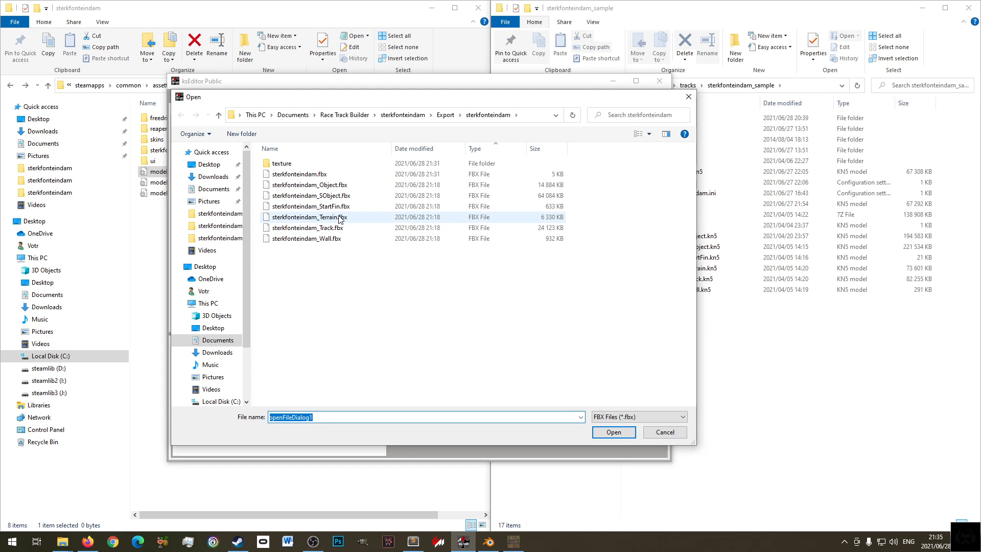
double_click(340, 218)
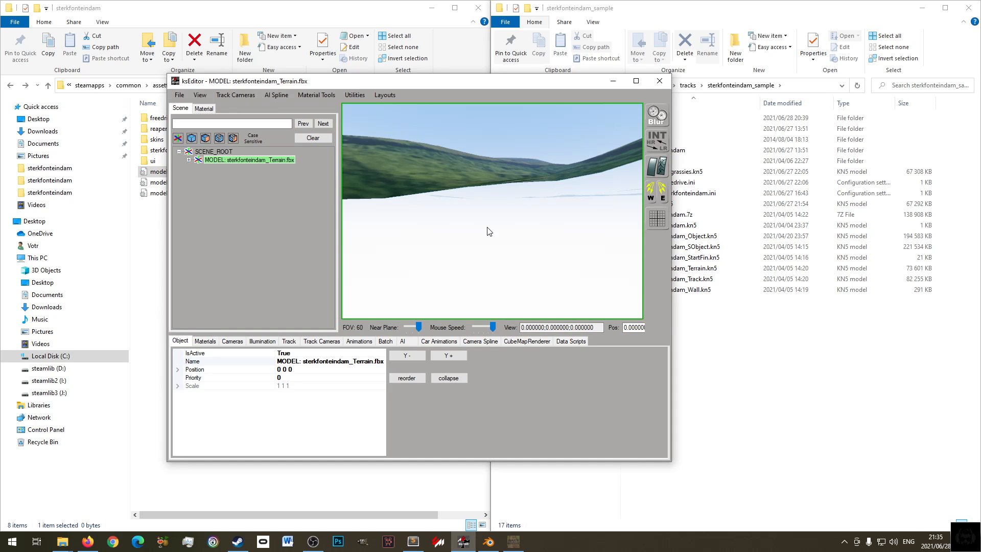
- Save the terrain model as a track KN5 named sterkfonteindam_Terrain.kn5 in the export folder
left_click(179, 96)
mouse_move(217, 146)
left_click(299, 169)
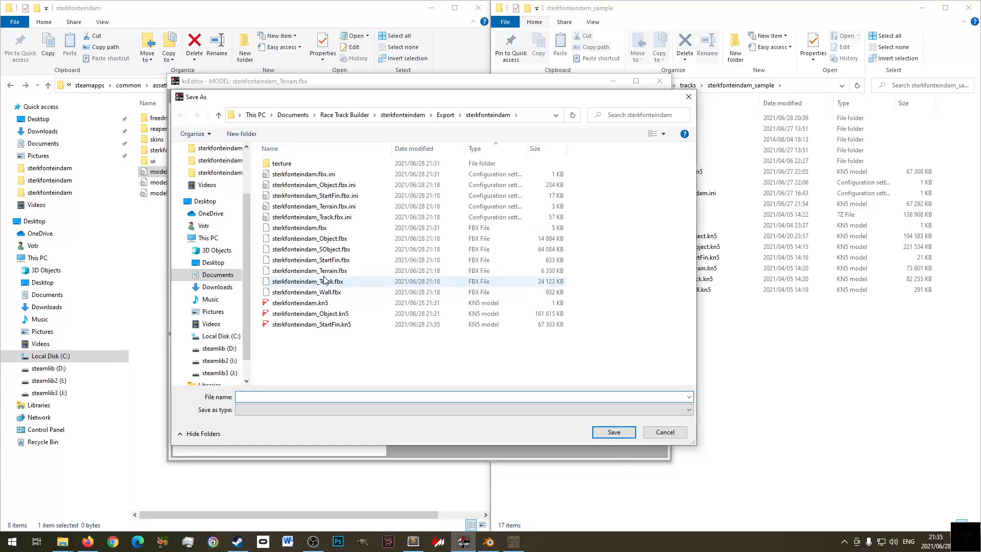
left_click(326, 272)
left_click(319, 395)
left_click(306, 396)
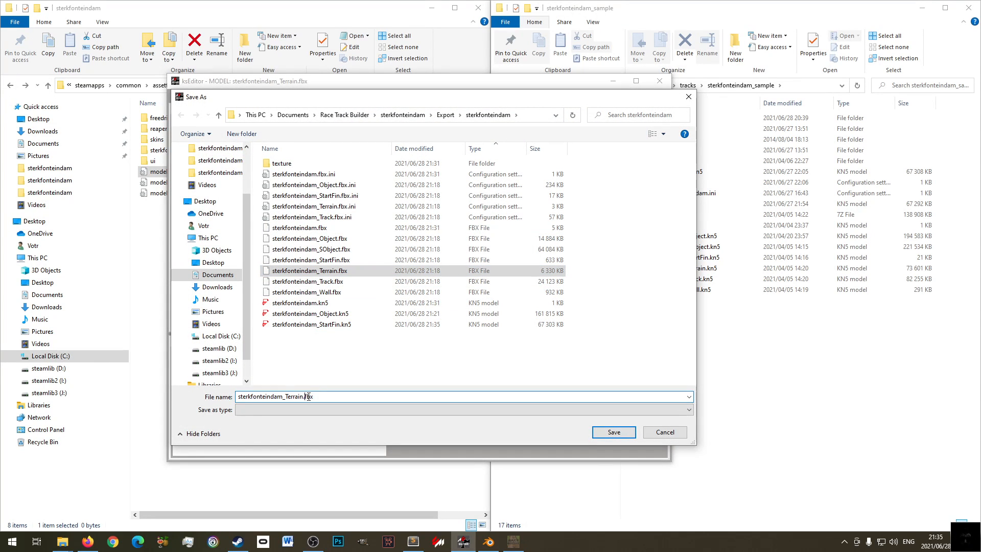
type("kn5")
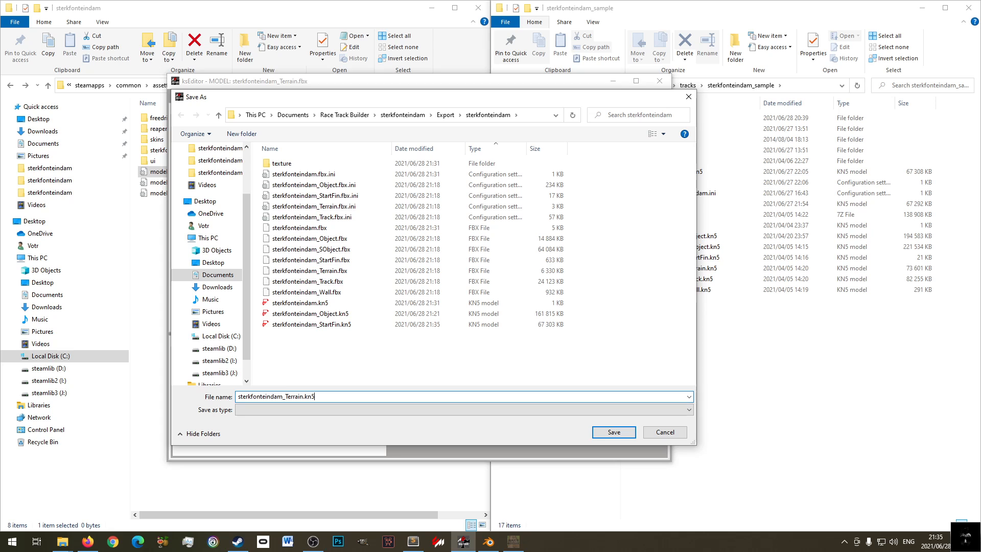
key("Return")
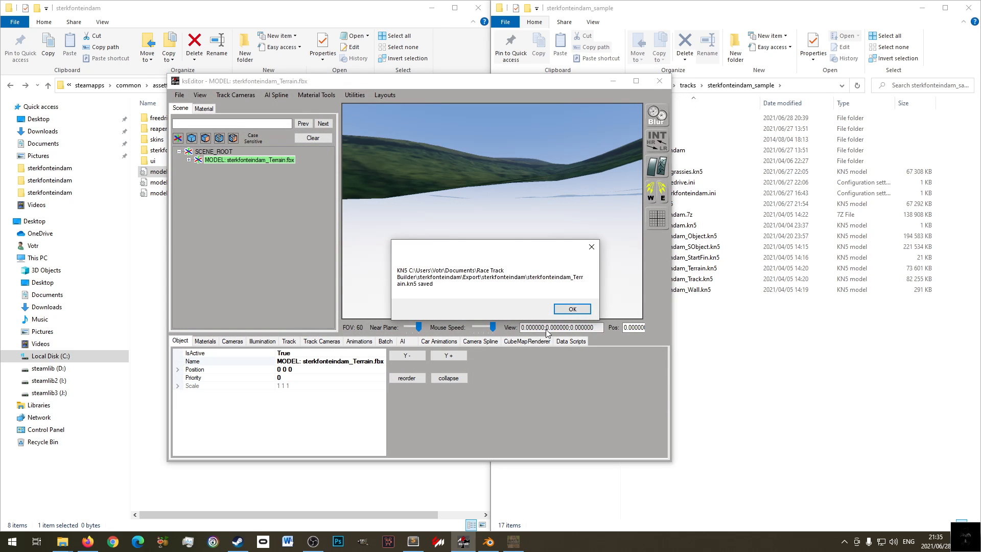
left_click(572, 308)
- Restart ksEditor with an empty scene and open sterkfonteindam_Track.fbx
left_click(659, 80)
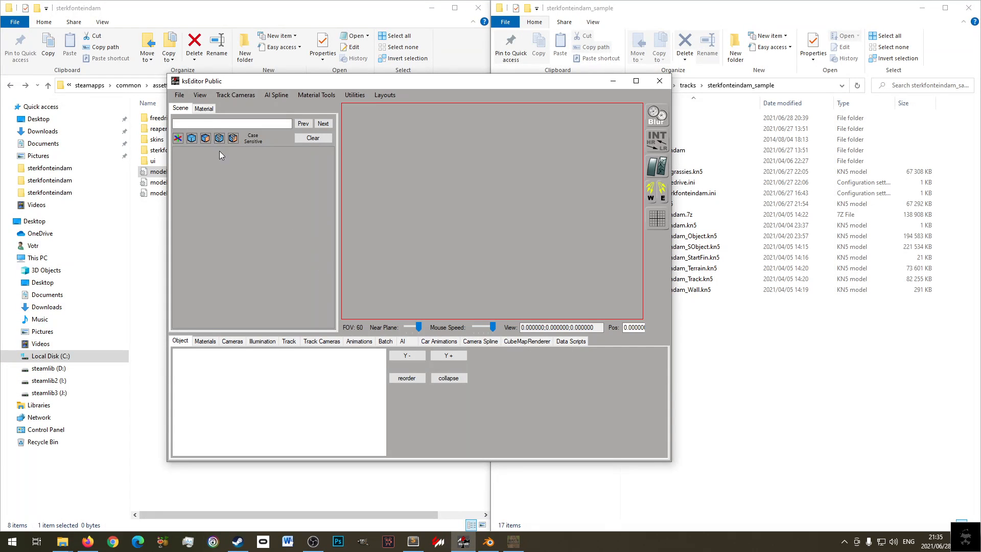
left_click(179, 95)
left_click(202, 128)
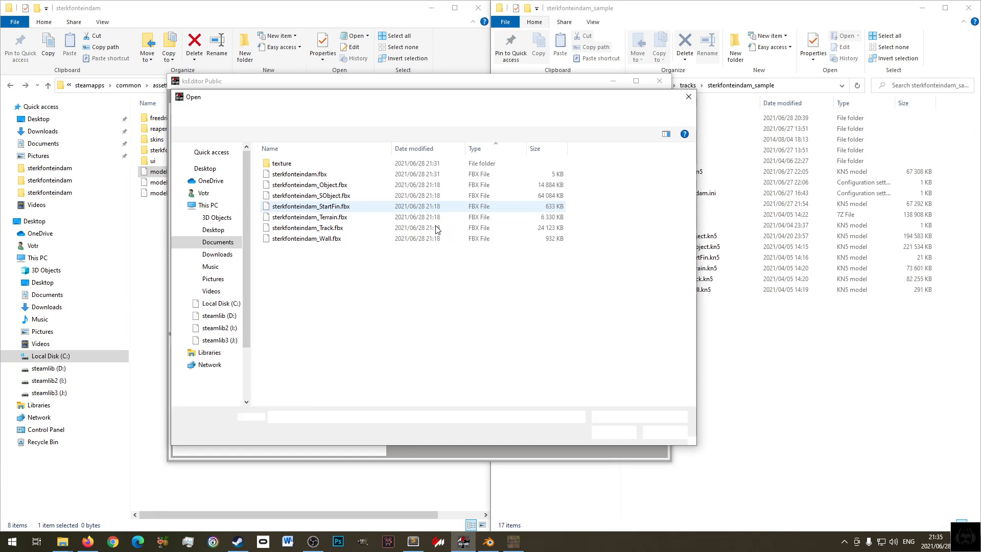
left_click(340, 229)
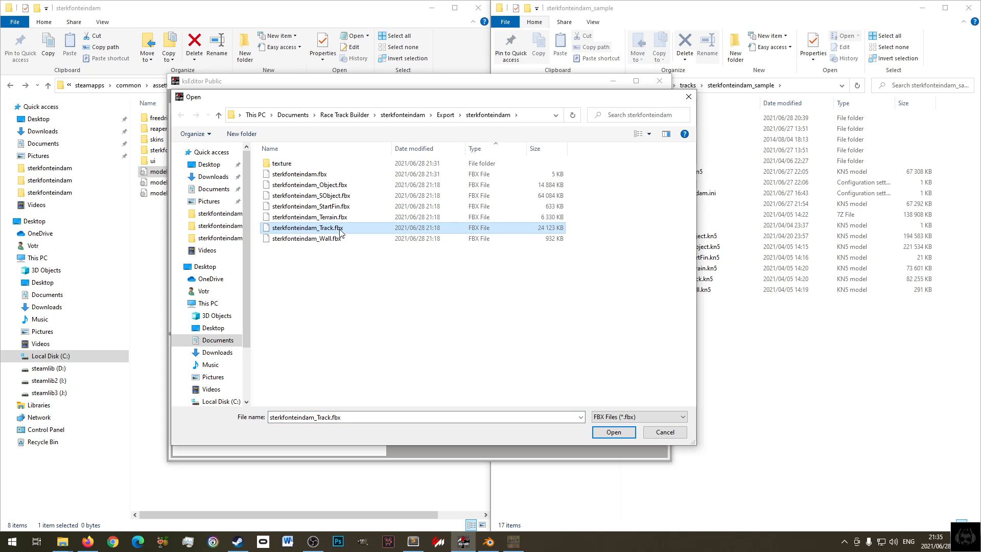
double_click(339, 228)
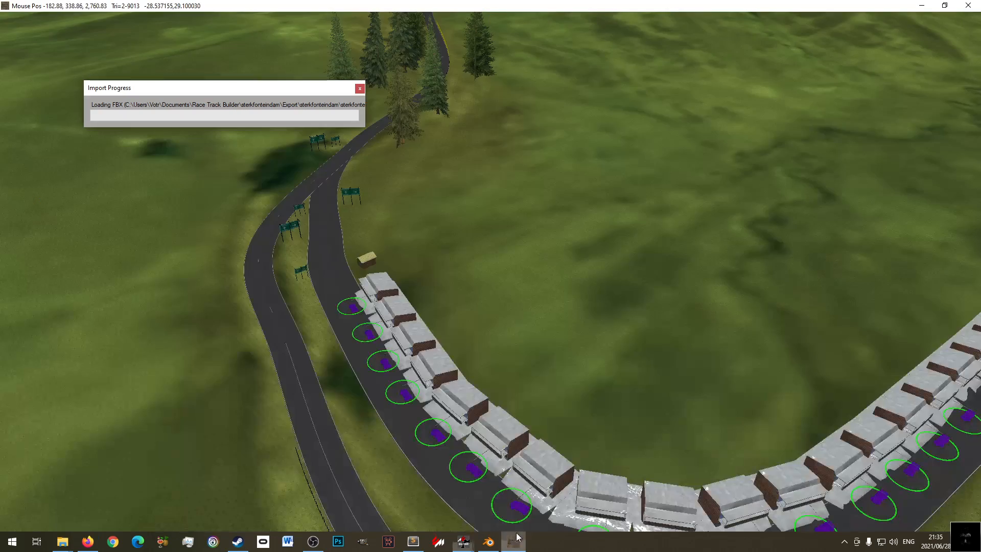
- Switch to Race Track Builder to survey the road network and surrounding terrain, and return to ksEditor
left_click(513, 542)
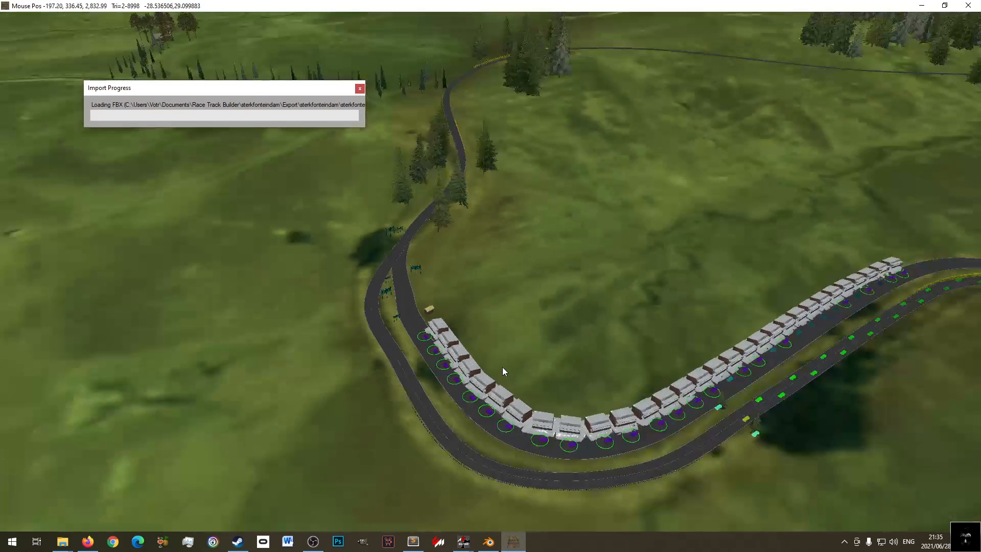
scroll(502, 368, "down", 8)
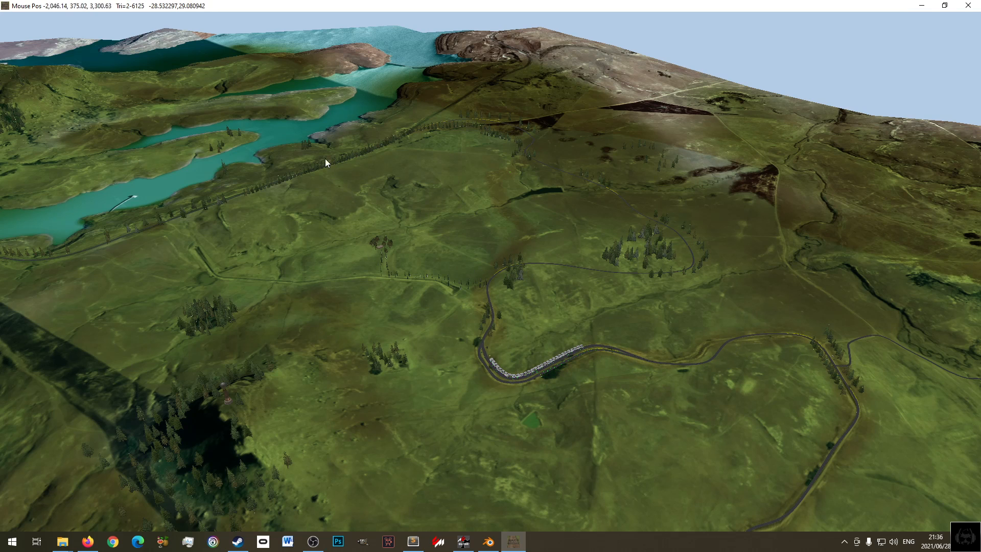
left_click(463, 542)
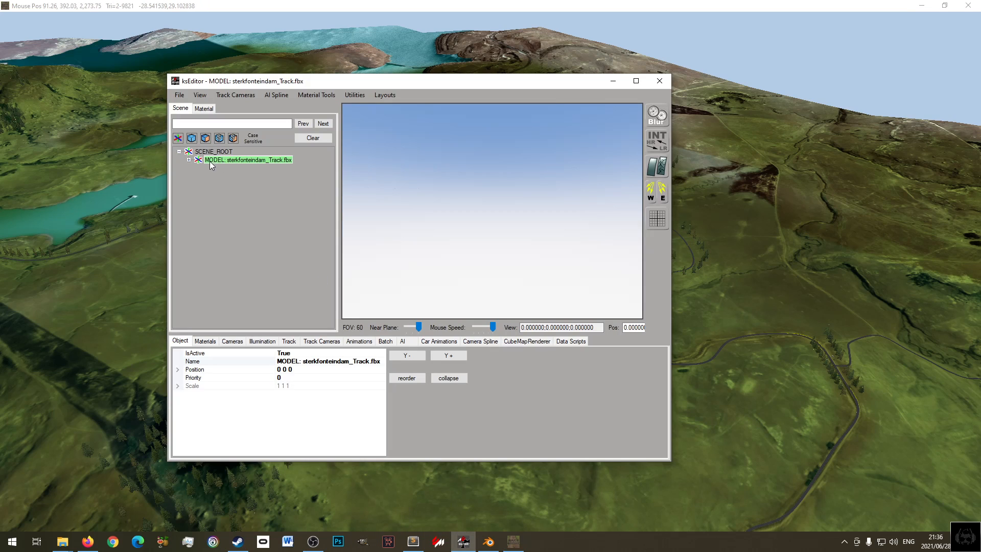
- Expand the Track model's FBX node and look through its 1ROAD segments
left_click(189, 160)
left_click(199, 168)
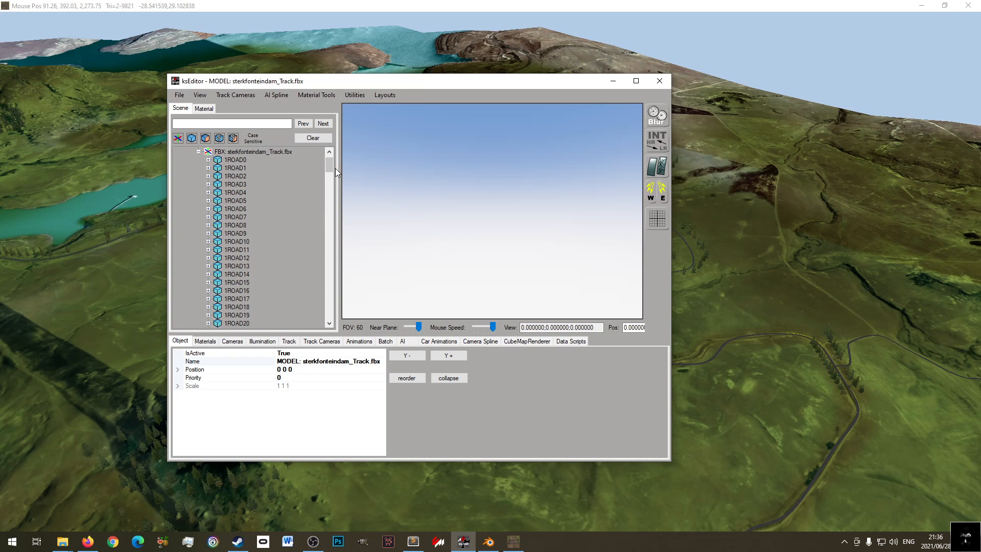
left_click_drag(329, 167, 325, 313)
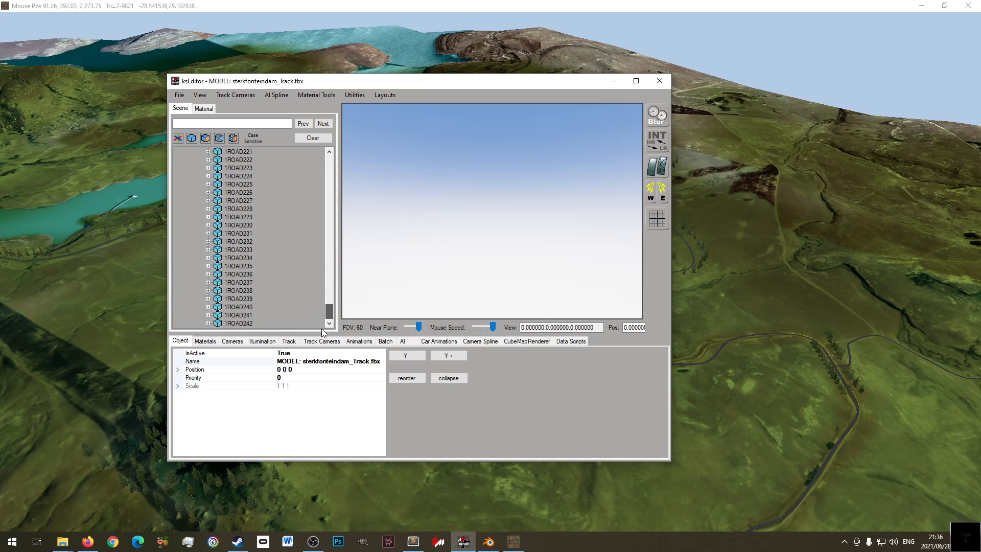
- Switch to Race Track Builder and show the row of pit garages from directly above
left_click(247, 324)
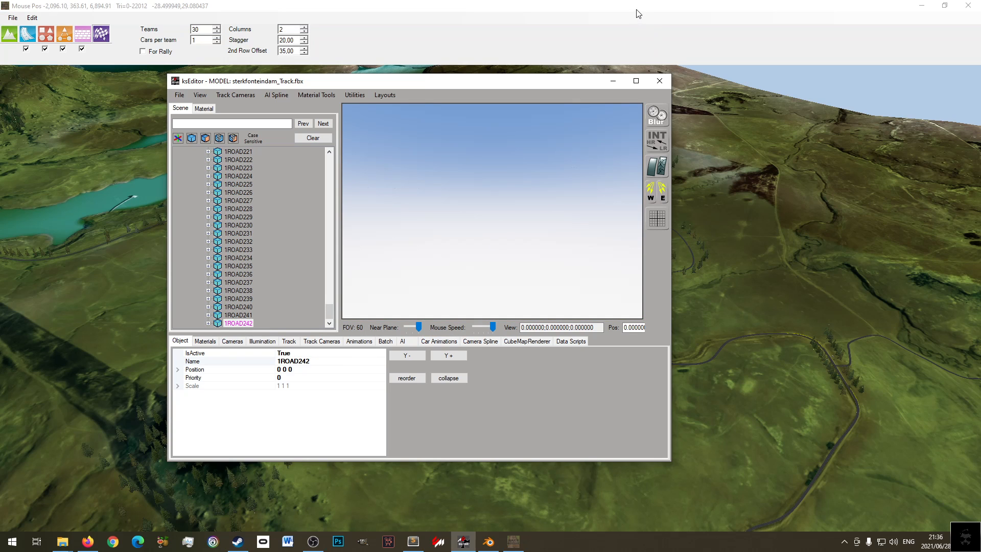
left_click(635, 8)
middle_click_drag(489, 363, 510, 397)
right_click_drag(510, 397, 426, 300)
middle_click_drag(426, 299, 453, 372)
scroll(449, 330, "up", 4)
scroll(450, 330, "up", 5)
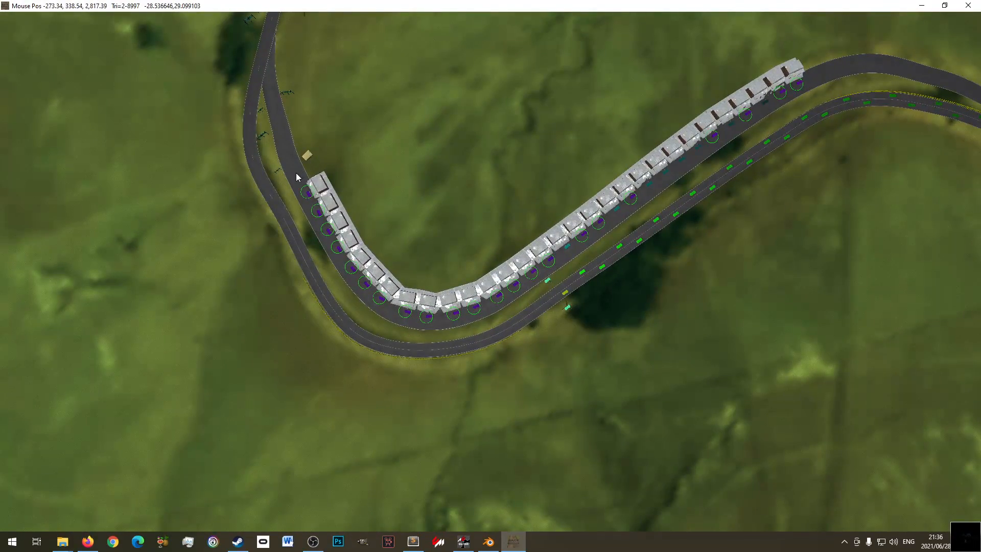
- Activate track editing and select the road segment running alongside the pit garages
right_click(296, 173)
left_click(299, 15)
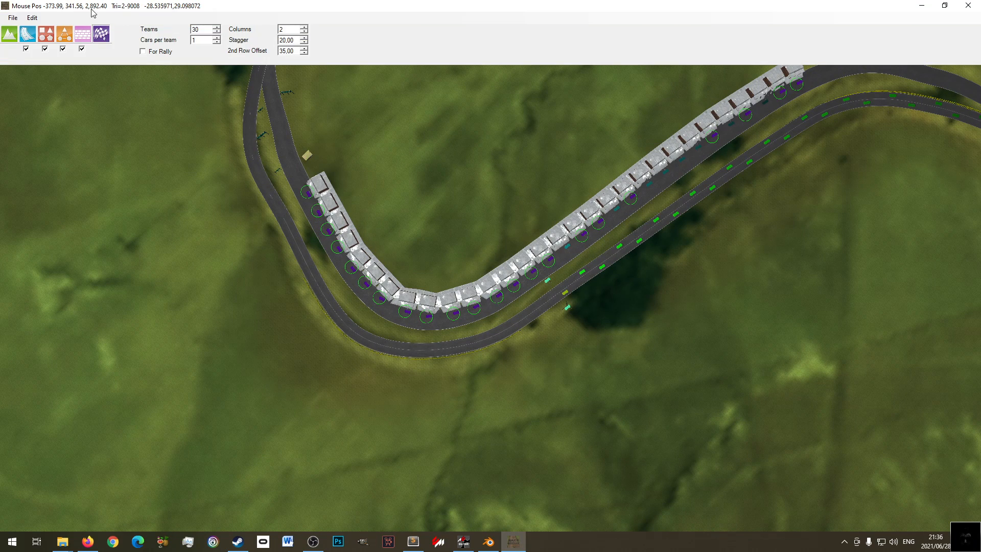
left_click(47, 37)
left_click(26, 36)
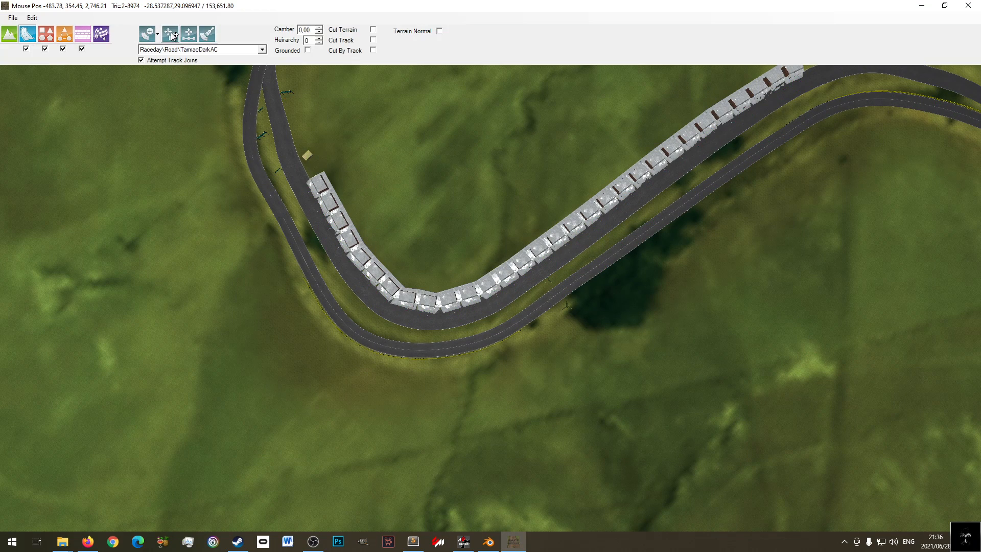
mouse_move(332, 175)
right_mouse_down()
mouse_move(402, 237)
mouse_move(436, 286)
mouse_move(342, 171)
right_mouse_up()
scroll(390, 231, "up", 4)
left_click(391, 231)
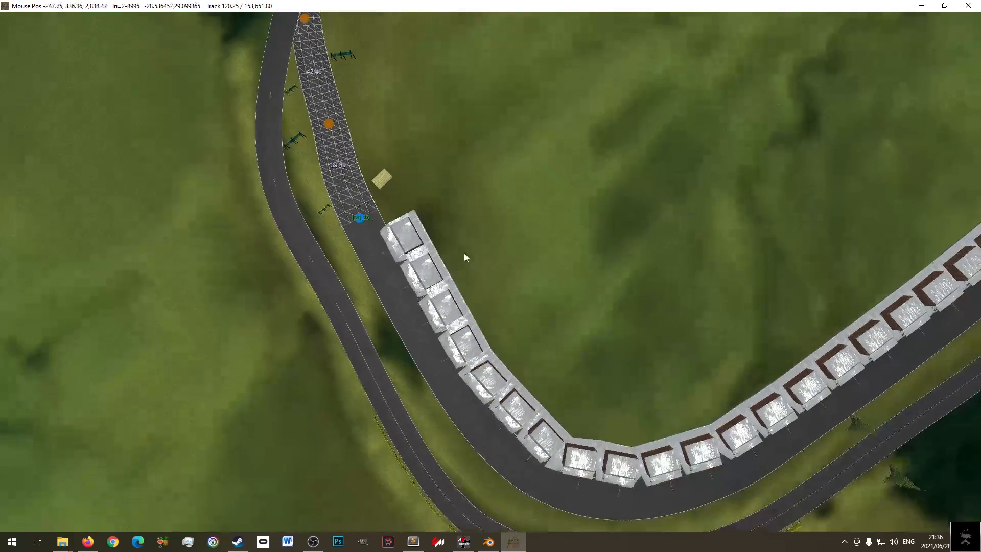
right_click_drag(568, 381, 459, 304)
left_click(331, 308)
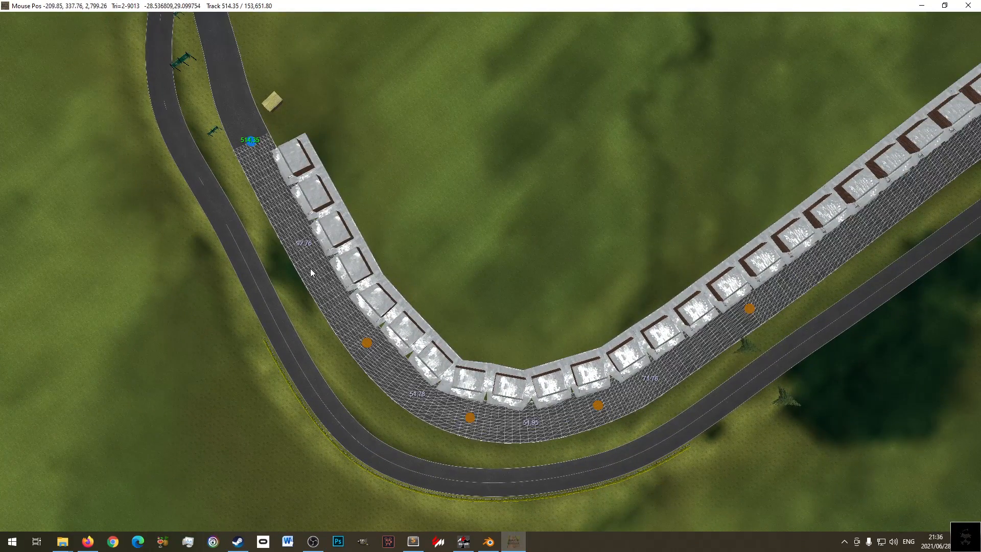
- Compare where the garage-side segment starts and ends with the adjoining segment that rejoins the main road
scroll(615, 335, "down", 5)
right_click_drag(563, 289, 283, 353)
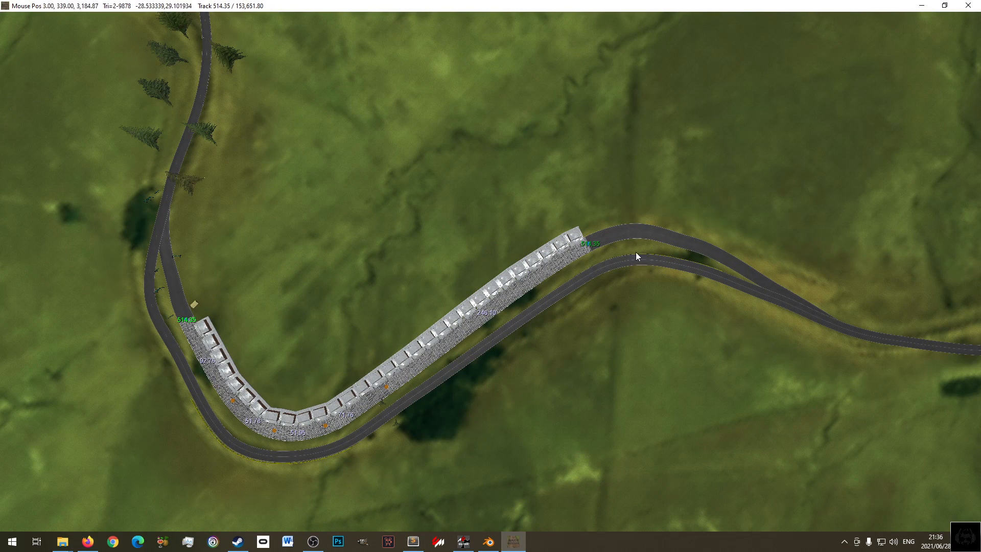
left_click(627, 231)
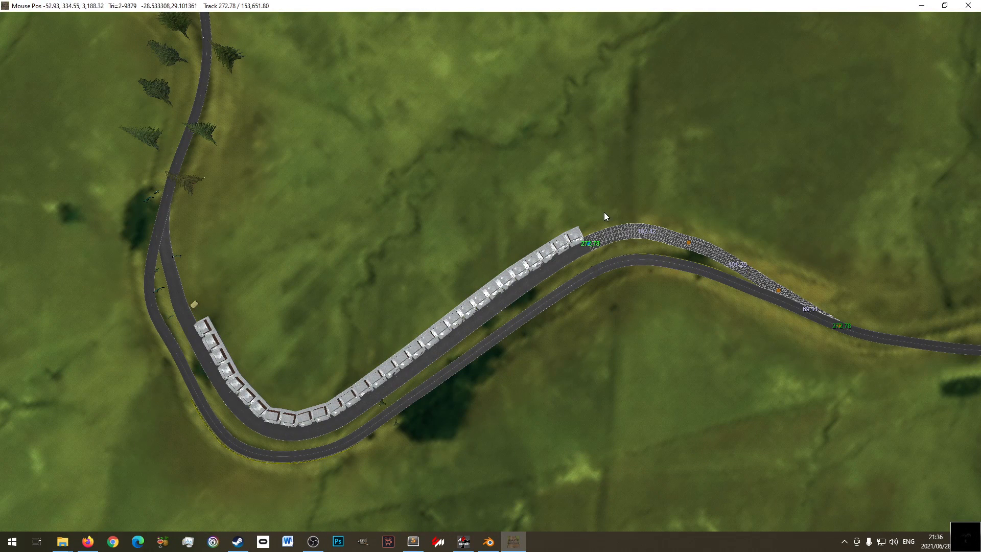
left_click(552, 270)
right_click_drag(273, 295, 404, 237)
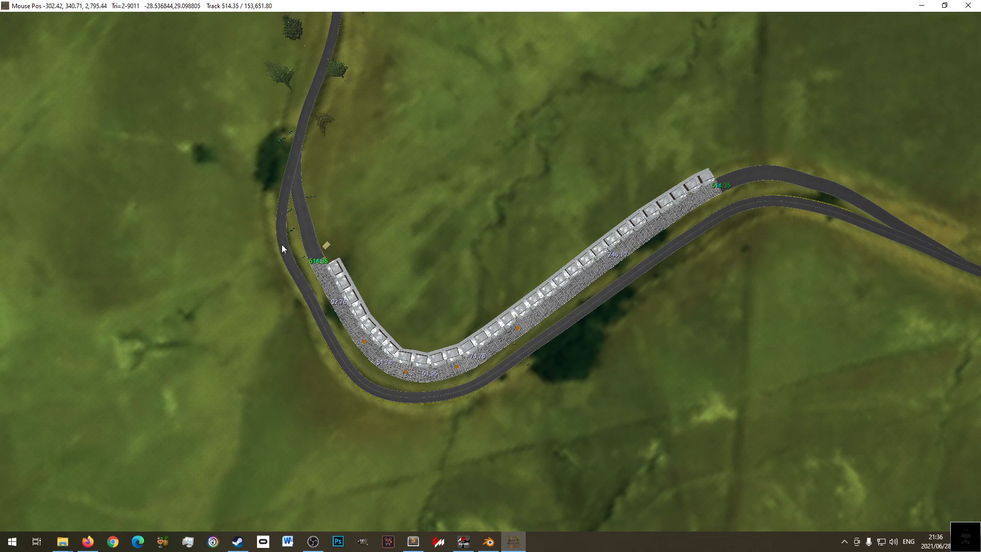
scroll(335, 286, "up", 5)
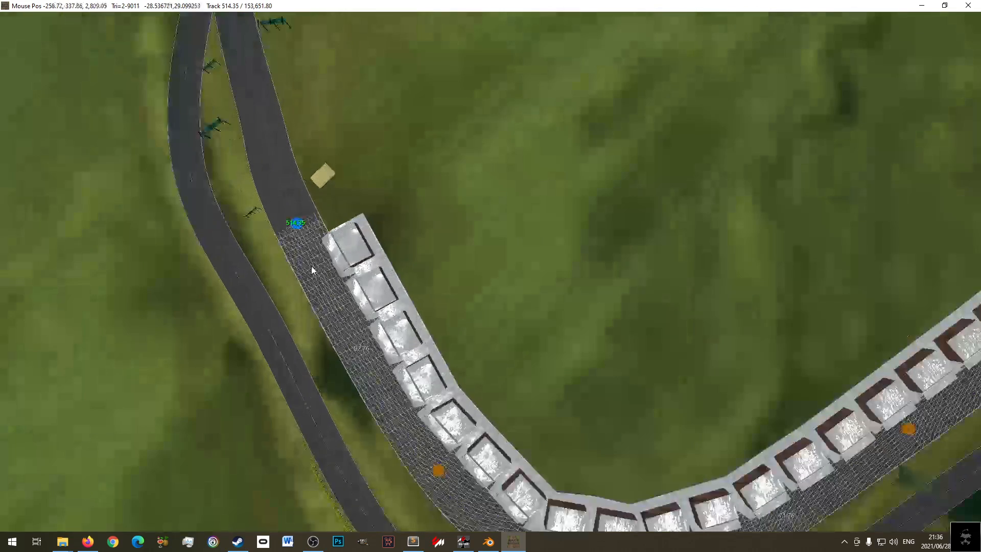
scroll(371, 287, "down", 4)
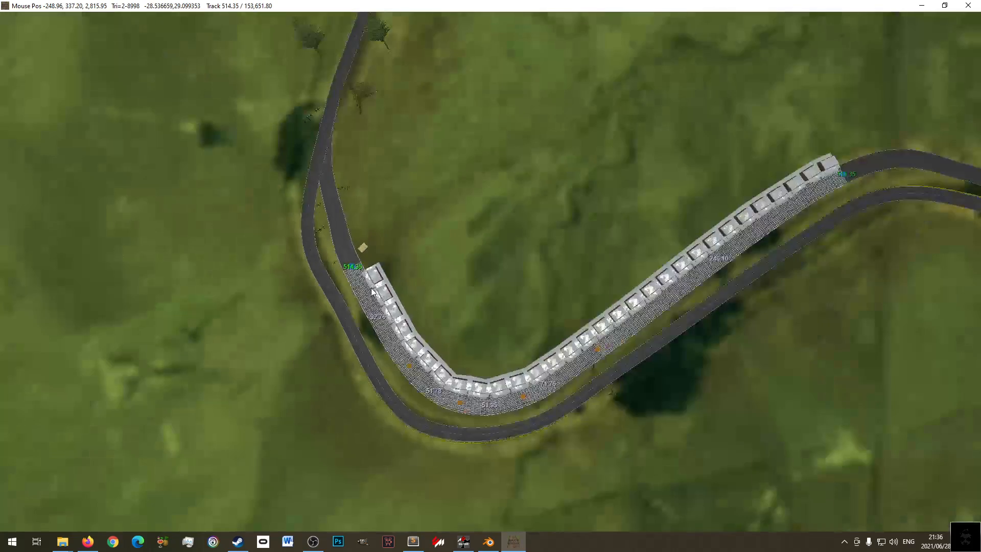
right_click_drag(583, 213, 487, 241)
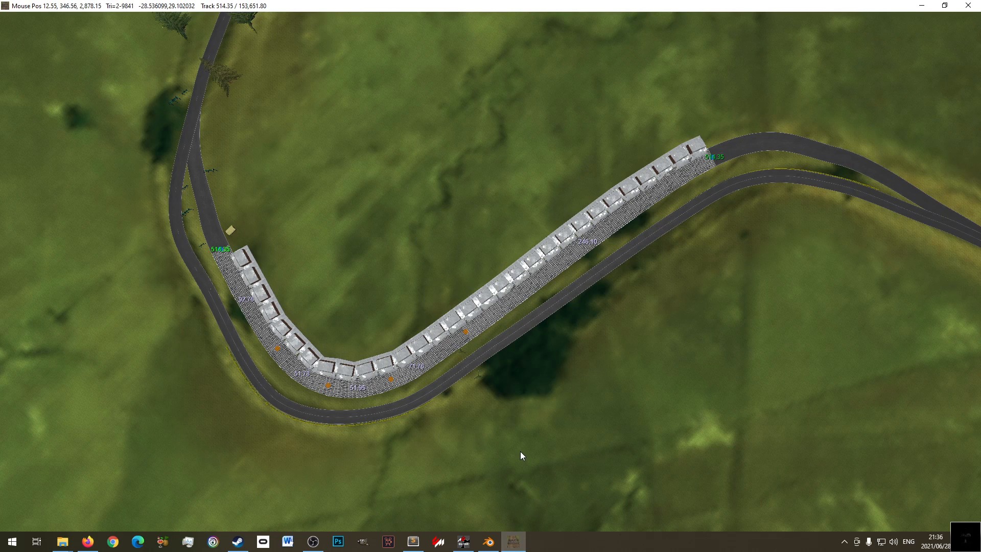
mouse_move(516, 546)
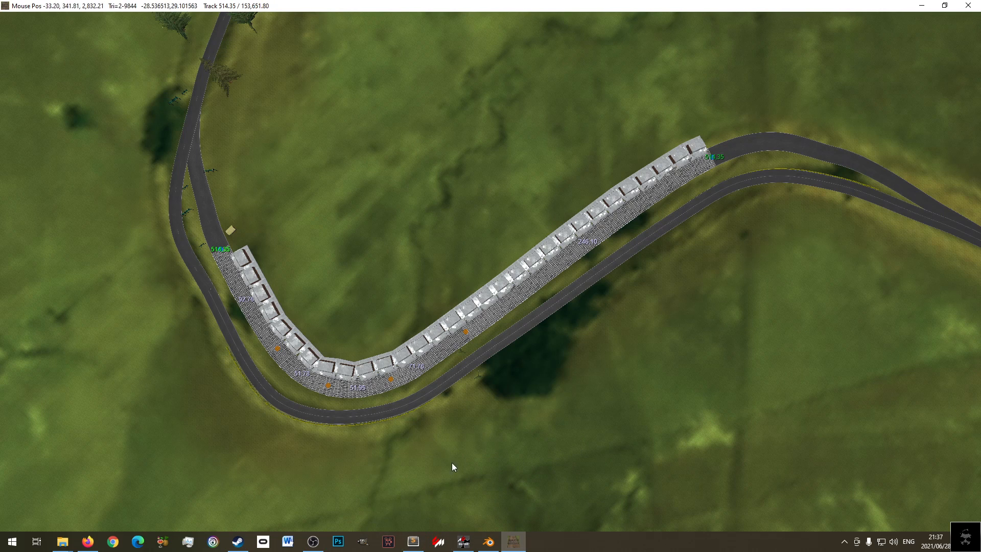
- Switch to ksEditor and look for the exported road in the 3D view
left_click(463, 542)
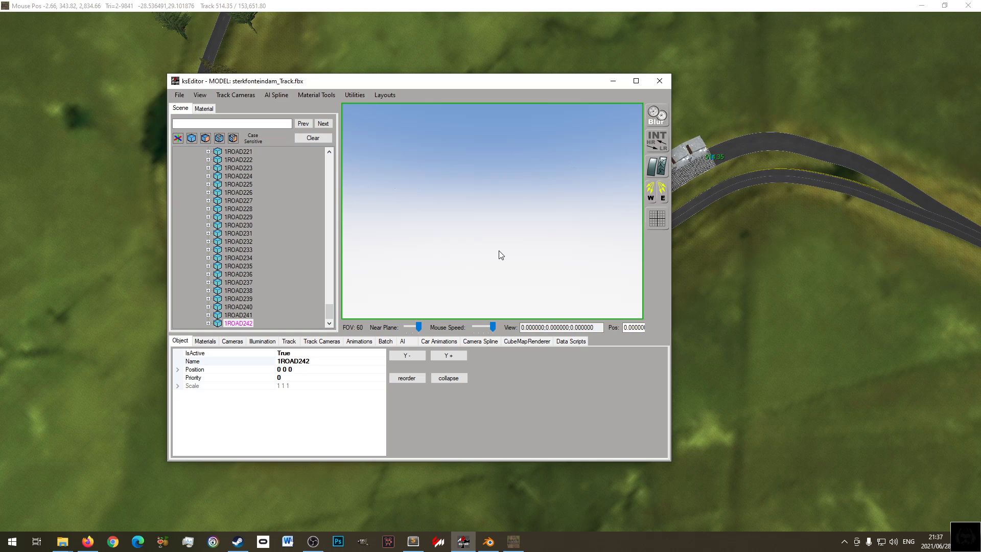
right_click_drag(499, 251, 494, 149)
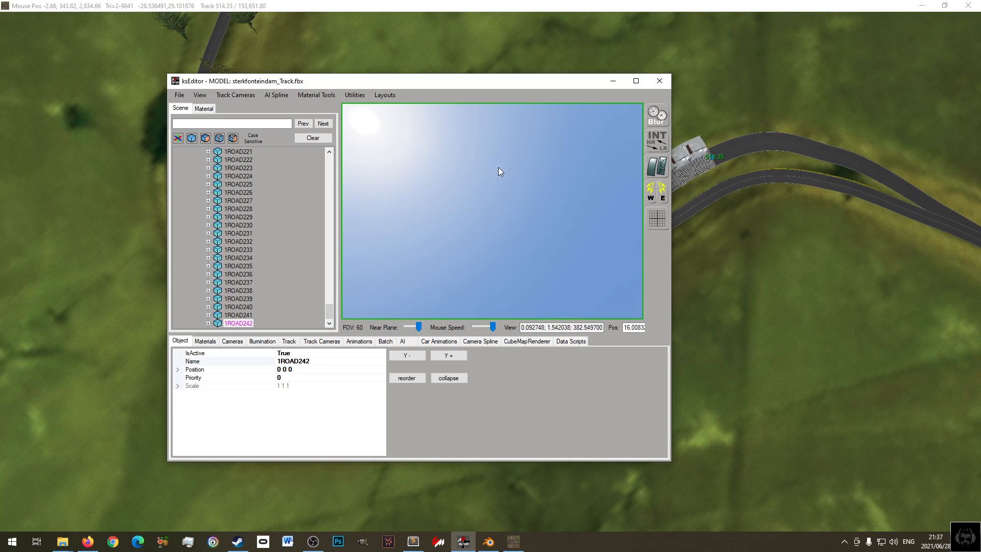
right_click_drag(517, 171, 517, 270)
key("Up")
key("Up")
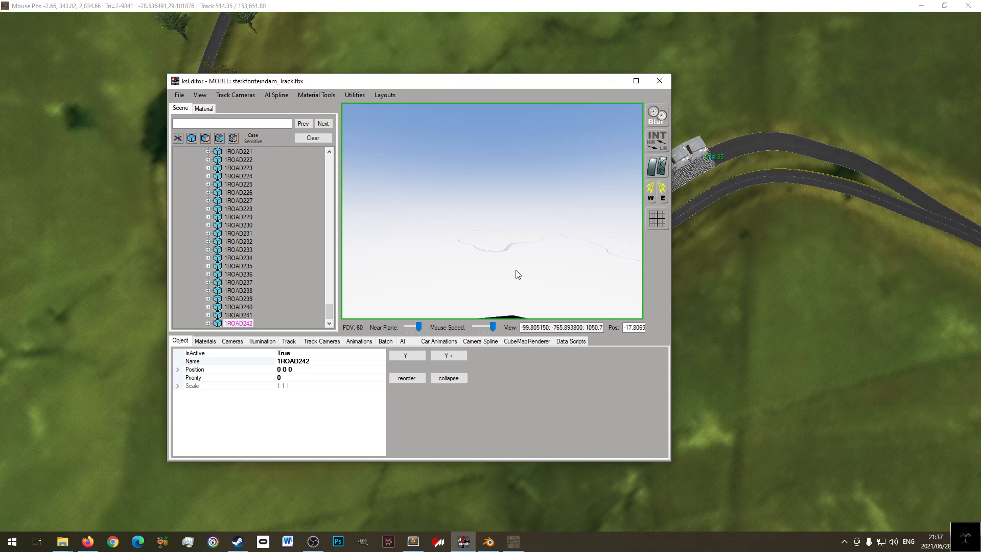
- Load sterkfonteindam_Track.fbx into the empty ksEditor scene
key("alt+Tab")
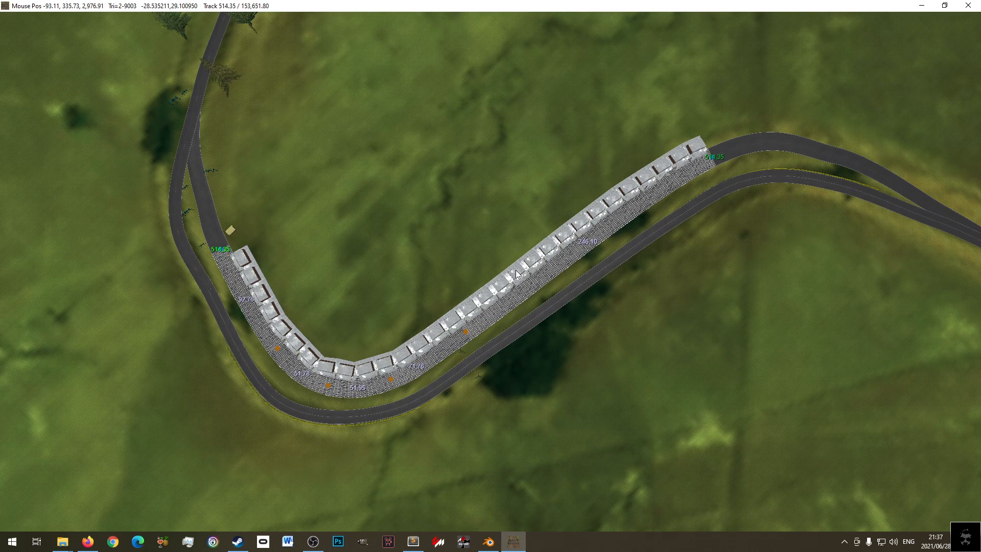
left_click(468, 542)
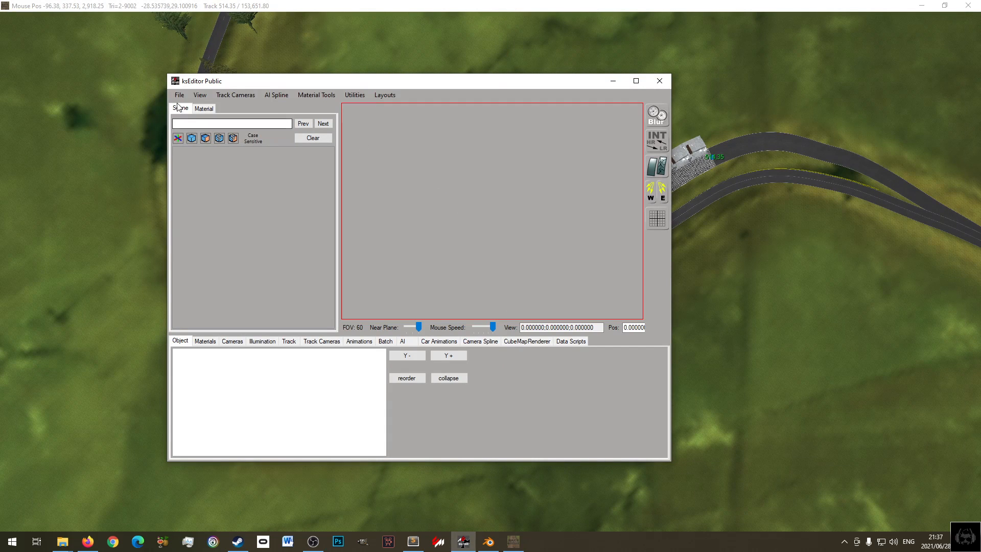
left_click(179, 96)
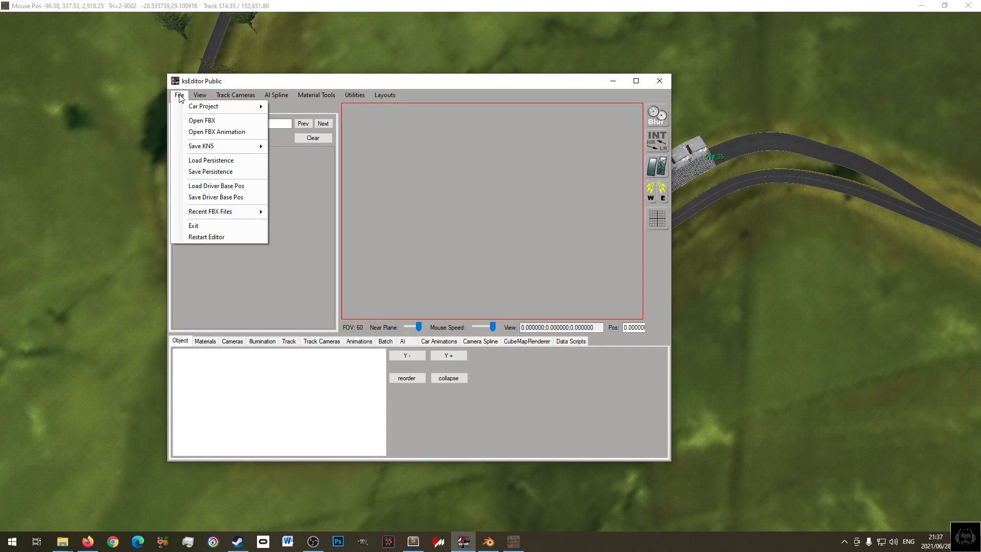
left_click(202, 121)
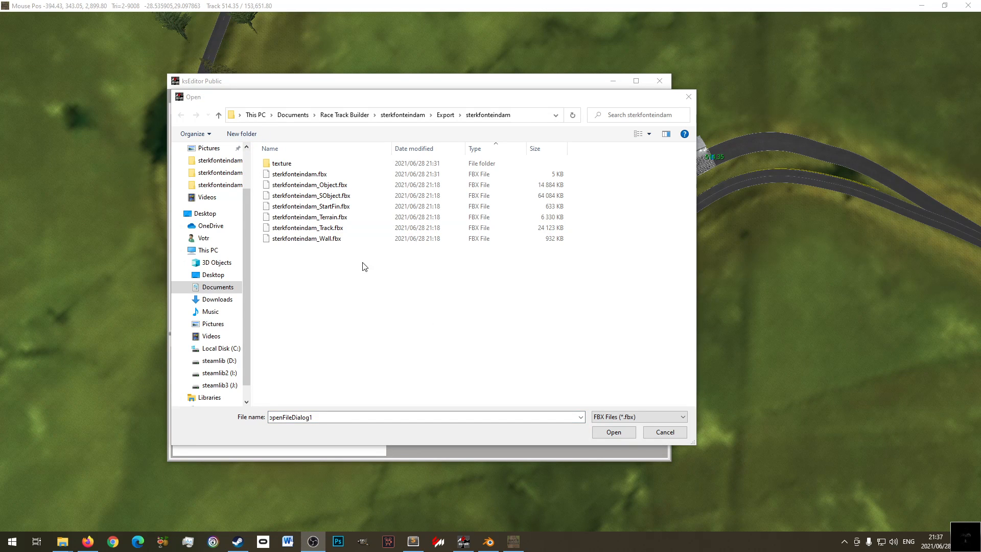
double_click(340, 227)
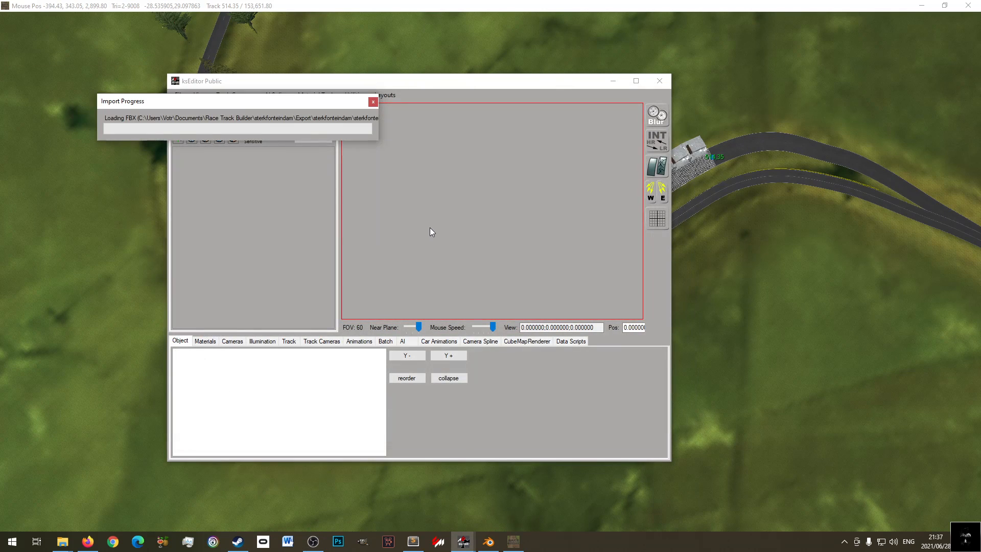
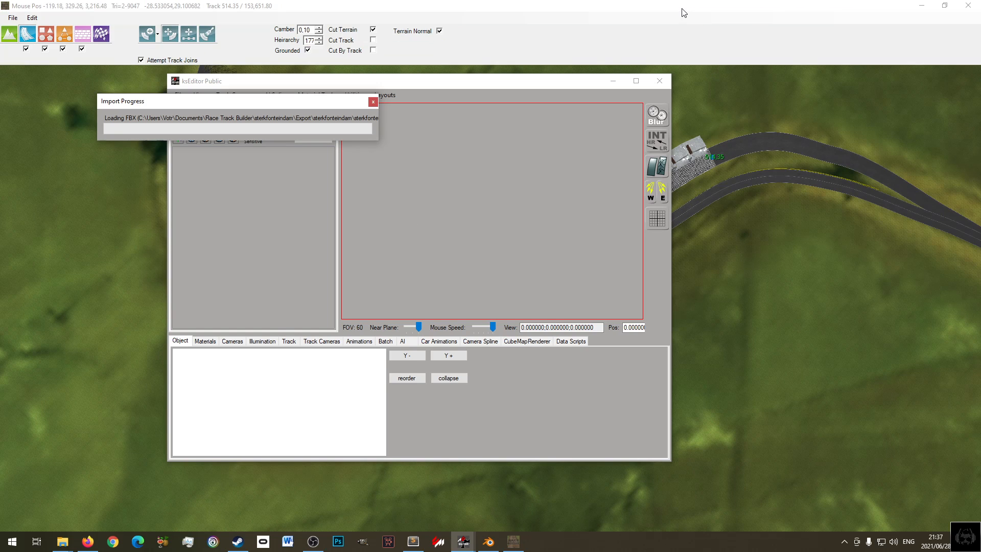
left_click(682, 8)
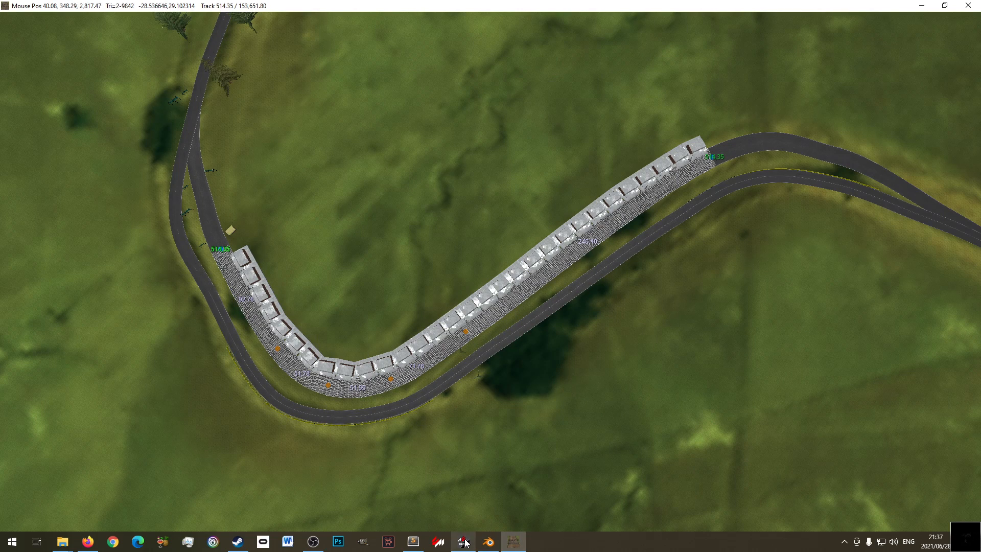
left_click(463, 542)
- Examine the imported track in the 3D view around the bend where the pit road runs parallel to the main road
left_click_drag(508, 298, 508, 208)
scroll(508, 208, "down", 5)
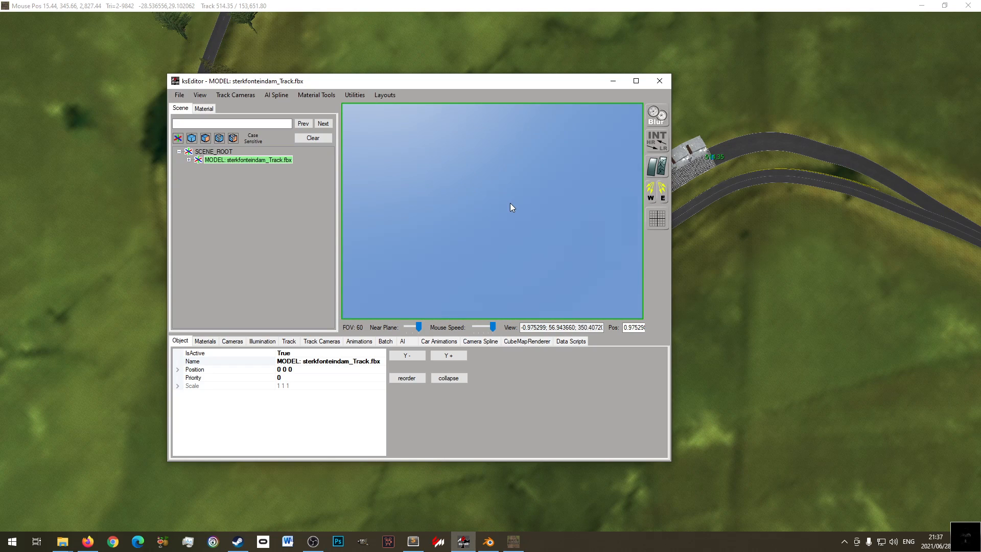
scroll(500, 207, "up", 3)
scroll(507, 197, "up", 3)
left_click_drag(507, 197, 511, 258)
scroll(501, 240, "up", 4)
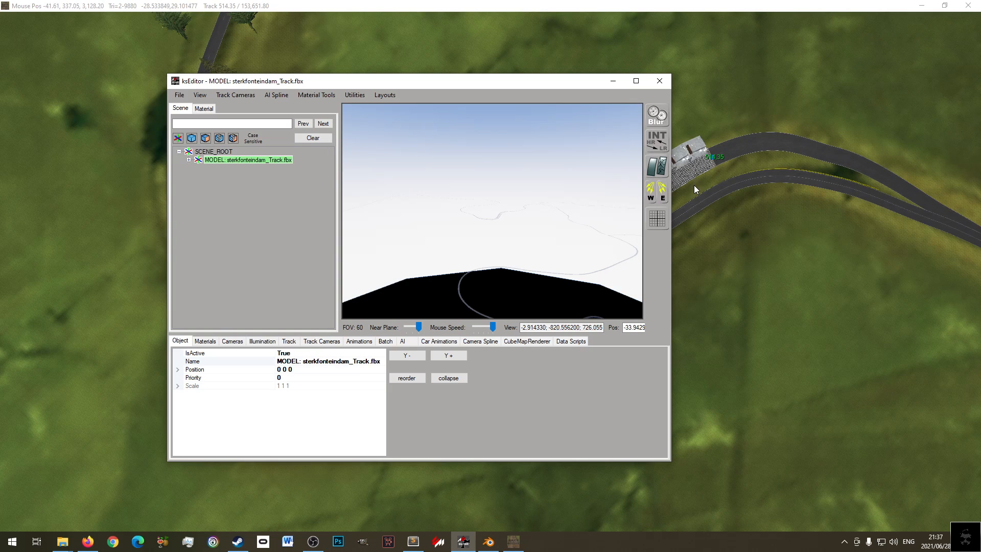
scroll(532, 229, "up", 2)
mouse_move(532, 229)
left_mouse_down()
mouse_move(526, 219)
mouse_move(539, 236)
left_mouse_up()
scroll(526, 220, "up", 2)
scroll(539, 236, "up", 1)
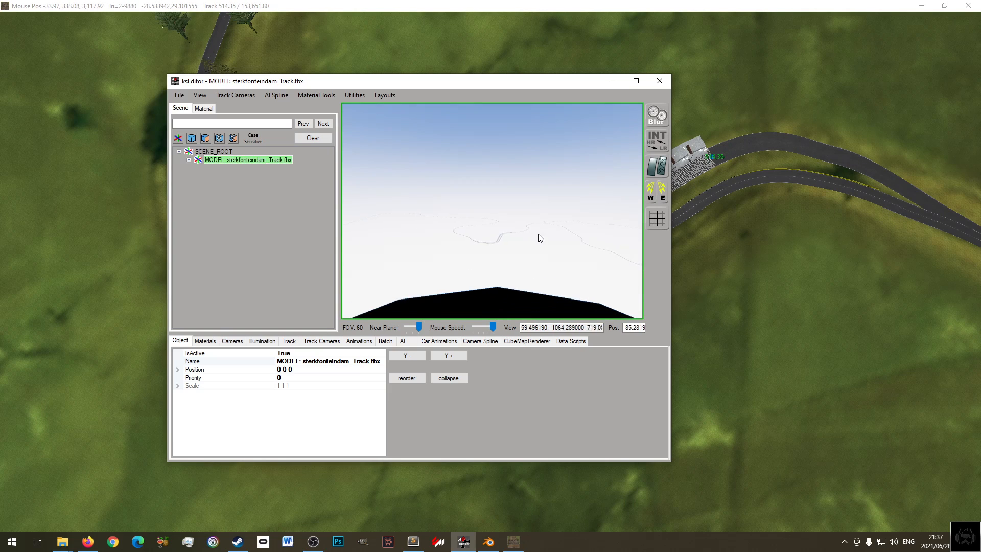
scroll(527, 250, "up", 3)
key("Up")
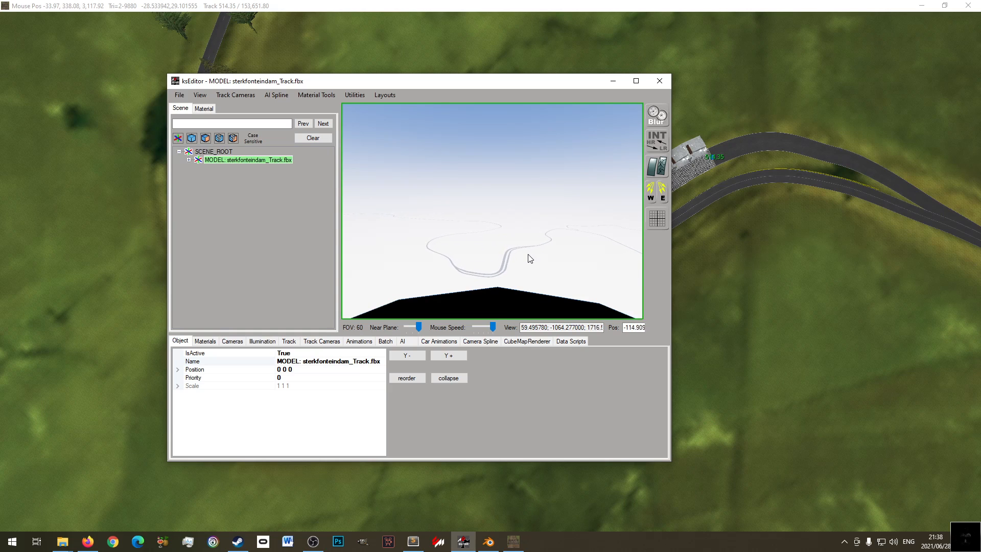
left_click_drag(523, 249, 534, 225)
key("Up")
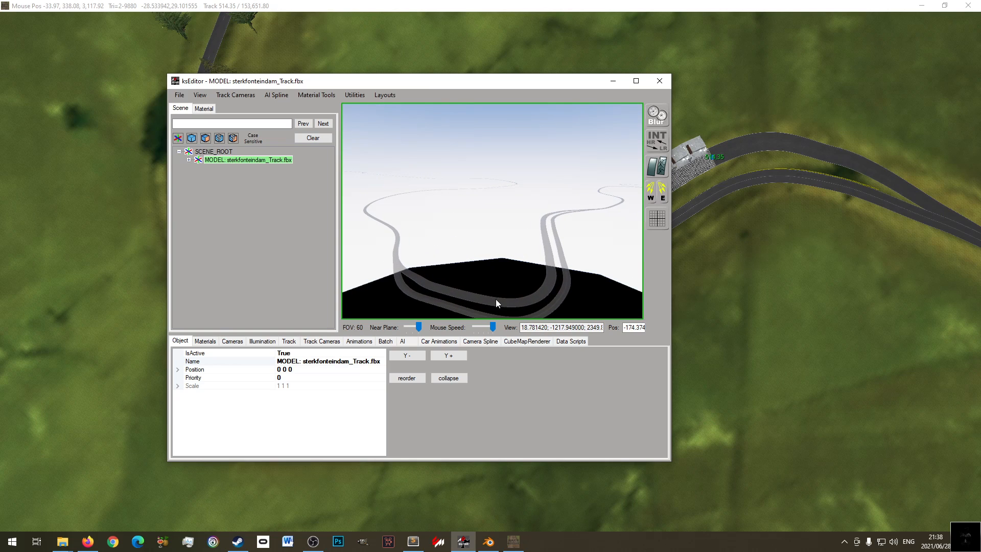
- Pick the inner road segments around the bend to identify the pit lane mesh
left_click(410, 276)
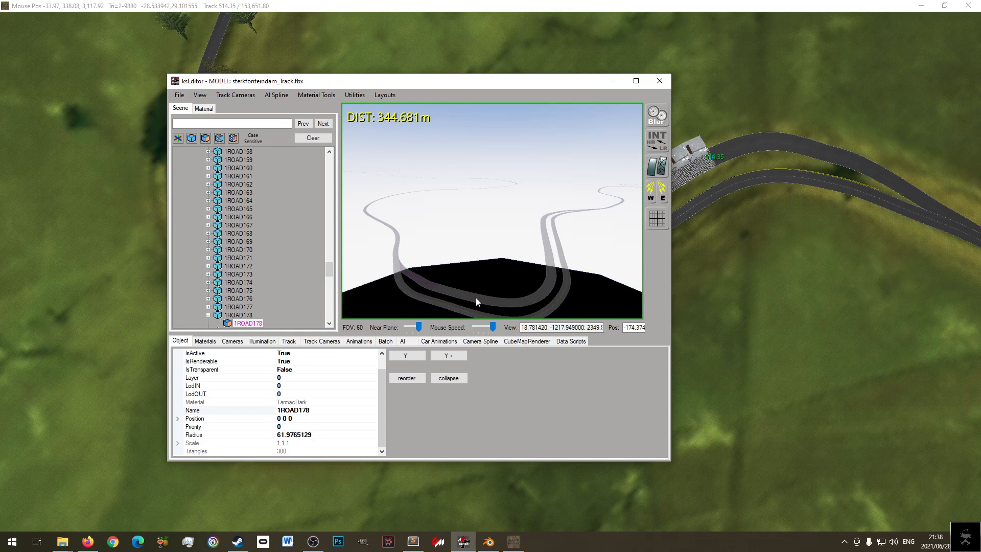
left_click(535, 302)
left_click(547, 217)
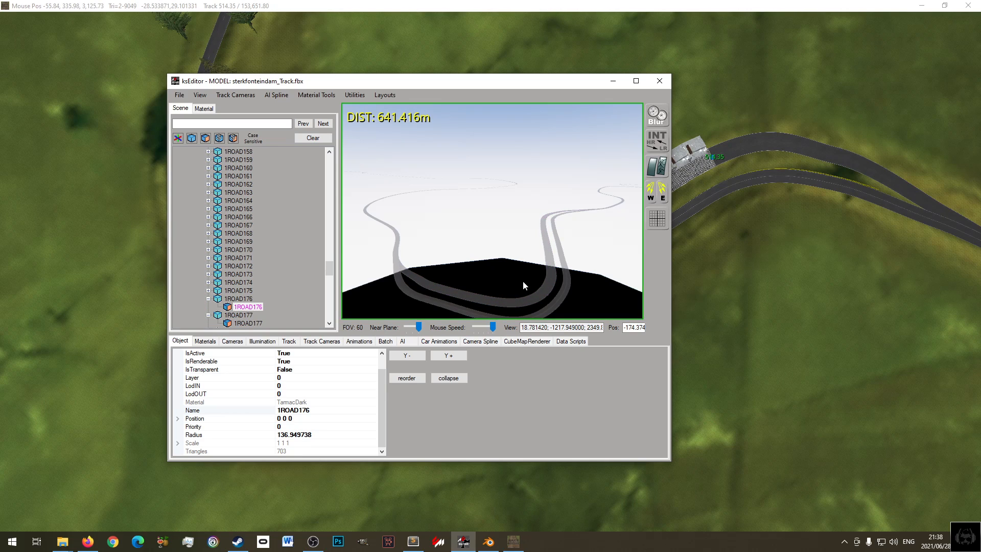
left_click(542, 300)
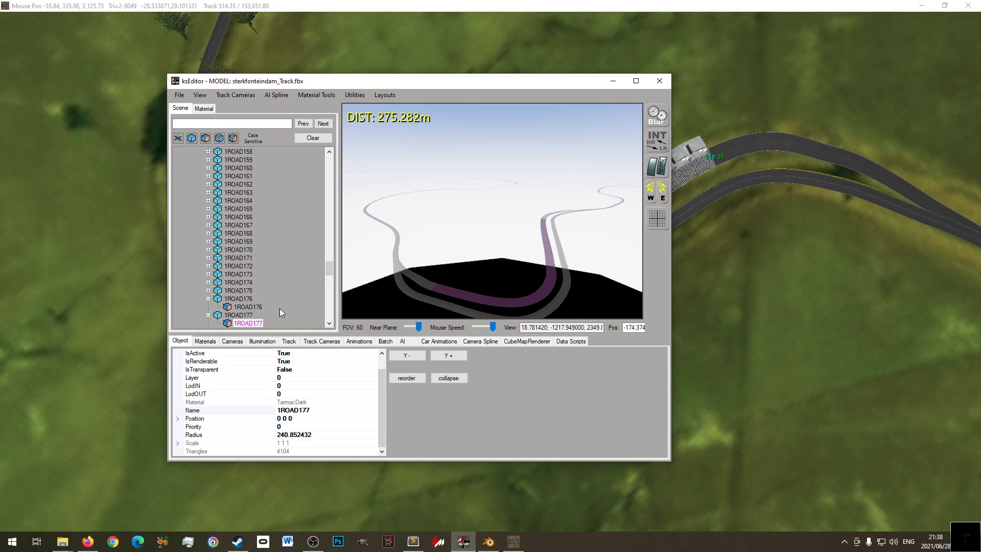
- Rename the 1ROAD177 mesh under its parent node to 1PIT0
scroll(240, 324, "down", 2)
left_click(247, 274)
left_click(310, 411)
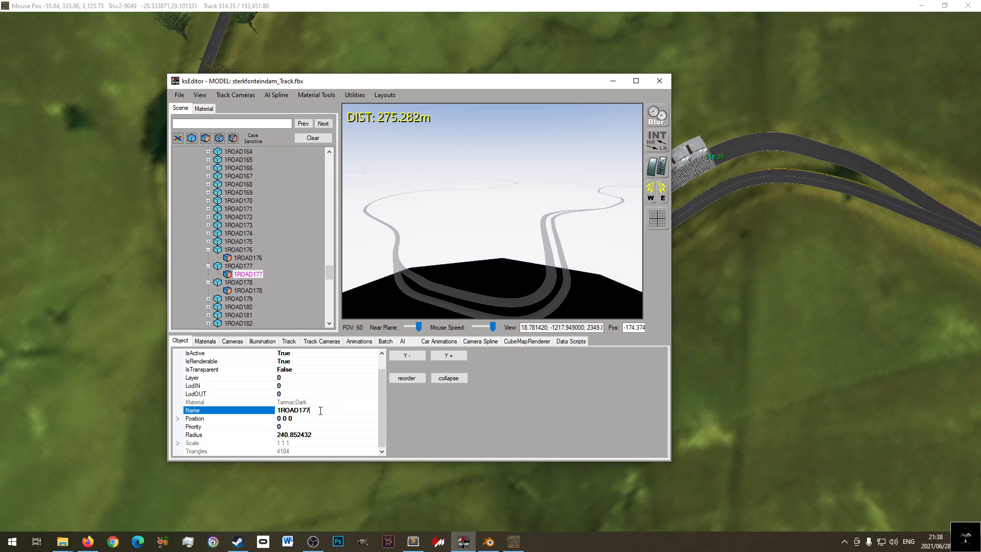
type("PIT0")
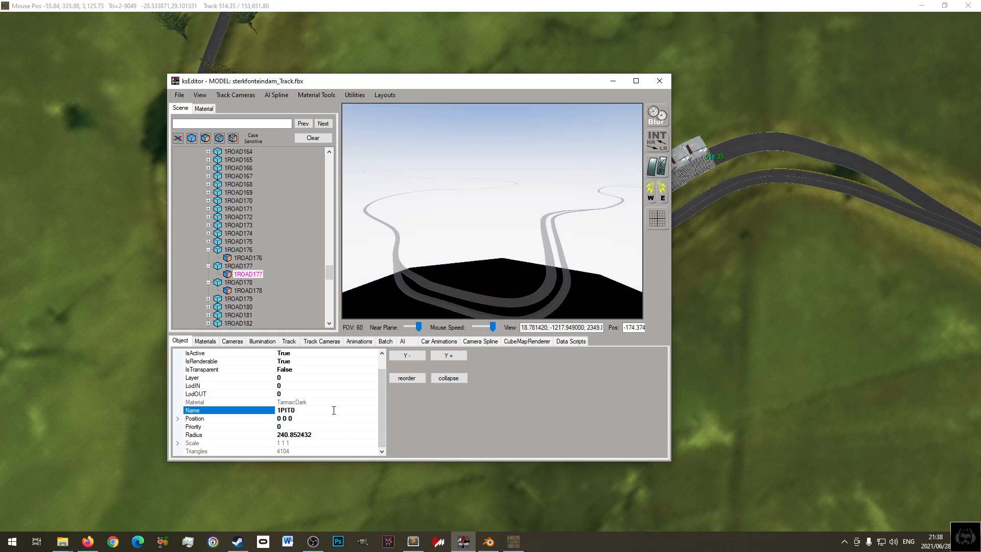
left_click(449, 309)
left_click(509, 305)
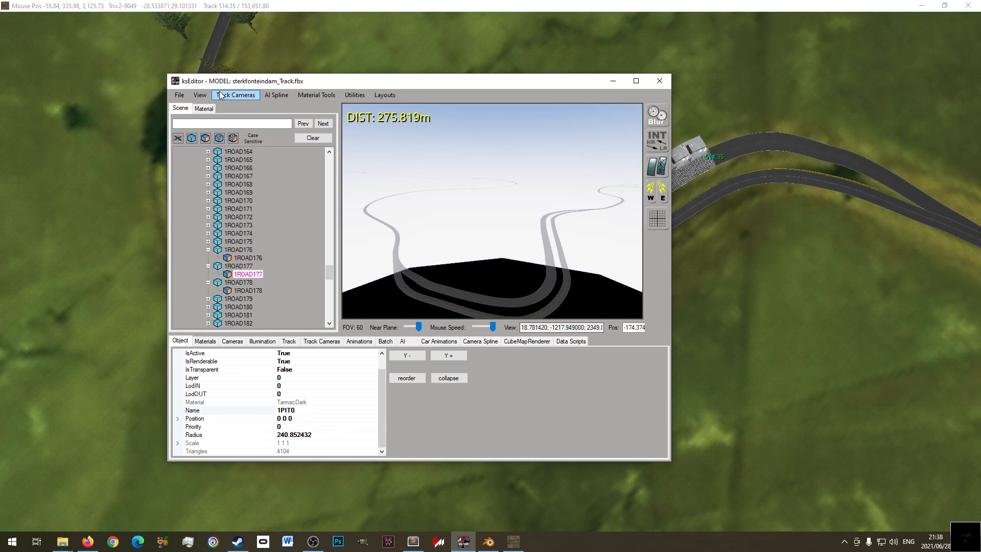
- Save the persistence file of the track model and reselect the renamed inner road segment to check its name
left_click(179, 95)
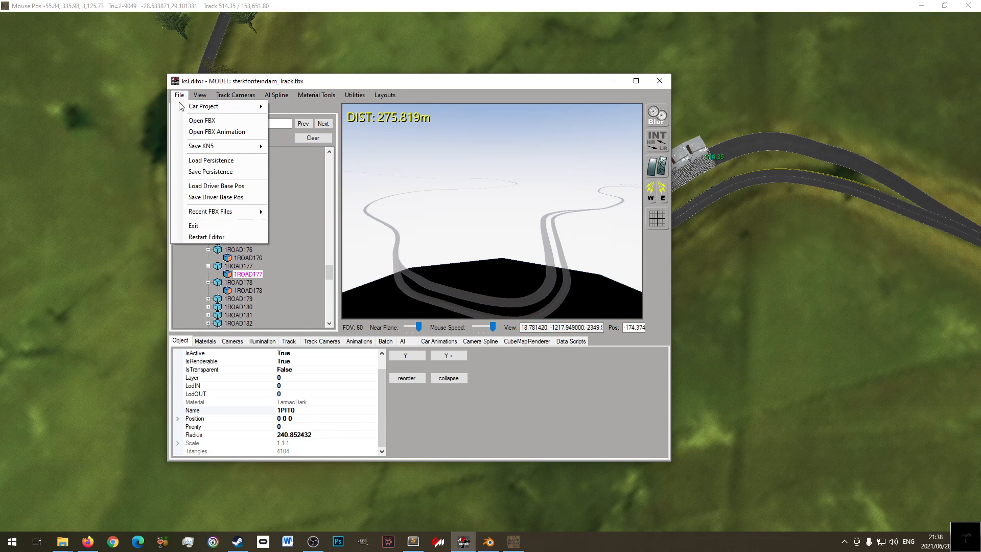
left_click(225, 172)
left_click(498, 303)
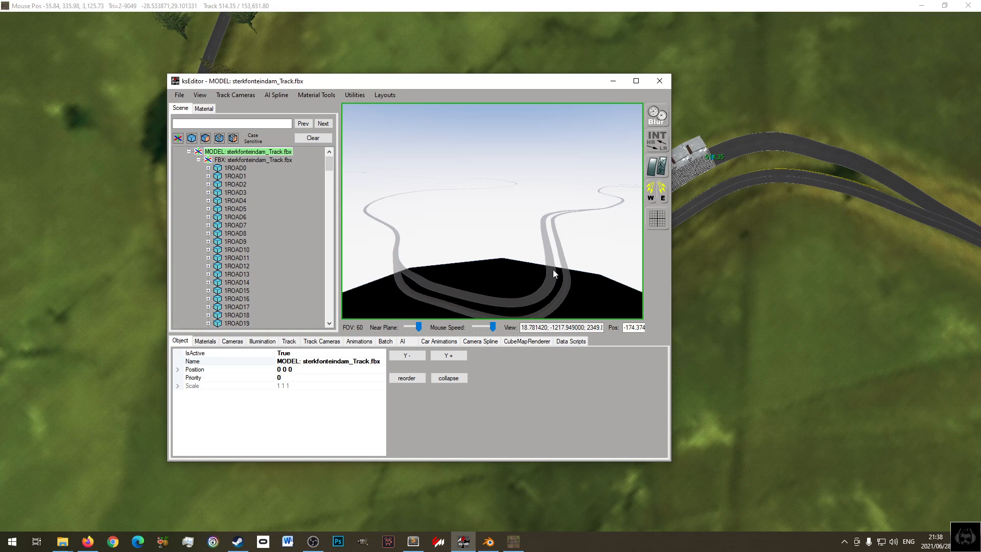
left_click(543, 292)
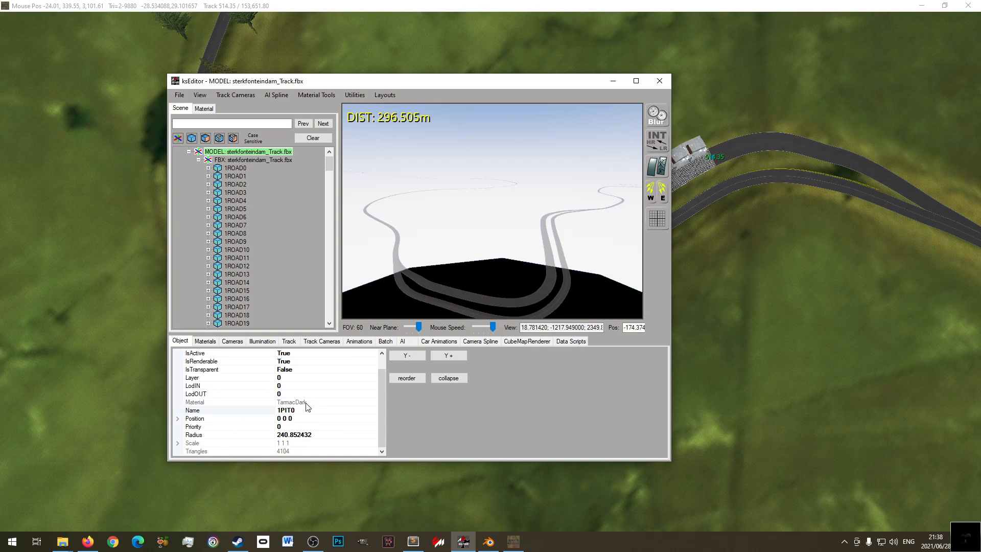
left_click(290, 410)
- Save the model as a track KN5 named sterkfonteindam_Track.kn5 in the export folder and close ksEditor
left_click(181, 96)
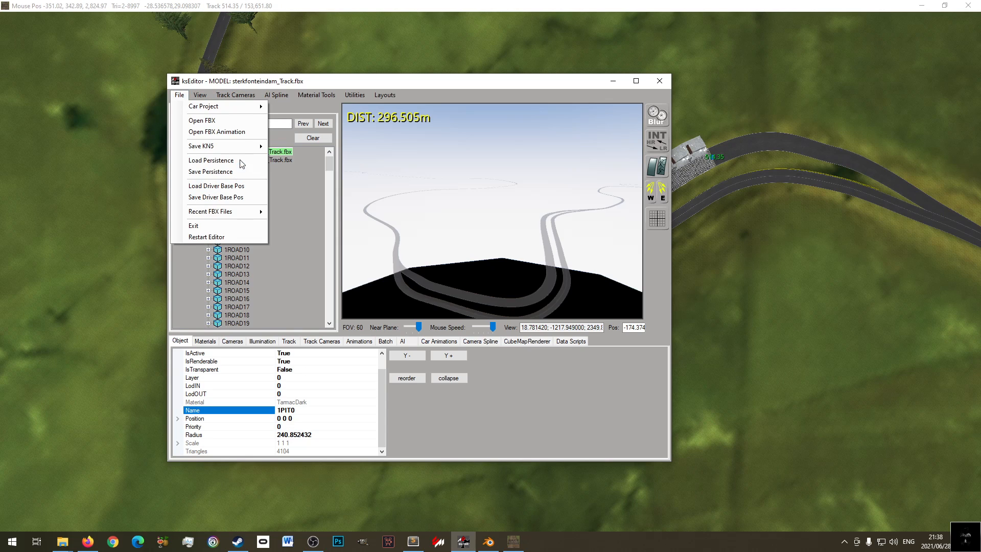
left_click(492, 169)
left_click(177, 95)
left_click(176, 95)
left_click(174, 96)
mouse_move(215, 146)
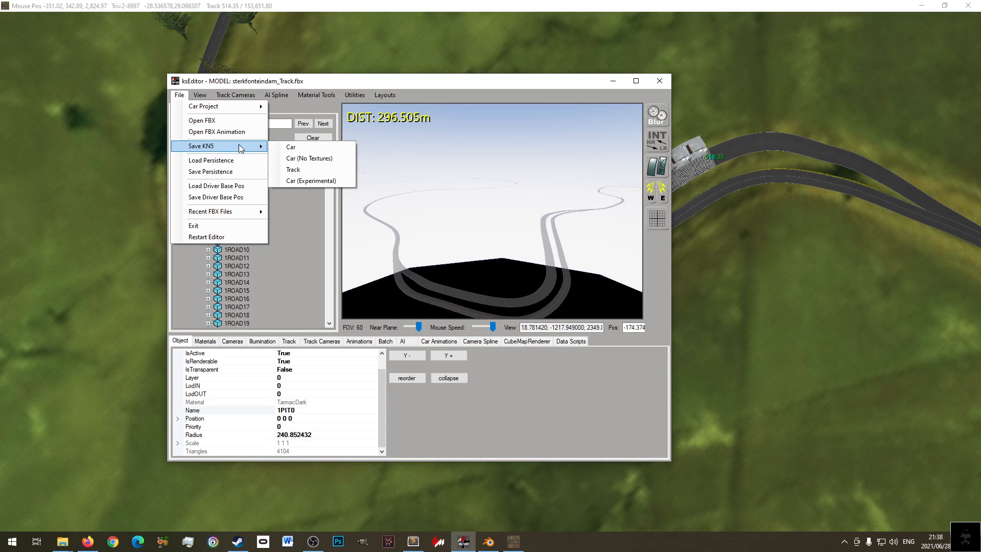
left_click(318, 168)
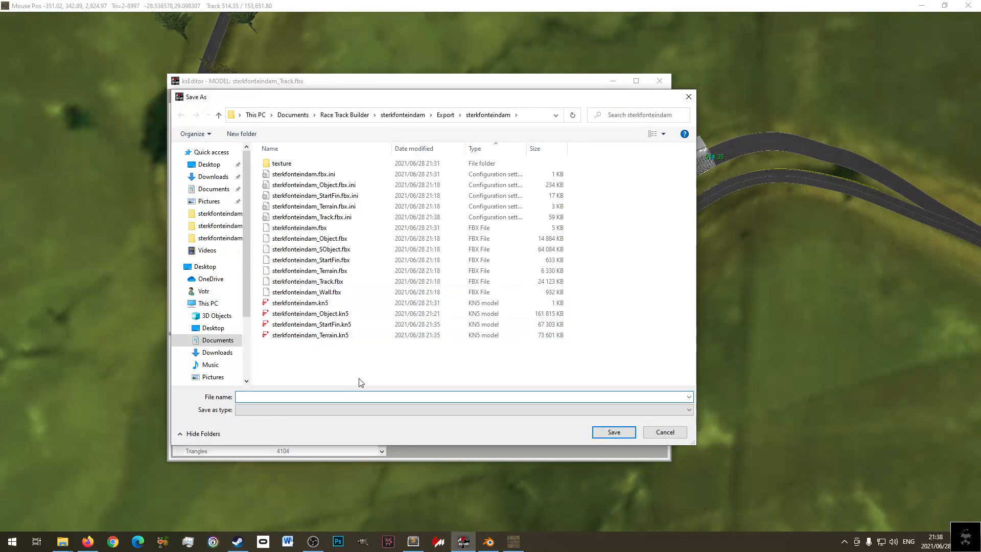
left_click(308, 281)
left_click(305, 397)
key("End")
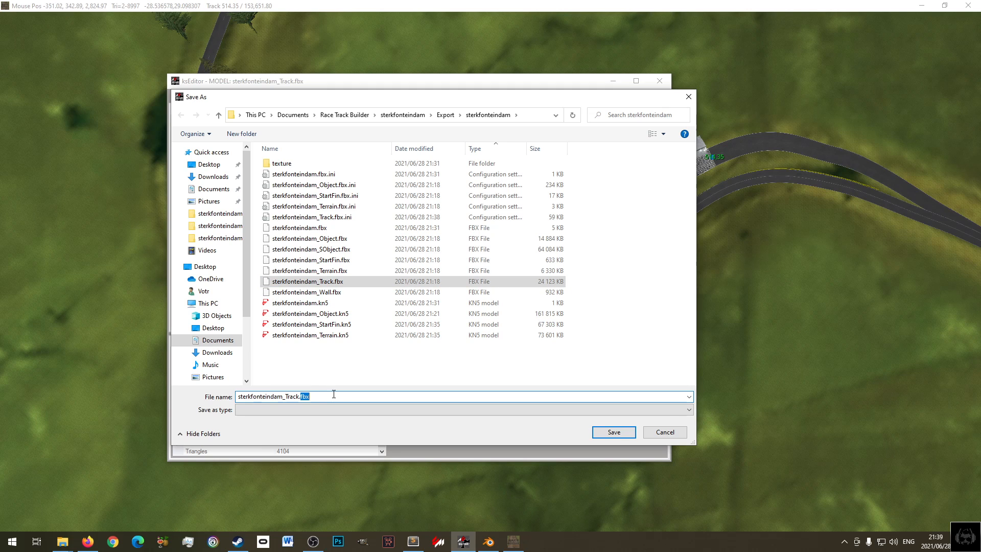
type("kn5")
key("Return")
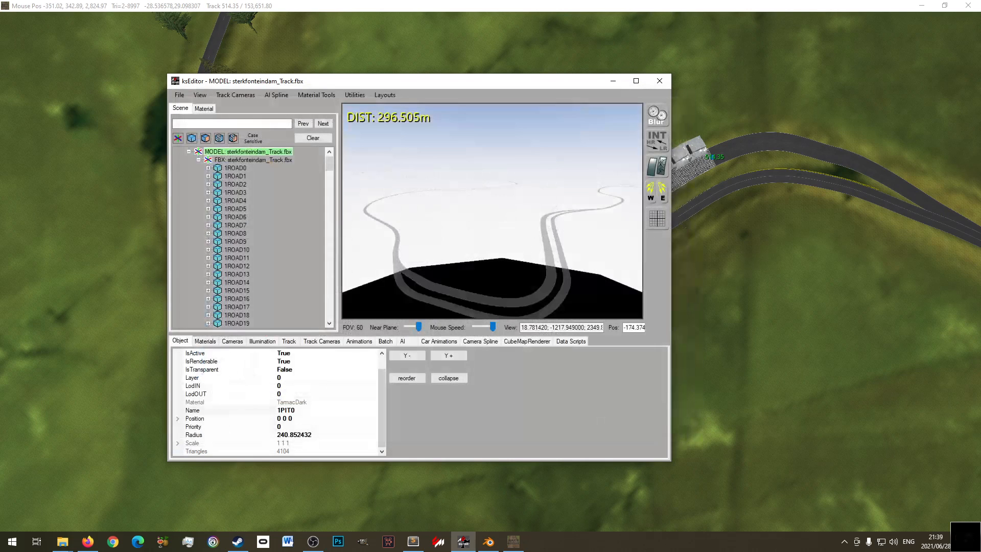
left_click(571, 309)
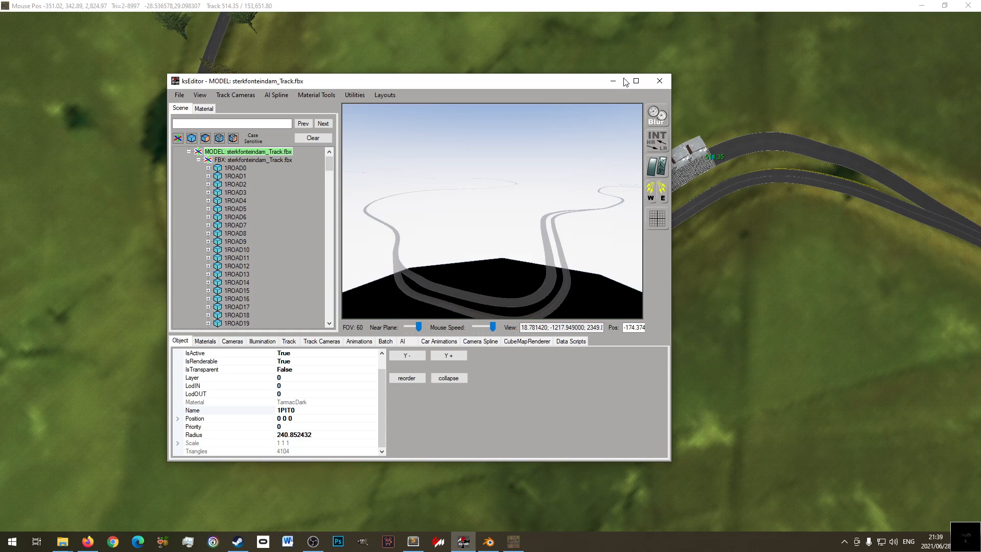
left_click(660, 81)
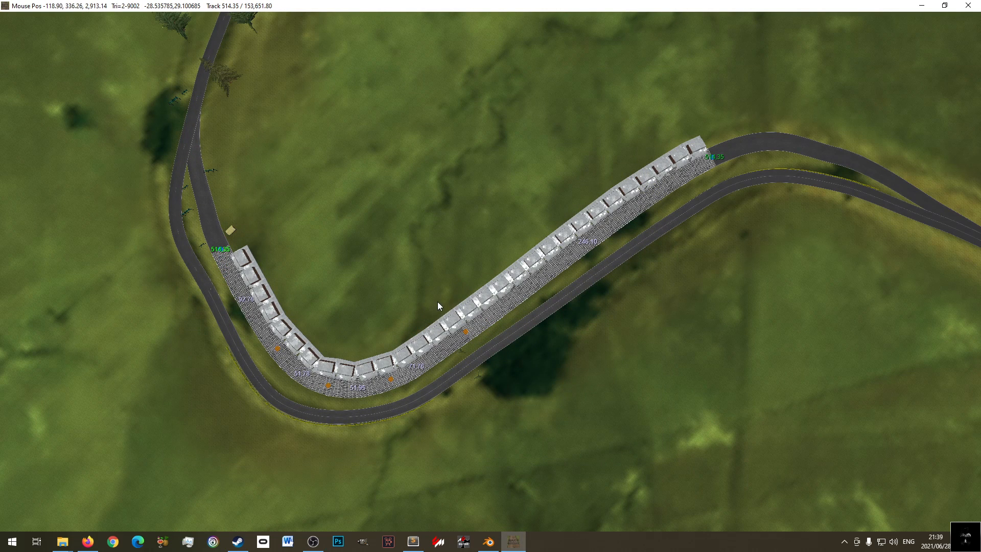
mouse_move(32, 35)
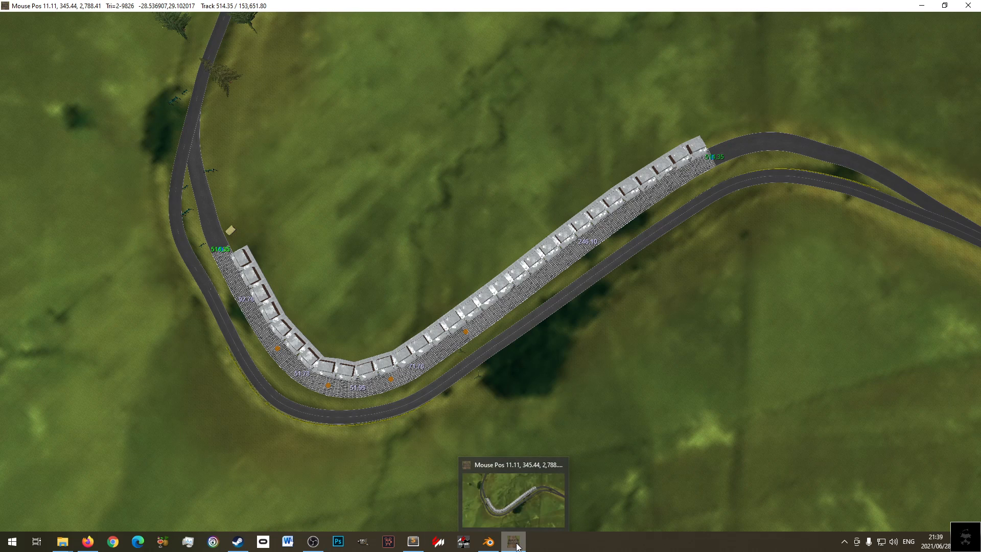
left_click(440, 546)
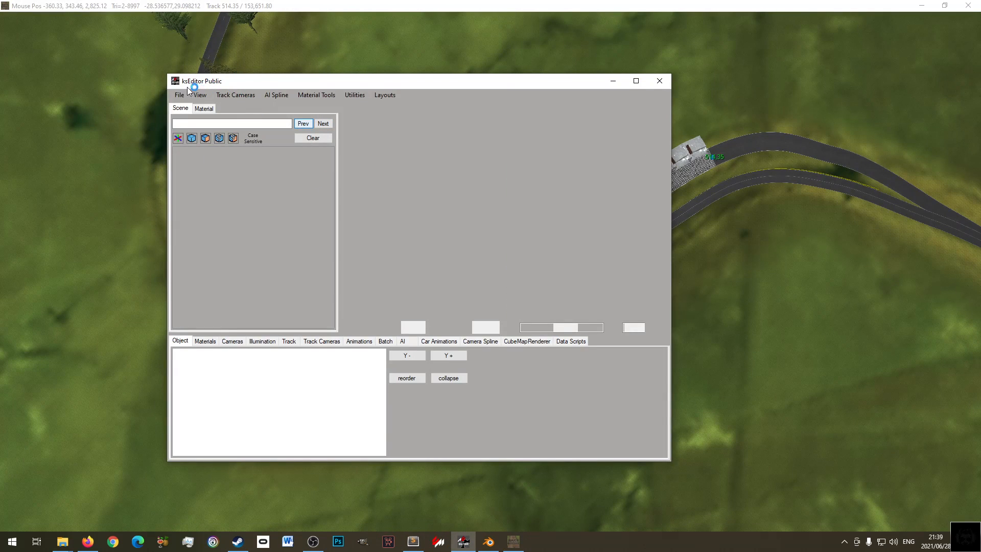
left_click(180, 95)
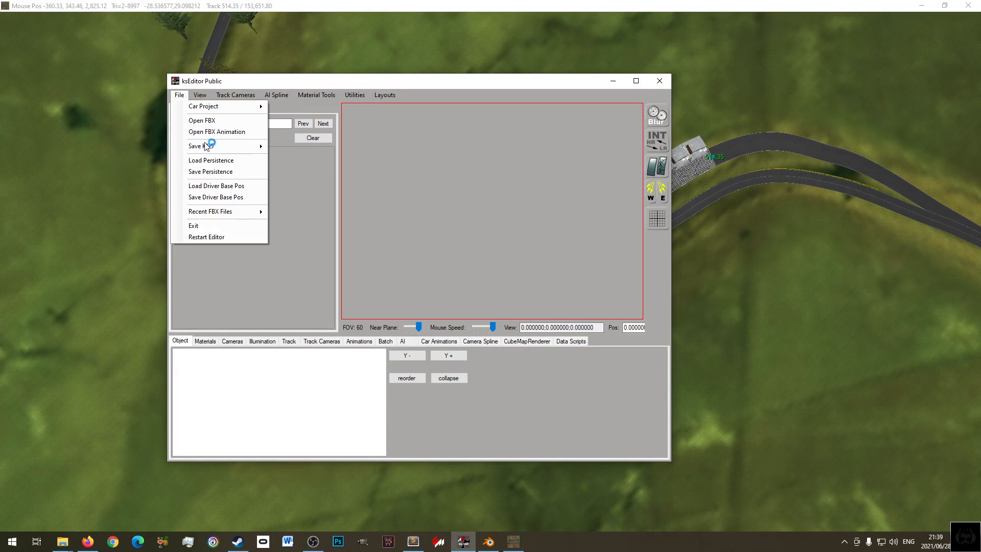
left_click(225, 130)
left_click(685, 97)
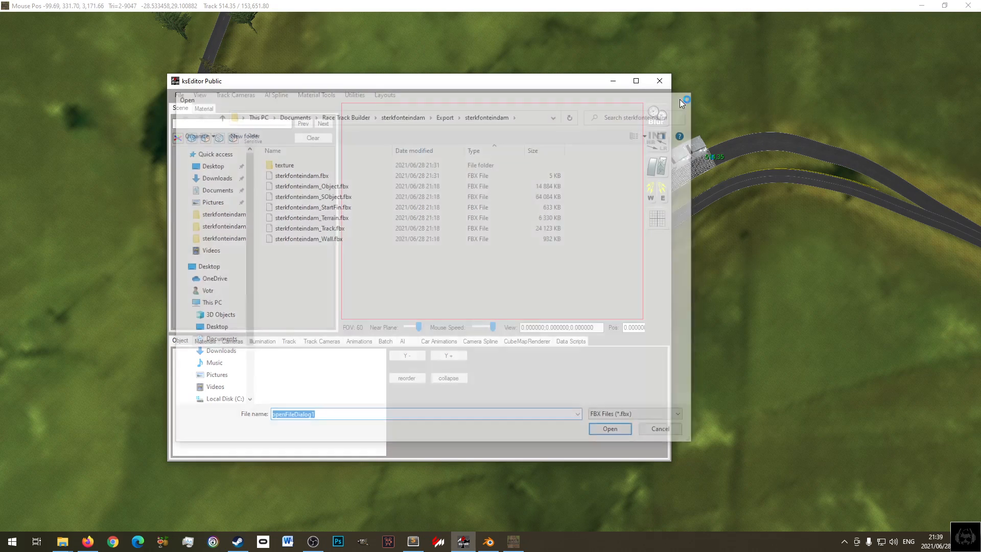
left_click(179, 95)
left_click(204, 121)
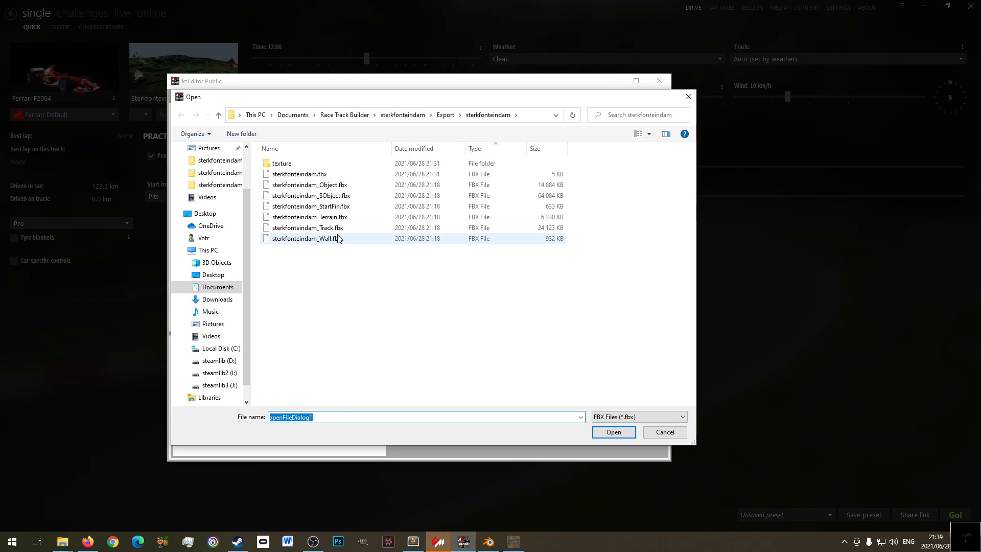
left_click(338, 239)
left_click(332, 219)
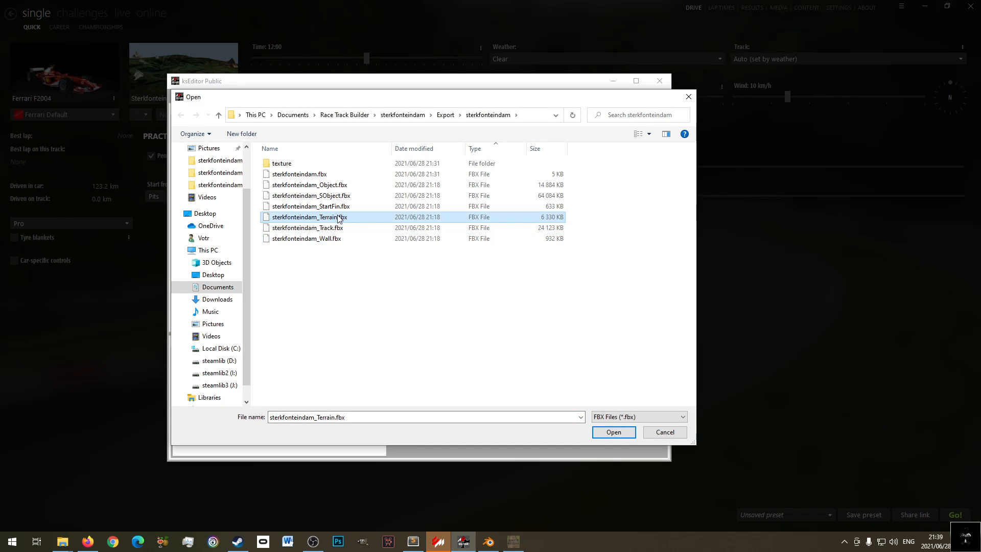
left_click(329, 240)
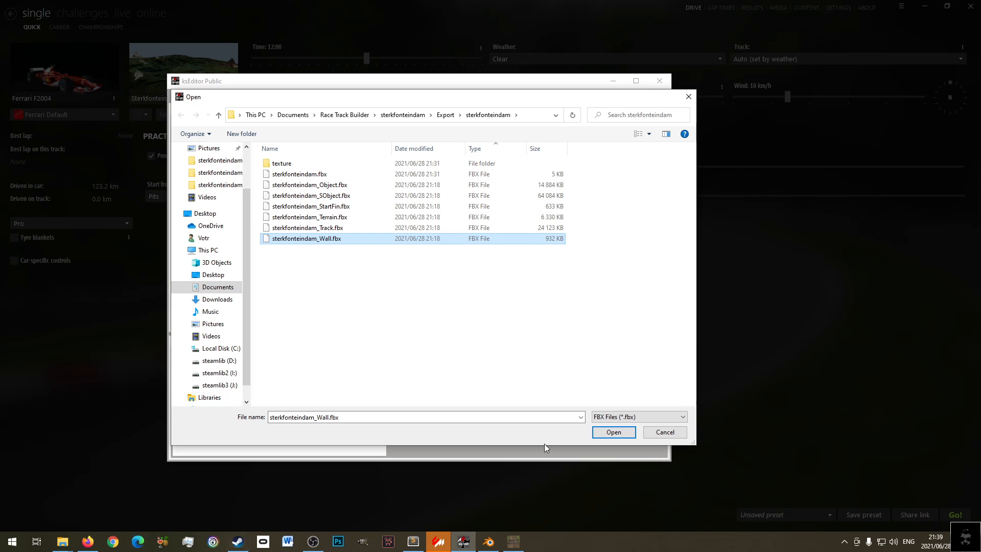
left_click(655, 436)
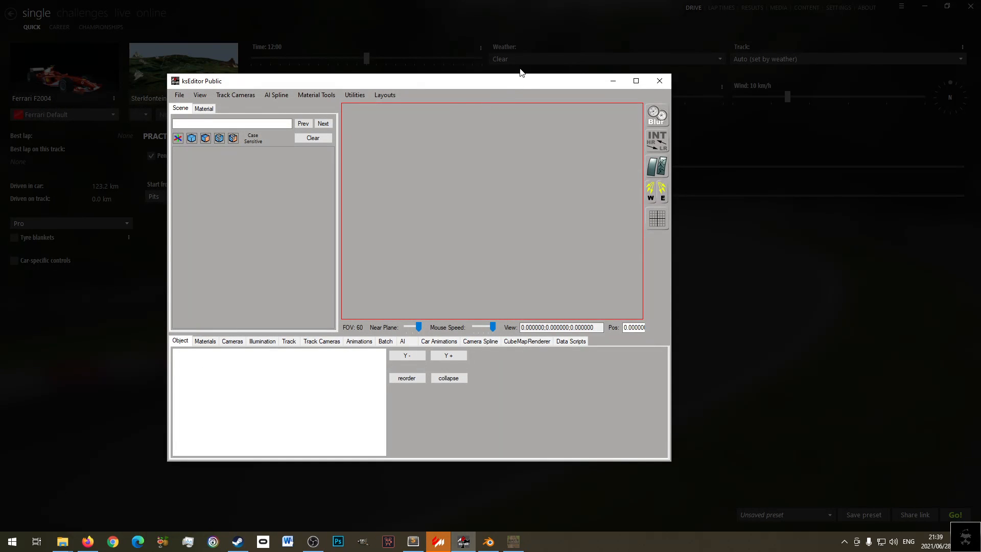
- Switch to Content Manager, dismiss the potential performance issue prompt without applying changes, and close the program
left_click_drag(515, 87, 539, 104)
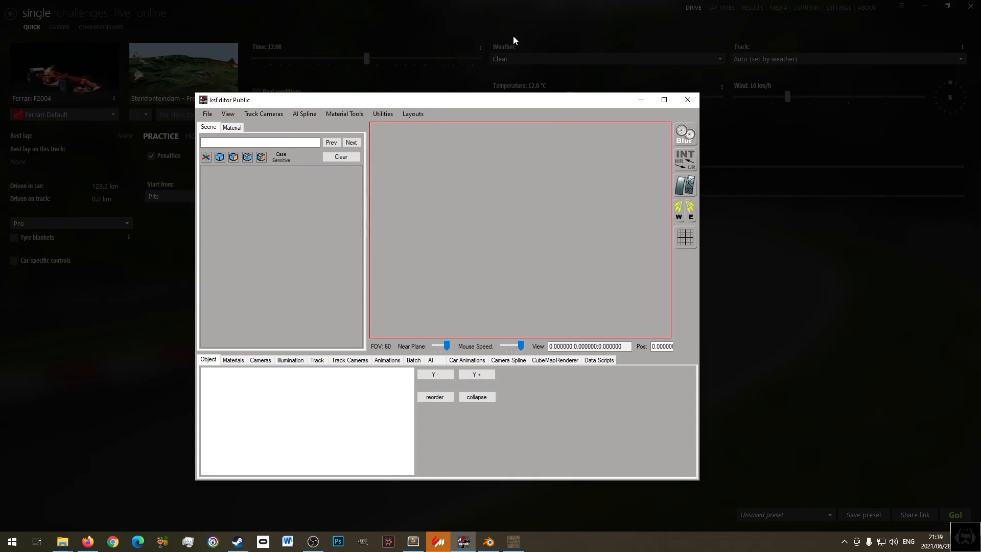
left_click(510, 23)
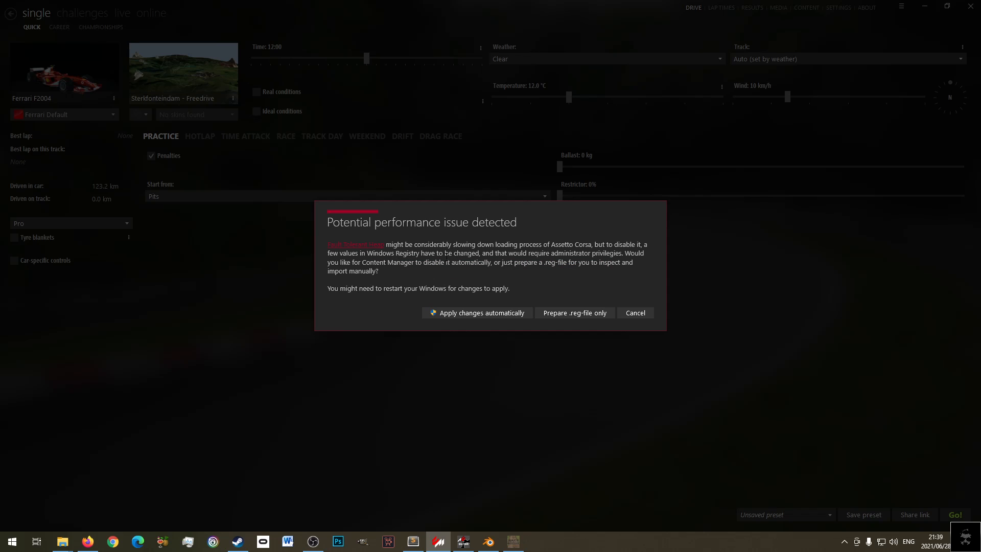
left_click_drag(445, 254, 507, 250)
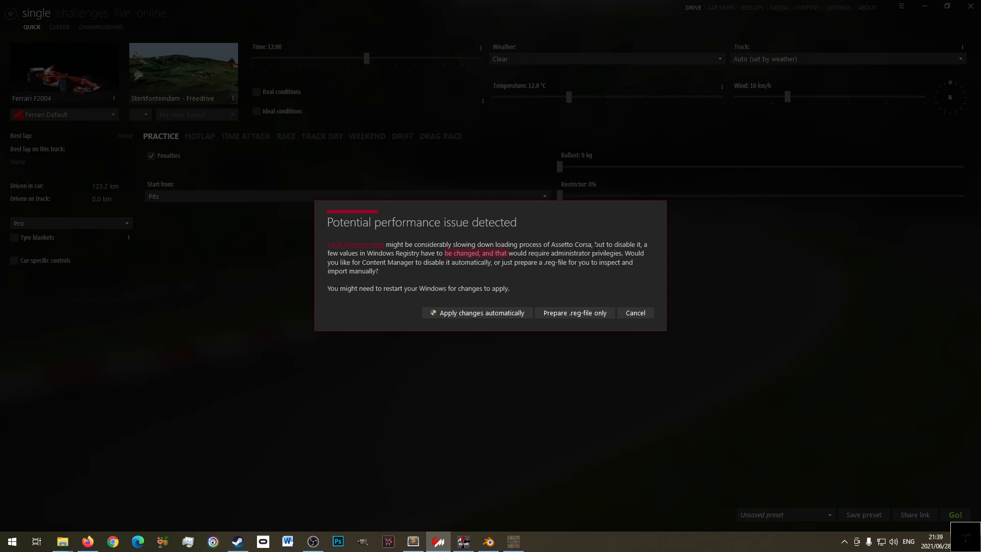
left_click(635, 313)
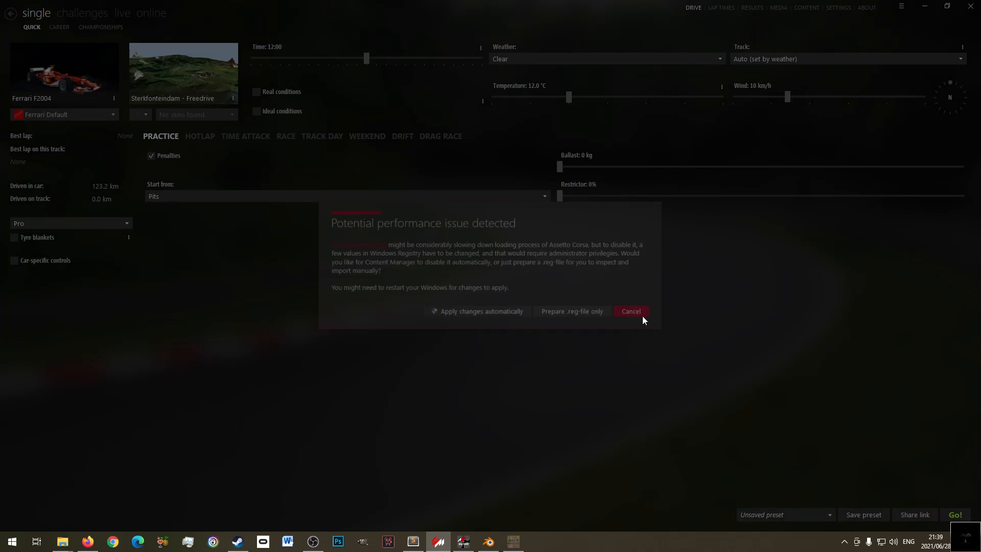
left_click(970, 6)
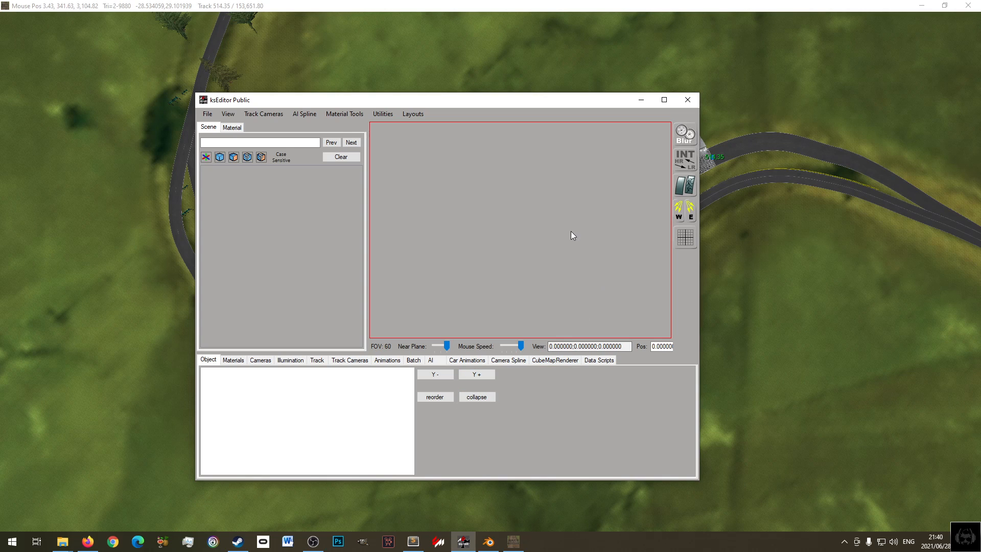
- Close the empty ksEditor window and exit Race Track Builder
left_click_drag(579, 110, 521, 99)
left_click(642, 96)
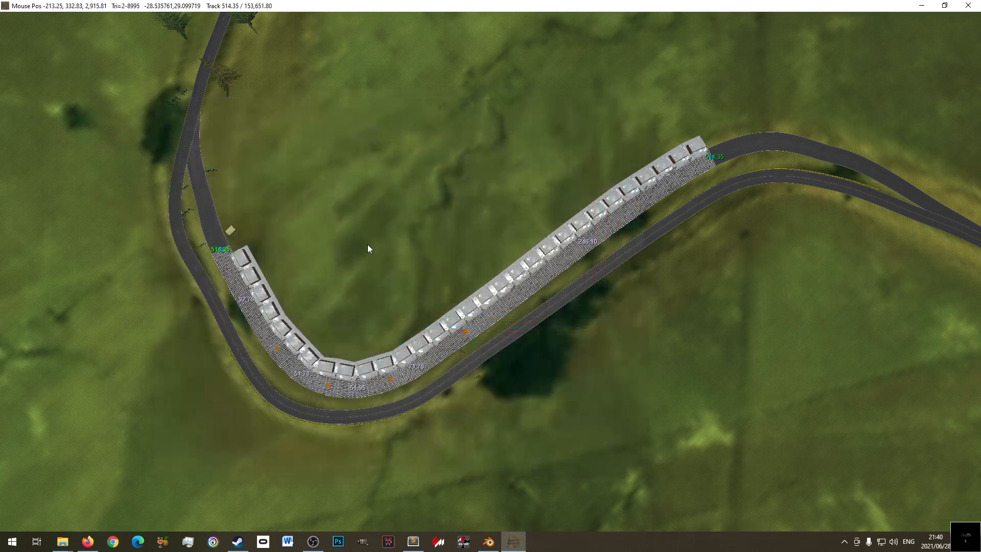
left_click(438, 195)
middle_click_drag(508, 343, 464, 256)
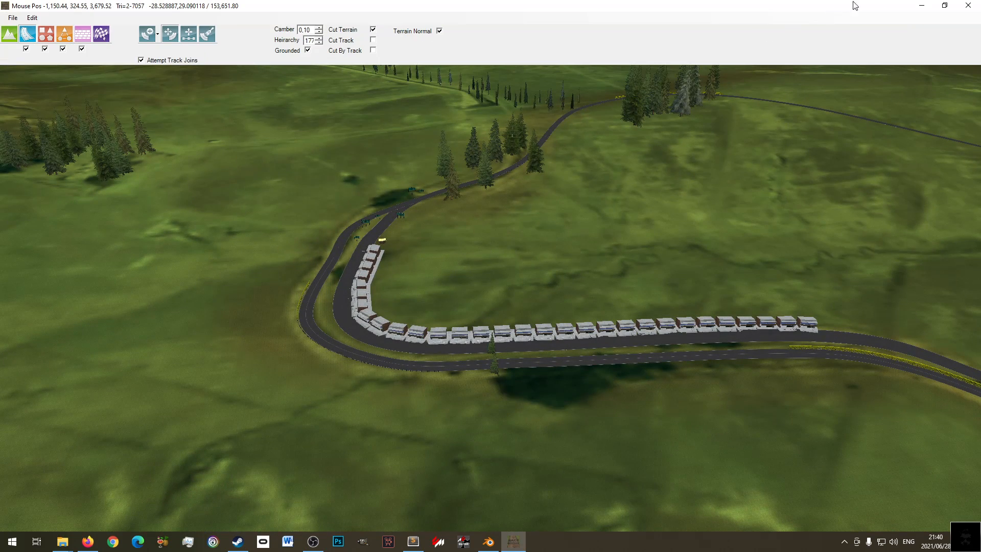
left_click(968, 5)
left_click(496, 302)
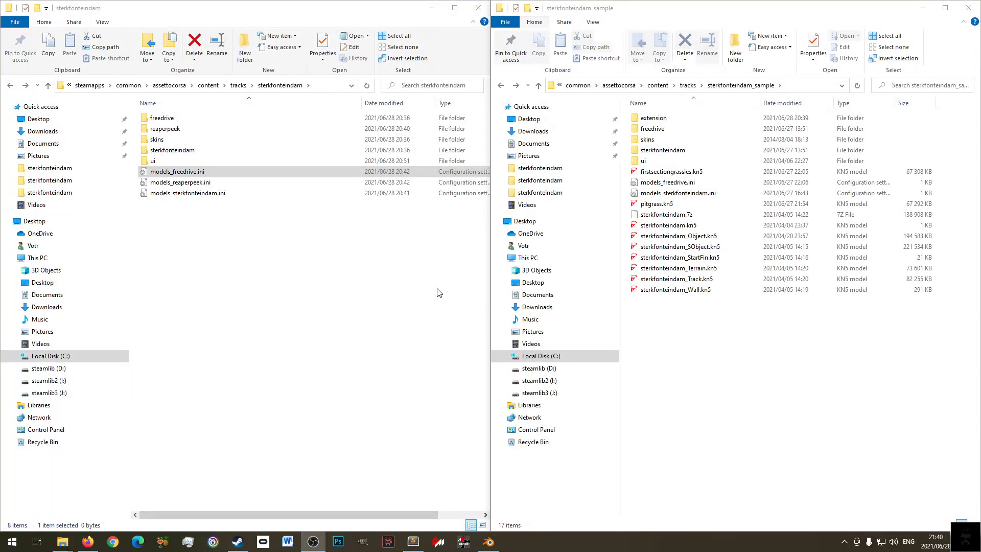
left_click(736, 377)
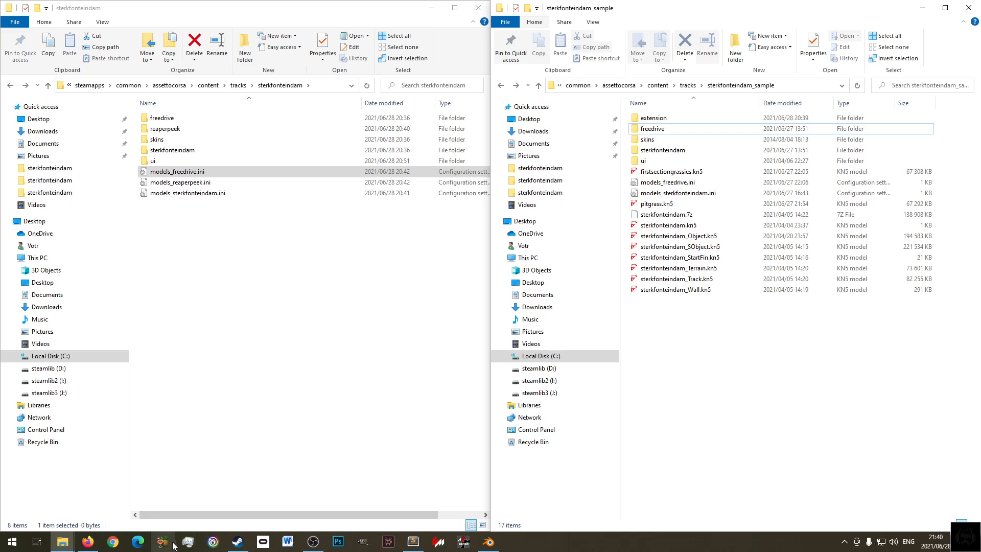
left_click(238, 541)
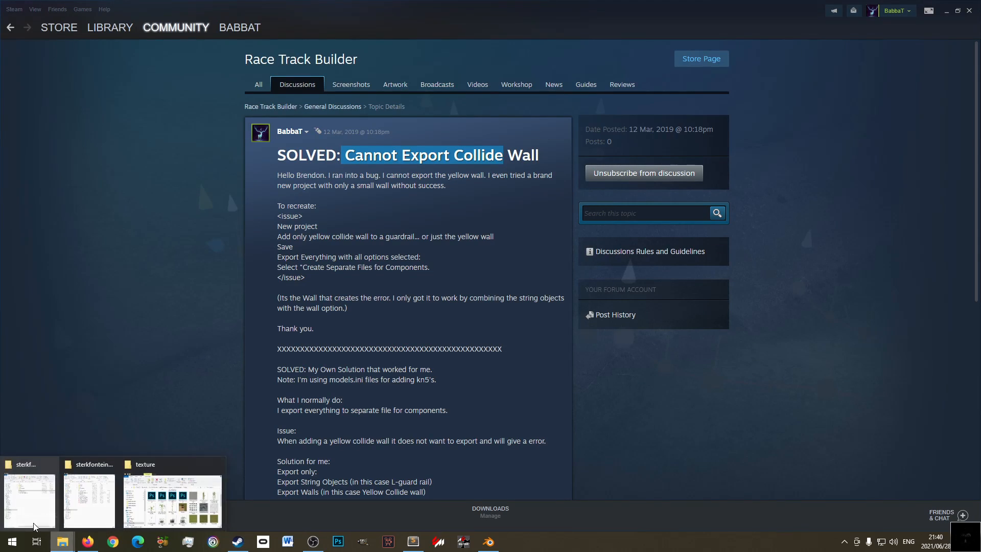
left_click(37, 527)
mouse_move(63, 542)
left_click(90, 501)
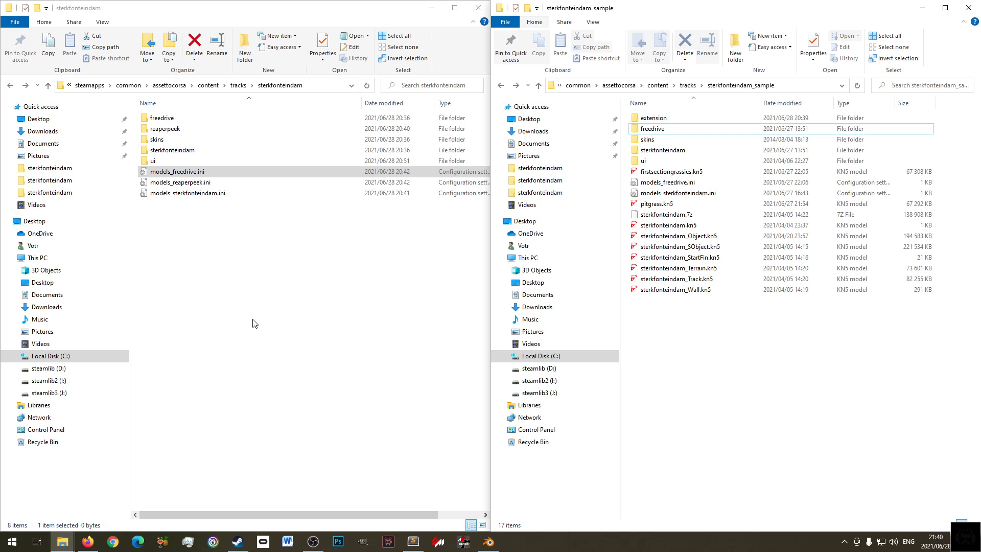
- Launch Race Track Builder from the Steam library and open an existing venue
left_click(237, 542)
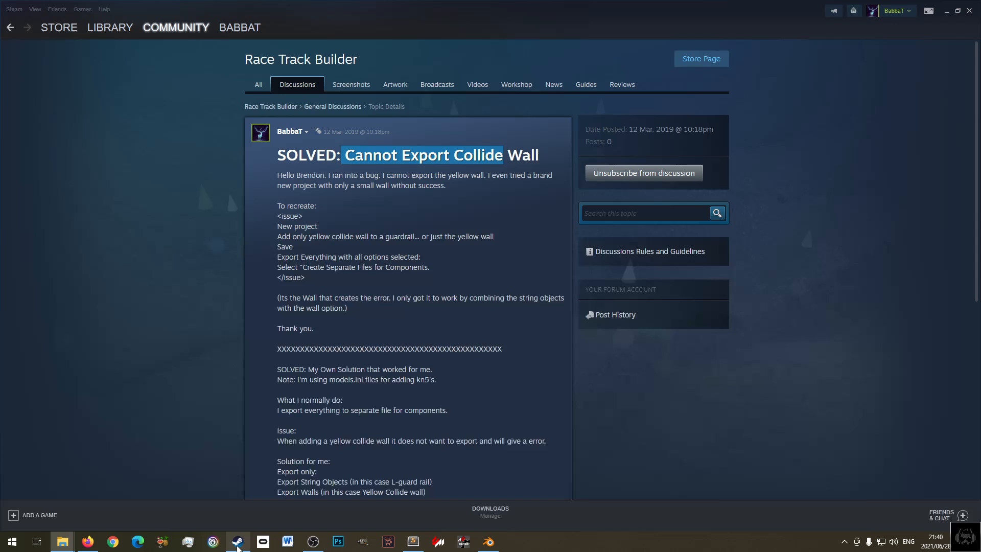
left_click(90, 33)
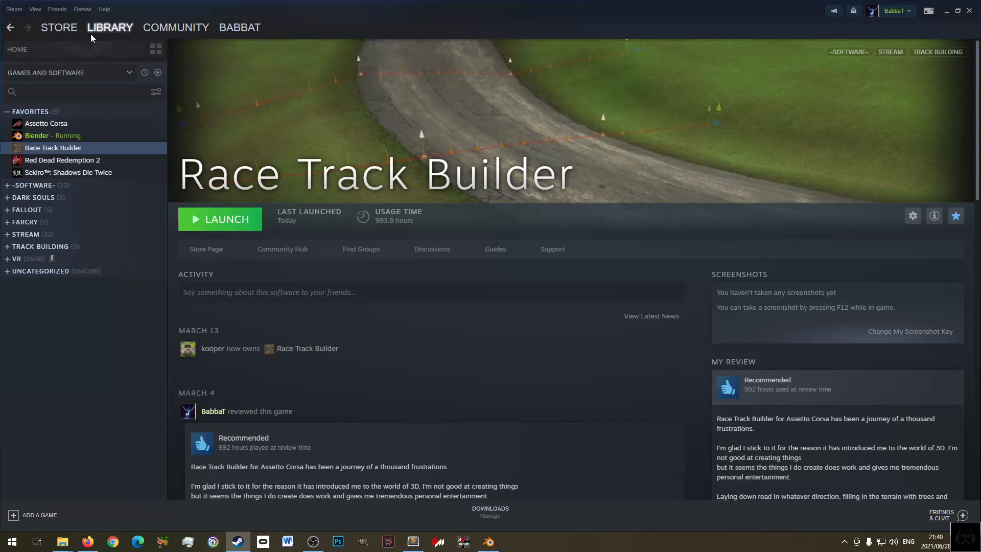
left_click(220, 219)
left_click(502, 308)
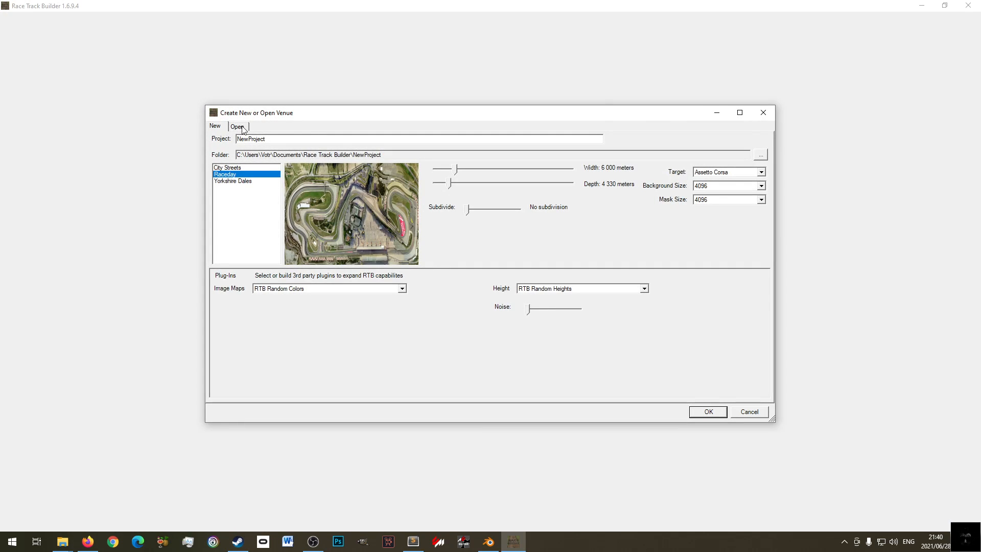
left_click(241, 127)
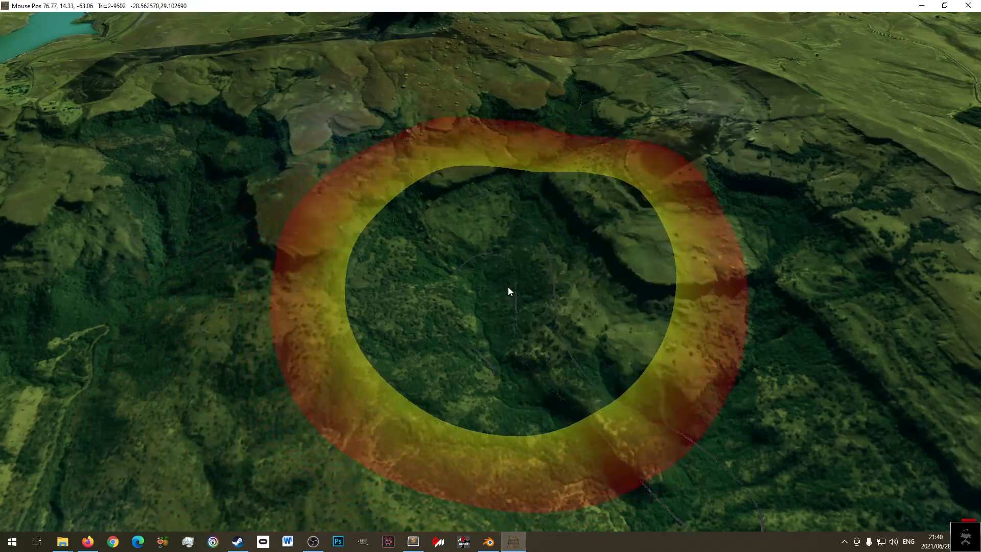
- Examine a stretch of road and the surrounding trees up close in the opened venue
middle_click_drag(103, 166, 501, 319)
scroll(501, 319, "up", 5)
mouse_move(235, 216)
middle_mouse_down()
mouse_move(440, 209)
mouse_move(572, 221)
middle_mouse_up()
scroll(435, 347, "up", 10)
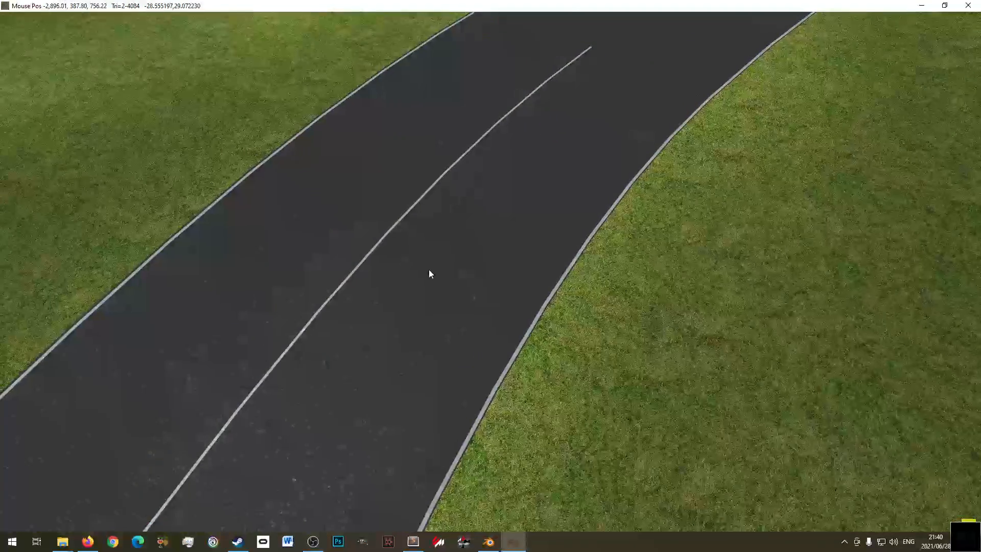
middle_click_drag(429, 274, 522, 272)
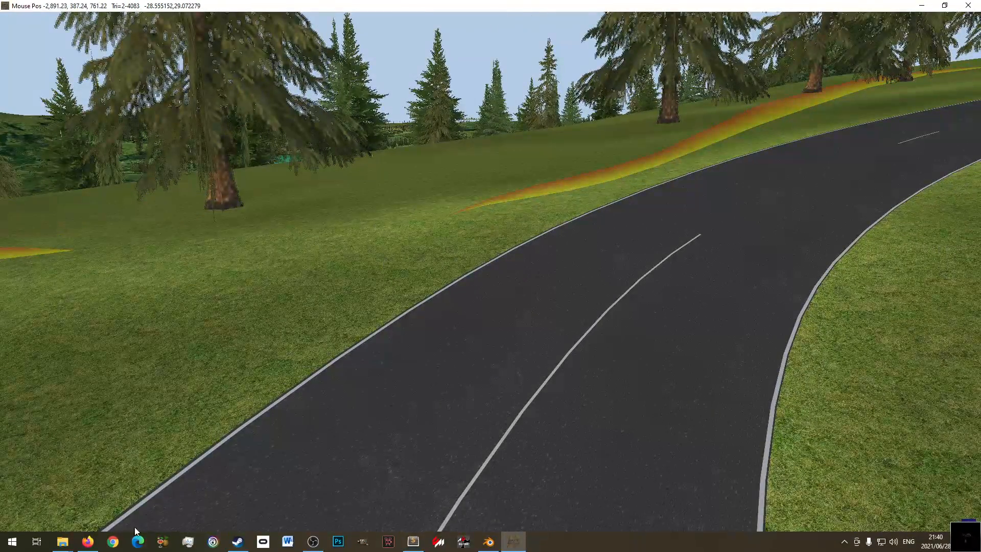
- Read the Steam discussion on exporting collide walls, marking the advice to export only string objects and walls together, and return to Race Track Builder
left_click(237, 541)
key("alt+Left")
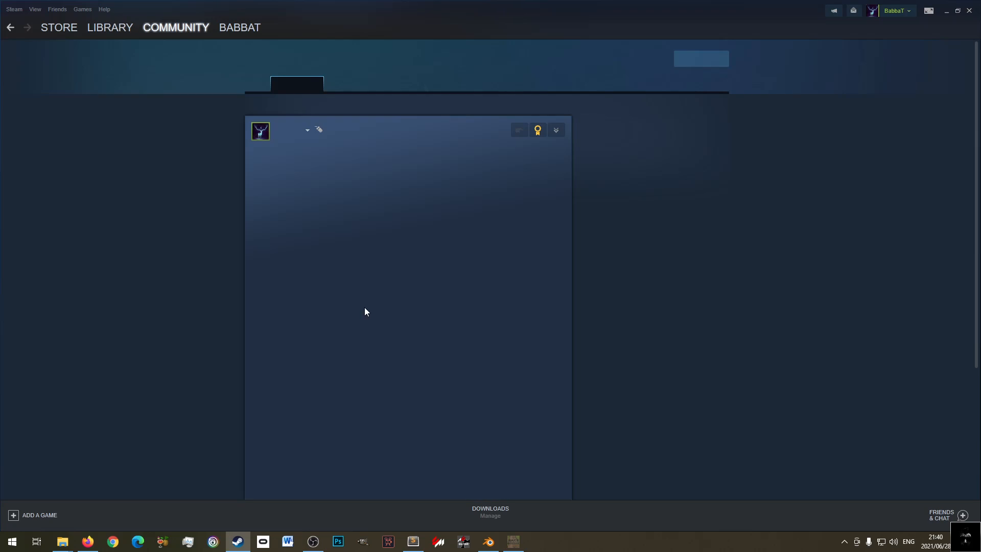
left_click_drag(279, 155, 420, 154)
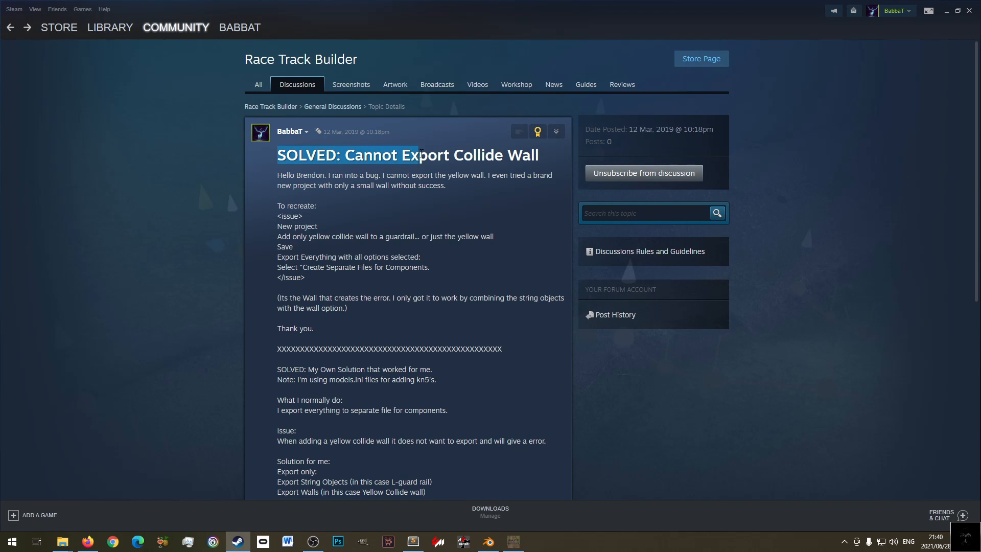
left_click(366, 315)
scroll(327, 327, "down", 3)
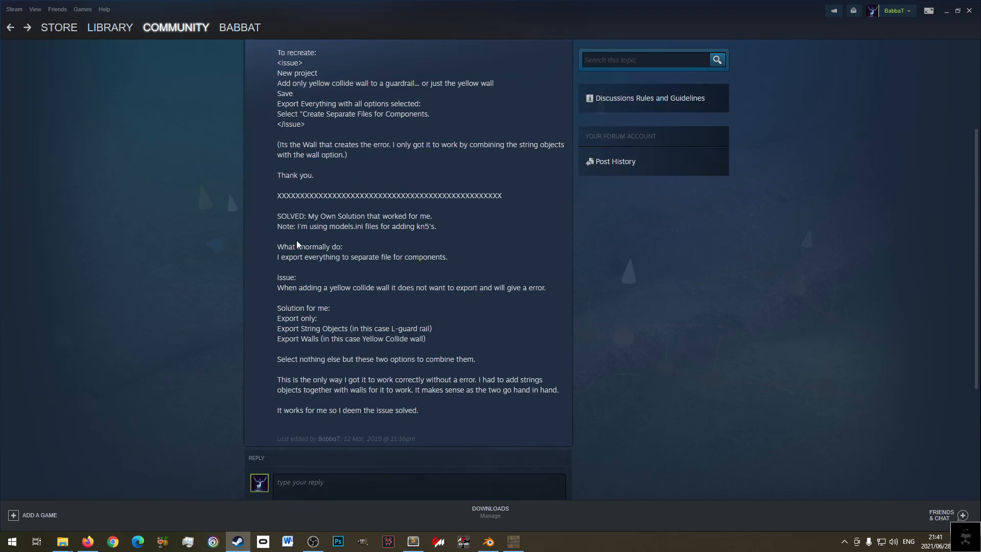
left_click_drag(278, 260, 379, 259)
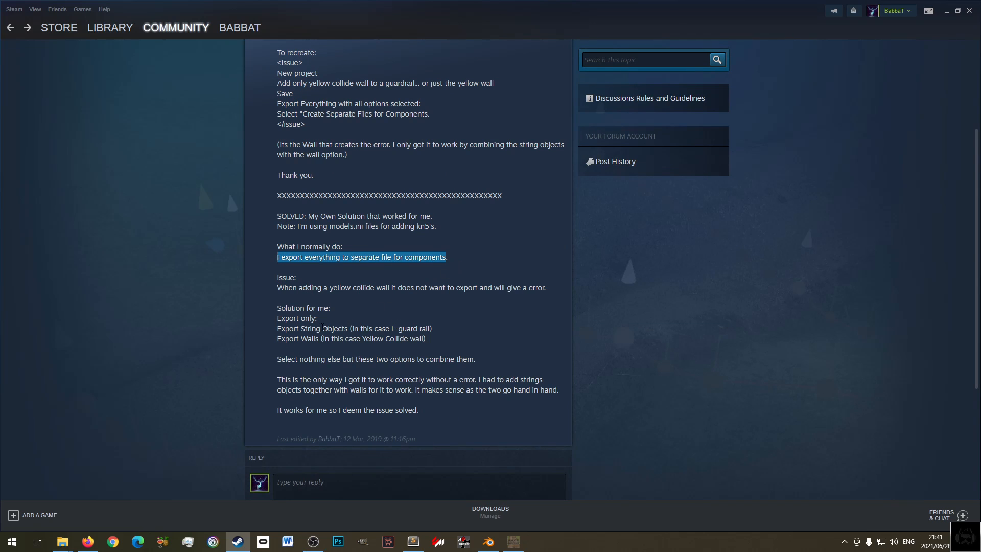
left_click_drag(285, 329, 350, 329)
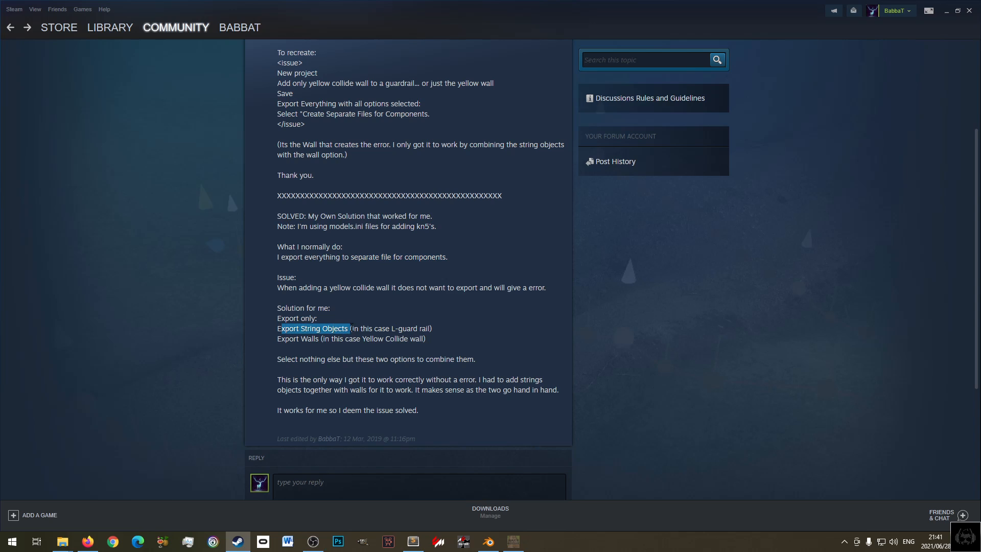
left_click_drag(289, 340, 333, 339)
left_click_drag(283, 360, 452, 359)
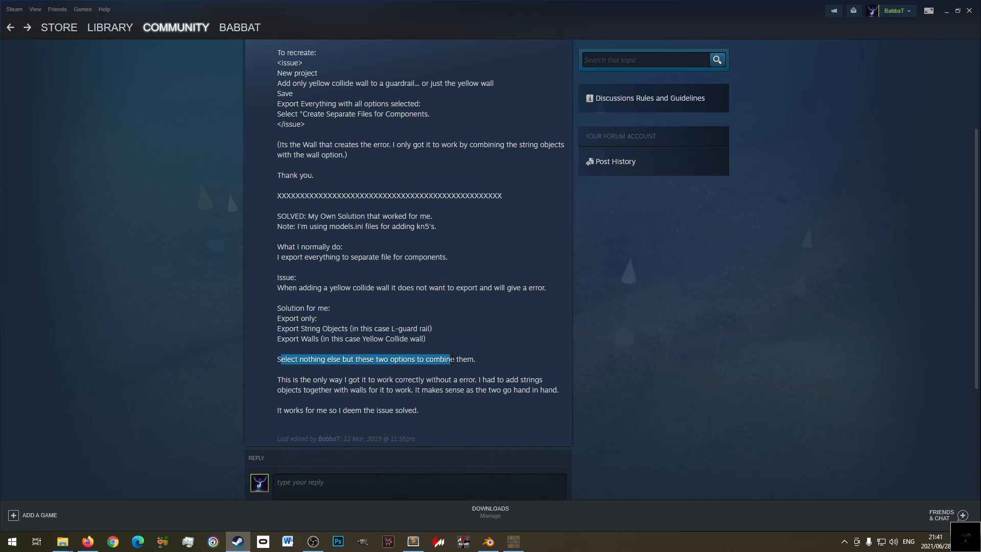
left_click(514, 541)
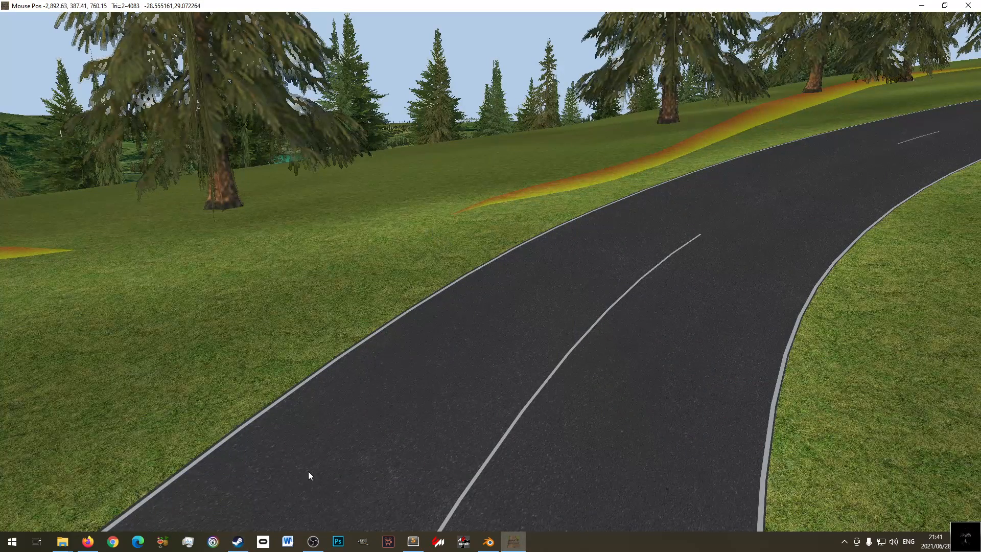
- Bring up the two Assetto Corsa track folders and the Race Track Builder export folder, and locate sterkfonteindam.fbx among the exported files
left_click(88, 541)
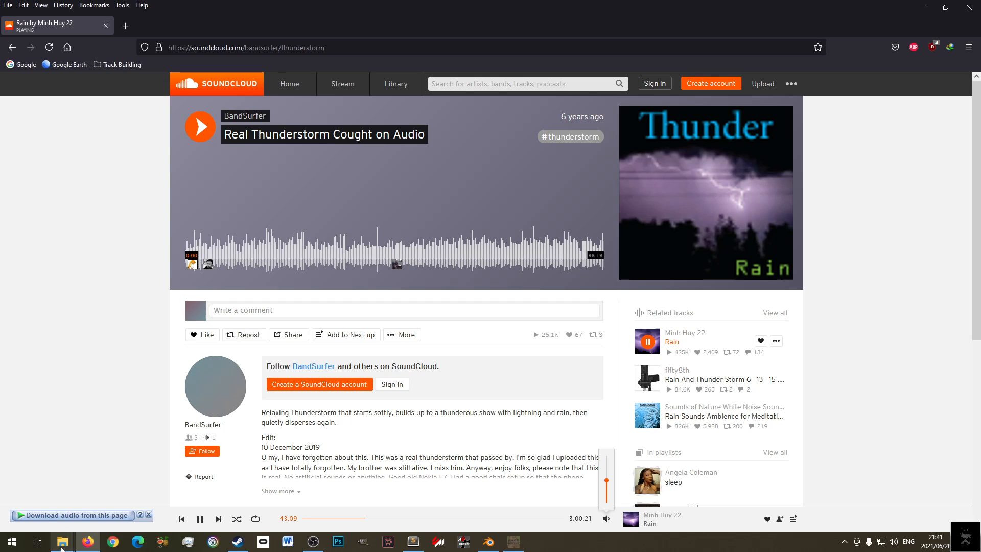
mouse_move(63, 543)
left_click(82, 490)
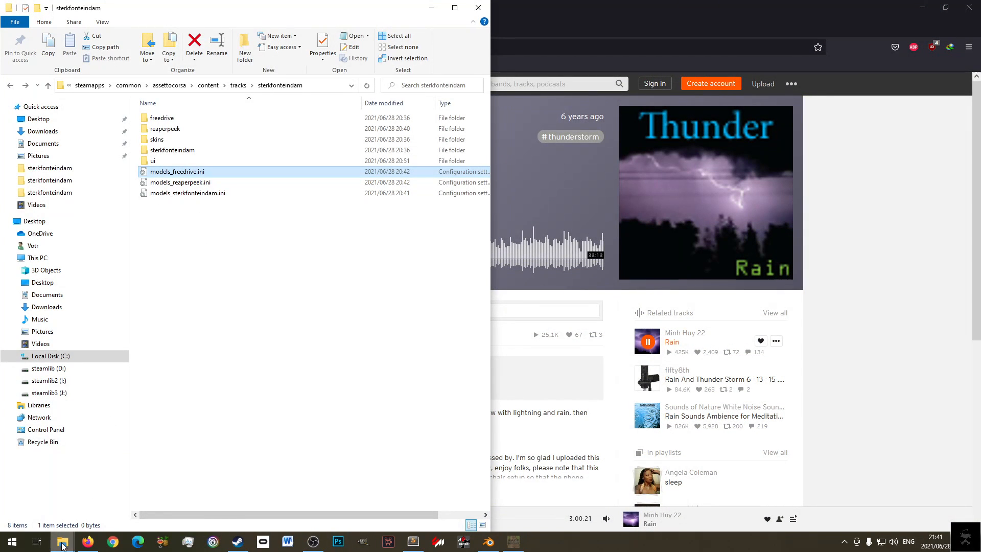
left_click(192, 508)
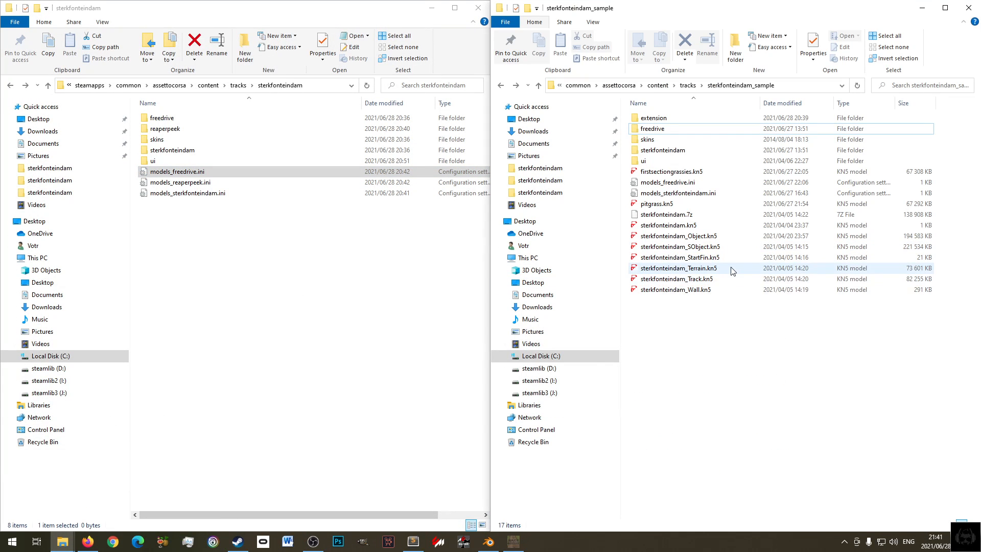
mouse_move(63, 542)
left_click(175, 494)
key("alt+Left")
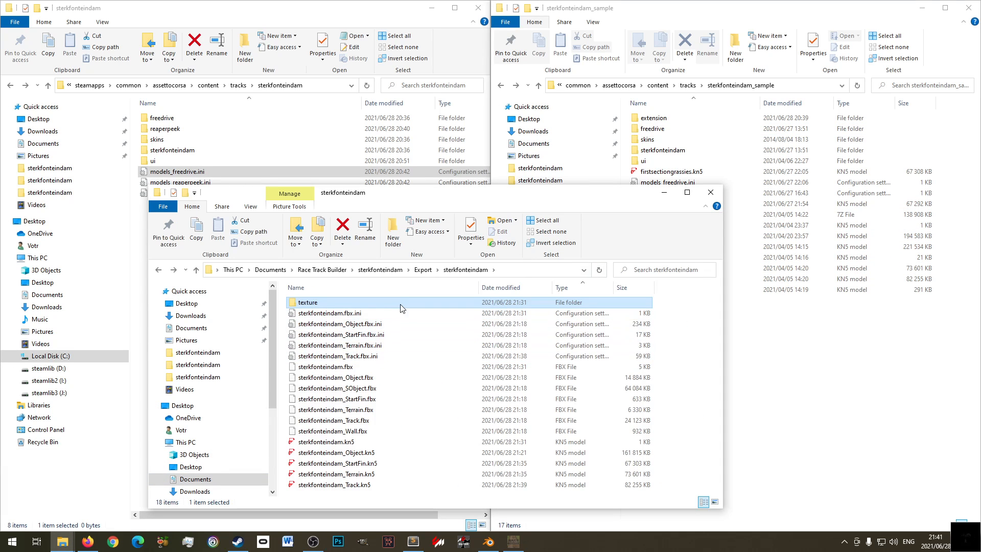
left_click_drag(485, 202, 450, 92)
left_click(270, 255)
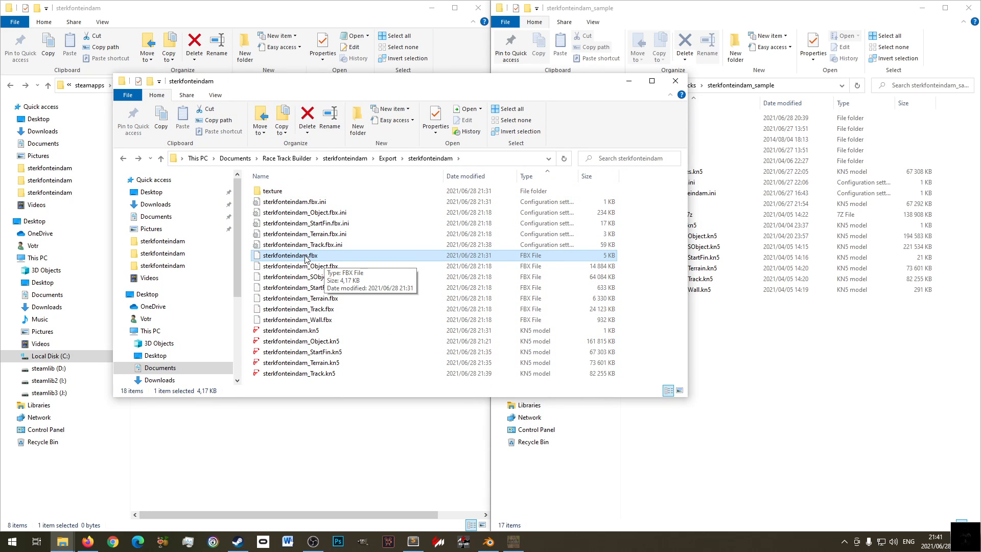
left_click(514, 540)
mouse_move(98, 11)
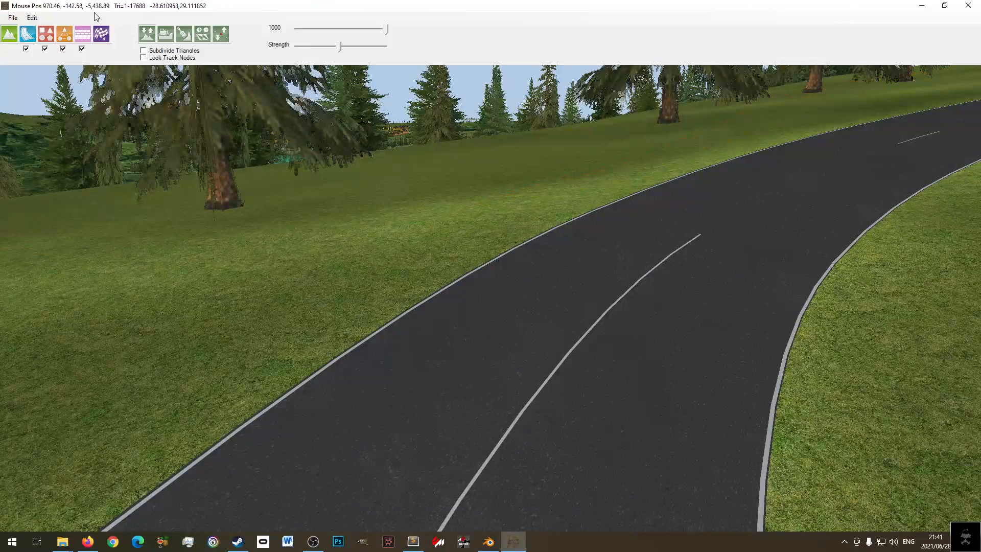
left_click(13, 17)
left_click(23, 92)
left_click(134, 159)
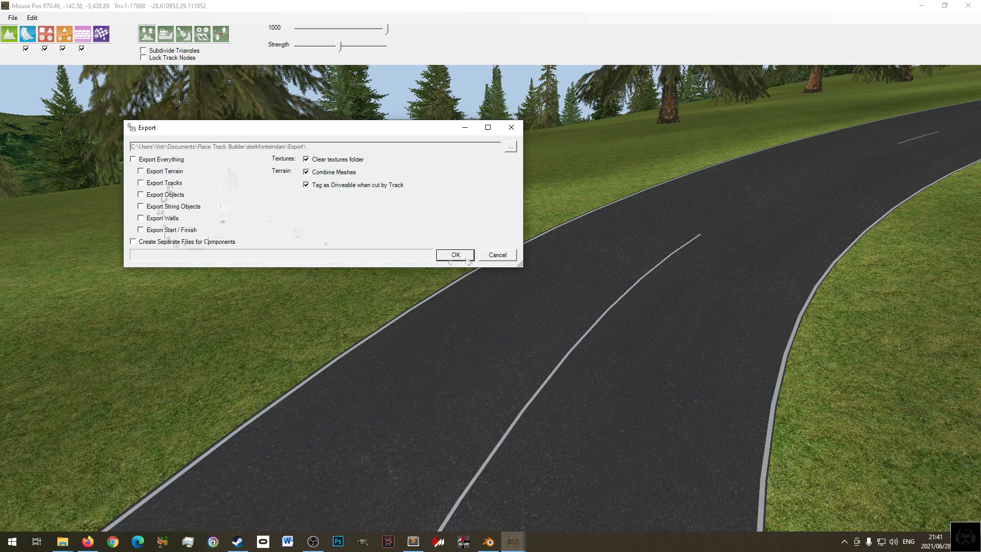
left_click(498, 255)
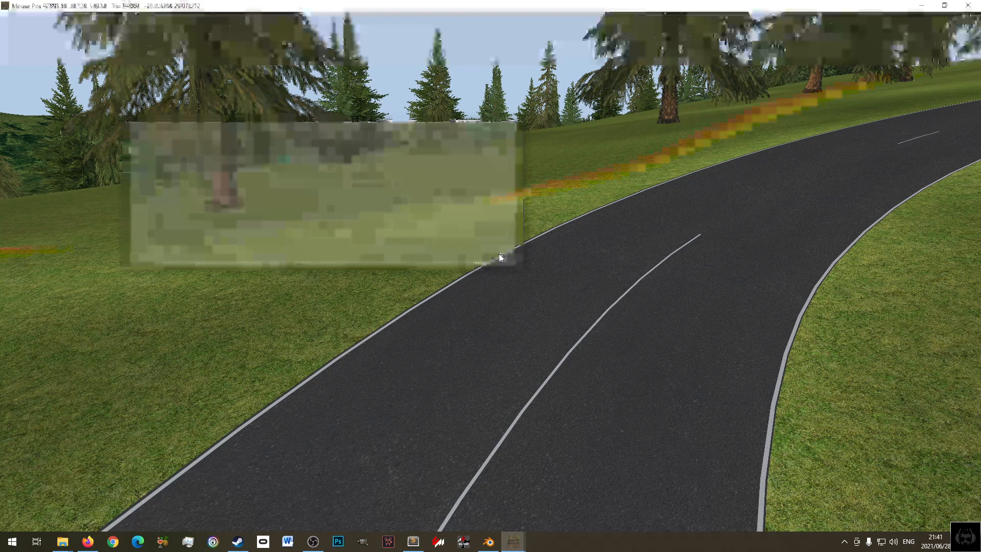
- Bring up the venue's export options, and delete sterkfonteindam_SObject.fbx and sterkfonteindam_Wall.fbx from the export folder
left_click(12, 17)
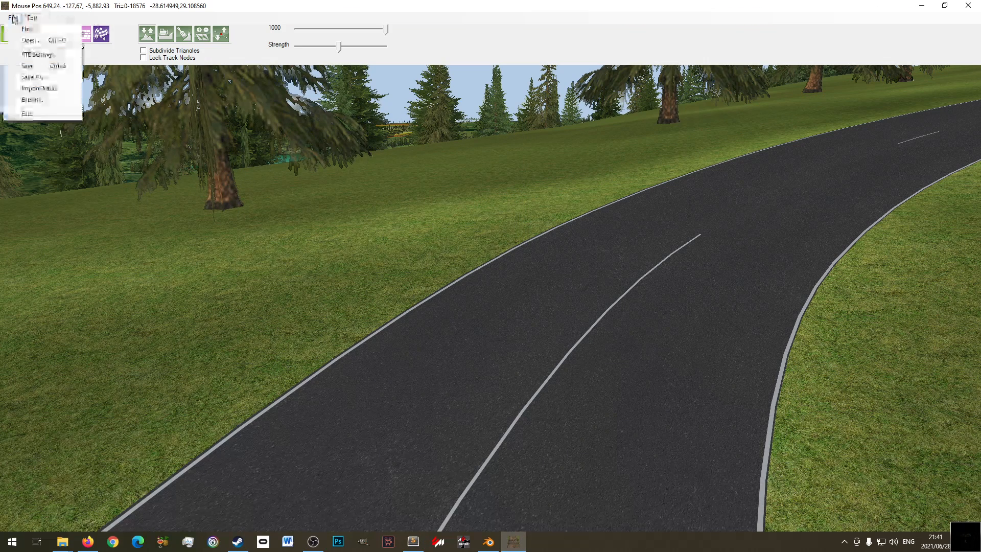
left_click(26, 99)
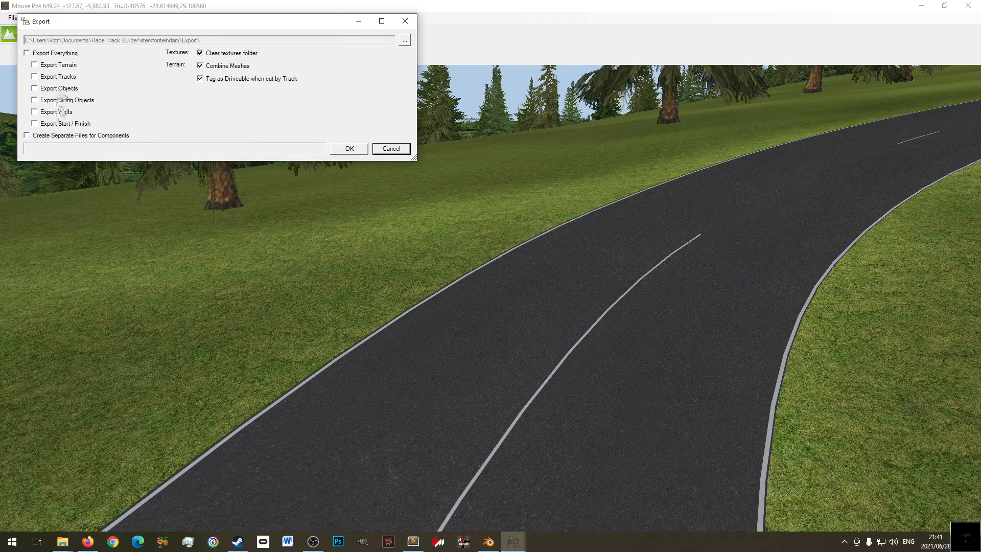
mouse_move(62, 542)
left_click(57, 511)
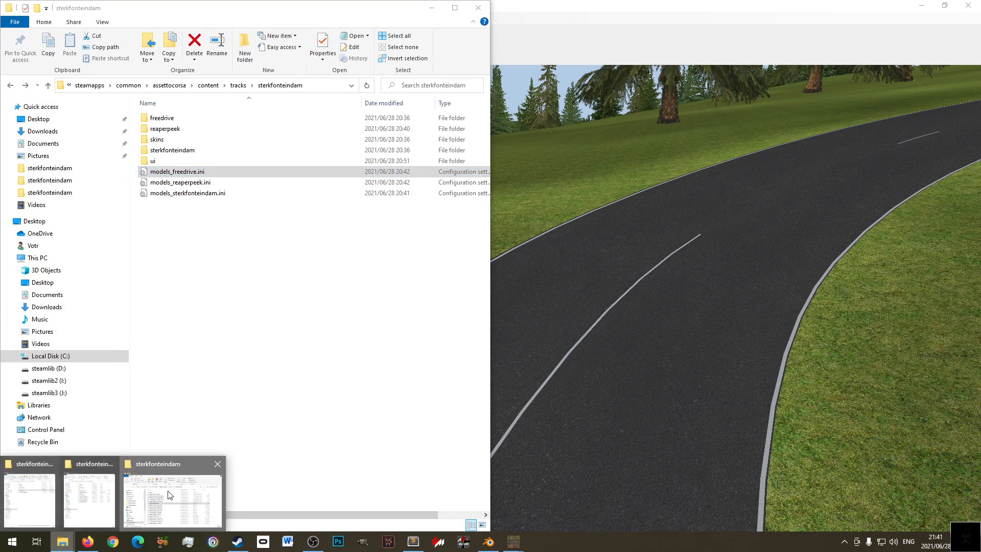
left_click(170, 495)
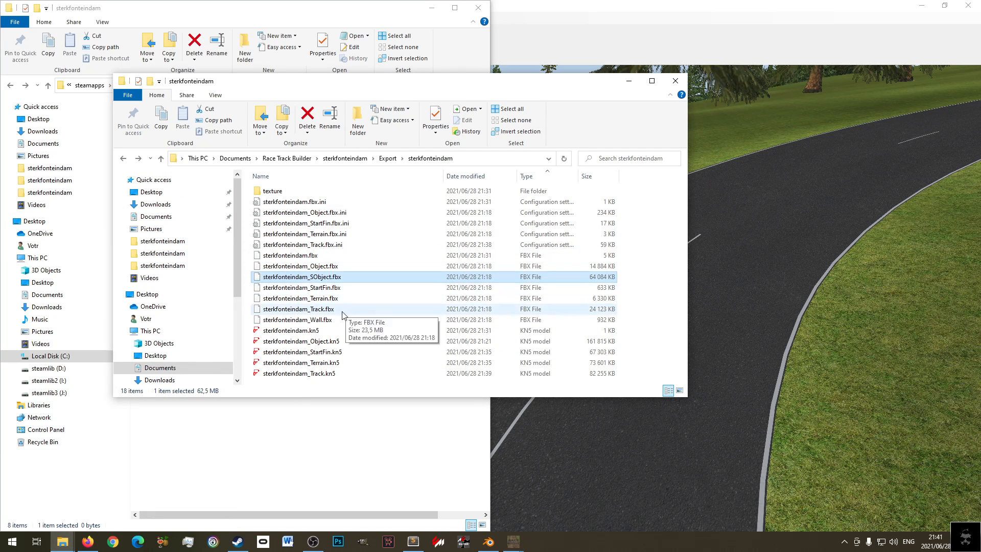
left_click(322, 320, "ctrl")
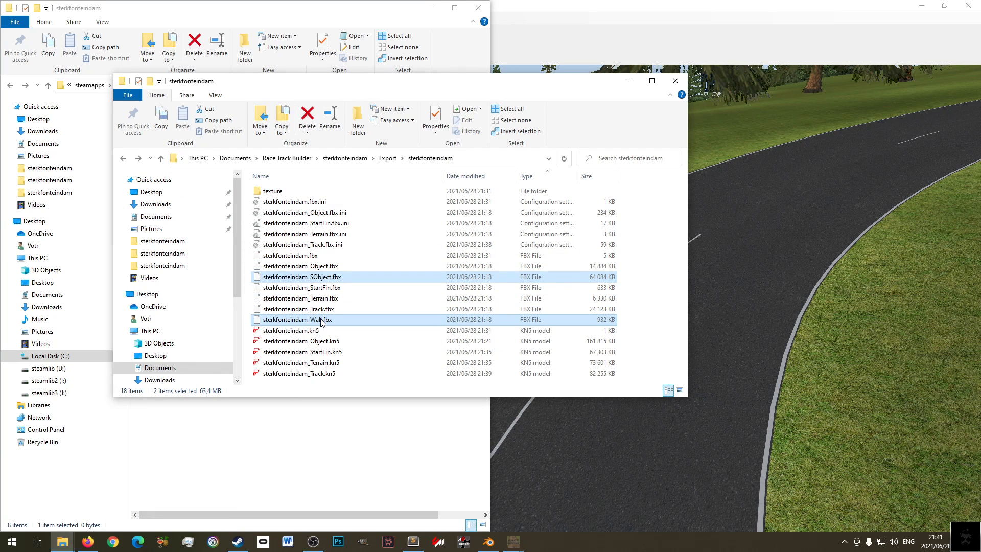
key("Delete")
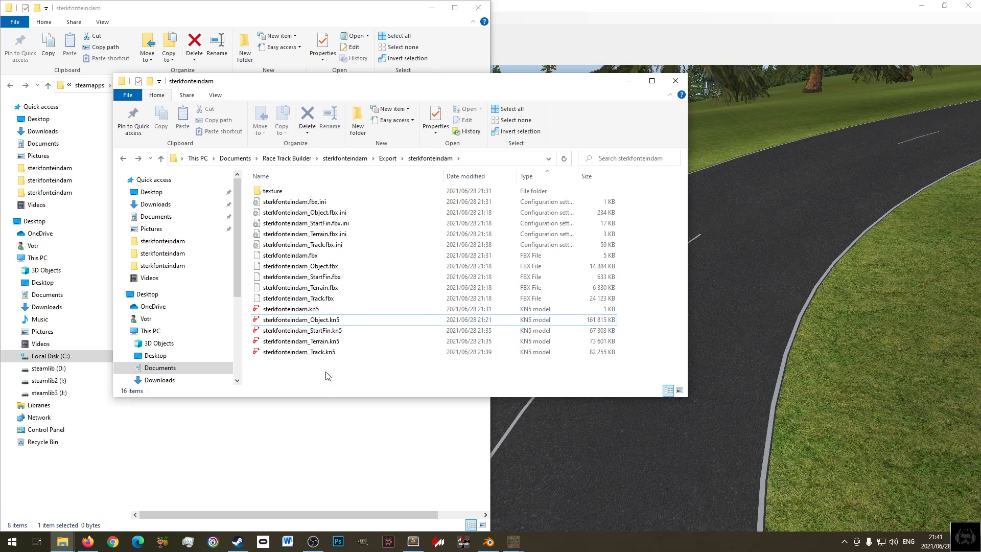
left_click(289, 256)
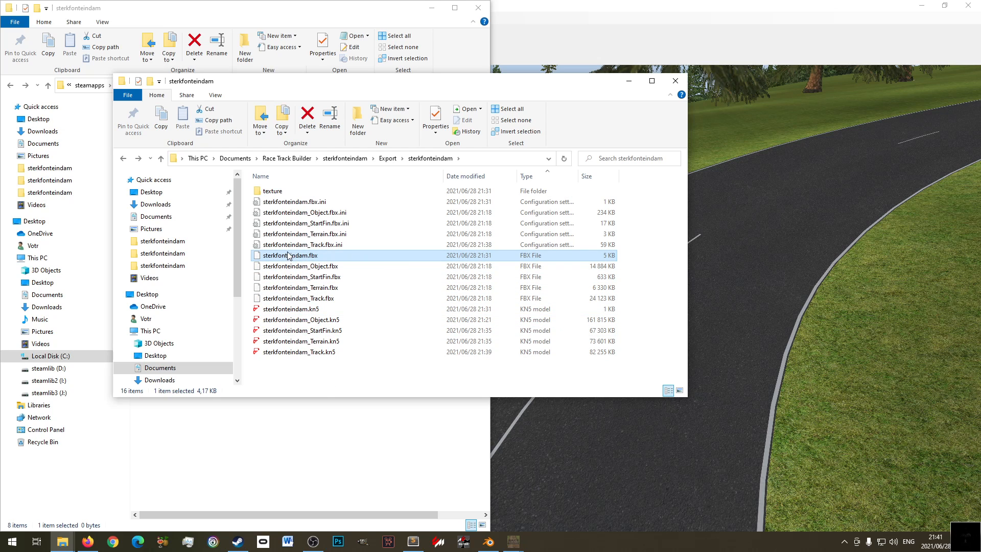
- Export only the venue's string objects and walls, without creating separate files for components
left_click(563, 16)
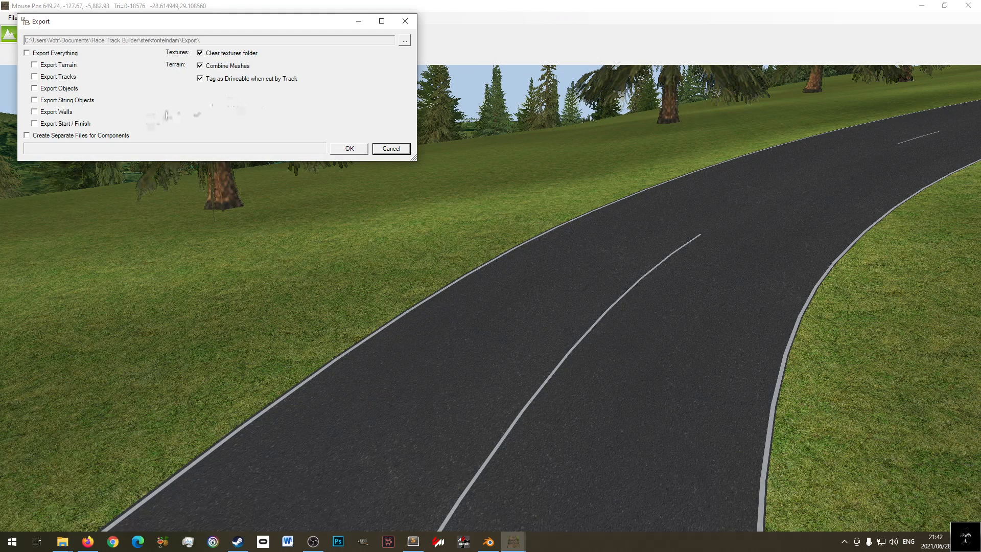
left_click(51, 112)
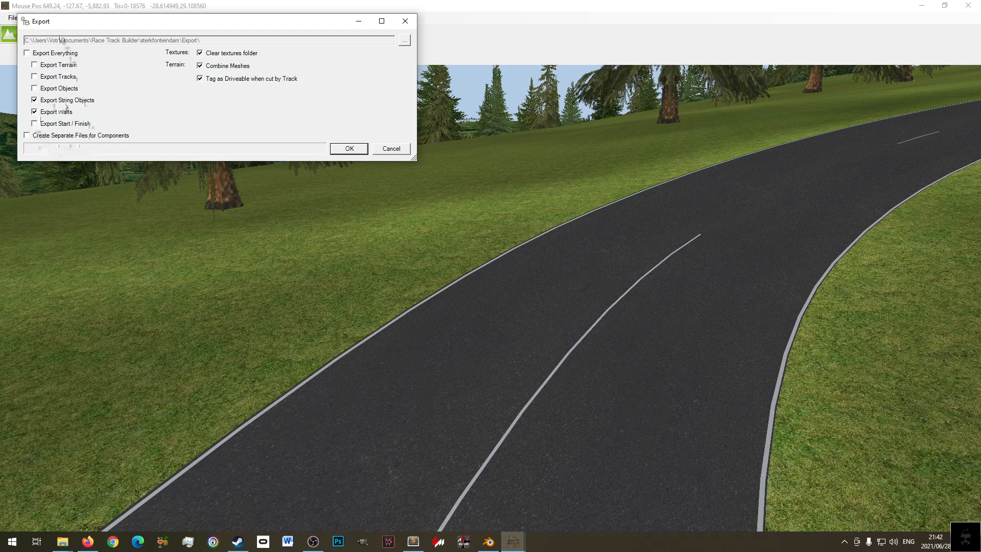
left_click(334, 149)
- Check the date and size of sterkfonteindam.fbx in the export folder, and return to Race Track Builder
mouse_move(63, 542)
left_click(172, 501)
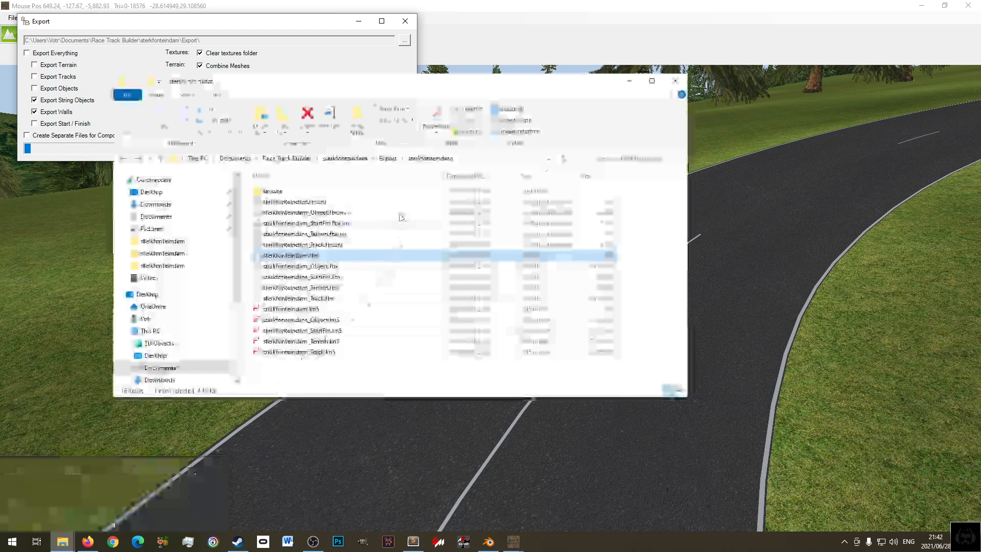
left_click(307, 256)
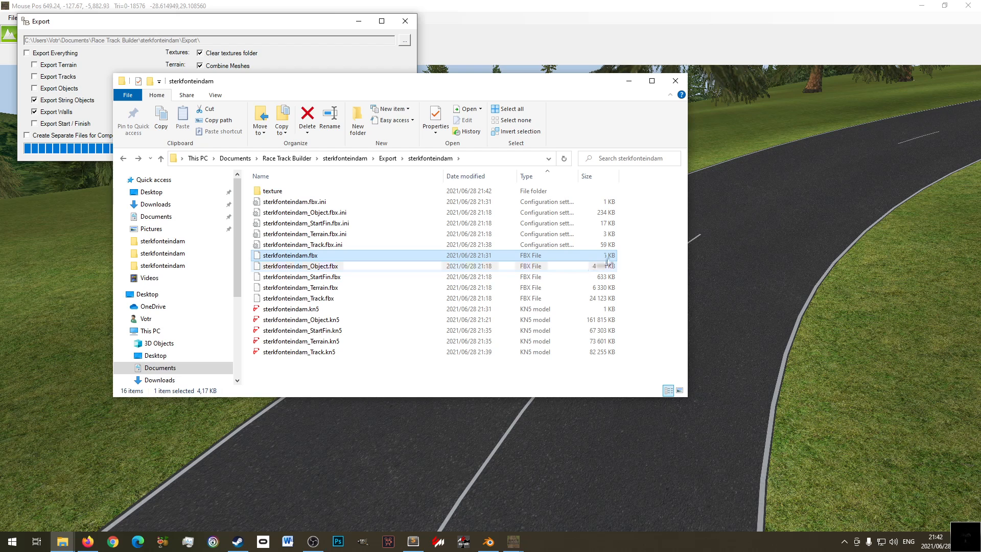
left_click_drag(445, 85, 410, 182)
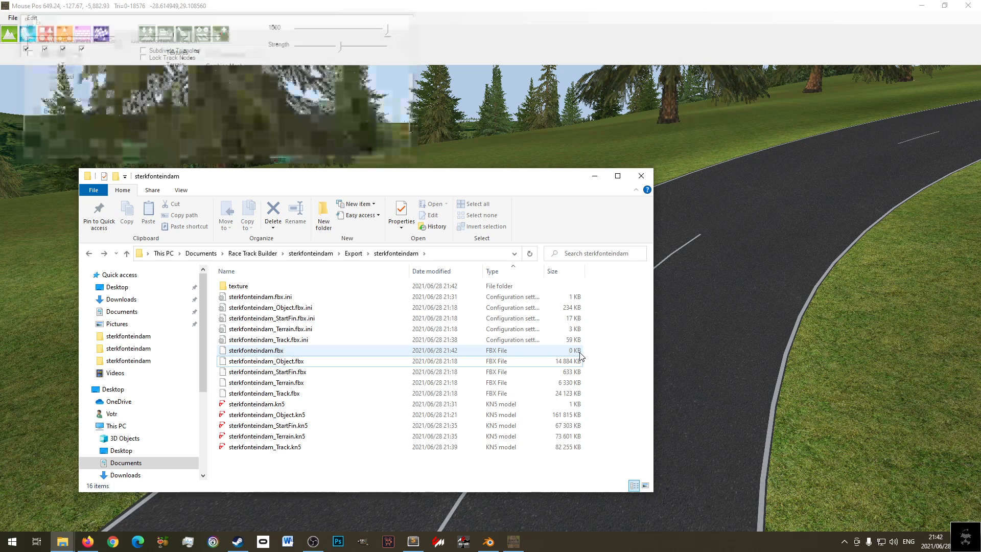
left_click(559, 352)
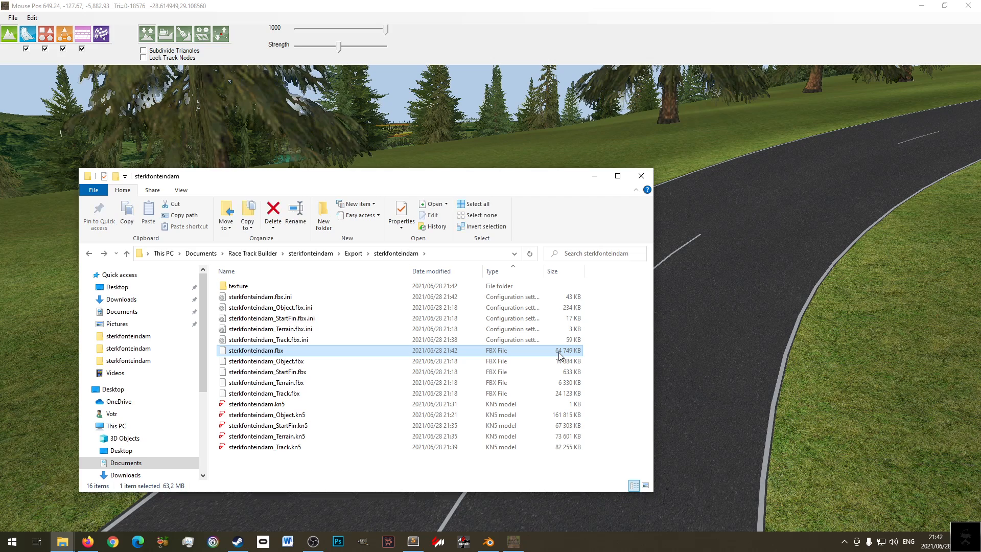
left_click(415, 6)
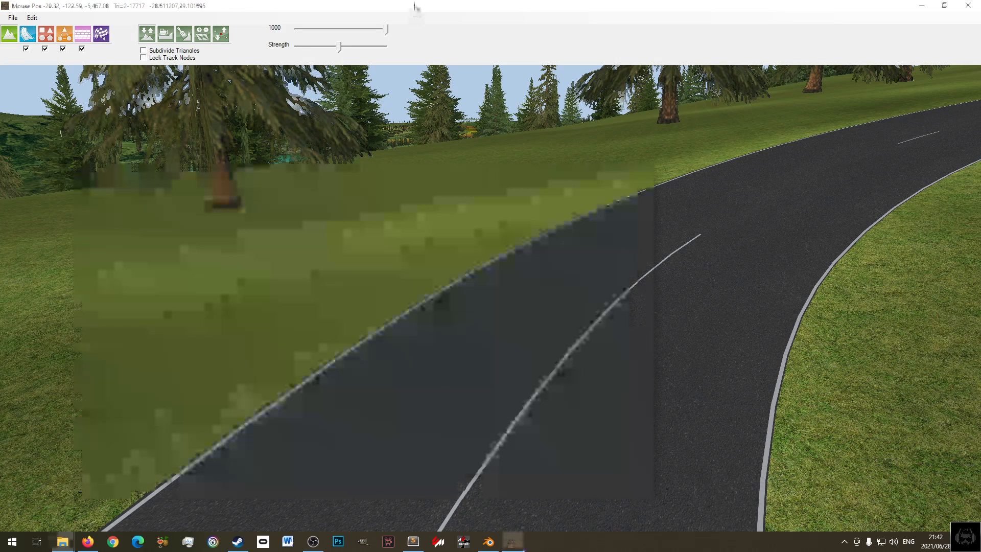
- Switch to ksEditor and open the combined sterkfonteindam.fbx from the export folder
left_click(463, 541)
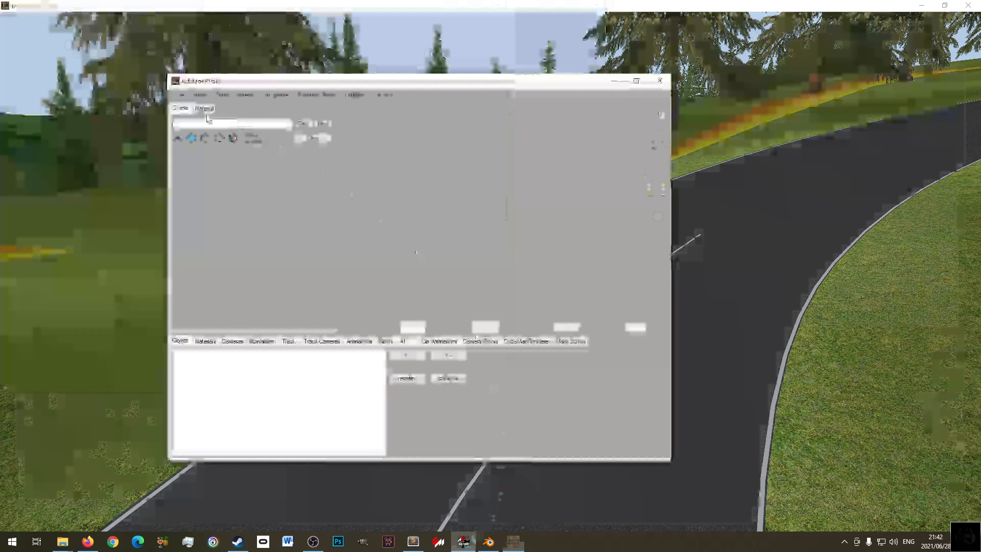
left_click(180, 95)
left_click(204, 118)
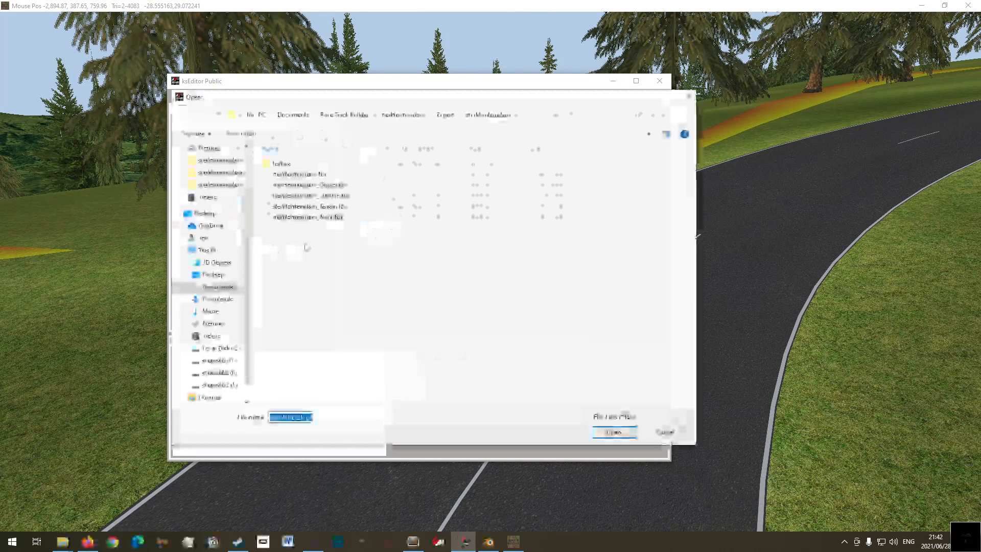
left_click(293, 175)
double_click(293, 176)
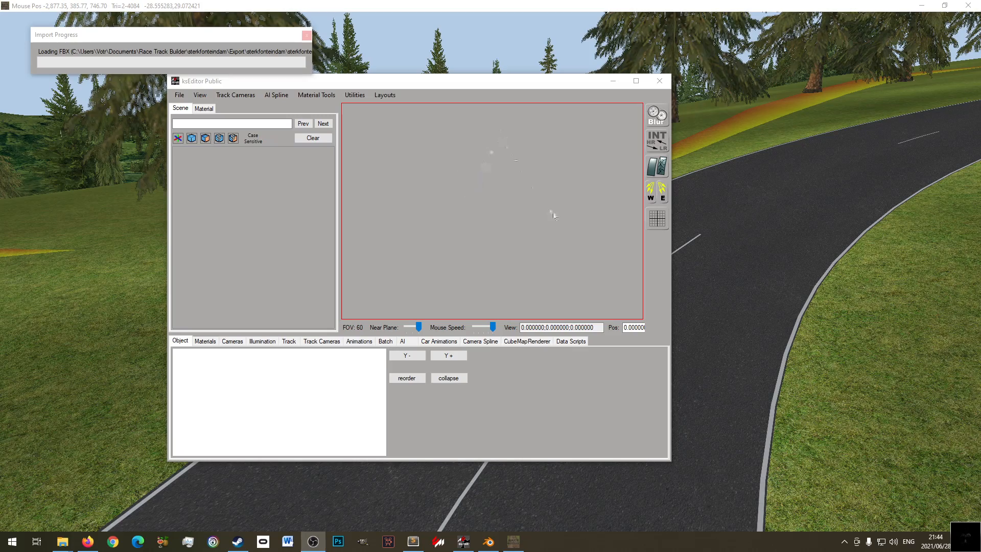
- Return to Race Track Builder and examine the road and its surroundings along another stretch of the venue while the FBX import runs
mouse_move(703, 14)
left_click(713, 142)
mouse_move(713, 143)
middle_mouse_down()
mouse_move(578, 312)
mouse_move(756, 295)
mouse_move(718, 210)
mouse_move(724, 284)
mouse_move(648, 259)
mouse_move(719, 253)
mouse_move(484, 259)
mouse_move(345, 247)
middle_mouse_up()
scroll(591, 308, "down", 10)
scroll(483, 259, "up", 5)
scroll(327, 276, "down", 4)
mouse_move(313, 291)
middle_mouse_down()
mouse_move(556, 291)
mouse_move(407, 262)
mouse_move(661, 310)
mouse_move(758, 343)
mouse_move(379, 308)
mouse_move(379, 341)
mouse_move(629, 304)
mouse_move(287, 279)
mouse_move(501, 322)
mouse_move(343, 288)
mouse_move(343, 362)
mouse_move(493, 323)
mouse_move(535, 357)
mouse_move(405, 358)
mouse_move(467, 250)
mouse_move(597, 230)
mouse_move(651, 236)
mouse_move(823, 185)
mouse_move(679, 280)
mouse_move(532, 423)
mouse_move(797, 321)
mouse_move(659, 225)
mouse_move(797, 197)
mouse_move(708, 214)
mouse_move(603, 403)
mouse_move(633, 396)
mouse_move(650, 289)
mouse_move(694, 272)
mouse_move(563, 314)
mouse_move(583, 324)
mouse_move(541, 326)
mouse_move(438, 298)
mouse_move(602, 176)
mouse_move(462, 263)
mouse_move(453, 149)
mouse_move(436, 234)
mouse_move(499, 329)
mouse_move(487, 225)
middle_mouse_up()
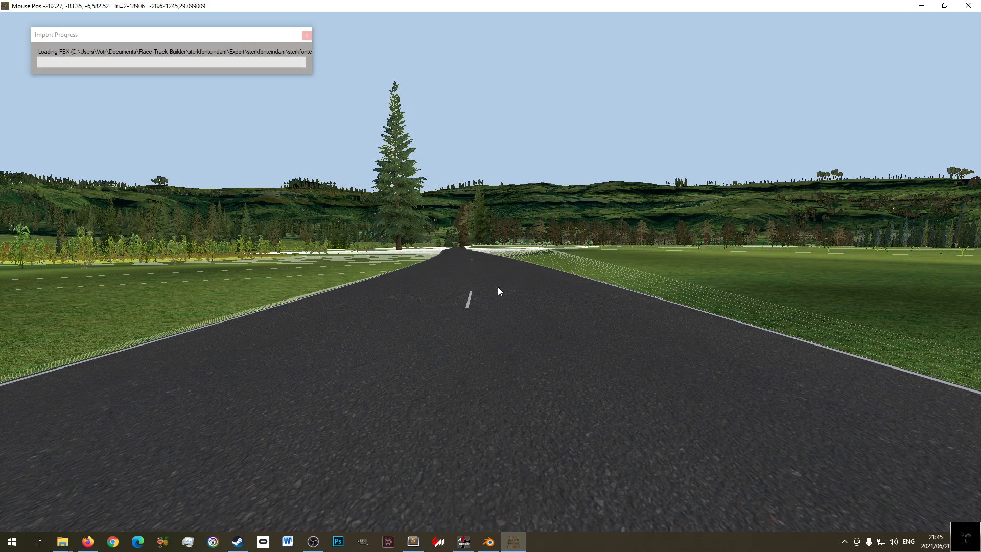
right_click_drag(497, 287, 480, 265)
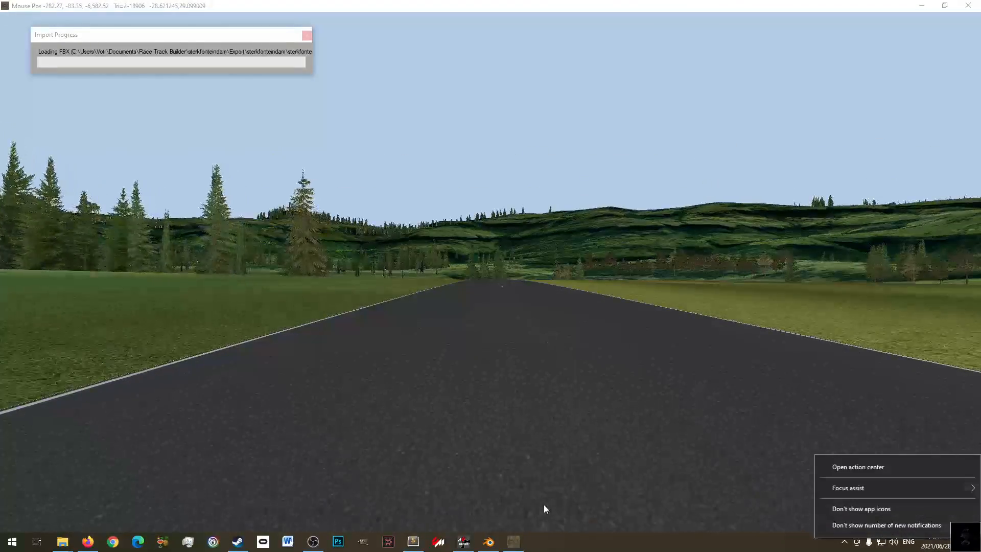
right_click_drag(599, 382, 356, 372)
key("w")
key("w")
key("w")
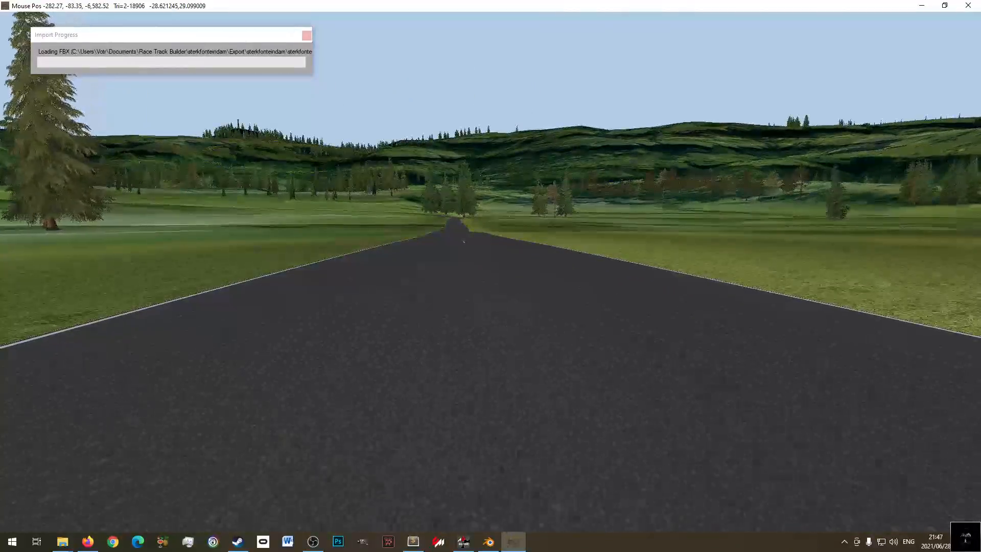
- Examine the road and the surrounding hills and trees further along the venue while the FBX import runs
key("w")
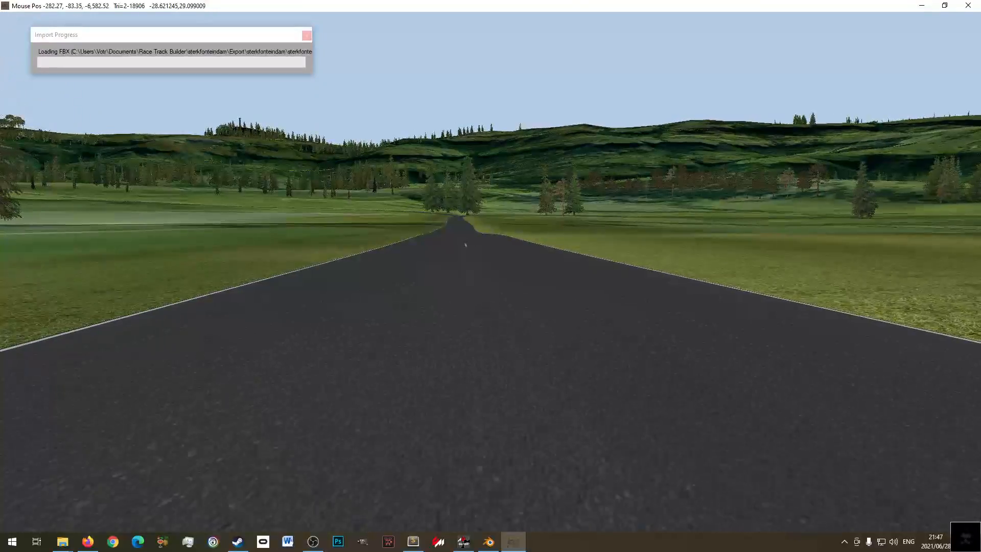
key("w")
right_click_drag(357, 372, 66, 323)
key("w")
key("w")
key("w")
key("w")
right_click_drag(491, 316, 296, 323)
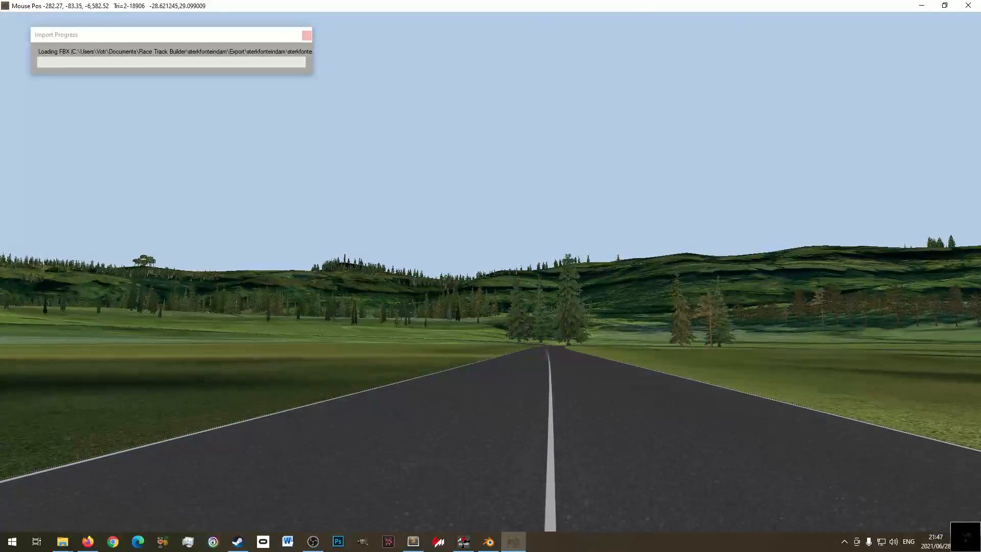
key("w")
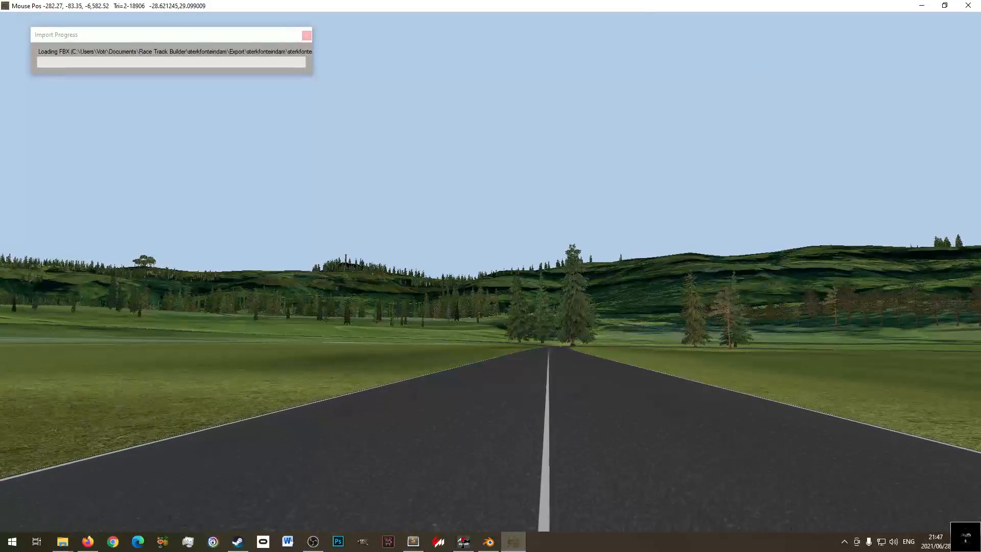
right_click_drag(490, 317, 286, 299)
key("w")
right_click_drag(358, 306, 573, 360)
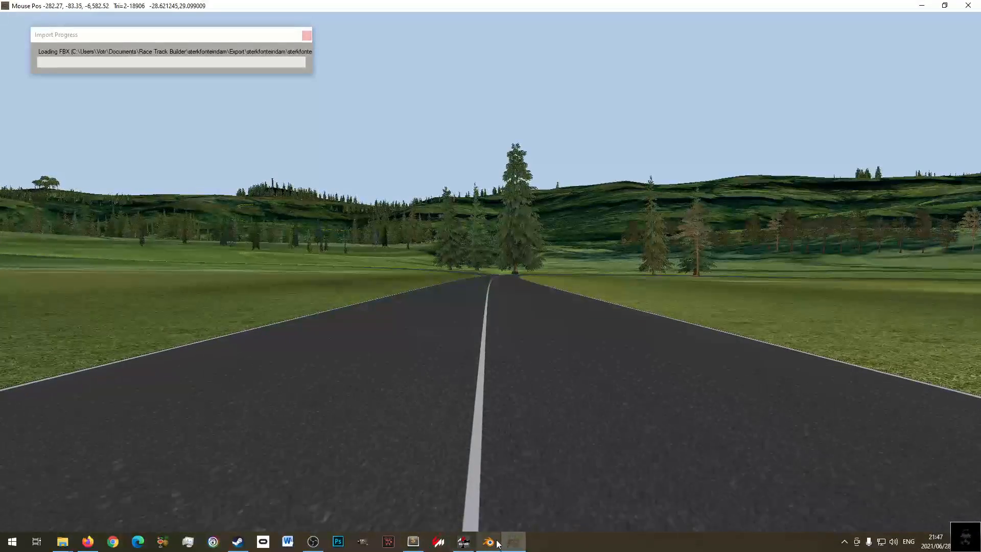
key("alt+Tab")
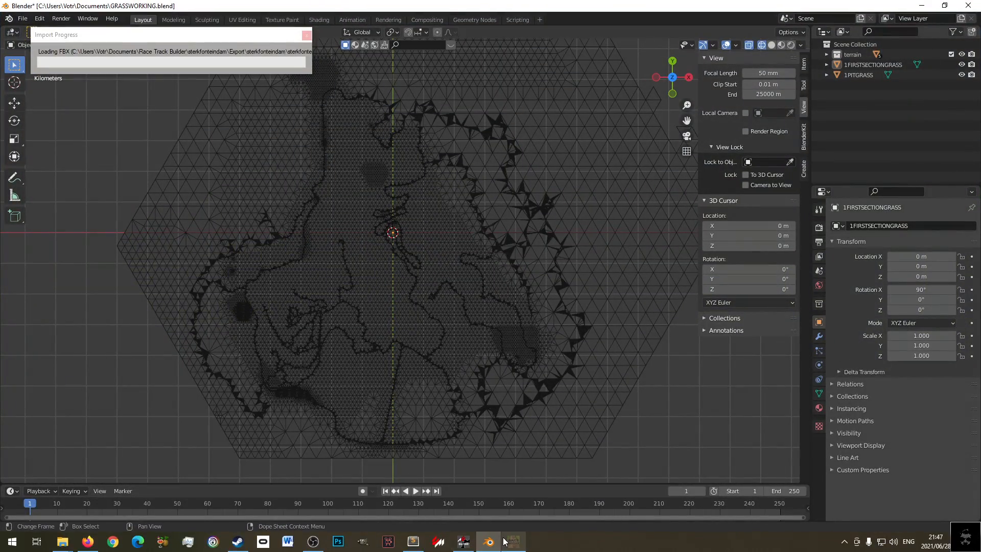
key("alt+Tab")
key("w")
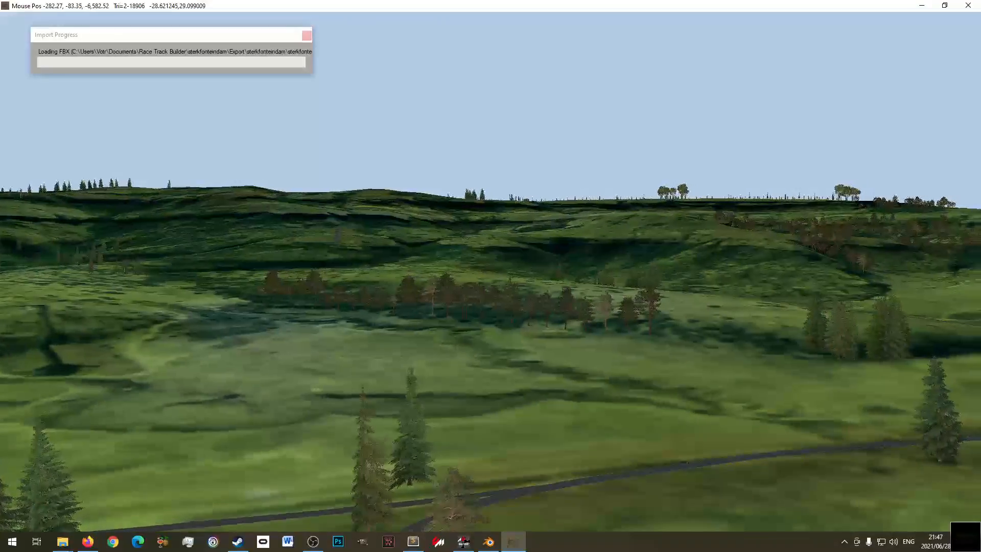
mouse_move(465, 276)
right_mouse_down()
mouse_move(488, 275)
mouse_move(492, 286)
right_mouse_up()
scroll(440, 486, "down", 2)
right_click_drag(440, 486, 416, 510)
- Switch to Blender and show the GRASSWORKING terrain in solid shading from a low angle
left_click(478, 545)
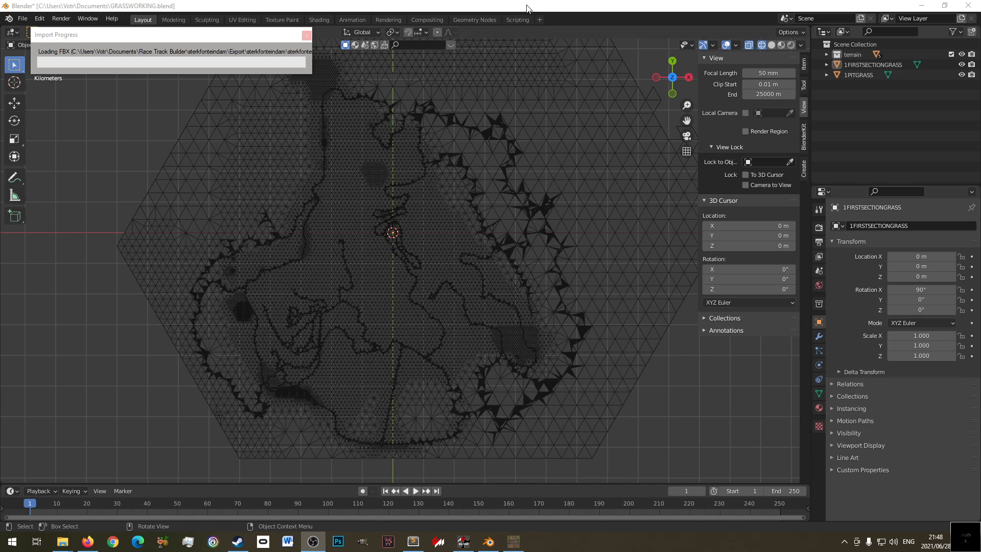
right_click(437, 313)
middle_click_drag(493, 217, 349, 225)
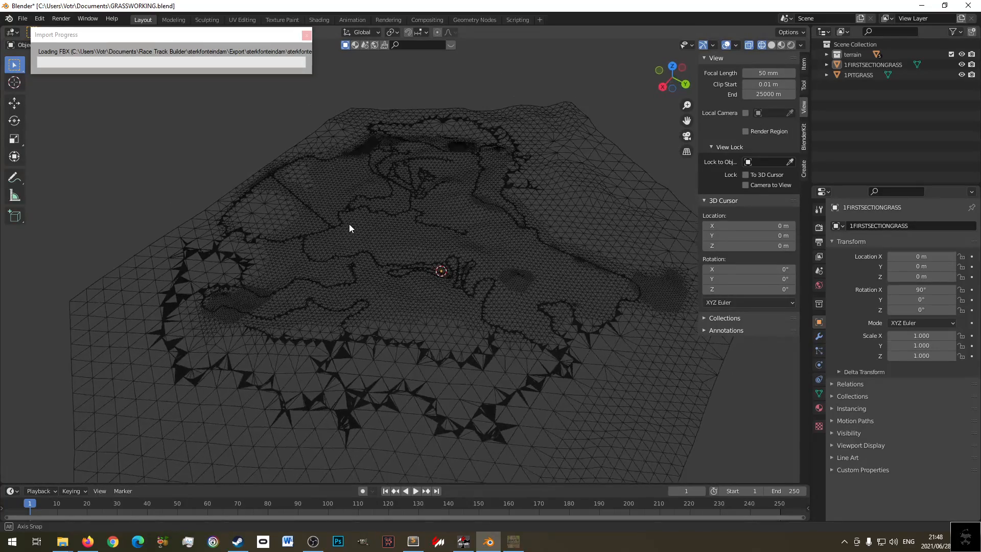
scroll(342, 230, "up", 6)
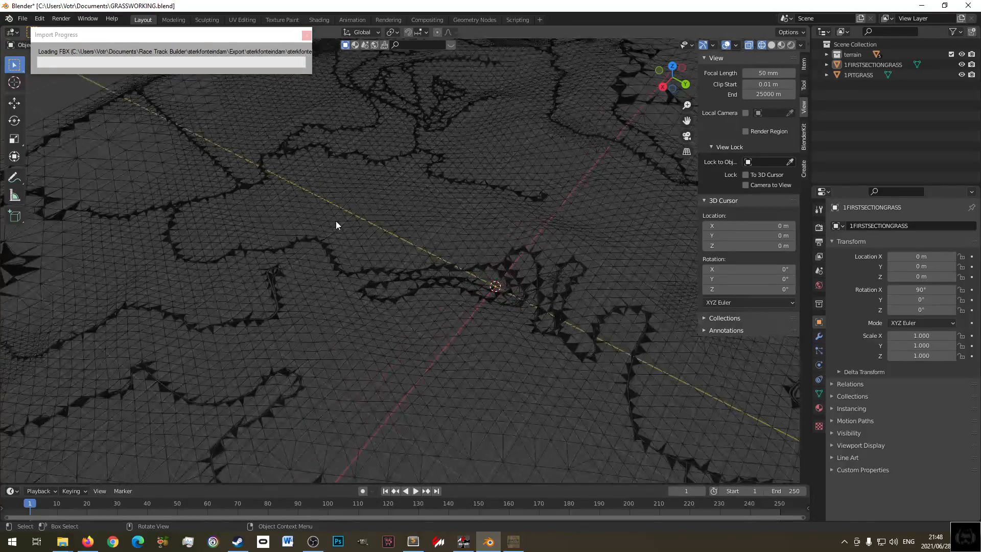
left_click(783, 46)
left_click(772, 45)
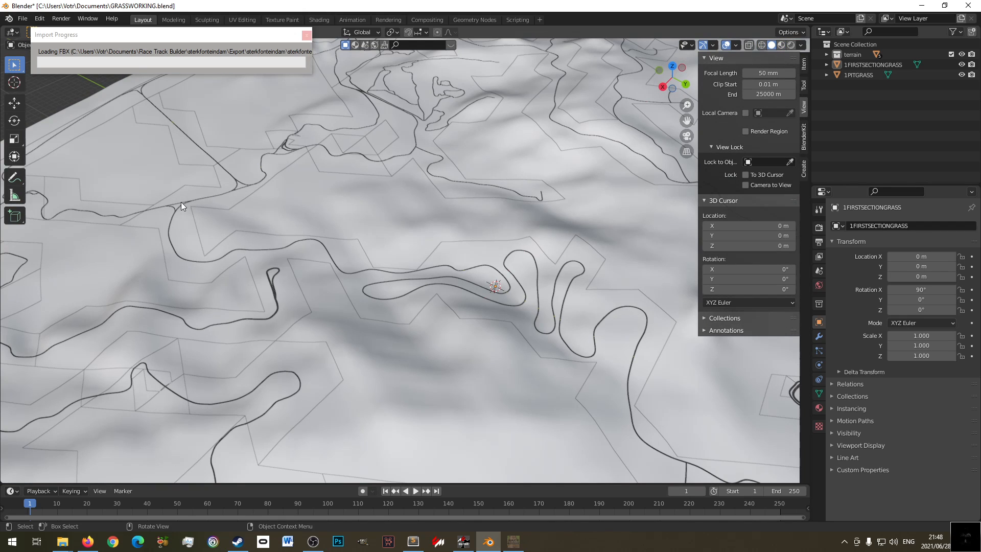
right_click(255, 247)
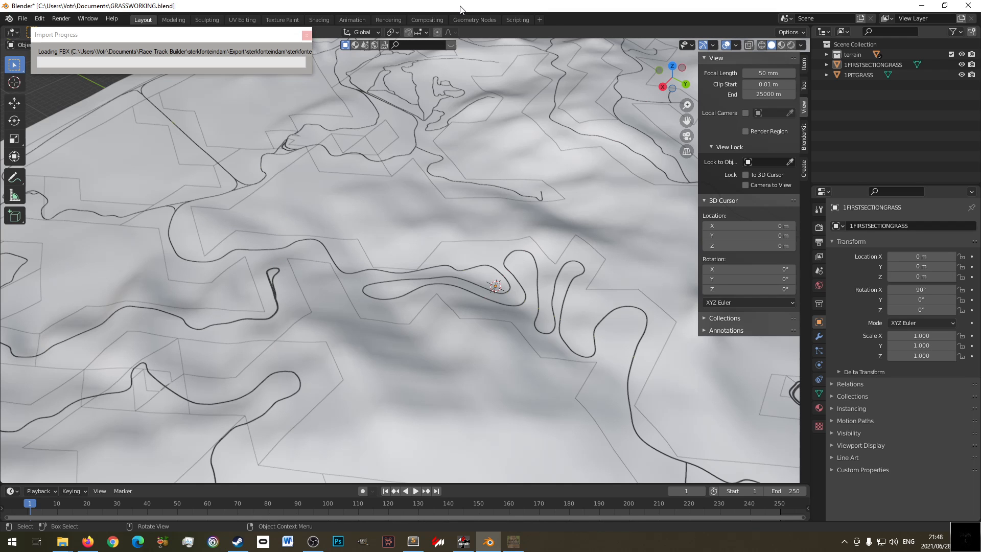
middle_click_drag(345, 245, 530, 204)
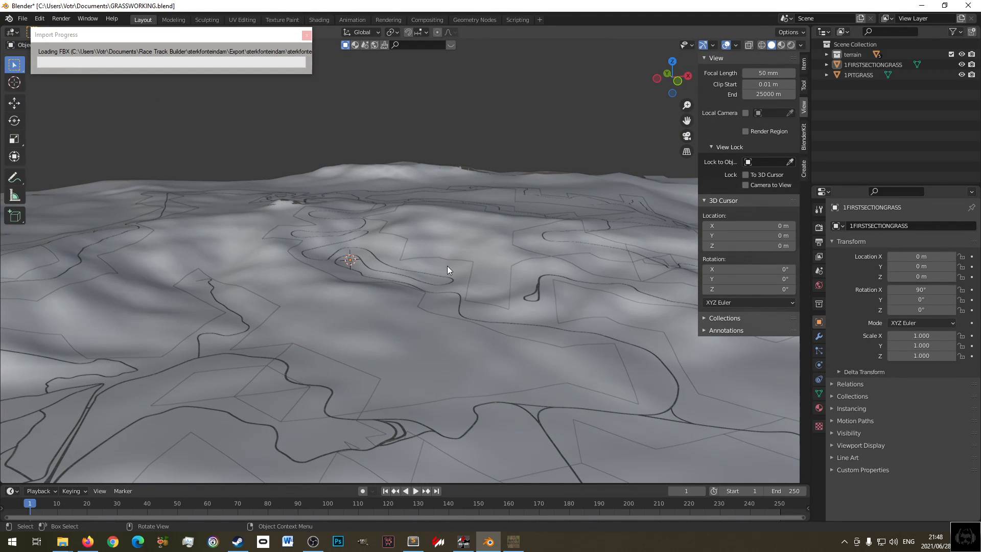
- Add a Landscape mesh at the 3D cursor and scale it up uniformly by about 3.389
key("shift+a")
mouse_move(425, 285)
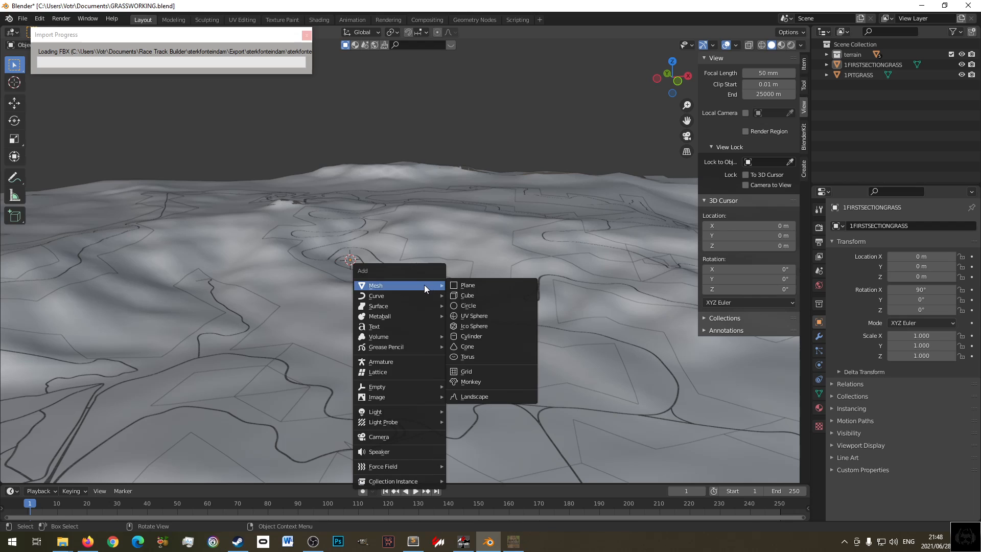
left_click(473, 396)
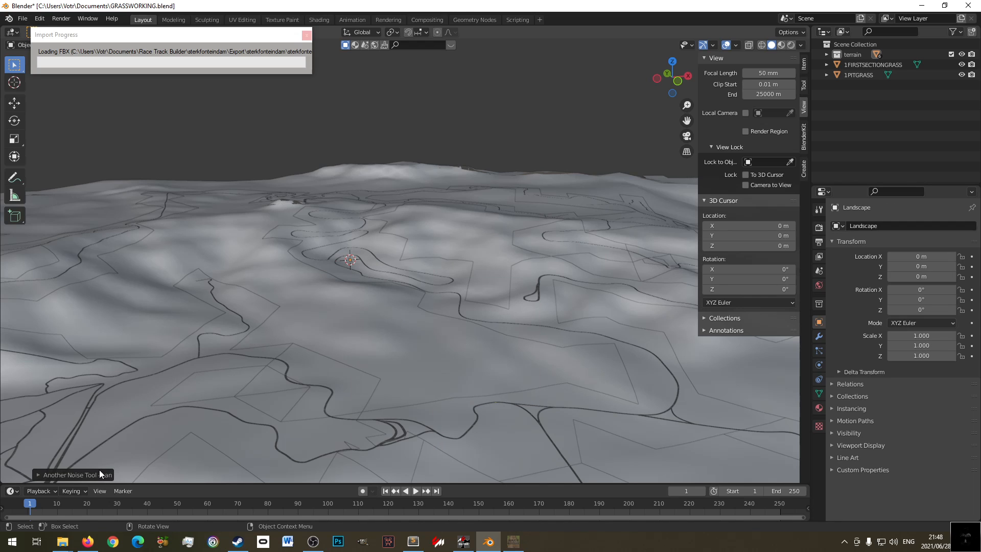
scroll(336, 229, "up", 5)
key("KP_Divide")
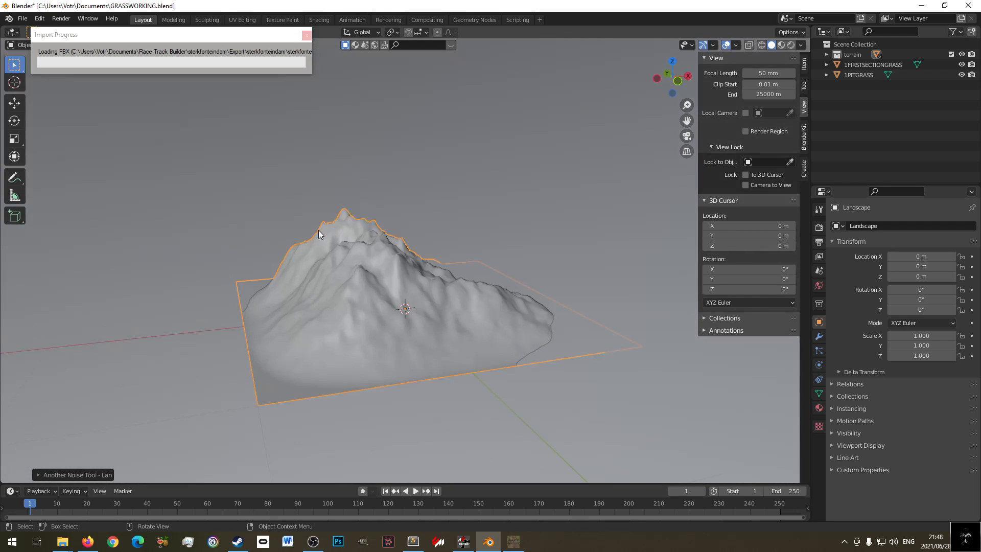
middle_click_drag(395, 342, 296, 342)
key("s")
left_click(464, 180)
scroll(428, 247, "down", 8)
scroll(411, 246, "down", 5)
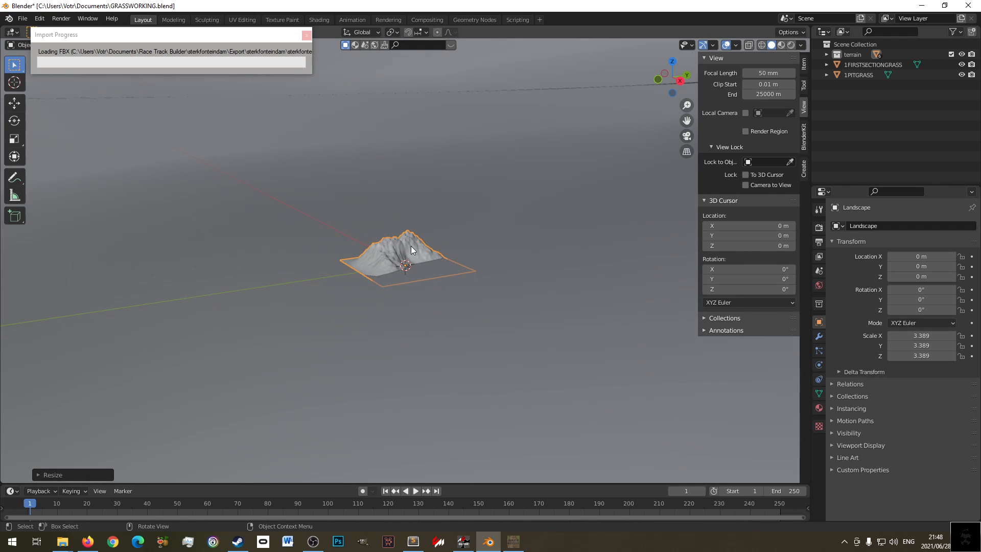
middle_click_drag(413, 254, 406, 303, "shift")
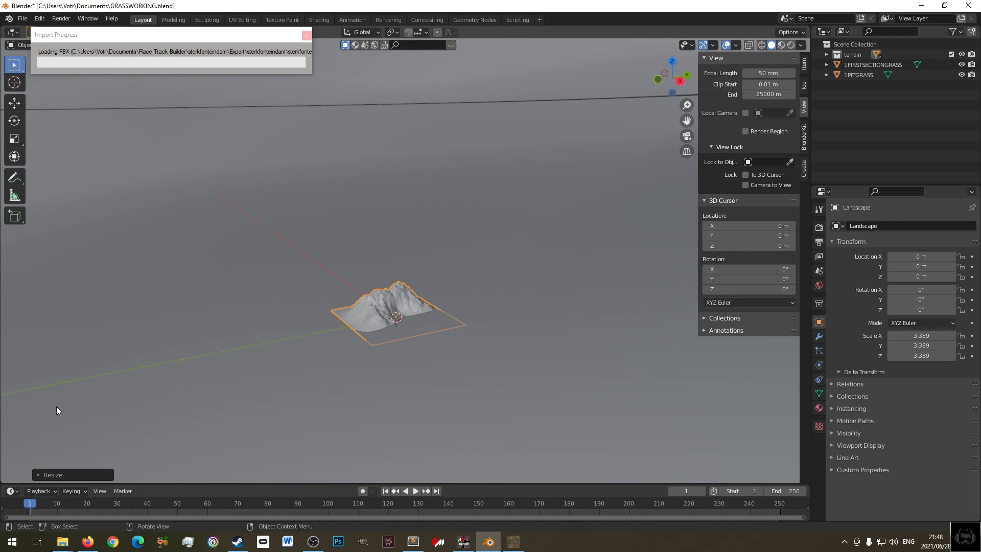
left_click(58, 474)
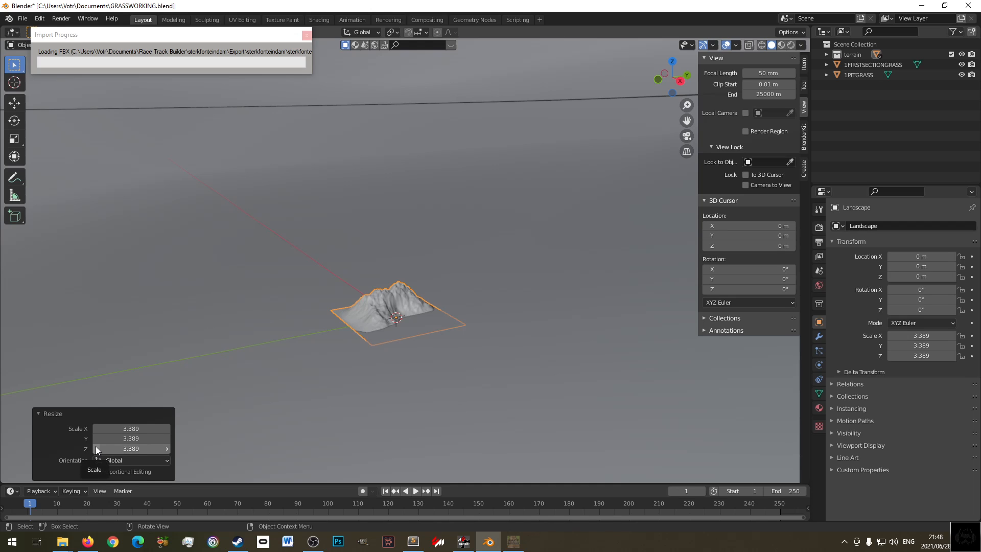
- Delete the scaled landscape mesh from the scene
left_click(430, 299)
left_click(390, 303)
key("Delete")
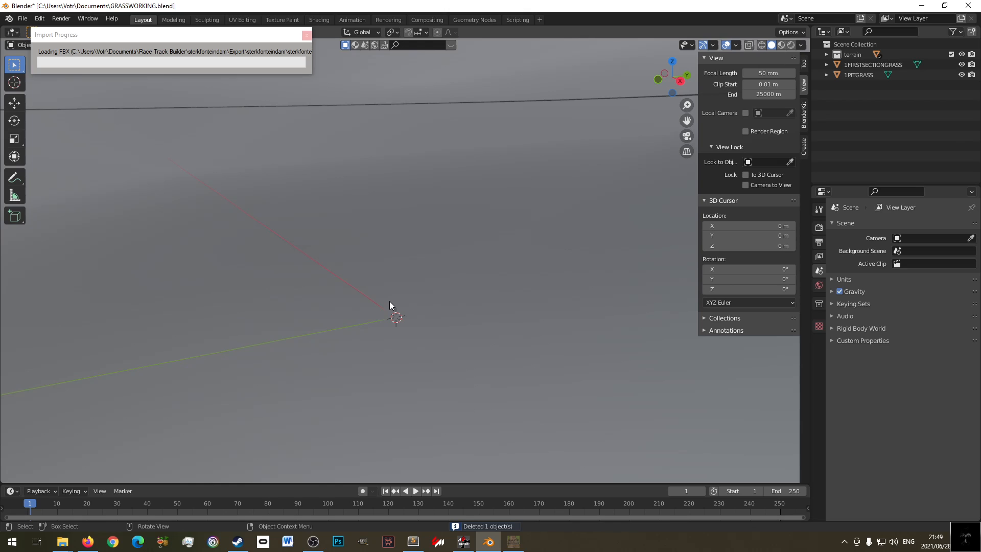
- Create a new collection in the scene and name it MOUNTAIN
key("shift+a")
right_click(862, 109)
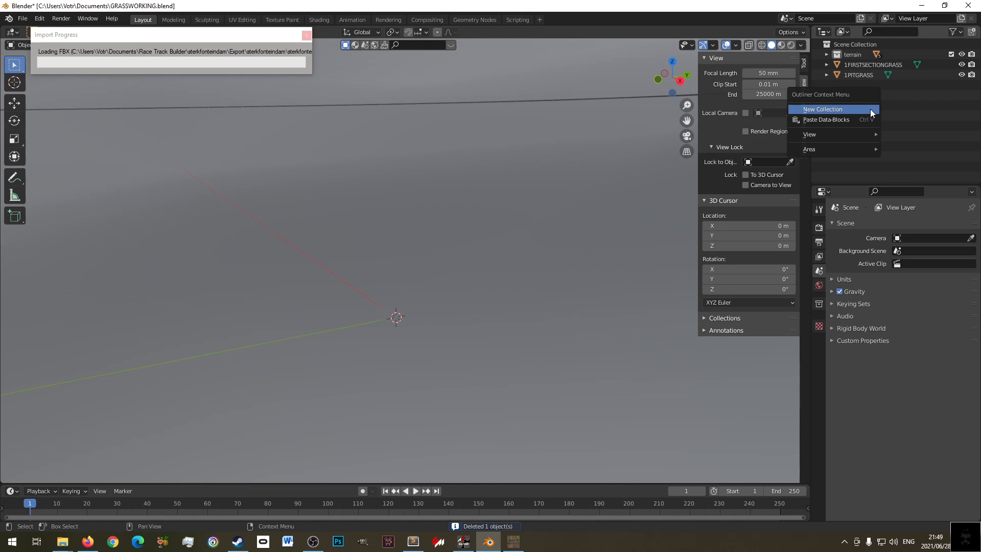
left_click(822, 109)
left_click(860, 64)
left_click_drag(860, 63, 857, 92)
double_click(853, 64)
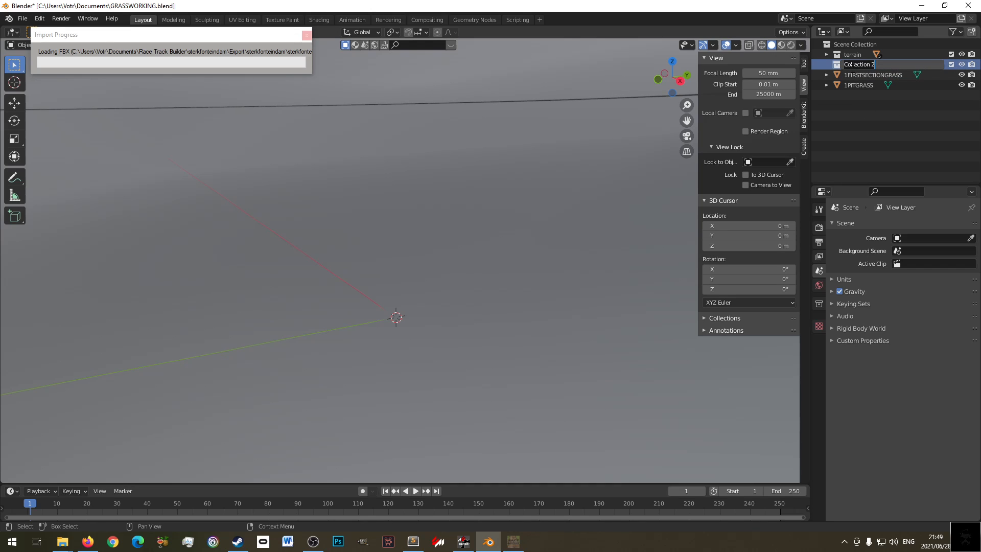
type("MOUNY")
key("BackSpace")
type("TAIN")
key("Return")
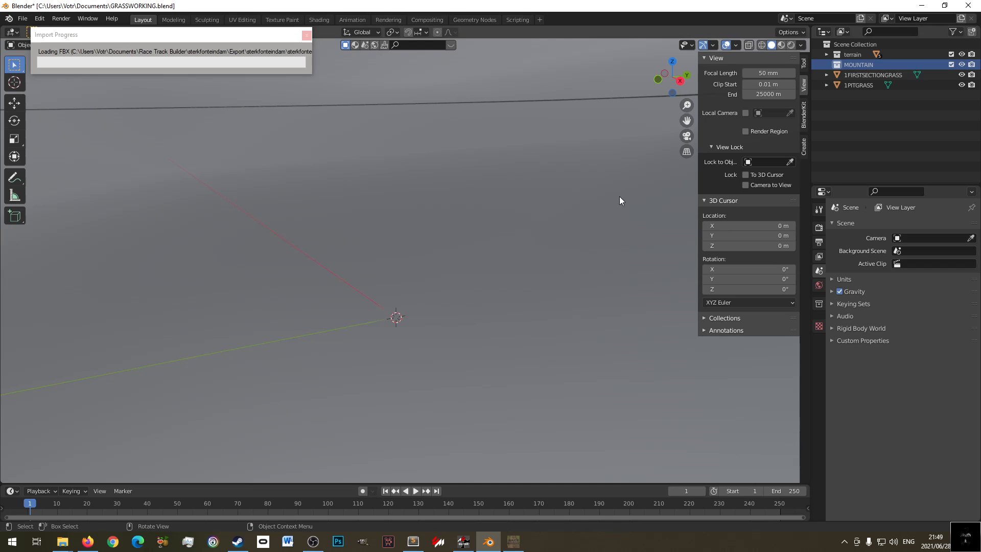
- Prefix the mountain collection's name with ZZZ... so that it reads ZZZ...MOUNTAIN
left_click_drag(862, 64, 859, 91)
double_click(859, 65)
left_click(846, 64)
type("ZZZ...")
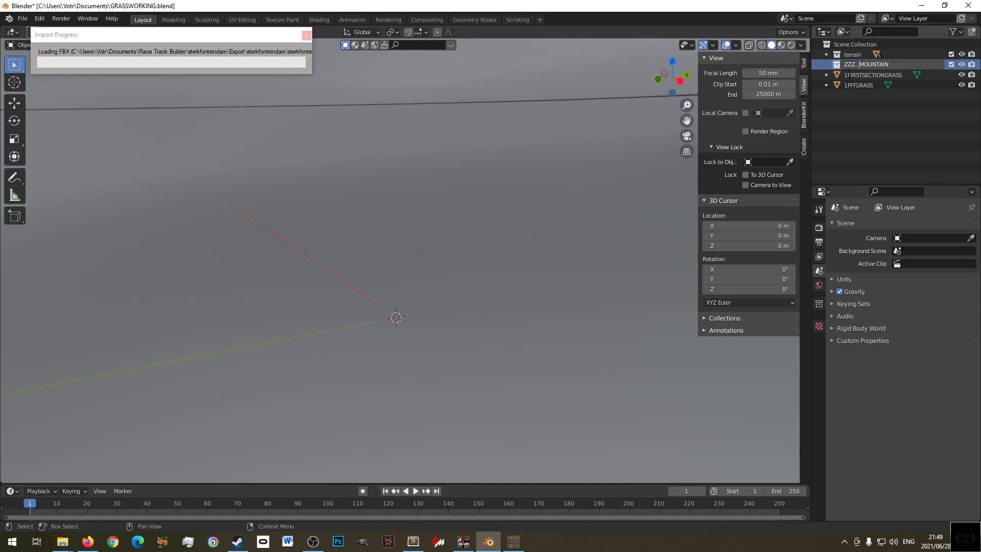
key("Return")
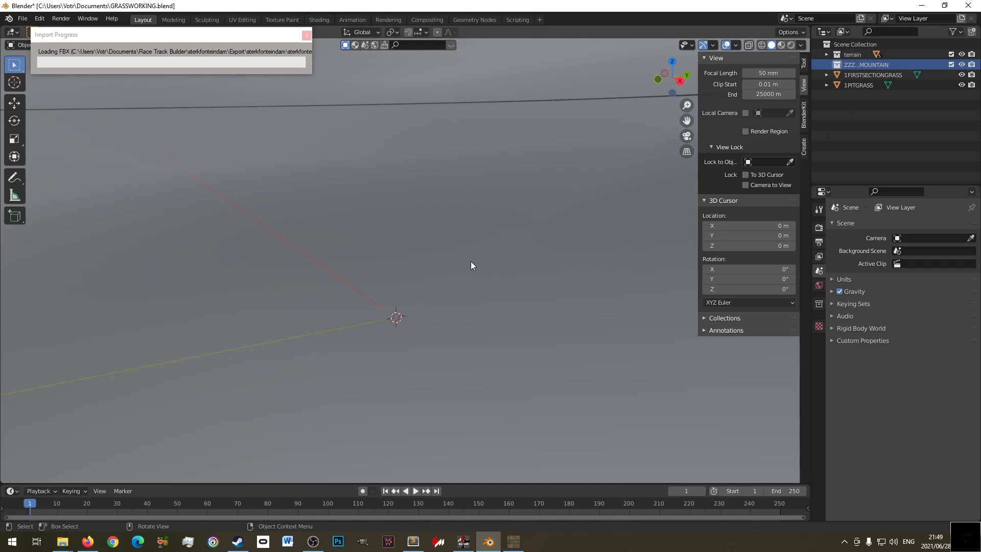
- Add a Landscape mesh to the ZZZ...MOUNTAIN collection, keeping its original scale and the Hetero Terrain noise type
key("shift+a")
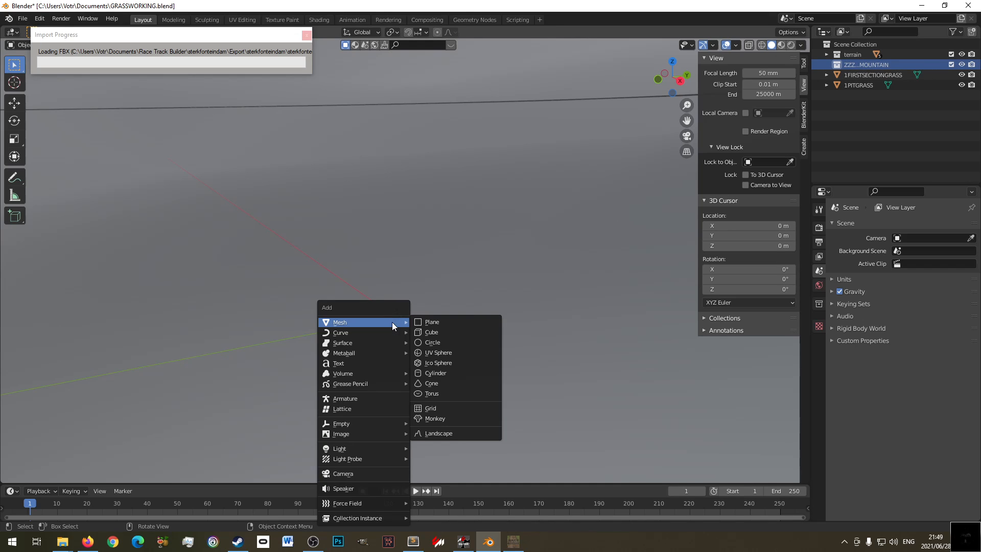
left_click(450, 433)
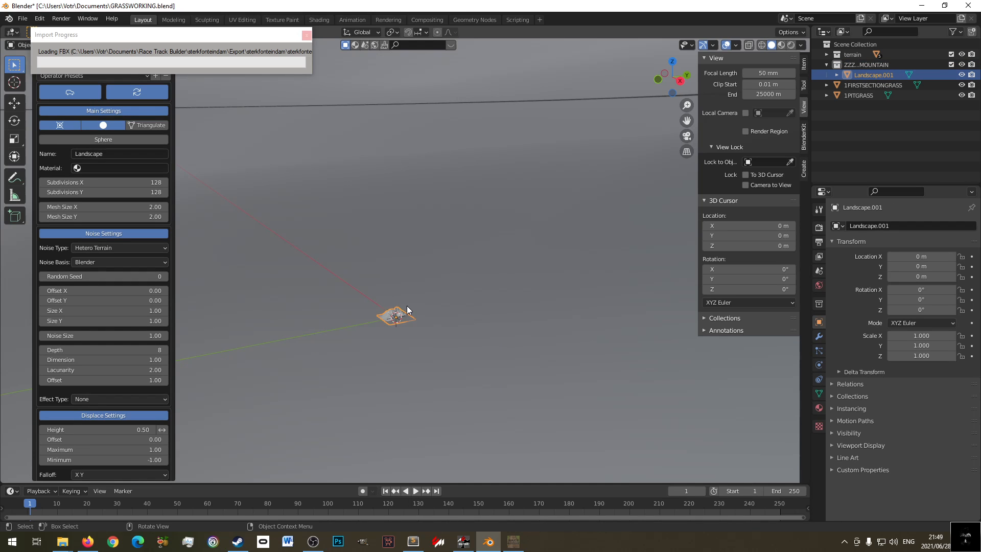
key("s")
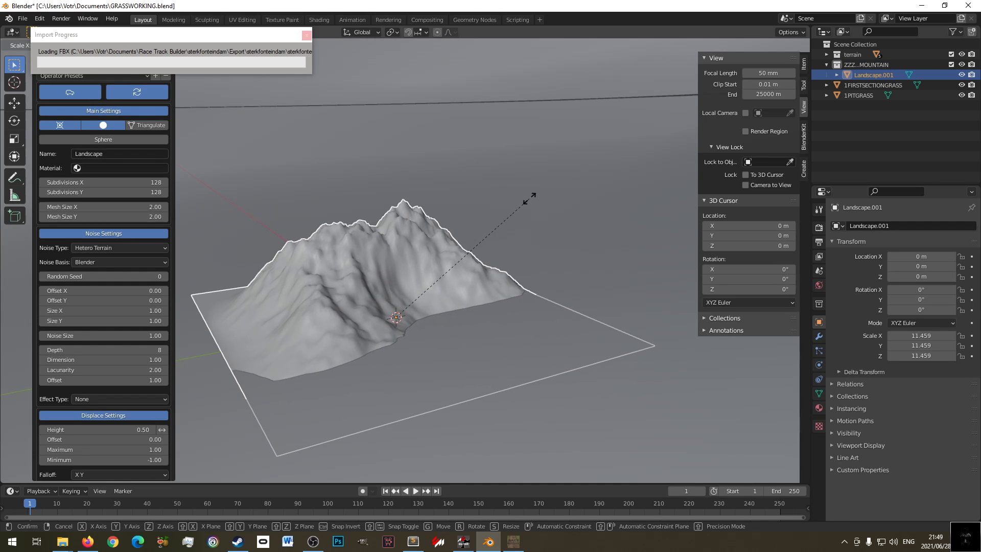
key("Escape")
left_click(126, 247)
left_click(127, 247)
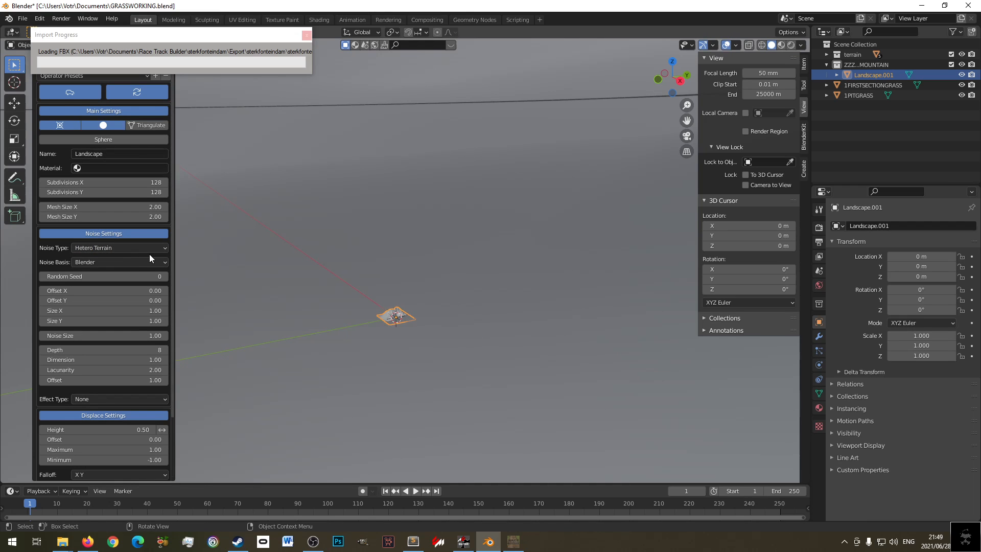
- Step through the landscape's random seed values up to 6 to vary the mountain shape
left_click(164, 276)
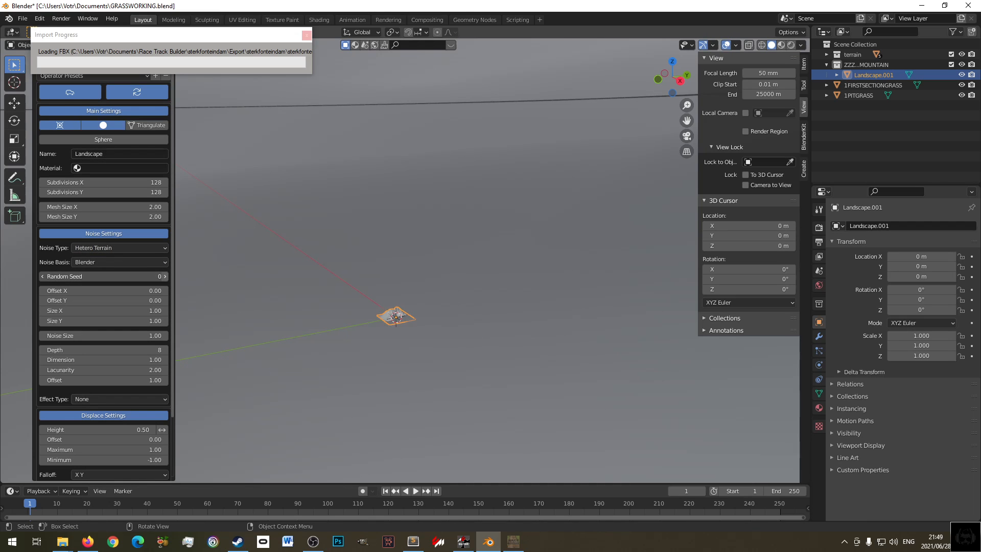
scroll(392, 327, "up", 6)
middle_click_drag(381, 406, 400, 273, "shift")
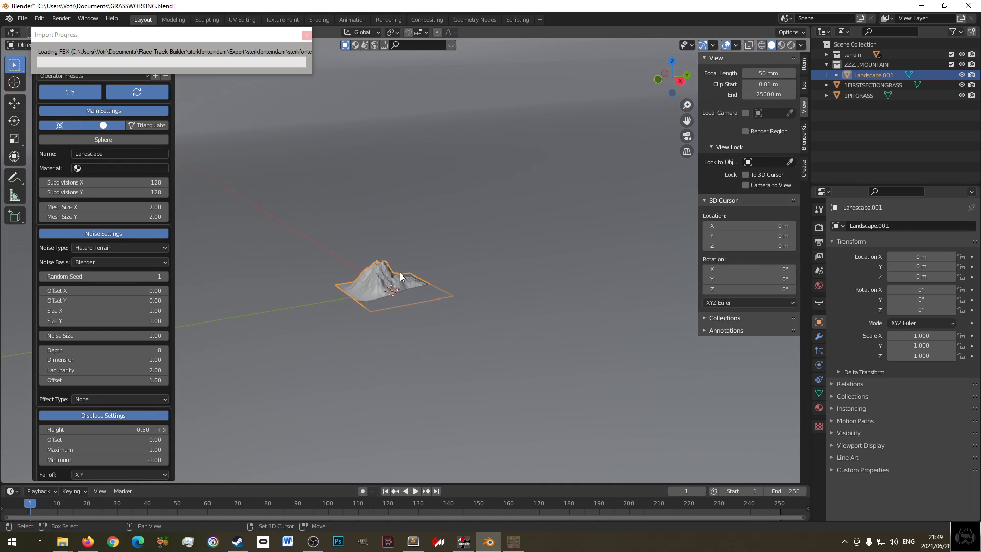
scroll(400, 276, "up", 7)
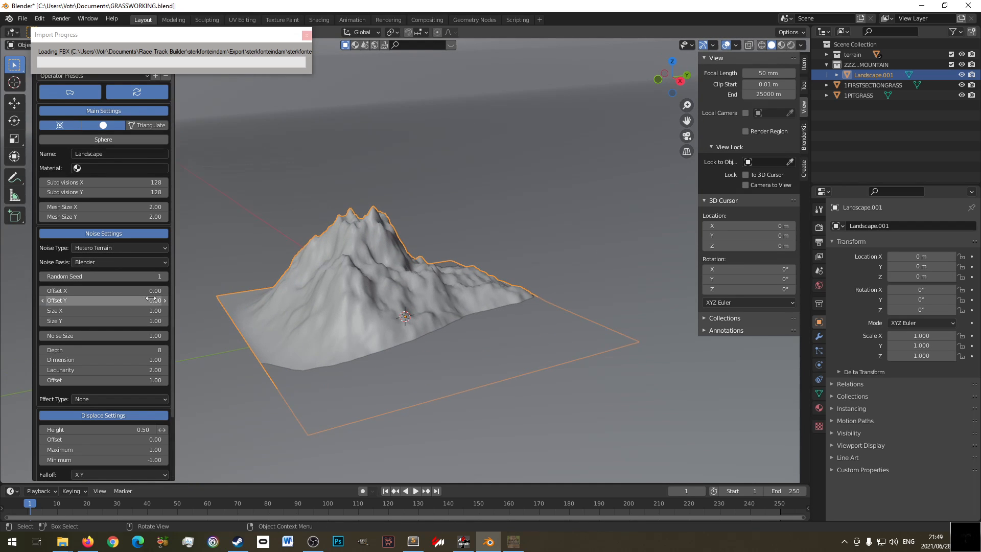
left_click(165, 277)
left_click(165, 276)
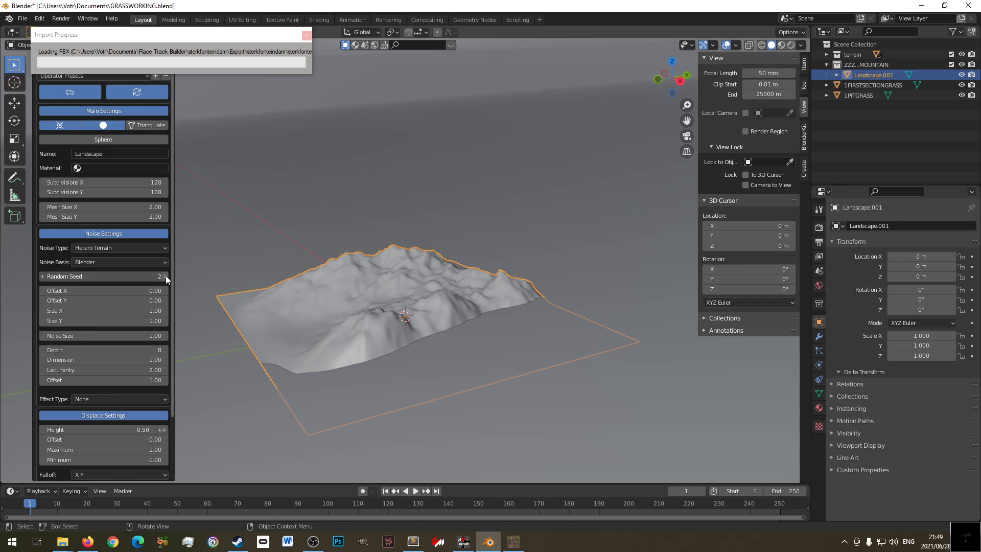
left_click(165, 276)
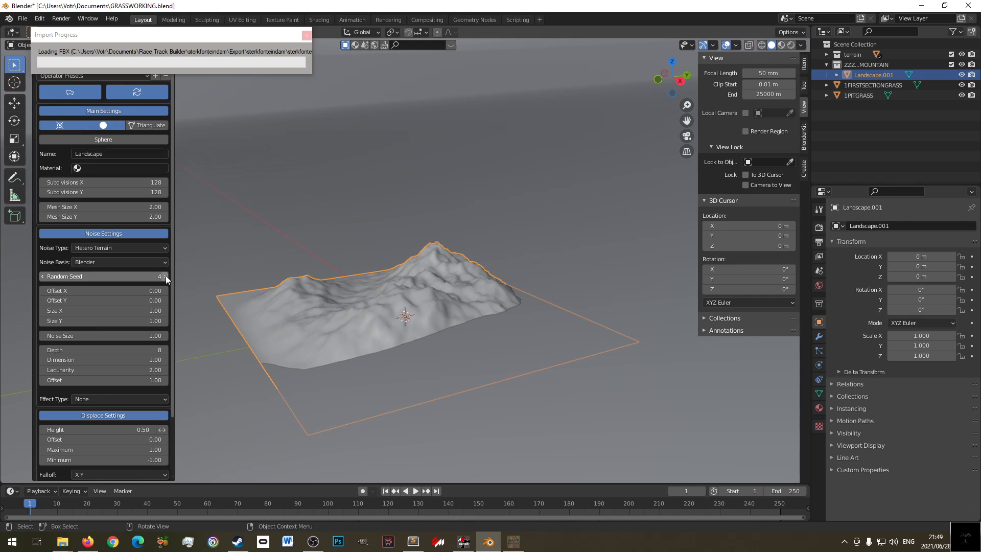
left_click(165, 277)
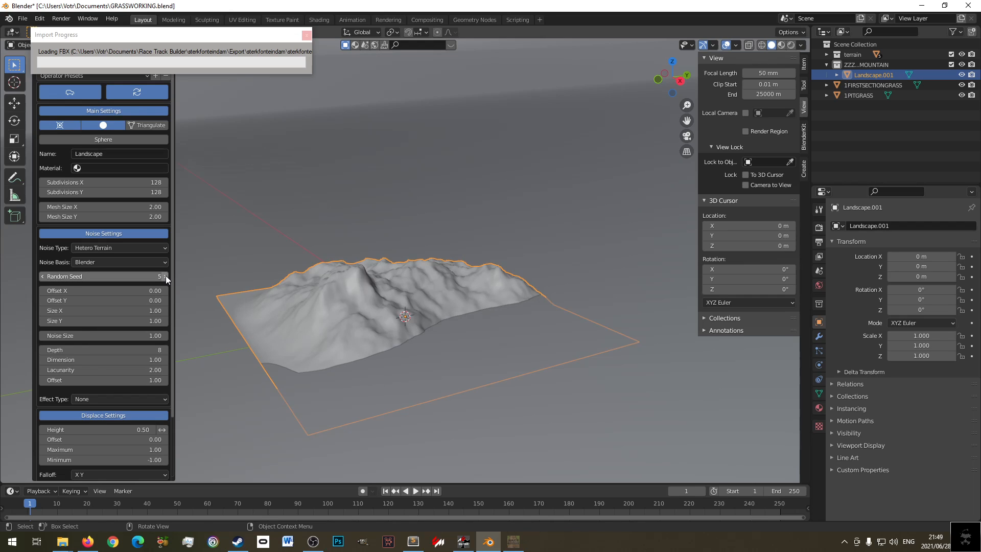
left_click(165, 276)
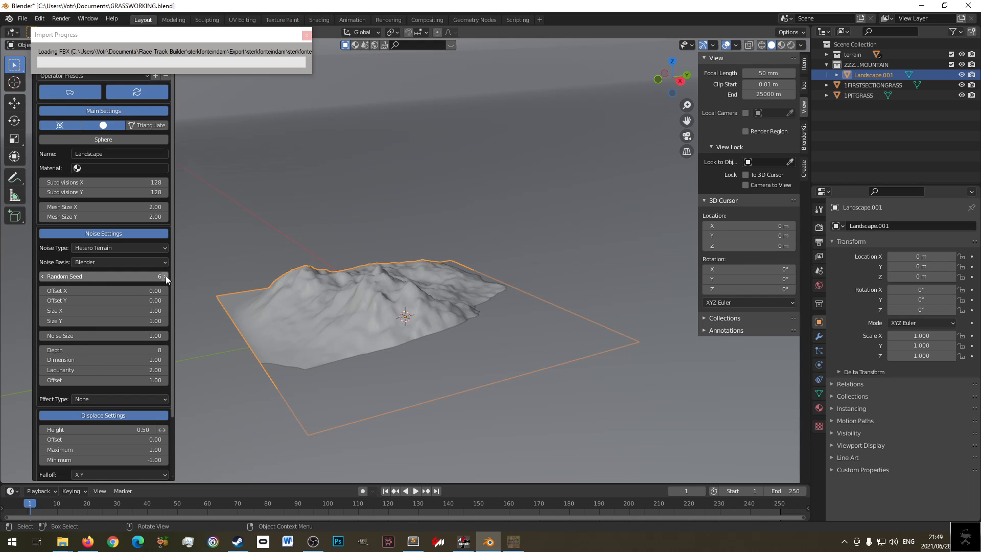
- Advance the landscape's random seed to 7
left_click(165, 277)
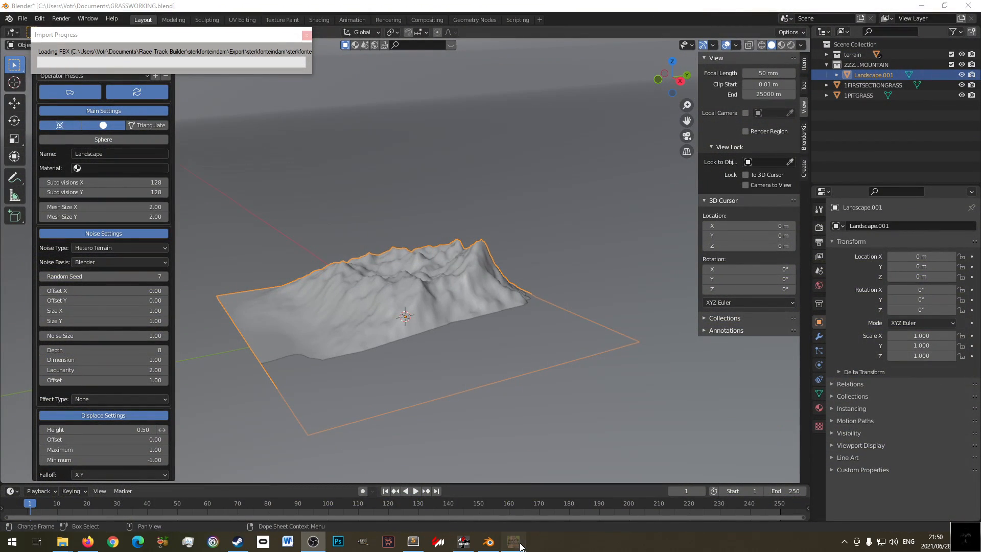
- Switch to Race Track Builder, examine which components its export options include, and return to Blender without exporting
left_click(514, 542)
left_click(13, 17)
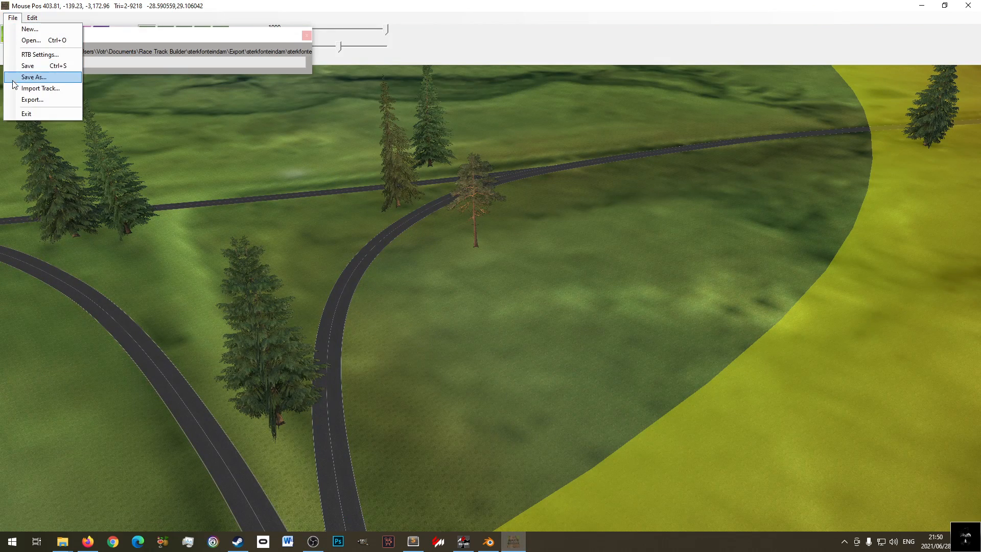
left_click(31, 102)
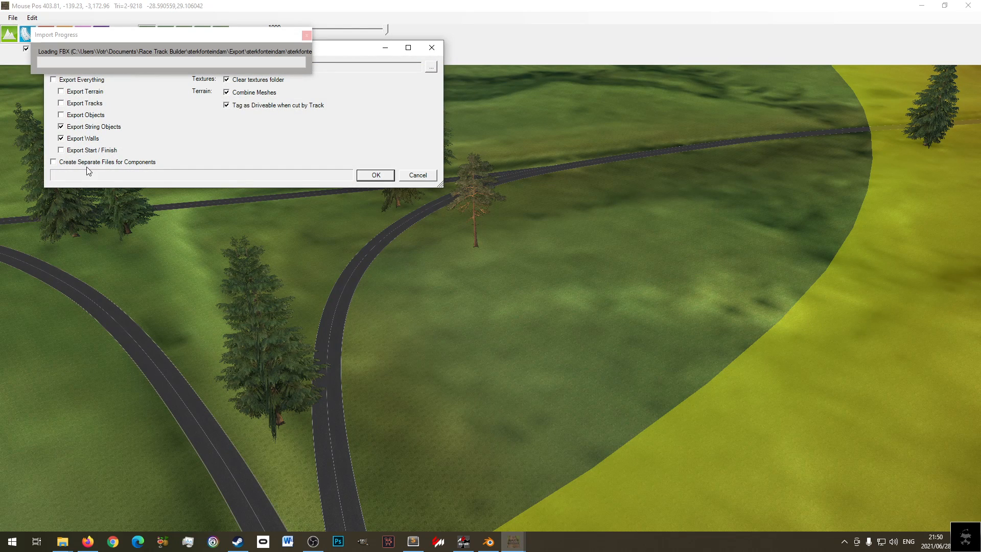
left_click(433, 48)
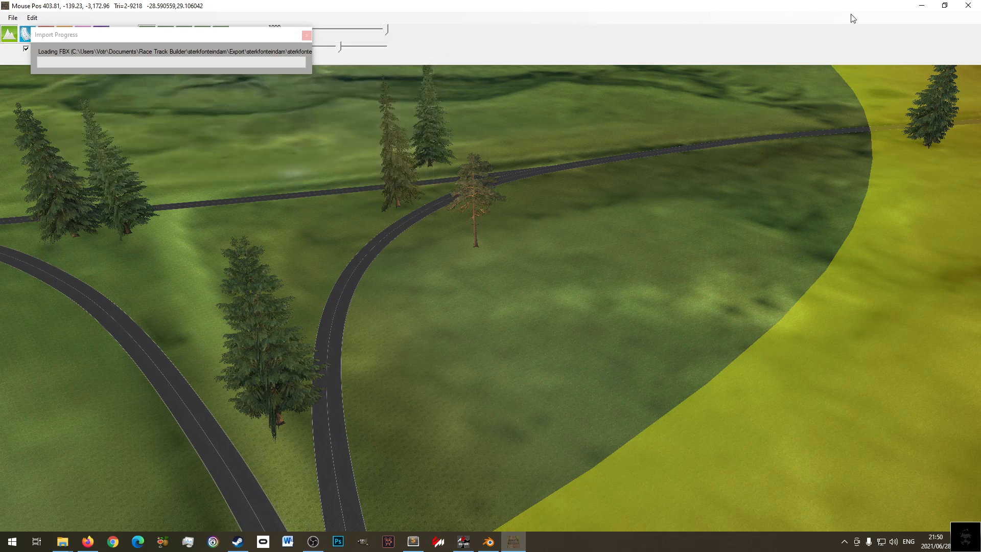
left_click(922, 6)
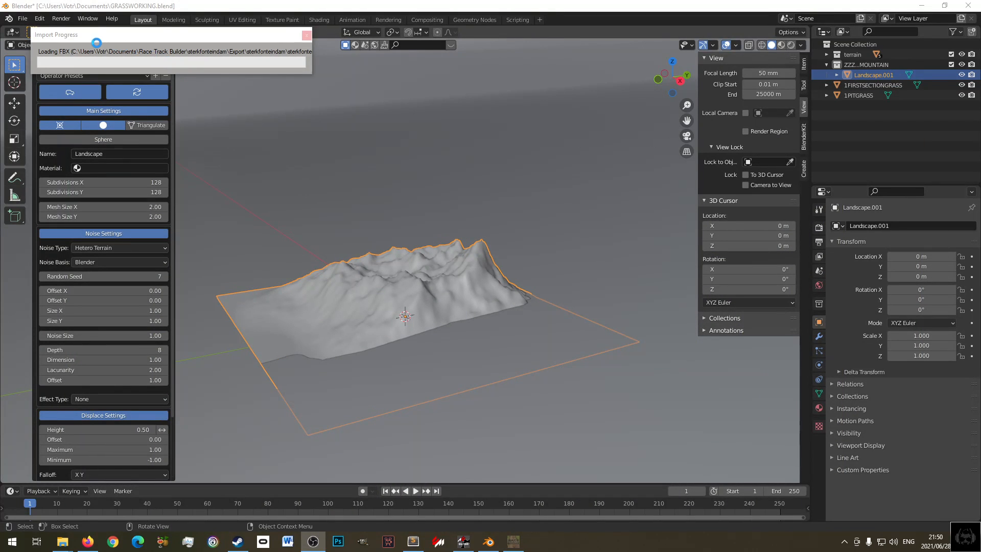
left_click(573, 3)
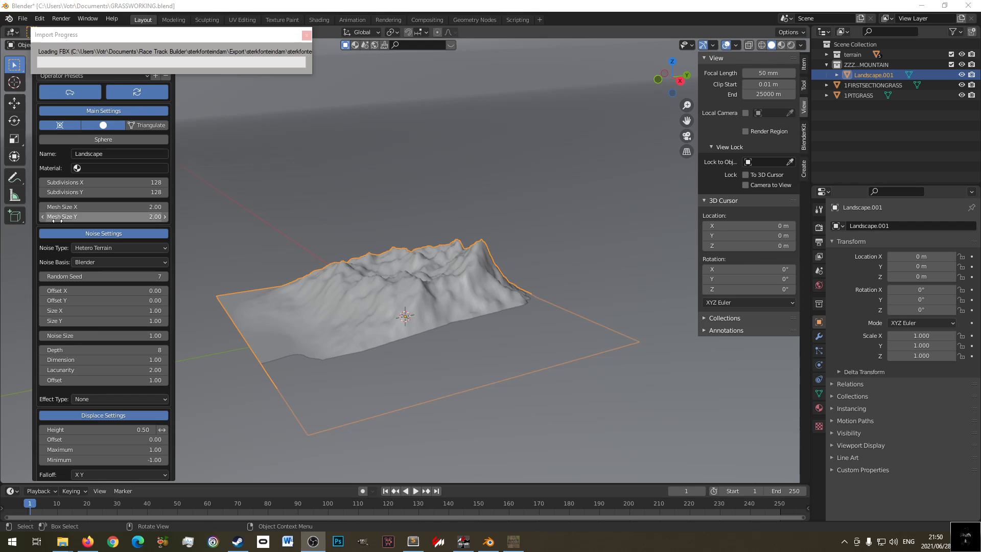
- Raise the landscape's noise size to 1.03 and advance the random seed by further values
left_click(163, 335)
left_click(164, 336)
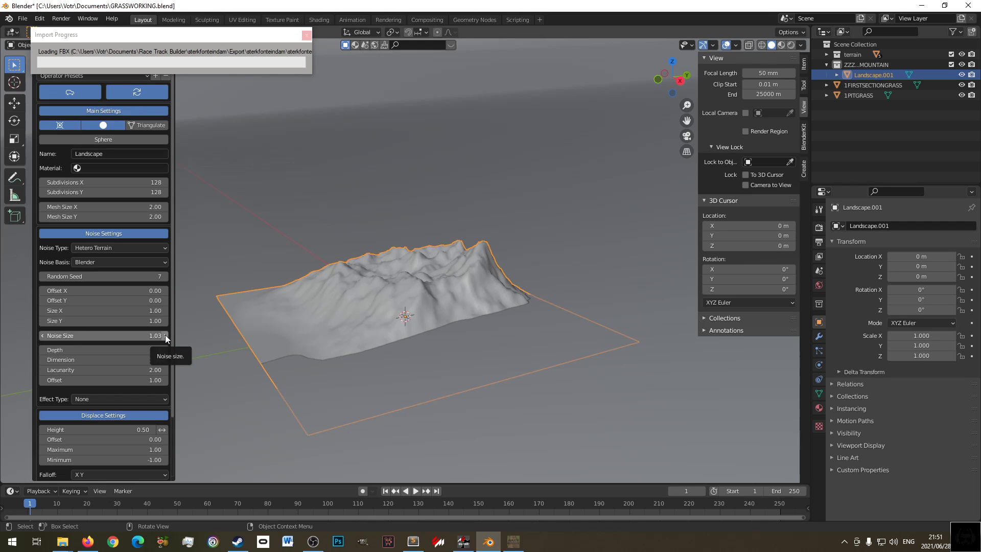
left_click(166, 277)
left_click(166, 277)
- Change the landscape's noise type to Marble and advance the random seed to 12
left_click(106, 247)
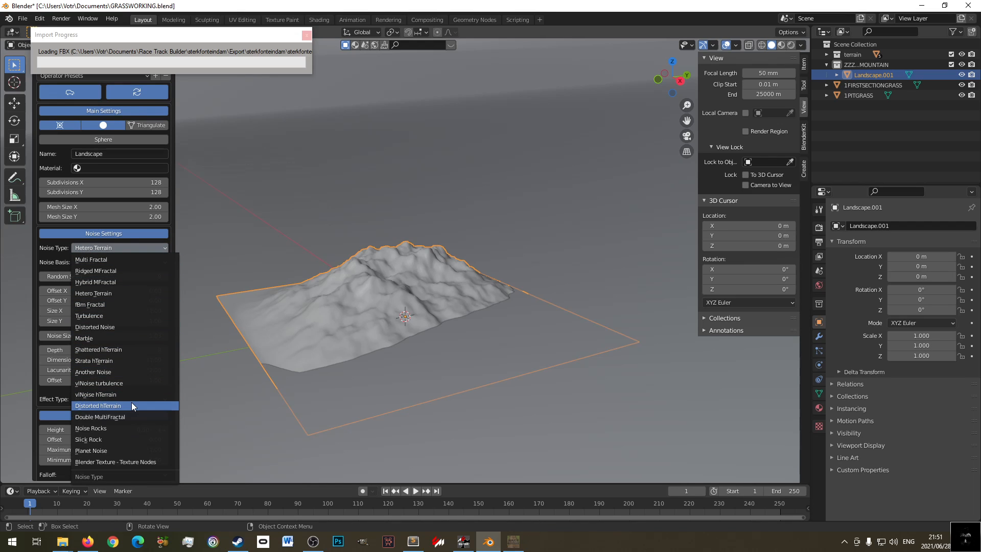
left_click(122, 338)
left_click(166, 276)
left_click(166, 276)
left_click(166, 276)
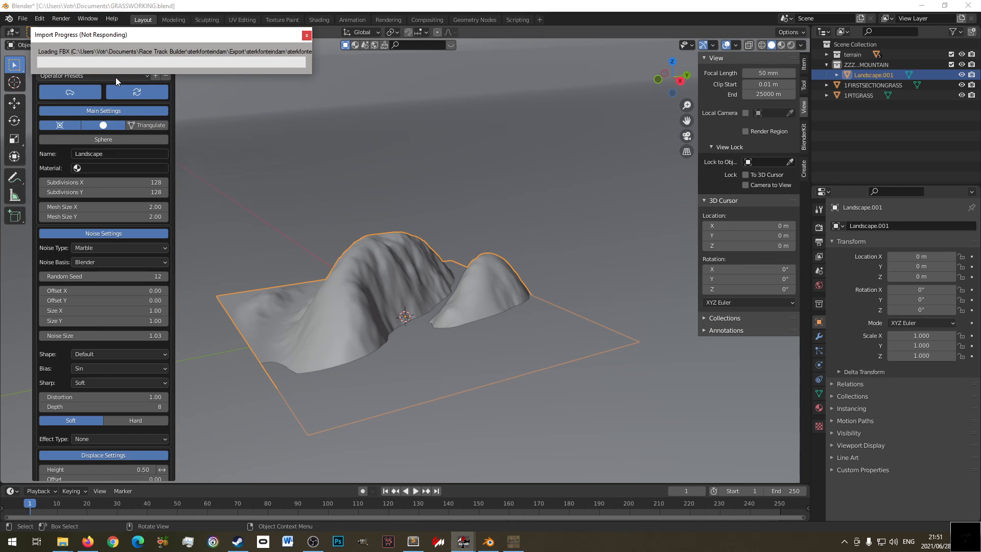
- Apply the mountain 1 preset to the landscape and advance its random seed to 7
left_click(149, 78)
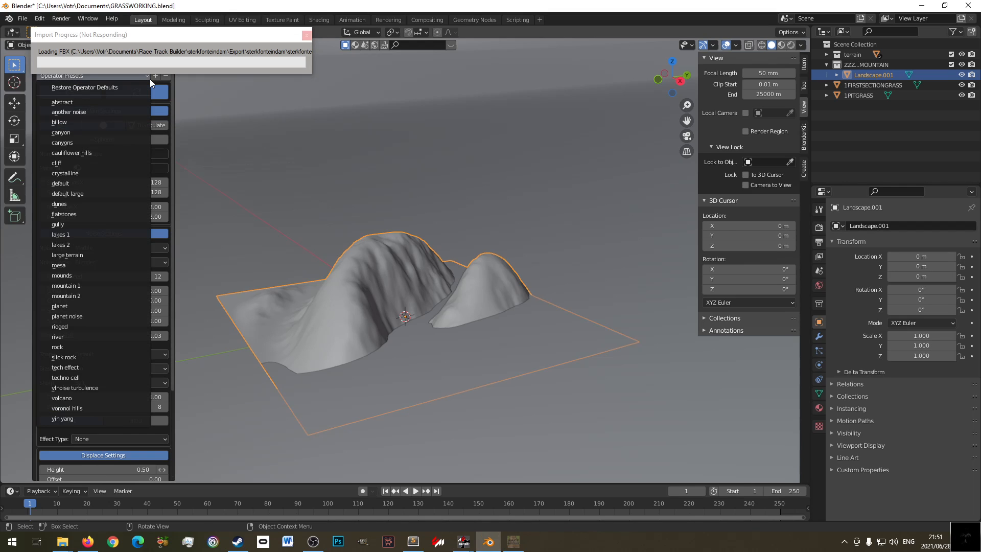
left_click(92, 285)
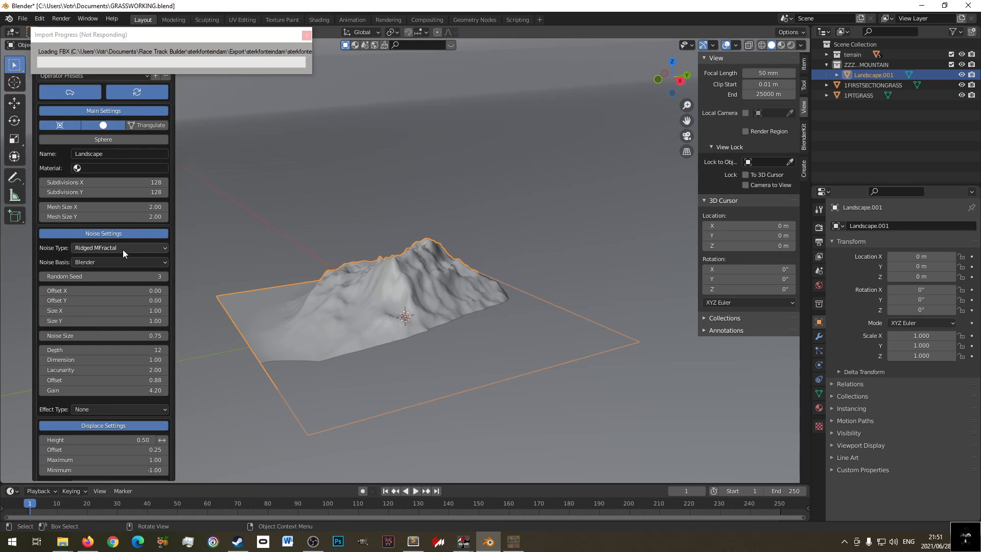
left_click(165, 277)
left_click(165, 276)
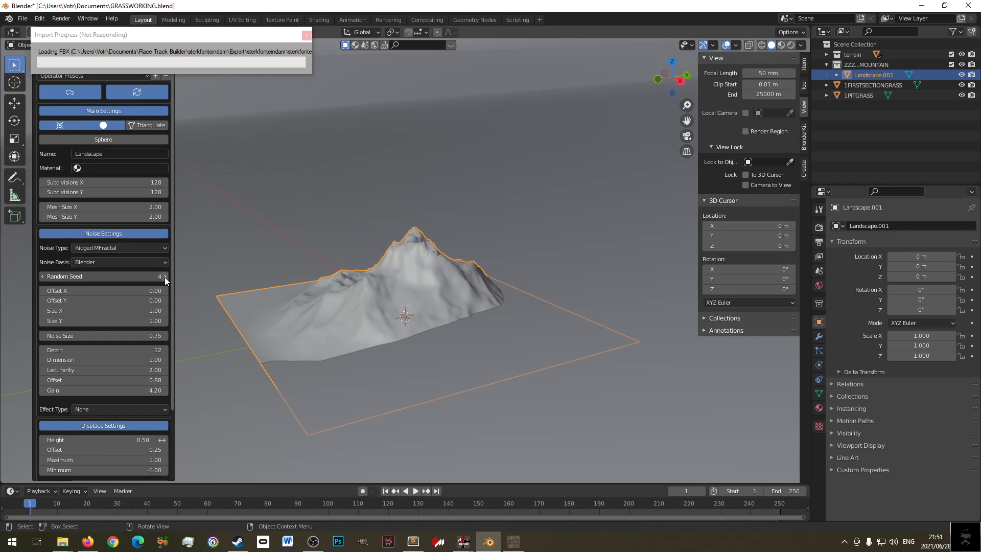
left_click(165, 277)
left_click(165, 277)
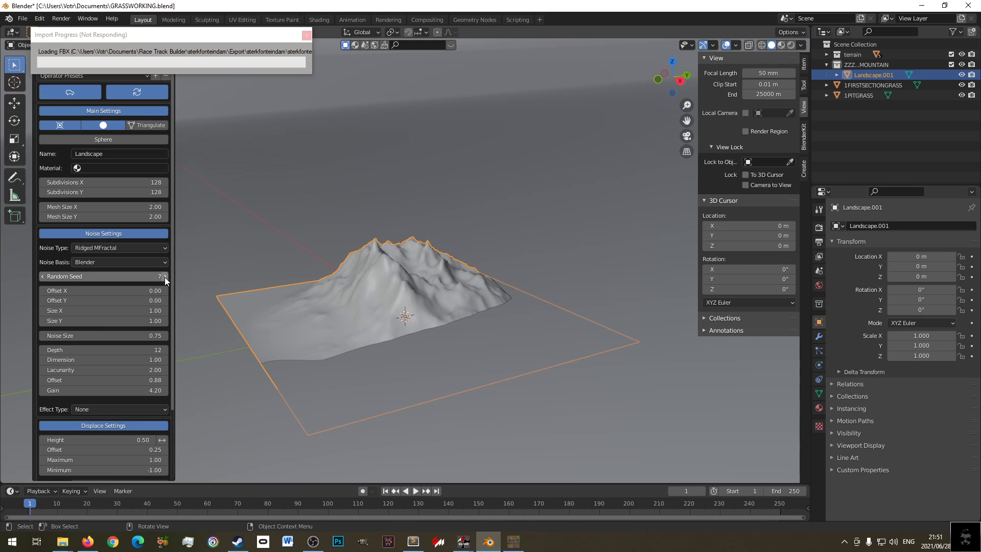
- Change the landscape's noise type to Distorted hTerrain and look through the available vlNoise basis options
left_click(131, 248)
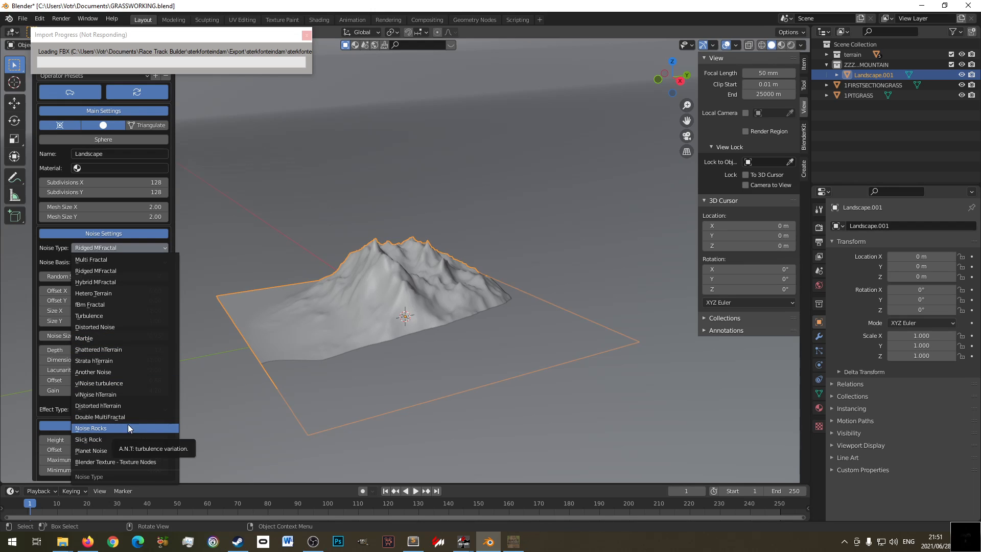
left_click(151, 406)
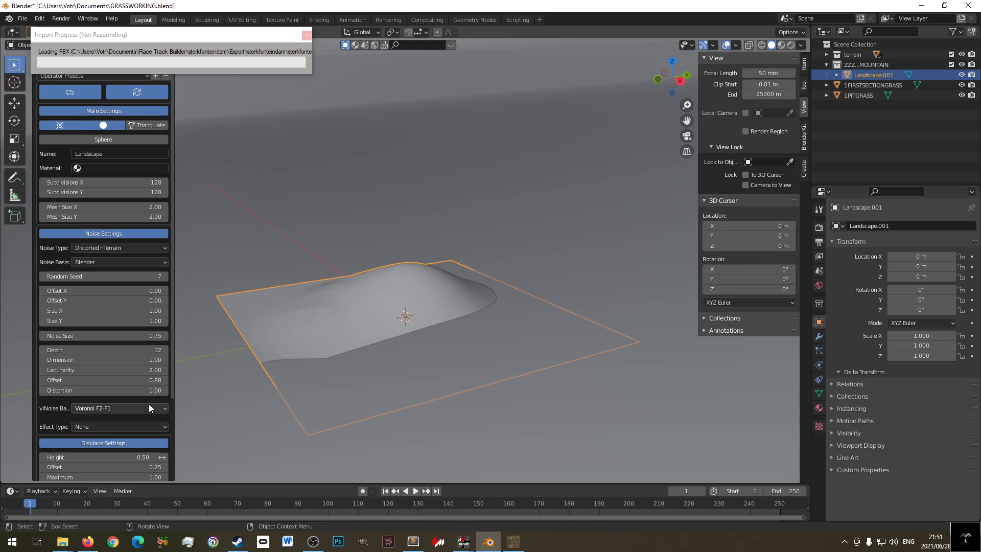
left_click(146, 408)
left_click(145, 406)
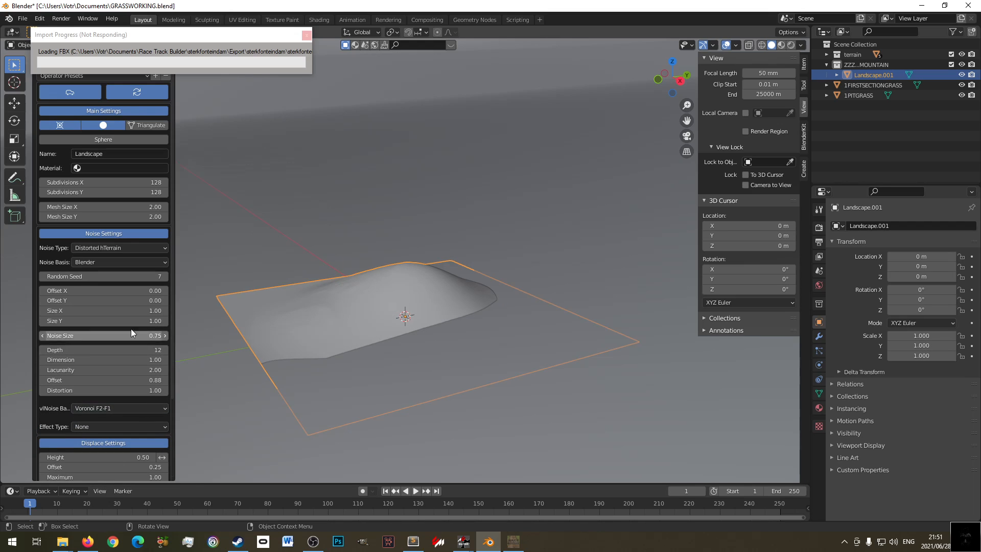
left_click(121, 409)
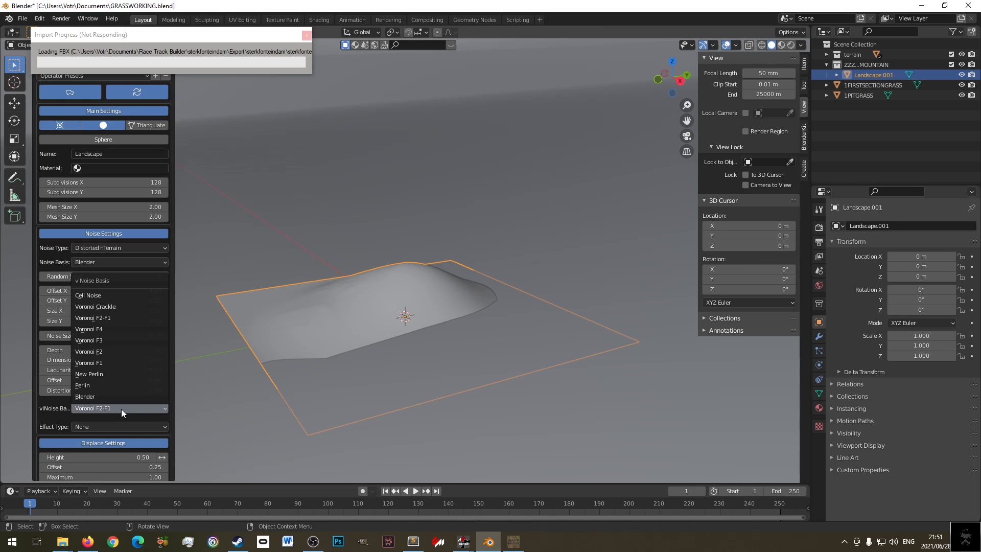
left_click(121, 409)
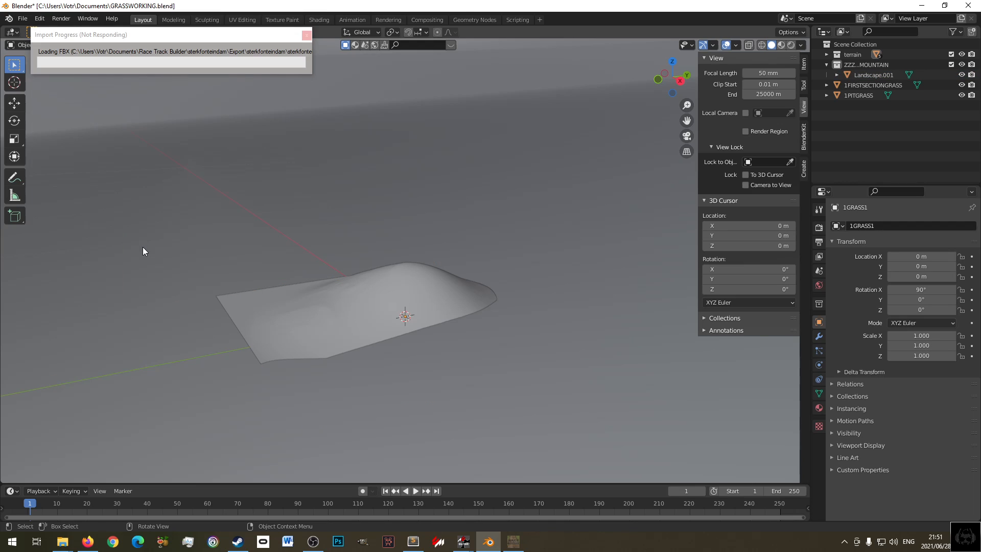
- Delete the landscape object from the ZZZ...MOUNTAIN collection and bring up the choices for adding a new object
left_click(304, 330)
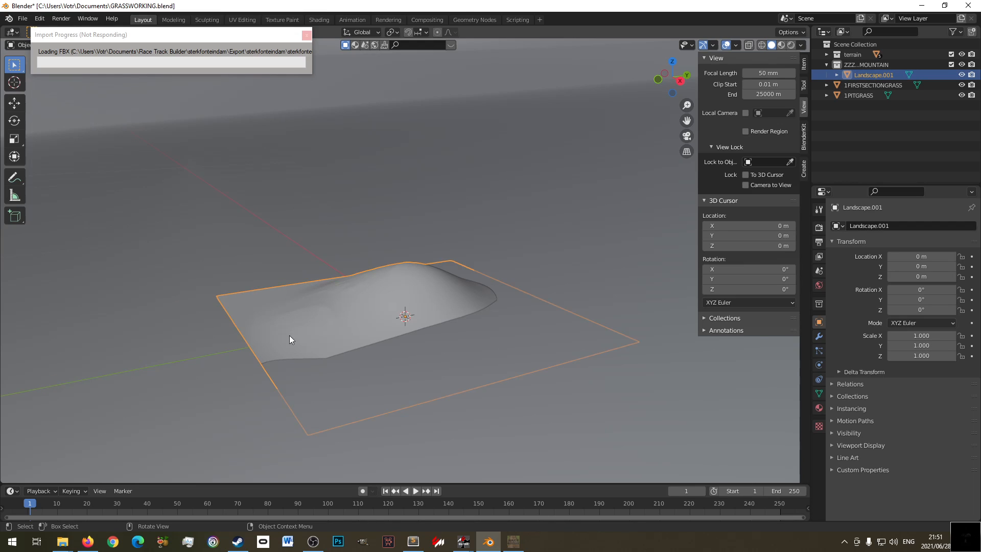
key("x")
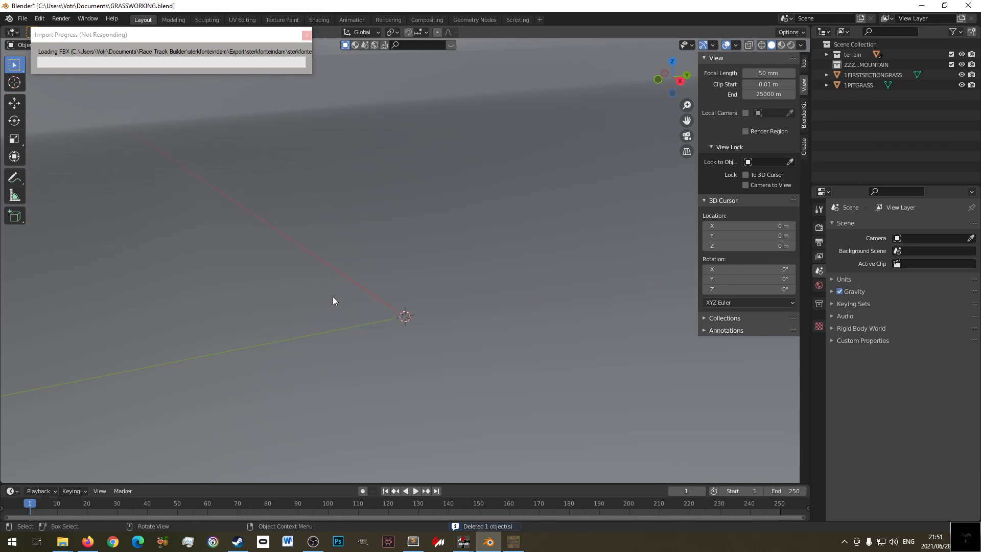
key("shift+a")
mouse_move(333, 297)
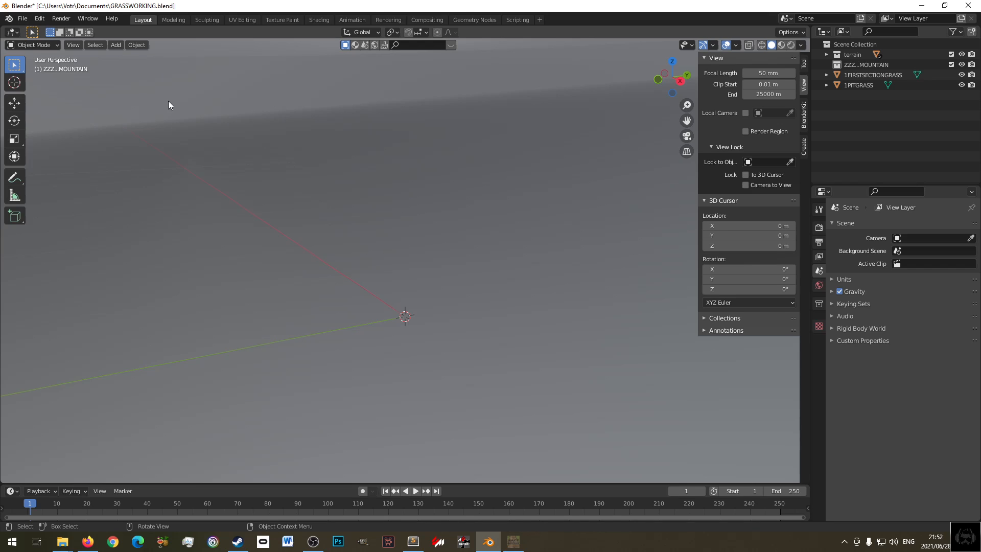
- Switch to ksEditor and move its window aside before switching to Race Track Builder
left_click(463, 541)
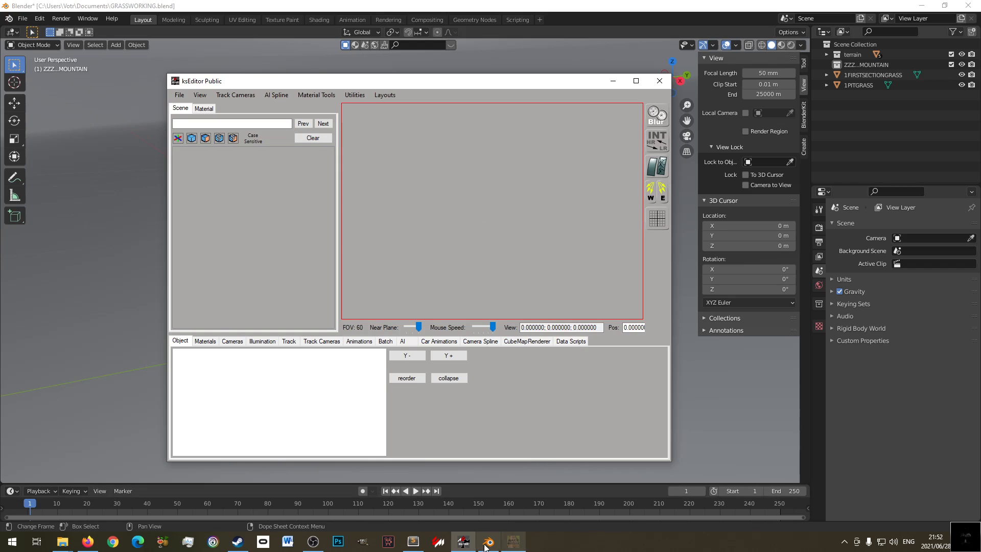
left_click_drag(317, 82, 249, 82)
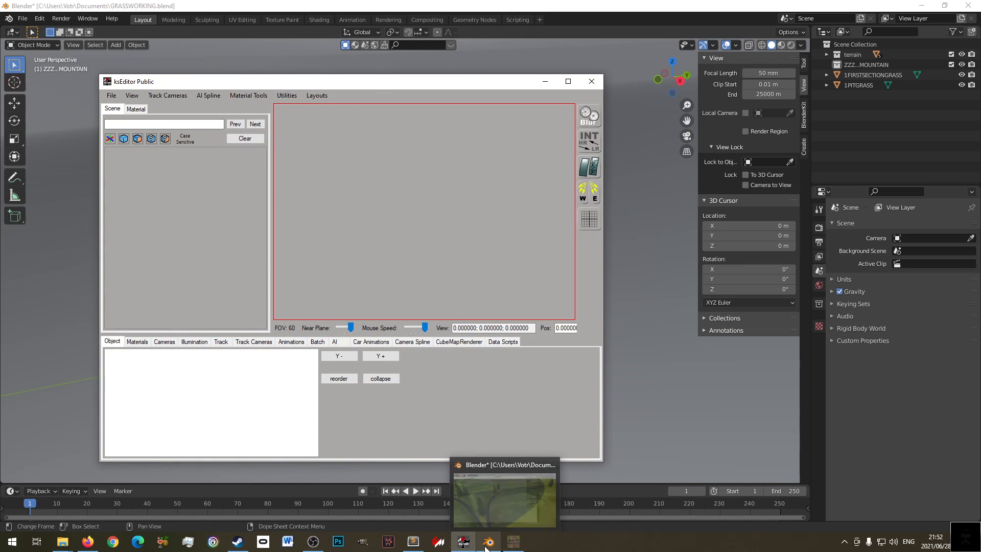
left_click(514, 545)
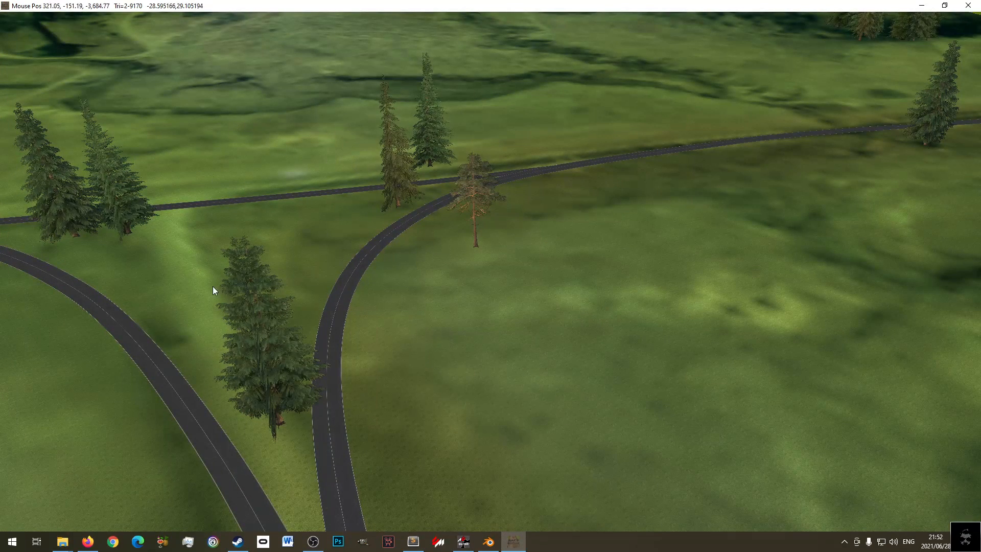
- In File Explorer, delete sterkfonteindam.fbx from Race Track Builder's sterkfonteindam export folder
left_click(61, 542)
left_click(55, 525)
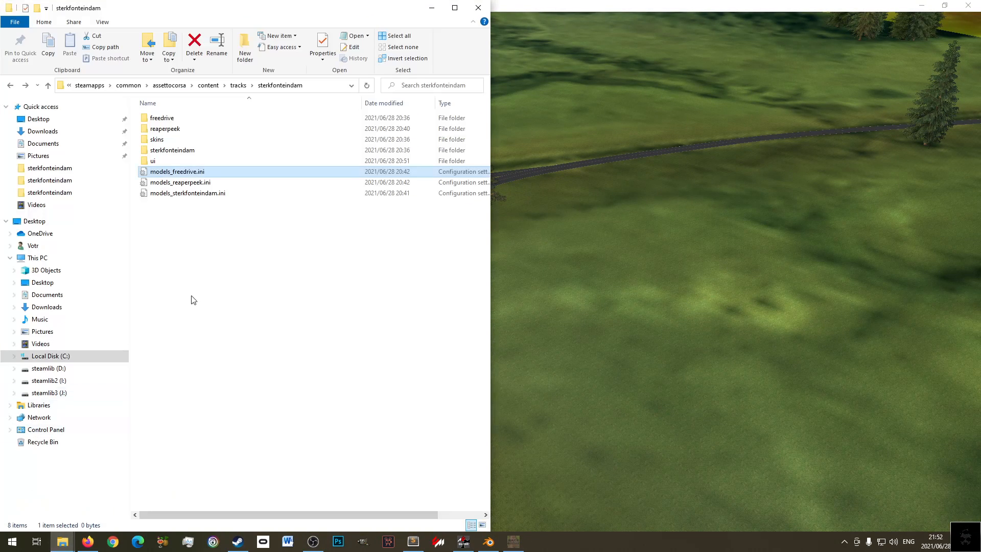
mouse_move(62, 549)
left_click(170, 501)
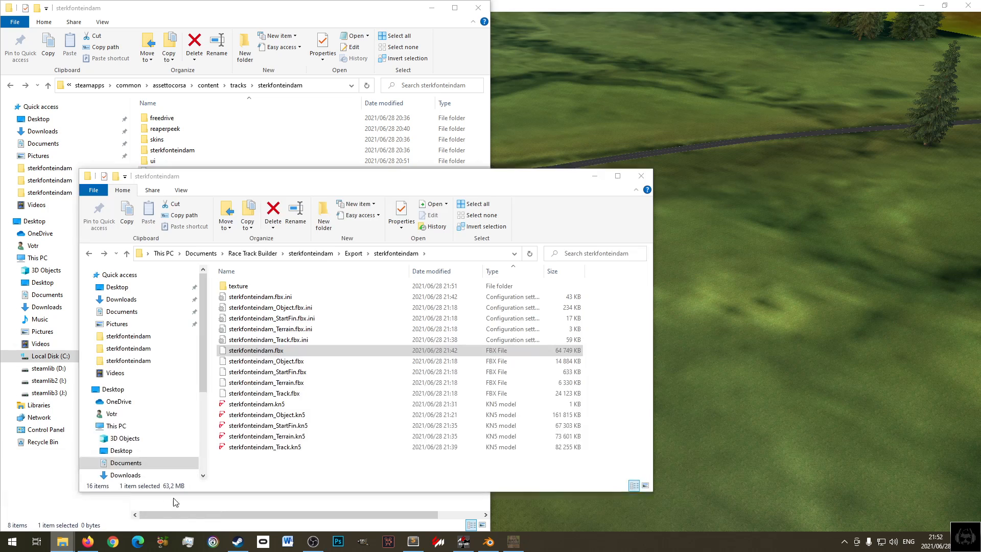
left_click(314, 329)
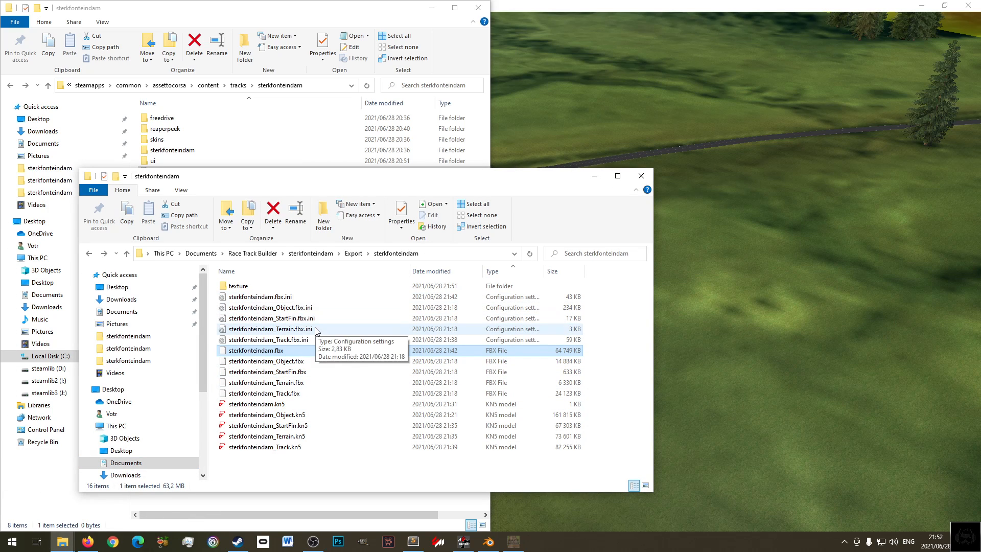
left_click(285, 352)
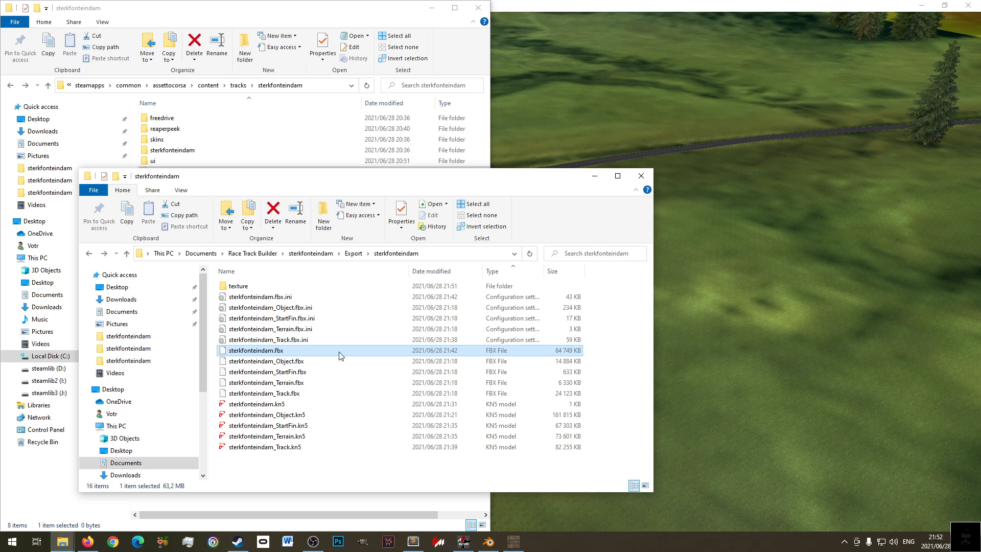
key("Delete")
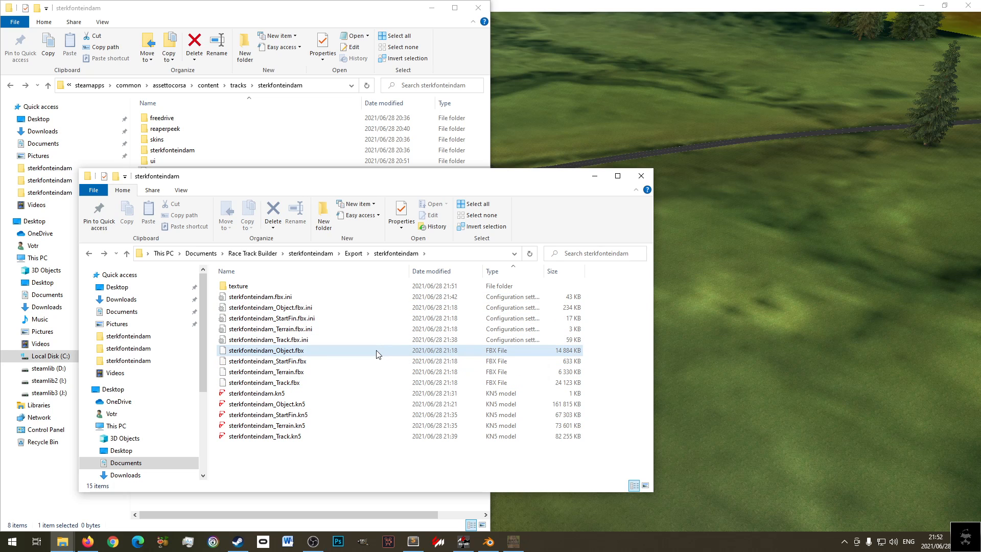
- Export only the string objects and walls from Race Track Builder, creating separate files for components
left_click(602, 6)
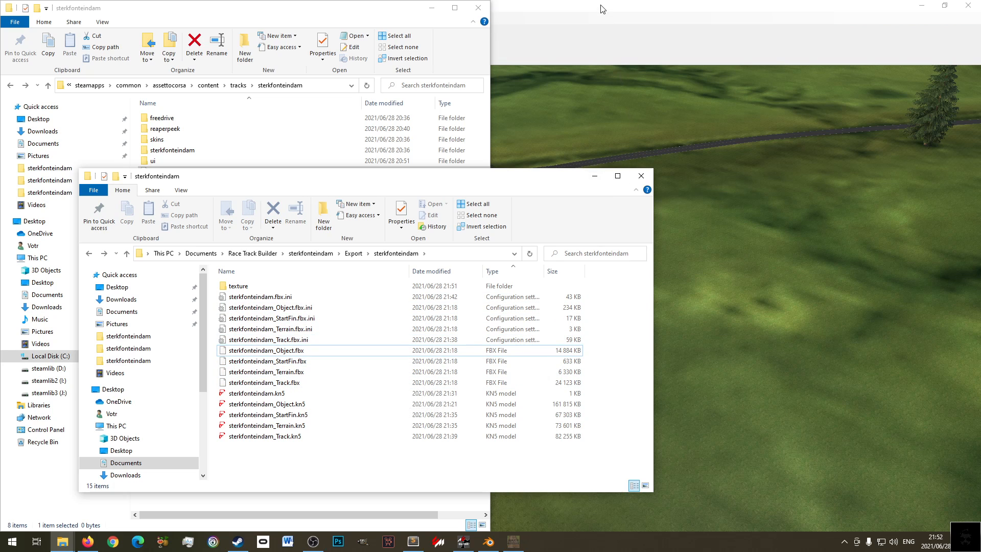
left_click(5, 9)
left_click(16, 3)
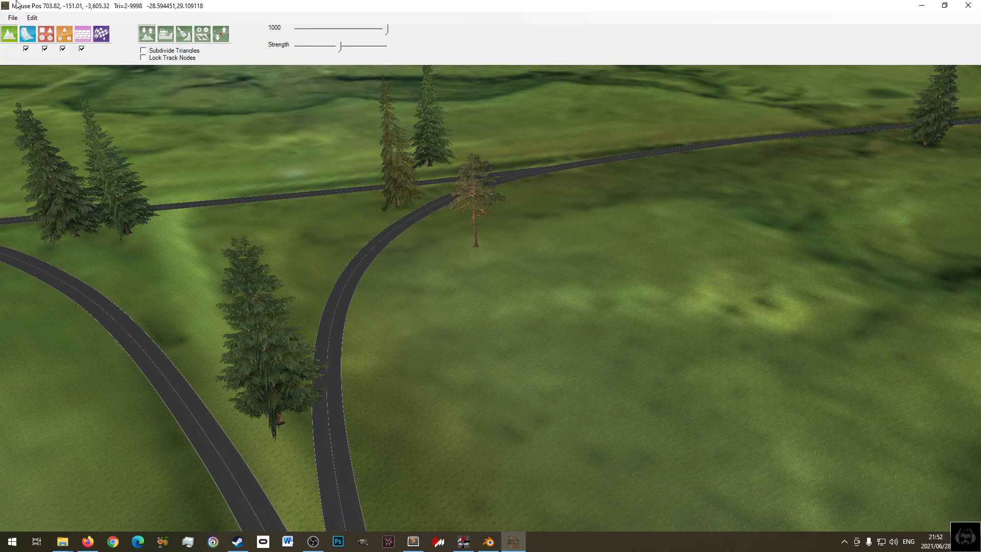
left_click(10, 20)
left_click(32, 99)
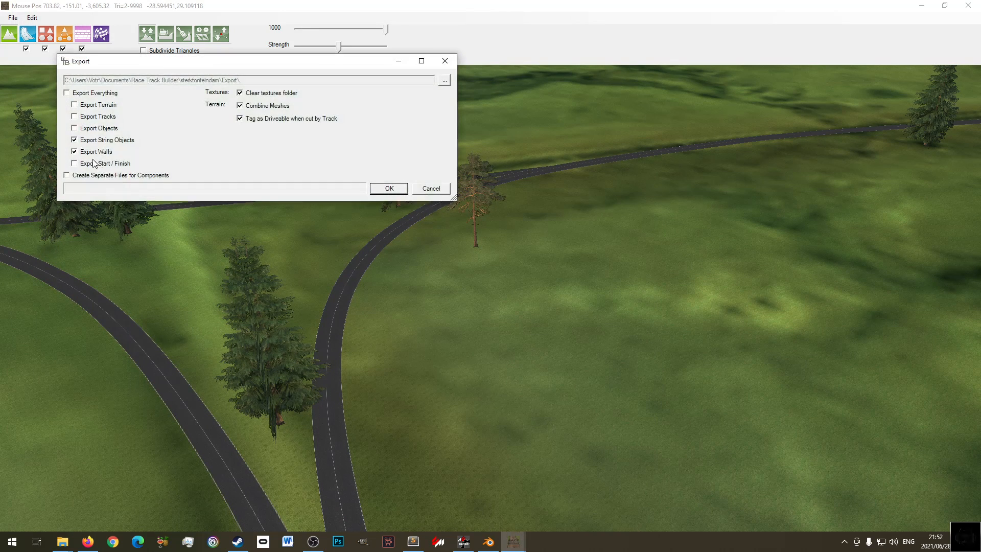
left_click(78, 176)
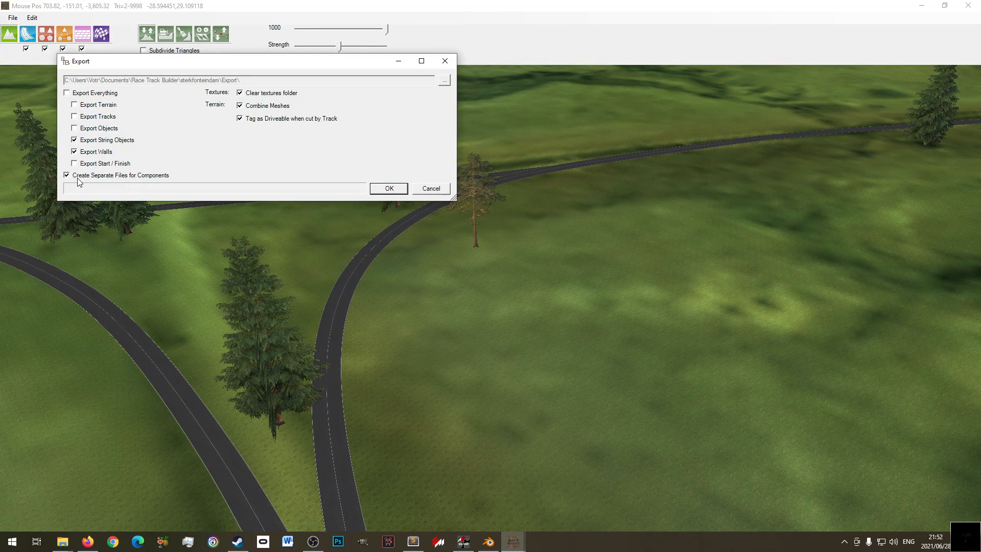
left_click(388, 189)
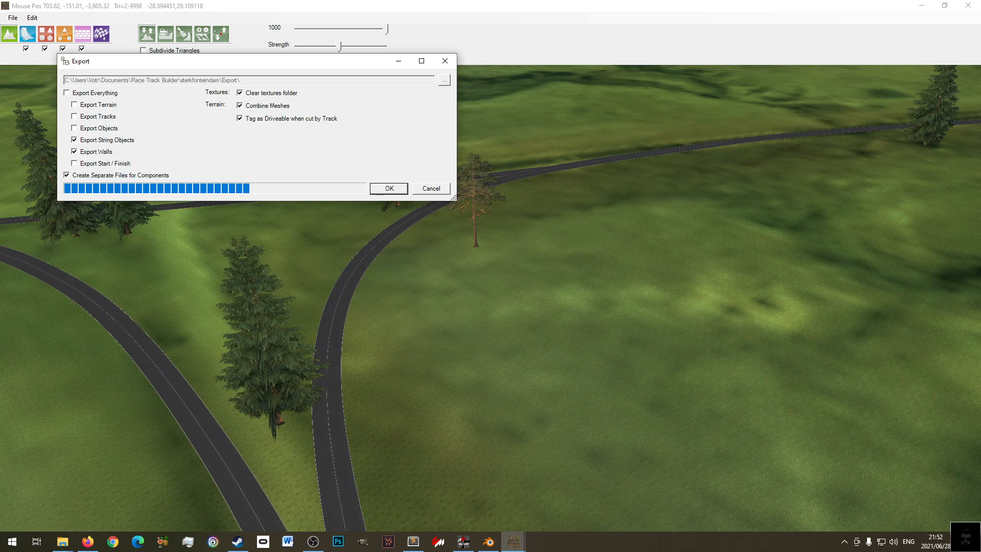
- Check the sterkfonteindam export folder in File Explorer for the newly exported component files
mouse_move(62, 542)
left_click(156, 505)
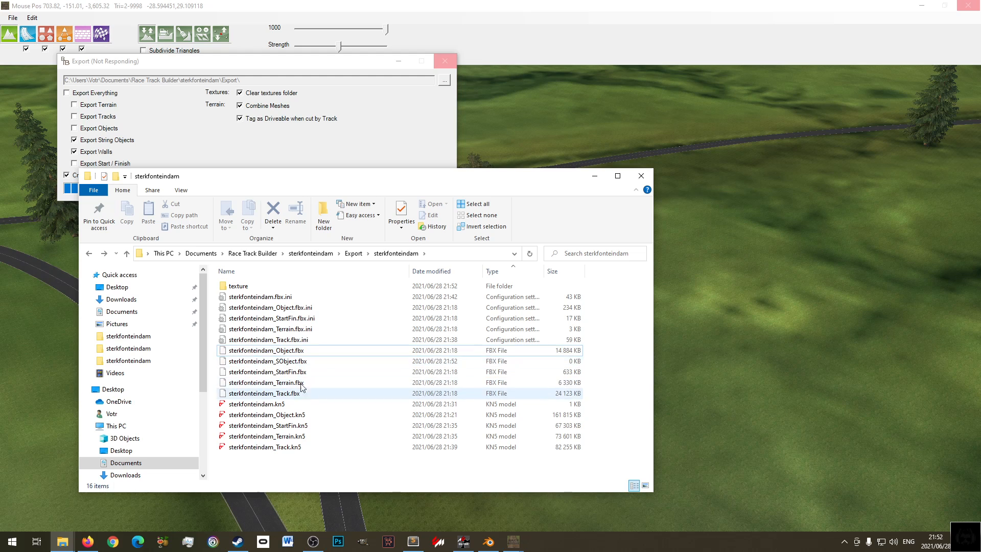
- Restart ksEditor and open sterkfonteindam_Wall.fbx from the sterkfonteindam export folder
left_click(294, 362)
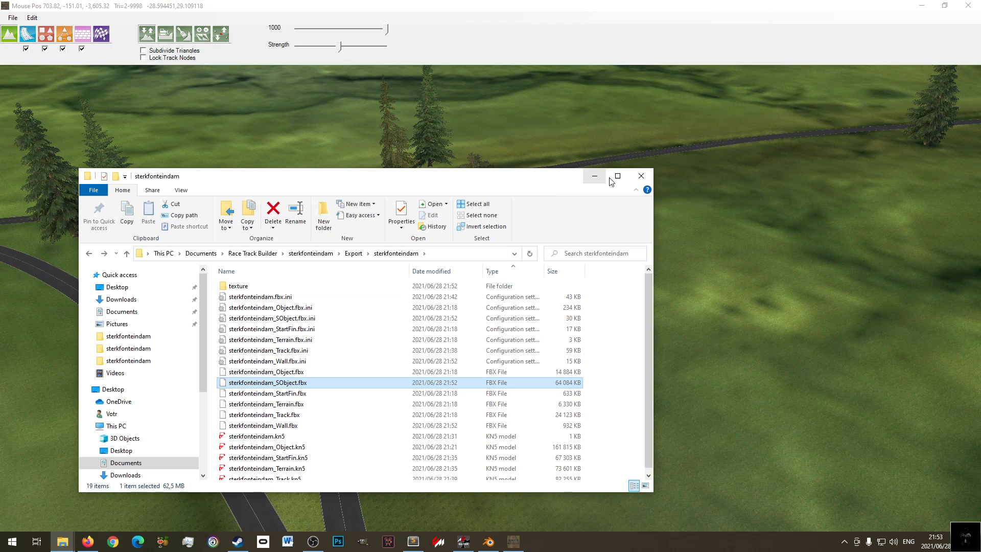
left_click(469, 543)
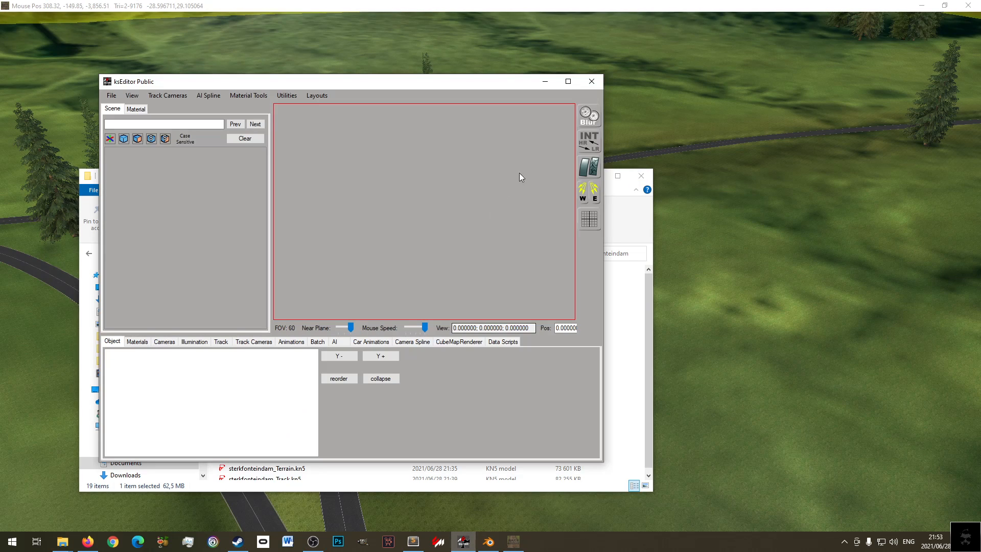
left_click(595, 87)
left_click(464, 543)
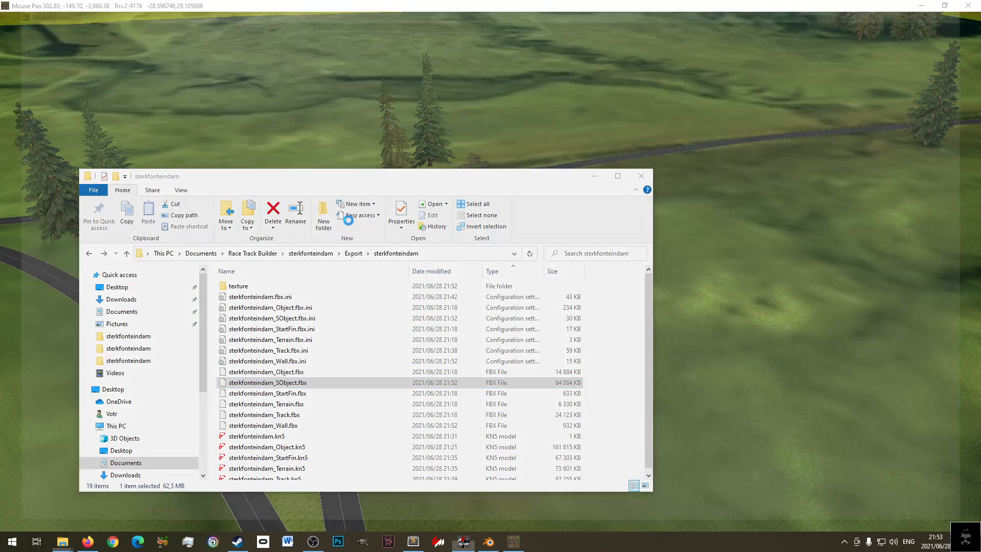
left_click(179, 95)
left_click(237, 122)
left_click(333, 228)
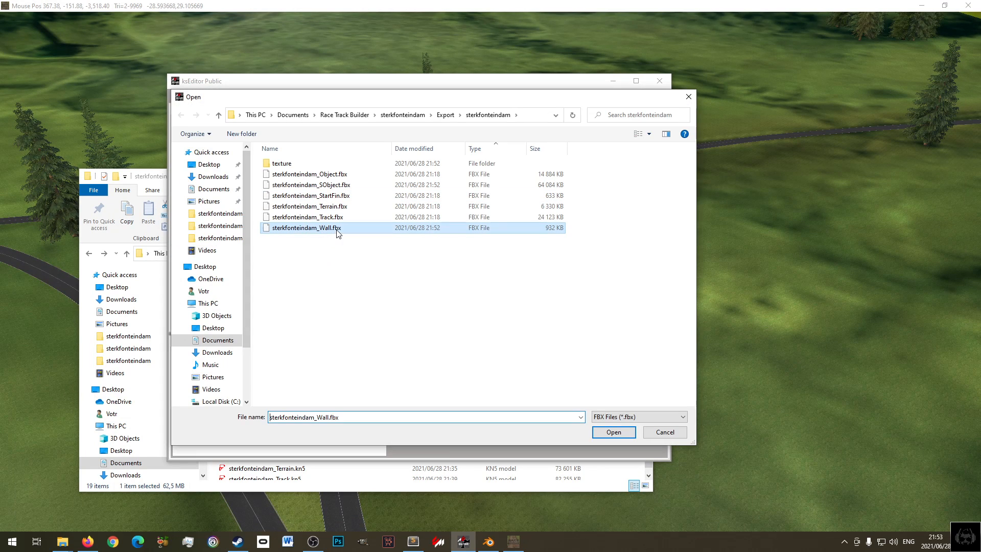
left_click(613, 432)
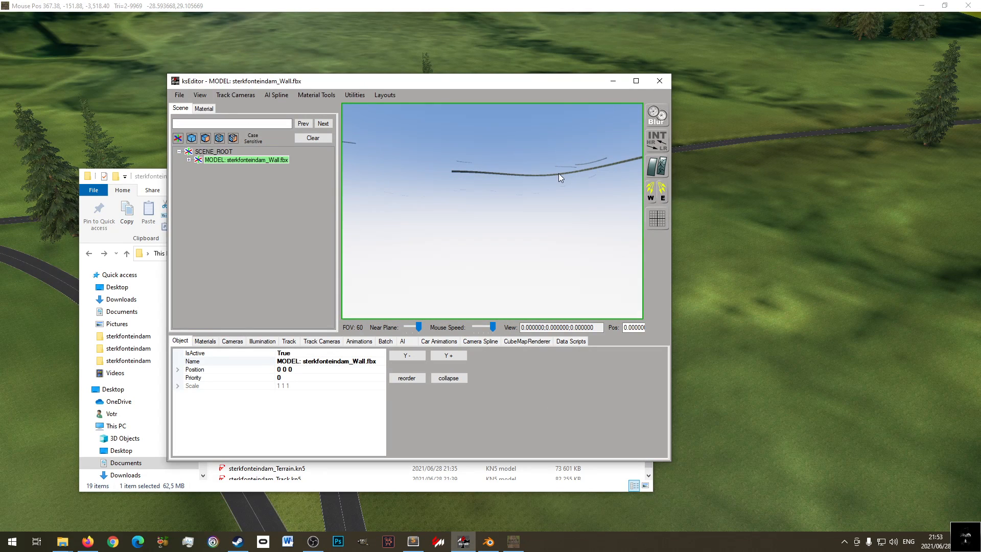
- Inspect the imported wall model up close, selecting the 1WALL20 and 1WALL21 meshes to check their material and render properties
right_click_drag(565, 177, 823, 177)
key("Up")
key("Up")
key("Up")
mouse_move(598, 213)
right_mouse_down()
mouse_move(576, 220)
mouse_move(611, 222)
right_mouse_up()
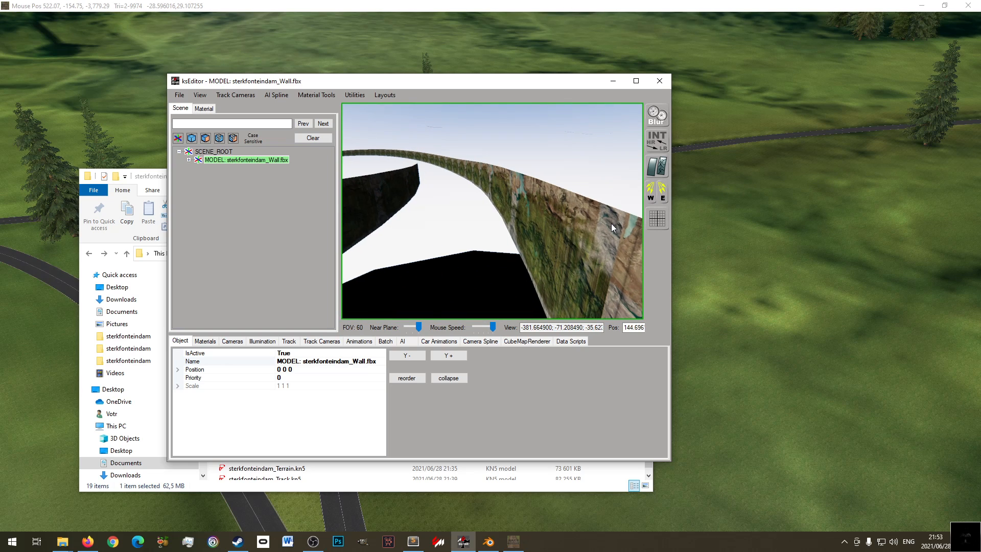
left_click(559, 216)
left_click(364, 199)
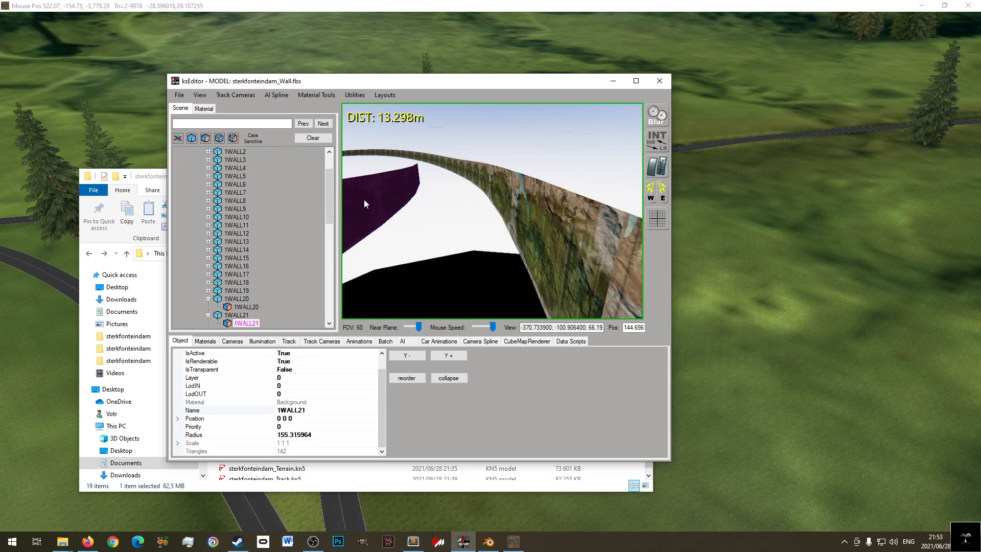
left_click(316, 94)
left_click(290, 97)
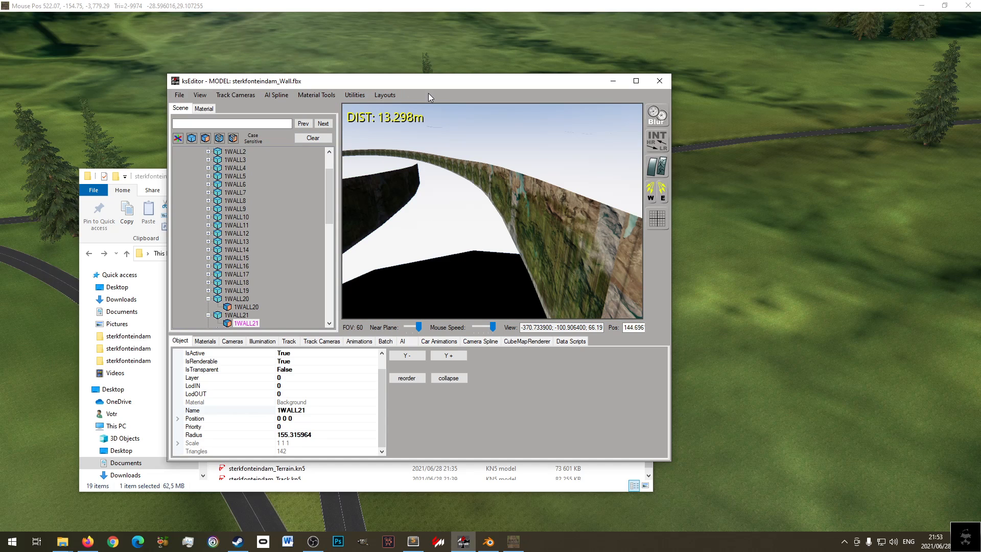
left_click(535, 226)
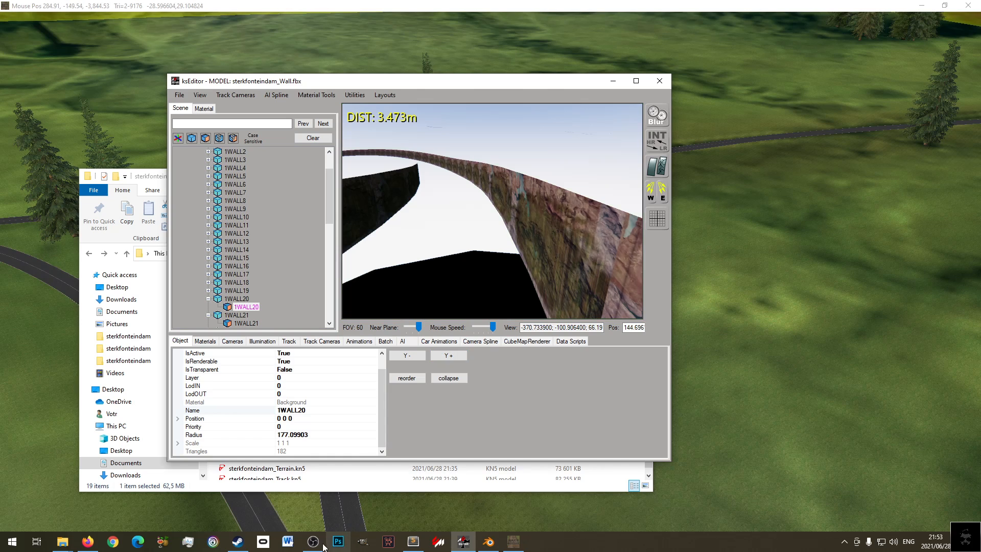
- Switch to Steam and open the topic "Visible Wall Export with the background - Render Invisible in ksEditor/Node Grid" from the author's post history
left_click(248, 543)
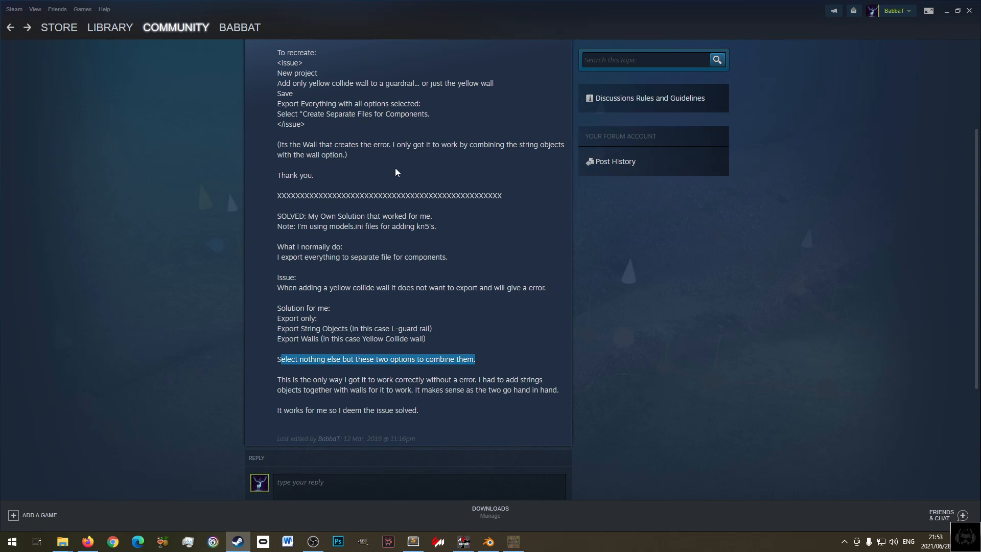
scroll(384, 217, "up", 3)
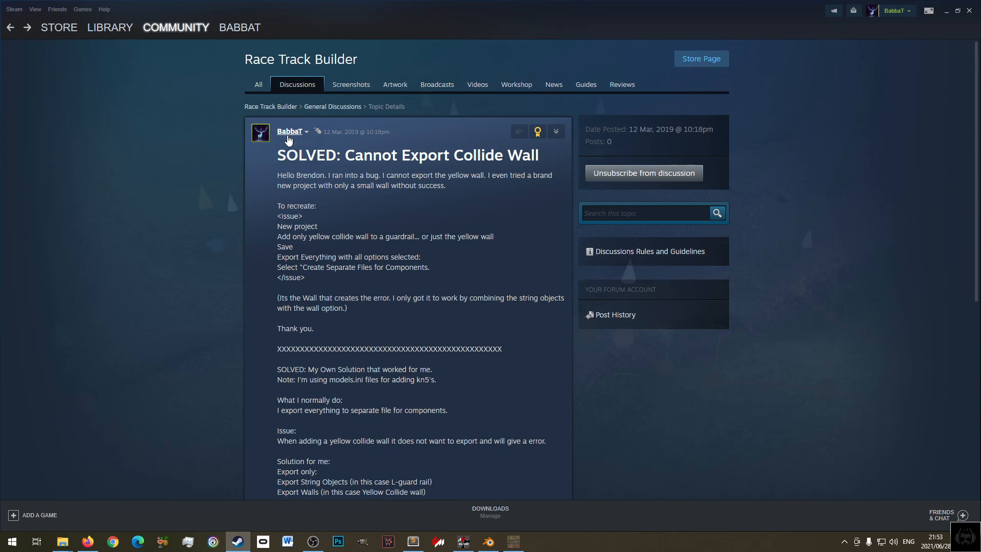
left_click(289, 134)
left_click(300, 157)
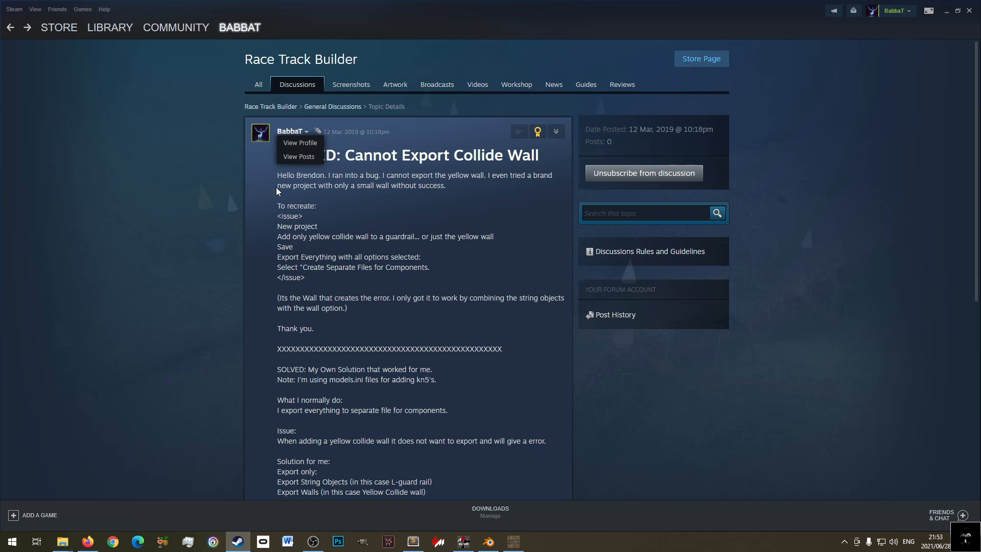
left_click(299, 157)
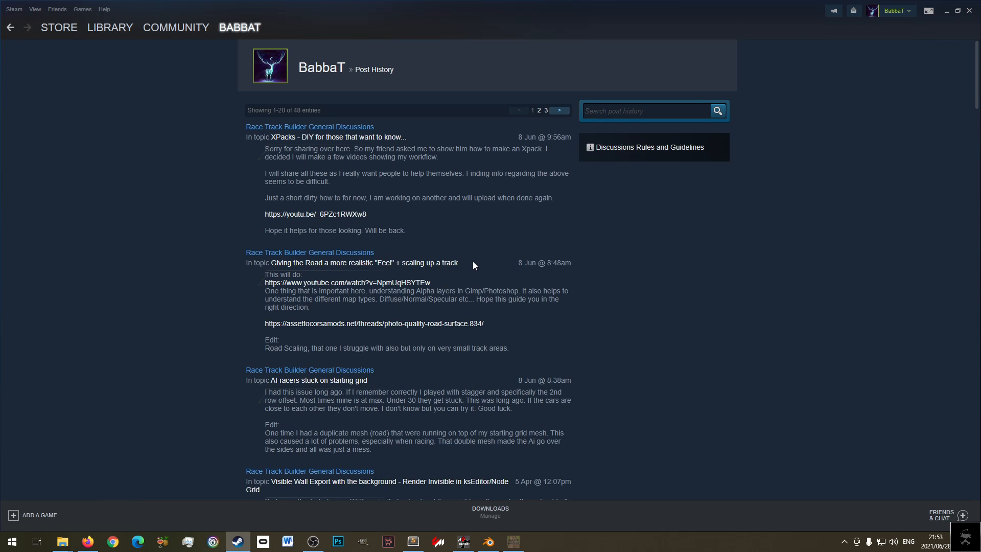
mouse_move(348, 139)
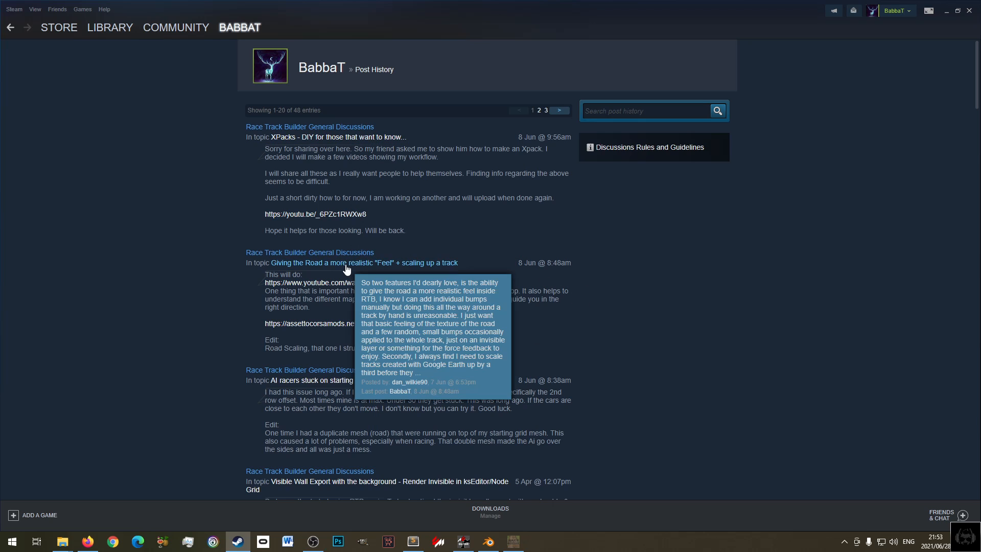
scroll(443, 309, "down", 2)
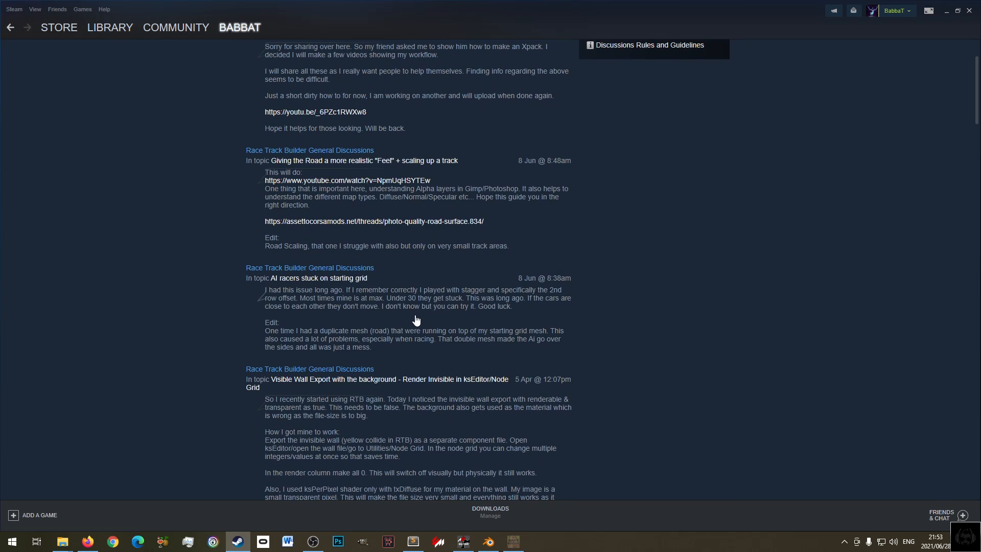
scroll(414, 319, "down", 2)
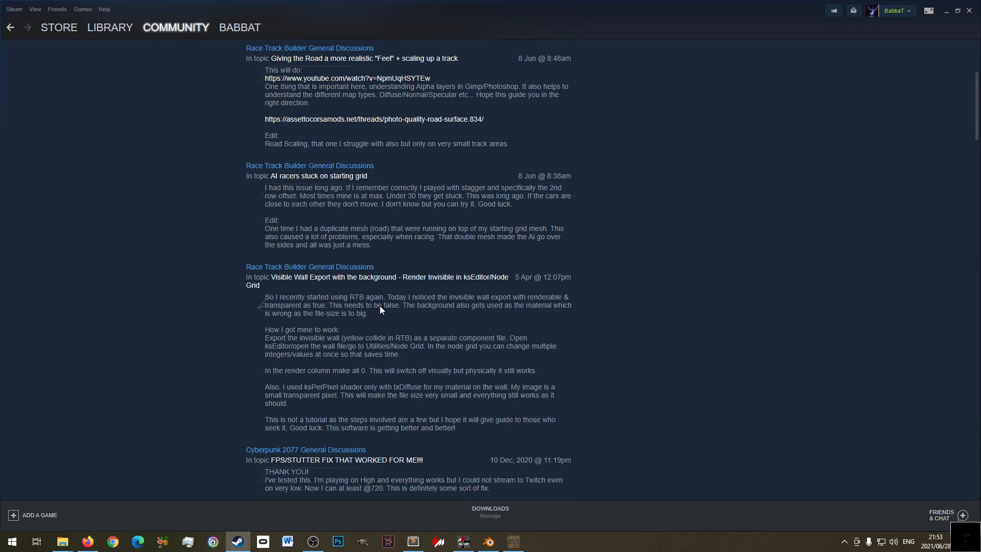
left_click(380, 307)
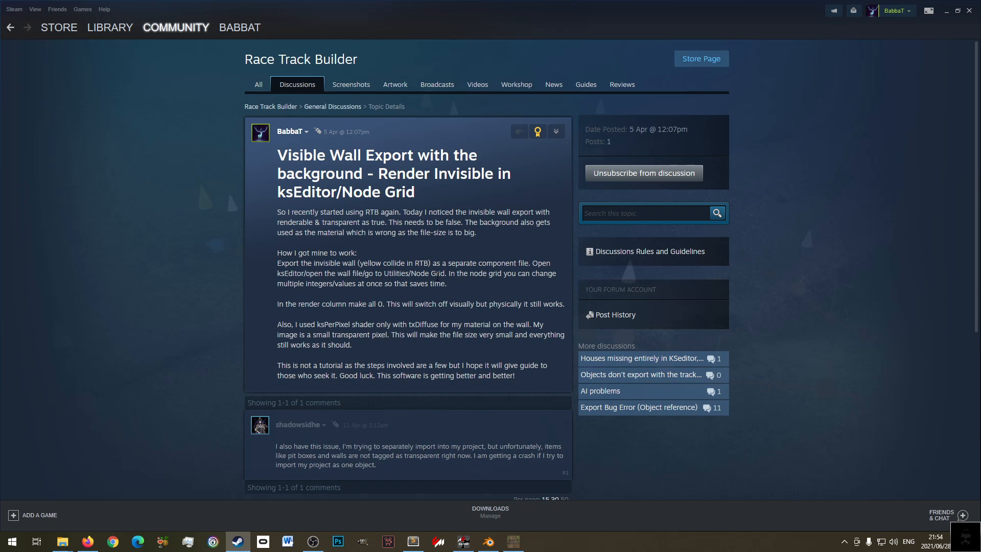
- Switch back to ksEditor and open the Node Grid for the wall model
left_click(513, 541)
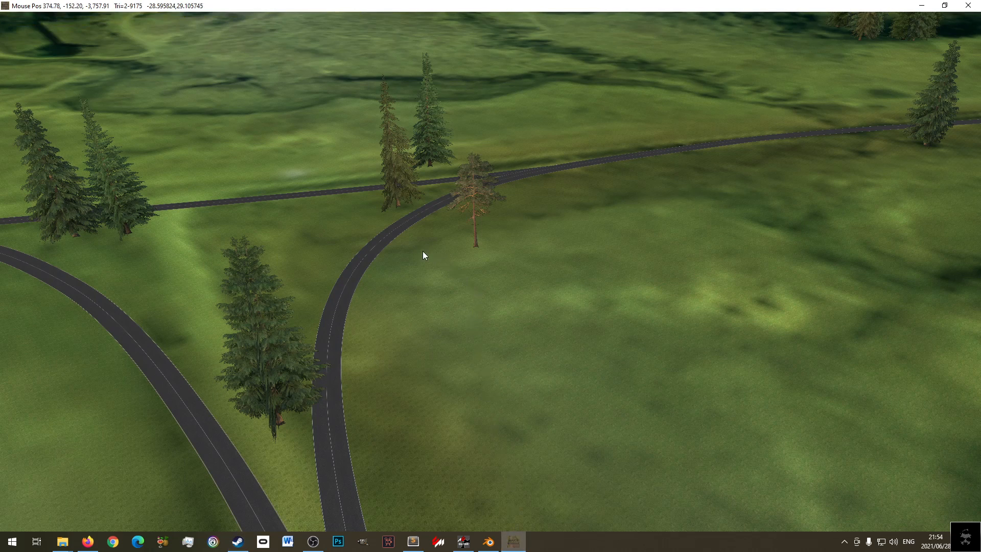
left_click(467, 540)
left_click(553, 219)
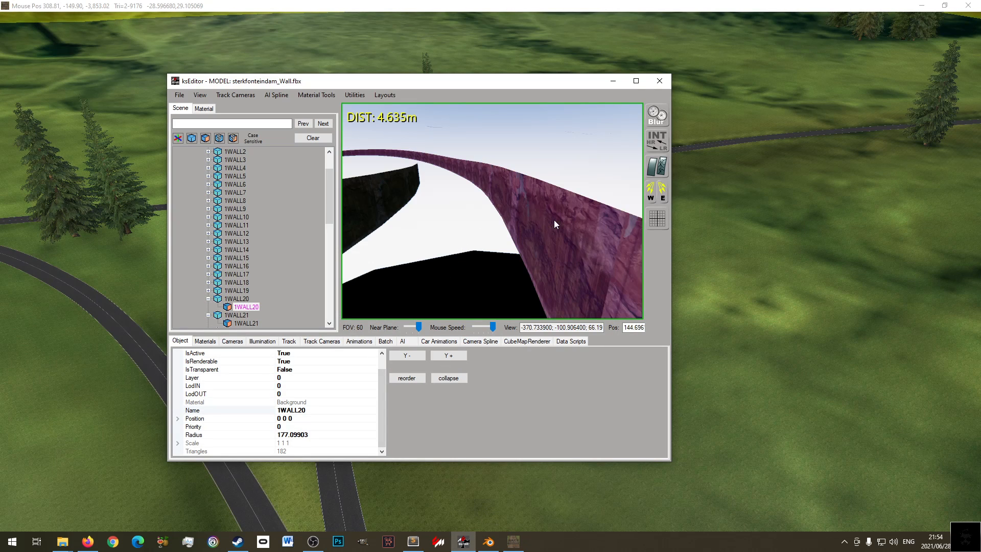
left_click(507, 191)
left_click(317, 95)
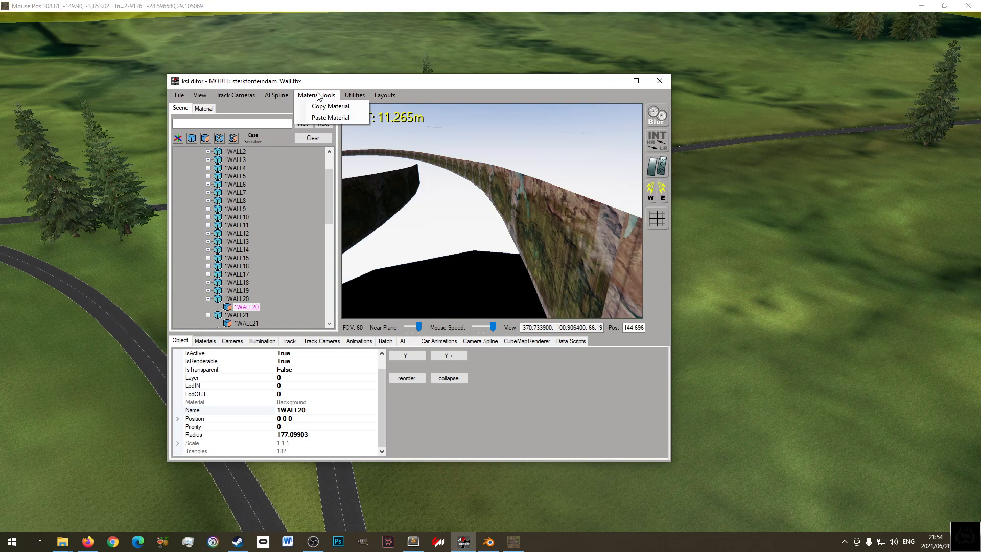
mouse_move(349, 95)
left_click(573, 261)
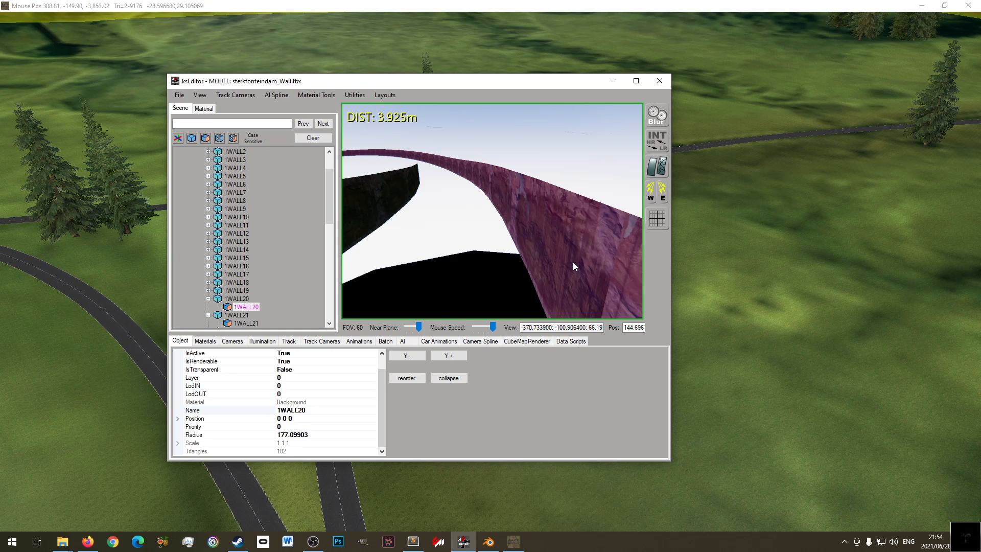
left_click(328, 96)
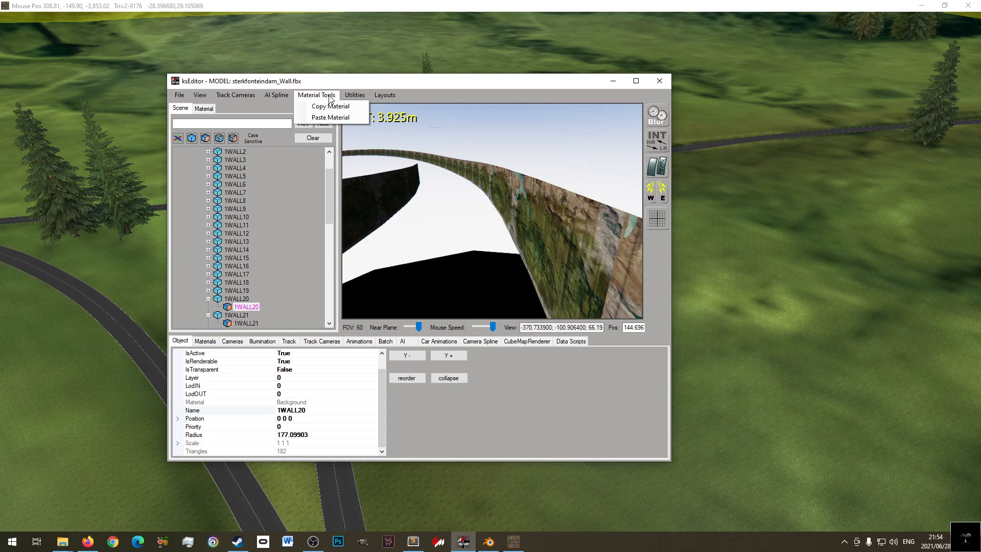
mouse_move(347, 97)
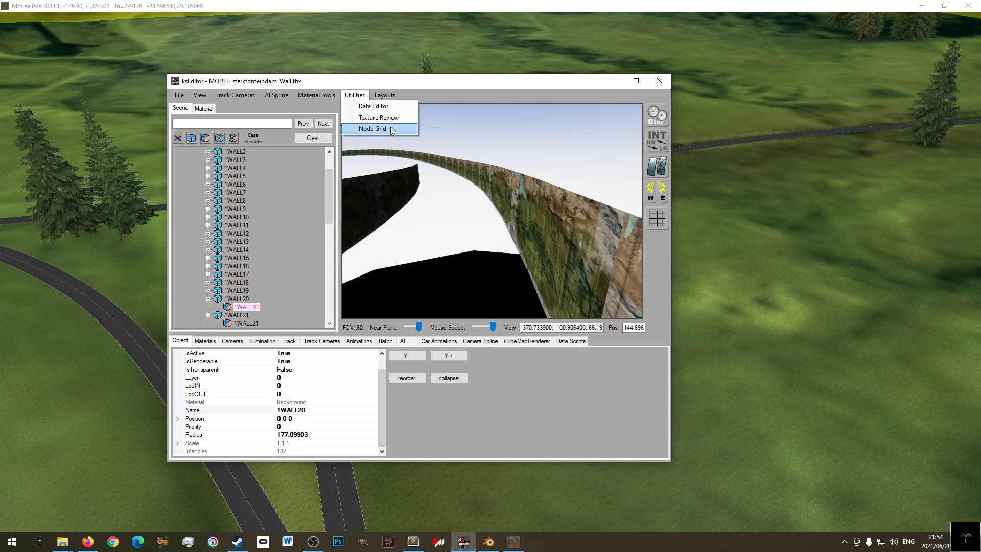
left_click(372, 129)
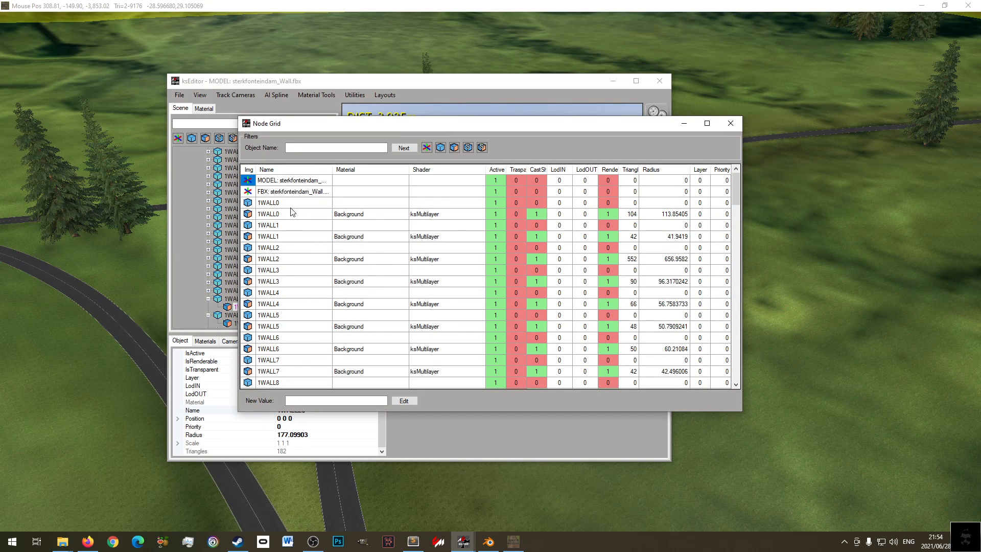
- Sort the Node Grid by its render column and set the render value to 0 for all wall meshes from 1WALL0 to 1WALL59
left_click(277, 203)
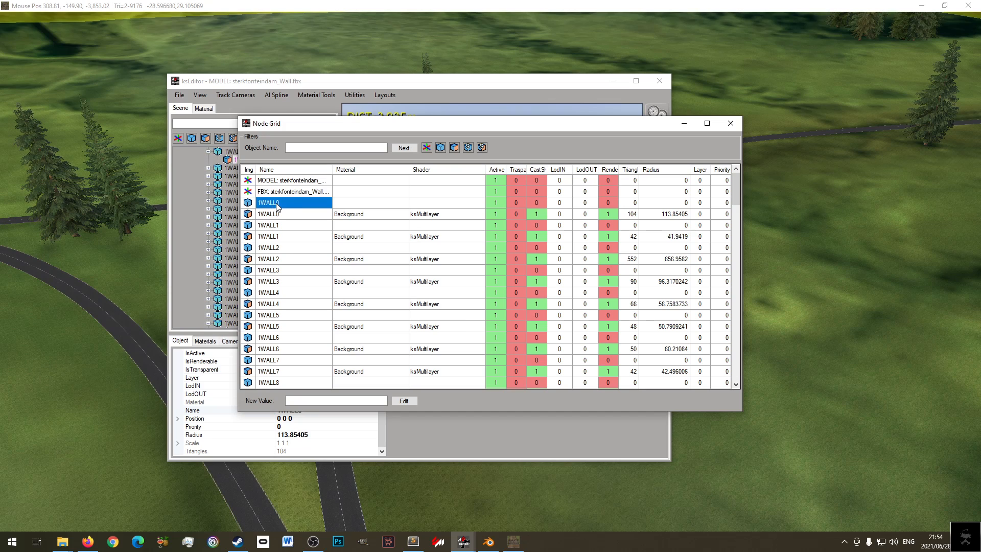
left_click(611, 170)
scroll(608, 331, "down", 20)
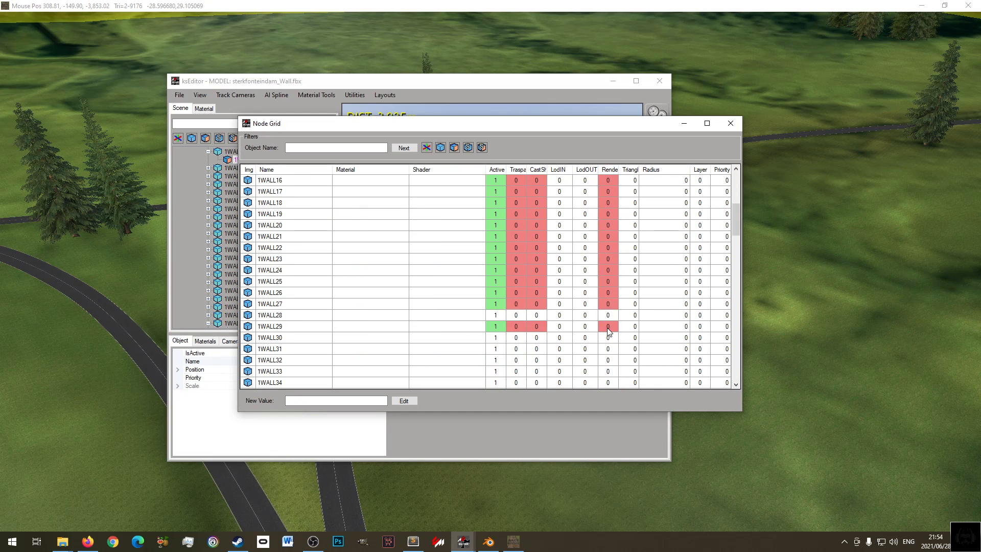
scroll(618, 306, "up", 2)
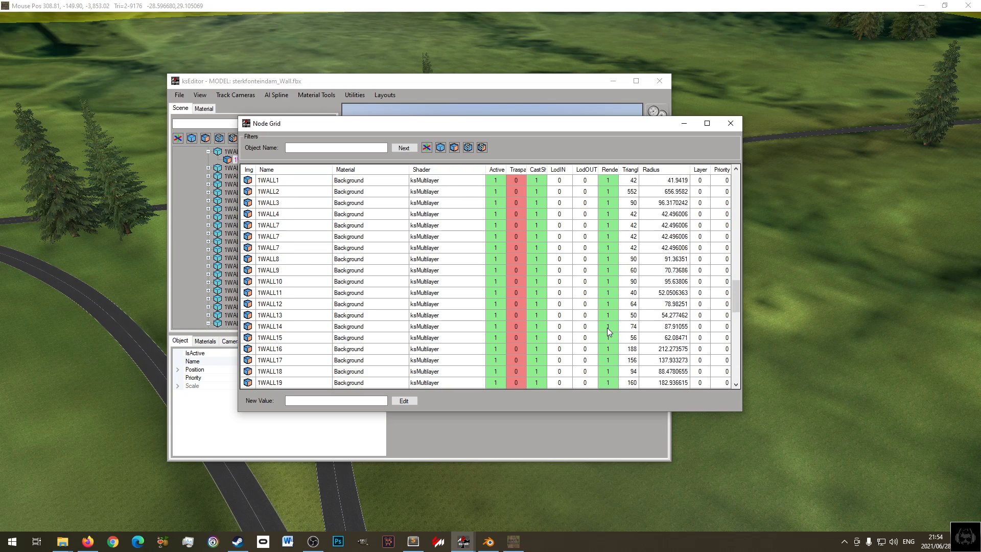
left_click(608, 237)
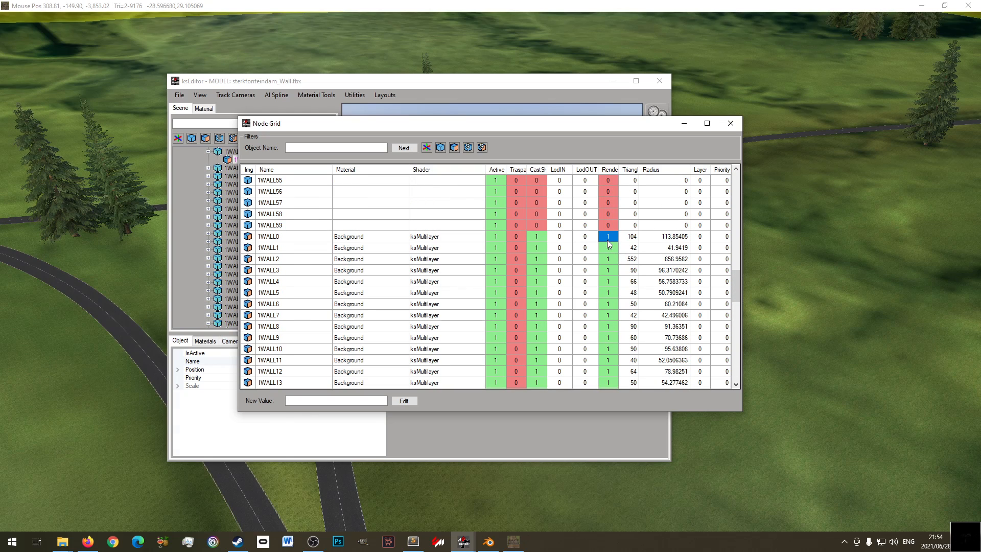
scroll(606, 268, "down", 15)
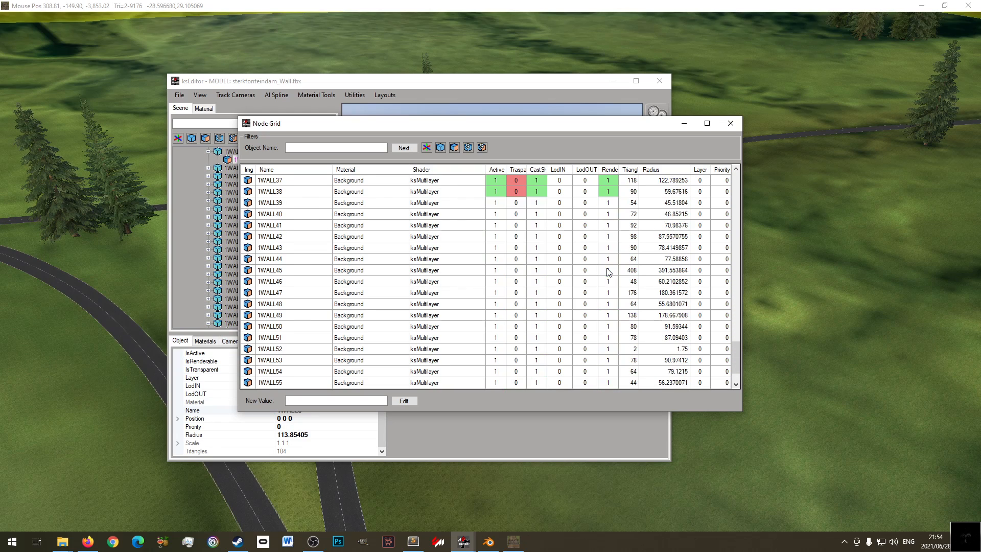
left_click(610, 383, "shift")
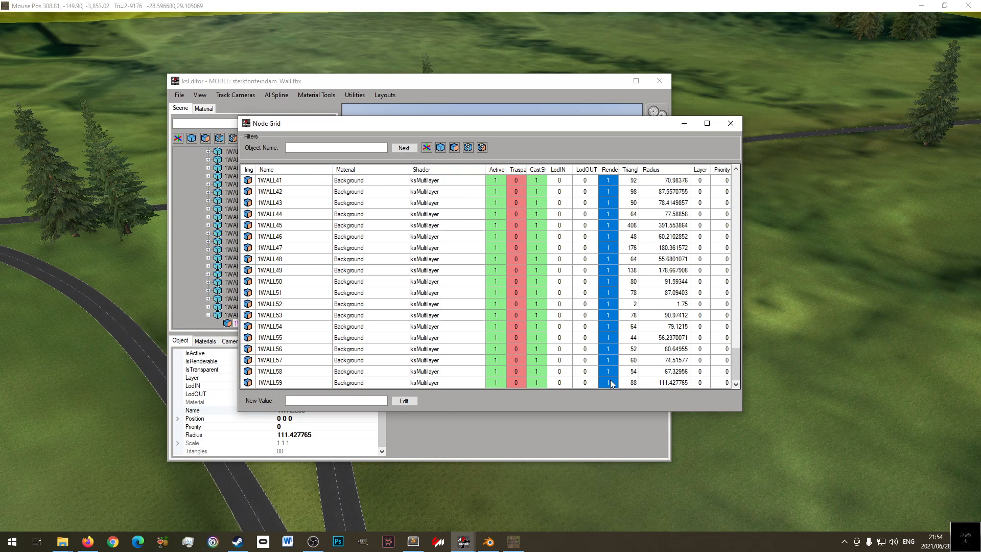
left_click(321, 402)
left_click(403, 401)
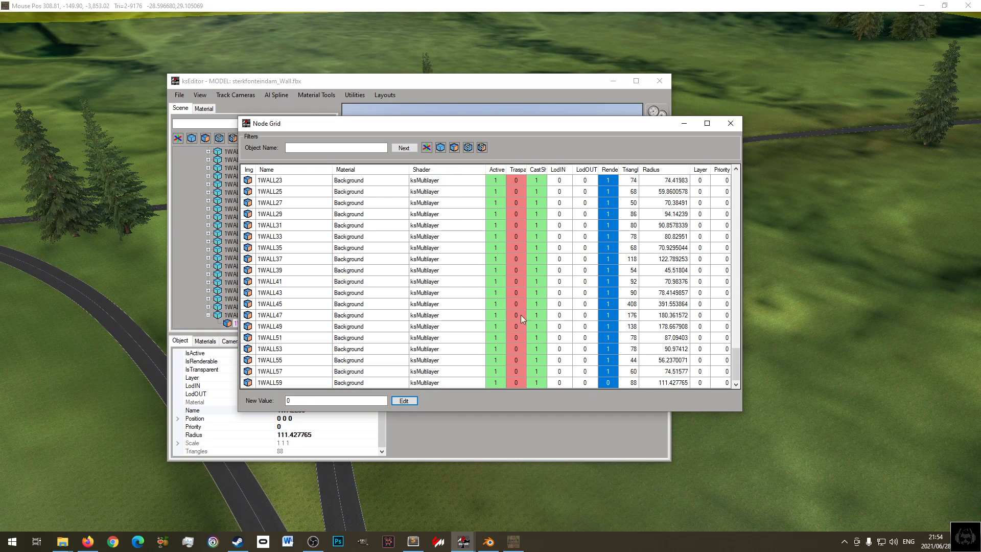
left_click(603, 182)
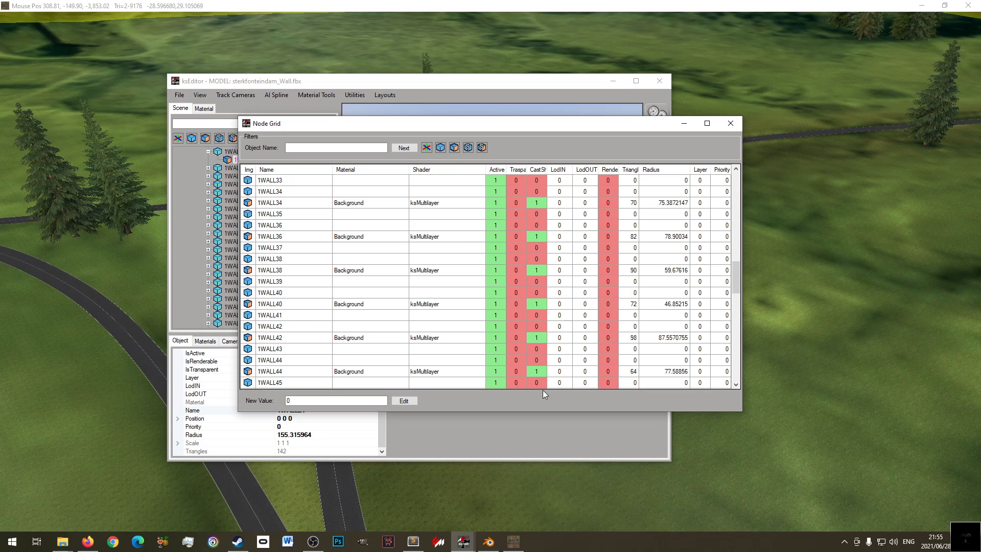
- Switch to Steam and move the Node Grid window aside to read the topic's instructions on the wall's shader and texture
left_click(237, 541)
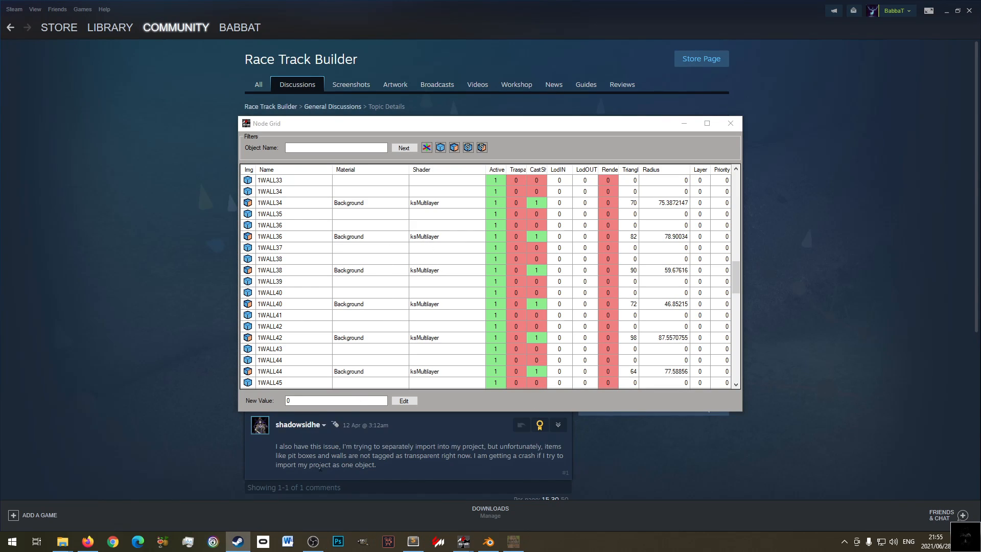
left_click_drag(646, 126, 971, 142)
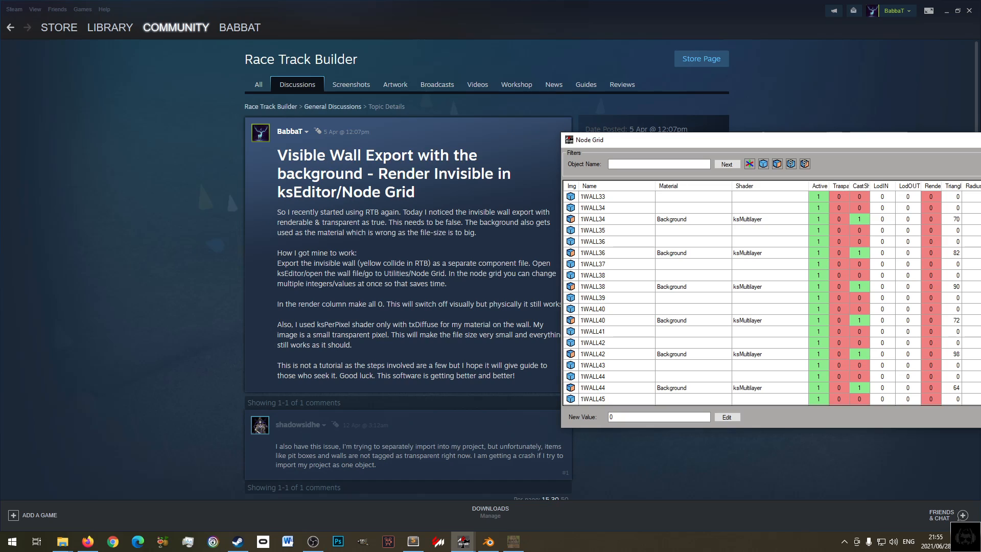
left_click(313, 542)
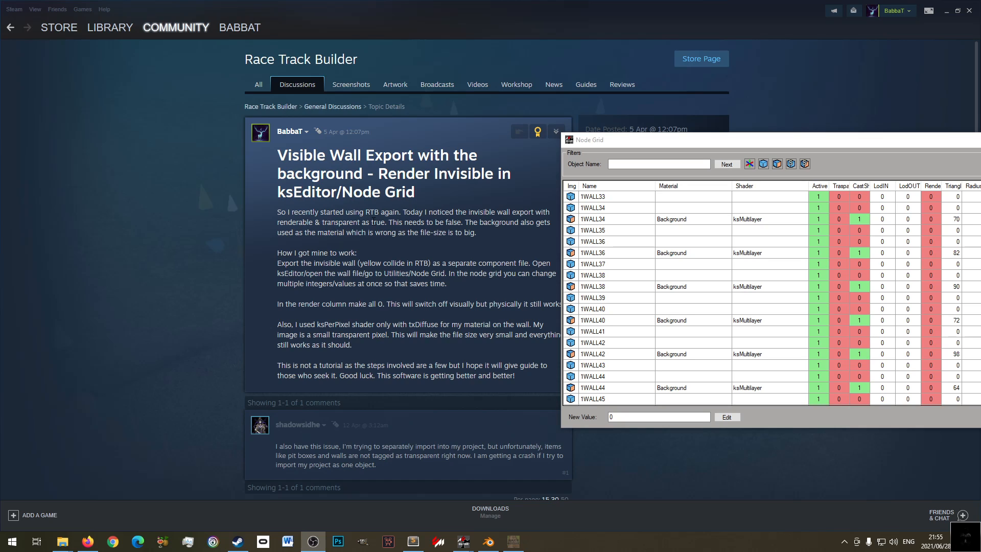
- Switch to ksEditor's main window and look over the wall model from several viewpoints
mouse_move(463, 540)
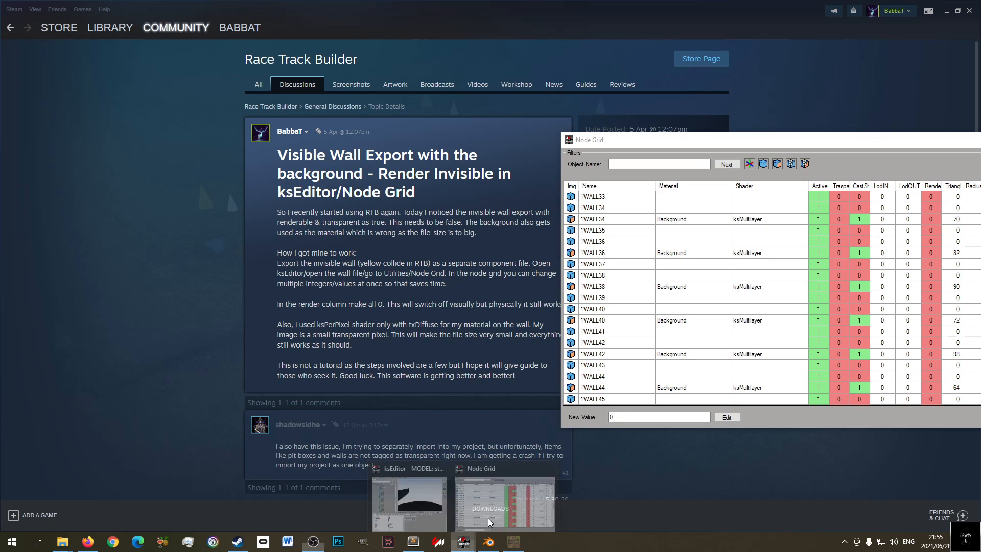
left_click(480, 496)
left_click_drag(535, 82, 381, 93)
left_click_drag(234, 223, 253, 214)
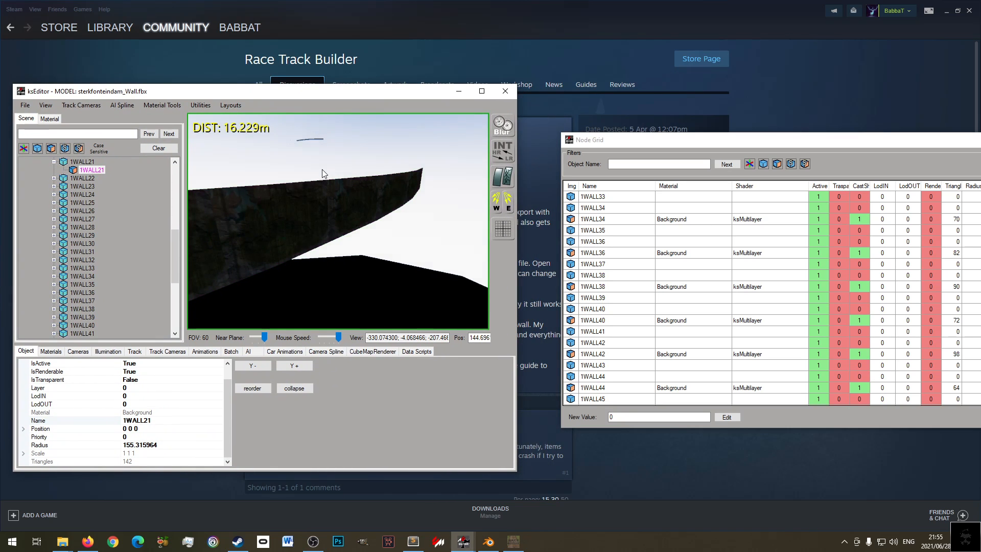
left_click_drag(265, 173, 497, 199)
key("Up")
key("Up")
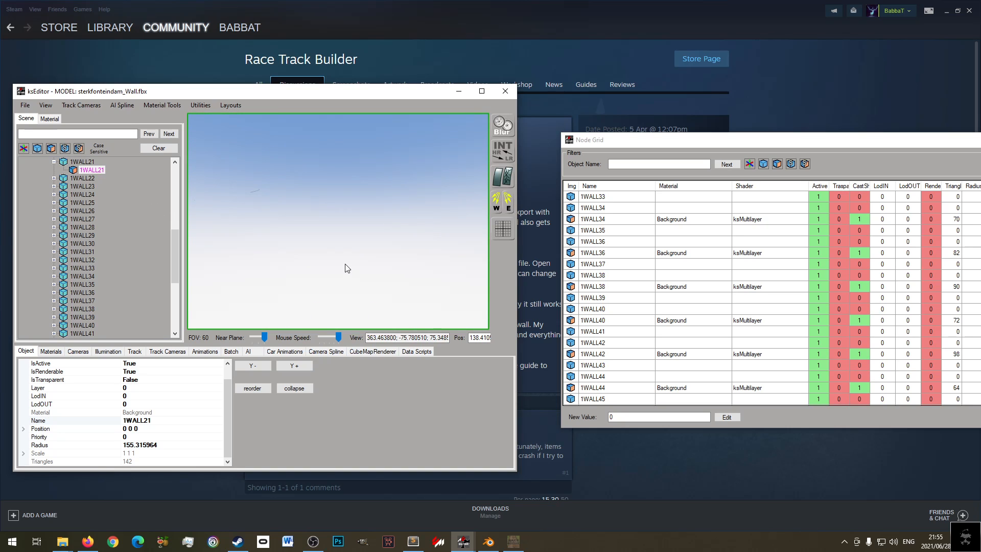
- Switch to Steam and reread the topic's instructions on the separate wall export, the Node Grid and the render column
left_click(553, 37)
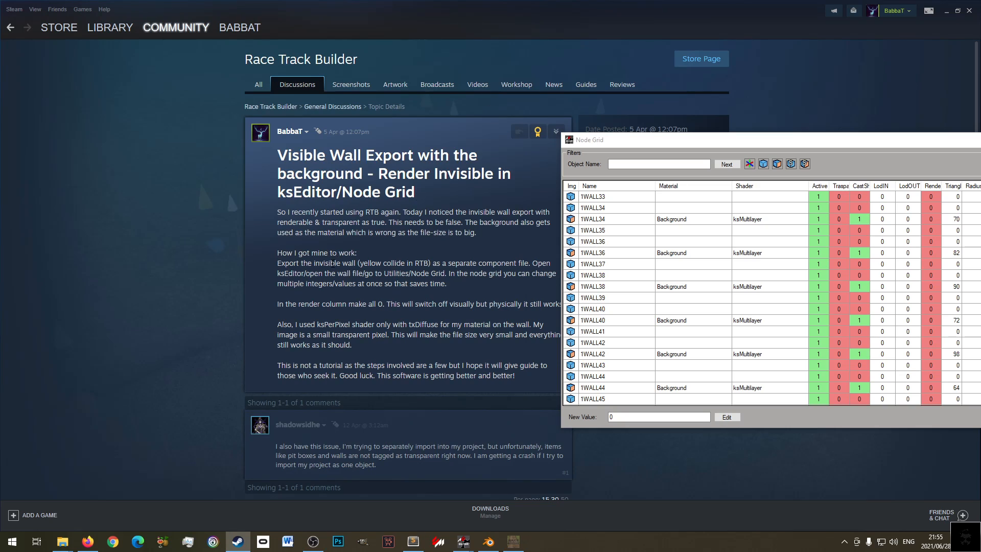
left_click_drag(277, 267, 315, 265)
left_click_drag(356, 284, 425, 284)
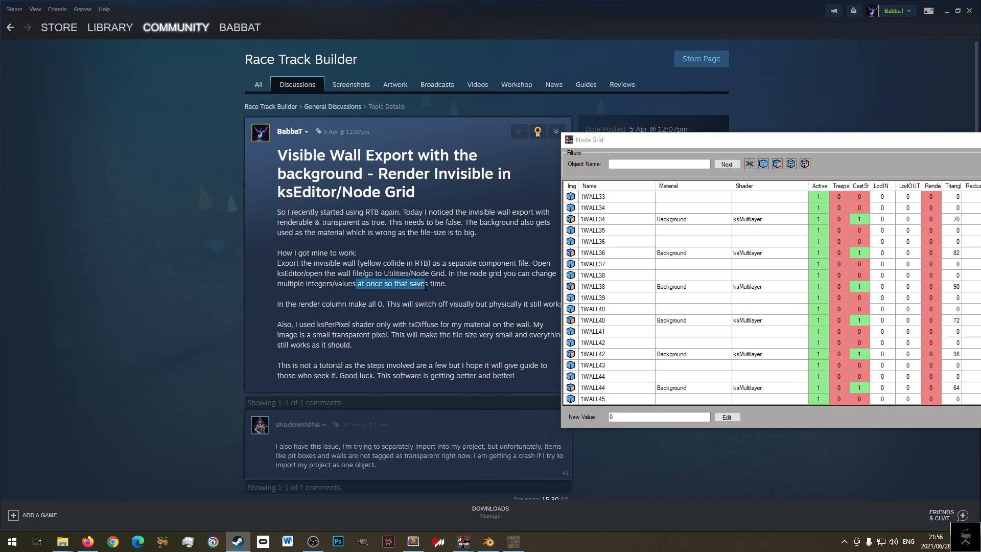
left_click_drag(313, 305, 341, 305)
left_click(375, 305)
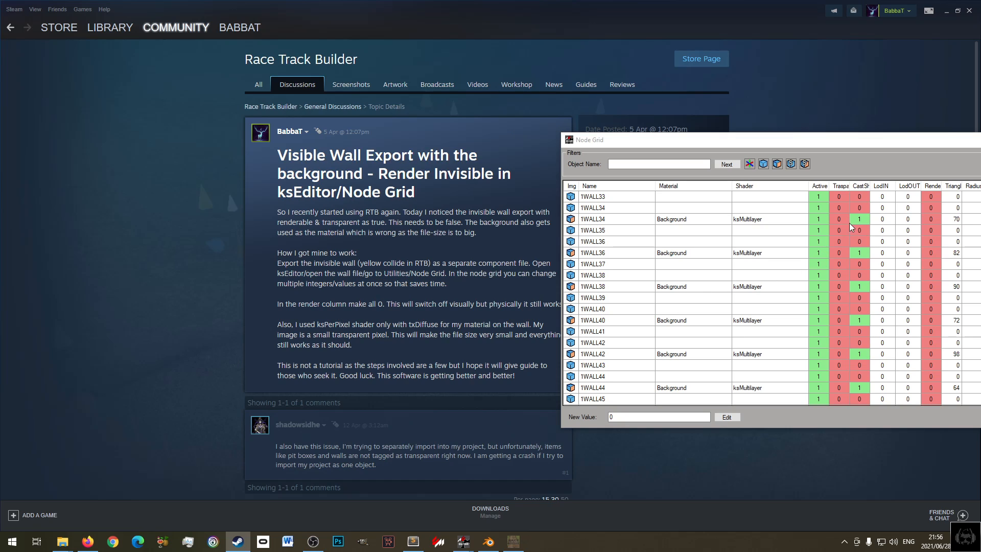
- Close the Node Grid and the ksEditor window holding the wall model
left_click_drag(886, 146, 922, 144)
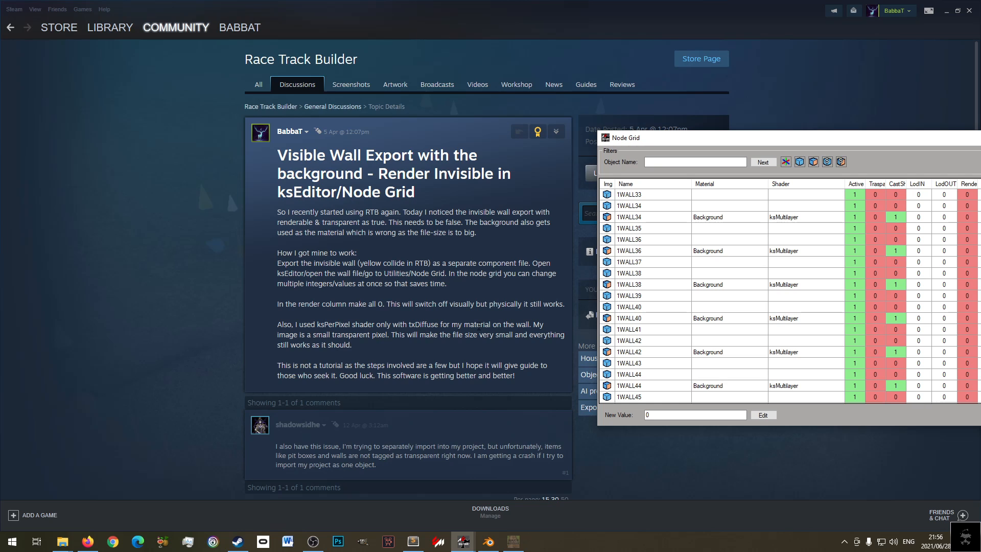
left_click_drag(755, 138, 572, 102)
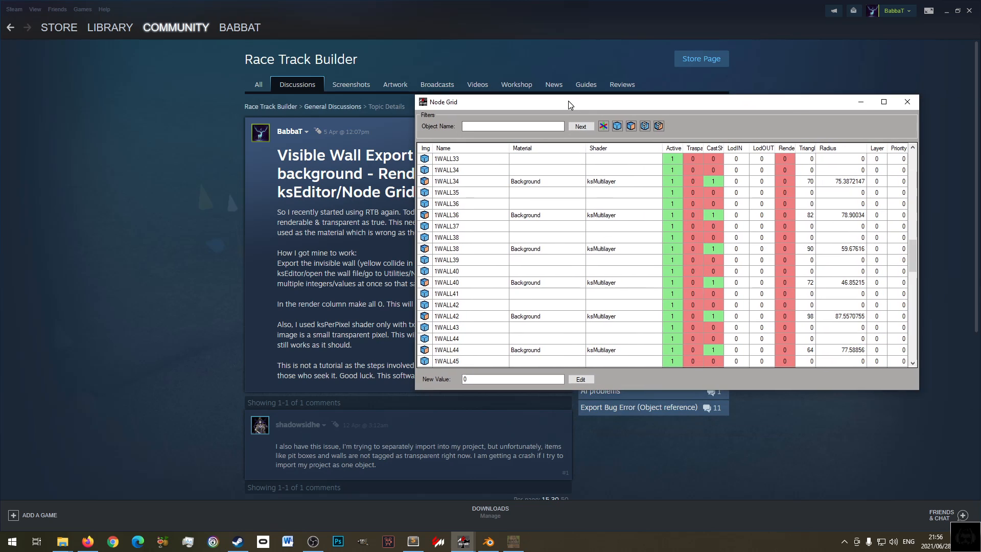
left_click(908, 103)
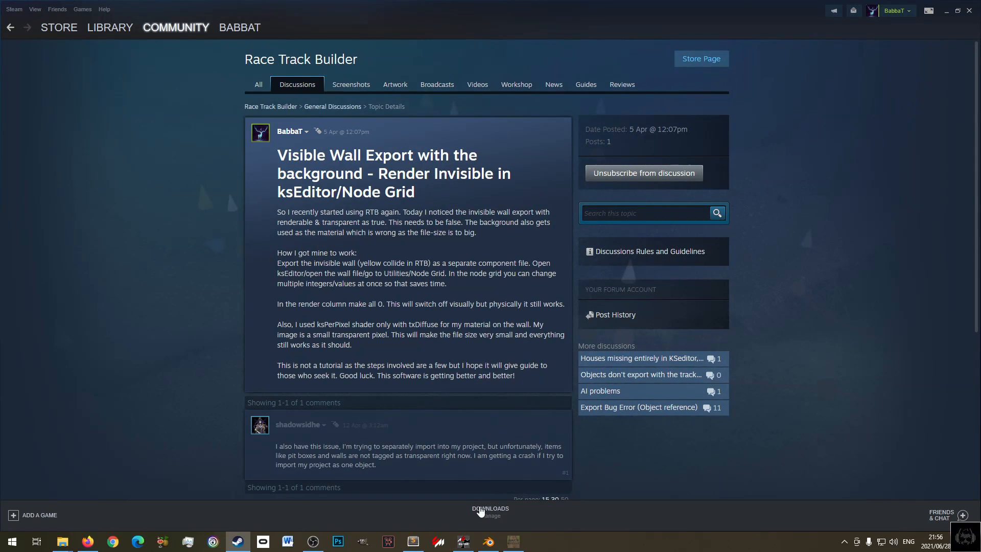
left_click(464, 541)
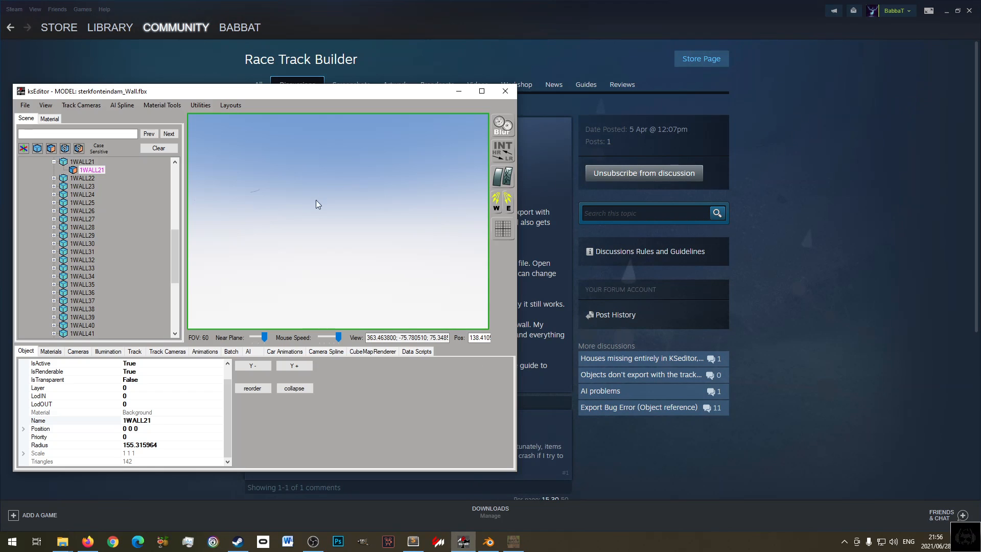
left_click(505, 91)
- Start ksEditor again and open sterkfonteindam_Wall.fbx from the track's export folder
left_click(463, 542)
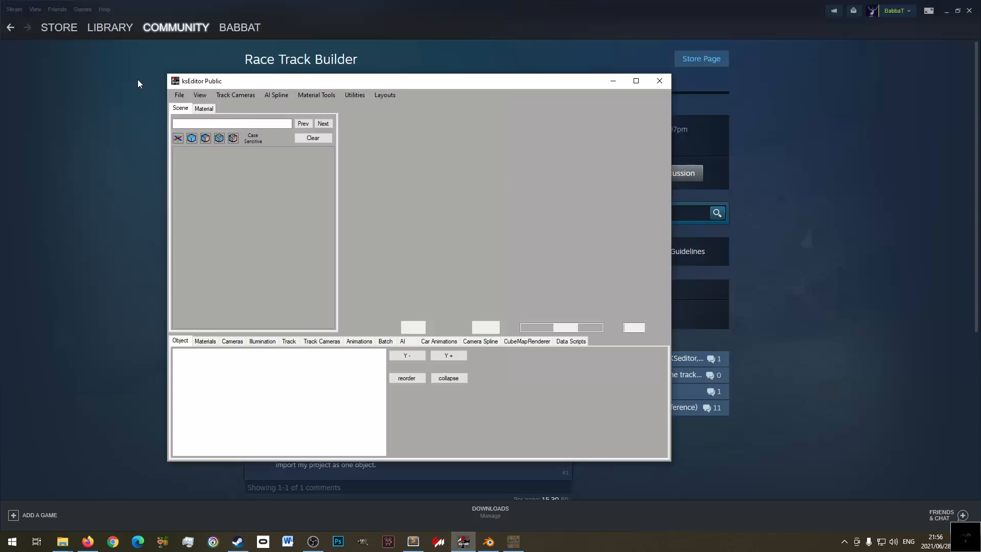
left_click(180, 95)
left_click(203, 121)
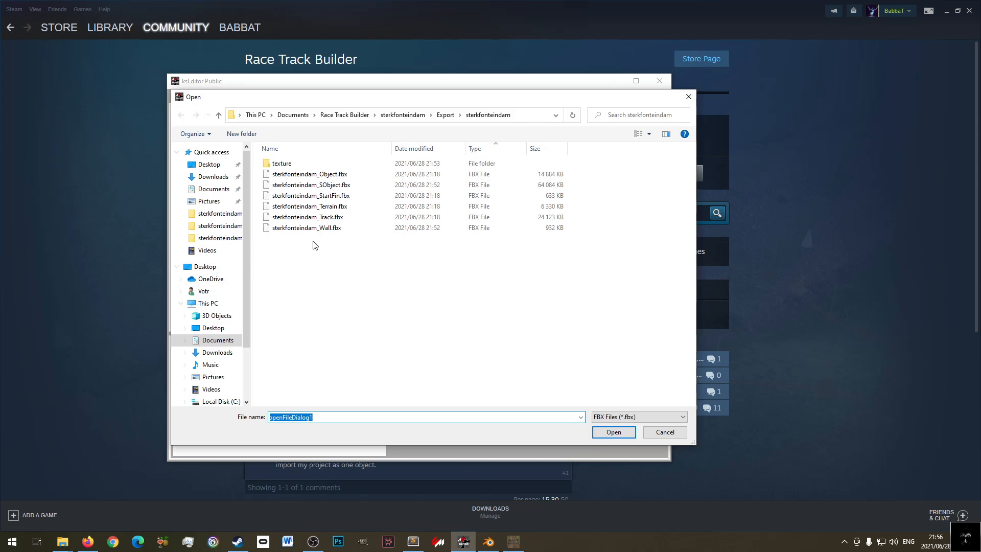
double_click(328, 230)
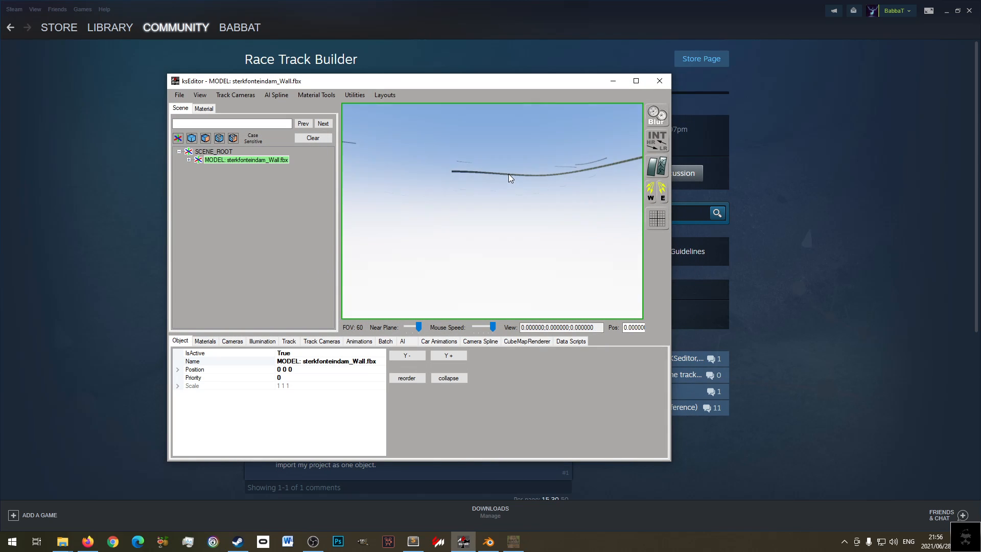
- Select wall mesh 1WALL21 in the 3D view and display its Background material properties
left_click(508, 174)
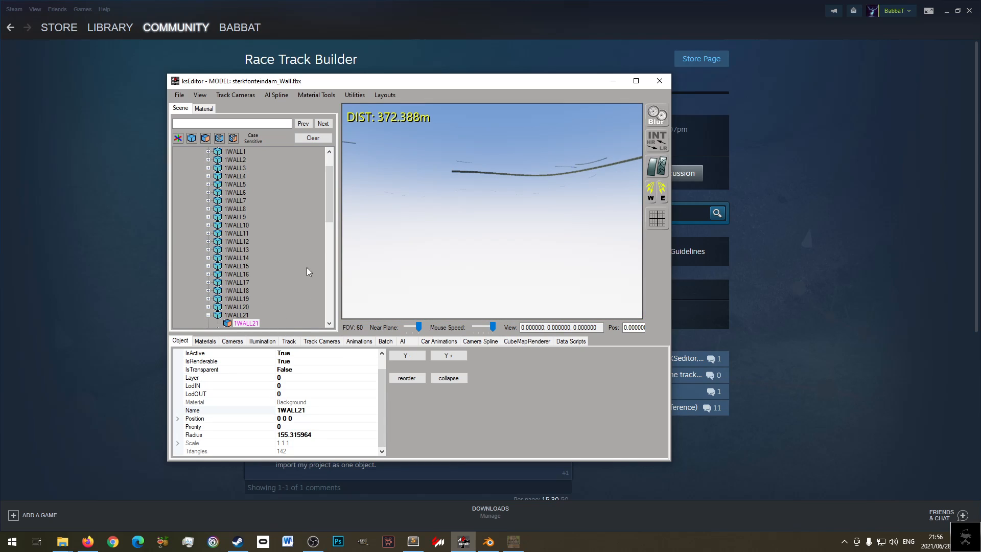
left_click(316, 97)
mouse_move(355, 98)
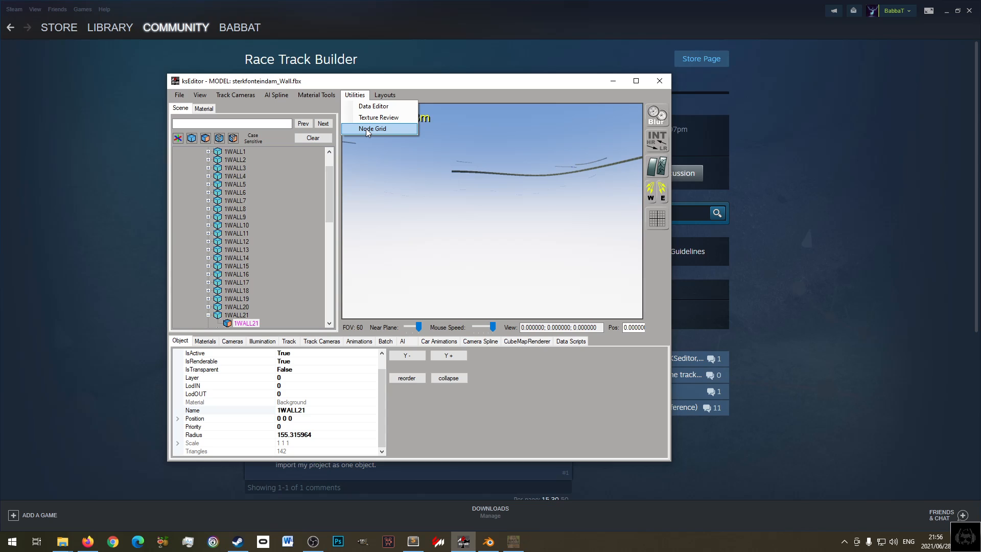
left_click(204, 109)
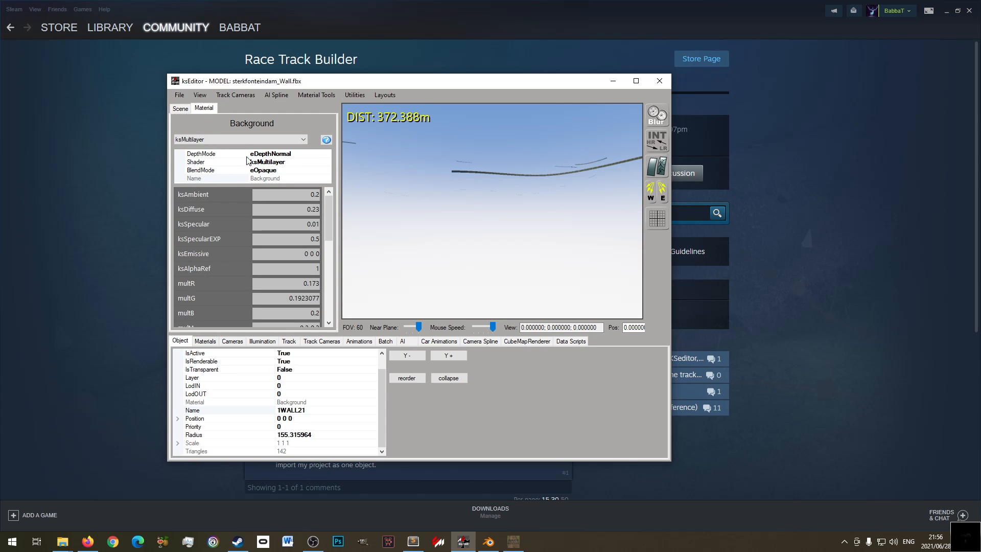
left_click(246, 139)
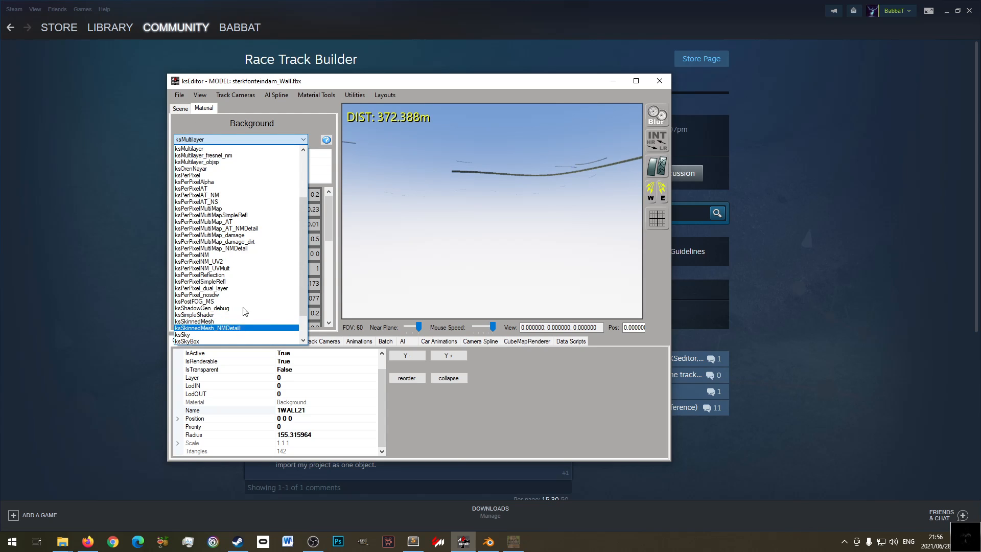
left_click(297, 122)
- Recheck the shader instructions in the Steam topic, and set the Background material's shader to ksPerPixel in ksEditor
left_click(510, 545)
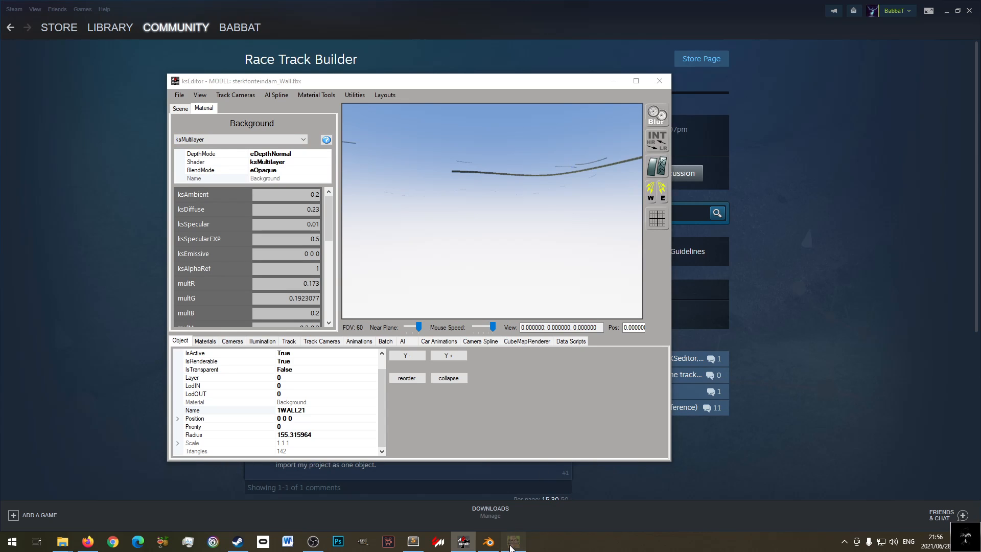
left_click(701, 459)
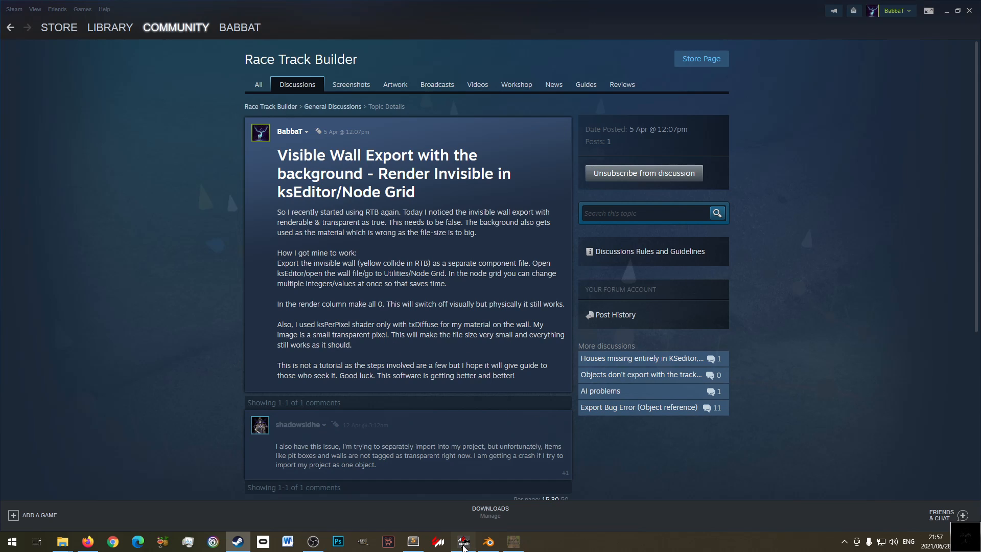
left_click(463, 545)
left_click(210, 140)
scroll(229, 189, "up", 1)
scroll(231, 182, "up", 5)
scroll(236, 172, "up", 1)
left_click(273, 235)
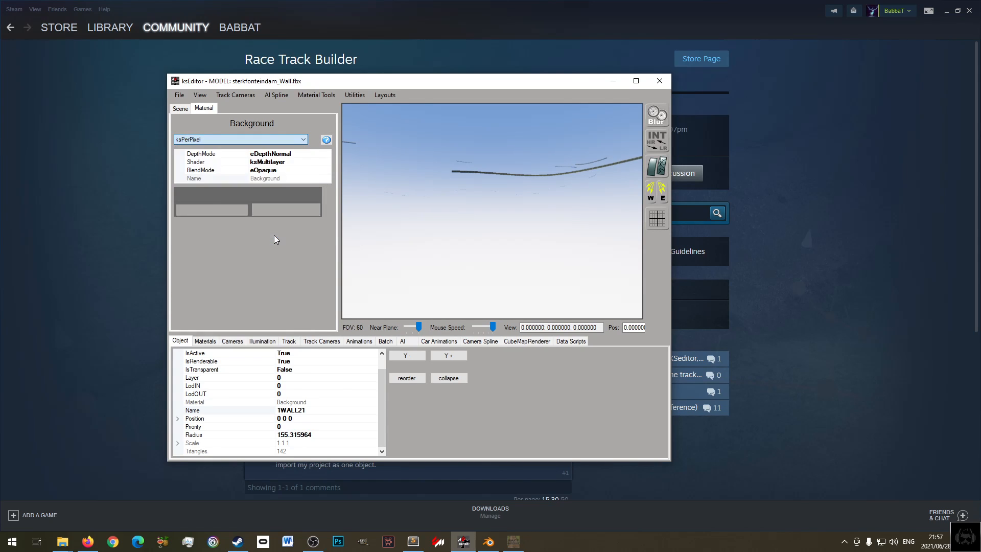
- Assign NULL.dds from the export's texture folder as the Background material's txDiffuse texture
left_click(308, 301)
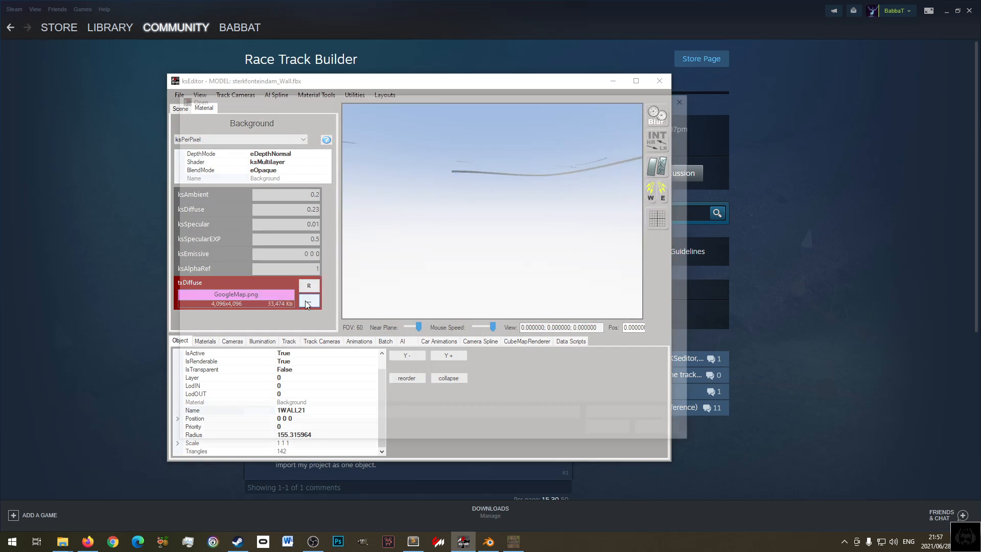
double_click(296, 171)
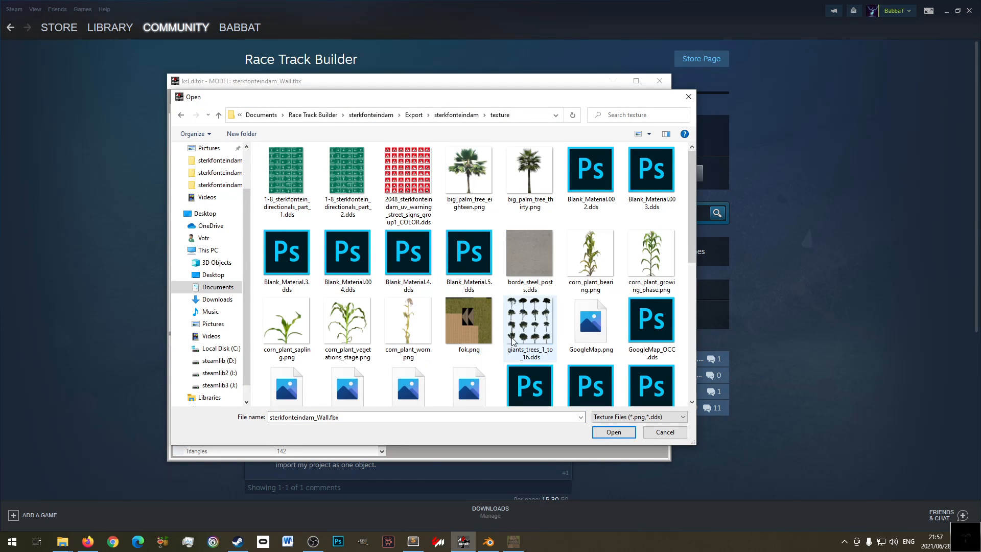
scroll(452, 300, "down", 5)
double_click(463, 235)
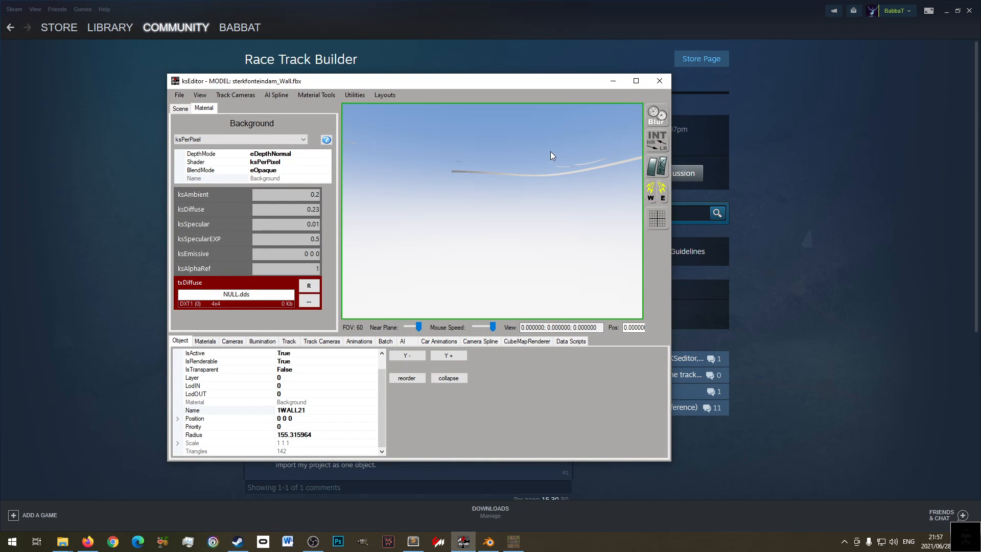
- Open the Node Grid for the wall model, maximise it and sort the rows by render value
left_click(355, 95)
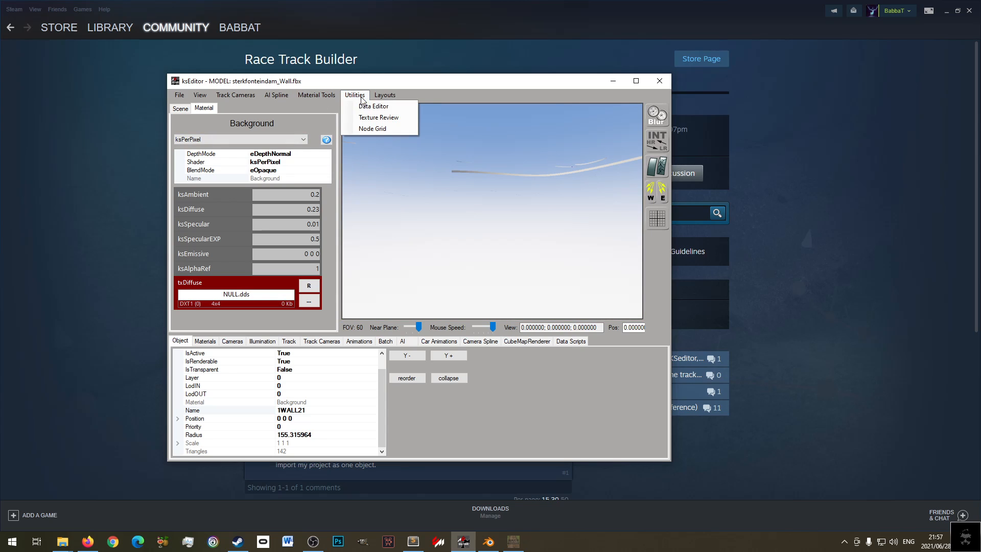
left_click(365, 125)
left_click(608, 180)
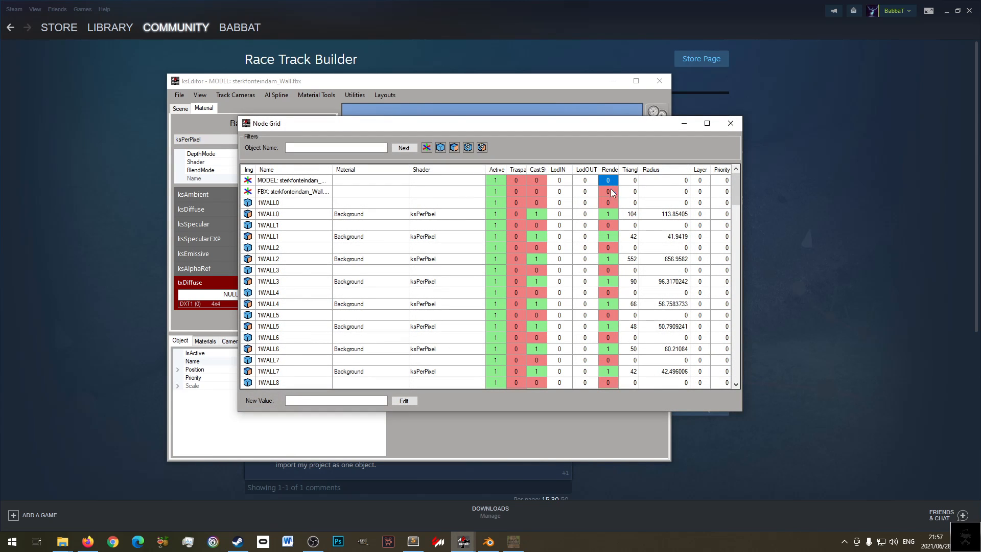
scroll(613, 306, "down", 20)
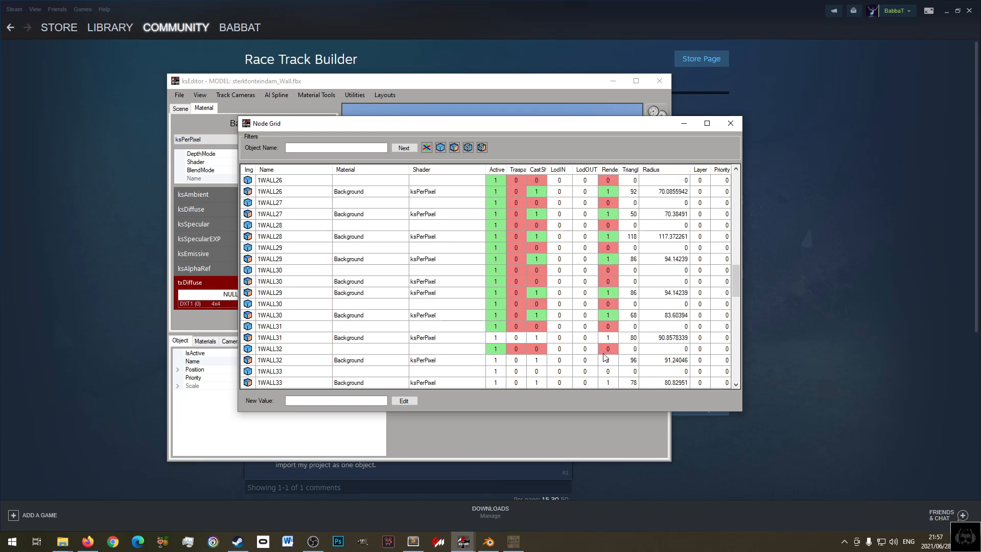
left_click_drag(611, 193, 610, 236)
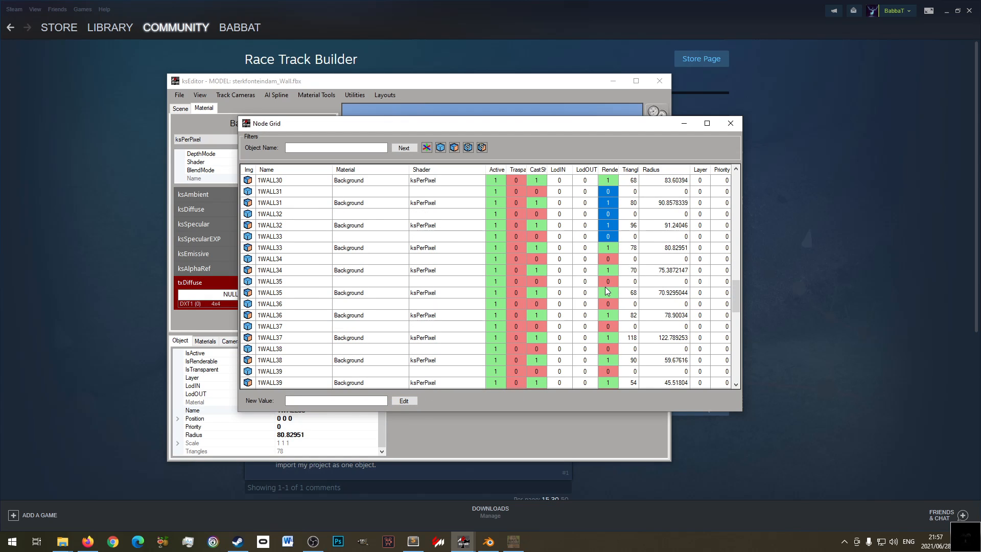
left_click(707, 123)
scroll(404, 150, "up", 6)
left_click(372, 50)
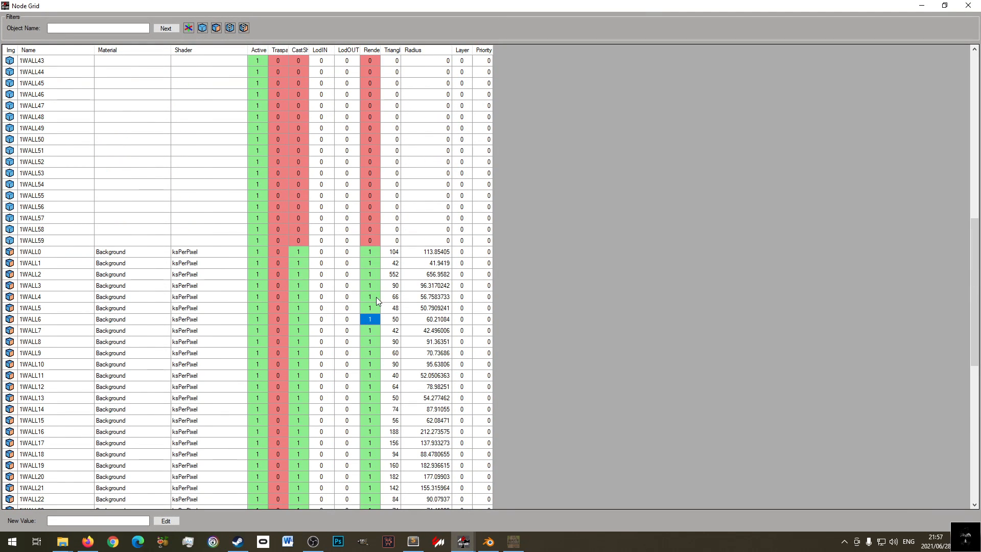
- Select the render cells of wall meshes 1WALL0 to 1WALL59 that use the Background material and set them to 0
scroll(372, 353, "down", 12)
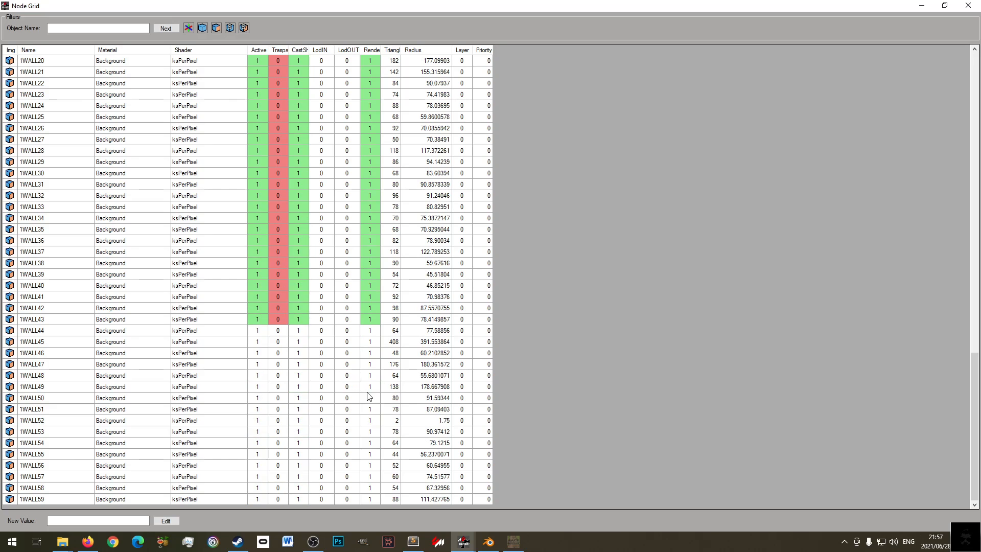
left_click(370, 499, "shift")
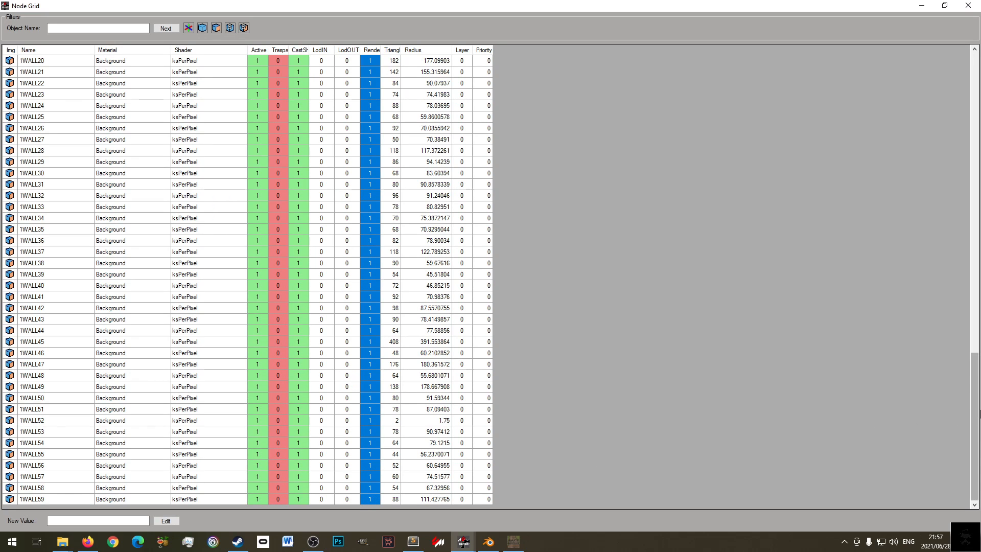
left_click_drag(977, 416, 956, 293)
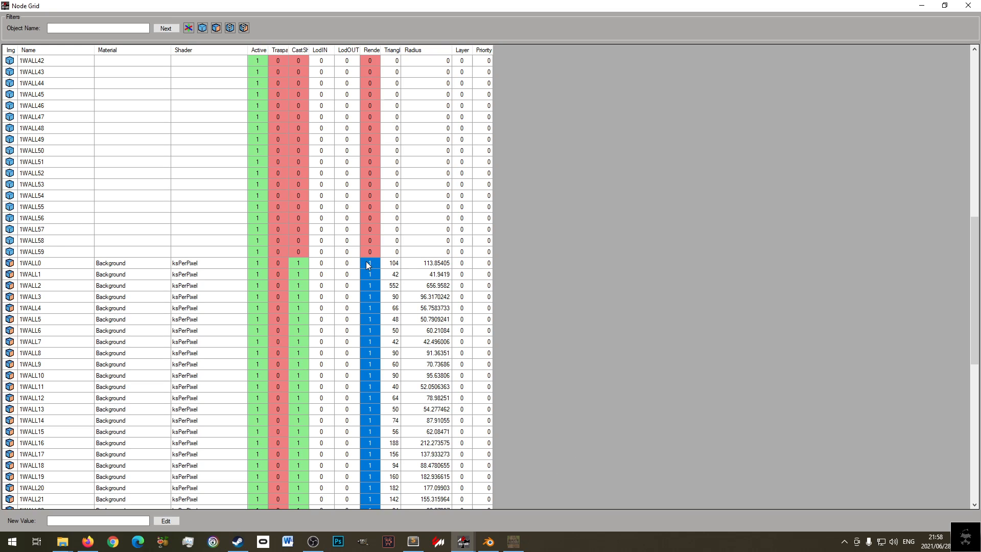
left_click(98, 518)
left_click(172, 522)
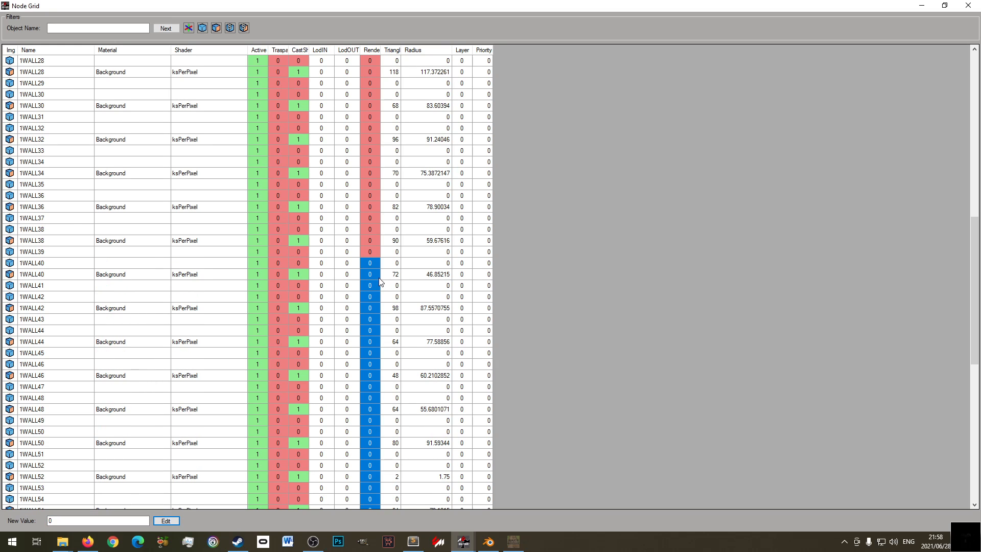
- Set the render value of the remaining odd-numbered Background wall meshes, 1WALL1 to 1WALL57, to 0 in the Node Grid
left_click(372, 264)
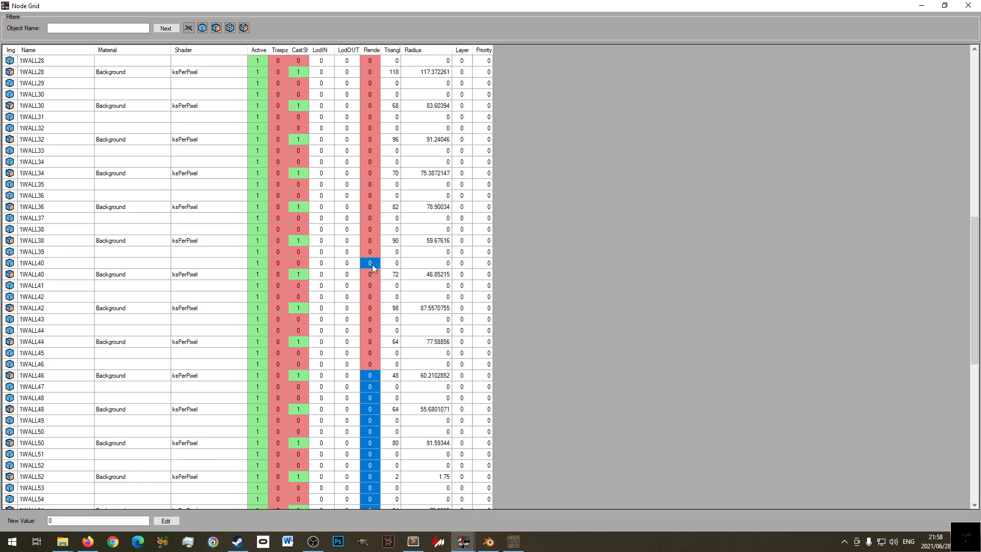
left_click(373, 276)
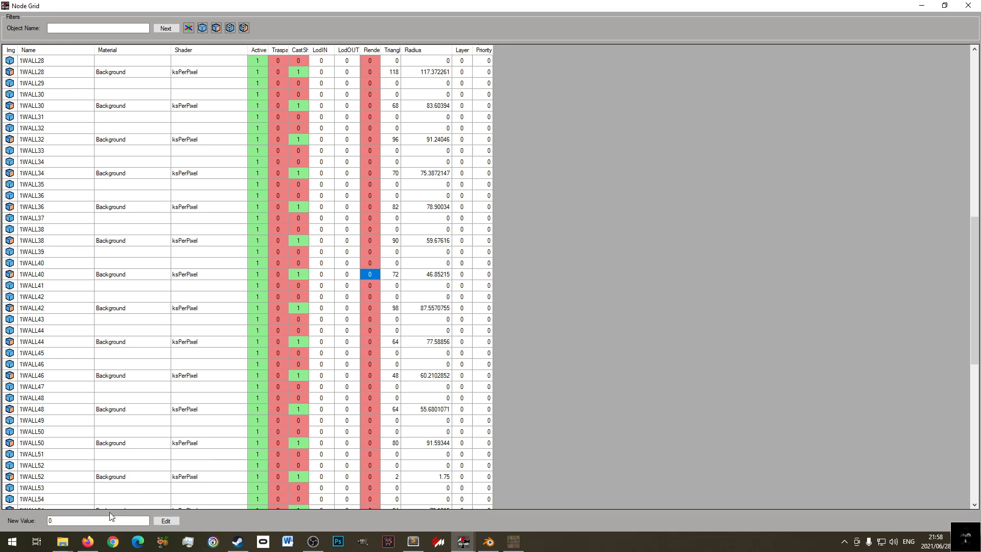
scroll(396, 399, "down", 10)
scroll(394, 420, "down", 2)
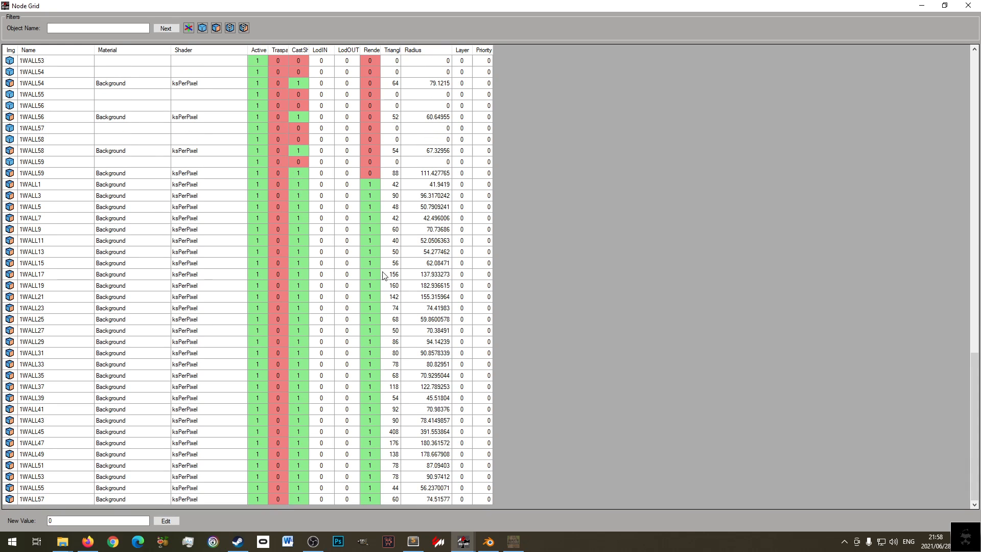
left_click(370, 184)
left_click(372, 499, "shift")
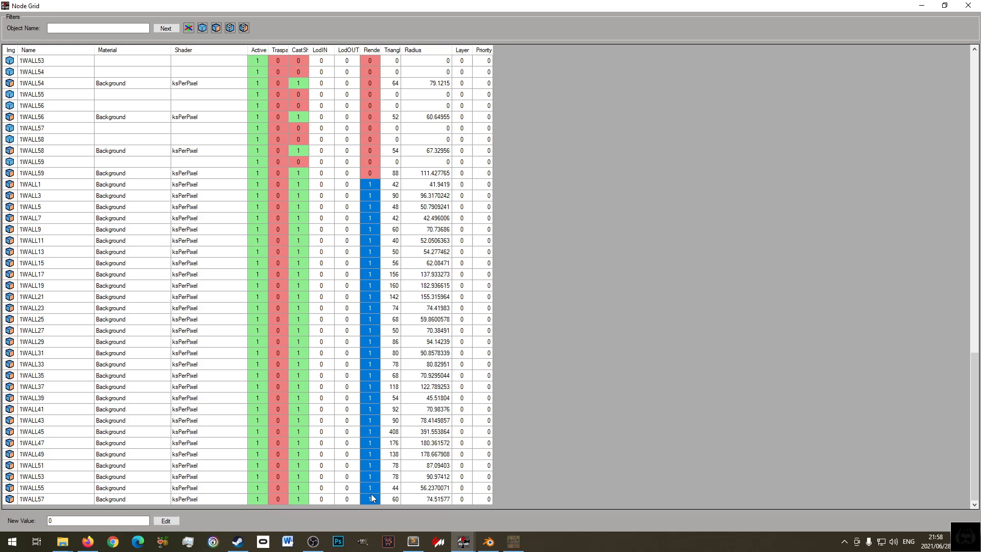
double_click(72, 522)
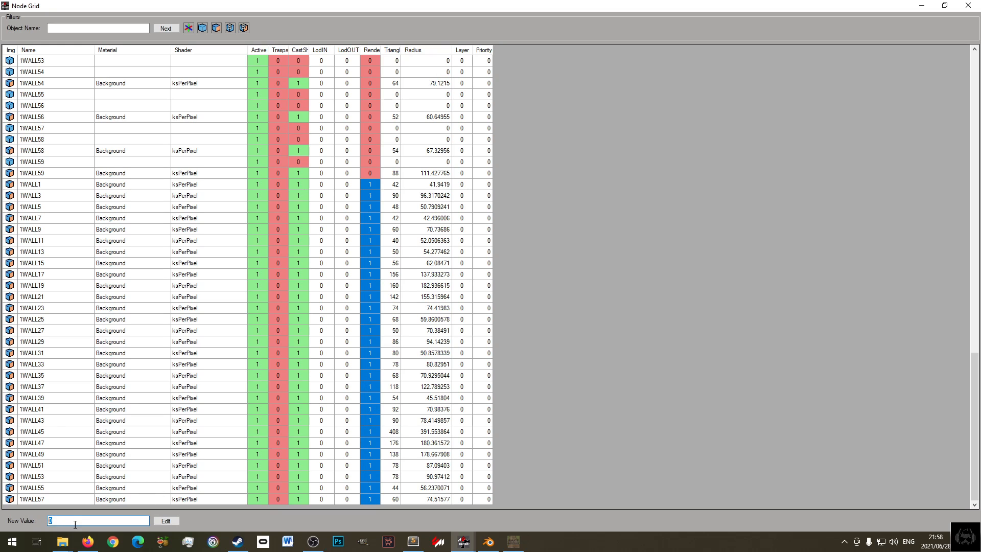
left_click(177, 522)
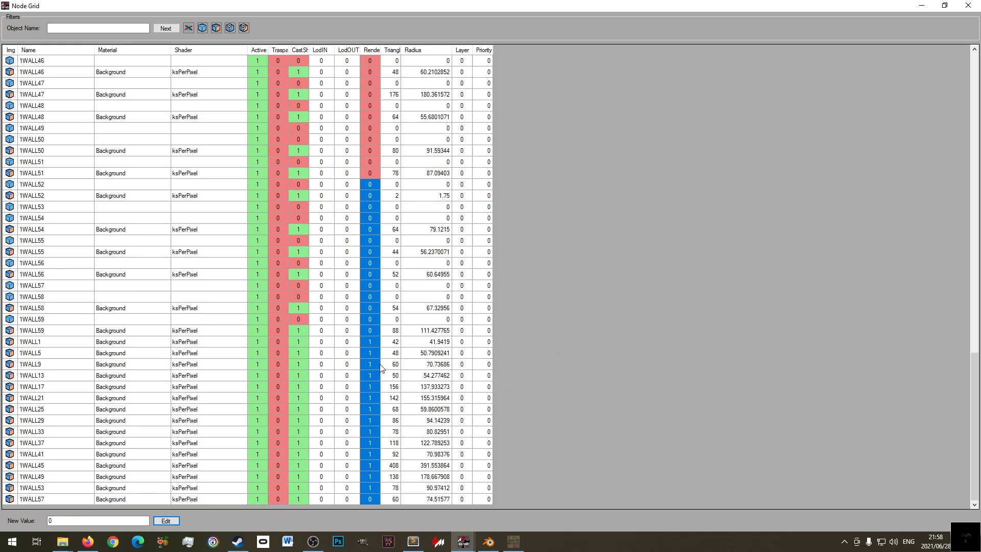
- Reapply render value 0 to the Background wall meshes still set to 1, down to 1WALL13 and 1WALL29
left_click_drag(375, 353, 366, 498)
left_click(166, 521)
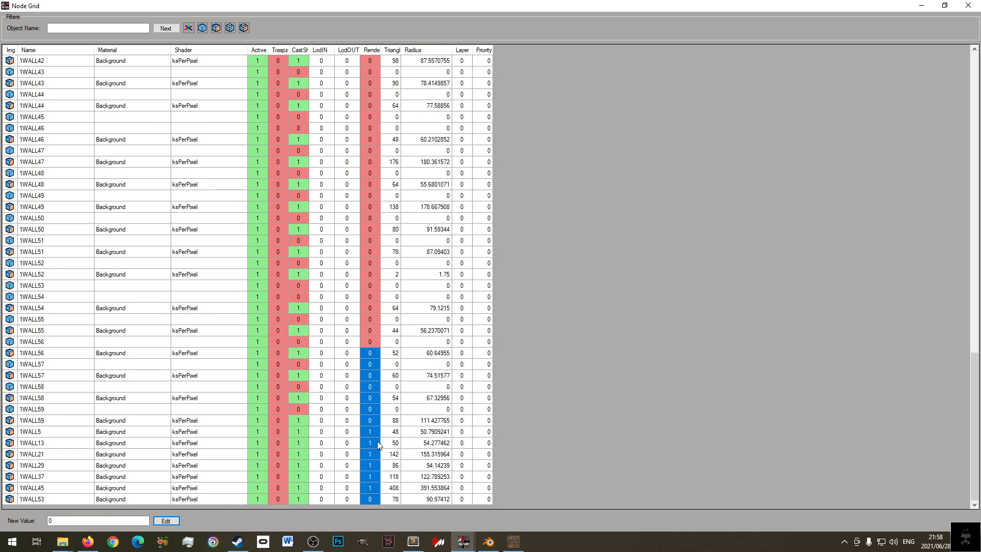
left_click_drag(376, 434, 362, 507)
left_click(165, 521)
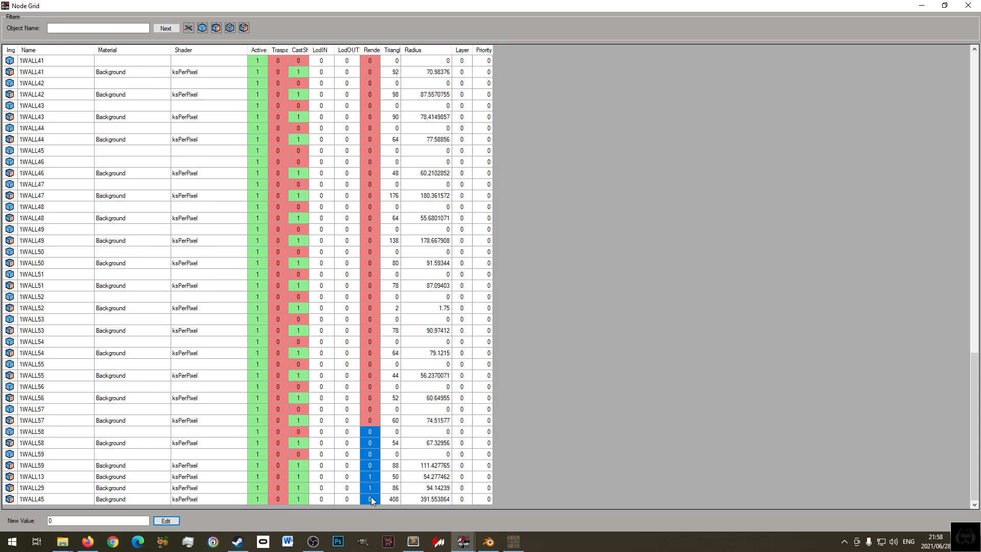
left_click(371, 478)
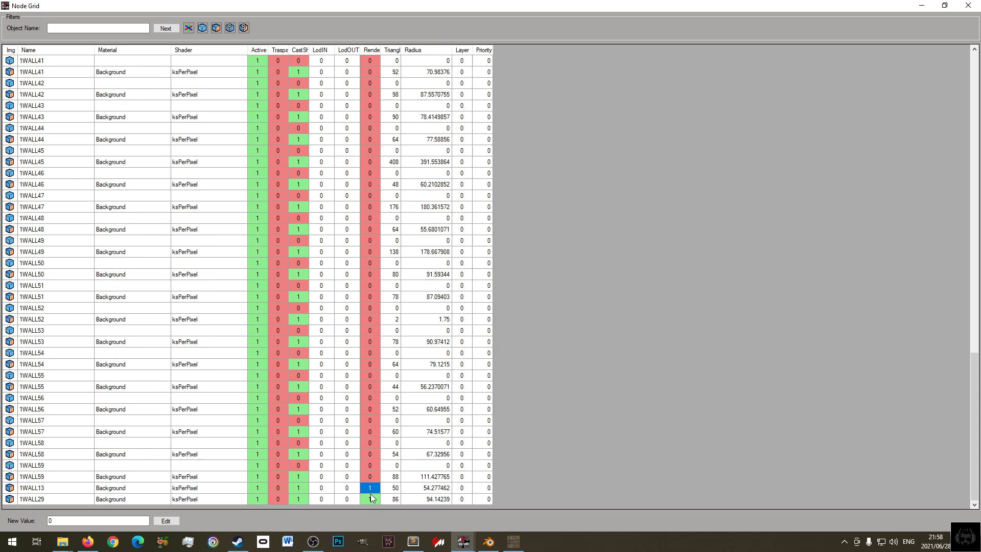
left_click(159, 520)
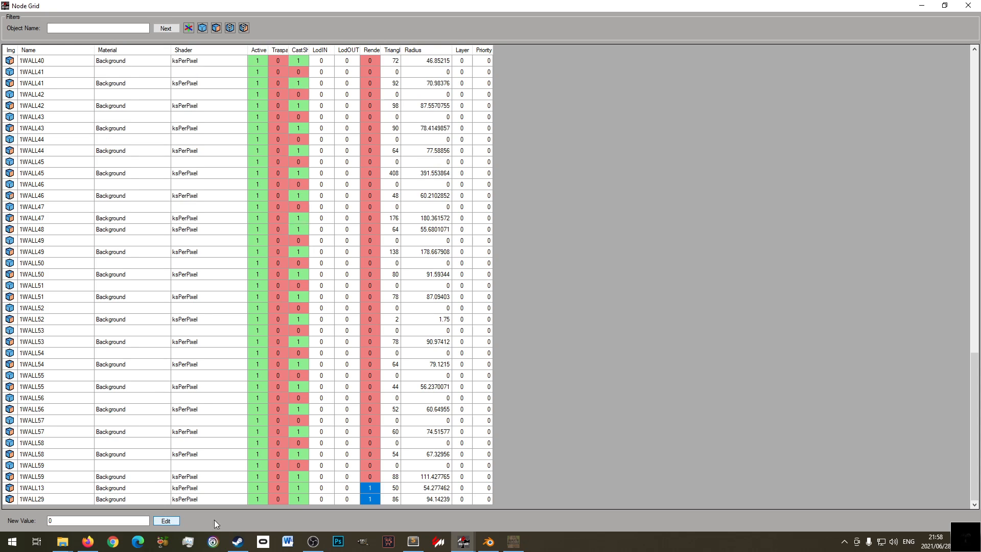
- Check the render values of all wall rows from first to last, and close the Node Grid
scroll(385, 327, "up", 20)
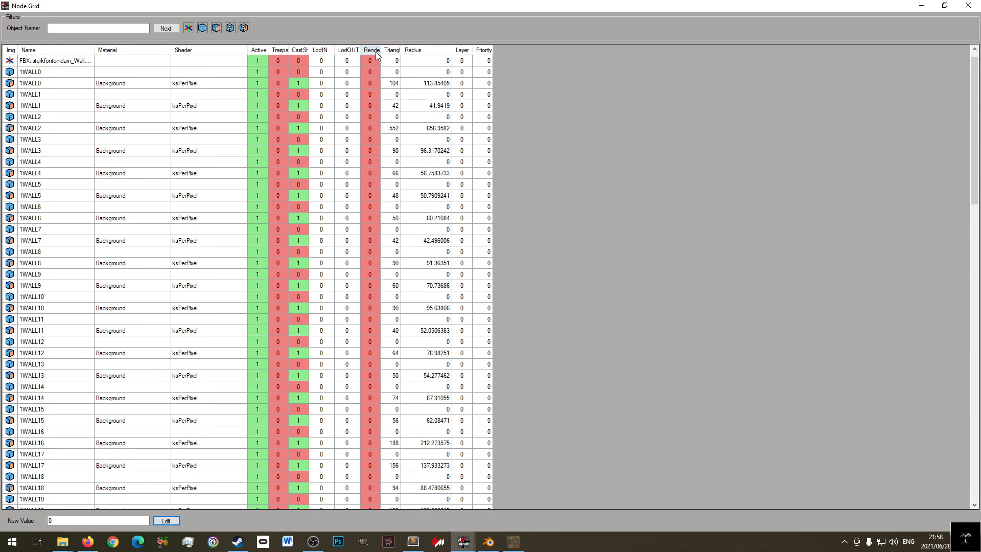
scroll(366, 203, "up", 1)
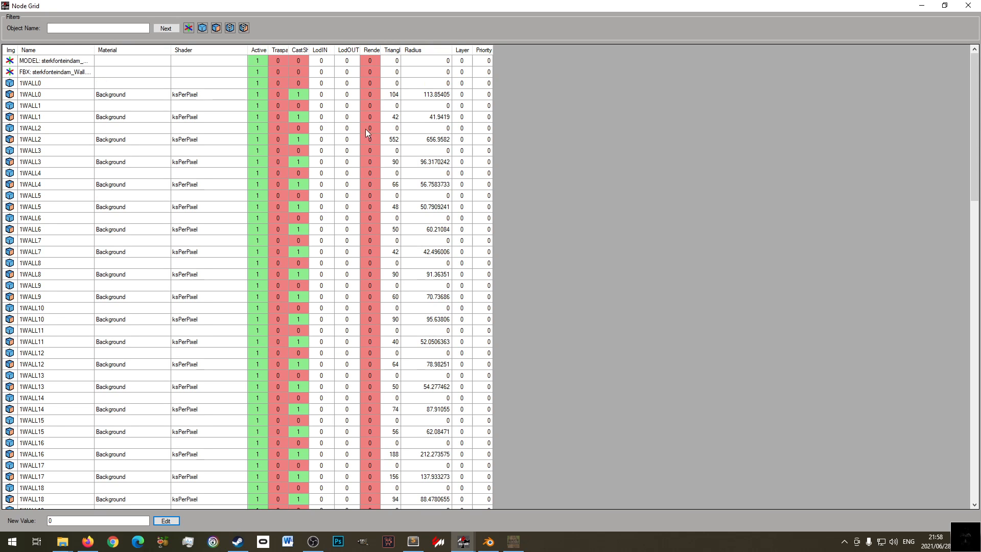
scroll(366, 255, "down", 20)
scroll(373, 402, "down", 6)
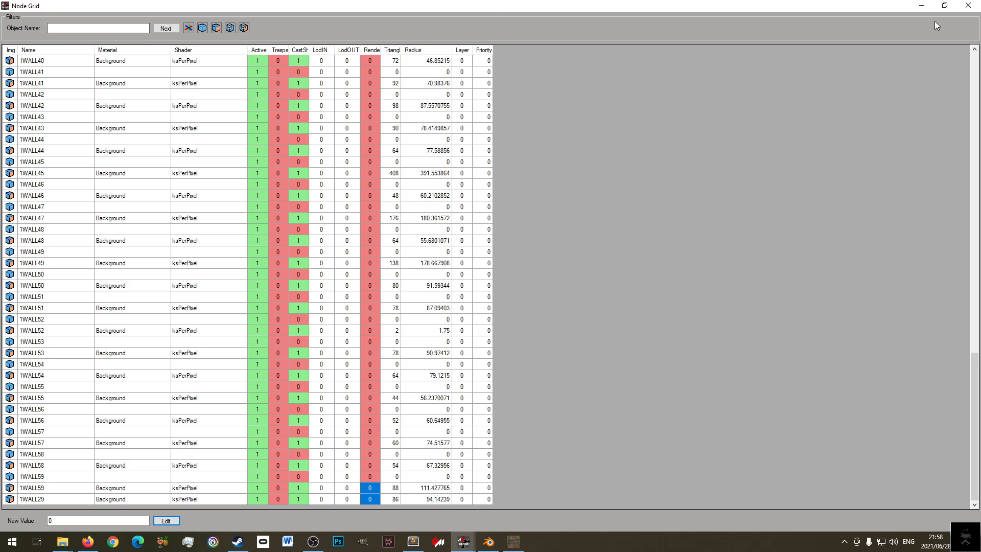
left_click(969, 6)
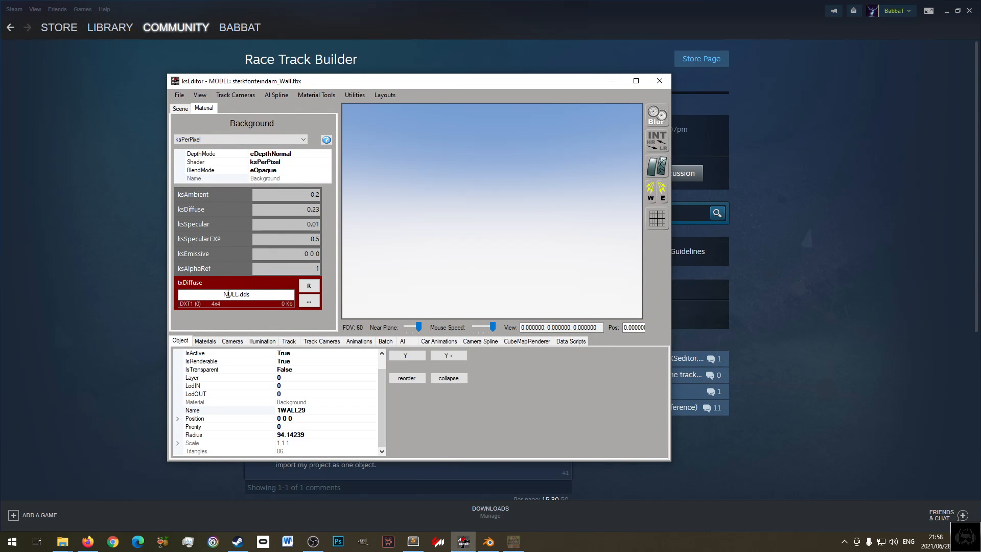
- Save the wall model as sterkfonteindam_Wall.kn5 in the sterkfonteindam export folder, one level above texture
left_click(179, 95)
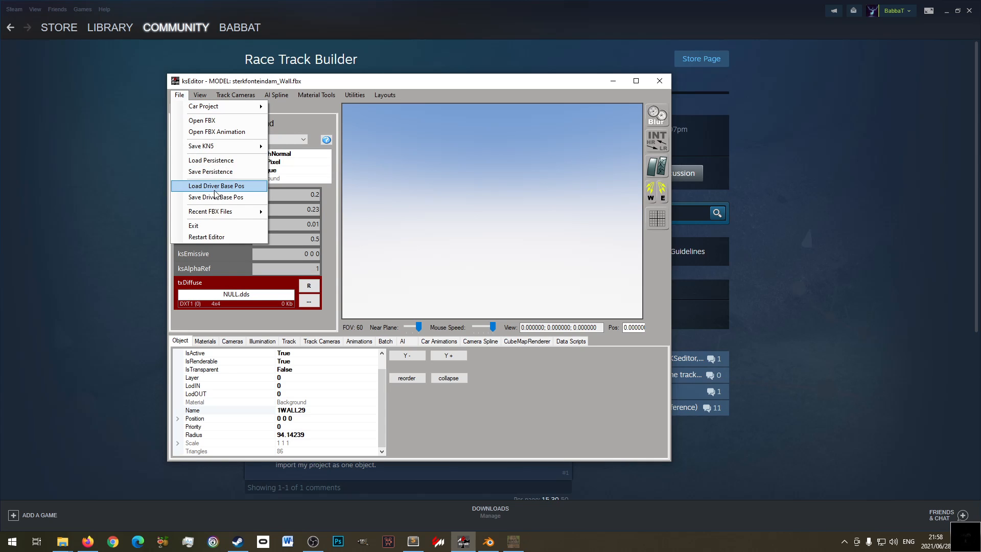
mouse_move(258, 146)
left_click(298, 169)
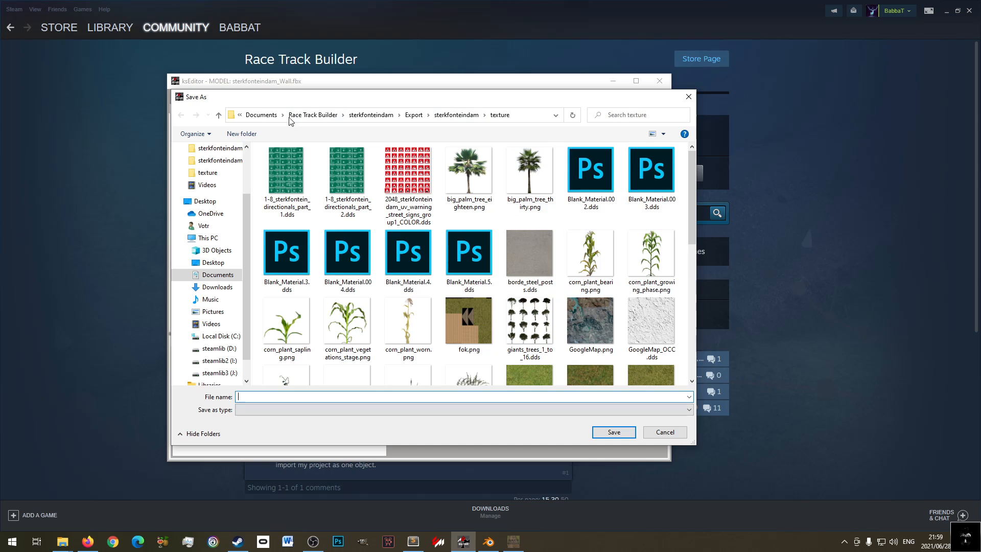
left_click(220, 116)
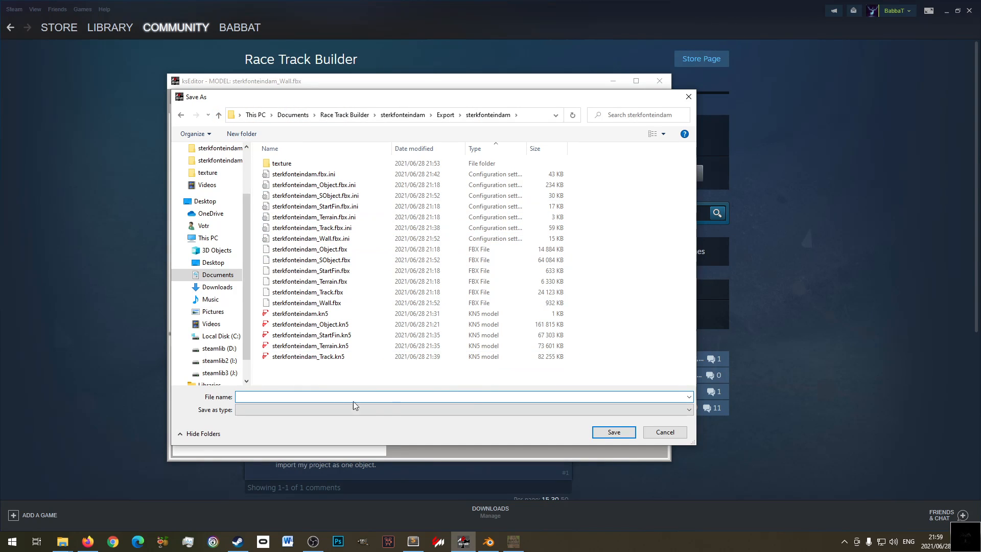
left_click(327, 304)
left_click(300, 397)
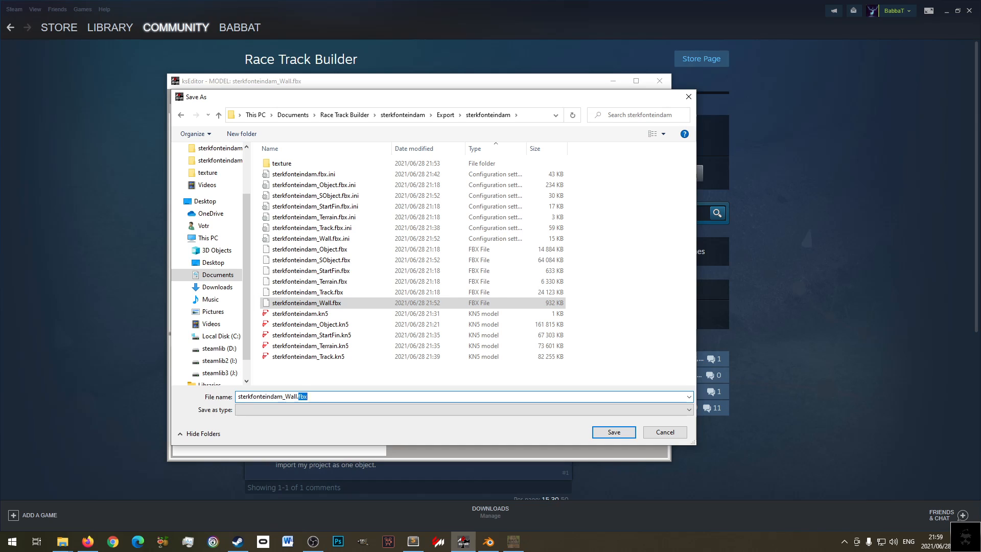
type("KN5")
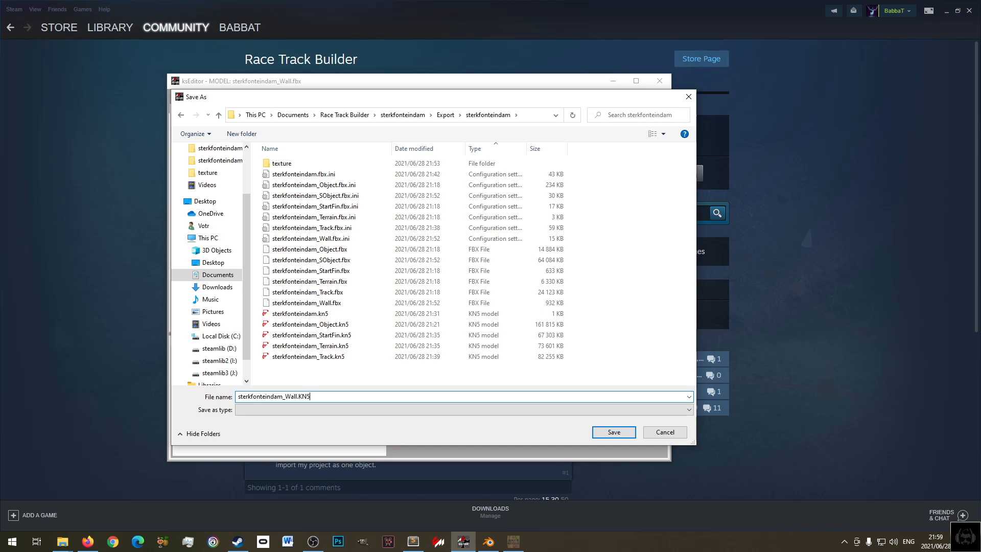
key("BackSpace")
type("kn5")
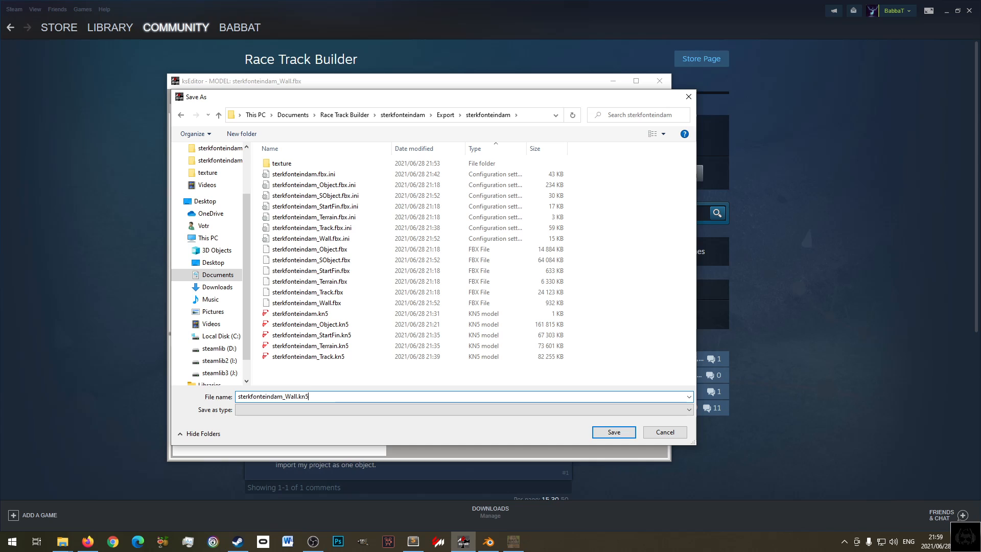
key("Return")
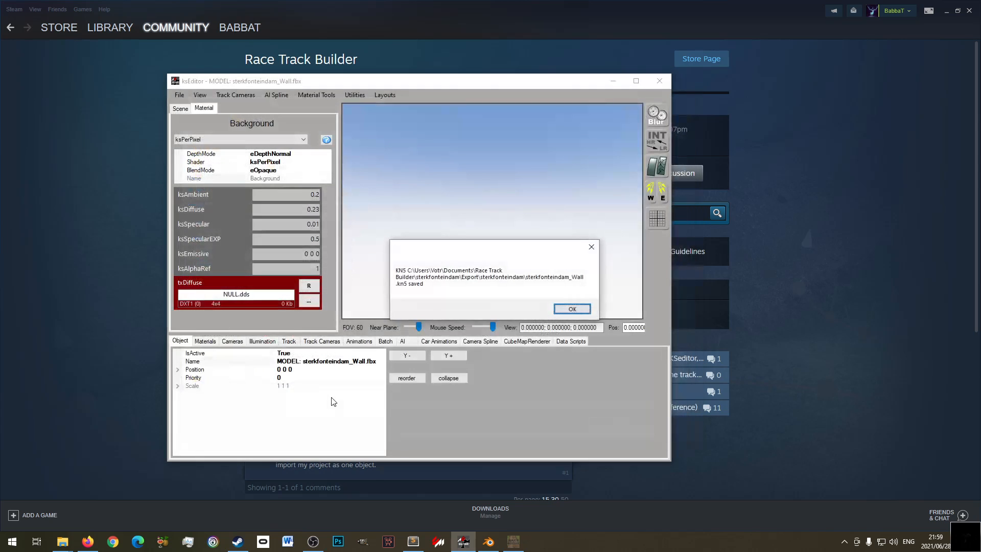
left_click(577, 306)
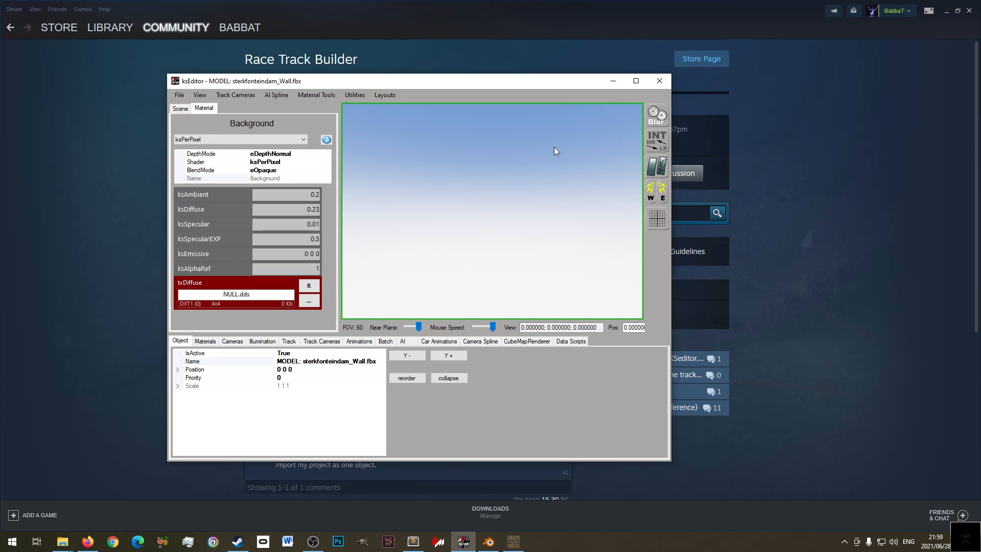
- Switch to Race Track Builder and examine the track bend lined with the row of white roadside objects
left_click_drag(583, 81, 495, 111)
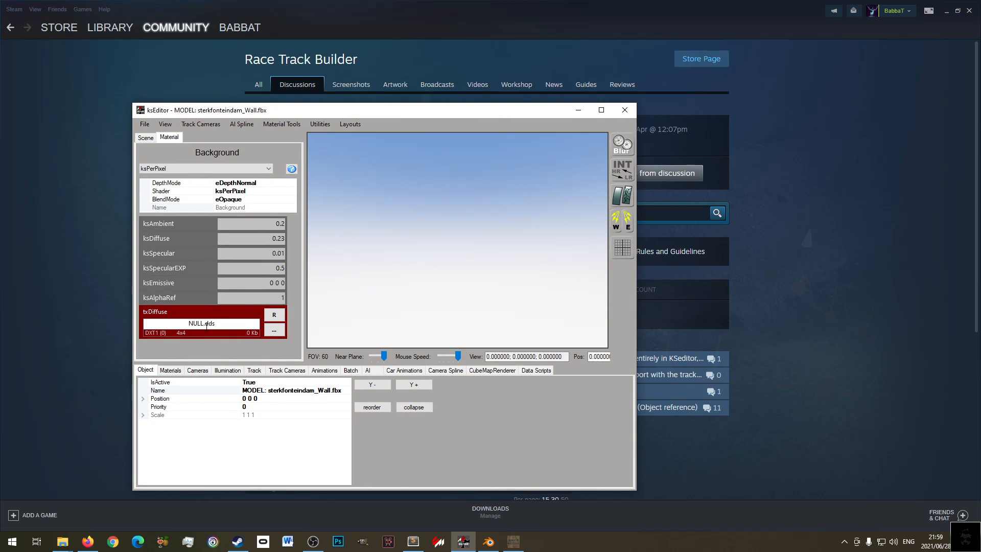
mouse_move(205, 325)
left_mouse_down()
mouse_move(218, 325)
mouse_move(189, 324)
mouse_move(215, 324)
left_mouse_up()
left_click(513, 542)
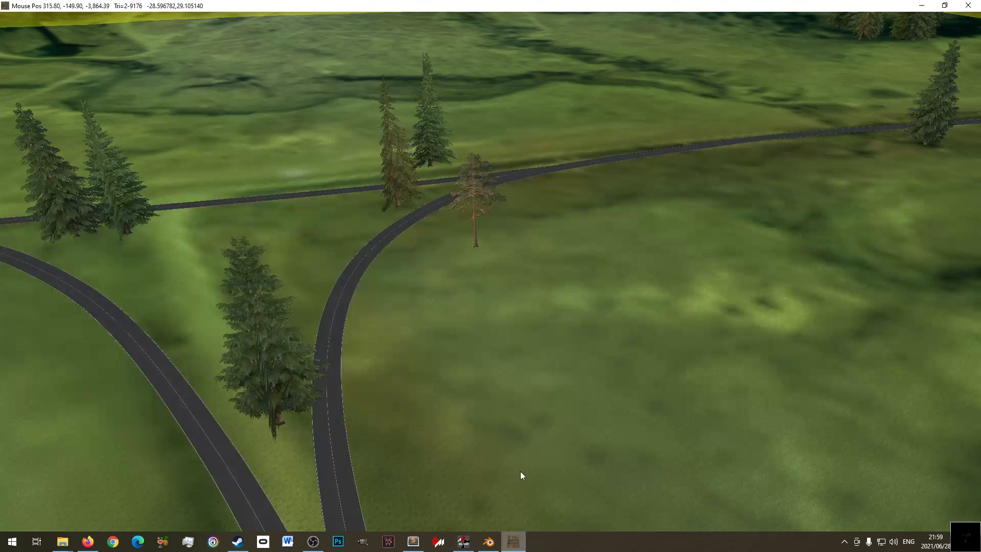
middle_click_drag(409, 327, 472, 391)
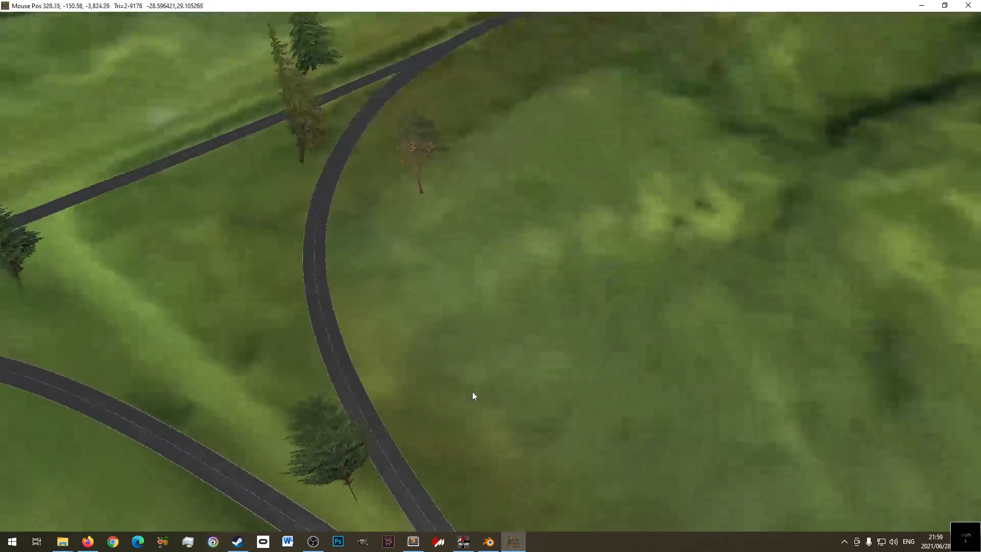
scroll(463, 361, "down", 10)
right_click_drag(471, 394, 490, 230)
right_click_drag(87, 171, 534, 286)
scroll(585, 161, "up", 8)
right_click_drag(615, 138, 425, 293)
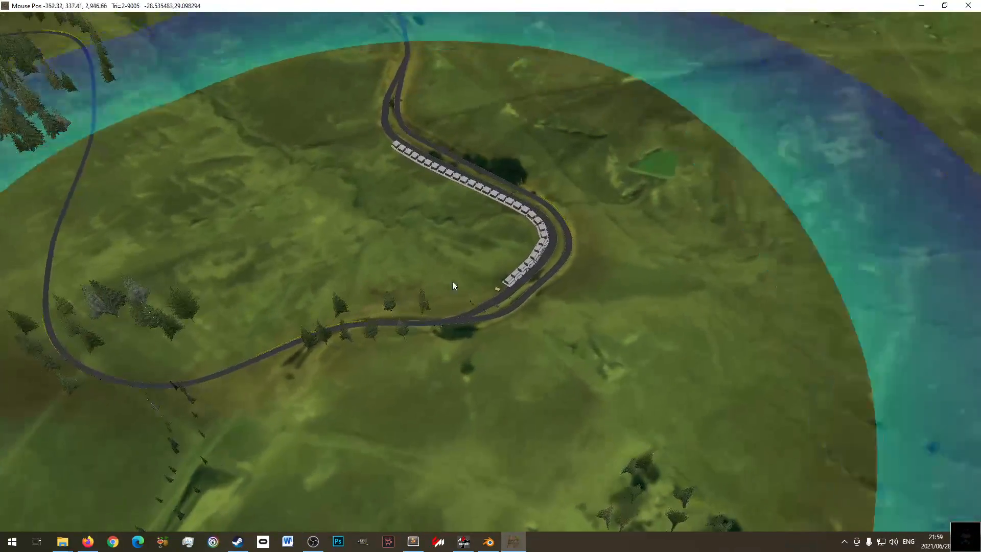
left_click(103, 41)
mouse_move(469, 271)
middle_mouse_down()
mouse_move(482, 277)
mouse_move(616, 251)
middle_mouse_up()
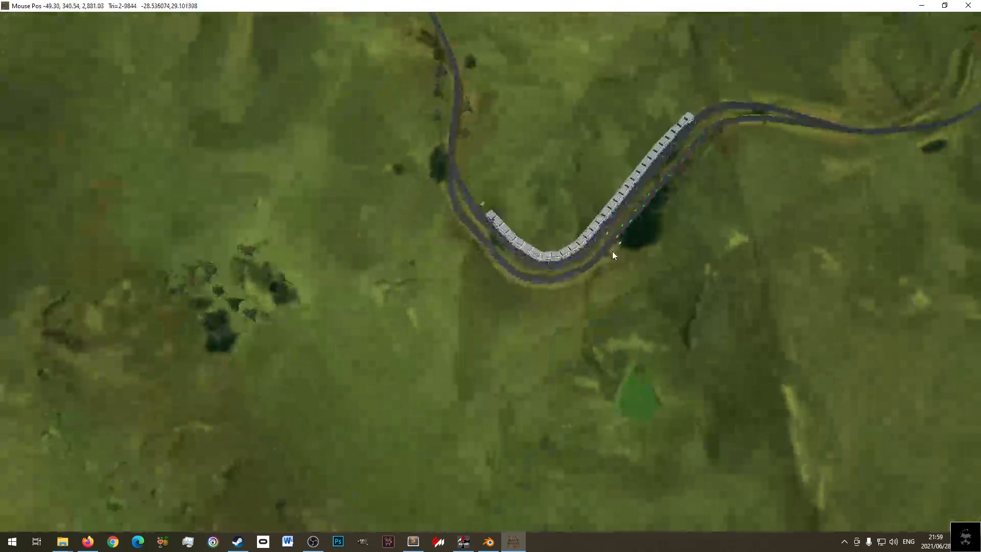
scroll(587, 240, "up", 5)
right_click_drag(681, 125, 477, 275)
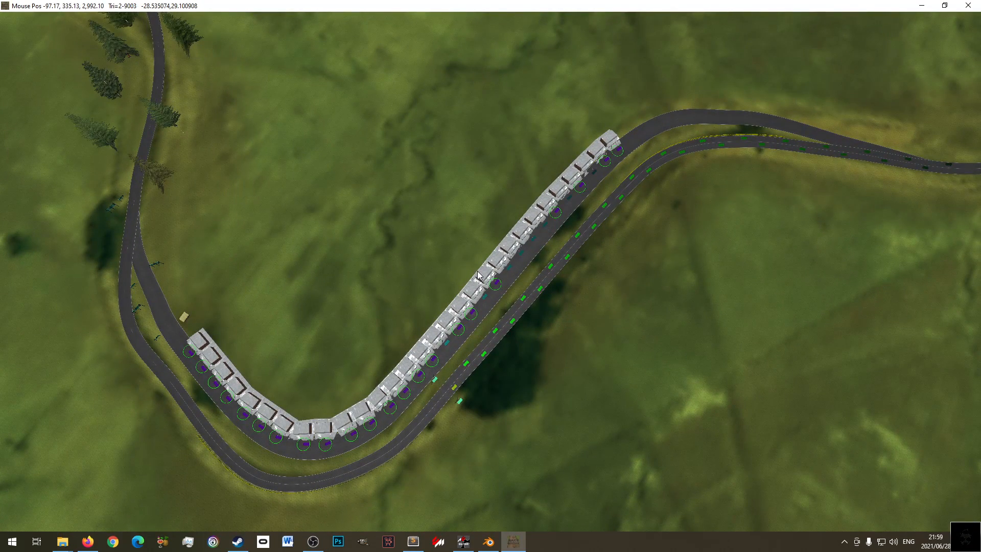
middle_click_drag(270, 413, 384, 361)
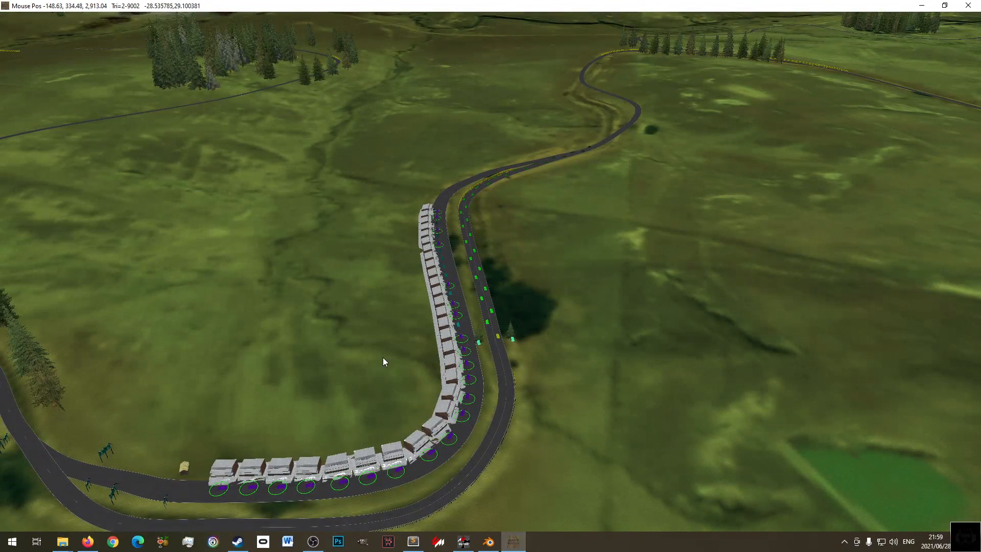
- Return to ksEditor, check the saved sterkfonteindam_Wall.kn5 in the KN5 save dialog, and leave the dialog without saving
left_click(465, 541)
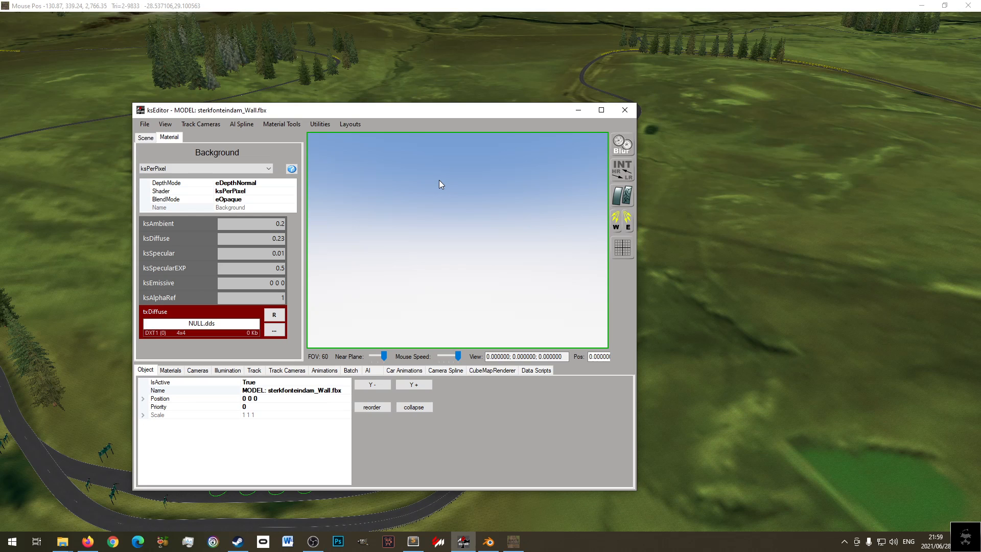
left_click(145, 124)
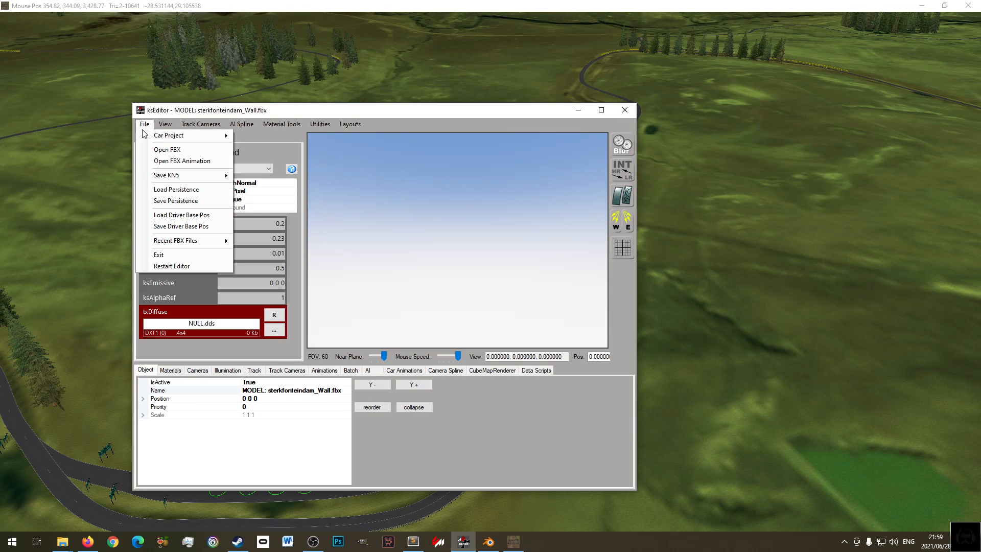
mouse_move(164, 186)
left_click(250, 199)
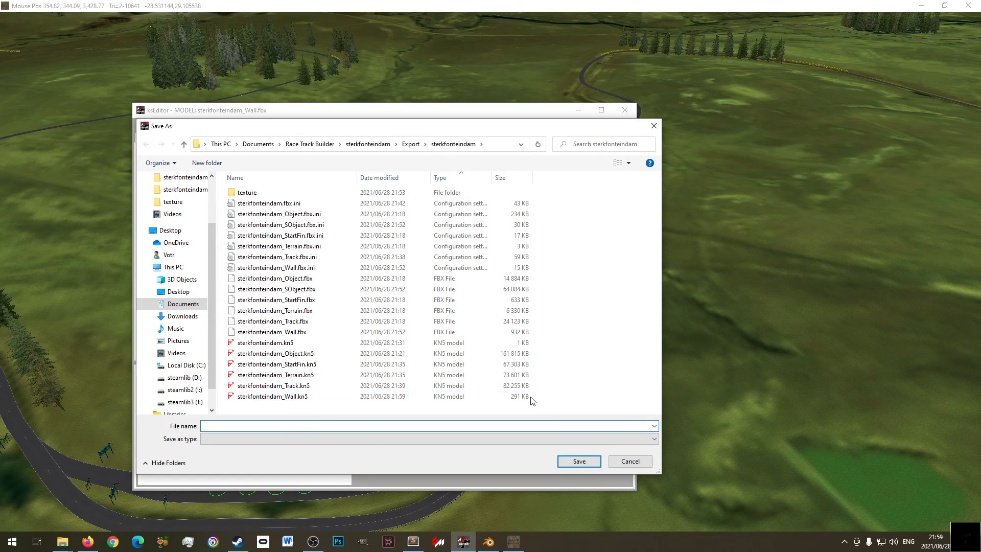
left_click(516, 397)
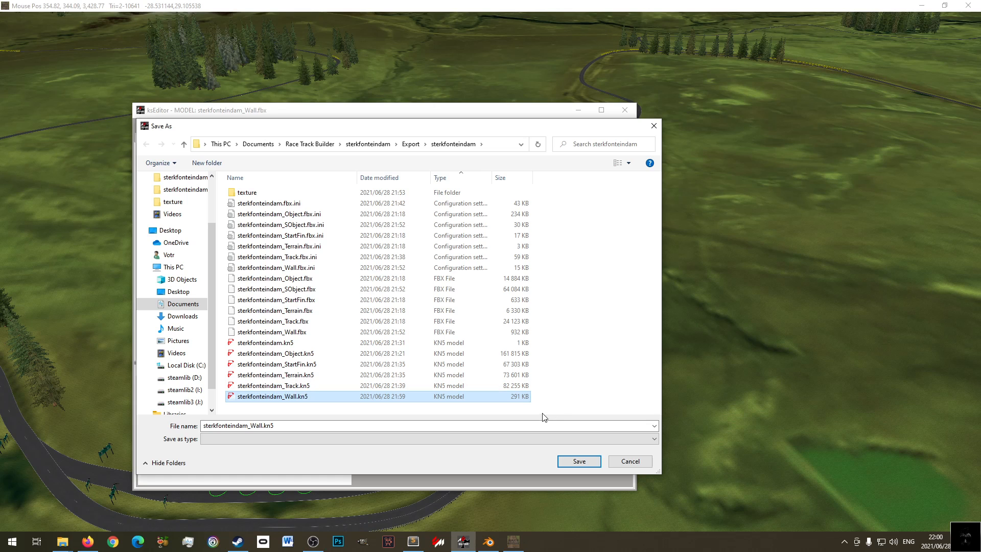
left_click(613, 462)
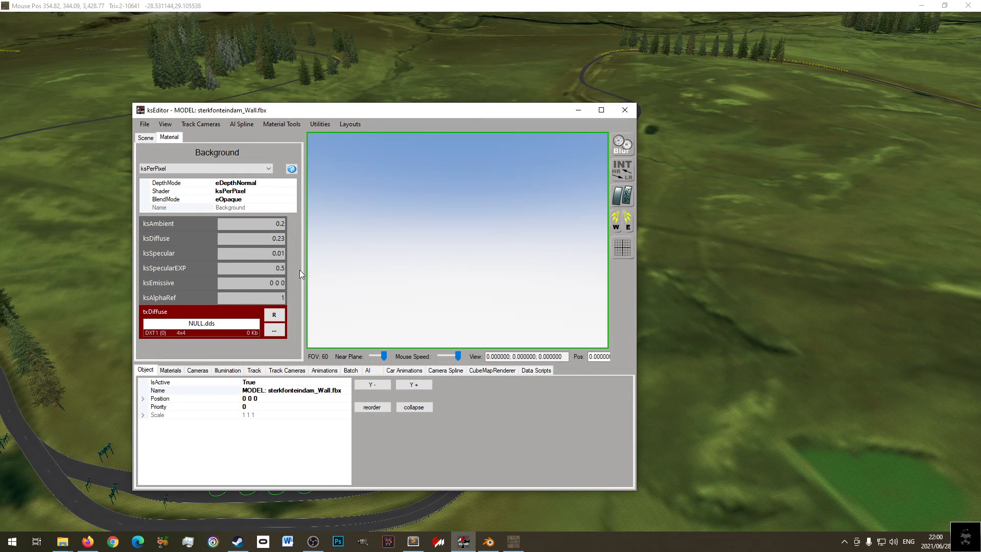
- Close the wall model, start ksEditor afresh, and import sterkfonteindam_SObject.fbx from the sterkfonteindam export folder
left_click(625, 110)
left_click(47, 34)
left_click(170, 34)
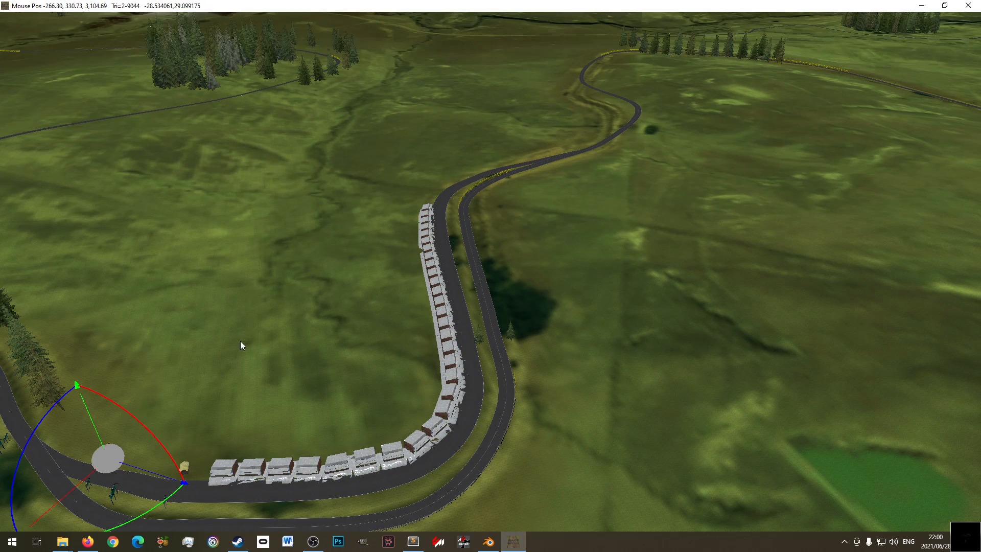
left_click(464, 543)
left_click(179, 95)
left_click(197, 120)
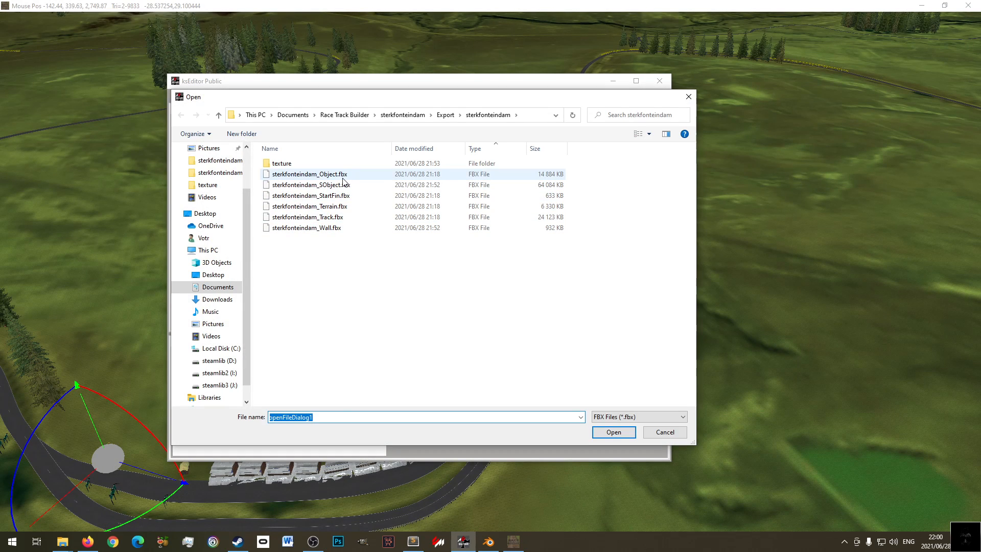
left_click(344, 184)
left_click(613, 433)
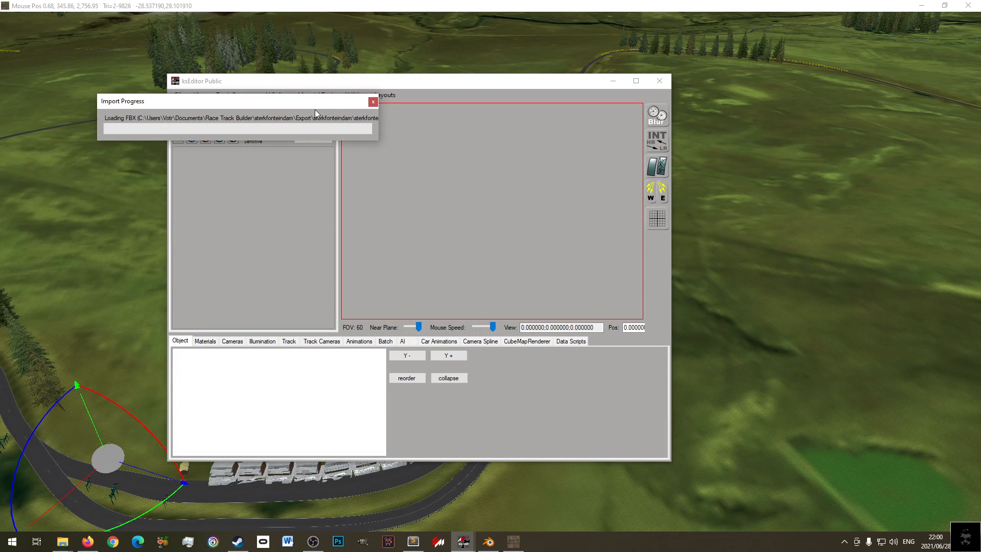
- During the import, bring up the sterkfonteindam export folder in File Explorer and enlarge the window to fit all files
left_click(515, 543)
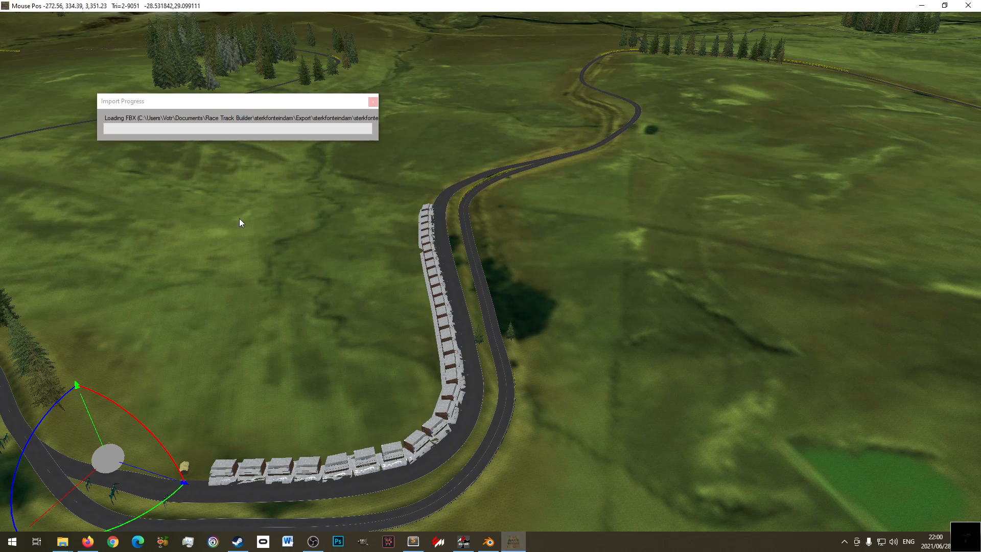
mouse_move(63, 541)
mouse_move(44, 509)
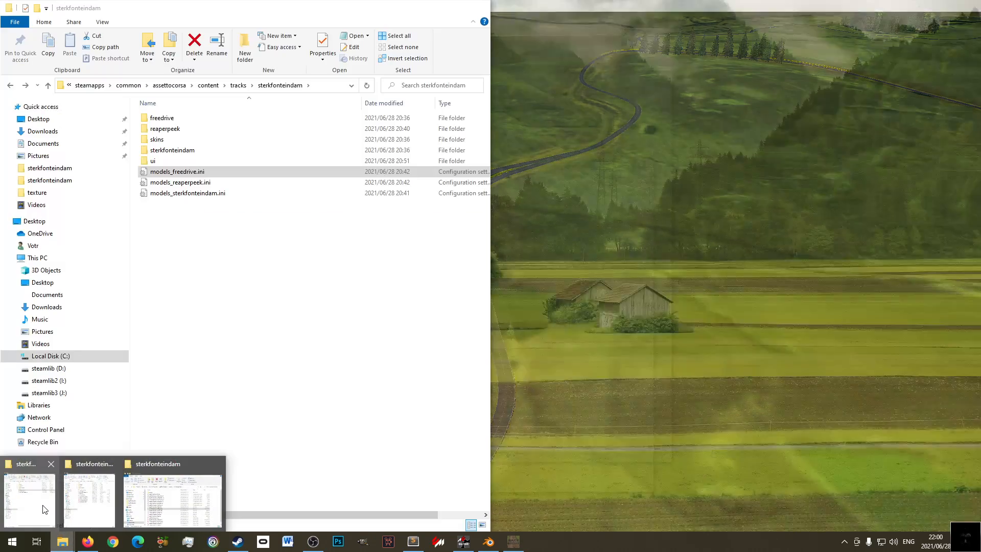
left_click(172, 500)
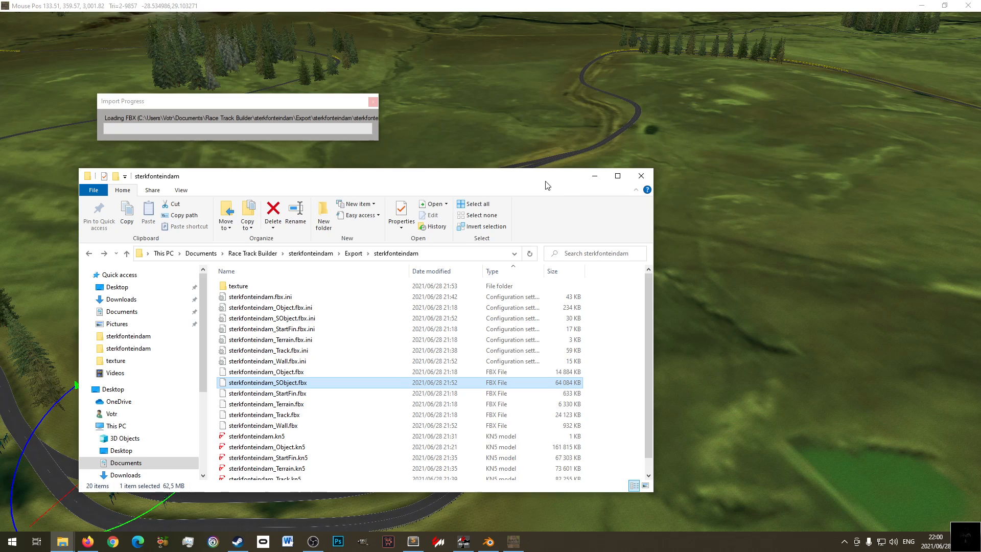
left_click_drag(545, 182, 598, 106)
left_click_drag(507, 415, 507, 485)
- Compare the Object, SObject and StartFin INI files in the export folder with their matching KN5 models
left_click(342, 223)
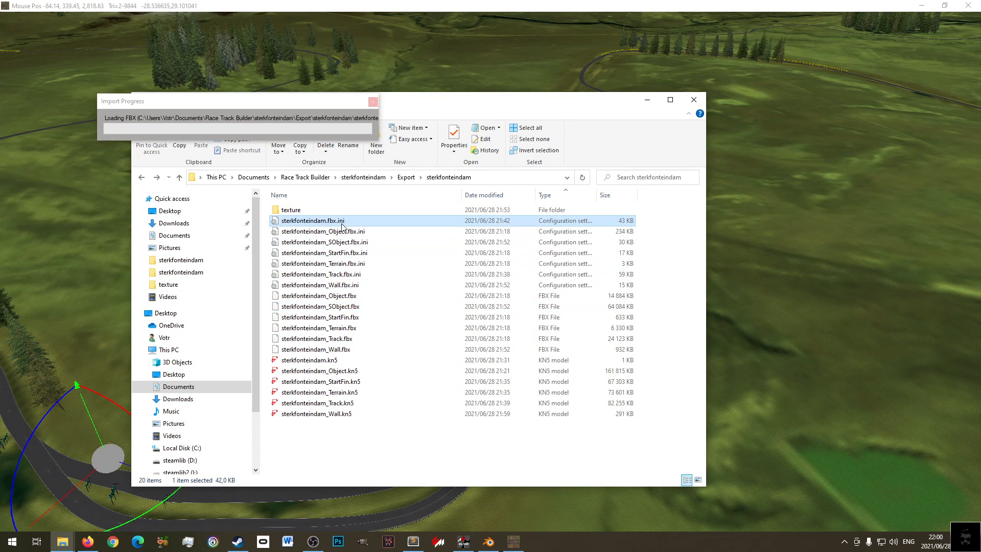
left_click(577, 361)
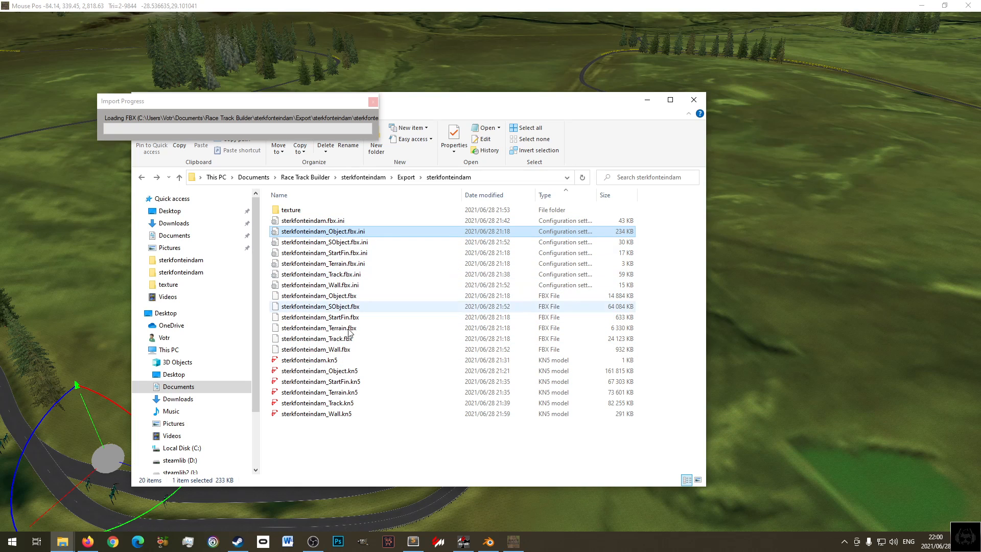
left_click(339, 372)
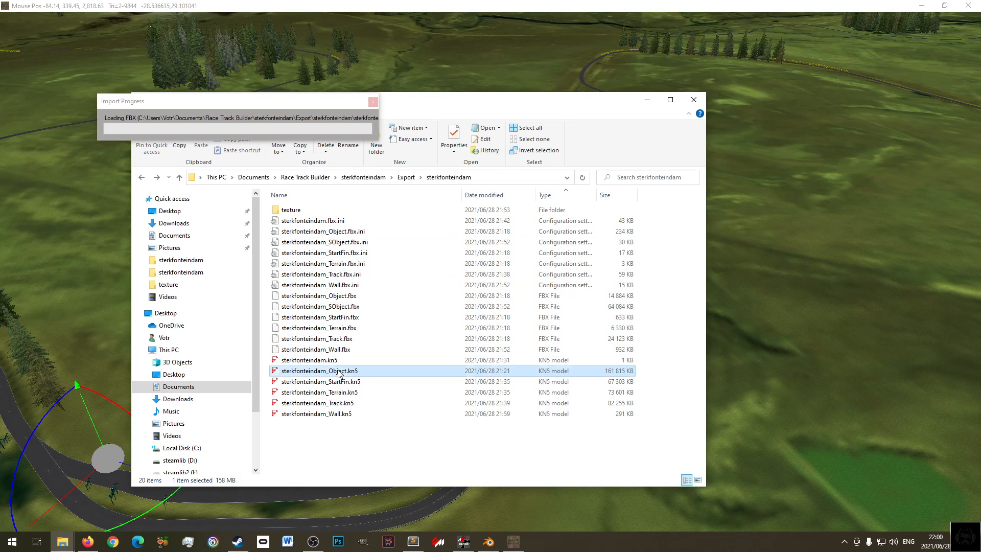
left_click(367, 243)
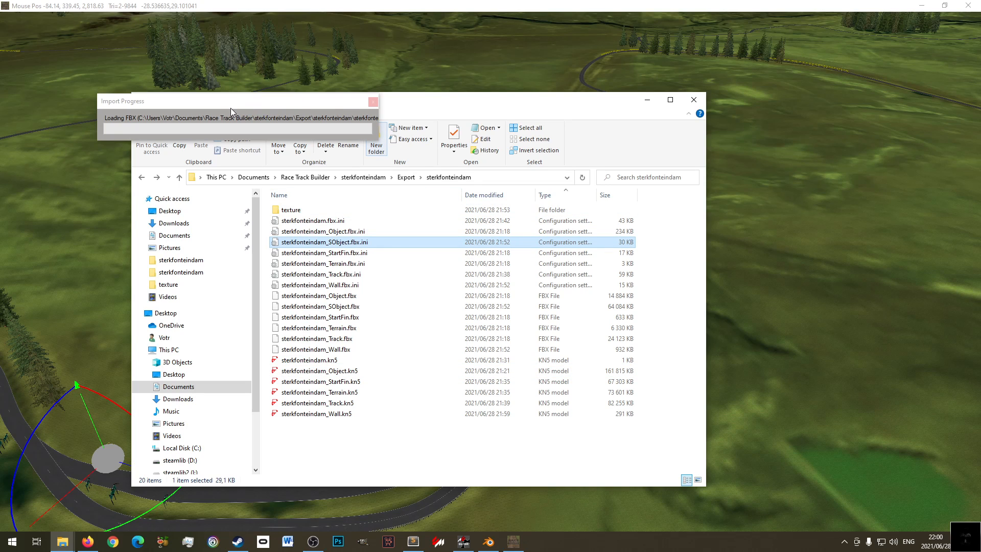
left_click(349, 263)
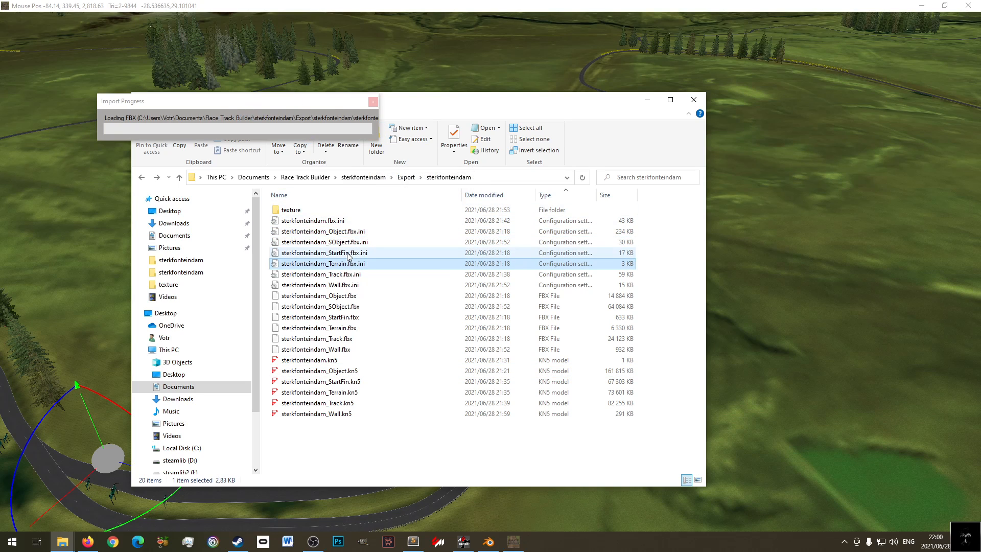
left_click(337, 383)
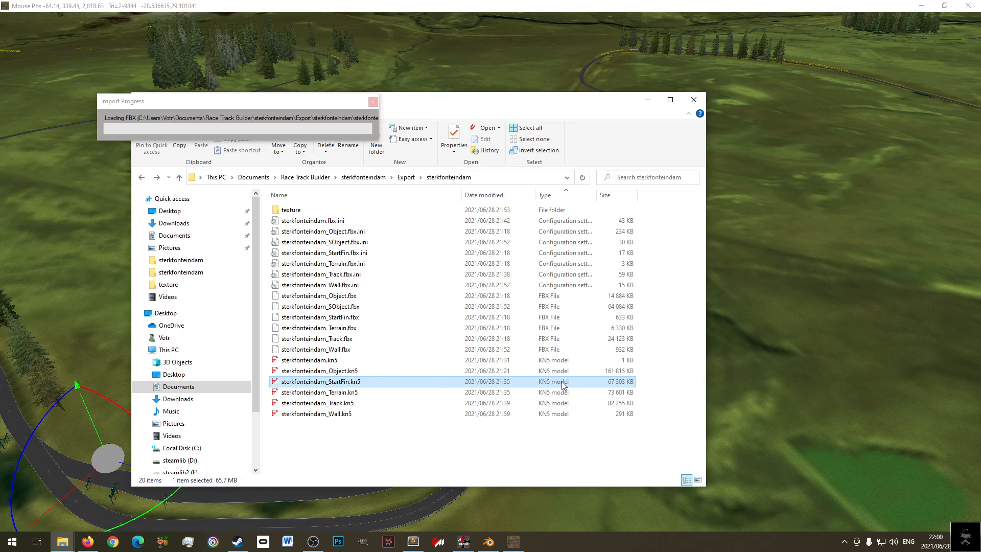
left_click(347, 256)
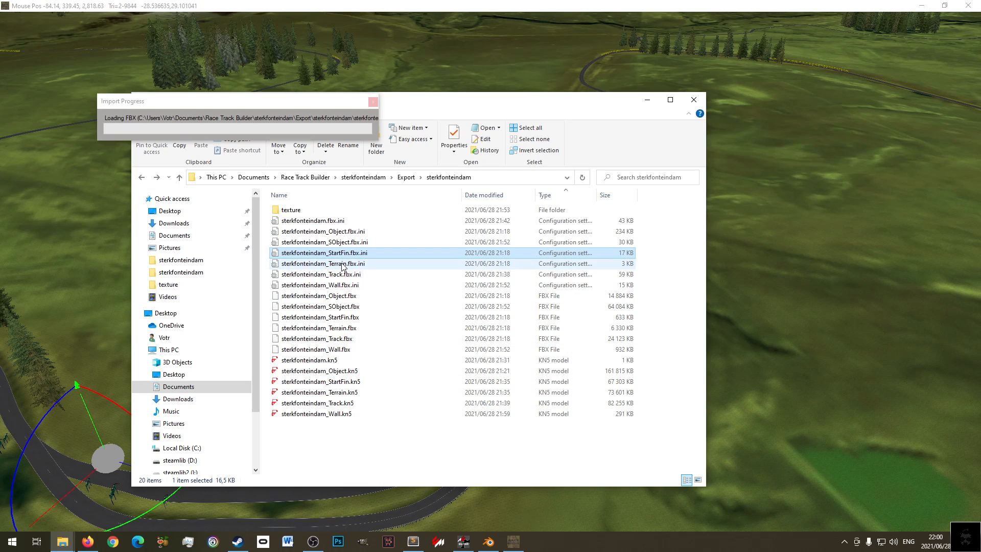
- Compare the Terrain, Track and Wall INI files in the export folder with their matching KN5 models
left_click(342, 265)
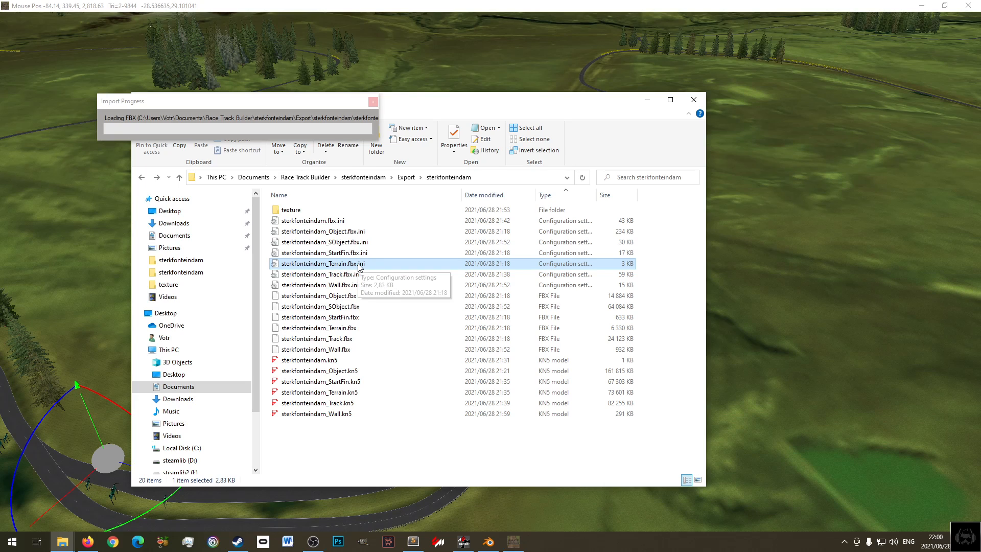
left_click(345, 393)
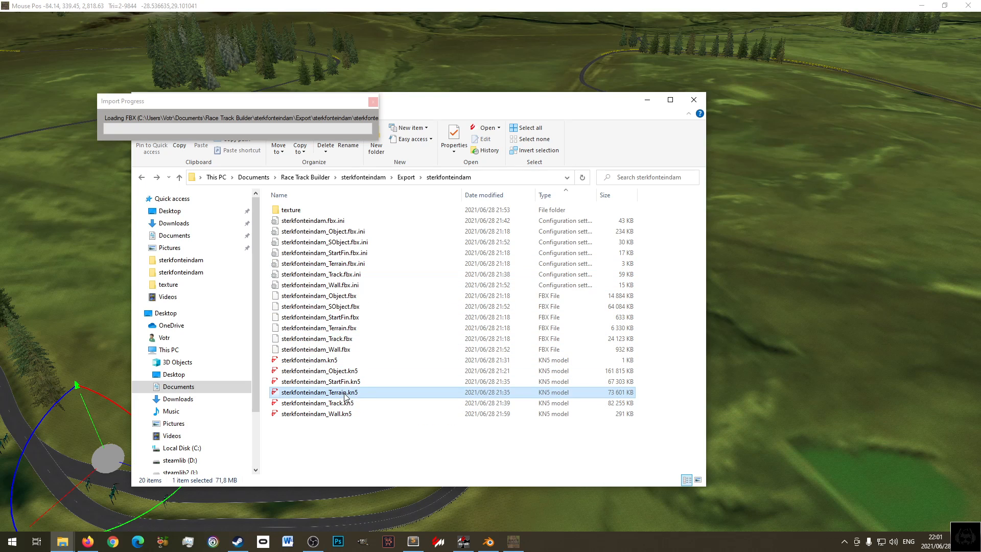
left_click(344, 403)
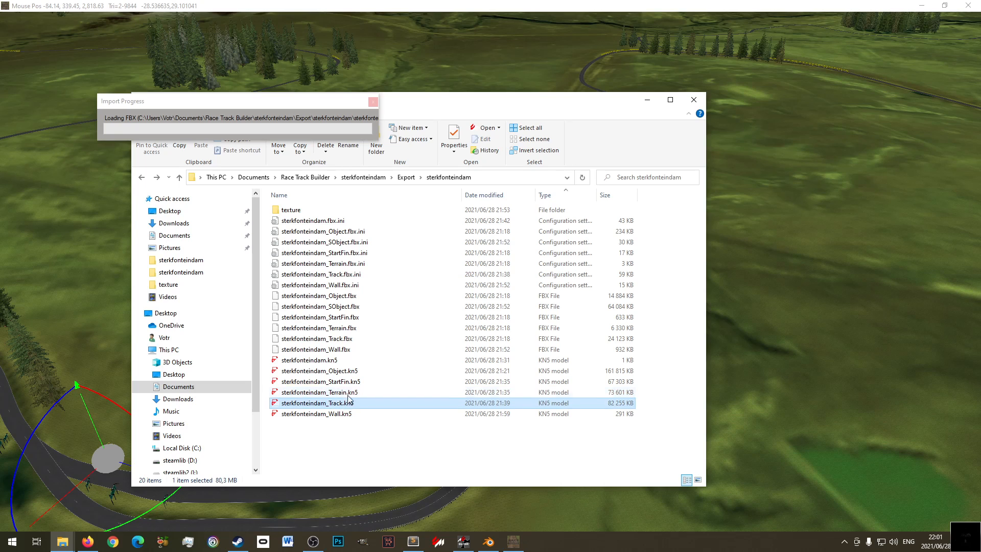
left_click(343, 276)
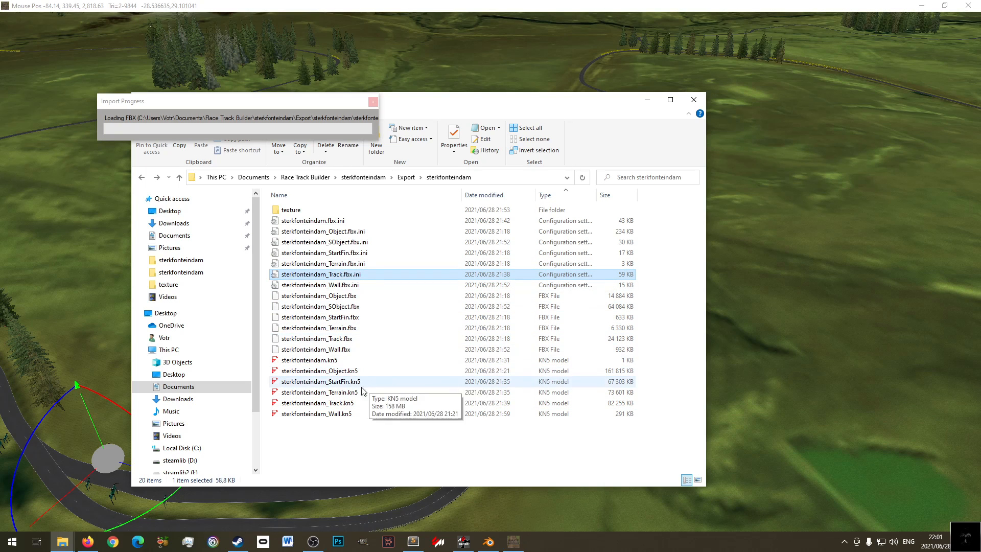
left_click(350, 286)
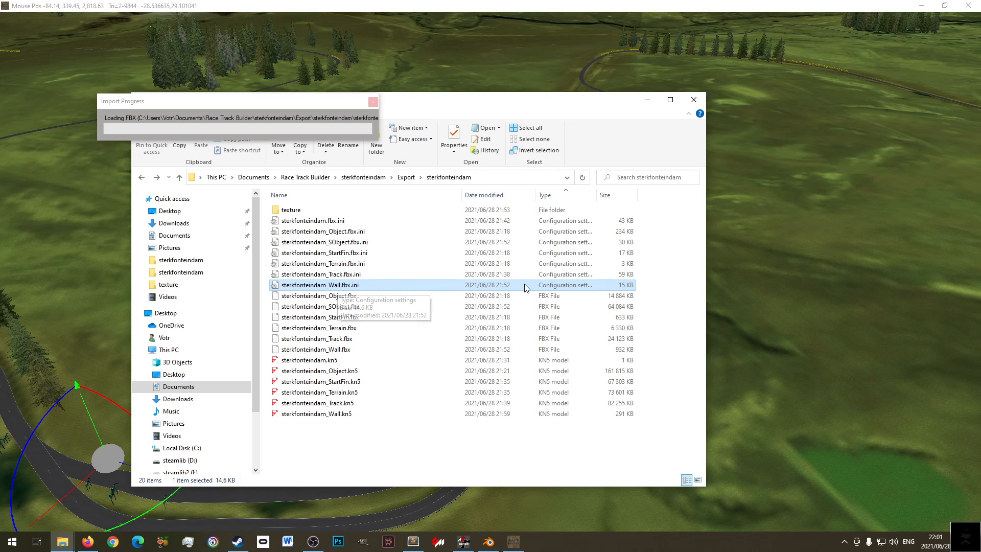
left_click(334, 415)
left_click(336, 286)
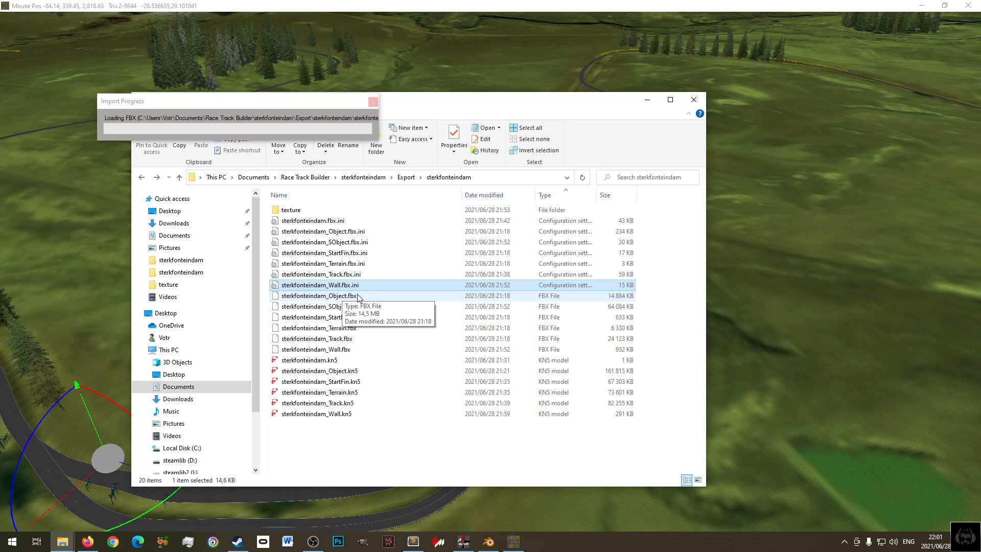
- Review the INI and FBX files as one group and the KN5 models as another, and check sterkfonteindam_SObject.fbx
left_click(313, 221)
left_click(313, 351, "shift")
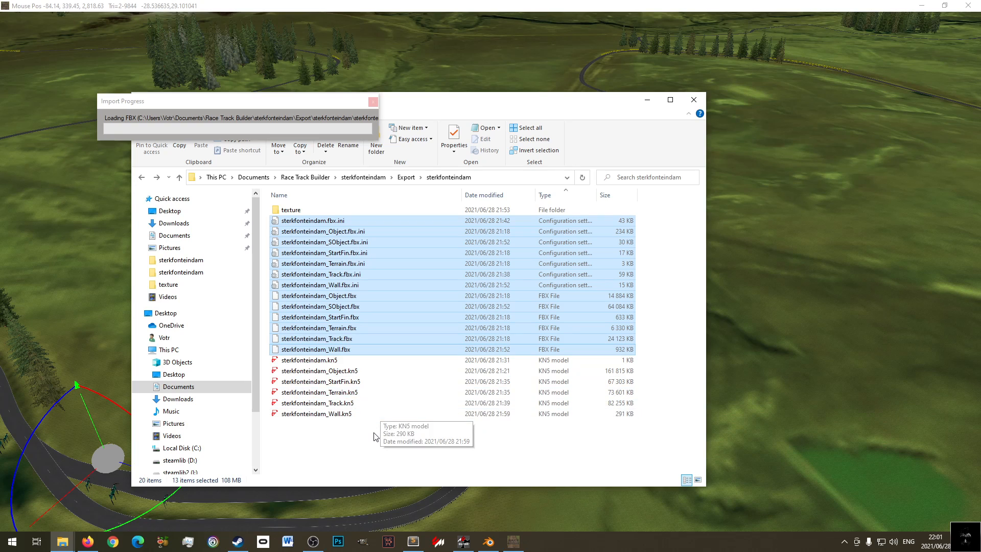
left_click_drag(421, 487, 419, 484)
left_click_drag(380, 448, 305, 374)
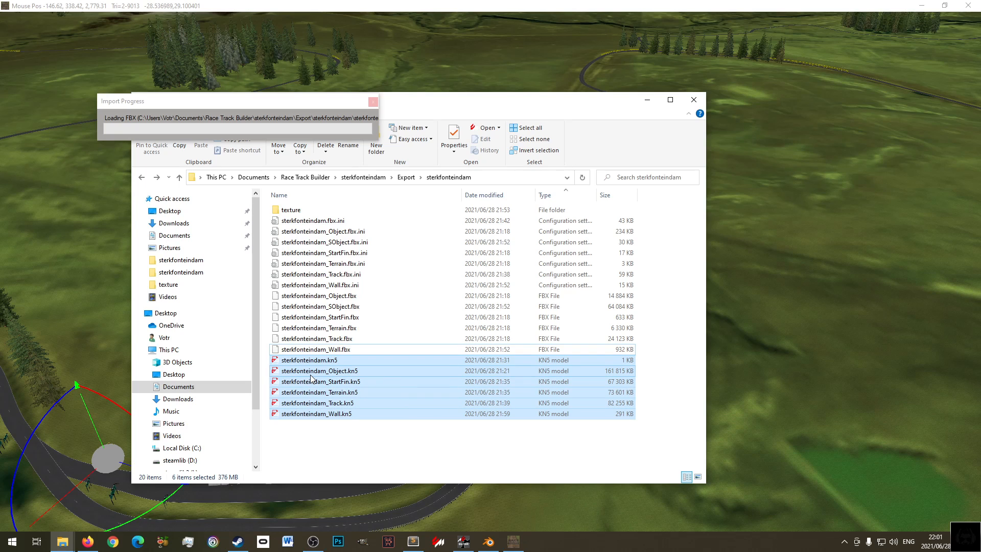
left_click(431, 454)
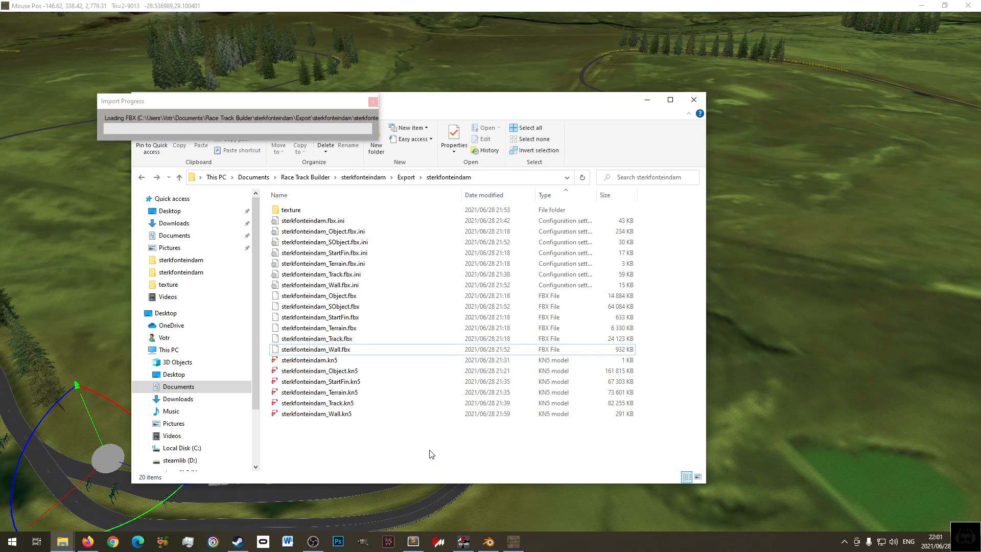
left_click(326, 287)
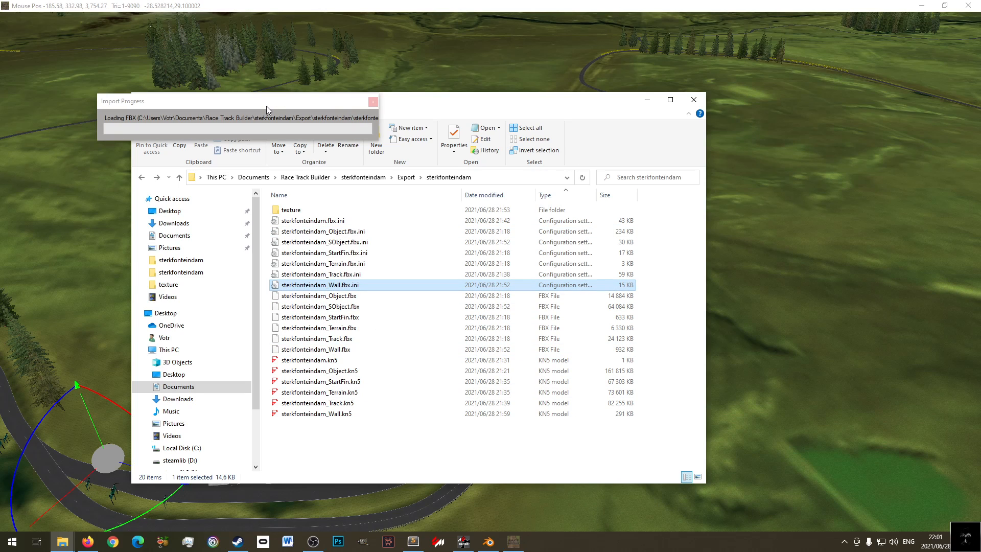
left_click(429, 307)
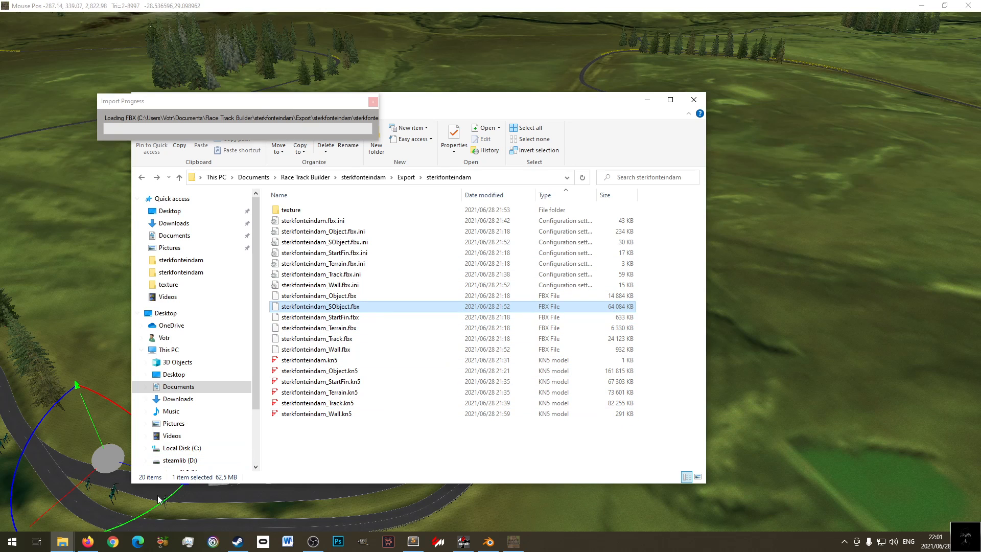
- Show the Assetto Corsa track folders sterkfonteindam and sterkfonteindam_sample side by side, and check models_sterkfonteindam.ini
left_click(62, 542)
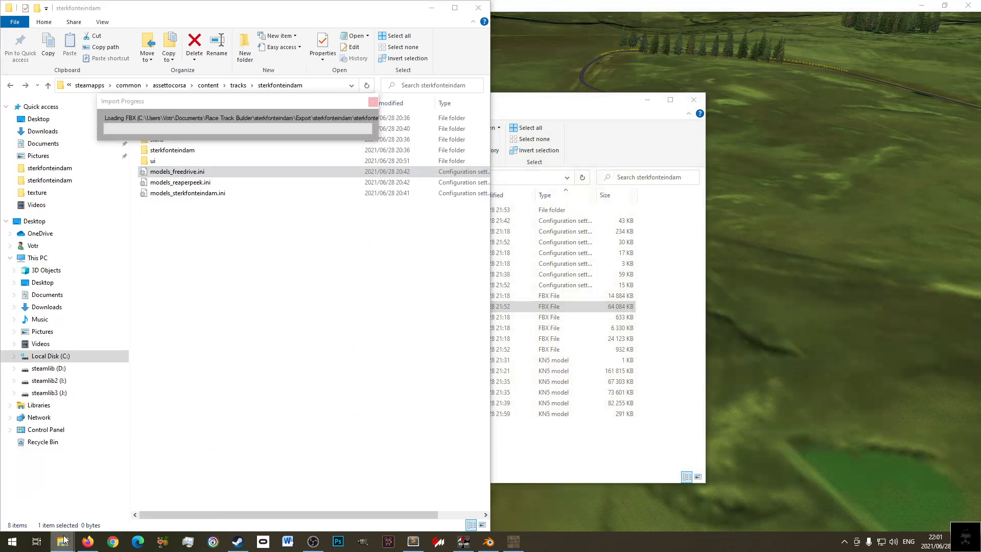
left_click(124, 483)
left_click(312, 306)
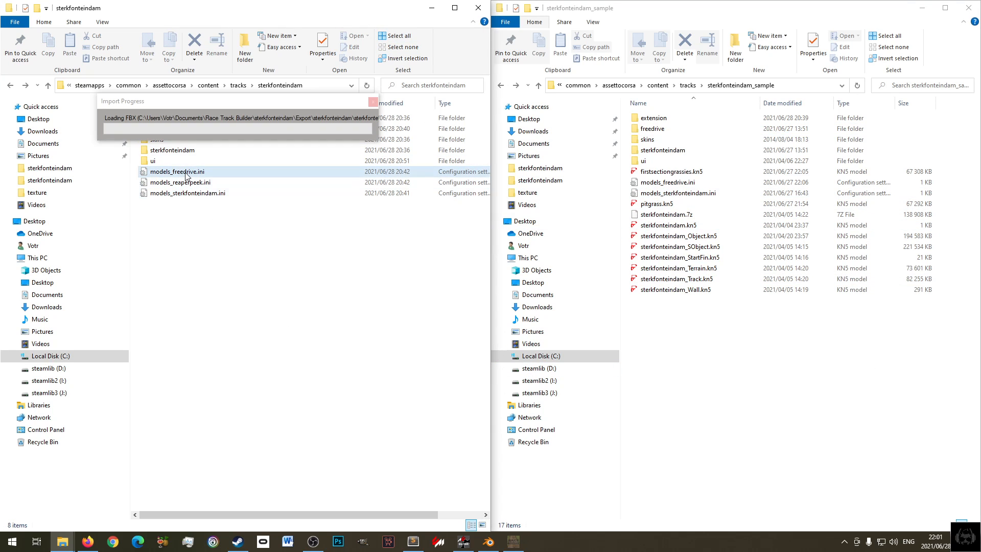
left_click(205, 193)
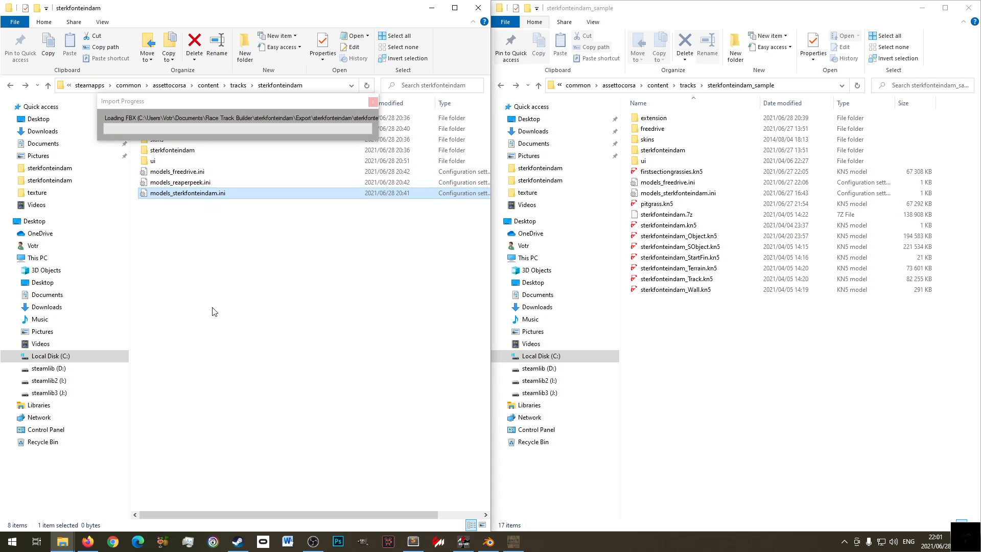
left_click(348, 364)
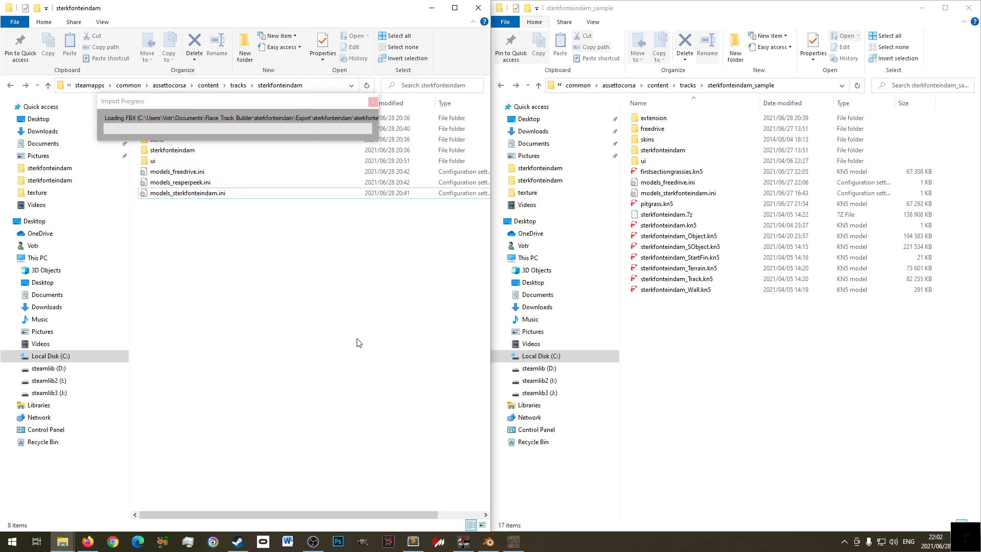
- Copy all KN5 models from the sterkfonteindam export folder into Assetto Corsa's content/tracks/sterkfonteindam folder
mouse_move(63, 536)
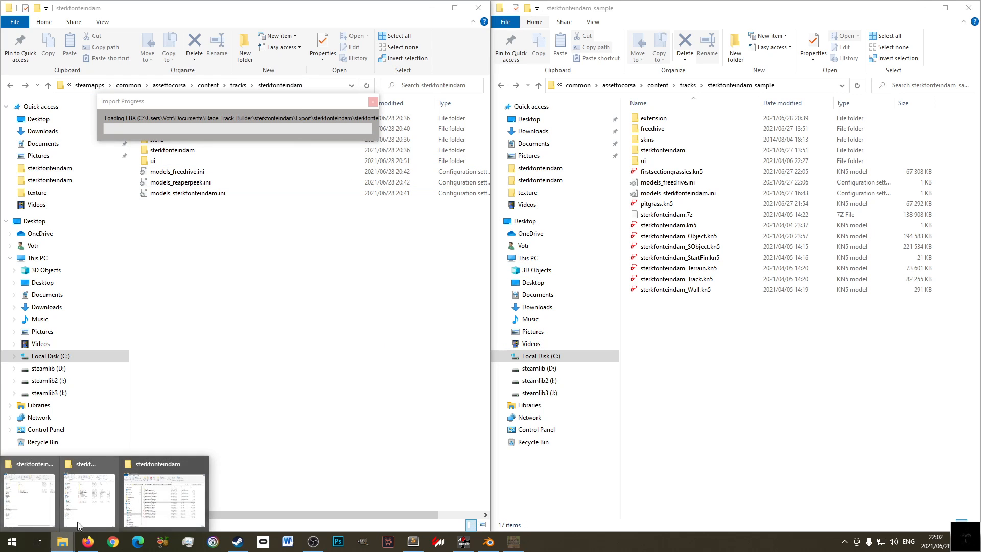
left_click(142, 508)
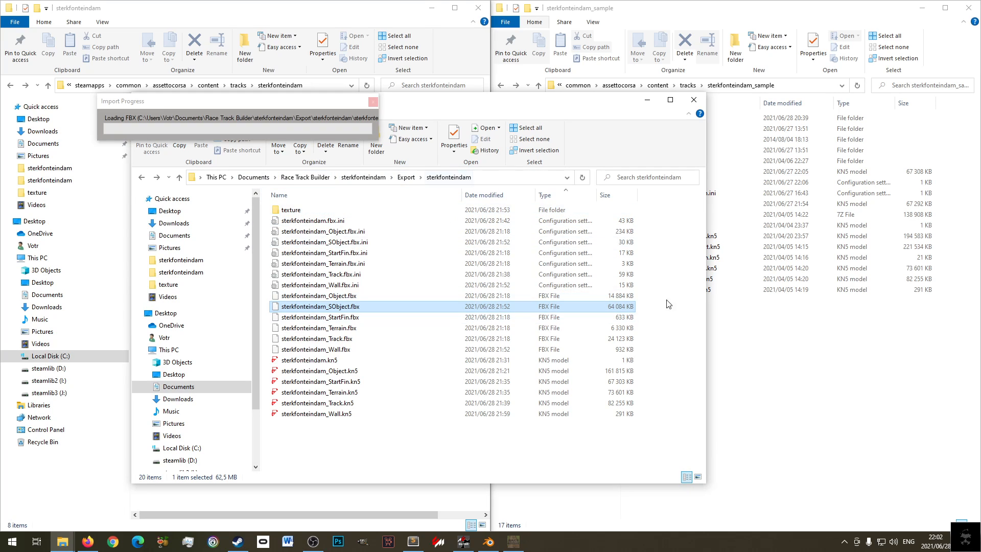
left_click(431, 460)
left_click_drag(469, 451, 304, 362)
right_click(304, 363)
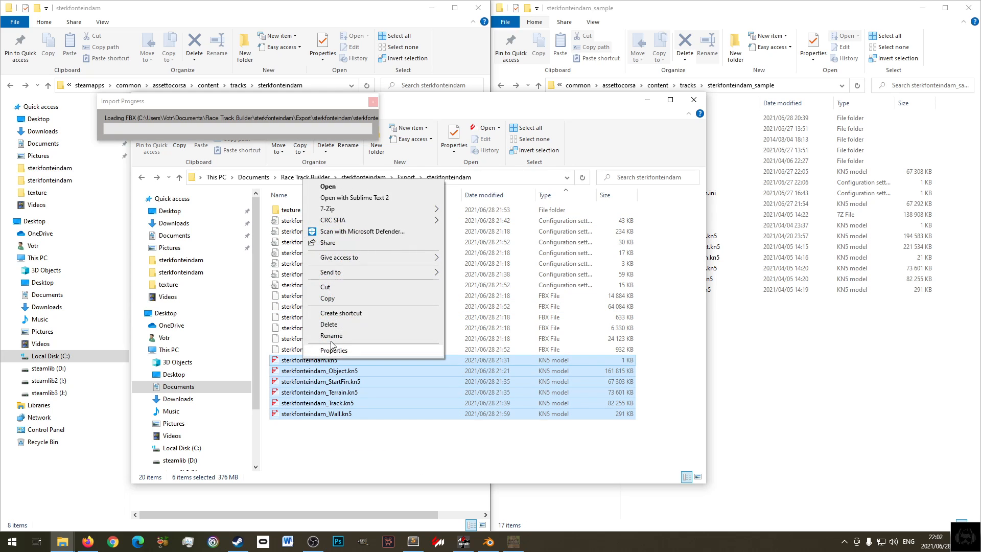
left_click(339, 301)
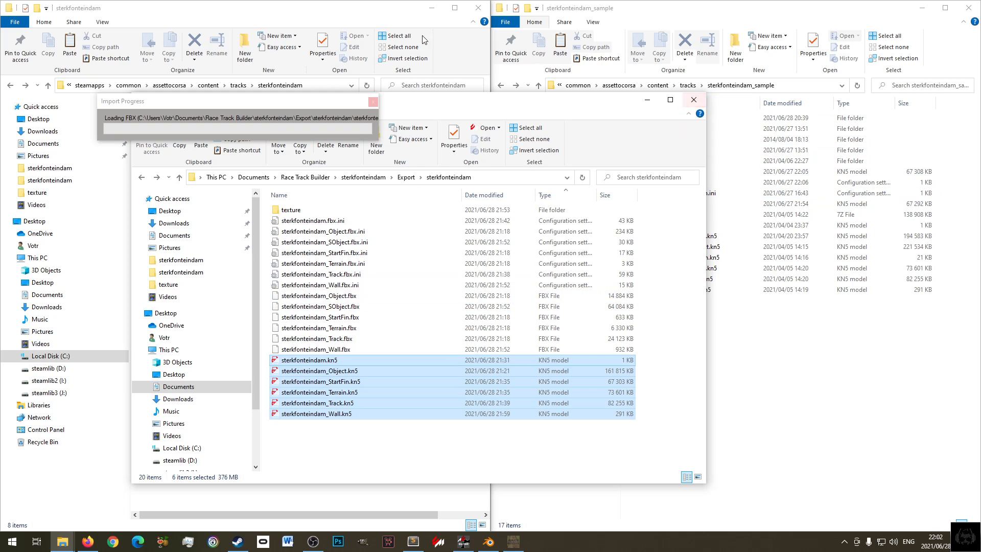
left_click(406, 13)
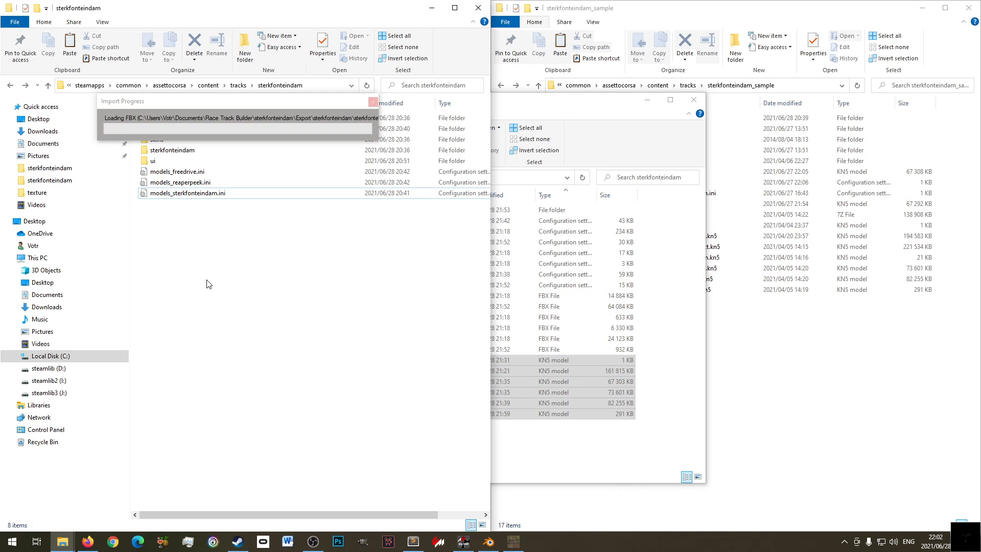
right_click(206, 280)
left_click(232, 367)
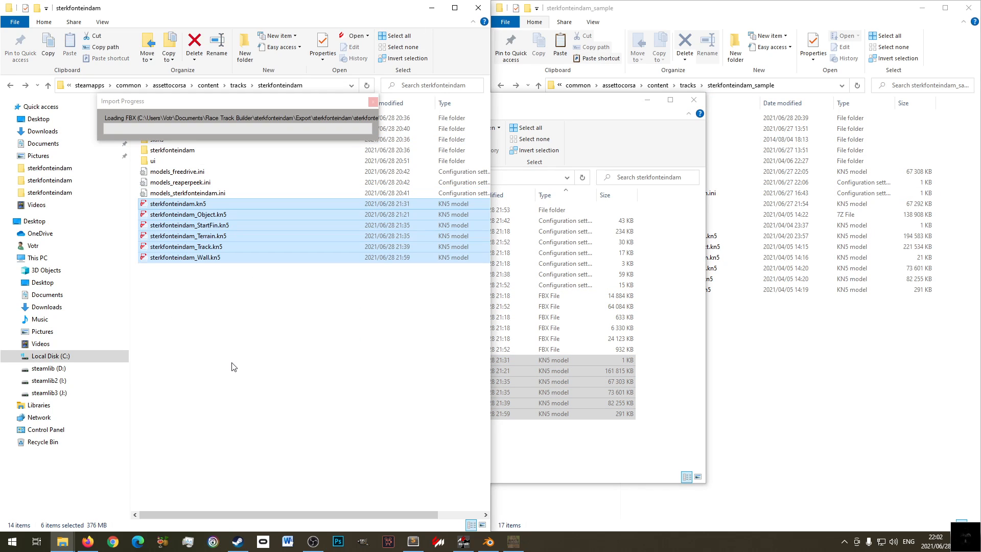
left_click(178, 305)
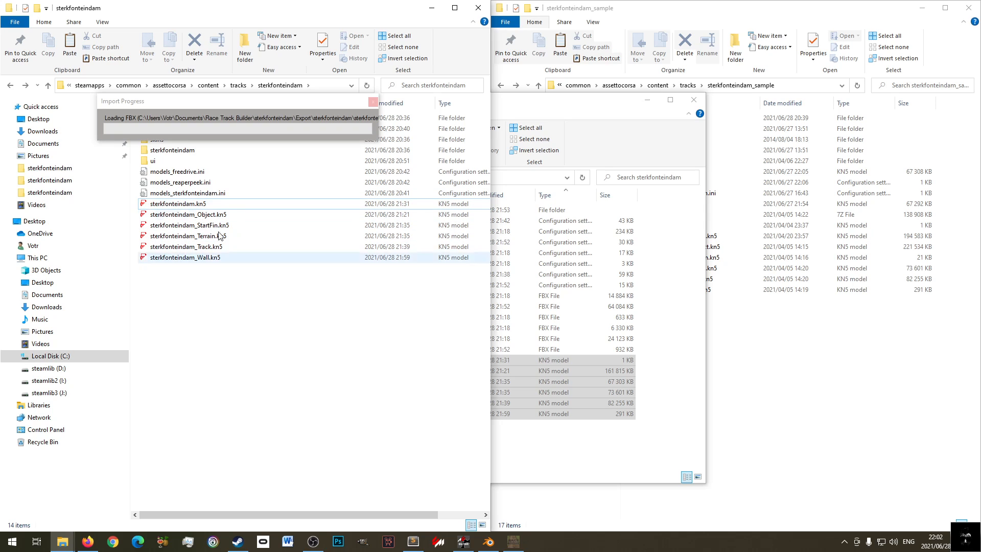
- Open models_sterkfonteindam.ini from the sterkfonteindam_sample track folder in Sublime Text 2
left_click(186, 173)
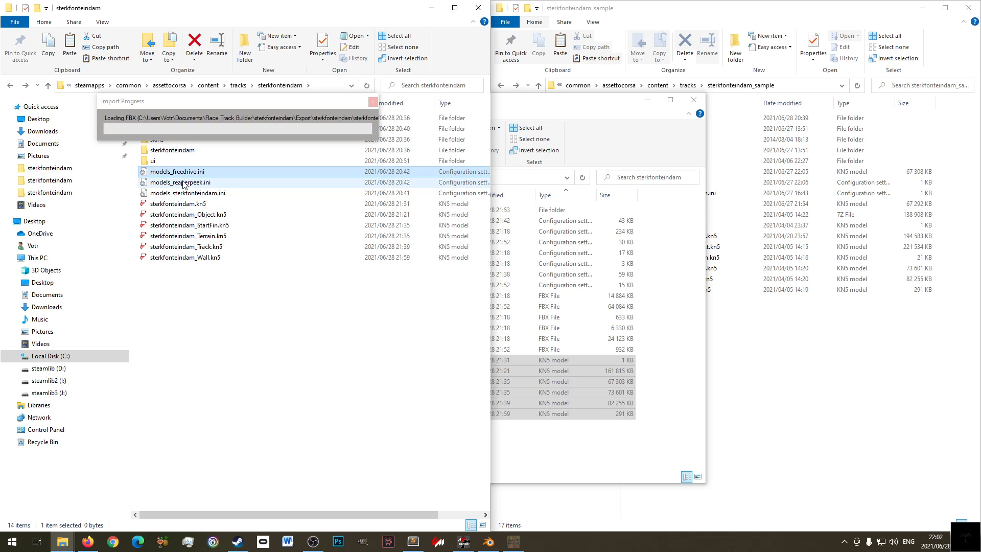
left_click(187, 194)
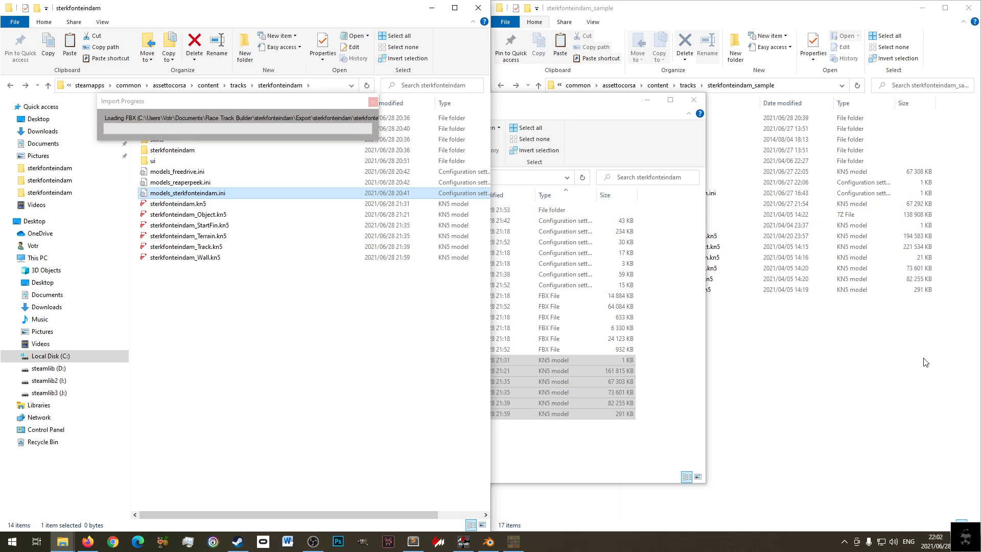
left_click(882, 368)
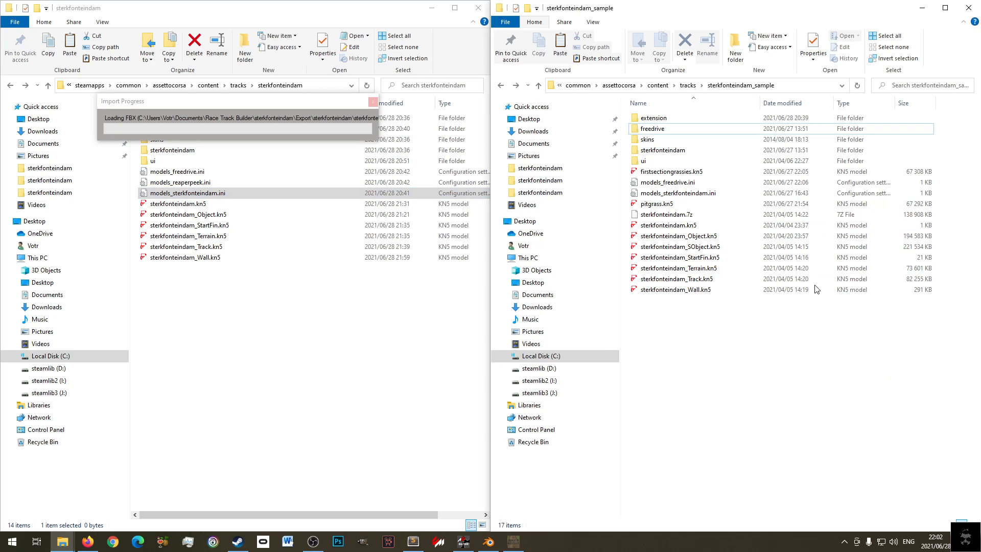
right_click(668, 194)
left_click(718, 233)
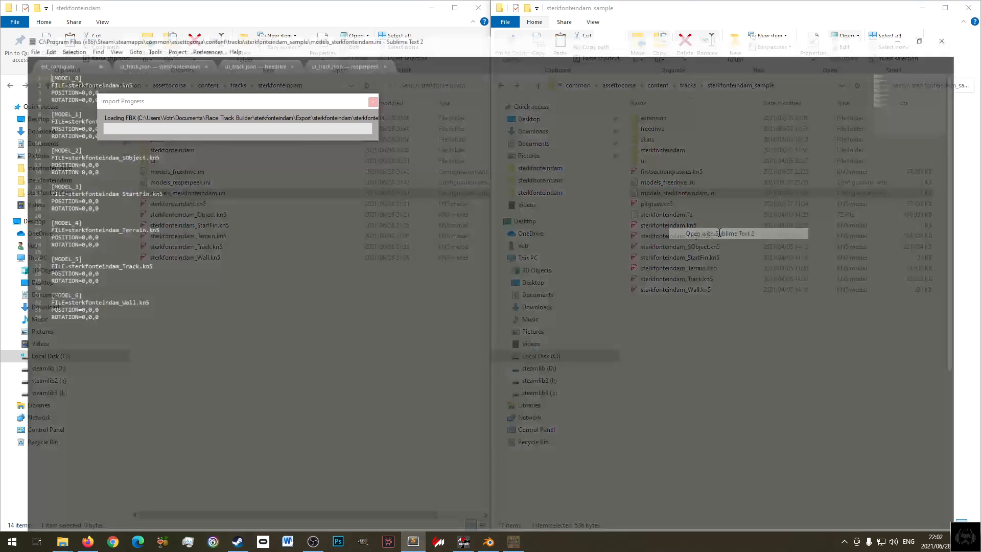
- Copy the four-line [MODEL_0] block from the sample models_sterkfonteindam.ini and close that file
left_click_drag(222, 6, 514, 100)
left_click(539, 161)
left_click_drag(486, 164, 430, 141)
right_click(457, 150)
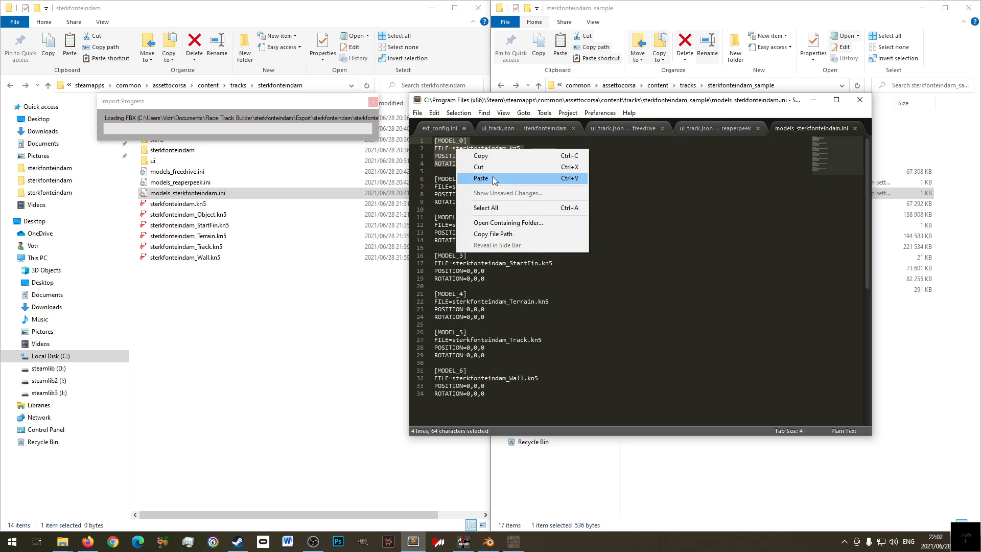
left_click(497, 157)
middle_click(824, 124)
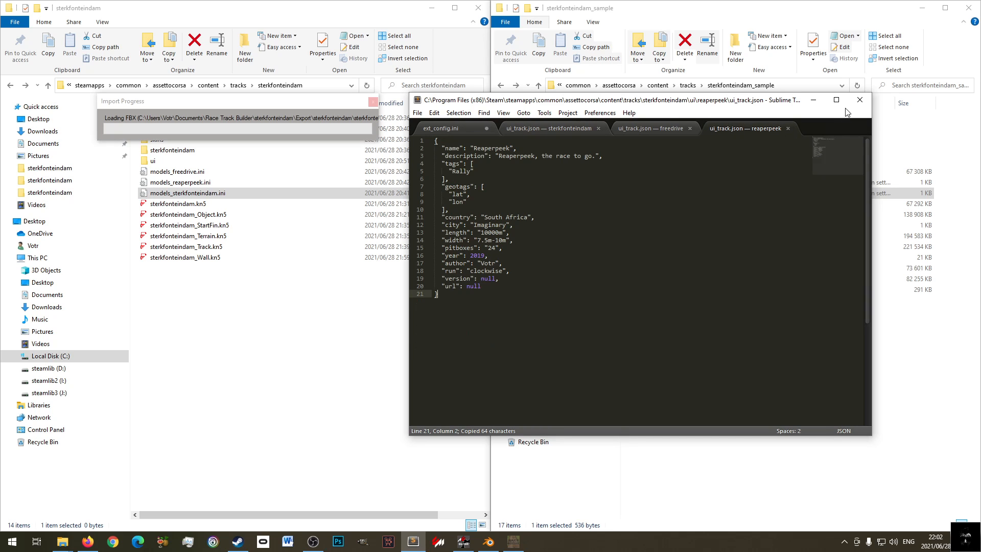
- Open the empty models_sterkfonteindam.ini from the sterkfonteindam track folder in Sublime Text 2 and paste the [MODEL_0] block into it
left_click(827, 16)
left_click(284, 286)
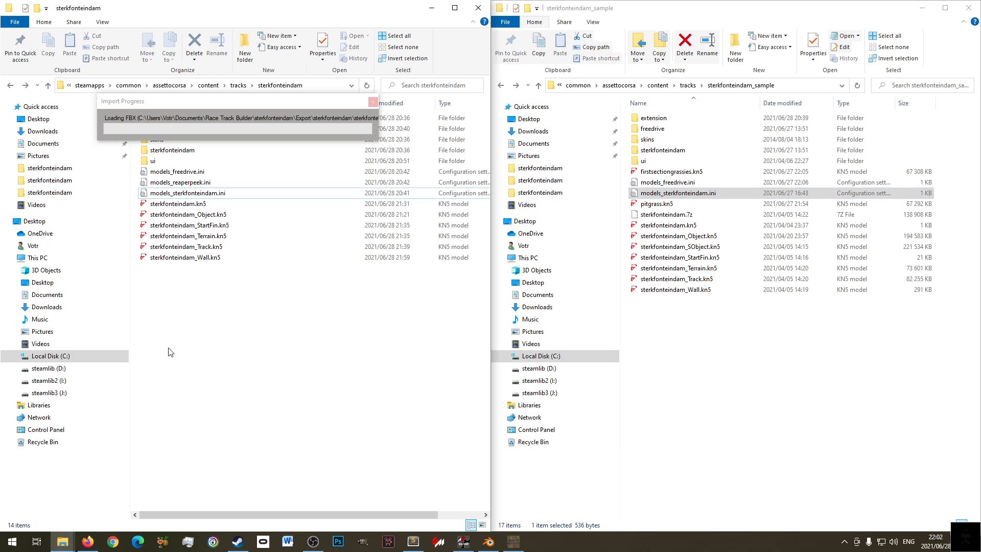
right_click(195, 193)
left_click(251, 233)
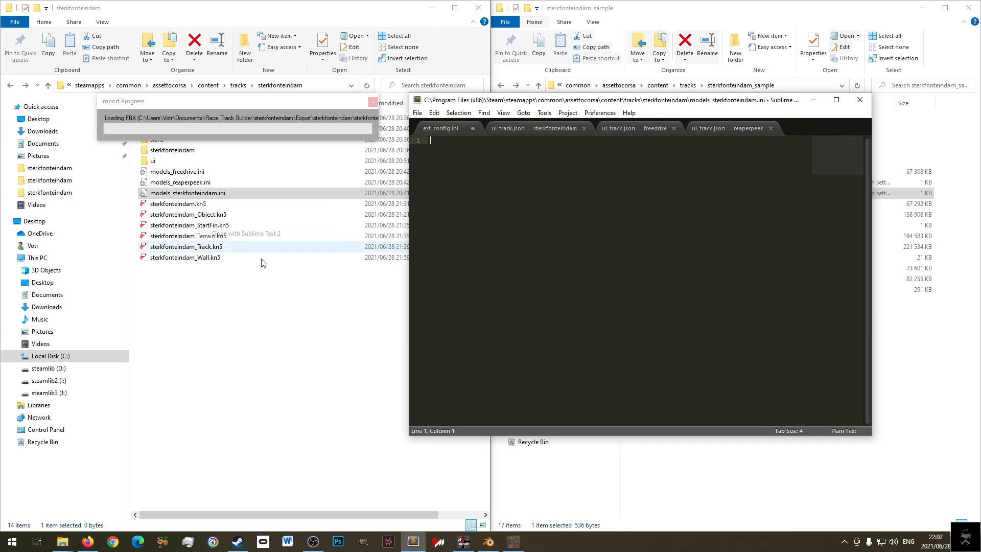
right_click(453, 152)
left_click(501, 181)
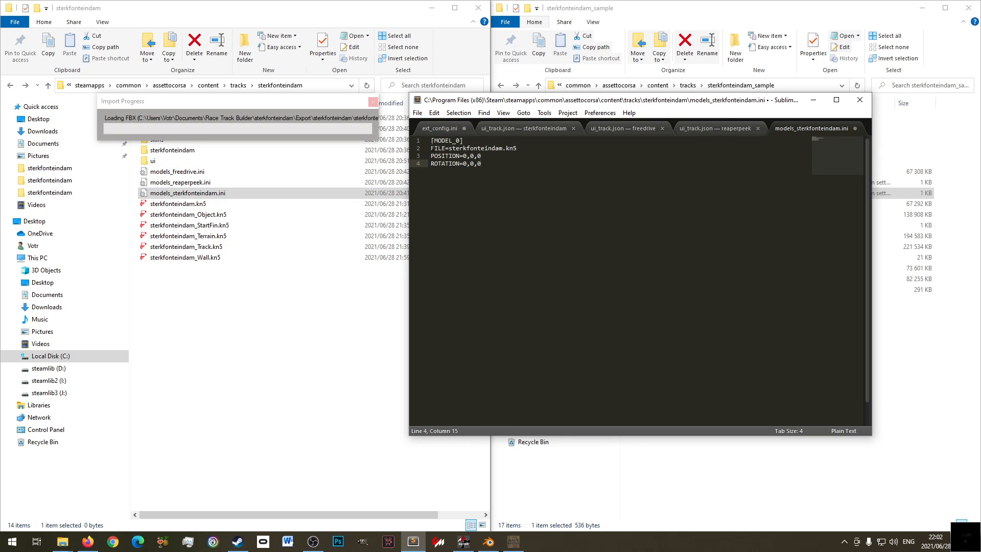
mouse_move(433, 156)
left_mouse_down()
mouse_move(457, 175)
mouse_move(428, 162)
left_mouse_up()
left_click_drag(517, 148, 404, 150)
left_click_drag(520, 149, 429, 149)
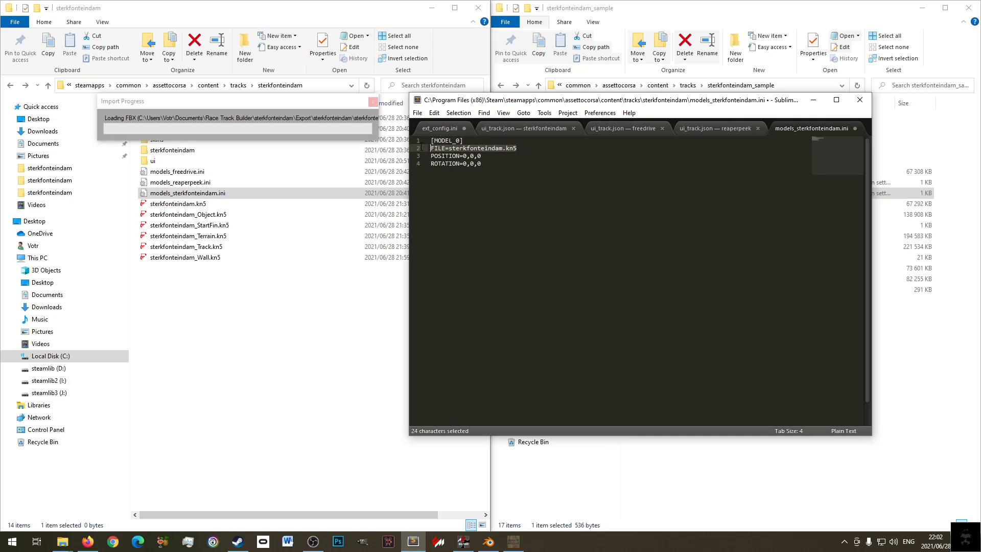
left_click(477, 150)
left_click(461, 141)
- Duplicate the [MODEL_0] block beneath itself, separated by a blank line, and number the copy MODEL_1
left_click_drag(496, 181, 422, 144)
key("ctrl+shift+d")
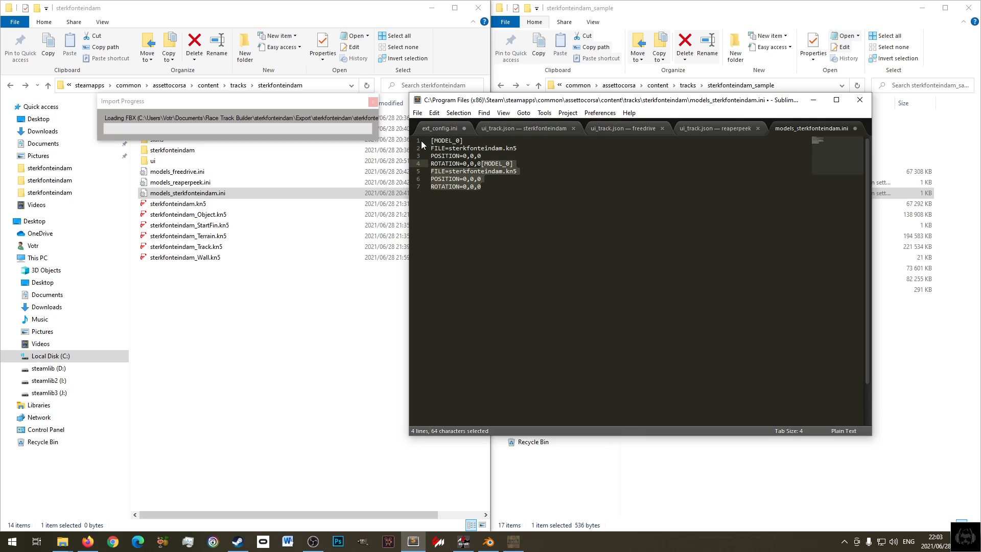
key("Left")
key("Return")
key("Return")
key("Right")
key("Right")
key("Right")
key("Right")
key("Right")
key("Right")
key("Right")
key("shift+Right")
type("1")
- Set the FILE entry of [MODEL_1] to sterkfonteindam_Object.kn5
key("Down")
key("Left")
key("Left")
key("Left")
key("shift+End")
key("shift+Left")
key("shift+Left")
key("shift+Left")
key("shift+Left")
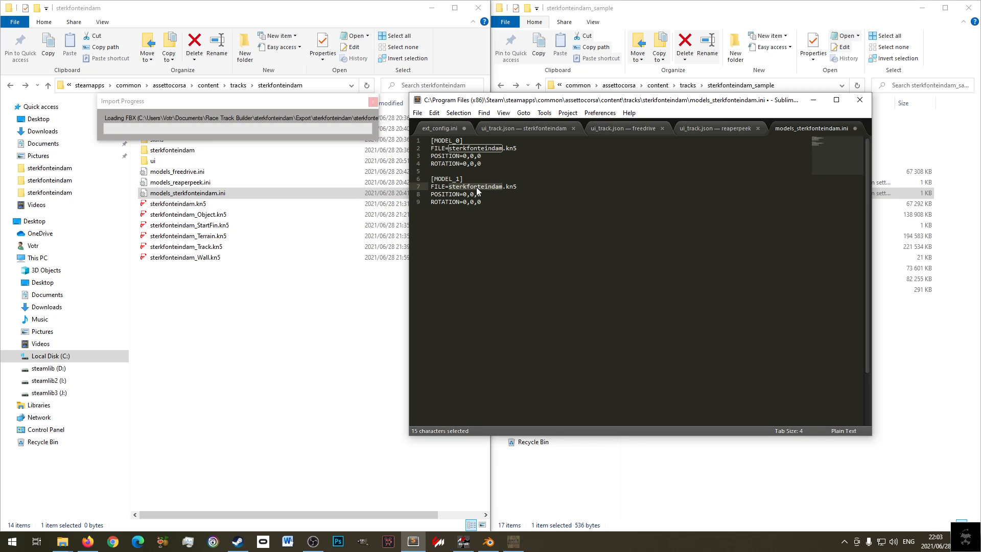
left_click(502, 187)
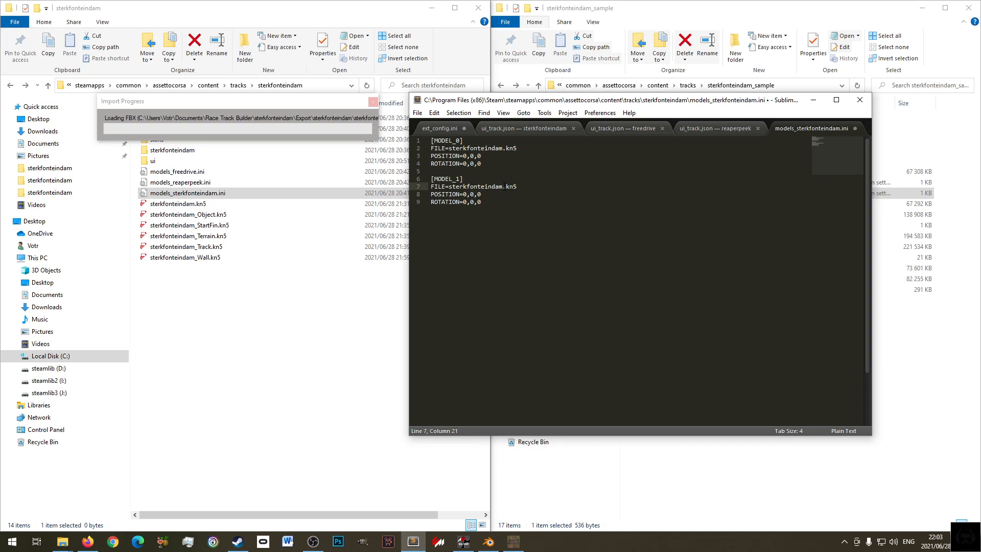
type("_Object")
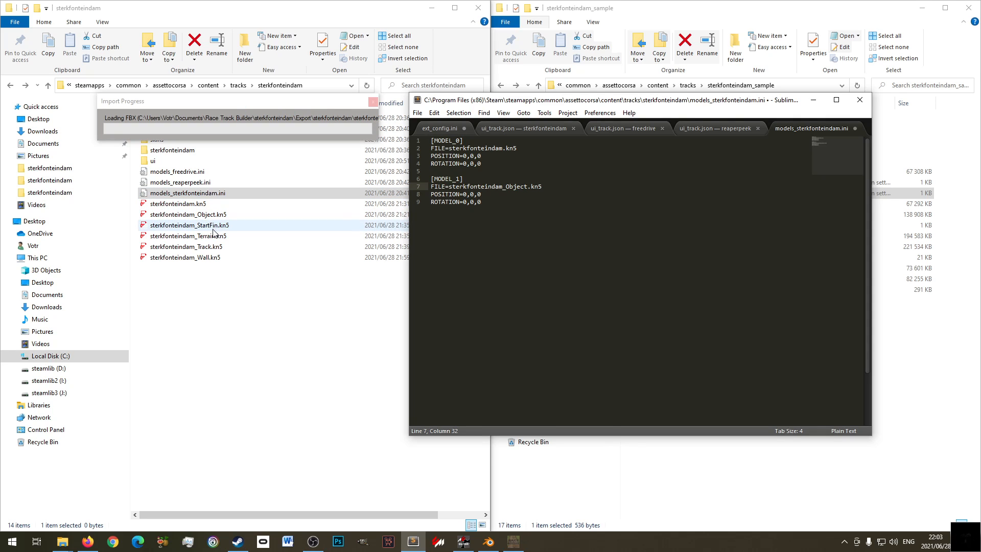
- Duplicate the [MODEL_1] block beneath itself, separated by a blank line, and number the copy MODEL_2
left_click_drag(500, 210, 431, 171)
key("ctrl+shift+d")
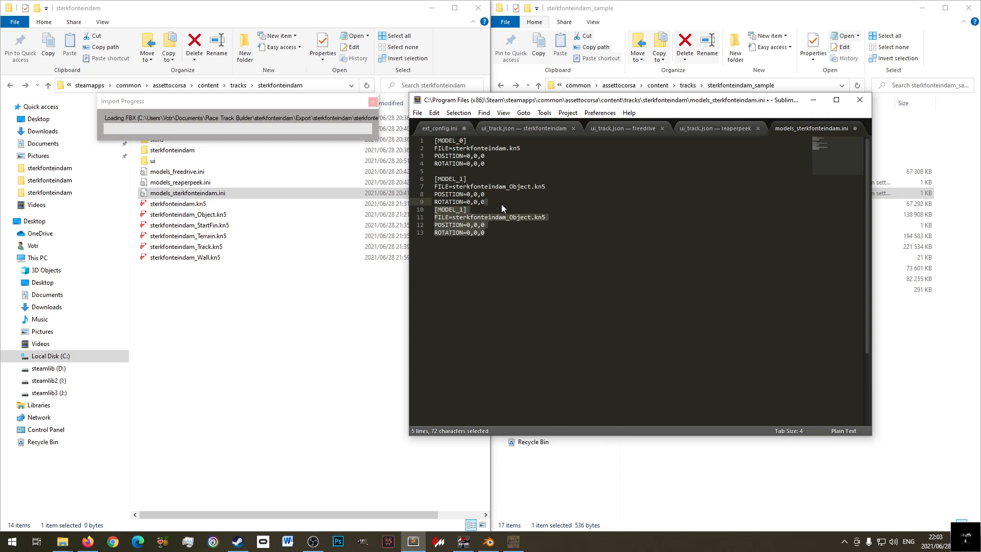
left_click(501, 204)
key("Return")
key("Down")
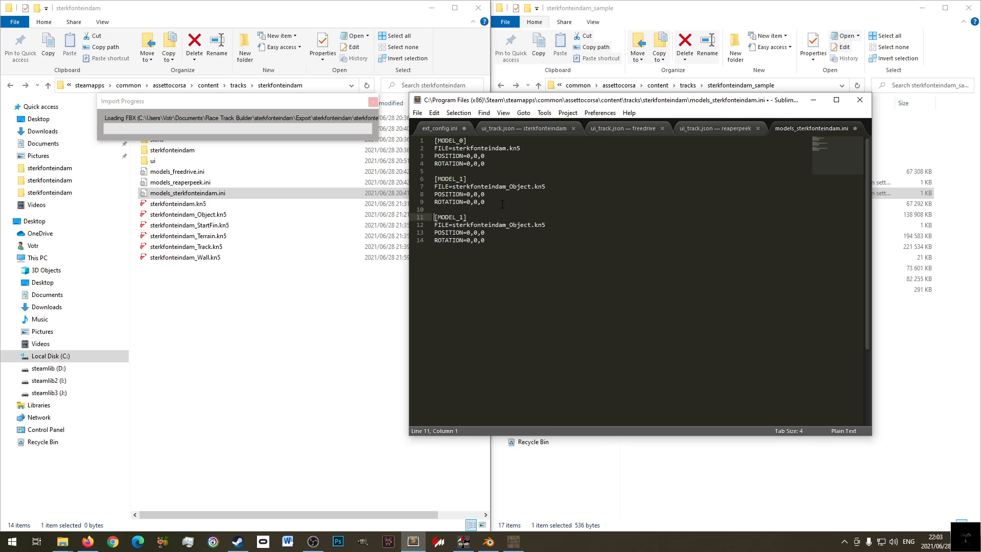
key("shift+Left")
type("2")
- Set the FILE entry of [MODEL_2] to sterkfonteindam_StartFin.kn5
key("Down")
key("shift+End")
key("shift+Left")
key("shift+Left")
key("shift+Left")
key("shift+Left")
key("shift+Left")
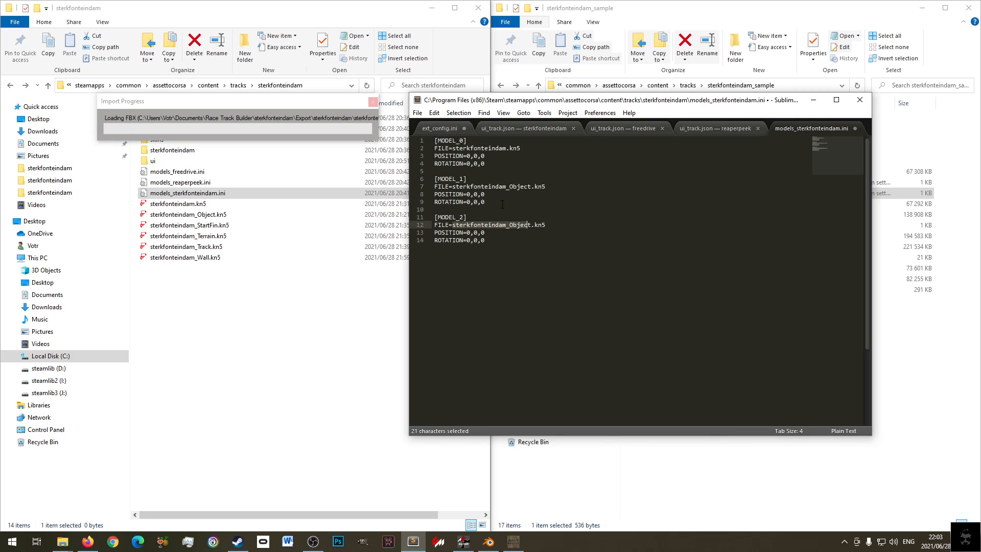
key("Right")
key("Right")
key("shift+Left")
key("shift+Left")
key("shift+Left")
key("shift+Left")
key("shift+Left")
key("shift+Left")
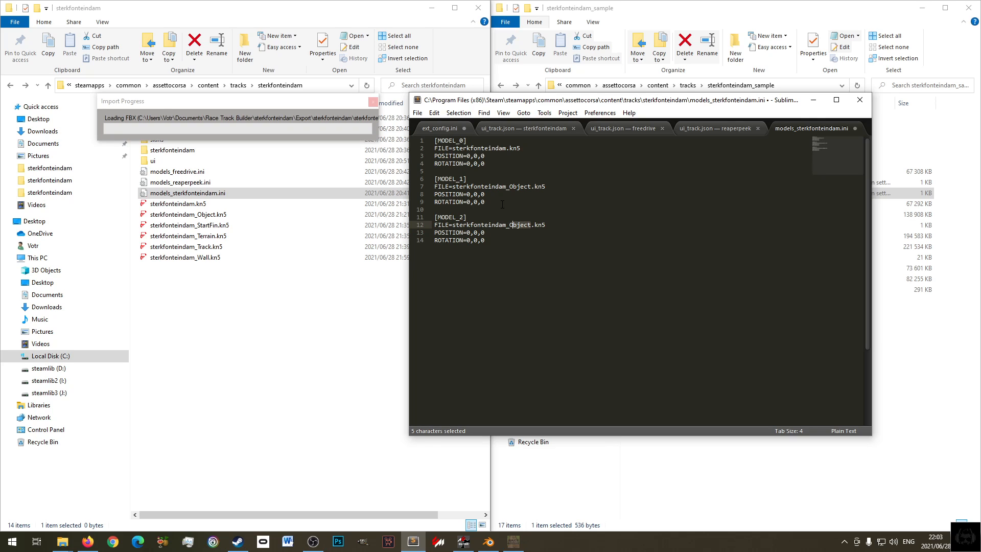
type("StartFin")
- Duplicate the [MODEL_2] block with its blank line as [MODEL_3] and set its FILE entry to sterkfonteindam_Terrain.kn5
left_click_drag(539, 243, 494, 205)
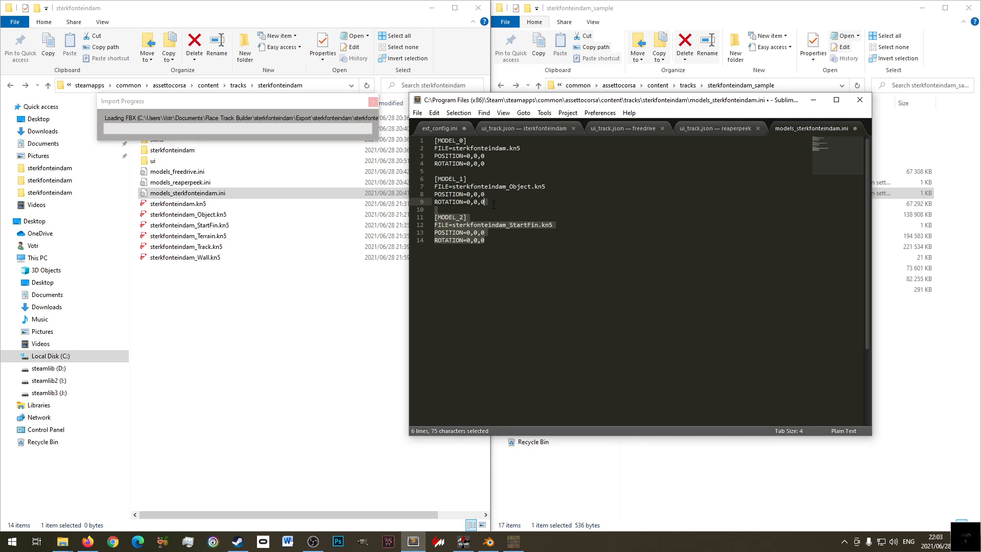
key("ctrl+shift+d")
left_click(461, 255)
key("shift+Right")
type("3")
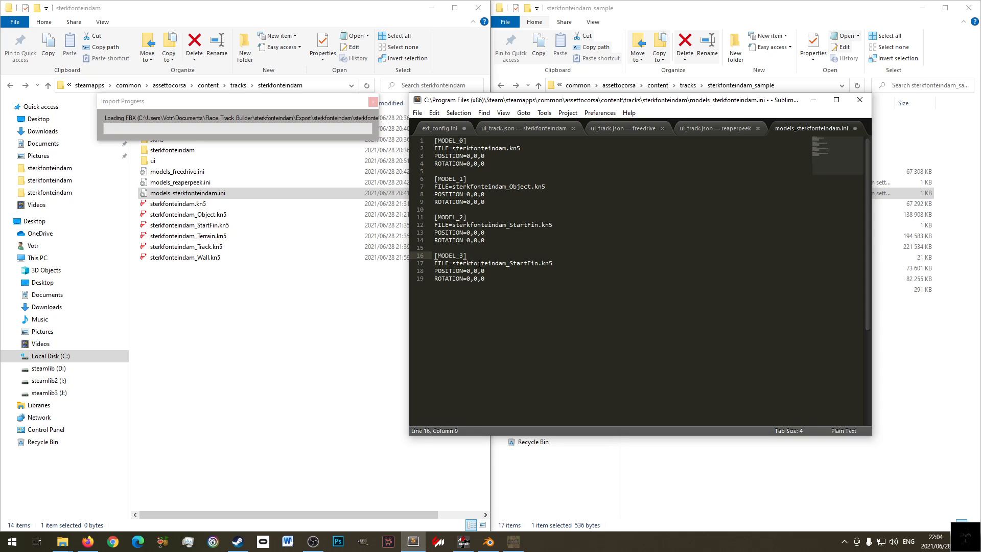
left_click_drag(510, 262, 538, 263)
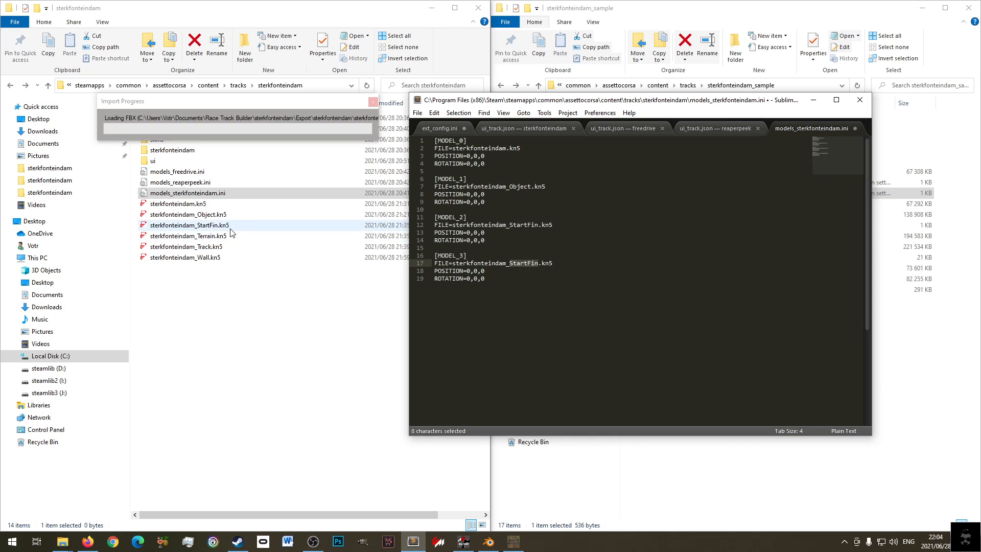
type("Terra")
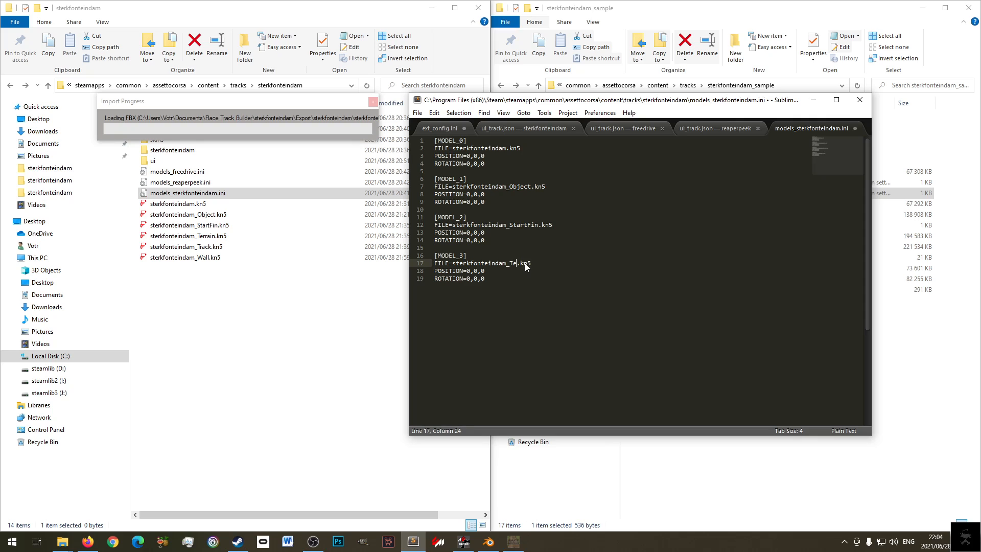
type("in")
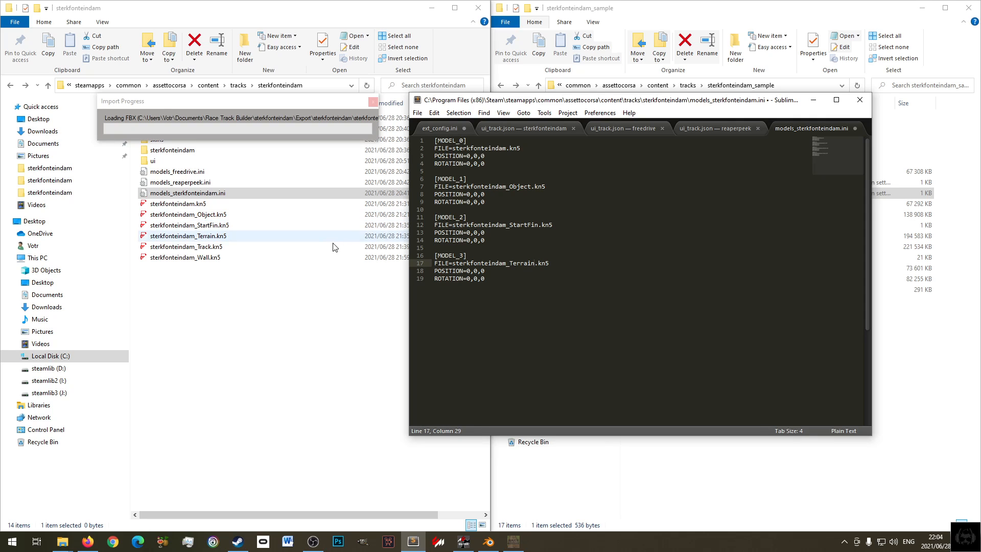
- Duplicate the [MODEL_3] block with its blank line as [MODEL_4] and set its FILE entry to sterkfonteindam_Track.kn5
left_click_drag(488, 278, 490, 240)
key("ctrl+shift+d")
left_click_drag(462, 294, 535, 301)
type("4")
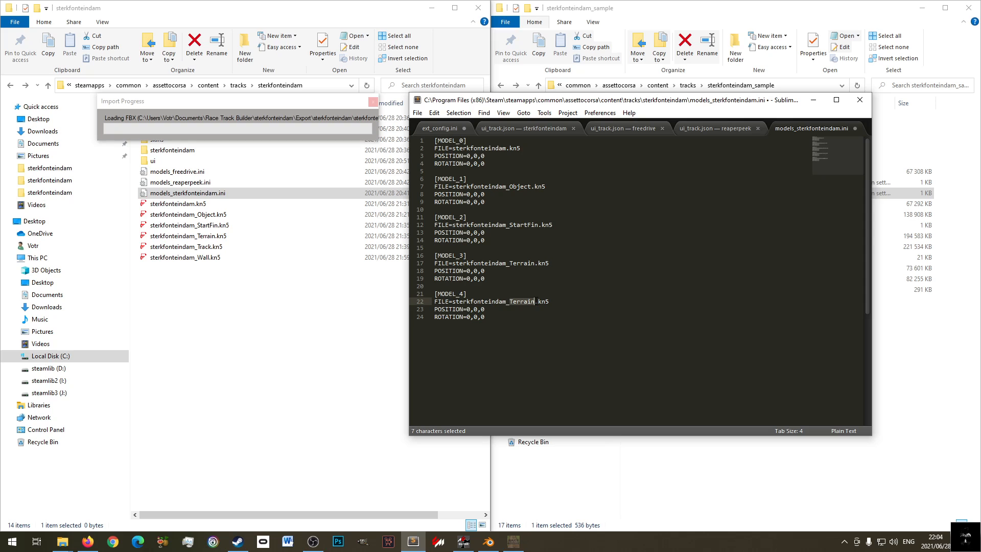
type("Track")
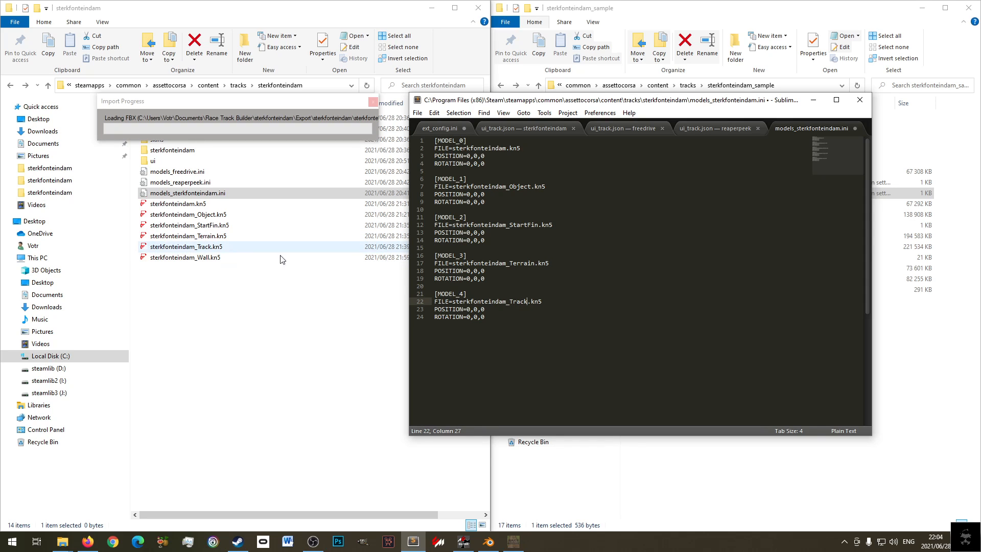
- Duplicate the [MODEL_4] block with its blank line as [MODEL_5] and set its FILE entry to sterkfonteindam_Wall.kn5
left_click_drag(488, 318, 487, 278)
key("ctrl+shift+d")
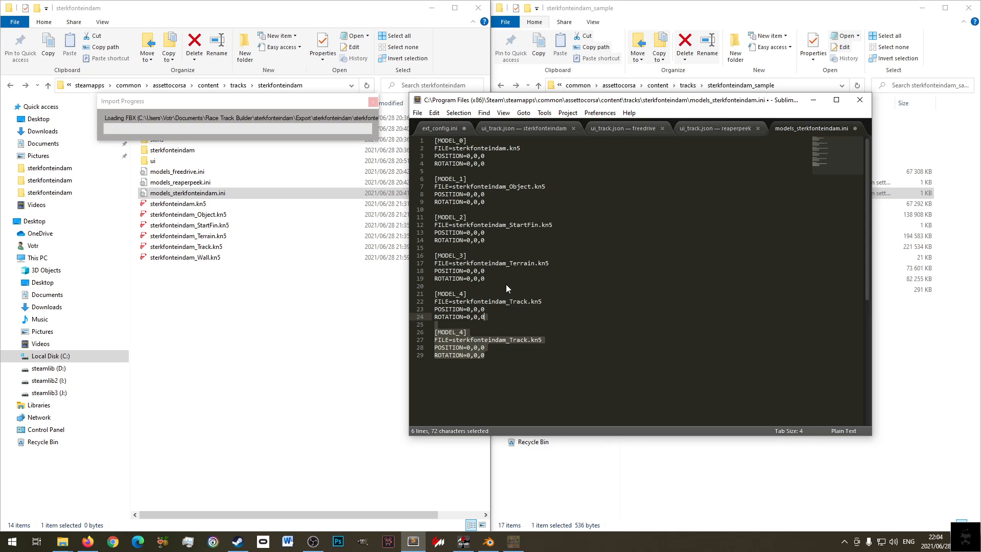
left_click(464, 332)
key("BackSpace")
type("5")
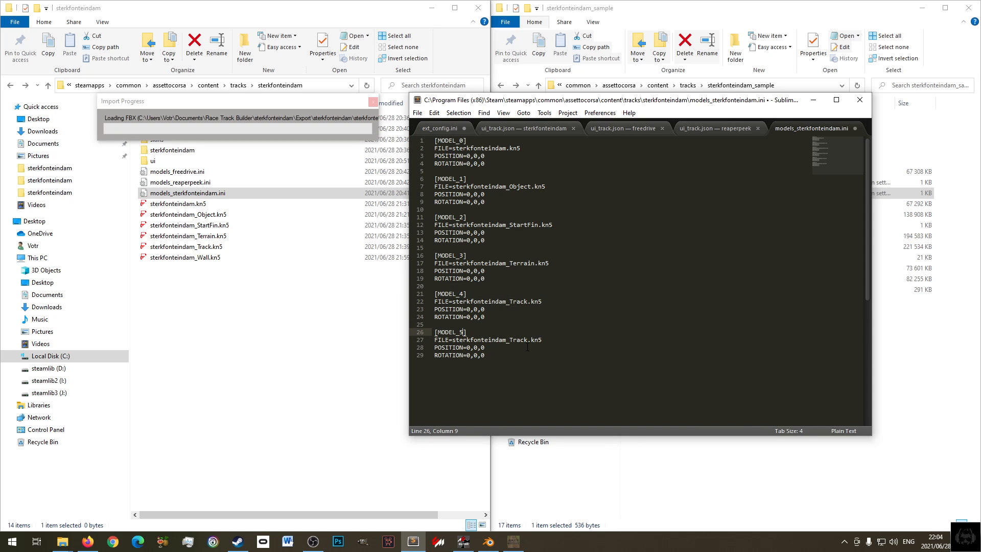
key("ctrl+s")
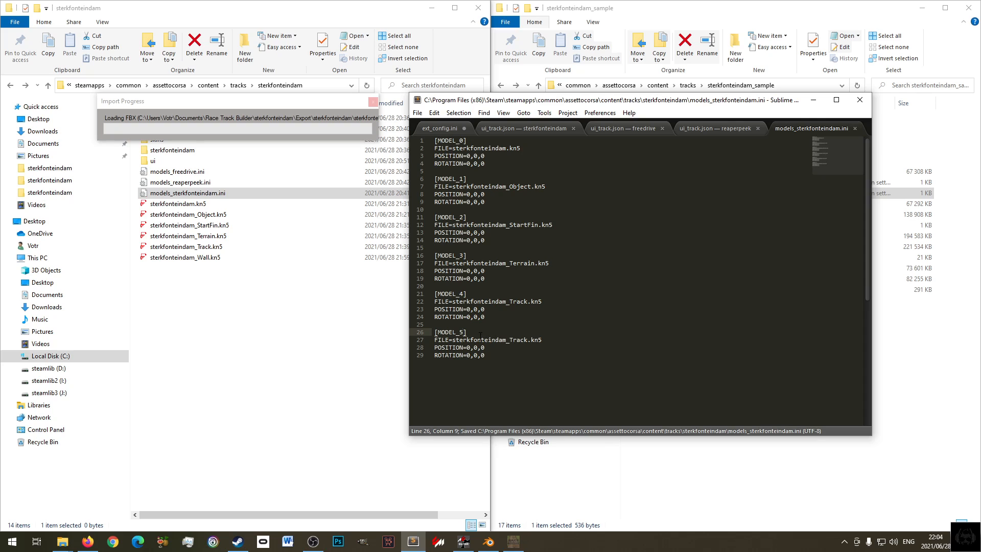
left_click(499, 356)
left_click_drag(509, 340, 528, 341)
type("Wall")
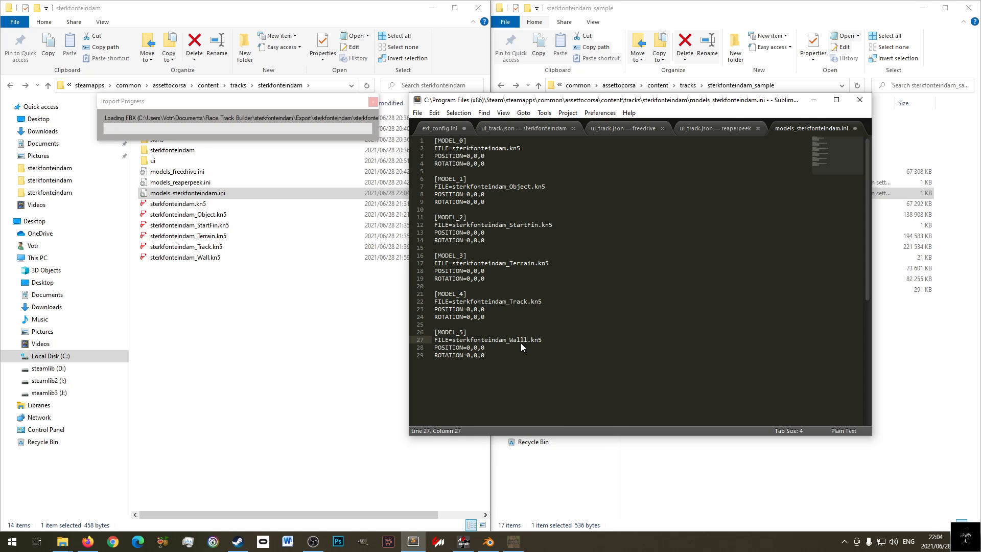
- Duplicate the [MODEL_5] block with its blank line and number the copy MODEL_6
left_click_drag(486, 354, 485, 316)
key("ctrl+shift+d")
left_click(476, 378)
left_click(460, 370)
key("Delete")
type("6")
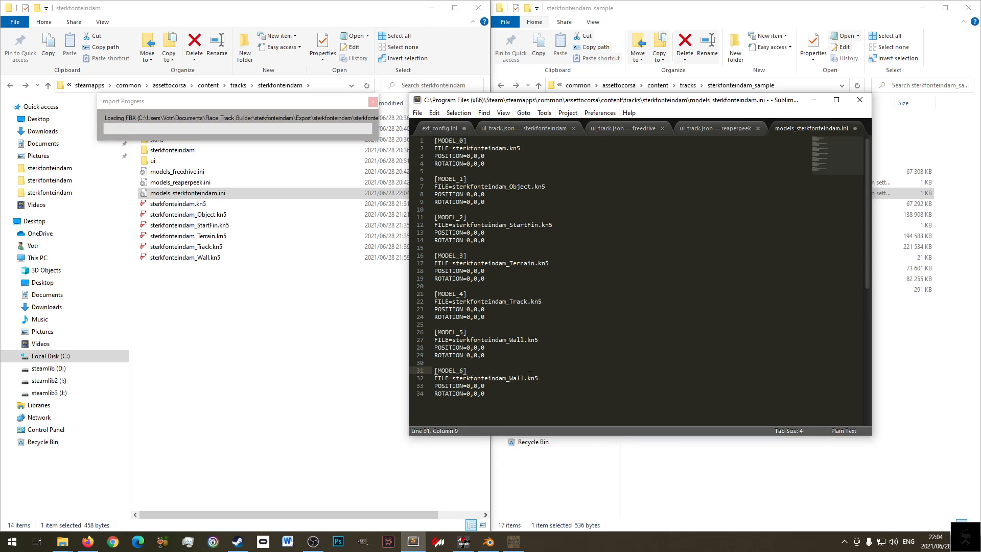
- Set the FILE entry of [MODEL_6] to sterkfonteindam_SObject.kn5, matching the name in the sample folder, and save the INI file
left_click_drag(509, 379, 522, 379)
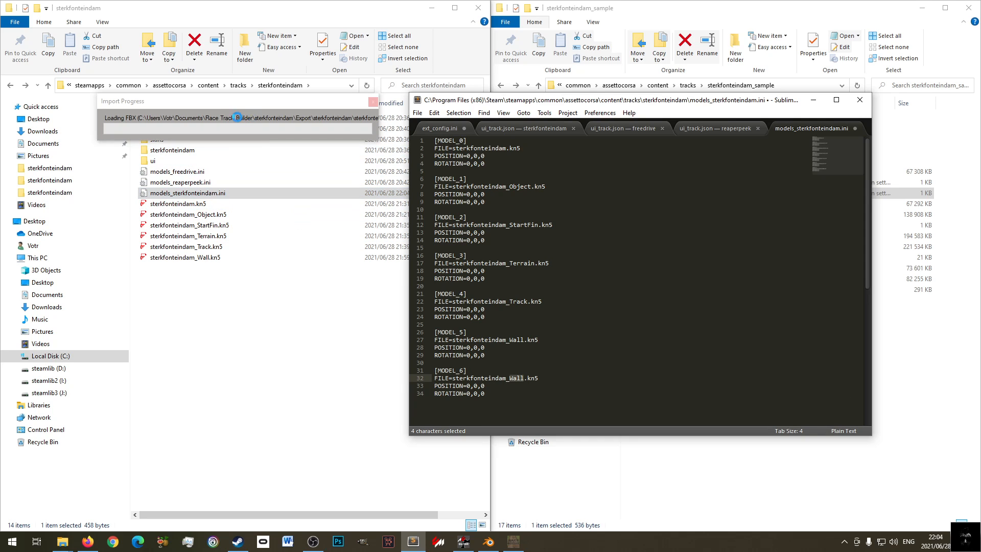
left_click(972, 363)
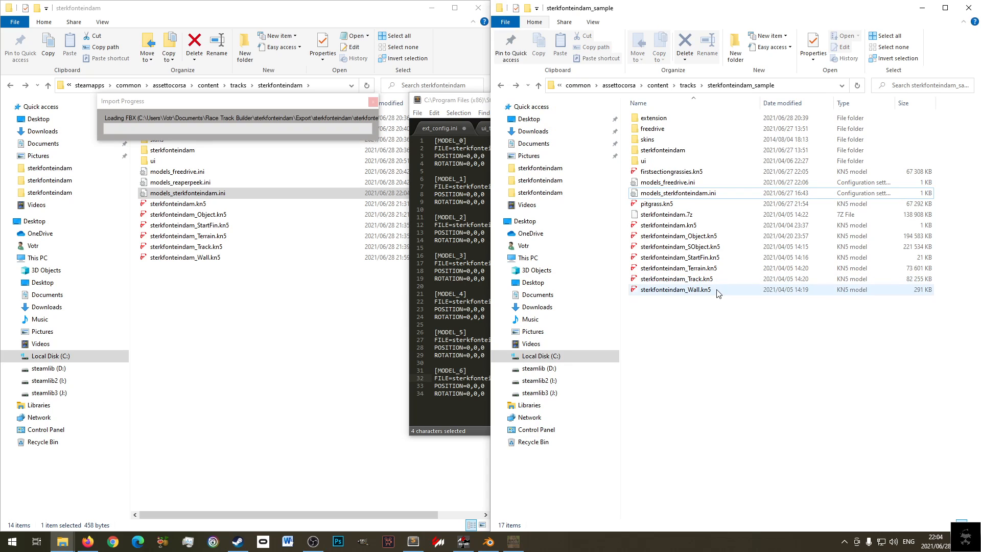
right_click(708, 247)
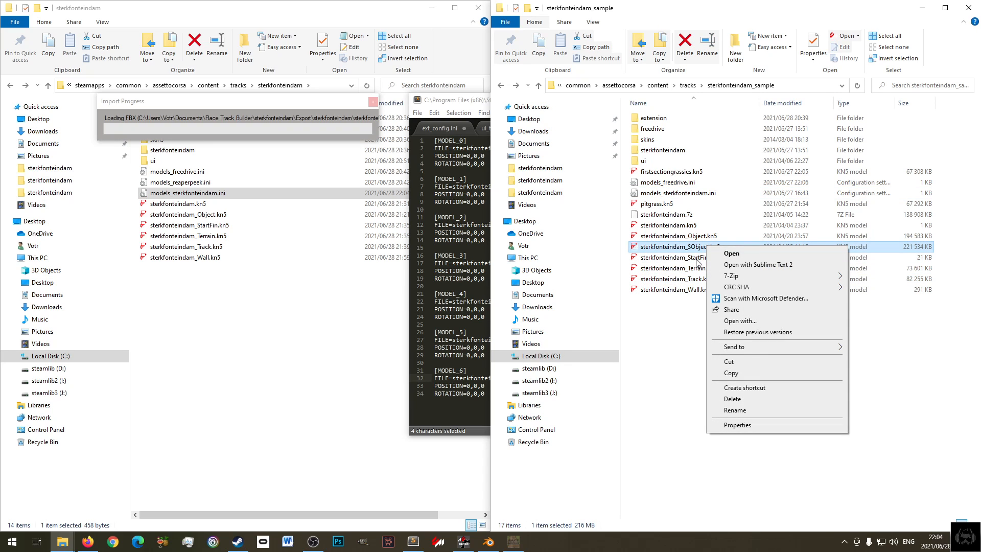
left_click(695, 248)
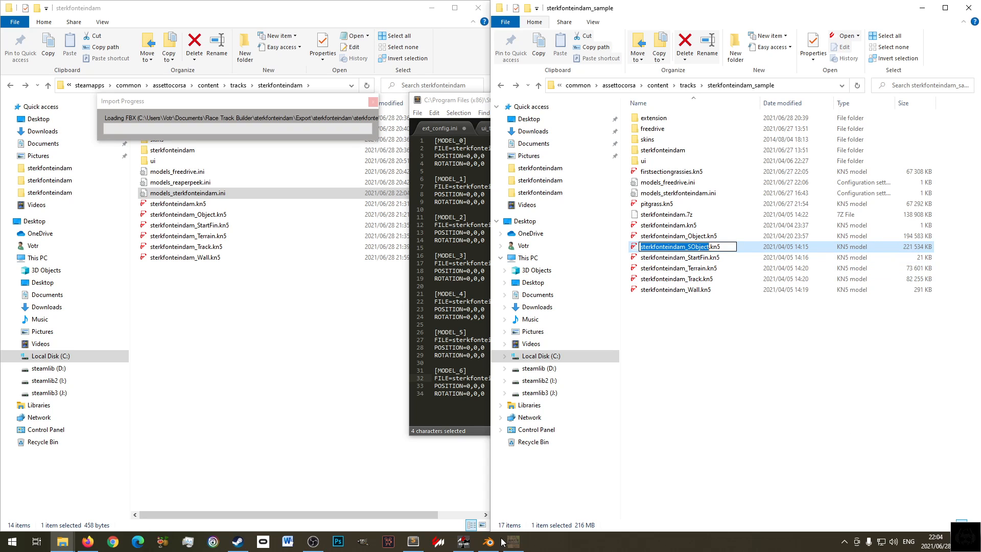
left_click(413, 542)
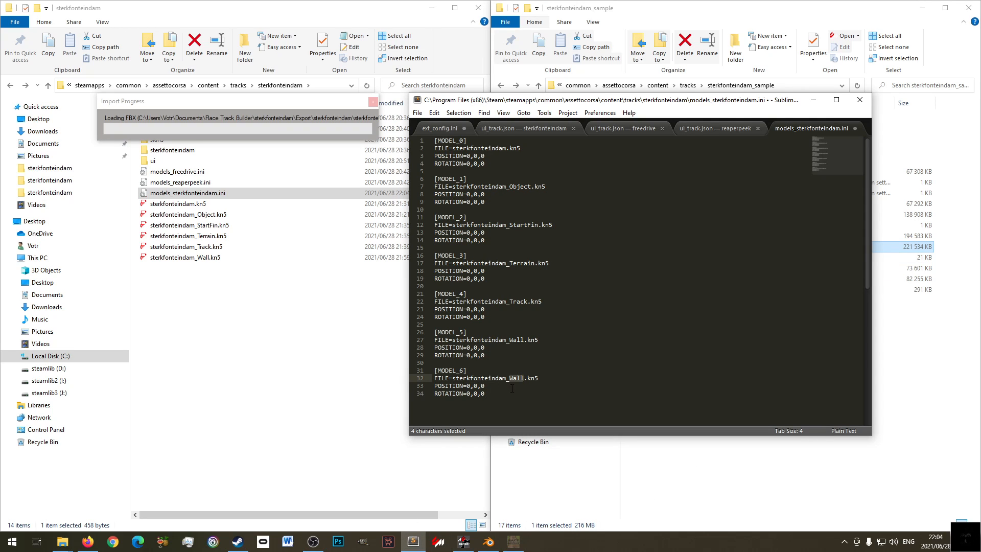
type("SObject")
key("ctrl+s")
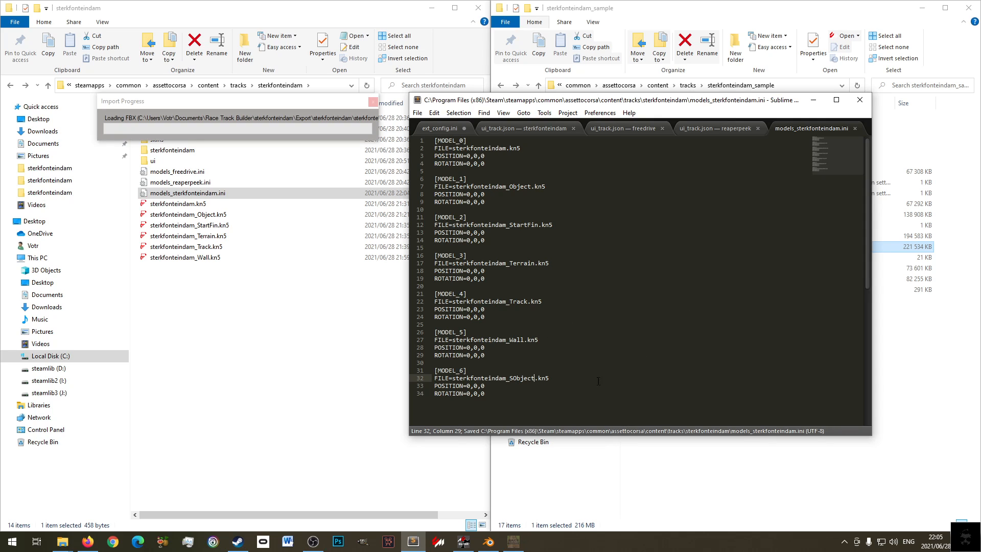
- Review the MODEL_0 to MODEL_6 entries in models_sterkfonteindam.ini and the kn5 file each one references
left_click(543, 169)
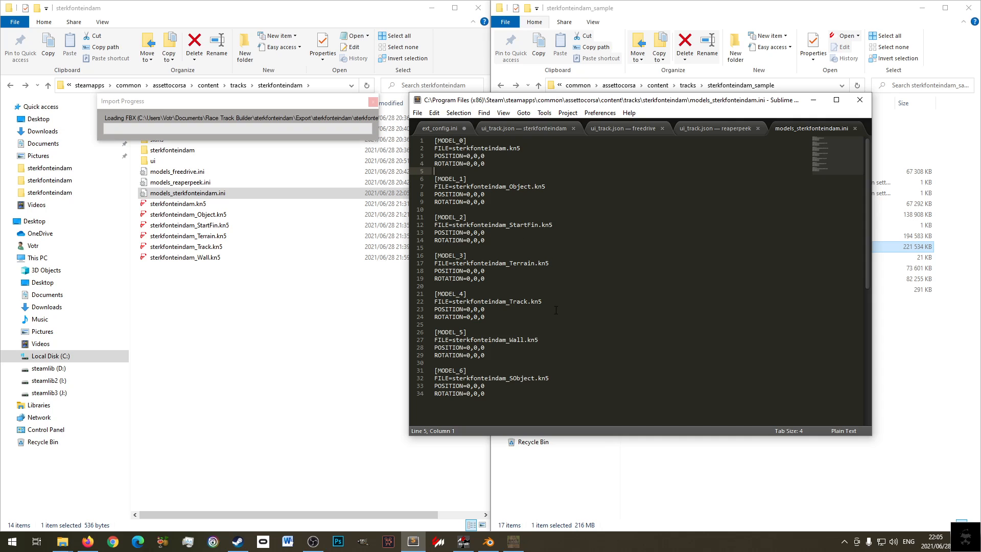
left_click(571, 227)
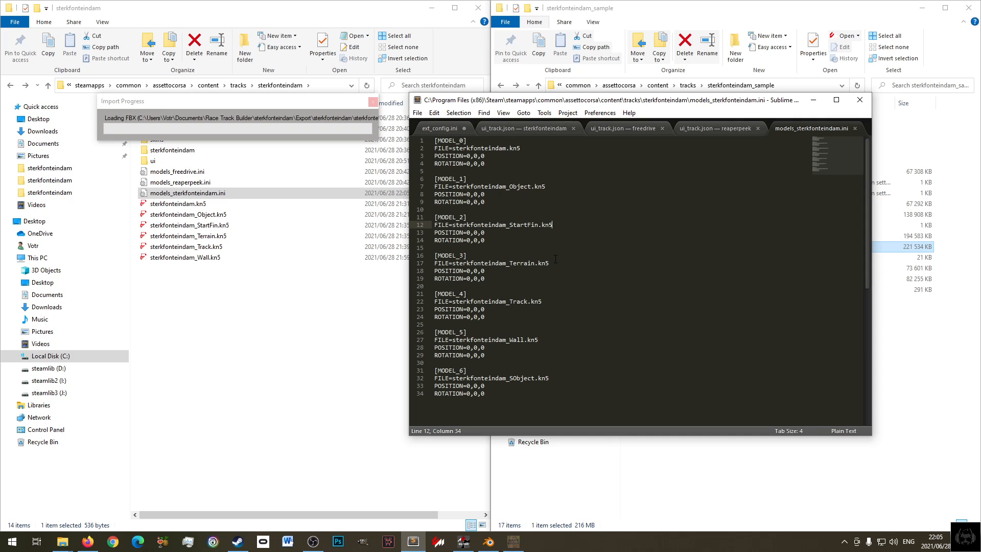
left_click(550, 188)
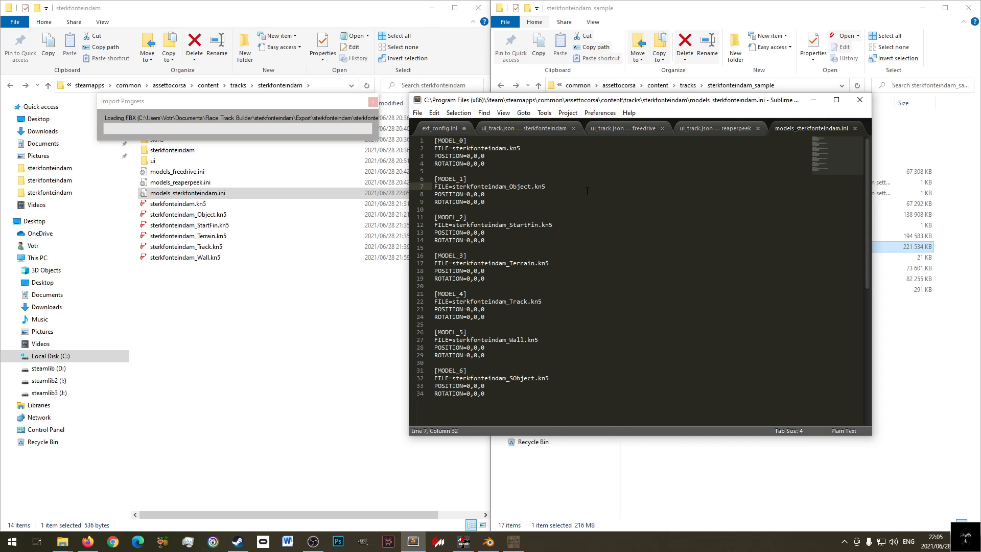
left_click(544, 153)
left_click(527, 149)
left_click_drag(553, 155, 442, 149)
left_click(538, 151)
left_click(519, 172)
left_click(606, 379)
left_click(547, 382)
left_click(559, 409)
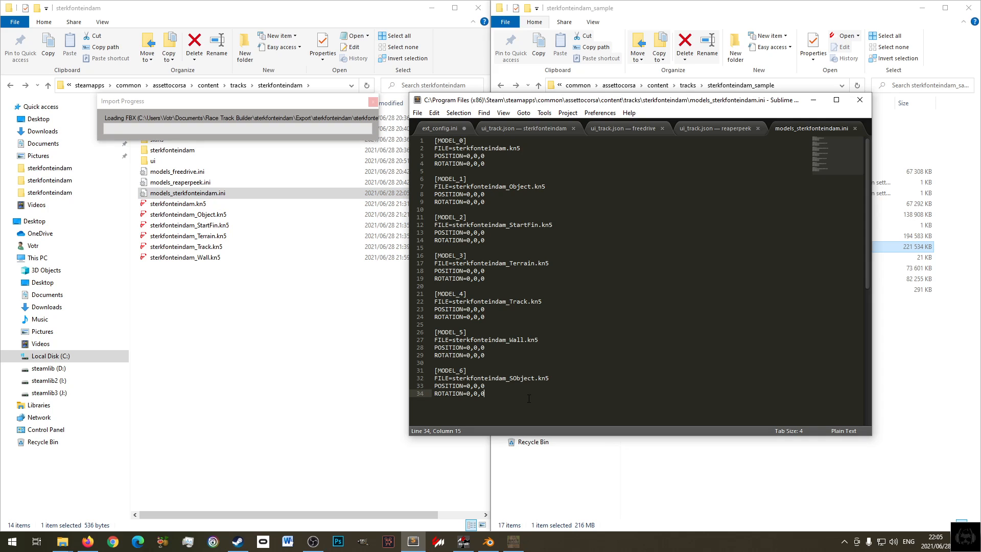
- Copy the complete MODEL_0 to MODEL_6 listing from models_sterkfonteindam.ini, leaving the file's content intact
left_click(195, 183)
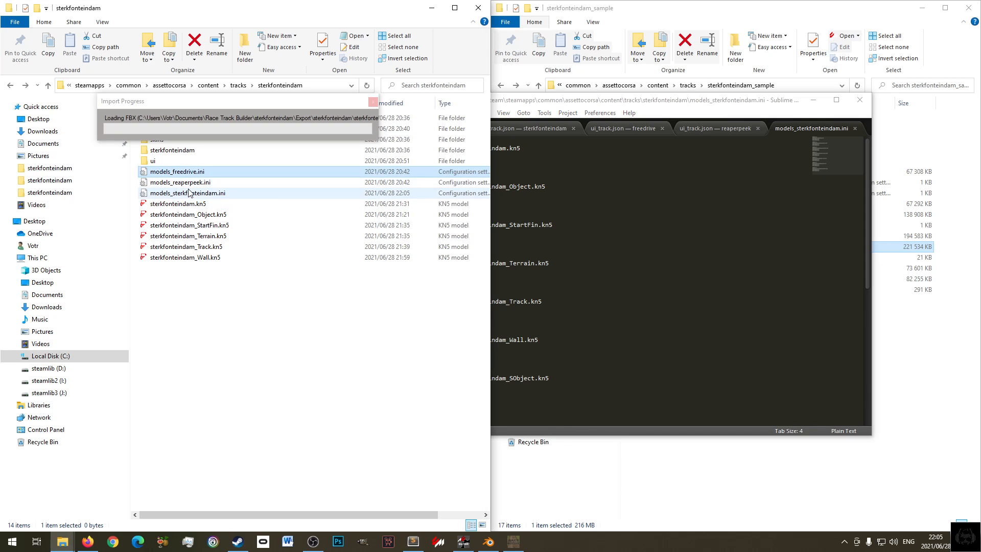
left_click(629, 256)
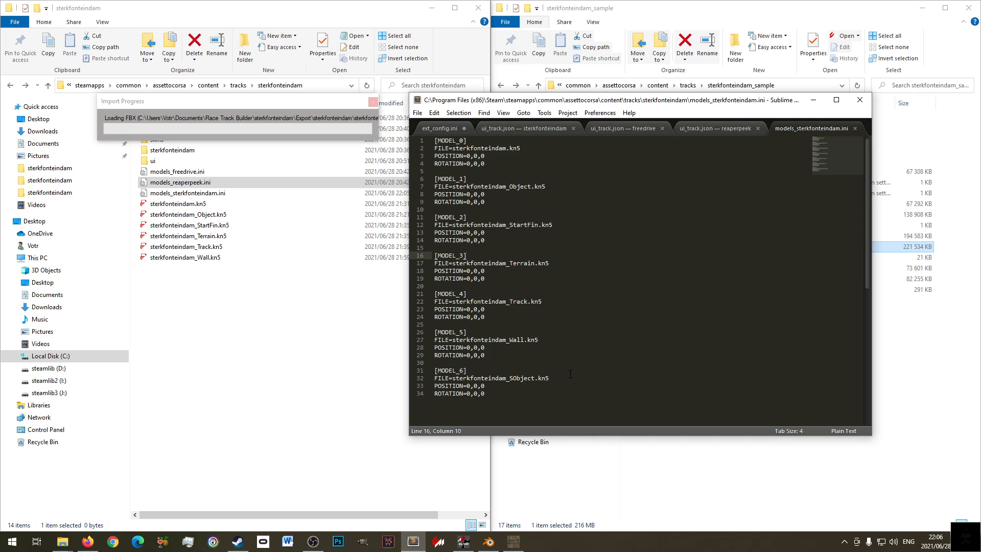
left_click(567, 344)
left_click_drag(490, 394, 433, 139)
right_click(445, 151)
left_click(490, 180)
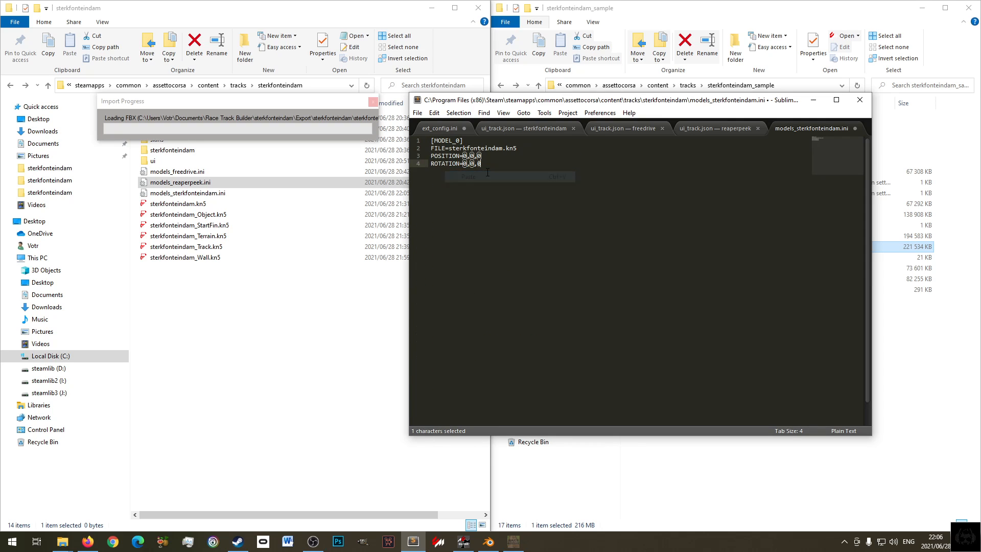
key("ctrl+z")
right_click(448, 159)
left_click(475, 177)
- Open models_freedrive.ini in Sublime Text, paste the copied model listing into it and save the file
left_click(228, 187)
double_click(173, 184)
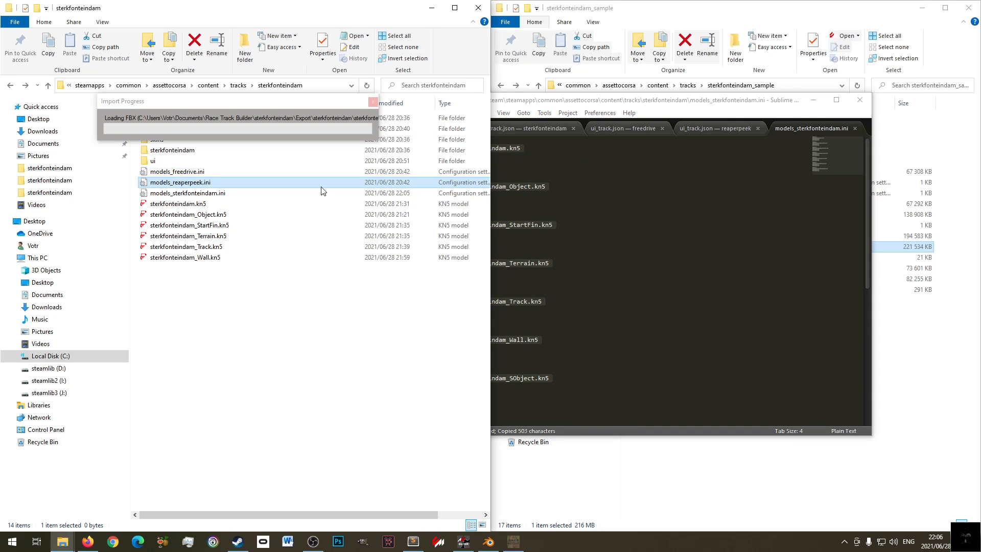
right_click(184, 173)
left_click(240, 212)
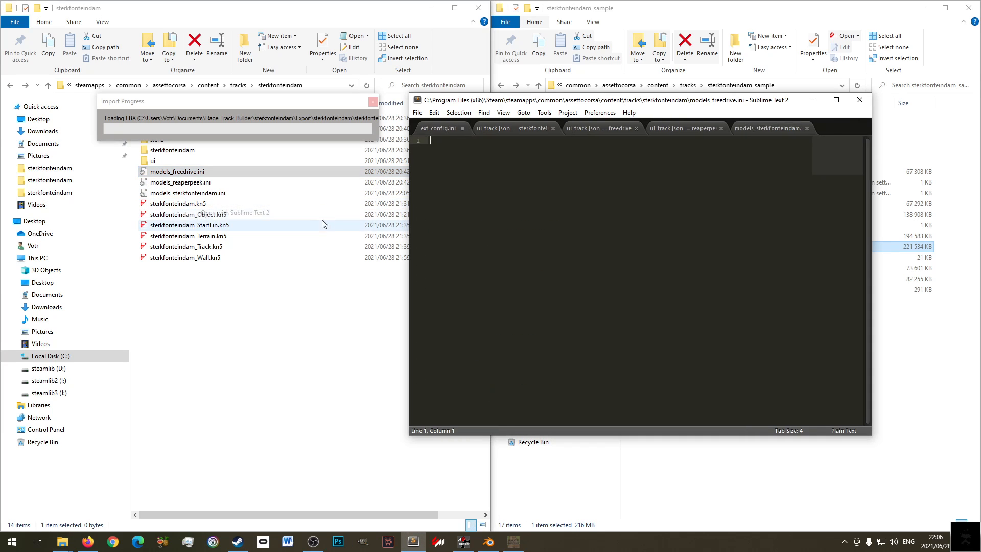
key("ctrl+v")
left_click(600, 203)
key("ctrl+s")
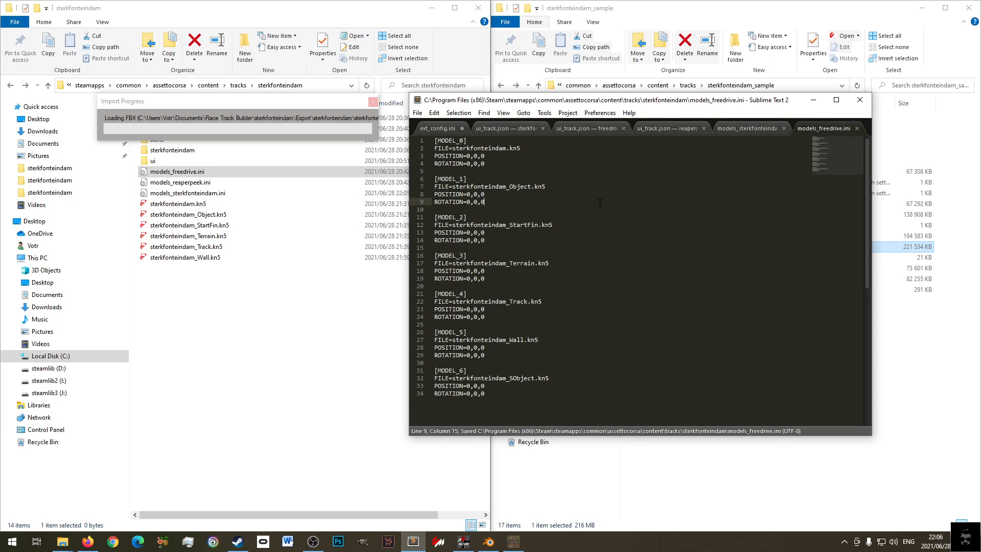
left_click(522, 379)
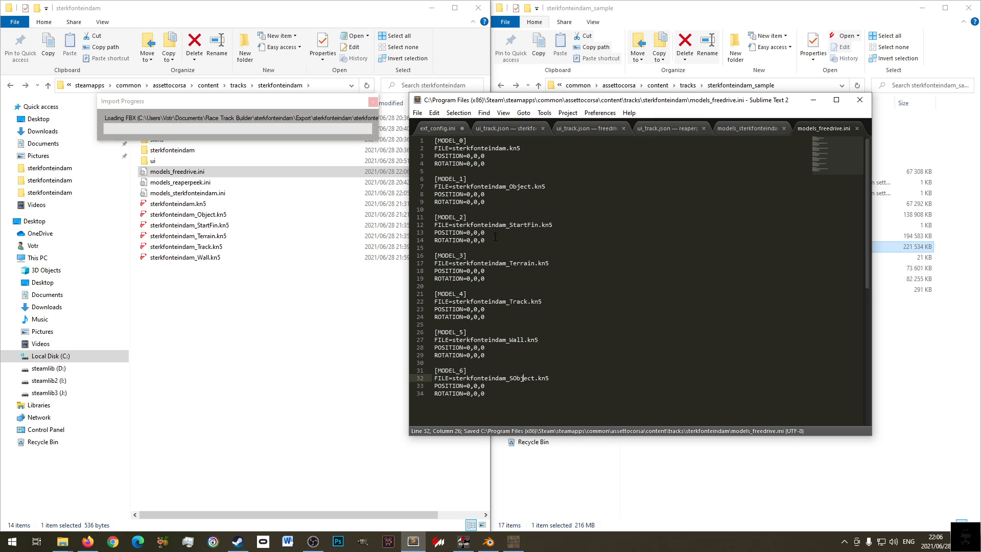
- Open models_reaperpeek.ini in Sublime Text, paste the same model listing and save the file
left_click(184, 182)
right_click(189, 183)
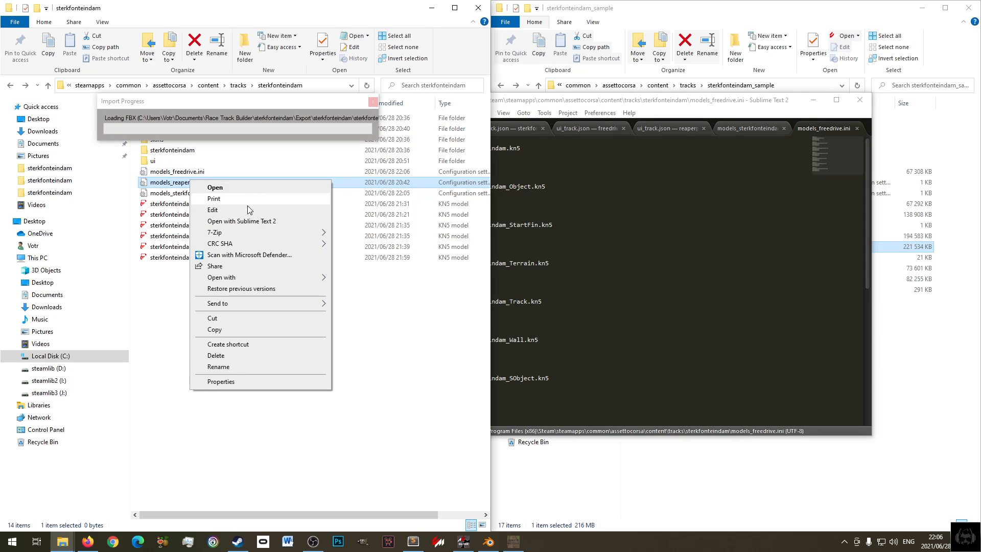
left_click(251, 223)
key("ctrl+v")
key("ctrl+s")
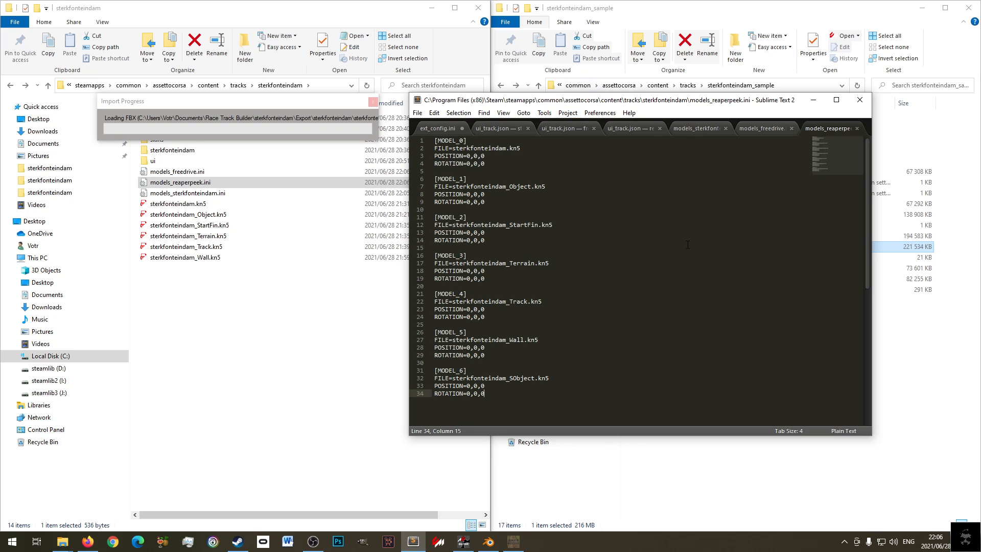
- Compare the freedrive, reaperpeek and sterkfonteindam models .ini files in the editor and in the track folder
left_click(764, 129)
left_click(701, 129)
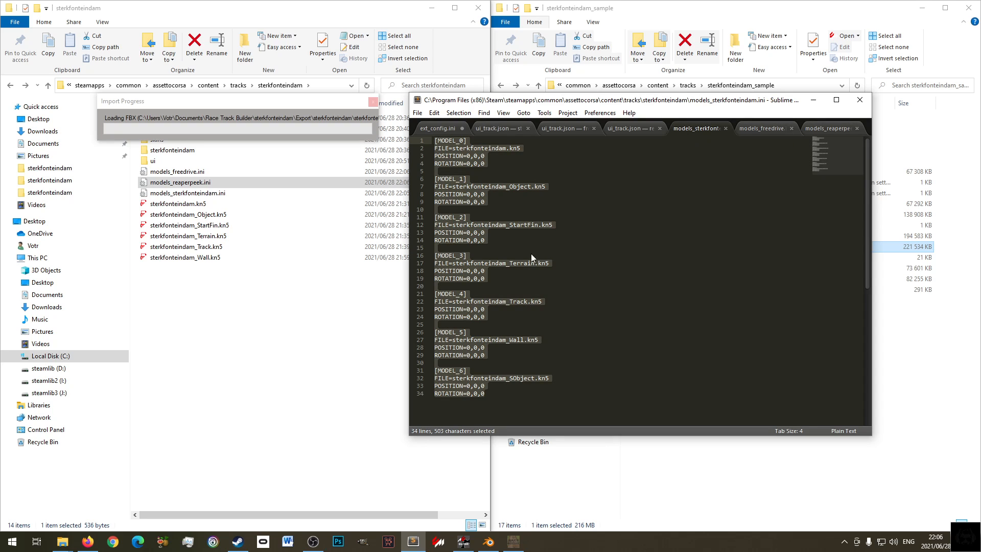
left_click(166, 194)
left_click(168, 184)
left_click(170, 173)
left_click(169, 183)
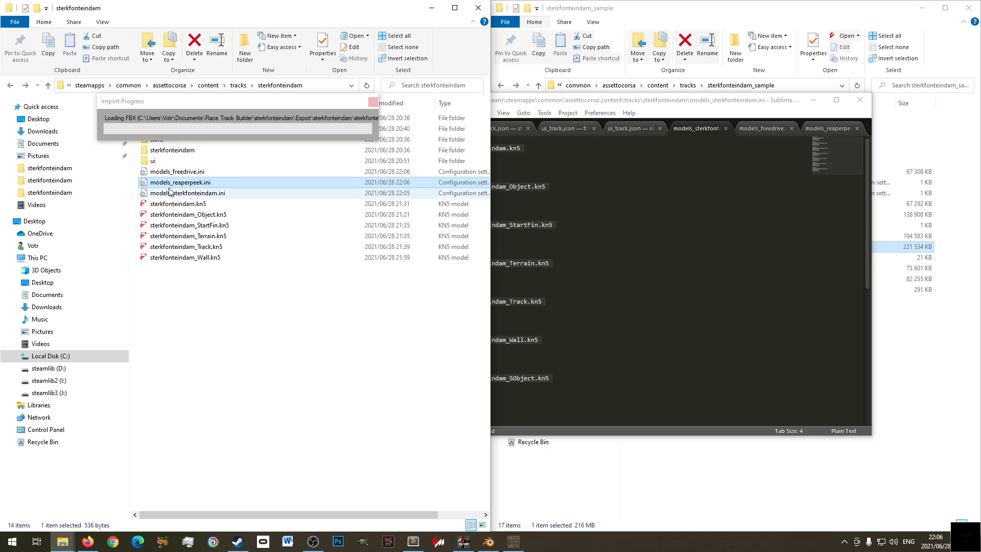
left_click(170, 193)
left_click_drag(266, 302, 221, 292)
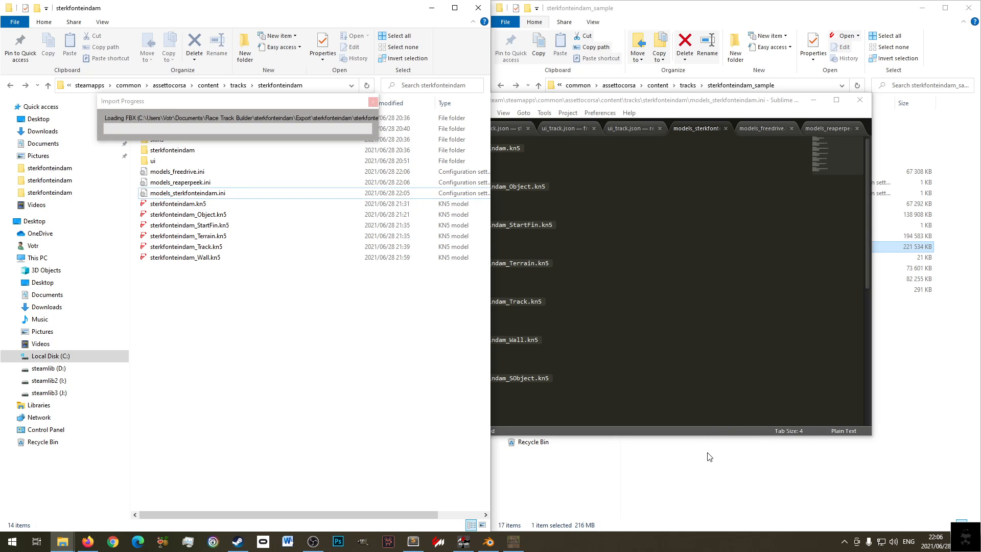
left_click(796, 479)
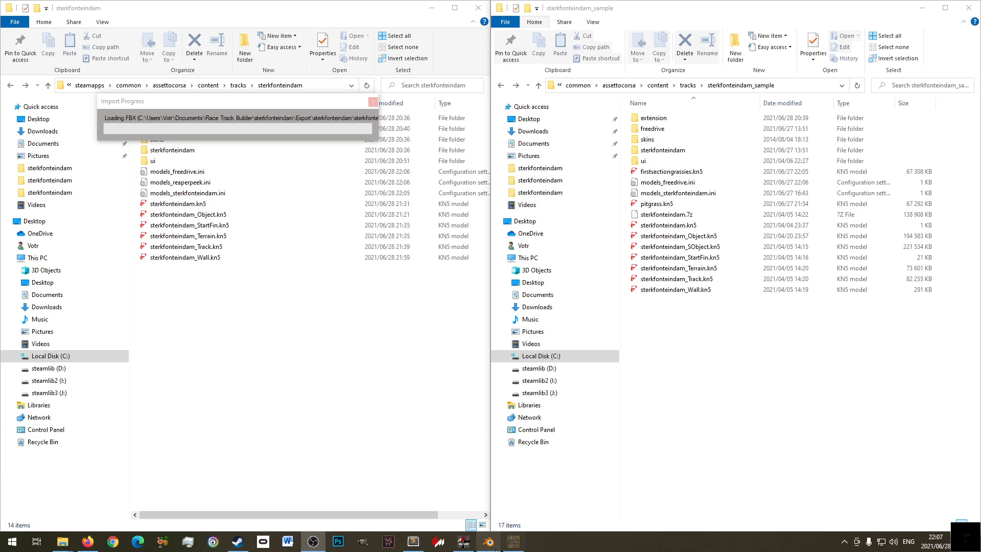
- Switch to Firefox, raise the volume of the SoundCloud rain track and minimize the browser
left_click(88, 542)
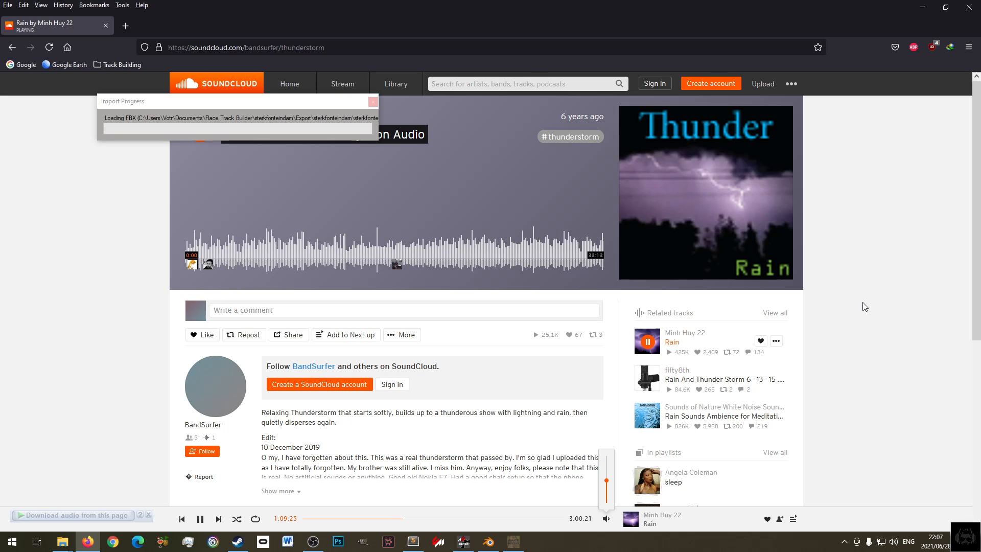
left_click_drag(608, 481, 613, 468)
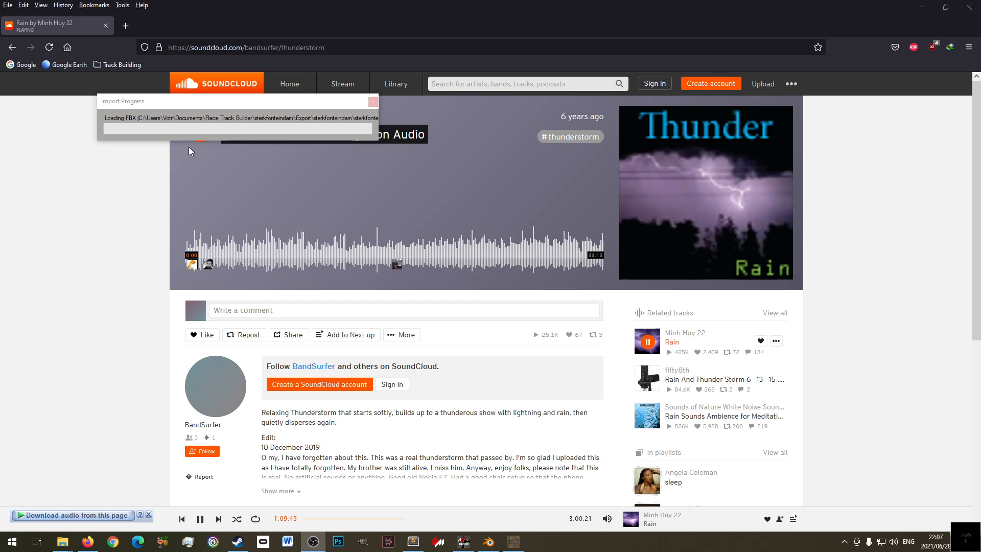
left_click(922, 7)
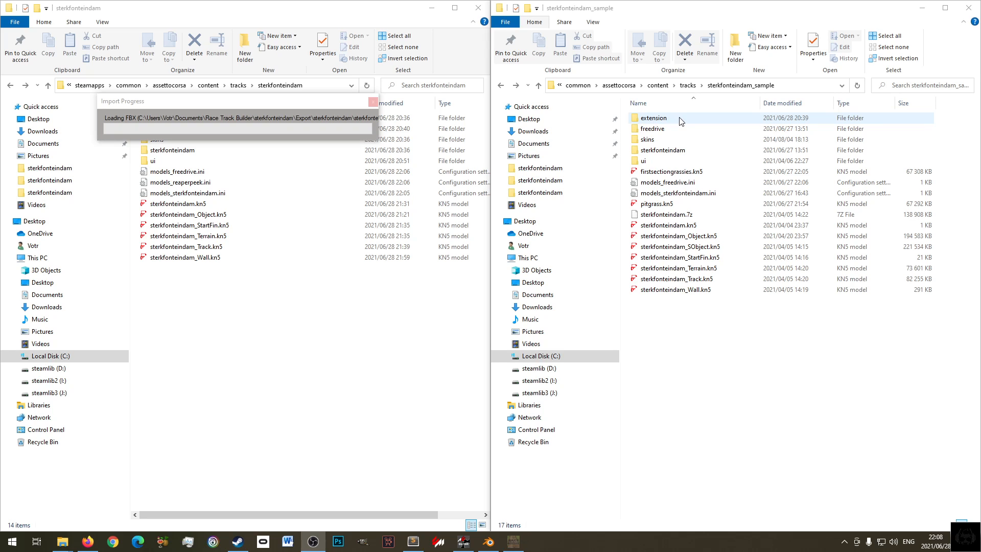
- Locate ext_config.ini in the sample track's extension folder and examine the GRASS_FX settings in the ext_config.ini open in Sublime Text
double_click(656, 117)
left_click(668, 123)
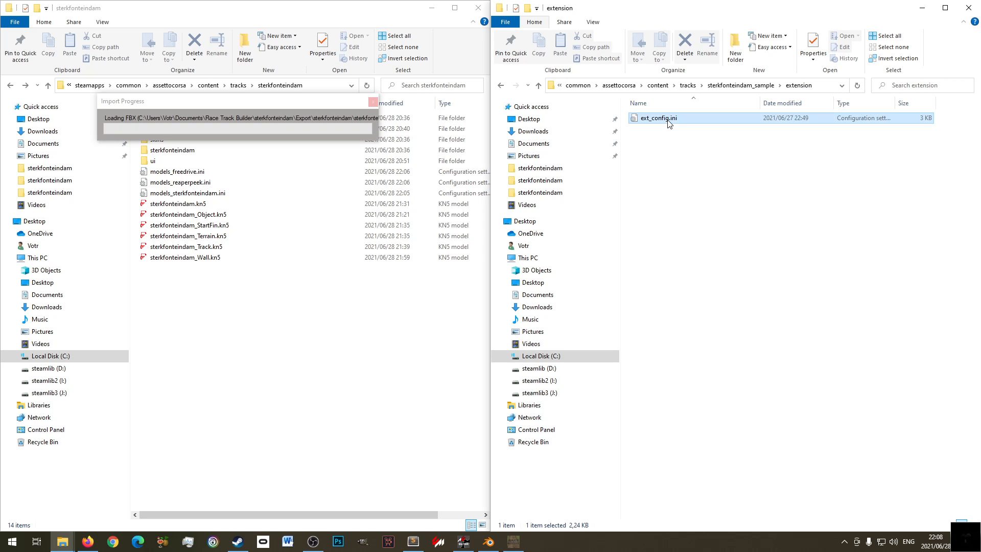
left_click(414, 541)
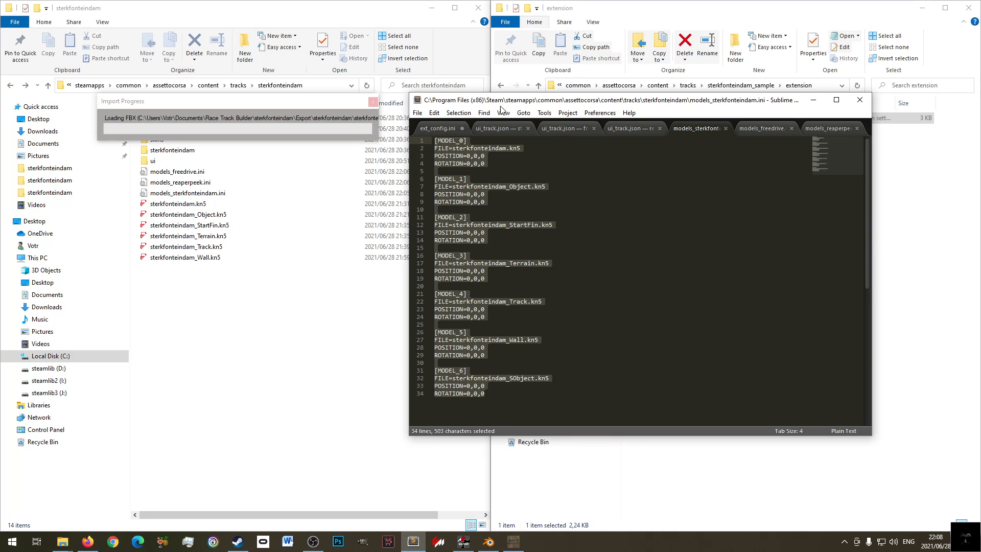
left_click(446, 129)
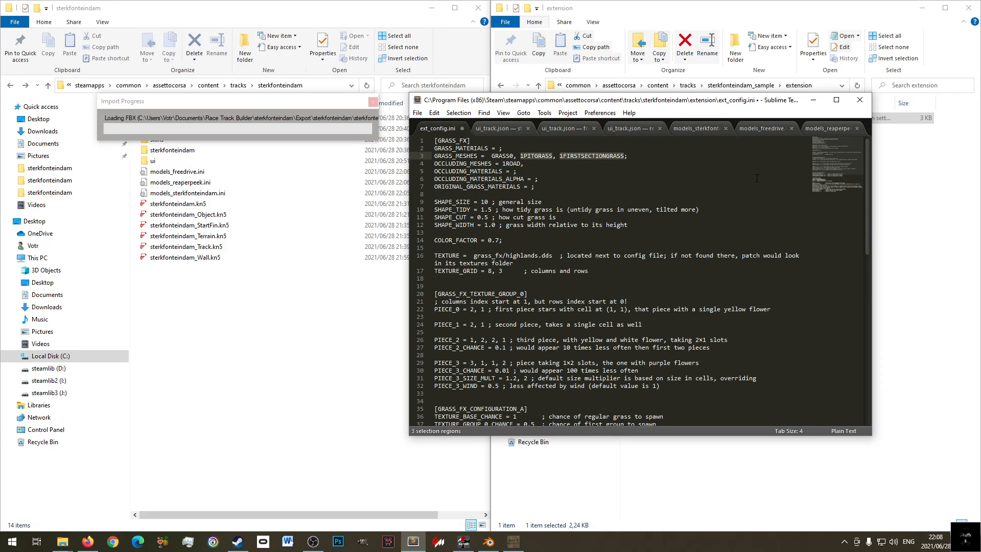
left_click_drag(736, 439, 729, 526)
left_click(662, 456)
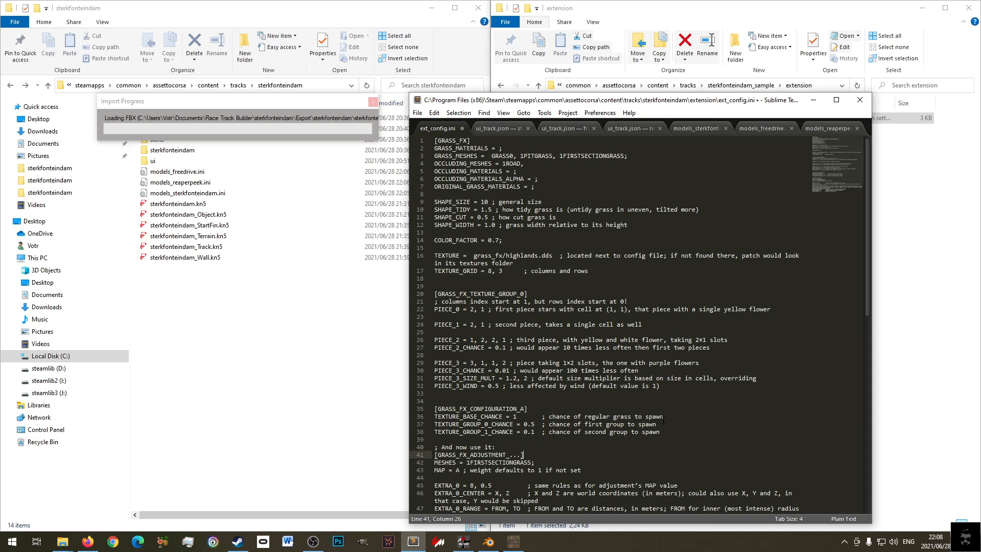
scroll(663, 434, "down", 5)
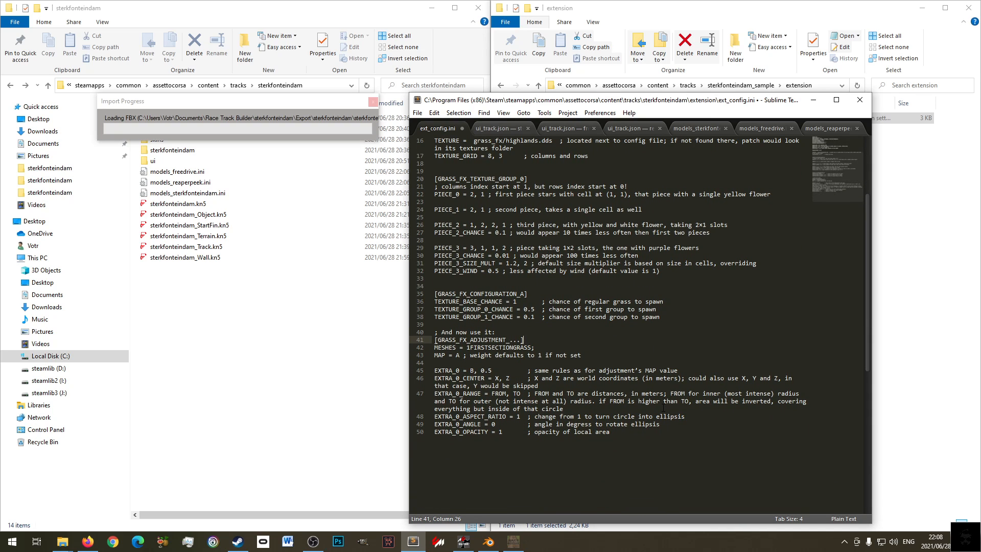
scroll(673, 380, "up", 3)
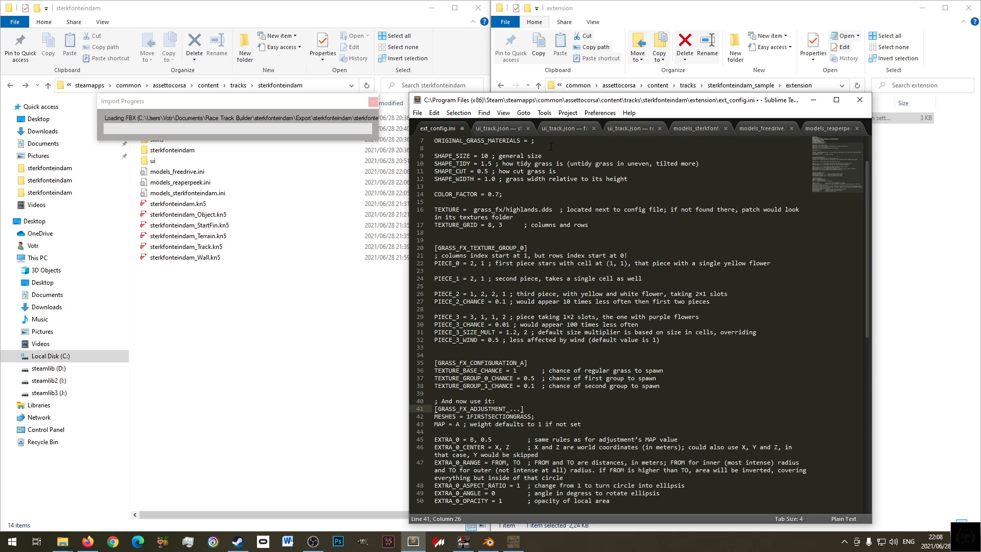
scroll(582, 249, "up", 2)
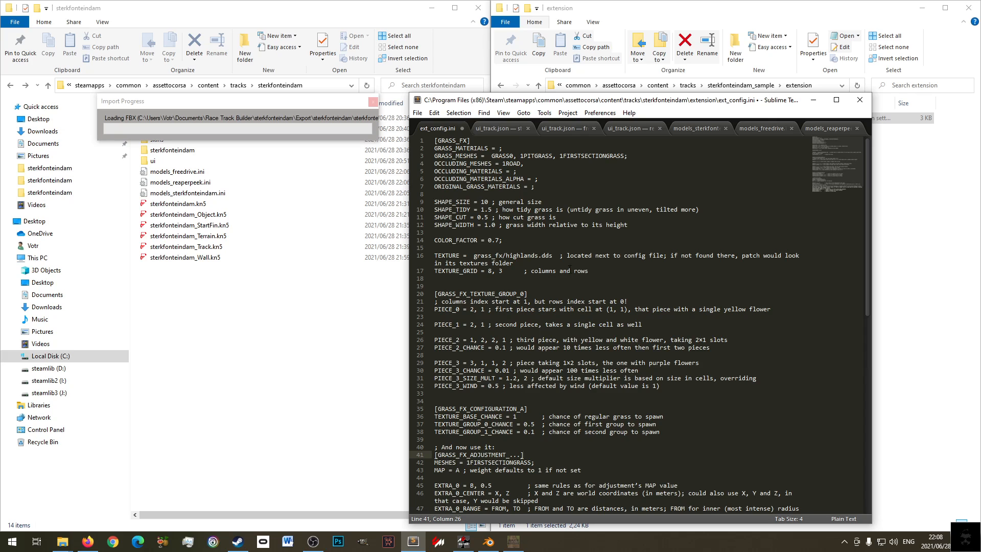
left_click(503, 155)
scroll(655, 327, "down", 3)
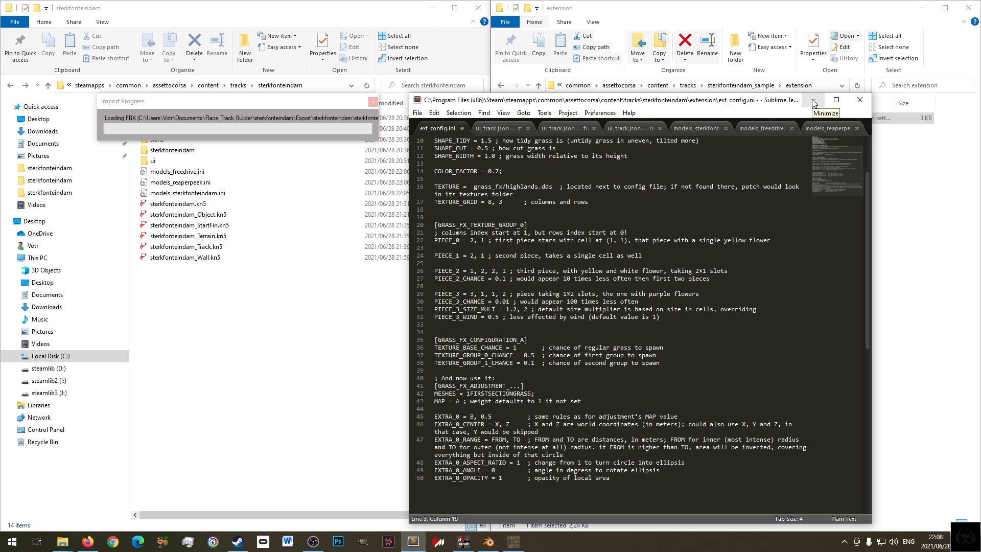
- Review the ui_track.json and models .ini files for the sterkfonteindam, freedrive and reaperpeek layouts
left_click(502, 129)
left_click(437, 300)
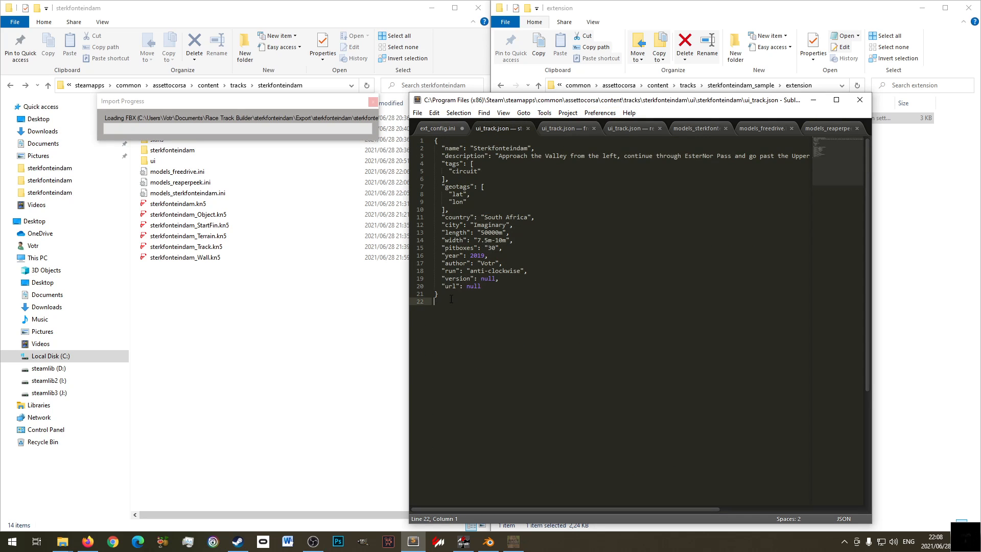
left_click(454, 294)
left_click(564, 128)
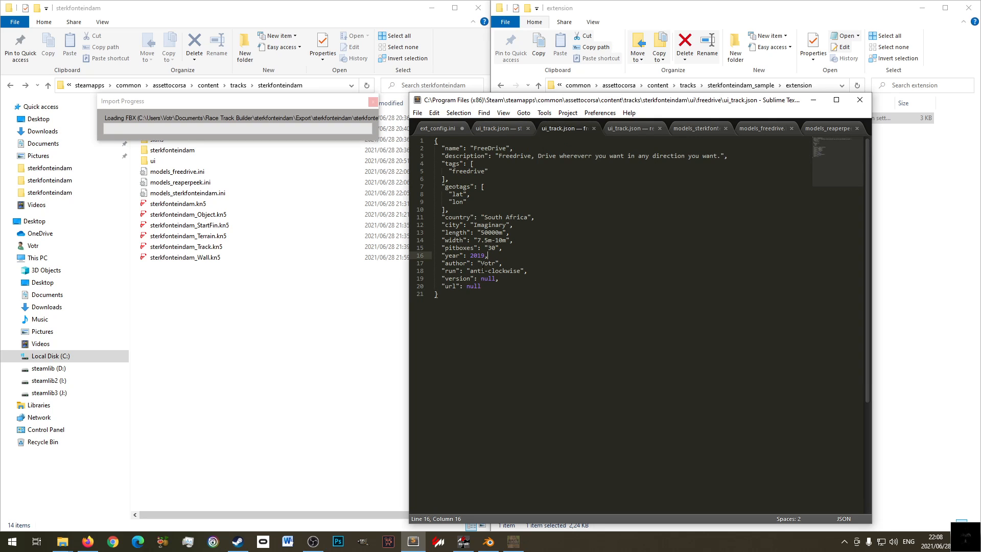
left_click(625, 129)
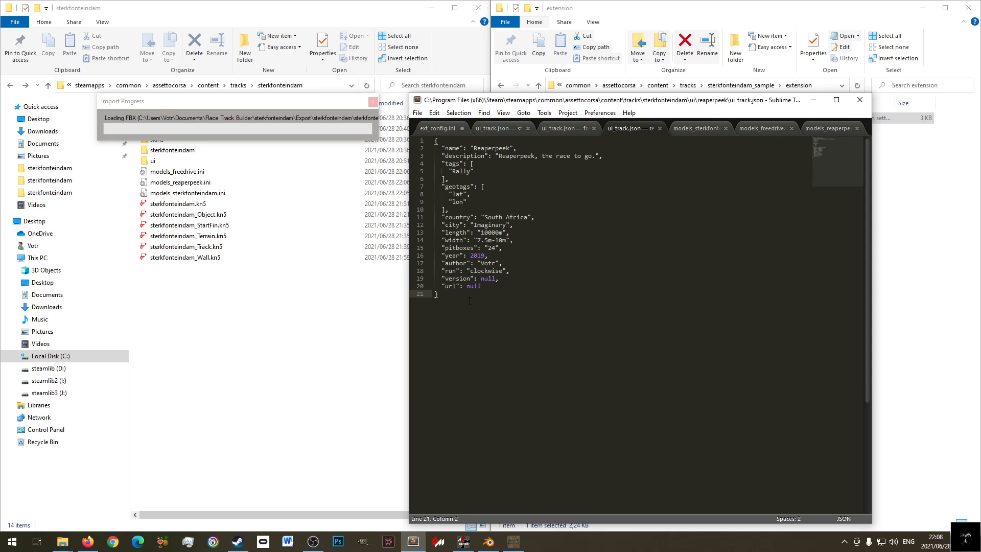
left_click(694, 128)
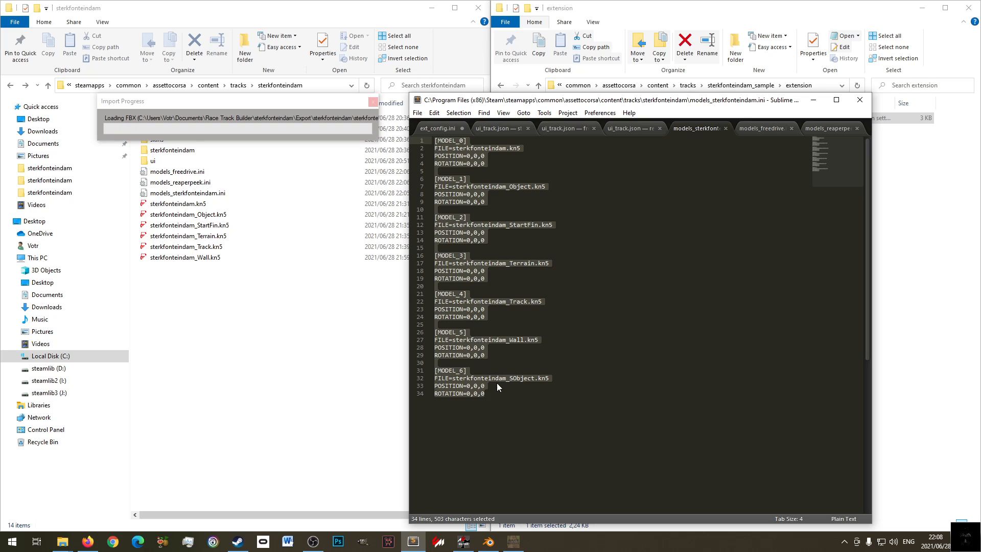
left_click(493, 396)
left_click(768, 129)
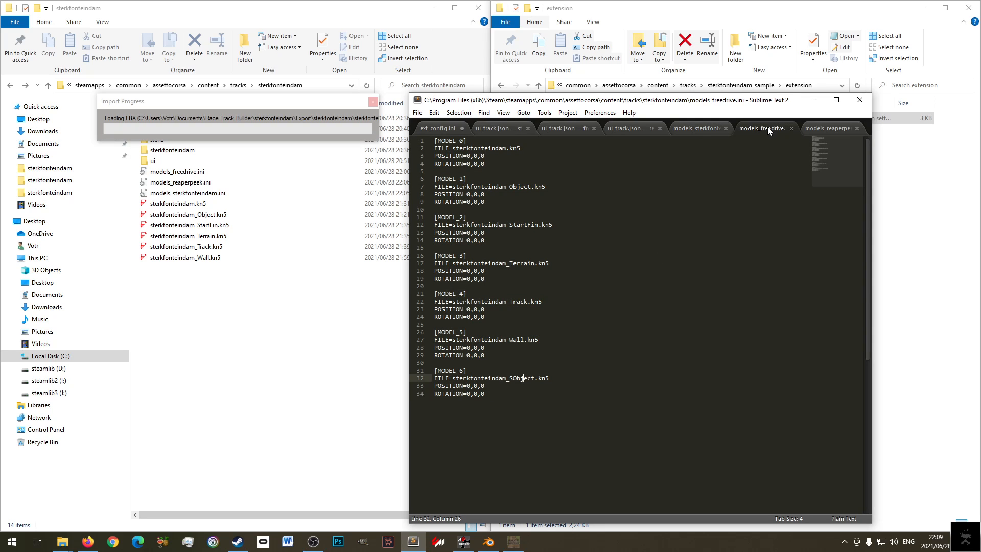
left_click(540, 395)
left_click(820, 132)
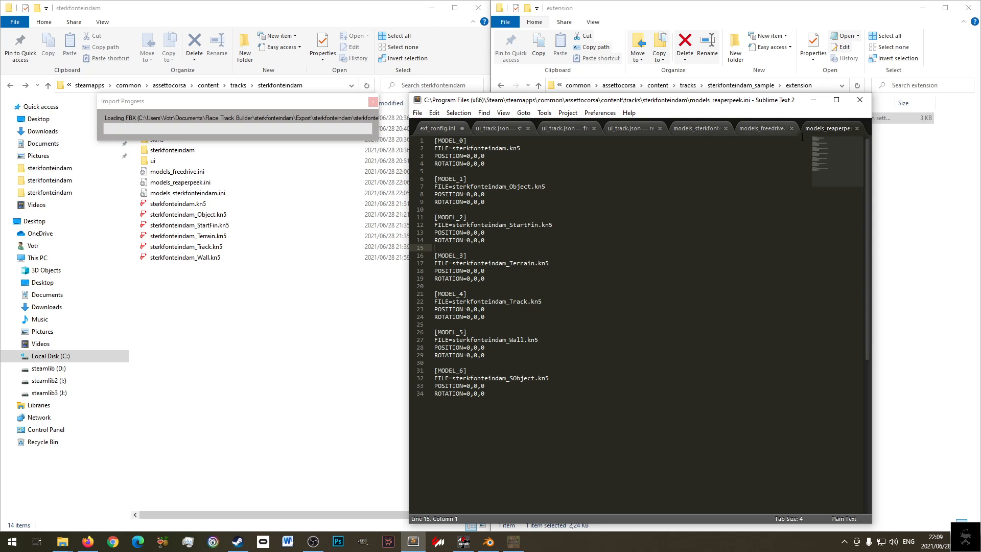
left_click(564, 383)
left_click(564, 398)
- Switch to Blender and examine the GRASSWORKING terrain from the top view in solid and wireframe shading
left_click(489, 542)
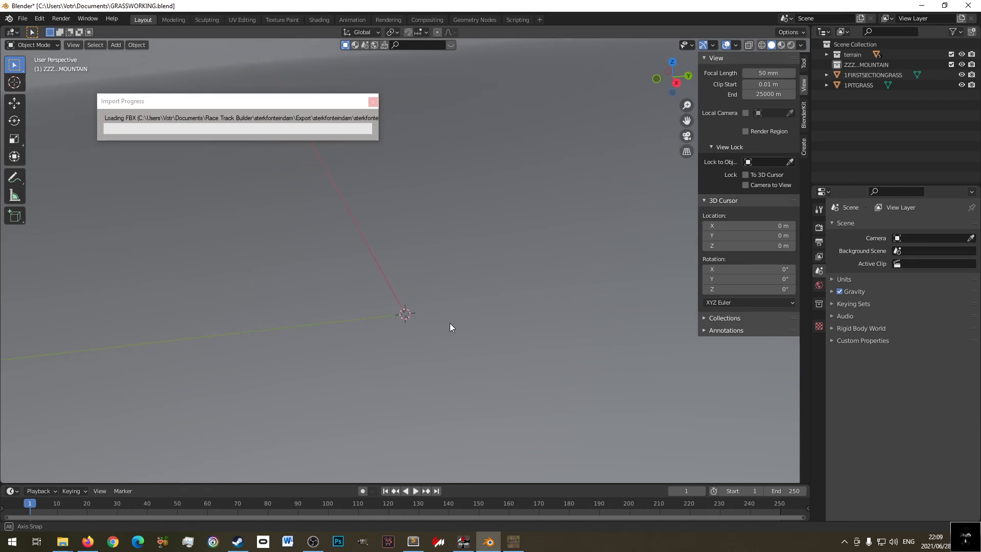
middle_click_drag(450, 323, 364, 337)
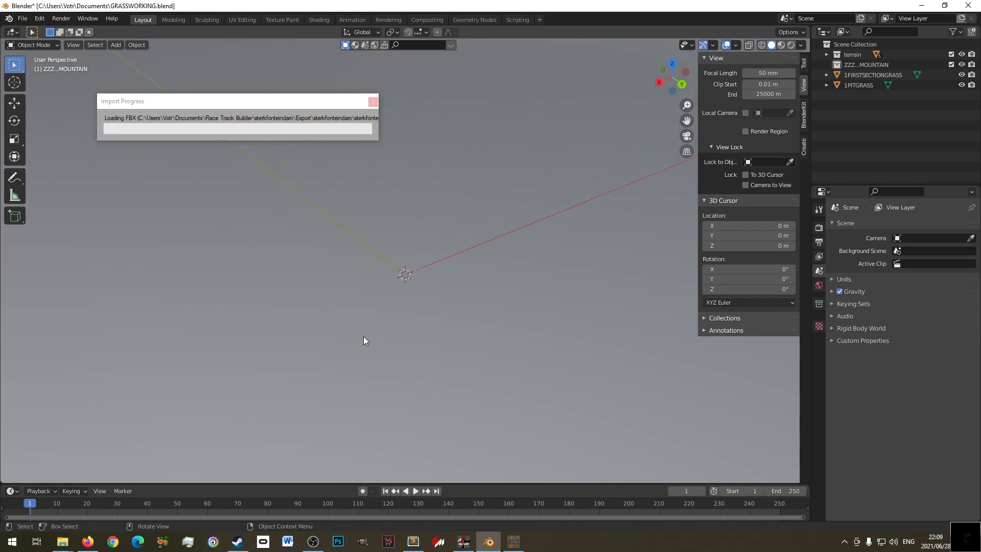
key("KP_7")
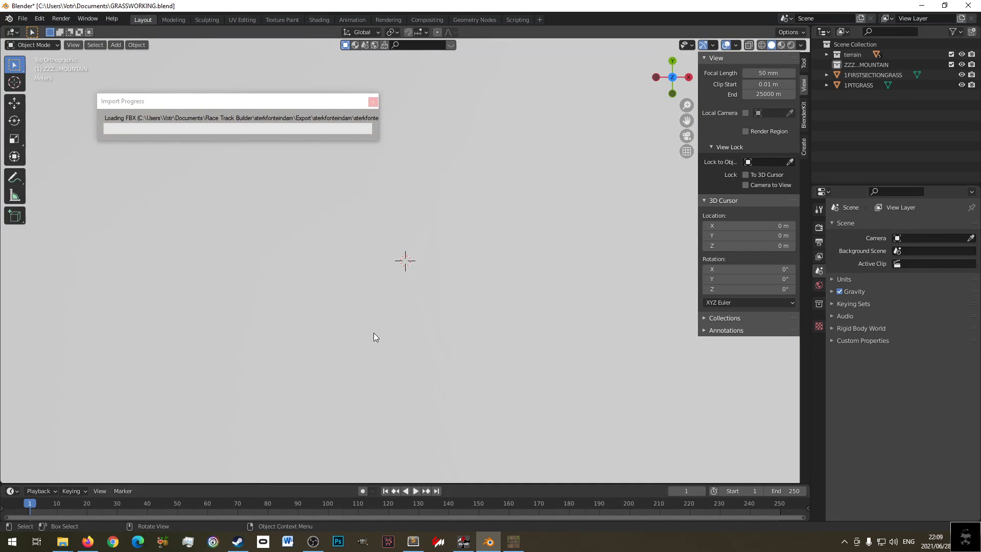
scroll(433, 294, "down", 6)
scroll(444, 290, "down", 8)
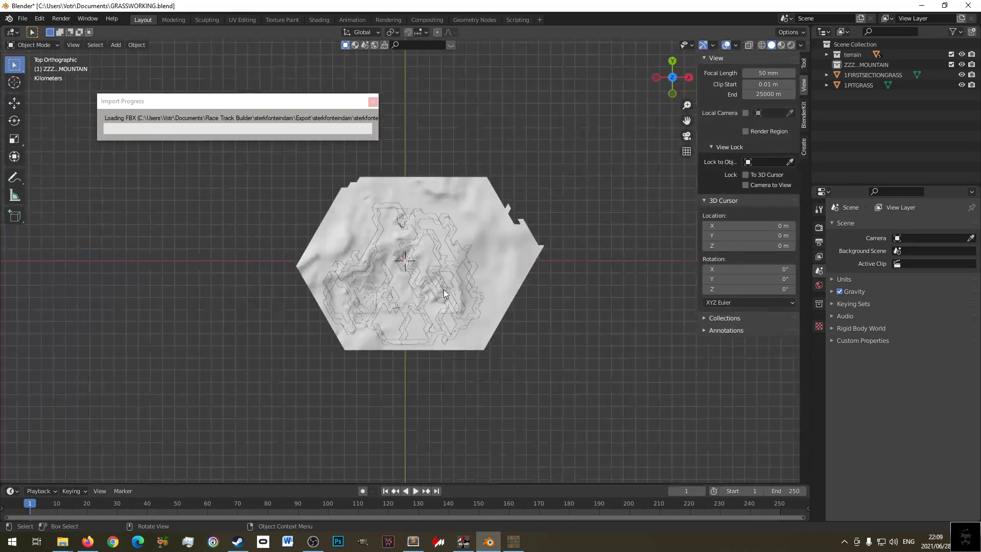
scroll(484, 286, "up", 5)
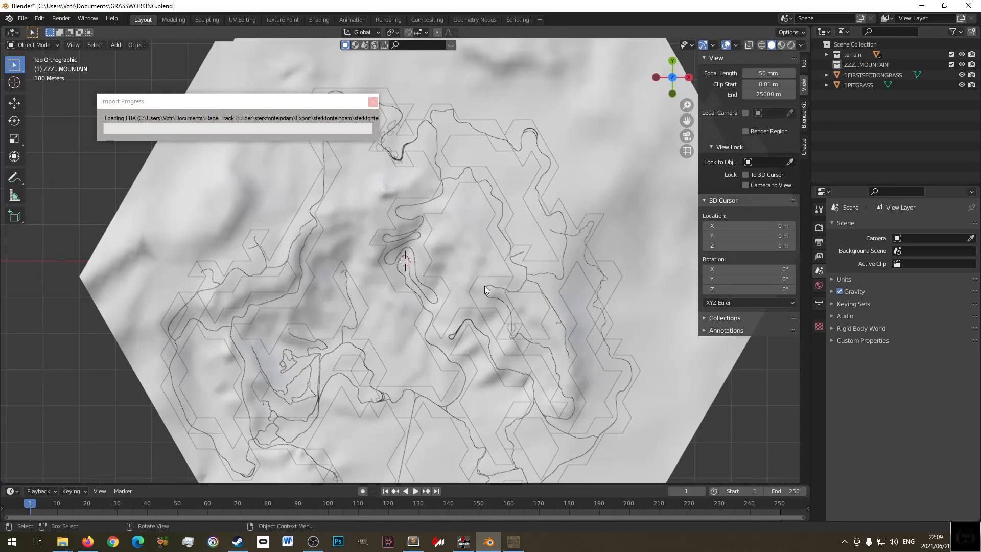
left_click(761, 45)
scroll(552, 289, "down", 3)
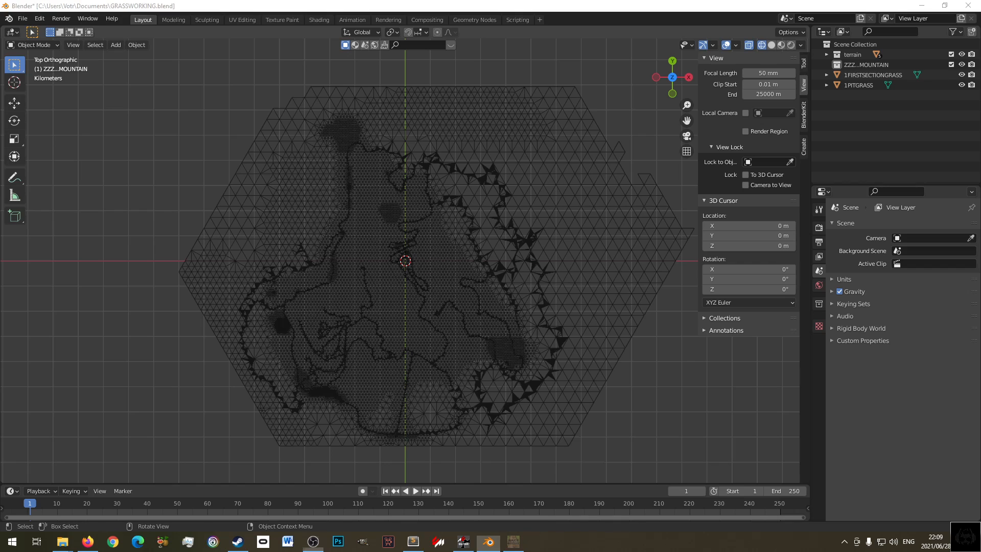
- Switch to Steam and read the Race Track Builder discussion post about exporting string objects and walls together to avoid the export error
left_click(464, 542)
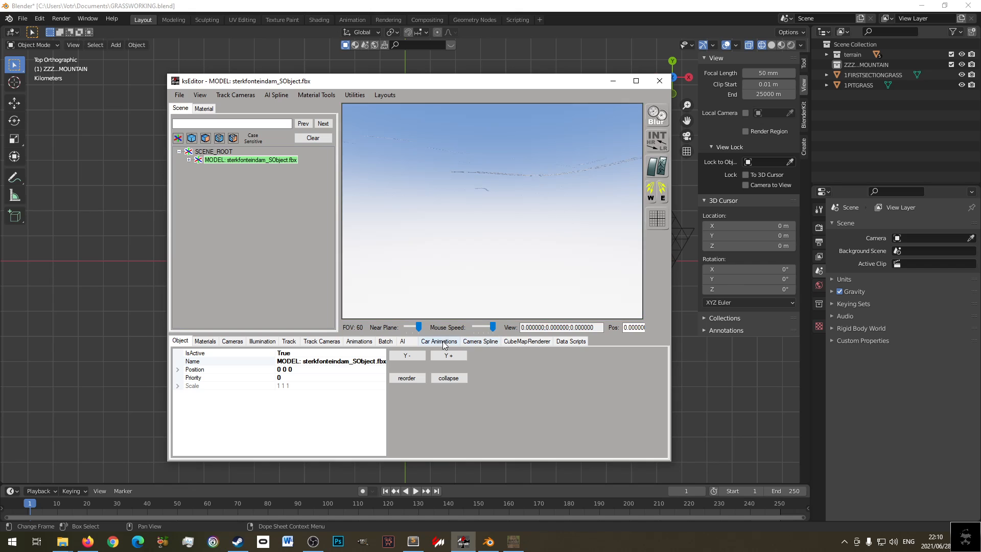
left_click(237, 541)
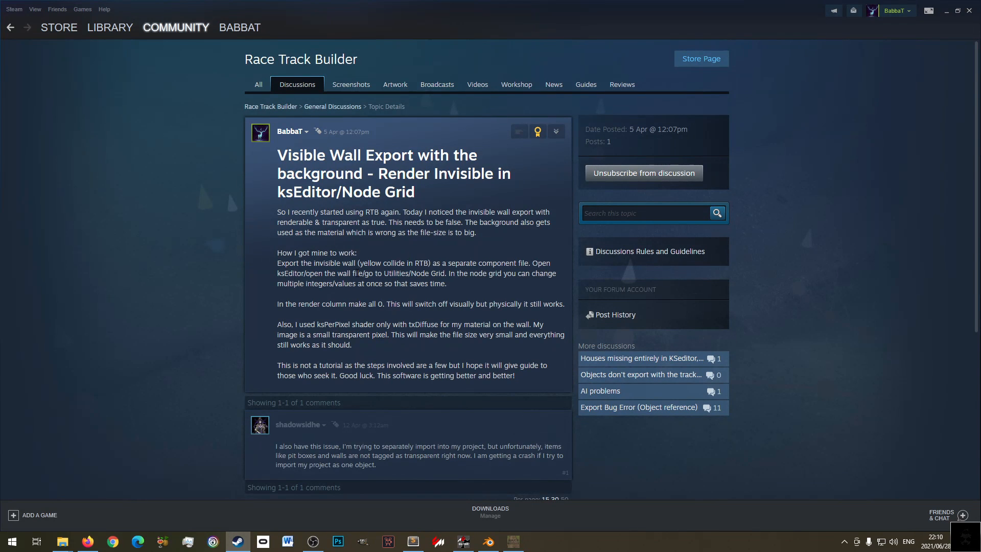
key("alt+Left")
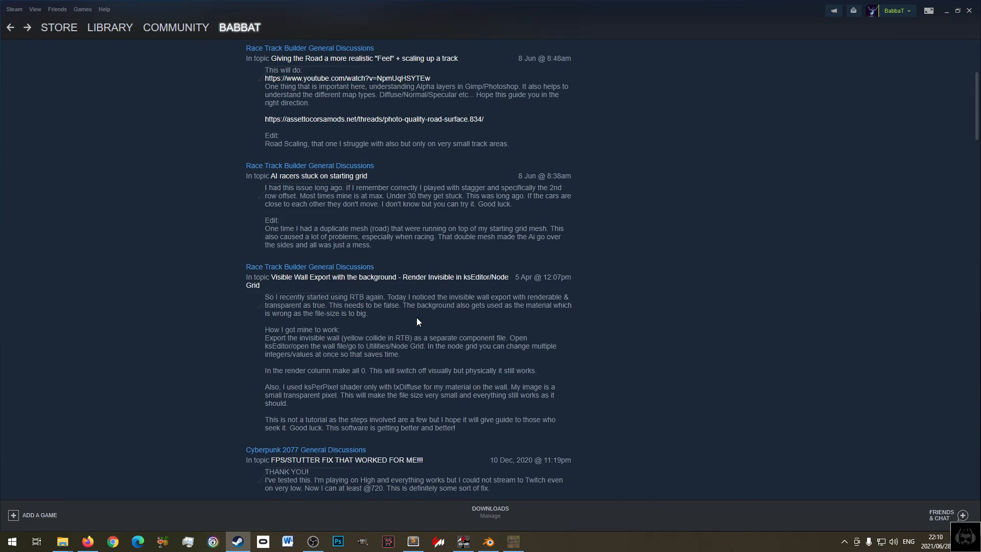
key("alt+Right")
left_click_drag(427, 198, 490, 328)
left_click(465, 413)
left_click_drag(317, 411, 471, 467)
scroll(471, 467, "down", 2)
left_click_drag(448, 305, 272, 279)
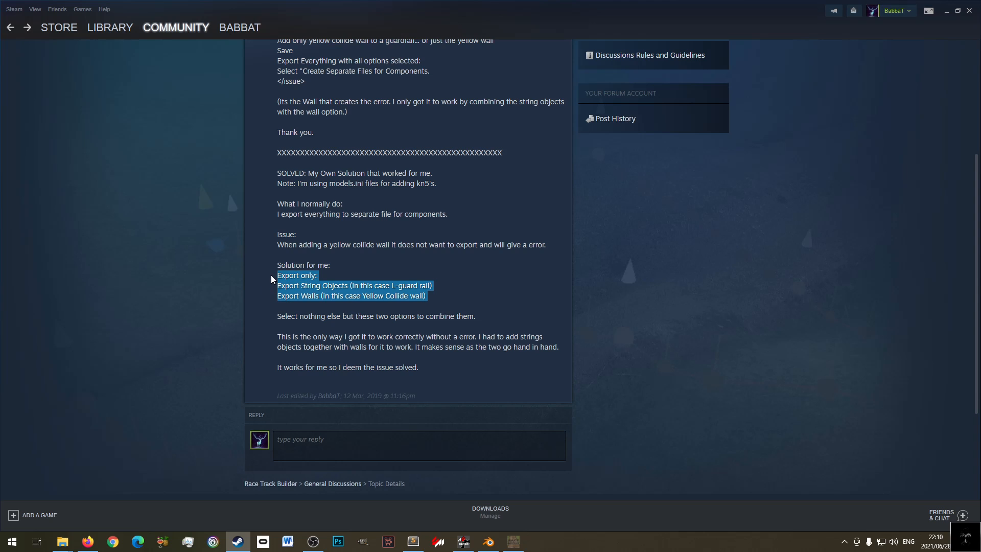
left_click(356, 268)
left_click_drag(472, 296, 278, 275)
left_click(395, 354)
key("alt+Left")
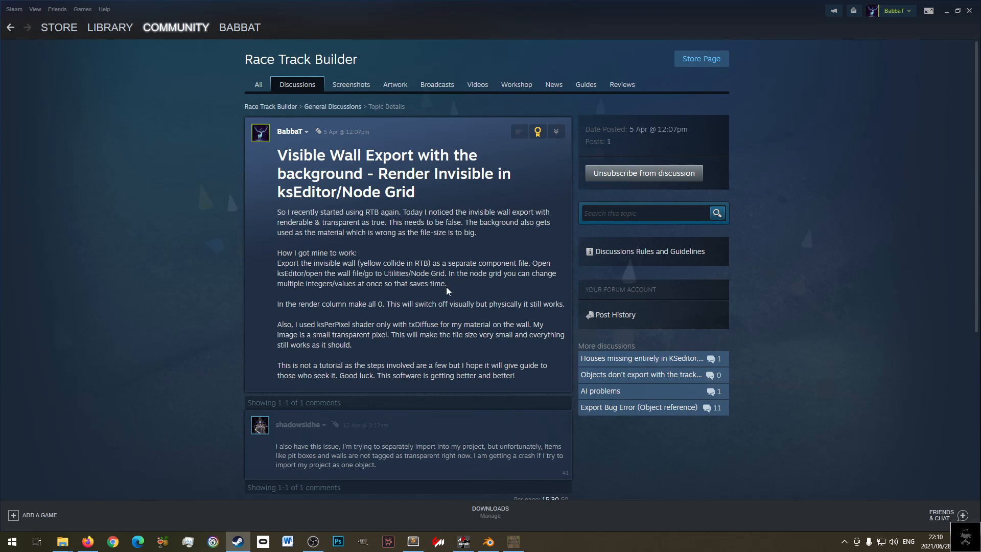
- Highlight the "Visible Wall Export" post and its workaround, and locate sterkfonteindam_Wall.fbx in the Race Track Builder export folder
left_click_drag(275, 160, 528, 382)
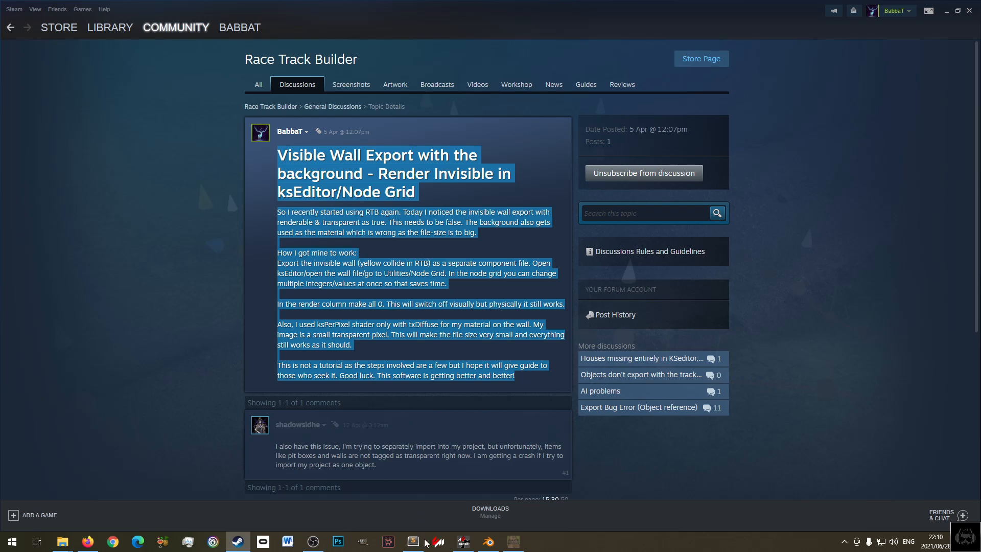
mouse_move(62, 542)
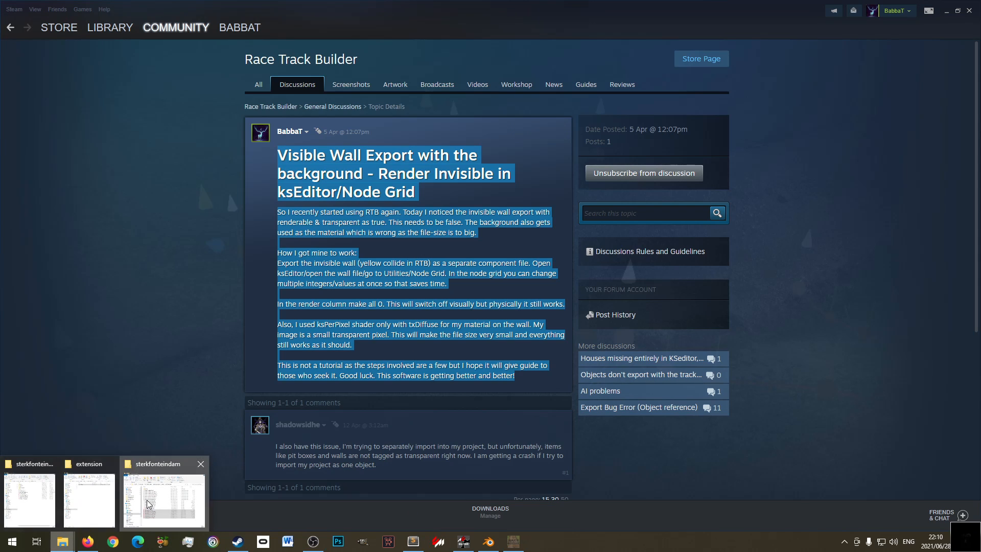
left_click(49, 511)
left_click(332, 350)
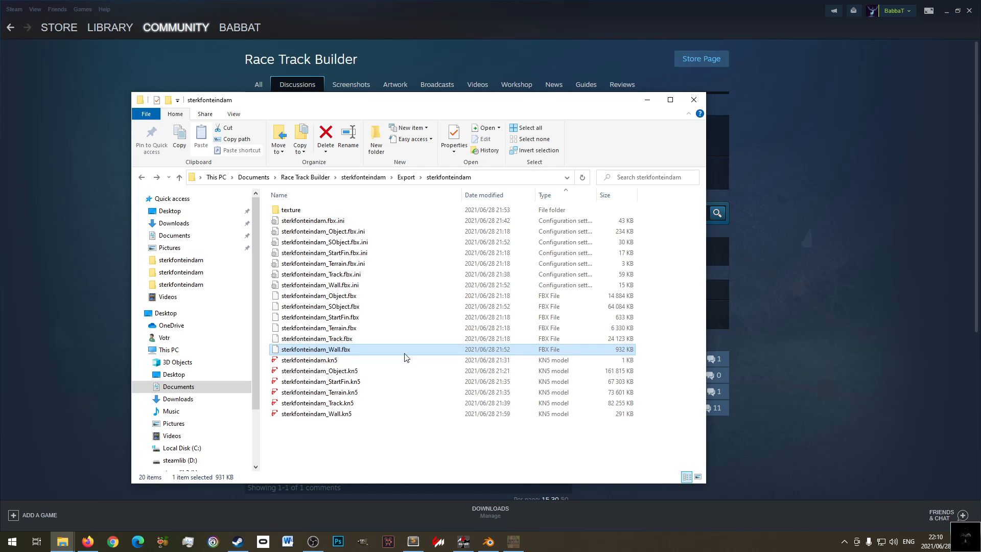
left_click(99, 238)
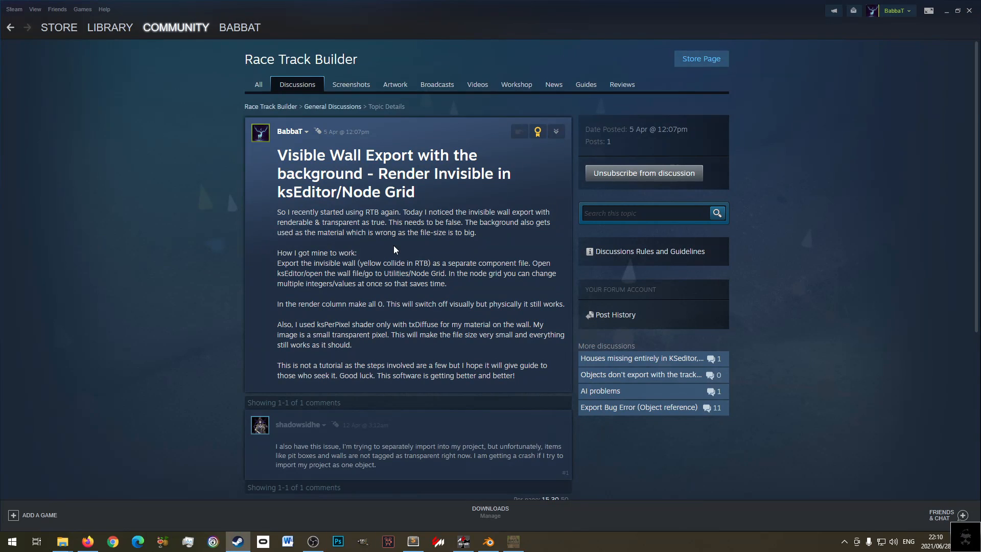
left_click_drag(269, 247, 542, 381)
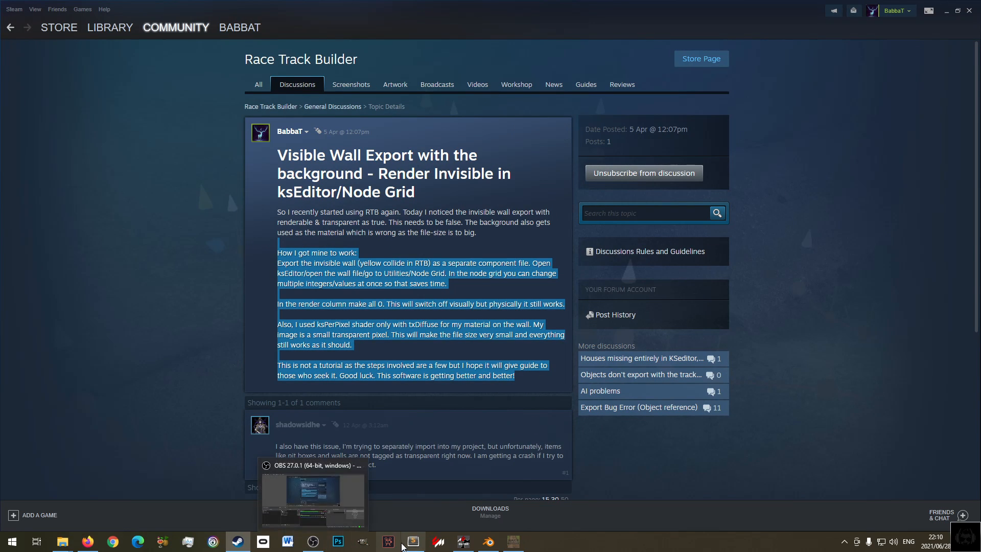
- Switch to ksEditor and inspect the loaded sterkfonteindam_SObject.fbx string objects up close
left_click(489, 542)
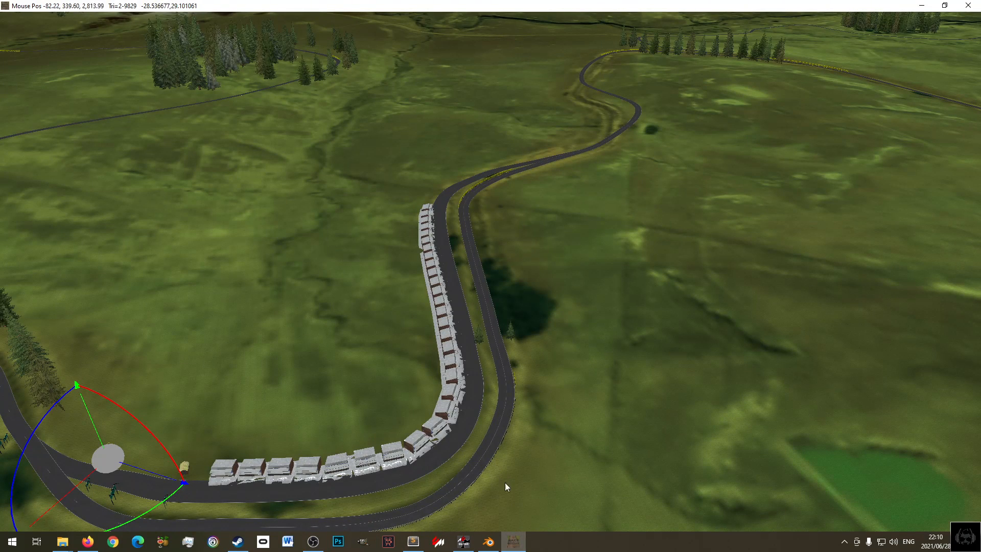
left_click(463, 541)
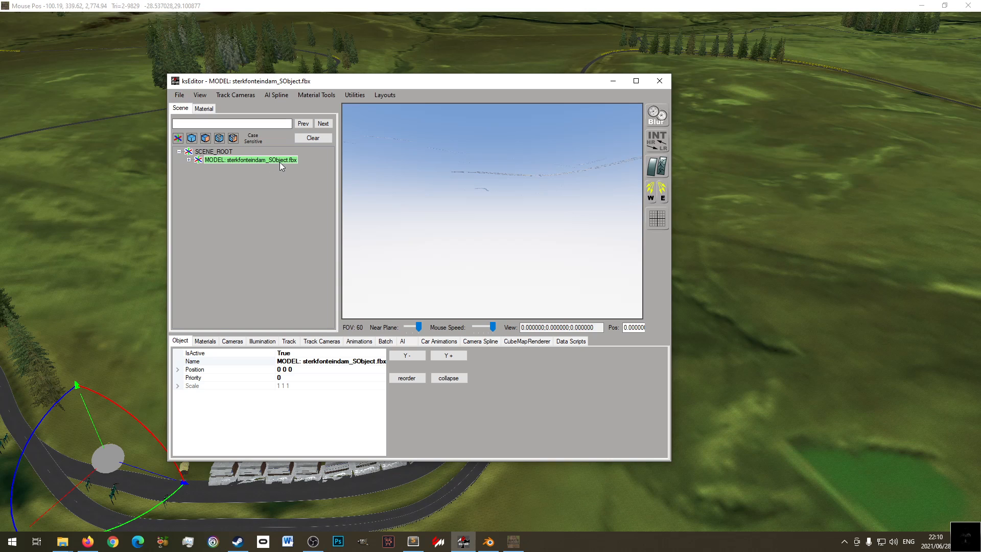
right_click_drag(546, 170, 663, 192)
key("Up")
key("Up")
key("Up")
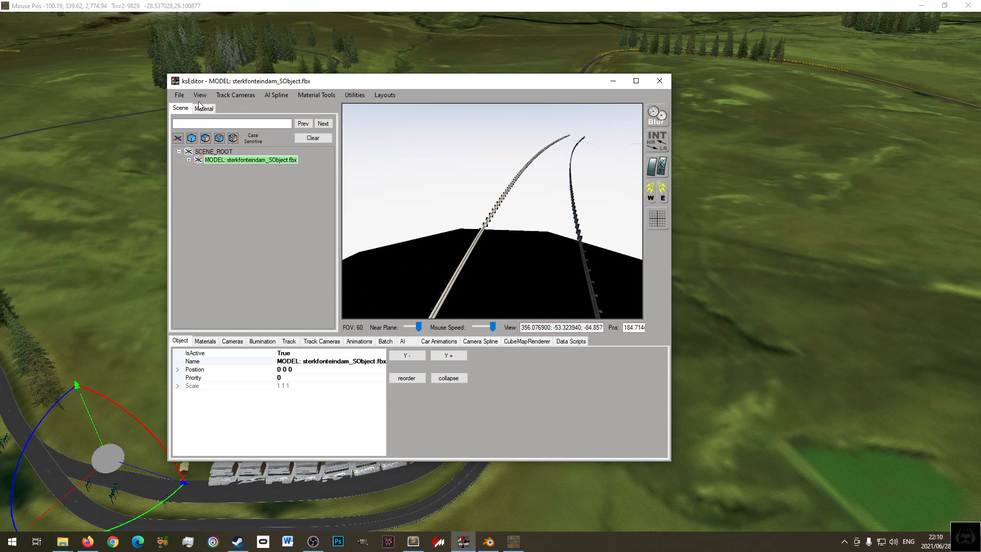
- Save the model as a track KN5 named sterkfonteindam_SObject.kn5 in the export folder and close ksEditor
left_click(179, 95)
mouse_move(229, 148)
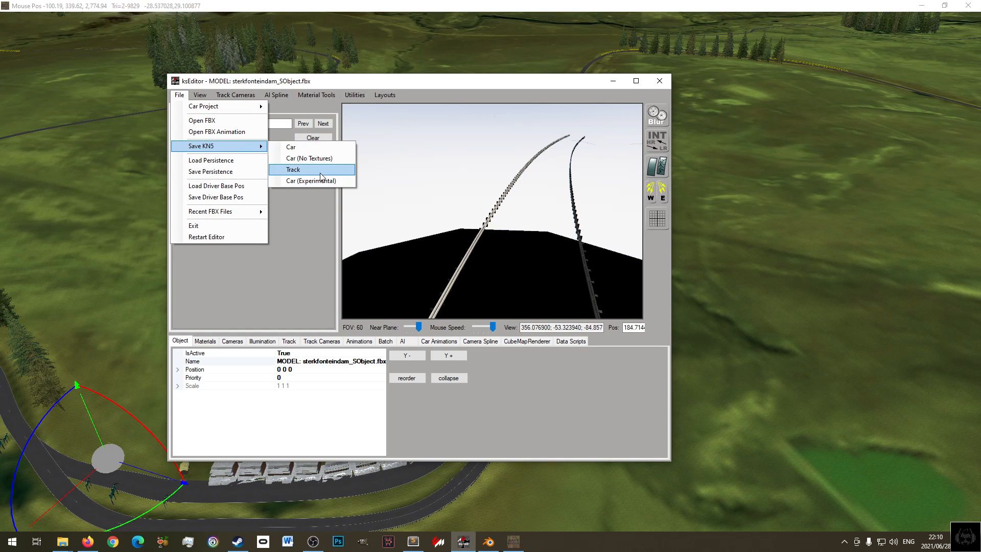
left_click(309, 169)
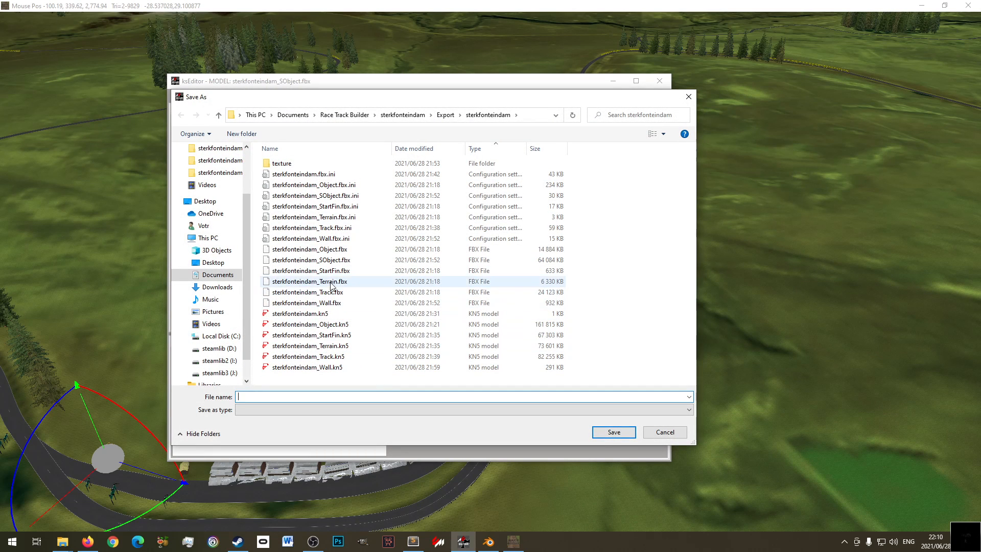
left_click(331, 262)
left_click(312, 397)
left_click_drag(308, 397, 347, 400)
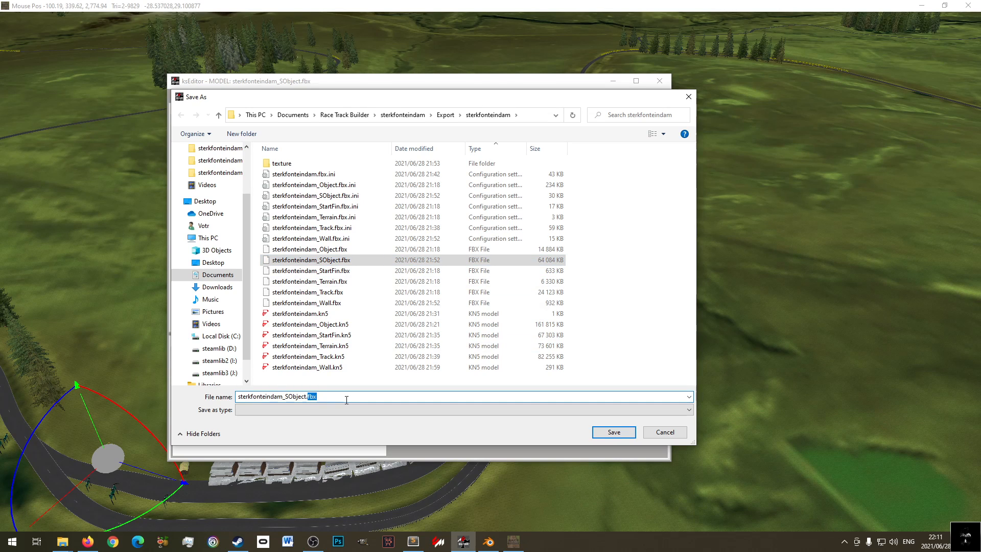
type("kn5")
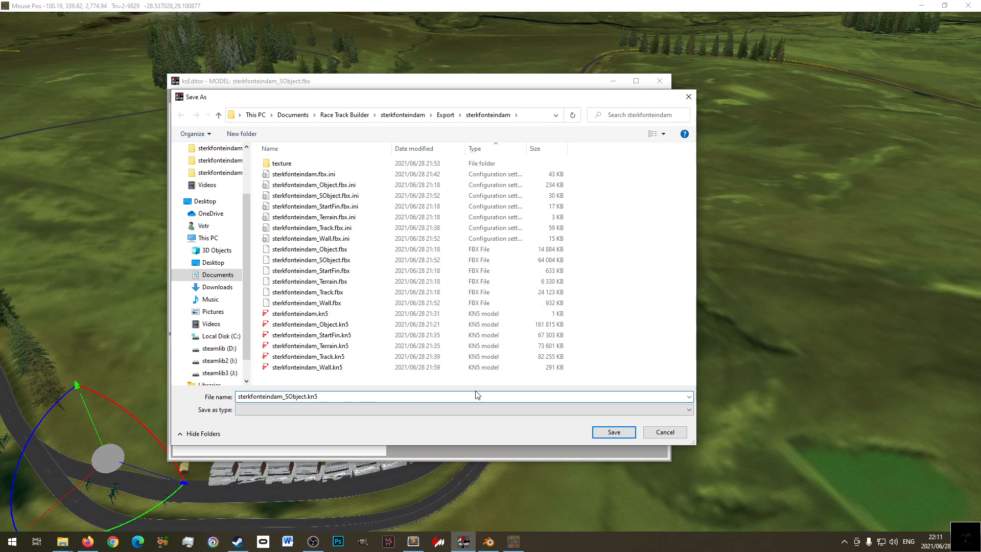
left_click(614, 432)
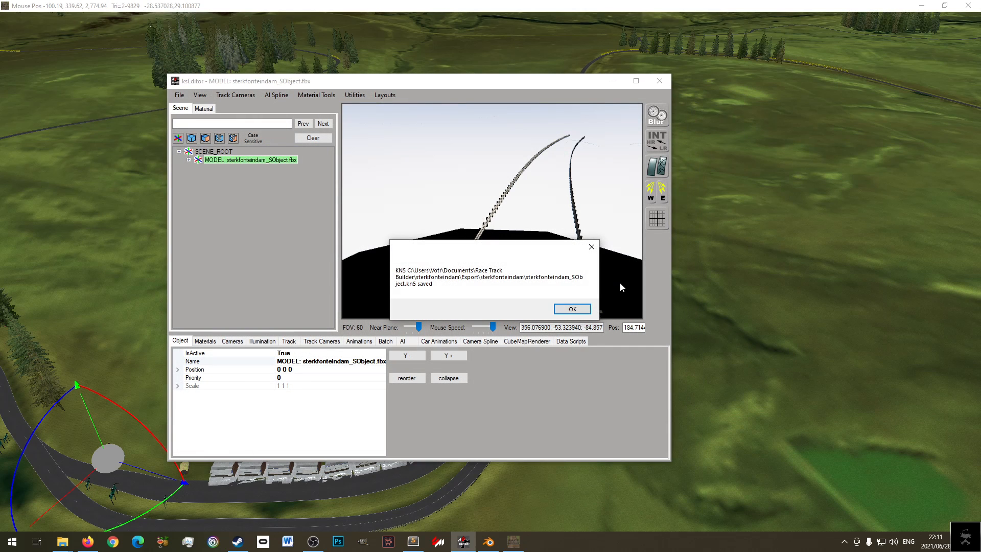
left_click(566, 309)
left_click(659, 81)
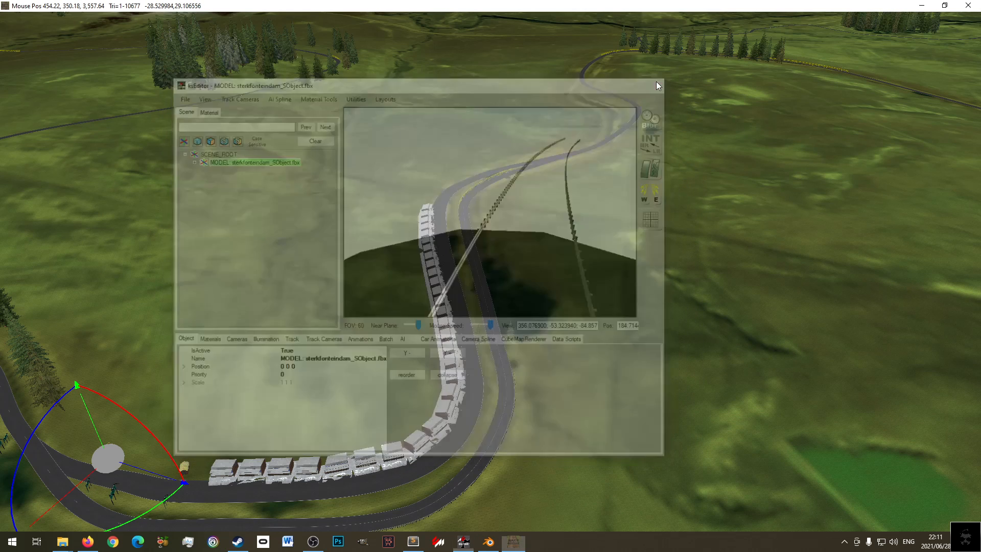
- View the roadside objects in Race Track Builder and its Steam library page, minimizing both windows
middle_click_drag(593, 443, 420, 391)
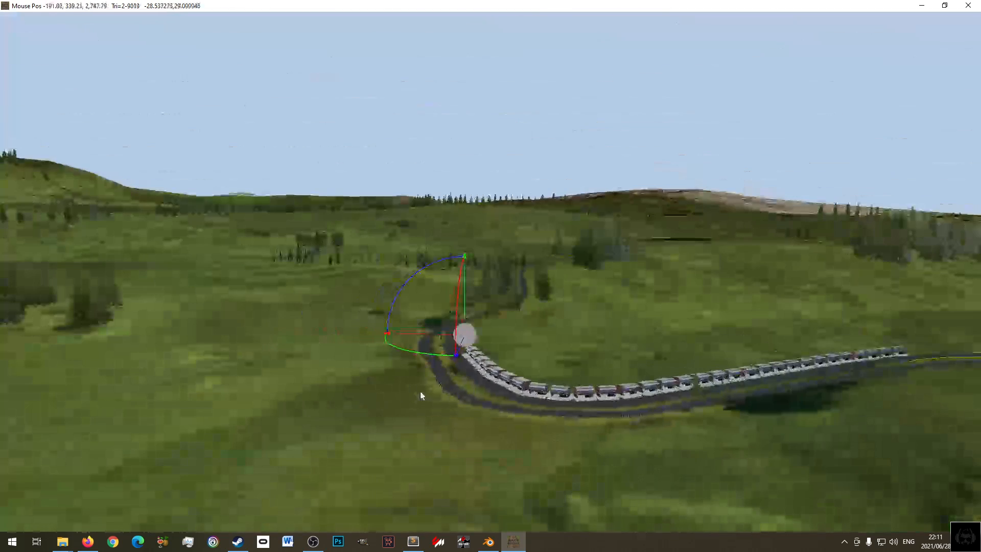
left_click(922, 5)
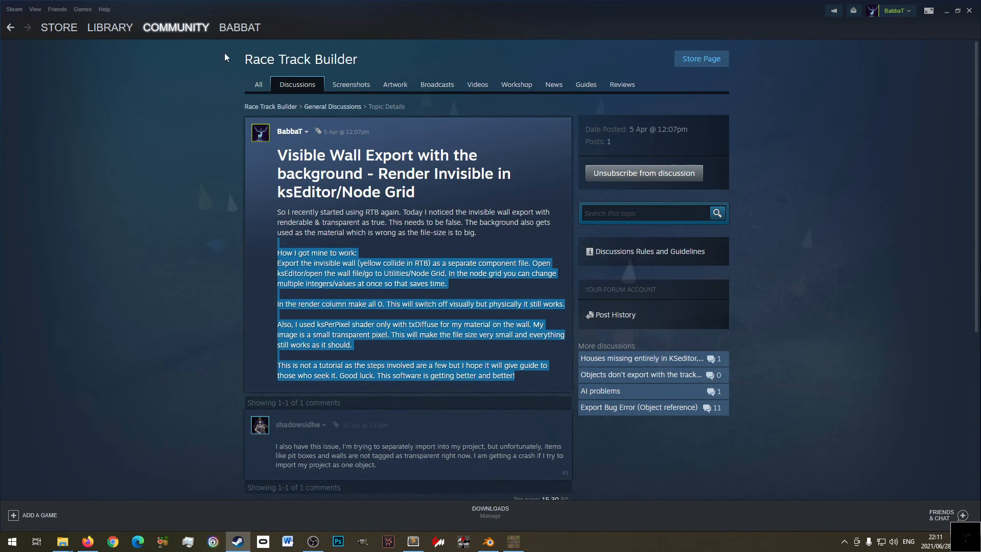
left_click(107, 30)
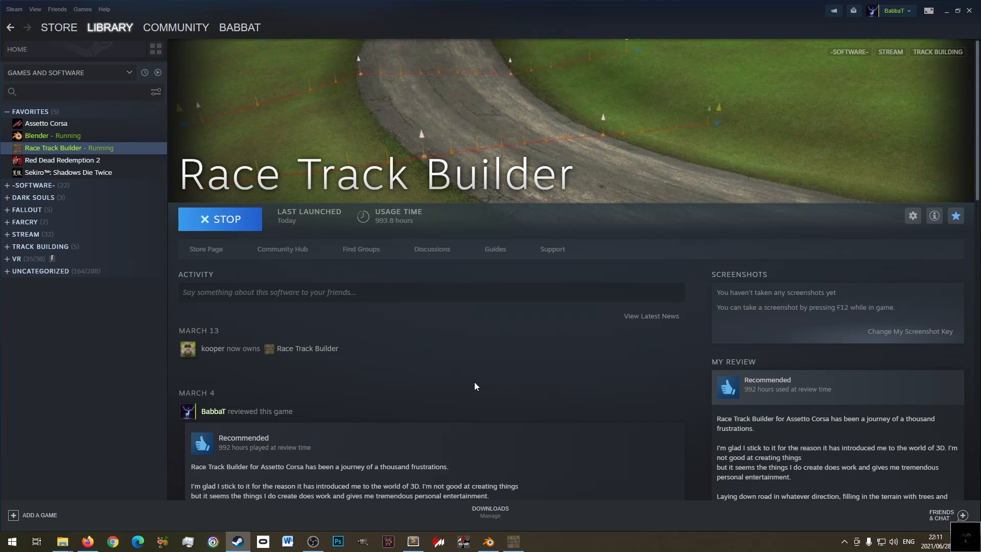
left_click(946, 12)
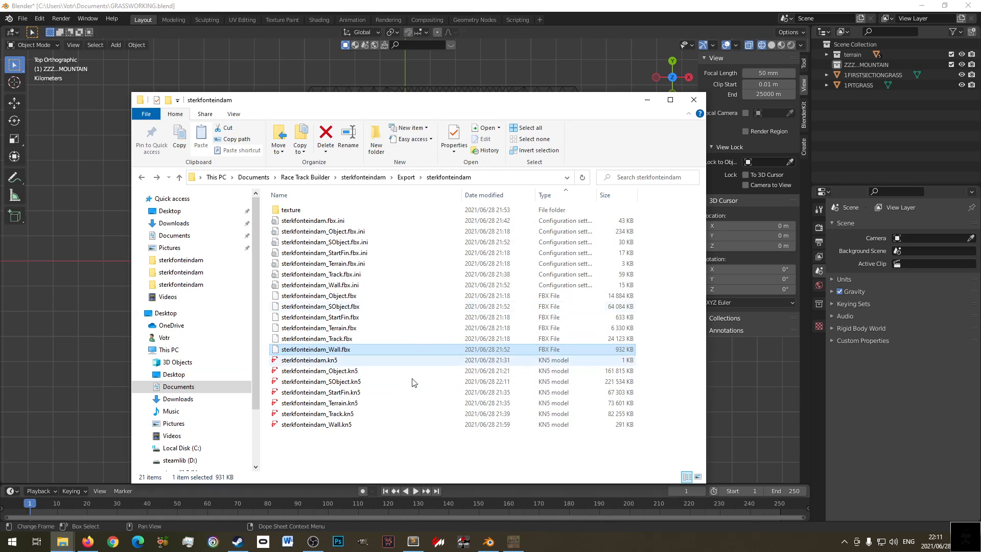
- Copy sterkfonteindam_SObject.kn5 from the export folder into the Assetto Corsa sterkfonteindam track folder
left_click(398, 360)
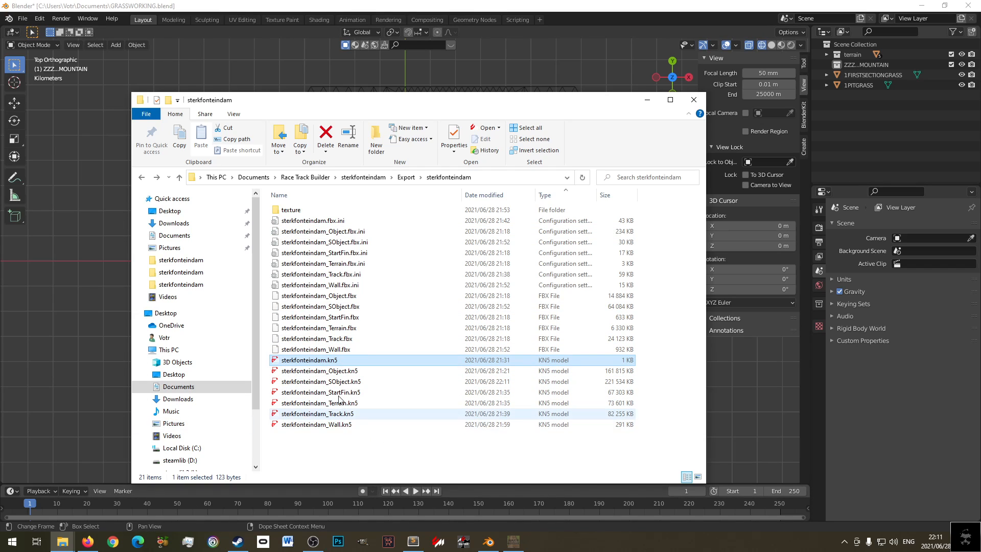
right_click(325, 382)
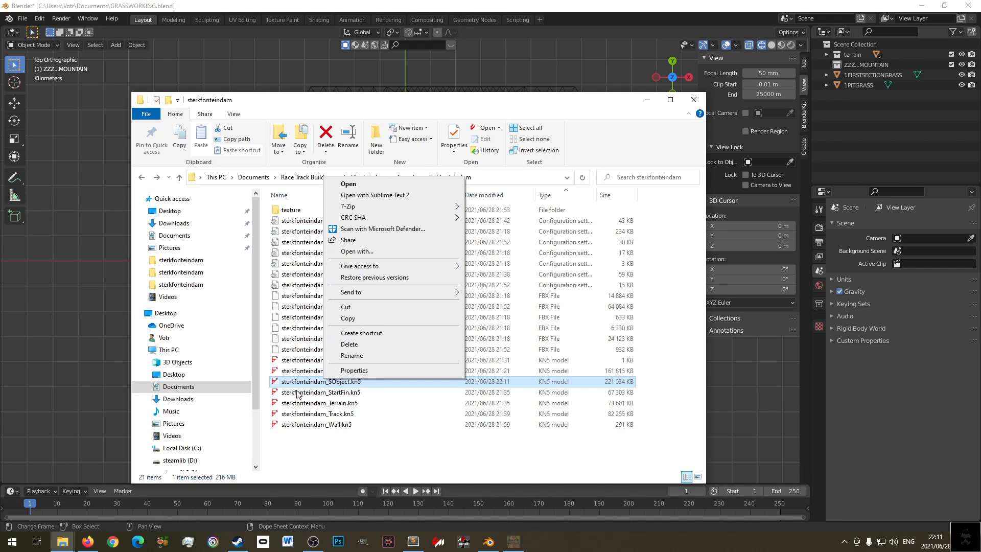
left_click(356, 319)
left_click(63, 541)
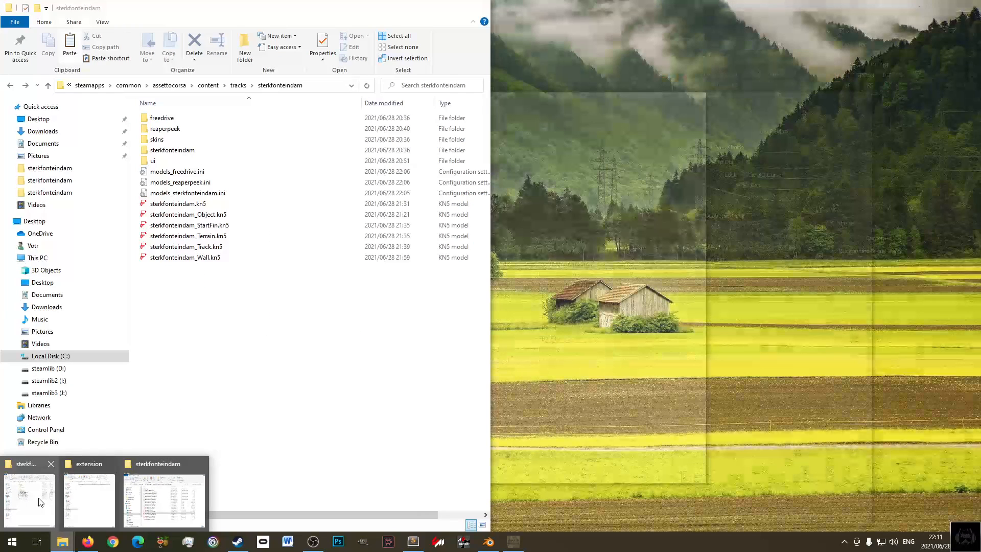
left_click(41, 502)
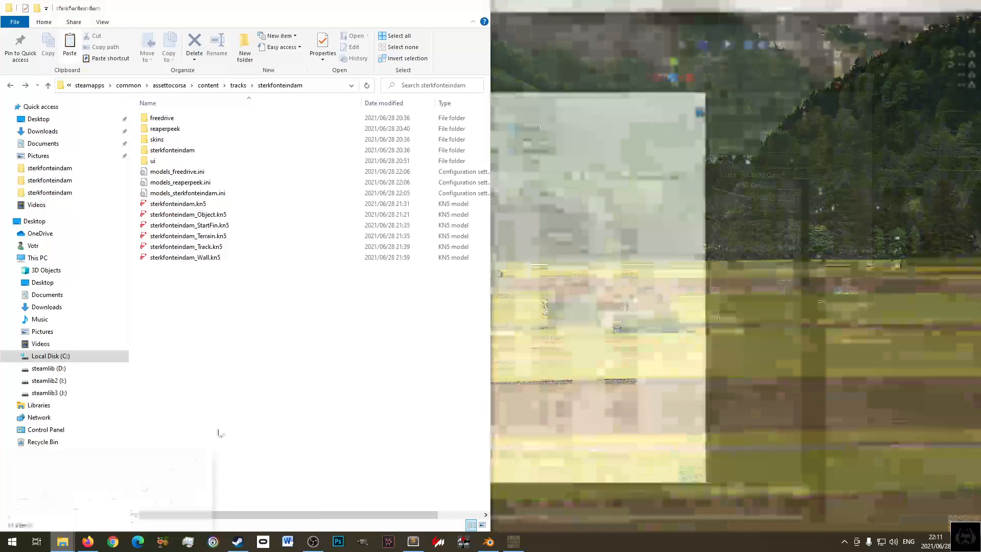
right_click(204, 331)
left_click(226, 418)
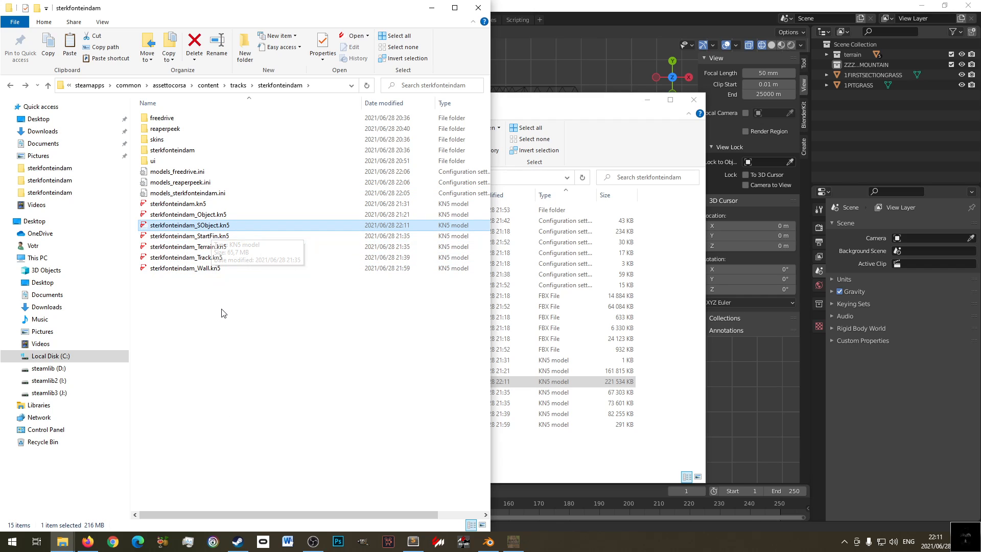
left_click(229, 334)
left_click(202, 204)
double_click(201, 207)
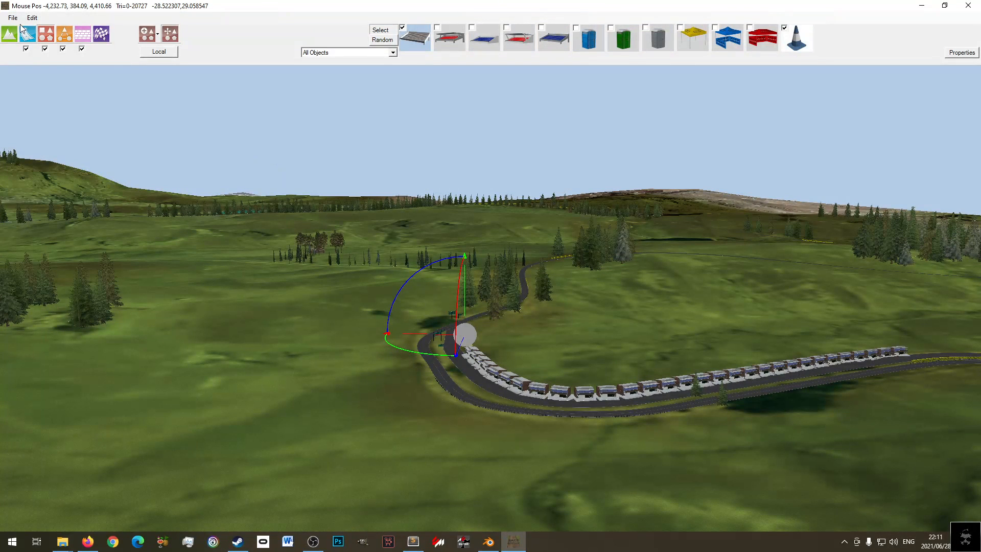
- Review the Race Track Builder export options for string objects, walls and separate component files, and close the export dialog
left_click(12, 17)
left_click(31, 99)
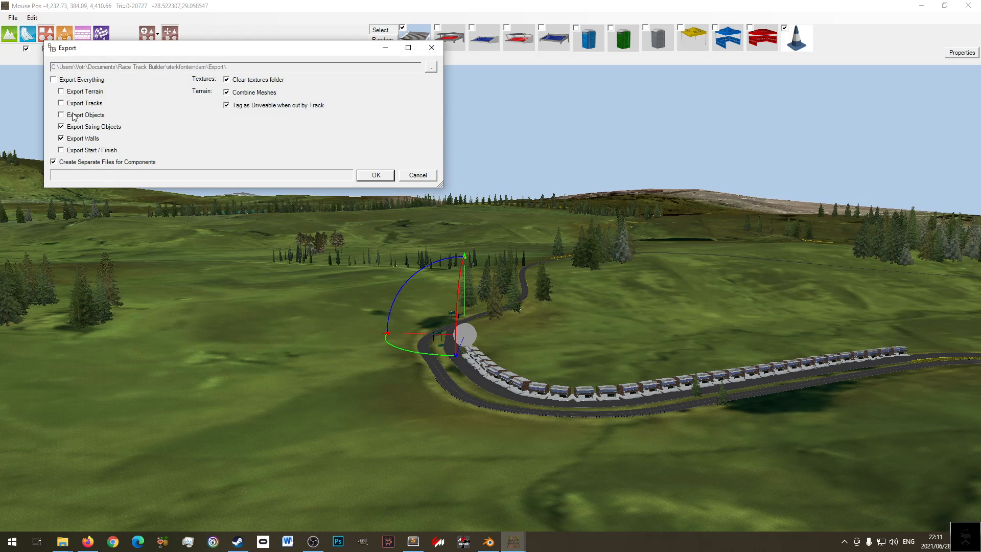
left_click(61, 127)
left_click(61, 138)
left_click(64, 163)
left_click(374, 176)
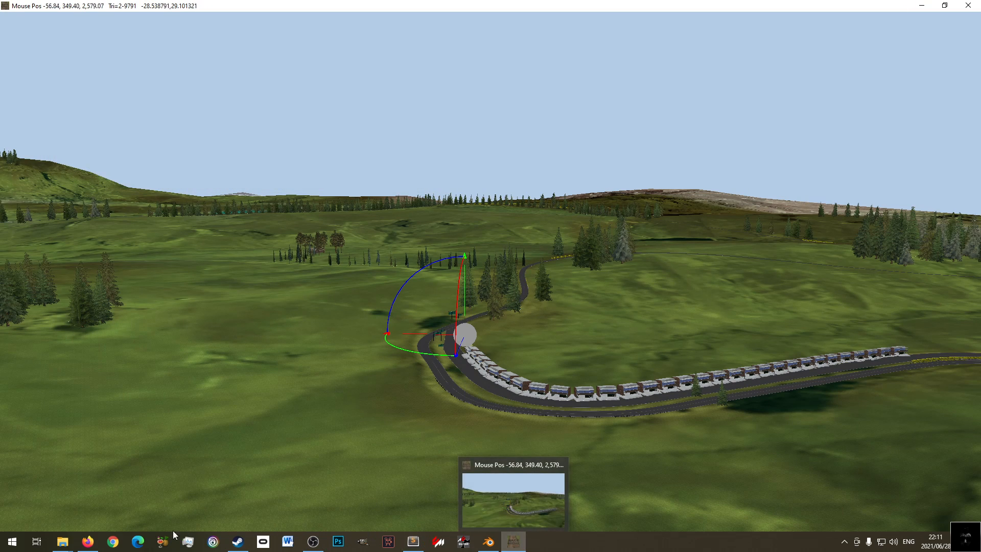
- Switch to the sterkfonteindam track folder and go through its Object, SObject, StartFin, Terrain, Track and Wall KN5 files
mouse_move(65, 543)
left_click(164, 493)
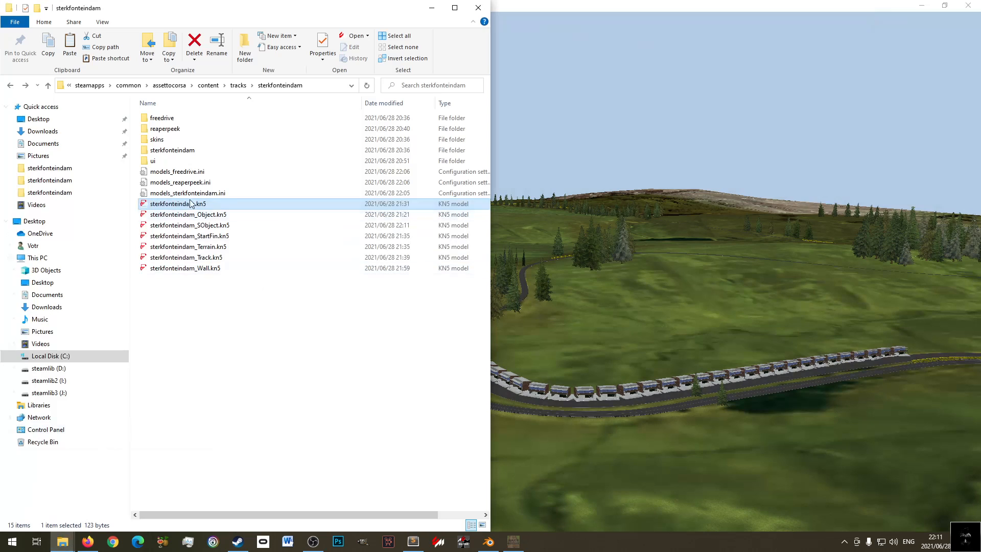
left_click(236, 215)
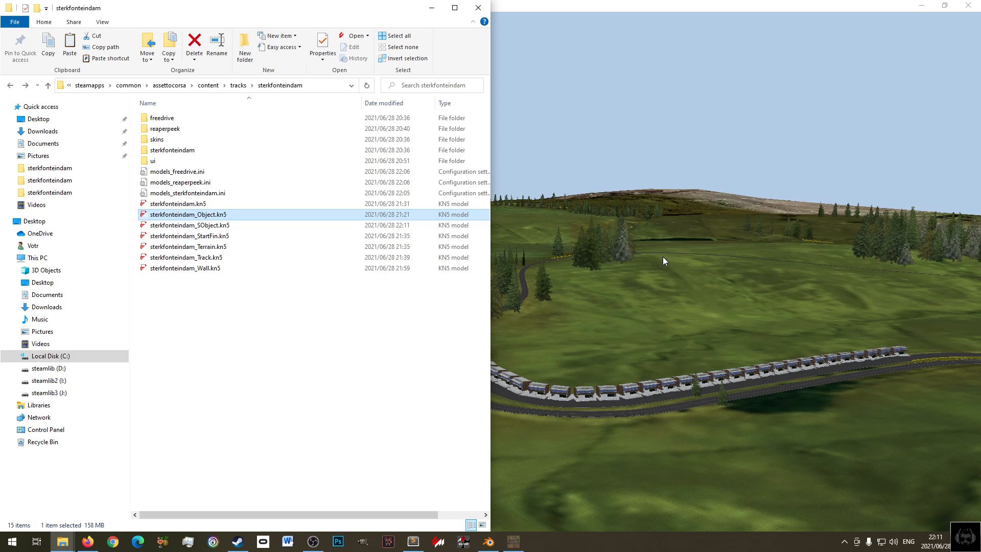
left_click(223, 226)
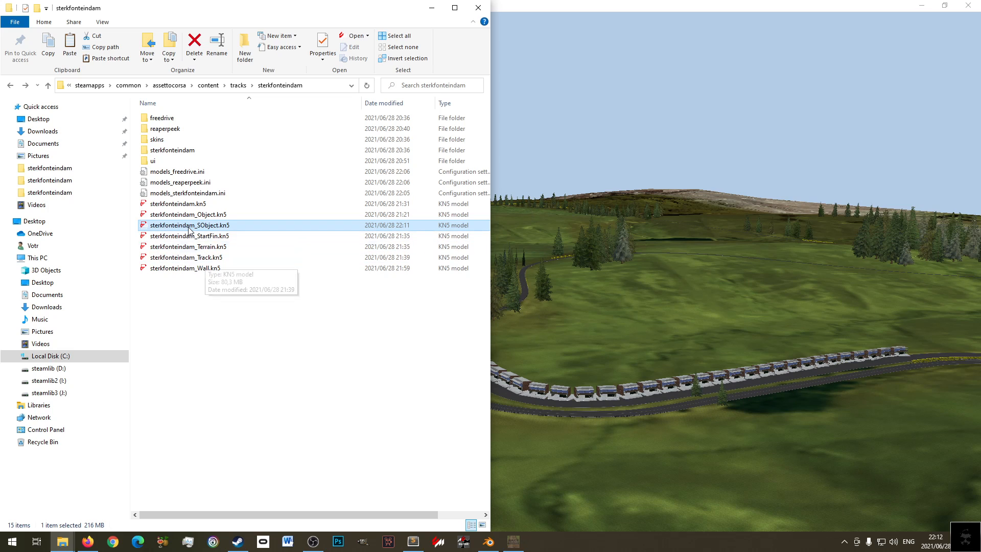
left_click(214, 236)
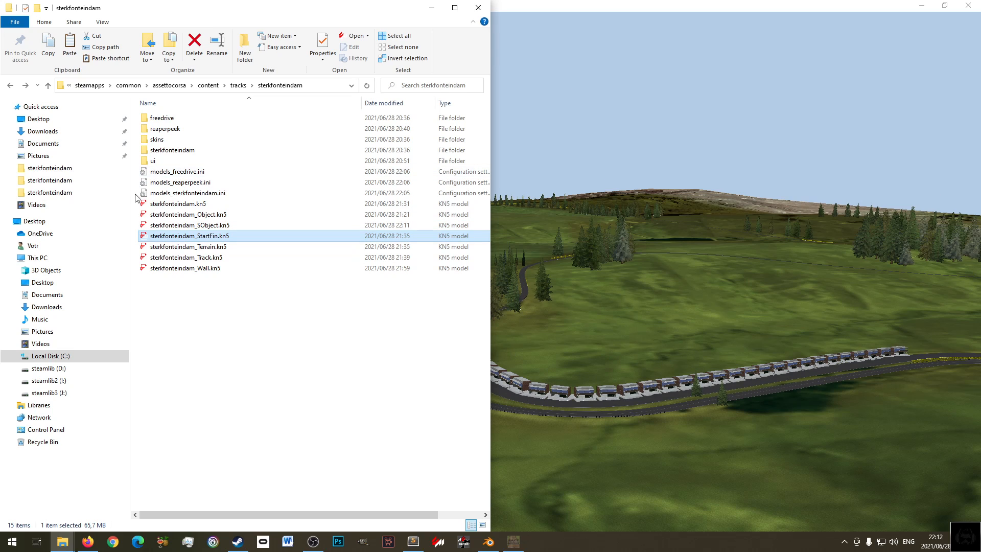
left_click(202, 247)
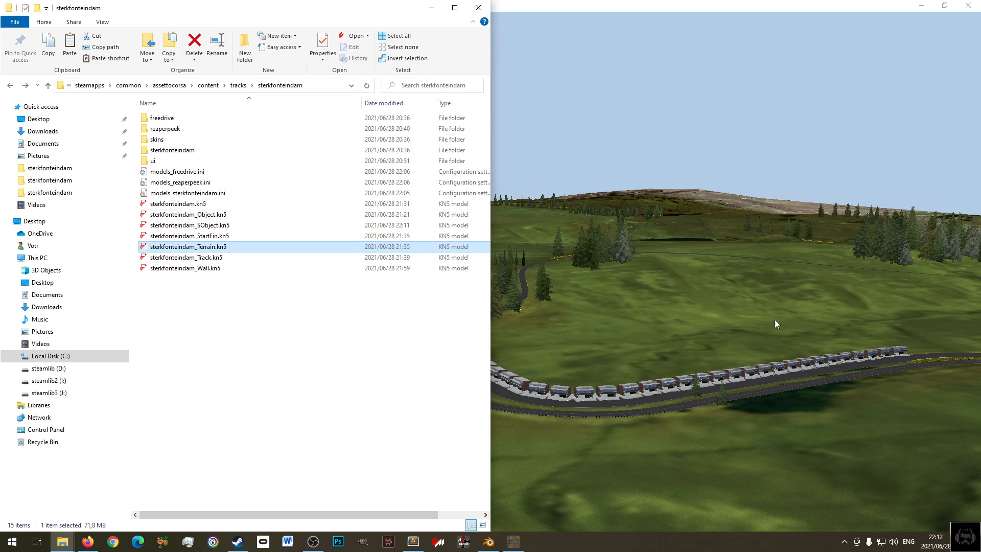
left_click(194, 267)
left_click(189, 257)
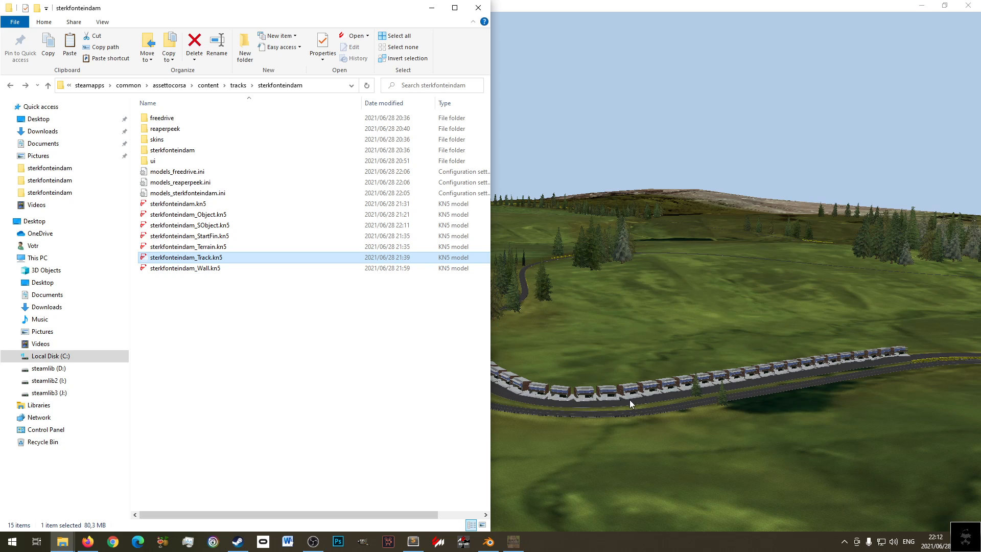
left_click(186, 269)
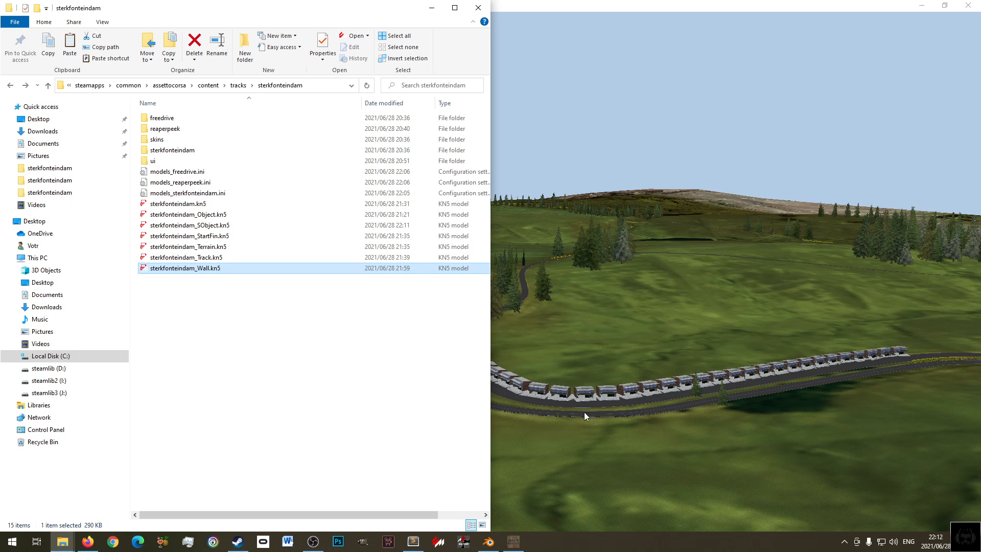
- Switch to Race Track Builder's wall editing mode, inspect the DO NOT CROSS wall along the road bend up close, and minimize the window
left_click(500, 63)
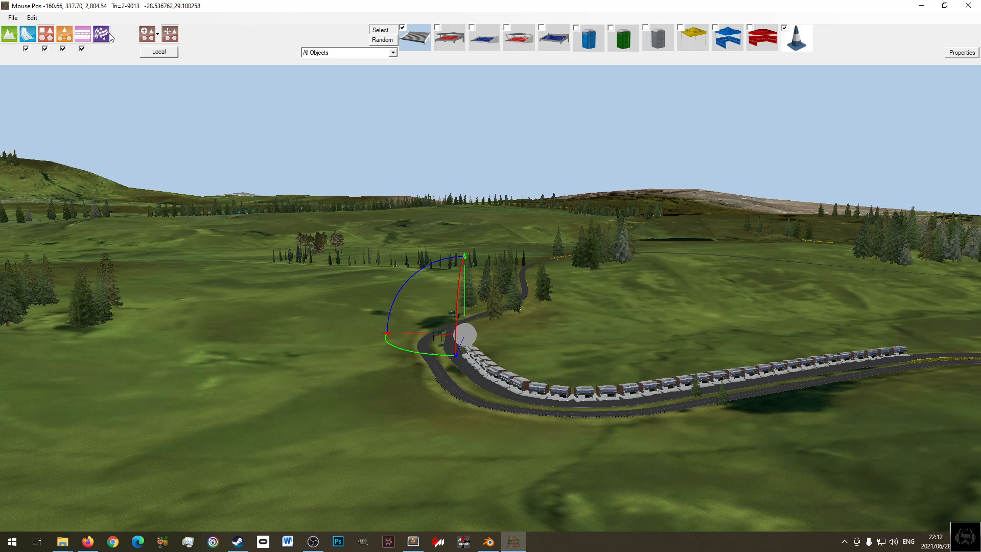
left_click(103, 35)
mouse_move(363, 39)
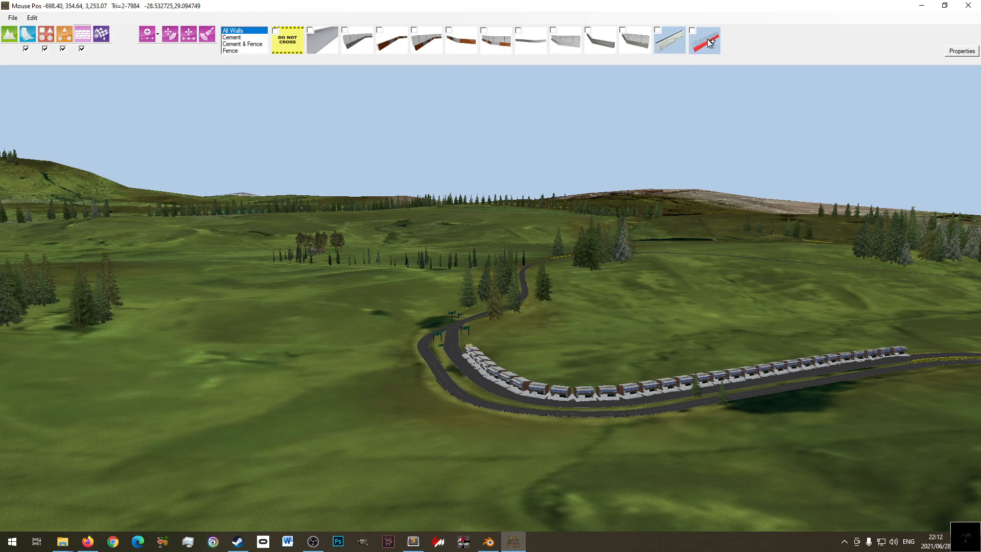
middle_click_drag(527, 406, 717, 358)
middle_click_drag(503, 337, 519, 374)
scroll(520, 372, "up", 8)
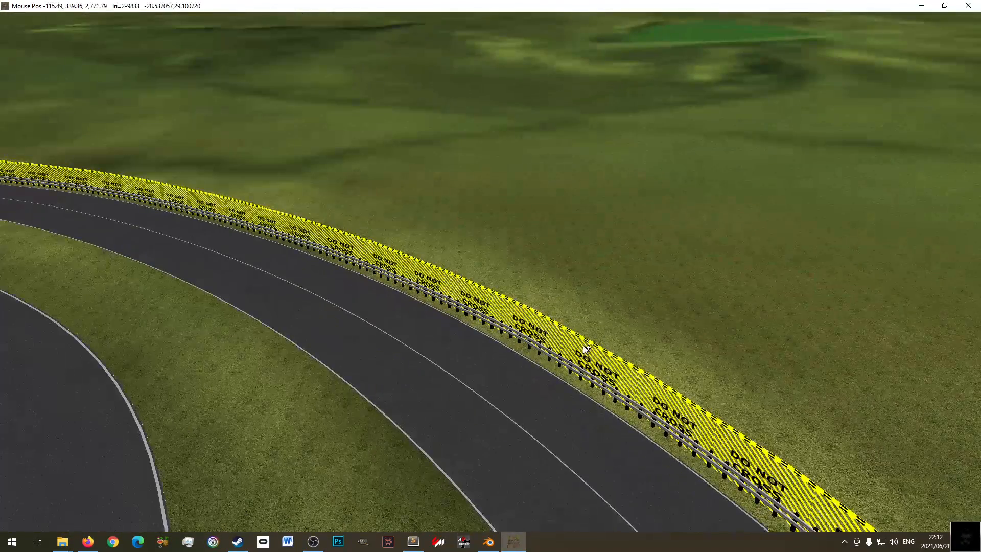
middle_click_drag(584, 345, 593, 340)
middle_click_drag(490, 292, 608, 282)
middle_click_drag(393, 343, 502, 318)
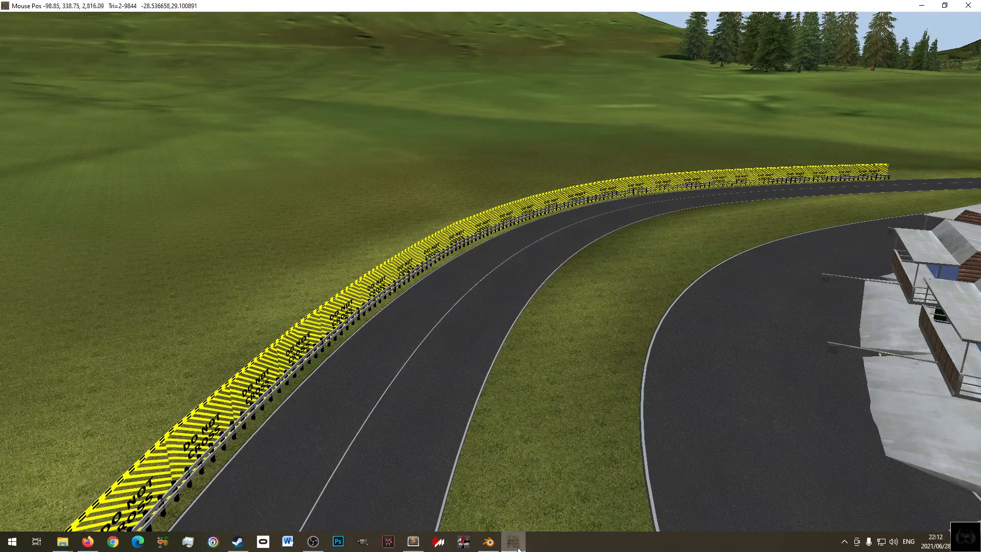
mouse_move(246, 23)
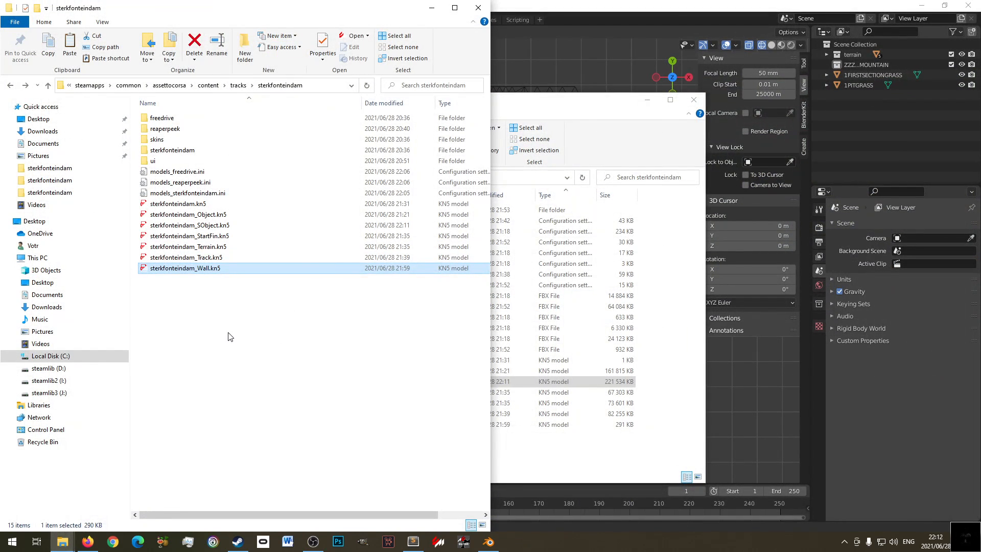
- Look into the freedrive and sterkfonteindam layout folders inside the Assetto Corsa sterkfonteindam track folder
left_click(229, 320)
left_click_drag(281, 320, 159, 115)
left_click(290, 402)
left_click(160, 116)
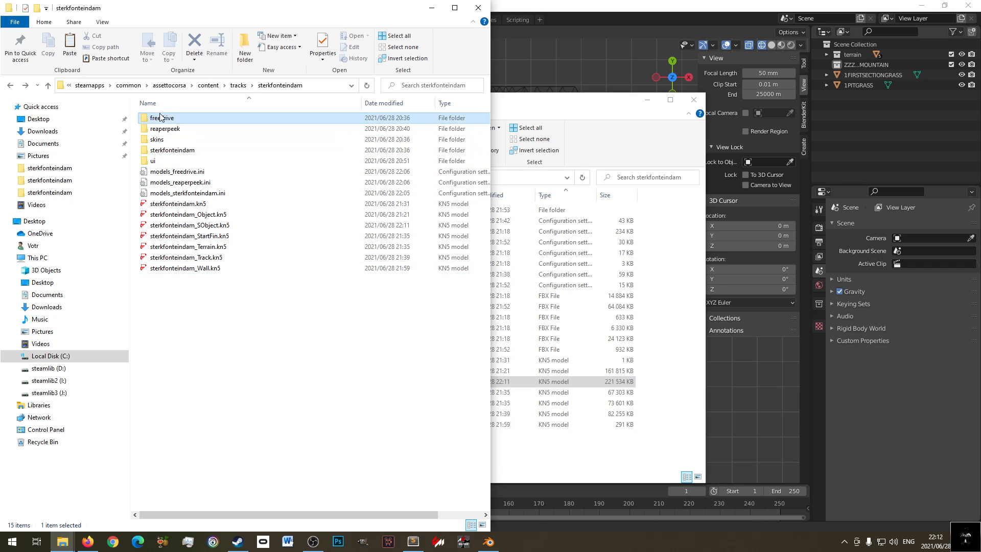
double_click(160, 118)
key("BackSpace")
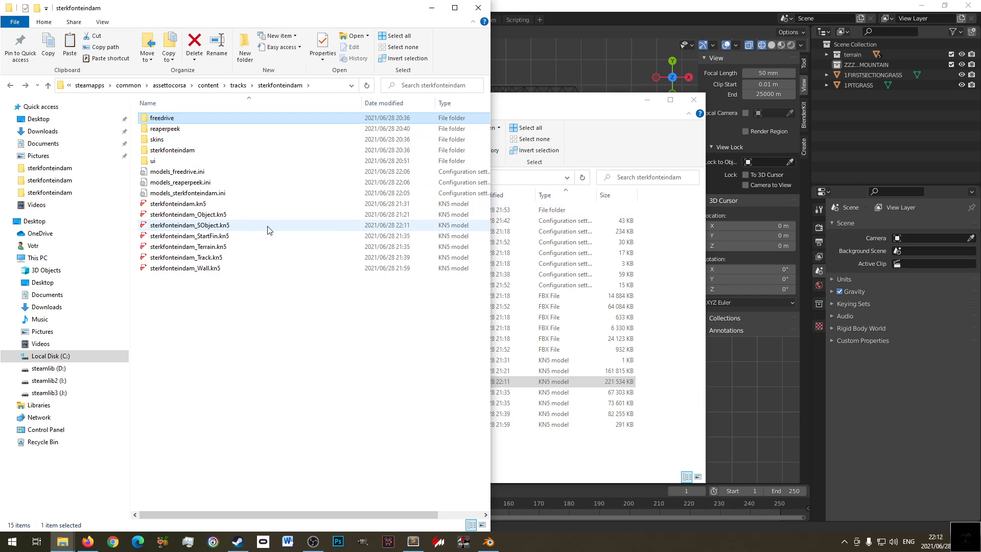
double_click(183, 149)
key("BackSpace")
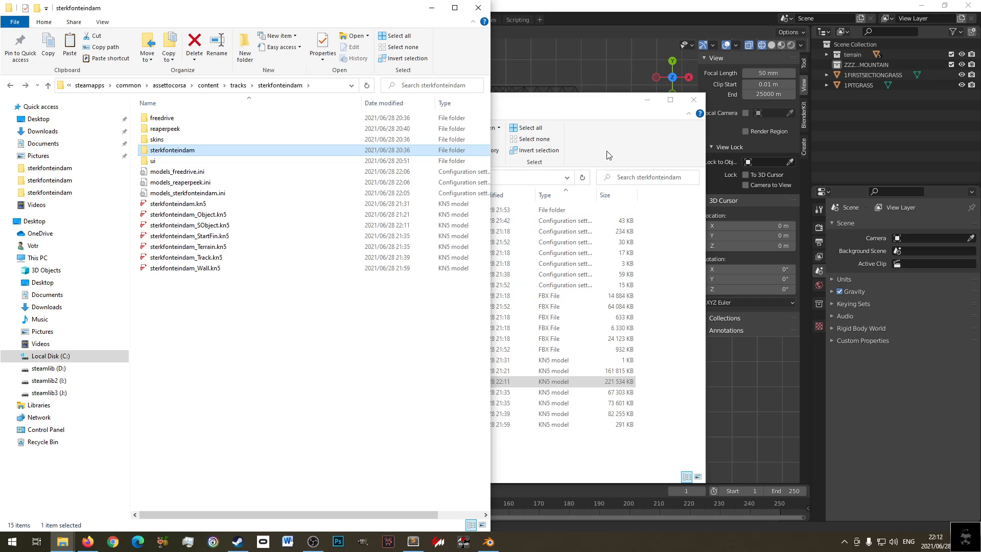
- Close the folder window showing the Race Track Builder export files and return to the sterkfonteindam track folder
left_click(577, 111)
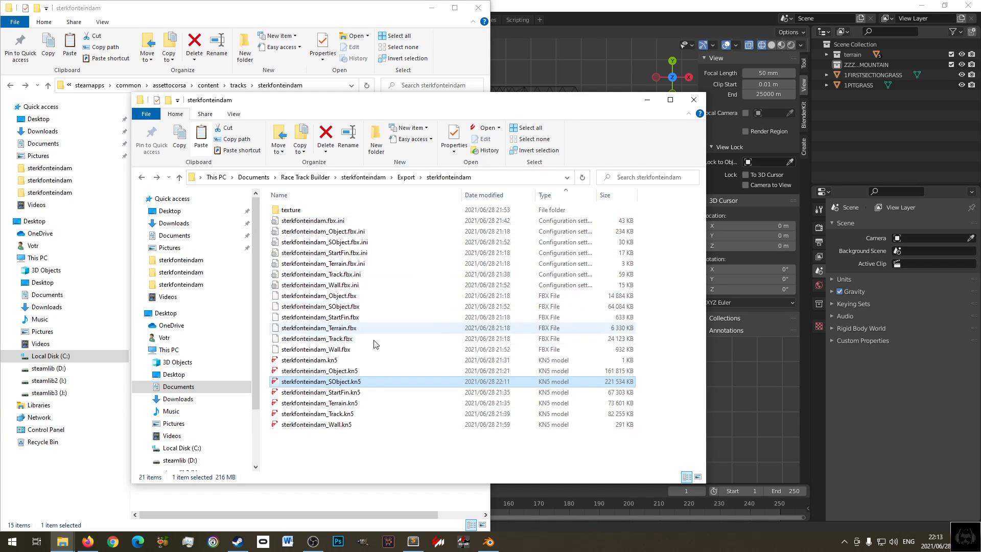
left_click(693, 99)
left_click(339, 381)
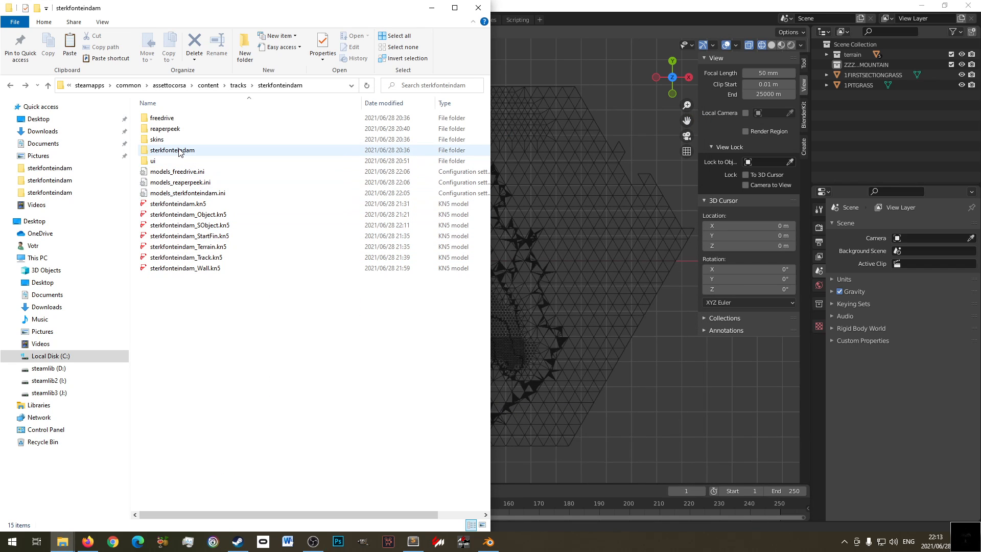
- Bring up the sterkfonteindam_sample track folder, review its models_sterkfonteindam.ini in Sublime Text 2, and close the file
mouse_move(82, 532)
left_click(92, 493)
key("BackSpace")
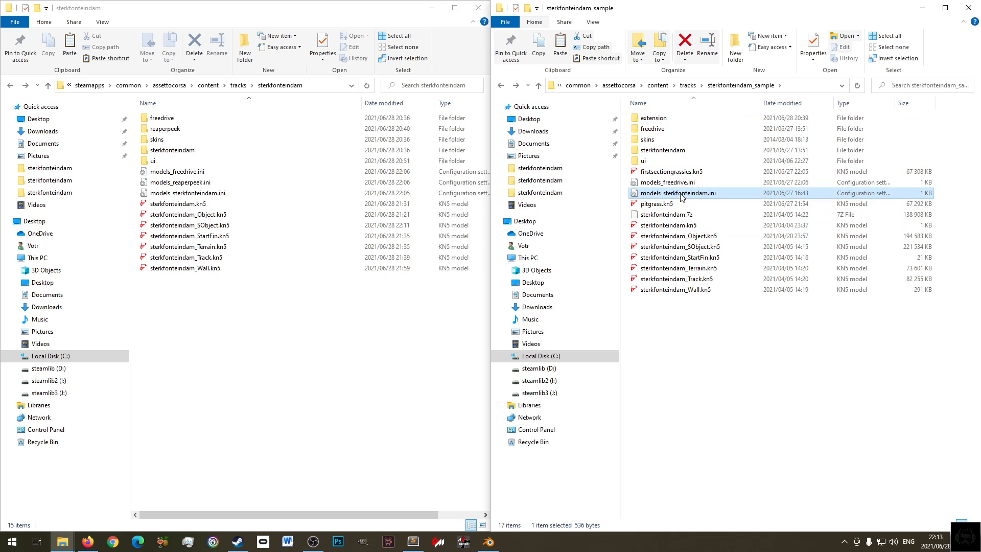
right_click(681, 194)
left_click(736, 235)
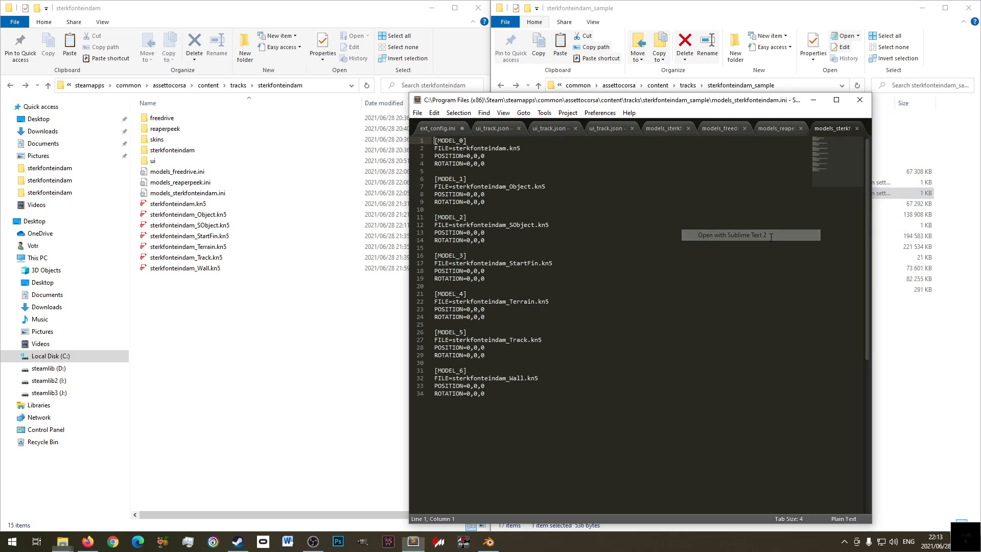
left_click(526, 399)
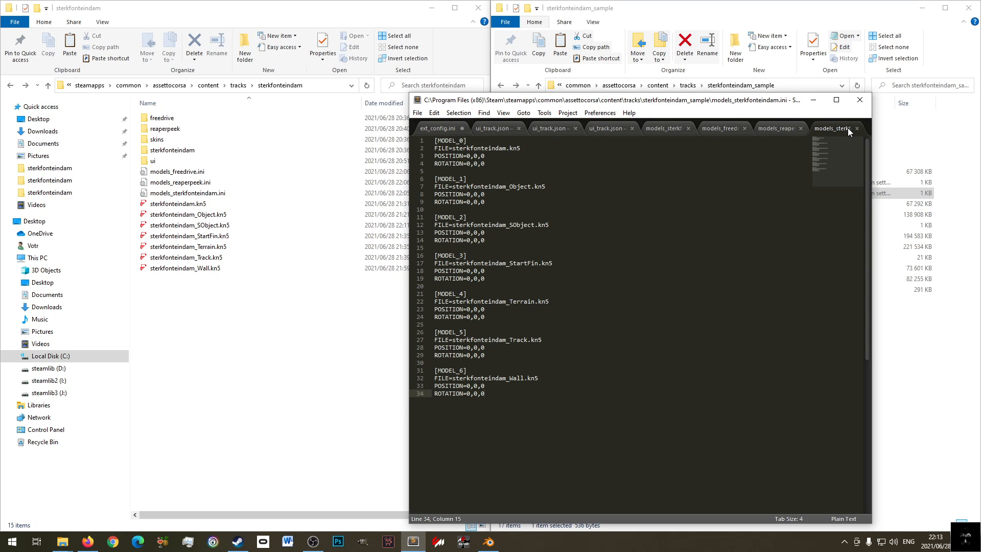
left_click(860, 100)
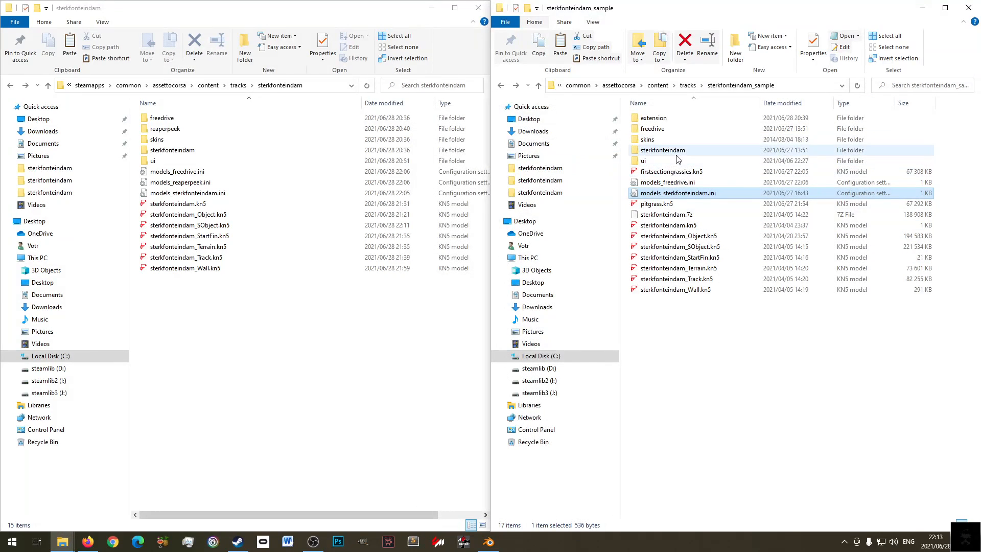
- Copy the MODEL_7 pitgrass.kn5 and MODEL_8 firstsectiongrassies.kn5 blocks from the sample's models_freedrive.ini and close that file
right_click(674, 183)
left_click(761, 223)
left_click_drag(518, 470, 424, 406)
key("ctrl+c")
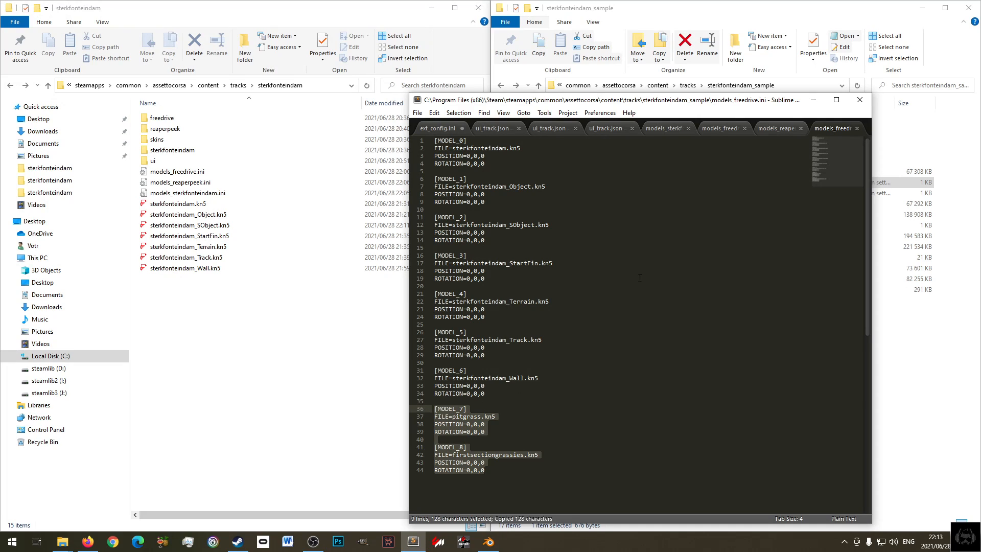
middle_click(832, 134)
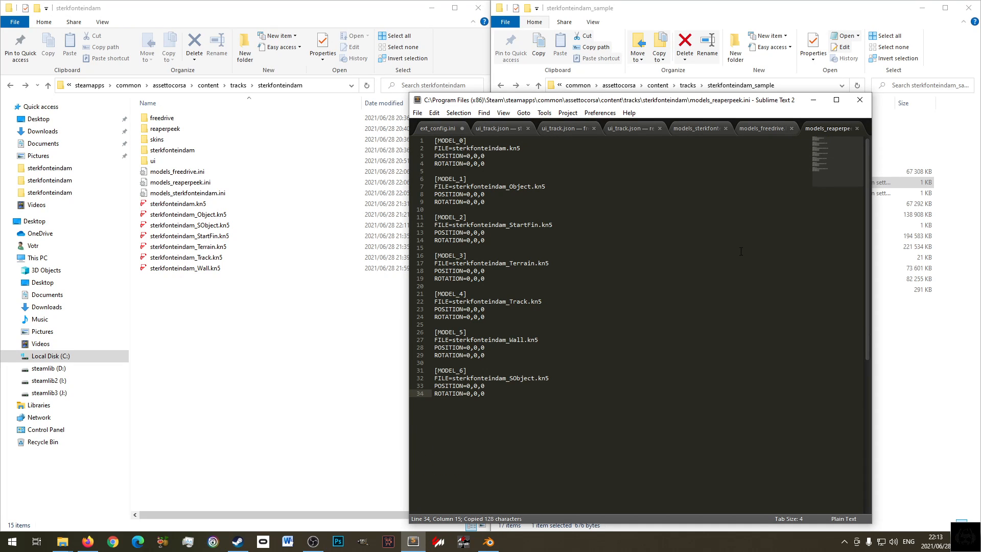
- Paste the MODEL_7 and MODEL_8 grass blocks after MODEL_6 in the sterkfonteindam track's models_freedrive.ini and save it
left_click(766, 128)
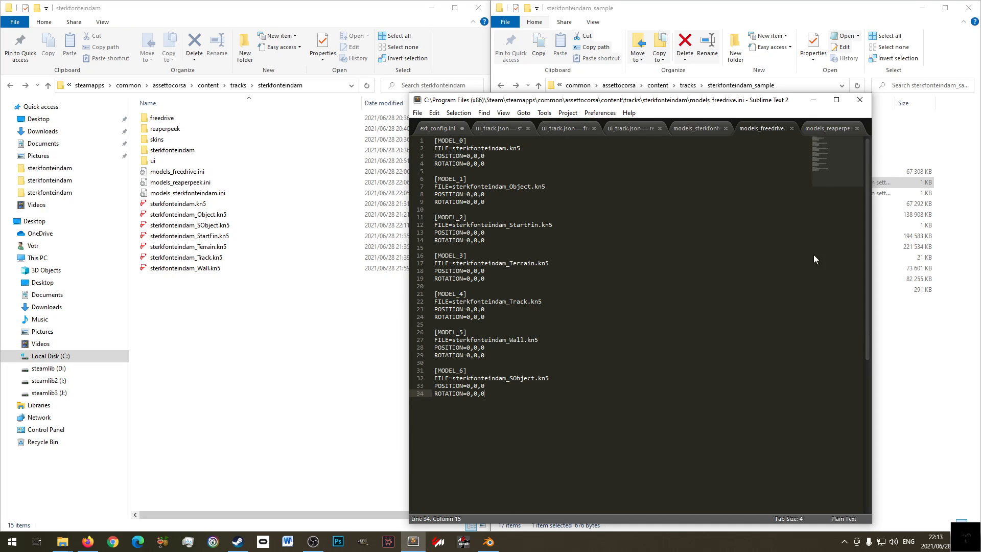
key("Return")
key("Return")
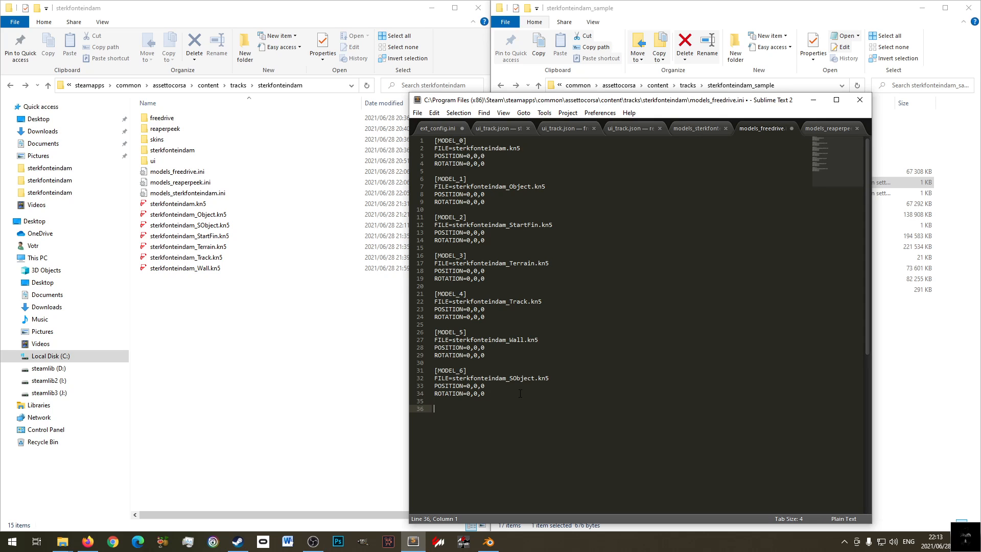
key("ctrl+v")
key("Up")
key("Up")
key("Up")
key("Up")
key("Up")
key("Down")
key("Up")
key("Up")
key("Up")
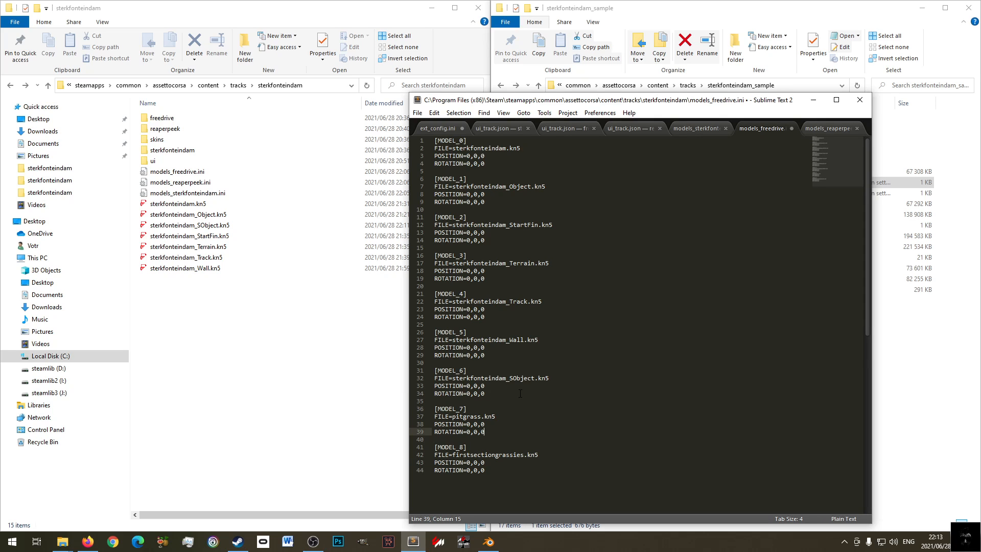
key("ctrl+s")
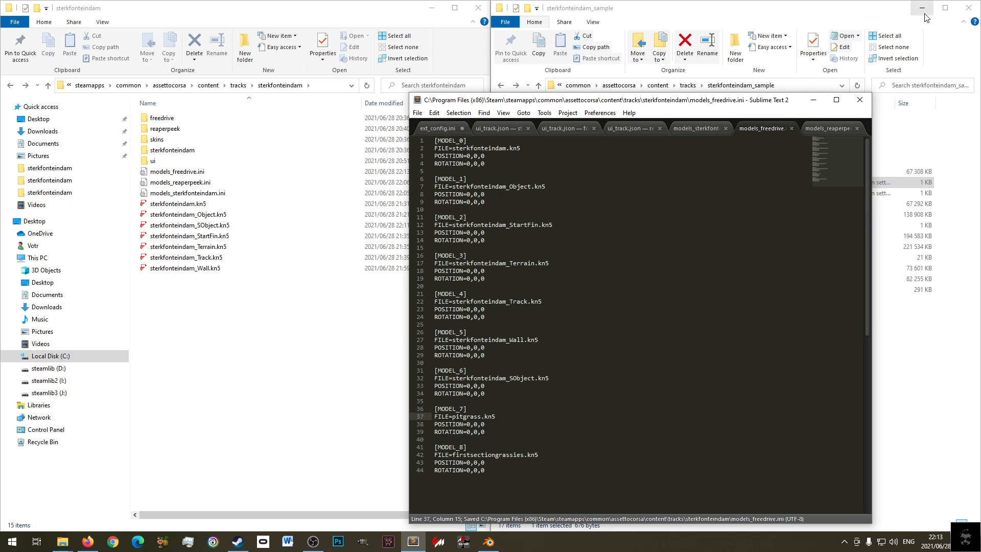
- Copy firstsectiongrassies.kn5 and pitgrass.kn5 from the sterkfonteindam_sample folder into the sterkfonteindam track folder
left_click(904, 7)
left_click(658, 173)
left_click(657, 204, "ctrl")
left_click(207, 362)
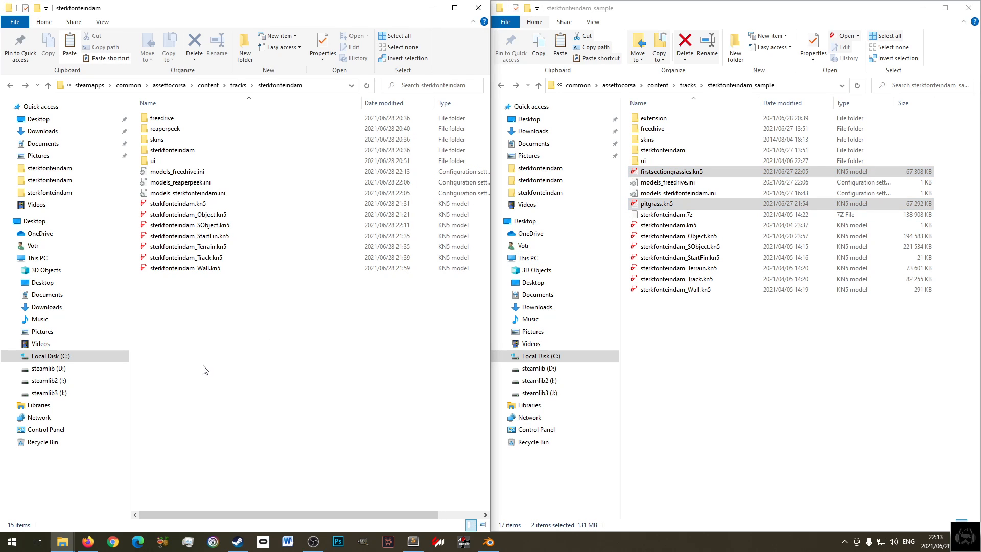
key("ctrl+v")
left_click(234, 397)
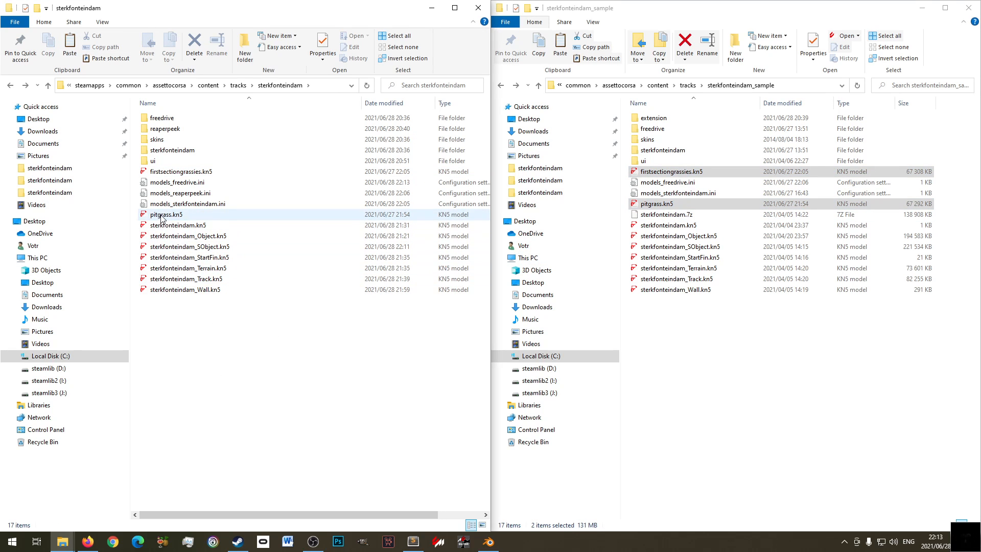
- Check firstsectiongrassies.kn5 and pitgrass.kn5 in the track folder and select the ui folder in sterkfonteindam_sample
left_click(171, 173)
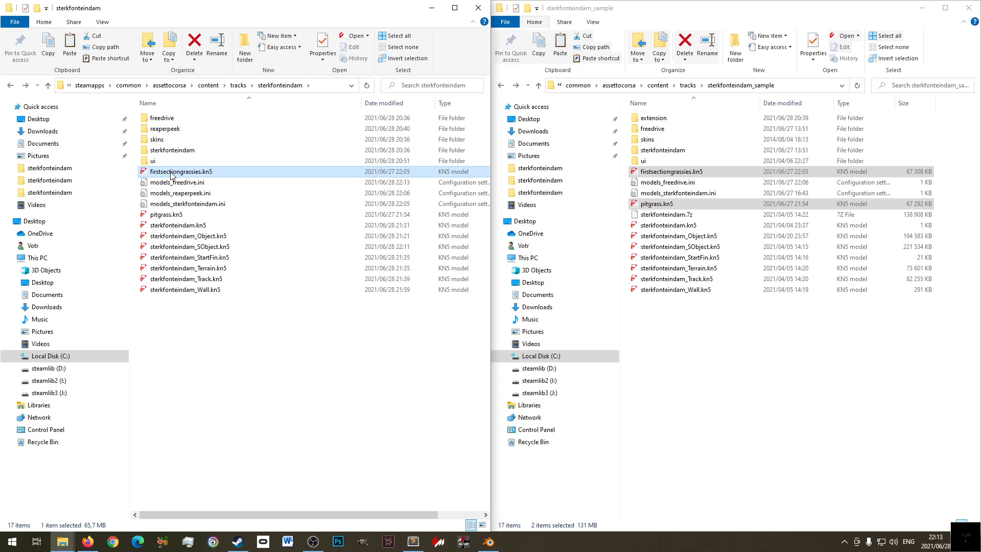
left_click(164, 216)
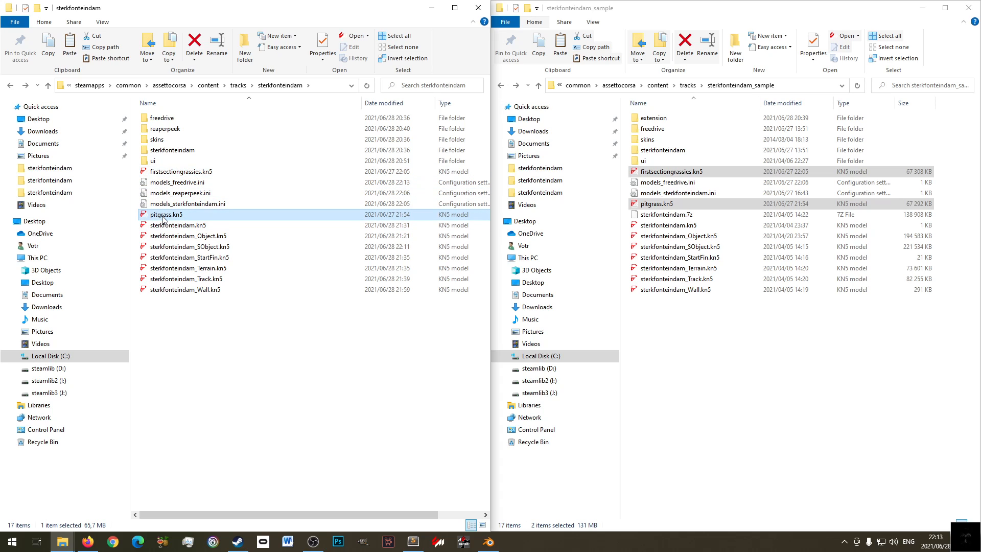
left_click(207, 343)
left_click(737, 389)
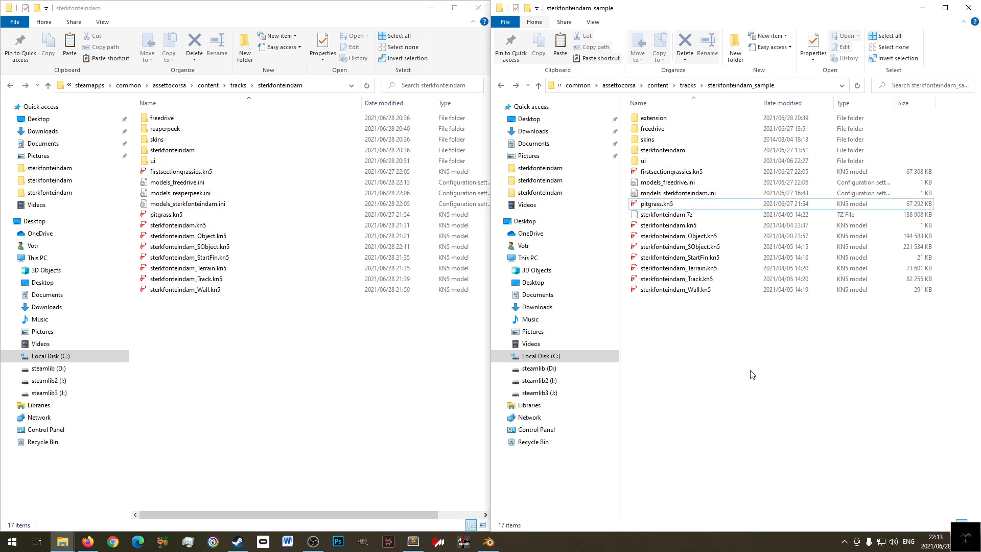
left_click(666, 163)
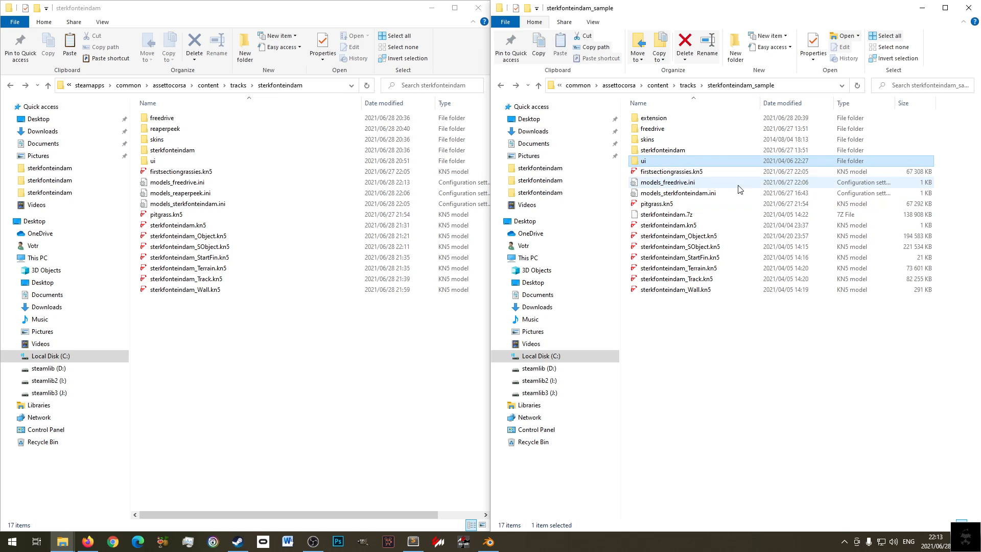
- Create a folder named extension in the sterkfonteindam track folder, matching the one in sterkfonteindam_sample, and open it
left_click(676, 120)
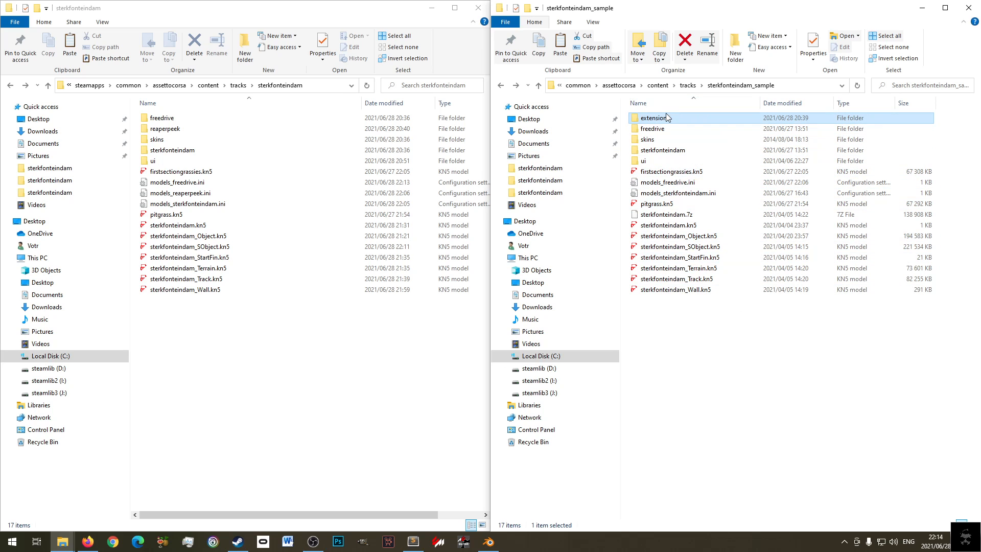
left_click(671, 171)
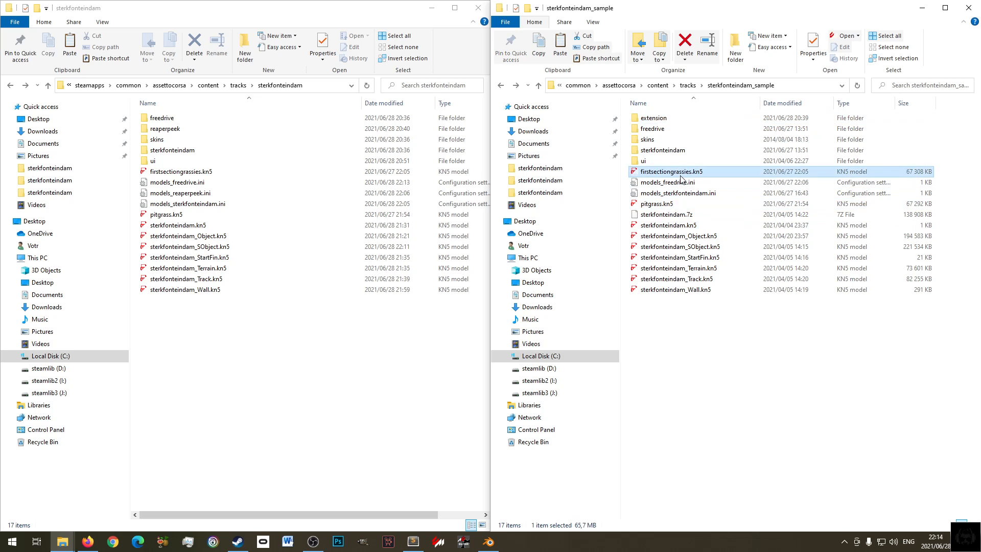
left_click(660, 121)
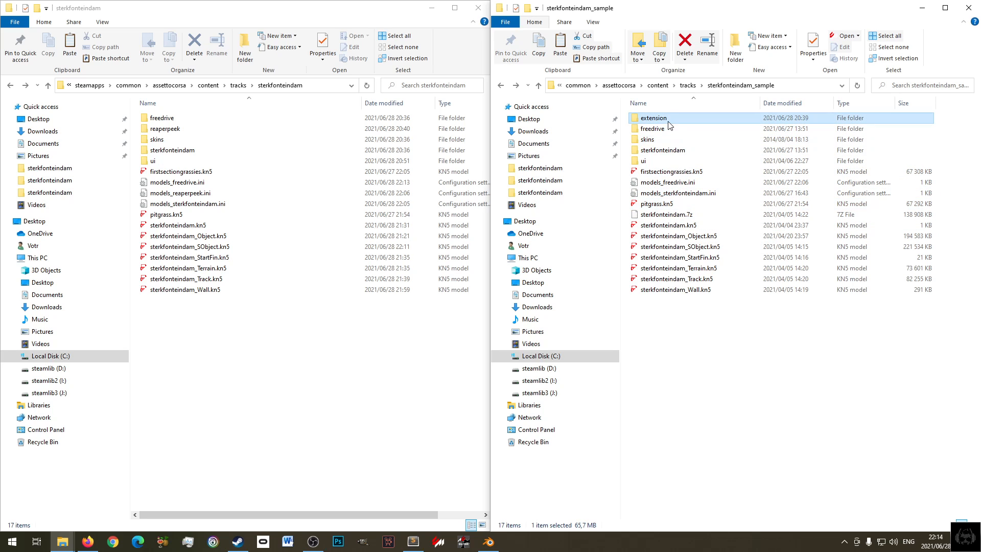
left_click(238, 9)
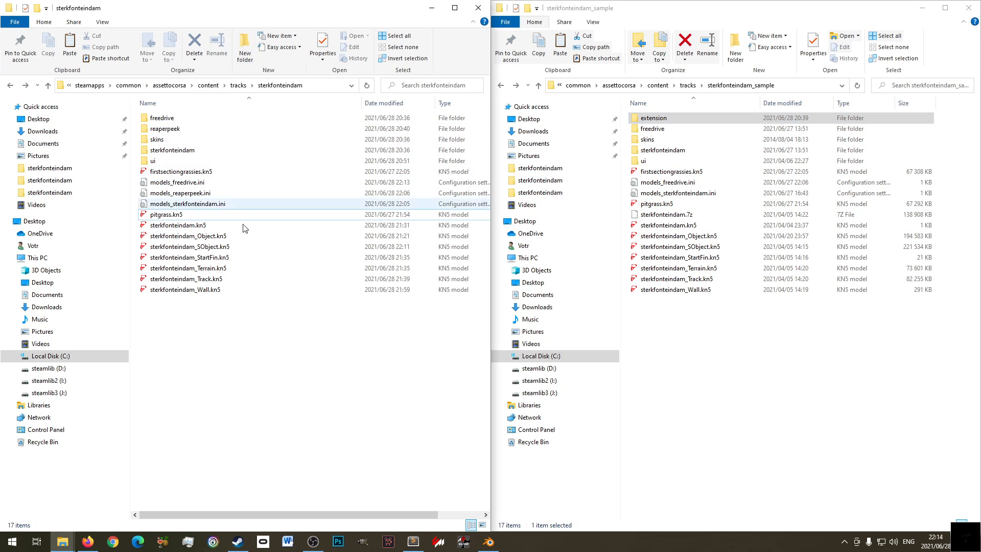
left_click(242, 52)
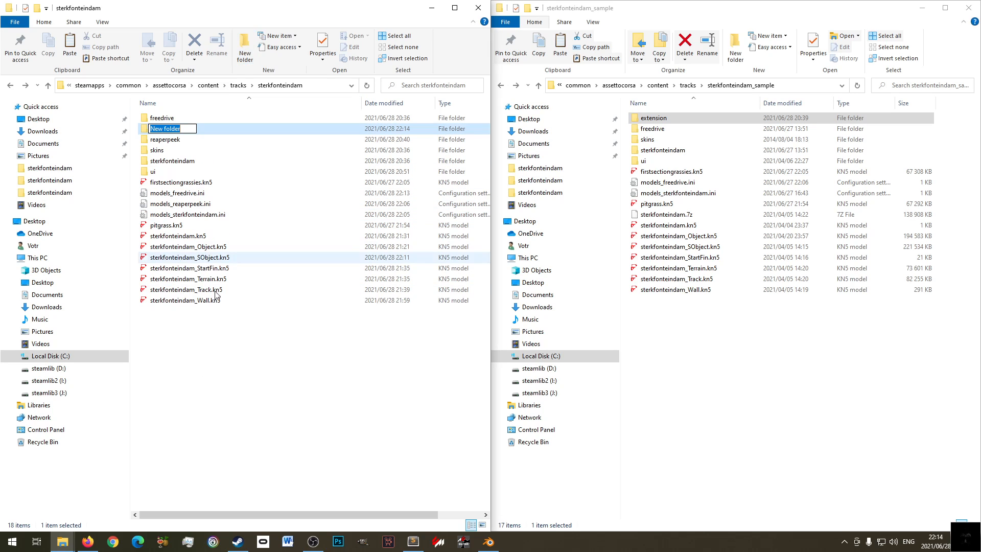
type("extensiop")
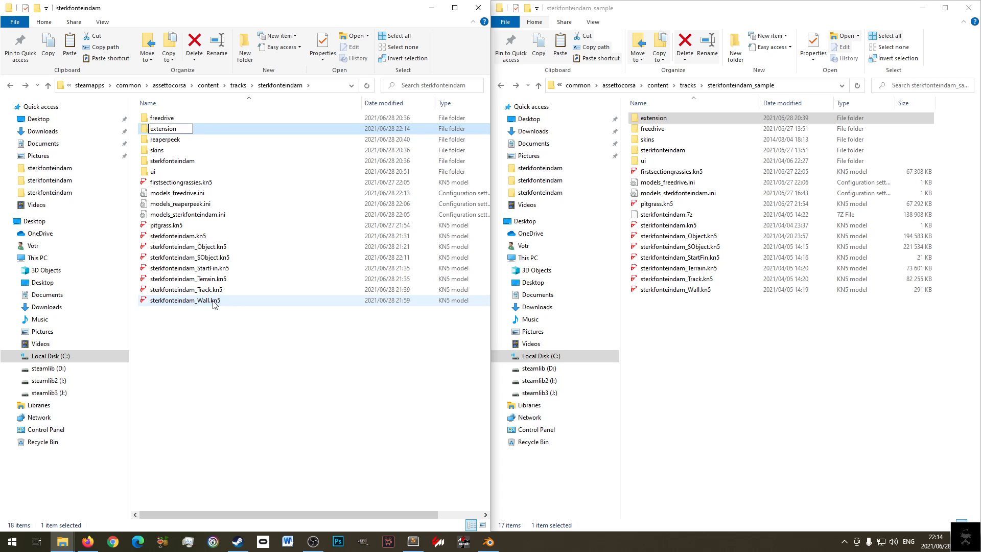
key("Return")
key("Return")
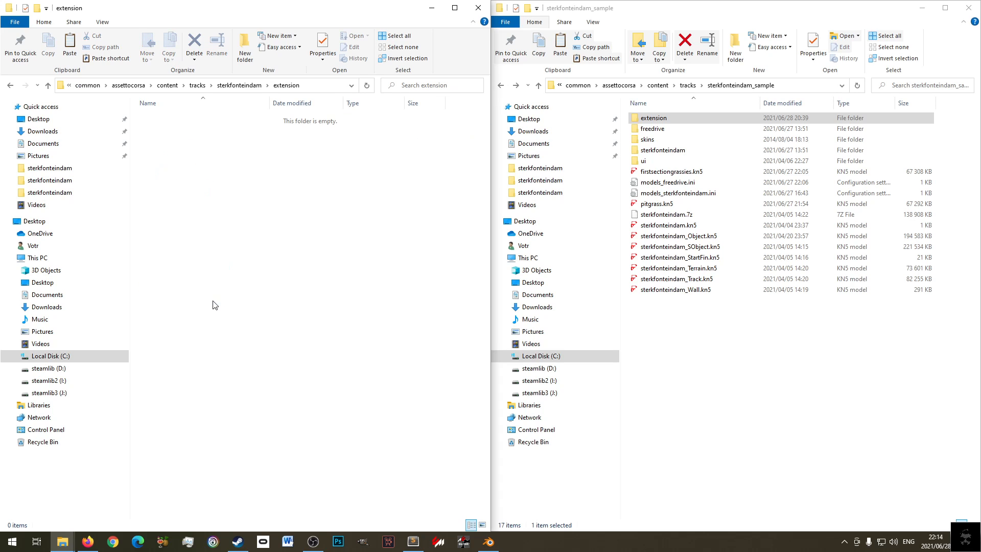
- Open the sample's extension folder and create a text document renamed ext_config.ini in the track's extension folder
double_click(673, 117)
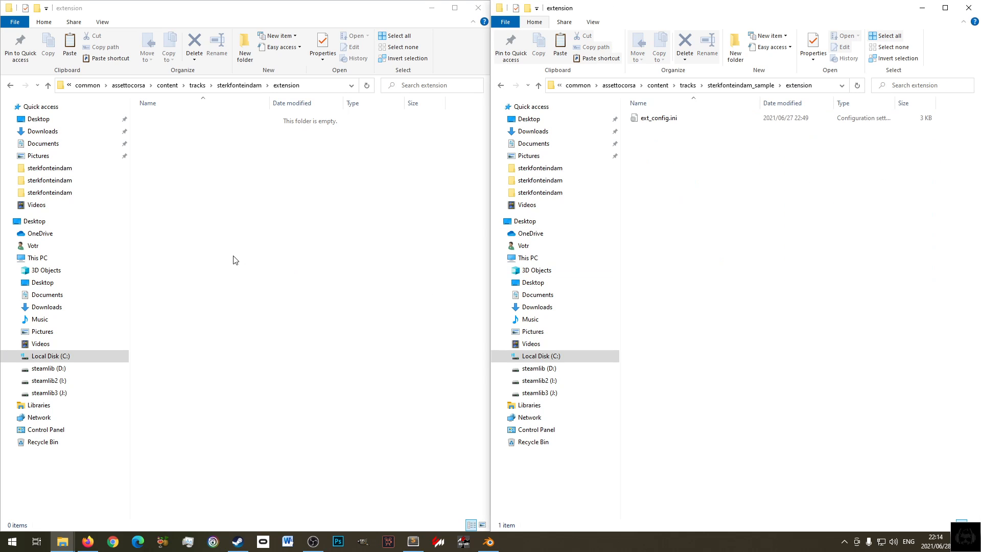
right_click(179, 214)
mouse_move(218, 352)
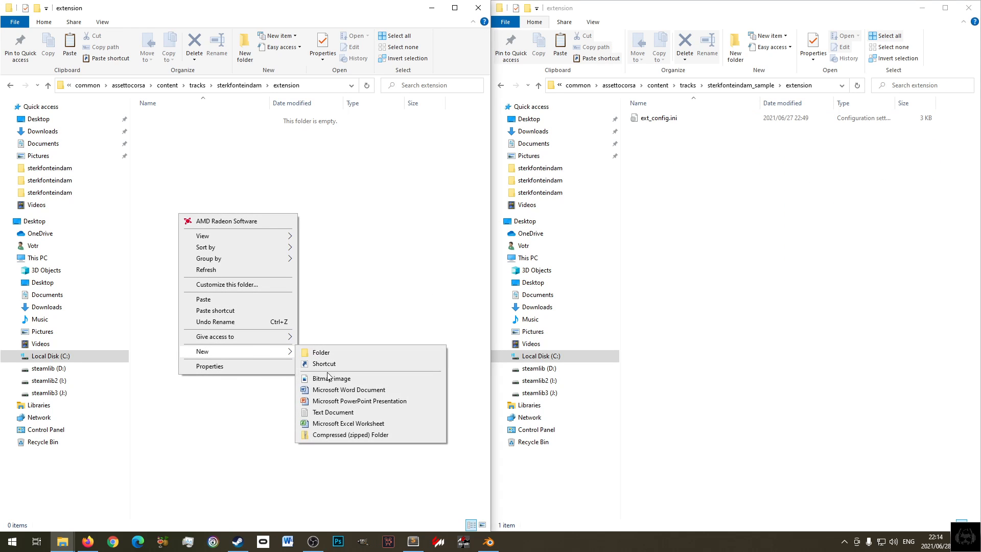
left_click(335, 416)
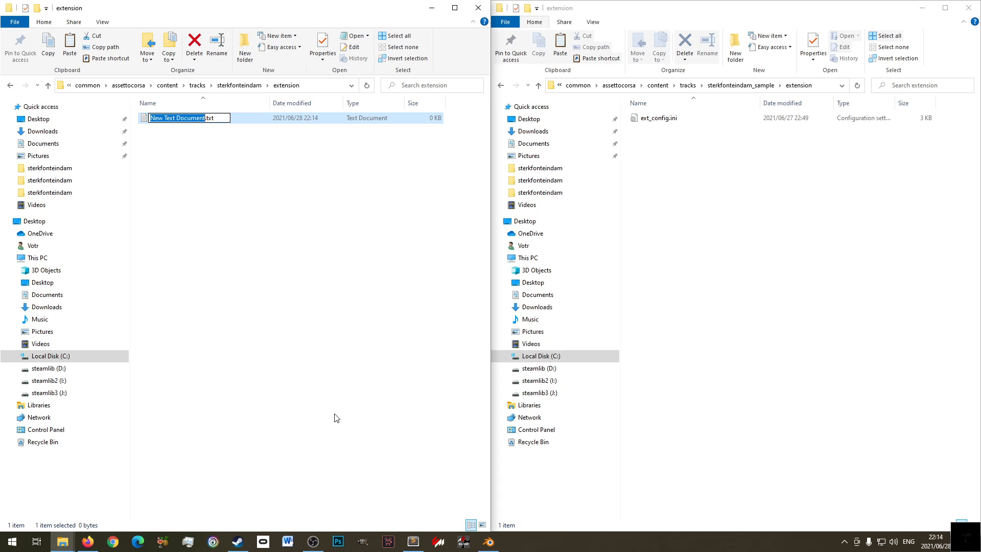
type("ext")
type("_con")
type("fig")
type(".in")
key("BackSpace")
type("ni")
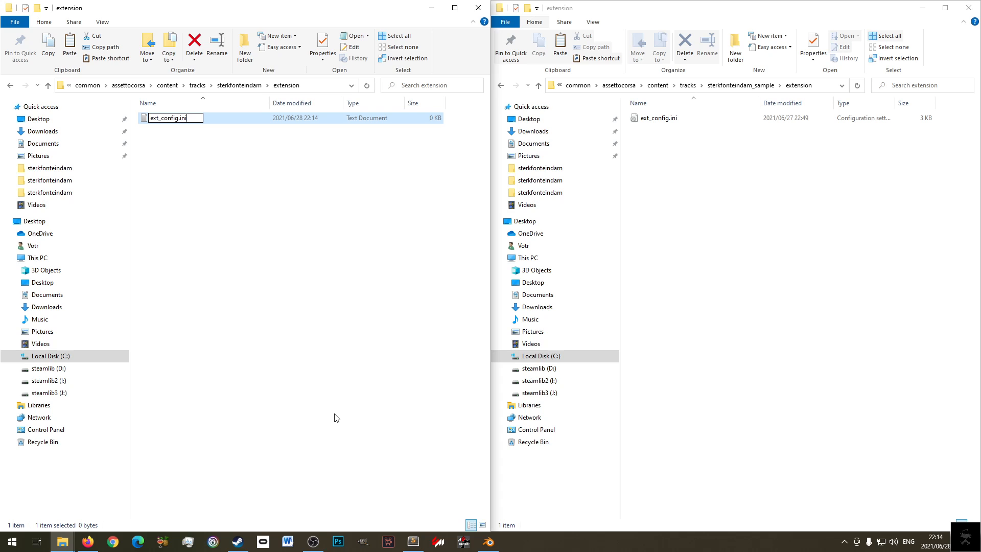
key("Return")
key("Return")
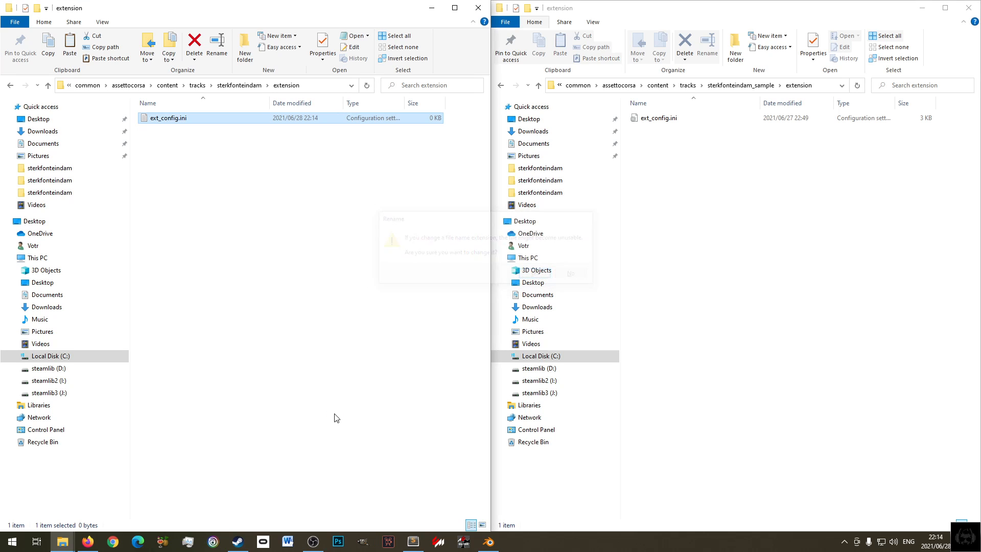
- Open the track's ext_config.ini, copy the entire text of the sample's ext_config.ini, and close the sample file
double_click(175, 119)
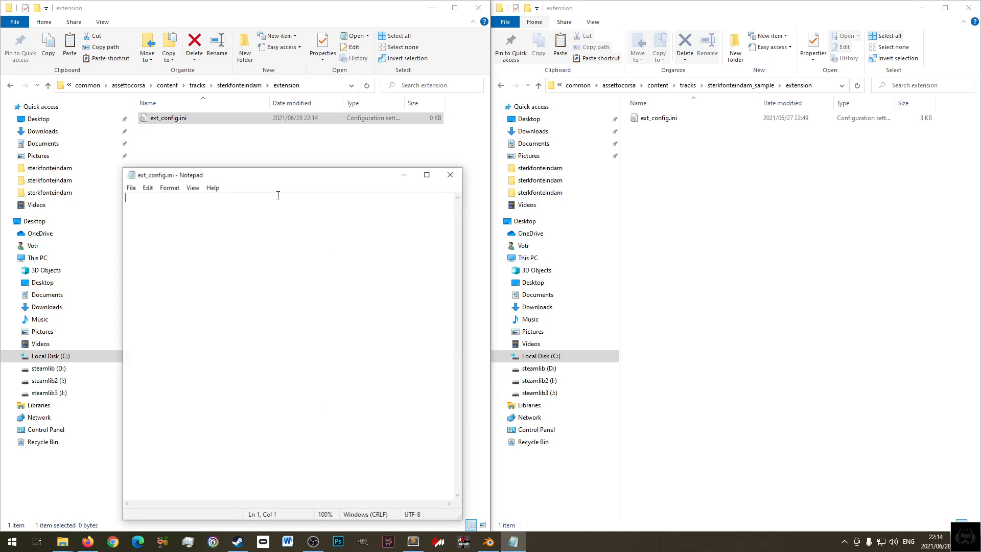
double_click(663, 118)
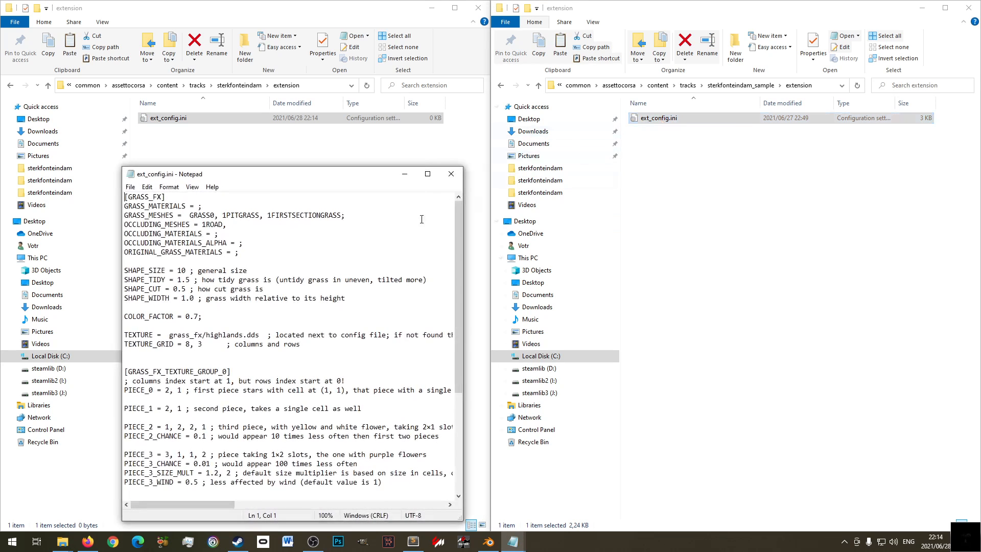
key("ctrl+a")
right_click(206, 221)
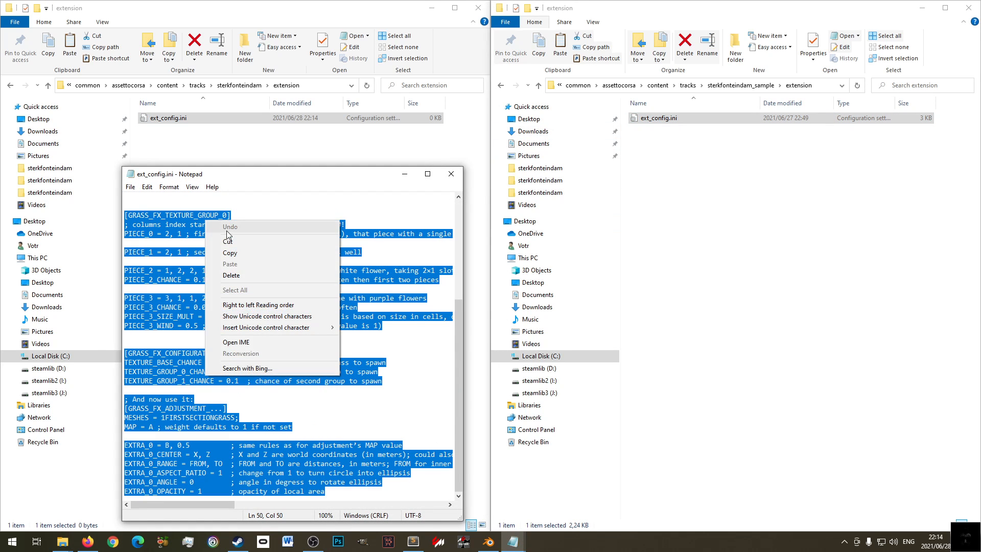
left_click(235, 253)
left_click(451, 174)
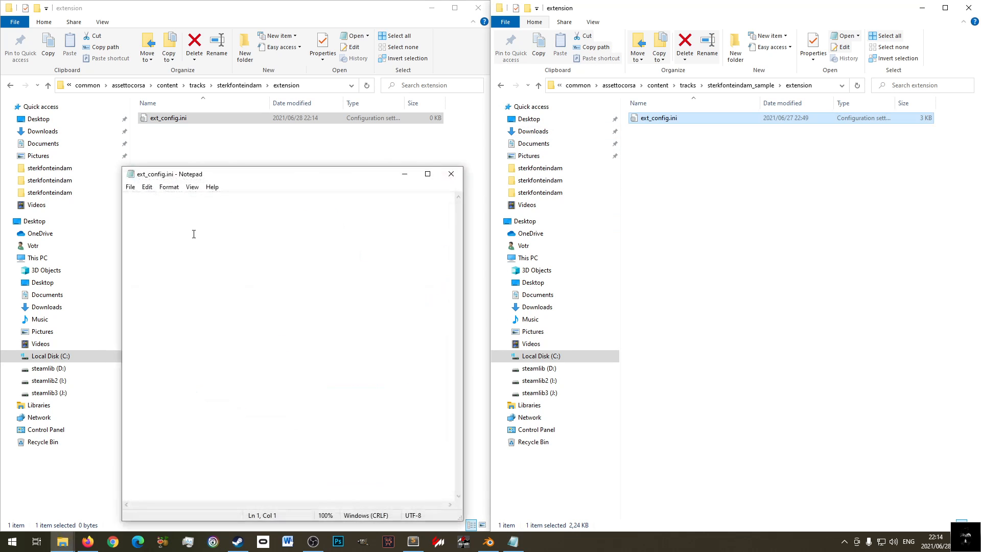
- Paste the copied GRASS_FX configuration into the track's ext_config.ini, save and close it, and return to the sterkfonteindam track folder
key("ctrl+v")
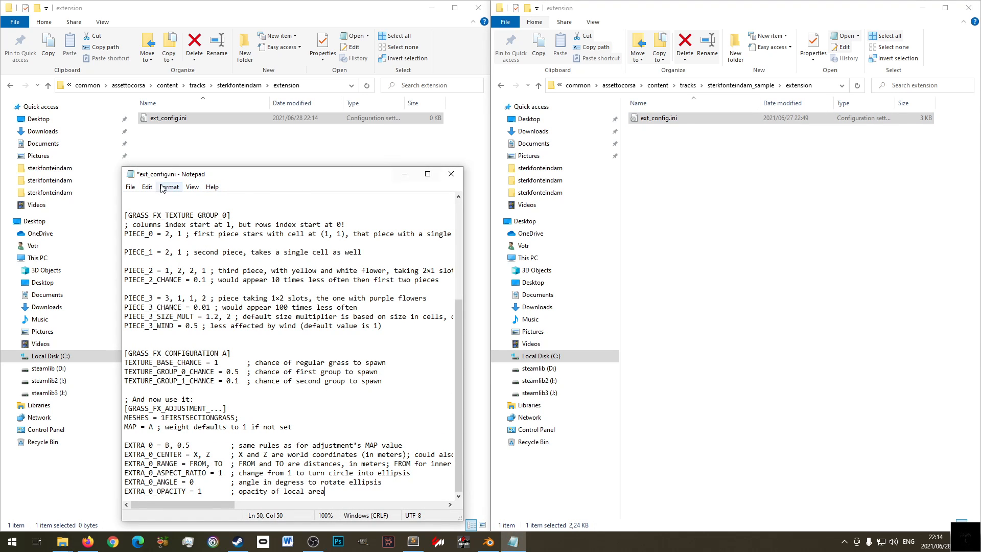
left_click(131, 187)
left_click(148, 233)
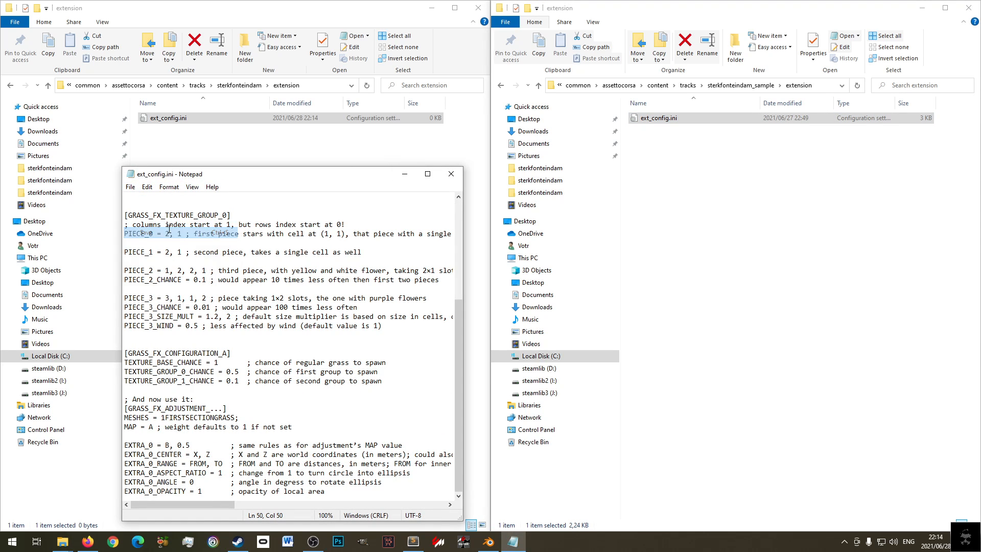
left_click(451, 174)
key("alt+Left")
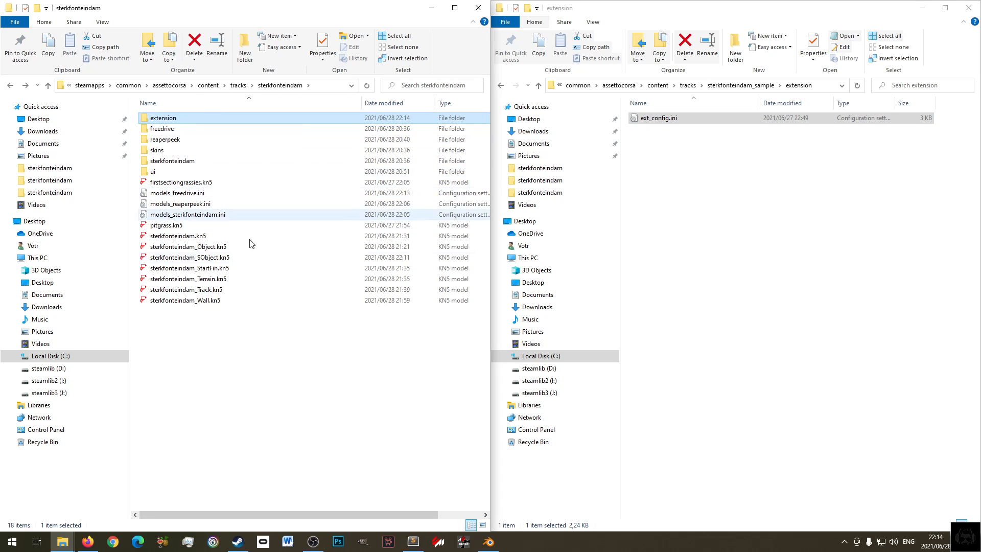
- Review the extension folder and grass KN5 files in the track folder and compare its contents with sterkfonteindam_sample
left_click(279, 333)
left_click(185, 117)
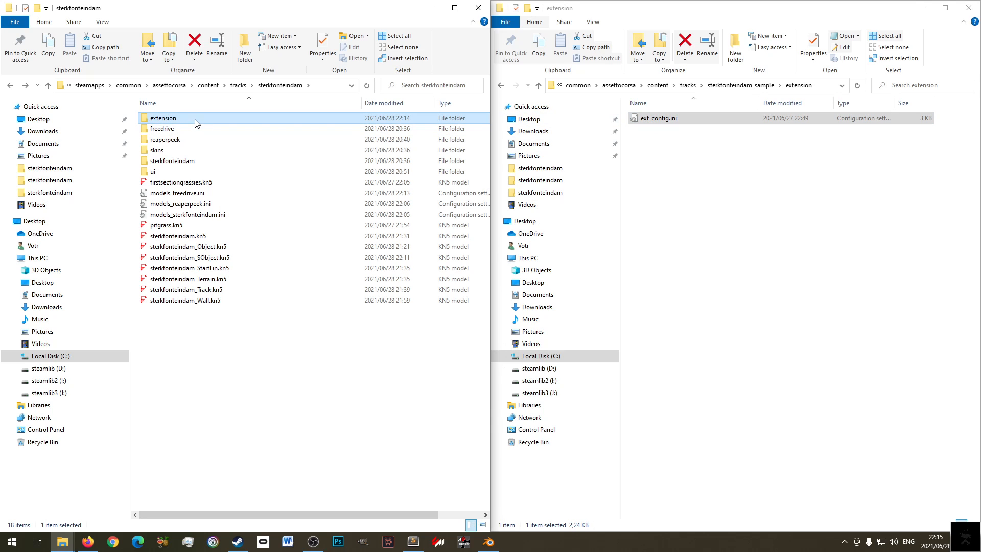
left_click(201, 184)
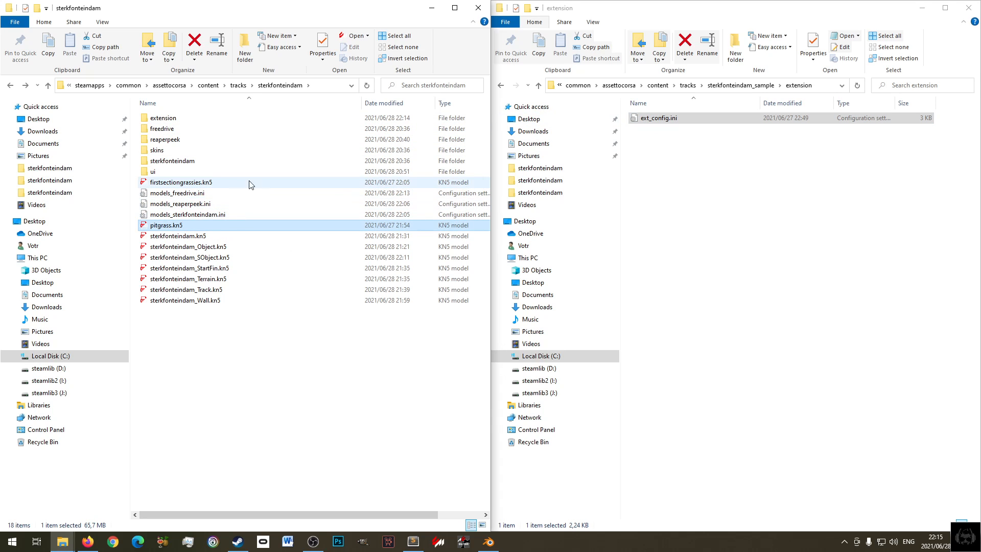
left_click(179, 226)
left_click(204, 184)
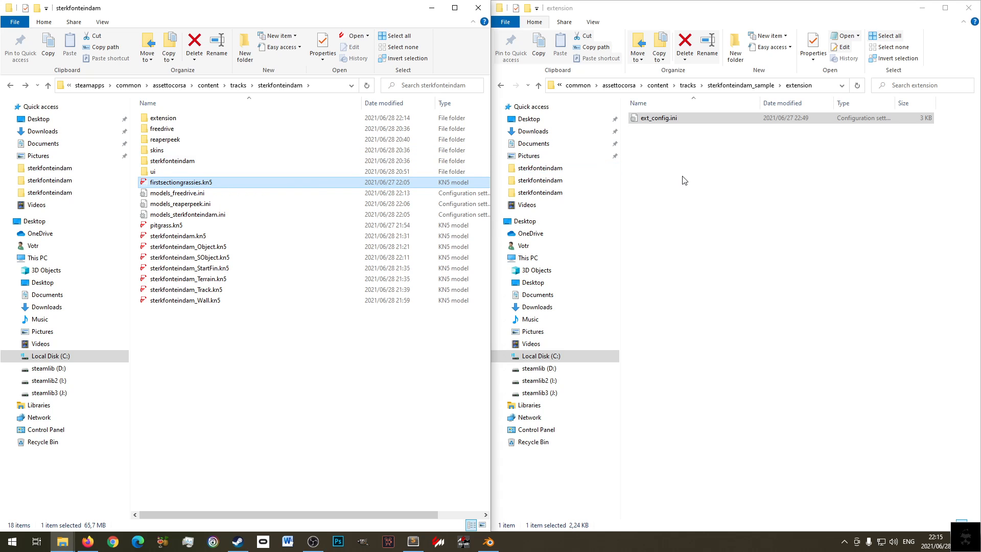
key("BackSpace")
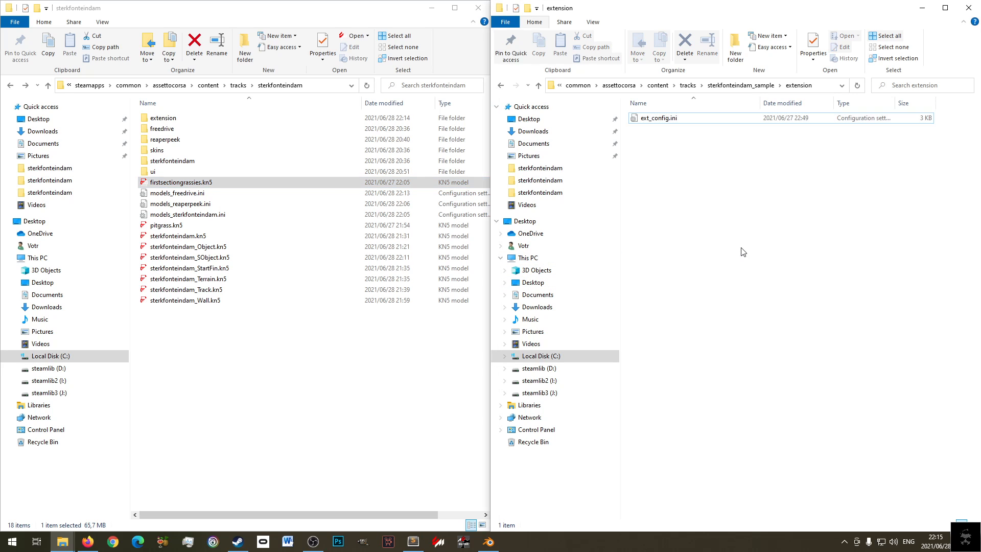
left_click(271, 403)
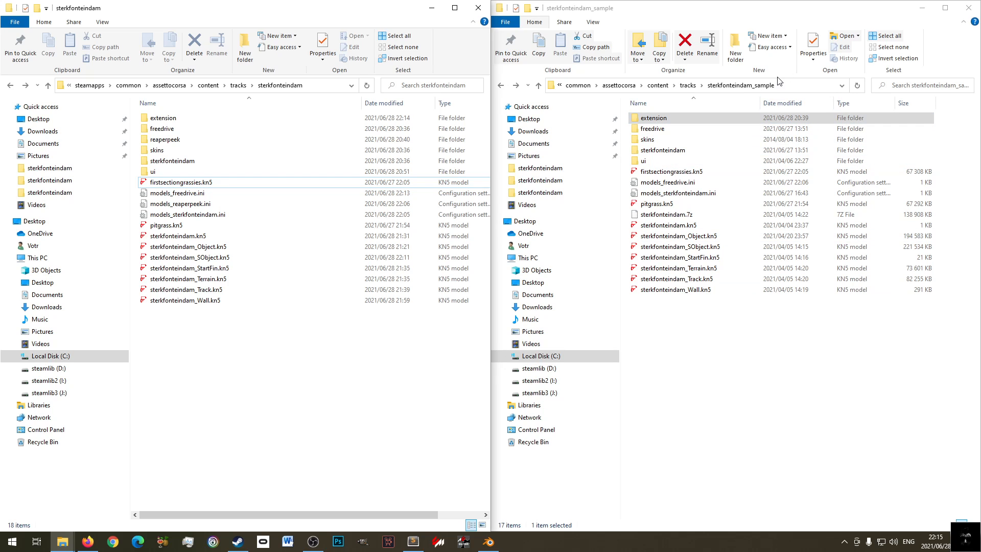
left_click(802, 345)
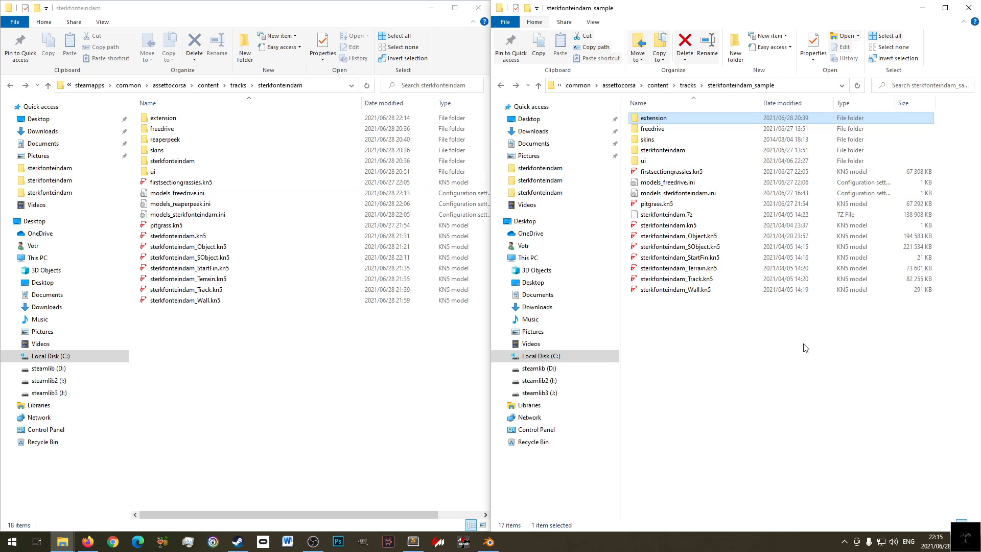
left_click(675, 187)
left_click(674, 195)
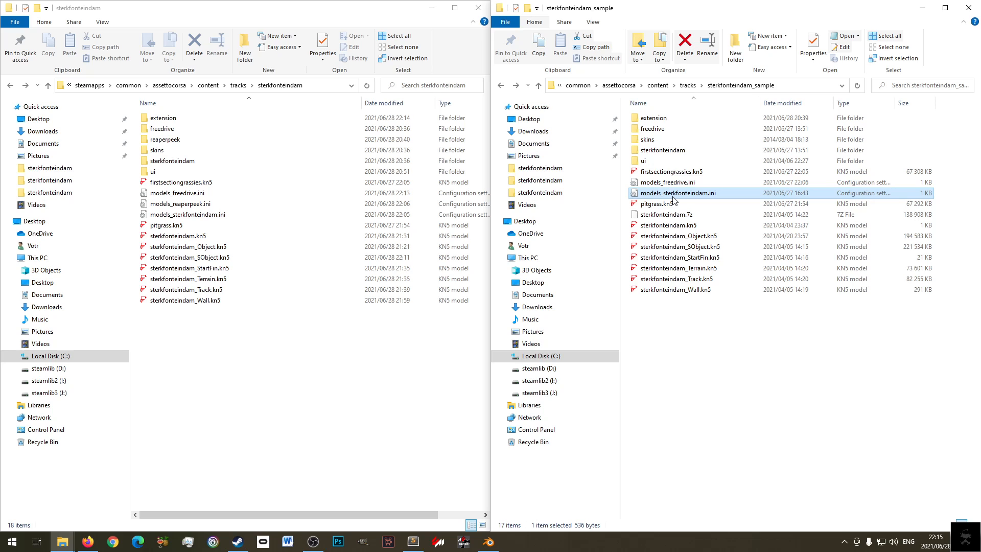
left_click(268, 394)
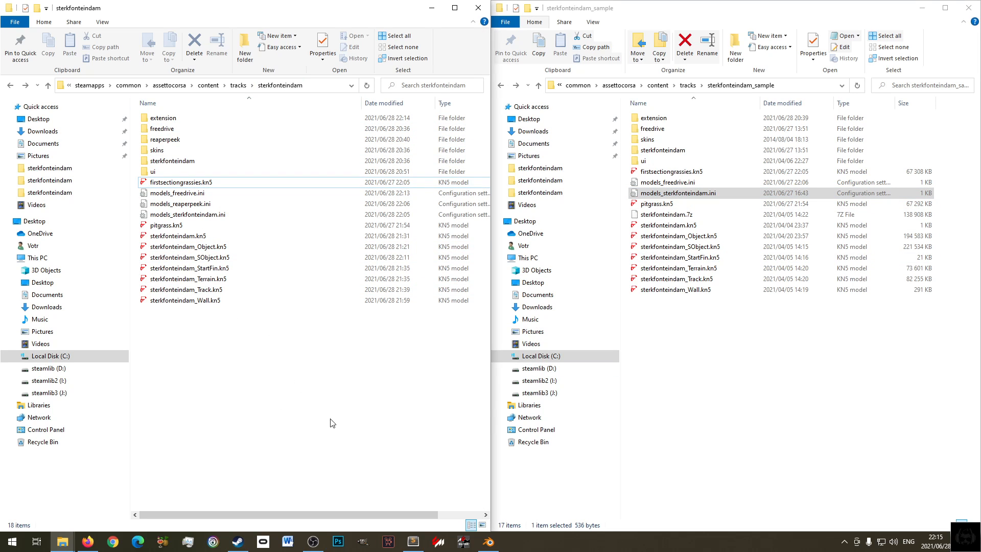
- Open the sample's freedrive folder and examine its ai folder, data folder and map.png
left_click_drag(289, 348, 663, 136)
double_click(662, 132)
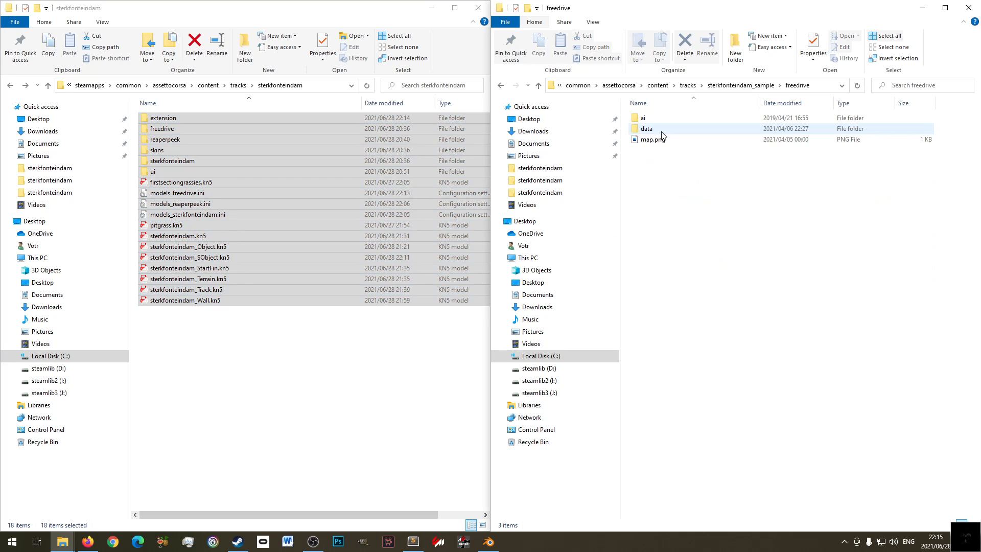
left_click(280, 381)
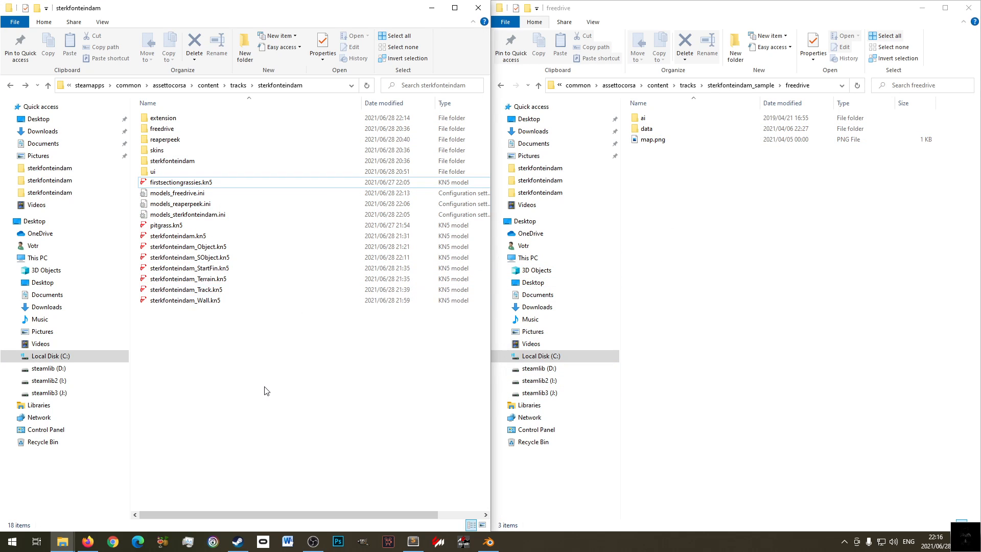
key("alt+Up")
left_click(660, 123)
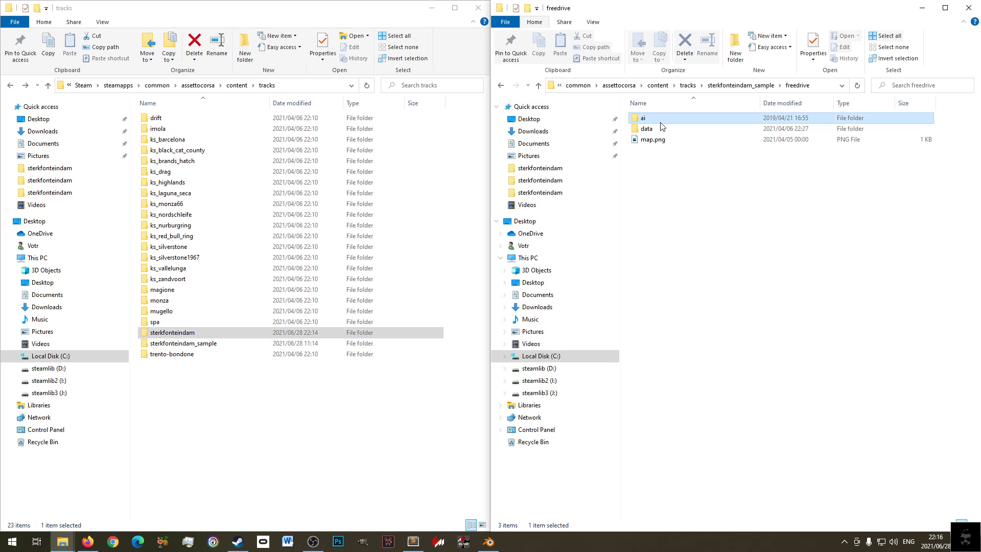
left_click(662, 130)
left_click(667, 141)
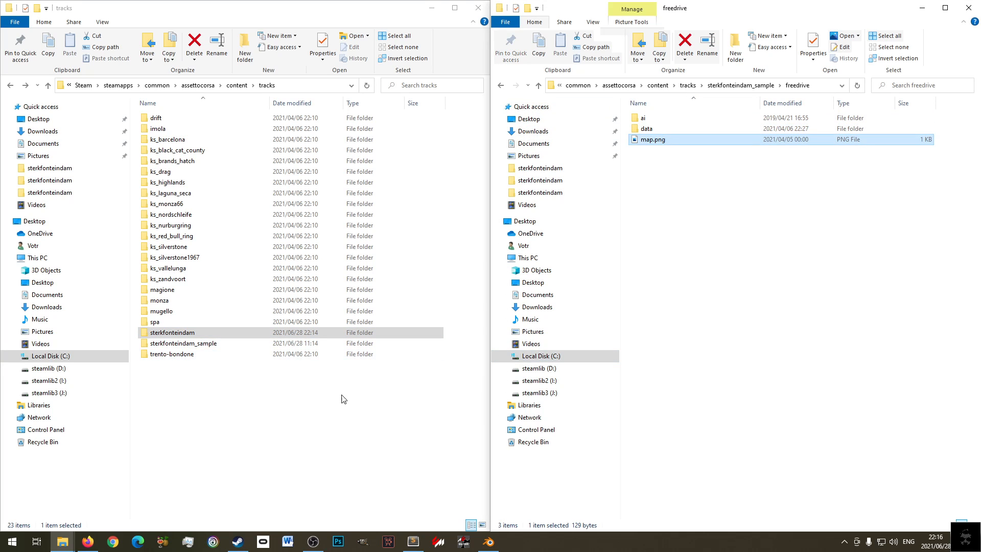
- Open the sterkfonteindam layout subfolder in both the sterkfonteindam track folder and sterkfonteindam_sample
left_click(197, 335)
double_click(197, 335)
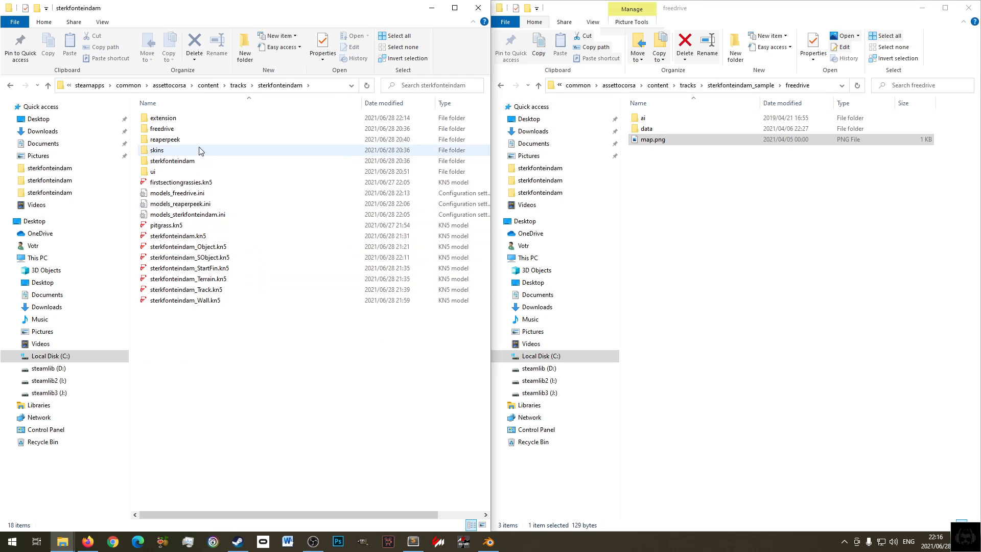
left_click(179, 162)
double_click(180, 162)
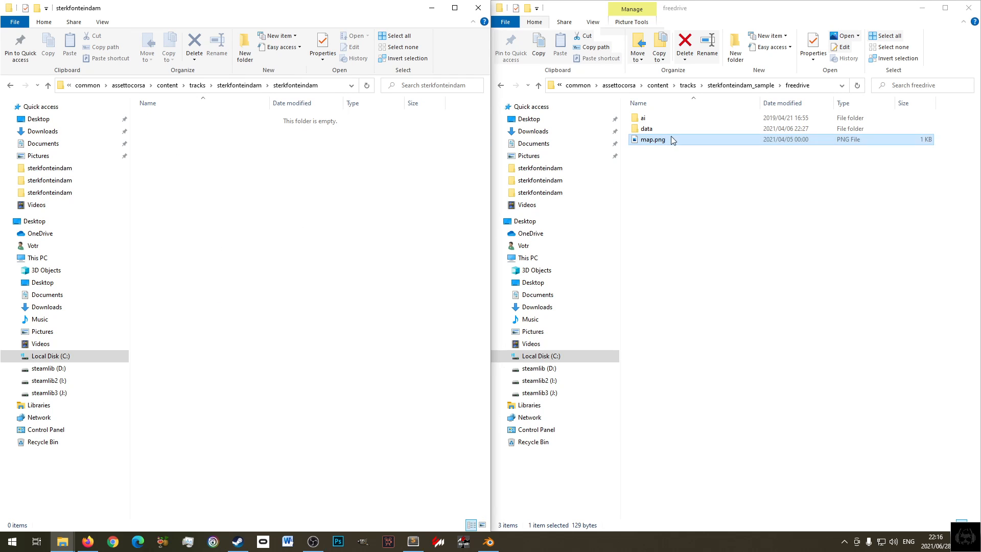
left_click(688, 238)
key("BackSpace")
double_click(663, 150)
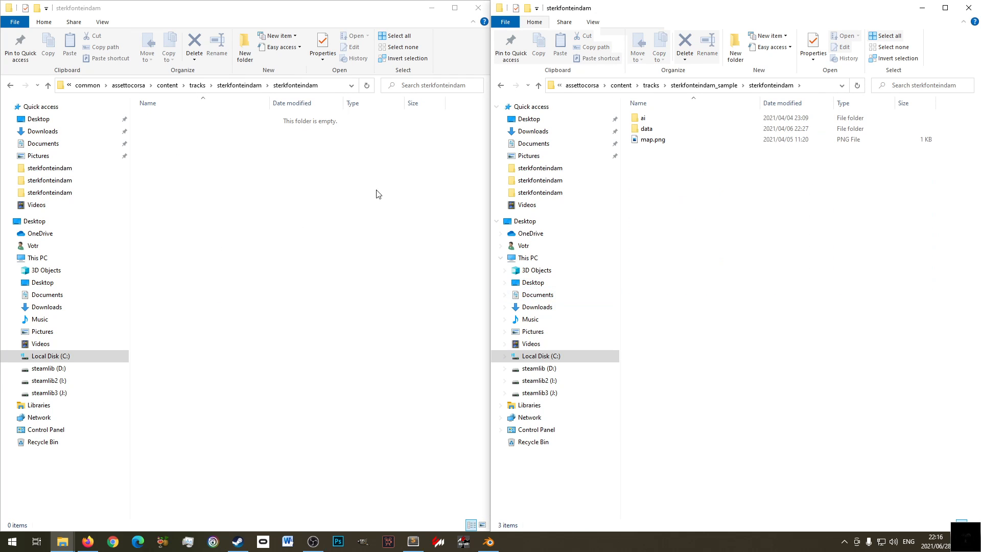
left_click(245, 47)
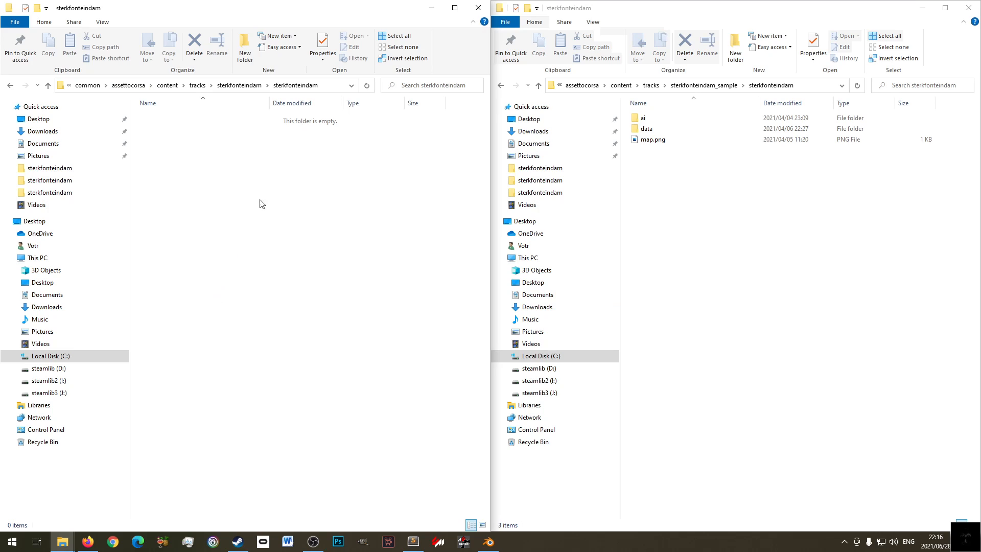
- Create two new folders named ai and data in the track's sterkfonteindam layout folder
left_click(244, 48)
type("ai")
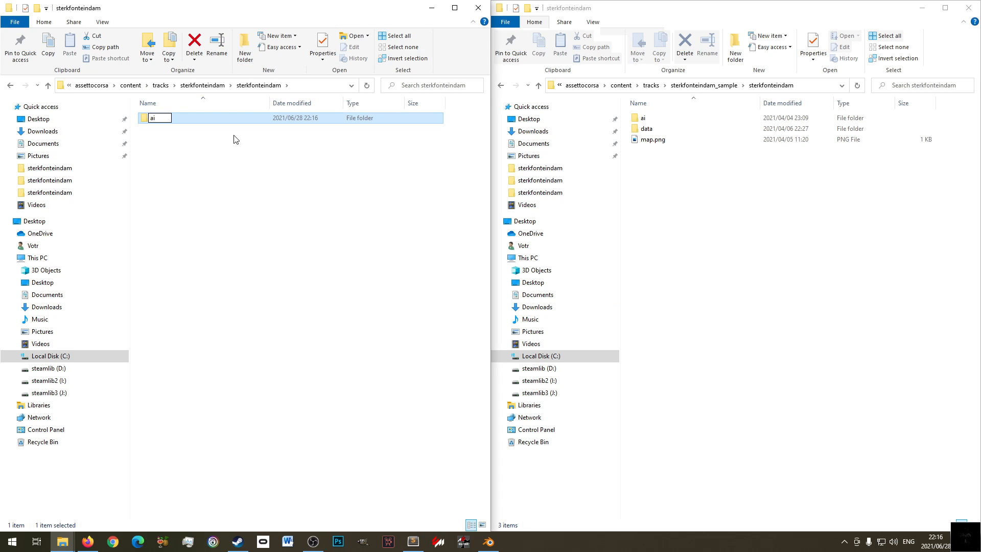
left_click(238, 45)
type("data")
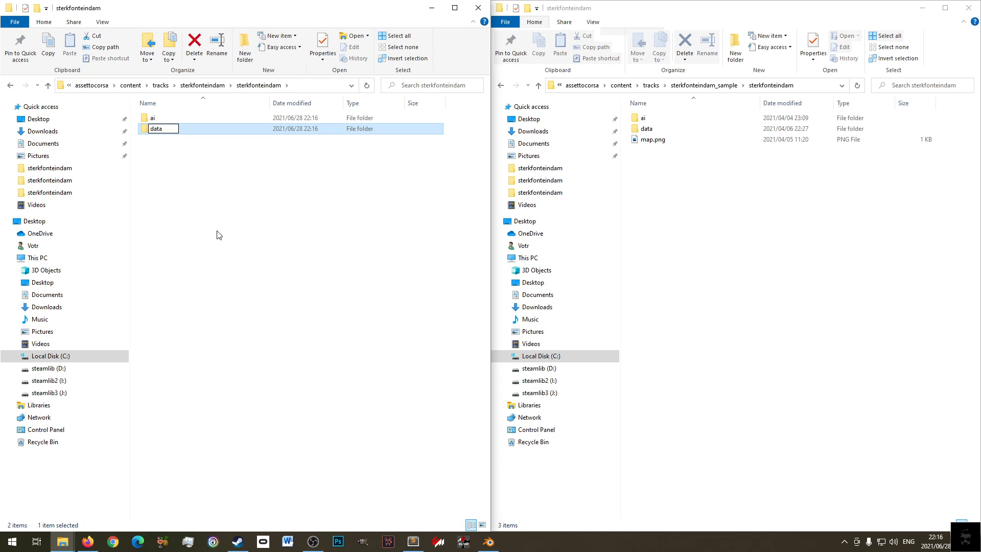
left_click(202, 173)
- Preview the sample layout's map.png, close it, and copy the file into the track's sterkfonteindam layout folder
left_click(650, 142)
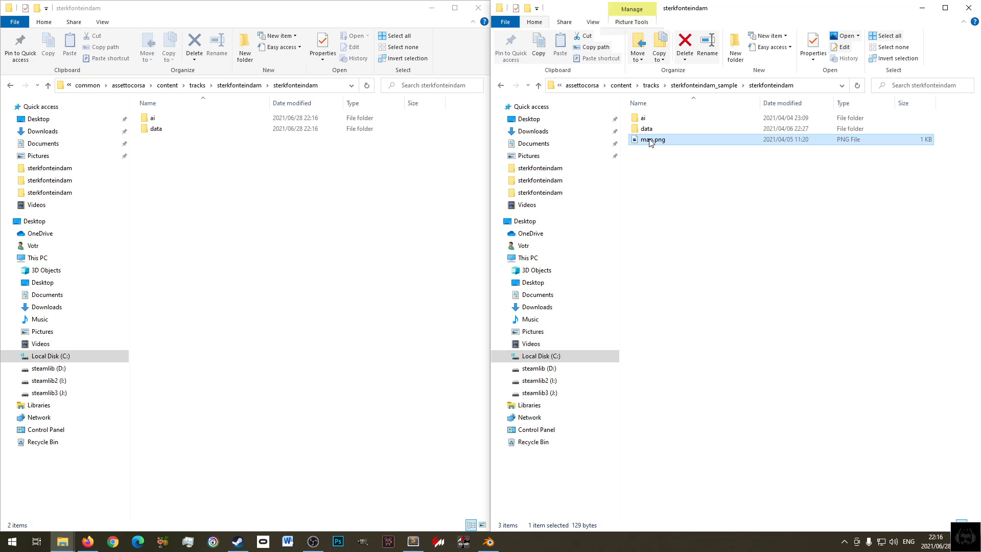
double_click(651, 141)
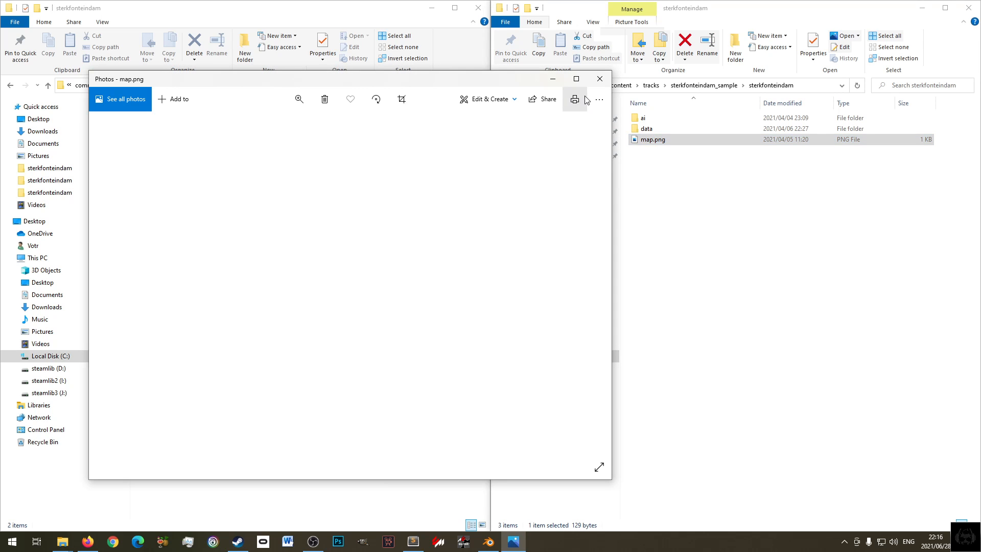
left_click(600, 79)
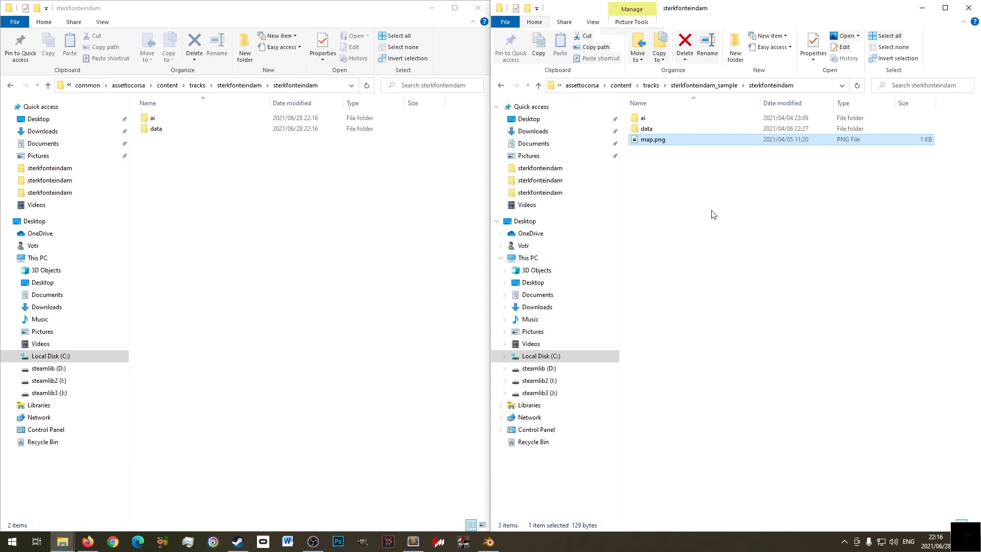
right_click(653, 140)
left_click(731, 373)
right_click(219, 205)
left_click(289, 291)
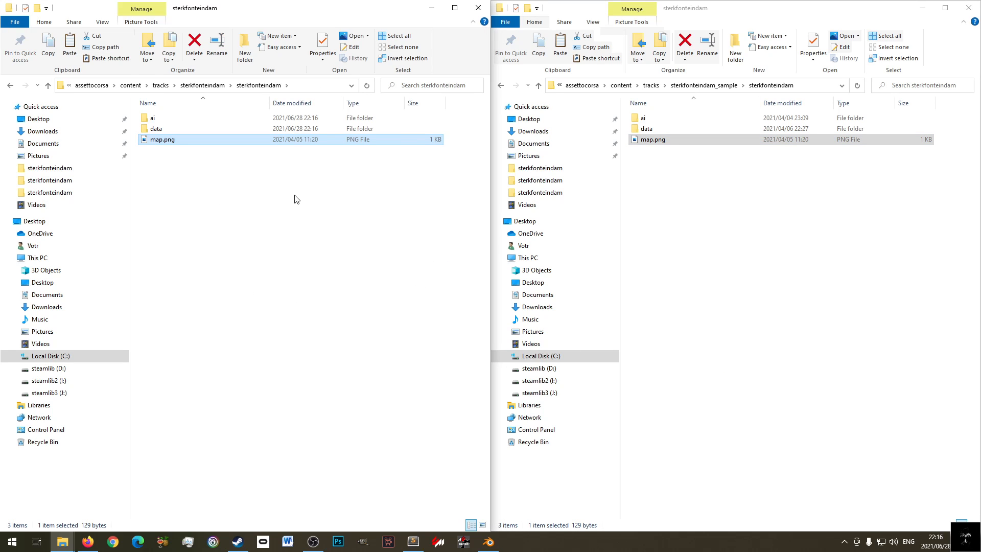
- Check the new ai folder and map.png, and open the data folder in both the track's and the sample's layout
double_click(152, 118)
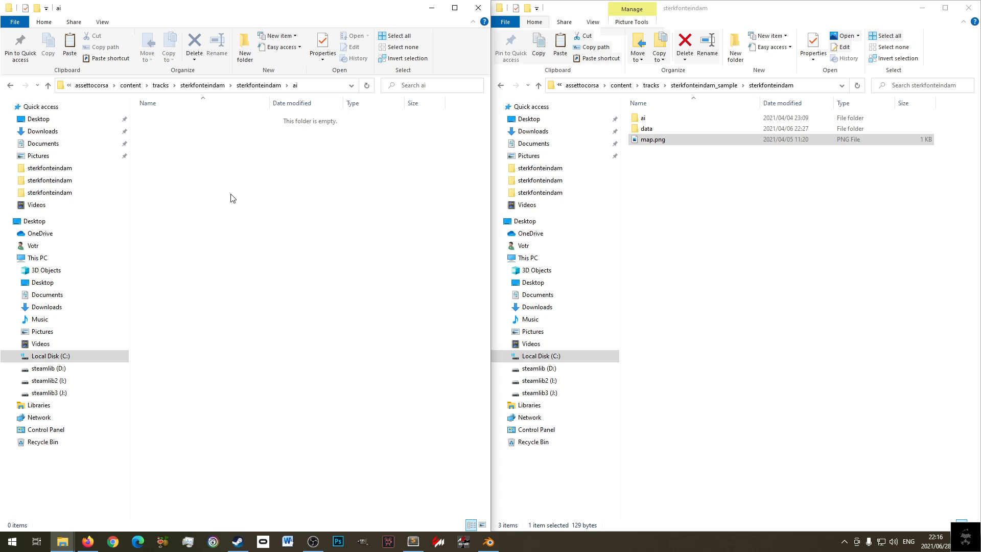
key("alt+Left")
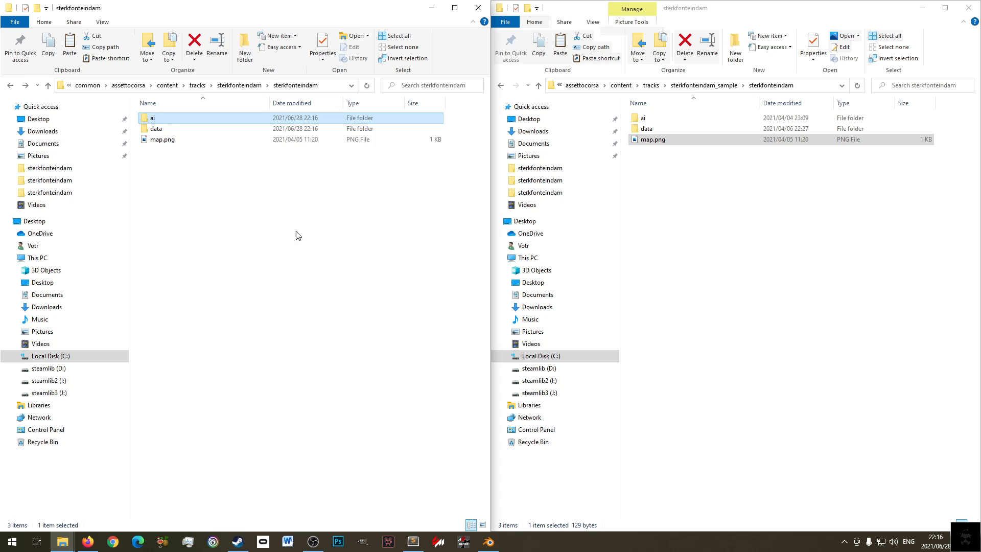
double_click(180, 123)
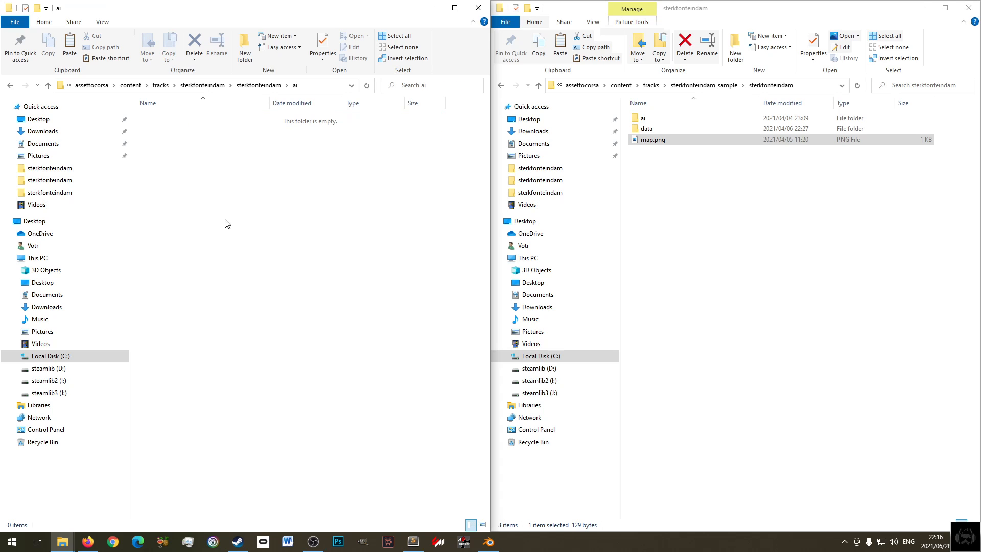
key("alt+Left")
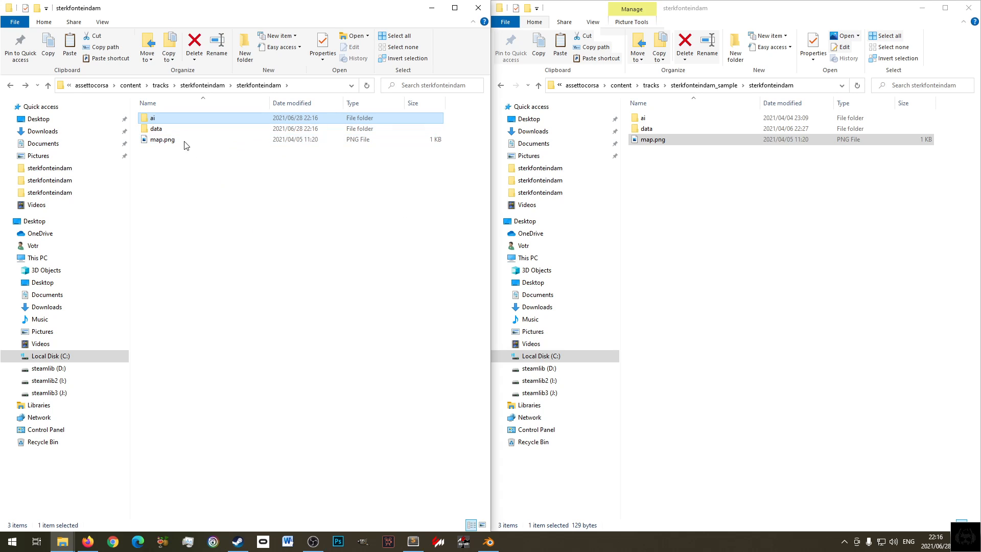
left_click(162, 140)
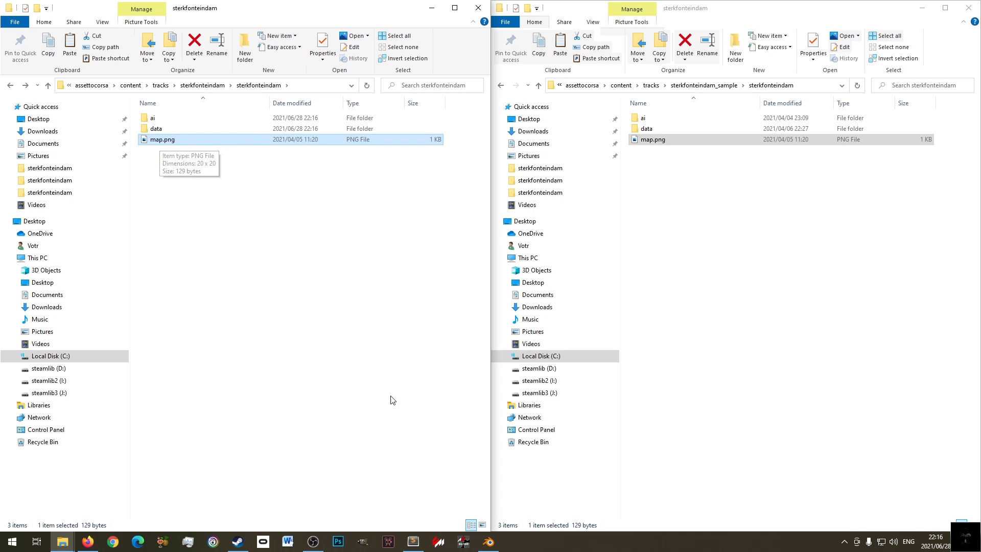
left_click(185, 121)
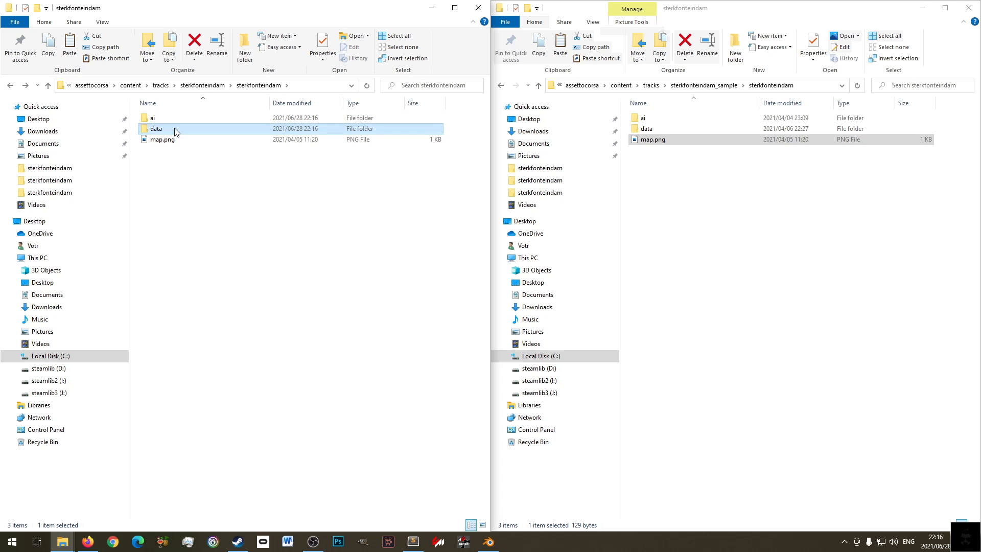
double_click(176, 130)
double_click(691, 128)
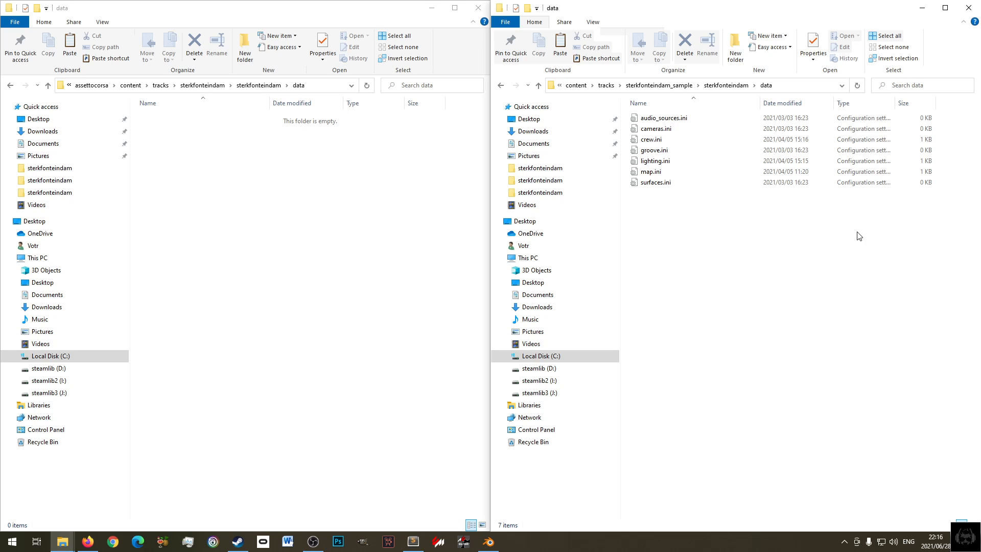
- Switch to Steam and open the existing Race Track Builder review for editing
left_click(114, 543)
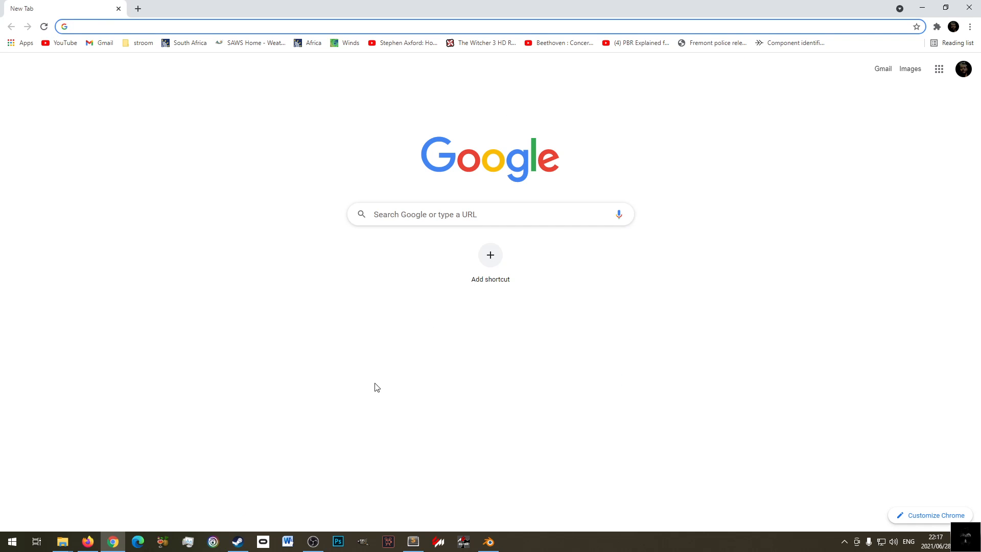
left_click(235, 544)
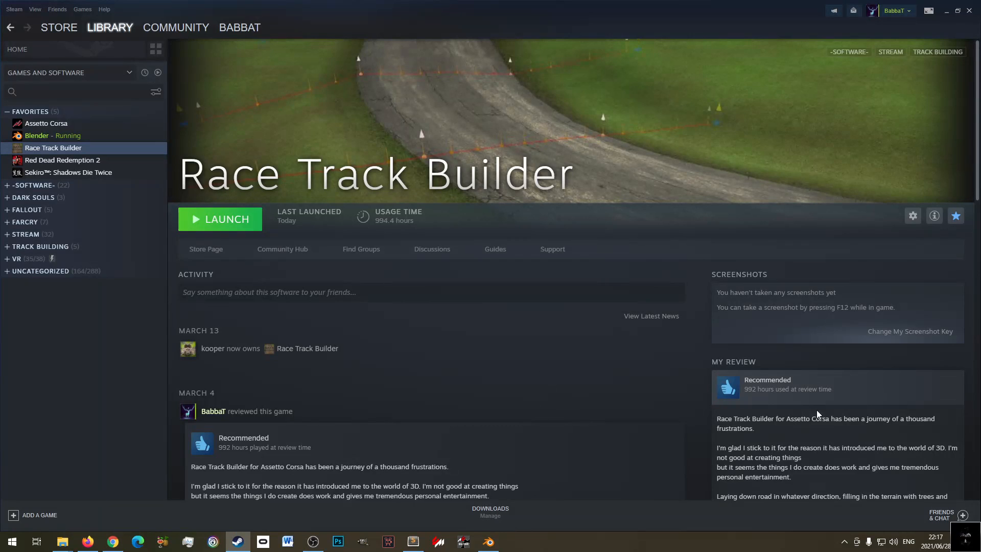
scroll(818, 409, "down", 6)
left_click(755, 225)
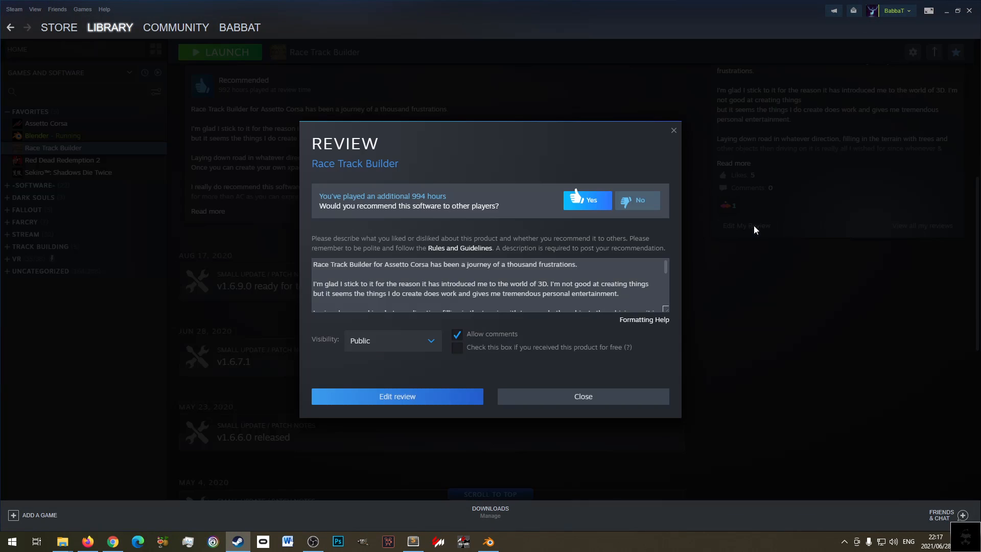
- Look through the tutorial links in the review text for the part 3 folder structure video
scroll(408, 282, "down", 10)
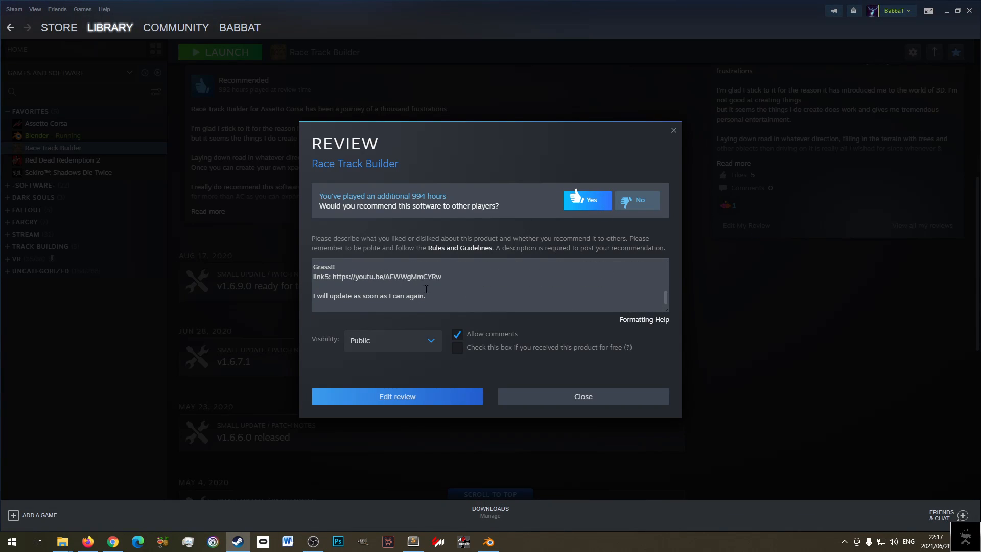
left_click(417, 281)
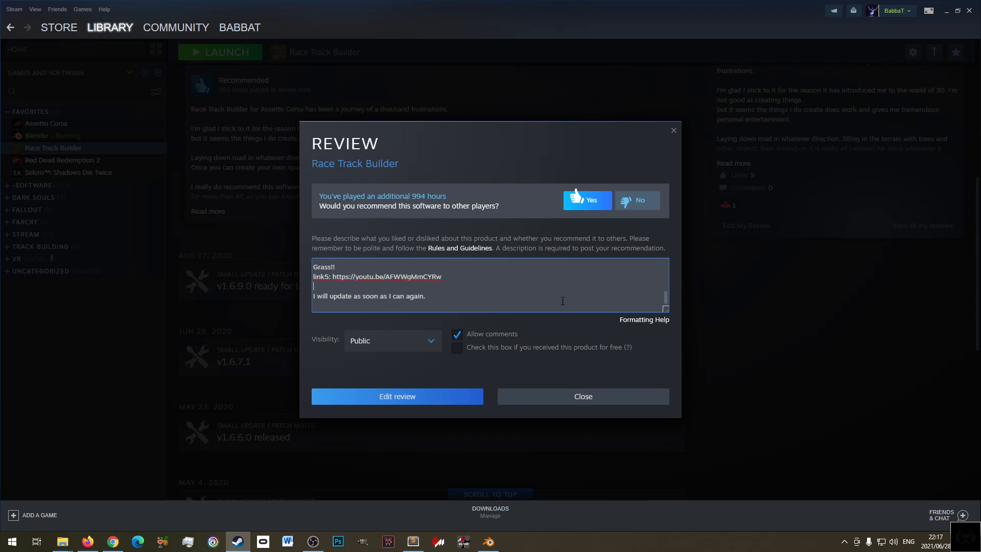
scroll(475, 291, "up", 3)
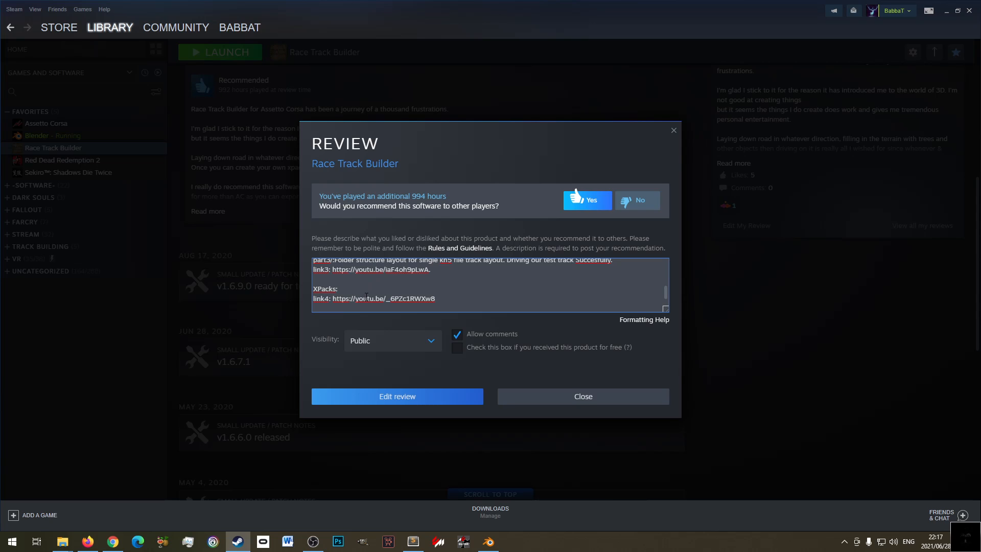
scroll(372, 279, "up", 2)
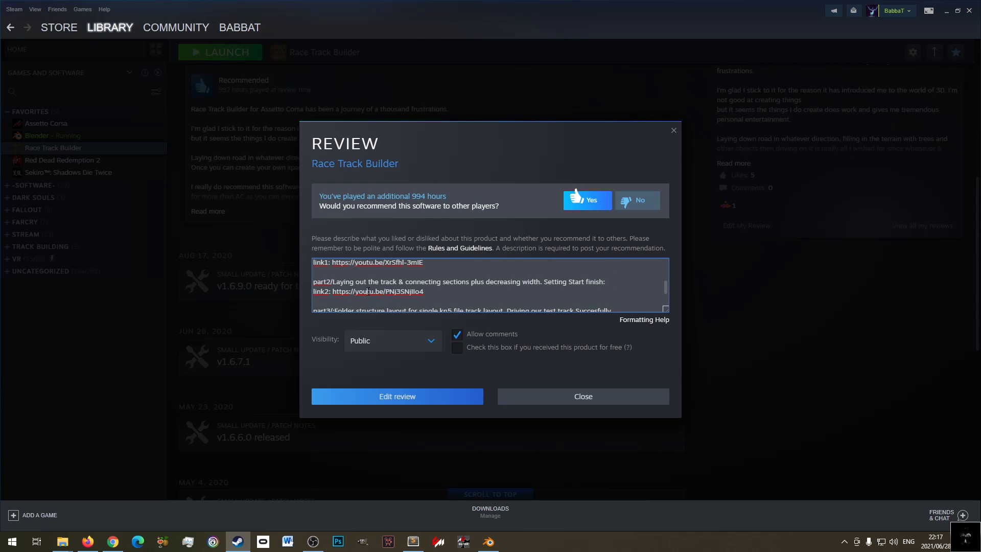
scroll(399, 273, "up", 2)
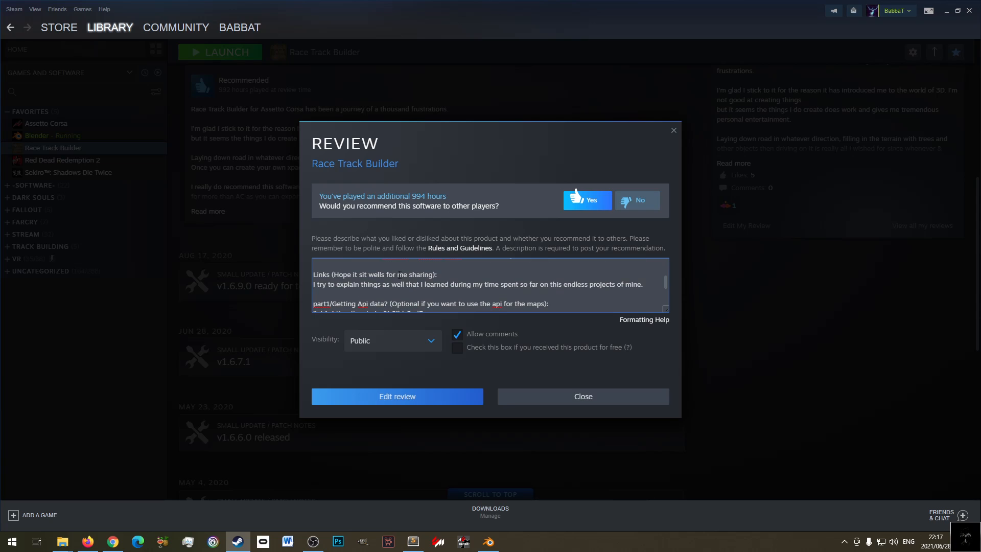
scroll(402, 300, "down", 2)
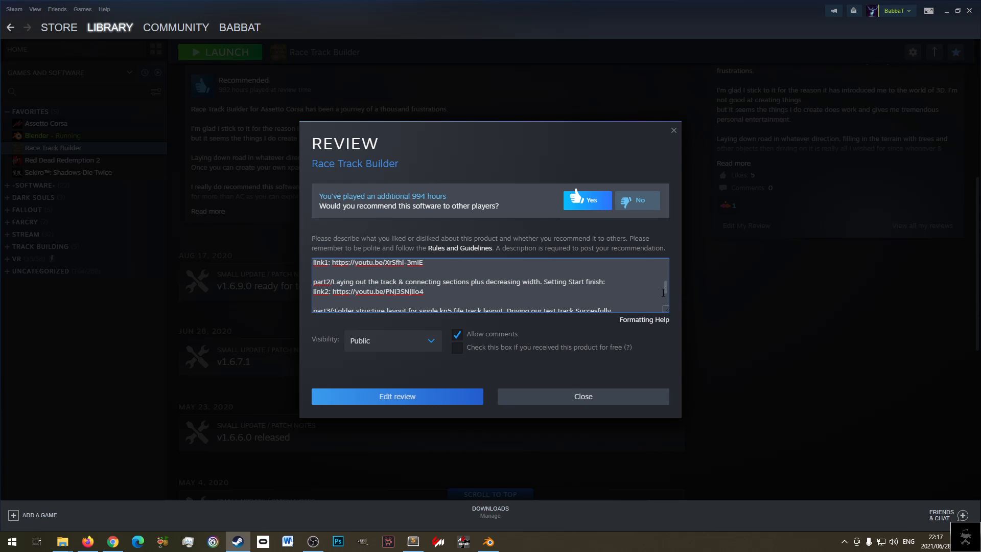
scroll(666, 289, "down", 1)
scroll(665, 290, "down", 1)
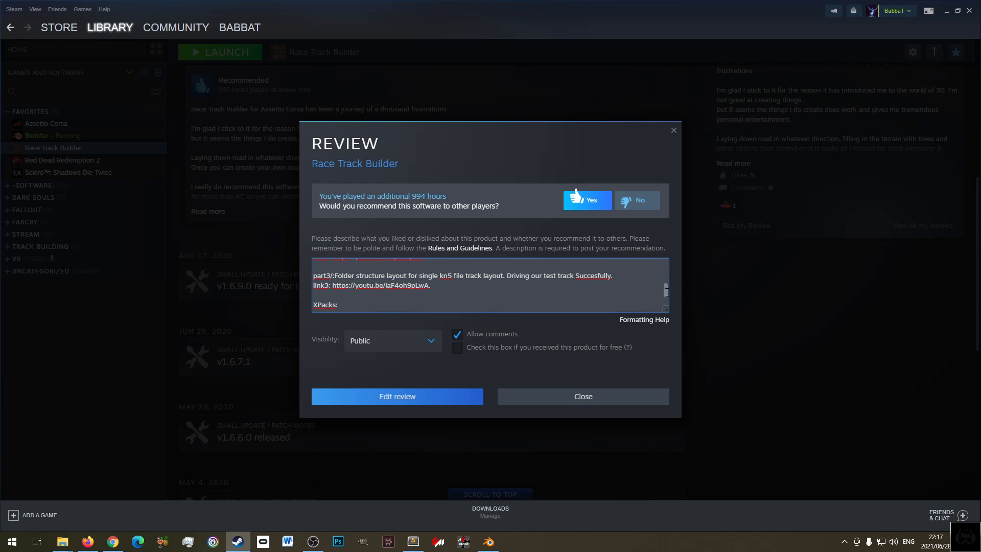
scroll(666, 292, "down", 1)
scroll(666, 293, "down", 1)
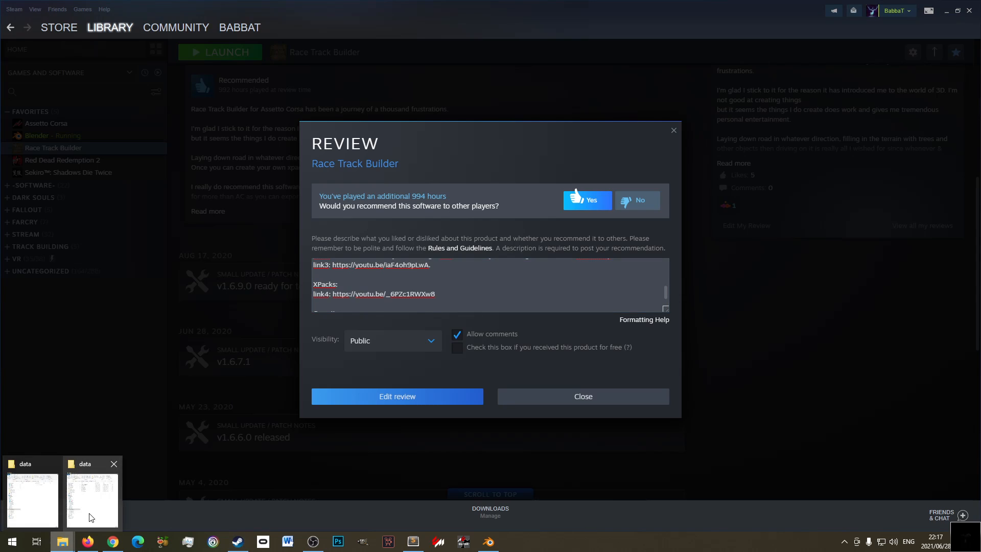
scroll(460, 276, "up", 3)
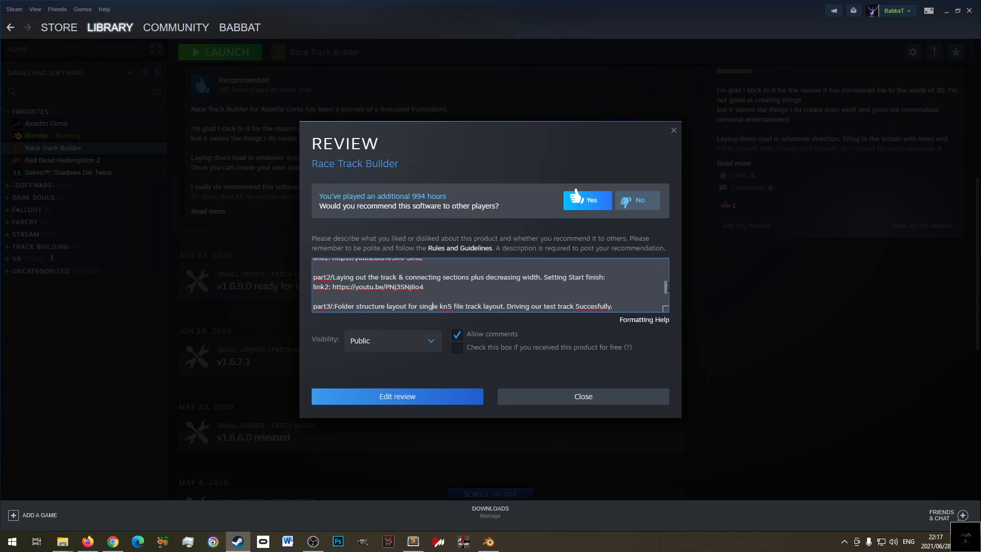
left_click_drag(667, 287, 667, 290)
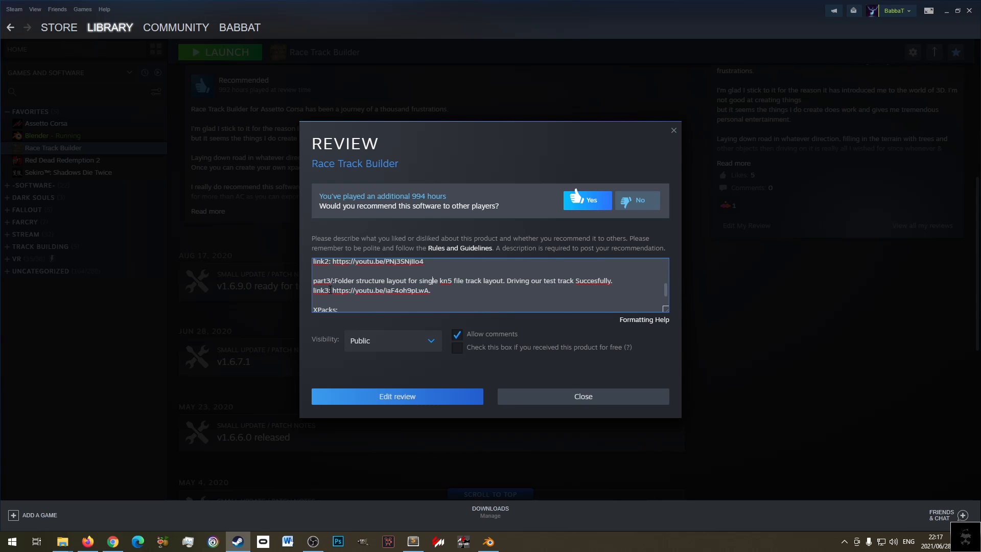
- Copy the part 3 (link3) video address from the review and open it in a new Firefox tab
left_click_drag(334, 290, 431, 292)
key("ctrl+c")
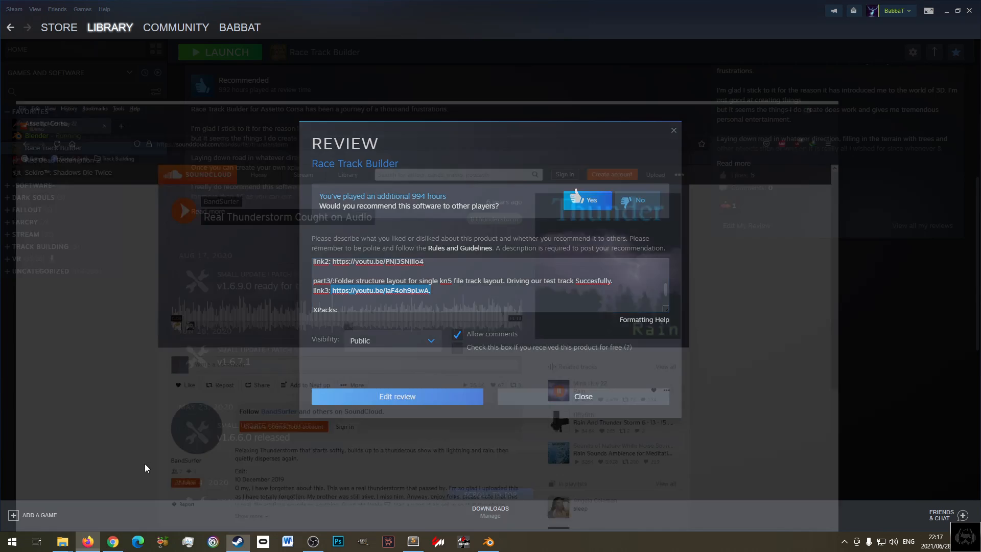
left_click(147, 466)
key("ctrl+t")
key("ctrl+v")
key("Return")
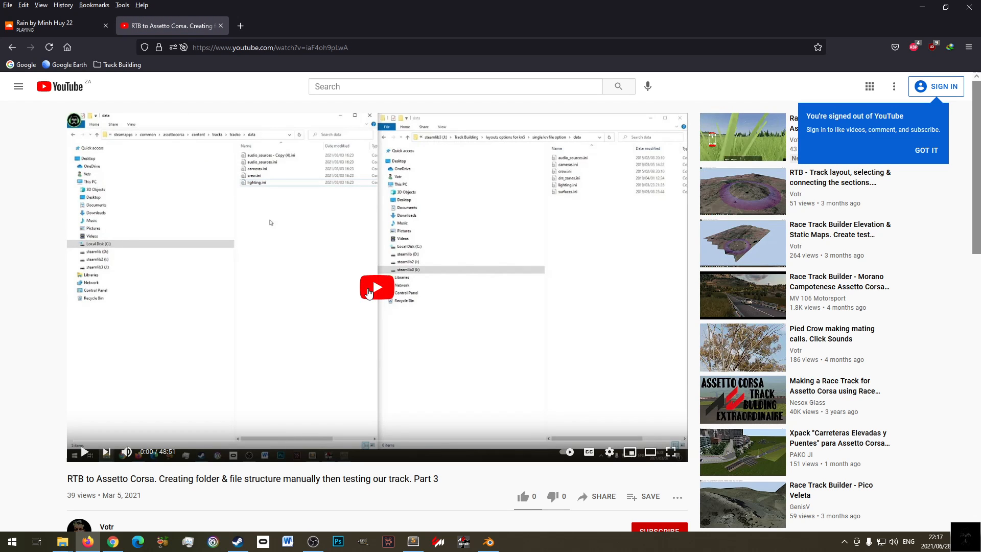
- Play the part 3 folder structure video, skip to about 6:02 and change its playback quality
left_click(370, 291)
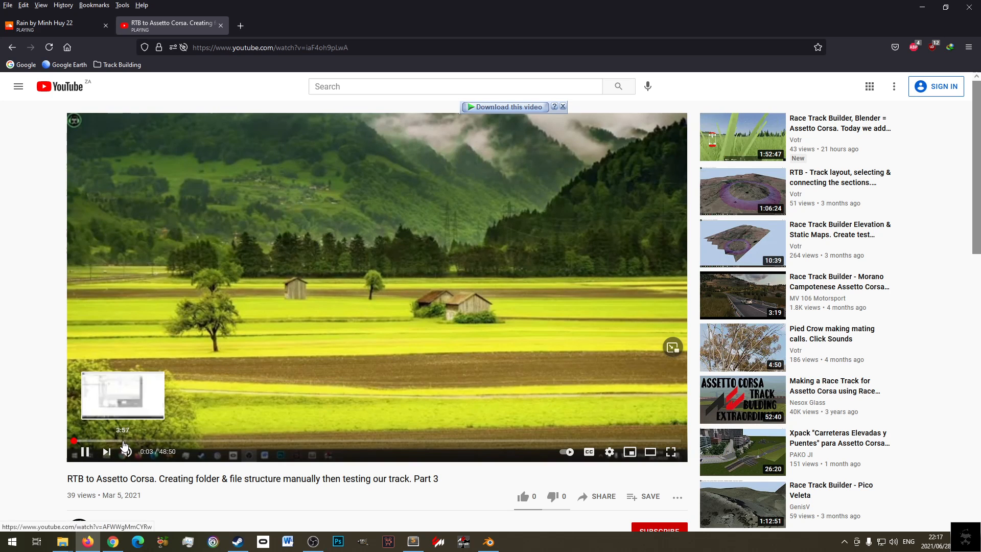
left_click(149, 441)
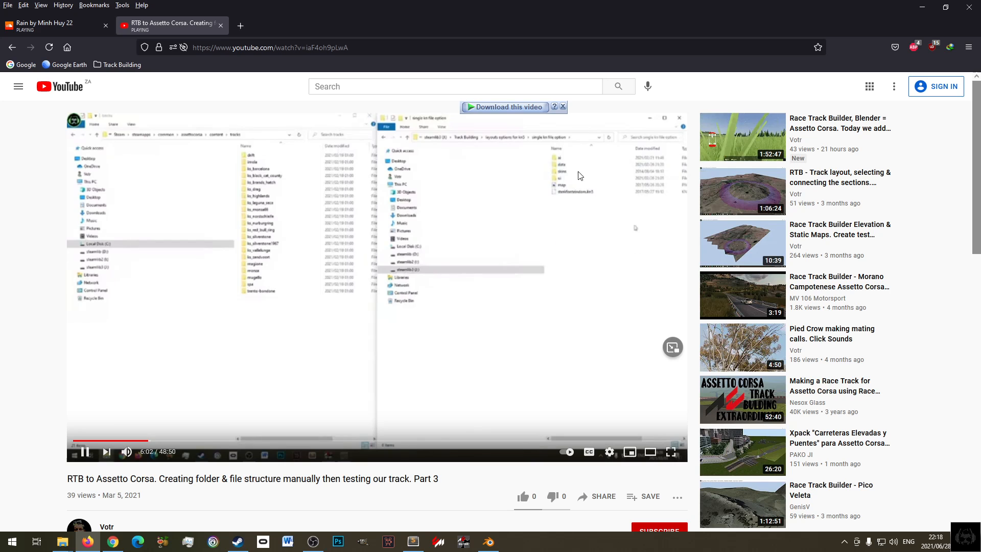
left_click(610, 452)
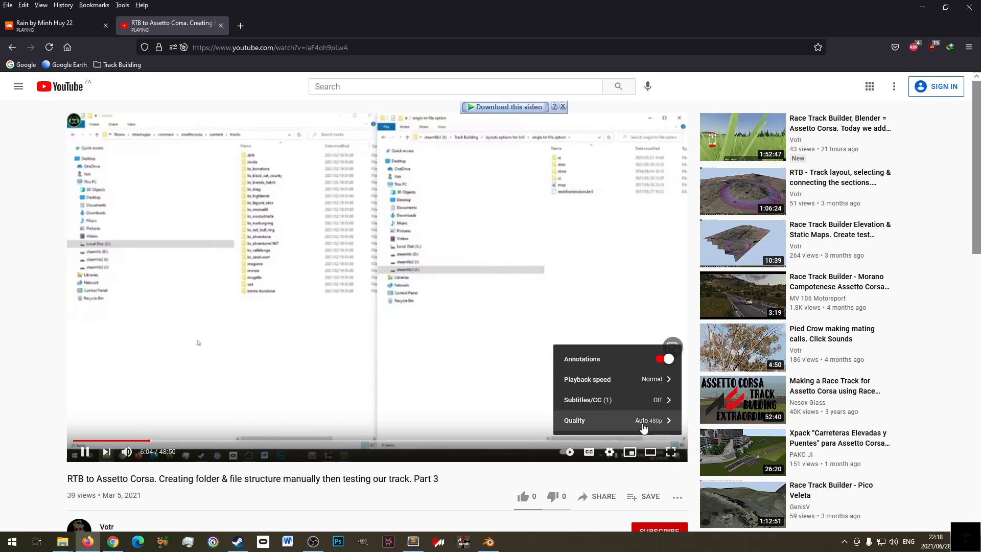
left_click(639, 423)
left_click(582, 297)
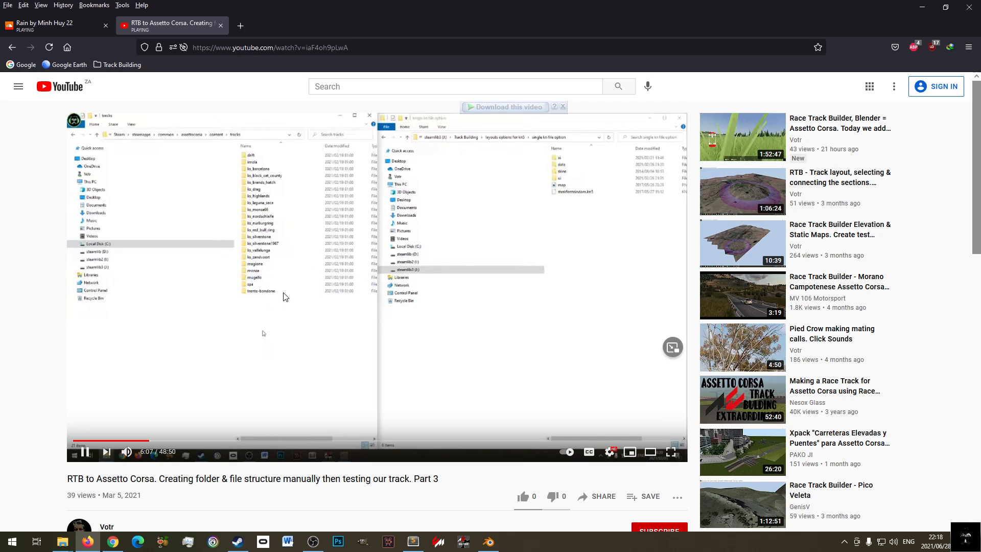
- Skip through the part 3 video to about 16:00, where the lighting.ini data file is edited
left_click(334, 441)
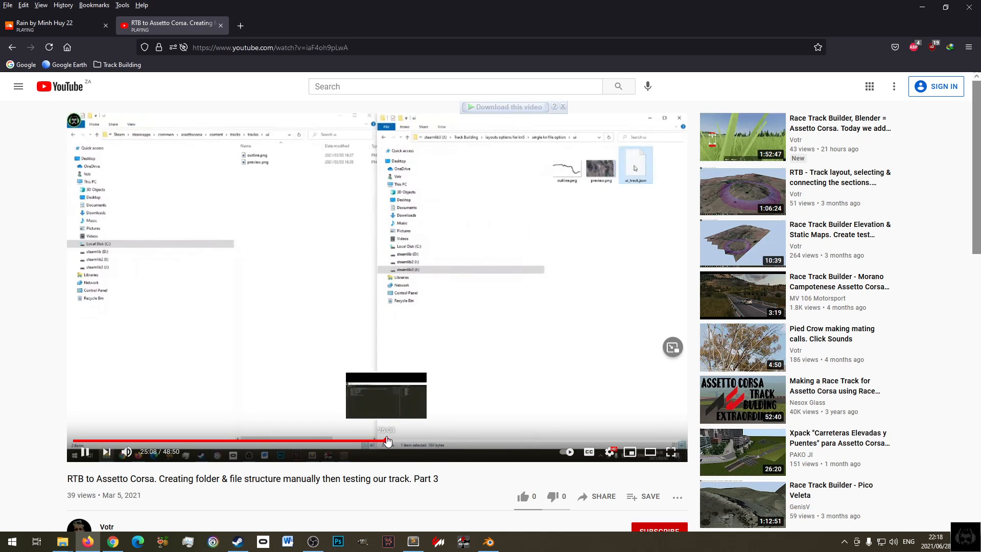
left_click(387, 441)
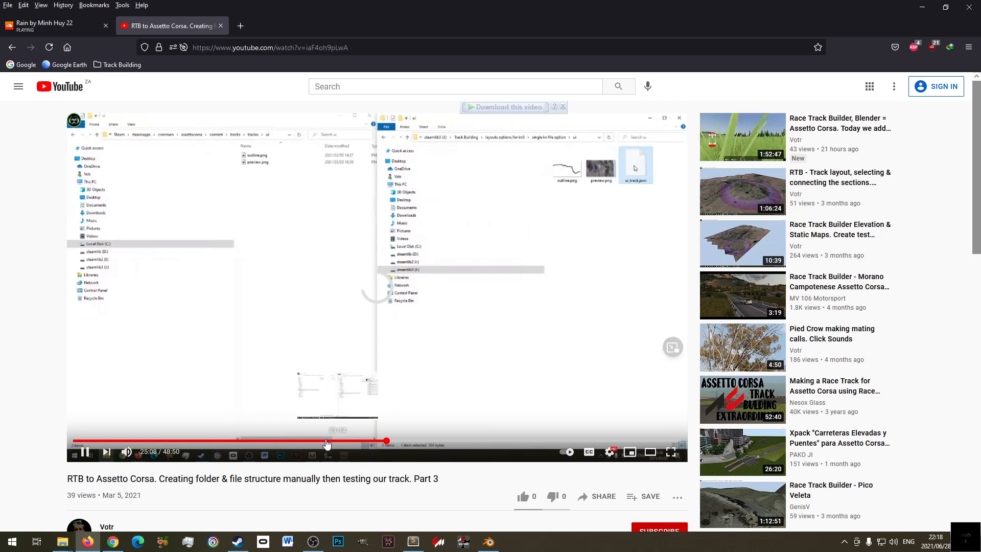
left_click(296, 441)
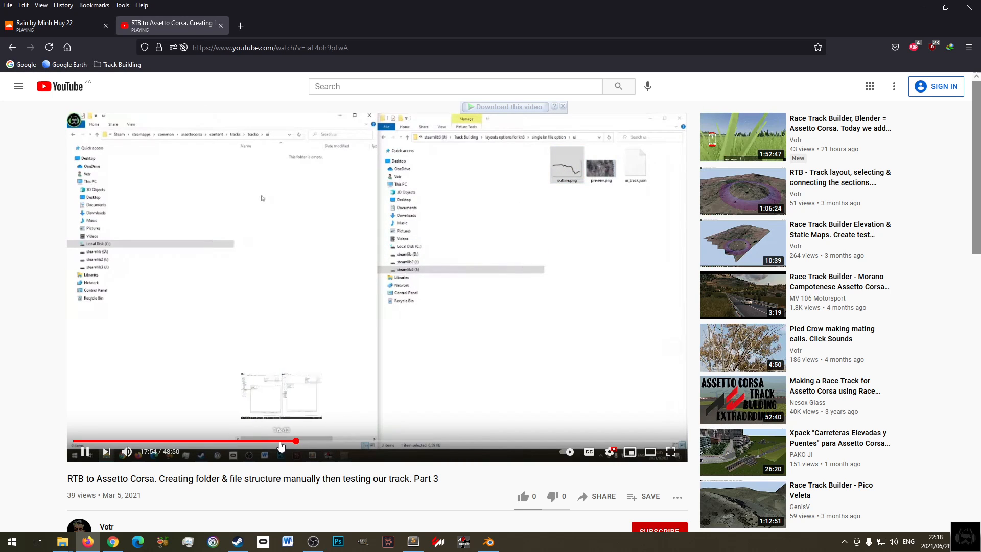
left_click(271, 441)
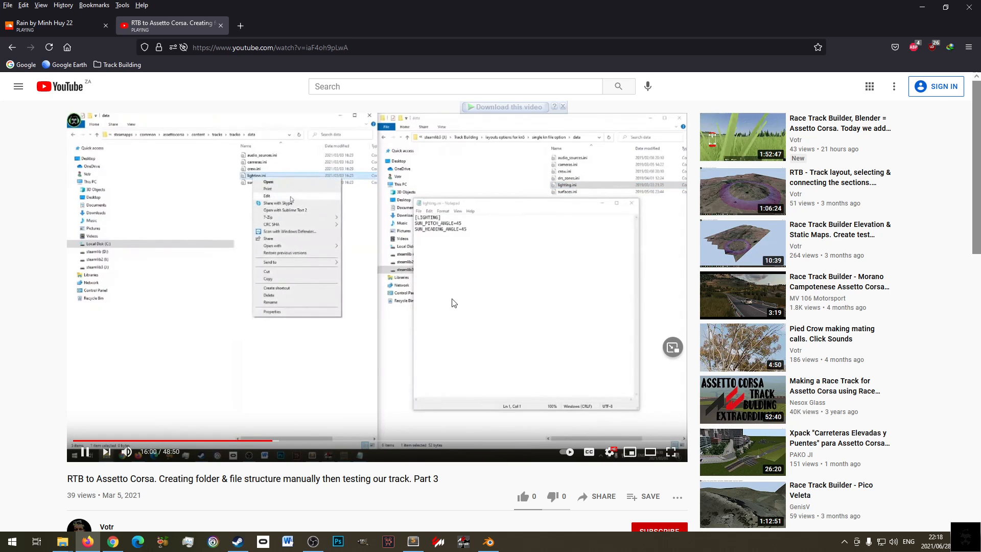
- Switch to the sterkfonteindam_sample track's data folder and copy all seven .ini files, from audio_sources.ini to surfaces.ini
mouse_move(62, 542)
left_click(93, 502)
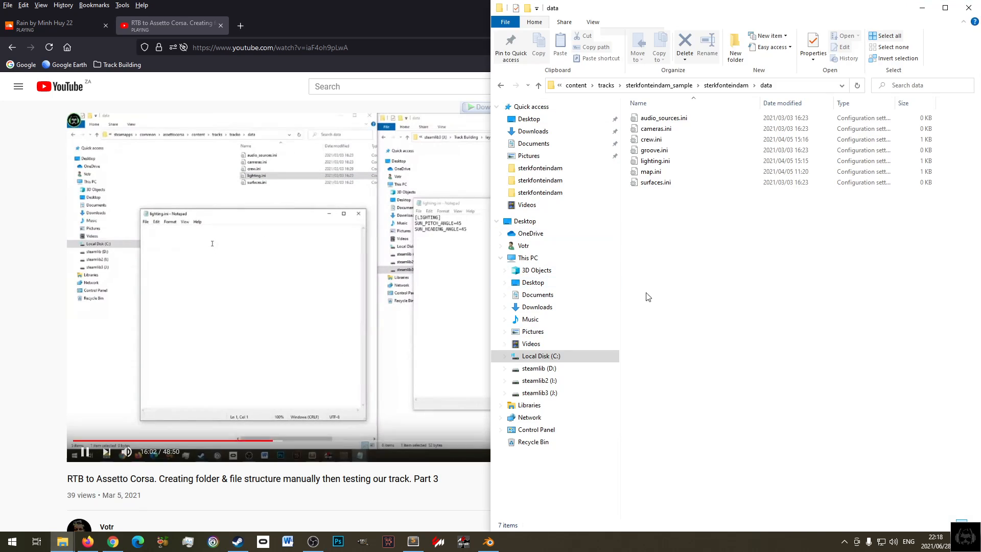
left_click_drag(736, 223, 643, 116)
right_click(654, 122)
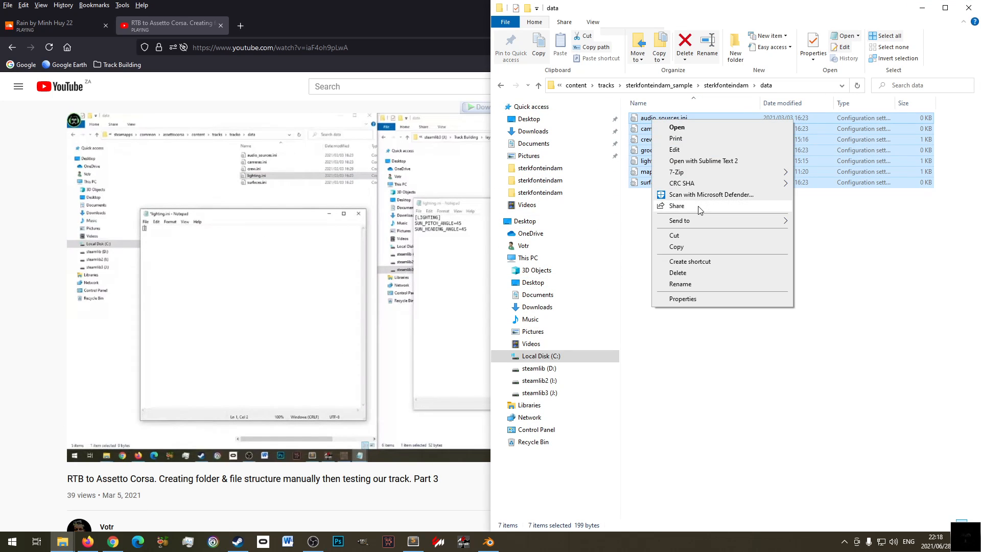
left_click(692, 248)
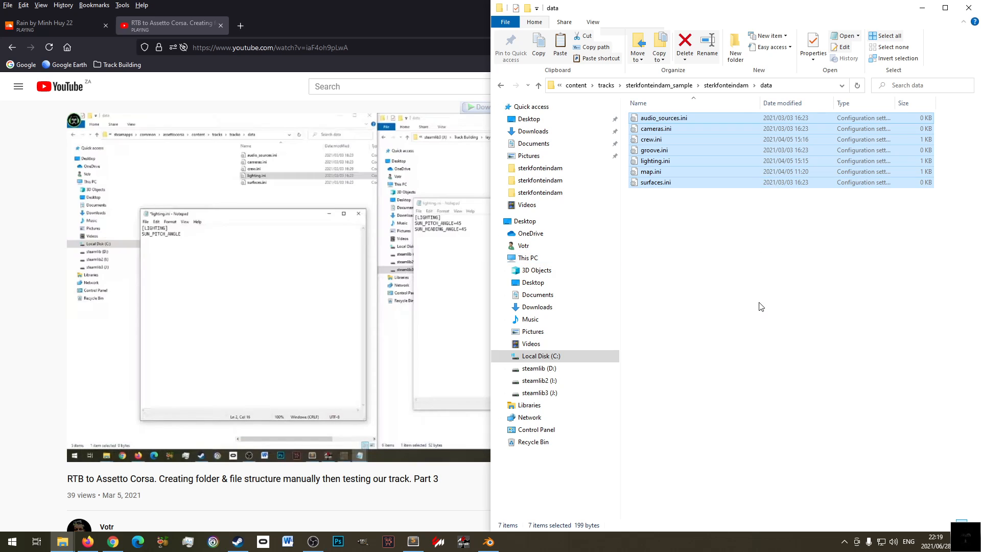
right_click(679, 153)
left_click(752, 280)
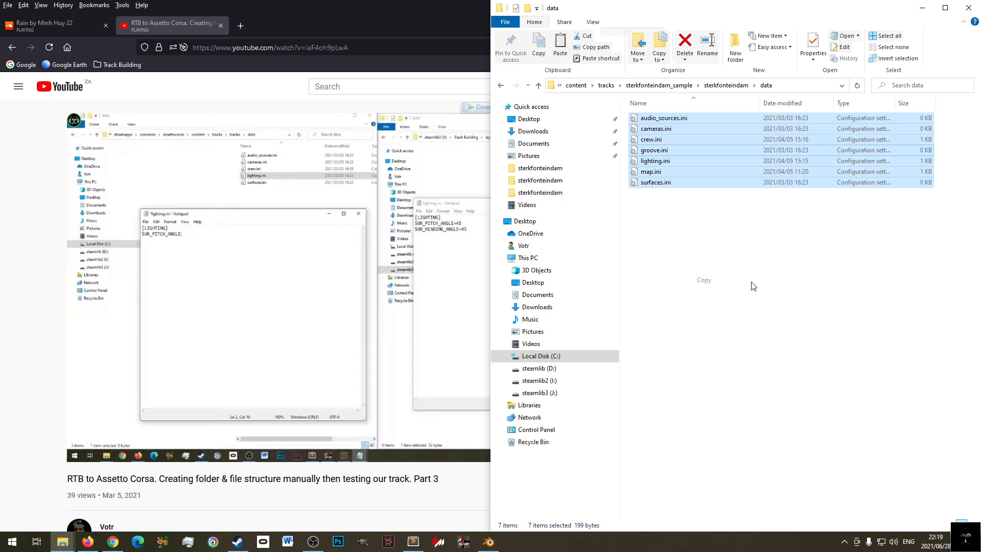
- Return to Firefox, pause the part 3 video, close its tab and minimise the browser
left_click(88, 542)
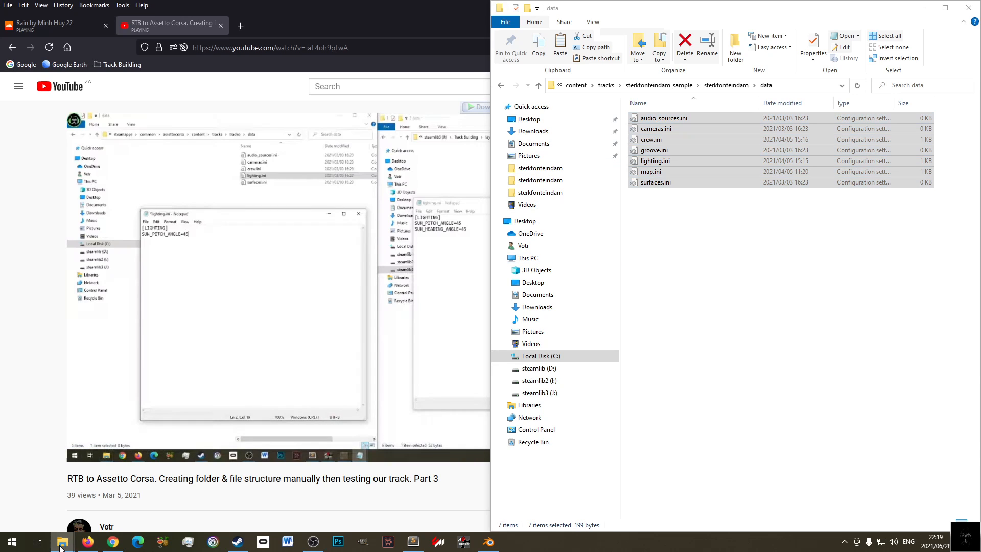
left_click(248, 276)
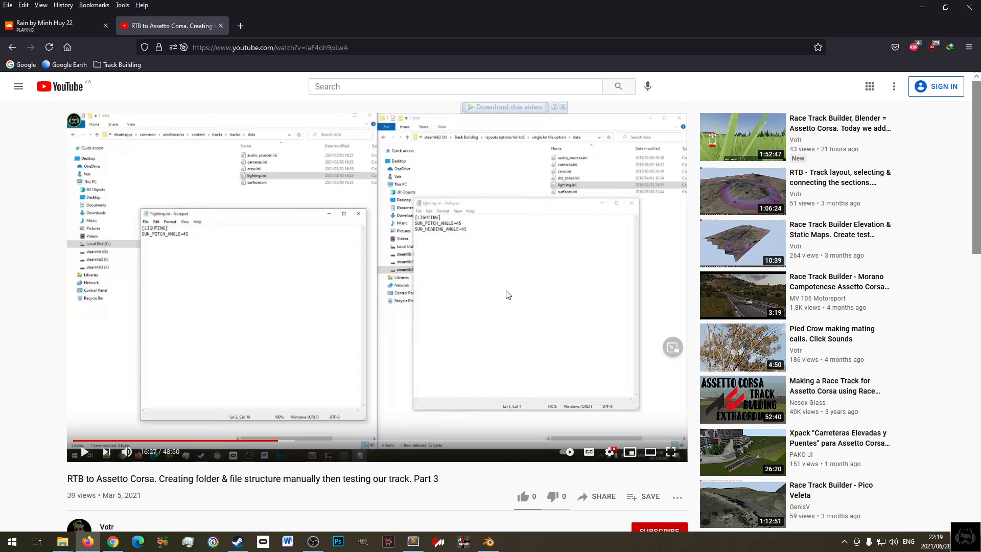
scroll(424, 208, "down", 1)
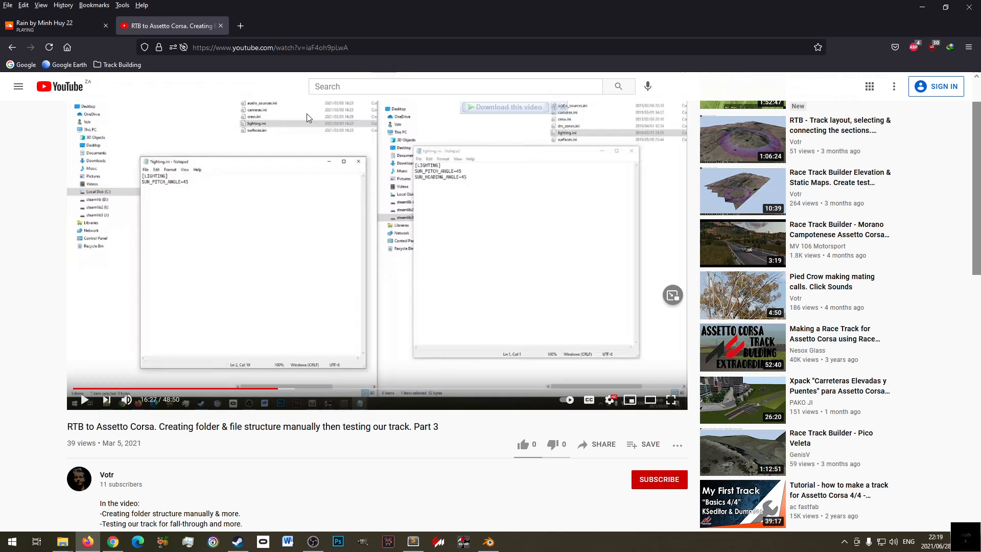
middle_click(172, 27)
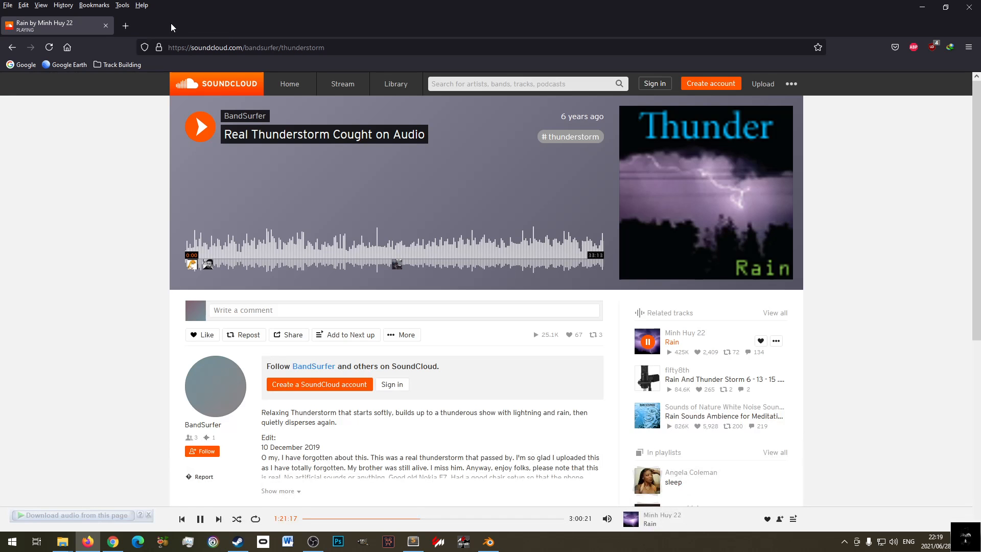
left_click(923, 7)
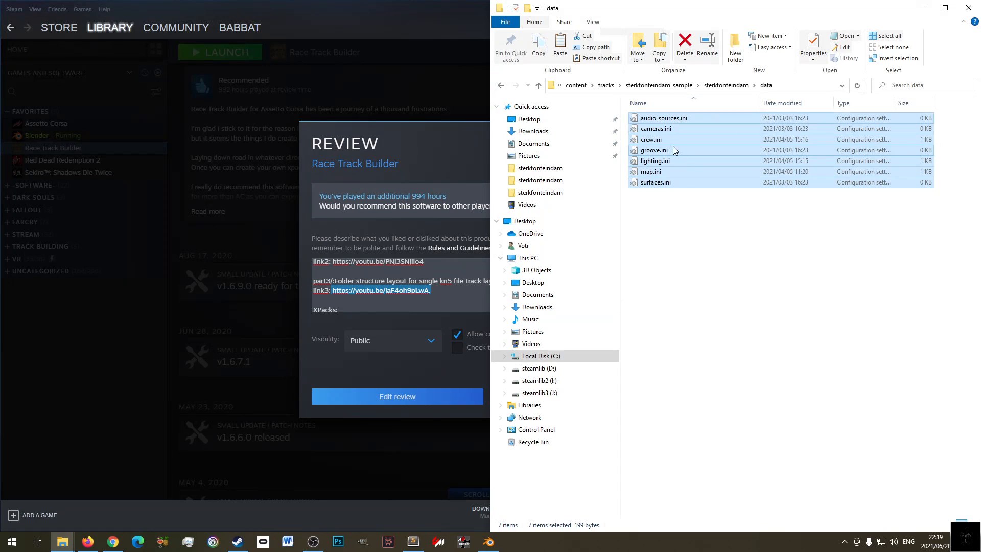
- Copy the sample's seven data .ini files again, close the Race Track Builder review without saving and minimise Steam
right_click(676, 148)
left_click(698, 277)
left_click(408, 384)
left_click(564, 396)
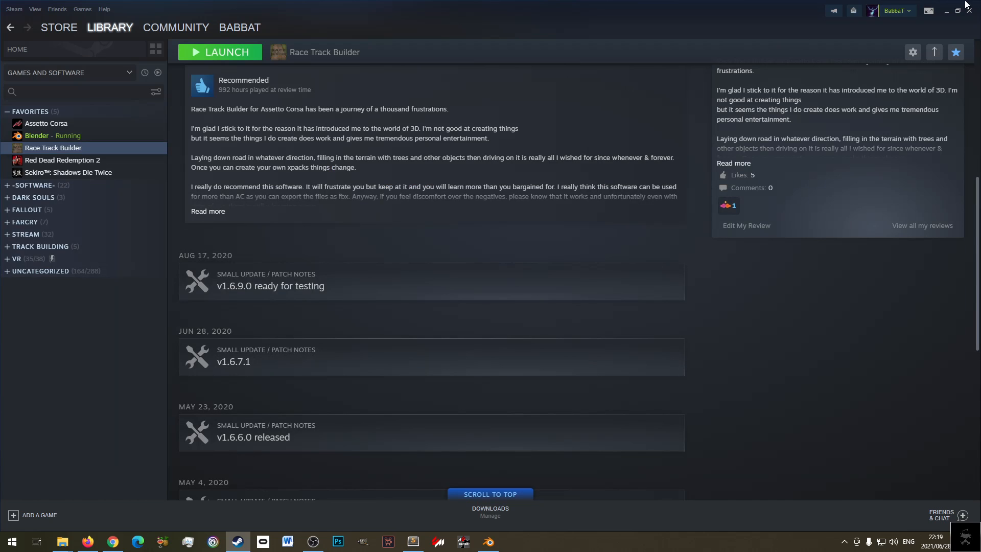
scroll(381, 286, "up", 7)
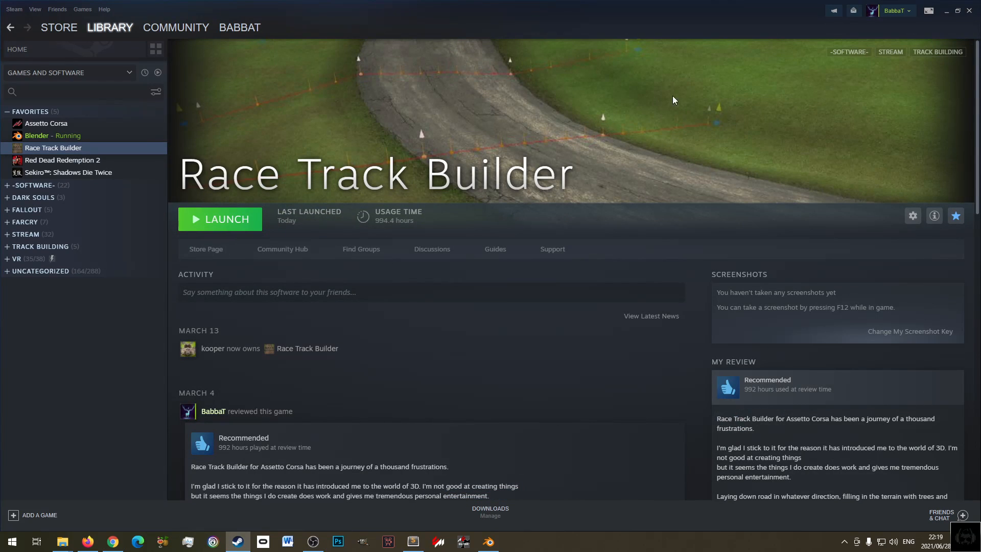
left_click(948, 10)
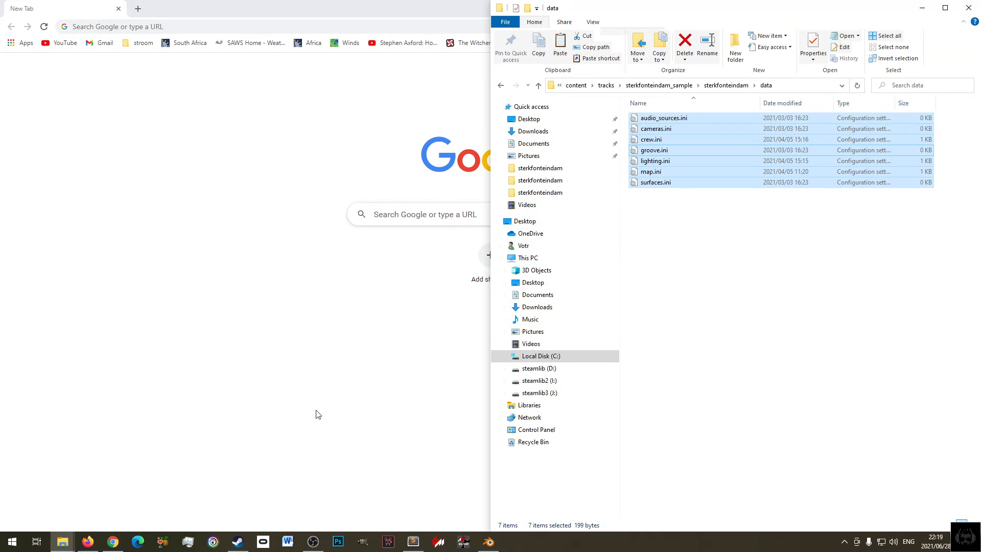
- Paste the copied .ini files into the empty data folder of the sterkfonteindam track's sterkfonteindam layout
left_click(62, 542)
left_click(51, 513)
key("BackSpace")
double_click(189, 132)
right_click(238, 254)
left_click(261, 337)
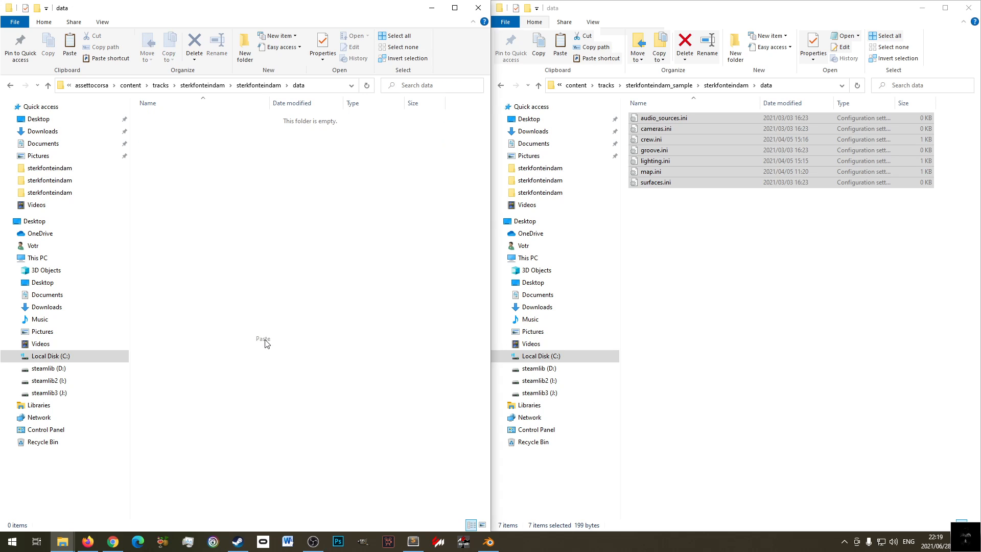
left_click(223, 211)
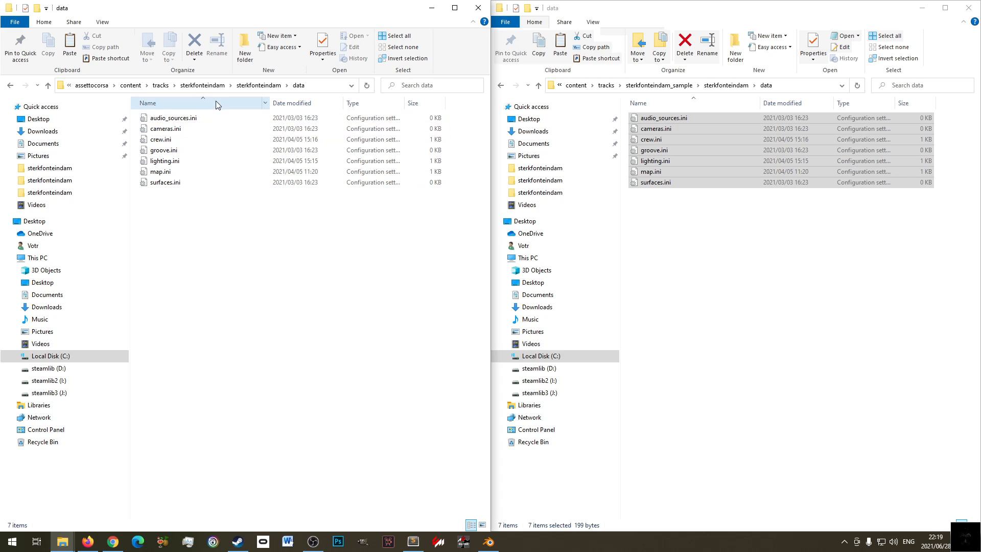
- Copy the ai folder, data folder and map.png from the sterkfonteindam layout folder and return to the track's main folder
key("alt+Left")
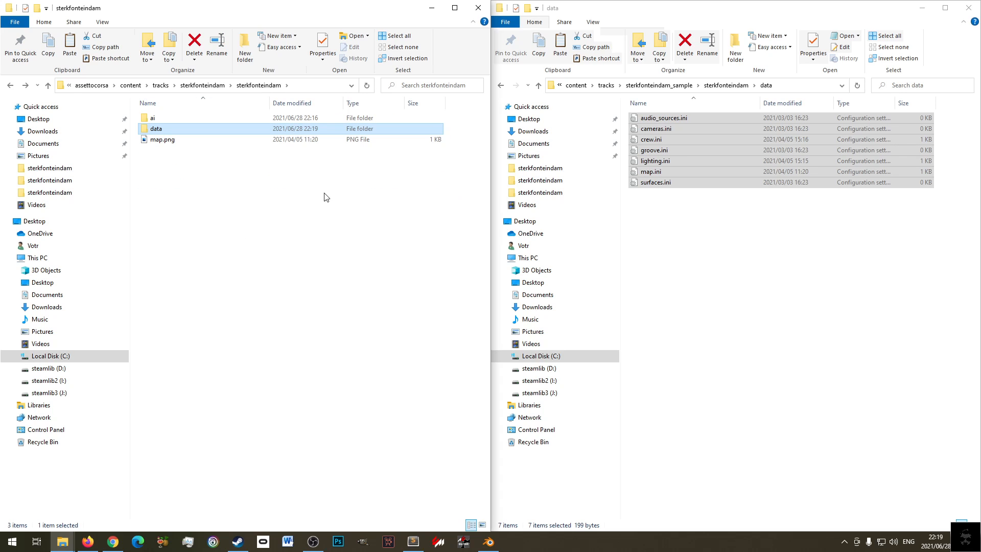
key("alt+Left")
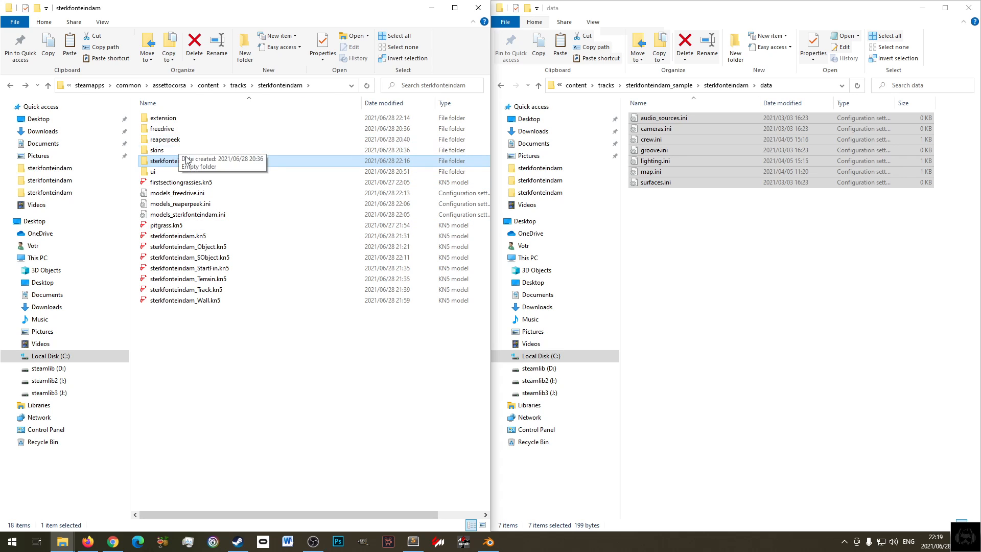
double_click(187, 160)
left_click_drag(226, 180, 148, 119)
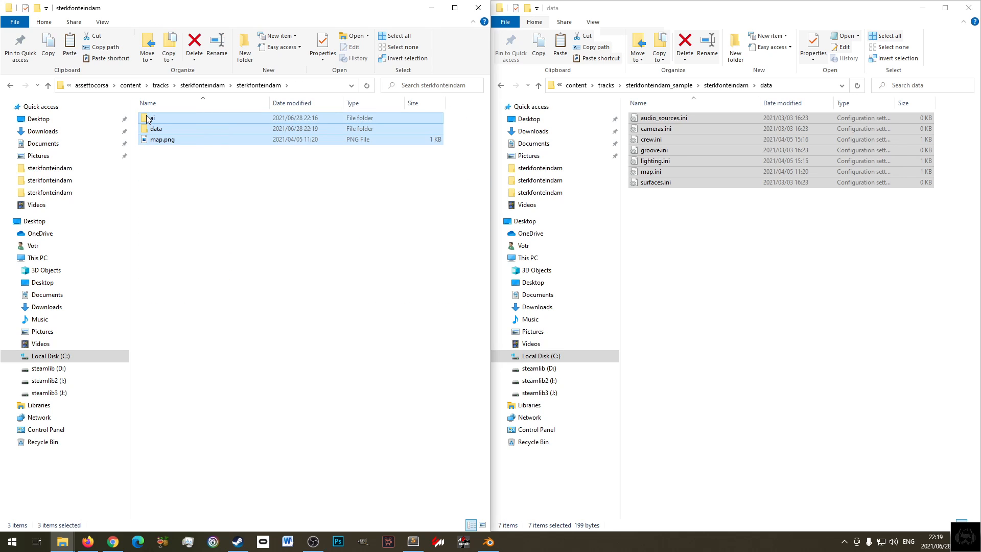
right_click(148, 119)
left_click(195, 244)
key("alt+Left")
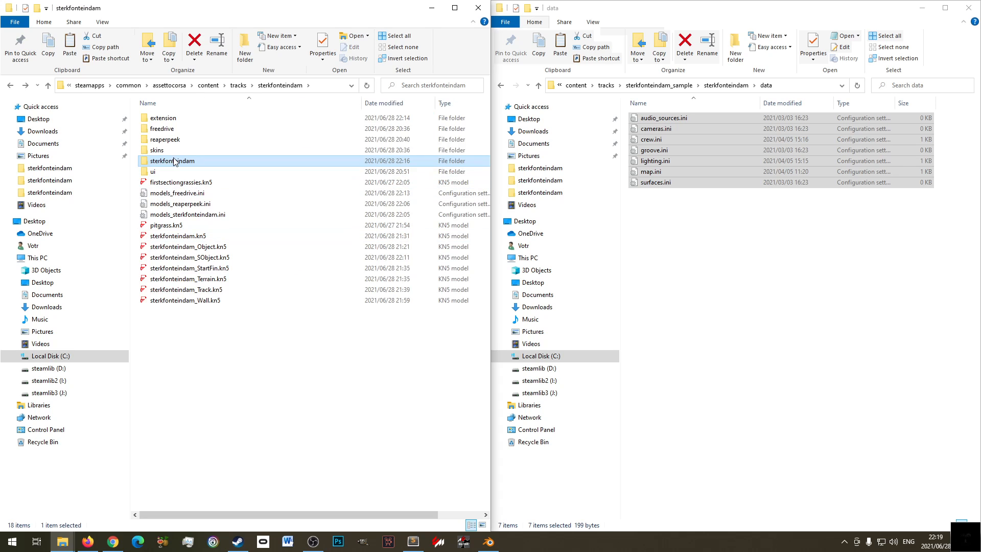
- Paste the ai folder, data folder and map.png into the freedrive layout folder
double_click(169, 140)
key("alt+Left")
double_click(169, 129)
right_click(234, 202)
left_click(258, 287)
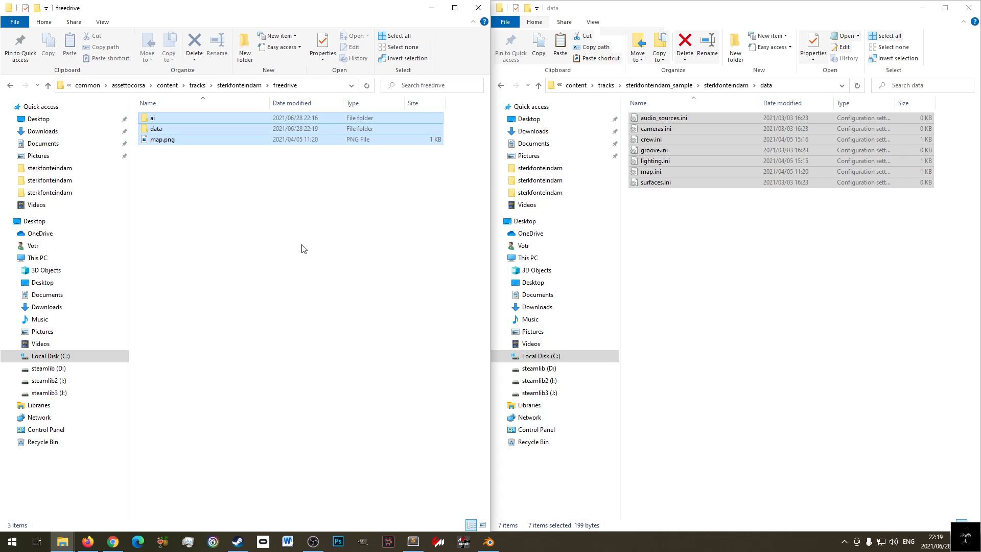
- Paste the ai folder, data folder and map.png into the reaperpeek layout folder and return to the main track folder
key("alt+Left")
left_click(169, 140)
double_click(168, 140)
right_click(219, 235)
left_click(250, 321)
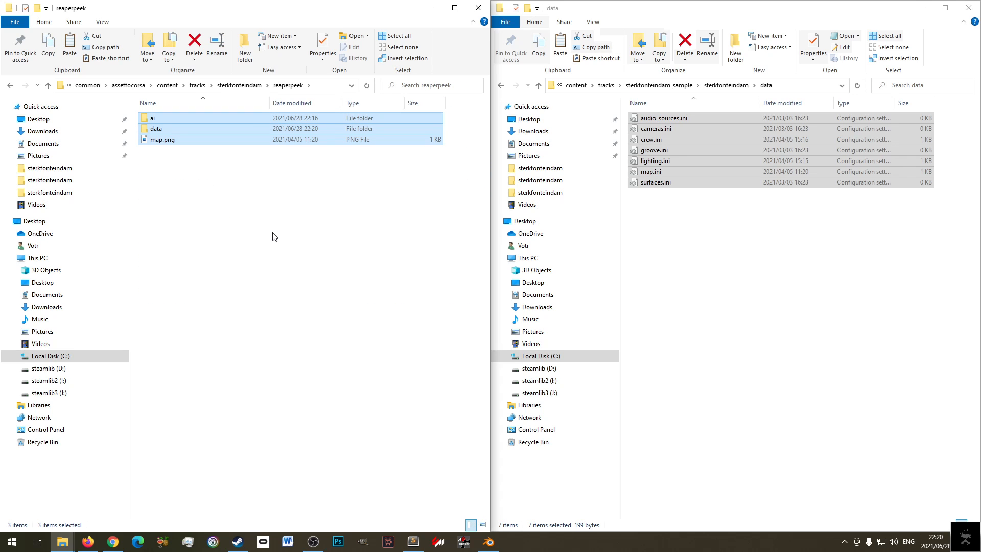
key("alt+Left")
left_click(263, 394)
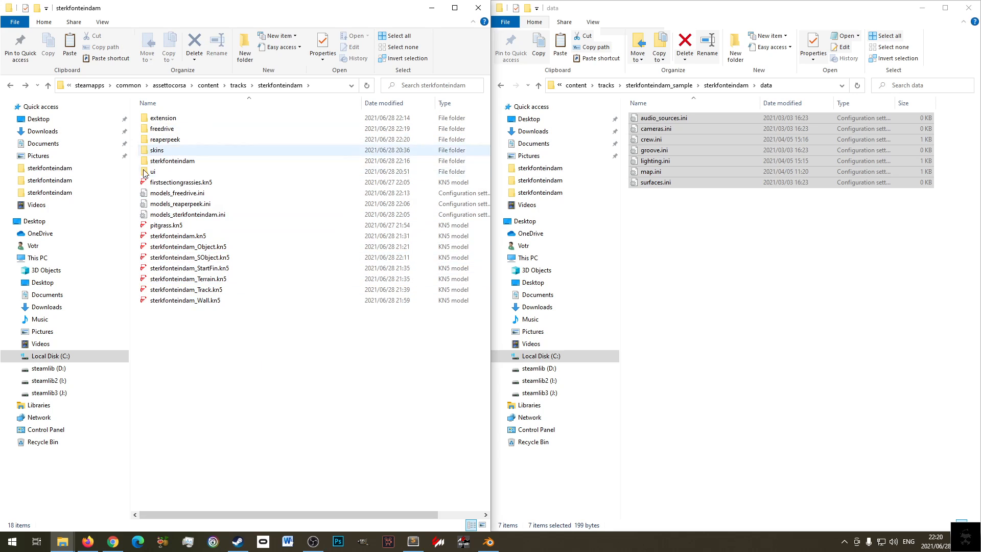
- Switch to Content Manager, cancel the performance issue prompt and close the program
left_click(433, 543)
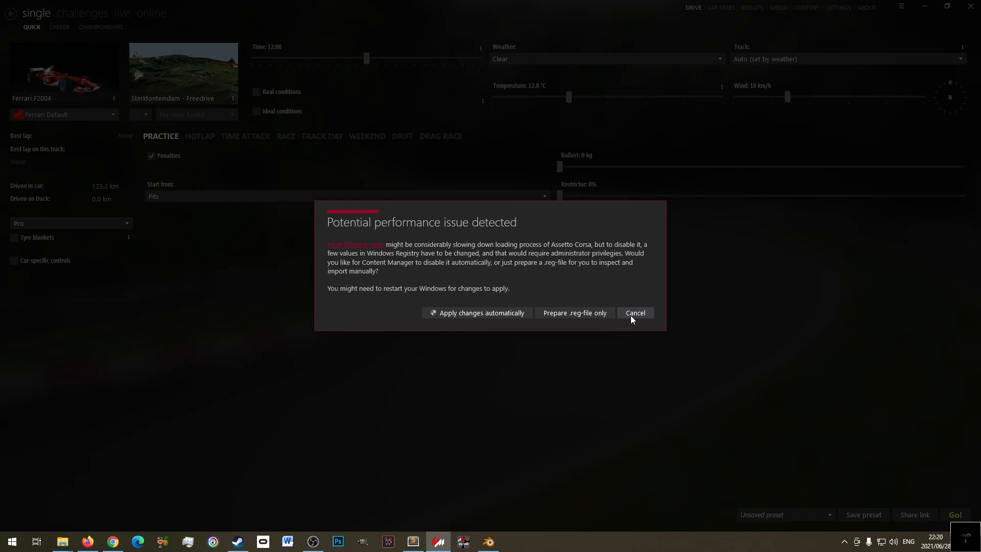
left_click(635, 313)
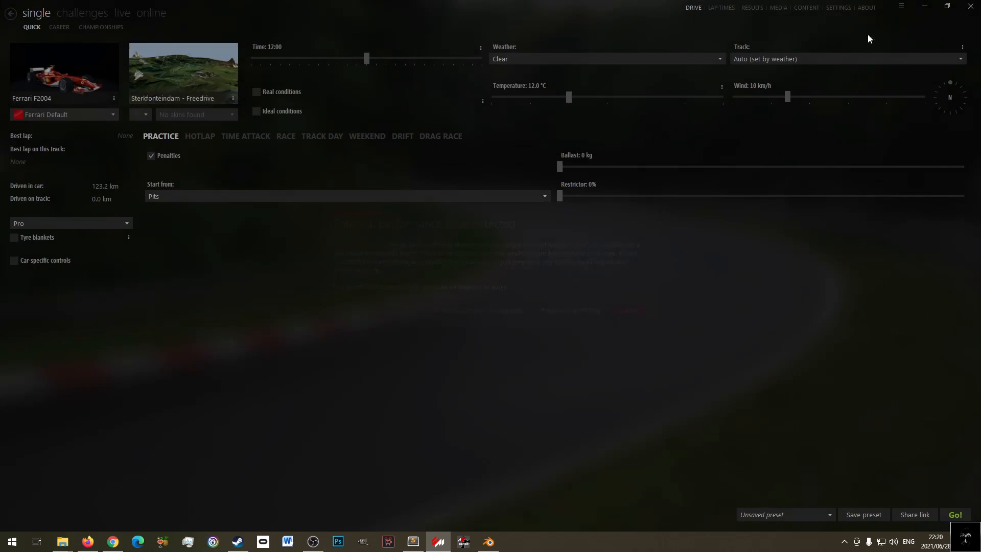
left_click(971, 7)
- Go up to the tracks folder, cut sterkfonteindam_sample and bring up the sterkfonteindam track folder
left_click(713, 225)
key("BackSpace")
key("BackSpace")
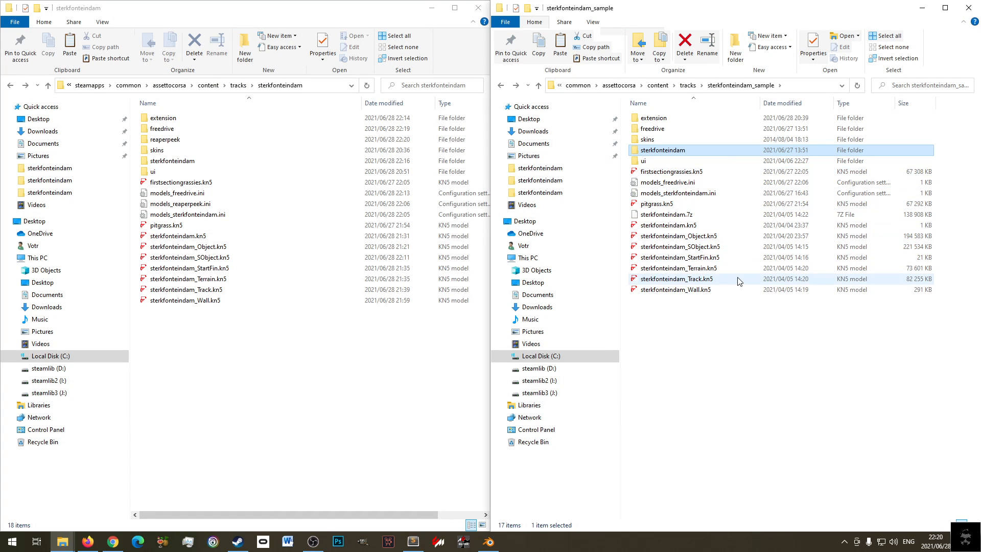
key("BackSpace")
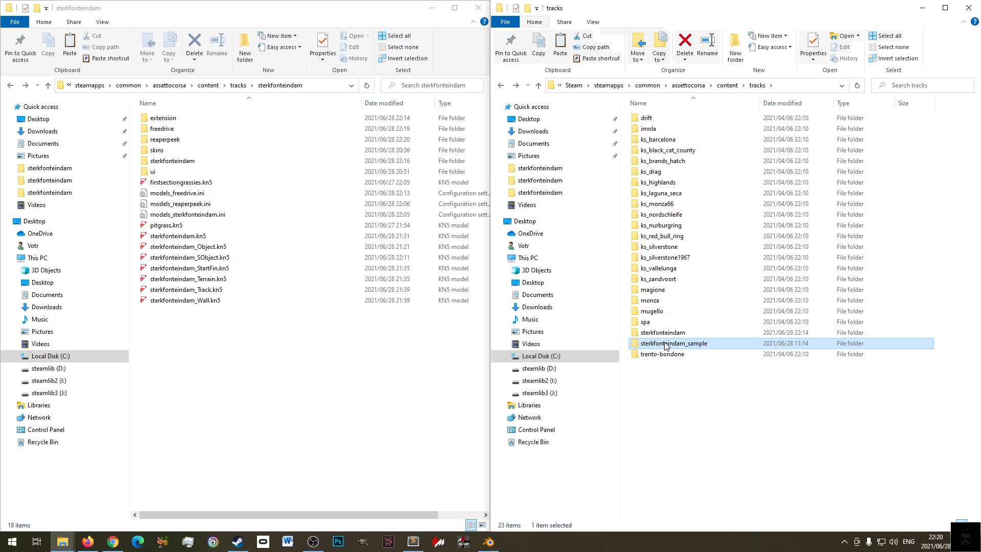
right_click(666, 346)
left_click(688, 259)
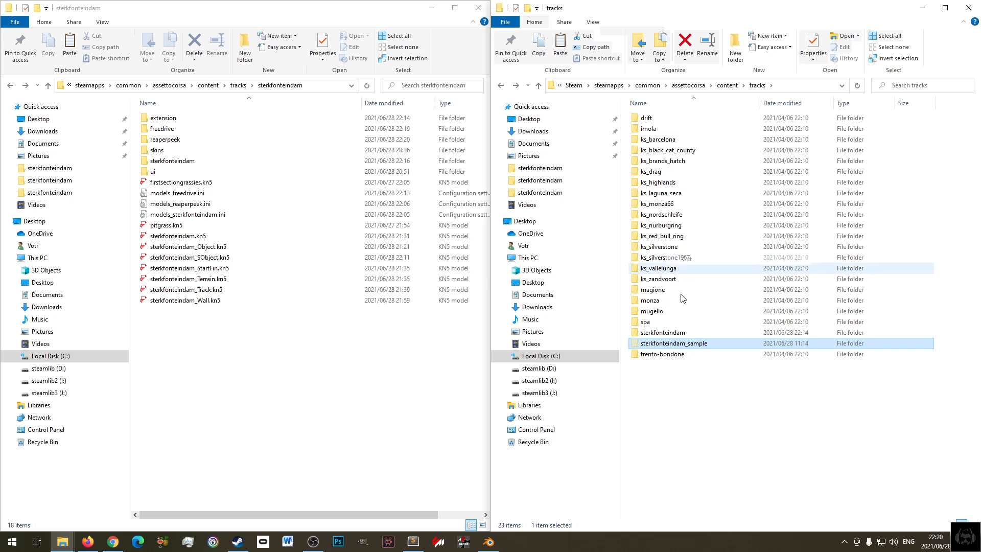
key("BackSpace")
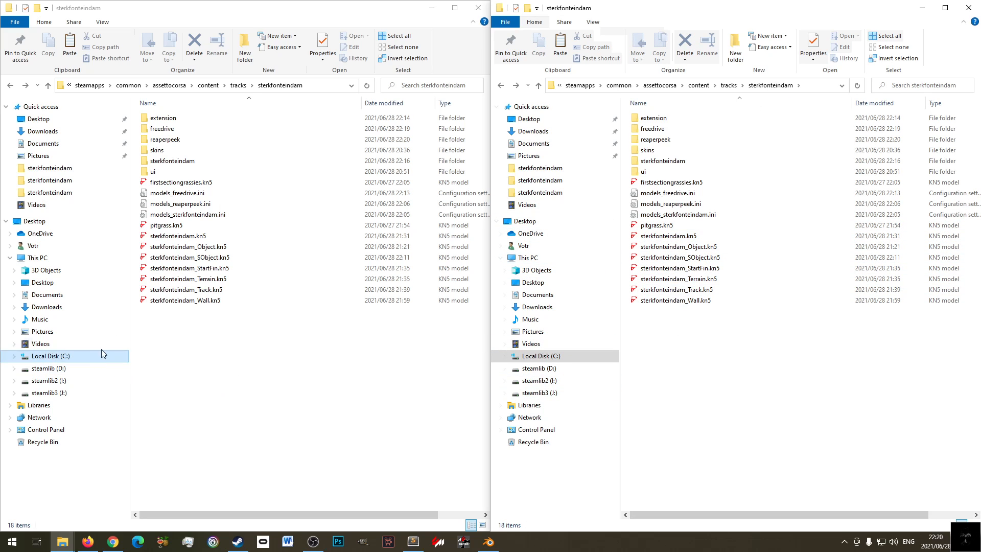
- Create a folder named "copy track back" on Local Disk (C:) and open it
left_click(51, 356)
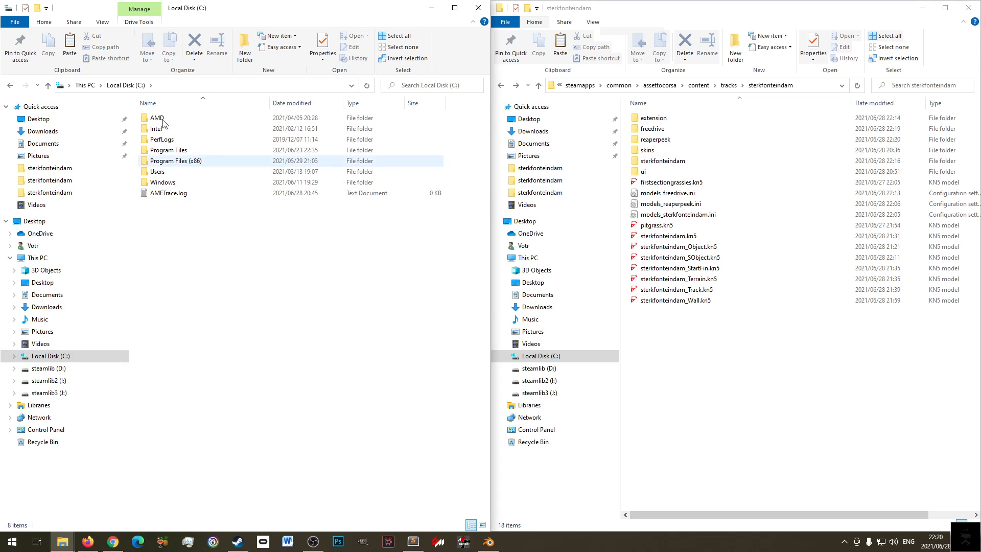
key("ctrl+shift+n")
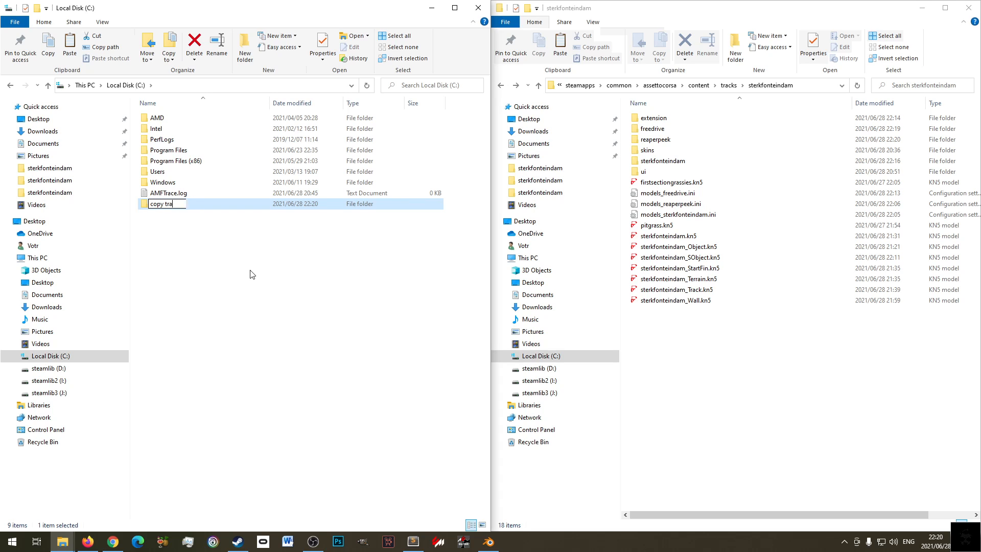
key("Return")
key("Return")
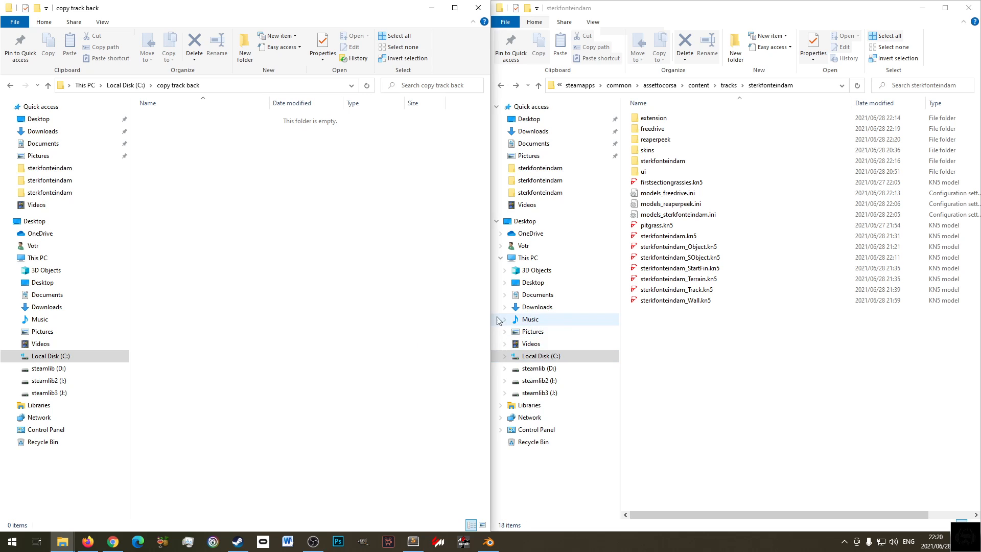
- Paste sterkfonteindam_sample into the copy track back folder, closing Sublime Text and retrying the move to release the folder in use
key("ctrl+v")
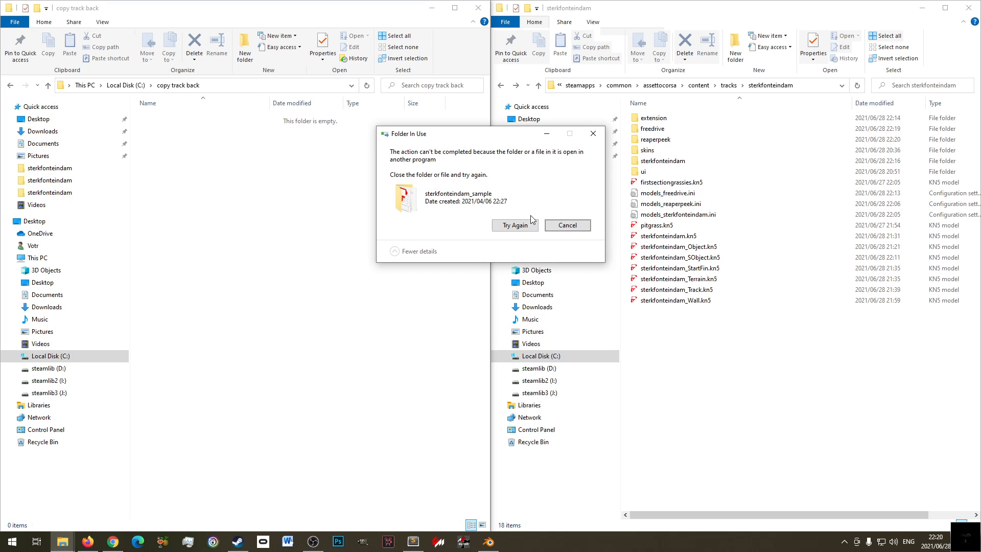
left_click(413, 542)
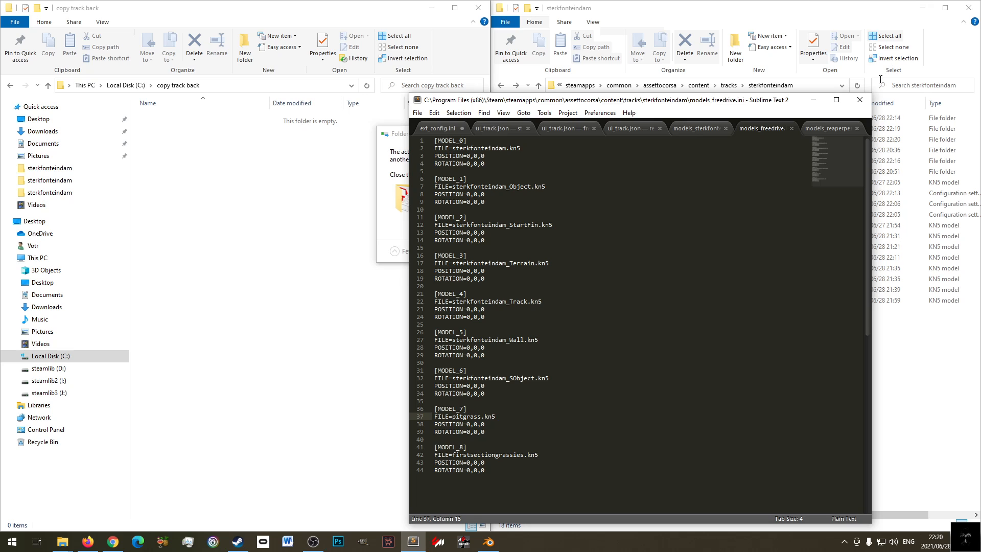
left_click(860, 100)
left_click(514, 225)
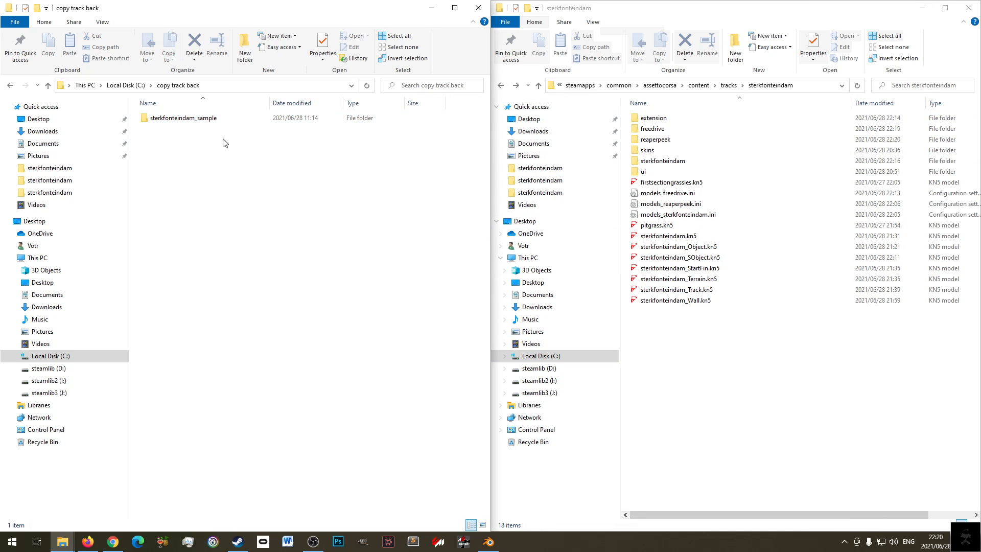
left_click(749, 384)
key("alt+Left")
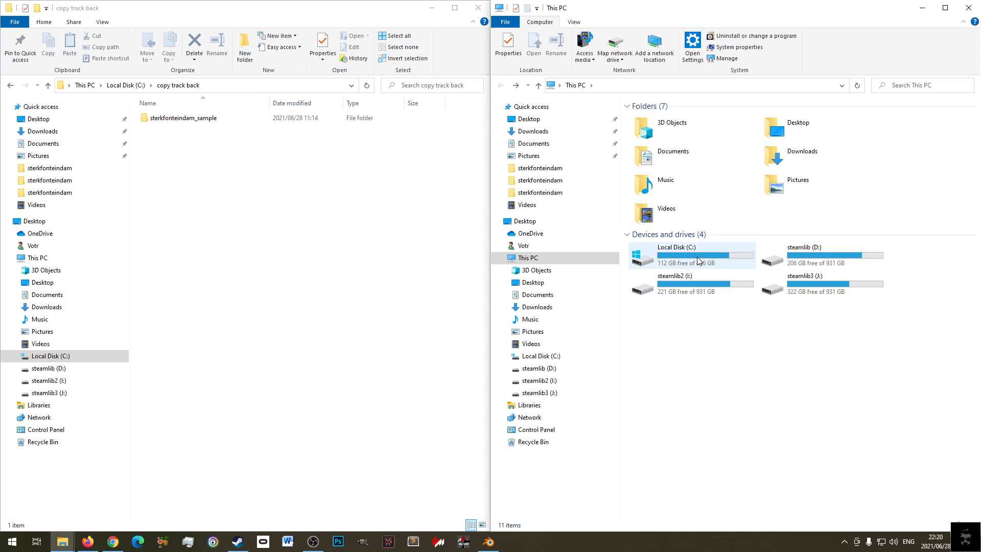
double_click(699, 260)
key("alt+Left")
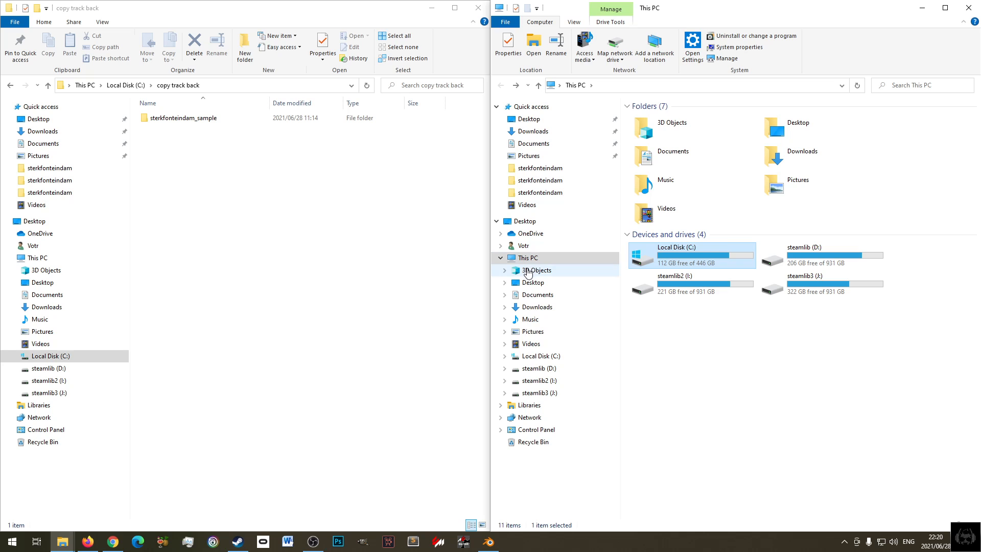
left_click(568, 356)
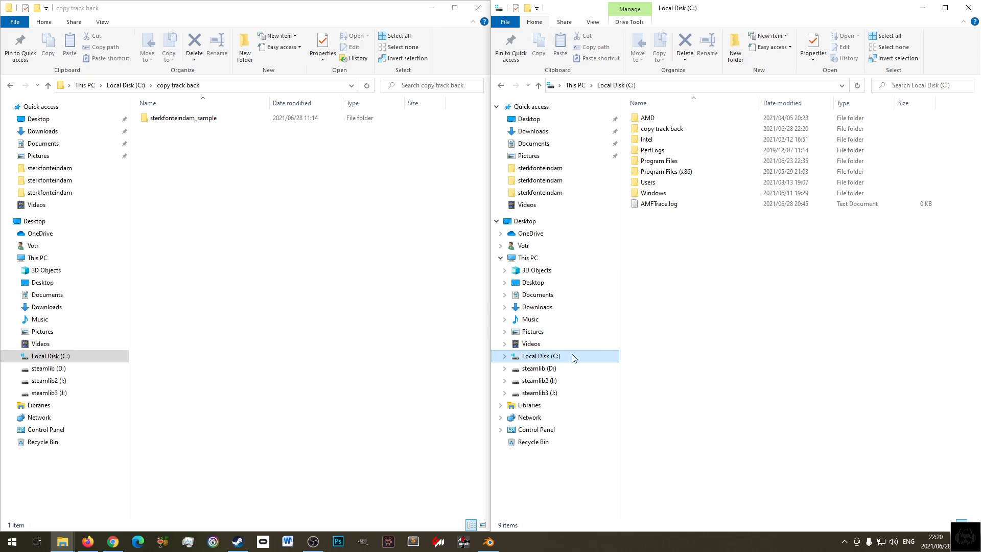
double_click(682, 172)
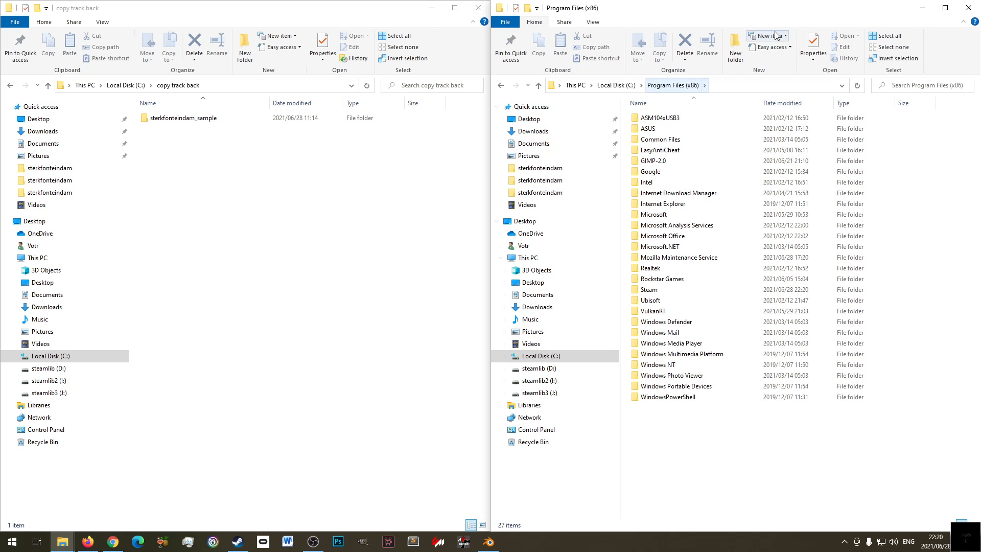
- Close the second File Explorer window and maximize the copy track back window
left_click(969, 8)
left_click(454, 8)
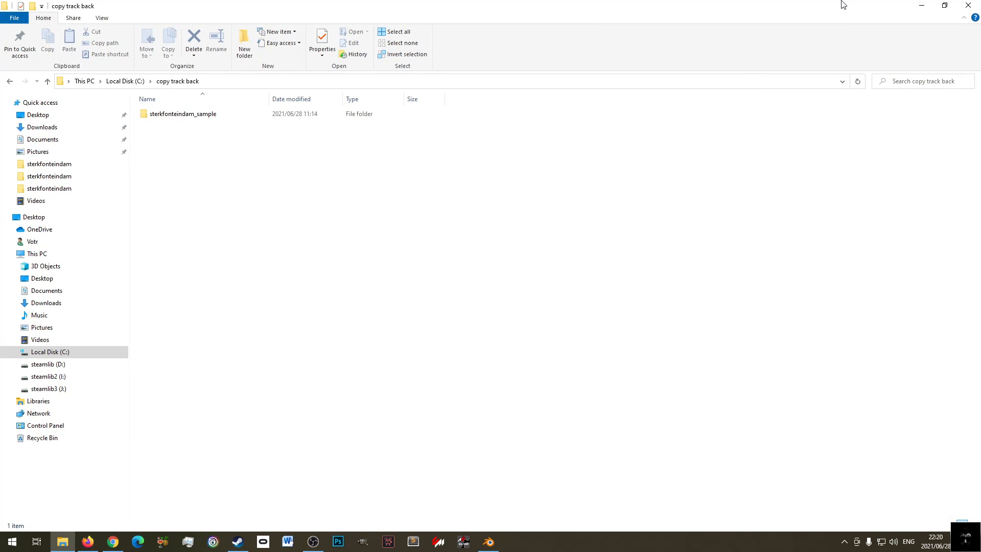
right_click(110, 540)
left_click(86, 447)
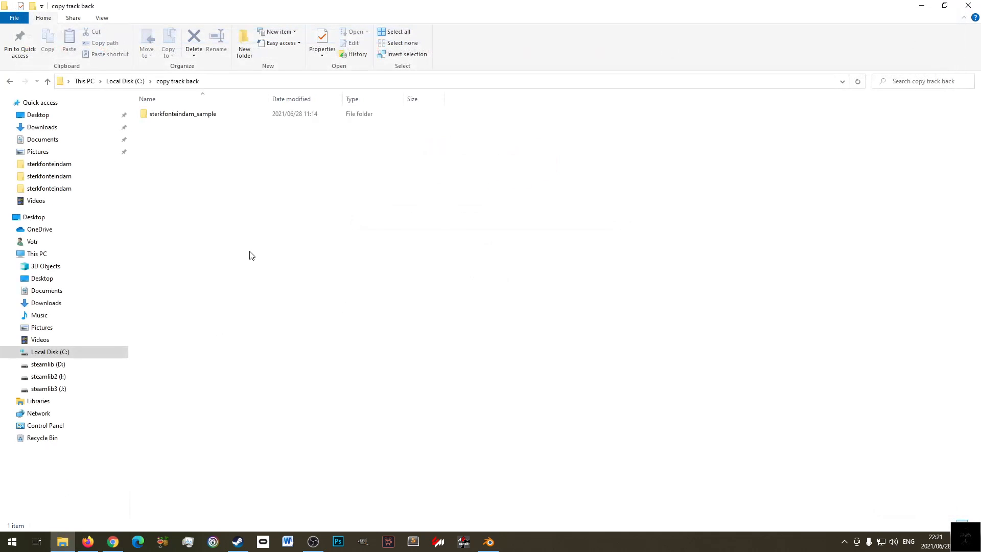
right_click(86, 542)
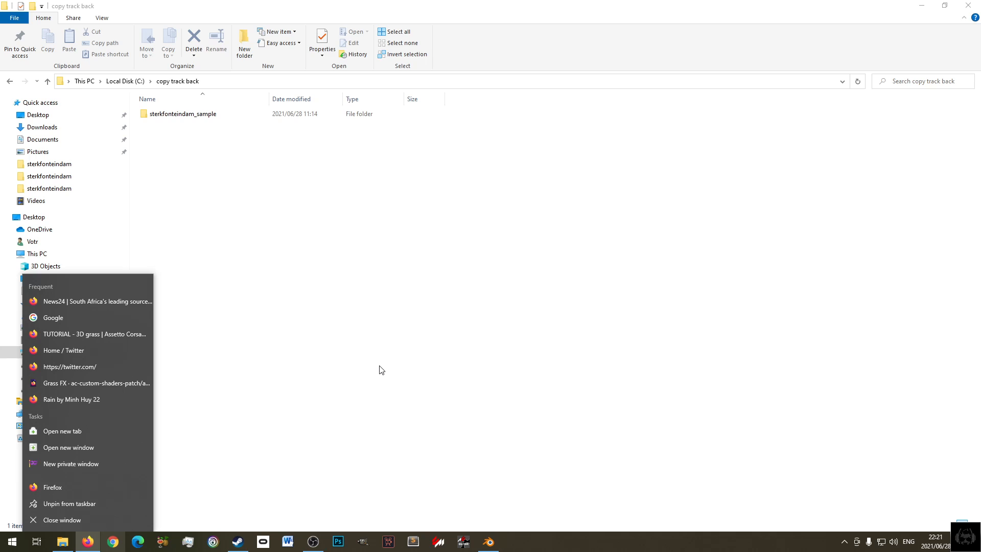
left_click(464, 351)
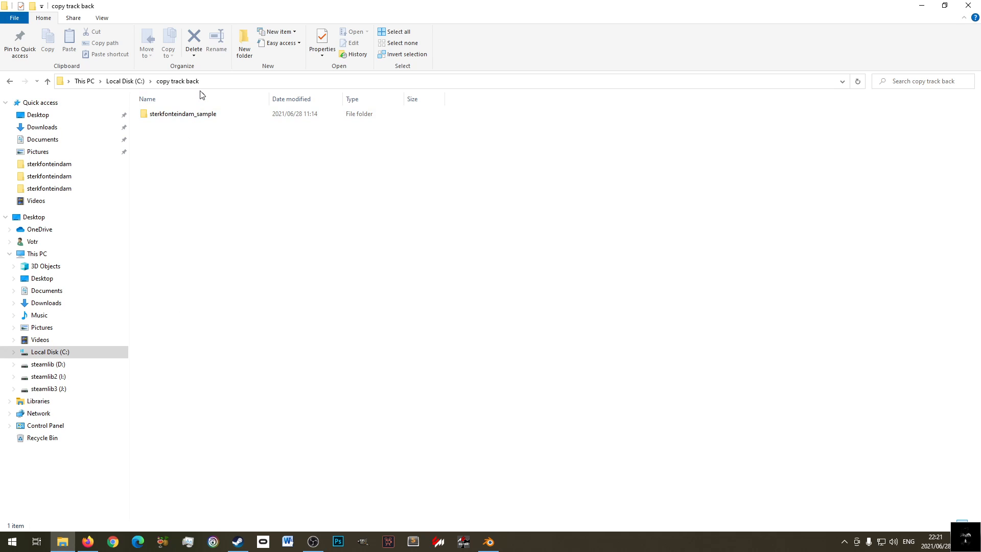
left_click(195, 117)
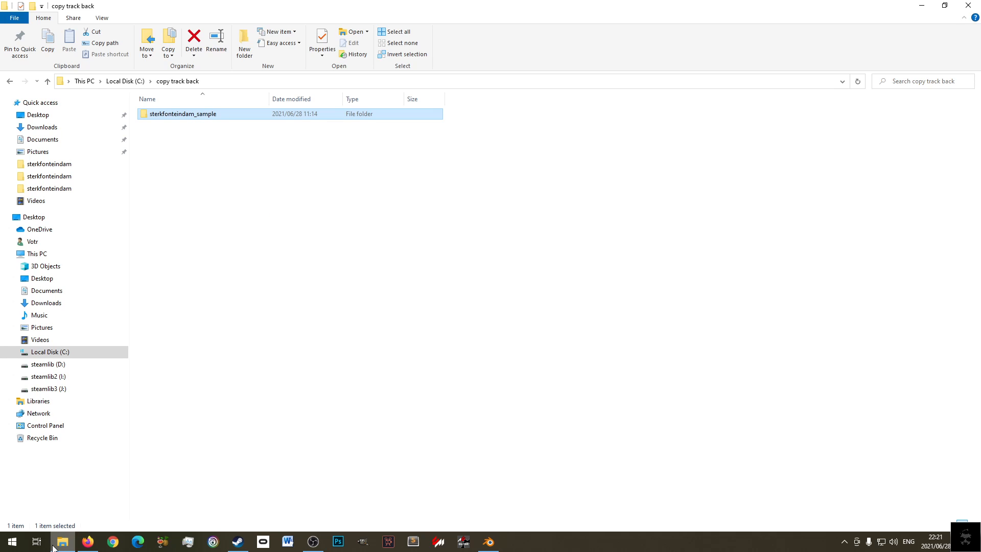
- Open the tracks folder under C:\Program Files (x86)\Steam\steamapps\common\assettocorsa\content and check its track folders
left_click(119, 82)
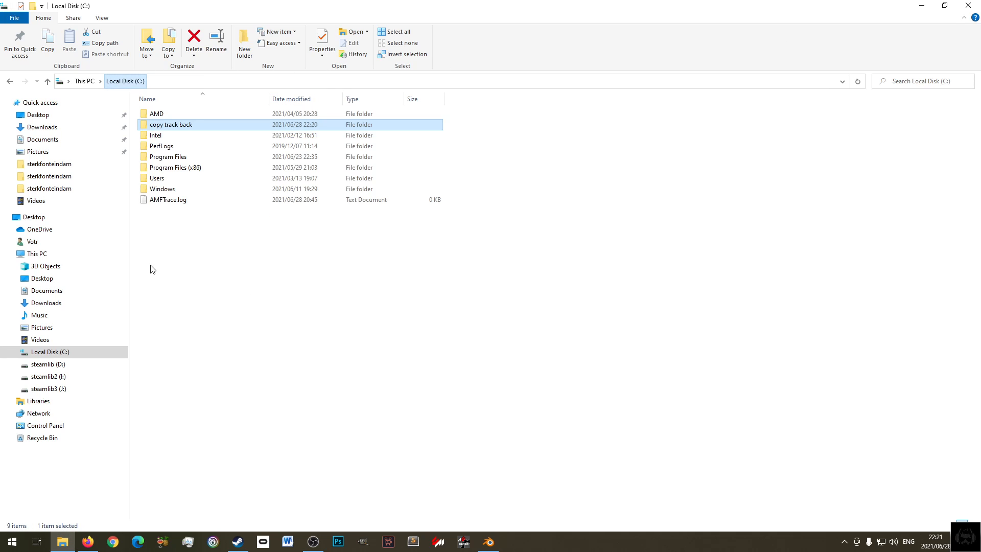
double_click(190, 171)
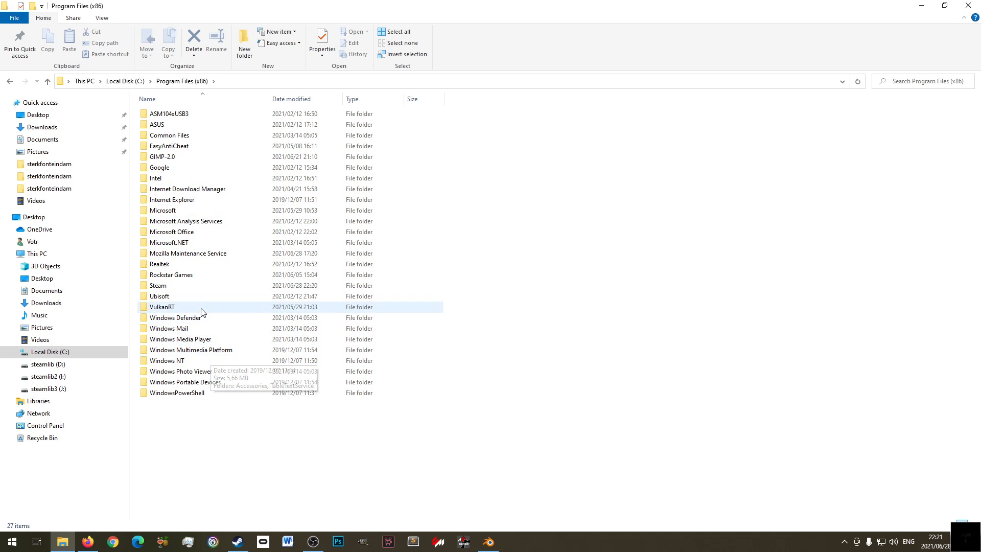
double_click(201, 286)
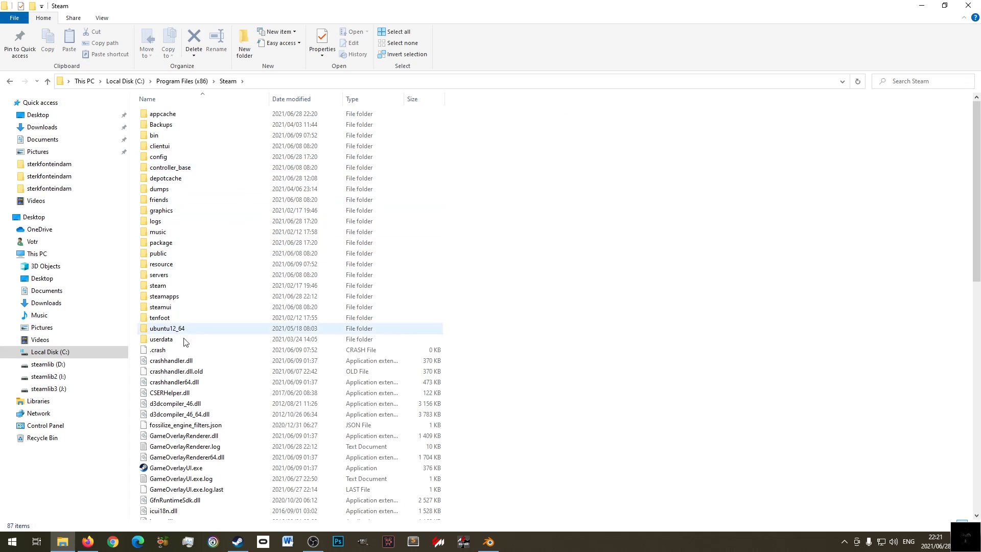
double_click(196, 298)
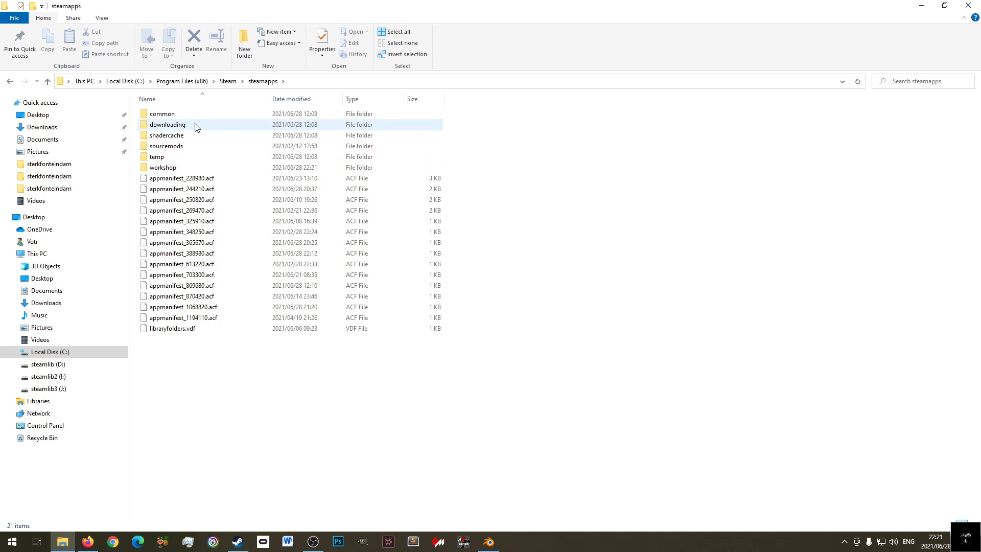
double_click(191, 114)
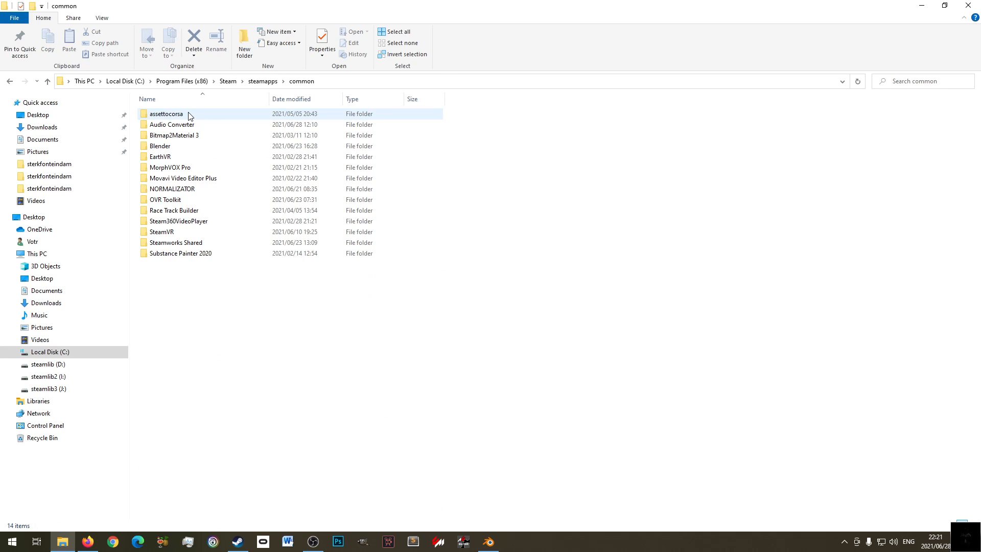
double_click(190, 115)
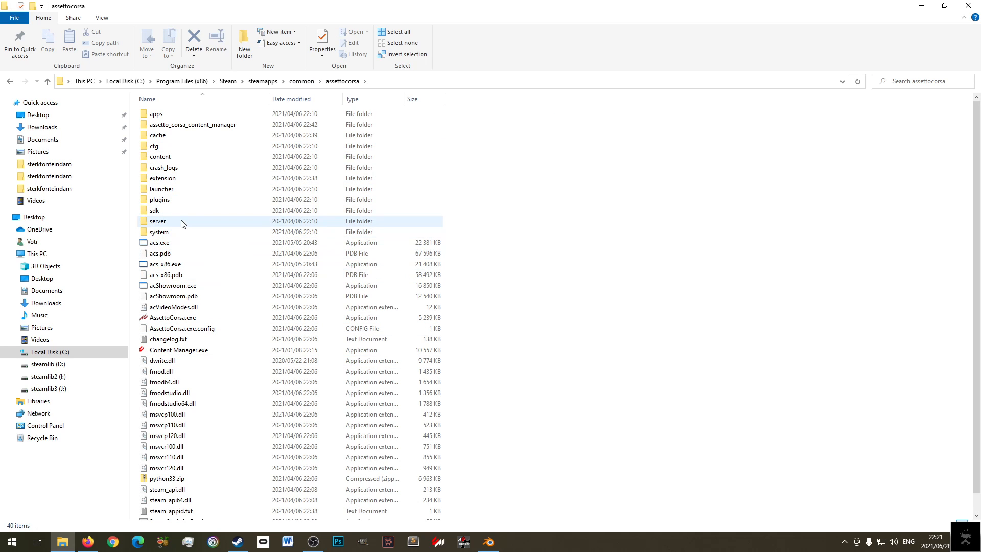
double_click(191, 159)
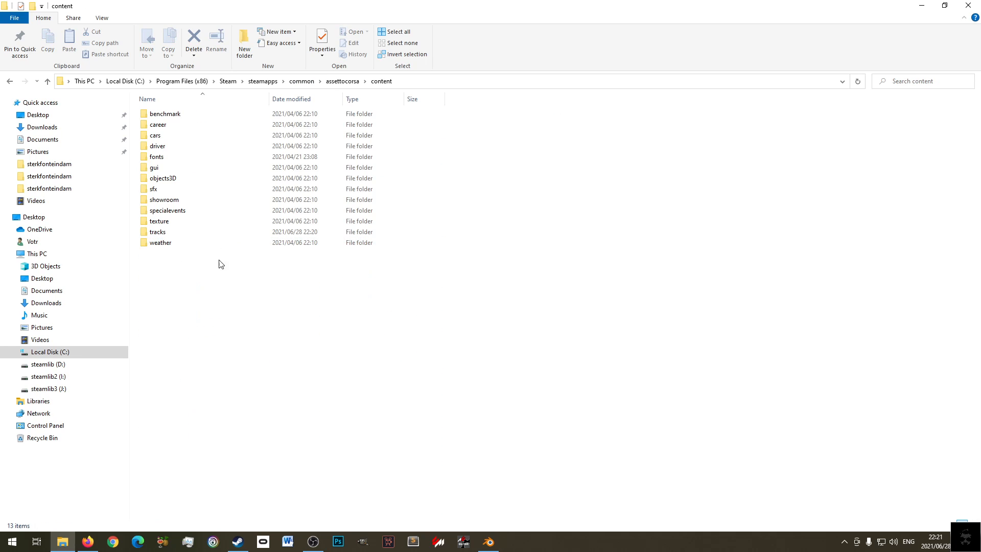
left_click(187, 234)
double_click(187, 234)
left_click(192, 328)
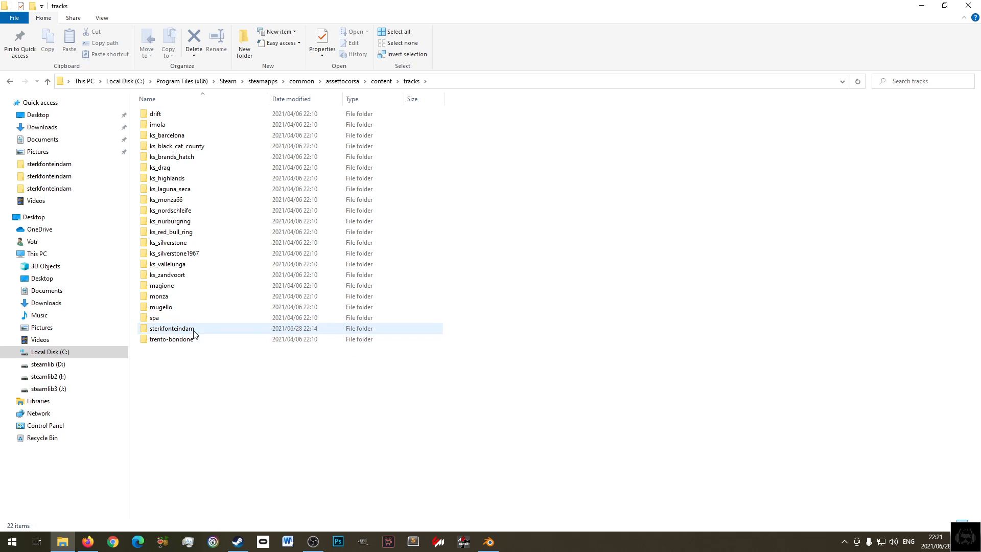
- Switch to Content Manager, cancel the performance issue prompt and open the track selection
left_click(436, 543)
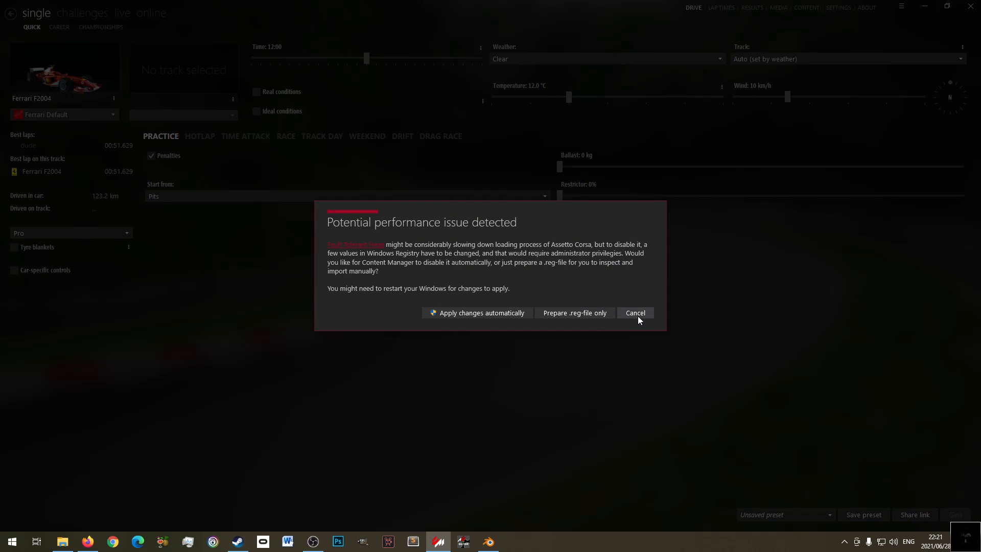
left_click(637, 317)
mouse_move(156, 65)
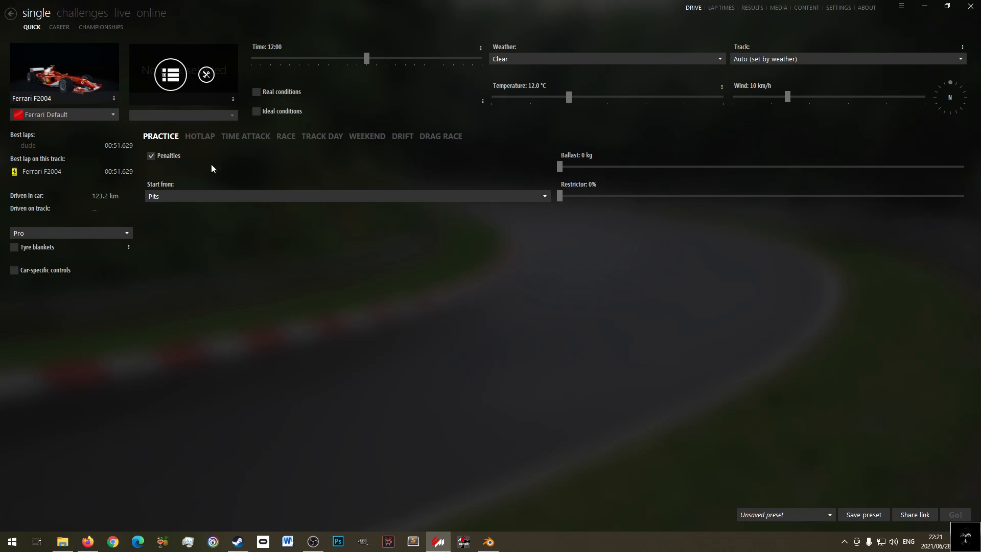
left_click(168, 73)
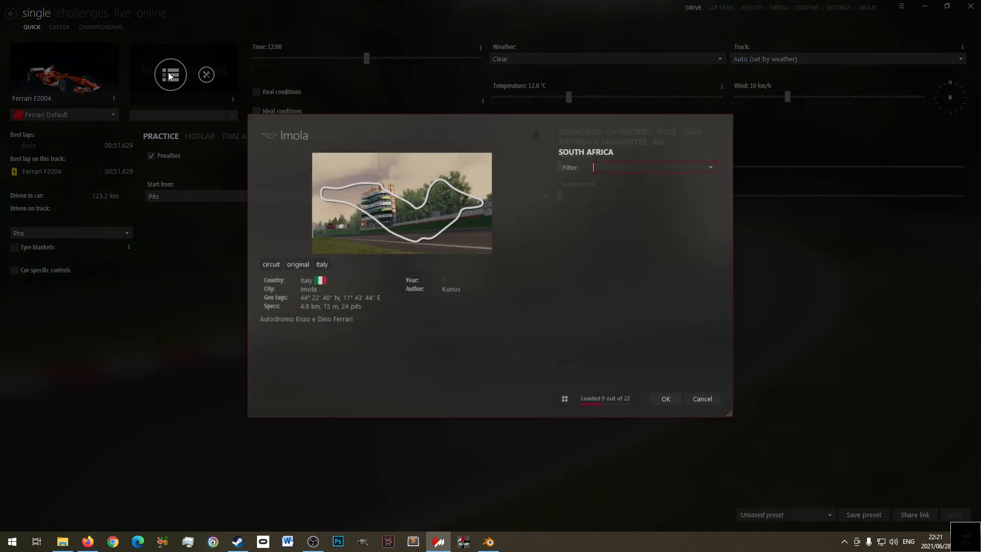
- Browse the tracks by country and select Sterkfonteindam under South Africa
left_click(581, 131)
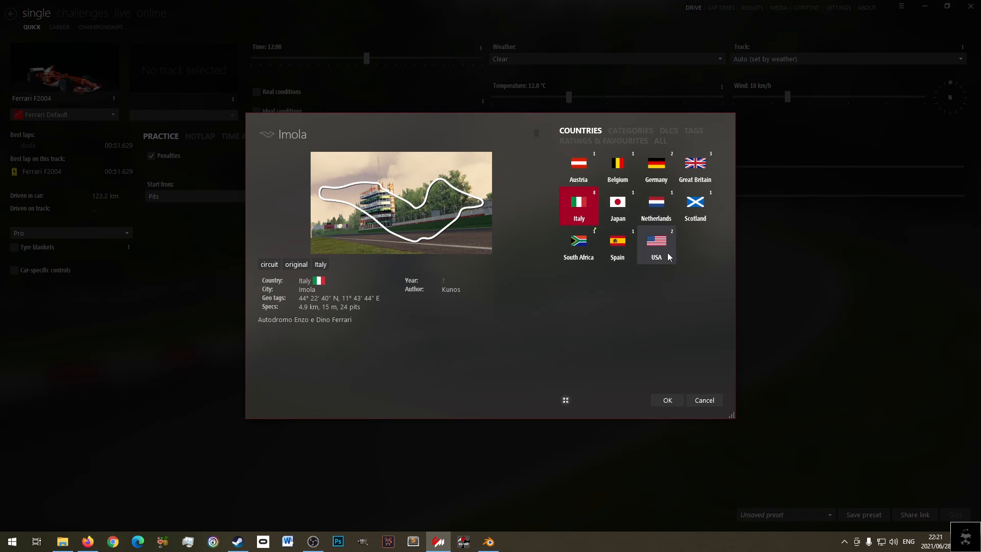
left_click(562, 250)
left_click(583, 185)
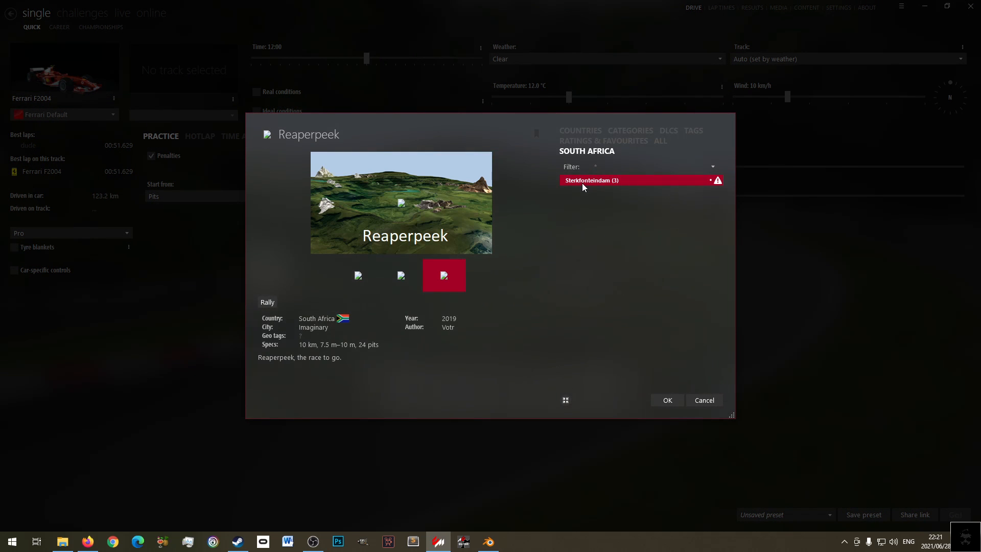
mouse_move(709, 186)
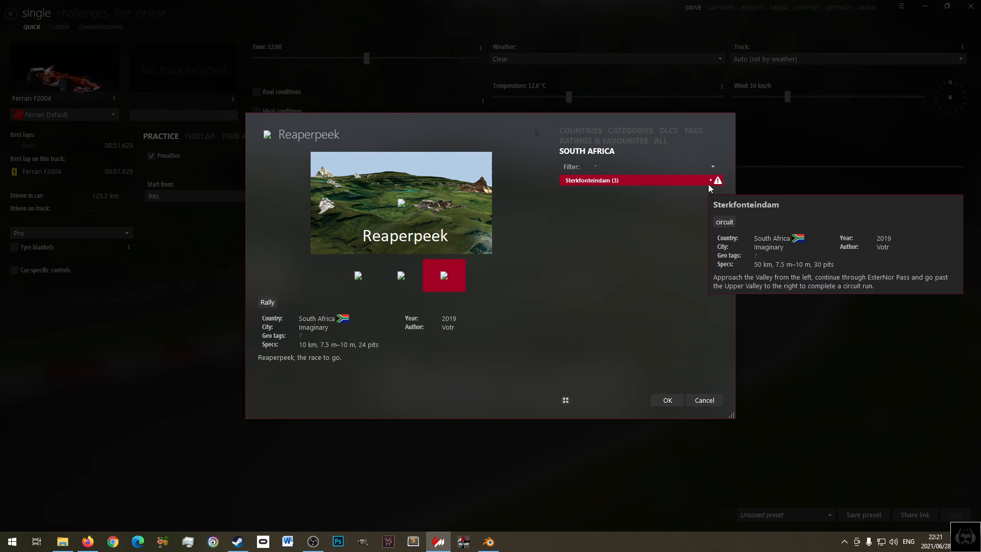
- Look through Sterkfonteindam's three layouts and confirm FreeDrive as the track layout
left_click(358, 277)
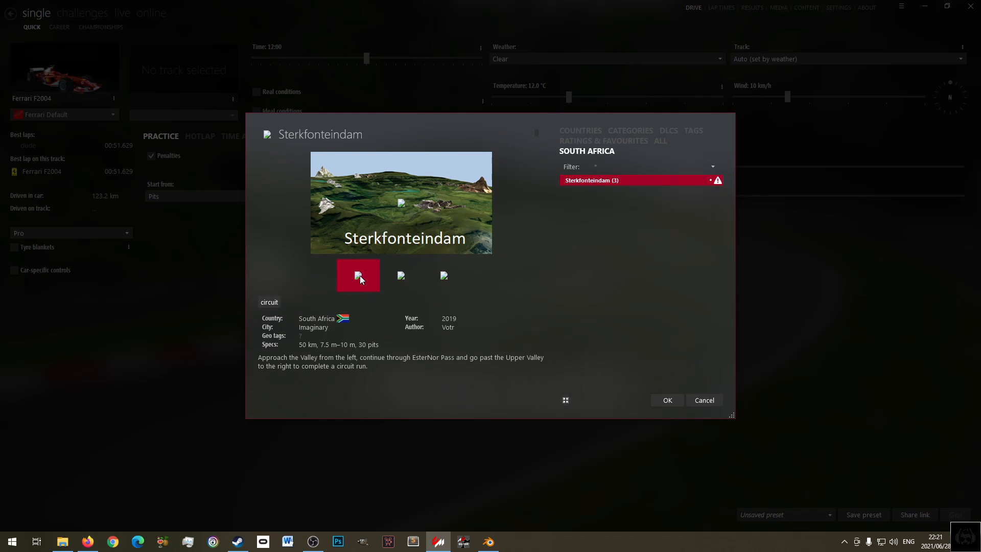
left_click(409, 280)
left_click(430, 281)
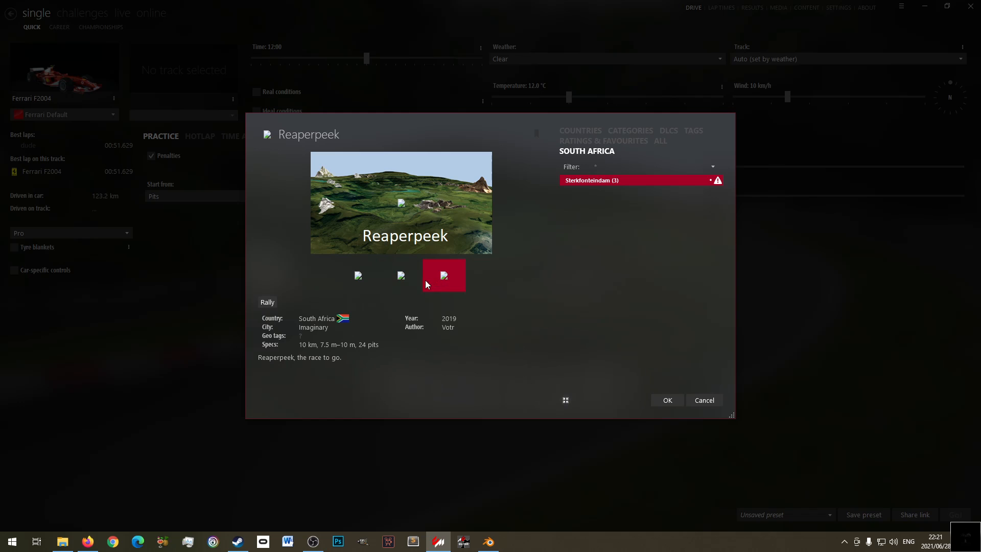
left_click(401, 289)
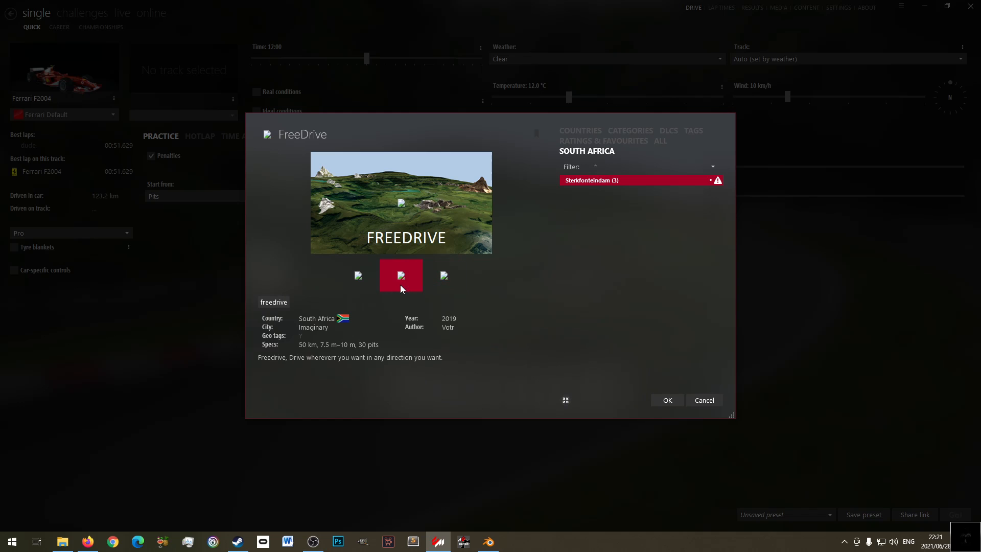
left_click(667, 401)
- Launch the practice session with the Ferrari F2004, enter the car and accelerate out of the pits
left_click(954, 514)
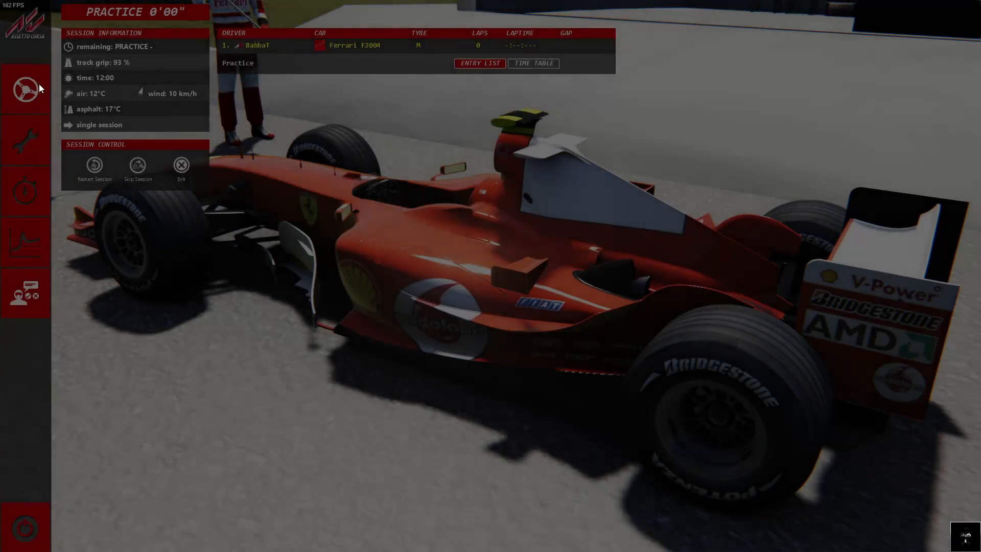
left_click(39, 84)
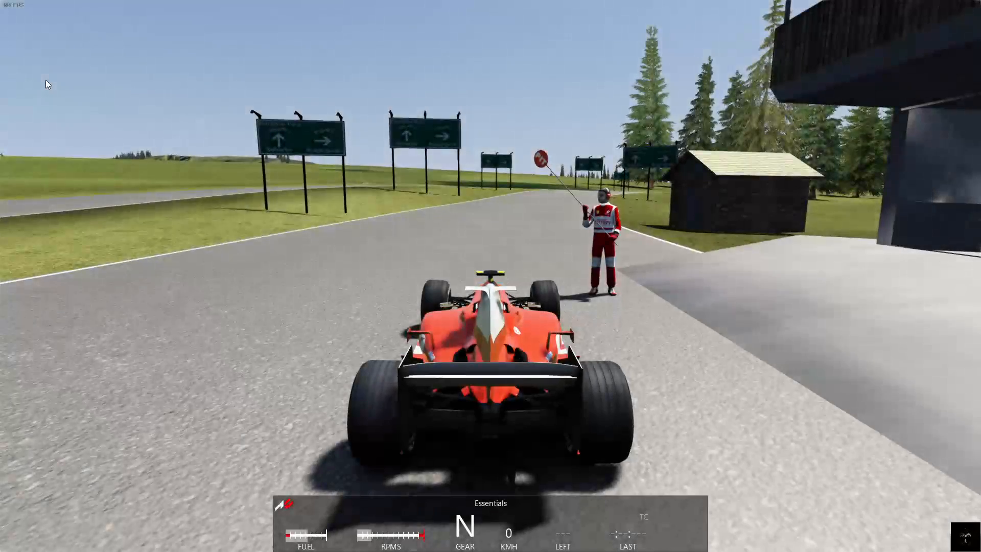
key("Up")
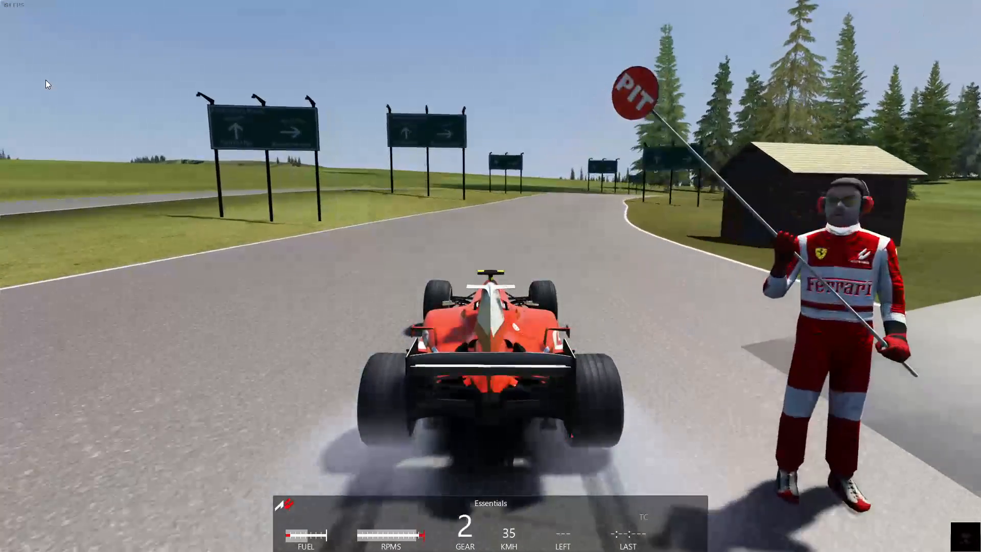
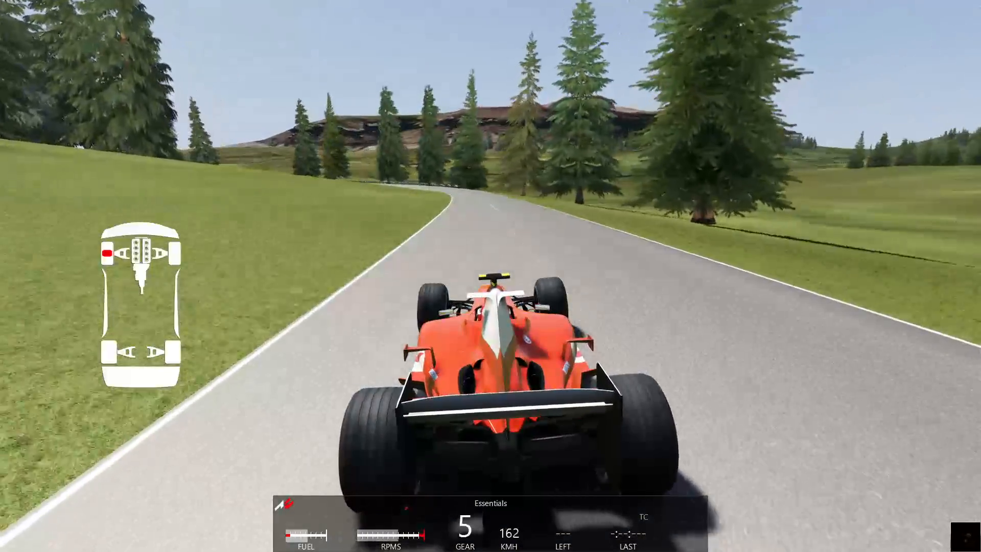
- Exit the FreeDrive session, cancel the waiting prompt and change the track layout to Sterkfonteindam
key("Escape")
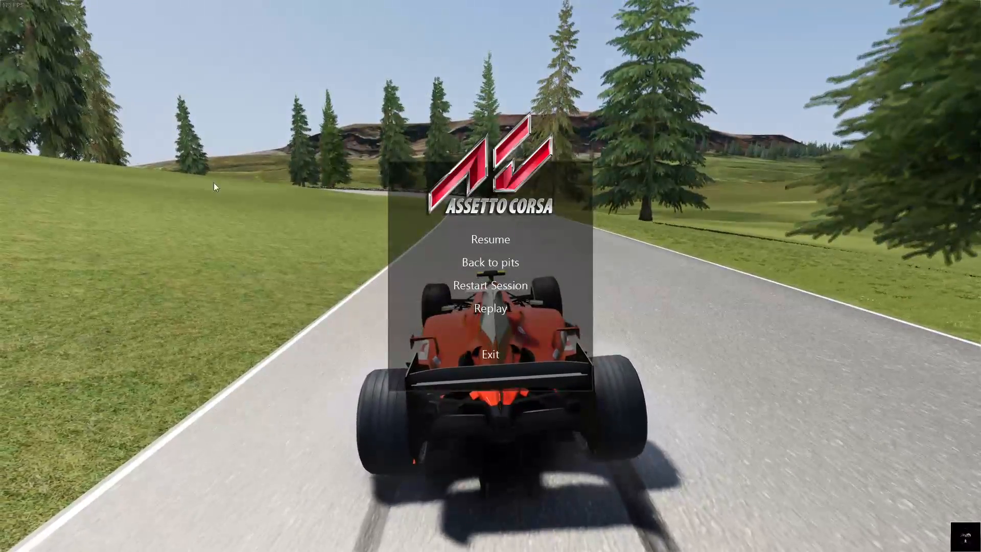
left_click(488, 351)
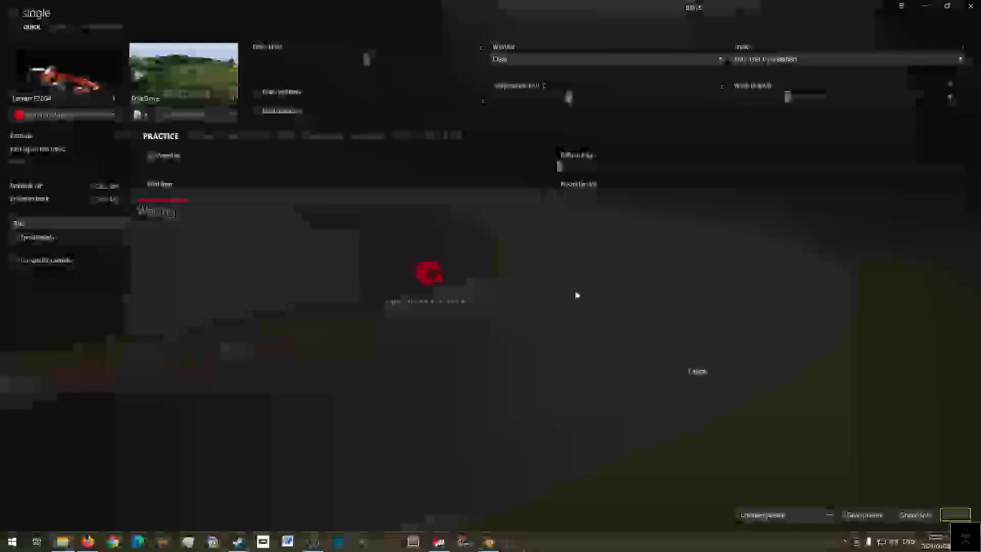
left_click(686, 369)
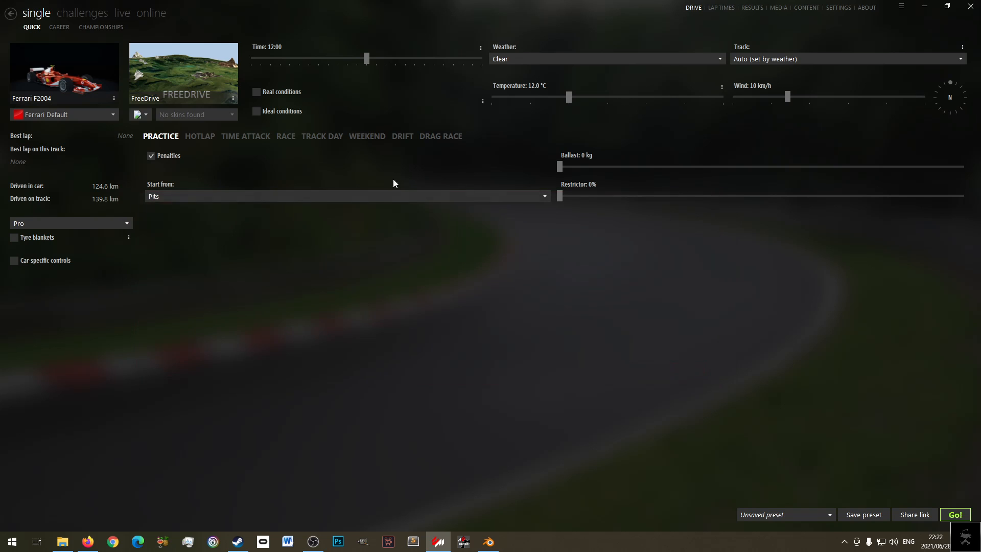
left_click(172, 75)
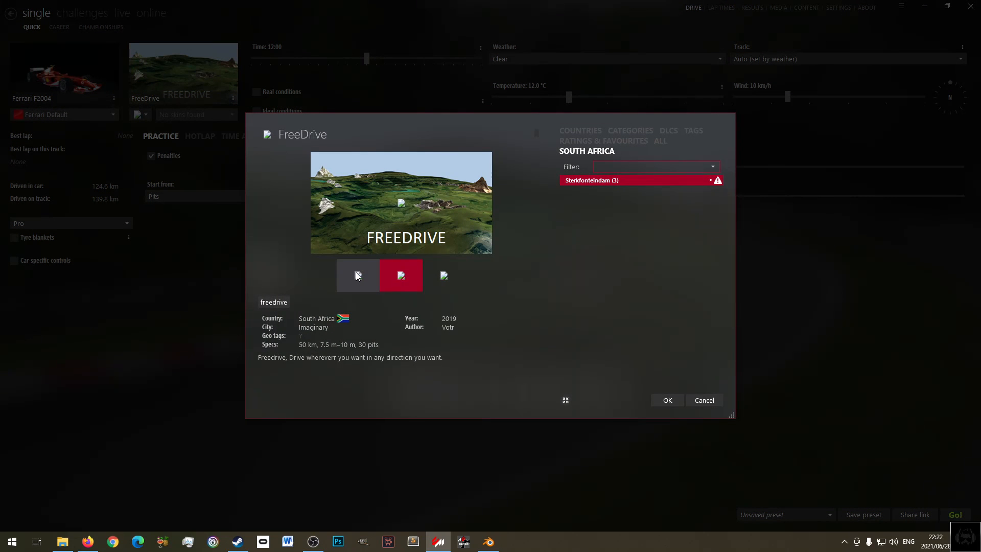
left_click(357, 276)
left_click(670, 400)
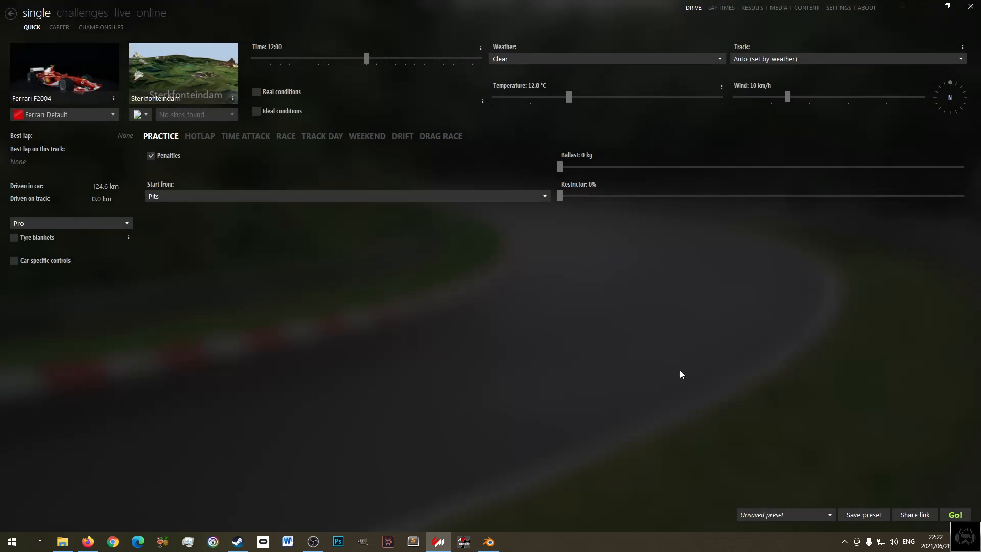
- Test-drive the Ferrari F2004 on the Sterkfonteindam layout in a practice session, then exit and close the results
left_click(956, 515)
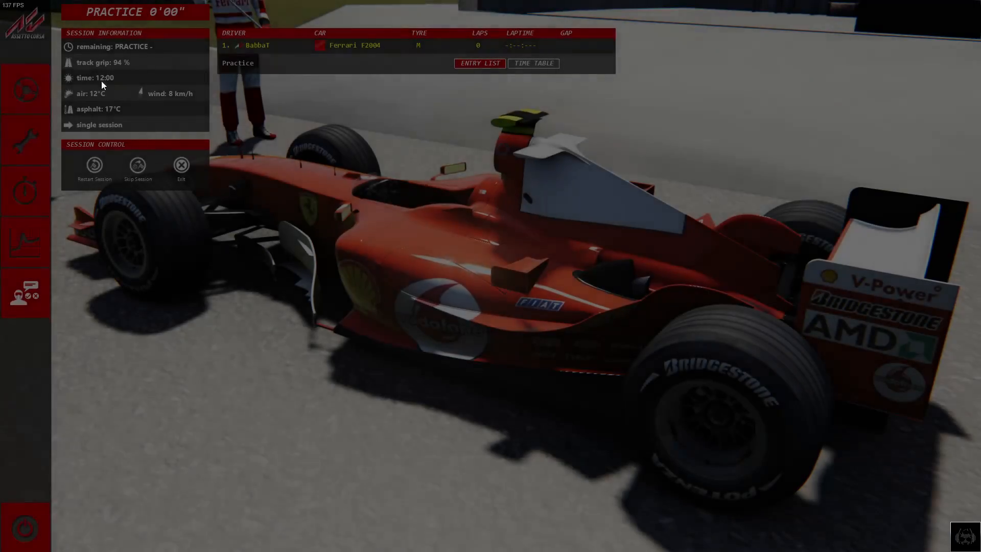
left_click(19, 88)
key("Up")
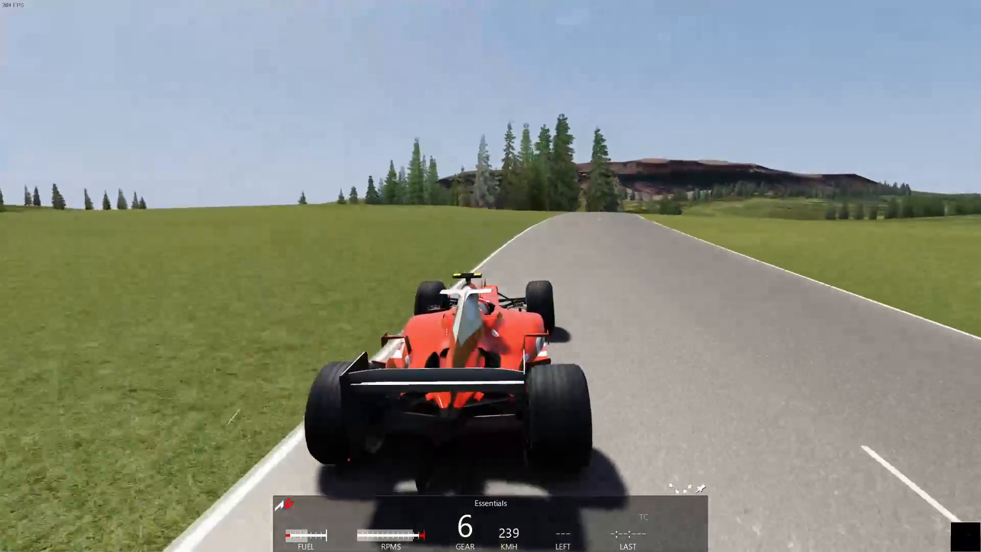
key("Escape")
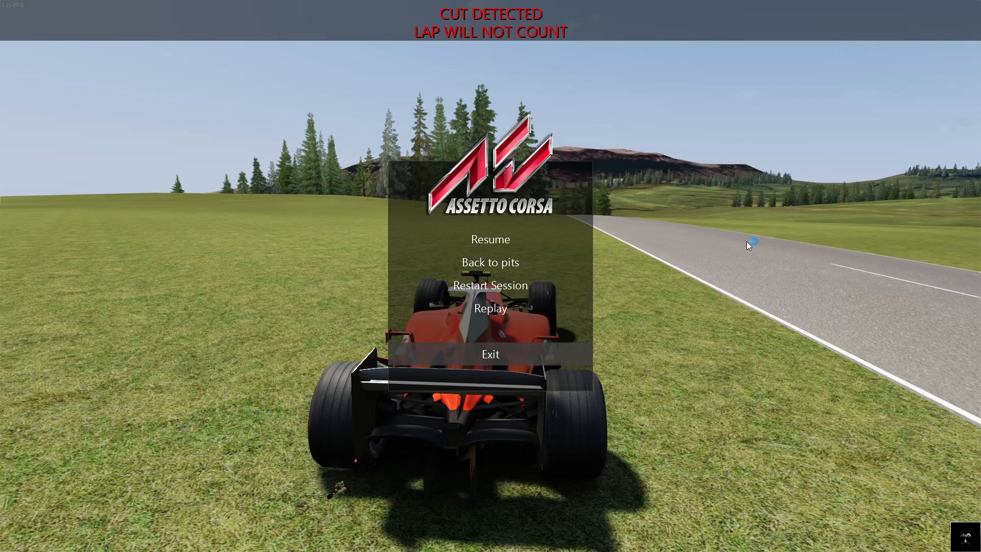
left_click(524, 345)
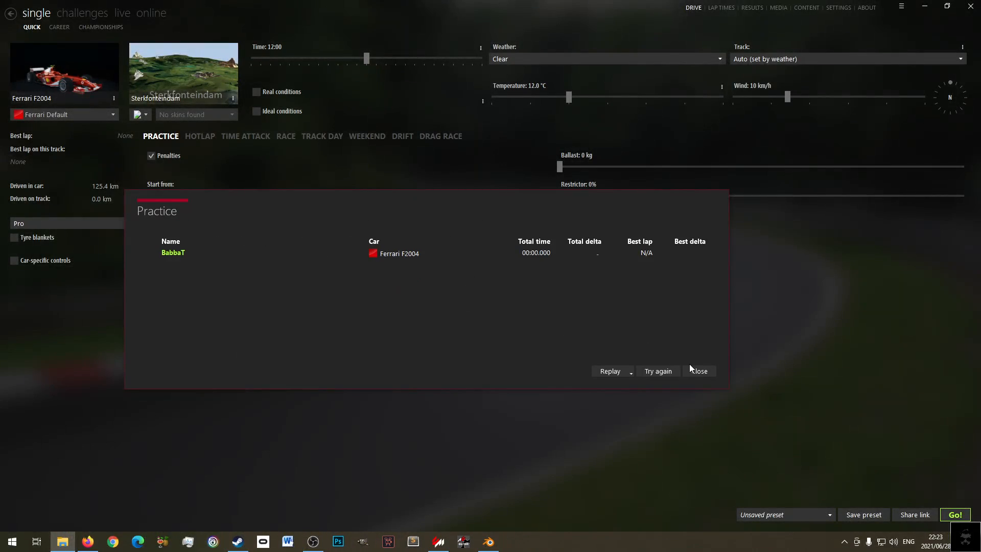
left_click(691, 370)
- Switch to Sublime Text, compare the model entries of the reaperpeek, freedrive and sterkfonteindam layout files, and save models_freedrive.ini
mouse_move(147, 91)
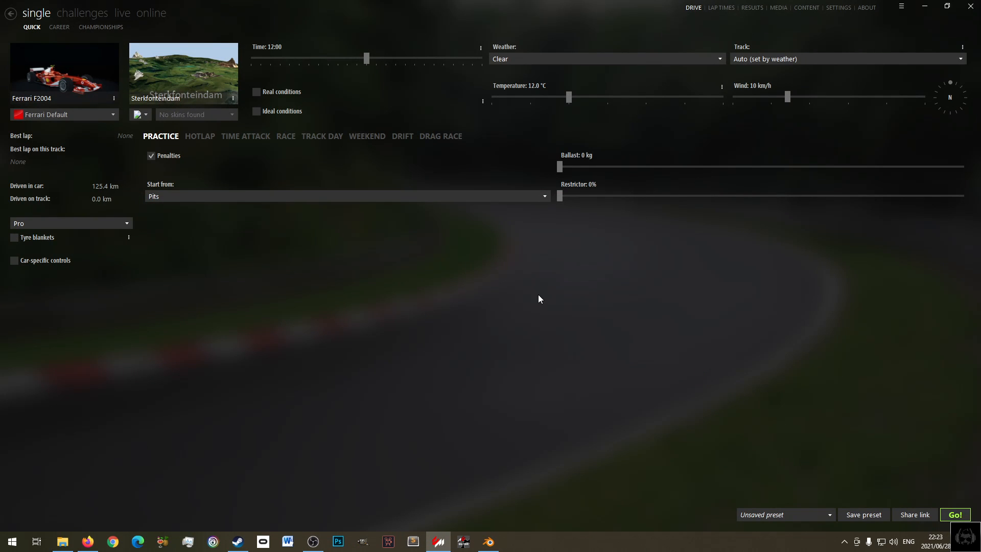
key("alt+Tab")
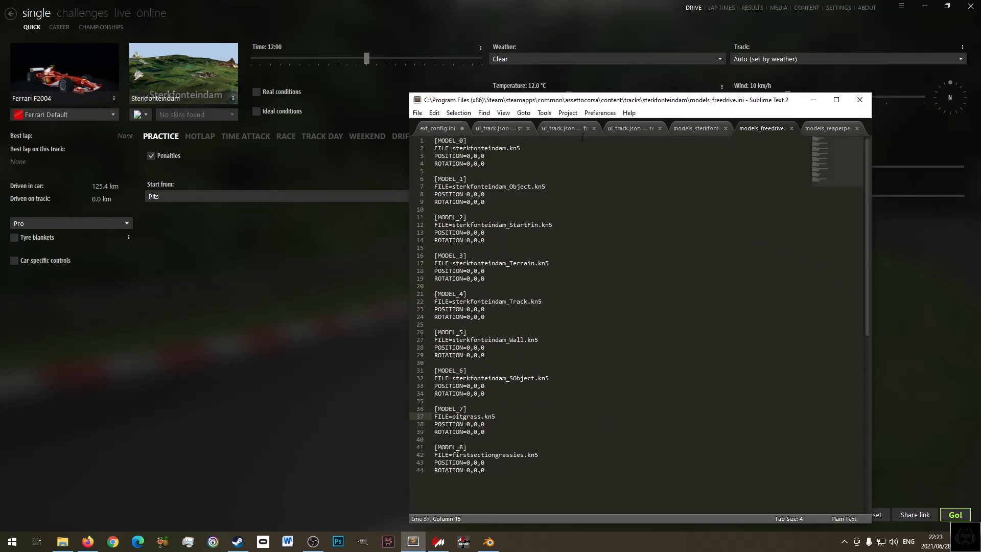
left_click(828, 128)
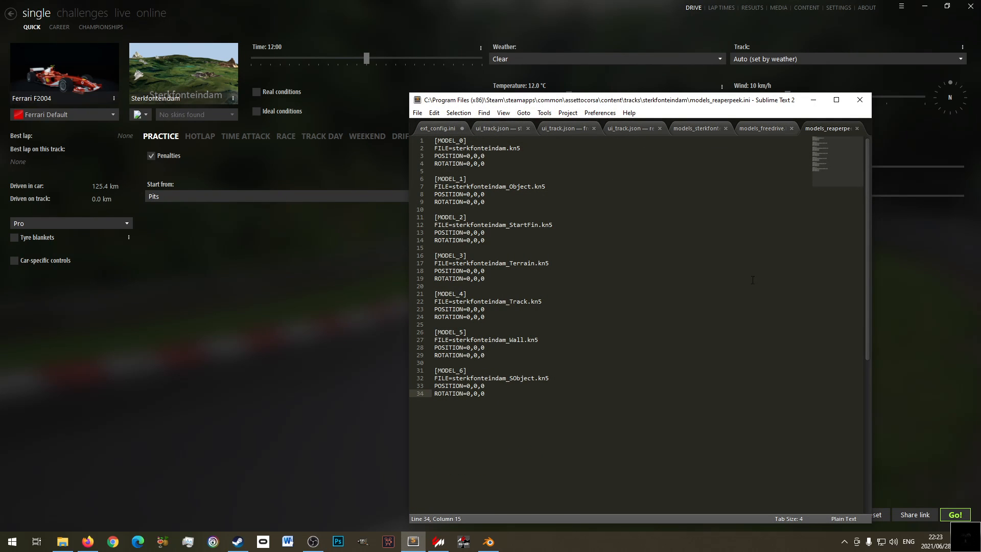
left_click(764, 128)
key("ctrl+s")
left_click(718, 129)
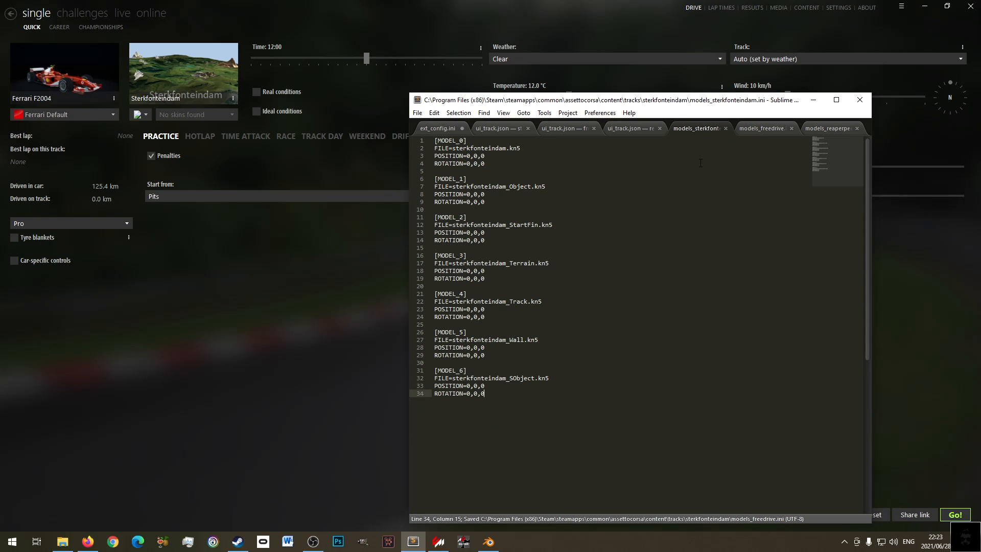
- Copy the MODEL_7 pitgrass.kn5 and MODEL_8 firstsectiongrassies.kn5 entries from models_freedrive.ini to the end of models_sterkfonteindam.ini and save it
left_click(758, 129)
left_click_drag(509, 477, 486, 401)
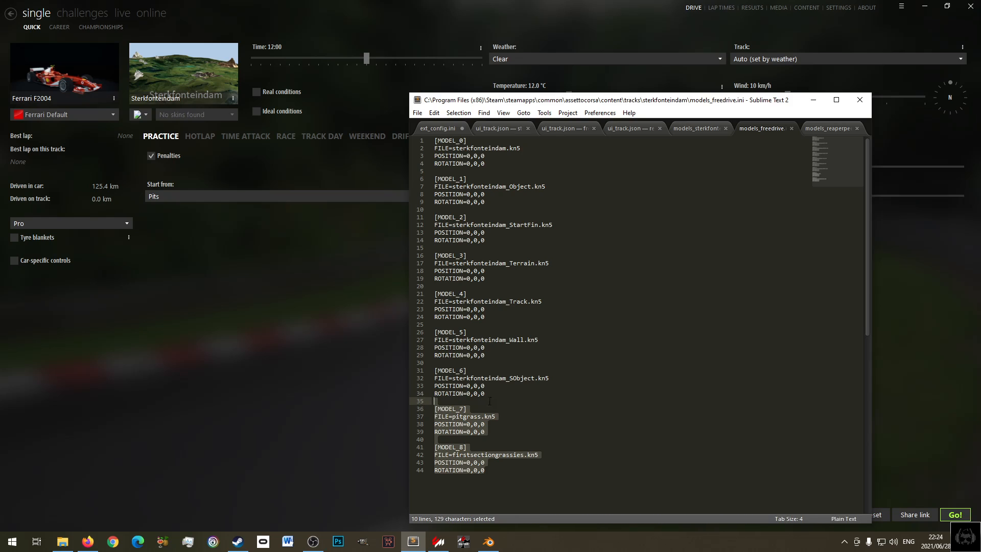
key("ctrl+c")
left_click(698, 128)
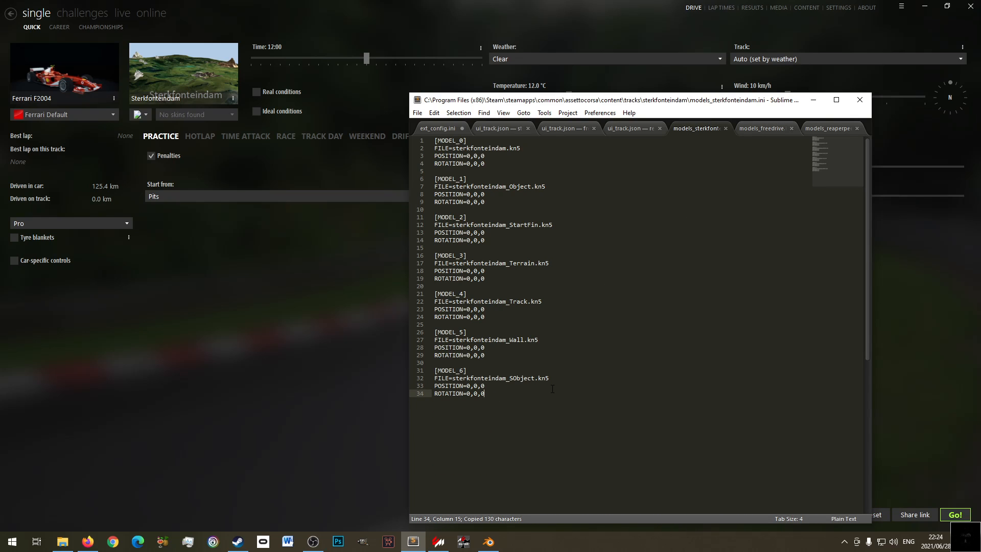
key("ctrl+v")
key("ctrl+s")
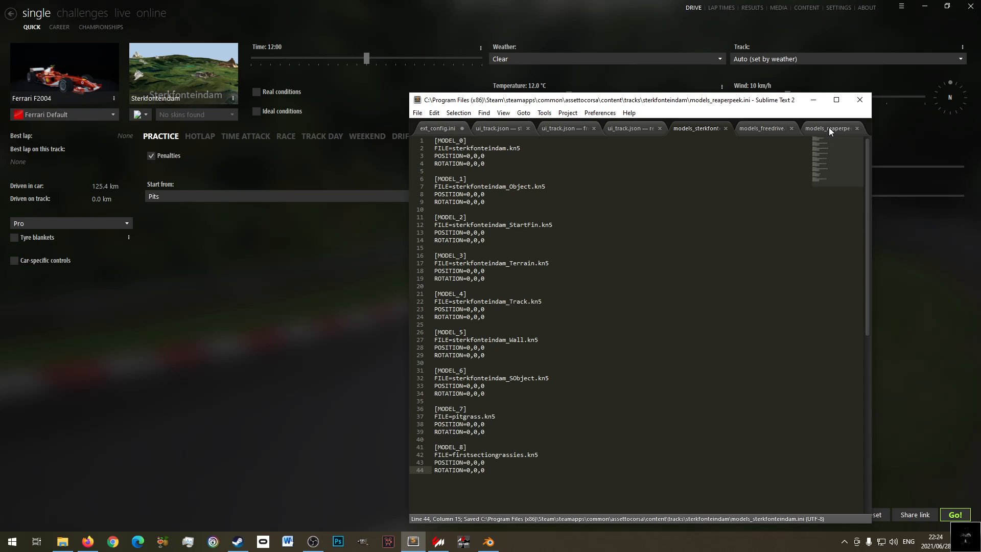
- Add the copied MODEL_7 and MODEL_8 grass entries to the end of models_reaperpeek.ini, save it, and recheck the other two models files
left_click(827, 129)
key("Down")
key("Return")
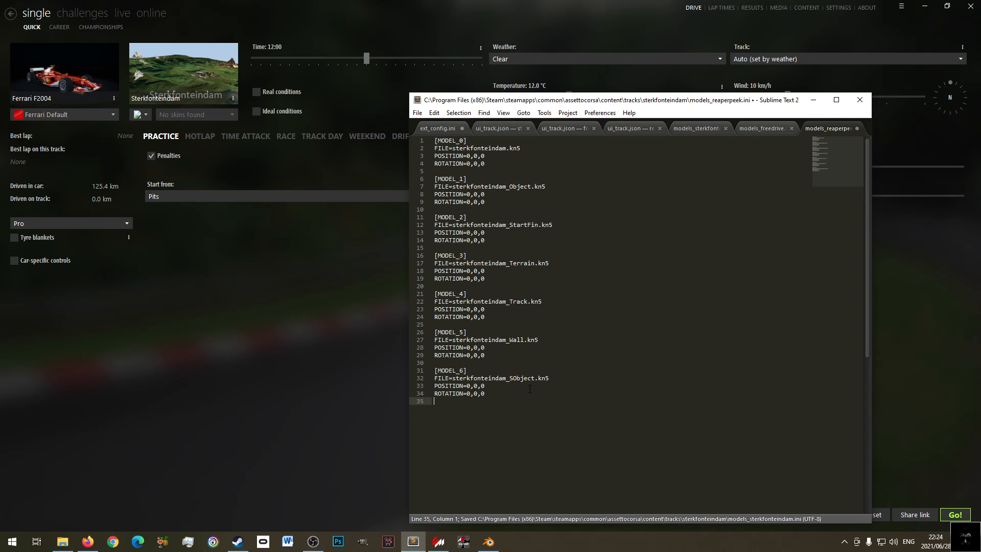
key("ctrl+v")
left_click(499, 411)
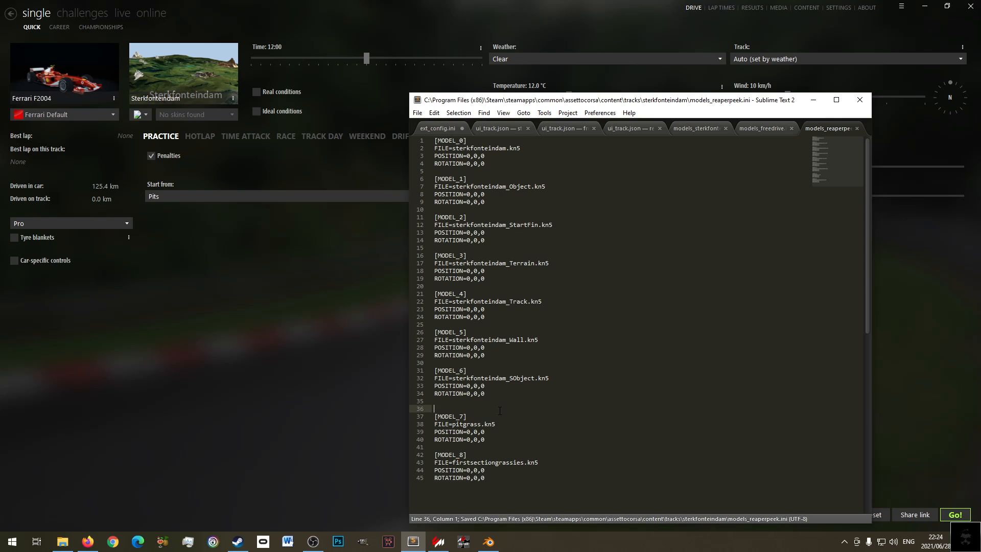
key("Delete")
key("ctrl+z")
key("ctrl+s")
left_click(765, 126)
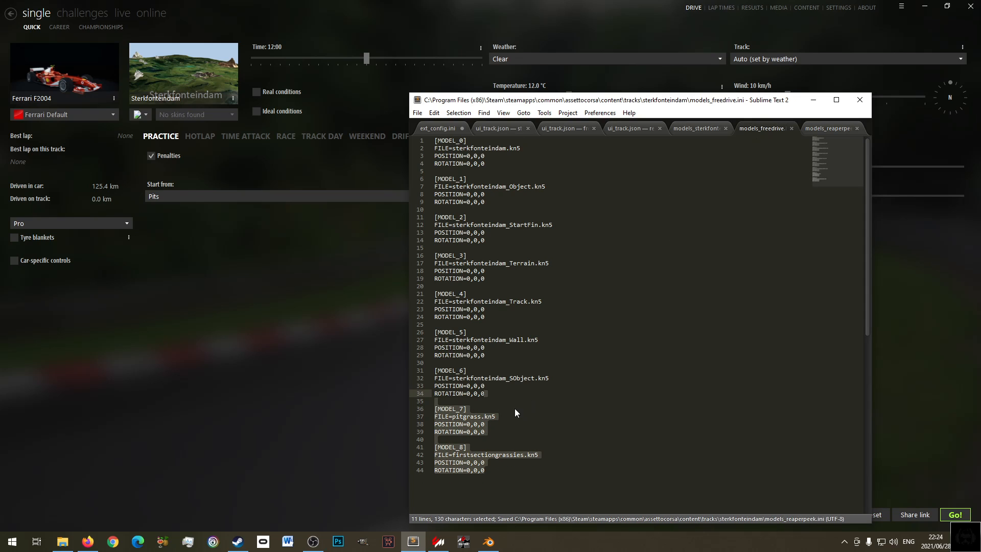
left_click(709, 129)
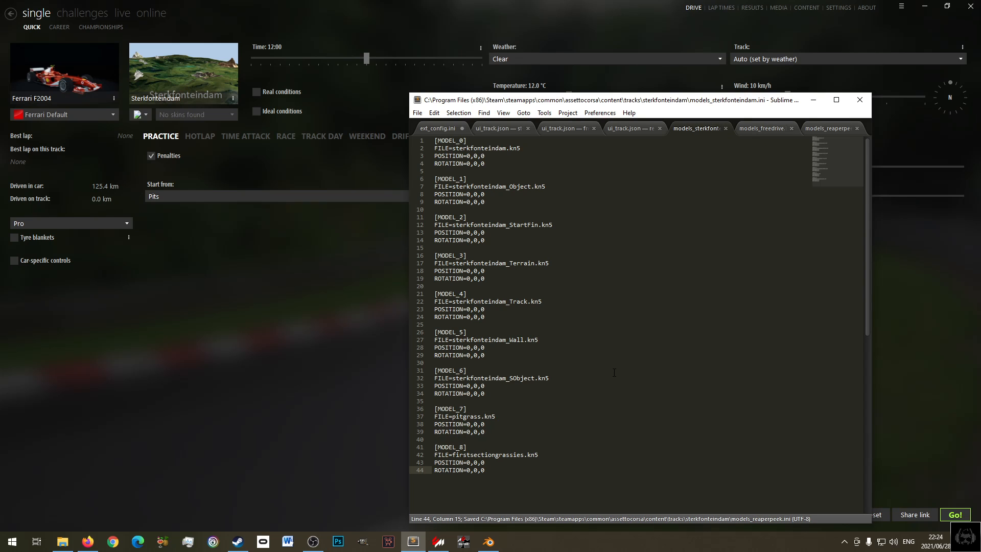
- Return to Content Manager, launch another practice session on the Sterkfonteindam layout and drive out of the pits
left_click(387, 22)
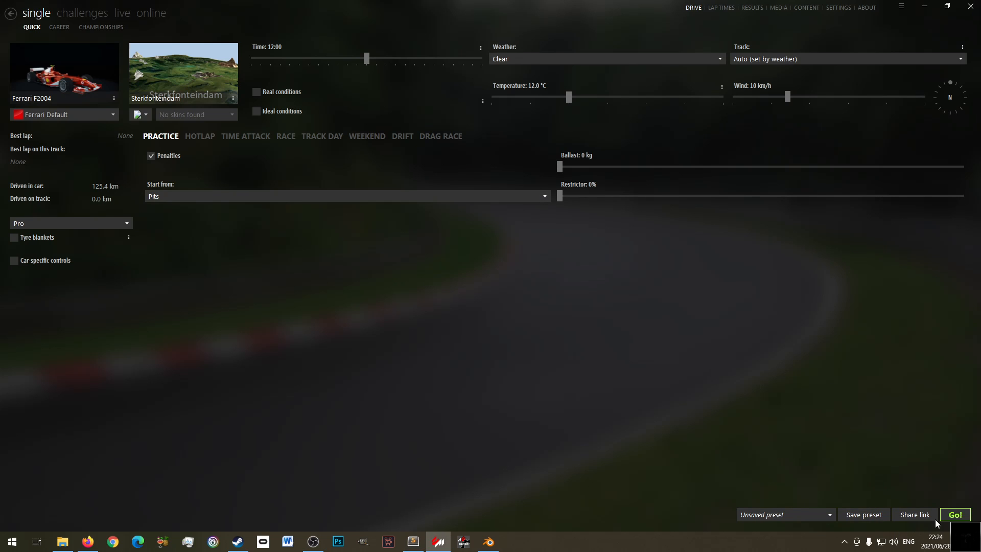
left_click(955, 515)
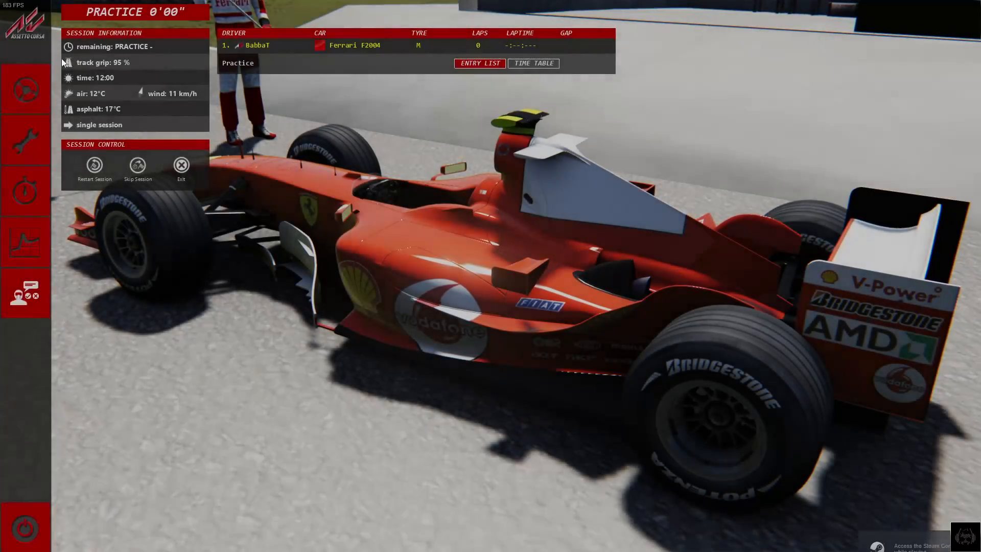
left_click(31, 82)
key("Up")
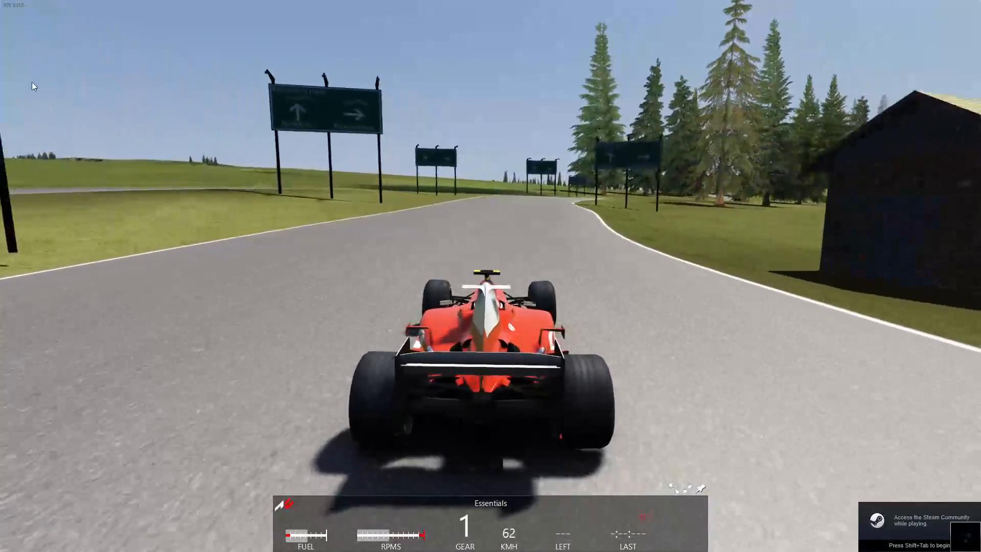
- Drive along the first section to inspect the roadside grass, then exit the session and close the results
key("Right")
key("Right")
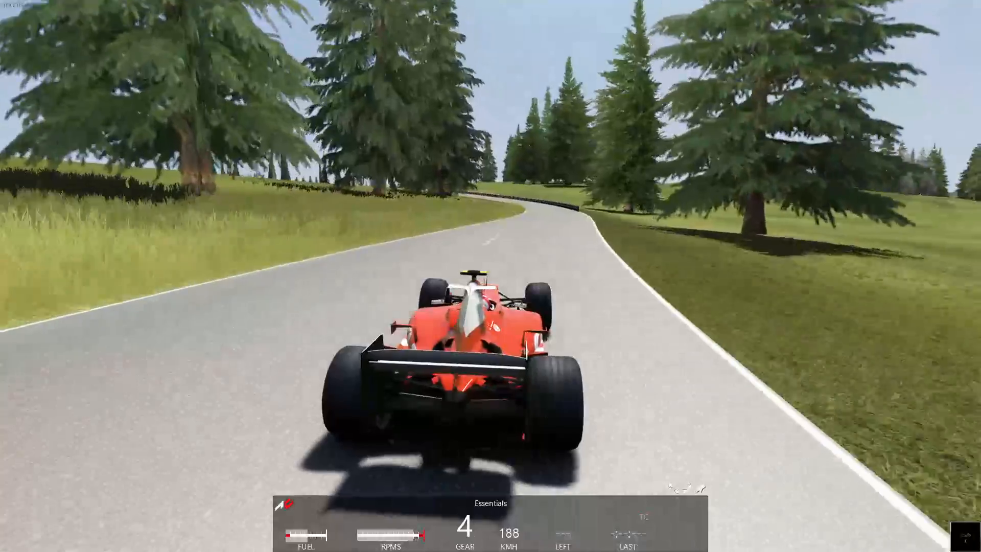
key("Left")
key("Left")
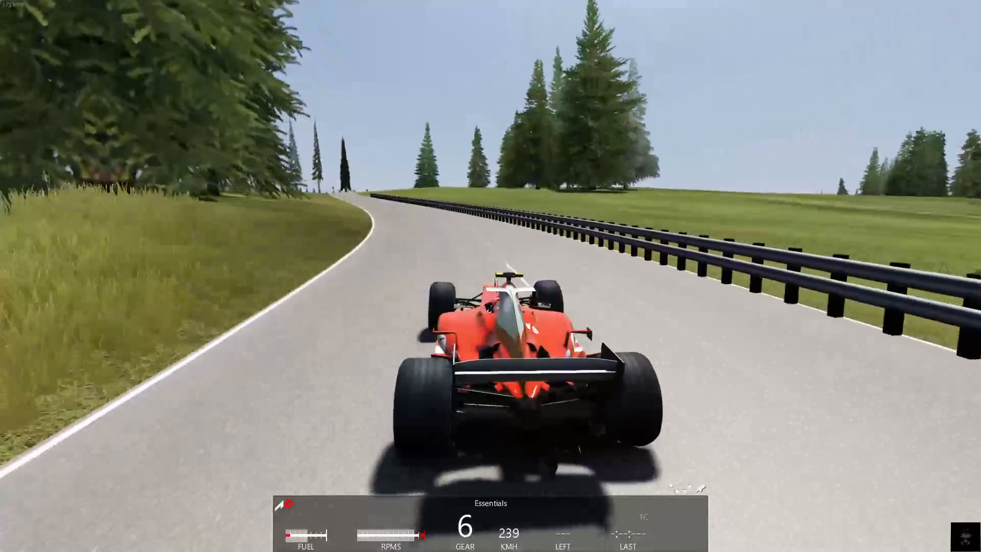
key("Down")
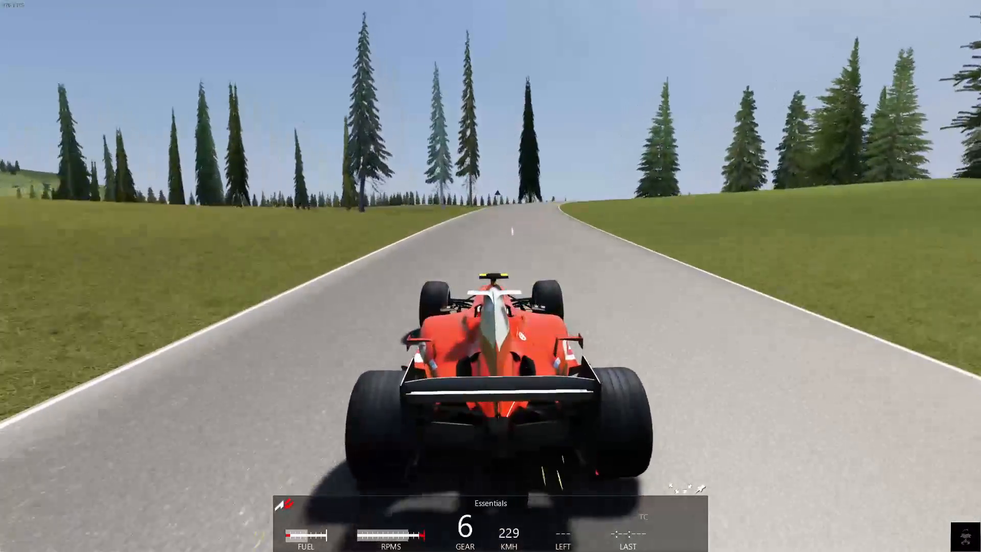
key("Right")
key("Escape")
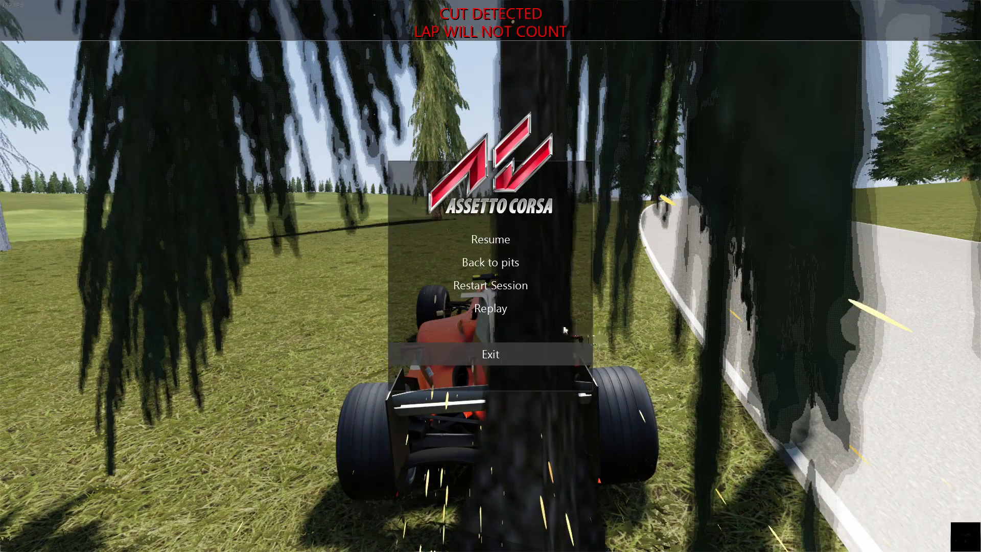
left_click(570, 347)
left_click(698, 372)
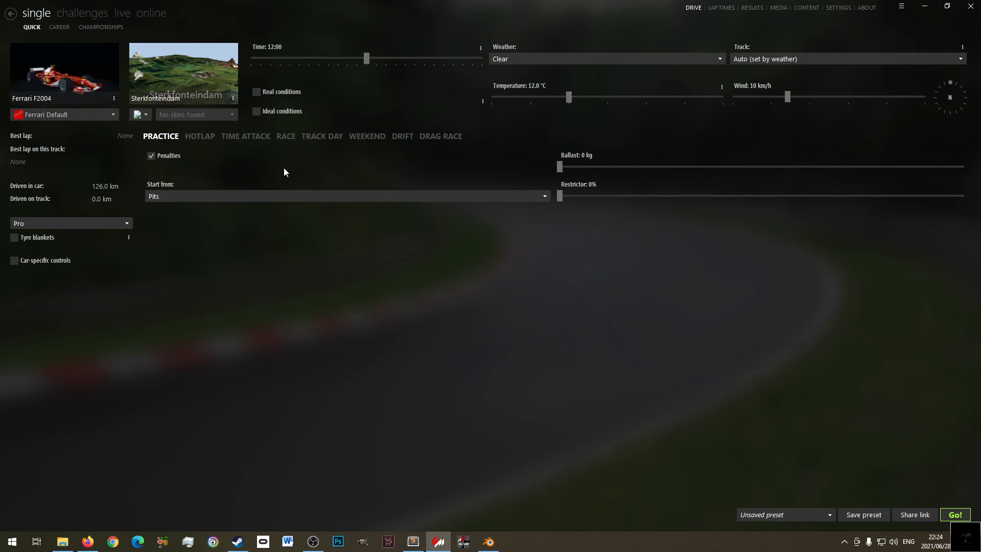
- Look through the other Sterkfonteindam layouts and confirm Reaperpeek as the track layout
left_click(170, 74)
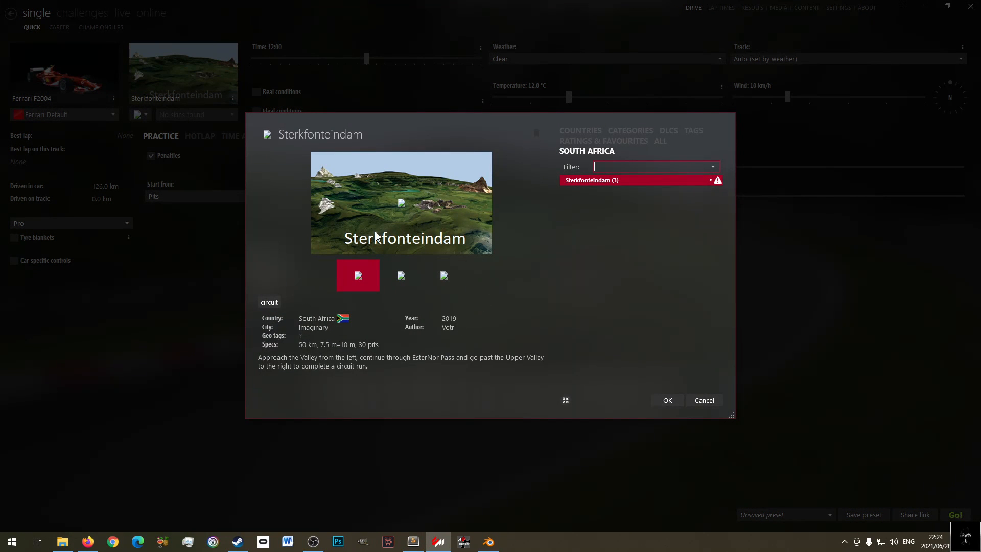
left_click(442, 276)
left_click(398, 273)
left_click(448, 282)
left_click(667, 401)
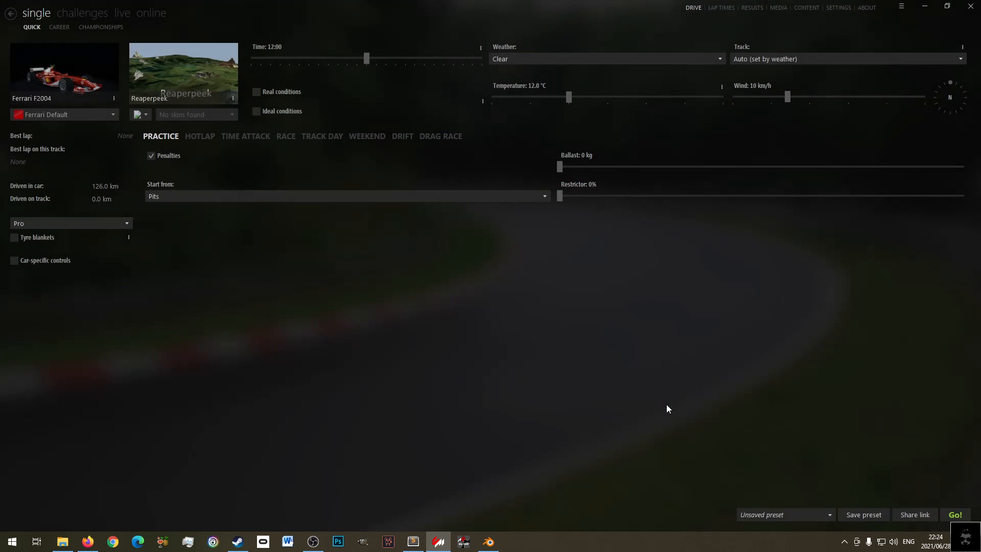
- Launch a practice session on the Reaperpeek layout, drive along the first section to check the grass, and exit the session
left_click(956, 515)
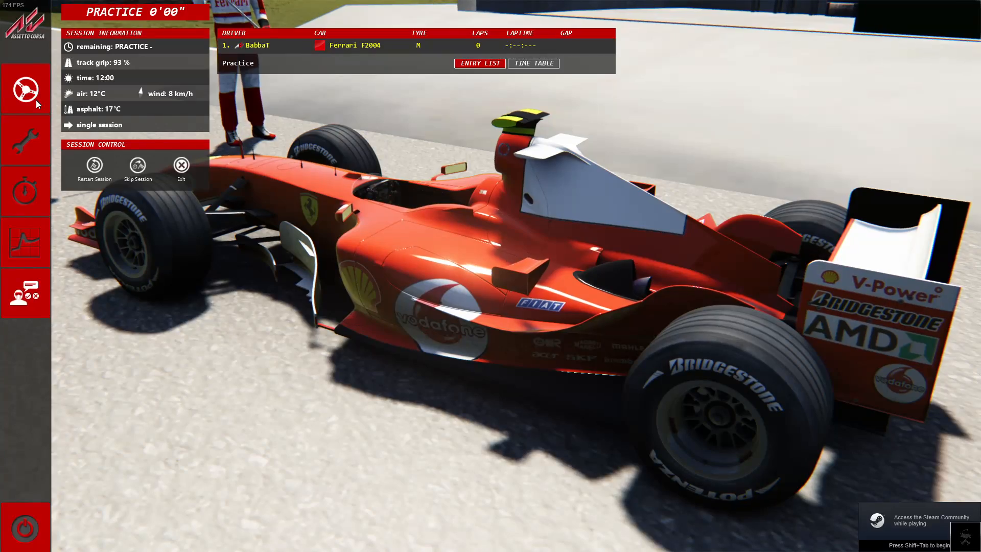
left_click(26, 90)
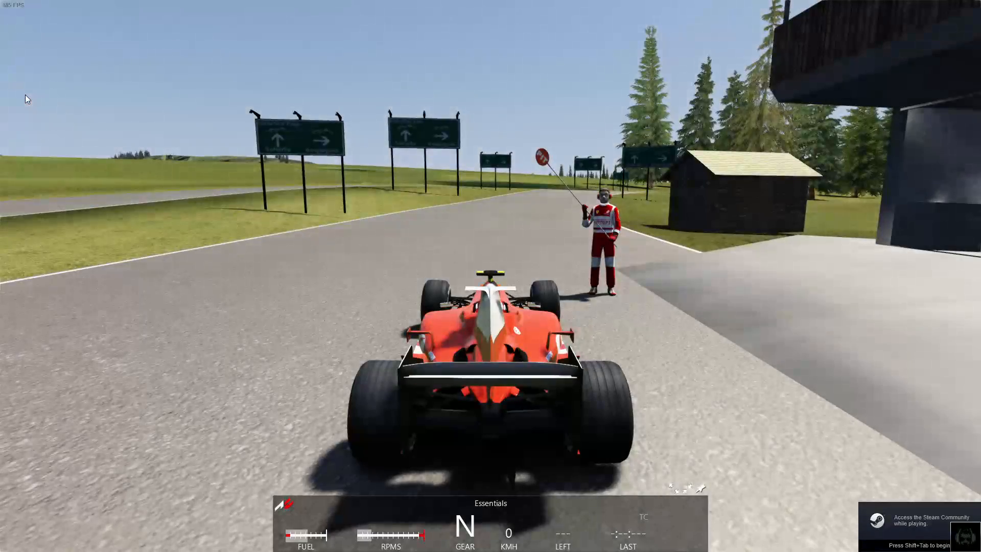
key("Up")
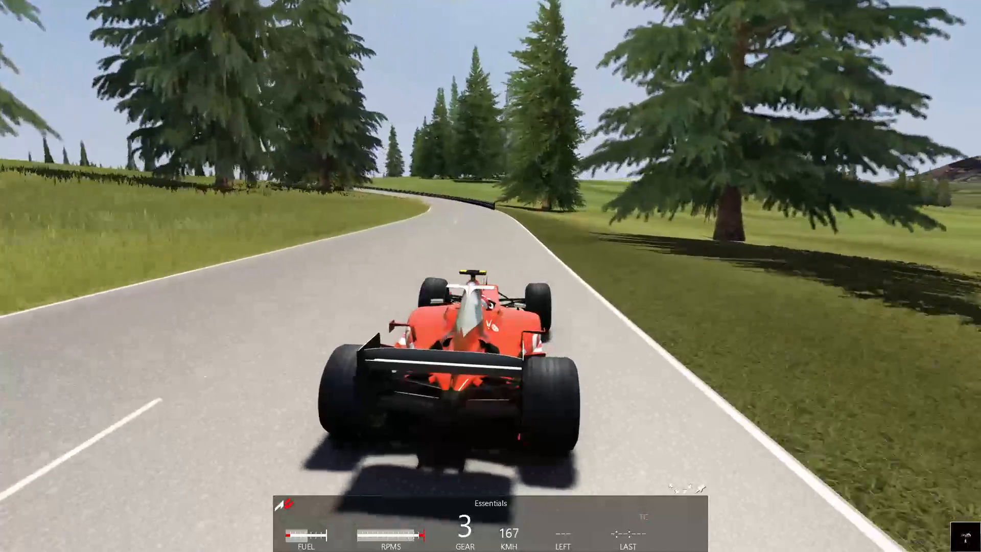
key("Escape")
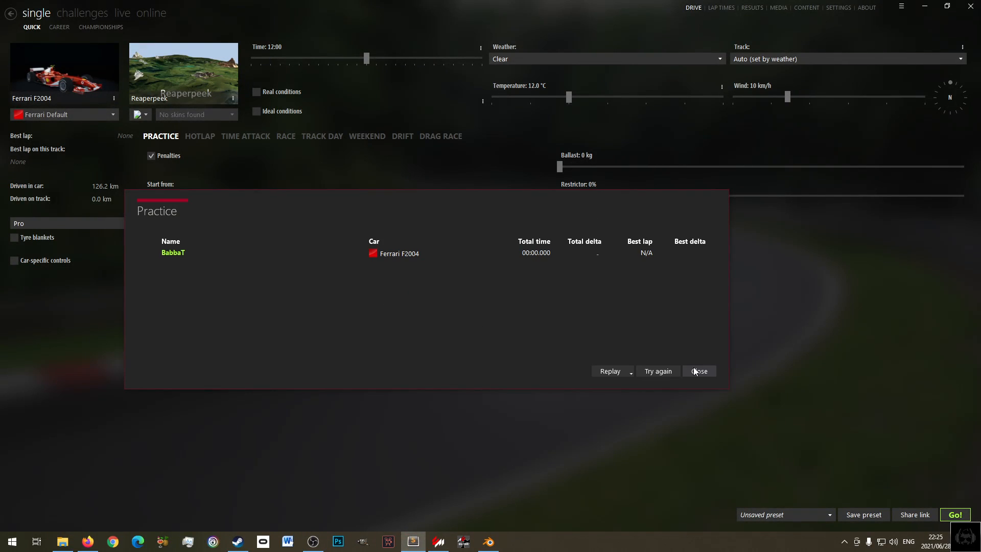
- Close the practice results and Content Manager, and check the run direction in the Reaperpeek and Sterkfonteindam ui_track.json files
left_click(693, 371)
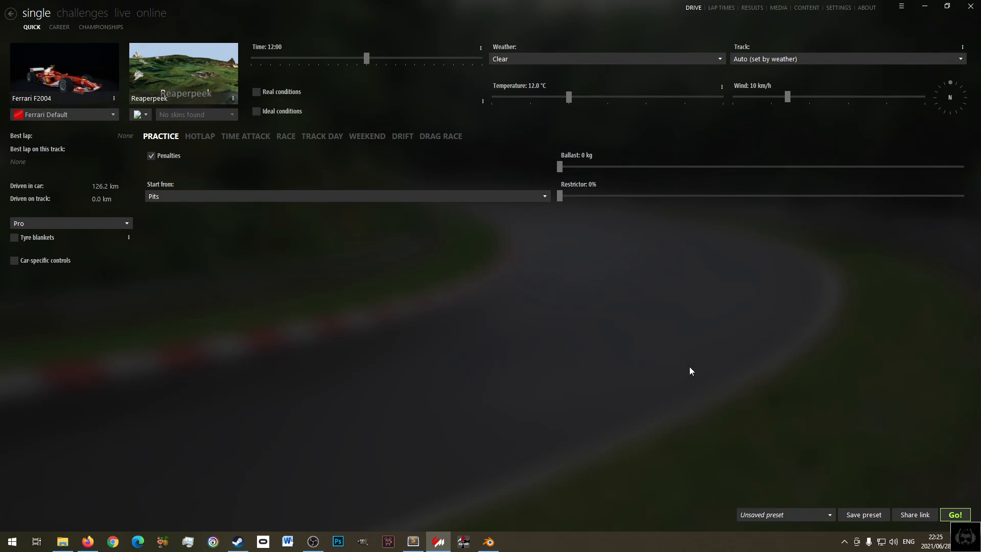
mouse_move(163, 78)
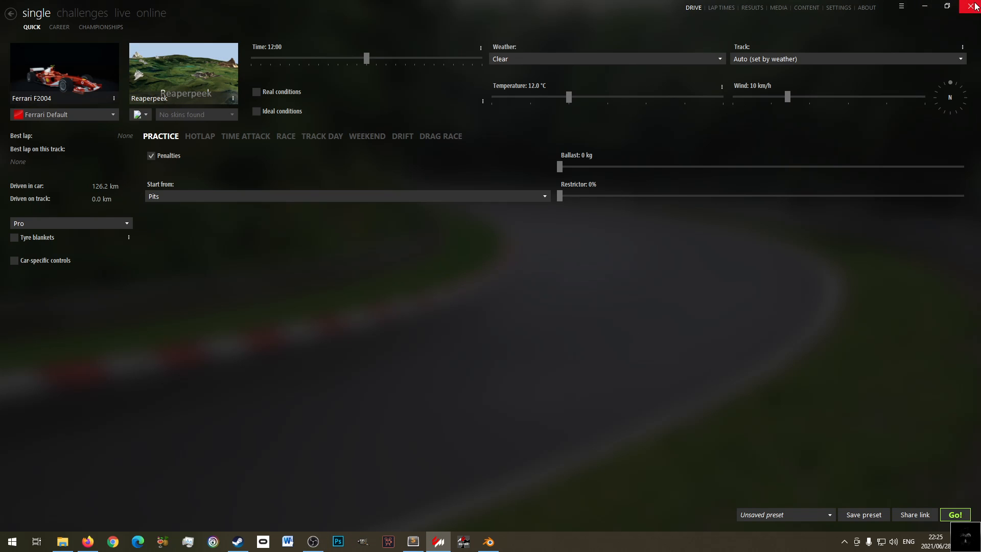
left_click(972, 6)
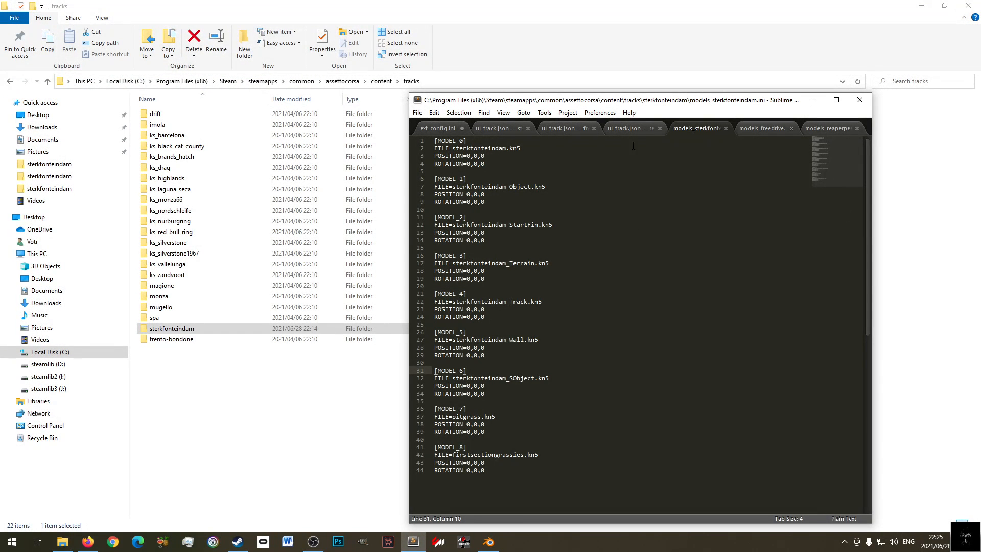
left_click(621, 127)
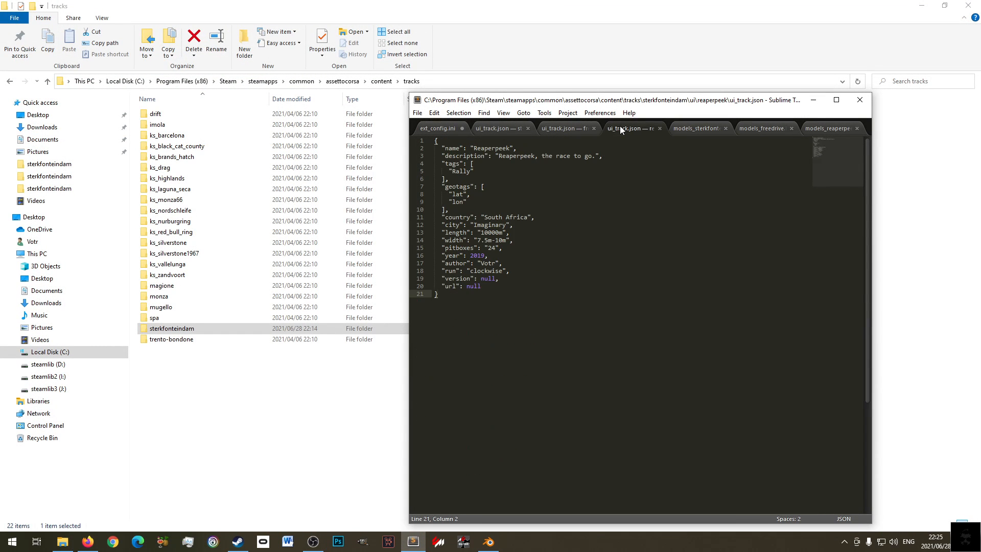
left_click(509, 128)
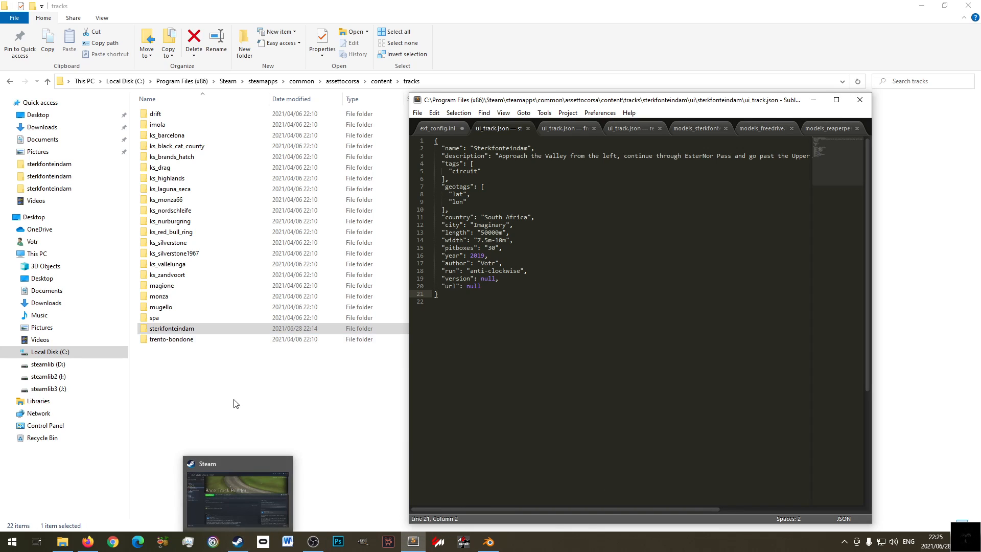
- Open models_sterkfonteindam.ini from the sterkfonteindam track folder, set the MODEL_2 file to sterkfonteindam_StartFinanticlock.kn5, and save
left_click(63, 542)
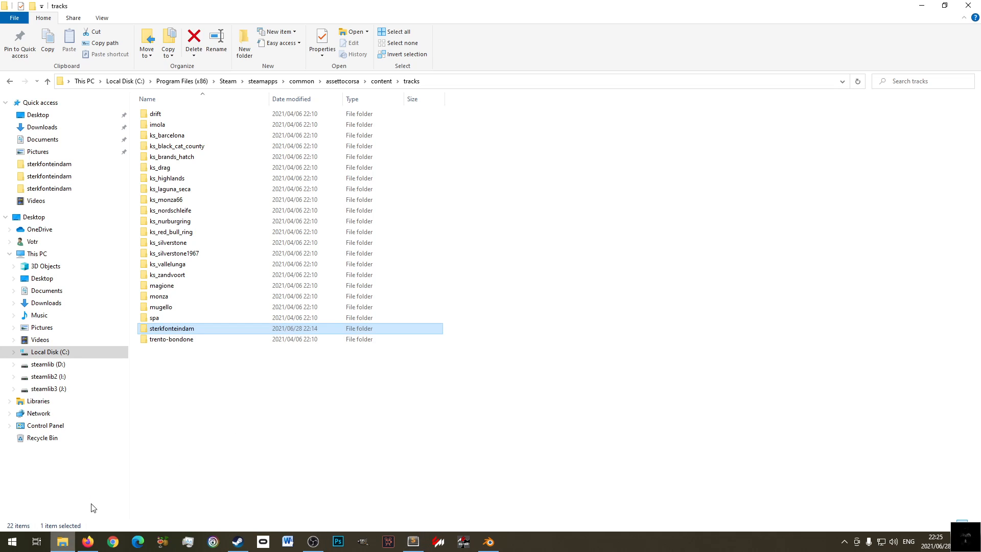
double_click(172, 328)
right_click(200, 209)
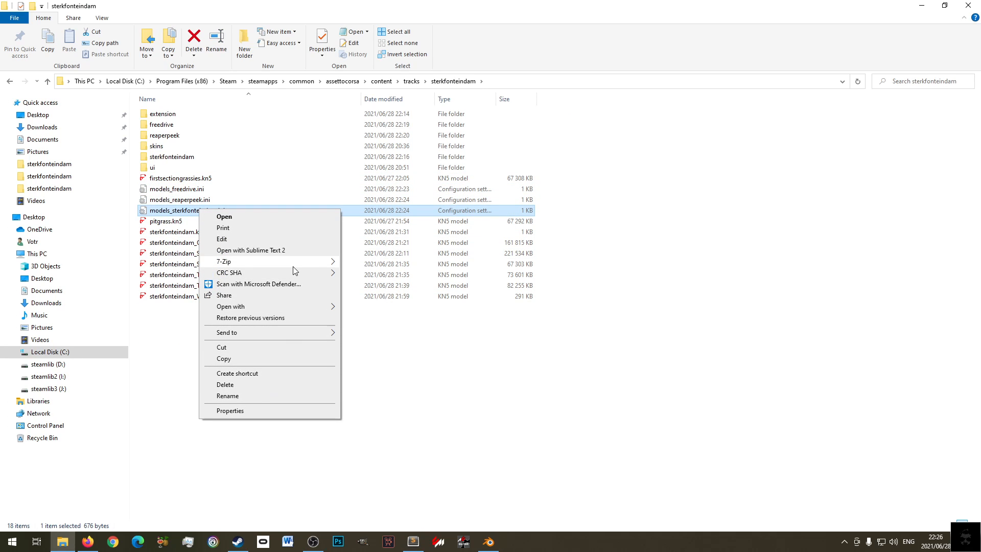
left_click(298, 250)
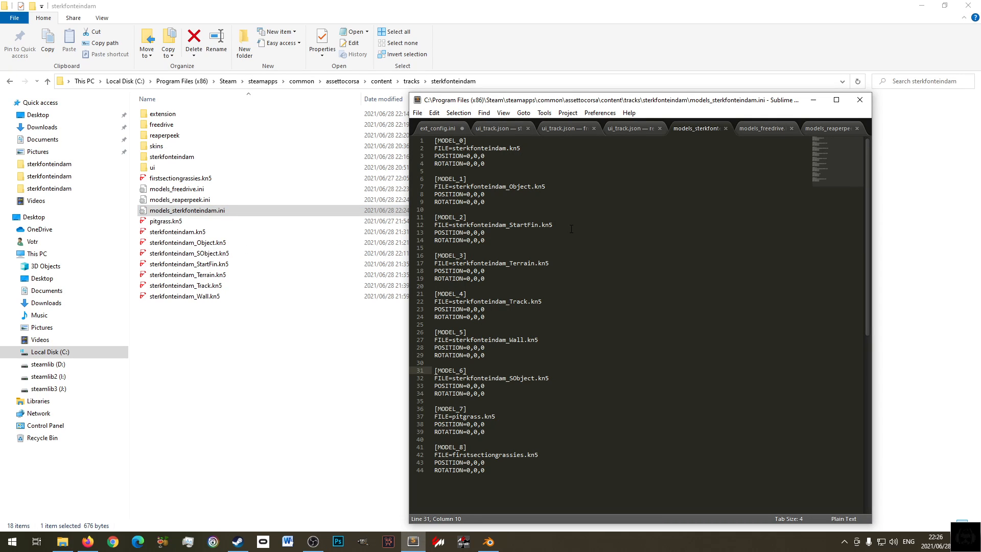
left_click(520, 225)
type("clock")
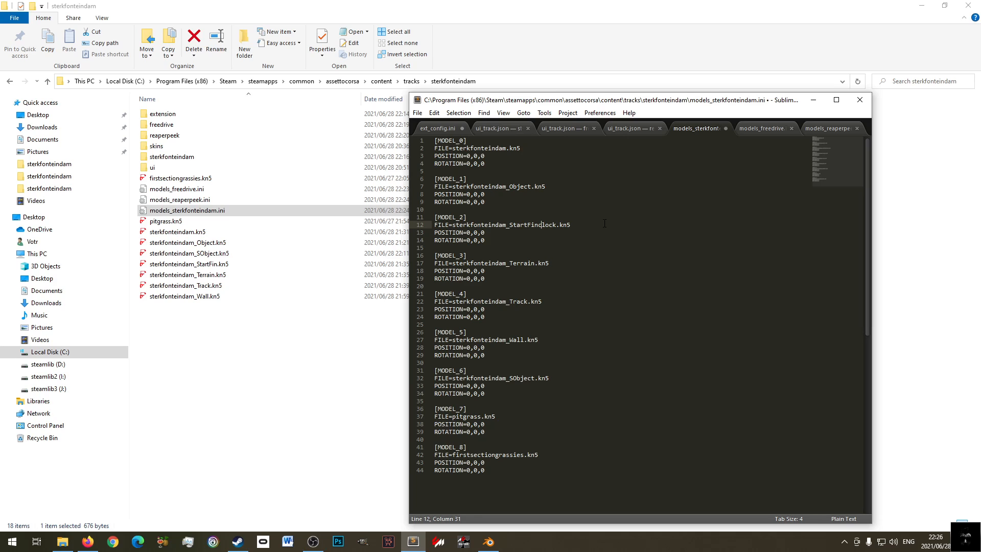
type("anti")
key("ctrl+s")
- Copy the new MODEL_2 file name and rename the start/finish model in the track folder to sterkfonteindam_StartFinanticlock.kn5
double_click(561, 225)
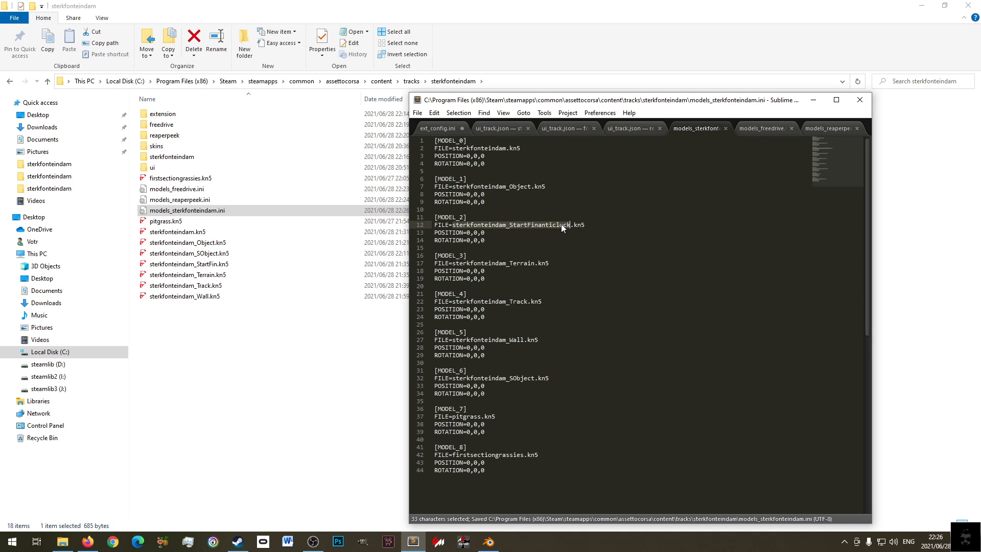
key("ctrl+c")
key("End")
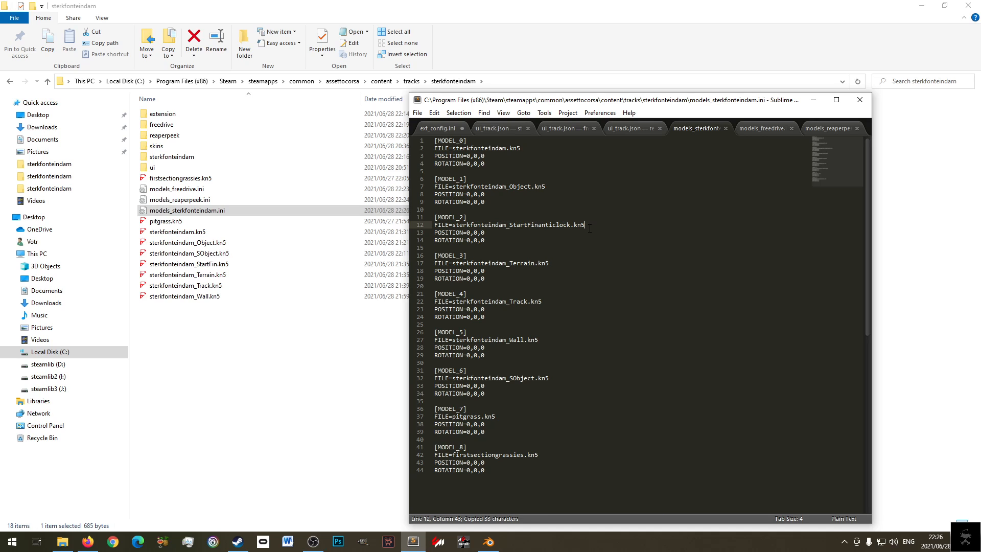
right_click(200, 264)
left_click(241, 425)
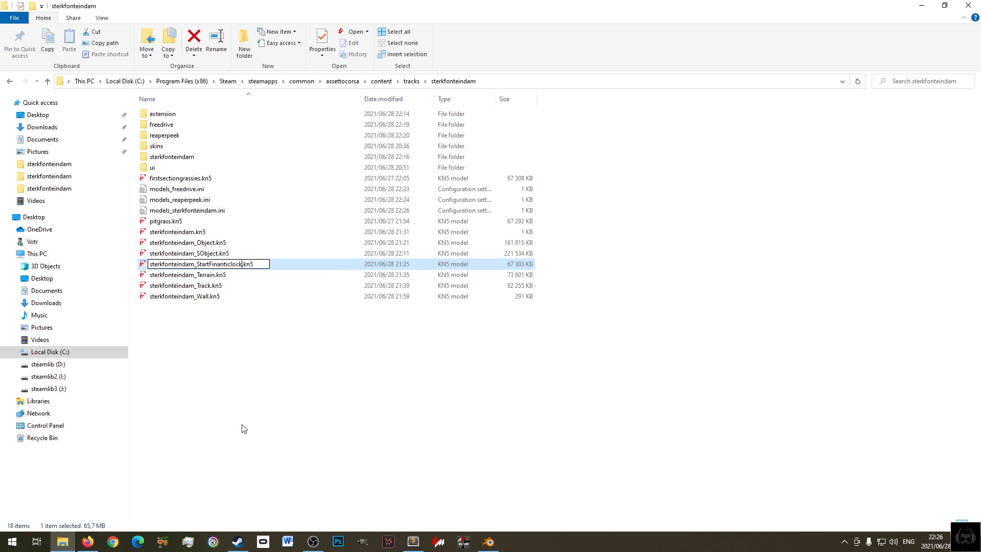
key("Return")
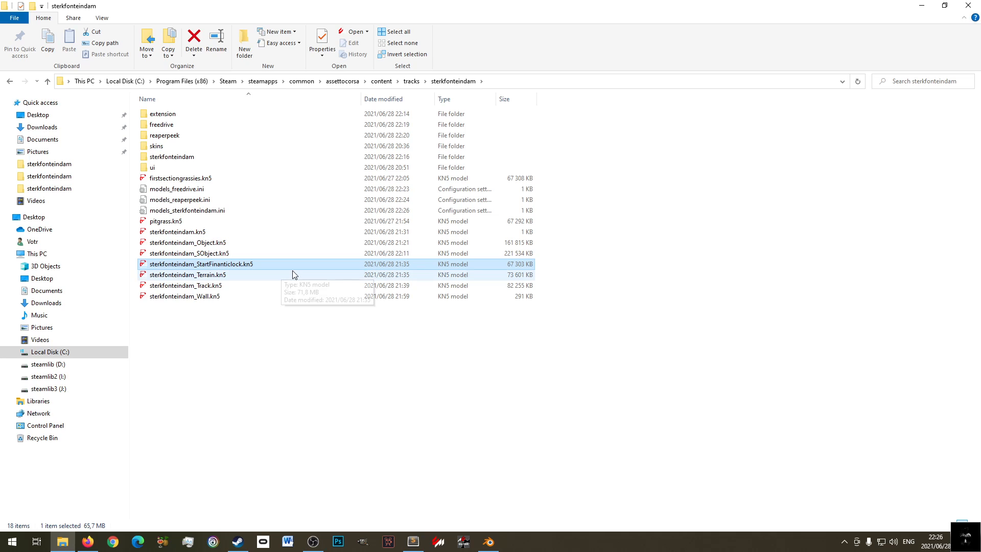
right_click(238, 267)
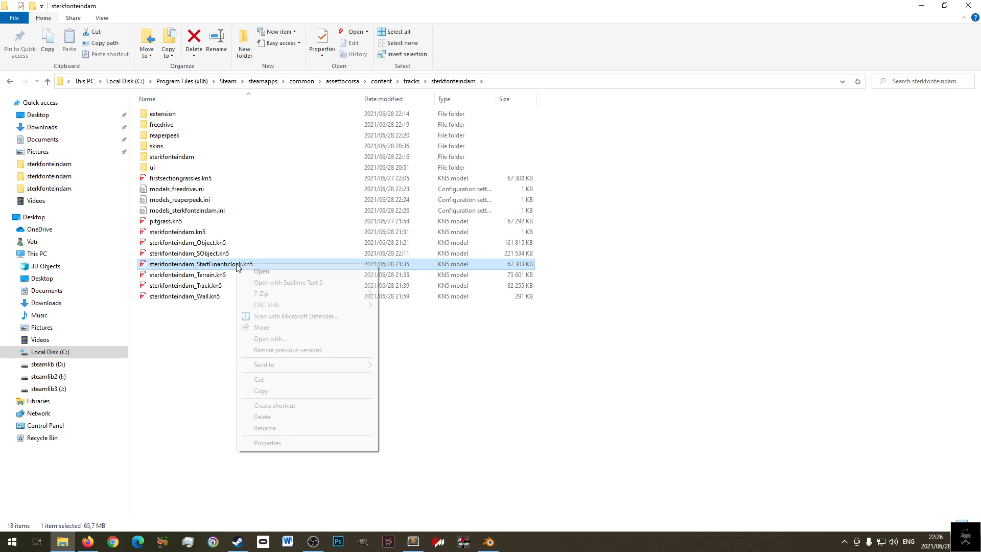
left_click(290, 428)
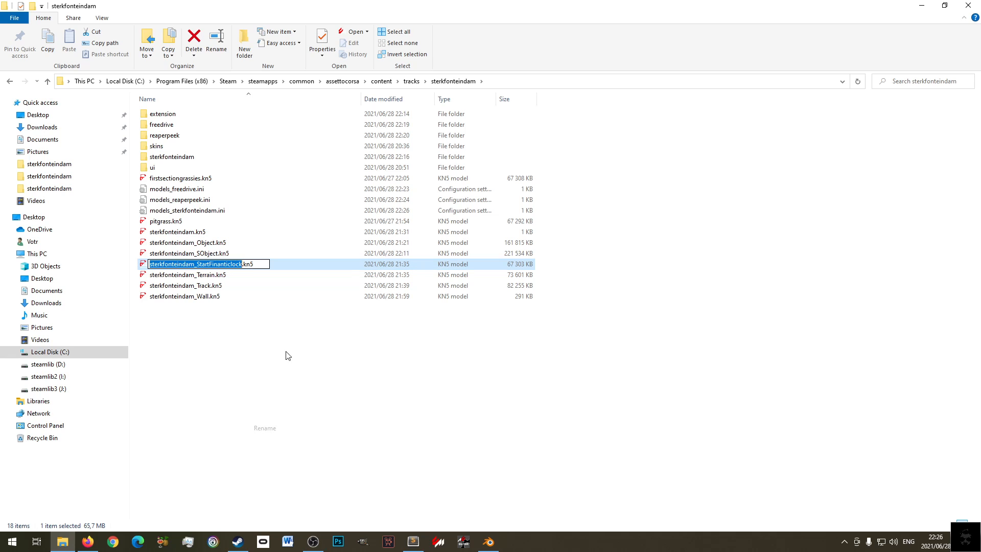
right_click(183, 189)
left_click(213, 376)
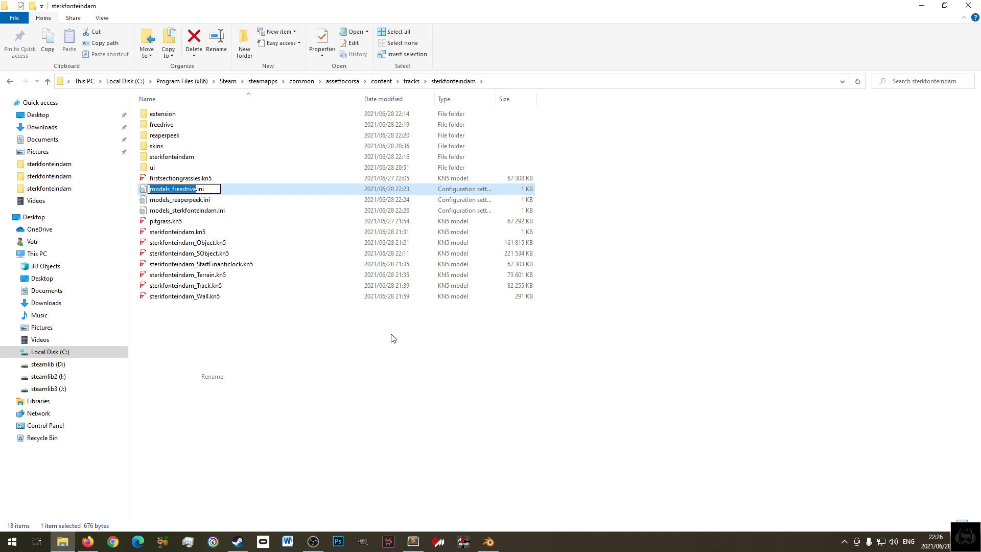
left_click(212, 189)
left_click(236, 191)
- Open models_freedrive.ini in Sublime Text, set the MODEL_2 file to sterkfonteindam_StartFinanticlock.kn5, and save
right_click(184, 194)
left_click(239, 238)
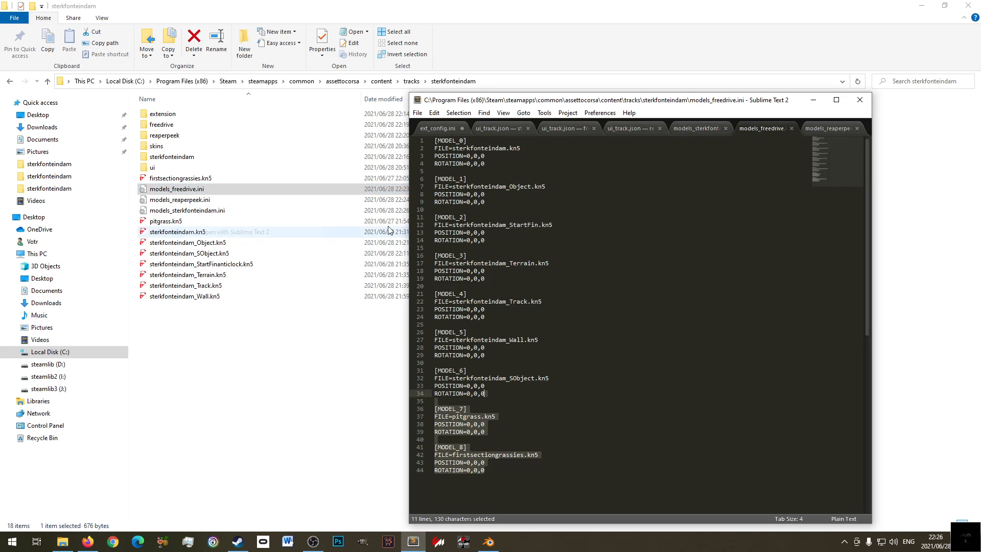
left_click(550, 263)
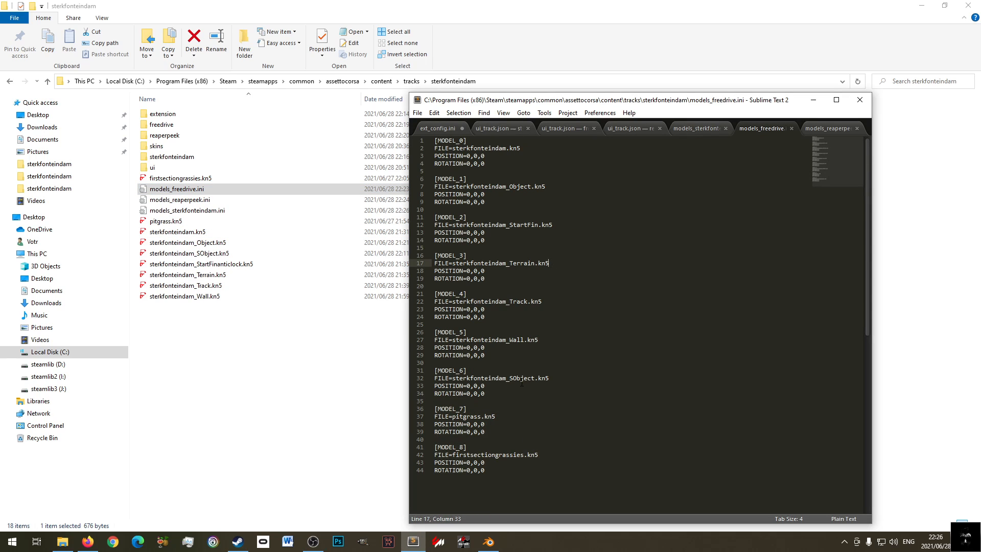
double_click(518, 225)
key("ctrl+v")
key("ctrl+s")
- Open models_reaperpeek.ini in Sublime Text, set the MODEL_2 file to sterkfonteindam_StartFinClock.kn5, and save
left_click(313, 405)
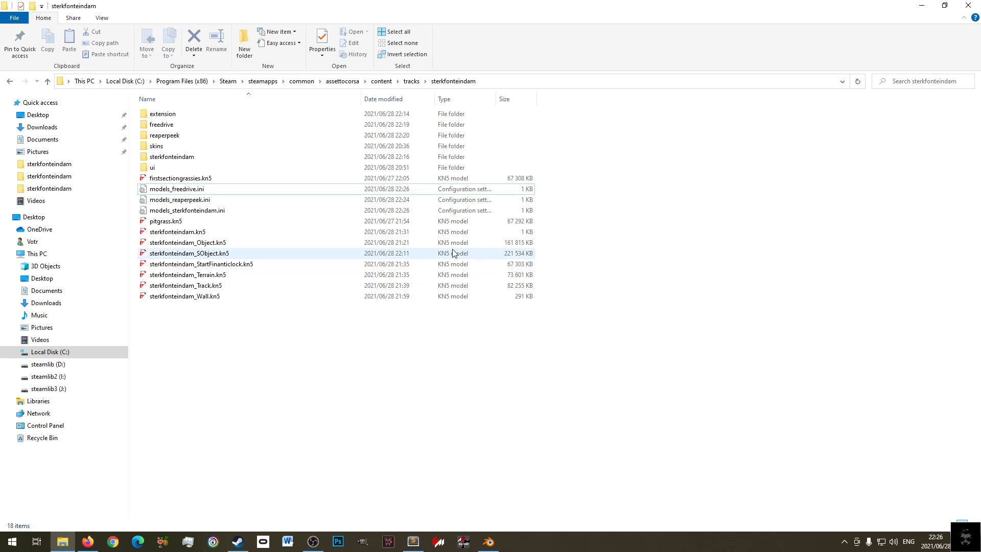
left_click(190, 204)
right_click(190, 203)
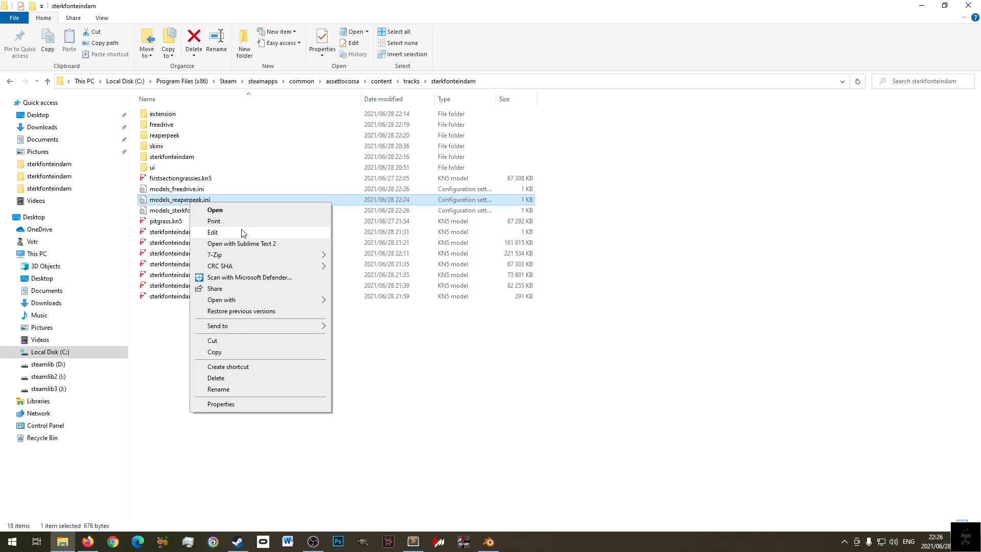
left_click(241, 245)
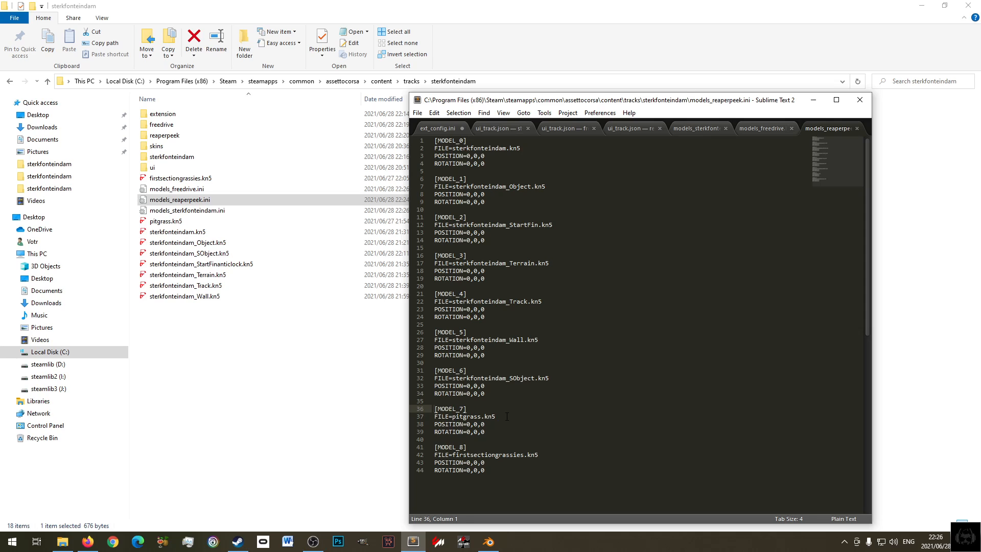
left_click(529, 264)
left_click(533, 232)
left_click(534, 225)
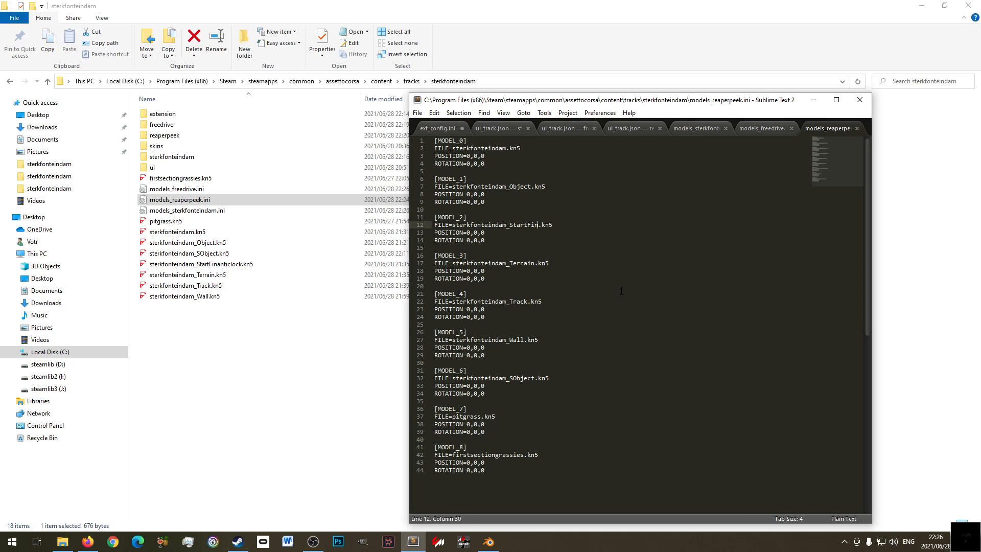
key("ctrl+s")
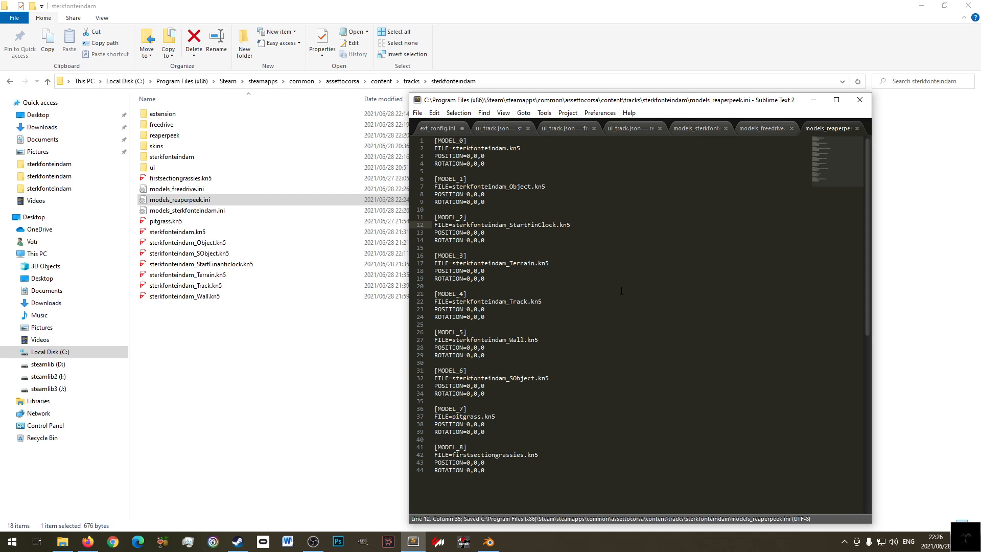
- Copy the model name sterkfonteindam_StartFinClock from models_reaperpeek.ini and return to the track folder
double_click(536, 225)
key("ctrl+c")
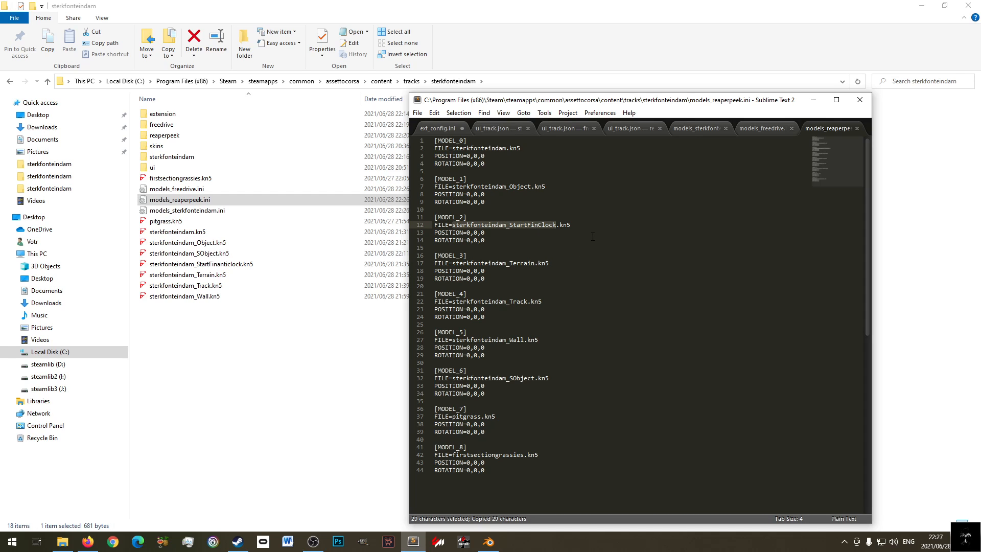
left_click(269, 433)
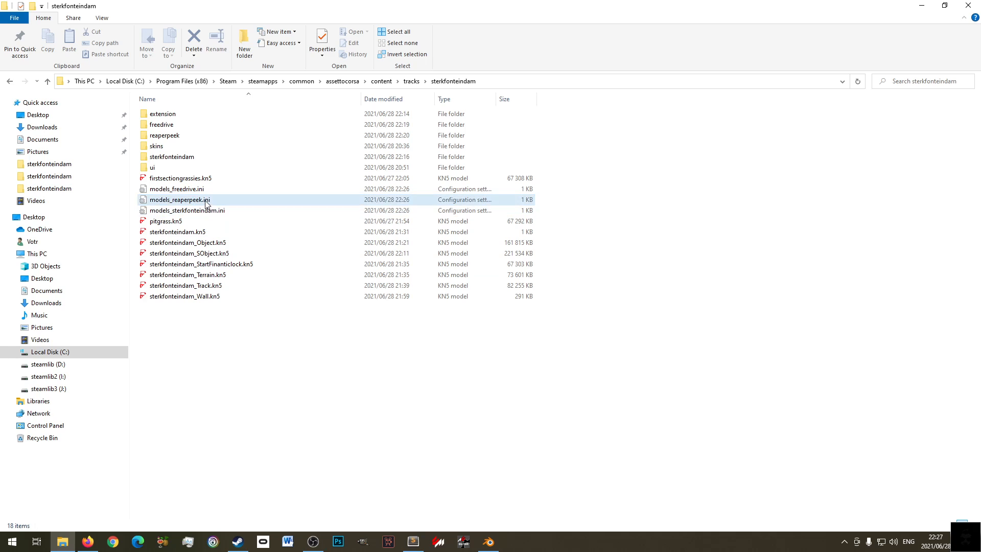
left_click(194, 179)
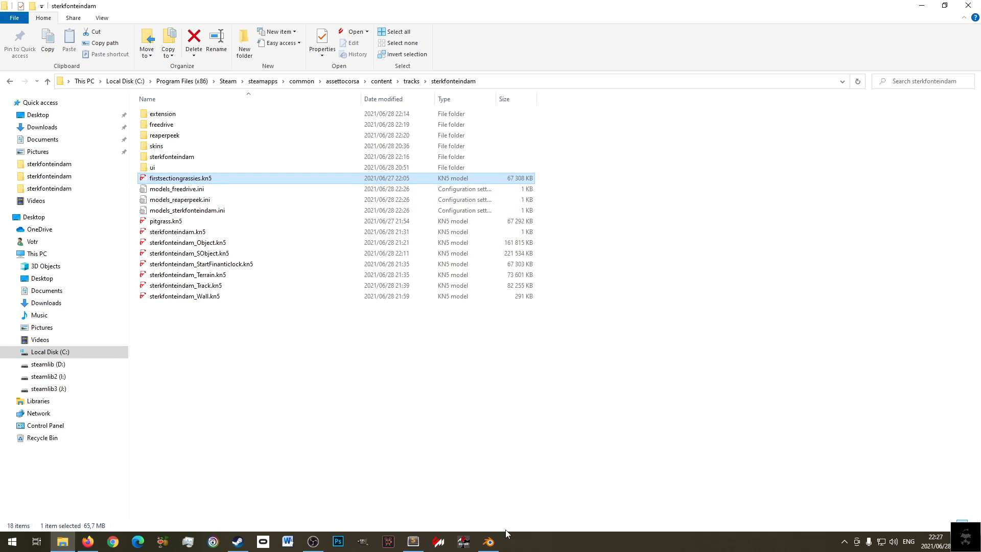
- Launch Race Track Builder from Steam and open the existing Sterkfonteindam venue
left_click(440, 543)
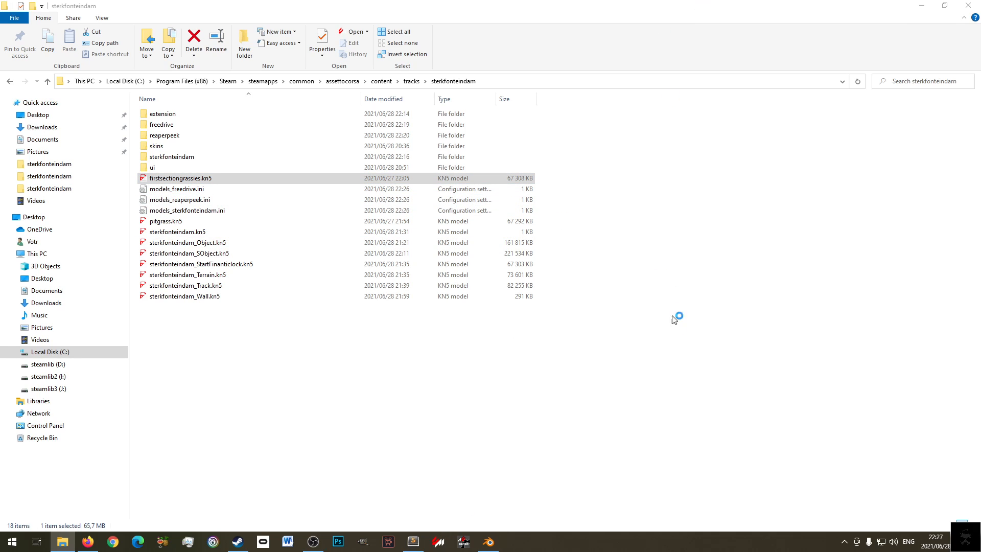
left_click(238, 542)
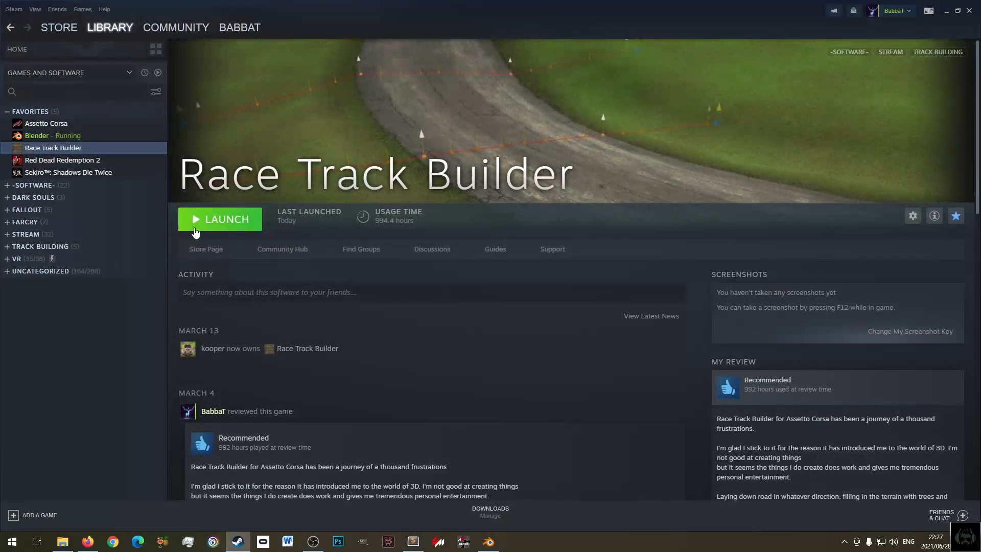
left_click(219, 219)
left_click(495, 307)
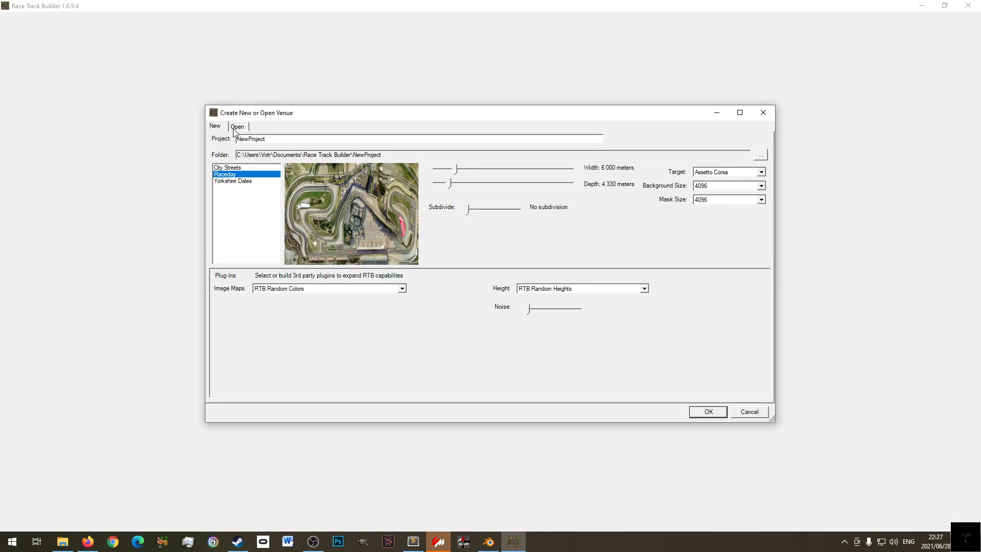
left_click(235, 128)
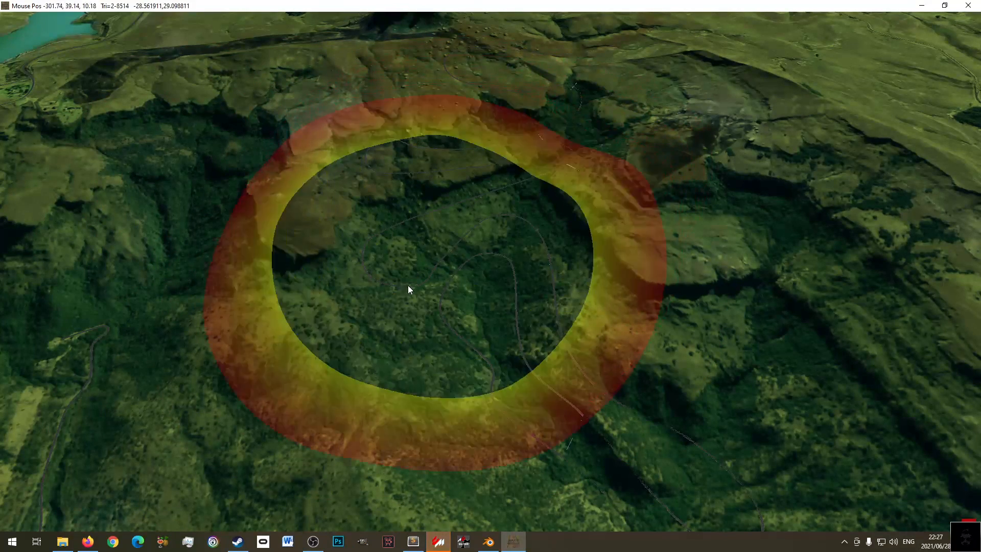
- Show the row of buildings along the inner edge of the bend where the two roads run side by side
right_click_drag(413, 167, 434, 306)
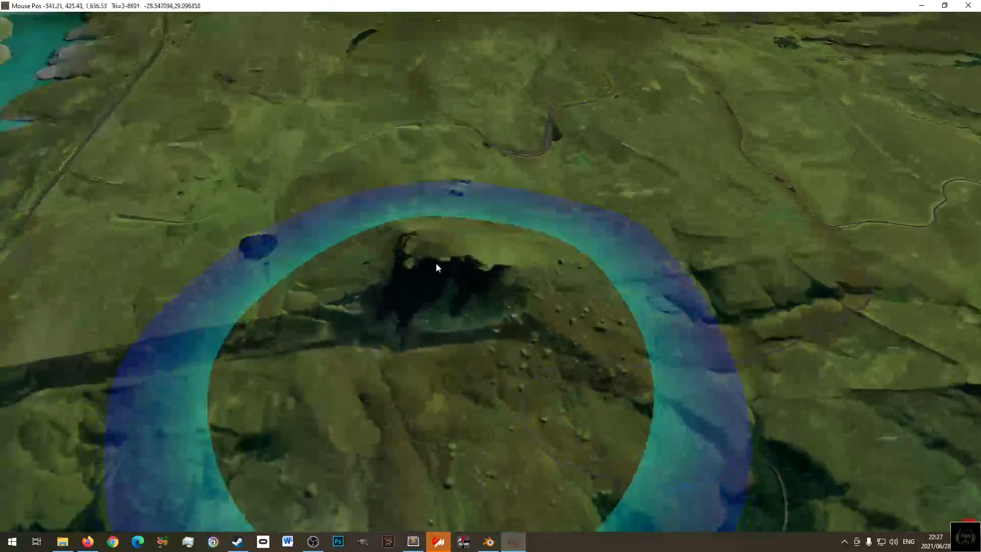
right_click_drag(486, 140, 467, 257)
scroll(467, 256, "up", 6)
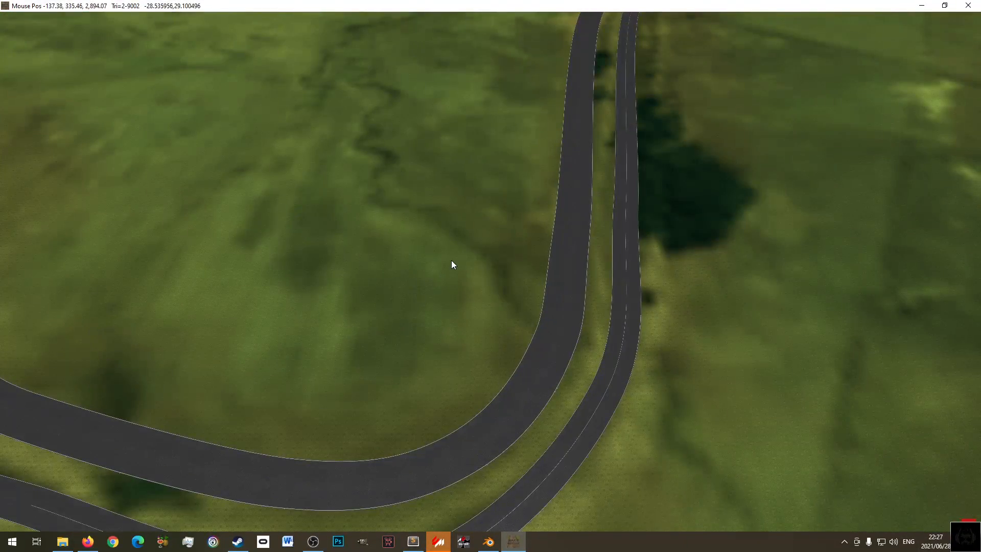
middle_click_drag(452, 260, 394, 158)
right_click_drag(433, 302, 437, 195)
scroll(442, 280, "down", 2)
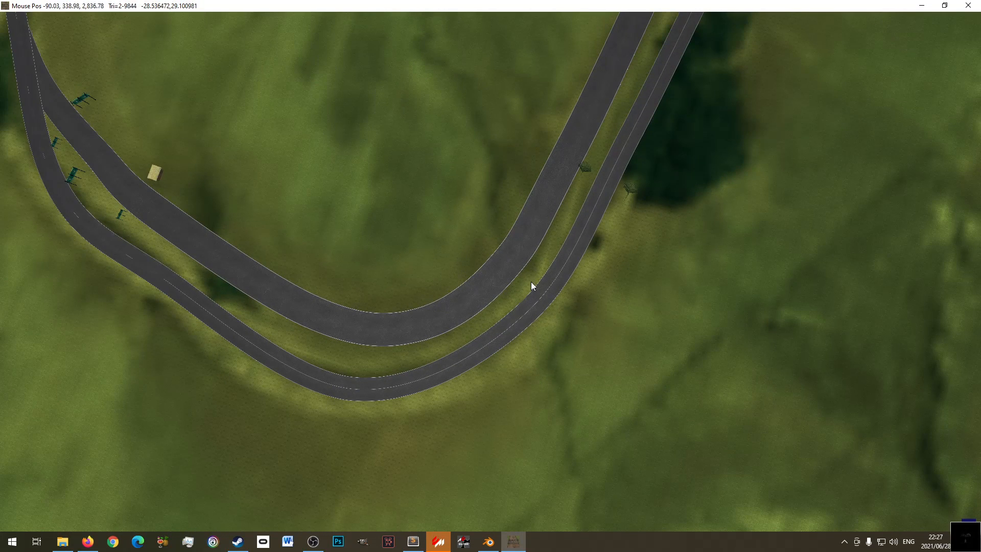
mouse_move(140, 31)
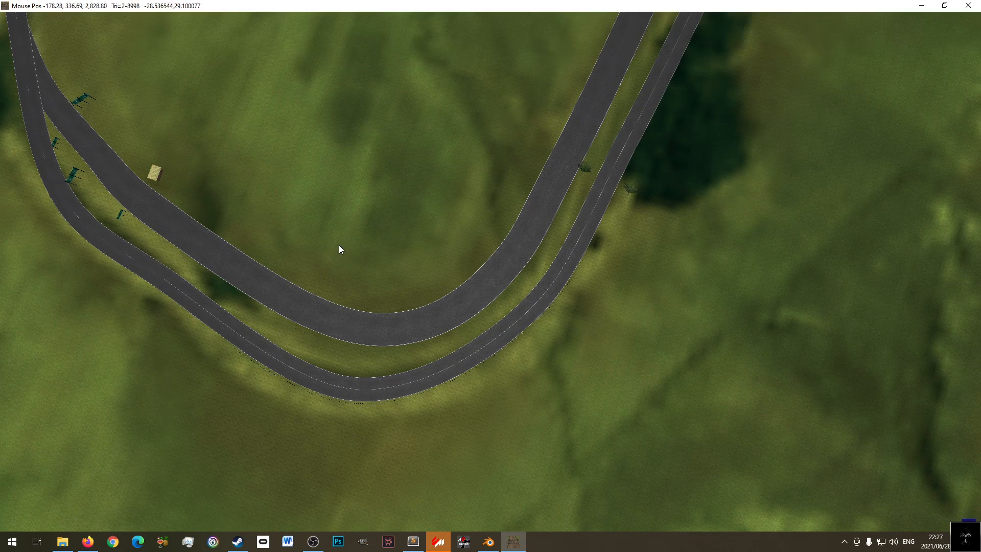
mouse_move(105, 46)
left_click(49, 39)
key("ctrl+z")
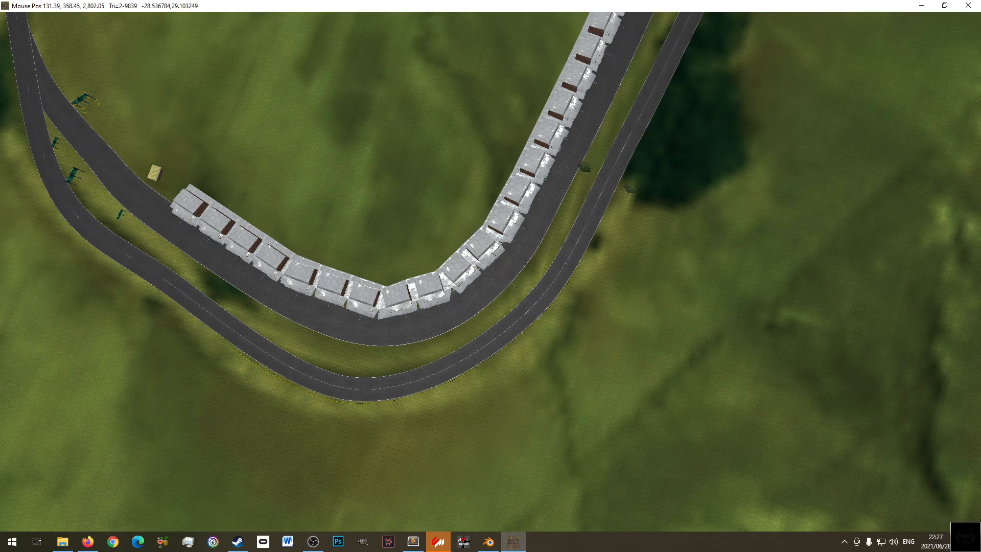
- Show the race positions and examine the starting grid and pit boxes around the bend and along the straight
mouse_move(103, 32)
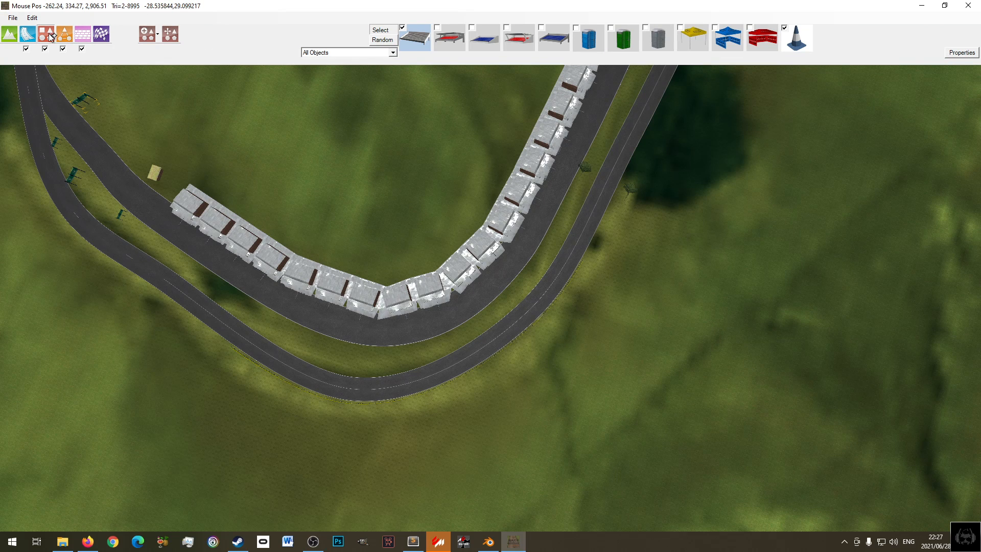
left_click(82, 34)
right_click_drag(312, 224, 531, 334)
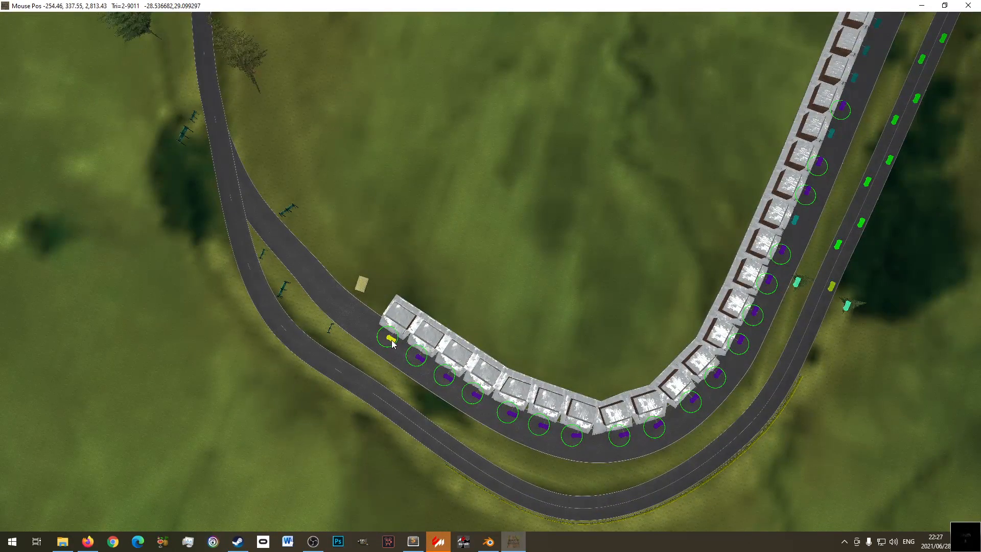
right_click_drag(813, 32, 402, 425)
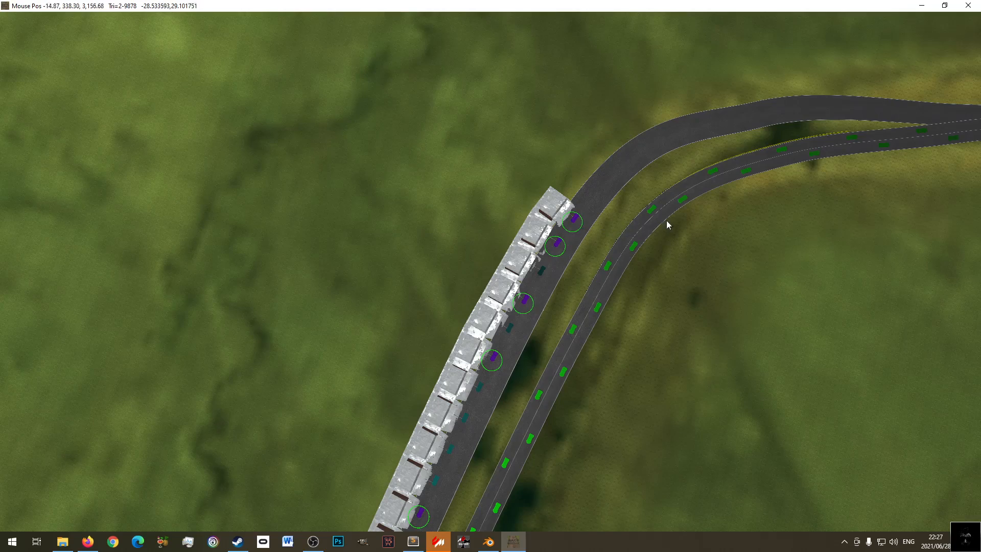
middle_click_drag(714, 190, 498, 308)
right_click_drag(503, 30, 481, 414)
middle_click_drag(460, 176, 431, 171)
right_click_drag(381, 25, 432, 210)
right_click_drag(458, 305, 464, 200)
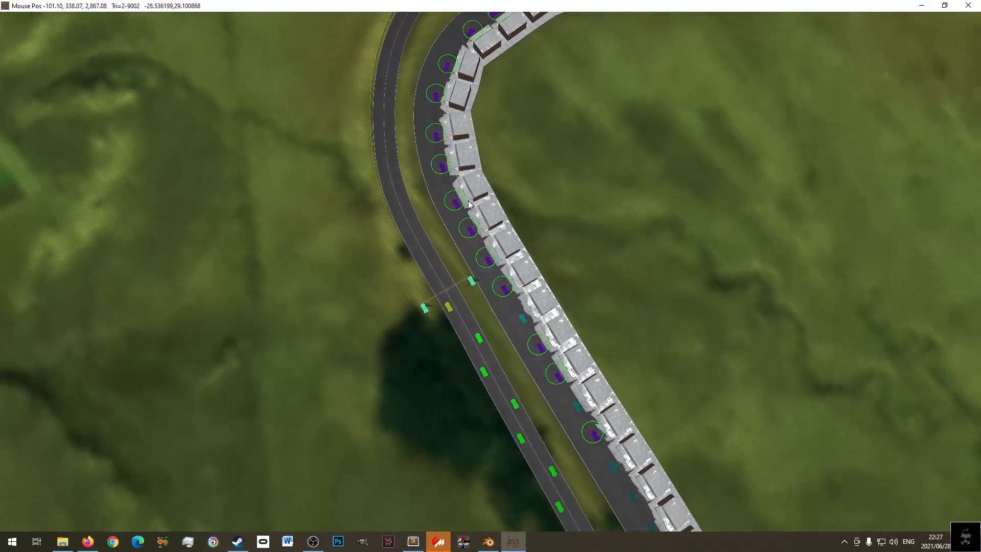
right_click_drag(511, 259, 590, 220)
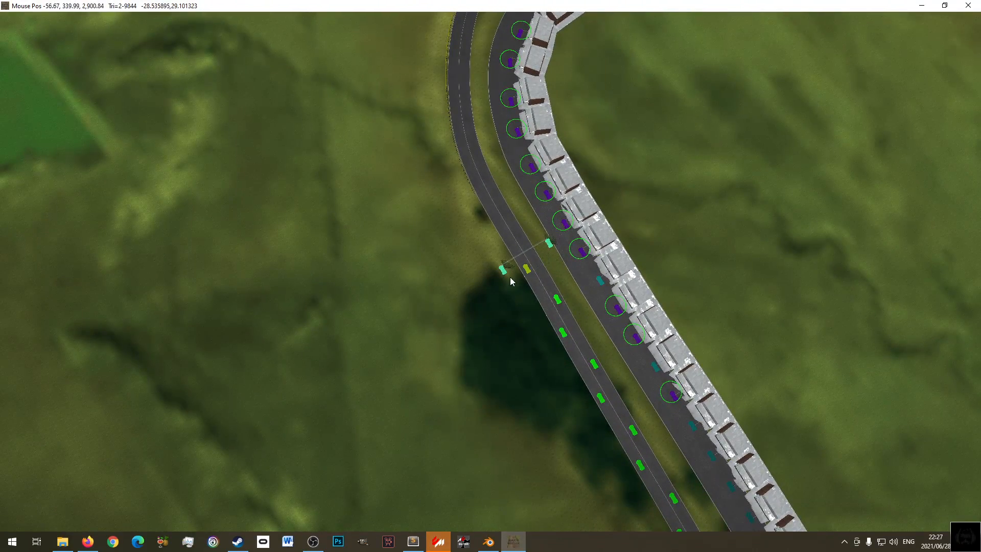
middle_click_drag(526, 320, 781, 217)
scroll(478, 357, "up", 4)
middle_click_drag(496, 337, 481, 353)
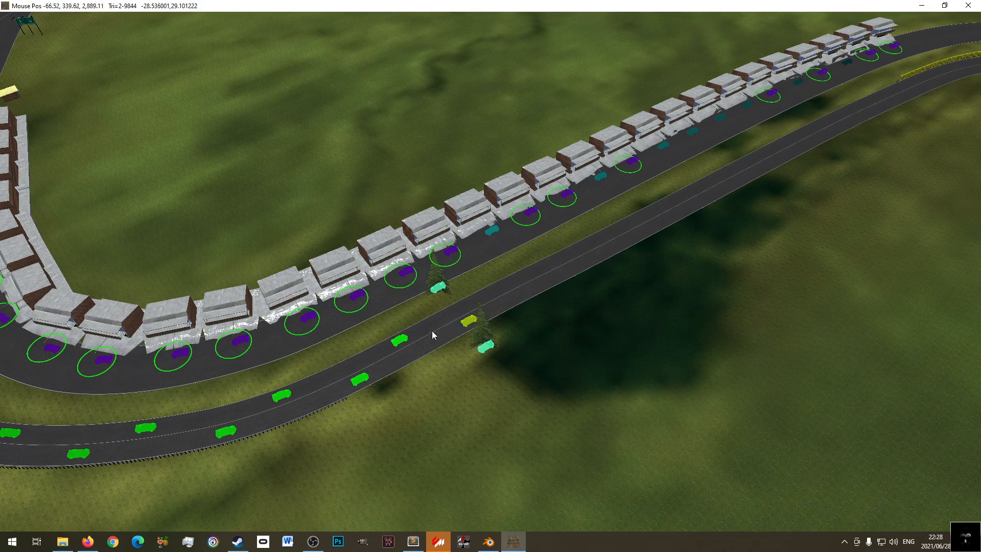
middle_click_drag(434, 330, 620, 313)
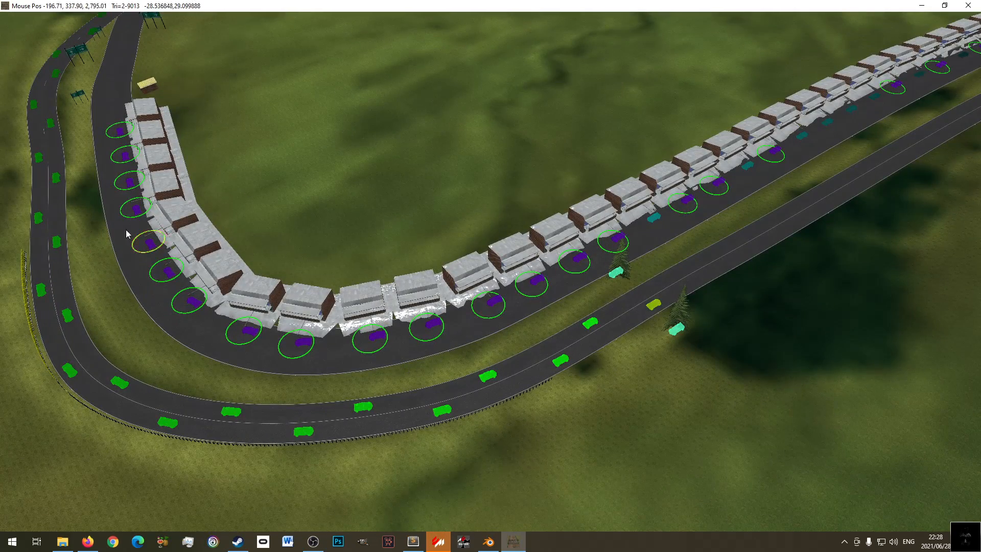
middle_click_drag(140, 245, 399, 390)
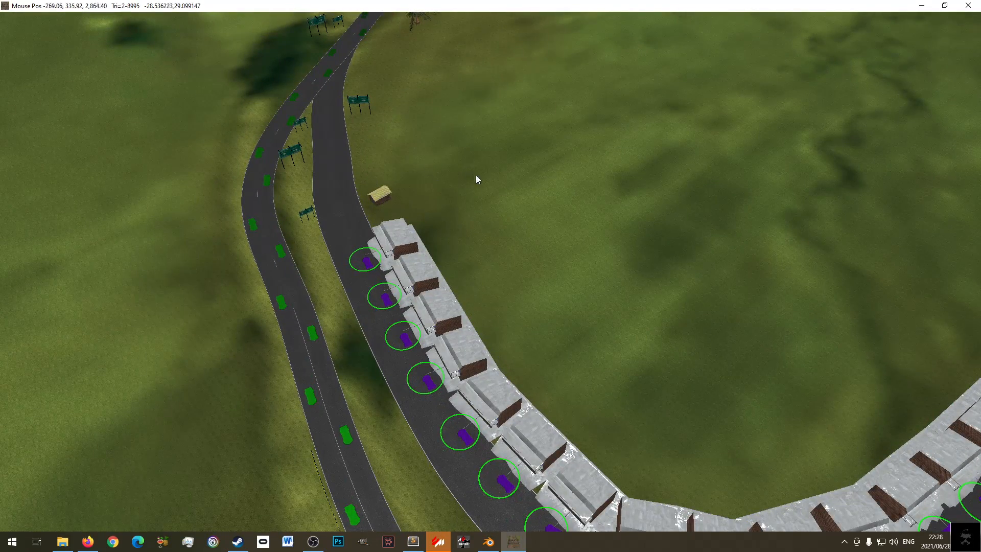
middle_click_drag(714, 314, 614, 200)
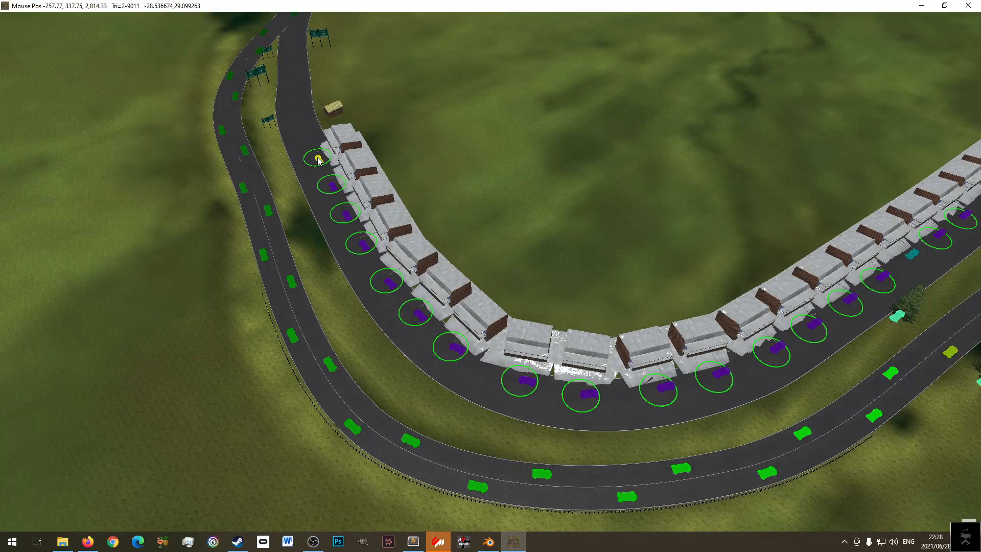
- Remove the pit row's intermediate control points from the second box around the bend to the start of the straight
left_click(333, 187)
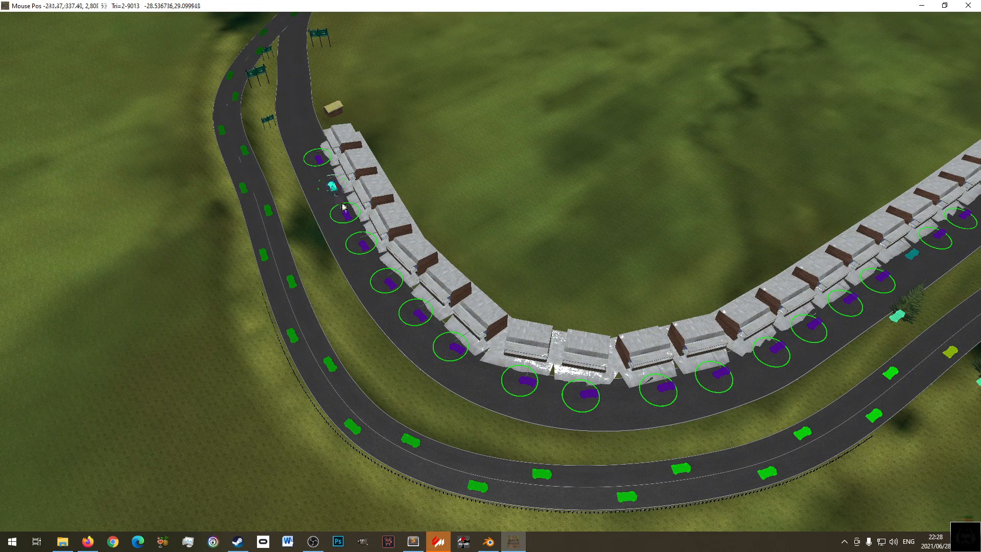
left_click(347, 214)
left_click(364, 247)
left_click(389, 282)
left_click(418, 313)
left_click(453, 347)
left_click(526, 381)
left_click(586, 394)
left_click(722, 374)
left_click(666, 389)
right_click_drag(730, 353, 483, 448)
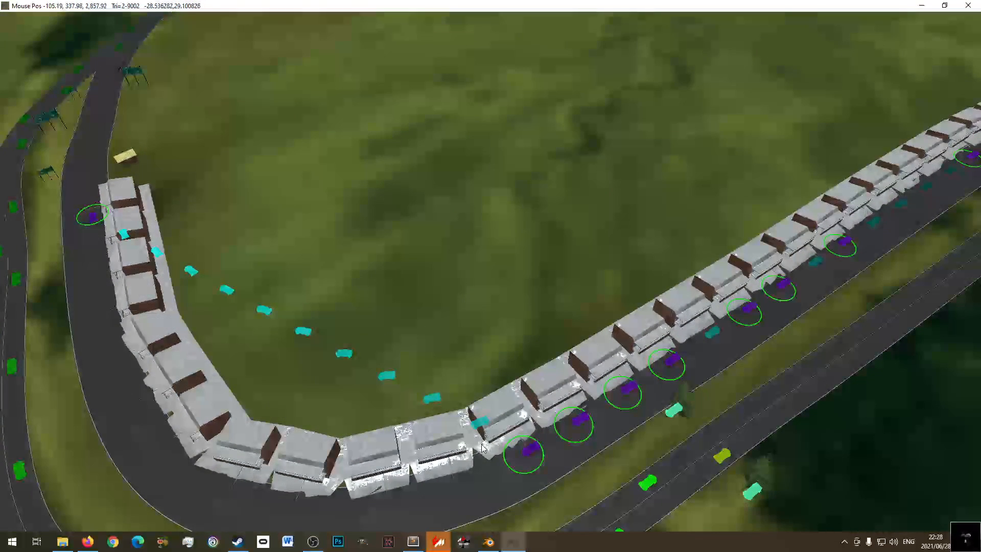
left_click(527, 449)
left_click(578, 420)
left_click(629, 391)
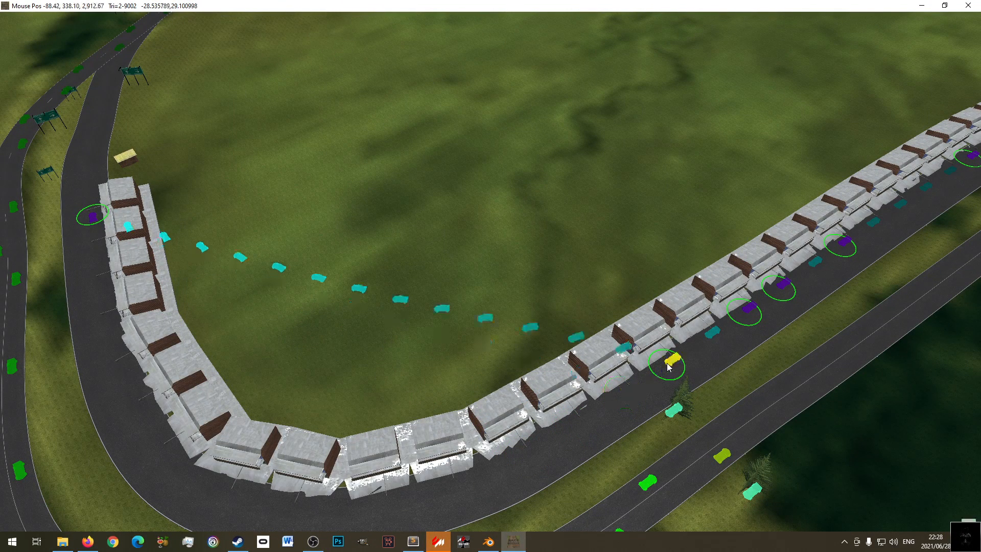
left_click(672, 359)
- Check the pit box counts in the ui_track.json files of the three layouts in Sublime Text
left_click(418, 550)
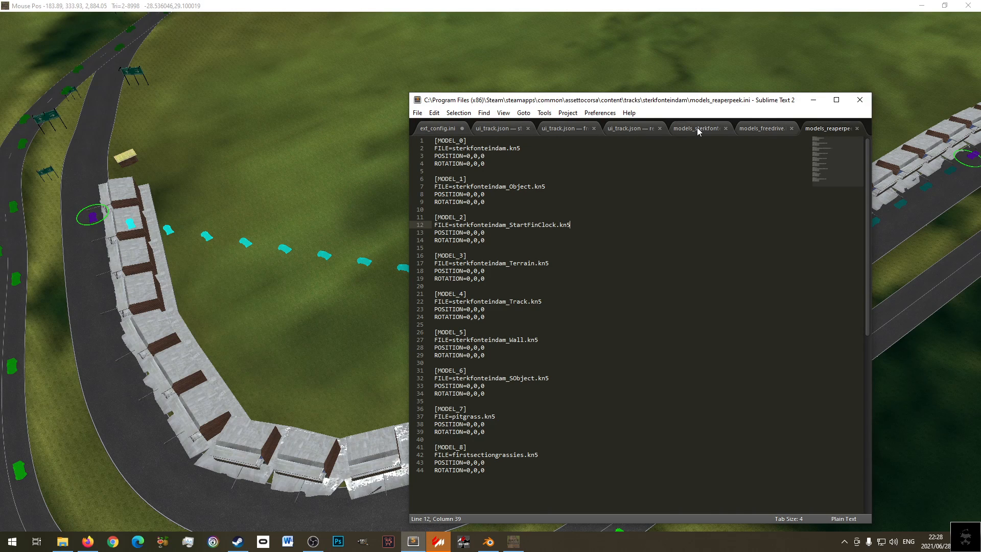
left_click(566, 128)
left_click(508, 129)
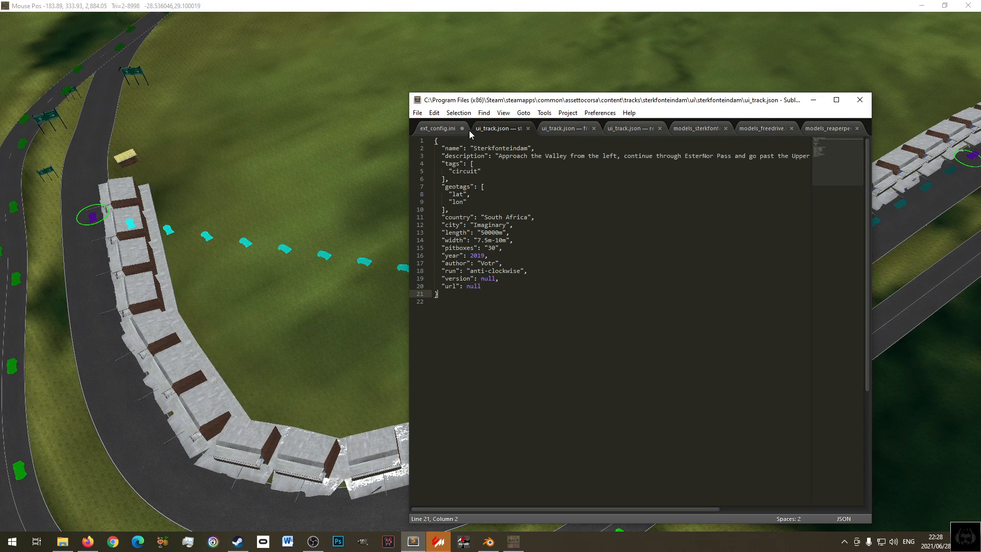
left_click(557, 129)
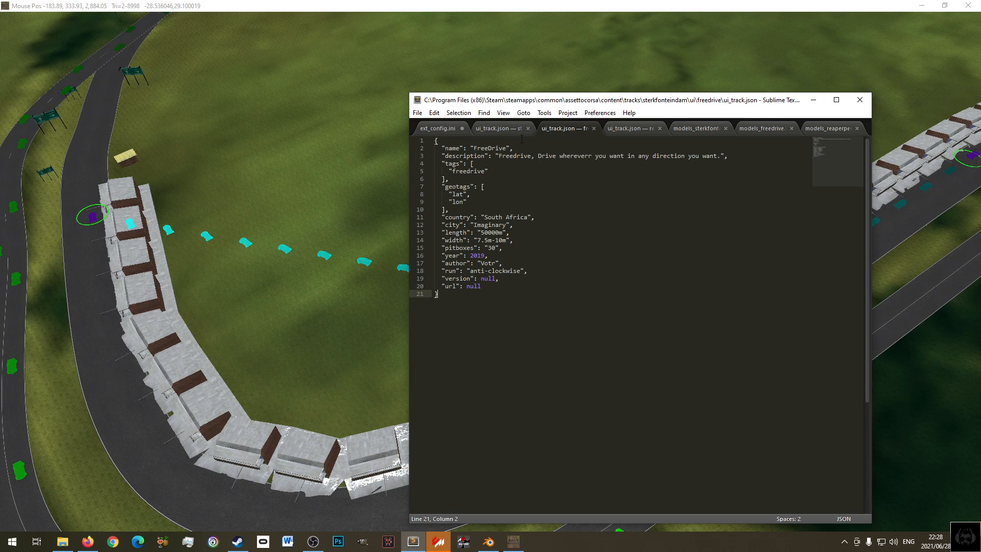
left_click(629, 129)
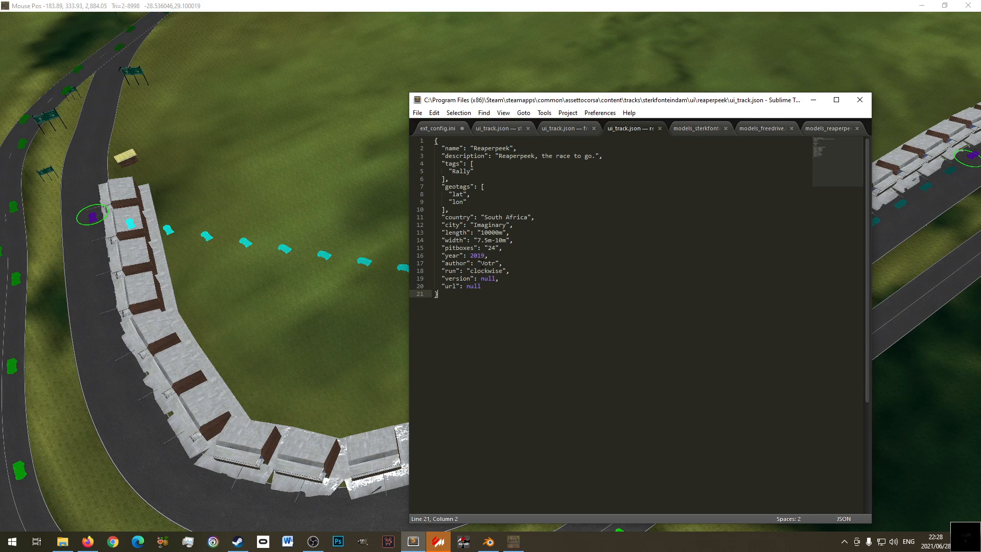
- Return to Race Track Builder and set the number of teams to 24
left_click(435, 11)
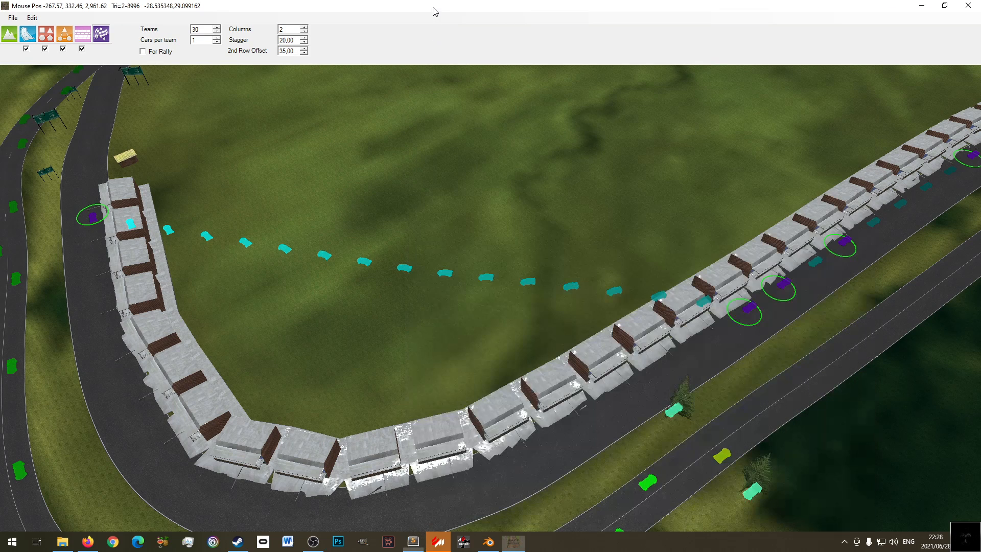
left_click(219, 31)
left_click(219, 32)
left_click(219, 31)
left_click(219, 32)
left_click(219, 31)
left_click(219, 32)
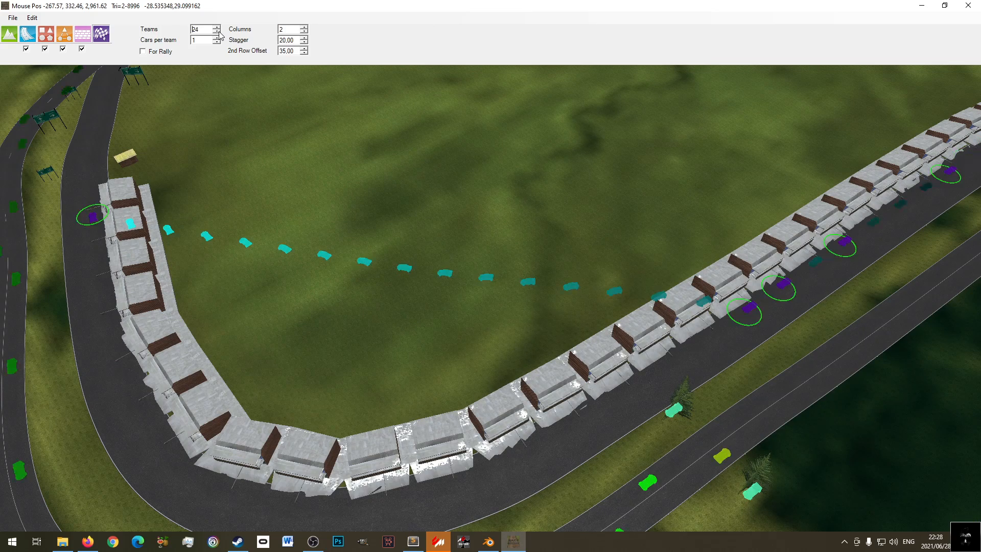
- Delete the remaining intermediate pit row control points along the straight, keeping only the two end points
middle_click_drag(694, 323, 357, 436)
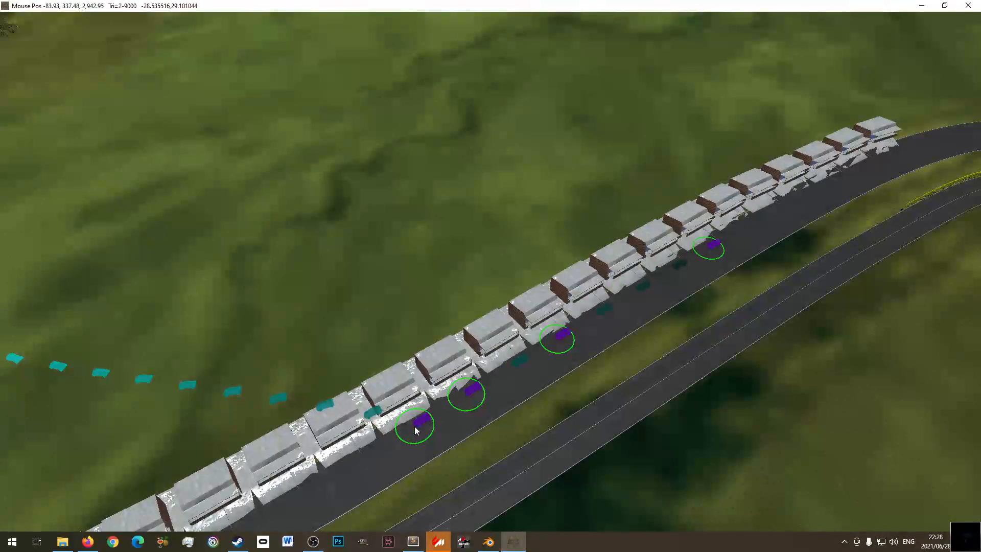
key("Delete")
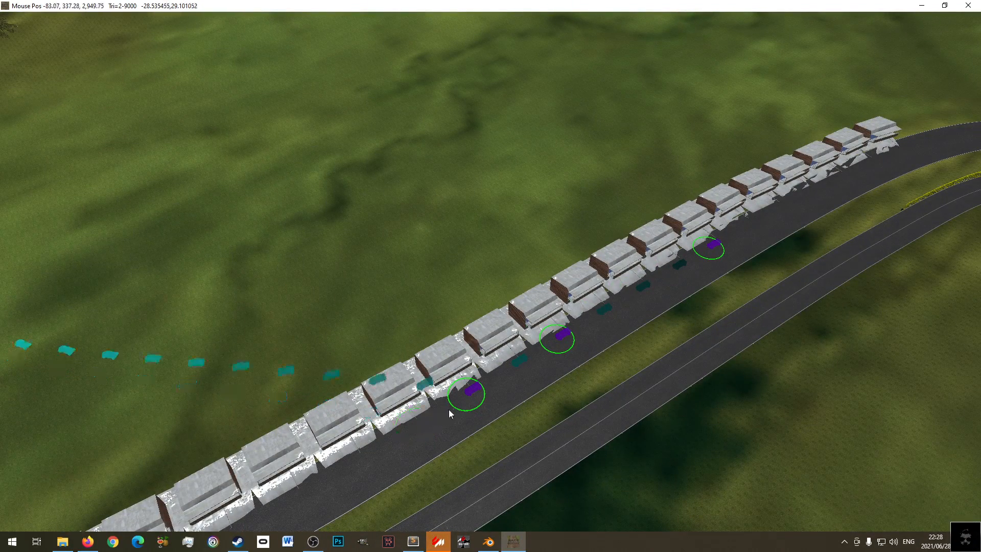
key("Delete")
key("Delete")
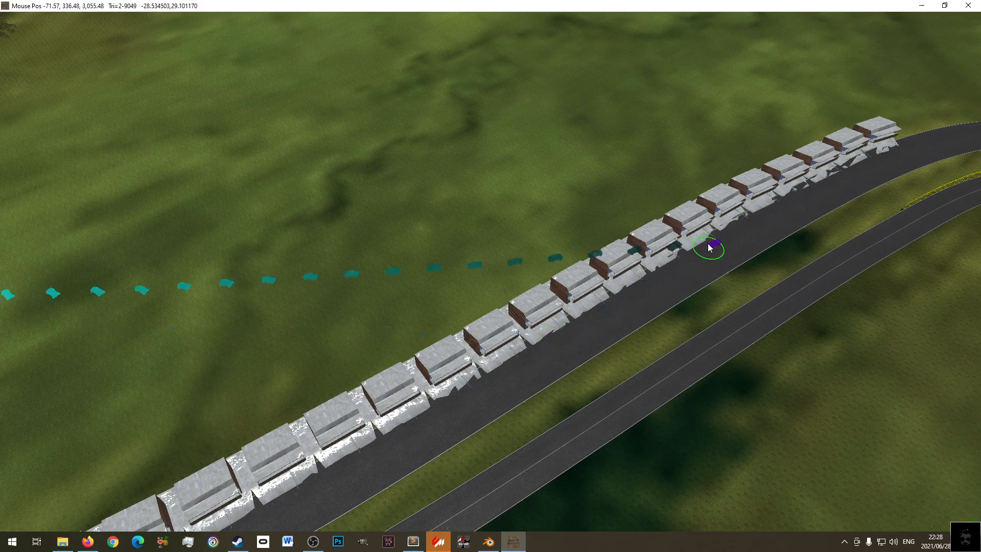
- Move the pit row's end point from the straight round to the pit lane beside the buildings before the bend
middle_click_drag(469, 360, 578, 316)
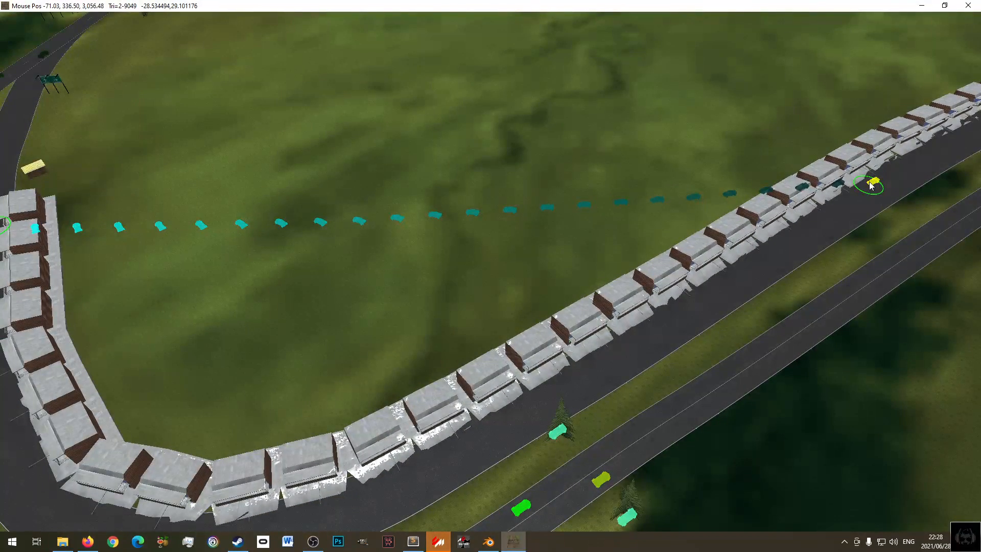
left_click_drag(870, 182, 427, 381)
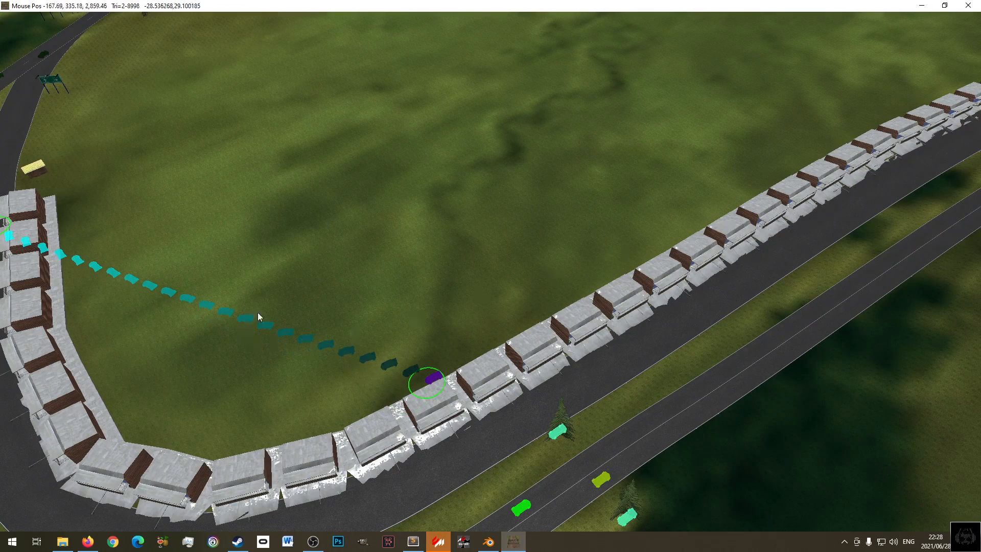
middle_click_drag(326, 357, 690, 345)
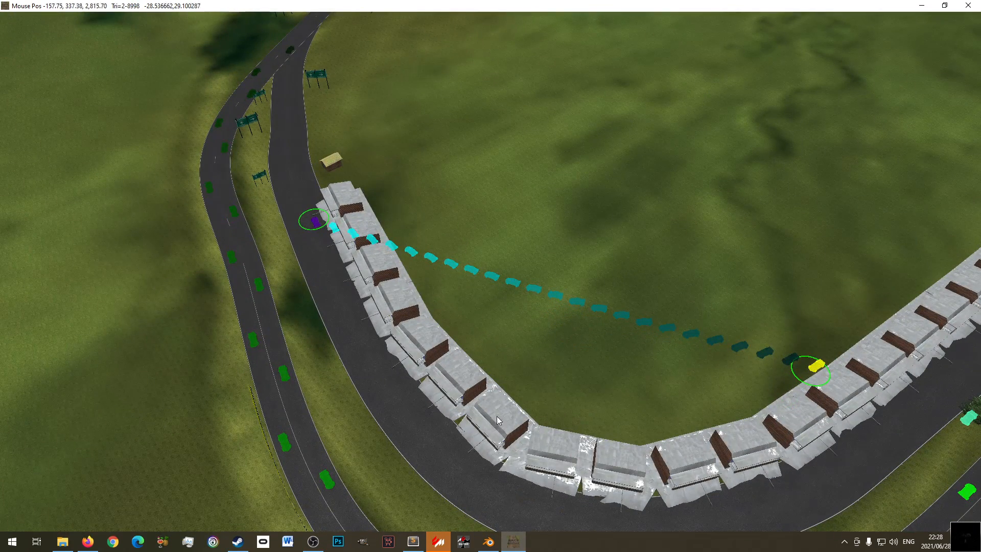
left_click(395, 390)
left_click(378, 395)
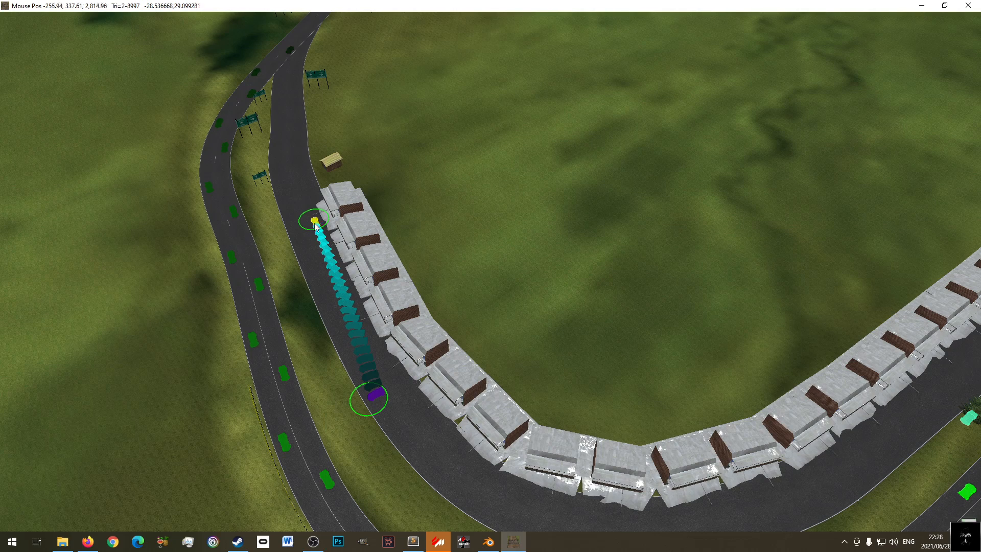
- Reverse the pit row by placing its first end out along the straight and its other end beside the first building
left_click(675, 530)
left_click(679, 522)
middle_click_drag(679, 512, 420, 311)
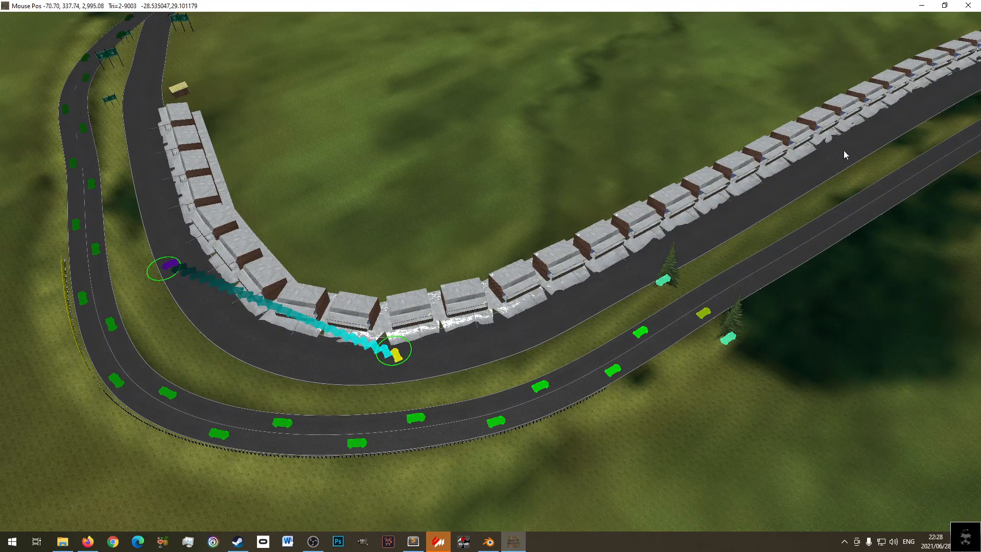
left_click(861, 131)
middle_click_drag(200, 262, 425, 397)
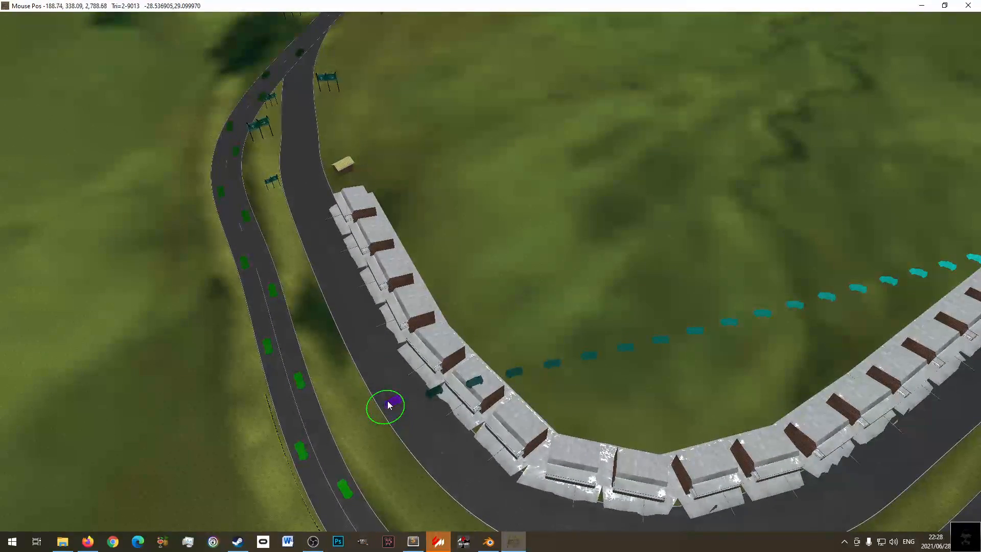
left_click(328, 230)
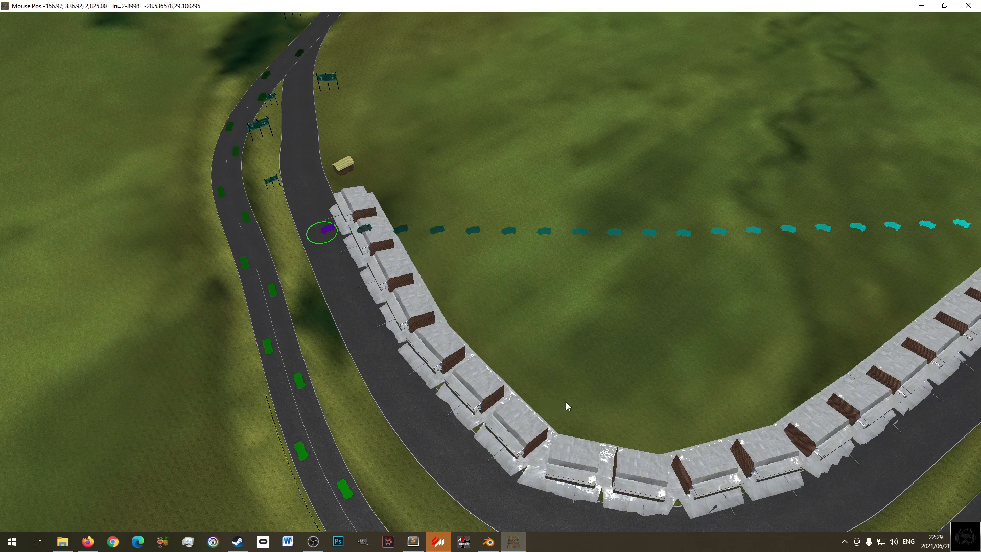
middle_click_drag(566, 404, 319, 289)
middle_click_drag(646, 213, 428, 365)
middle_click_drag(736, 265, 666, 302)
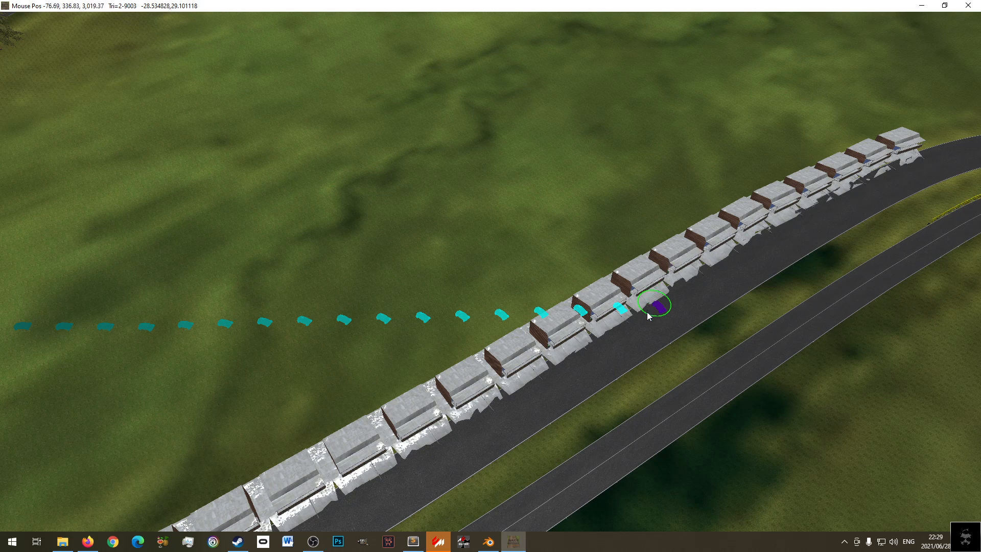
left_click_drag(718, 273, 734, 262)
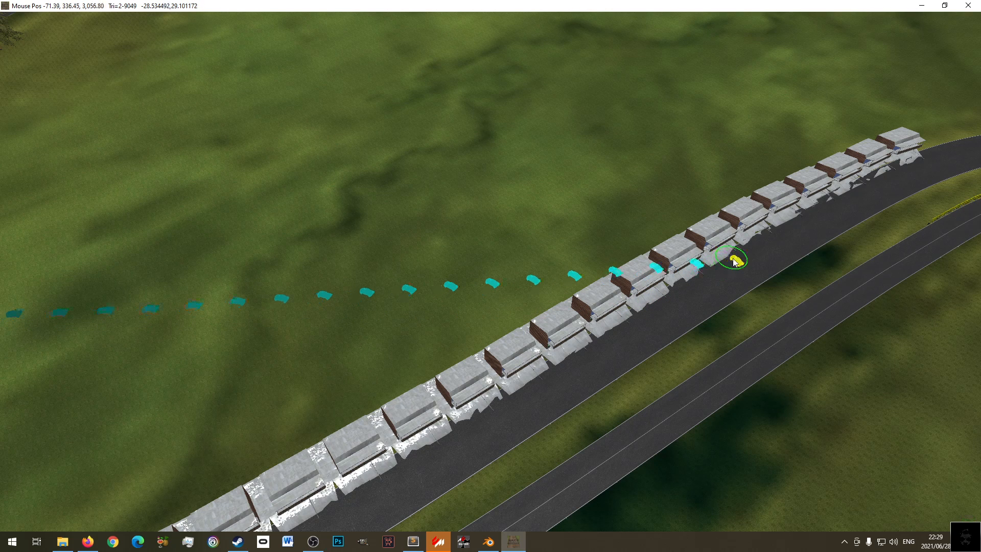
- Add a control point in the middle of the pit row and move it onto the pit lane at the bend
right_click_drag(473, 293, 750, 167)
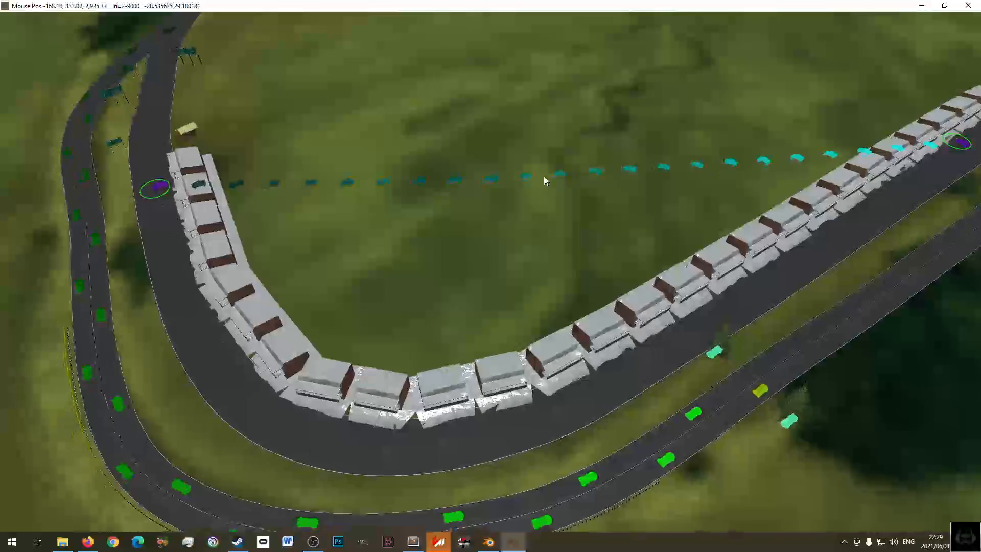
left_click(526, 177)
left_click_drag(508, 271, 522, 410)
- Try to add control points to the neighbouring pit boxes near the end of the row beside the first buildings
right_click_drag(359, 257, 545, 331)
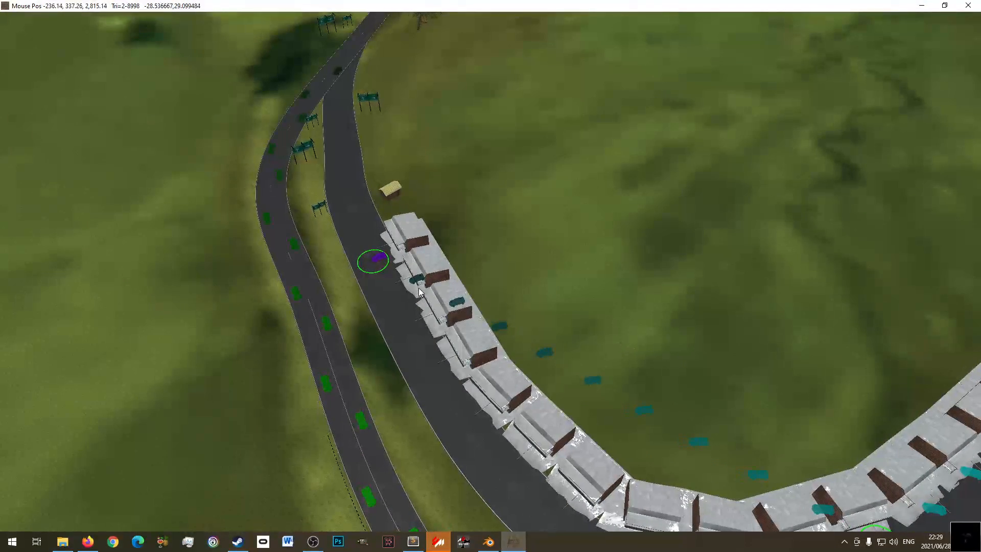
middle_click_drag(422, 325, 755, 468)
right_click_drag(389, 345, 509, 405)
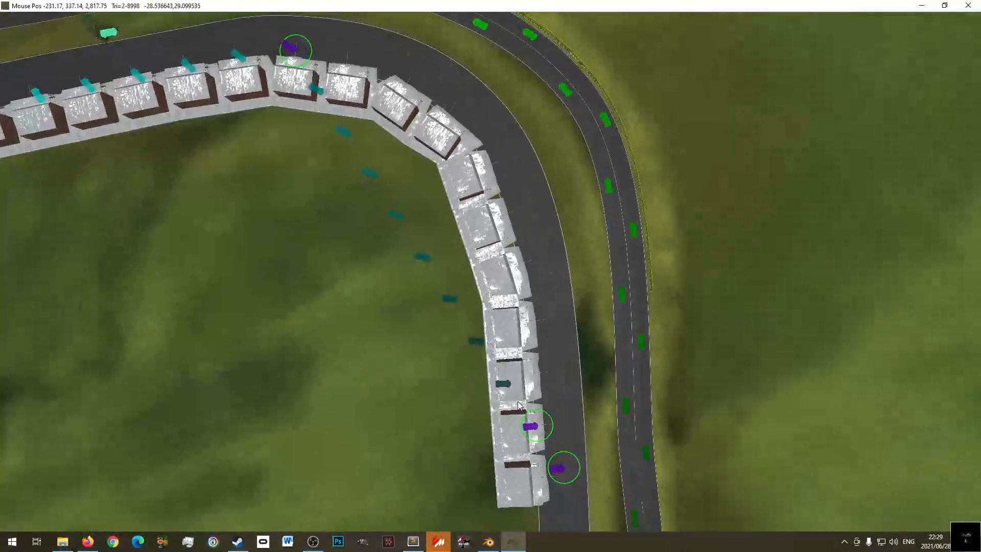
left_click(503, 384)
left_click(476, 342)
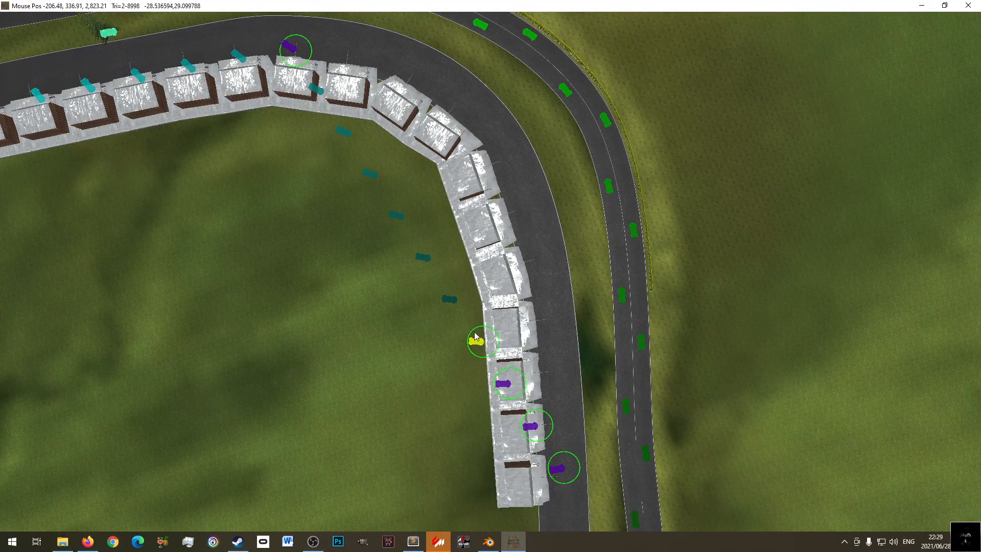
left_click(450, 301)
left_click_drag(453, 302, 522, 294)
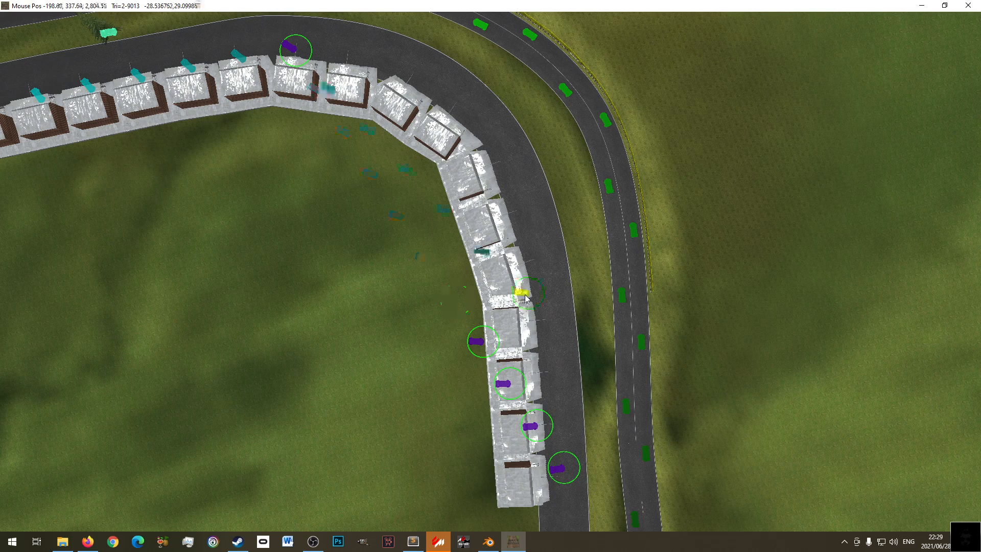
- Delete the four extra control points between the bend and the end pit box
key("Delete")
left_click(476, 341)
key("Delete")
left_click(502, 384)
key("Delete")
left_click(531, 426)
key("Delete")
- Add a control point at the pit lane edge past the bend, and rotate it and the end pit box along the lane
mouse_move(424, 258)
left_mouse_down()
mouse_move(522, 230)
mouse_move(521, 221)
left_mouse_up()
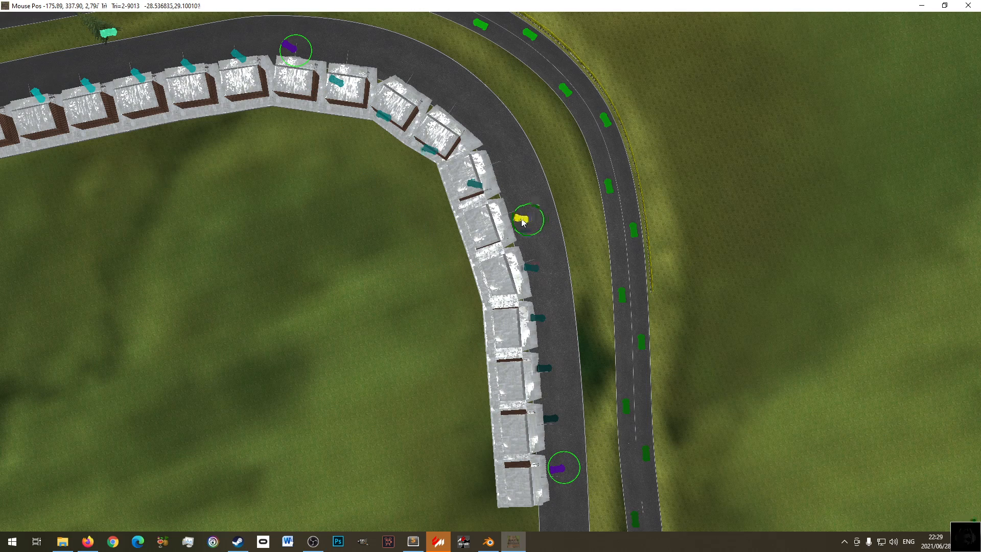
left_click_drag(578, 464, 553, 427)
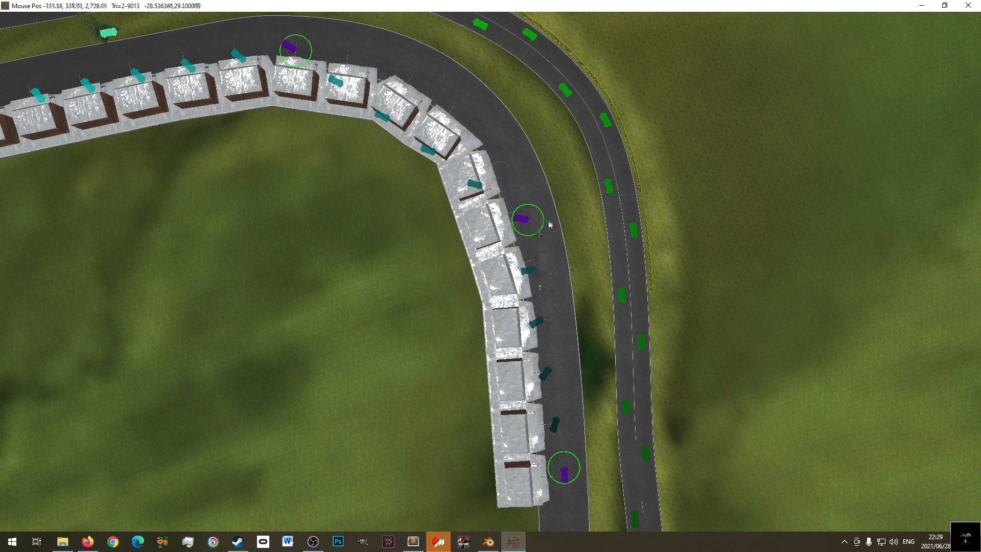
left_click_drag(537, 186, 510, 185)
- Rotate the pit boxes at the bend and at the straight's far end to line up with the pit lane
right_click_drag(370, 62, 505, 190)
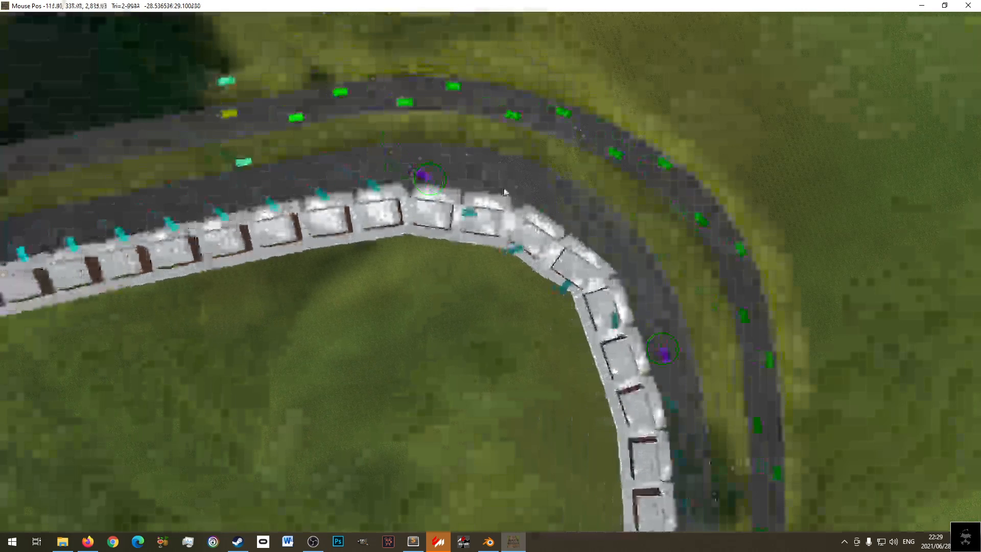
left_click_drag(446, 178, 400, 219)
right_click_drag(354, 256, 663, 223)
right_click_drag(262, 258, 553, 218)
left_click_drag(435, 234, 427, 232)
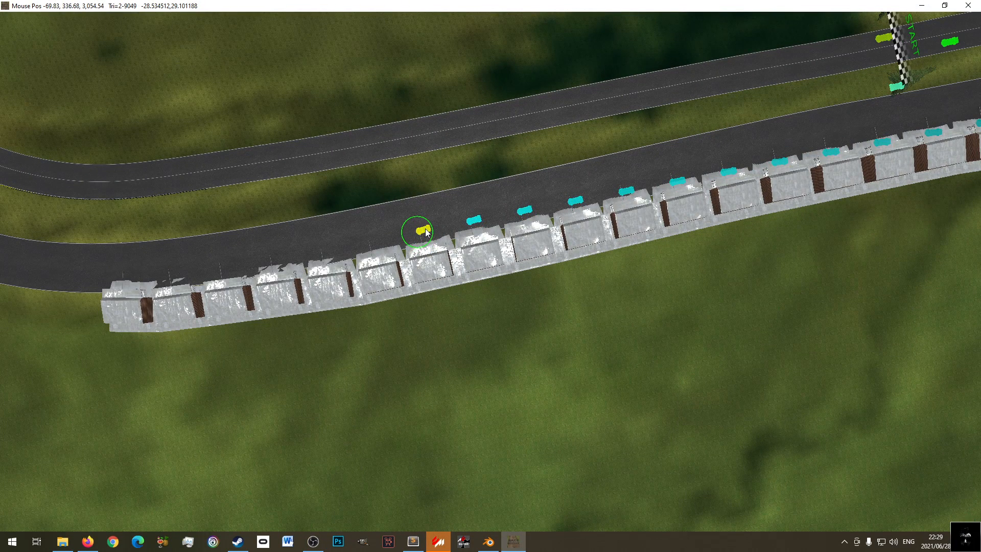
- Add a control point partway along the straight and shift its pit box to follow the pit lane edge
right_click_drag(602, 212, 353, 278)
scroll(352, 277, "up", 2)
left_click(483, 232)
left_click_drag(484, 236, 478, 220)
right_click_drag(692, 185, 441, 252)
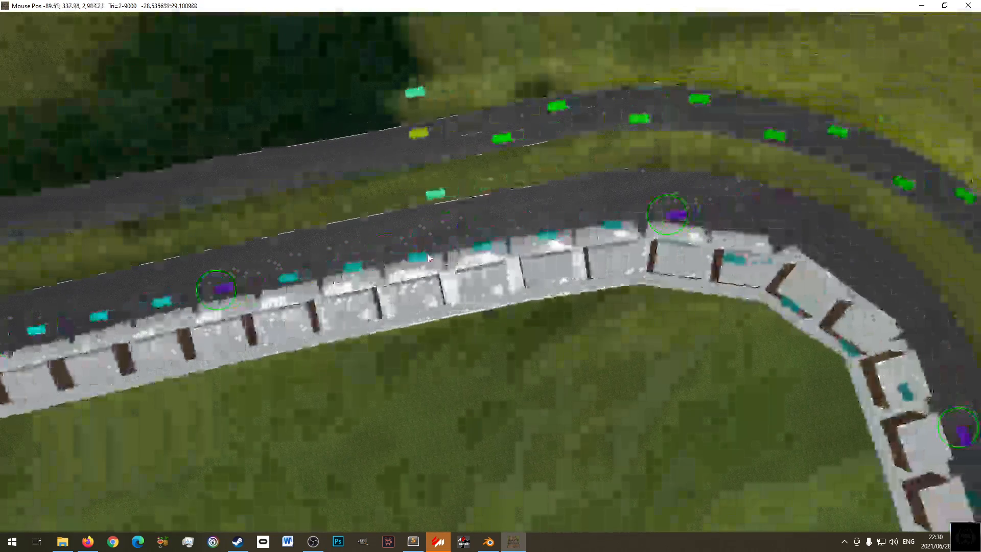
- Move two pit cars before the bend away from the garages onto the pit lane, aligning the first with the road
left_click(481, 247)
left_click_drag(482, 248, 474, 239)
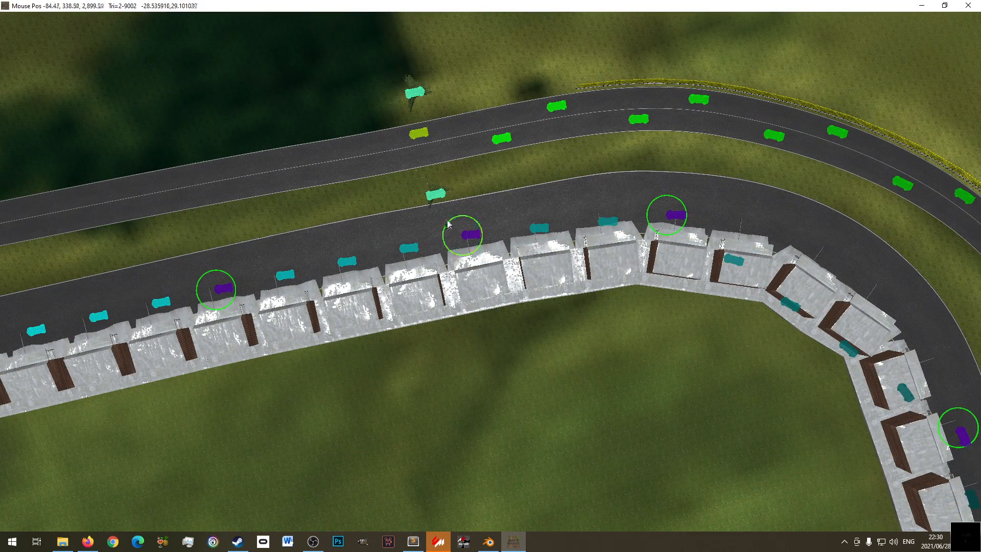
left_click_drag(449, 225, 446, 231)
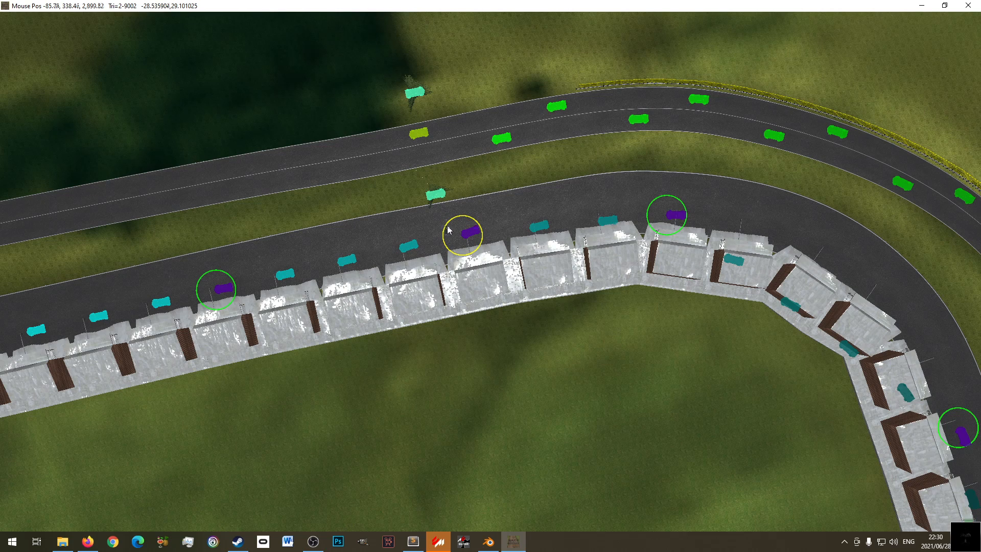
middle_click_drag(572, 239, 444, 268)
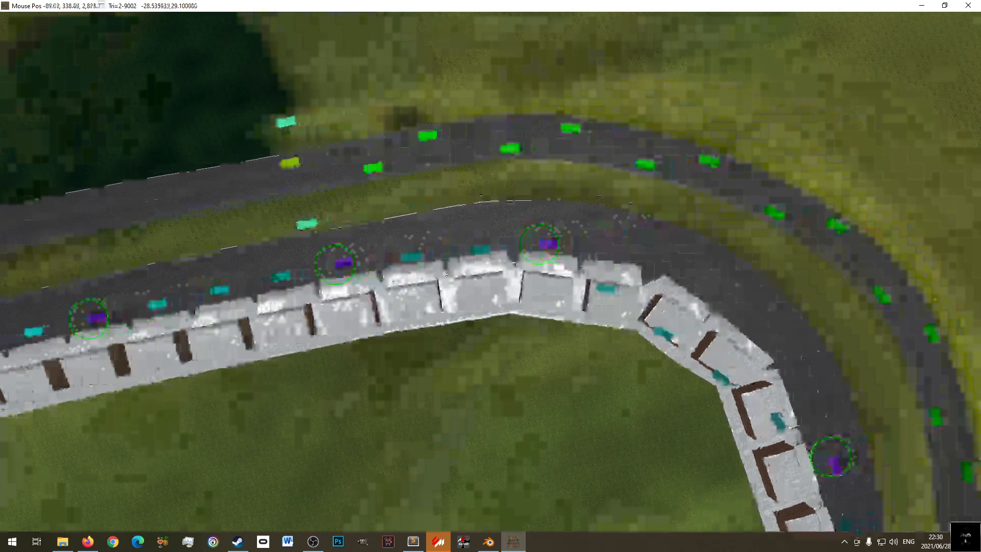
left_click(481, 251)
left_click_drag(482, 251, 479, 249)
- Move the pit cars around the bend out of the garages onto the pit lane, one in front of each garage
middle_click_drag(624, 289, 485, 272)
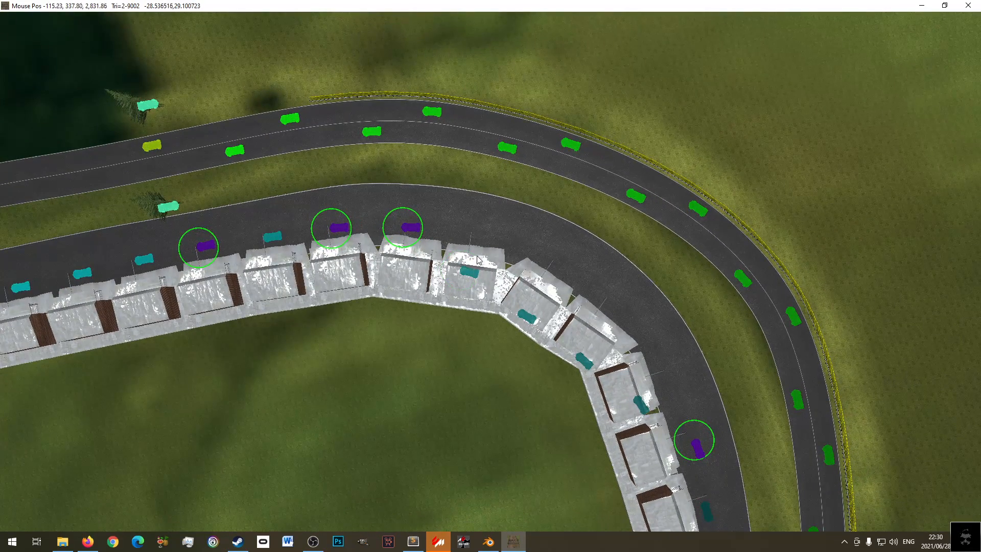
left_click_drag(466, 274, 477, 233)
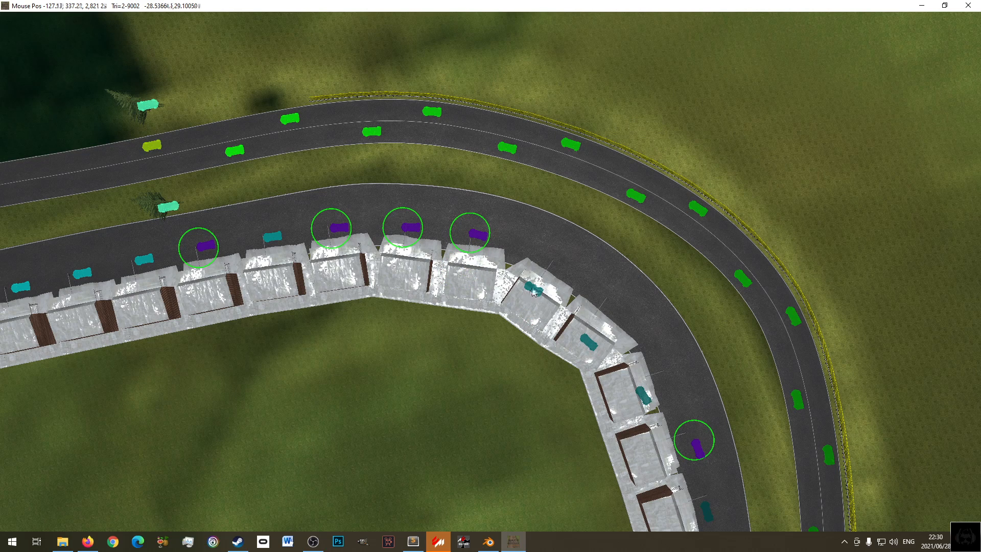
left_click_drag(533, 290, 557, 268)
middle_click_drag(553, 317, 379, 255)
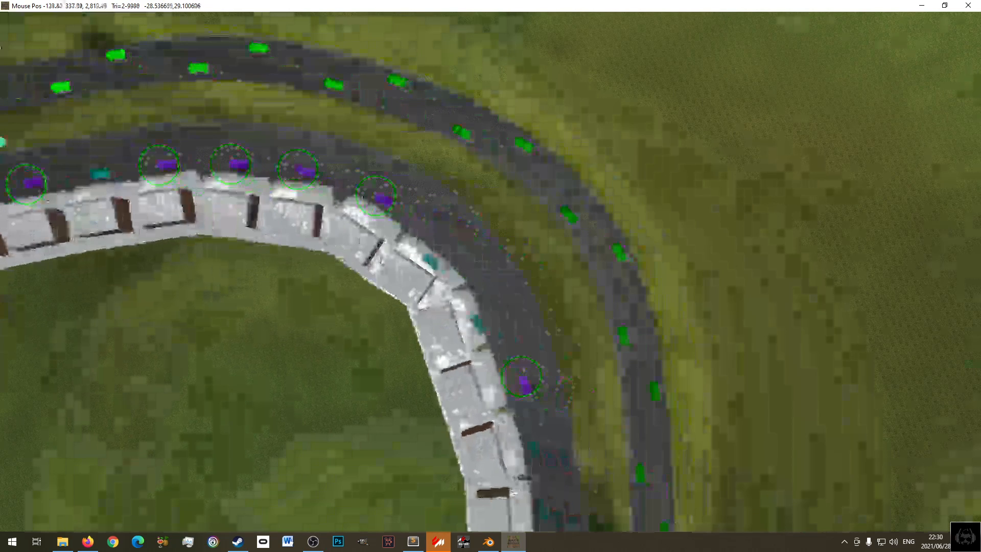
left_click(433, 268)
left_click_drag(437, 266, 447, 254)
left_click(488, 319)
left_click_drag(485, 318, 507, 311)
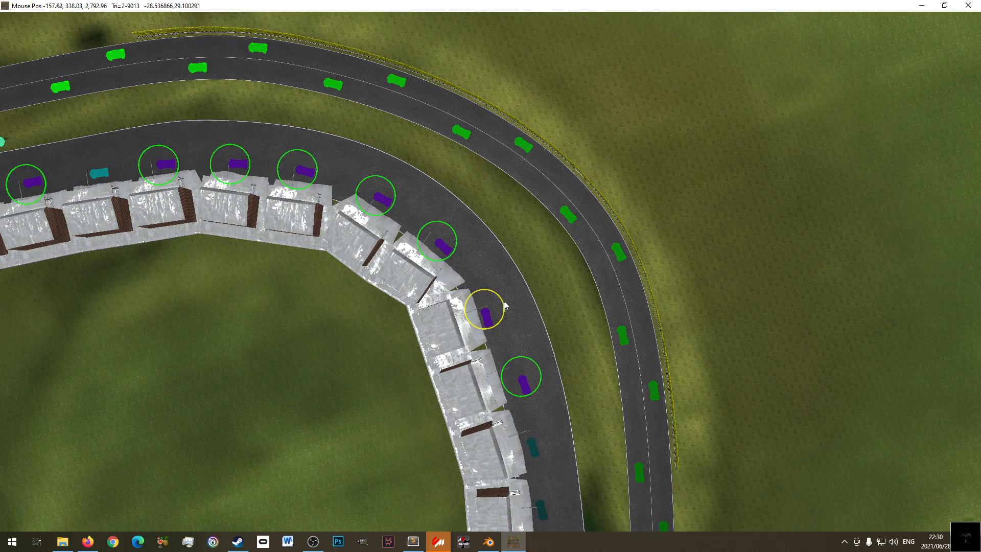
- Adjust the last pit car at the end of the garage row and the pit car three garages before it
middle_click_drag(493, 331, 434, 146)
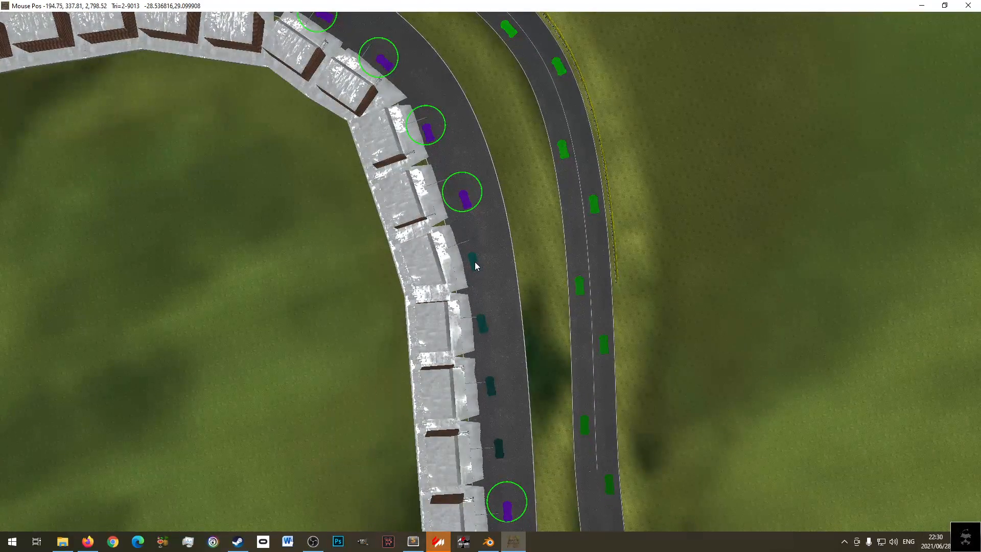
middle_click_drag(507, 366, 487, 238)
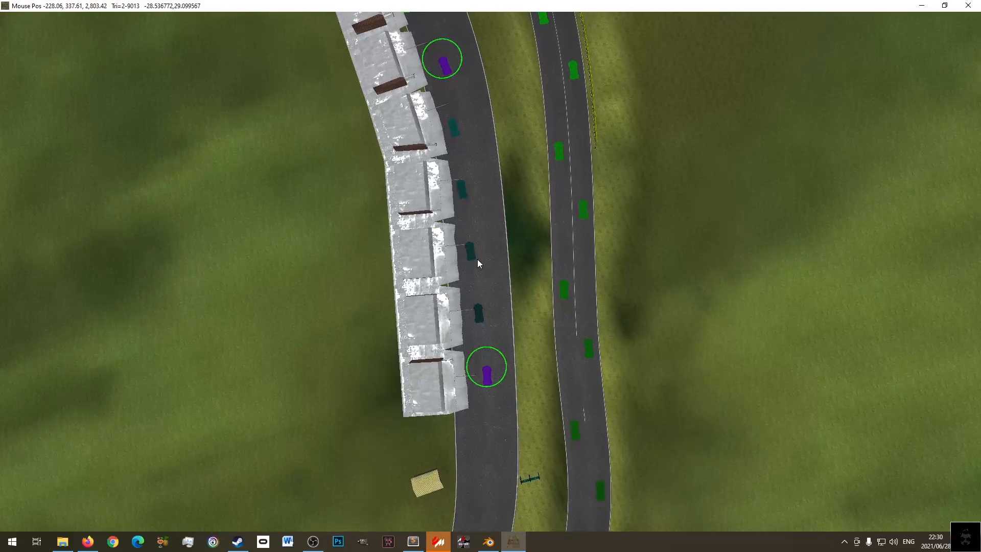
left_click_drag(484, 381, 481, 384)
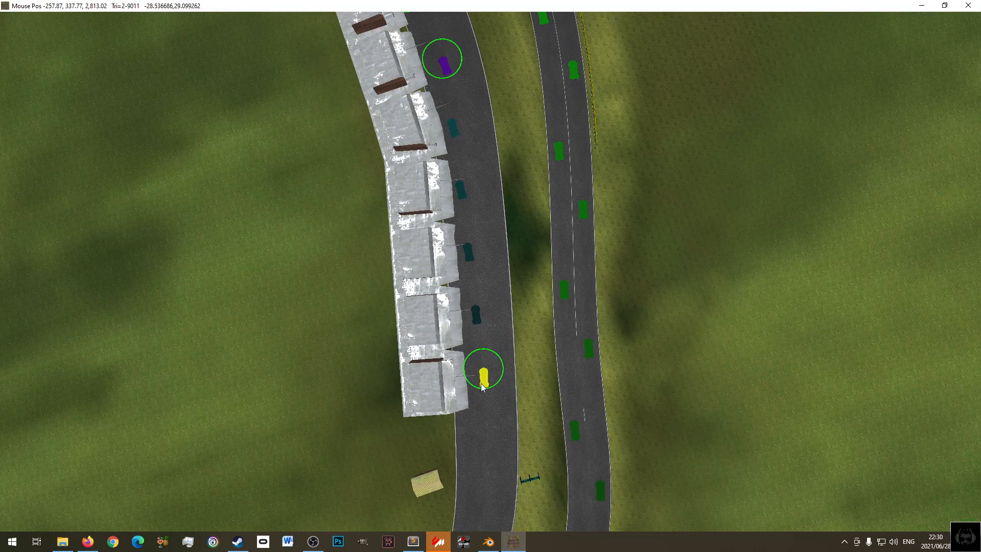
left_click(463, 186)
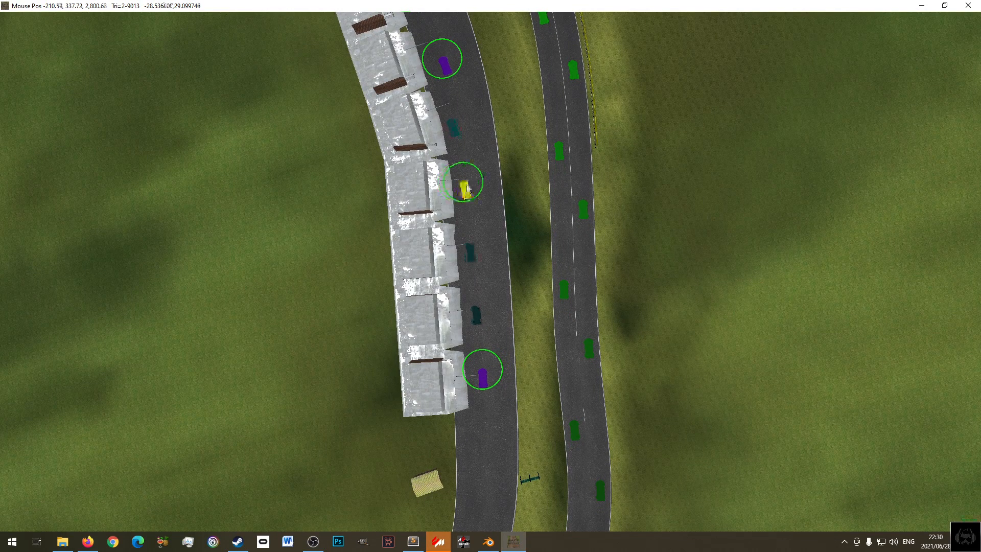
- Check the full row of pit cars and garages and the start line from above and at an angle
scroll(493, 284, "down", 6)
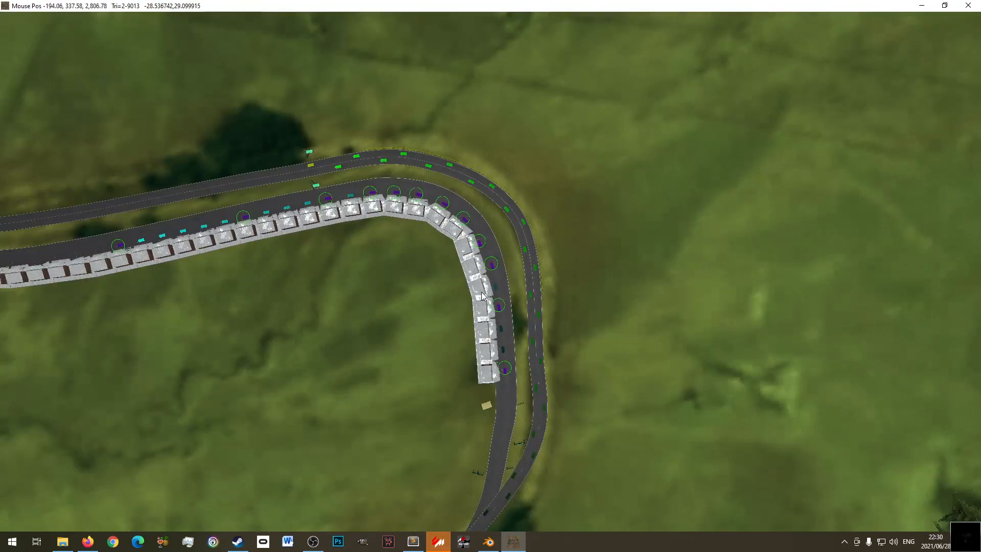
right_click_drag(421, 218, 509, 254)
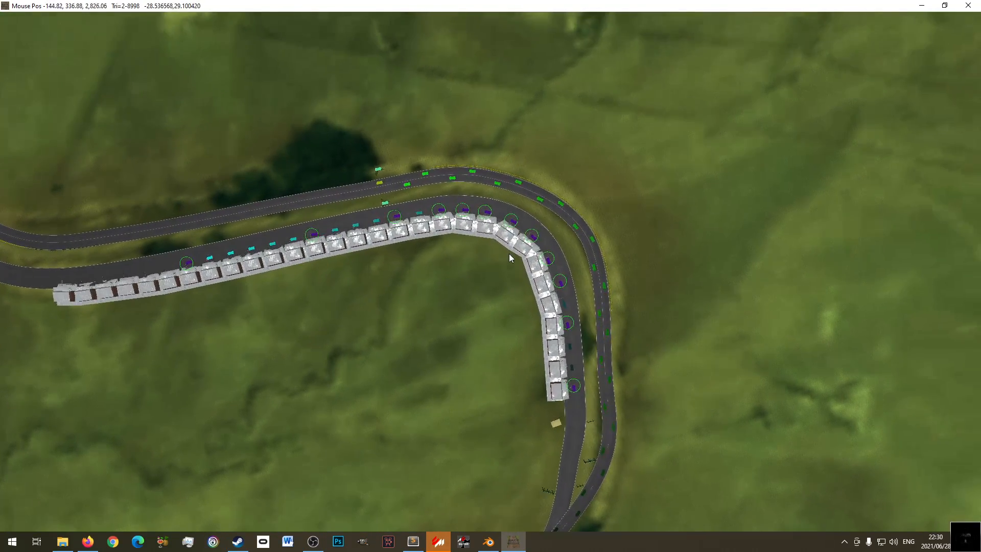
right_click_drag(393, 165, 430, 186)
scroll(430, 186, "up", 6)
middle_click_drag(397, 273, 577, 198)
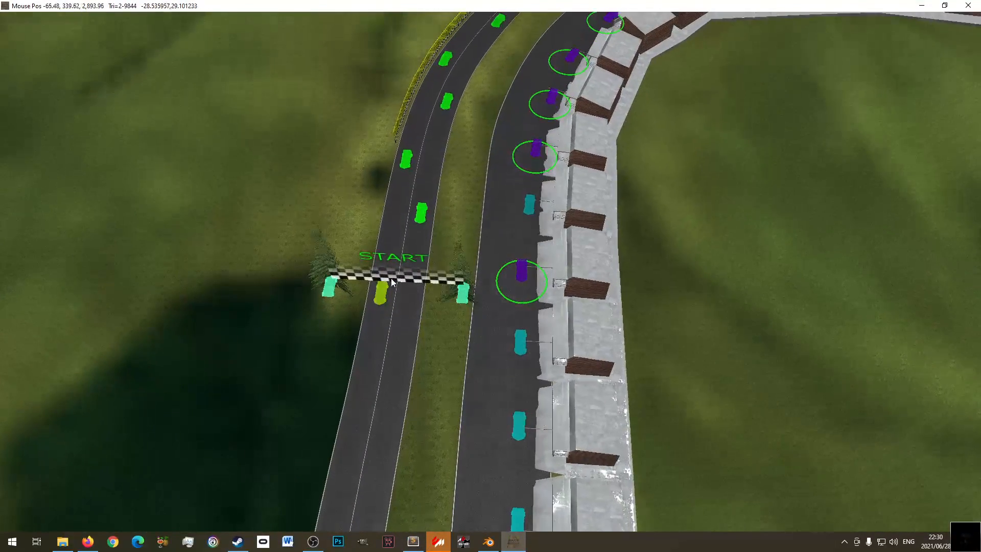
middle_click_drag(394, 273, 445, 265)
scroll(445, 265, "down", 5)
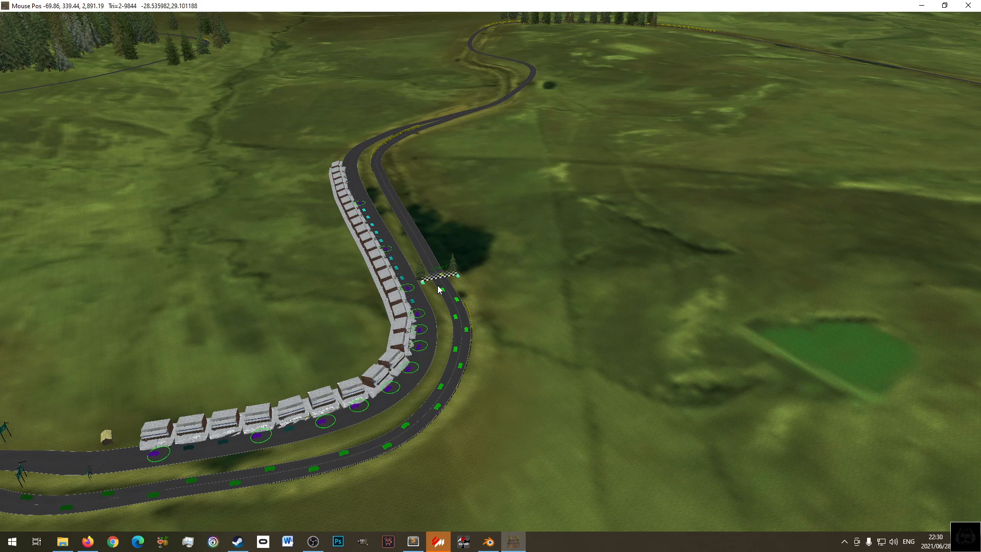
mouse_move(252, 51)
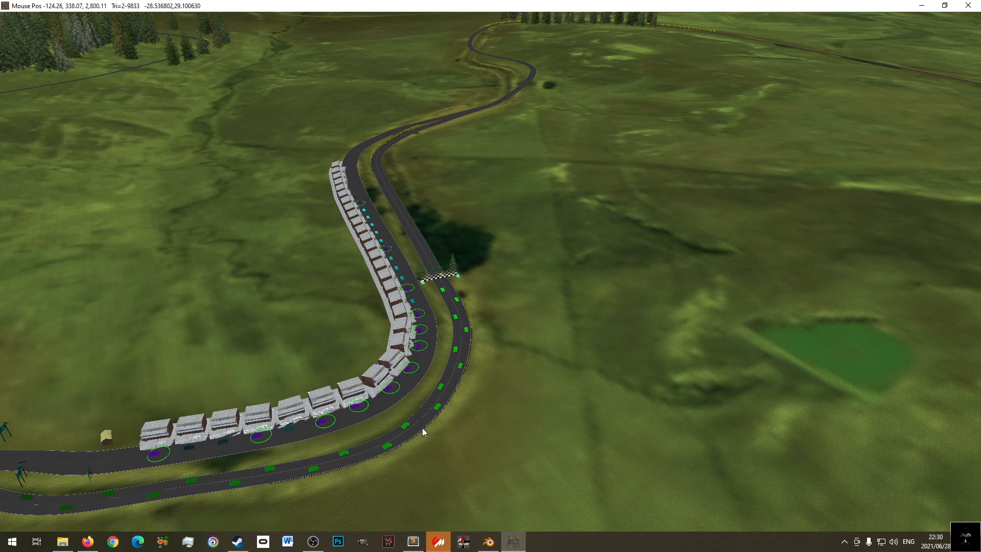
- Switch to Sublime Text, set the tag in the Reaperpeek ui_track.json to "Circuit", save, and return to the track editor
left_click(412, 542)
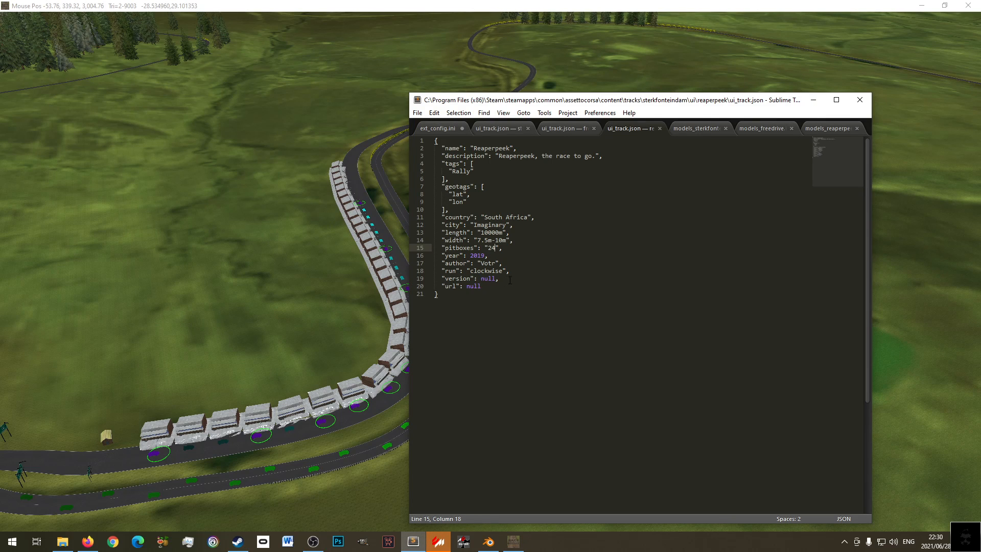
double_click(467, 172)
type("Circuit")
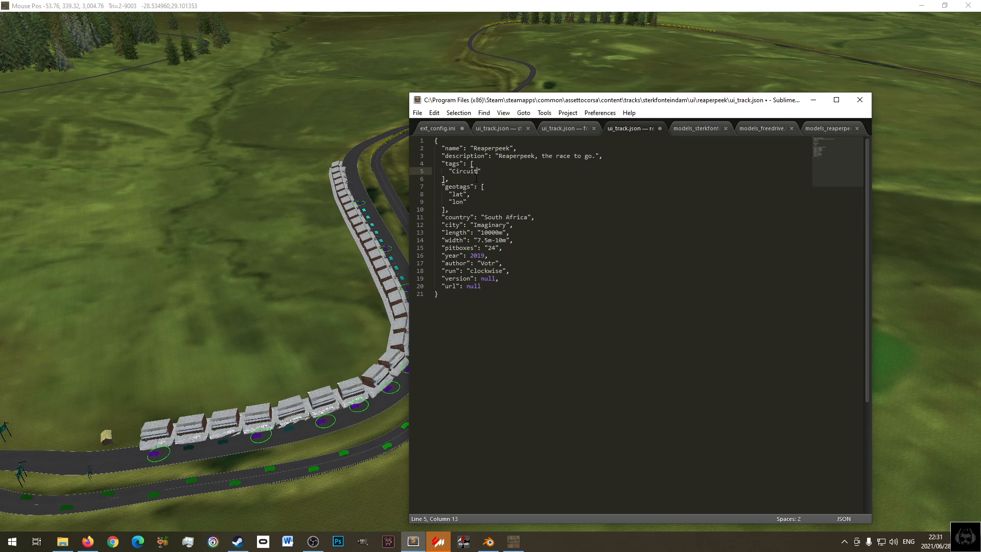
left_click(506, 176)
key("ctrl+s")
left_click(540, 6)
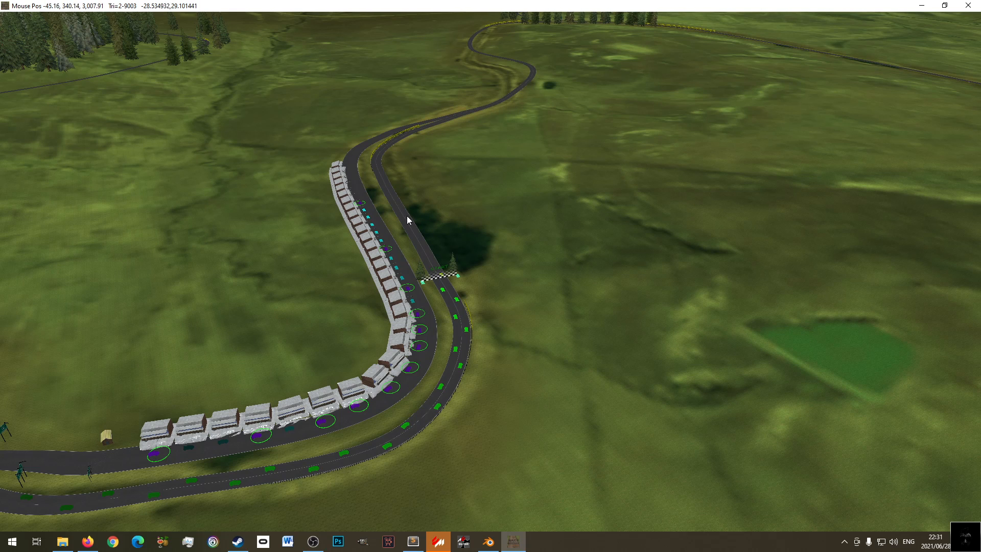
- Switch to the Firefox window with SoundCloud and adjust the player's volume to about half
left_click(88, 542)
mouse_move(613, 520)
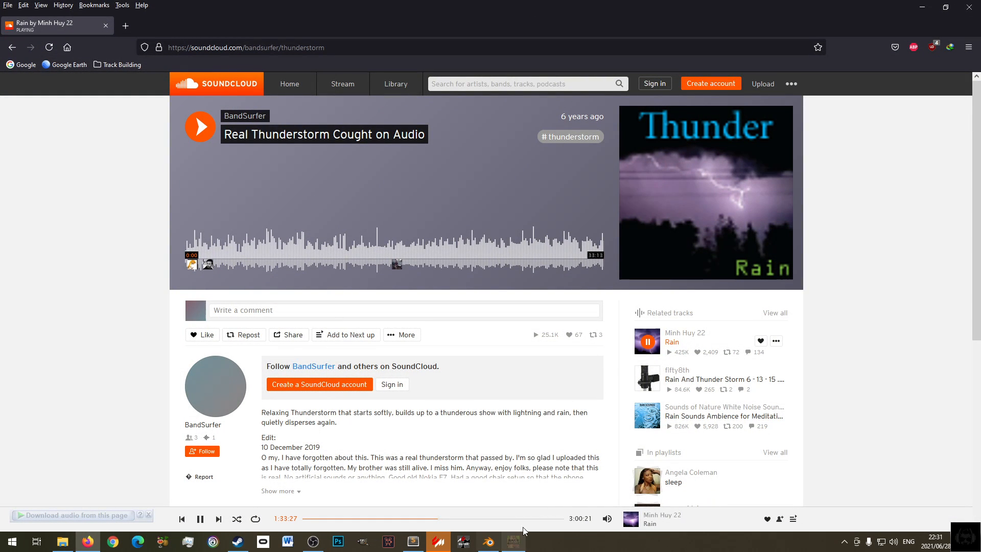
left_click(606, 473)
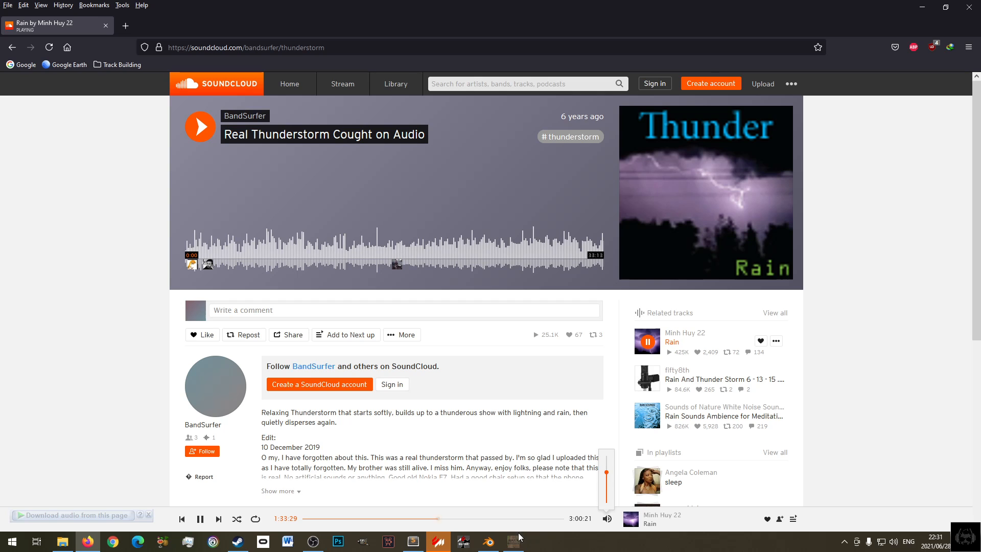
mouse_move(486, 544)
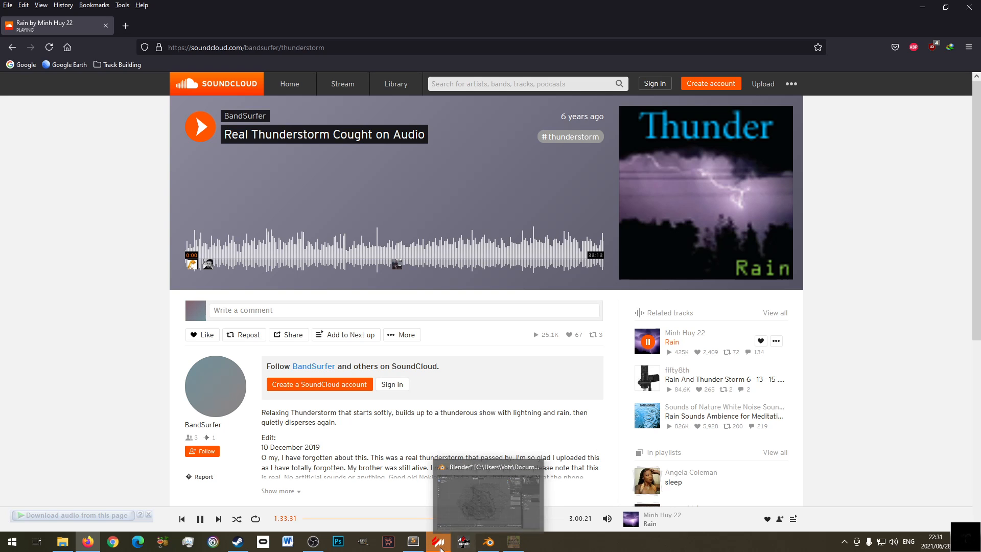
- Bring up Content Manager, and minimise it and the browser to return to the track editor
left_click(438, 541)
left_click(636, 314)
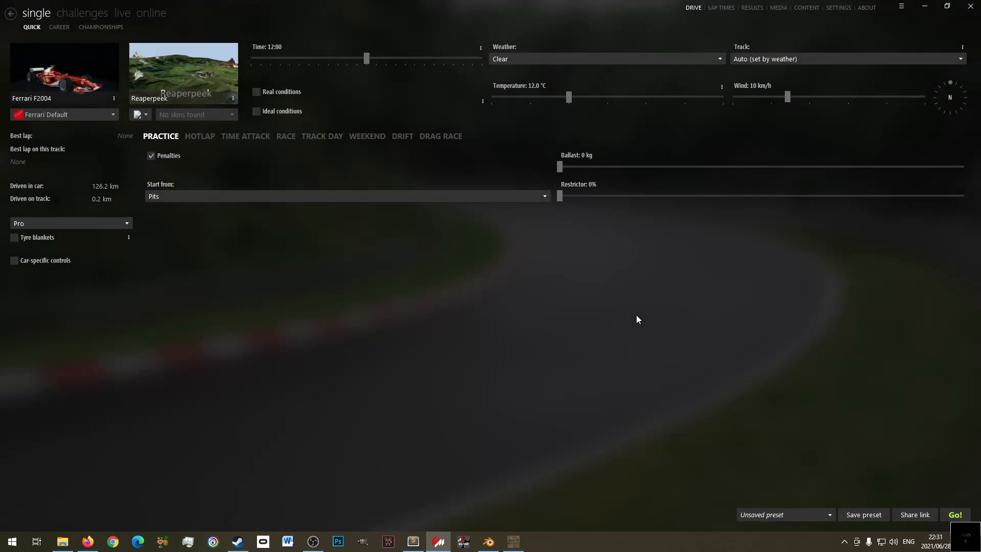
key("alt+Tab")
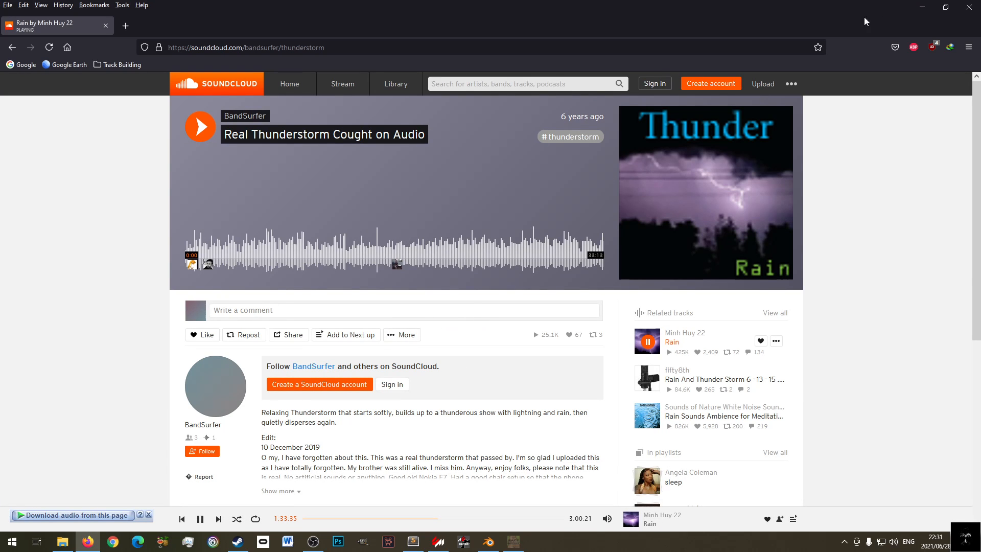
left_click(922, 7)
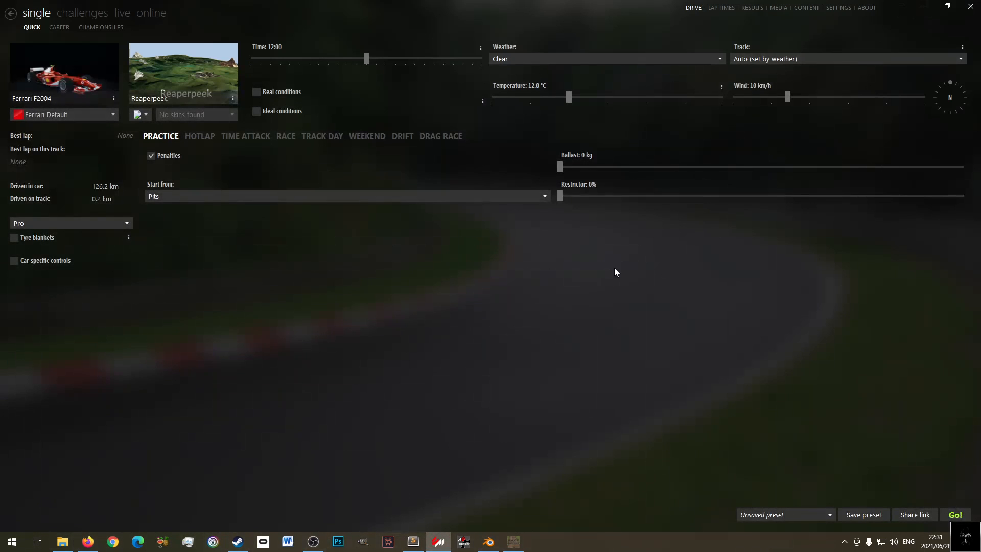
left_click(924, 7)
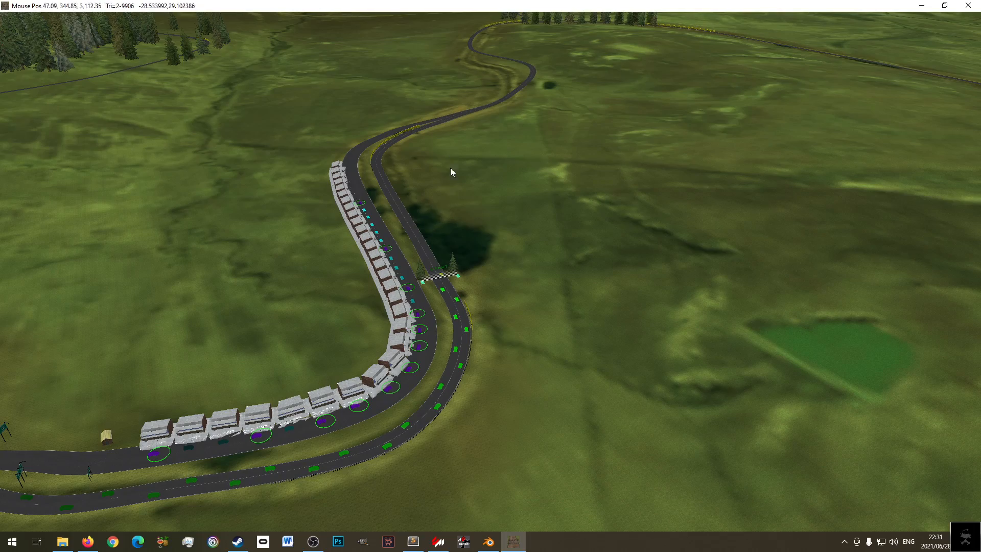
- Examine the road's route from the start line past the tree rows and across the high grassland
right_click_drag(450, 158, 524, 284)
middle_click_drag(524, 284, 618, 249)
scroll(619, 249, "down", 3)
right_click_drag(538, 95, 495, 202)
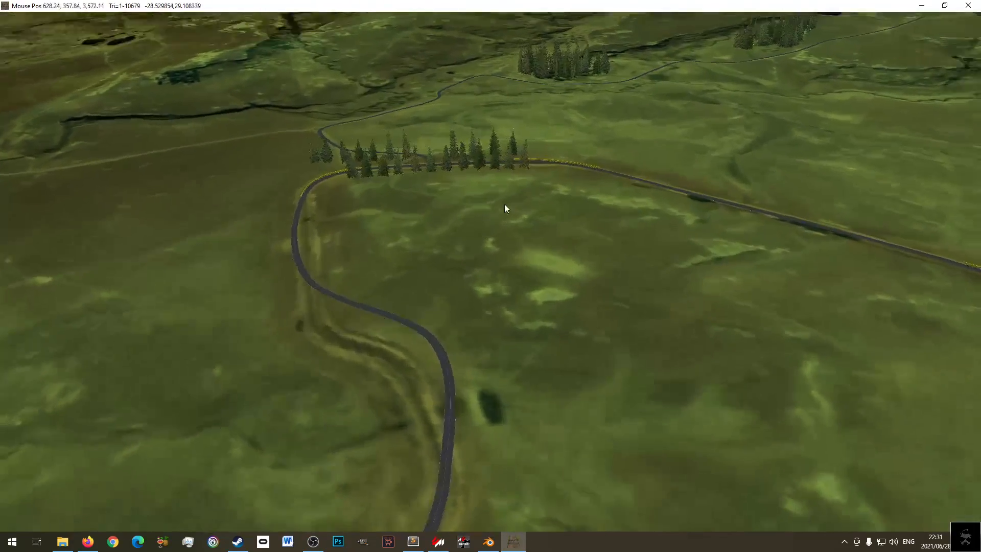
middle_click_drag(495, 202, 555, 199)
right_click_drag(434, 154, 394, 324)
middle_click_drag(394, 324, 543, 315)
scroll(542, 315, "down", 5)
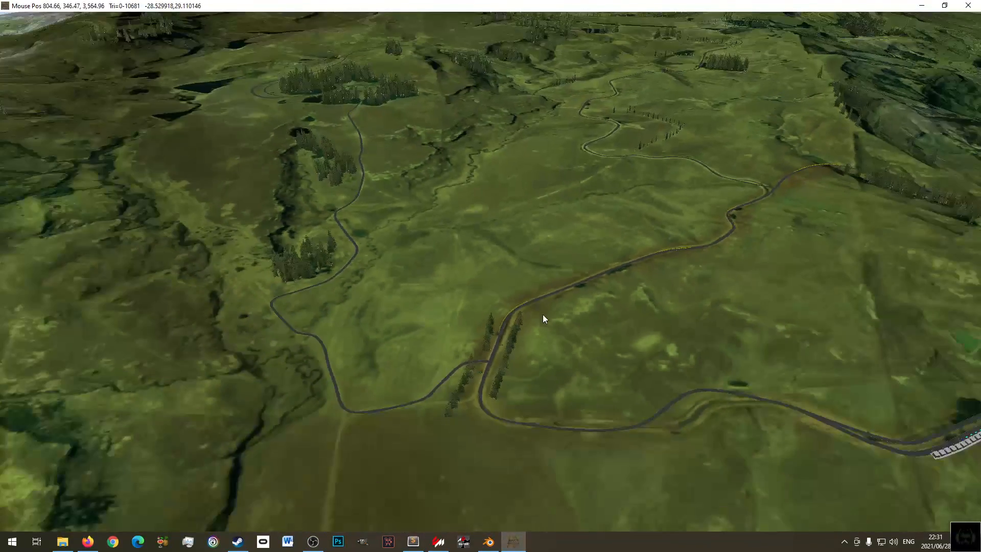
right_click_drag(519, 248, 358, 373)
right_click_drag(660, 213, 431, 287)
right_click_drag(473, 168, 360, 348)
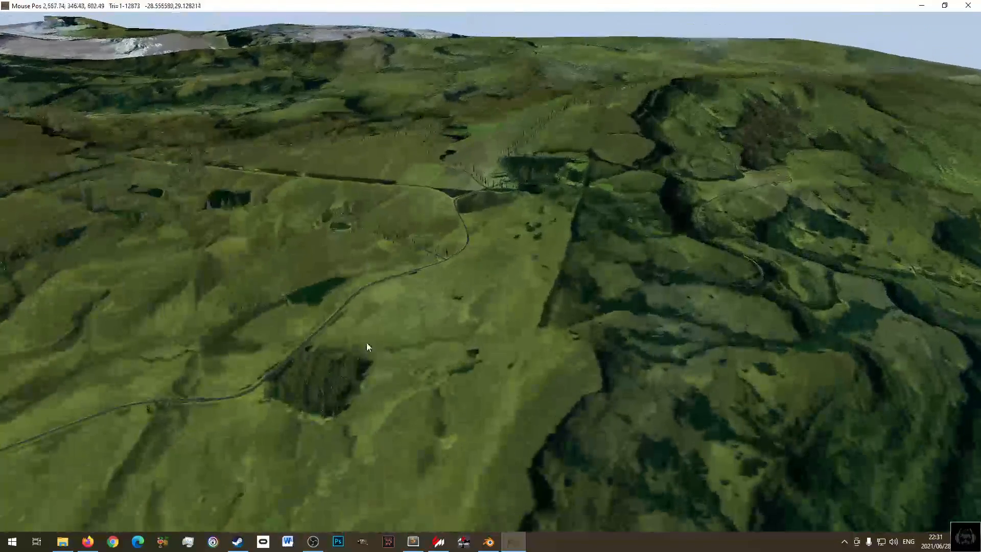
right_click_drag(515, 194, 394, 397)
right_click_drag(460, 235, 240, 476)
right_click_drag(522, 223, 747, 345)
middle_click_drag(722, 348, 649, 382)
- Examine the road through the valley farmland and the sections around checkpoint 1 and checkpoint 2
right_click_drag(648, 381, 325, 198)
right_click_drag(415, 466, 611, 289)
middle_click_drag(611, 288, 457, 377)
middle_click_drag(572, 393, 631, 375)
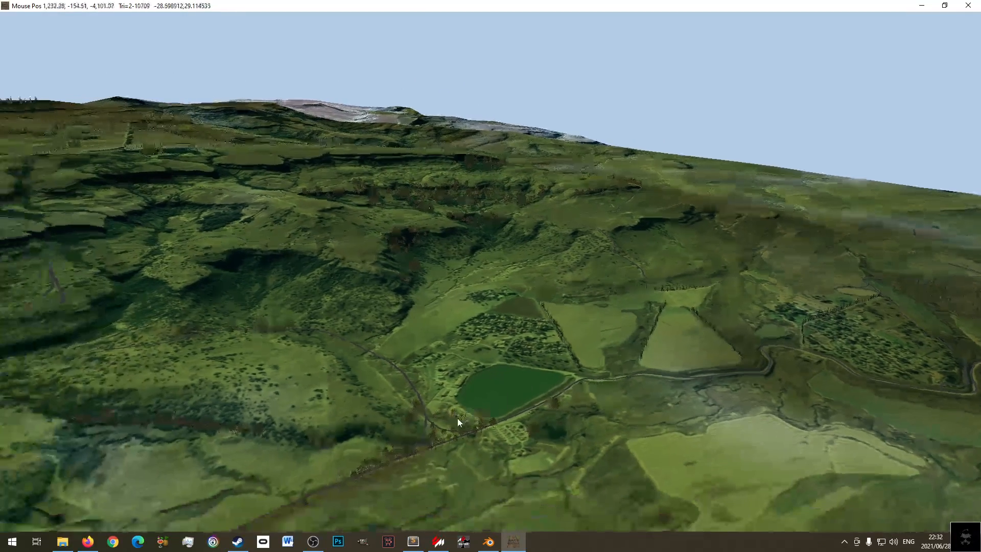
middle_click_drag(458, 417, 605, 337)
mouse_move(508, 402)
middle_mouse_down()
mouse_move(544, 311)
mouse_move(479, 381)
mouse_move(670, 353)
mouse_move(311, 394)
mouse_move(648, 360)
mouse_move(498, 255)
mouse_move(422, 421)
mouse_move(455, 335)
mouse_move(453, 459)
mouse_move(364, 342)
mouse_move(442, 394)
mouse_move(566, 441)
mouse_move(544, 503)
mouse_move(477, 514)
mouse_move(495, 423)
mouse_move(467, 365)
mouse_move(480, 305)
middle_mouse_up()
middle_click_drag(347, 228, 475, 404)
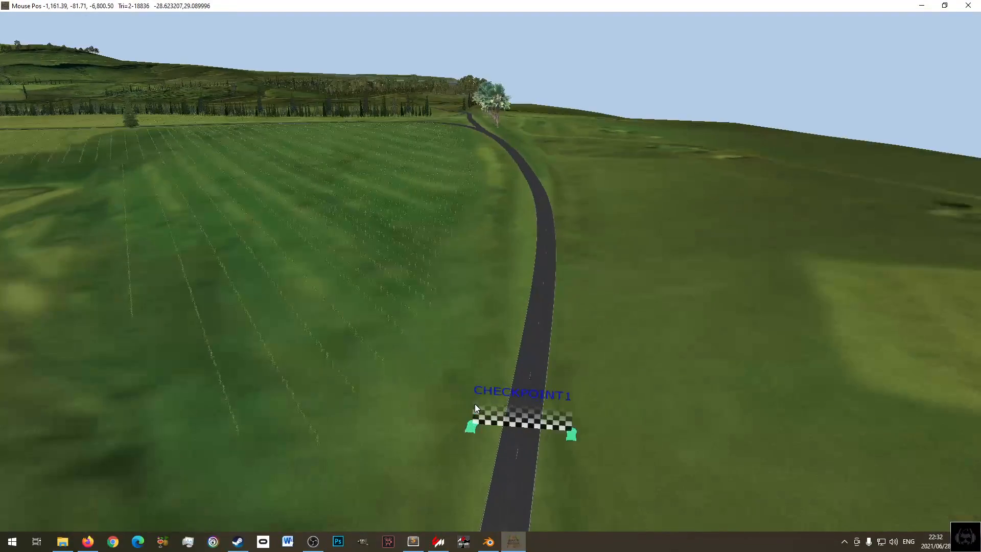
middle_click_drag(535, 416, 723, 410)
middle_click_drag(536, 291, 765, 277)
middle_click_drag(529, 265, 624, 253)
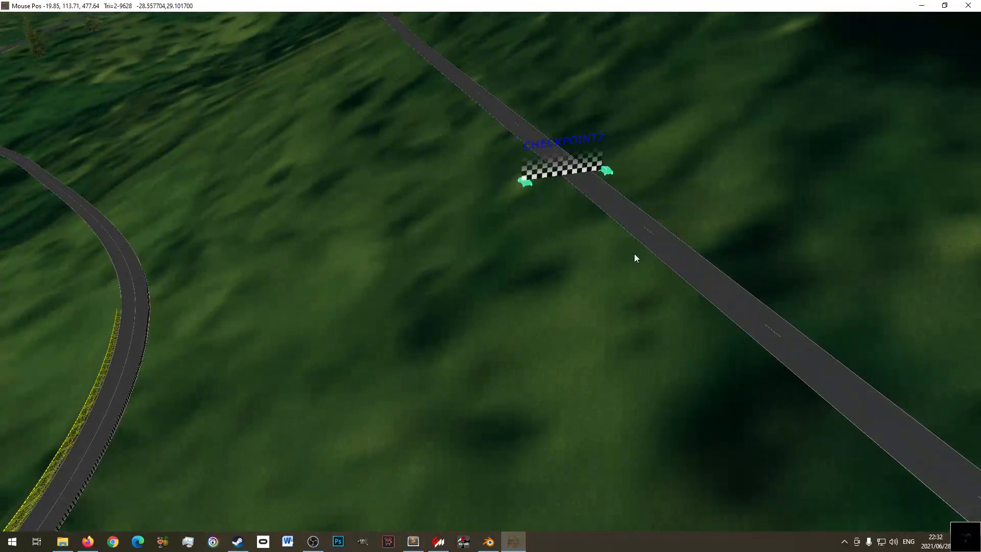
- Examine the hairpins around checkpoint 2 and the overall terrain with its lakes from high above
scroll(539, 256, "down", 10)
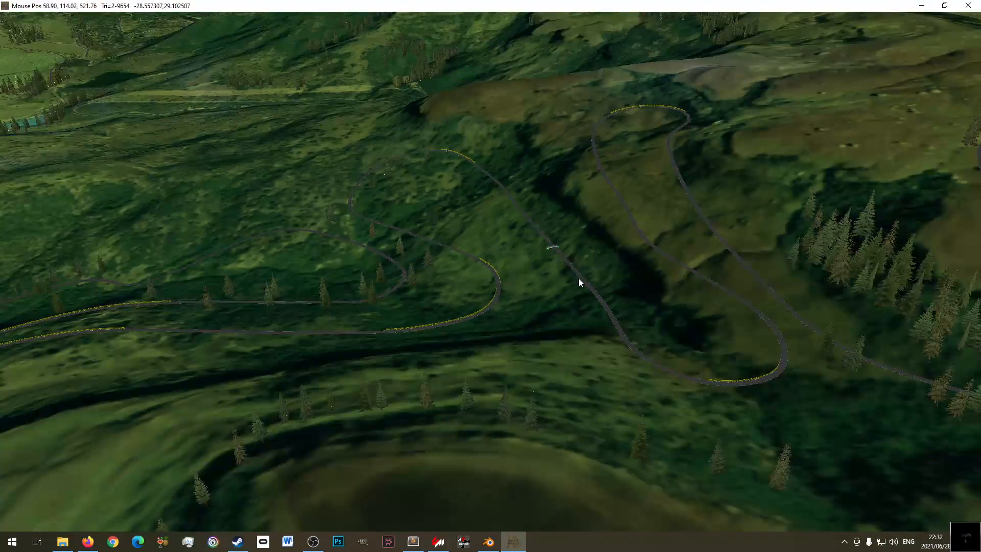
middle_click_drag(579, 279, 581, 344)
scroll(582, 343, "down", 6)
right_click_drag(636, 312, 542, 356)
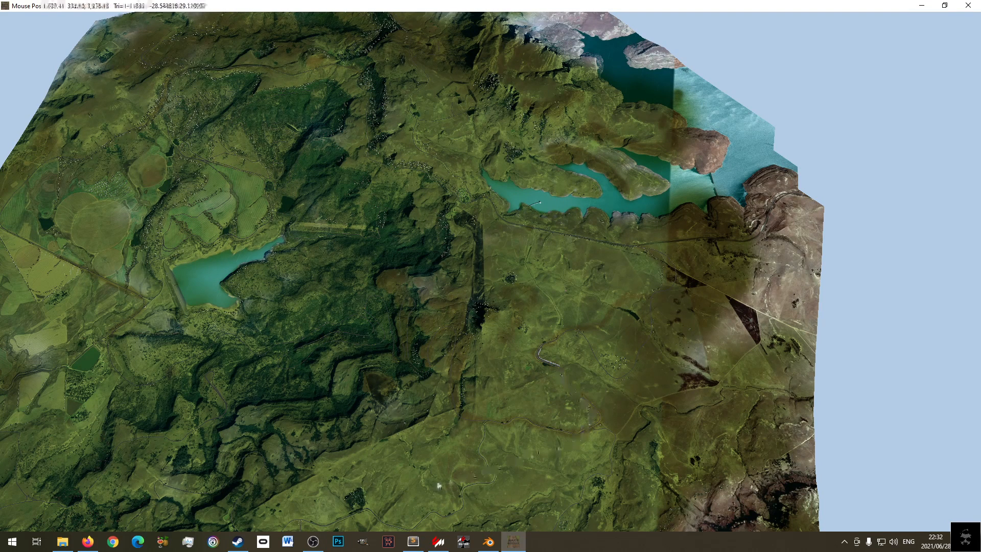
scroll(412, 357, "up", 2)
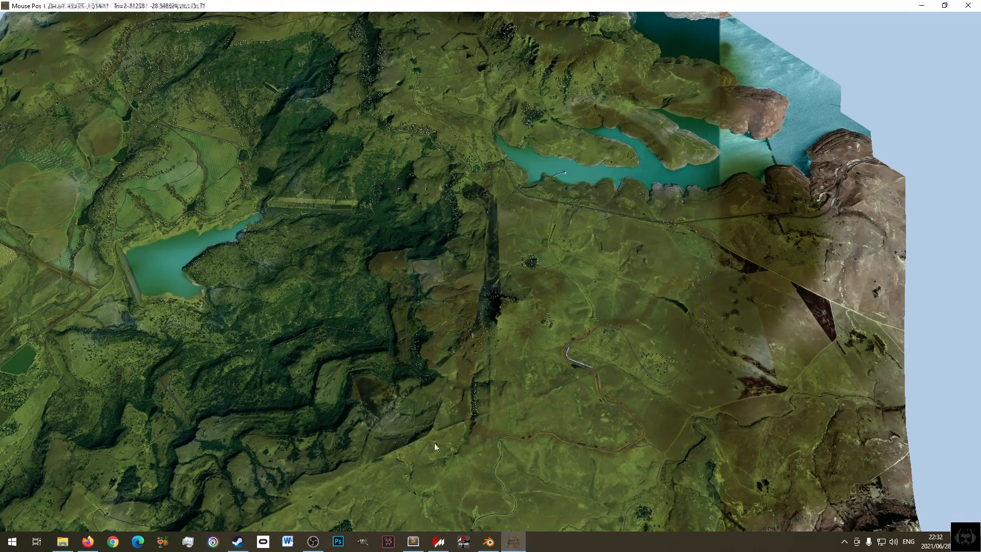
- Export only the Start / Finish component of the track to the project's Export folder
scroll(450, 256, "up", 2)
scroll(643, 314, "up", 5)
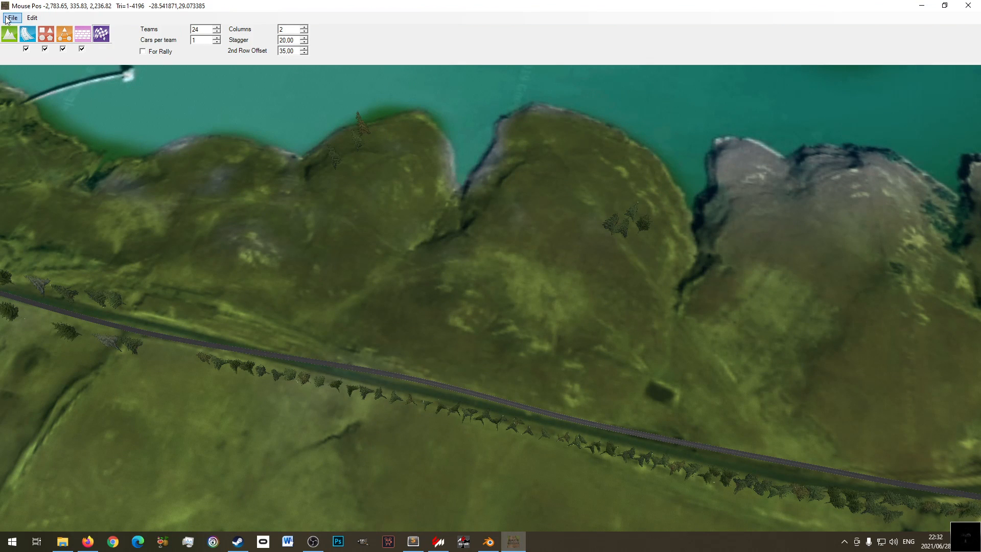
left_click(12, 18)
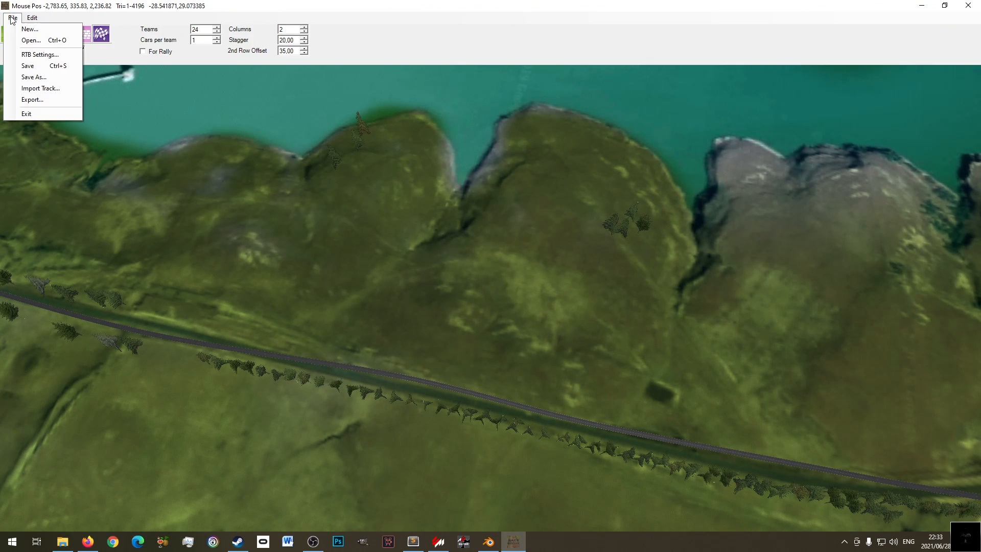
left_click(37, 99)
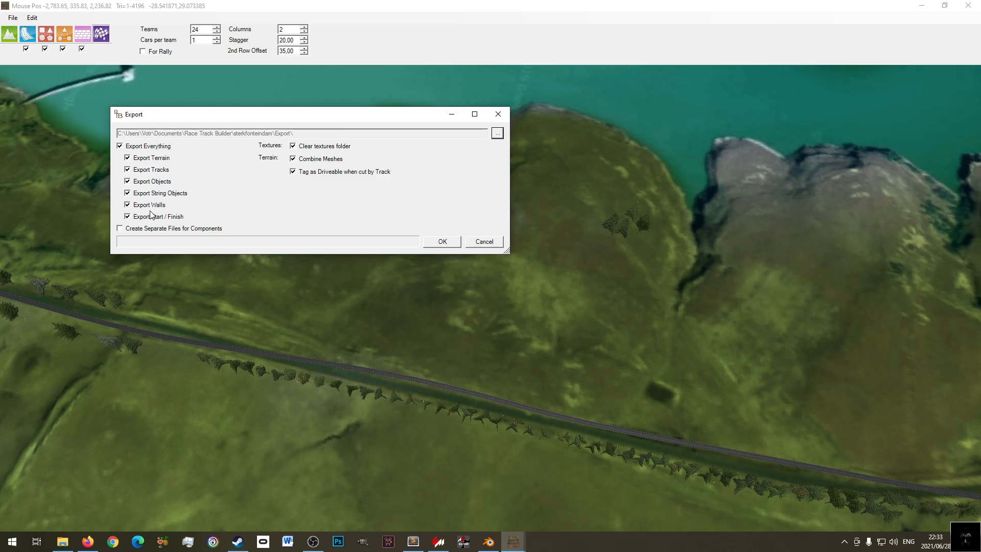
left_click(143, 149)
left_click(141, 193)
left_click(143, 205)
left_click(148, 218)
- Switch to ksEditor and open the exported sterkfonteindam_StartFin.fbx model
left_click(462, 545)
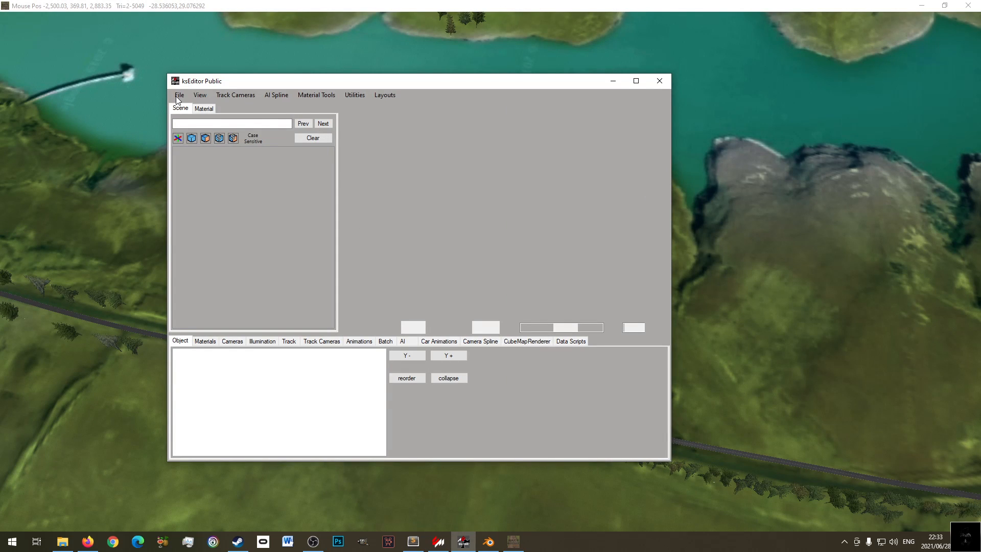
left_click(179, 95)
left_click(192, 122)
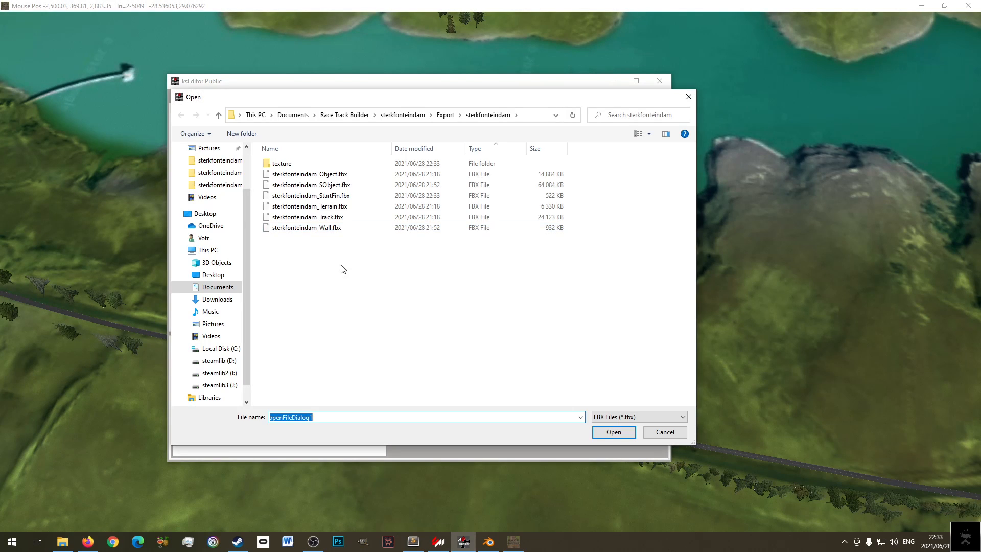
double_click(350, 197)
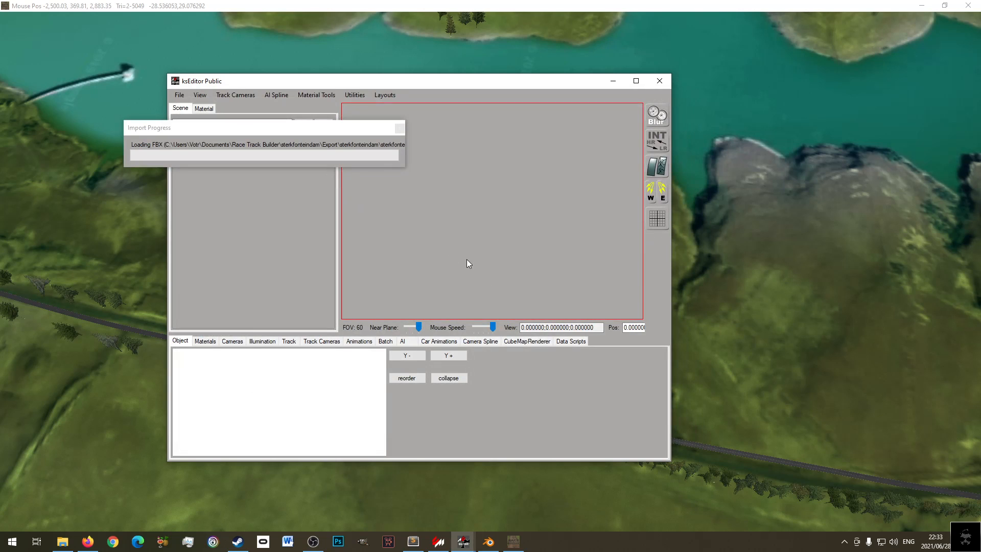
- Save the model in KN5 format as sterkfonteindam_StartFinClock.kn5, copying the base name from the MODEL_2 entry of models_reaperpeek.ini in Sublime Text
left_click(177, 94)
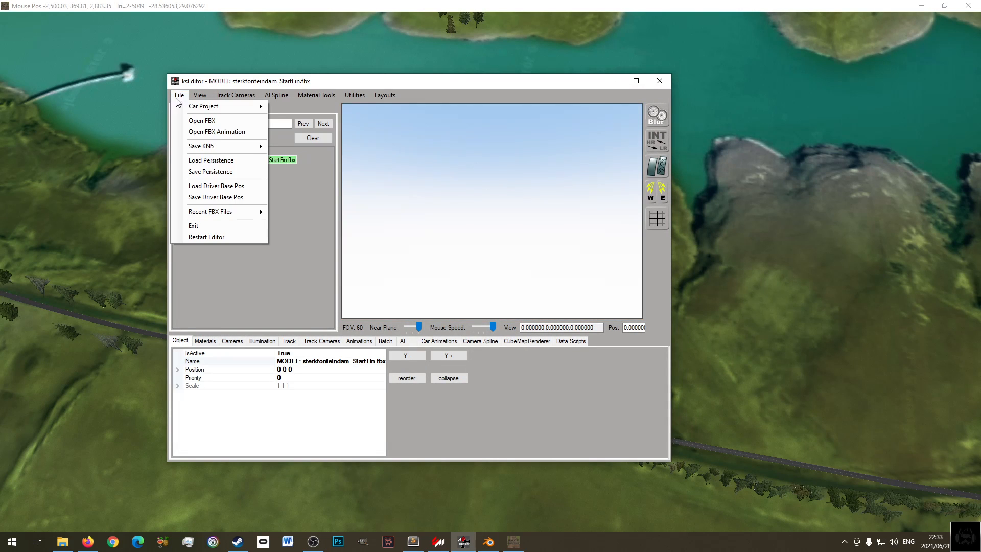
mouse_move(218, 146)
left_click(317, 167)
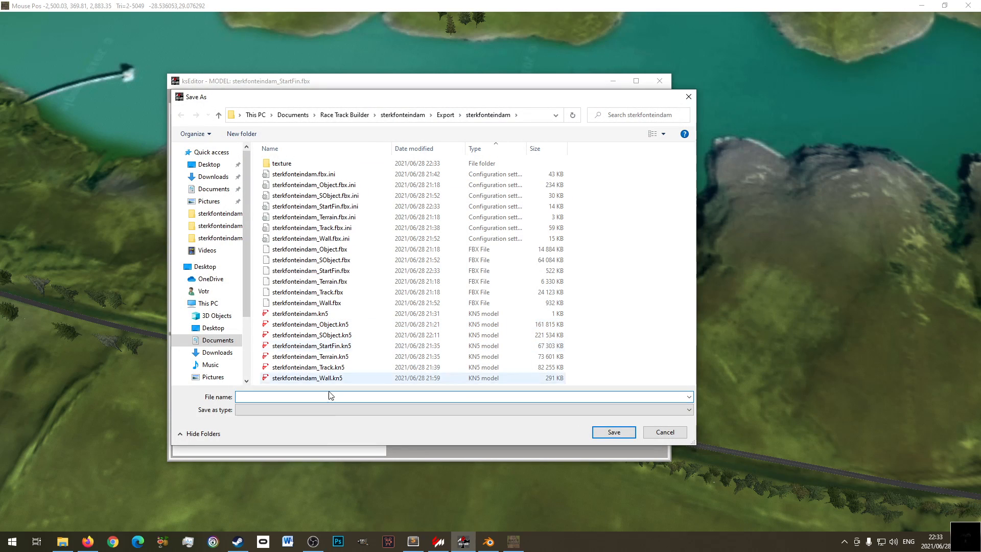
left_click(414, 542)
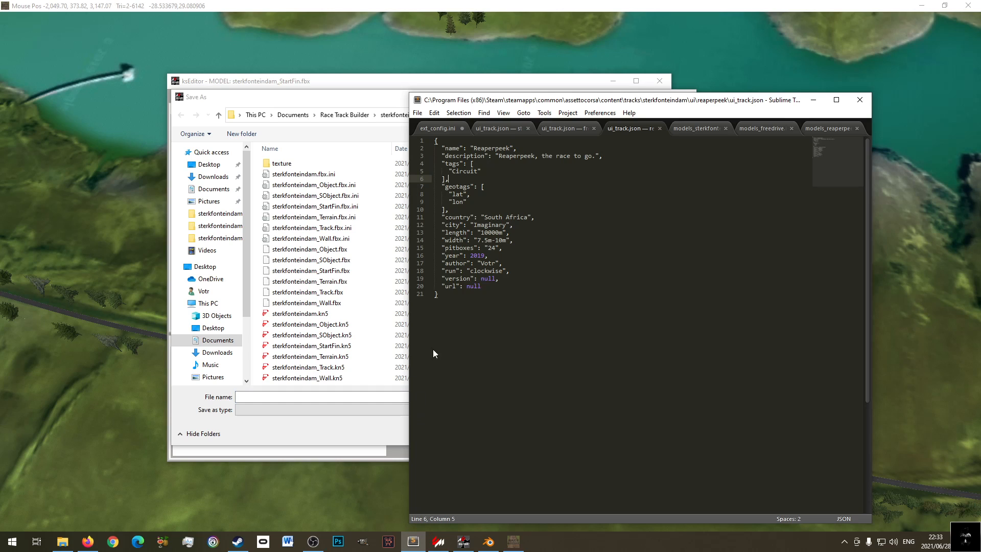
left_click(705, 128)
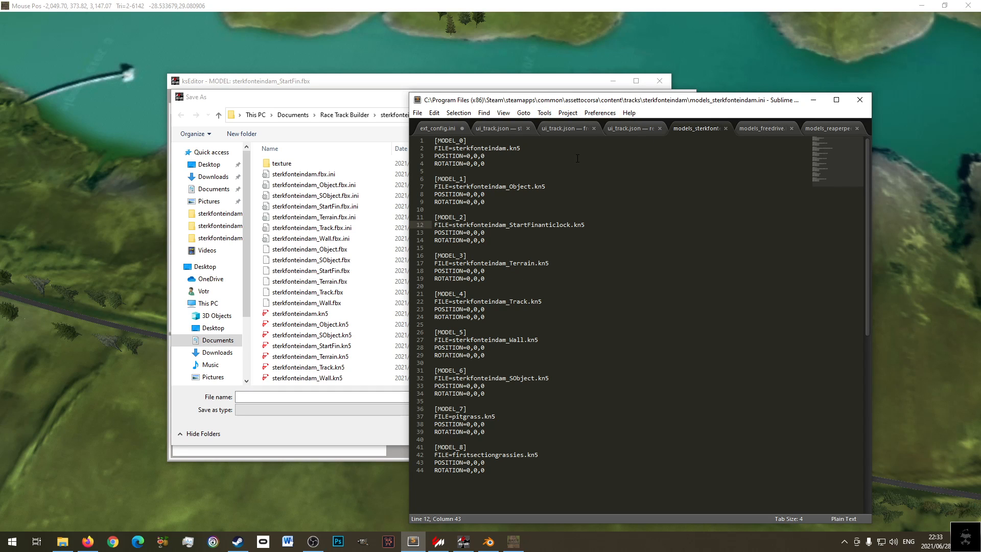
left_click(826, 129)
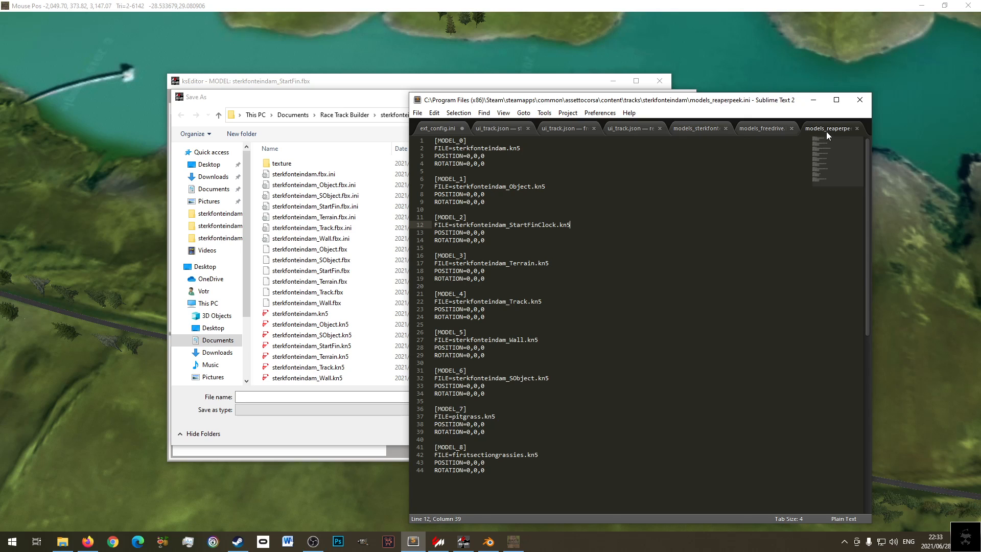
double_click(527, 225)
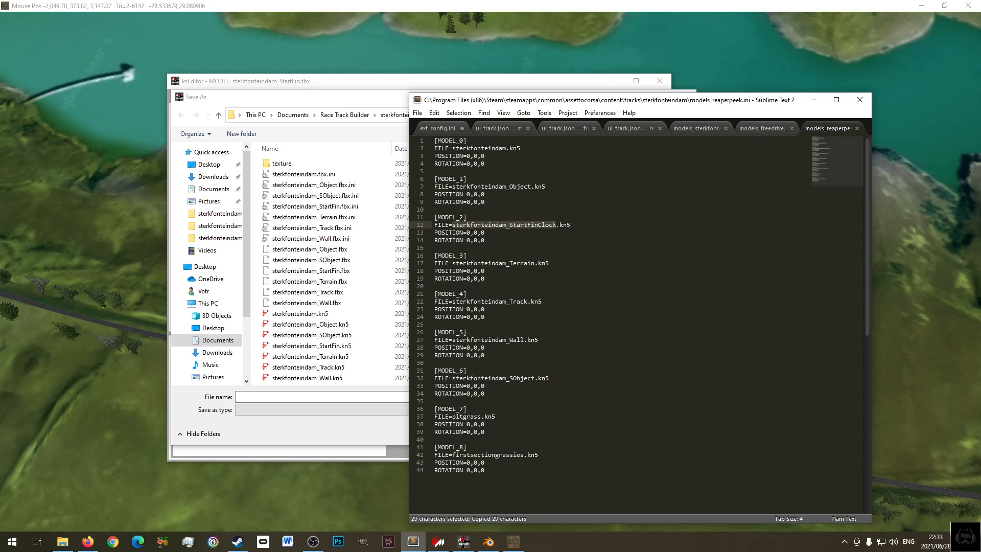
left_click(353, 396)
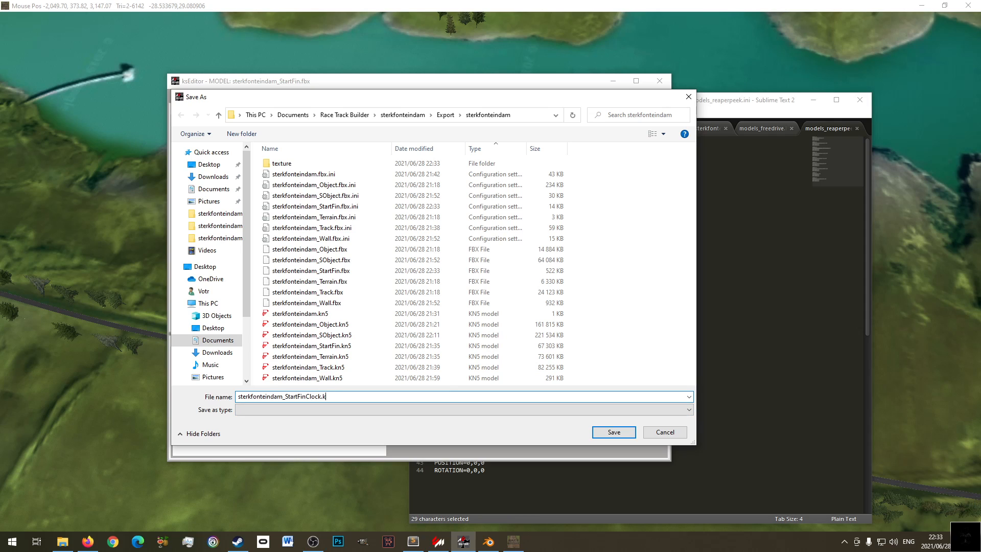
type("5")
key("Return")
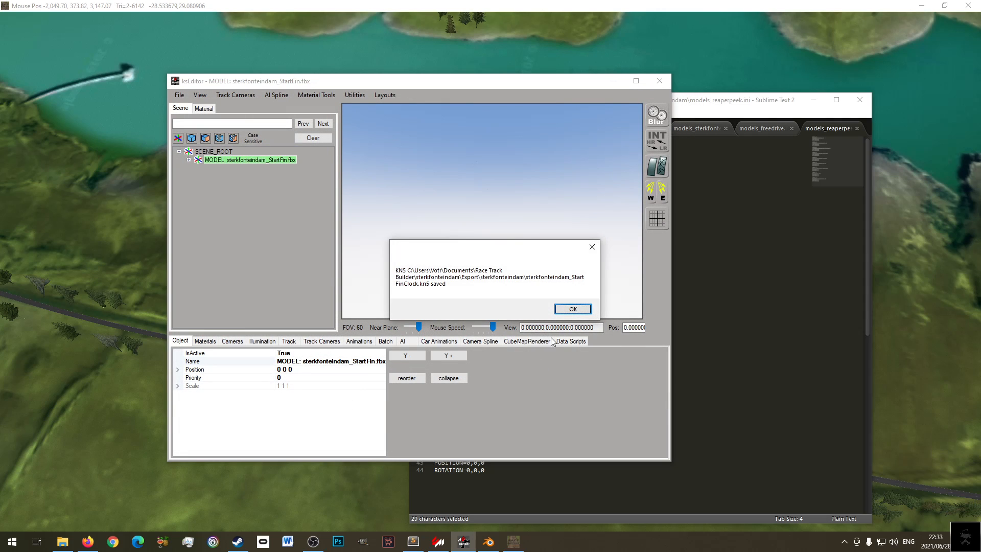
left_click(573, 310)
- Copy sterkfonteindam_StartFinClock.kn5 from the Race Track Builder export folder into Assetto Corsa's content\tracks\sterkfonteindam folder
left_click(62, 542)
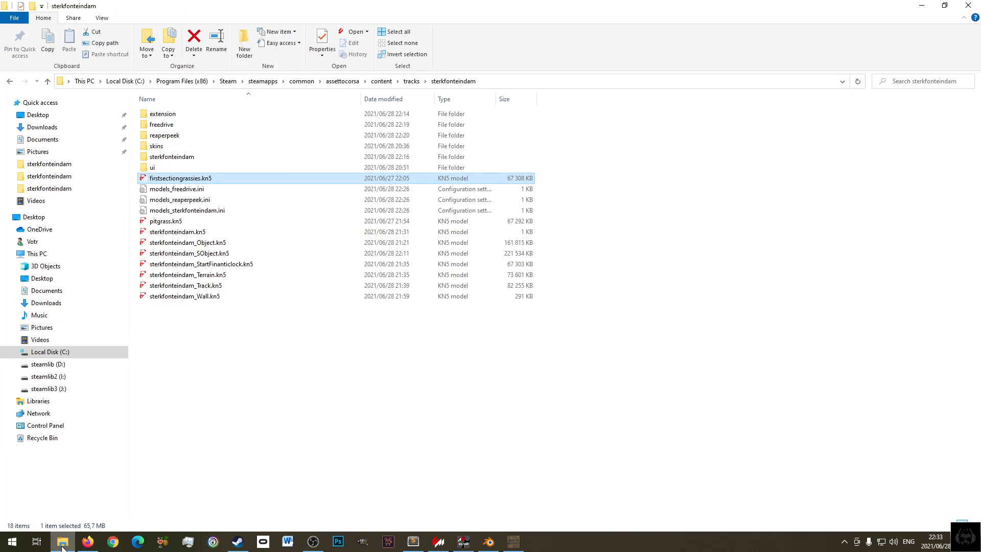
left_click(12, 542)
left_click(377, 287)
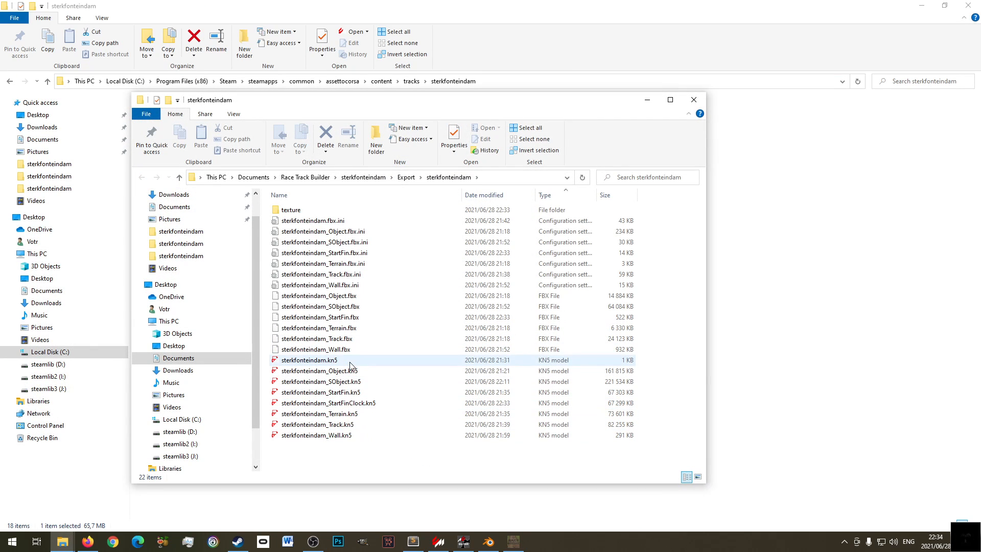
right_click(352, 406)
left_click(376, 345)
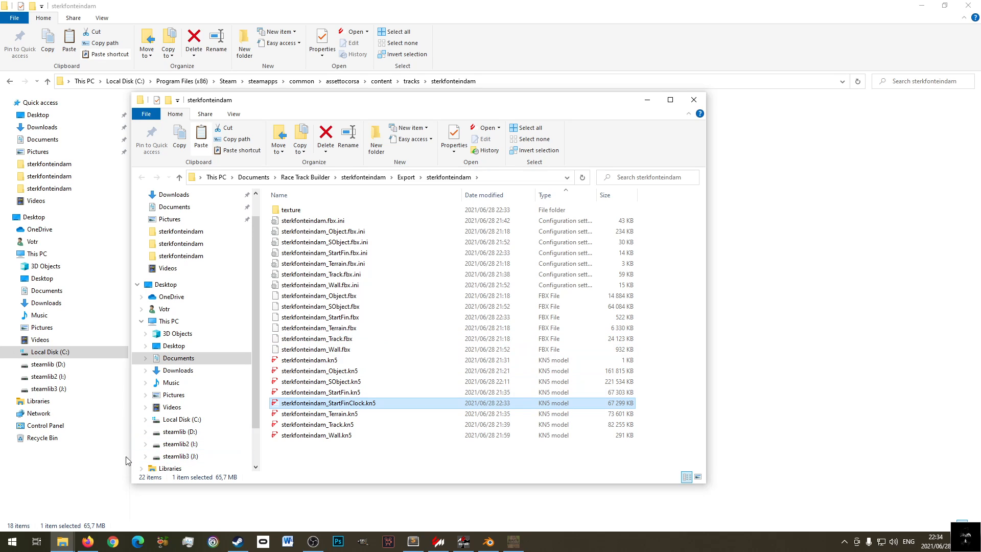
left_click(845, 202)
right_click(284, 395)
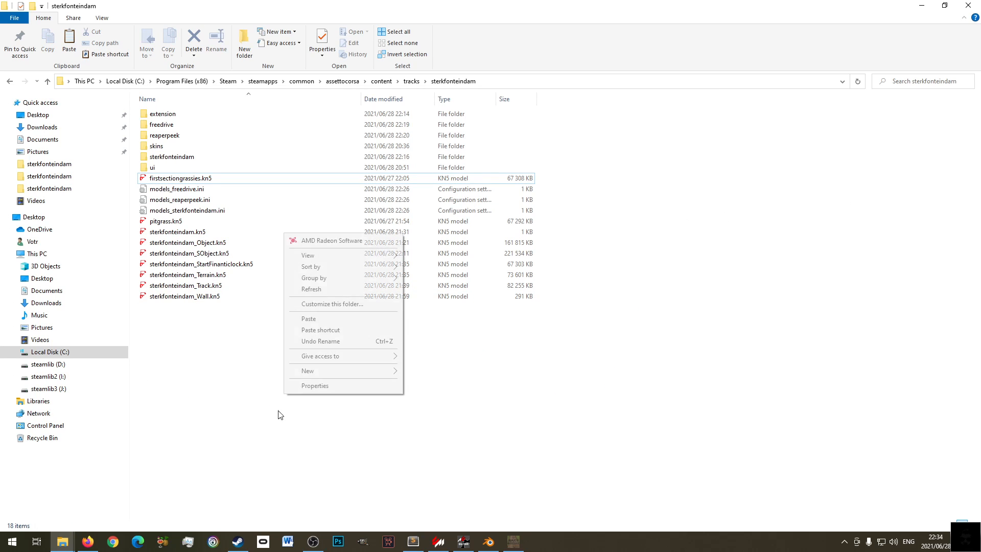
left_click(309, 319)
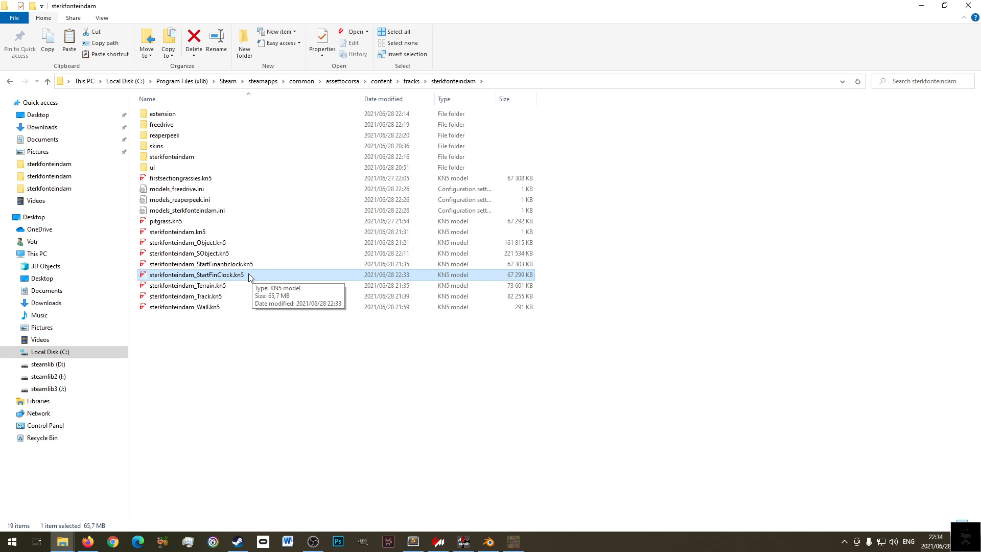
- Switch to Content Manager and choose the Reaperpeek layout of the Sterkfonteindam track for the session
left_click(439, 542)
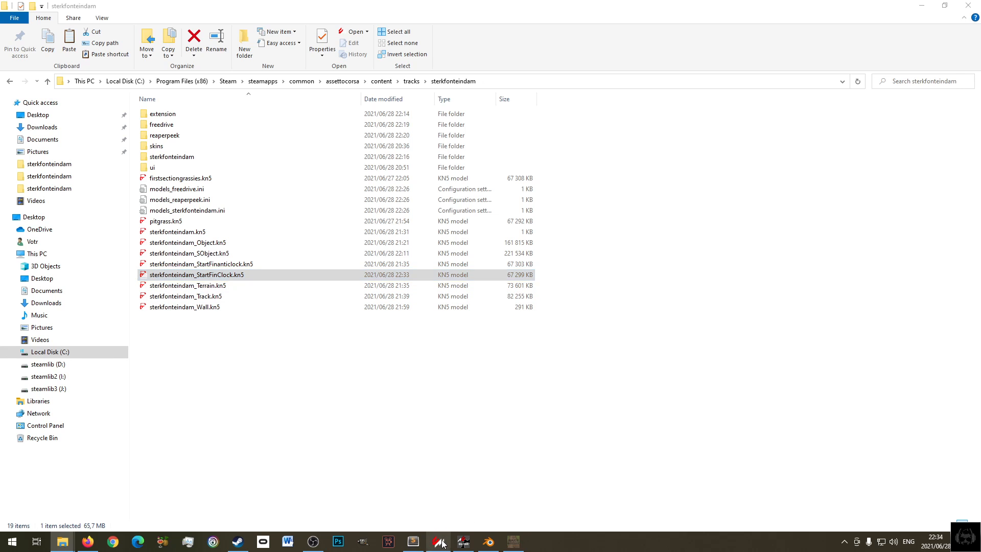
left_click(169, 72)
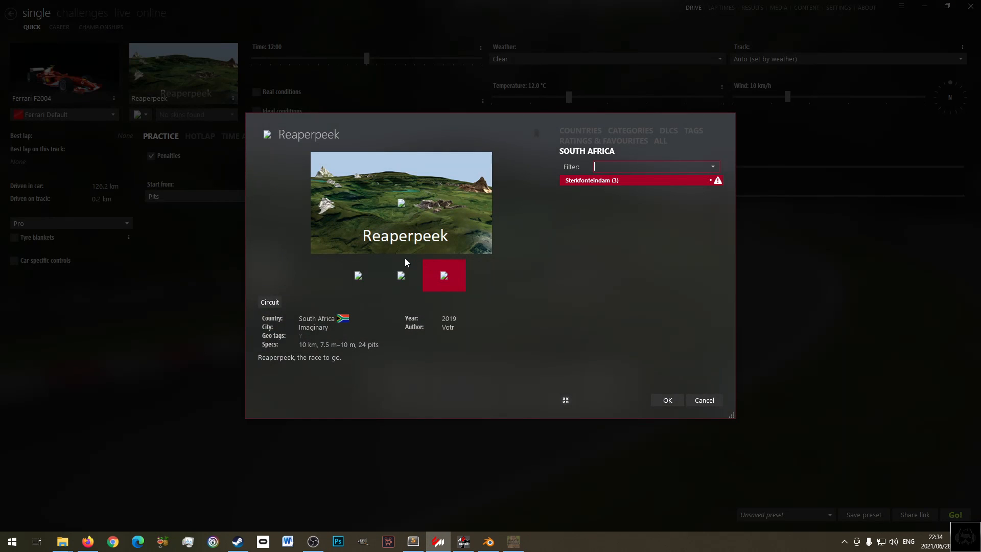
left_click(358, 273)
left_click(412, 276)
left_click(425, 276)
left_click(673, 401)
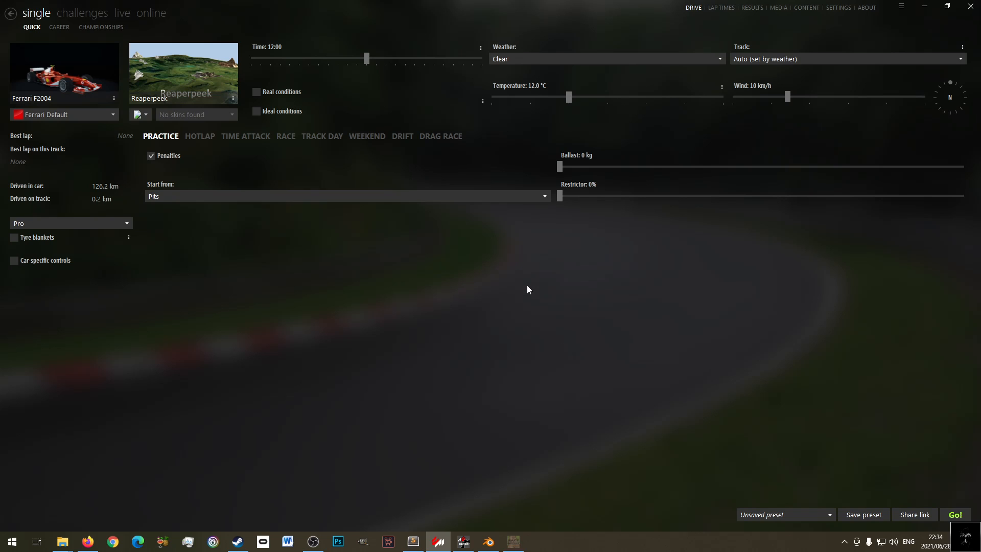
- Compare the StartFin and StartFinClock KN5 files in the export folder, and look at the track editor and ksEditor
mouse_move(63, 541)
left_click(146, 496)
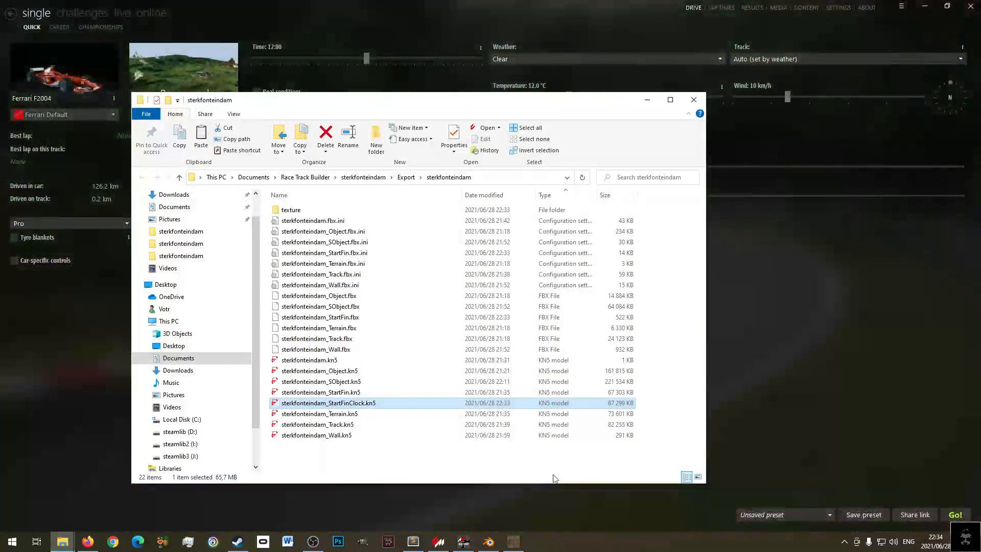
left_click_drag(671, 392, 596, 408)
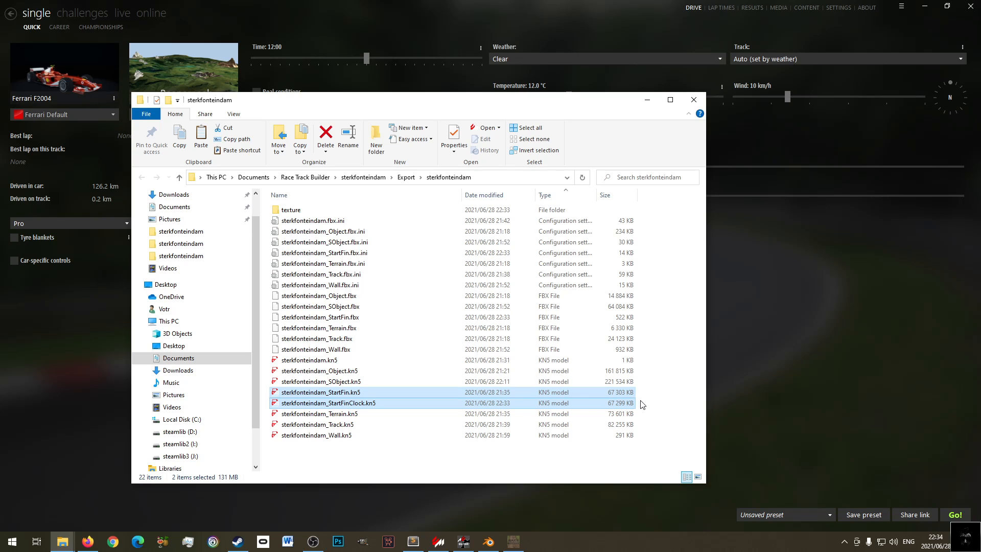
left_click_drag(654, 405, 586, 395)
left_click(587, 12)
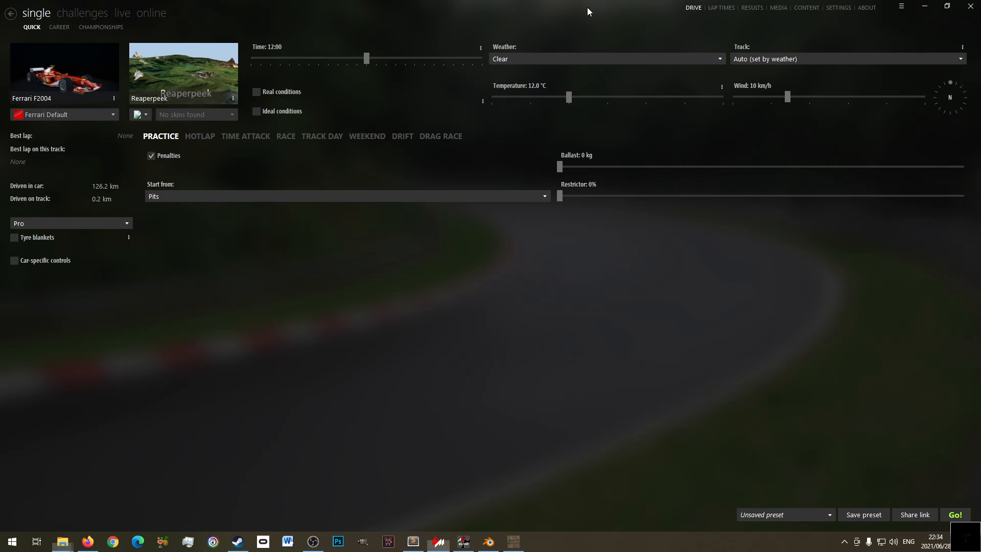
left_click(514, 545)
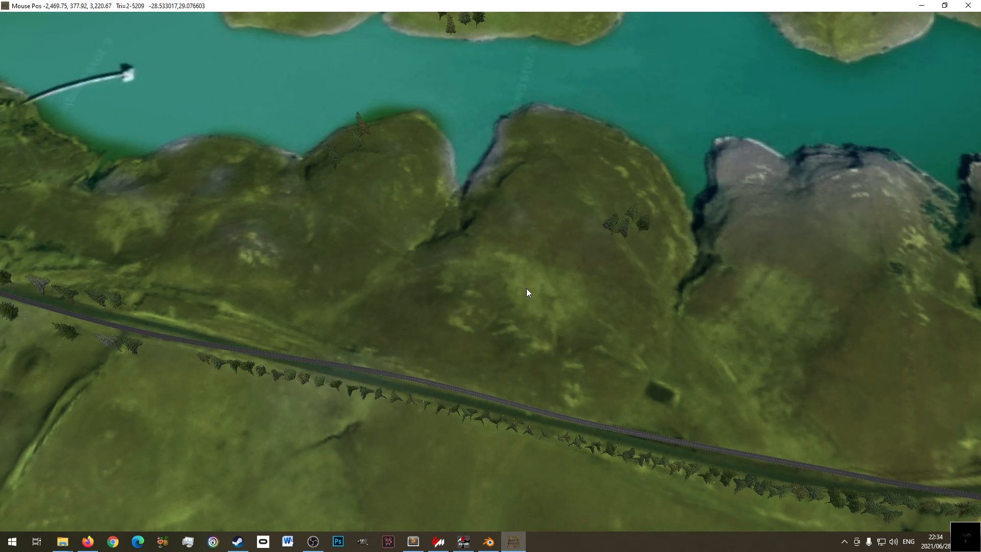
left_click(463, 544)
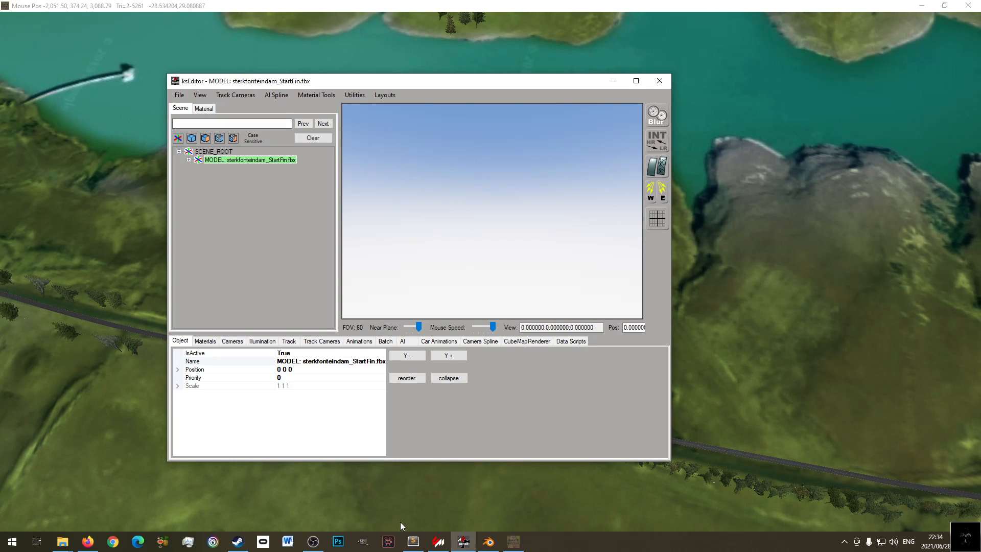
- Return to Content Manager, launch the Practice session on Reaperpeek with the Ferrari F2004, and take the car onto the track
left_click(439, 544)
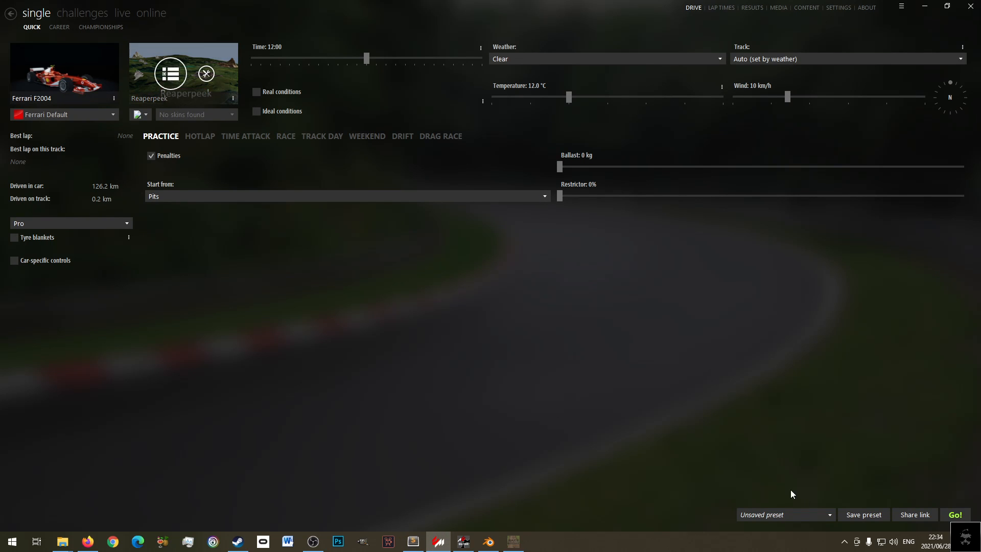
left_click(955, 514)
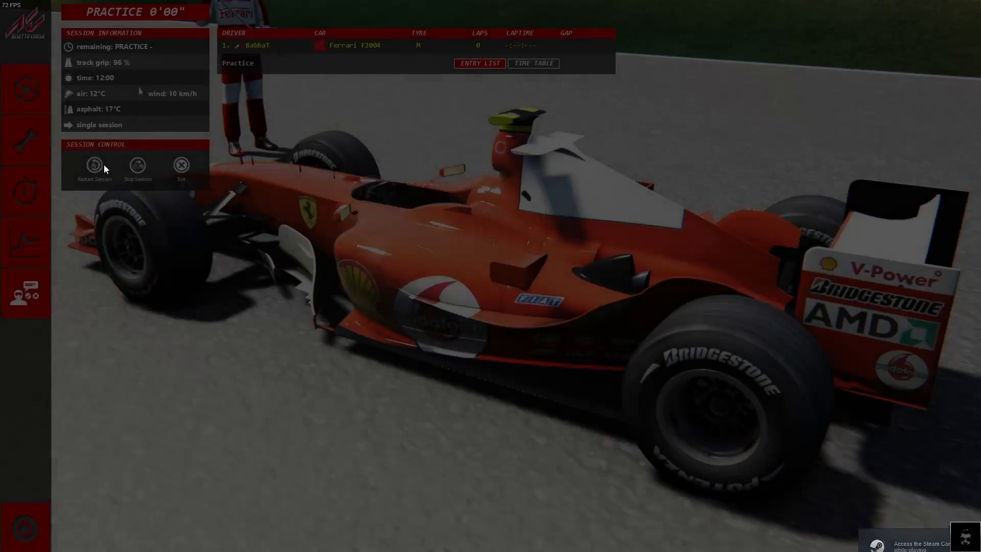
left_click(27, 90)
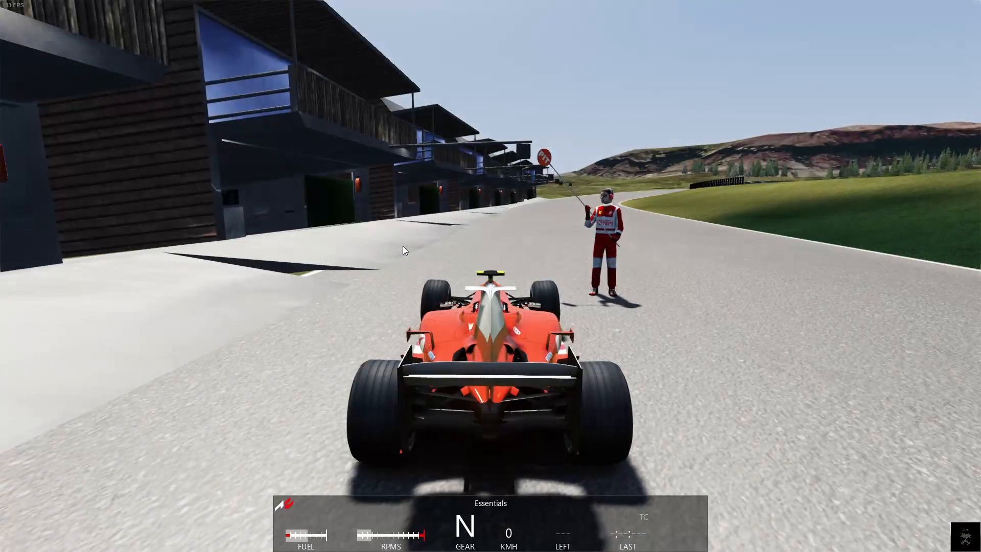
- Test-drive the Ferrari out of the pit lane and along the road, and pause the session
key("Up")
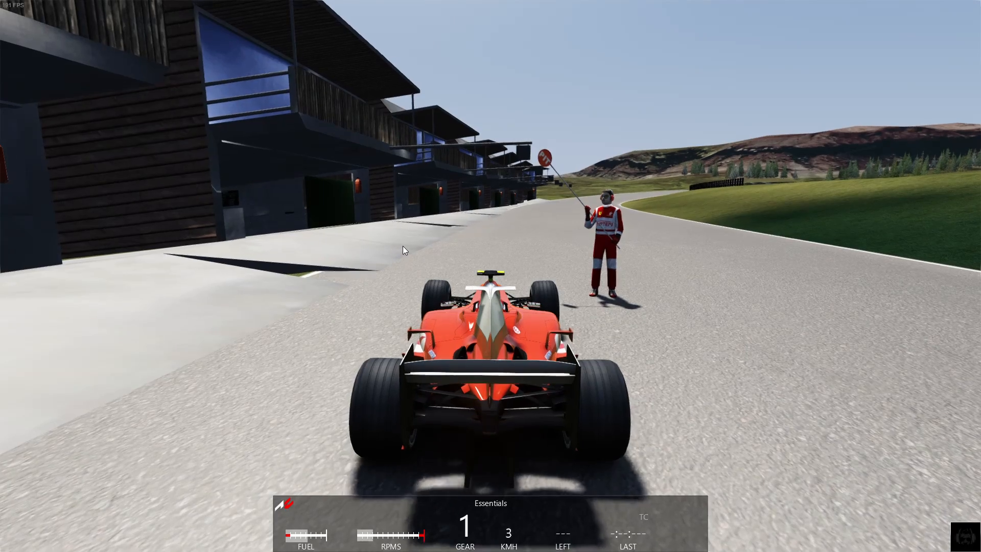
key("Right")
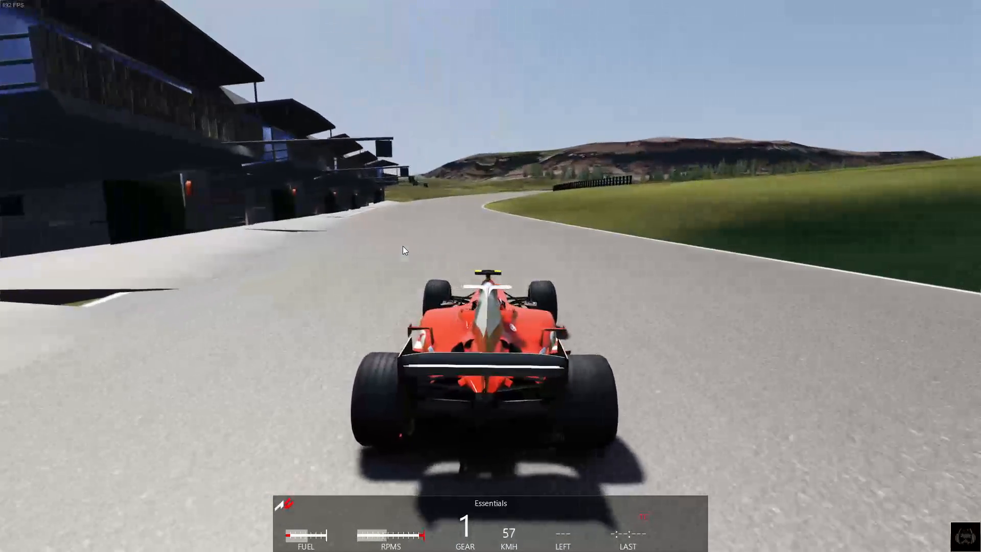
key("Left")
key("Right")
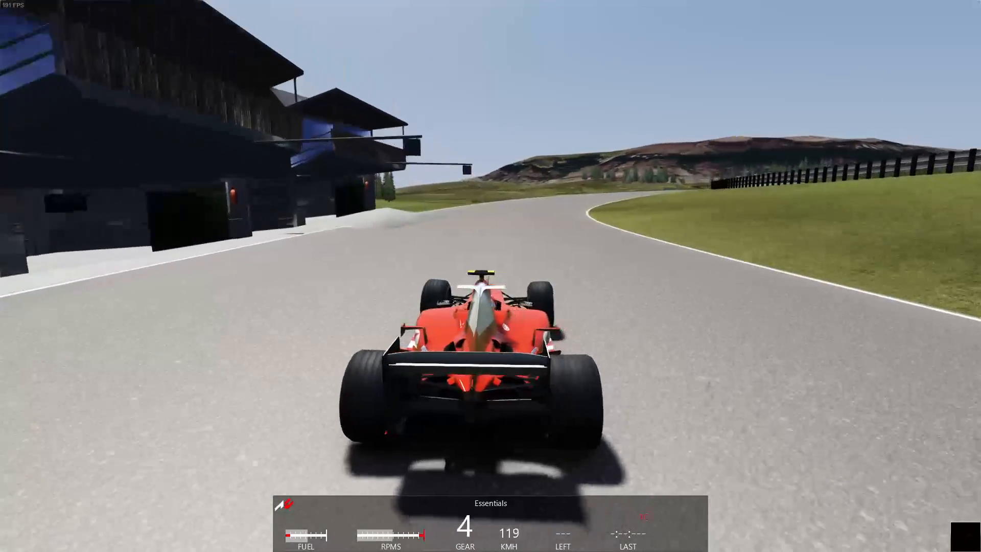
key("Right")
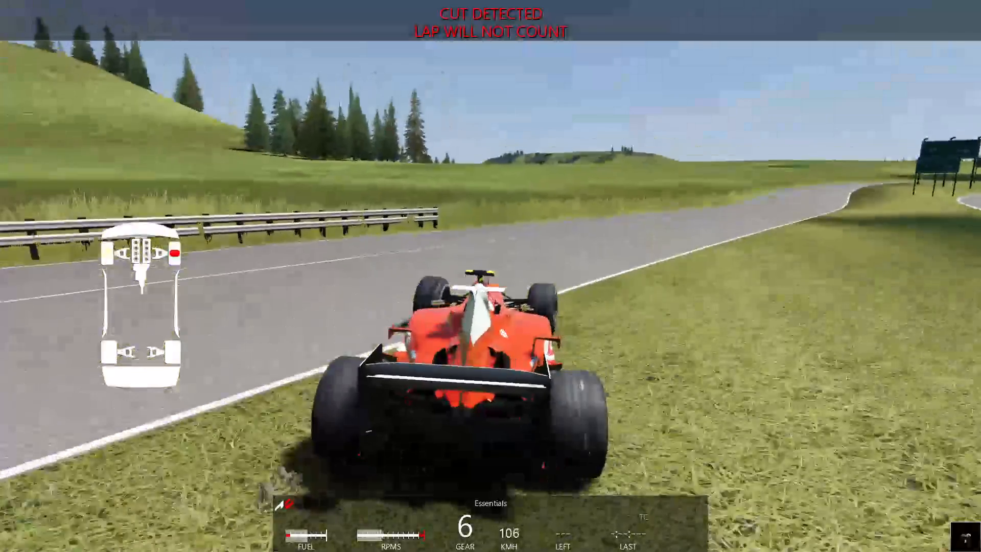
key("Escape")
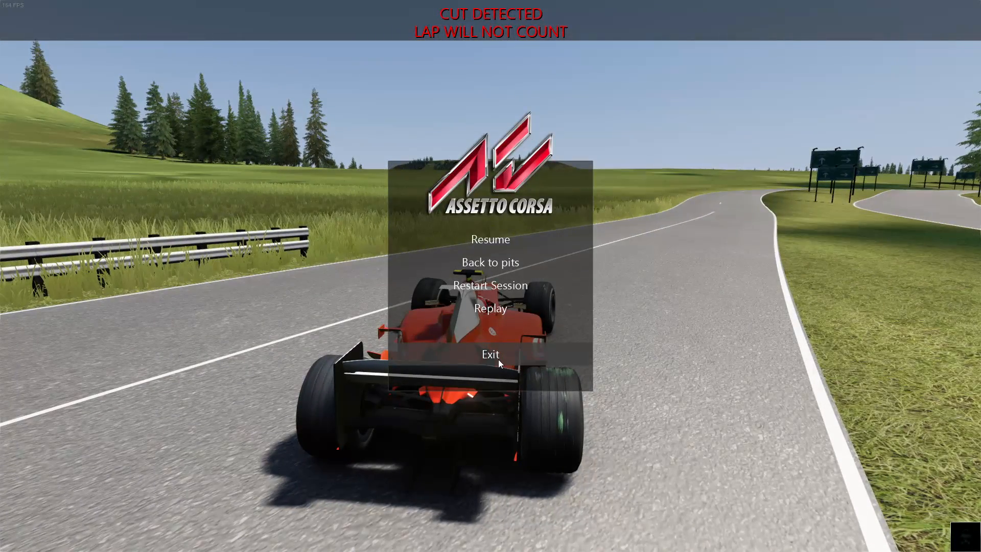
- Exit the practice session, close its results, and switch to ksEditor
left_click(490, 354)
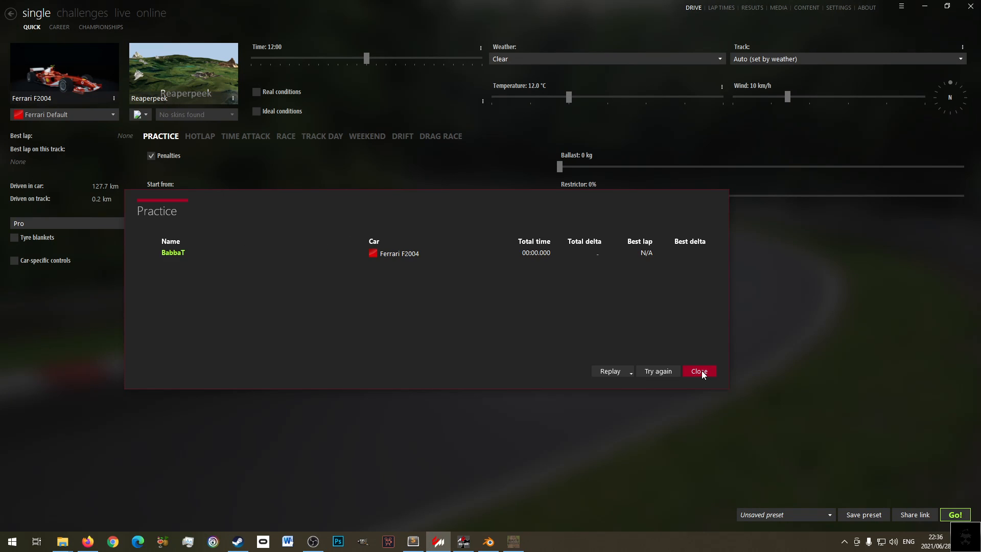
left_click(701, 371)
left_click(465, 542)
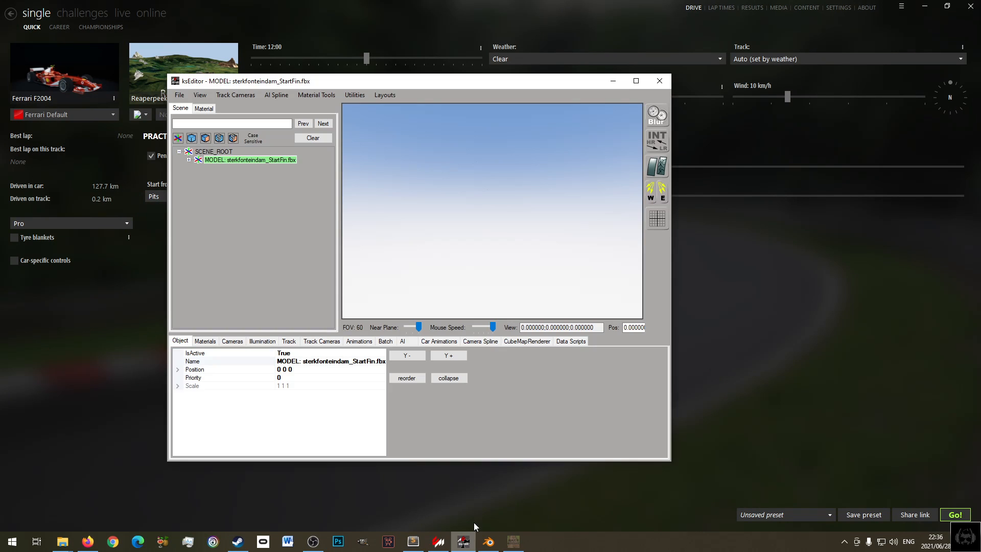
- Restart ksEditor and open sterkfonteindam_Track.fbx from the track's export folder
left_click(661, 77)
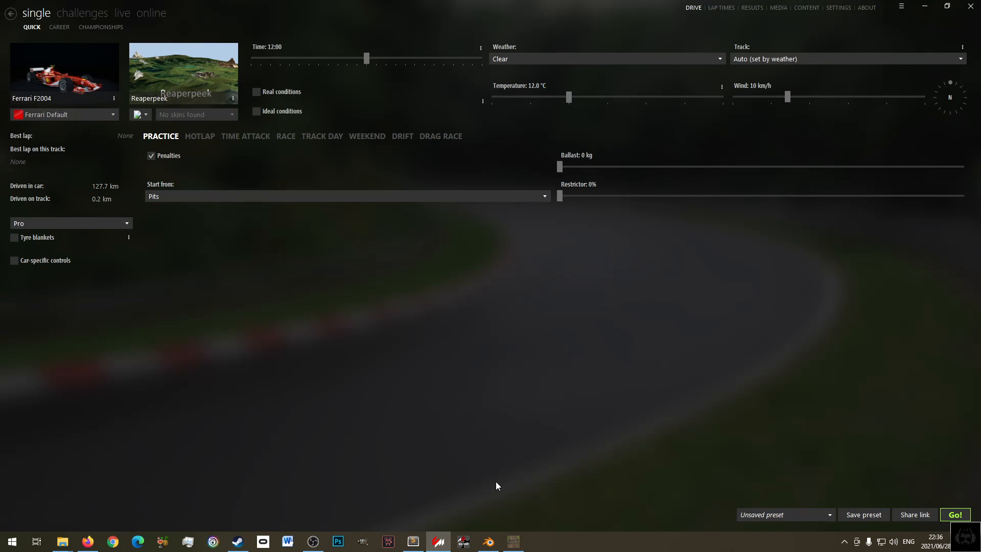
left_click(464, 542)
left_click(179, 95)
left_click(190, 124)
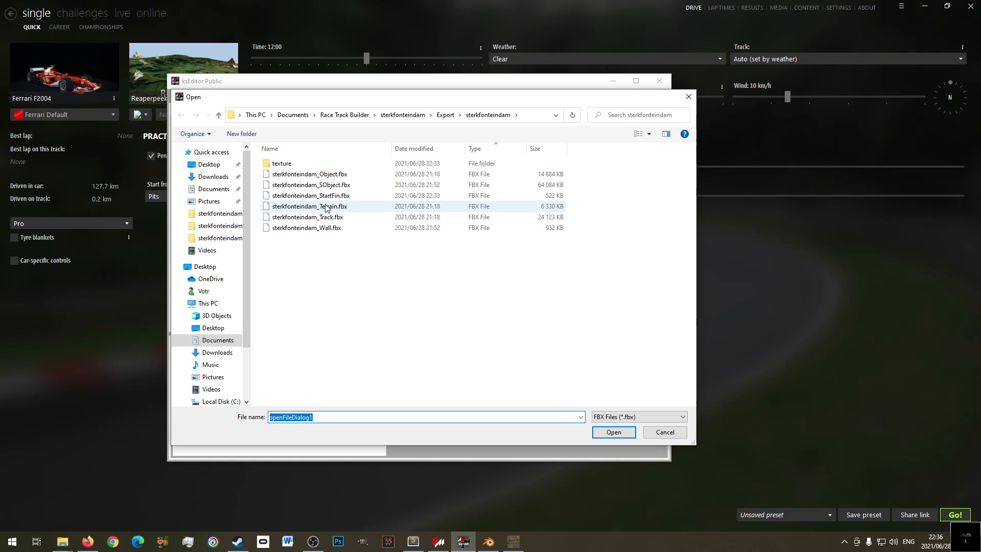
double_click(325, 217)
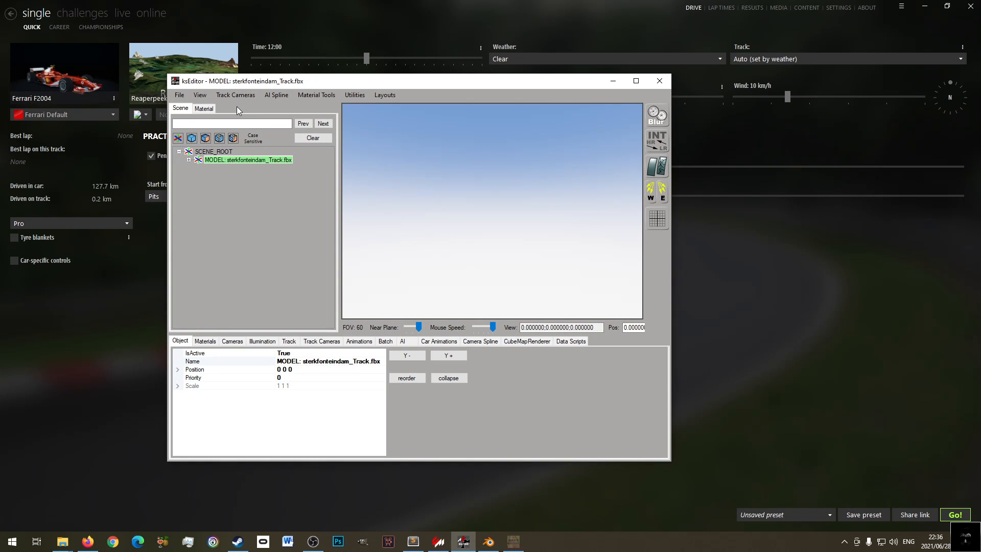
- Find the pit lane road in the 3D view and select its mesh, 1ROAD177
left_click_drag(507, 233, 644, 206)
left_click_drag(543, 187, 584, 243)
key("Up")
key("Up")
key("Up")
key("Up")
key("Up")
key("Up")
left_click(526, 259, "ctrl")
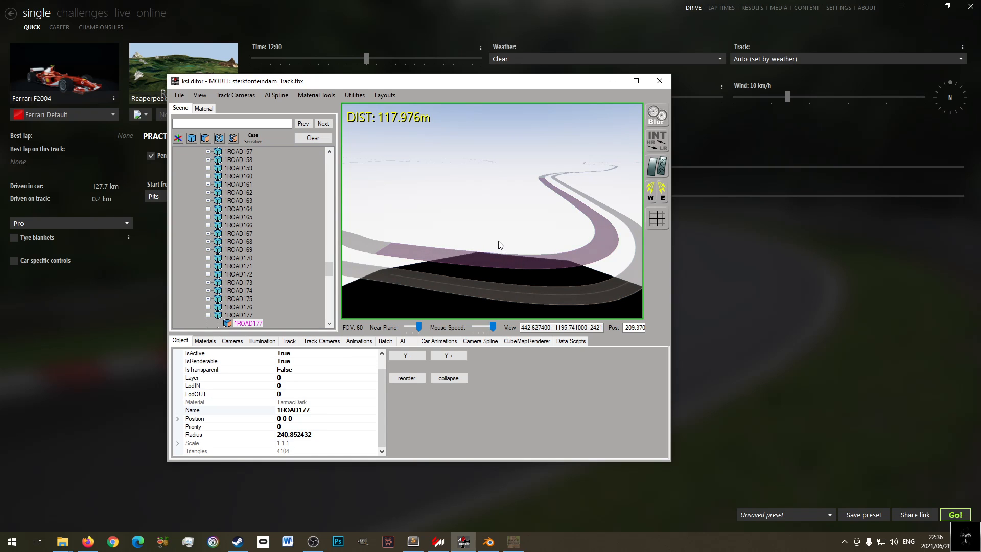
- Switch to Firefox and open the bookmarked "Build your FIRST track - BASIC GUIDE" tutorial in a new tab
left_click(89, 542)
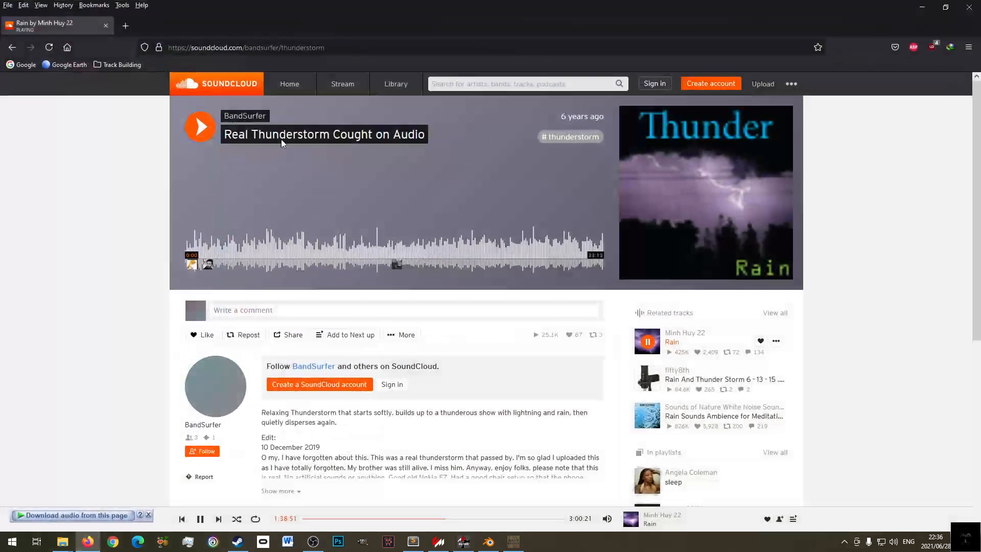
left_click(130, 25)
left_click(117, 64)
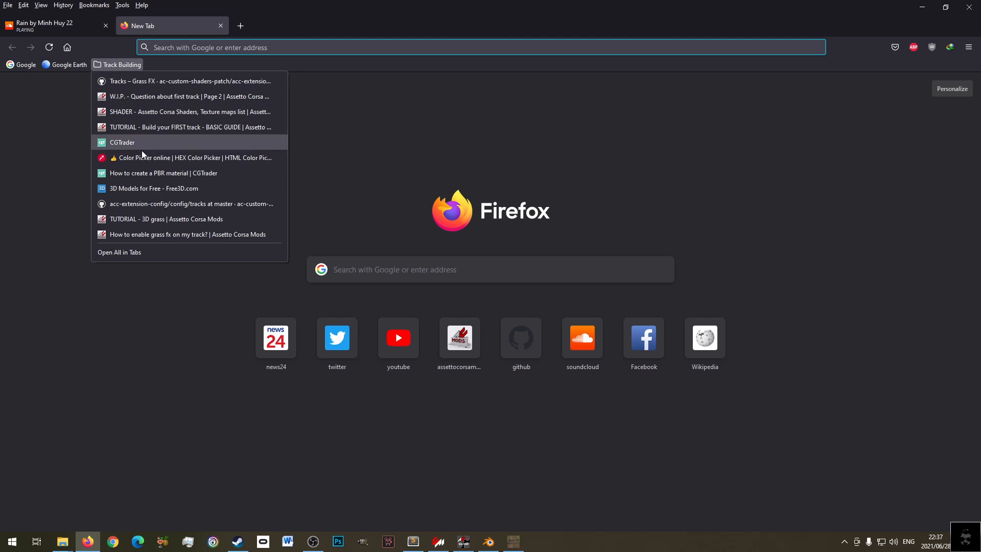
left_click(209, 127)
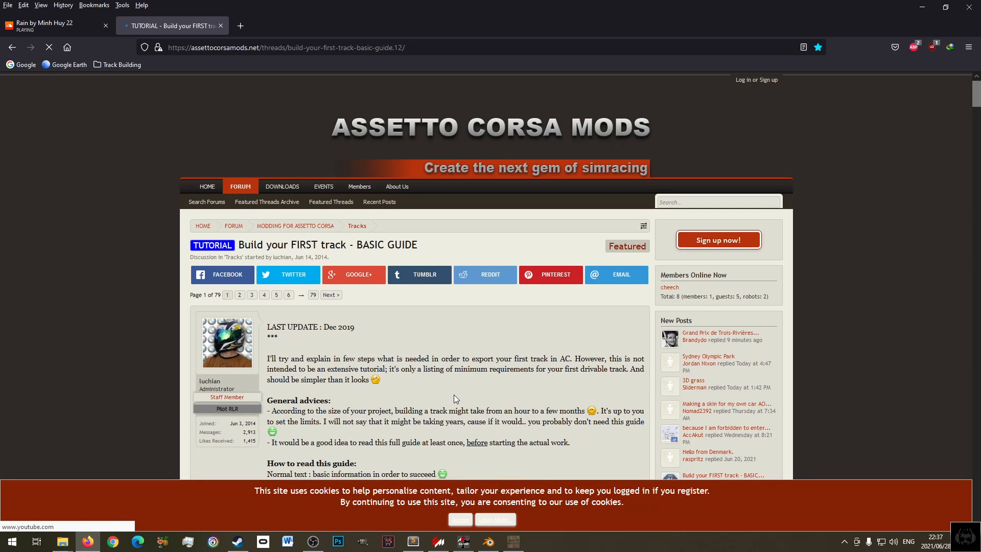
- Read through the guide's surface naming, troubleshooting and FAQ sections for how pit lane meshes must be named
scroll(455, 395, "down", 7)
right_click(464, 374)
left_click(446, 345)
scroll(448, 345, "down", 2)
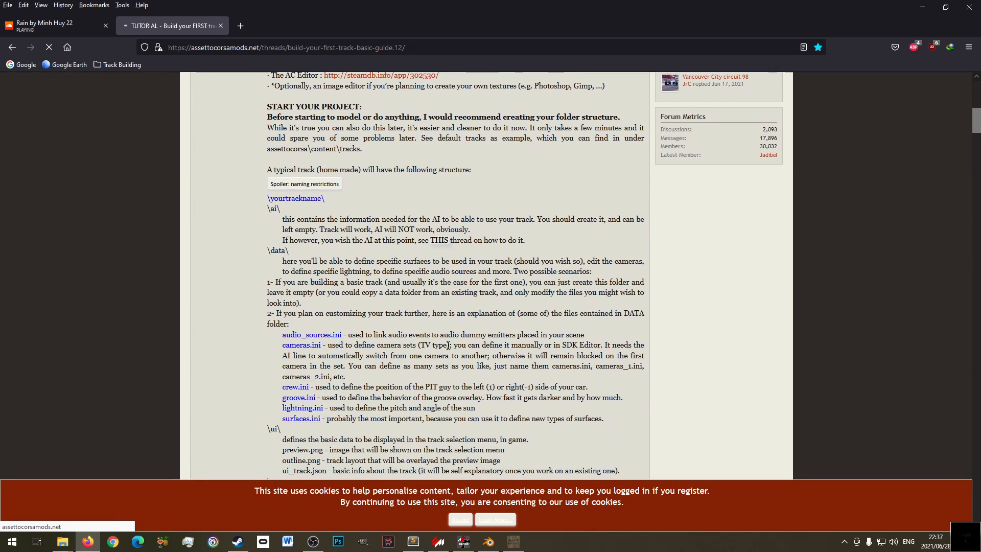
key("alt+Left")
scroll(478, 369, "down", 7)
scroll(478, 360, "down", 15)
scroll(479, 361, "up", 9)
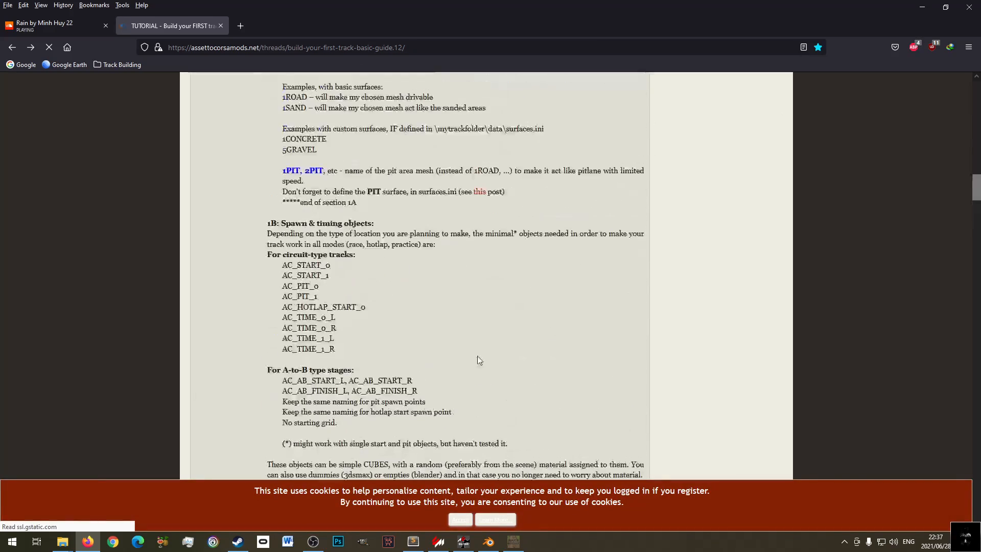
scroll(497, 311, "down", 5)
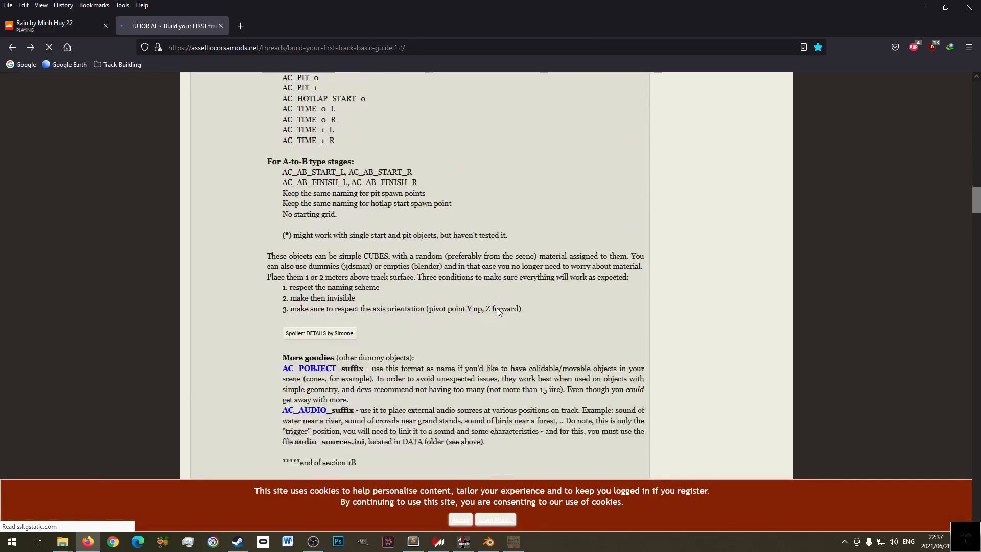
scroll(497, 311, "down", 5)
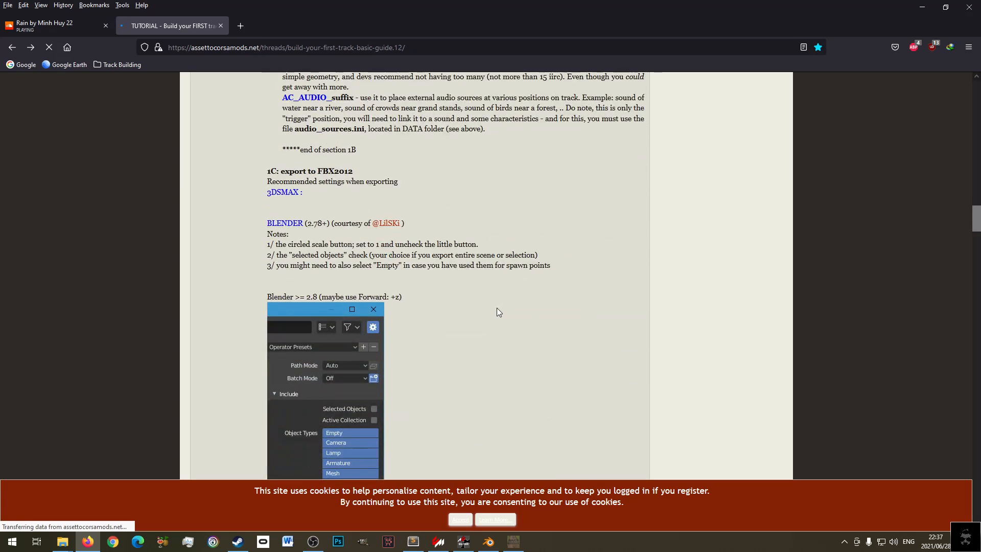
scroll(497, 311, "down", 15)
scroll(517, 310, "down", 10)
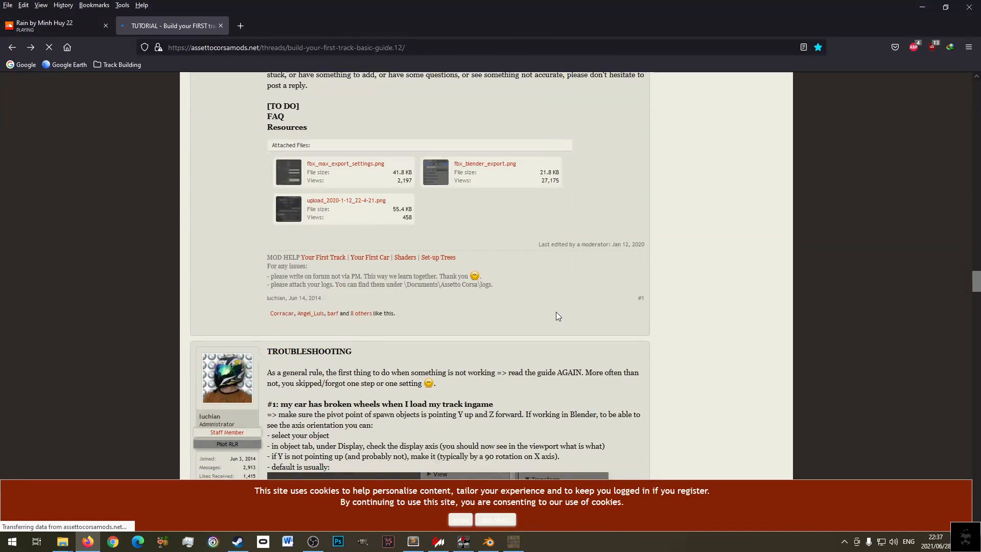
scroll(556, 312, "down", 15)
scroll(556, 312, "down", 10)
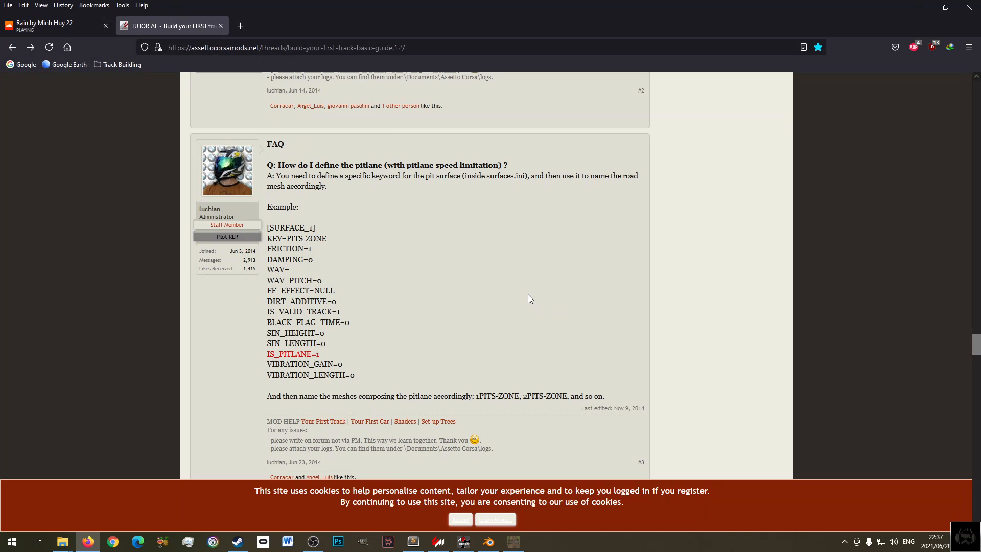
scroll(529, 299, "up", 7)
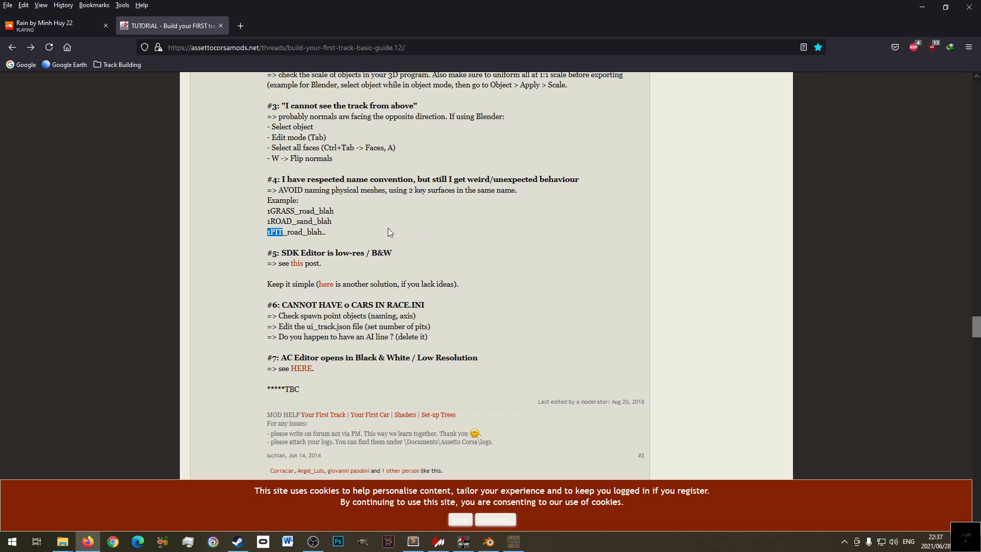
- Return to ksEditor and rename the selected 1ROAD177 pit lane mesh to 1PIT
left_click(464, 542)
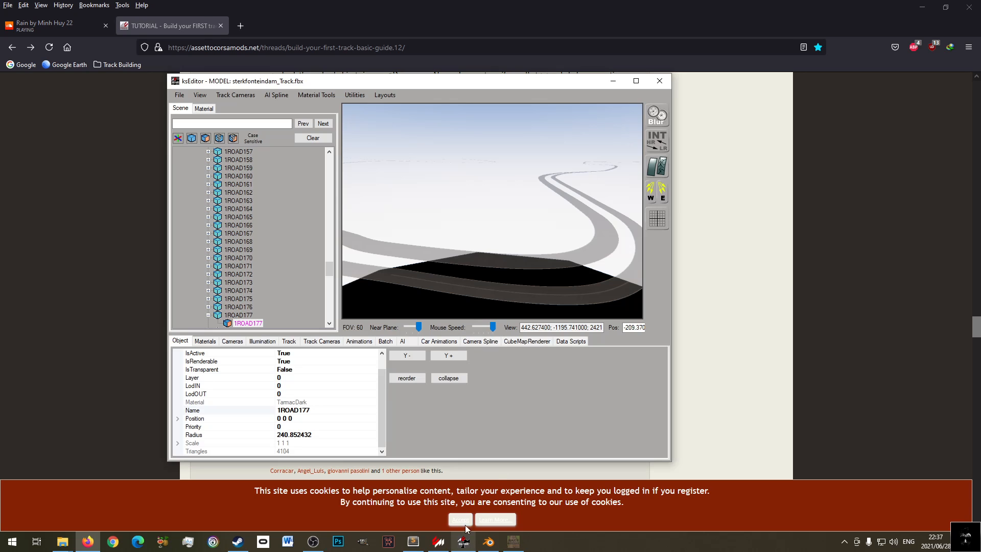
left_click(469, 257)
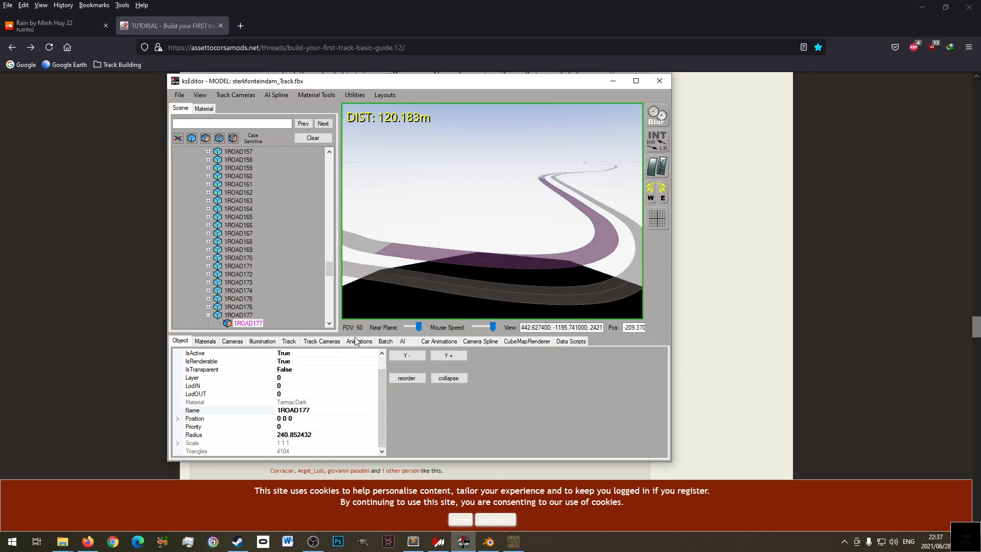
left_click(310, 411)
left_click(487, 257)
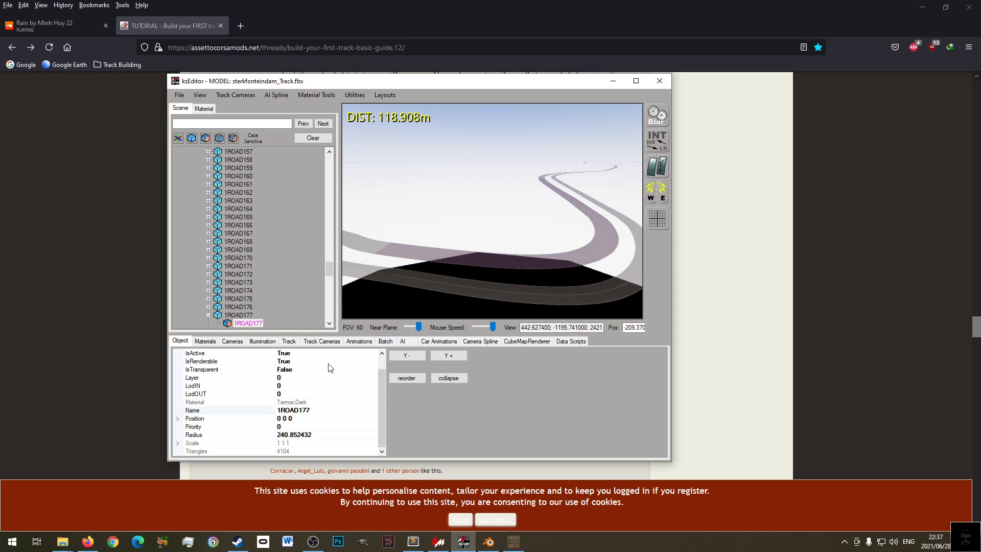
left_click(281, 410)
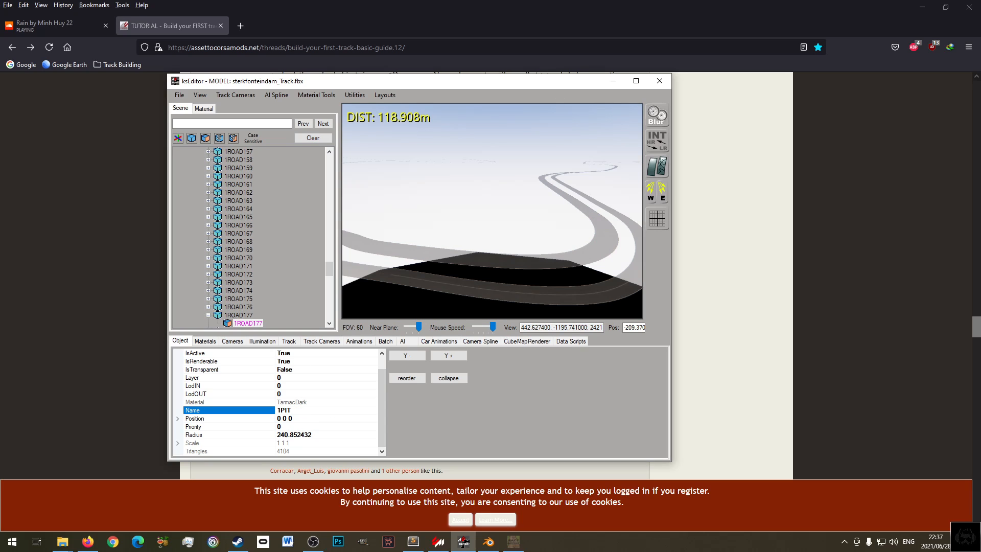
- Save the model as a track KN5, replacing sterkfonteindam_Track.kn5 in the export folder
left_click(174, 95)
mouse_move(240, 145)
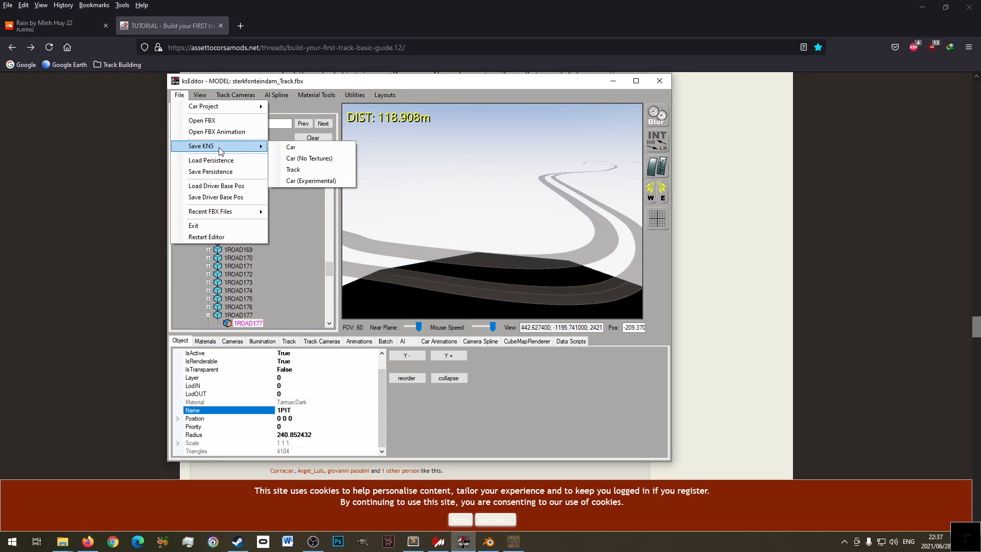
left_click(297, 169)
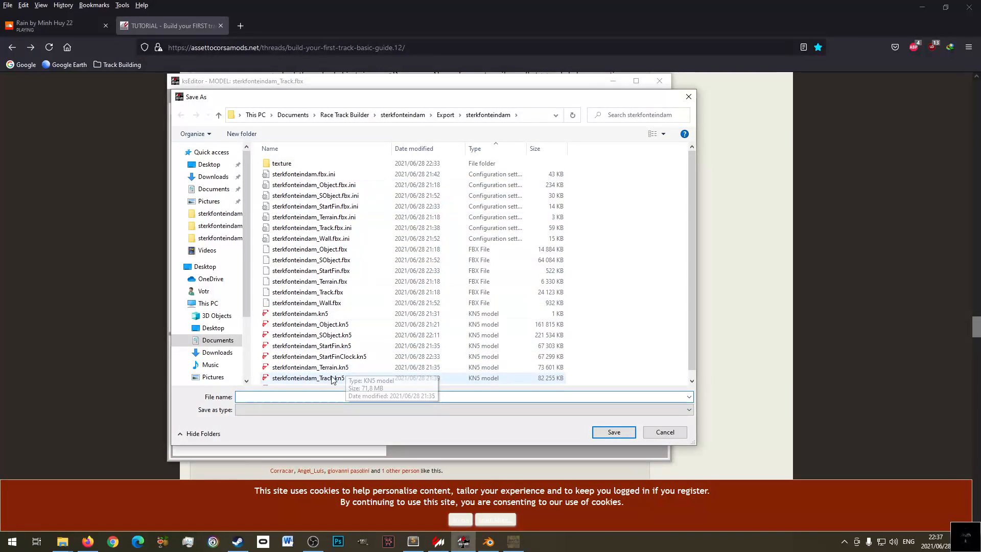
left_click(332, 378)
left_click(614, 433)
left_click(516, 272)
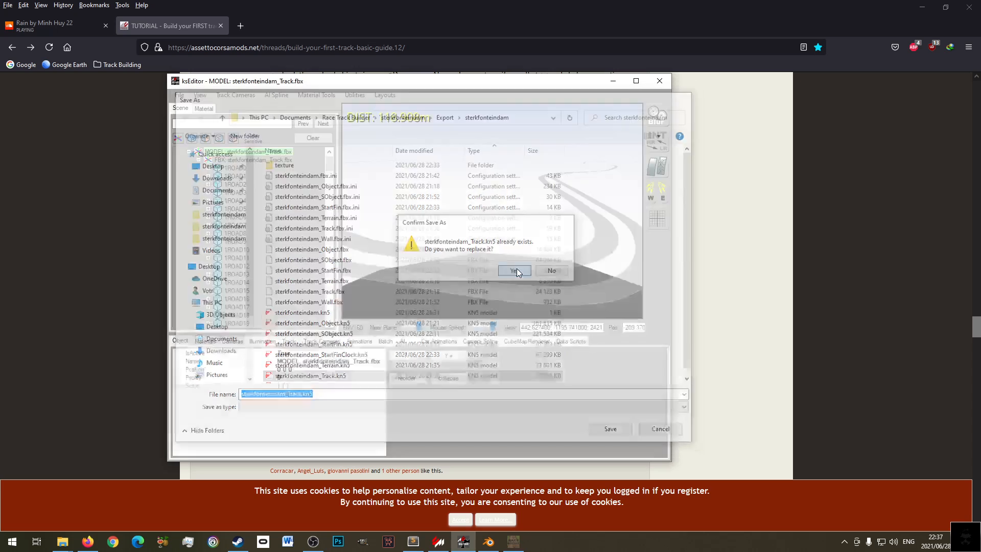
left_click(571, 309)
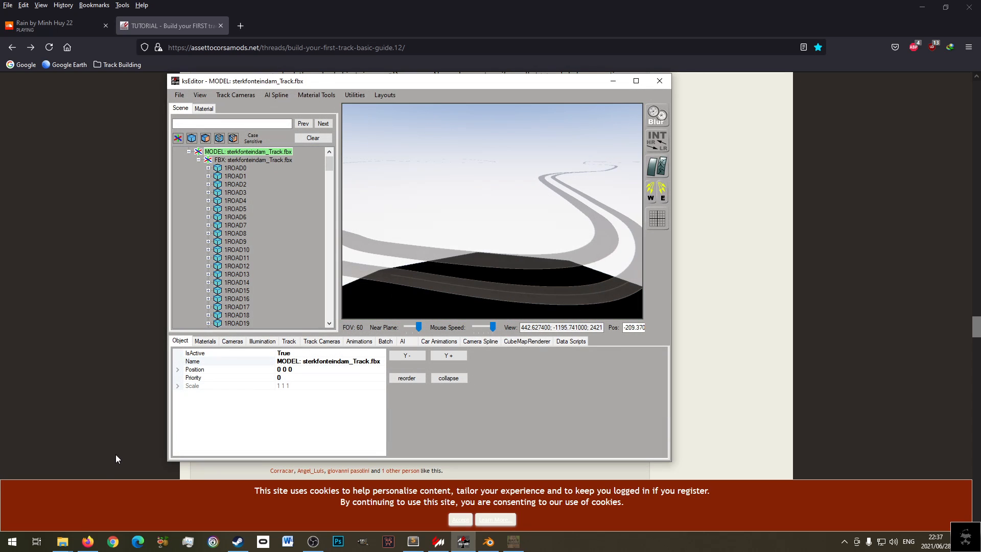
- Copy sterkfonteindam_Track.kn5 from the Race Track Builder export folder
mouse_move(63, 540)
left_click(197, 494)
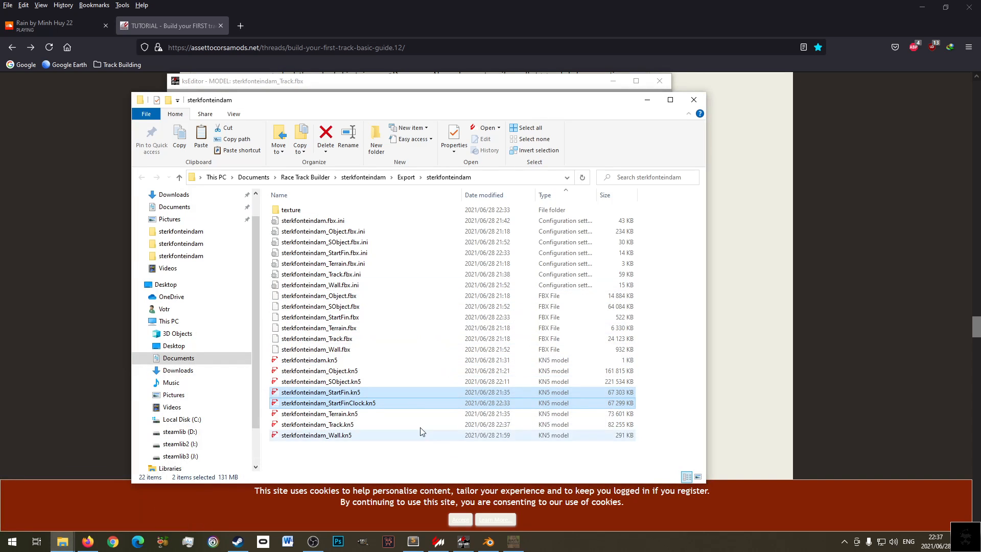
right_click(341, 416)
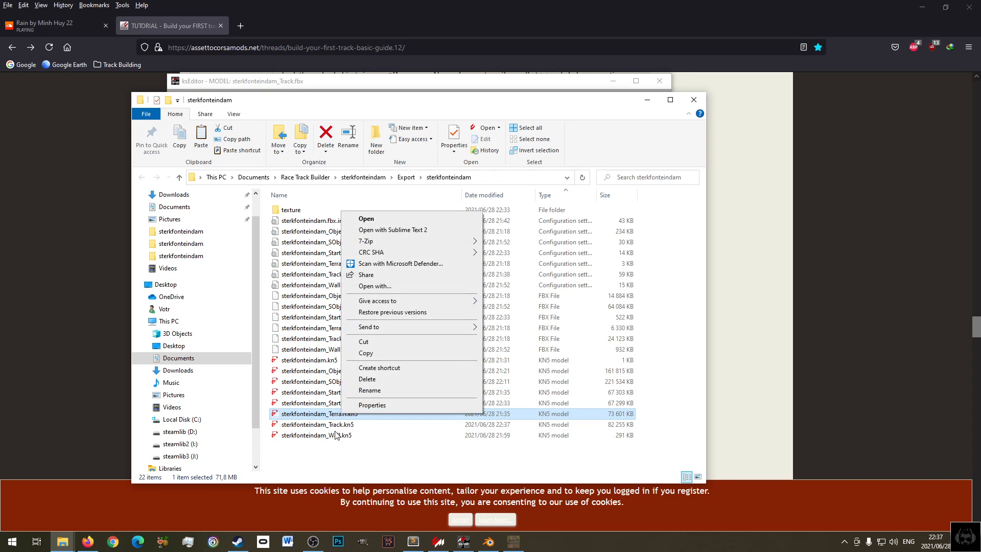
left_click(334, 425)
right_click(334, 427)
left_click(361, 367)
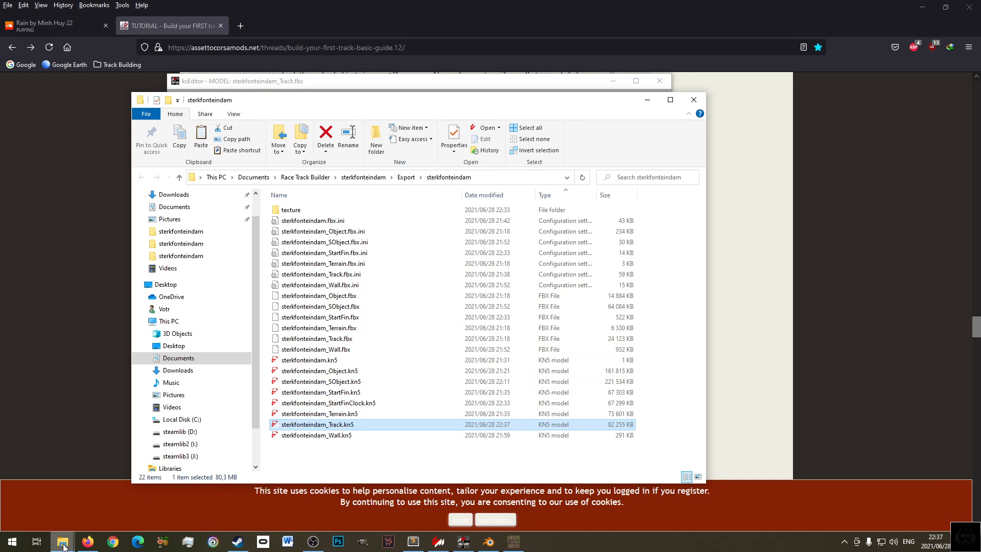
- Paste the copied KN5 into Assetto Corsa's sterkfonteindam track folder, replacing the existing file
mouse_move(62, 541)
left_click(118, 466)
right_click(232, 415)
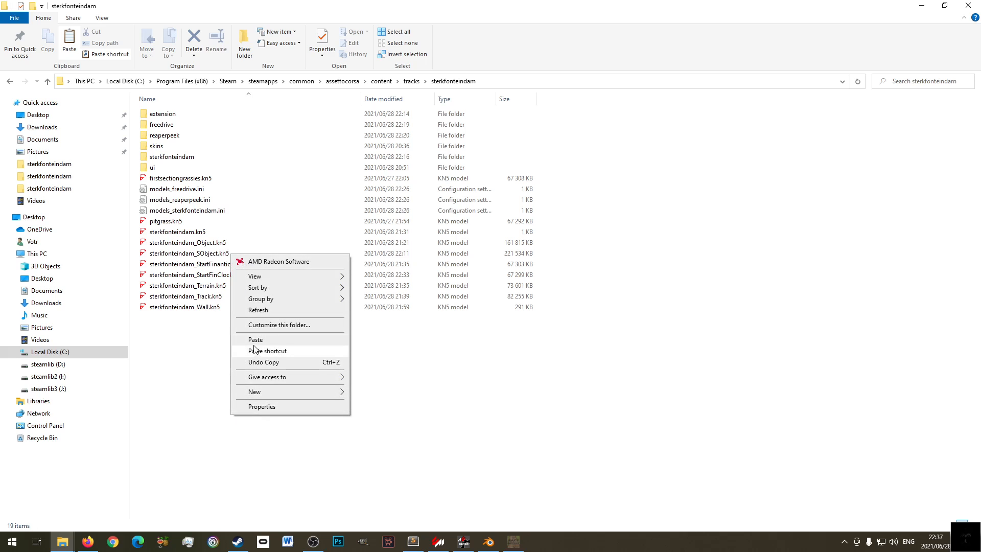
left_click(255, 340)
left_click(452, 201)
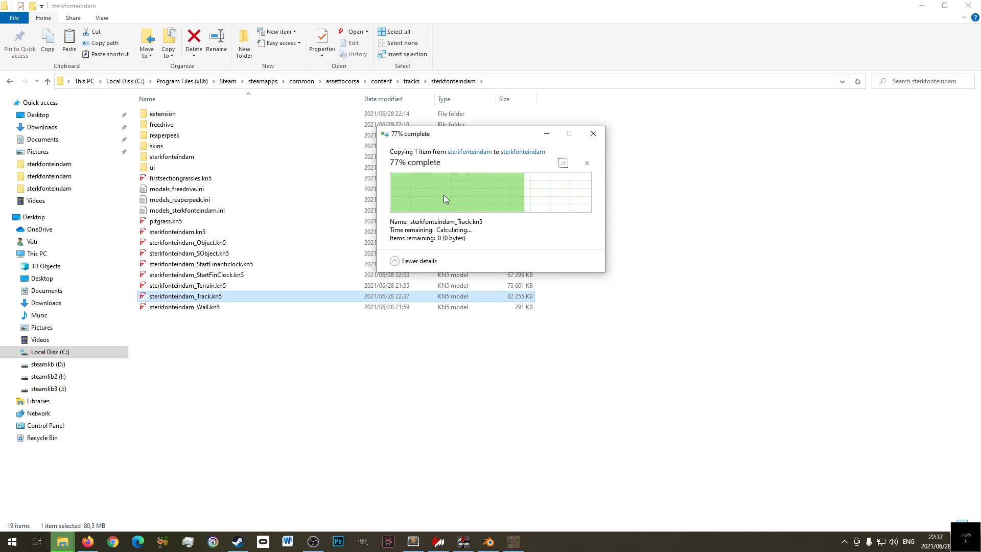
- Switch to Content Manager, launch the Practice session on Reaperpeek with the Ferrari F2004, and get into the car
left_click(449, 548)
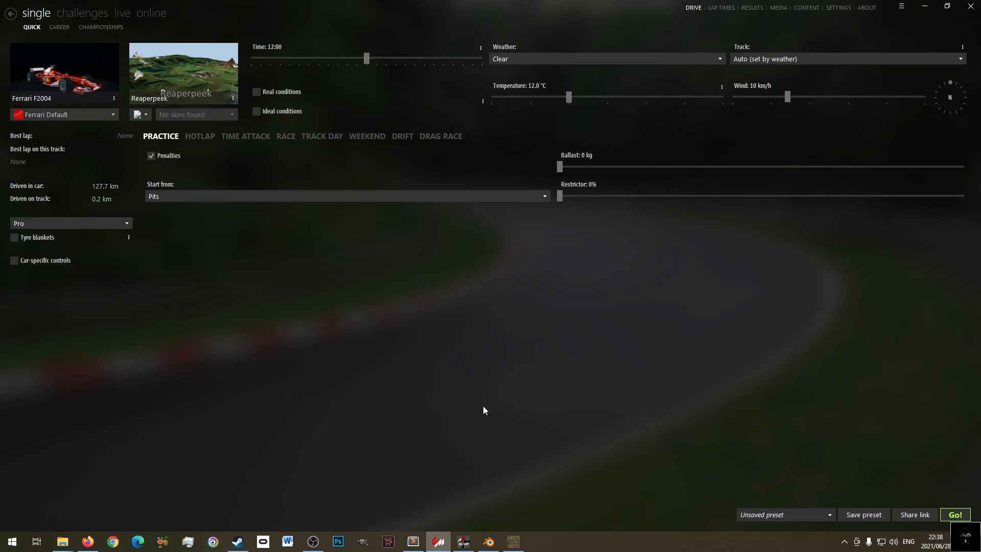
left_click(955, 513)
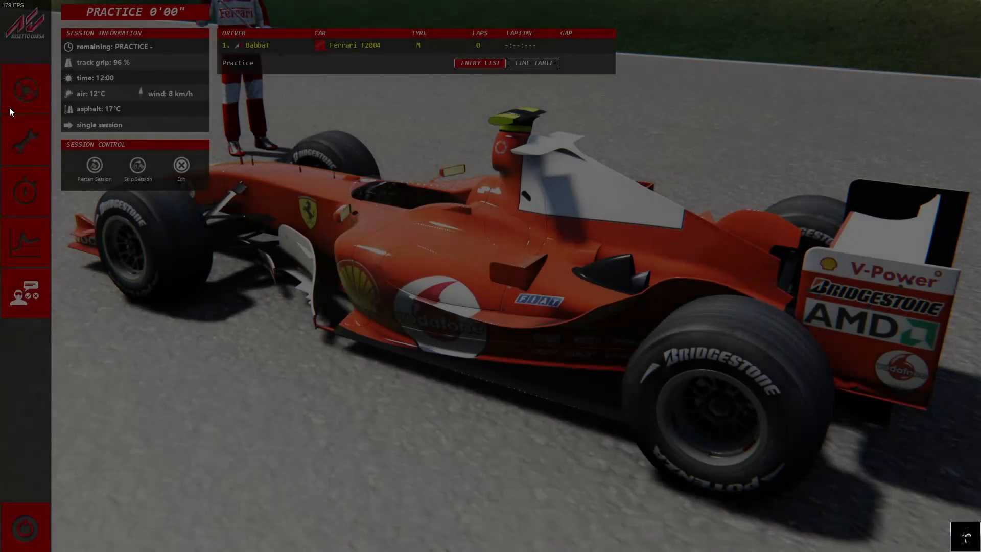
left_click(21, 96)
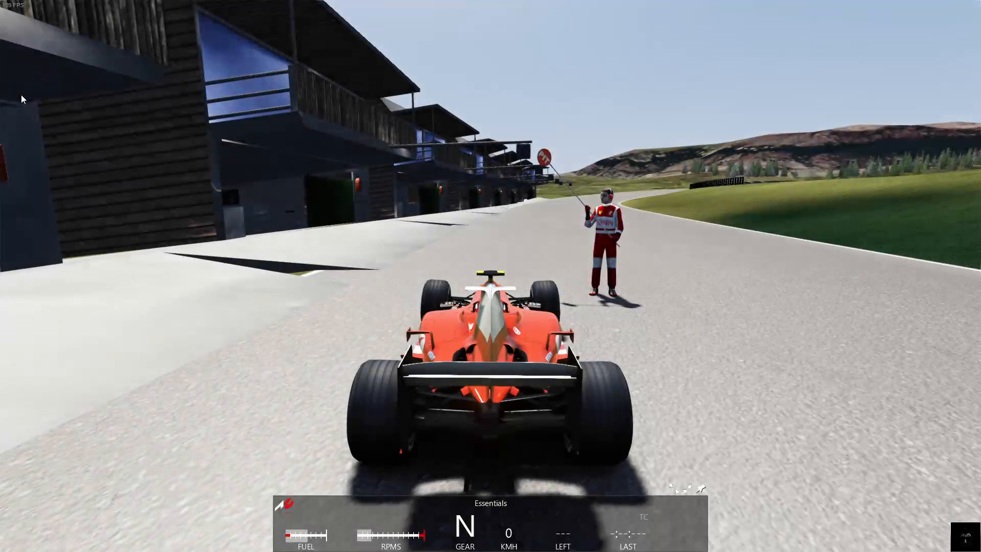
- Test-drive the Ferrari F2004 along the pit lane past the garages and out onto the open road
key("Up")
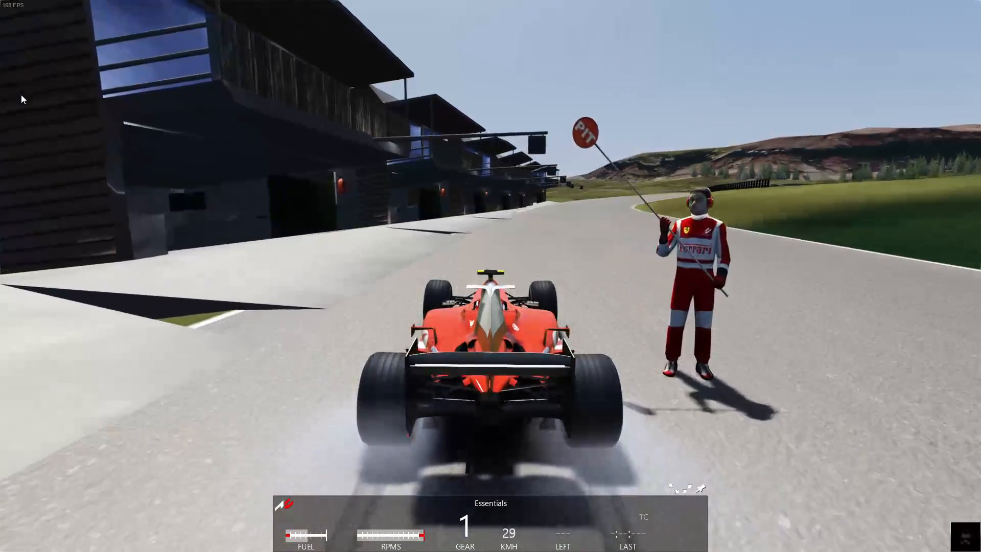
key("Right")
key("Left")
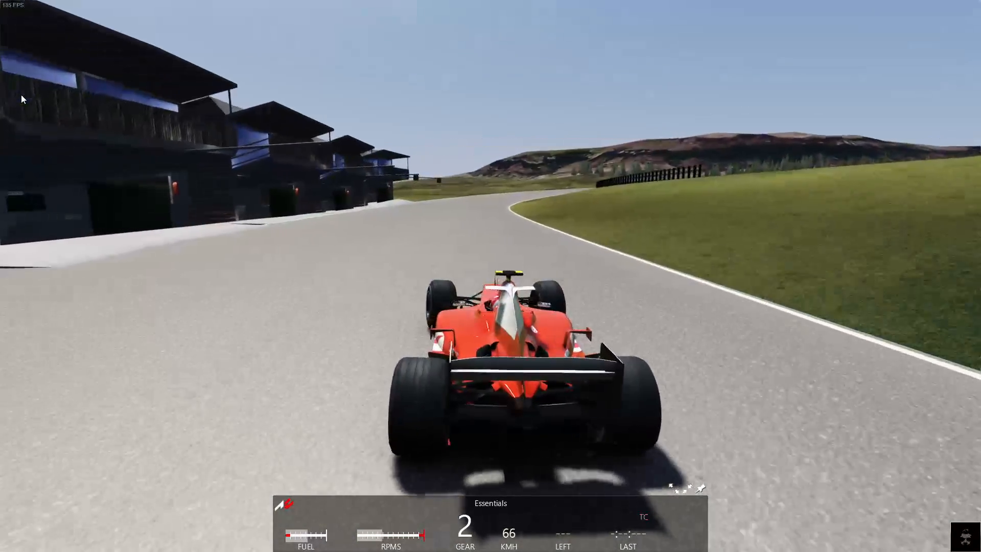
key("Down")
key("Right")
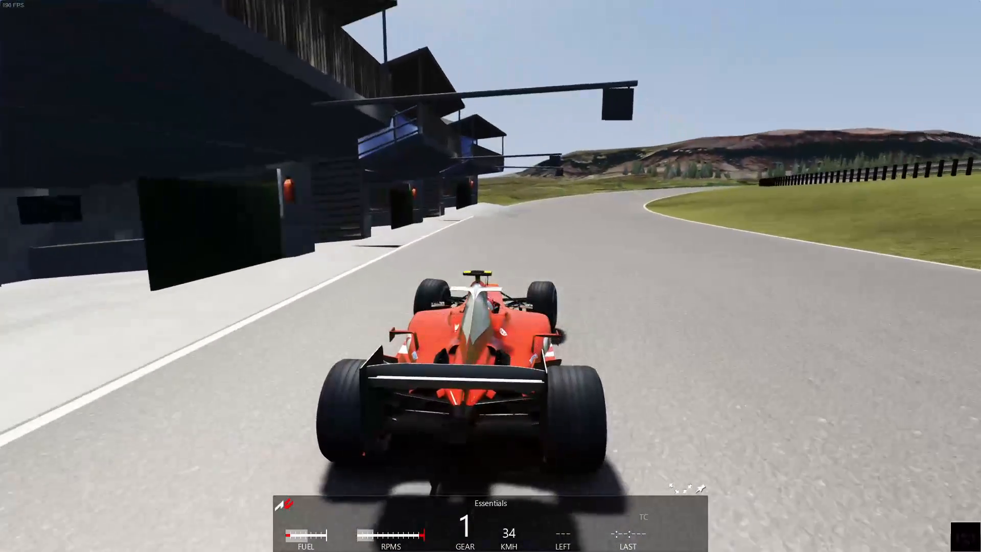
key("Up")
key("Left")
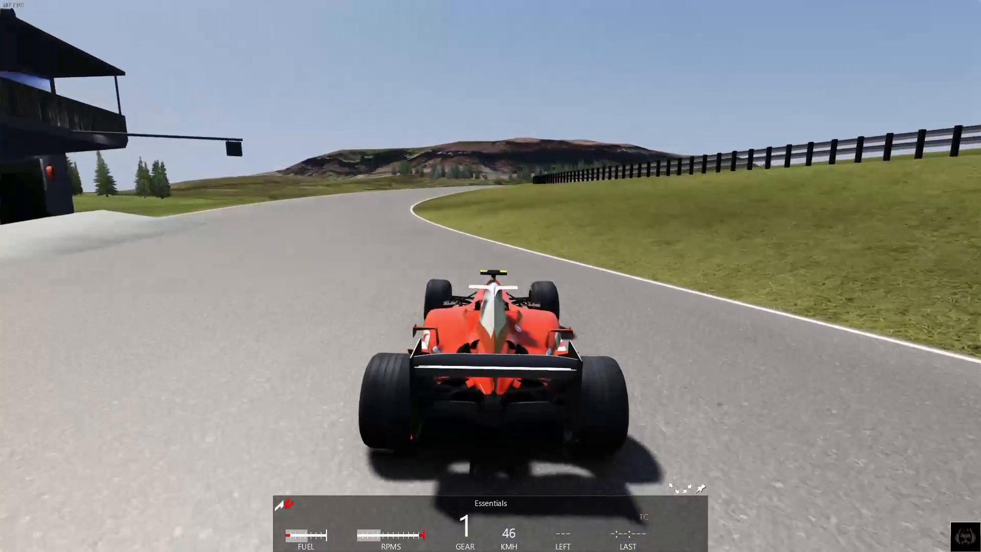
key("Up")
key("Right")
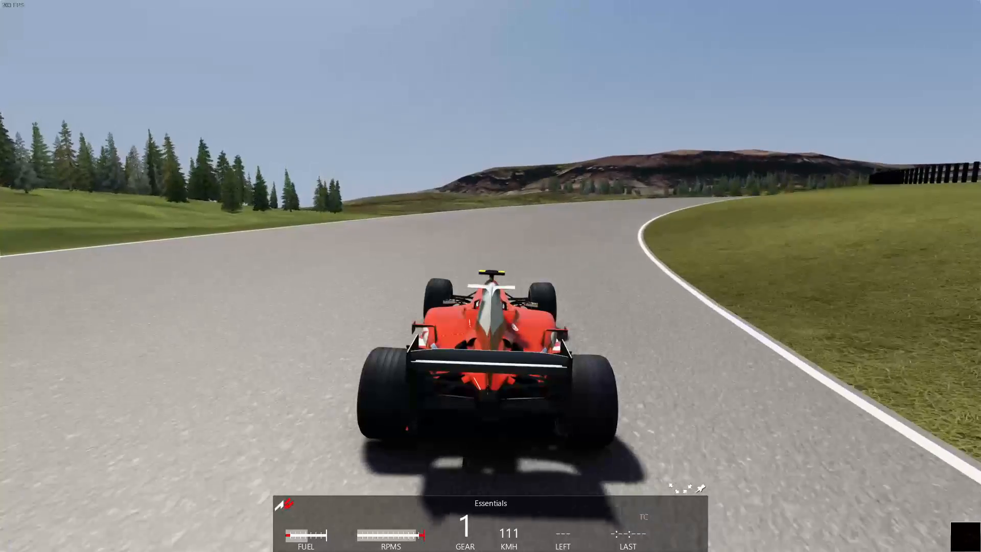
key("Right")
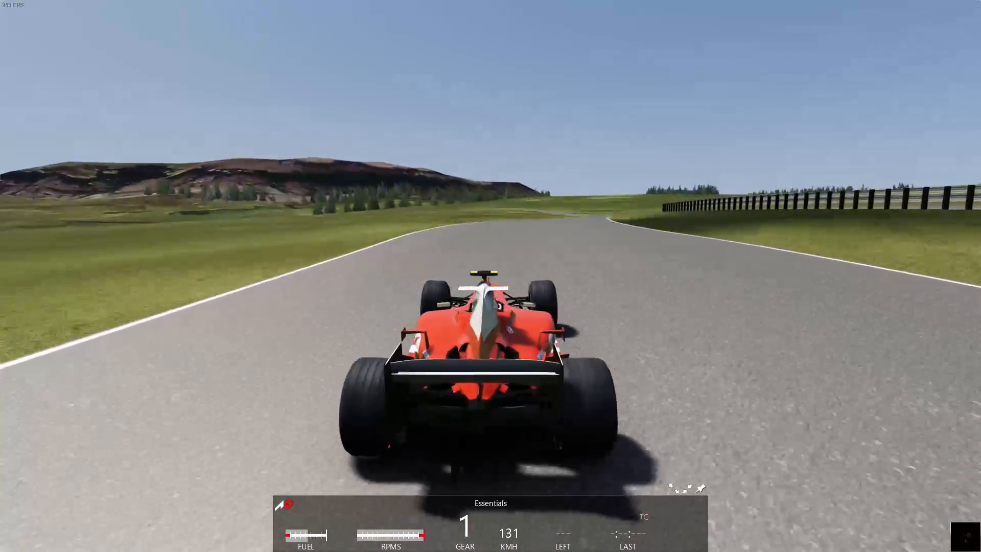
- Brake, turn the car around across the grass and rejoin the road towards the pit buildings
key("Down")
key("Down")
key("Right")
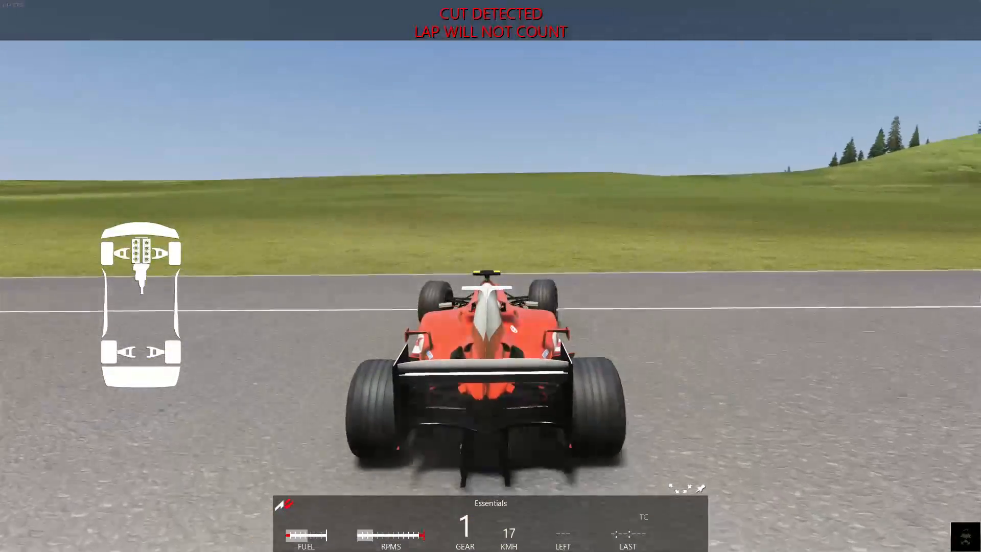
key("Up")
key("Right")
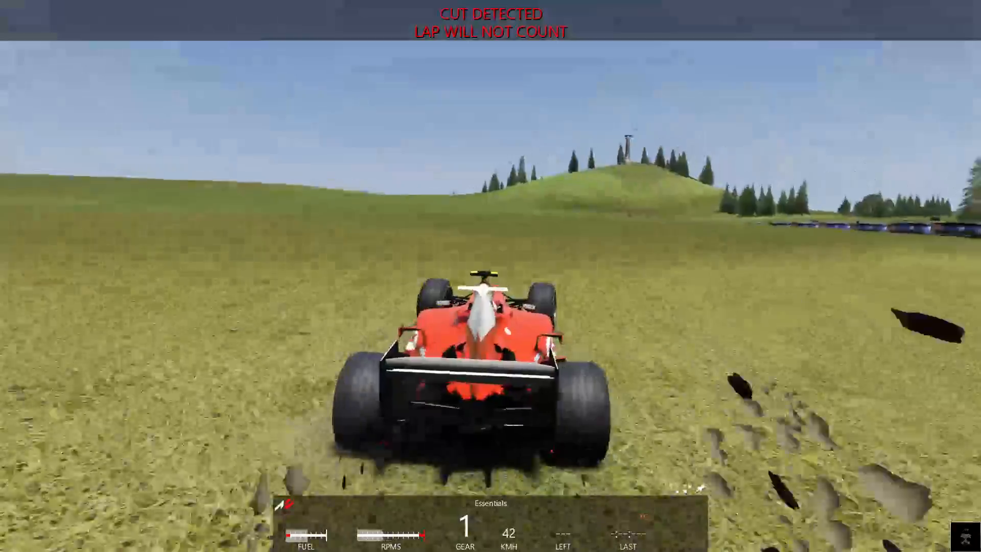
key("Left")
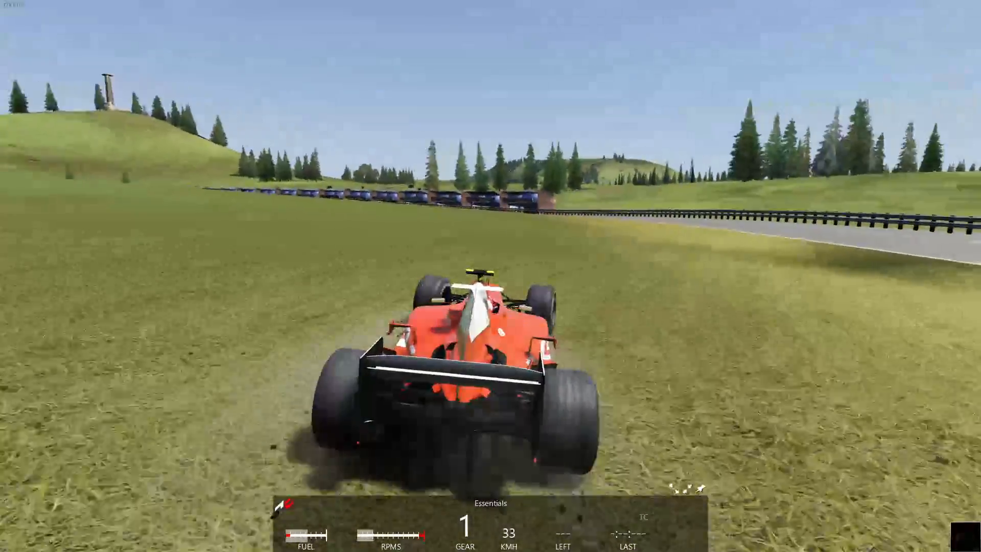
key("Right")
key("Up")
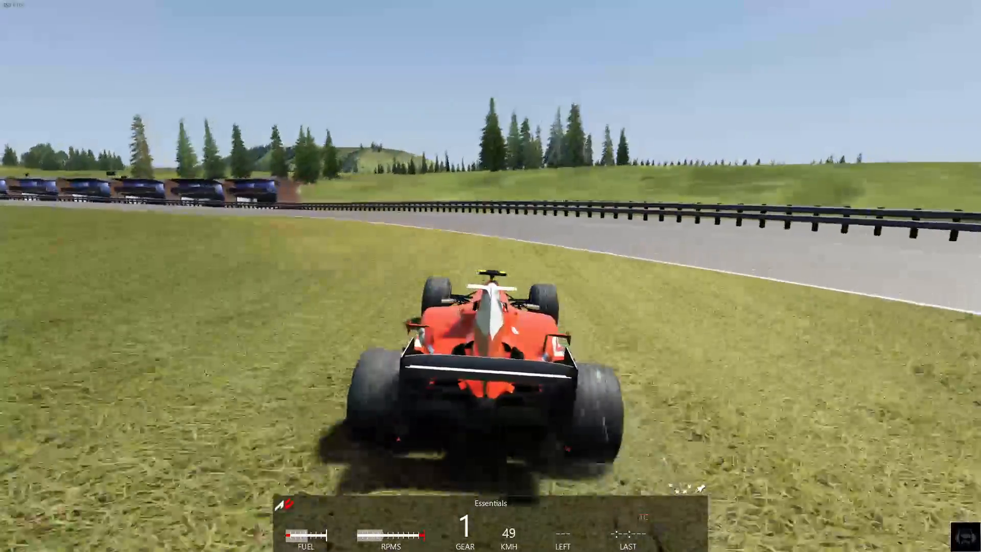
key("Left")
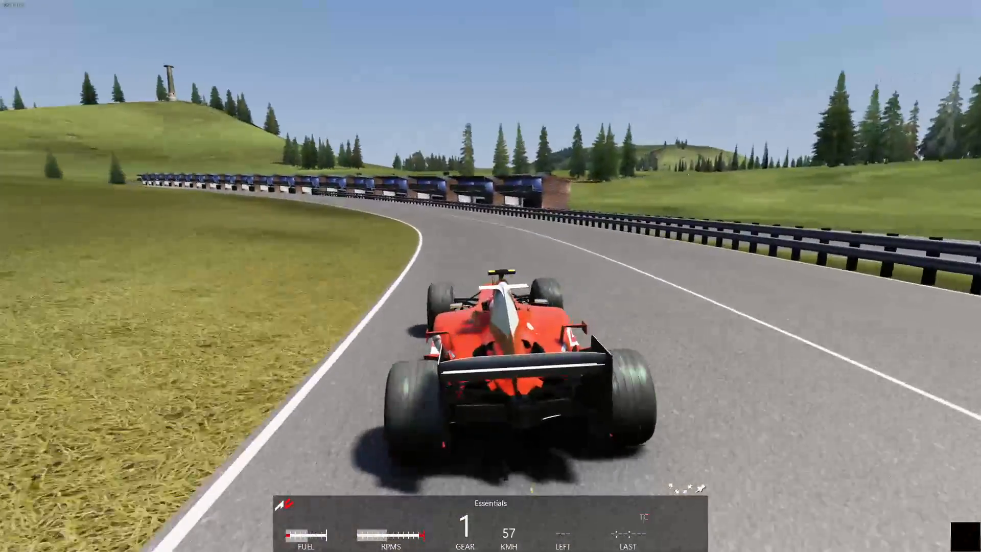
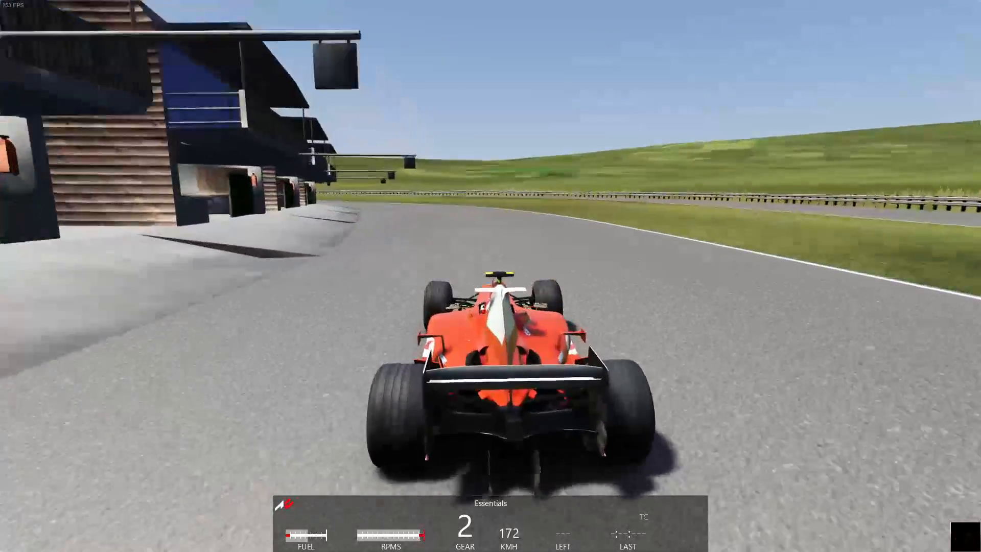
- Exit the practice session and close the results summary in Content Manager
key("Escape")
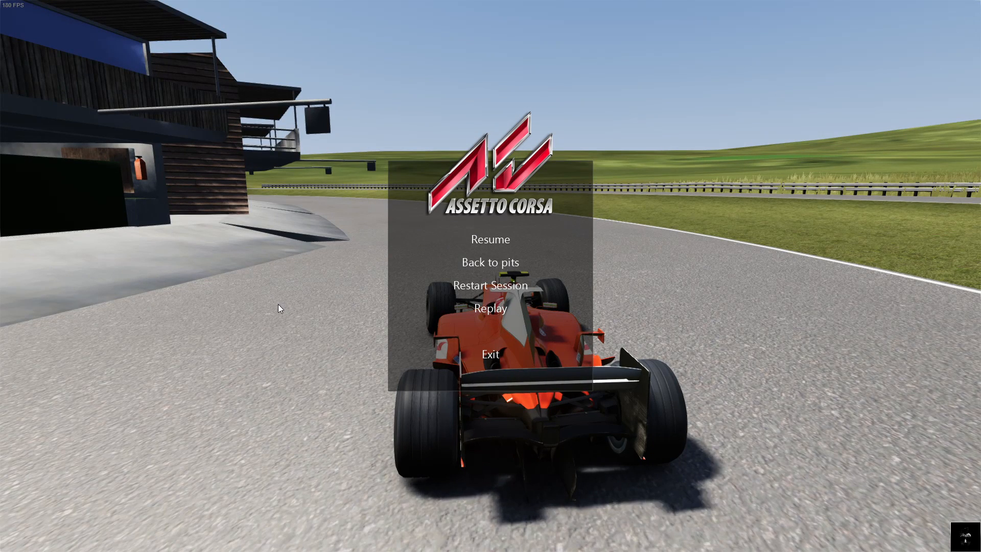
left_click(519, 350)
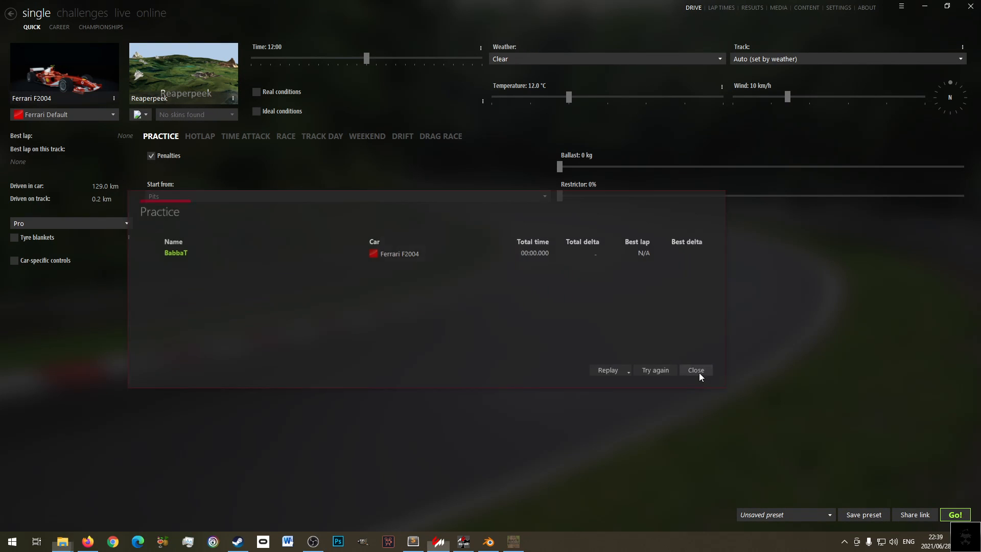
left_click(699, 372)
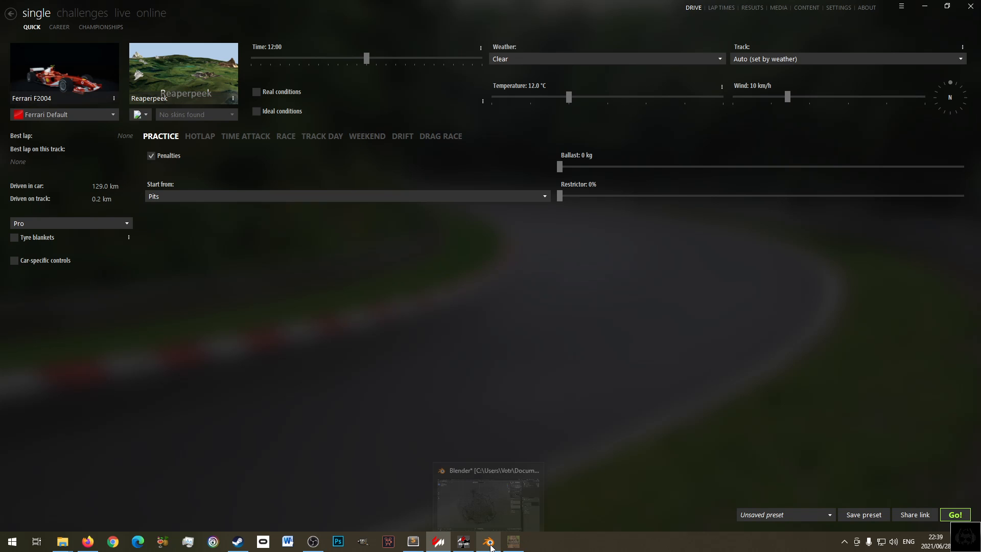
- Switch to the sterkfonteindam track folder in File Explorer and open models_sterkfonteindam.ini in Sublime Text 2
mouse_move(490, 546)
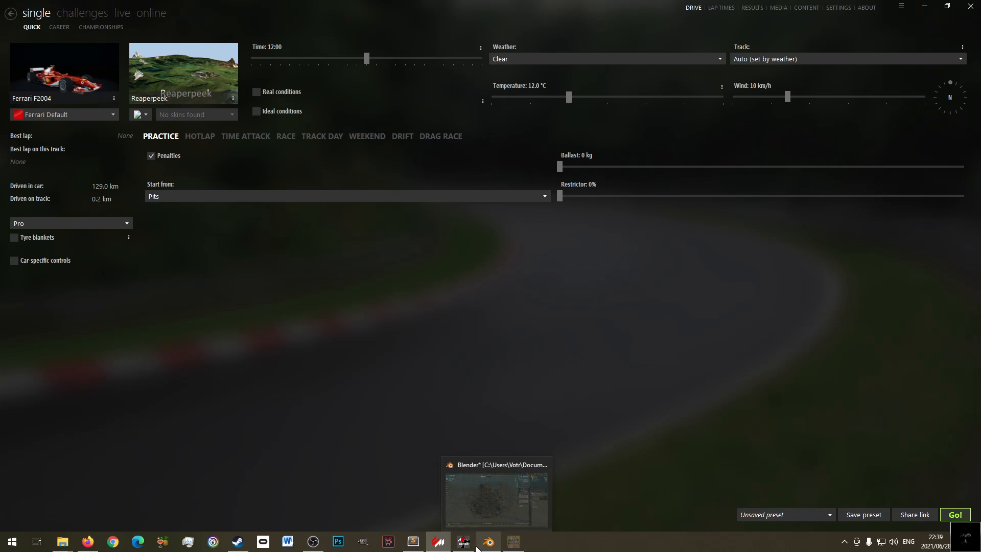
left_click(449, 545)
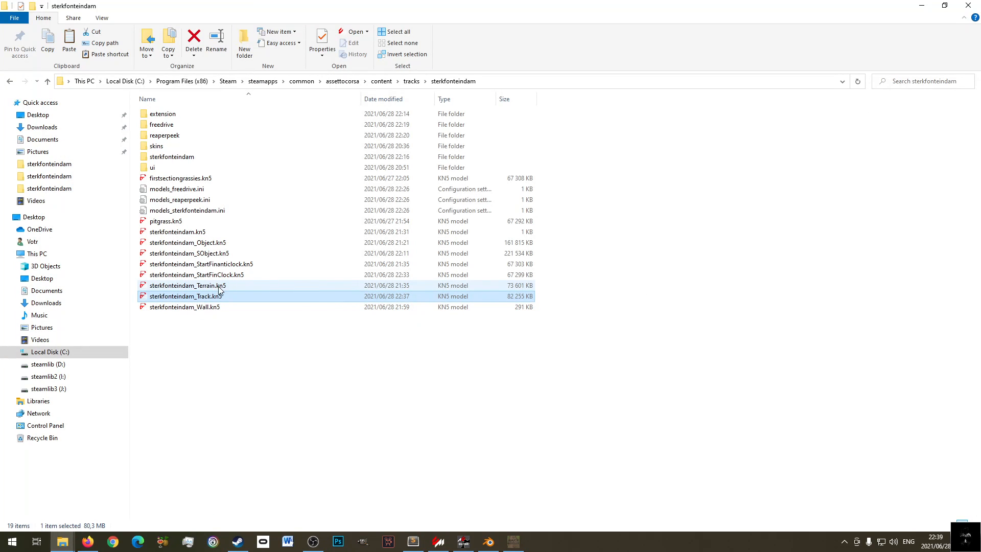
left_click(195, 210)
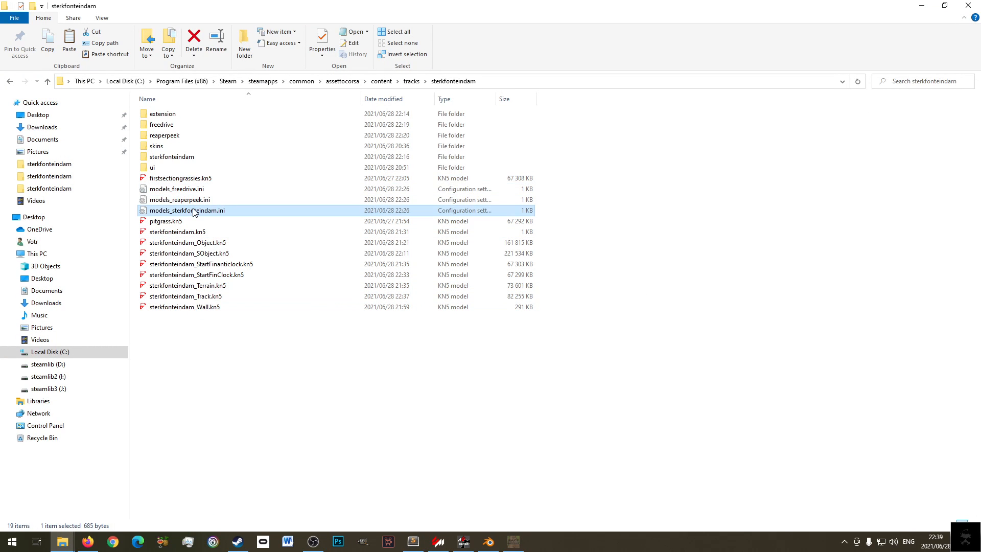
left_click(208, 161)
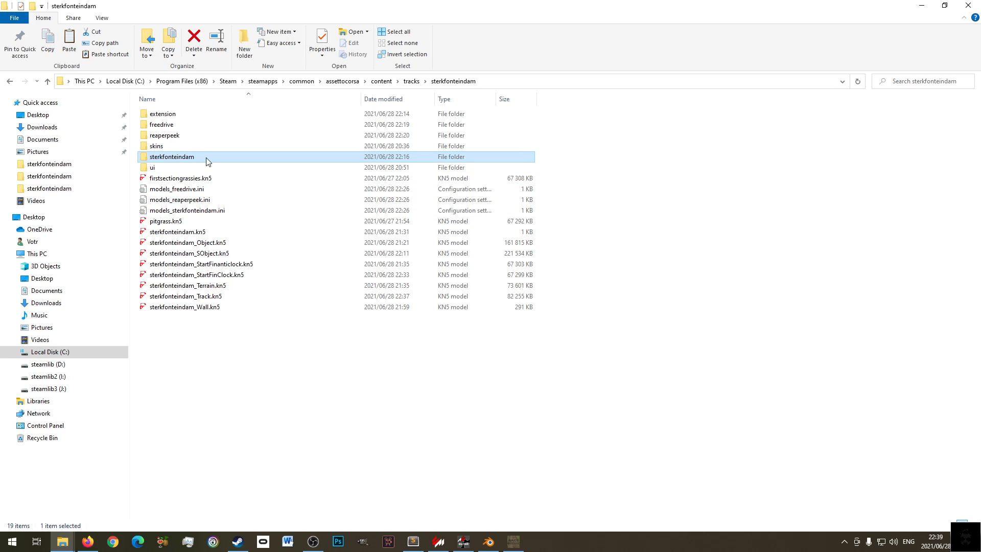
key("F2")
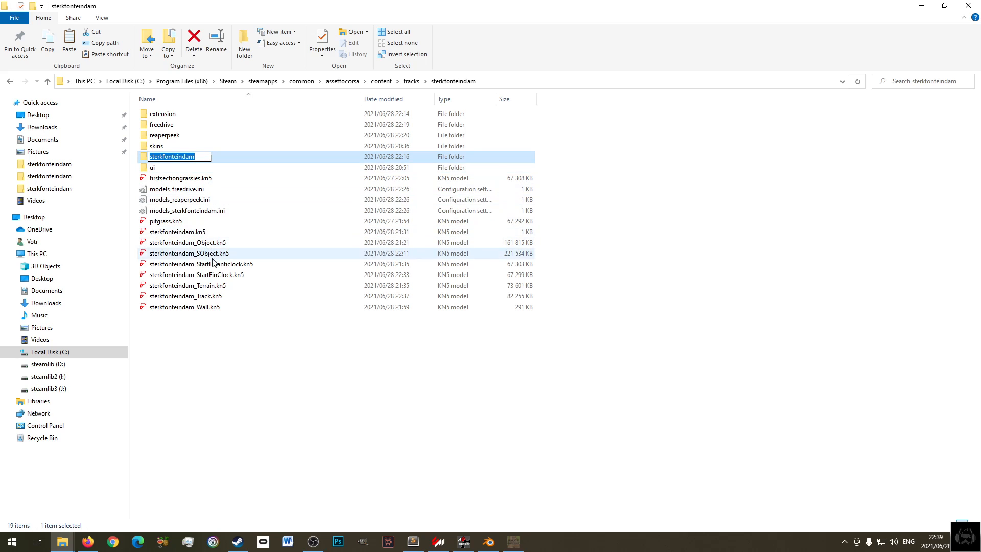
left_click(228, 212)
right_click(228, 214)
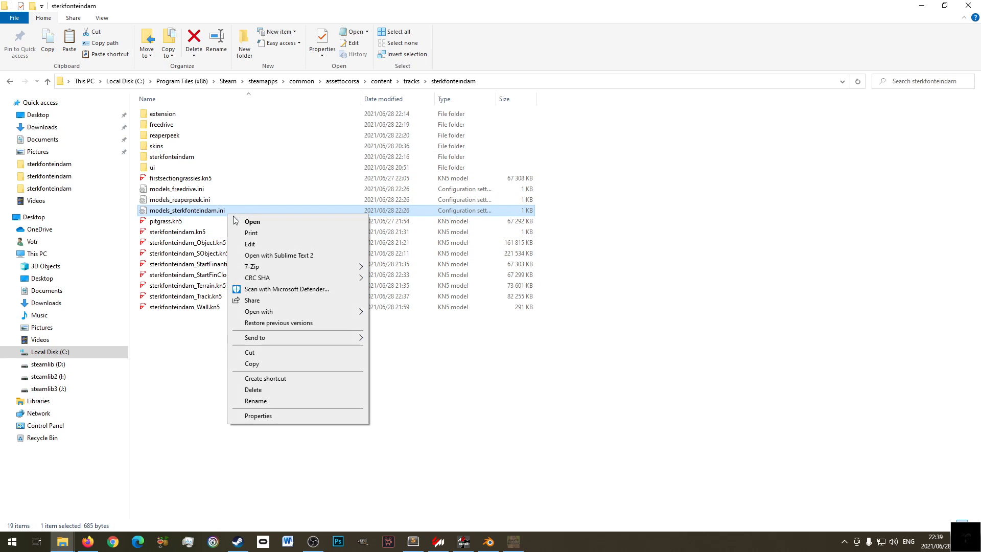
left_click(263, 256)
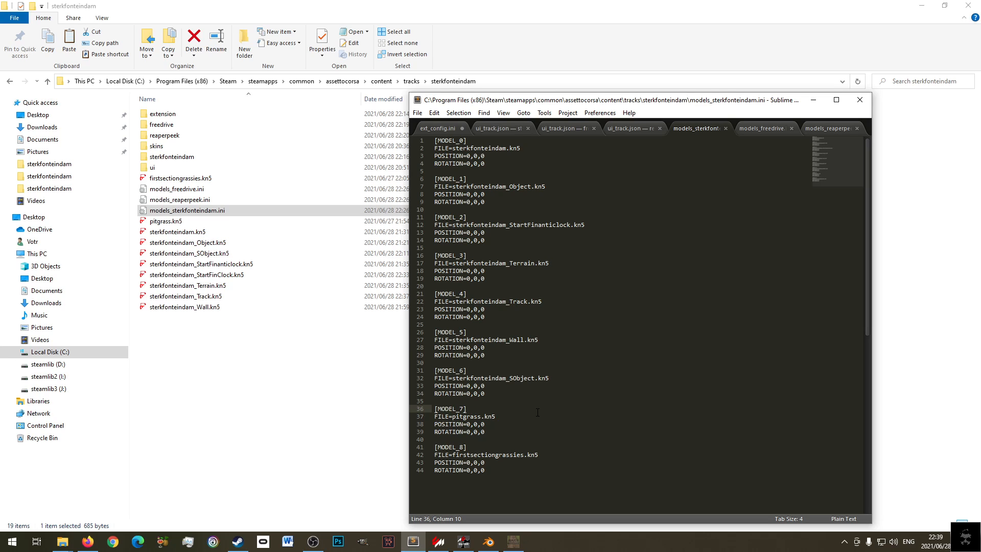
- Save the models_sterkfonteindam.ini, models_freedrive.ini and models_reaperpeek.ini files
key("ctrl+s")
left_click(758, 134)
key("ctrl+s")
left_click(824, 129)
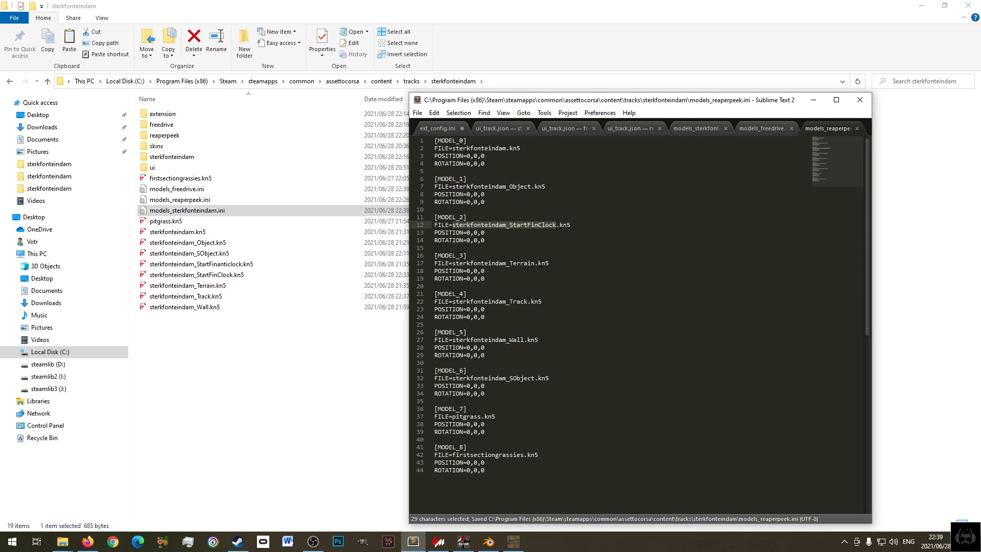
left_click(577, 223)
left_click(761, 134)
left_click(698, 131)
key("ctrl+s")
- Save the ui_track.json files of the track layouts and look over ext_config.ini
left_click(633, 128)
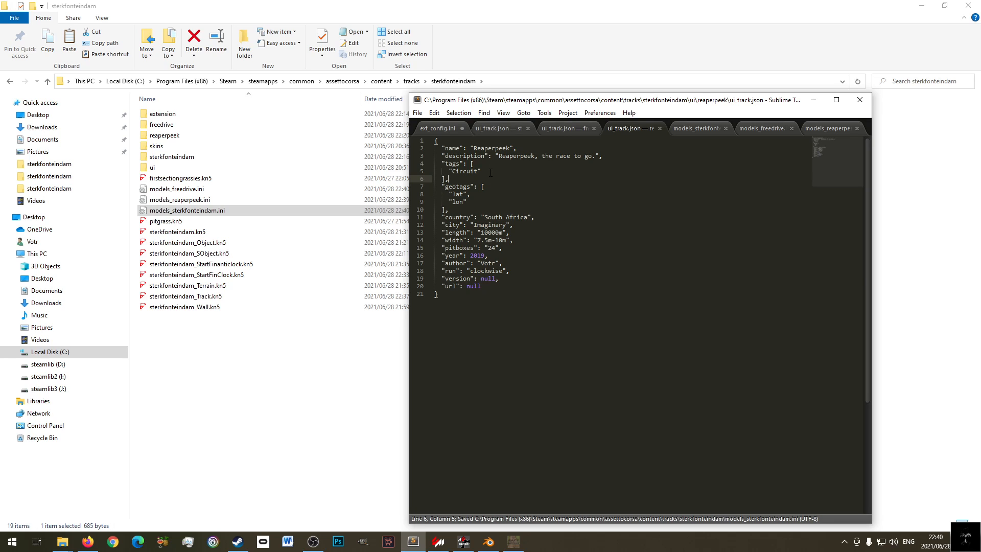
key("ctrl+s")
left_click(584, 128)
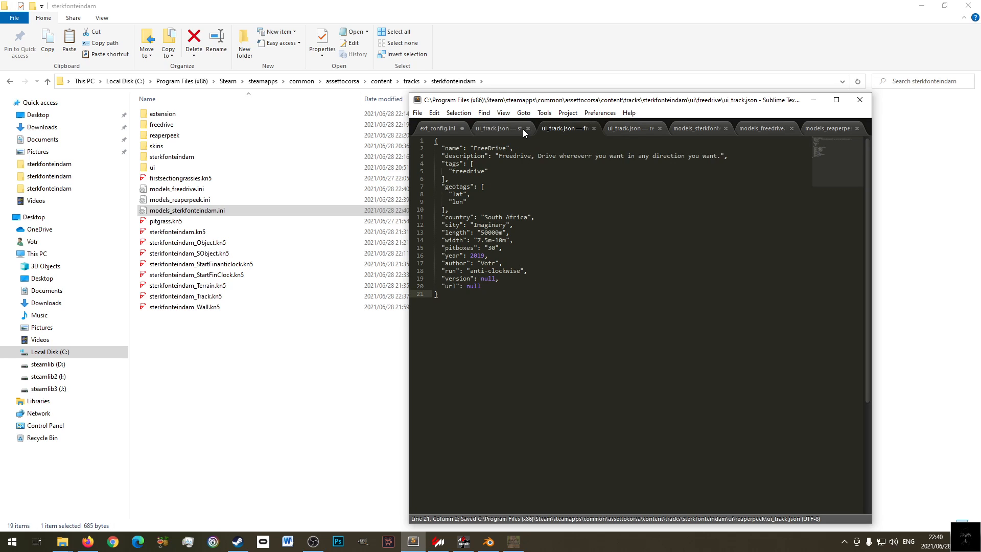
left_click(492, 127)
key("ctrl+s")
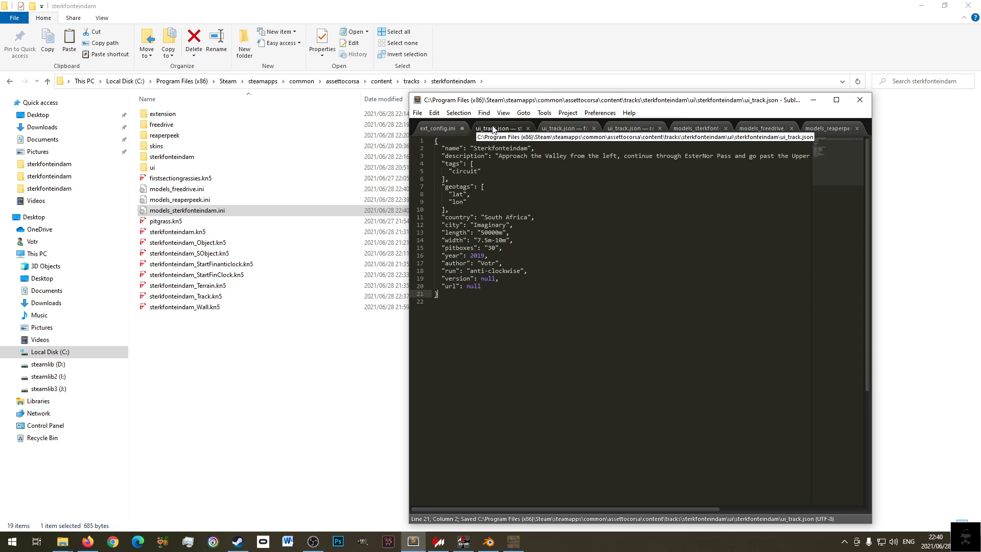
left_click(574, 129)
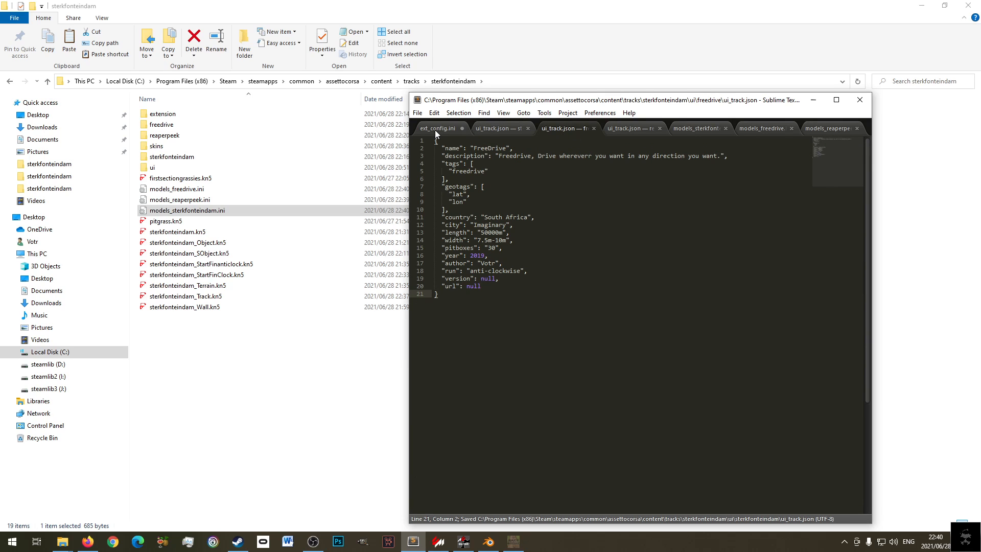
left_click(436, 131)
left_click(568, 315)
left_click(502, 128)
left_click(565, 129)
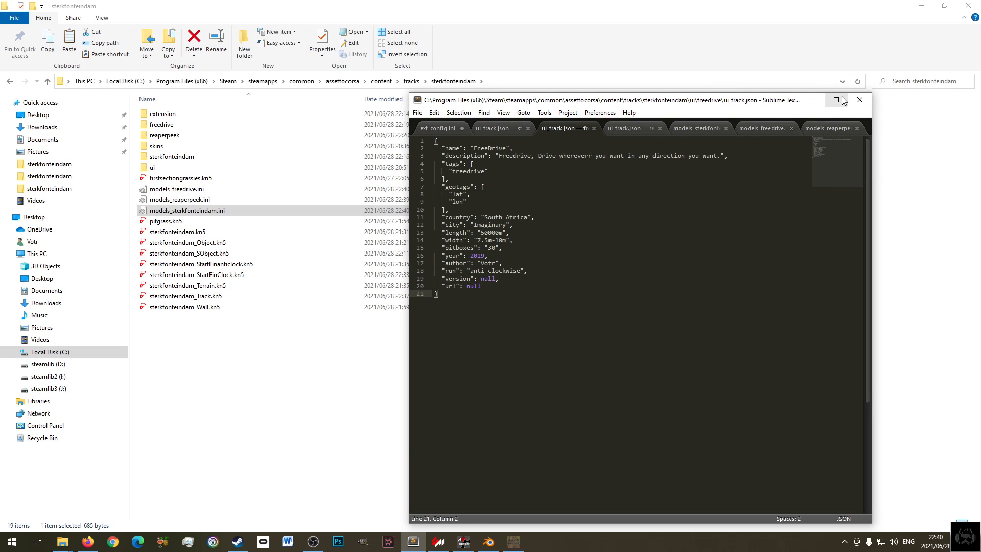
- Check surfaces.ini in the sterkfonteindam layout's data folder with Sublime Text 2, close it and return to the main track folder
left_click(895, 191)
double_click(191, 115)
key("alt+Left")
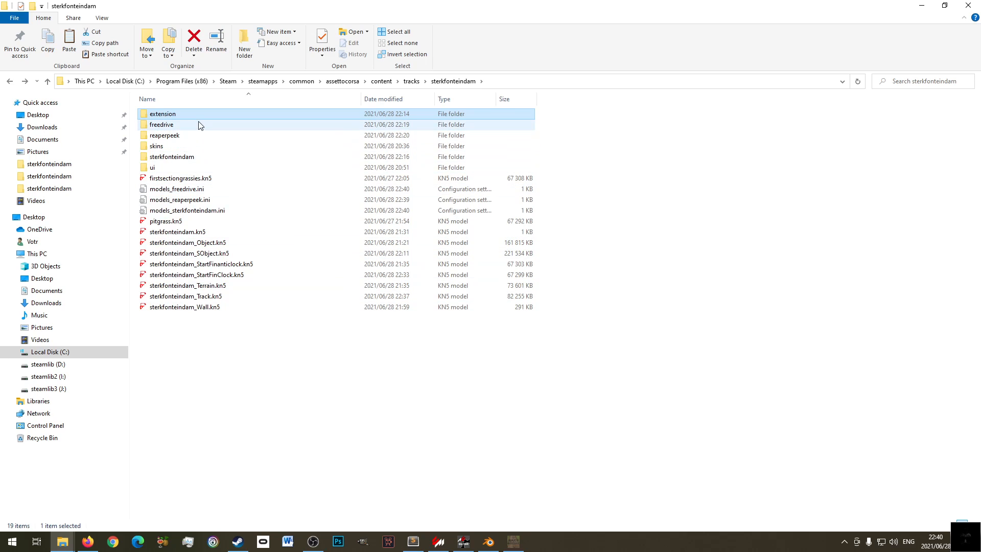
double_click(188, 157)
double_click(191, 125)
right_click(166, 178)
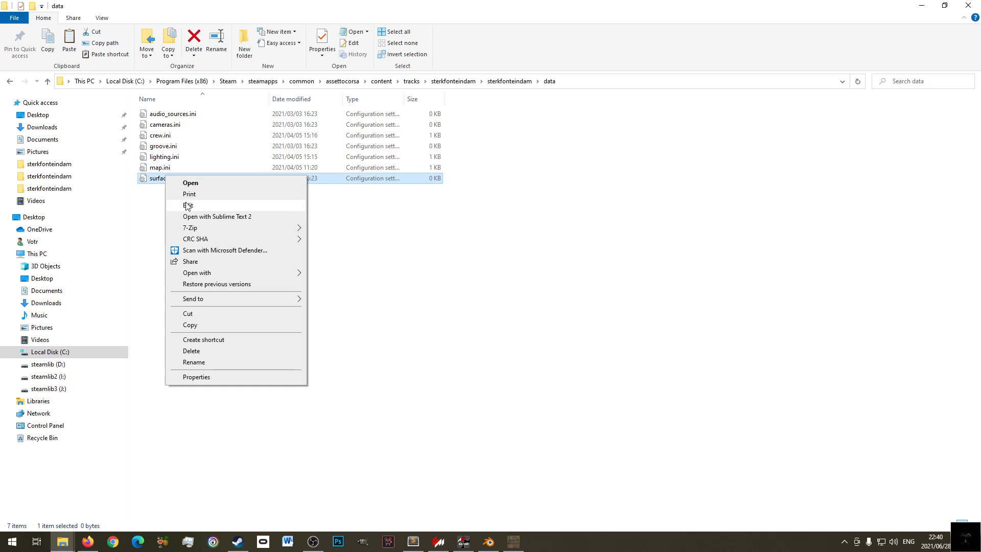
left_click(232, 218)
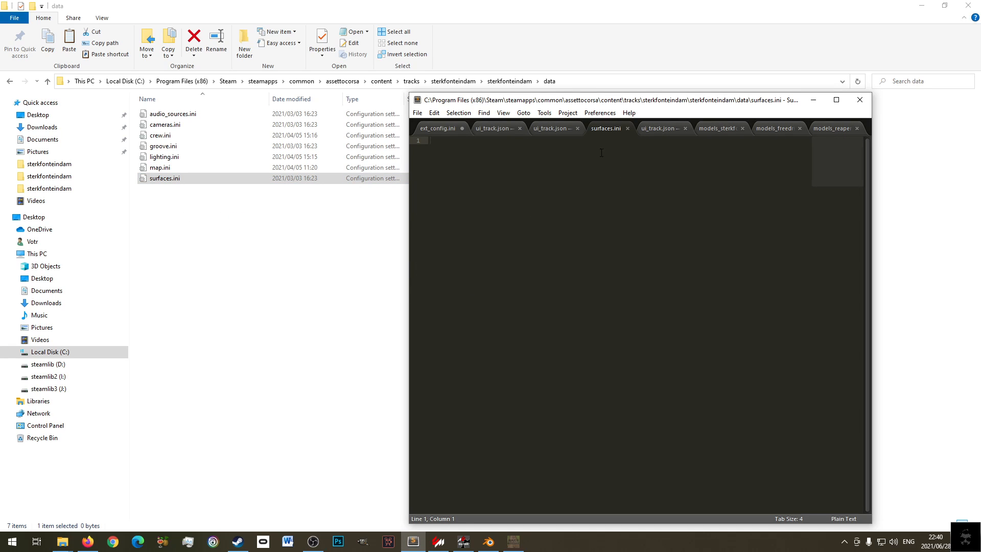
middle_click(607, 128)
left_click(907, 261)
key("alt+Left")
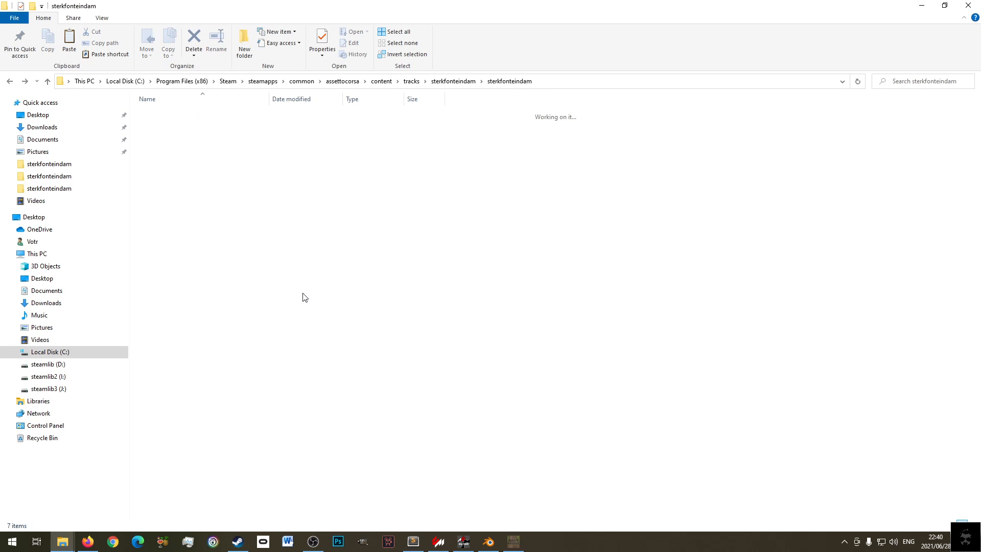
key("alt+Left")
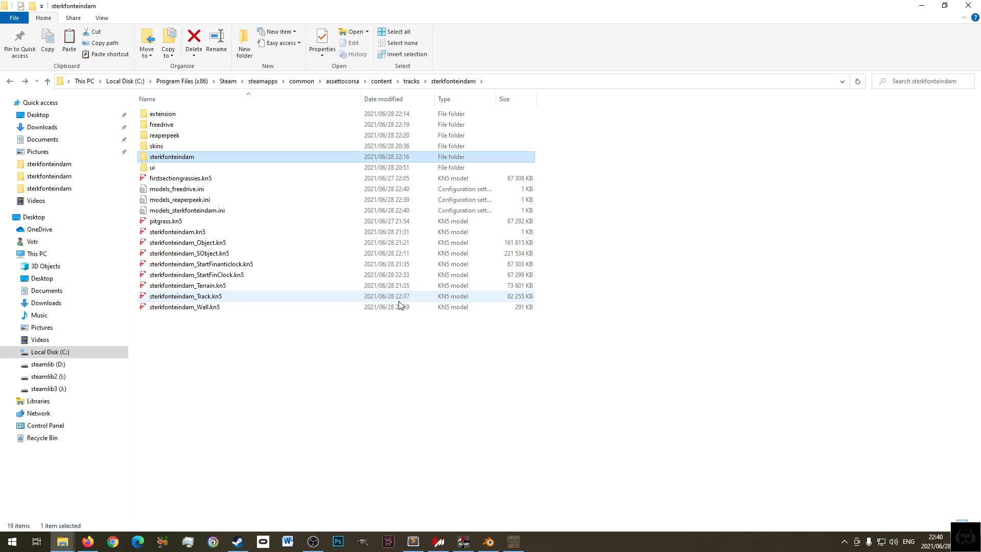
- Switch to ksEditor and check the Name property of the pit lane mesh against the neighbouring road mesh
left_click(463, 541)
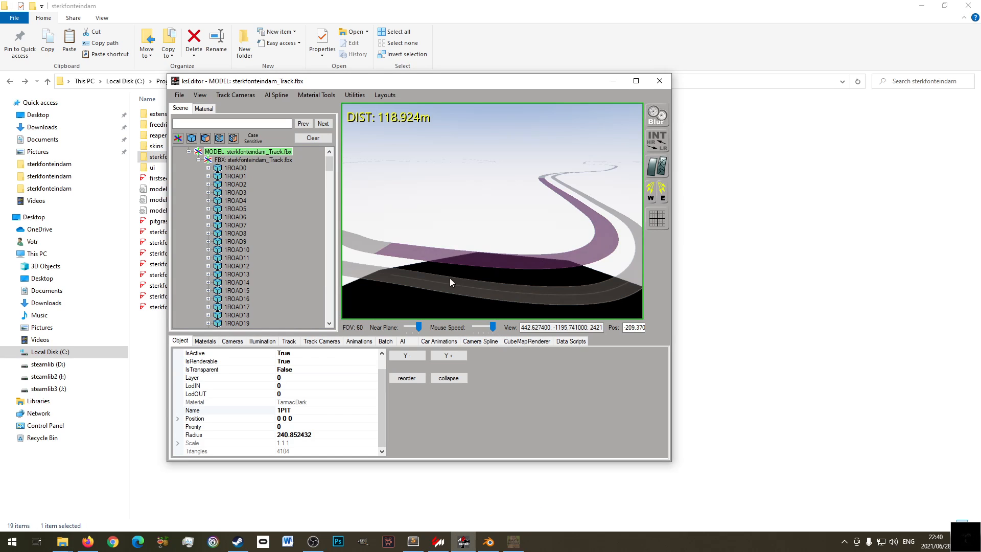
left_click(306, 410)
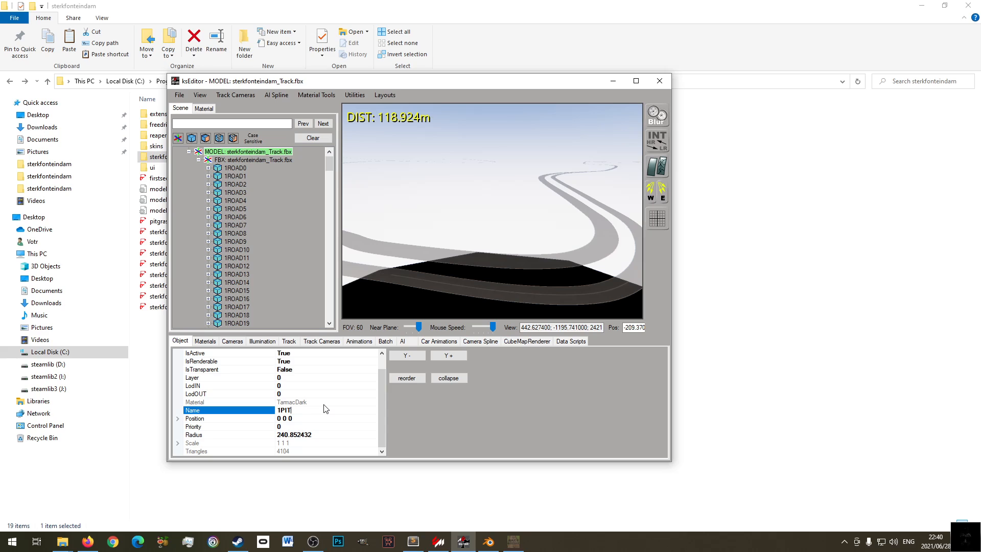
left_click(555, 263)
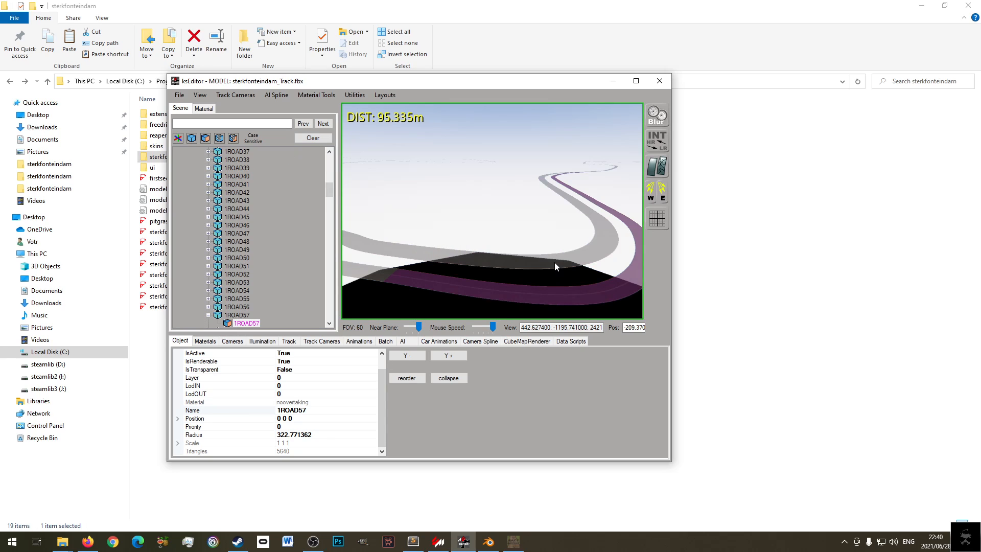
left_click(306, 410)
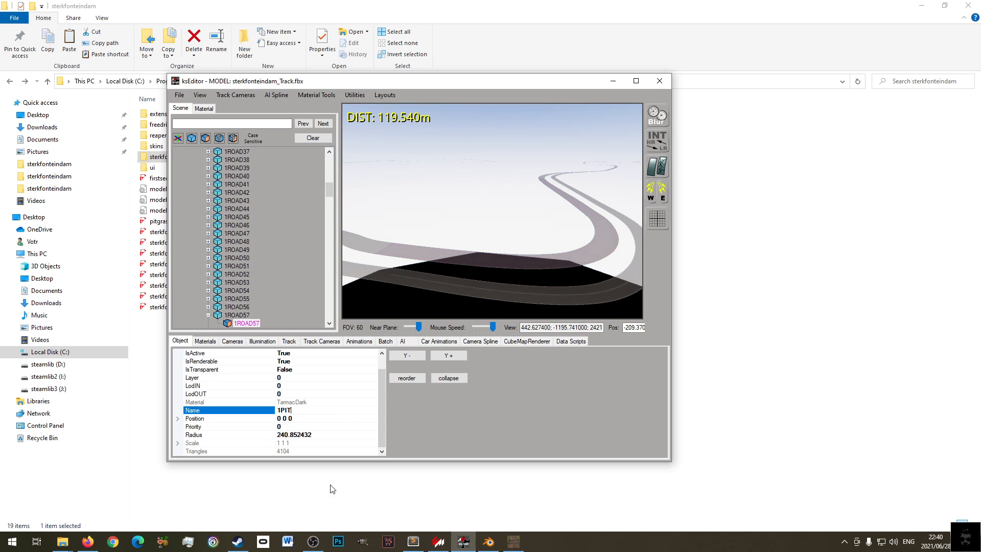
- Copy the example pit lane surface definition, from [SURFACE_1] to VIBRATION_LENGTH=0, from the track-building guide's FAQ in Firefox
left_click(87, 542)
scroll(448, 325, "up", 10)
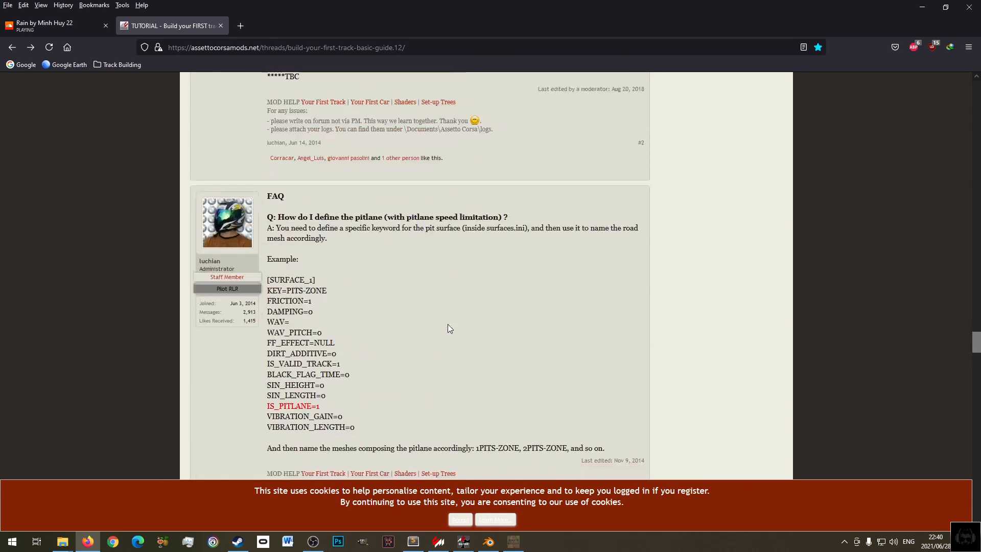
scroll(447, 324, "down", 5)
scroll(448, 324, "up", 5)
left_click_drag(364, 425, 297, 281)
right_click(296, 281)
left_click(328, 292)
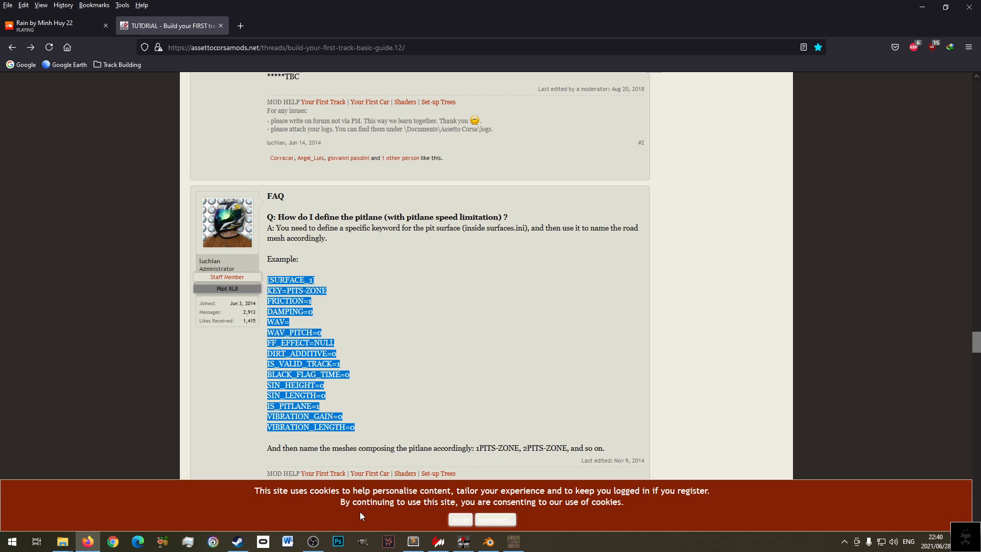
- Switch to File Explorer and open surfaces.ini from the sterkfonteindam layout's data folder in Sublime Text 2
left_click(63, 542)
left_click(143, 494)
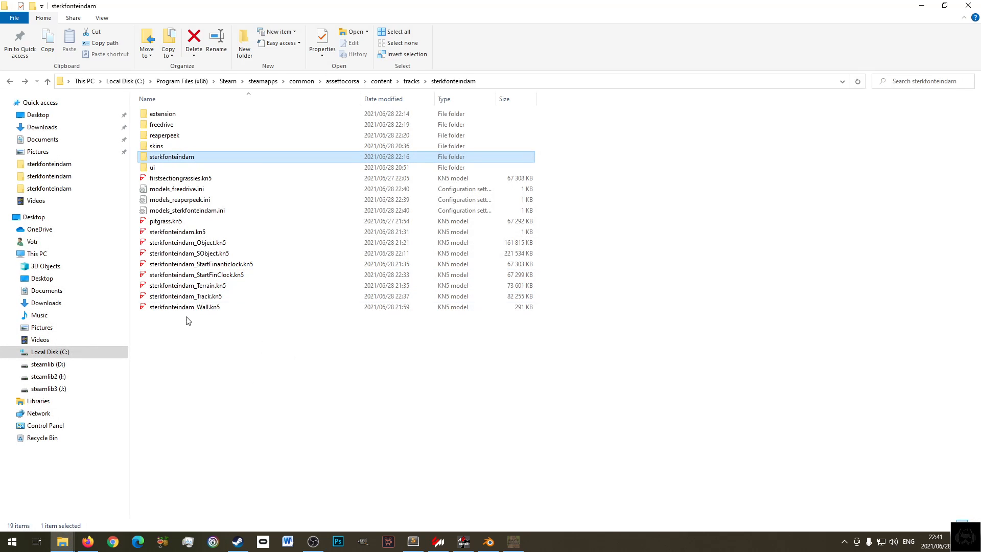
double_click(186, 159)
double_click(155, 124)
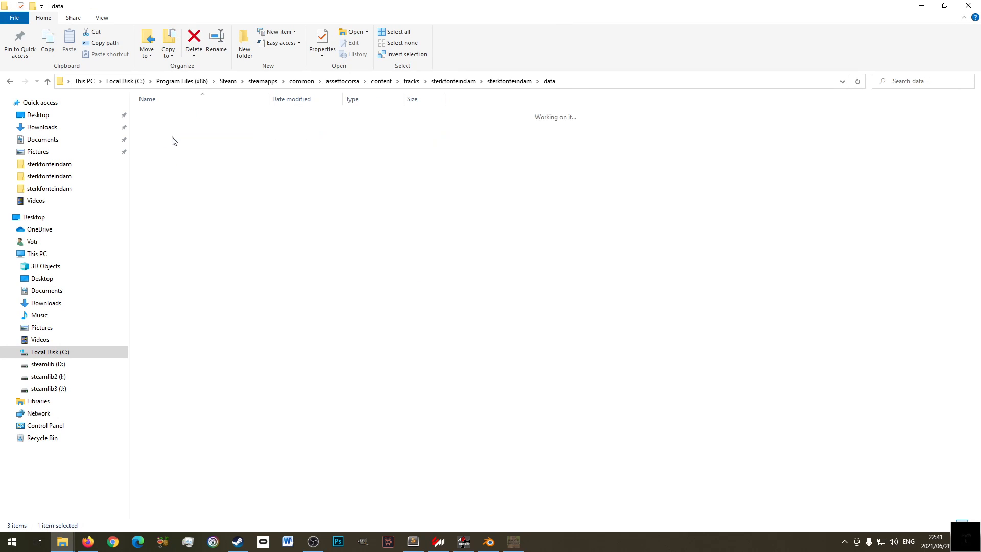
right_click(161, 181)
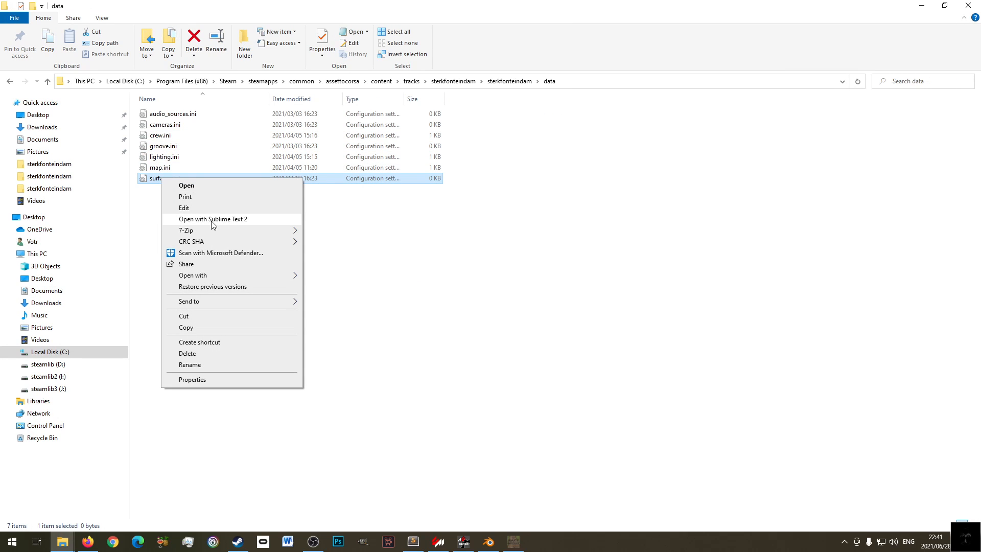
left_click(205, 217)
- Paste the copied pit lane surface definition into surfaces.ini, shorten its key to PIT and save the file
left_click(500, 151)
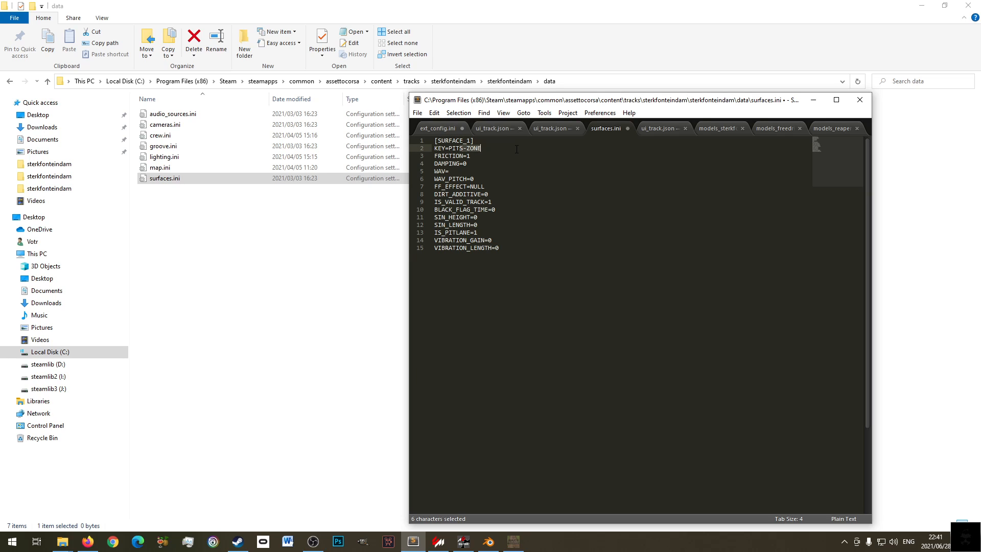
key("BackSpace")
key("ctrl+s")
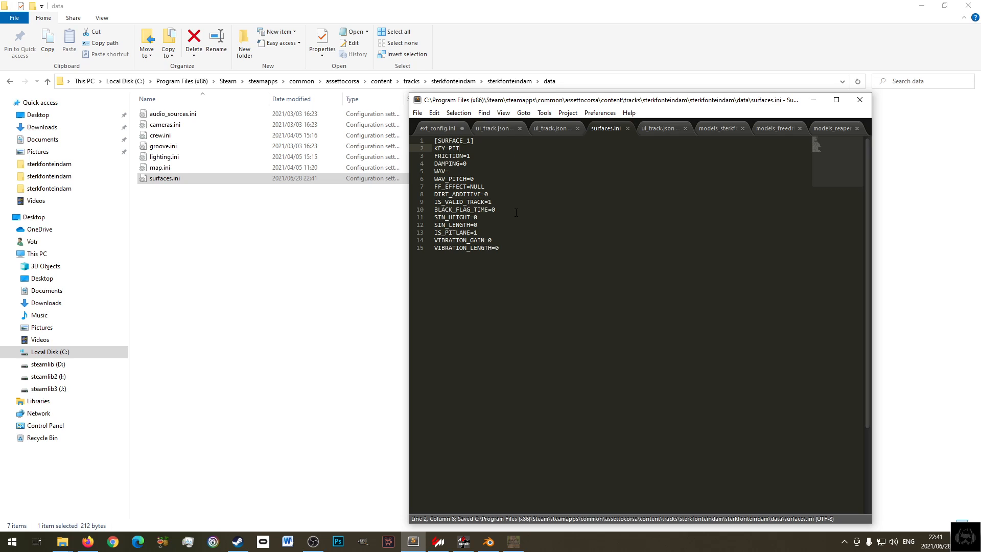
left_click(488, 234)
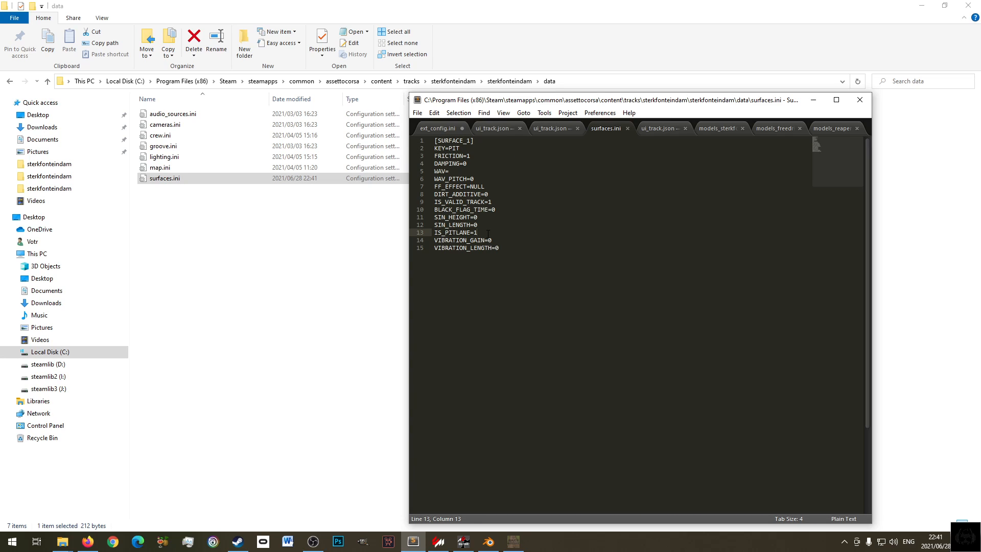
key("ctrl+s")
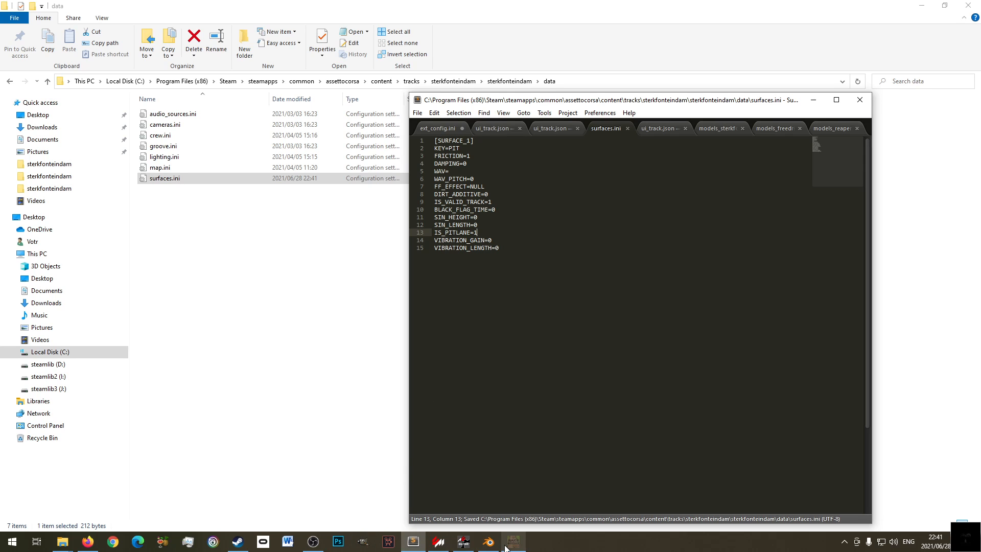
left_click(465, 544)
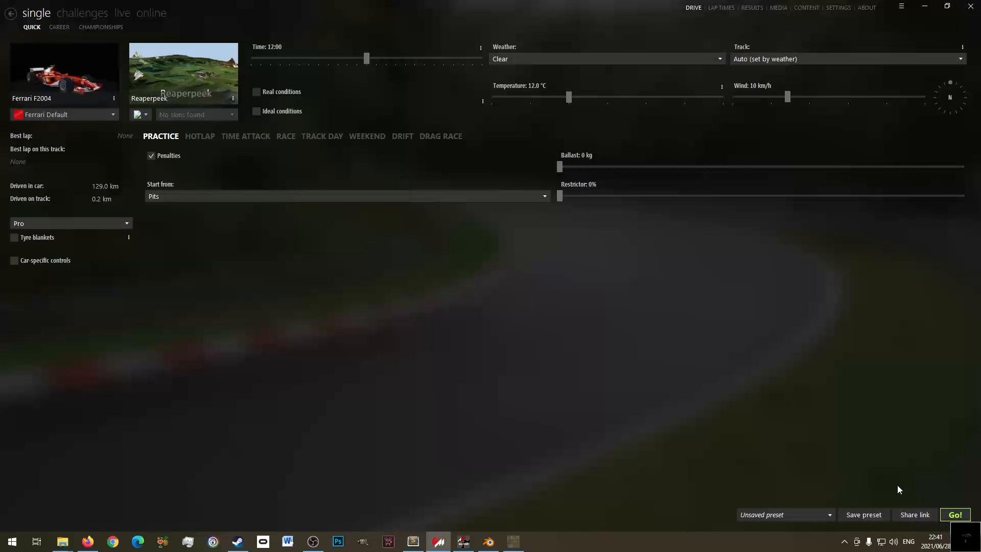
left_click(955, 515)
left_click(700, 372)
- Copy surfaces.ini from the sterkfonteindam layout's data folder into the reaperpeek data folder, replacing the existing file
mouse_move(56, 537)
left_click(54, 506)
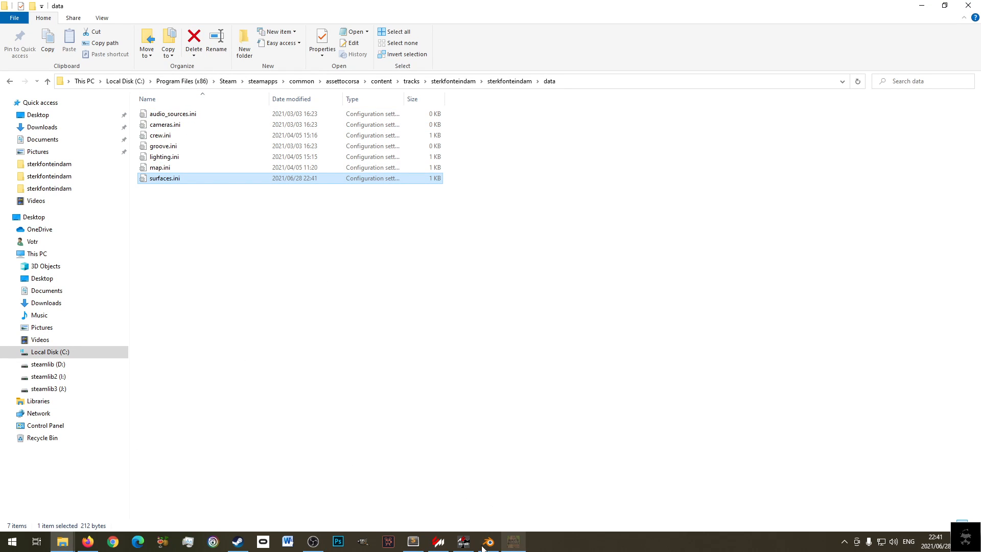
right_click(161, 178)
left_click(201, 328)
key("BackSpace")
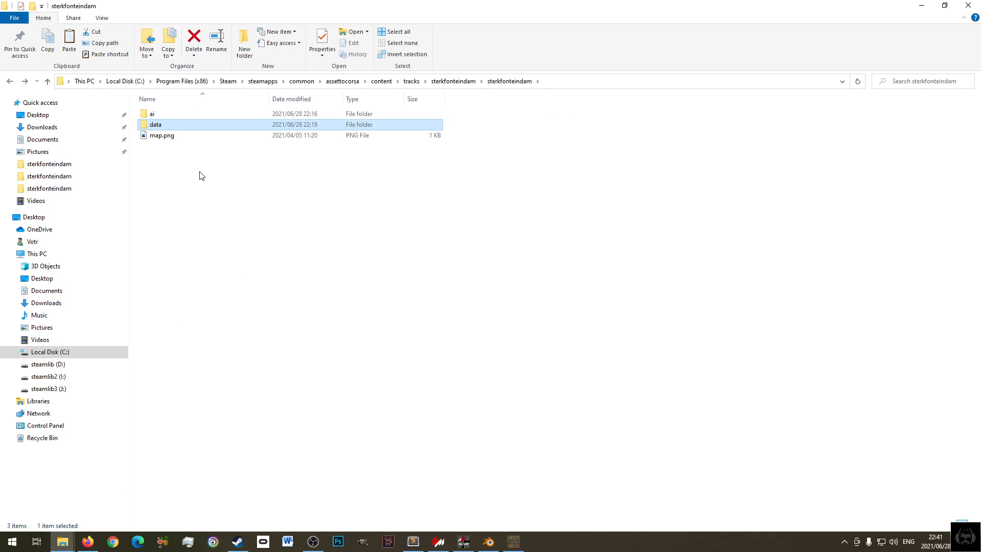
key("BackSpace")
double_click(182, 136)
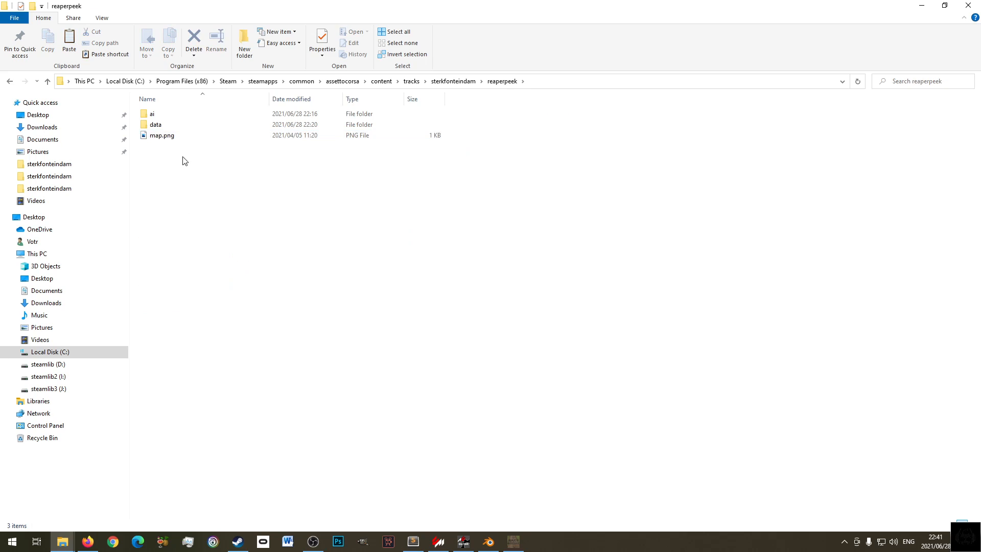
double_click(184, 127)
right_click(219, 221)
left_click(270, 306)
left_click(454, 190)
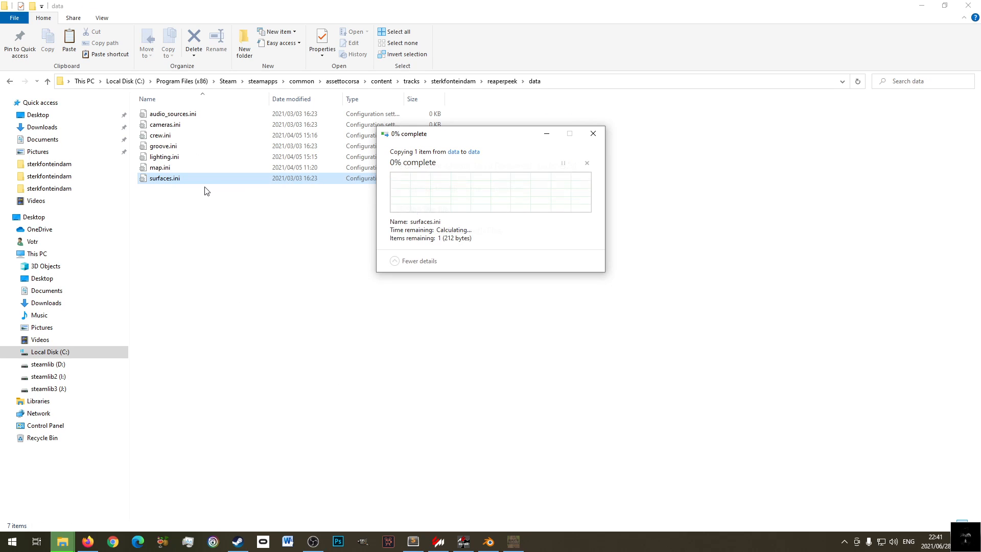
- Open the reaperpeek layout's surfaces.ini in Sublime Text 2 and check its KEY and IS_PITLANE entries
right_click(179, 187)
left_click(220, 219)
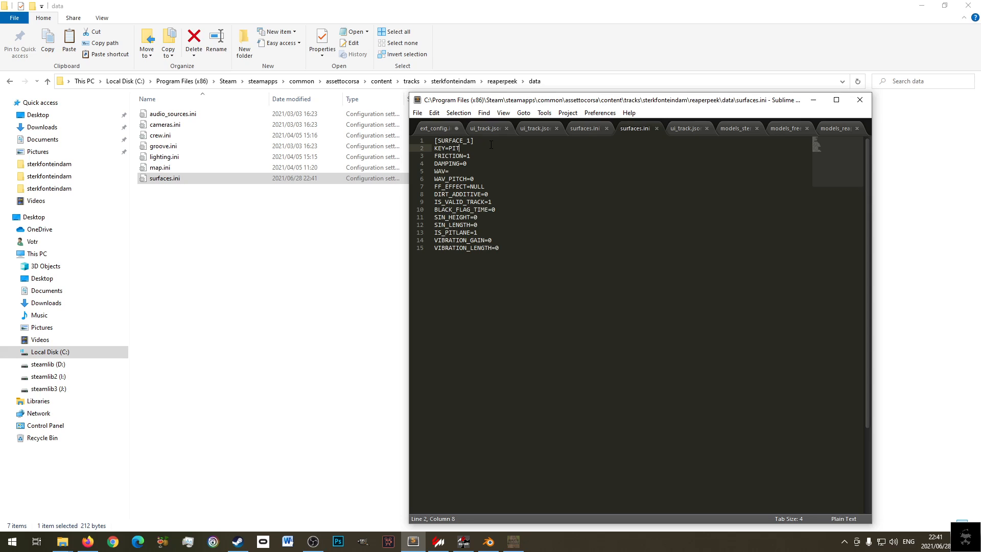
left_click(505, 240)
left_click(504, 218)
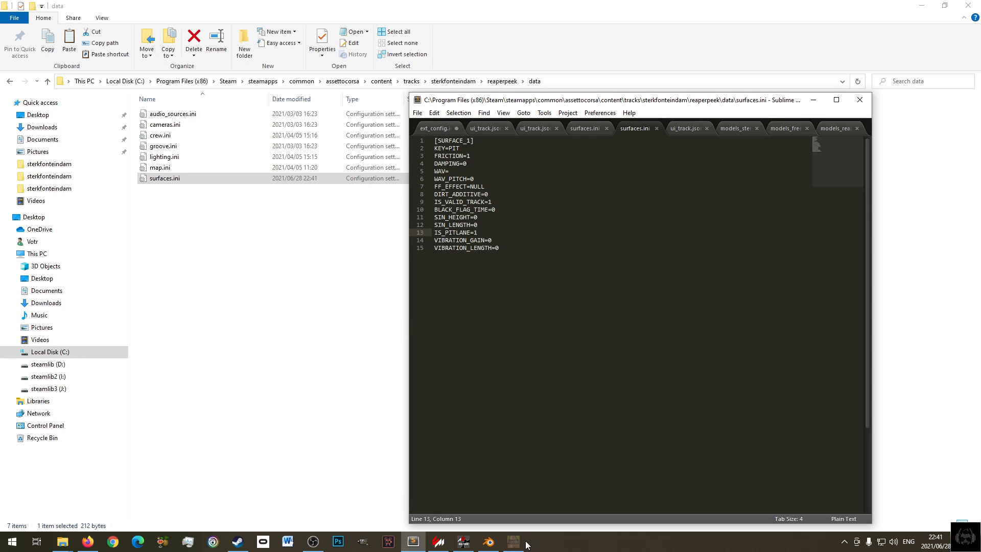
- Switch to Content Manager, launch the Reaperpeek practice session with the Ferrari F2004 and get into the car
left_click(439, 541)
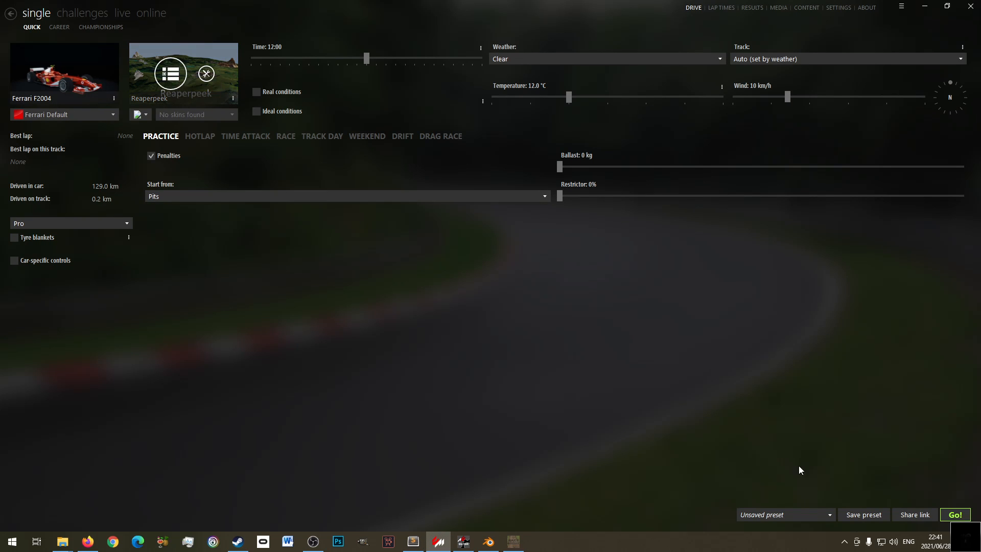
left_click(955, 514)
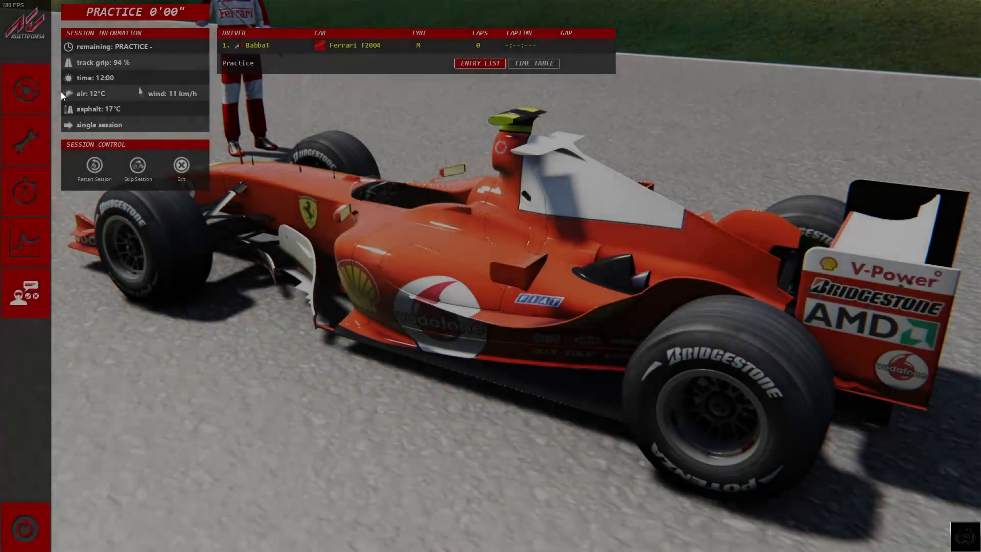
left_click(38, 85)
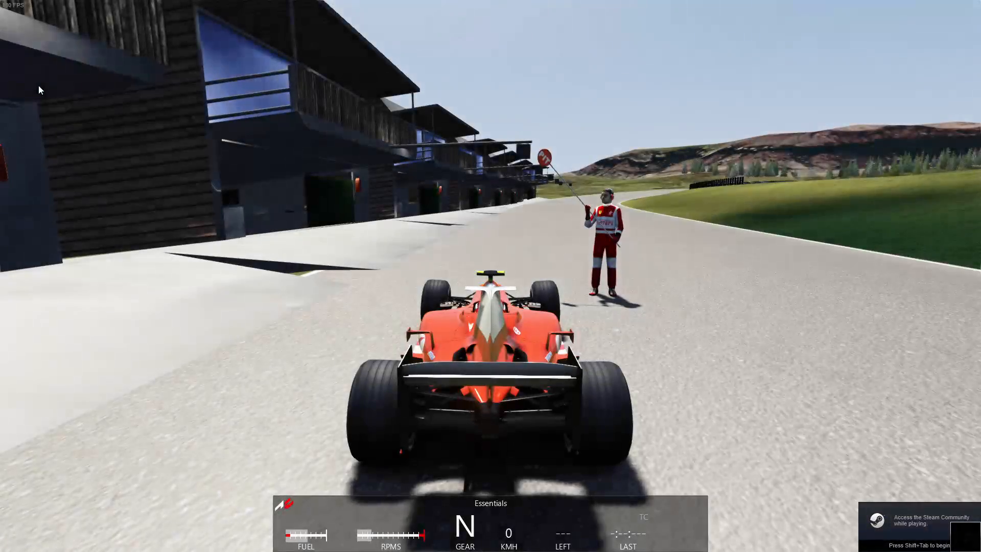
- Drive the car in reverse and forward along the pit lane to test the pit speed limit
key("Down")
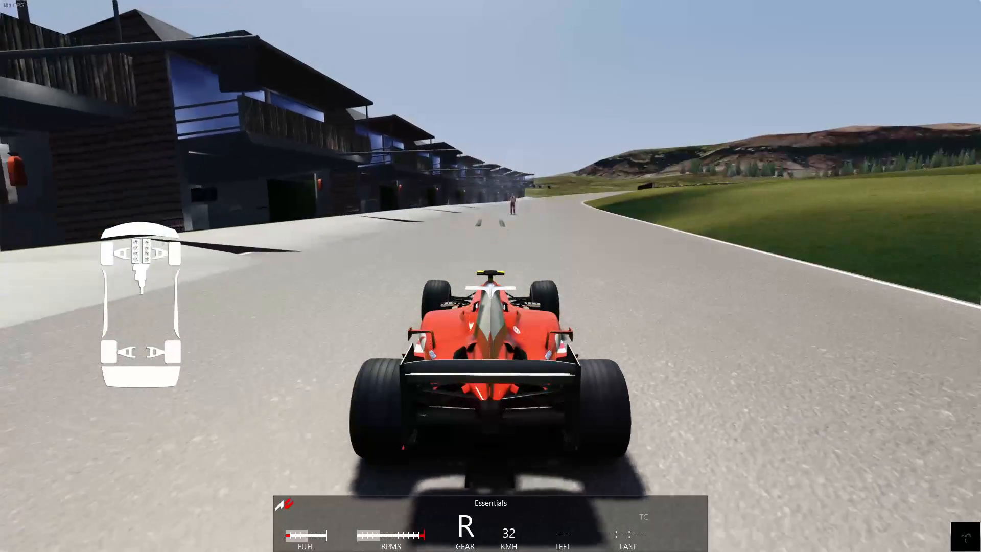
key("Escape")
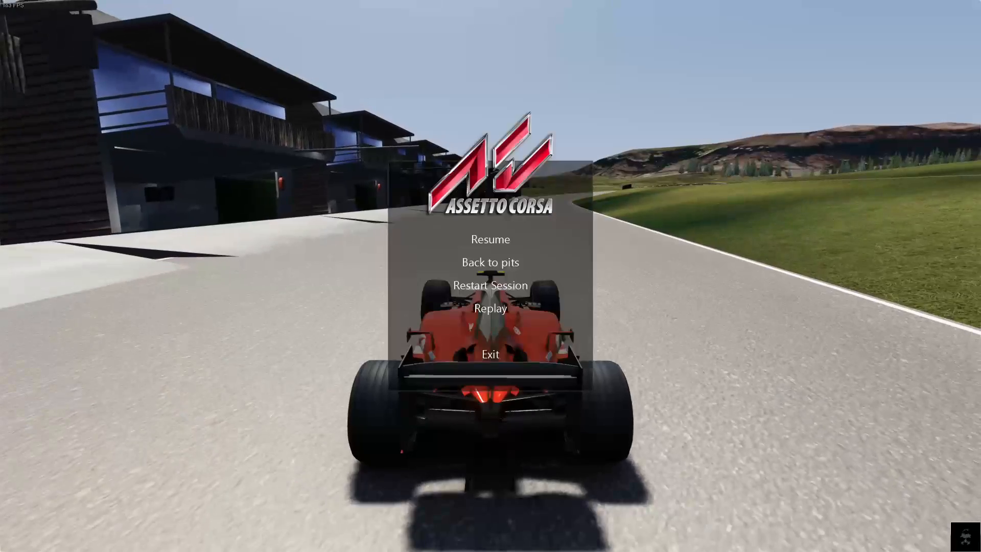
key("Escape")
key("Up")
key("Up")
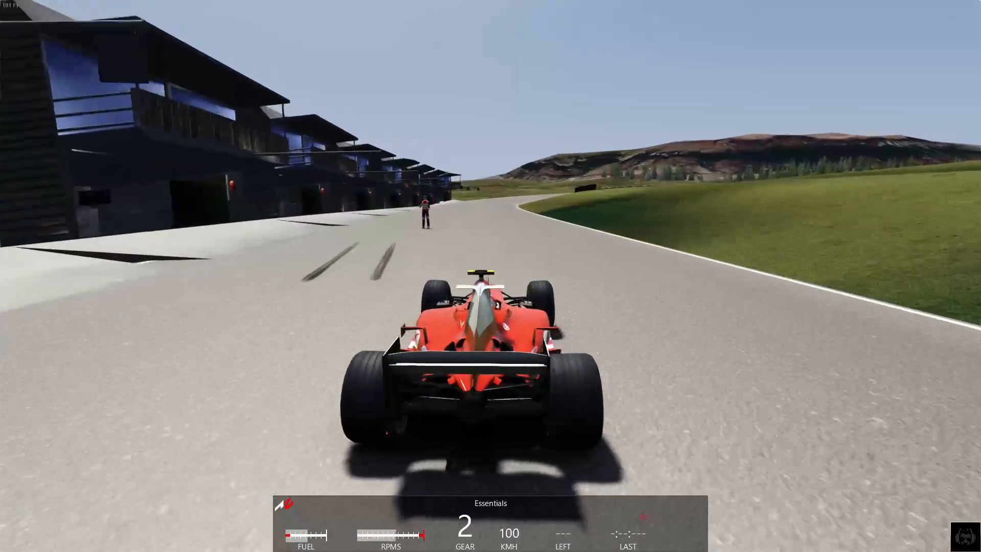
- Exit the practice session and close its results summary
key("Escape")
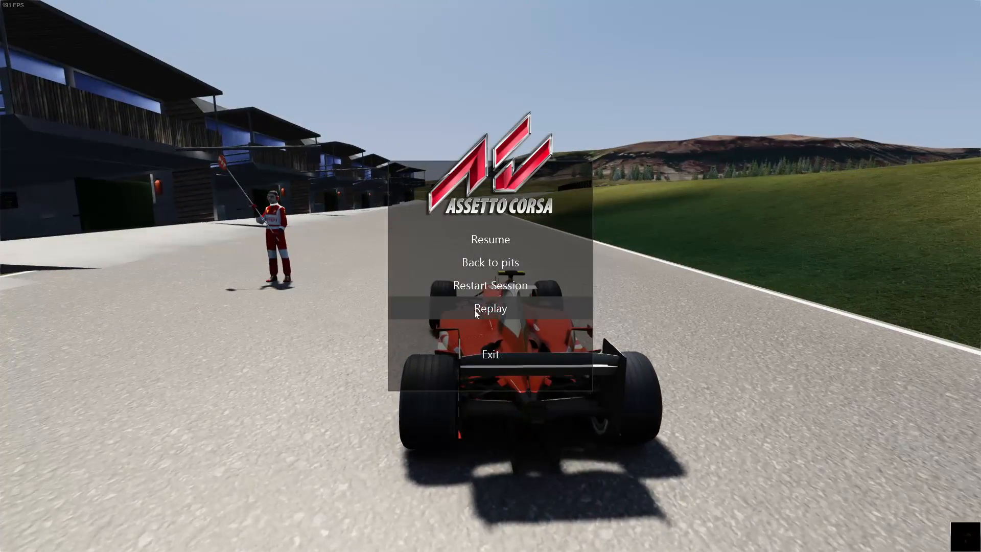
left_click(490, 353)
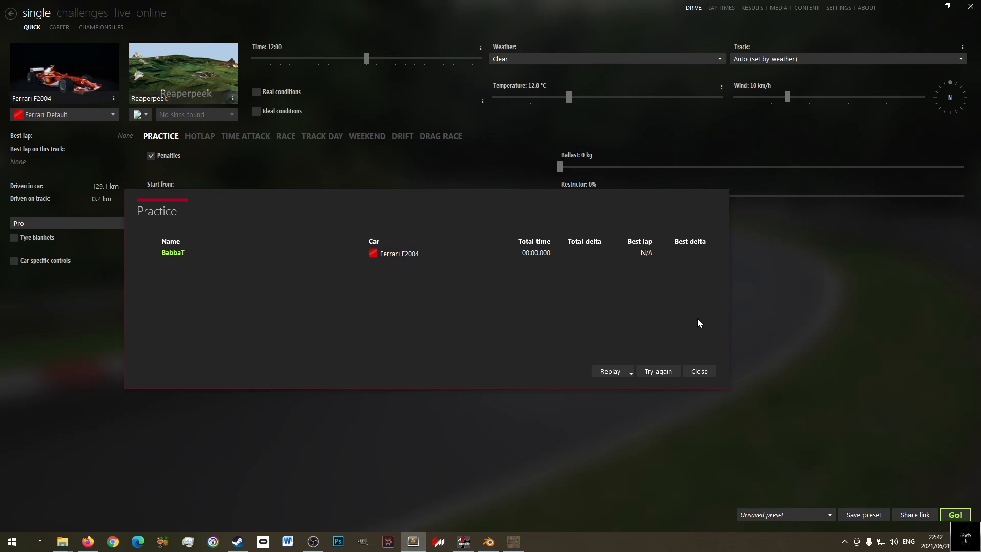
left_click(702, 372)
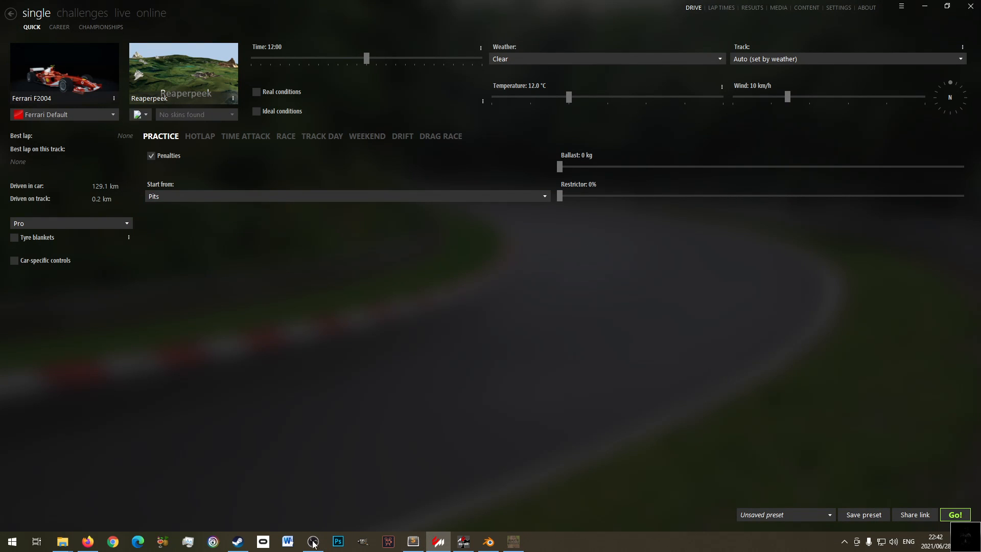
- Bring up the sterkfonteindam export folder of Race Track Builder in File Explorer
middle_click(58, 546)
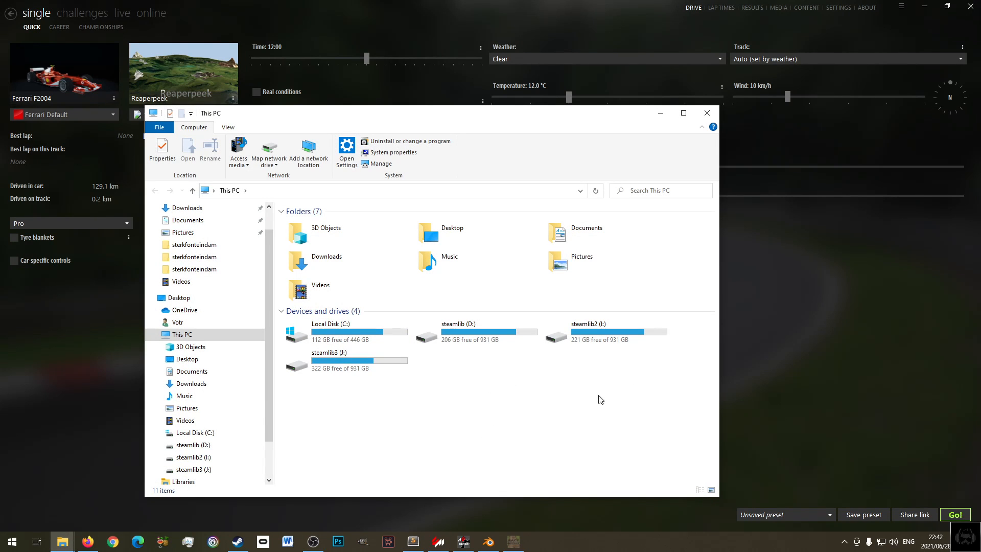
left_click(708, 113)
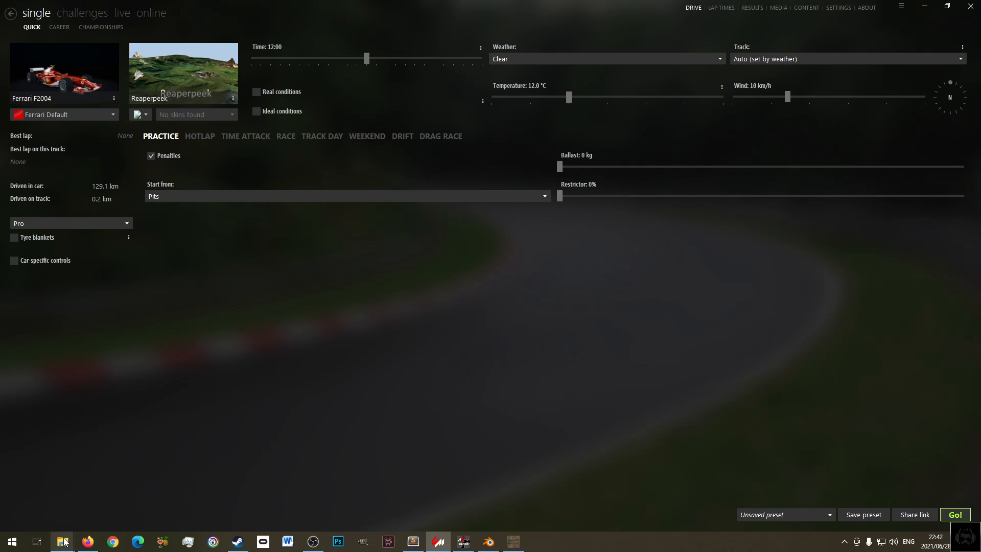
mouse_move(63, 542)
left_click(53, 491)
left_click(154, 492)
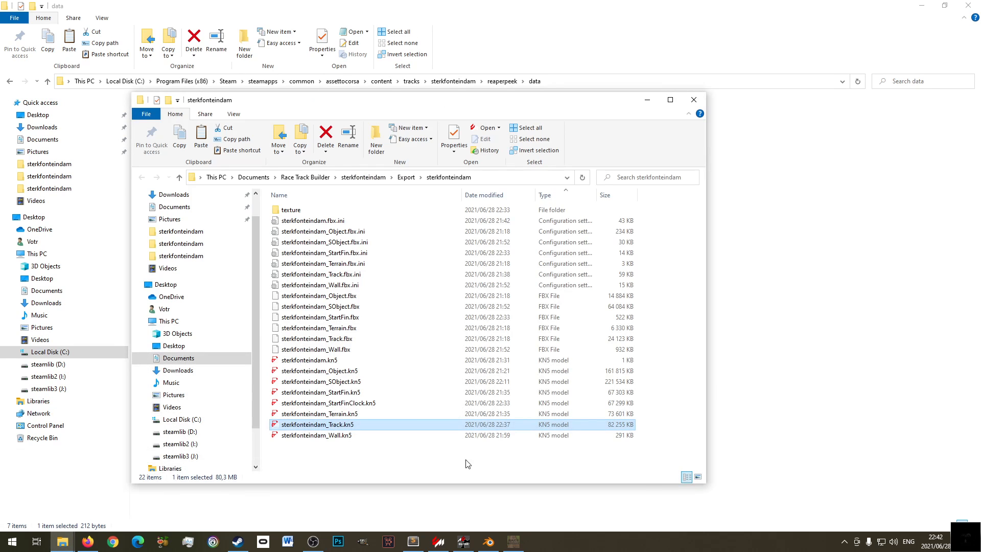
- Bring up ksEditor and save the track model as KN5 over sterkfonteindam_Track.kn5 in the export folder
double_click(339, 425)
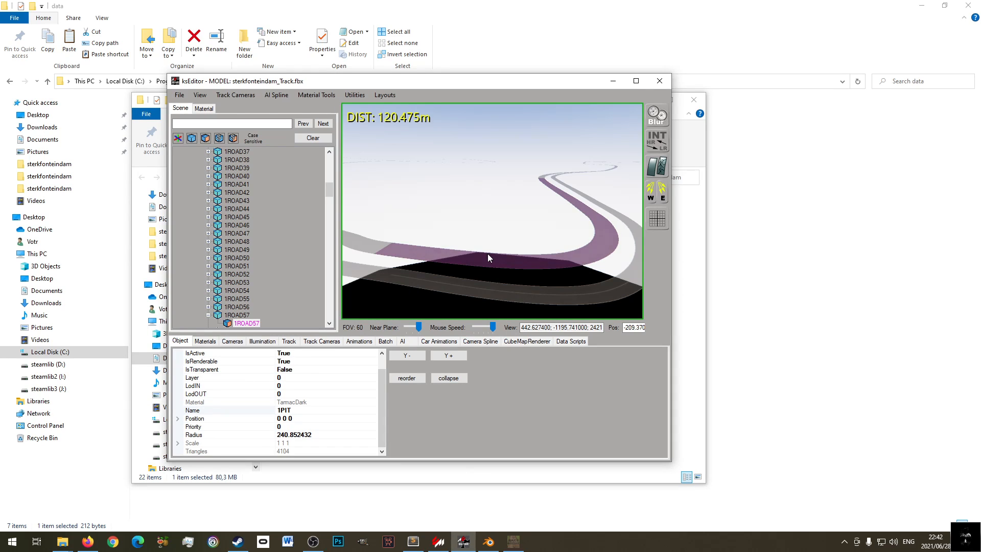
left_click(179, 95)
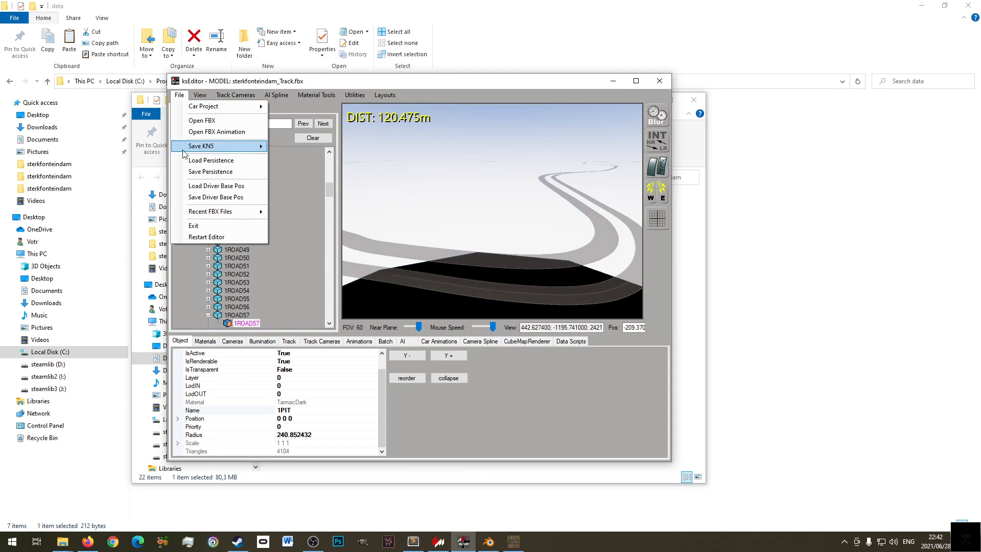
mouse_move(227, 146)
left_click(300, 170)
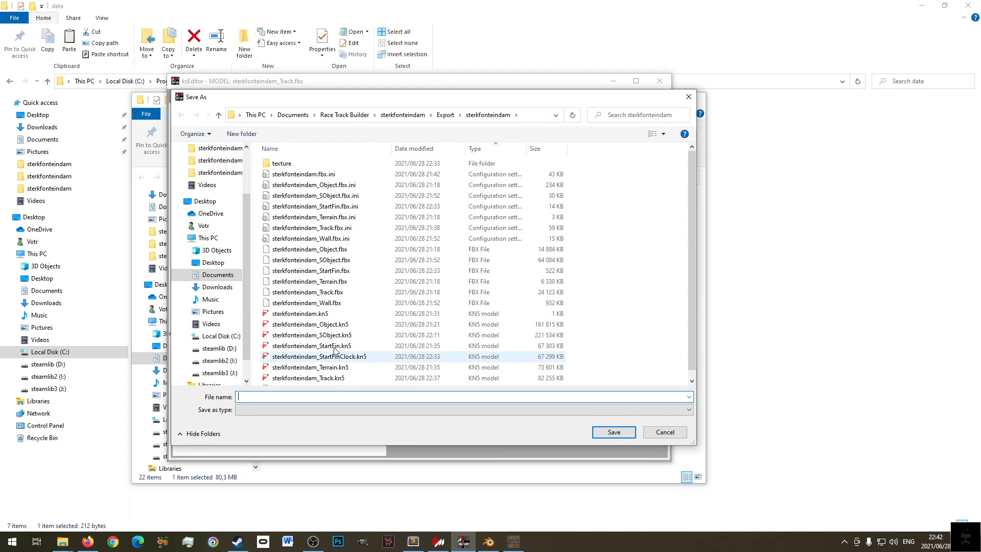
left_click(339, 378)
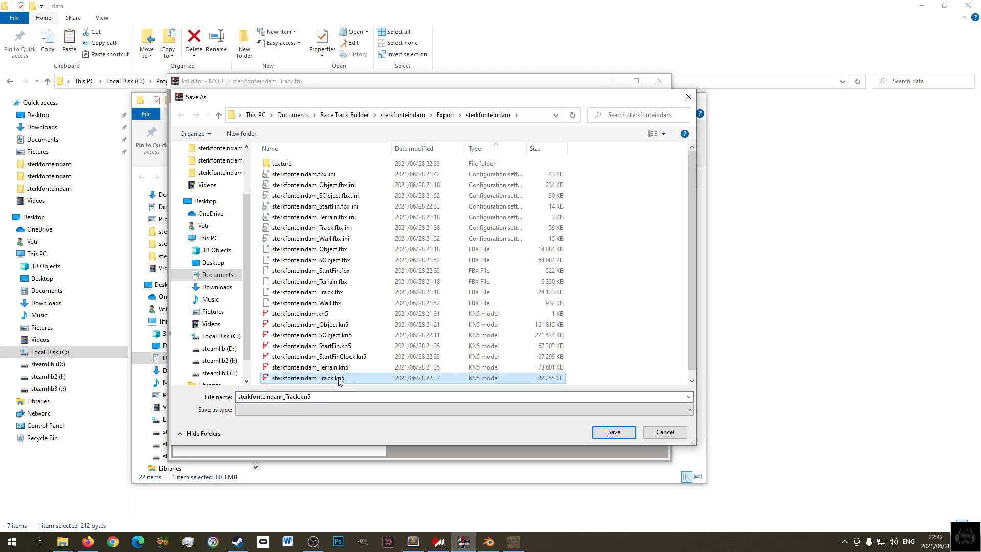
double_click(339, 378)
left_click(516, 274)
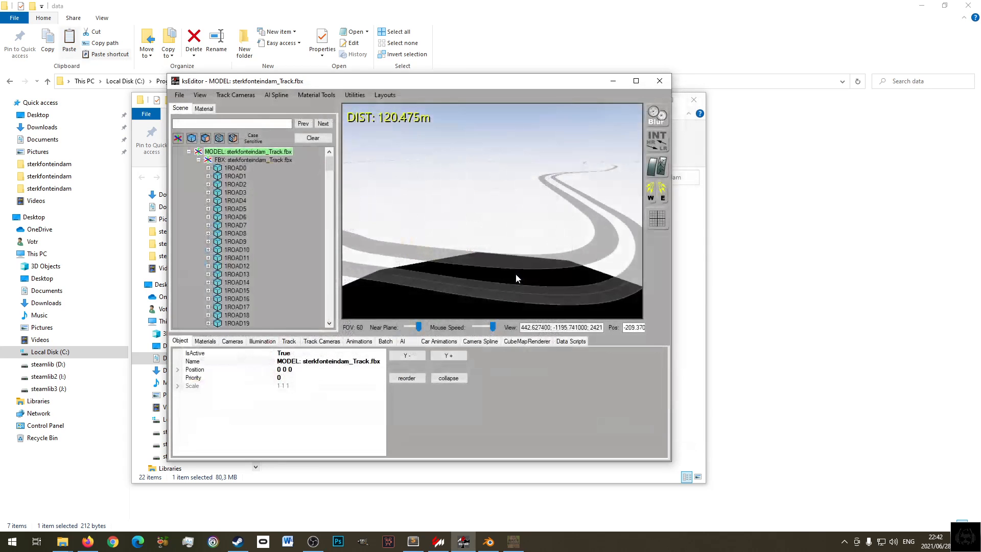
- Return to the Race Track Builder export folder in File Explorer and copy the sterkfonteindam_Track.kn5 file
left_click(836, 213)
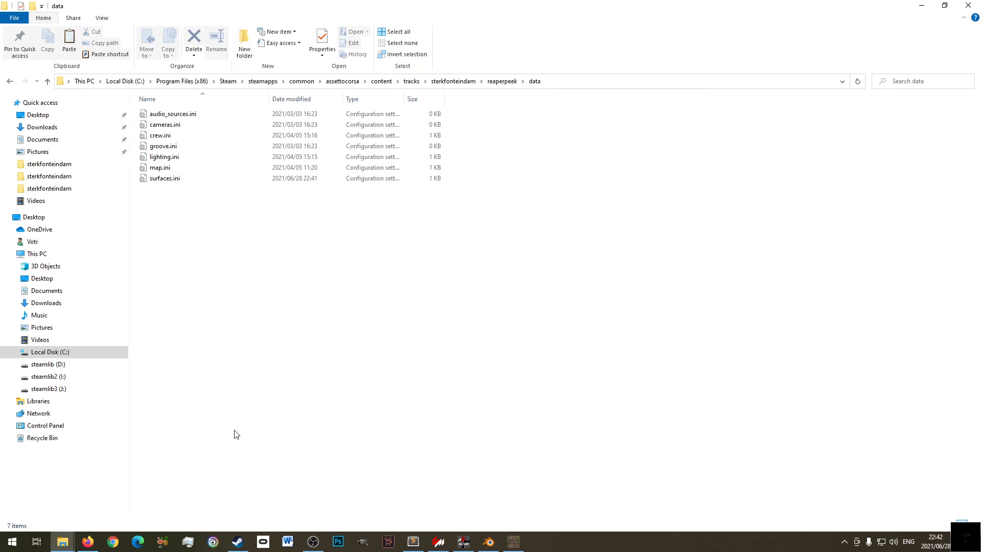
mouse_move(62, 541)
left_click(148, 493)
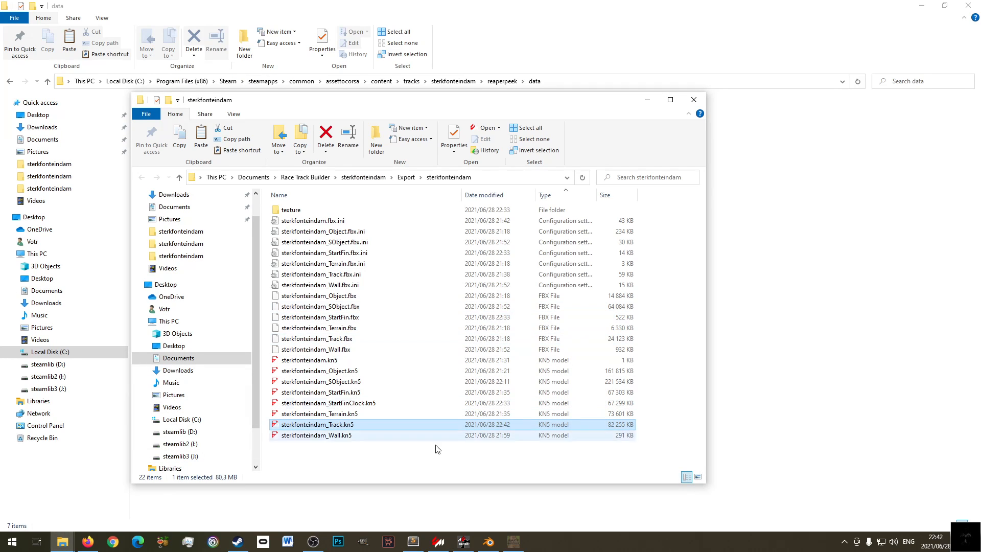
right_click(336, 424)
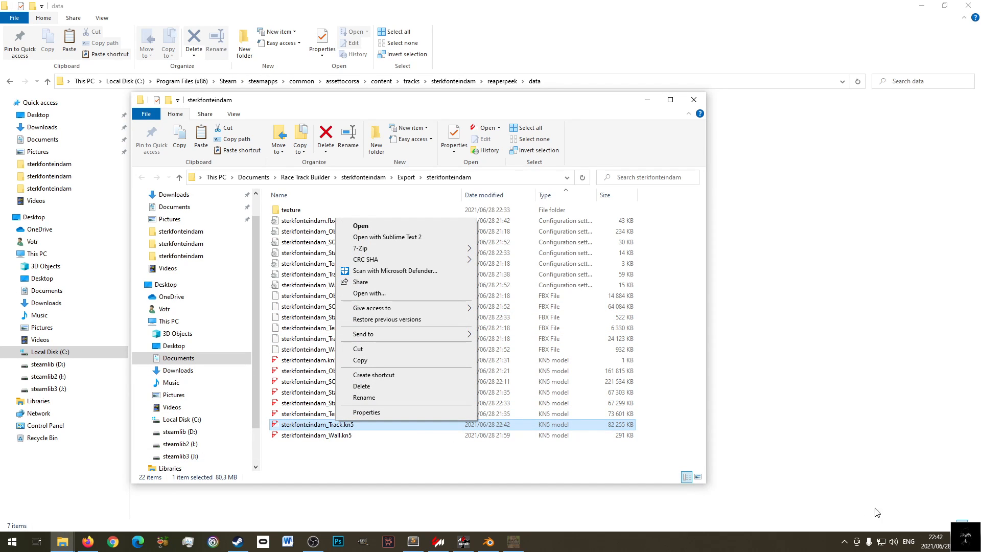
left_click(372, 361)
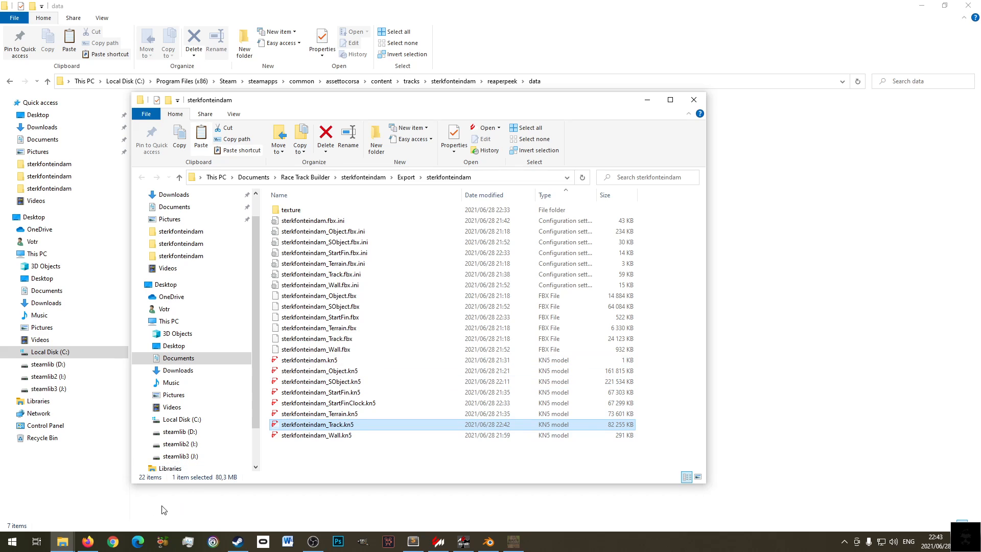
- Paste the track model into Assetto Corsa's content\tracks\sterkfonteindam folder, replacing the existing file
mouse_move(62, 541)
left_click(44, 493)
right_click(551, 298)
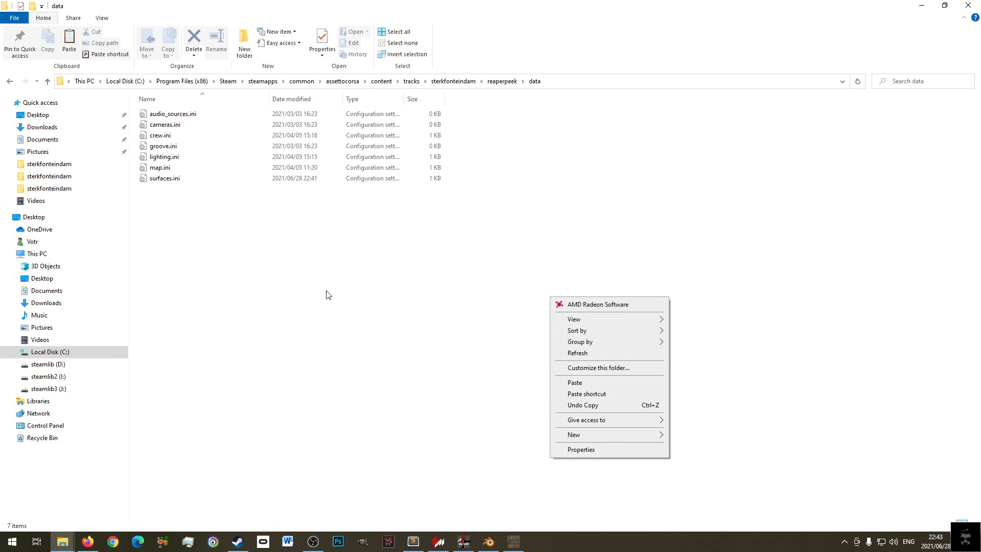
key("alt+Left")
key("alt+Left")
right_click(387, 423)
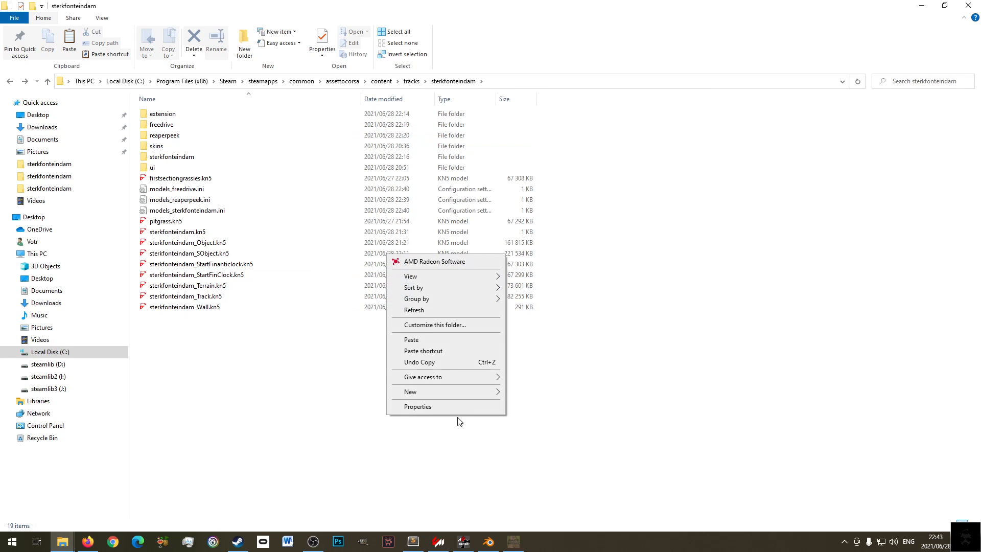
left_click(437, 345)
left_click(511, 206)
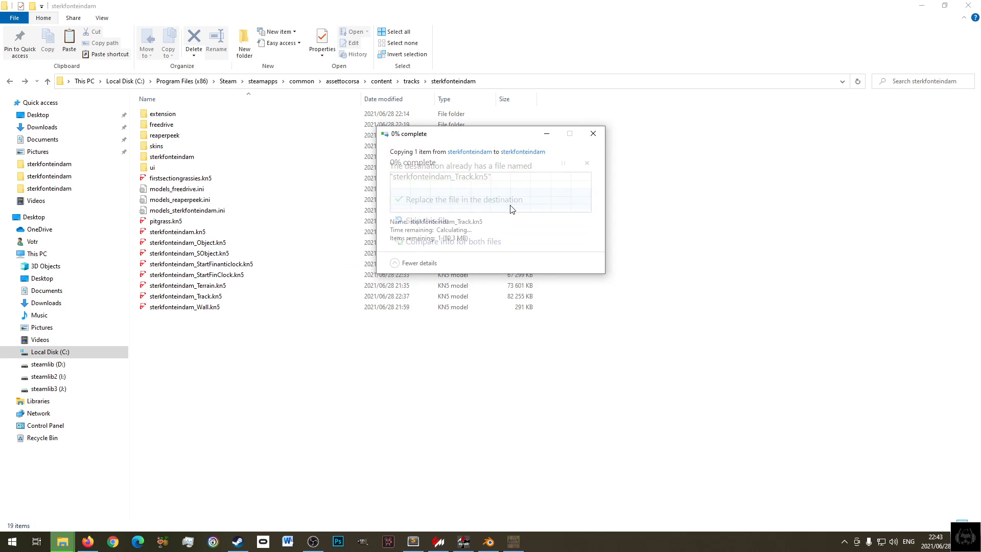
- Open models_reaperpeek.ini from the track folder in Sublime Text 2 and check its StartFinClock model entry
left_click(177, 210)
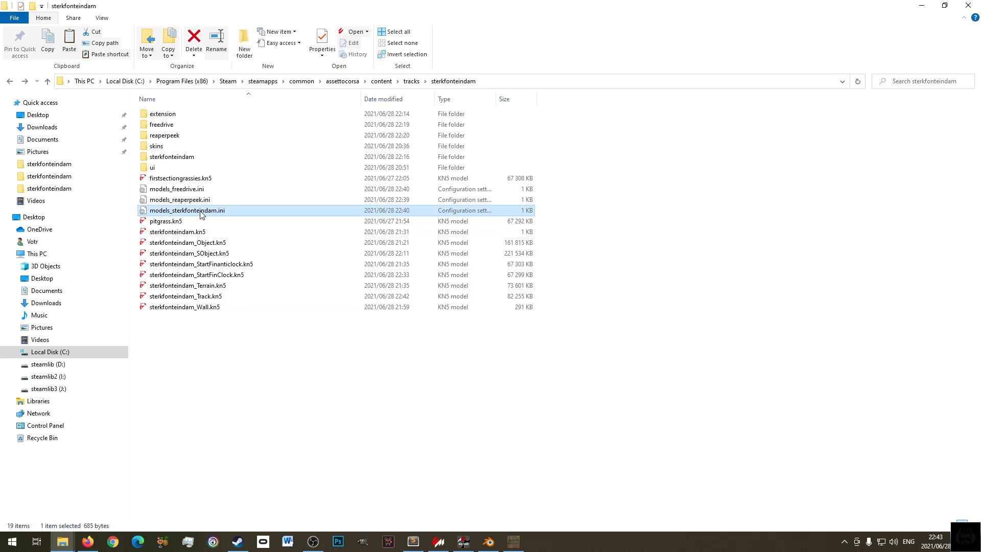
right_click(182, 200)
left_click(236, 240)
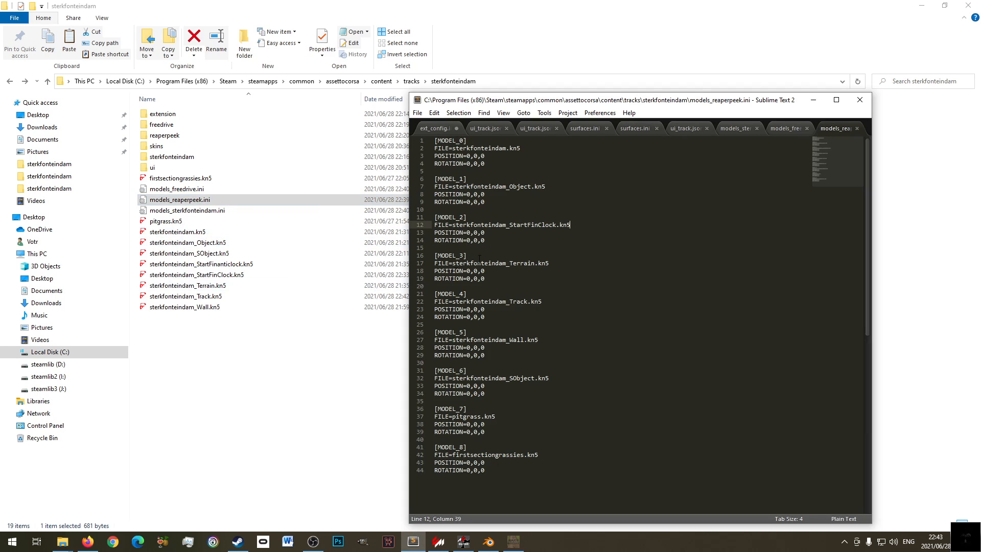
left_click(599, 228)
- Switch to Race Track Builder and close it without saving changes
left_click(513, 541)
left_click(968, 5)
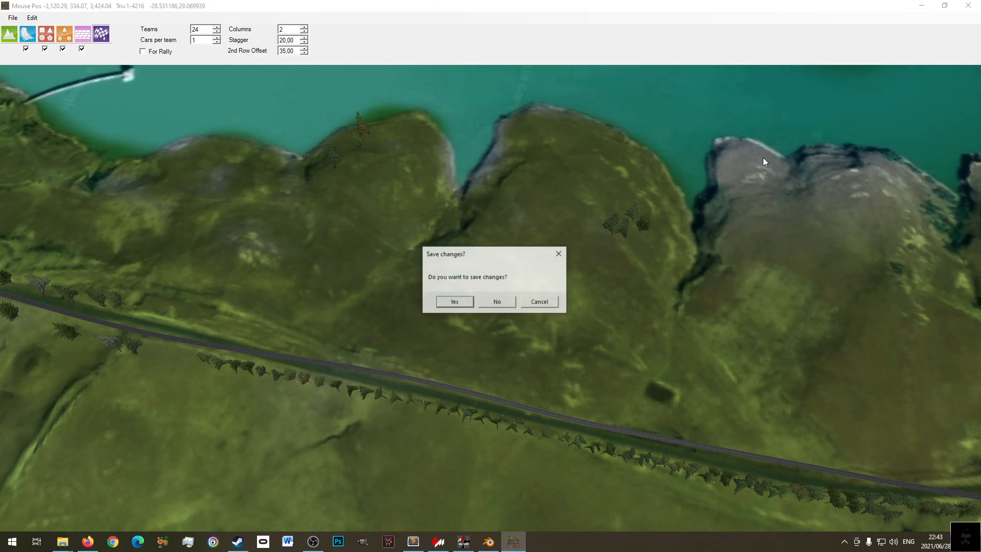
left_click(497, 302)
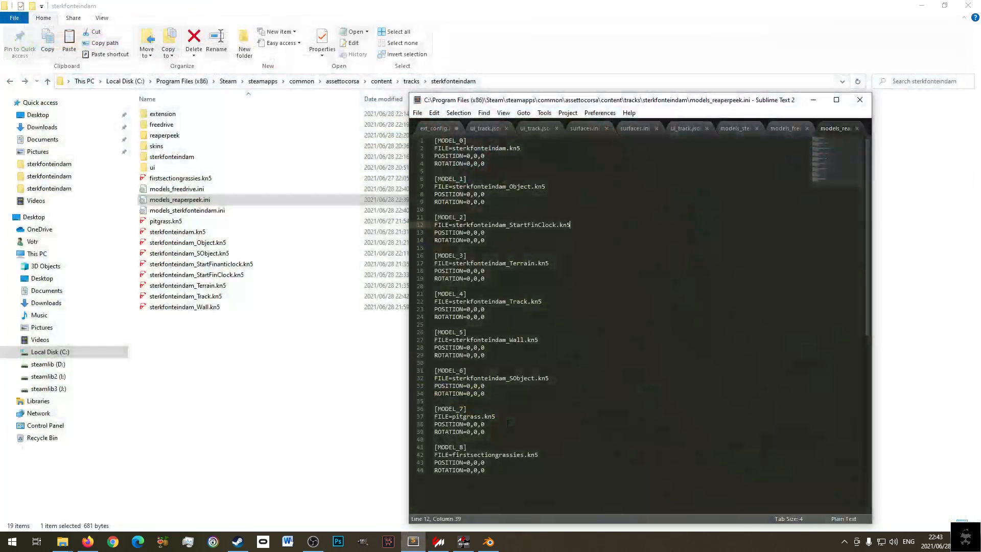
- Look over the reaperpeek, freedrive and sterkfonteindam models .ini files in Sublime Text 2 and save them again
left_click(648, 392)
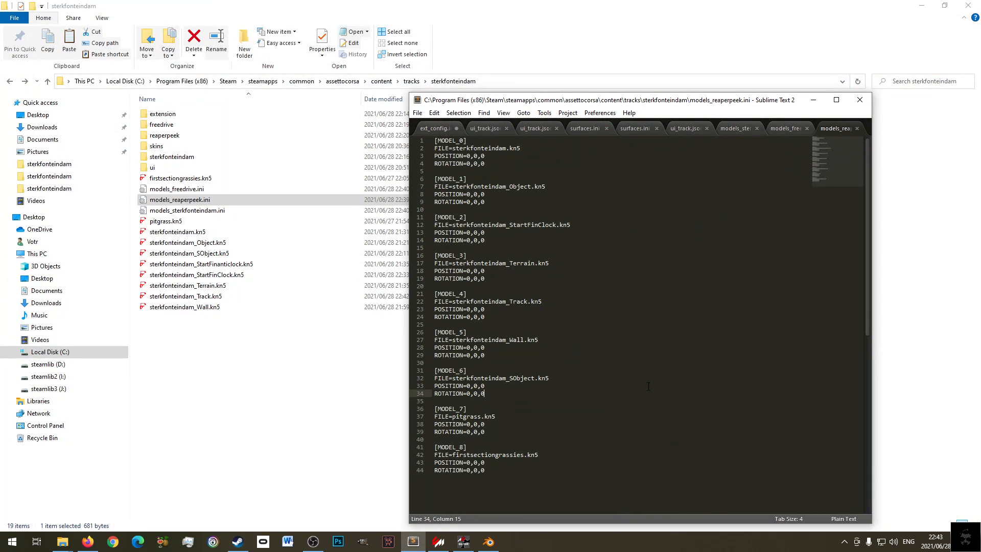
left_click(793, 128)
left_click(652, 339)
left_click(649, 219)
key("ctrl+s")
left_click(839, 128)
left_click(790, 128)
left_click(742, 129)
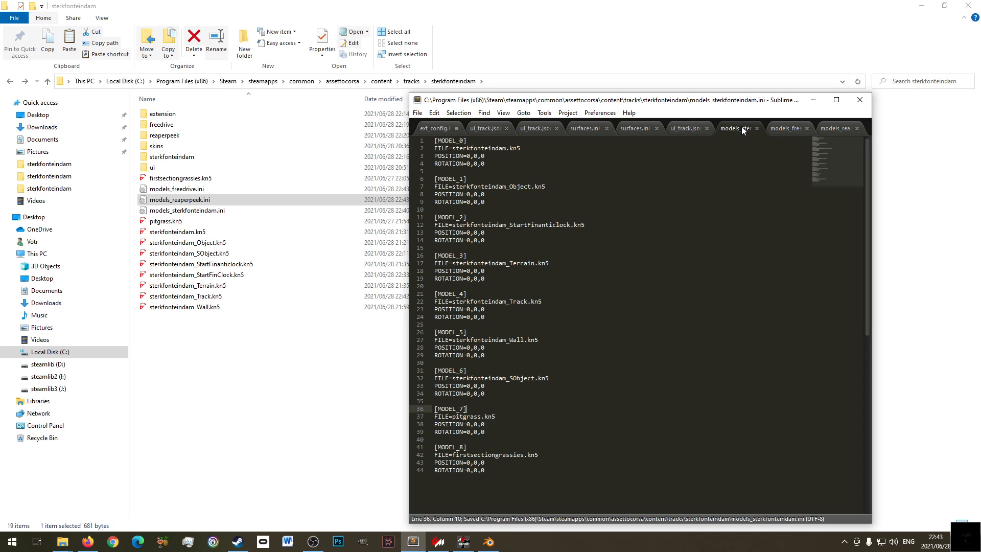
left_click(599, 224)
- In reaperpeek's surfaces.ini, save the SURFACE_1 key as PIT1, and replace that key with PITS
left_click(694, 129)
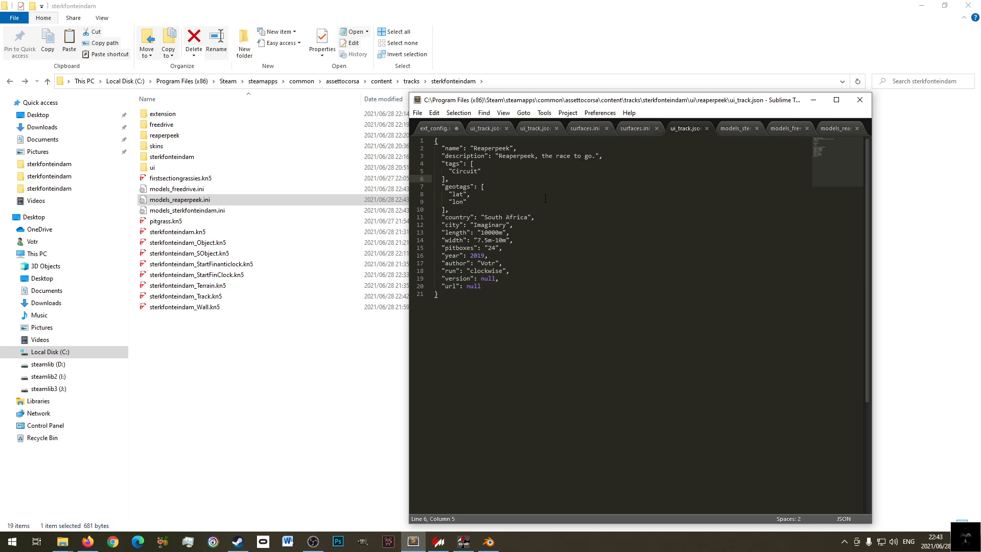
left_click(582, 128)
left_click(637, 128)
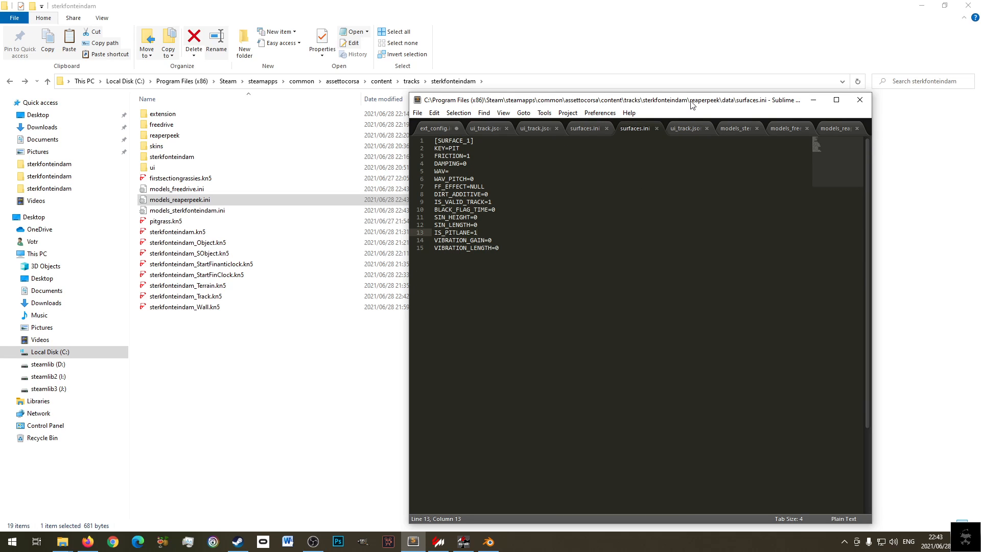
left_click(488, 153)
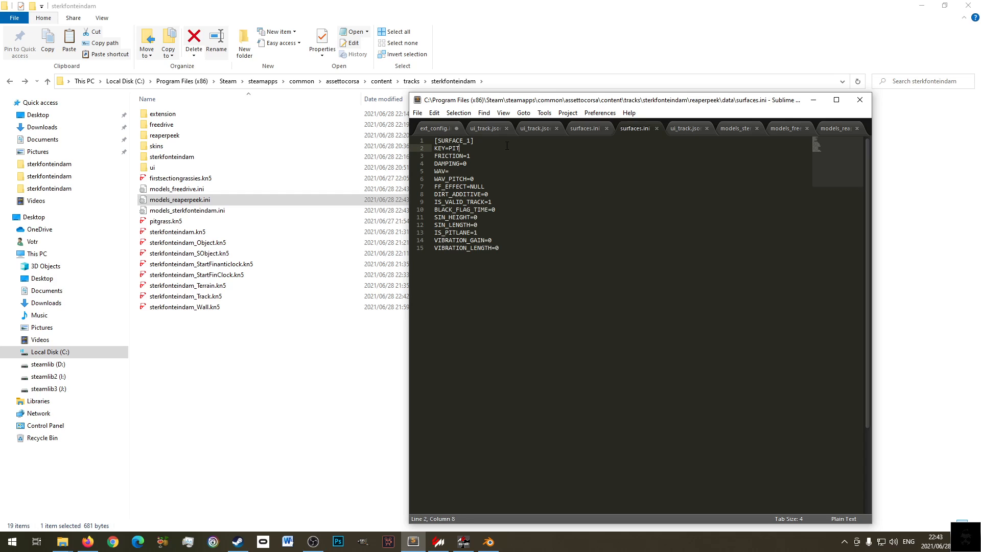
left_click(479, 147)
type("1")
key("ctrl+s")
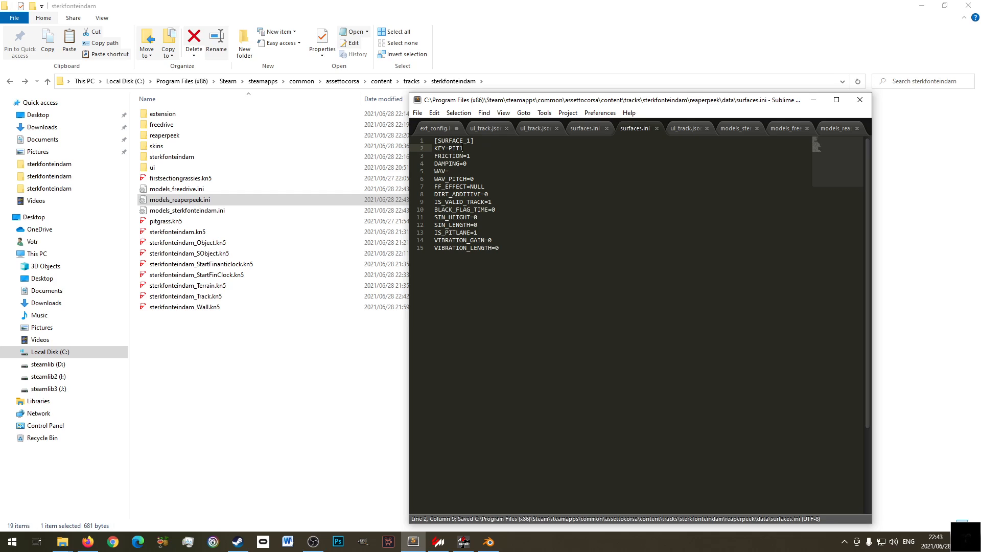
key("BackSpace")
type("S")
- Switch to Content Manager and start the Reaperpeek practice session with the Ferrari F2004
left_click(321, 450)
left_click(439, 541)
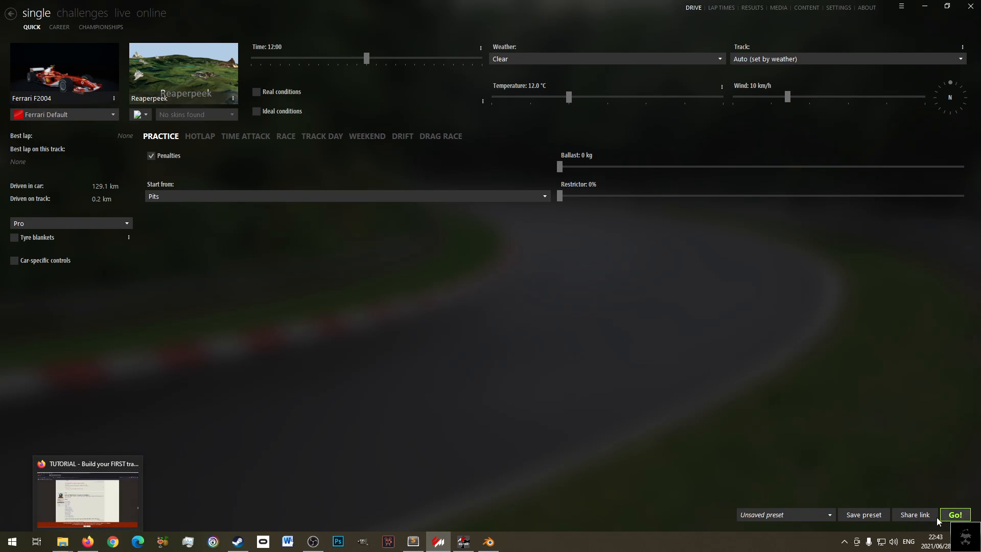
left_click(954, 518)
- Switch to Firefox and examine the pit lane FAQ's example surface key and its mesh naming rule
left_click(88, 542)
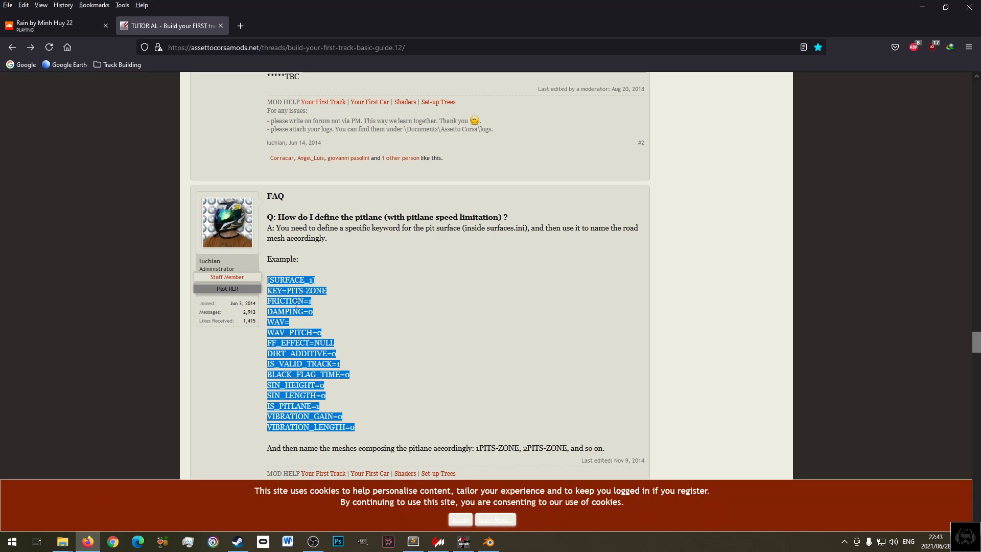
left_click(341, 243)
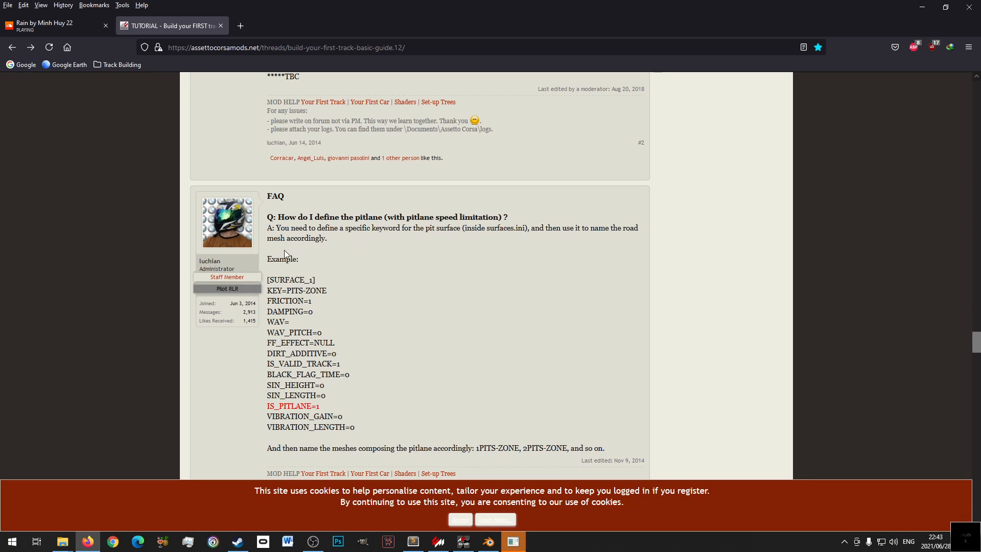
mouse_move(280, 279)
left_mouse_down()
mouse_move(317, 280)
mouse_move(287, 290)
left_mouse_up()
left_click(329, 290)
scroll(324, 294, "down", 5)
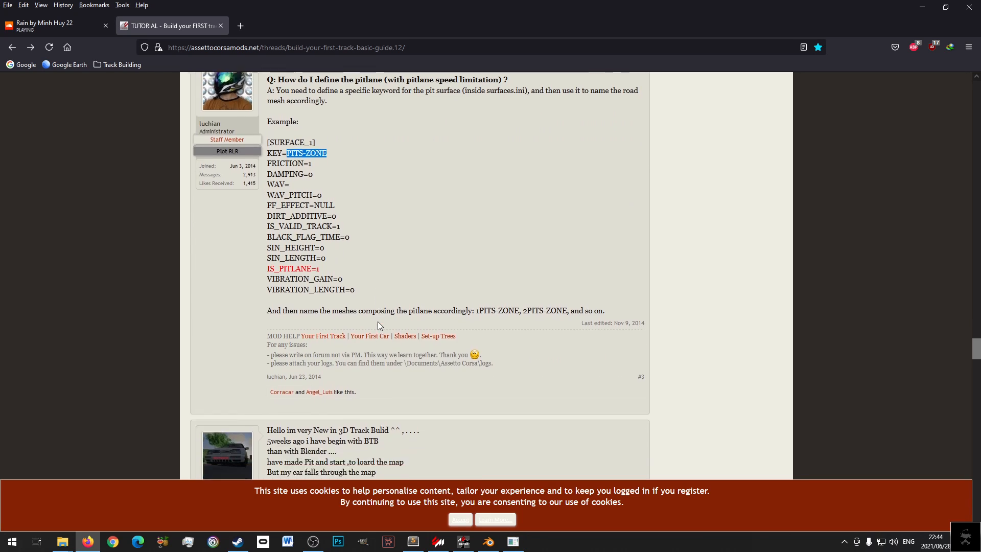
scroll(378, 322, "down", 5)
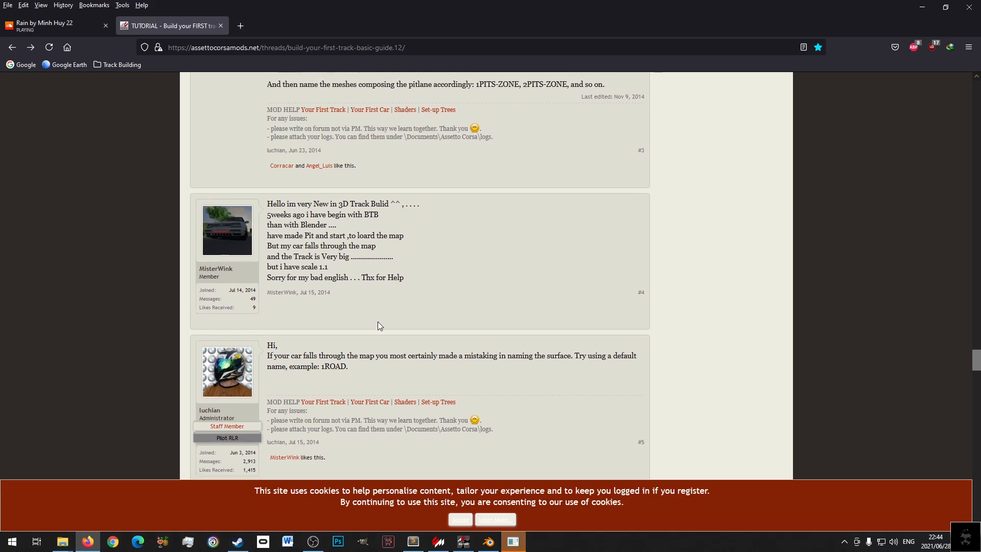
scroll(378, 321, "up", 10)
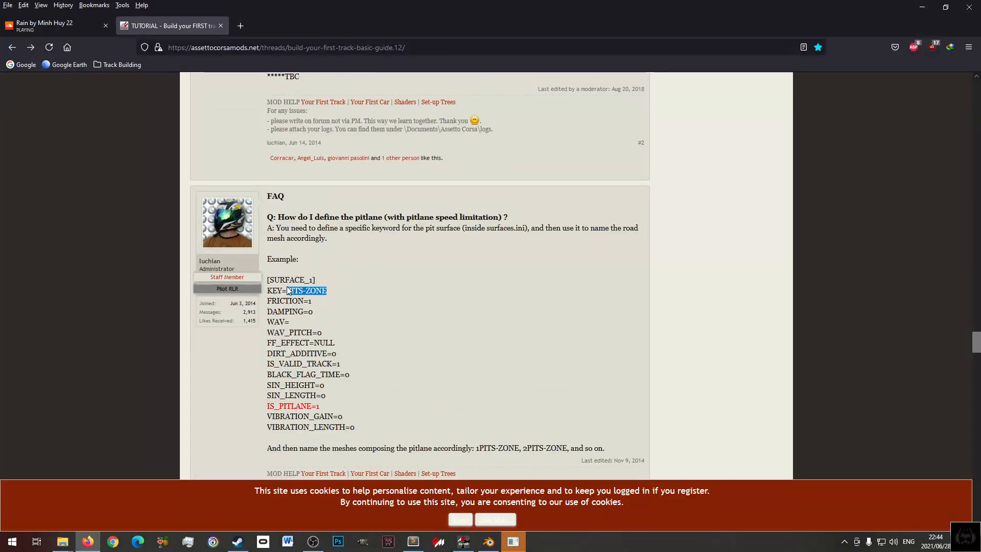
- Switch to Assetto Corsa, get into the car and reverse along the pit lane to test the speed limit
left_click(513, 541)
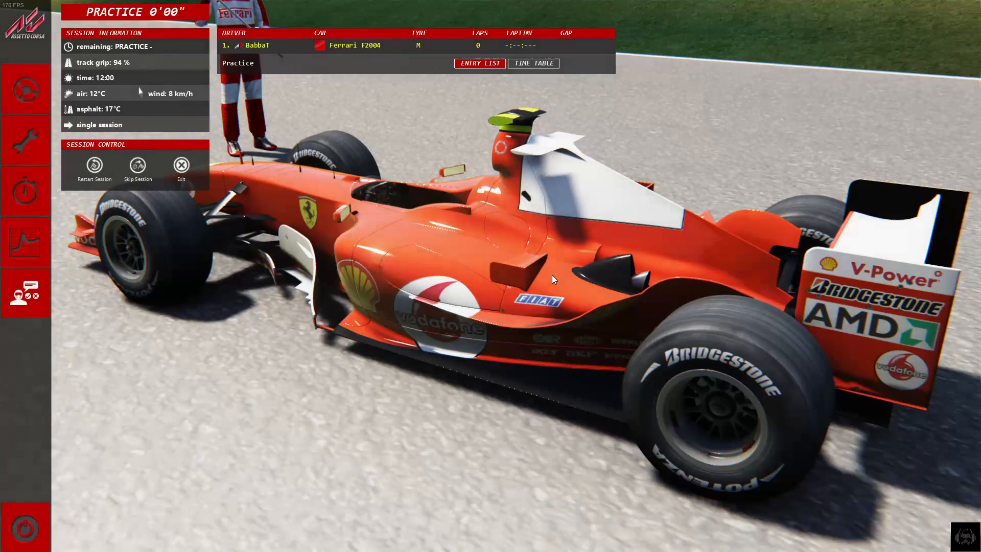
left_click(35, 90)
key("z")
key("Up")
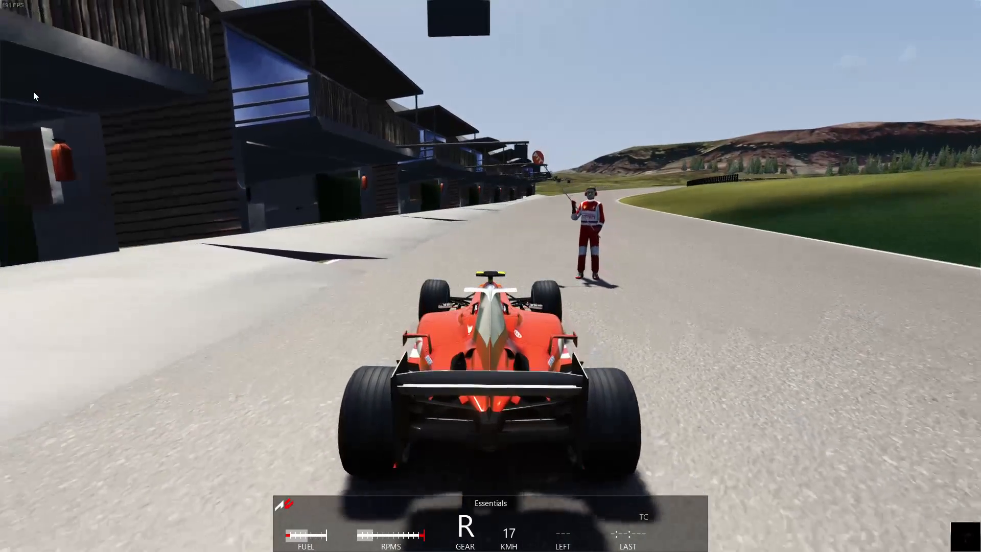
key("Up")
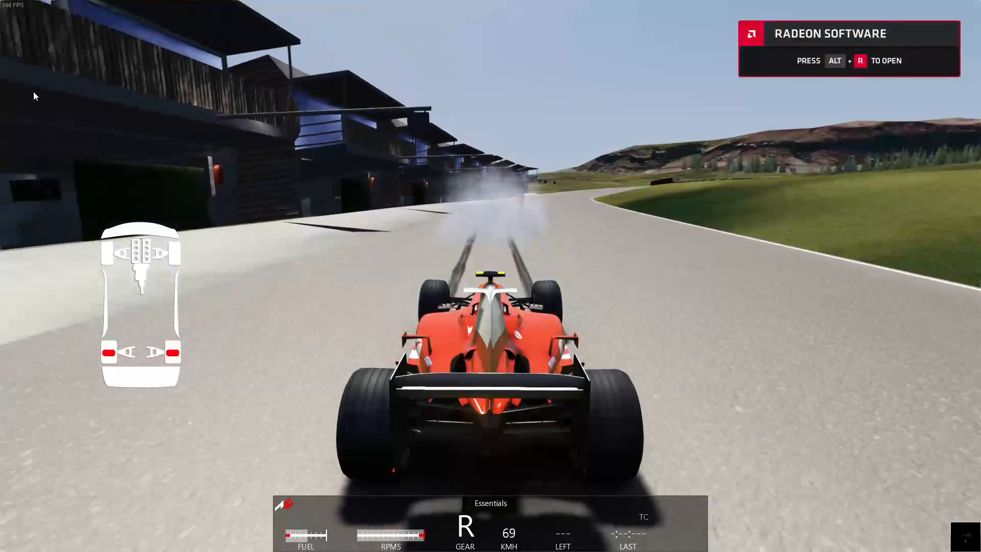
- Exit the practice session, dismiss its results summary and switch back to surfaces.ini in Sublime Text 2
key("Escape")
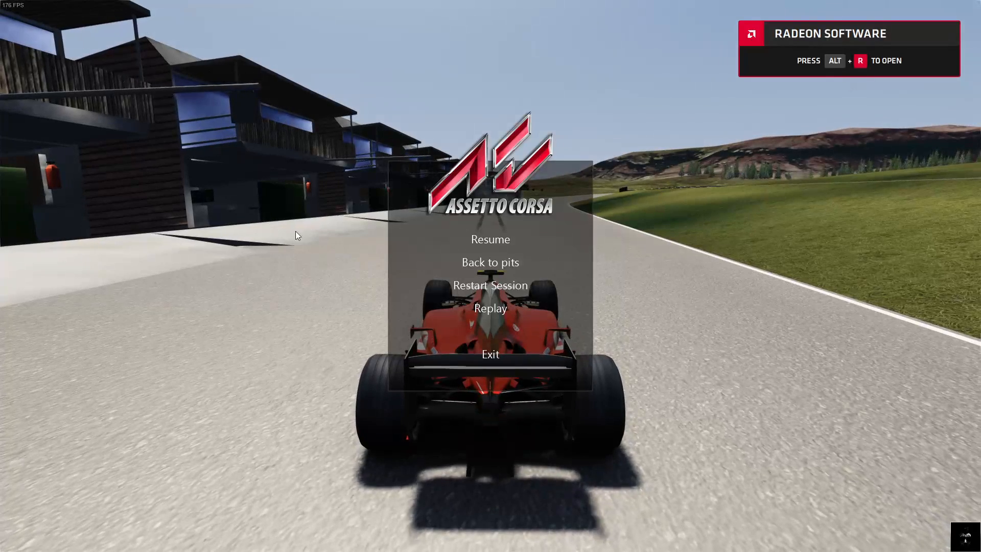
left_click(481, 353)
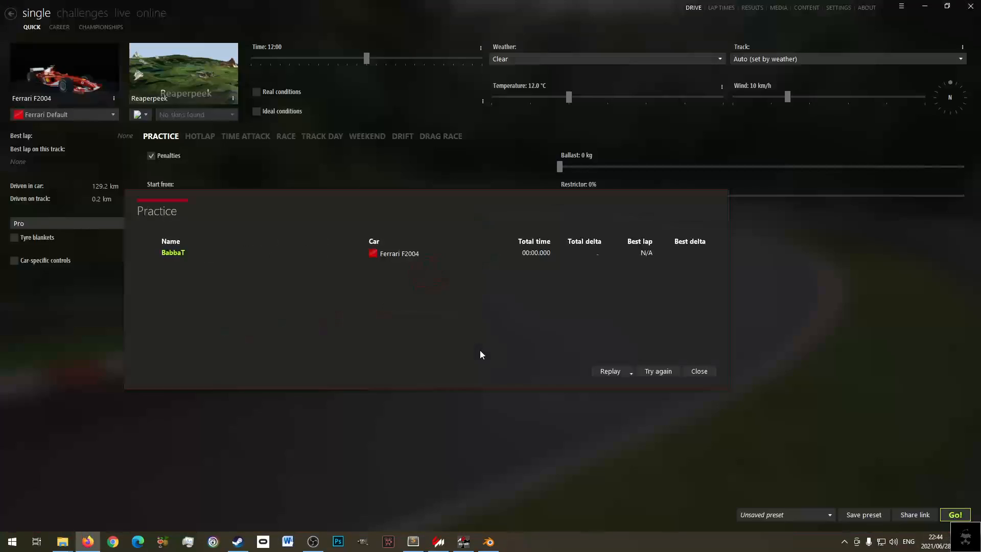
left_click(705, 373)
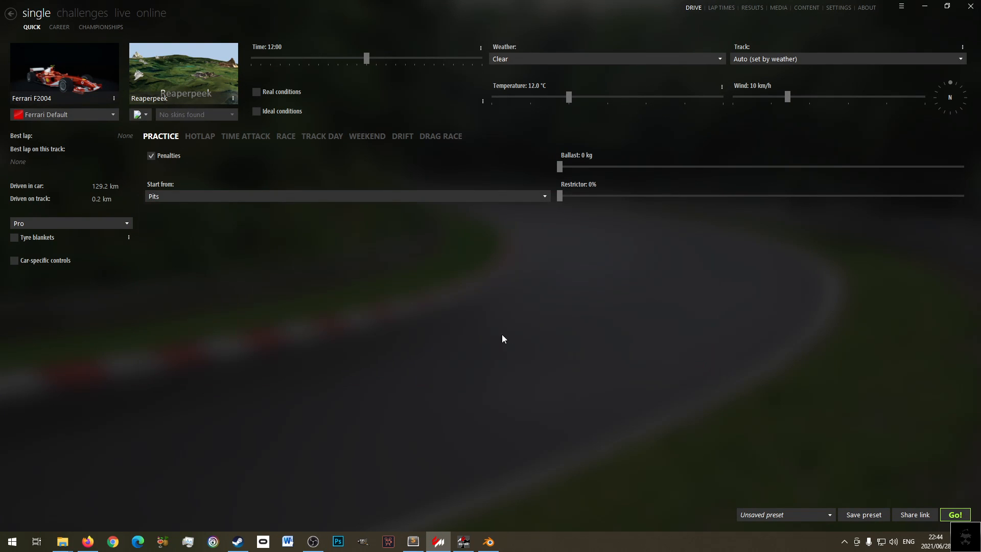
left_click(413, 542)
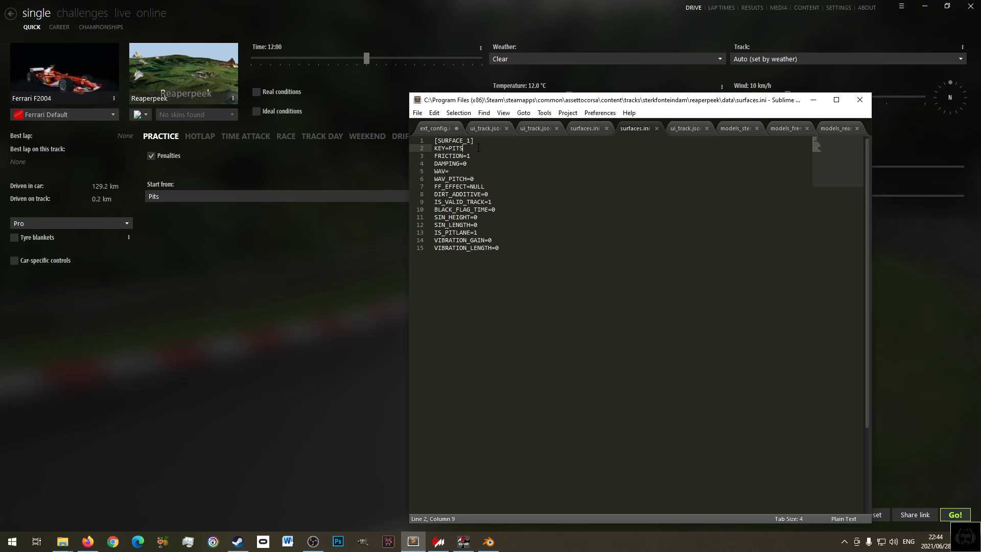
- Set the surface key to VOTR in the Reaperpeek layout's surfaces.ini, check its remaining values and save the file
key("shift+Left")
key("shift+Left")
key("shift+Left")
type("V")
key("ctrl+s")
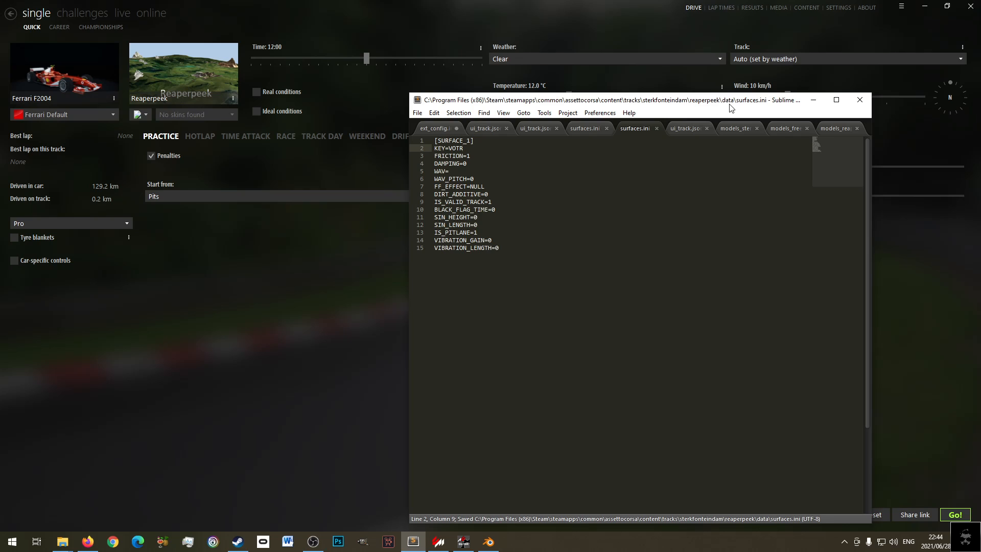
left_click(495, 166)
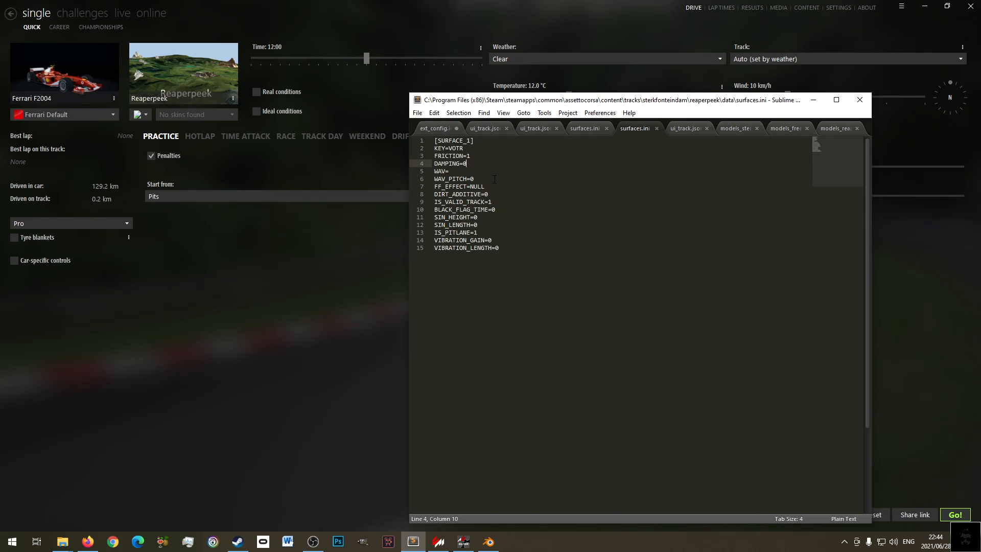
left_click(477, 179)
key("ctrl+s")
left_click(507, 203)
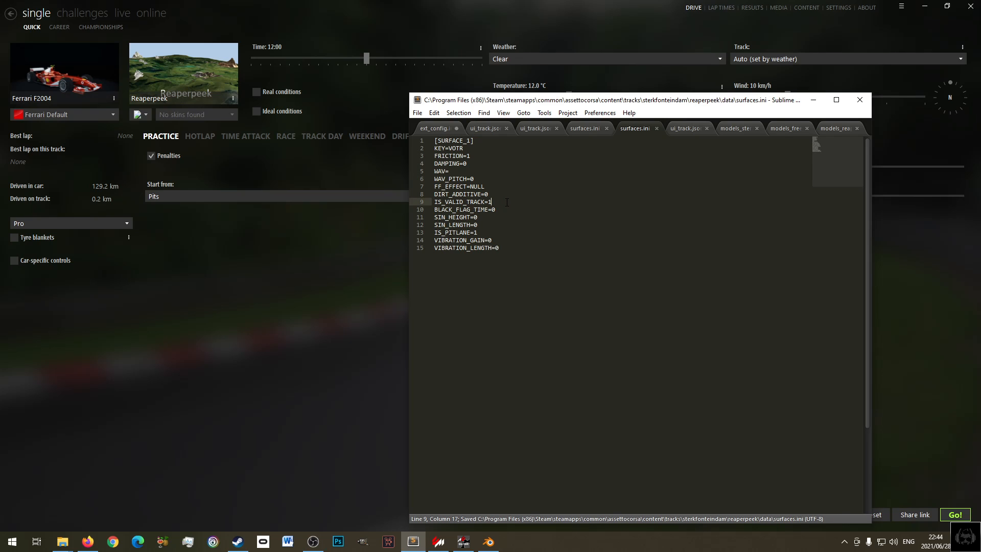
left_click(487, 224)
left_click(489, 231)
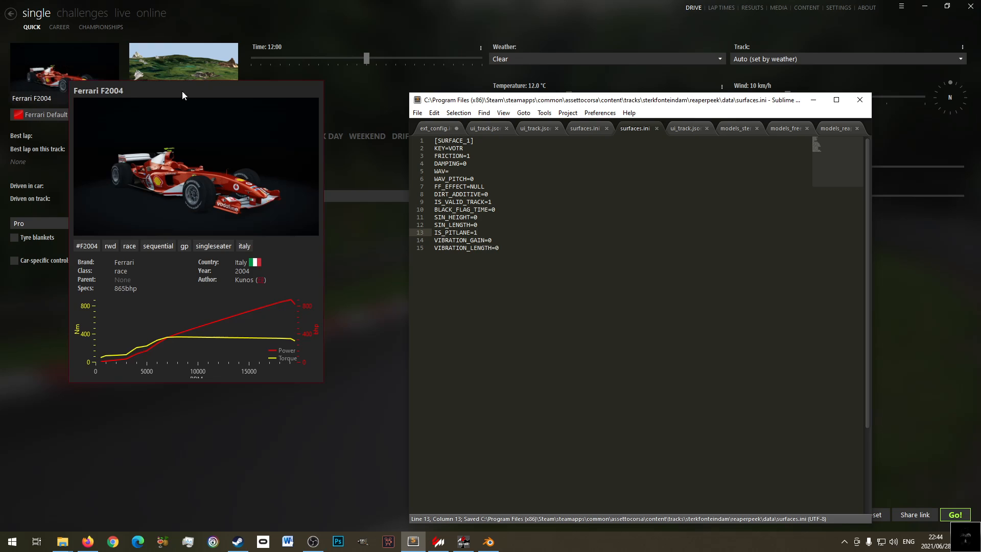
mouse_move(159, 64)
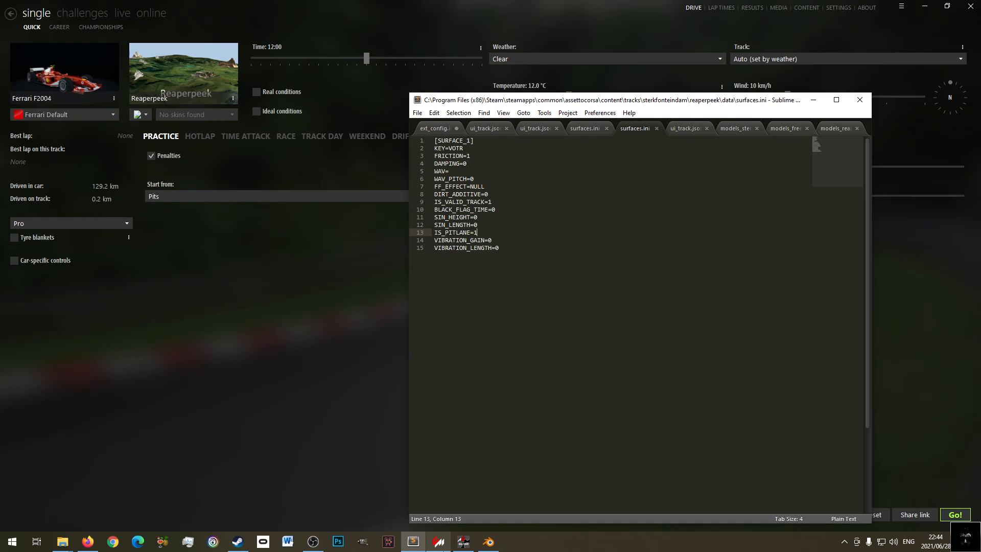
mouse_move(406, 545)
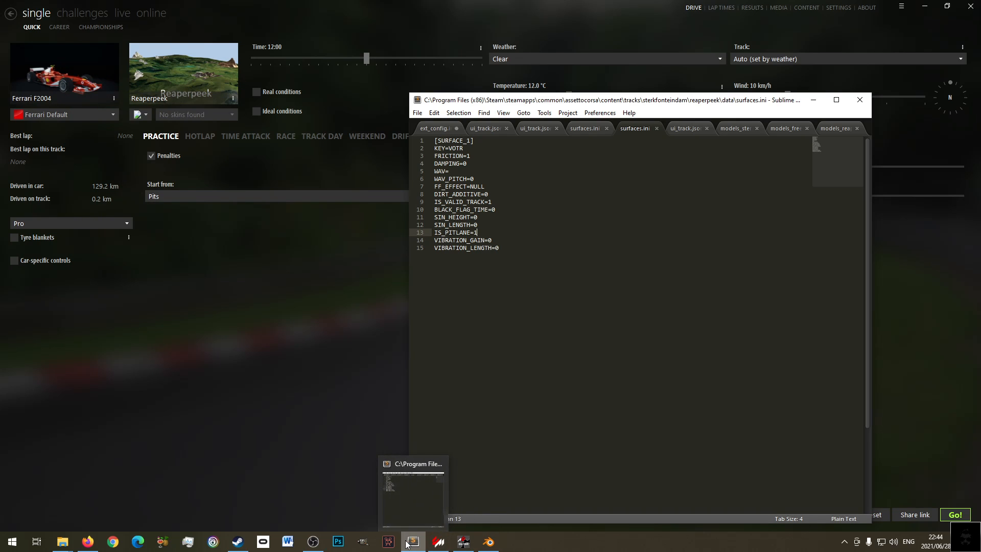
- Find the sterkfonteindam layout's surfaces.ini among the open files and close it
left_click(486, 128)
left_click(534, 128)
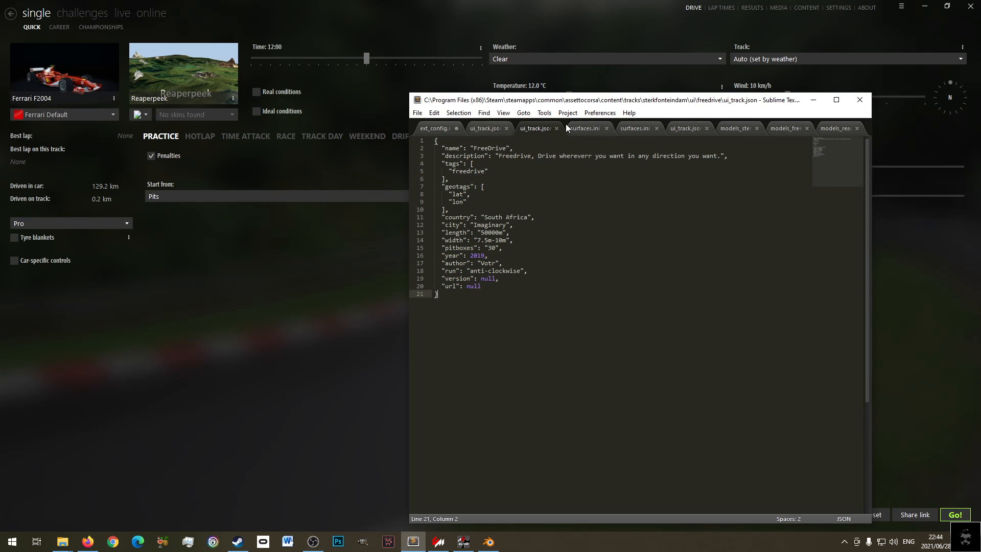
left_click(586, 129)
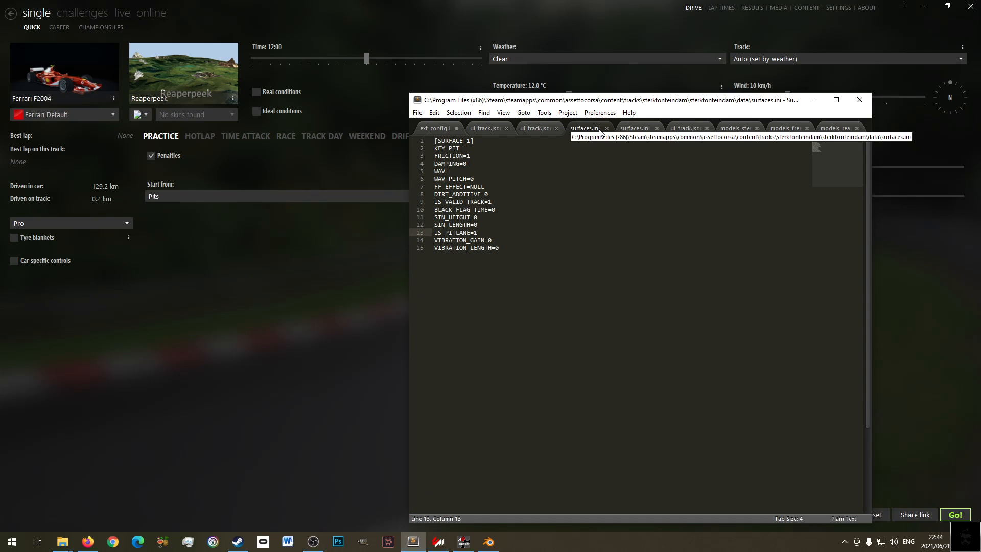
left_click(606, 129)
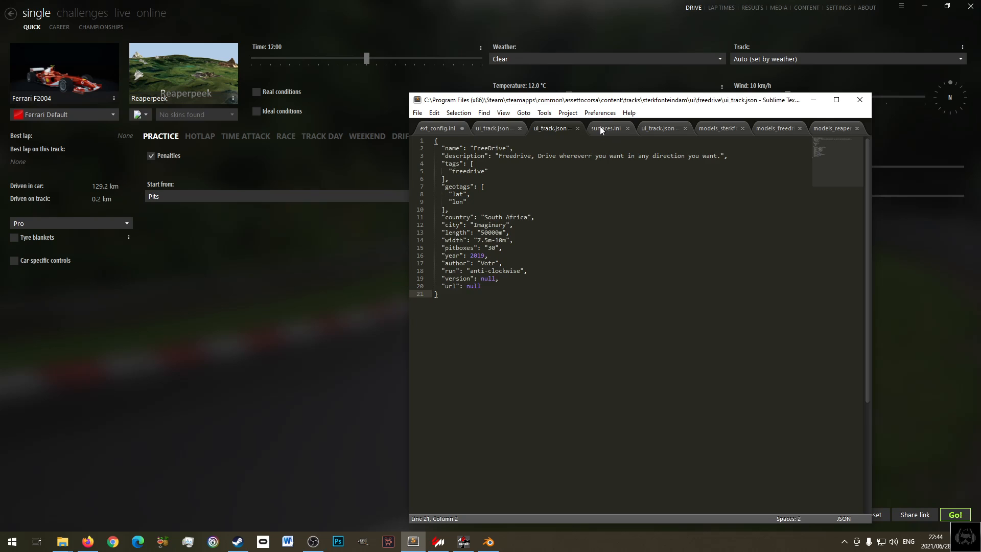
- Review the Reaperpeek surfaces and ui_track.json files and the layouts' model lists, then re-save models_reaperpeek.ini
left_click(603, 128)
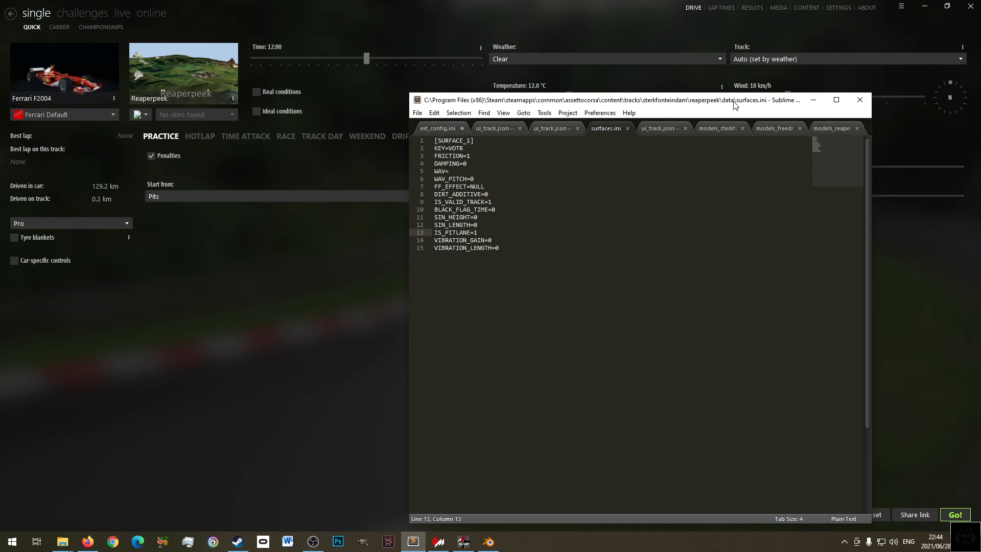
left_click(657, 128)
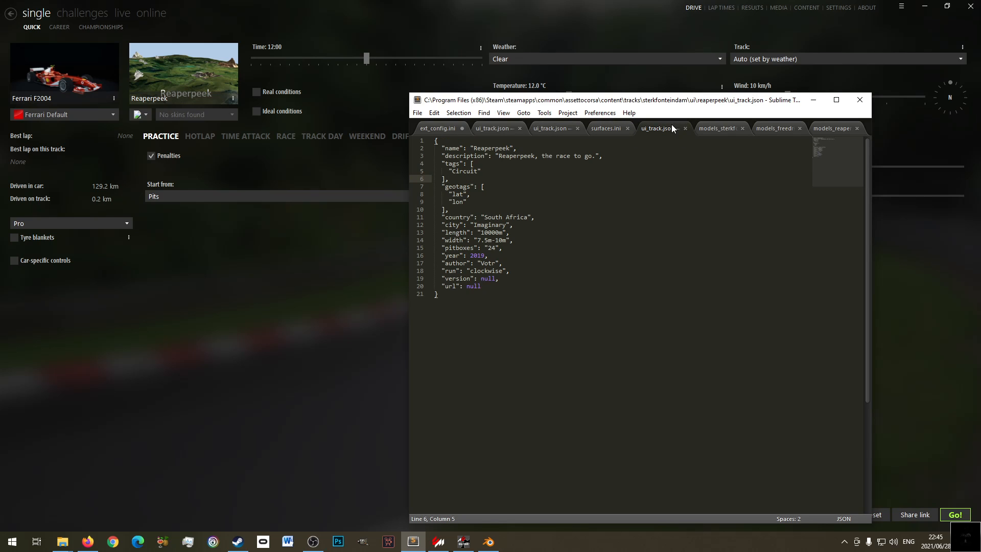
left_click(718, 128)
left_click(773, 128)
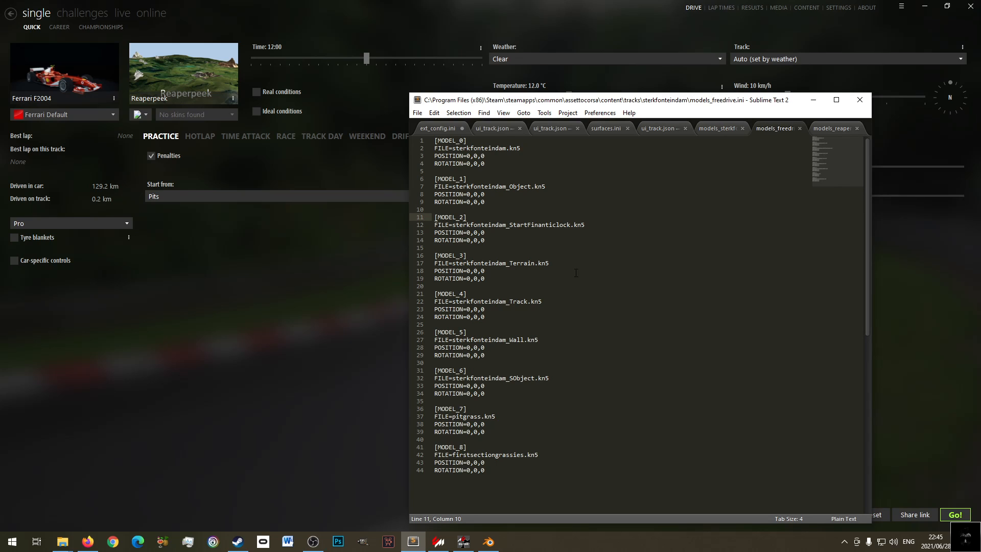
left_click(834, 129)
left_click(553, 455)
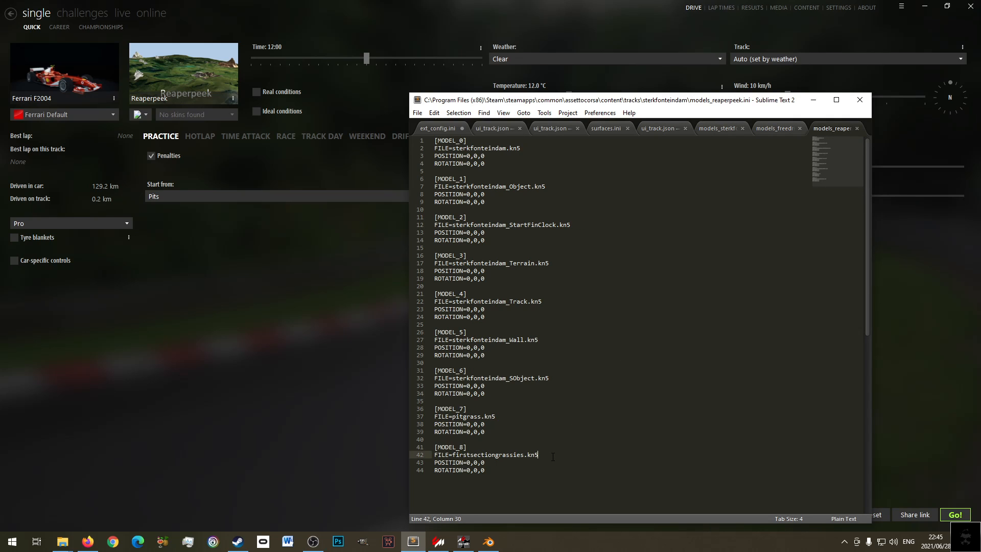
left_click(555, 379)
left_click(553, 299)
key("ctrl+s")
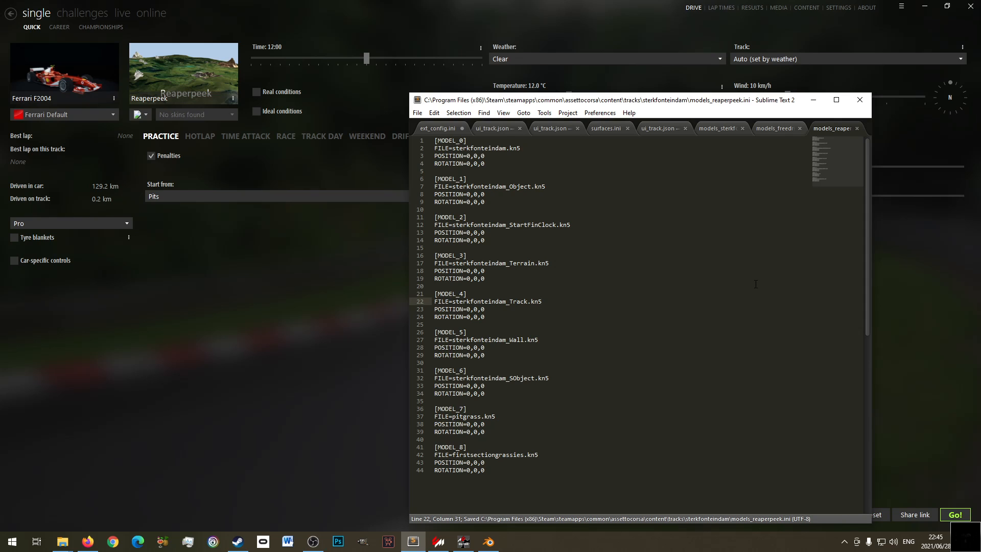
- Check the other layouts' ui_track.json files and ext_config.ini, then return to the Reaperpeek surfaces.ini and save it
left_click(494, 128)
left_click(546, 129)
left_click(431, 125)
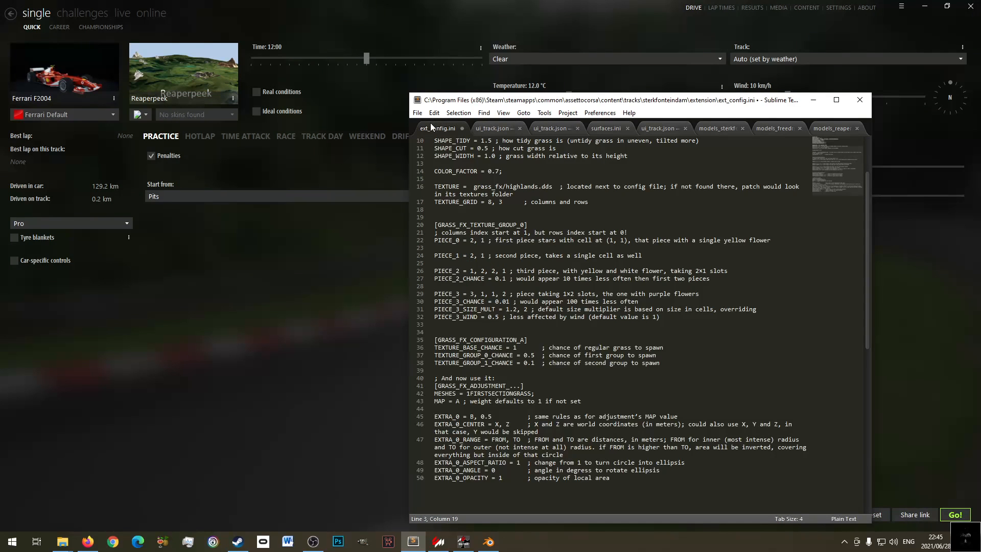
left_click(608, 128)
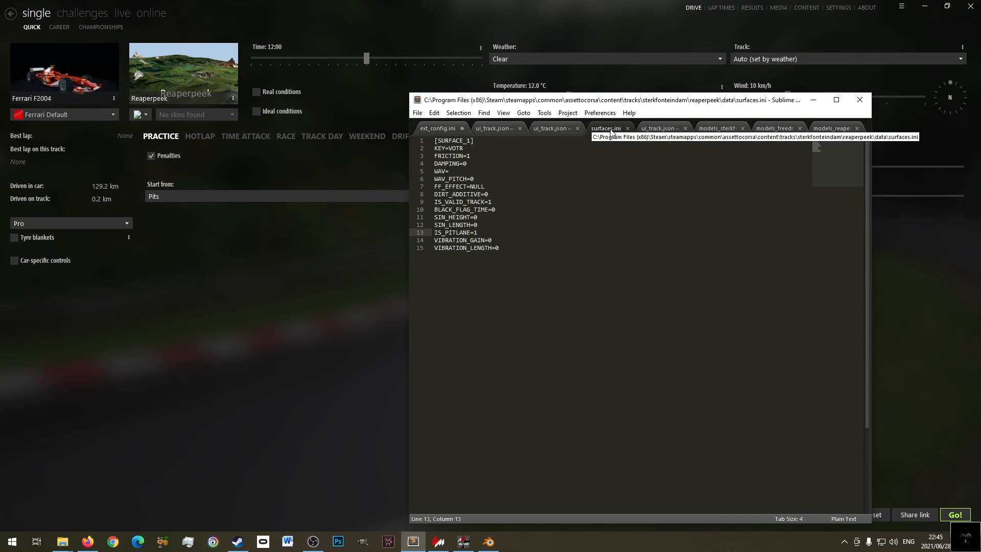
key("ctrl+s")
- Switch to ksEditor and rename the pit lane mesh in sterkfonteindam_Track.fbx to VOTR
left_click(441, 541)
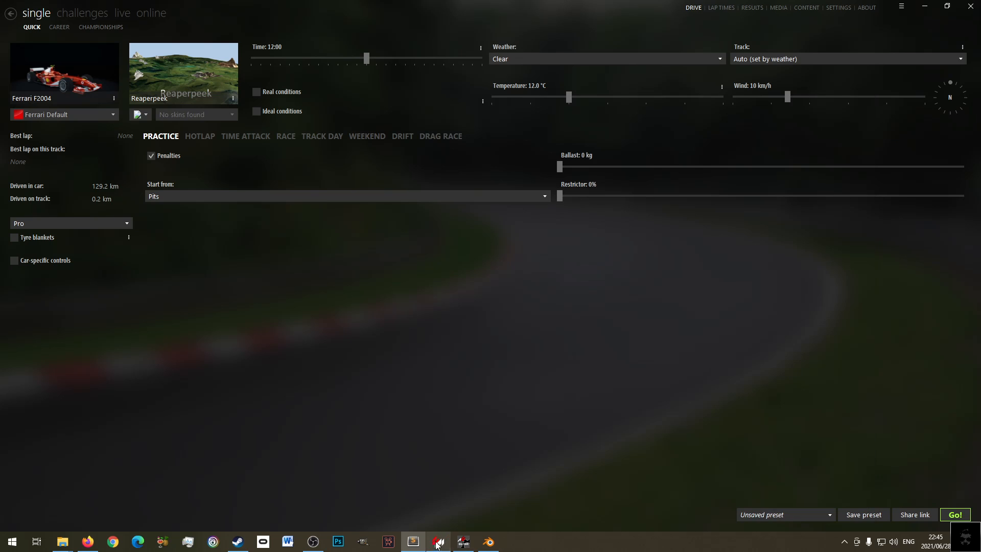
left_click(439, 543)
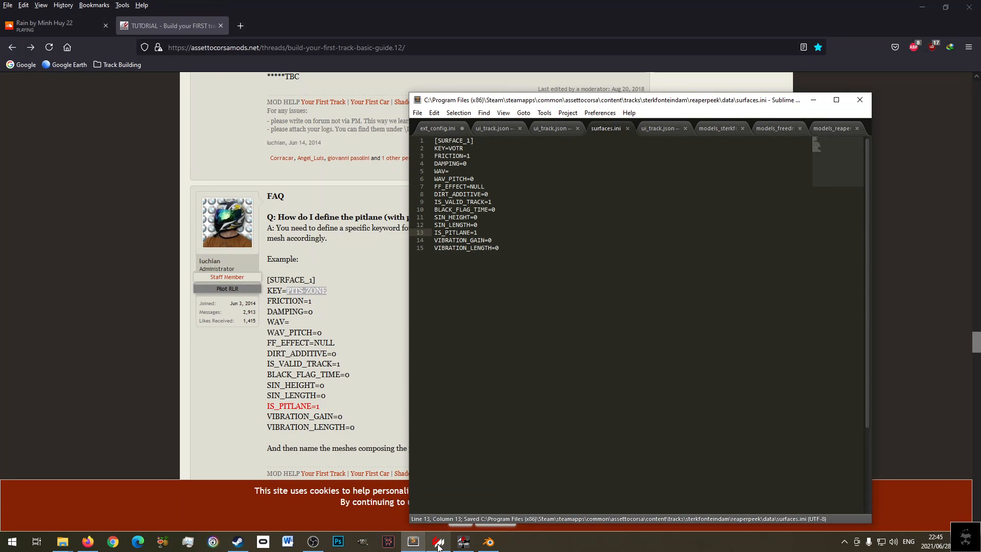
left_click(439, 543)
left_click(469, 542)
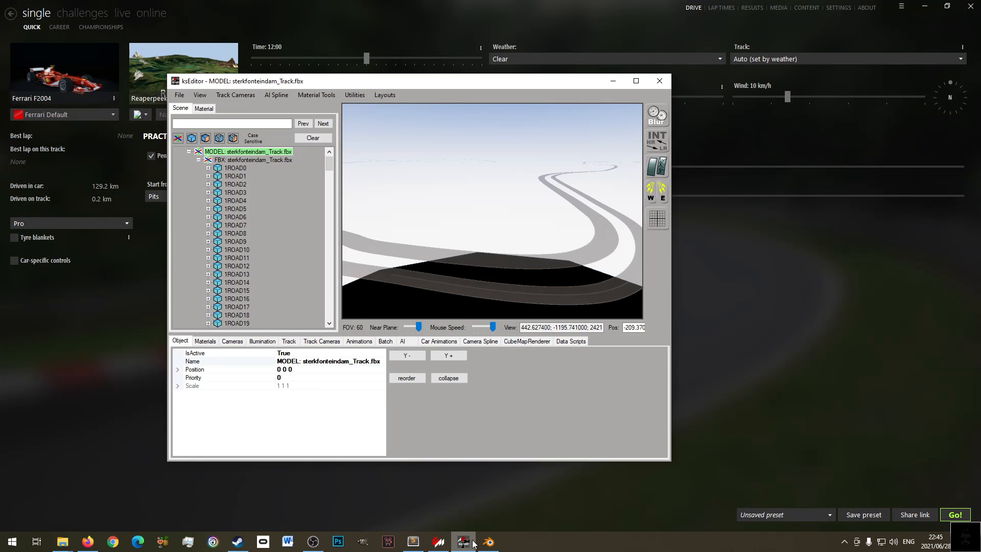
left_click(517, 261)
left_click(296, 410)
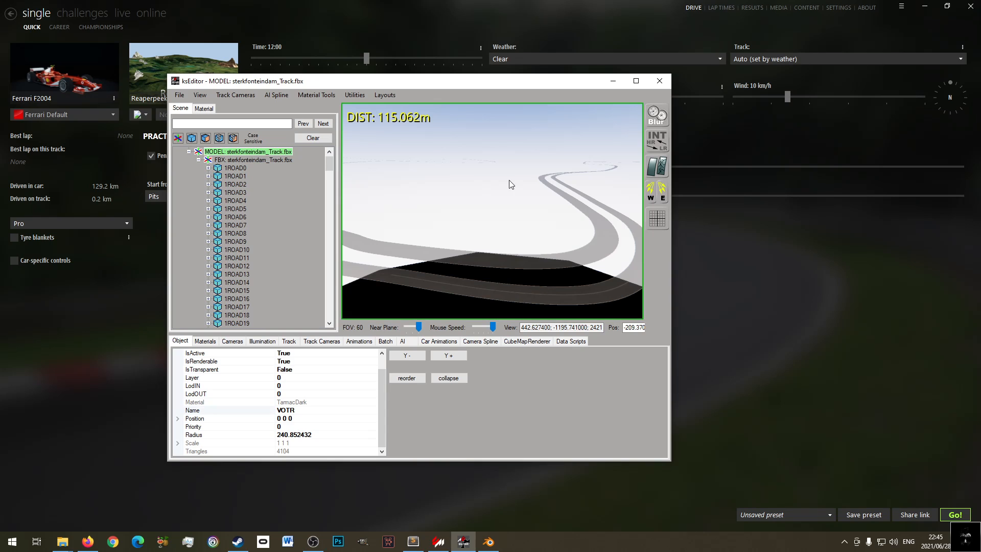
left_click(179, 95)
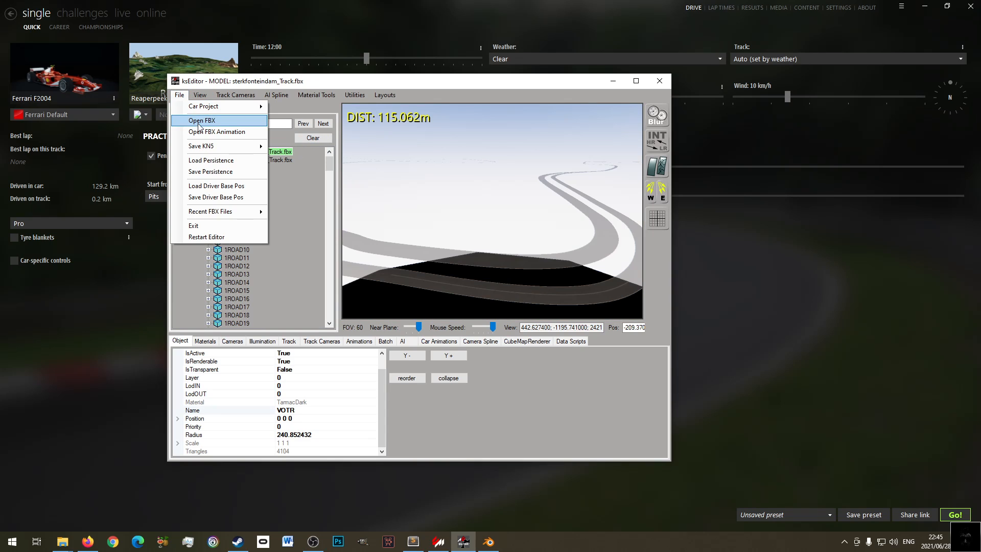
left_click(319, 403)
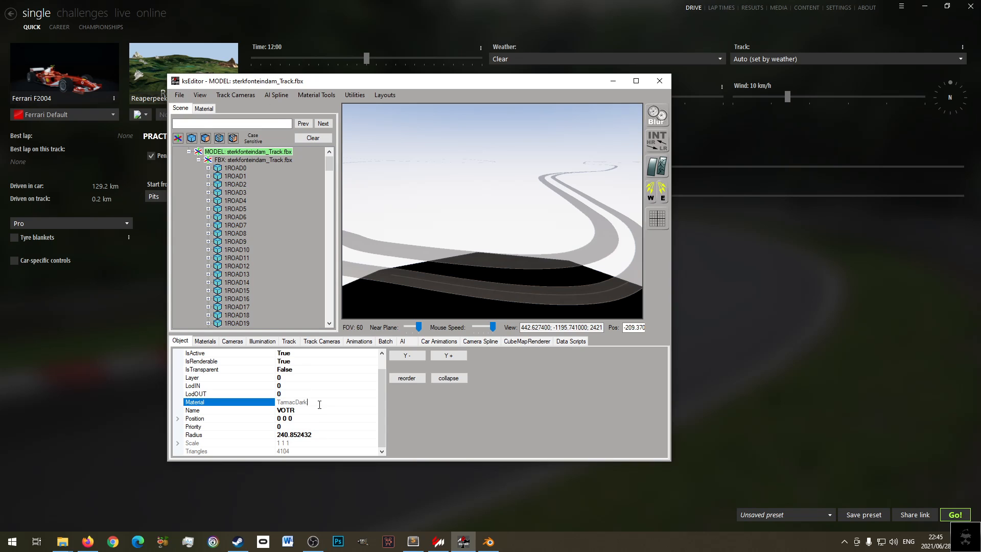
left_click(310, 412)
- Save the track model as a KN5, replacing the existing sterkfonteindam_Track.kn5 in the Export folder
left_click(179, 95)
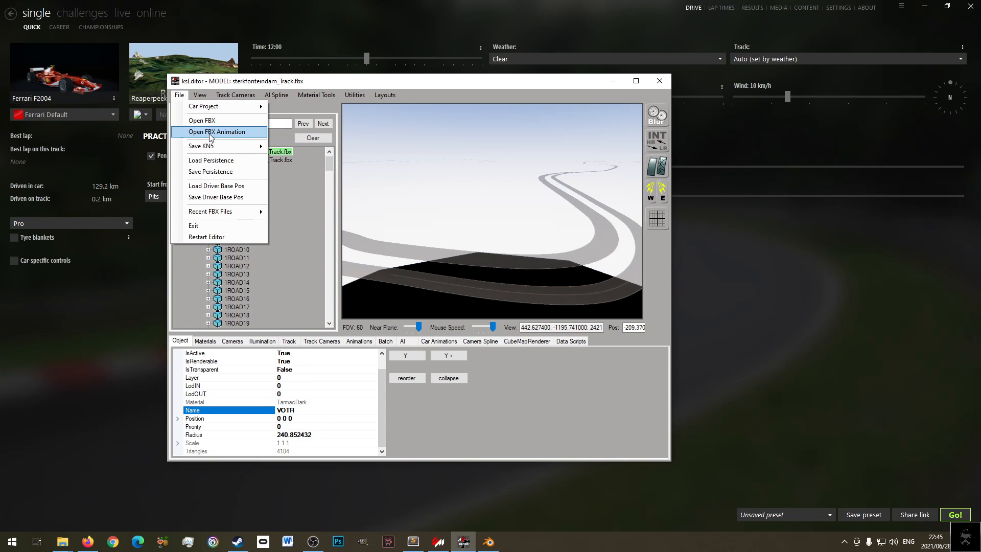
mouse_move(245, 146)
left_click(284, 170)
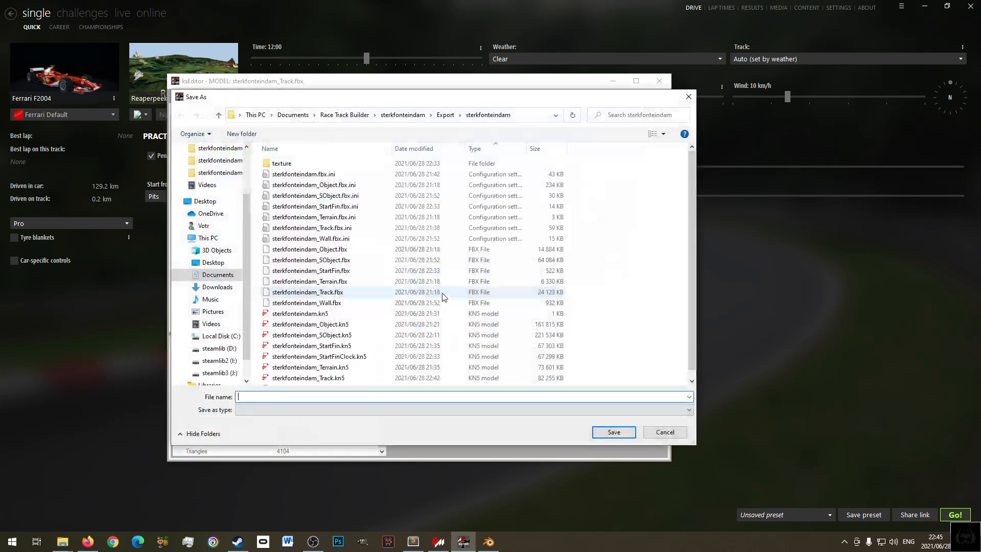
double_click(335, 378)
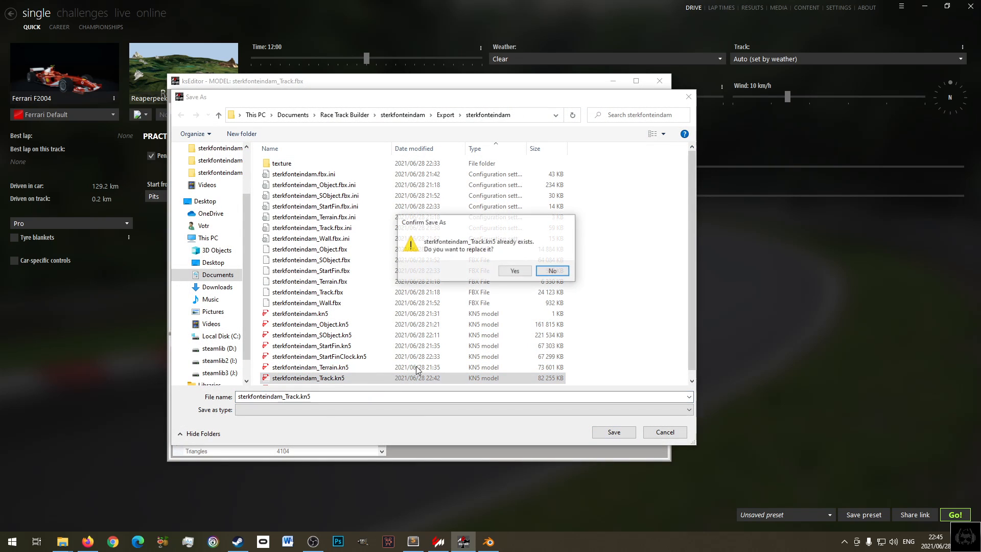
left_click(501, 272)
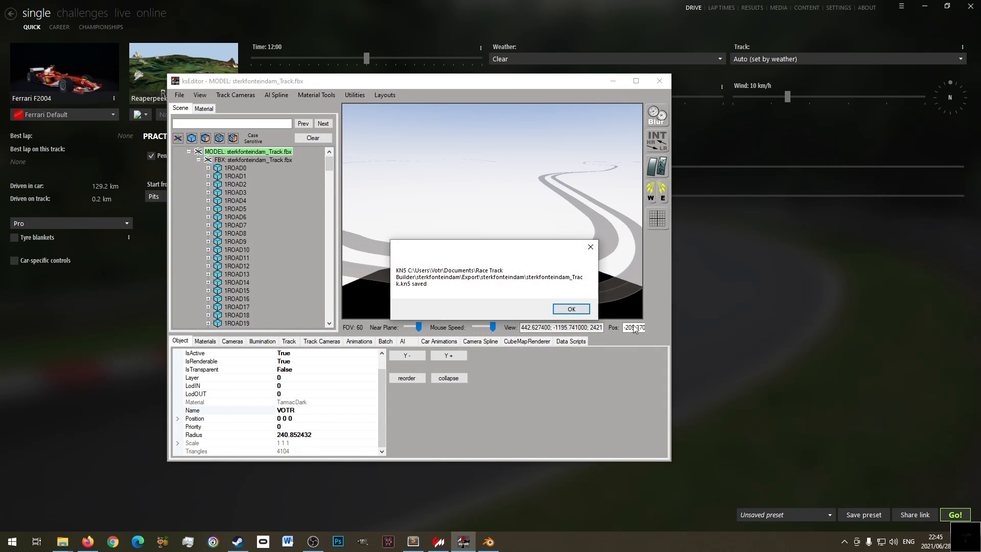
left_click(571, 309)
- Switch to File Explorer and copy sterkfonteindam_Track.kn5 from the Export folder into the game's sterkfonteindam track folder, replacing the existing file
mouse_move(62, 542)
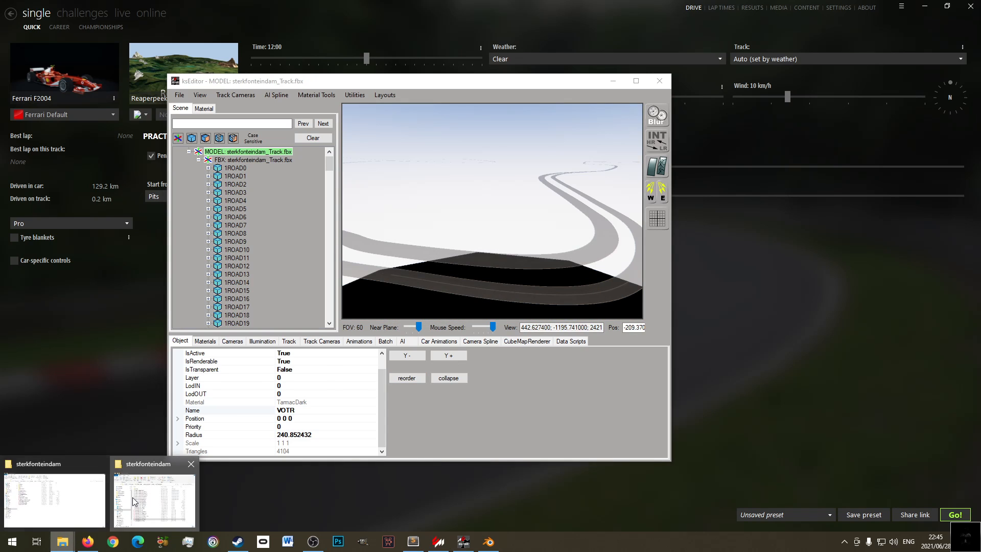
left_click(154, 498)
right_click(333, 425)
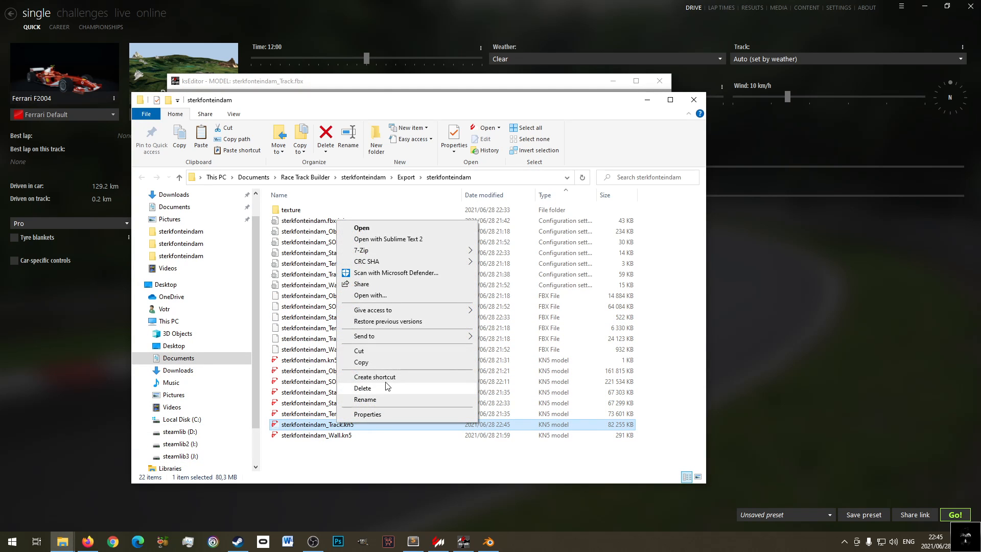
left_click(358, 361)
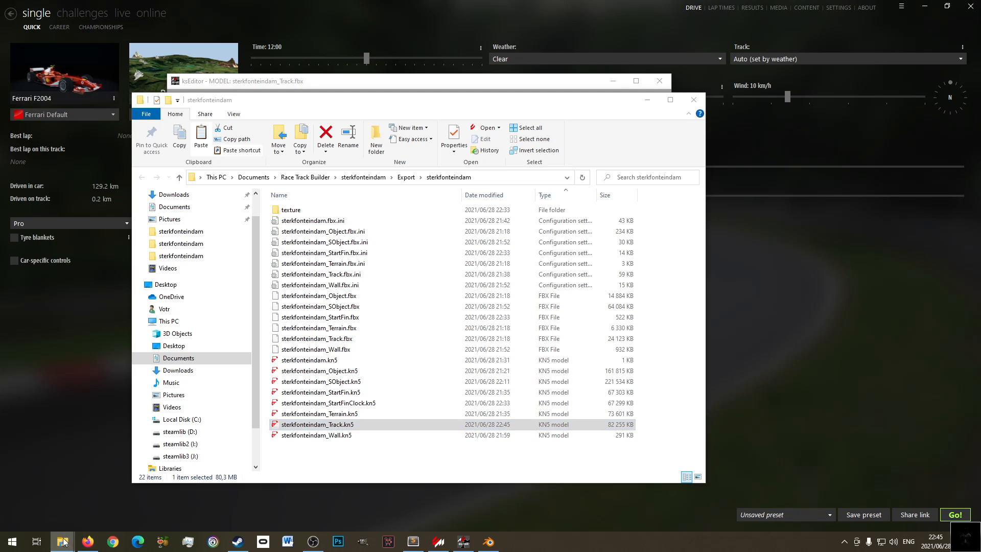
mouse_move(62, 542)
left_click(125, 490)
right_click(463, 382)
left_click(490, 307)
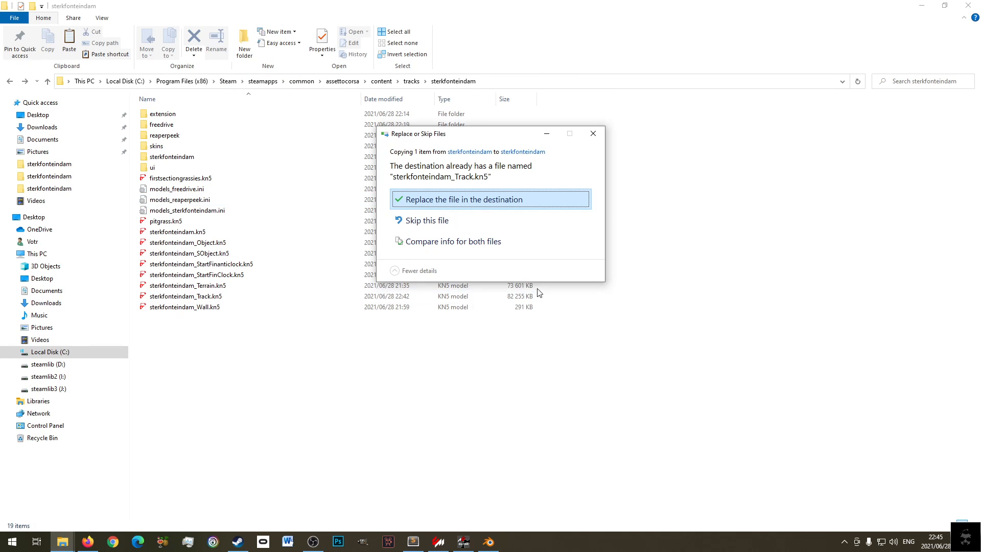
left_click(455, 205)
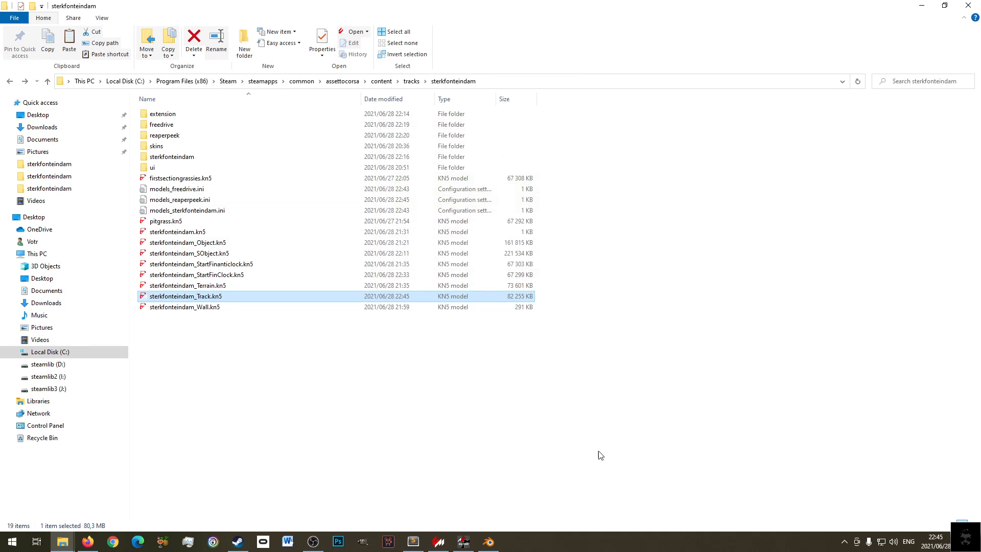
- Switch to Content Manager, start the Reaperpeek practice session, get into the car to test the surface and pause the game
left_click(439, 541)
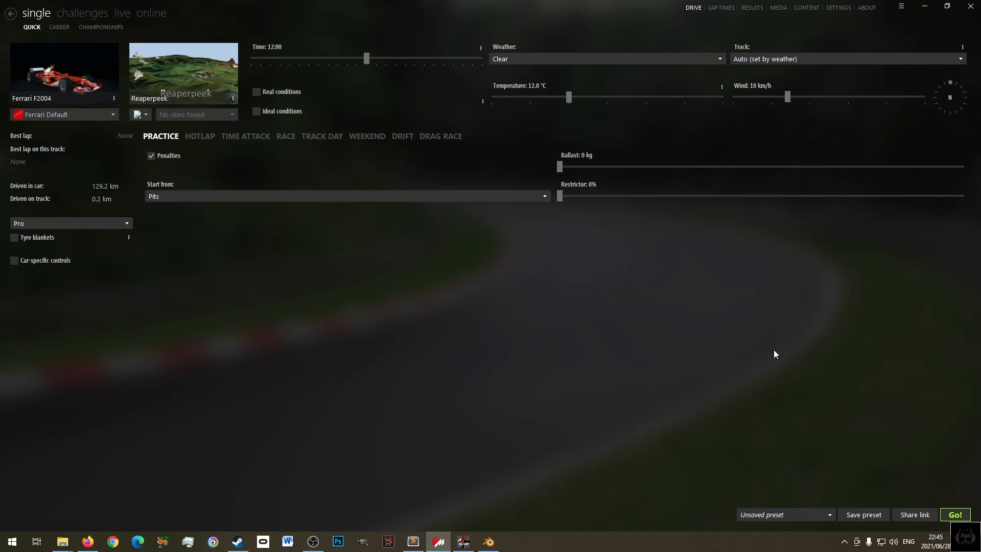
left_click(951, 516)
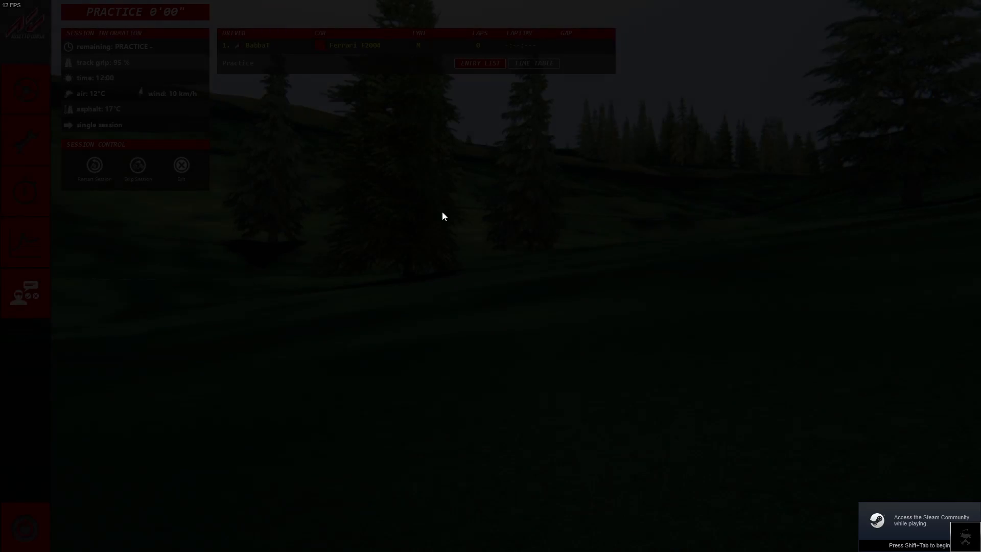
left_click(25, 91)
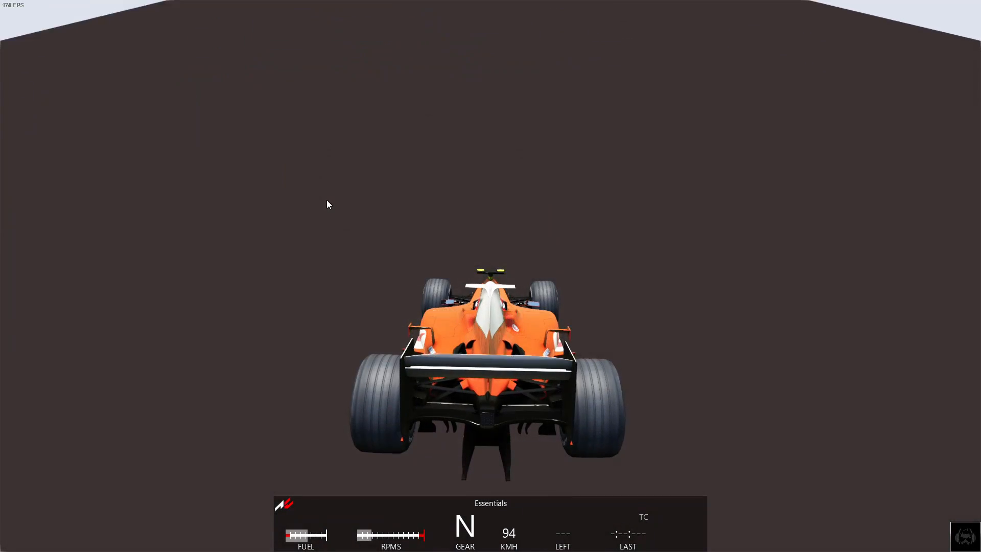
key("Escape")
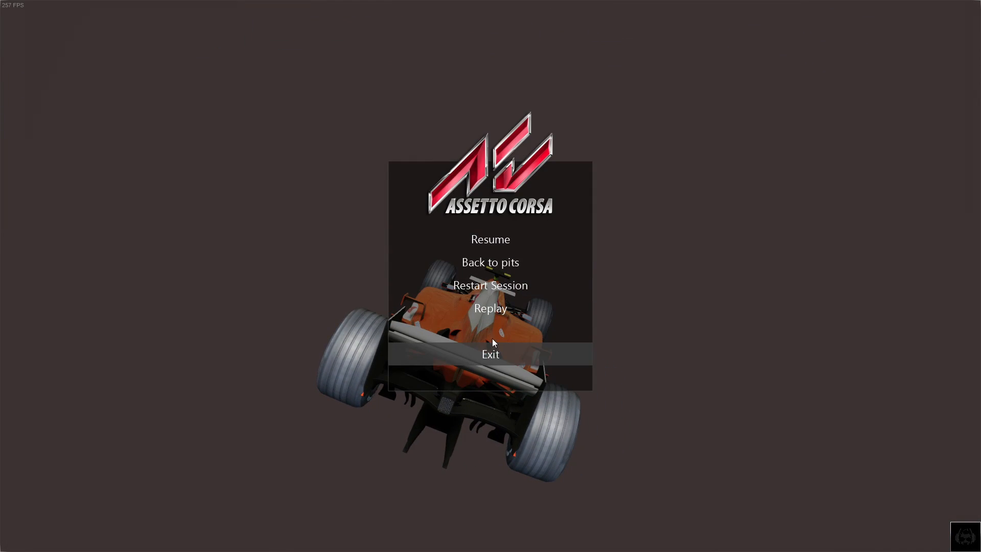
- Exit the practice session and close its results, then switch to ksEditor and rename the pit lane mesh to 1VOTR
left_click(474, 357)
left_click(699, 372)
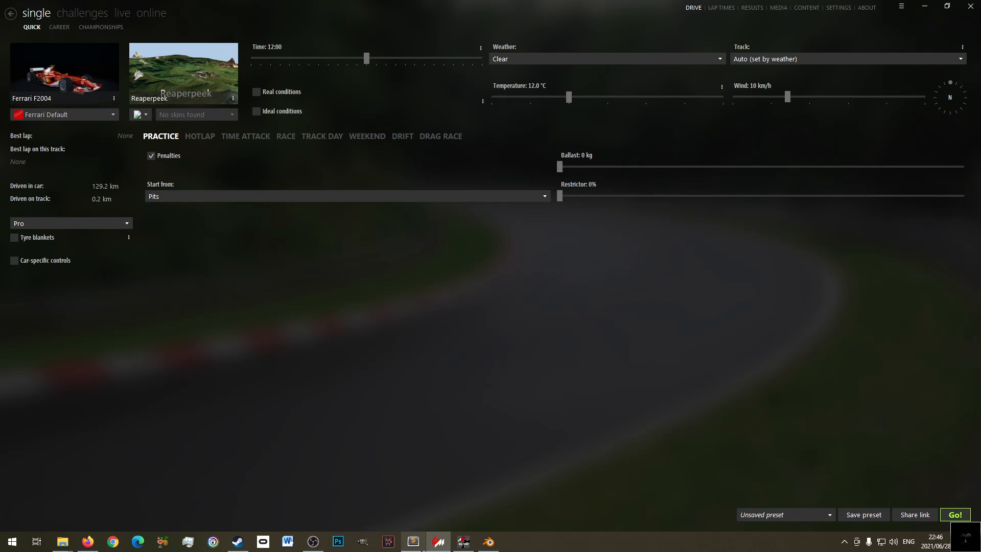
left_click(463, 542)
left_click(282, 410)
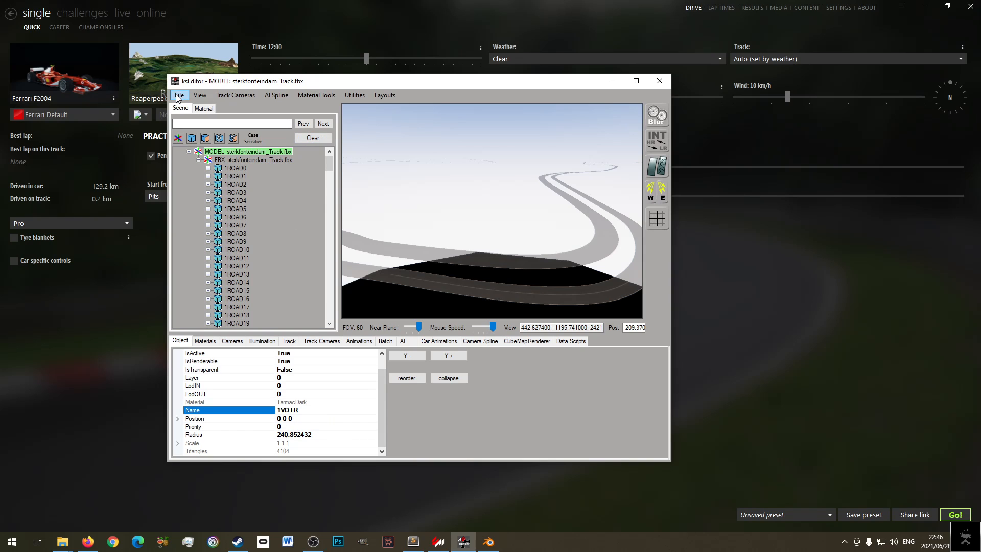
left_click(329, 402)
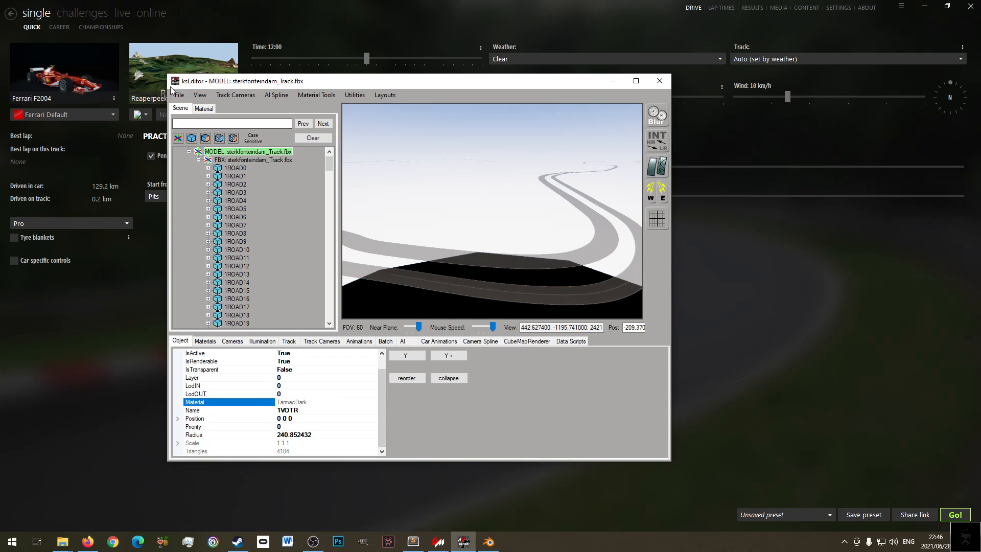
- Save the model as a track KN5, replacing the existing sterkfonteindam_Track.kn5 in the Export folder
left_click(179, 95)
mouse_move(209, 149)
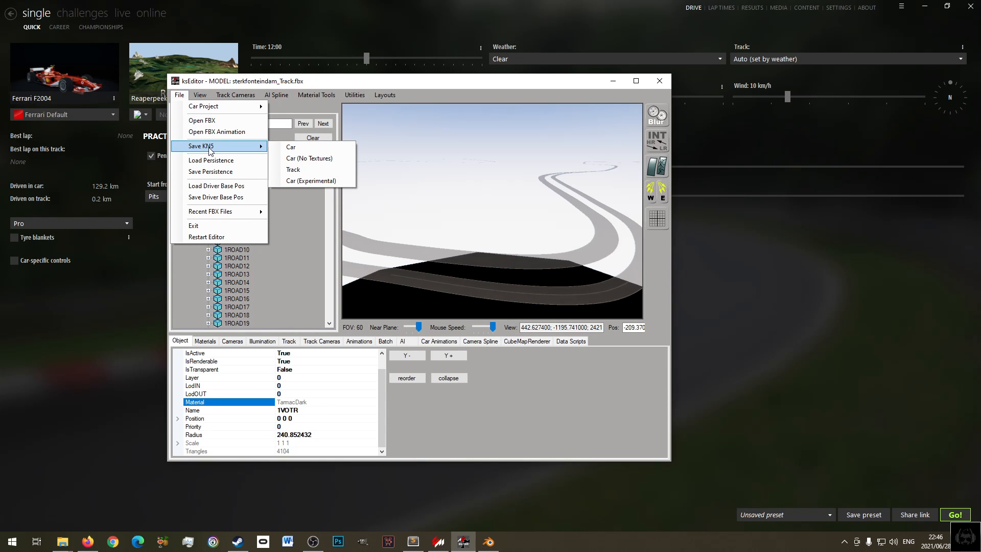
left_click(322, 170)
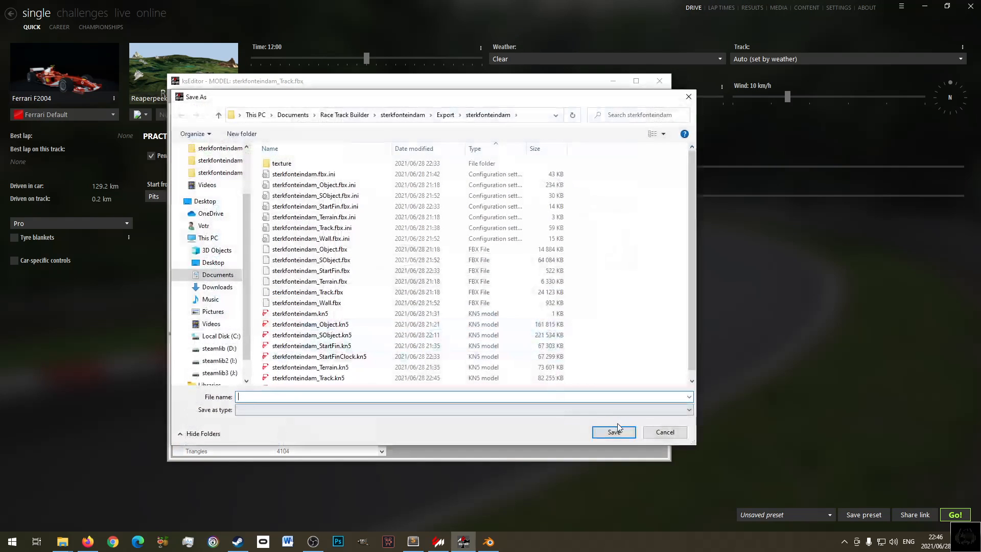
left_click(306, 378)
left_click(611, 432)
left_click(515, 272)
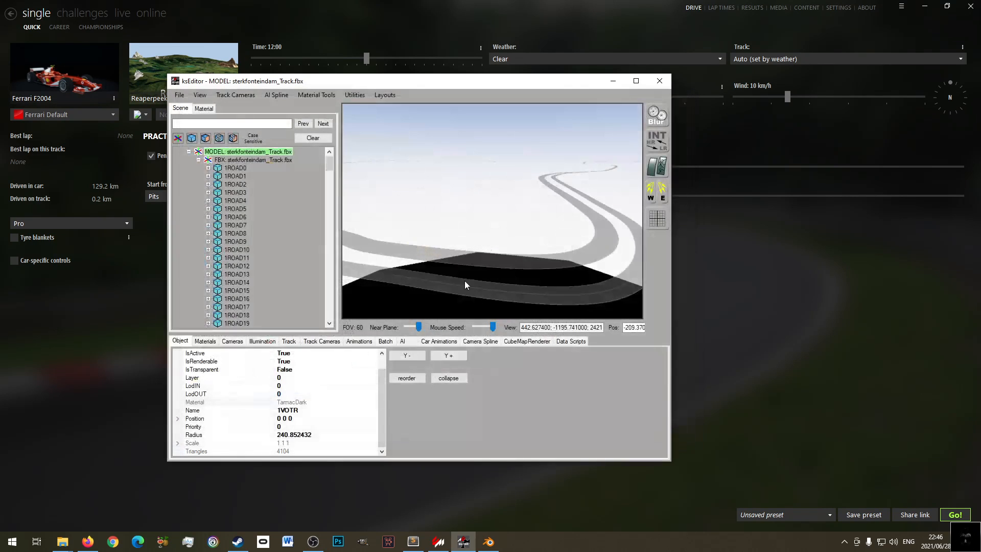
left_click(570, 311)
- Switch to File Explorer and copy sterkfonteindam_Track.kn5 from the Export folder into the game's sterkfonteindam track folder, replacing the existing file
mouse_move(60, 542)
left_click(153, 494)
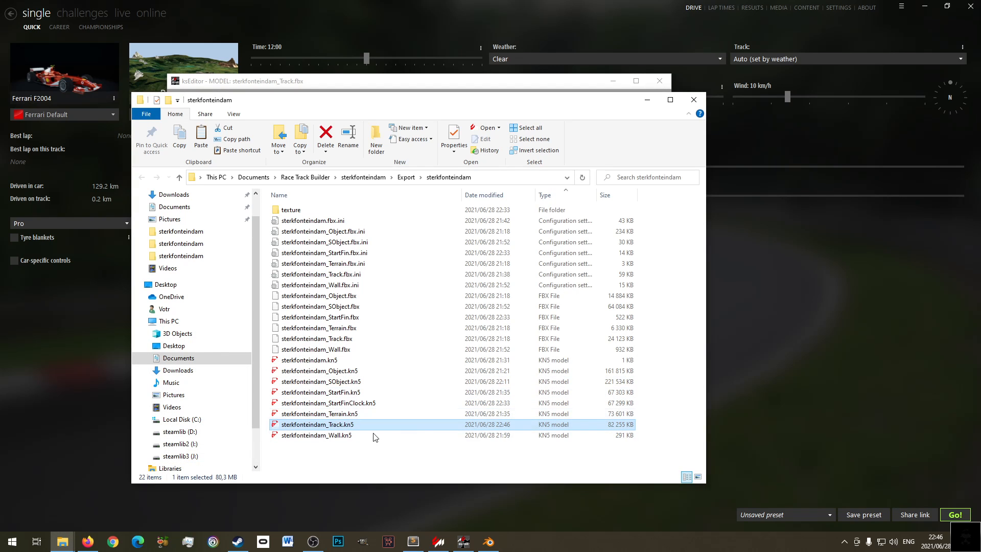
right_click(333, 424)
left_click(362, 364)
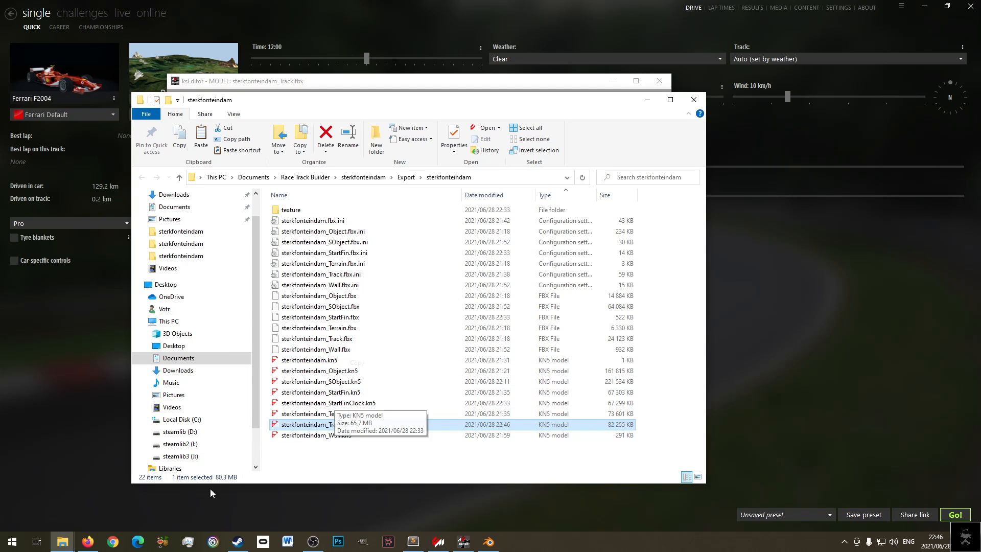
left_click(60, 539)
left_click(56, 506)
right_click(352, 423)
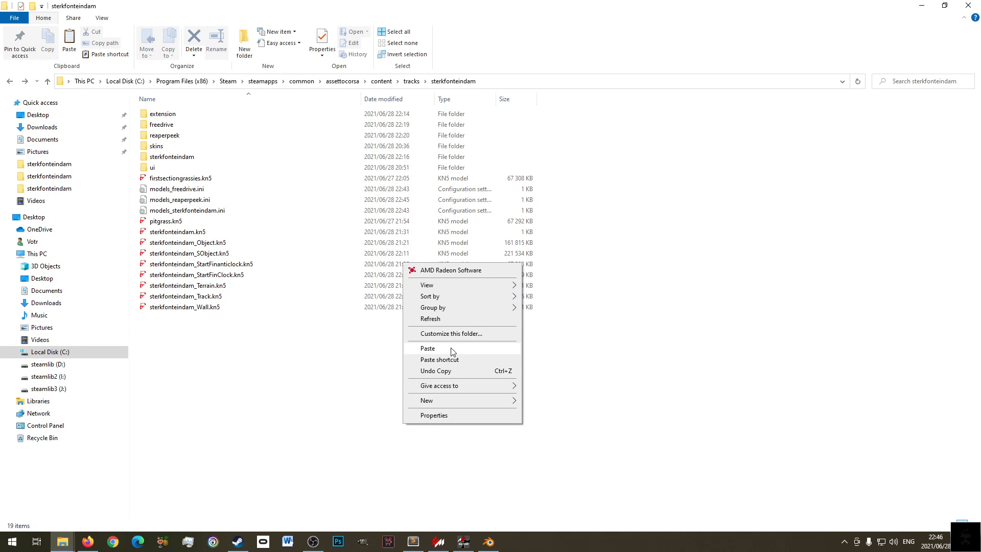
left_click(450, 348)
left_click(464, 196)
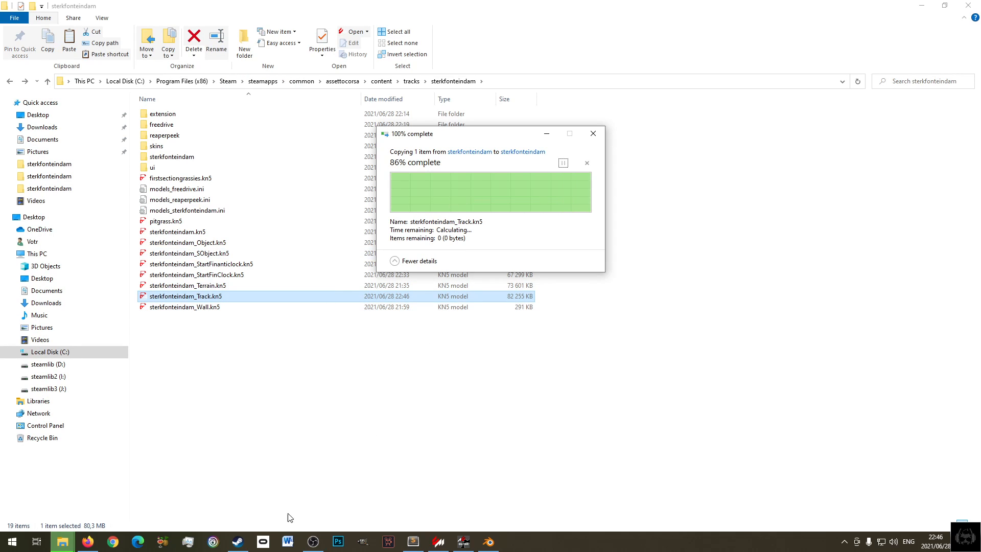
- Switch to Content Manager, start the Reaperpeek practice session, get into the car and reverse along the pit lane
left_click(438, 542)
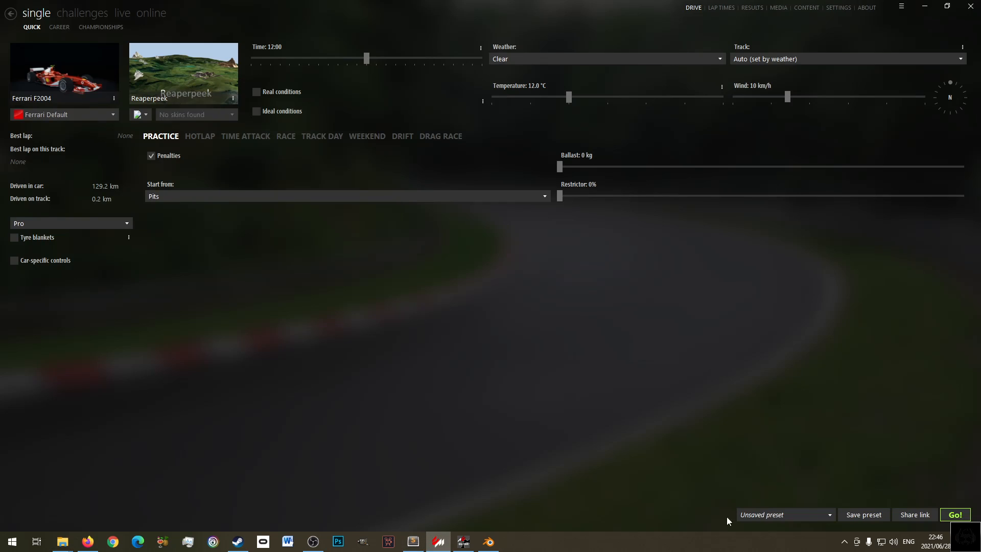
left_click(955, 514)
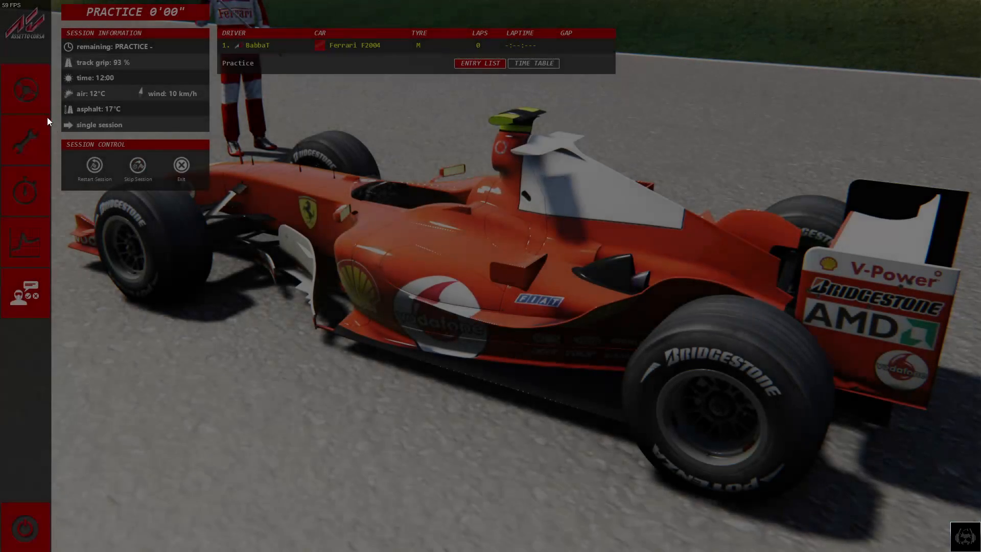
left_click(34, 91)
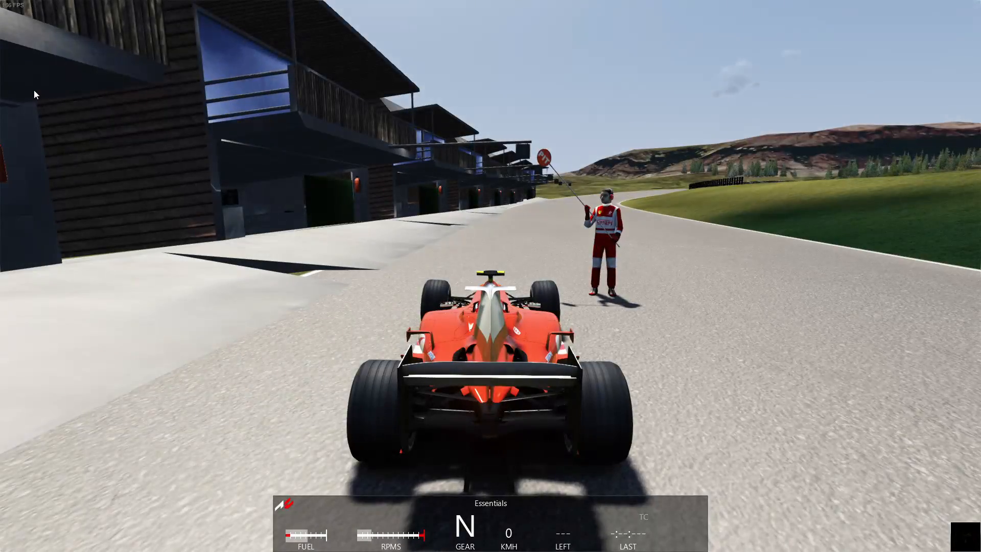
key("Down")
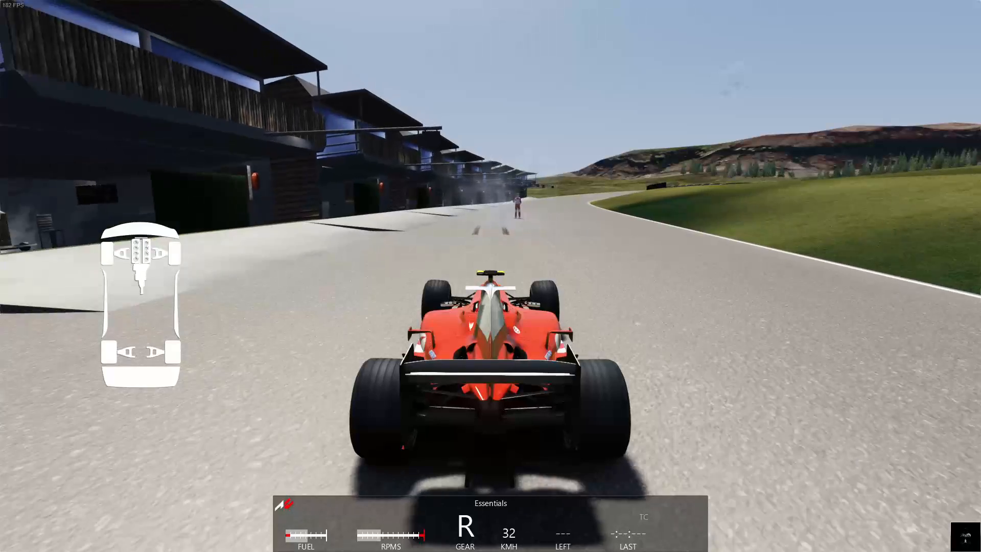
- Test the pit lane surface by driving the car along it and onto the grass, exit the session and close its results
key("Escape")
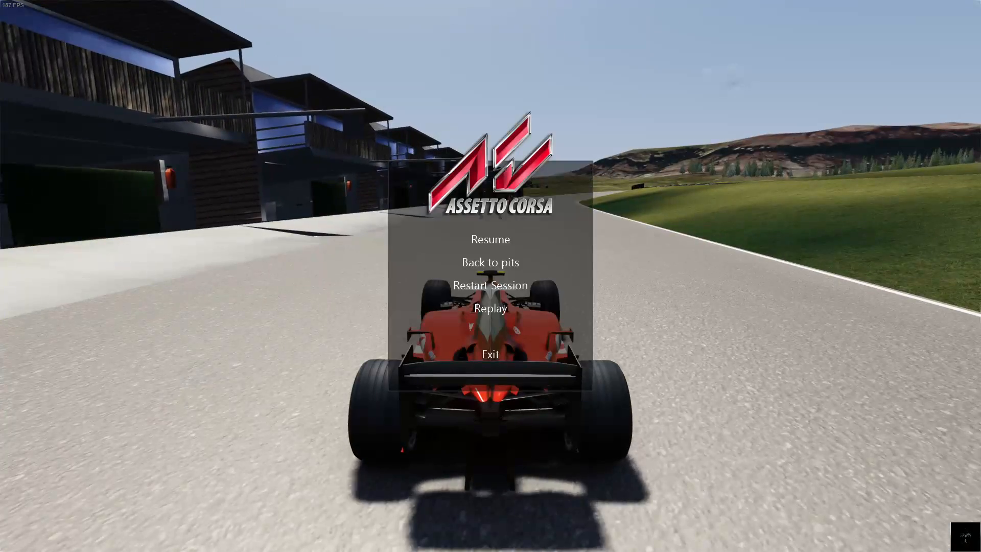
key("Escape")
key("Up")
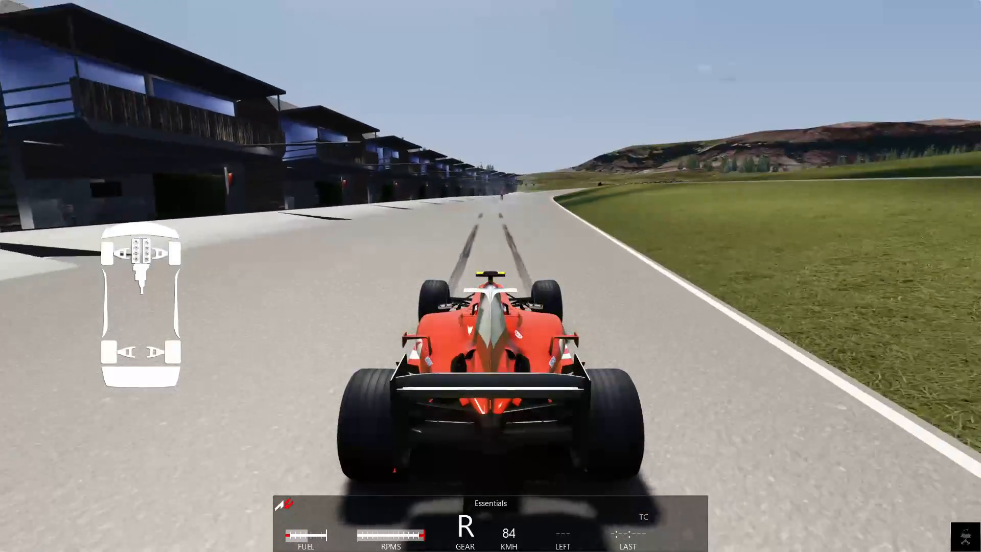
key("a")
key("a")
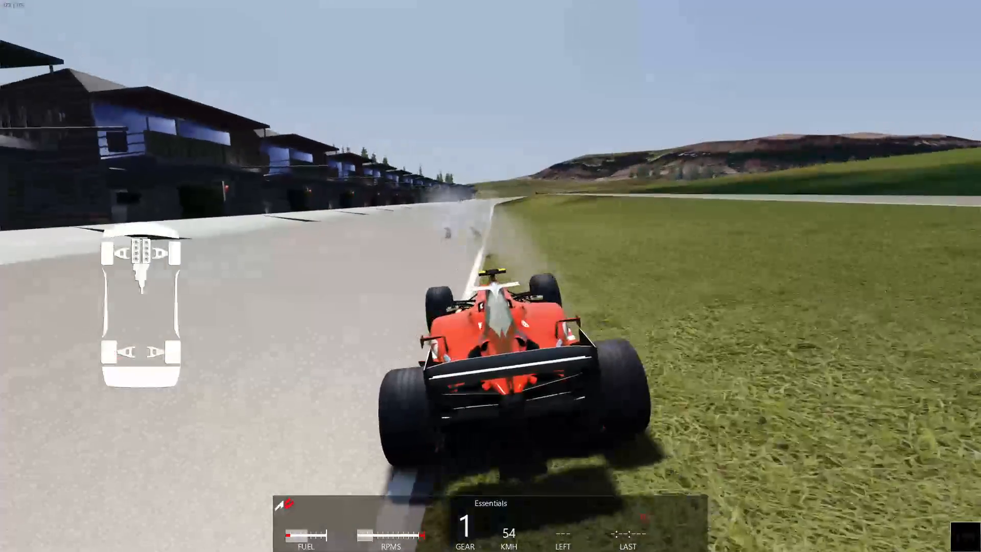
key("a")
key("Escape")
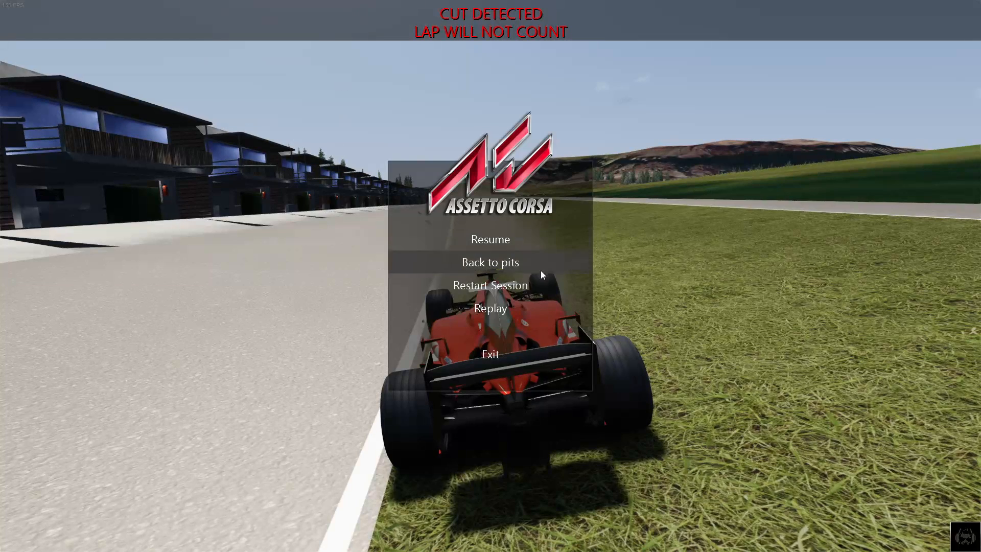
left_click(499, 362)
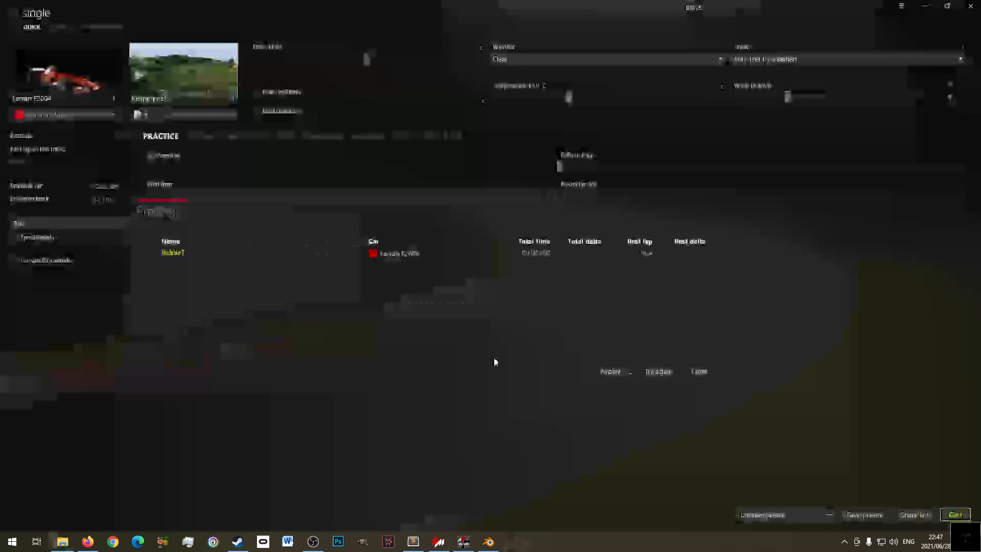
left_click(700, 372)
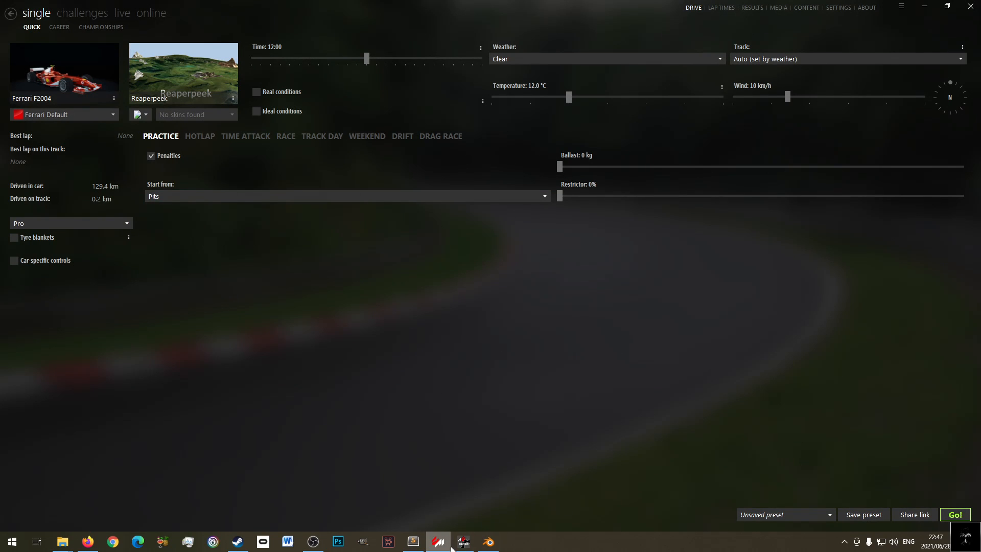
- Switch to File Explorer and delete sterkfonteindam_StartFinClock.kn5 and sterkfonteindam_StartFinanticlock.kn5 from the game's sterkfonteindam track folder
mouse_move(438, 547)
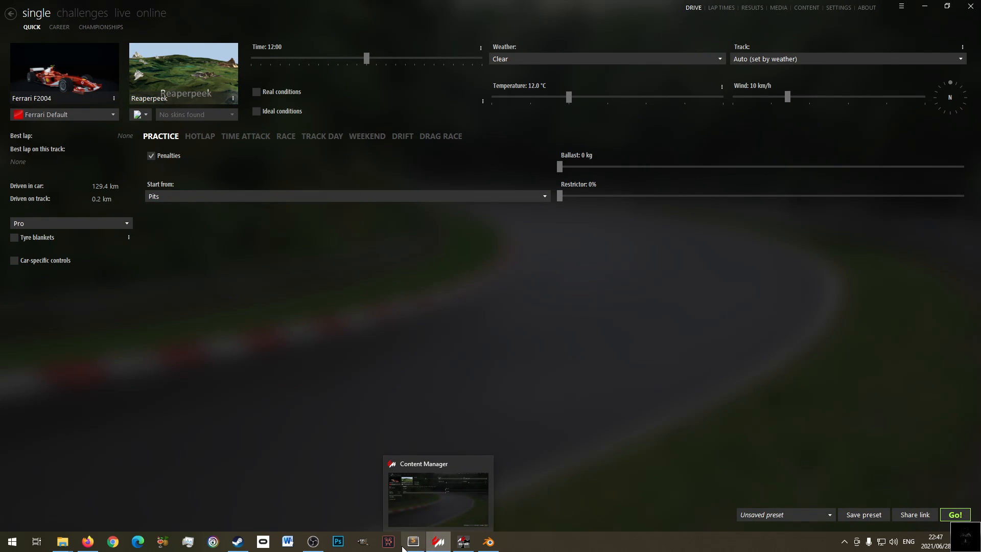
left_click(437, 544)
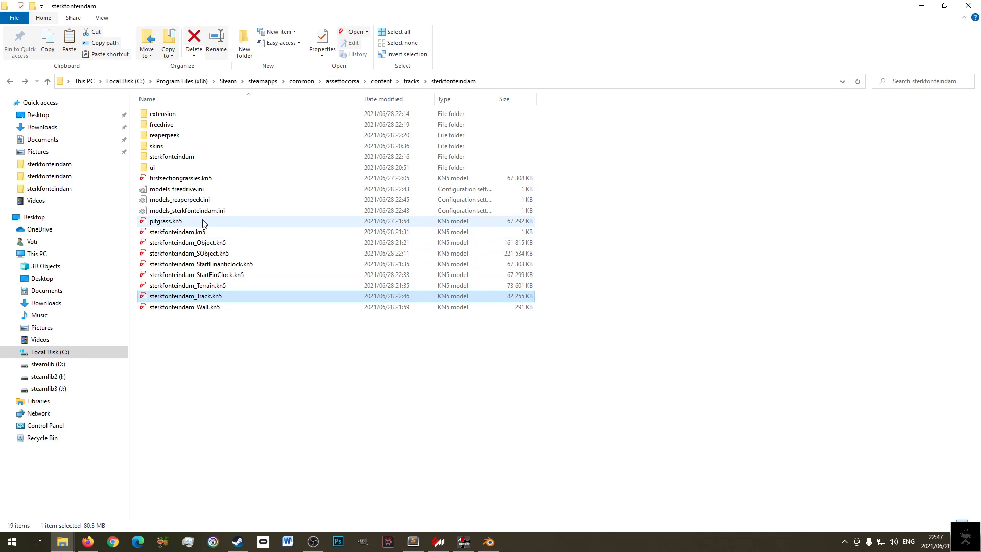
left_click(186, 179)
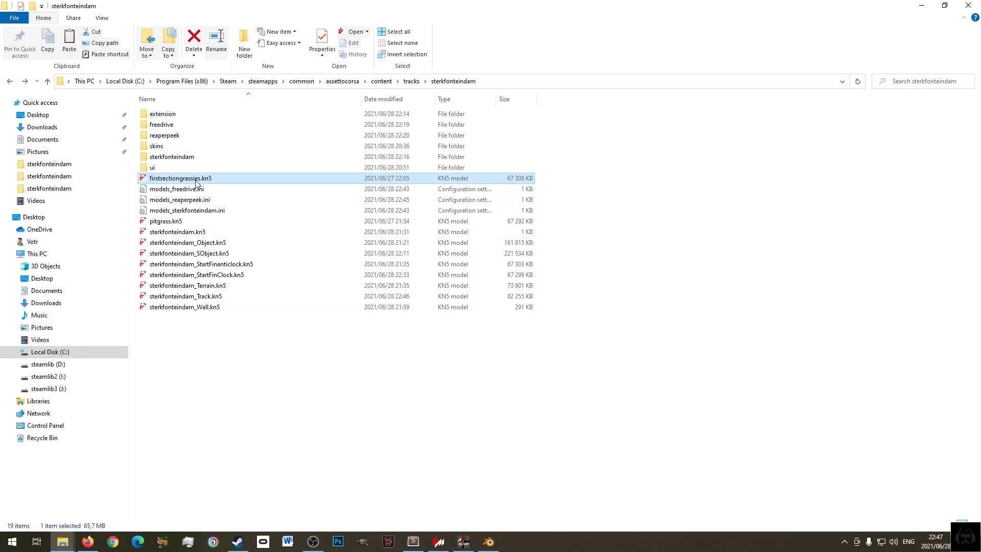
left_click(222, 275)
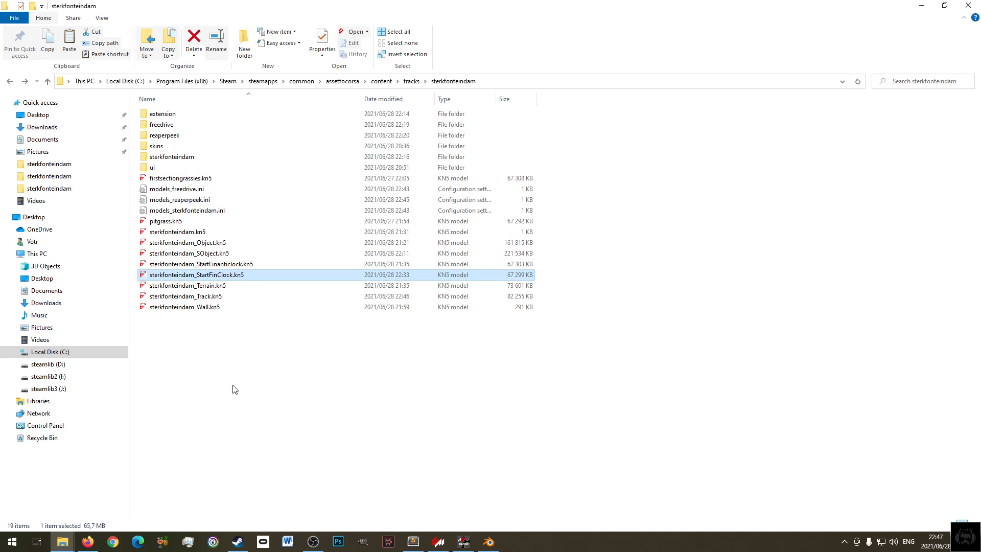
key("Delete")
left_click(220, 265)
key("Delete")
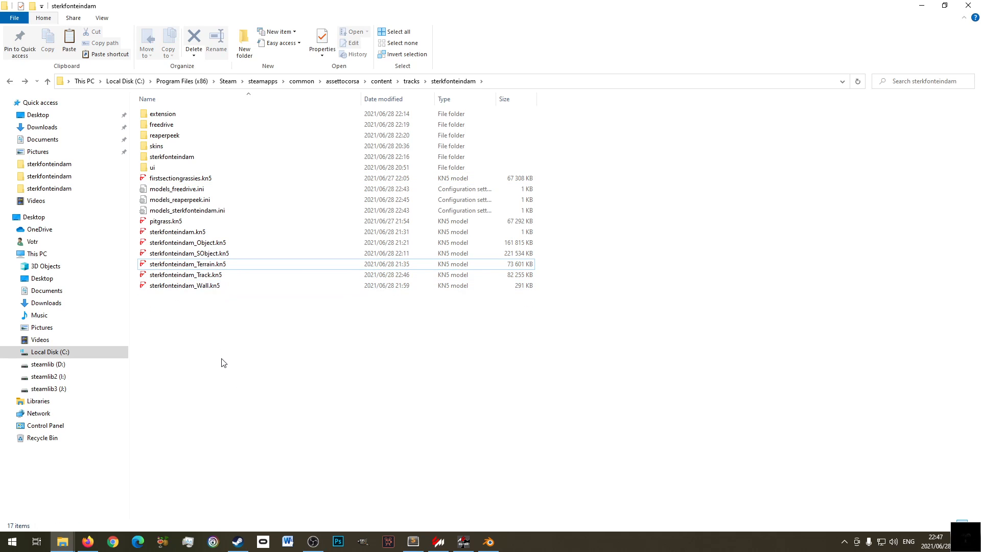
- Switch to ksEditor, replace the open track session with a fresh one and open sterkfonteindam_StartFin.fbx from the Export folder
left_click(63, 543)
left_click(153, 490)
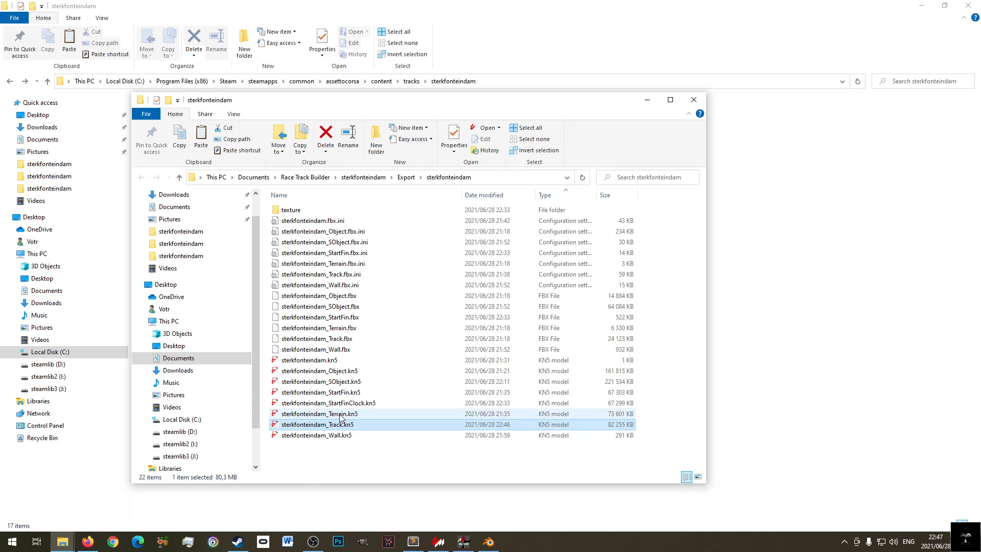
left_click(439, 542)
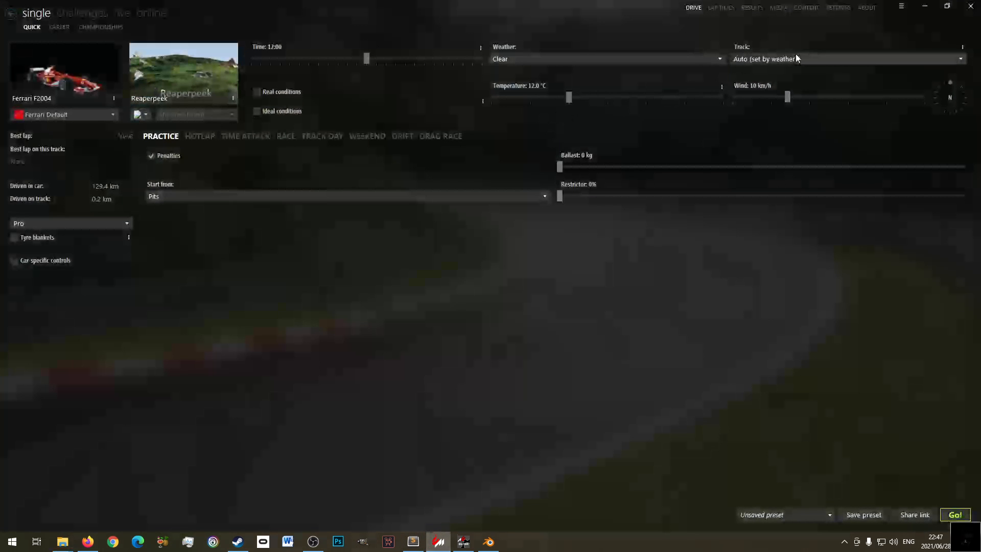
left_click(463, 541)
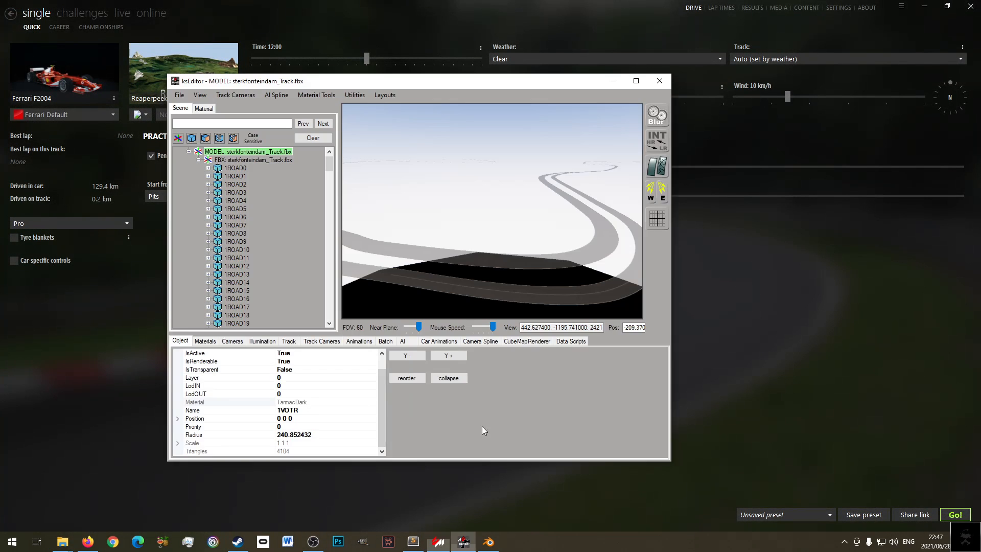
left_click(664, 82)
key("alt+Tab")
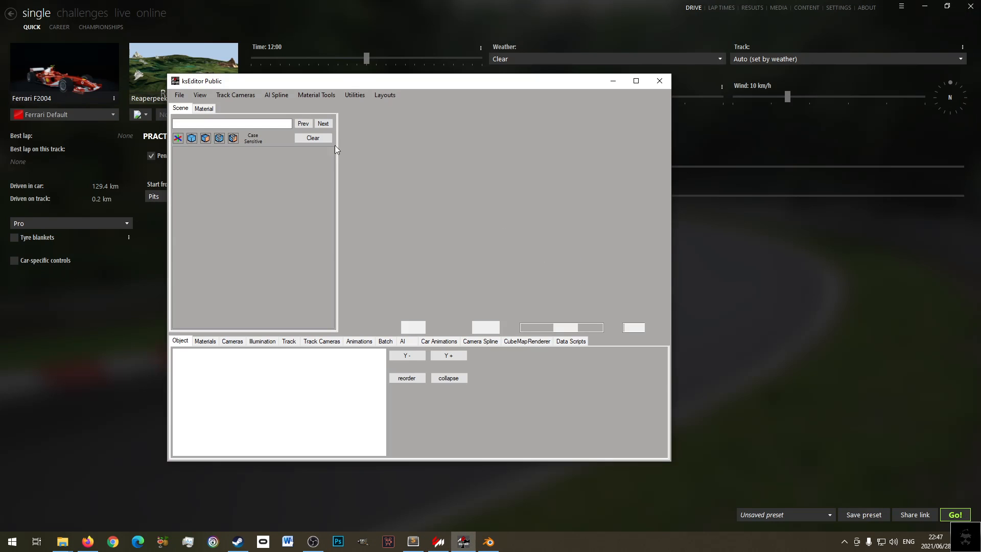
left_click(179, 95)
left_click(223, 125)
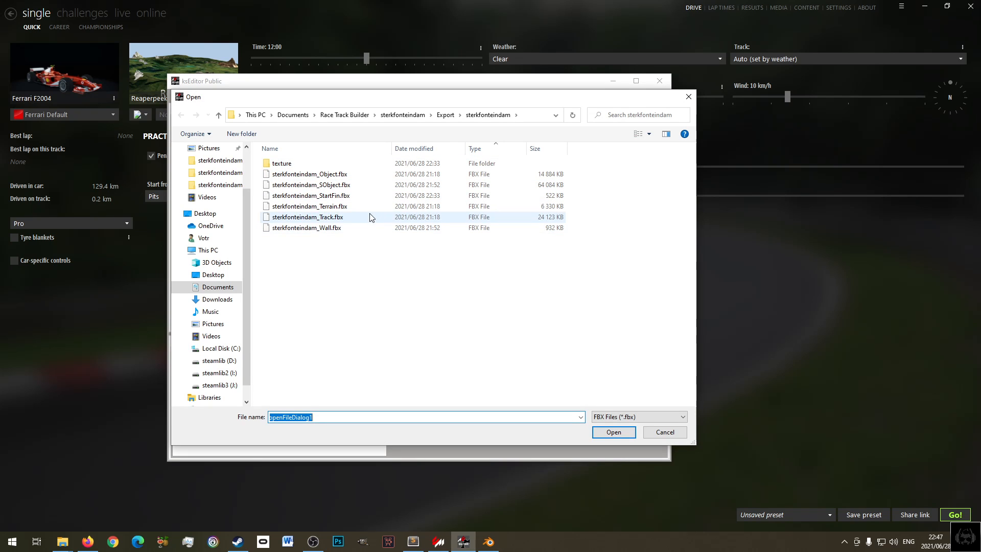
double_click(312, 195)
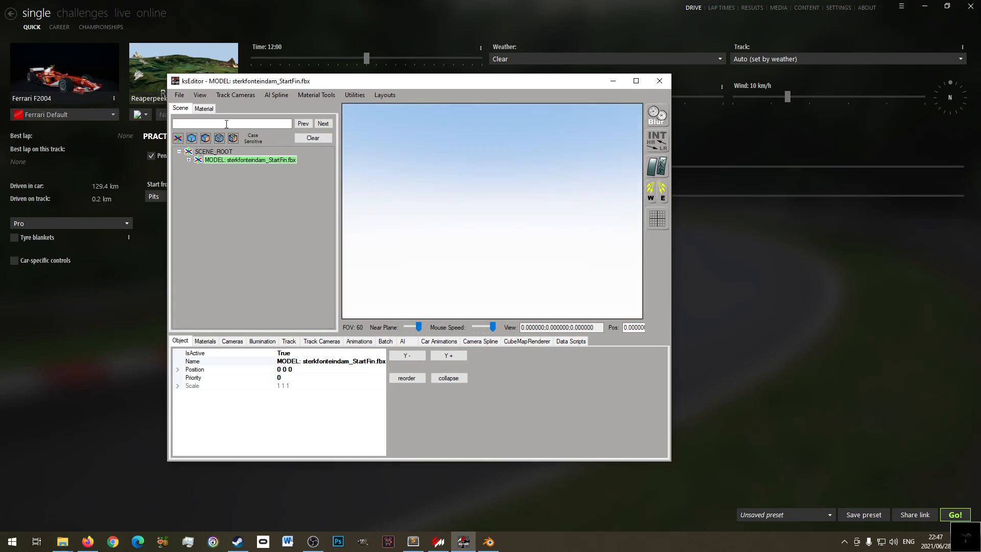
- Save the StartFin model as a track KN5 named sterkfonteindam_StartFin.kn5 in the Export folder, replacing the existing file
left_click(179, 95)
mouse_move(232, 146)
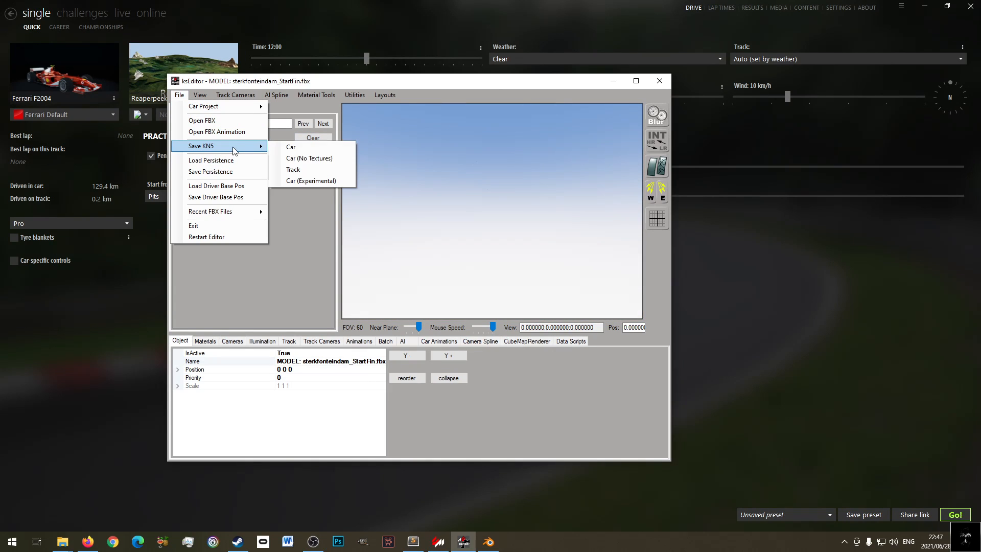
left_click(299, 171)
left_click(312, 206)
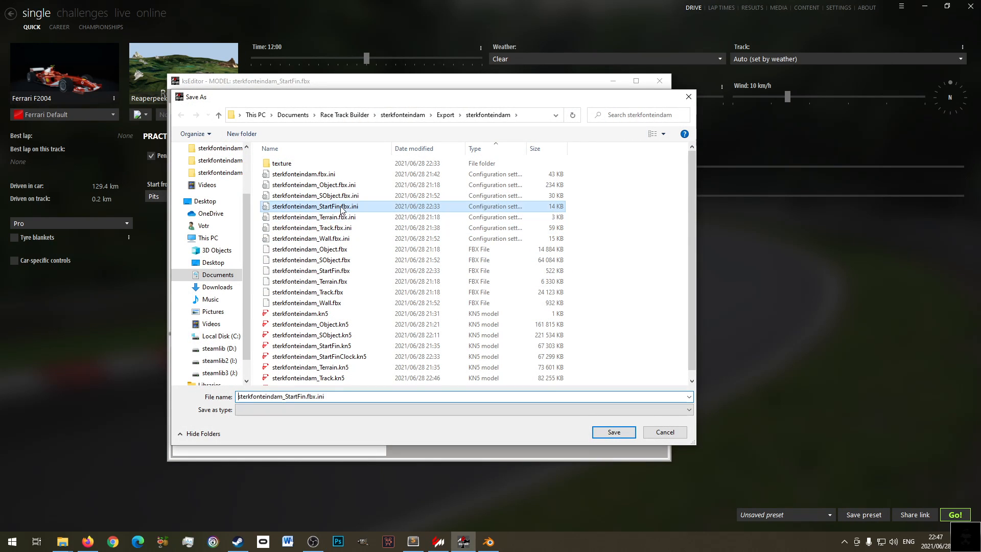
left_click(339, 397)
left_click(338, 397)
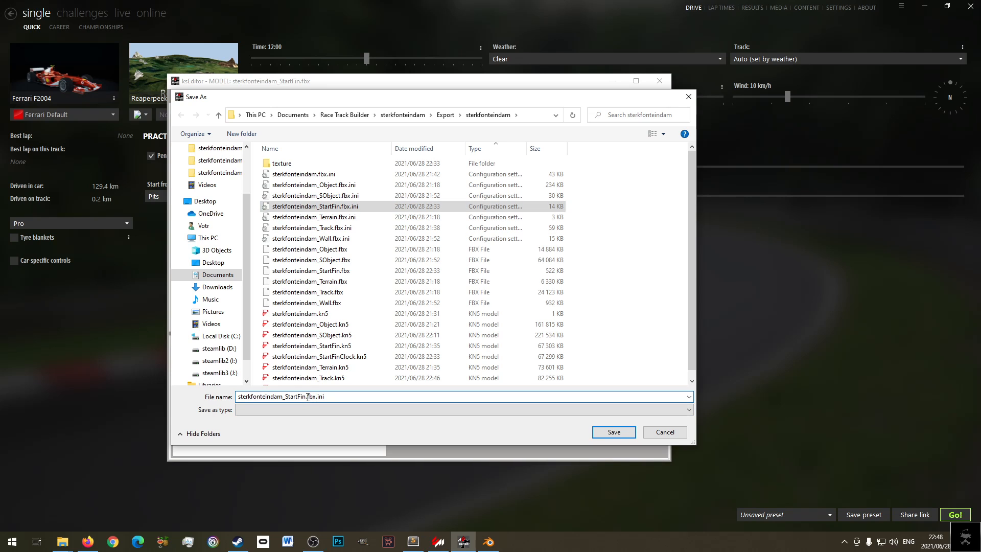
type("kn")
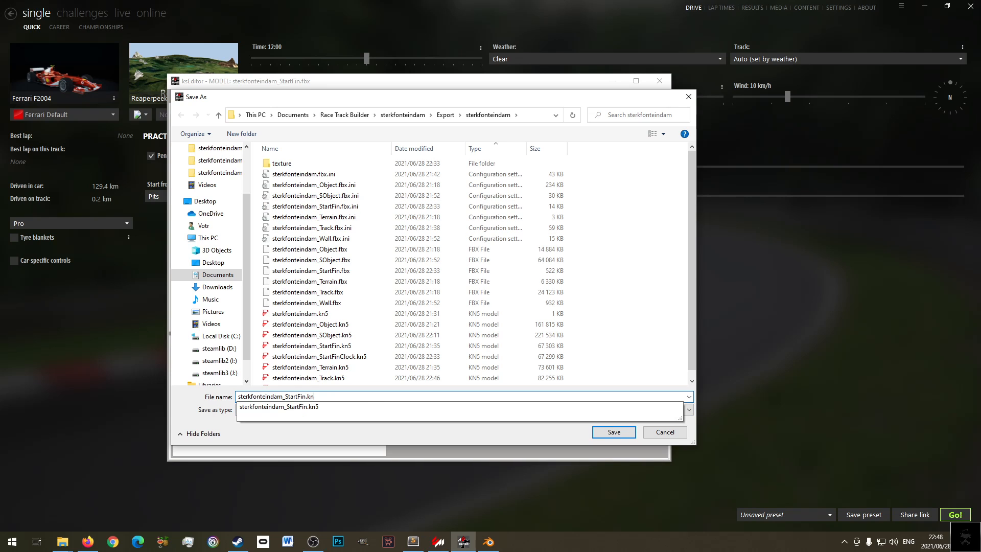
type("5")
key("Return")
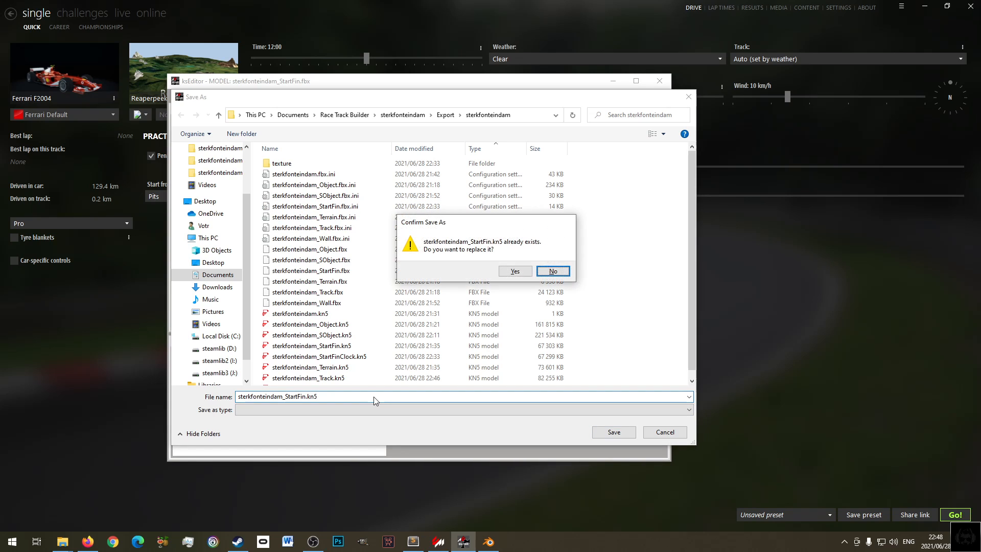
left_click(515, 271)
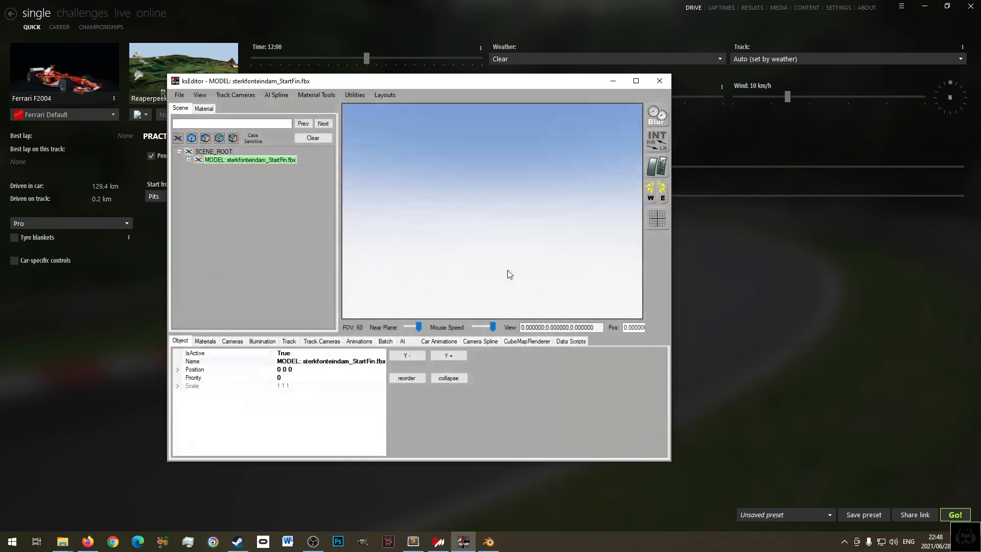
left_click(571, 311)
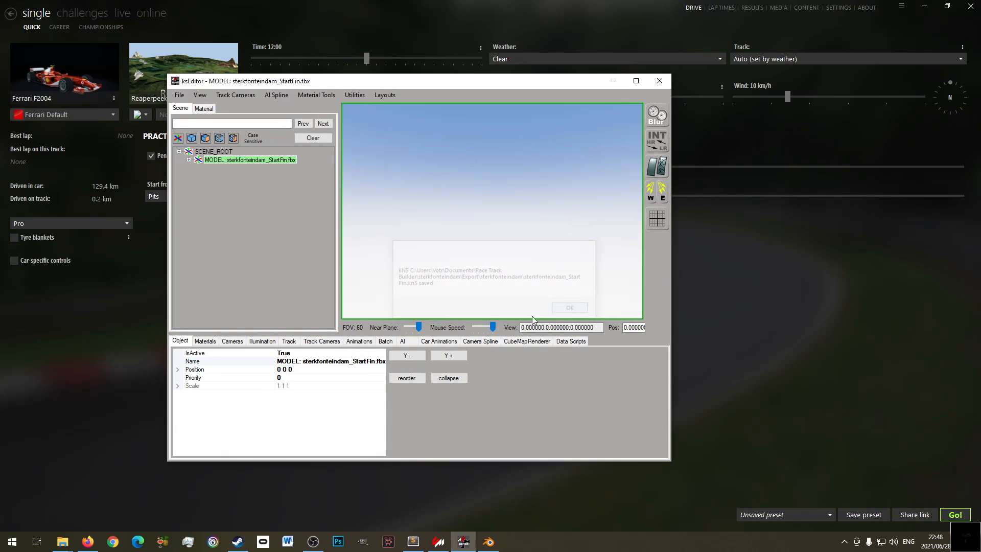
- Switch to File Explorer and copy sterkfonteindam_StartFin.kn5 from the Export folder into the game's sterkfonteindam track folder
left_click(63, 543)
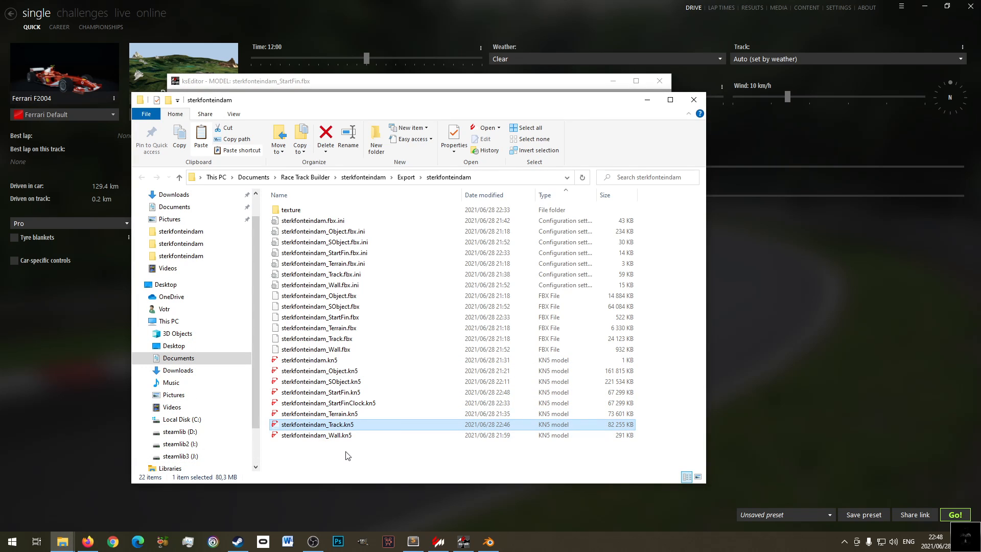
left_click(327, 392)
right_click(339, 392)
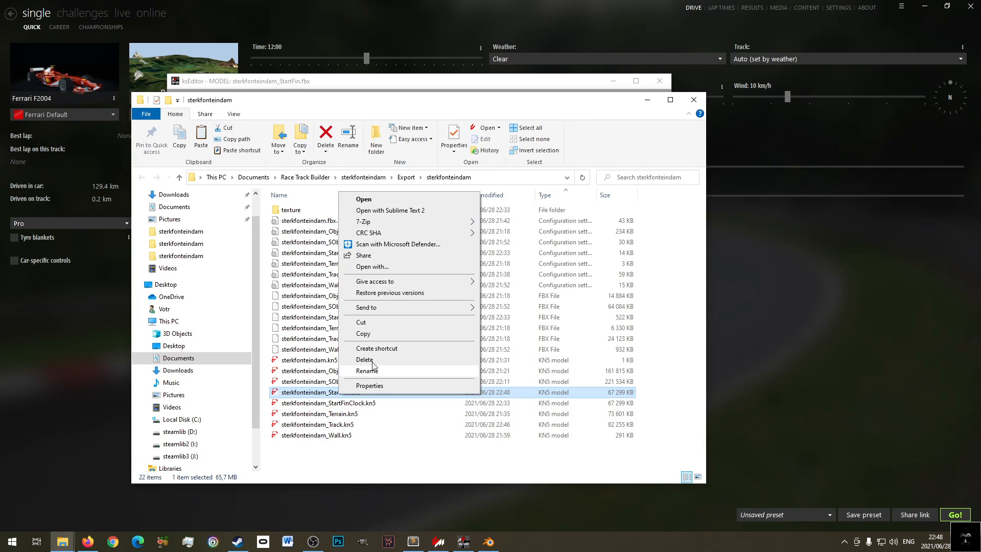
left_click(372, 335)
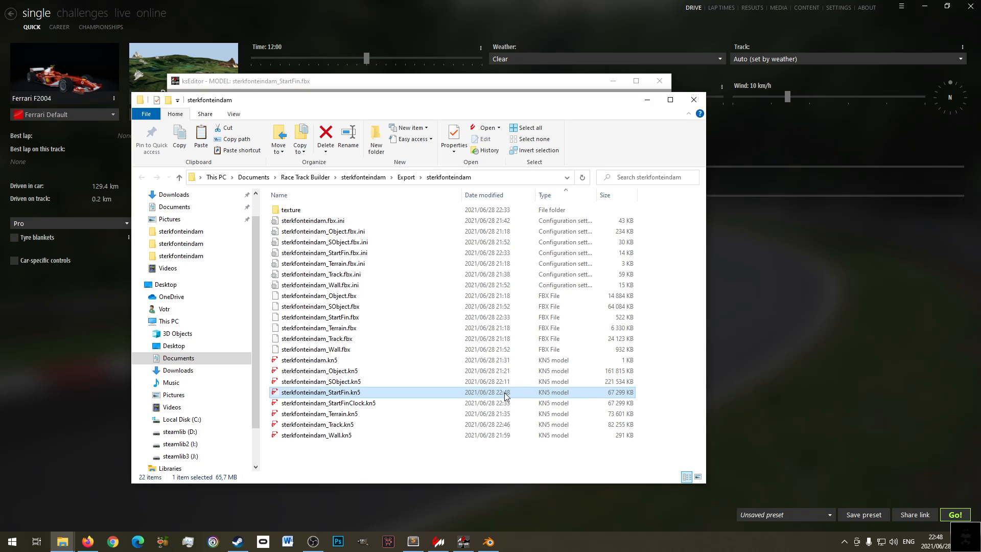
left_click(70, 541)
left_click(142, 466)
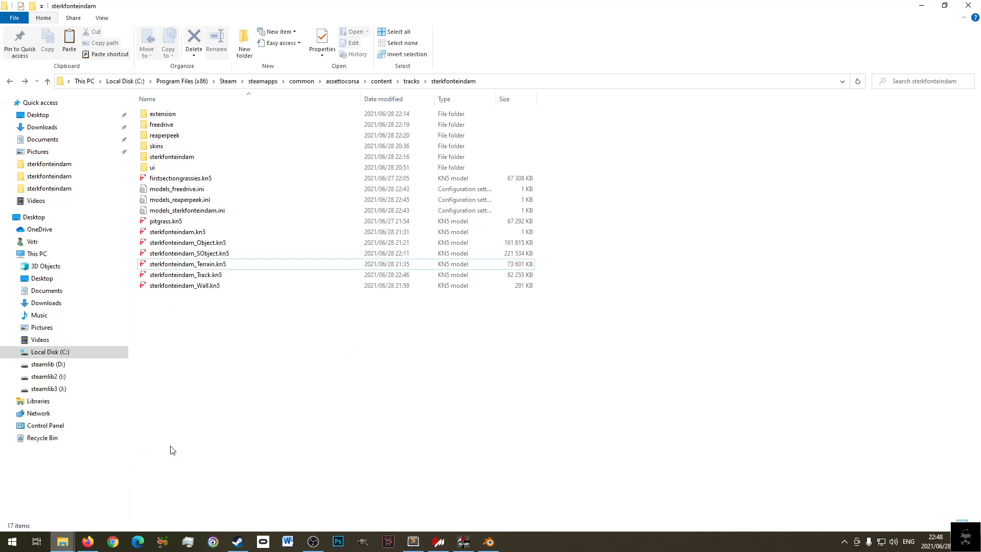
right_click(280, 384)
left_click(324, 302)
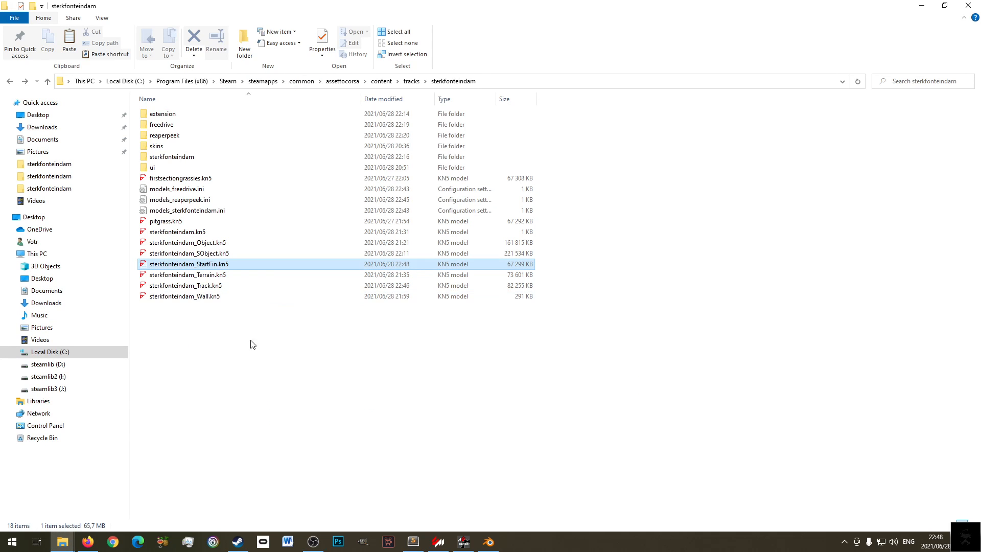
- In Sublime Text, undo the start/finish file name edits in models_sterkfonteindam.ini, models_freedrive.ini and models_reaperpeek.ini, save each file and return to File Explorer
left_click(413, 542)
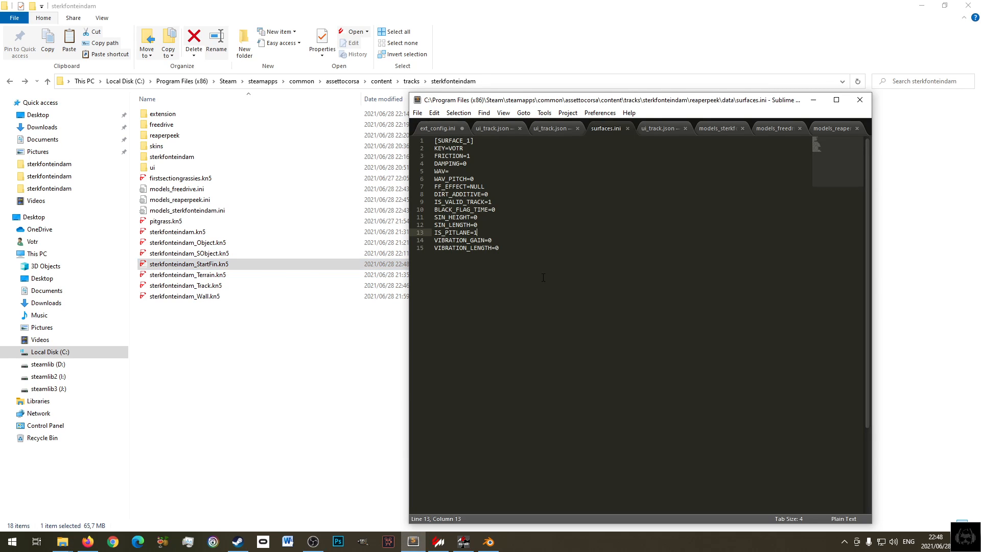
left_click(675, 130)
left_click(707, 128)
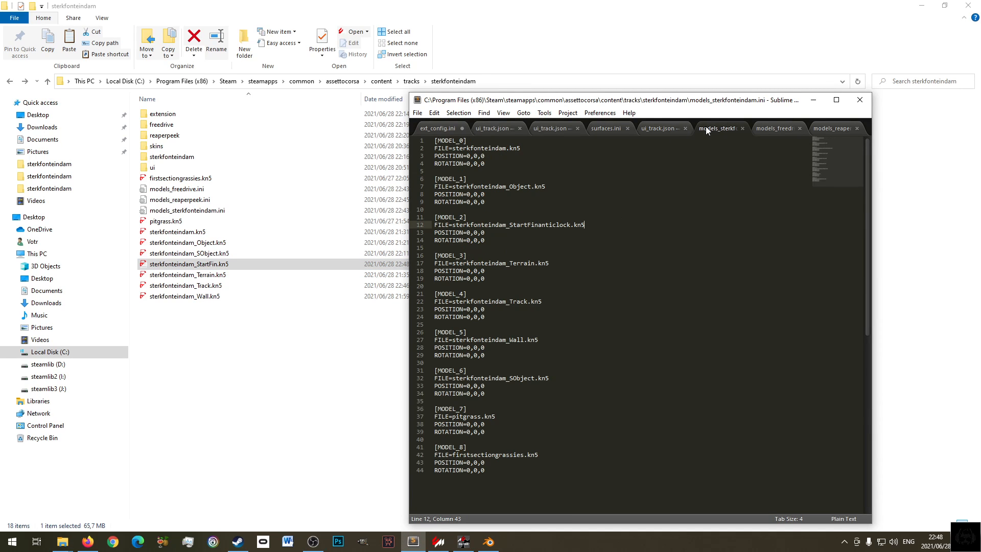
key("ctrl+z")
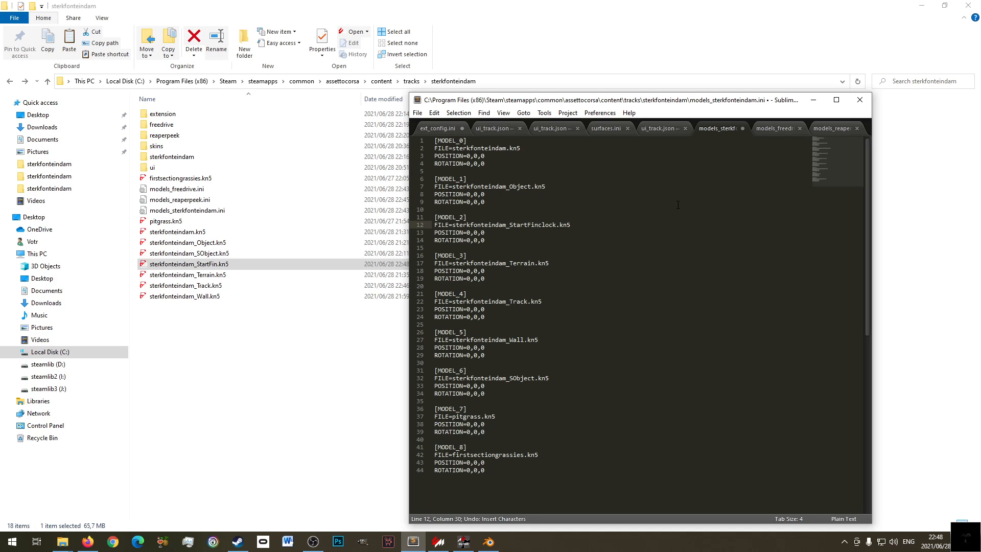
key("ctrl+s")
left_click(765, 129)
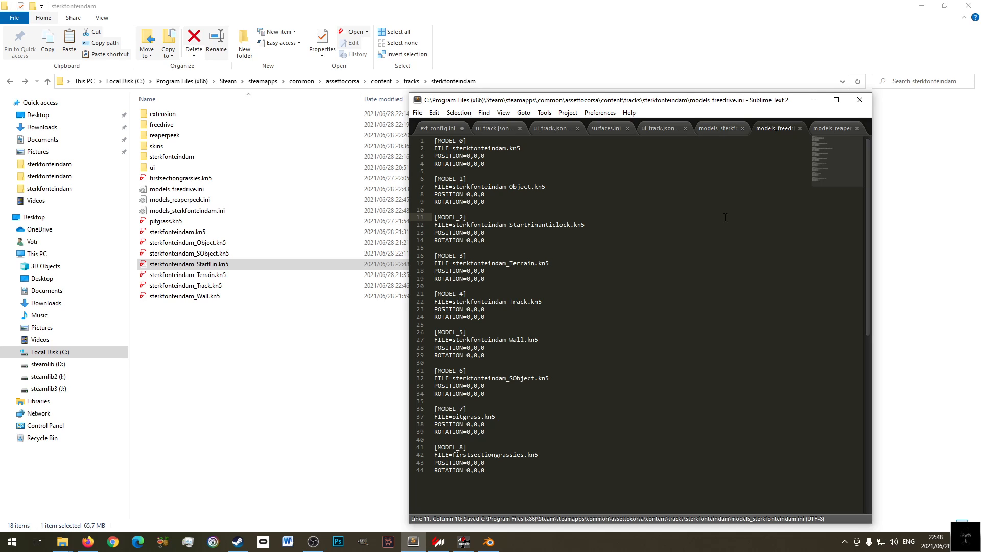
key("ctrl+z")
key("ctrl+s")
left_click(840, 127)
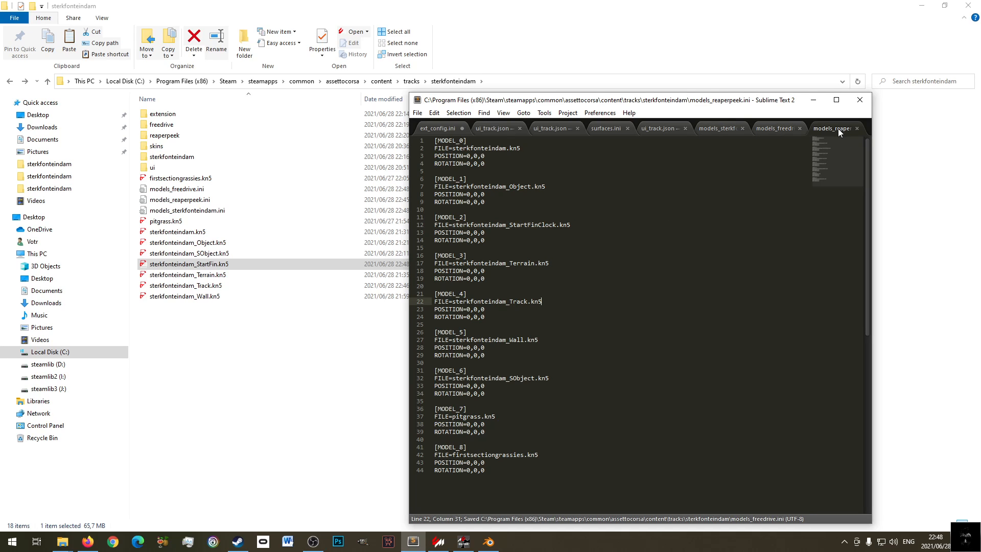
key("ctrl+z")
key("ctrl+s")
left_click(278, 381)
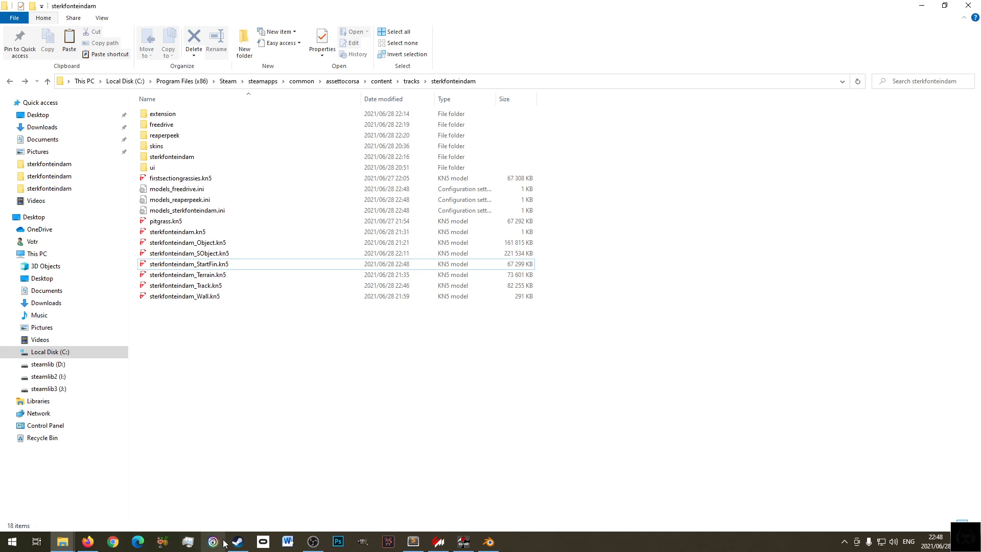
- Switch to Content Manager, select the Reaperpeek layout of Sterkfonteindam, start its practice session and get into the car
left_click(438, 542)
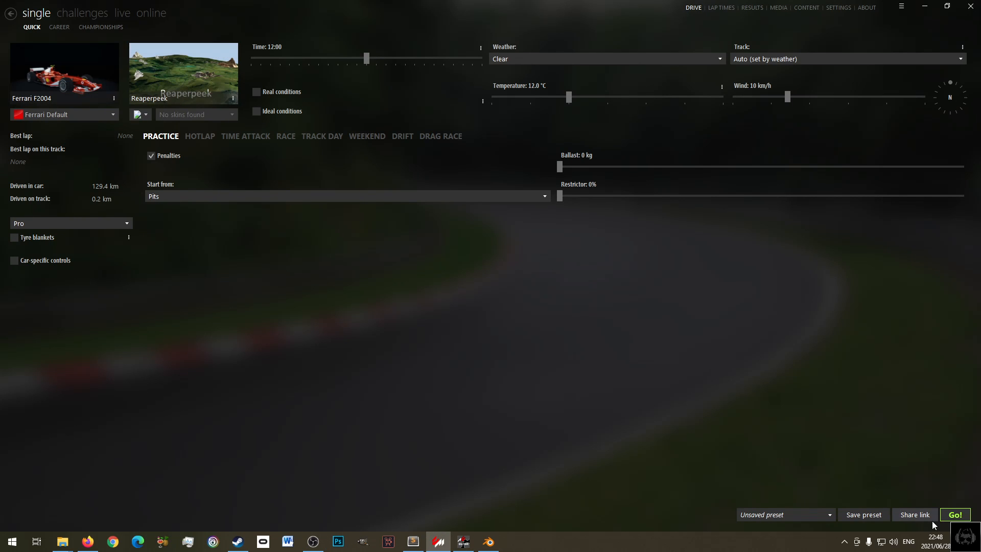
left_click(160, 87)
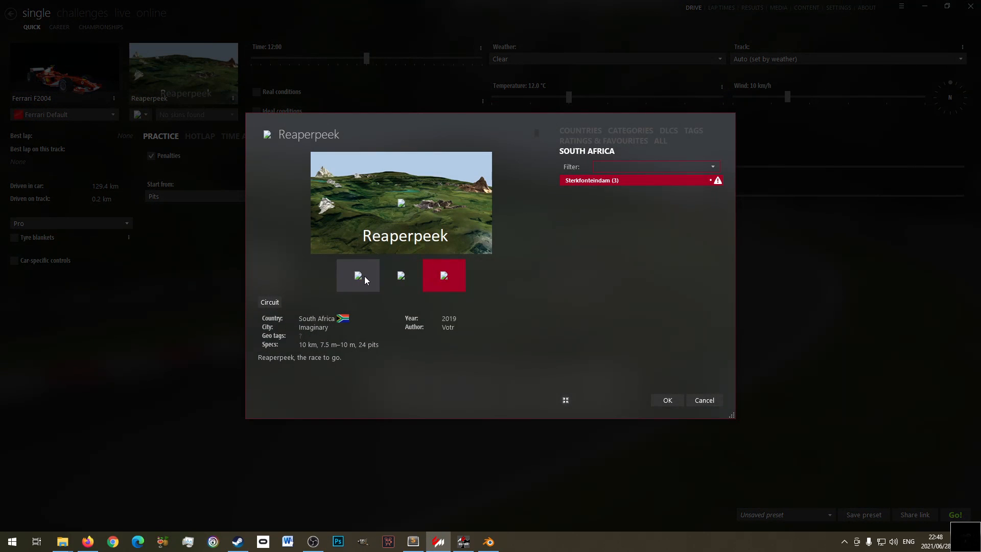
left_click(408, 277)
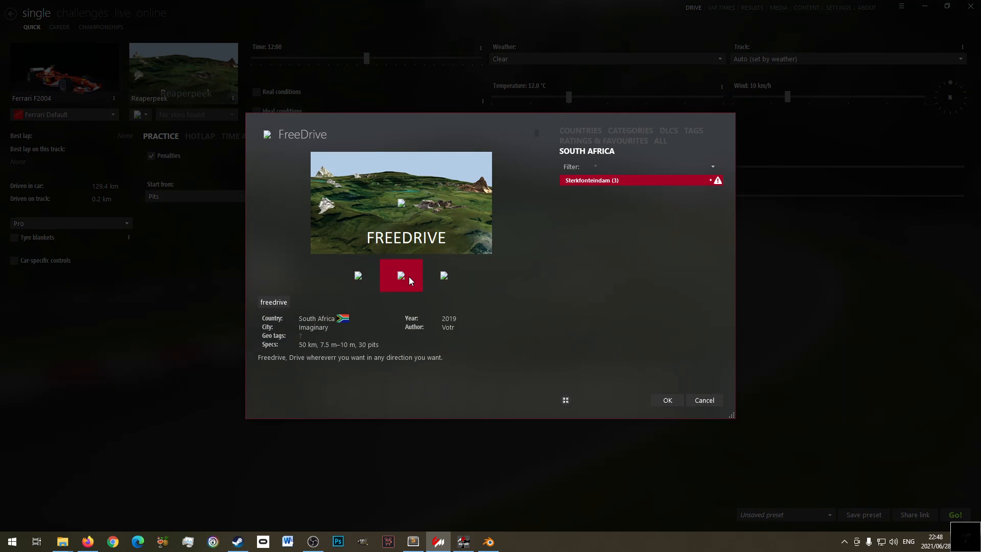
left_click(444, 275)
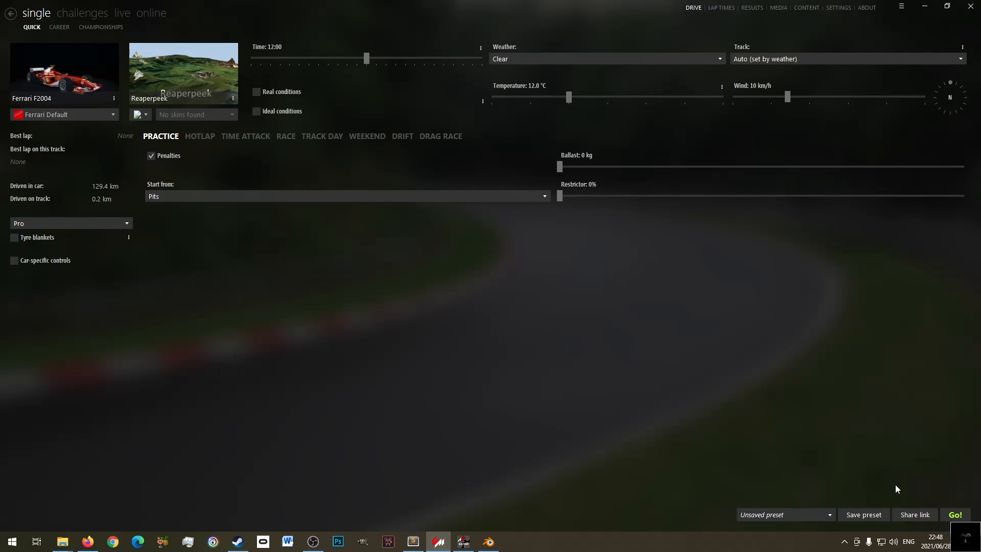
left_click(955, 515)
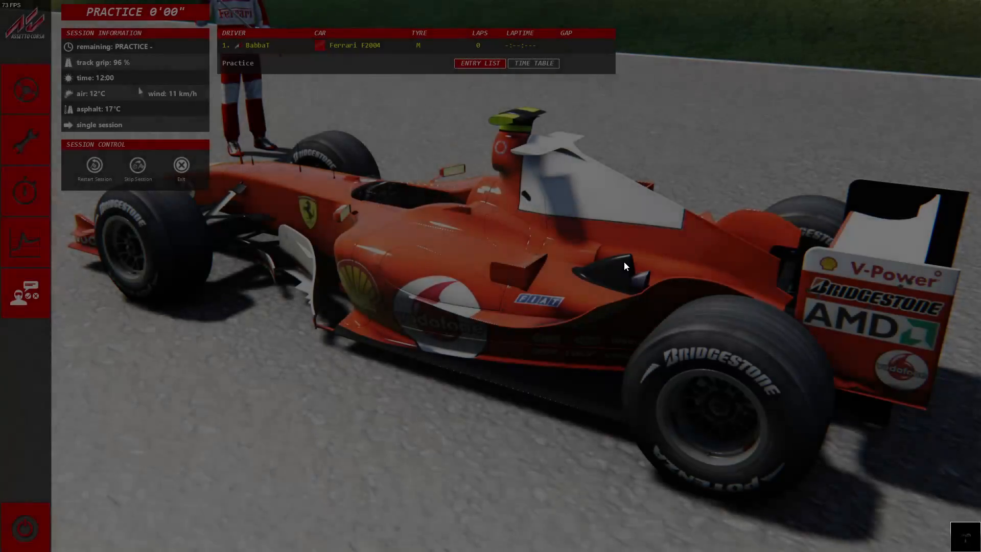
left_click(20, 92)
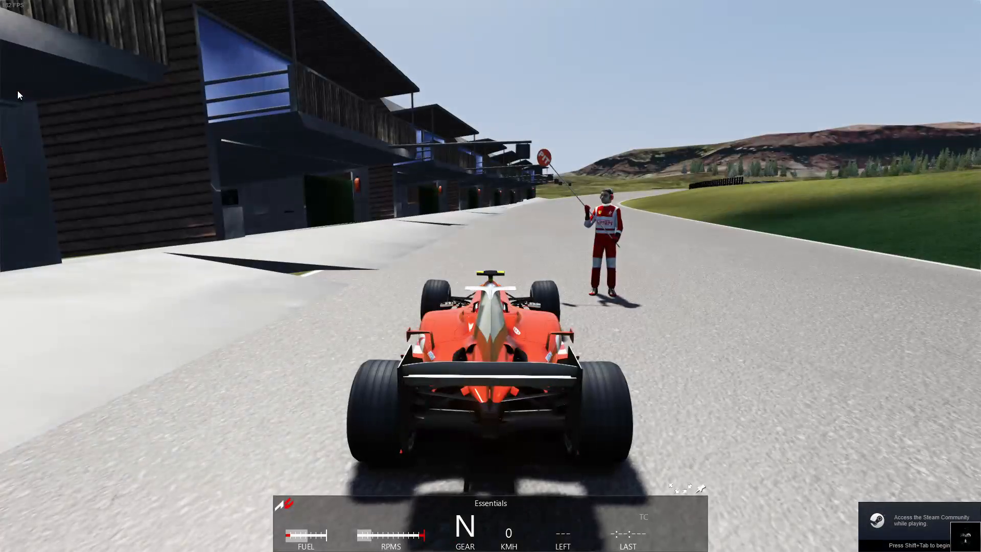
- Test the pit lane by reversing the car along it, exit the session and close its results
key("Down")
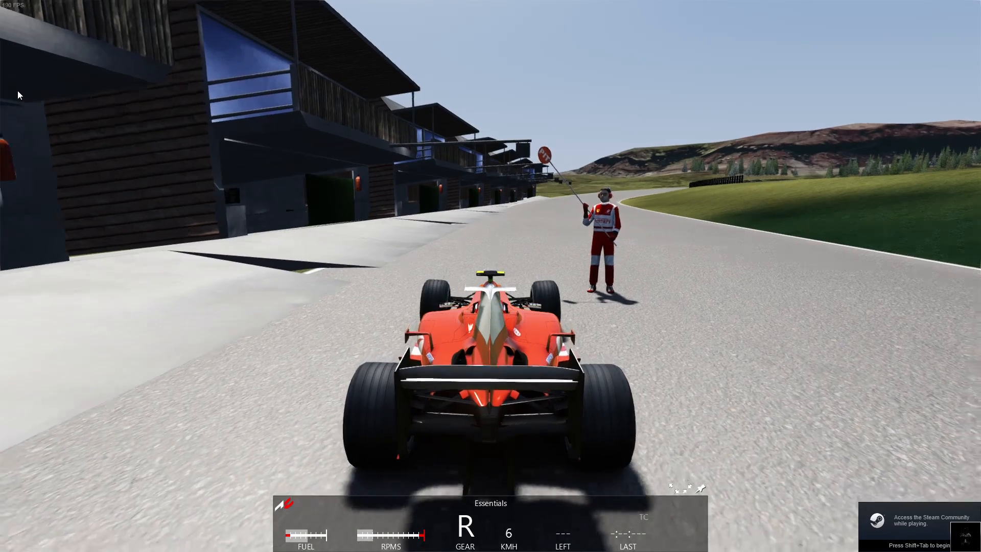
key("Up")
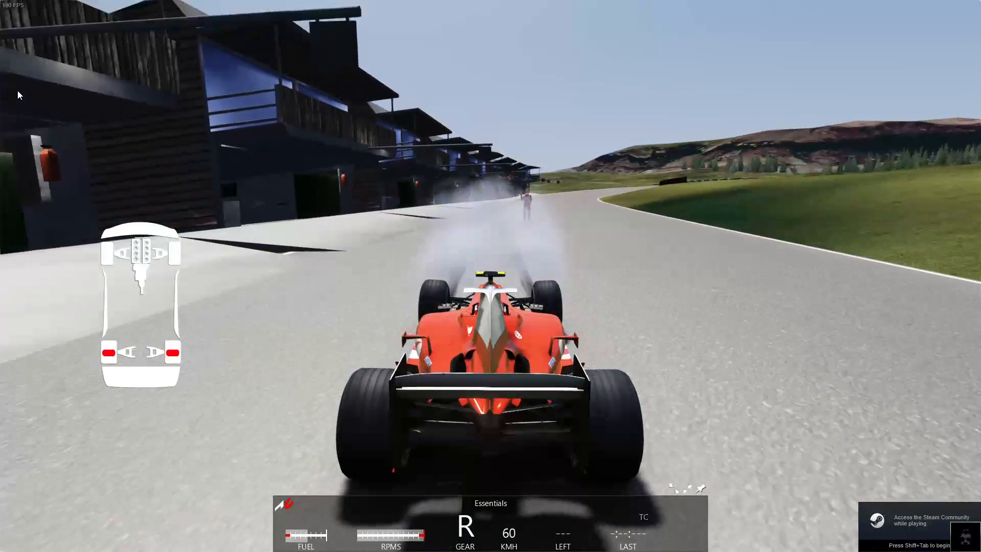
key("Escape")
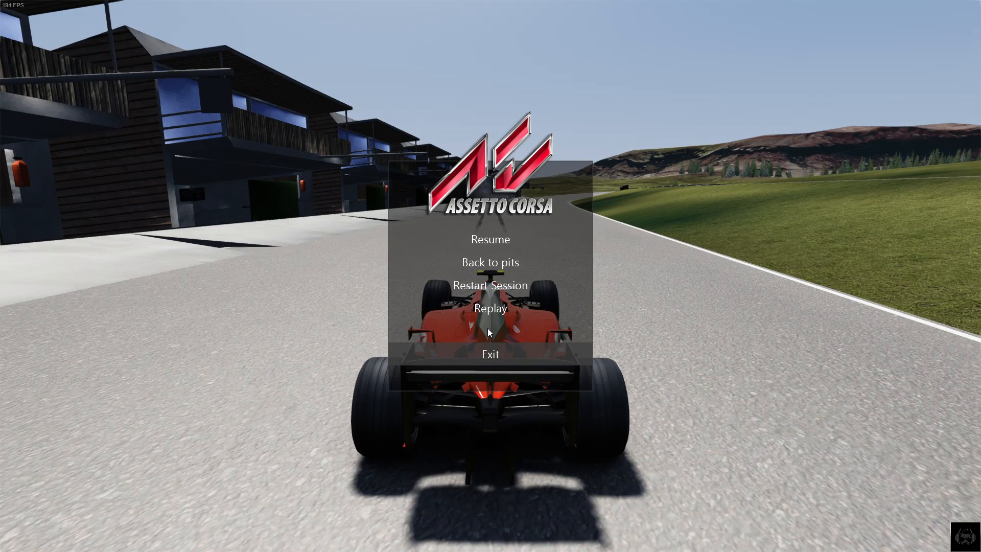
left_click(488, 330)
left_click(711, 371)
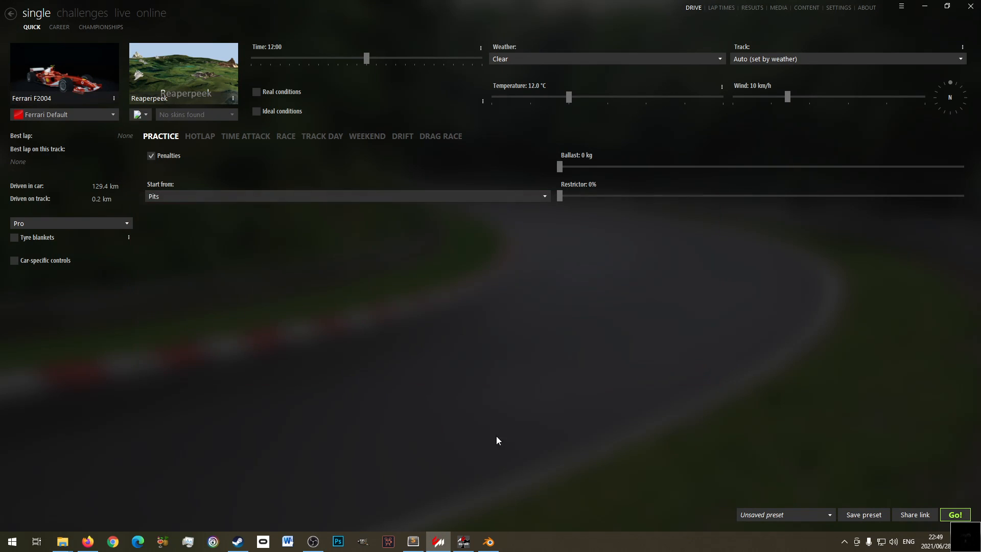
- Switch to ksEditor and open sterkfonteindam_Track.fbx from the Export folder in a fresh session
left_click(464, 542)
left_click(464, 542)
left_click(463, 542)
left_click(180, 95)
left_click(223, 119)
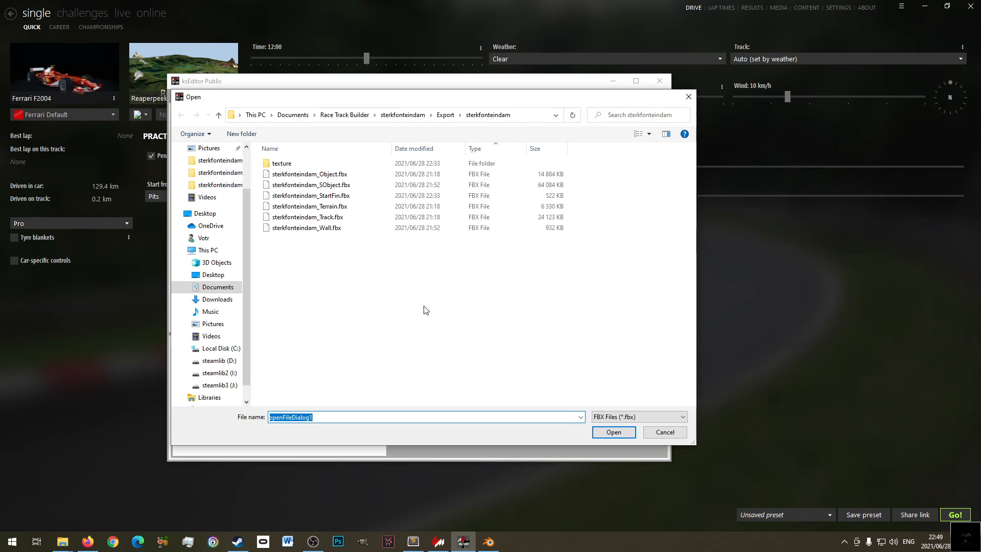
double_click(384, 217)
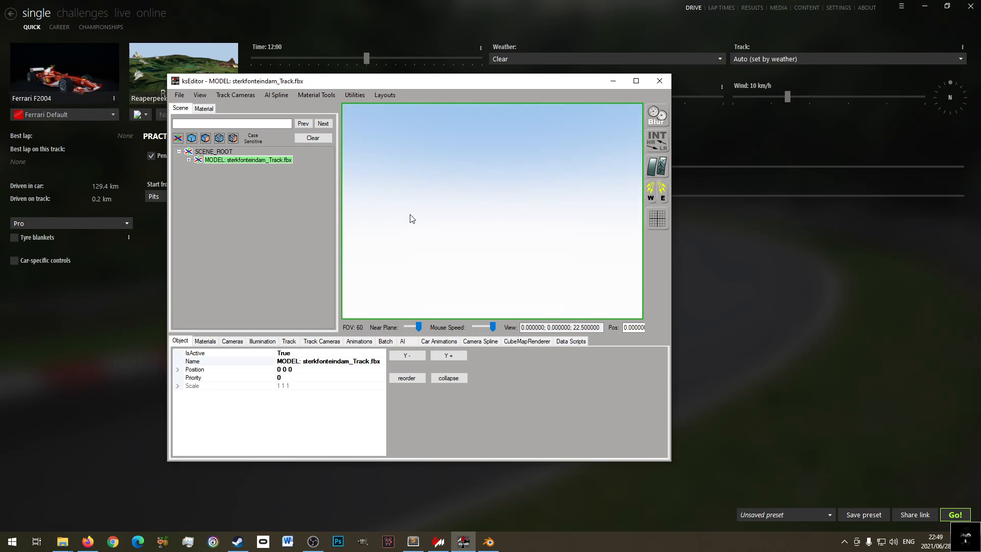
- Select the pit lane road mesh 1ROAD177 in the track model and rename it 1PIT
left_click_drag(429, 177, 398, 217)
scroll(415, 210, "up", 4)
scroll(399, 216, "up", 3)
key("Up")
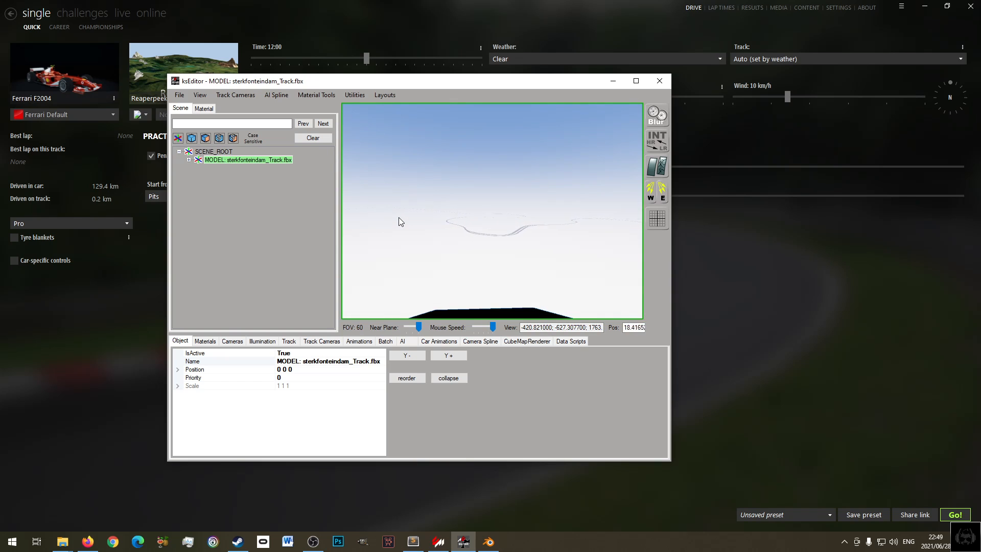
key("Up")
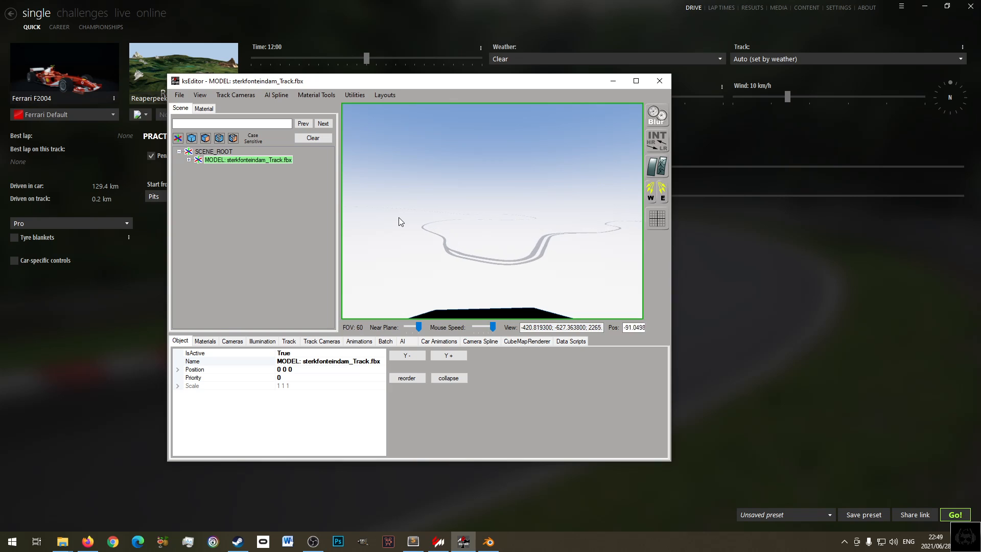
left_click_drag(398, 217, 398, 228)
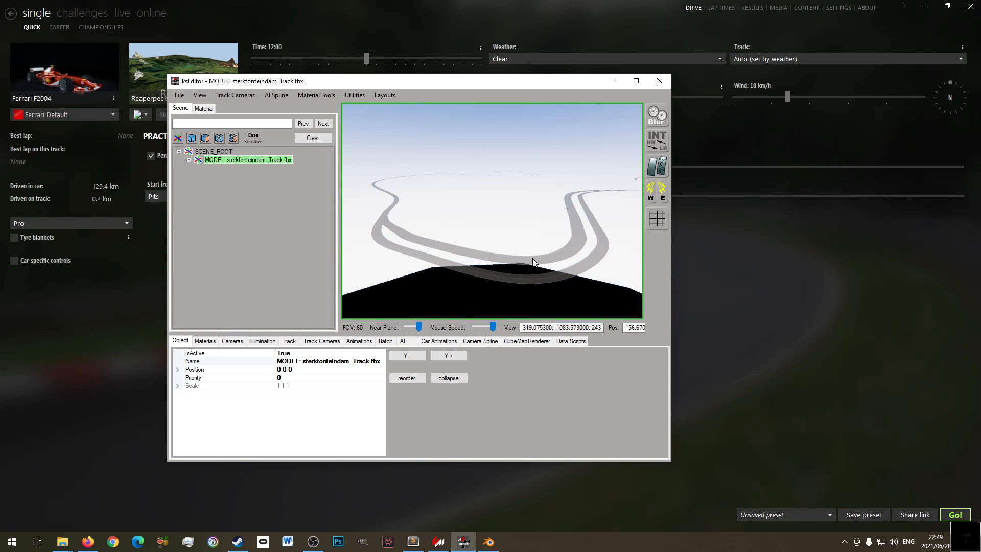
left_click(532, 259)
left_click(283, 410)
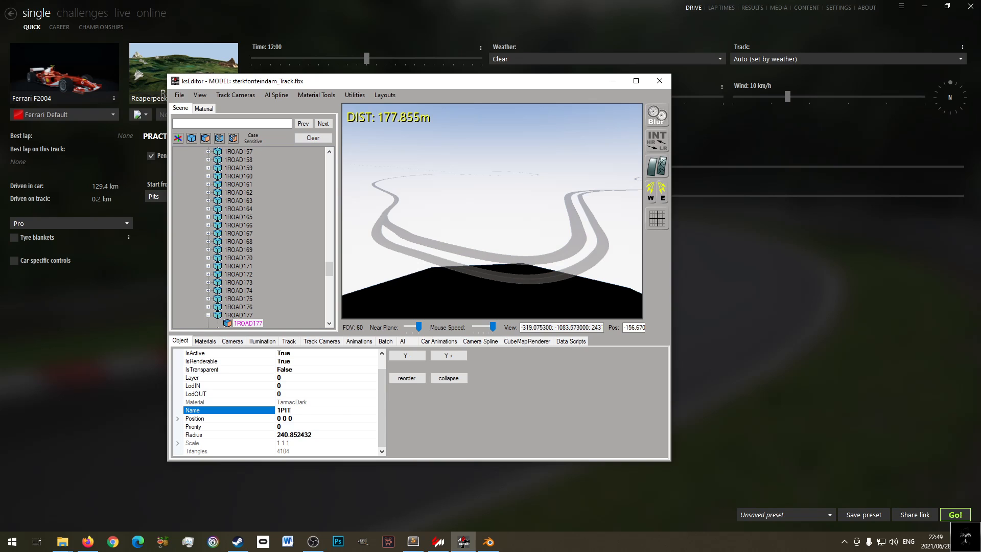
- Start saving the model as KN5 and delete the sterkfonteindam_StartFinClock.kn5 file from the sterkfonteindam Export folder
left_click(179, 95)
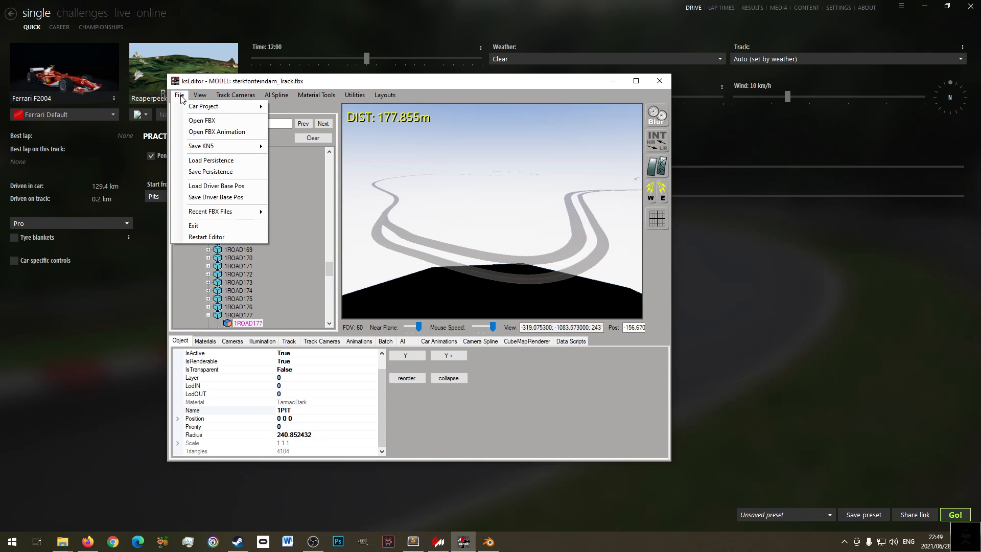
mouse_move(240, 152)
left_click(303, 170)
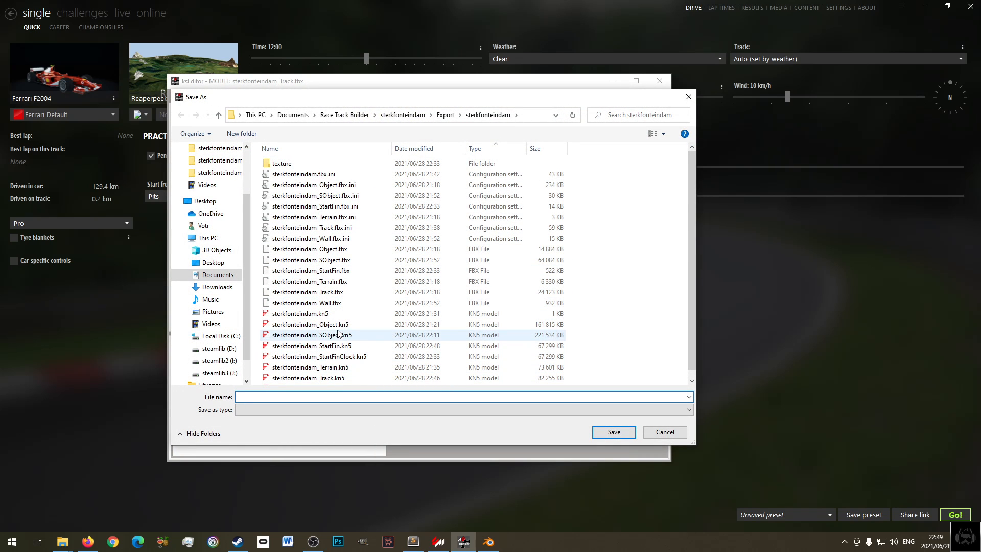
left_click(337, 379)
left_click(349, 357)
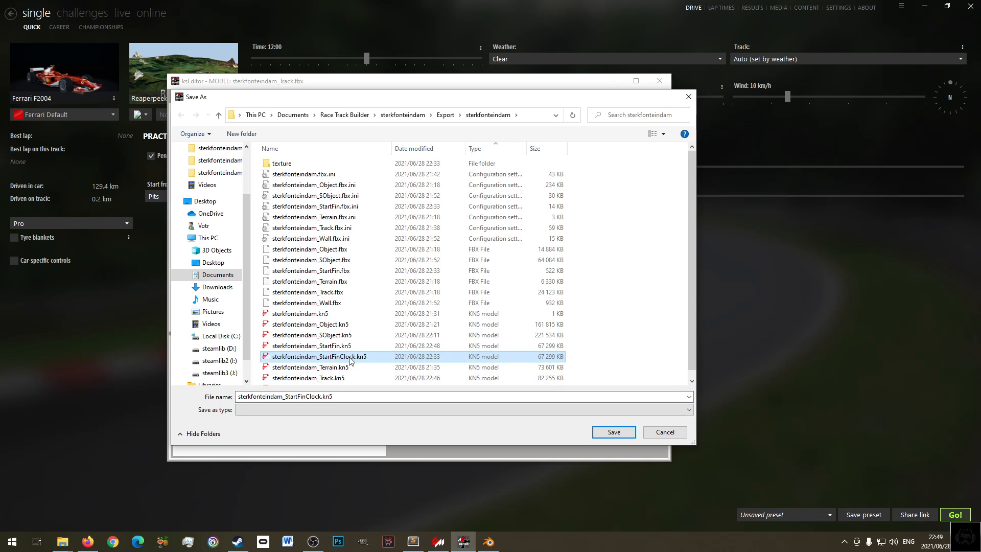
key("Delete")
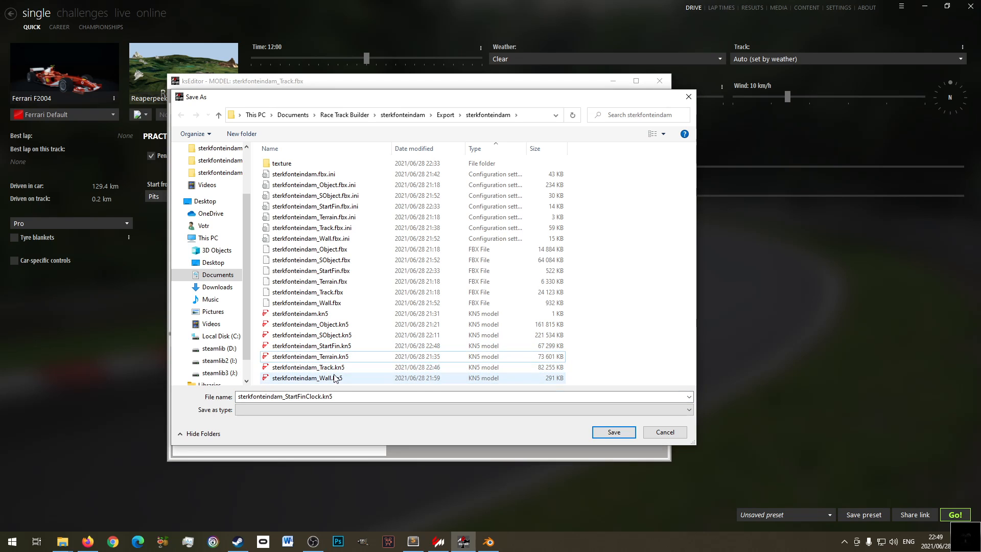
- Save the track model over the existing sterkfonteindam_Track.kn5 and dismiss the save message
left_click(333, 368)
double_click(333, 367)
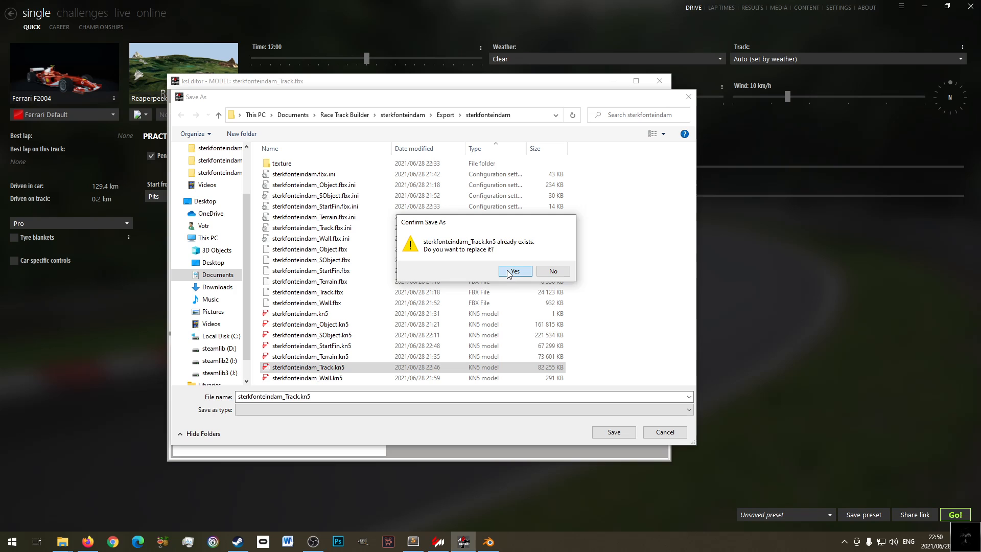
left_click(509, 272)
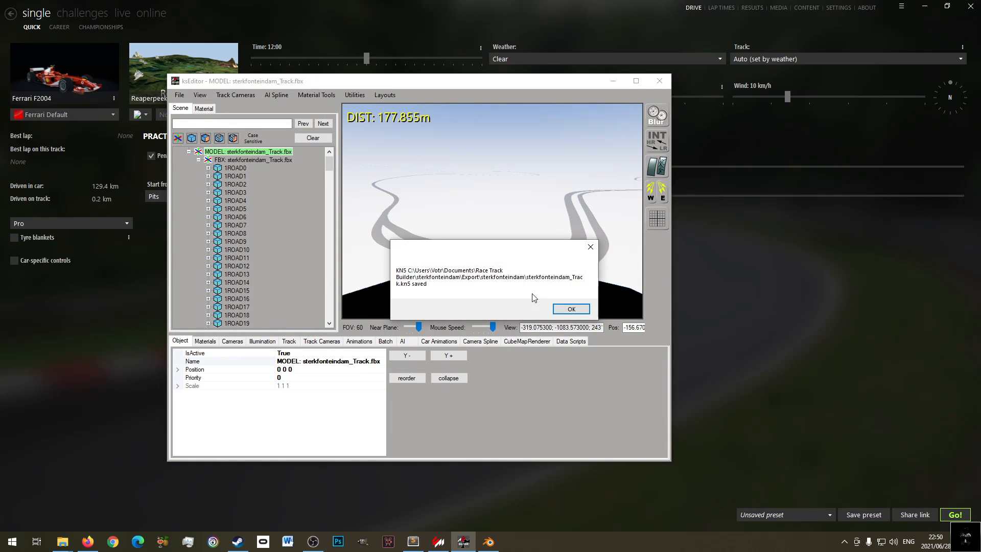
left_click(571, 308)
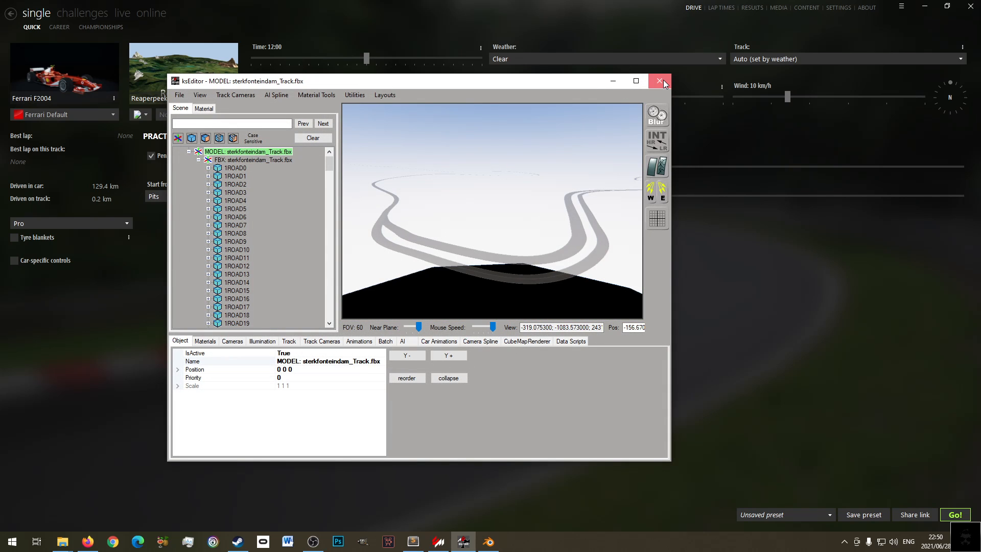
- Copy sterkfonteindam_Track.kn5 from the Export folder into Assetto Corsa's sterkfonteindam track folder, replacing the existing file
left_click(63, 541)
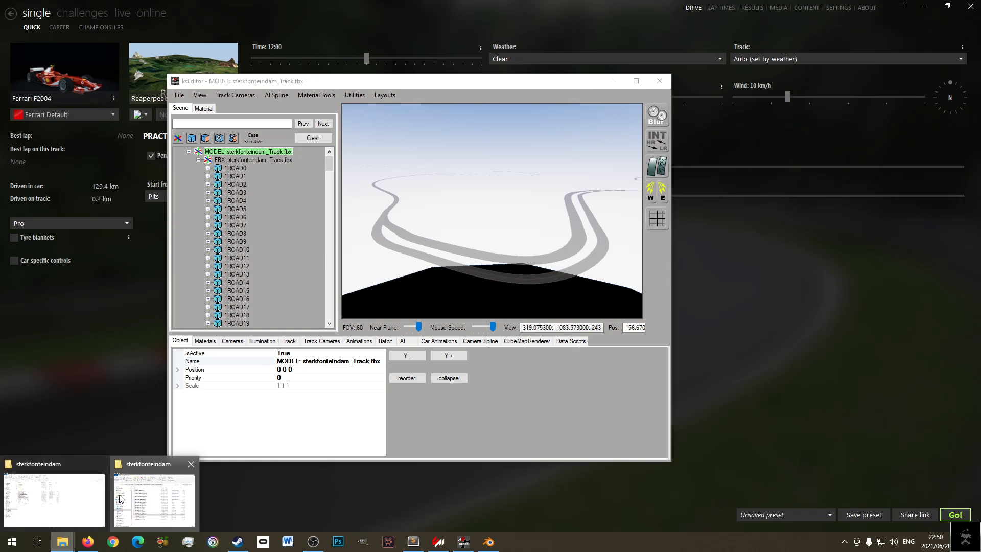
left_click(154, 497)
left_click(341, 413)
right_click(336, 415)
left_click(385, 353)
left_click(63, 542)
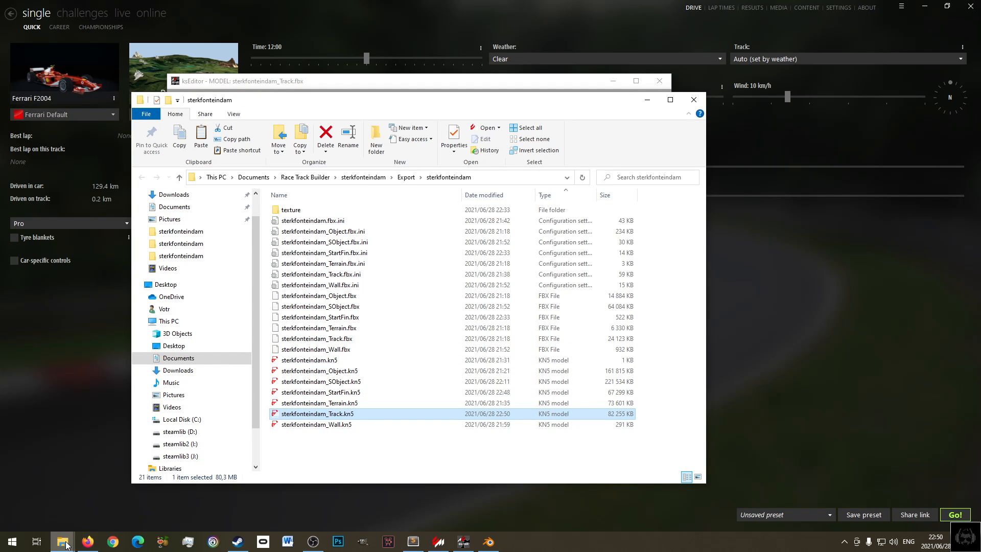
left_click(80, 494)
right_click(486, 415)
left_click(526, 336)
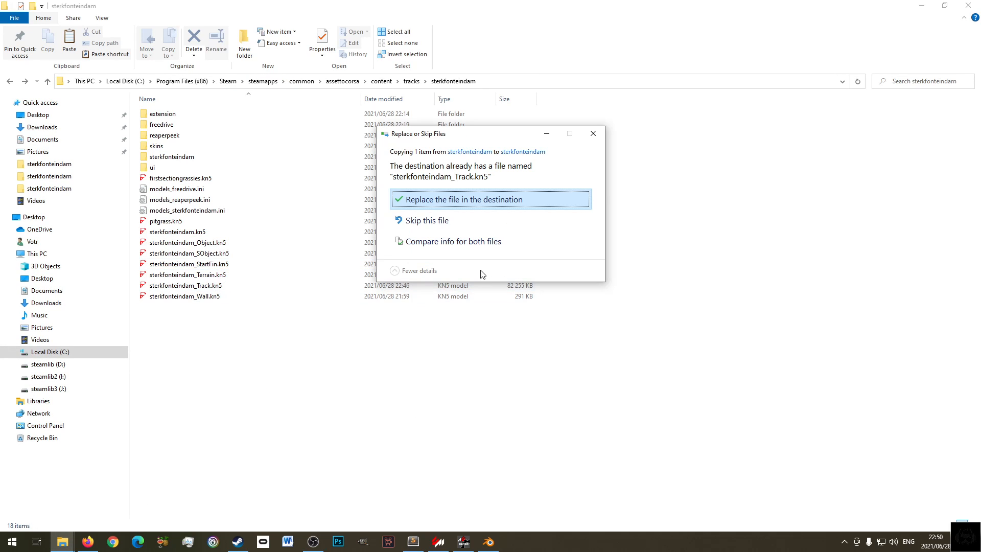
left_click(443, 202)
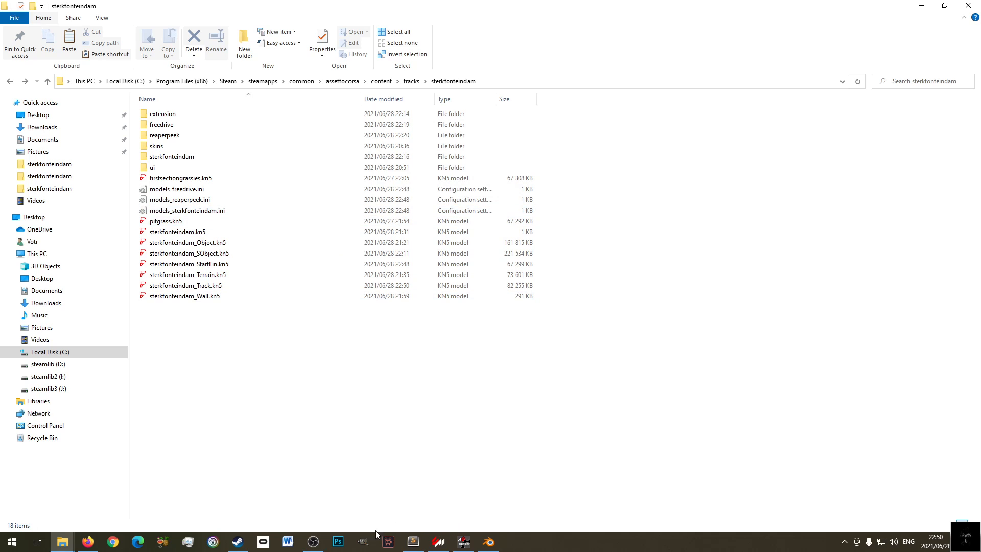
- Switch to Sublime Text and check the model file entries in models_reaperpeek.ini, models_freedrive.ini and models_sterkfonteindam.ini
left_click(414, 542)
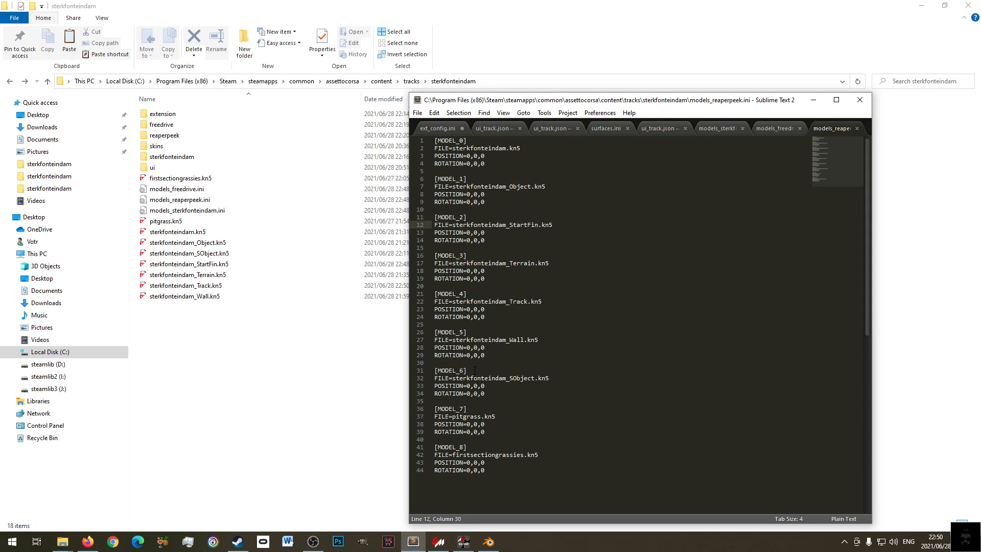
left_click(549, 301)
left_click(563, 221)
left_click(558, 179)
left_click(535, 149)
left_click(771, 127)
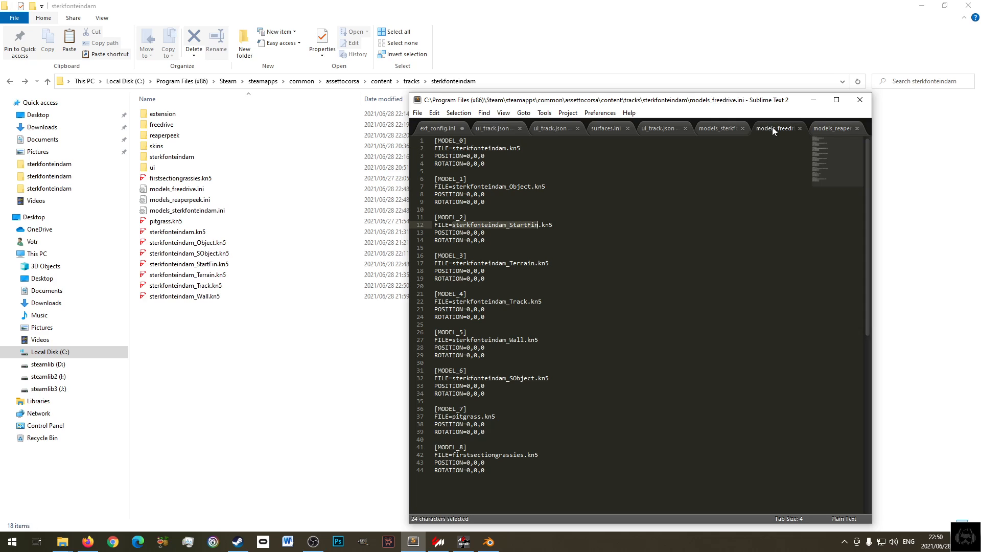
left_click(718, 126)
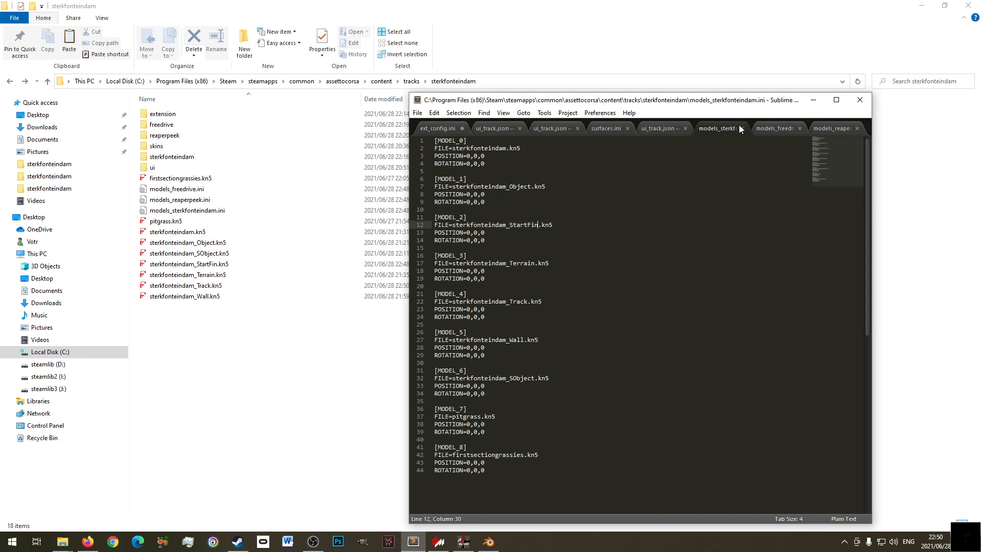
- Save models_sterkfonteindam.ini, models_freedrive.ini and models_reaperpeek.ini
key("ctrl+s")
left_click(768, 131)
key("ctrl+s")
left_click(817, 130)
key("ctrl+s")
left_click(611, 318)
left_click(258, 401)
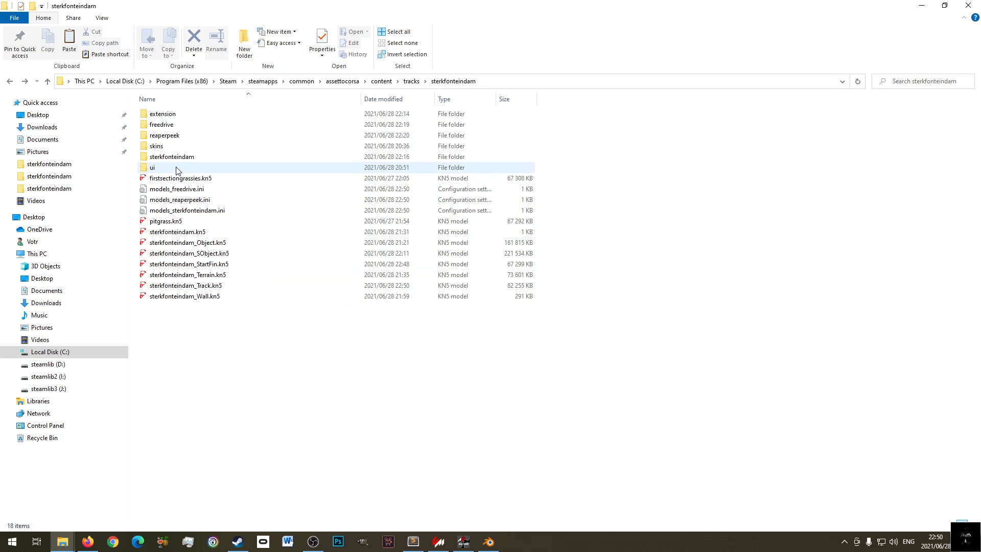
double_click(212, 169)
key("alt+Left")
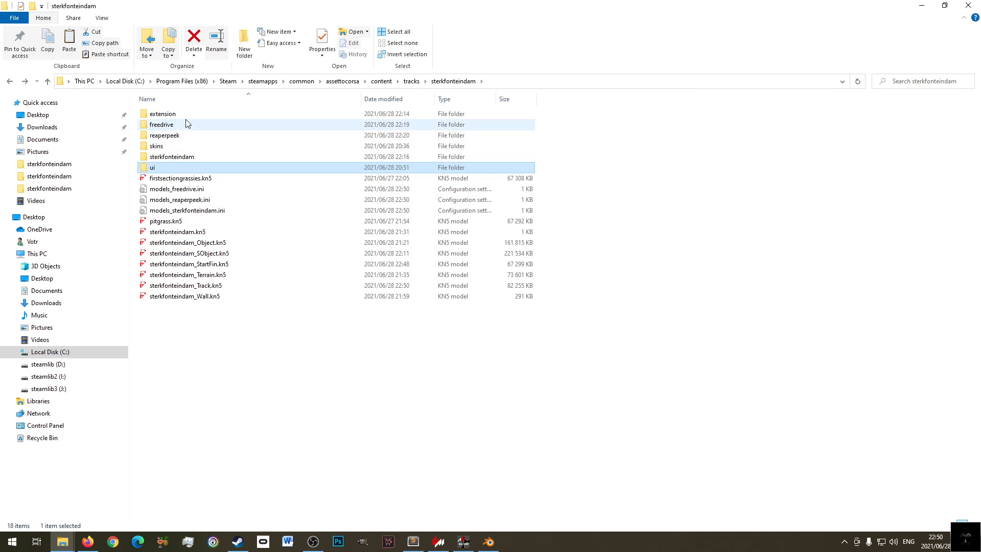
- Switch to Content Manager, start a practice session on the Reaperpeek layout and get into the car
left_click(439, 542)
mouse_move(184, 88)
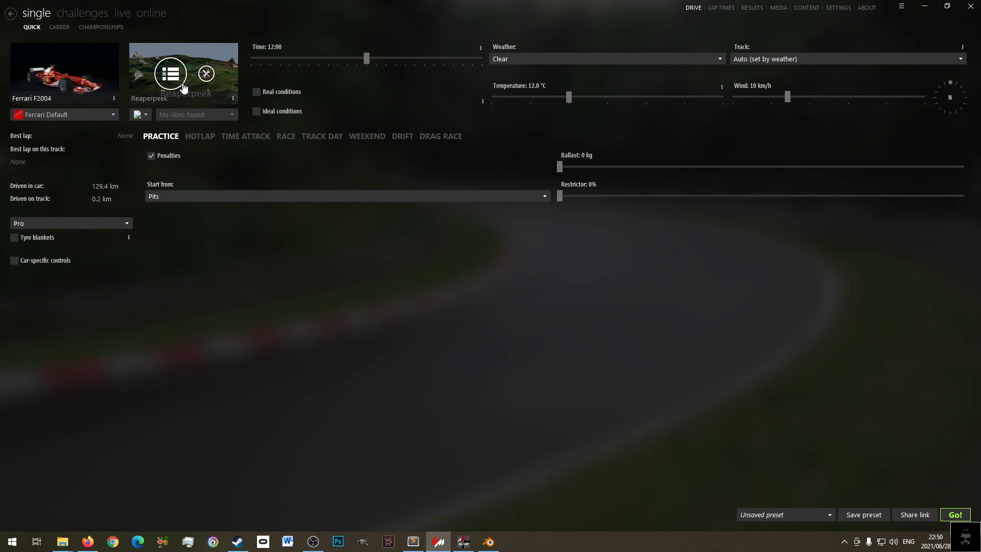
left_click(959, 517)
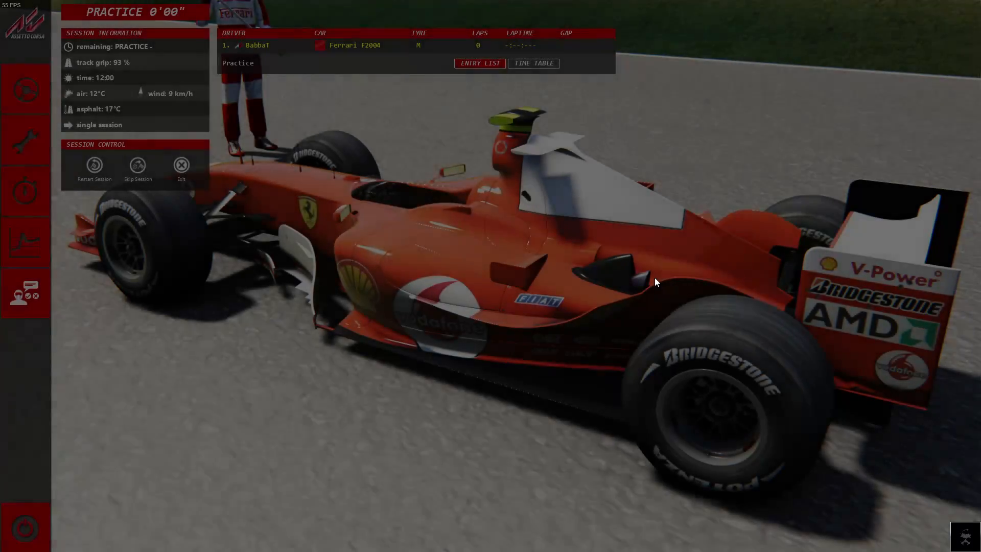
left_click(41, 90)
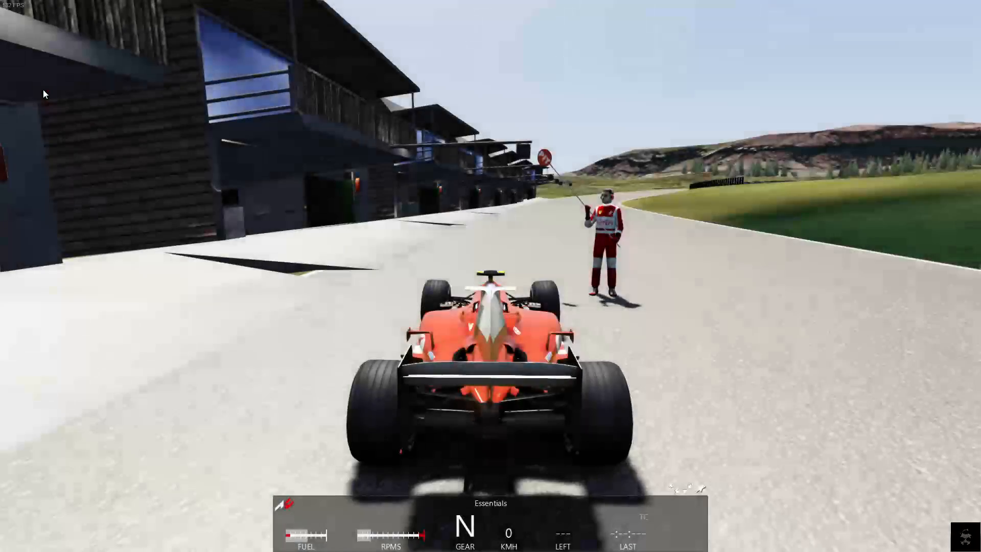
- Test the renamed pit surface by reversing the car along the pit lane, leave the session and close its results
key("z")
key("Up")
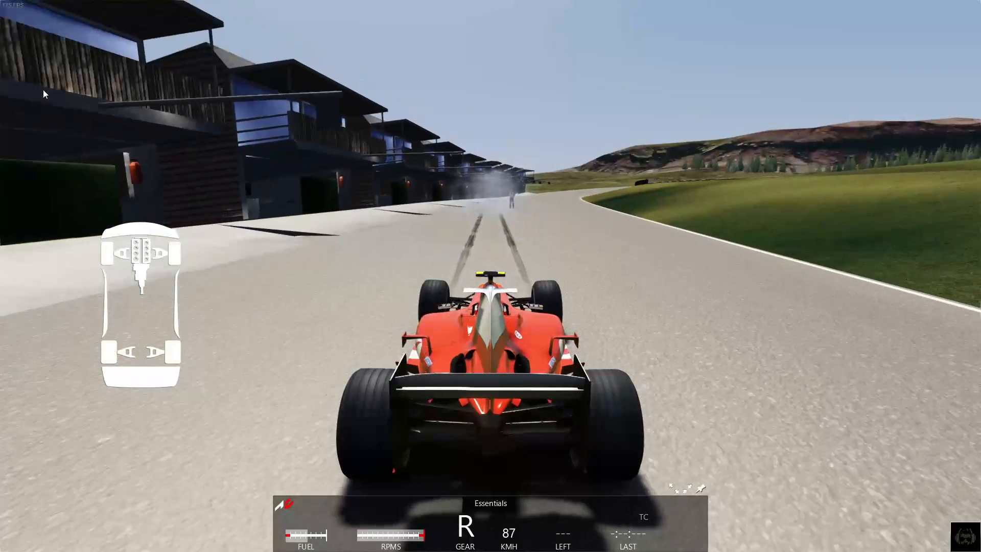
key("Escape")
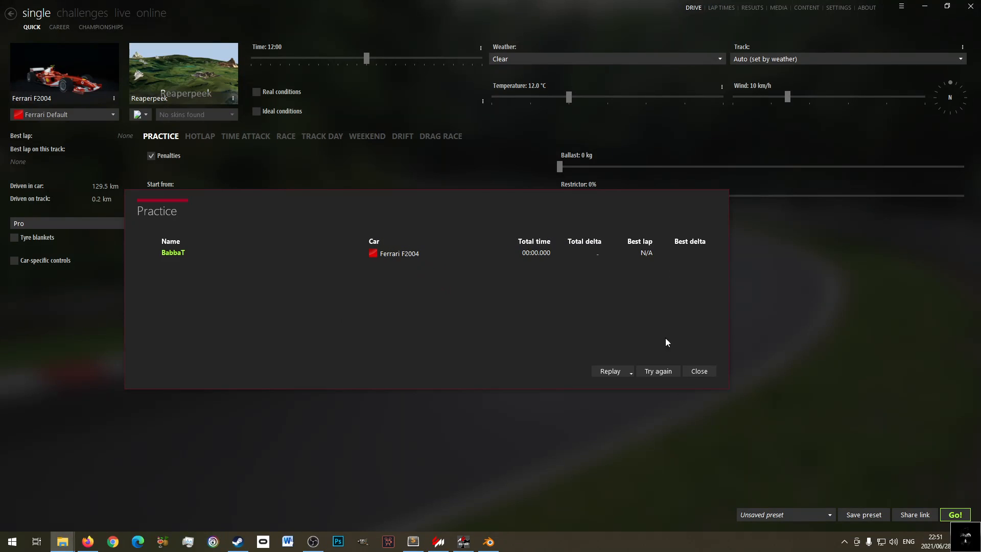
left_click(705, 370)
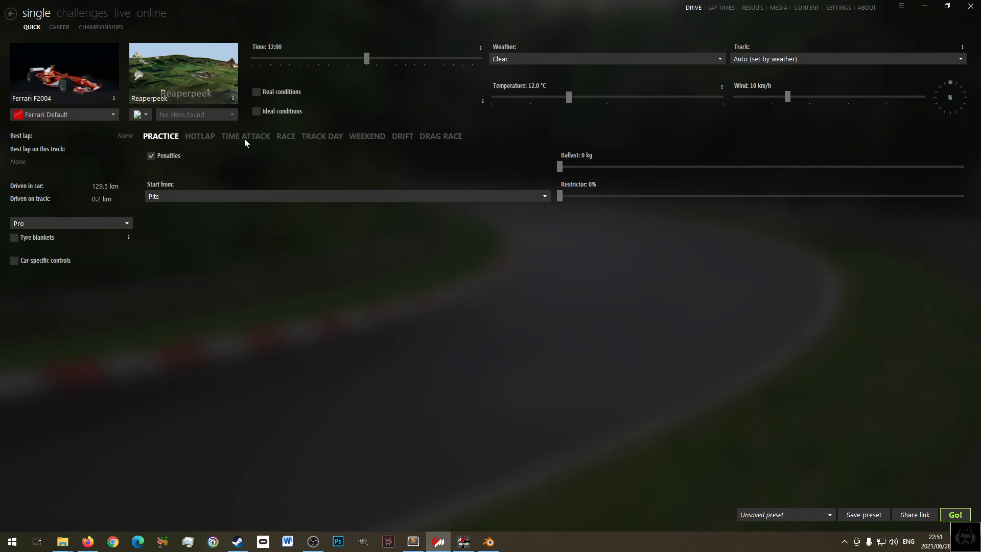
- Select the Sterkfonteindam circuit layout, start its practice session and get into the car
mouse_move(47, 55)
left_click(169, 72)
left_click(359, 275)
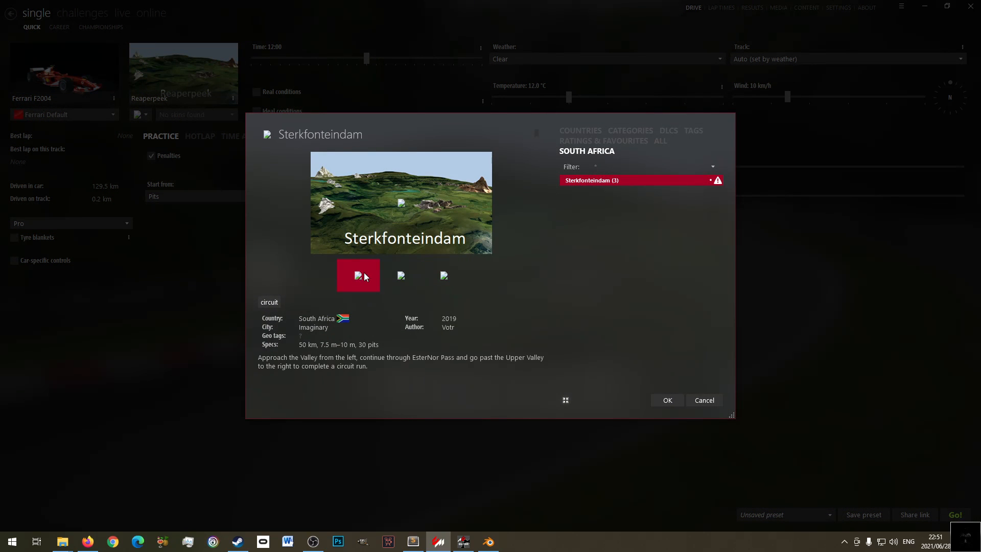
left_click(667, 400)
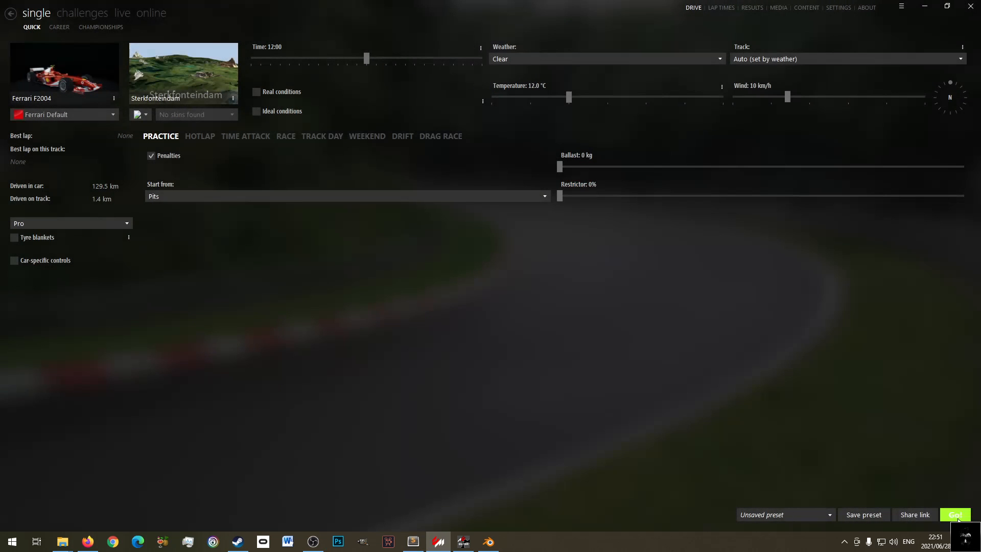
left_click(957, 517)
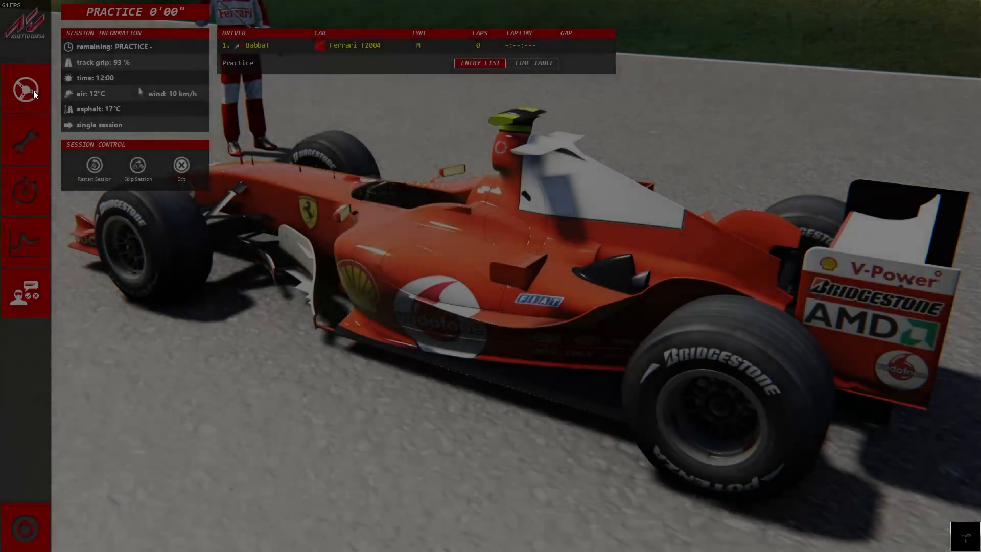
left_click(33, 89)
- Test the circuit layout's pit lane by driving forward and reversing along it, exit the session and close its results
key("Up")
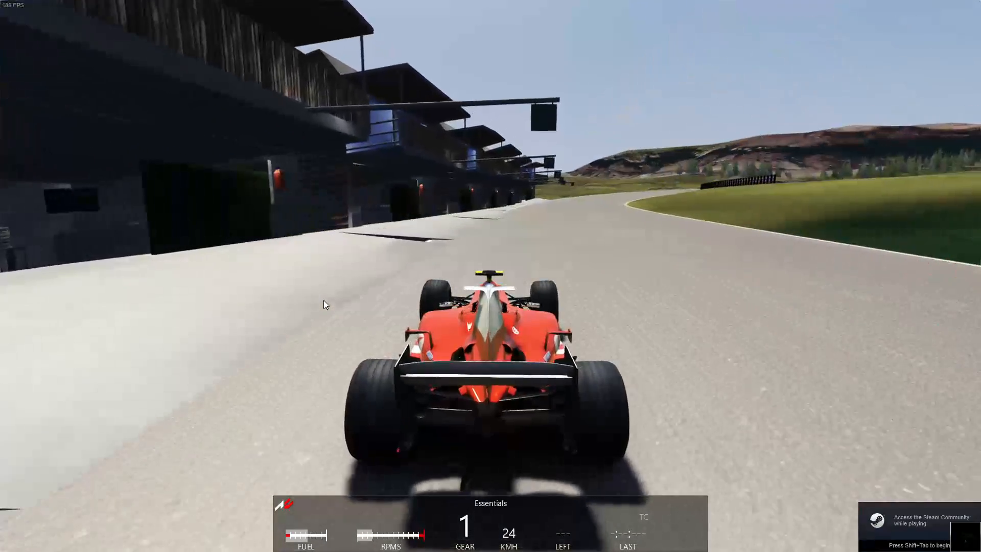
key("b")
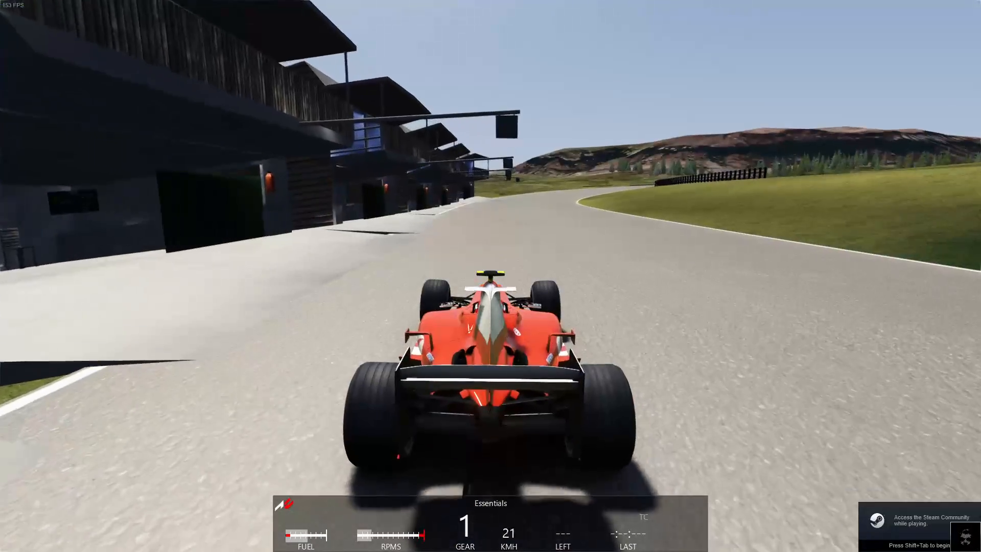
key("Down")
key("Up")
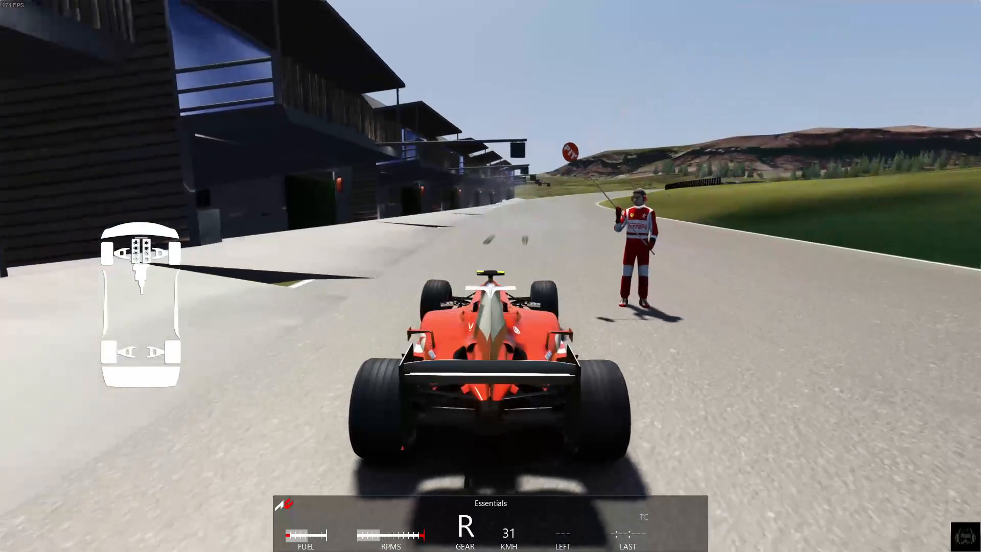
key("Up")
key("Up")
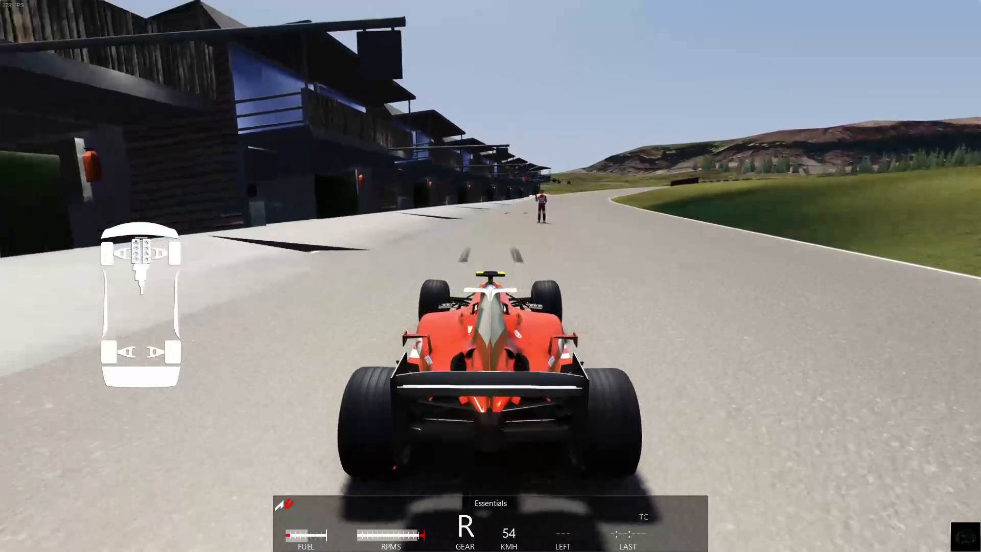
key("Escape")
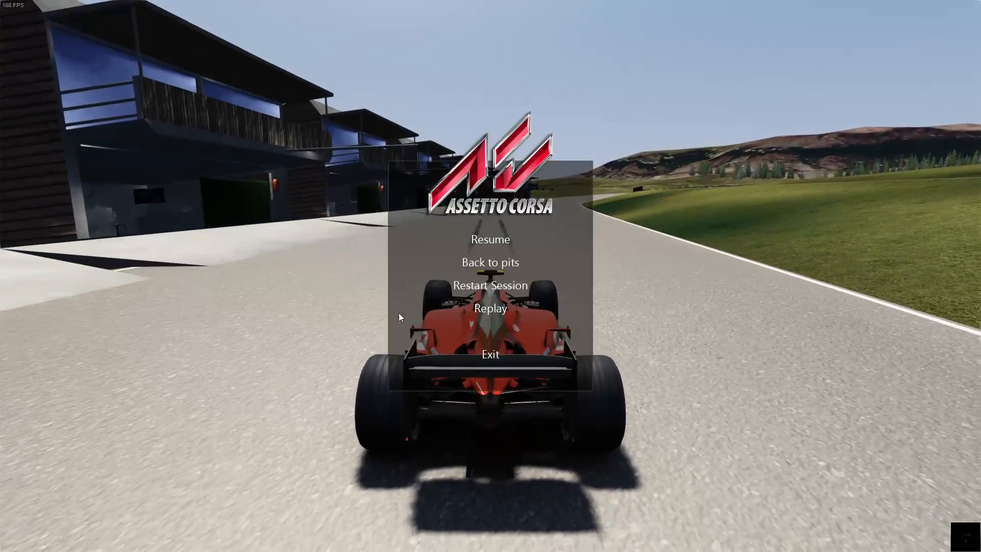
left_click(488, 355)
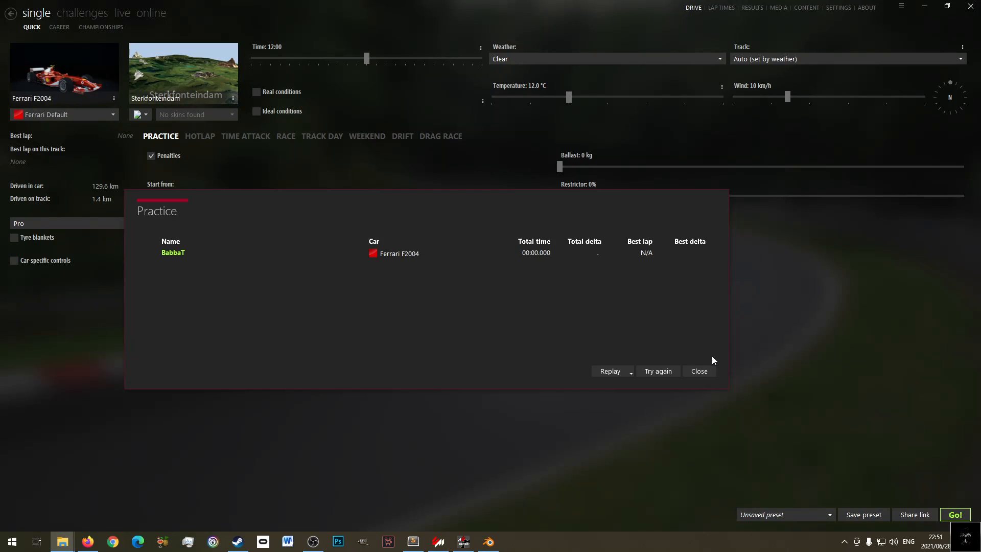
left_click(690, 367)
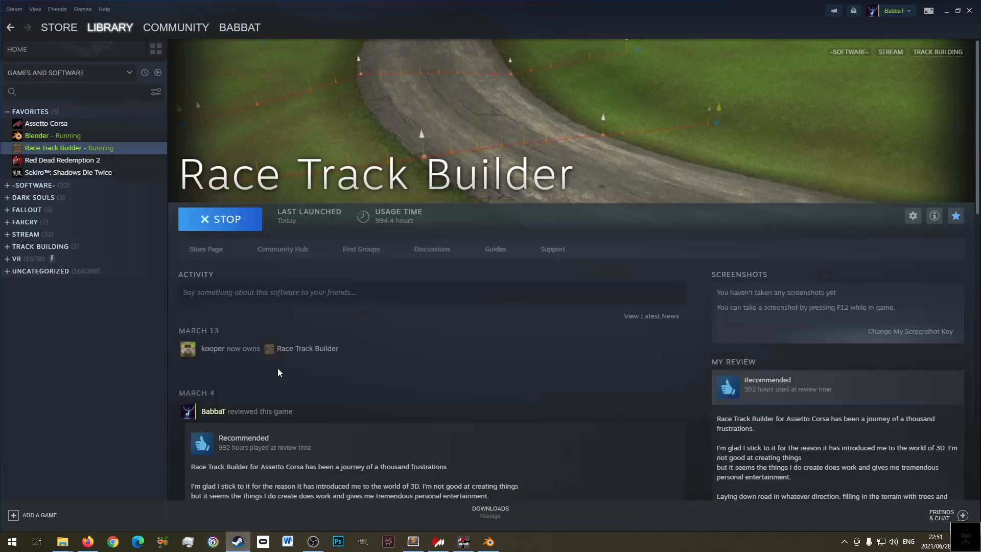
- Switch to Race Track Builder and open the existing track project
left_click(499, 304)
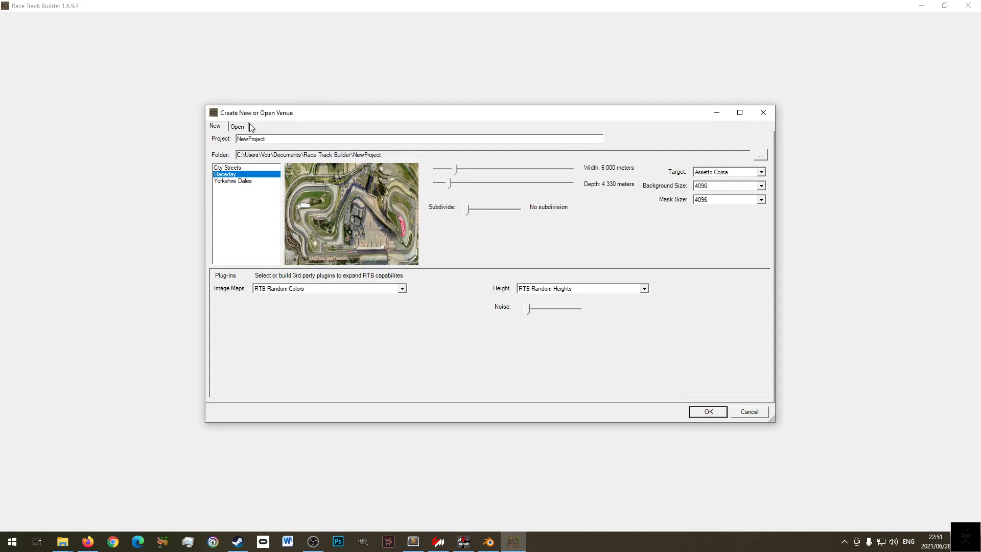
left_click(242, 127)
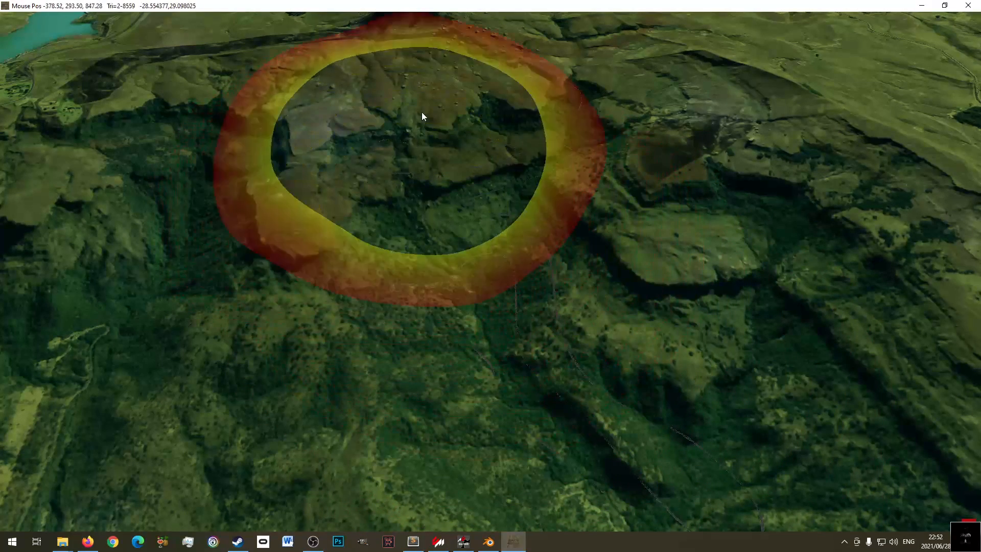
- Examine the road across the terrain as far as the bend where the track and pit lane run side by side
middle_click_drag(421, 119, 532, 410)
middle_click_drag(460, 153, 492, 456)
mouse_move(577, 168)
middle_mouse_down()
mouse_move(624, 340)
mouse_move(551, 261)
middle_mouse_up()
middle_click_drag(725, 202, 230, 330)
scroll(599, 324, "up", 5)
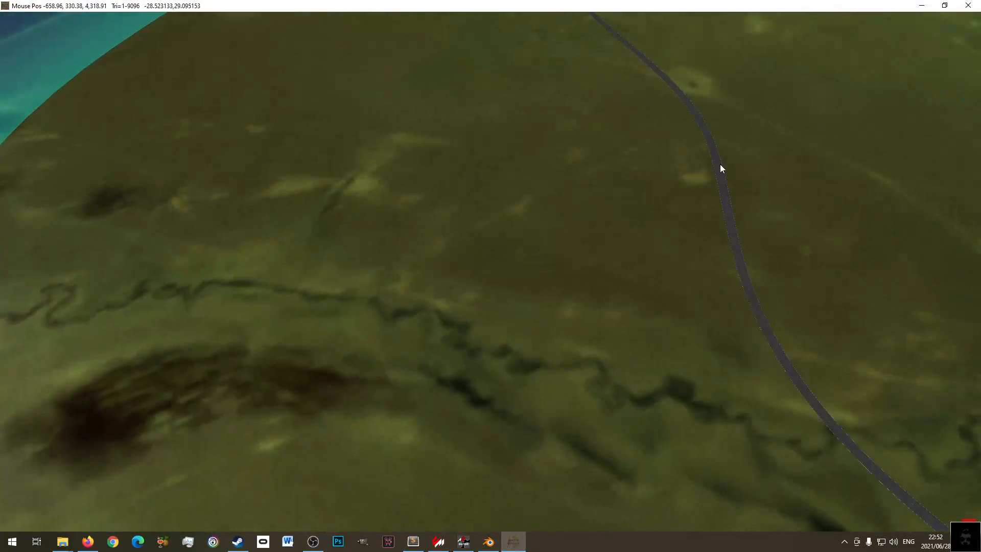
scroll(590, 229, "down", 5)
middle_click_drag(684, 188, 281, 378)
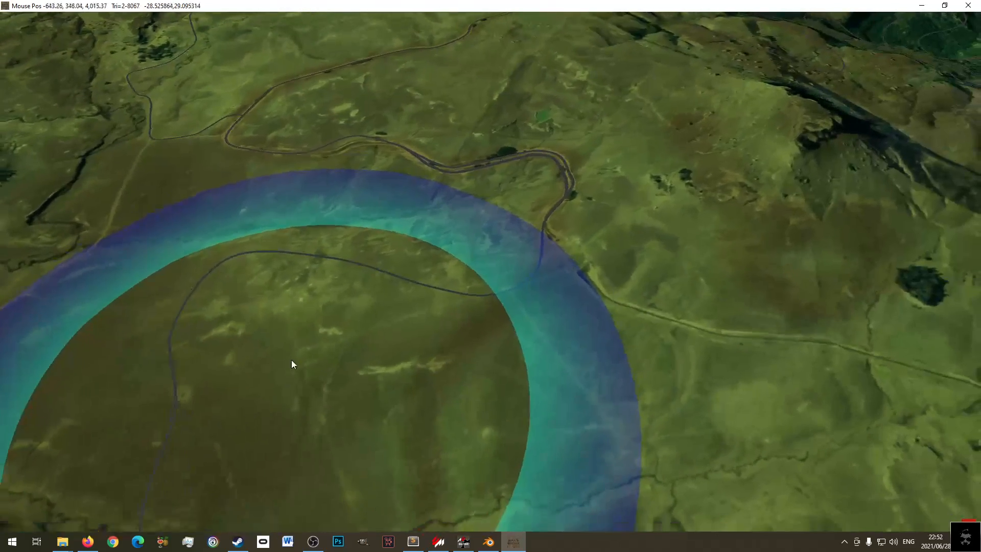
mouse_move(496, 169)
middle_mouse_down()
mouse_move(510, 323)
mouse_move(214, 330)
middle_mouse_up()
mouse_move(584, 235)
middle_mouse_down()
mouse_move(454, 224)
mouse_move(495, 329)
mouse_move(260, 342)
mouse_move(517, 243)
middle_mouse_up()
scroll(495, 328, "up", 5)
middle_click_drag(467, 72, 437, 243)
scroll(438, 243, "up", 5)
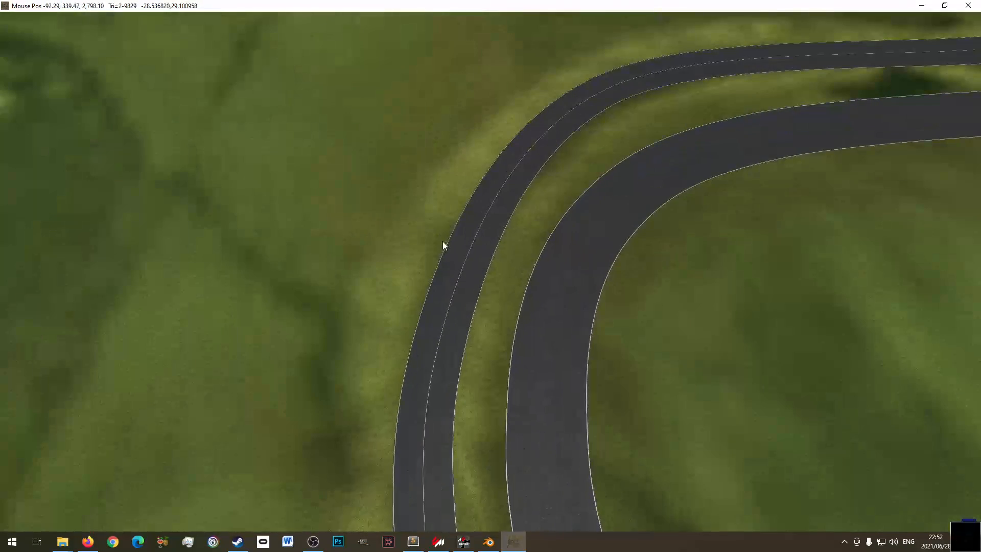
- Display the race markers and objects, and inspect the start line, grid positions and pit boxes beside the garages
mouse_move(178, 28)
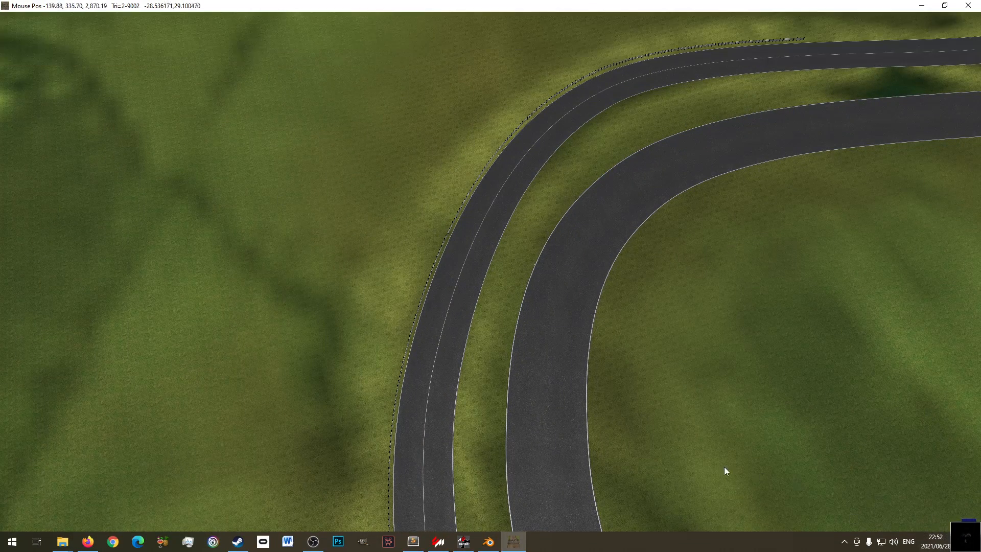
mouse_move(153, 9)
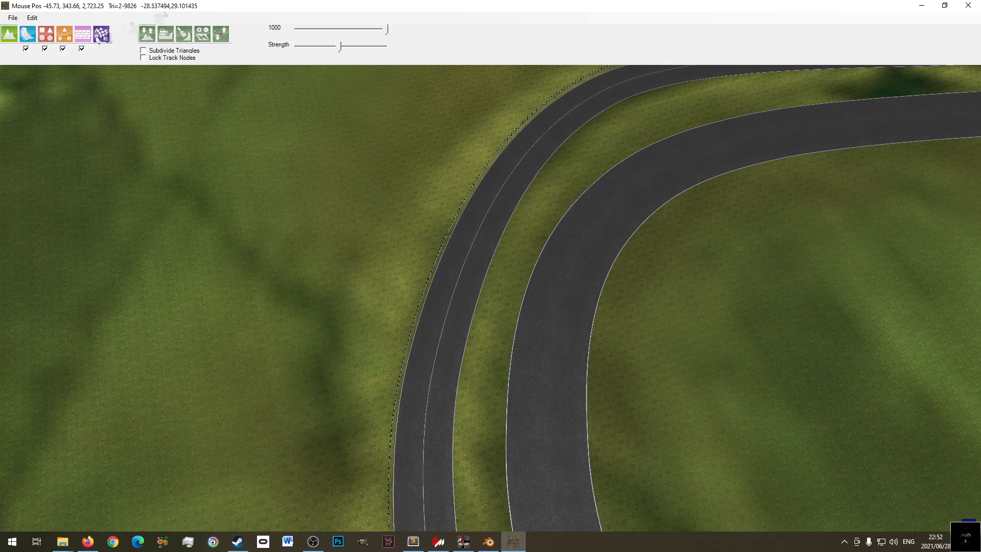
right_click_drag(553, 384, 454, 141)
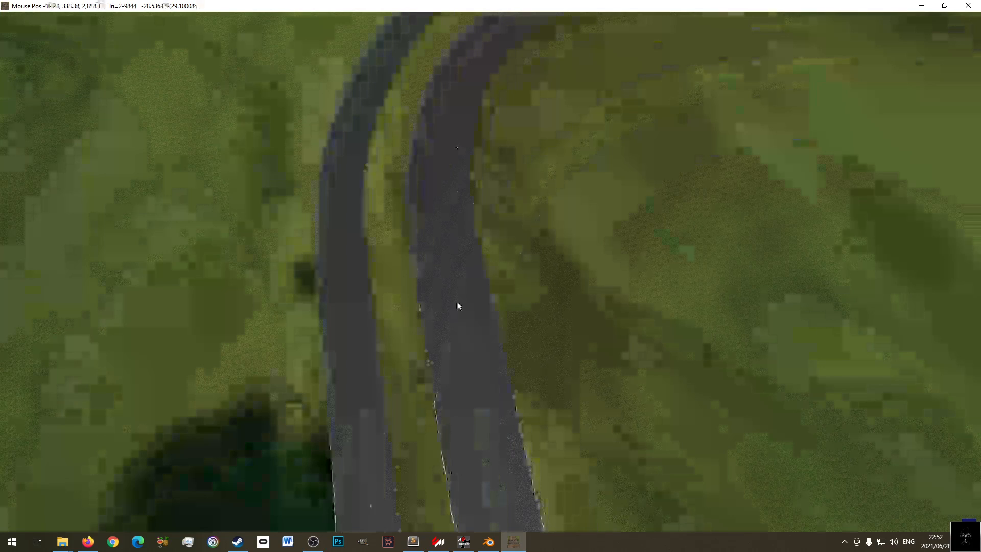
right_click_drag(471, 429, 467, 145)
key("space")
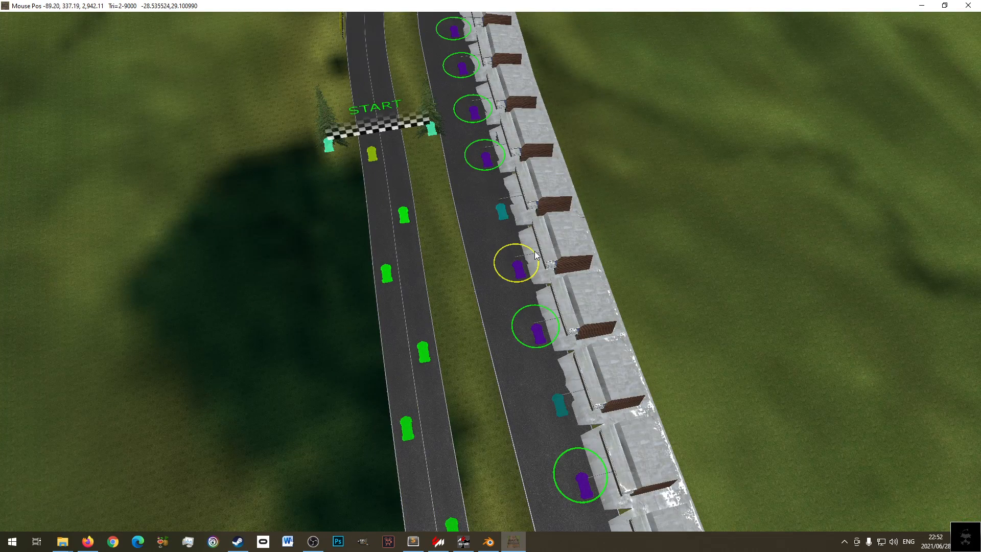
scroll(435, 256, "down", 3)
right_click_drag(464, 404, 449, 66)
mouse_move(318, 4)
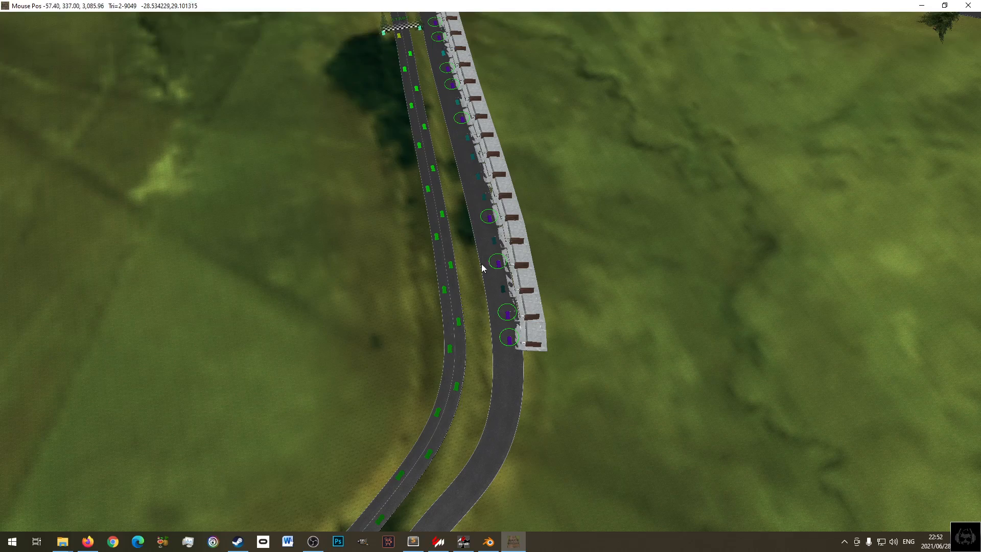
right_click_drag(490, 272, 532, 424)
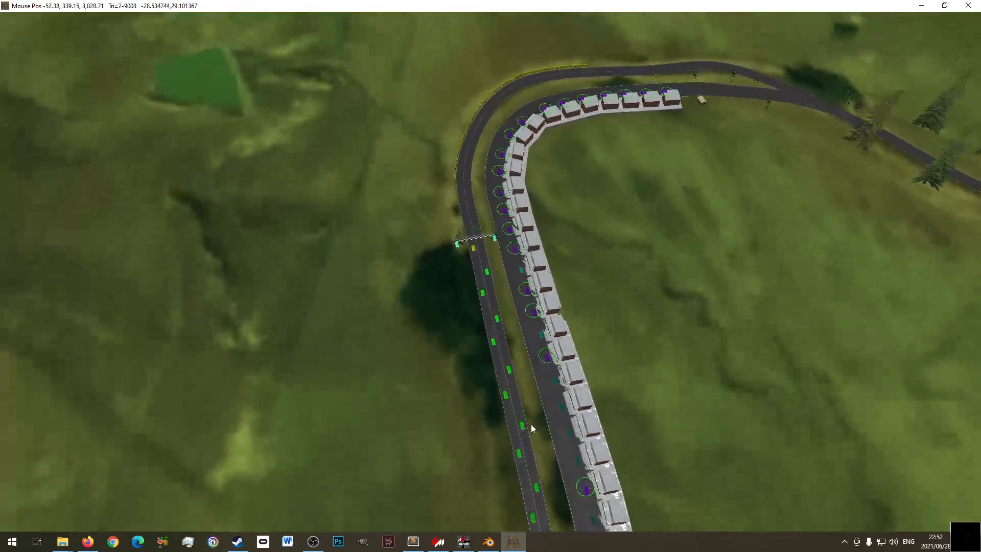
middle_click_drag(499, 158, 792, 124)
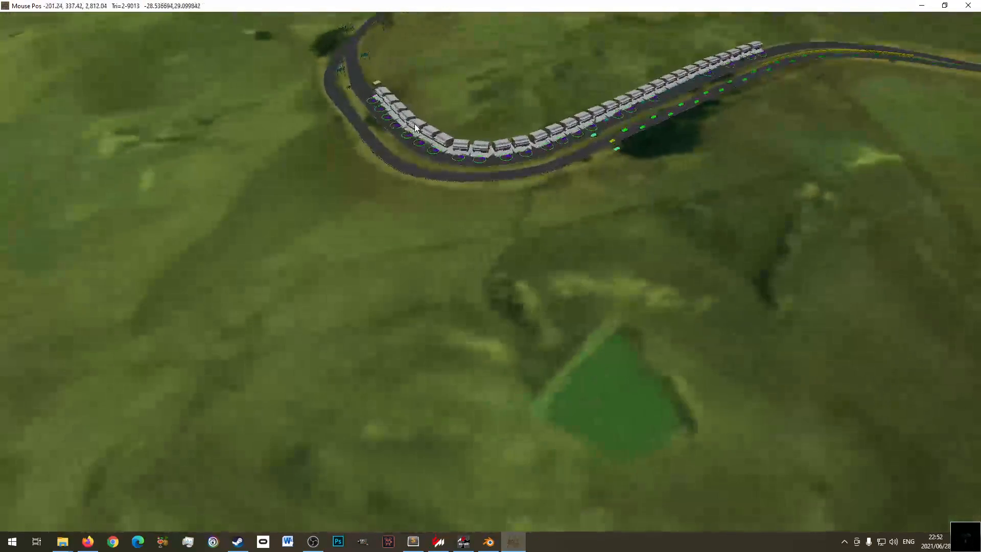
right_click_drag(415, 124, 483, 206)
scroll(483, 206, "up", 4)
right_click_drag(552, 190, 294, 150)
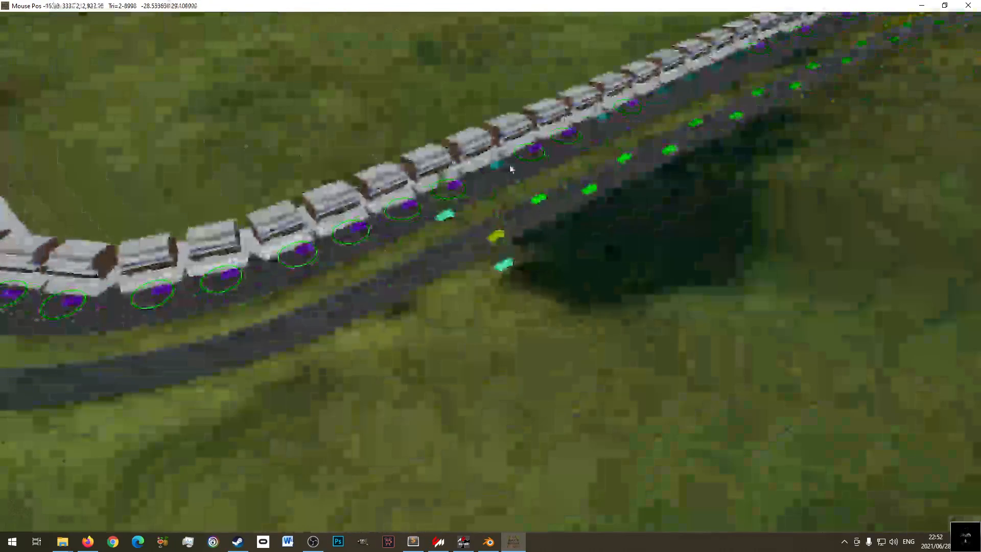
- Export only the track's Start / Finish component, creating separate files for components
middle_click_drag(553, 233, 397, 252)
mouse_move(258, 20)
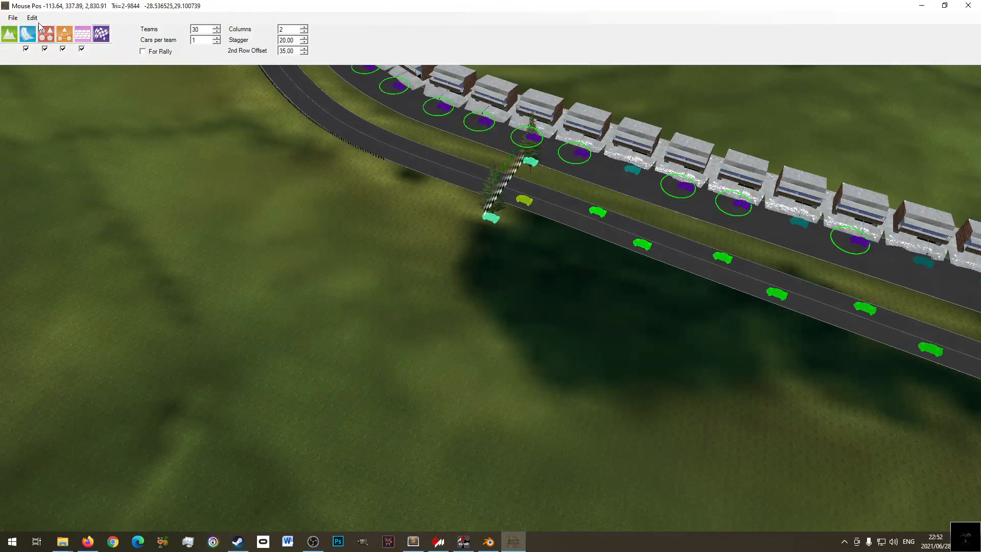
left_click(13, 18)
left_click(29, 99)
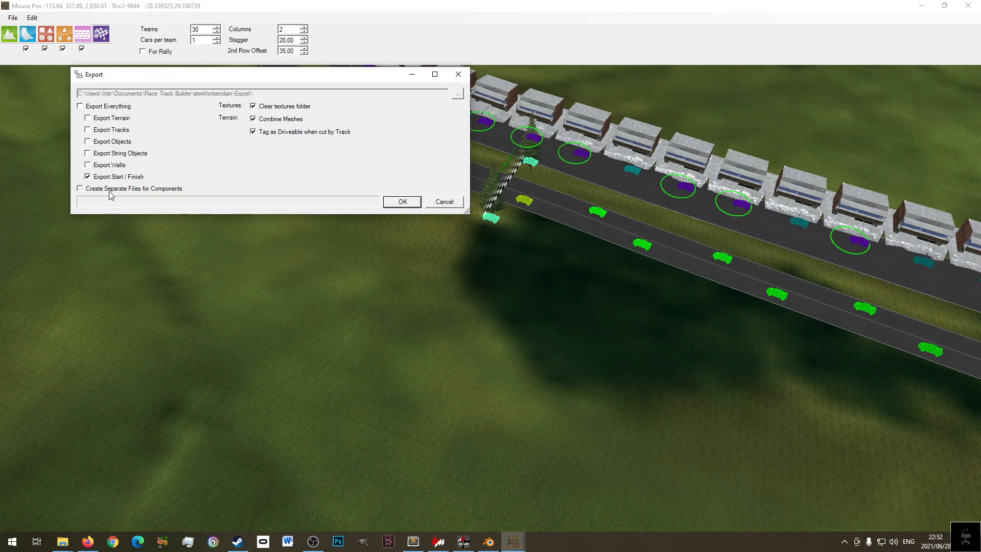
left_click(401, 203)
- Restart ksEditor and save a track KN5 over sterkfonteindam_StartFin.kn5 in the sterkfonteindam export folder
left_click(460, 543)
left_click(664, 75)
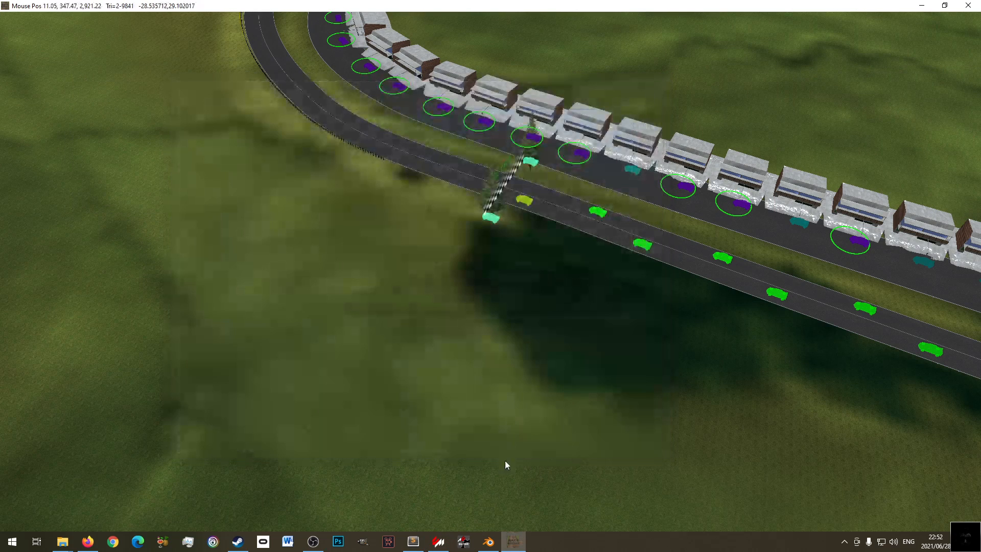
left_click(464, 542)
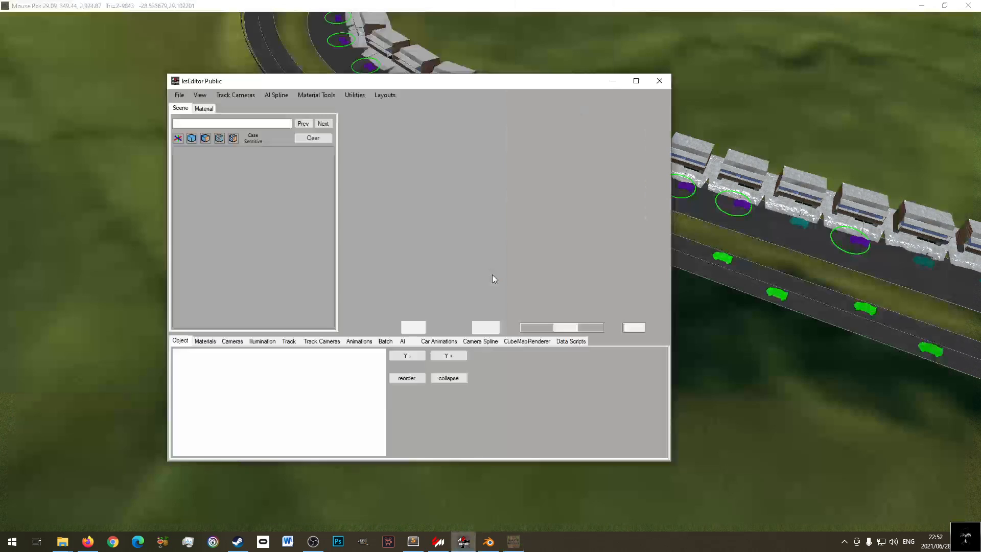
left_click(179, 95)
mouse_move(220, 151)
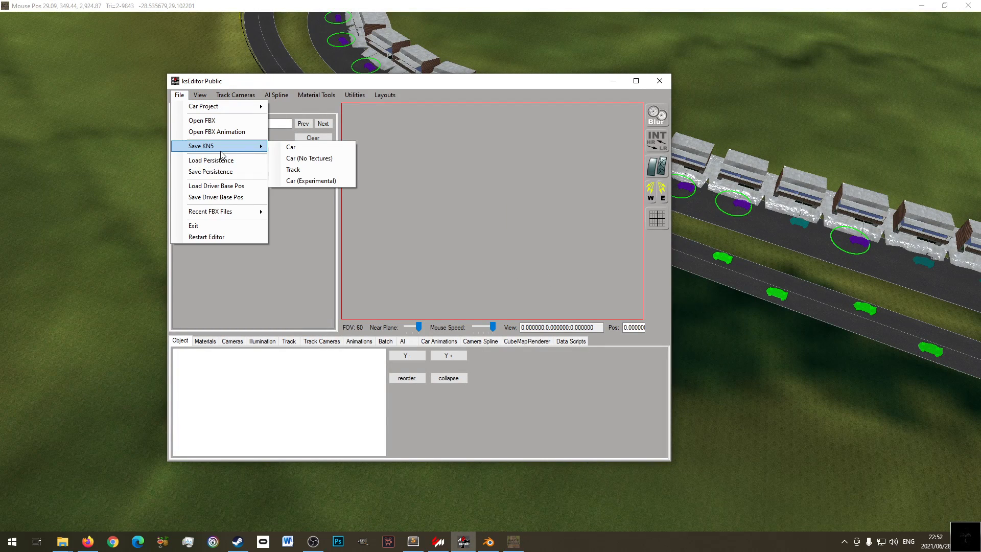
left_click(300, 170)
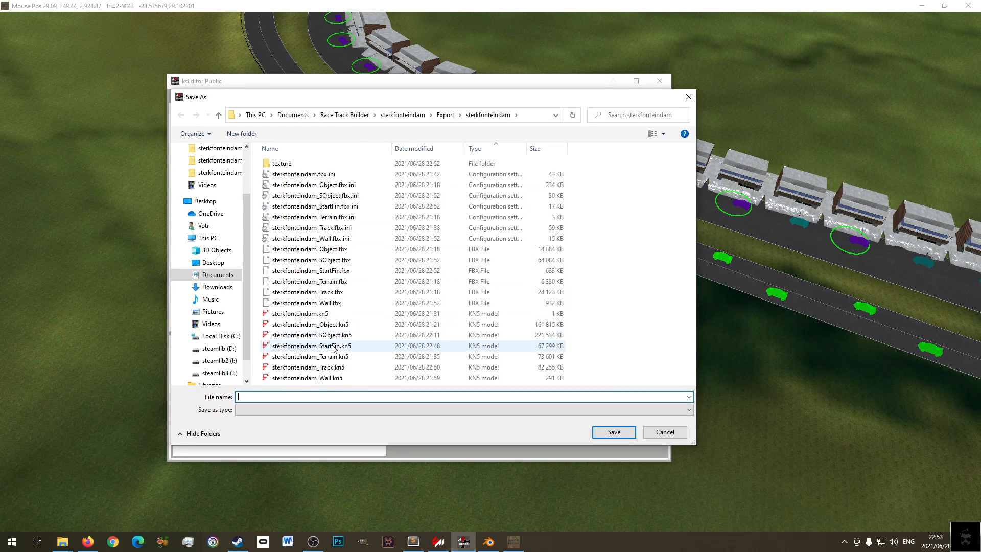
left_click(357, 346)
left_click(614, 432)
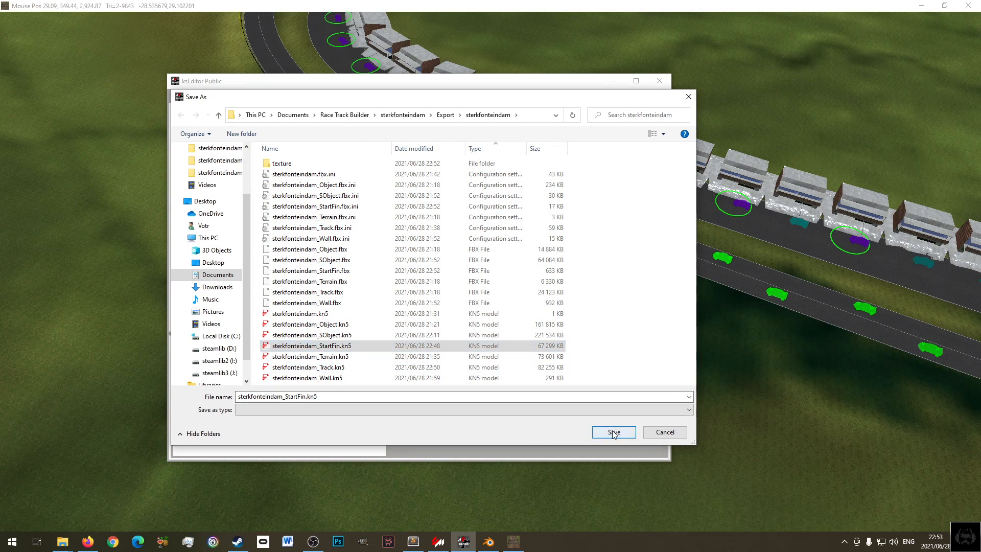
left_click(569, 272)
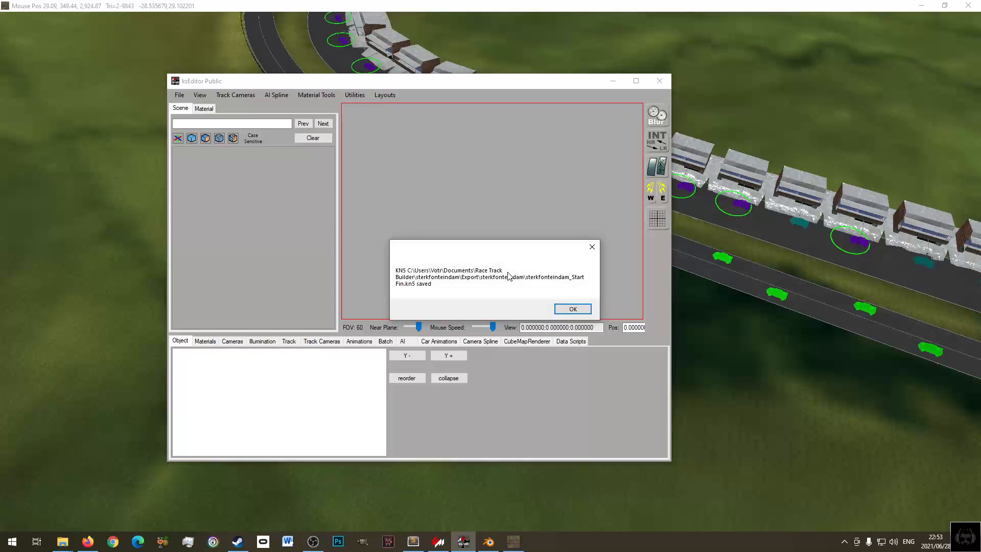
left_click(577, 309)
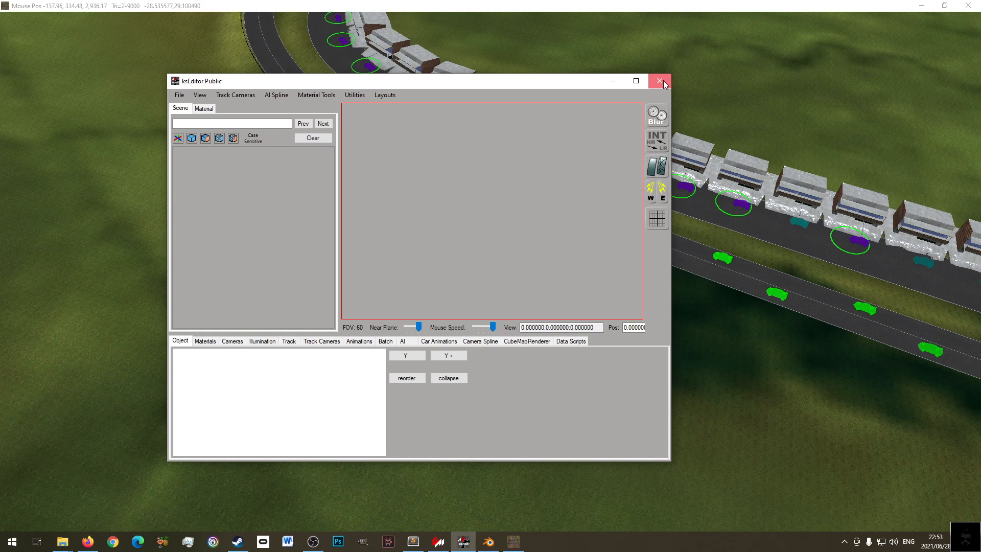
- Close ksEditor and reopen it for a fresh session
left_click(179, 95)
left_click(660, 81)
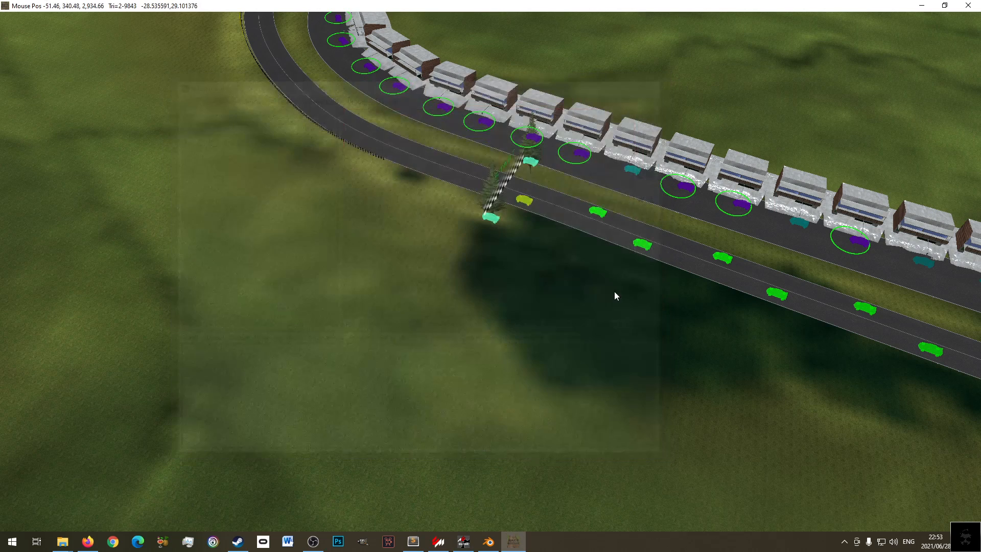
left_click(462, 541)
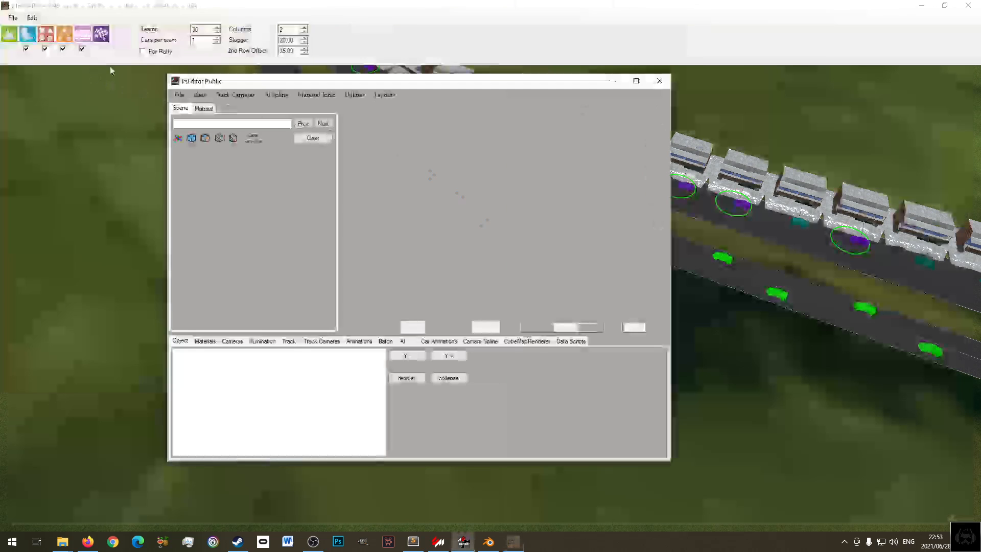
left_click(179, 95)
left_click(208, 121)
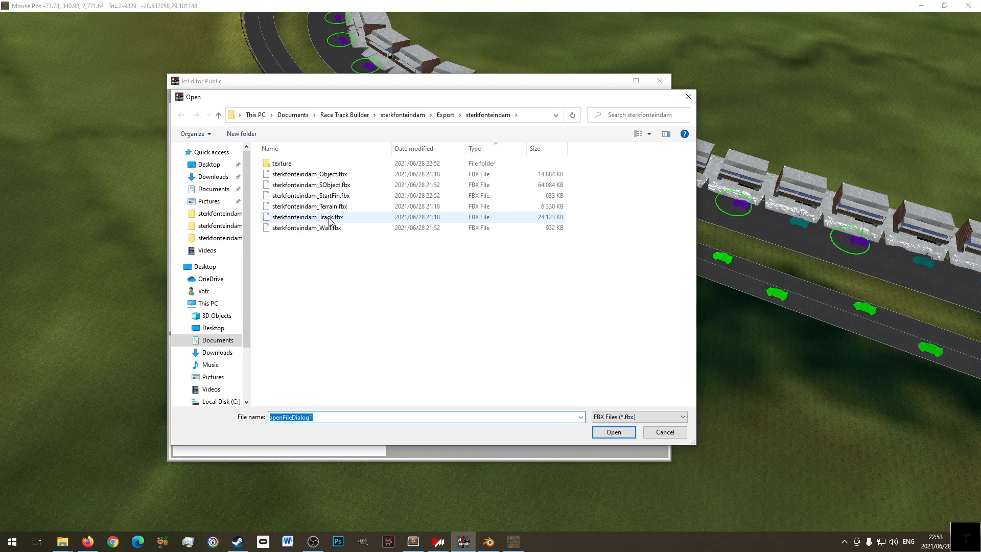
left_click(651, 432)
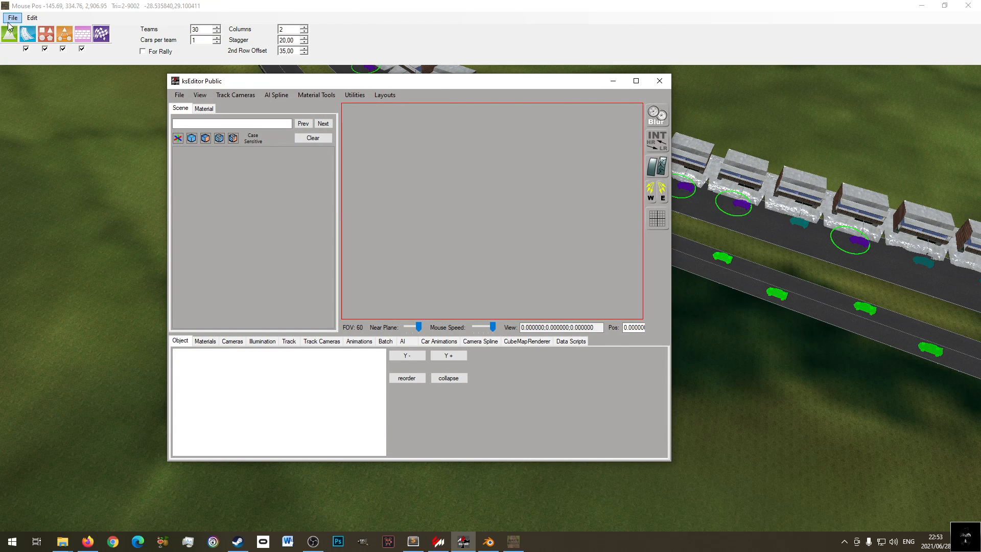
- Switch to Race Track Builder and export only the Tracks component, excluding Start / Finish, with separate component files
left_click(12, 17)
left_click(32, 99)
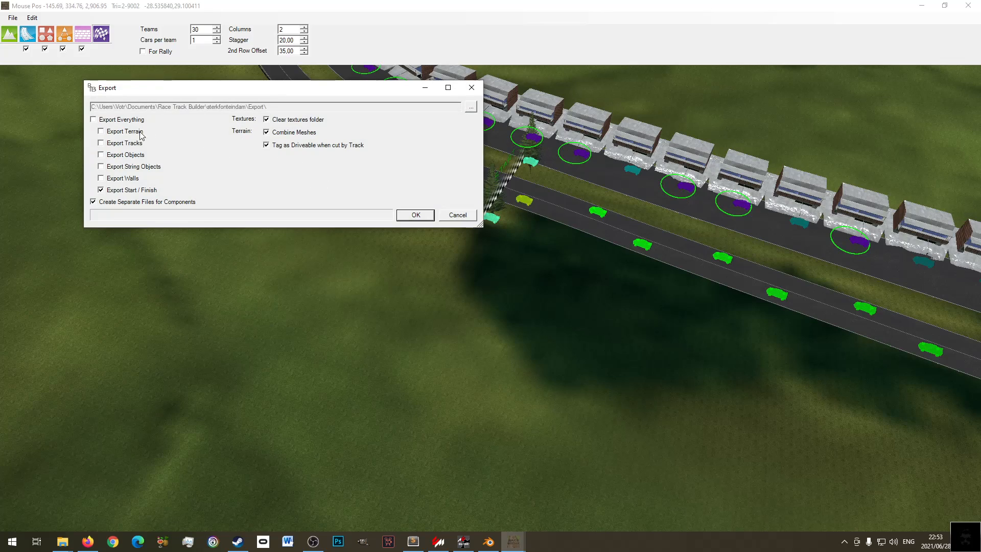
left_click(111, 192)
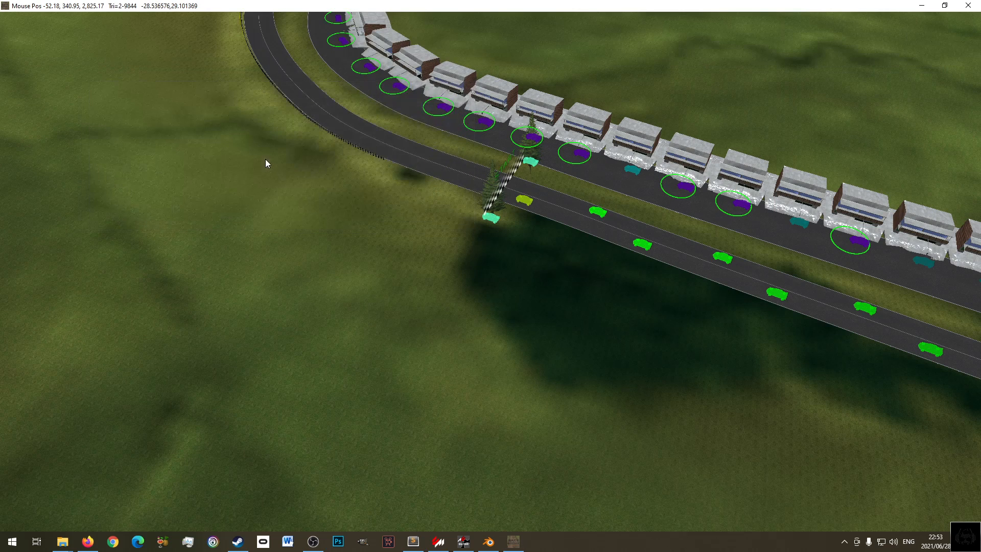
- Switch to ksEditor and open the exported model sterkfonteindam_Track.fbx
mouse_move(486, 546)
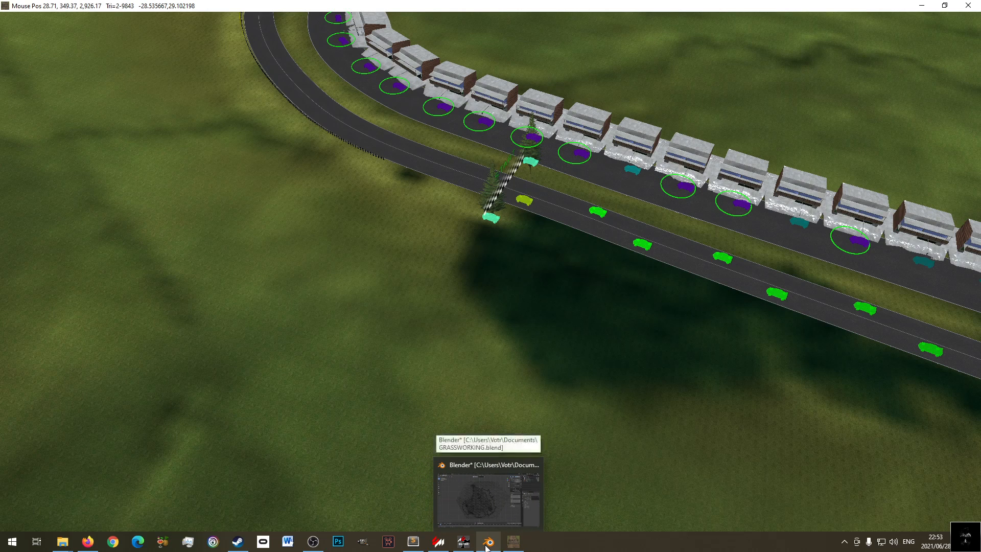
left_click(463, 542)
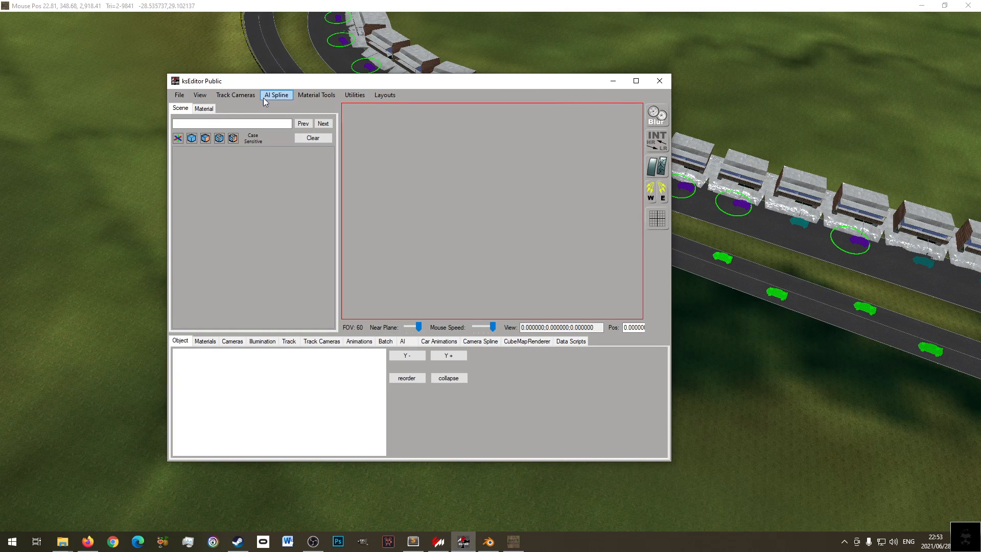
left_click(180, 96)
left_click(207, 118)
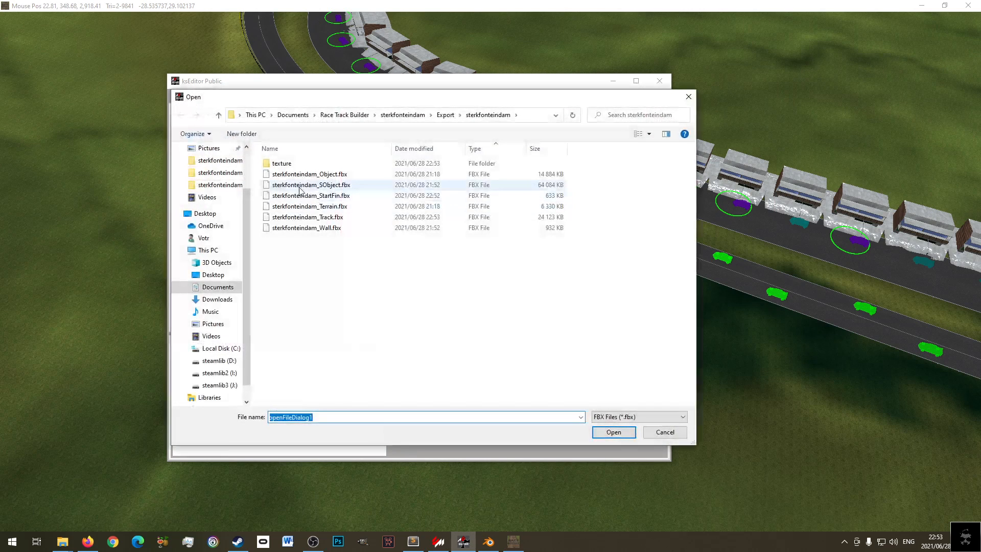
left_click(307, 218)
double_click(305, 219)
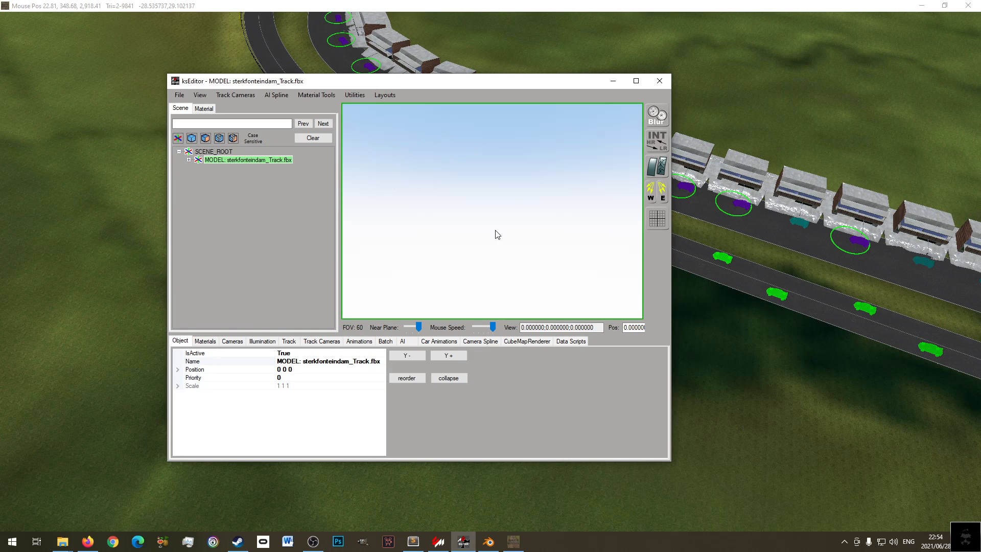
- Select the pit lane road mesh 1ROAD177 in the track model and rename it 1PIT
key("Up")
right_click_drag(504, 179, 482, 261)
key("Up")
key("Up")
key("Up")
key("Up")
key("Up")
left_click(480, 260)
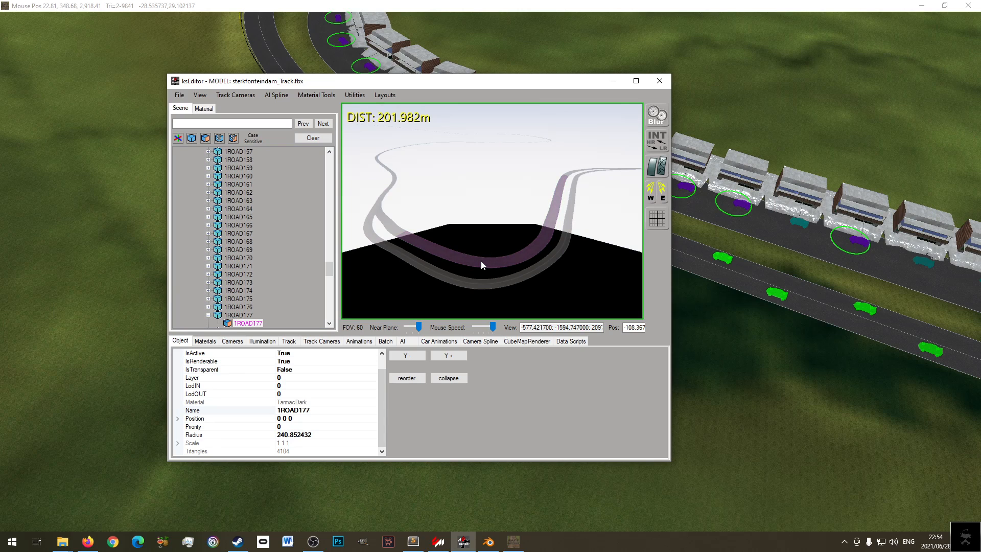
left_click(180, 96)
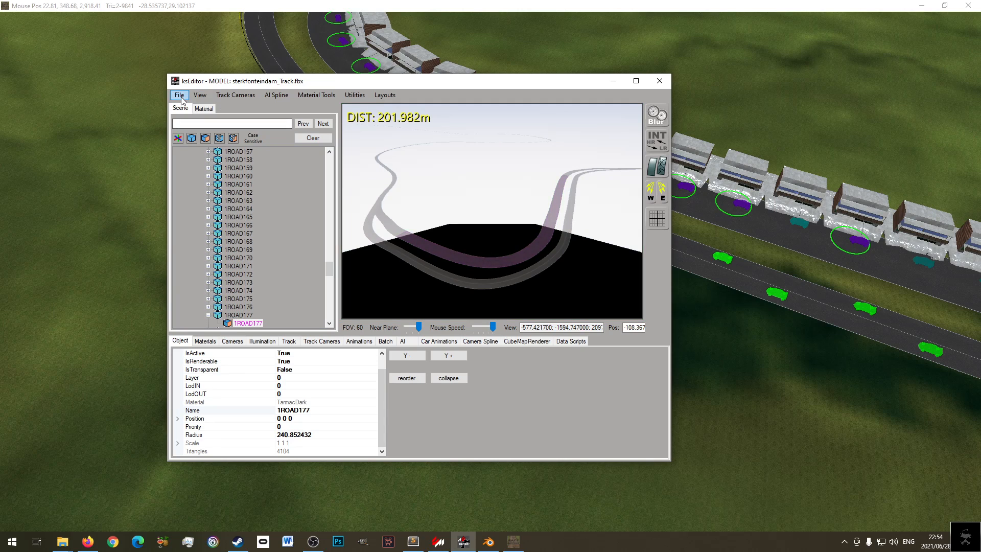
left_click(451, 251)
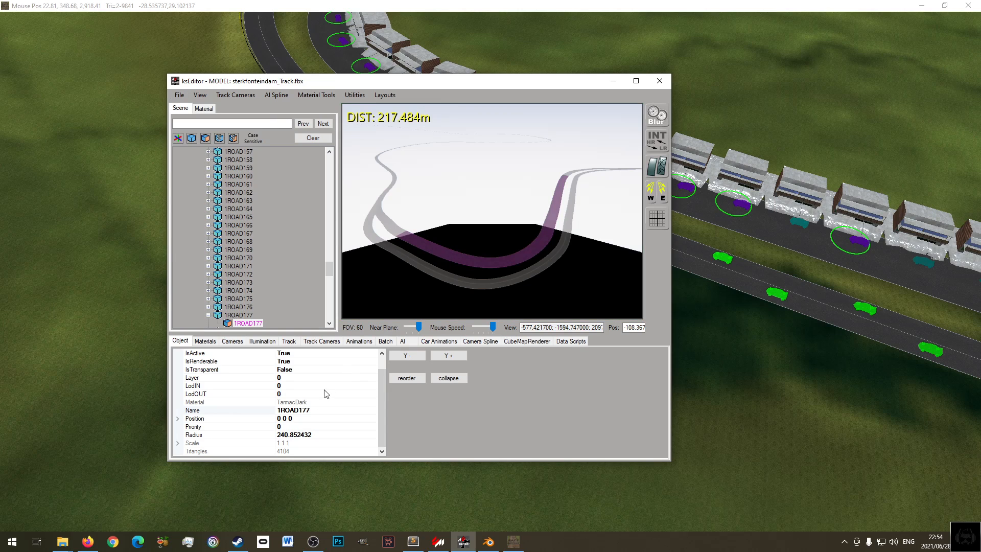
left_click(300, 411)
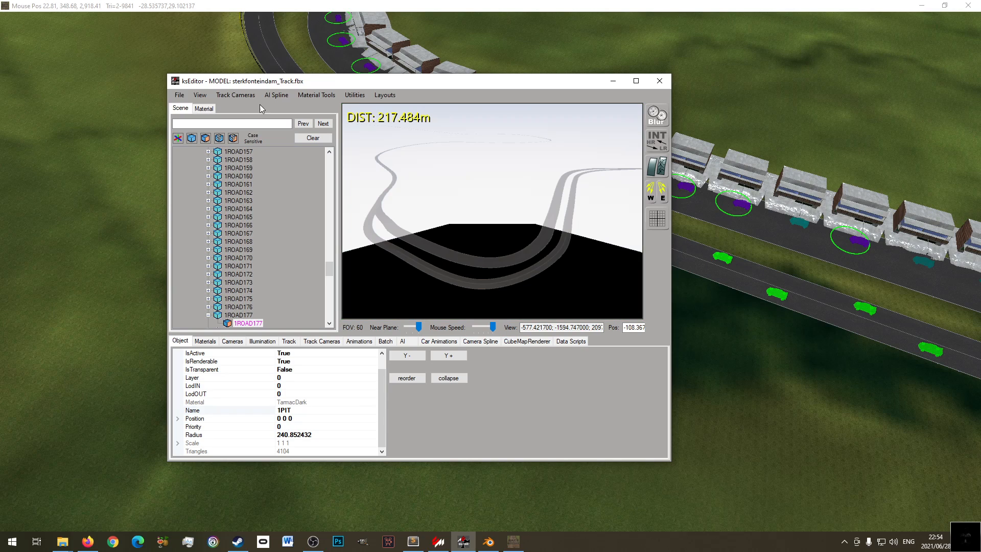
- Save the model as a track KN5, overwriting sterkfonteindam_Track.kn5 in the export folder
left_click(179, 95)
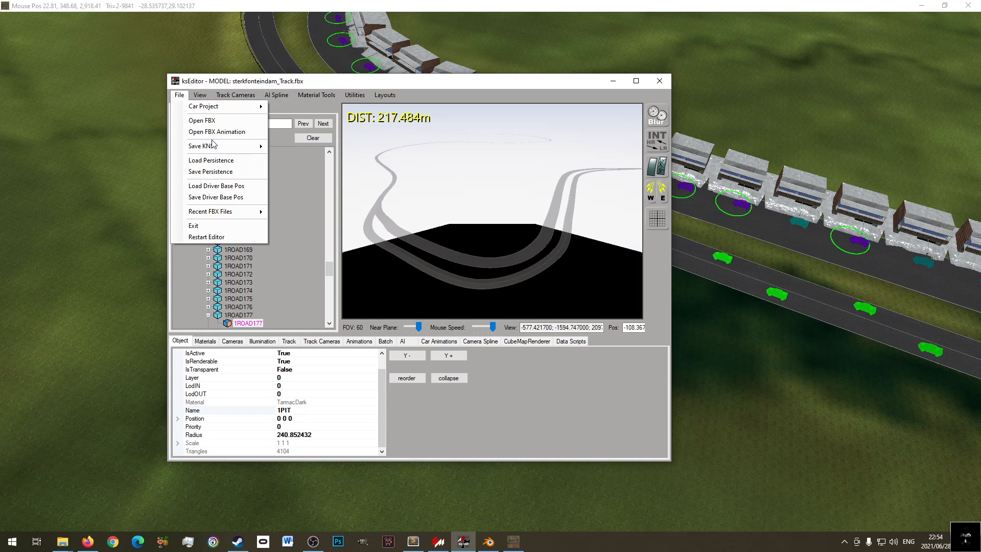
mouse_move(214, 146)
left_click(297, 173)
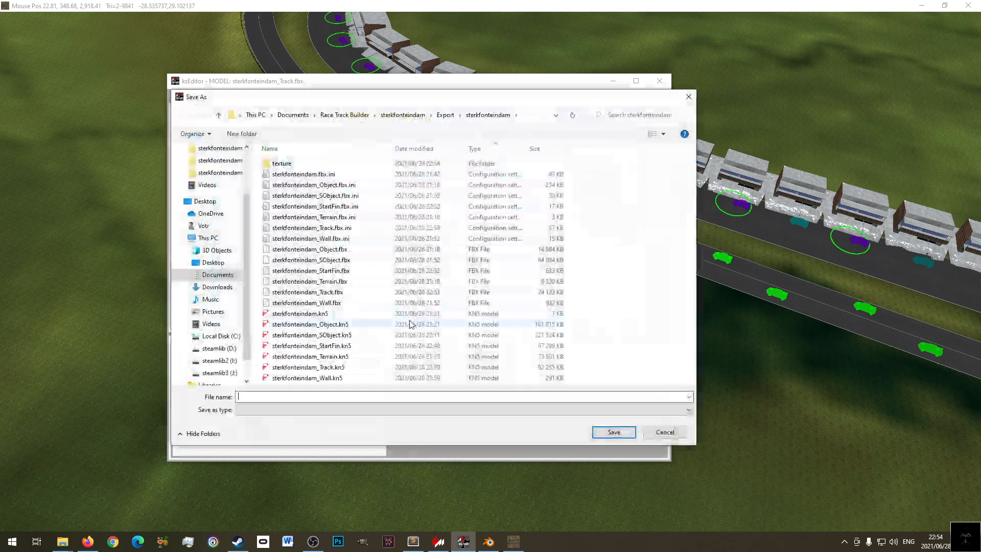
left_click(347, 368)
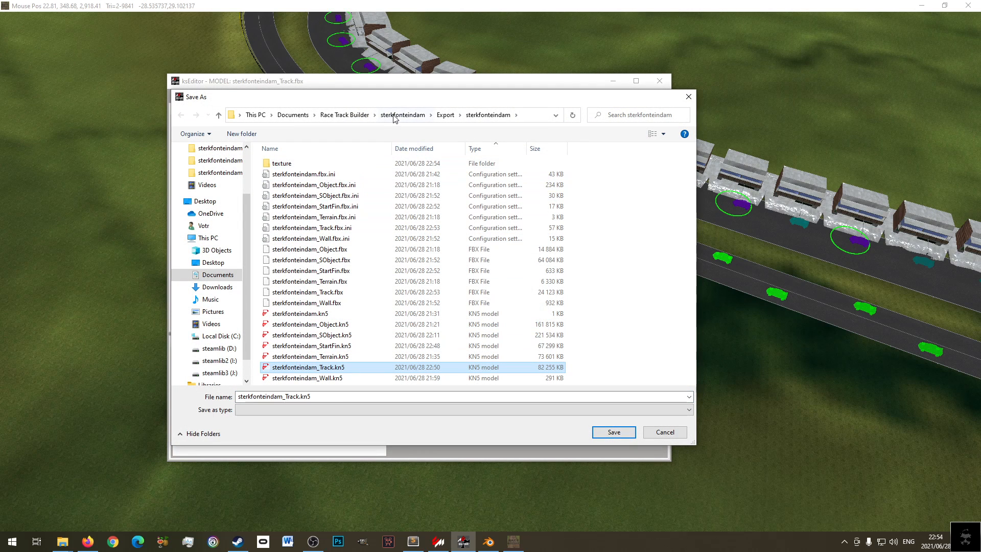
left_click(614, 432)
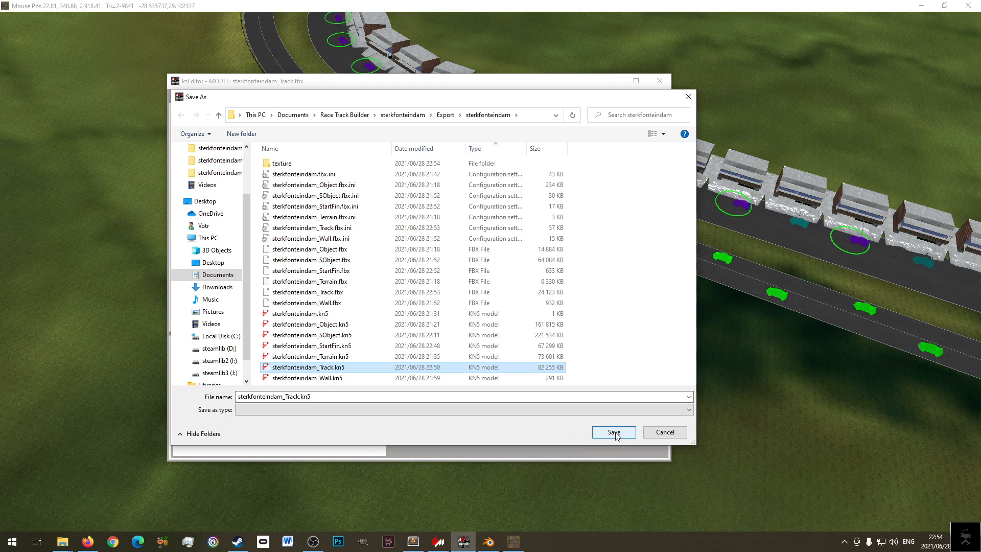
left_click(520, 270)
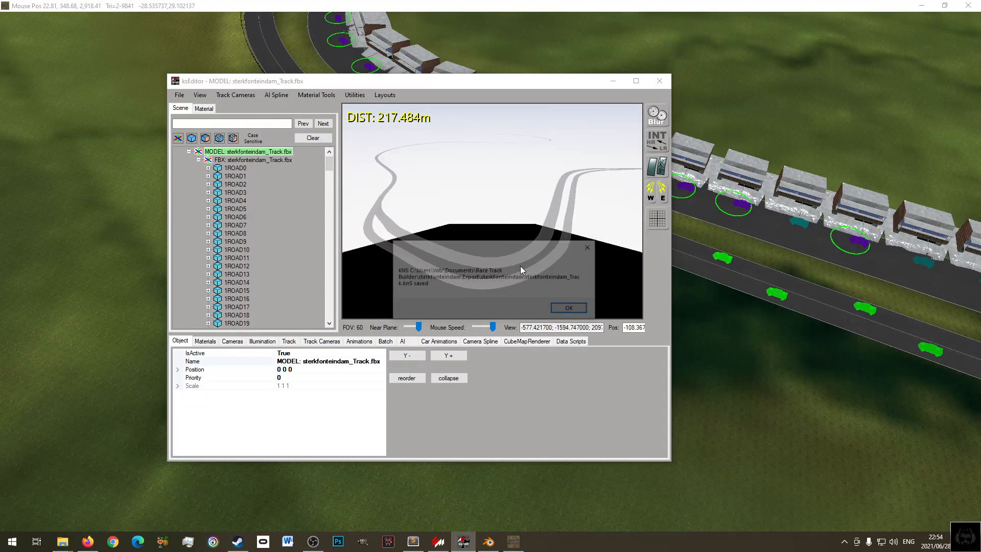
left_click(565, 311)
- Switch to File Explorer and copy sterkfonteindam_Track.kn5 from the sterkfonteindam export folder
mouse_move(438, 545)
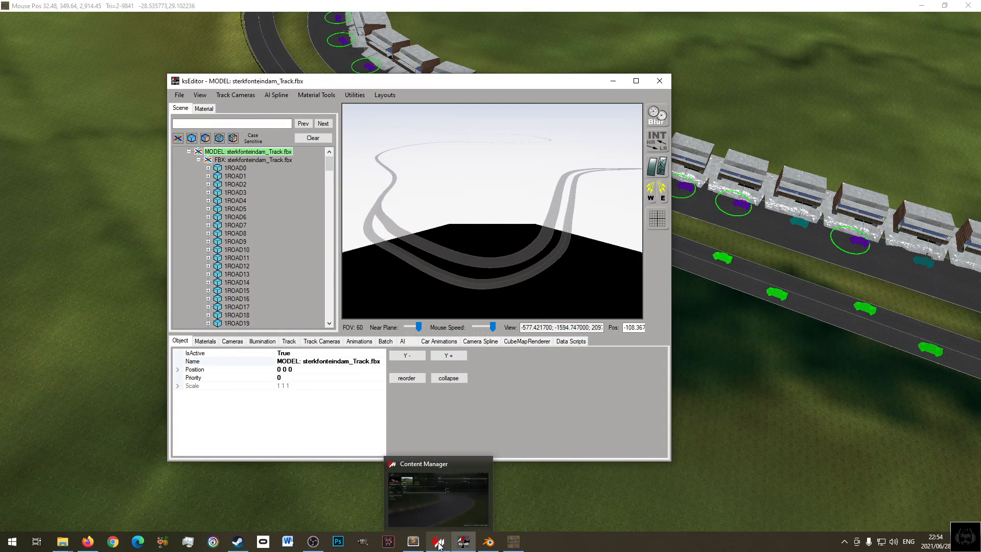
mouse_move(63, 541)
left_click(153, 501)
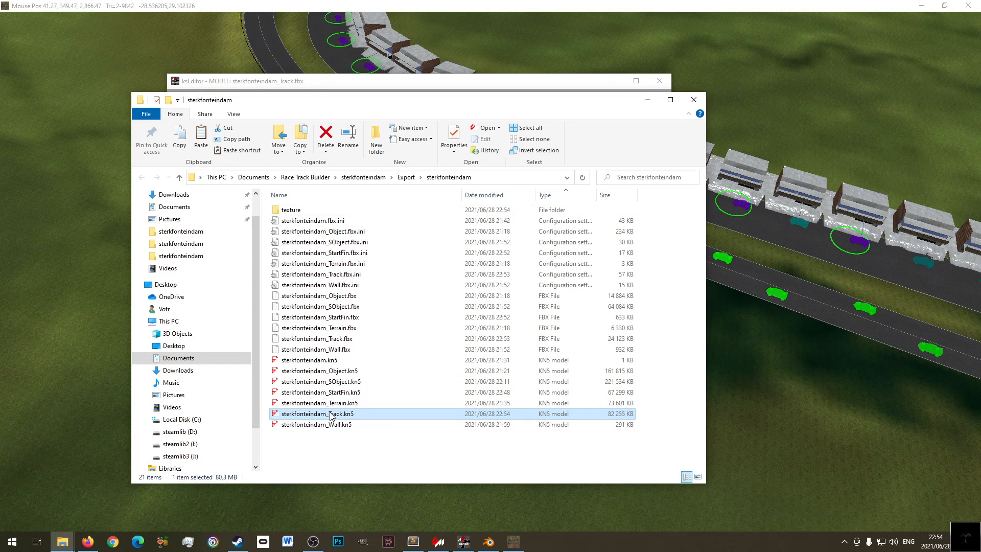
right_click(331, 413)
left_click(354, 351)
- Paste the copied KN5 into Assetto Corsa's sterkfonteindam track folder, replacing the existing file, and refresh the listing
left_click(62, 542)
left_click(60, 510)
right_click(360, 388)
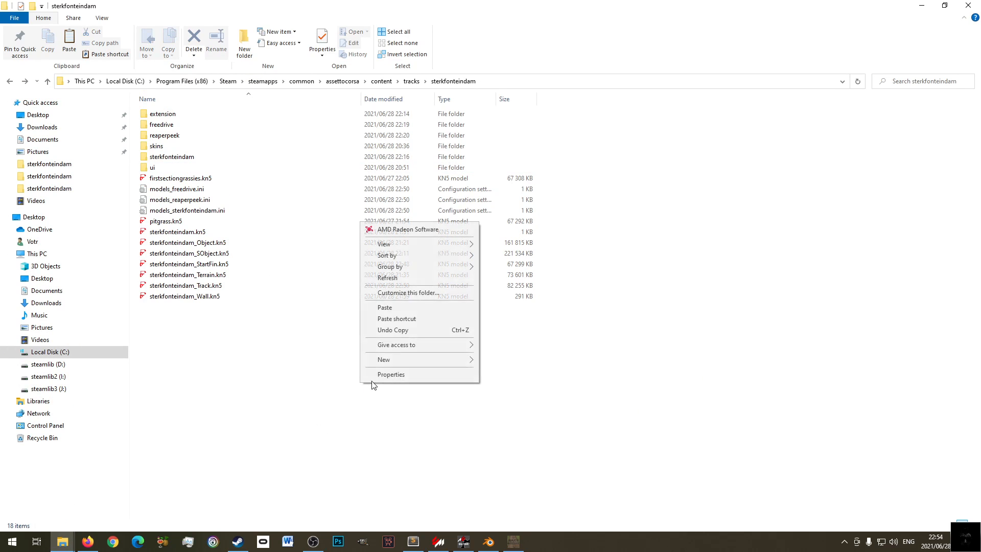
left_click(387, 308)
left_click_drag(490, 135, 679, 191)
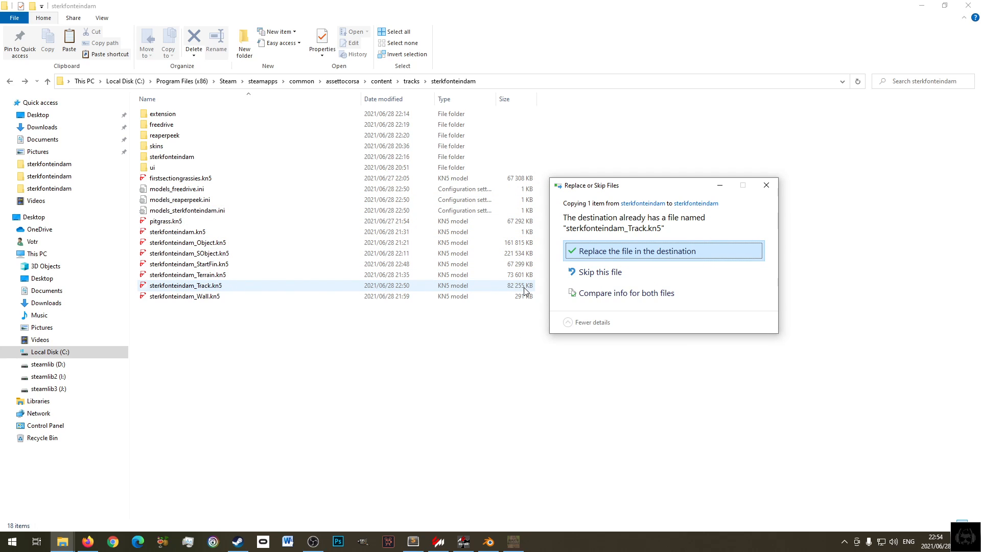
key("Return")
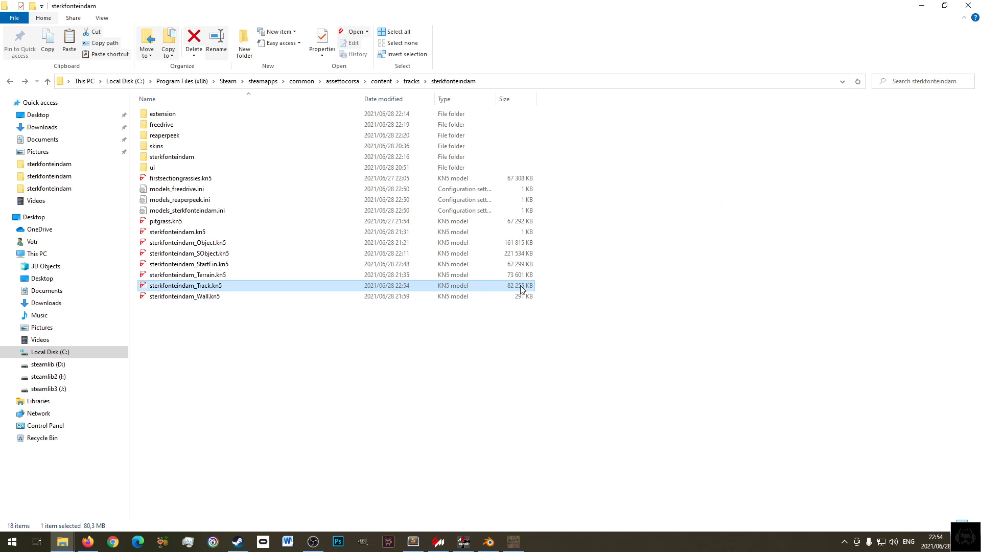
right_click(306, 344)
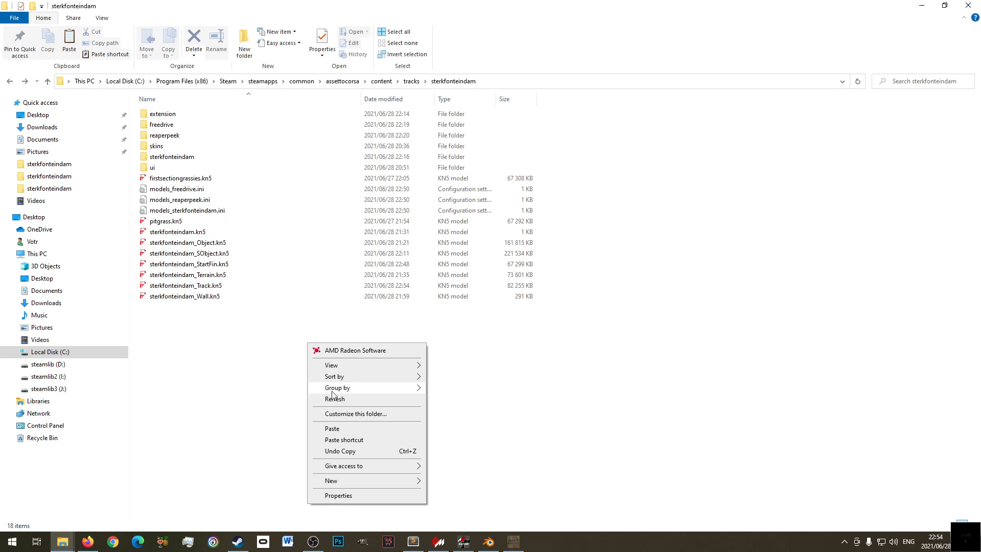
left_click(333, 401)
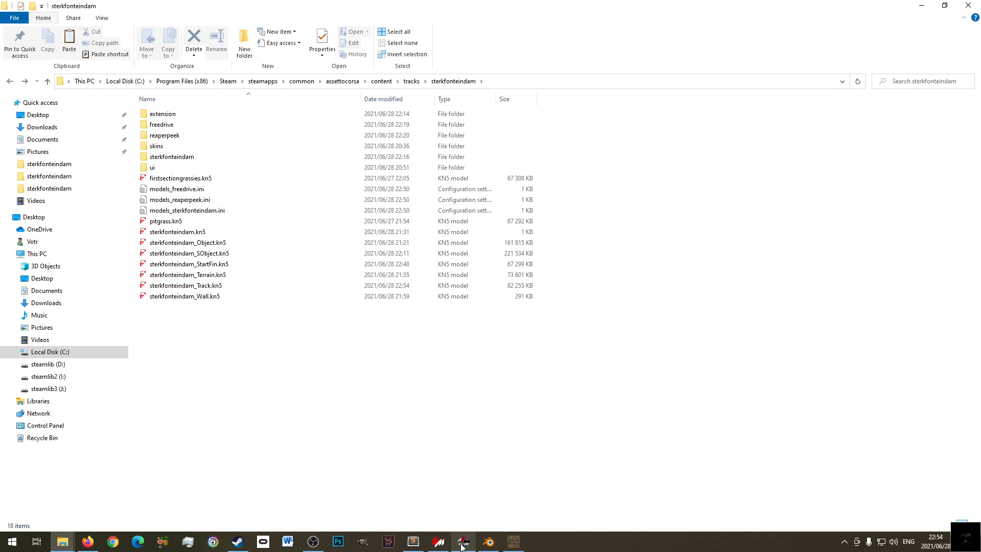
- Switch to Content Manager, restart it, and dismiss the performance issue prompt without applying any changes
left_click(438, 542)
left_click(978, 6)
left_click(438, 540)
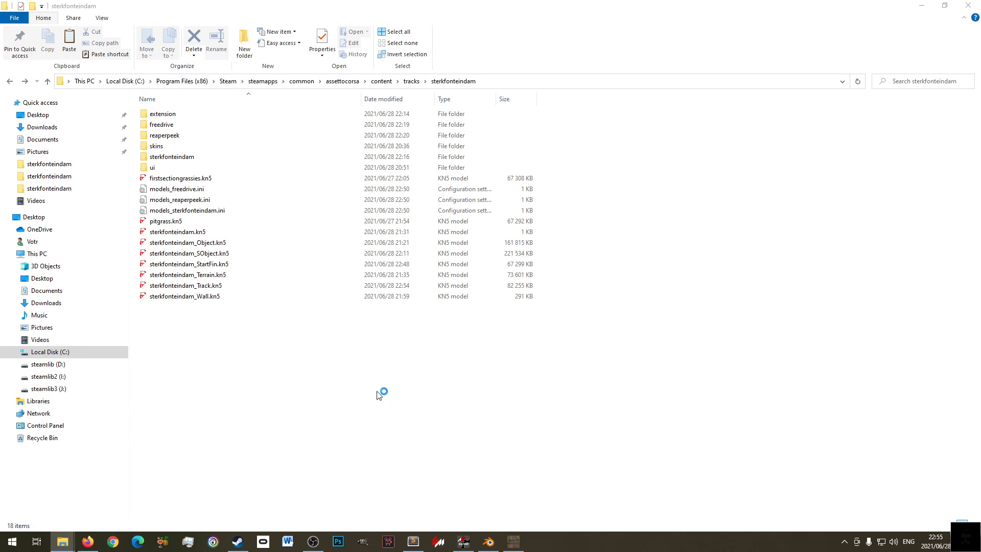
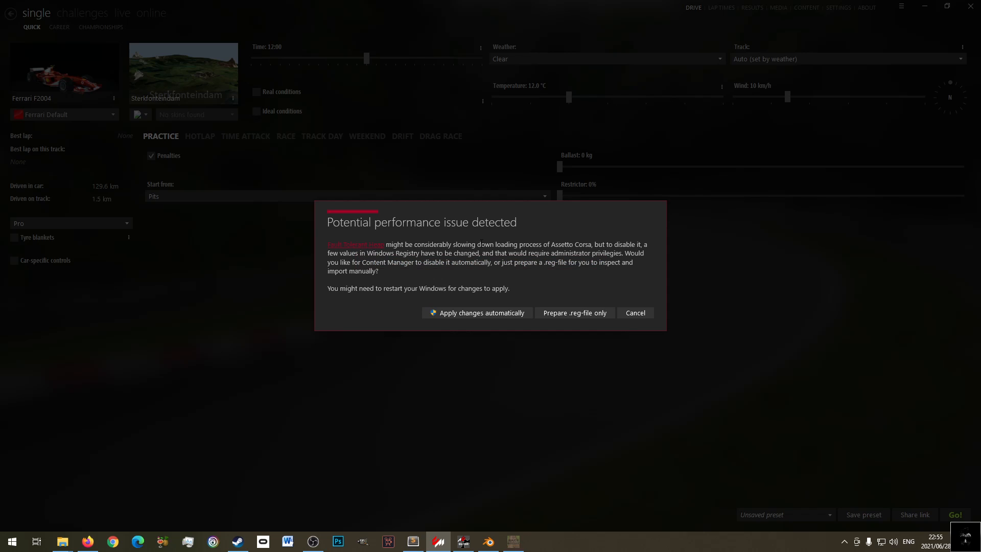
left_click(636, 312)
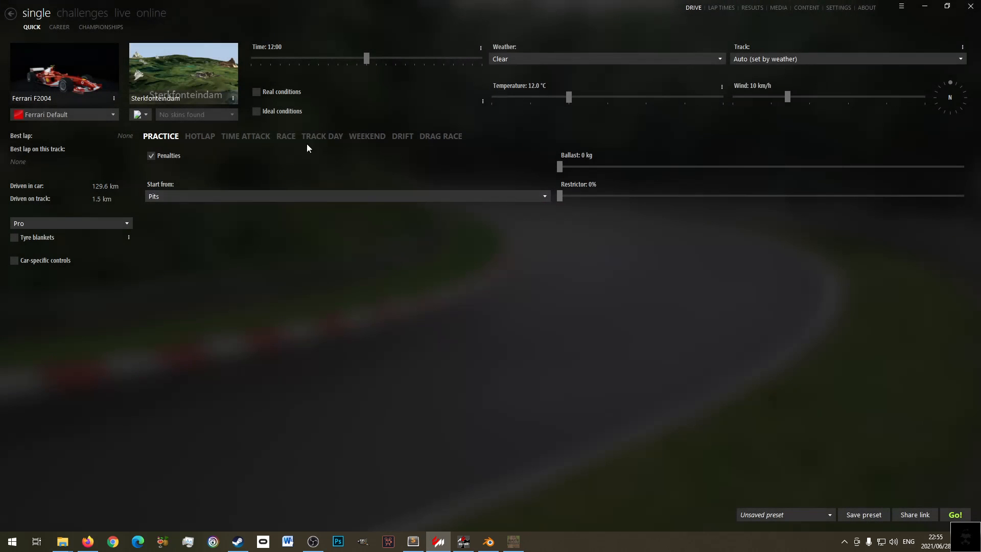
- Keep the main Sterkfonteindam layout as the track, start a practice session with the Ferrari F2004, and get into the car
left_click(169, 77)
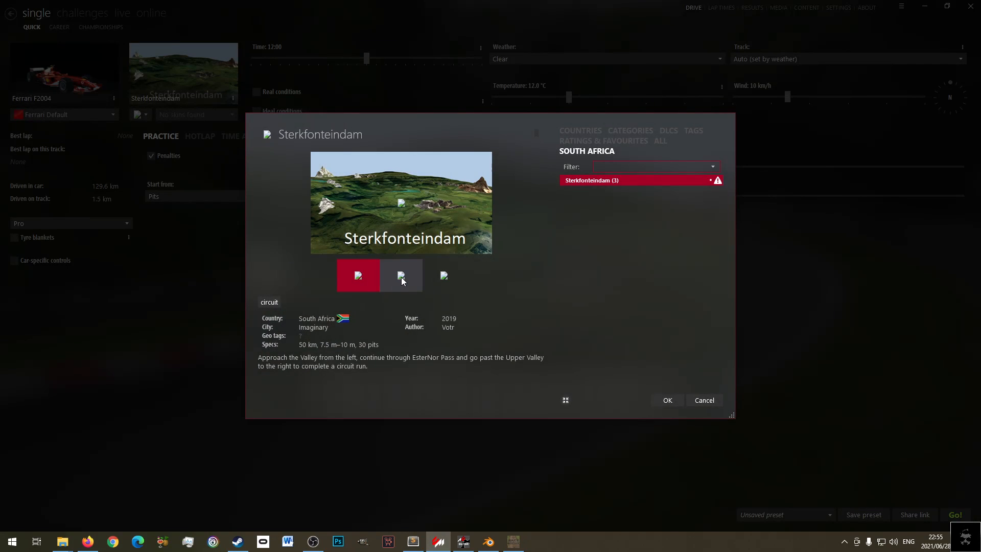
left_click(667, 400)
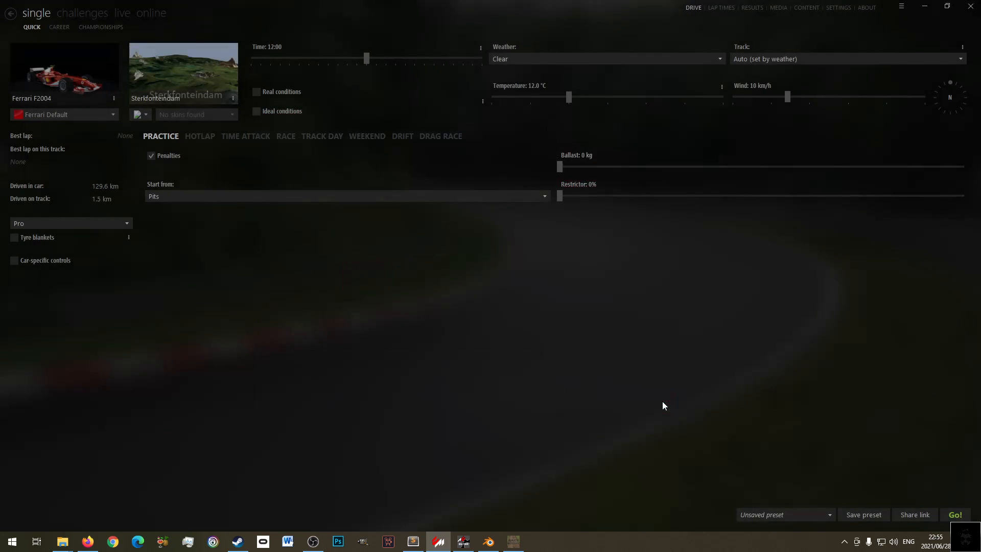
left_click(965, 517)
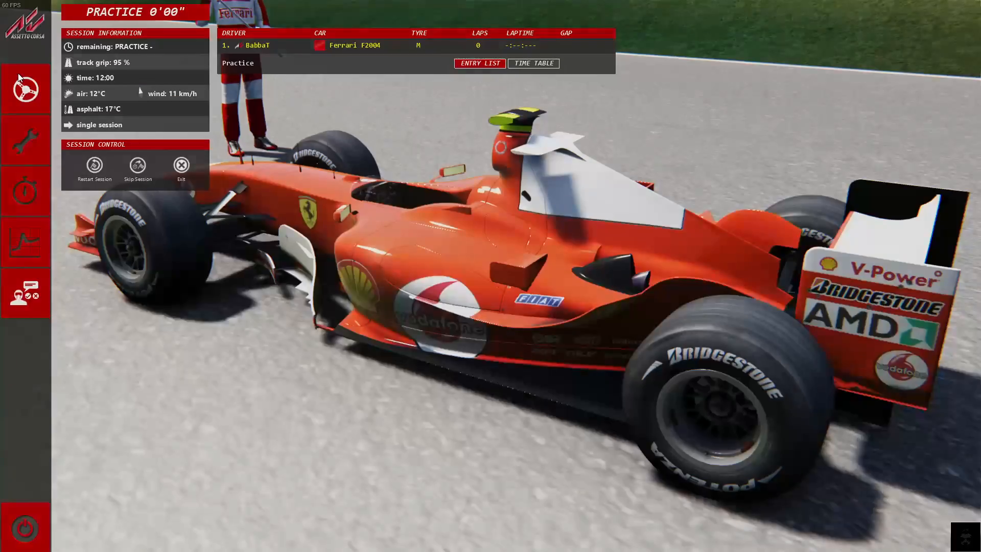
left_click(31, 74)
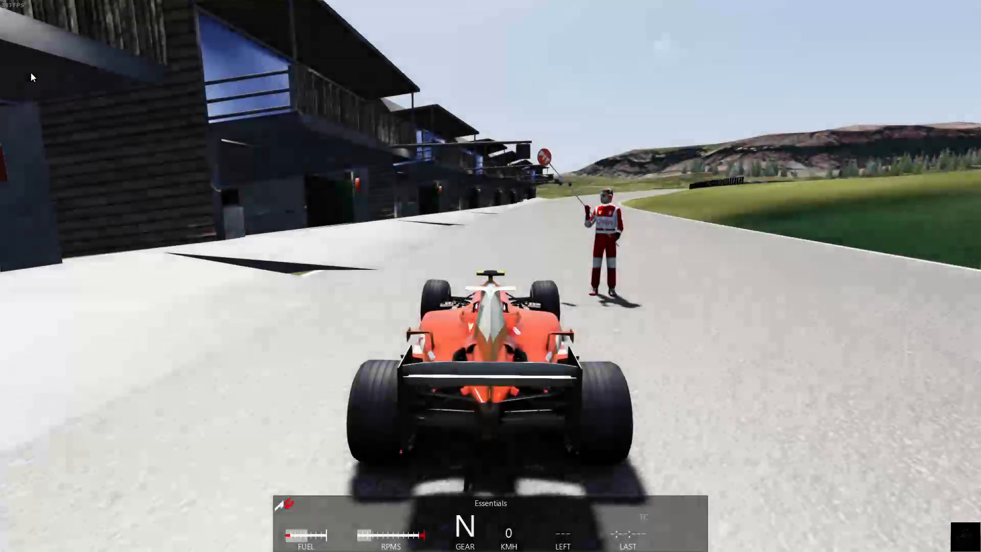
- Test-drive the car backwards and forwards in the pit lane, exit the session and close its results
key("Down")
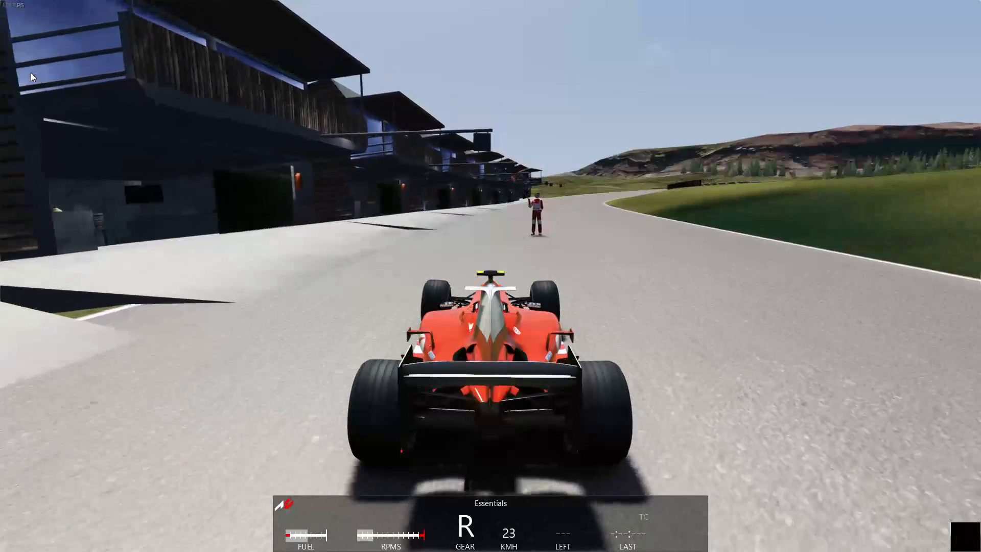
key("Up")
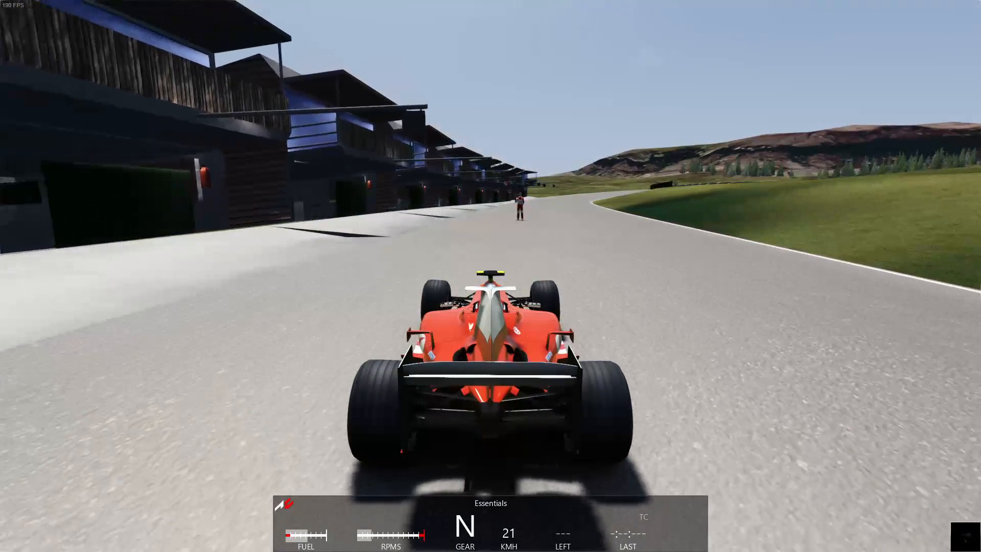
key("super")
key("super")
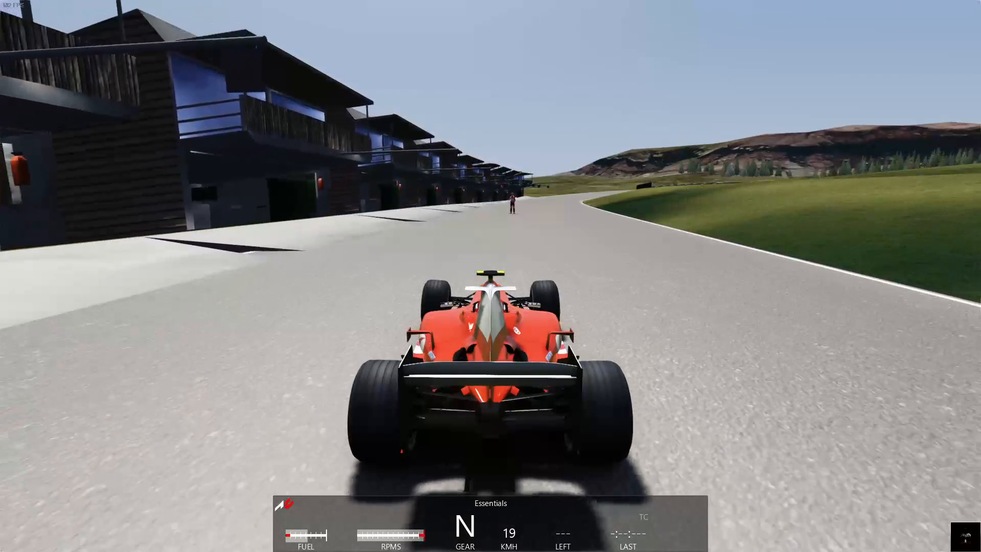
key("Up")
key("Up")
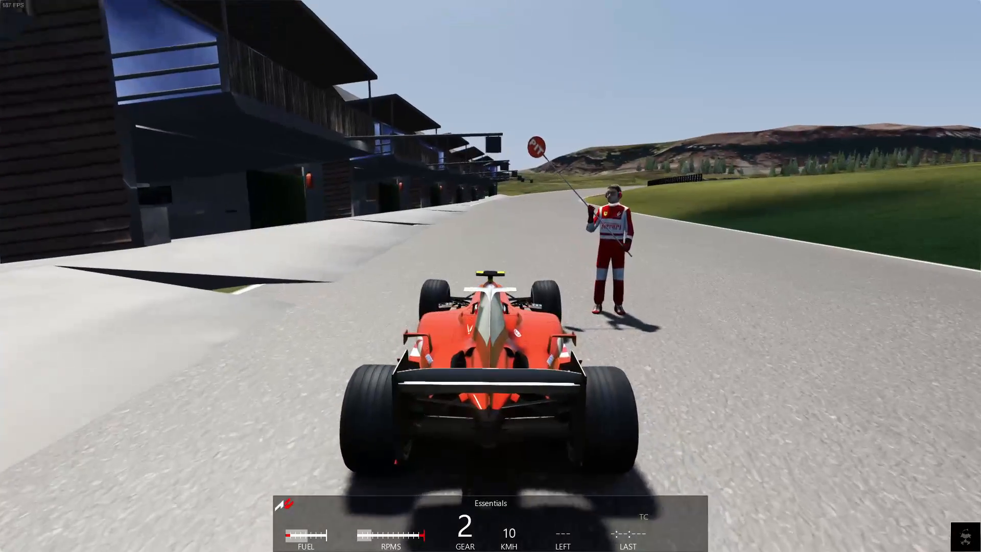
key("Escape")
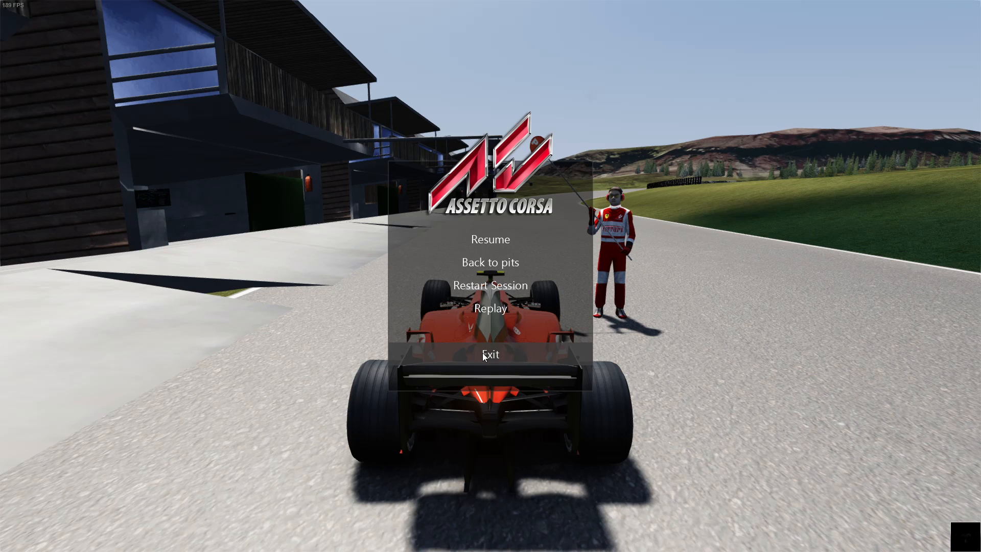
left_click(482, 354)
left_click(699, 373)
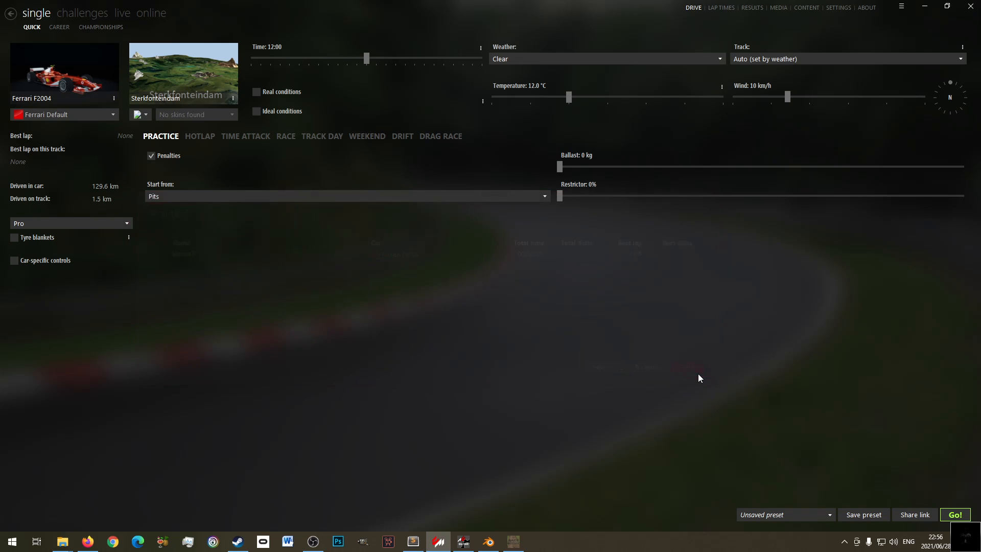
- Switch to Sublime Text, set KEY to 1PIT under SURFACE_1 in reaperpeek's surfaces.ini, and save the file
left_click(413, 541)
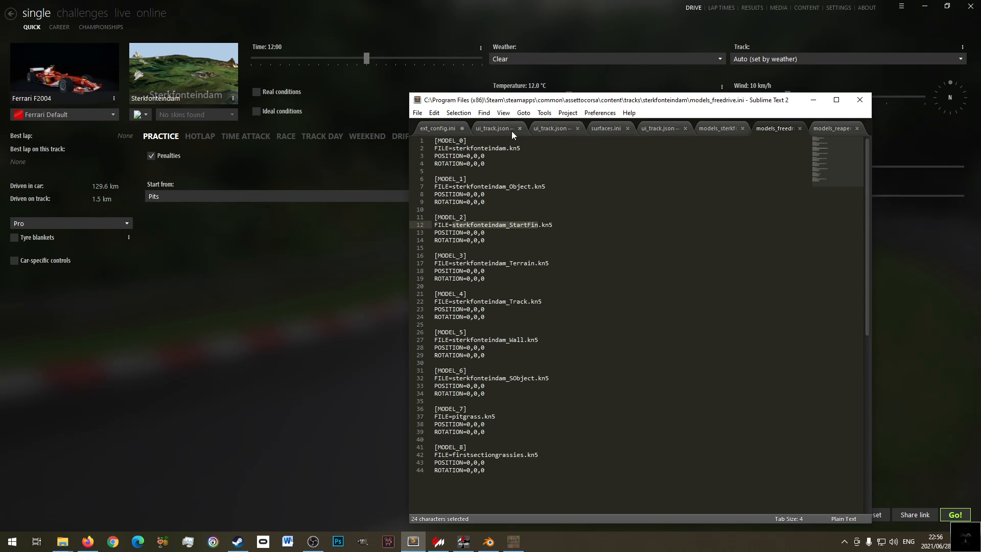
left_click(438, 131)
left_click(559, 129)
left_click(607, 128)
left_click(649, 129)
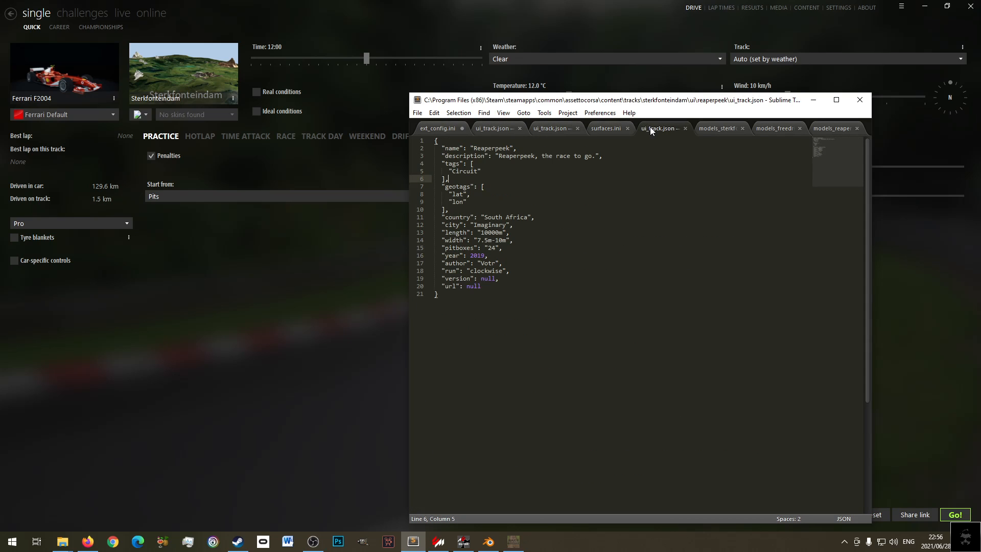
left_click(618, 129)
left_click(487, 148)
double_click(525, 146)
type("PIT")
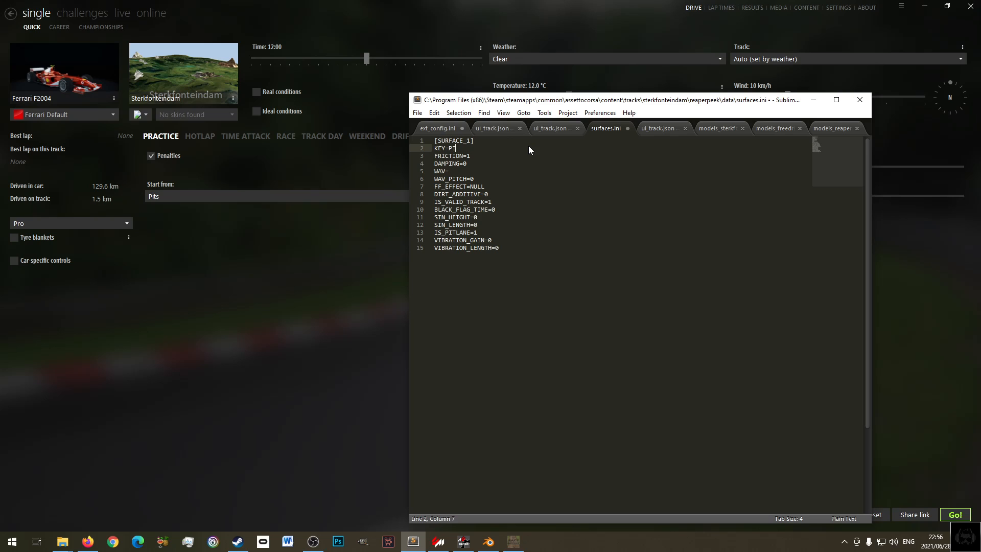
key("ctrl+s")
key("Left")
key("Left")
type("1")
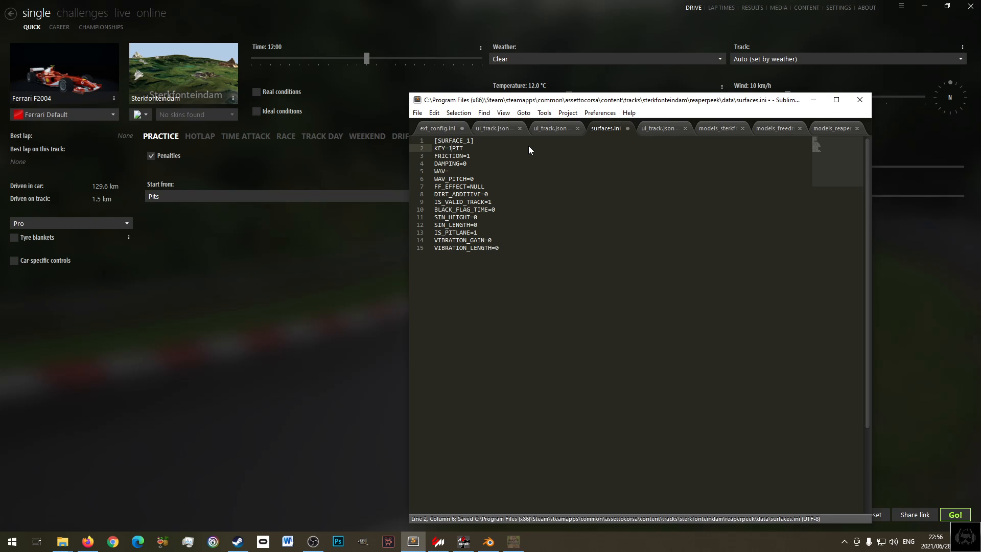
left_click(530, 155)
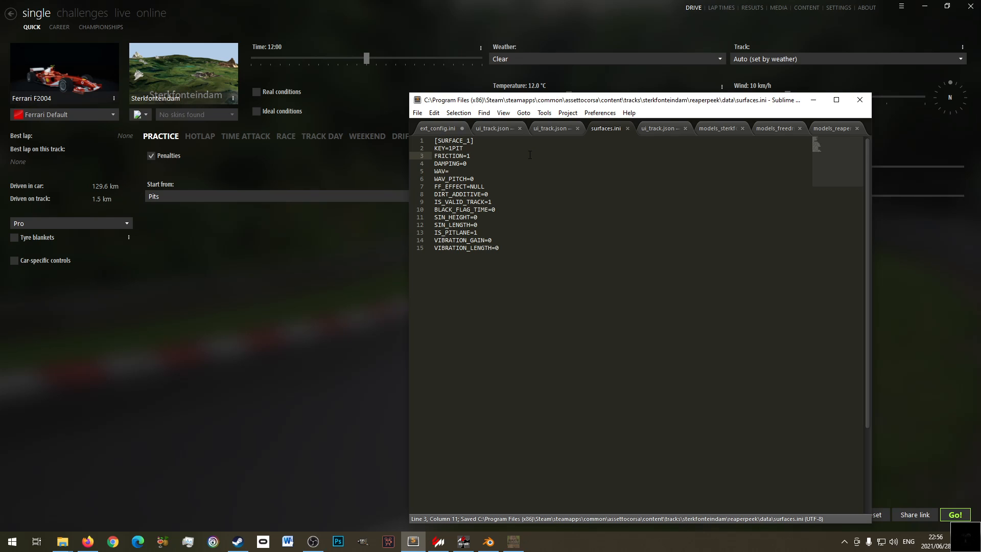
- Run another practice session from Content Manager, drive out of the pit lane, exit the session and close its results
left_click(439, 542)
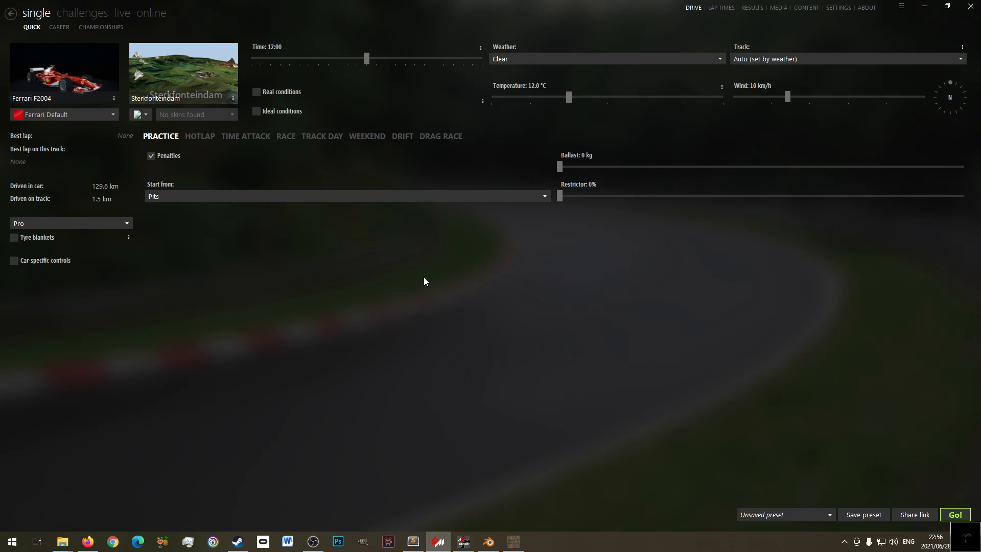
left_click(955, 514)
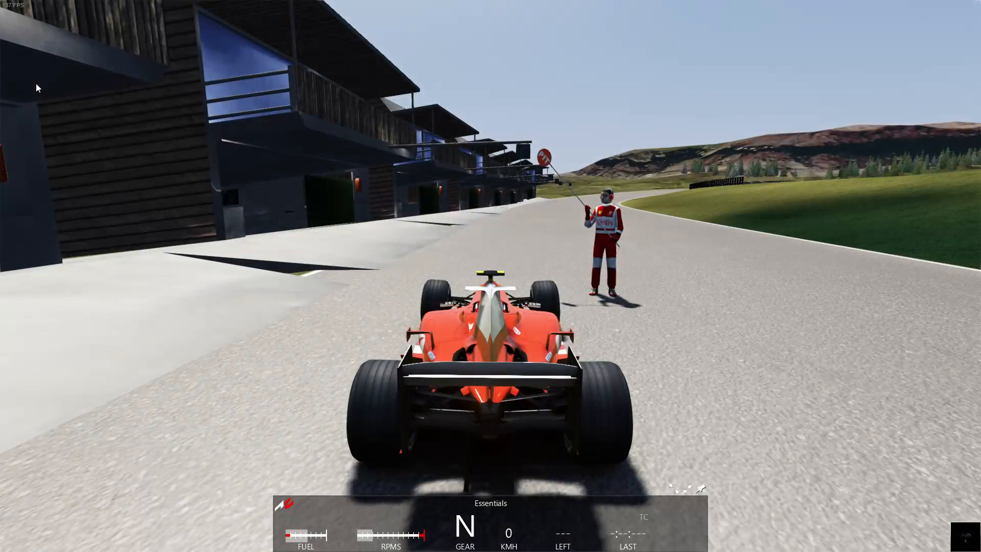
key("Down")
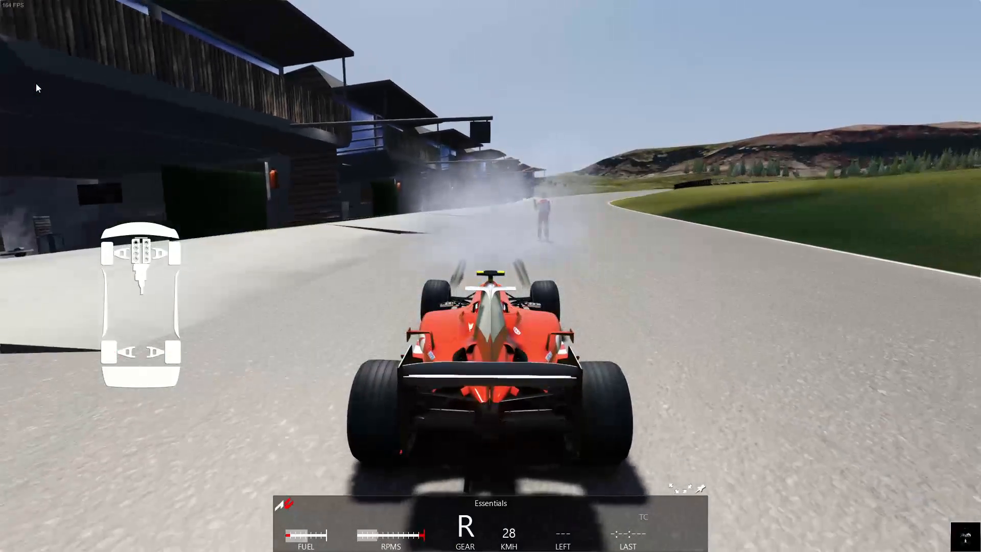
key("Up")
key("Up")
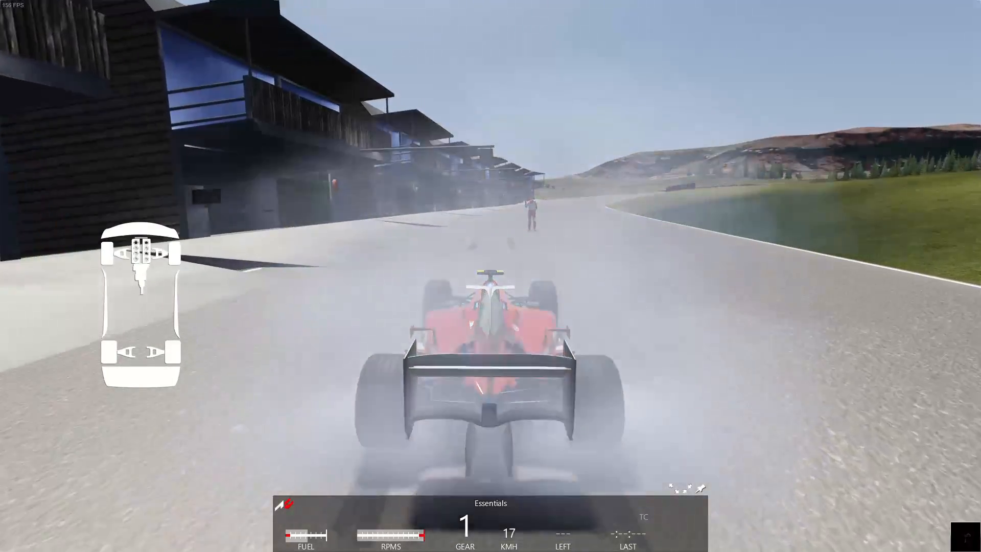
key("Up")
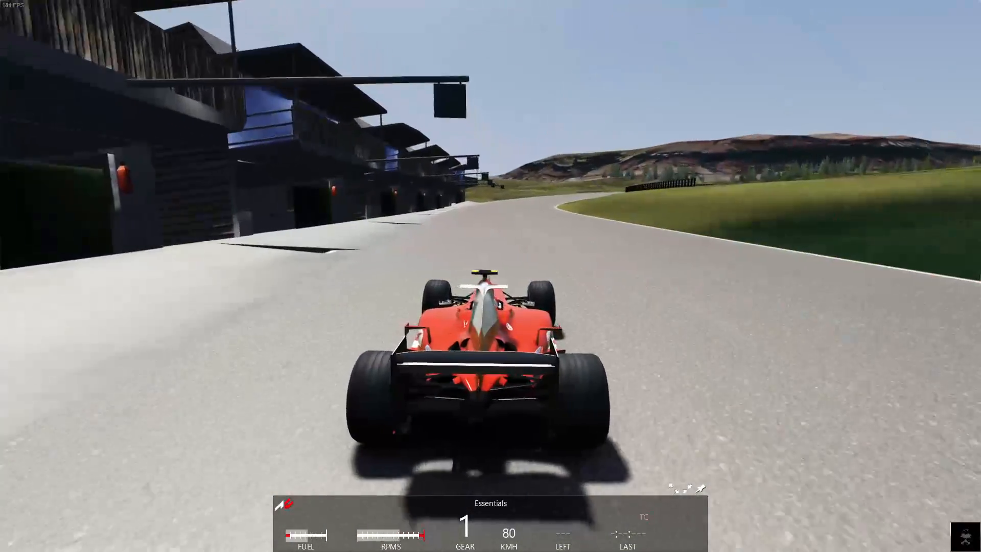
key("Up")
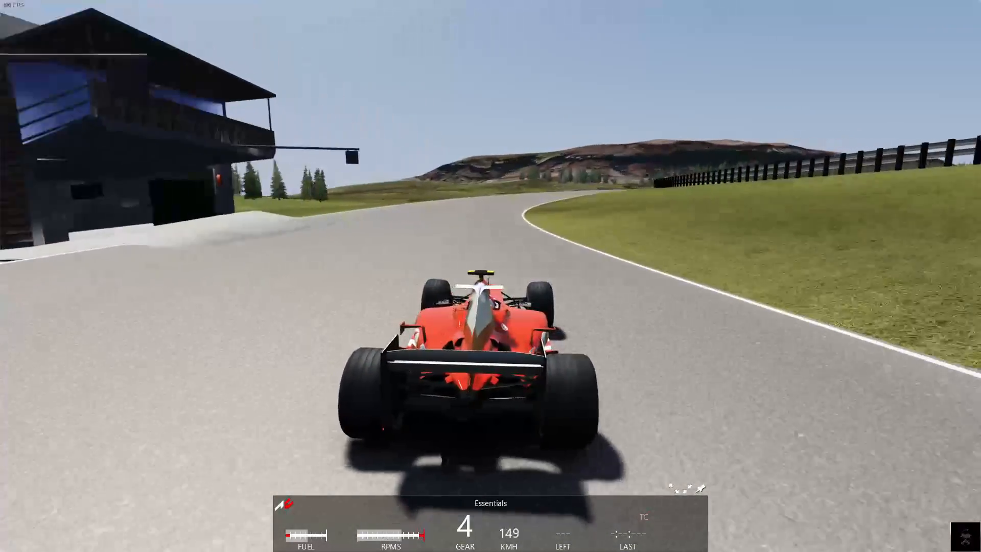
key("Escape")
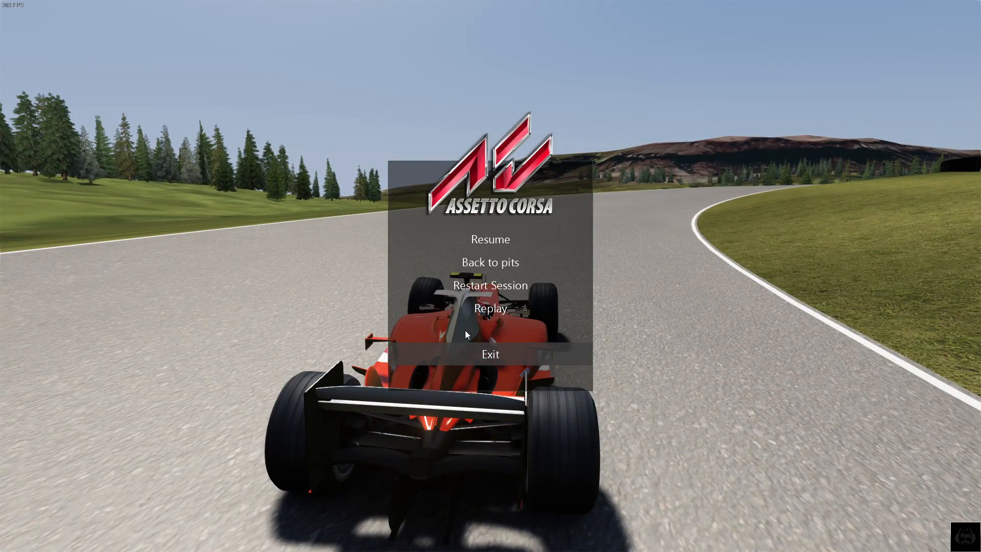
left_click(495, 350)
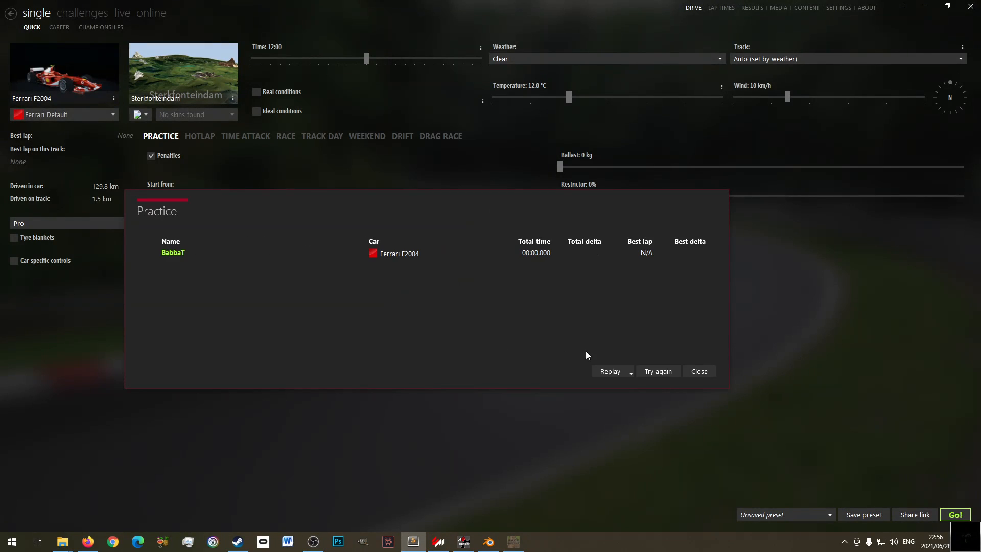
left_click(698, 372)
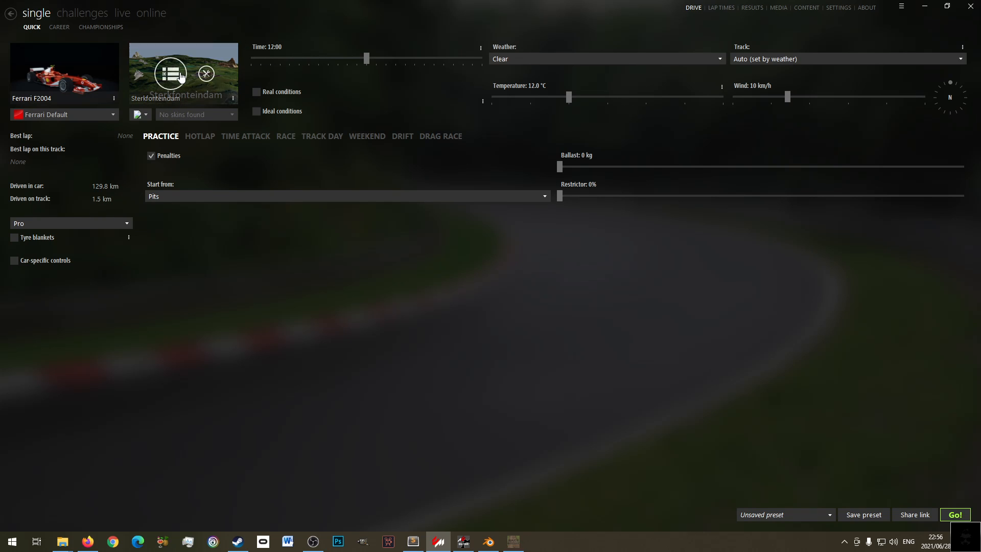
- Change the selected track layout from Sterkfonteindam to FreeDrive
left_click(174, 75)
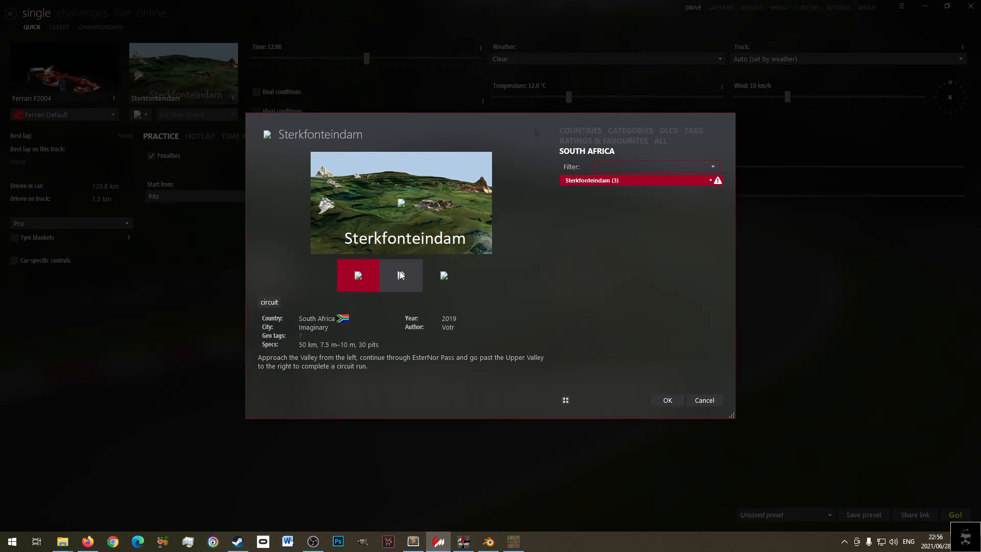
left_click(400, 275)
left_click(667, 400)
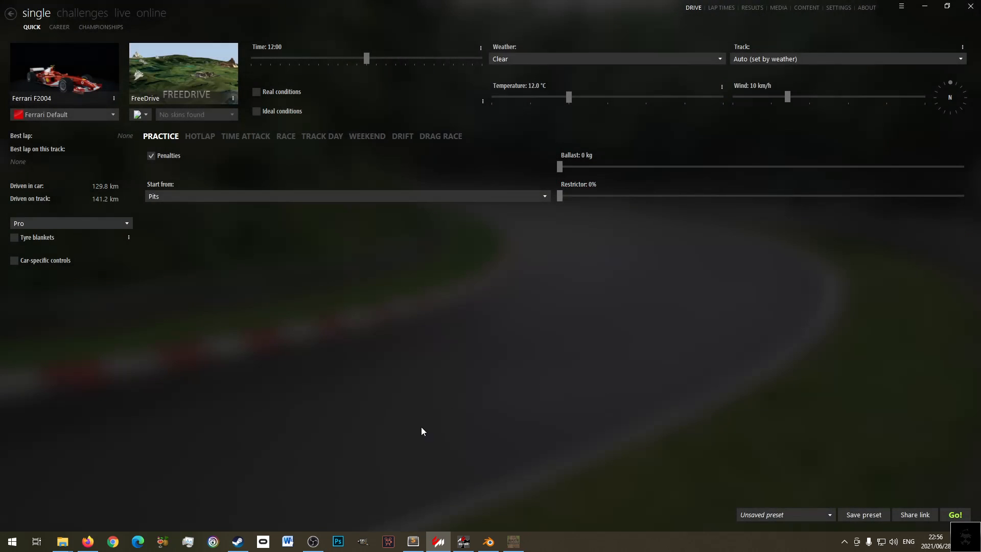
- Switch to Sublime Text, remove the whole SURFACE_1 block from reaperpeek's surfaces.ini, and save the file
left_click(413, 541)
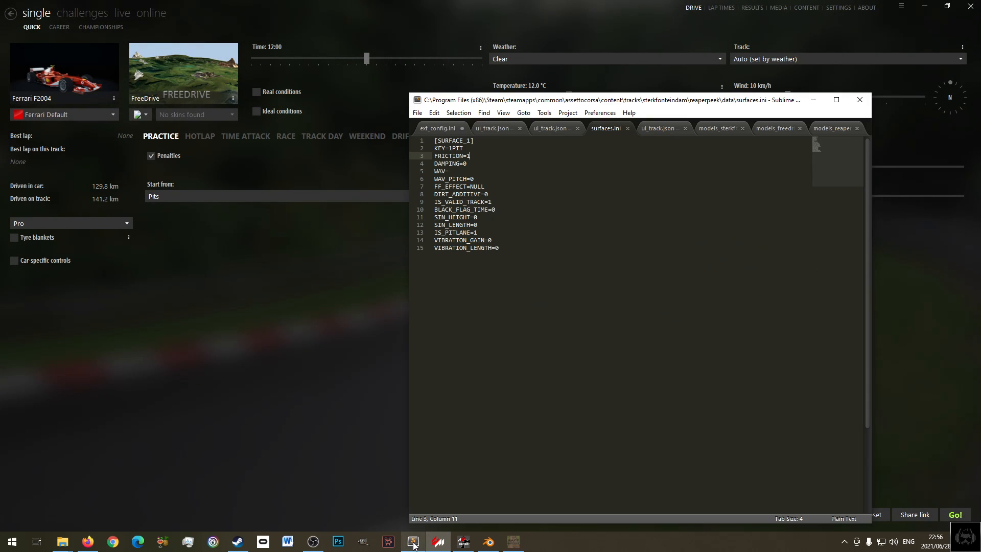
left_click_drag(500, 249, 397, 143)
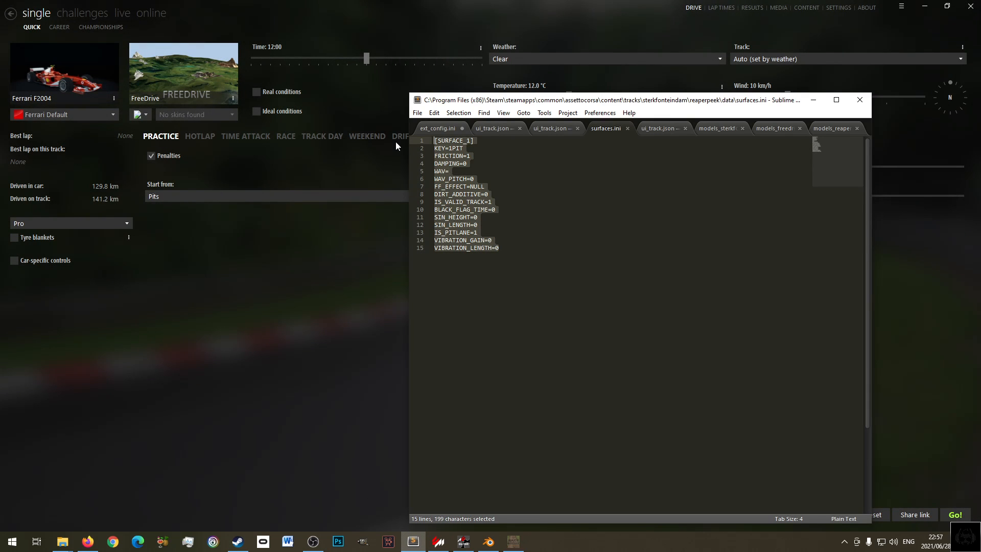
key("BackSpace")
key("ctrl+s")
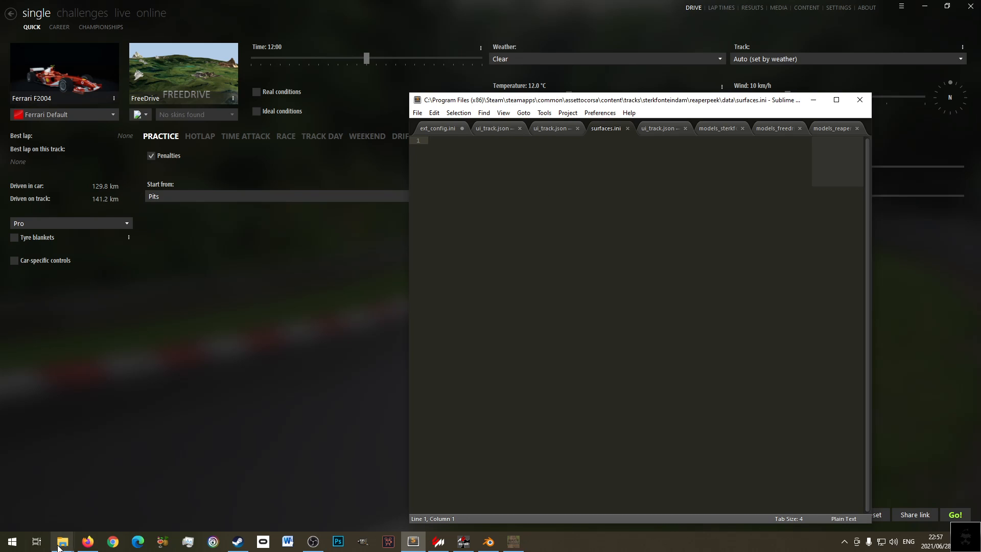
- Switch to File Explorer and open surfaces.ini from the freedrive layout's data folder in Sublime Text
mouse_move(62, 541)
left_click(40, 493)
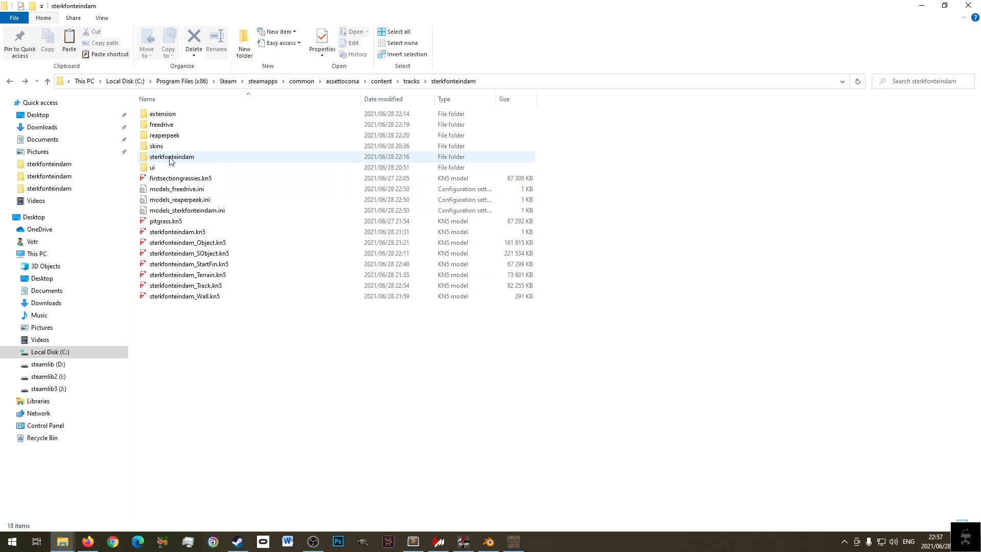
double_click(165, 126)
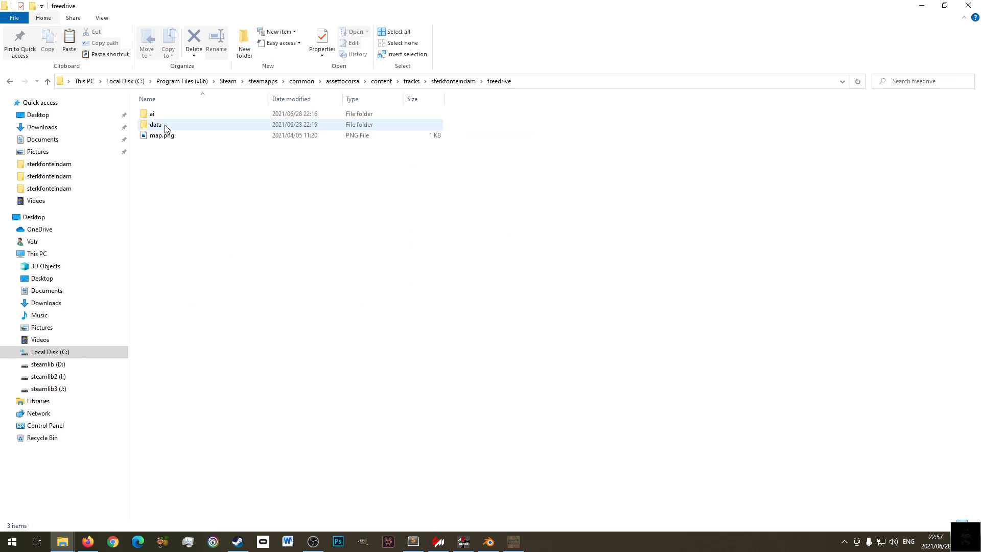
double_click(165, 125)
right_click(179, 177)
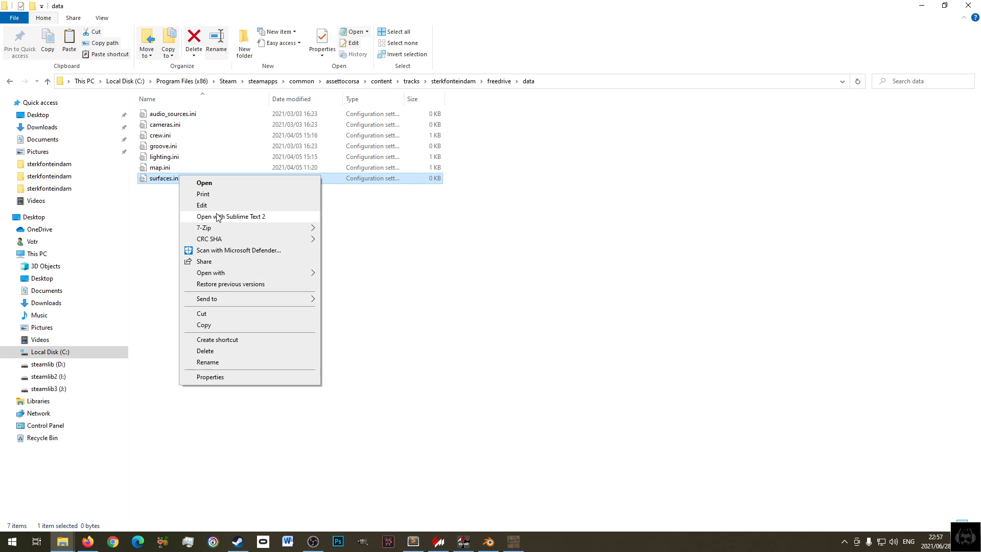
left_click(220, 216)
key("alt+Left")
key("alt+Left")
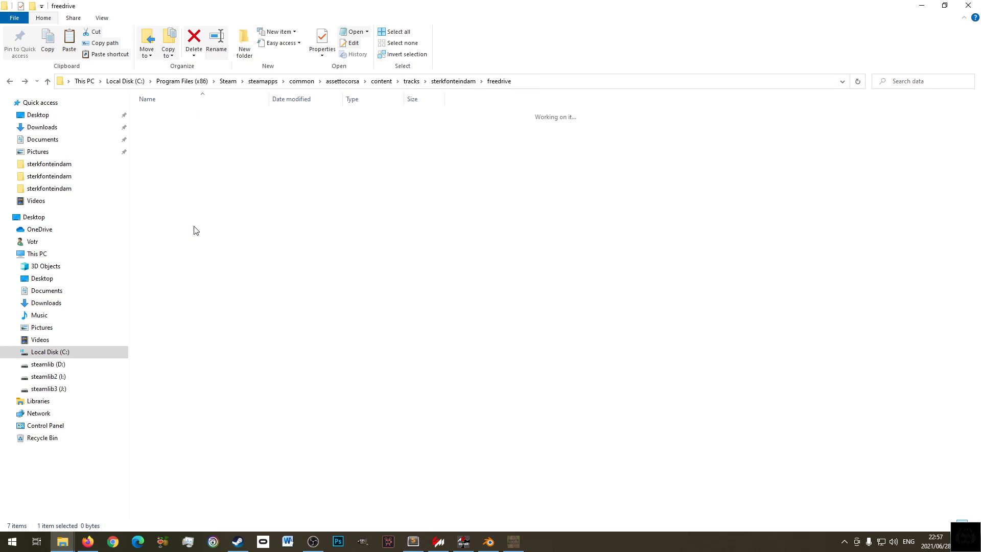
- Open surfaces.ini from the reaperpeek layout's data folder in Sublime Text
left_click(170, 137)
double_click(169, 136)
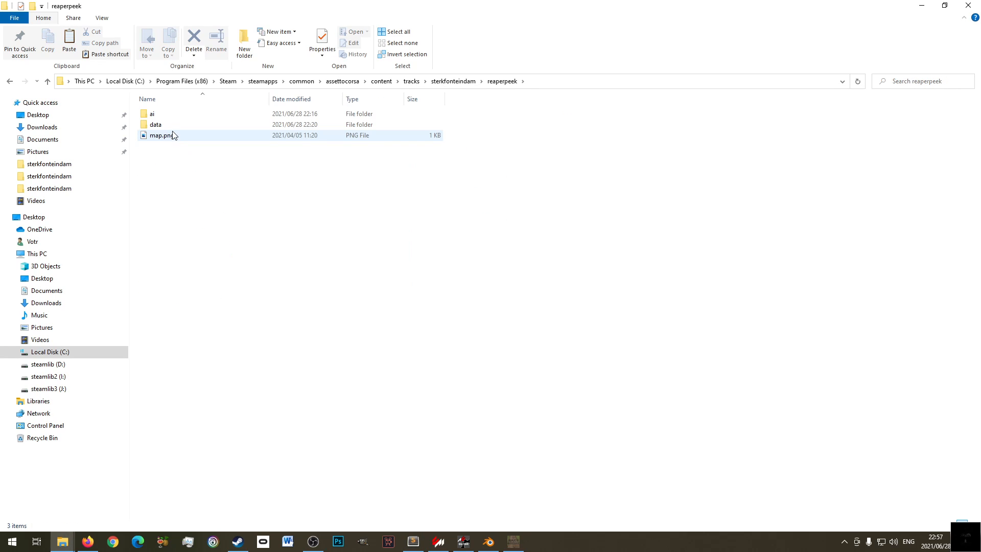
double_click(164, 125)
right_click(157, 180)
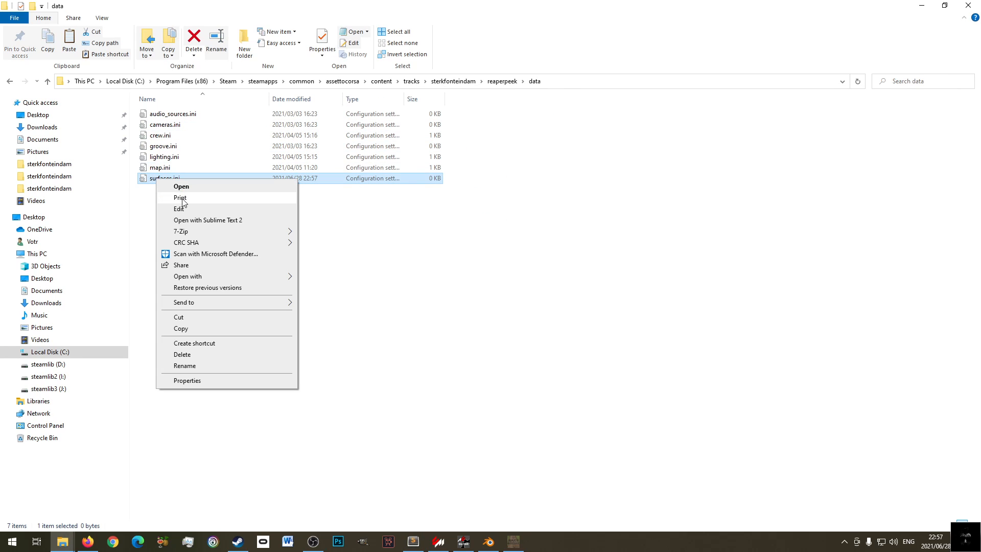
left_click(205, 221)
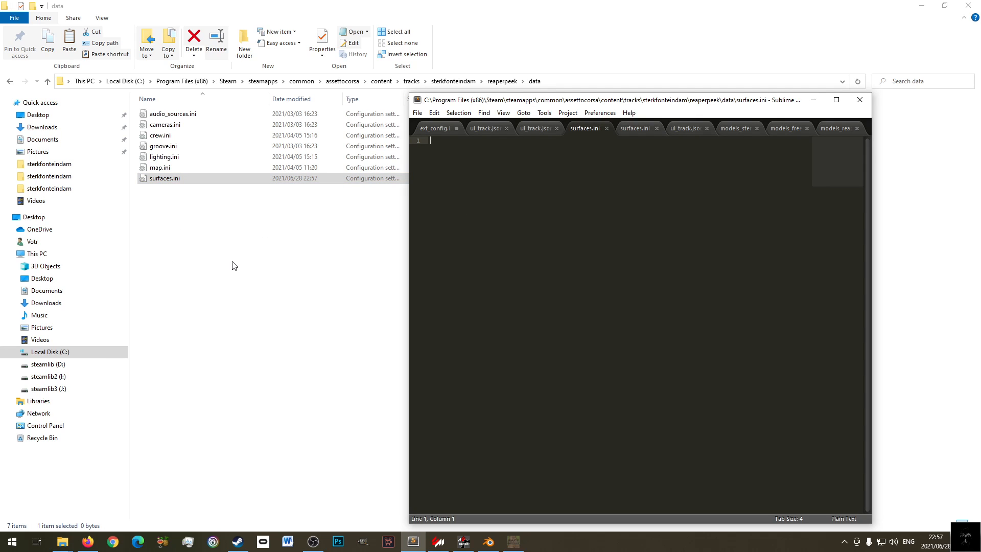
- Return to the tracks folder and open surfaces.ini from ks_highlands' layout_short data folder in Sublime Text
key("alt+Left")
key("alt+Left")
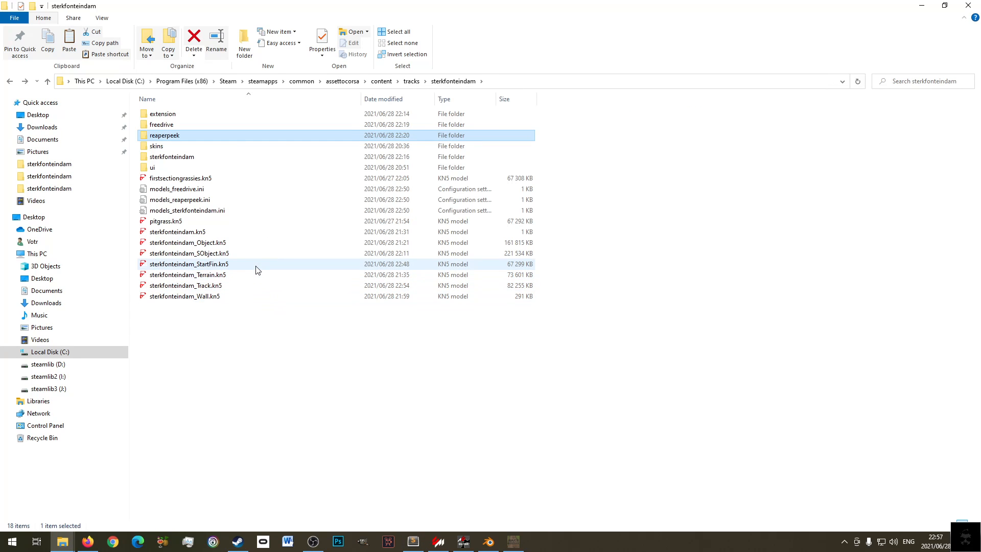
key("alt+Left")
double_click(173, 186)
double_click(171, 145)
double_click(161, 128)
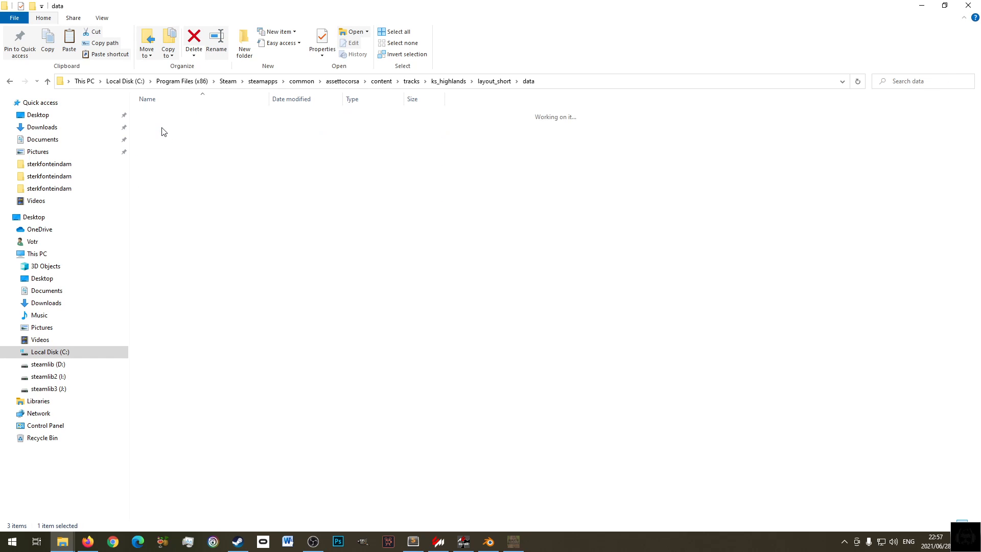
right_click(167, 243)
left_click(227, 285)
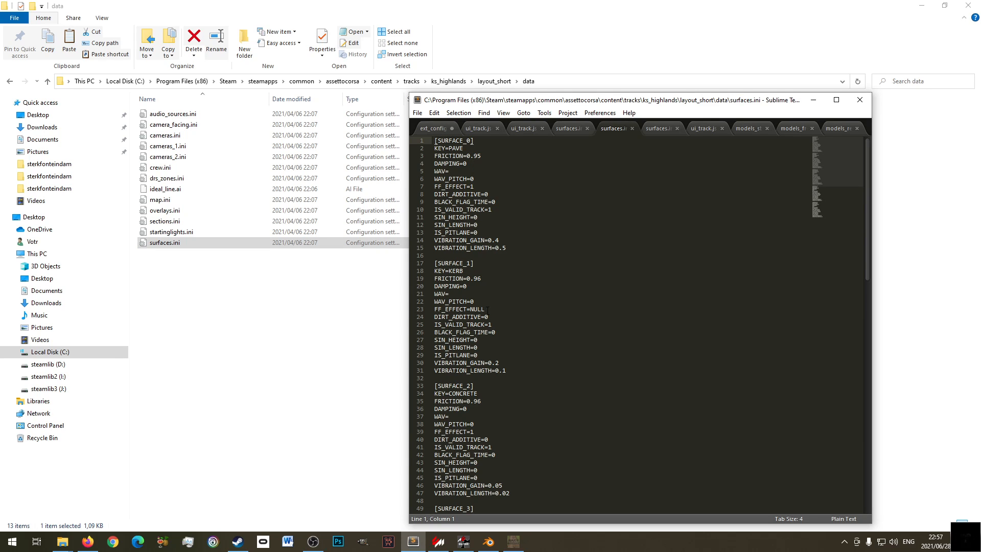
- Examine the surface KEY names in the ks_highlands surfaces.ini, especially the pit lane surfaces, and close the file
left_click(484, 393)
scroll(486, 404, "down", 4)
left_click(489, 423)
scroll(489, 427, "down", 3)
scroll(489, 424, "down", 3)
left_click(488, 417)
scroll(488, 389, "down", 1)
left_click(488, 389)
left_click_drag(452, 386, 478, 388)
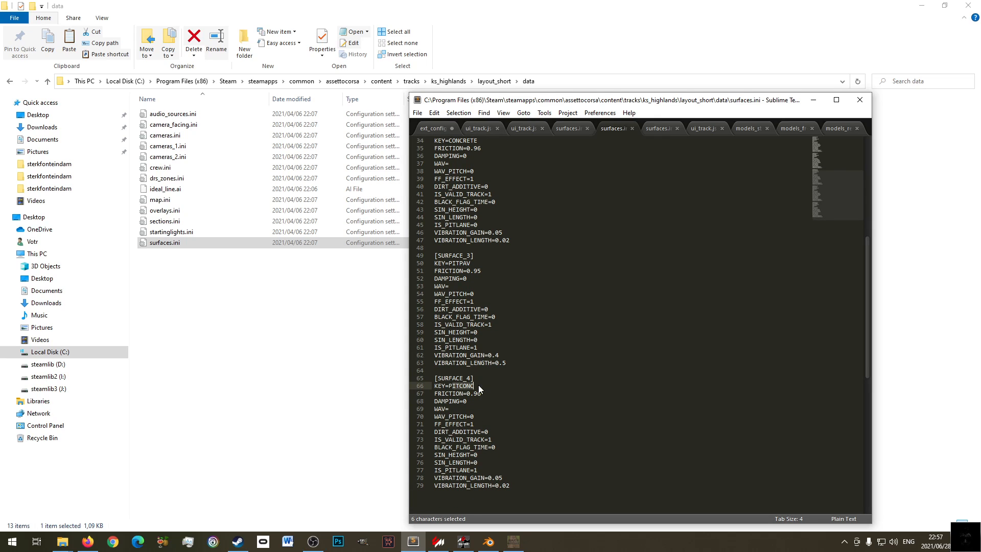
middle_click(621, 133)
left_click(814, 100)
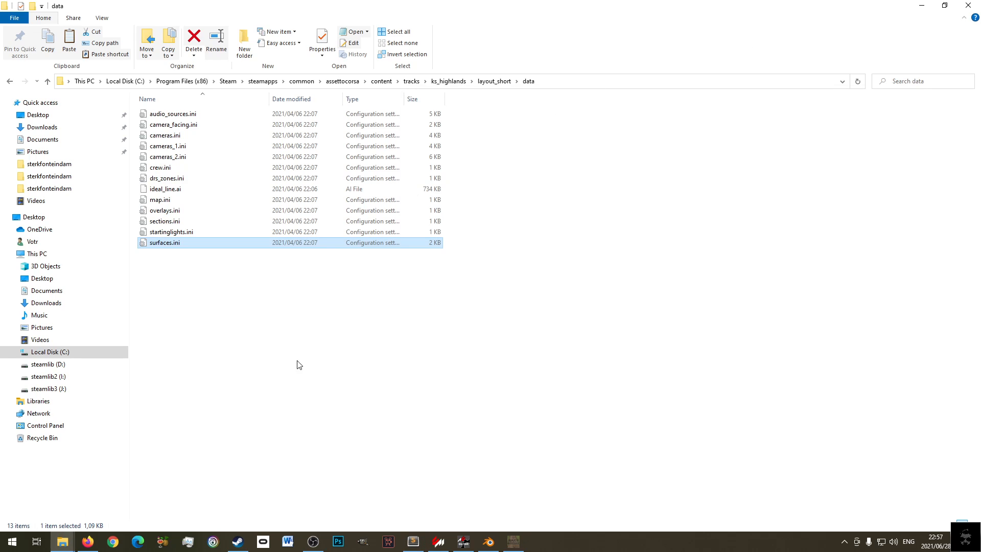
- Go back to the sterkfonteindam track folder and reopen reaperpeek's surfaces.ini in Sublime Text
key("alt+Left")
key("alt+Left")
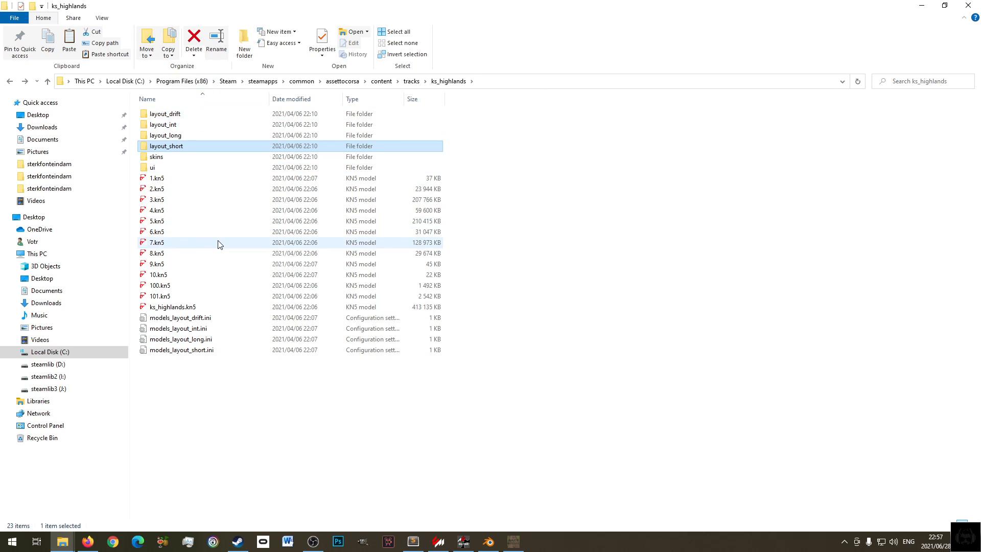
key("alt+Left")
double_click(215, 330)
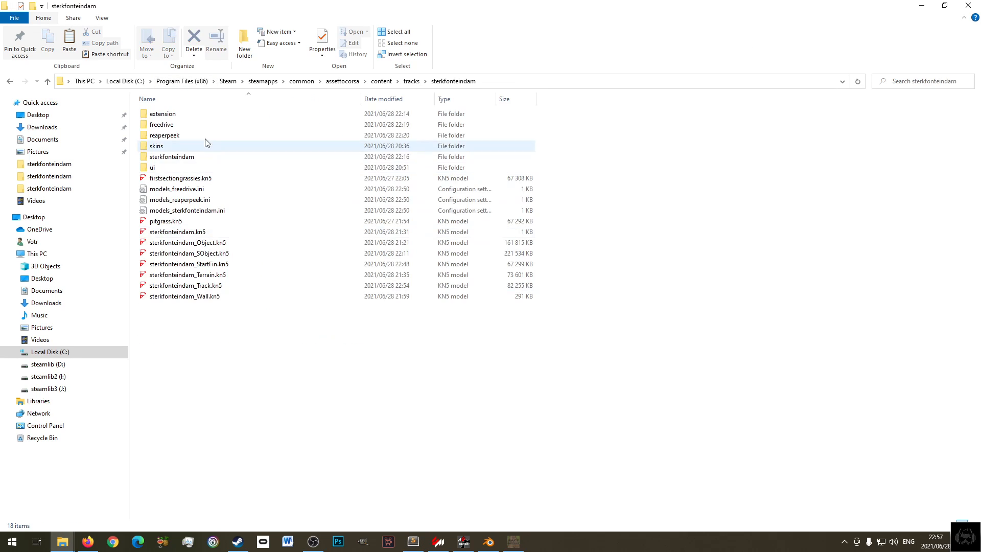
double_click(181, 135)
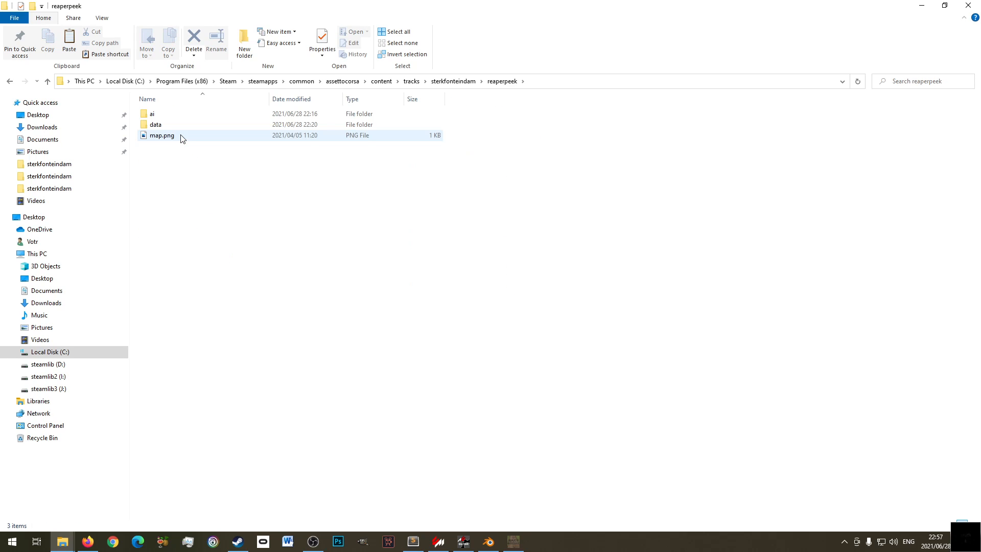
double_click(171, 126)
right_click(166, 178)
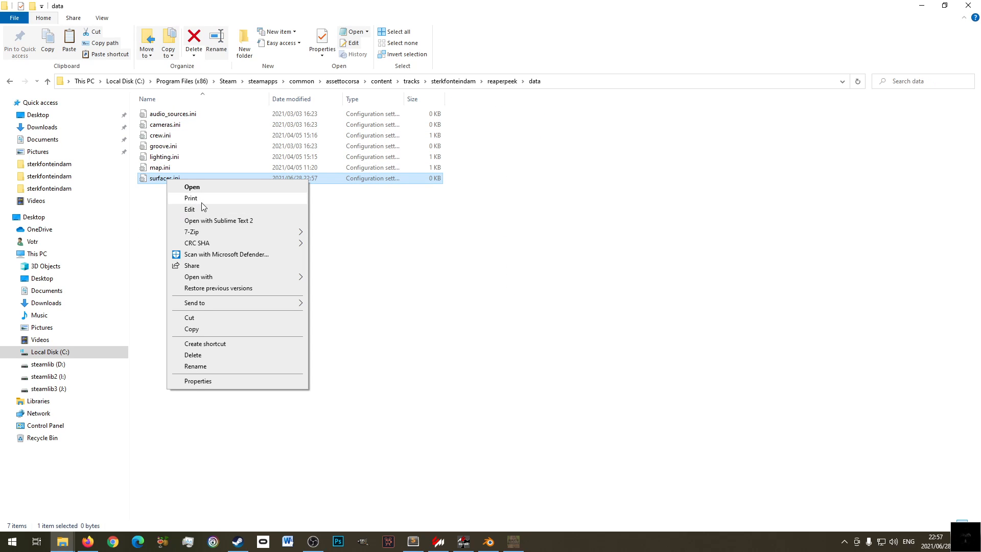
left_click(218, 222)
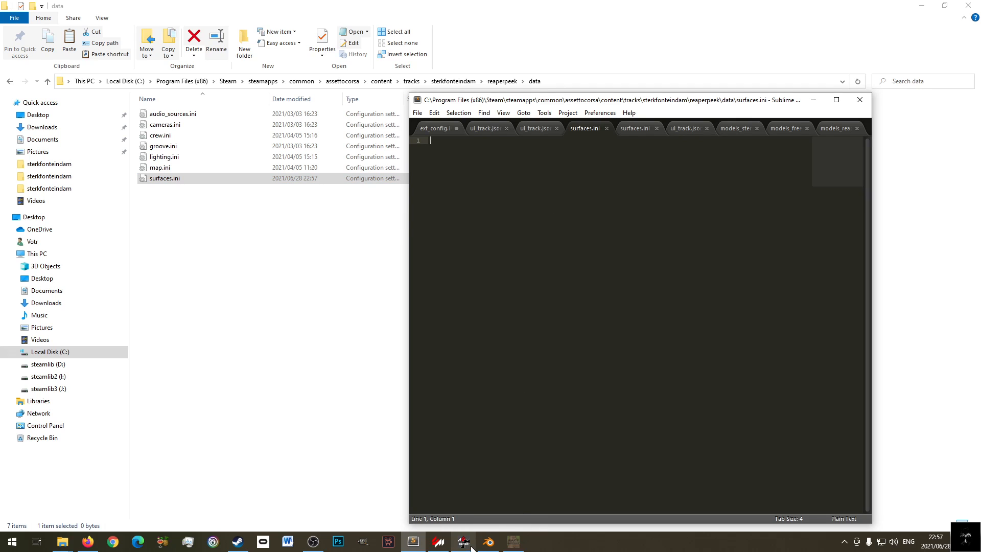
- Switch to Content Manager and change the selected track layout to Sterkfonteindam
left_click(438, 542)
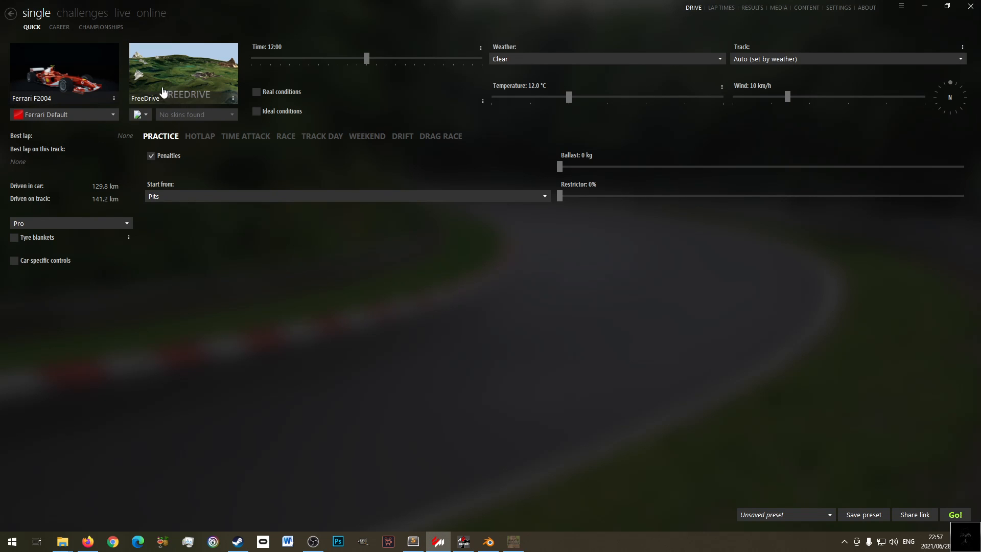
left_click(170, 73)
left_click(357, 278)
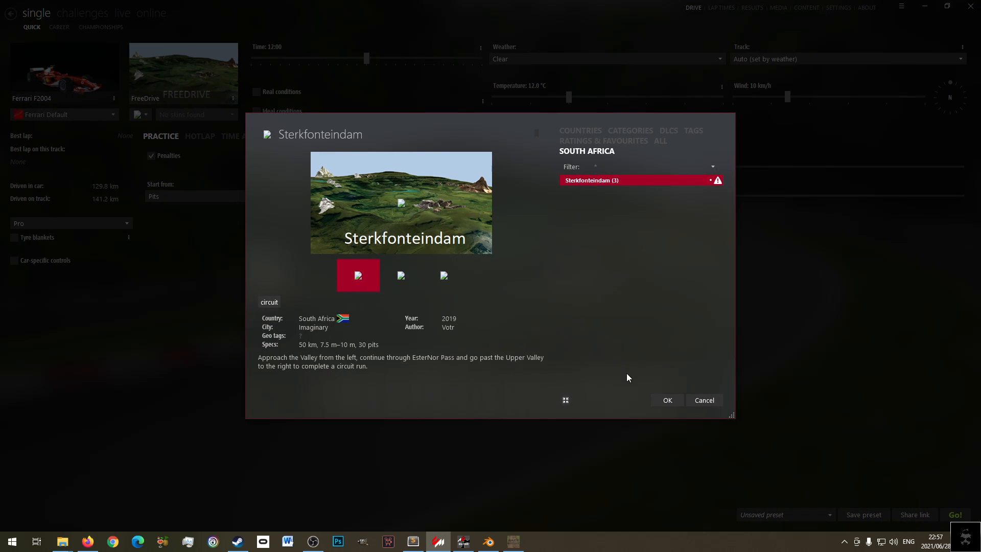
left_click(666, 401)
- Run a practice session, reverse the car in the pit lane, then exit and dismiss the waiting dialog
left_click(955, 515)
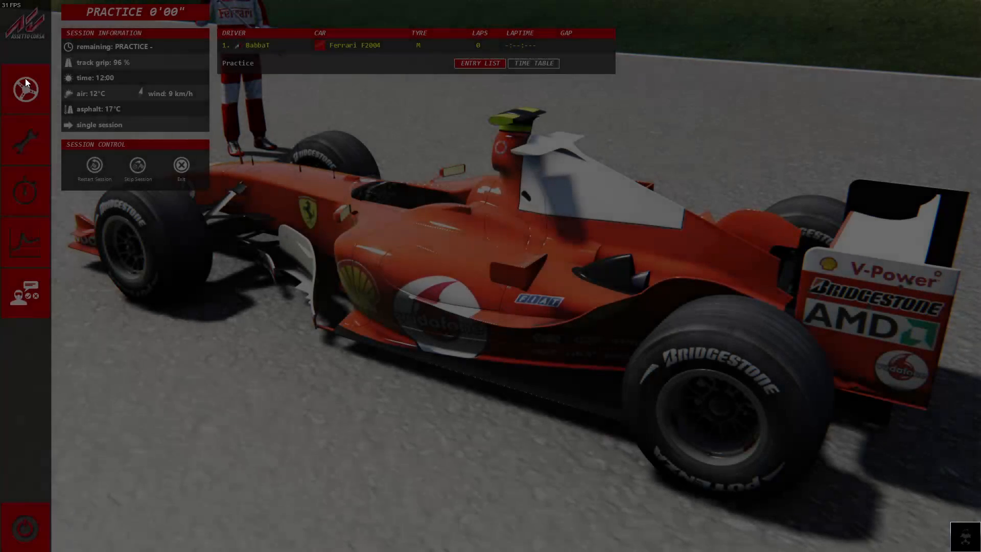
left_click(25, 82)
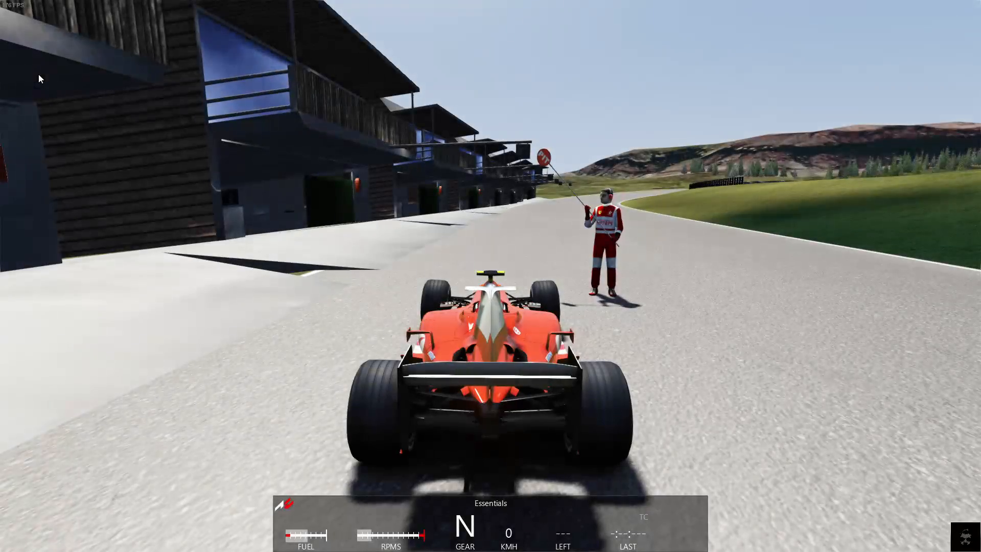
key("Down")
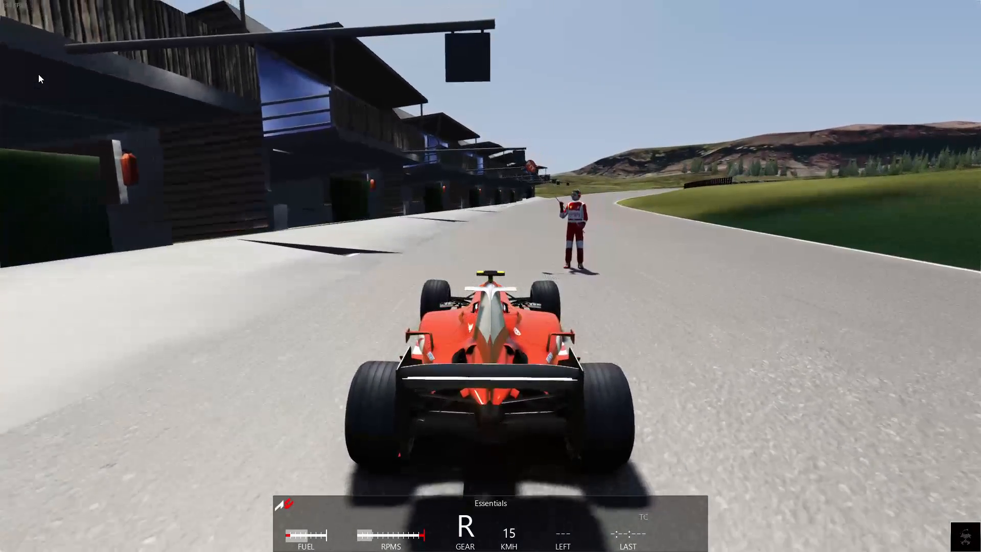
key("Escape")
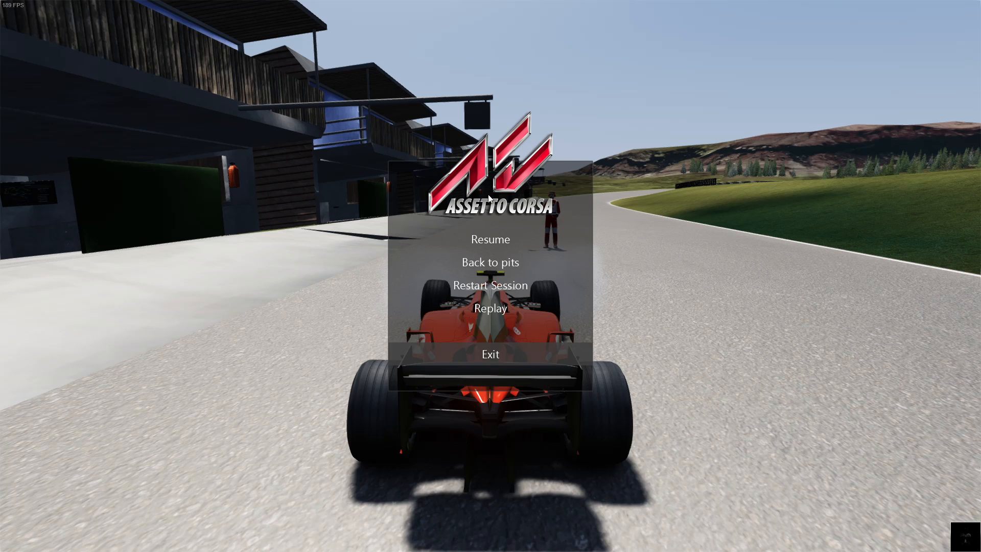
left_click(487, 355)
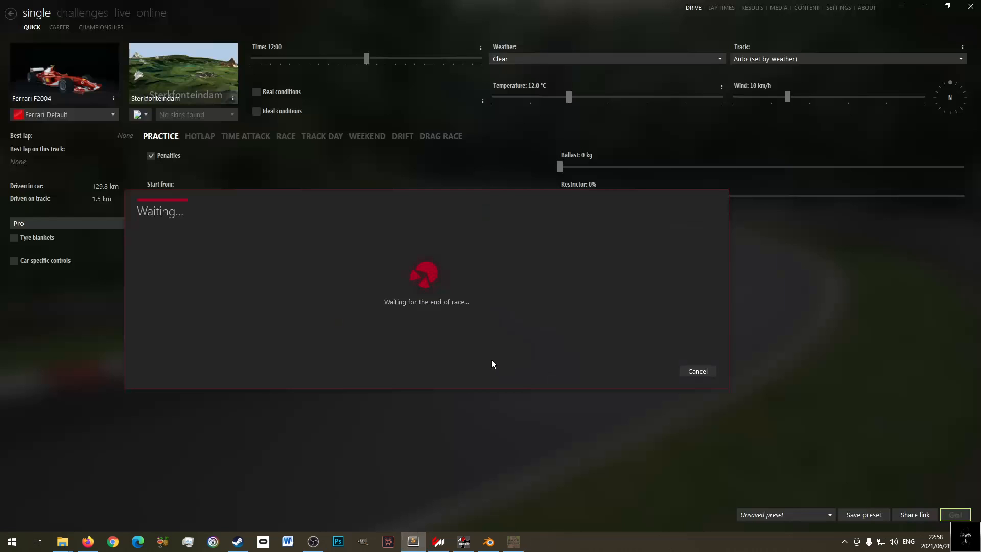
left_click(686, 368)
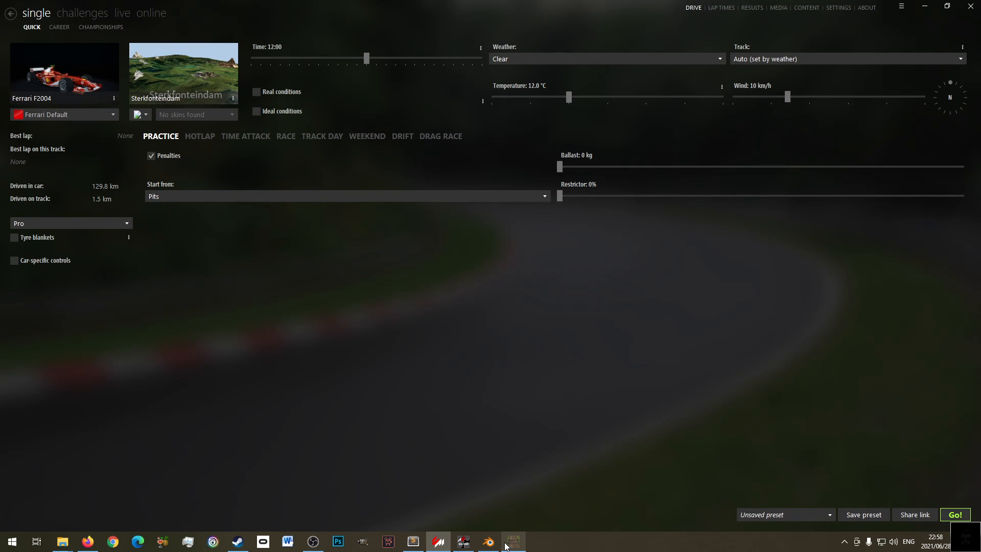
- Switch to Race Track Builder and select the pit lane road beside the row of pit buildings
left_click(506, 544)
left_click(28, 35)
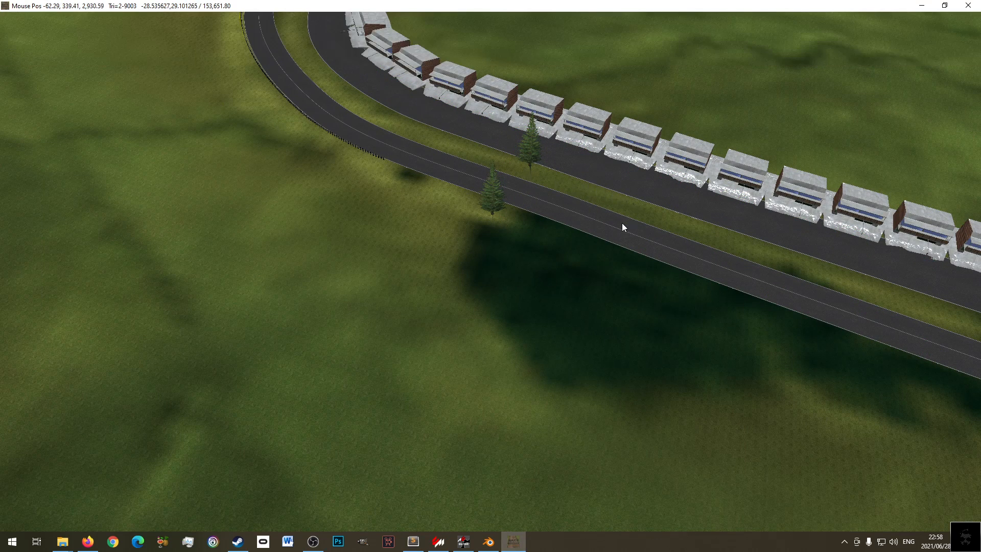
left_click(622, 224)
left_click(638, 178)
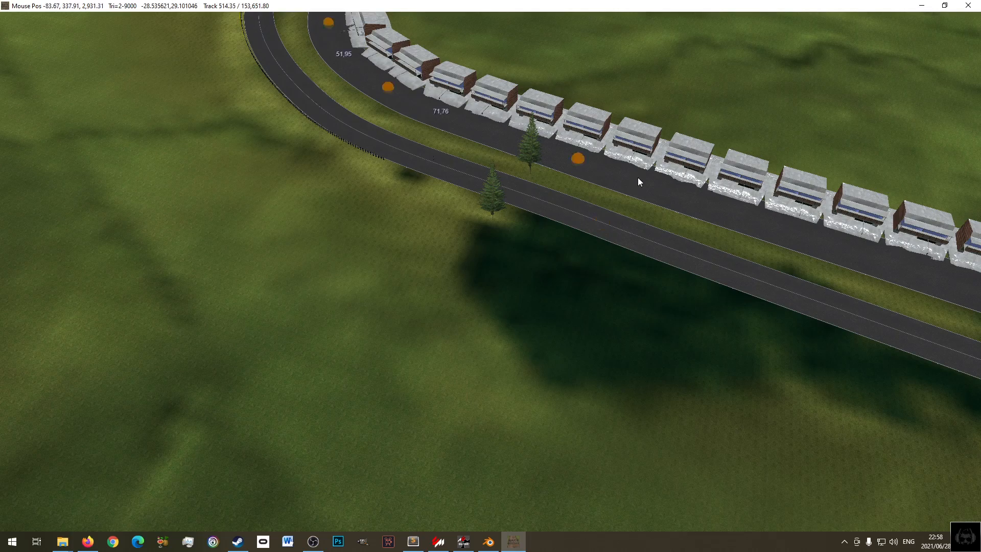
scroll(602, 159, "up", 1)
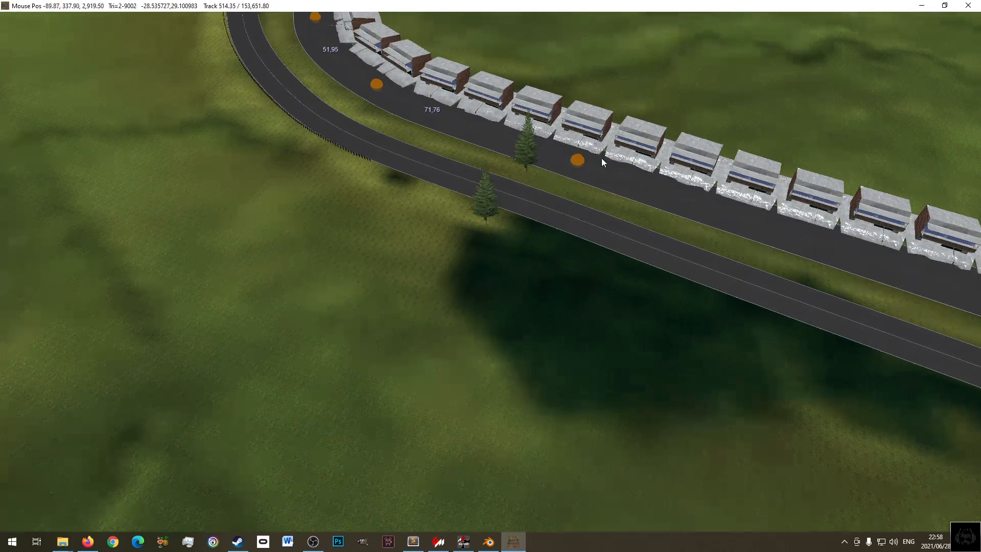
- Delete the pit lane's four intermediate nodes, keeping only its two end nodes
scroll(602, 158, "down", 8)
scroll(602, 159, "down", 2)
right_click_drag(602, 158, 434, 358)
scroll(434, 357, "up", 6)
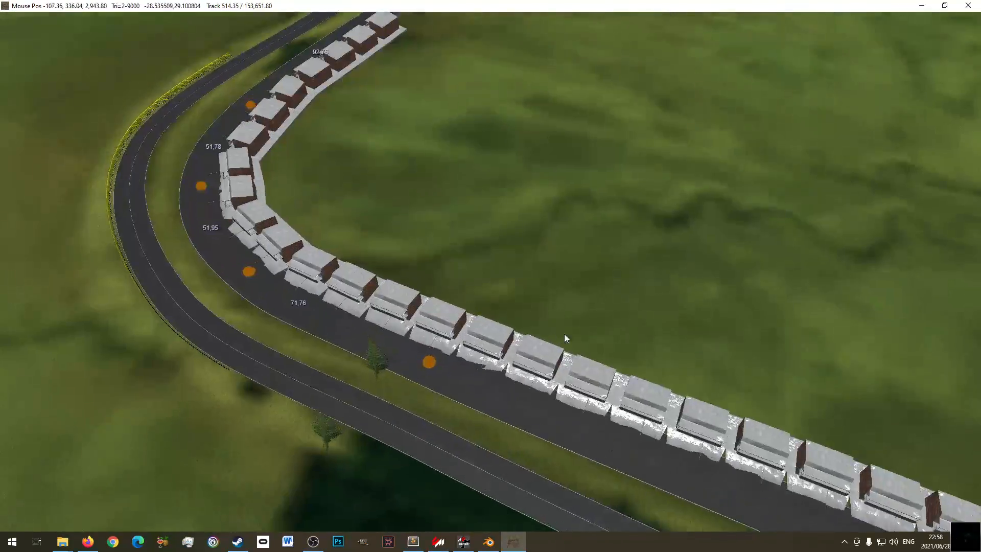
middle_click_drag(556, 334, 734, 305)
scroll(611, 341, "down", 3)
right_click_drag(611, 341, 684, 208)
scroll(685, 209, "down", 2)
left_click(685, 209)
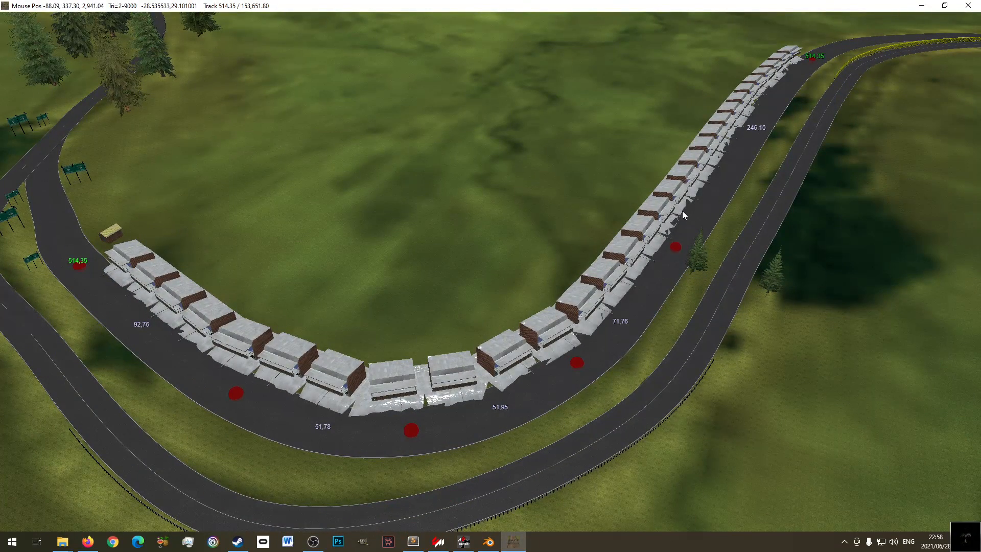
key("Delete")
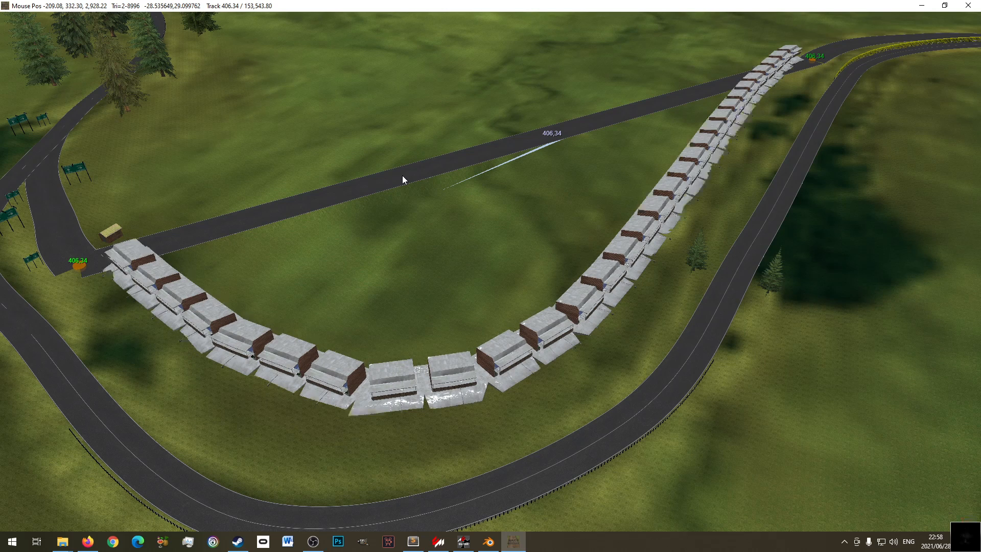
- Insert two intermediate nodes in the pit lane and position them so it curves along the pit buildings
left_click(471, 166)
left_click_drag(471, 166, 480, 393)
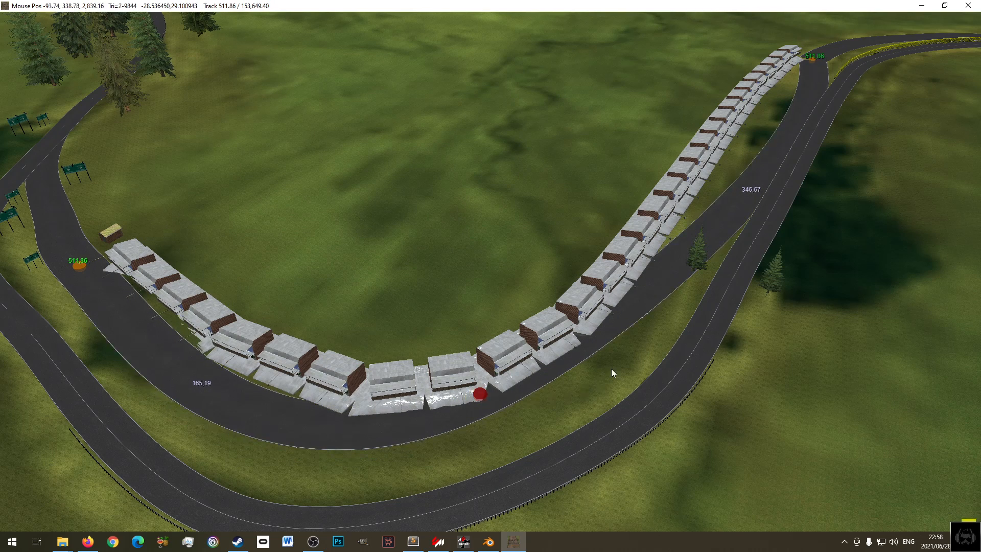
left_click(735, 207)
left_click_drag(736, 208, 739, 166)
- Nudge the pit lane's end node beside the far pit buildings and insert an intermediate node midway along that row
scroll(773, 164, "up", 8)
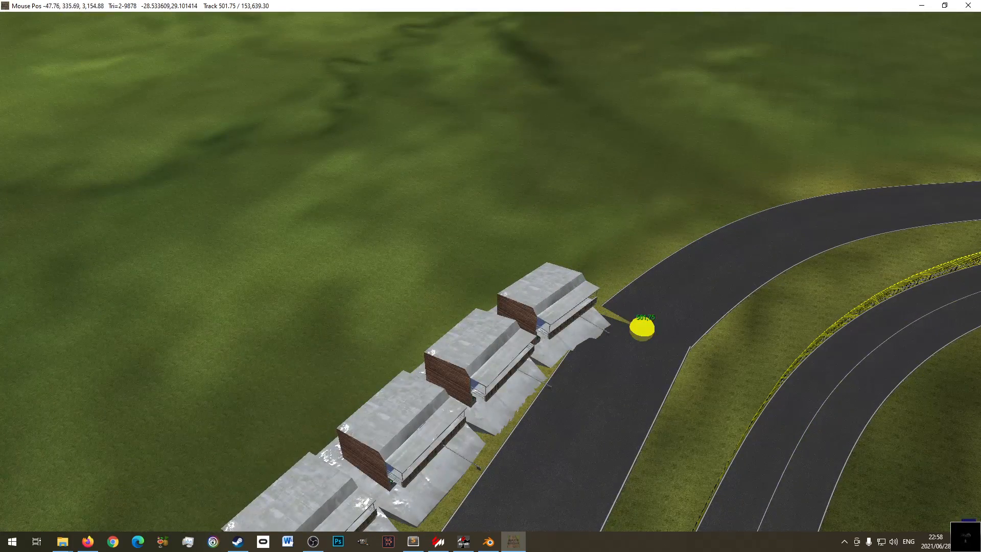
mouse_move(643, 329)
left_mouse_down()
mouse_move(578, 407)
mouse_move(634, 339)
left_mouse_up()
right_click_drag(634, 339, 738, 113)
right_click_drag(526, 403, 700, 160)
right_click_drag(618, 202, 565, 344)
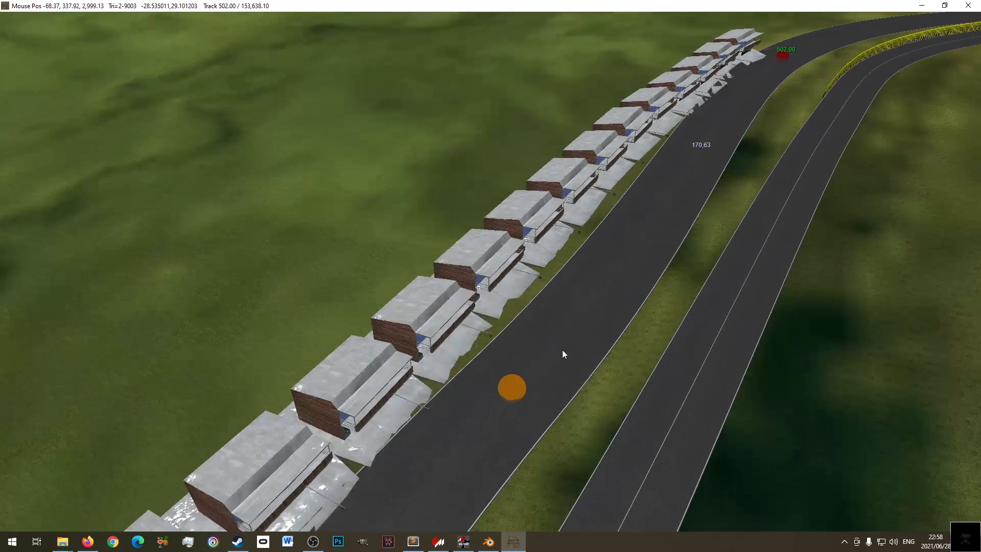
left_click_drag(518, 389, 481, 381)
- Insert another pit lane node between the bend and the end near the small hut, keeping it beside the pit buildings
right_click_drag(498, 416, 654, 202)
right_click_drag(470, 404, 695, 189)
right_click_drag(434, 353, 582, 263)
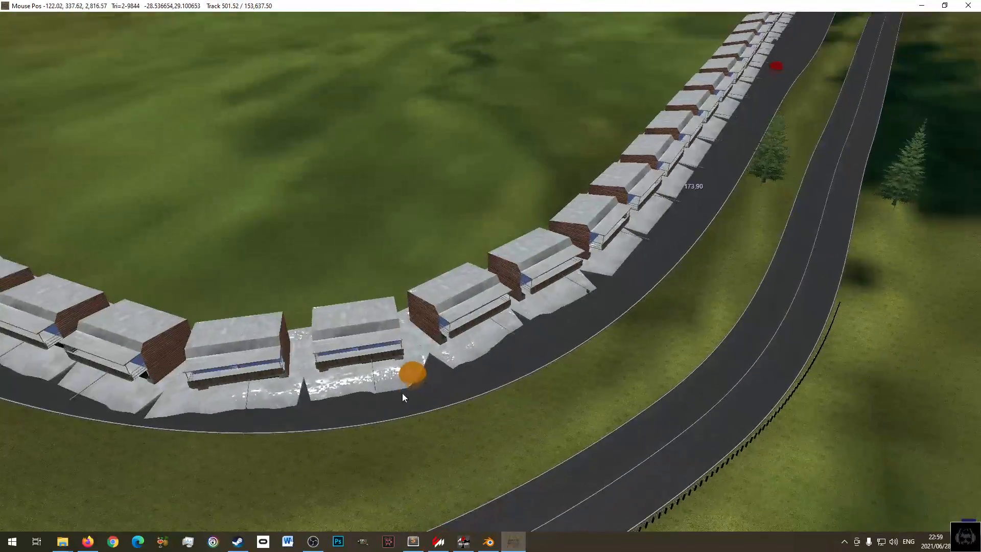
middle_click_drag(391, 395, 531, 391)
right_click_drag(317, 414, 483, 232)
middle_click_drag(344, 398, 514, 362)
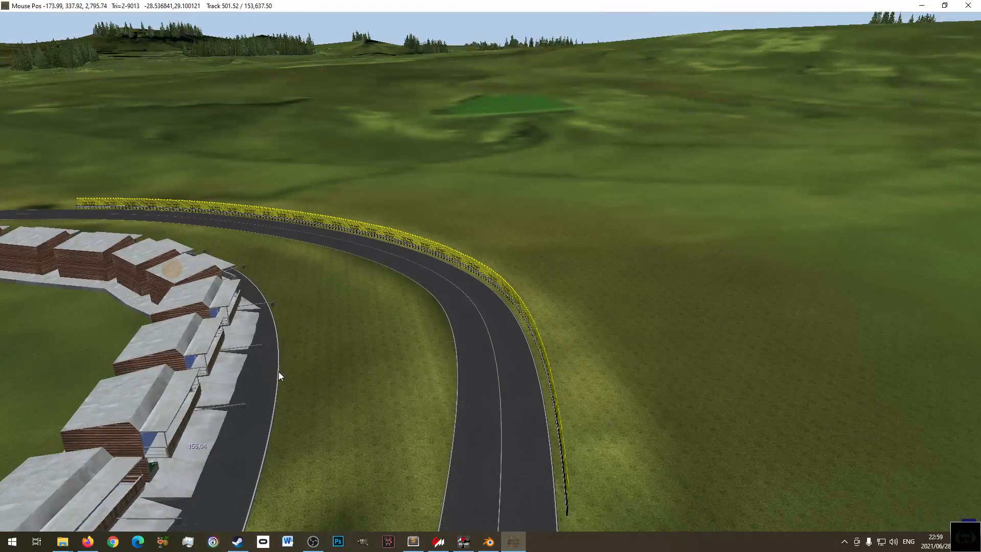
left_click_drag(261, 397, 271, 383)
- Reposition the pit lane's end node near the small hut so the road runs past the last pit building
right_click_drag(310, 349, 372, 217)
middle_click_drag(335, 368, 409, 347)
right_click_drag(315, 404, 375, 296)
middle_click_drag(361, 327, 365, 422)
right_click_drag(363, 334, 370, 394)
mouse_move(382, 343)
left_mouse_down()
mouse_move(378, 351)
mouse_move(390, 349)
left_mouse_up()
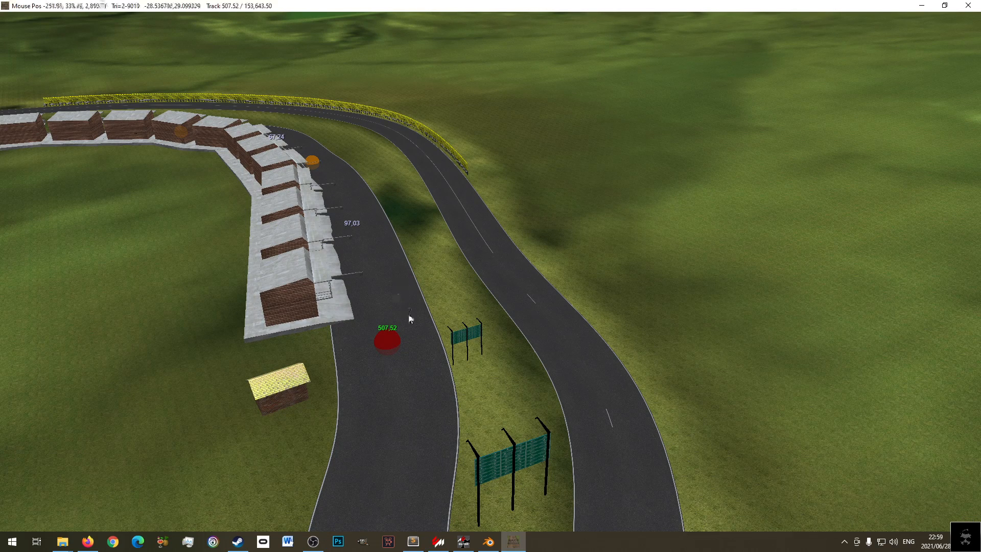
- Check the pit box positions along the reshaped pit lane and return to track editing
mouse_move(76, 16)
left_click(32, 18)
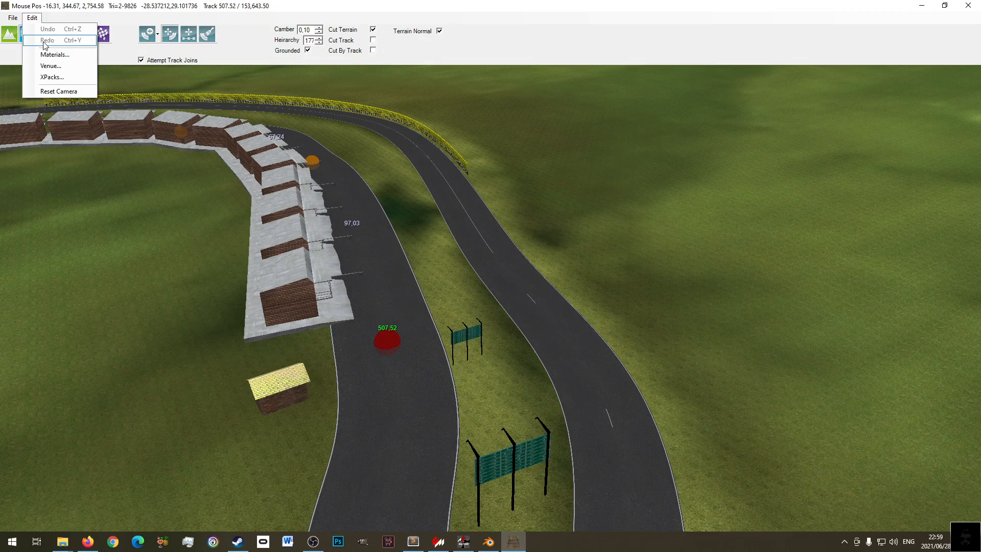
middle_click_drag(493, 247, 337, 245)
scroll(539, 164, "up", 3)
mouse_move(185, 62)
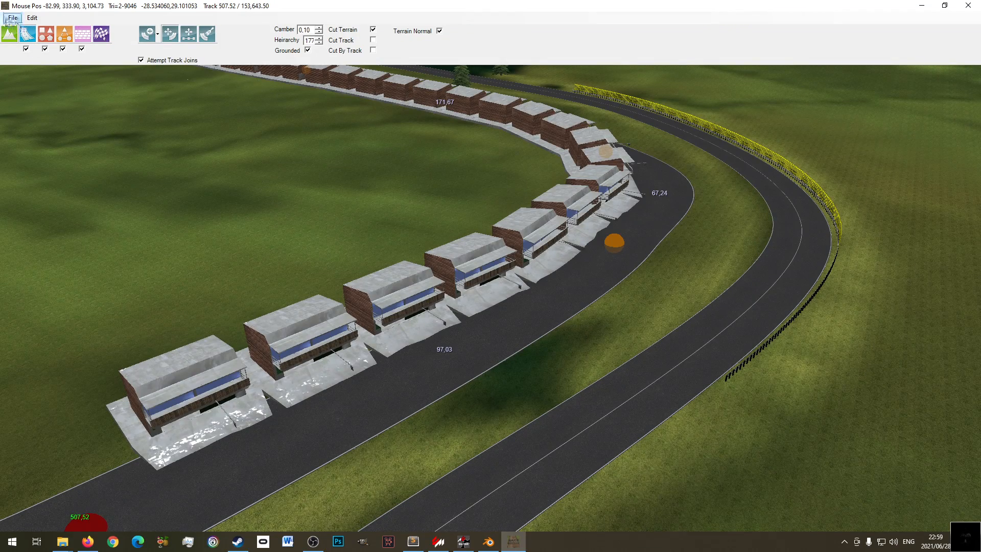
left_click(102, 36)
middle_click_drag(426, 309, 593, 244)
left_click(26, 37)
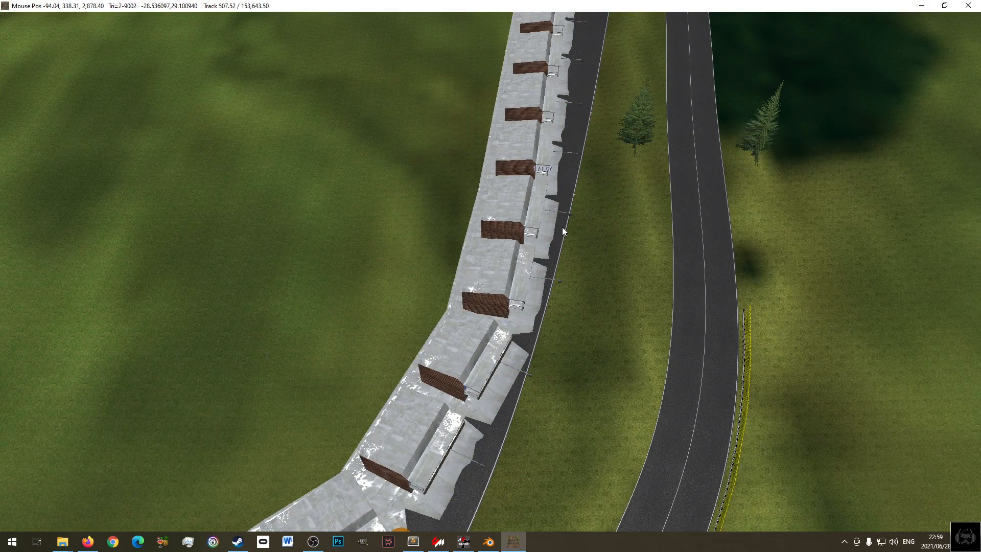
- Insert a pit lane node where the building row starts to bend and shift the neighbouring bend node outward from the buildings
middle_click_drag(563, 231, 538, 158)
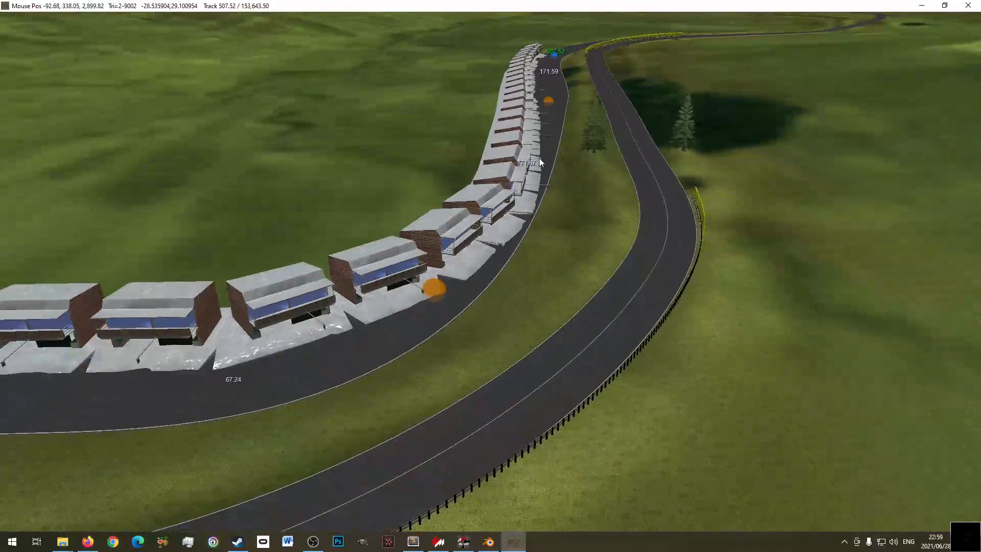
left_click(544, 176)
left_click_drag(546, 175, 550, 180)
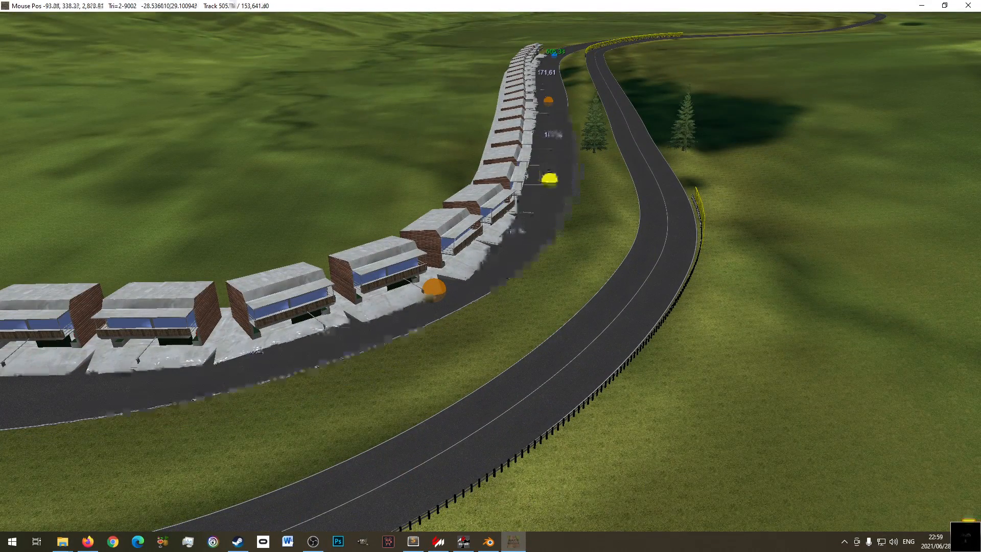
left_click_drag(437, 289, 439, 304)
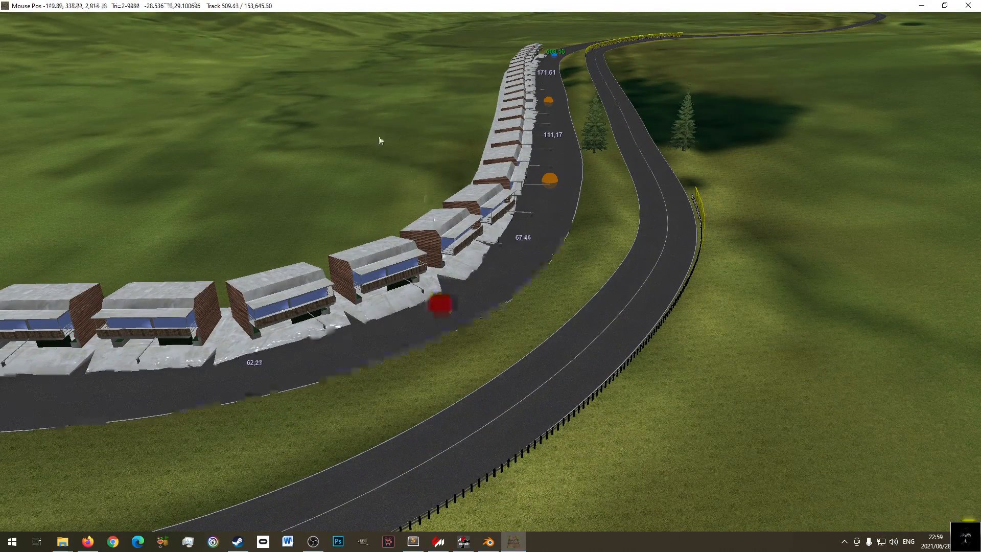
- Display the pit box markers and examine whether they all lie on the pit lane around the bend
left_click(102, 34)
middle_click_drag(508, 243, 336, 148)
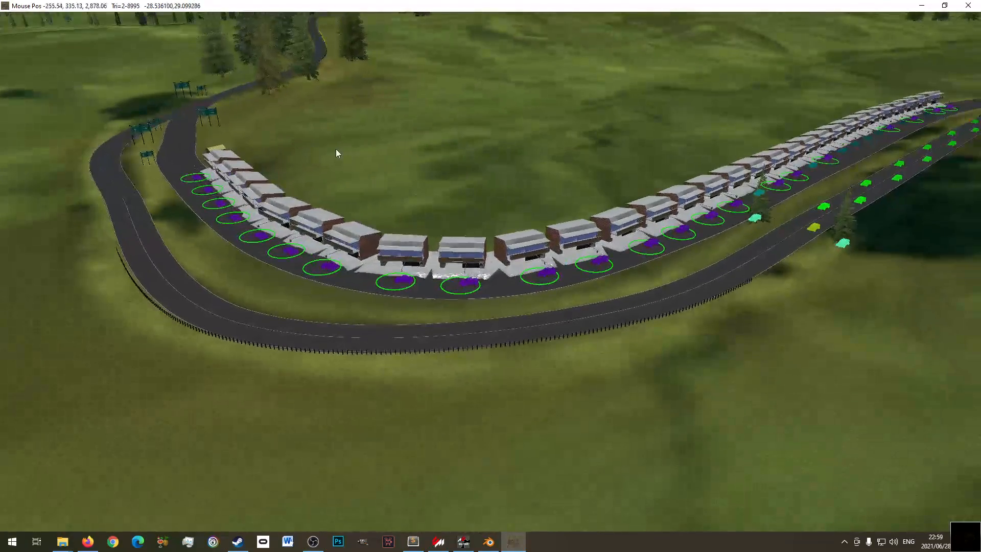
scroll(334, 166, "up", 3)
middle_click_drag(361, 209, 427, 213)
right_click_drag(555, 156, 458, 203)
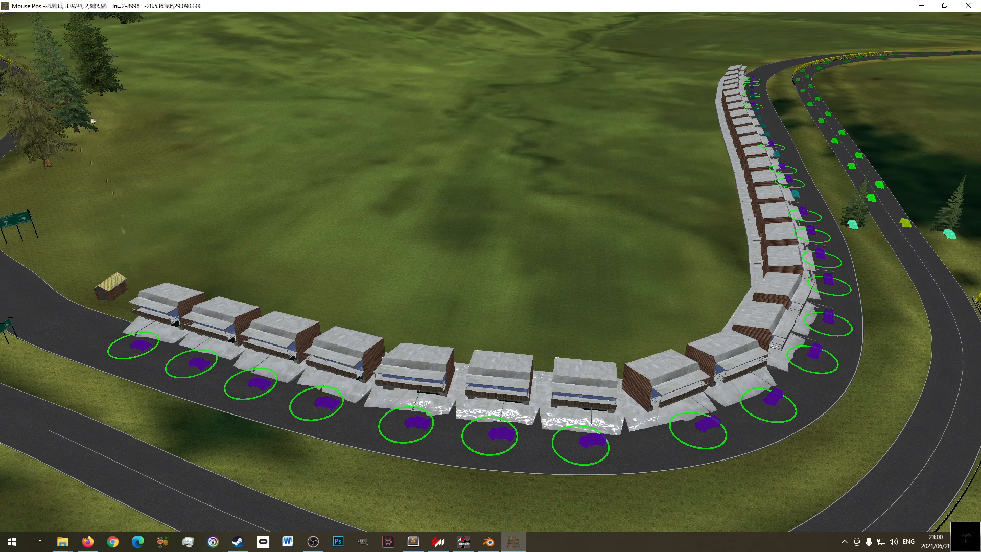
left_click(13, 18)
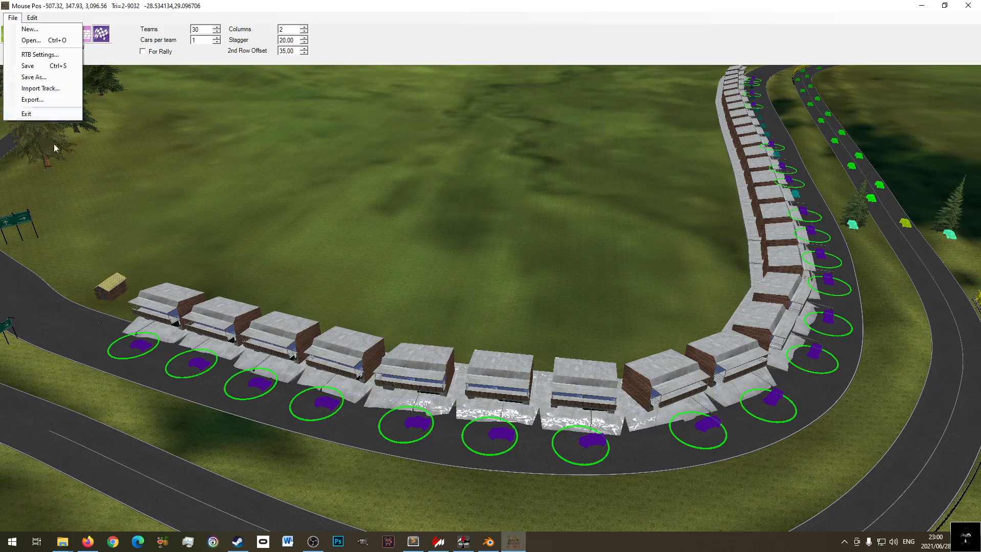
middle_click_drag(465, 384, 569, 353)
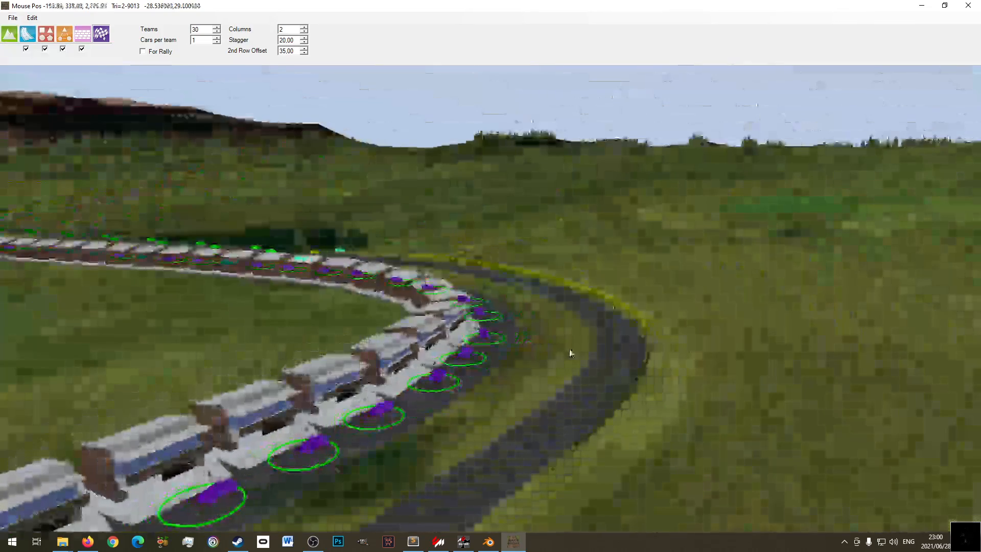
middle_click_drag(483, 350, 417, 307)
scroll(453, 275, "down", 2)
scroll(454, 274, "down", 2)
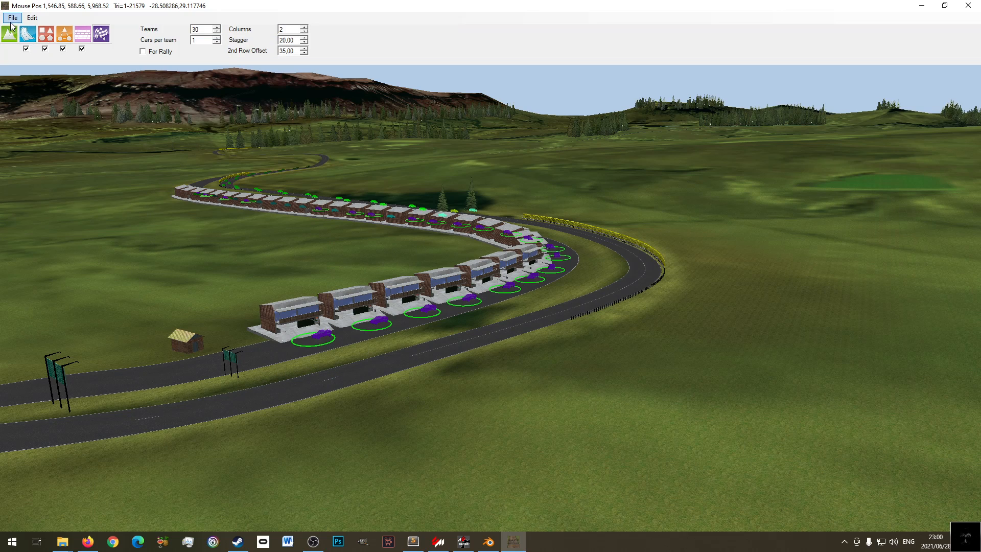
- Export only the terrain and tracks to the sterkfonteindam Export folder as separate component files
left_click(13, 17)
left_click(39, 97)
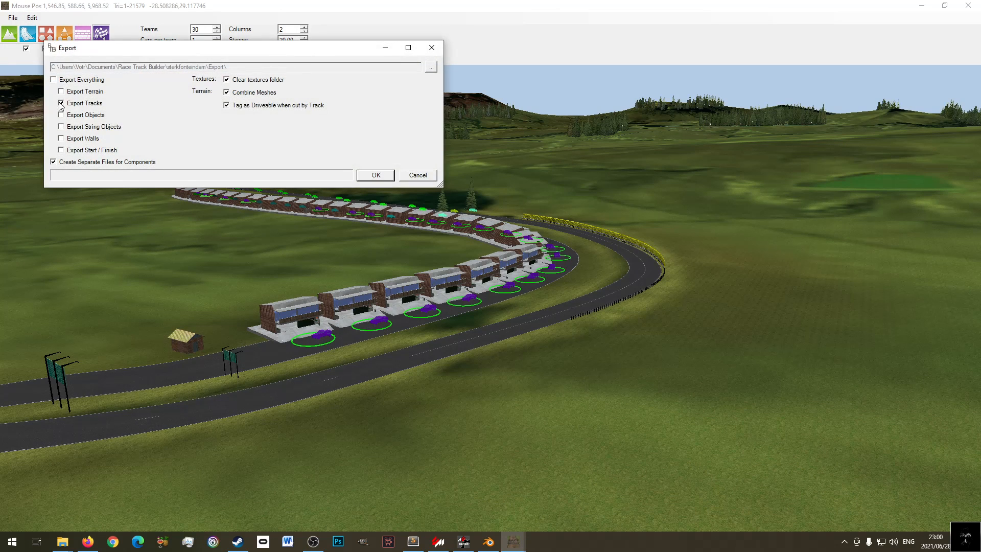
left_click(86, 92)
left_click(94, 151)
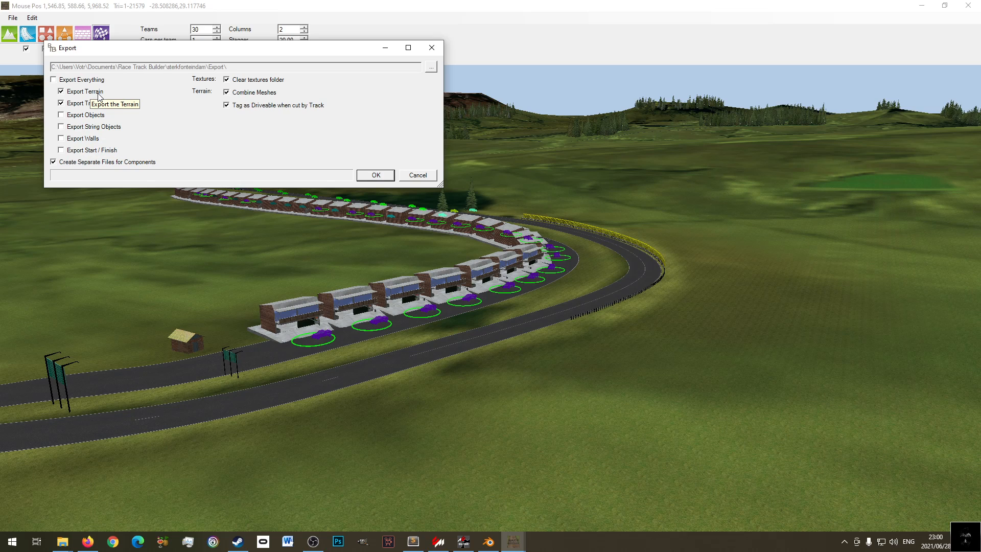
left_click(372, 178)
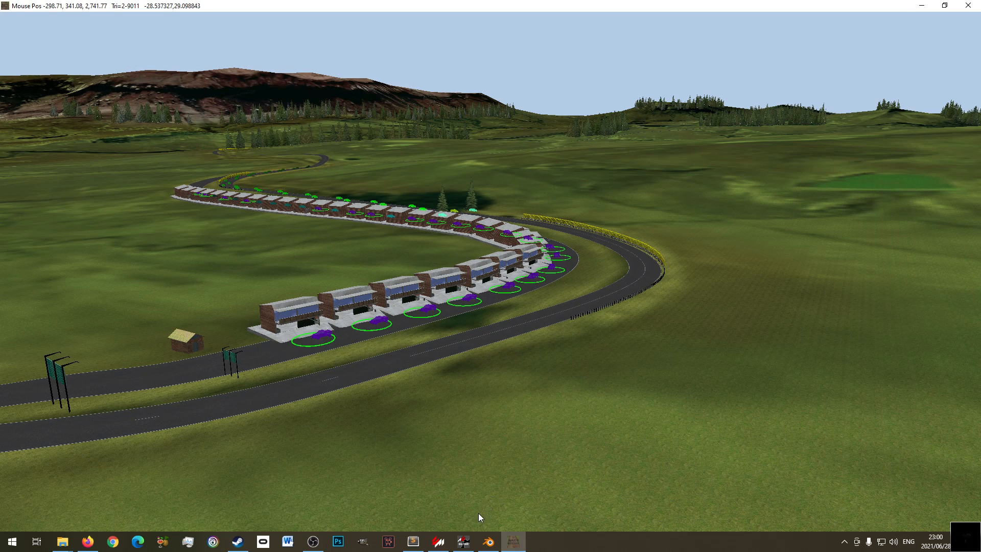
- Switch to a fresh ksEditor session and load sterkfonteindam_Terrain.fbx
left_click(463, 541)
left_click(666, 85)
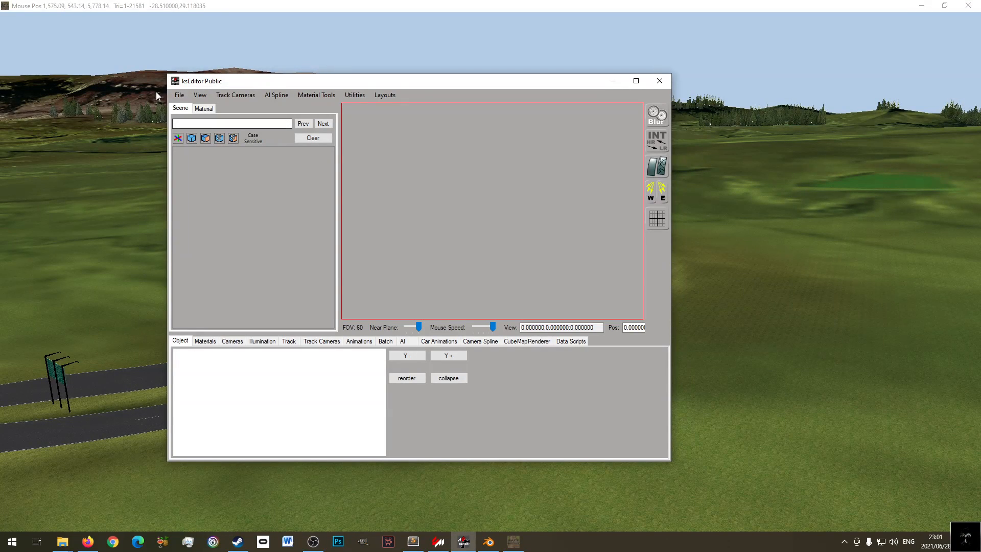
left_click(179, 95)
left_click(212, 124)
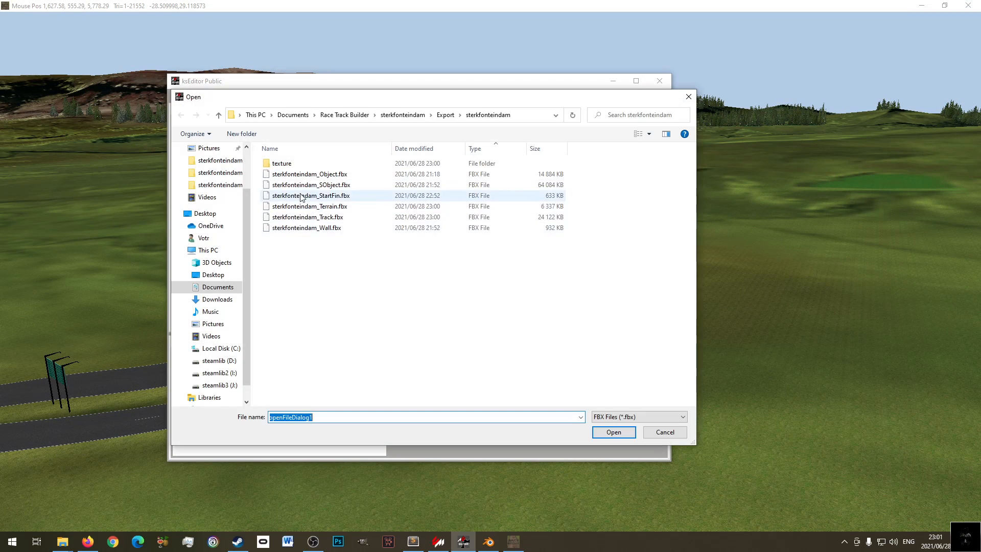
double_click(337, 204)
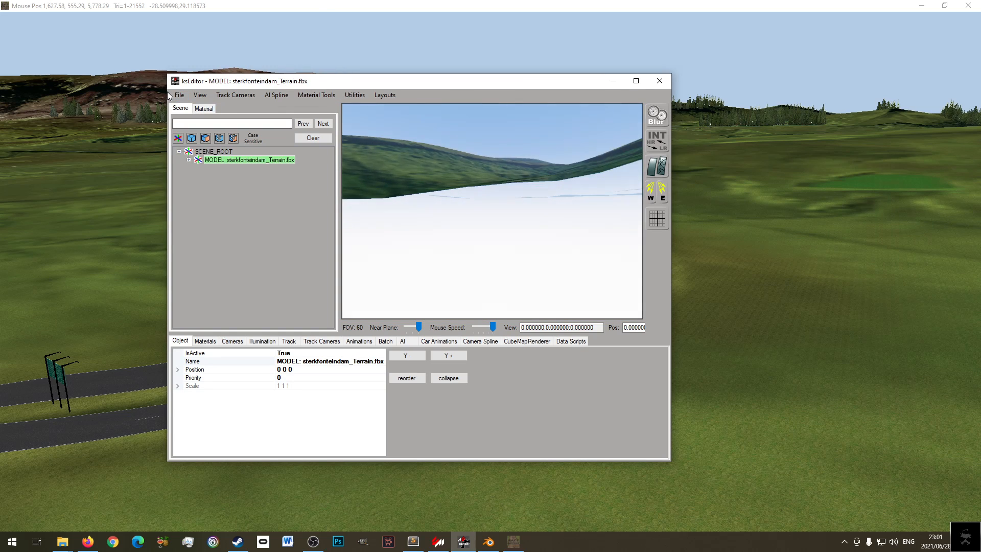
- Save the terrain model as sterkfonteindam_Terrain.kn5, replacing the existing file
left_click(179, 95)
mouse_move(215, 146)
left_click(288, 170)
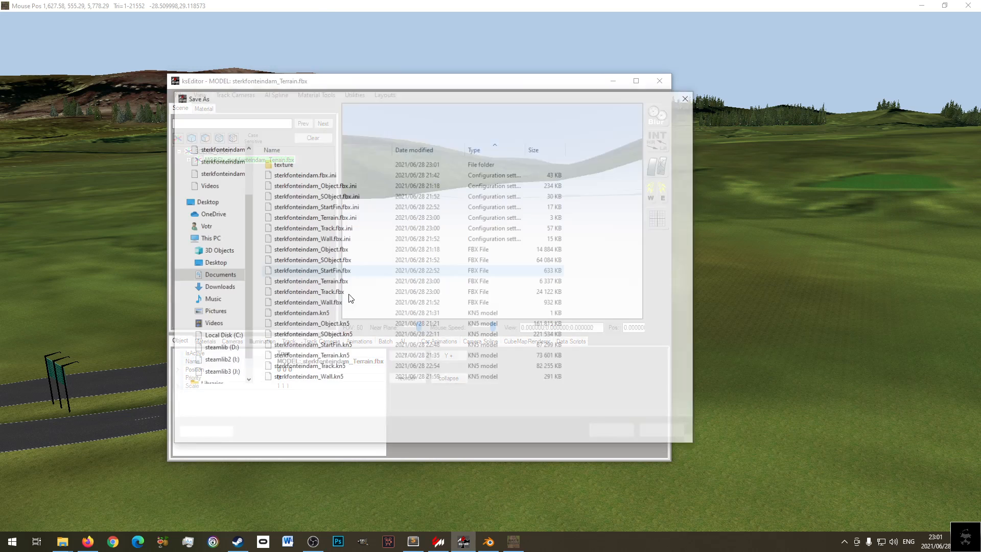
double_click(381, 357)
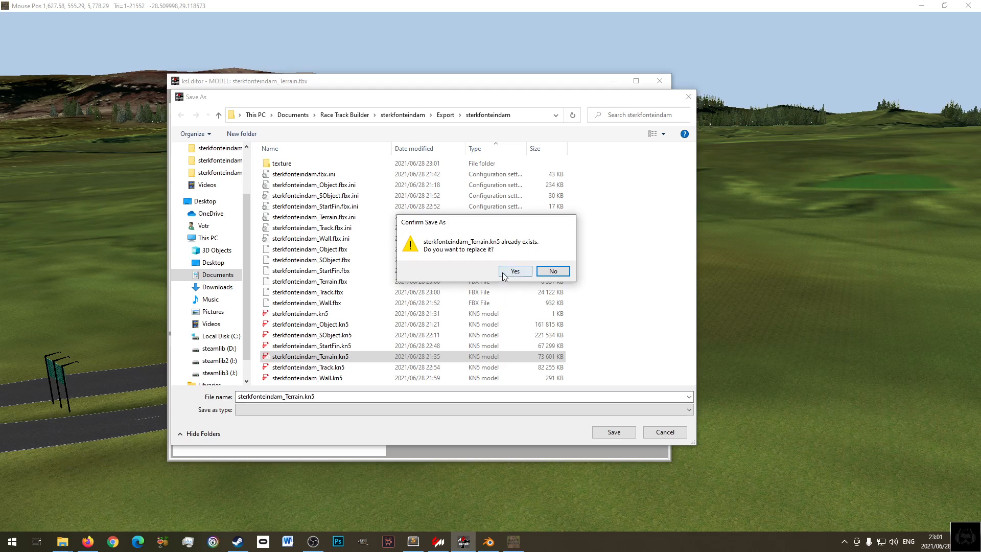
left_click(508, 273)
left_click(576, 307)
- Restart ksEditor and load sterkfonteindam_Track.fbx
left_click(656, 83)
left_click(463, 542)
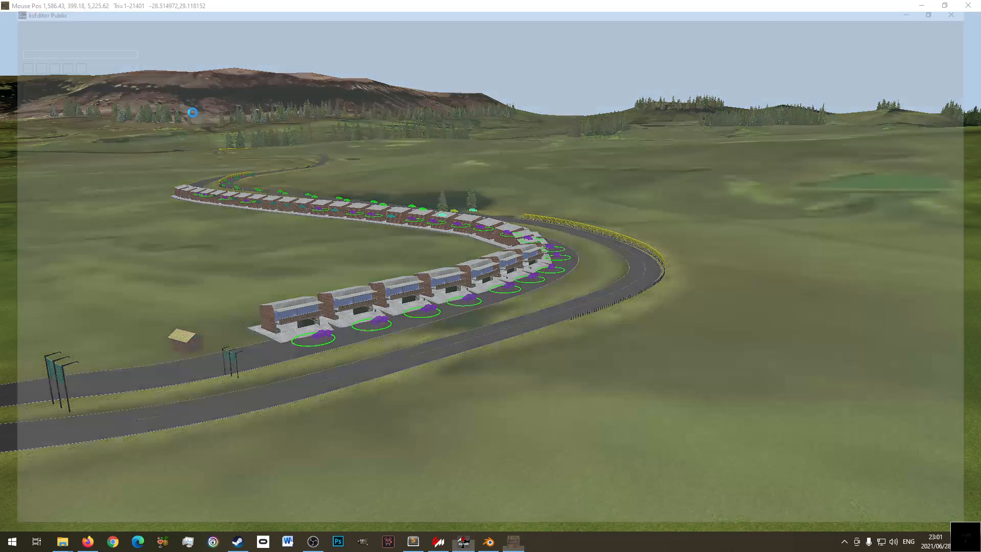
left_click(179, 95)
left_click(204, 120)
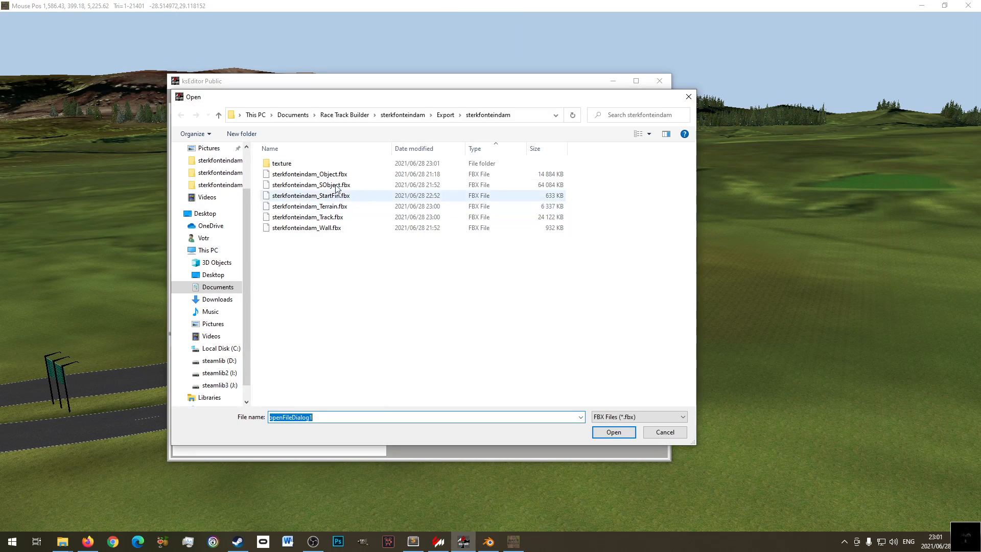
left_click(336, 218)
double_click(337, 218)
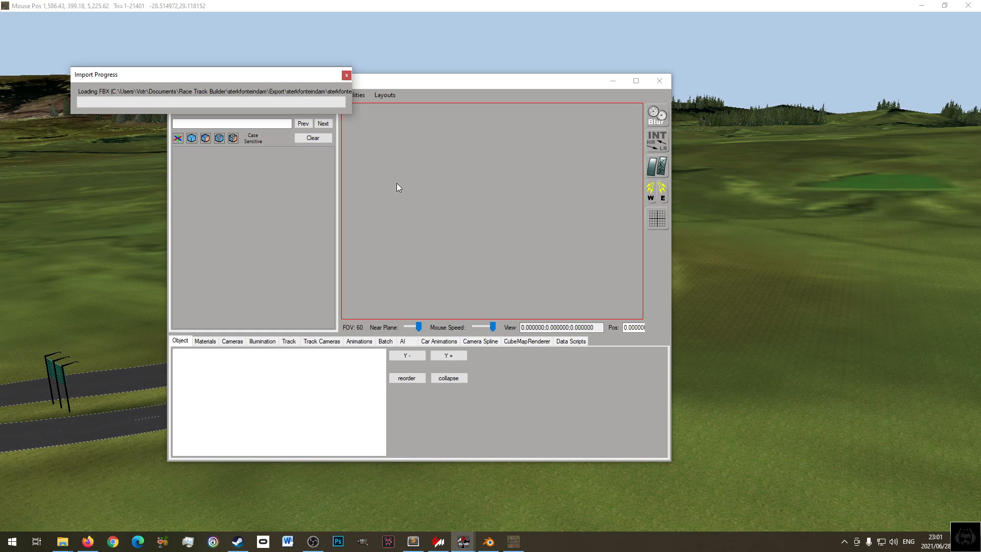
- Locate the pit lane mesh 1ROAD177 in the track model and rename it 1PIT
scroll(467, 168, "down", 8)
left_click_drag(467, 179, 501, 222)
scroll(465, 195, "down", 4)
scroll(471, 198, "down", 7)
scroll(467, 204, "down", 4)
scroll(455, 214, "up", 10)
scroll(510, 206, "up", 5)
scroll(504, 209, "up", 6)
scroll(516, 226, "up", 4)
scroll(501, 222, "up", 10)
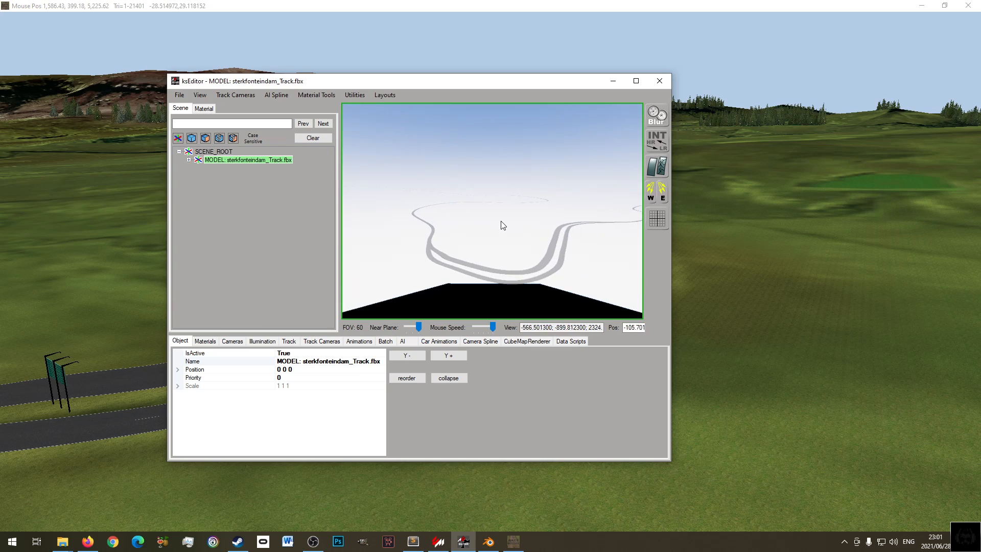
left_click(457, 310)
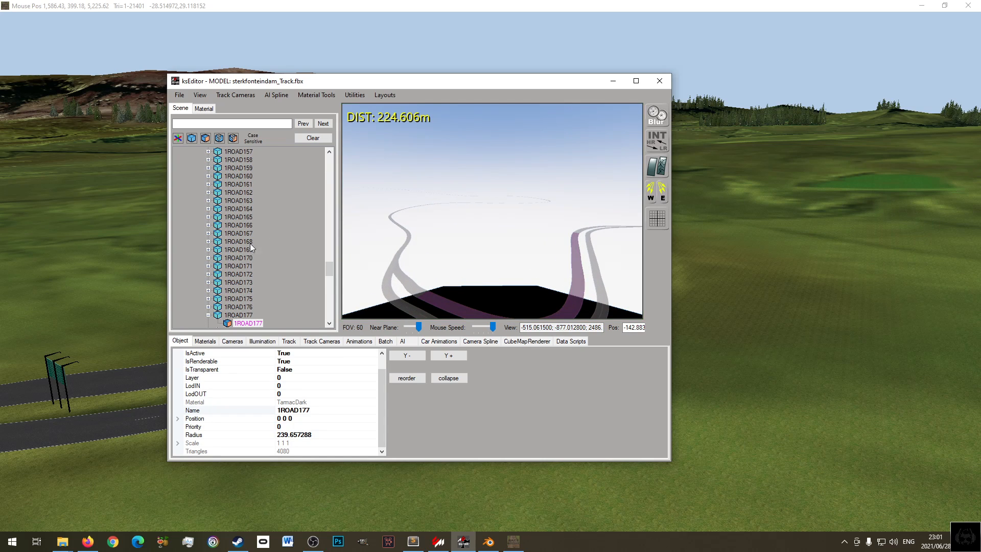
left_click(308, 411)
left_click_drag(285, 411, 321, 407)
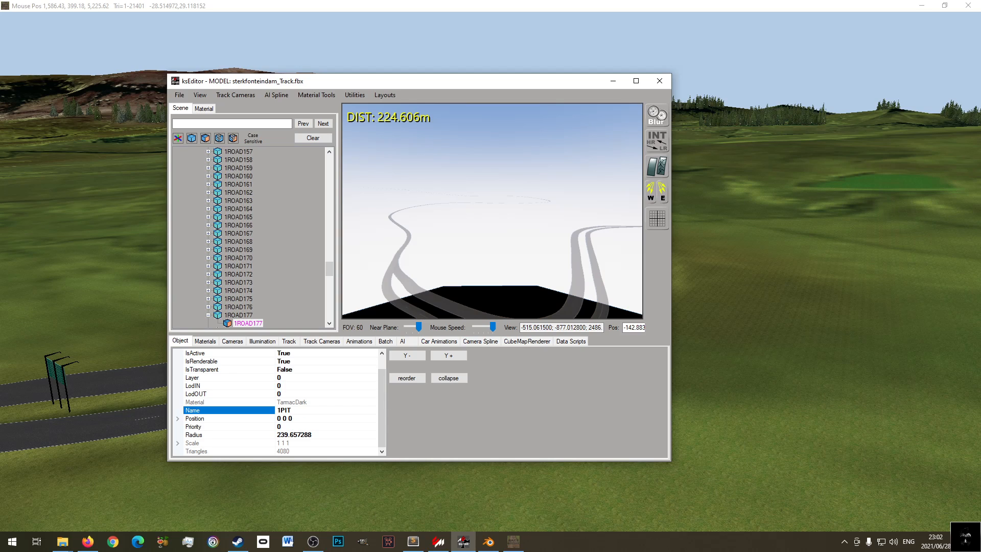
- Save the track model as sterkfonteindam_Track.kn5, replacing the existing file
left_click(183, 89)
mouse_move(240, 144)
left_click(308, 170)
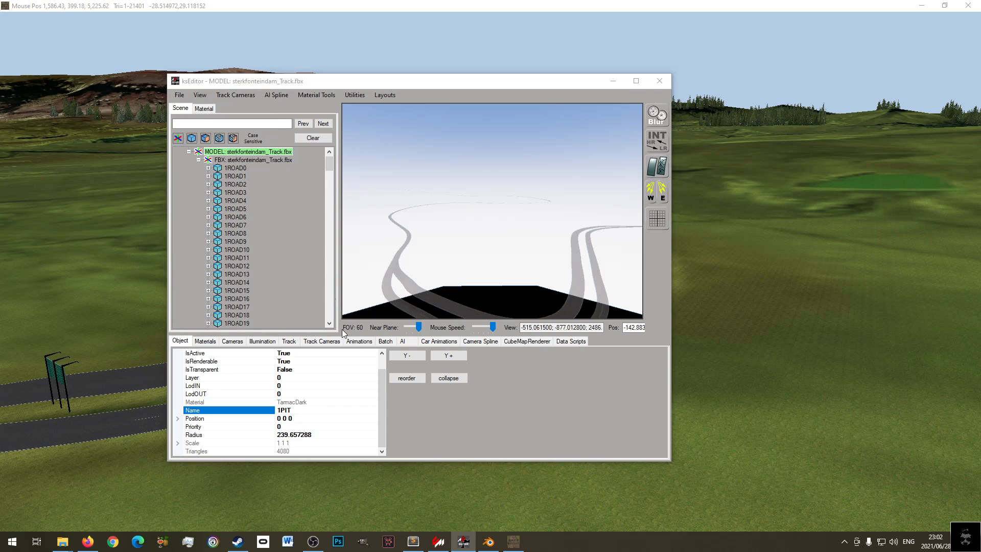
double_click(332, 367)
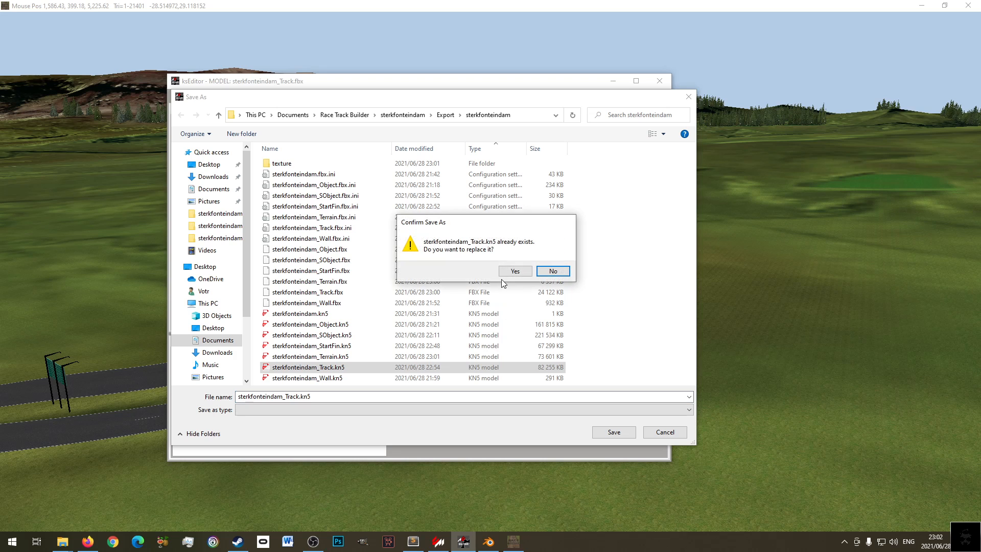
left_click(504, 274)
left_click(588, 309)
- Copy sterkfonteindam_Terrain.kn5 and sterkfonteindam_Track.kn5 from the sterkfonteindam export folder in File Explorer
mouse_move(62, 542)
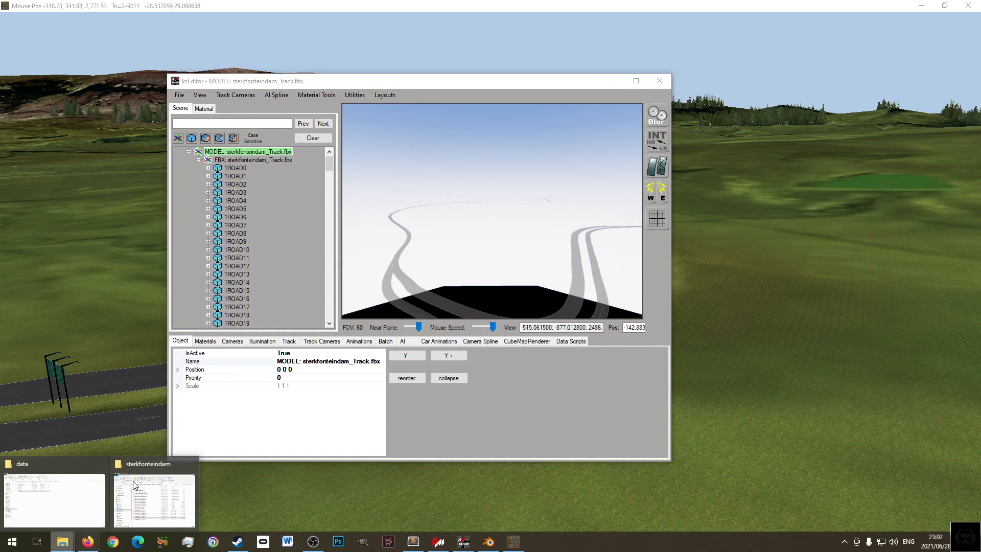
left_click(131, 485)
left_click(343, 403, "ctrl")
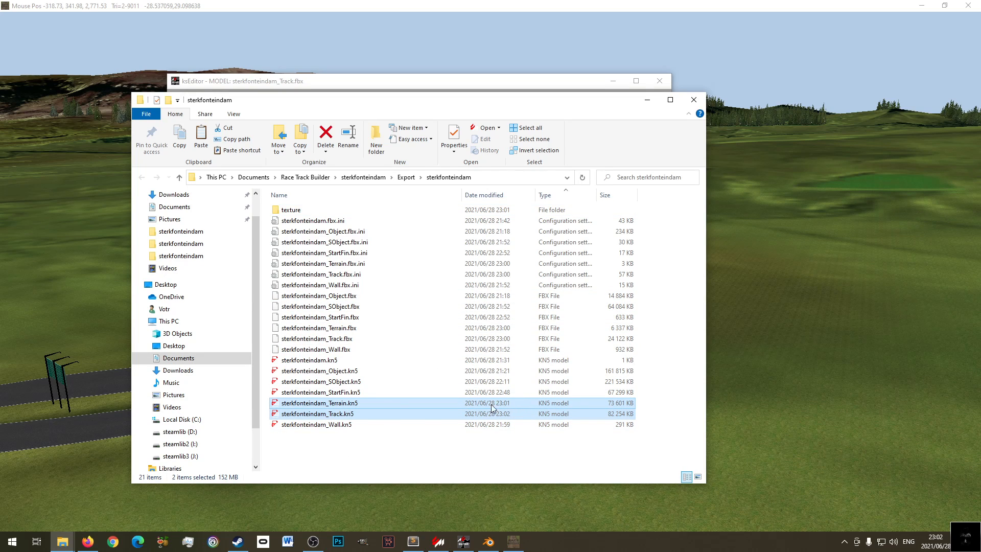
right_click(403, 405)
left_click(439, 346)
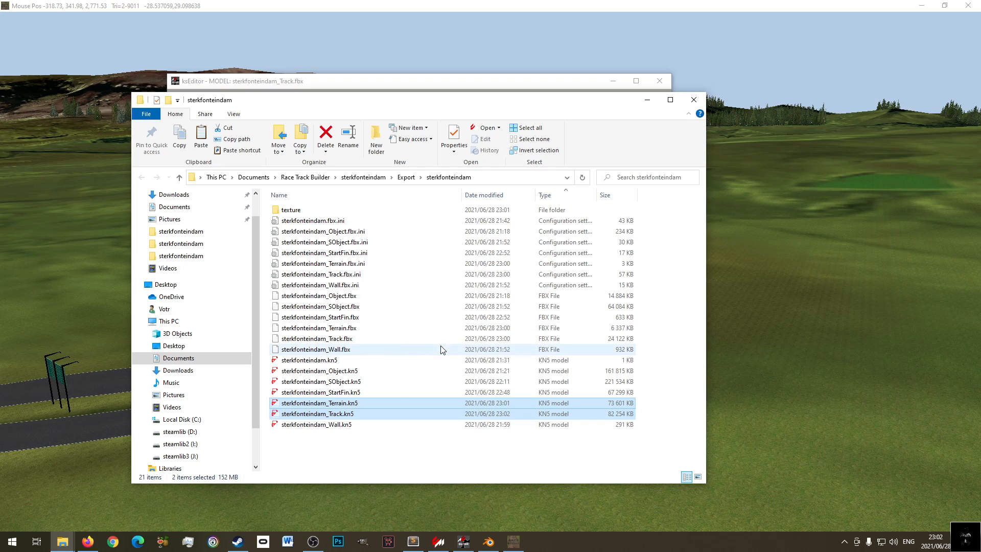
- Paste the copied terrain and track KN5 files into Assetto Corsa's content\tracks\sterkfonteindam folder, replacing the existing files
left_click(67, 541)
left_click(66, 508)
right_click(292, 259)
left_click(221, 235)
key("alt+Left")
key("alt+Left")
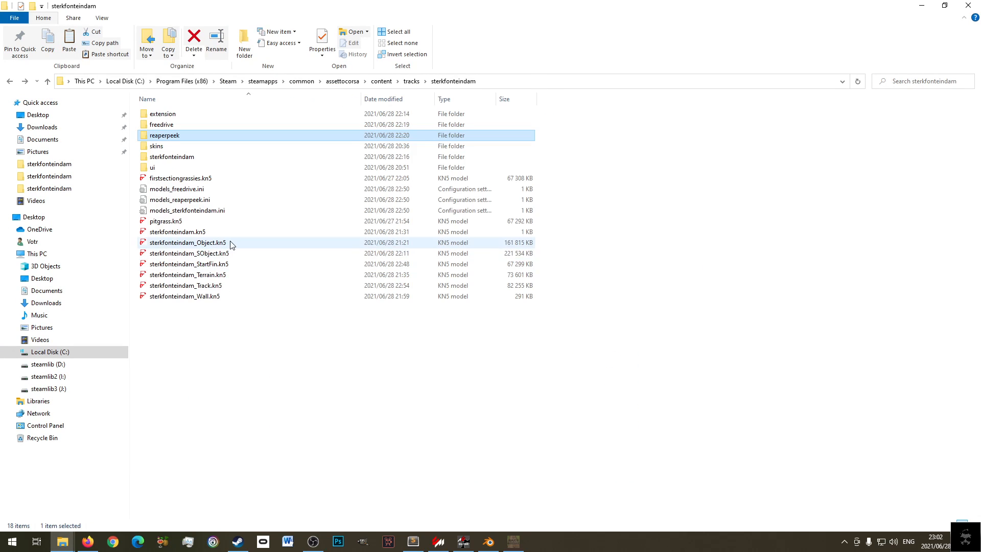
right_click(211, 248)
left_click(258, 334)
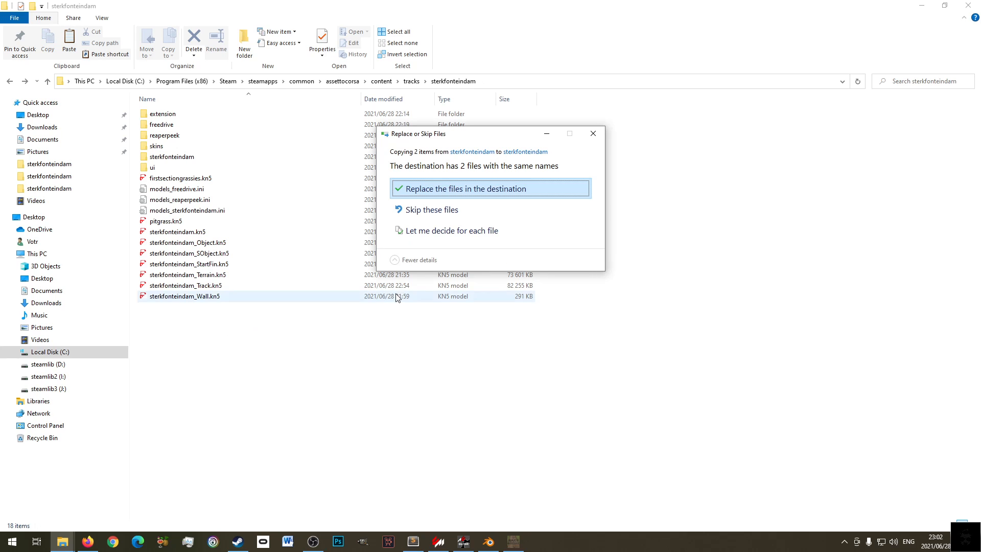
left_click(441, 193)
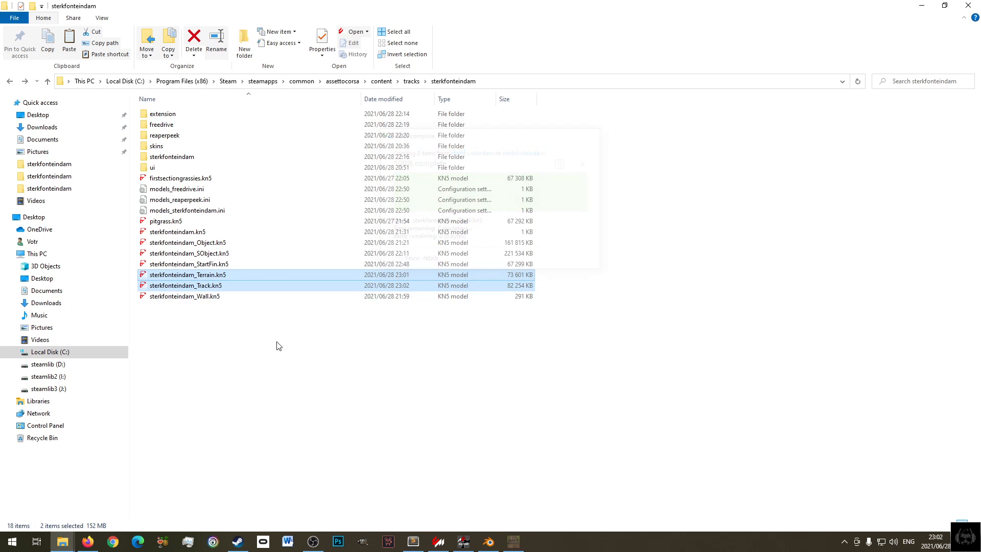
- Switch to Content Manager, test the Sterkfonteindam pits in a practice session with the Ferrari F2004, and exit the session
left_click(443, 544)
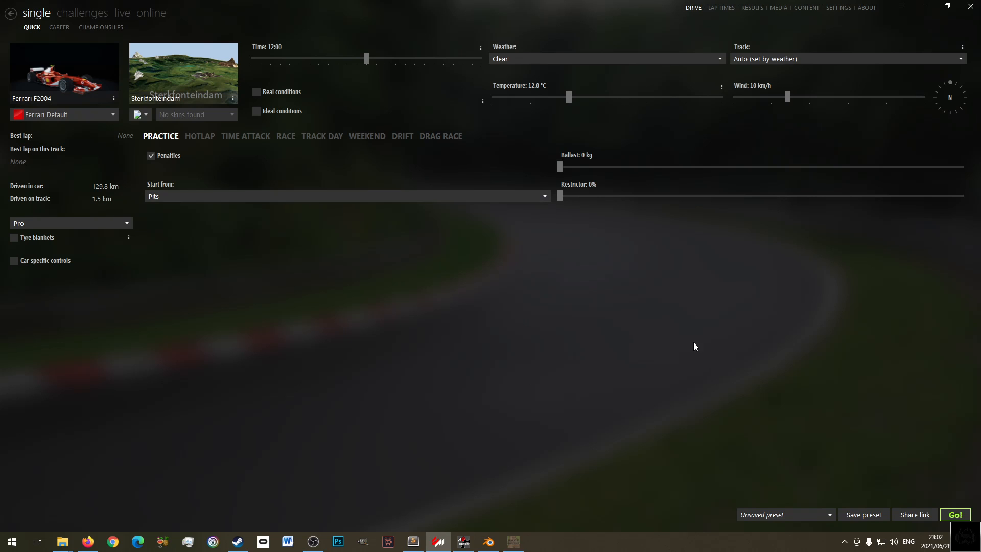
left_click(955, 514)
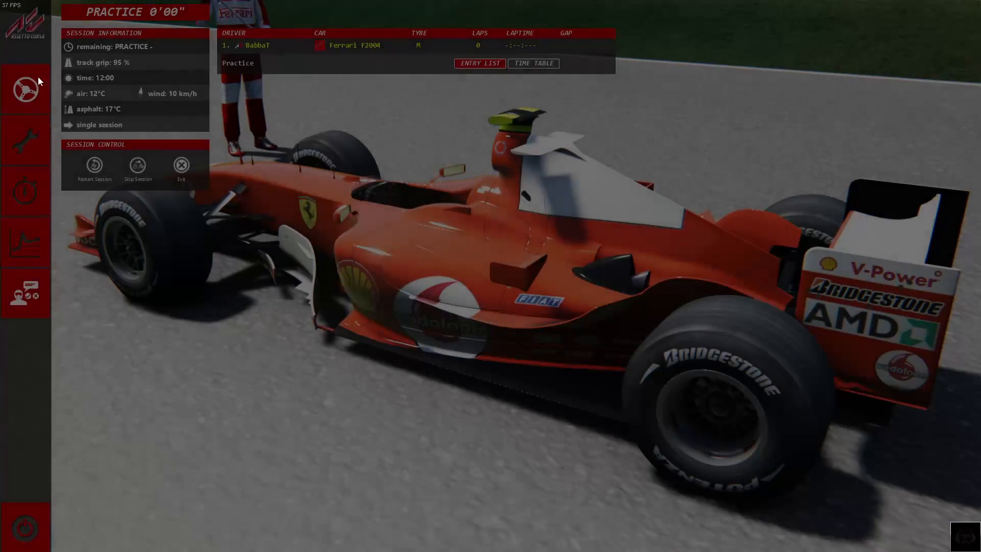
left_click(31, 88)
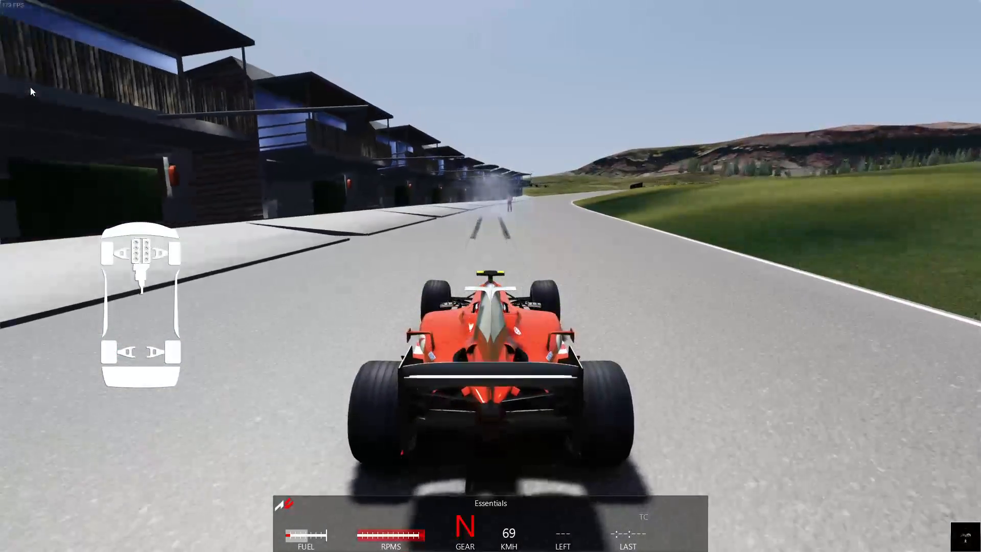
key("Escape")
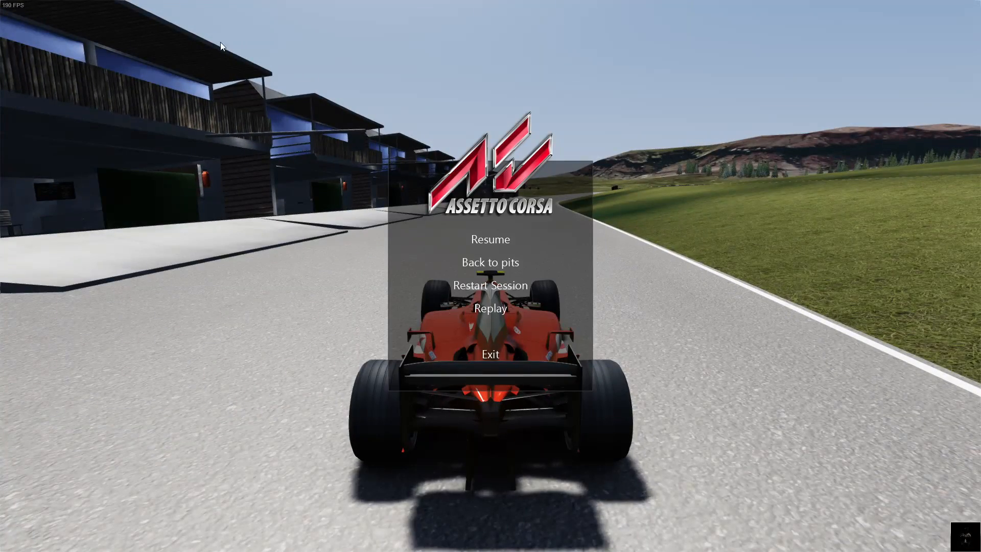
left_click(483, 356)
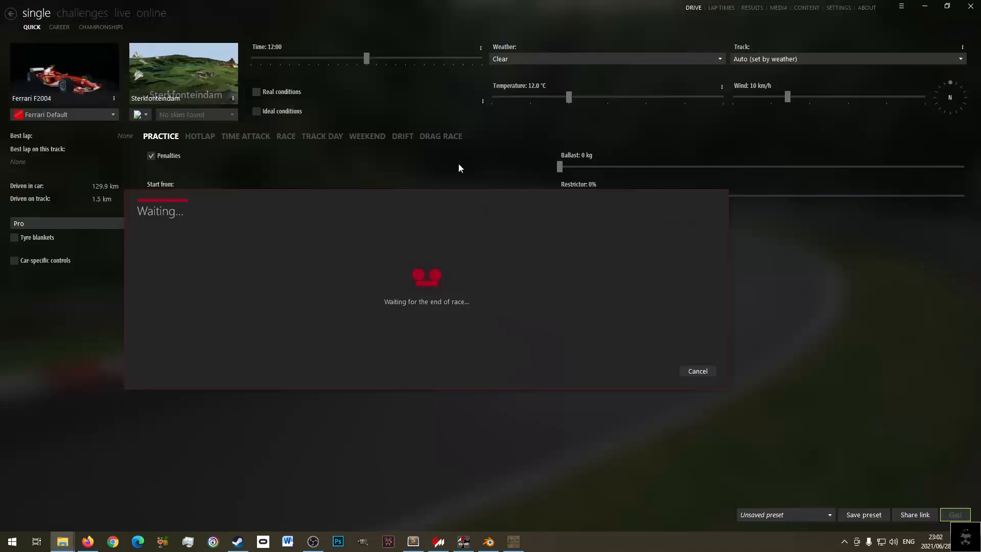
left_click(700, 370)
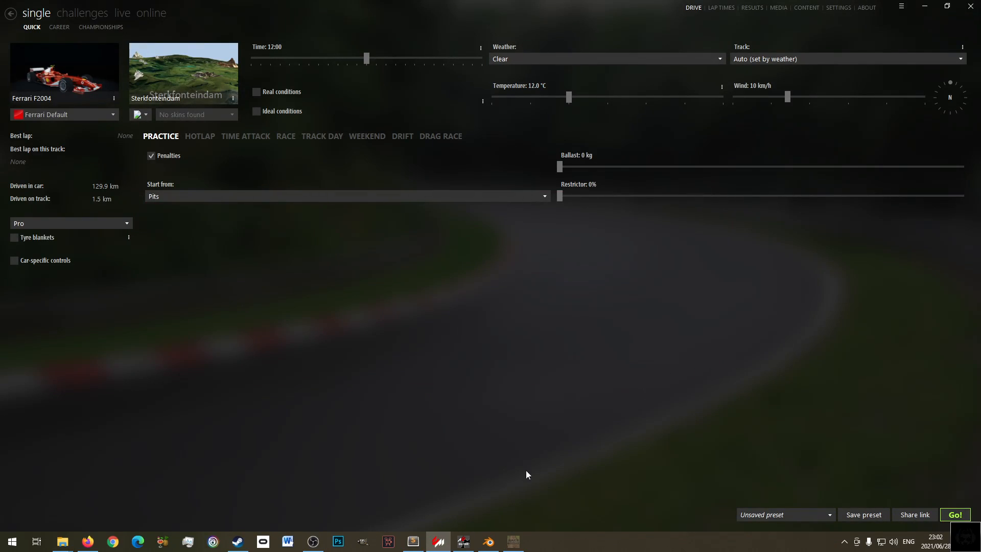
- Switch to Race Track Builder and examine the pit garages and pit box positions along the pit lane
left_click(519, 548)
middle_click_drag(429, 419, 664, 275)
right_click_drag(664, 275, 297, 170)
middle_click_drag(416, 228, 577, 241)
right_click_drag(240, 236, 583, 271)
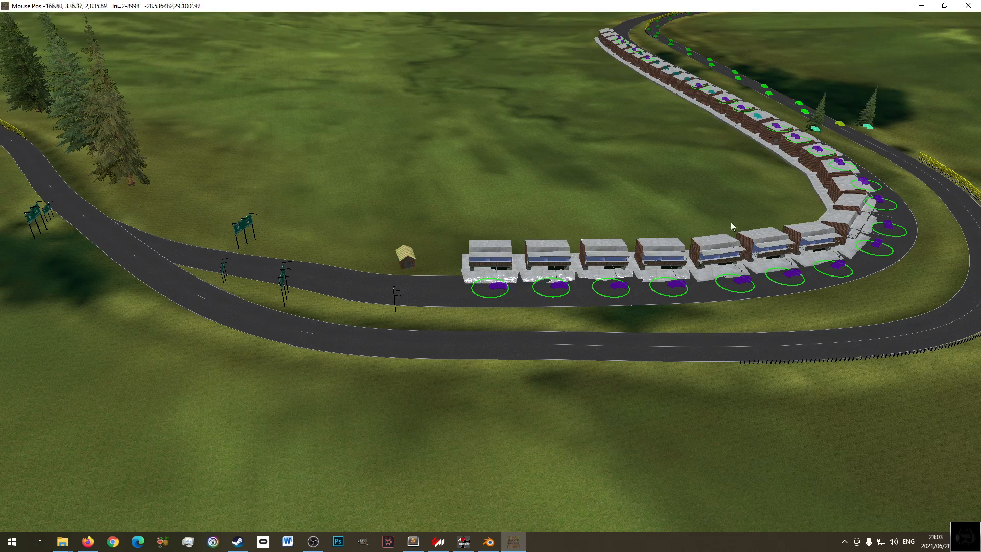
right_click_drag(731, 222, 390, 316)
right_click_drag(503, 202, 464, 311)
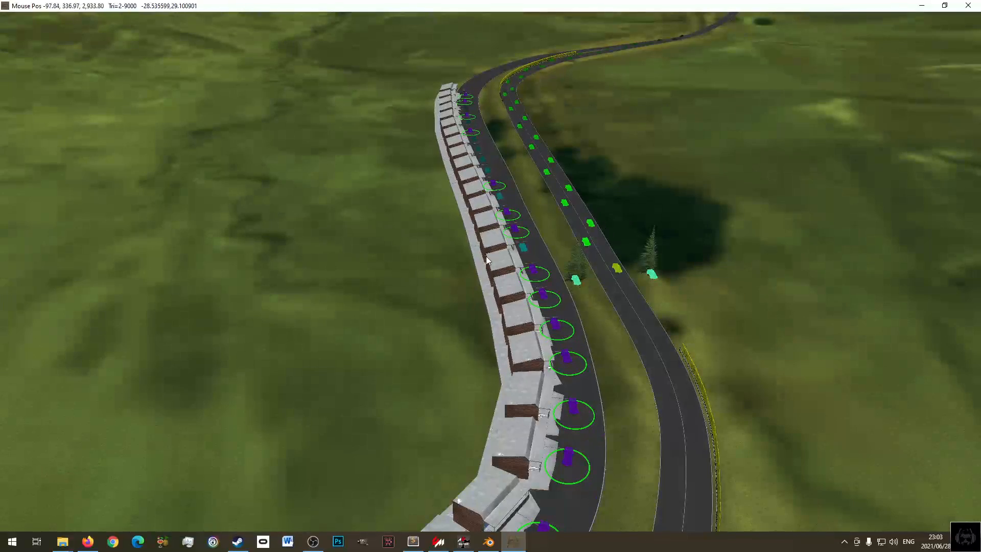
right_click_drag(474, 227, 344, 210)
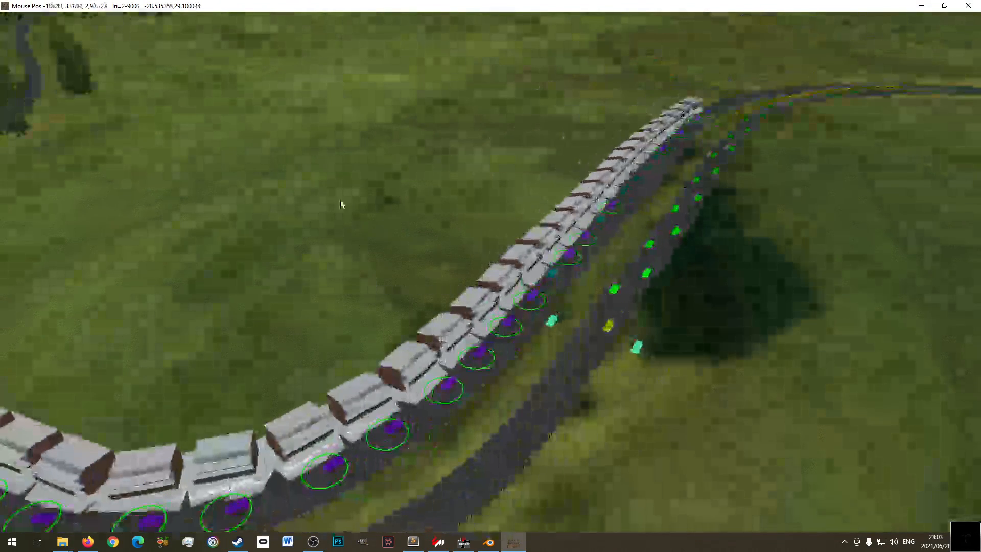
- Export only the start/finish component as a separate file, leaving terrain and tracks out of the export
left_click(13, 17)
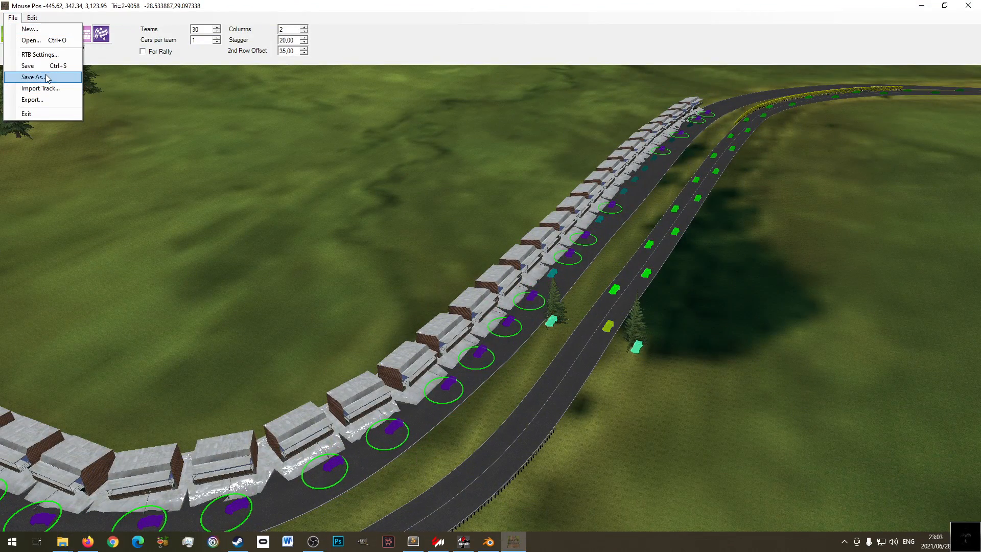
left_click(44, 103)
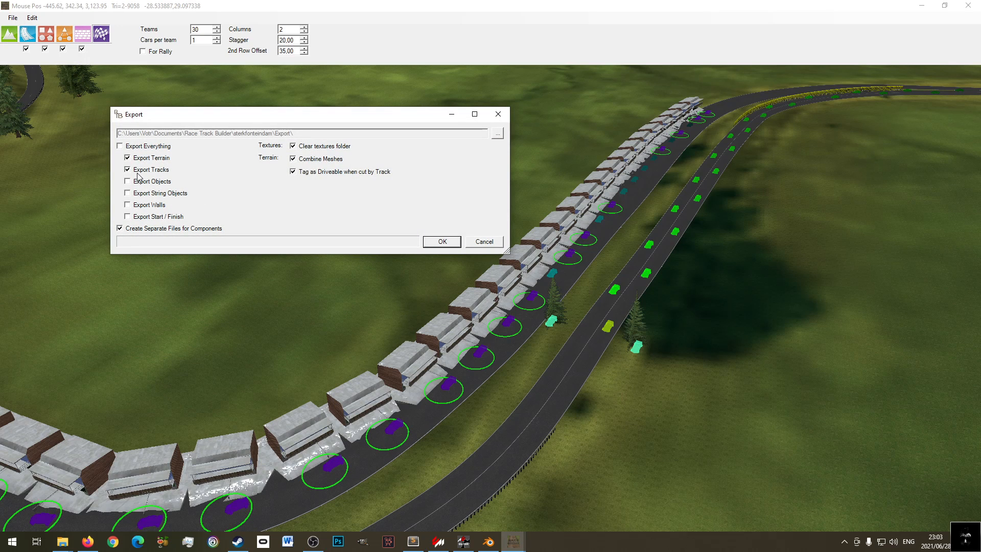
left_click(143, 169)
left_click(143, 158)
left_click(432, 243)
- Restart ksEditor and load sterkfonteindam_StartFin.fbx from the export folder
left_click(462, 543)
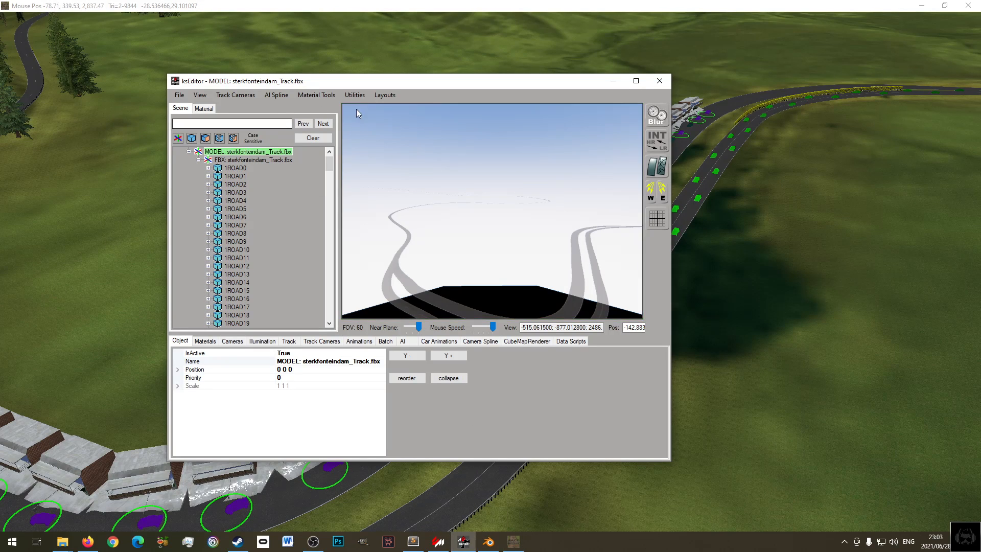
left_click(658, 82)
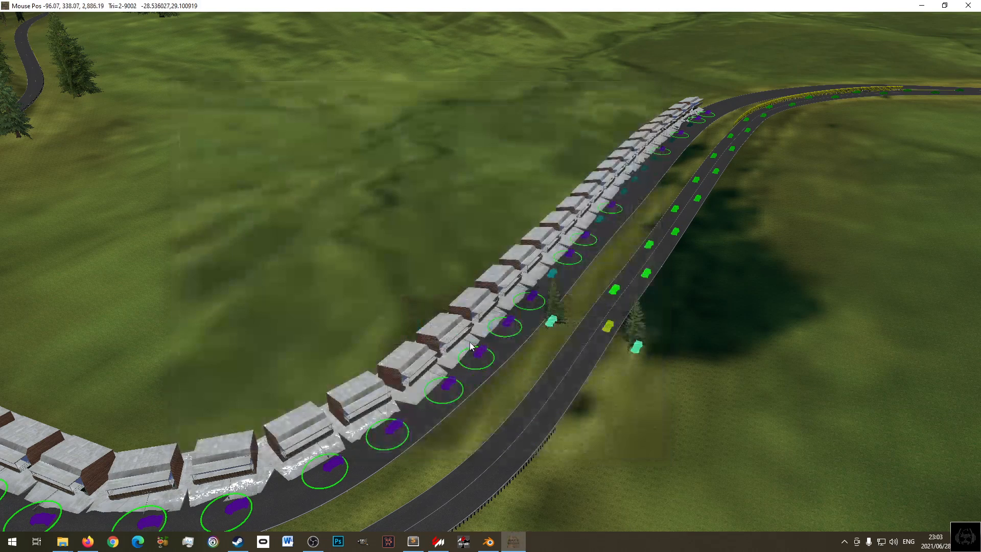
left_click(463, 543)
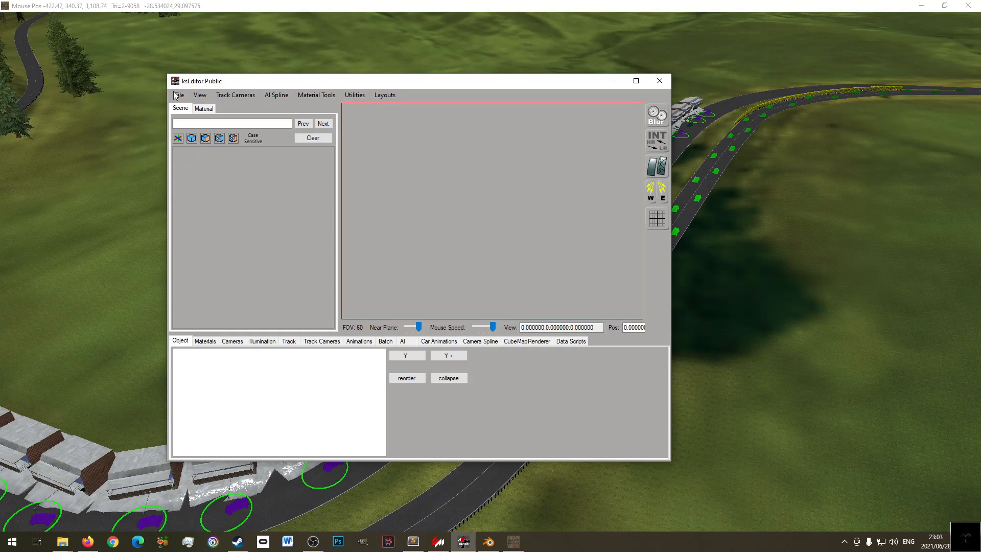
left_click(178, 95)
left_click(205, 122)
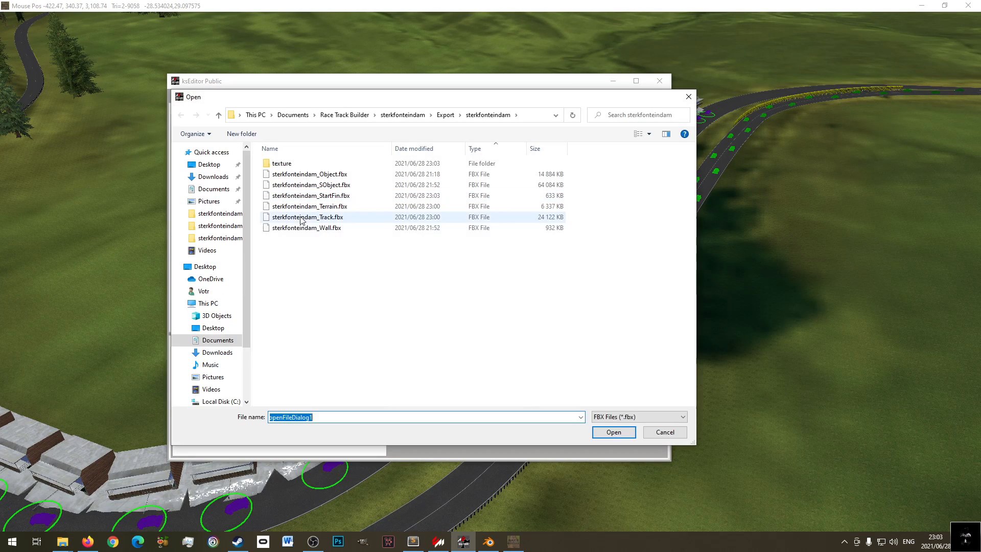
double_click(317, 195)
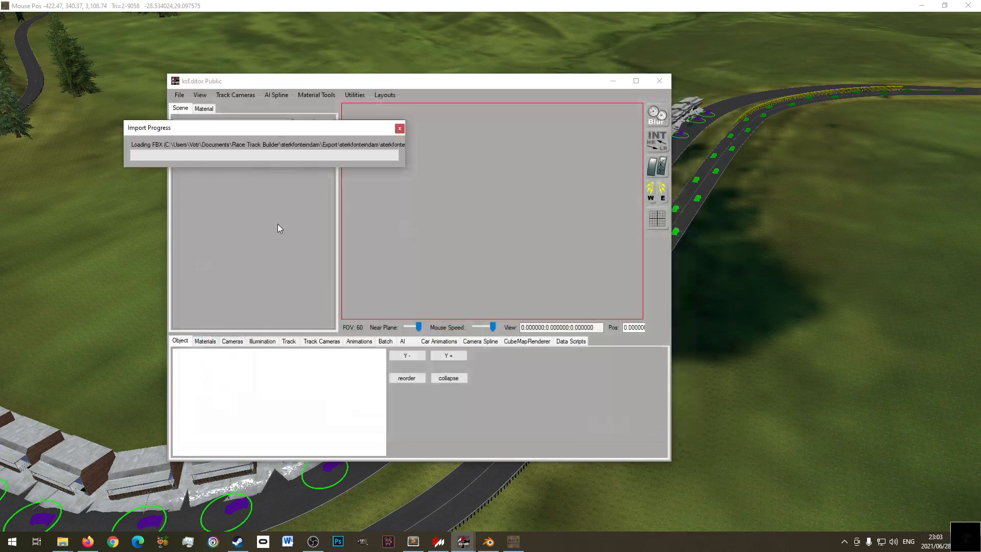
- Save the start/finish model as sterkfonteindam_StartFin.kn5, replacing the existing file, and close ksEditor
left_click(180, 95)
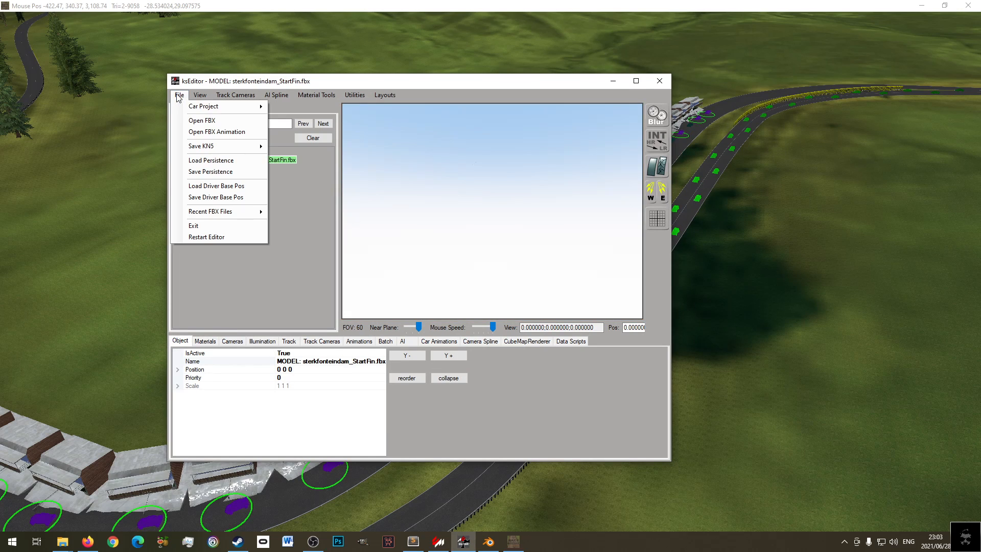
mouse_move(218, 148)
left_click(326, 168)
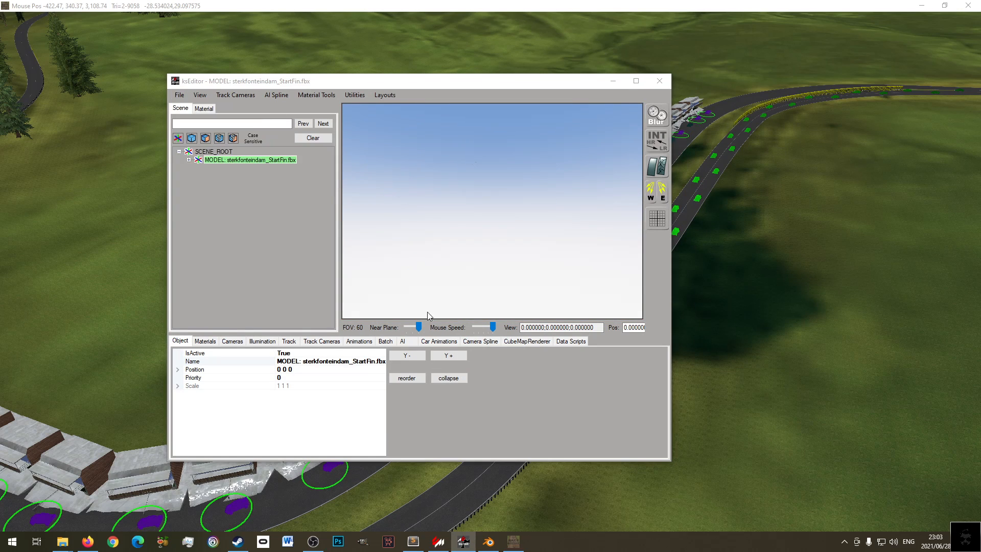
double_click(327, 346)
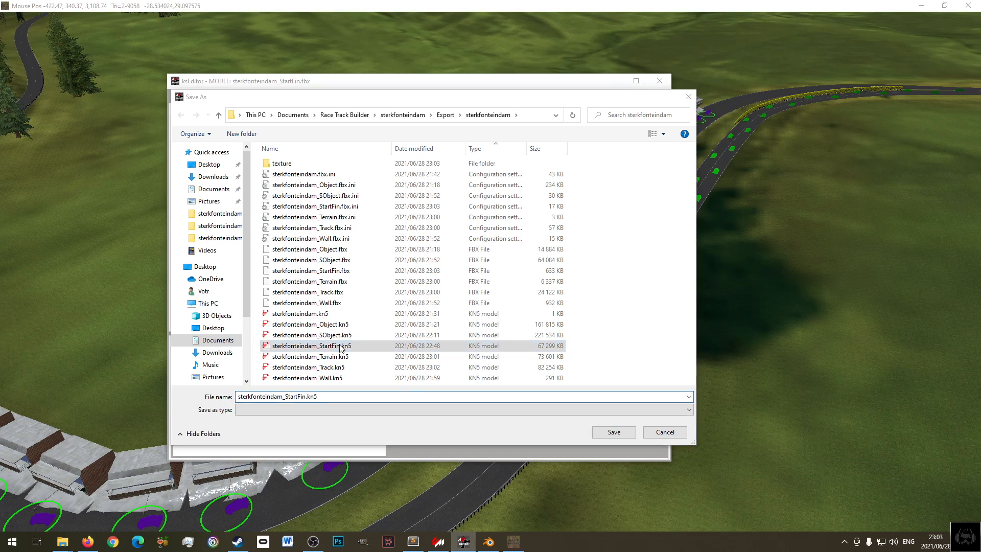
left_click(519, 271)
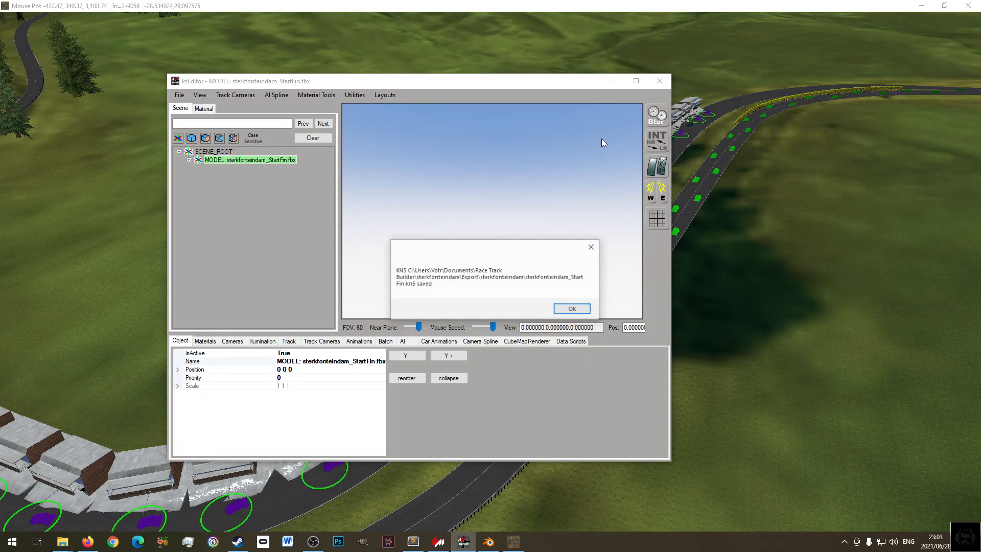
left_click(572, 308)
left_click(659, 80)
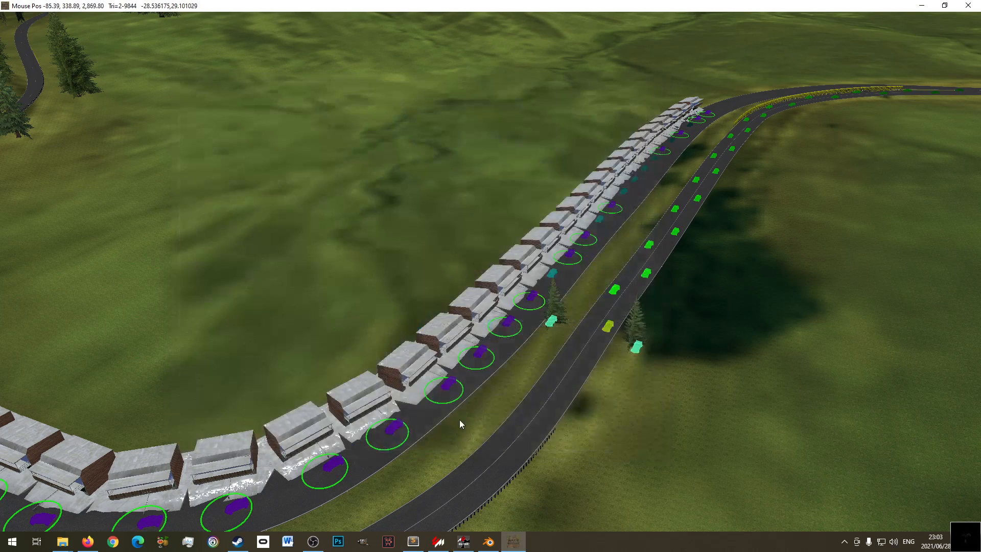
- Copy sterkfonteindam_StartFin.kn5 from the export folder into Assetto Corsa's sterkfonteindam track folder, replacing the existing file
mouse_move(76, 539)
left_click(165, 499)
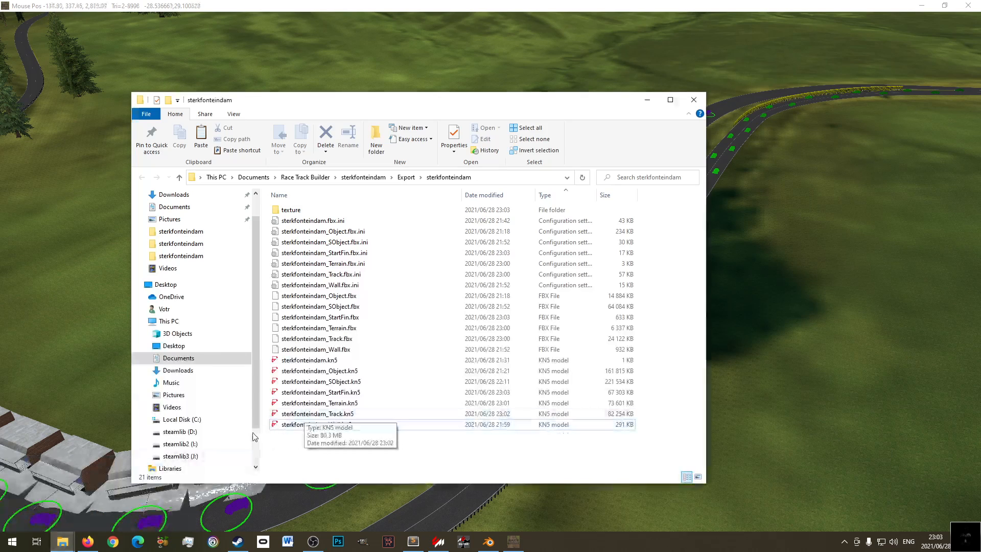
left_click(356, 394)
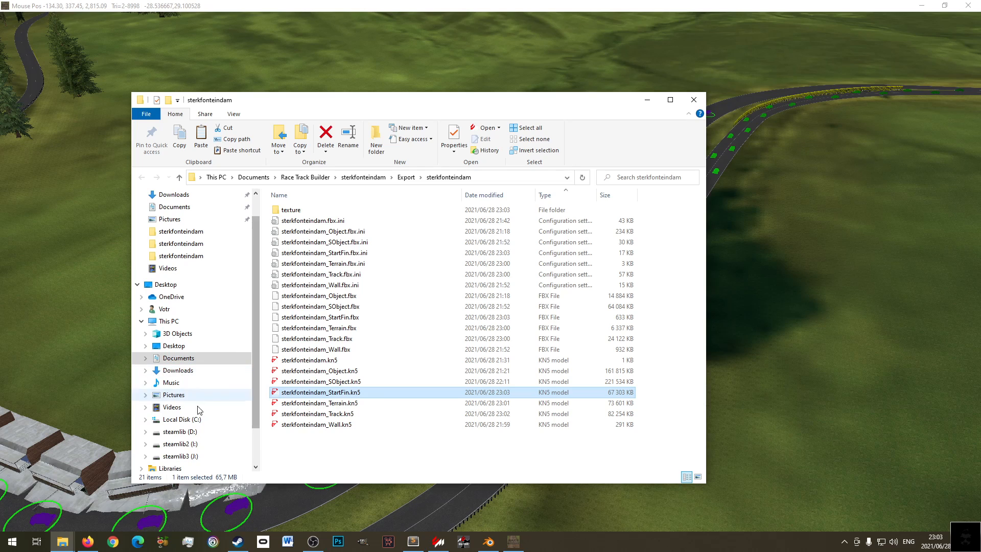
left_click(63, 546)
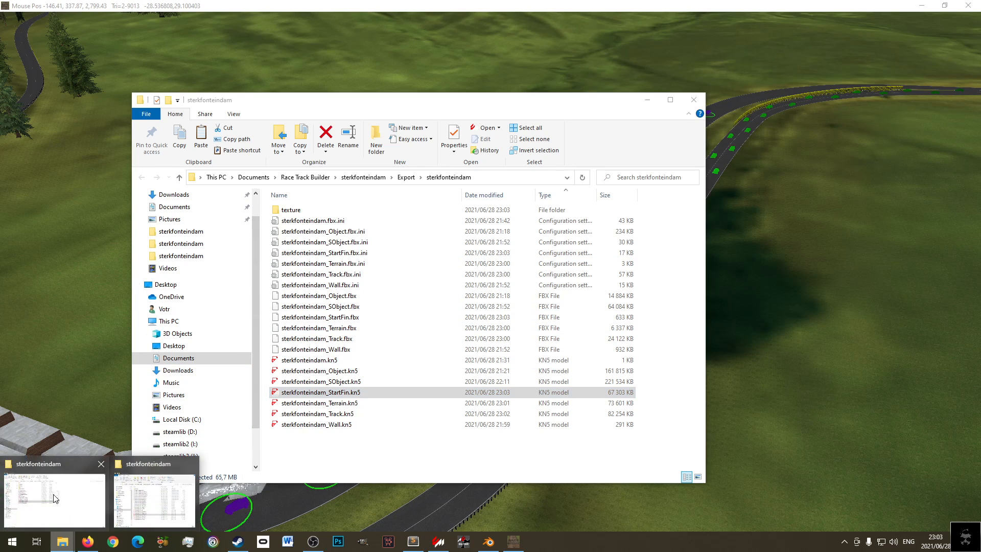
left_click(51, 498)
right_click(228, 395)
left_click(254, 319)
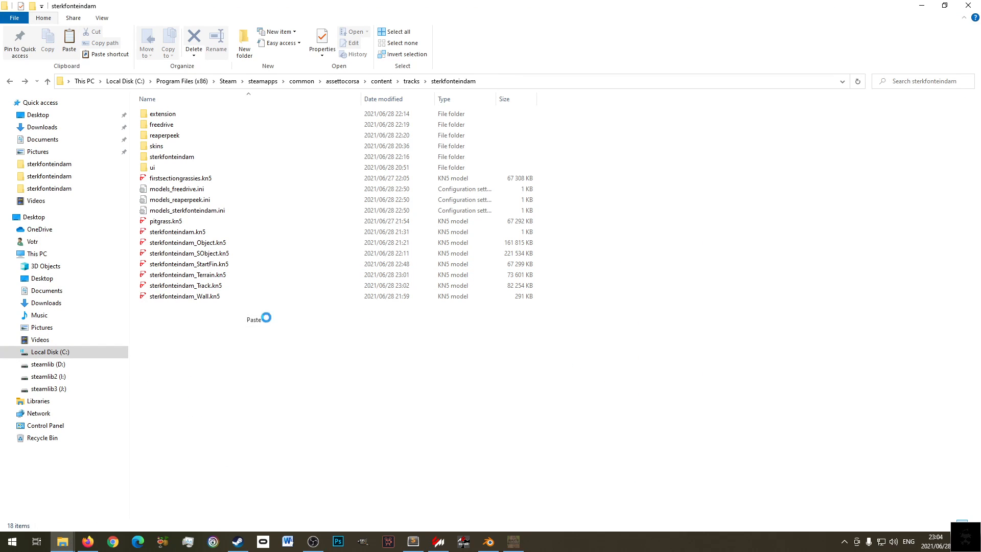
left_click(491, 198)
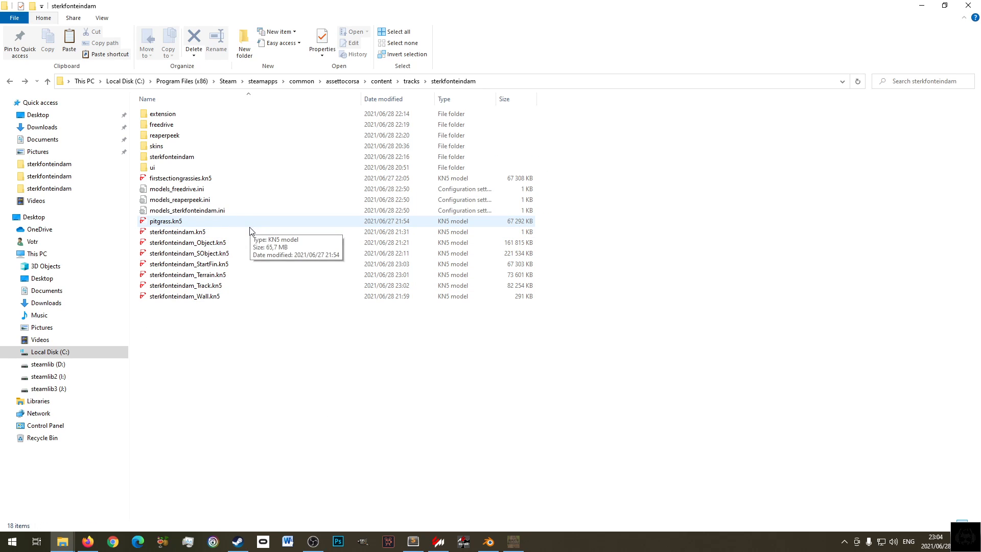
- Review the KN5 files and layout subfolders in the game's sterkfonteindam track folder, including the contents of ui\sterkfonteindam
left_click(255, 253)
left_click(249, 264)
left_click(245, 285)
left_click(246, 296)
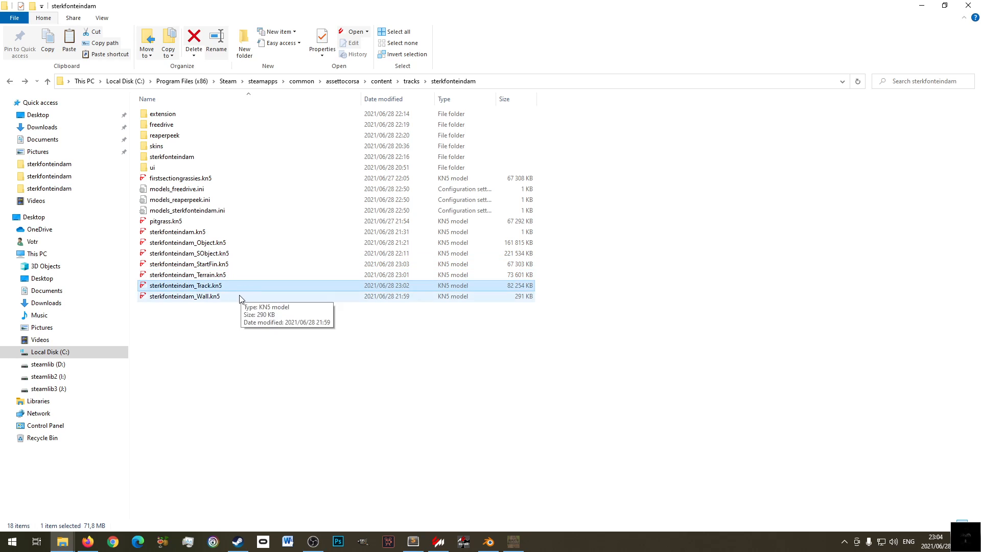
left_click(214, 179)
left_click(207, 170)
double_click(207, 171)
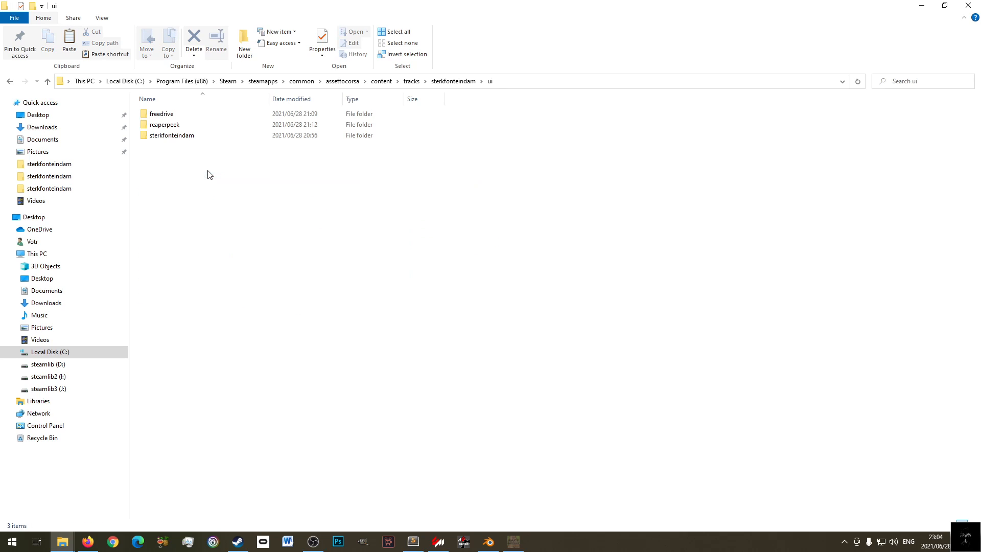
double_click(193, 136)
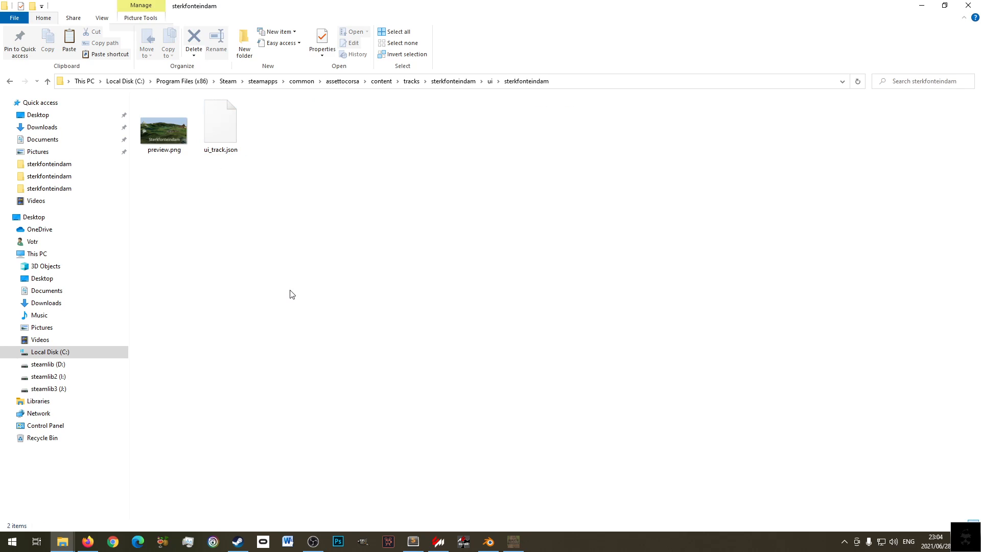
key("BackSpace")
key("BackSpace")
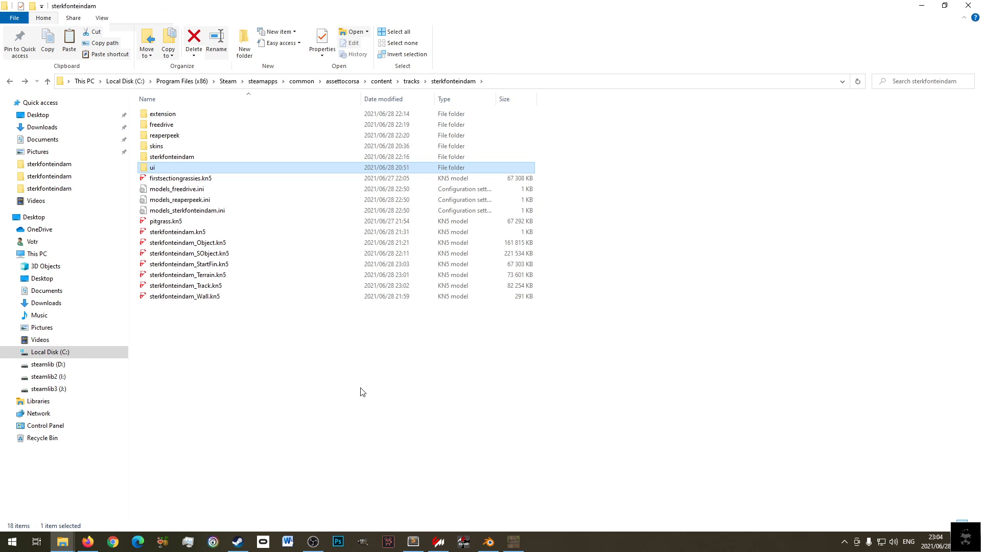
left_click(183, 149)
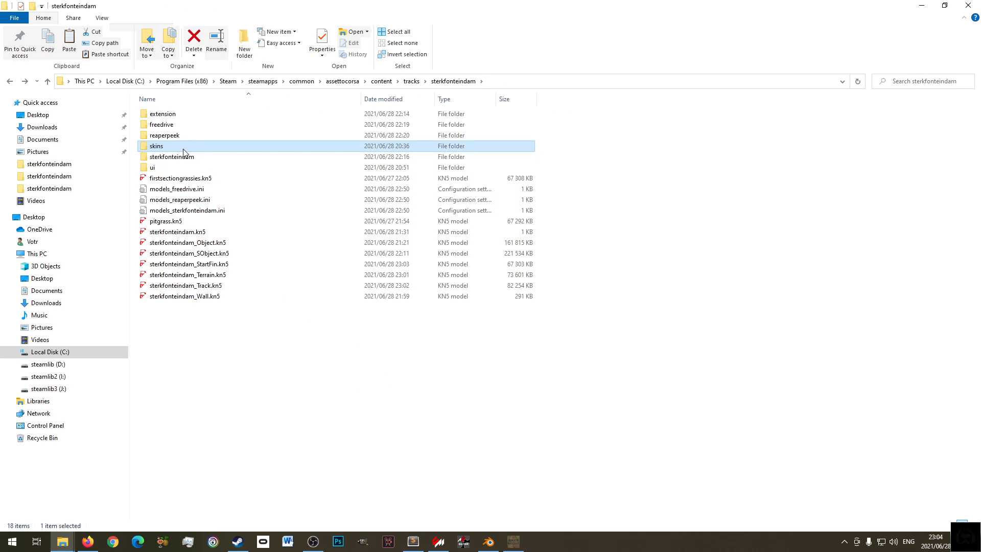
left_click(182, 137)
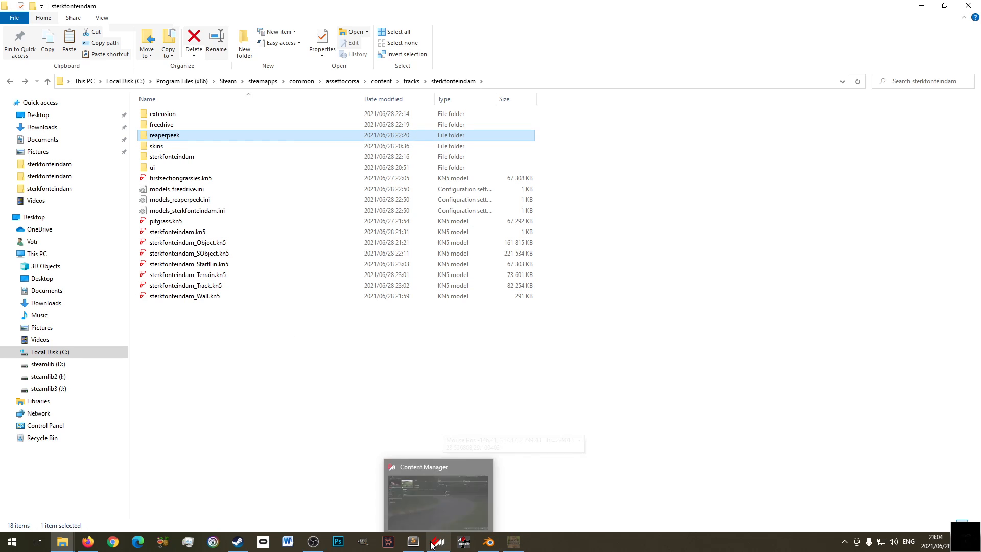
- In Sublime Text, replace the tag in the sterkfonteindam layout's ui_track.json with anti-clockwise and save the file
left_click(412, 542)
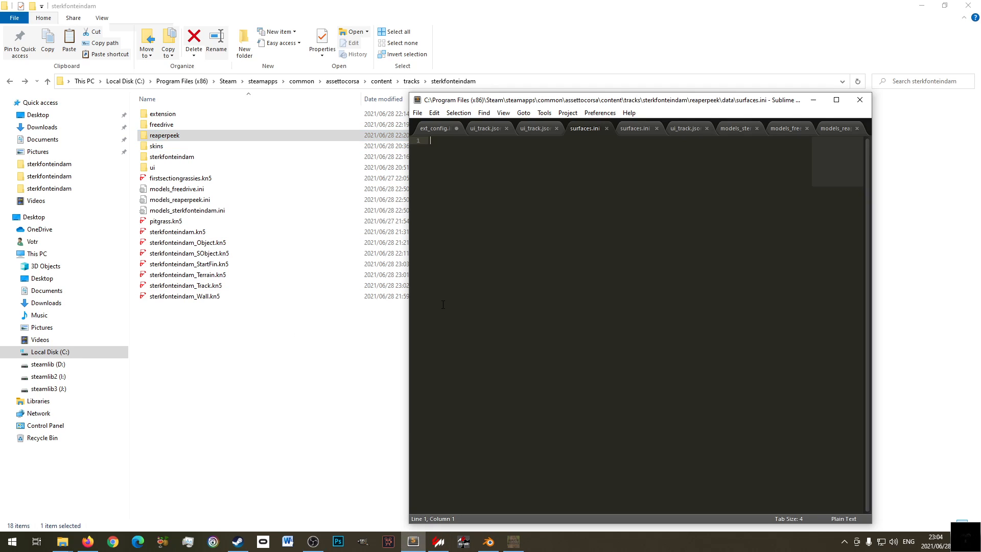
left_click(442, 128)
left_click(482, 129)
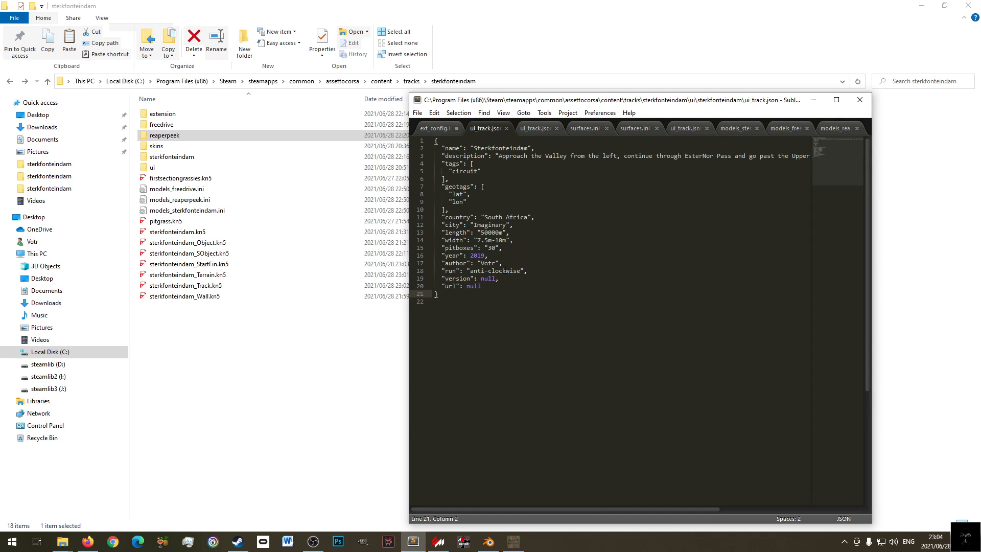
double_click(464, 172)
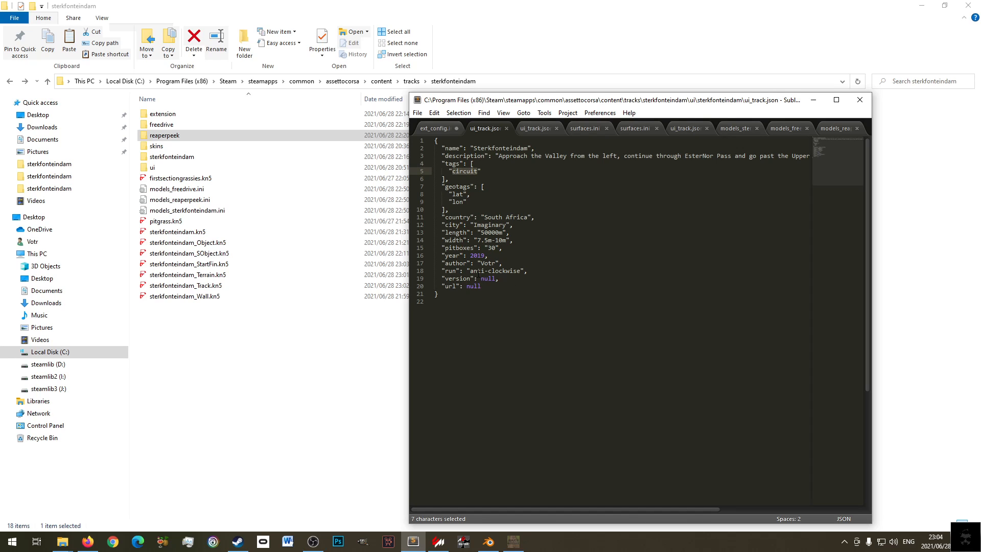
left_click_drag(470, 271, 520, 270)
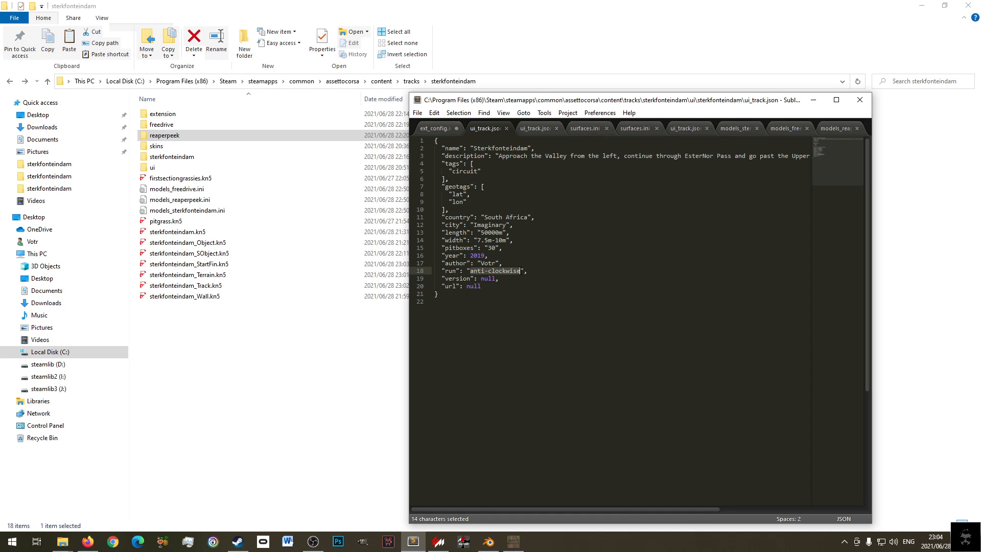
key("ctrl+c")
double_click(463, 171)
key("ctrl+v")
key("ctrl+s")
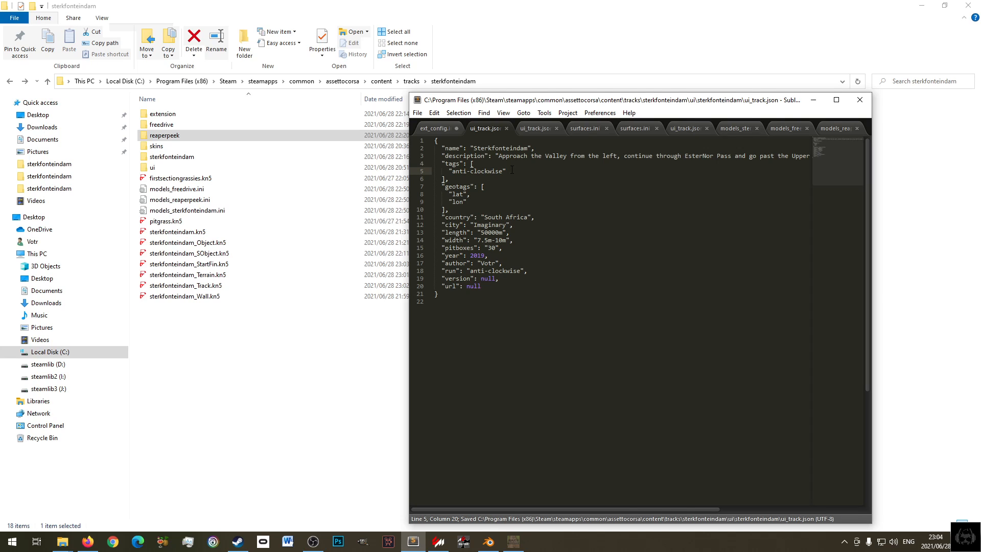
- Replace the tag in the freedrive layout's ui_track.json with its run value, anti-clockwise
left_click(529, 128)
left_click(495, 270)
left_click_drag(470, 271, 520, 271)
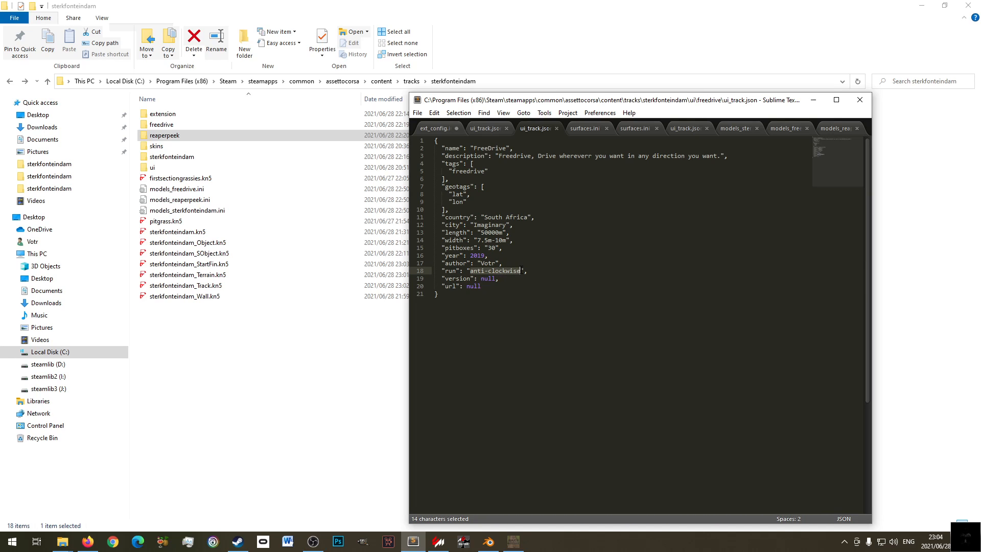
key("ctrl+c")
double_click(471, 172)
key("ctrl+v")
- Close both open surfaces.ini files and save the freedrive layout's ui_track.json
left_click(583, 129)
left_click(627, 129)
key("ctrl+w")
key("ctrl+w")
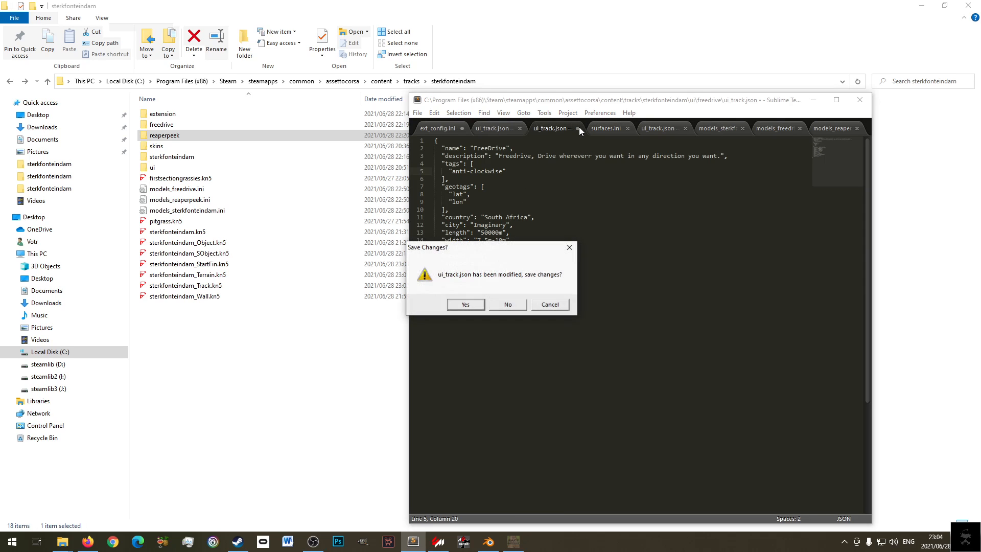
left_click(548, 305)
left_click(598, 130)
left_click(566, 130)
key("ctrl+s")
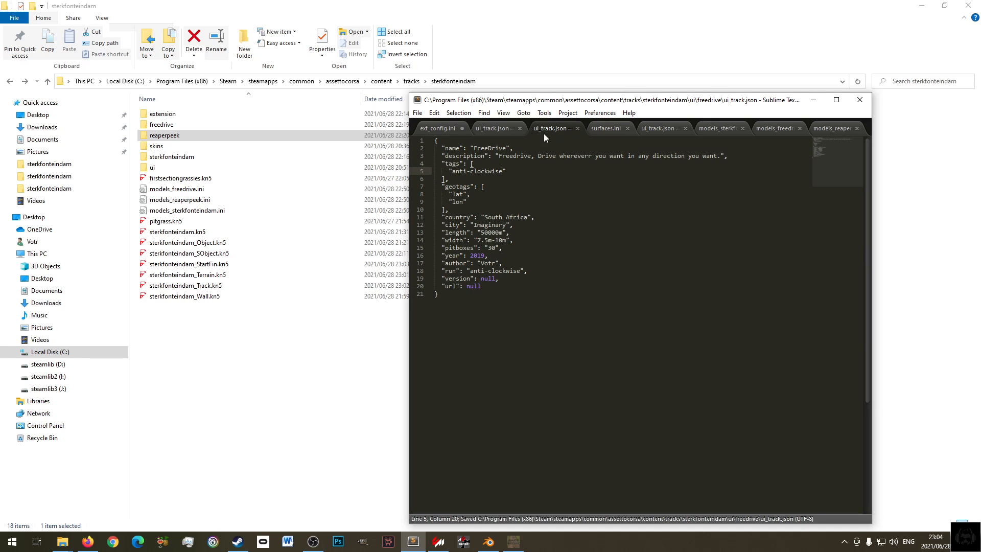
left_click(627, 128)
- Replace the tag in the reaperpeek layout's ui_track.json with clockwise and save the file
left_click(621, 126)
double_click(461, 172)
double_click(478, 271)
key("ctrl+c")
double_click(471, 170)
key("ctrl+v")
key("ctrl+s")
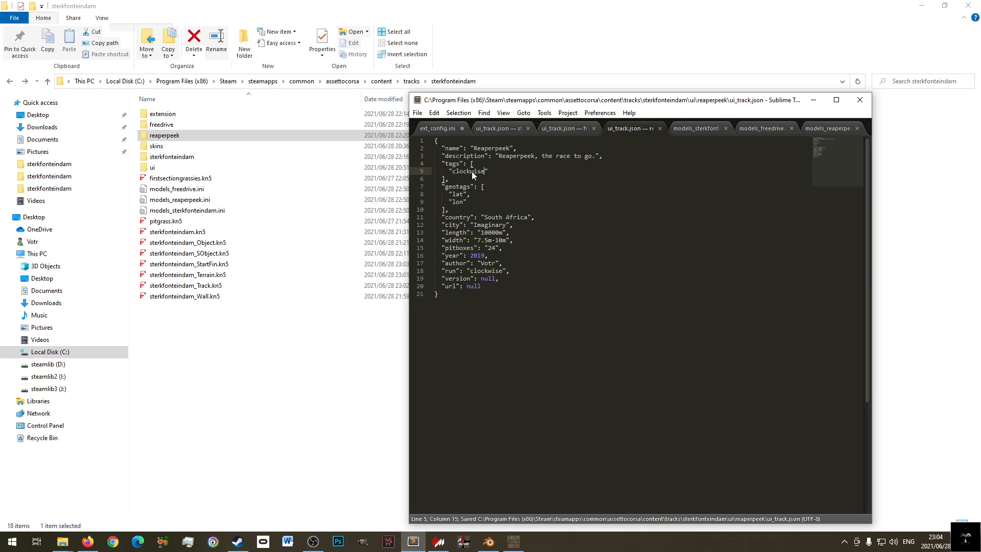
- Check and re-save models_sterkfonteindam.ini, models_freedrive.ini and models_reaperpeek.ini, and return to the track folder
left_click(694, 127)
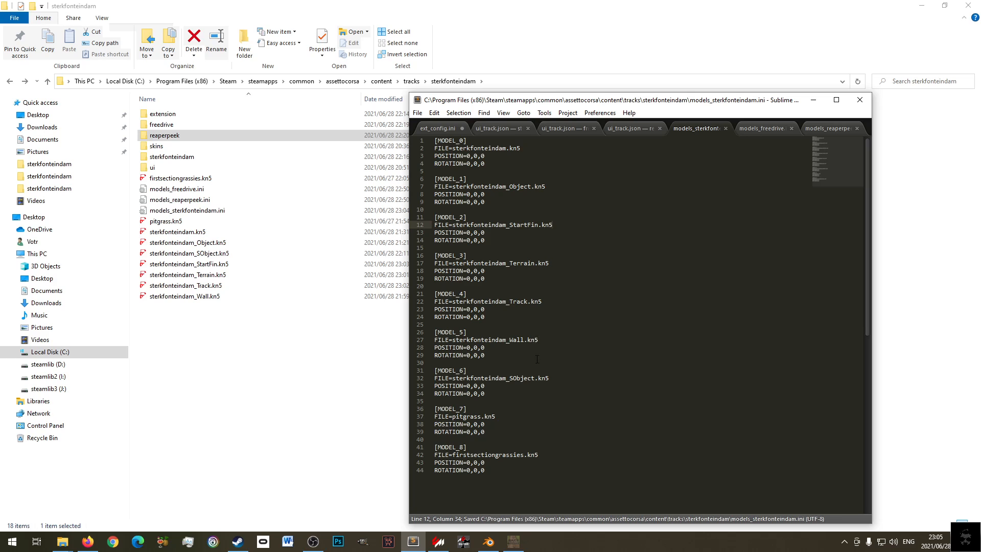
left_click(760, 127)
key("ctrl+s")
left_click(821, 131)
key("ctrl+s")
left_click(575, 247)
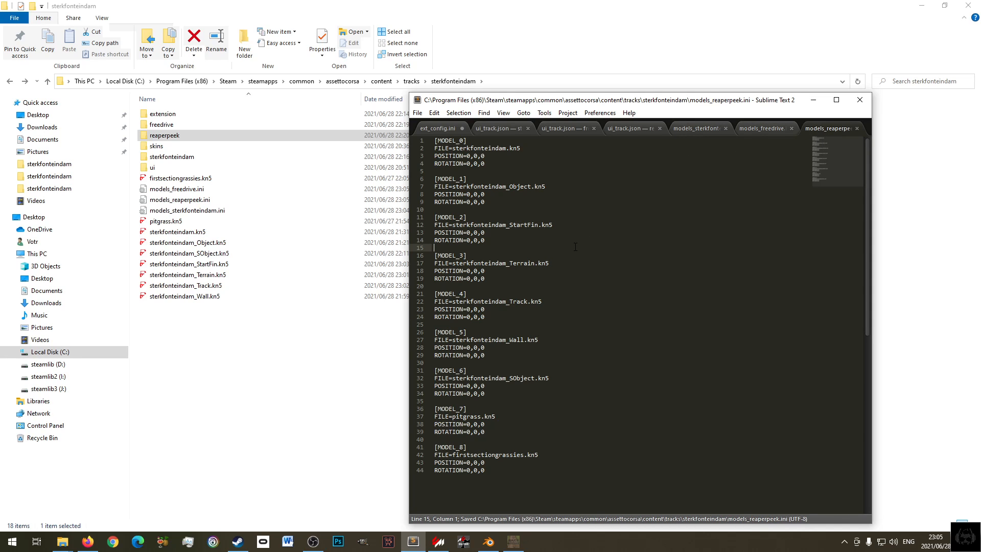
left_click(234, 383)
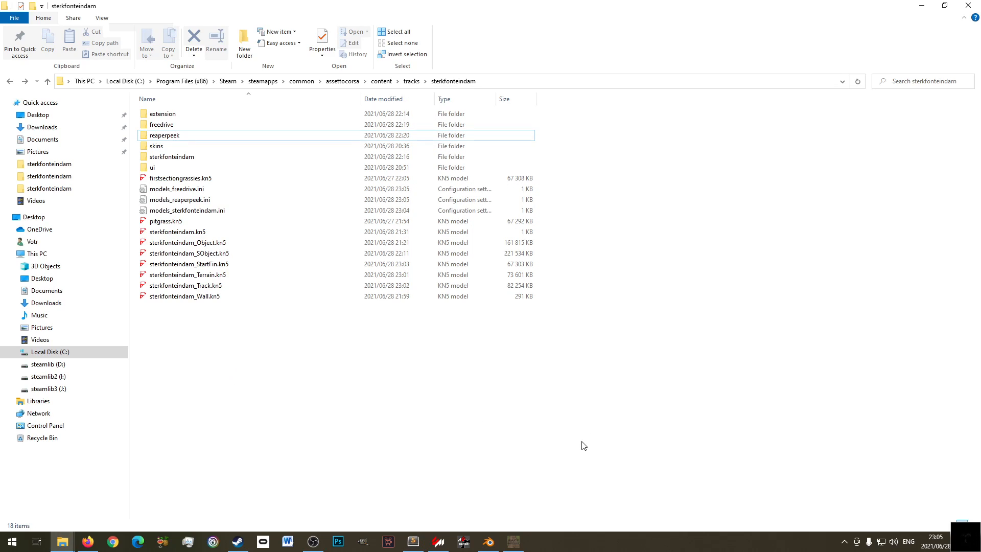
- Switch to Race Track Builder and reduce the number of pit teams to 10
left_click(513, 542)
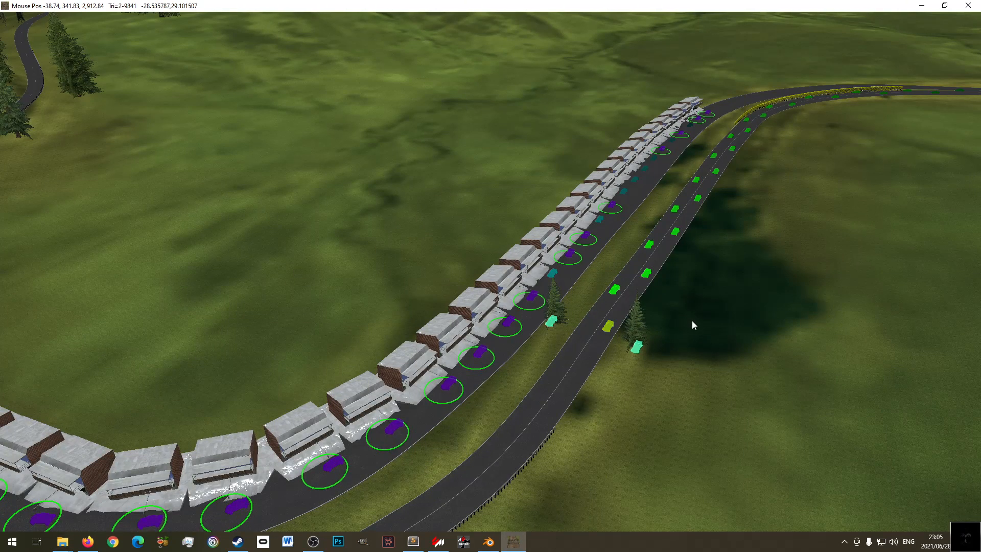
middle_click_drag(836, 376, 495, 274)
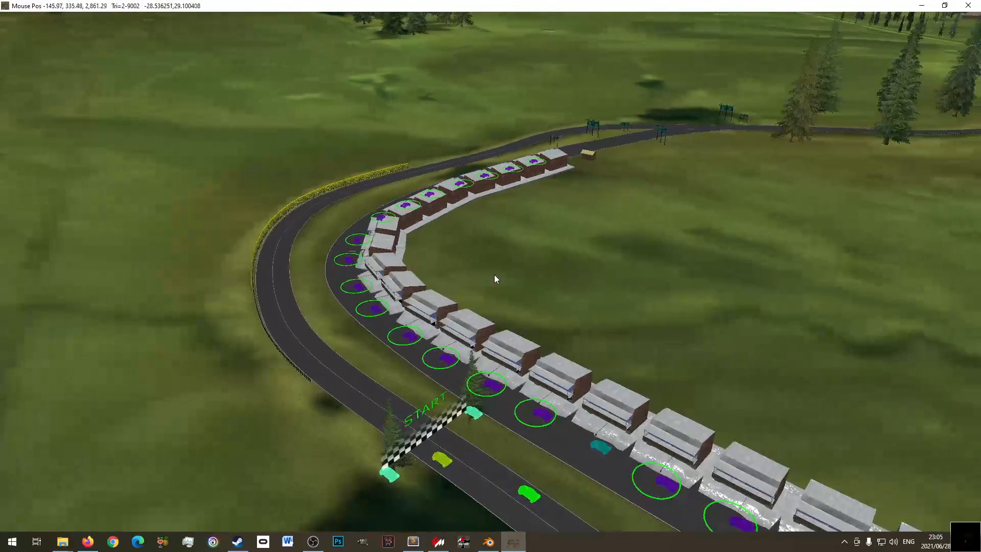
mouse_move(154, 41)
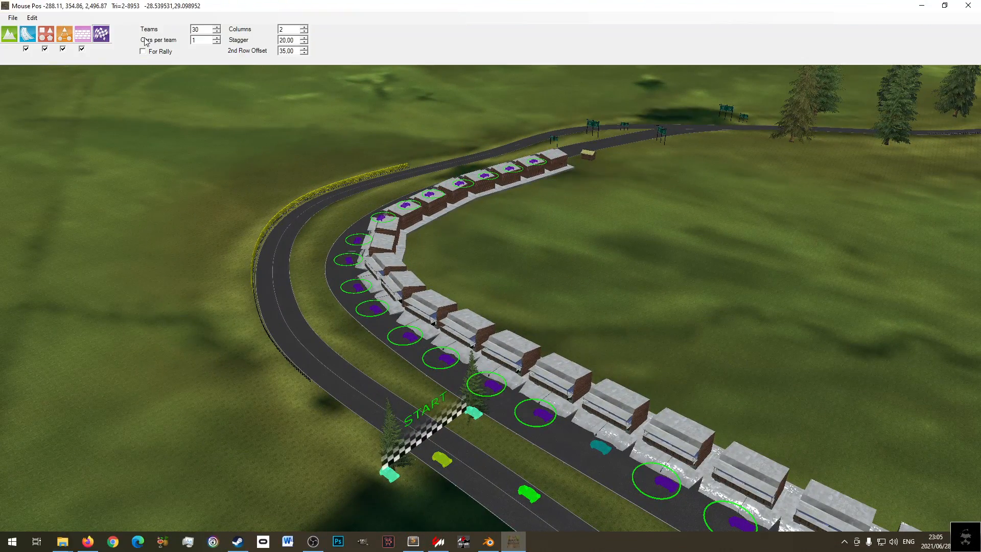
left_click(217, 31)
left_click(216, 31)
left_click(217, 31)
left_click(217, 34)
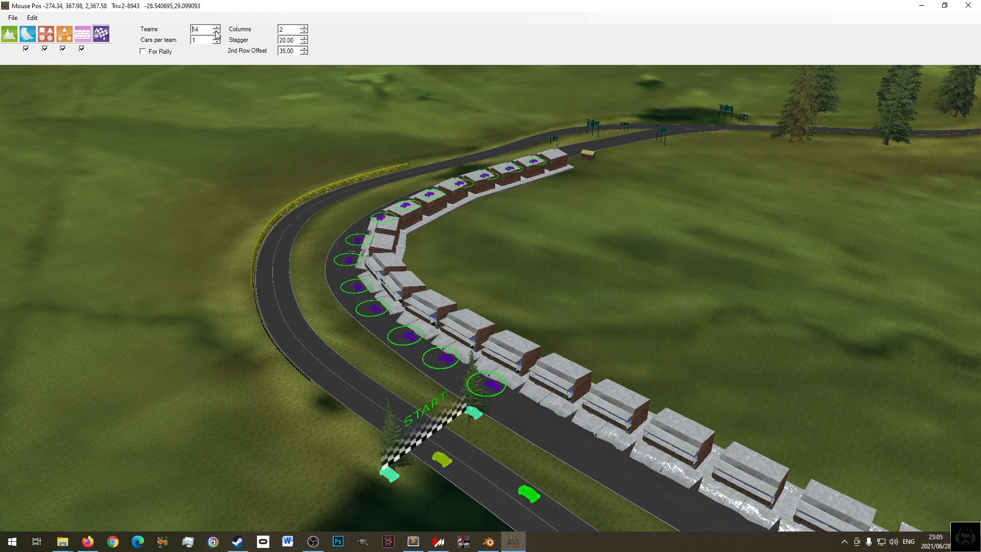
left_click(216, 35)
left_click(217, 35)
left_click(217, 33)
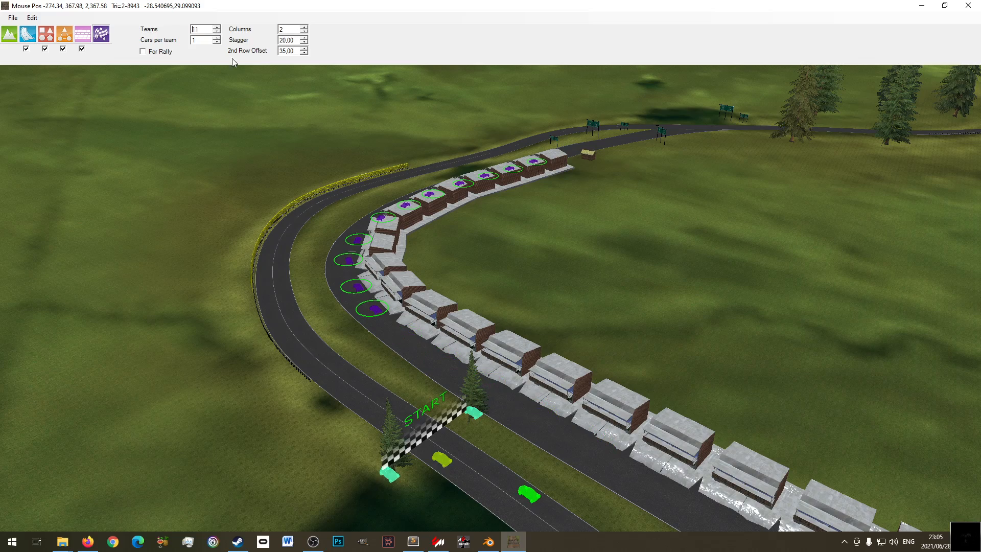
right_click_drag(307, 243, 351, 265)
middle_click_drag(352, 266, 466, 288)
right_click_drag(358, 176, 434, 278)
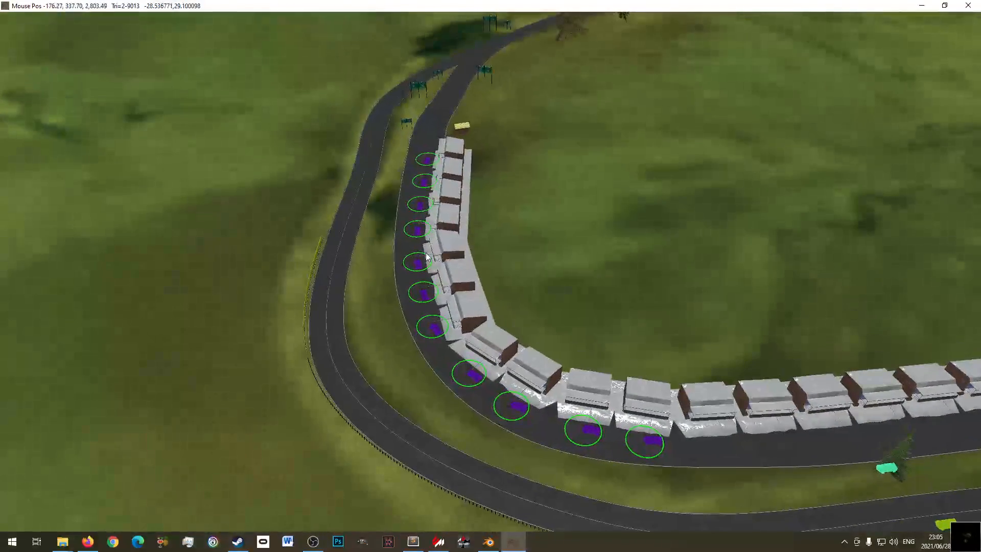
left_click(218, 33)
right_click_drag(642, 287, 527, 191)
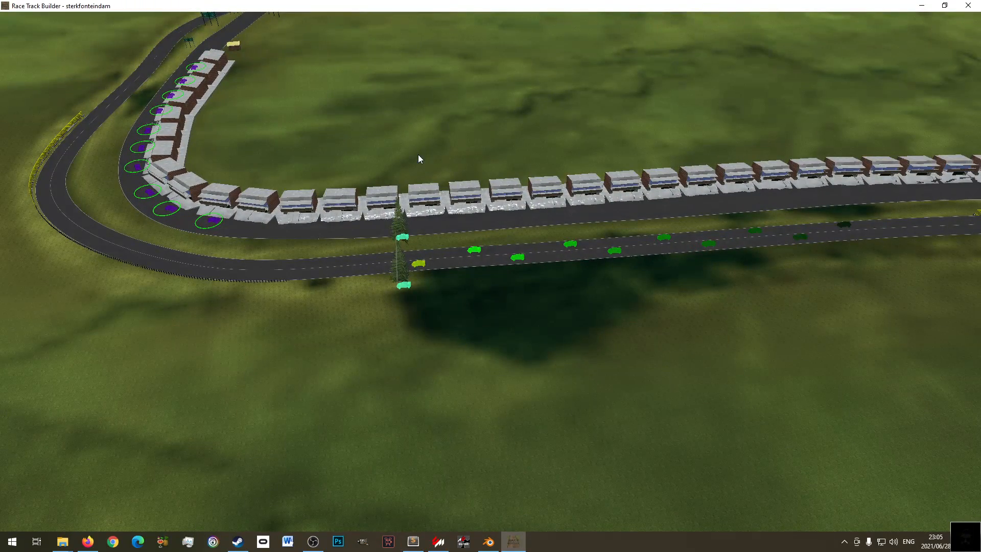
mouse_move(135, 34)
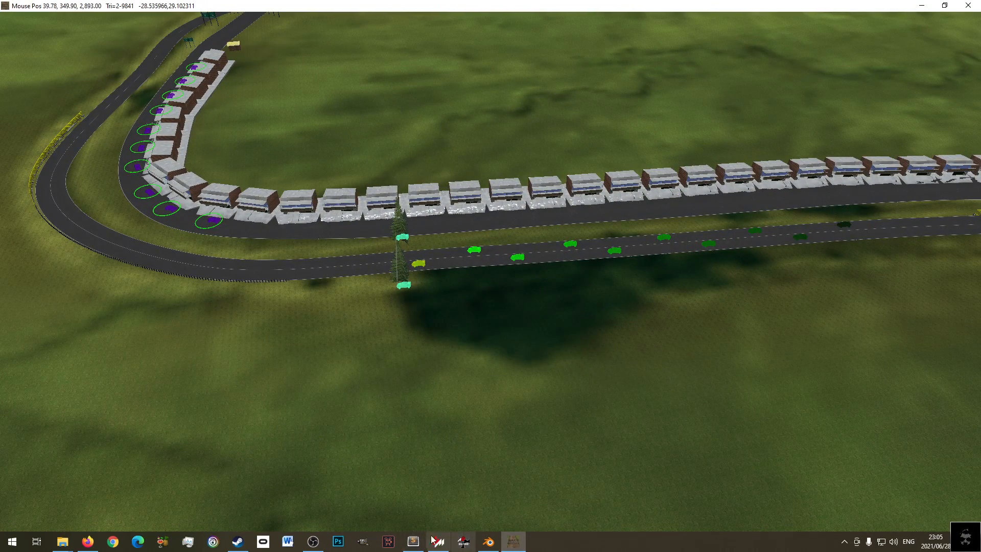
- In Sublime Text, set pitboxes to 10 in the sterkfonteindam layout's ui_track.json and save it
left_click(413, 540)
left_click(480, 128)
left_click(437, 129)
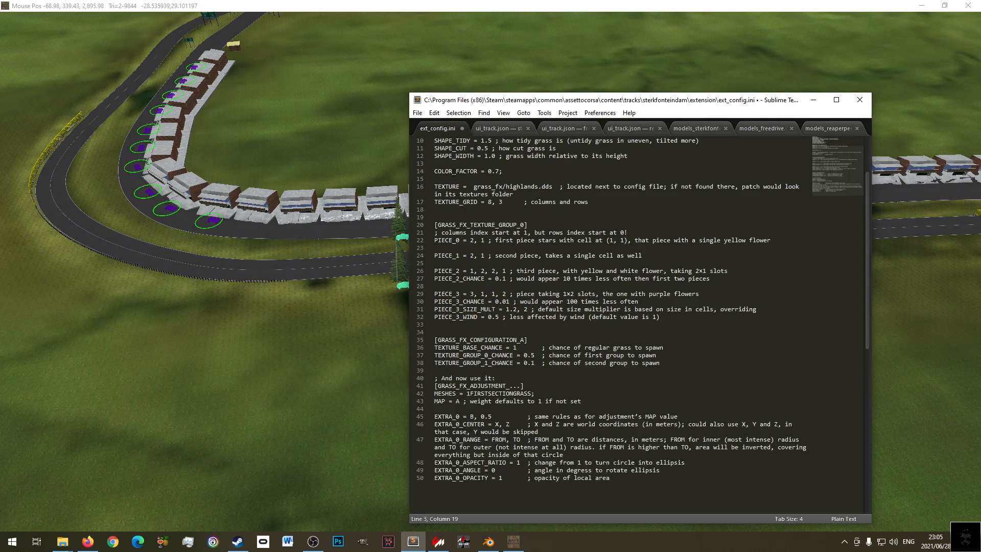
left_click(490, 128)
double_click(490, 248)
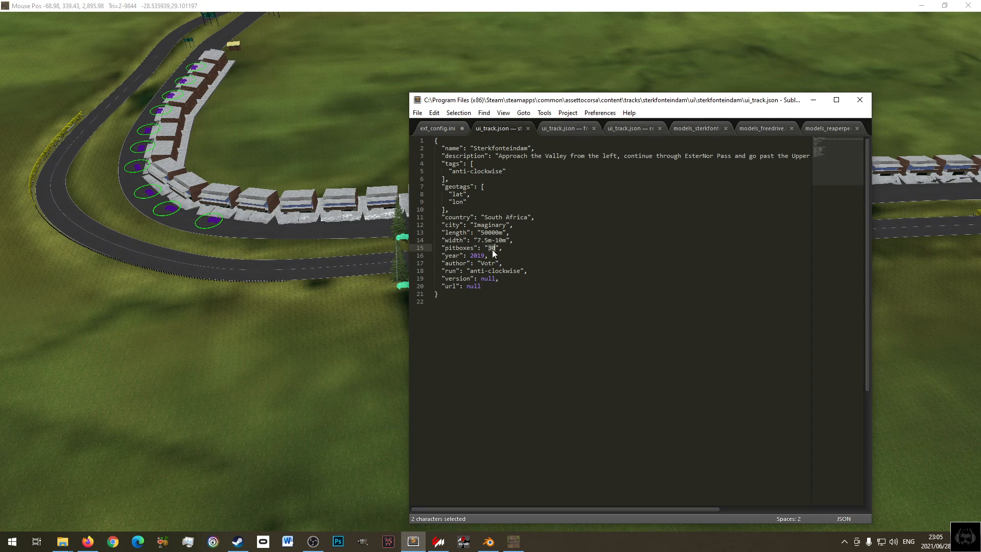
type("1")
key("ctrl+s")
- Set pitboxes to 10 in the ui_track.json files of the freedrive and reaperpeek layouts, saving each
left_click(559, 129)
double_click(490, 249)
type("10")
key("ctrl+s")
left_click(624, 131)
double_click(492, 248)
type("10")
key("ctrl+s")
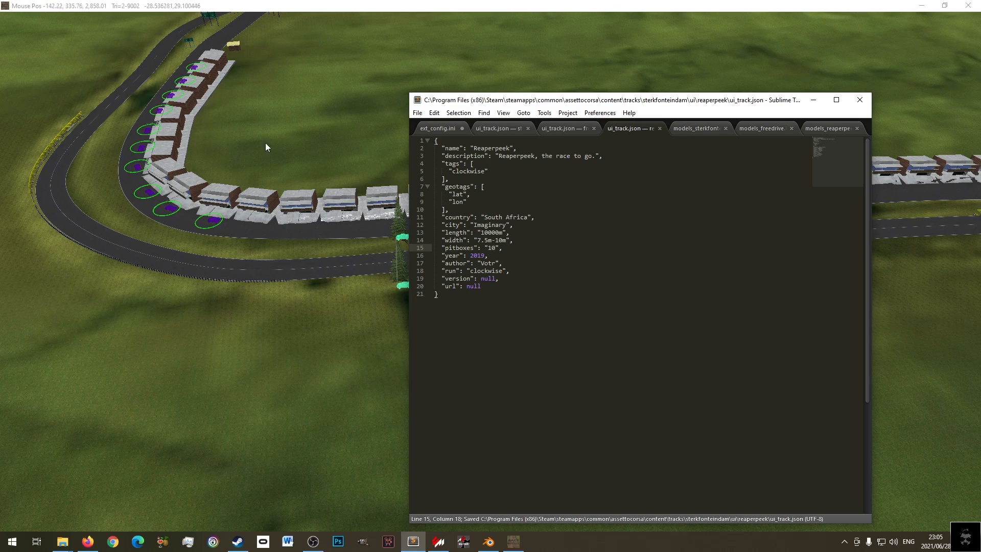
- Export only the Start / Finish component from Race Track Builder, with separate files for components
left_click(356, 7)
right_click_drag(337, 205, 434, 285)
mouse_move(190, 3)
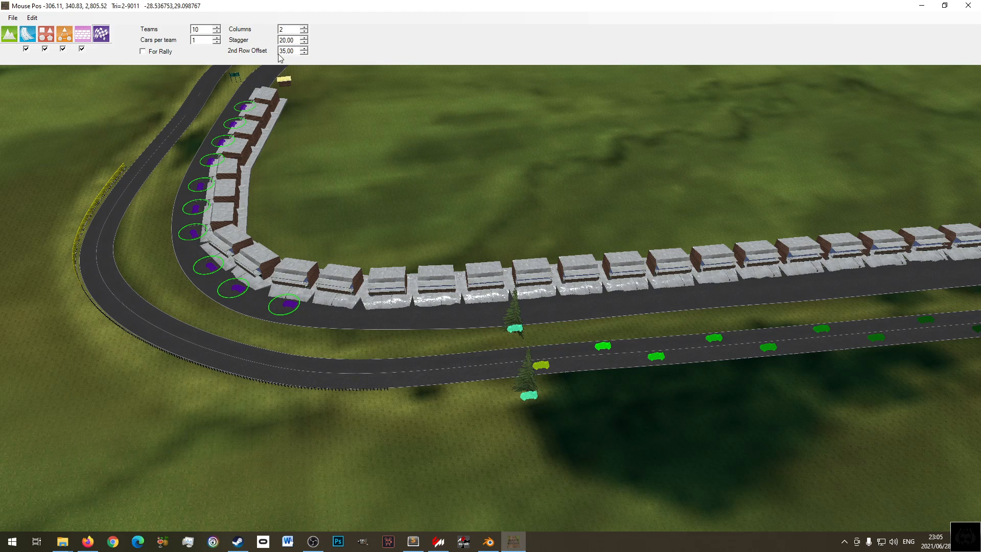
left_click(13, 18)
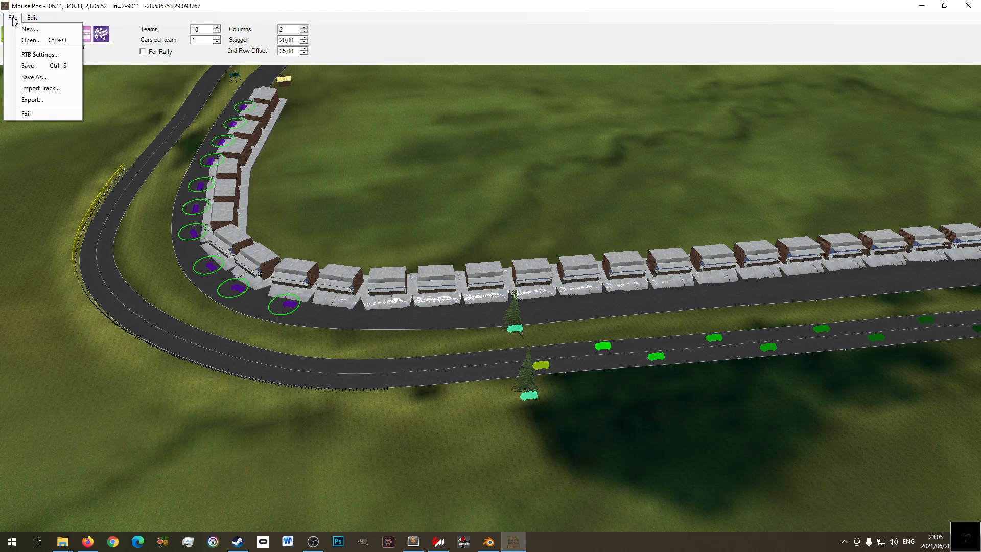
left_click(33, 100)
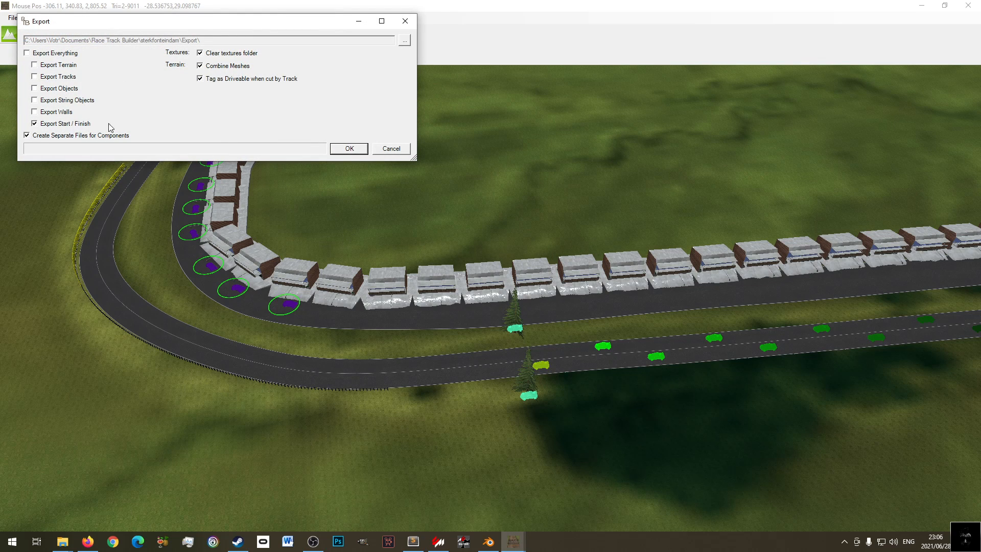
left_click(340, 149)
- Open ksEditor and load sterkfonteindam_StartFin.fbx from the export folder
left_click(463, 541)
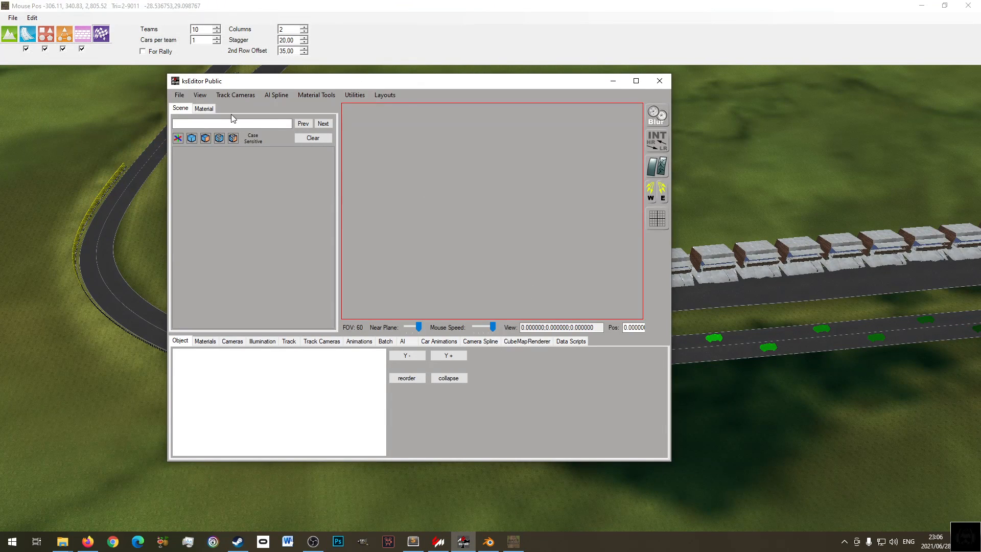
left_click(179, 95)
left_click(197, 125)
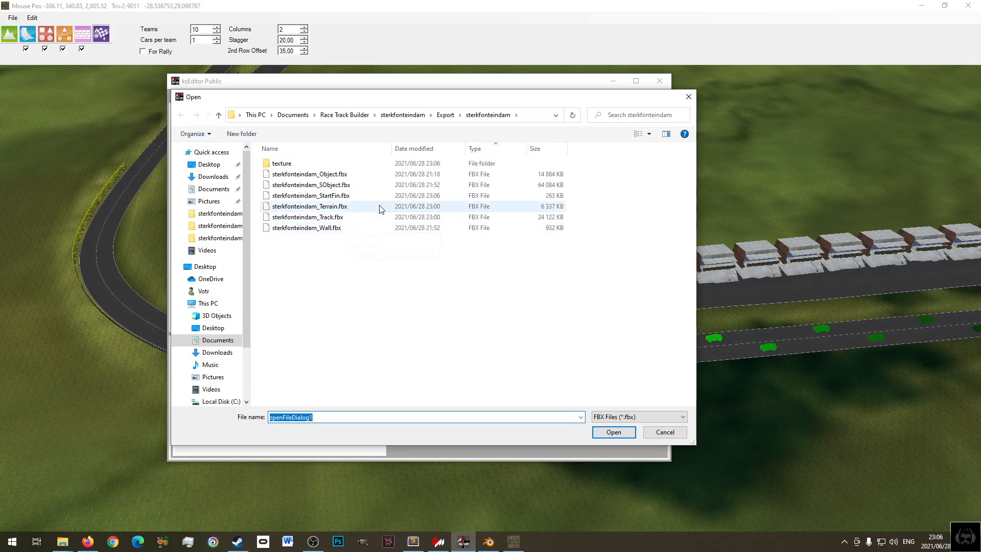
left_click(333, 198)
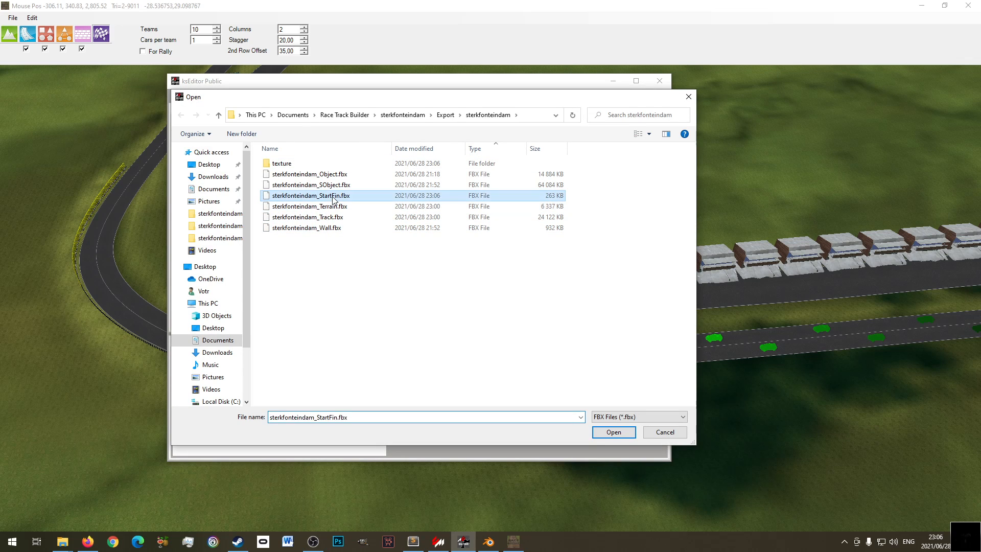
double_click(332, 197)
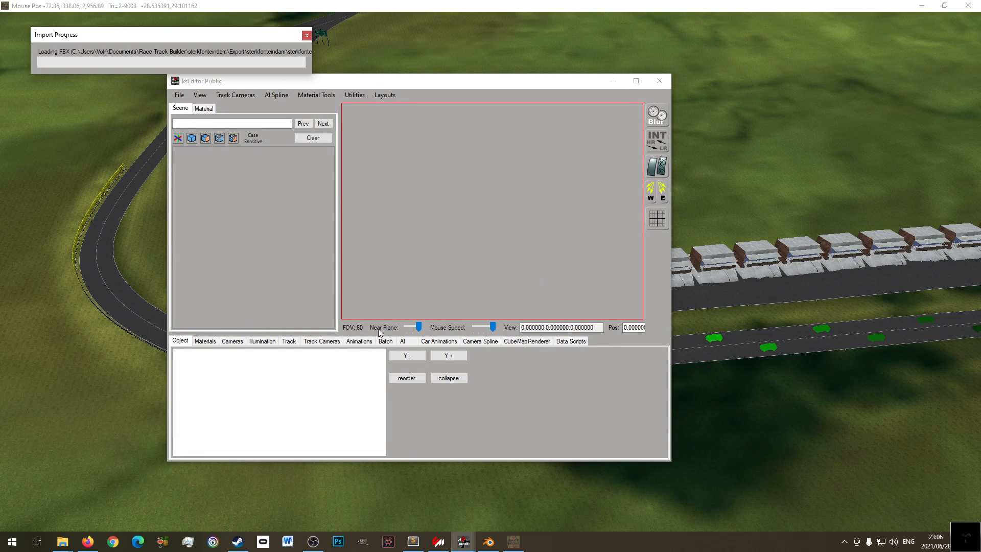
- Save the loaded start/finish model in KN5 format as sterkfonteindam_StartFin.kn5, replacing the existing file
left_click(180, 95)
mouse_move(215, 146)
left_click(337, 173)
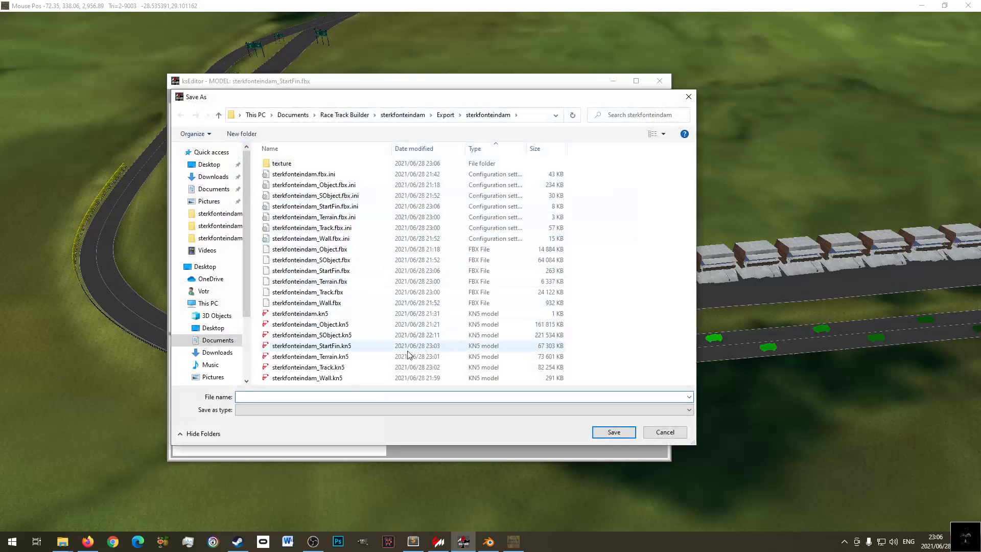
double_click(422, 350)
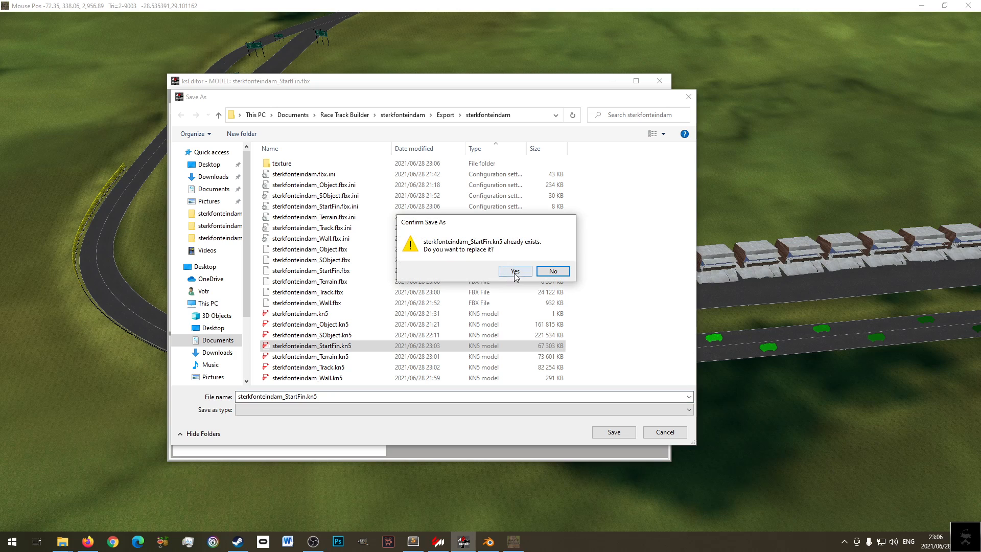
left_click(515, 274)
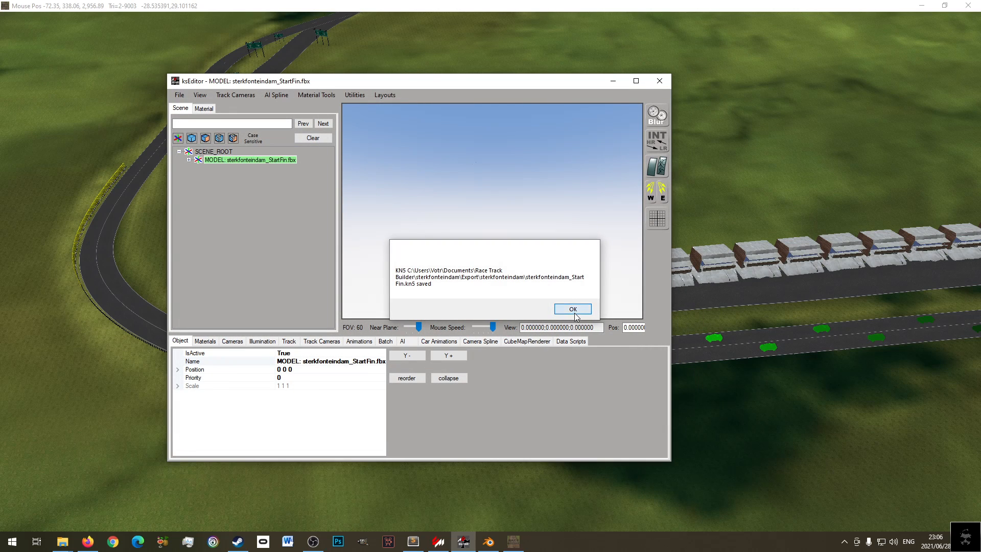
left_click(573, 310)
- Copy sterkfonteindam_StartFin.kn5 from the export folder into the assettocorsa tracks\sterkfonteindam folder, replacing the existing file
mouse_move(63, 541)
left_click(54, 498)
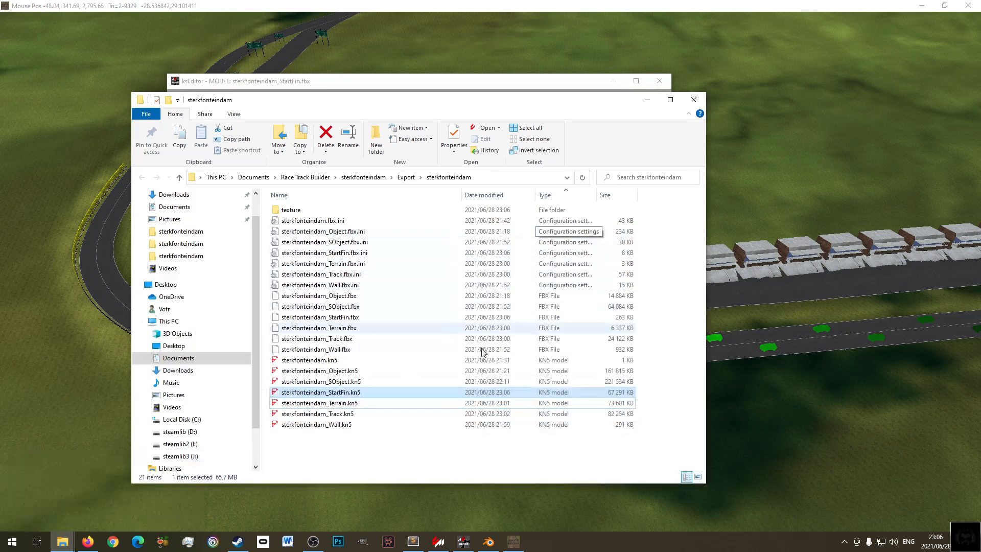
right_click(341, 397)
left_click(381, 333)
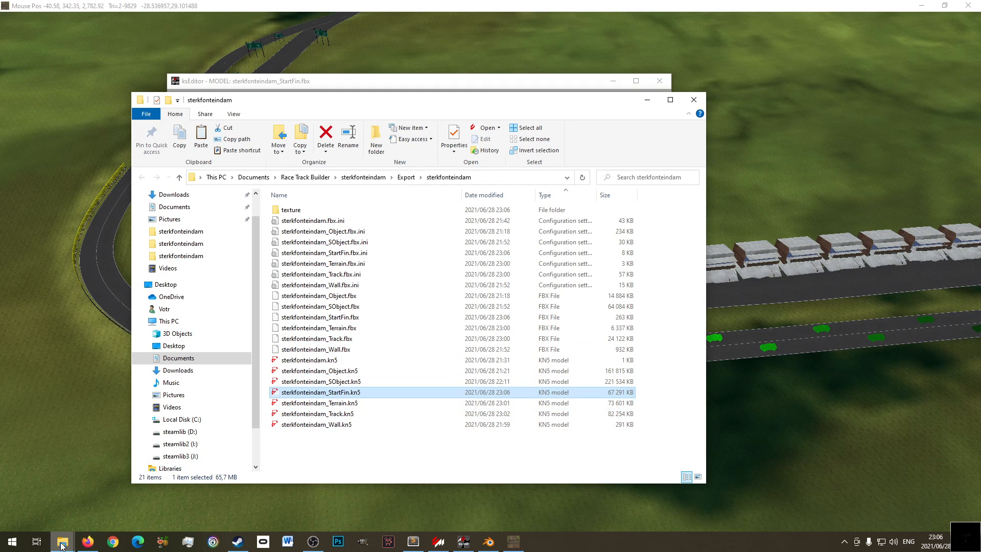
mouse_move(61, 543)
left_click(146, 499)
right_click(381, 364)
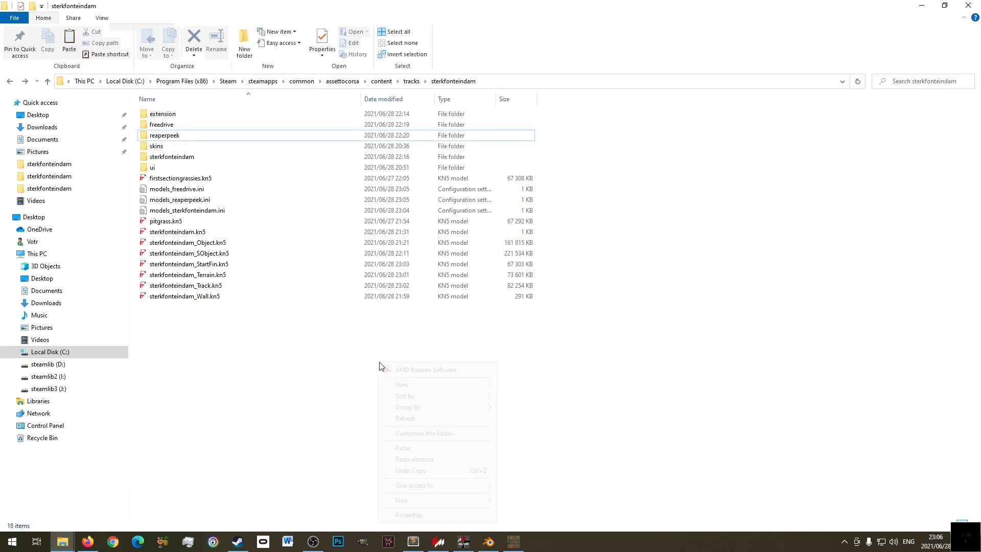
left_click(432, 448)
left_click(466, 202)
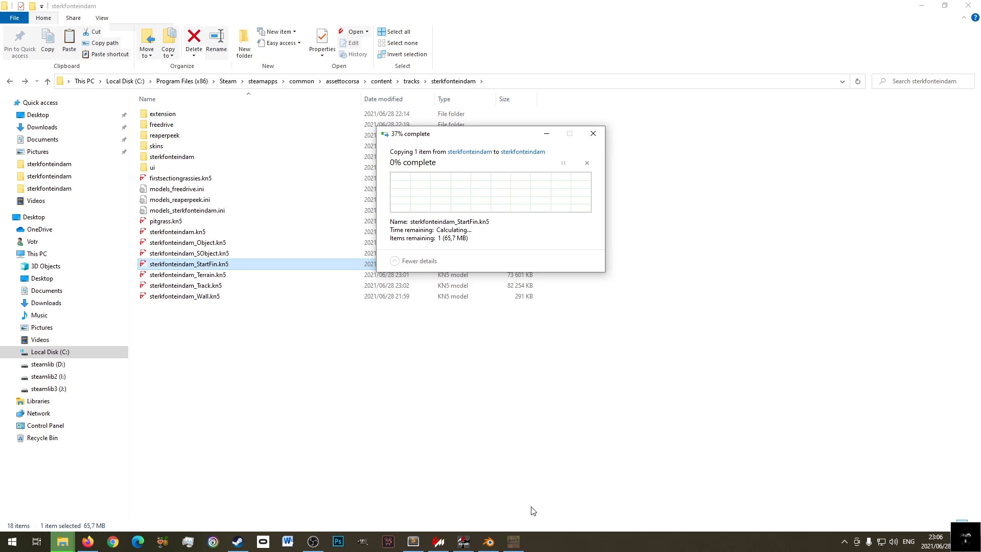
- Switch to Content Manager, choose the first Sterkfonteindam layout, and launch a practice session with the Ferrari F2004
left_click(438, 541)
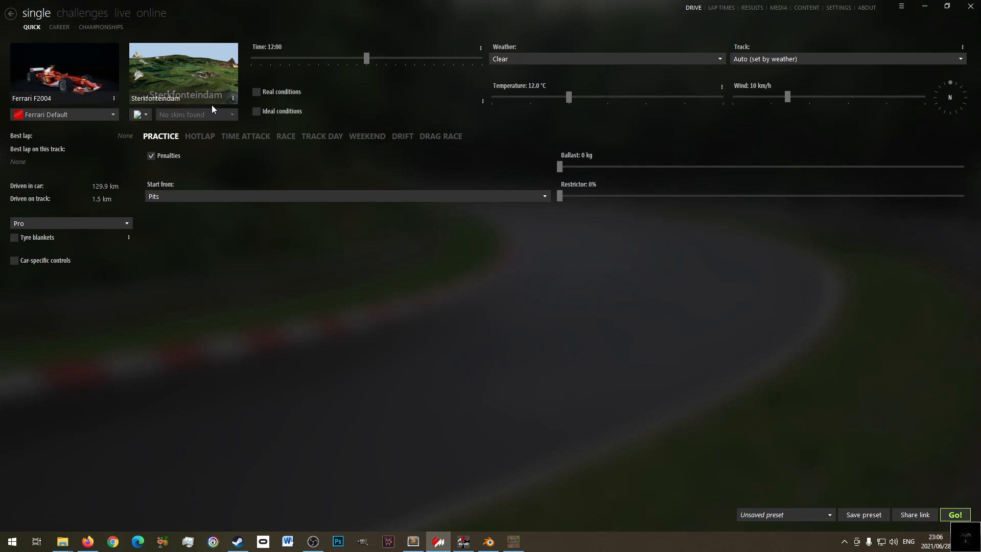
mouse_move(182, 83)
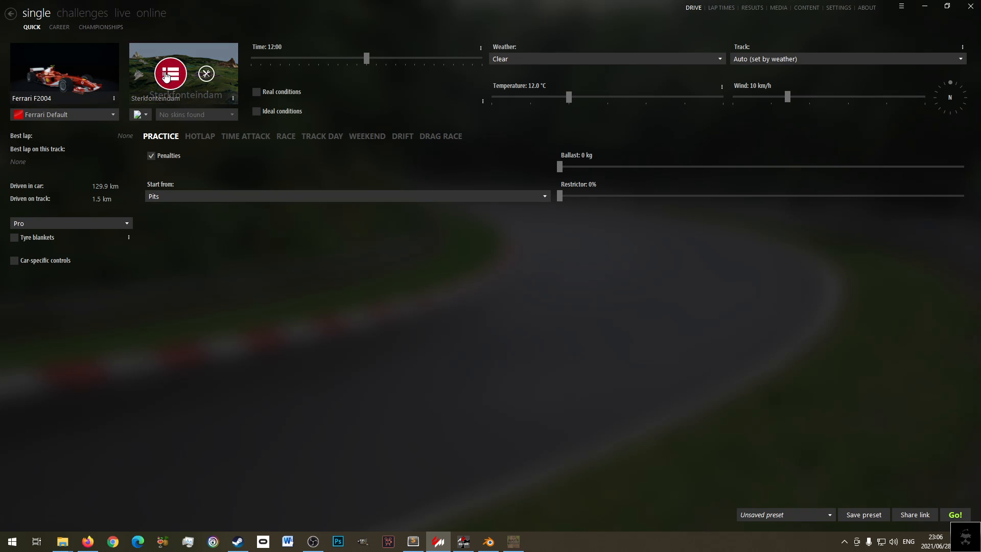
left_click(170, 74)
left_click(444, 275)
left_click(358, 276)
left_click(402, 276)
left_click(359, 276)
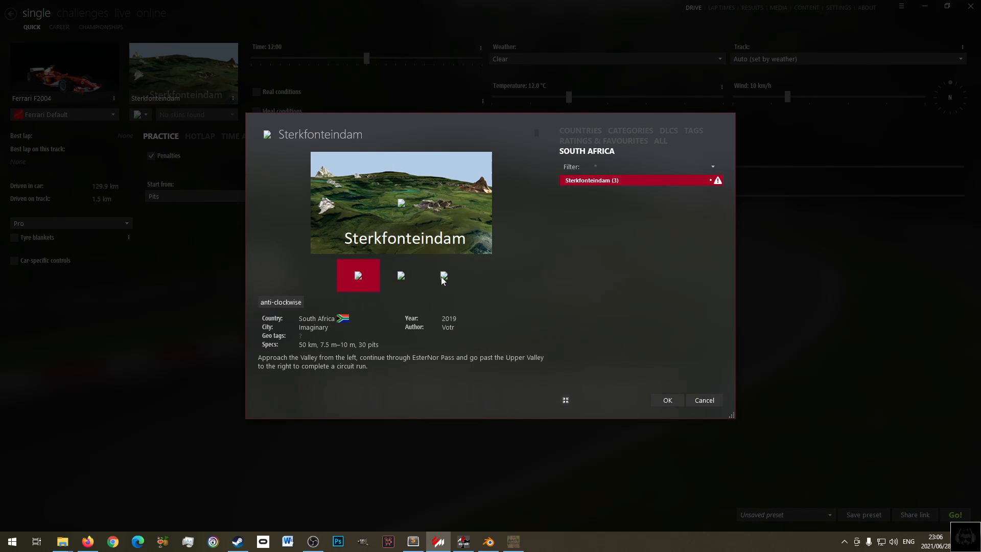
left_click(667, 400)
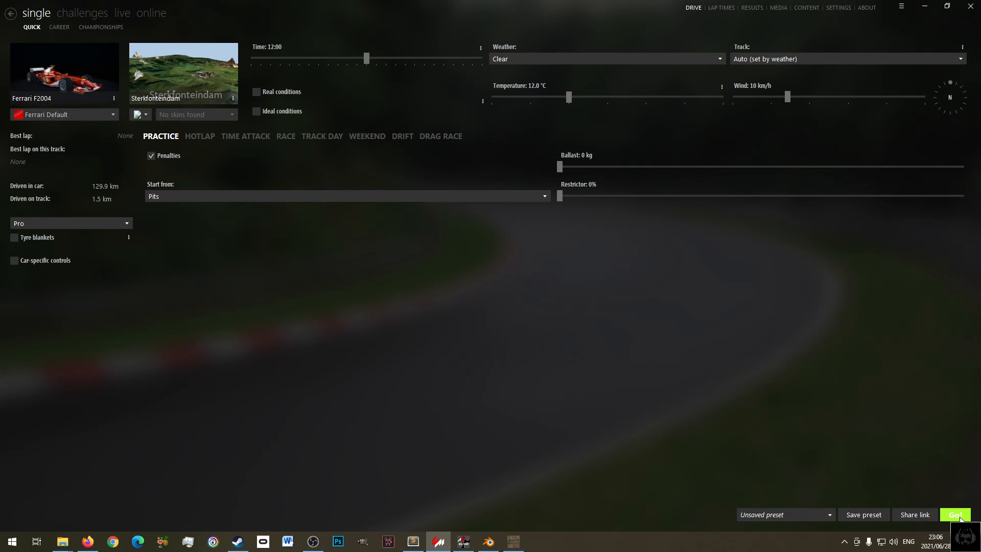
left_click(955, 515)
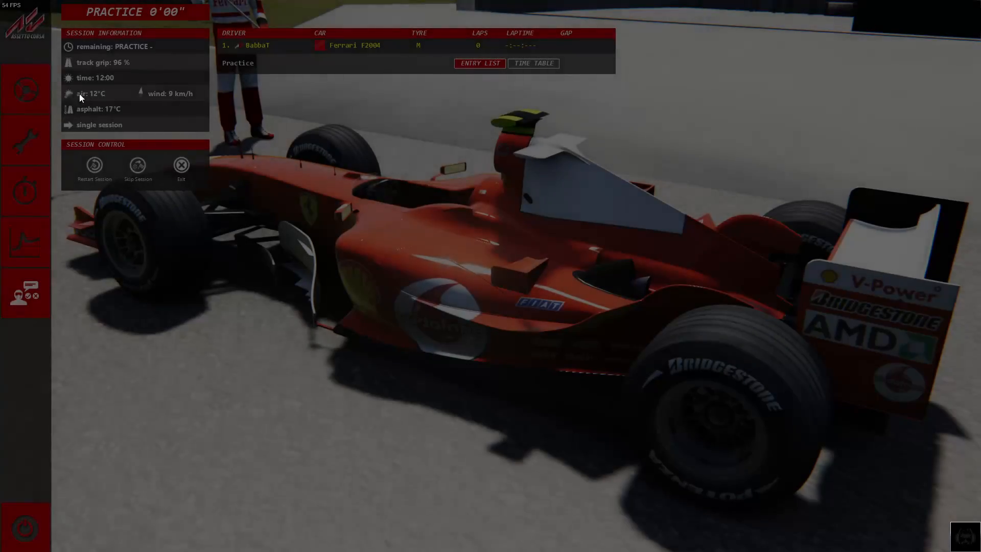
- Test the pit spawn by reversing the car along the pit buildings, and exit the session
left_click(38, 87)
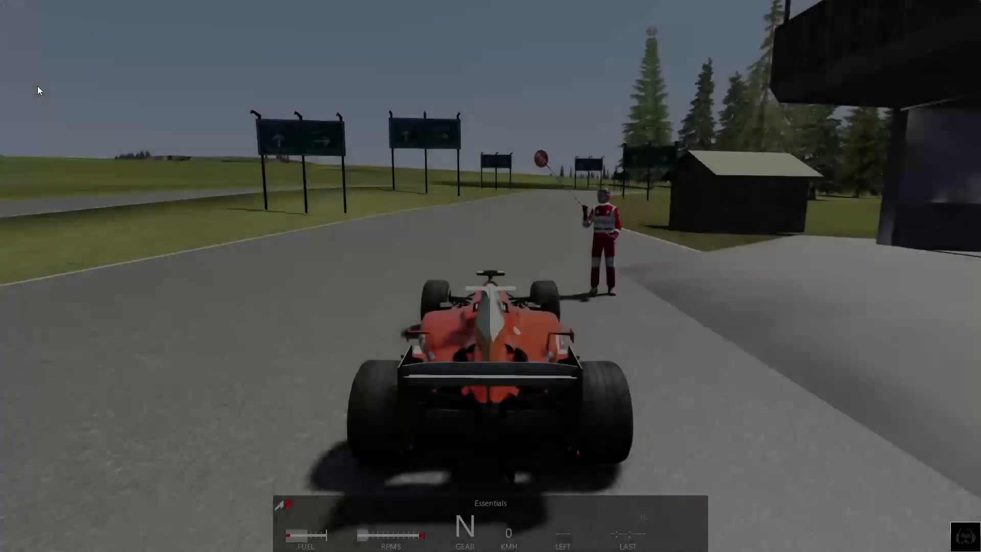
key("Down")
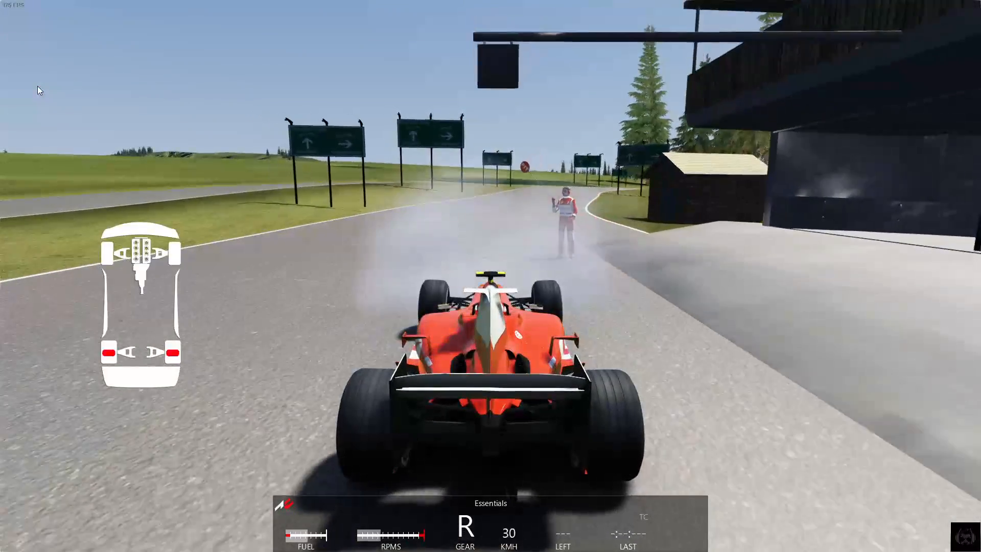
key("Escape")
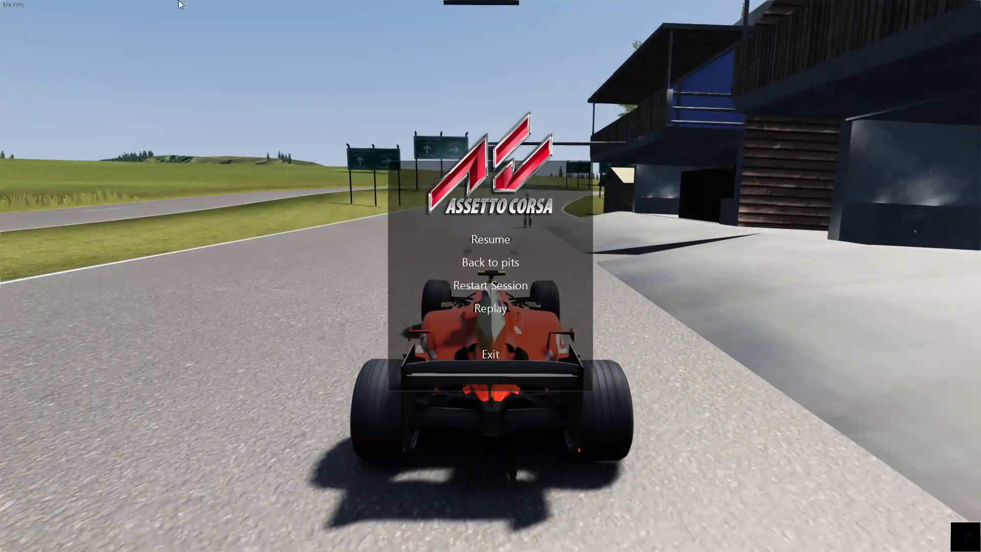
left_click(493, 349)
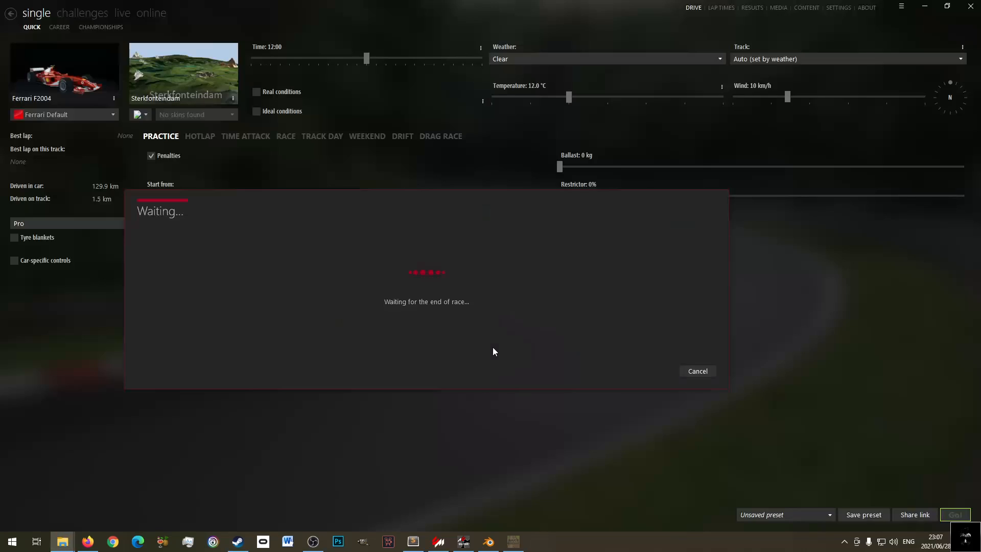
left_click(713, 370)
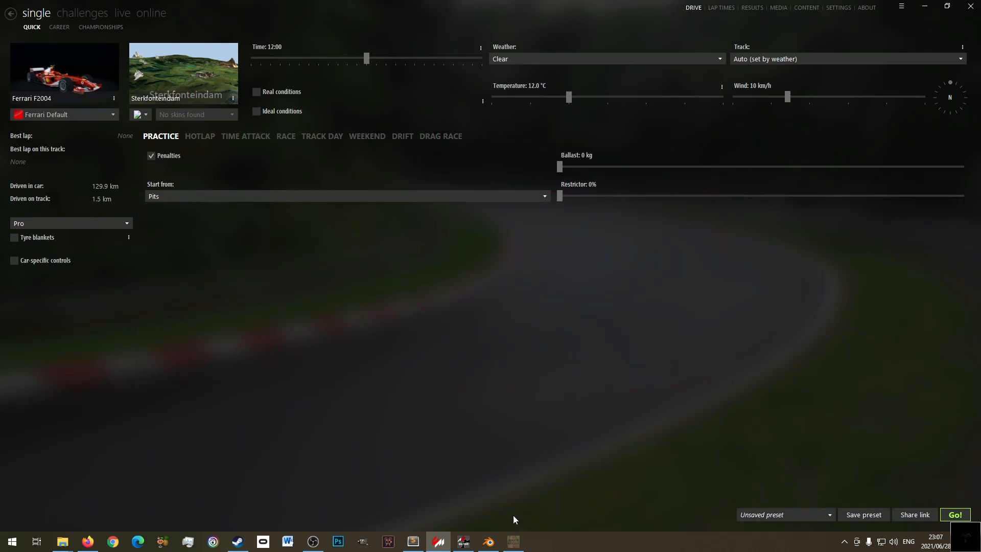
- Switch to Race Track Builder and delete the pit lane track section running beside the curved row of pit buildings
left_click(514, 541)
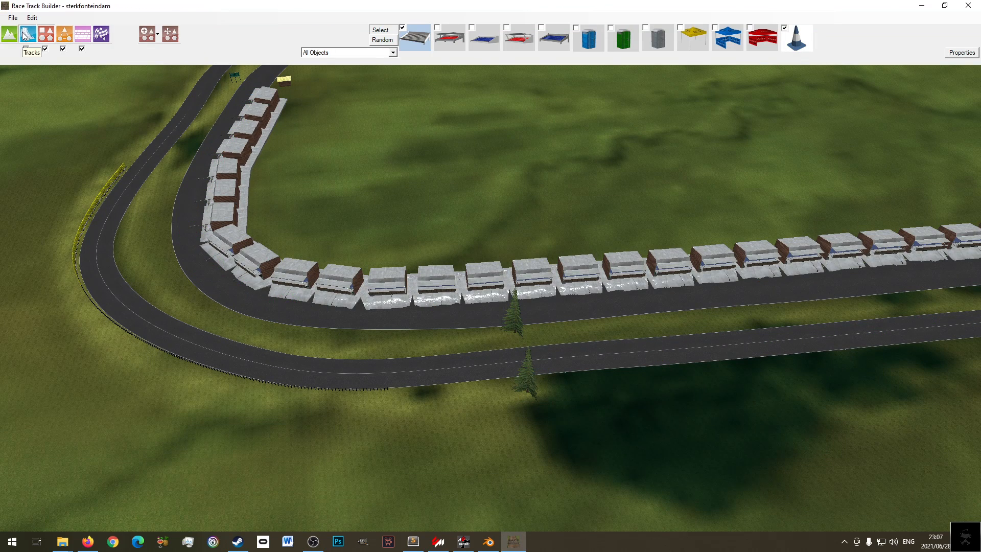
left_click(25, 34)
scroll(249, 240, "up", 2)
middle_click_drag(236, 203, 482, 184)
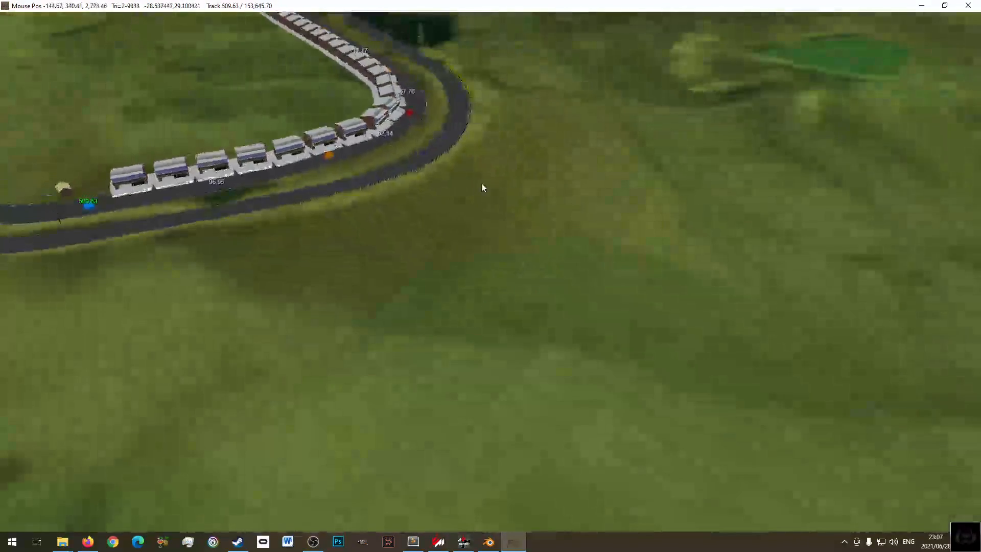
right_click_drag(481, 182, 517, 306)
middle_click_drag(516, 305, 425, 216)
right_click_drag(426, 217, 427, 301)
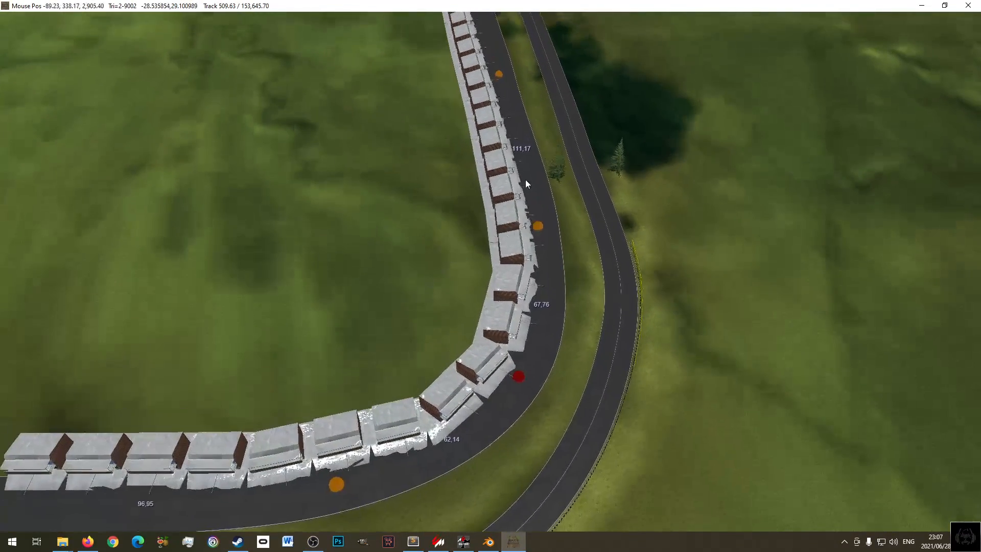
right_click_drag(532, 273, 548, 198)
mouse_move(72, 39)
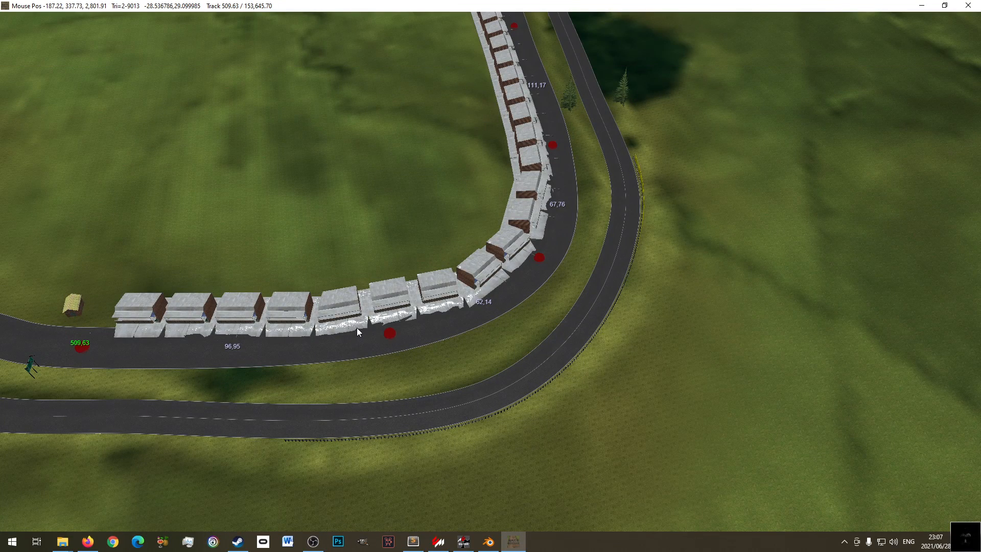
key("Delete")
right_click_drag(398, 182, 491, 151)
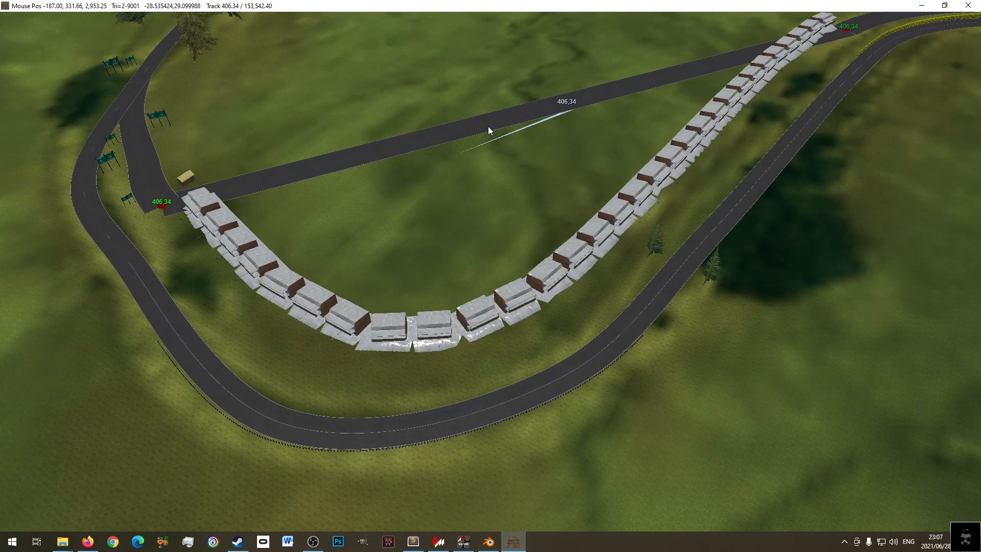
key("Delete")
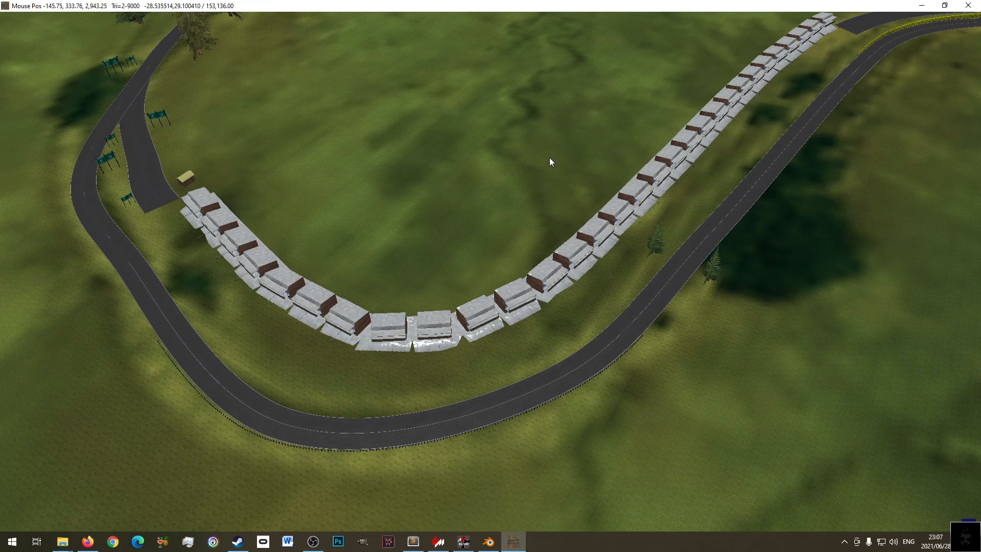
- Lay a new Cardinal track along the front of the curved pit buildings, bridging the gap between both pit road ends
scroll(550, 162, "up", 2)
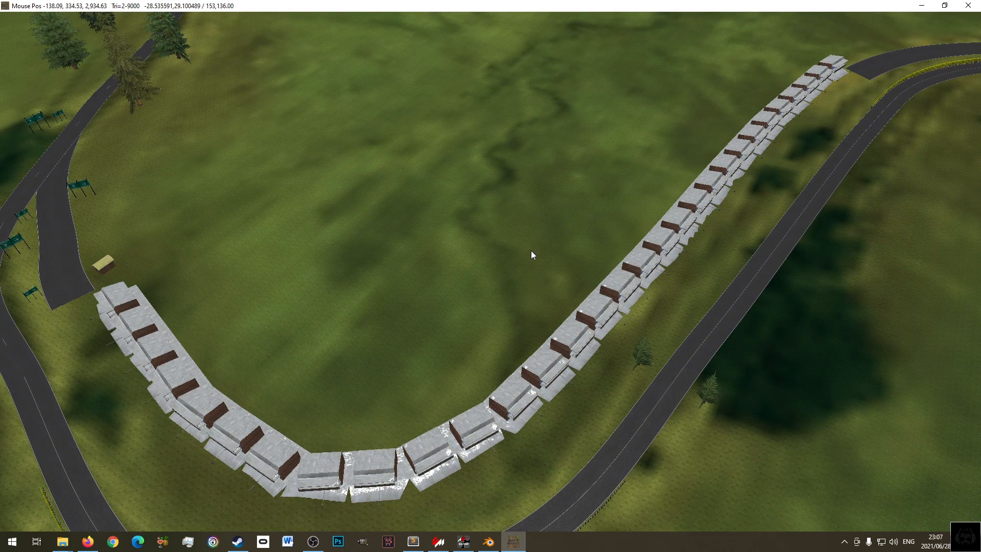
mouse_move(97, 32)
left_click(149, 32)
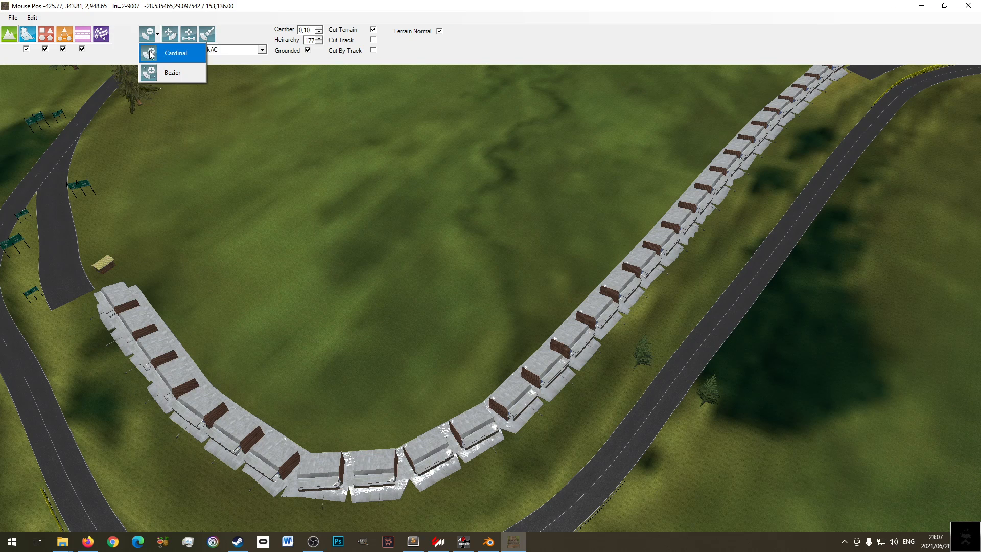
left_click(153, 52)
left_click(93, 347)
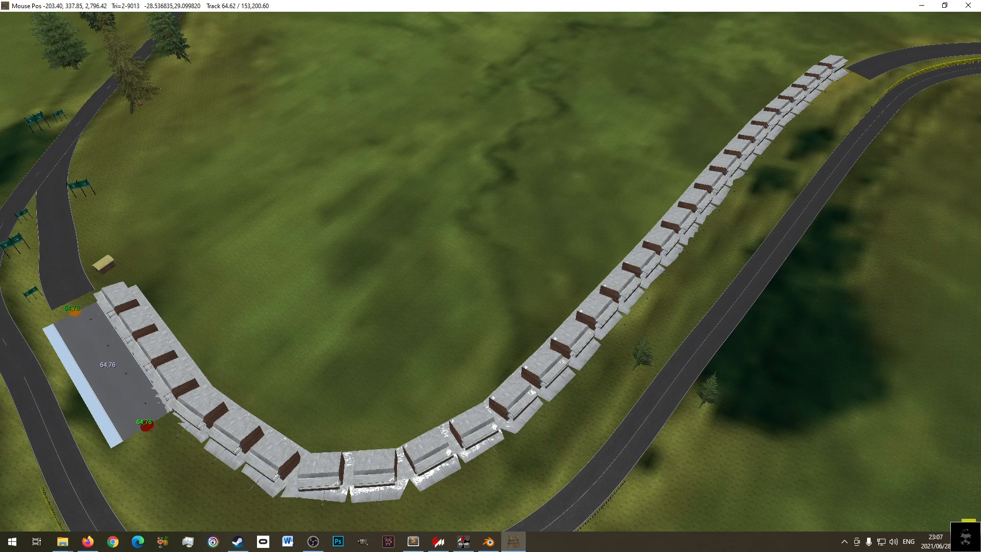
left_click(343, 515)
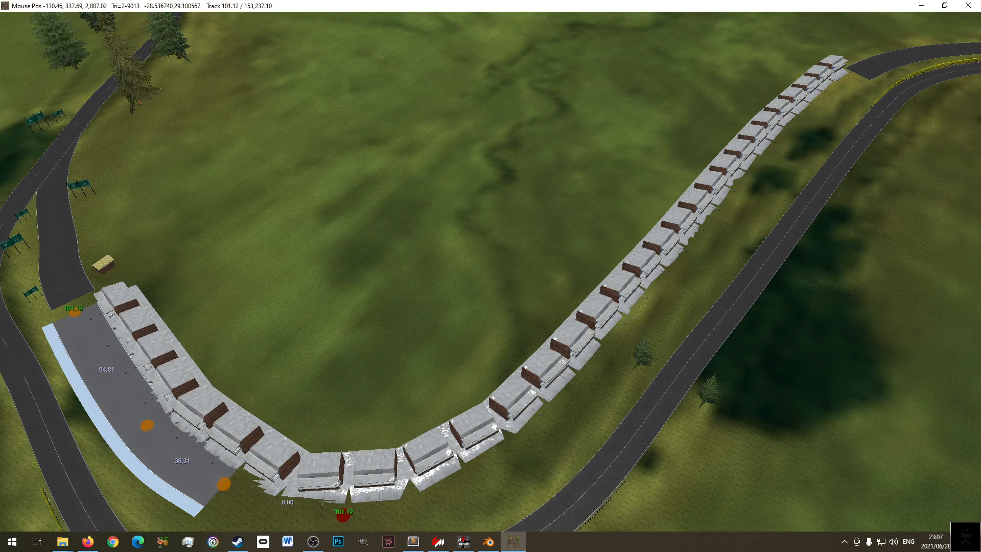
left_click(487, 481)
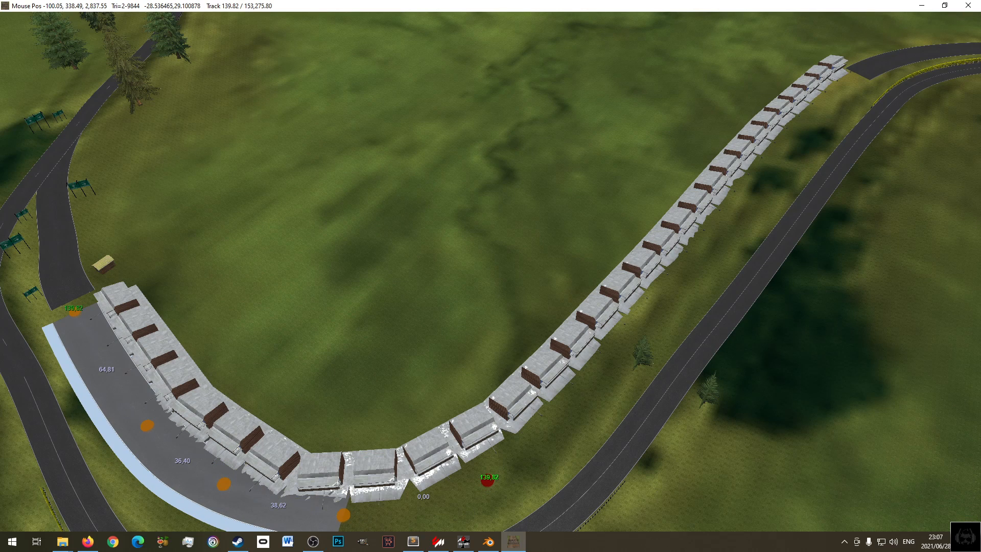
left_click(594, 373)
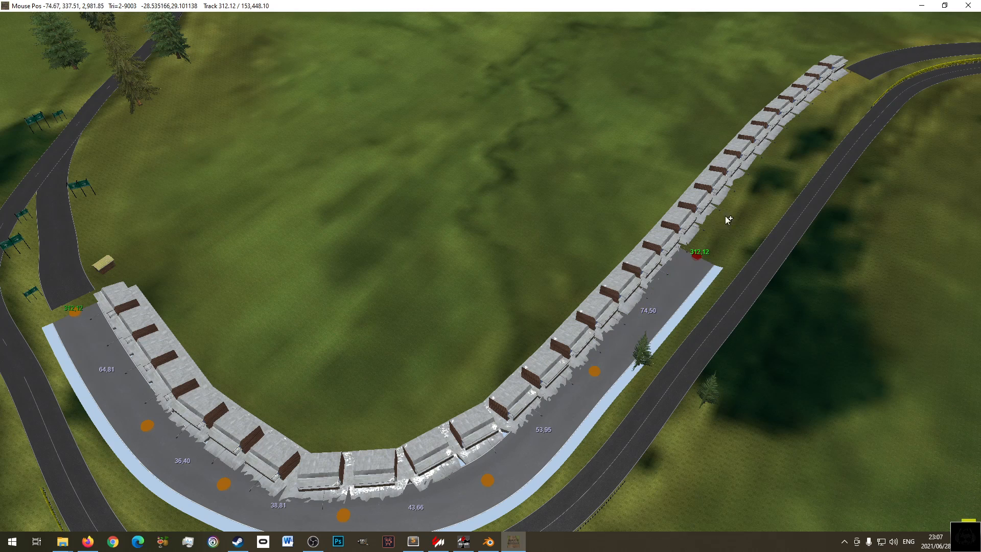
left_click(765, 167)
left_click(831, 96)
left_click(863, 80)
- Join both ends of the new pit track to the existing pit roads and delete the surplus node near its far end
left_click(185, 34)
right_click_drag(116, 316, 357, 374)
left_click_drag(318, 371, 312, 357)
right_click_drag(831, 188, 543, 302)
scroll(633, 308, "up", 5)
left_click_drag(597, 323, 622, 322)
left_click(431, 450)
key("Delete")
right_click_drag(559, 354, 696, 95)
middle_click_drag(521, 246, 590, 223)
scroll(592, 221, "down", 5)
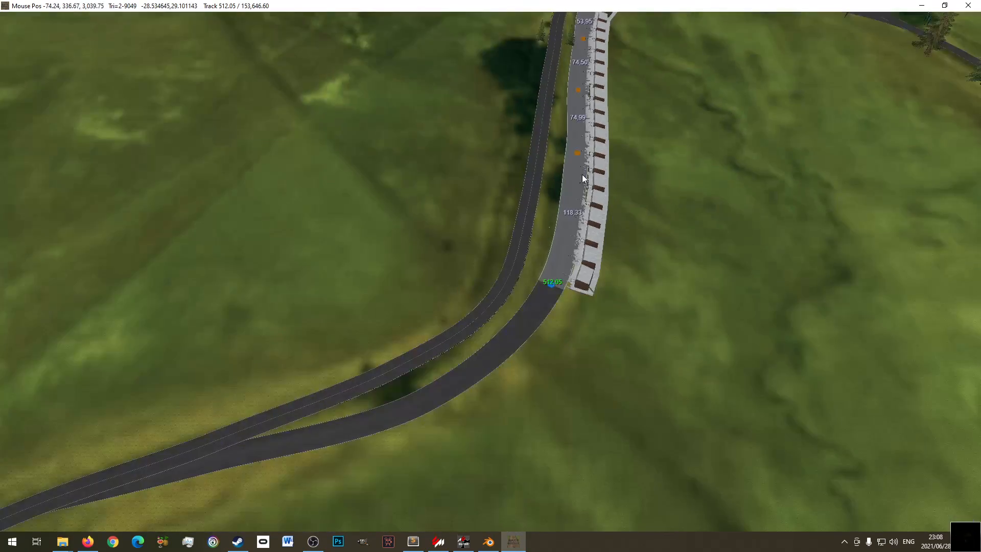
right_click_drag(582, 173, 559, 250)
middle_click_drag(559, 251, 686, 340)
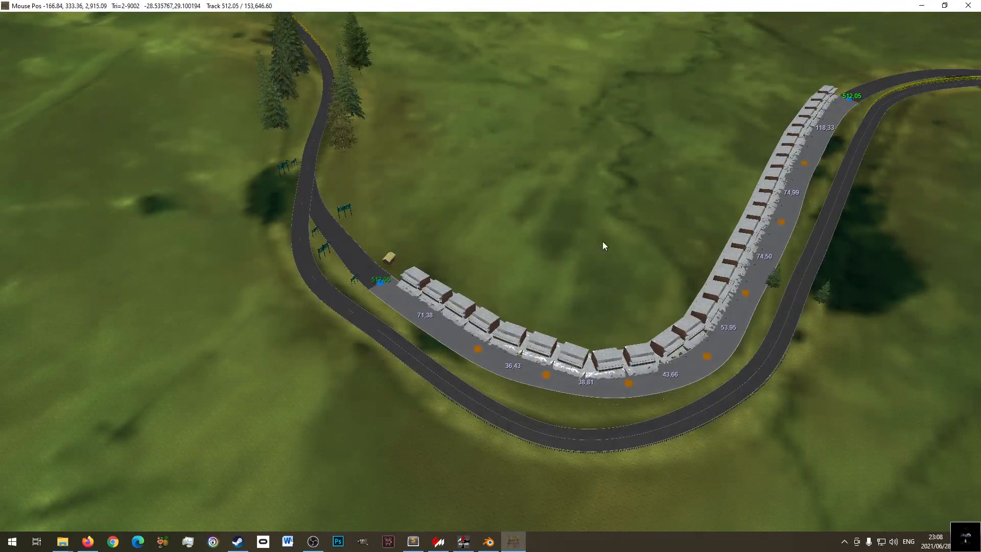
- Check the pit boxes and starting grid against the rebuilt pit lane, and save the track project
scroll(391, 276, "up", 5)
scroll(563, 298, "down", 5)
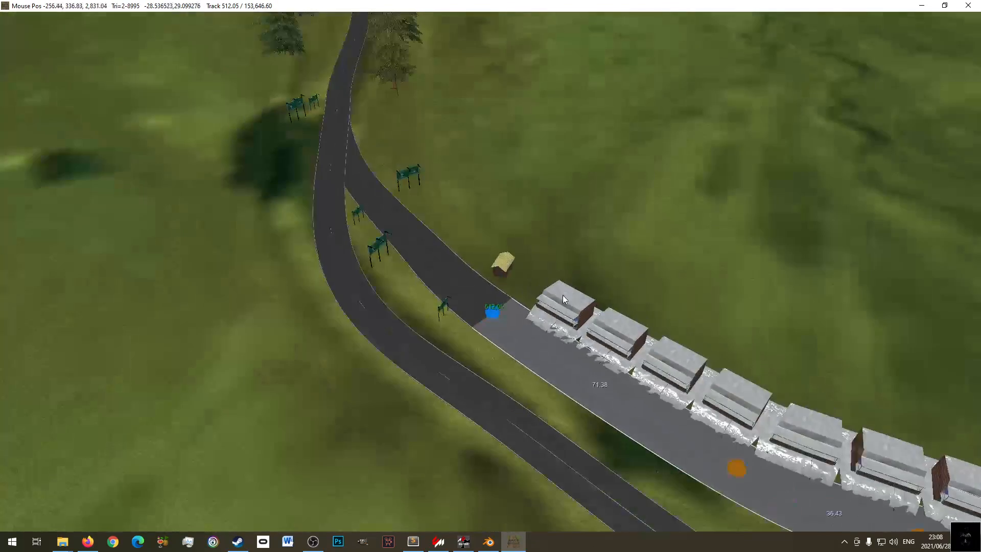
middle_click_drag(563, 298, 379, 234)
left_click(76, 34)
middle_click_drag(623, 275, 210, 232)
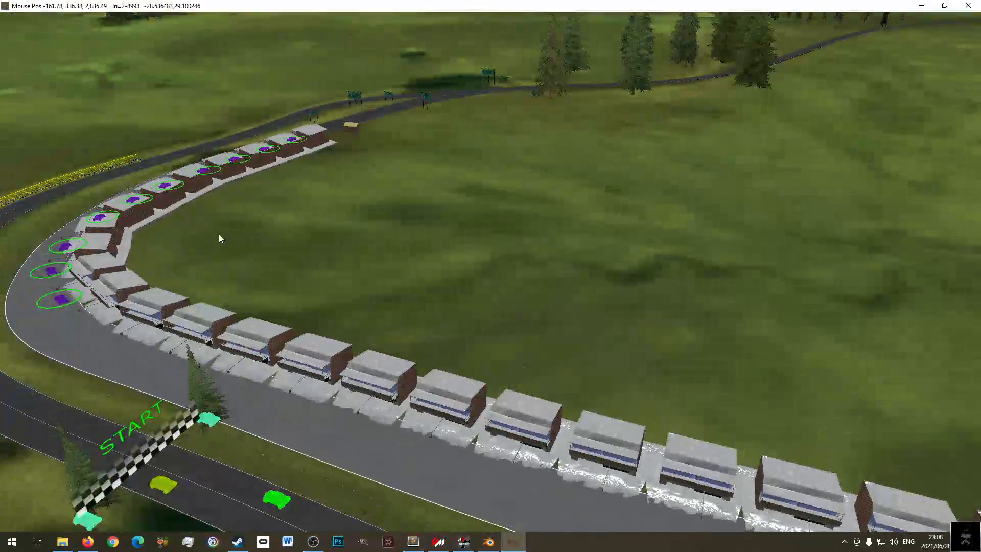
middle_click_drag(402, 286, 206, 200)
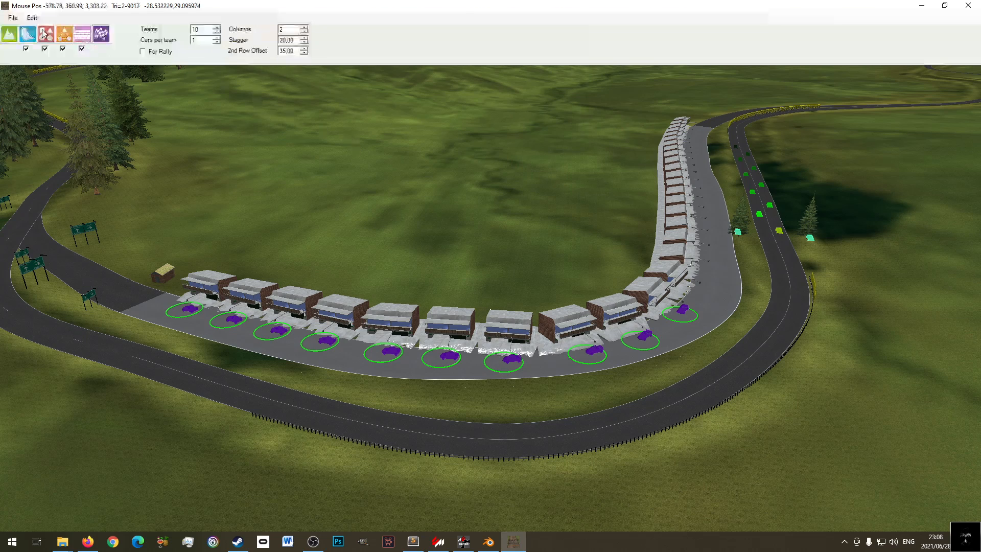
left_click(12, 17)
left_click(42, 66)
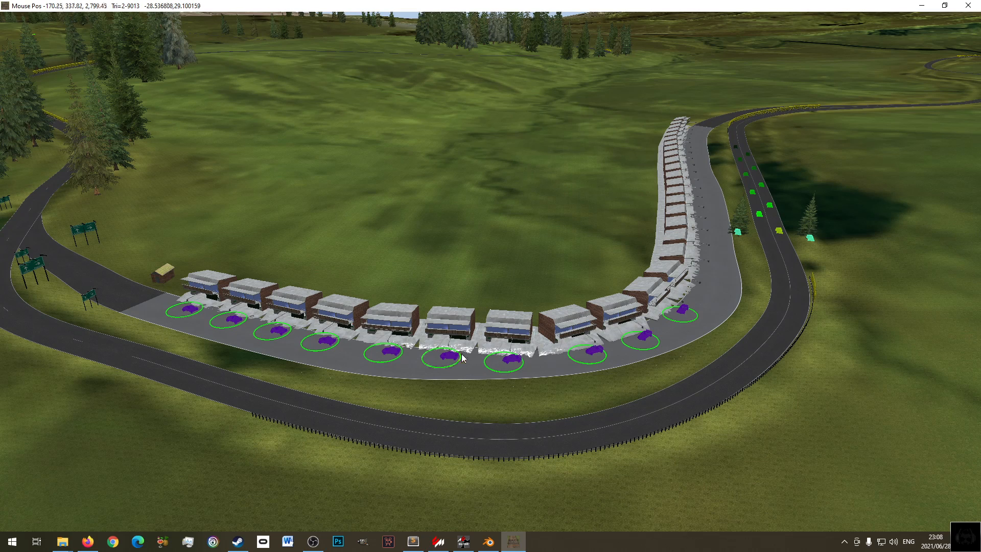
- Export the Tracks and Start / Finish components, with separate files created for components
mouse_move(57, 54)
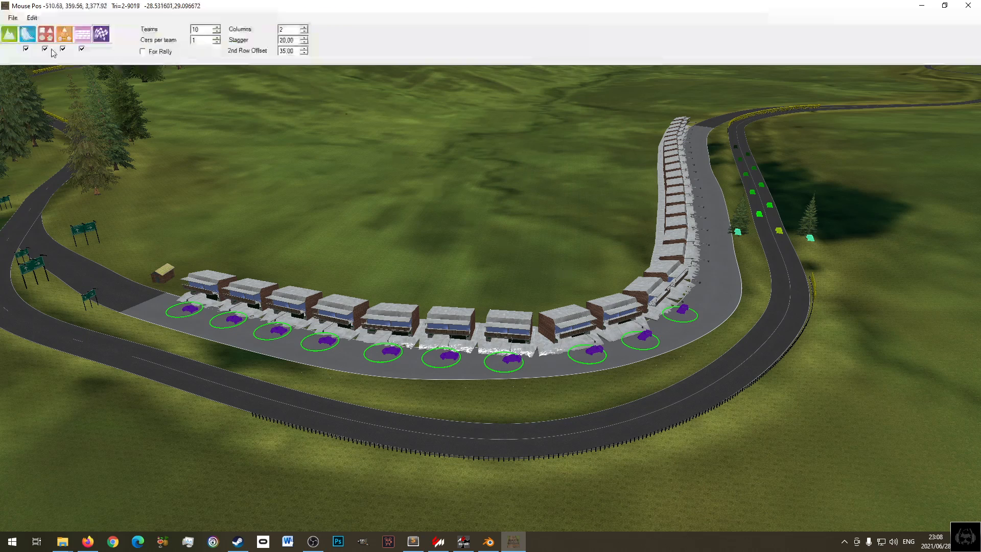
left_click(13, 21)
left_click(32, 81)
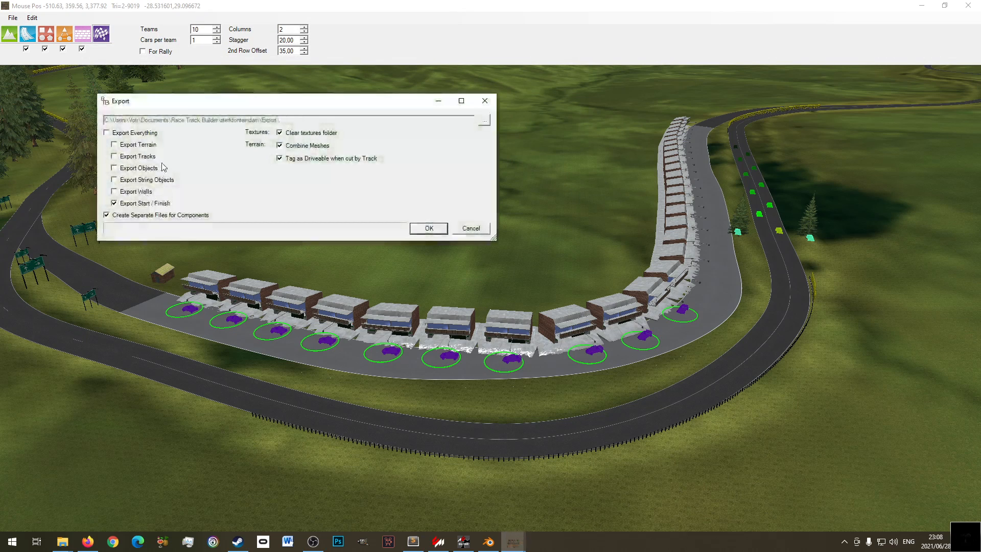
left_click(147, 157)
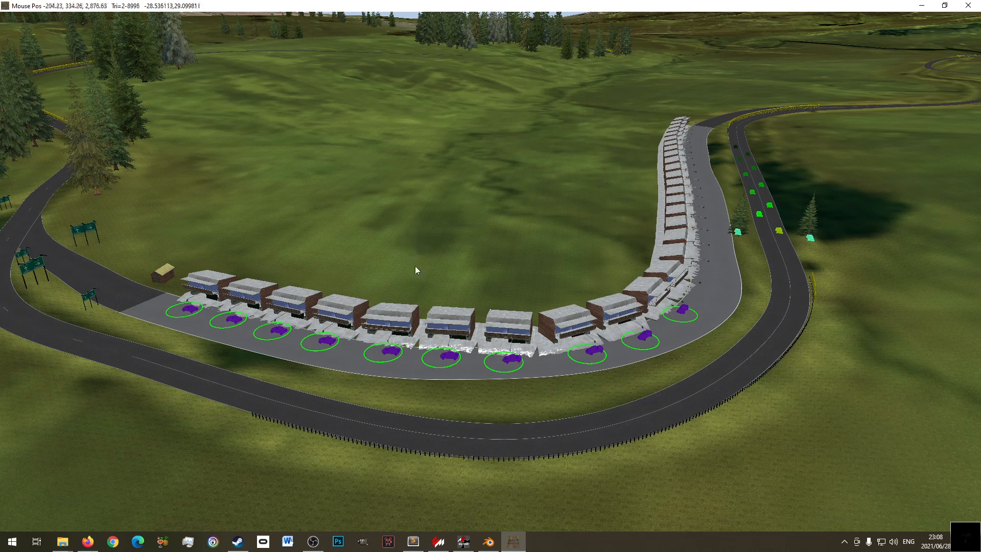
- Switch to ksEditor, close the loaded model, and open the re-exported sterkfonteindam_StartFin.fbx in a fresh session
middle_click_drag(535, 382, 502, 285)
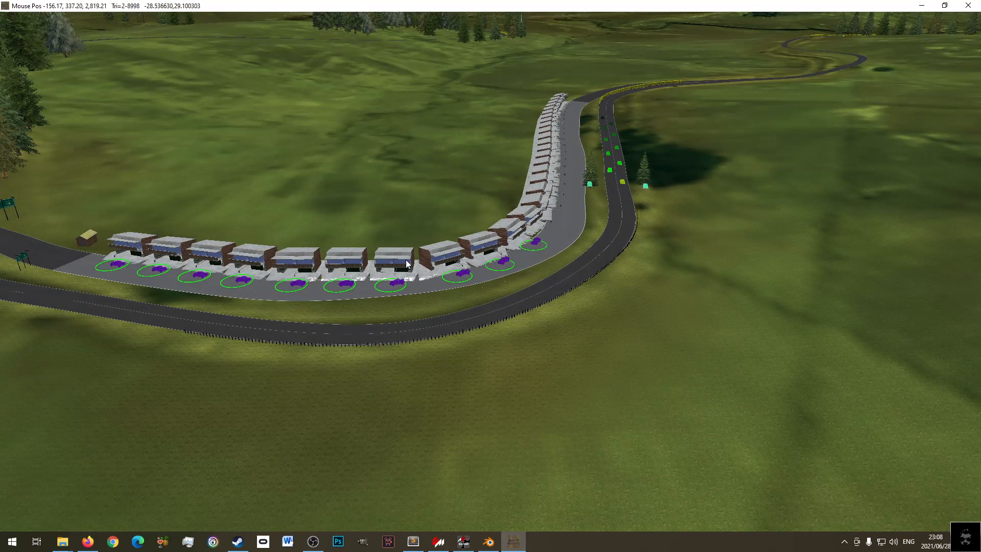
left_click(463, 541)
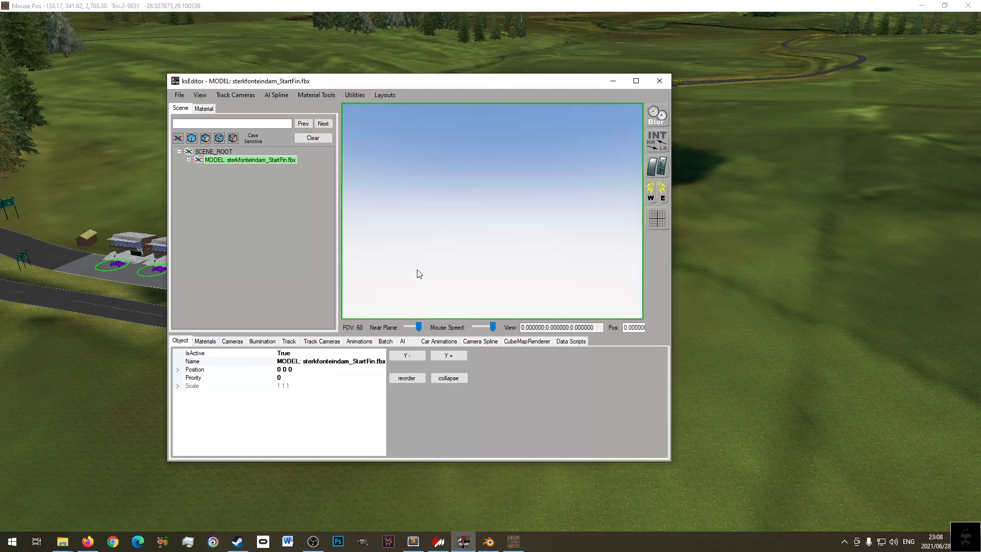
left_click(656, 81)
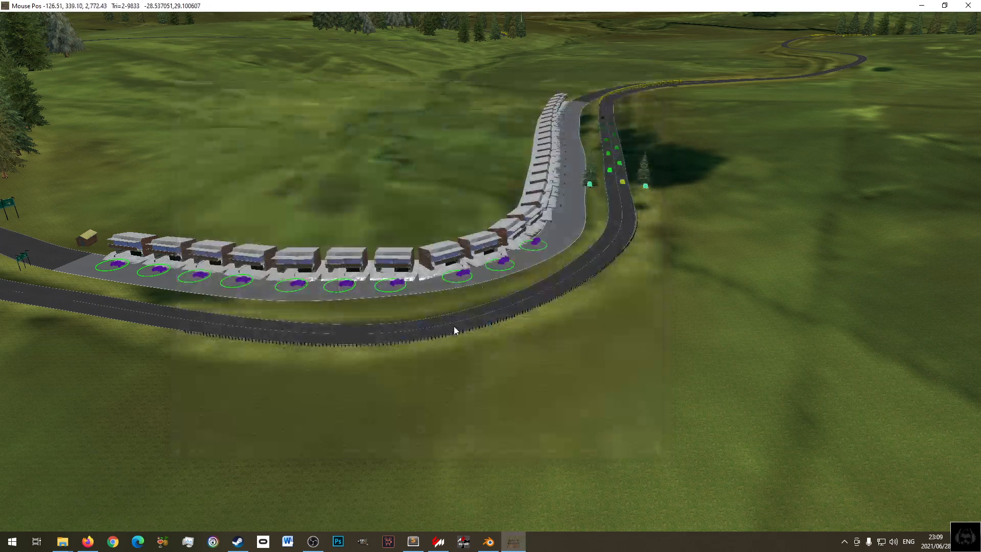
left_click(462, 546)
left_click(180, 96)
left_click(201, 121)
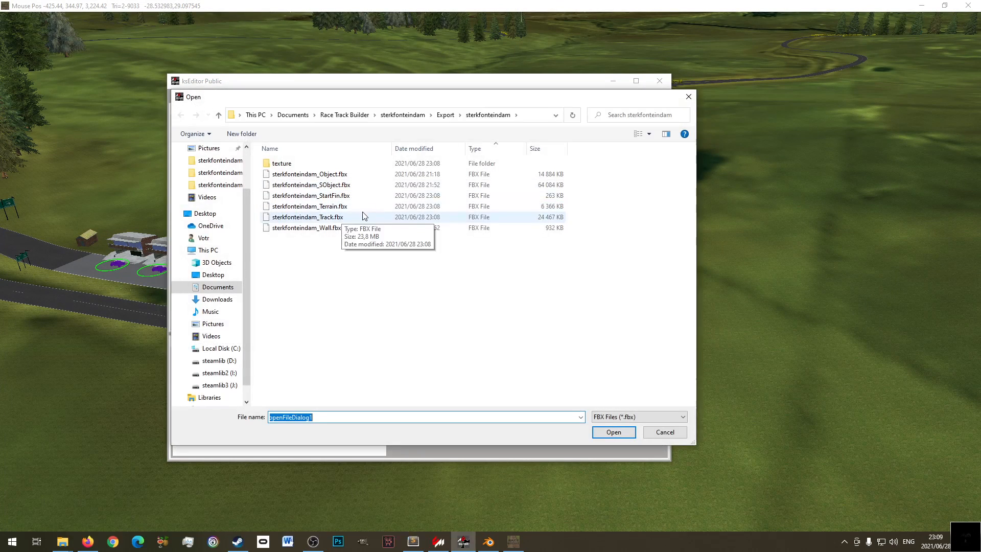
double_click(335, 195)
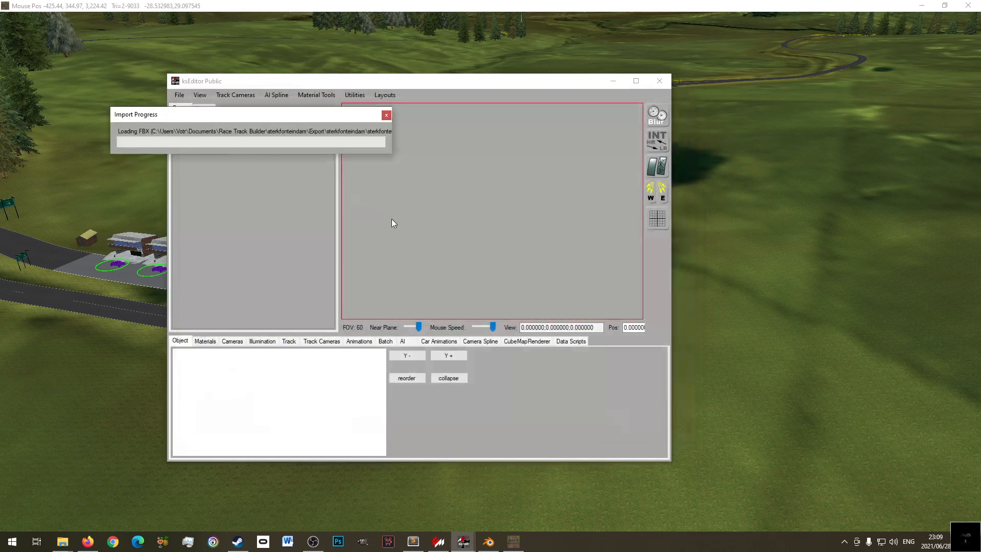
- Save the start/finish model as a track KN5, replacing sterkfonteindam_StartFin.kn5
left_click(180, 97)
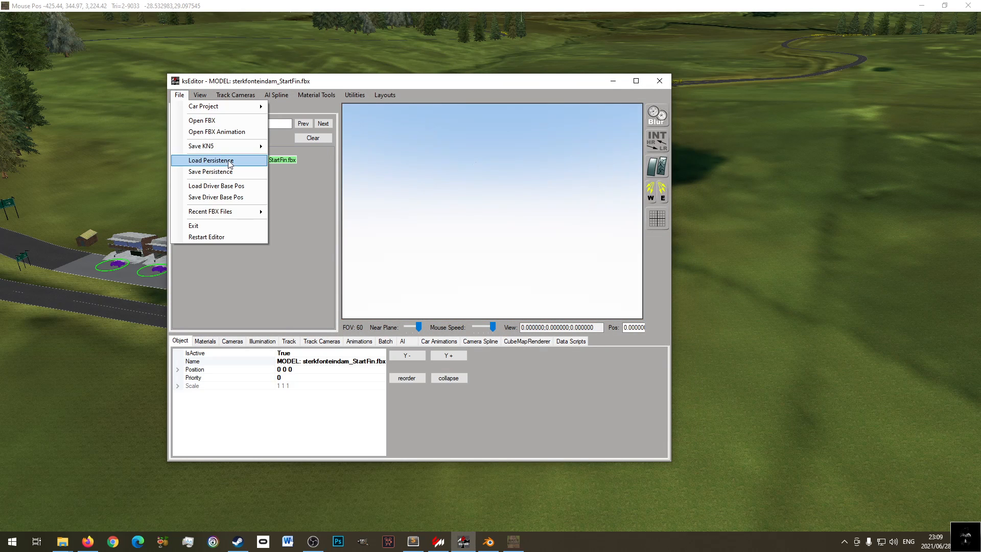
mouse_move(219, 144)
left_click(313, 171)
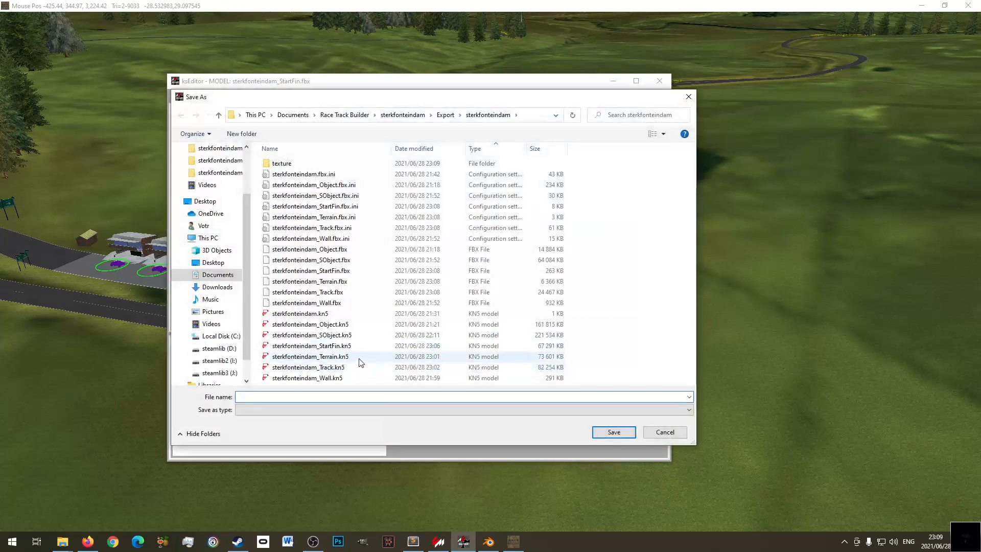
double_click(333, 346)
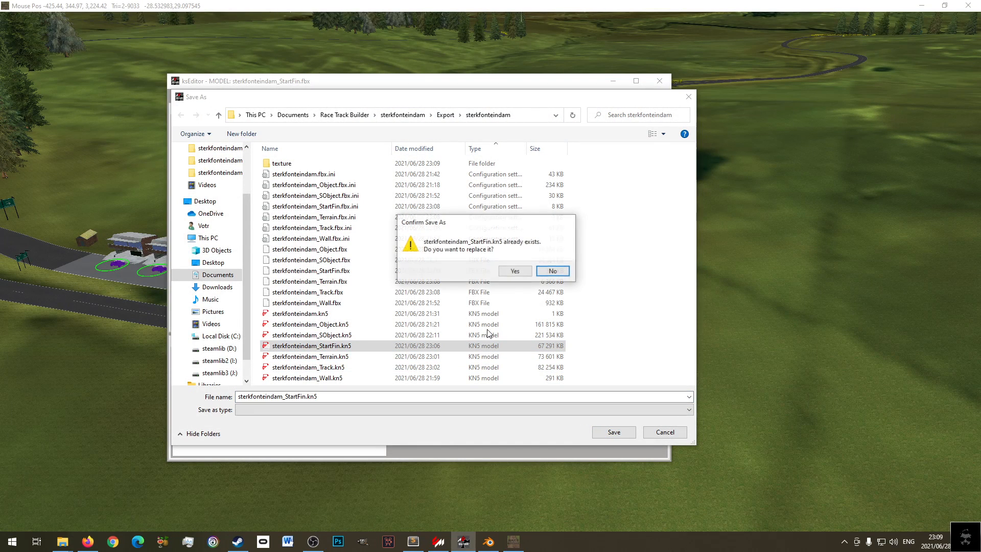
left_click(511, 271)
left_click(577, 311)
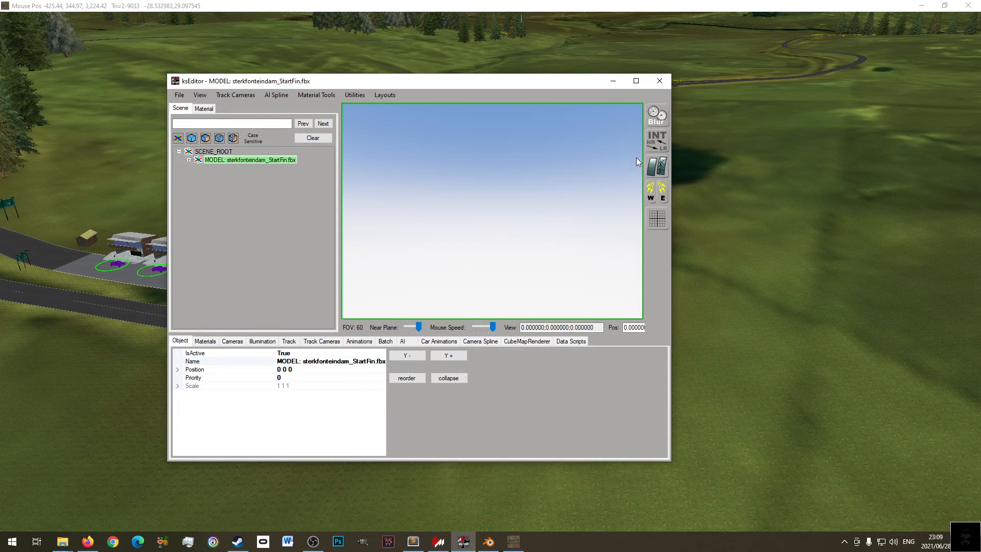
- Restart ksEditor and open sterkfonteindam_Terrain.fbx from the export folder
left_click(659, 81)
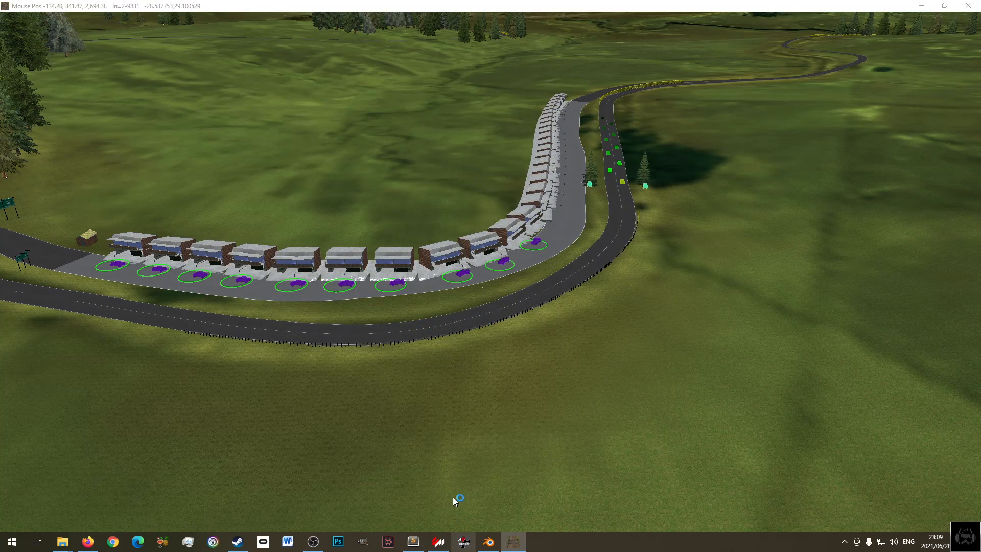
left_click(463, 540)
left_click(180, 95)
left_click(194, 118)
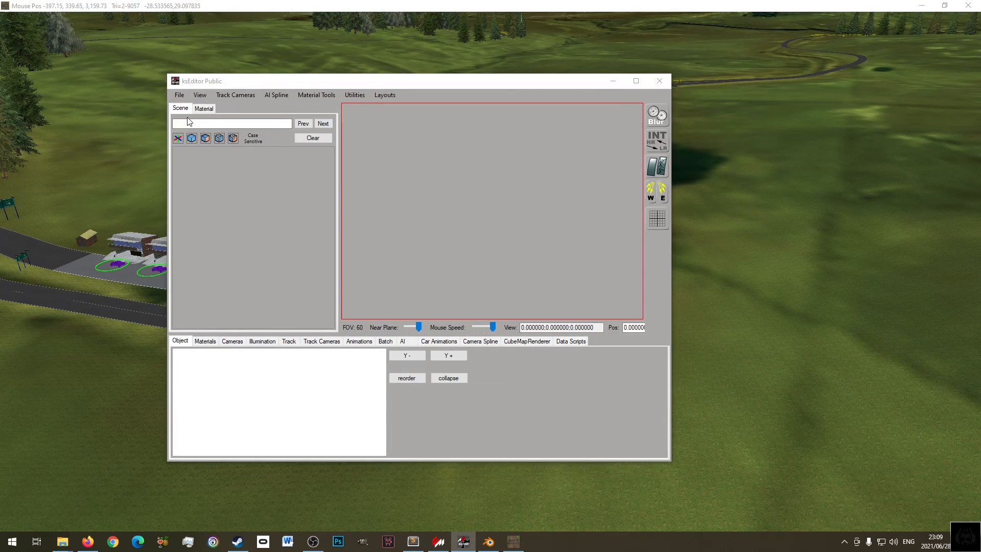
double_click(327, 216)
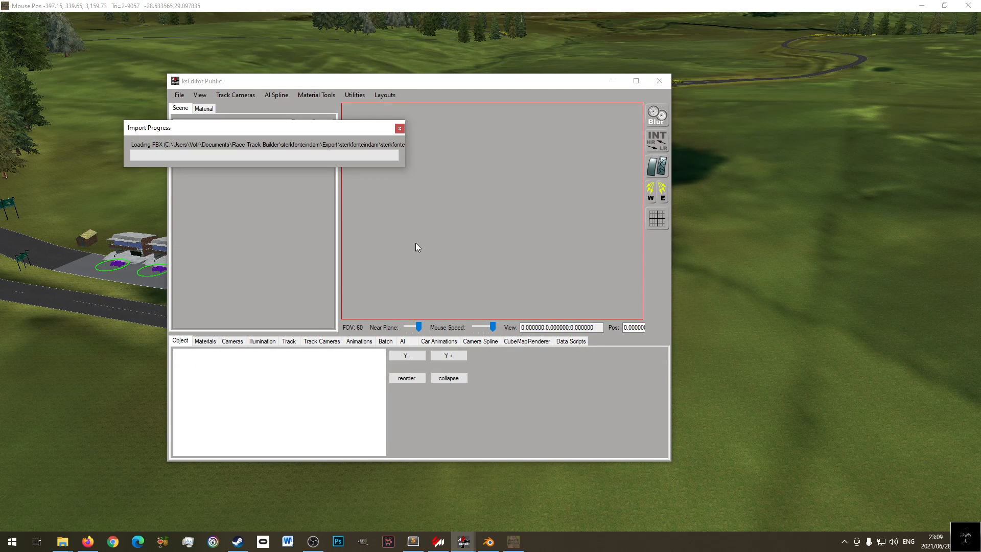
- Save the terrain model as a track KN5, replacing sterkfonteindam_Terrain.kn5
left_click(179, 95)
mouse_move(228, 149)
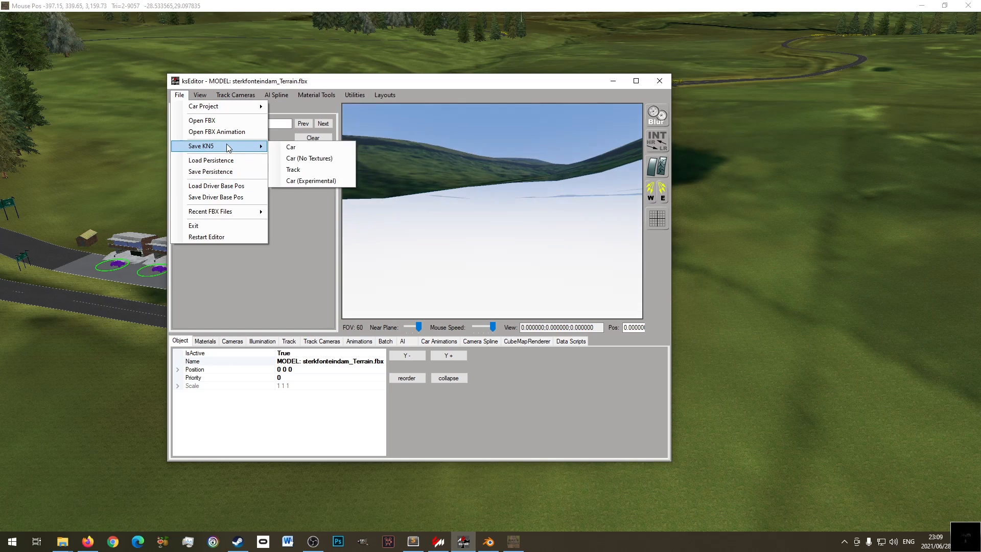
left_click(294, 169)
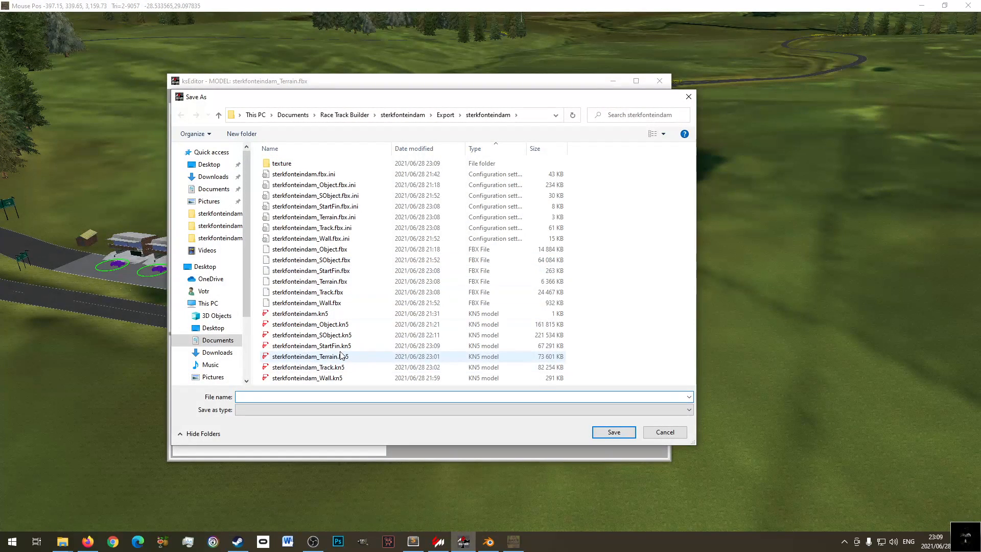
double_click(345, 356)
left_click(574, 269)
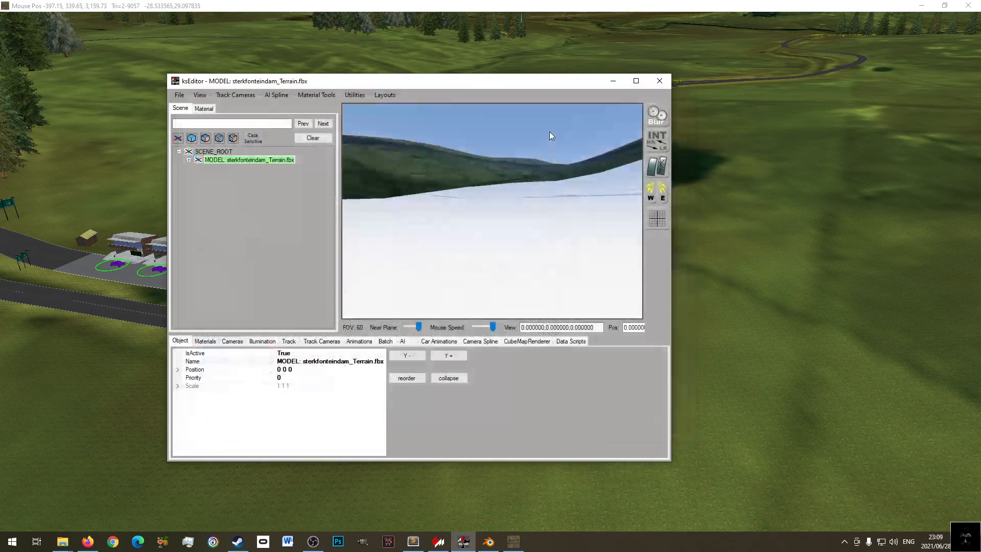
left_click(572, 310)
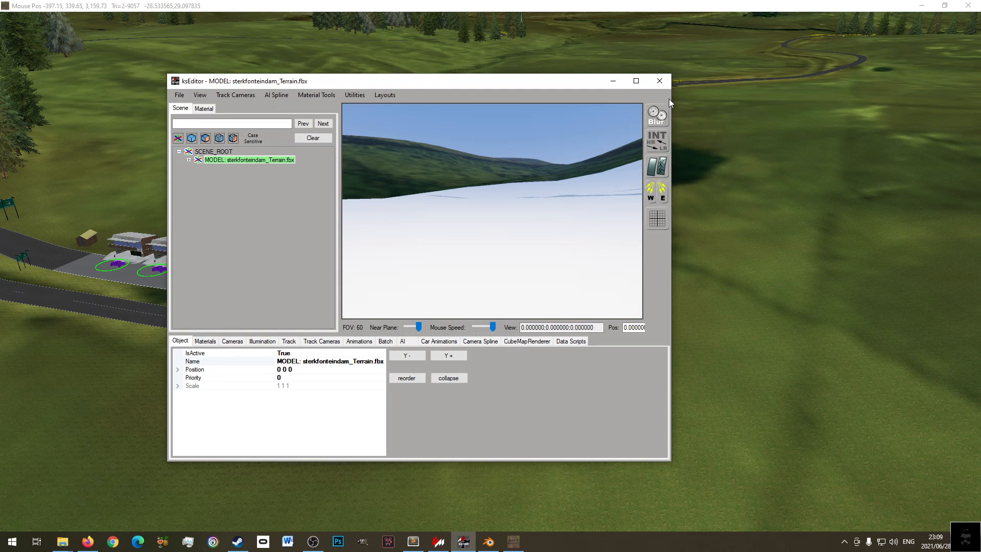
- Restart ksEditor and open sterkfonteindam_Track.fbx from the export folder
left_click(660, 80)
left_click(465, 543)
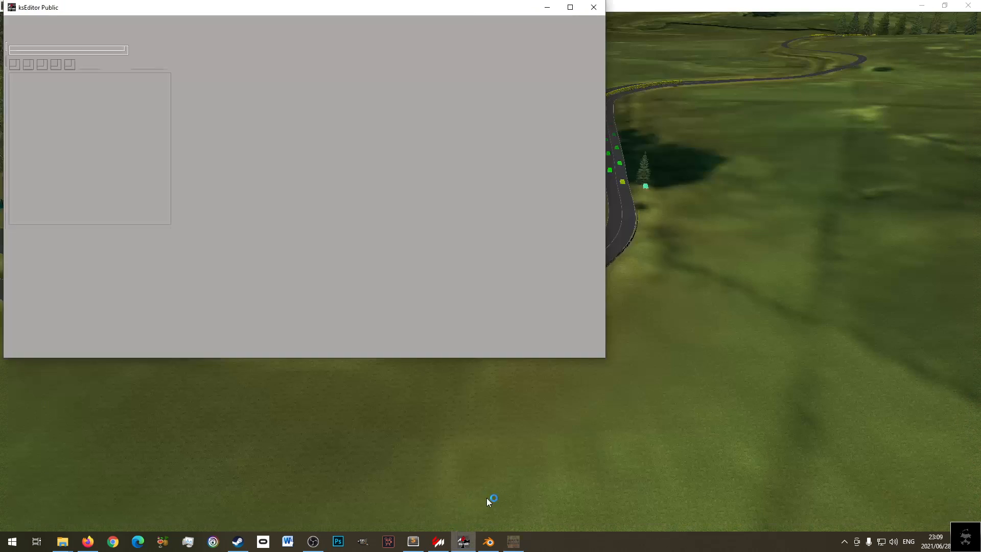
left_click(179, 95)
left_click(206, 126)
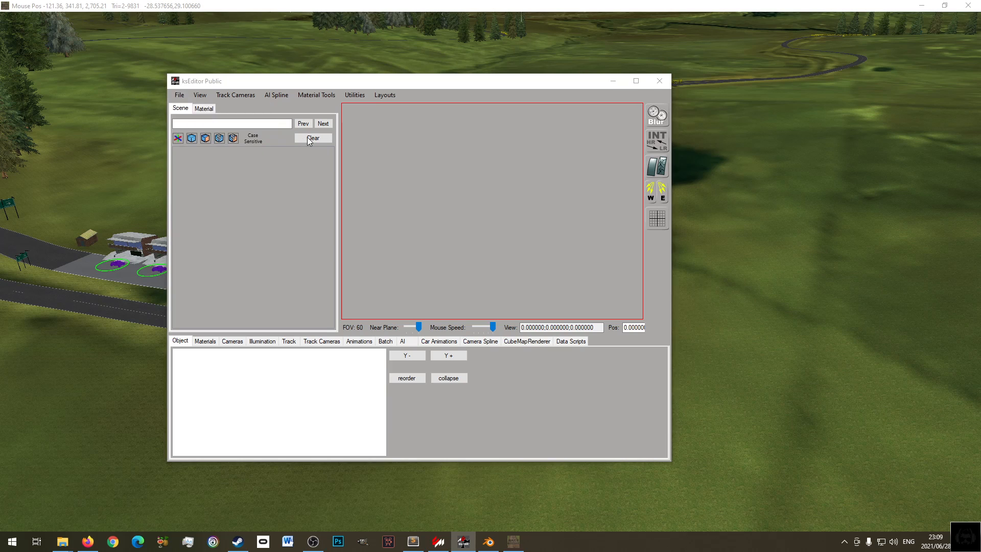
left_click(328, 218)
double_click(329, 218)
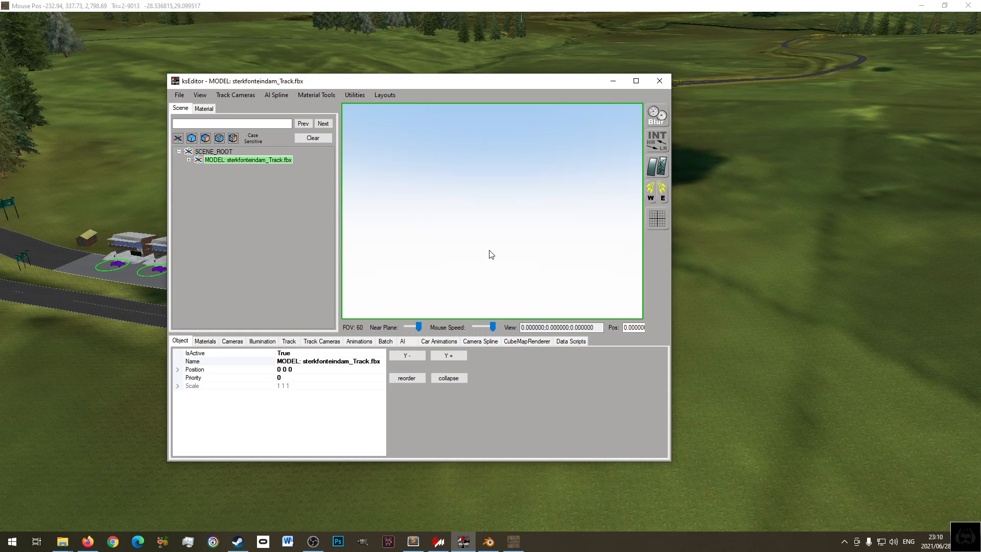
- Select the dark pit lane surface mesh in the track model and rename it 1PIT
scroll(500, 183, "down", 8)
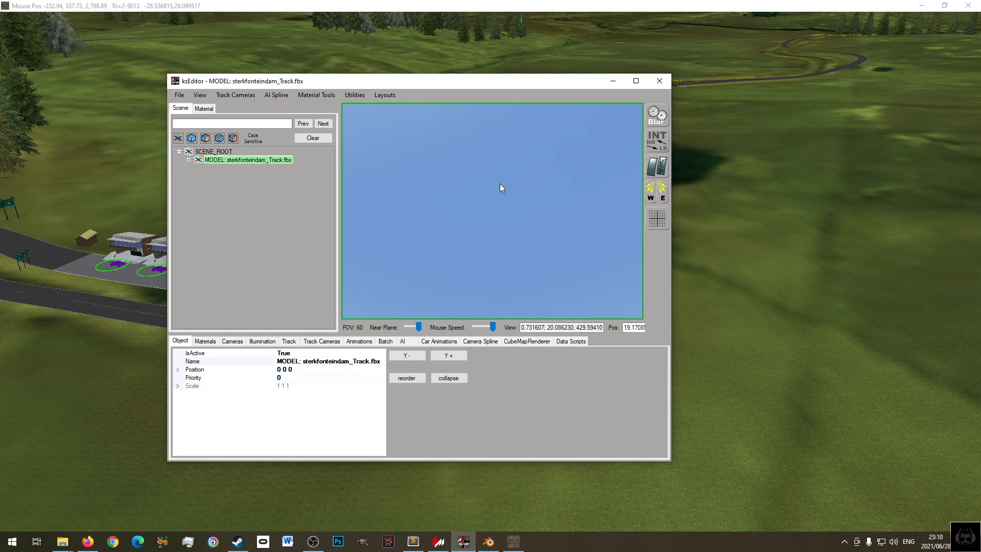
left_click_drag(500, 183, 486, 233)
scroll(496, 231, "up", 5)
scroll(488, 233, "down", 8)
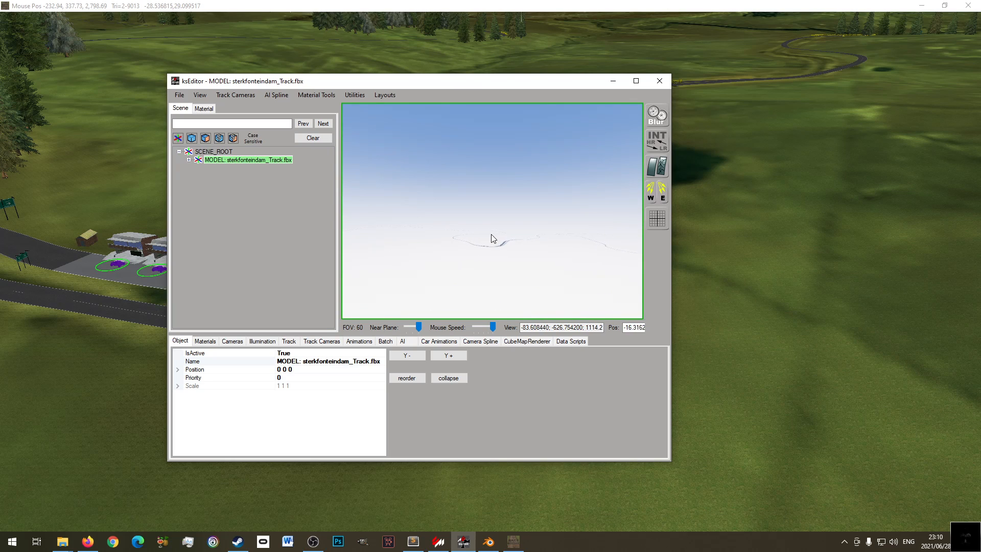
scroll(491, 234, "up", 3)
left_click_drag(491, 234, 492, 238)
scroll(492, 238, "up", 5)
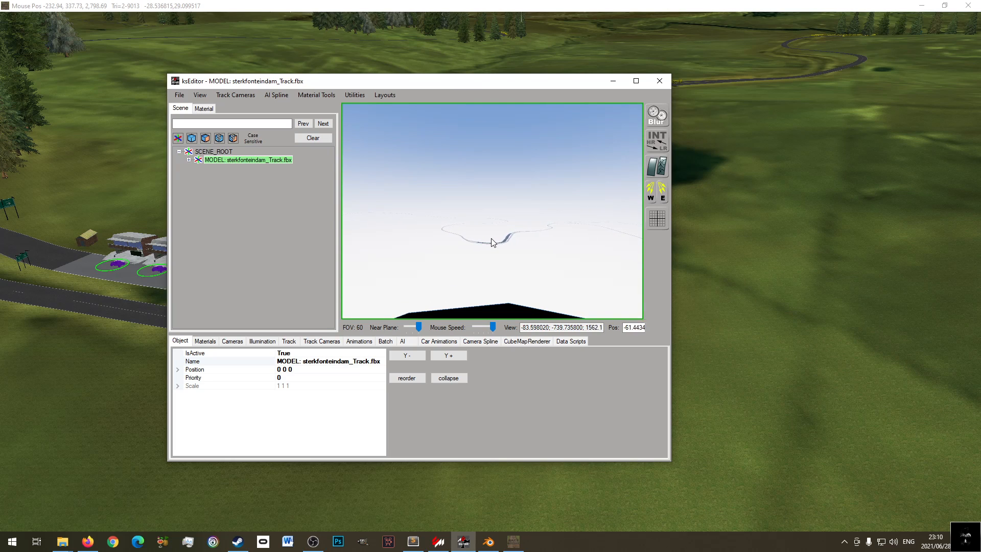
scroll(492, 238, "up", 8)
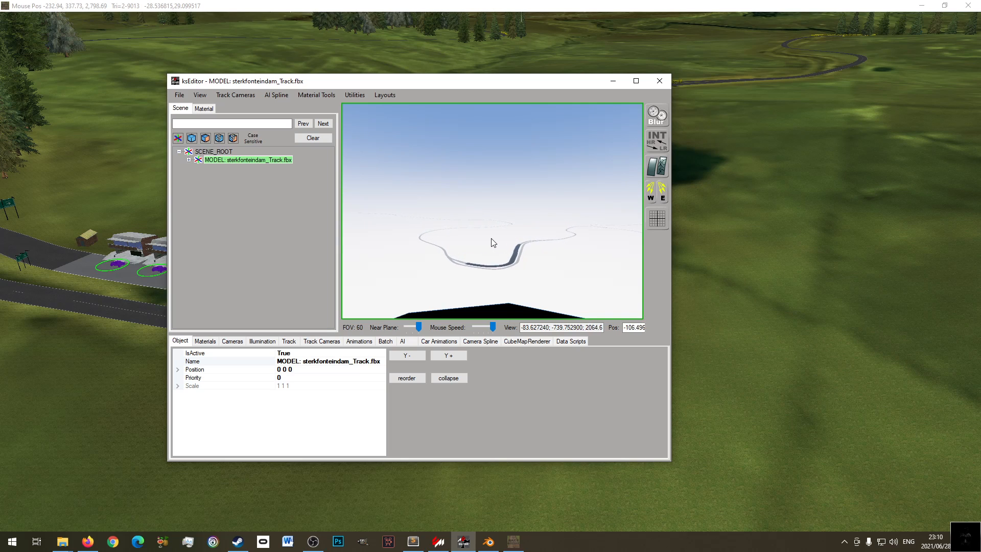
left_click_drag(493, 242, 497, 251)
scroll(498, 251, "up", 10)
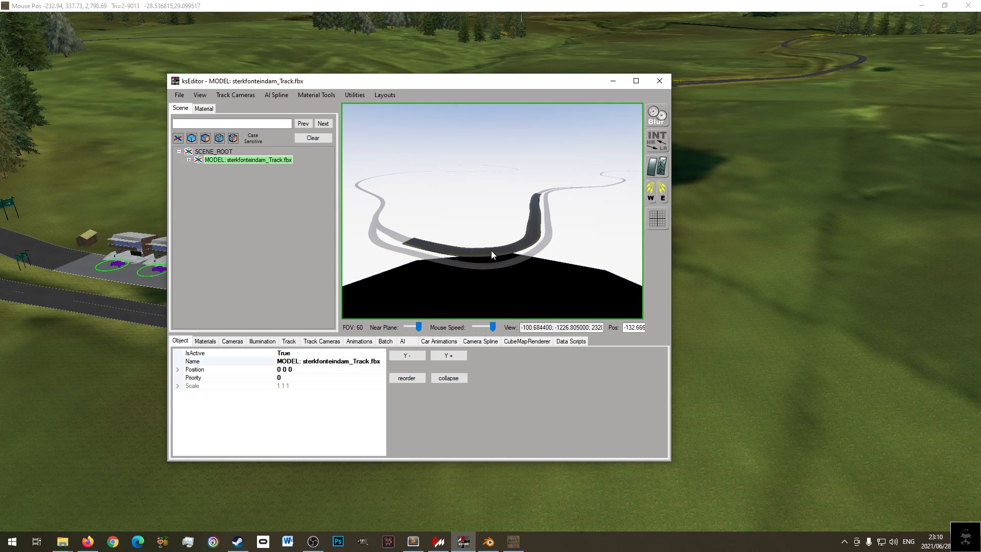
left_click(513, 295)
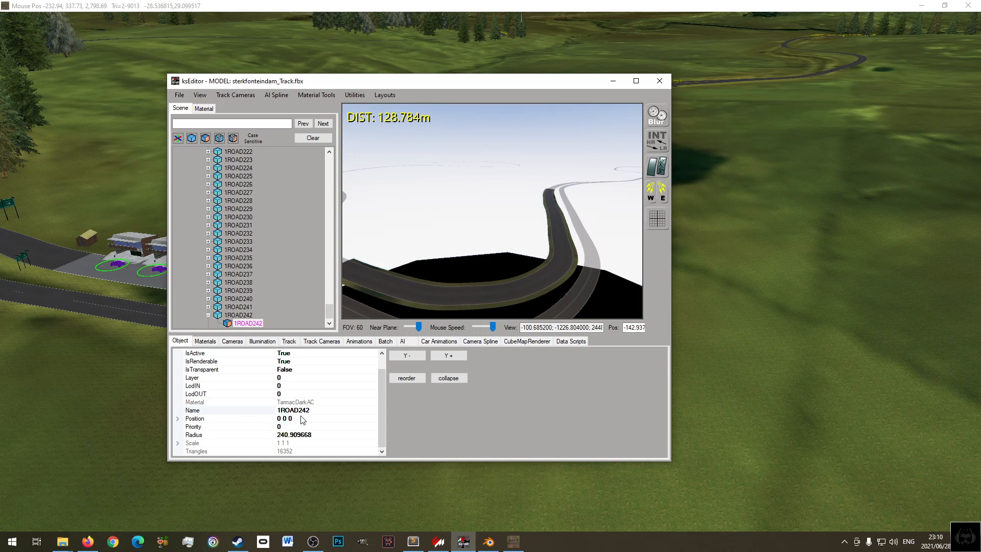
left_click(286, 411)
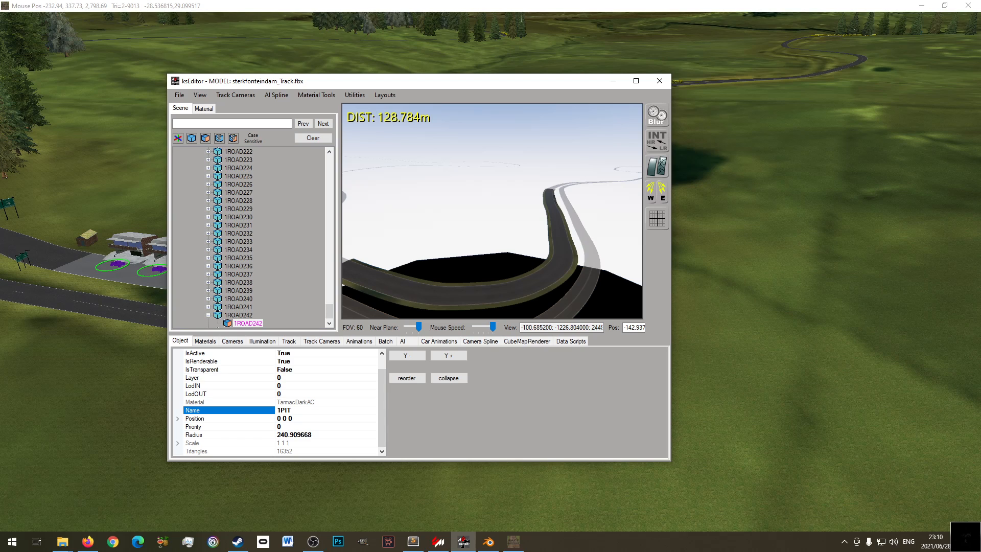
- Save the track model as a track KN5, replacing sterkfonteindam_Track.kn5
left_click(179, 95)
mouse_move(214, 147)
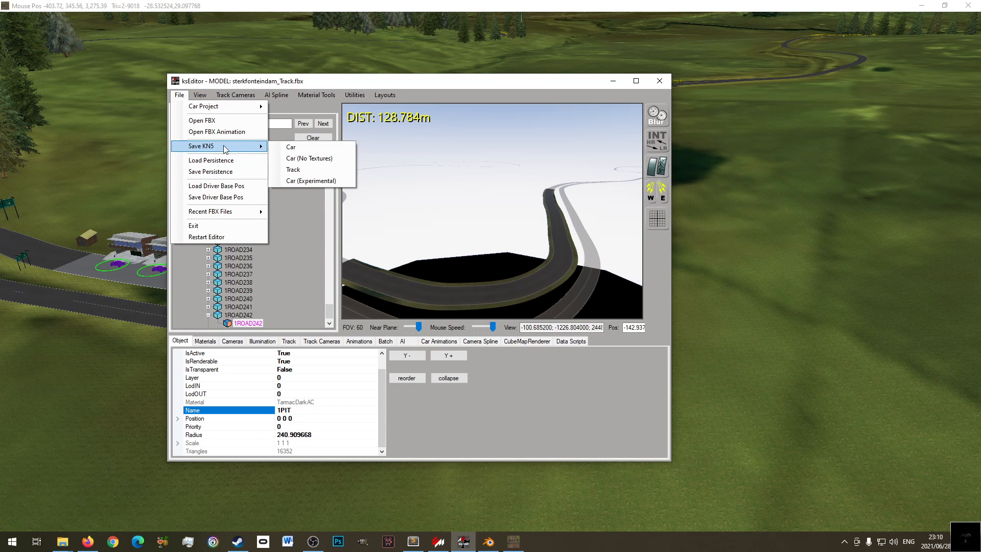
left_click(294, 169)
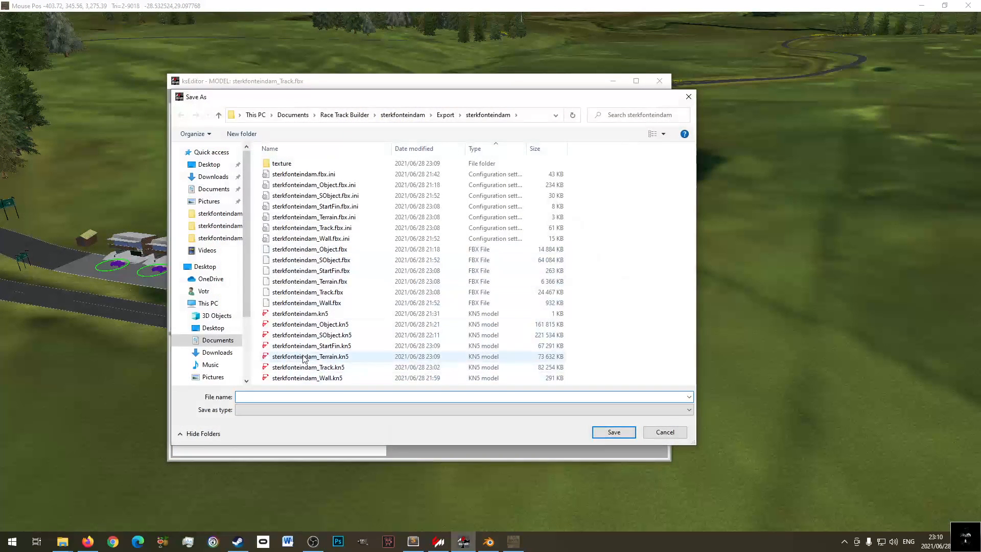
double_click(352, 369)
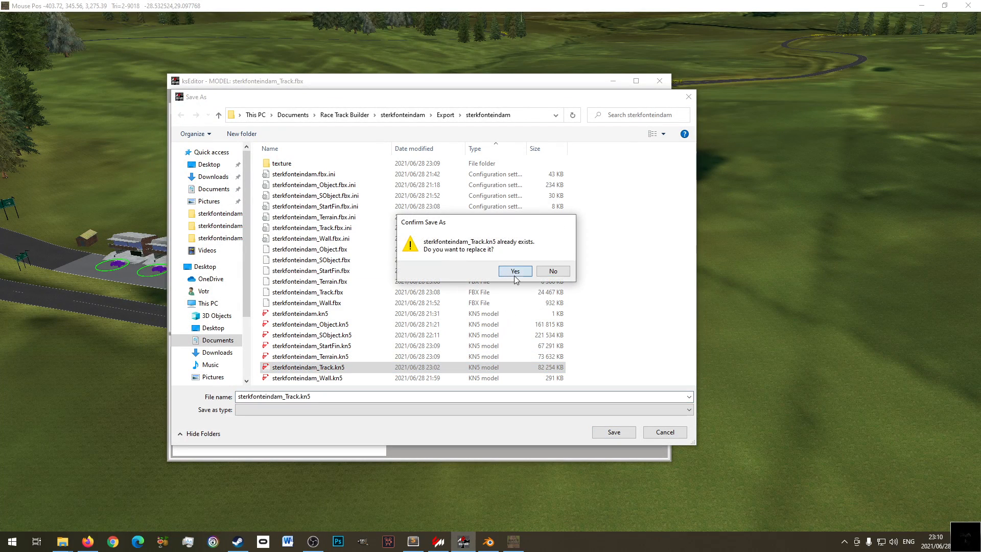
left_click(510, 270)
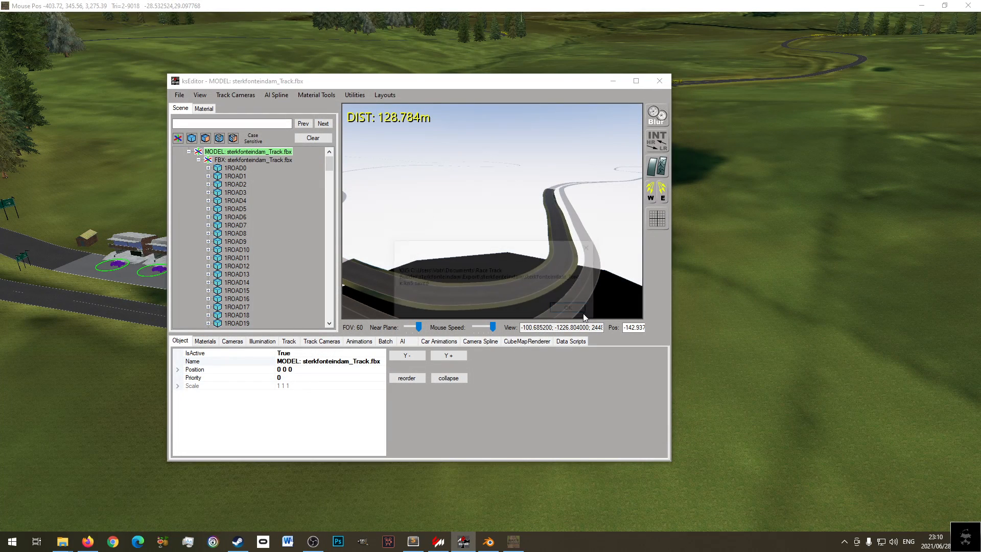
left_click(572, 309)
- Copy the StartFin, Terrain and Track KN5 files from the Race Track Builder export folder
mouse_move(63, 542)
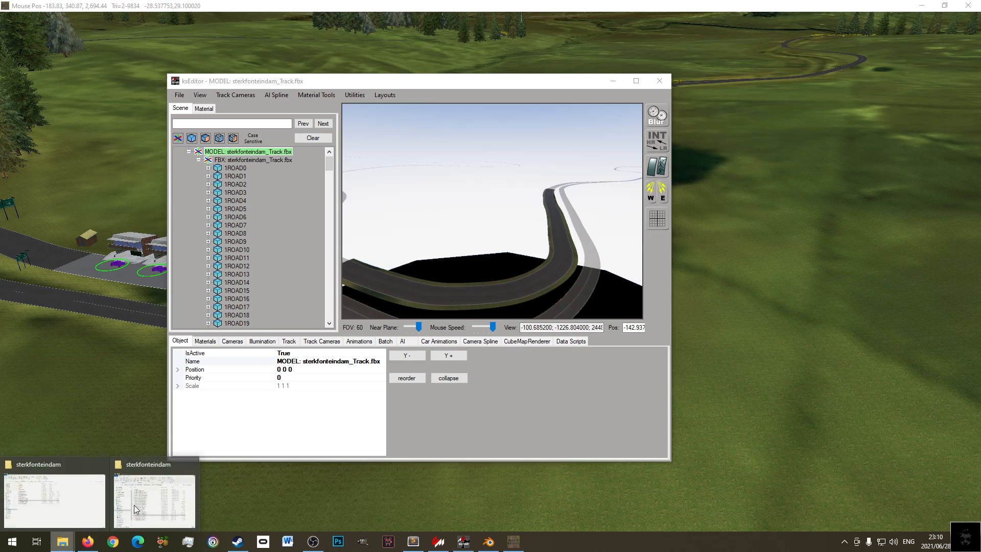
left_click(53, 504)
left_click(345, 406, "ctrl")
left_click(345, 415, "ctrl")
right_click(341, 404)
left_click(362, 332)
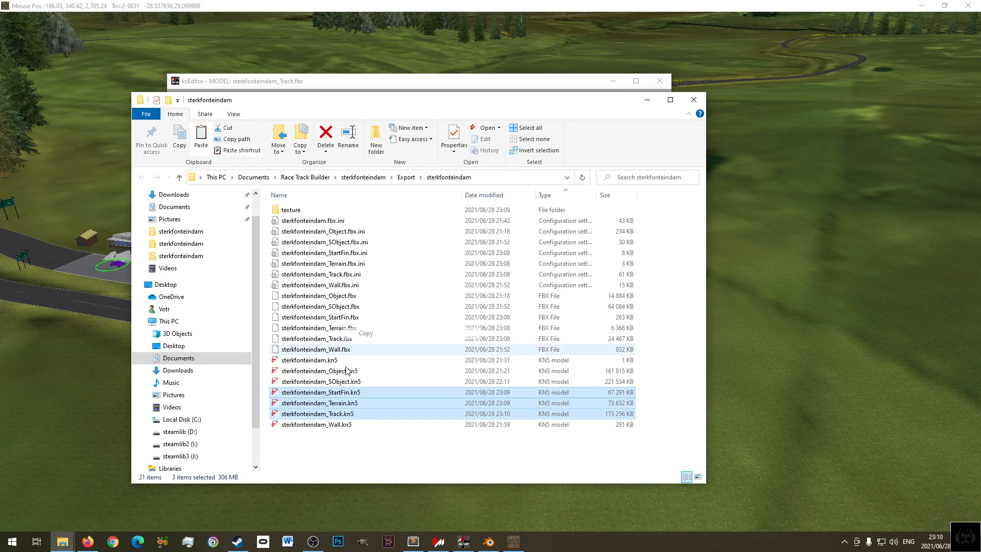
- Paste the three KN5 files into Assetto Corsa's sterkfonteindam track folder, replacing the existing versions
mouse_move(62, 542)
left_click(151, 491)
right_click(256, 407)
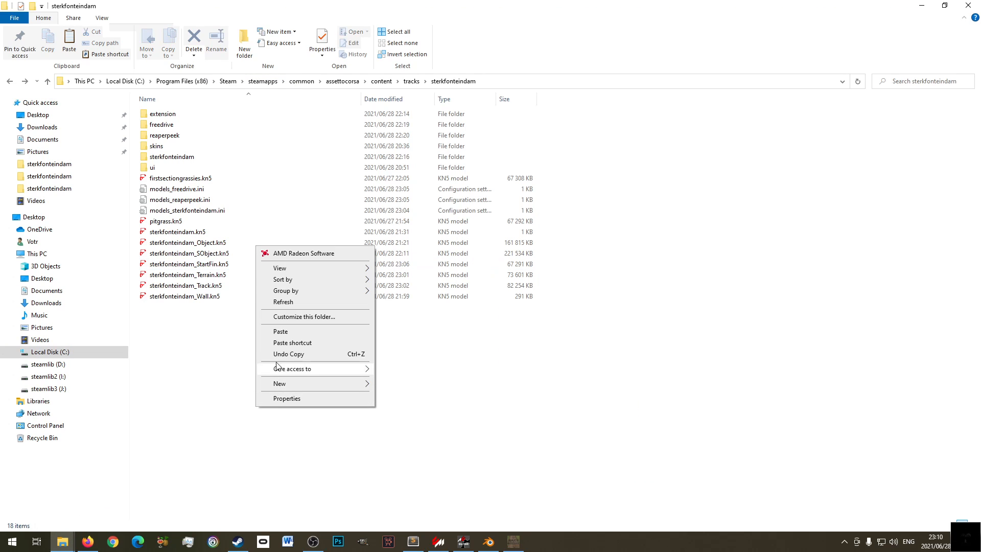
left_click(276, 332)
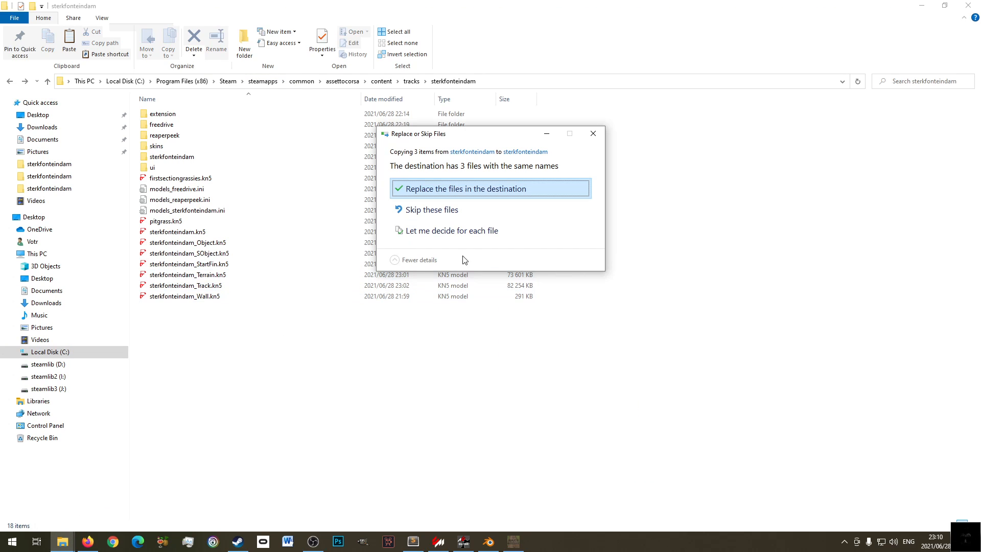
left_click(449, 189)
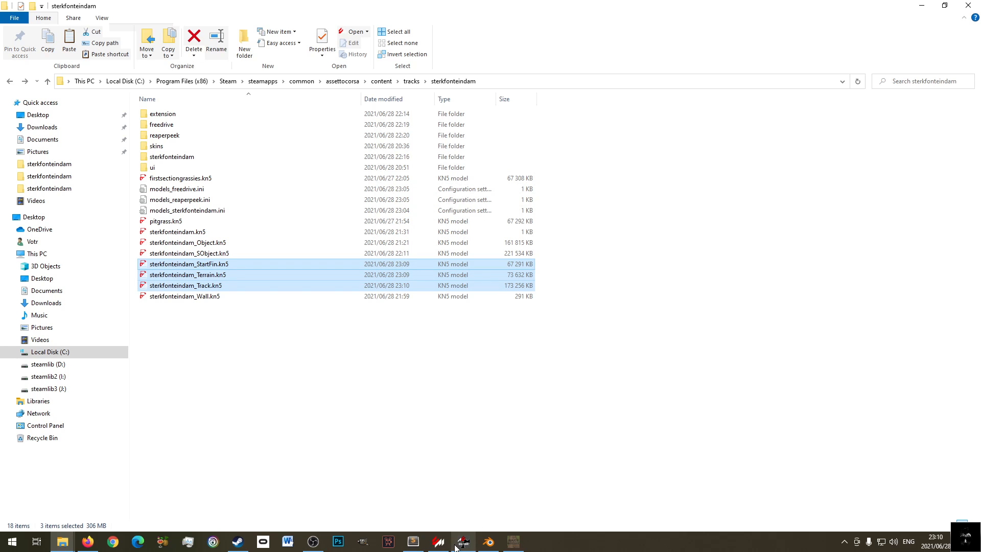
- Switch to Content Manager, launch the Sterkfonteindam practice session with the Ferrari F2004, and reverse the car along the pit lane
left_click(449, 543)
left_click(955, 514)
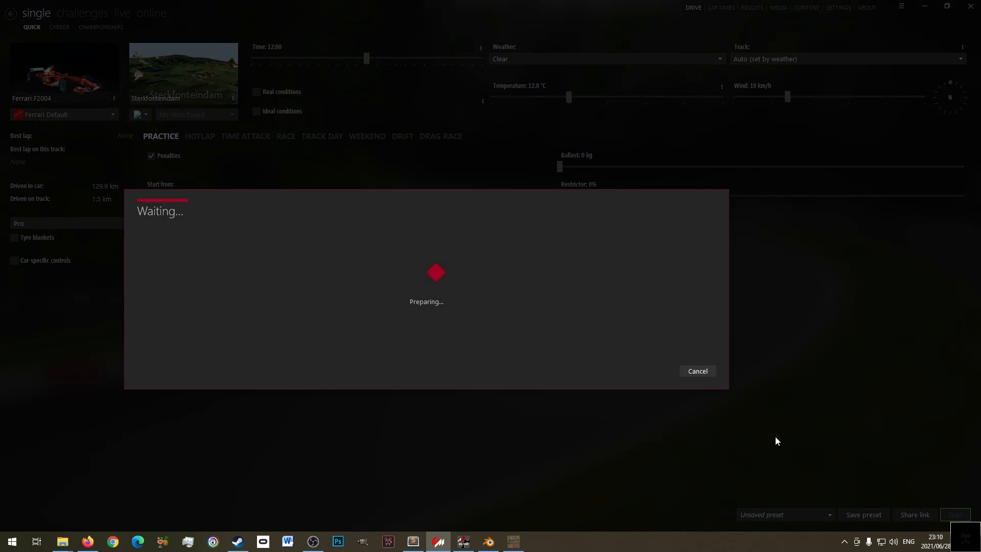
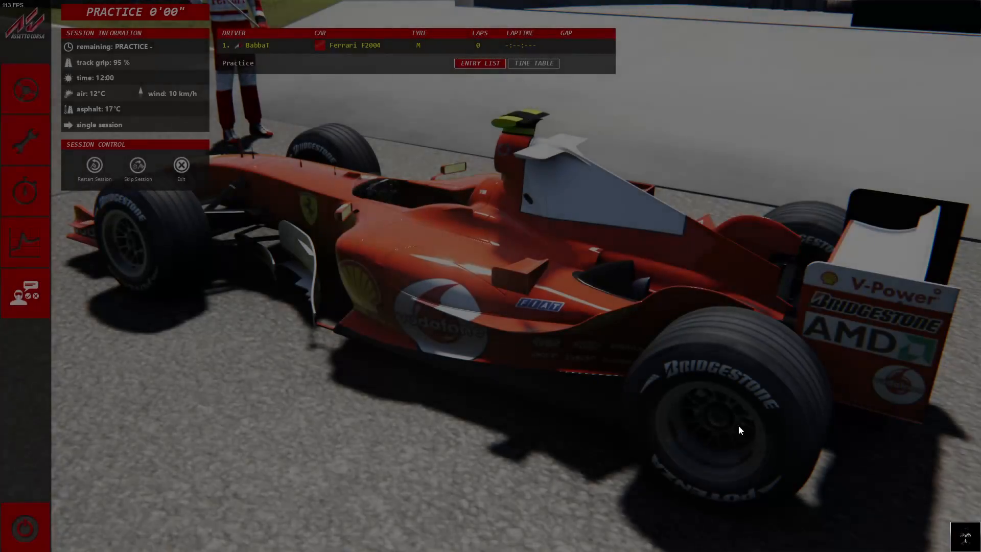
left_click(26, 91)
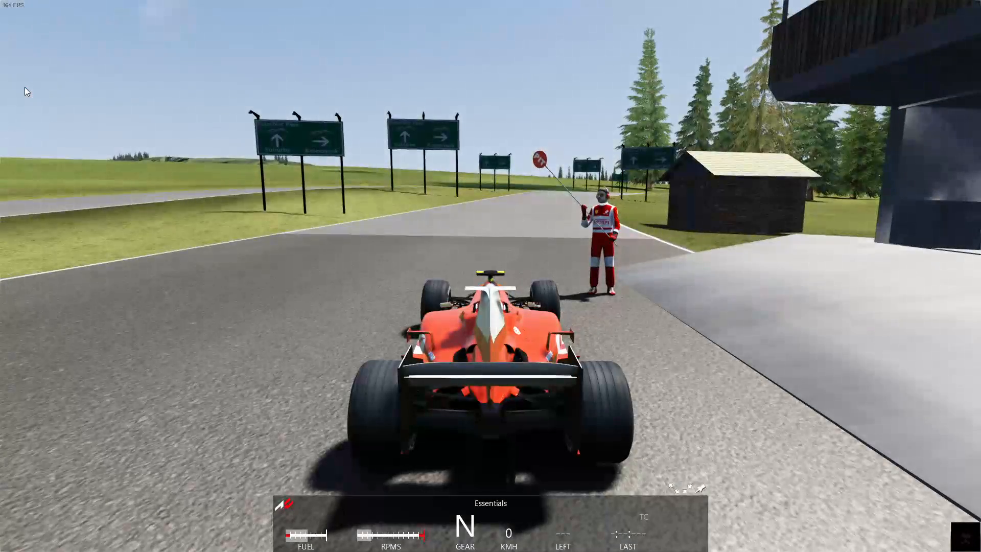
key("Up")
key("Down")
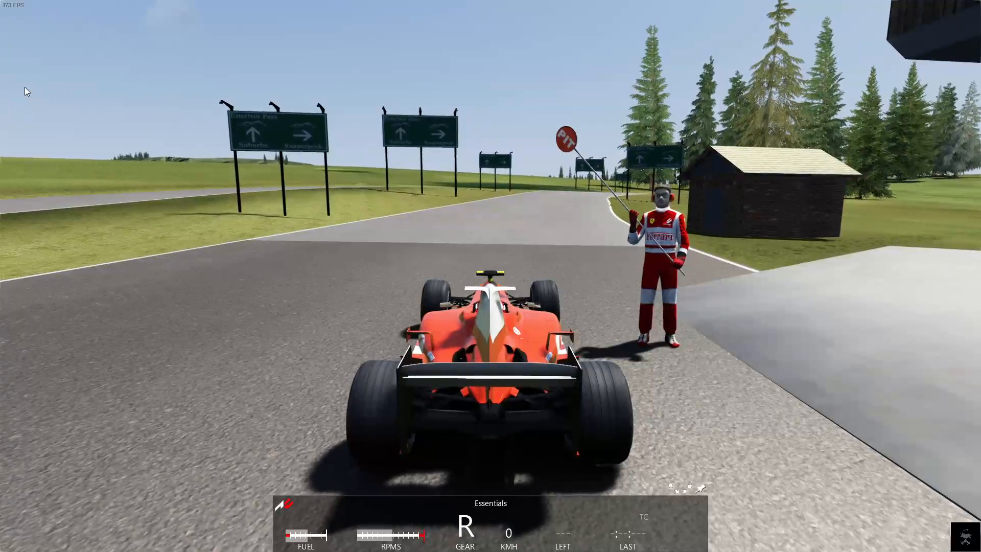
key("Down")
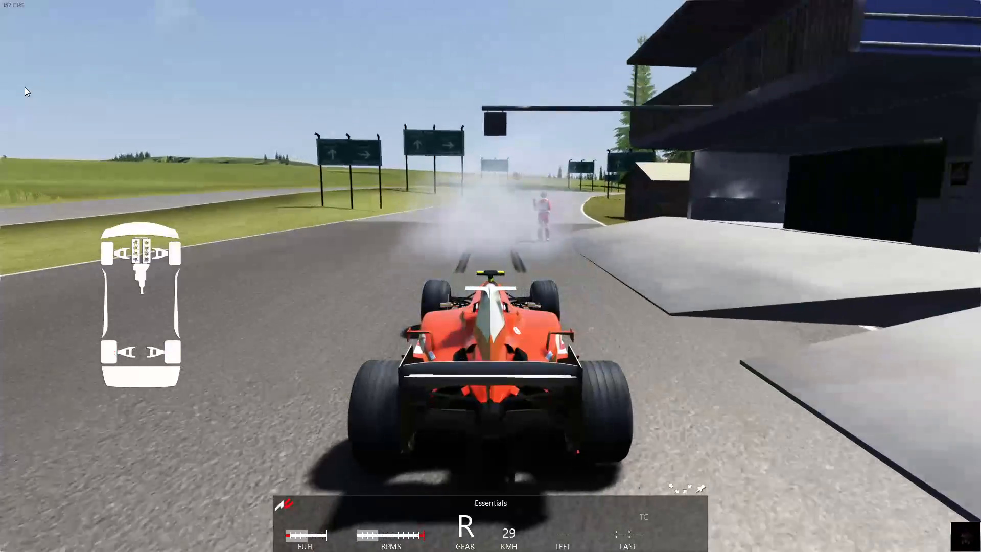
- Test-drive forward past the garages and out of the pit lane, exit the session, and close the practice results
key("Escape")
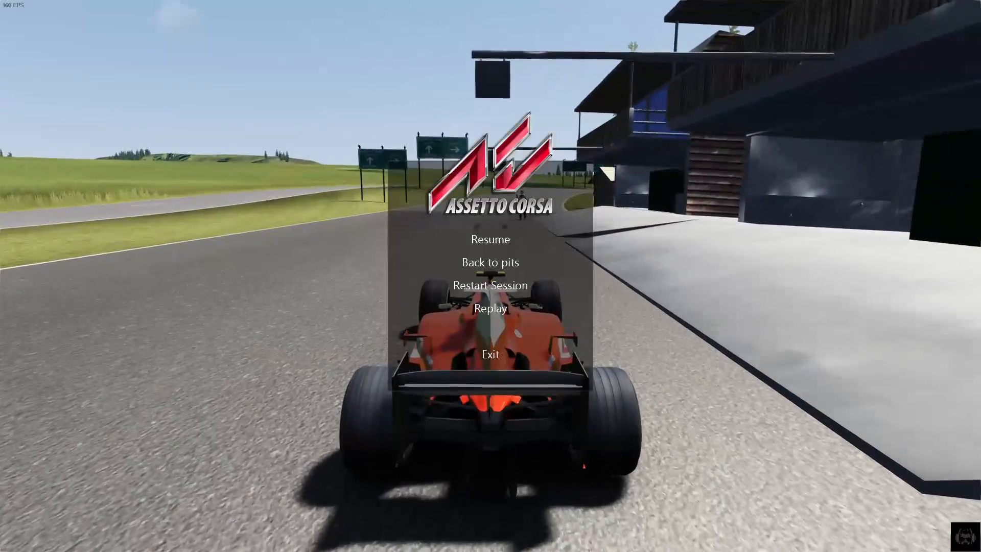
key("Escape")
key("Up")
key("Up")
key("Up")
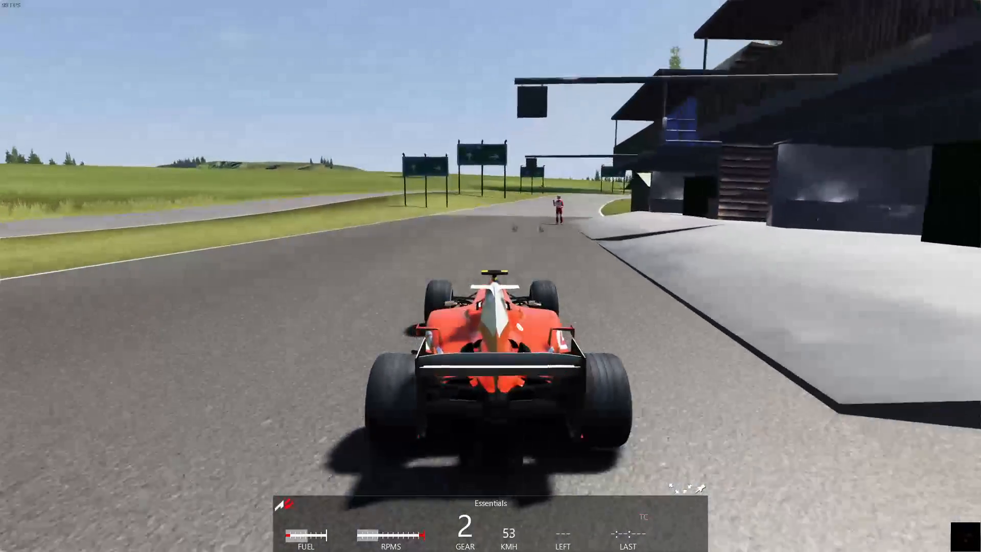
key("Escape")
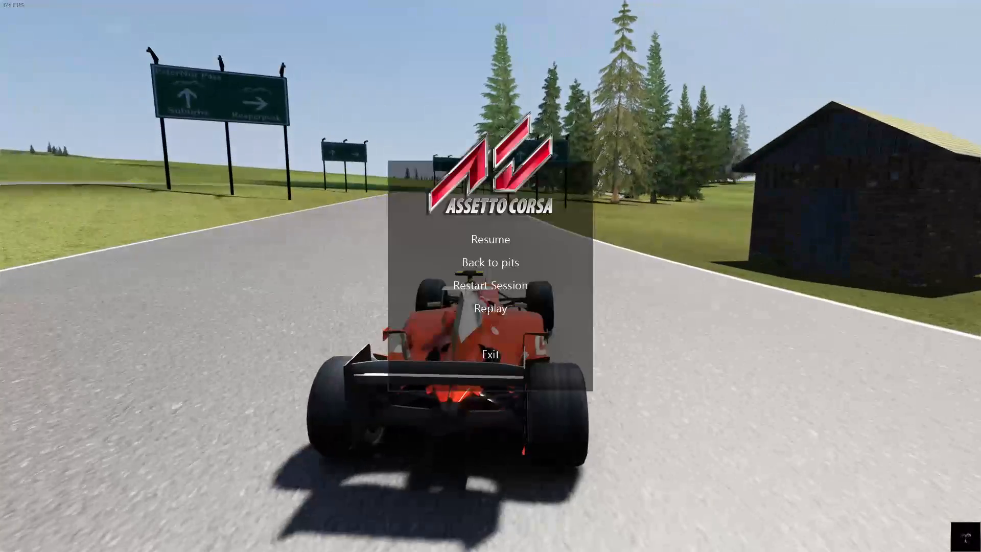
left_click(511, 342)
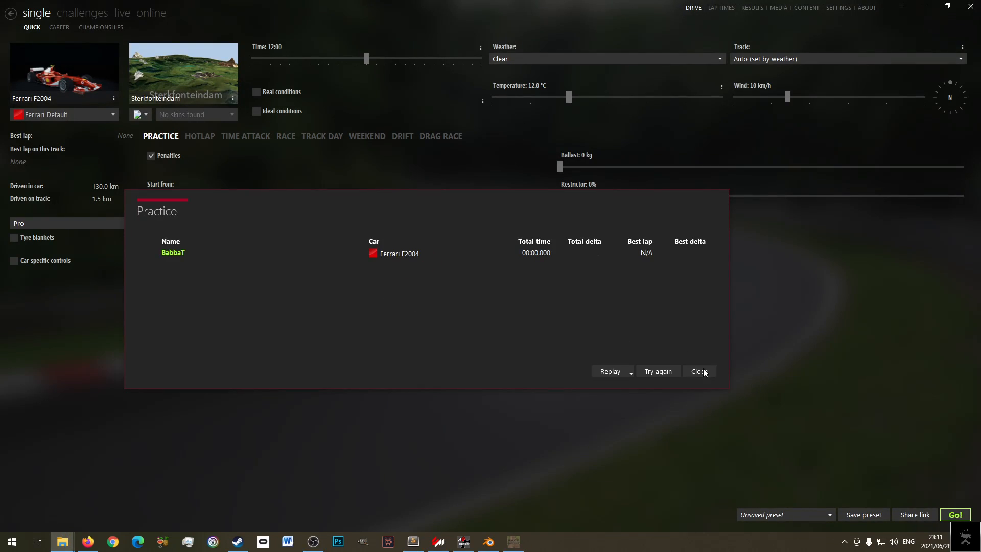
left_click(703, 371)
- Switch to Race Track Builder and reduce the pit teams to 1
left_click(512, 540)
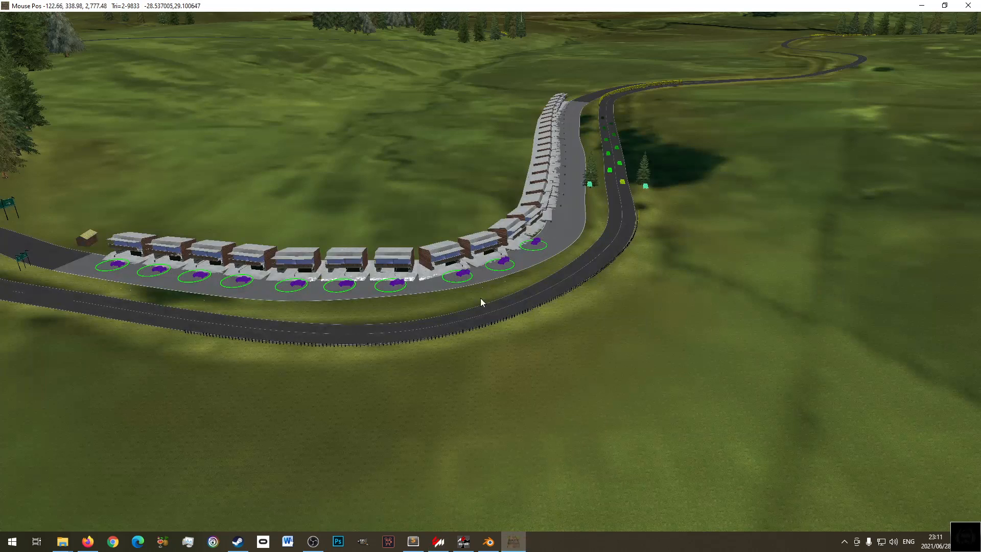
right_click_drag(274, 342, 448, 373)
middle_click_drag(449, 373, 230, 365)
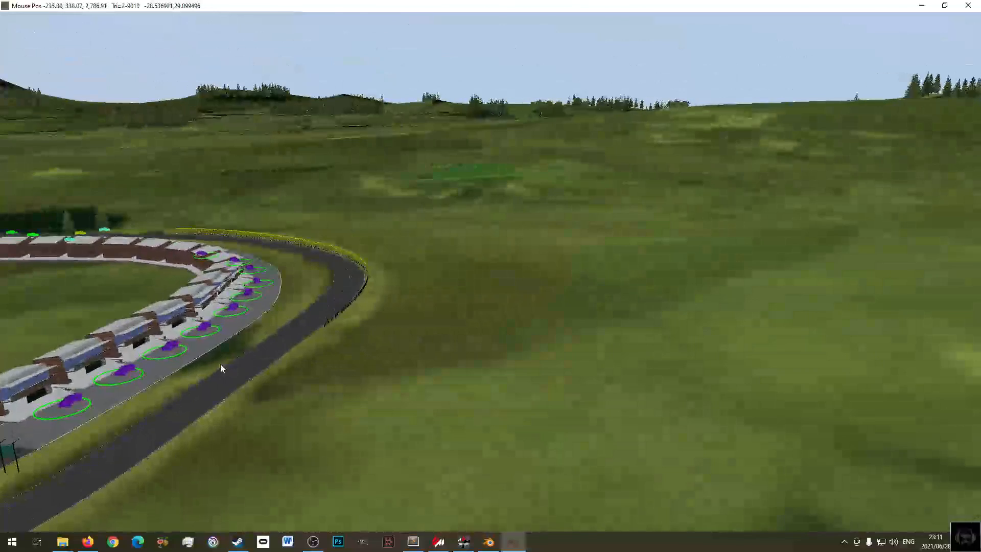
right_click_drag(230, 365, 572, 363)
mouse_move(251, 43)
left_click(216, 32)
left_click(216, 33)
left_click(217, 32)
left_click(217, 32)
left_click(217, 32)
left_click(217, 33)
left_click(217, 32)
left_click(217, 32)
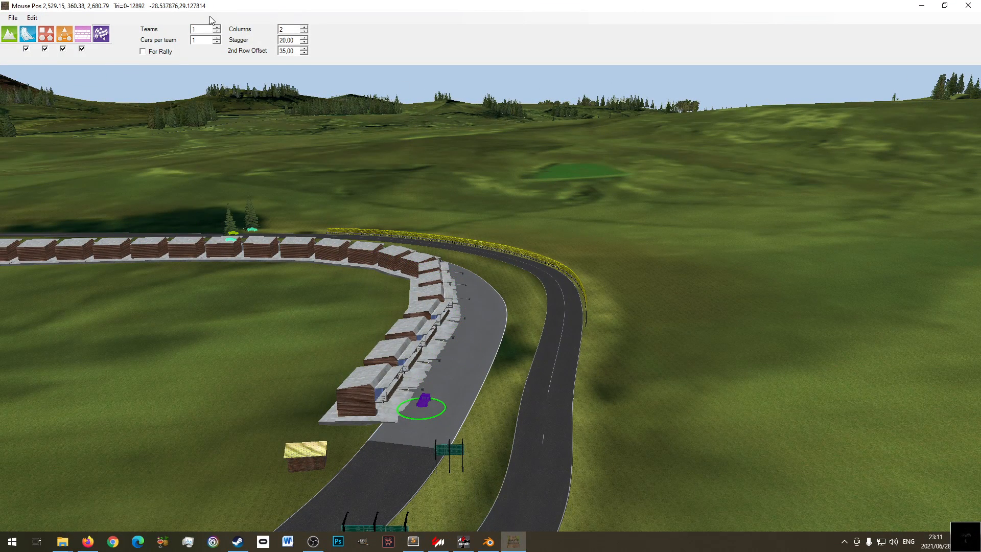
- Set the number of pit teams to 8 and save the track project
left_click(217, 28)
left_click(216, 28)
left_click(217, 29)
left_click(216, 28)
left_click(216, 28)
left_click(217, 28)
left_click(216, 28)
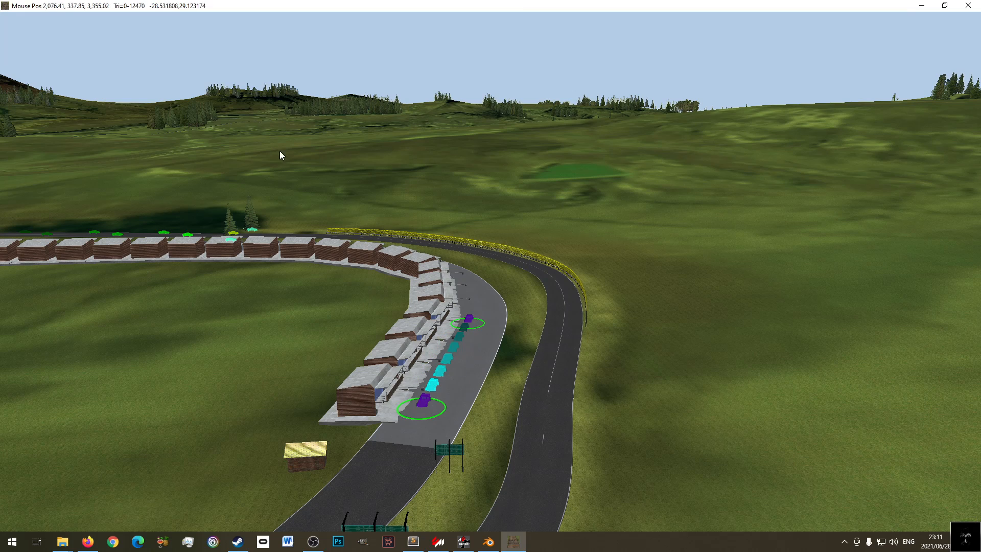
left_click(13, 18)
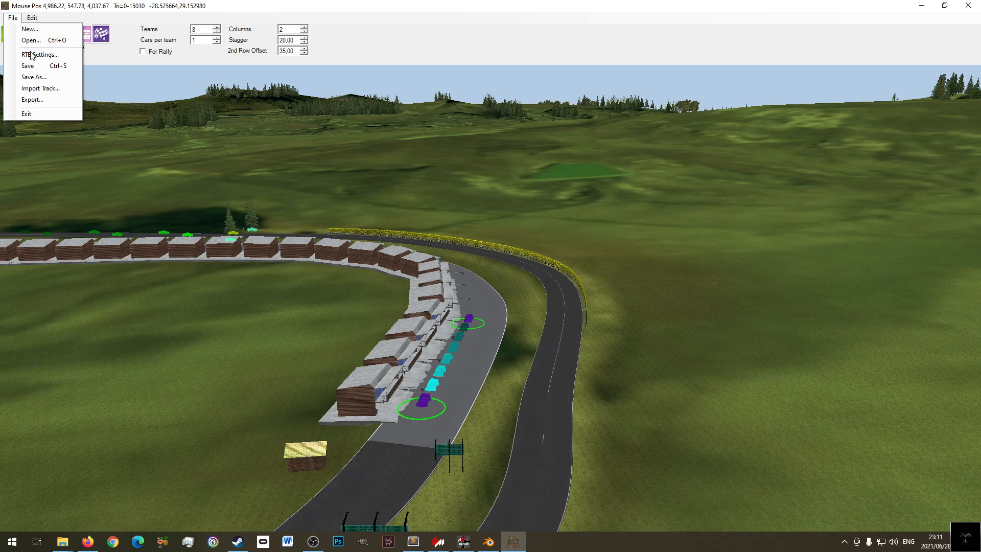
left_click(48, 67)
- Reposition the pit box markers so the boxes follow the pit lane in front of the garages
right_click_drag(434, 397, 642, 314)
right_click_drag(628, 276, 606, 306)
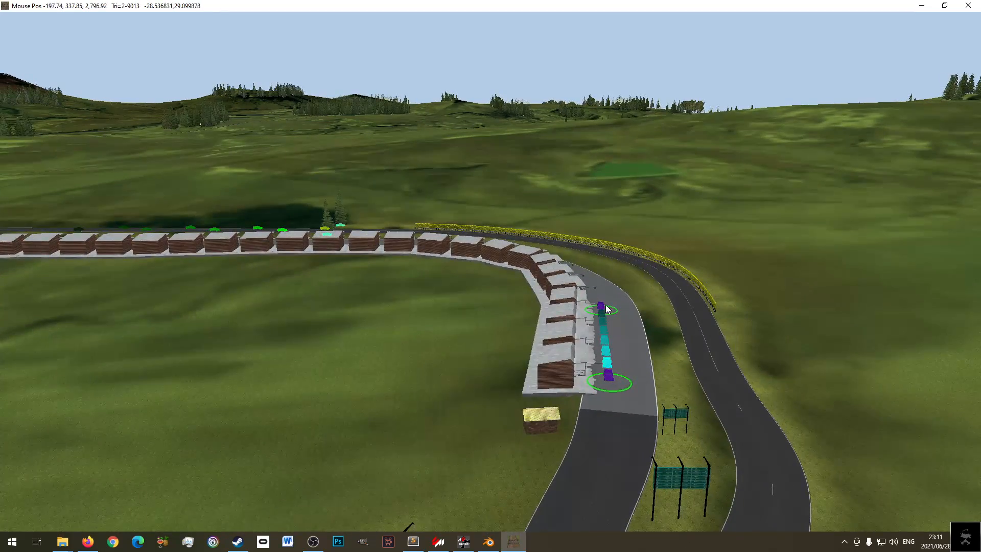
left_click(573, 267)
right_click_drag(573, 267, 475, 357)
left_click_drag(467, 455, 497, 464)
middle_click_drag(483, 382, 500, 471)
right_click_drag(501, 470, 491, 202)
- Check the pit box layout around the curve to the start line and save the track project
middle_click_drag(567, 323, 388, 260)
right_click_drag(522, 274, 451, 312)
right_click_drag(670, 250, 245, 431)
middle_click_drag(317, 363, 542, 307)
right_click_drag(612, 278, 419, 353)
middle_click_drag(420, 356, 495, 343)
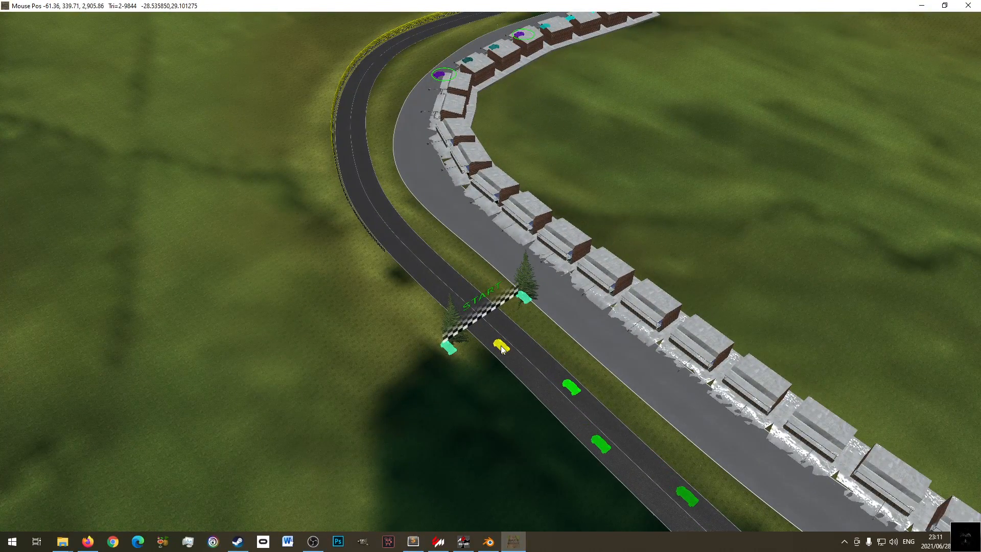
left_click_drag(487, 309, 497, 318)
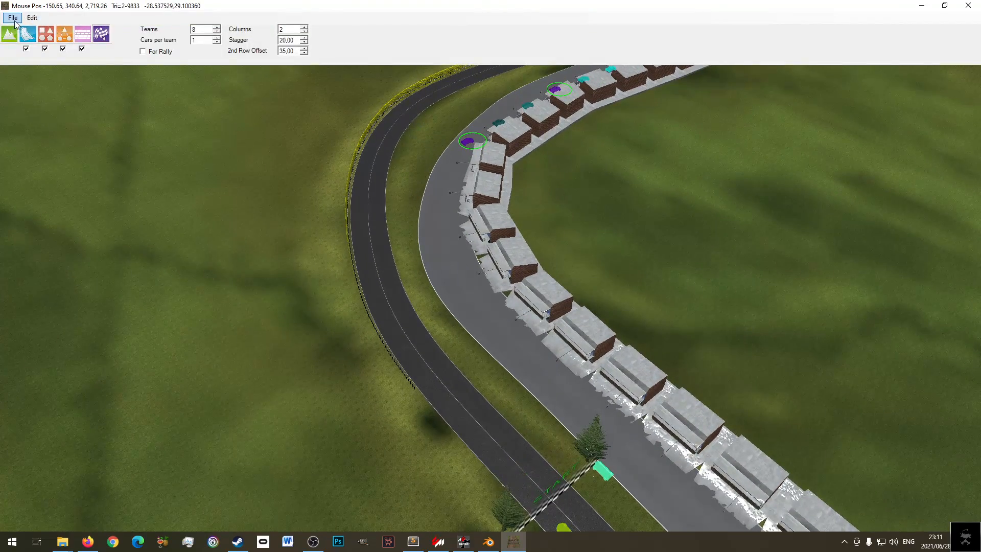
left_click(13, 18)
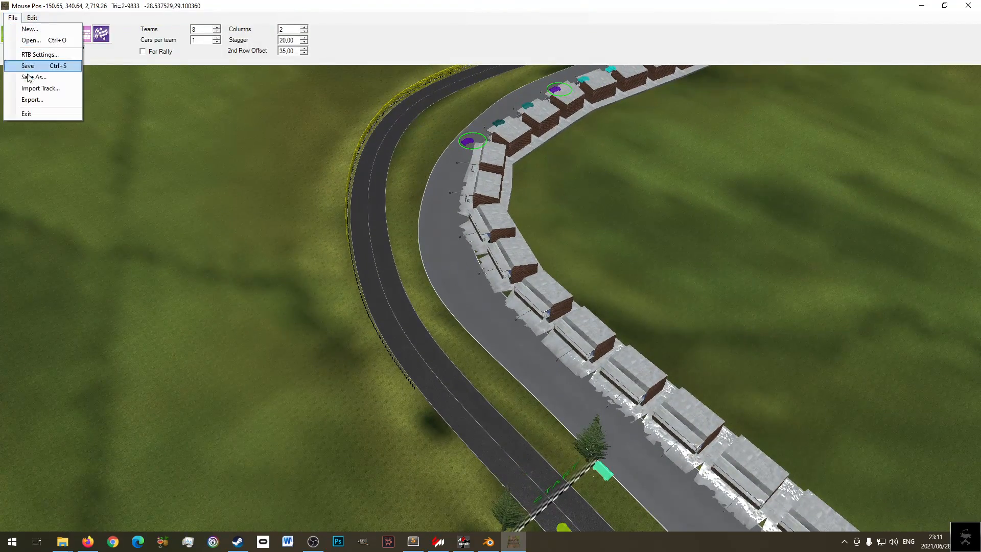
left_click(42, 69)
- Delete all intermediate nodes of the grey pit surface, keeping only its two end nodes
middle_click_drag(443, 292, 149, 167)
mouse_move(28, 53)
left_click(44, 33)
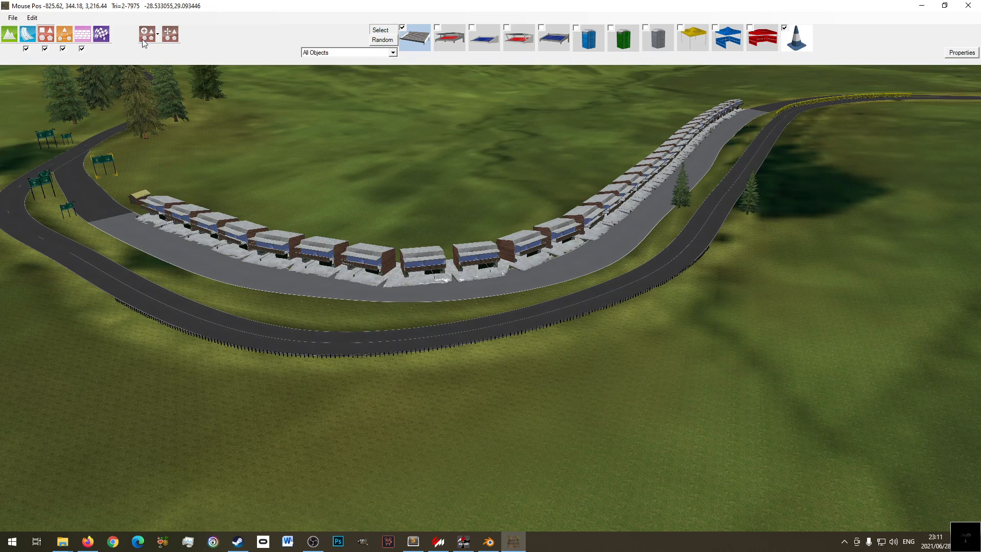
left_click(165, 35)
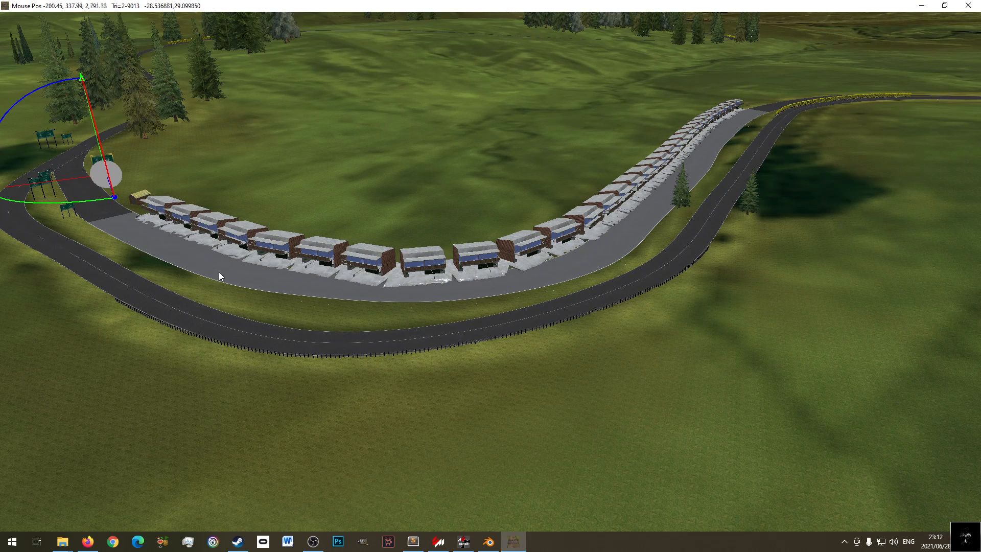
mouse_move(65, 11)
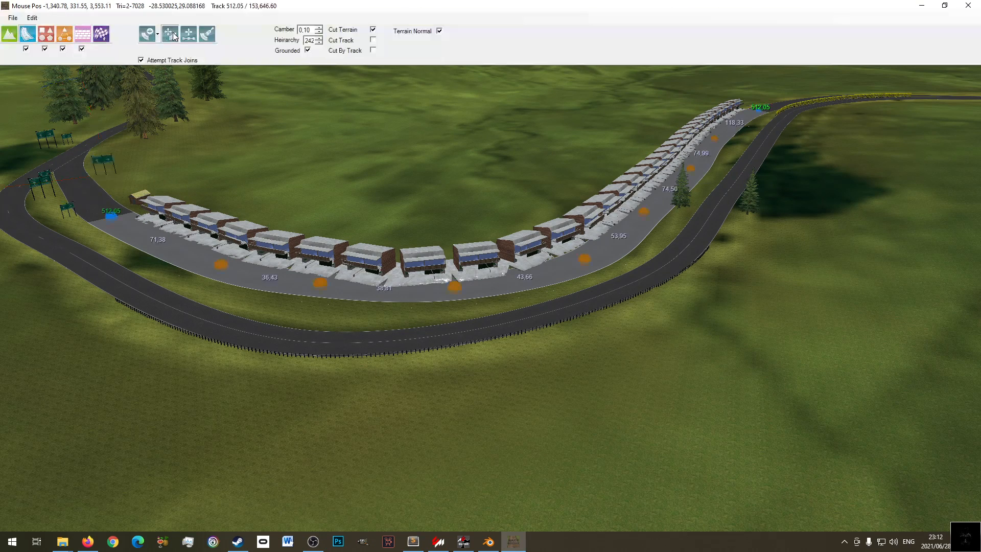
key("Delete")
key("Delete")
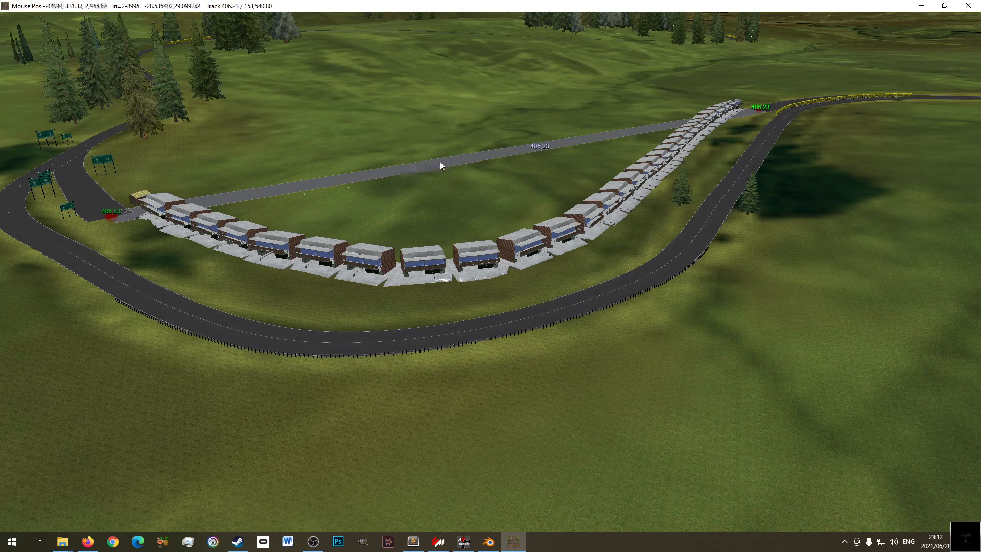
- Add nodes to the straight pit surface and bend it out in front of the row of garages
left_click_drag(453, 160, 551, 273)
left_click(707, 178)
left_click_drag(707, 178, 692, 157)
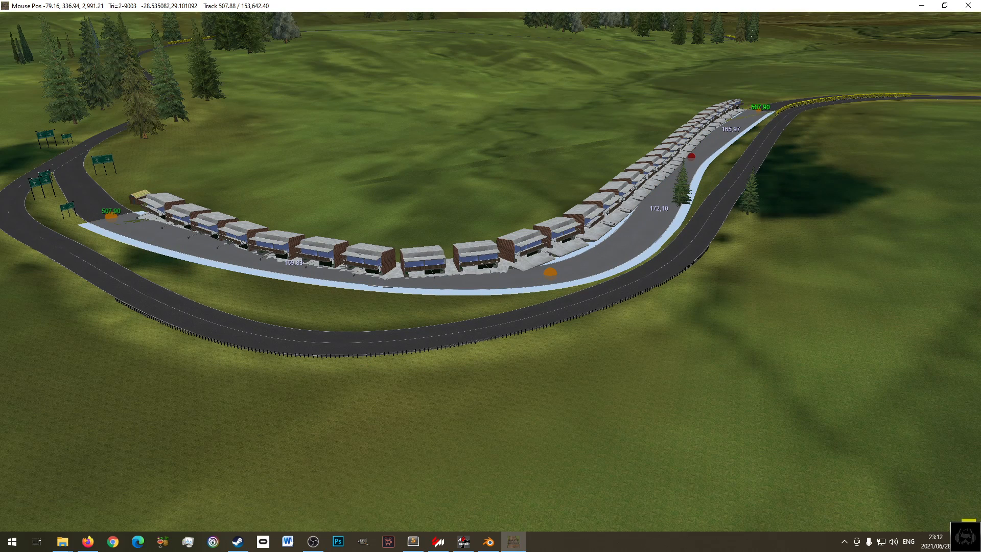
left_click(736, 121)
left_click(629, 223)
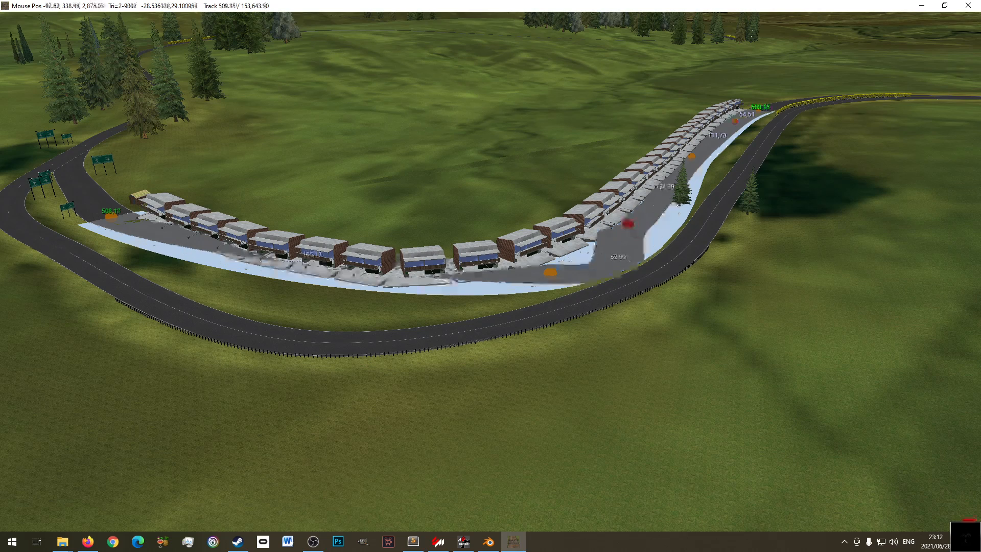
- Move the pit surface's middle nodes so it follows the garage fronts in a smooth curve
left_click_drag(628, 223, 635, 223)
left_click(548, 275)
left_click_drag(550, 273, 379, 291)
left_click_drag(635, 222, 589, 246)
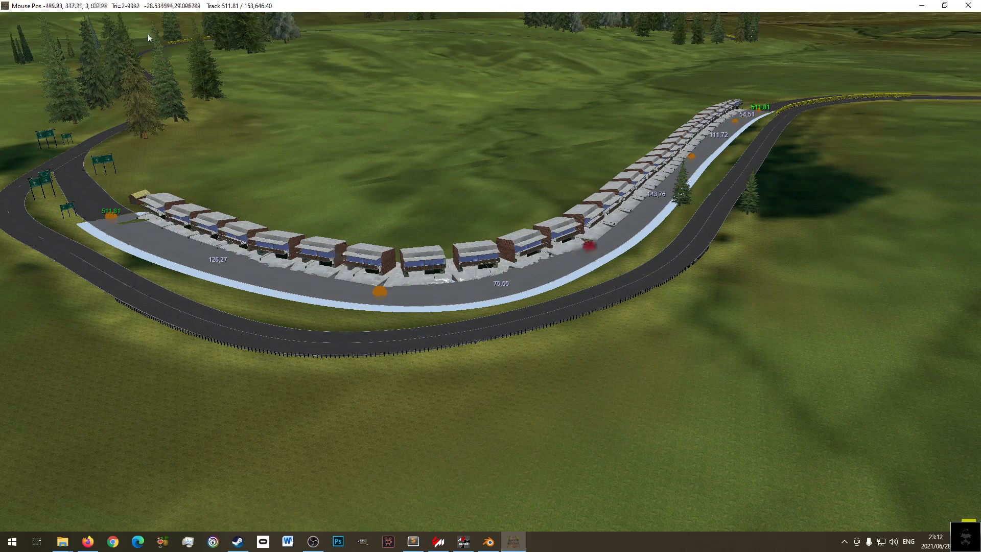
- Select the reshaped pit surface and examine its mesh and outer edge against the garages and grass
mouse_move(164, 47)
left_click(185, 33)
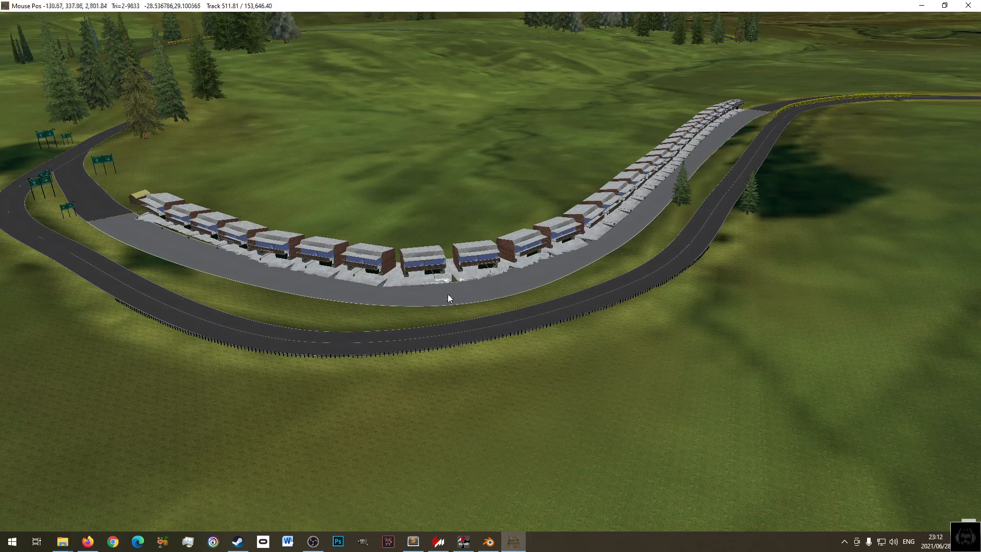
right_click_drag(448, 295, 565, 294)
scroll(498, 274, "up", 5)
left_click(519, 271)
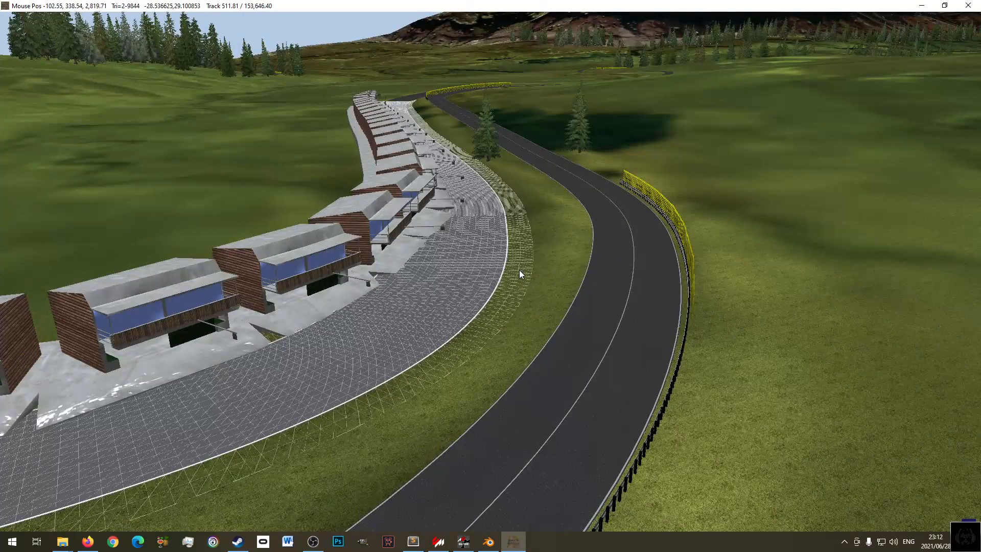
mouse_move(357, 29)
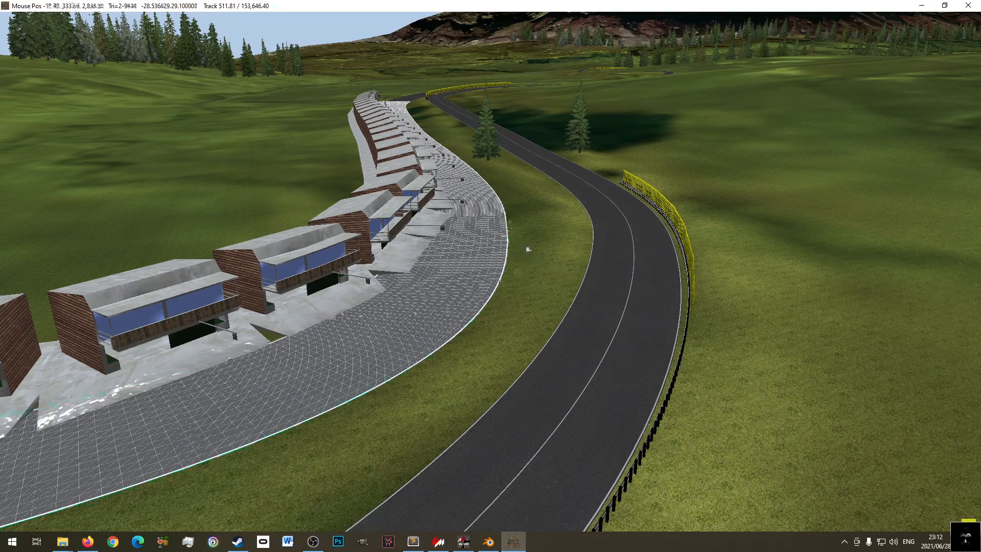
middle_click_drag(528, 202, 603, 276)
mouse_move(426, 24)
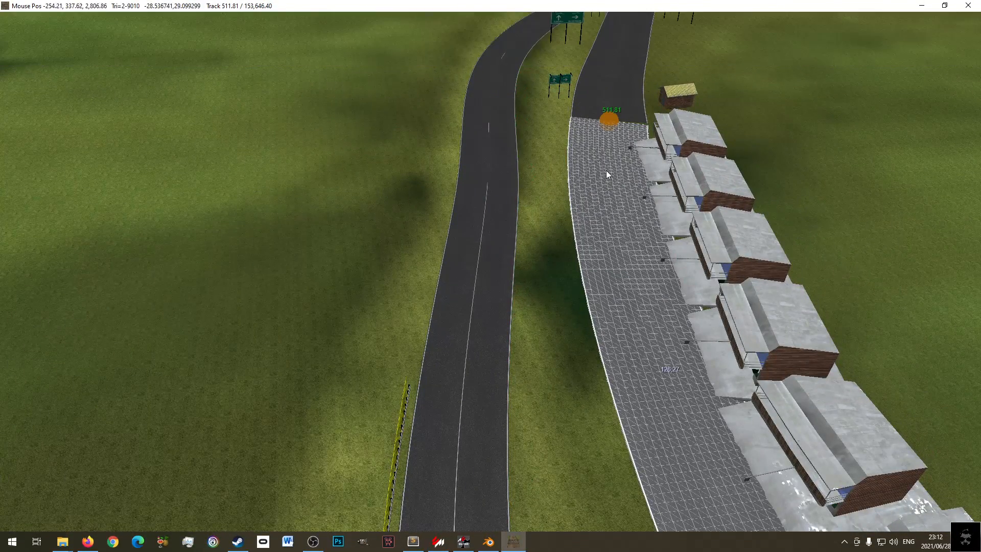
- Adjust the pit surface's end node at the road junction and delete the dark connecting road's nearest intermediate node
mouse_move(609, 121)
left_mouse_down()
mouse_move(607, 153)
mouse_move(615, 121)
left_mouse_up()
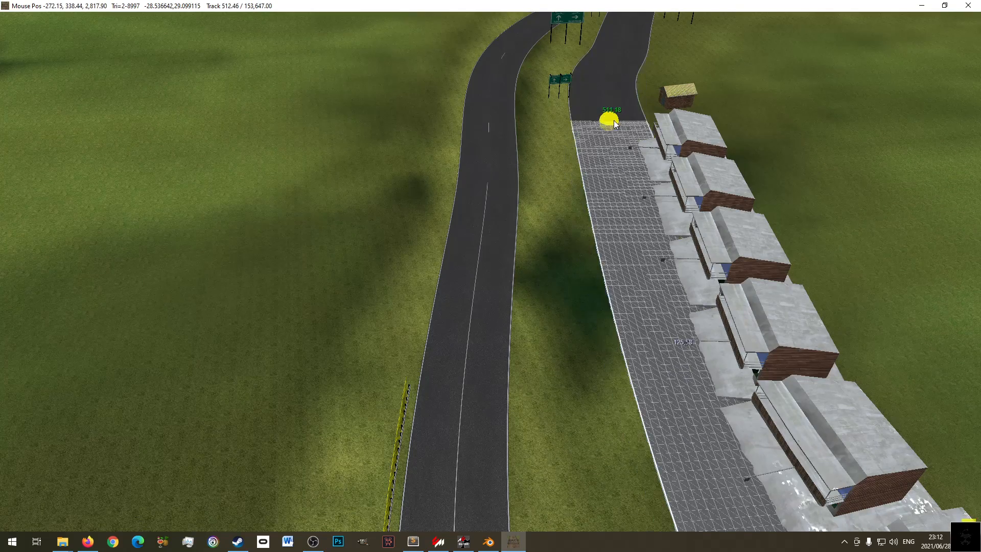
left_click(624, 78)
right_click_drag(624, 88, 592, 284)
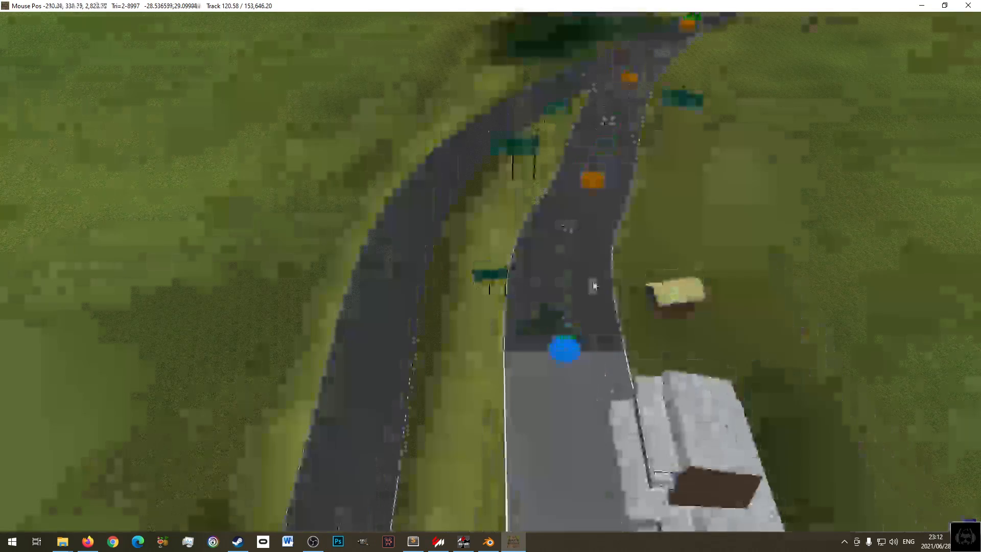
key("Delete")
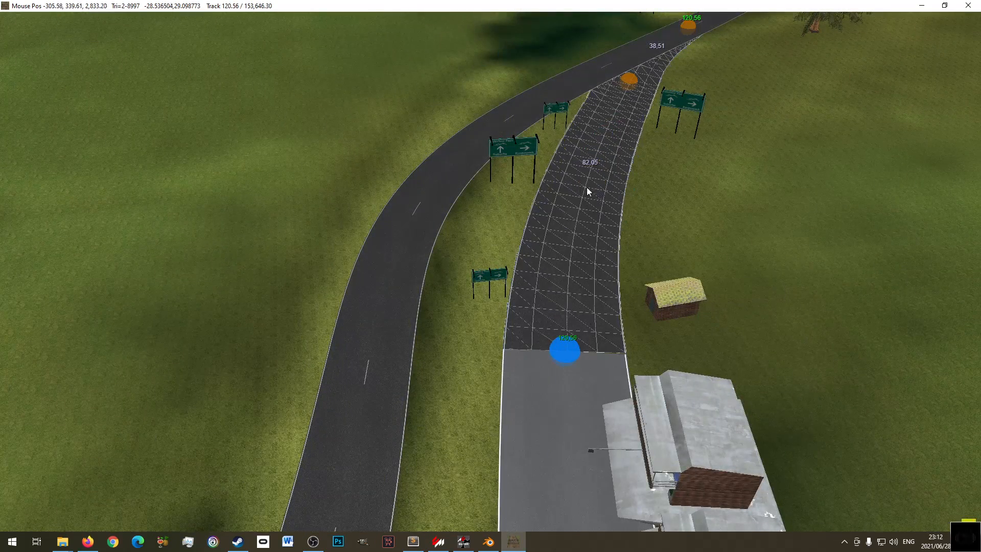
- Select the pit surface at its opposite end and delete all its intermediate nodes again
right_click_drag(617, 475, 539, 203)
middle_click_drag(538, 204, 824, 202)
right_click_drag(649, 133, 574, 358)
middle_click_drag(574, 357, 416, 337)
right_click_drag(294, 87, 767, 391)
middle_click_drag(766, 391, 458, 362)
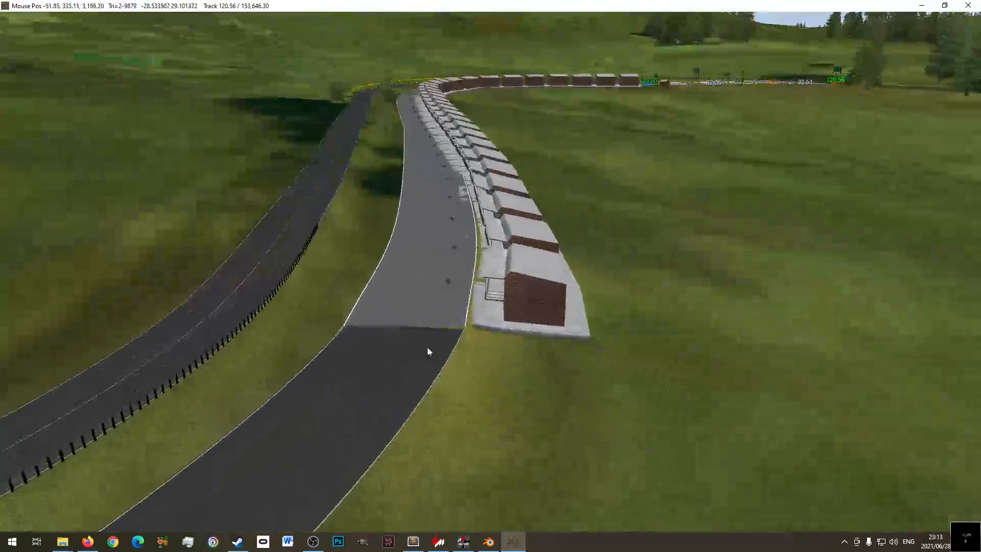
left_click(418, 300)
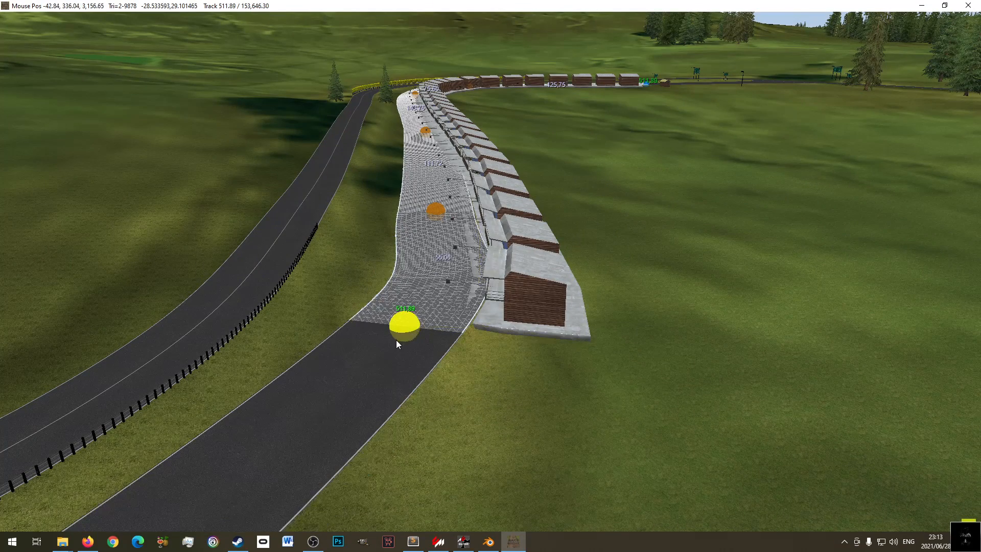
key("ctrl+a")
key("Delete")
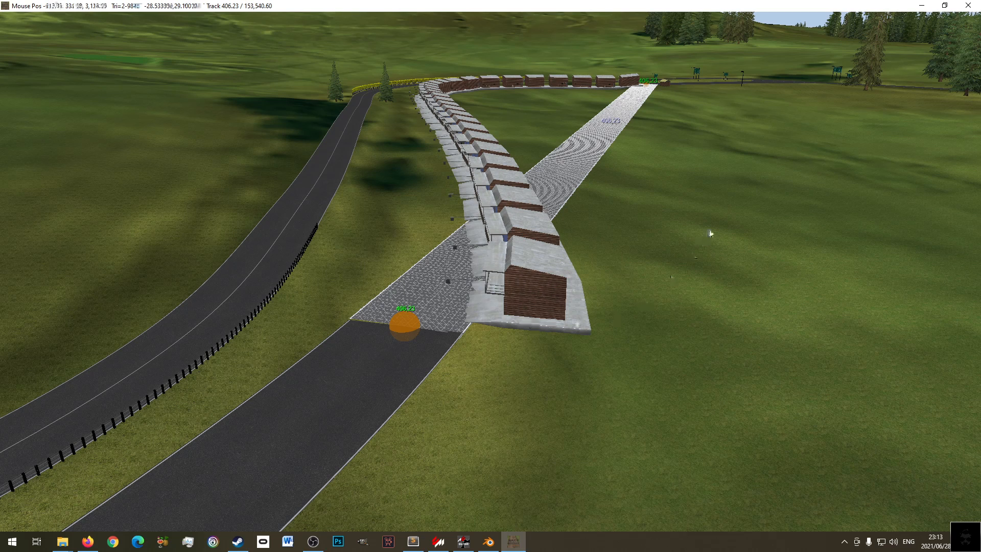
- Delete the whole paved pit surface and the entire row of pit garages along it
key("ctrl+a")
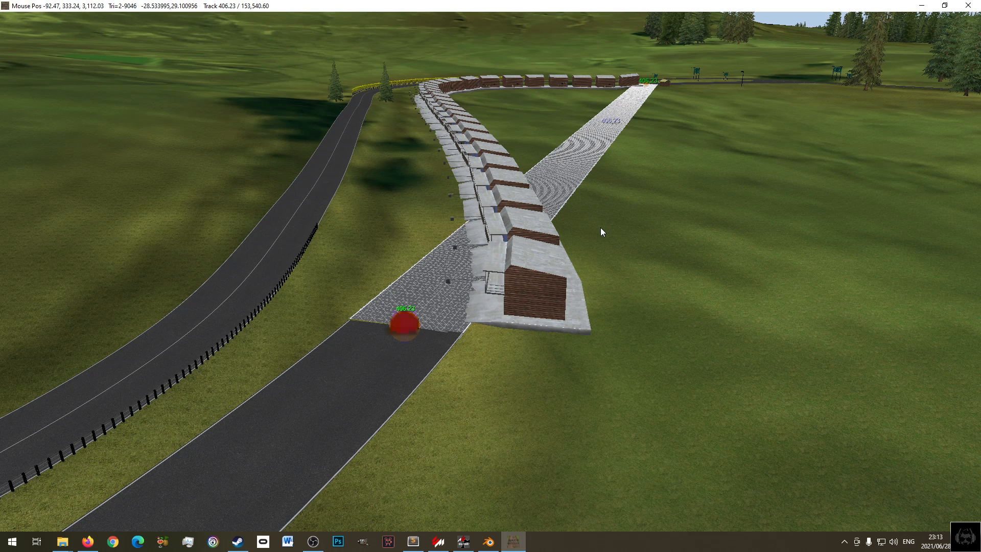
key("Delete")
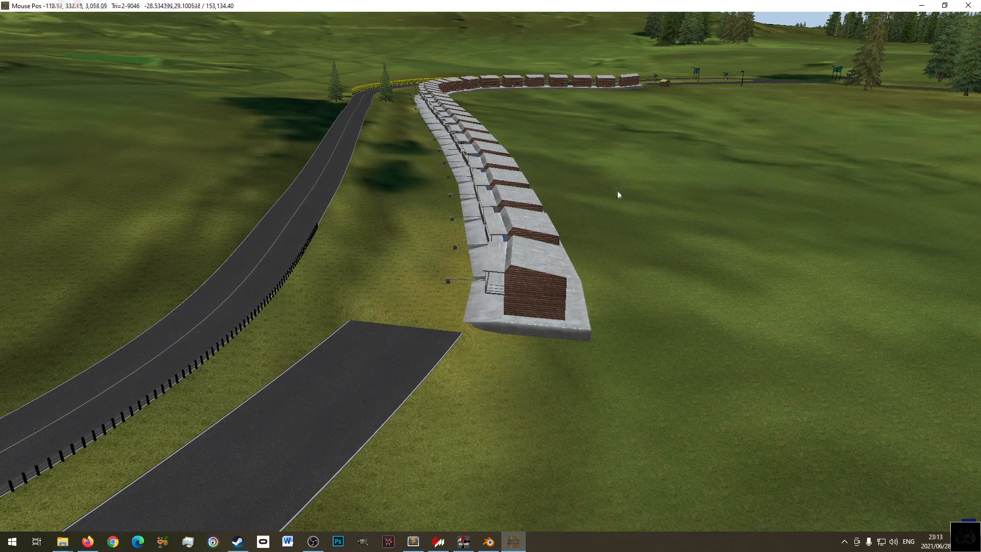
scroll(538, 256, "down", 4)
middle_click_drag(539, 256, 606, 266)
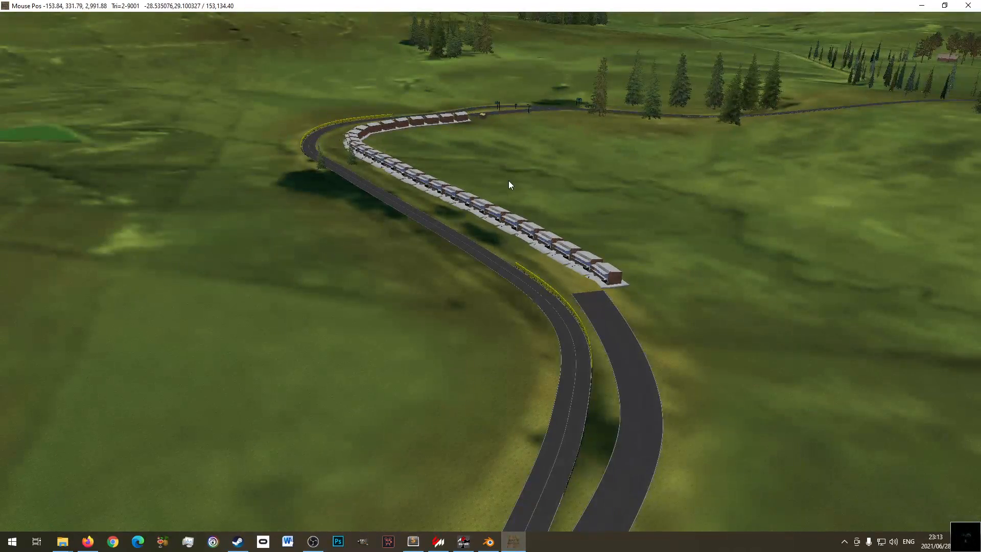
right_click(508, 181)
mouse_move(181, 30)
left_click(66, 35)
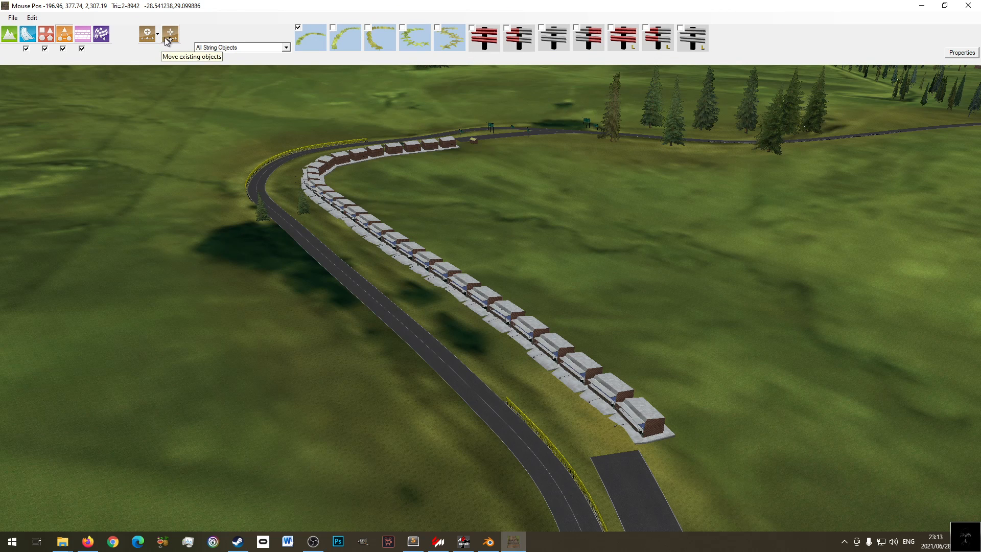
left_click(416, 255)
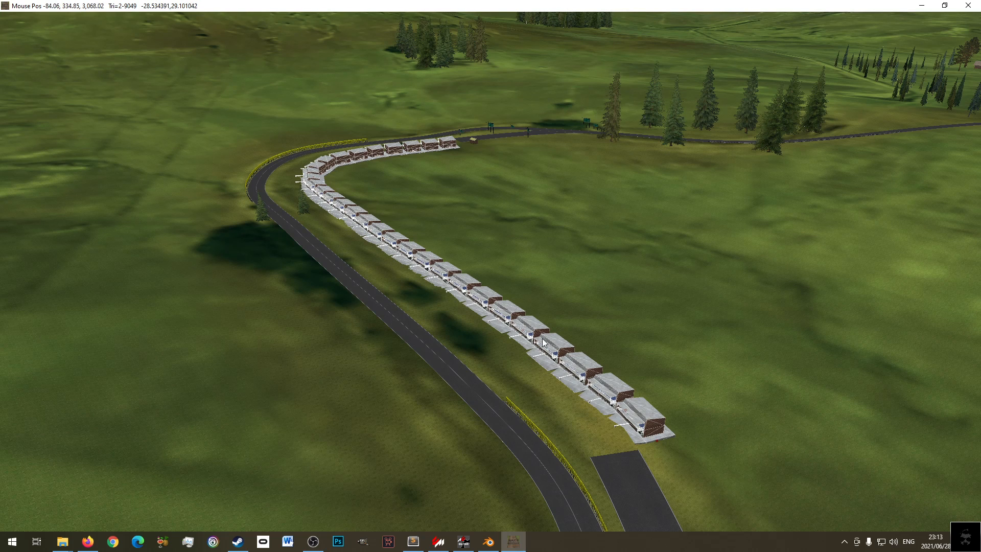
scroll(612, 392, "up", 5)
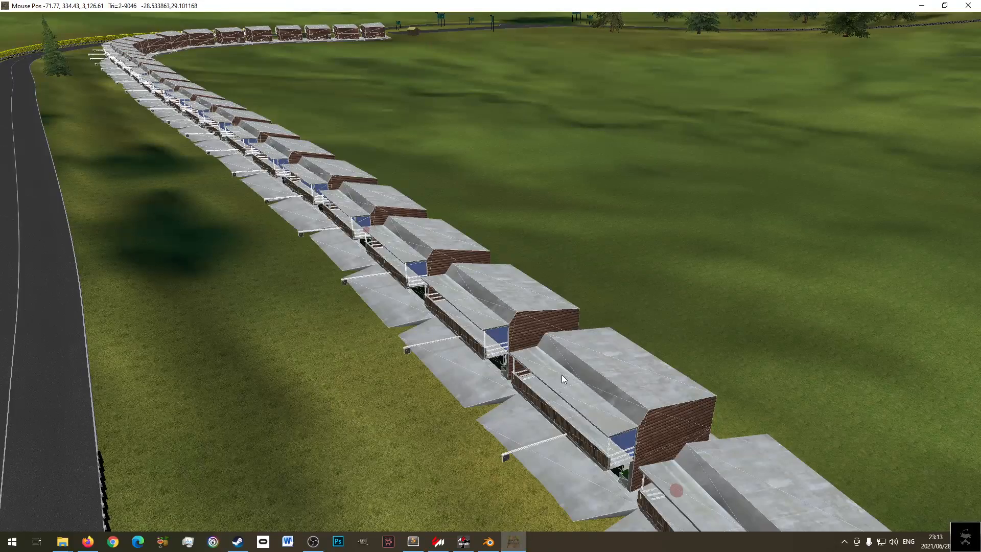
key("Delete")
scroll(366, 180, "down", 5)
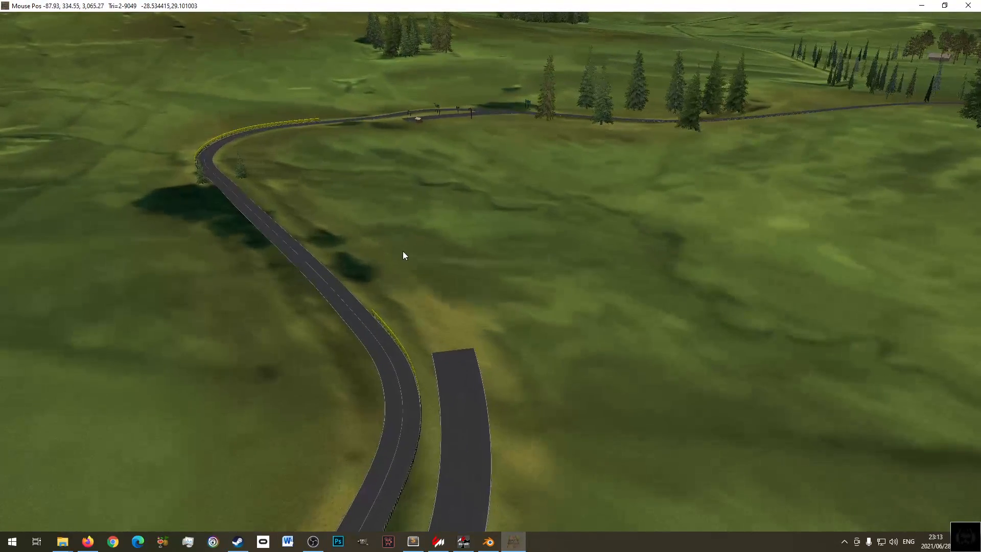
- Delete both leftover pit connecting roads, one beside the yellow-barrier bend and one by the green road signs
mouse_move(70, 42)
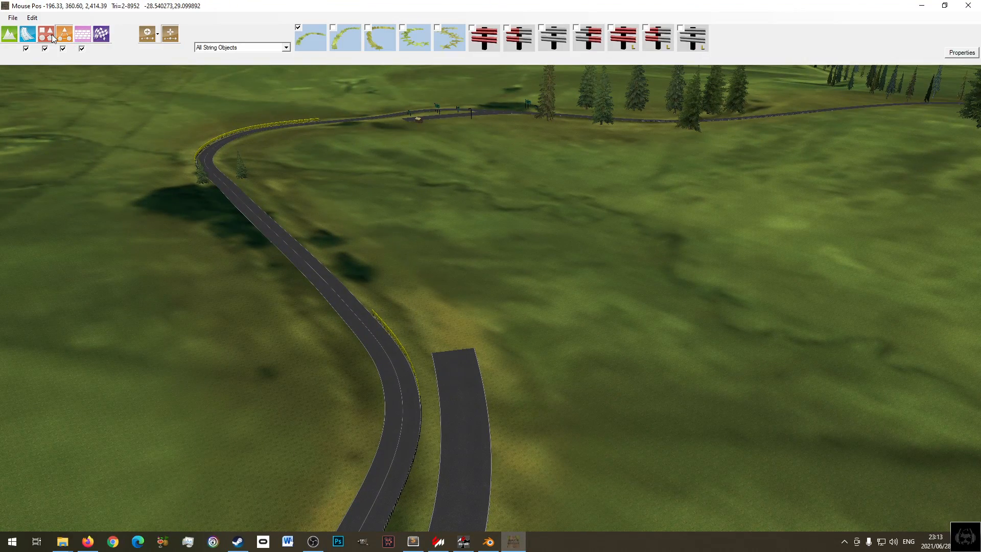
left_click(27, 35)
left_click(165, 36)
scroll(412, 280, "down", 4)
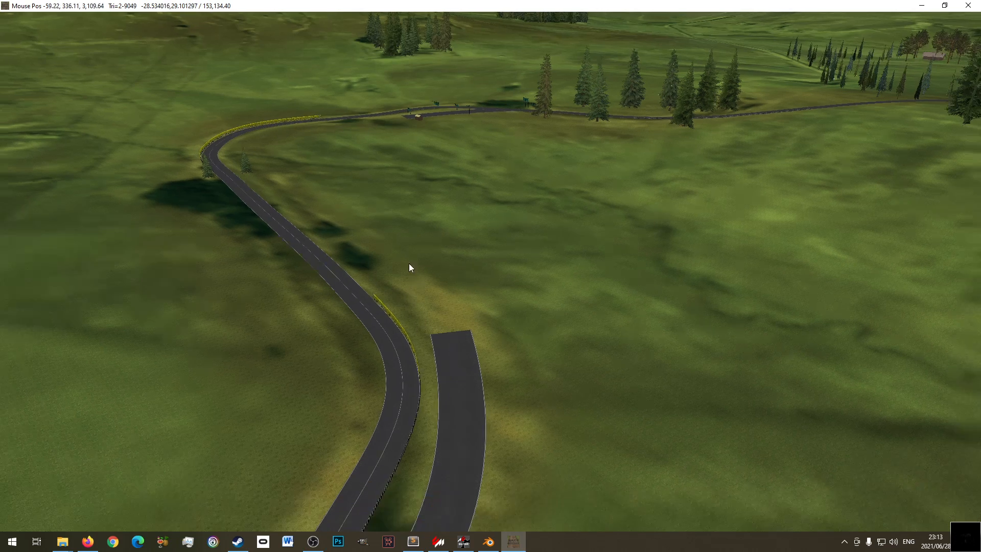
left_click(418, 231)
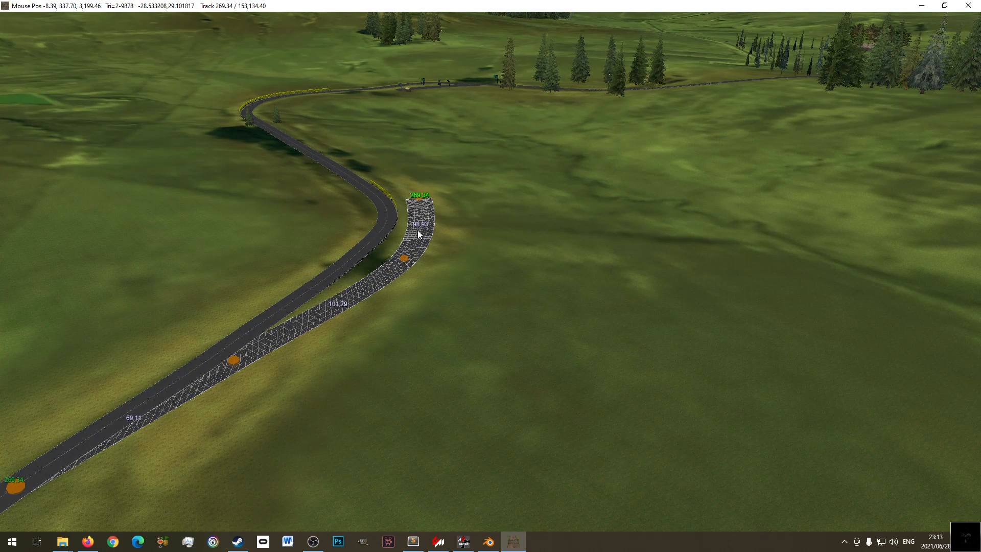
key("Delete")
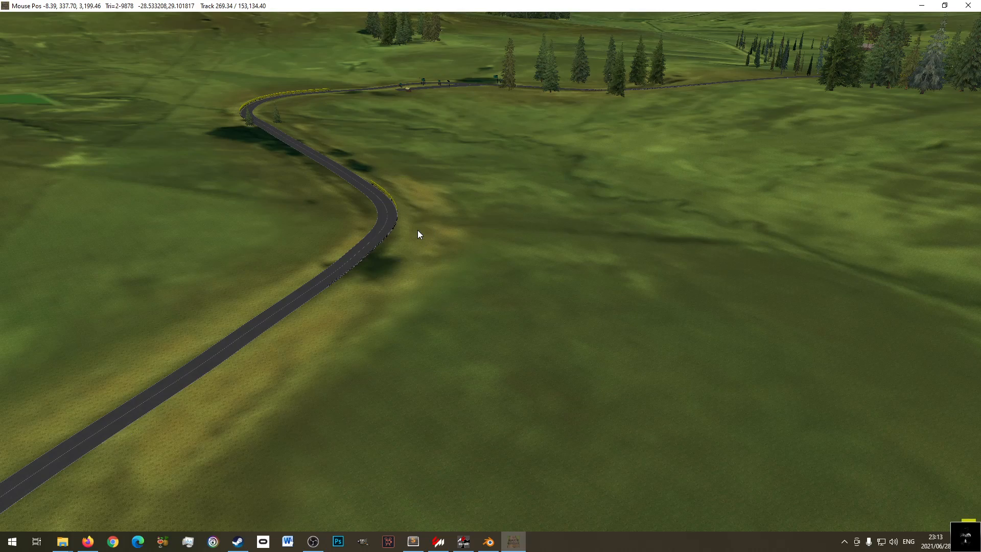
right_click_drag(392, 187, 462, 259)
left_click(439, 247)
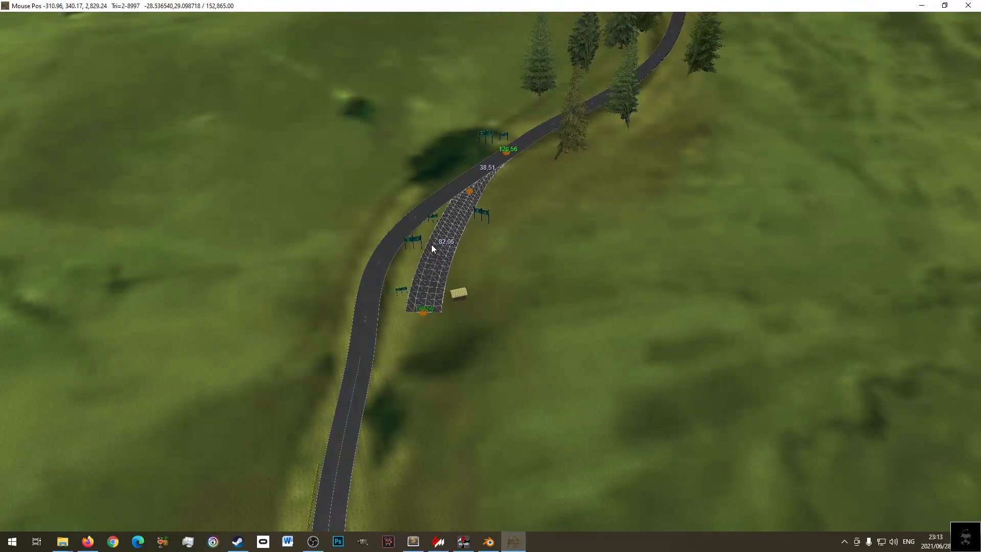
key("Delete")
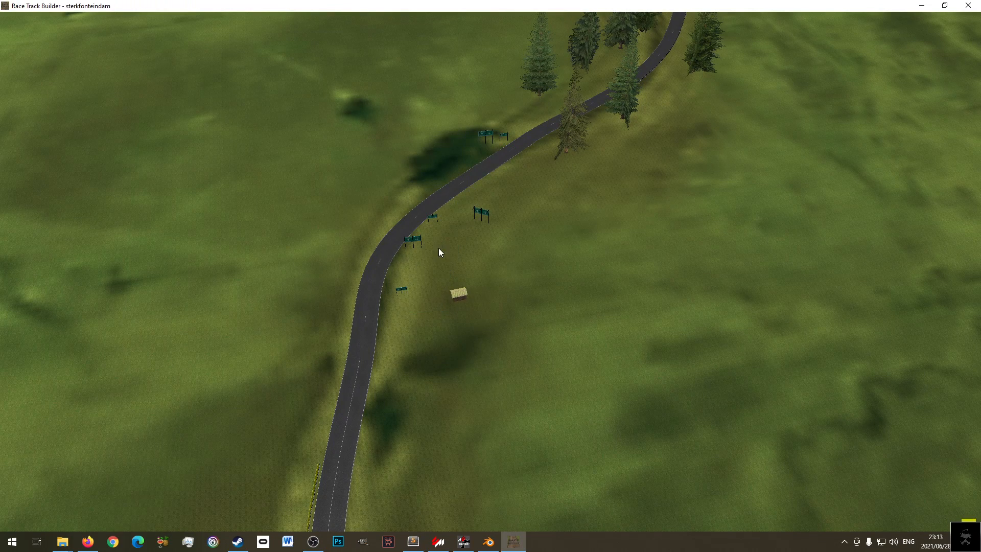
- Draw a Raceday\Road\TarmacDarkAC pit road about 456 m long from the yellow-barrier bend to the main road by the green signs
right_click_drag(446, 259, 458, 146)
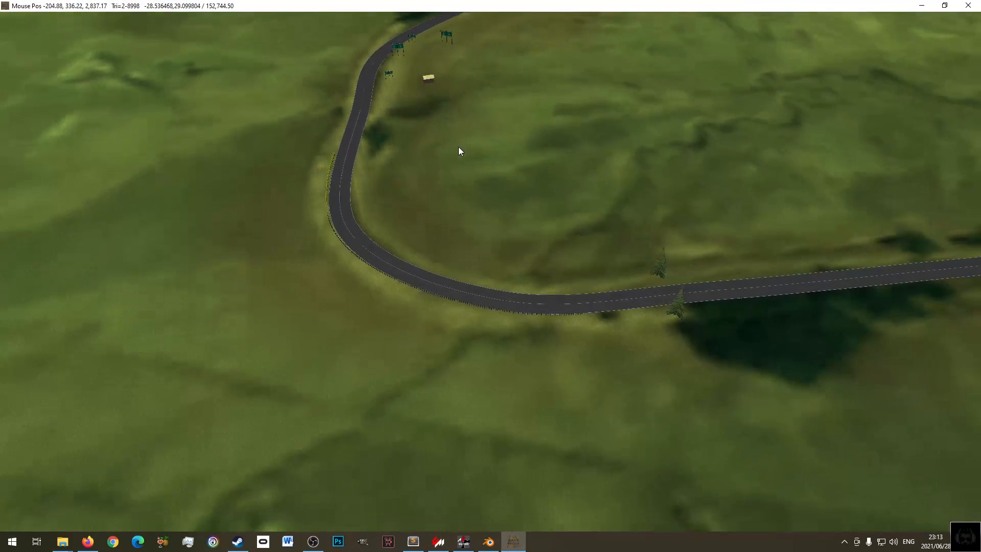
mouse_move(106, 56)
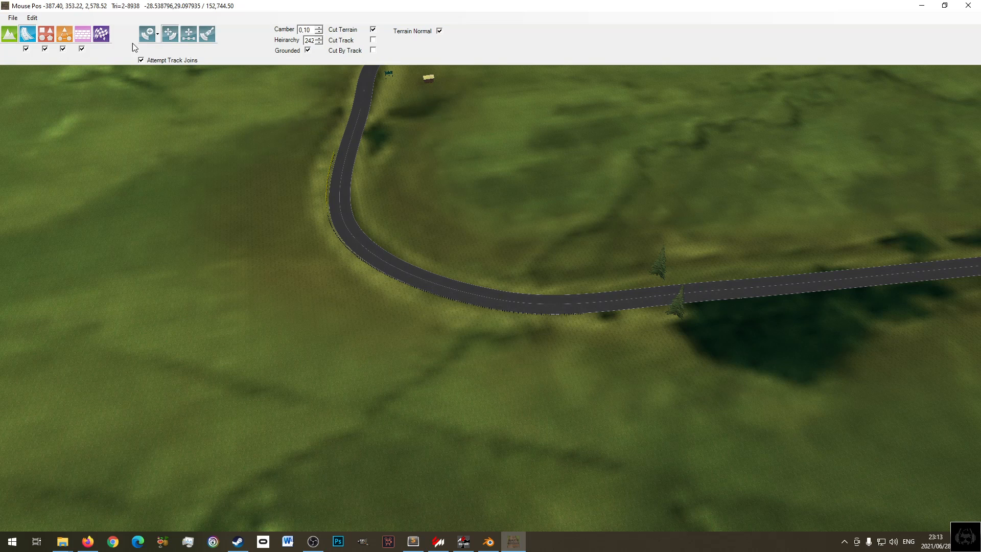
left_click(150, 36)
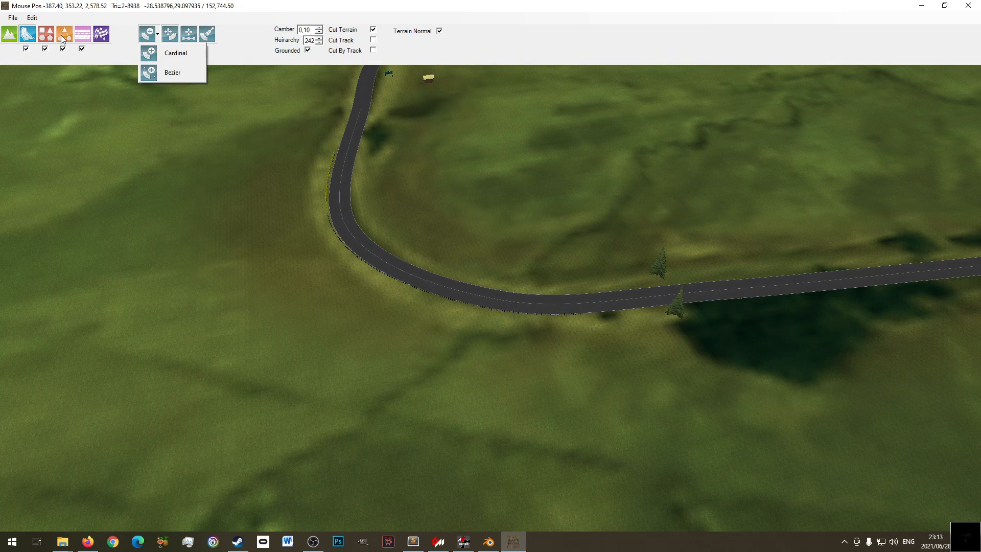
left_click(28, 36)
left_click(149, 37)
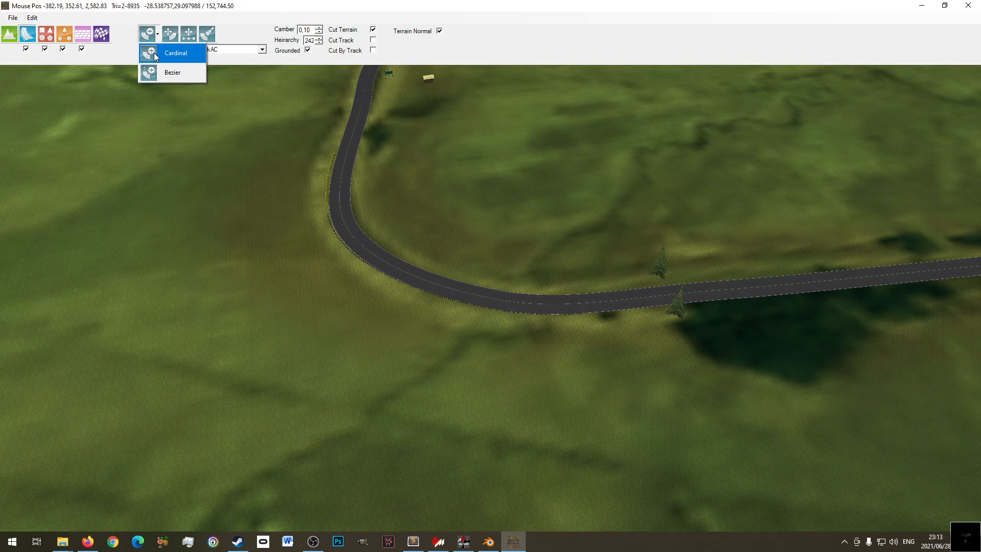
left_click(154, 72)
left_click(244, 50)
left_click(241, 56)
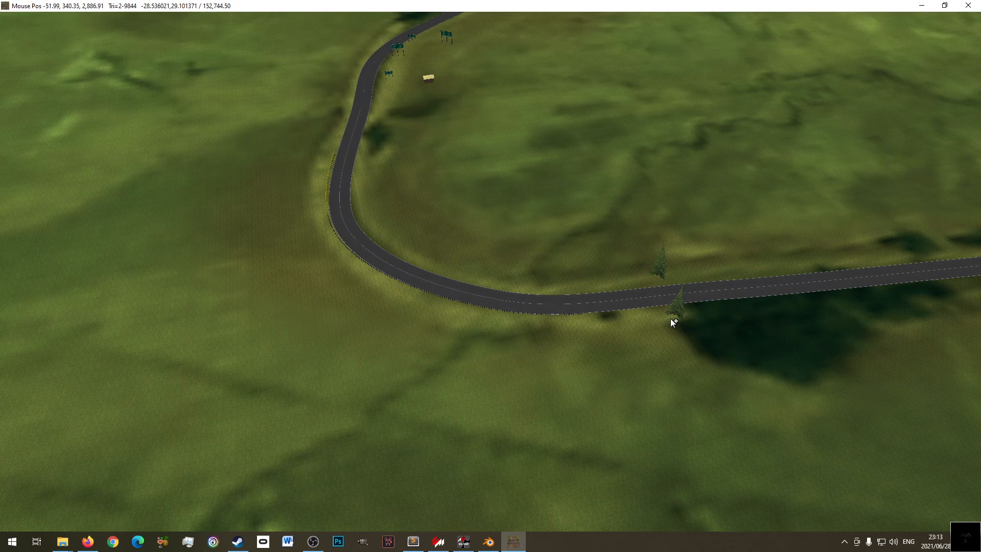
right_click_drag(778, 275, 641, 298)
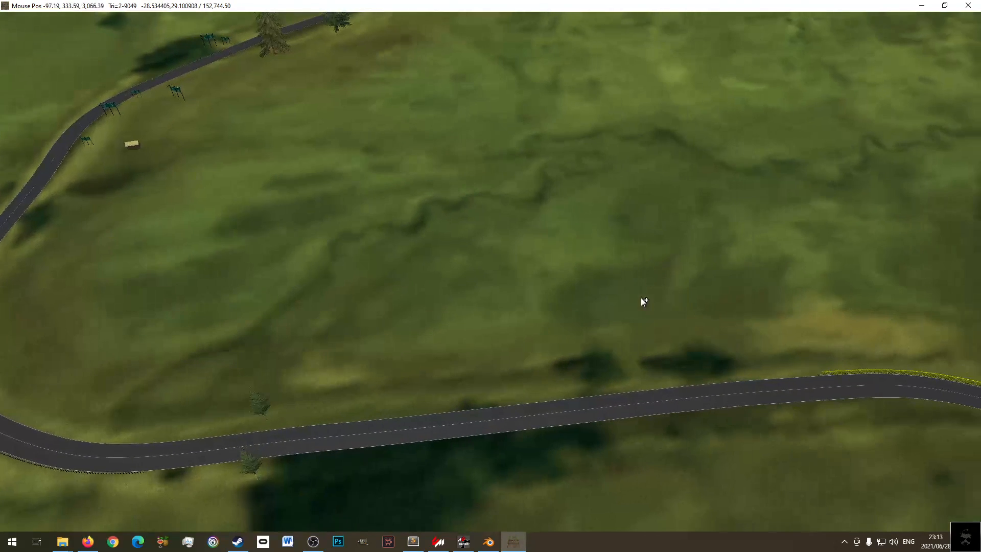
left_click(848, 378)
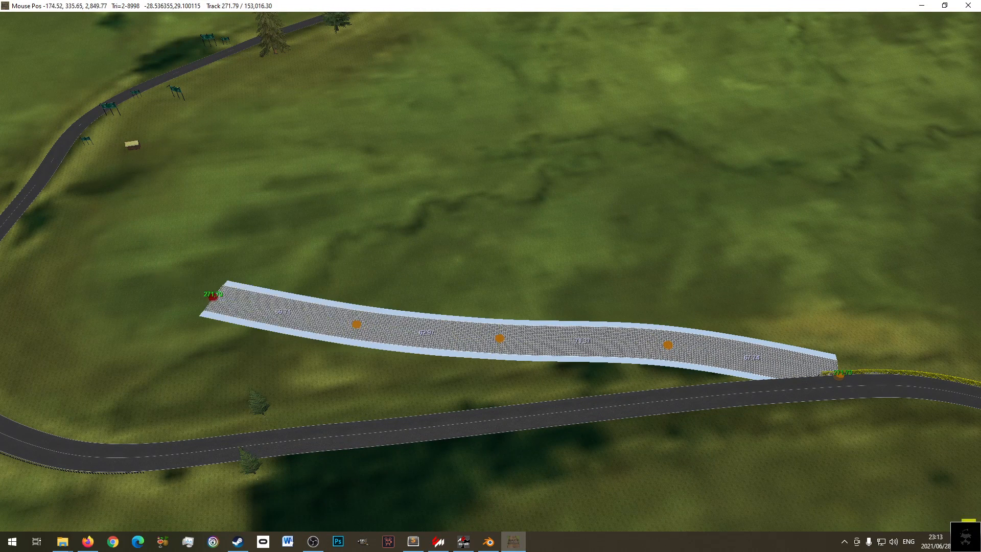
left_click(110, 113)
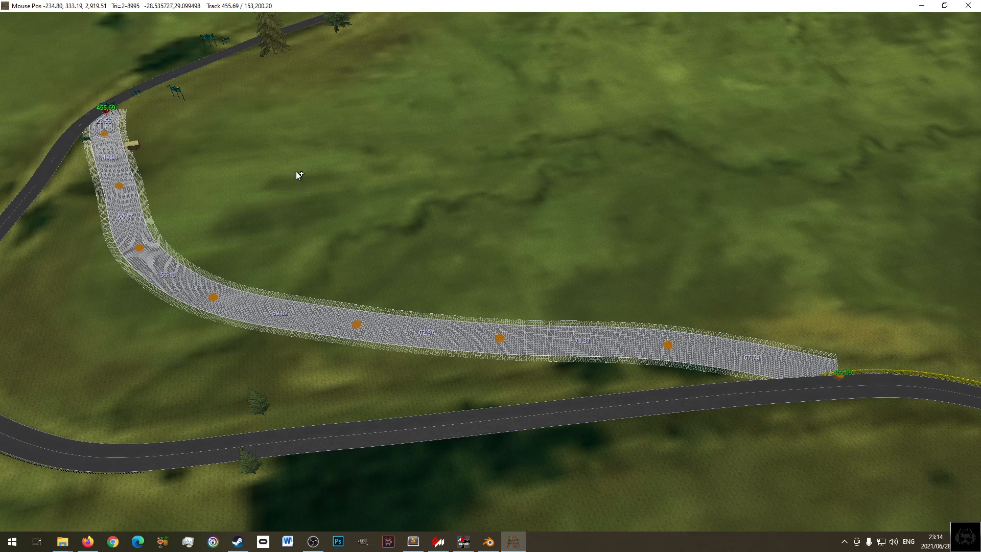
- Open the sterkfonteindam venue from the Race Track Builder documents folder
mouse_move(51, 30)
left_click(13, 18)
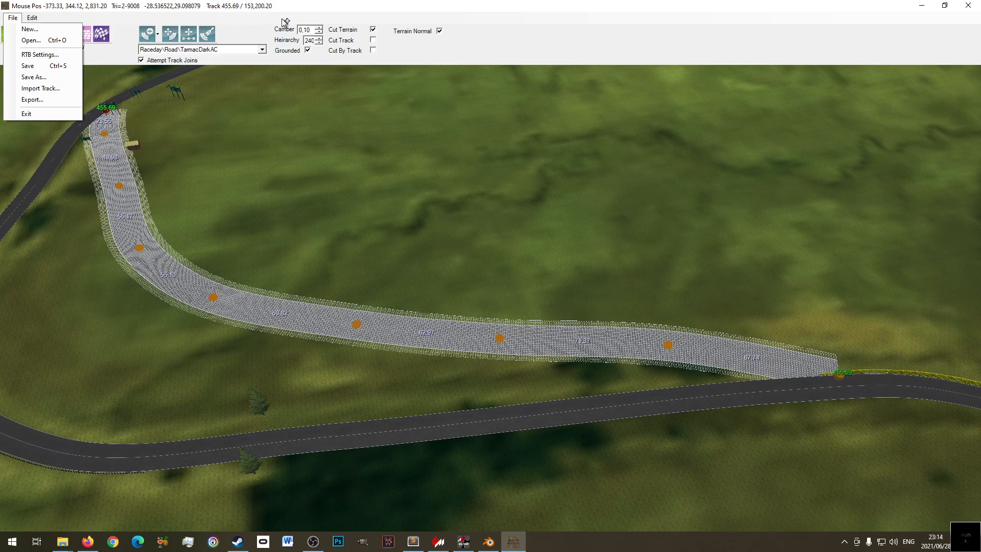
key("Escape")
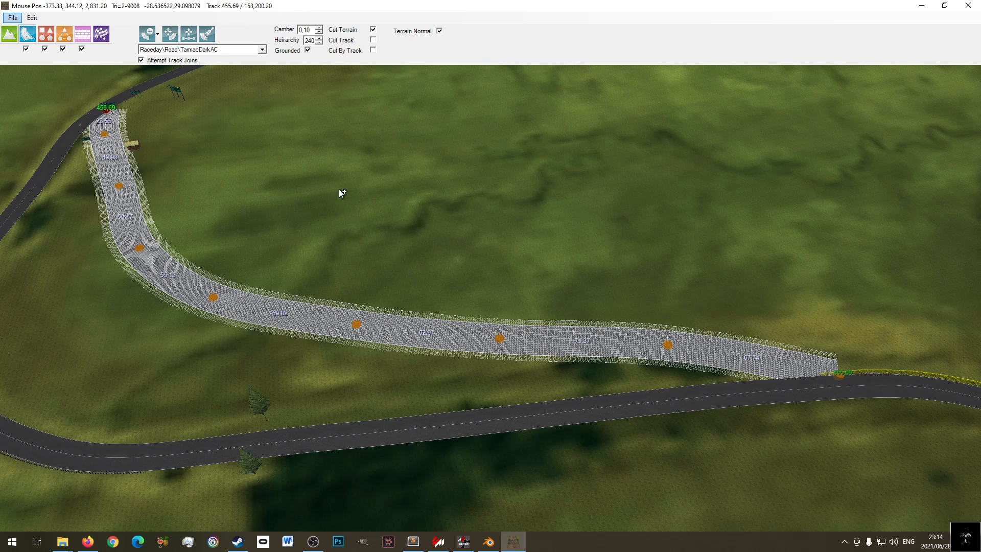
left_click(14, 19)
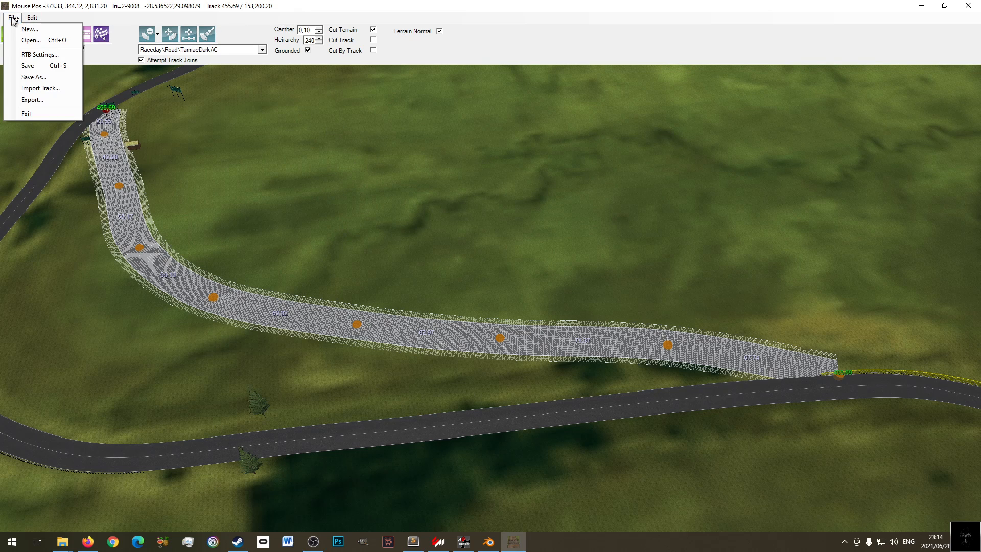
left_click(60, 42)
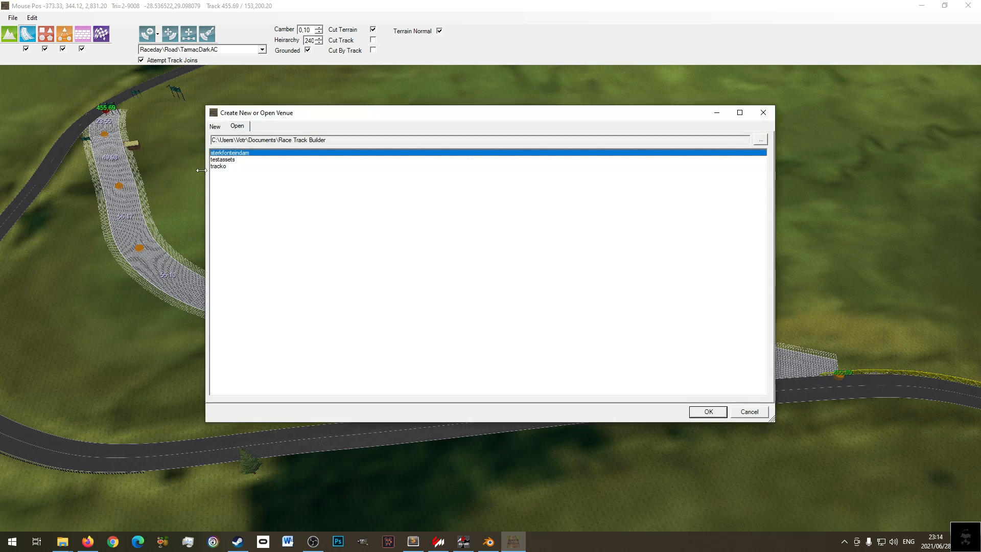
double_click(252, 153)
key("space")
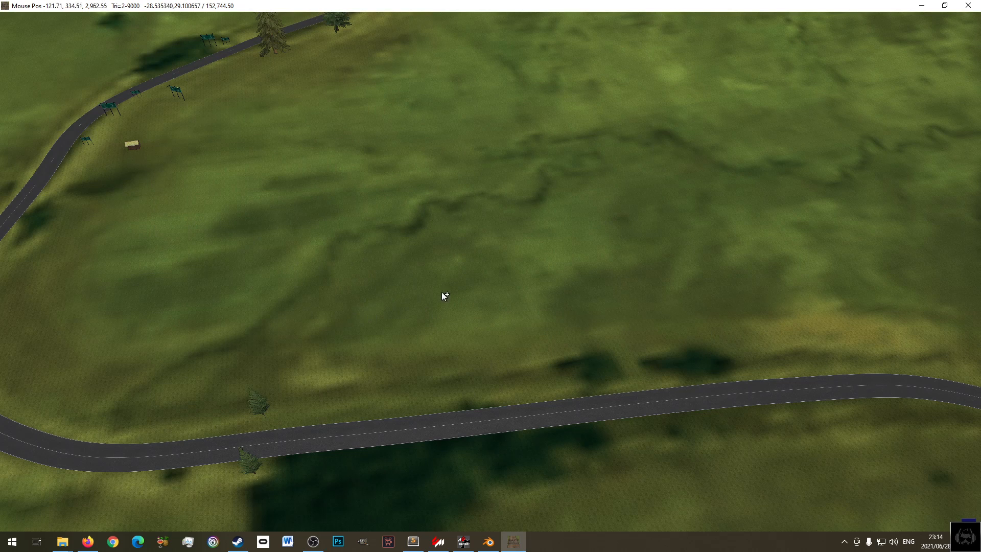
- Examine the main road's bend and the cleared pit area from several angles
right_click_drag(159, 296, 402, 232)
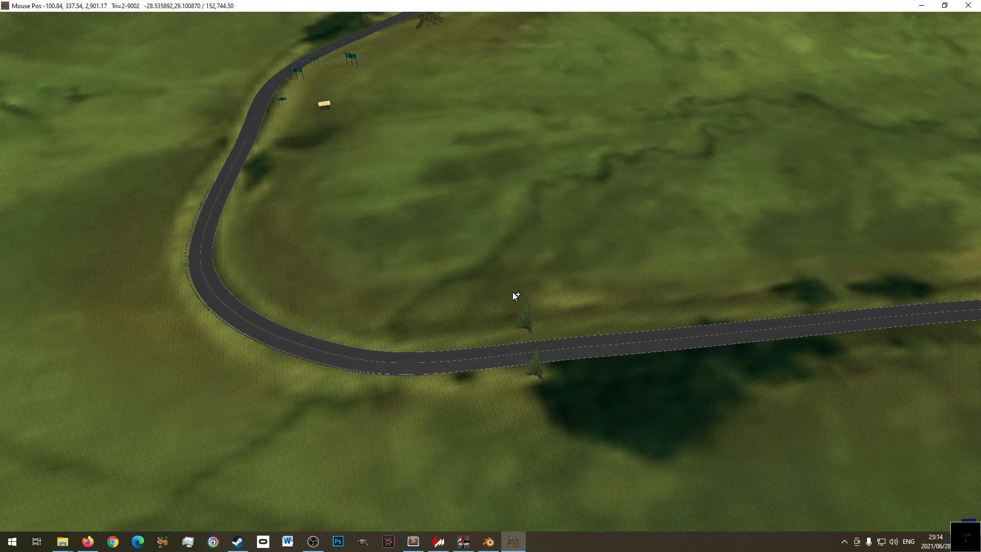
middle_click_drag(588, 315, 570, 226)
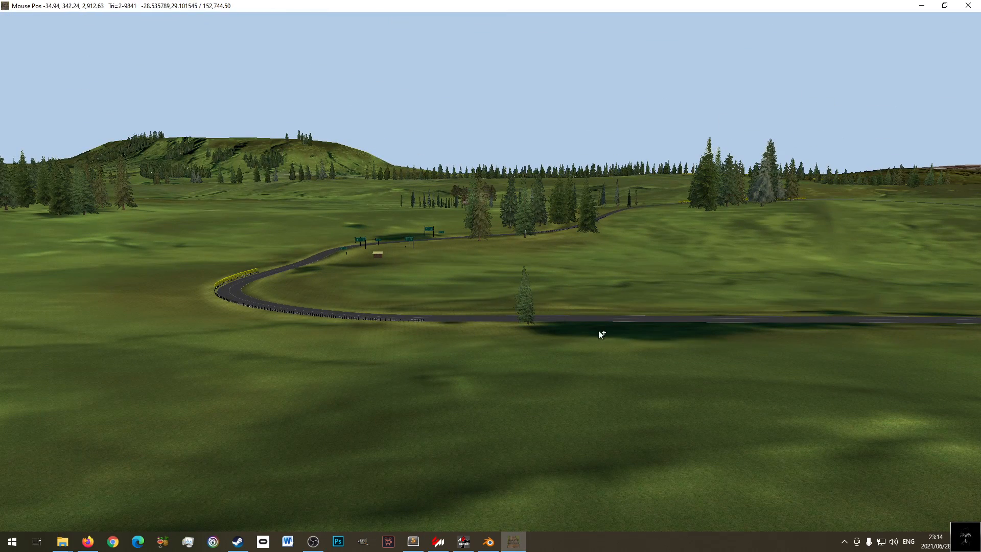
middle_click_drag(343, 282, 522, 304)
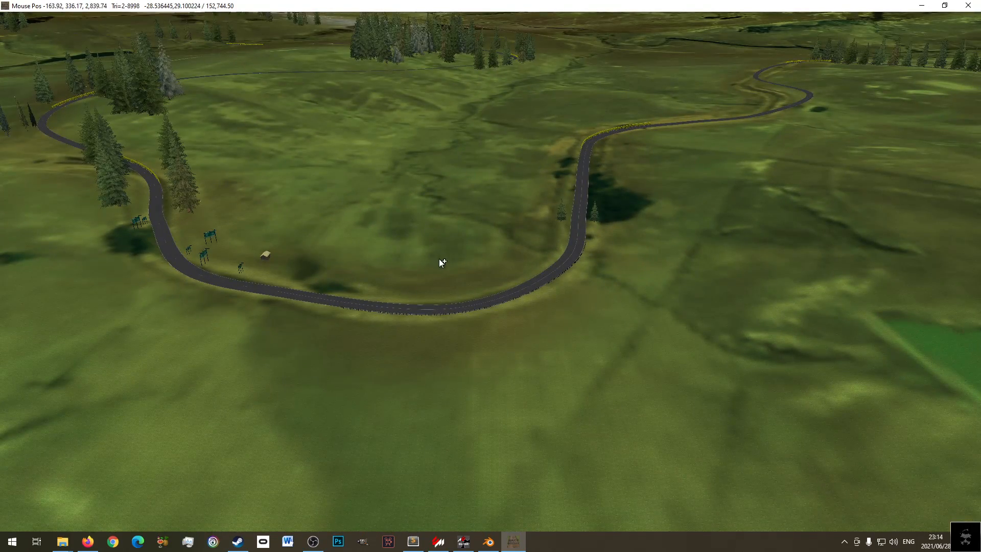
middle_click_drag(440, 259, 437, 256)
scroll(468, 250, "up", 5)
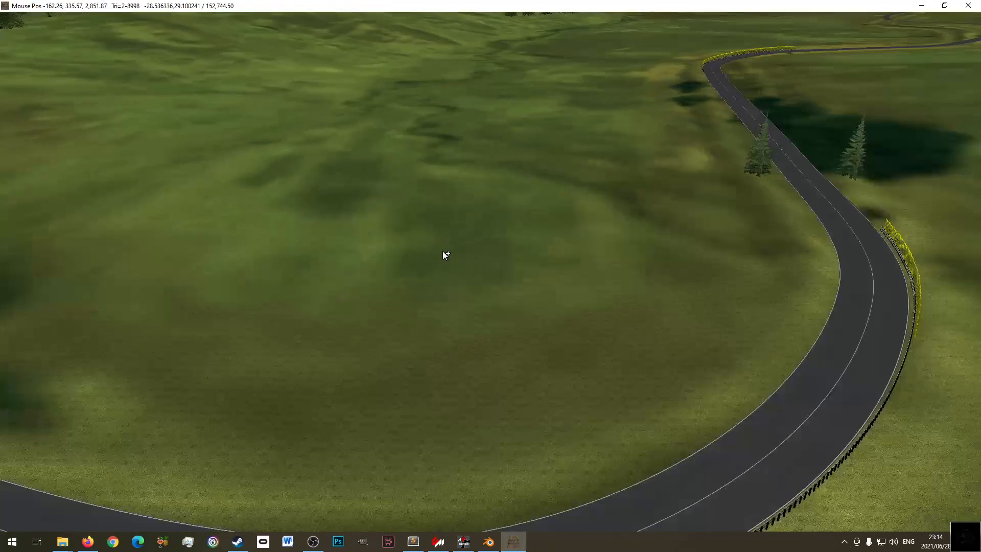
middle_click_drag(514, 266, 386, 234)
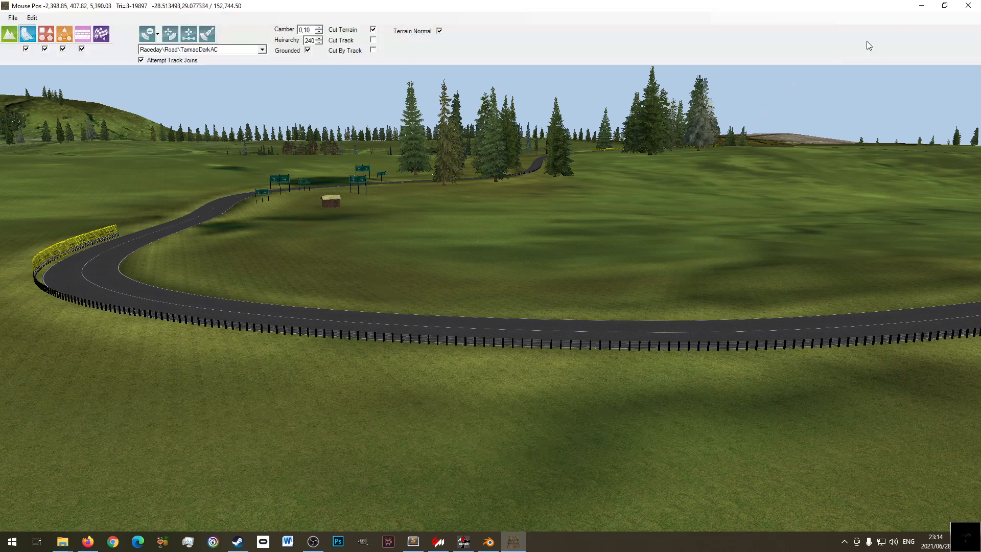
- Close Race Track Builder, Content Manager and the sterkfonteindam track folder window
left_click(968, 5)
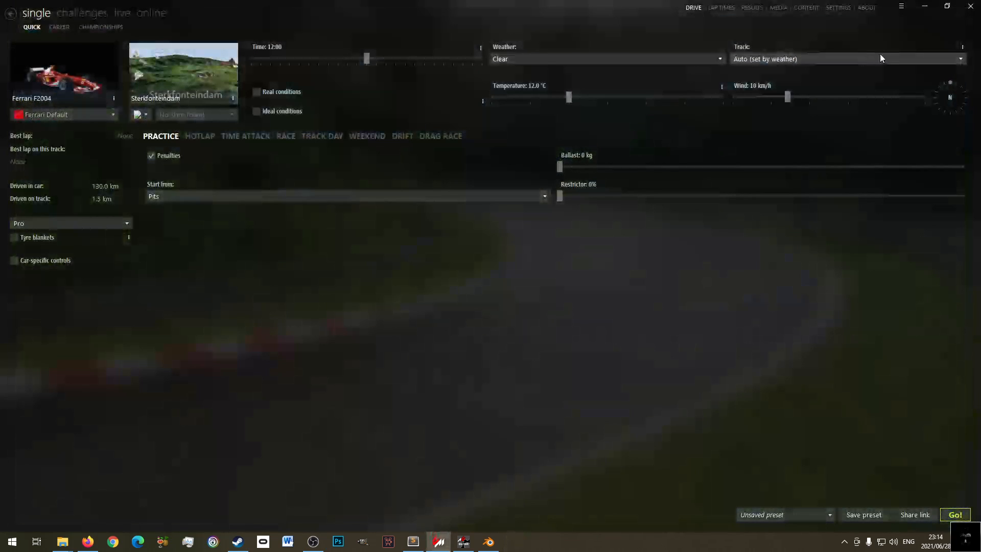
left_click(969, 6)
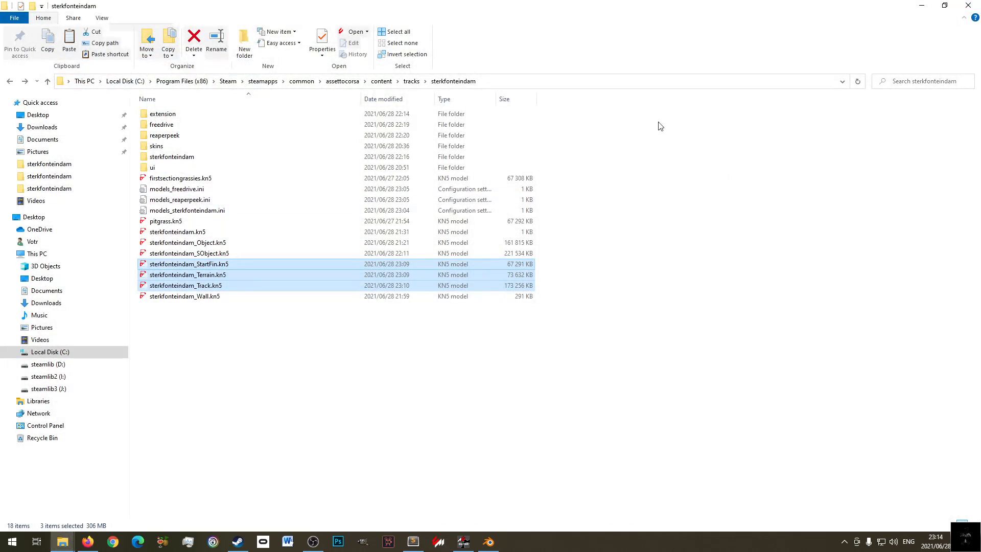
left_click(338, 398)
left_click_drag(450, 369, 171, 108)
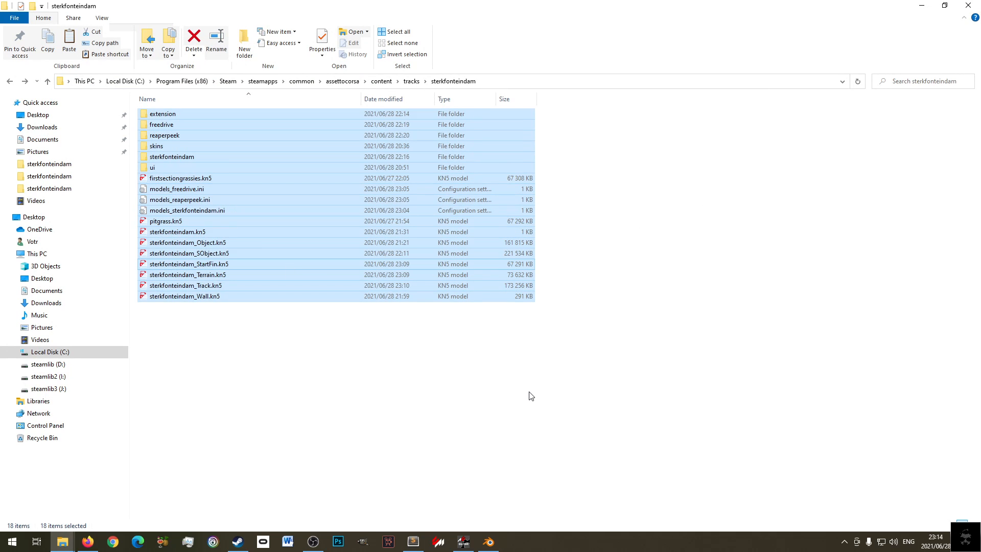
left_click(968, 6)
- Close the Sublime Text, ksEditor and Steam windows
left_click(693, 101)
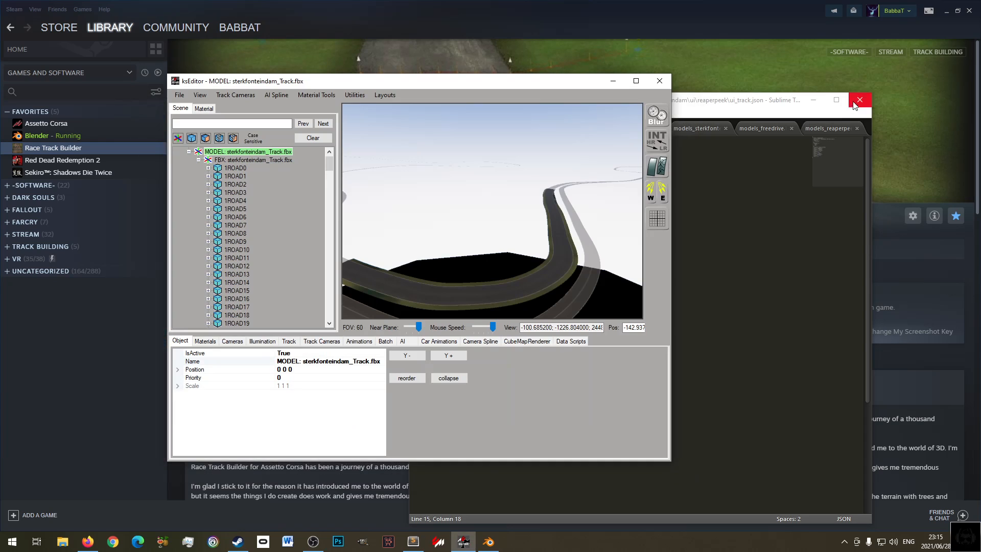
left_click(860, 99)
left_click(671, 81)
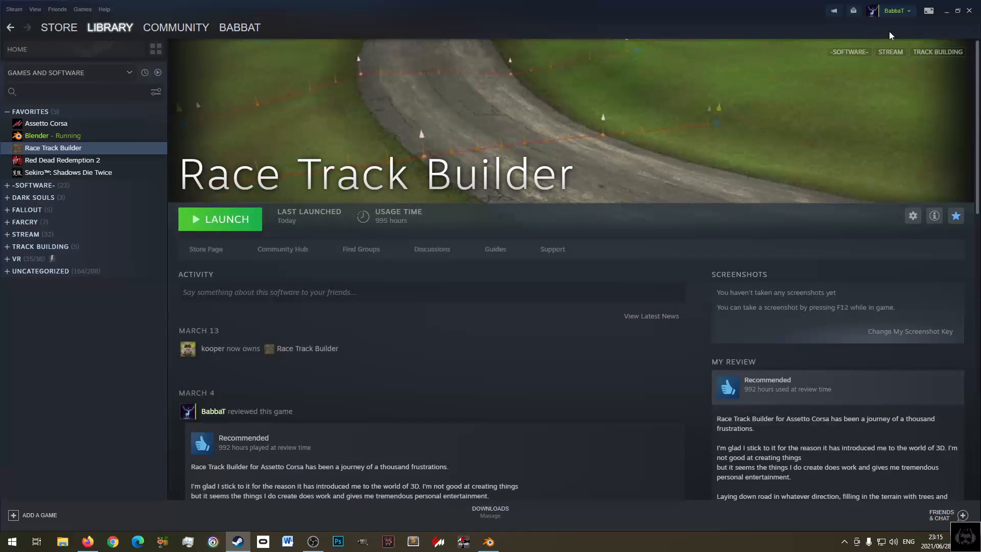
left_click(970, 11)
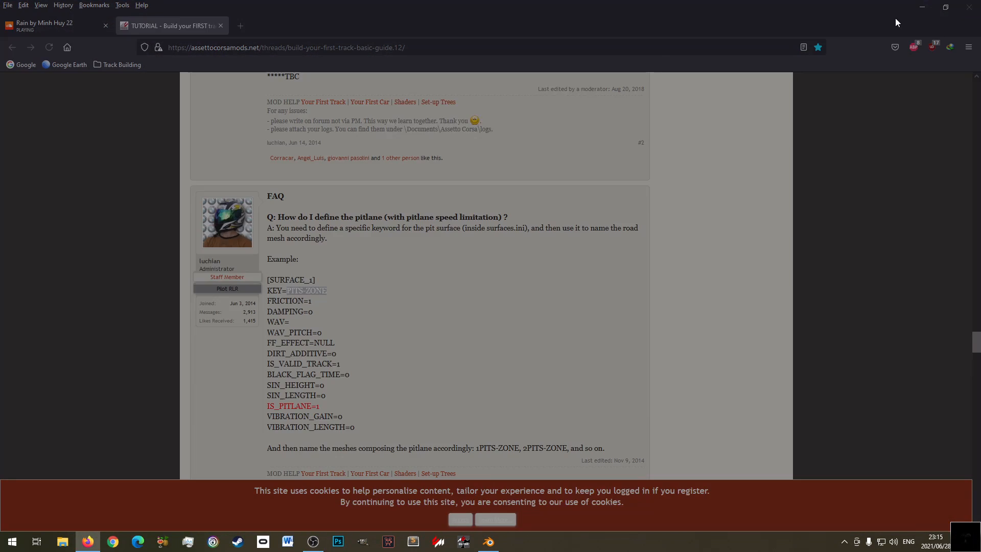
- Close Firefox, and close Blender without saving the changes to GRASSWORKING.blend
left_click(531, 139)
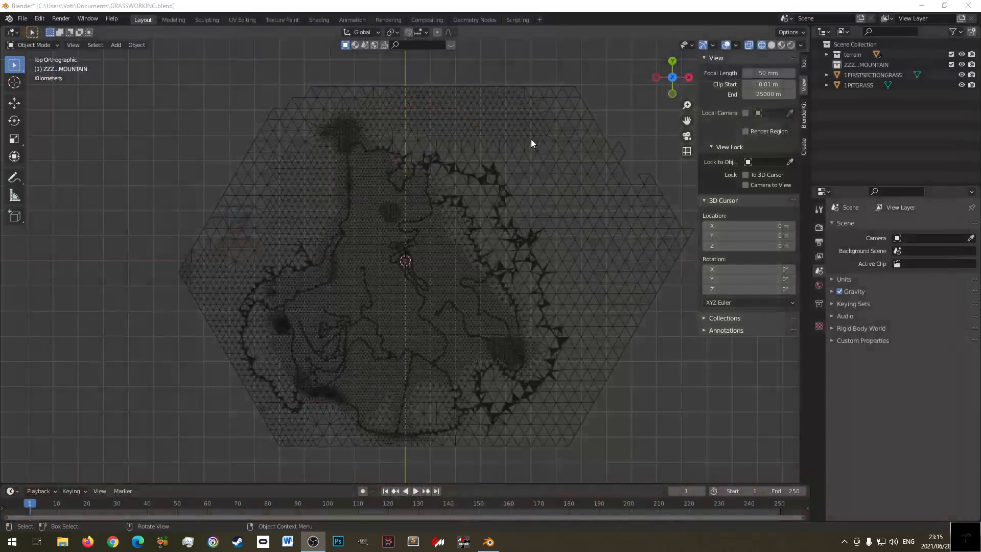
left_click(969, 5)
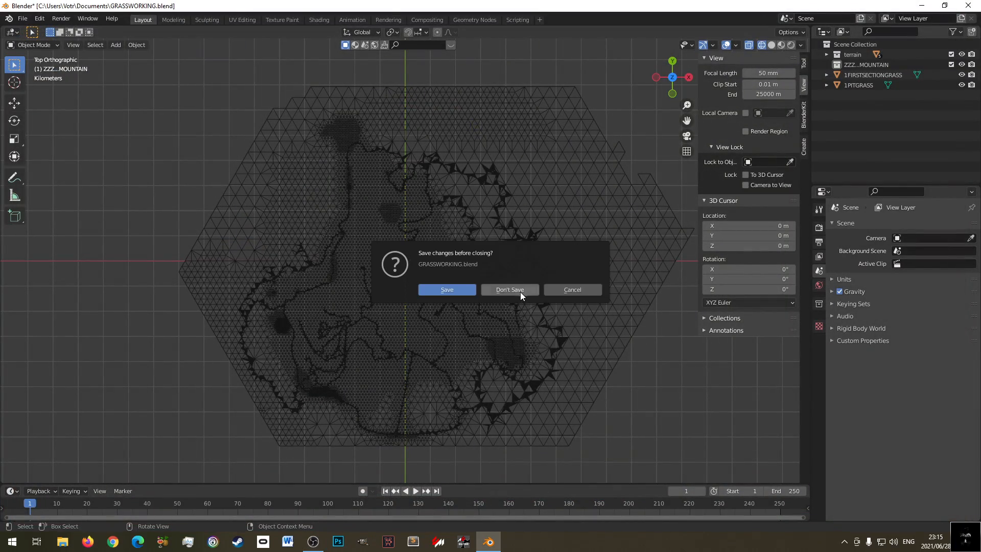
left_click(520, 290)
right_click(476, 146)
left_click(513, 192)
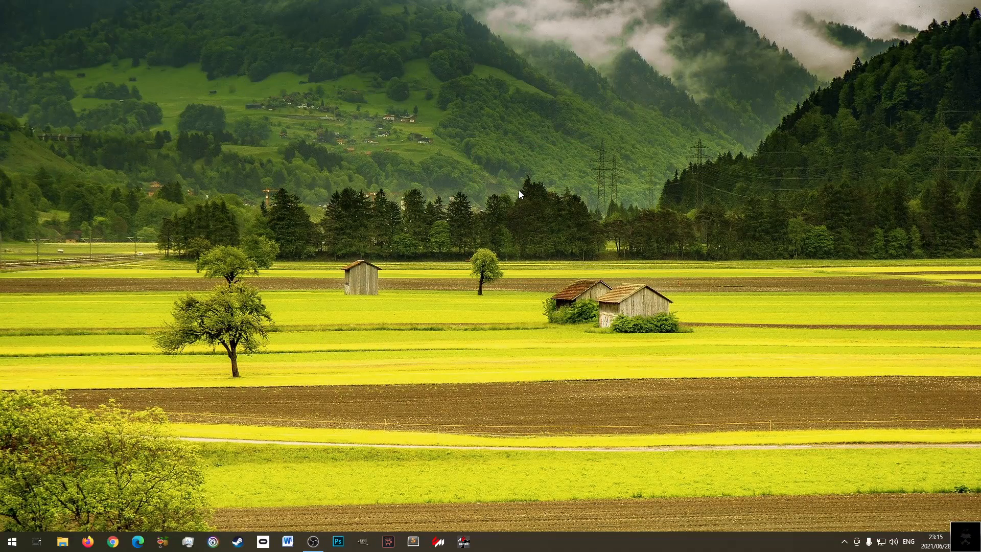